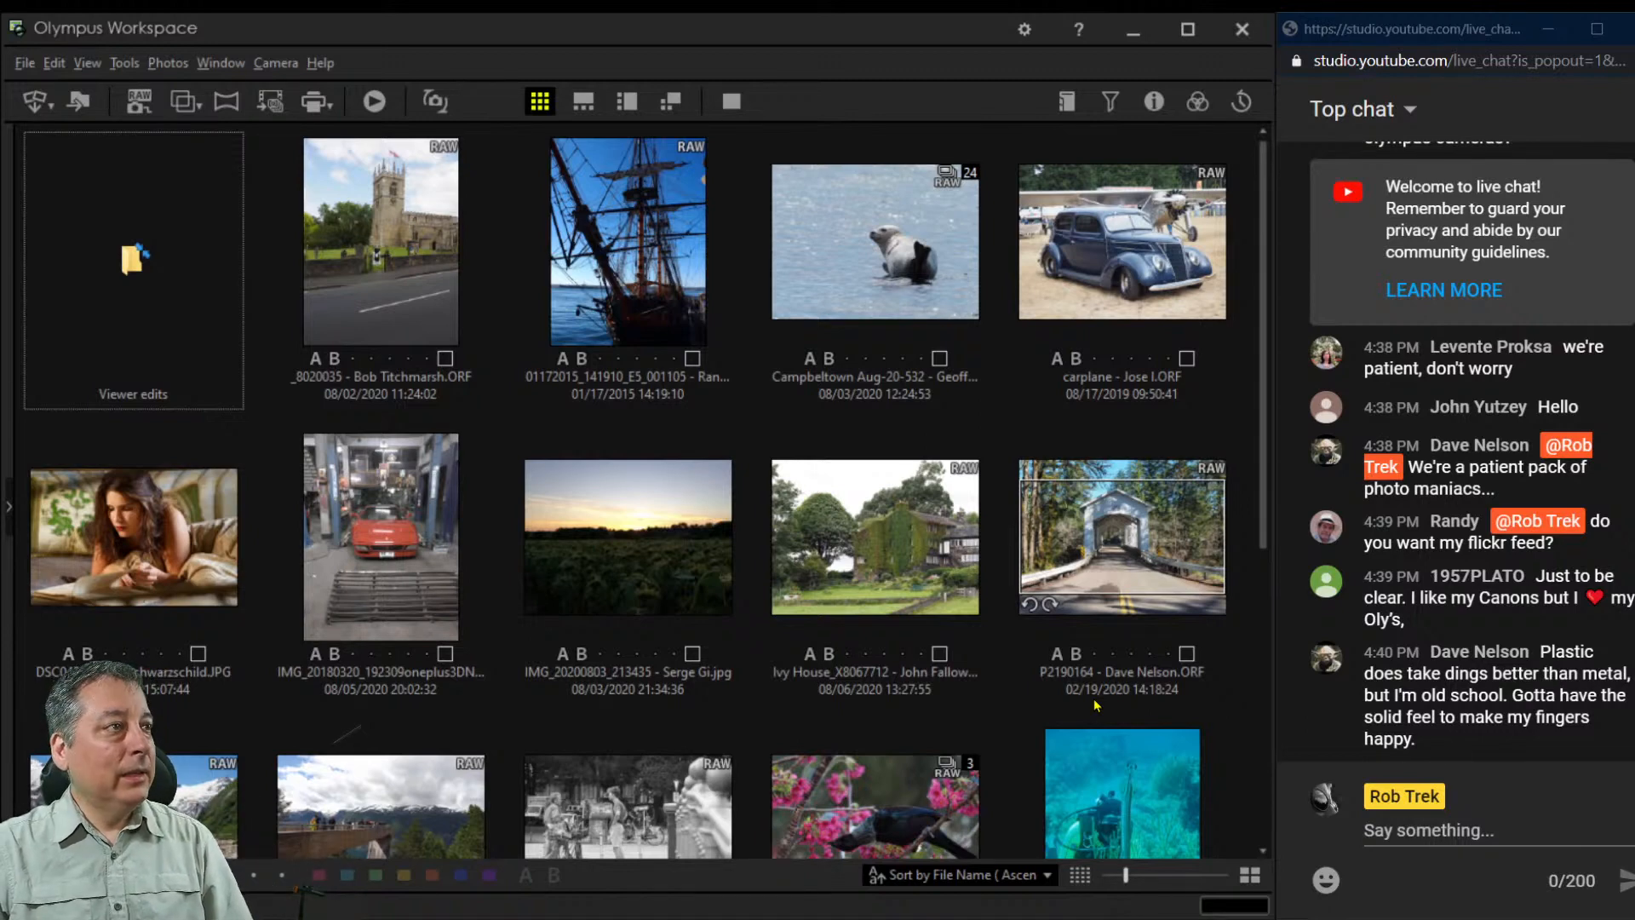
Open the church tower photo in a large preview with the thumbnails in a vertical strip
double_click(390, 263)
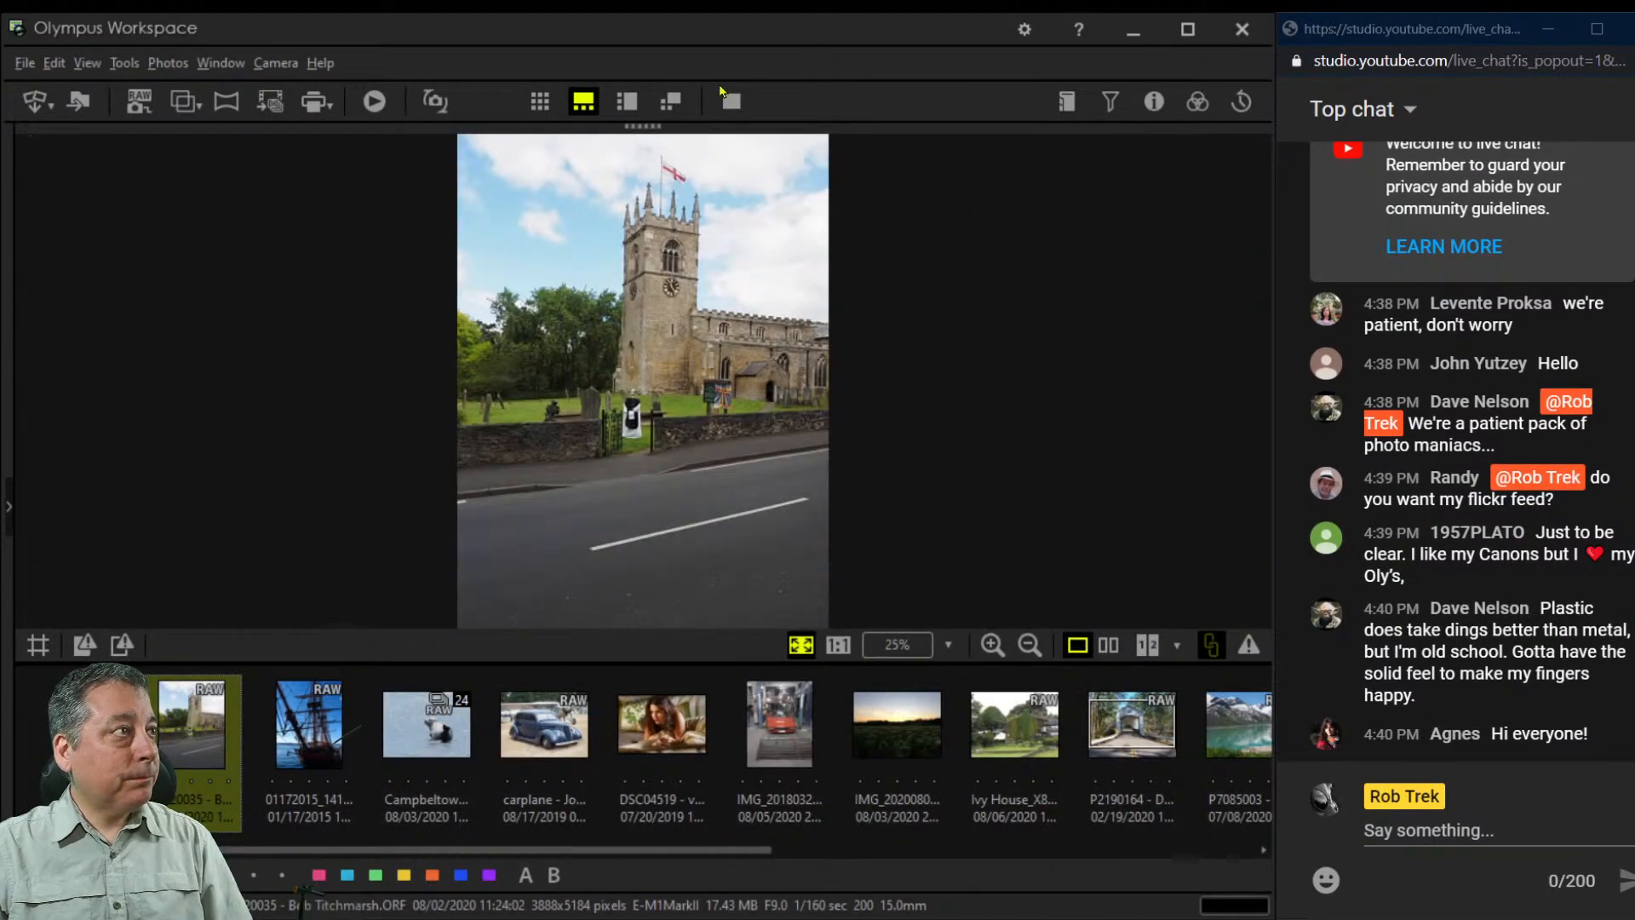
left_click(627, 101)
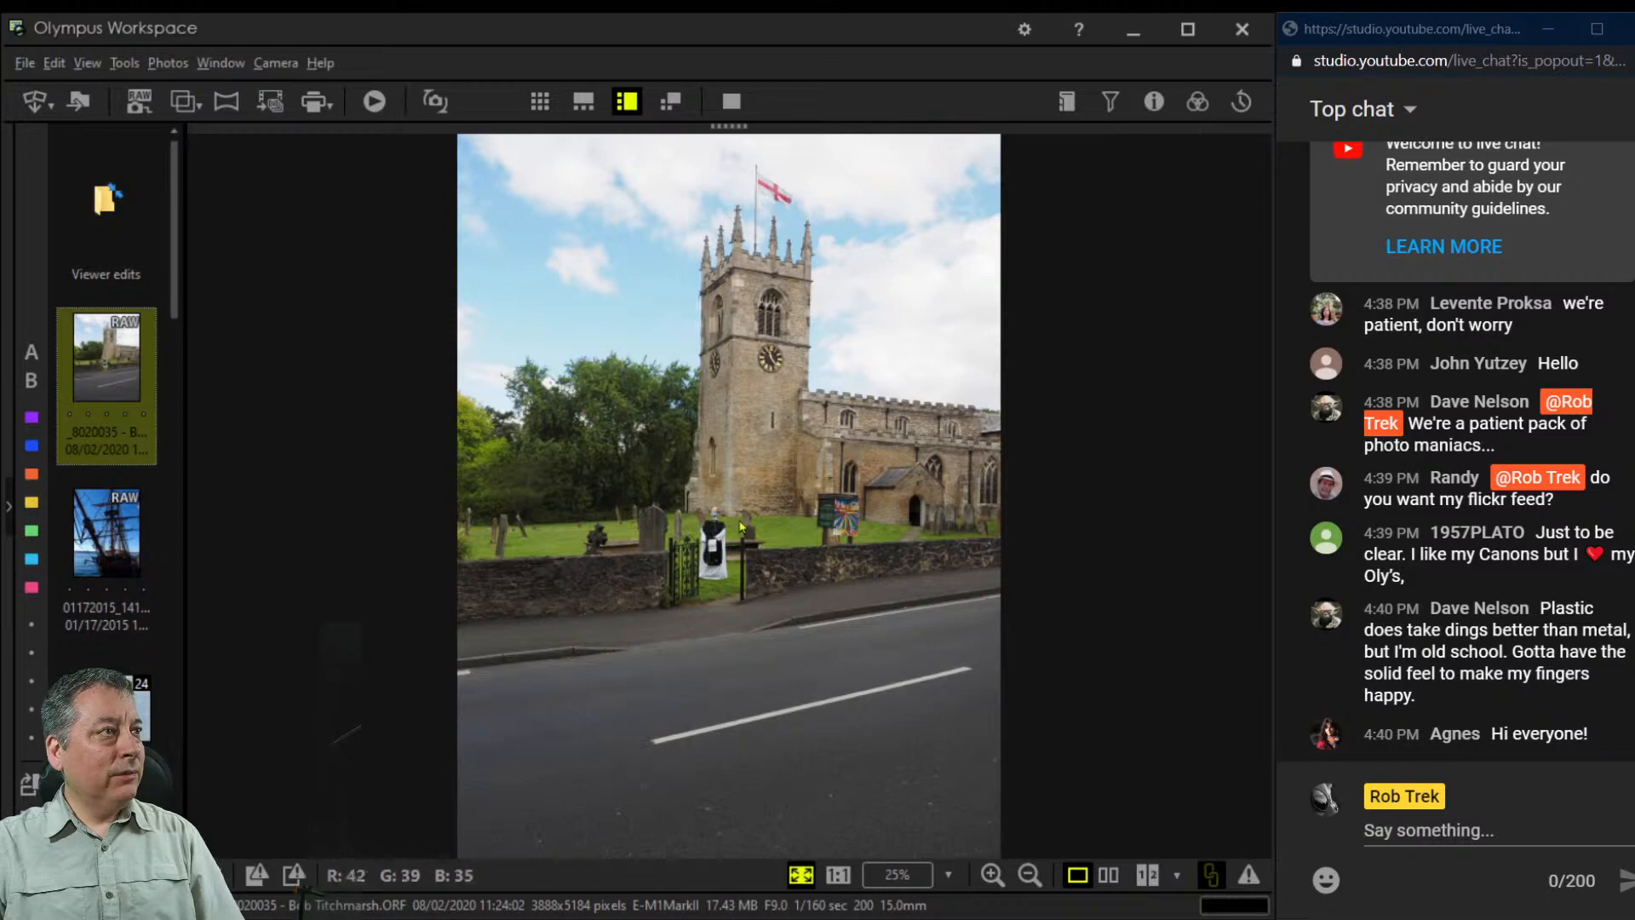
Examine the scarecrow and the HOPE sign at 1:1, and check the photo's histogram and shooting details
left_click(725, 553)
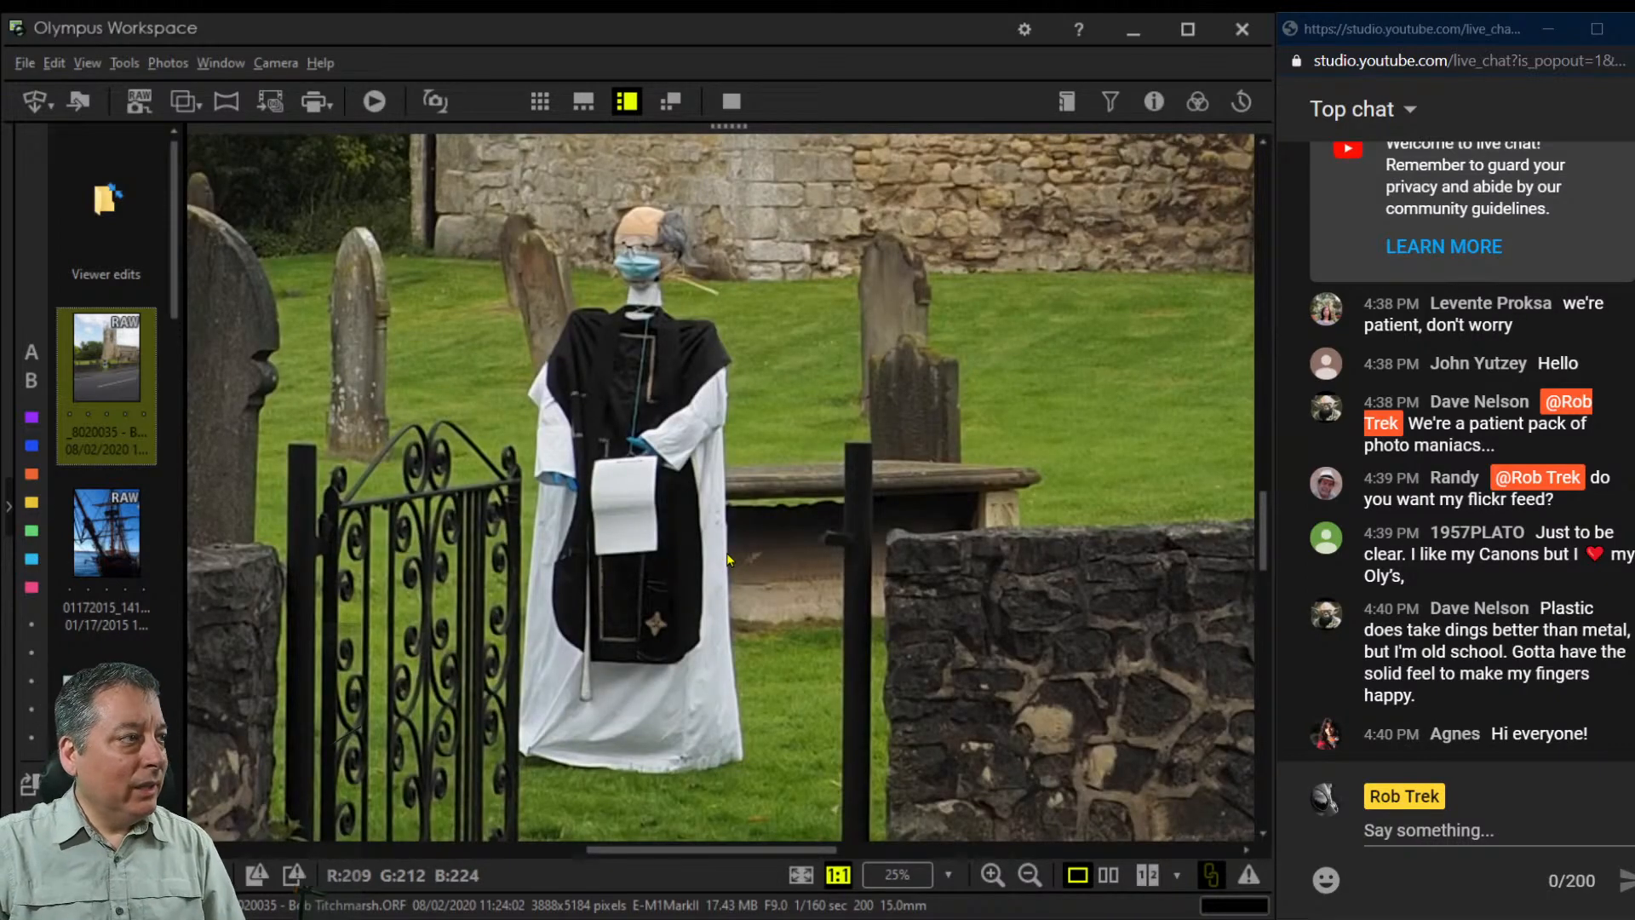
left_click_drag(732, 565, 770, 637)
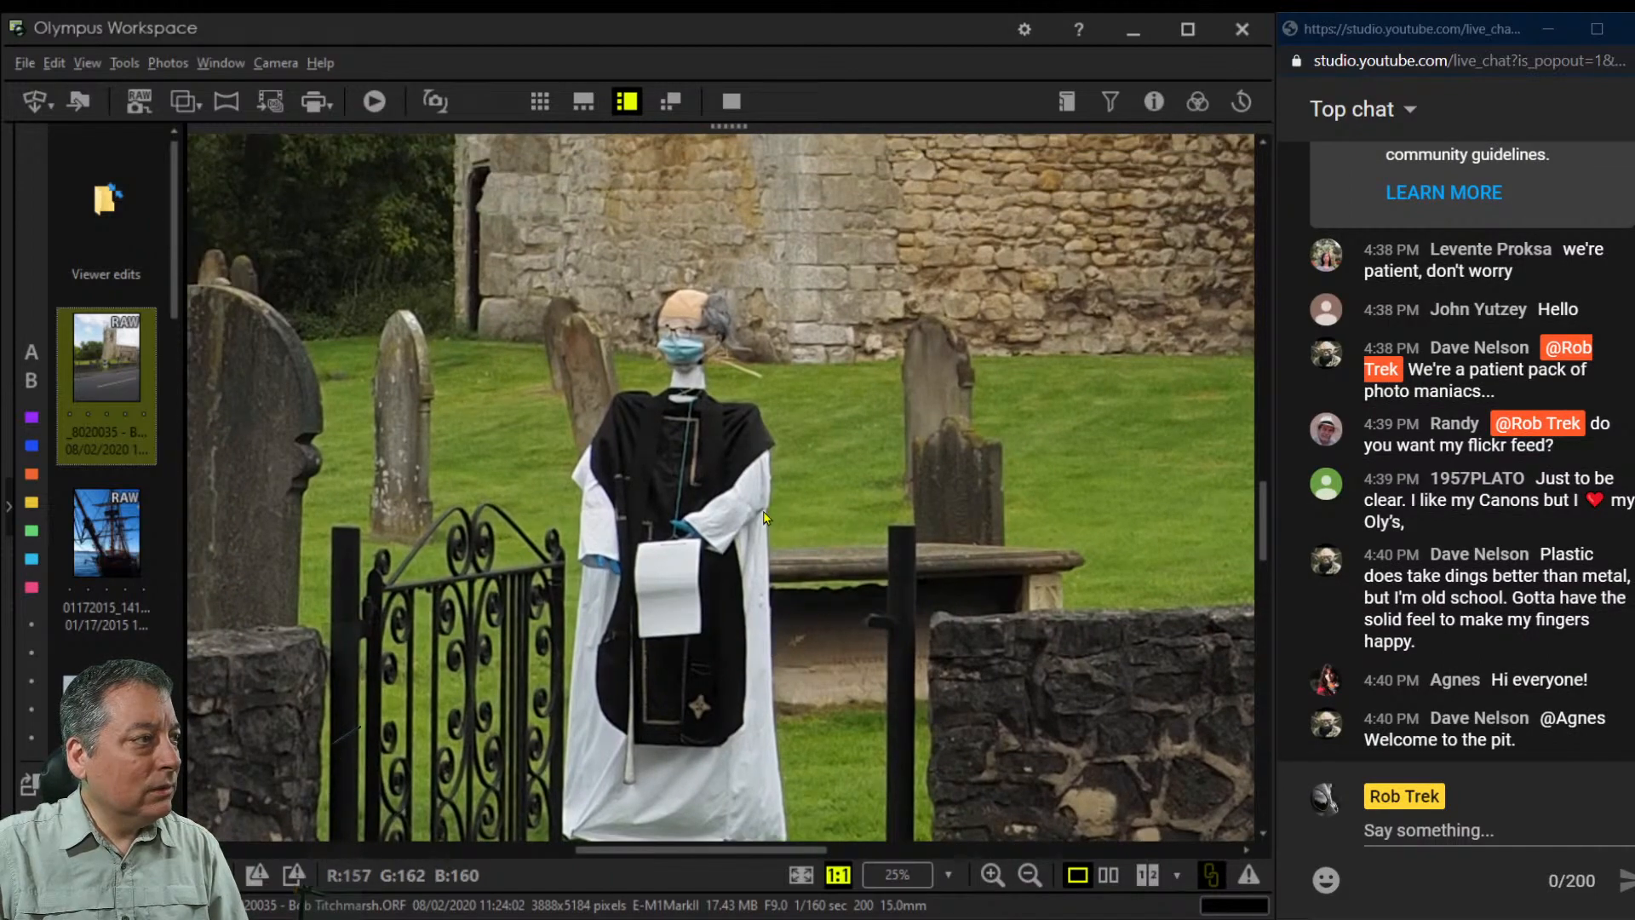
left_click_drag(746, 434, 979, 587)
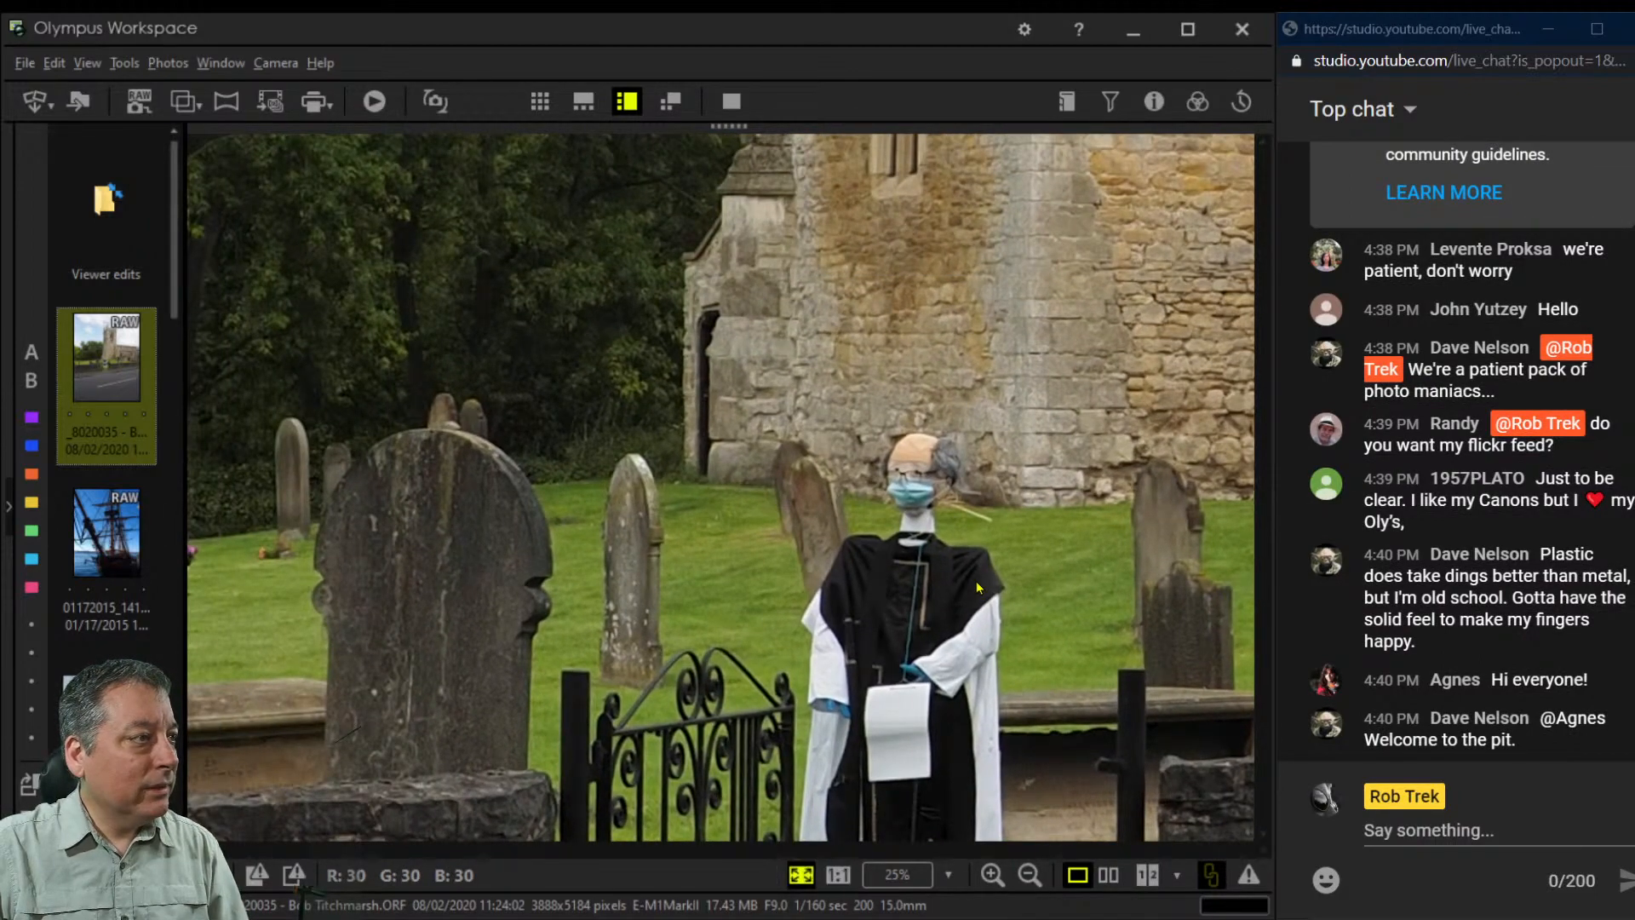
left_click_drag(977, 587, 866, 513)
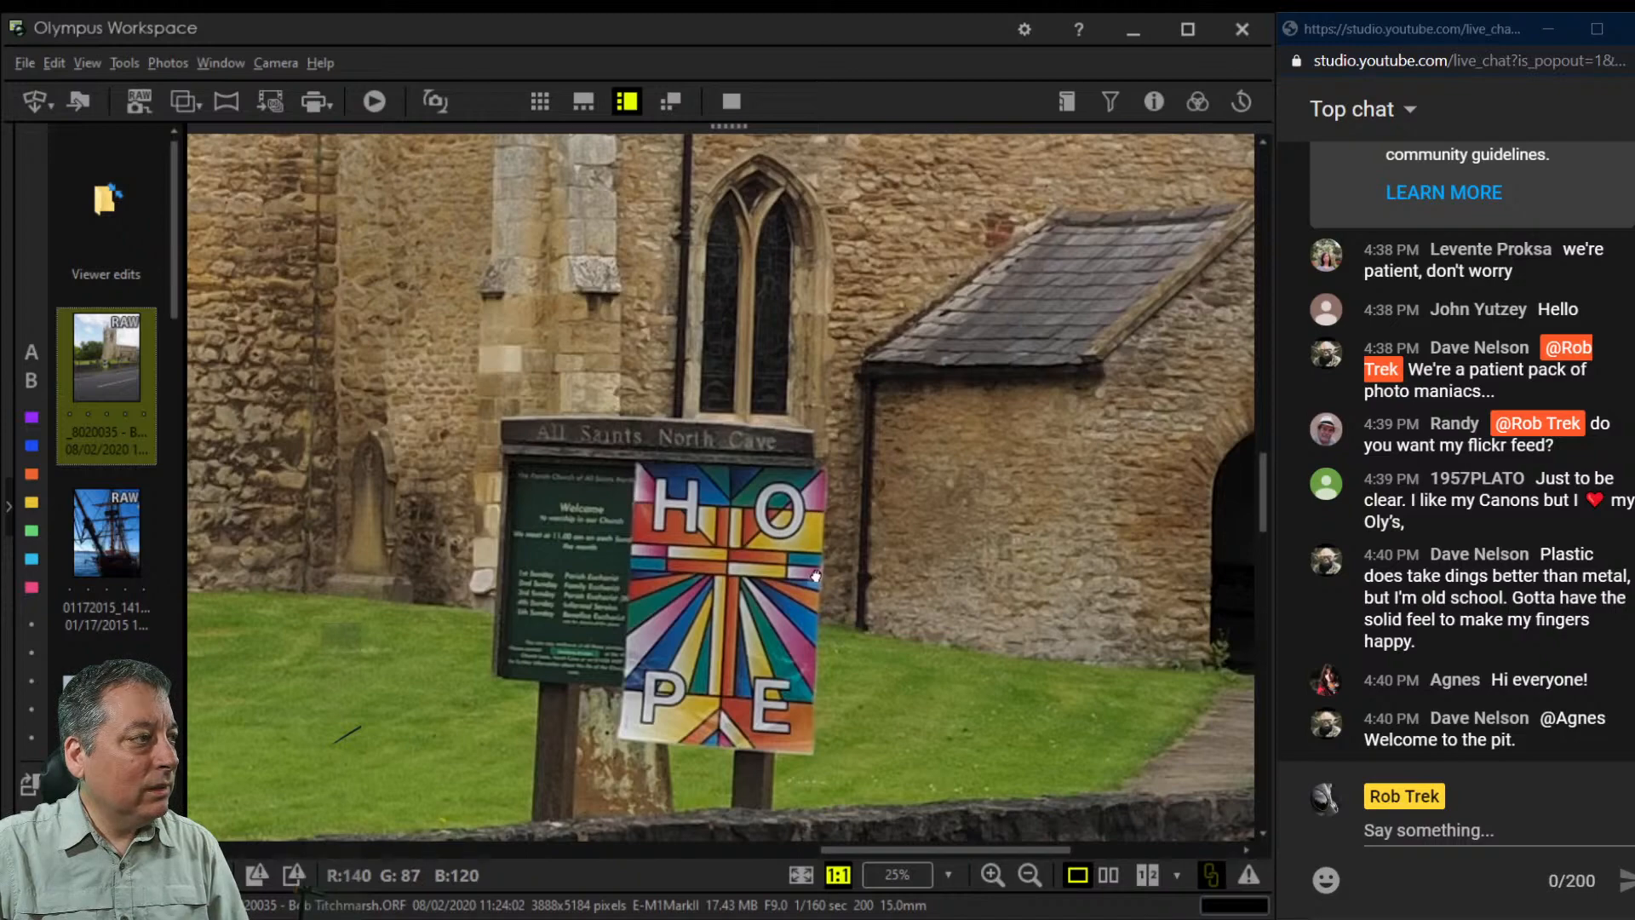
left_click_drag(815, 570, 825, 514)
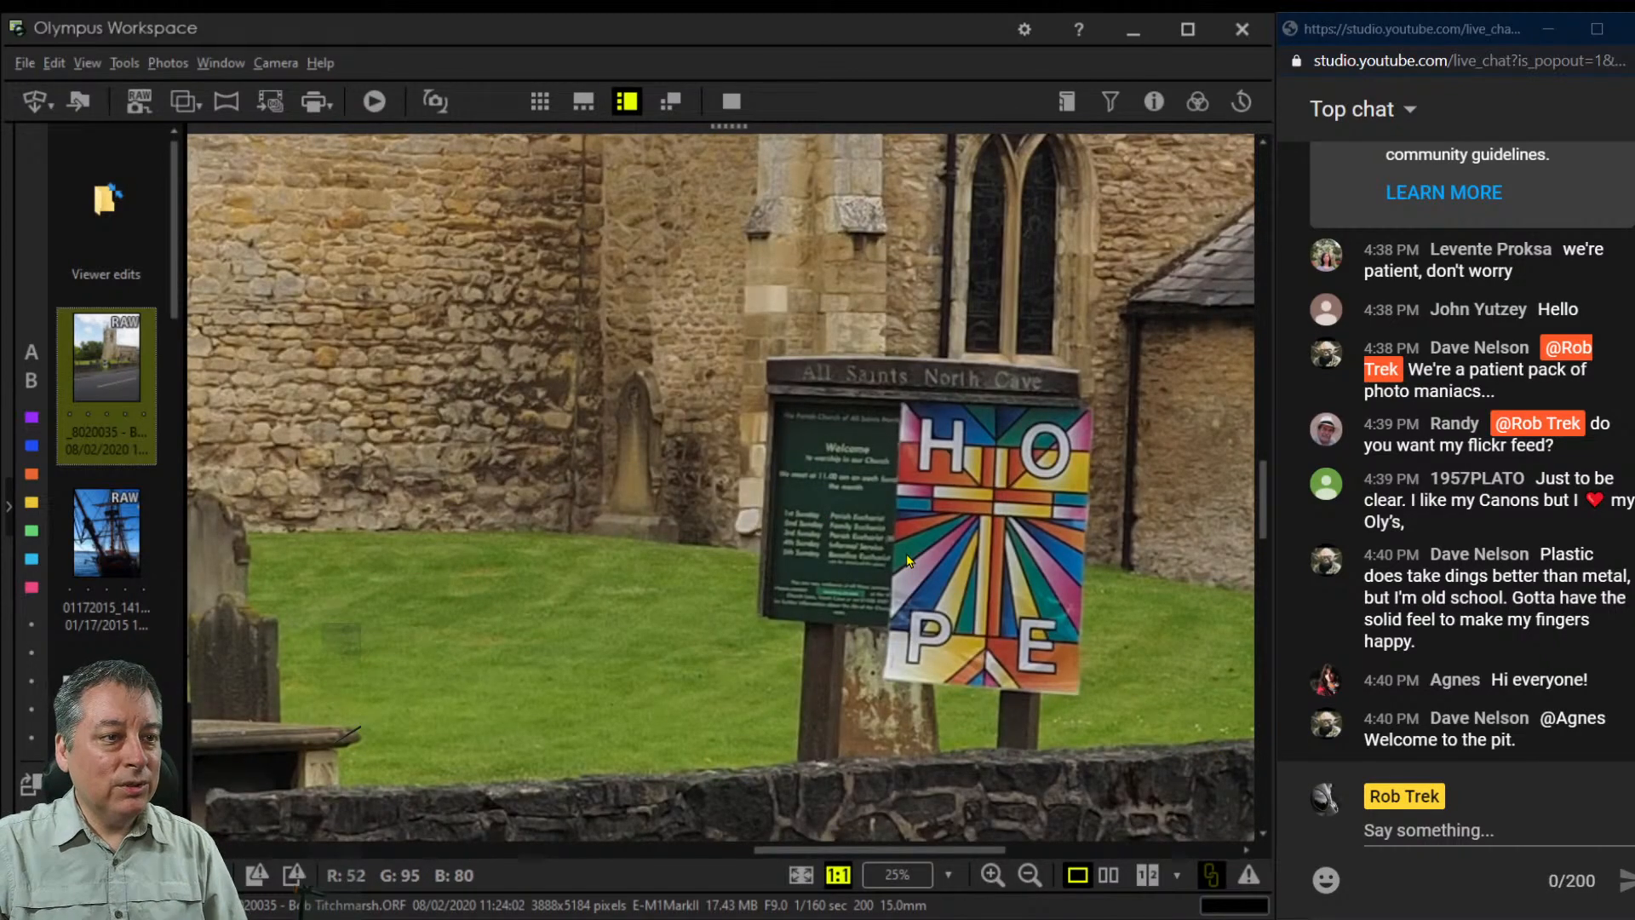
left_click(1034, 482)
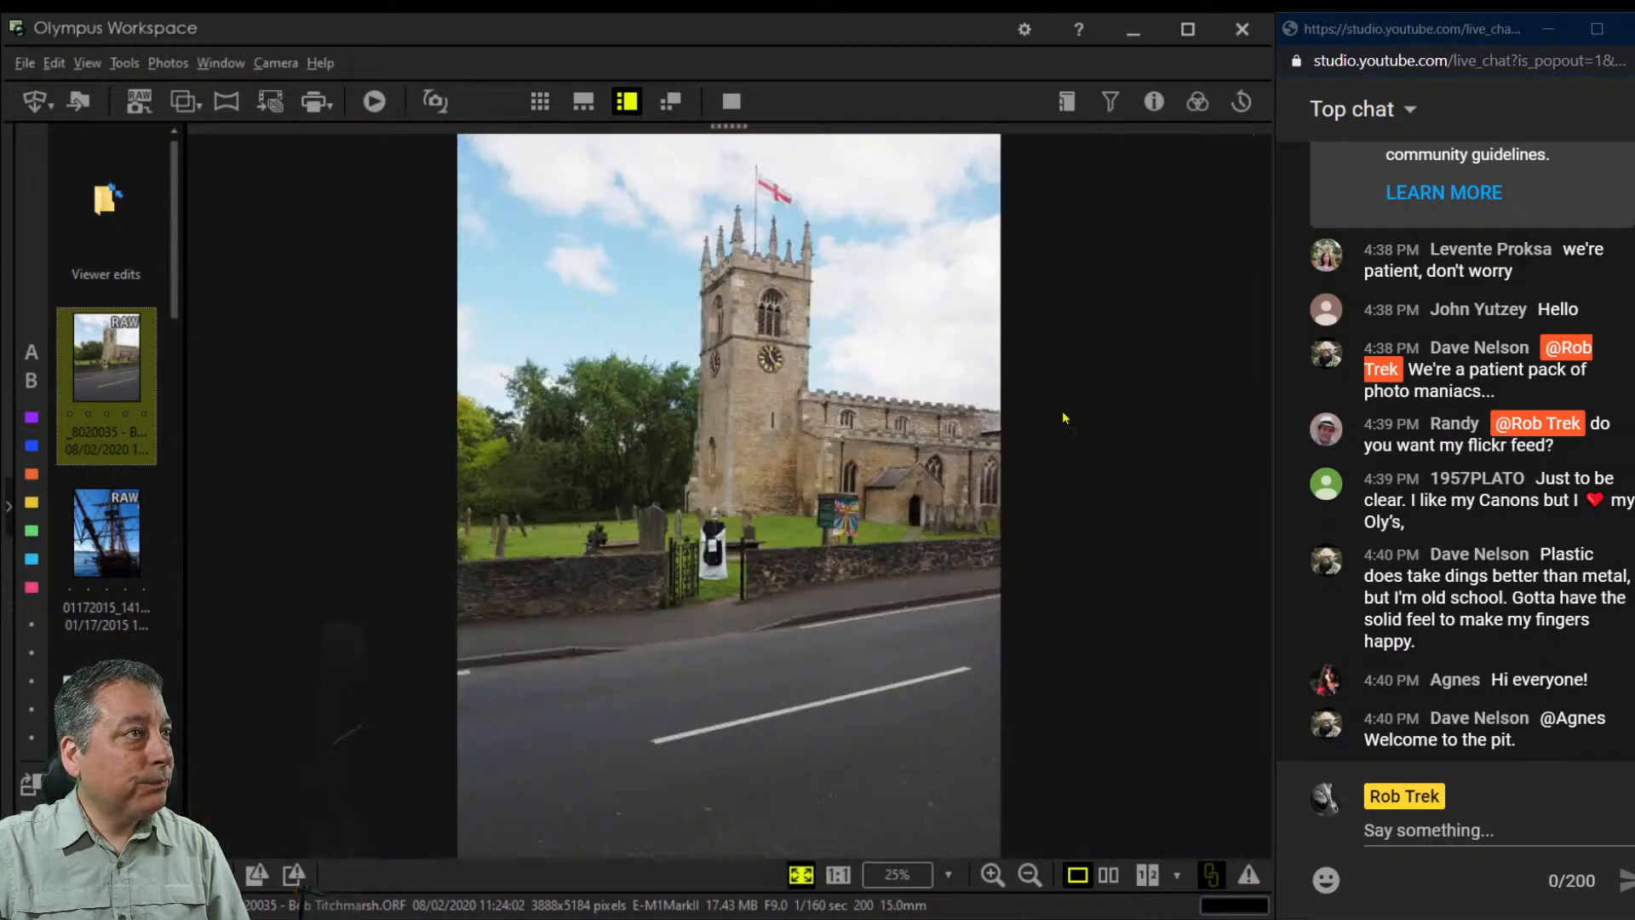
left_click(1154, 101)
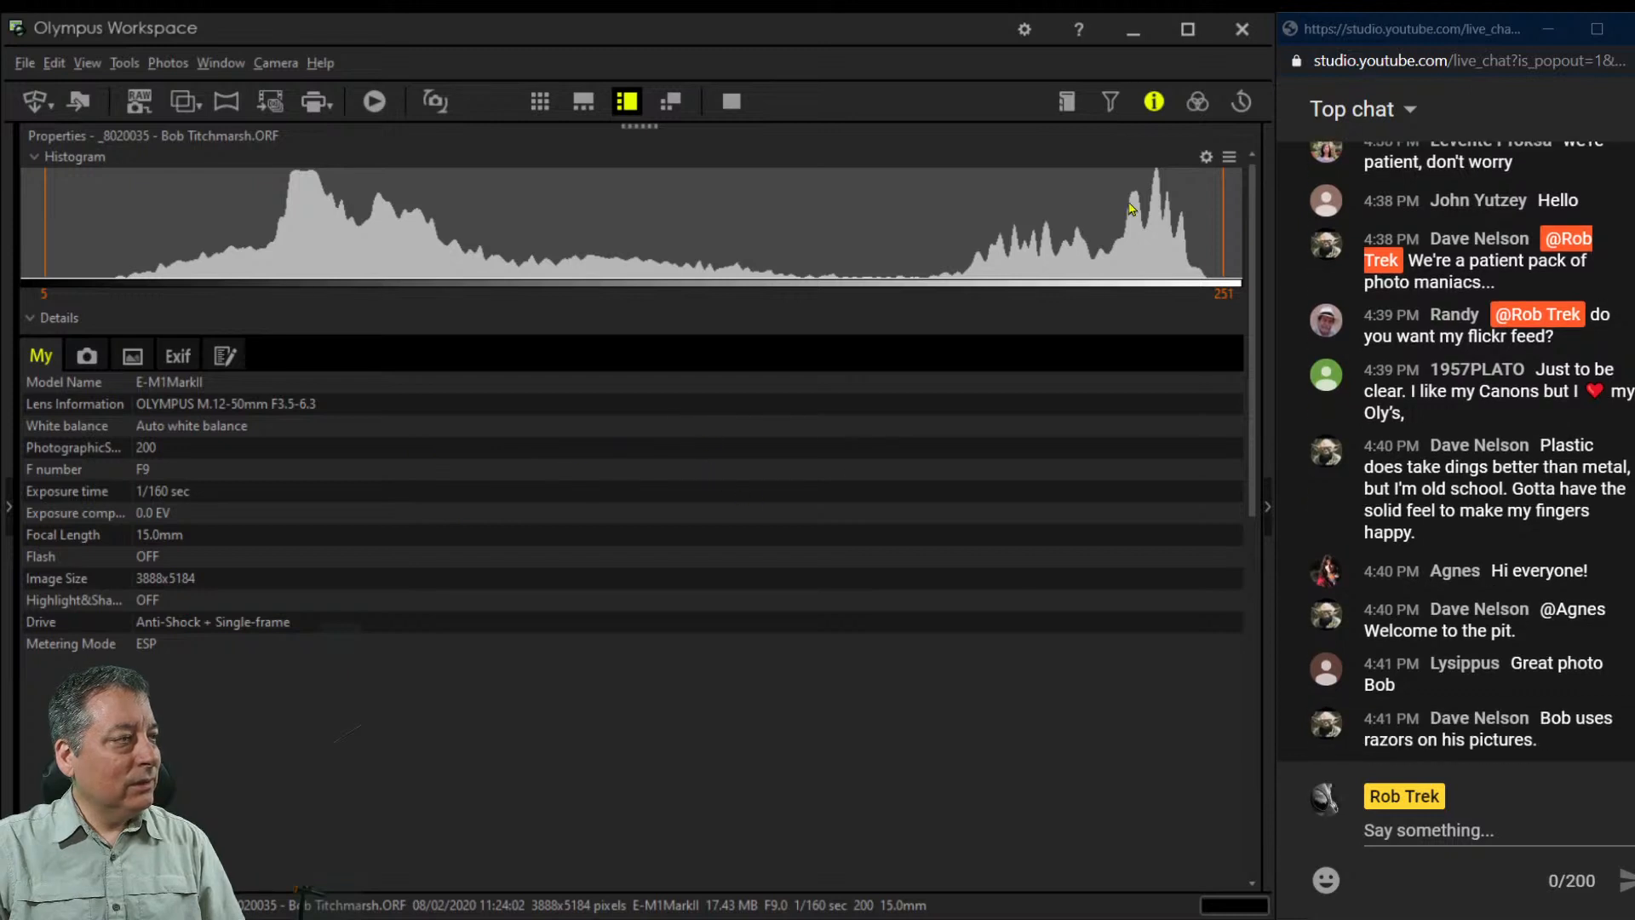
left_click(1158, 108)
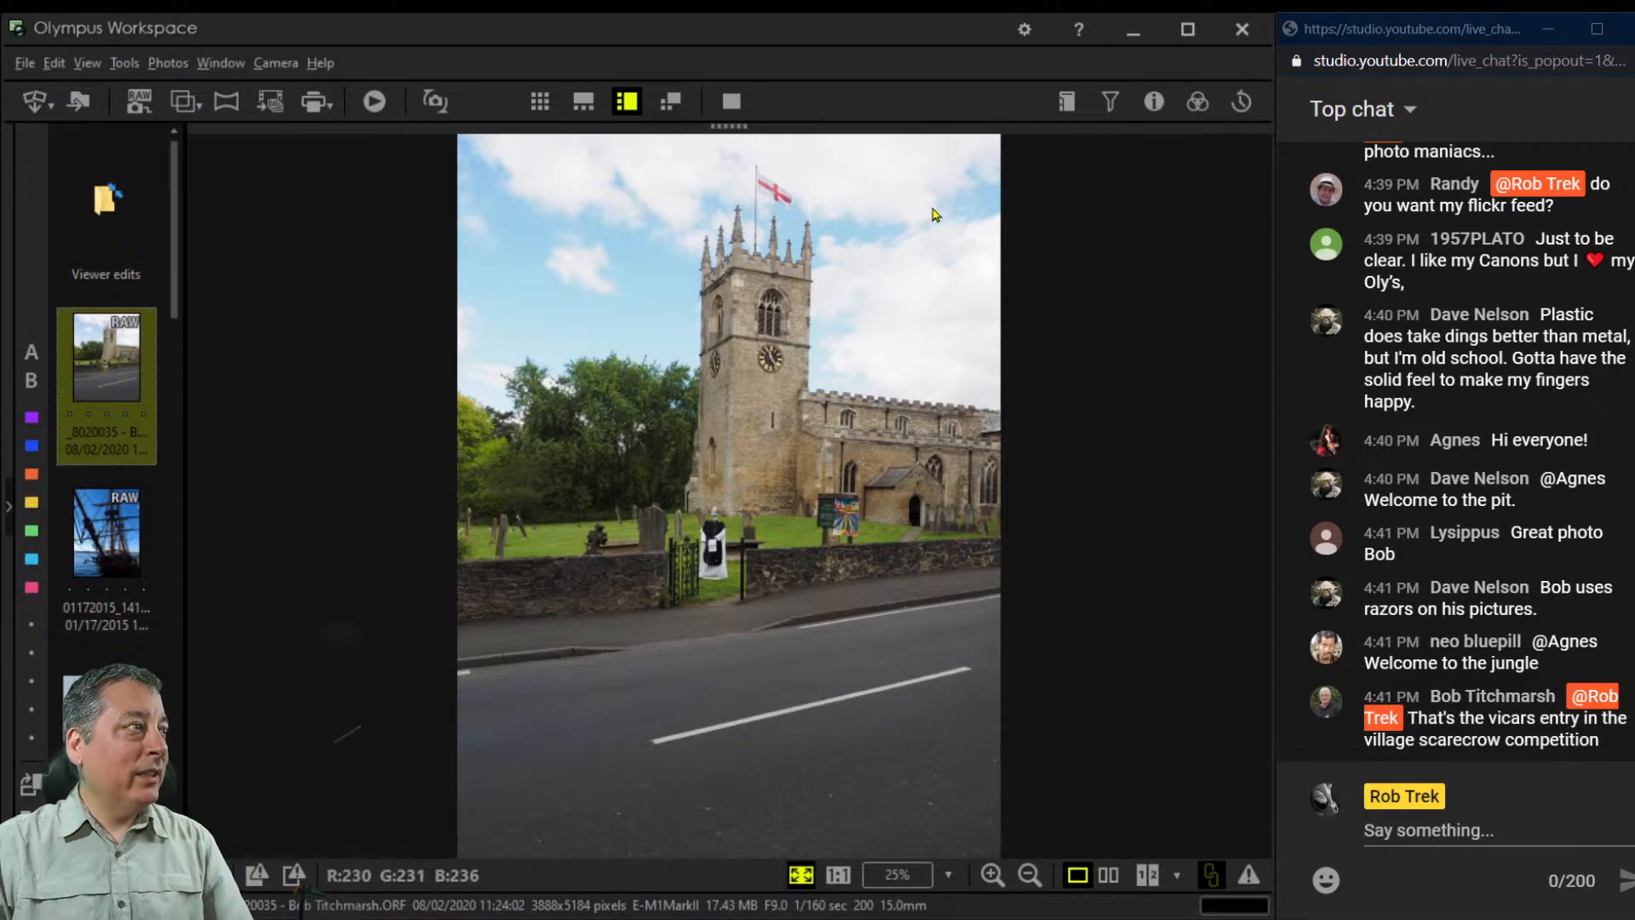
Show the editing tools beside the church photo, resize the panel and window to fit both, and display the sharpness and noise settings
left_click(1195, 102)
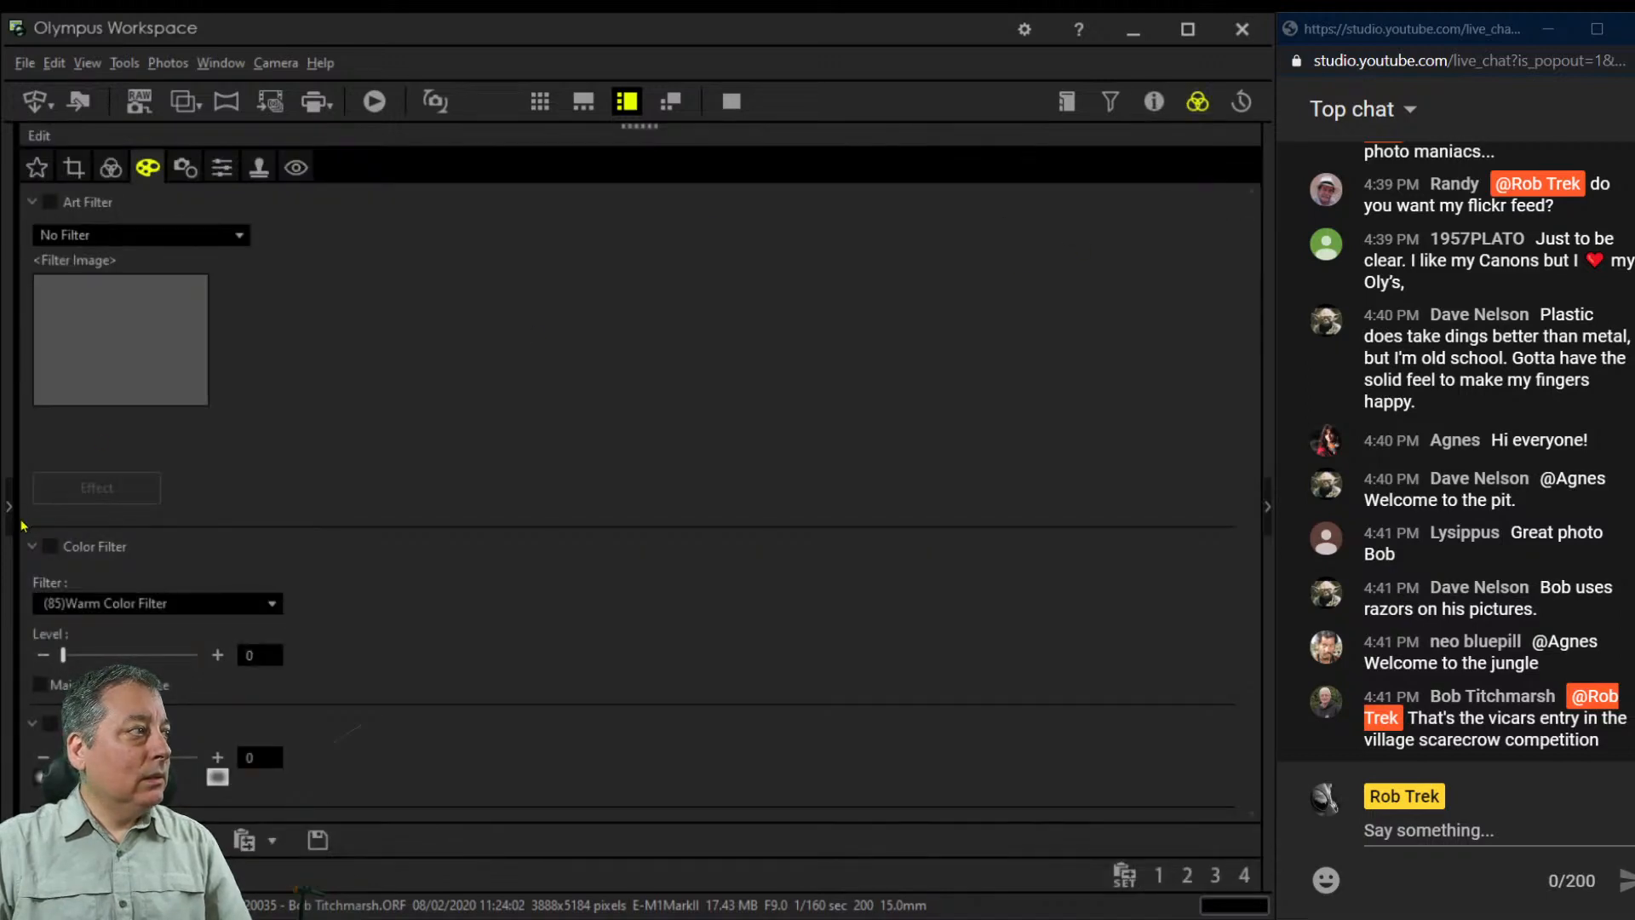
left_click_drag(24, 521, 930, 521)
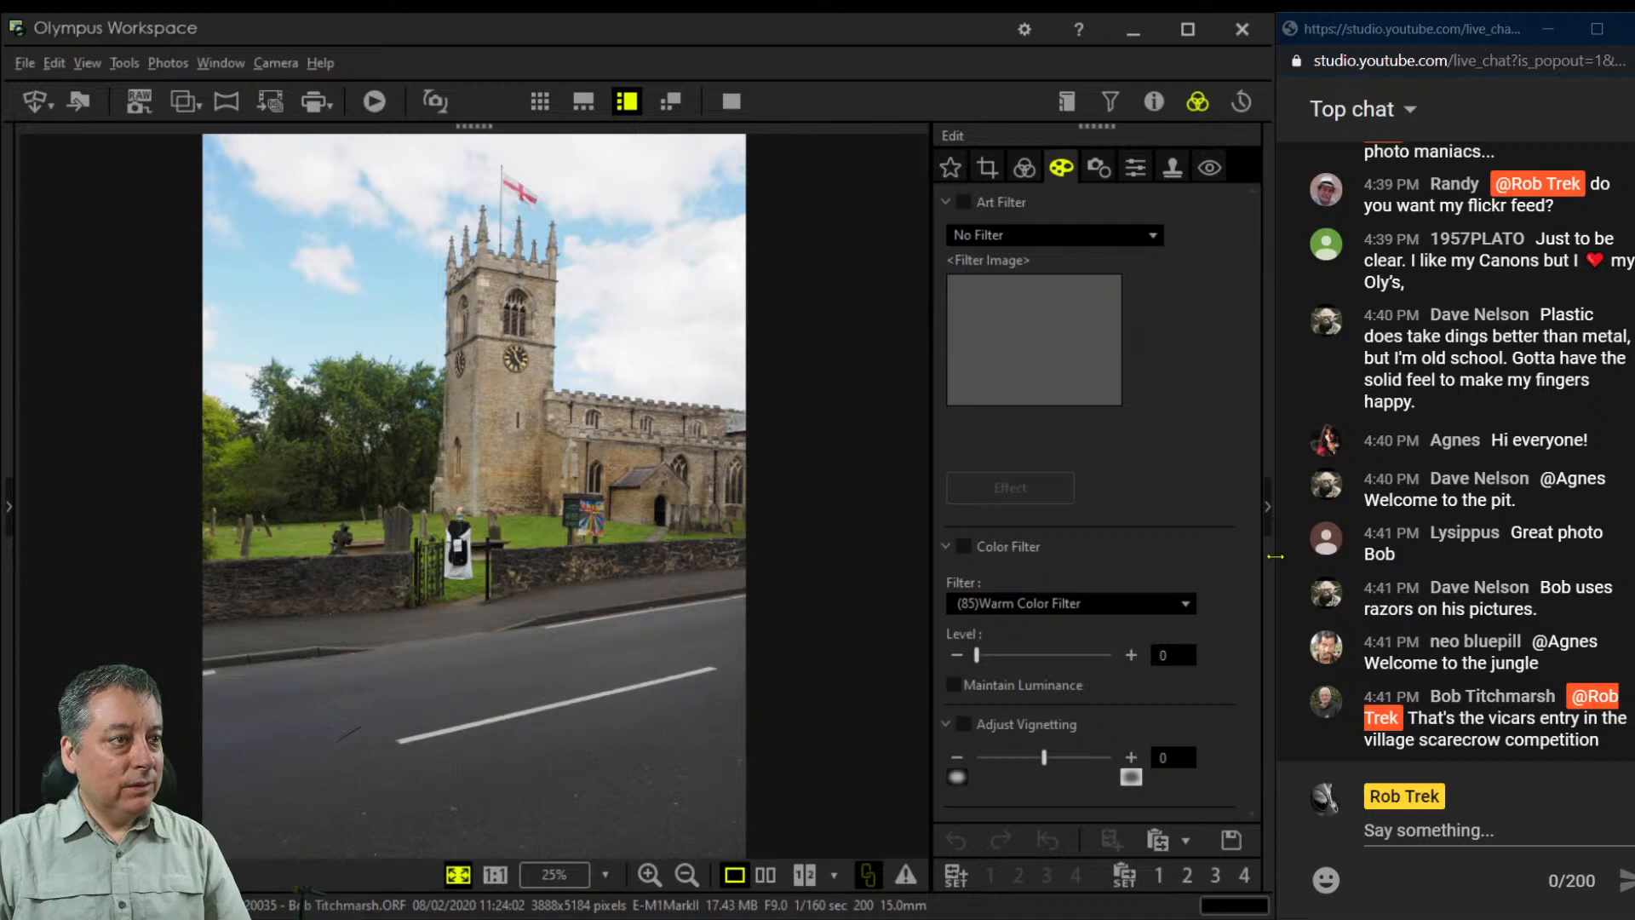
left_click_drag(1274, 559, 1305, 556)
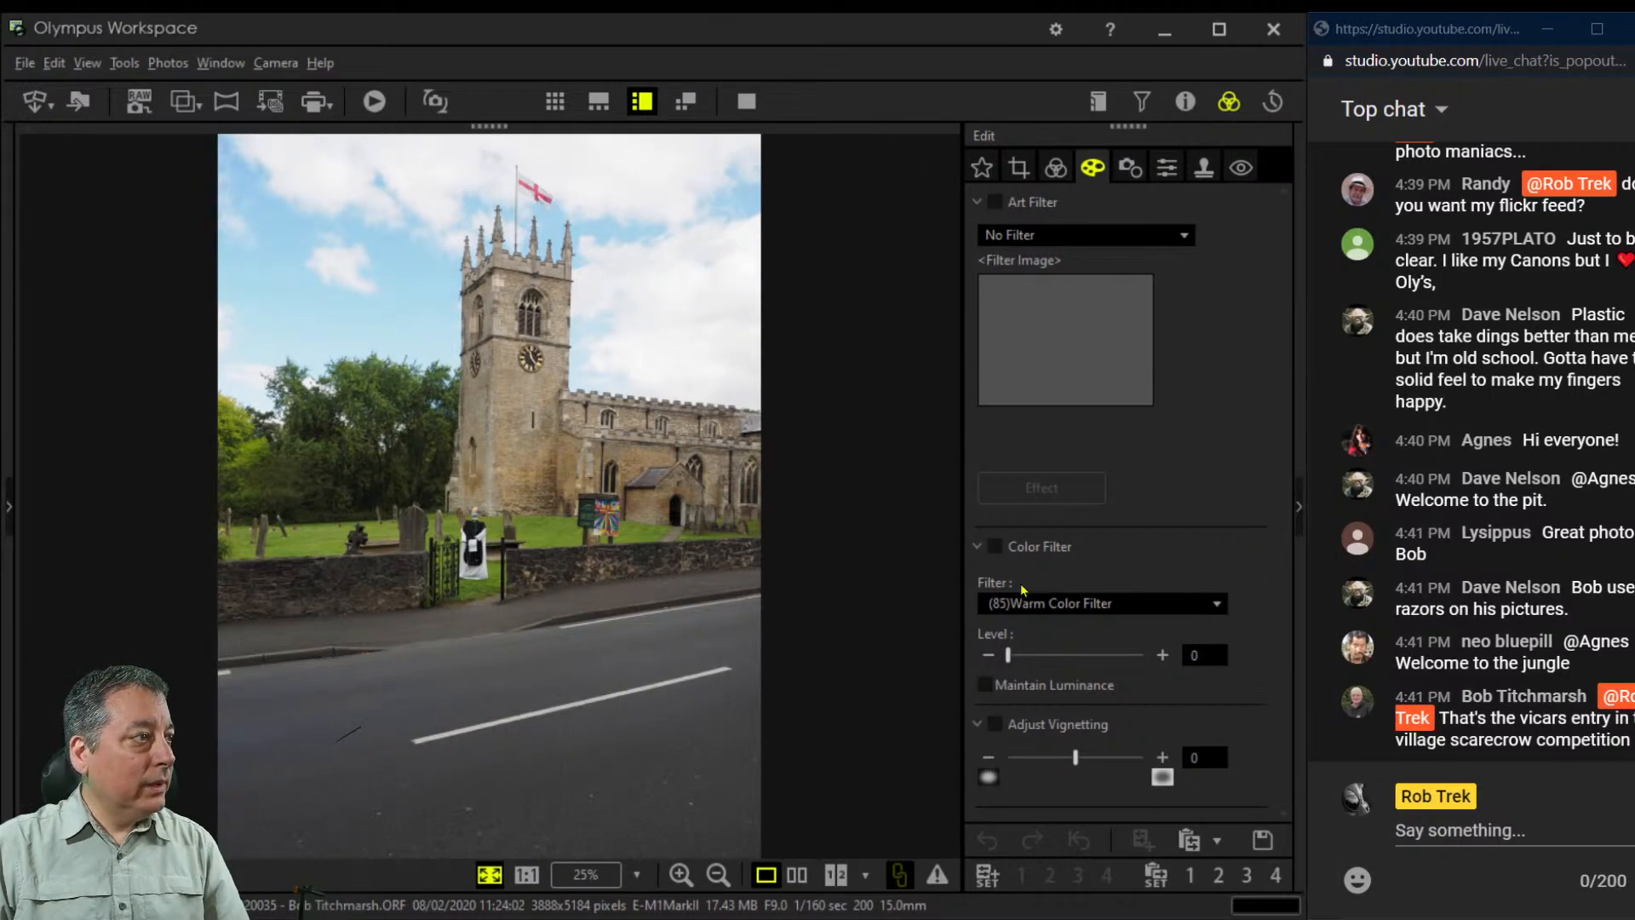
left_click(1165, 173)
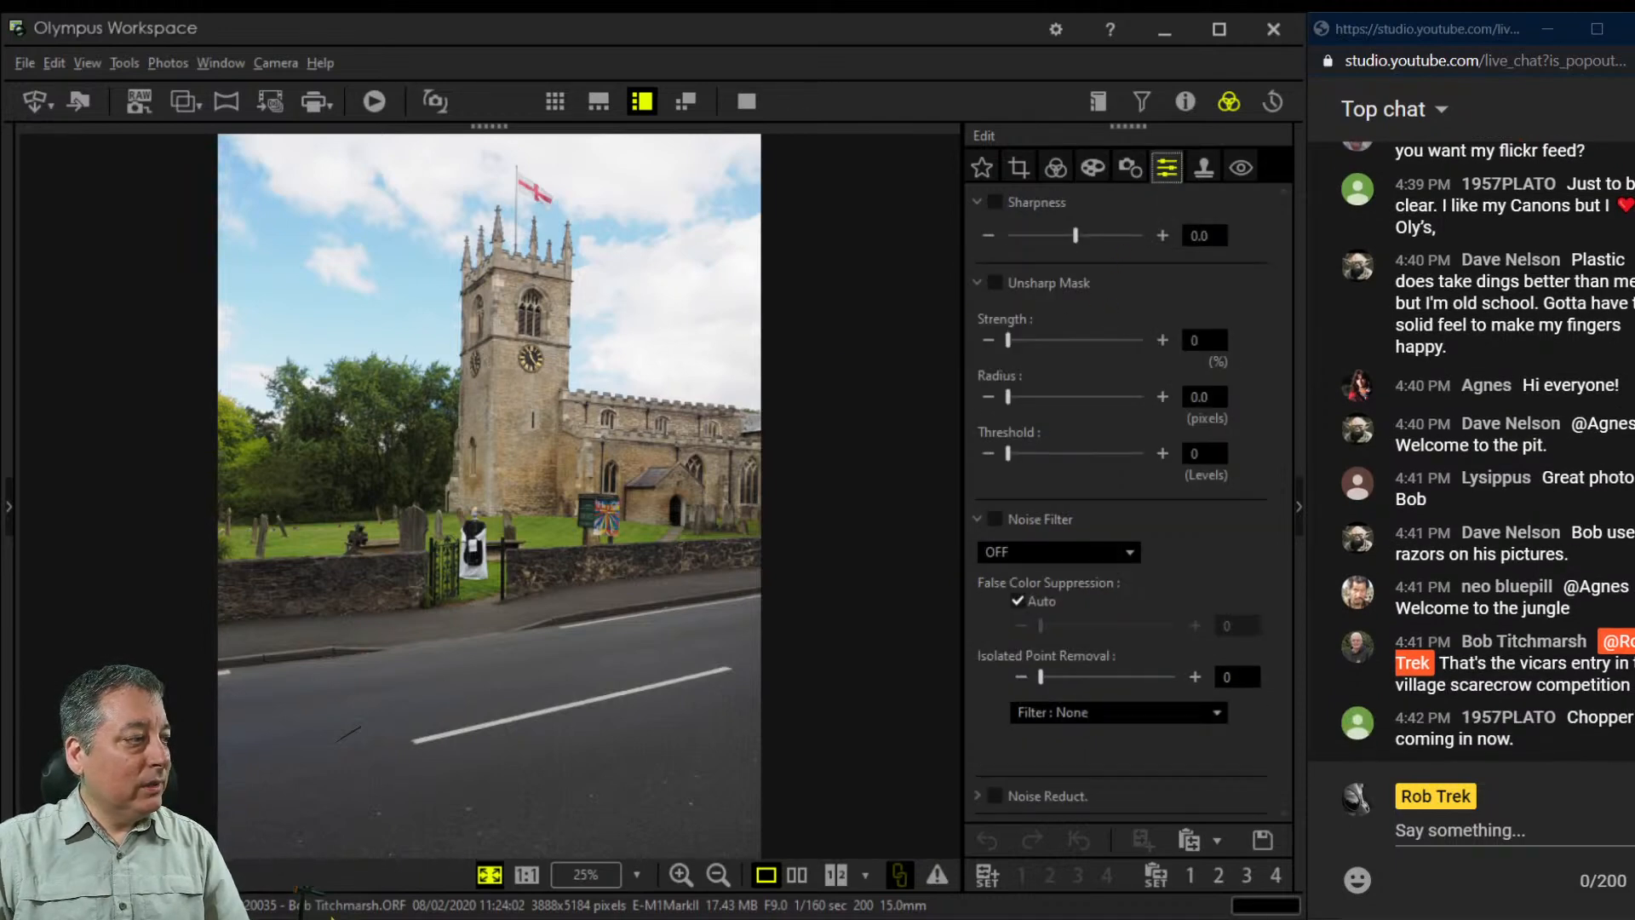
Display the grid guides over the photo and align the two vertical guides with the sides of the church tower
key("ctrl+g")
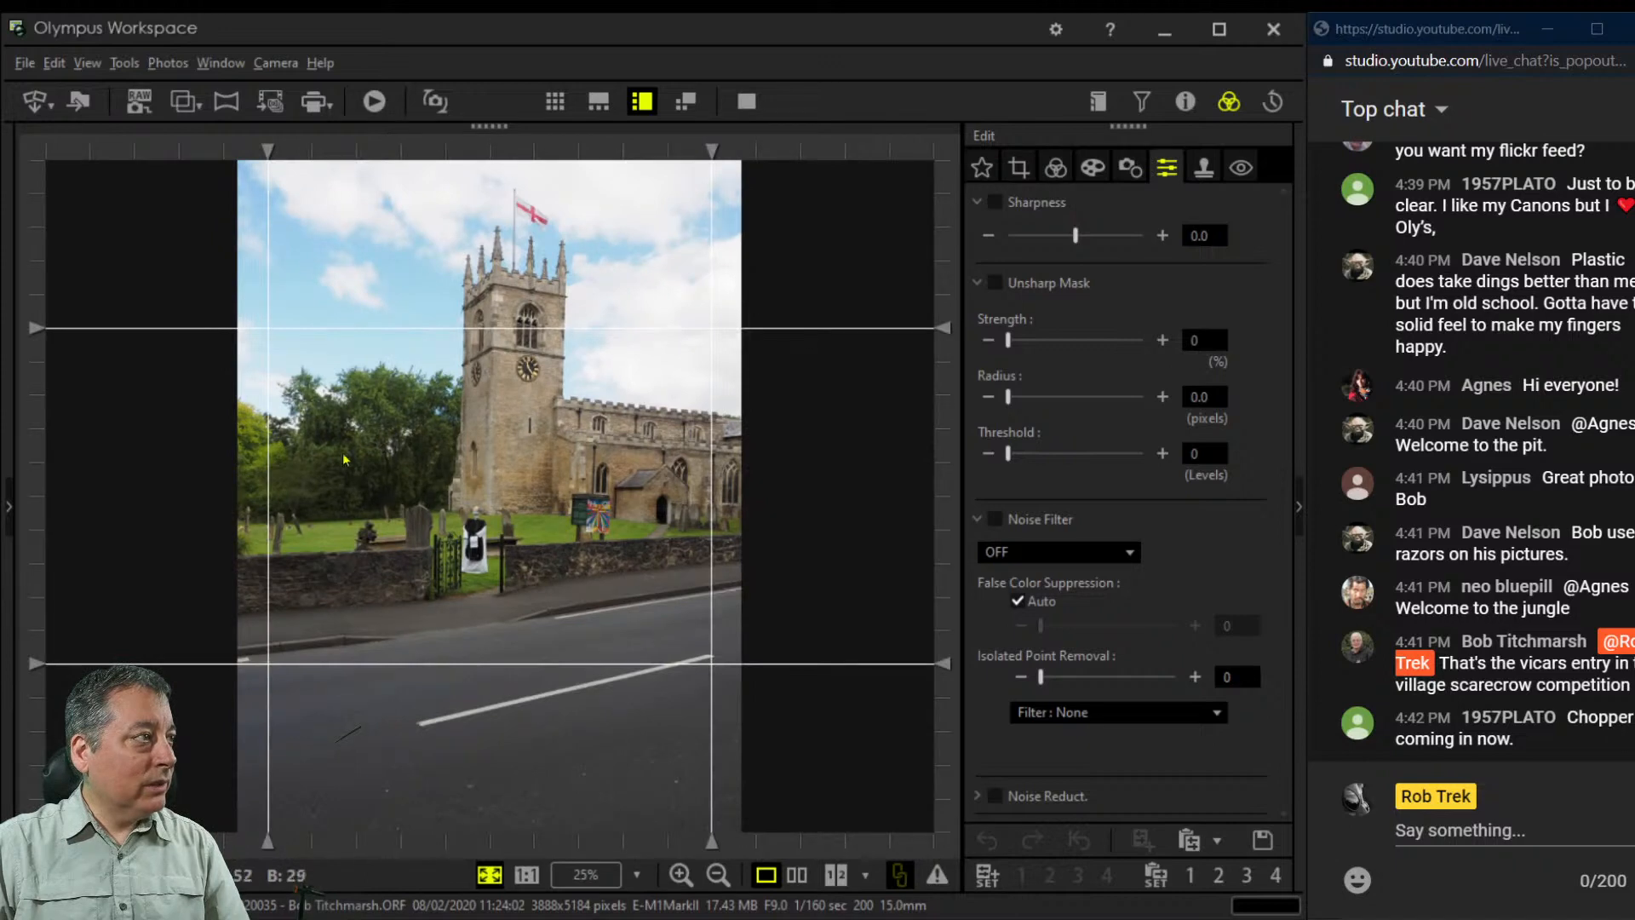
left_click_drag(267, 843, 485, 848)
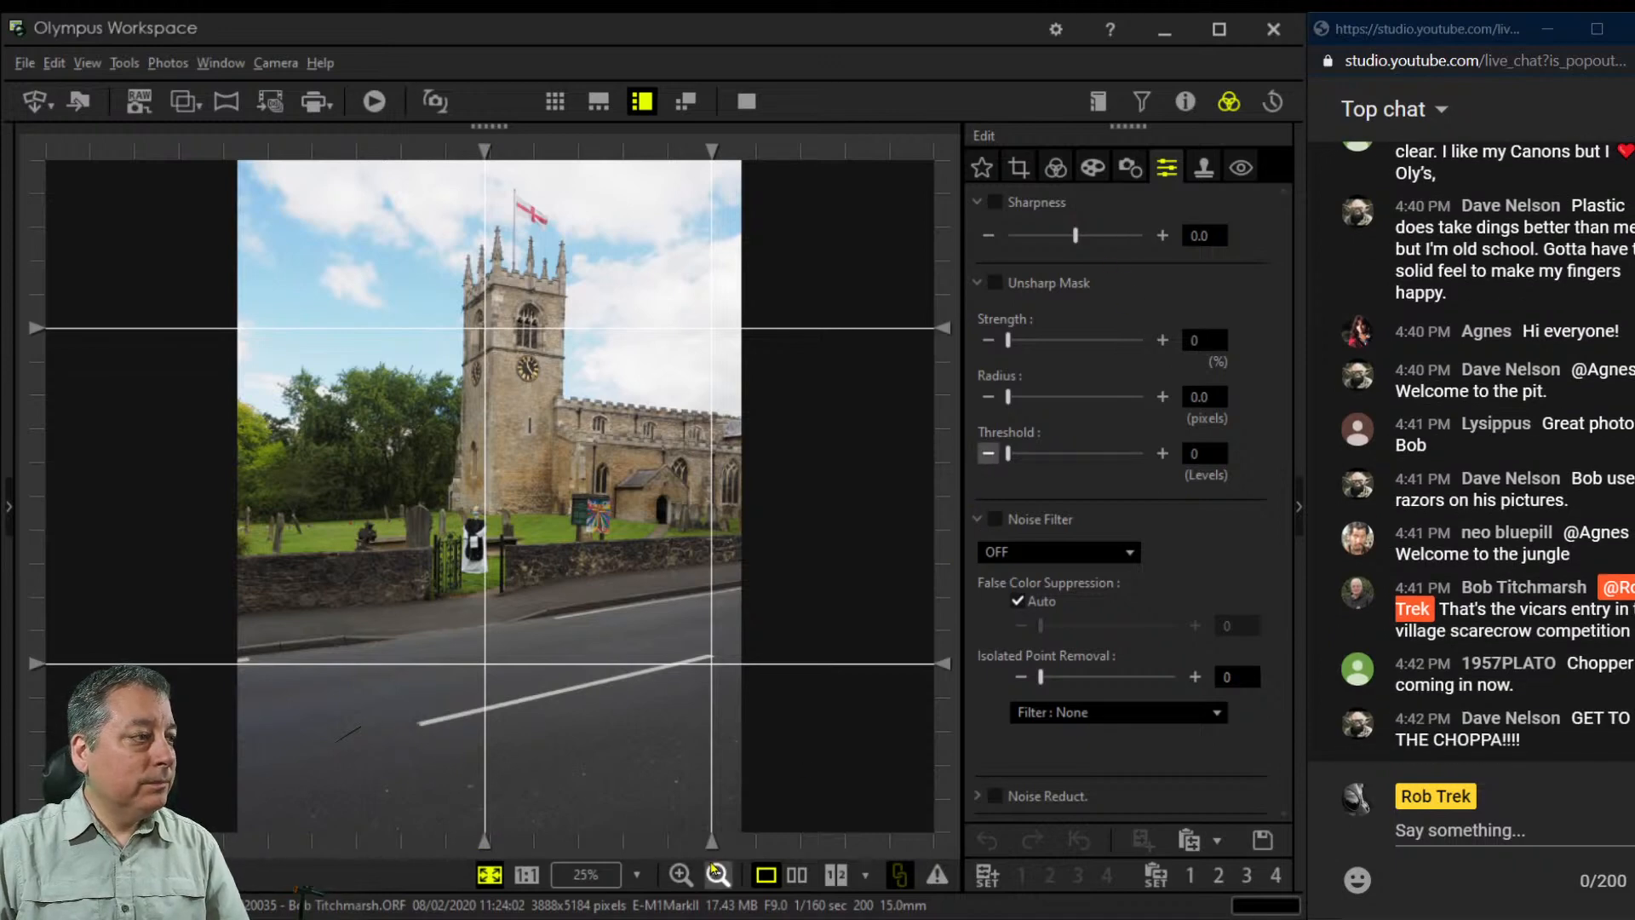
left_click_drag(712, 842, 567, 845)
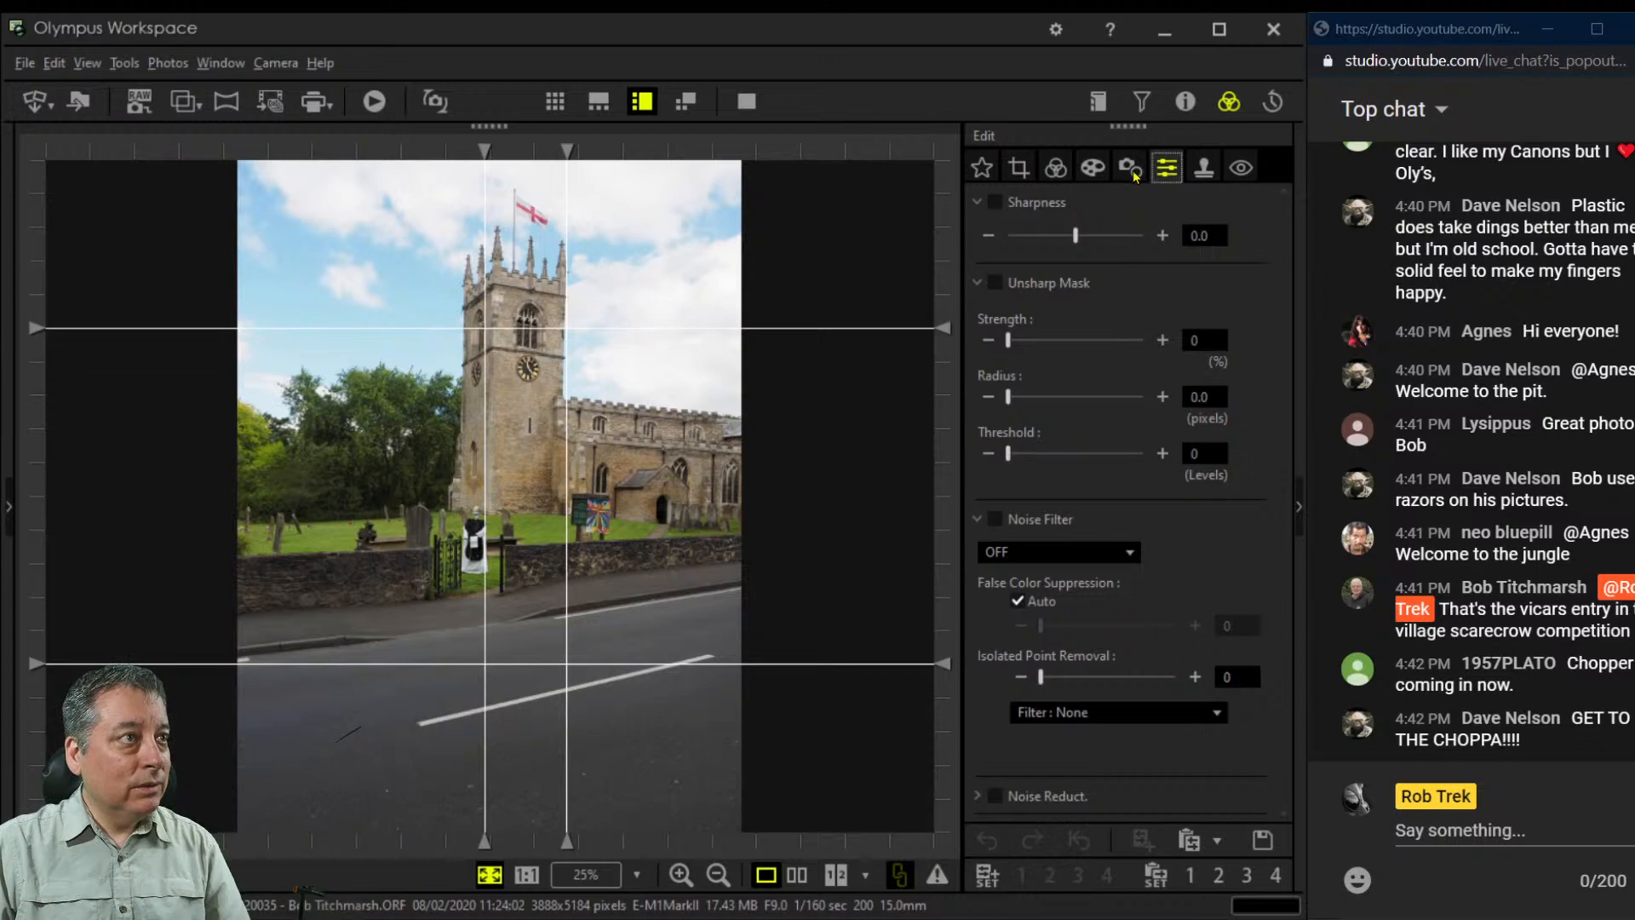
Collapse the Unsharp Mask, Sharpness and Noise Filter settings
left_click(983, 281)
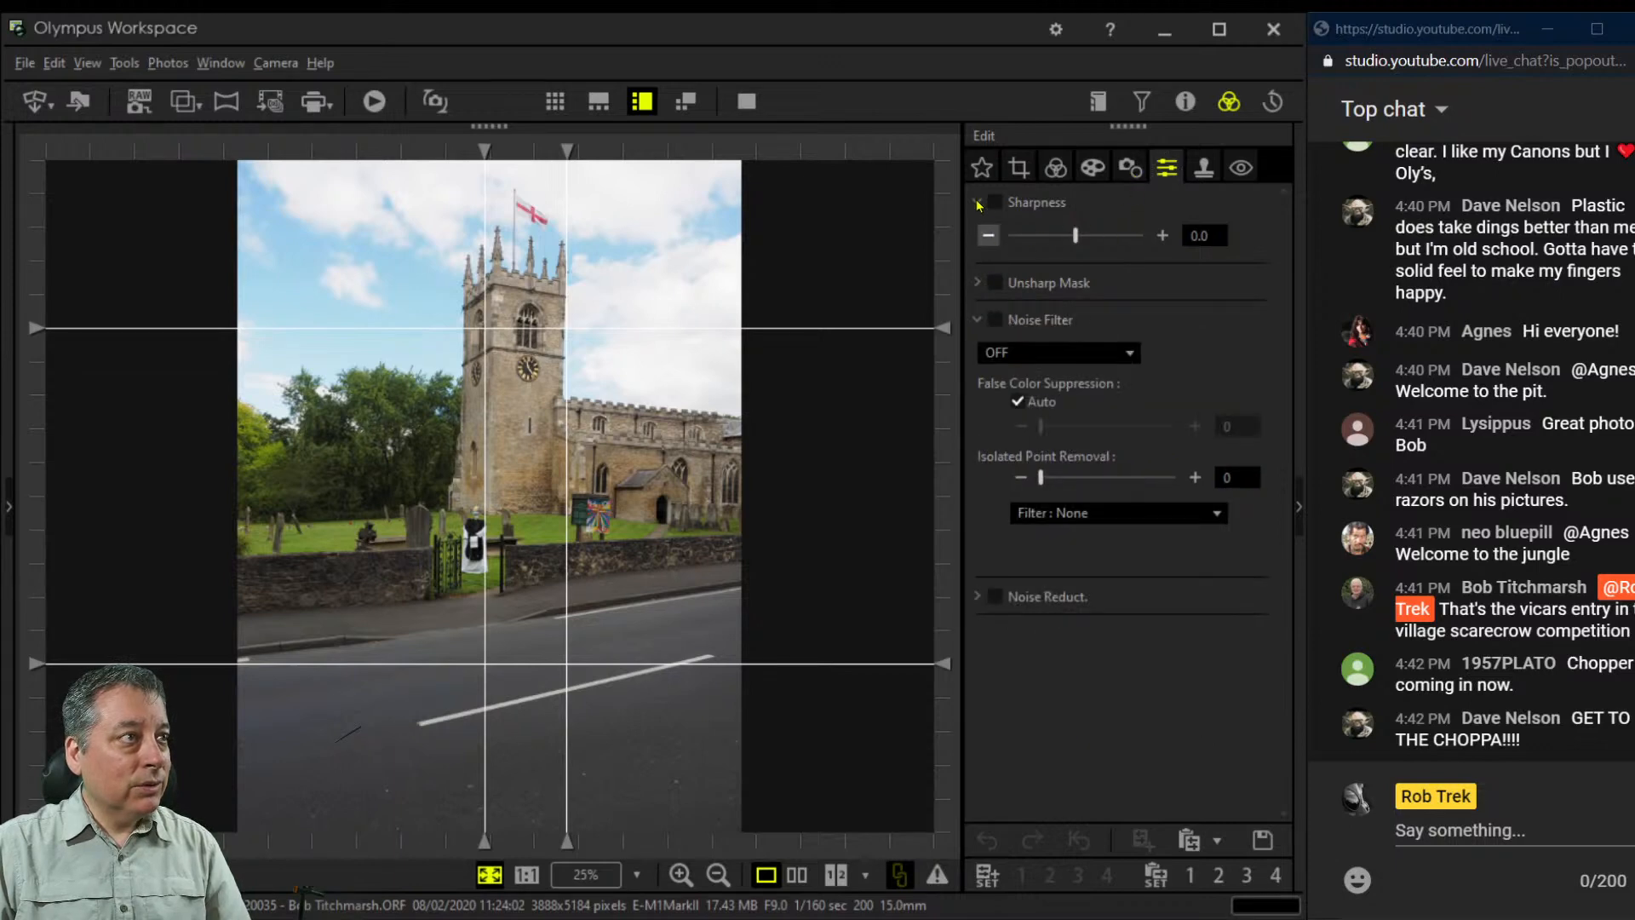
left_click(978, 204)
left_click(978, 281)
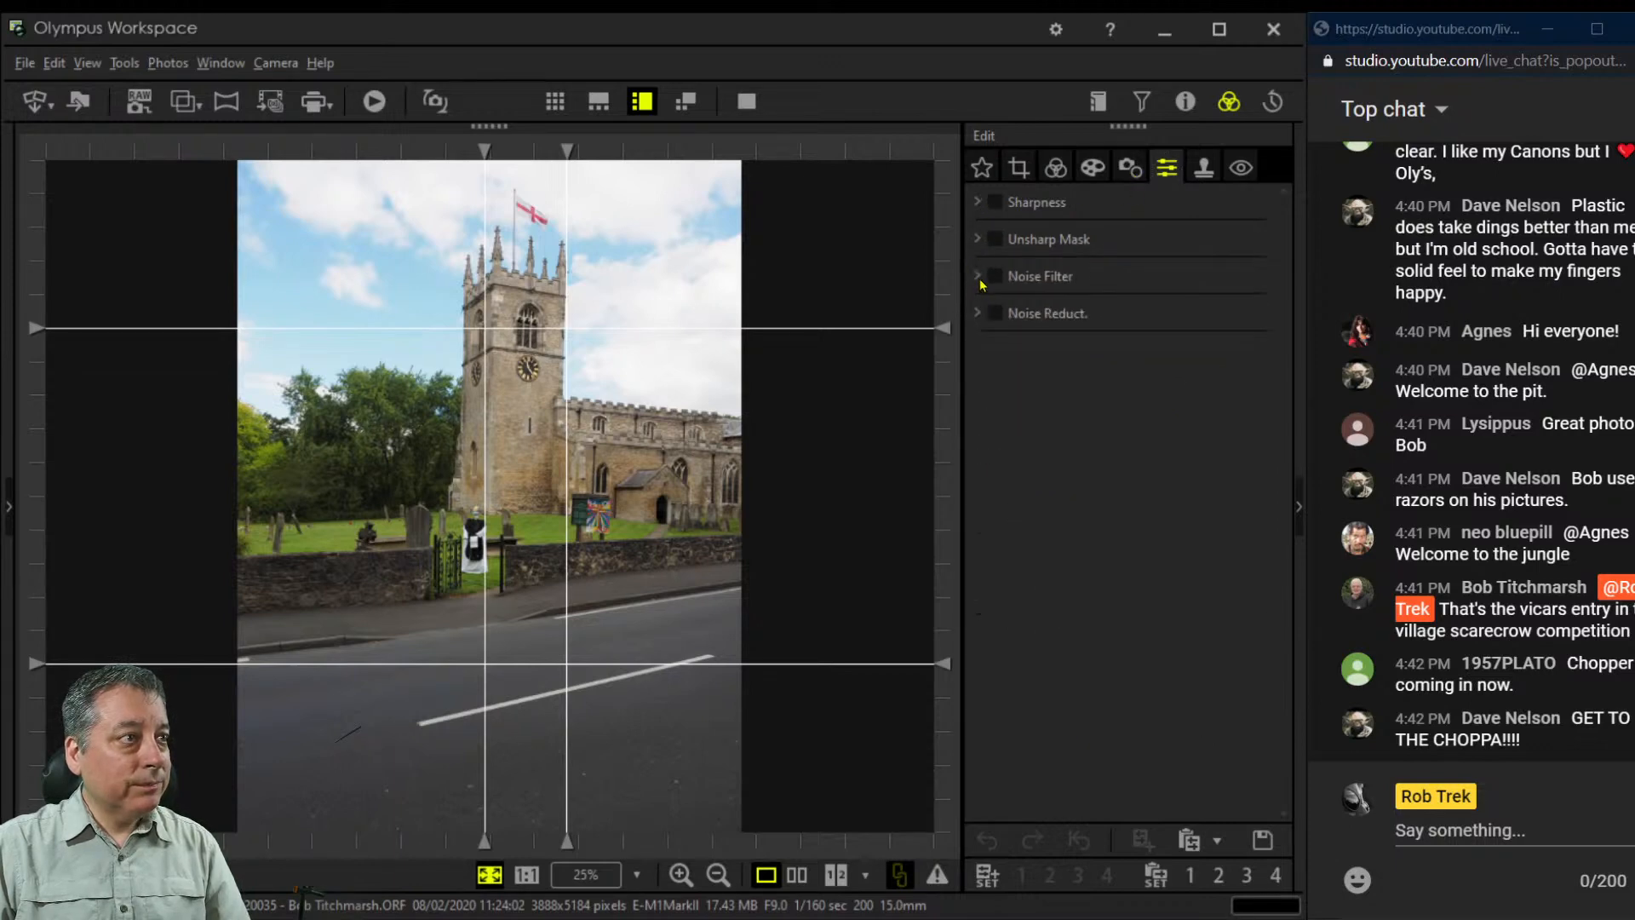
Turn on manual Distortion Correction and set the Trapezoidal Correction to -7
left_click(1125, 171)
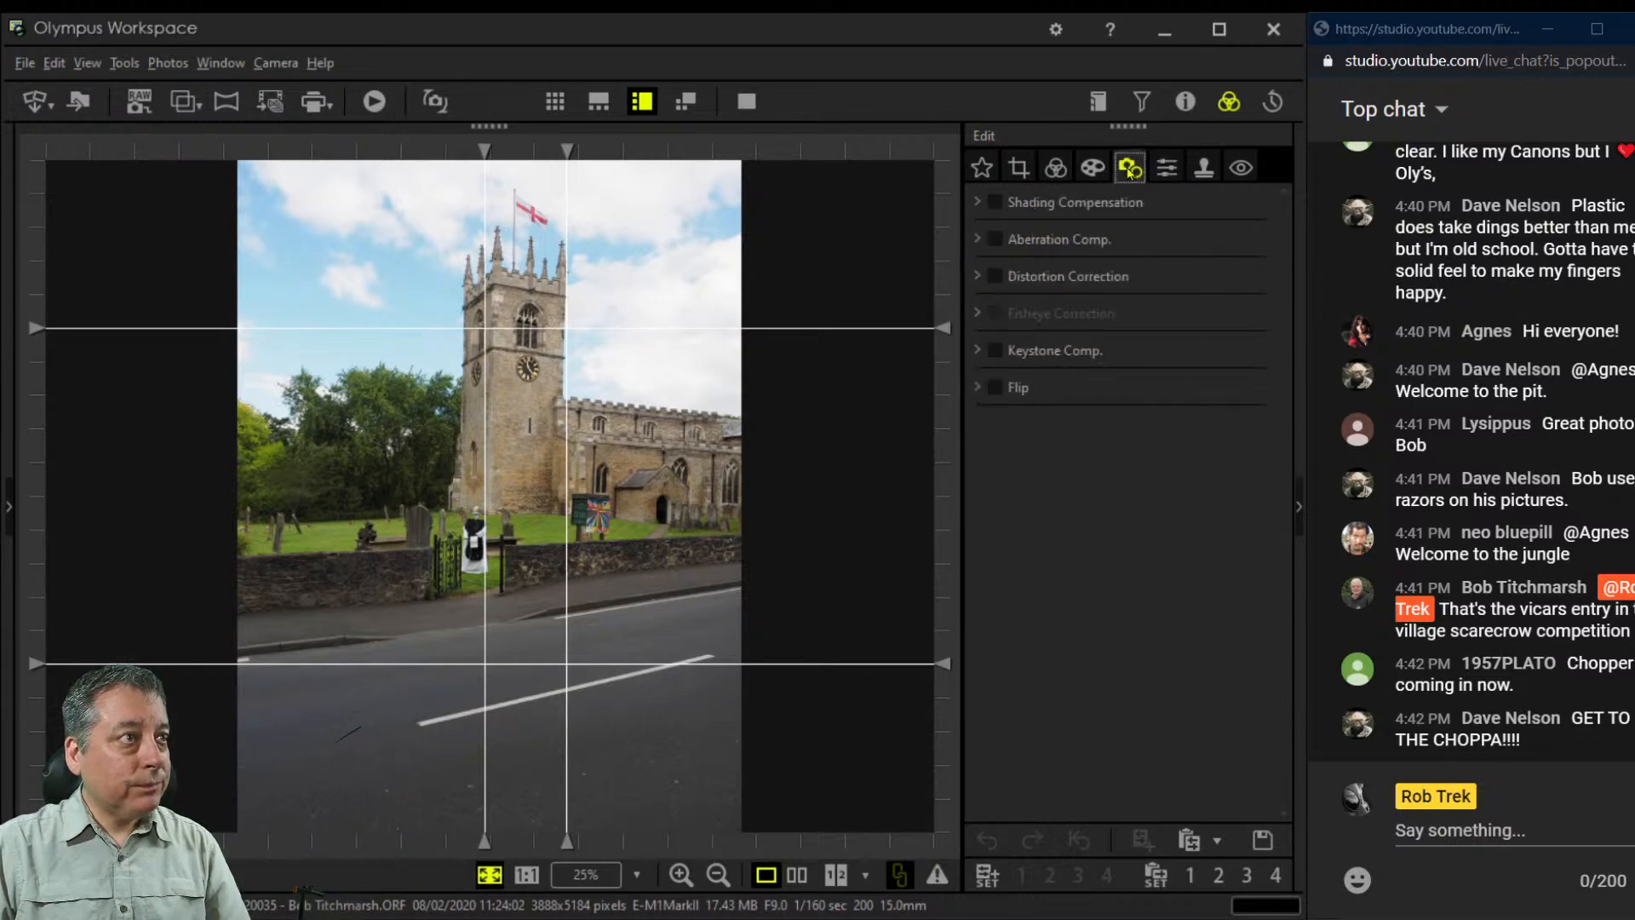
left_click(982, 274)
left_click(987, 341)
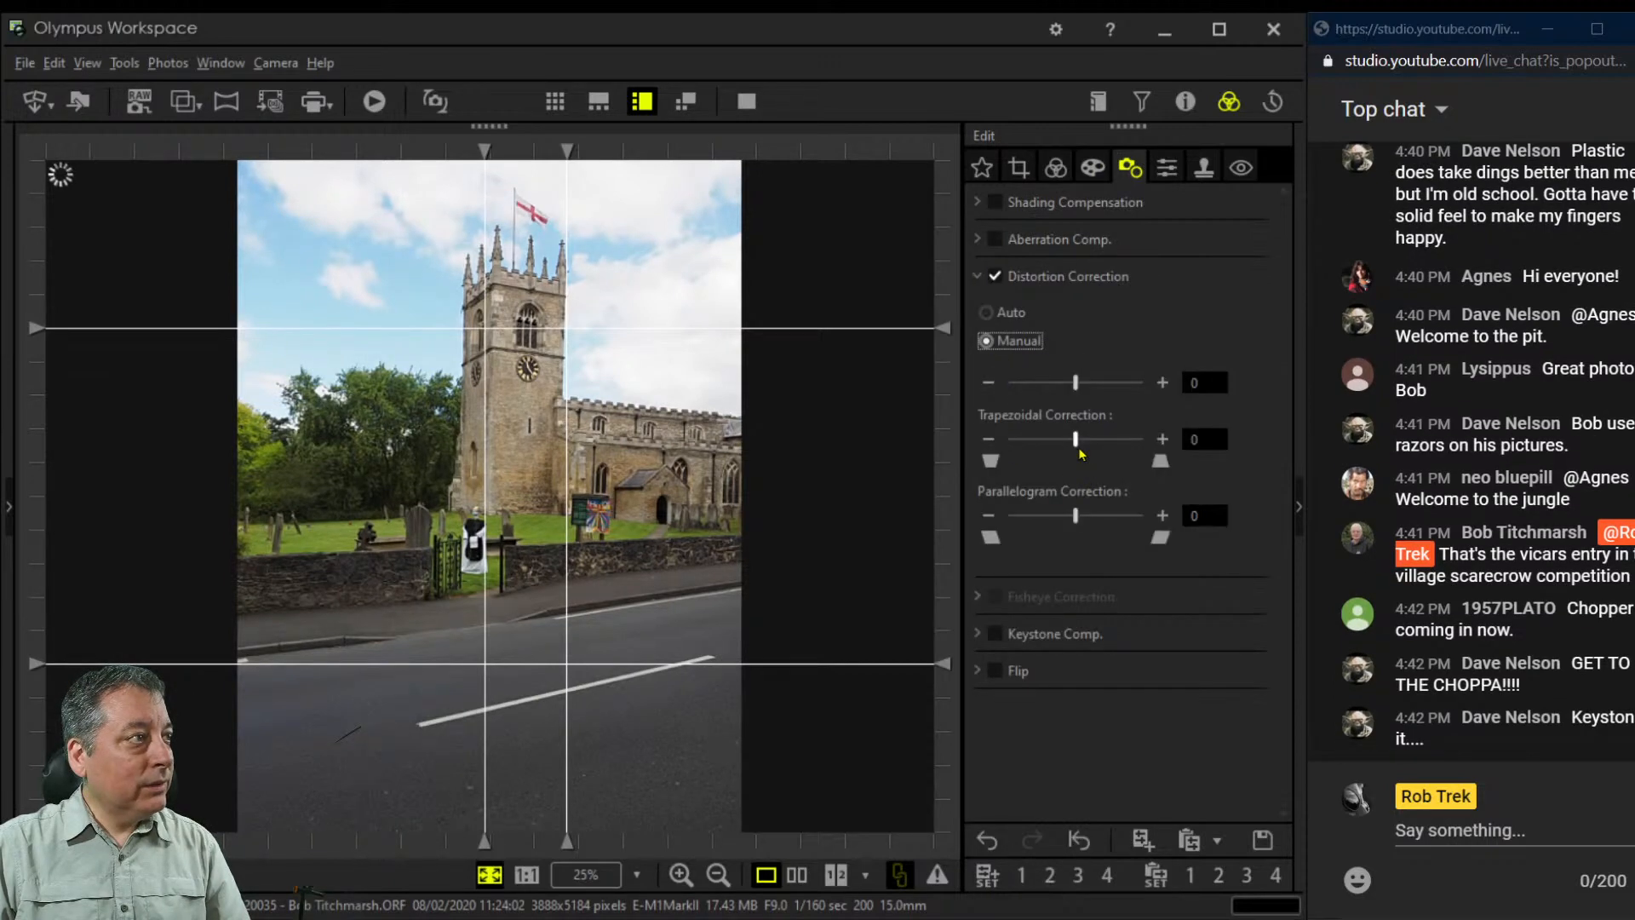
left_click(1075, 441)
left_click_drag(1076, 444, 1066, 444)
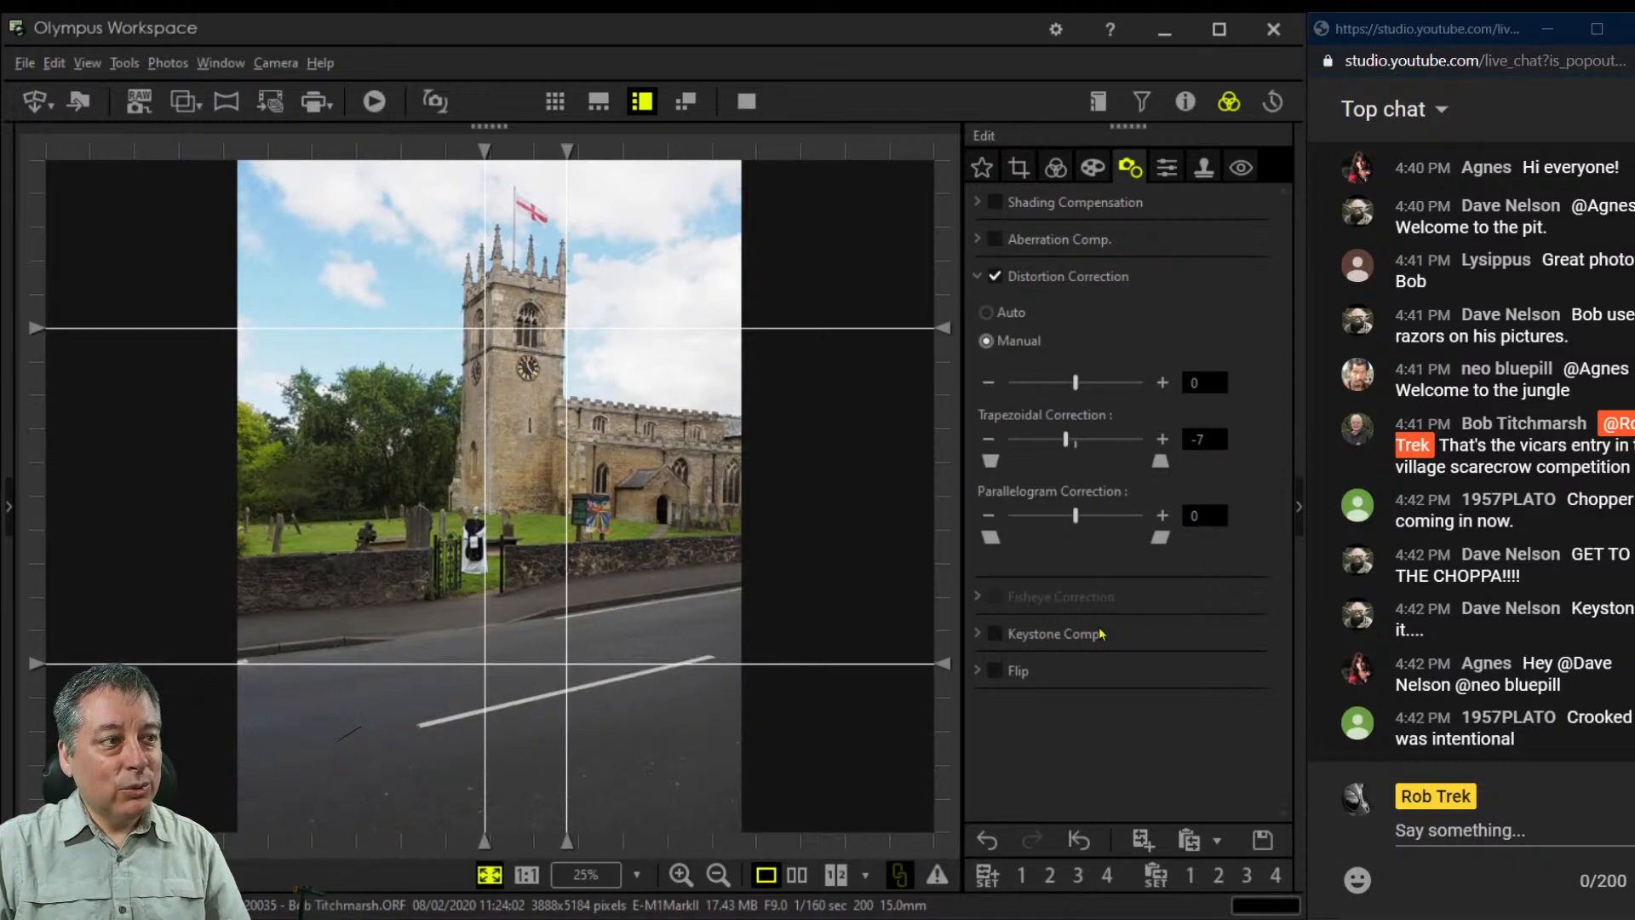
Apply Keystone Comp. to straighten the tower, setting the Horizontal value to 21
left_click(979, 637)
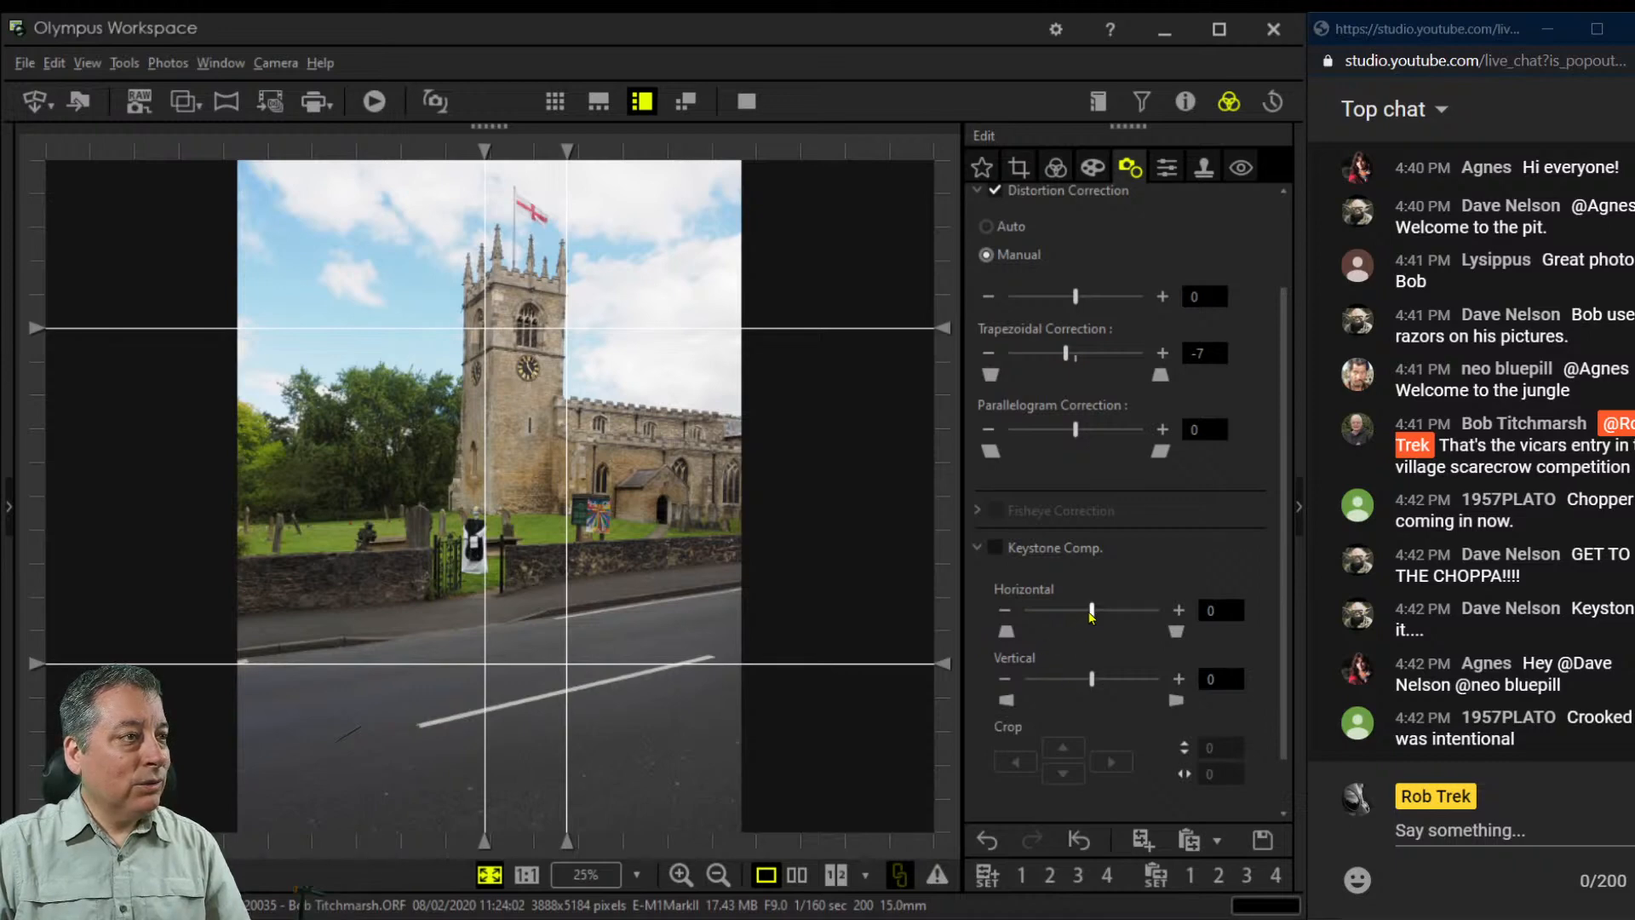
left_click_drag(1090, 611, 1024, 610)
left_click(893, 542)
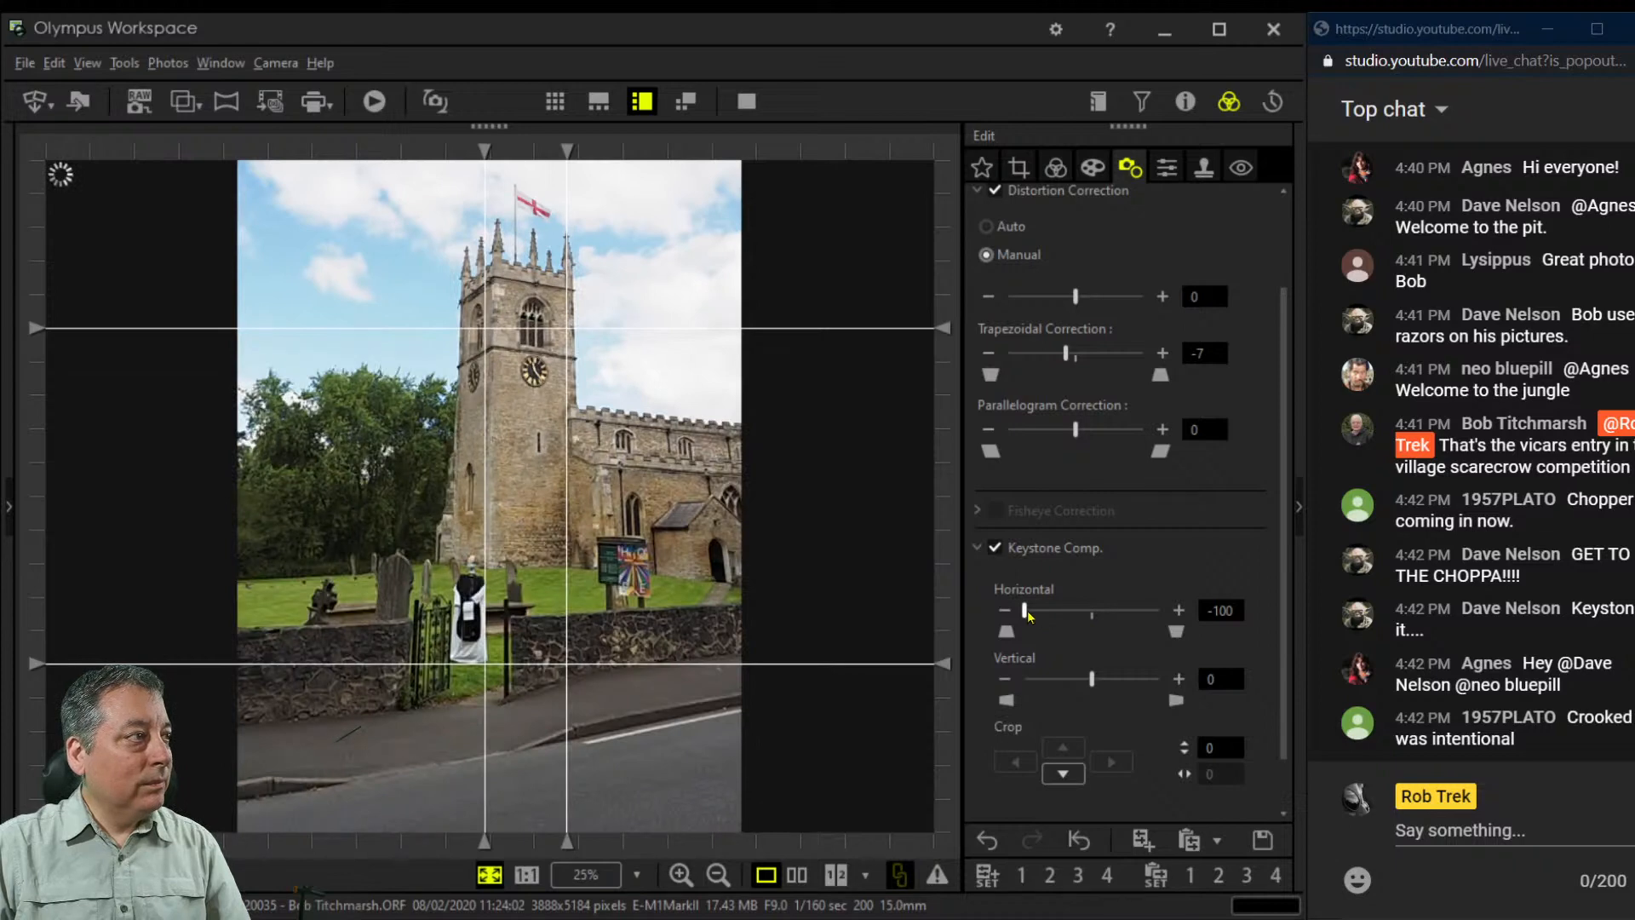
left_click_drag(1024, 611, 1077, 613)
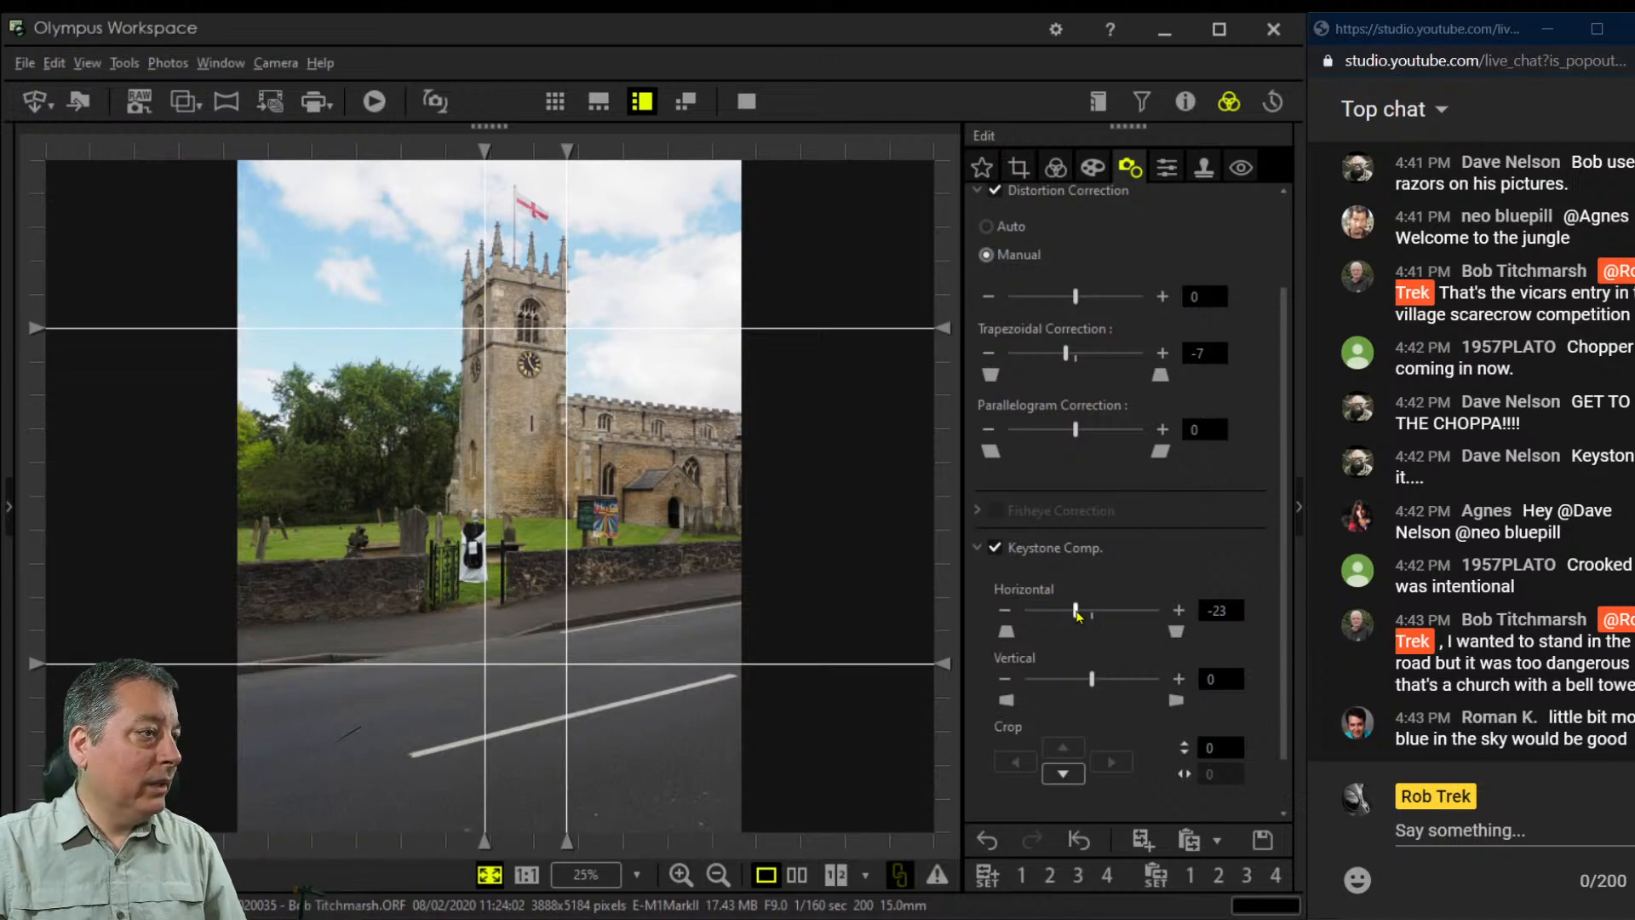
left_click_drag(1075, 613, 1103, 618)
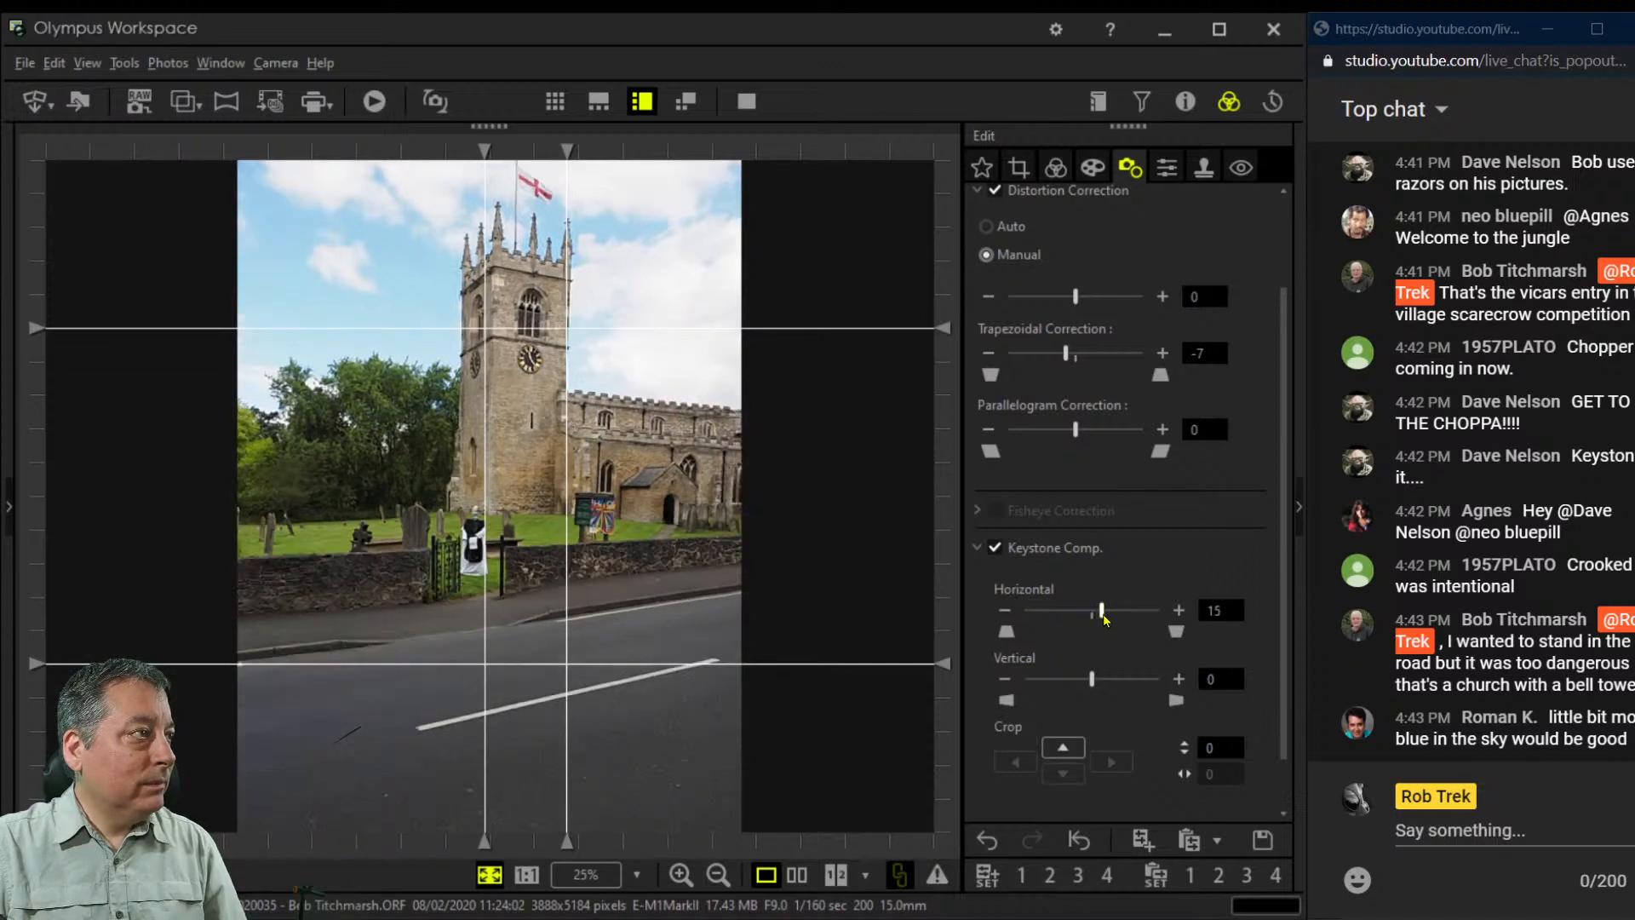
left_click_drag(1103, 619, 1108, 619)
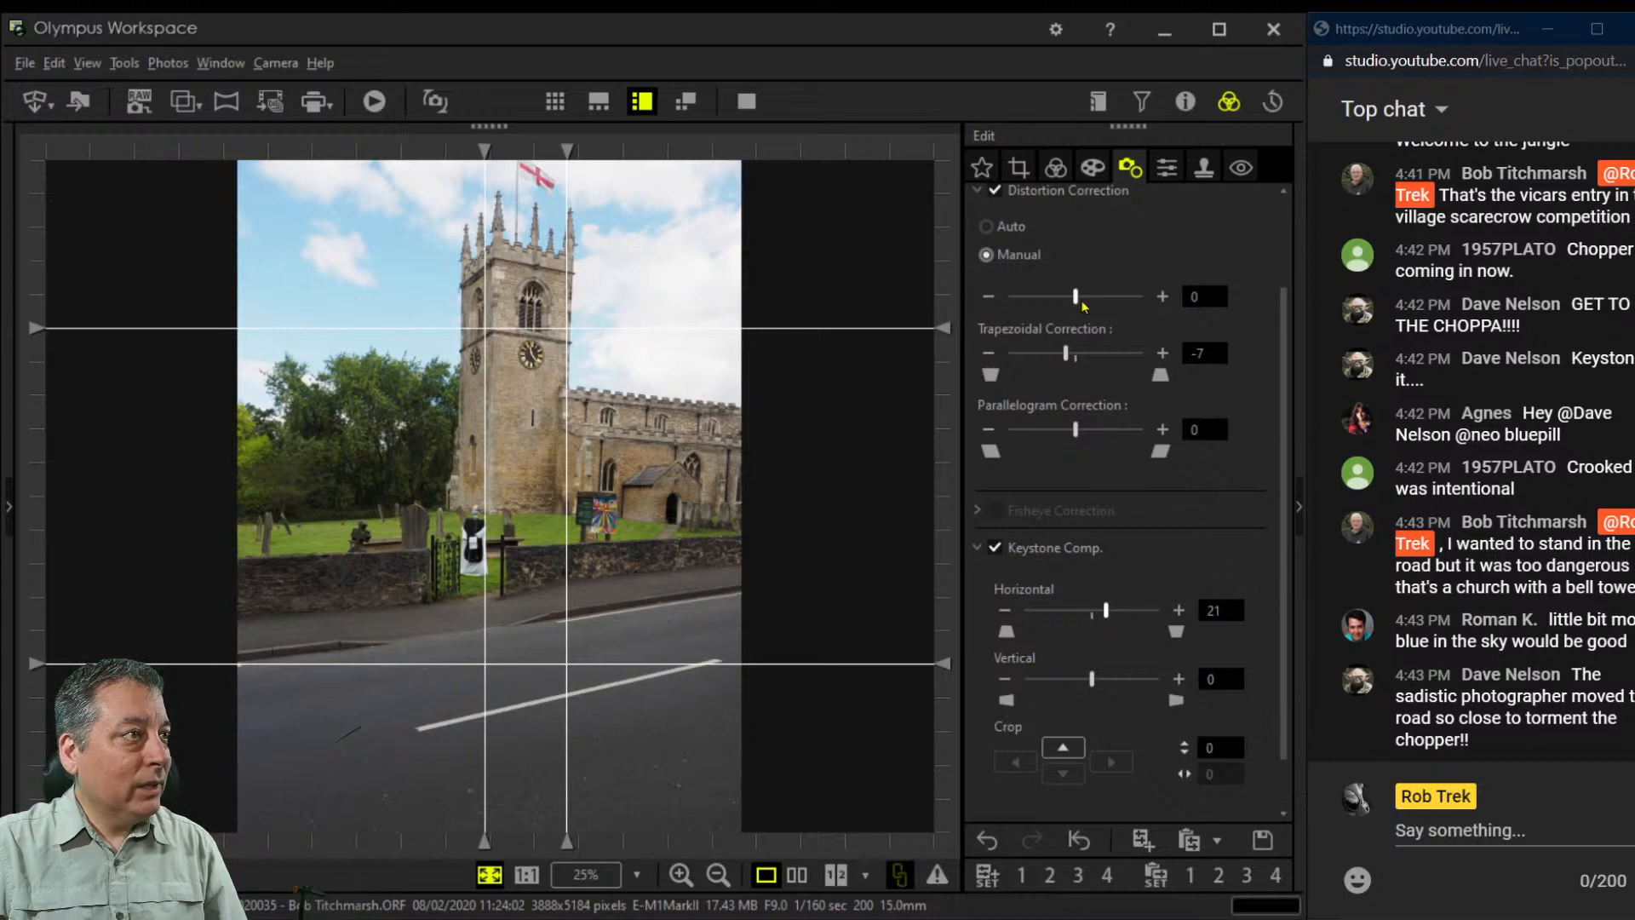
Try manual distortion amounts of -3, -11 and 5, and reset the amount to 0
left_click_drag(1081, 303, 1078, 304)
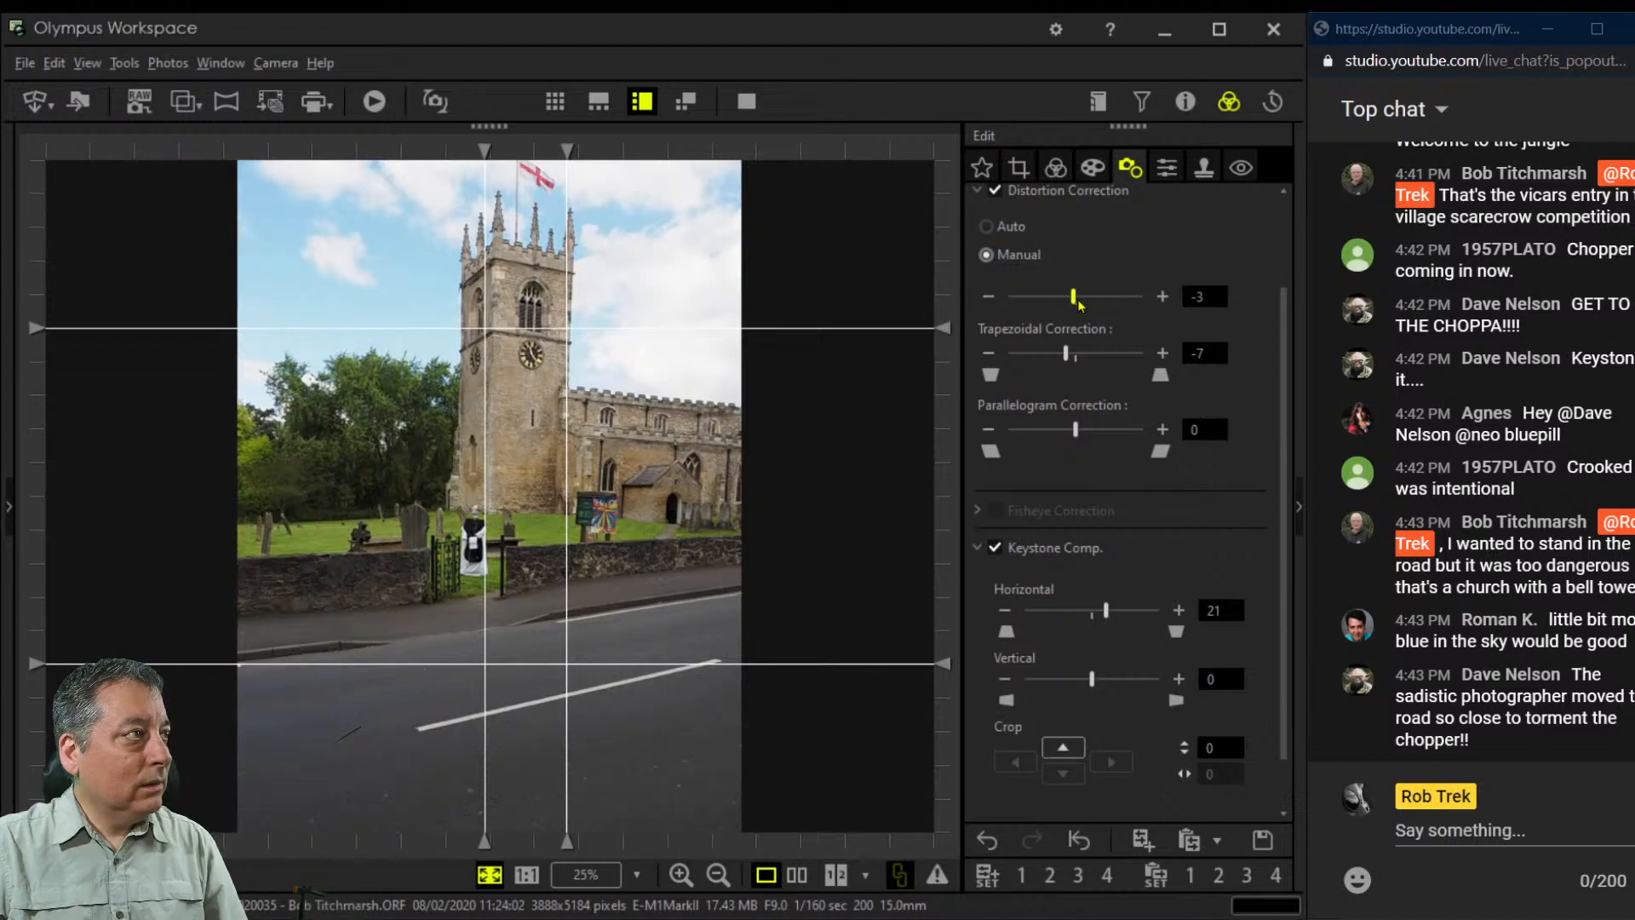
left_click_drag(1077, 301, 1073, 303)
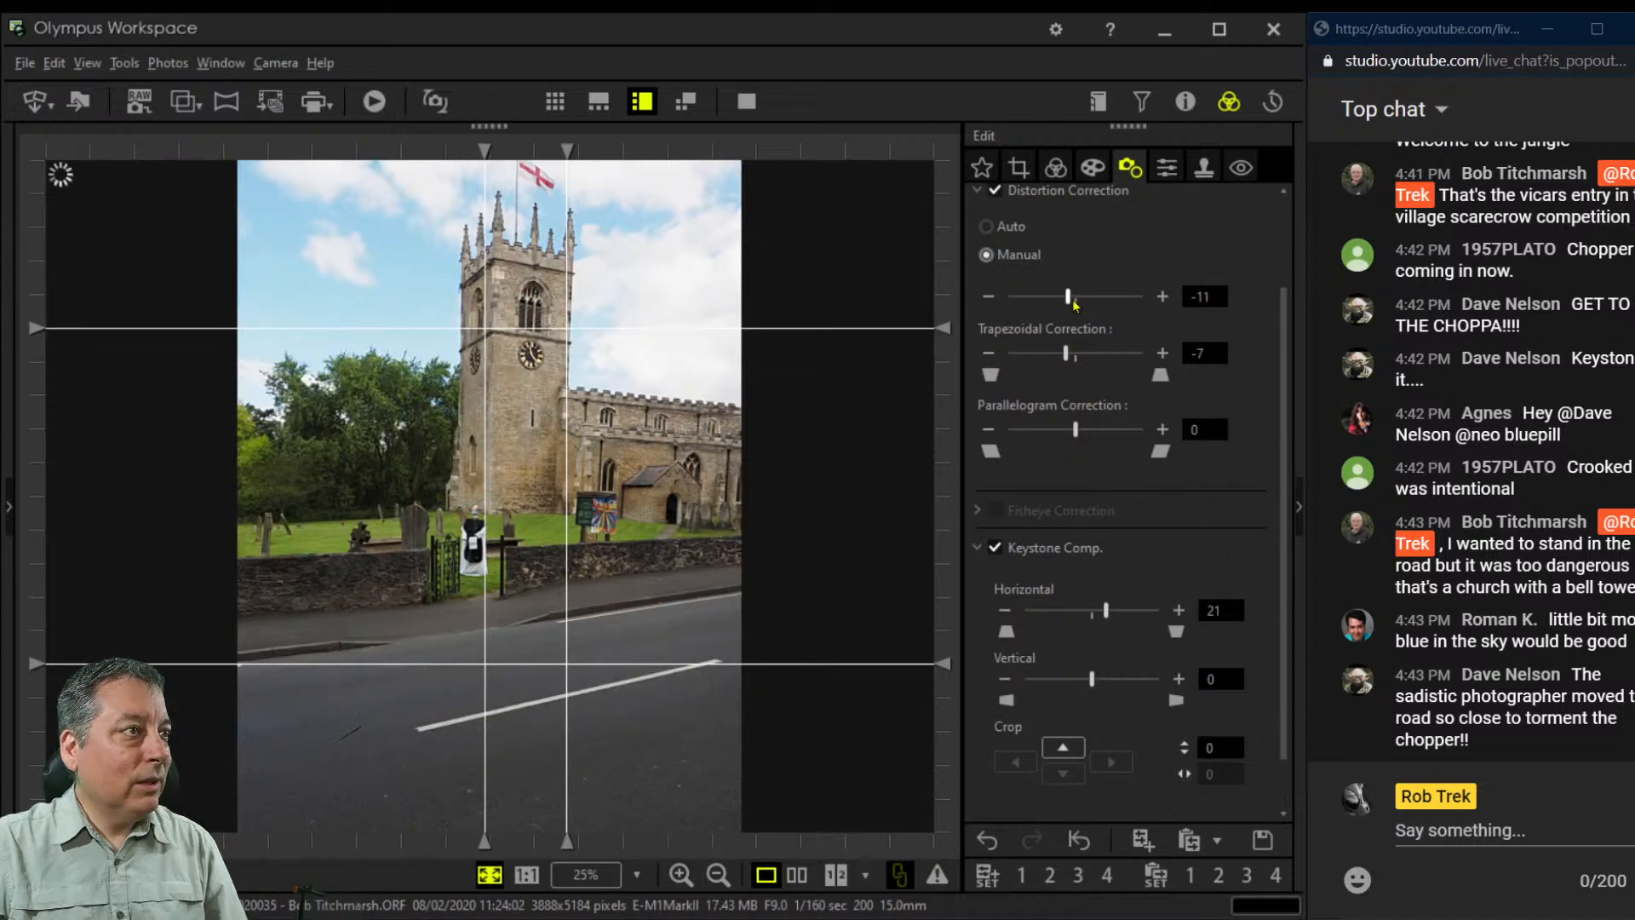
left_click_drag(1078, 306, 1082, 308)
double_click(1212, 293)
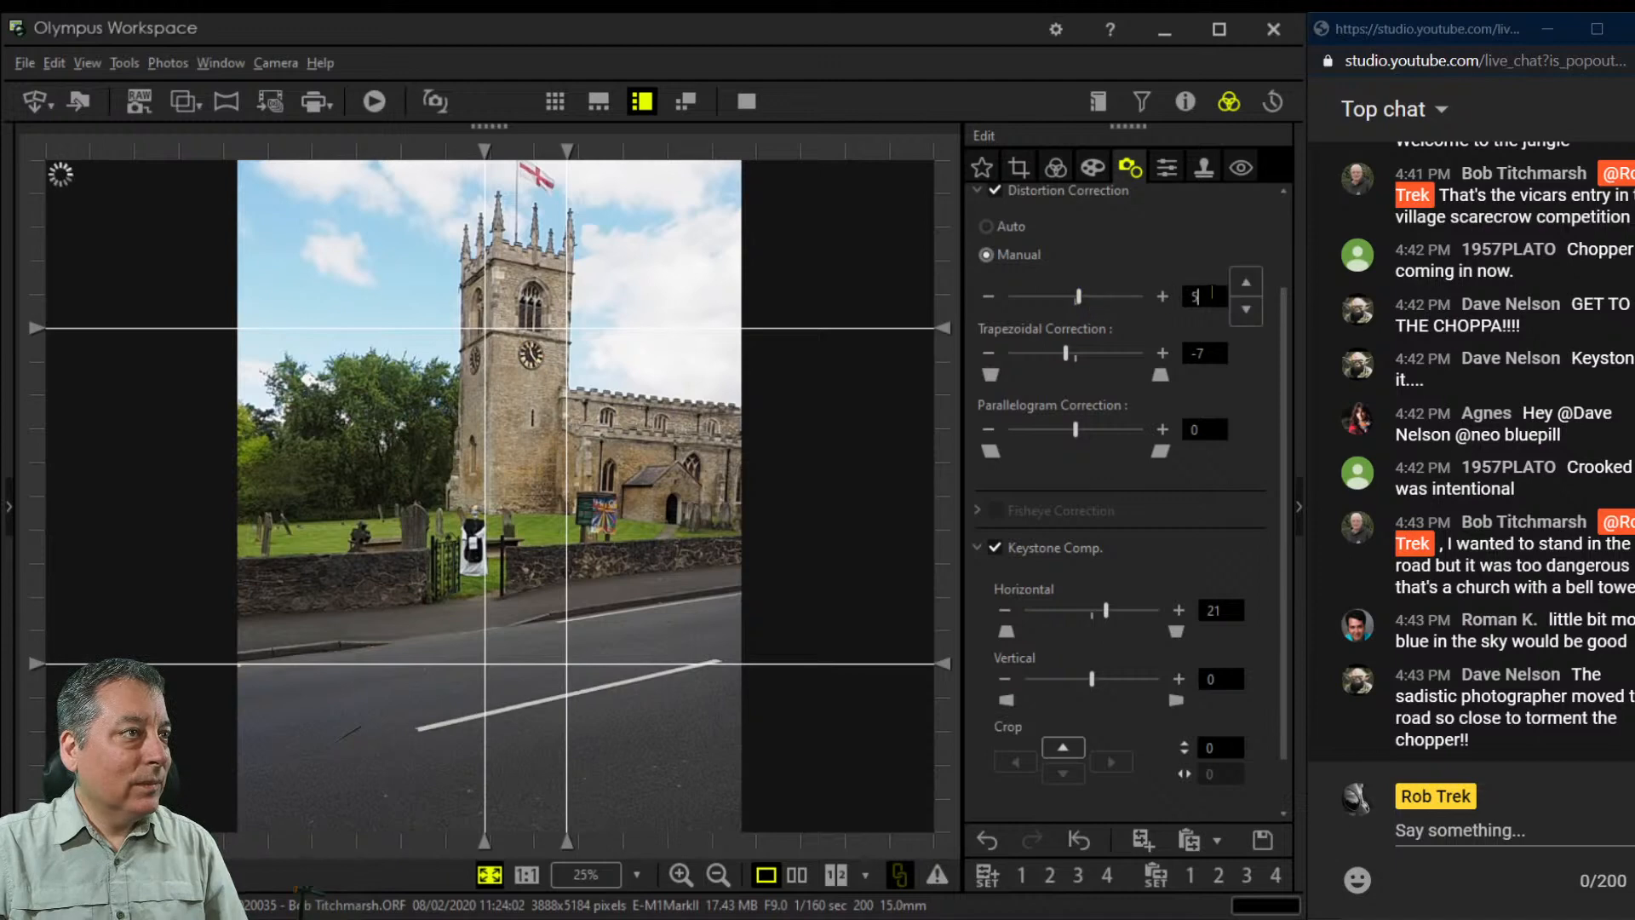
type("0")
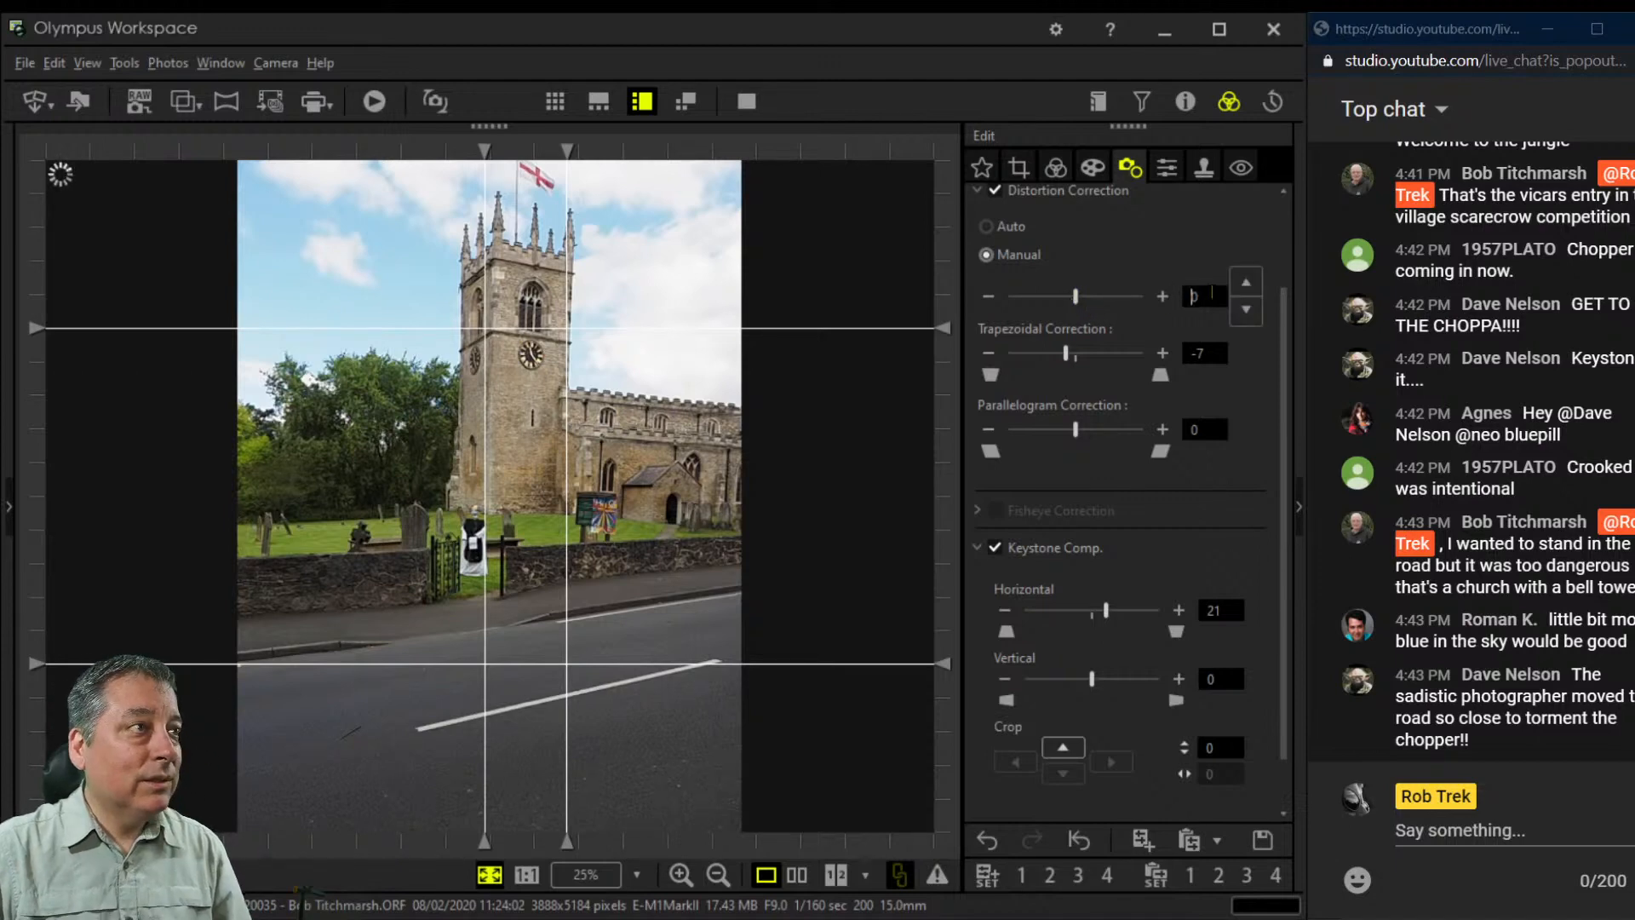
Set the crop's Tilt Adjustment to -1.4 to level the church, keeping the Original aspect ratio
left_click(1018, 167)
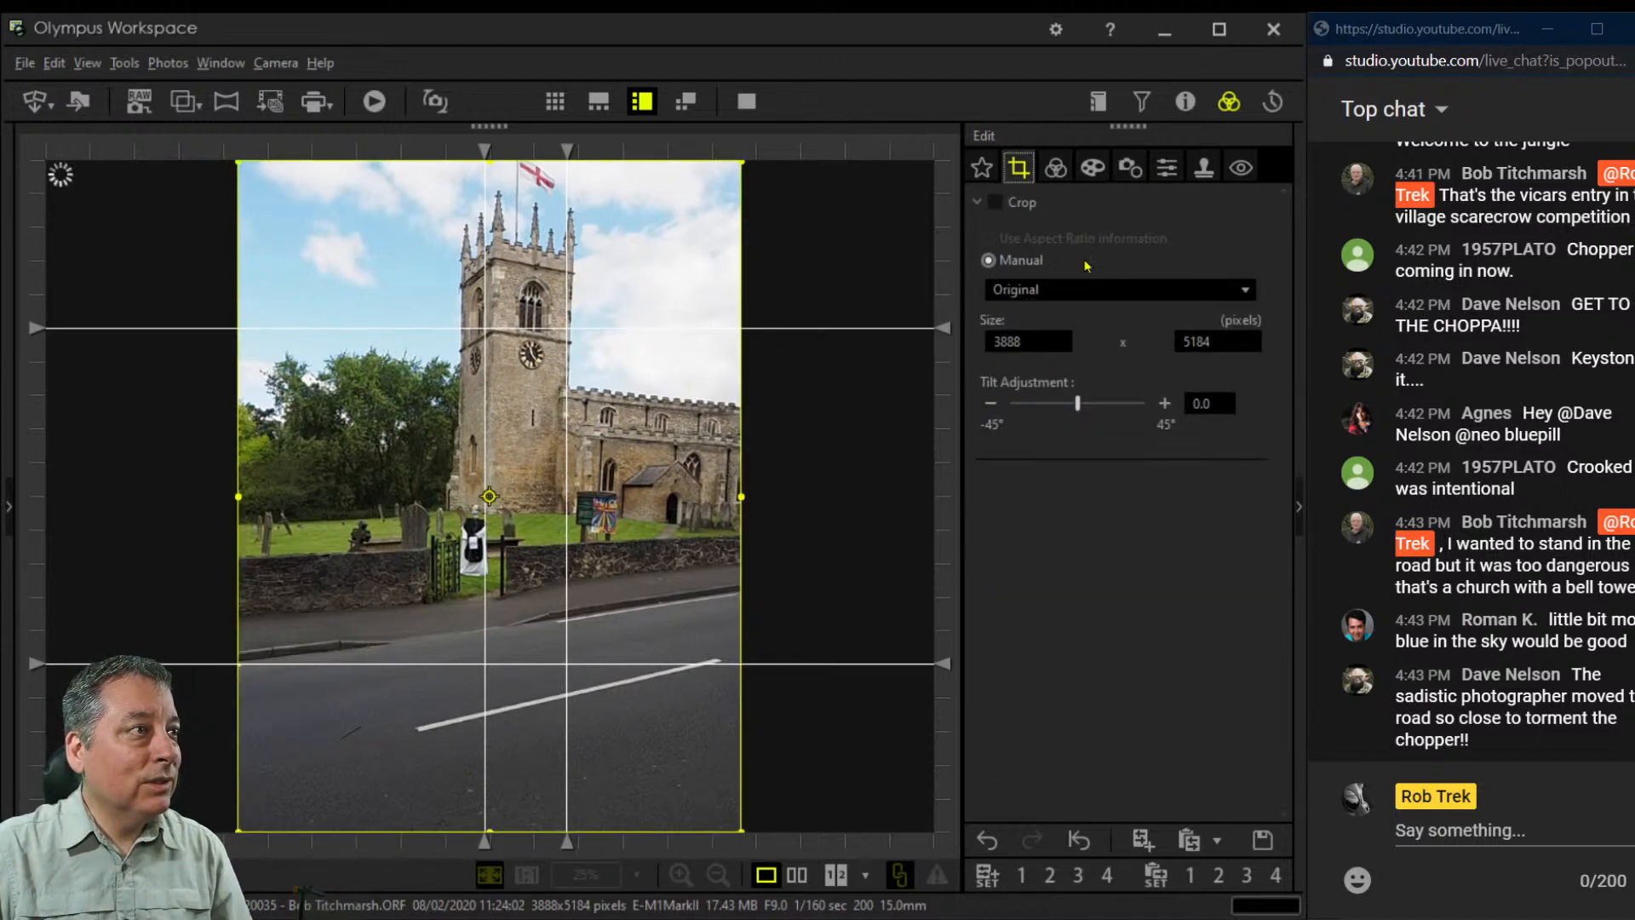
left_click(991, 404)
left_click(990, 404)
left_click(990, 404)
left_click(990, 403)
left_click(990, 404)
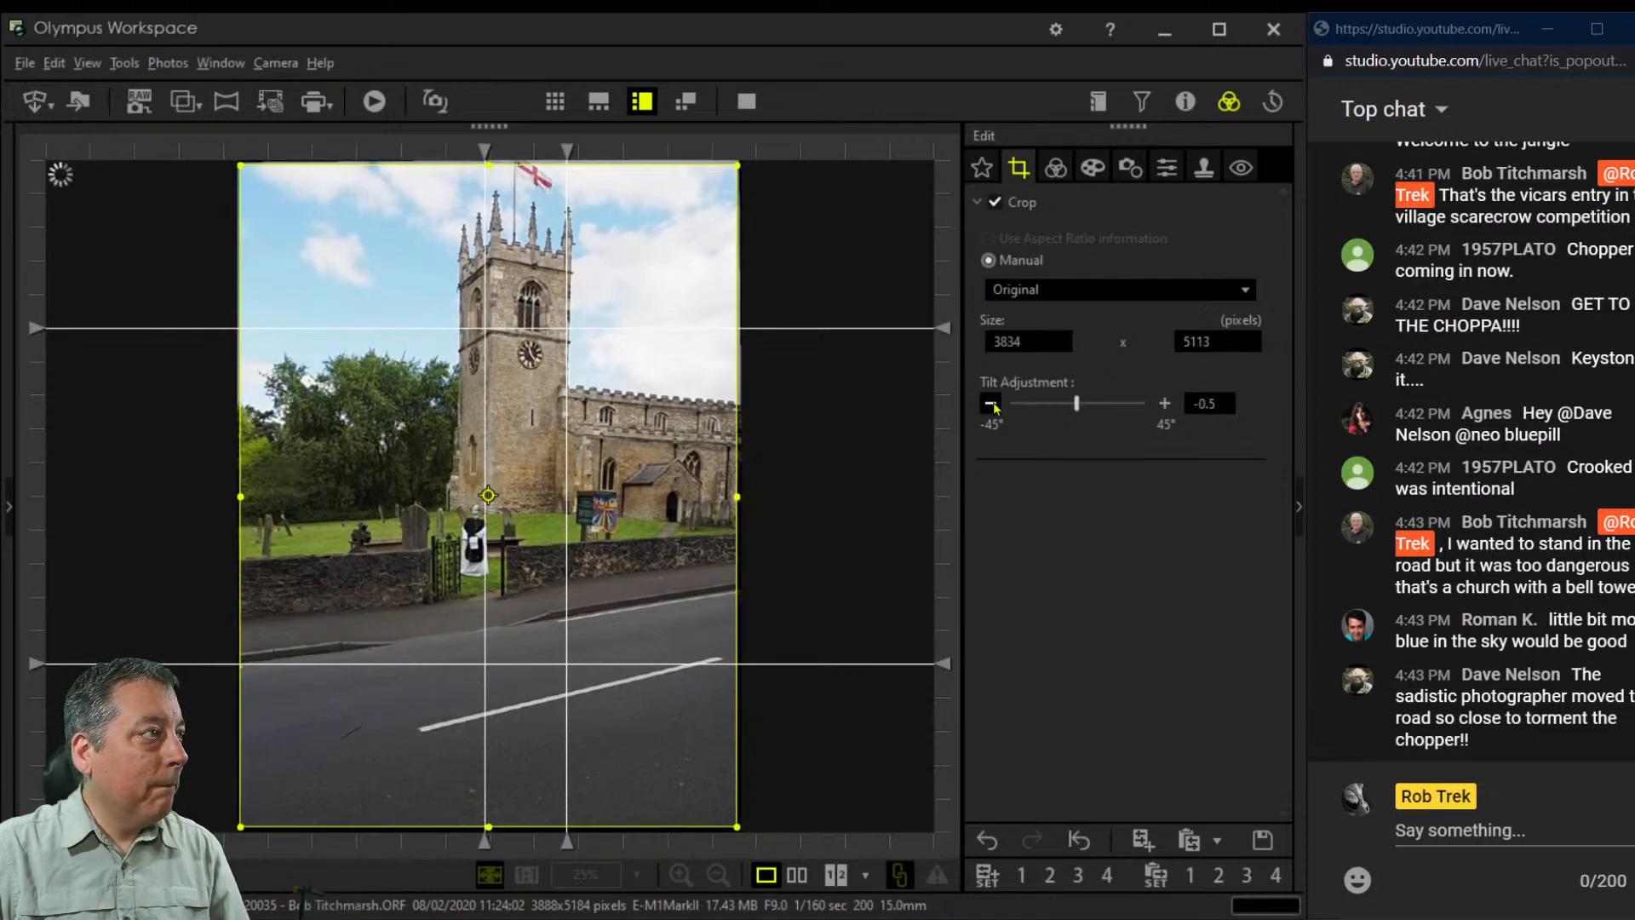
left_click(990, 403)
left_click(990, 404)
left_click(990, 404)
left_click(990, 404)
left_click(990, 404)
left_click(990, 404)
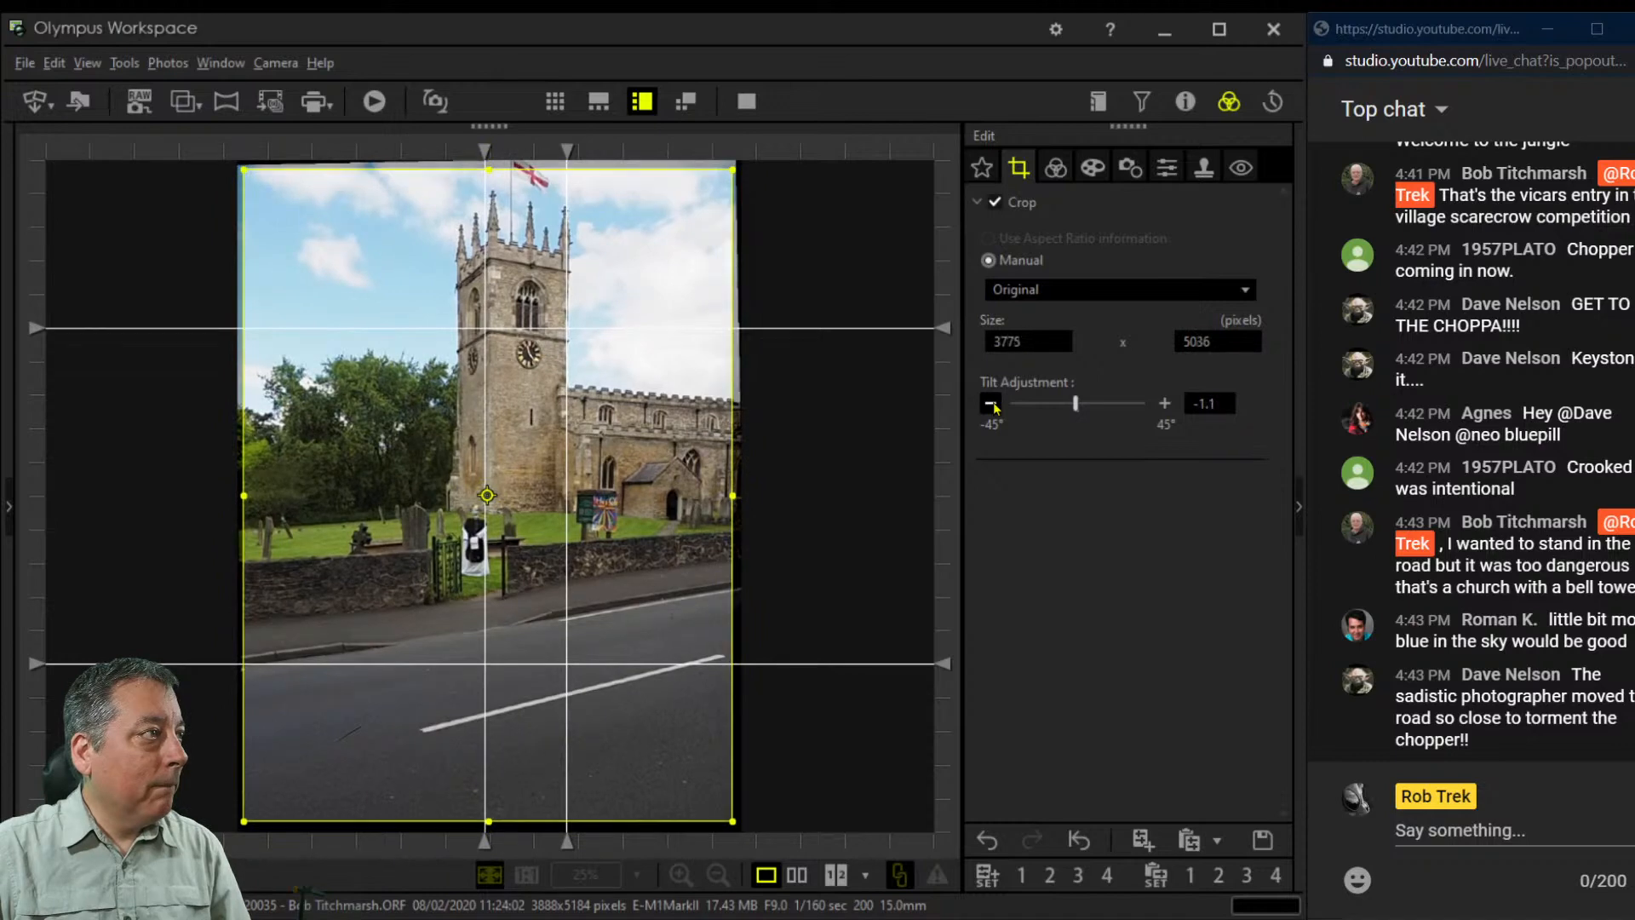
left_click(990, 404)
left_click(990, 404)
left_click(990, 404)
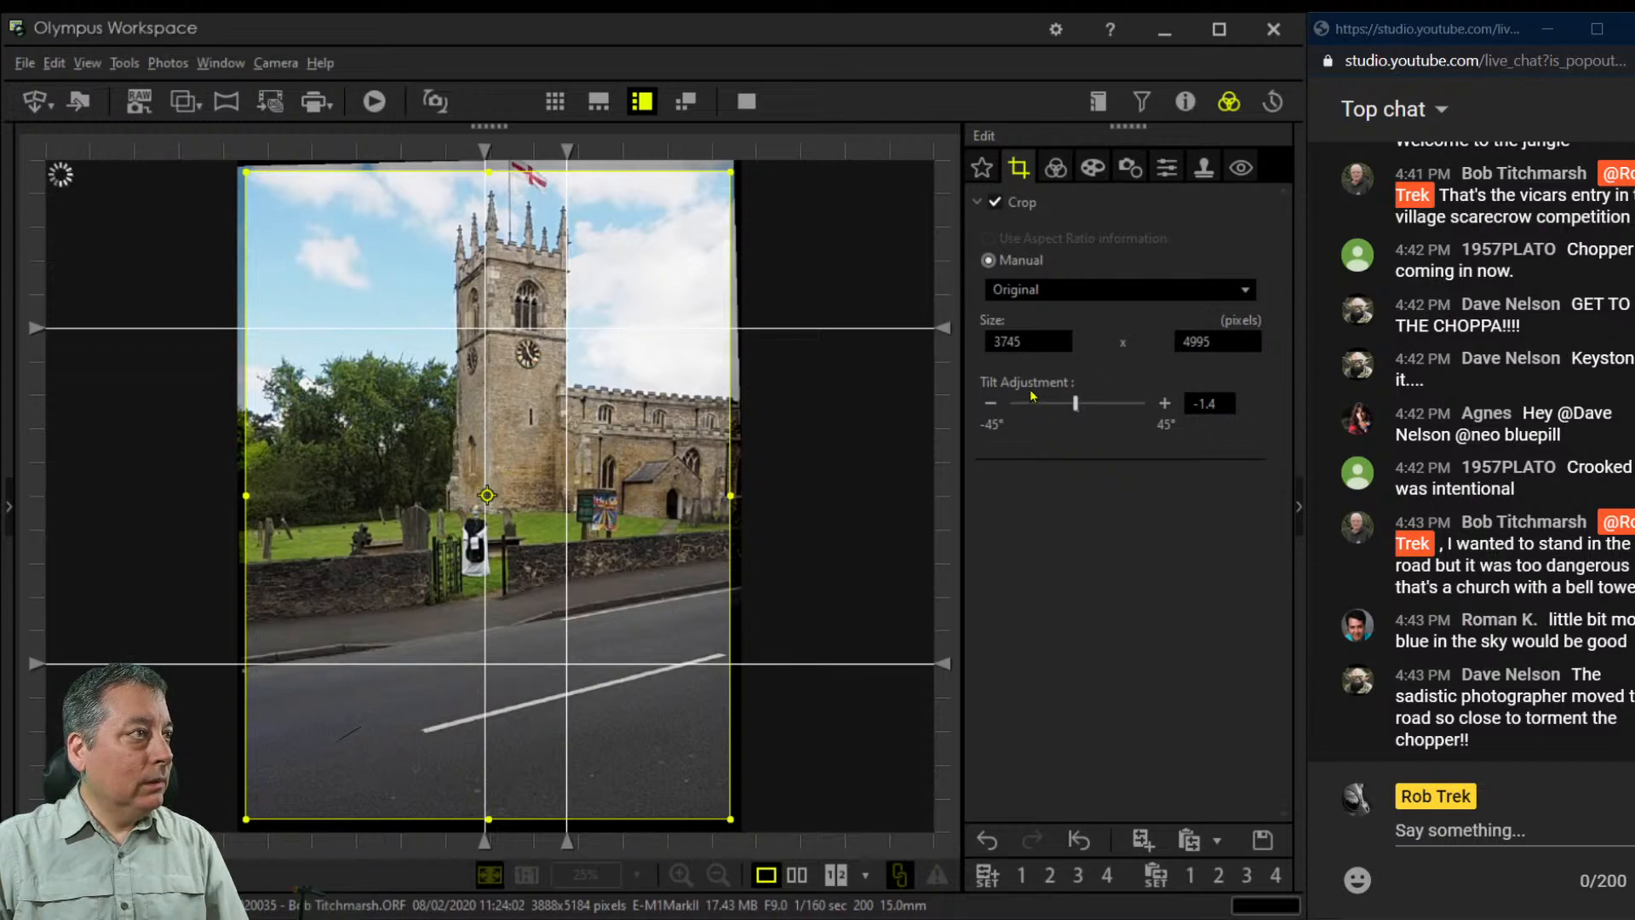
Nudge the crop's Tilt Adjustment to -1.3 and bring the Trapezoidal Correction back to 0
left_click(1165, 403)
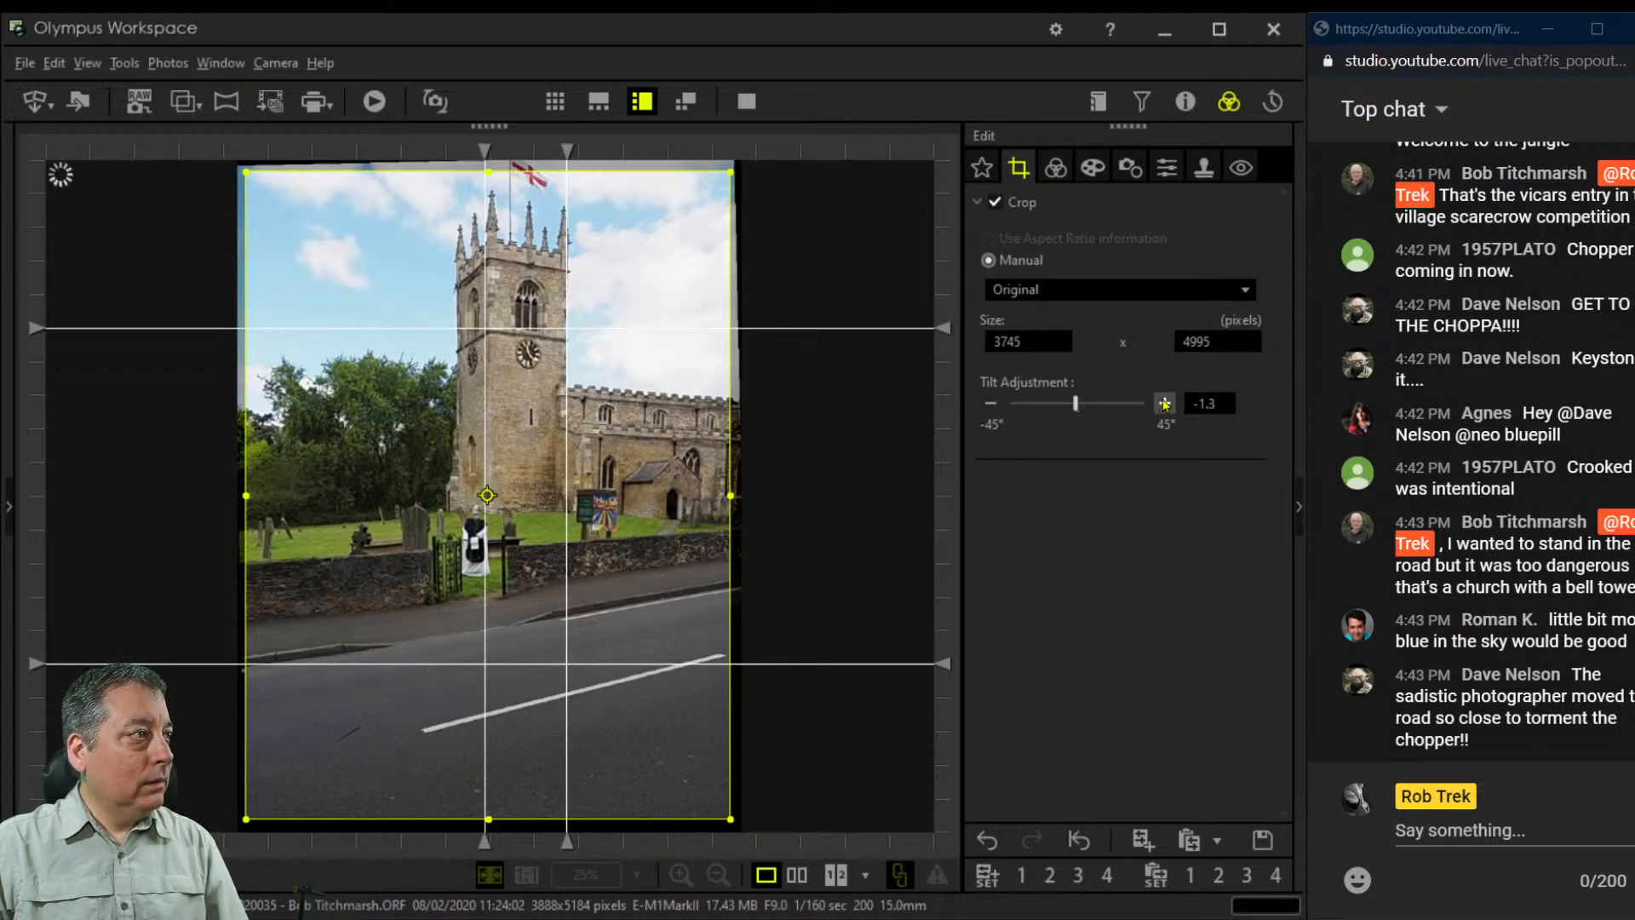
left_click(1156, 173)
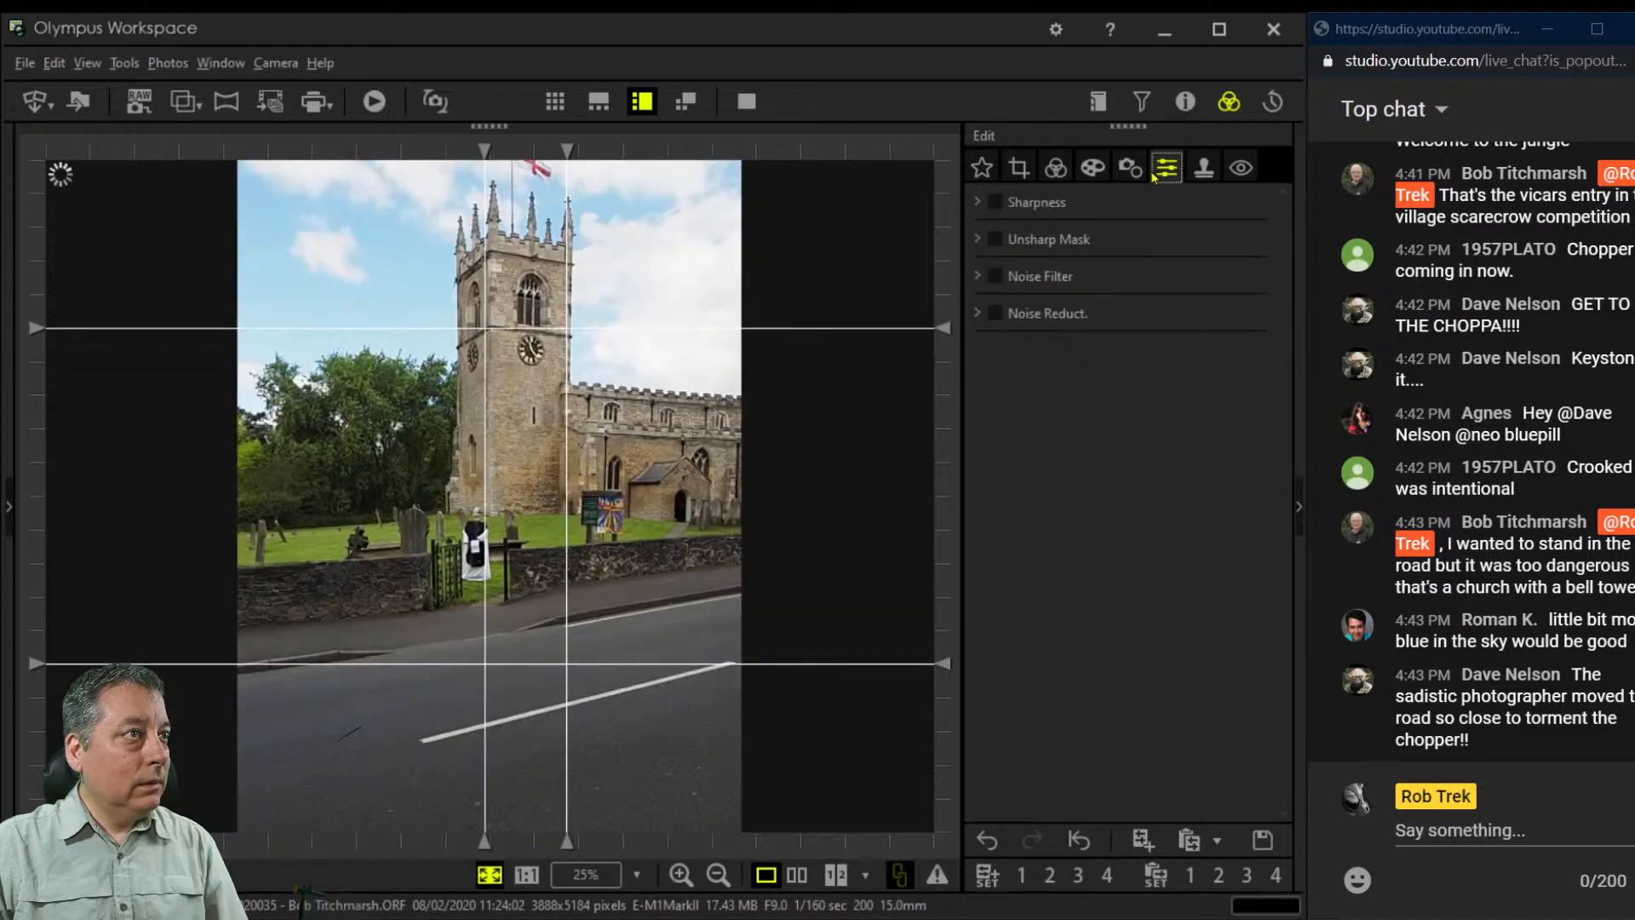
left_click(1130, 167)
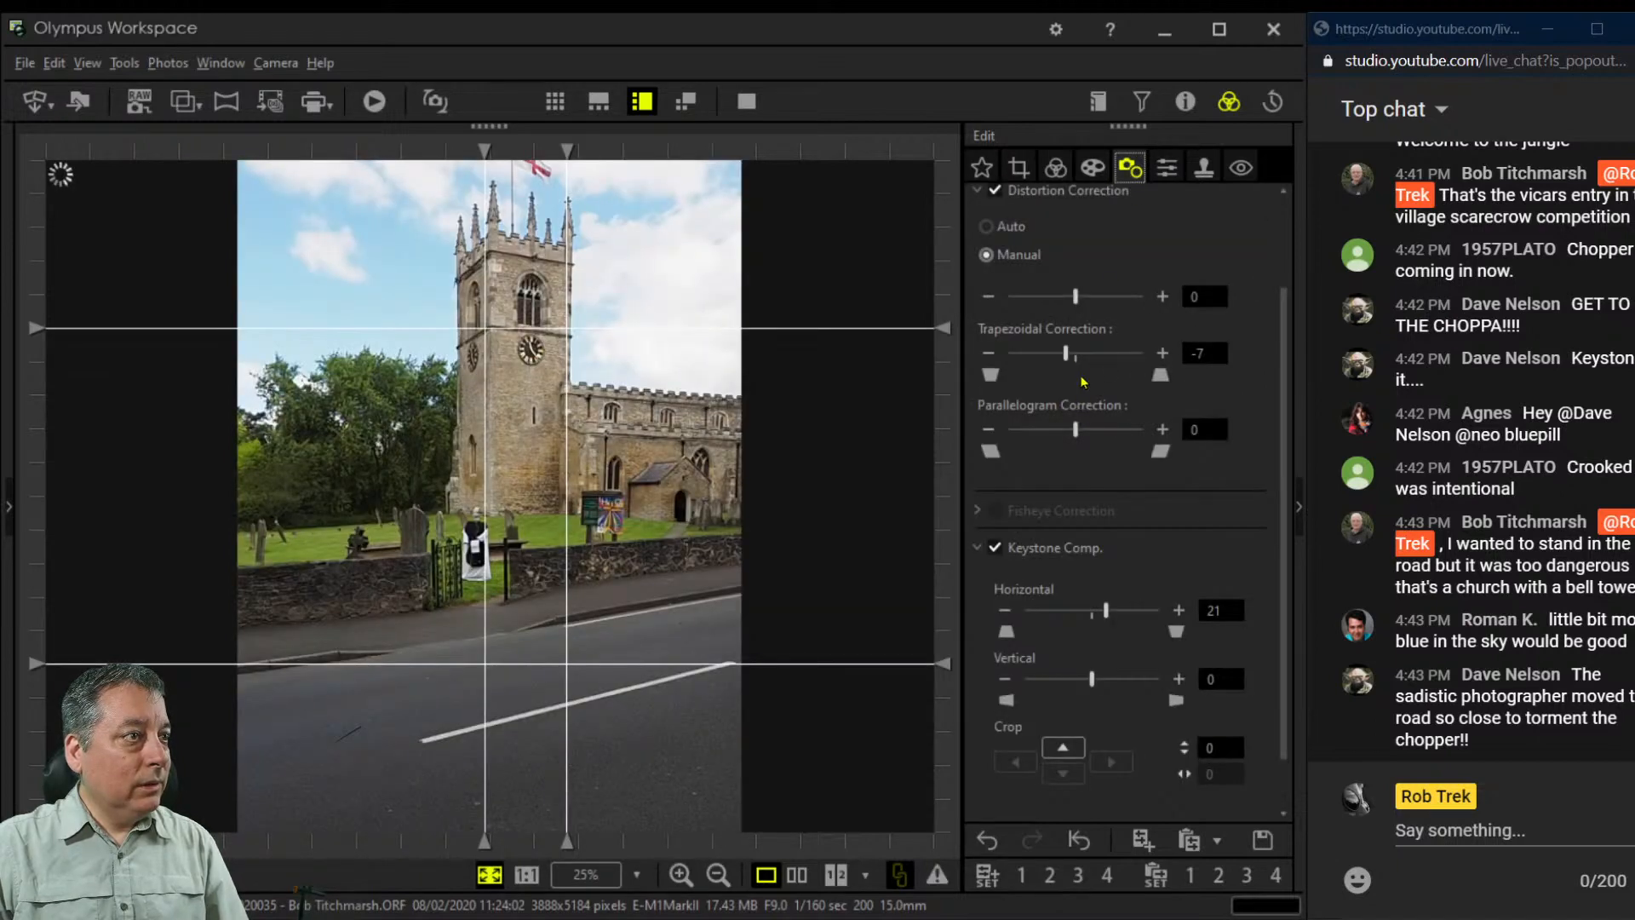
left_click(1161, 353)
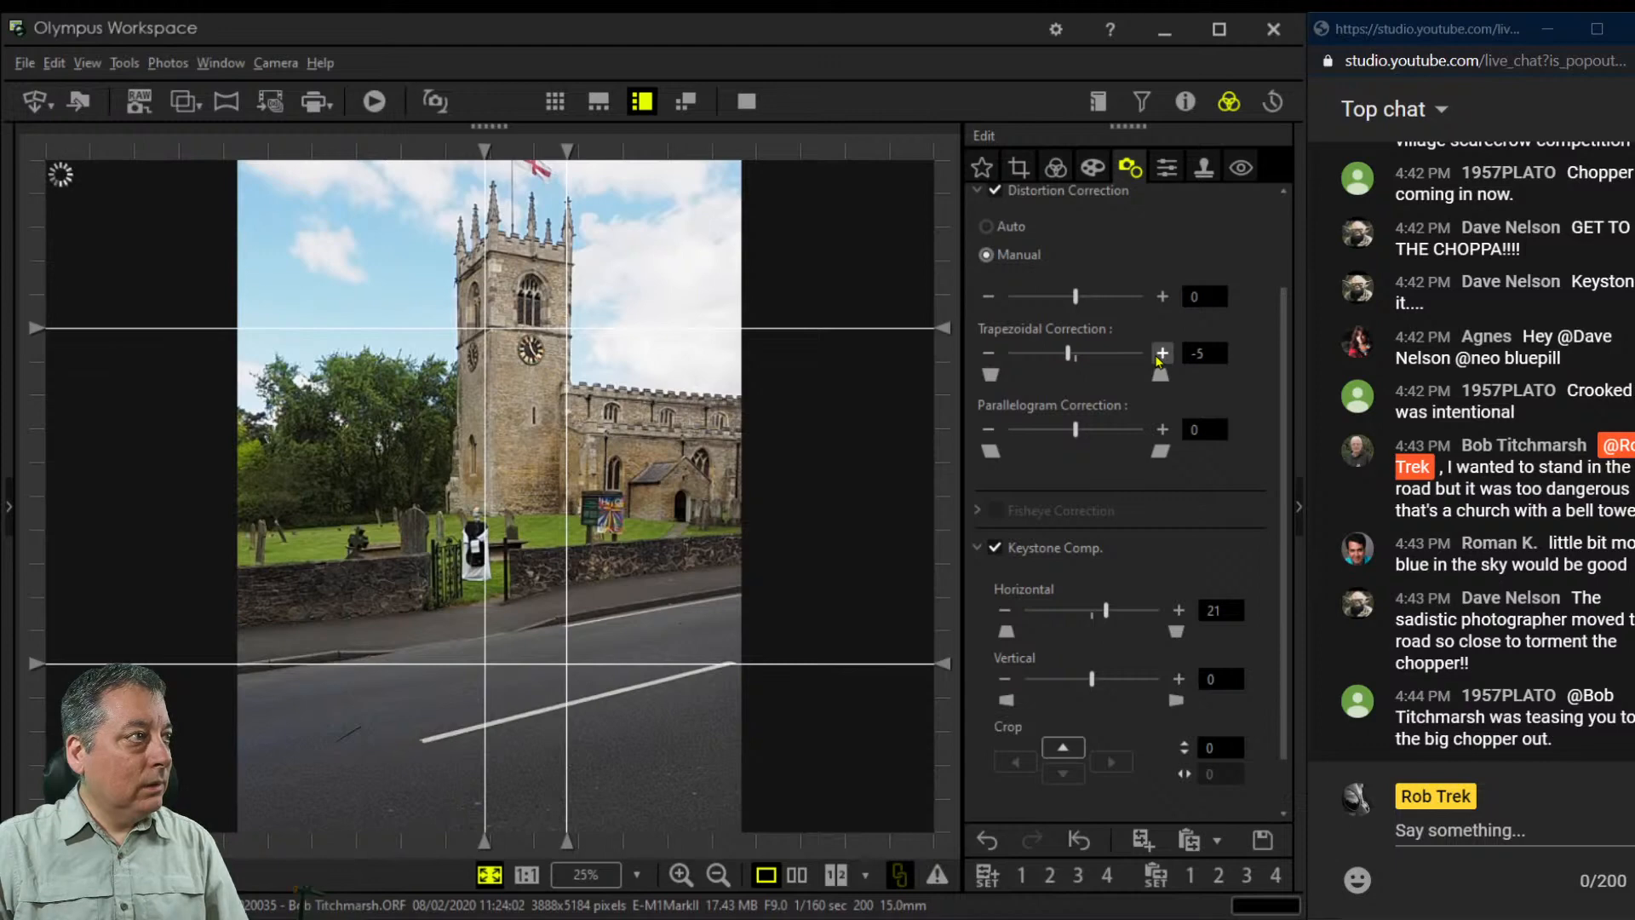
left_click(1161, 352)
left_click(1162, 353)
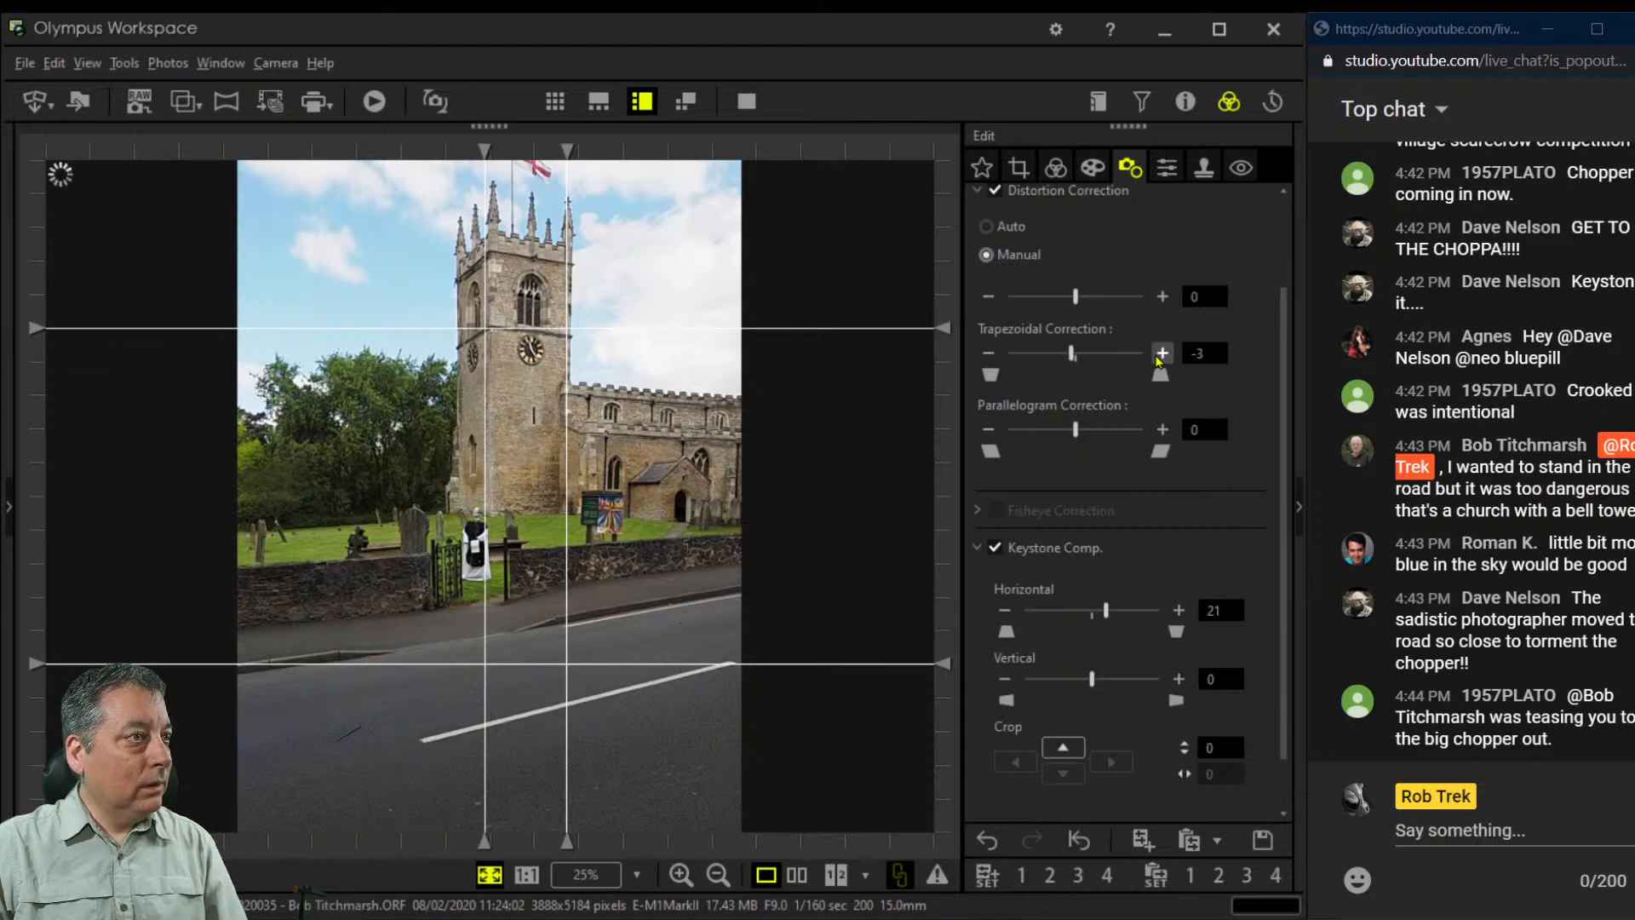
left_click(1019, 168)
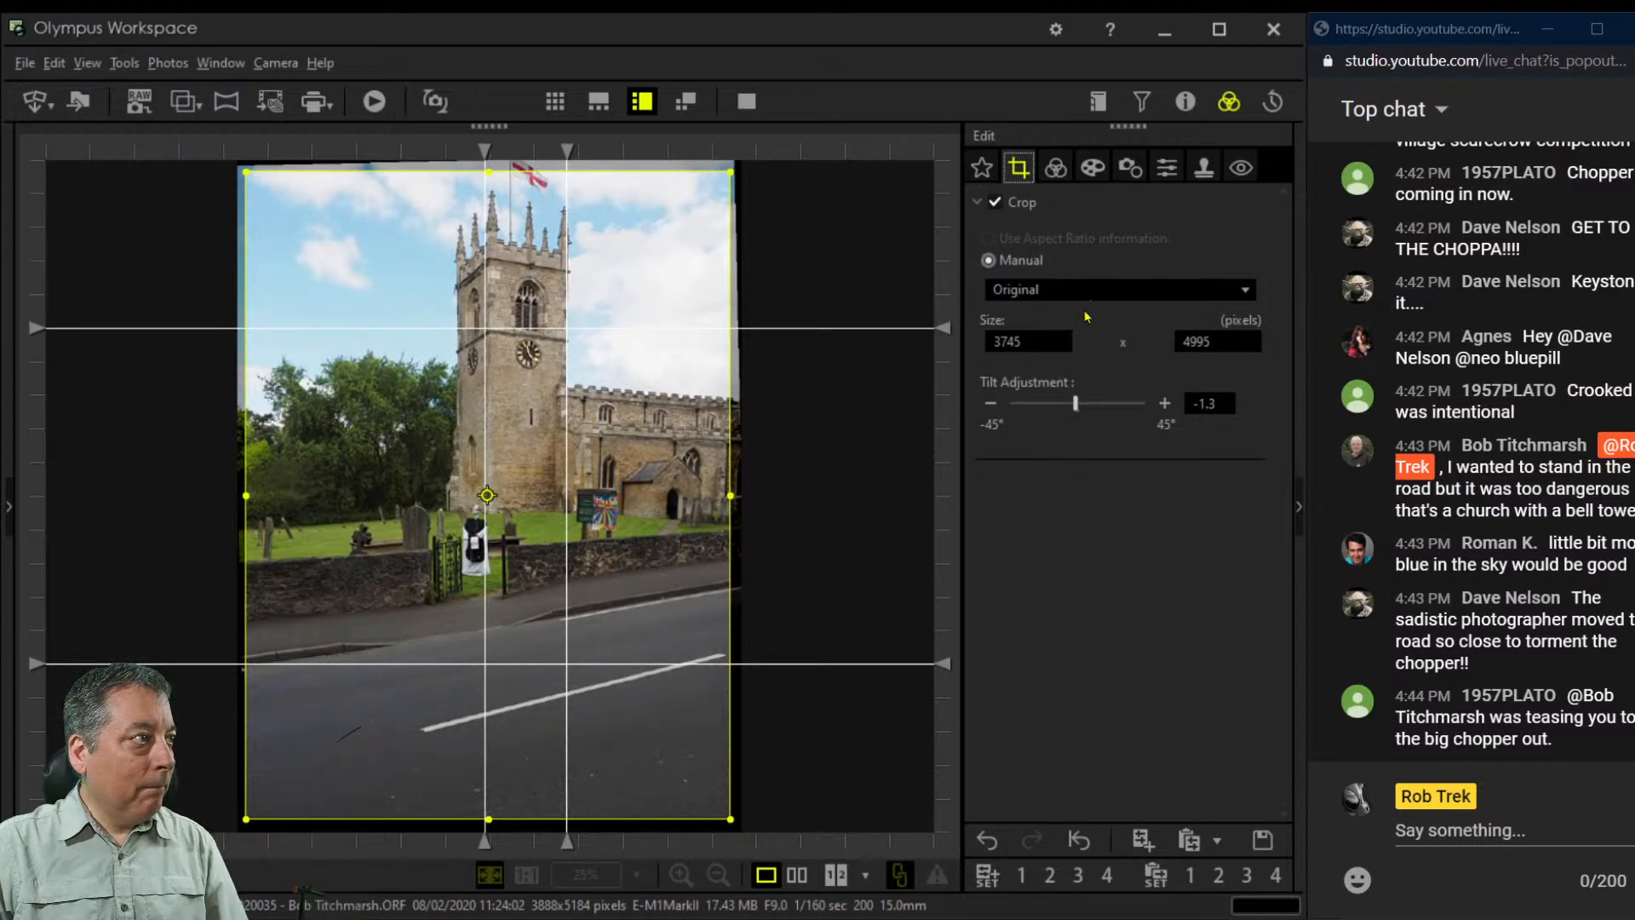
left_click(1129, 168)
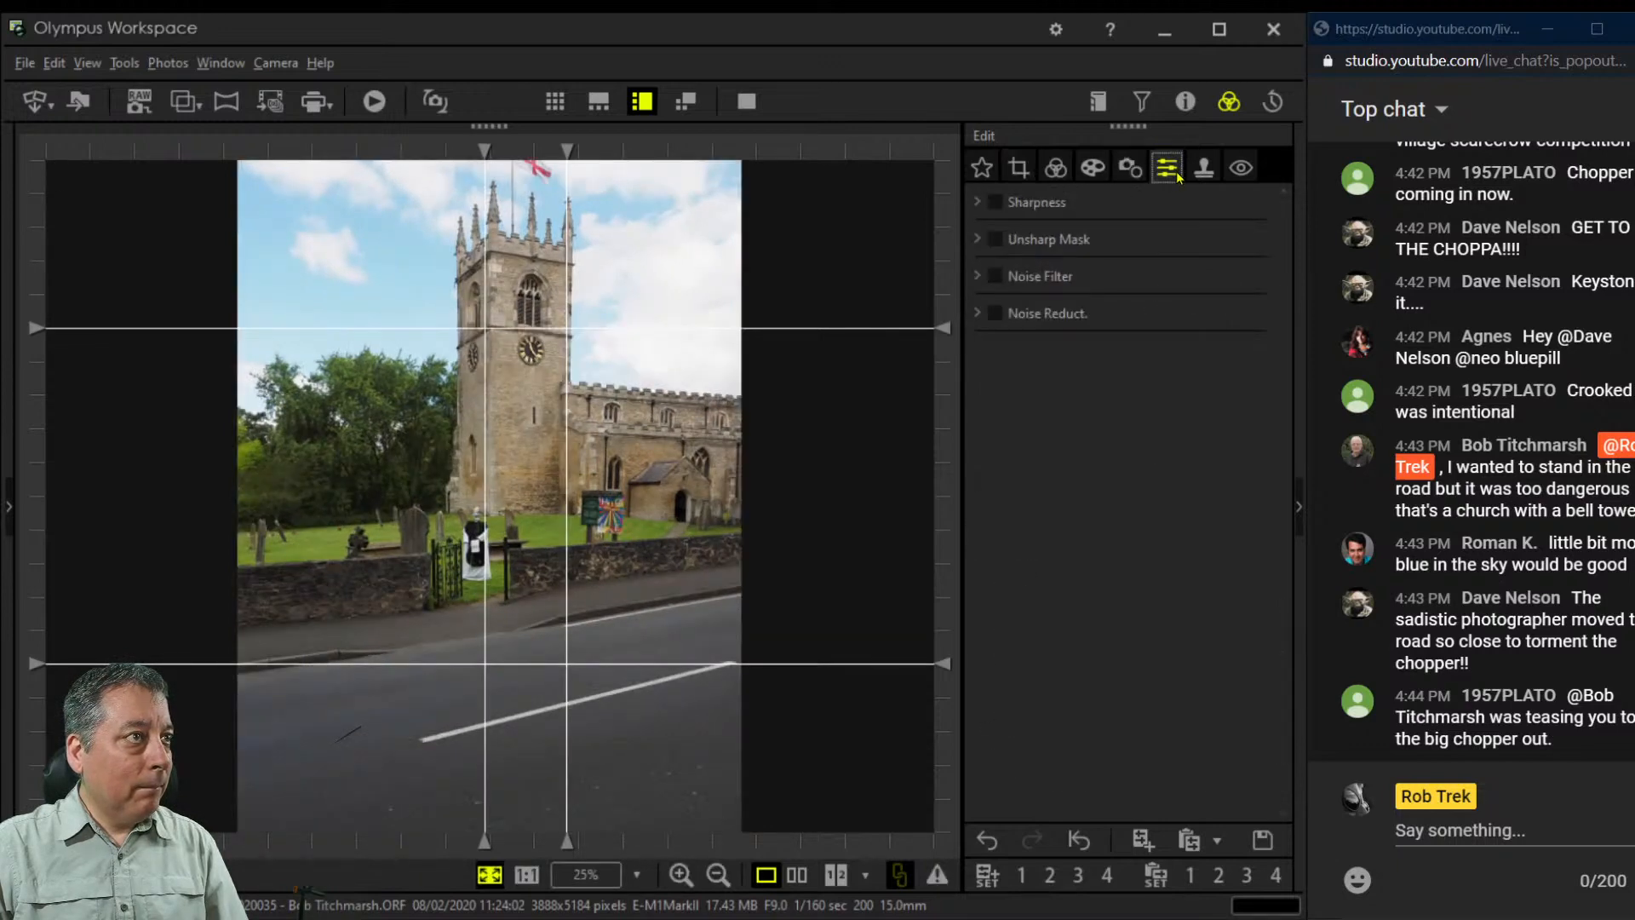
left_click(1161, 354)
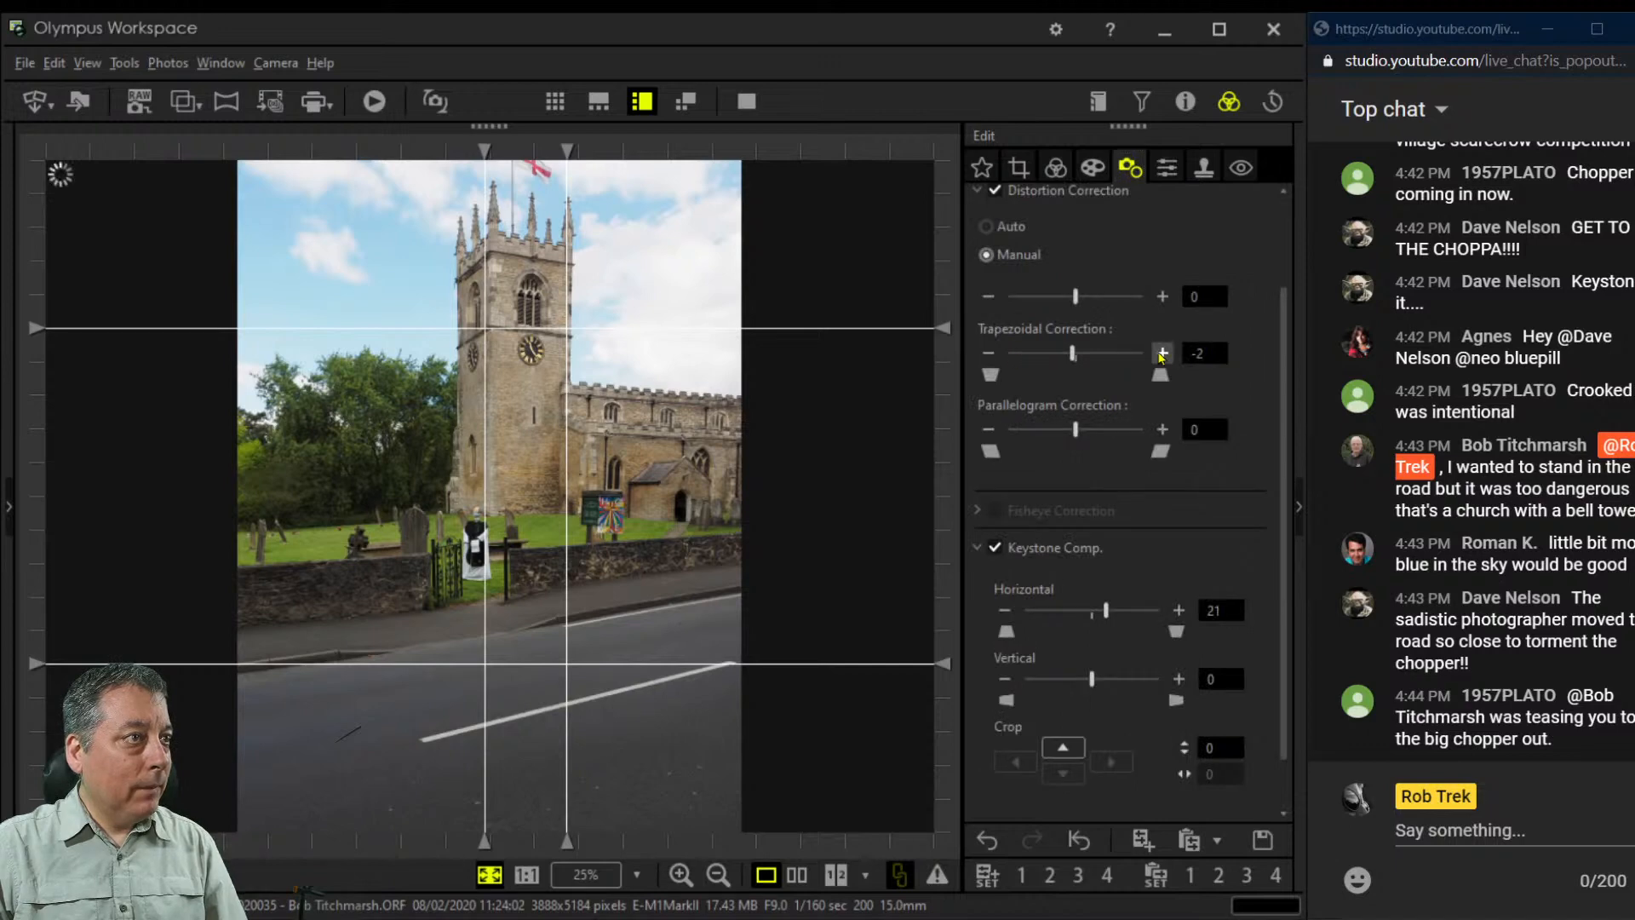
left_click(1161, 353)
left_click(1161, 353)
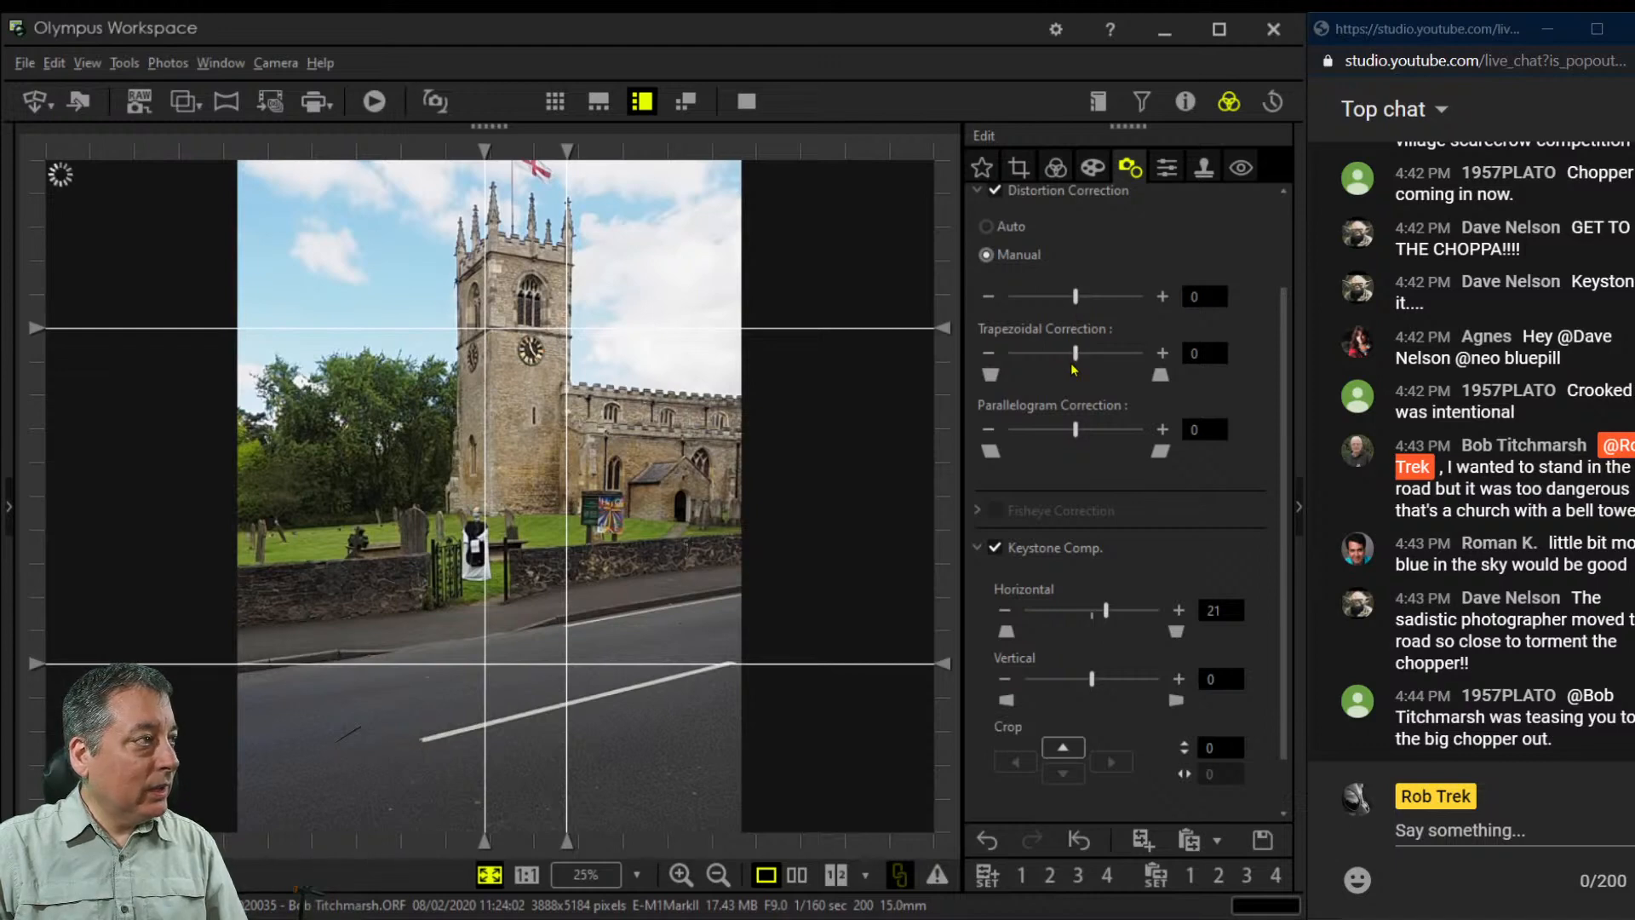
Set the crop's Tilt Adjustment to -1.6
left_click(1031, 181)
left_click(991, 403)
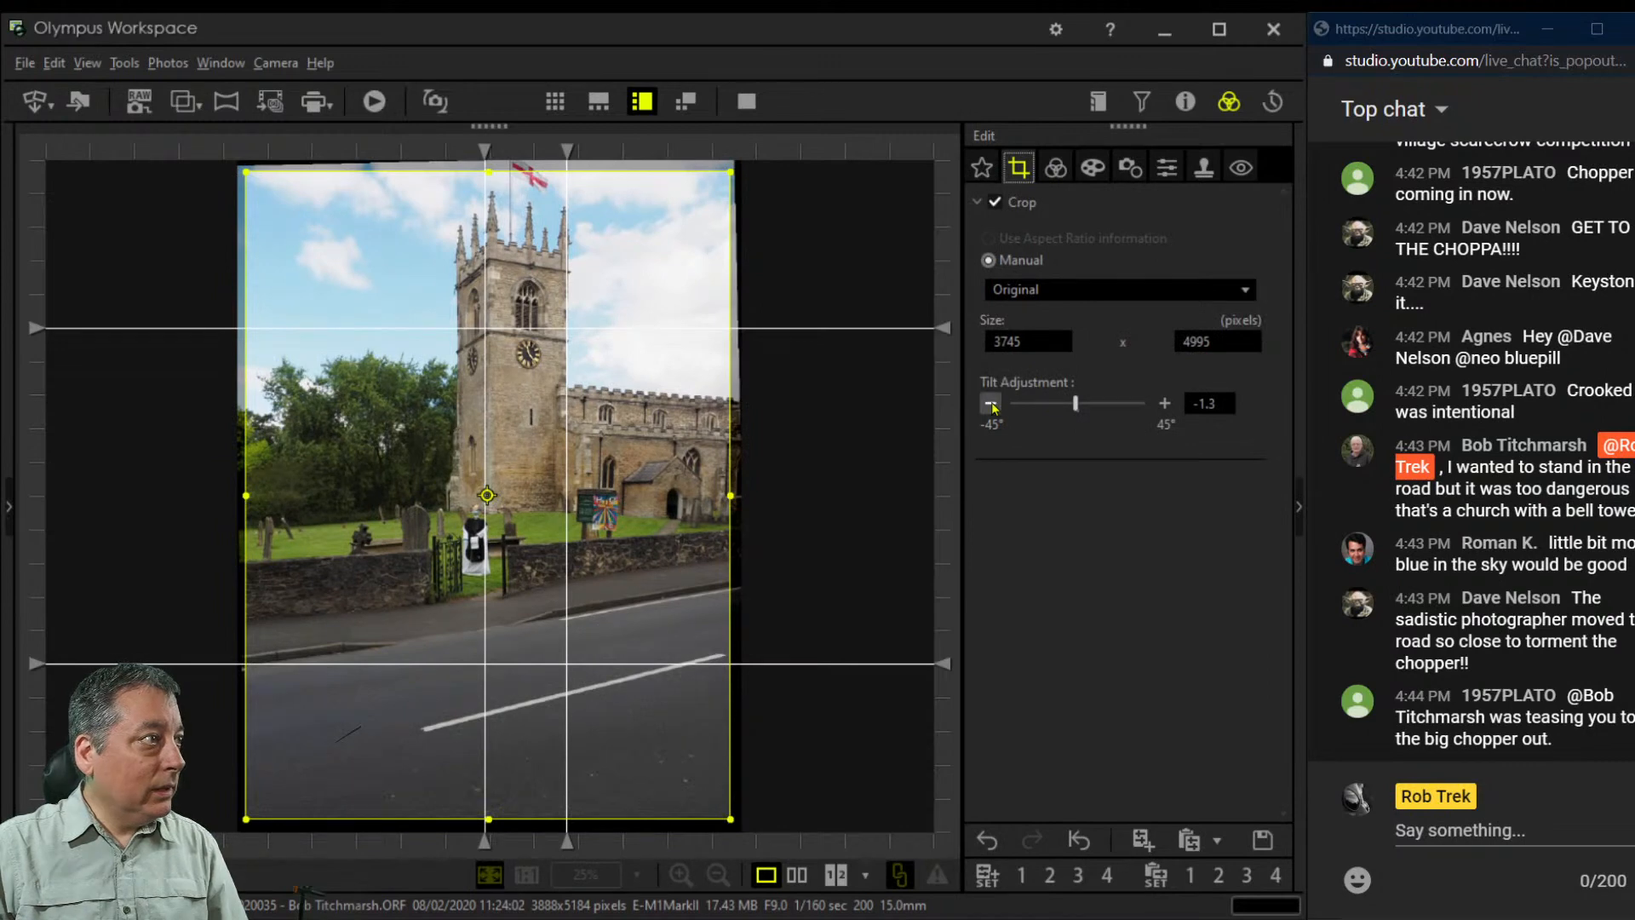
left_click(991, 403)
left_click(990, 404)
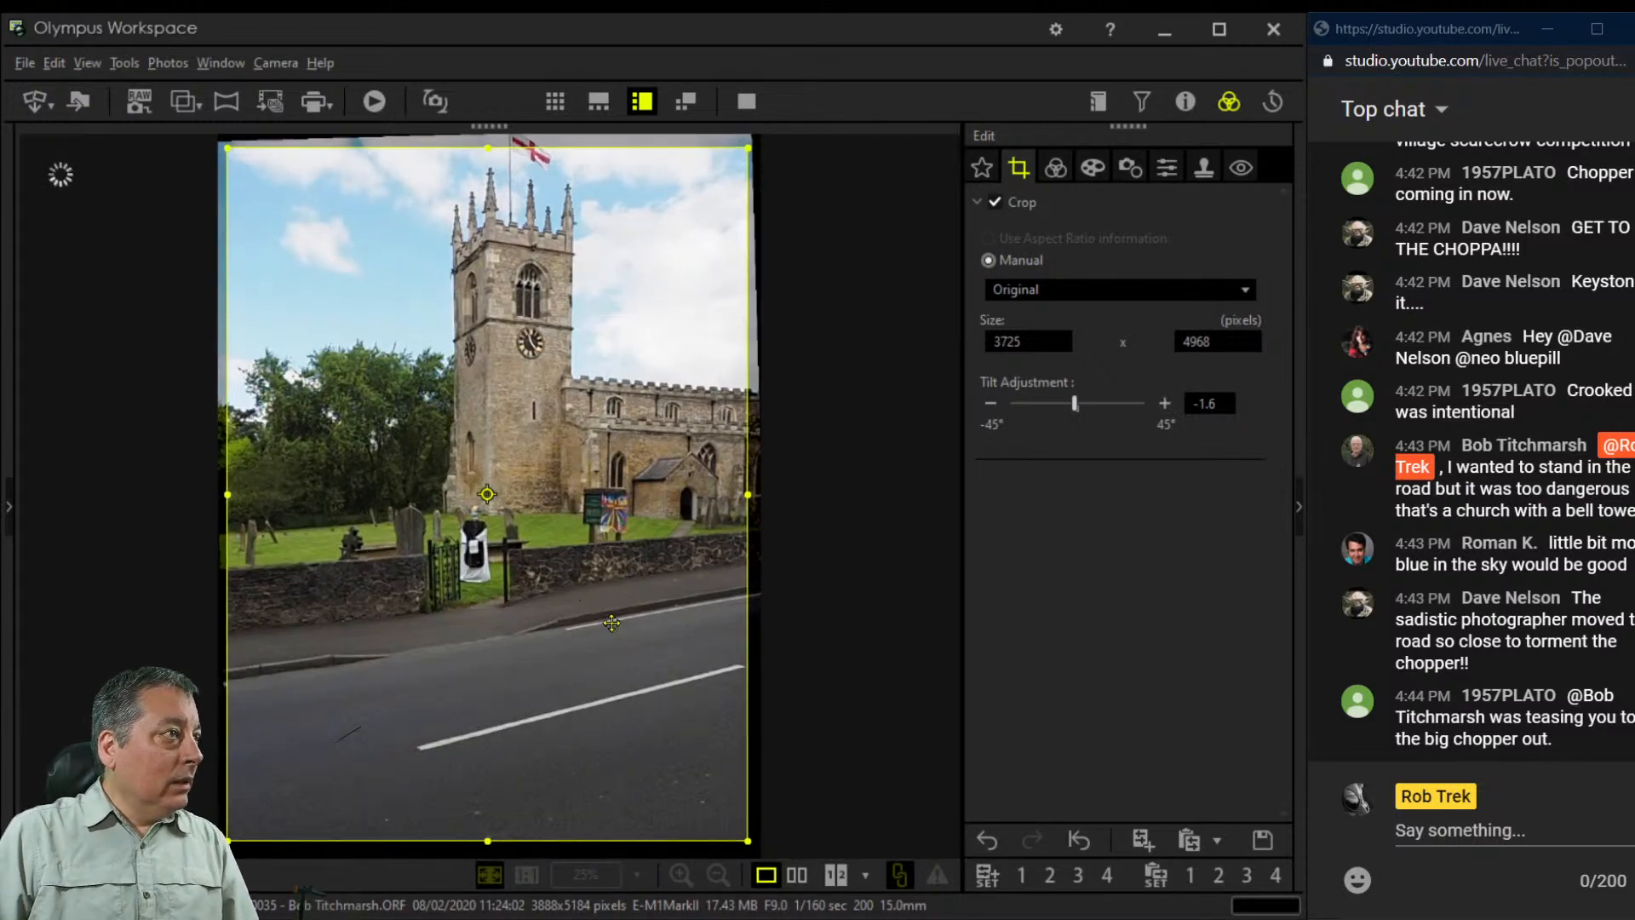
Try a "3.0:4.0" crop of about 2344 x 1757 pixels around the tower base, church porch and scarecrow, and preview it
left_click(1033, 292)
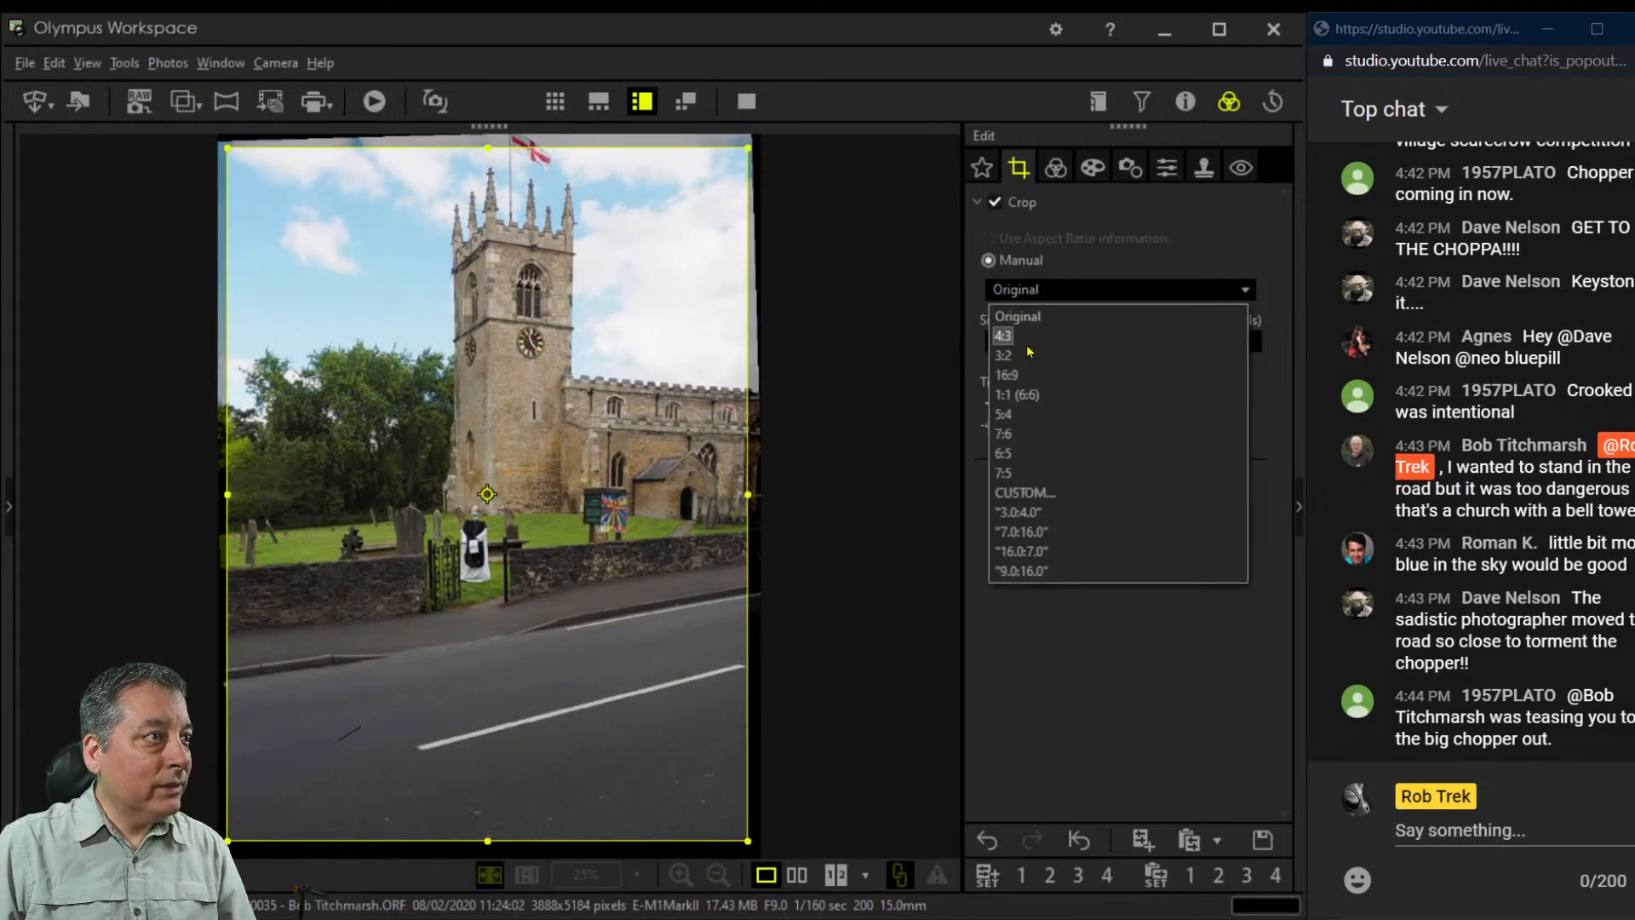
left_click(1027, 342)
left_click(1036, 295)
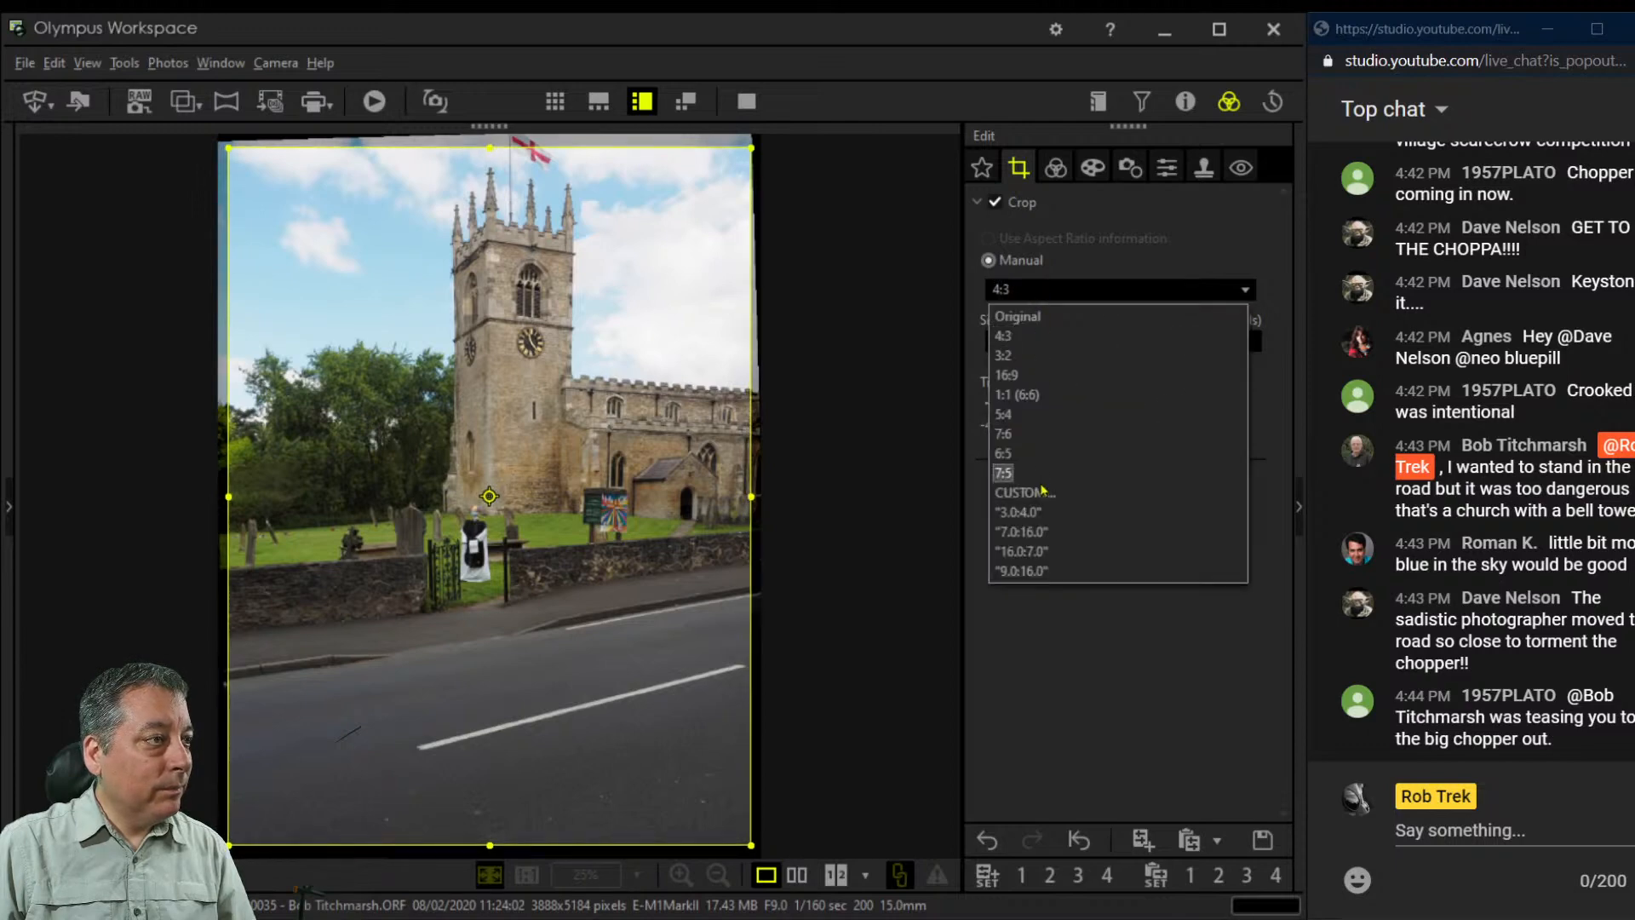
left_click(1022, 509)
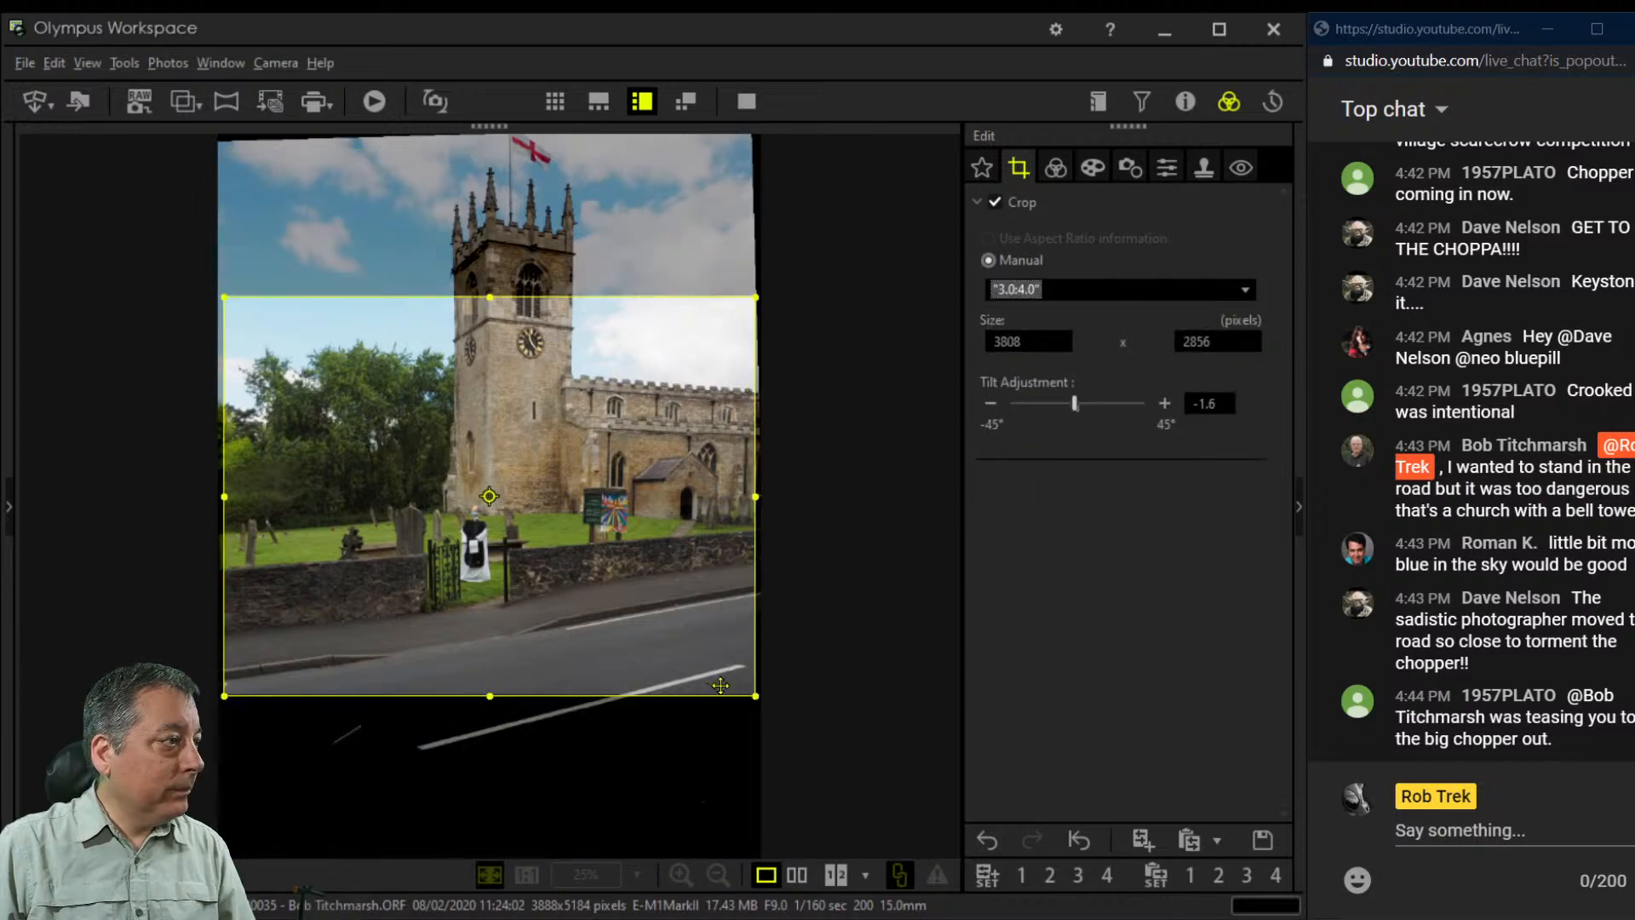
left_click_drag(755, 695, 693, 534)
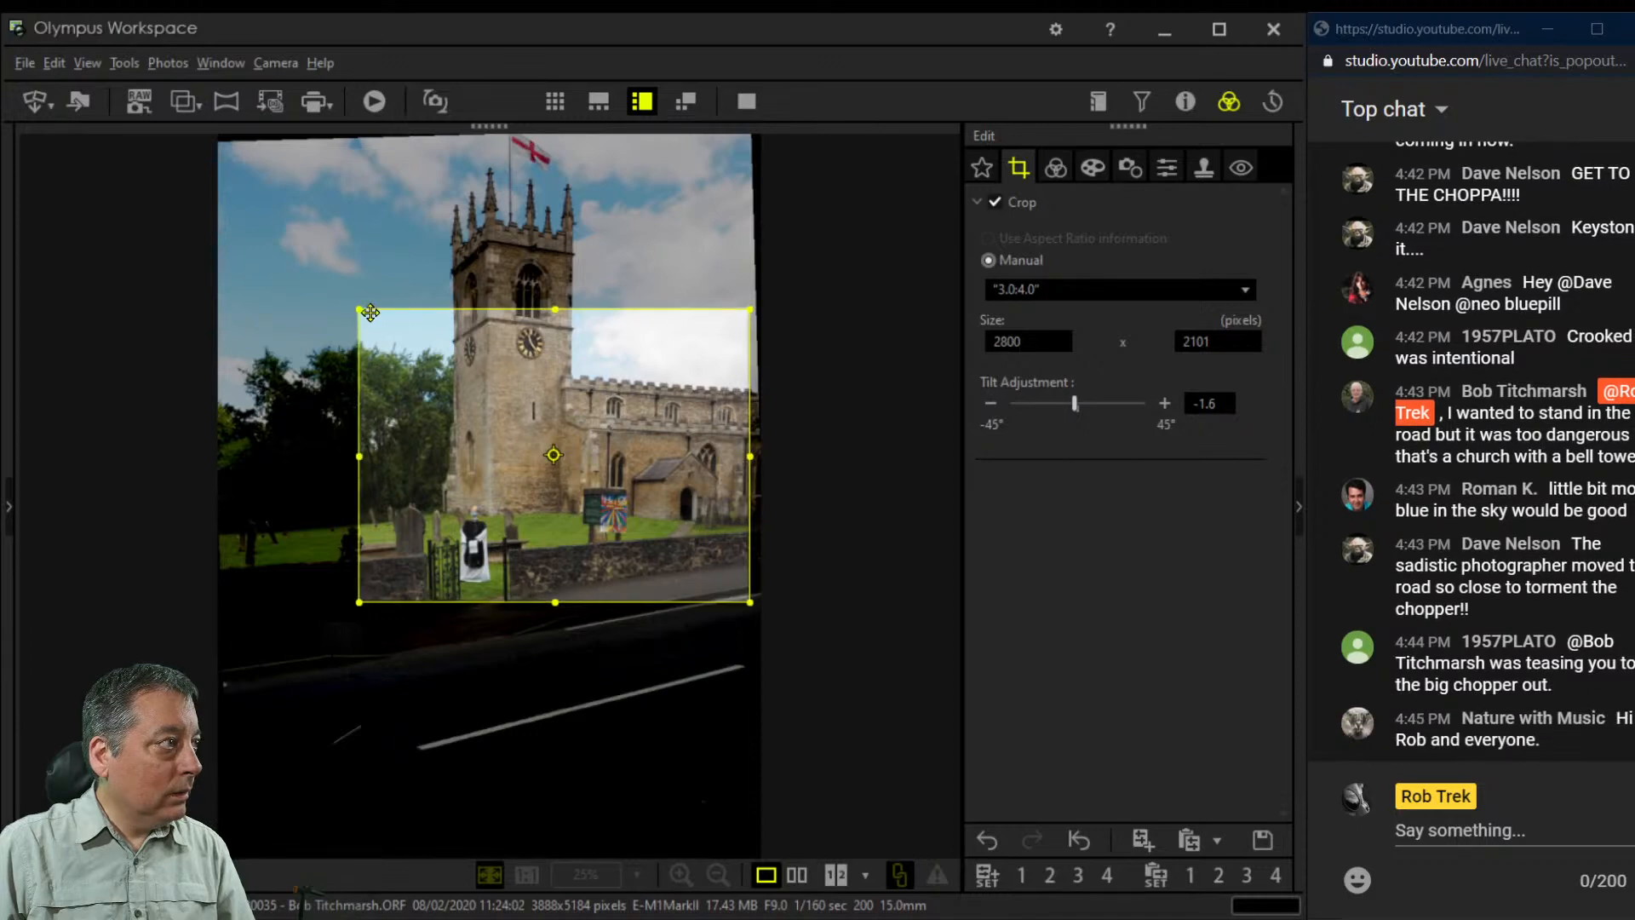
left_click_drag(364, 312, 423, 403)
mouse_move(647, 473)
left_mouse_down()
mouse_move(607, 474)
mouse_move(643, 473)
left_mouse_up()
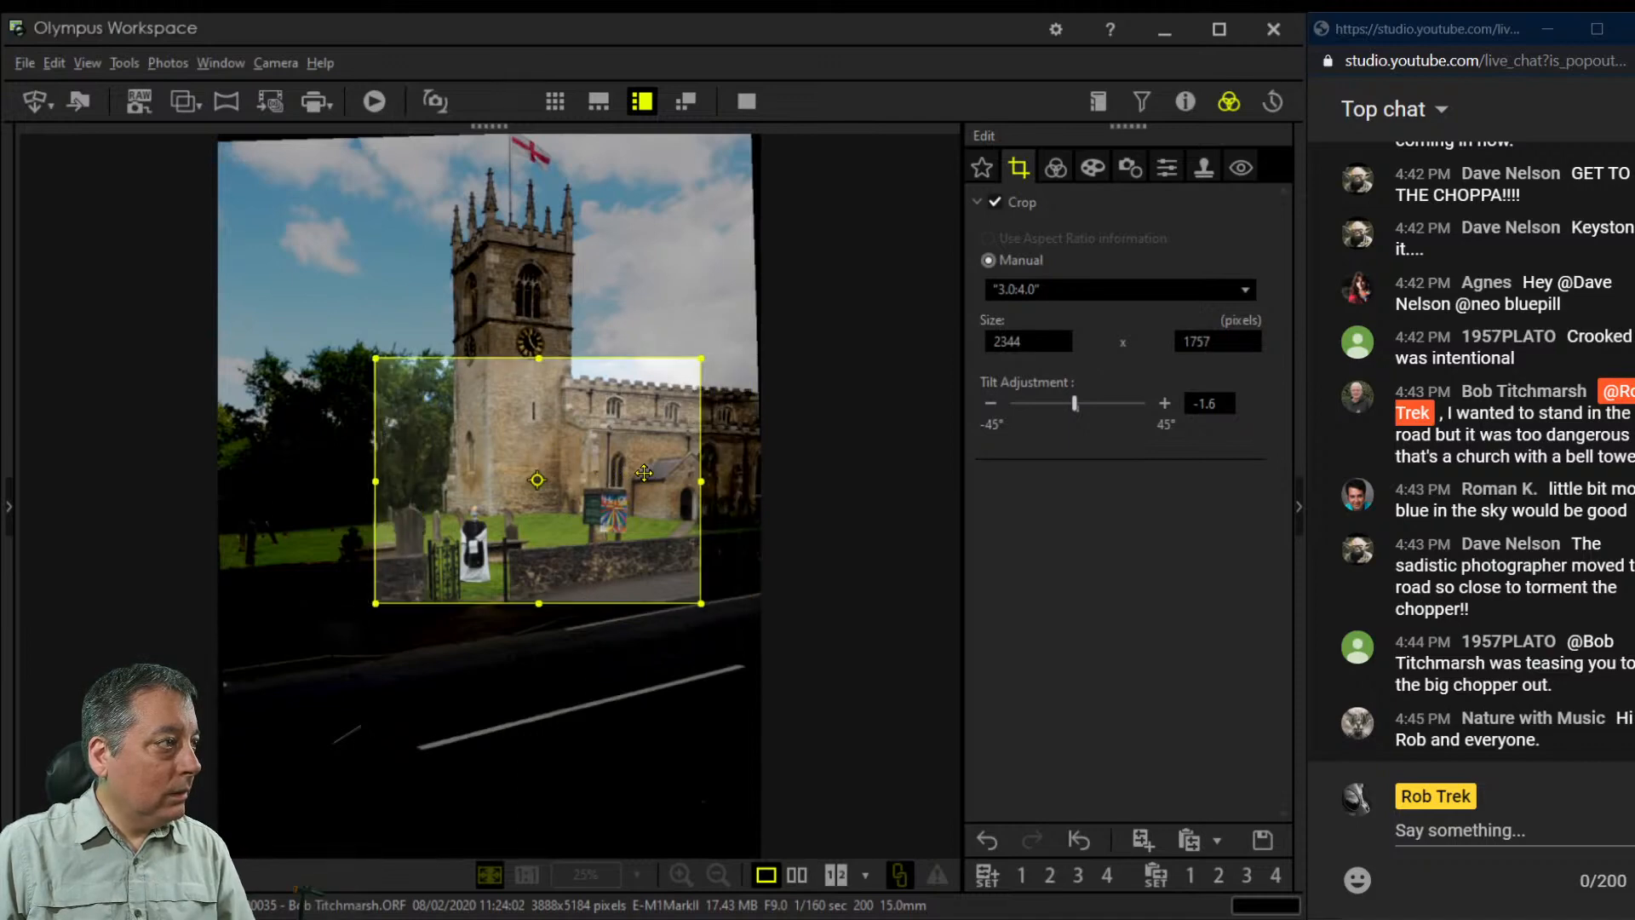
left_click(1055, 168)
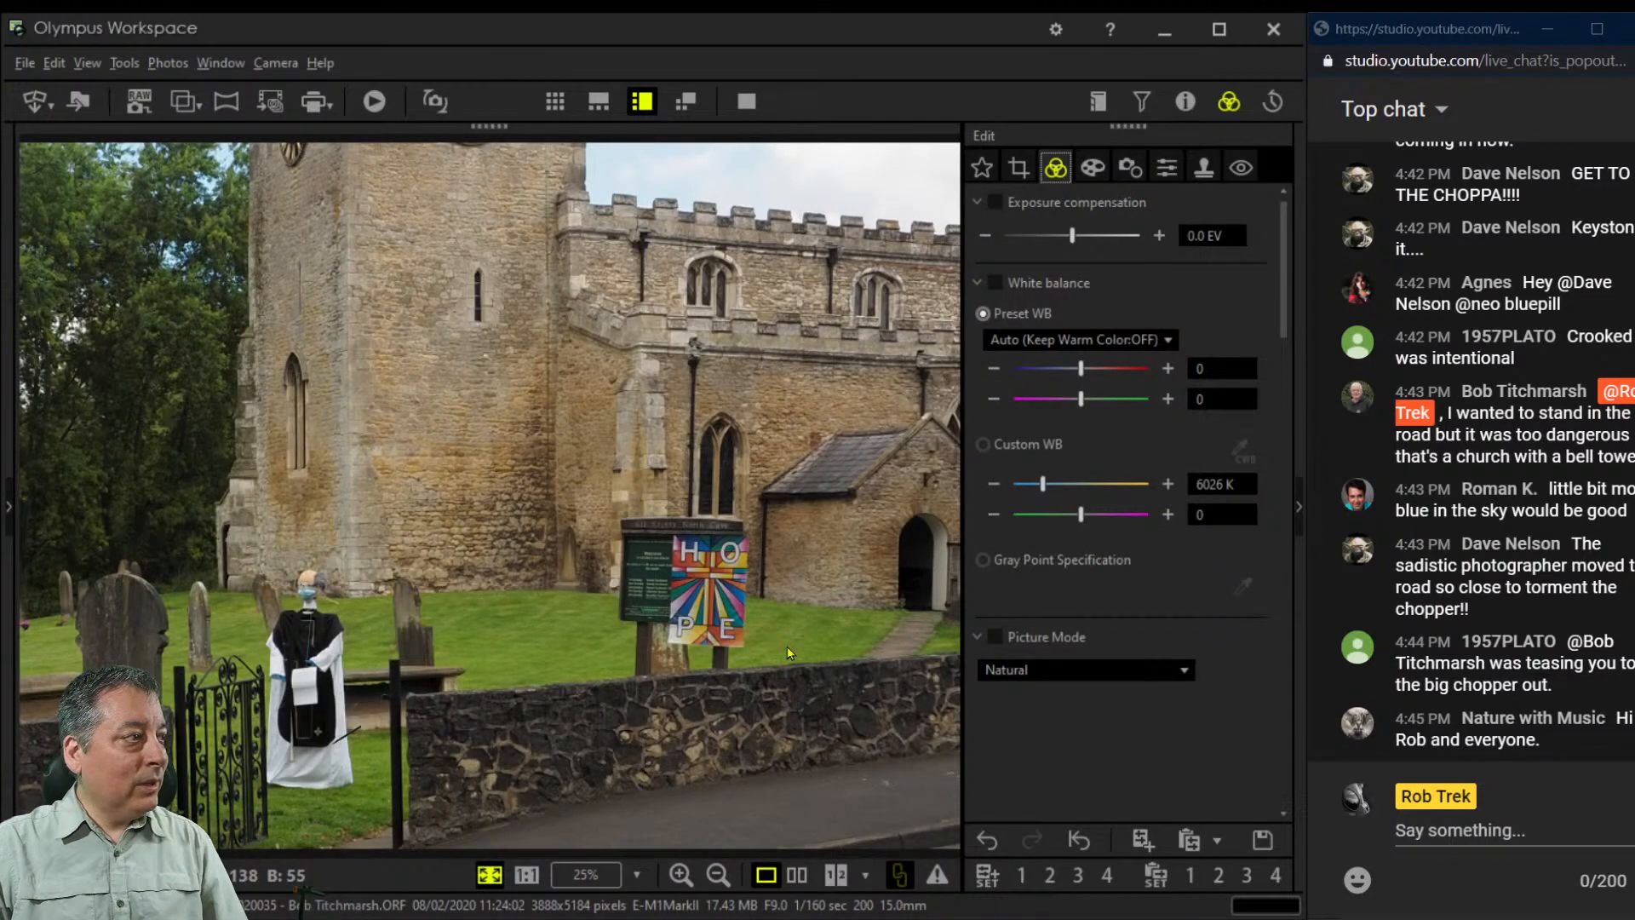
Reframe the crop to about 2303 x 1726 pixels over the trees, graveyard, gate and scarecrow, and preview it
left_click(1019, 168)
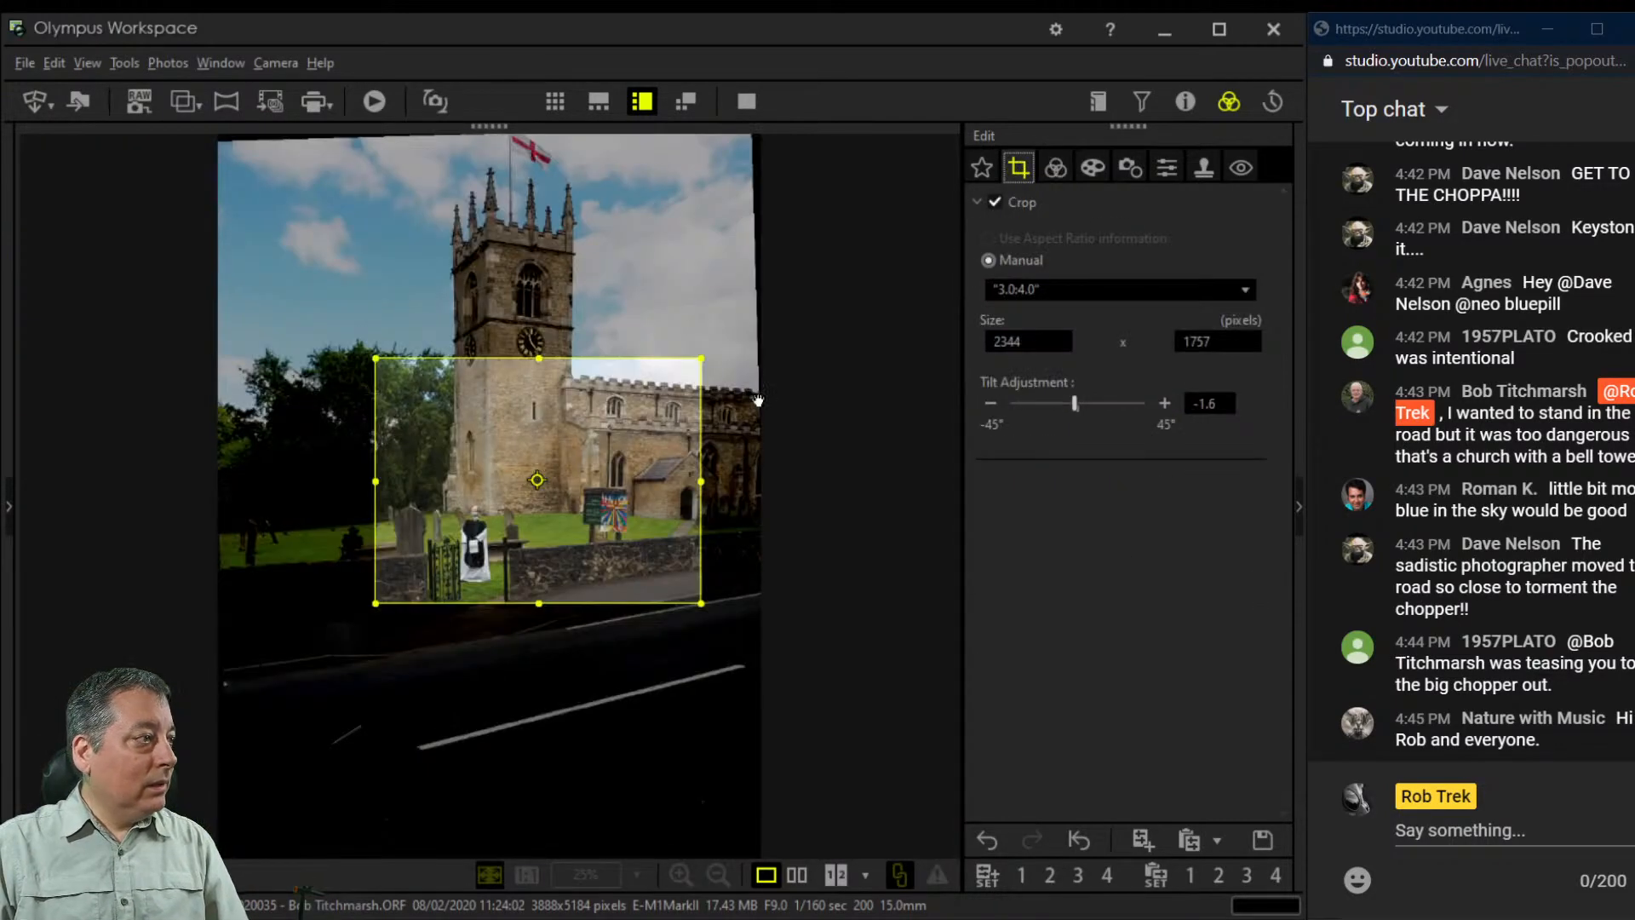
left_click_drag(643, 447, 605, 453)
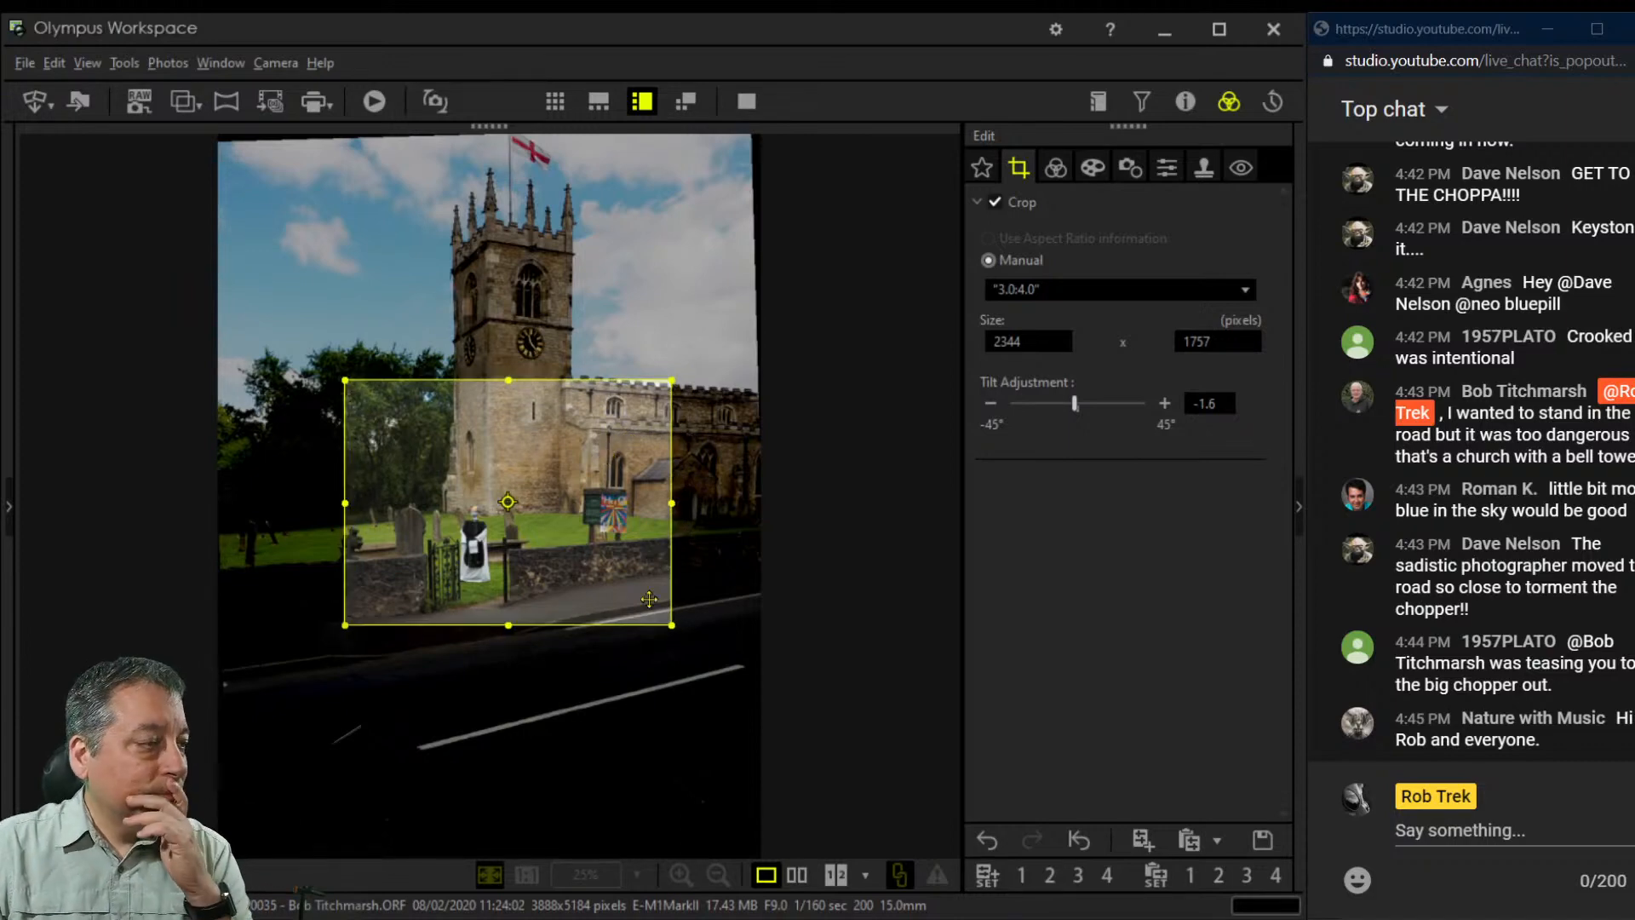
left_click_drag(662, 617, 640, 600)
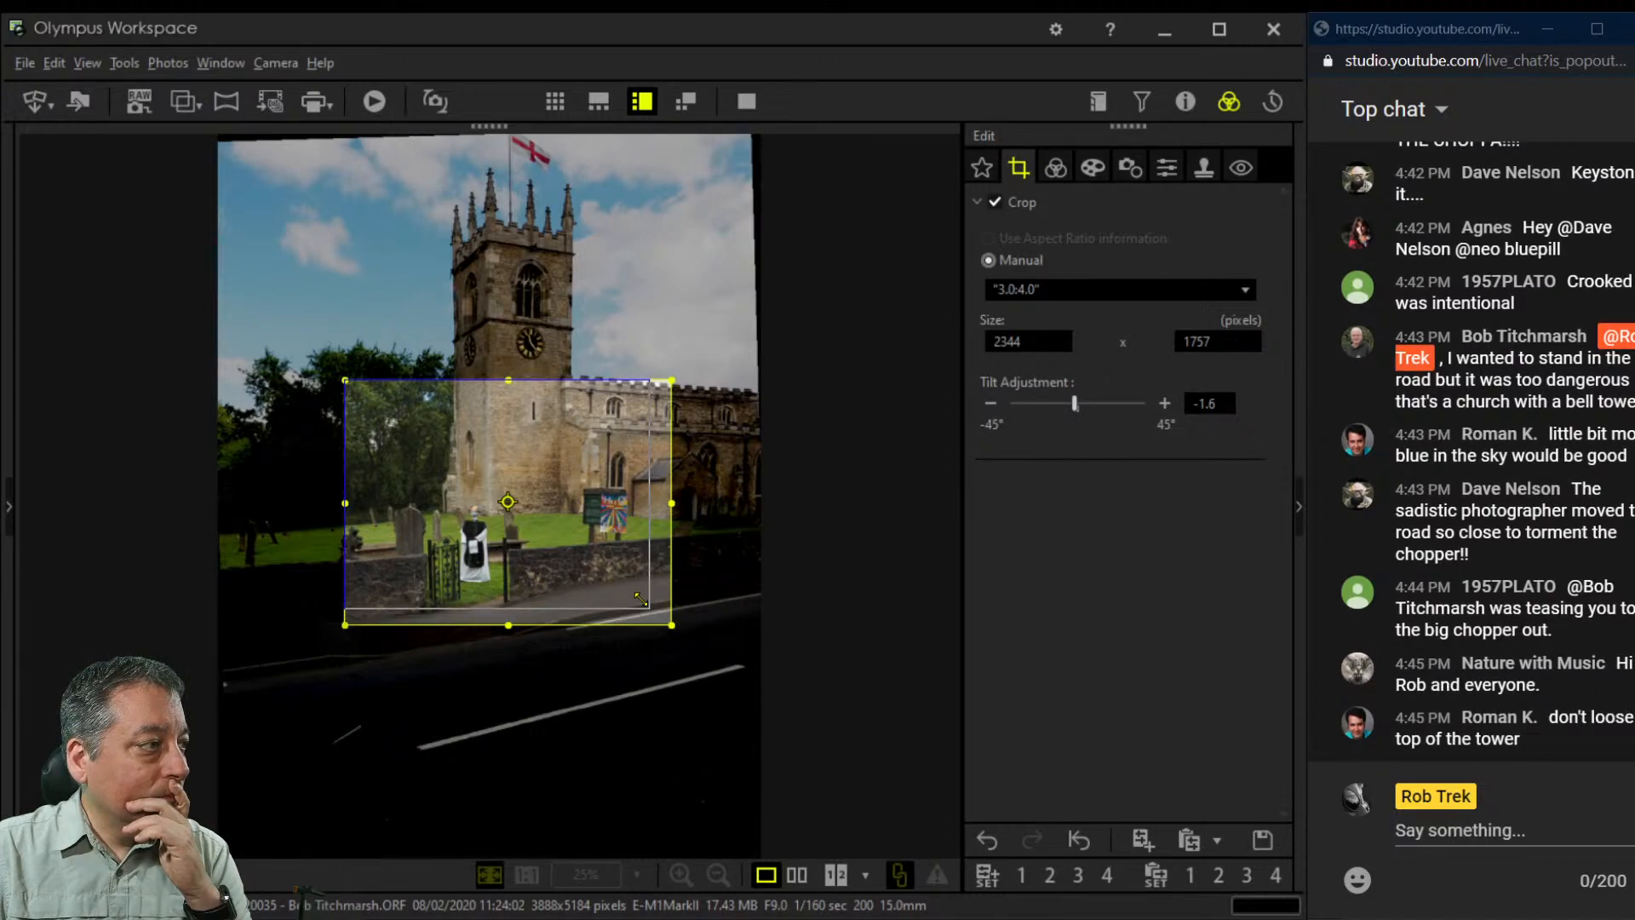
left_click_drag(602, 548, 585, 563)
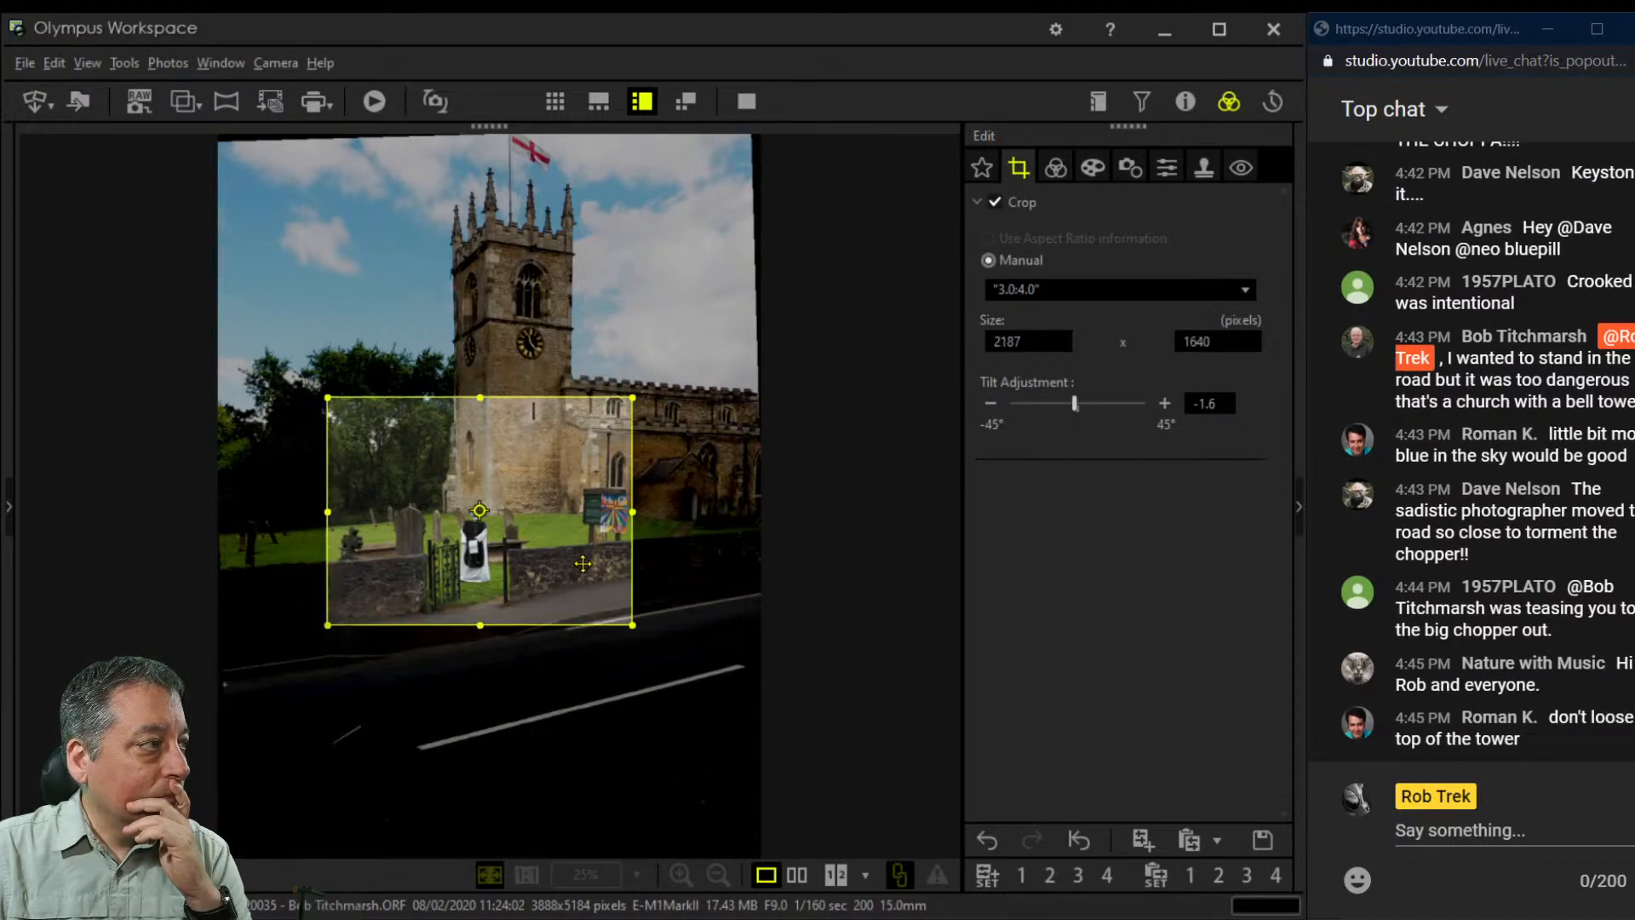
left_click_drag(570, 562, 531, 559)
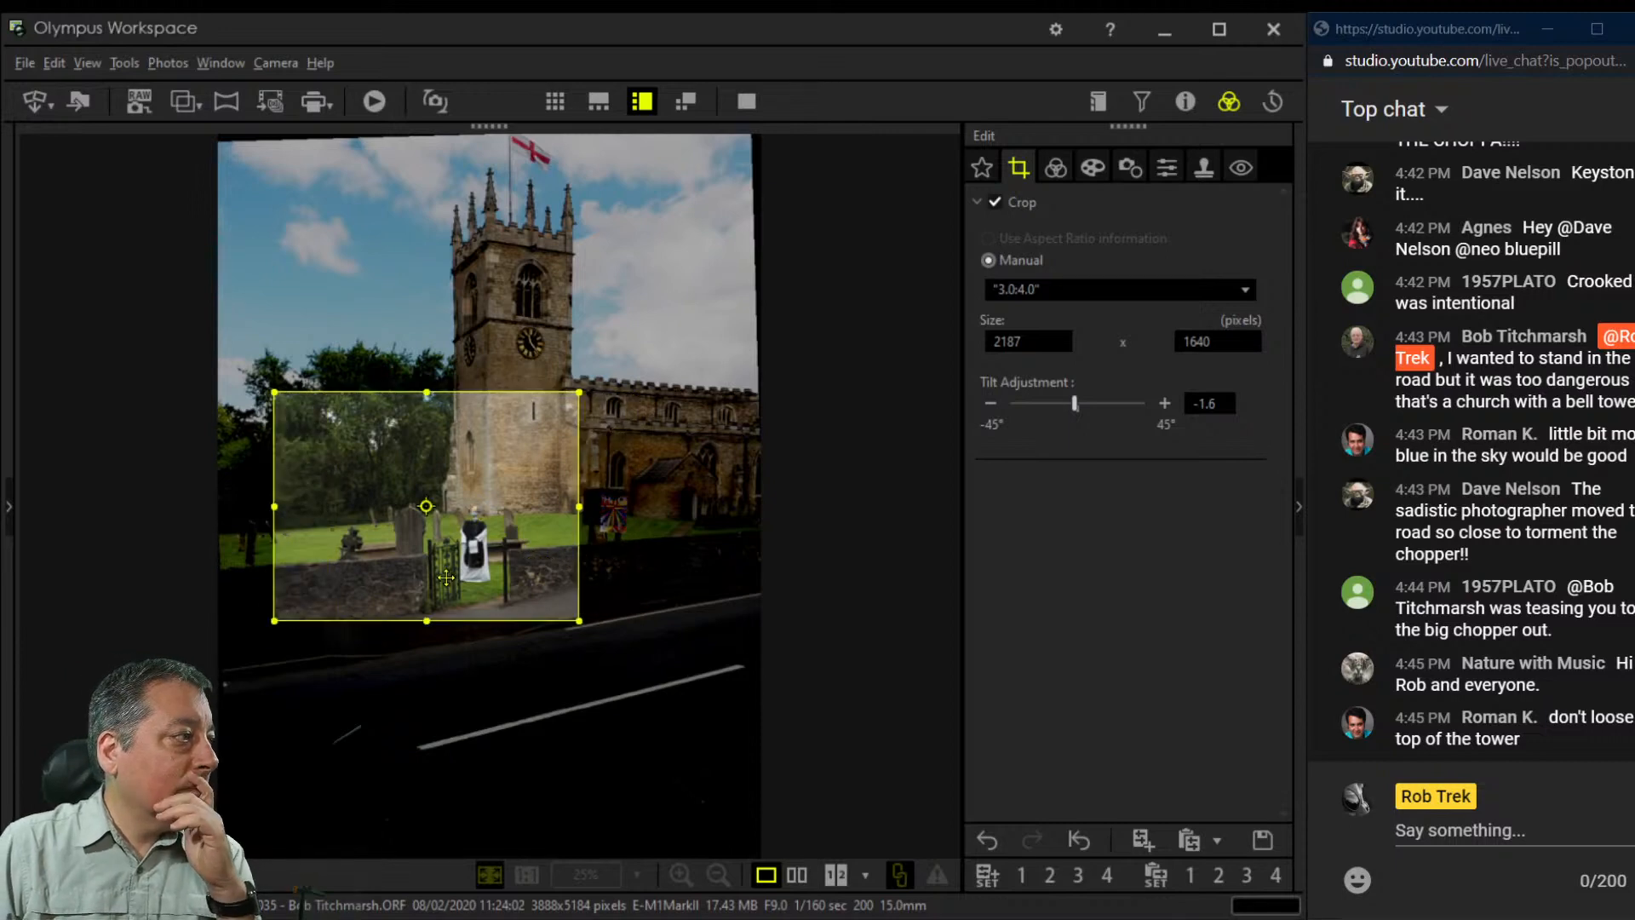
left_click_drag(274, 621, 250, 619)
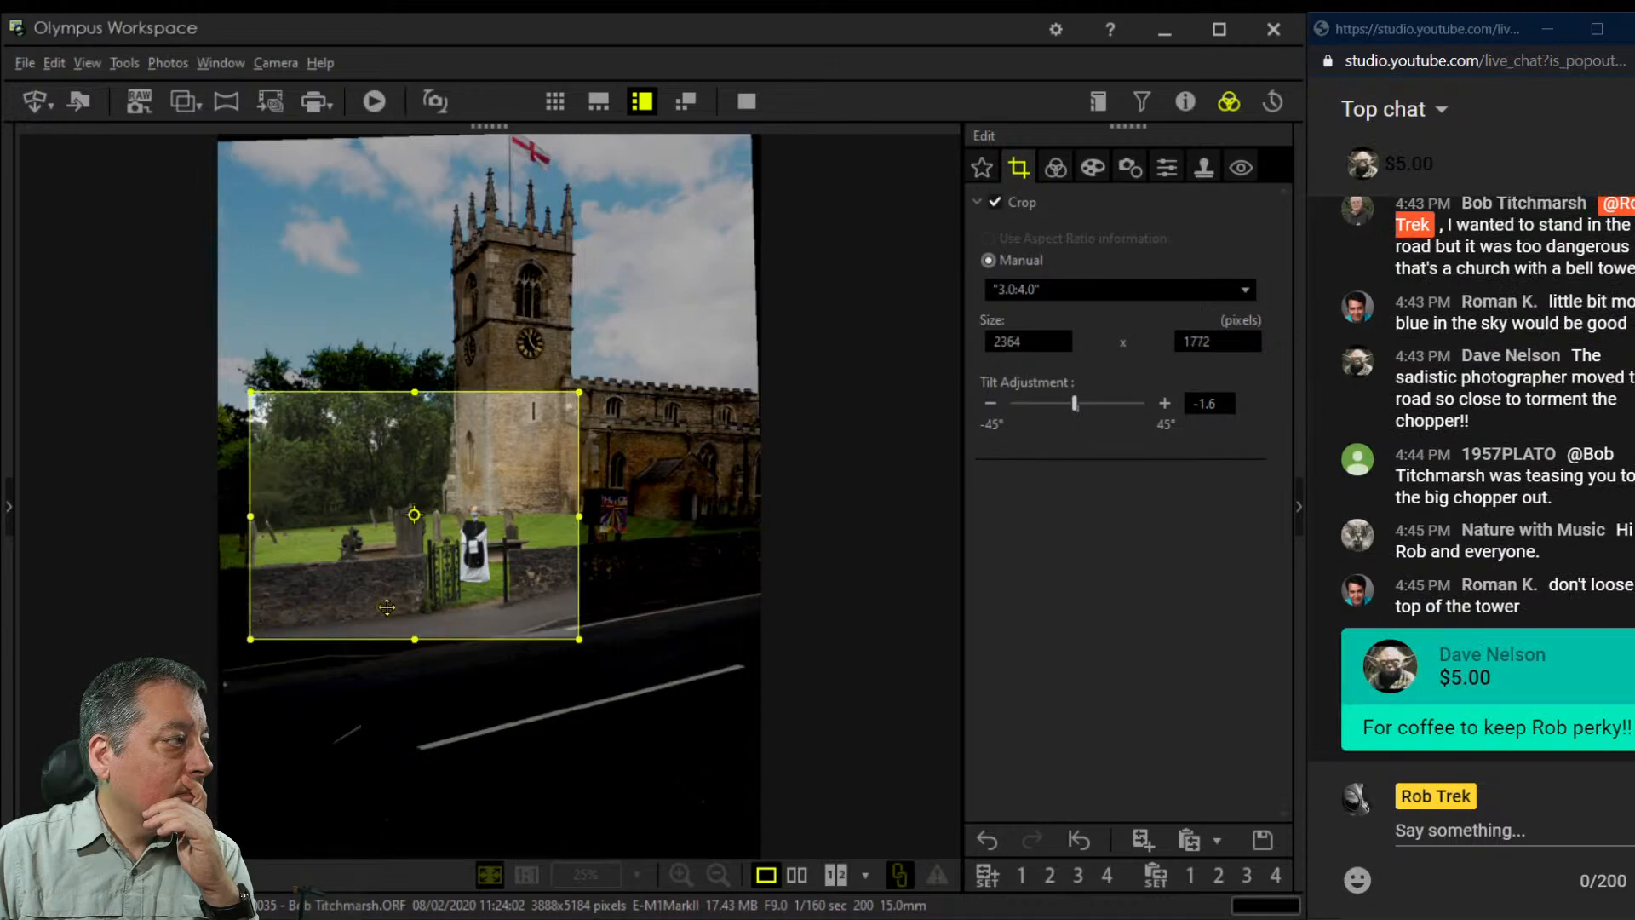
left_click_drag(388, 606, 366, 604)
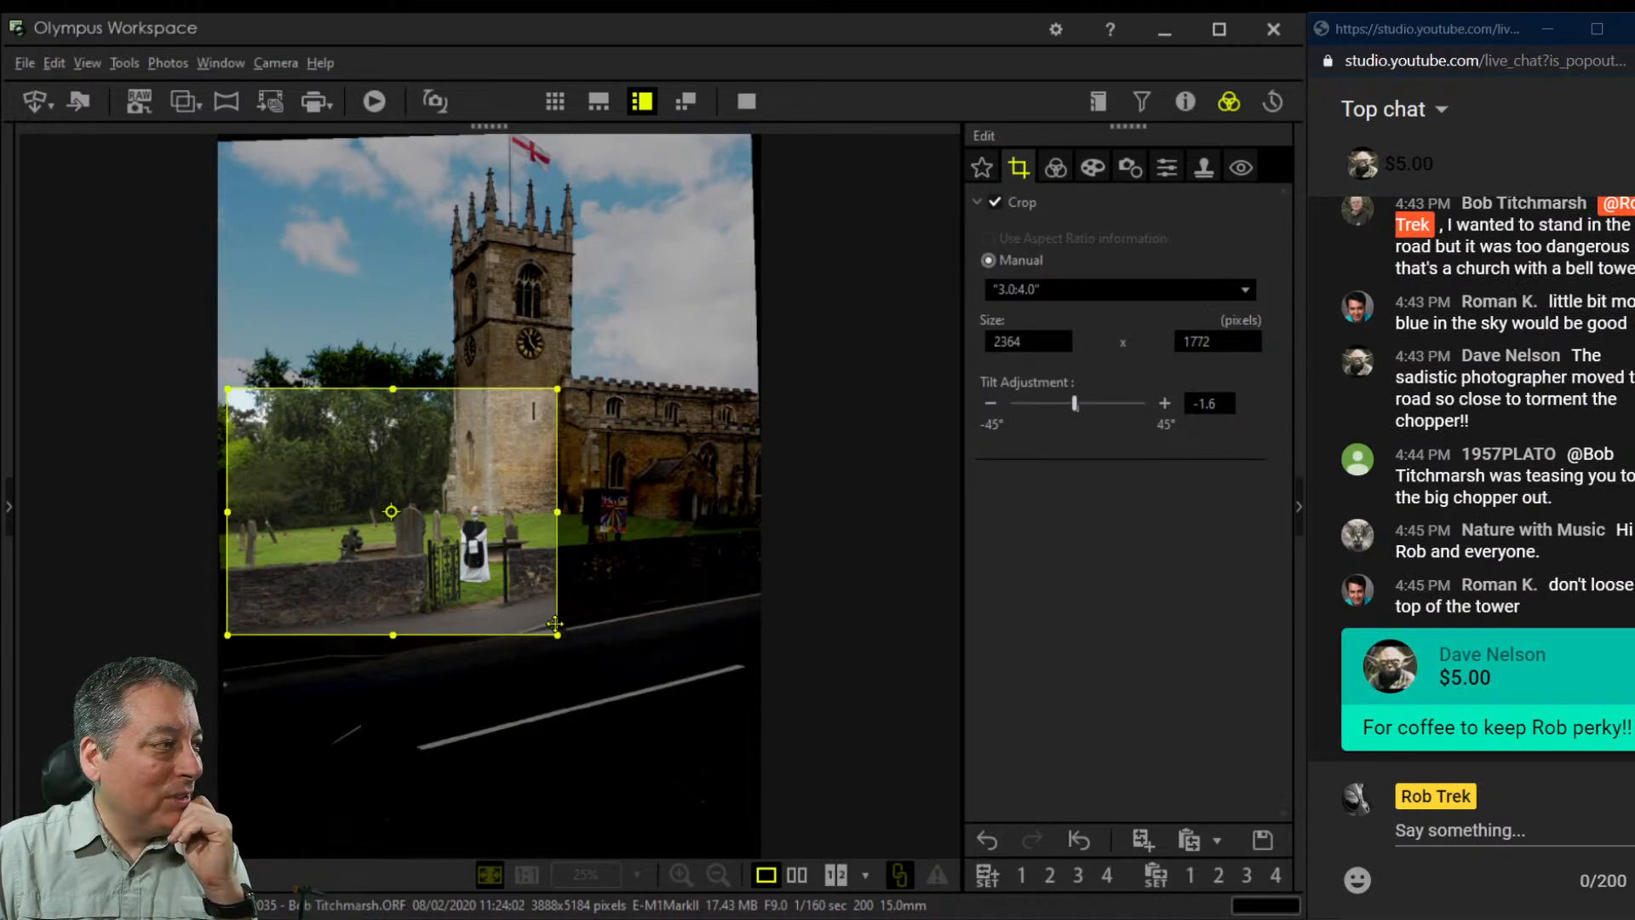
left_click_drag(554, 628, 550, 613)
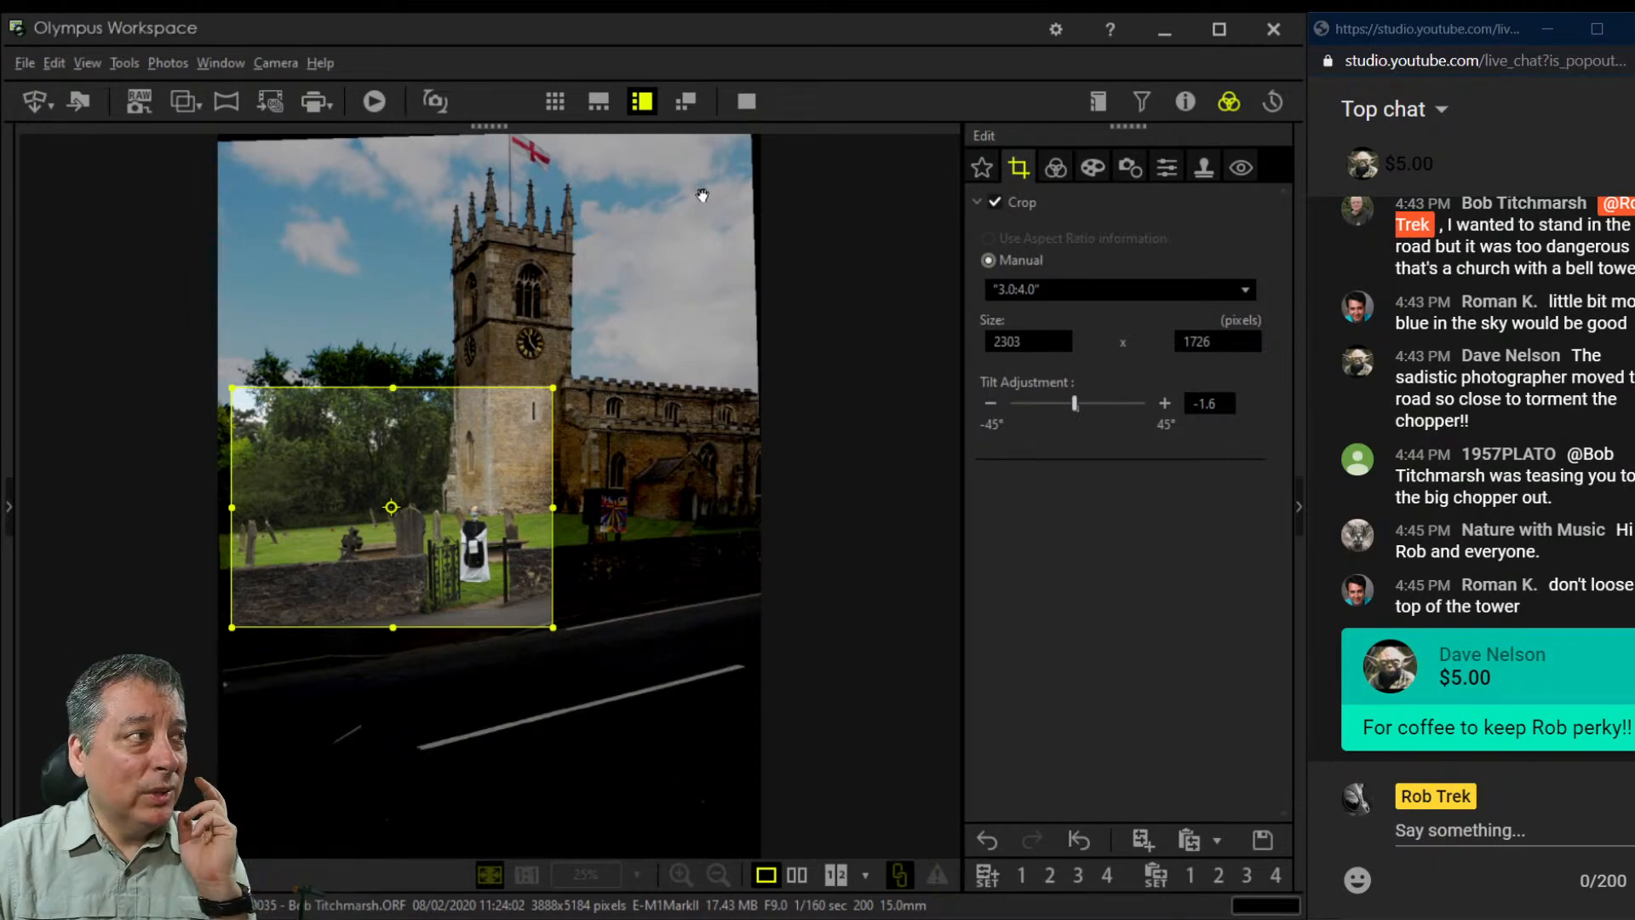
left_click(1054, 170)
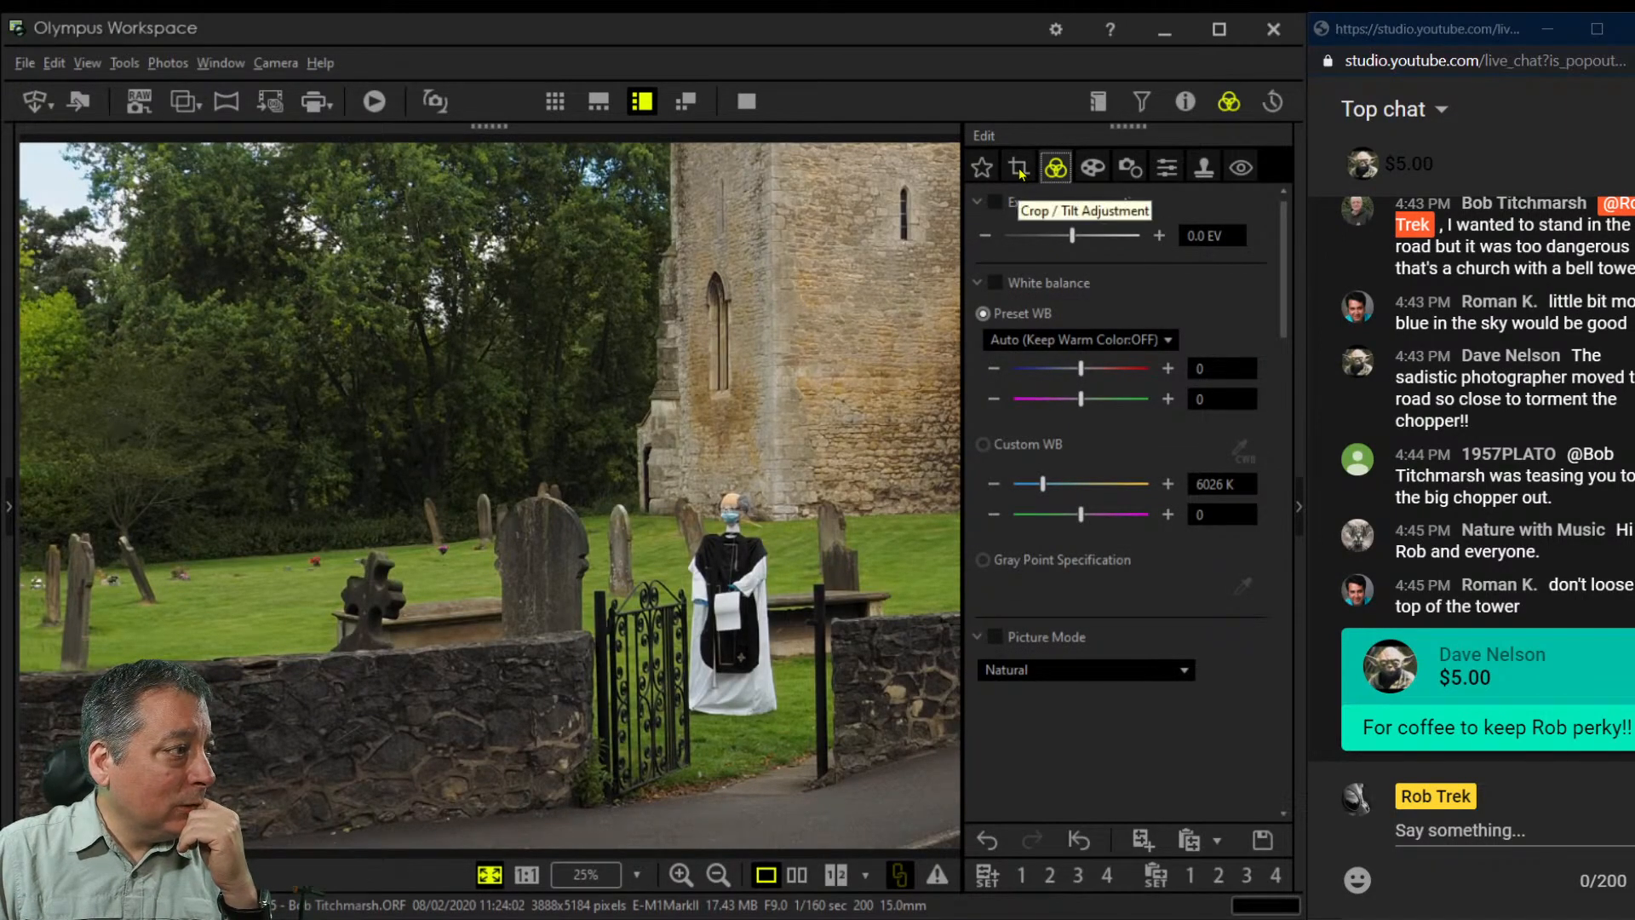
Shift the crop slightly toward the church to include more of the tower base, and preview the framing
left_click(1018, 170)
left_click_drag(440, 461, 471, 459)
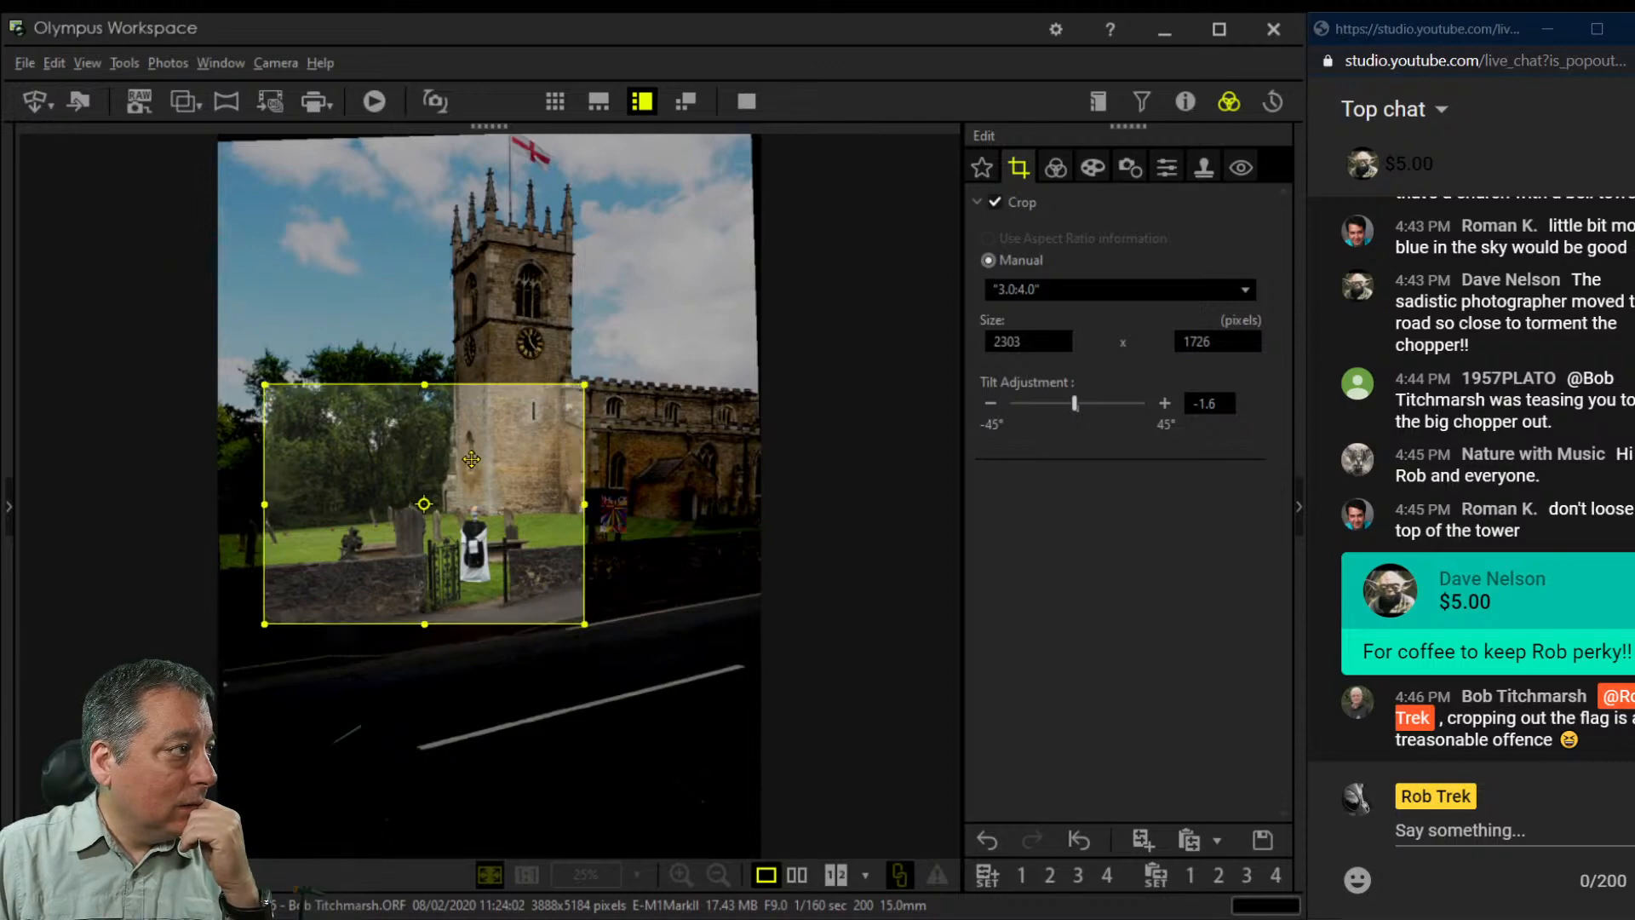
left_click(1059, 172)
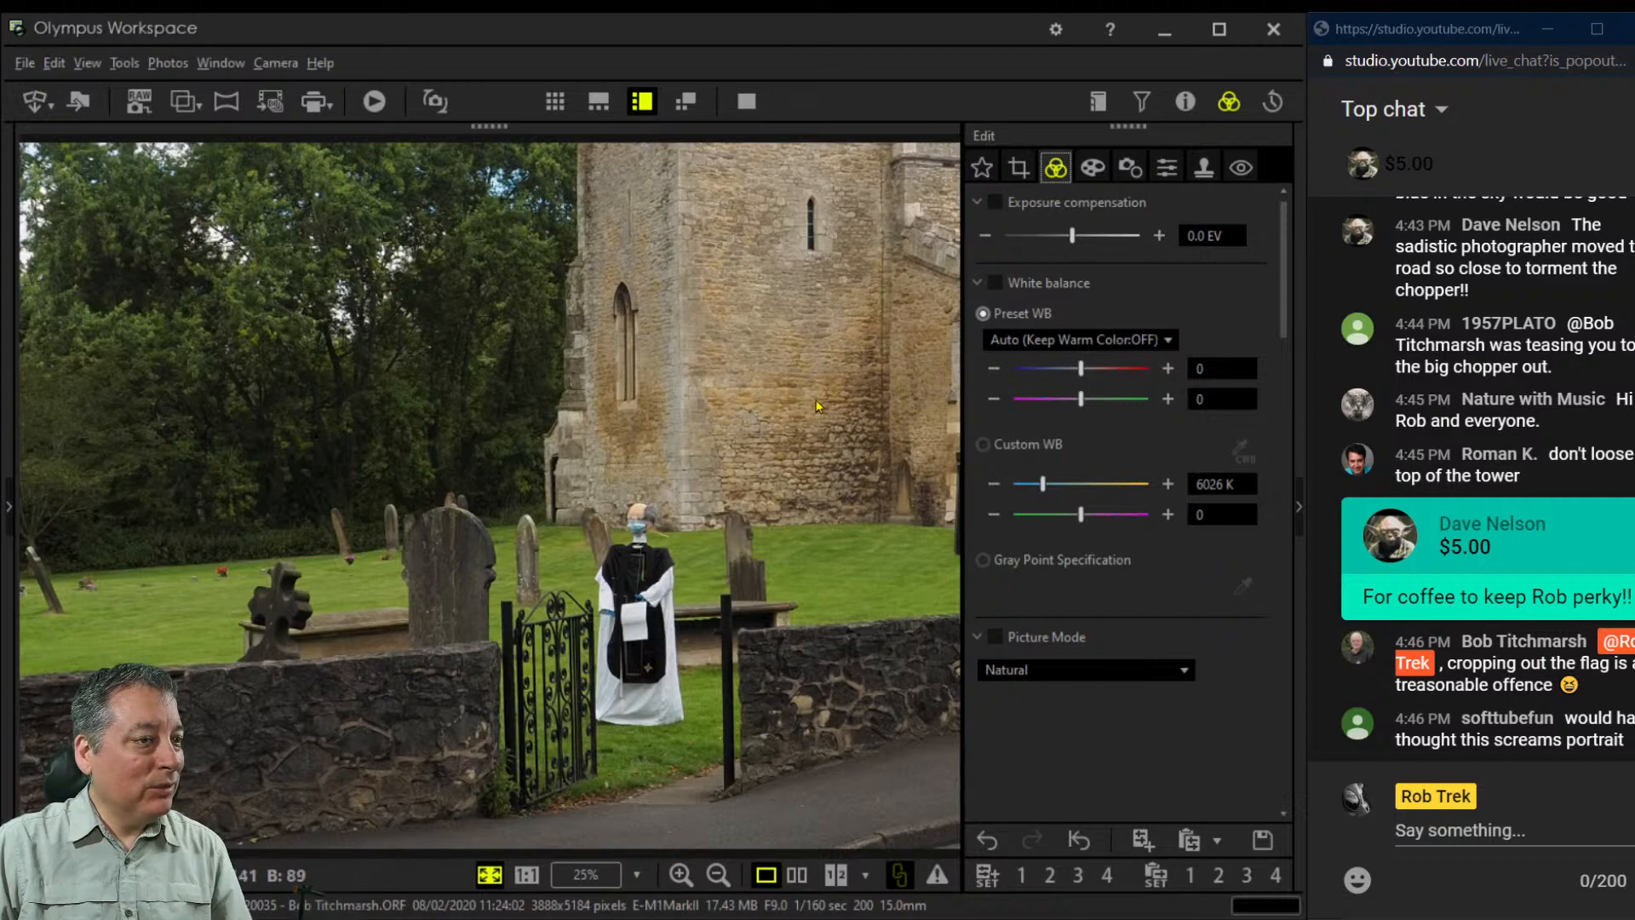
Change the crop to a vertical 16:9 of about 1898 x 3377 pixels, framing the flag, tower and scarecrow, and preview it
left_click(1018, 166)
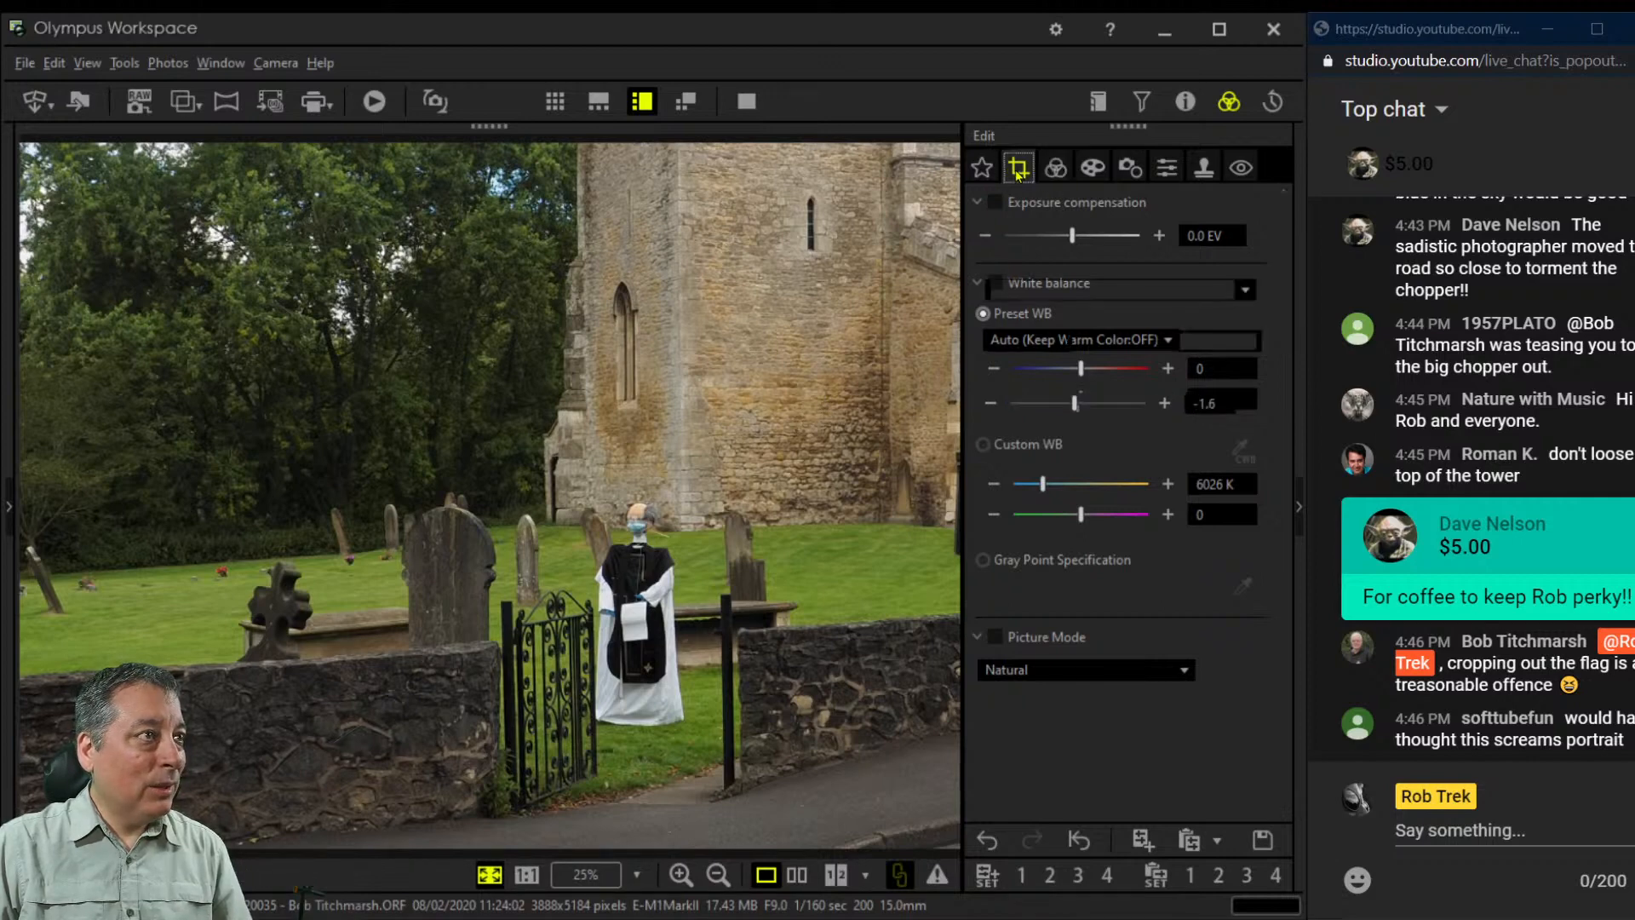
left_click(1069, 289)
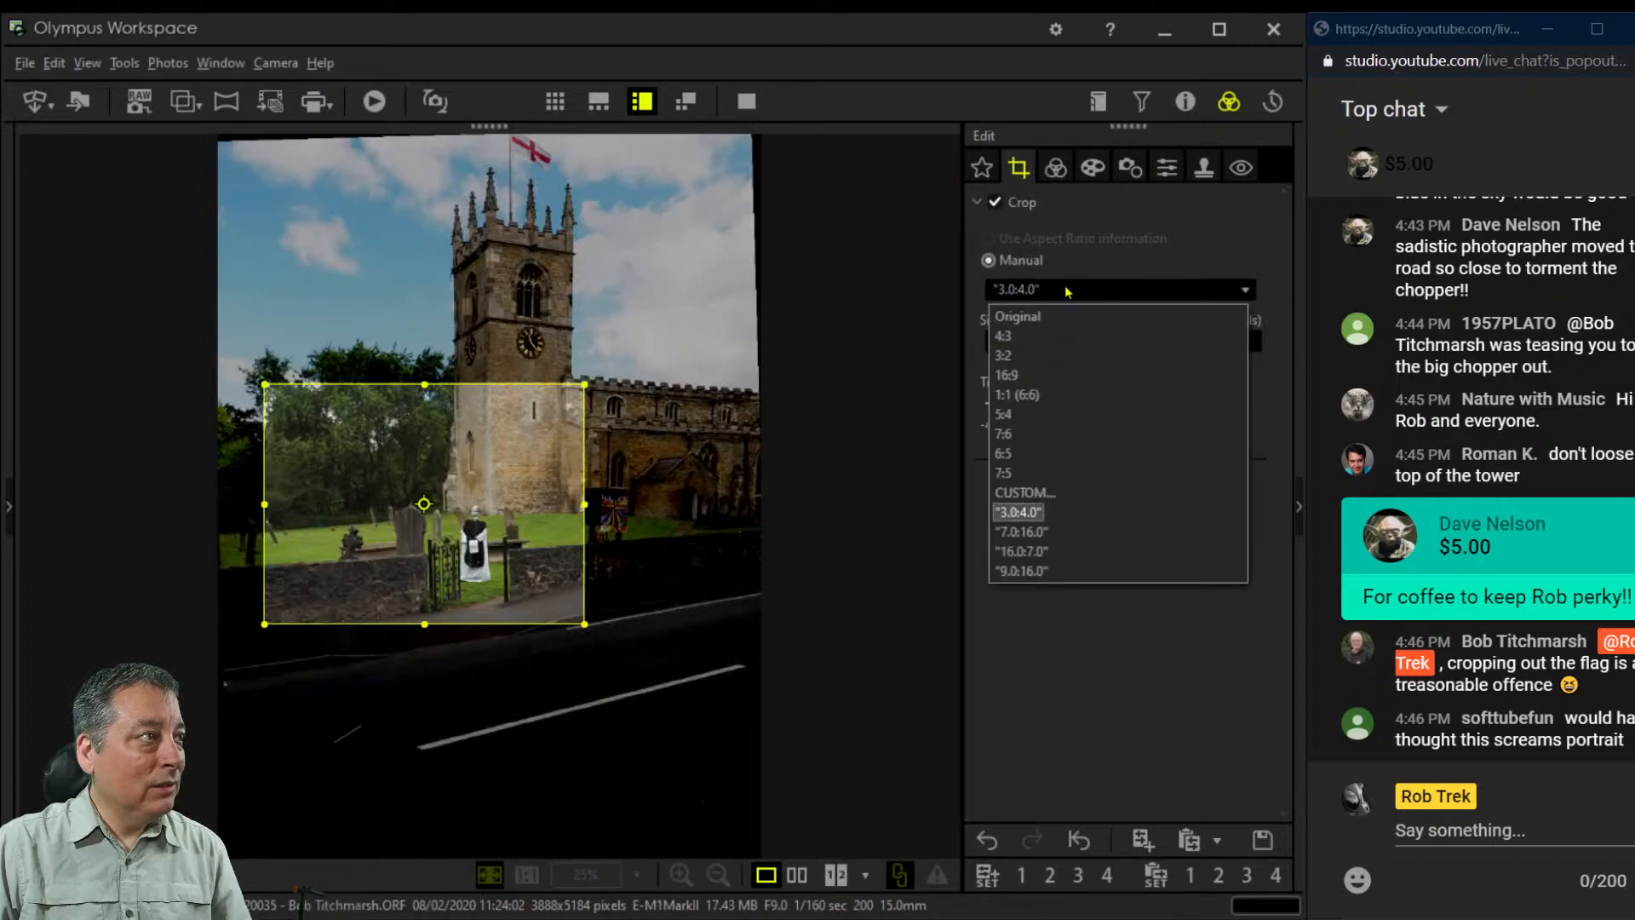
left_click(1049, 376)
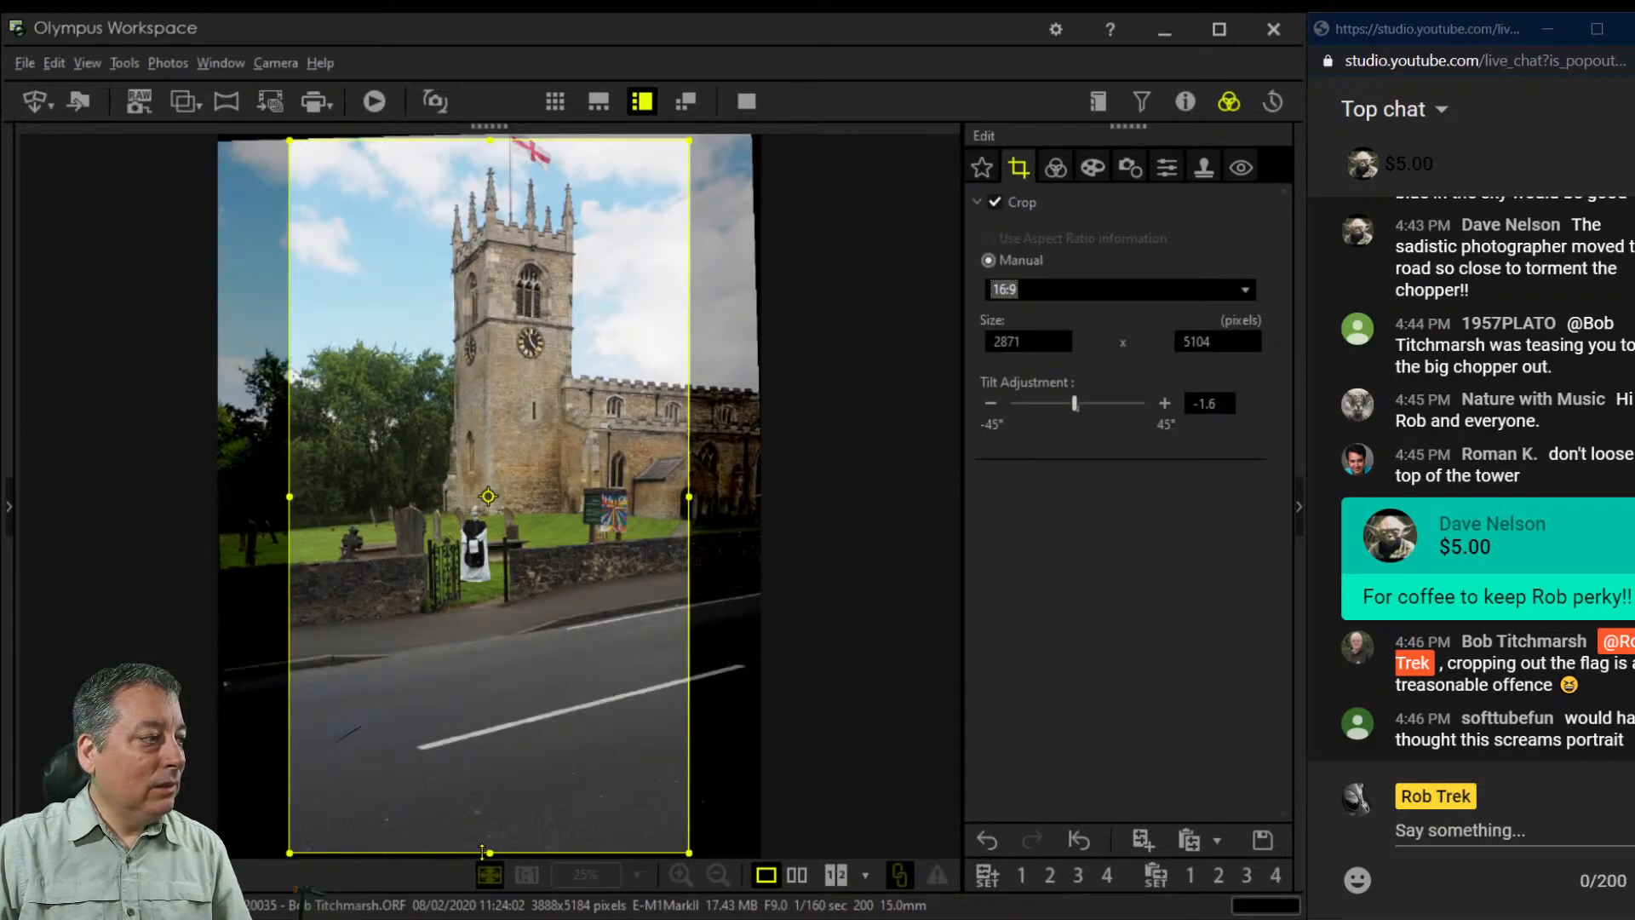
left_click_drag(482, 852, 456, 617)
left_click_drag(595, 570, 578, 562)
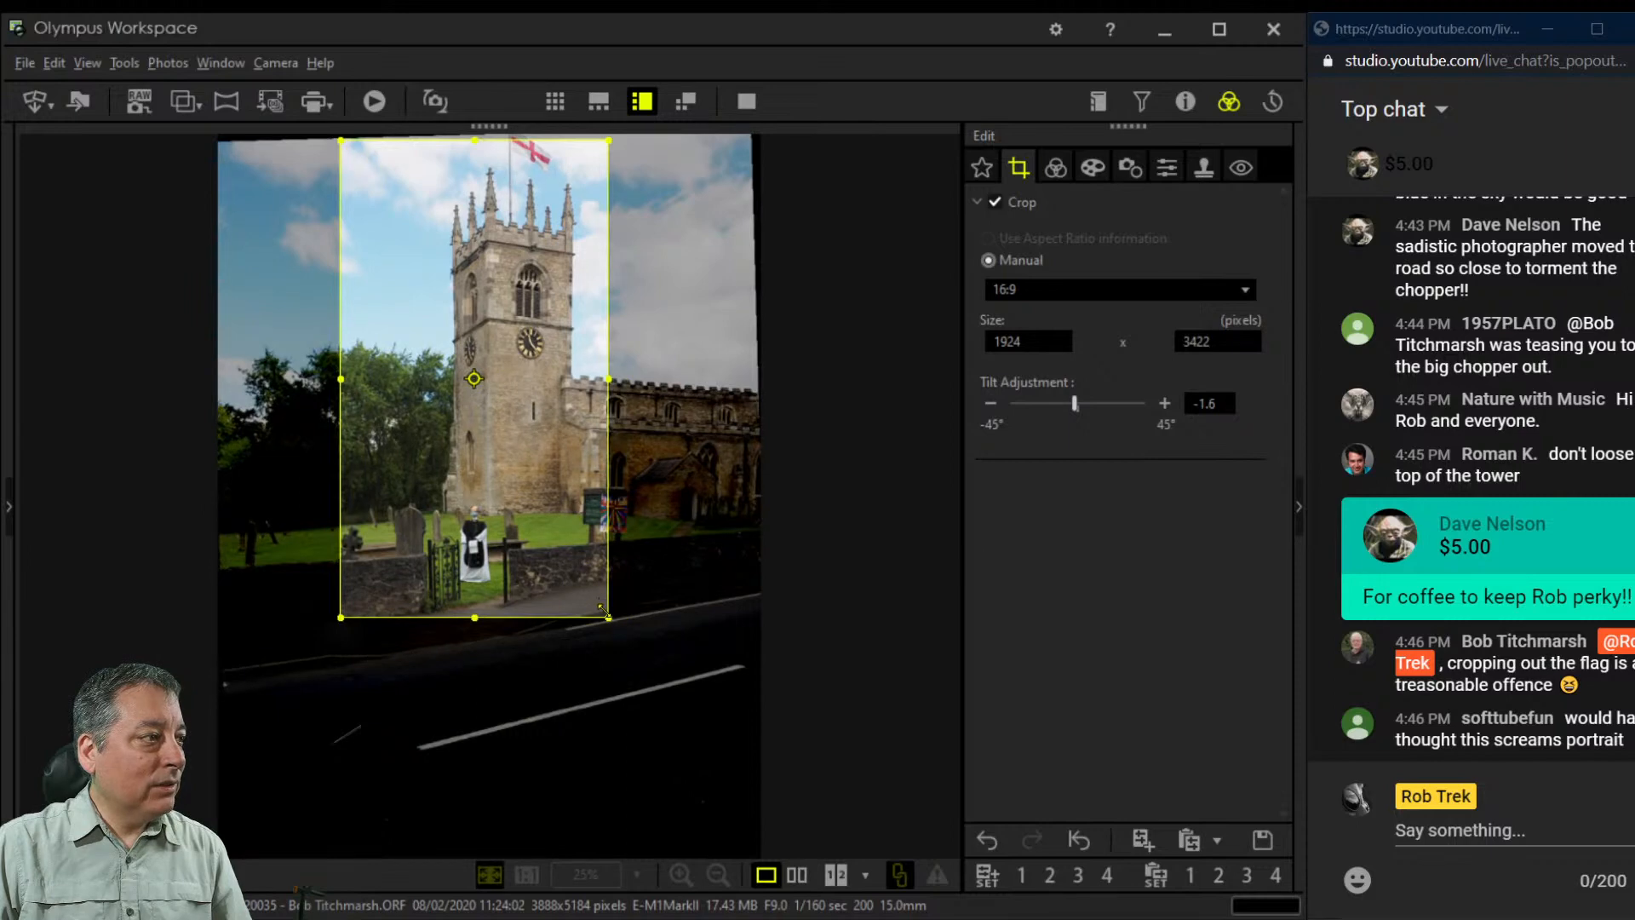
left_click_drag(607, 615, 605, 609)
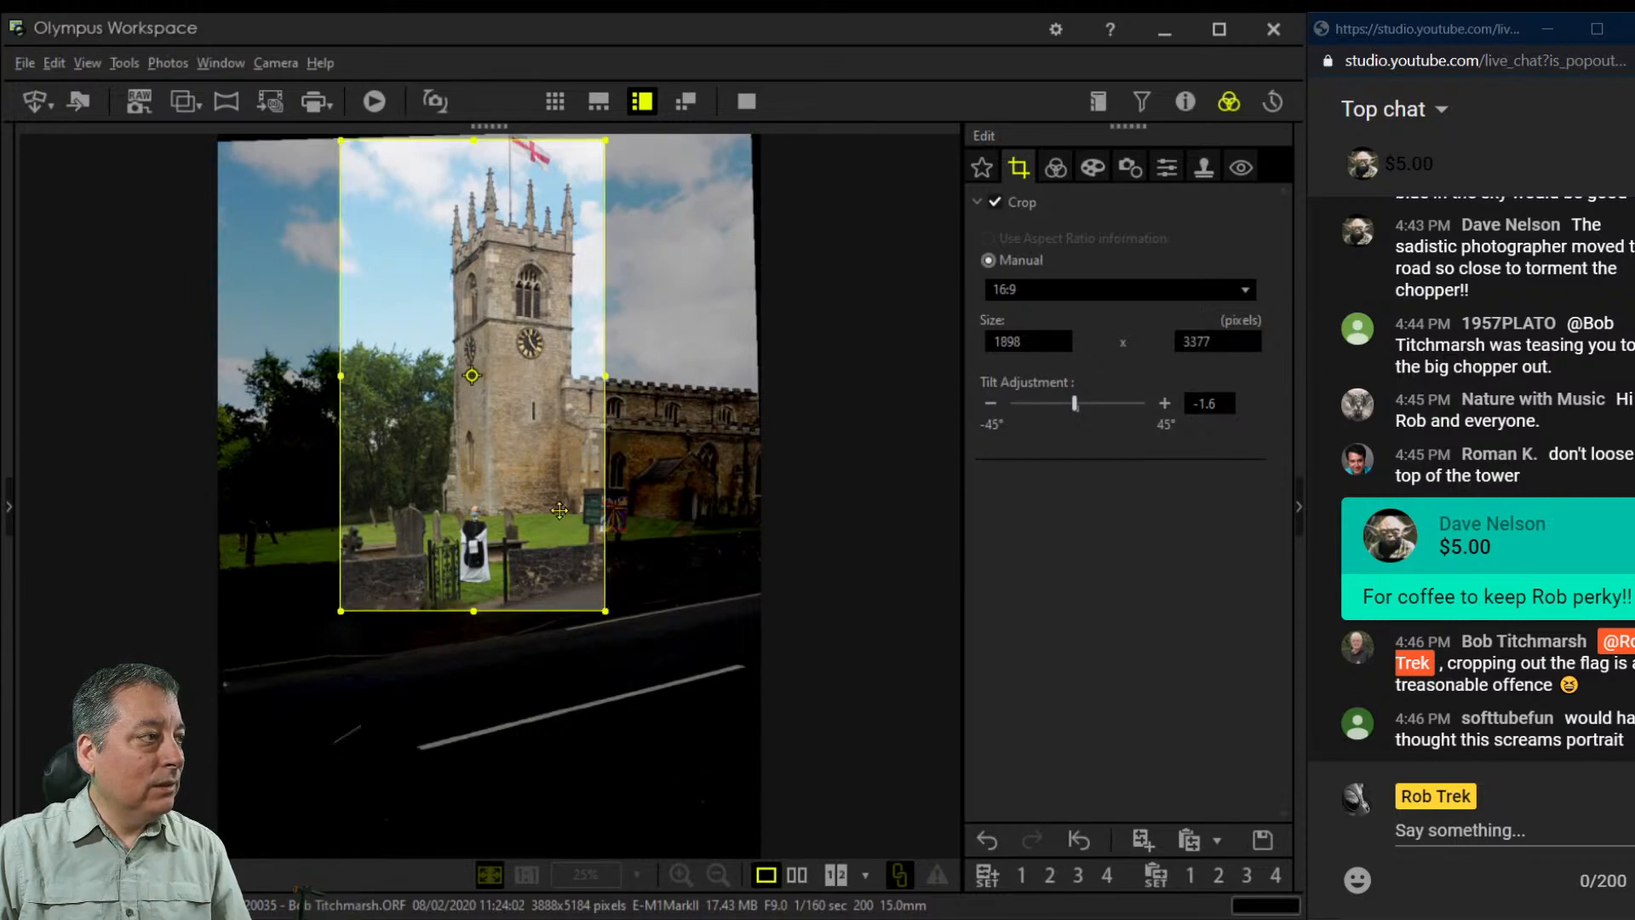
left_click(1053, 171)
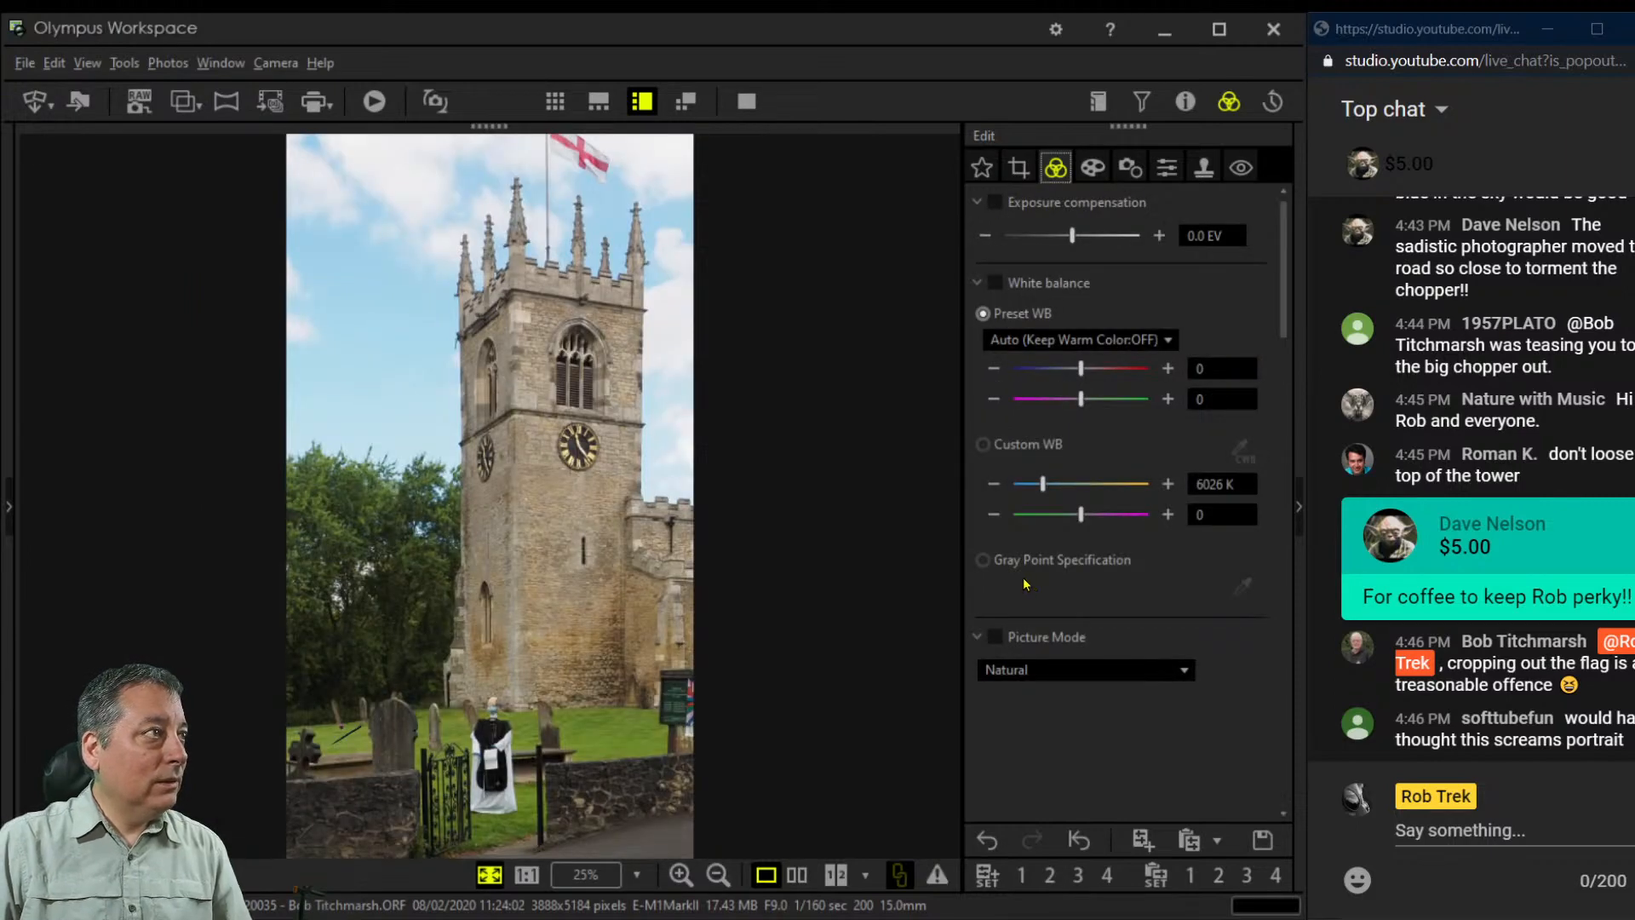
left_click(1017, 167)
left_click(1051, 166)
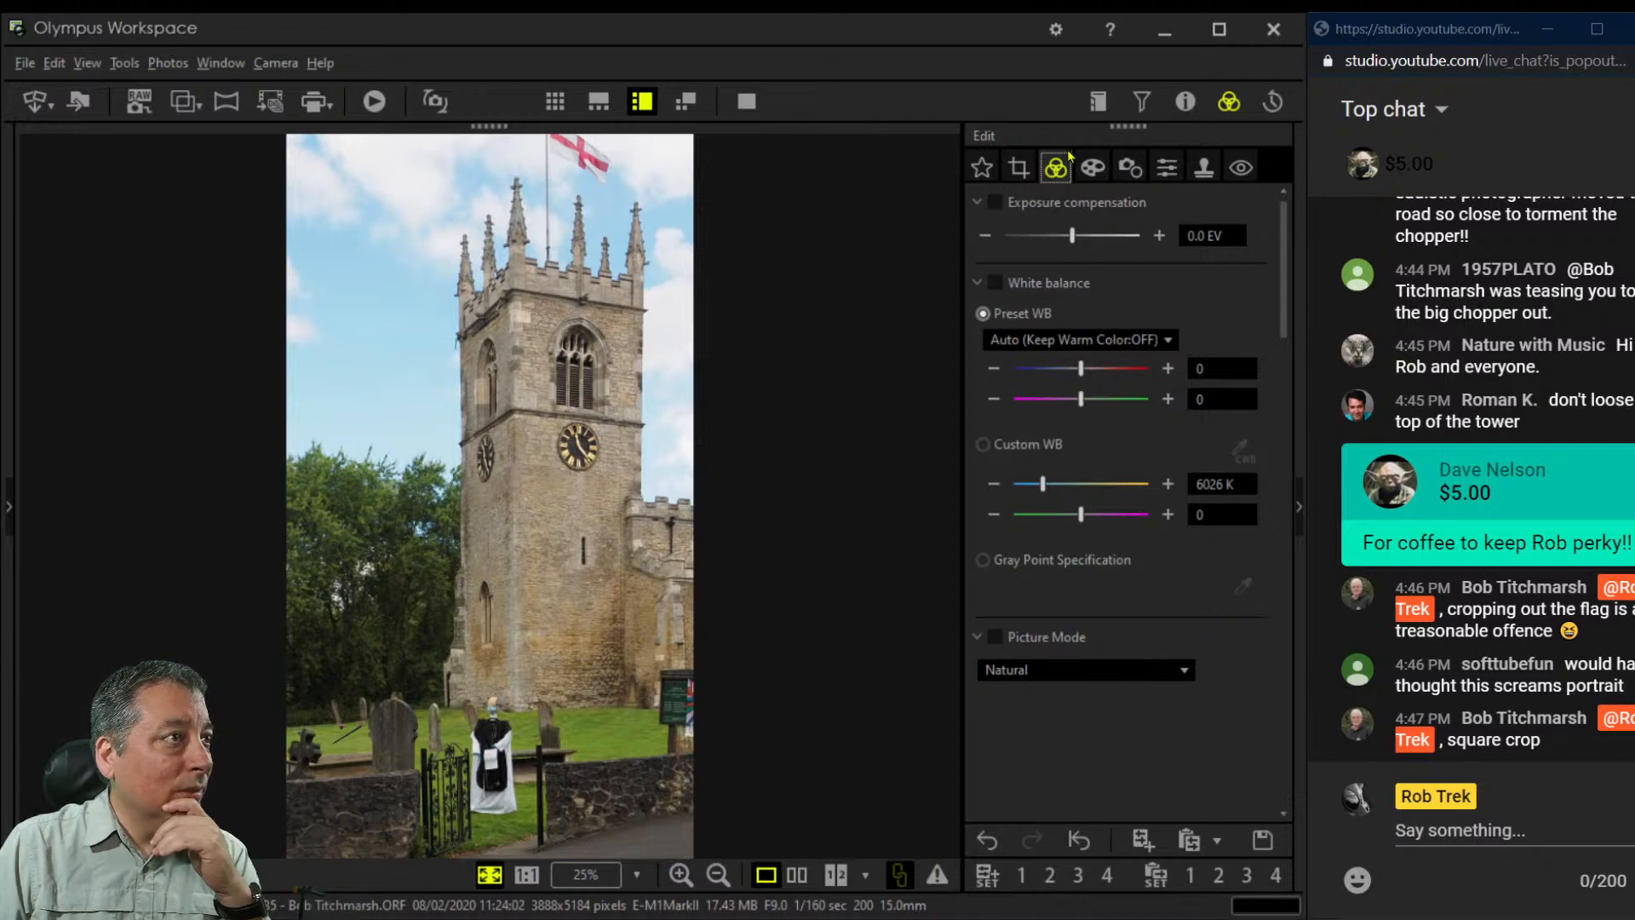
Change the crop to a vertical 3:2 of about 2314 x 3473 pixels around the flag, tower and scarecrow, and preview it
left_click(1018, 167)
left_click(1075, 290)
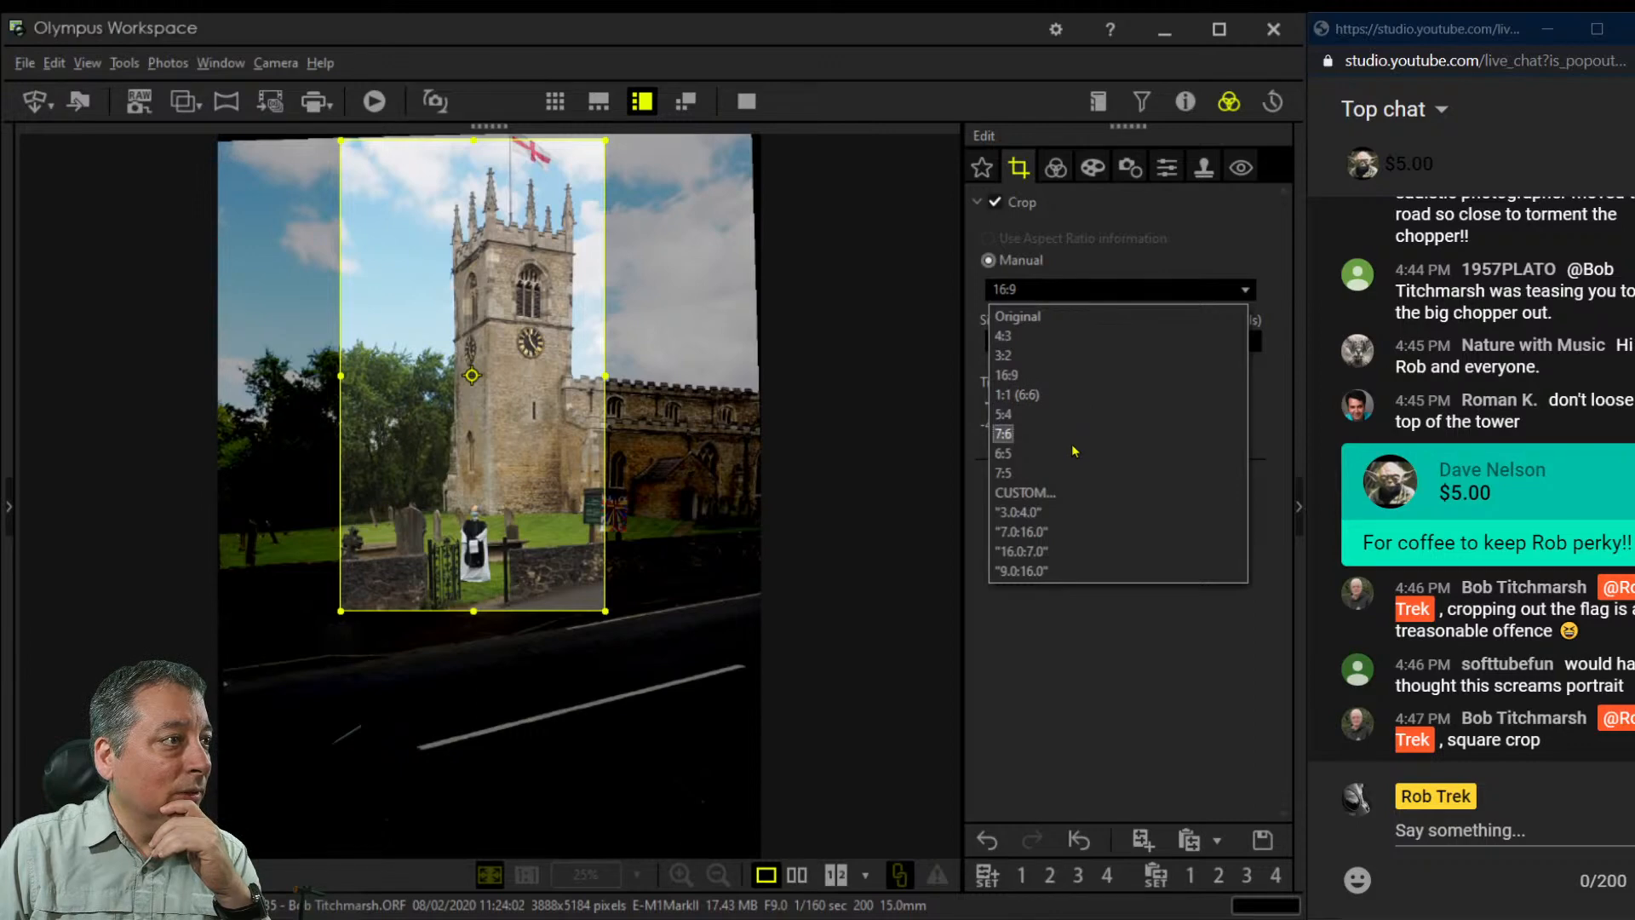
left_click(1070, 361)
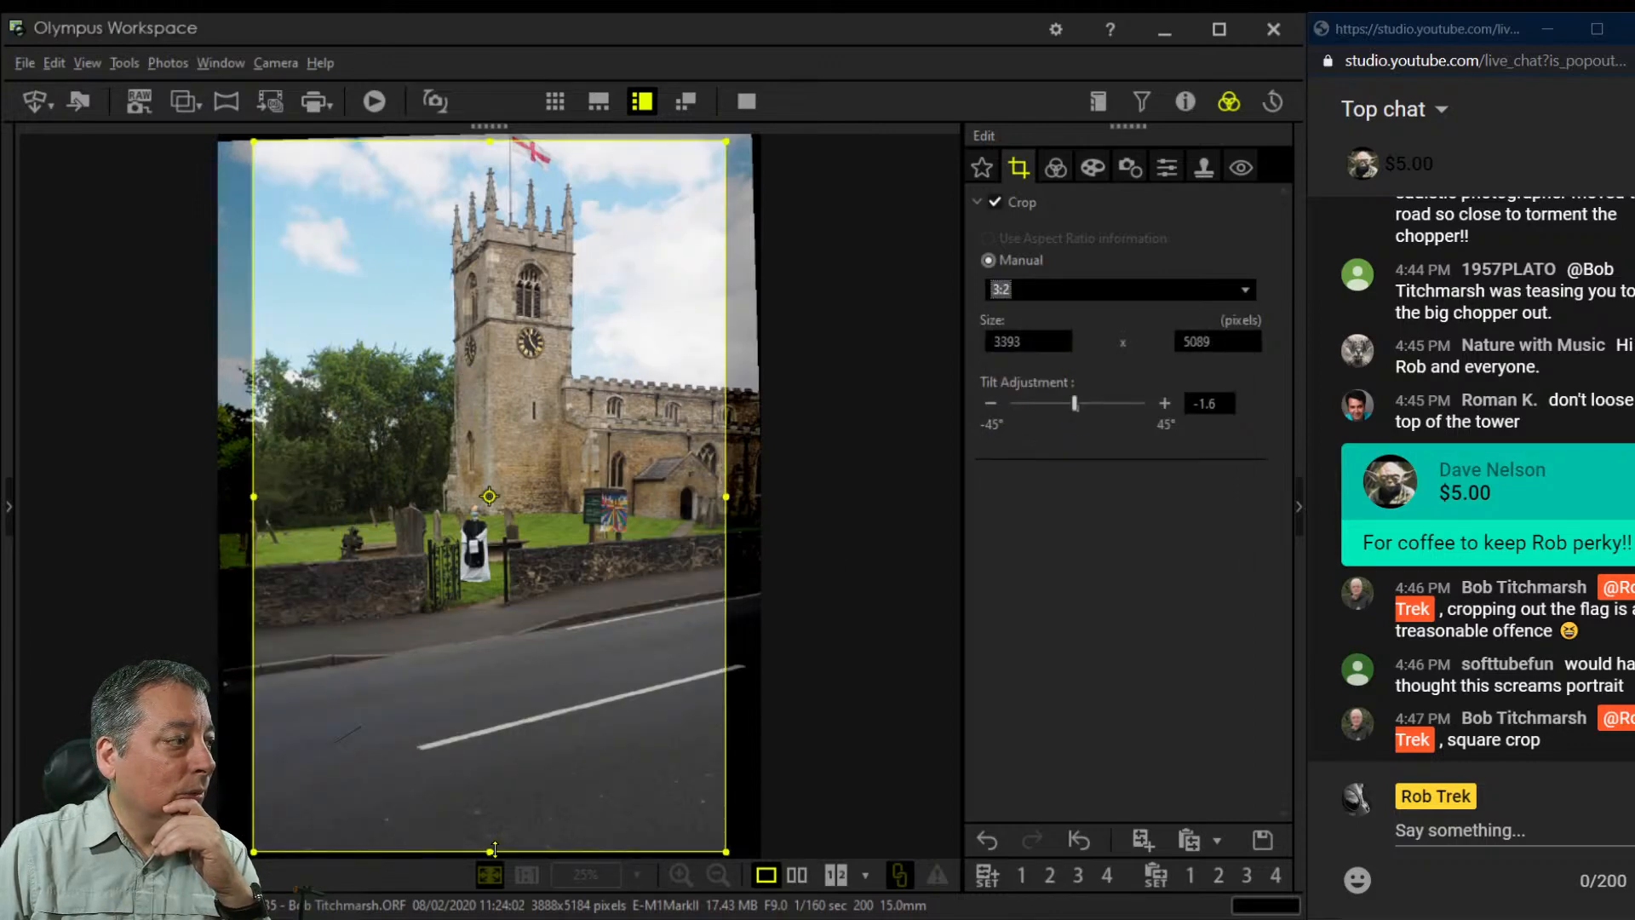
left_click_drag(494, 848, 490, 624)
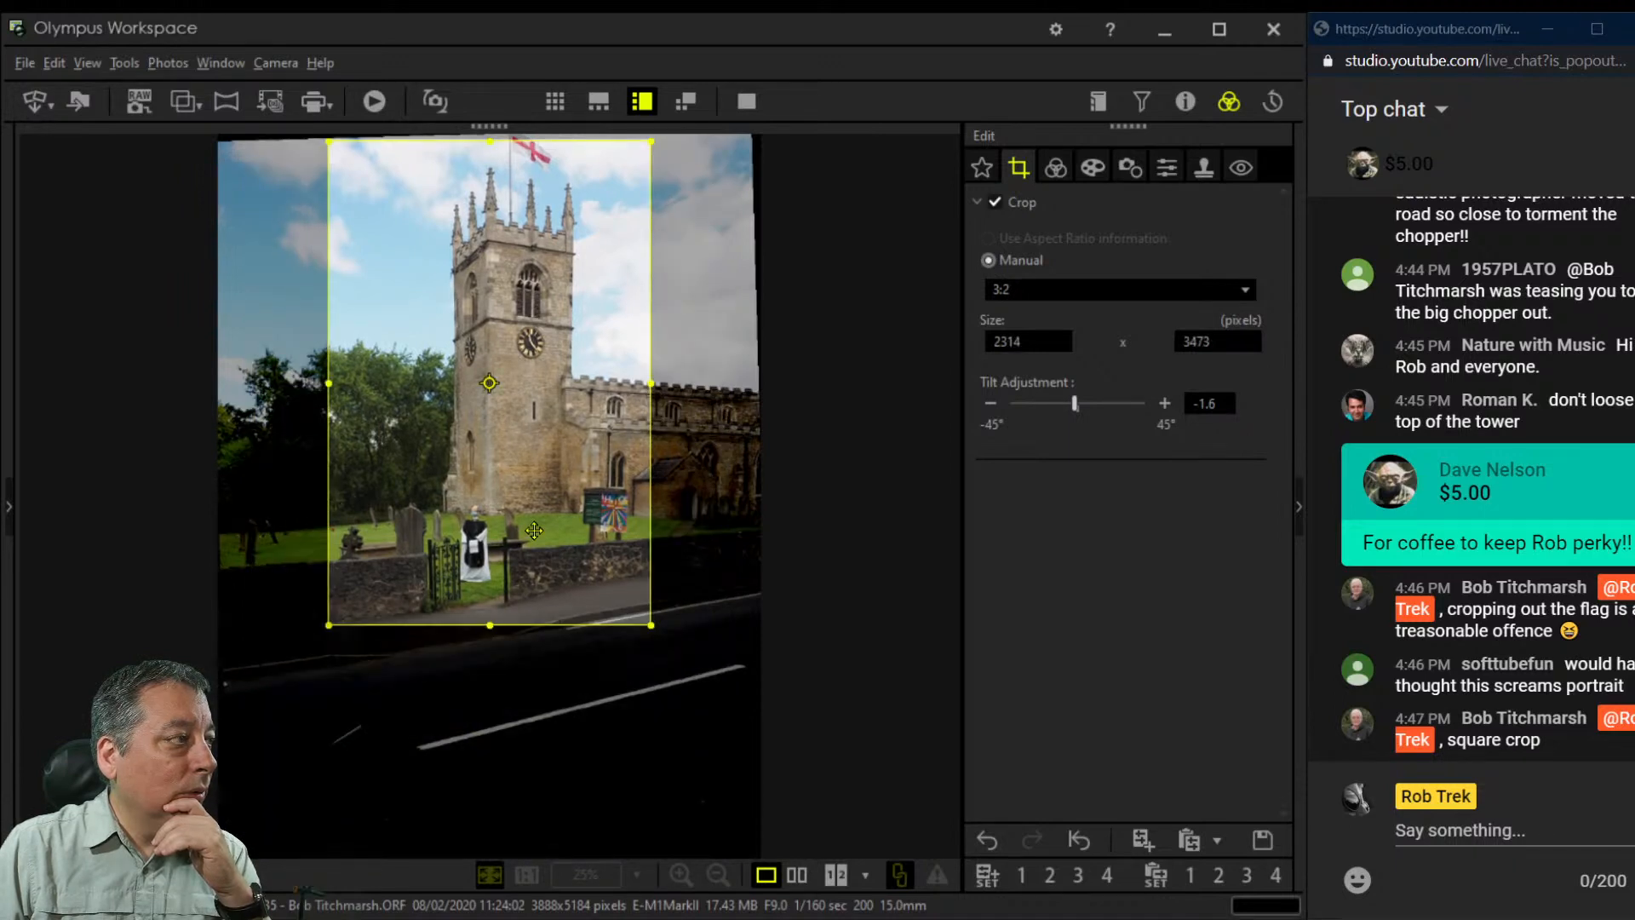
left_click_drag(533, 531, 531, 530)
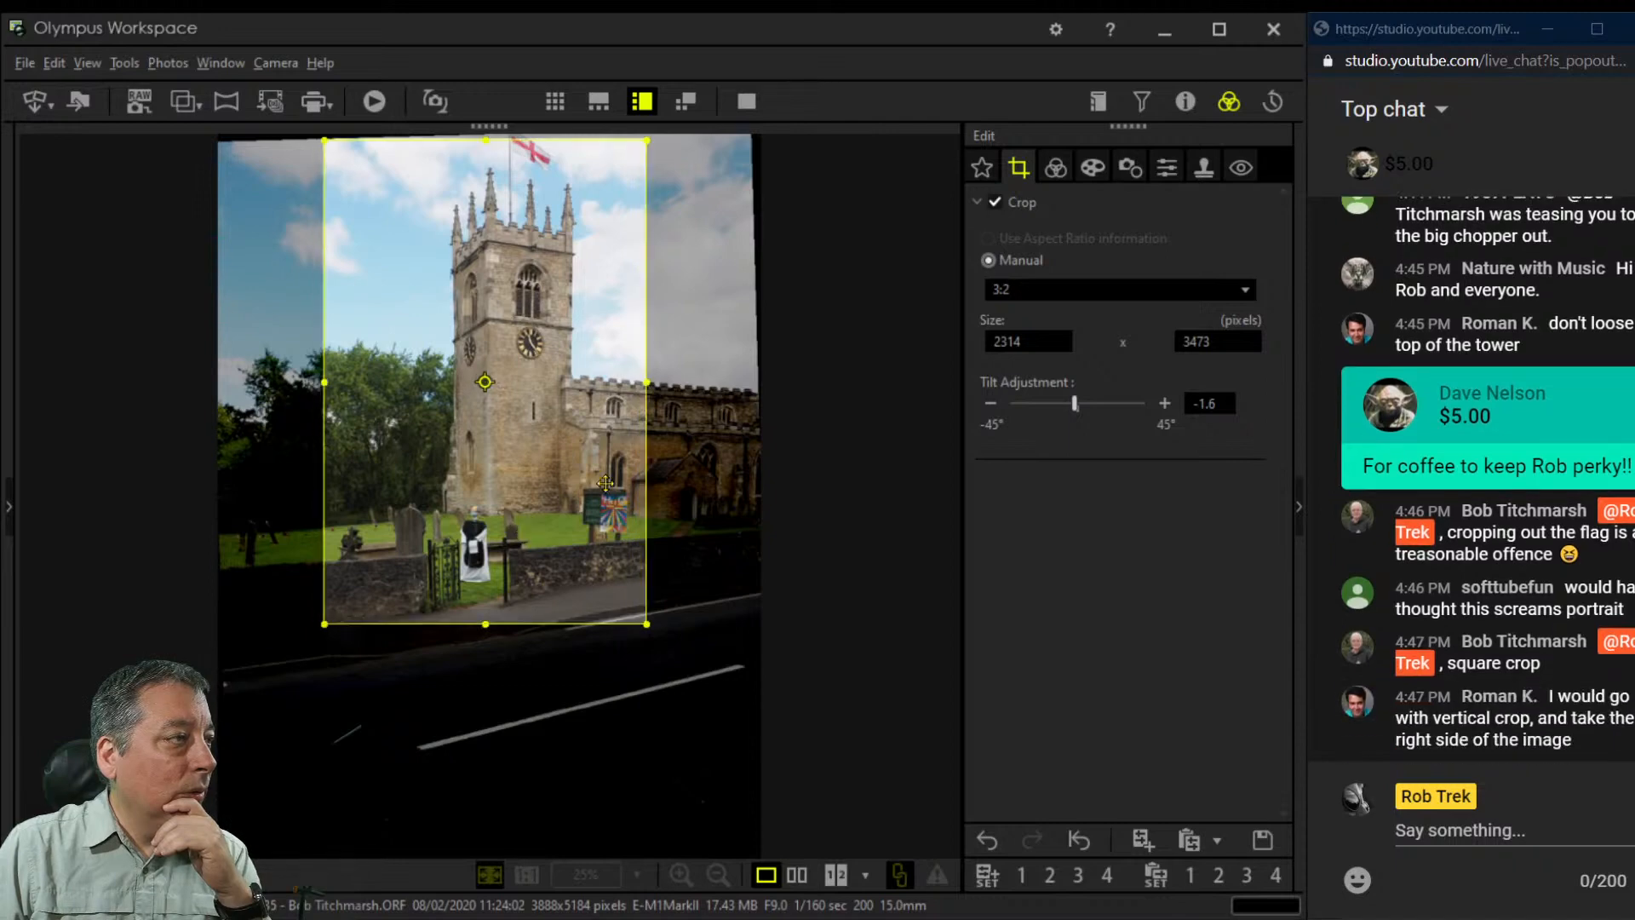
left_click(1055, 167)
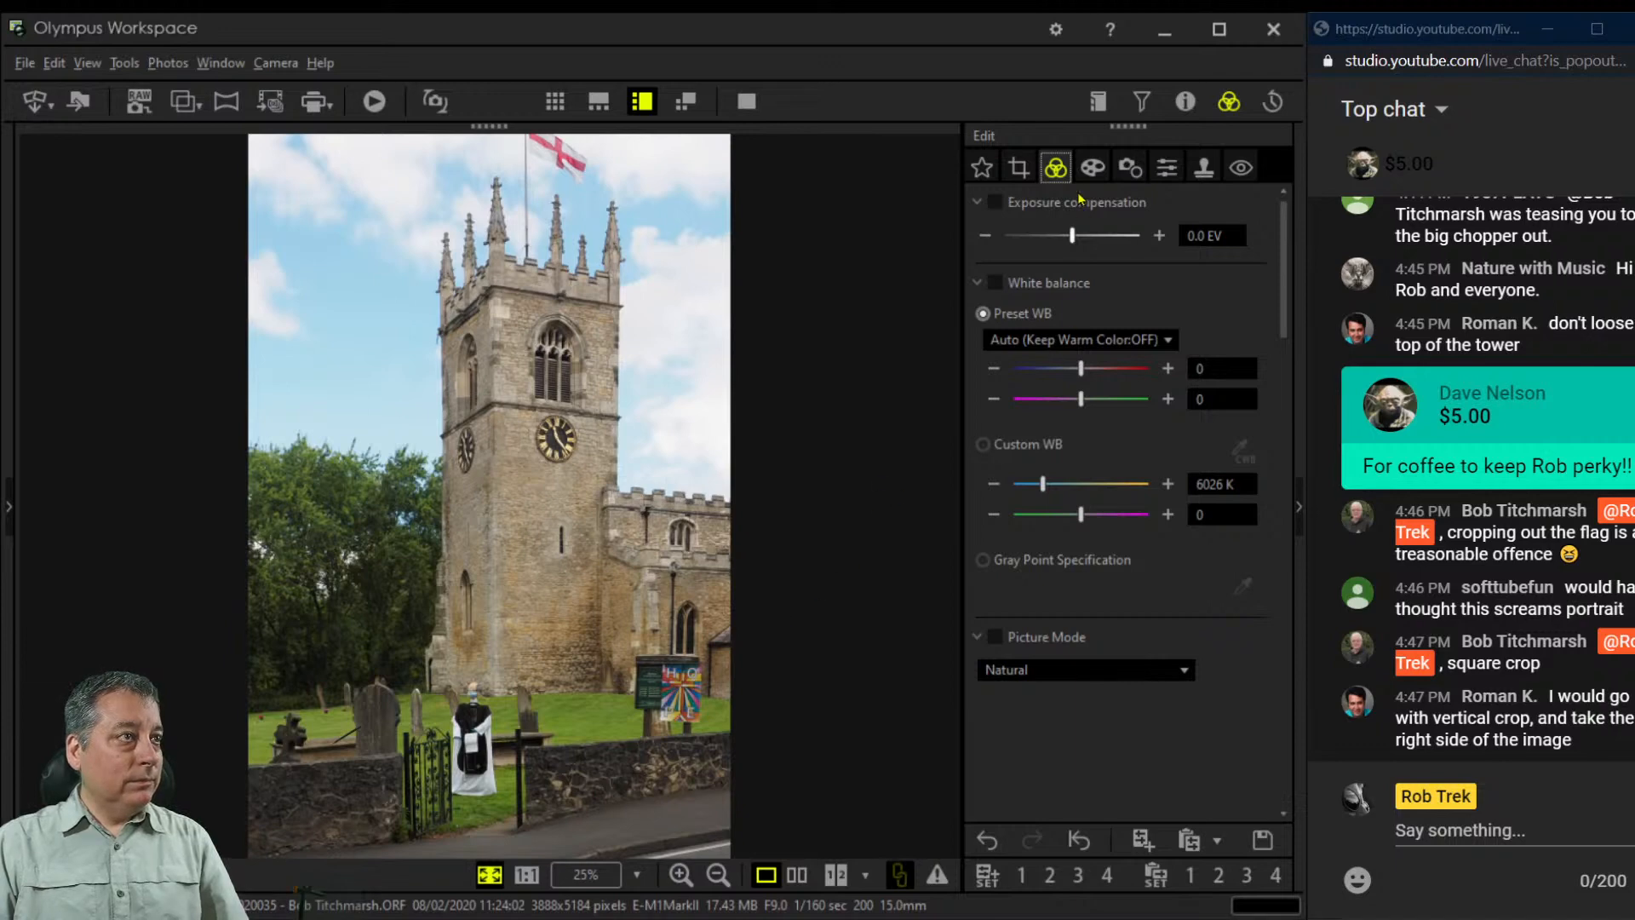
Try the Muted picture mode on the cropped church photo, and switch it to Monotone
left_click(976, 281)
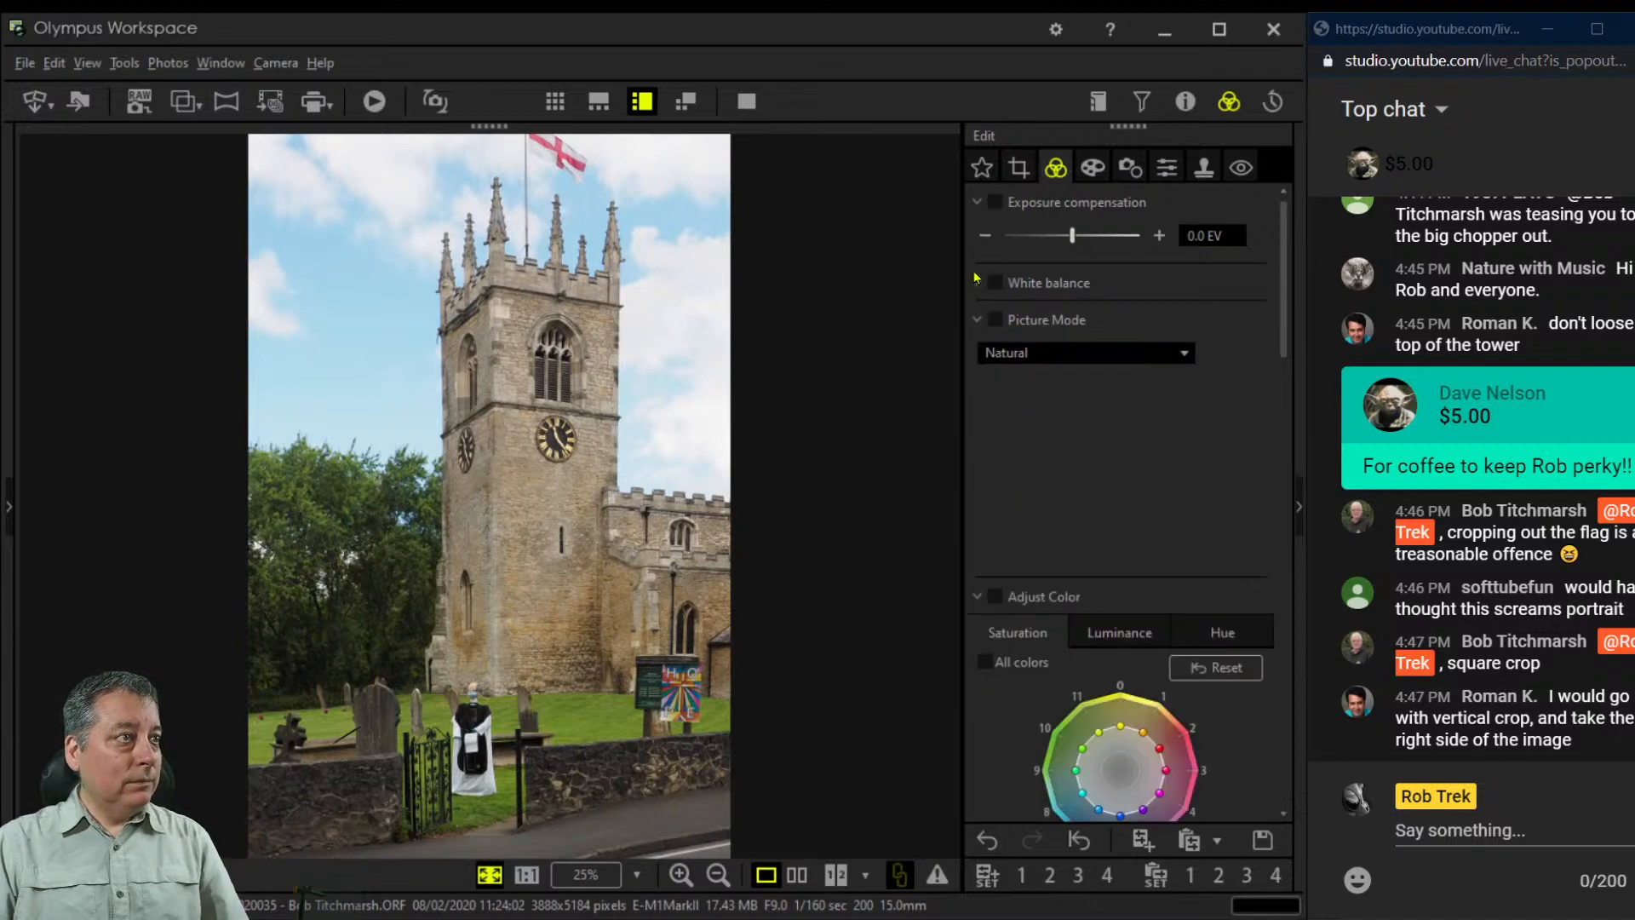
left_click(976, 201)
left_click(1009, 308)
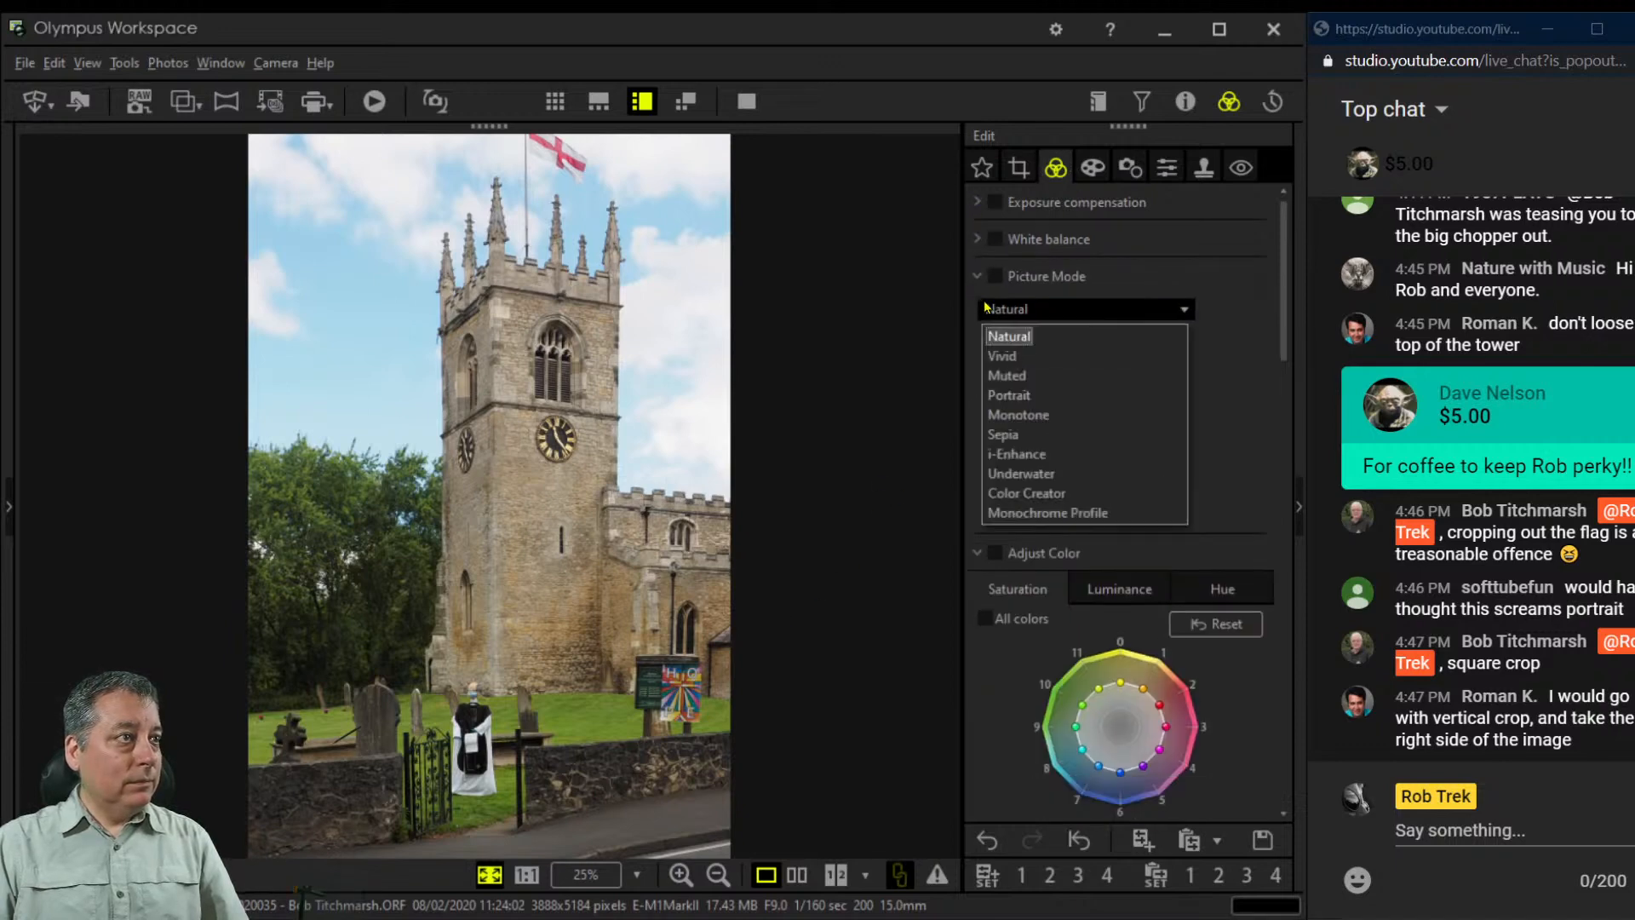
left_click(1038, 378)
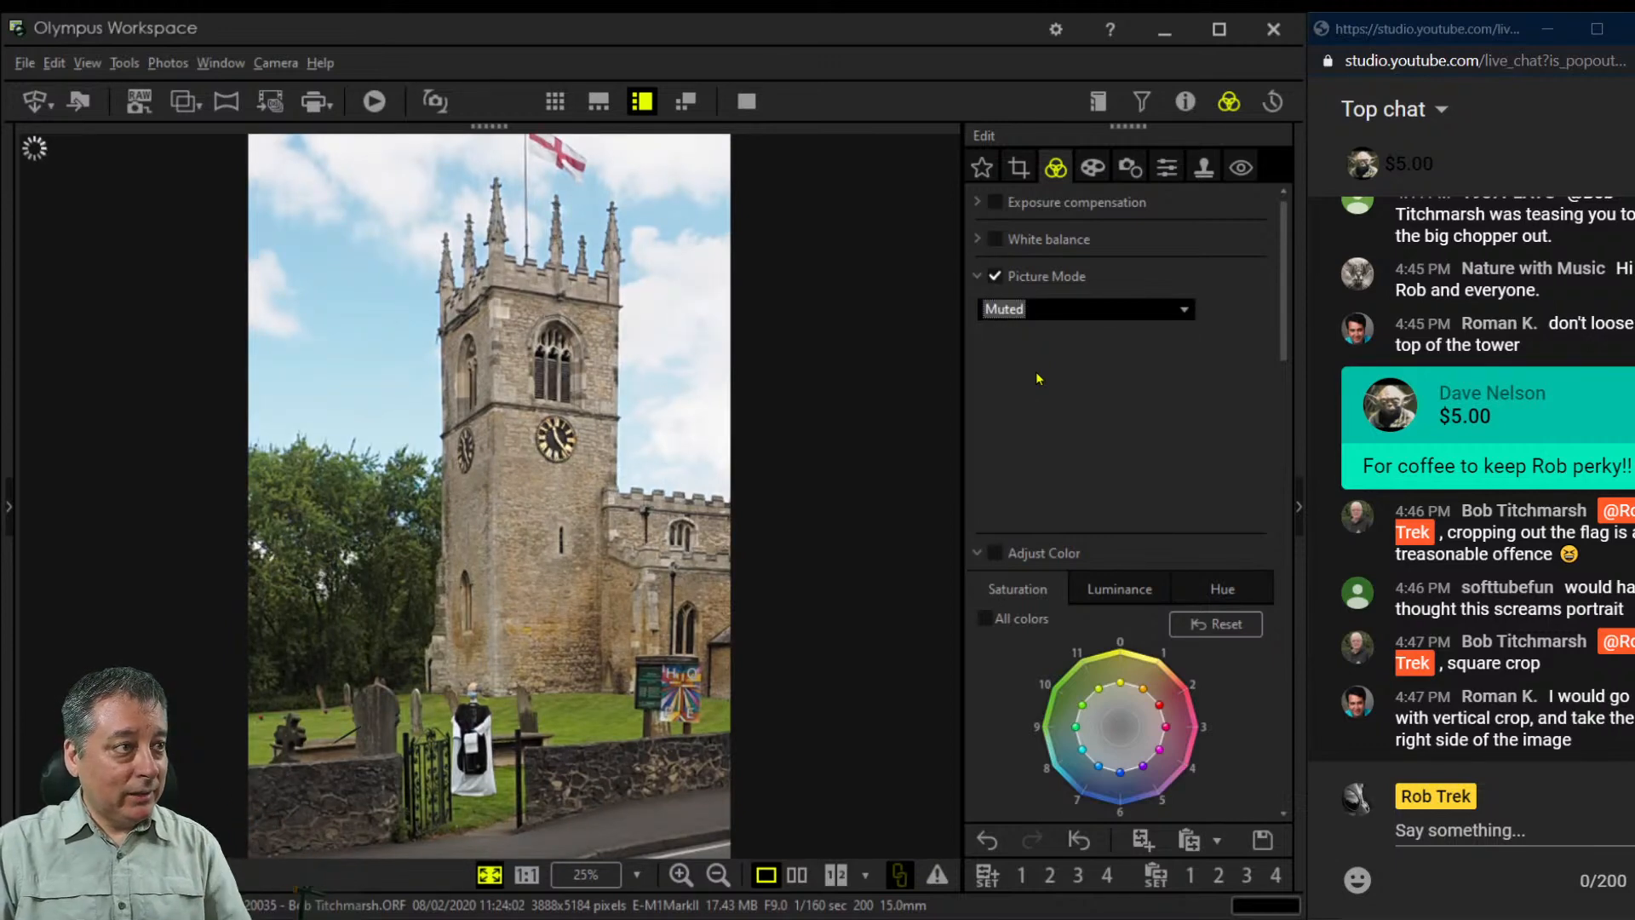
left_click(1084, 316)
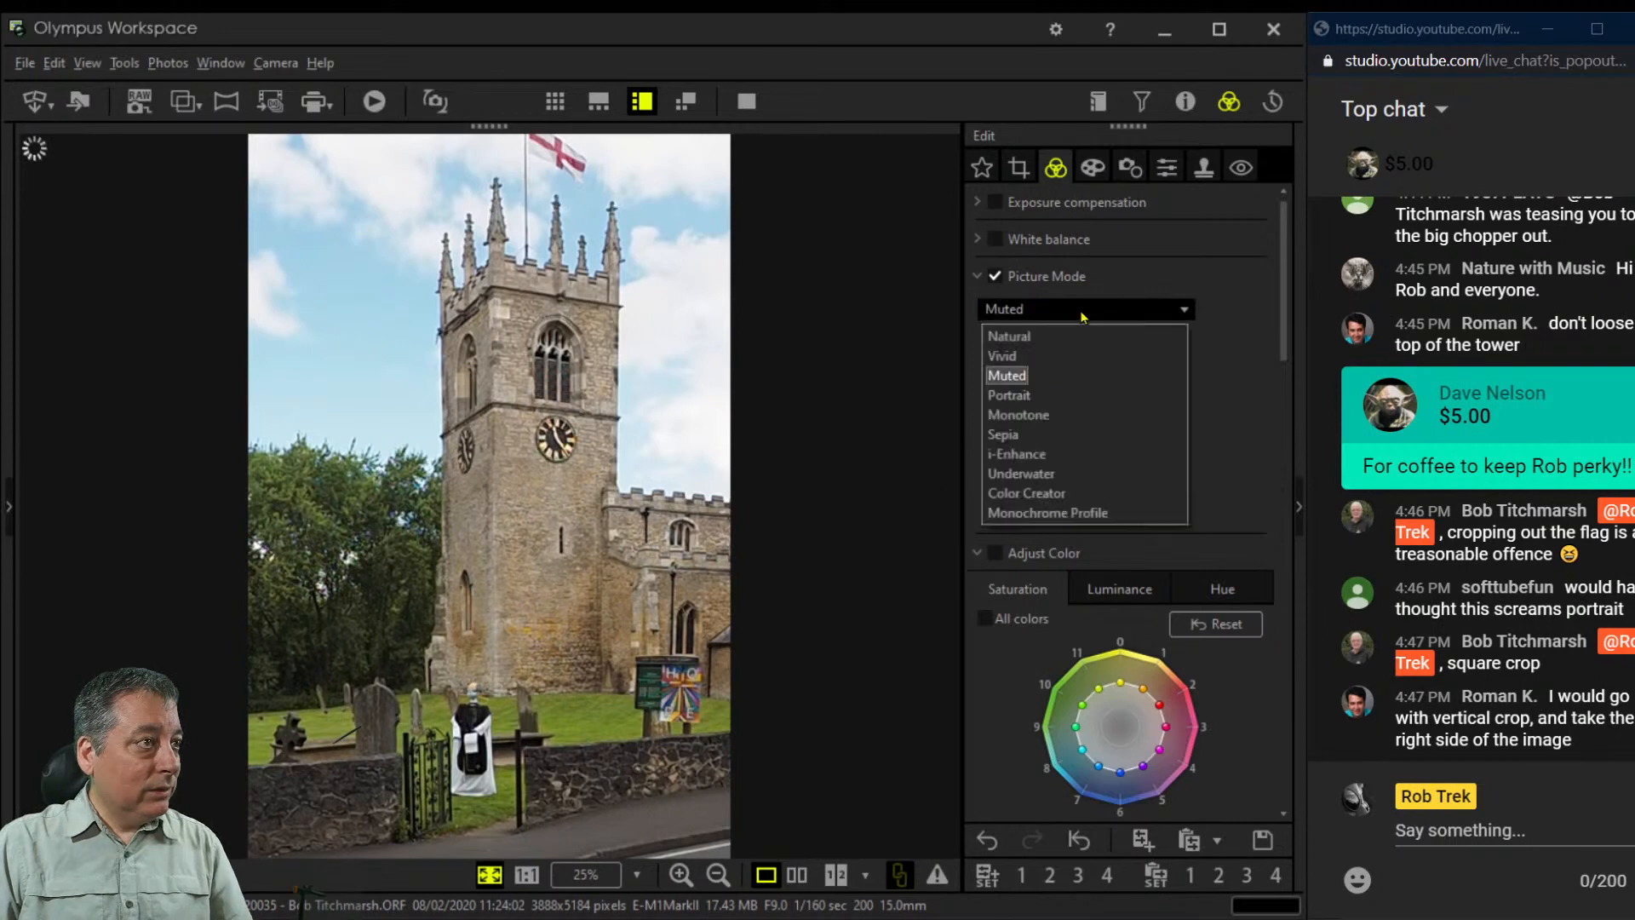
left_click(1065, 412)
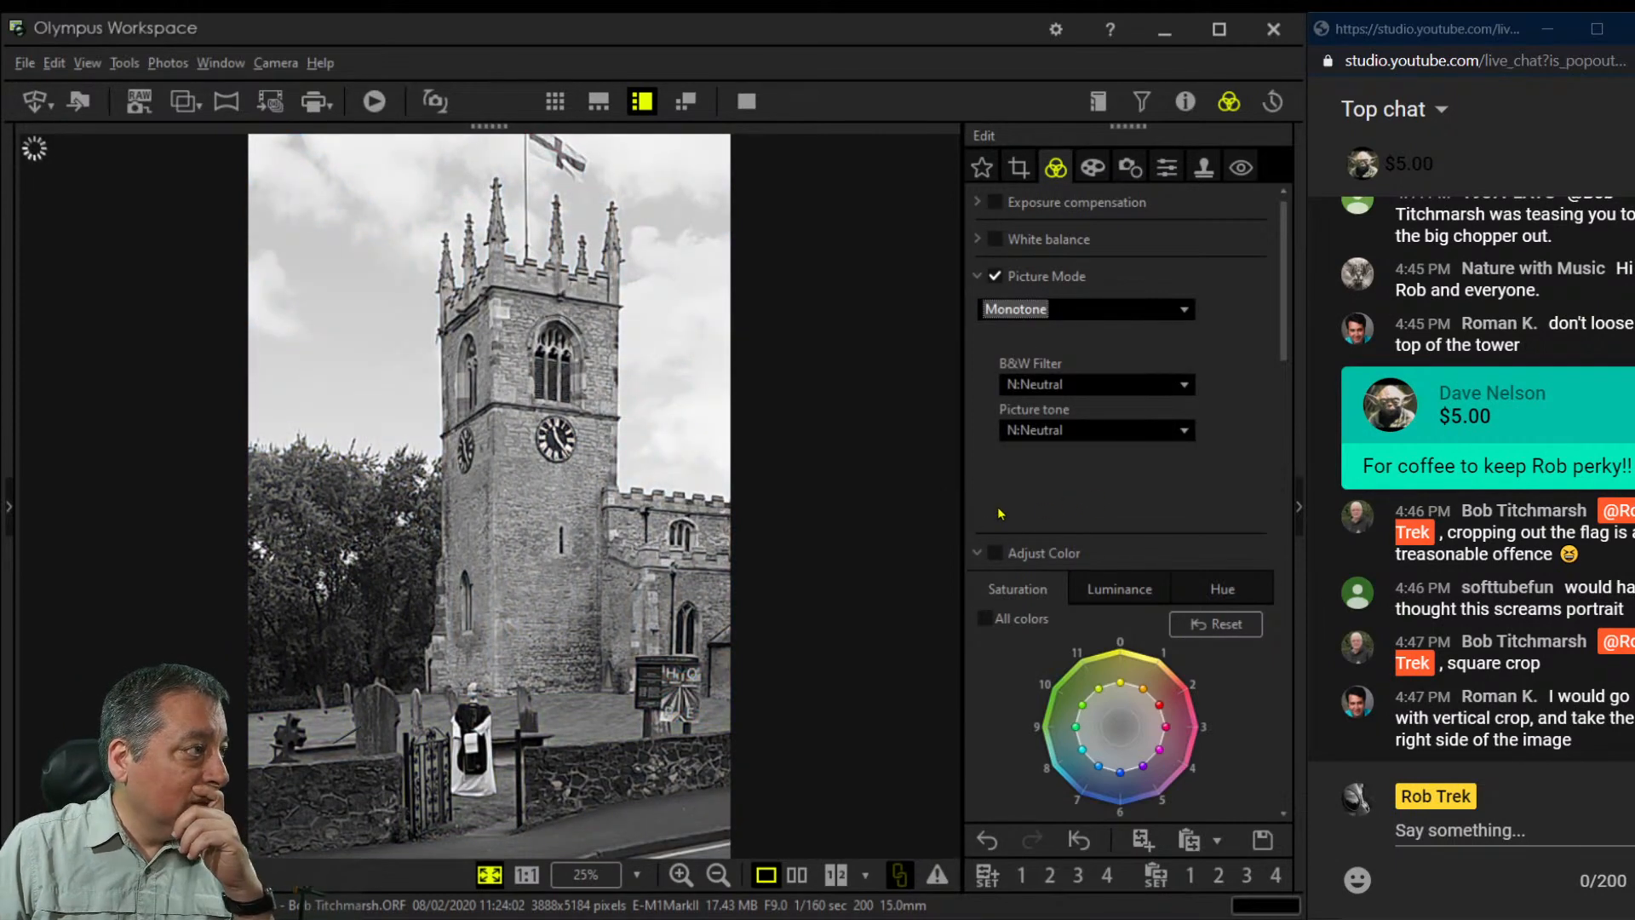
Raise Dehaze to 85 on the monotone photo to strengthen the clouds and stonework
left_click(1163, 557)
scroll(1163, 556, "down", 3)
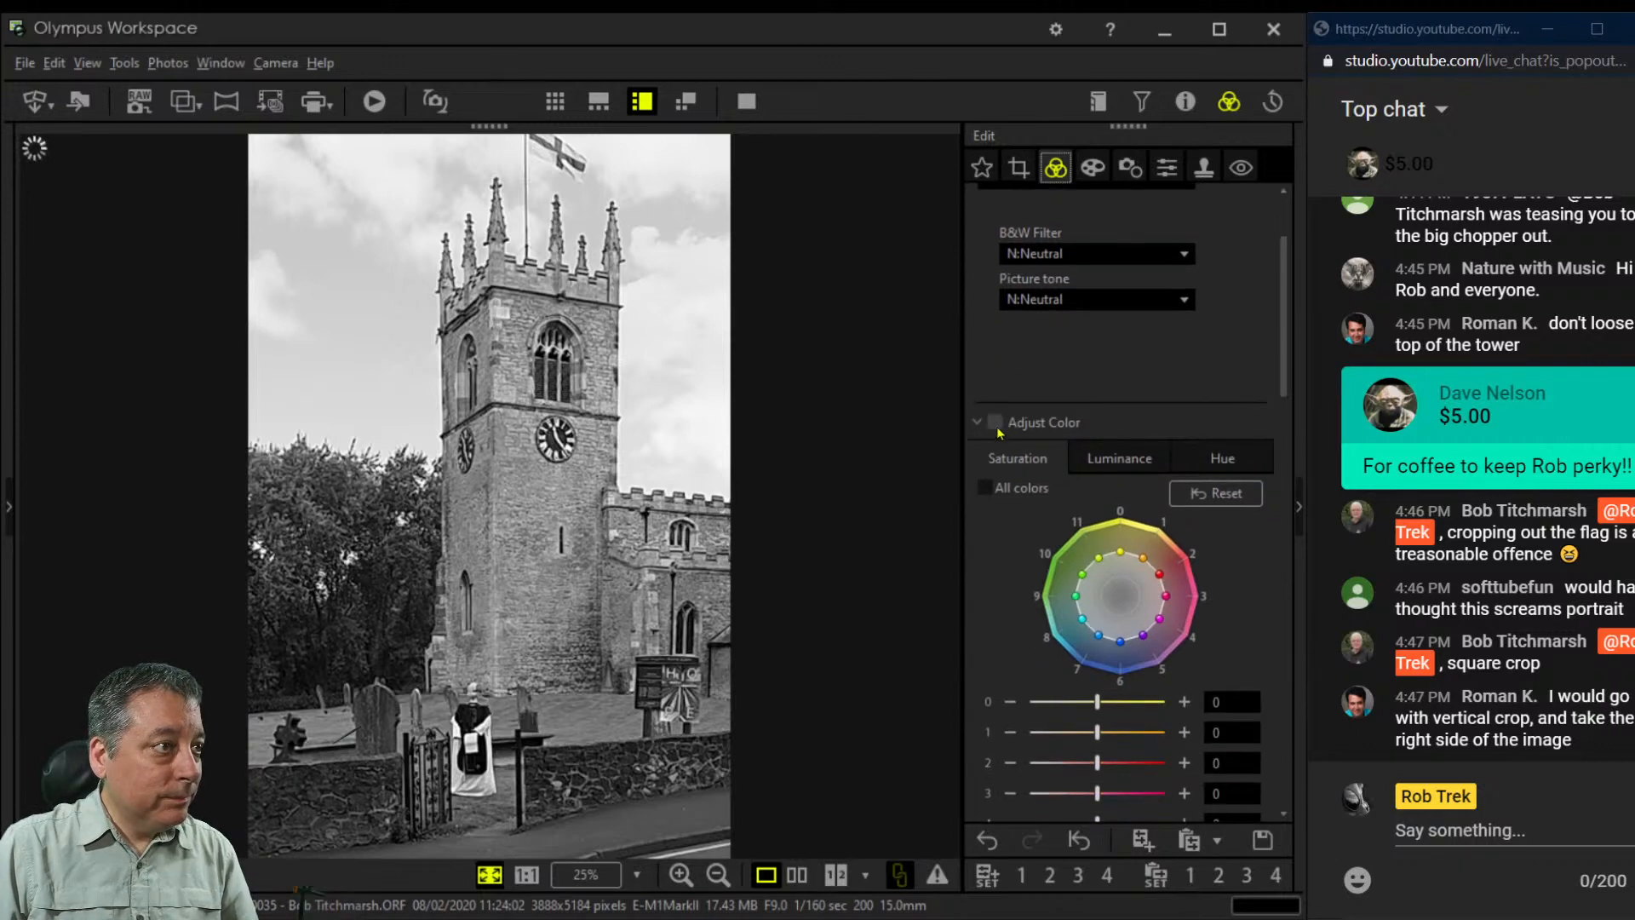
scroll(1017, 542, "down", 1)
left_click_drag(1006, 443, 1104, 452)
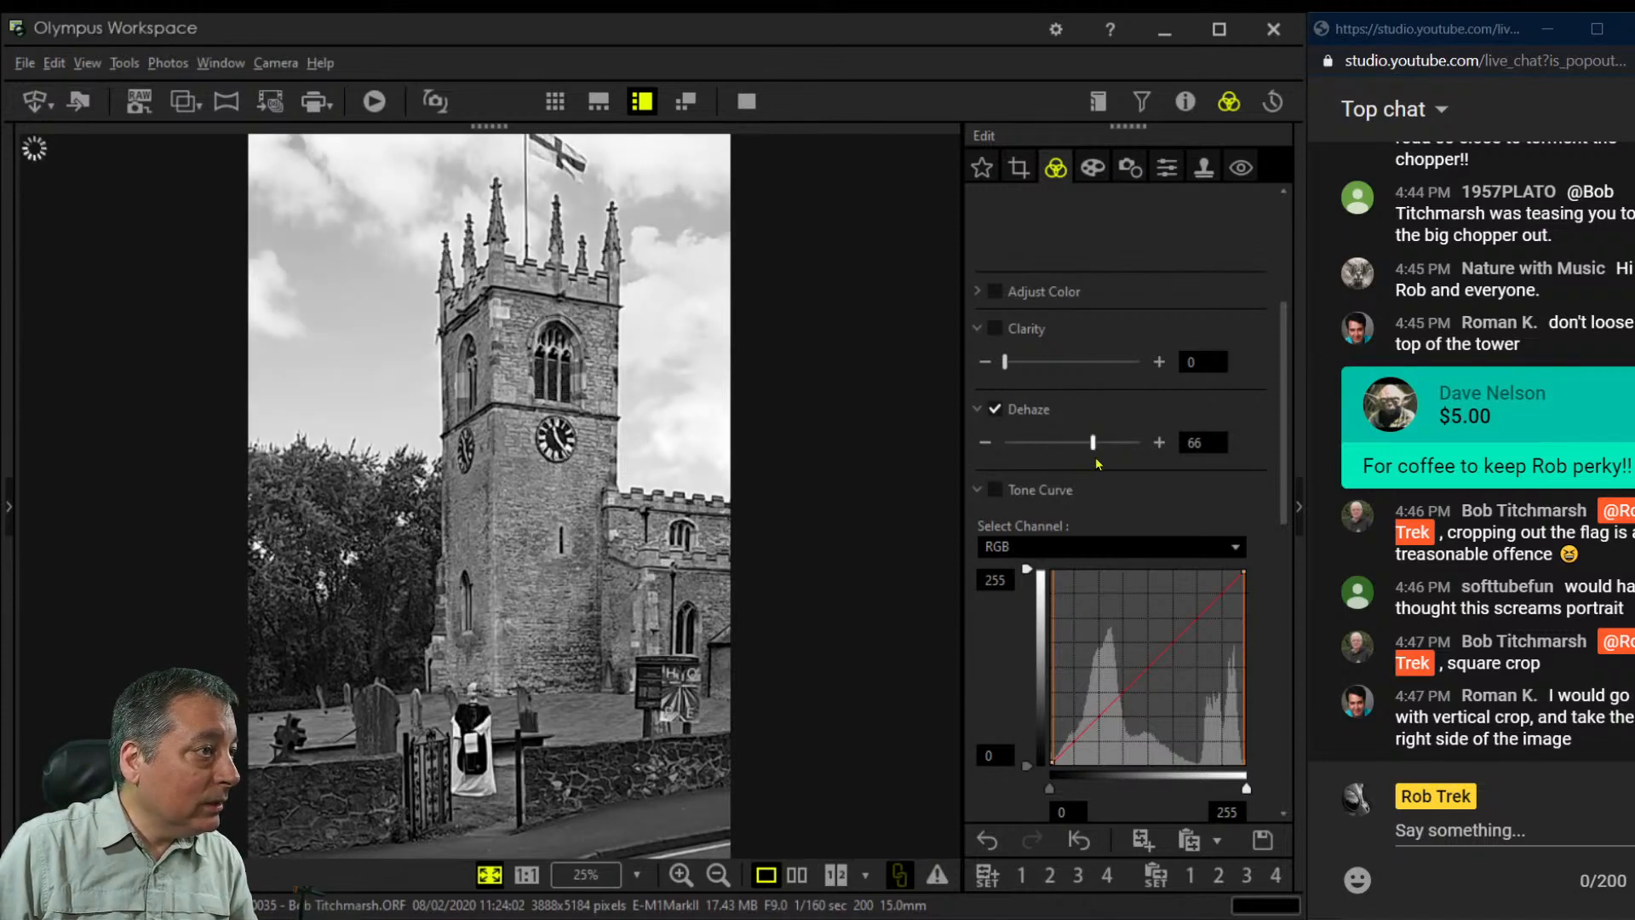
left_click_drag(1094, 445, 1122, 452)
scroll(1013, 587, "down", 6)
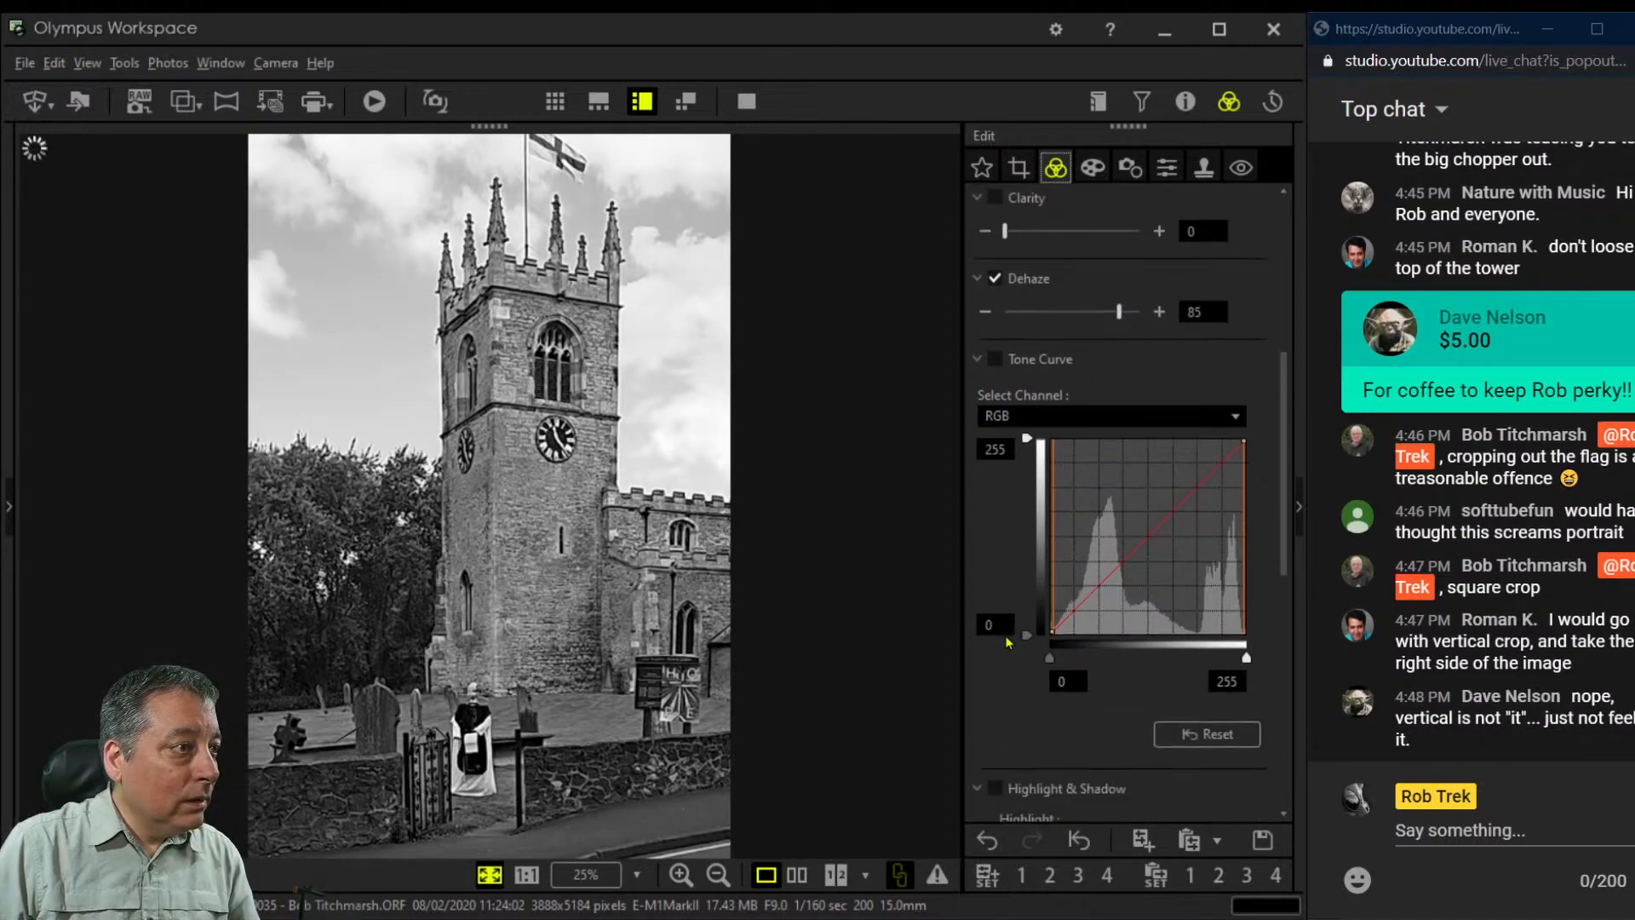
Try Adjust Color luminance of -3 for color 6 and -1 for color 7, and disable the color adjustment
scroll(1009, 640, "up", 8)
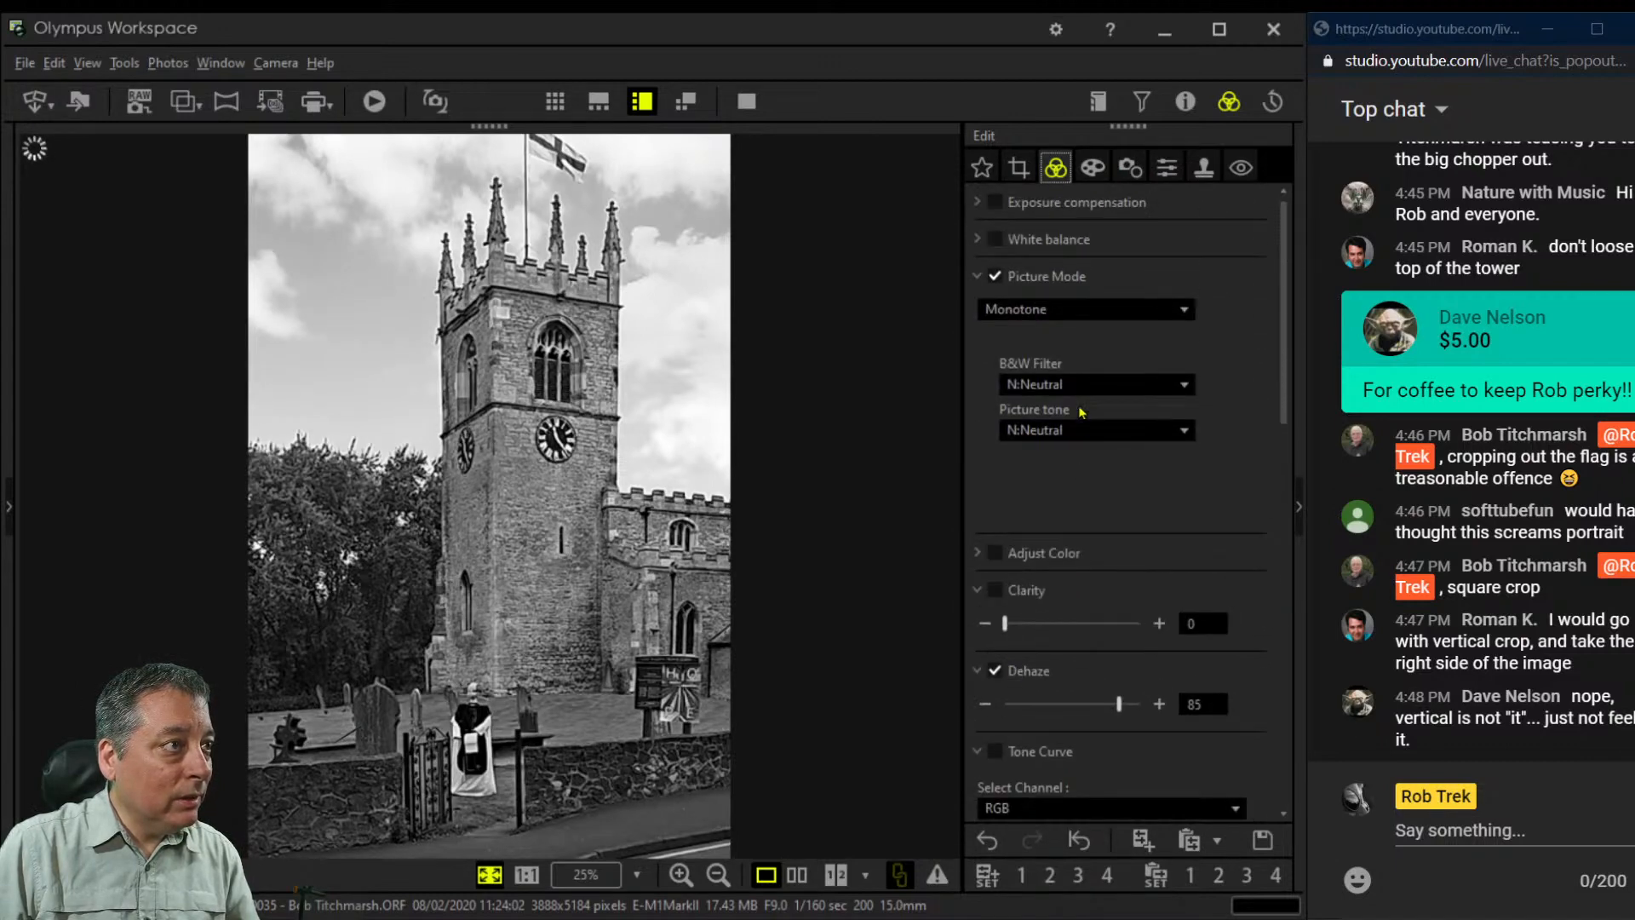
left_click(982, 553)
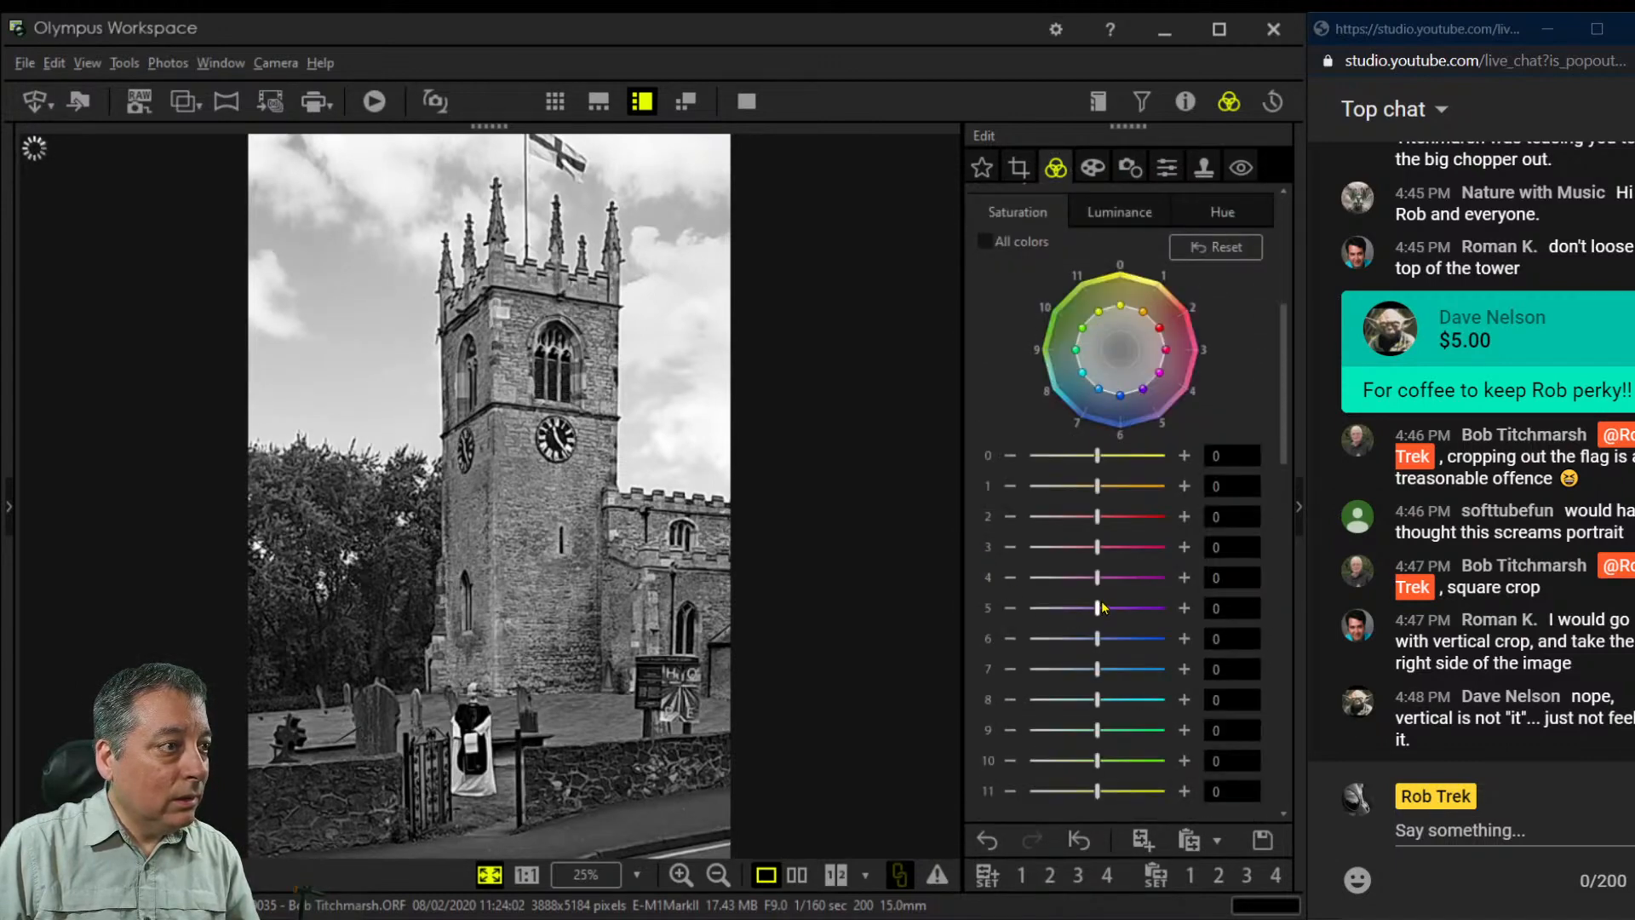
left_click(1114, 221)
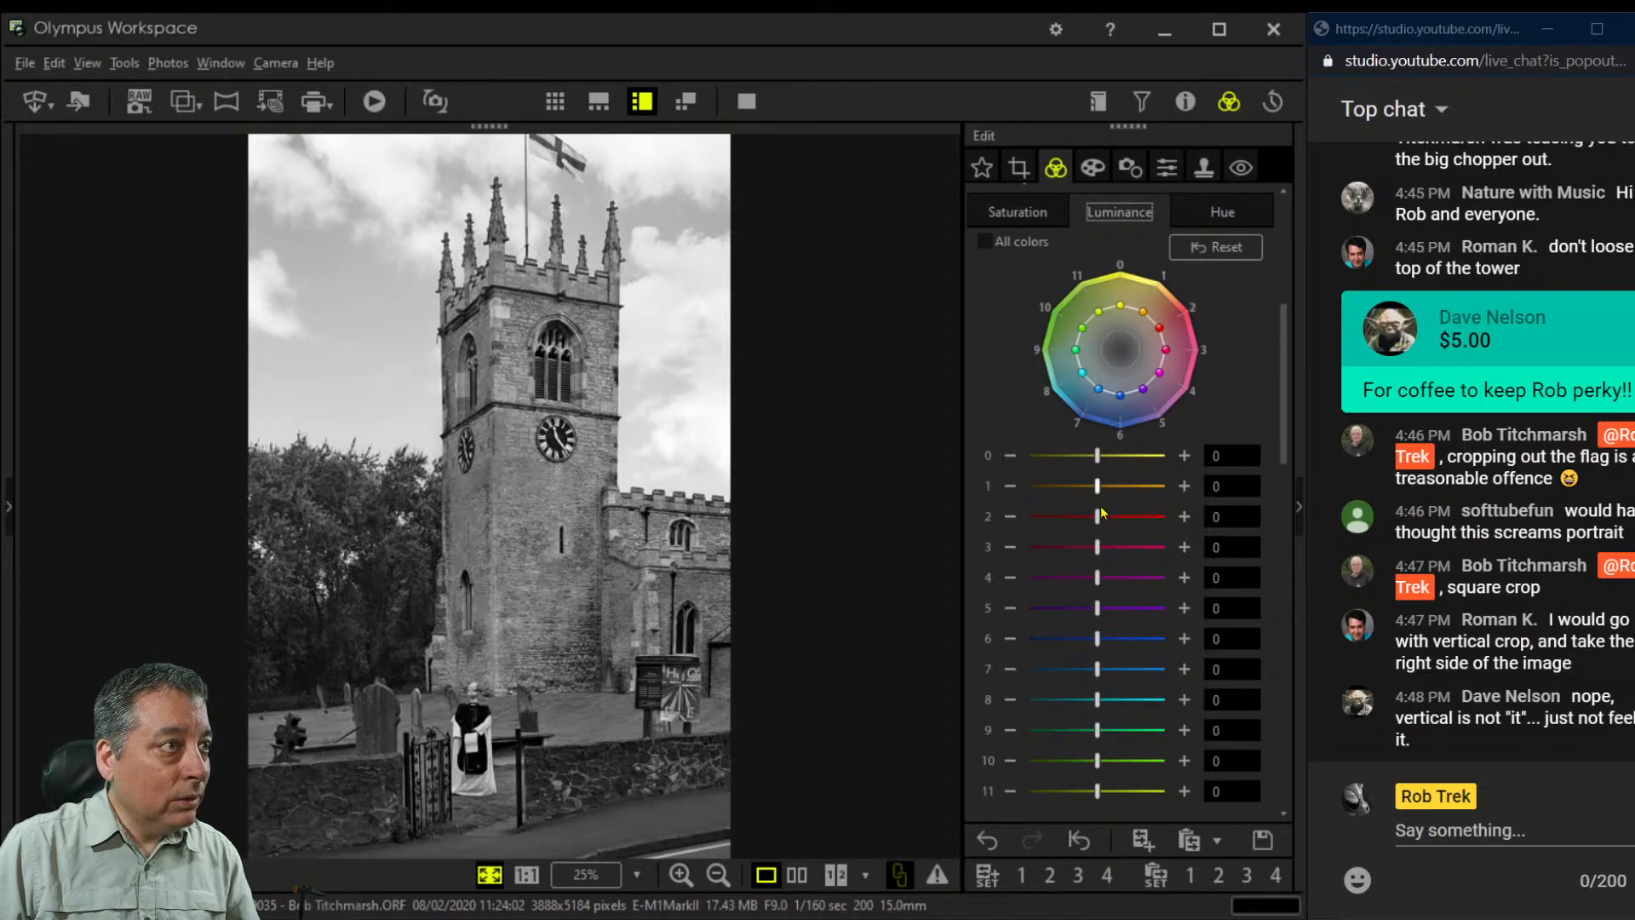
left_click_drag(1097, 638, 1088, 672)
left_click(722, 535)
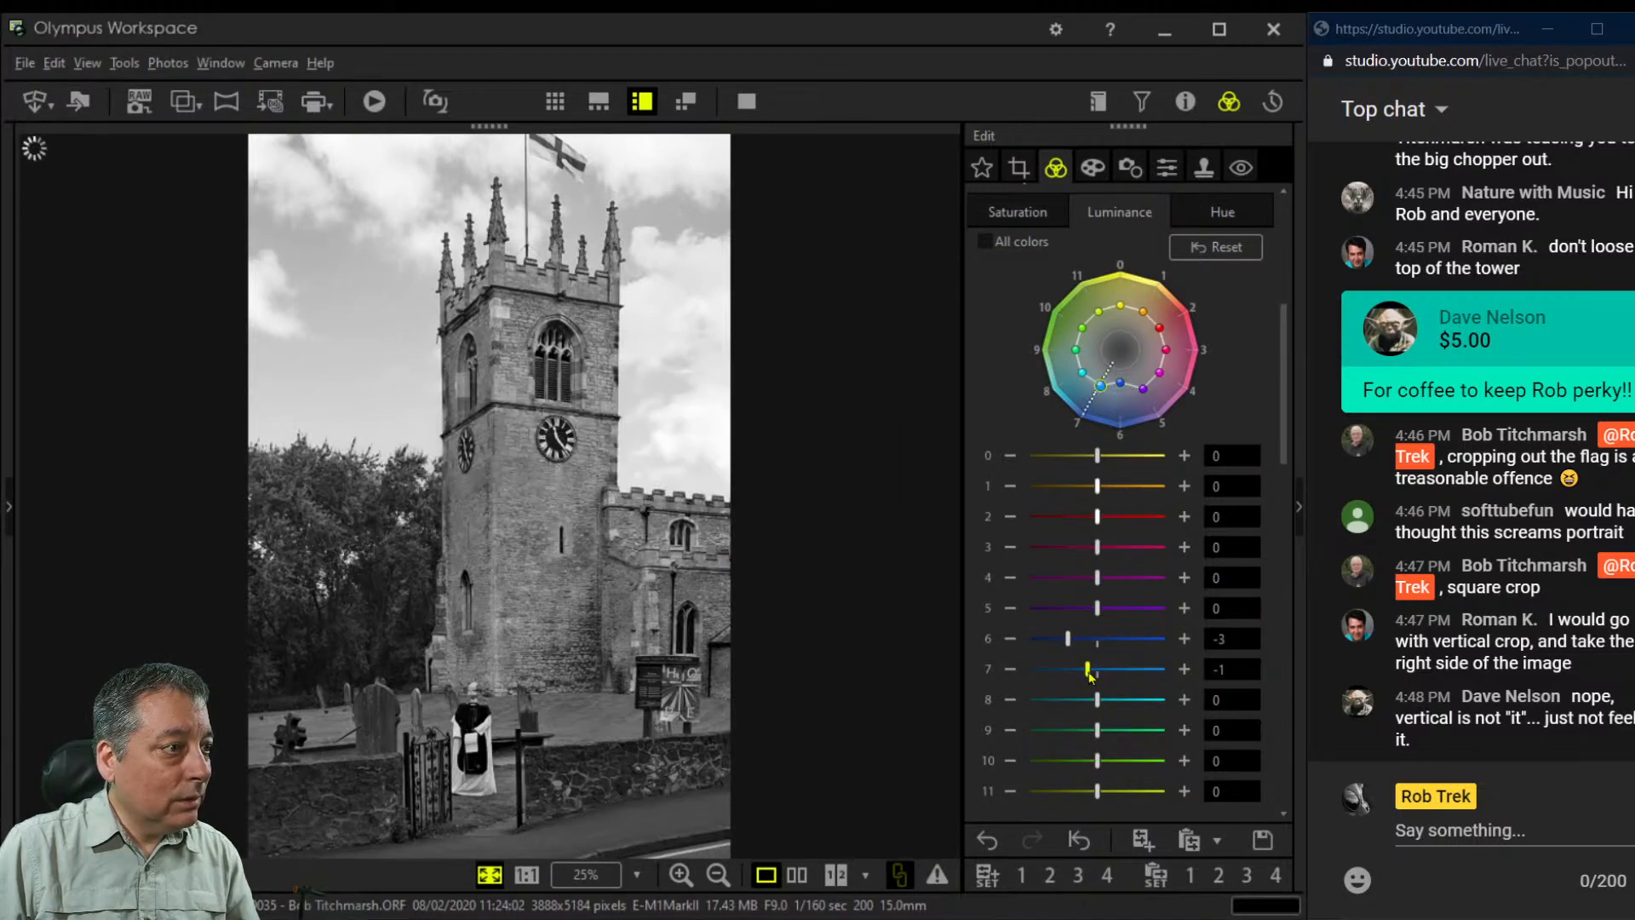
scroll(1056, 264, "up", 2)
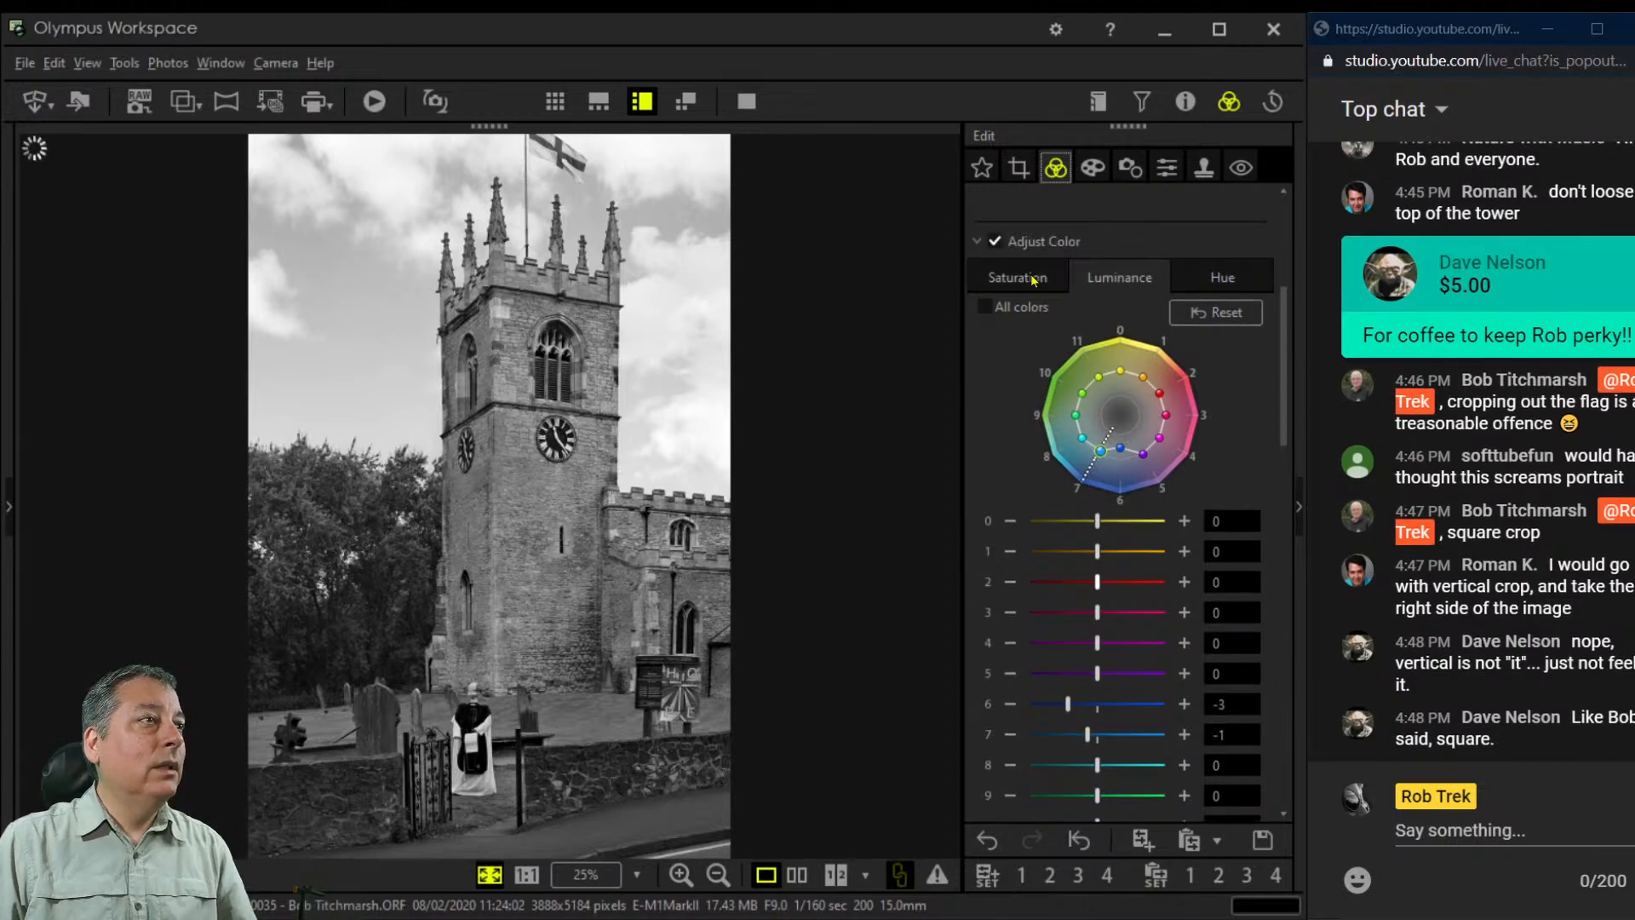
left_click(995, 243)
Try the Portrait picture mode, and return to Monotone with the B&W filter set to R:Red
scroll(1094, 353, "up", 4)
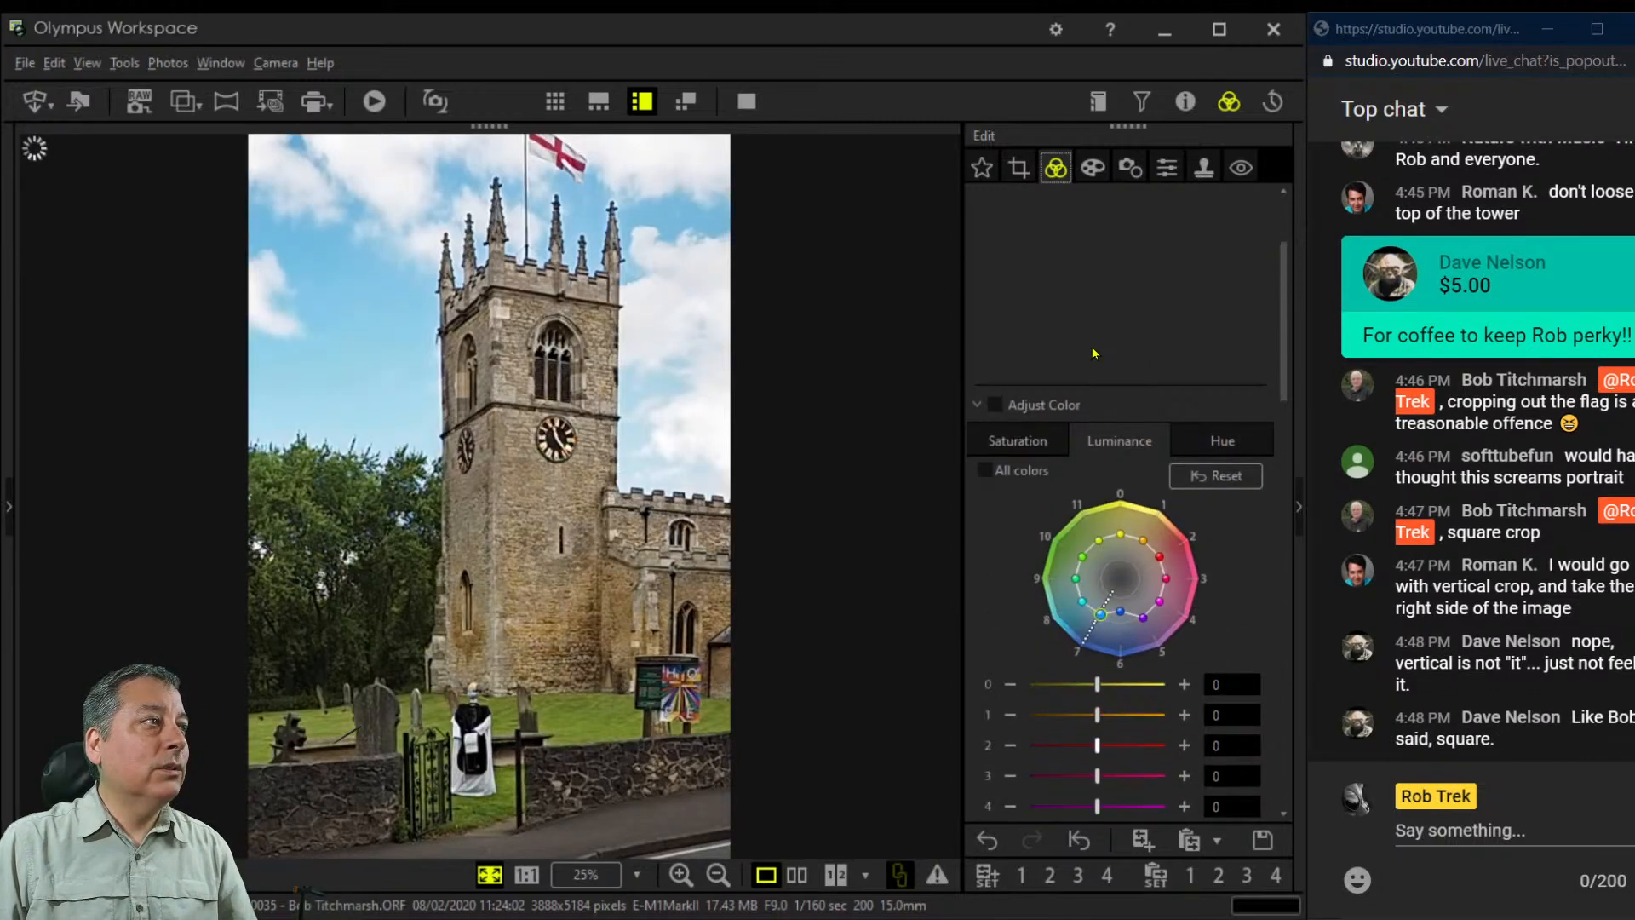
left_click(1094, 315)
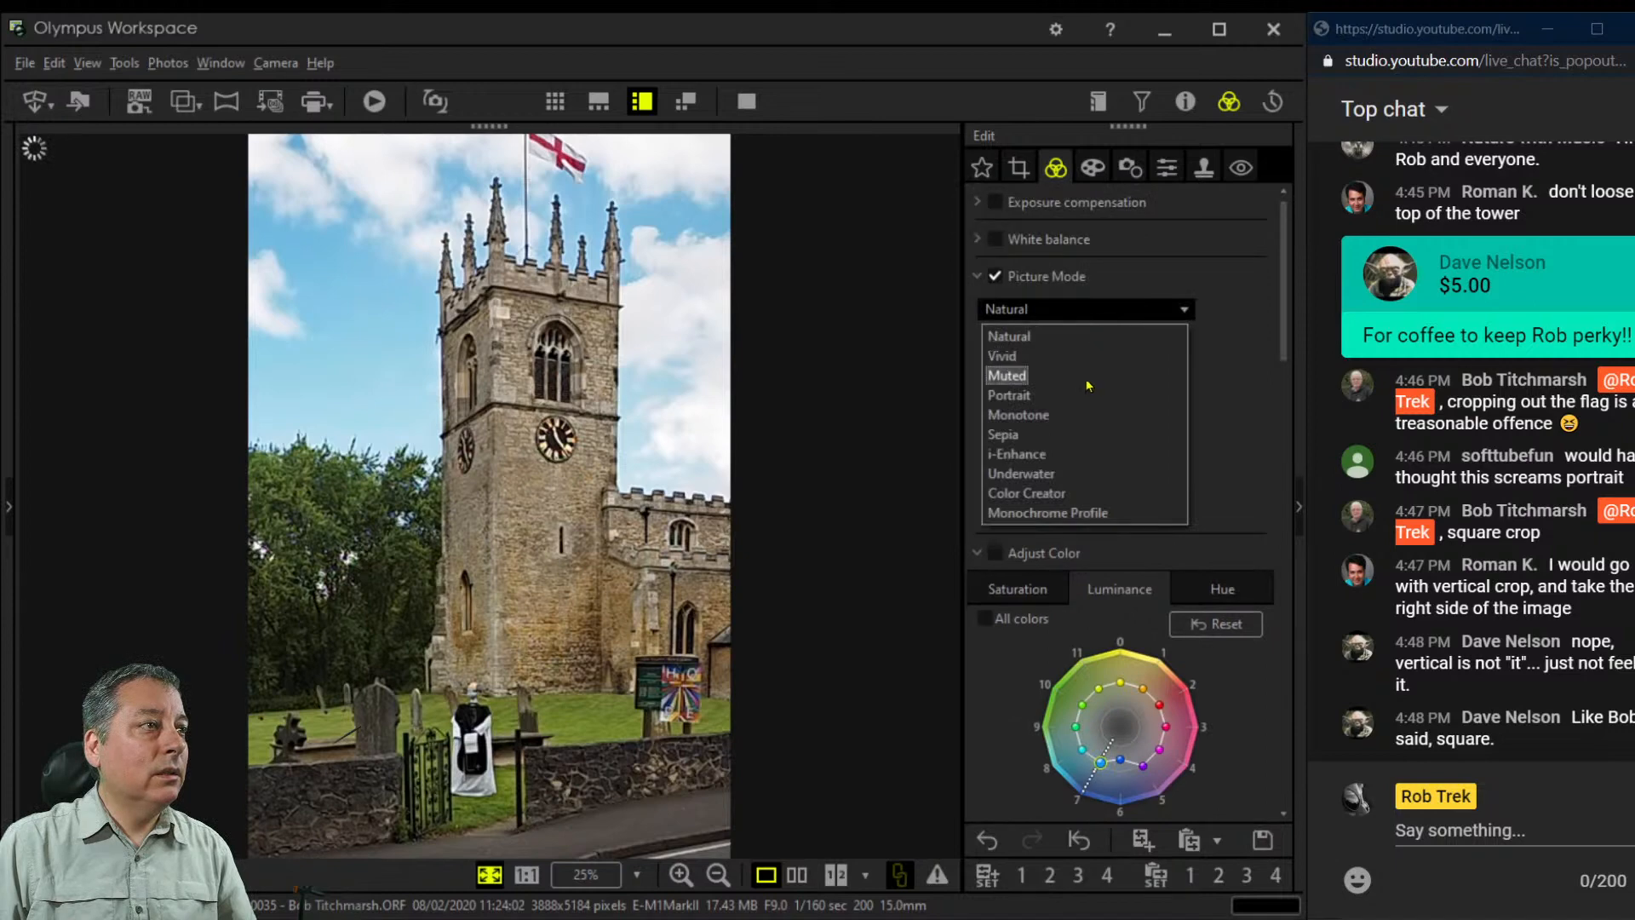
left_click(1083, 411)
left_click(1102, 317)
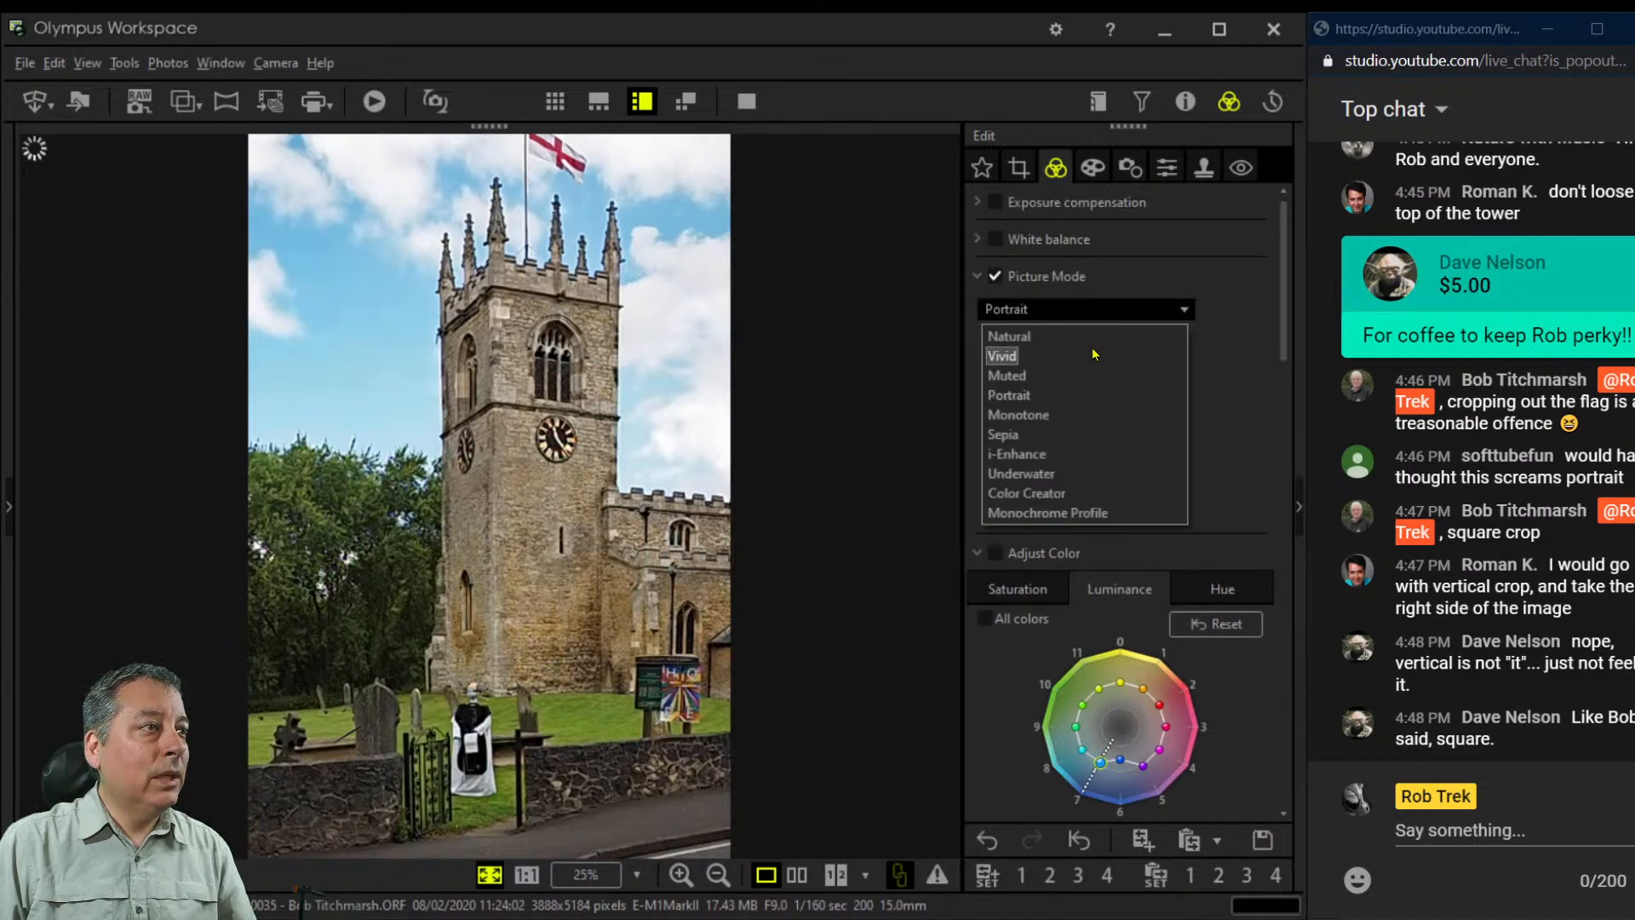
left_click(1085, 413)
left_click(1089, 385)
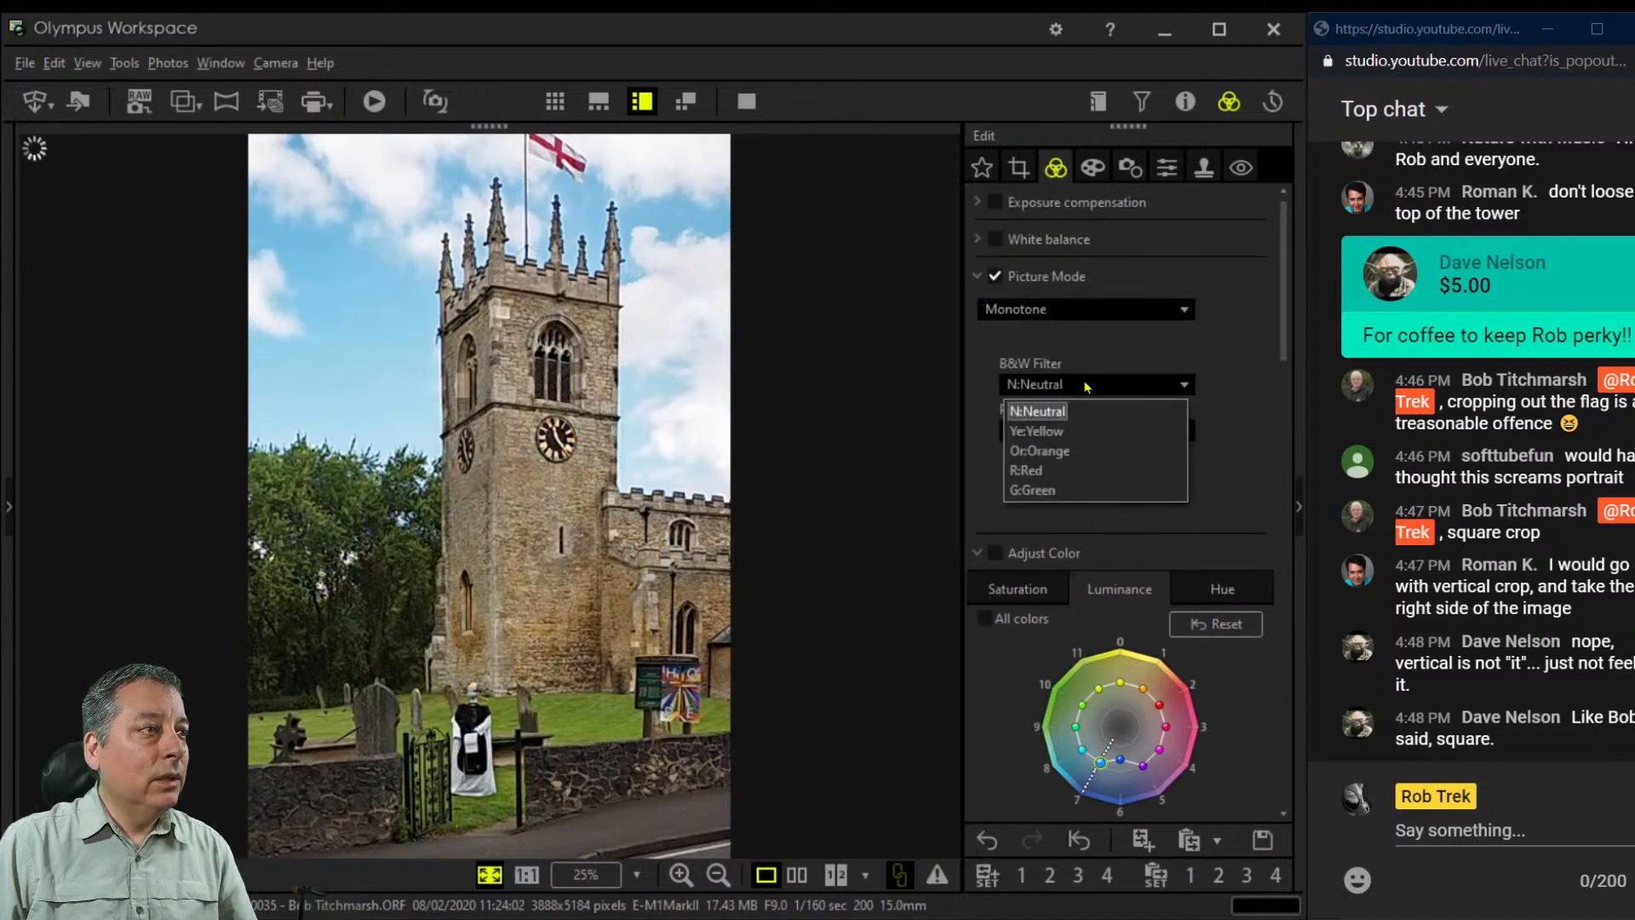
left_click(1079, 470)
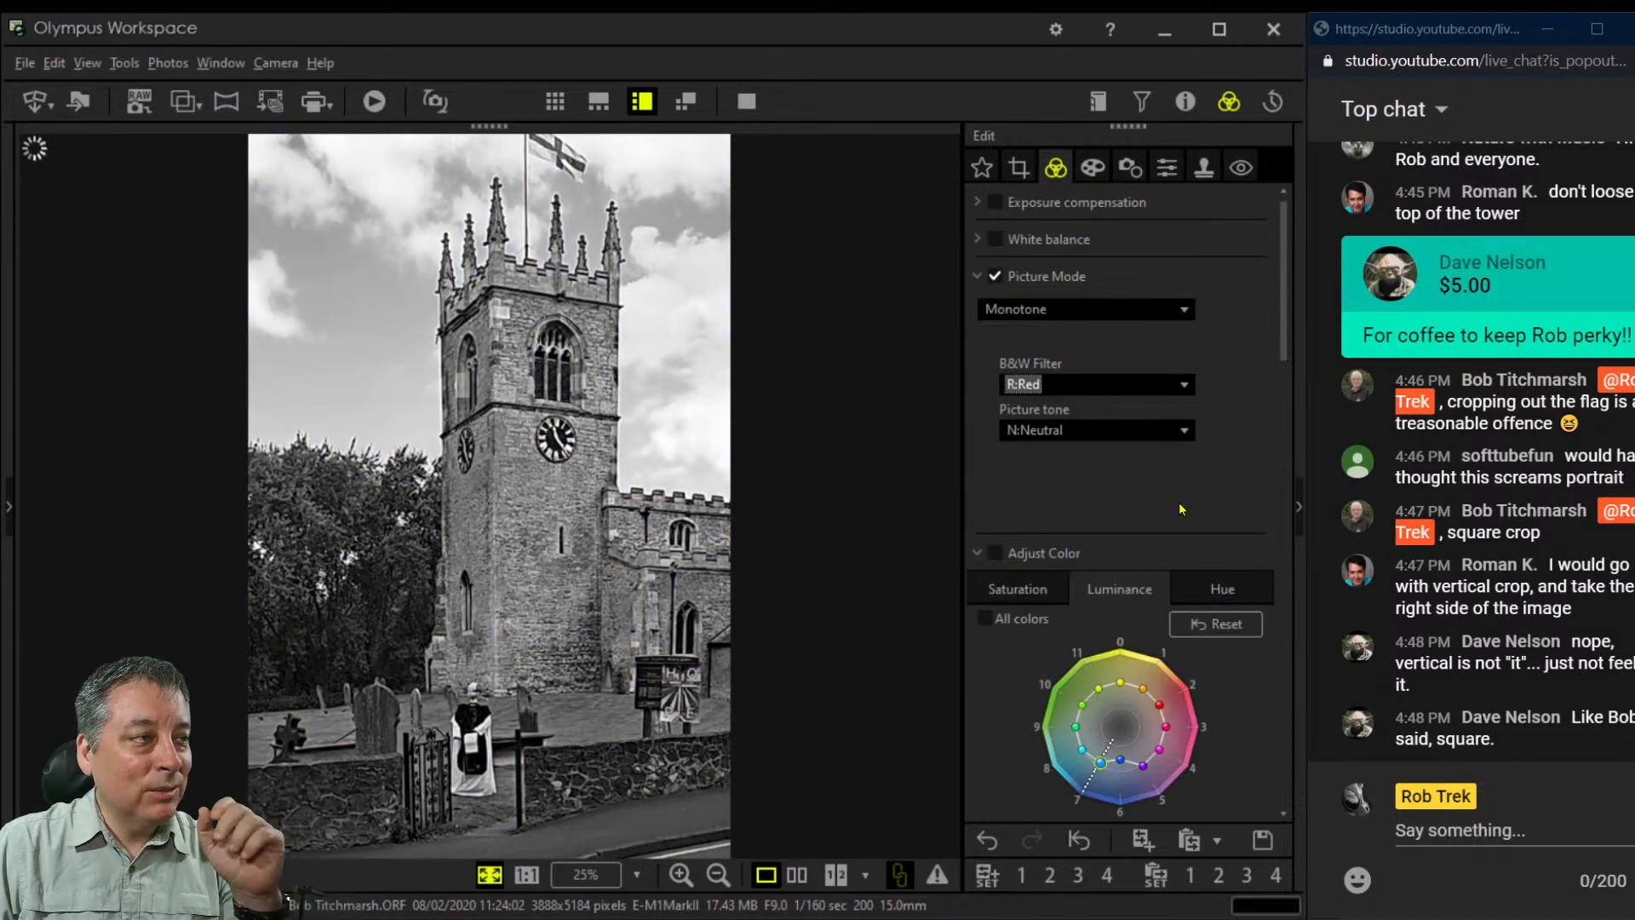
Set Clarity to 15, and enable Sharpness at about 1.6
scroll(1180, 509, "down", 3)
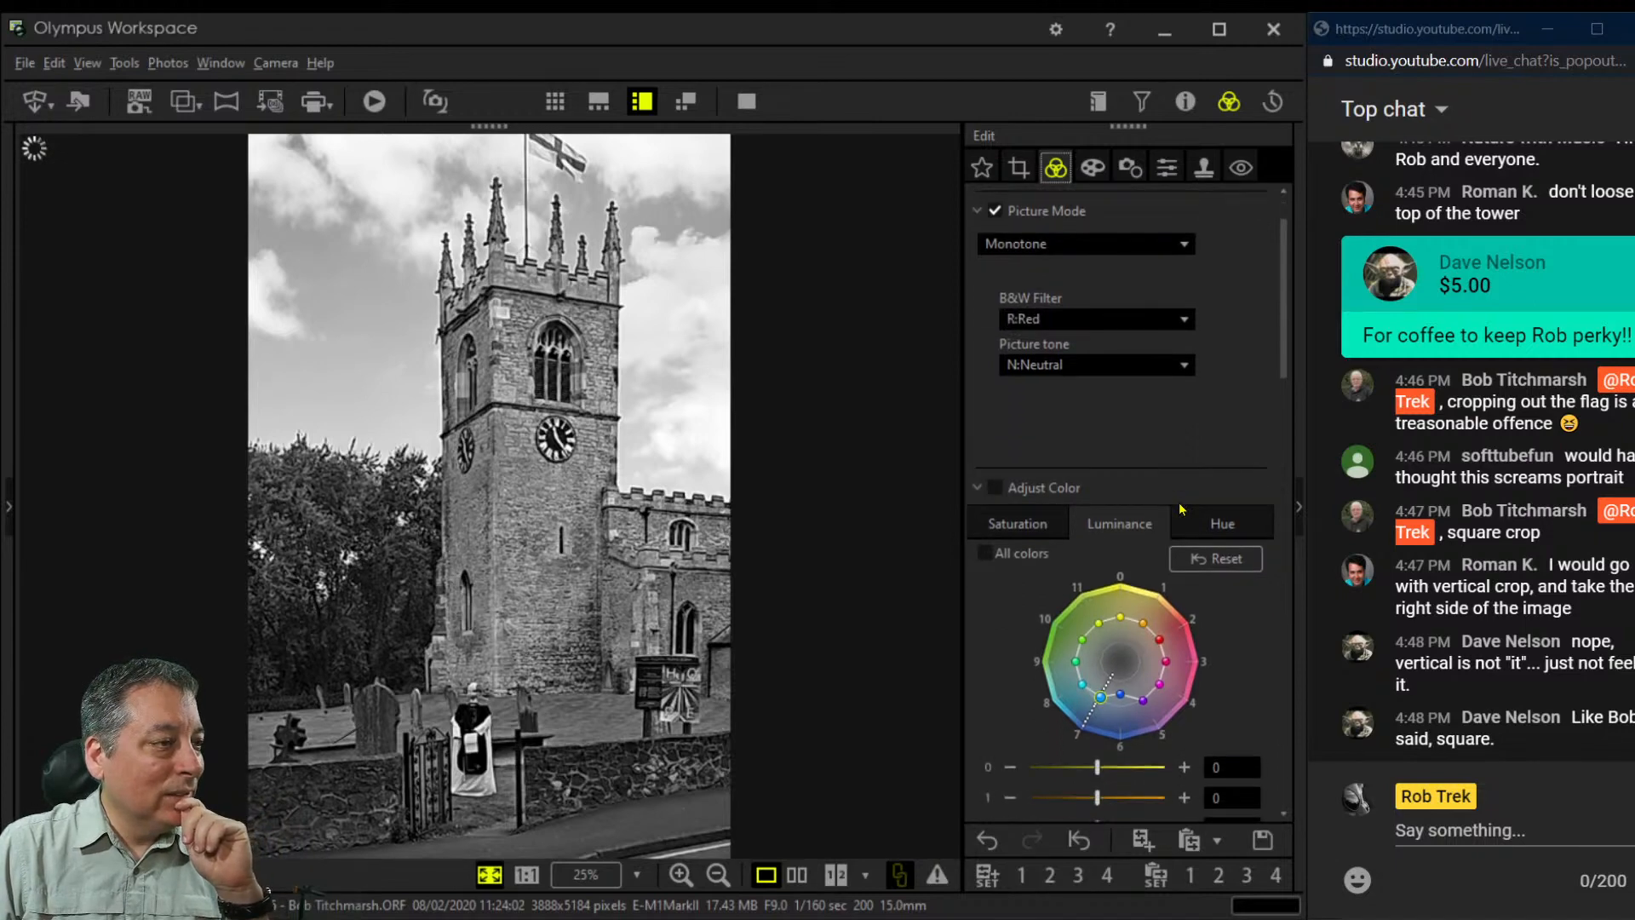
left_click(976, 460)
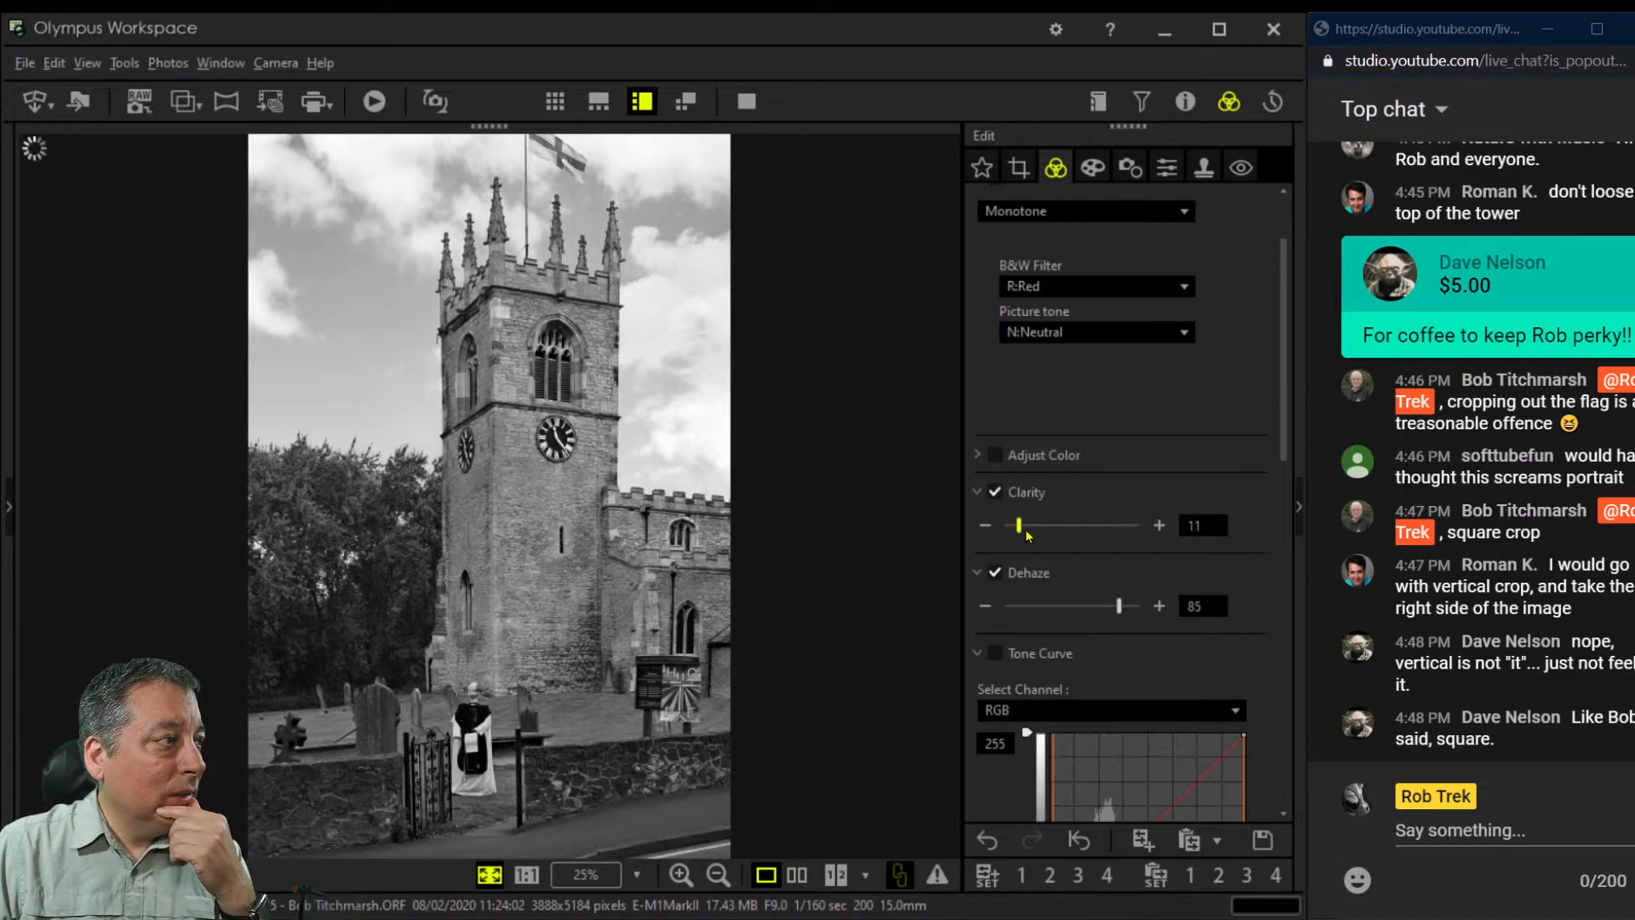
left_click(1168, 168)
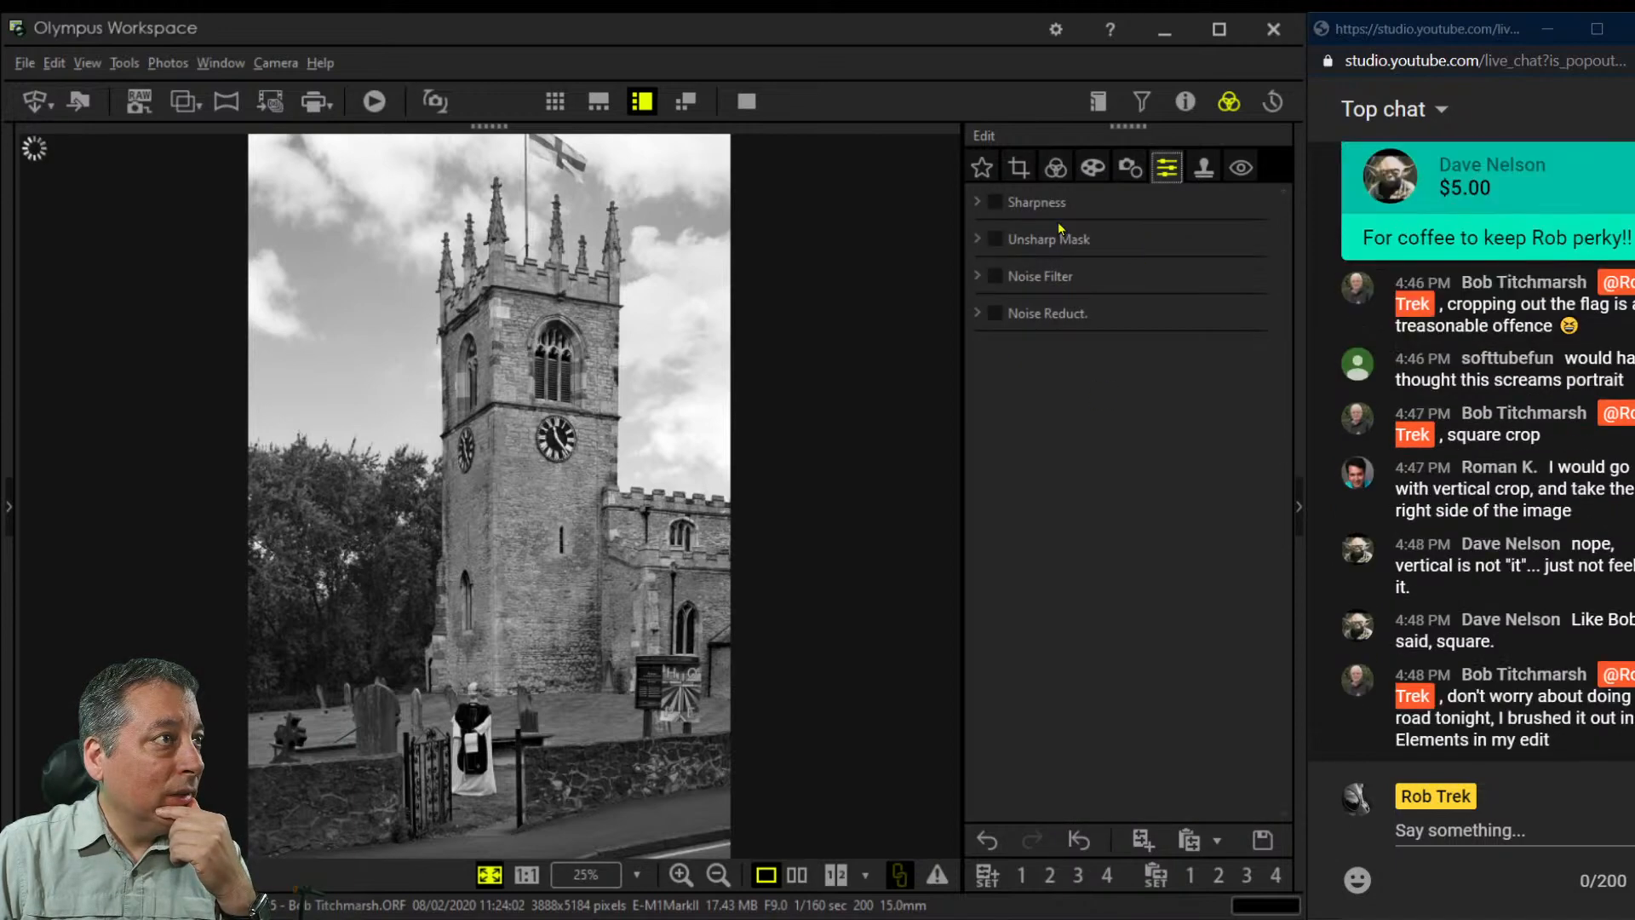
left_click(995, 201)
left_click(976, 202)
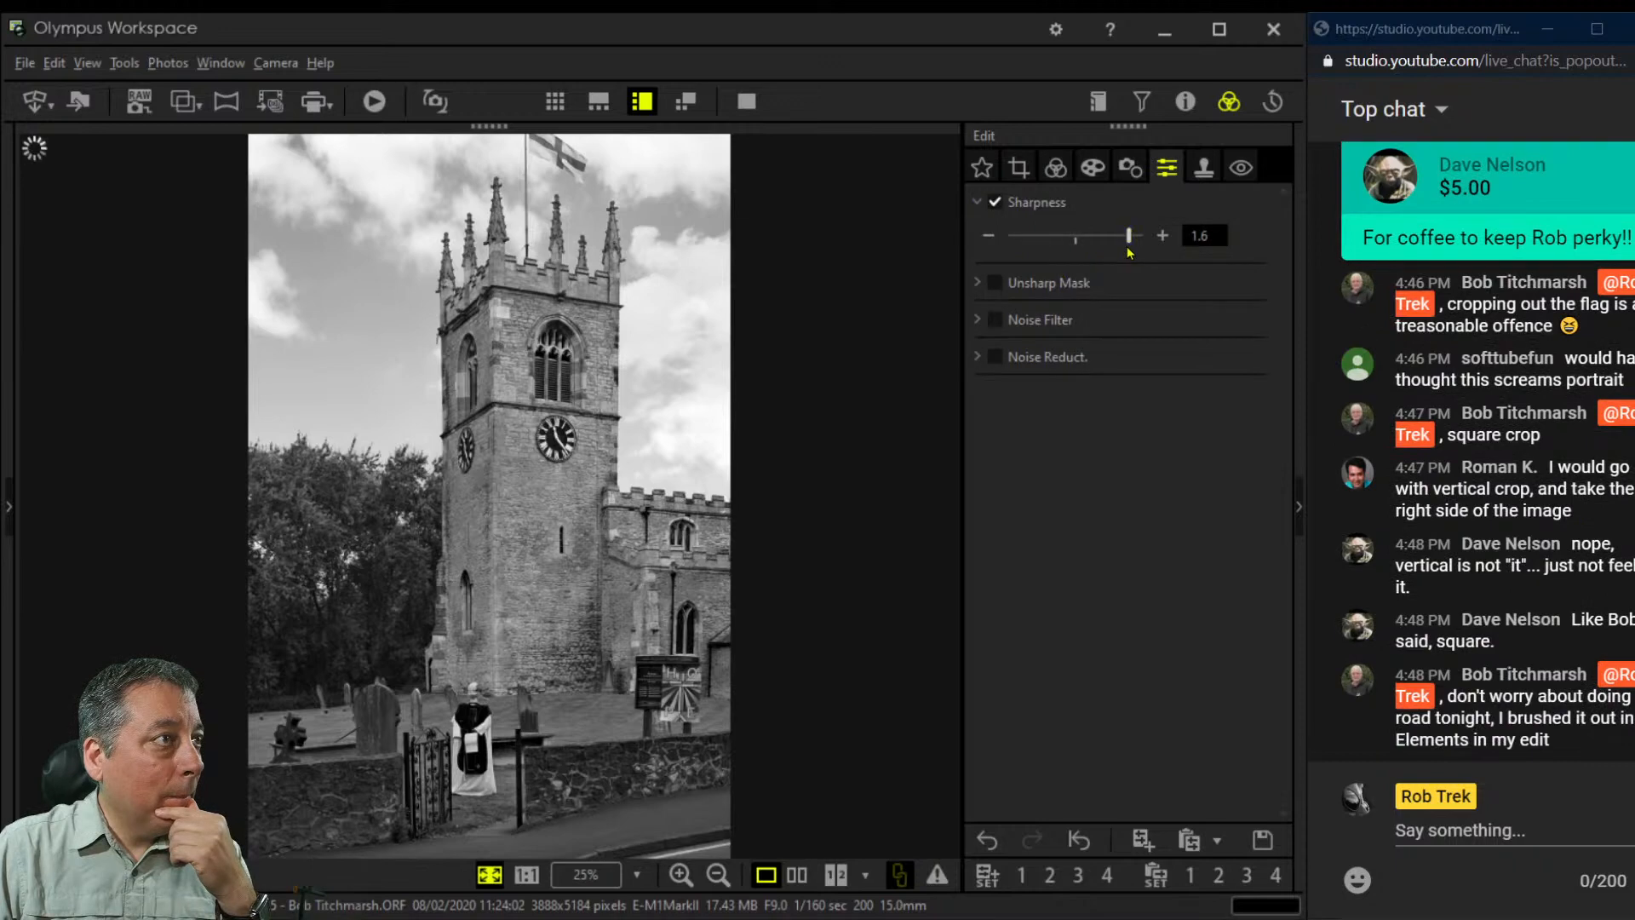
Shape the RGB tone curve with a lowered shadow point and a slightly raised midtone point, and set Dehaze to 100
left_click(1050, 176)
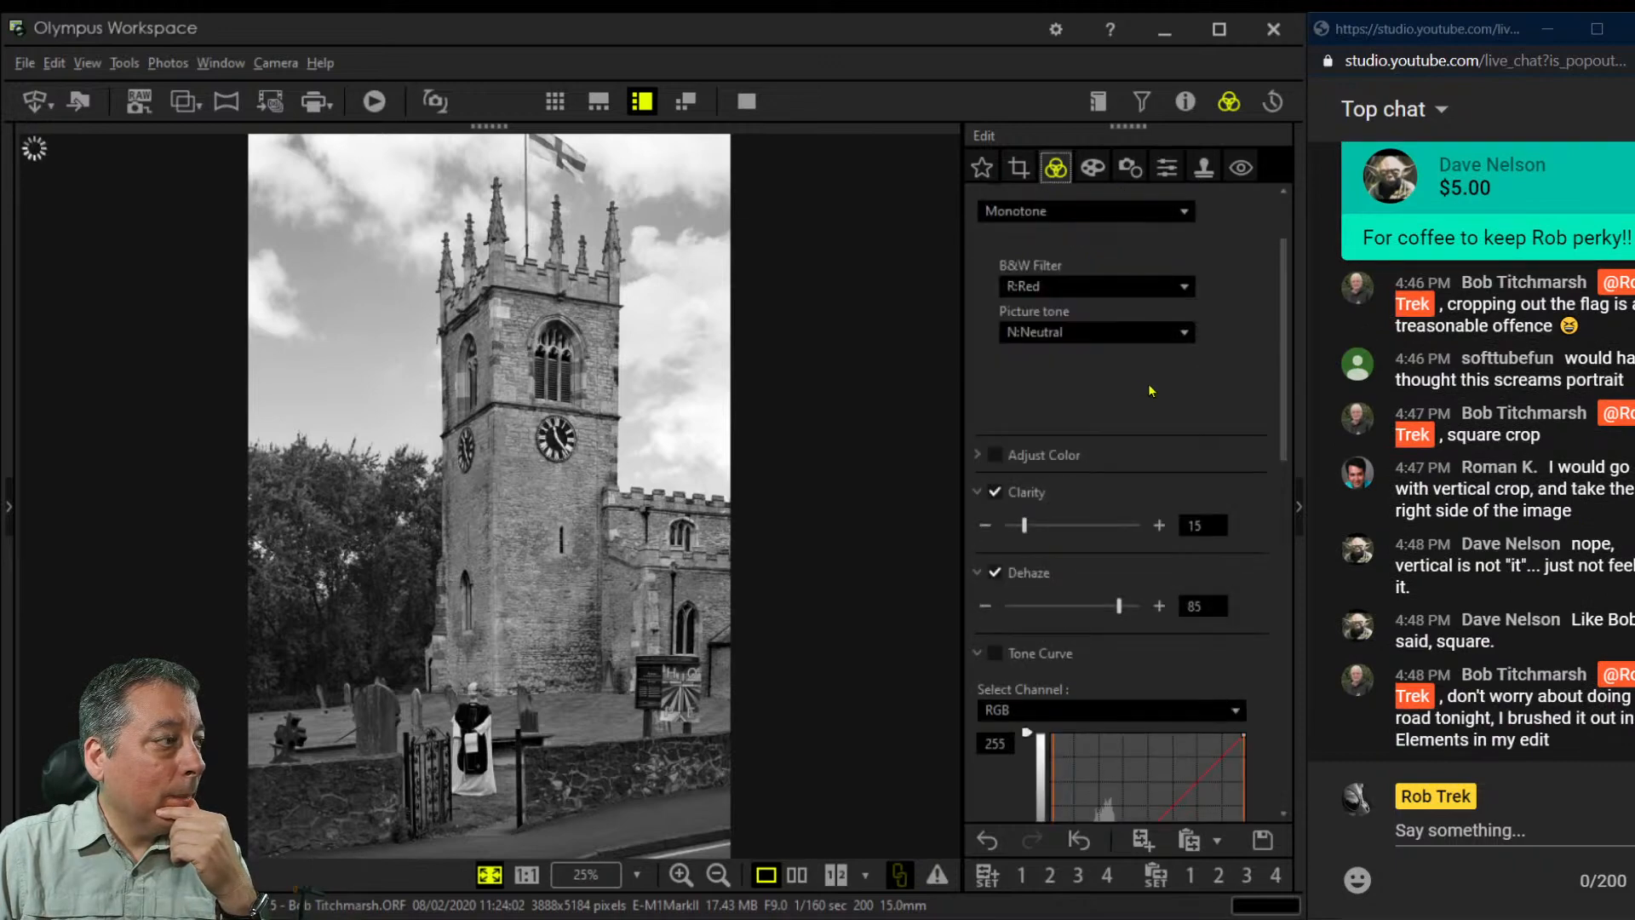
scroll(1150, 392, "down", 3)
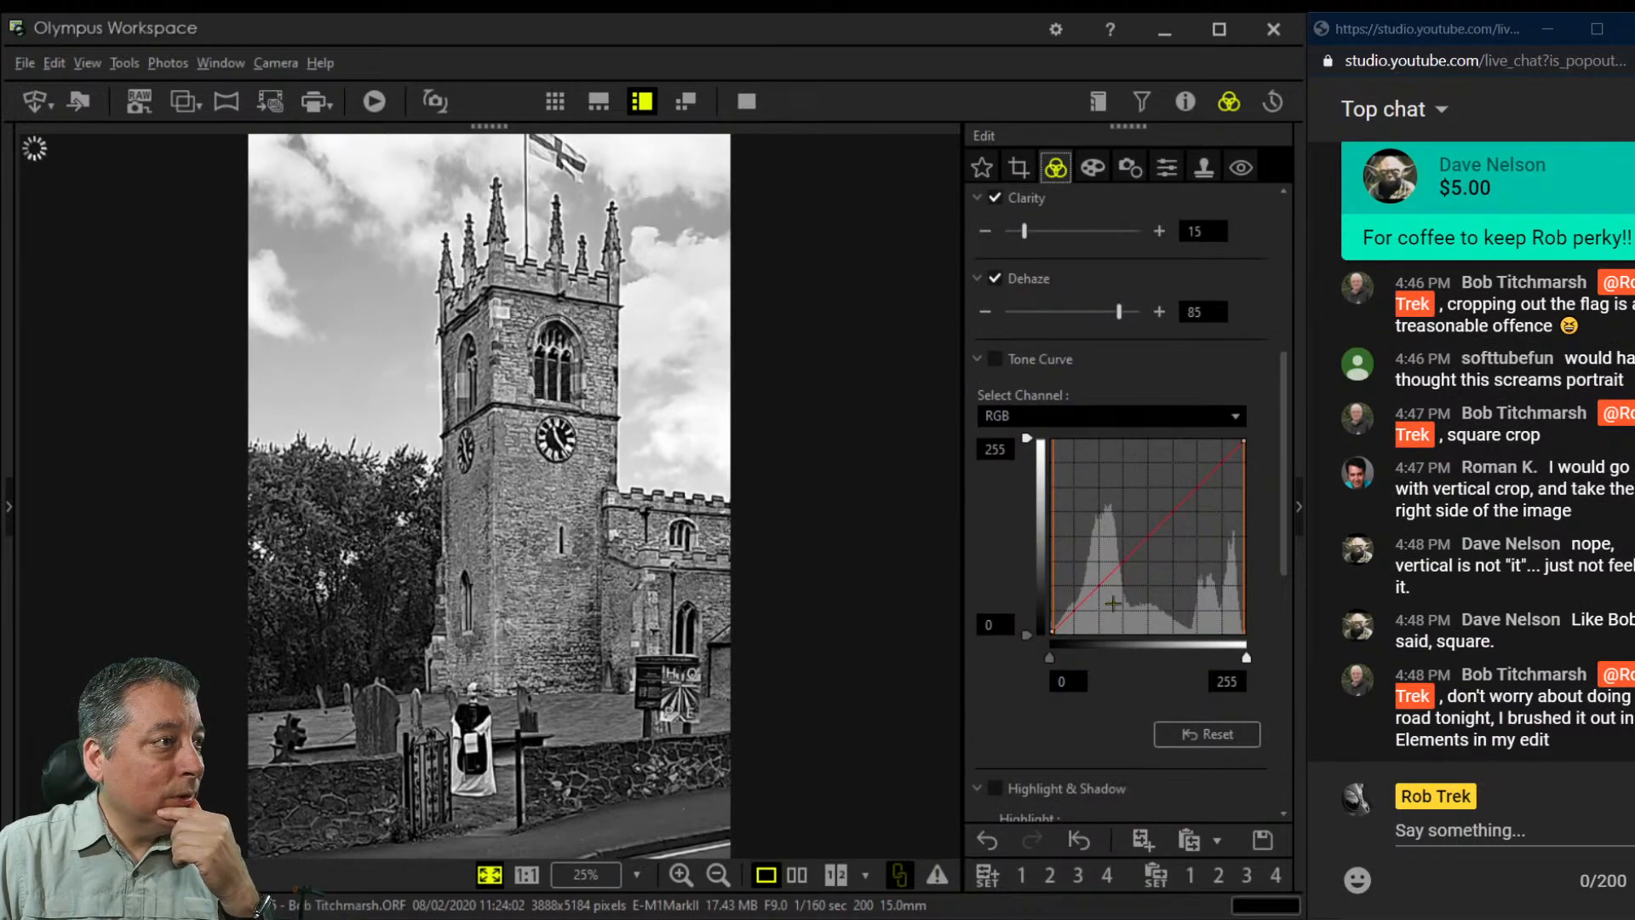
left_click(1067, 616)
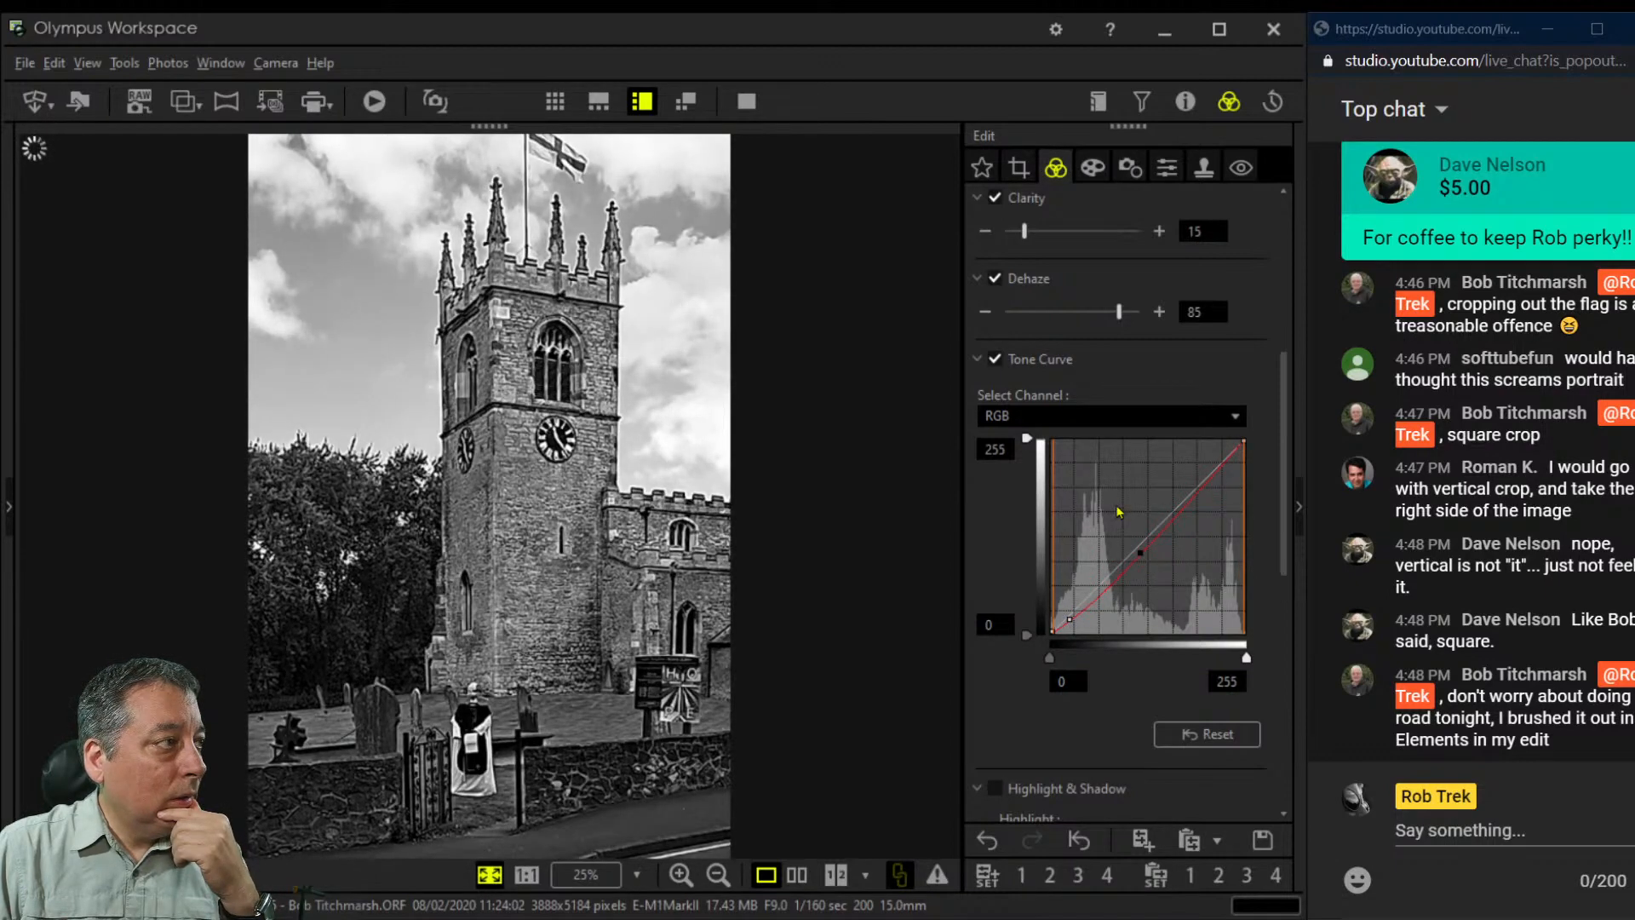
left_click_drag(1072, 623, 1077, 623)
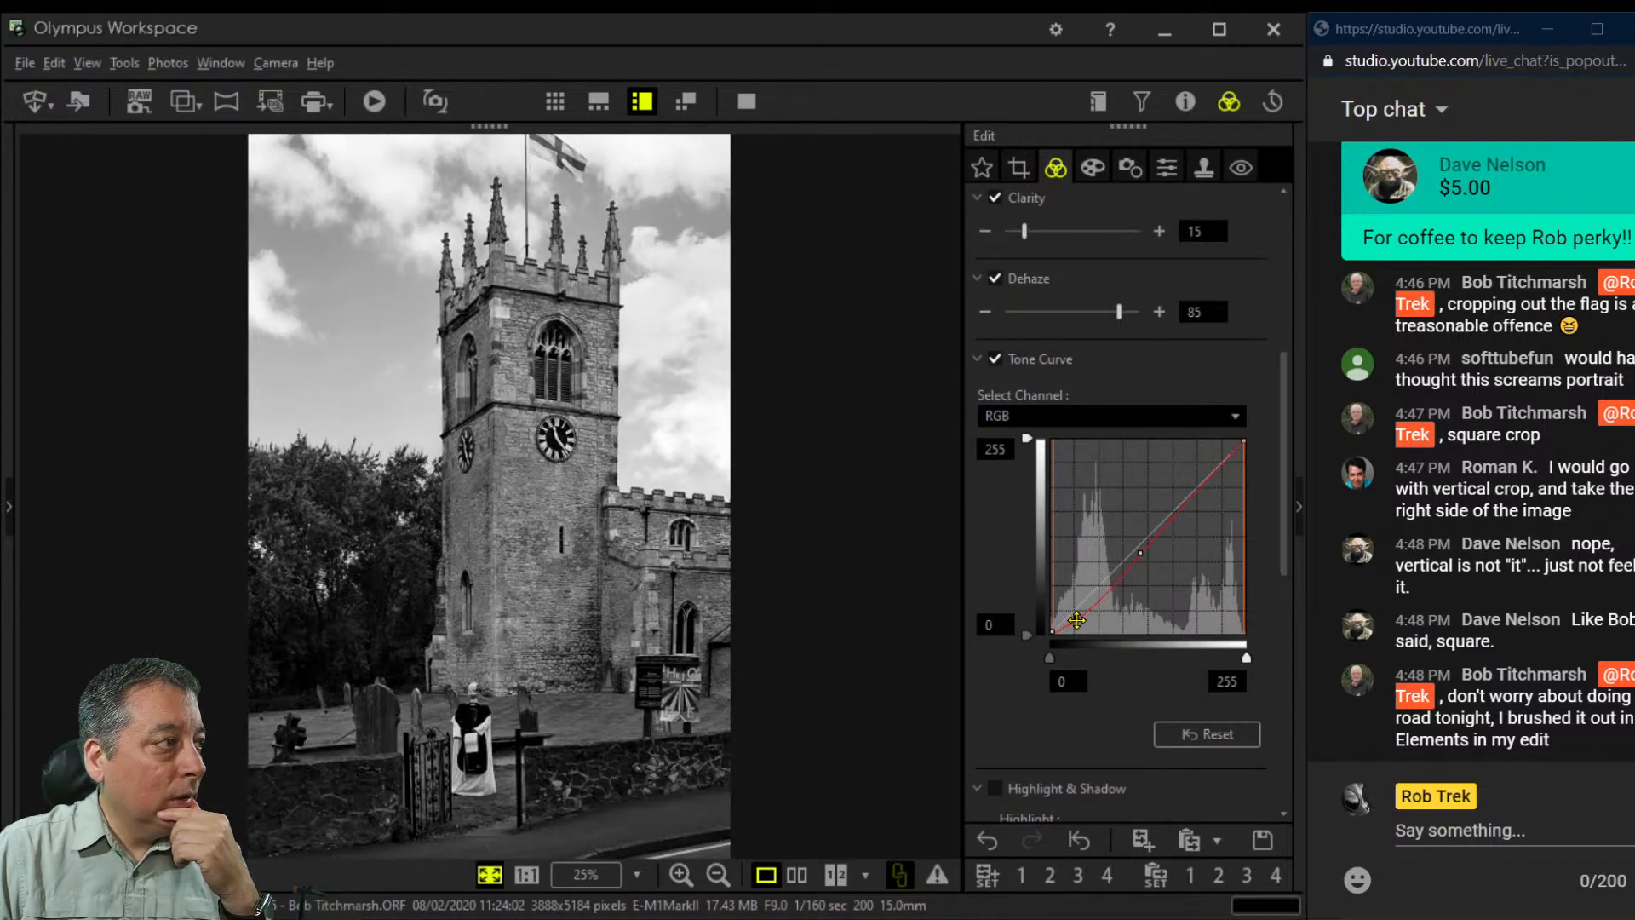
left_click_drag(1119, 311, 1142, 314)
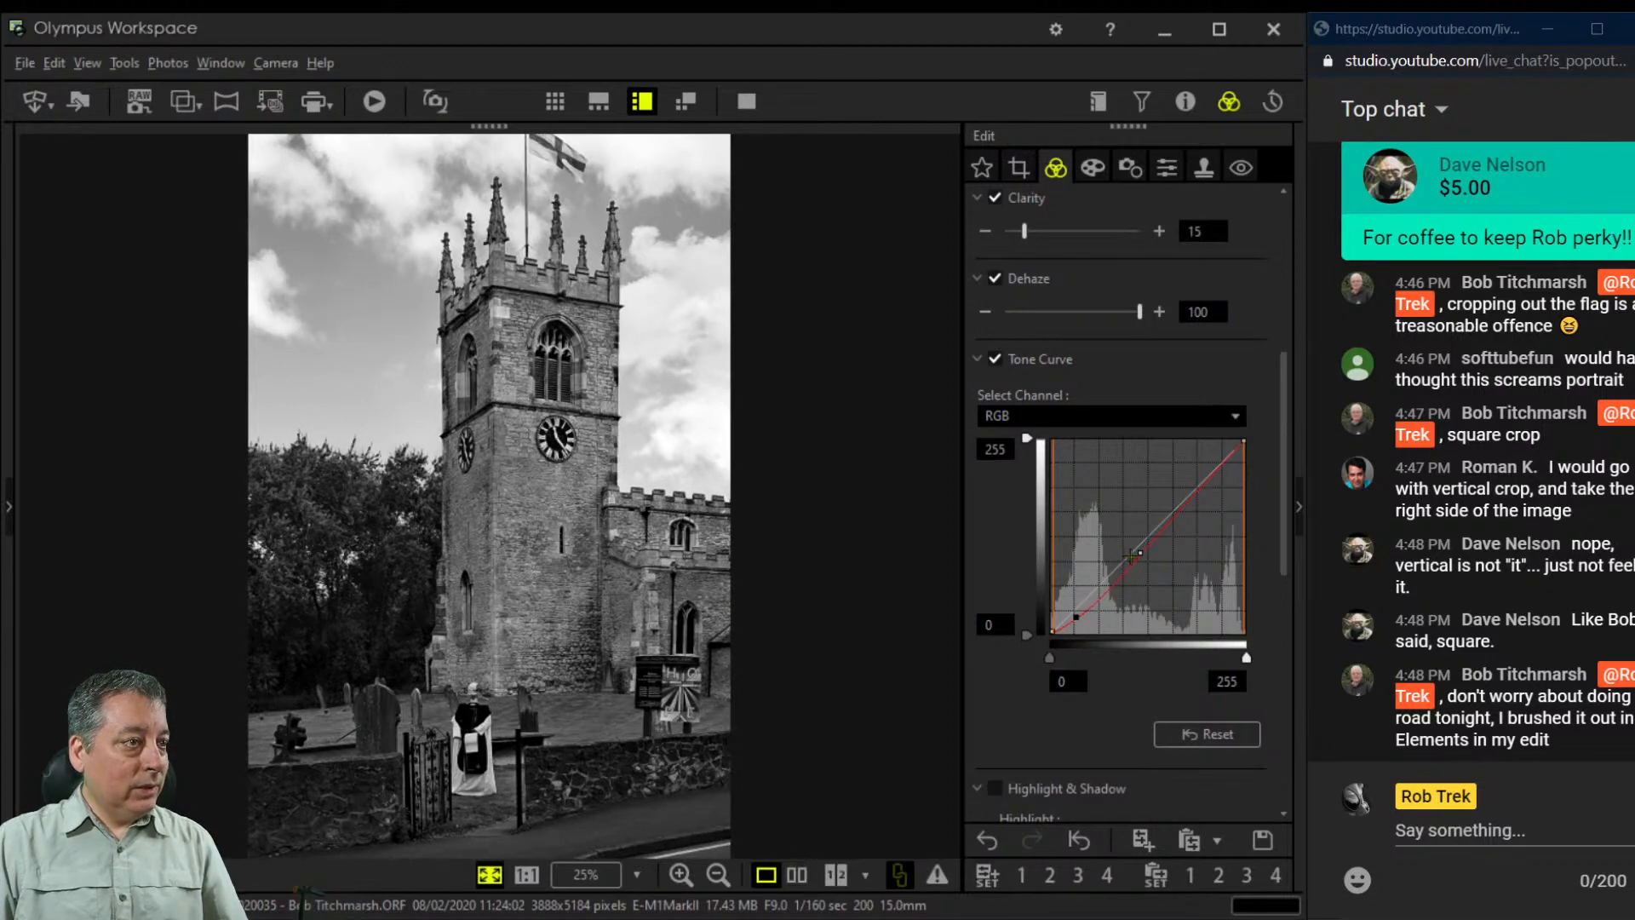
left_click_drag(1138, 551, 1135, 549)
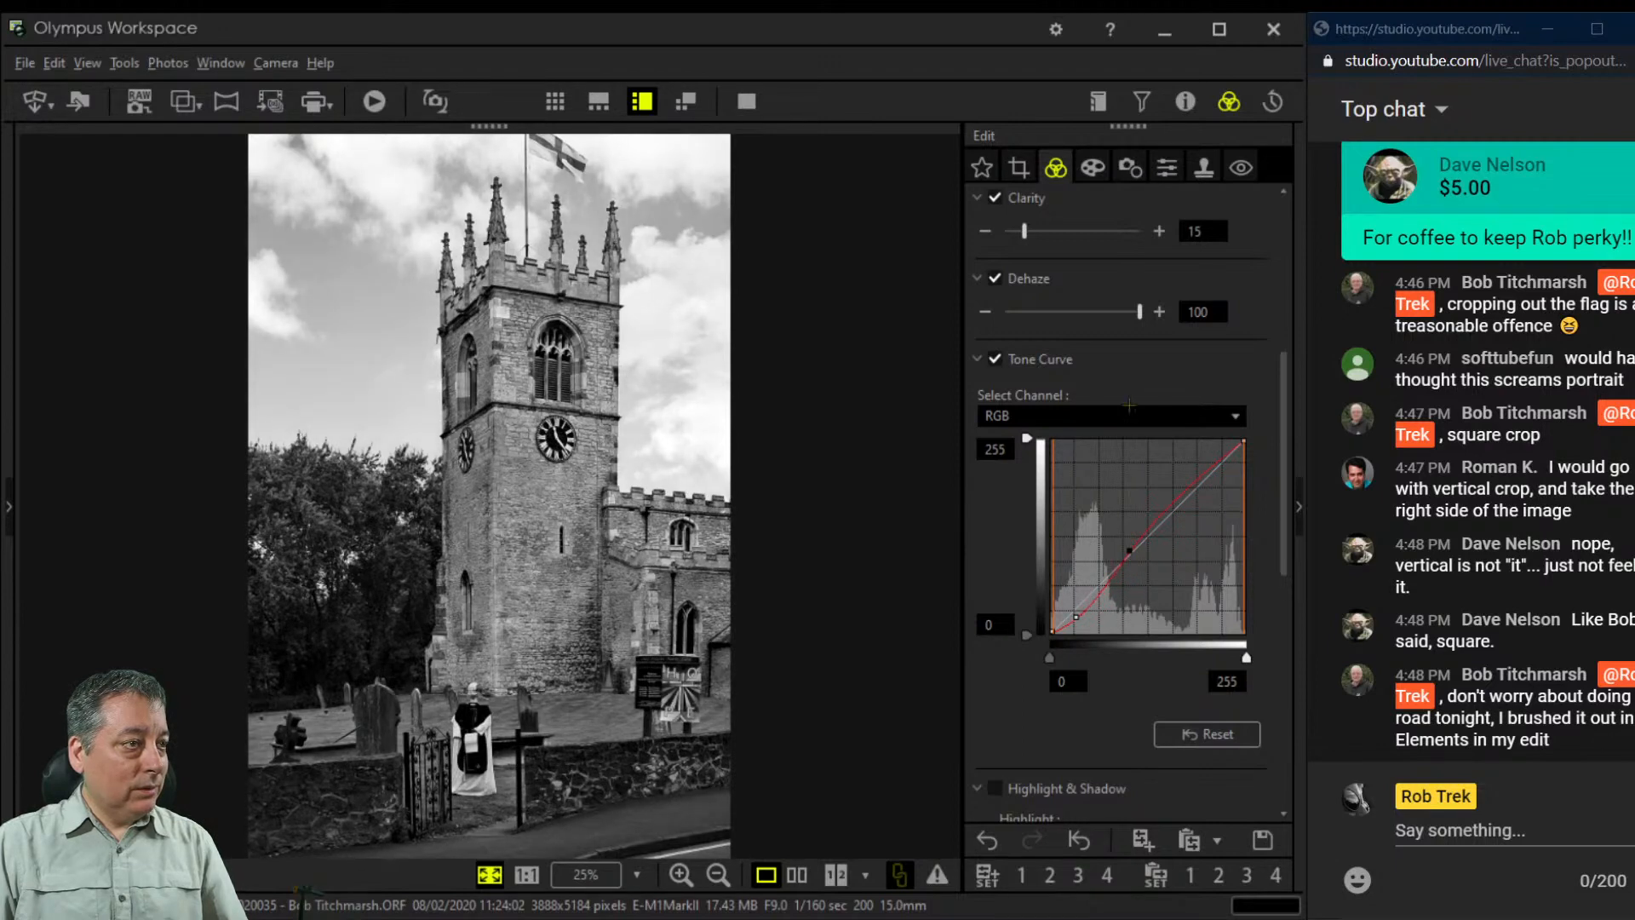
Set the photo's Contrast to 0.2
scroll(1100, 749, "down", 3)
scroll(1099, 750, "down", 6)
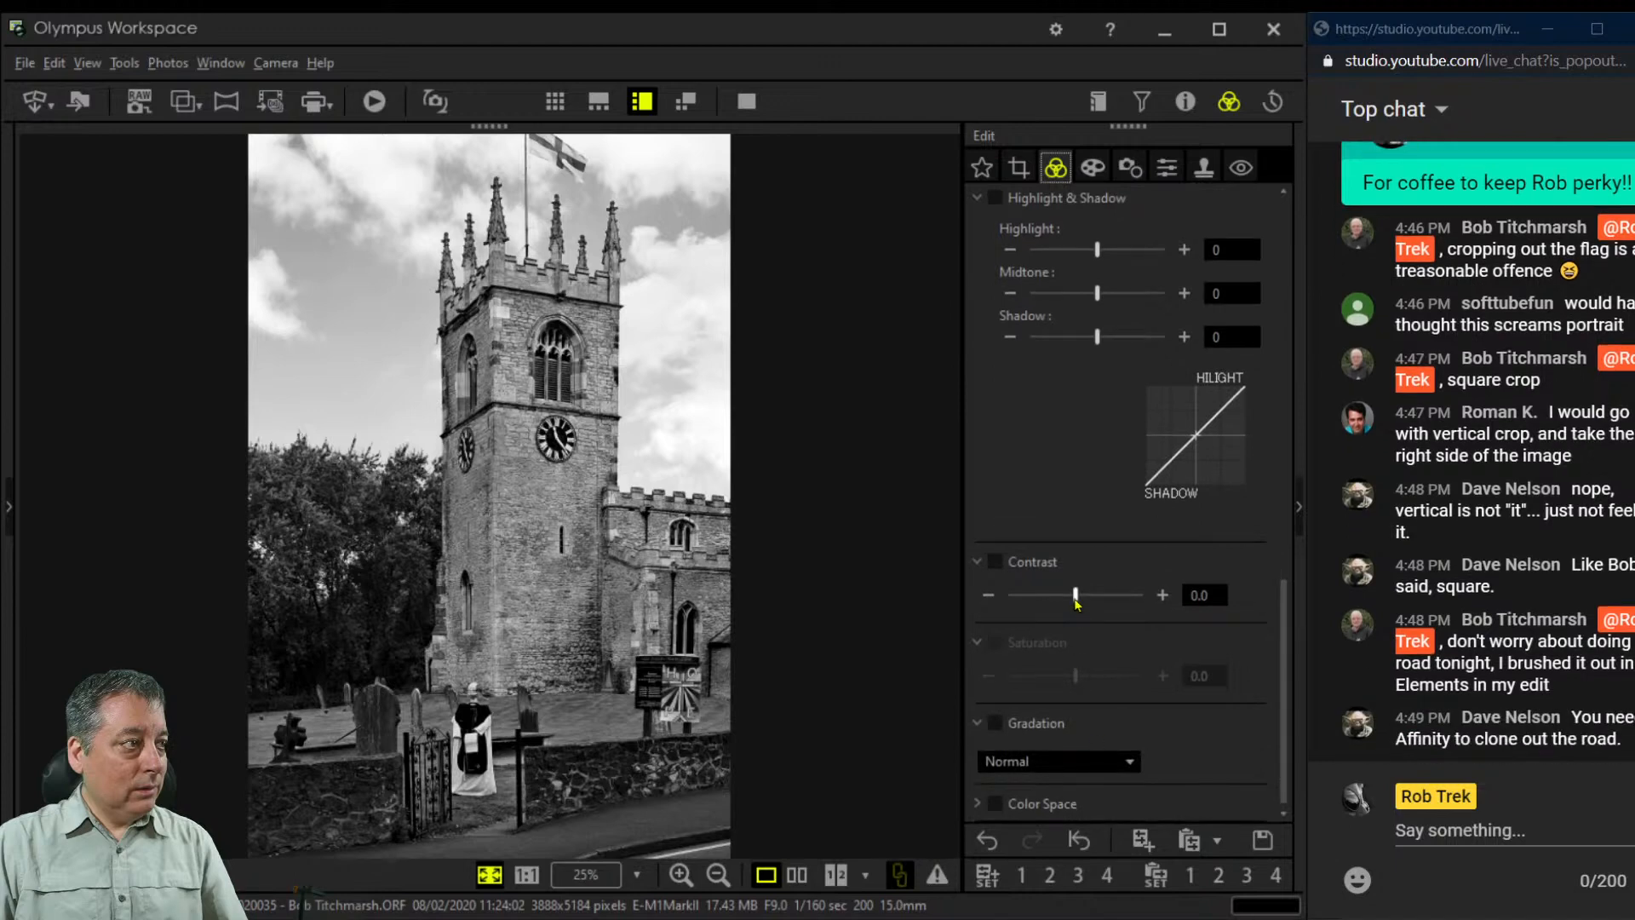
left_click_drag(1075, 595, 1078, 595)
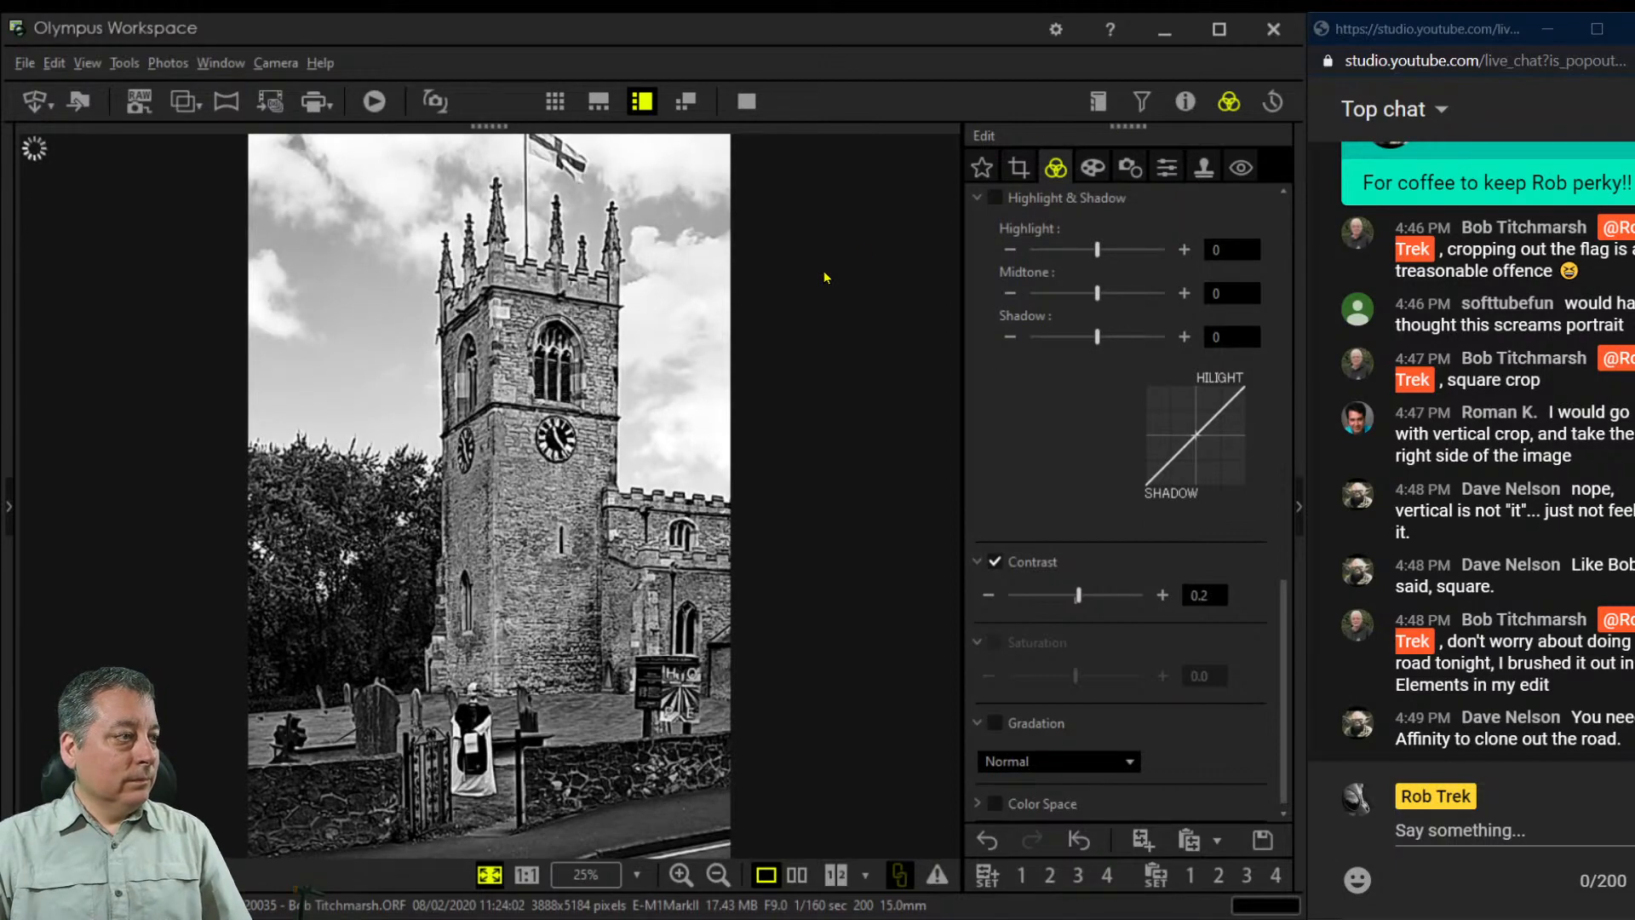
Enable the Clone Stamp Tool for the church photo with Size 250 and Blur 30
left_click(1203, 167)
left_click_drag(1011, 254, 1117, 254)
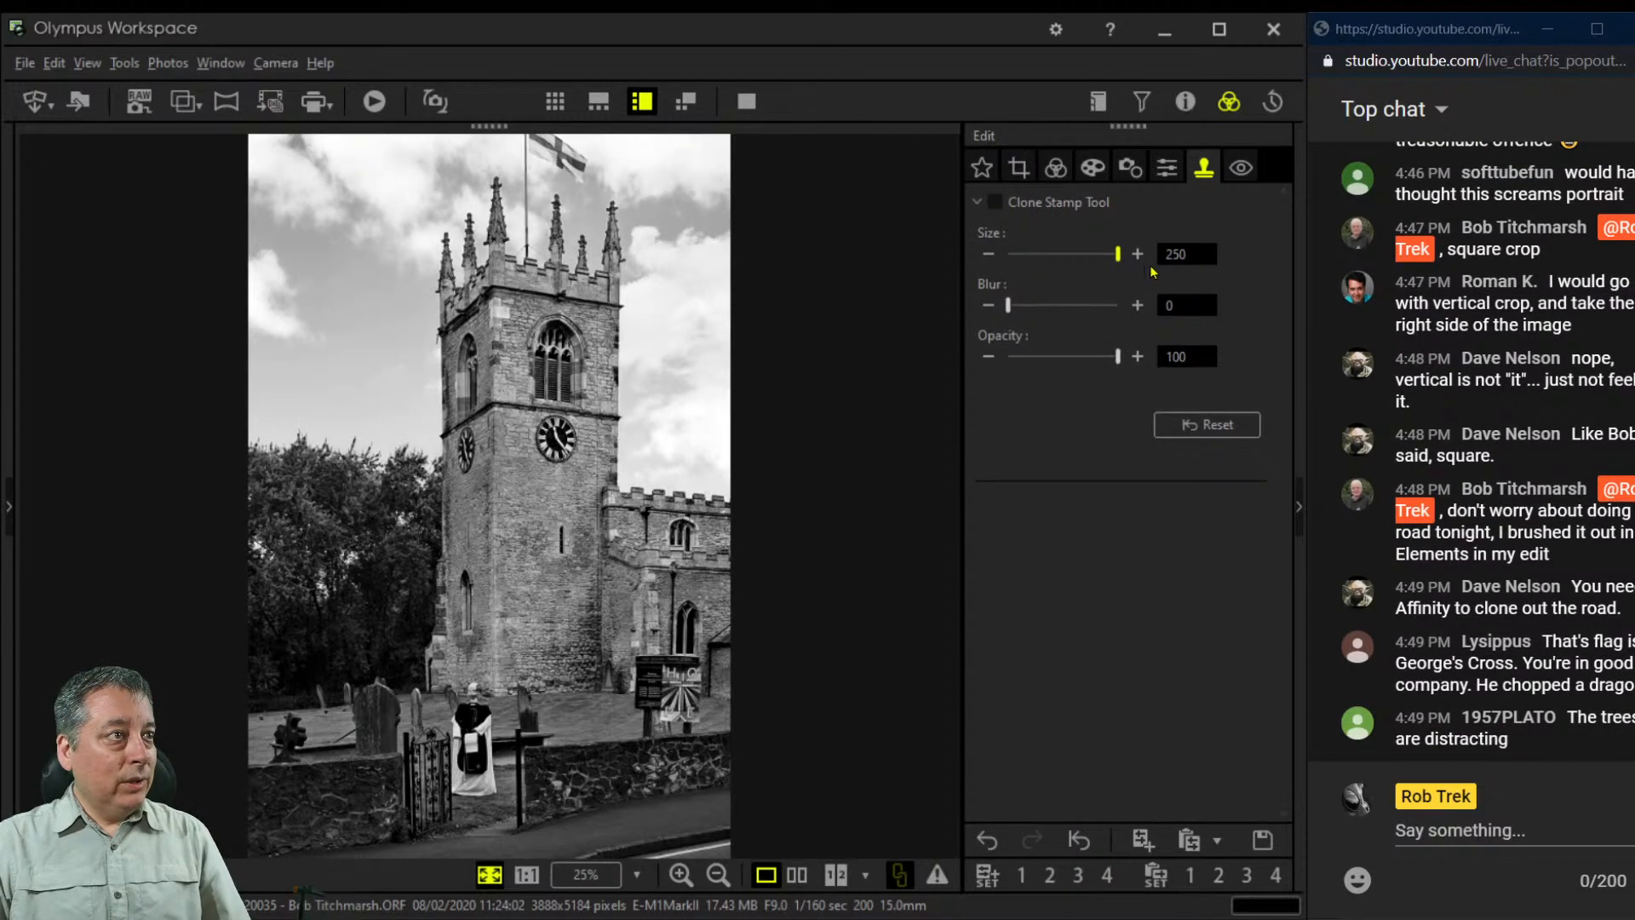
left_click_drag(1008, 304, 1040, 307)
left_click(994, 201)
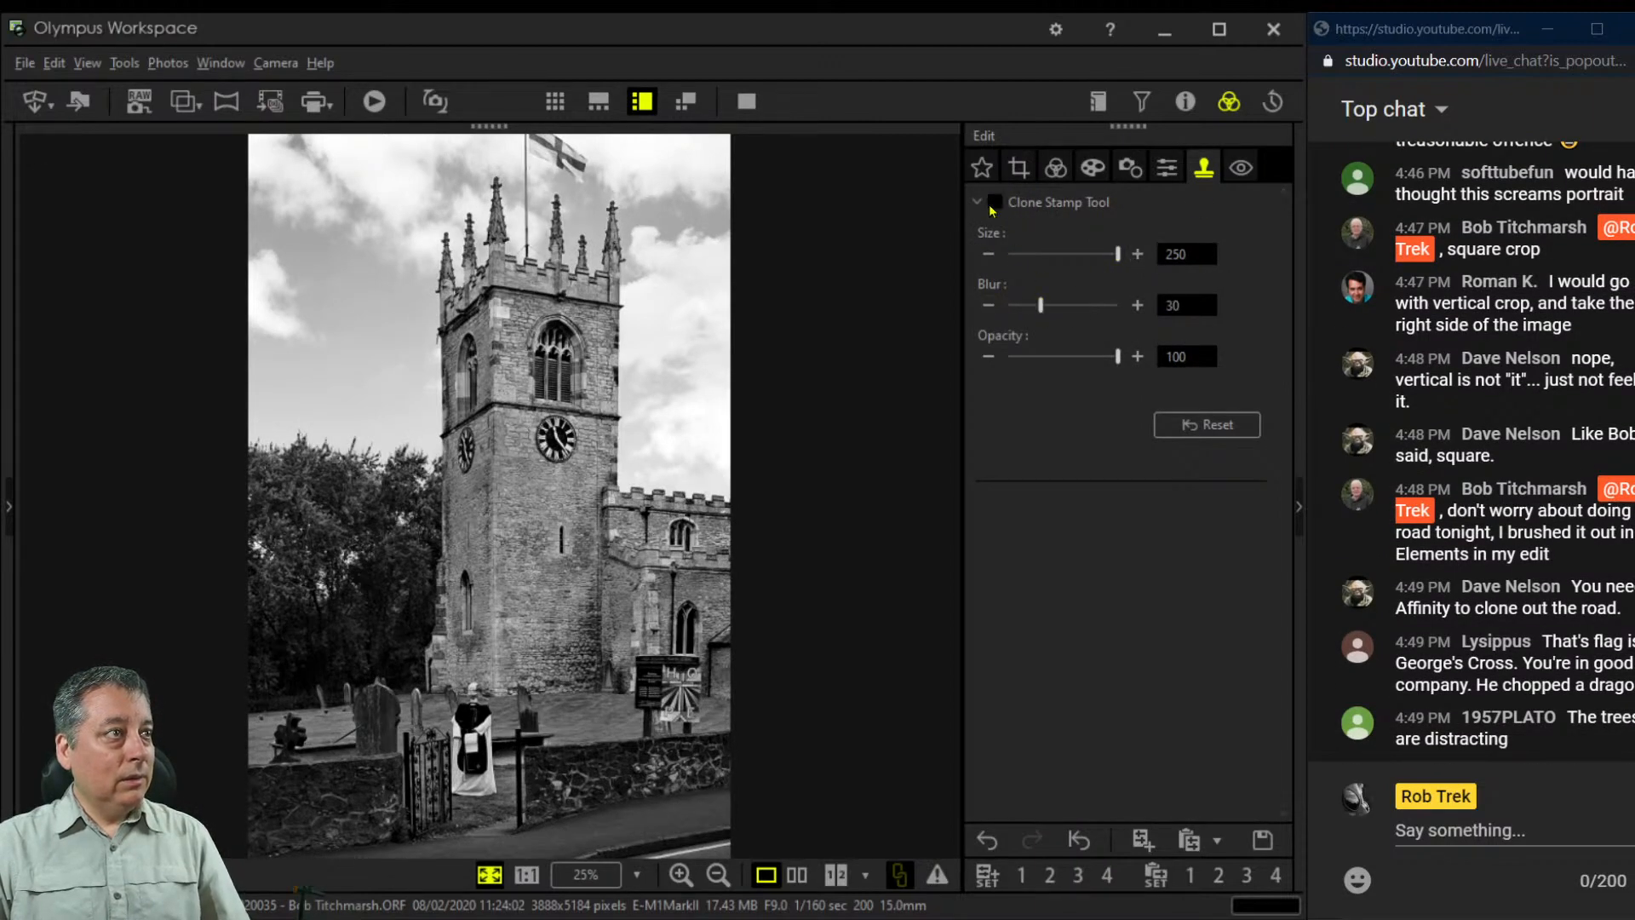
Try to clone out the white road marking at the church photo's lower edge, reducing the stamp size to 186, and undo the stroke
left_click(638, 814, "alt")
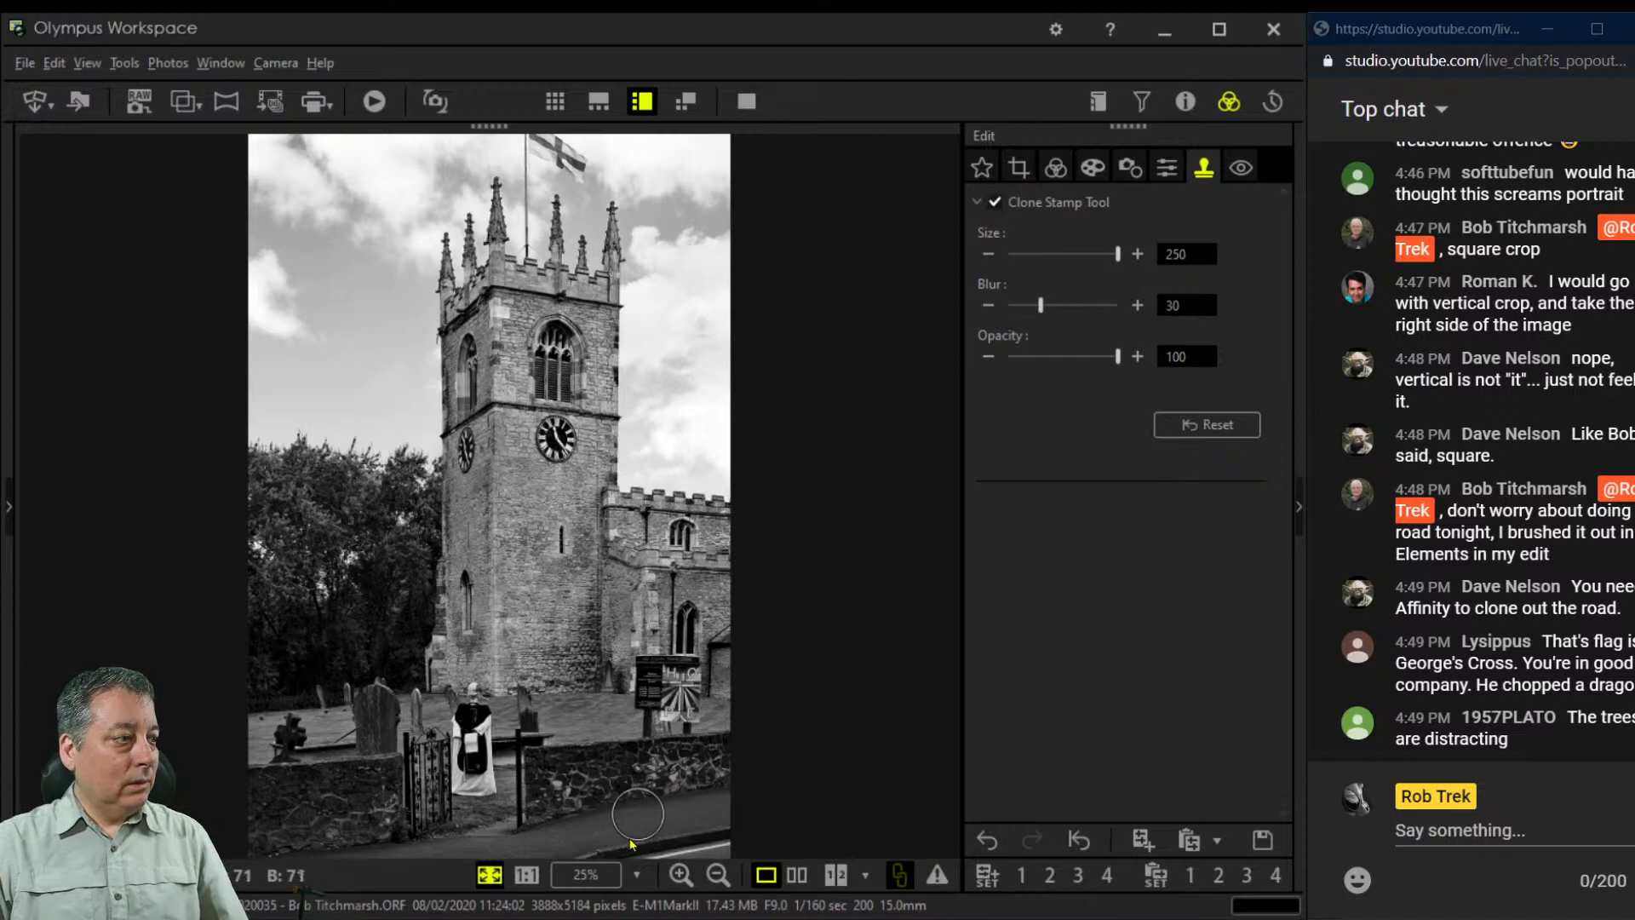
left_click(514, 839)
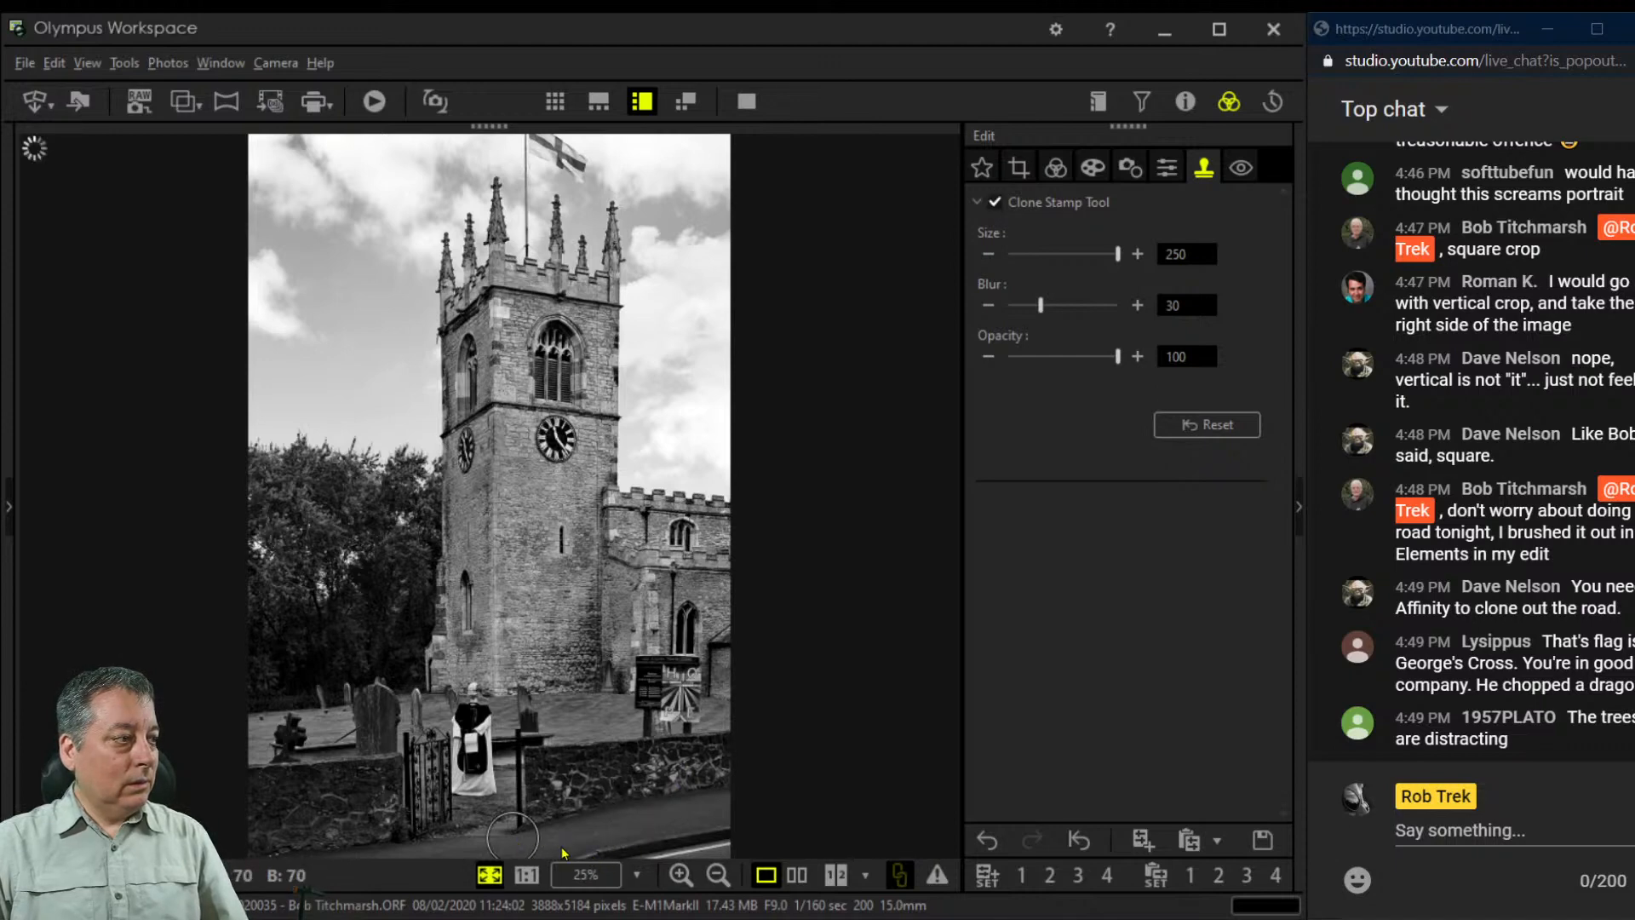
left_click_drag(1117, 253, 1089, 253)
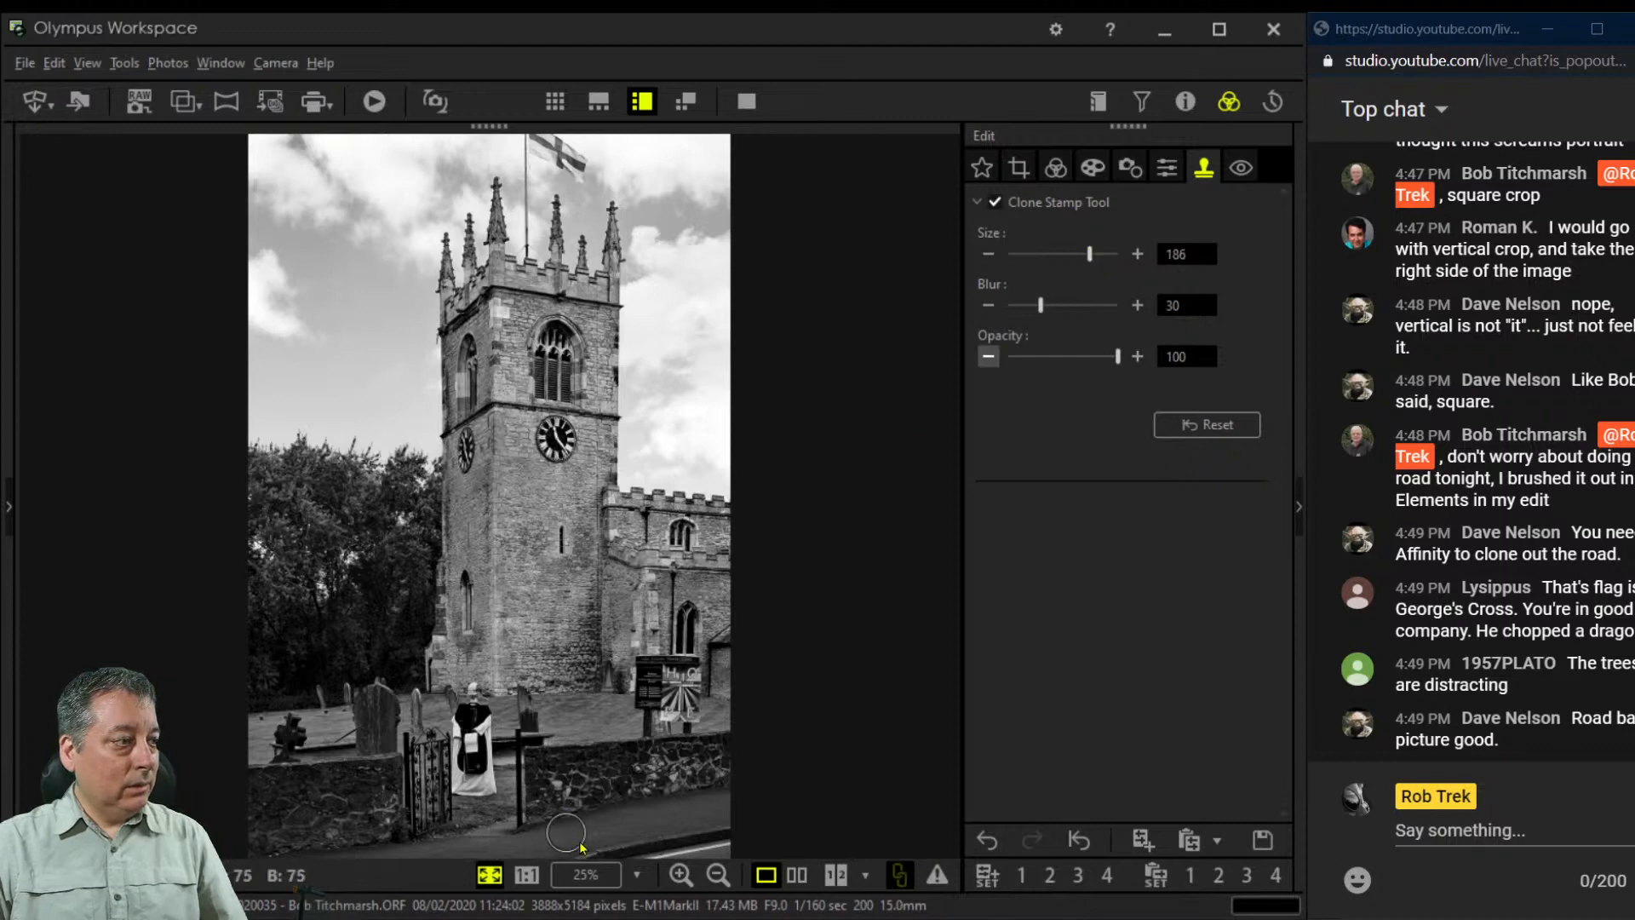
mouse_move(619, 854)
left_mouse_down()
mouse_move(730, 832)
mouse_move(662, 850)
mouse_move(722, 854)
mouse_move(600, 852)
left_mouse_up()
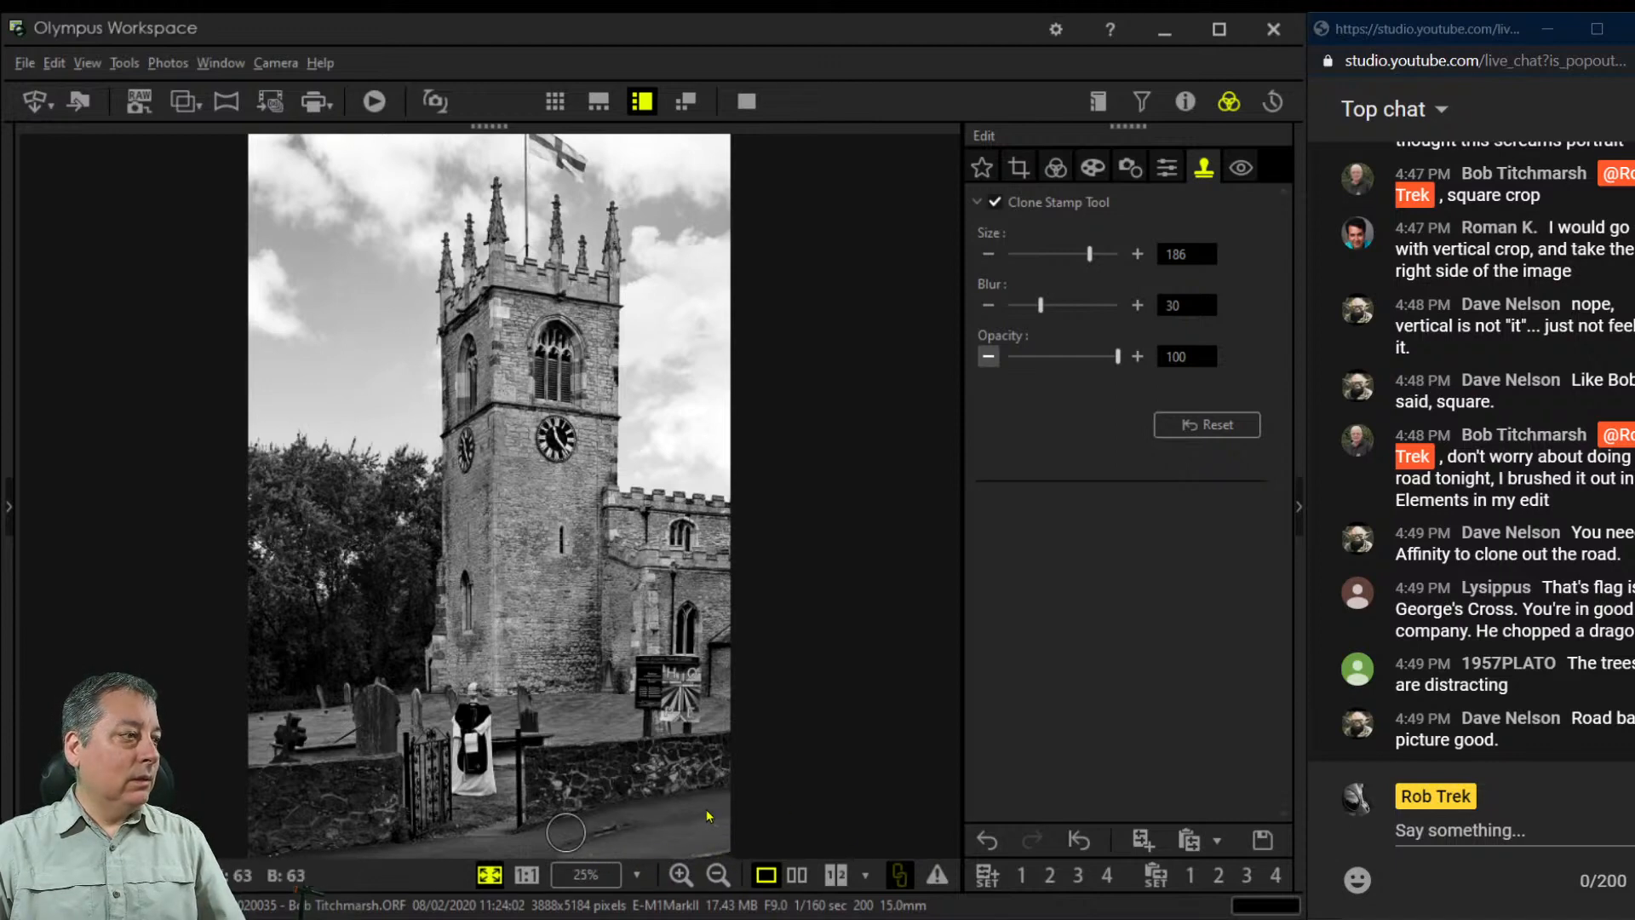
key("ctrl+z")
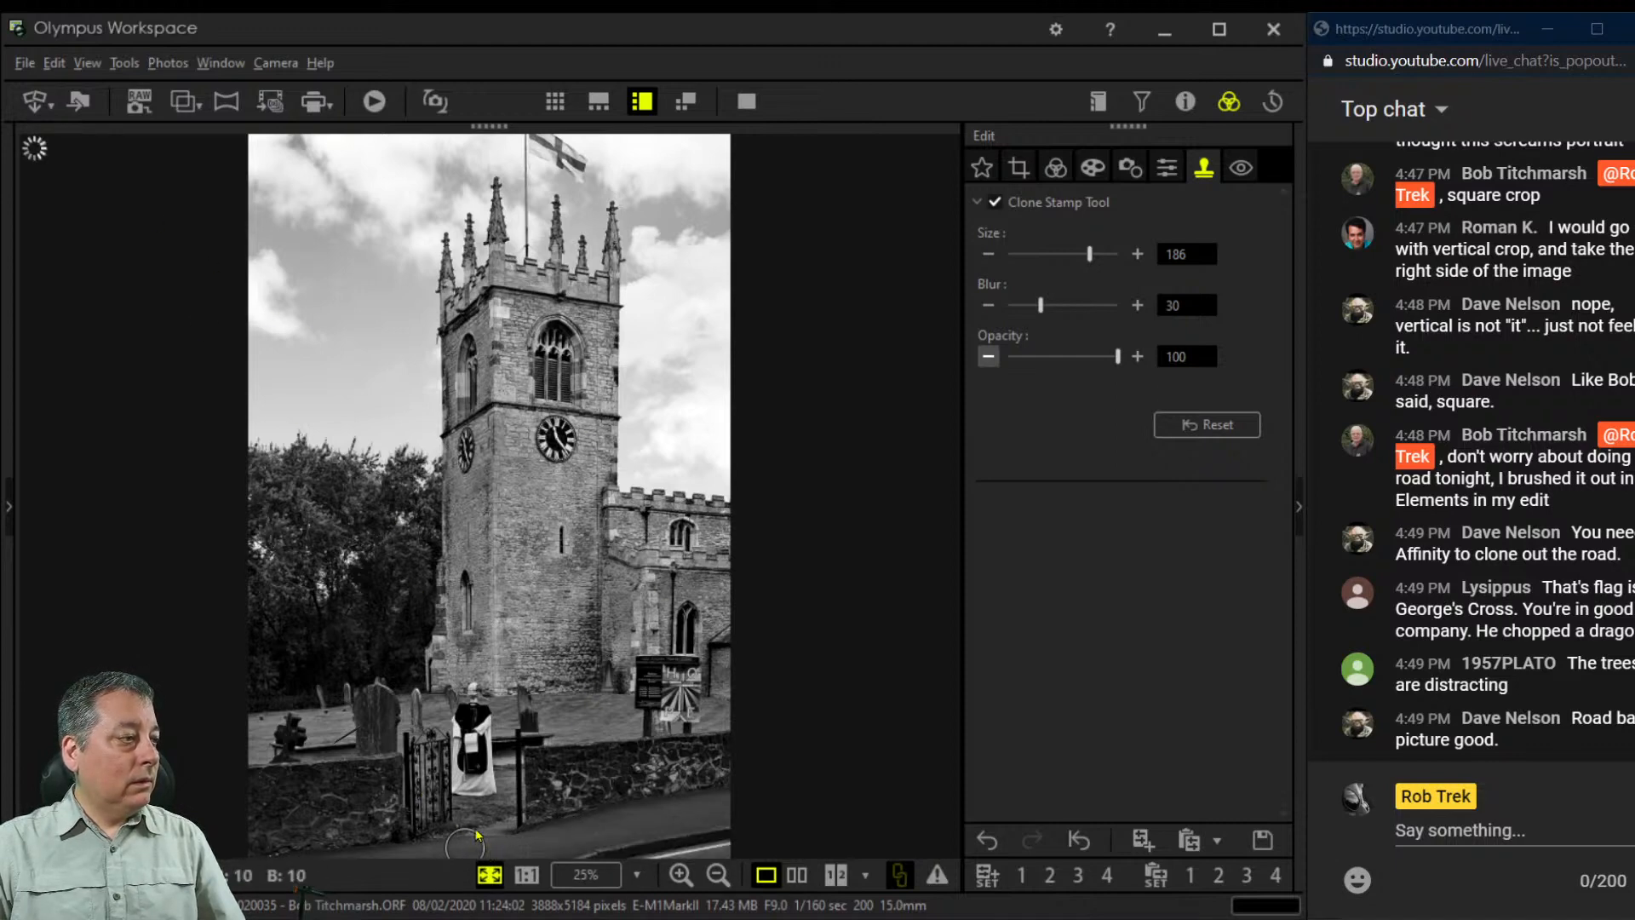
Set the Clone Stamp size to 127 and cover the white road line in the church photo's lower corner
left_click(1077, 256)
left_click_drag(1077, 255, 1064, 256)
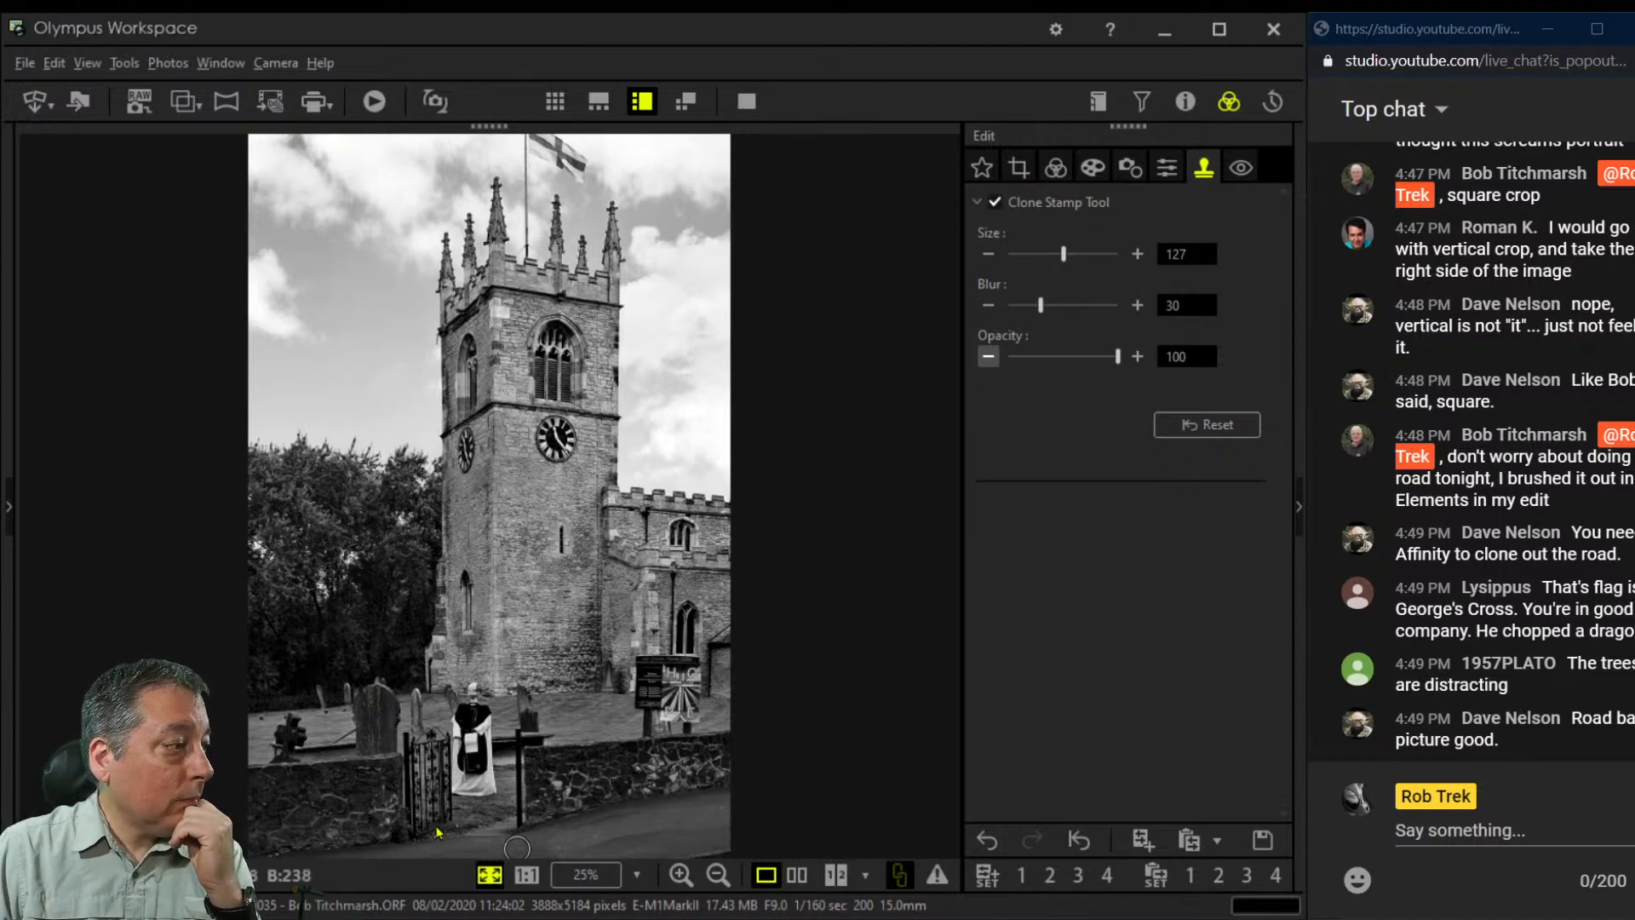
Compare the edited church photo side by side with the original in full screen, and review its crop area
left_click(795, 875)
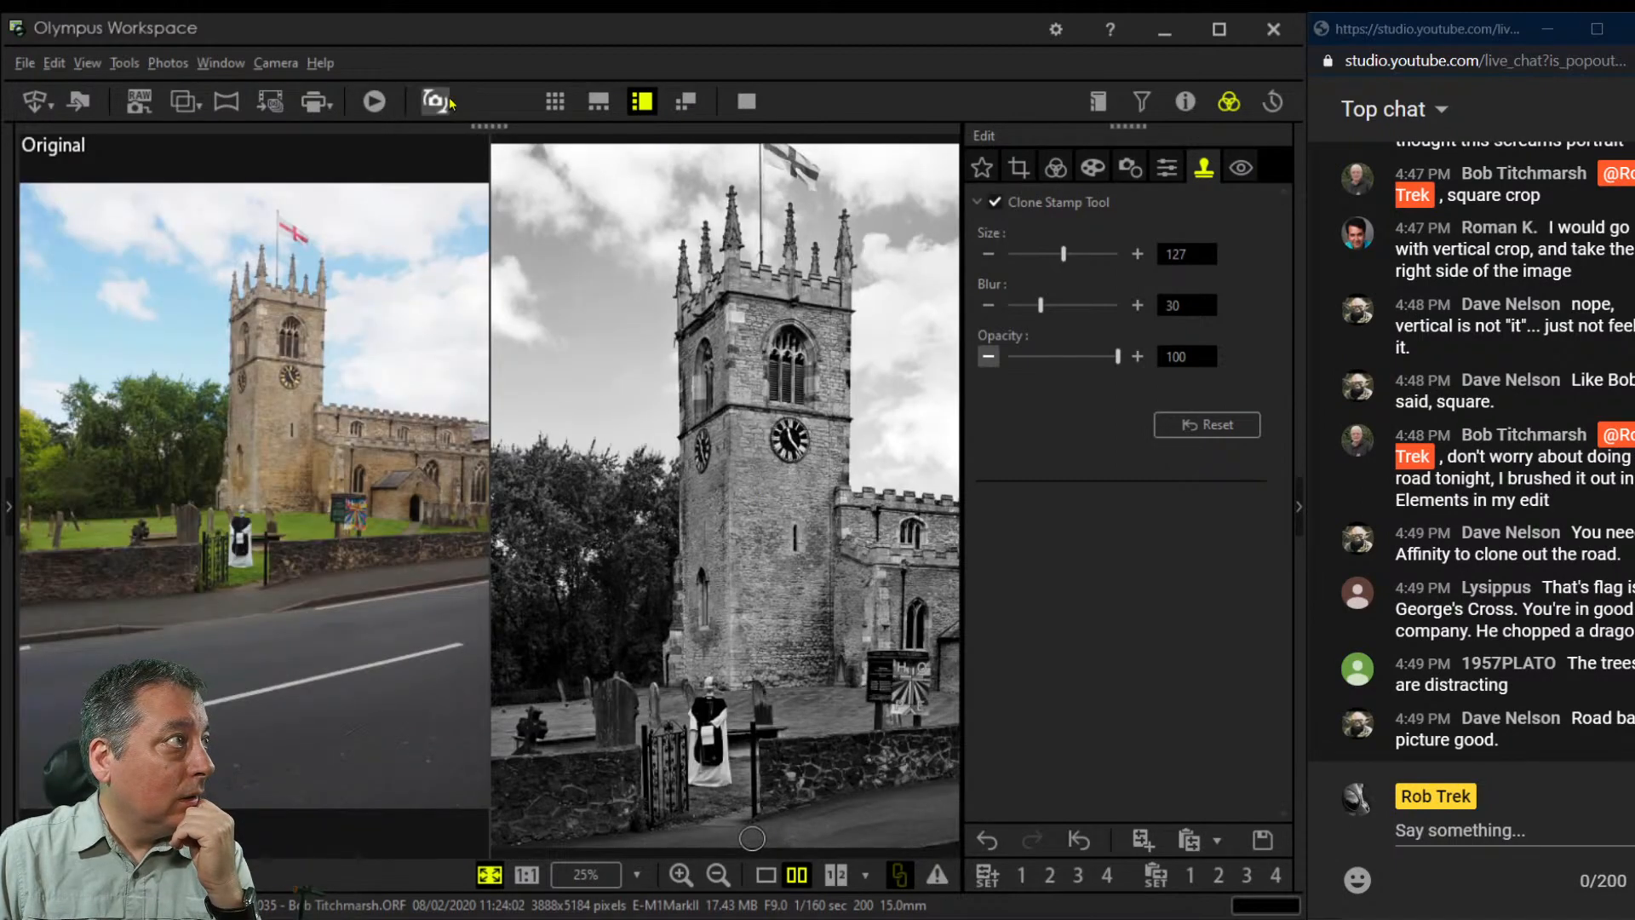
left_click(747, 100)
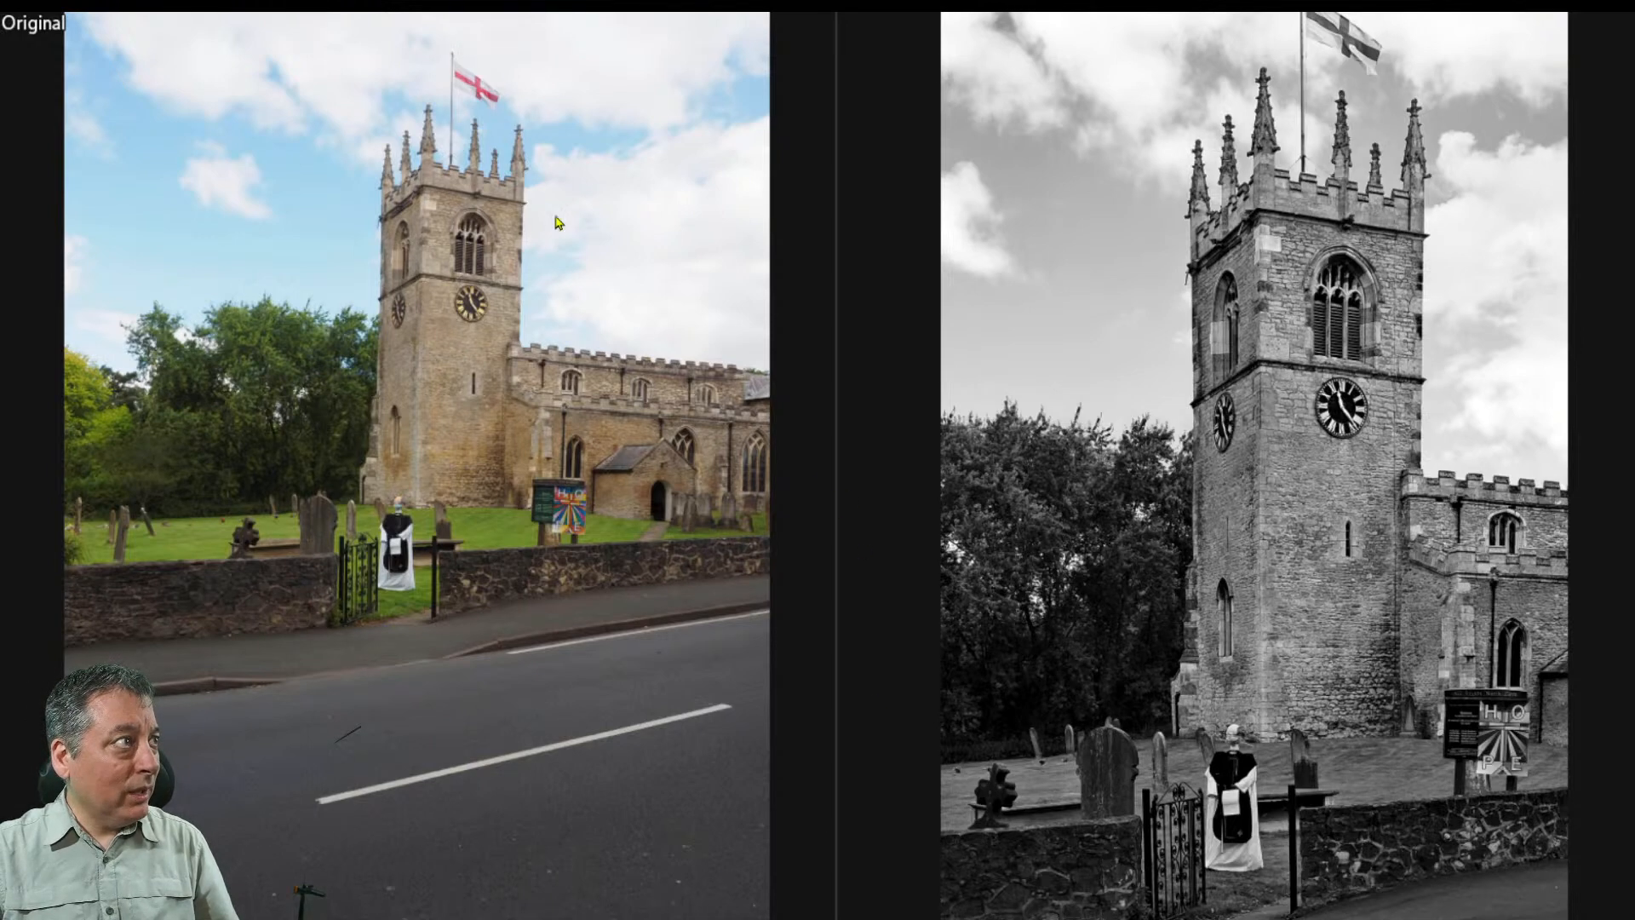
key("Escape")
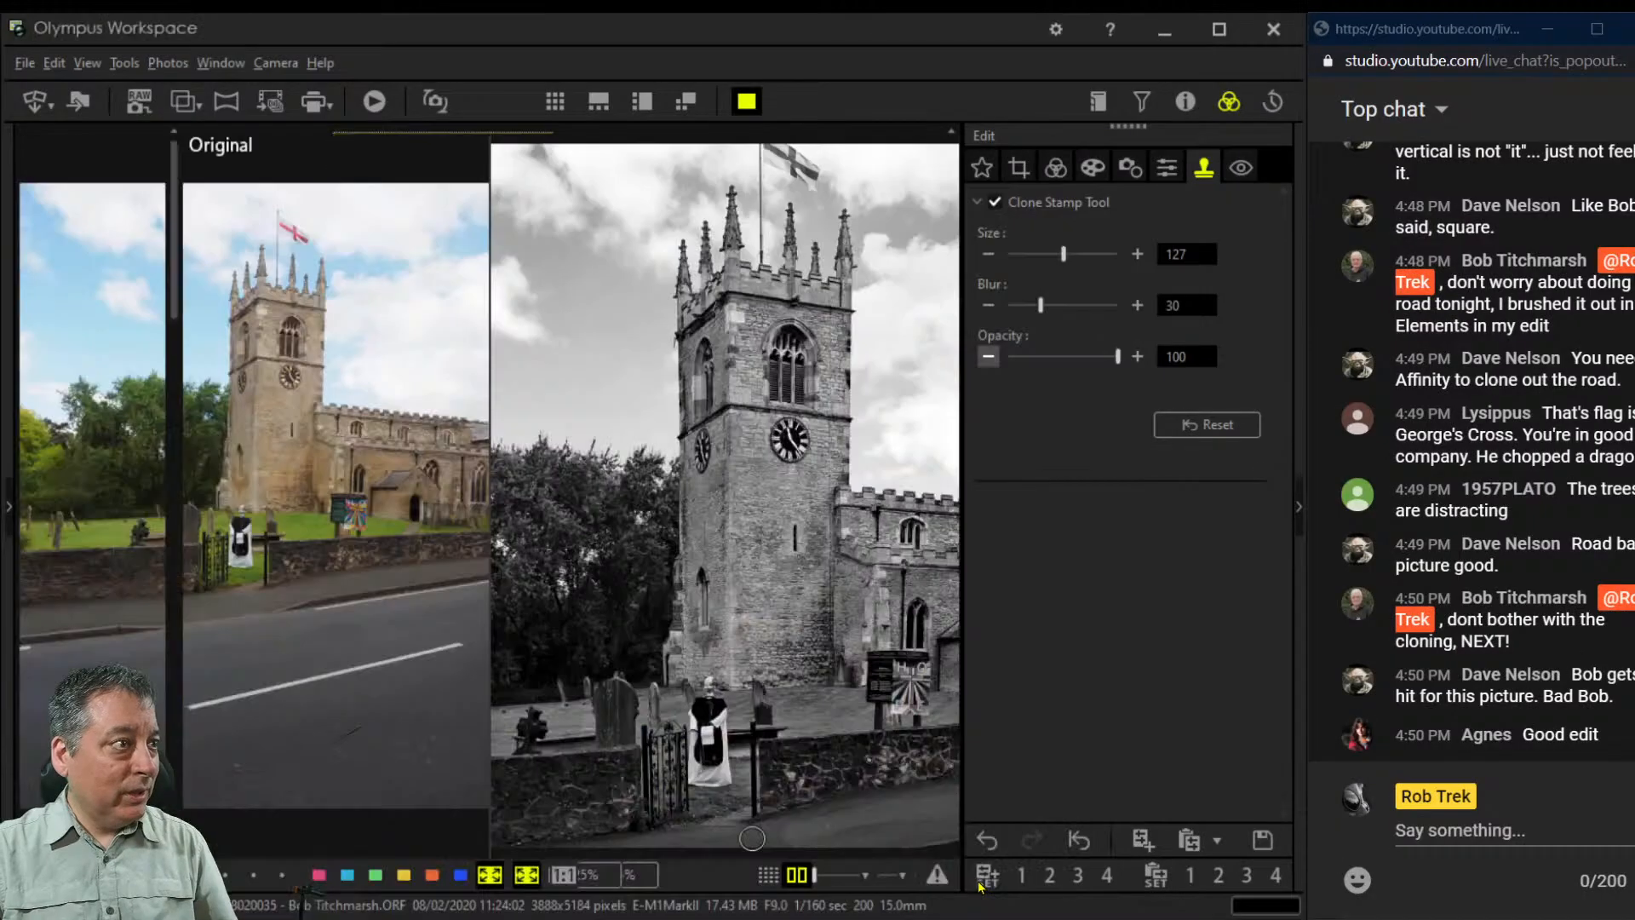
left_click(766, 874)
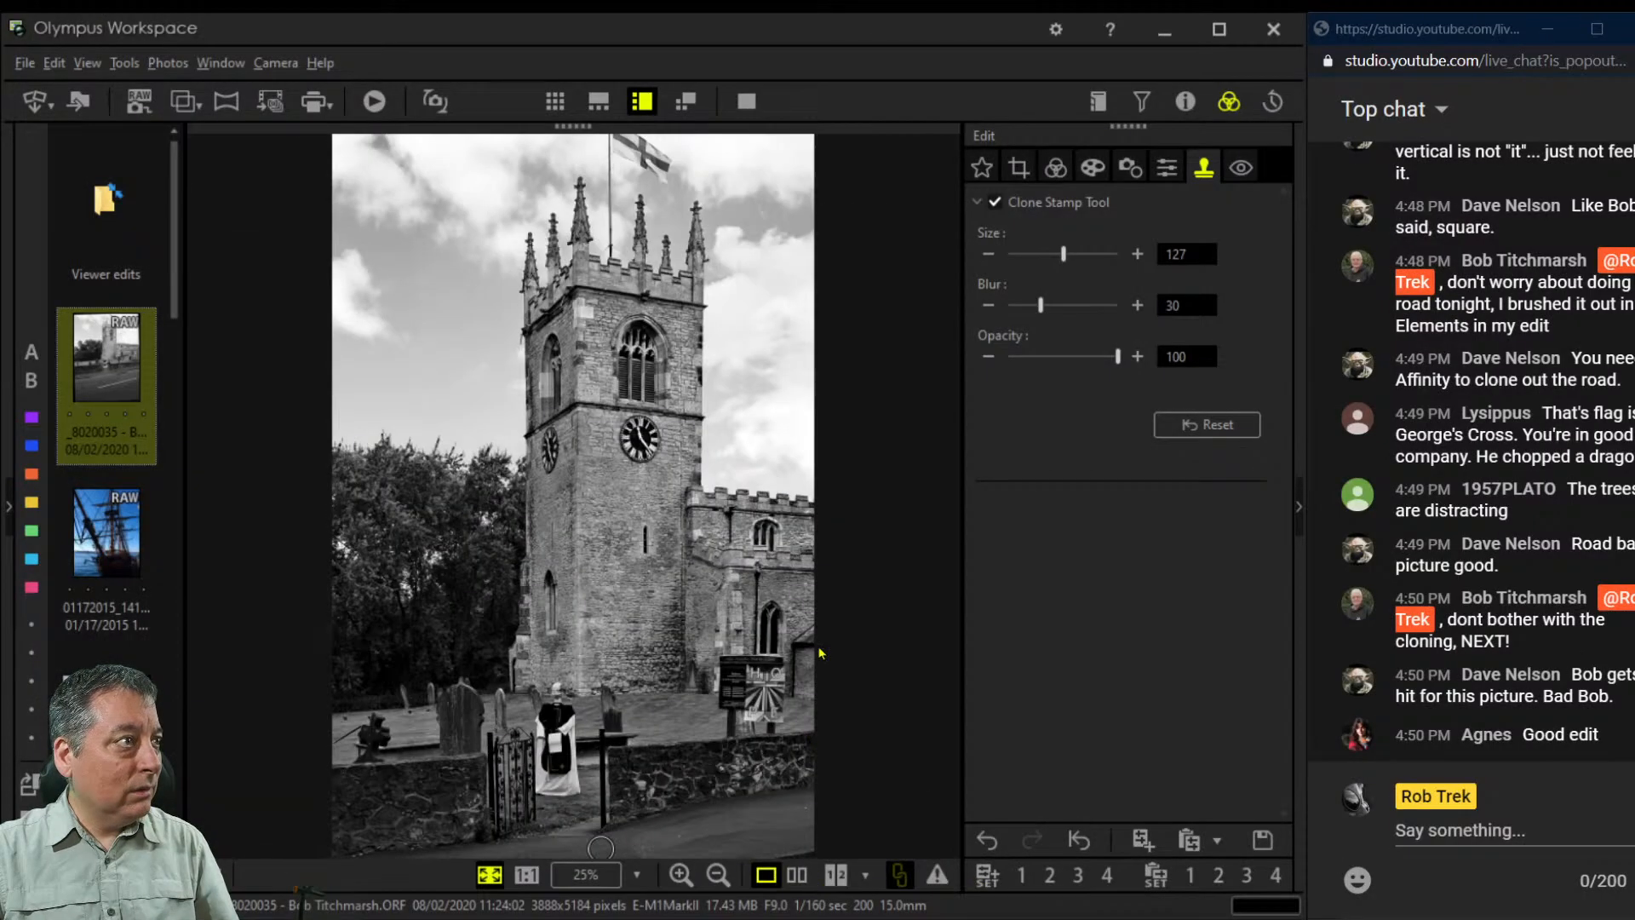
left_click(1020, 171)
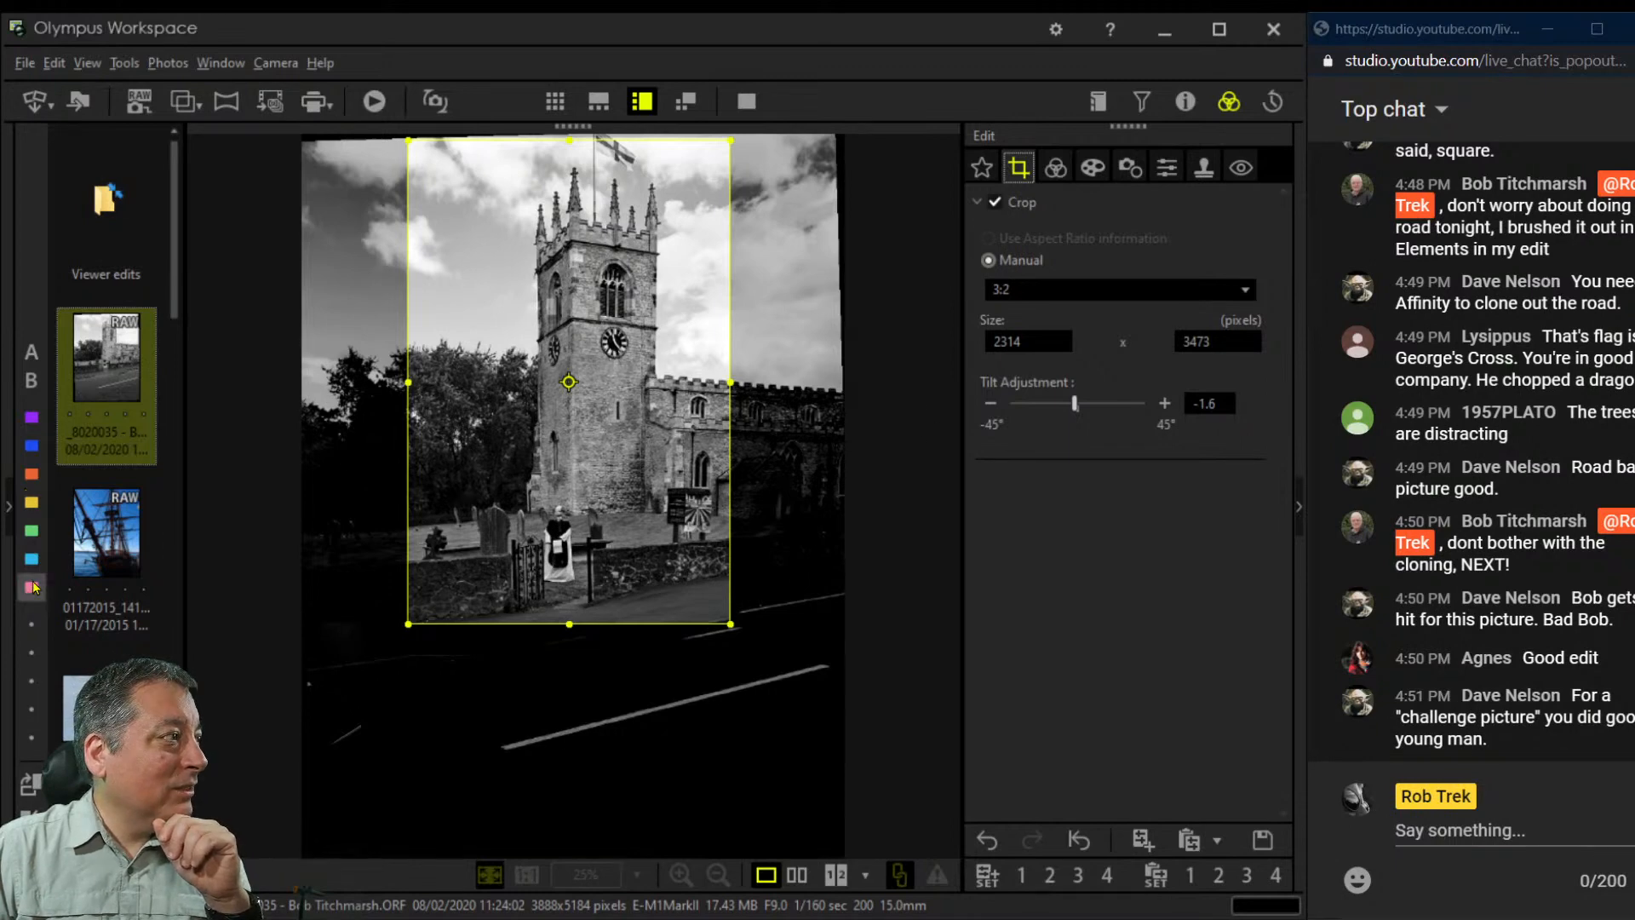
mouse_move(109, 549)
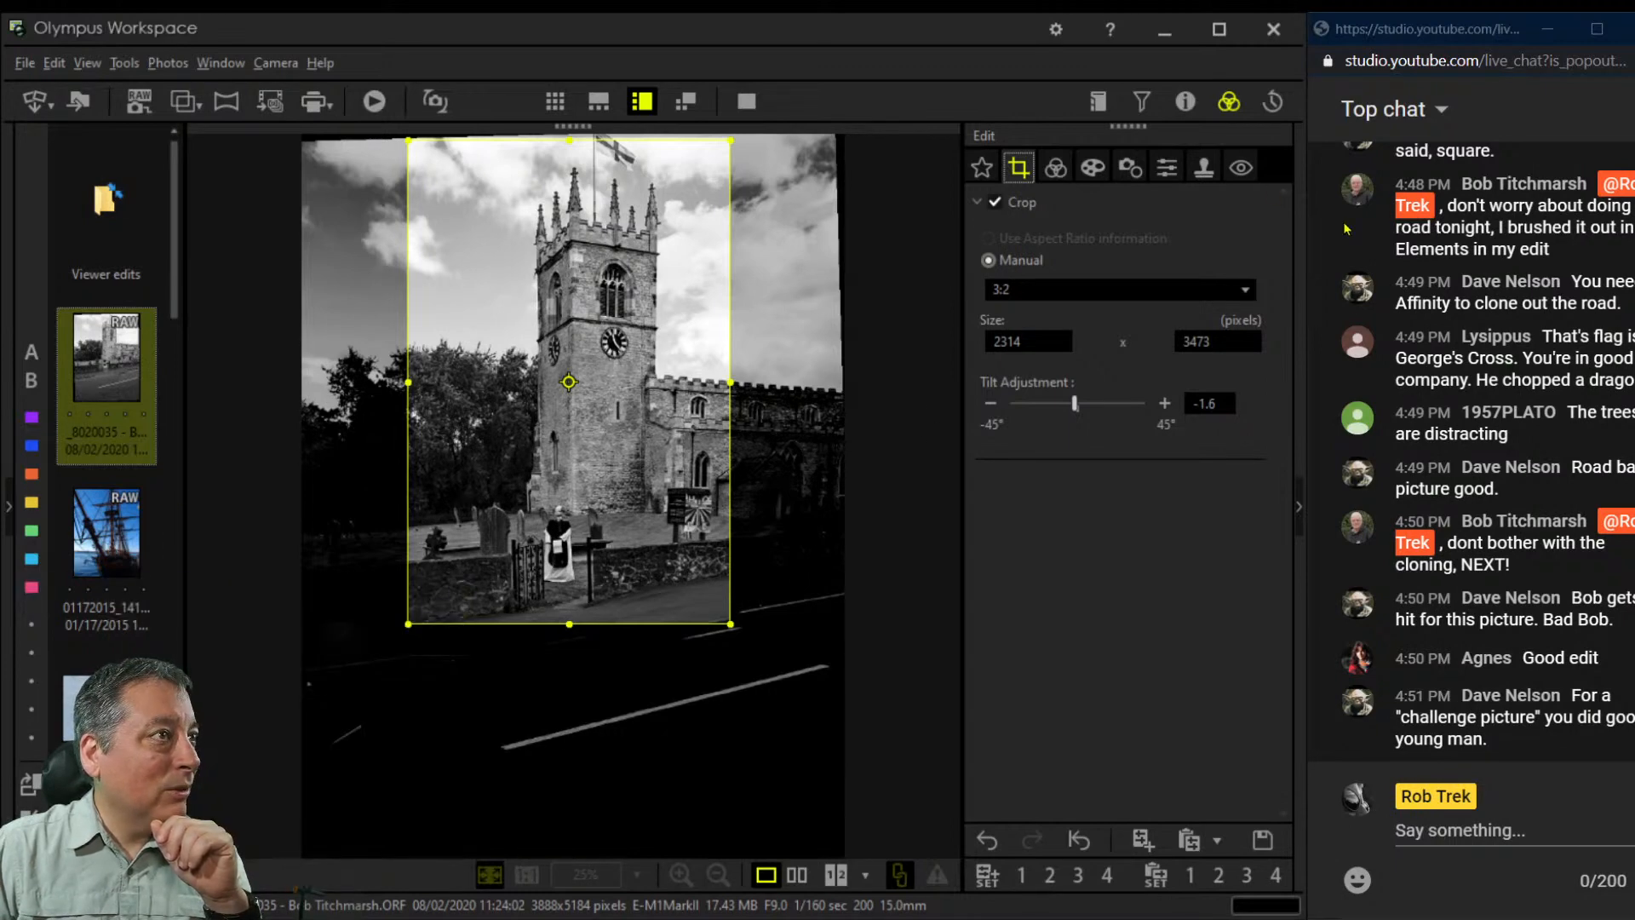
left_click(1055, 170)
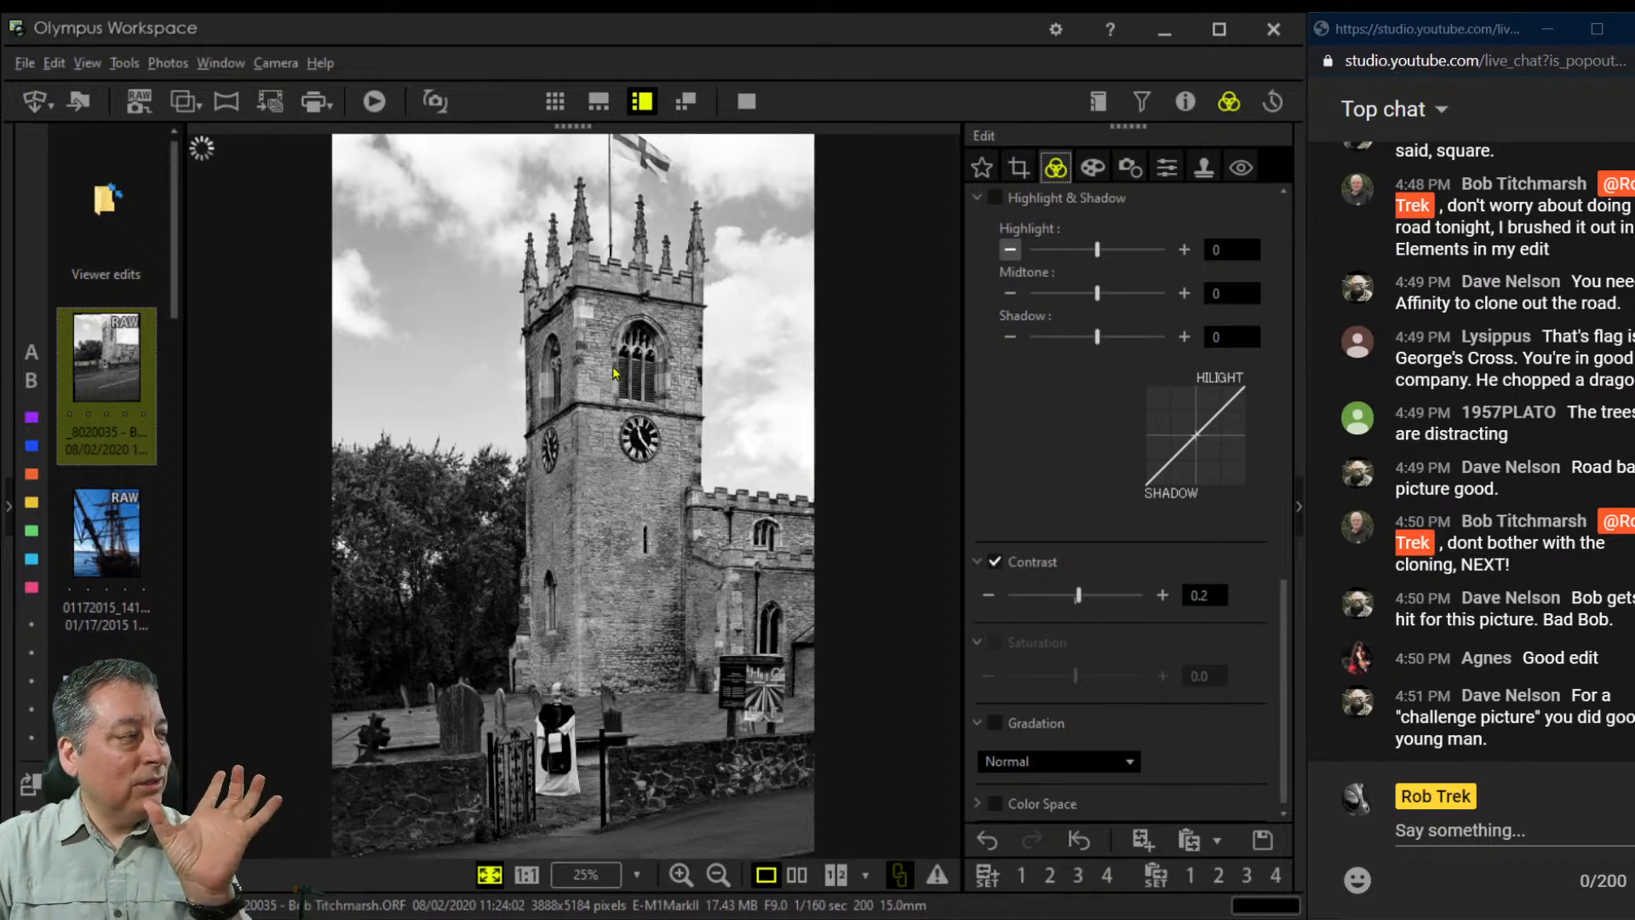
Open the sailing ship photo, check its upper edge at 1:1, and set its Gradation to AUTO
left_click(114, 534)
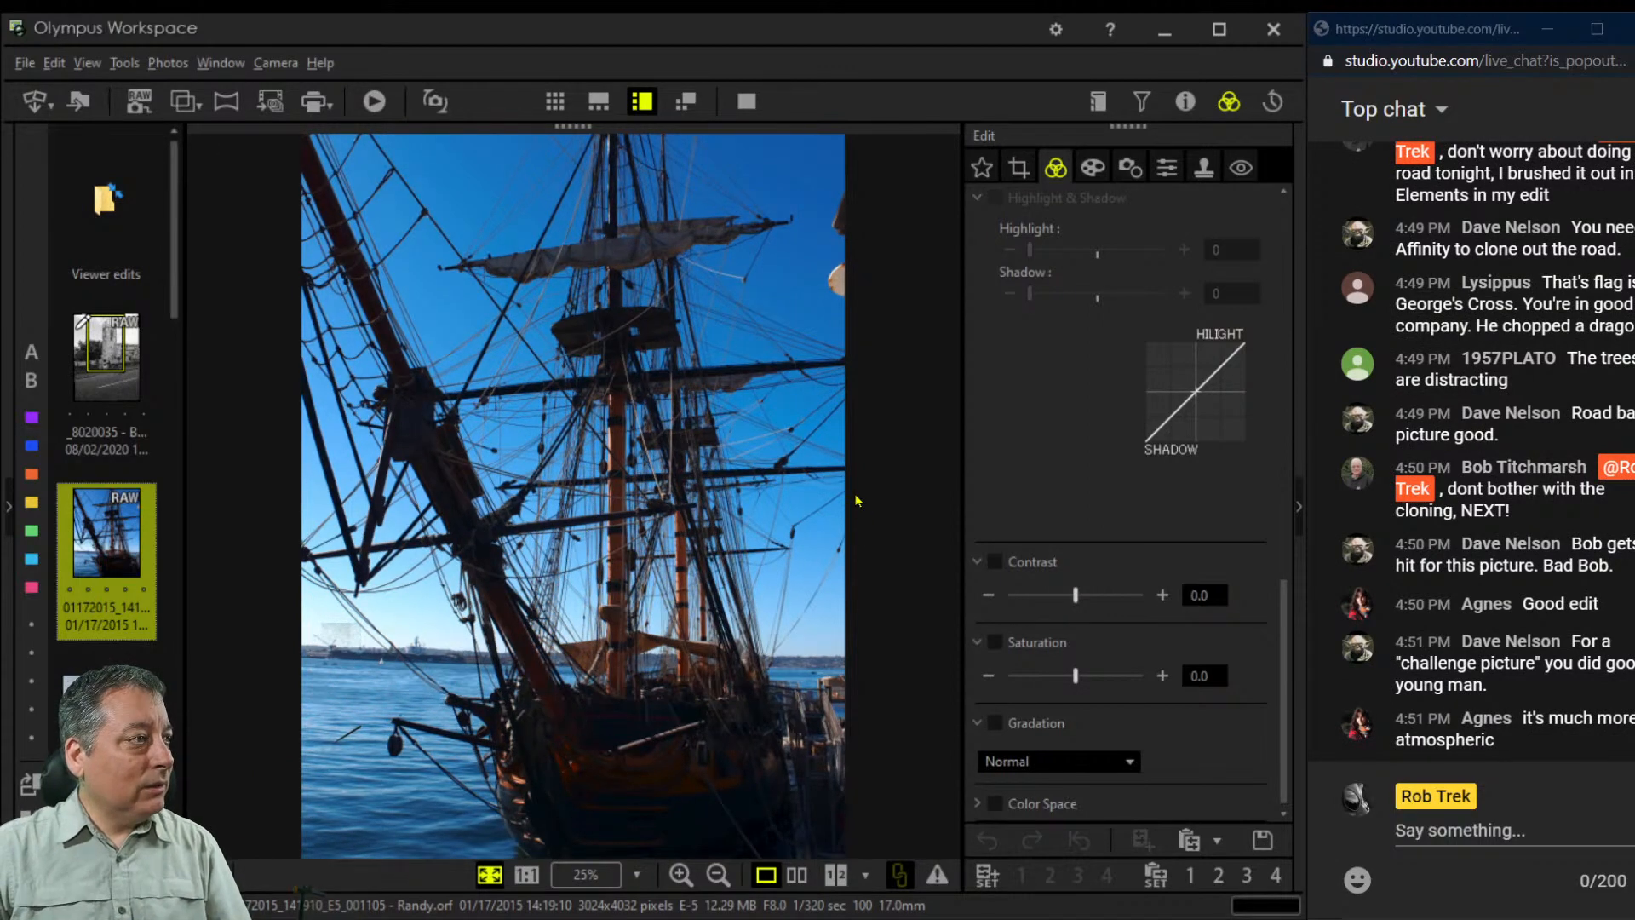
left_click(816, 283)
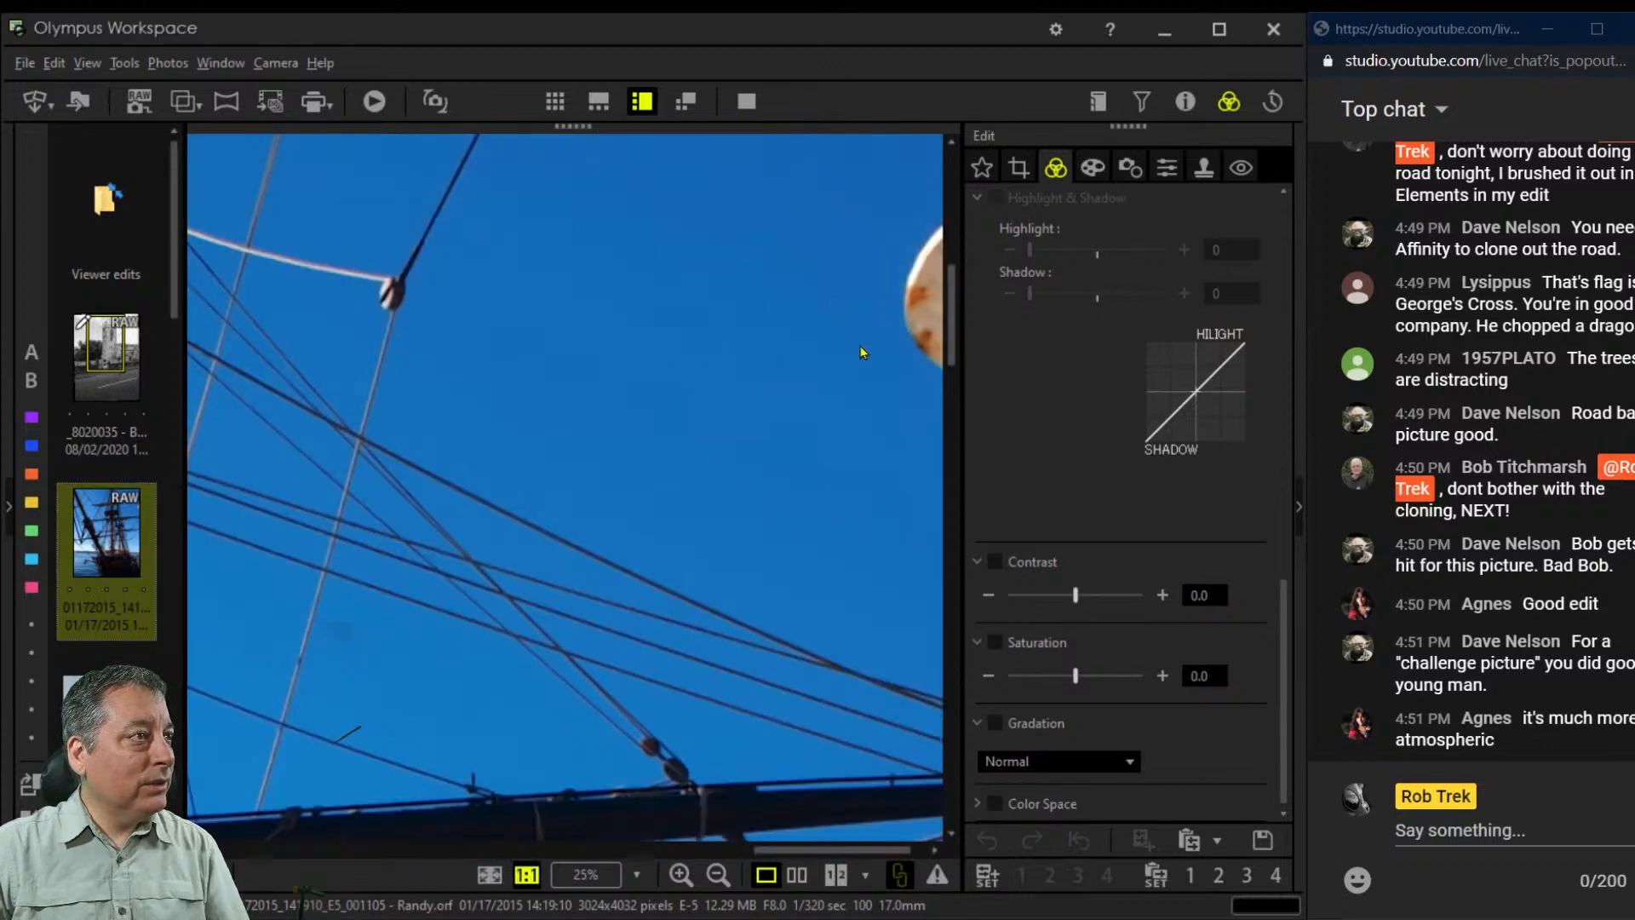
left_click(913, 347)
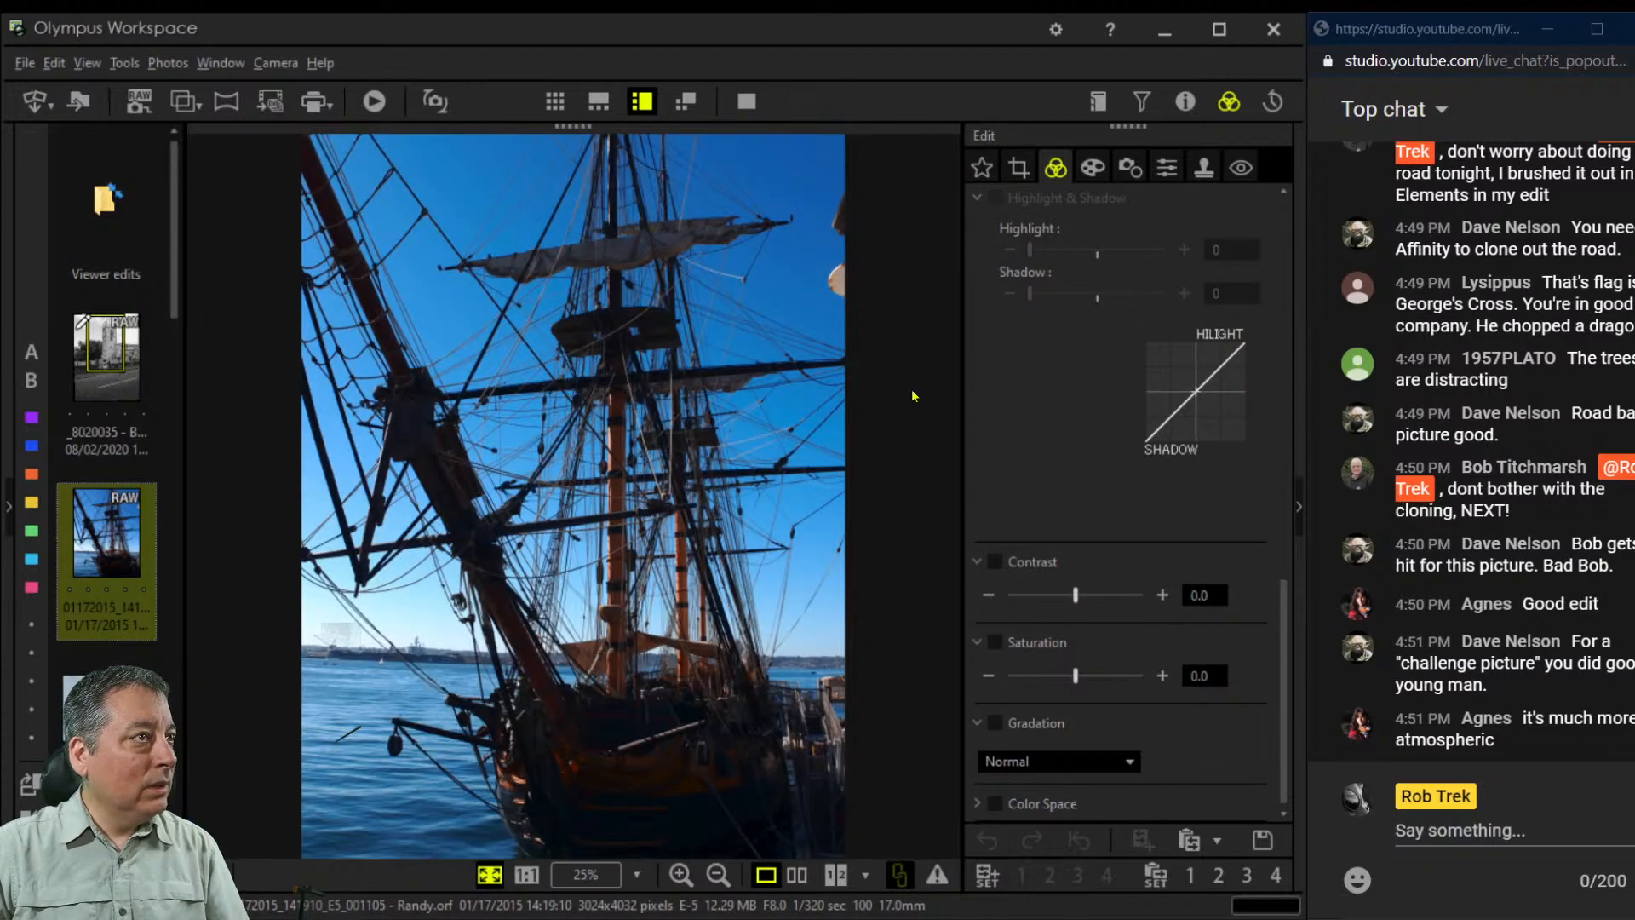
left_click(1053, 436)
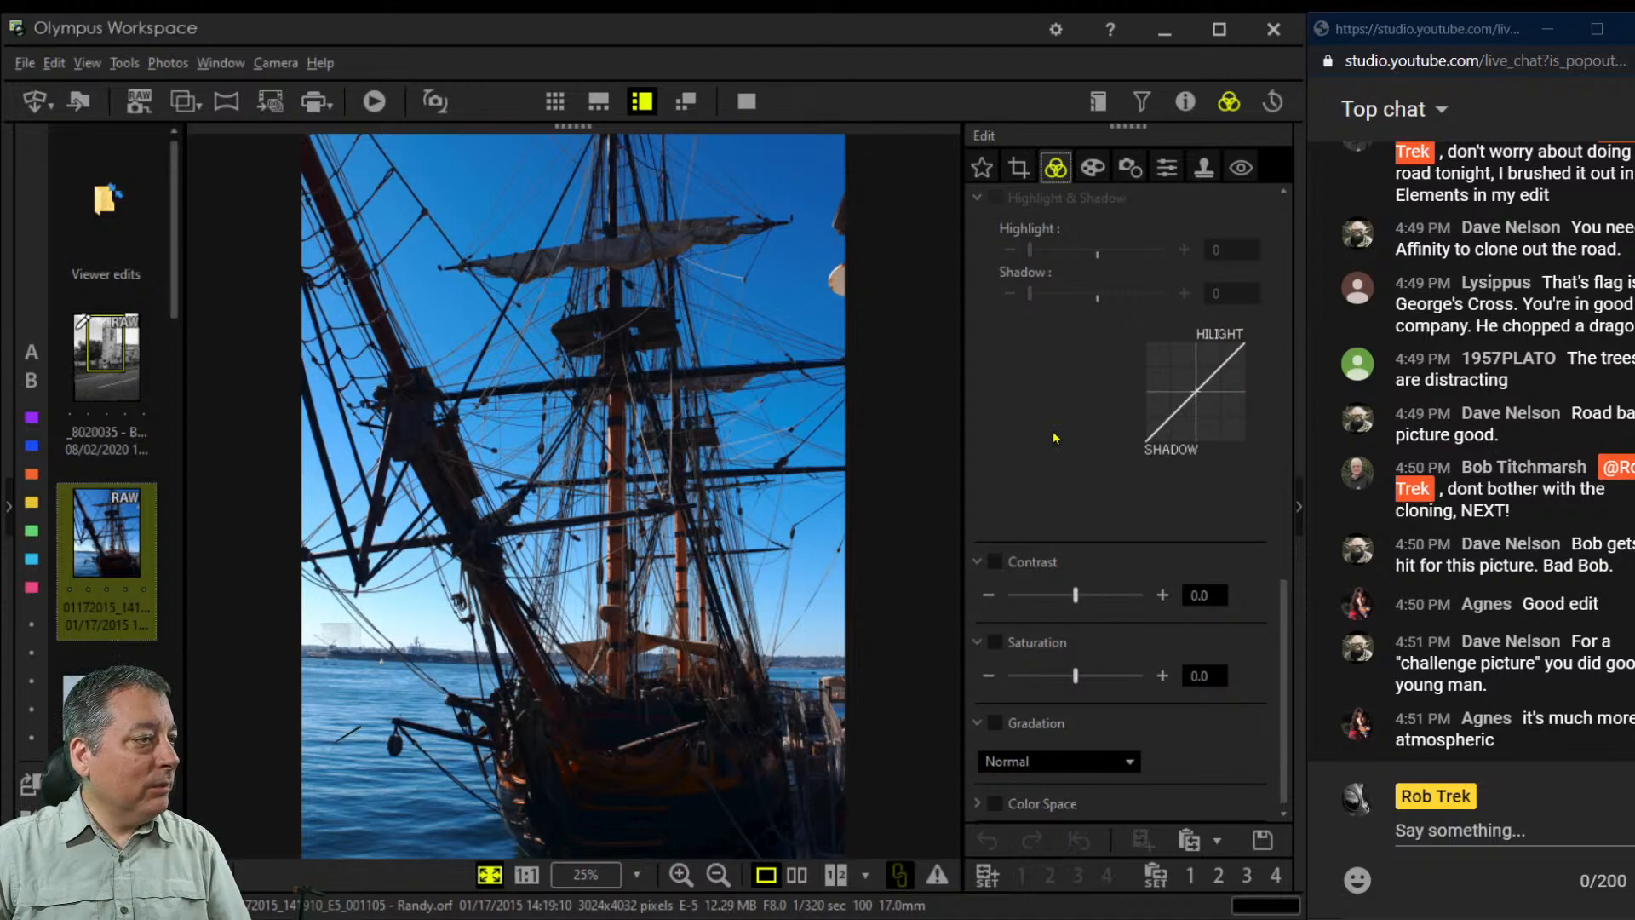
left_click(1115, 758)
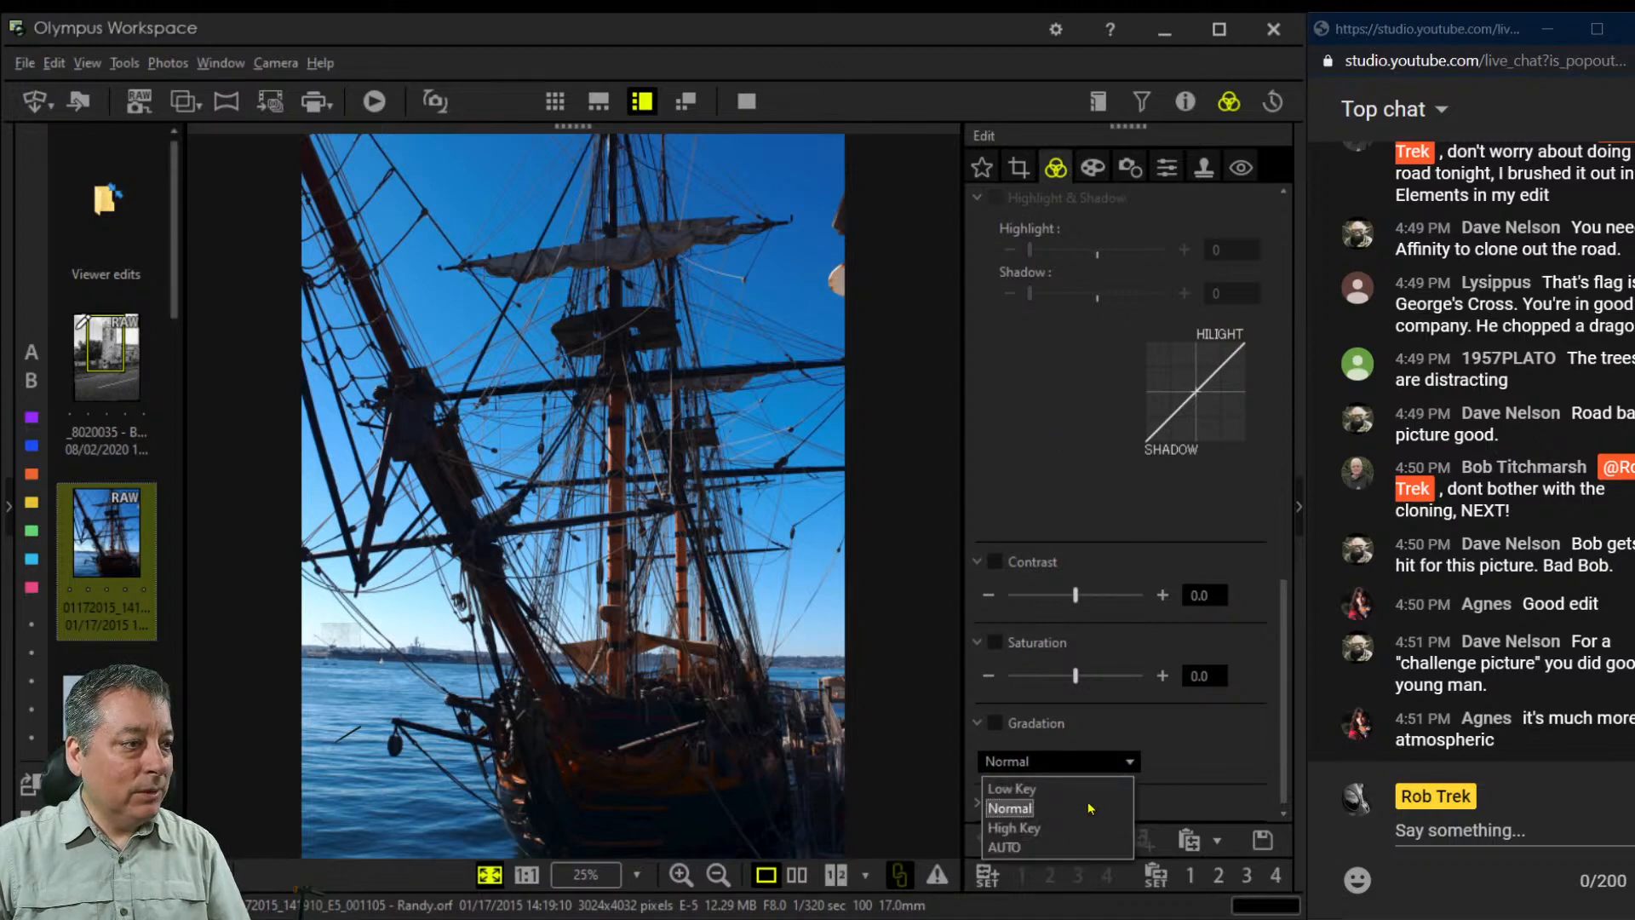
left_click(1071, 846)
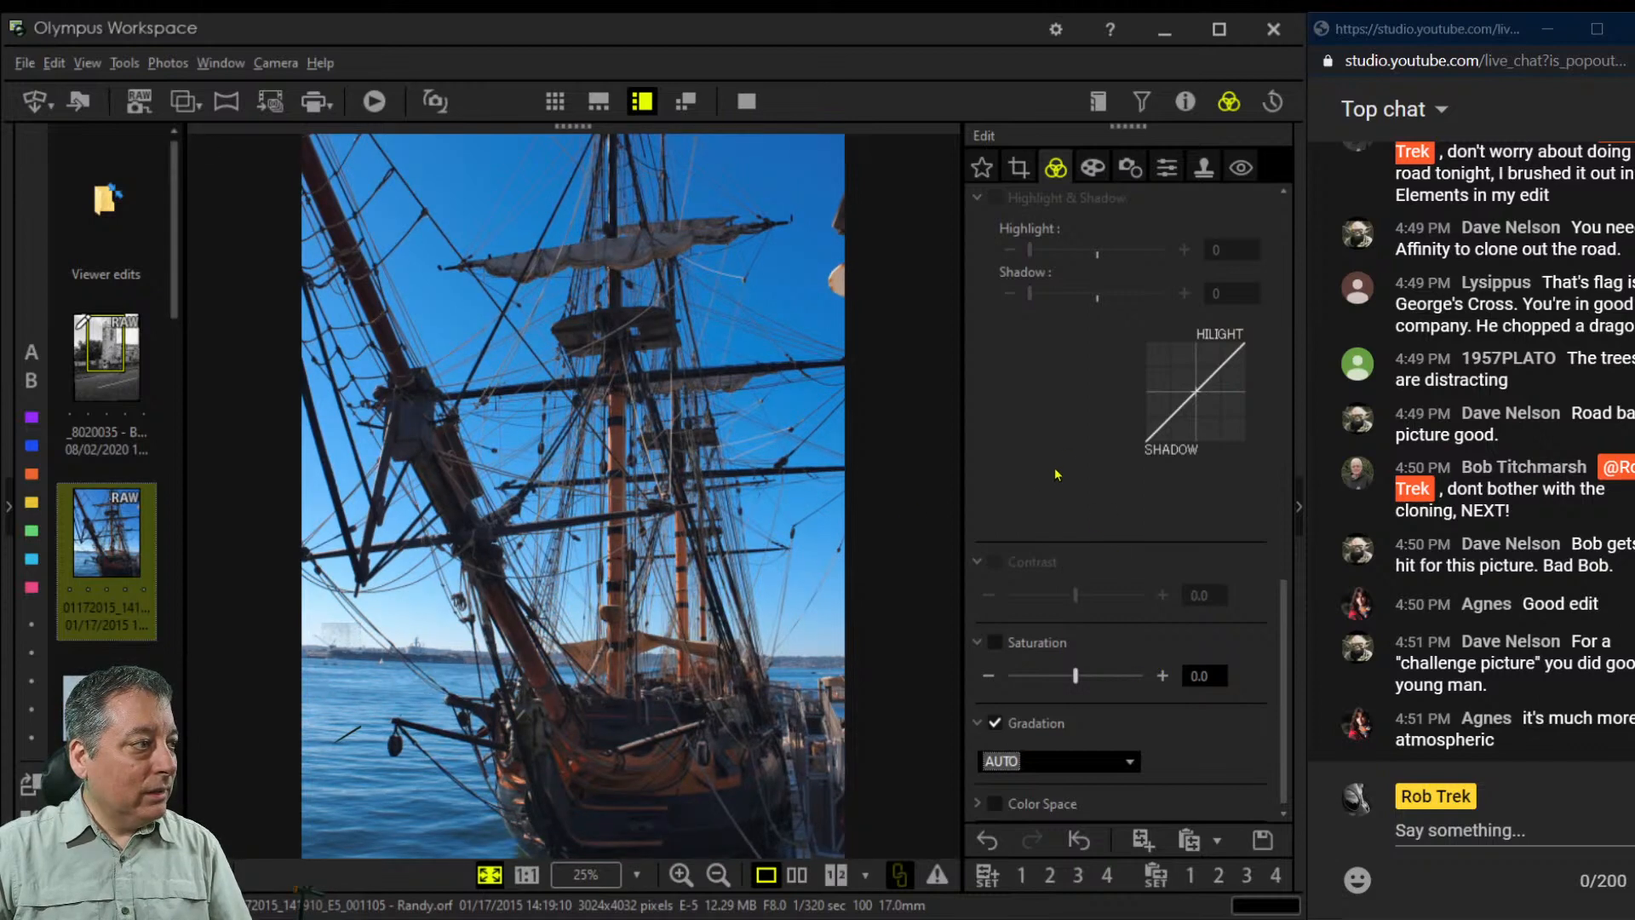
Try to straighten the ship photo with a tilt of 2.1, checking the mast against a vertical guide line
left_click(1018, 168)
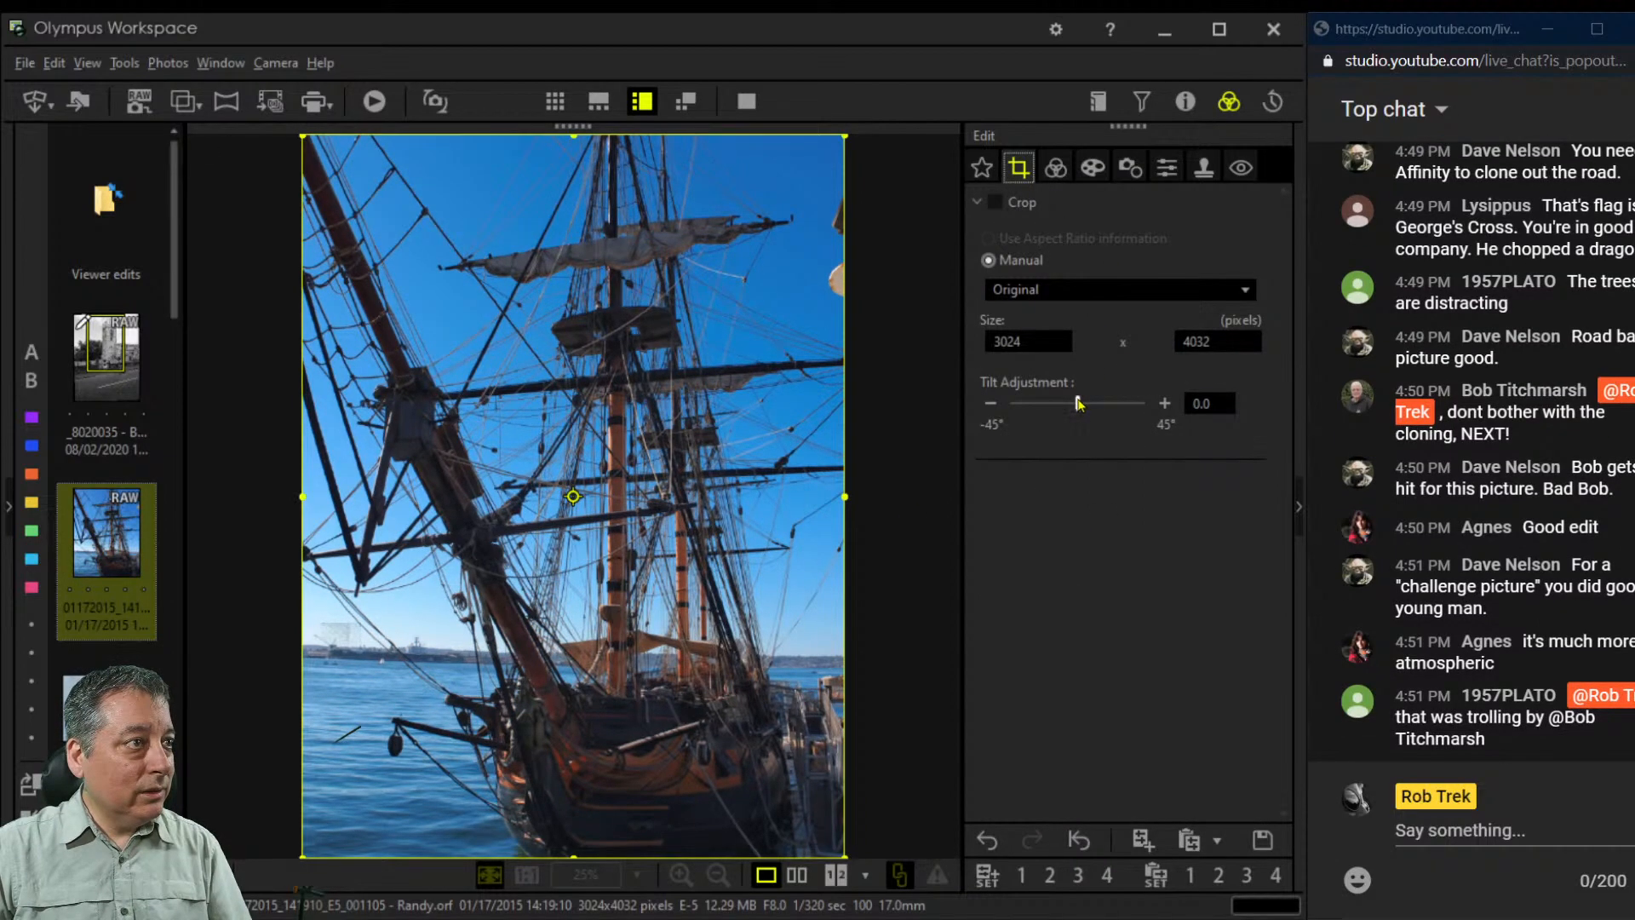
left_click_drag(1077, 403, 1080, 404)
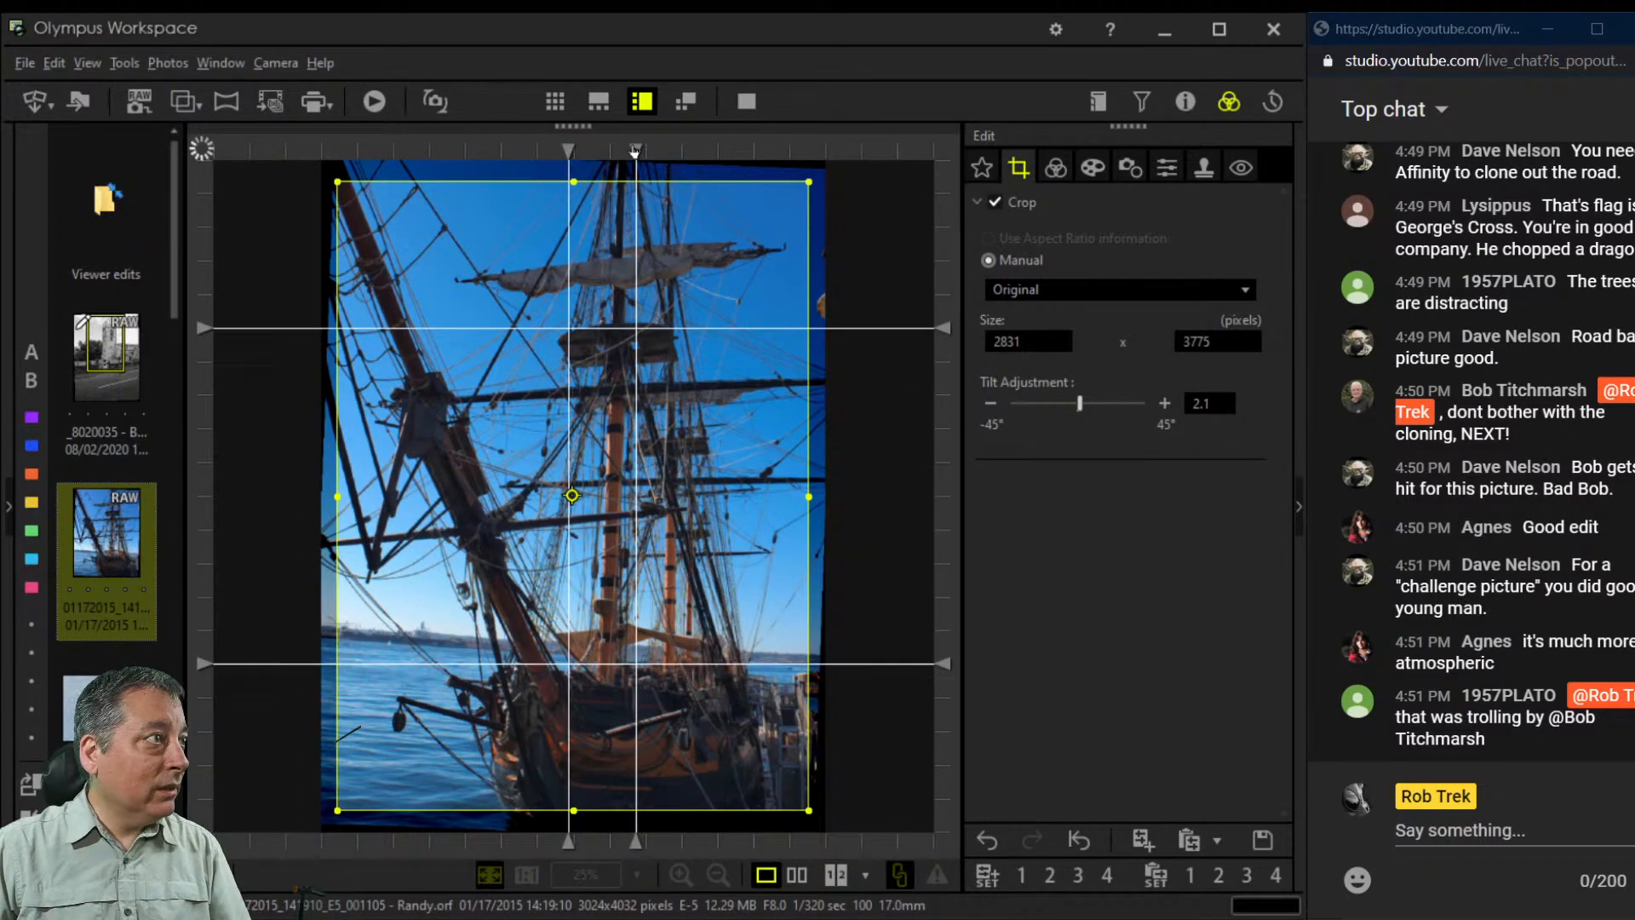
left_click_drag(634, 151, 623, 151)
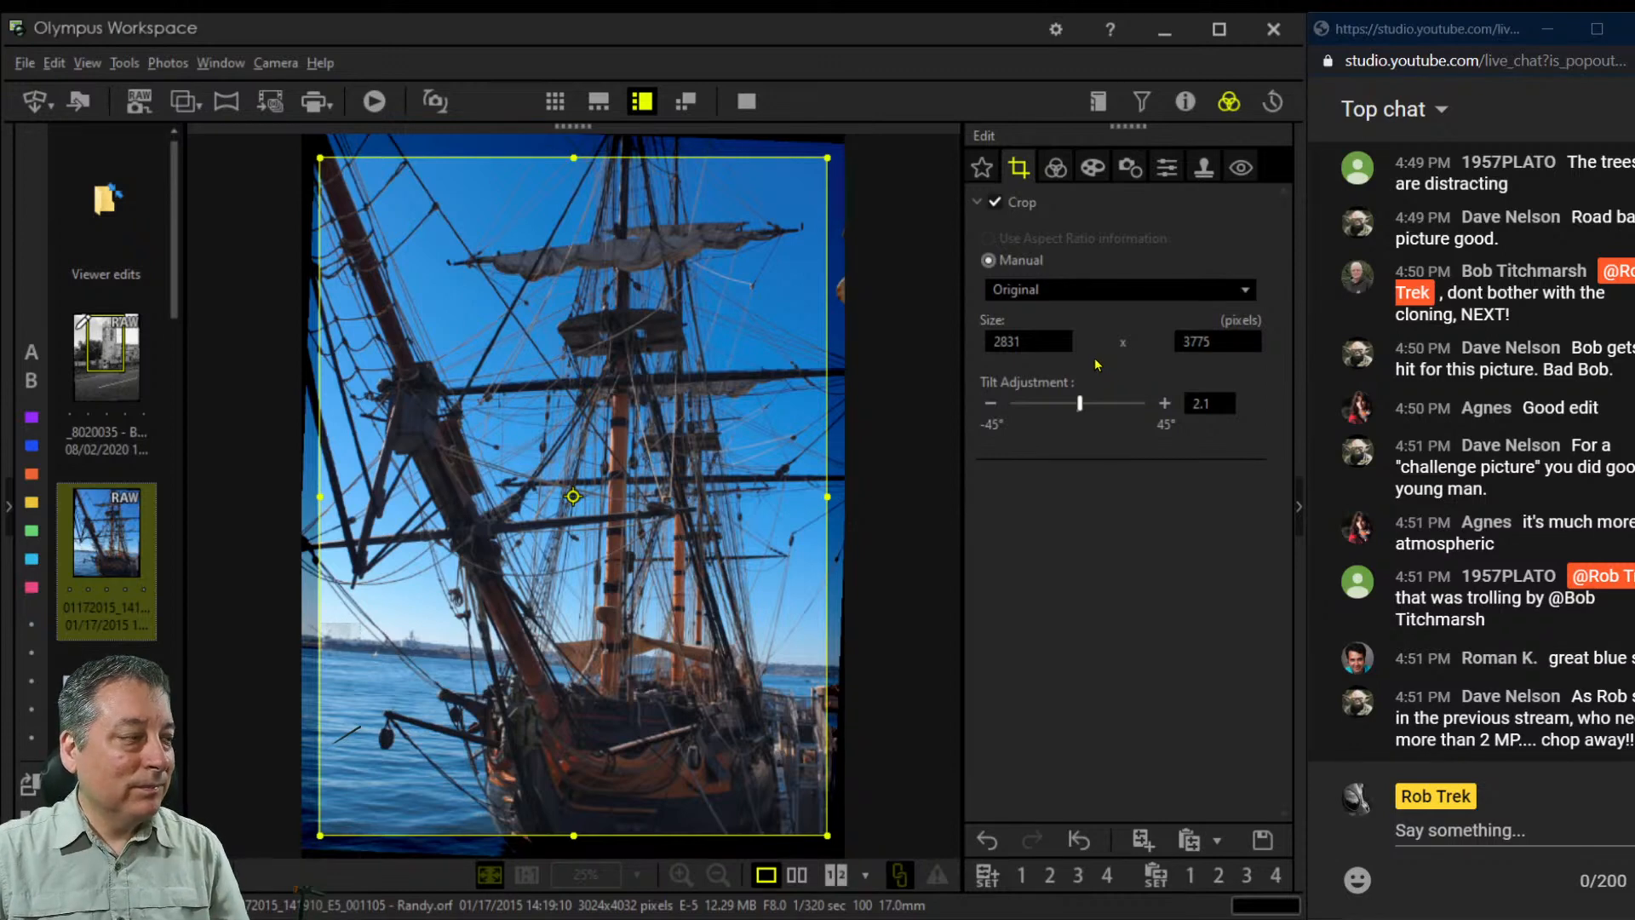
left_click(1063, 171)
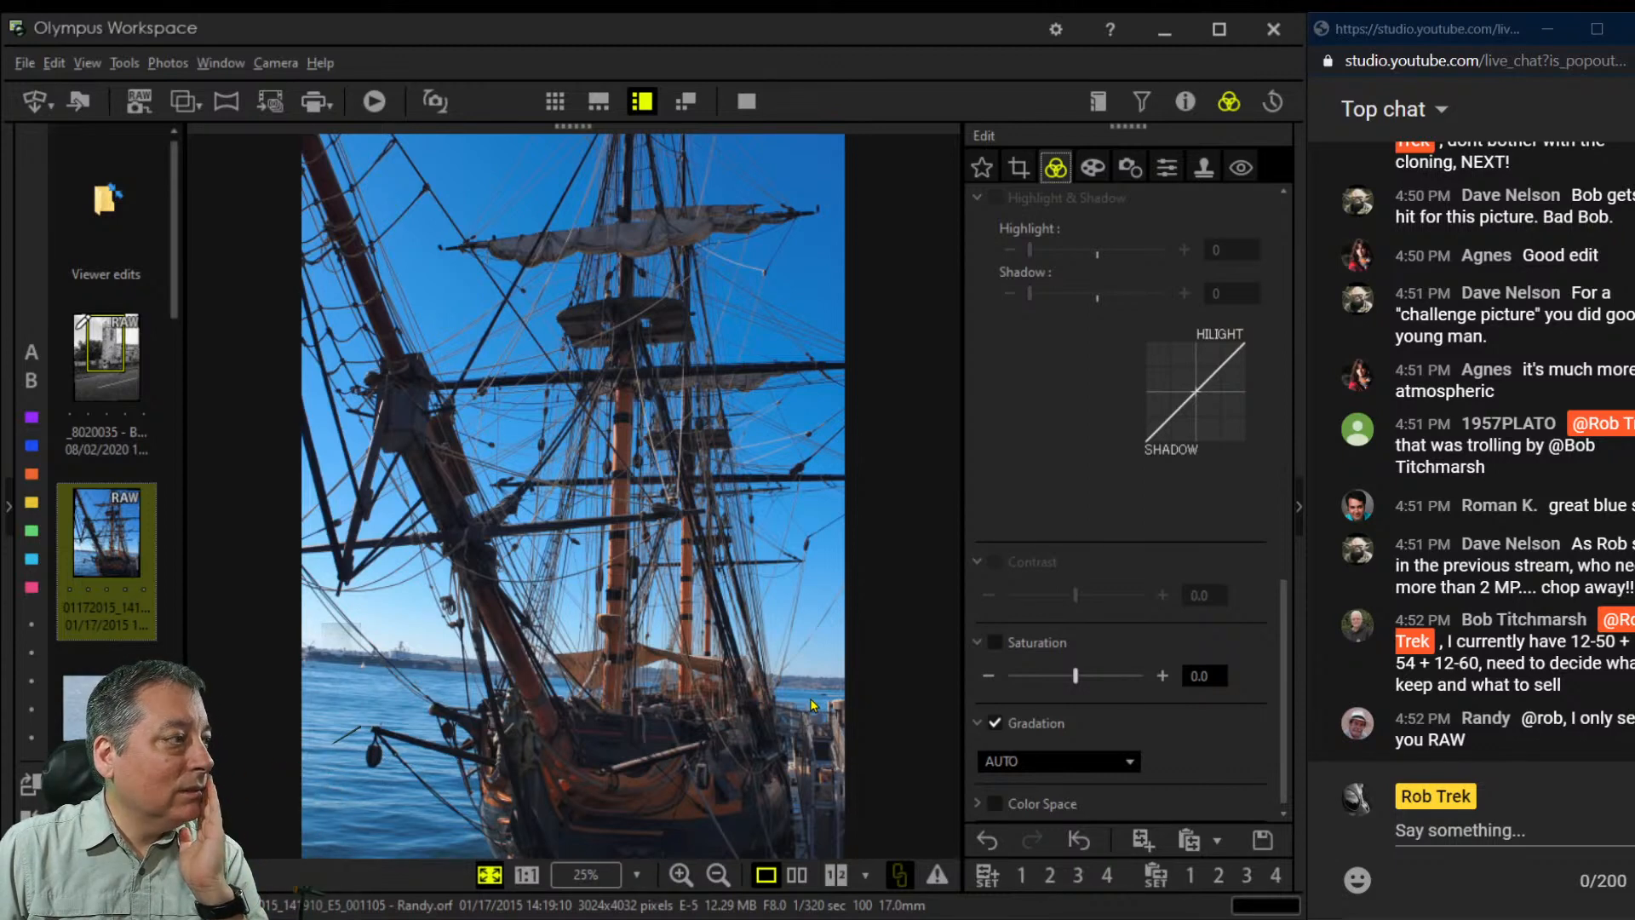
Align a horizontal guide line with the sea horizon and set the ship photo's tilt to -0.8
left_click(1018, 170)
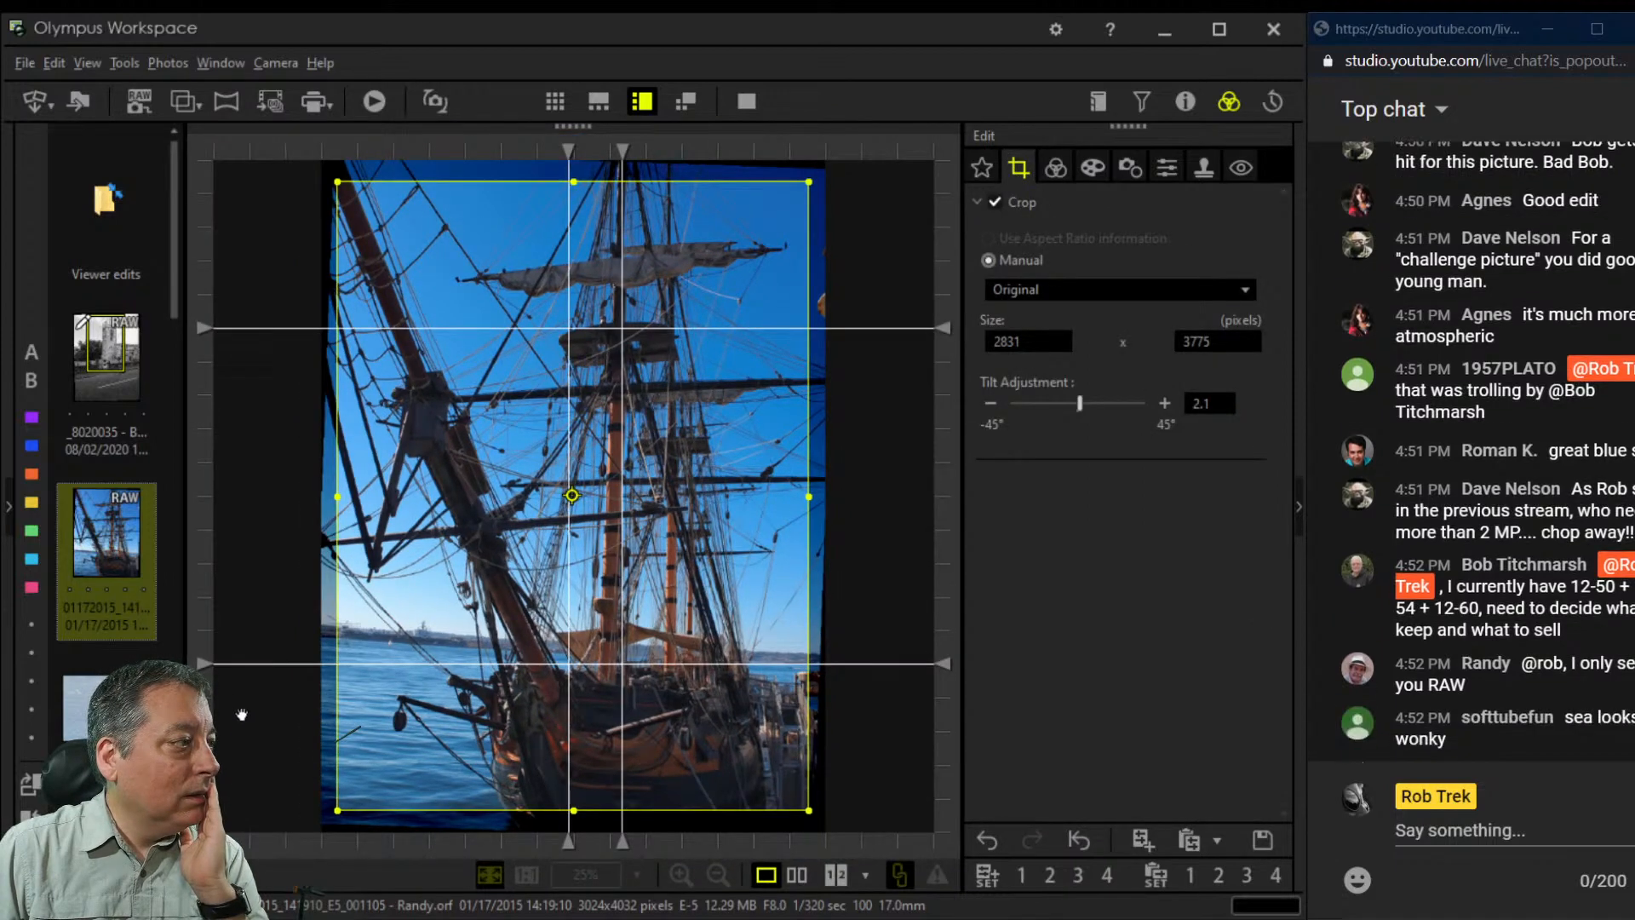
left_click_drag(203, 664, 199, 652)
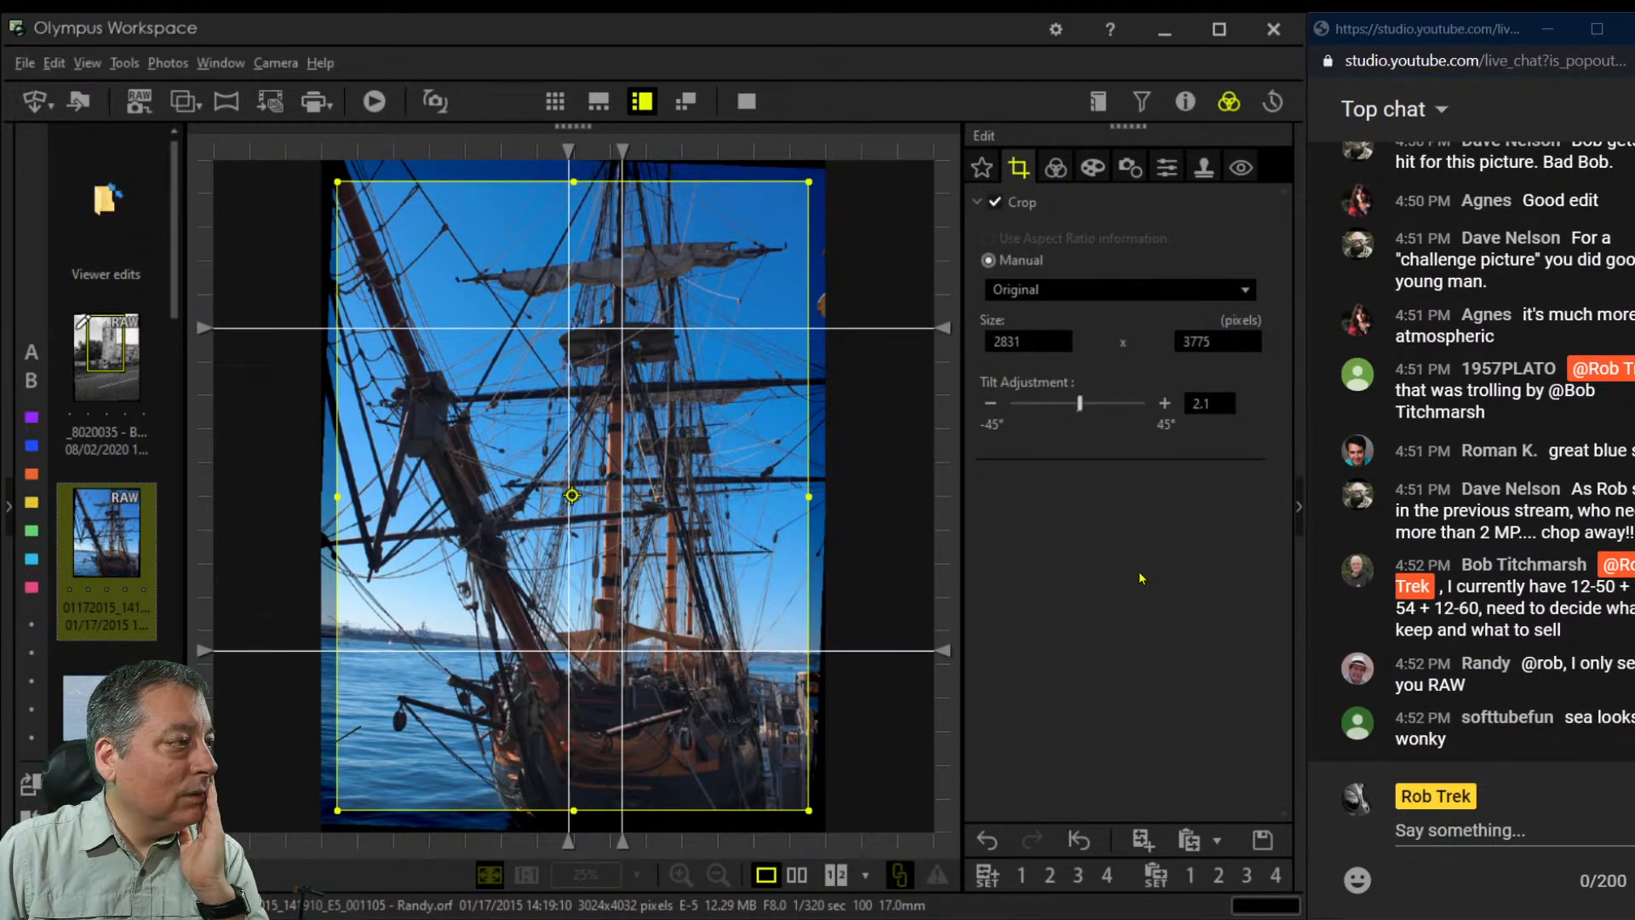
left_click_drag(1074, 407, 1072, 409)
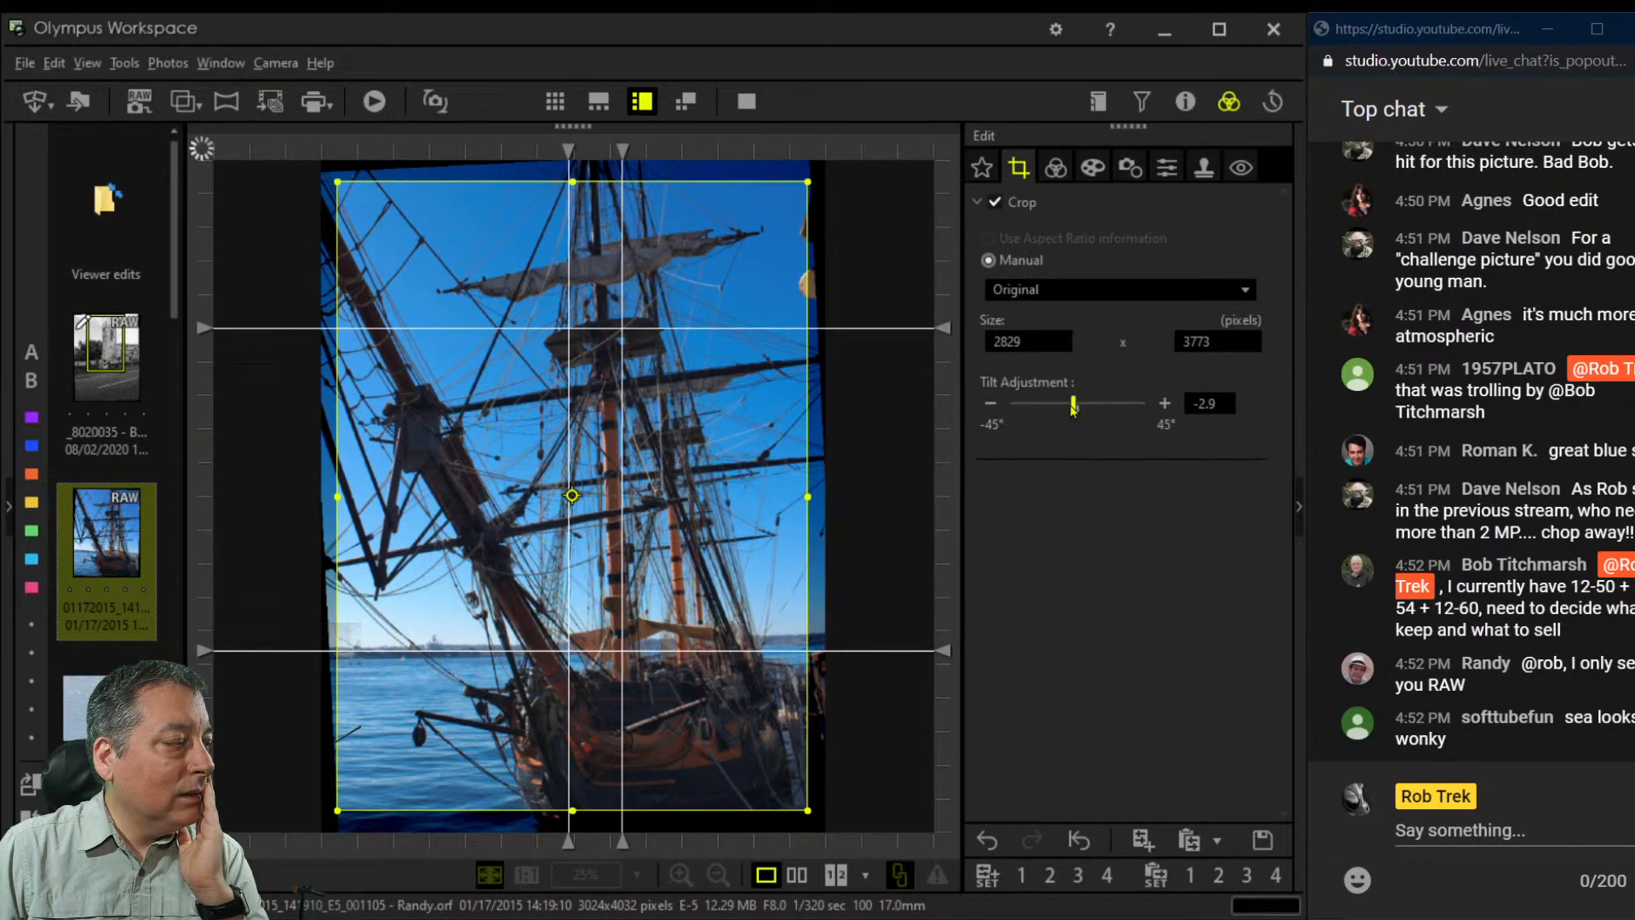
left_click_drag(1072, 409, 1075, 408)
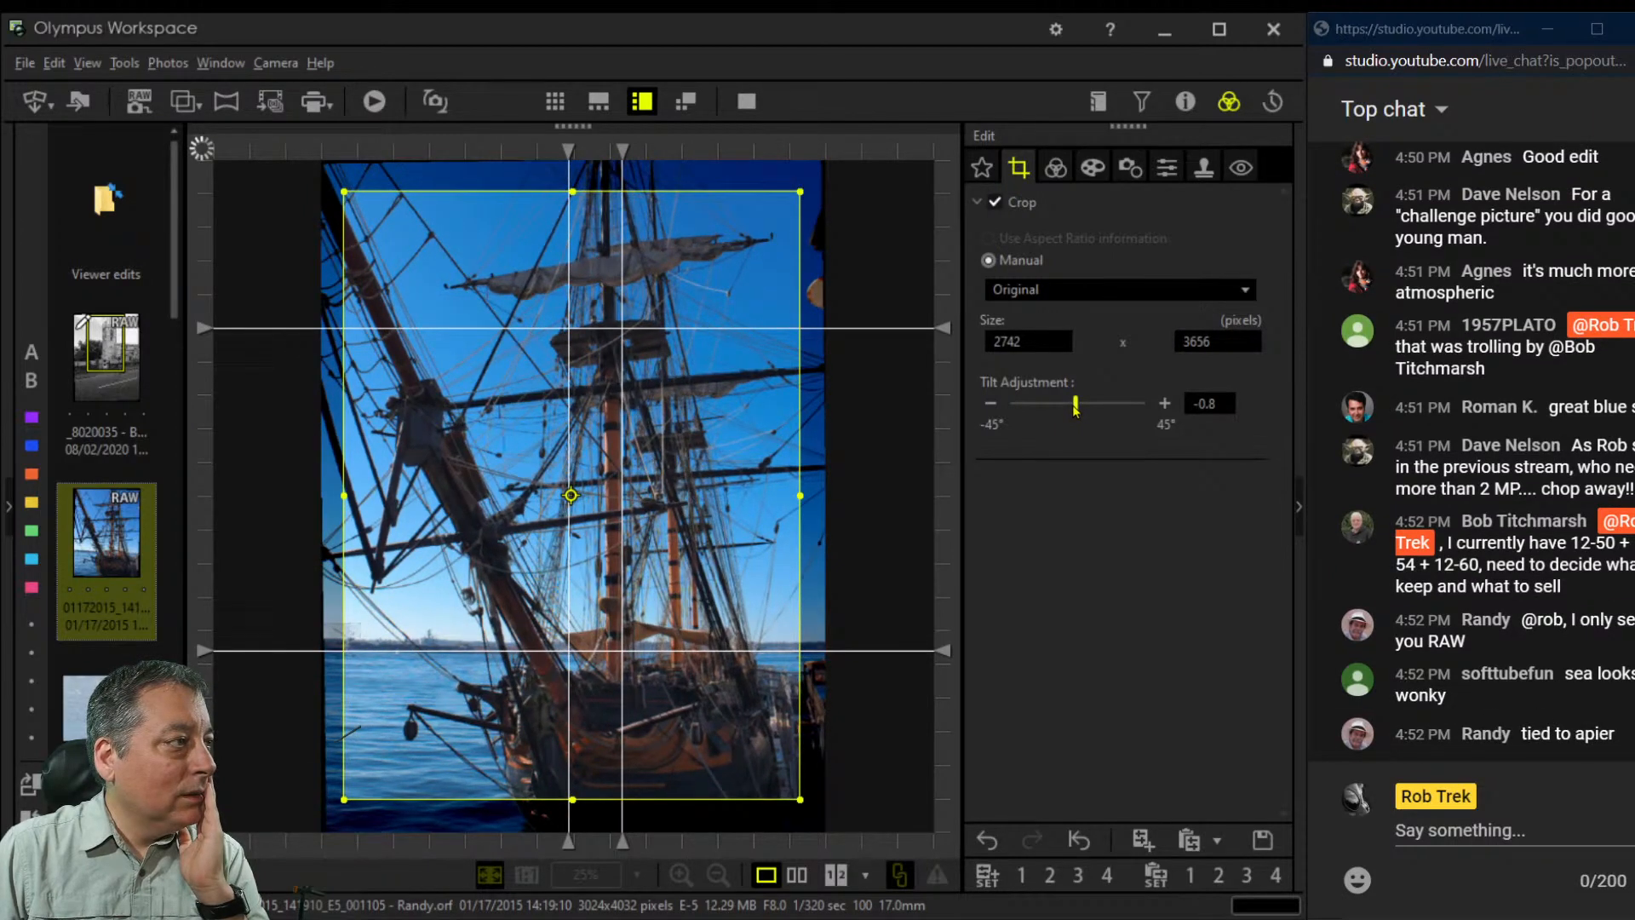
left_click(1067, 179)
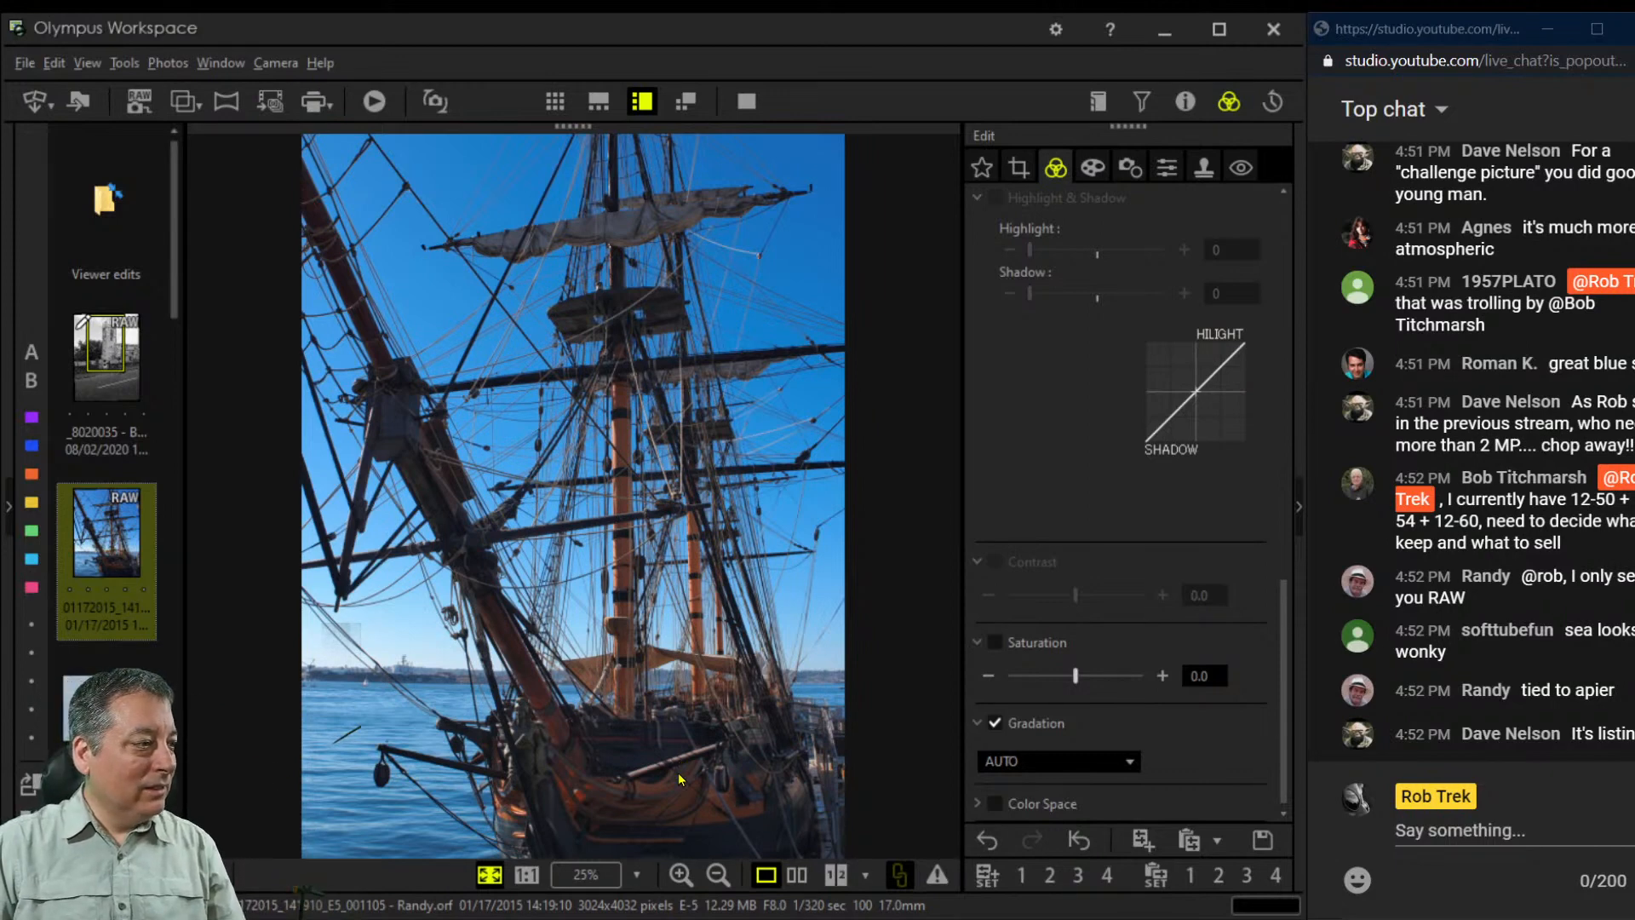
Crop the ship photo to about 2024 x 2492 pixels around the hull and lower masts, and apply the crop
left_click(1019, 170)
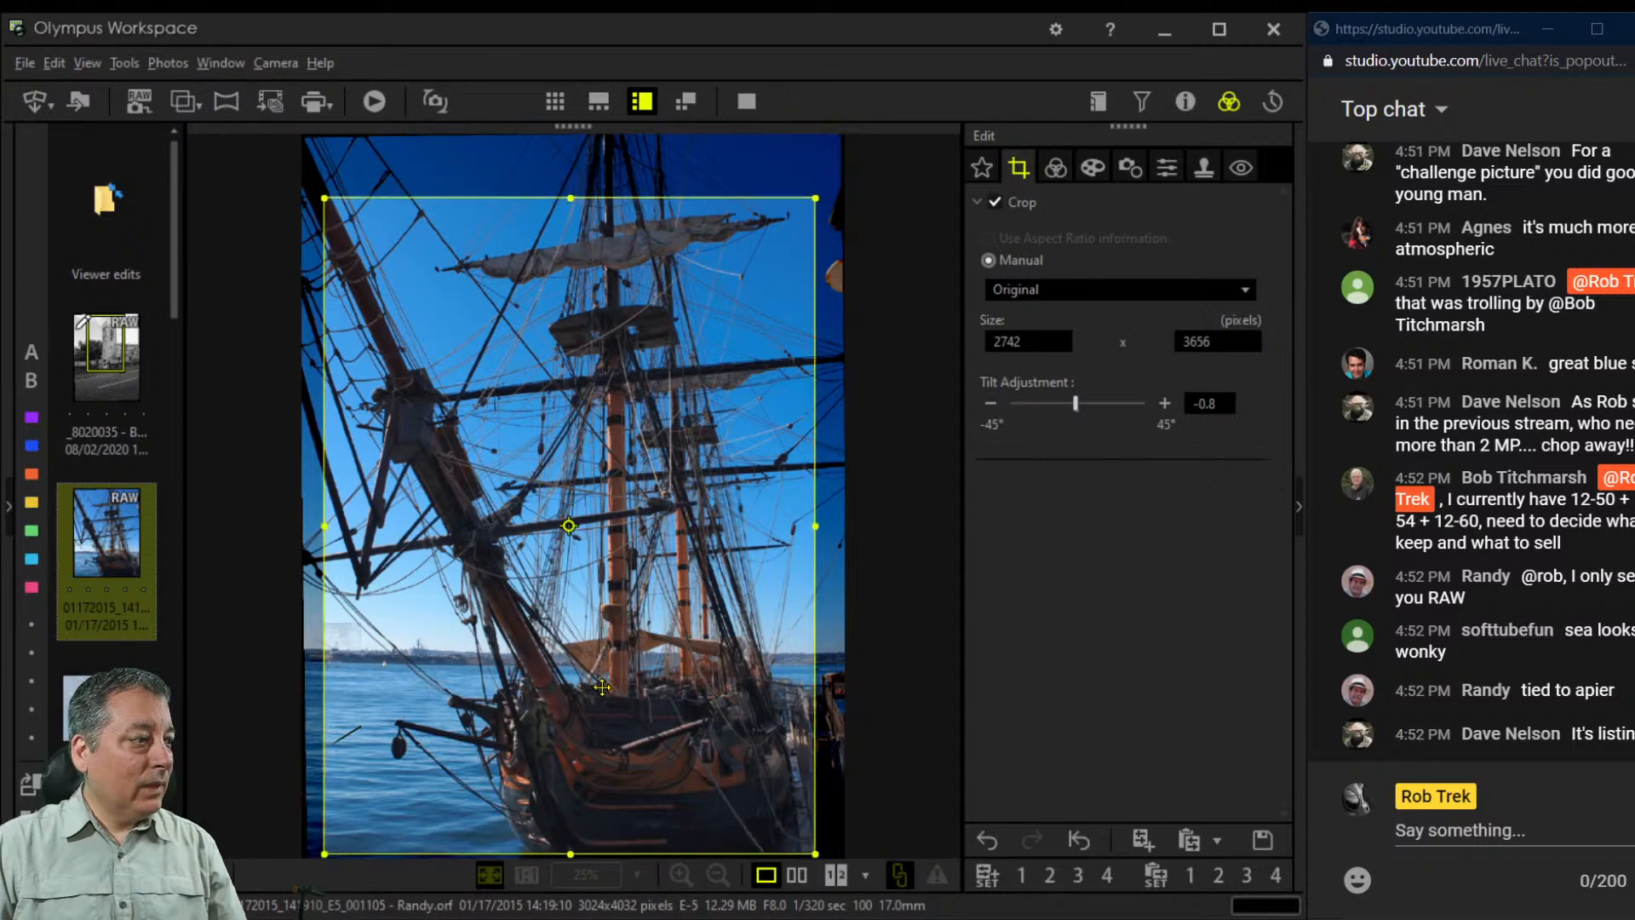
left_click_drag(326, 199, 370, 302)
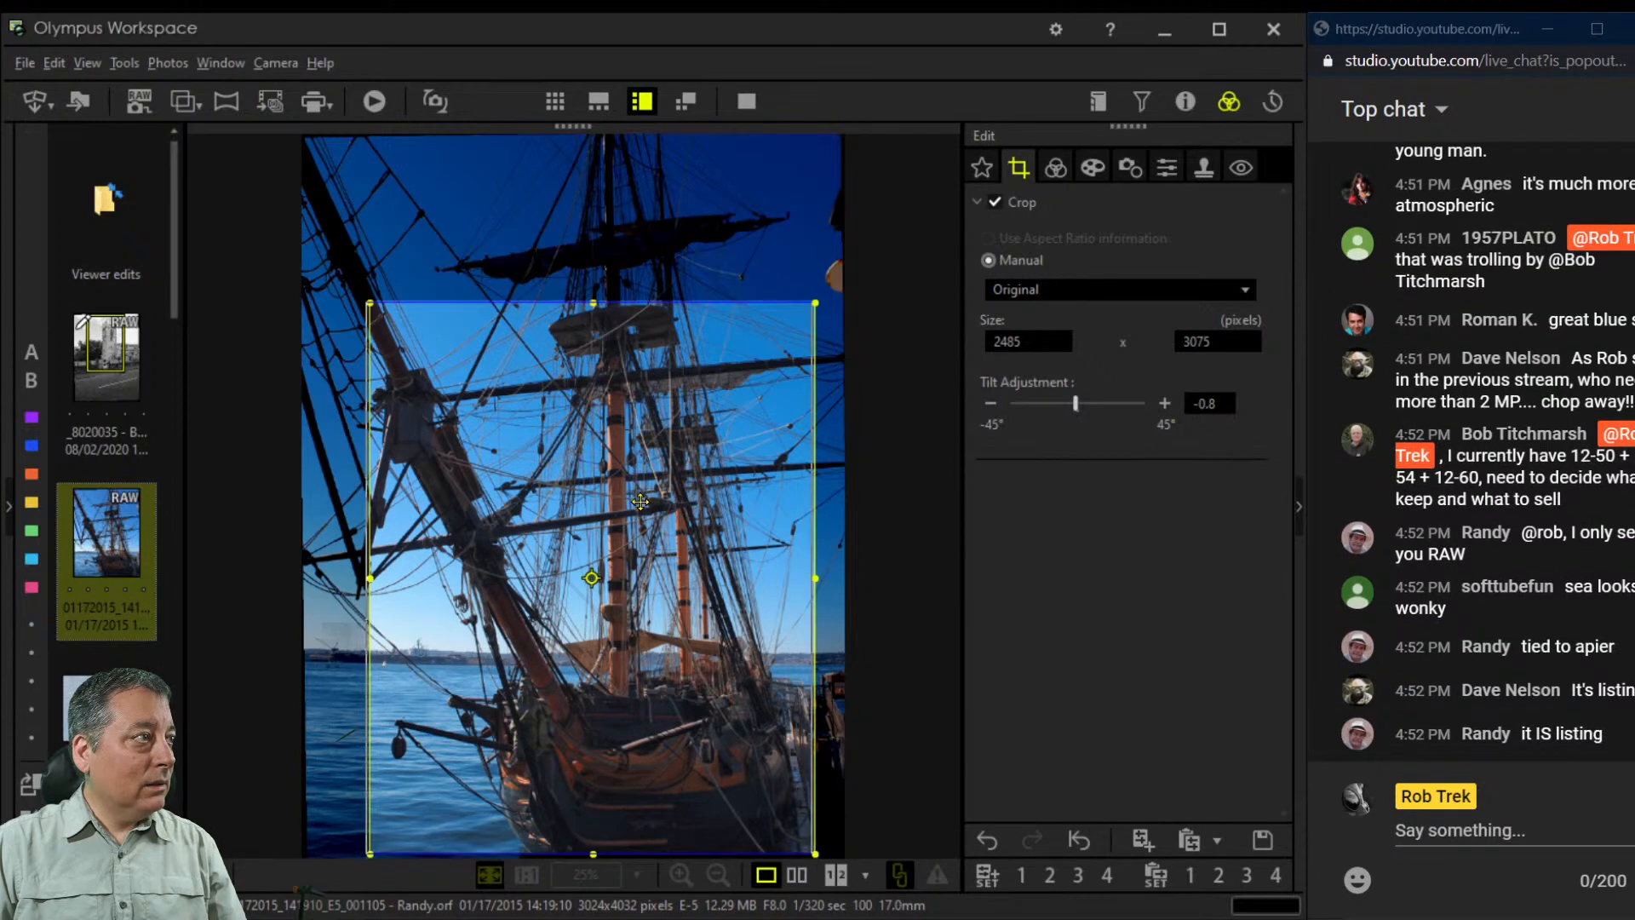
left_click_drag(640, 501, 638, 498)
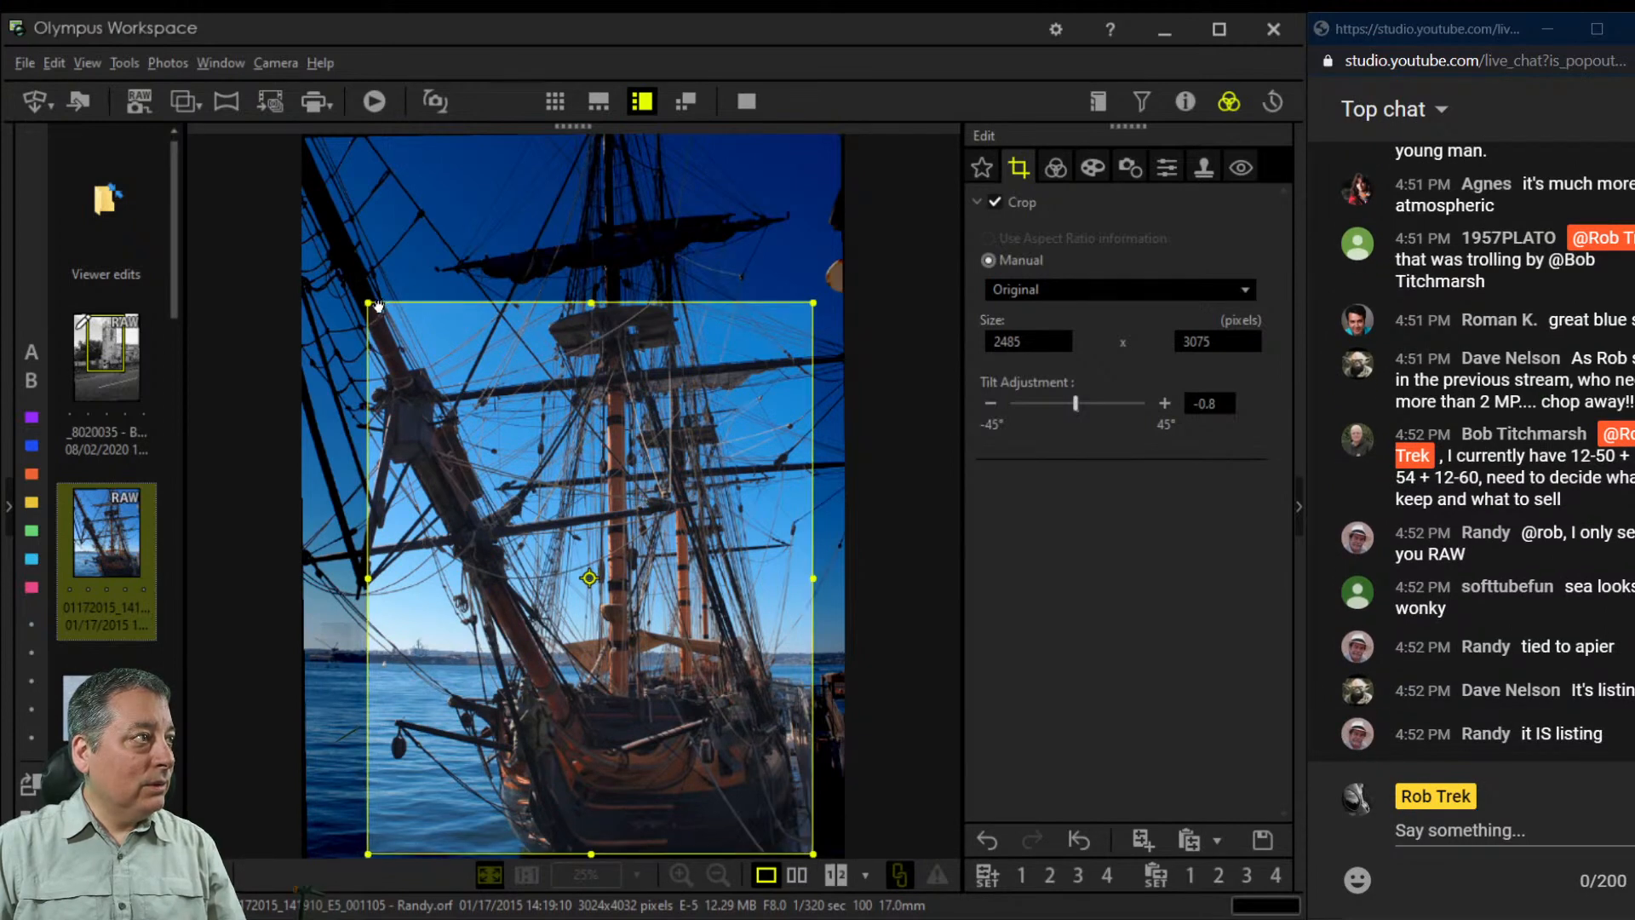
left_click_drag(384, 310, 444, 408)
left_click_drag(606, 485, 590, 486)
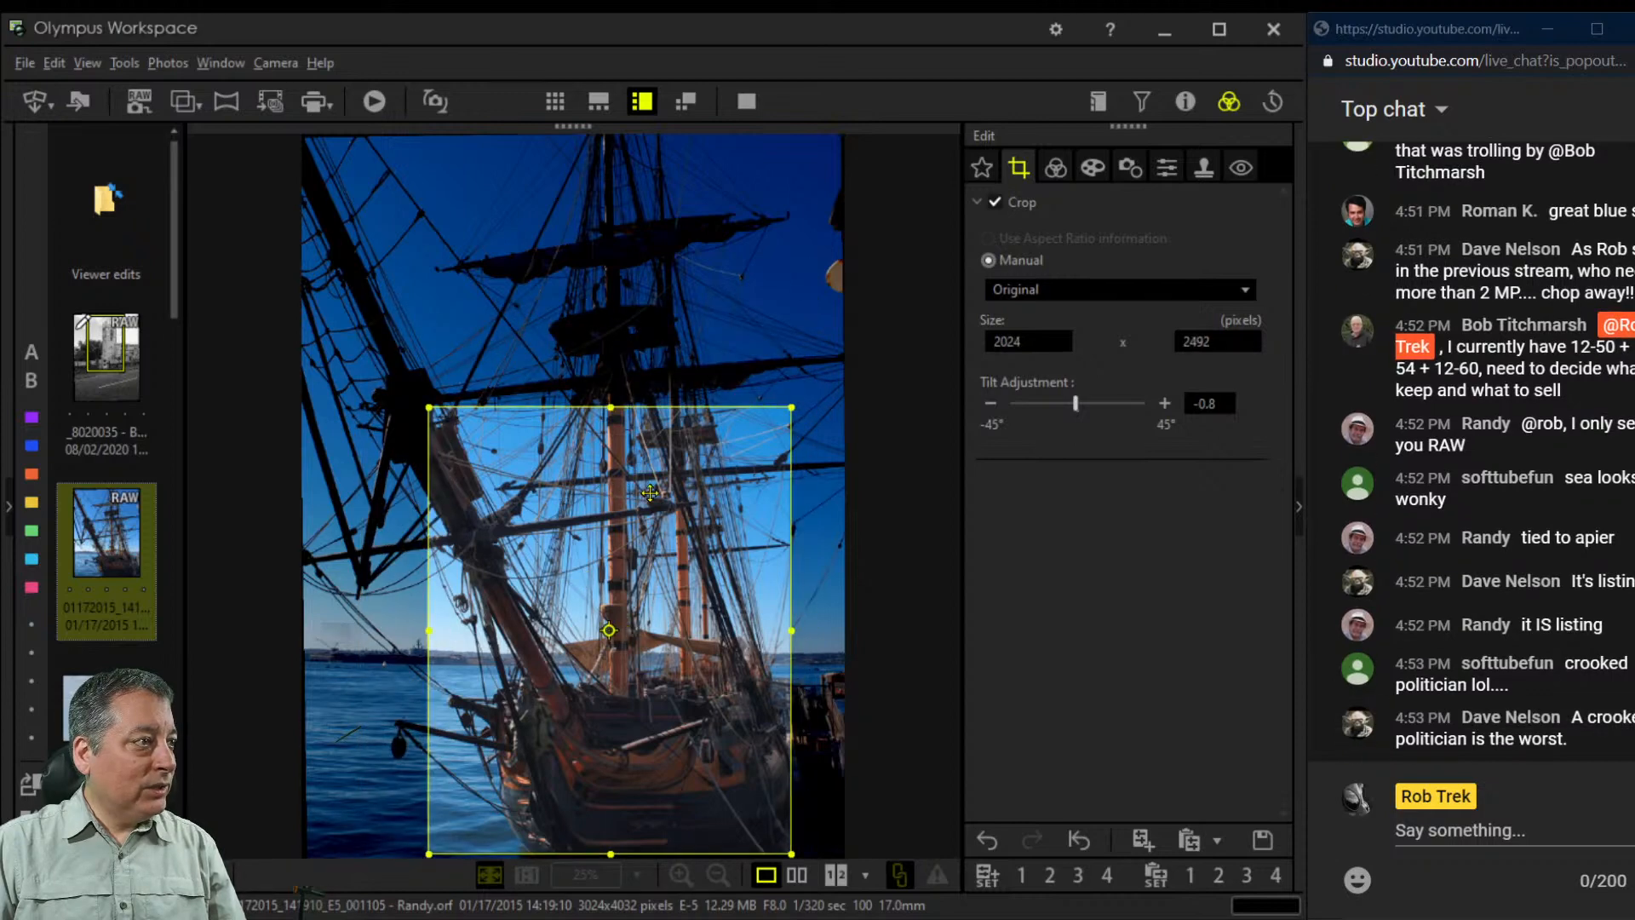
left_click(1057, 172)
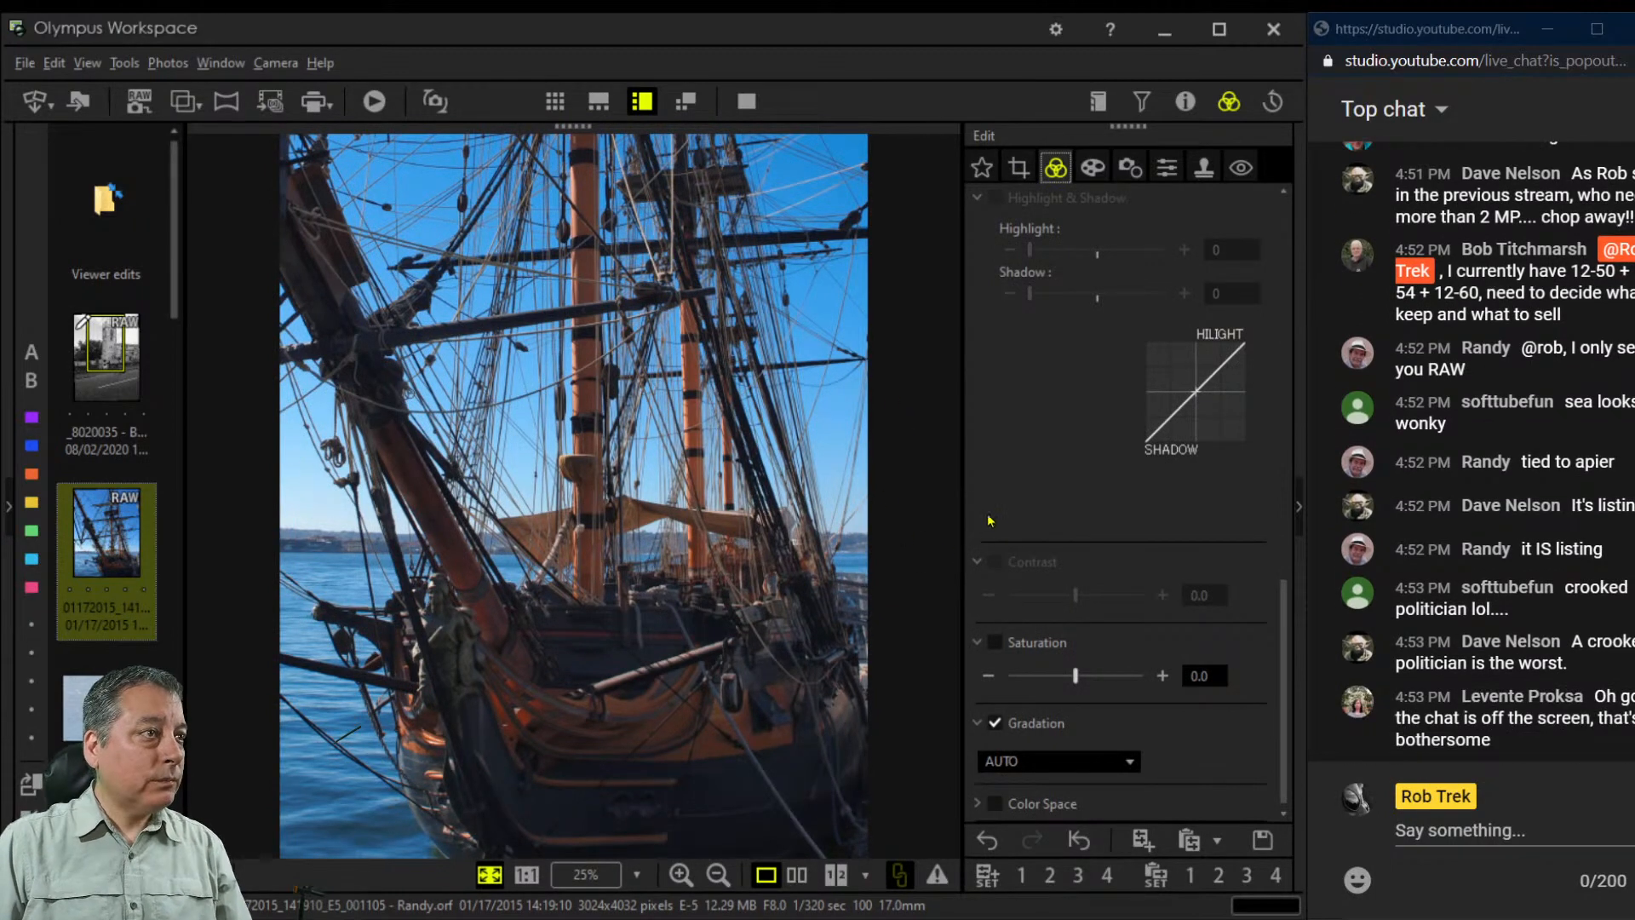
Try the Monotone picture mode with the Red B&W filter on the ship photo
scroll(1075, 437, "up", 3)
scroll(1076, 437, "up", 5)
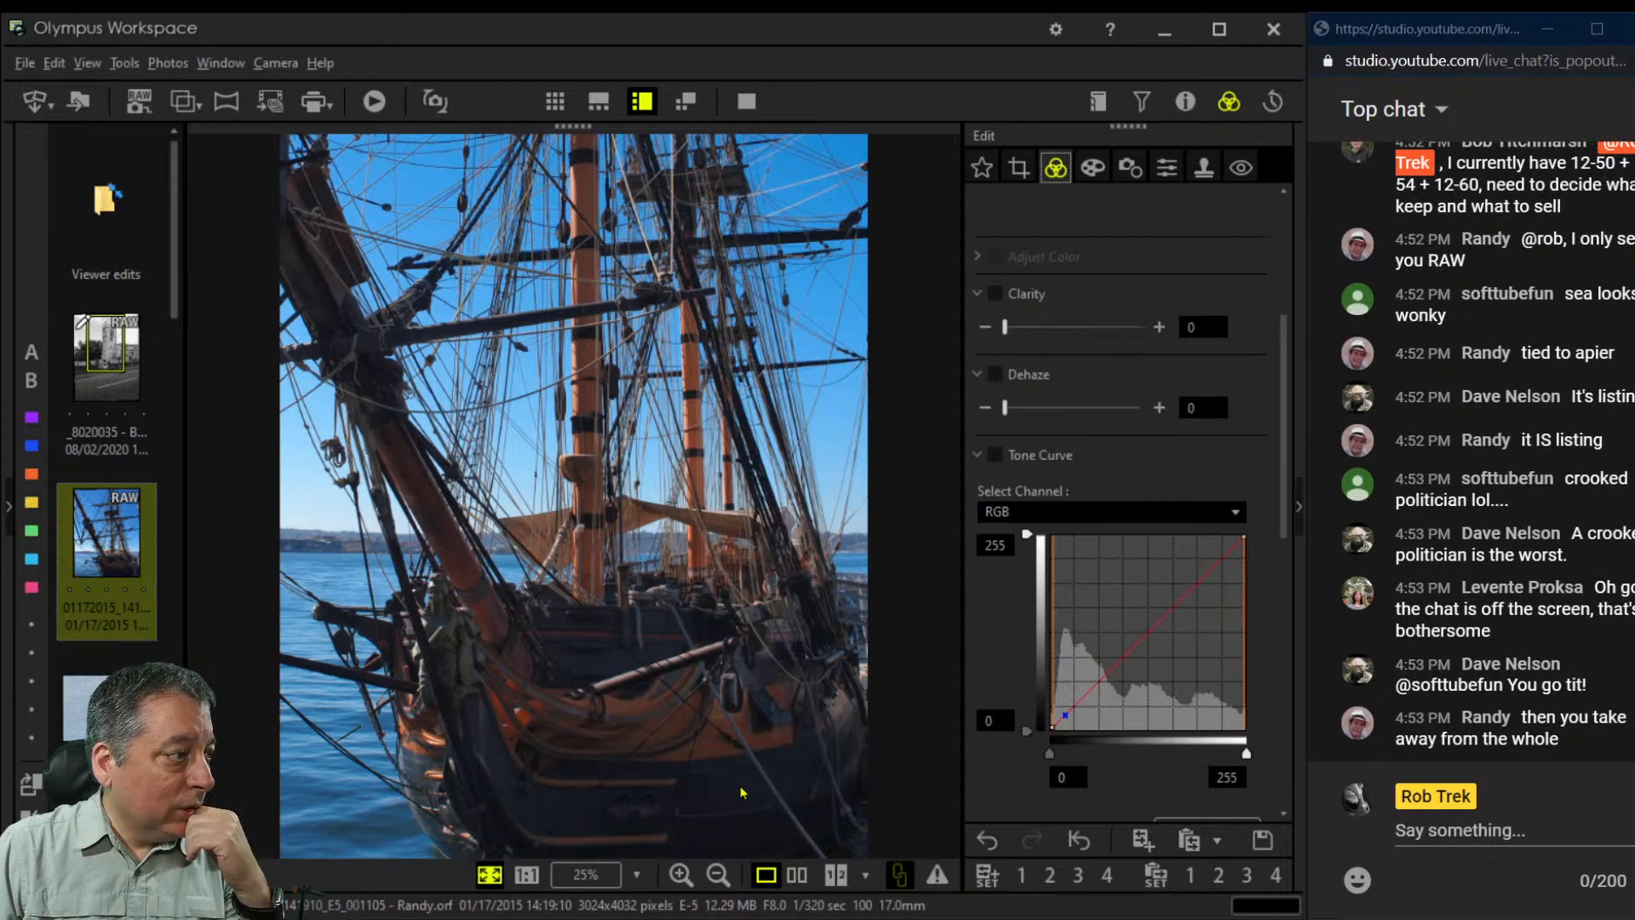
scroll(1105, 323, "up", 1)
scroll(1106, 322, "up", 3)
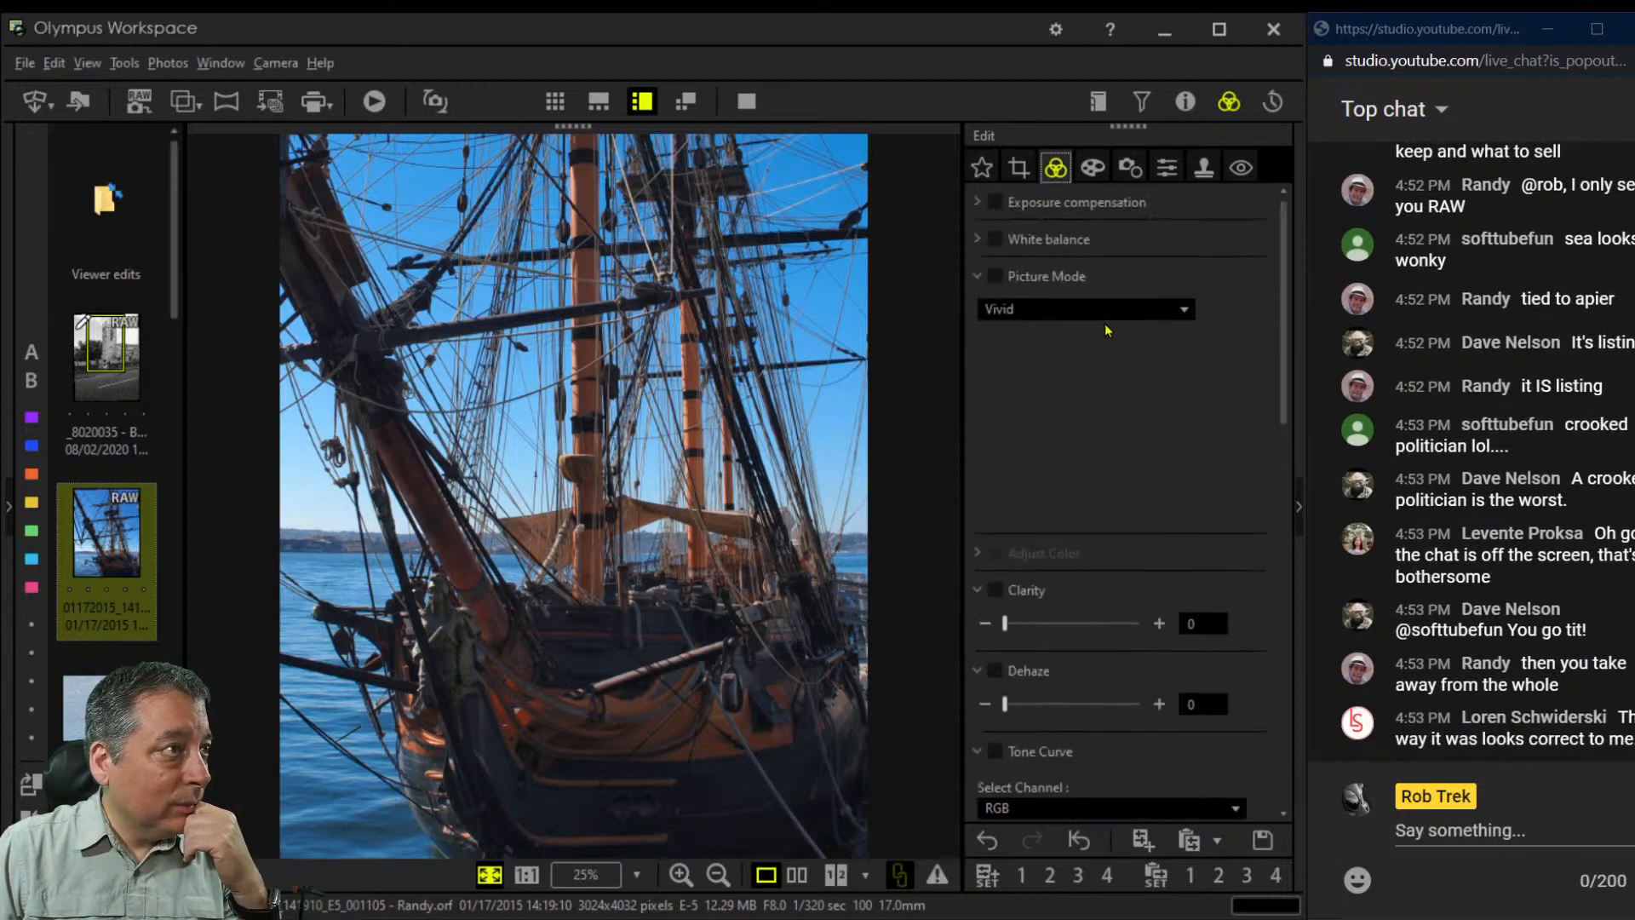
left_click(1104, 312)
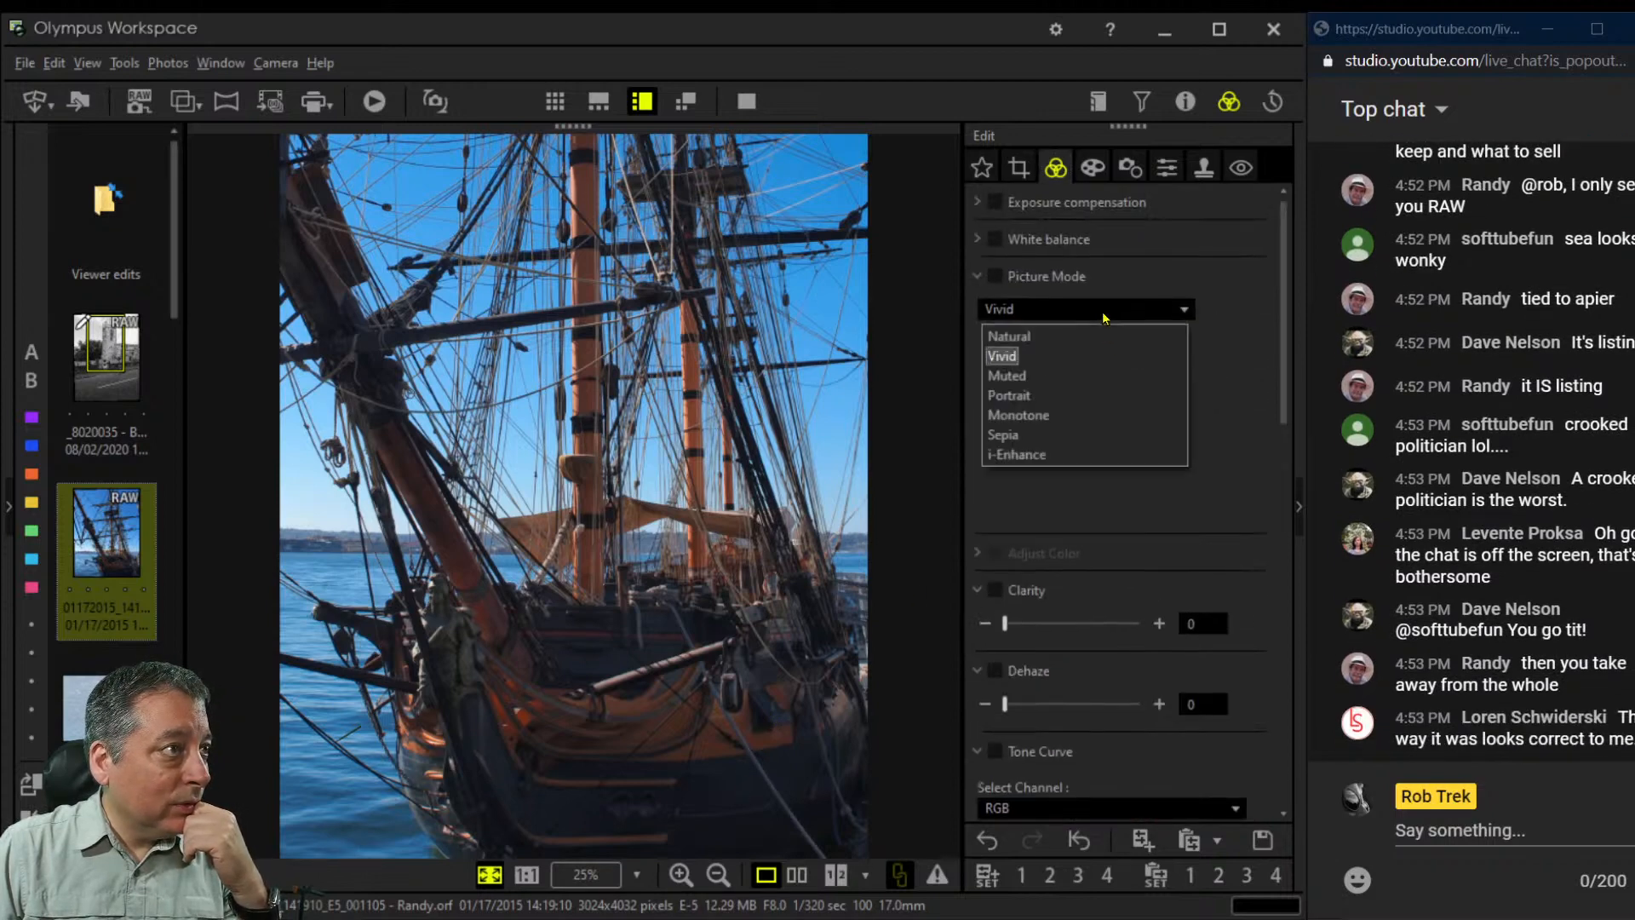
left_click(1086, 415)
left_click(1085, 394)
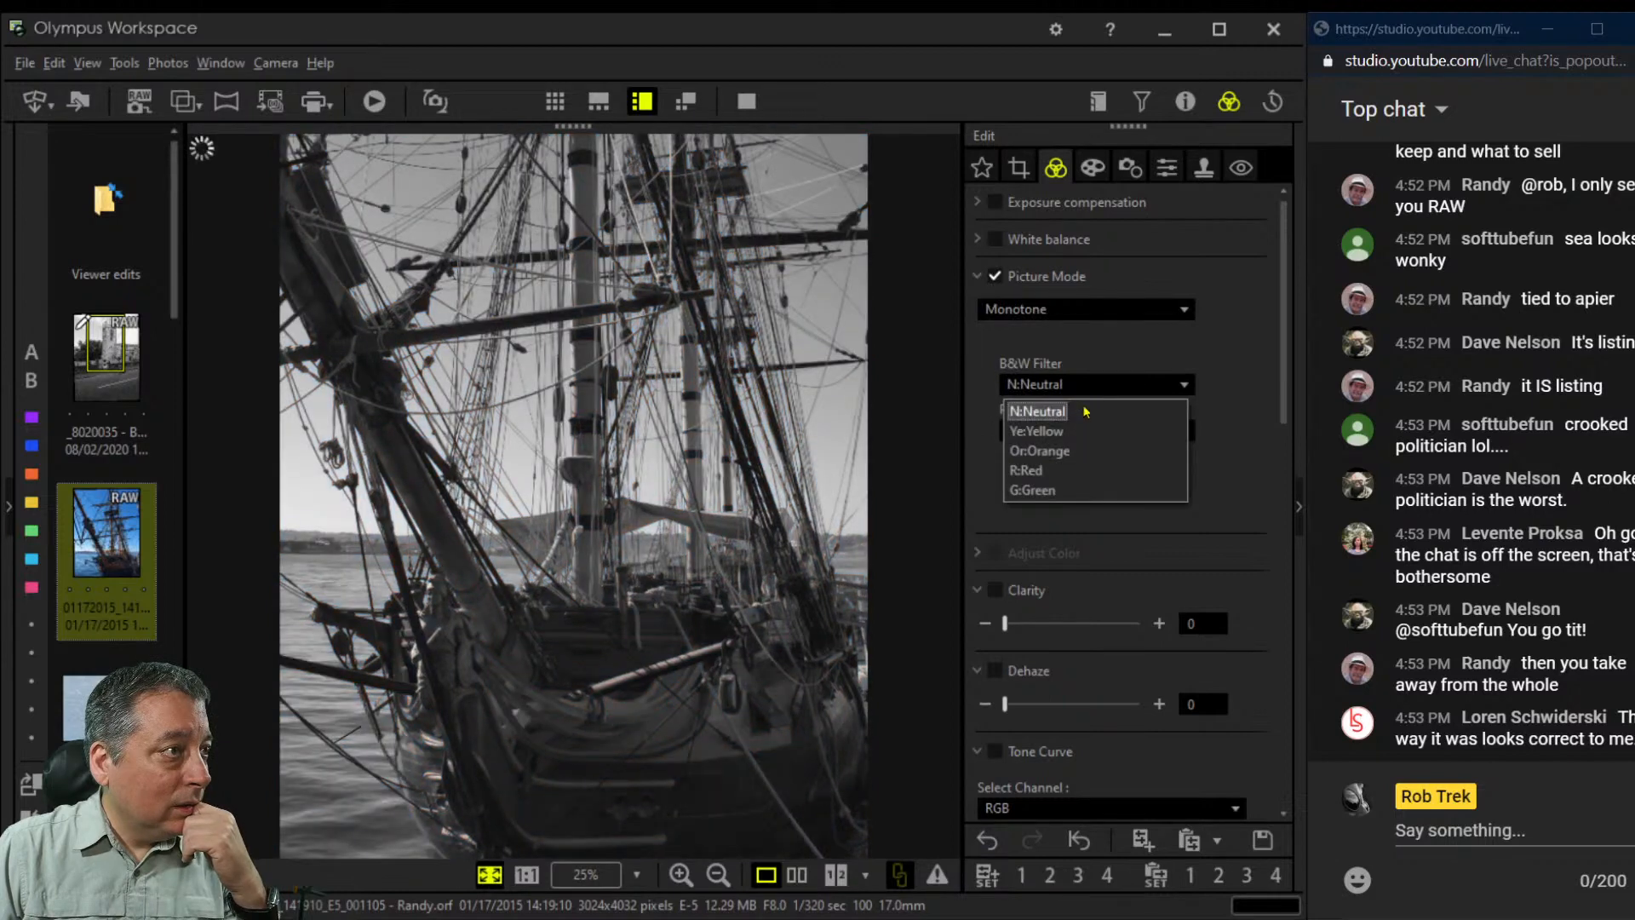
left_click(1079, 475)
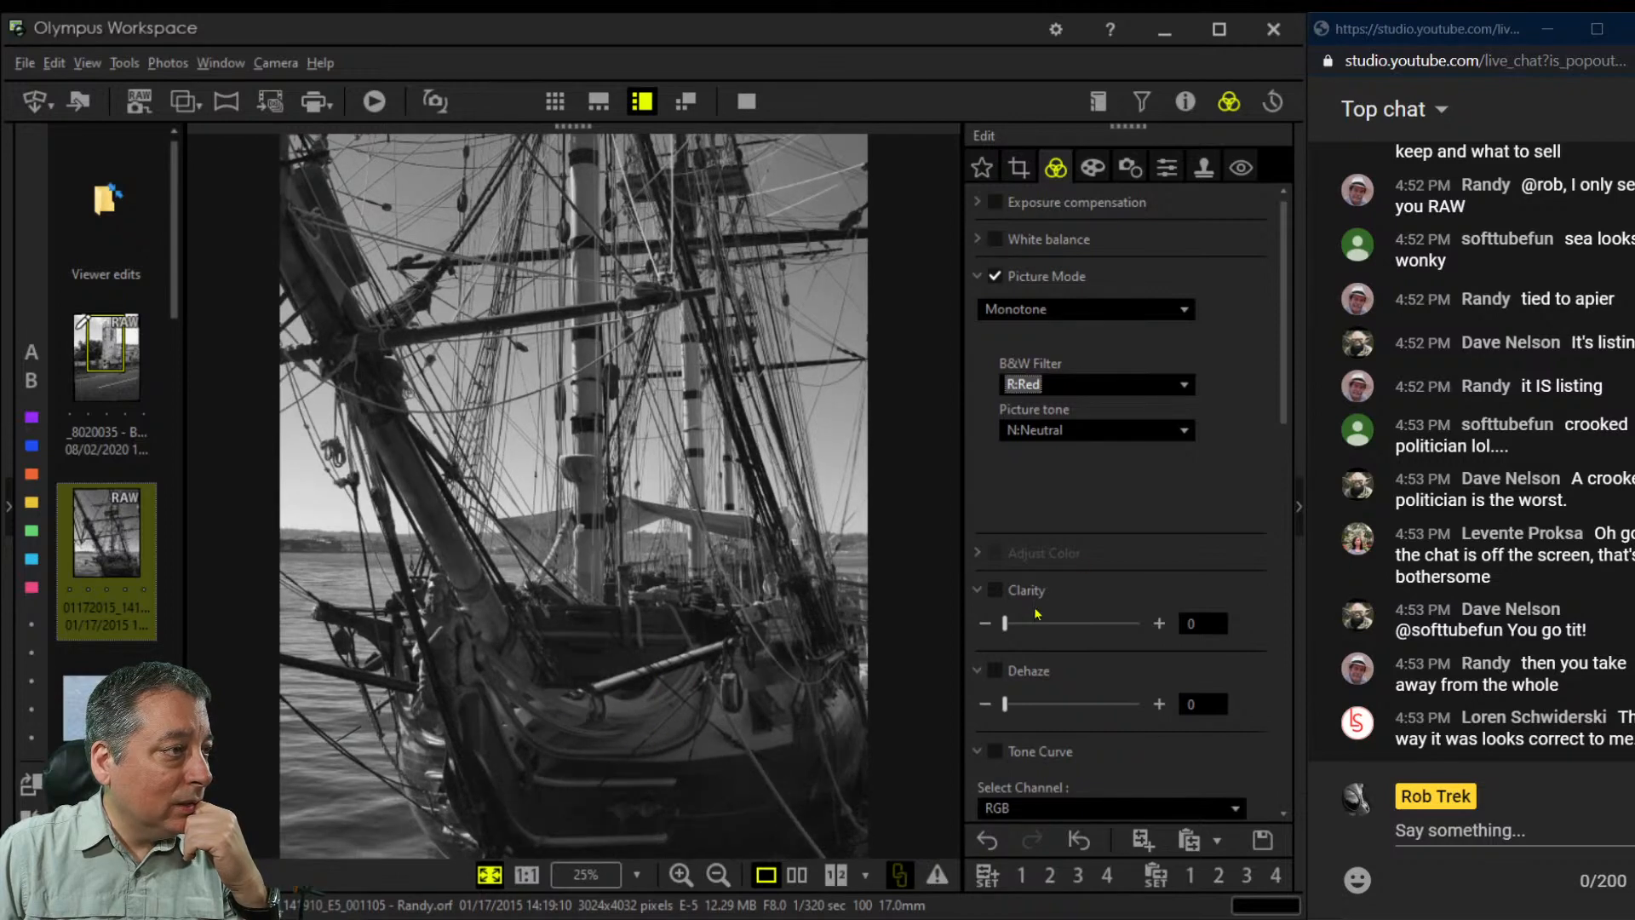
Set Dehaze to 76 and the Picture Mode back to Vivid, checking the ship's figurehead at 1:1
left_click_drag(1006, 706, 1108, 719)
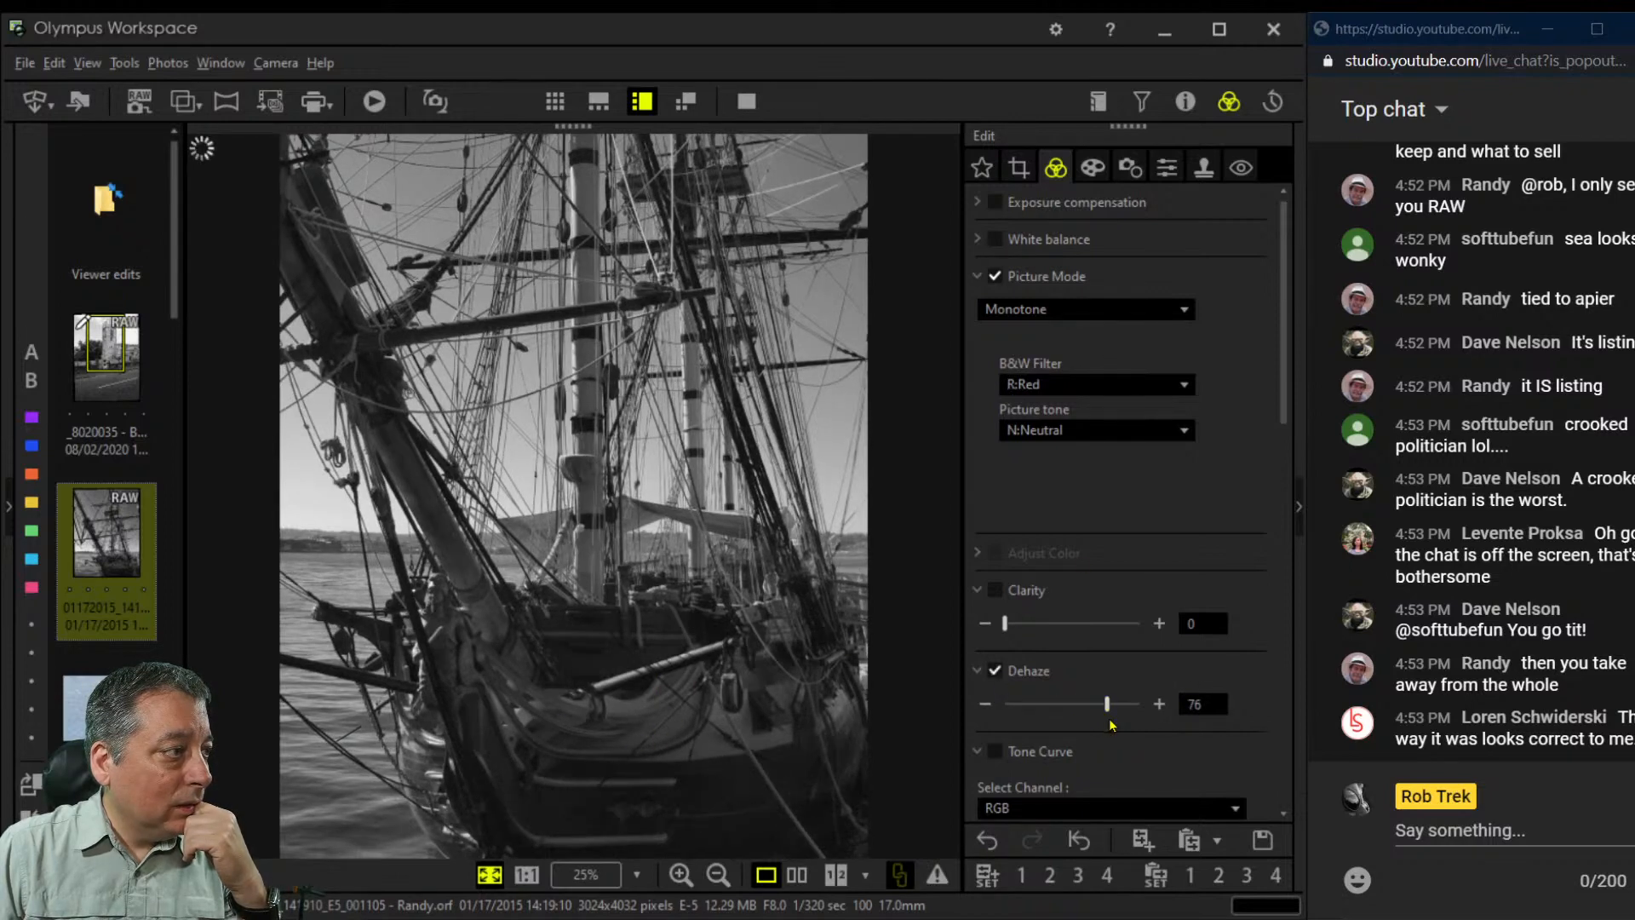
left_click(1111, 309)
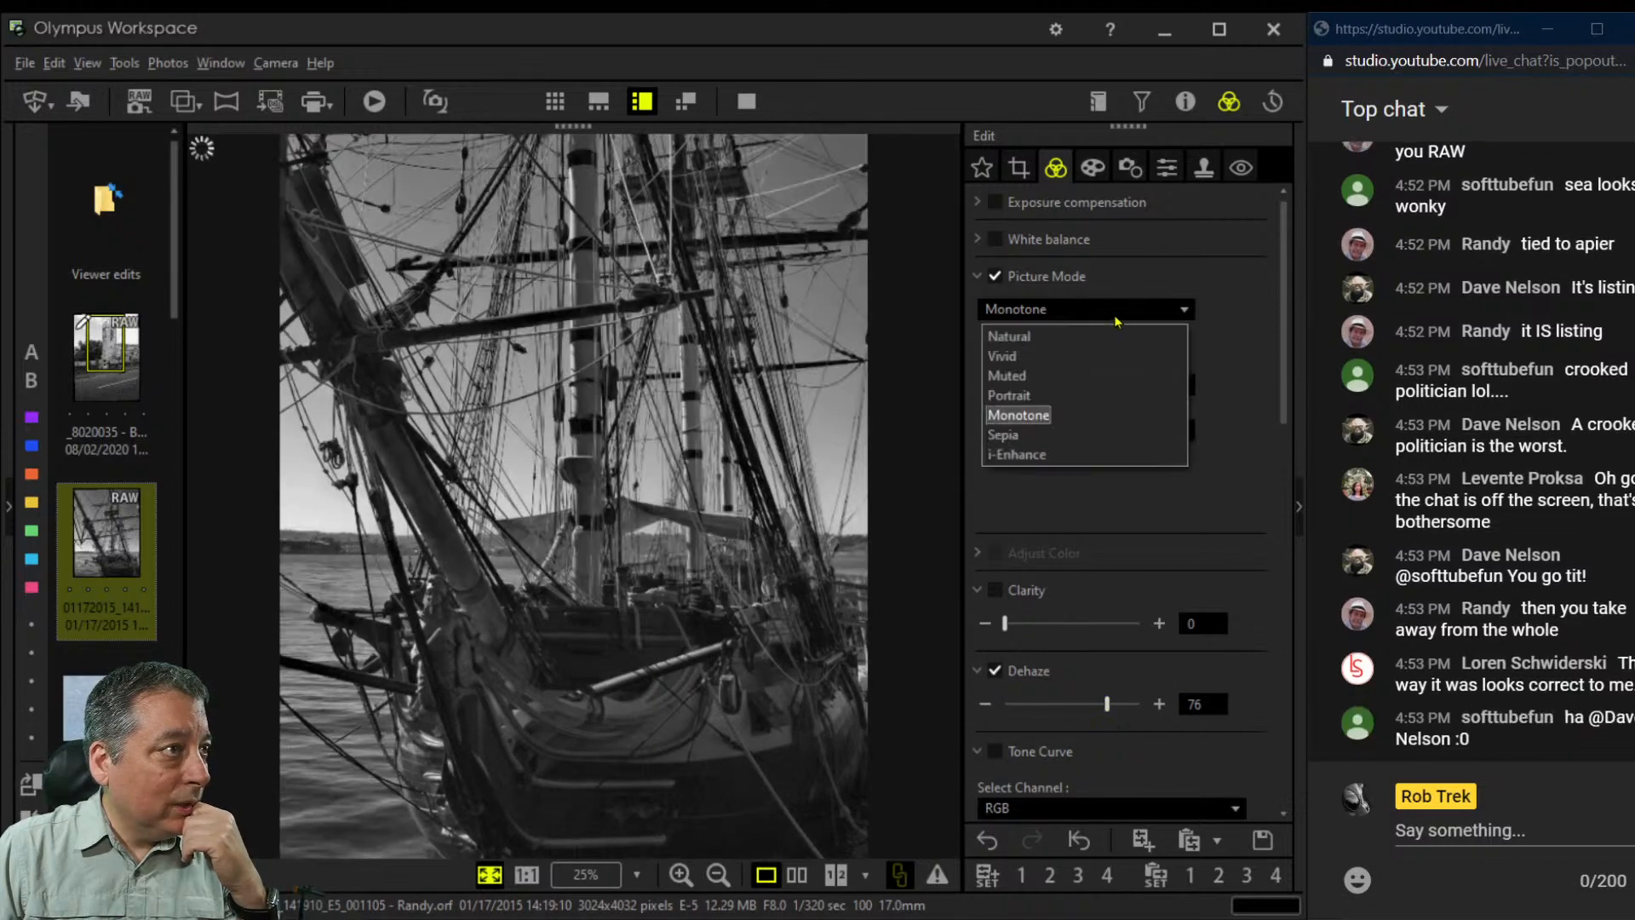
left_click(1096, 355)
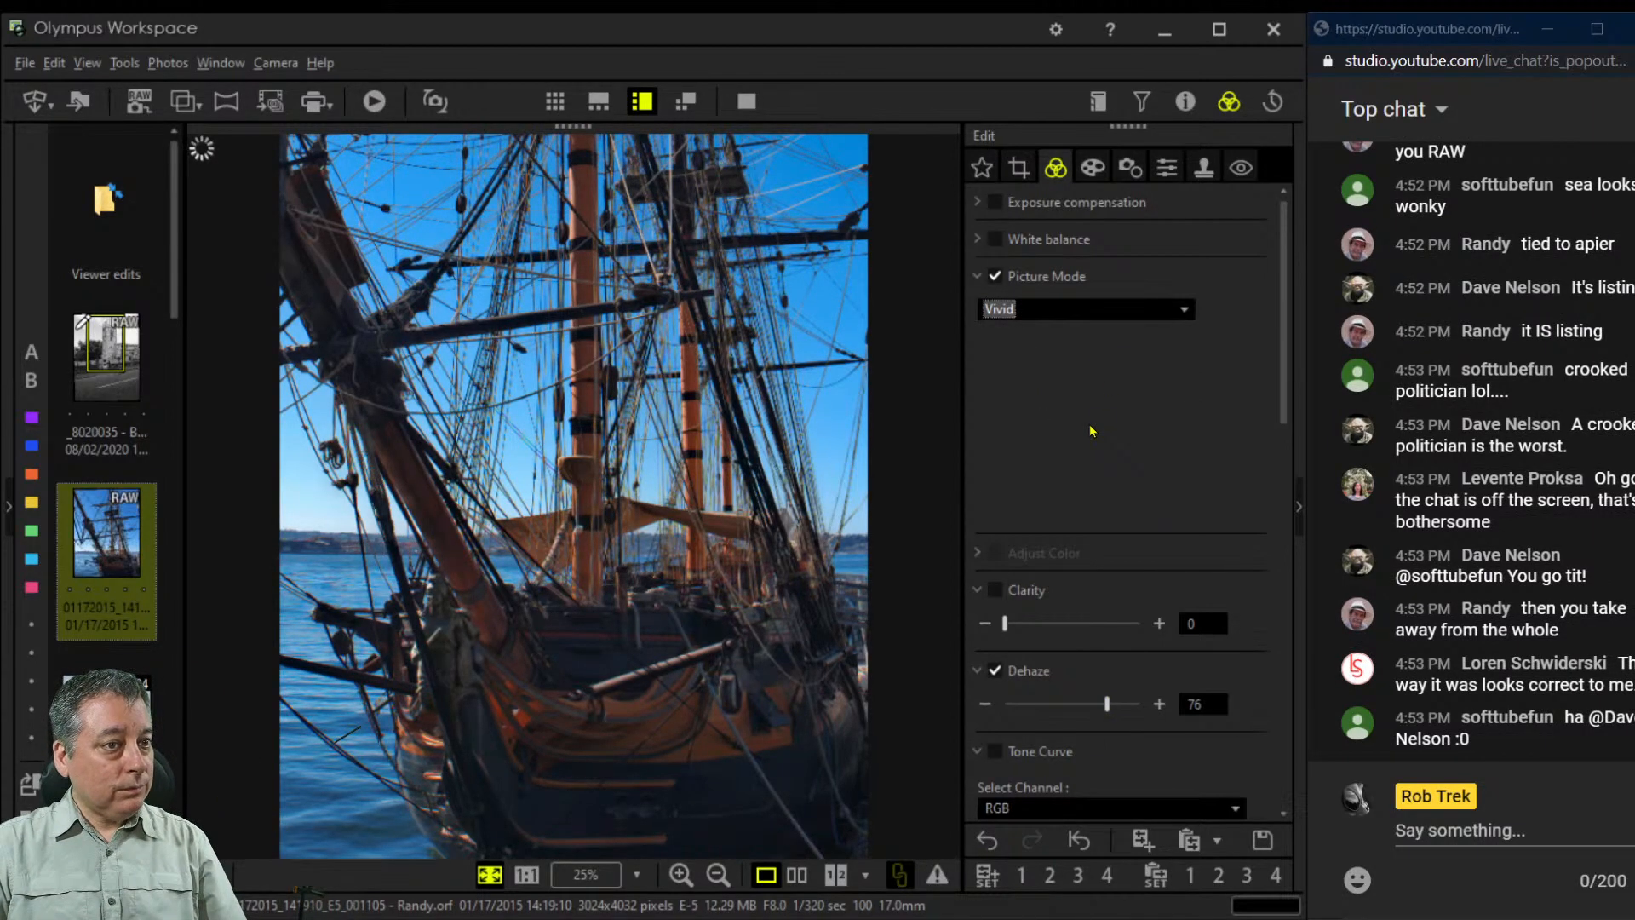
left_click(481, 630)
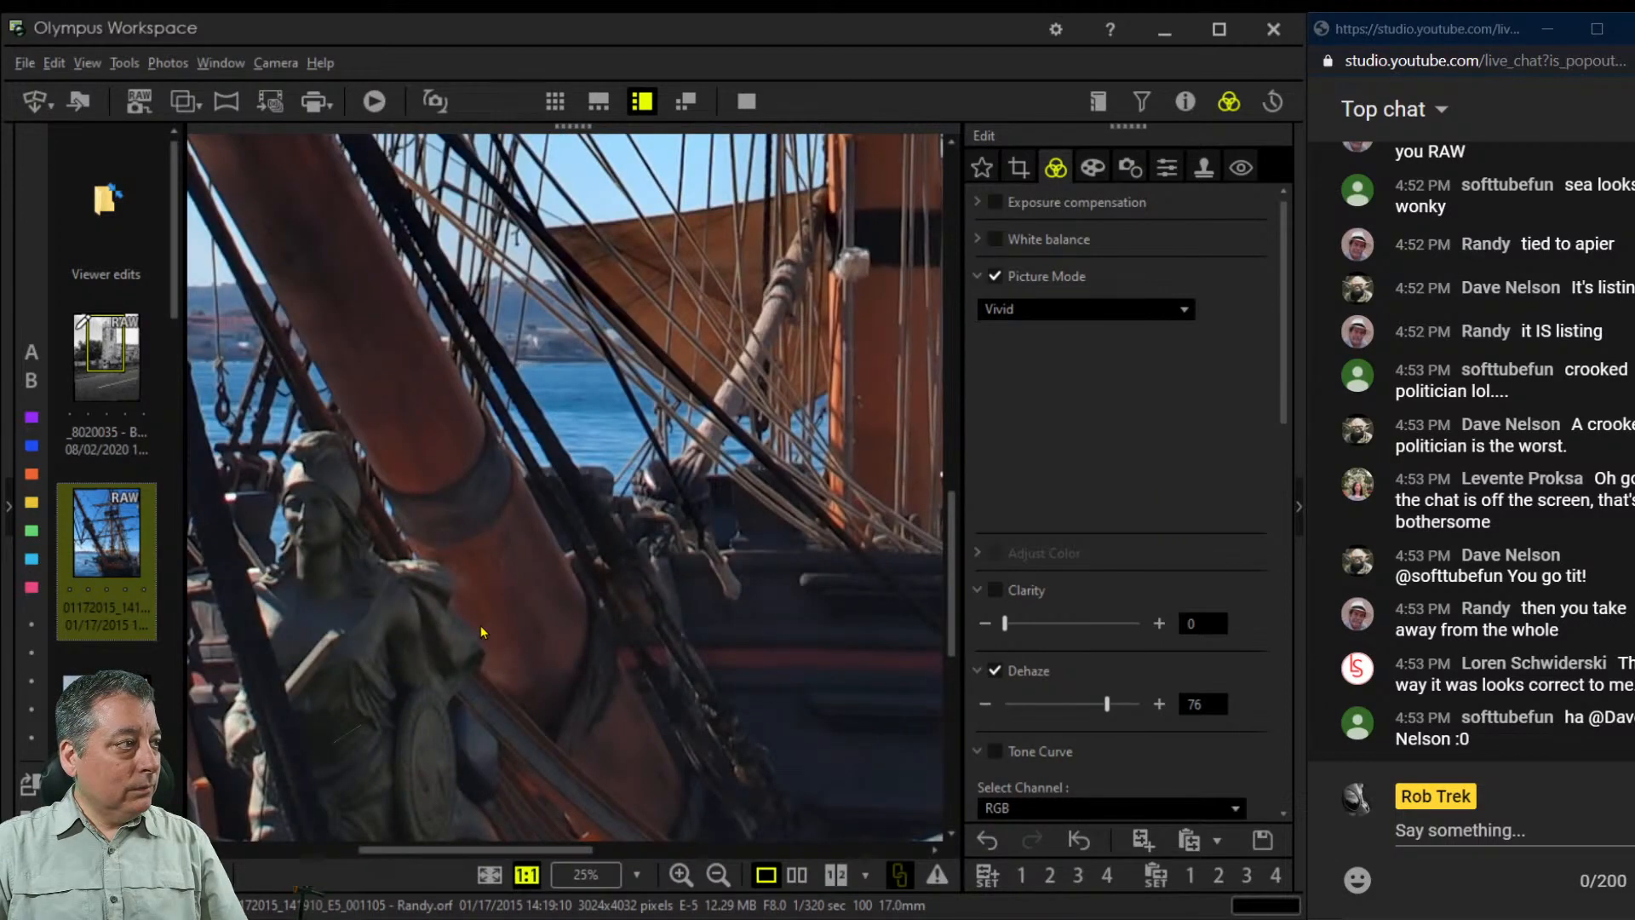
left_click(481, 630)
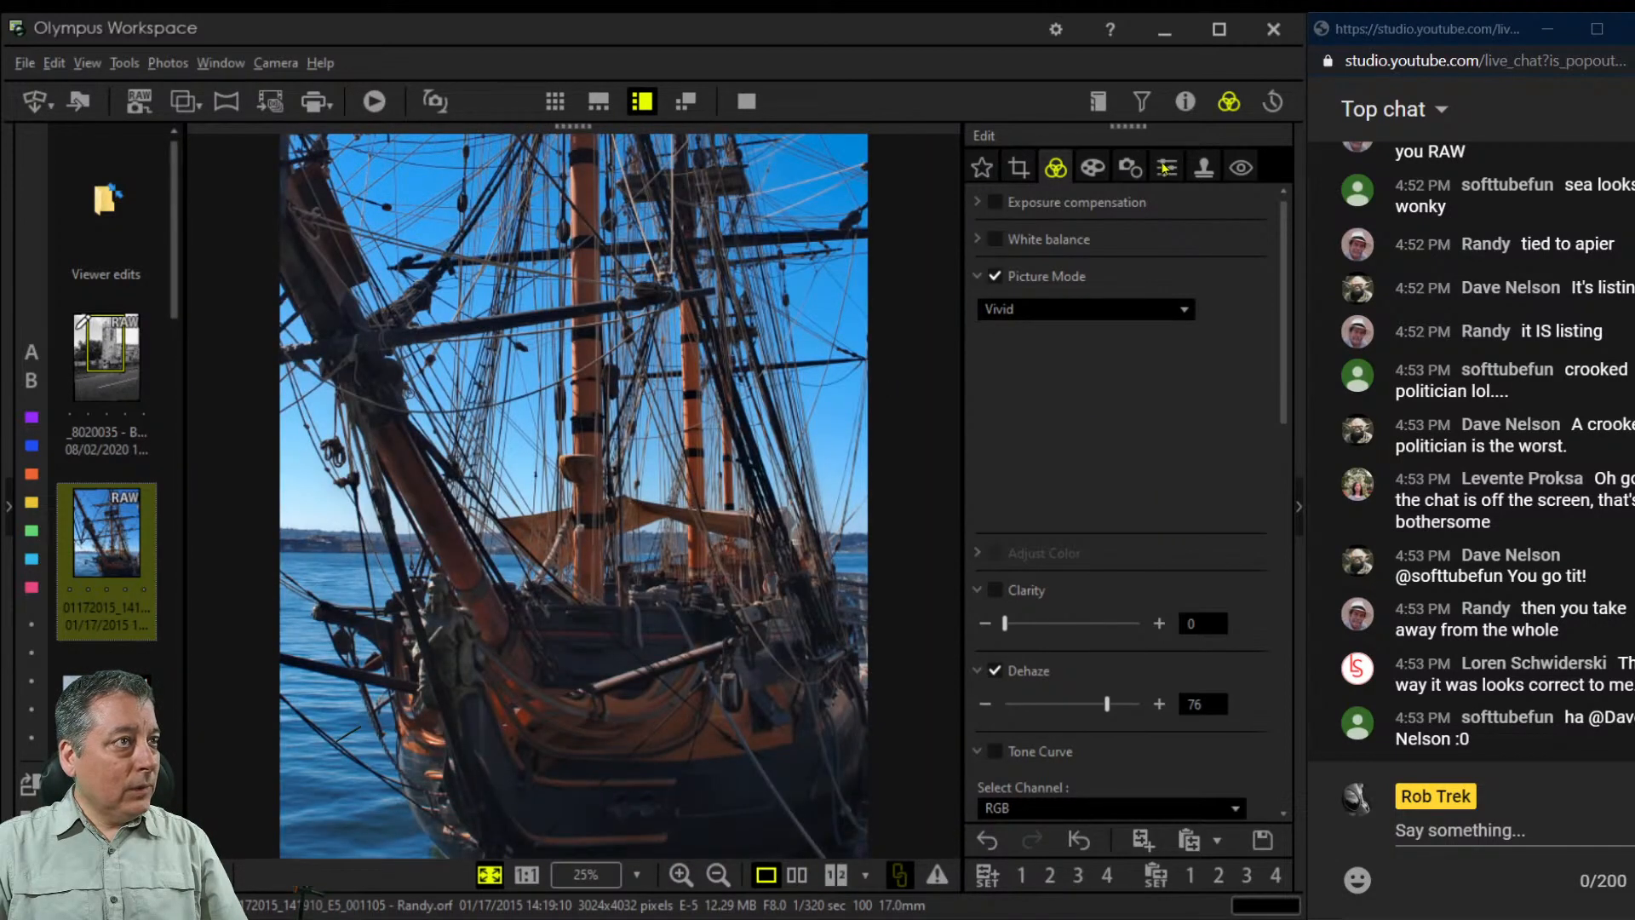
Check the ship photo's camera and lens properties, then hide them and restore the image view beside the edit controls
left_click(1185, 101)
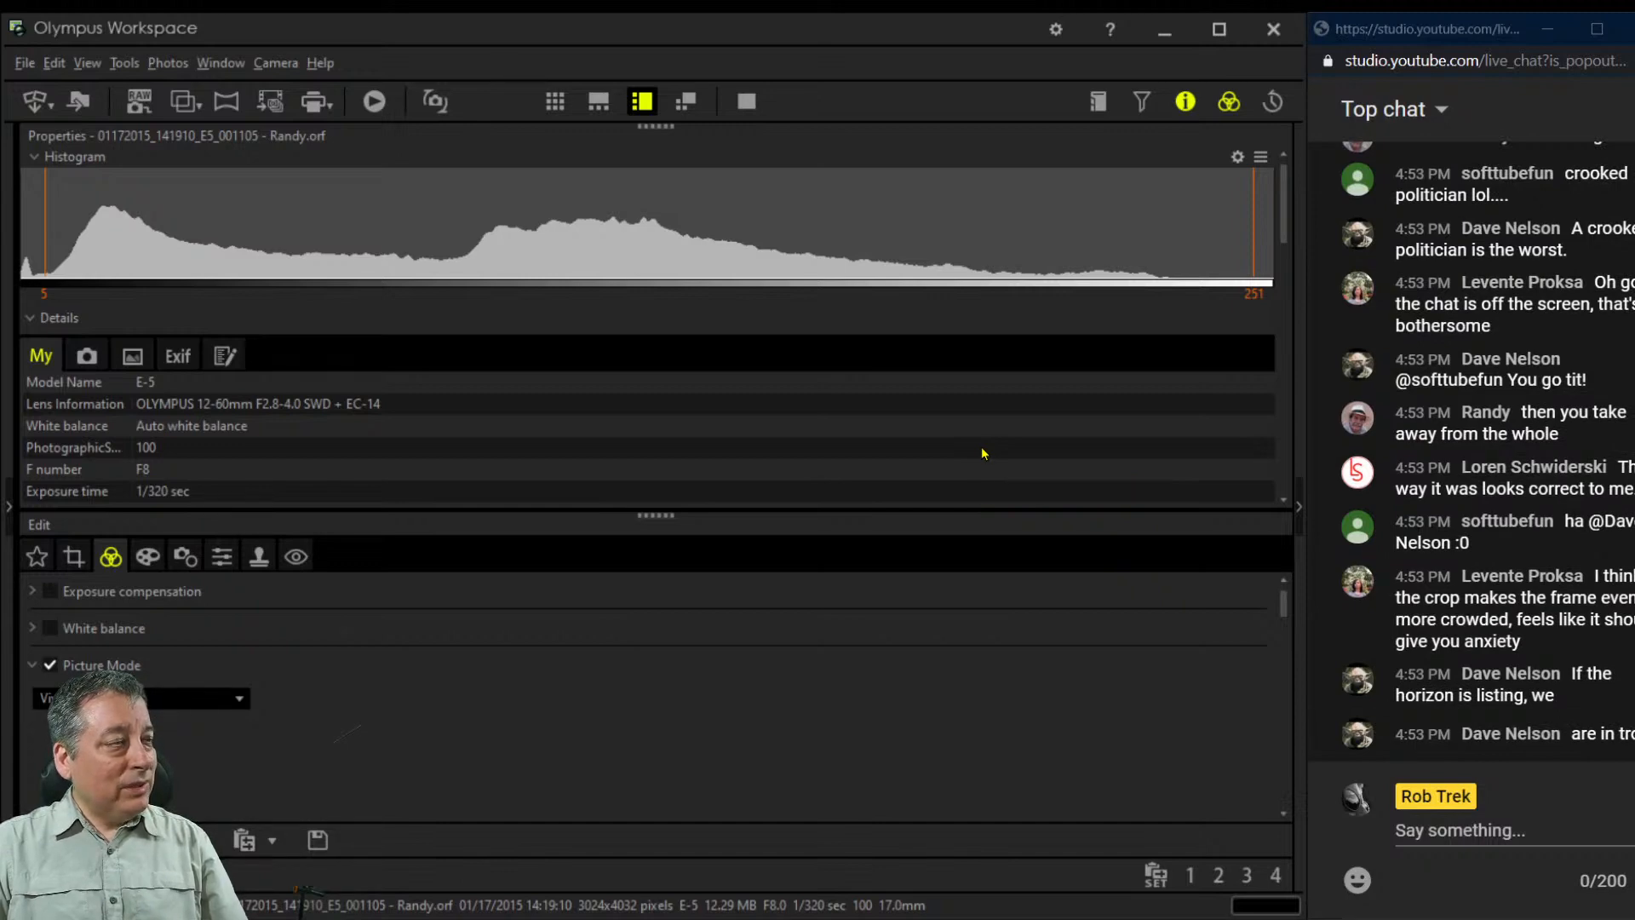
left_click(1182, 108)
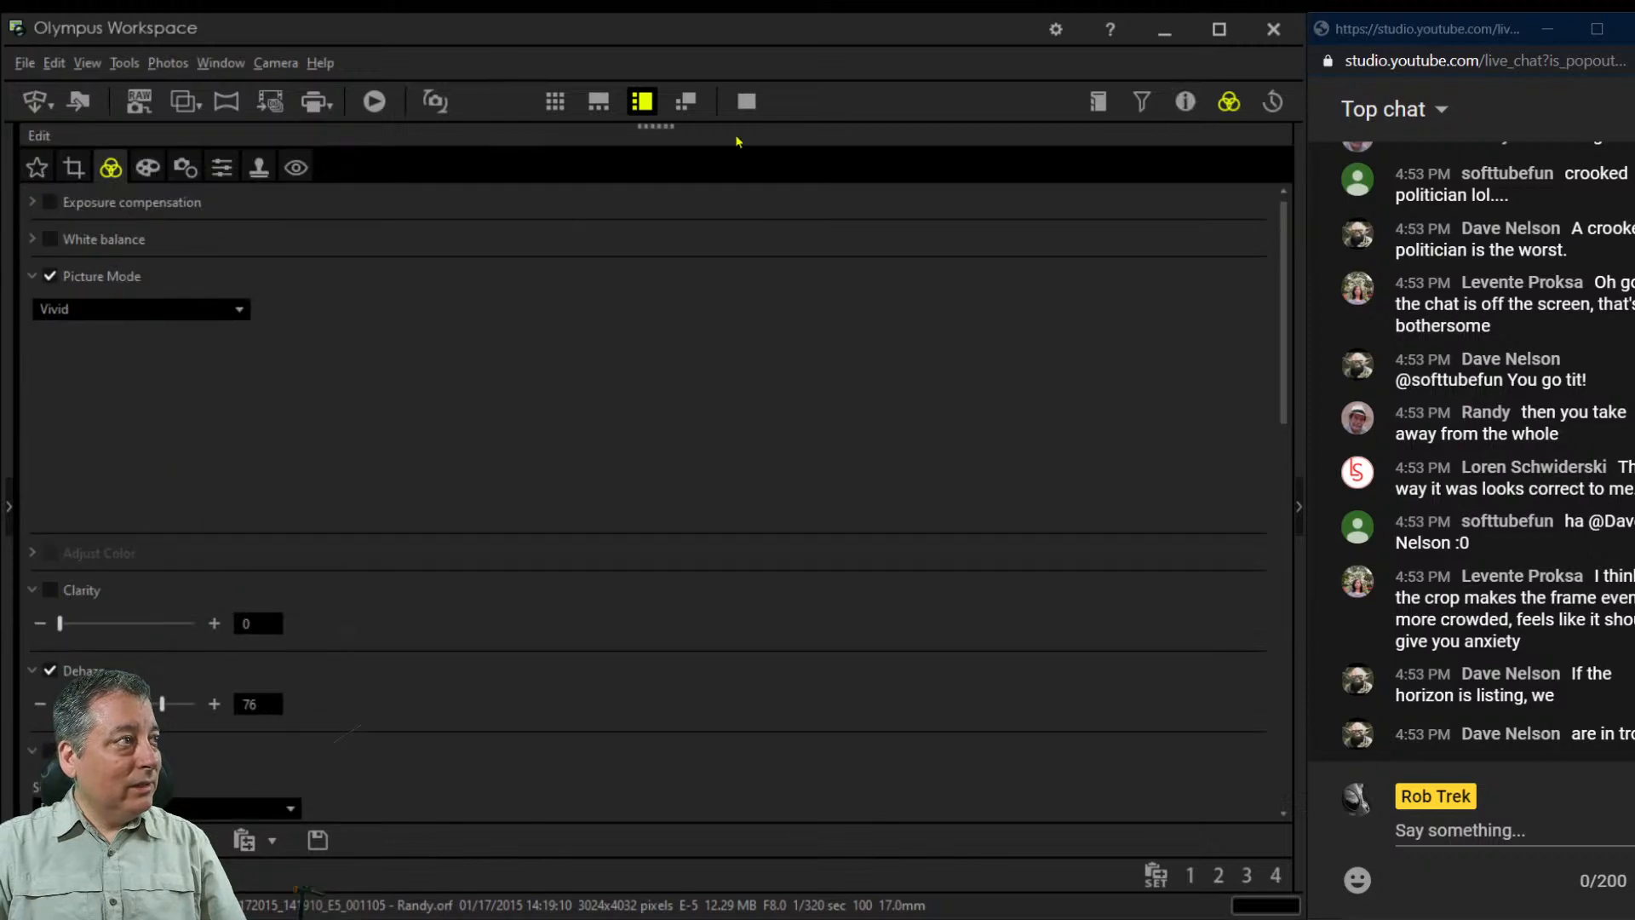
left_click_drag(18, 508, 963, 513)
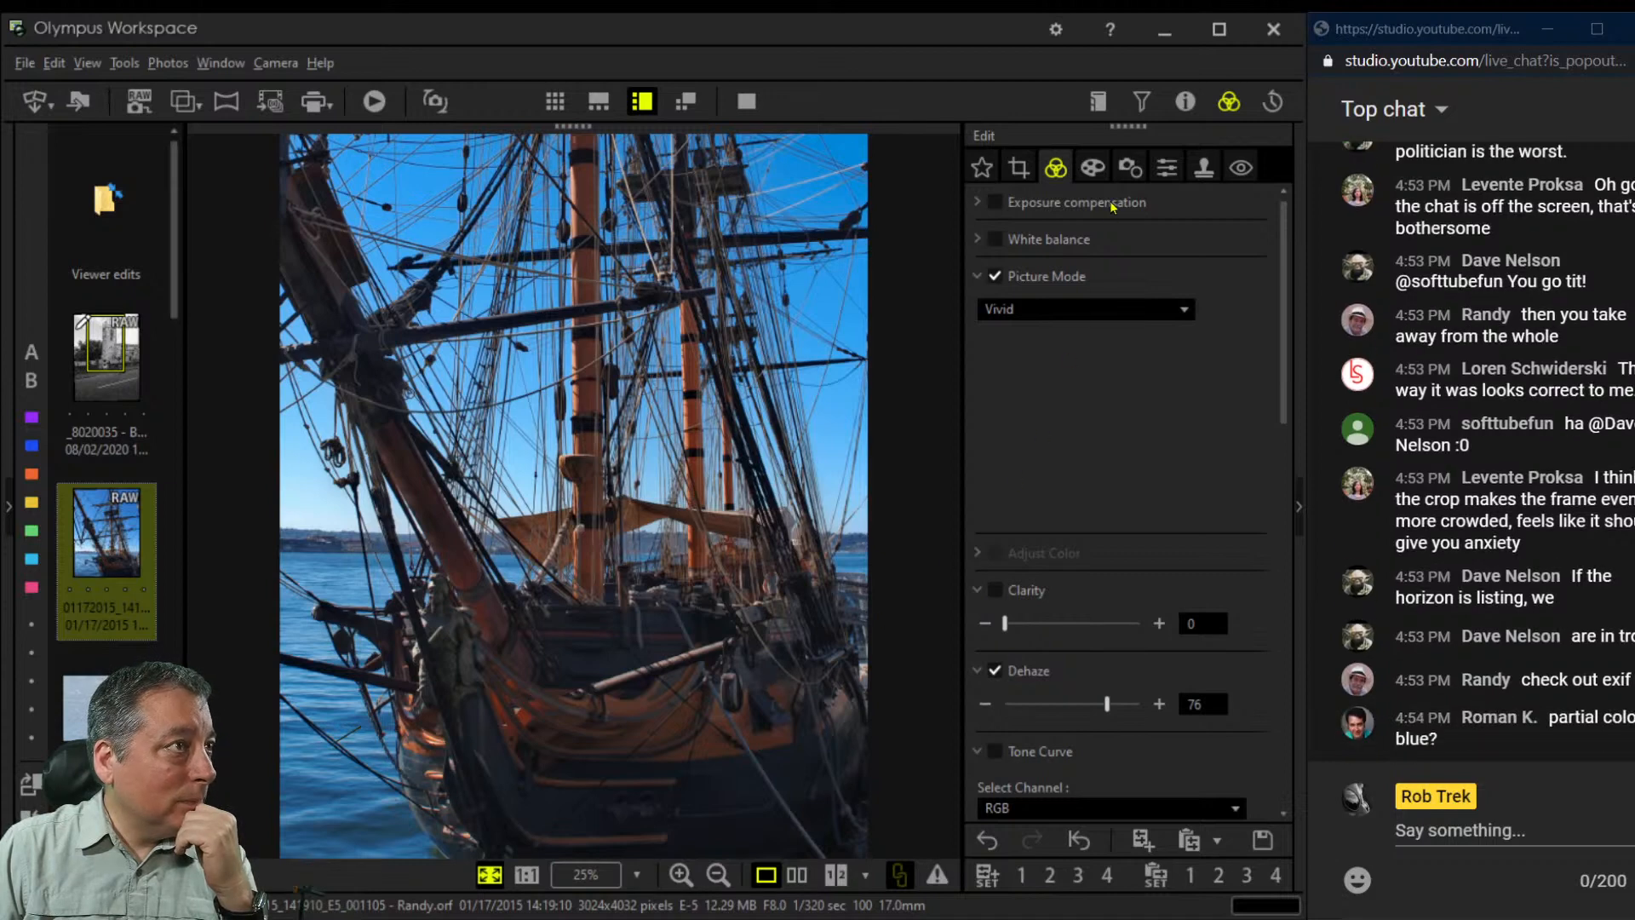
Try the Pop Art II art filter on the ship photo, then turn the filter off
left_click(1129, 169)
left_click(1085, 172)
left_click(1078, 230)
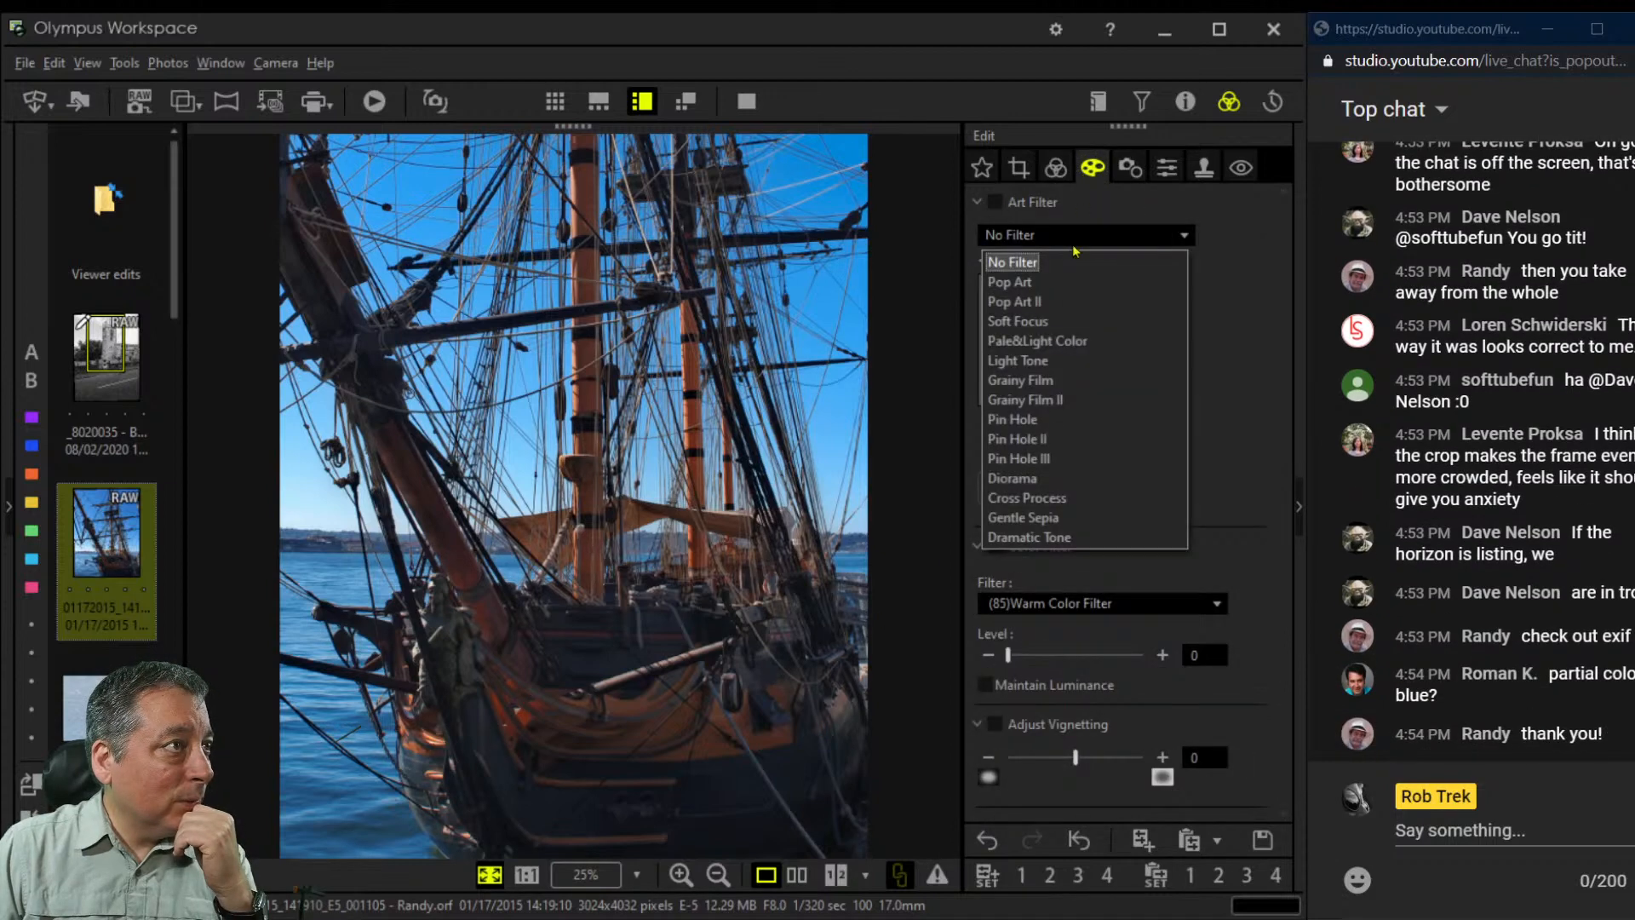
left_click(1058, 304)
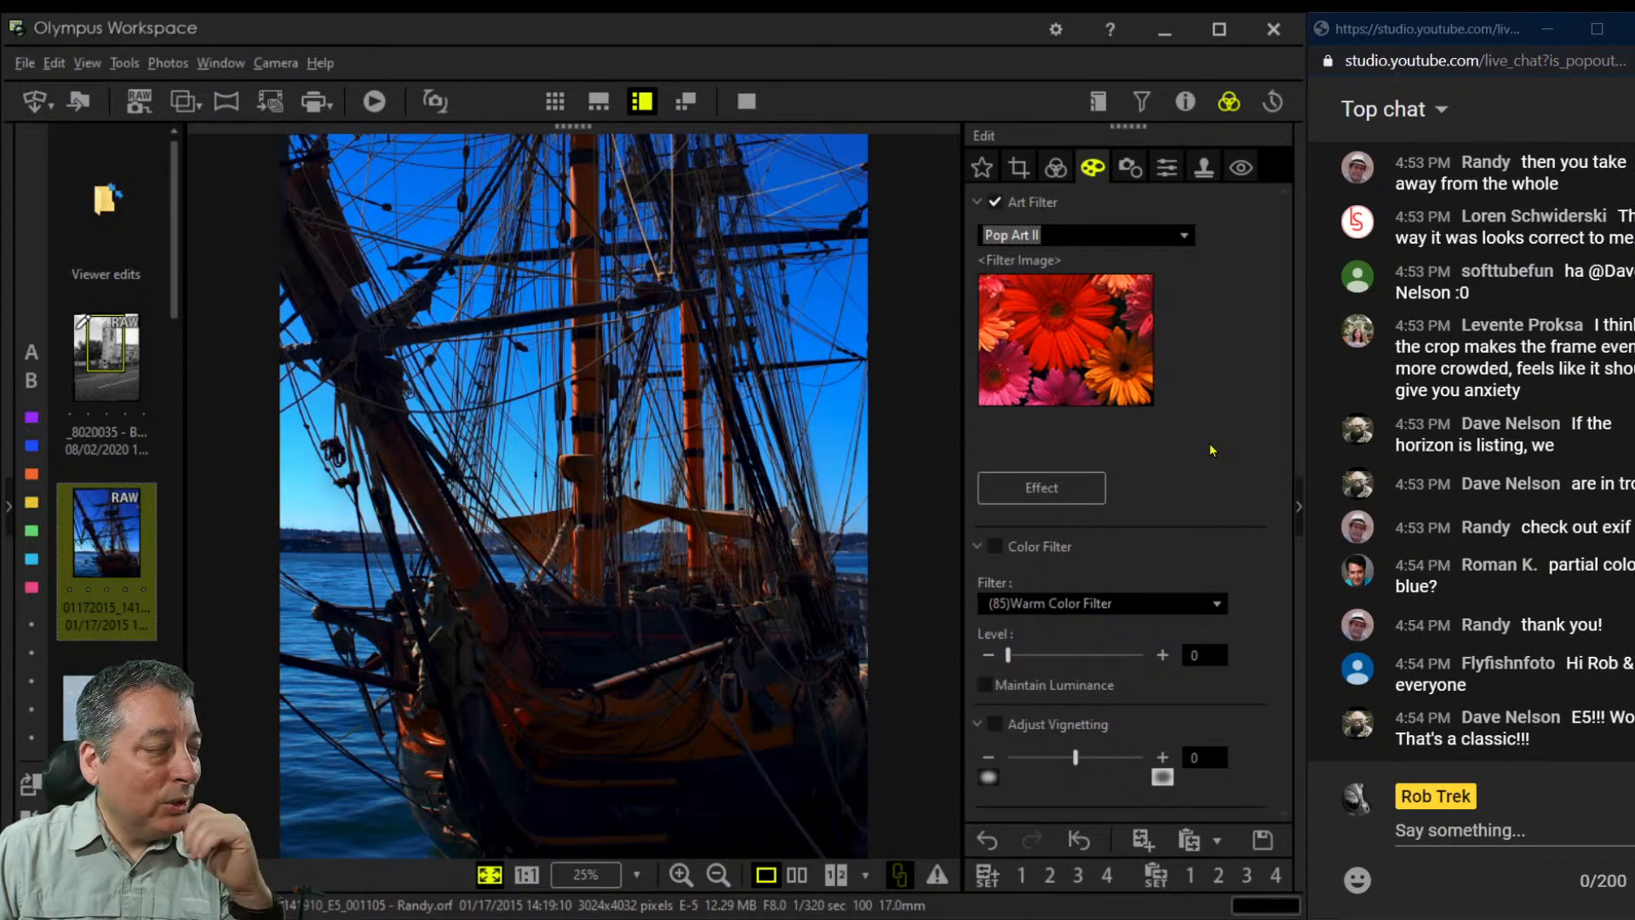
left_click(1160, 243)
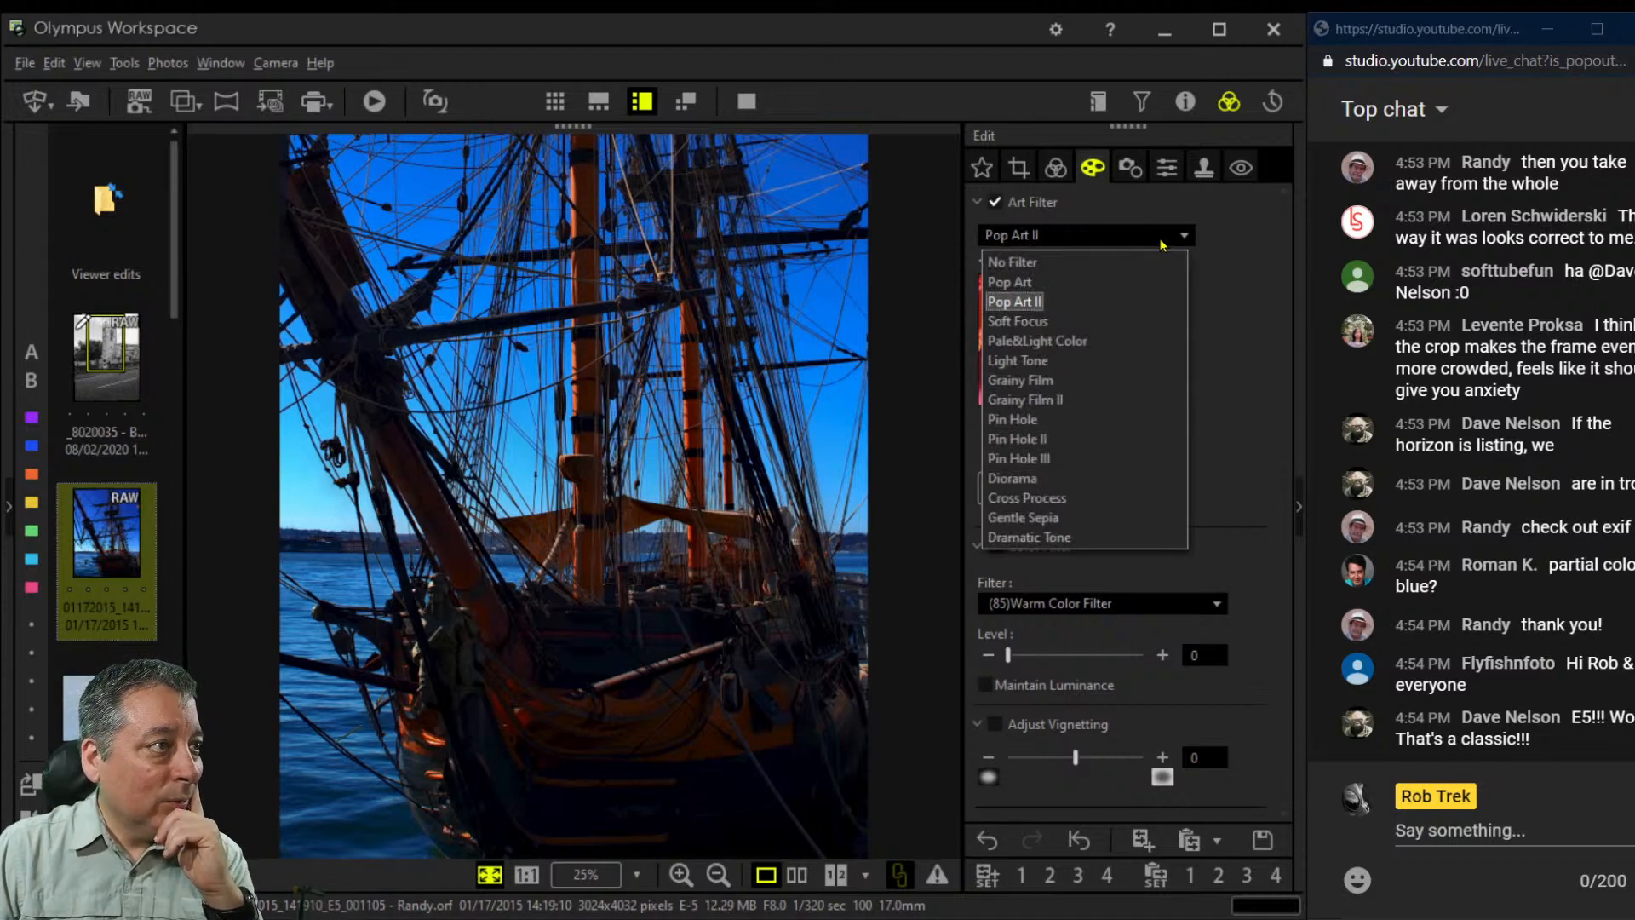
left_click(1043, 170)
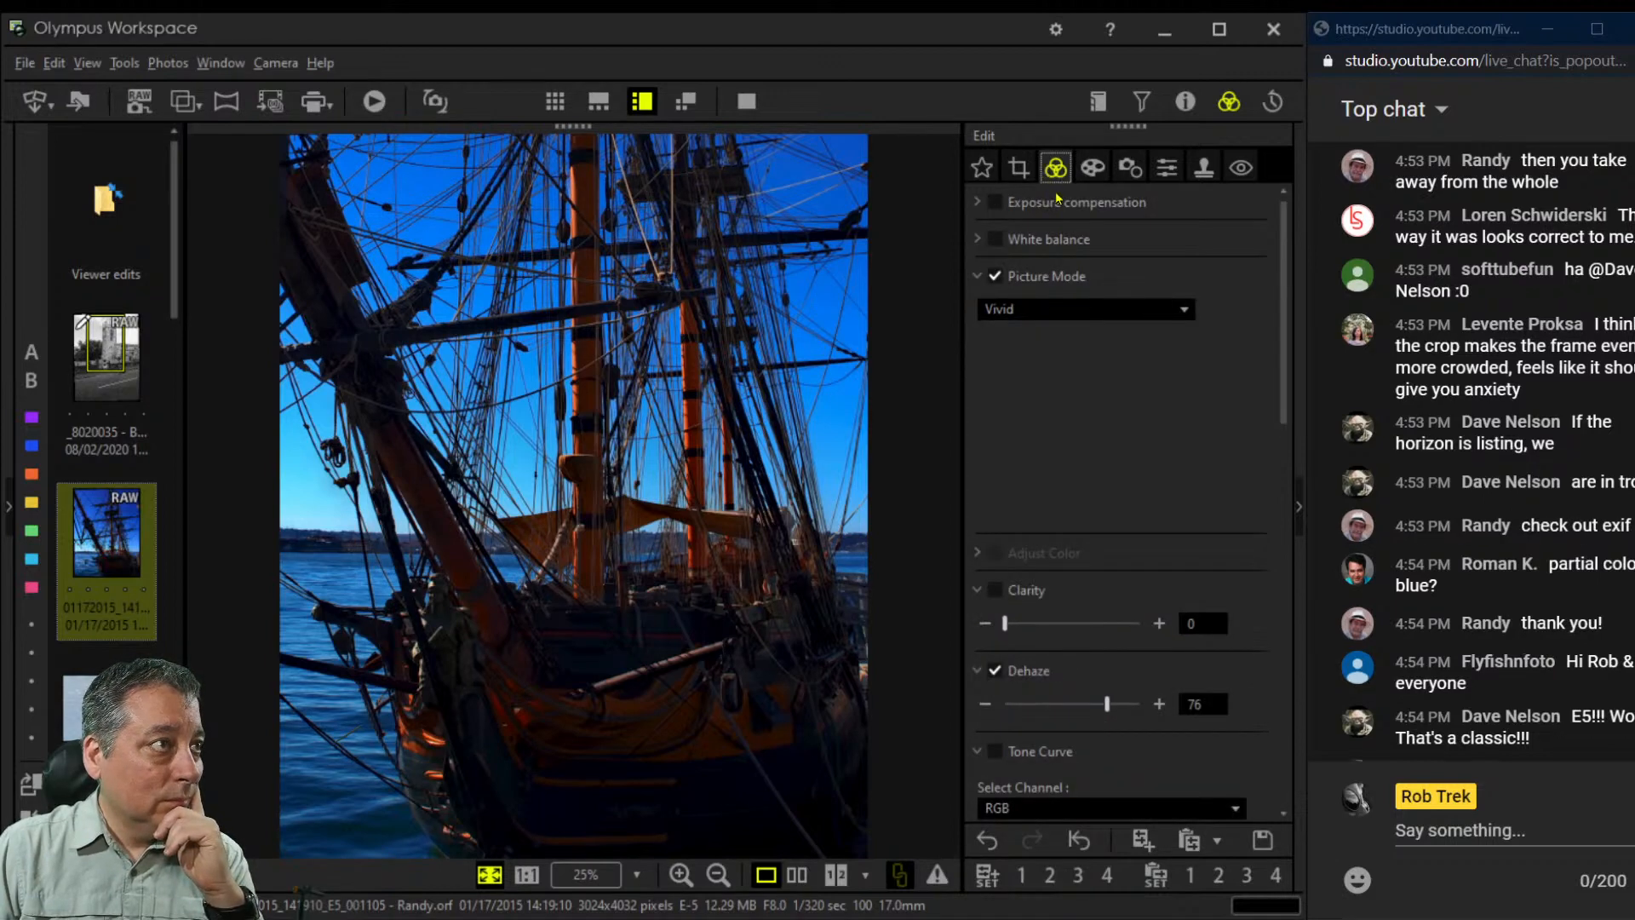
left_click(1092, 168)
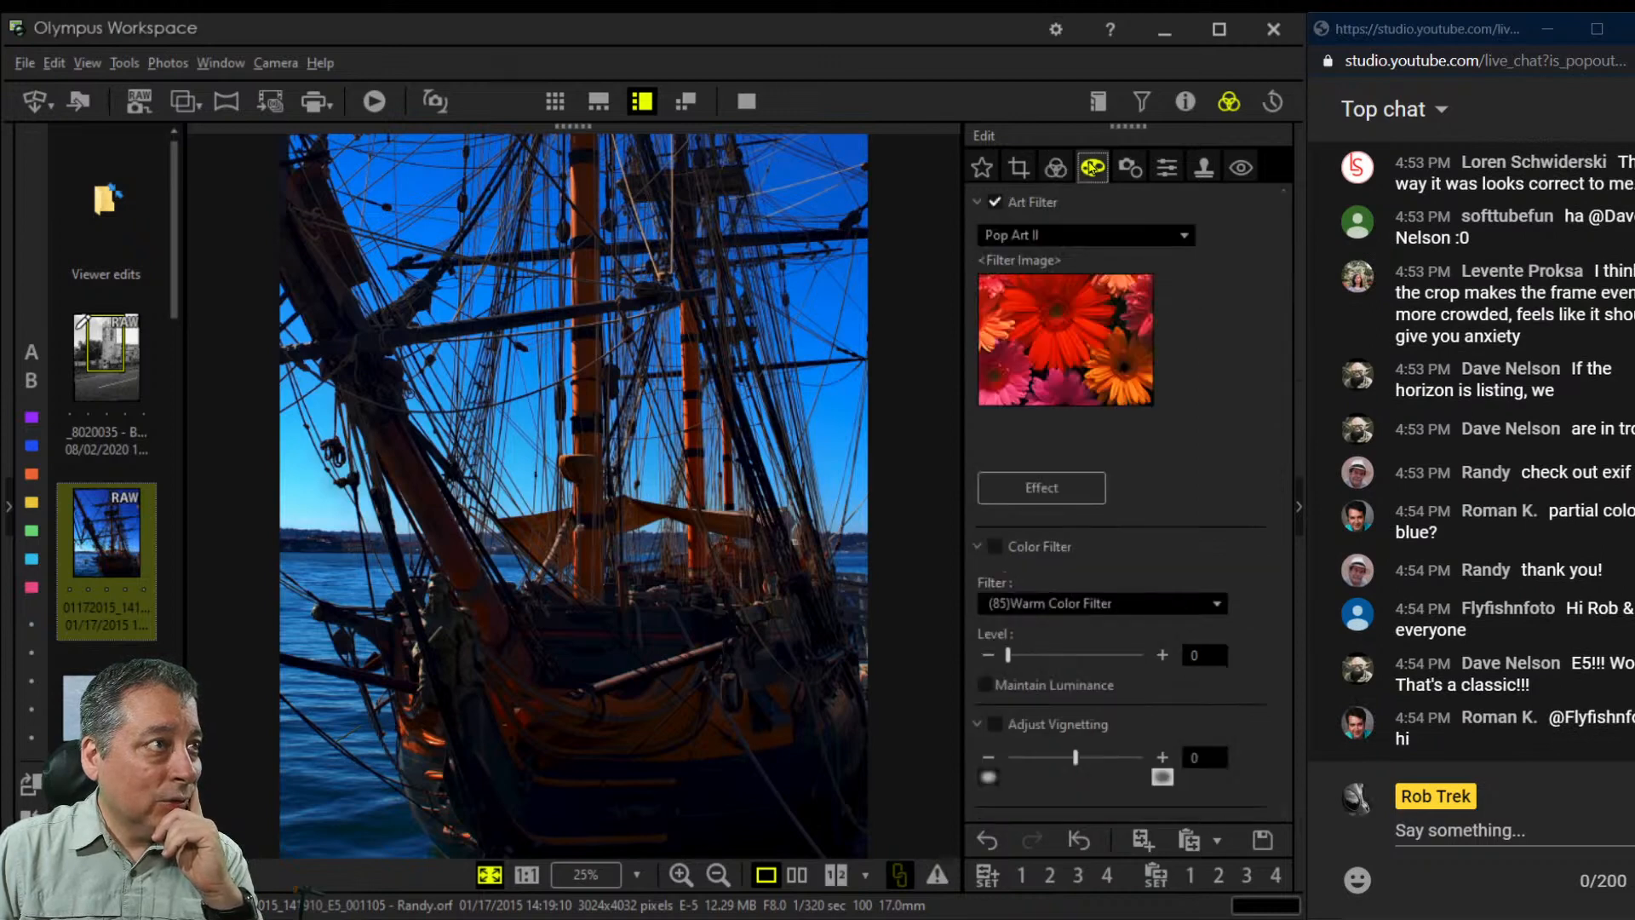
left_click(1087, 239)
left_click(994, 203)
Try the Sepia picture mode on the ship photo
left_click(1057, 169)
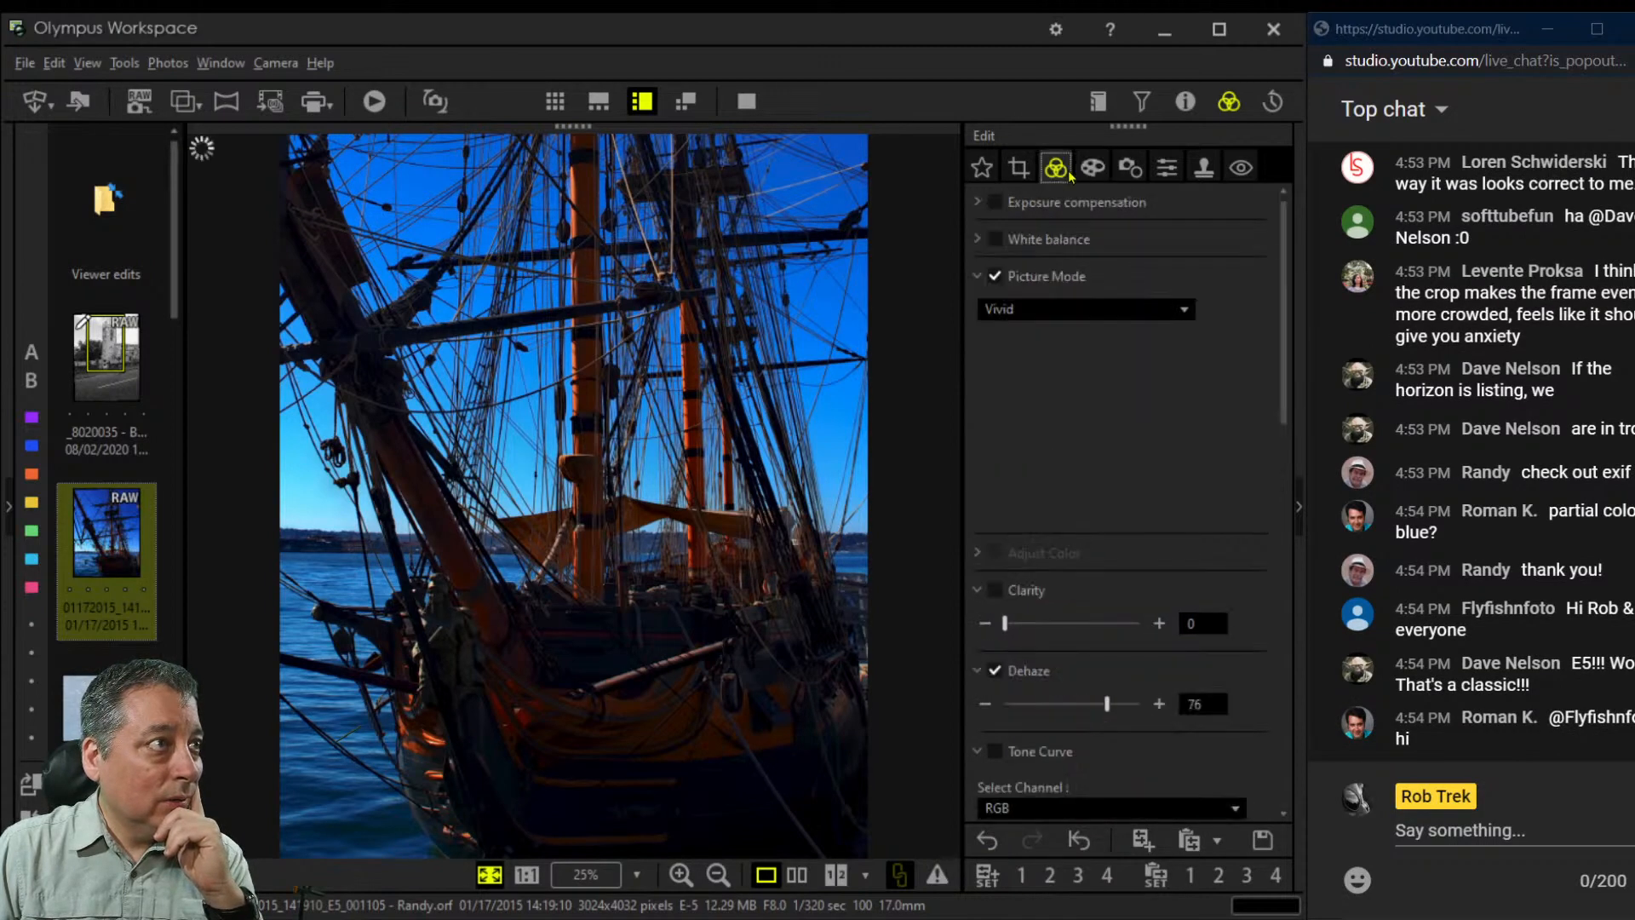
left_click(1093, 306)
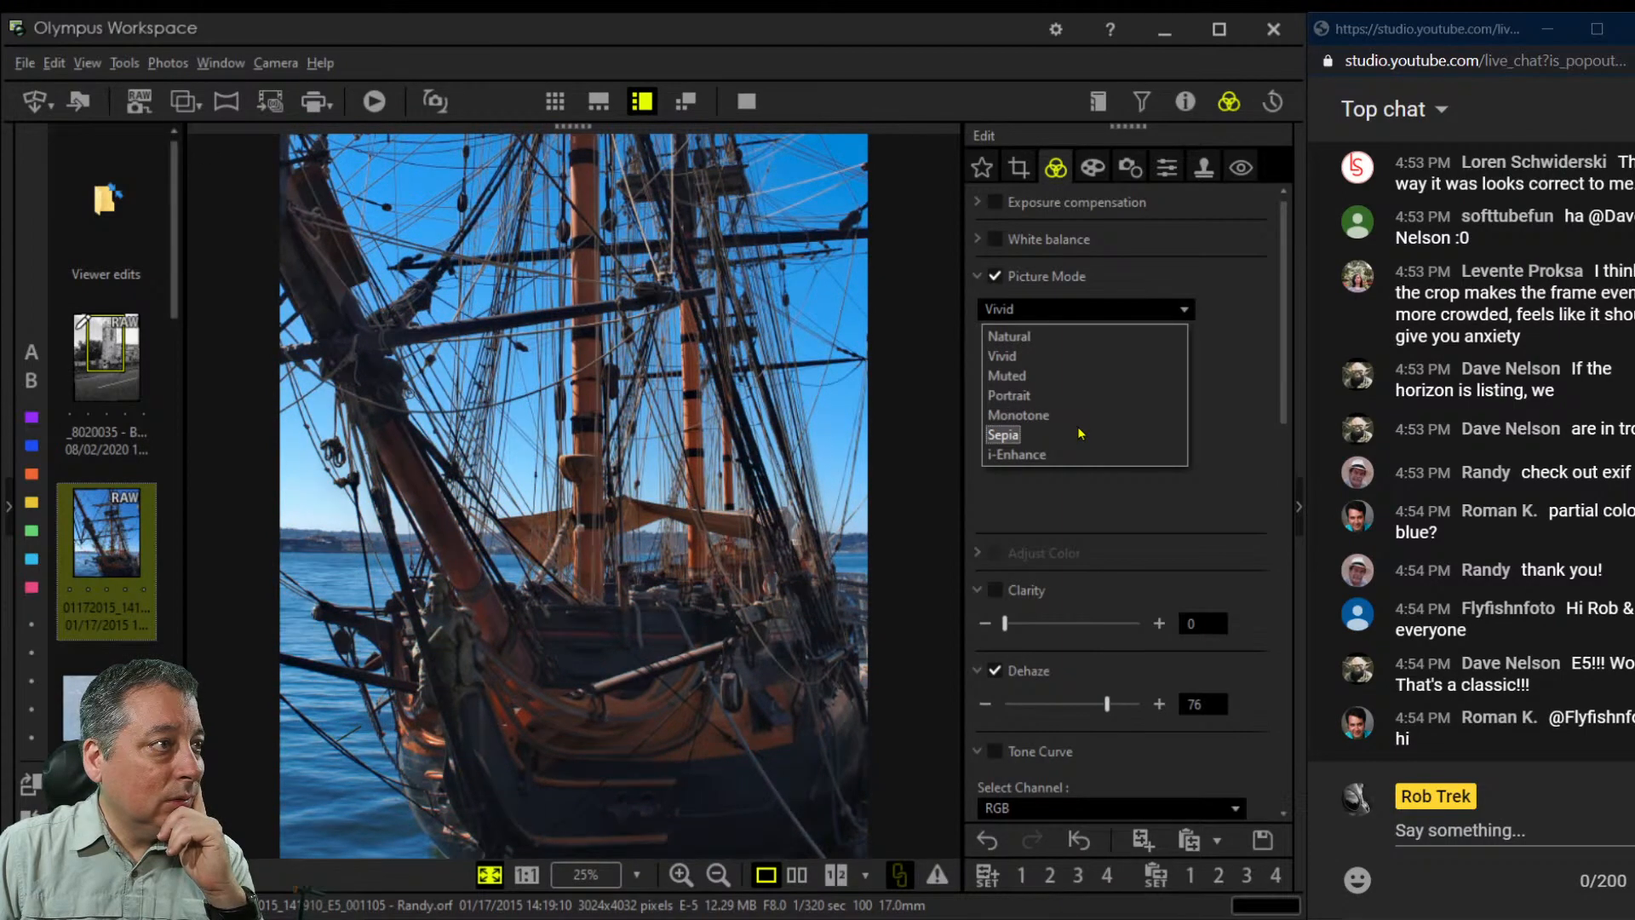
left_click(1080, 433)
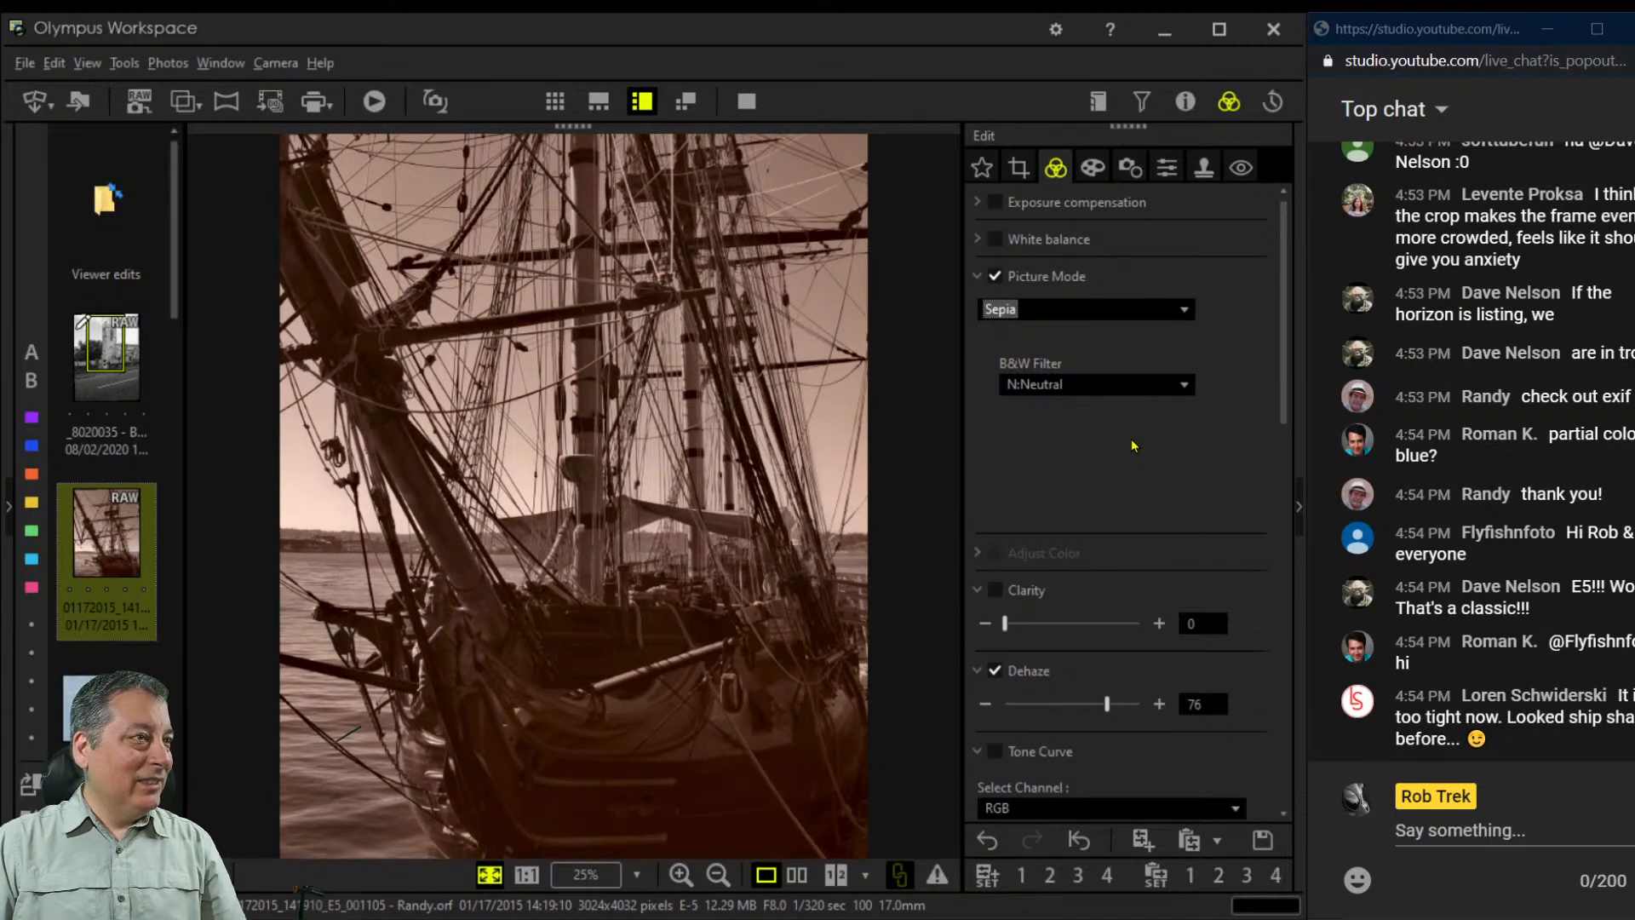
Apply the Gentle Sepia art filter to the ship photo, accepting the change of picture mode to Natural
left_click(1094, 177)
left_click(1088, 242)
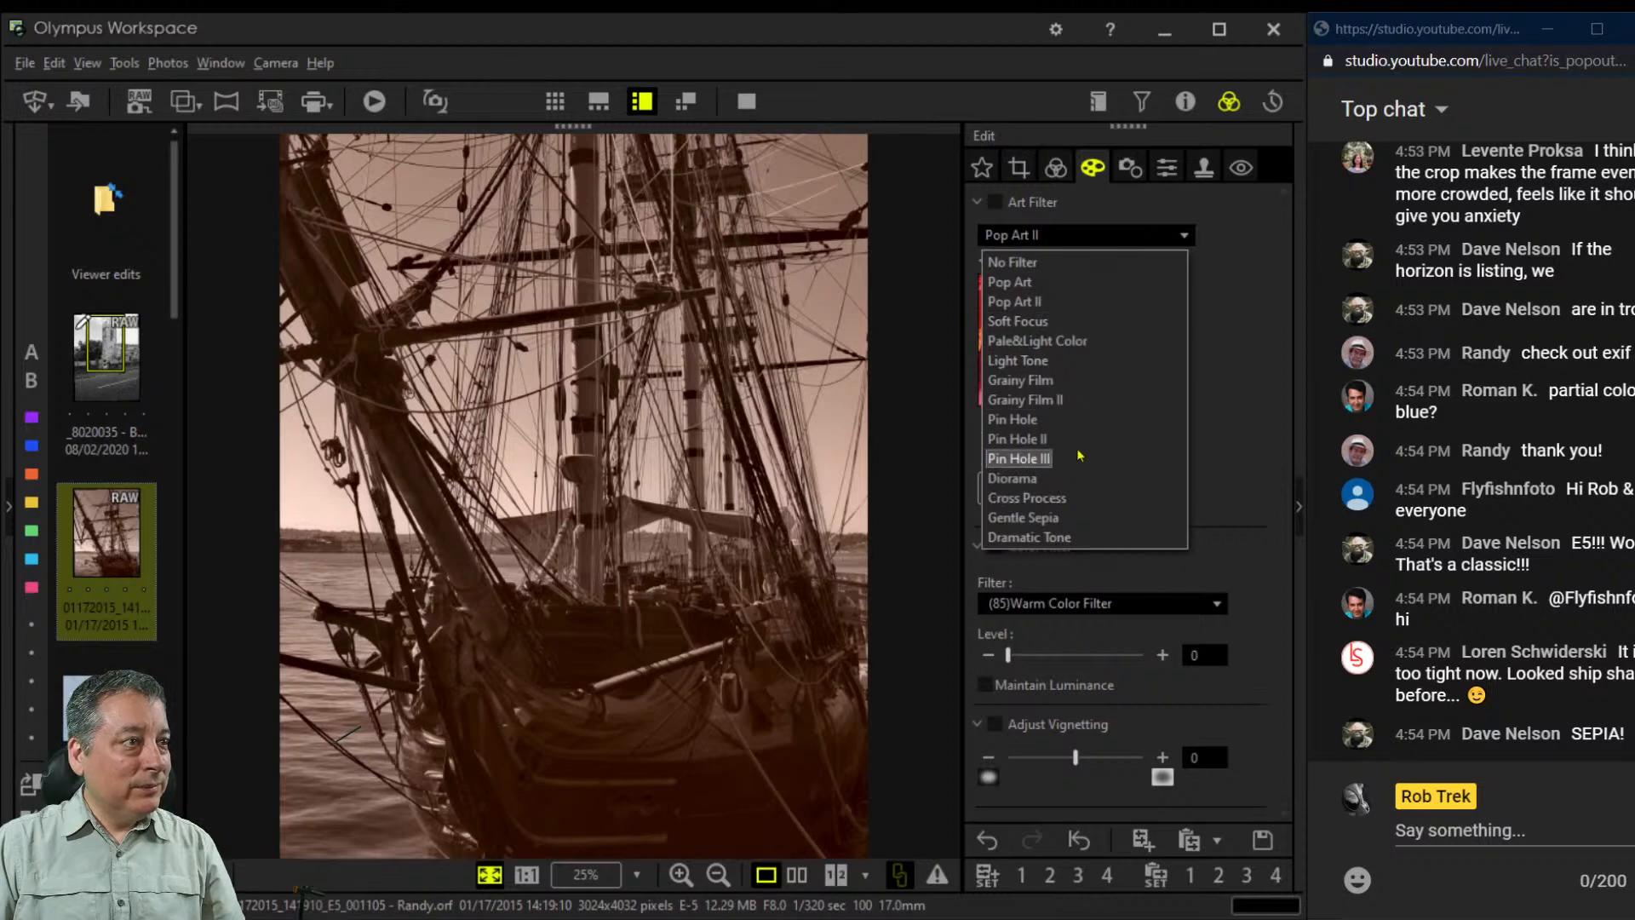
left_click(1024, 517)
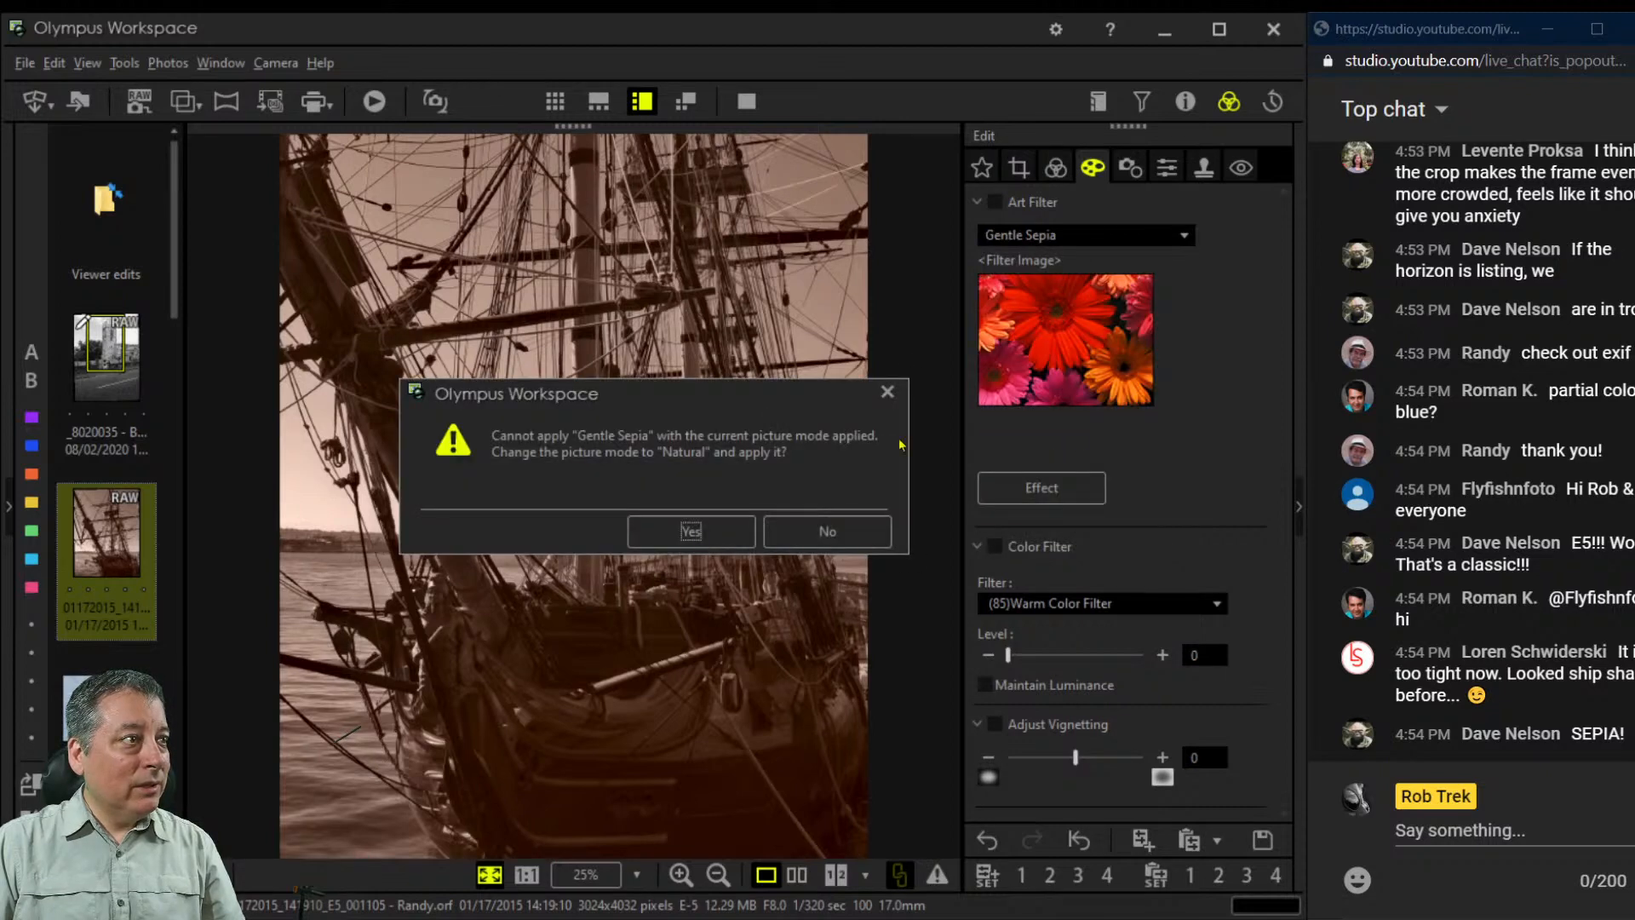
key("Return")
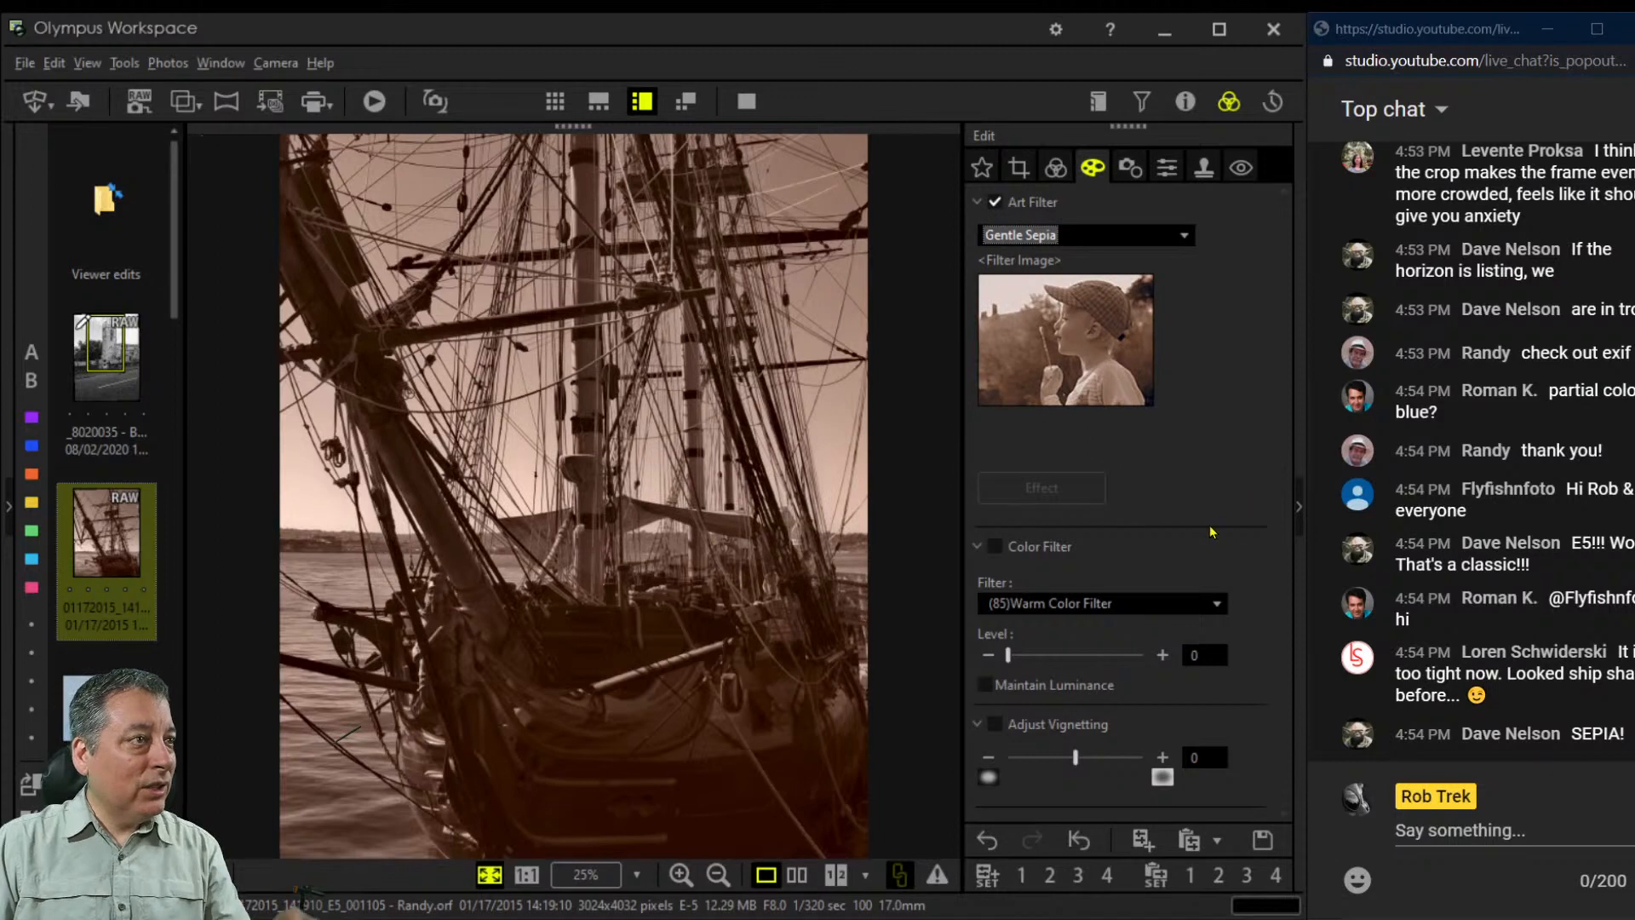
Brighten the ship photo by setting Exposure compensation to 1.3 EV
left_click(1056, 170)
left_click(977, 204)
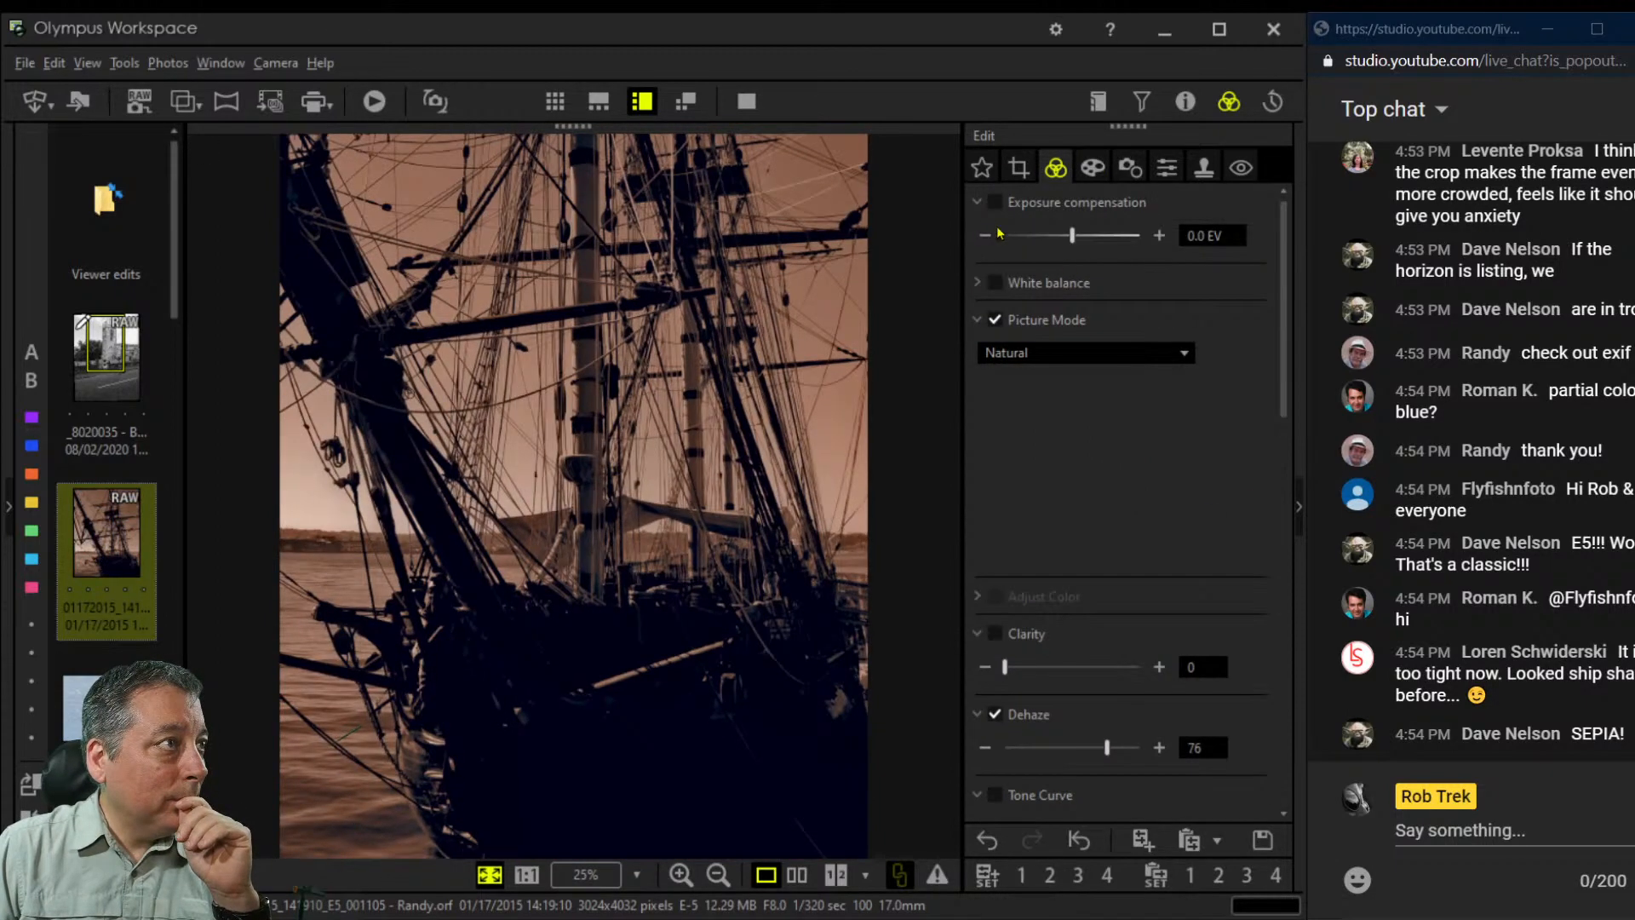
left_click_drag(1072, 236, 1096, 242)
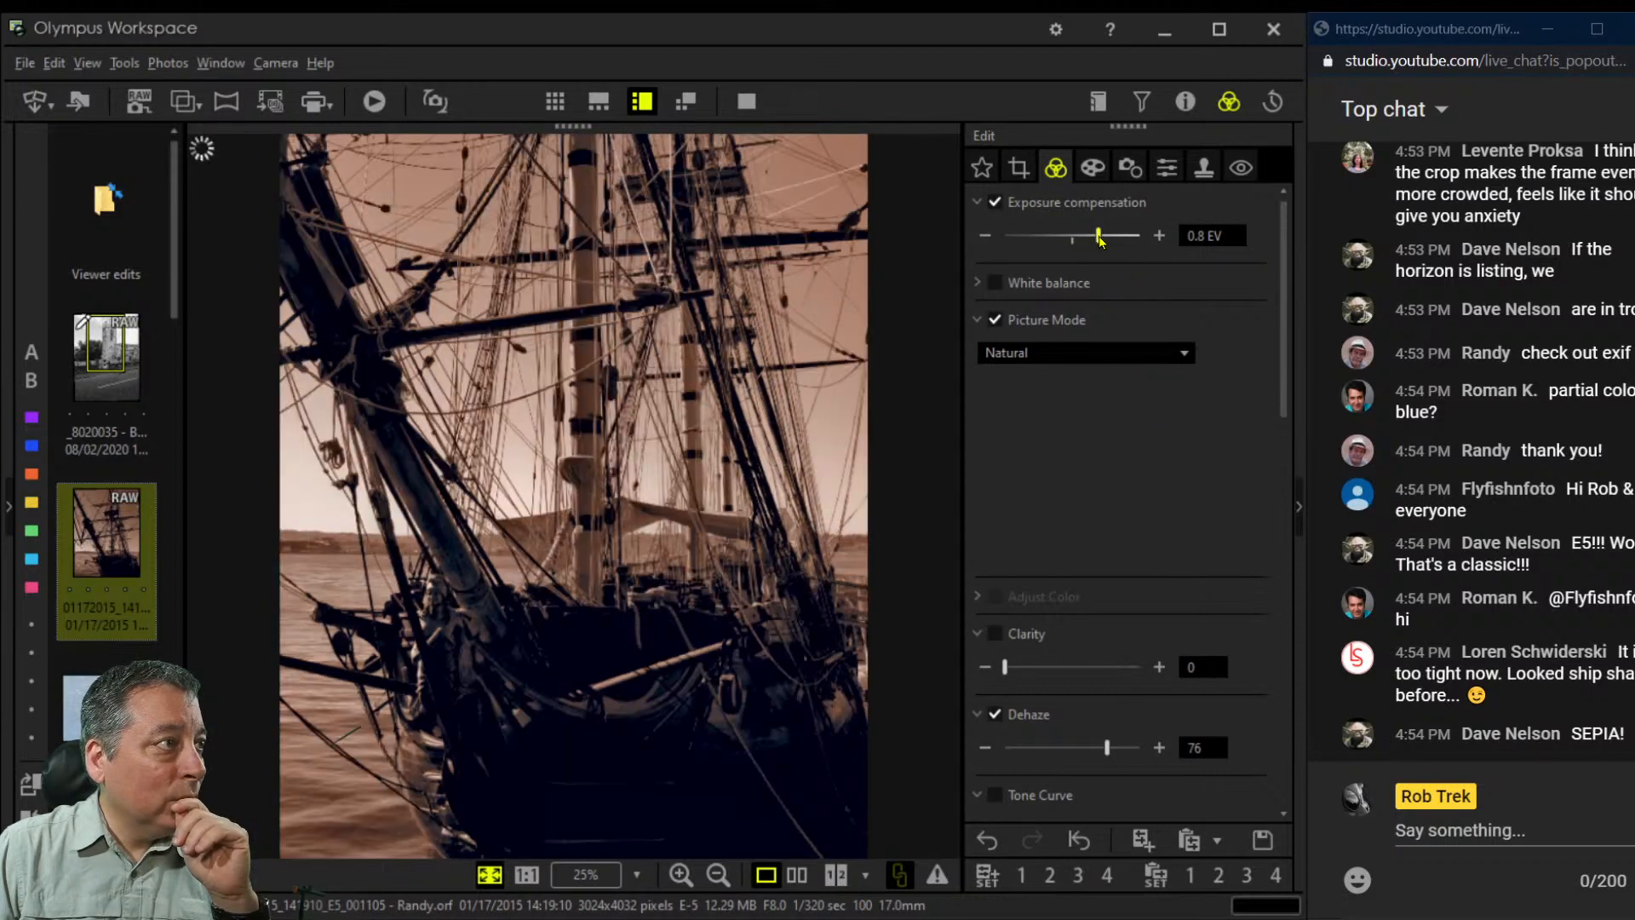
left_click_drag(1098, 238, 1117, 242)
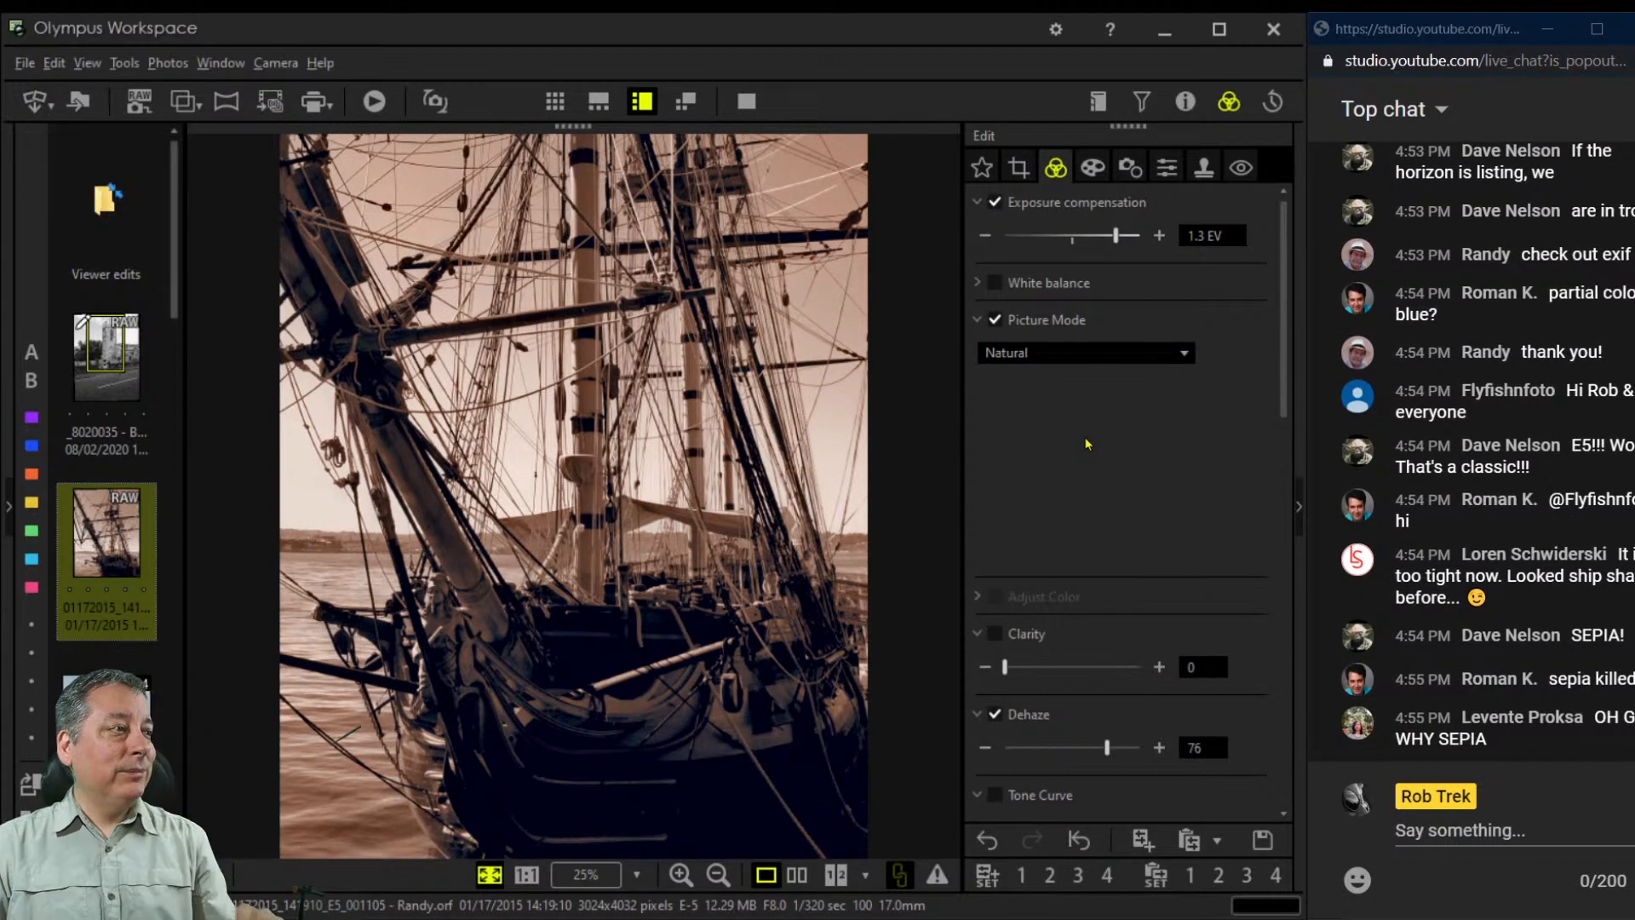
Lift the shadows on the RGB tone curve with a low point and anchor the midtones near the diagonal
scroll(1098, 317, "down", 5)
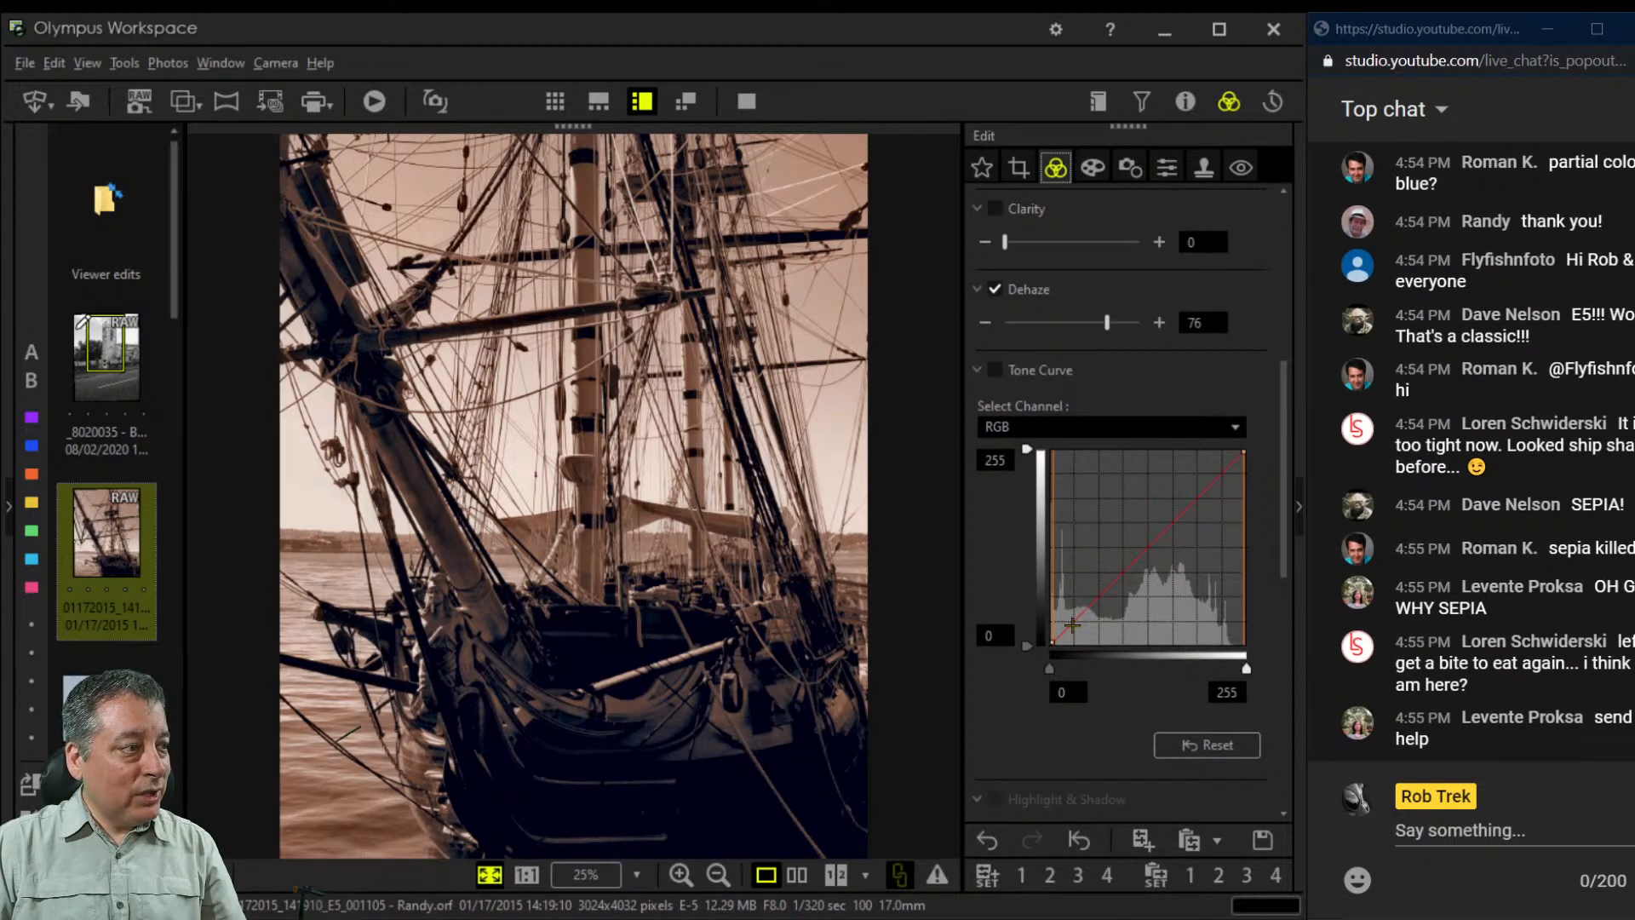
left_click_drag(1080, 626, 1066, 622)
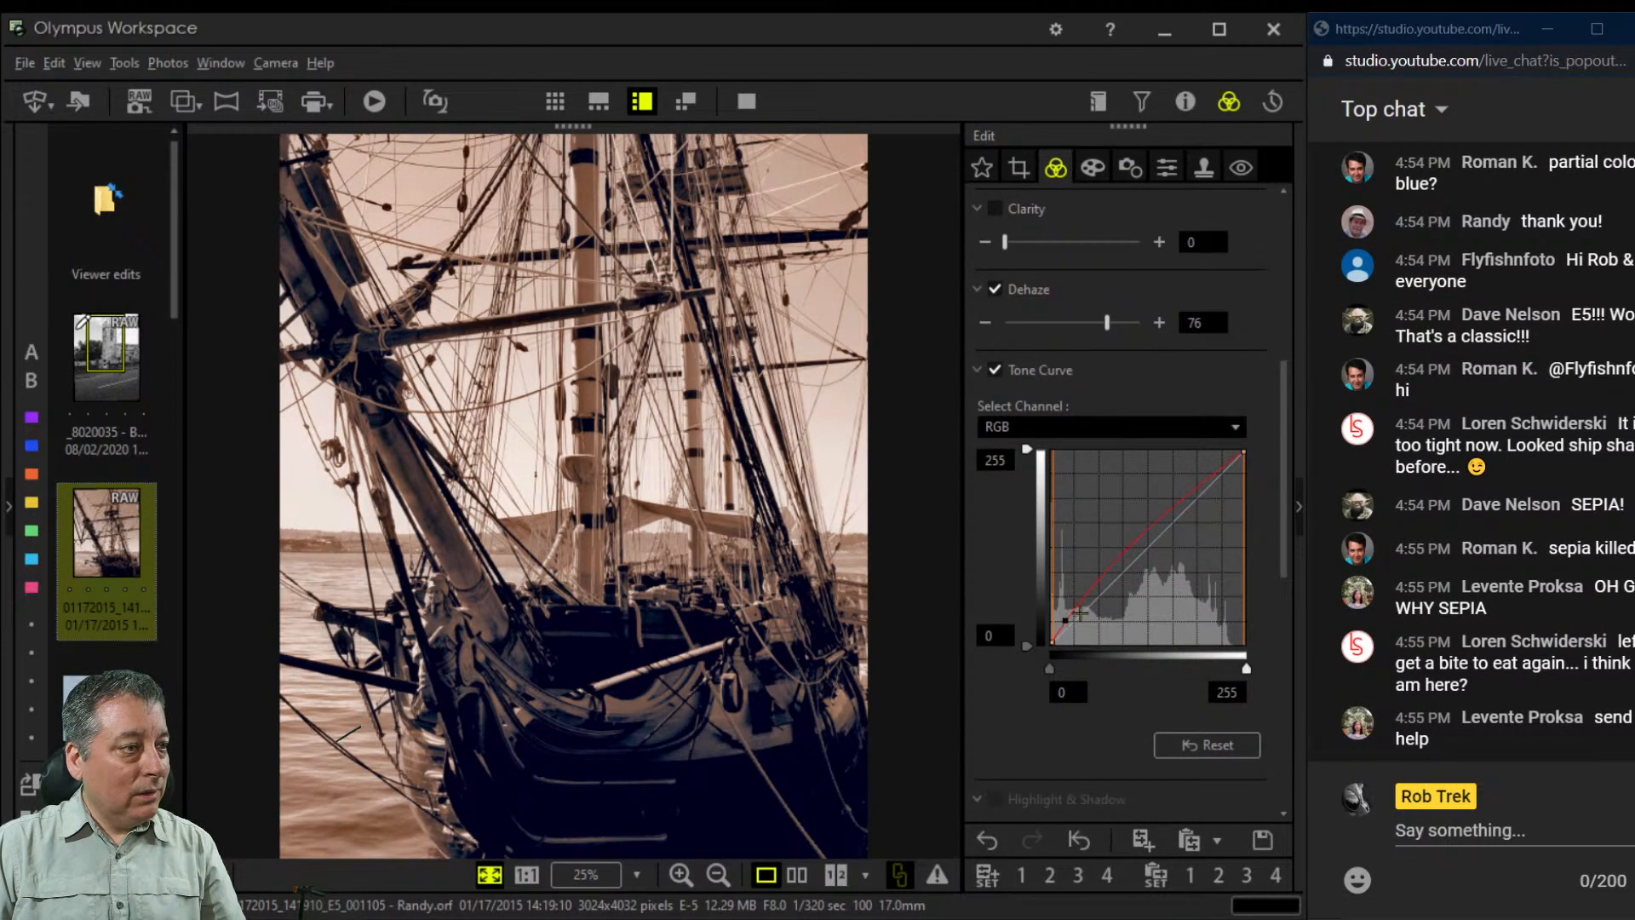
left_click(1158, 534)
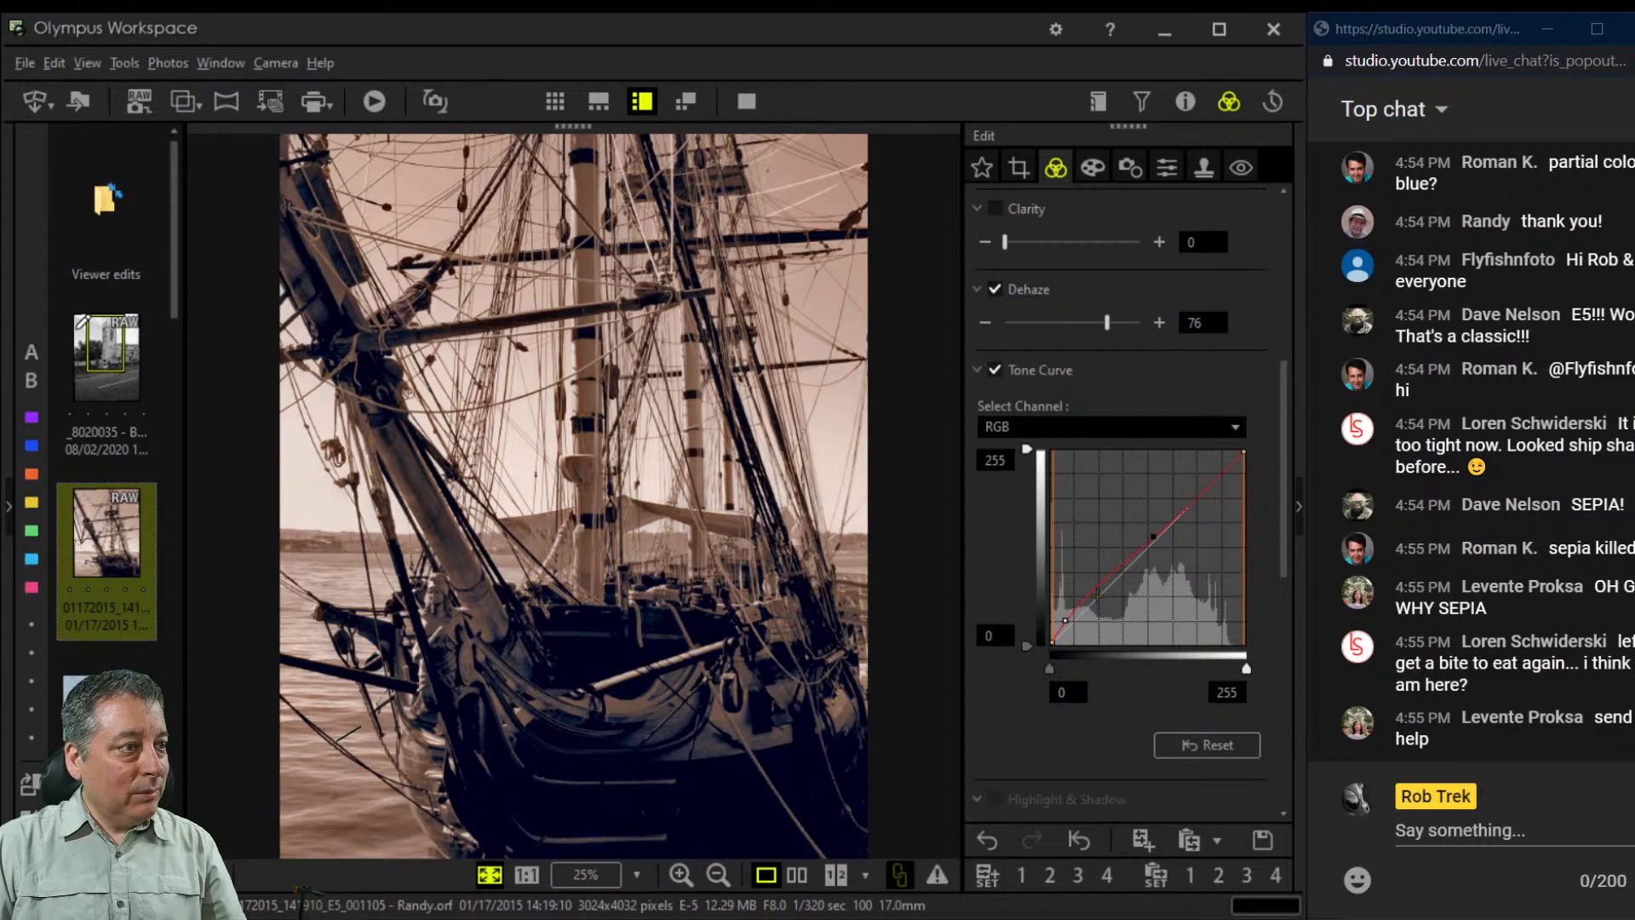
mouse_move(1064, 628)
left_mouse_down()
mouse_move(1071, 643)
mouse_move(1038, 643)
left_mouse_up()
Turn off the Gentle Sepia art filter on the ship photo
left_click(1094, 168)
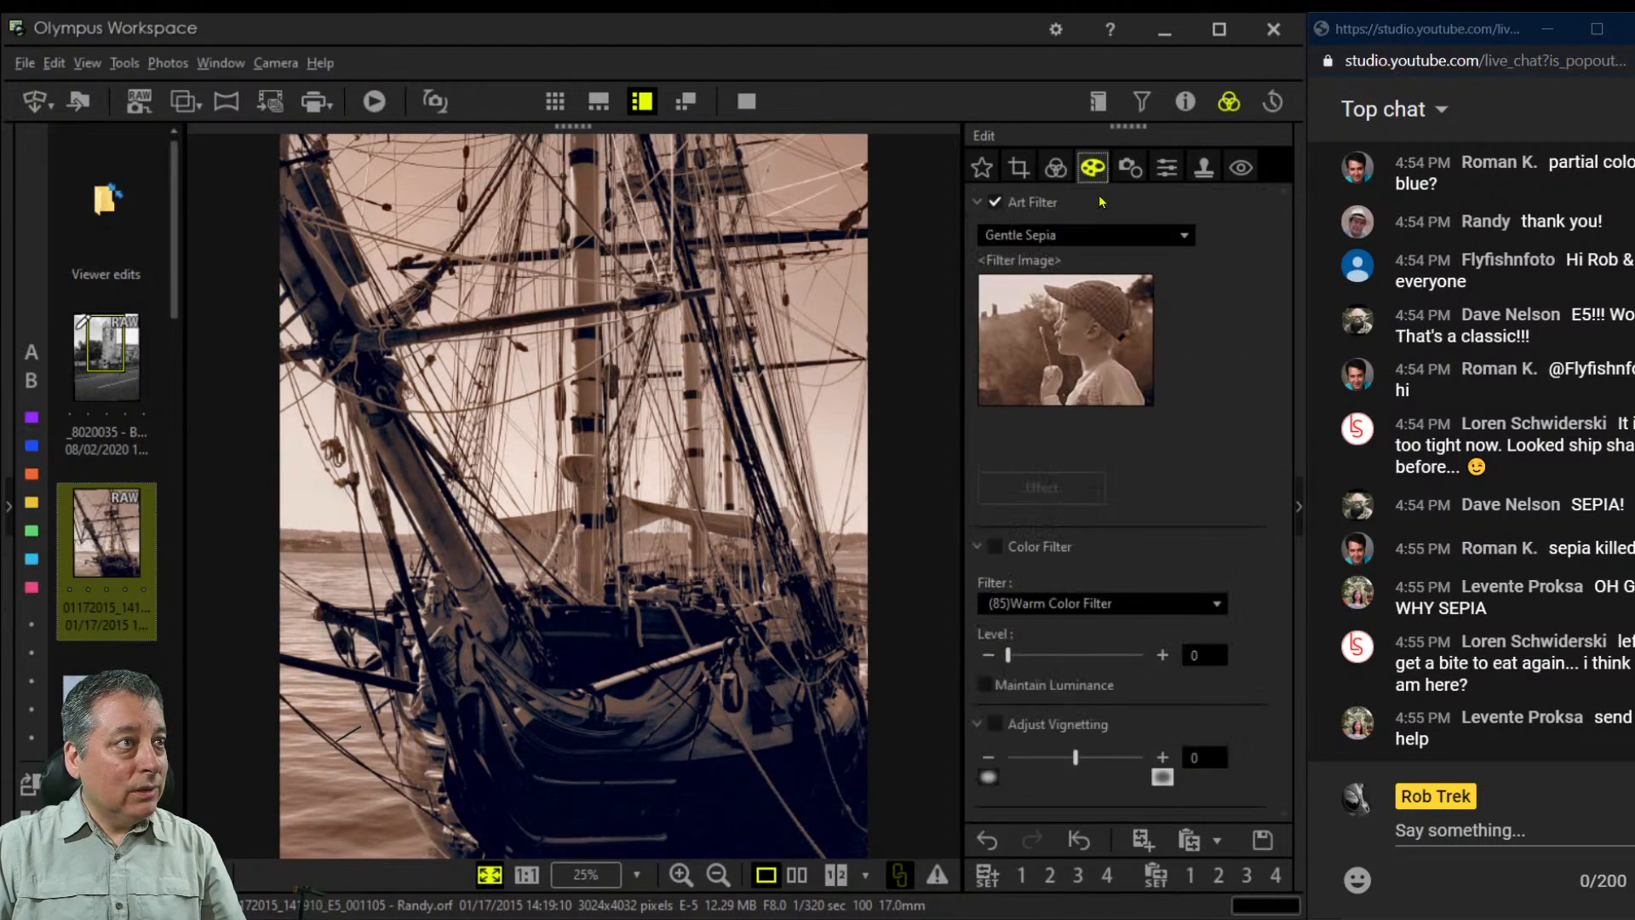
left_click(1026, 202)
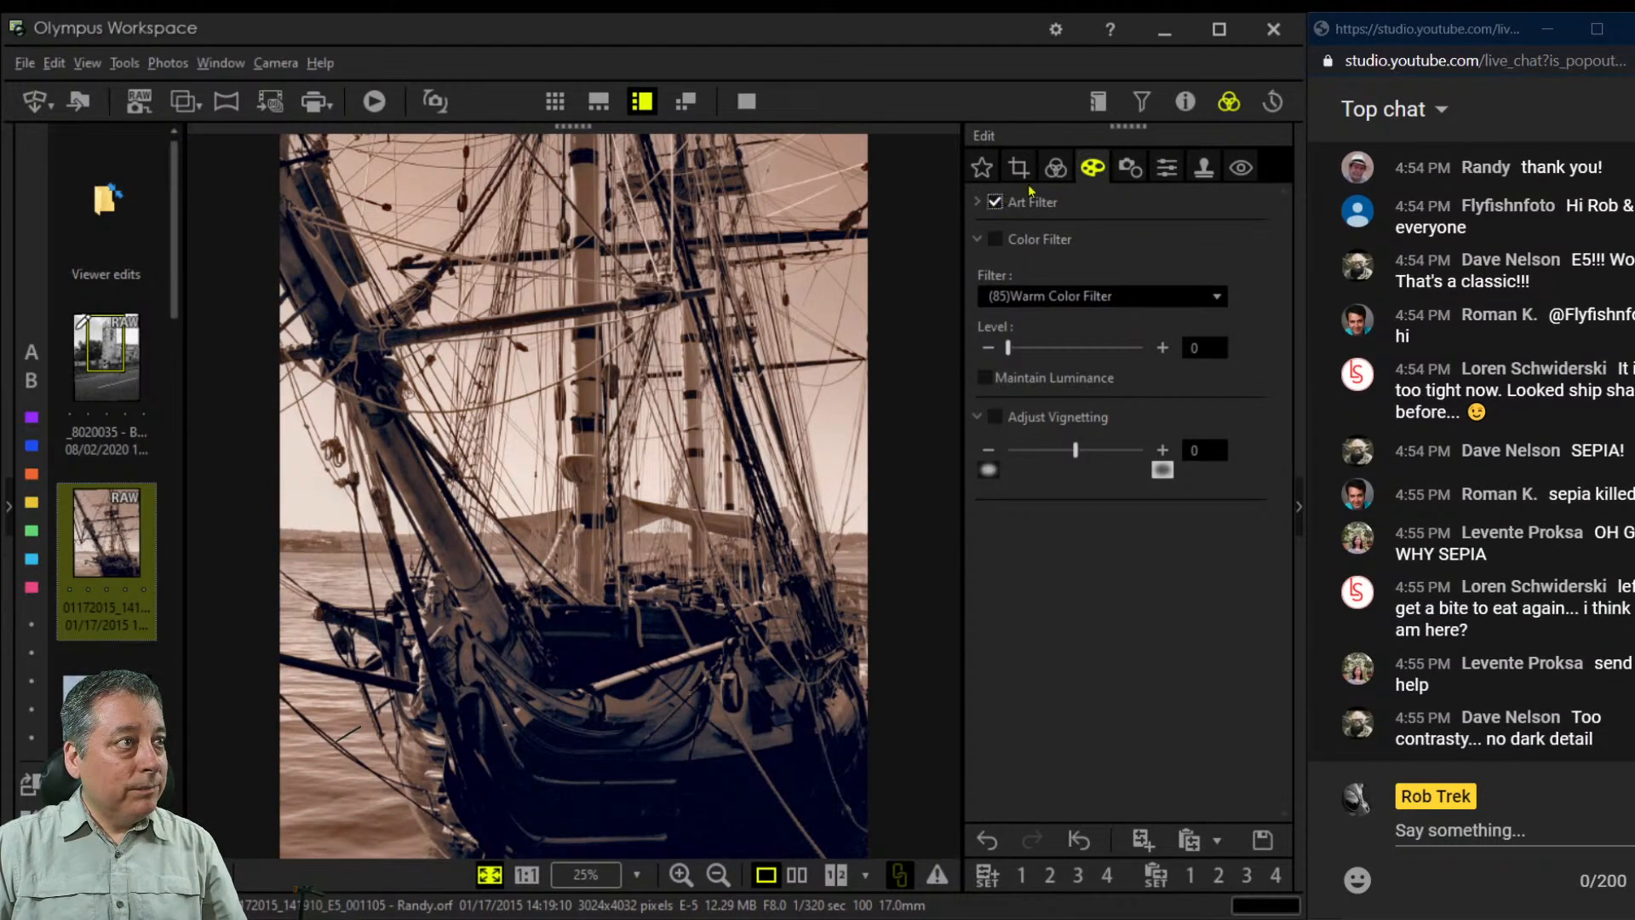
left_click(1055, 168)
left_click(1089, 169)
left_click(1000, 201)
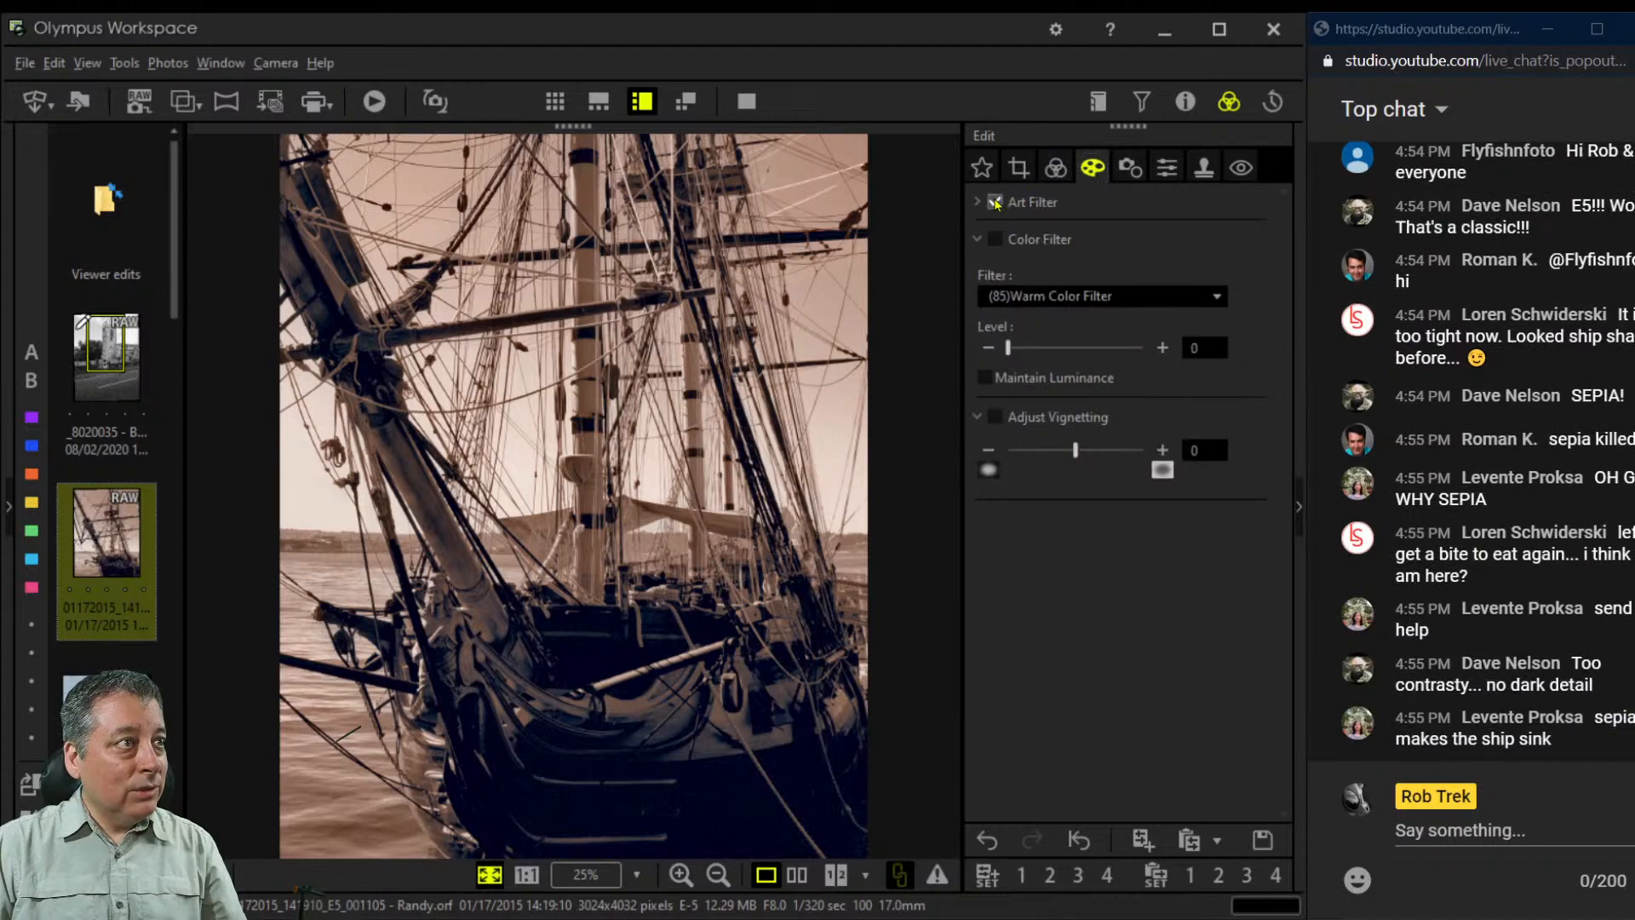
Set the ship photo's Picture Mode to Monotone
left_click(1055, 169)
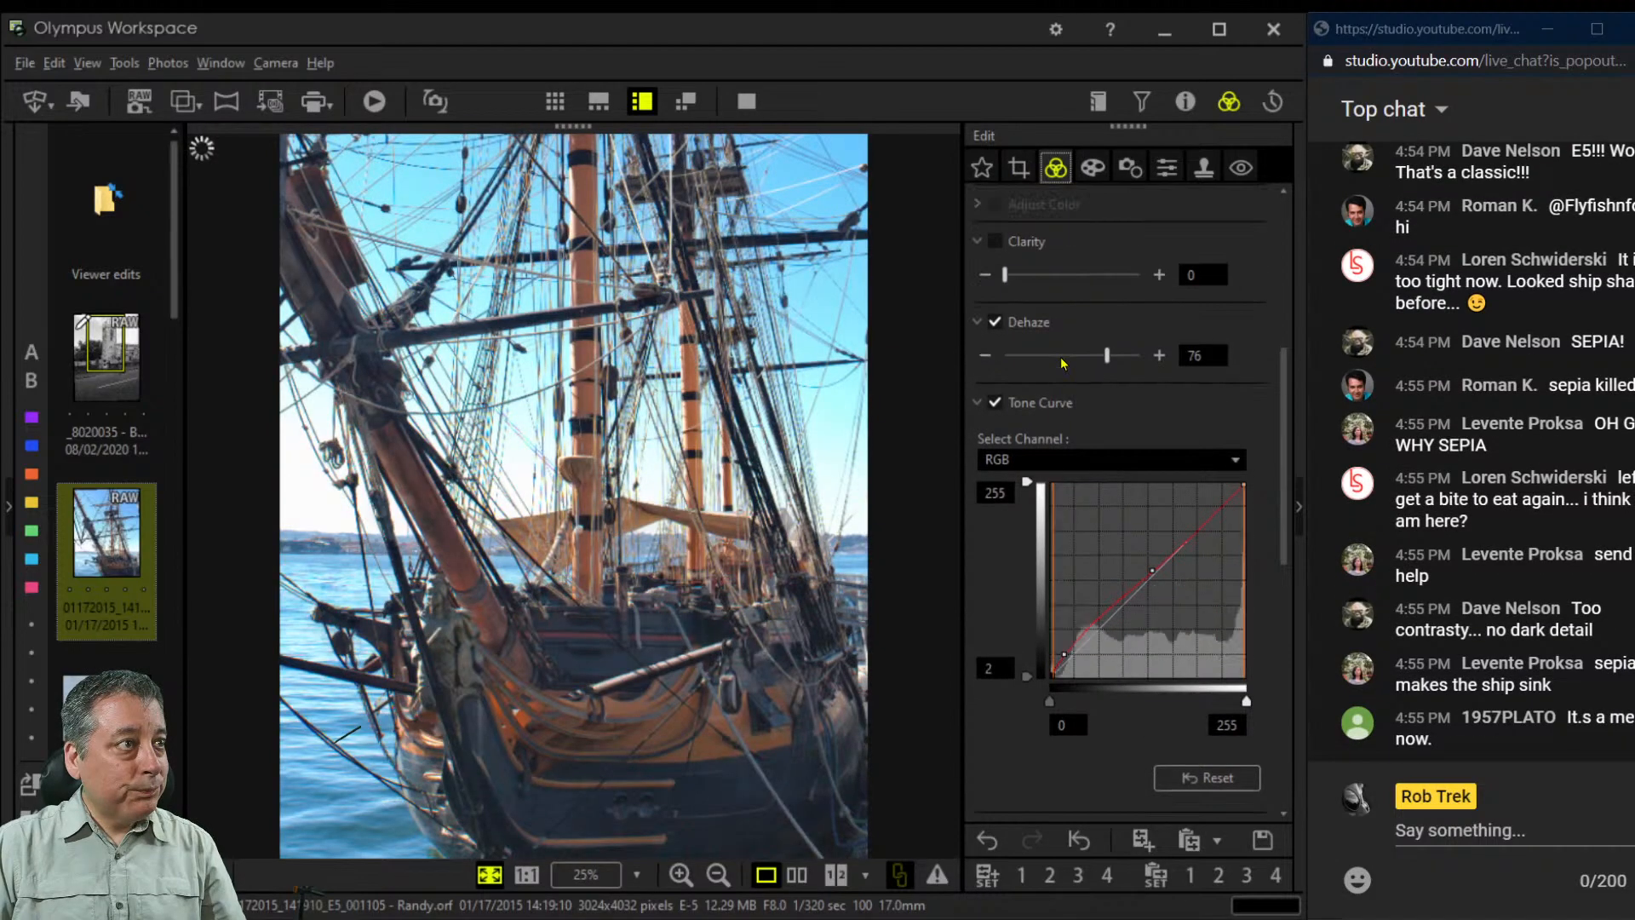
scroll(1059, 422, "up", 2)
scroll(1056, 421, "up", 3)
left_click(1096, 353)
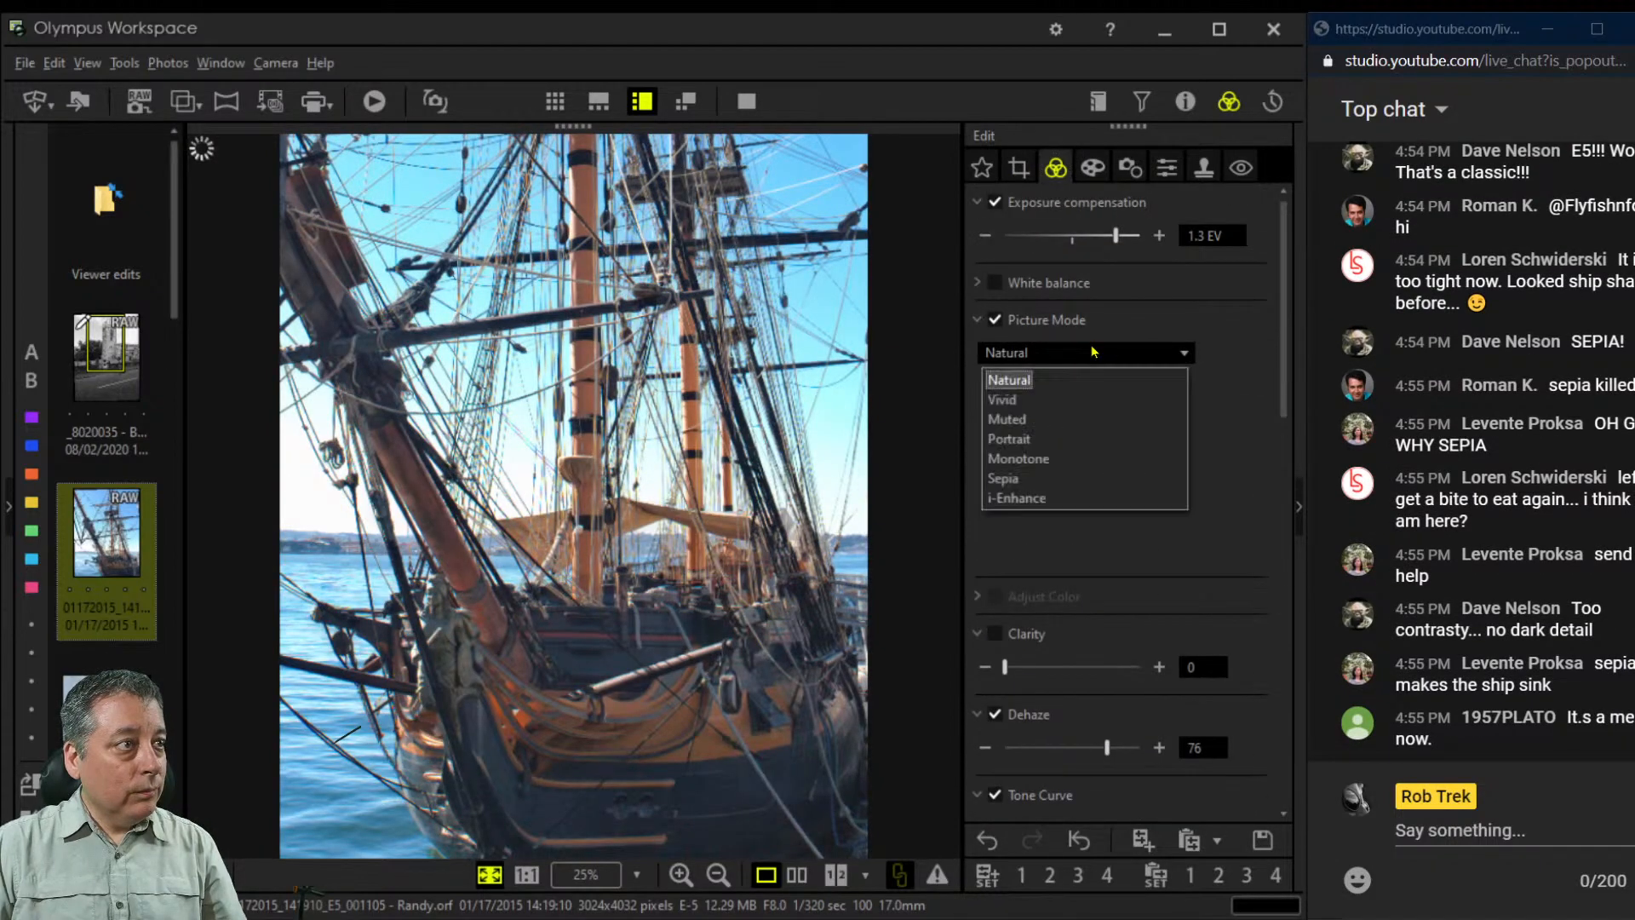
left_click(1076, 458)
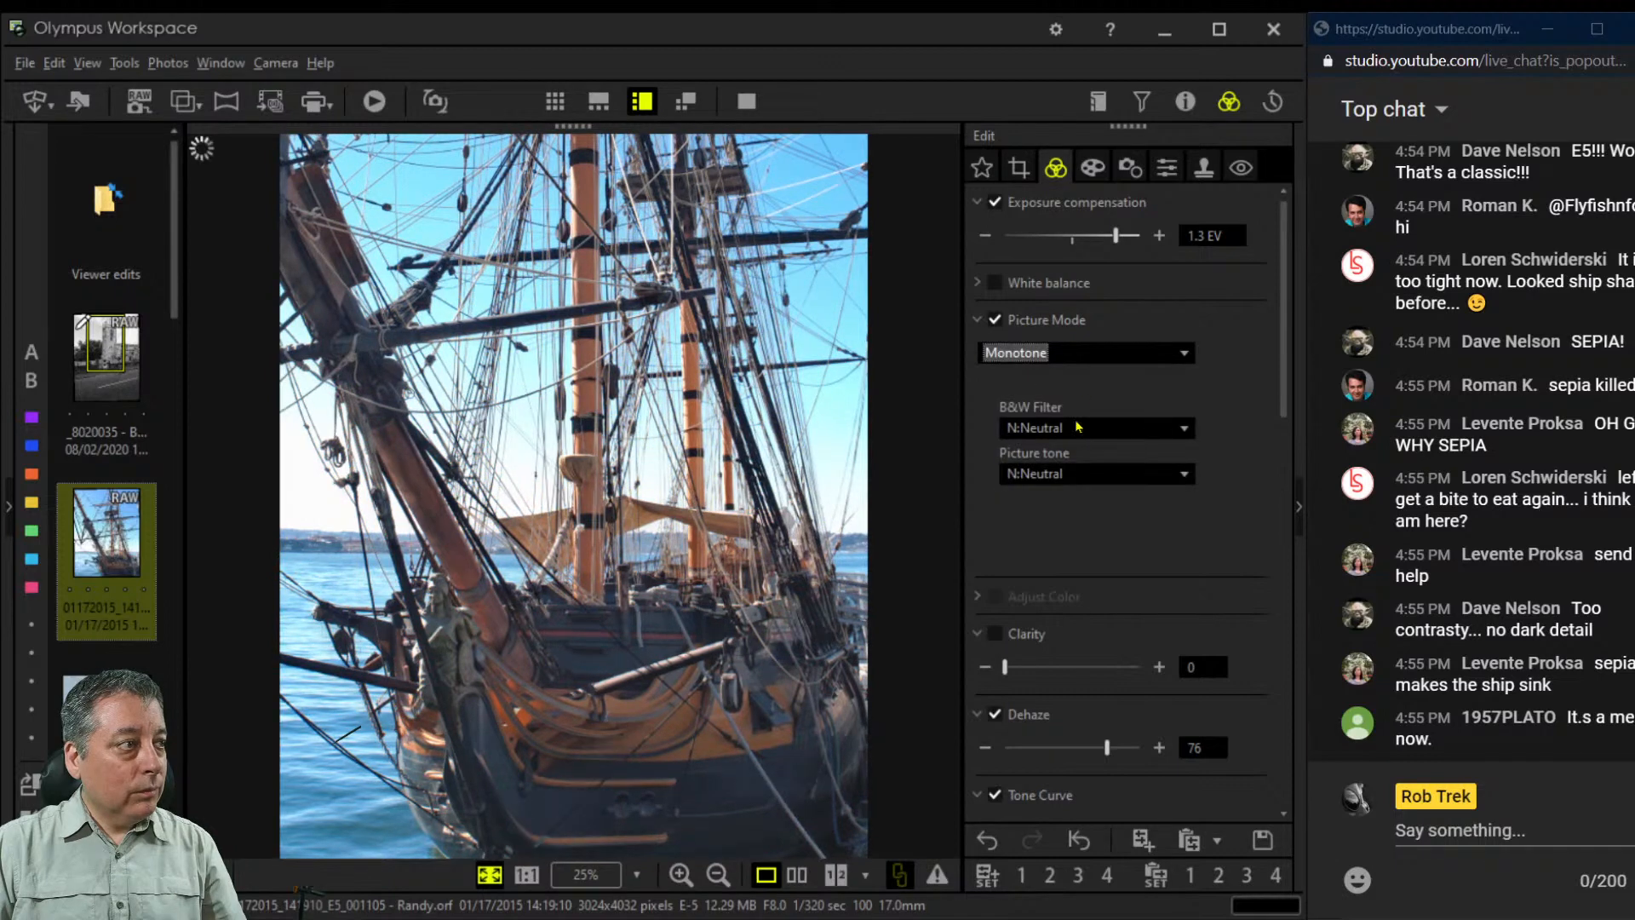
Set Dehaze to 100 and Exposure compensation to 0.7 EV on the monotone ship photo
scroll(1193, 614, "down", 1)
scroll(1193, 614, "down", 1)
left_click_drag(1107, 618, 1157, 618)
scroll(1219, 438, "up", 2)
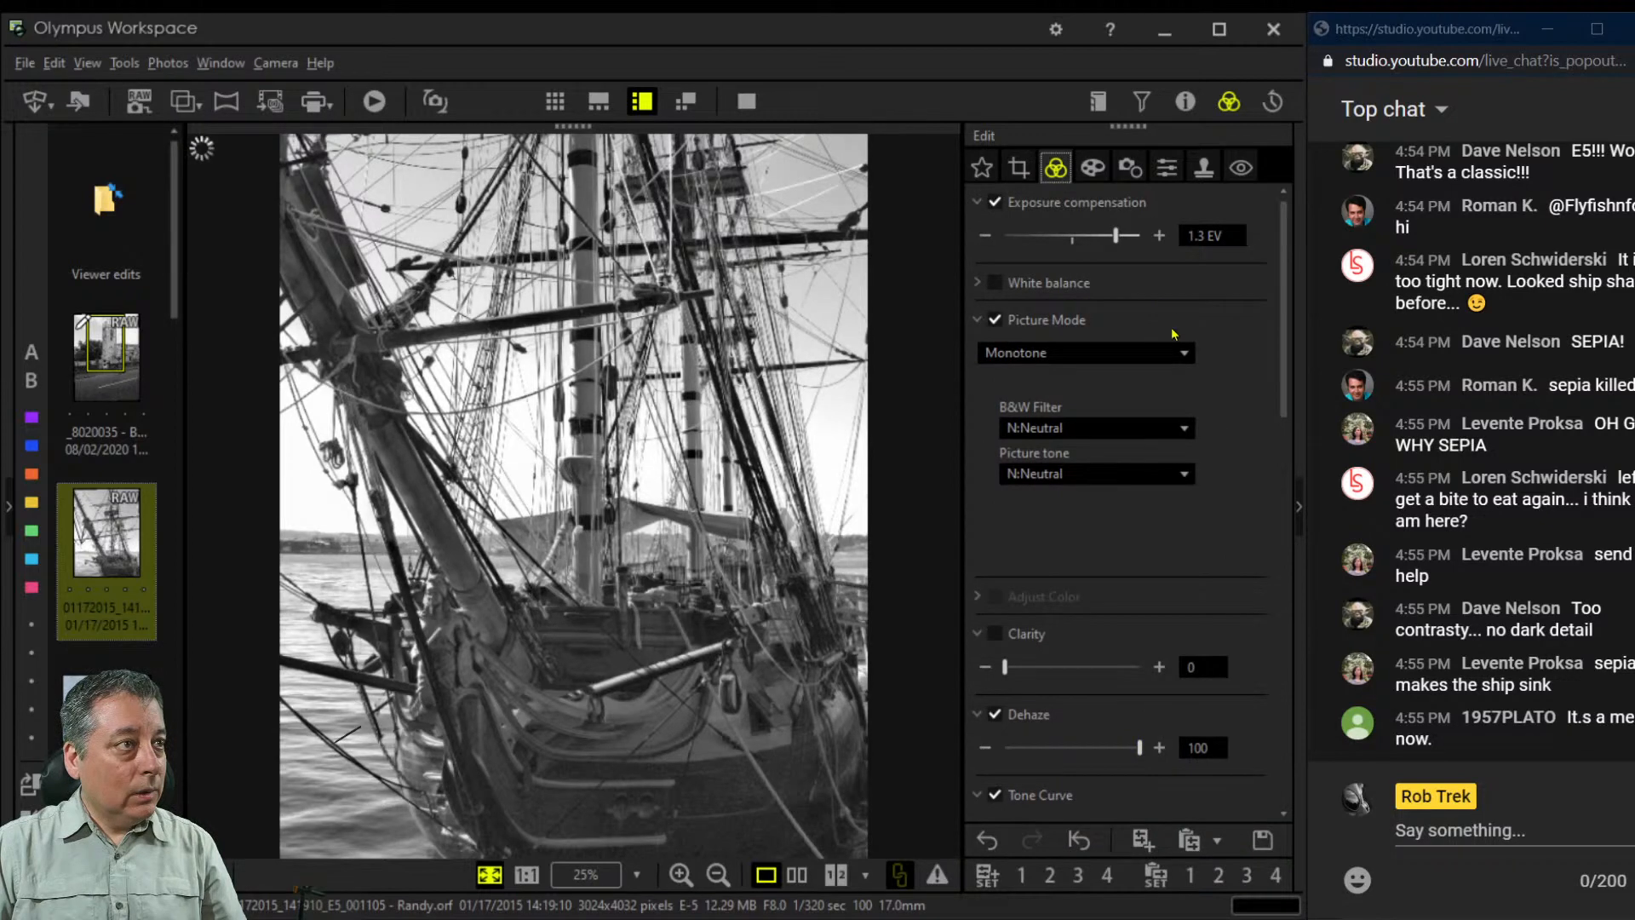
left_click_drag(1120, 236, 1096, 241)
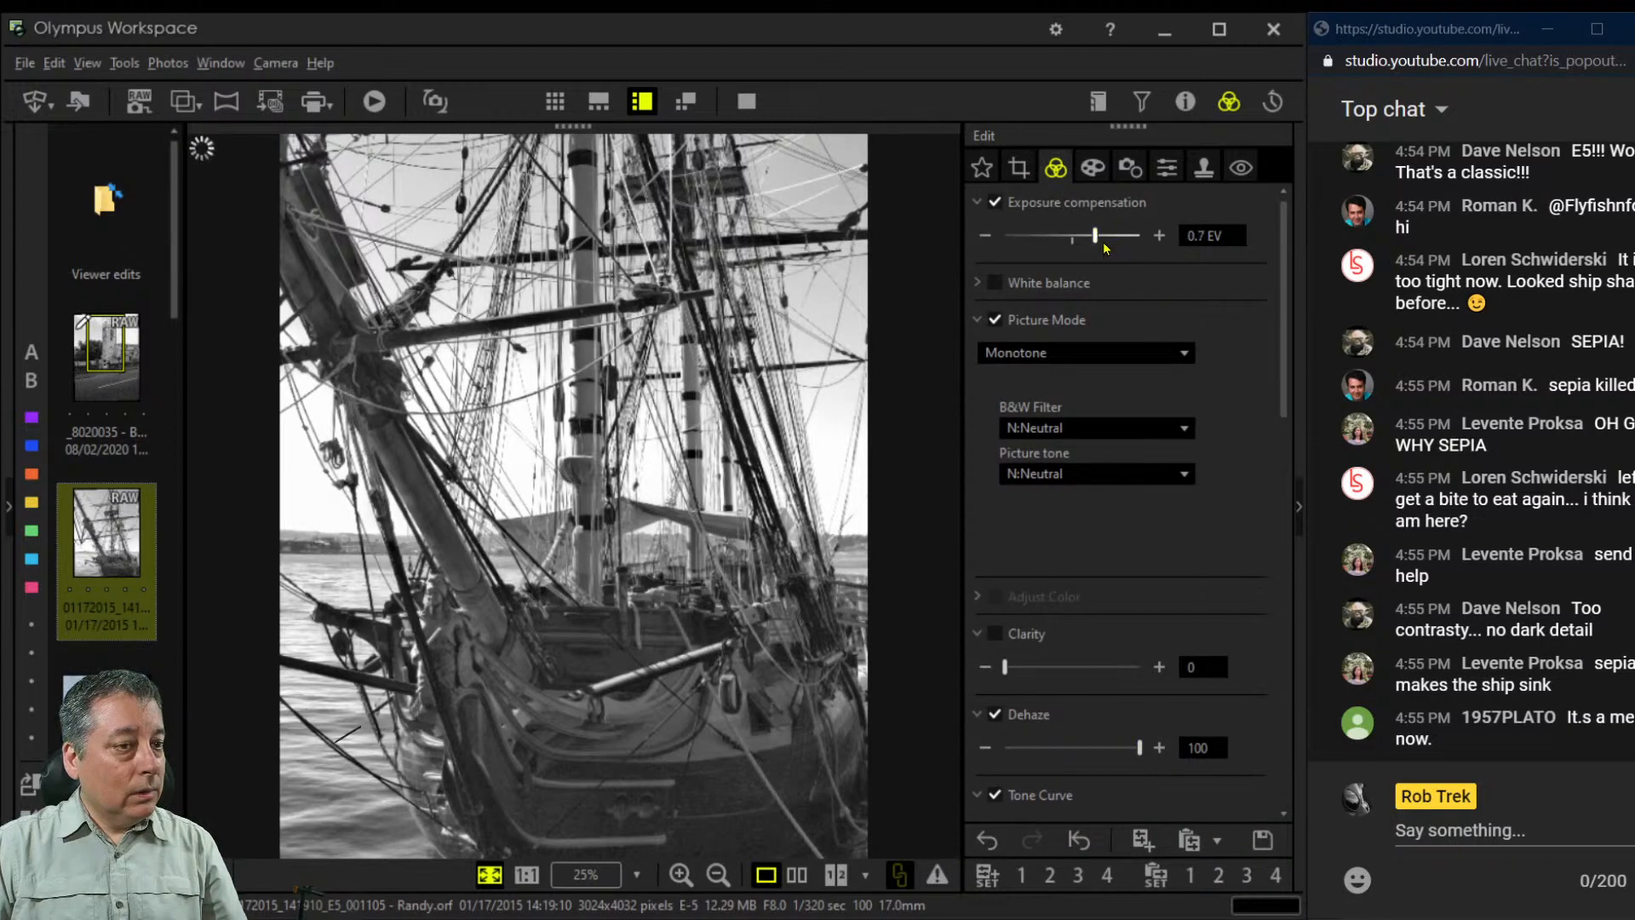
Reset the RGB tone curve and rebuild it with shadow, midtone and highlight points close to the diagonal
scroll(1239, 451, "down", 5)
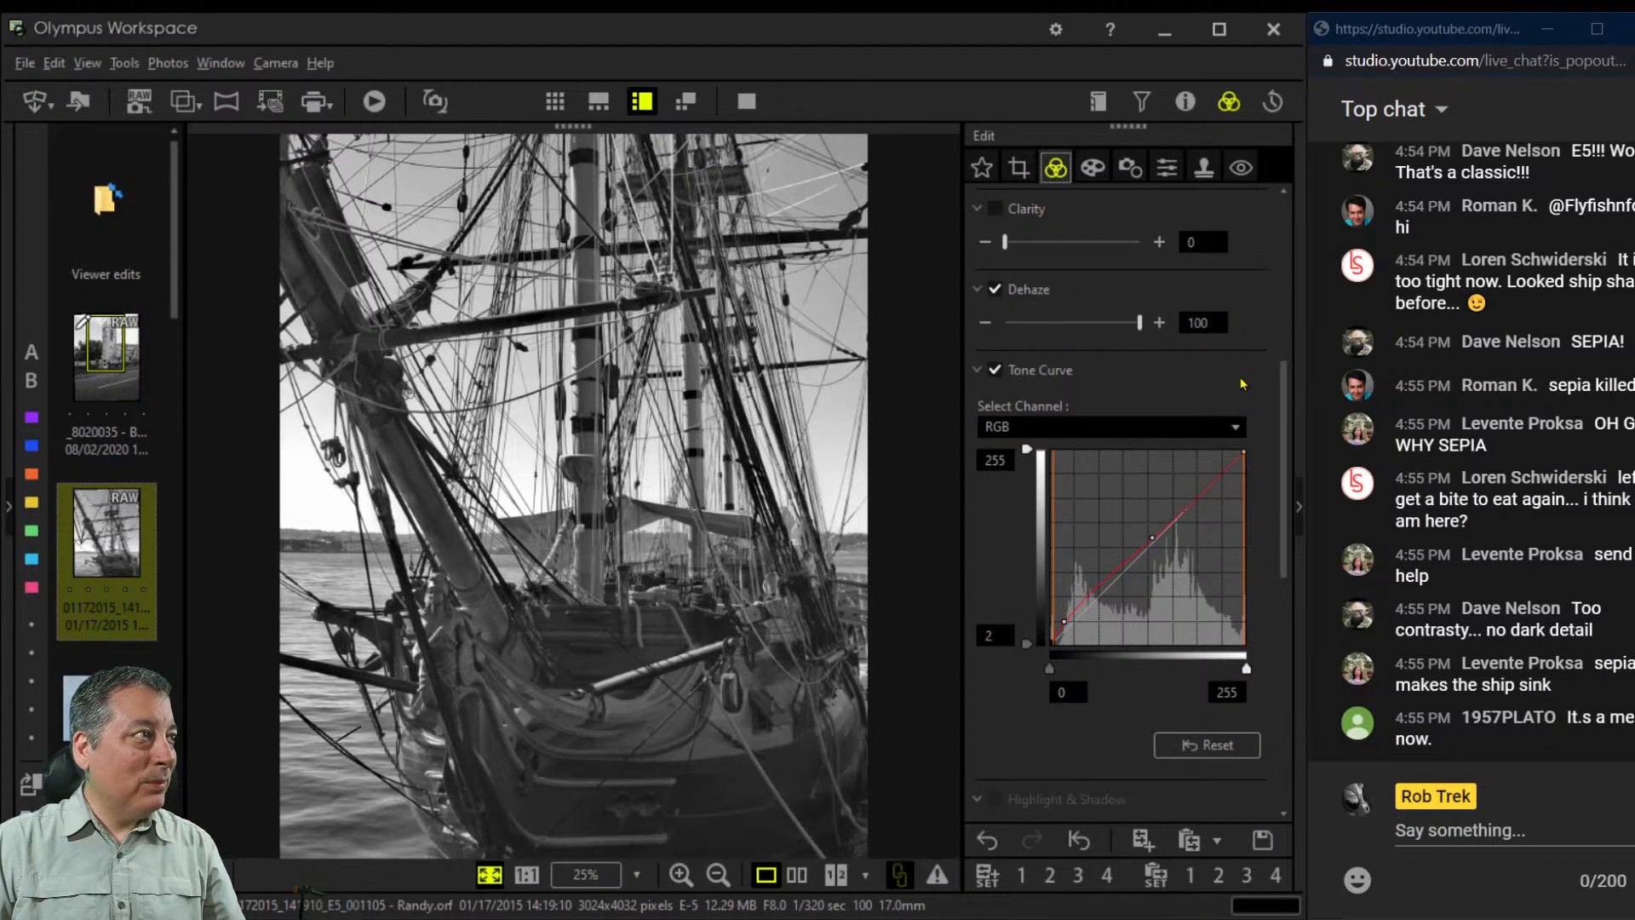
scroll(1239, 451, "down", 1)
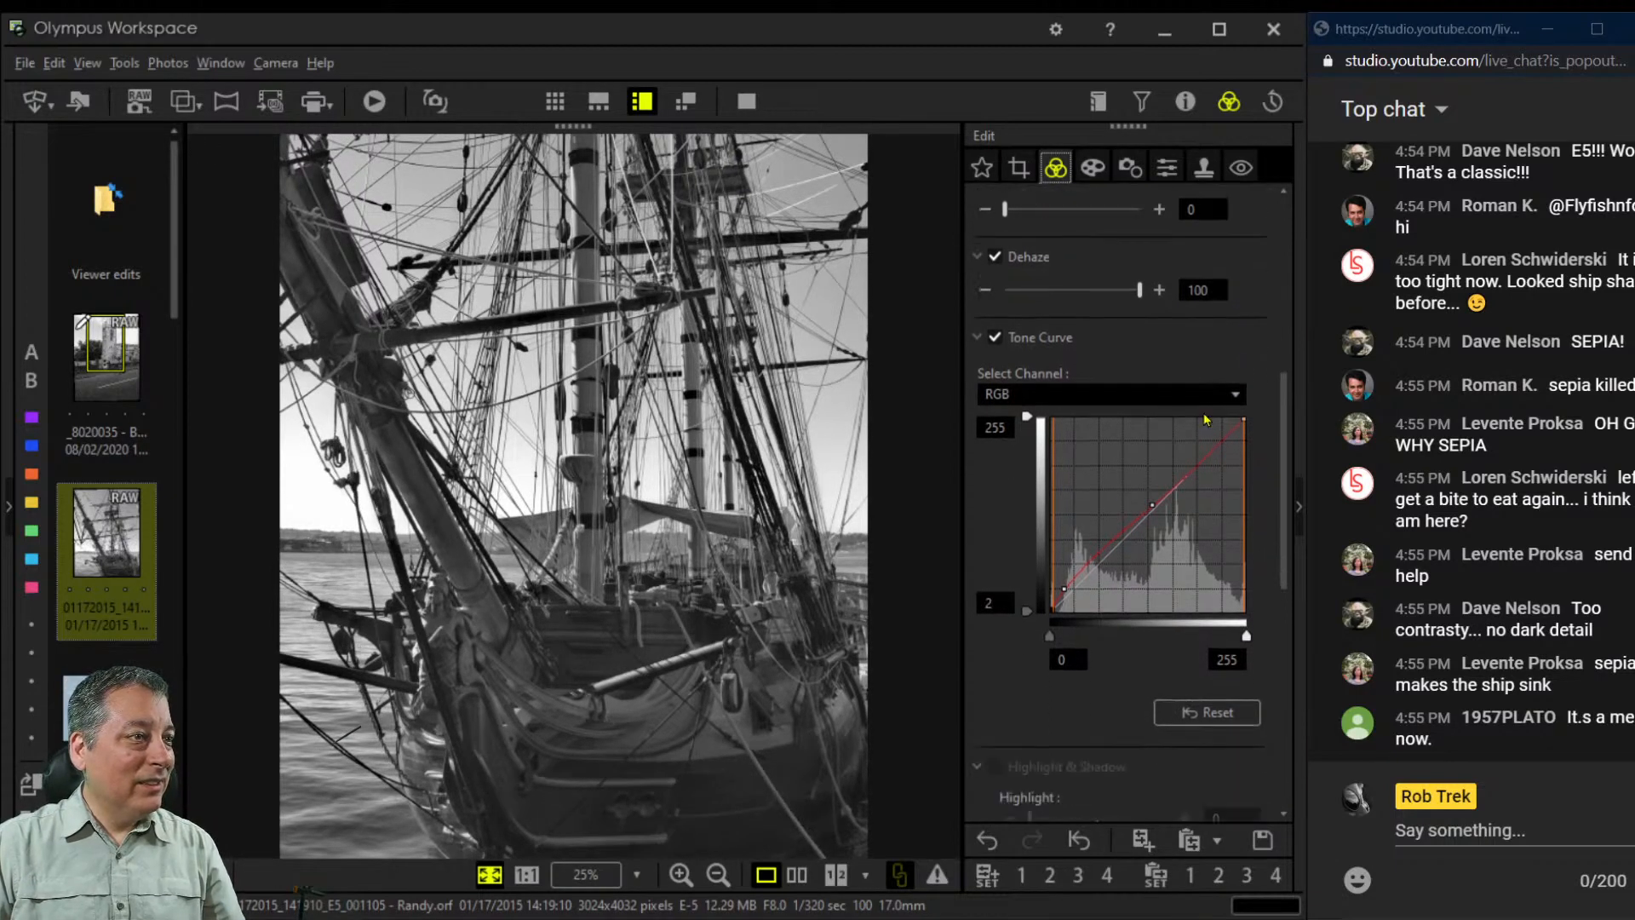
left_click(1209, 711)
left_click_drag(1057, 605, 1070, 596)
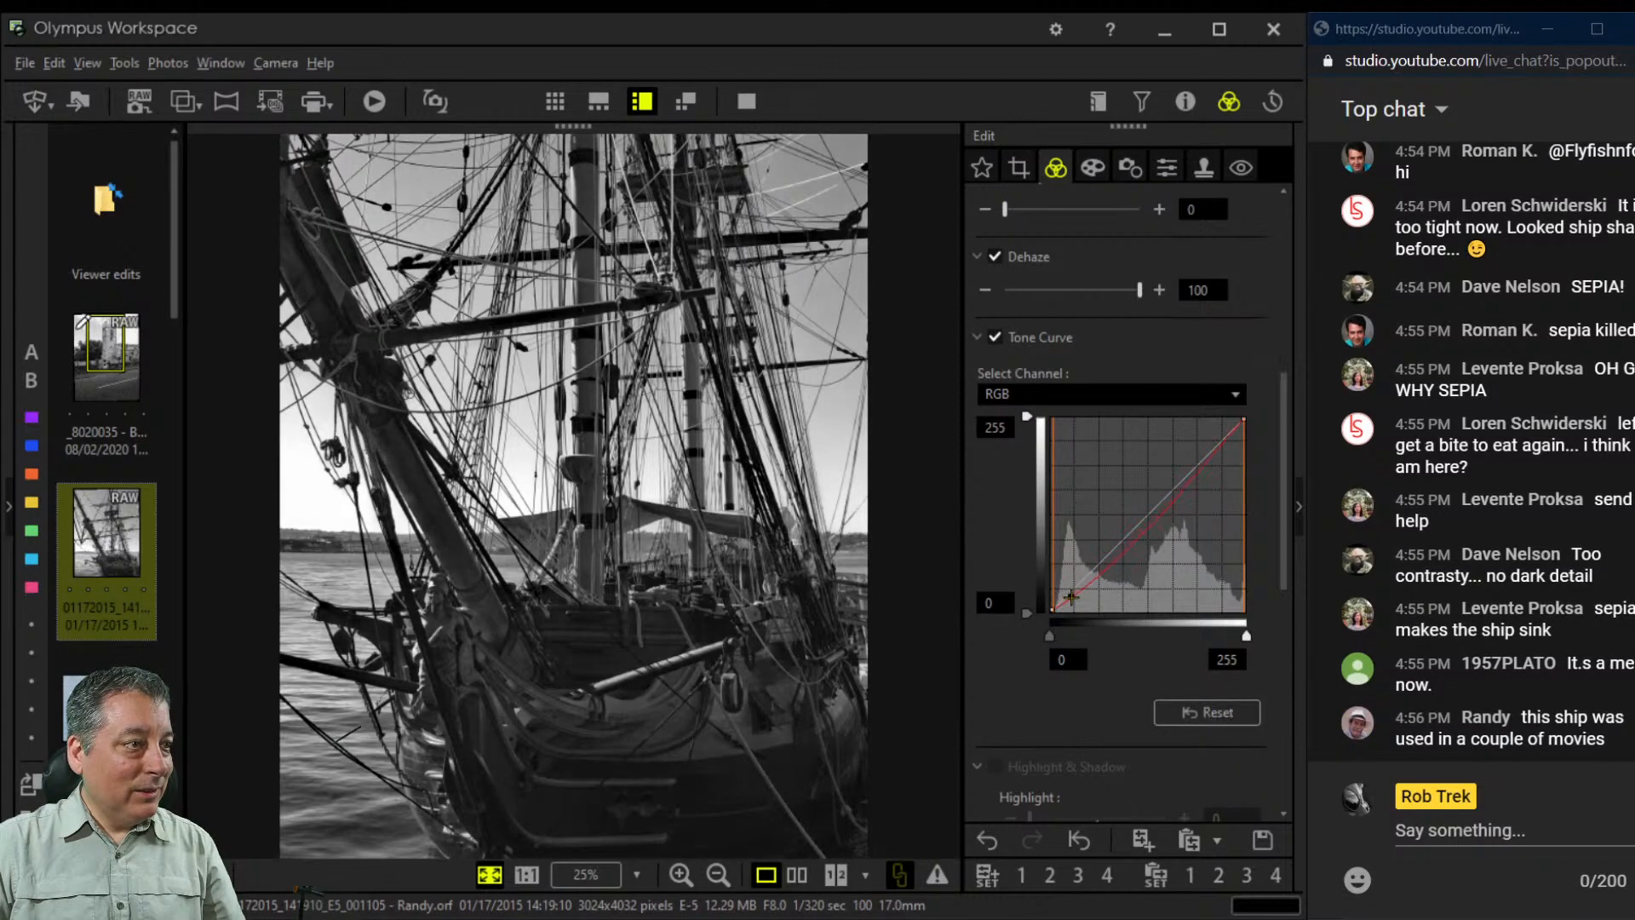
left_click(1145, 522)
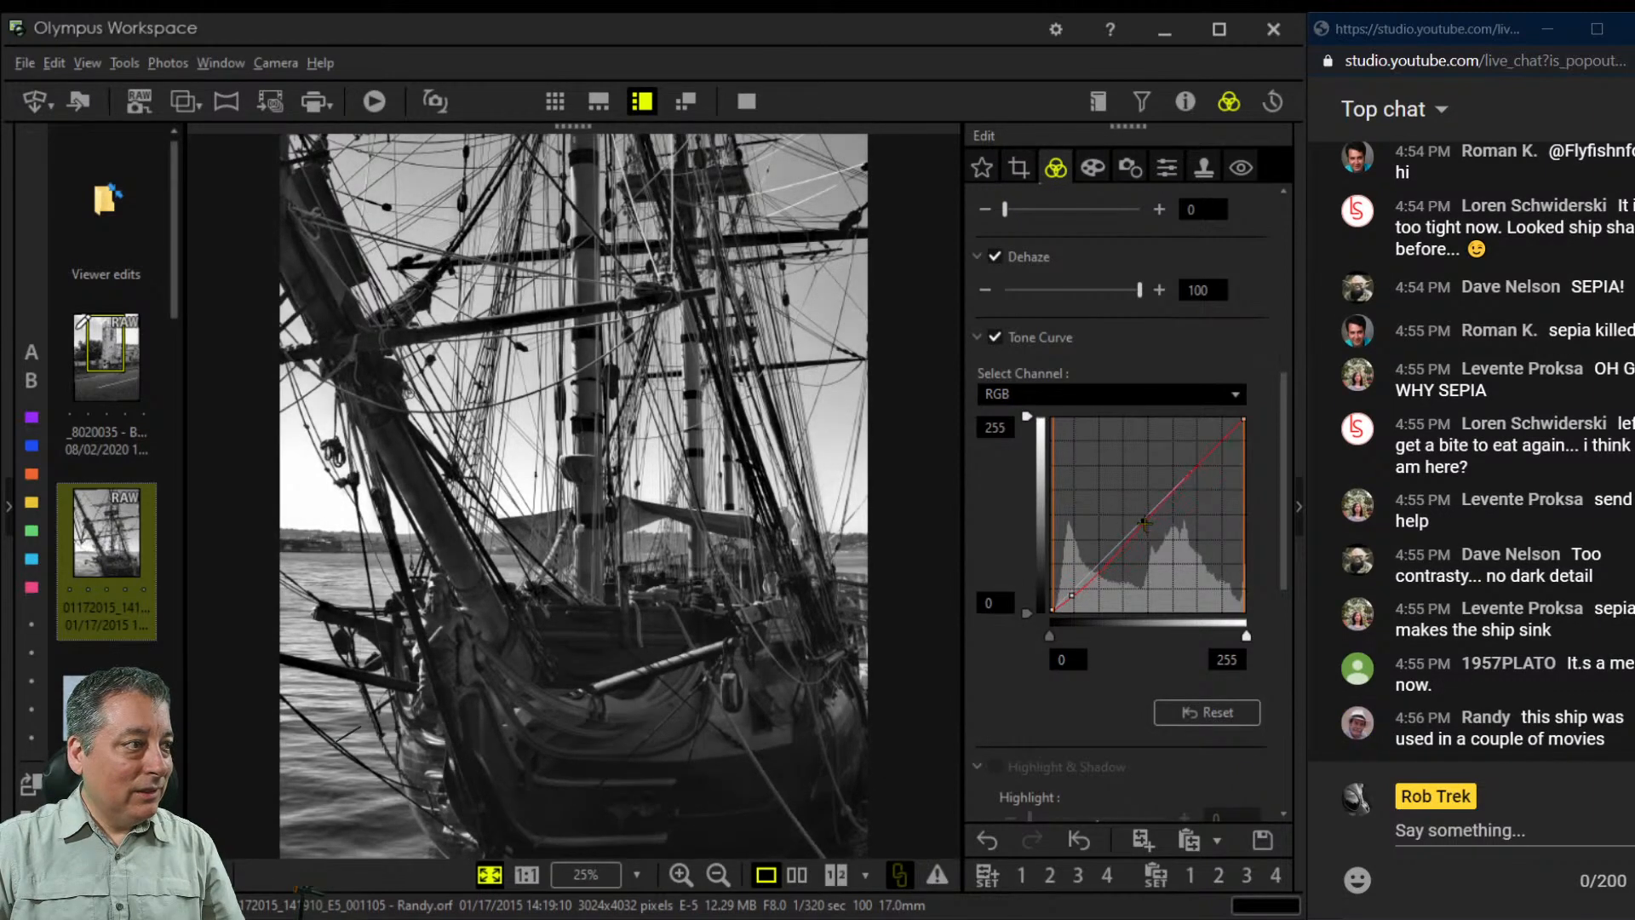
left_click(1186, 471)
left_click_drag(1081, 590, 1080, 593)
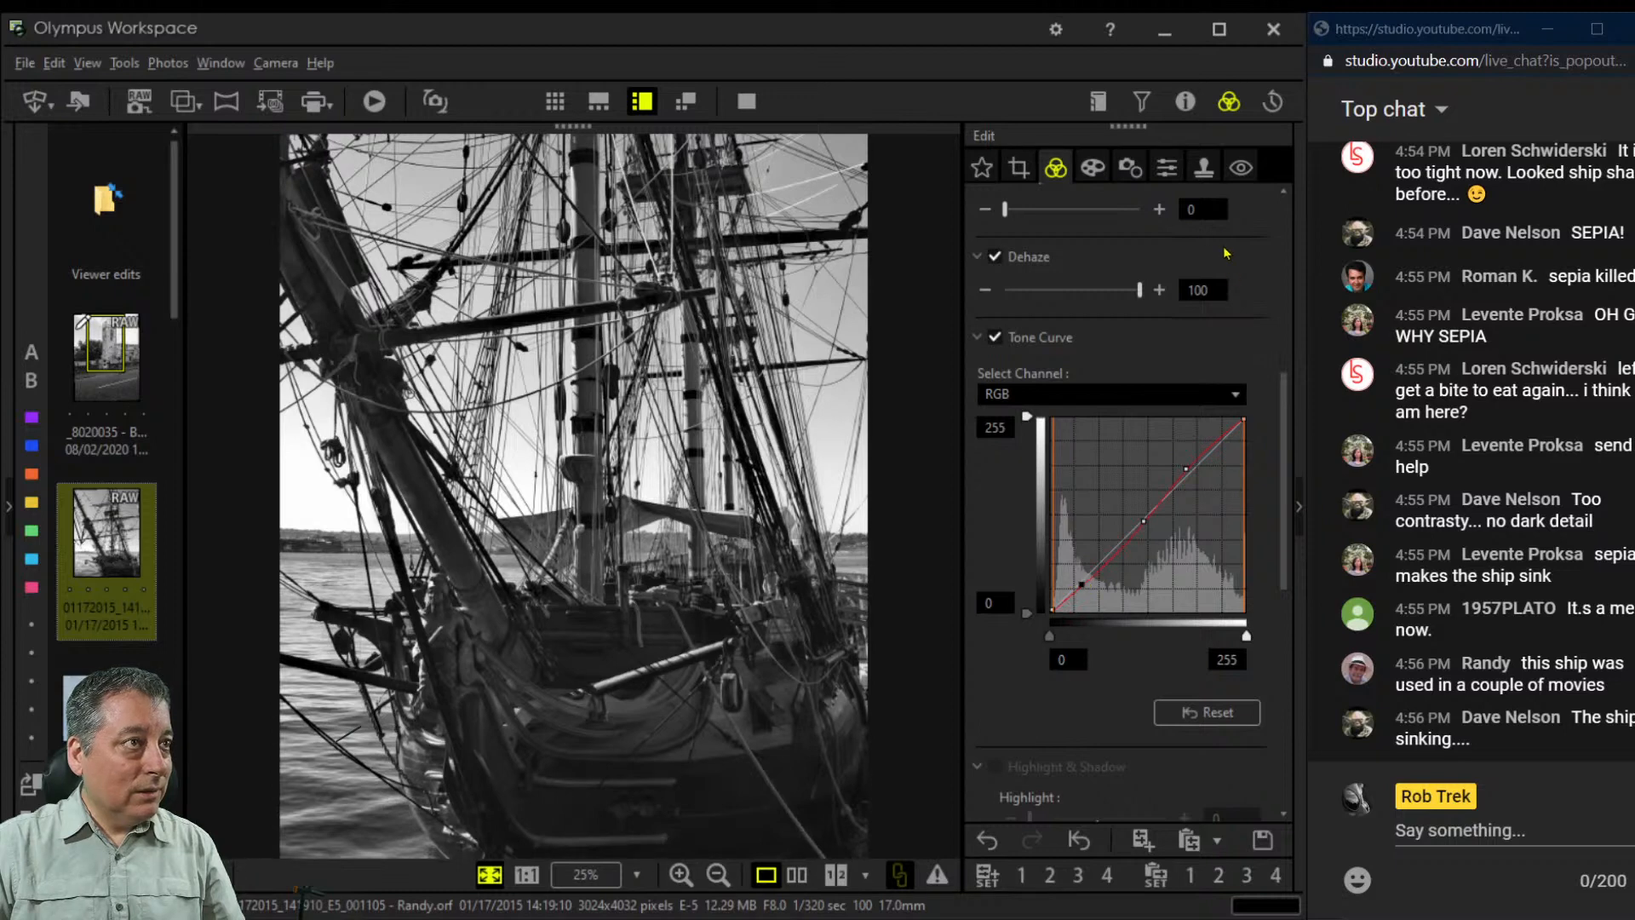
Set the ship photo's Sharpness to 2.0
left_click(1168, 177)
left_click_drag(1076, 236, 1142, 236)
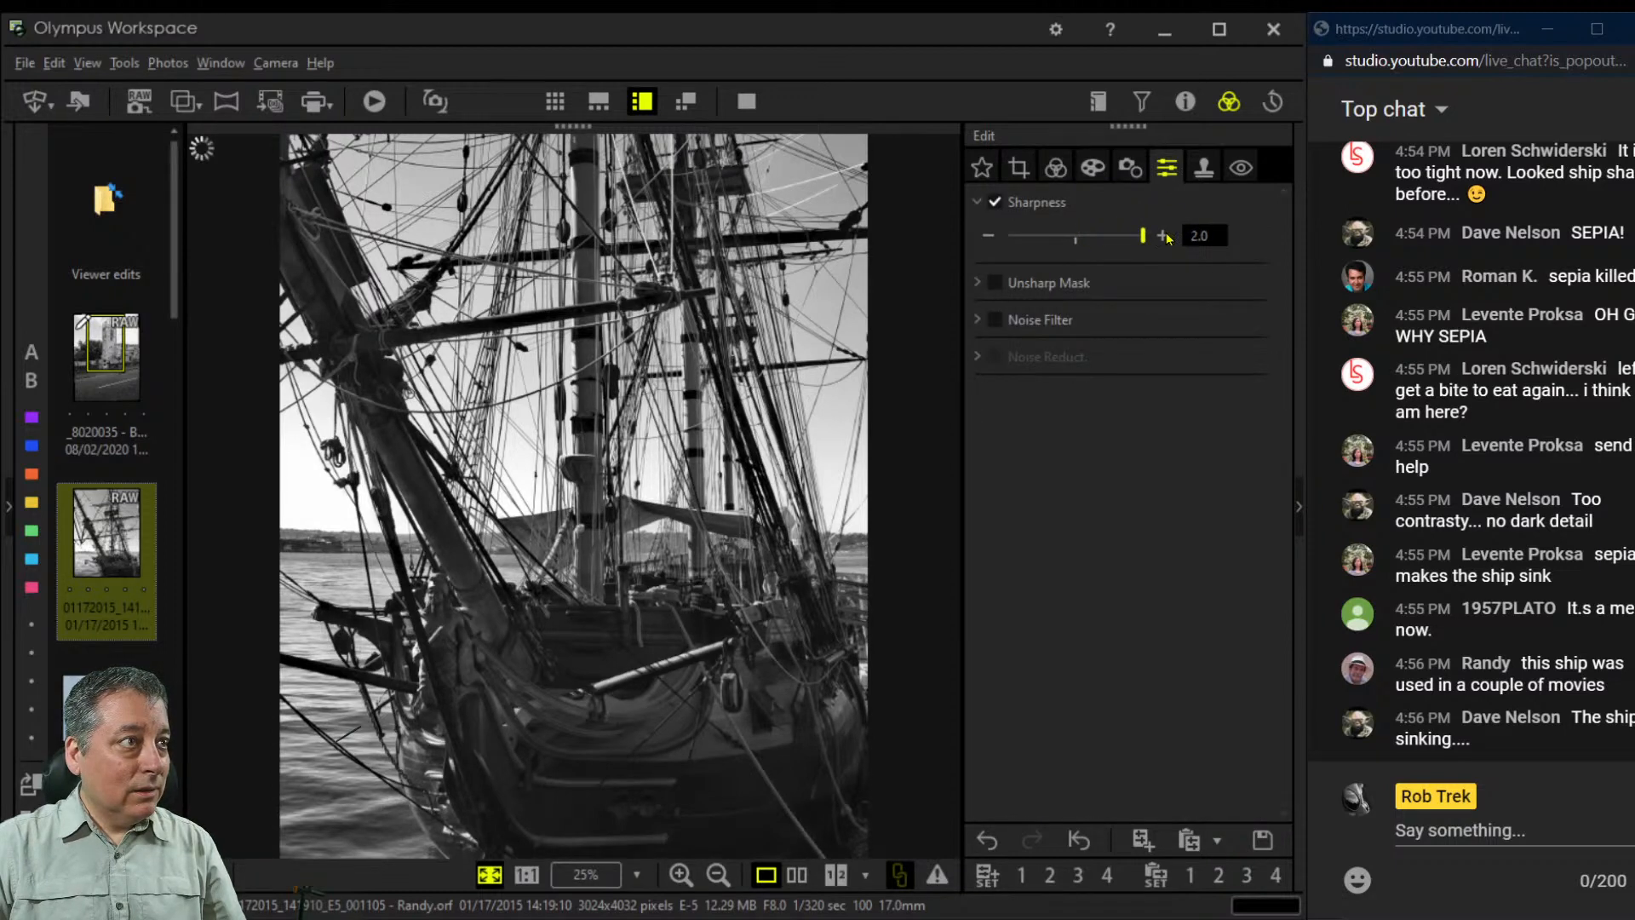
Raise the highlights on the blue channel's tone curve and pull its shadows back to the diagonal for a cool highlight tint
left_click(1053, 164)
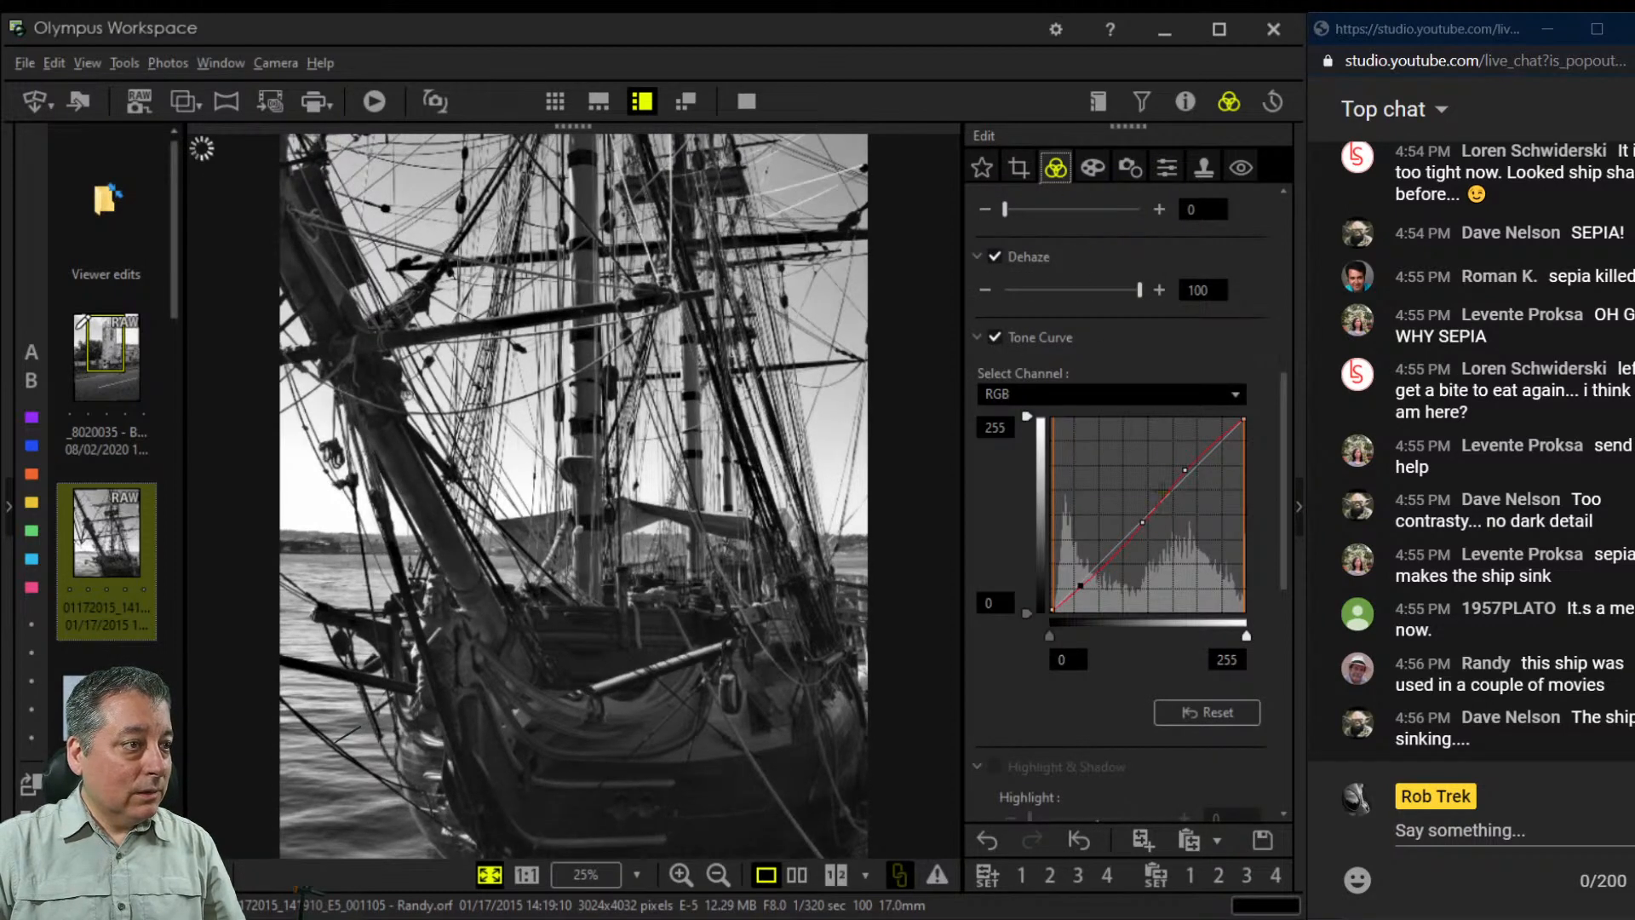
left_click(1156, 396)
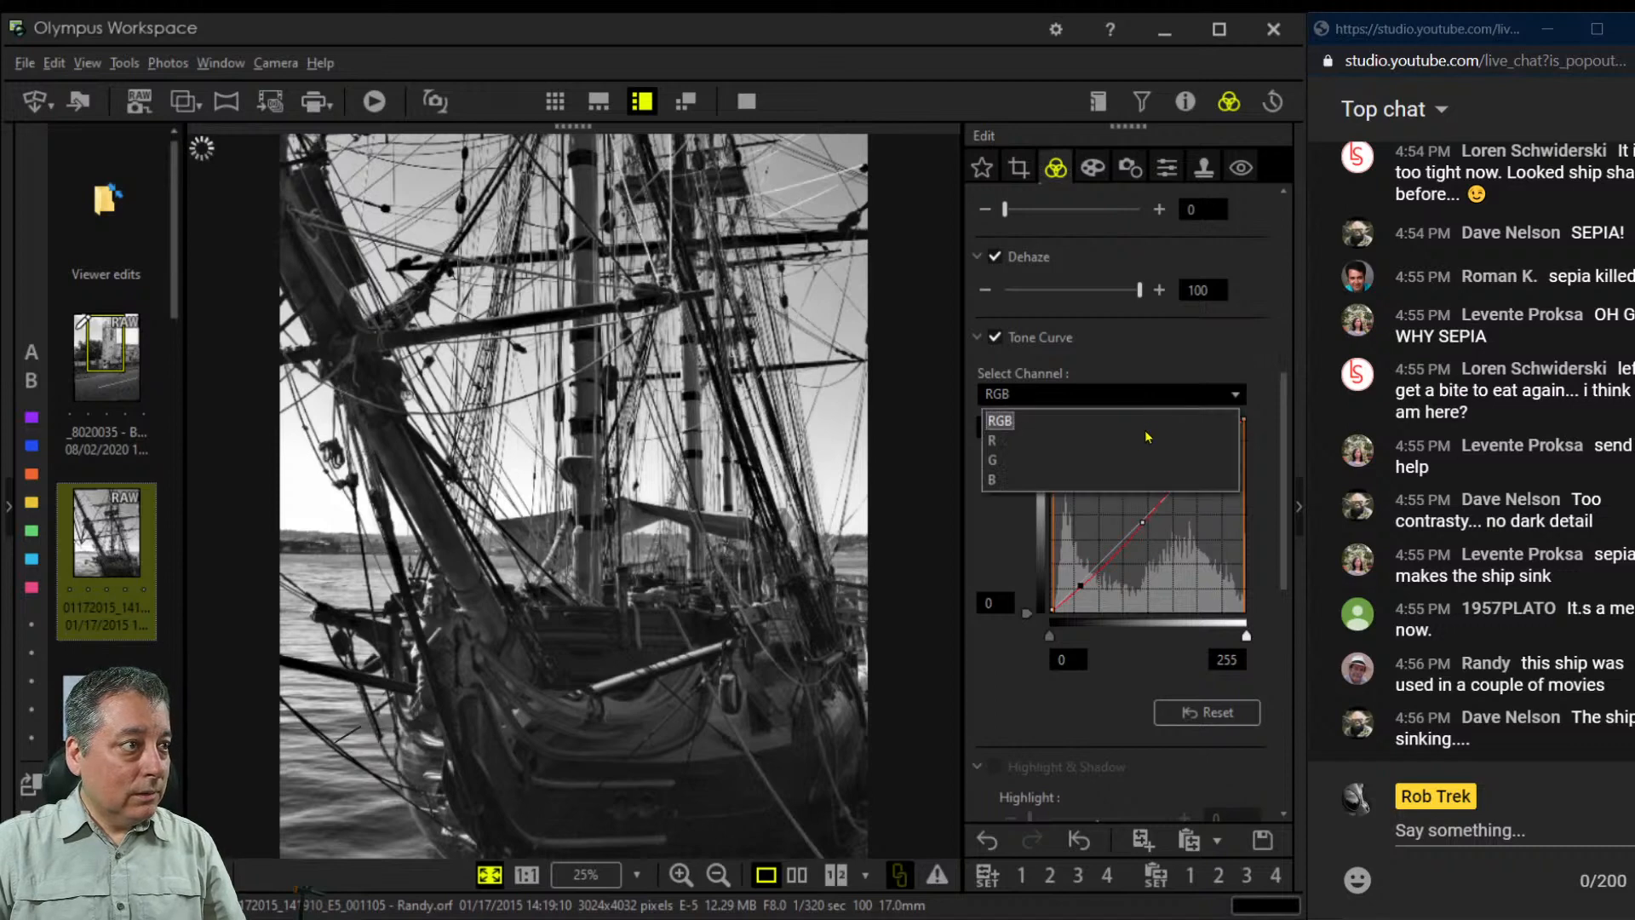
left_click(1136, 479)
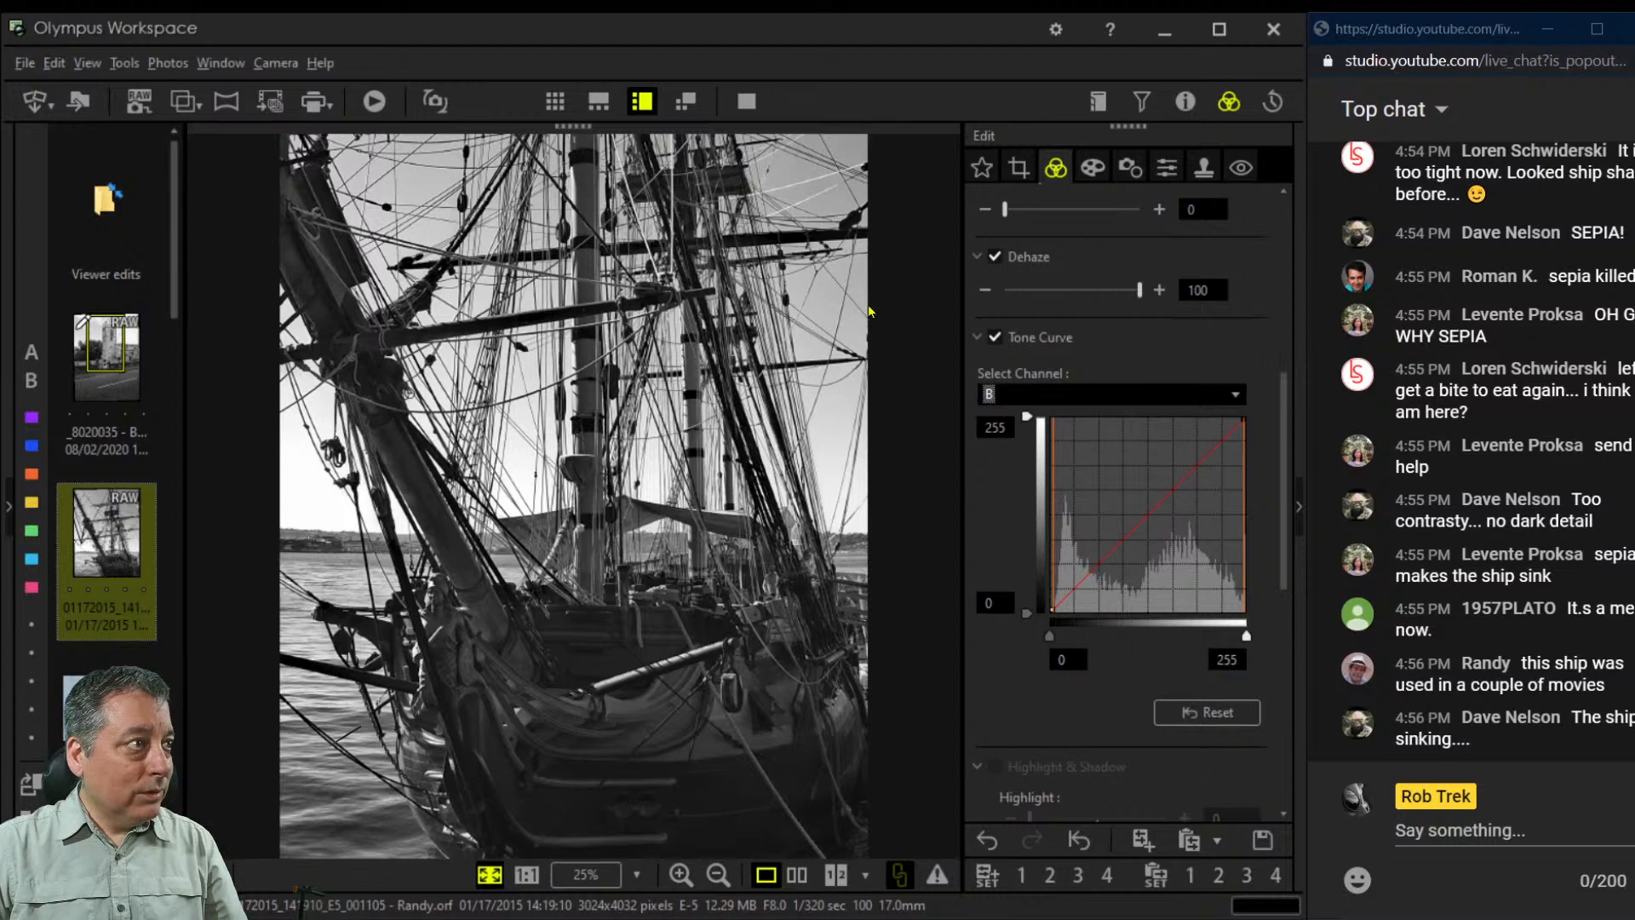
left_click(1188, 469)
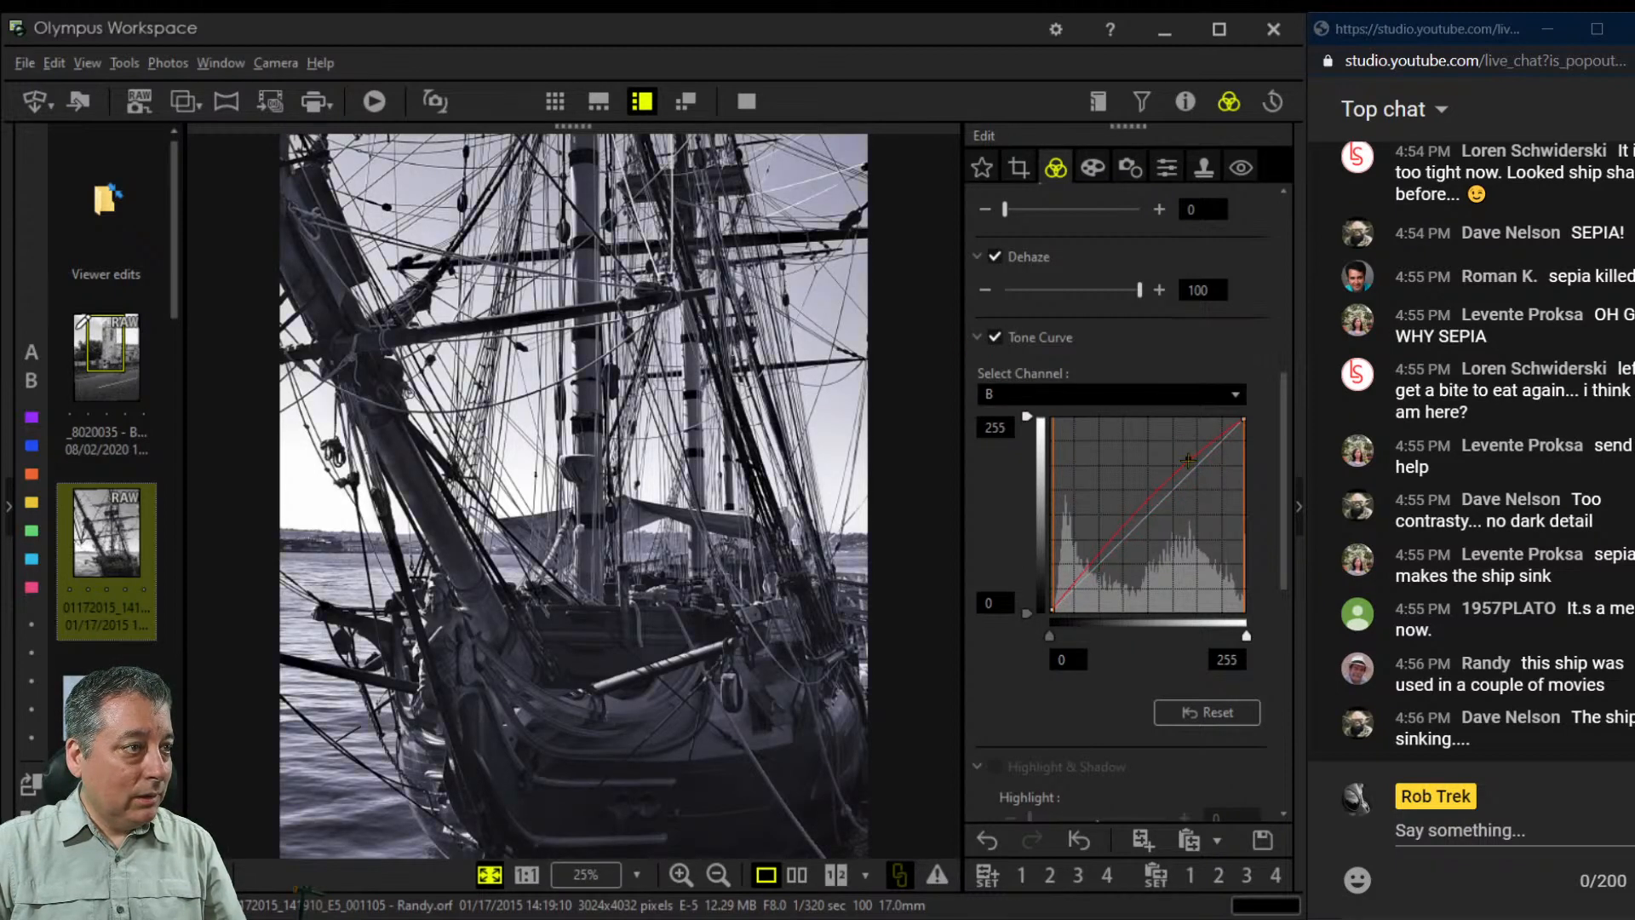
left_click_drag(1084, 565, 1078, 585)
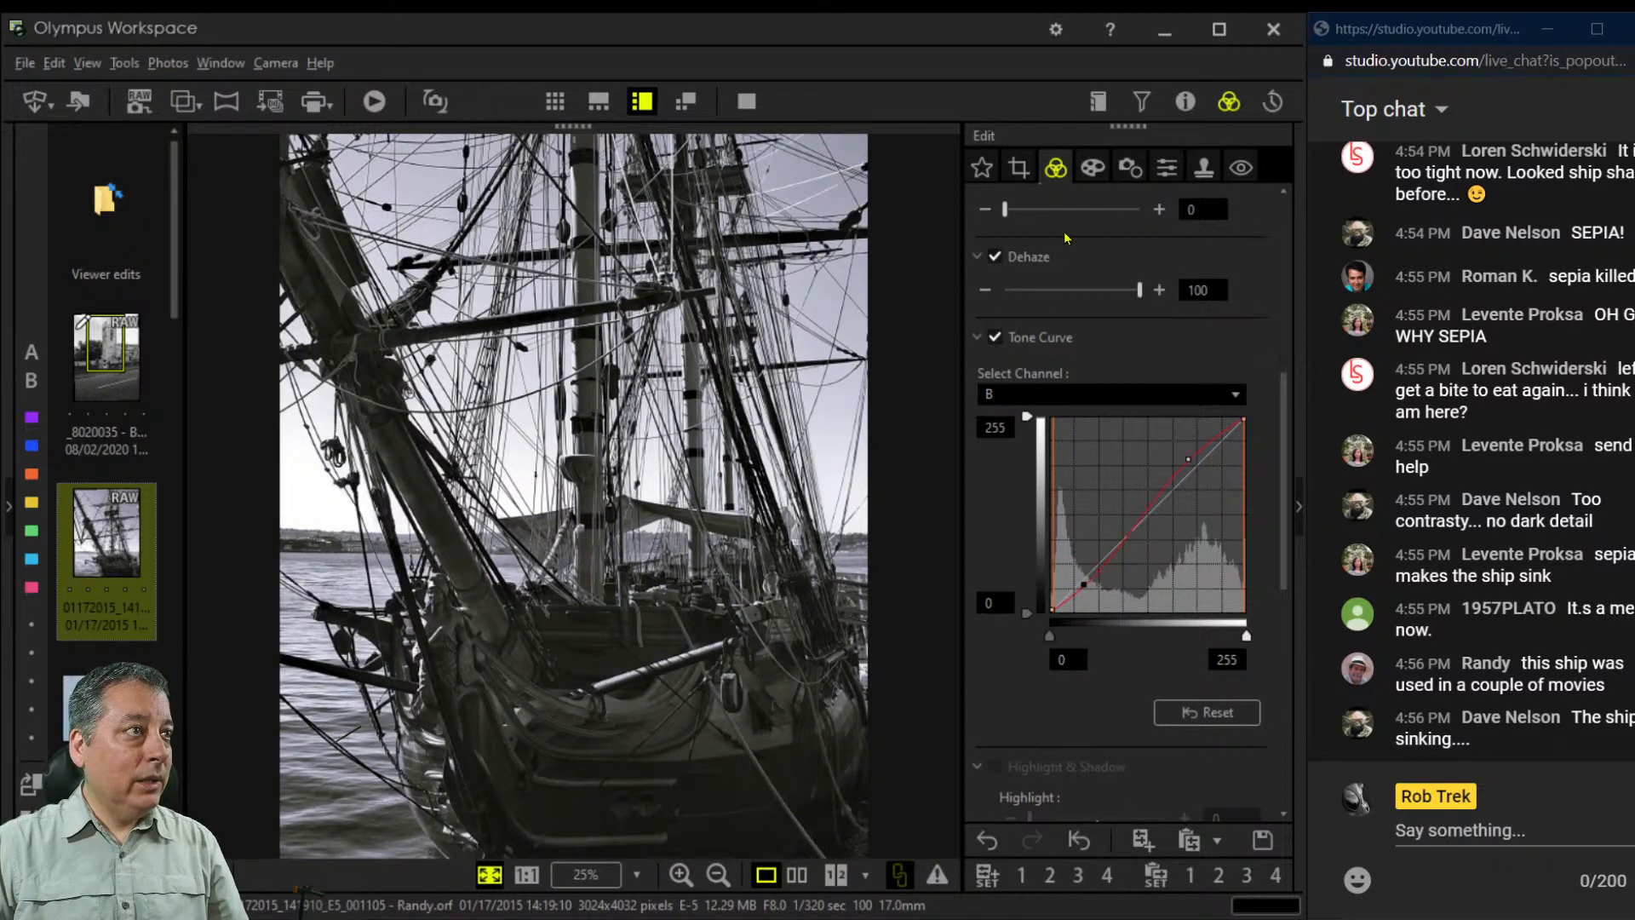
Set the ship photo's Clarity to 19
left_click_drag(1008, 217, 1037, 223)
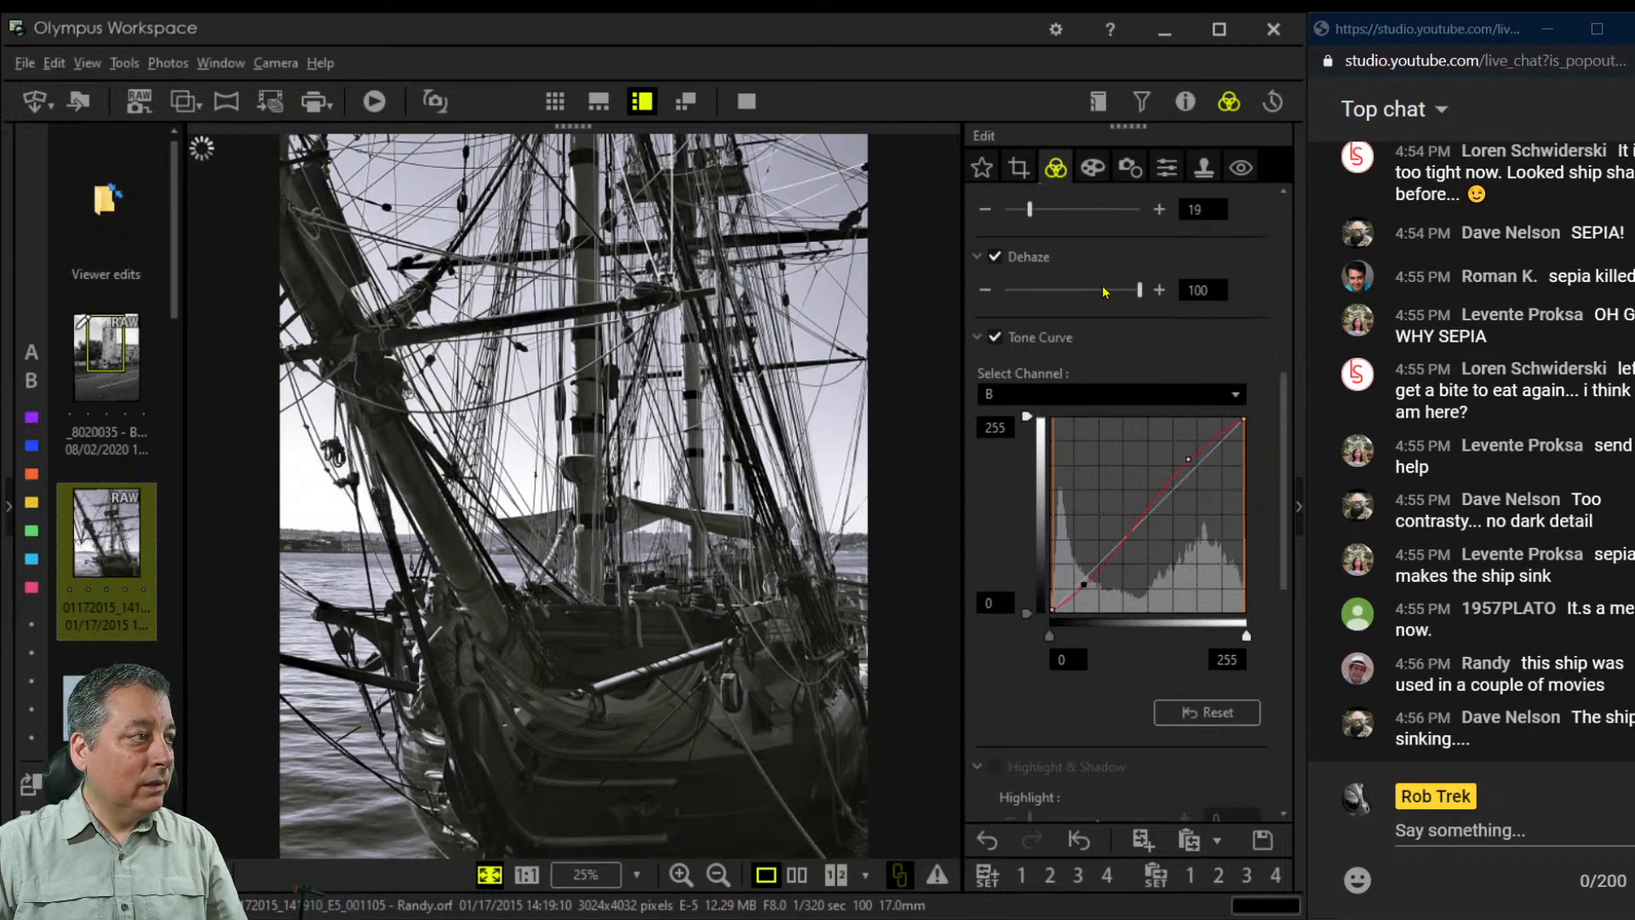
scroll(1077, 640, "down", 2)
scroll(1077, 640, "down", 10)
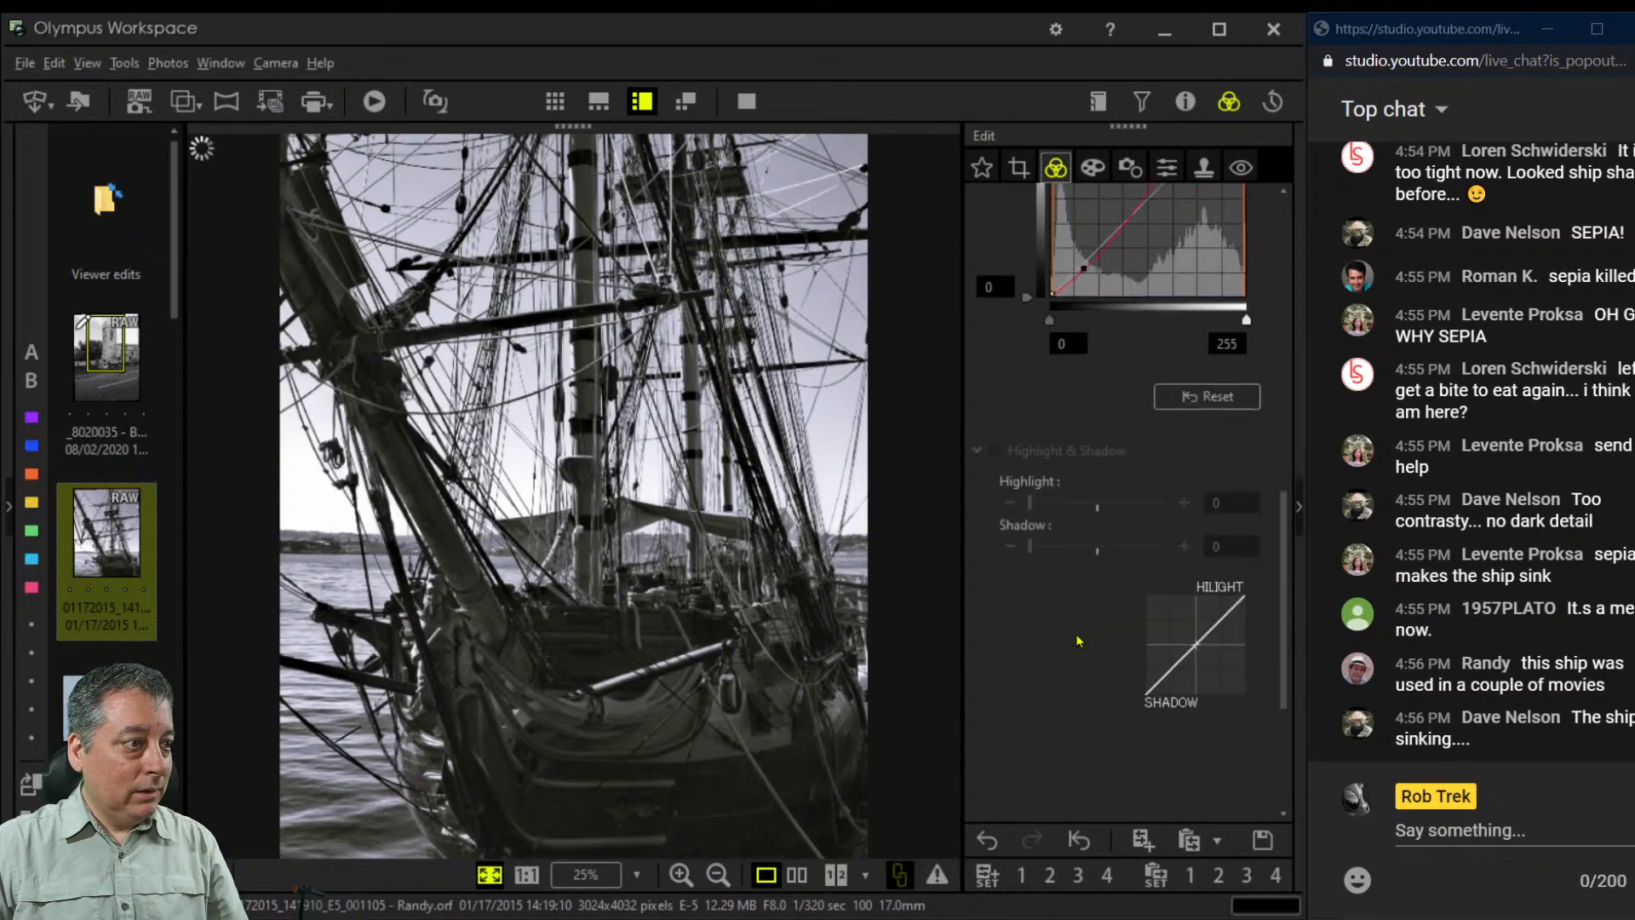
scroll(1096, 647, "up", 12)
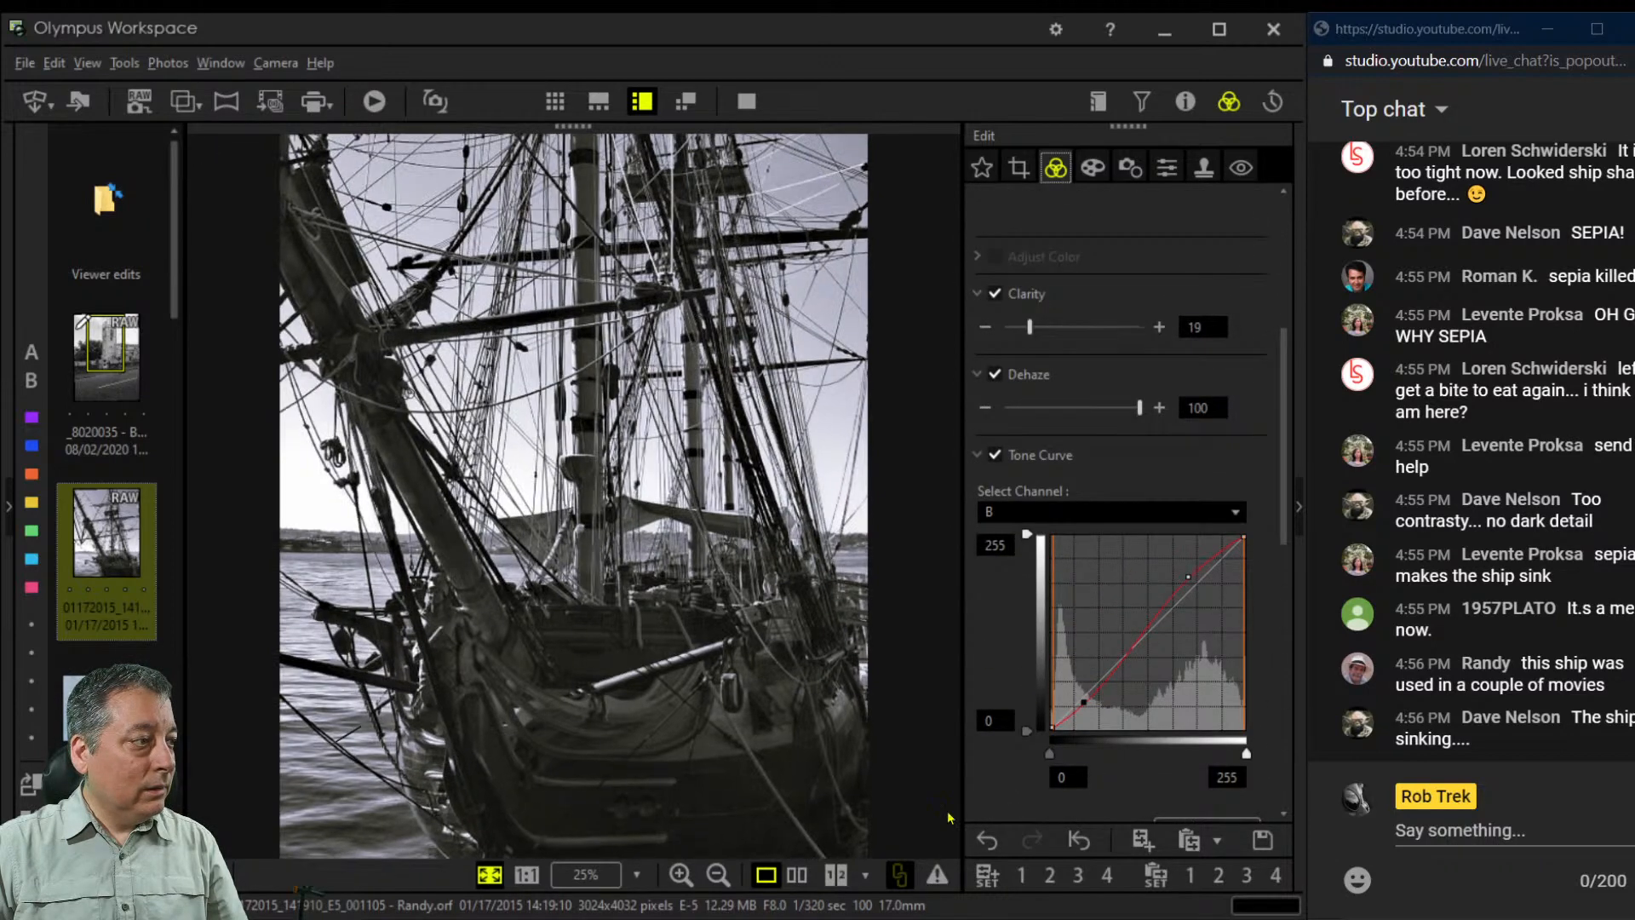
Compare the original and edited ship photos side by side in full screen, zooming in on the deck and the figurehead
left_click(798, 874)
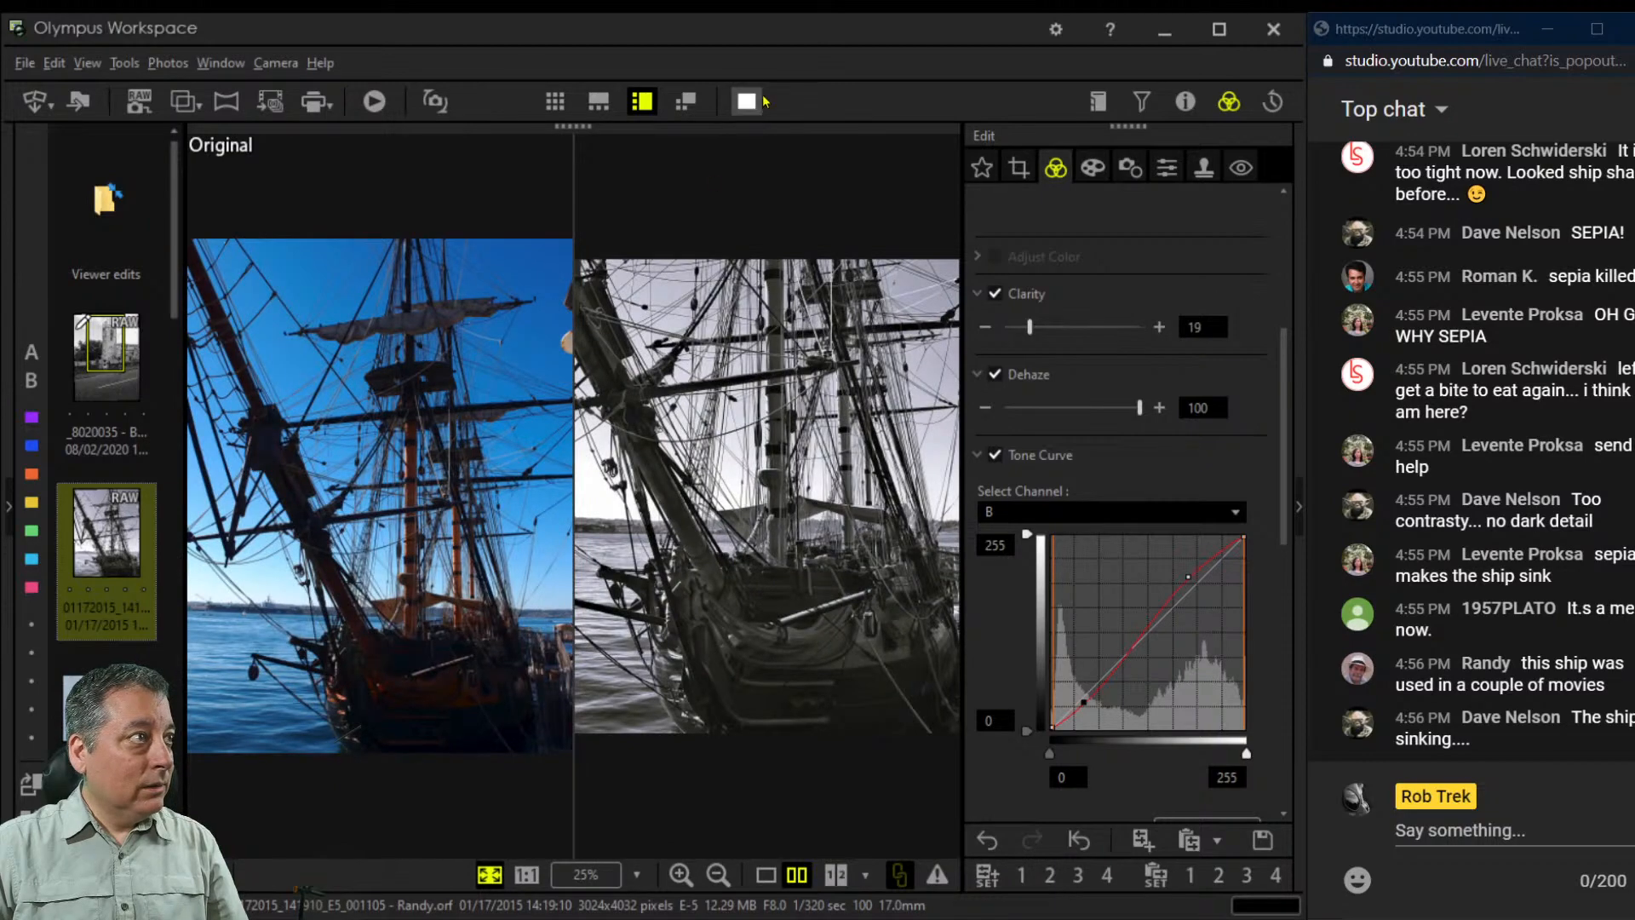
left_click(745, 101)
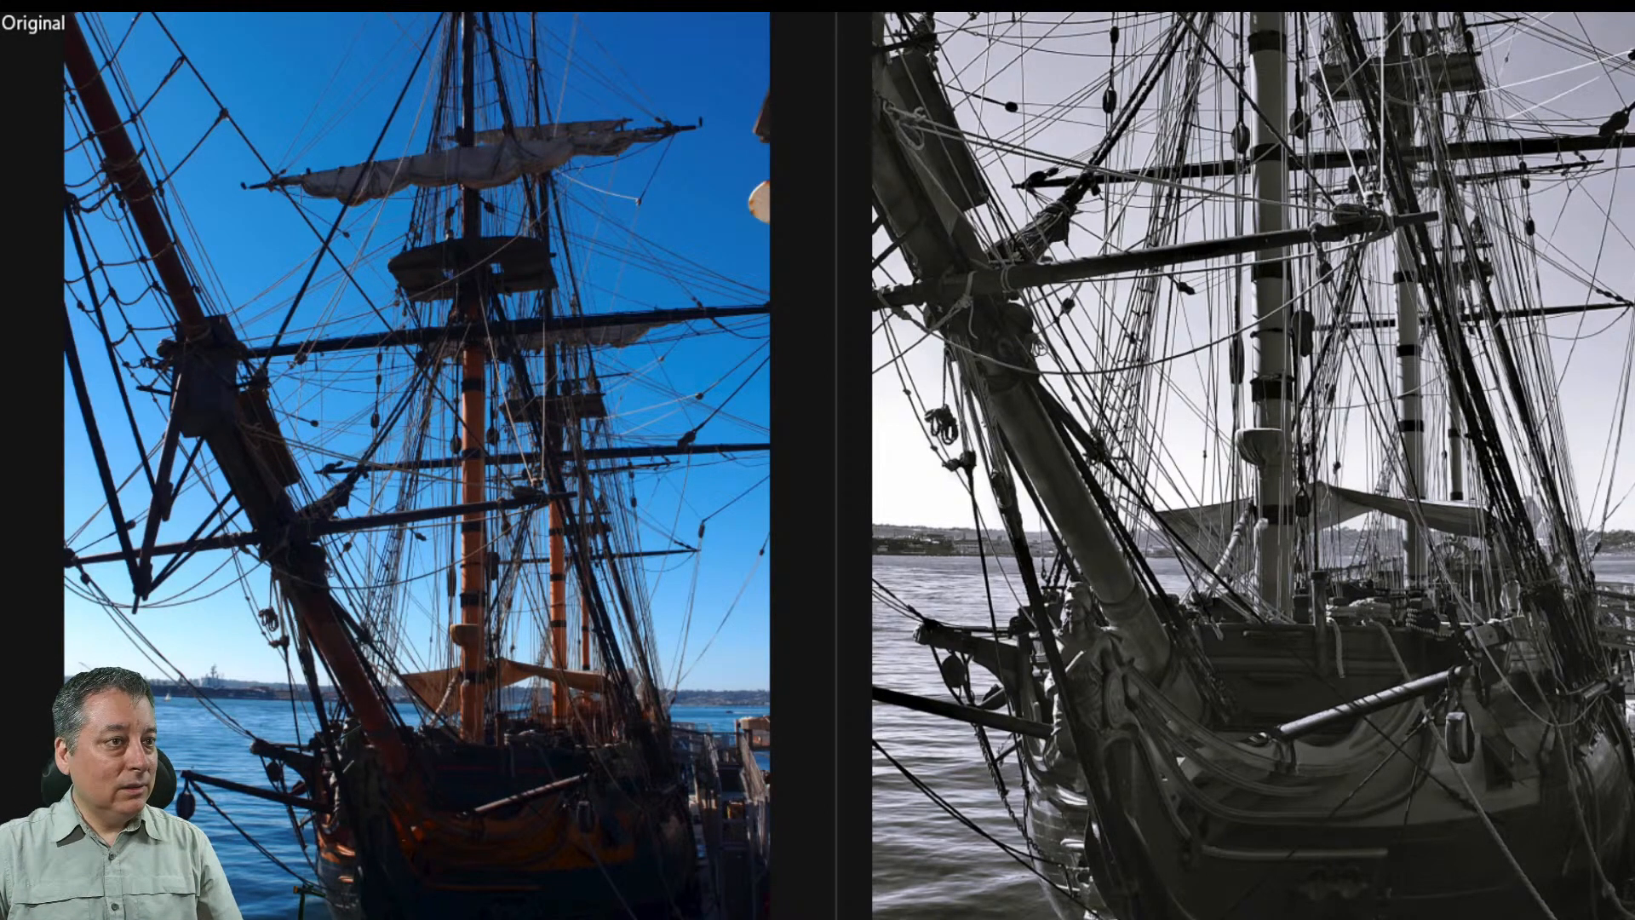
left_click(1601, 698)
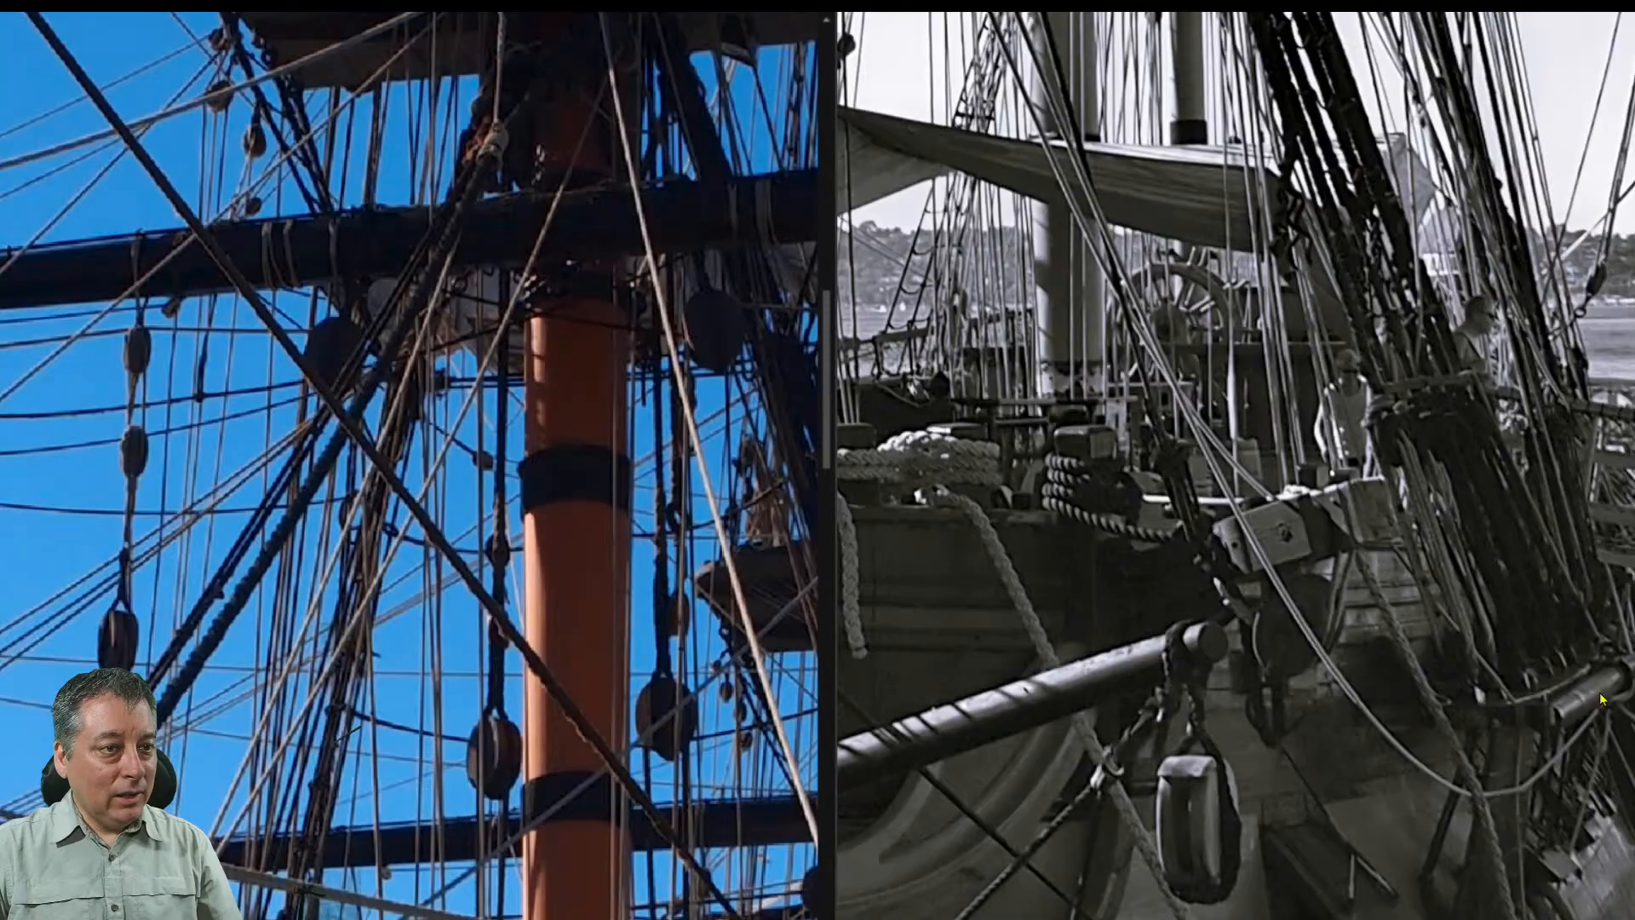
left_click(1388, 573)
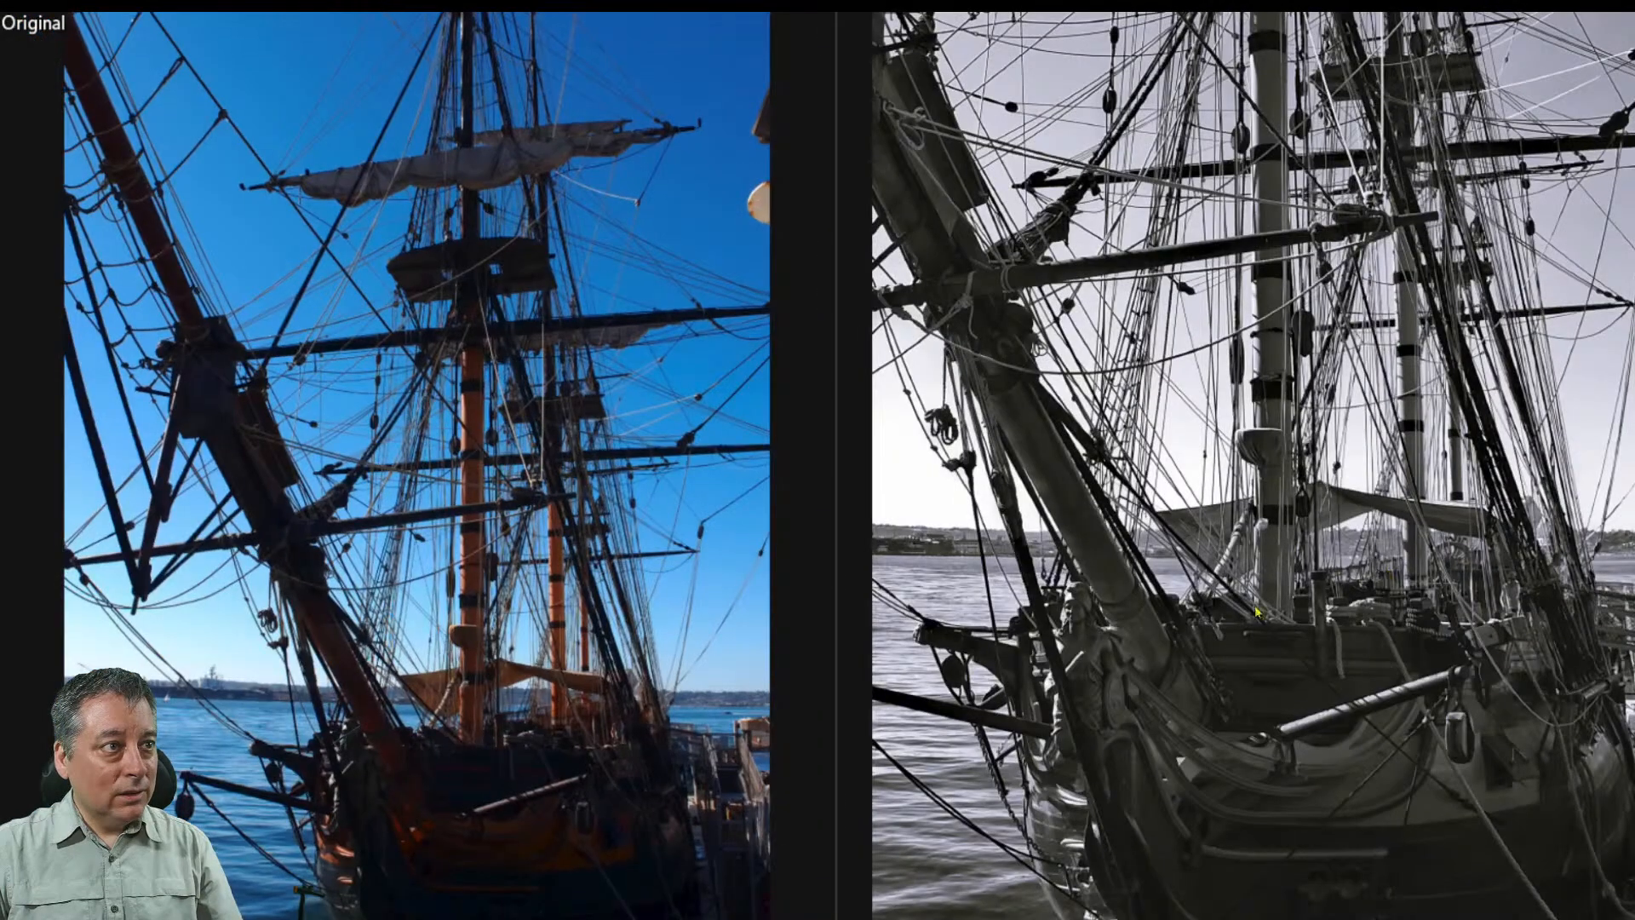
left_click(998, 704)
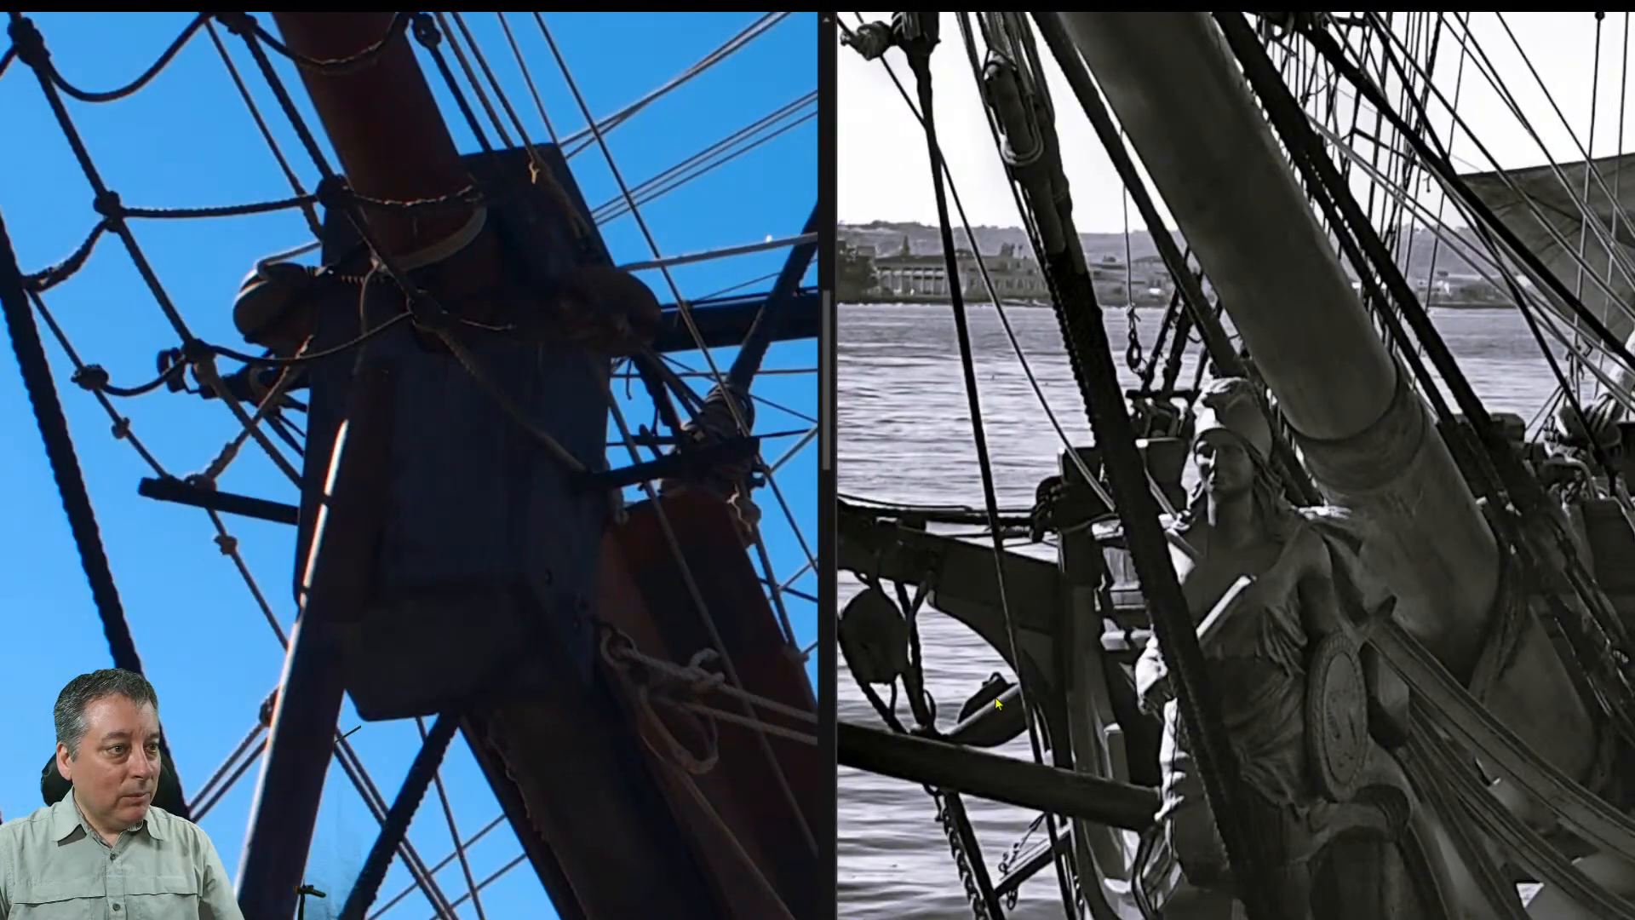
left_click(1211, 679)
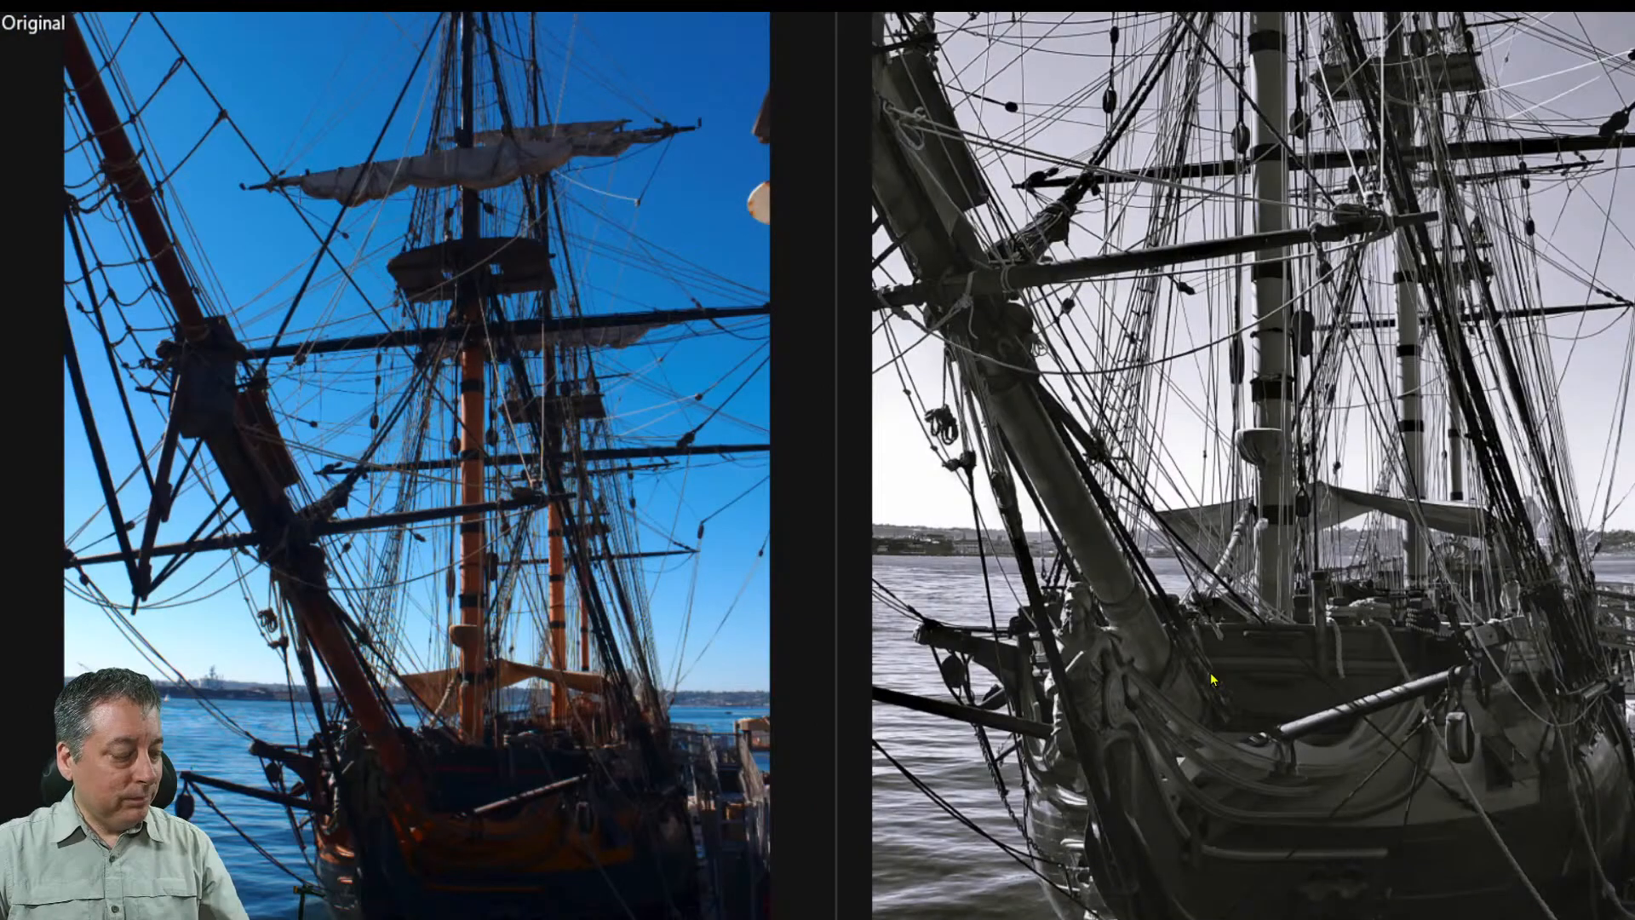
key("Escape")
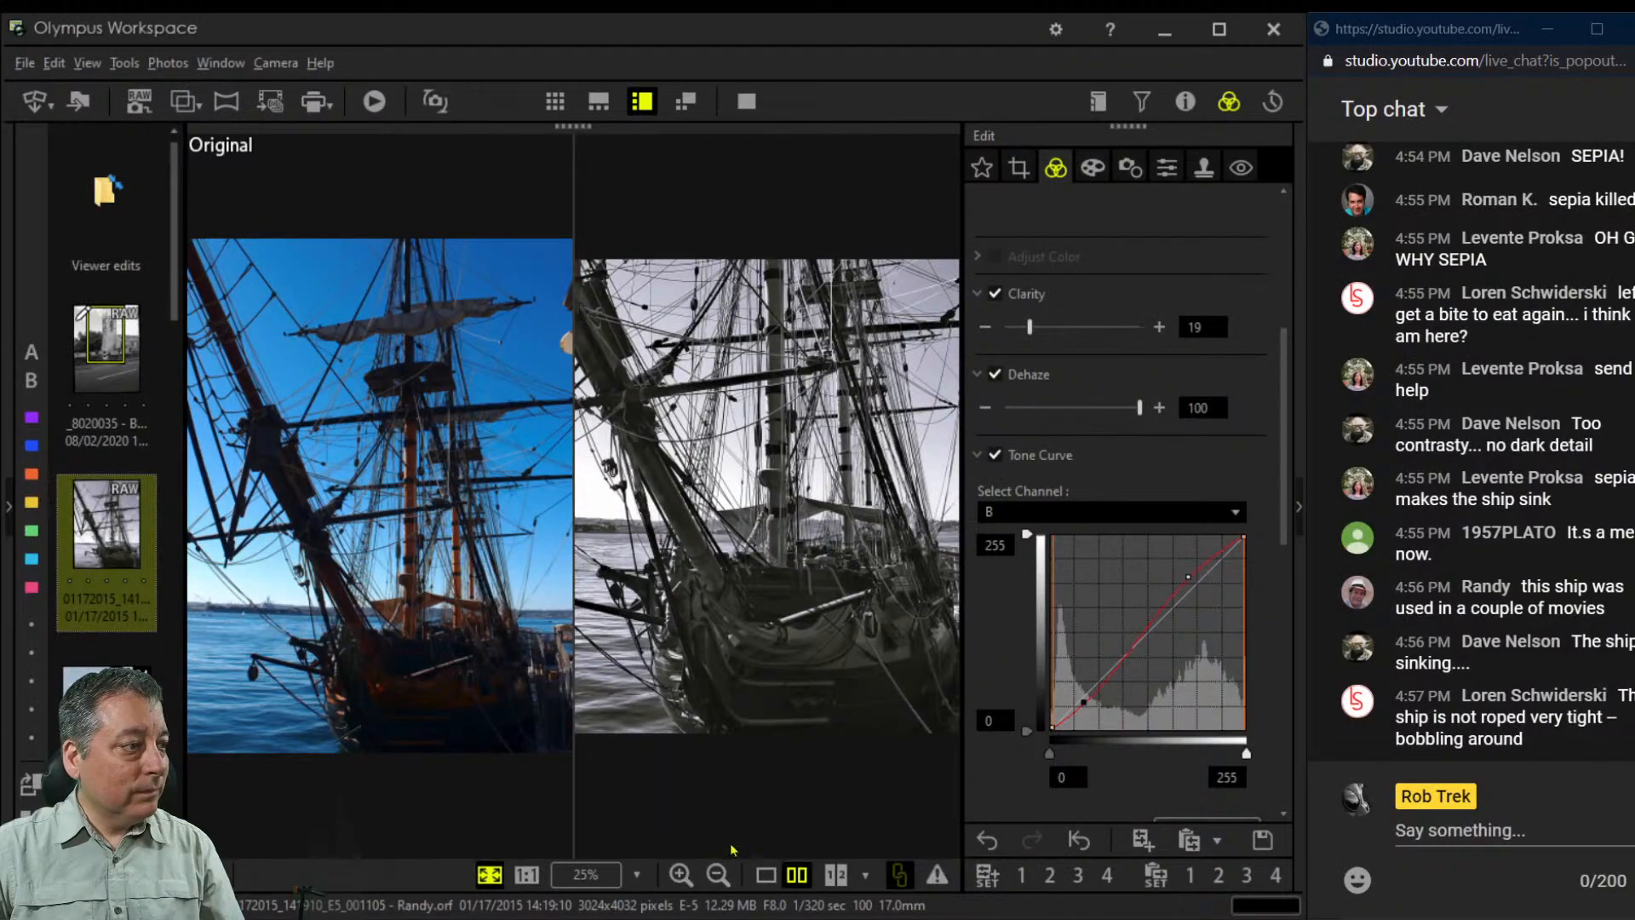
Shift the crop frame left in single-image view to include more water and the whole side boom, and check the result full screen
left_click(1028, 167)
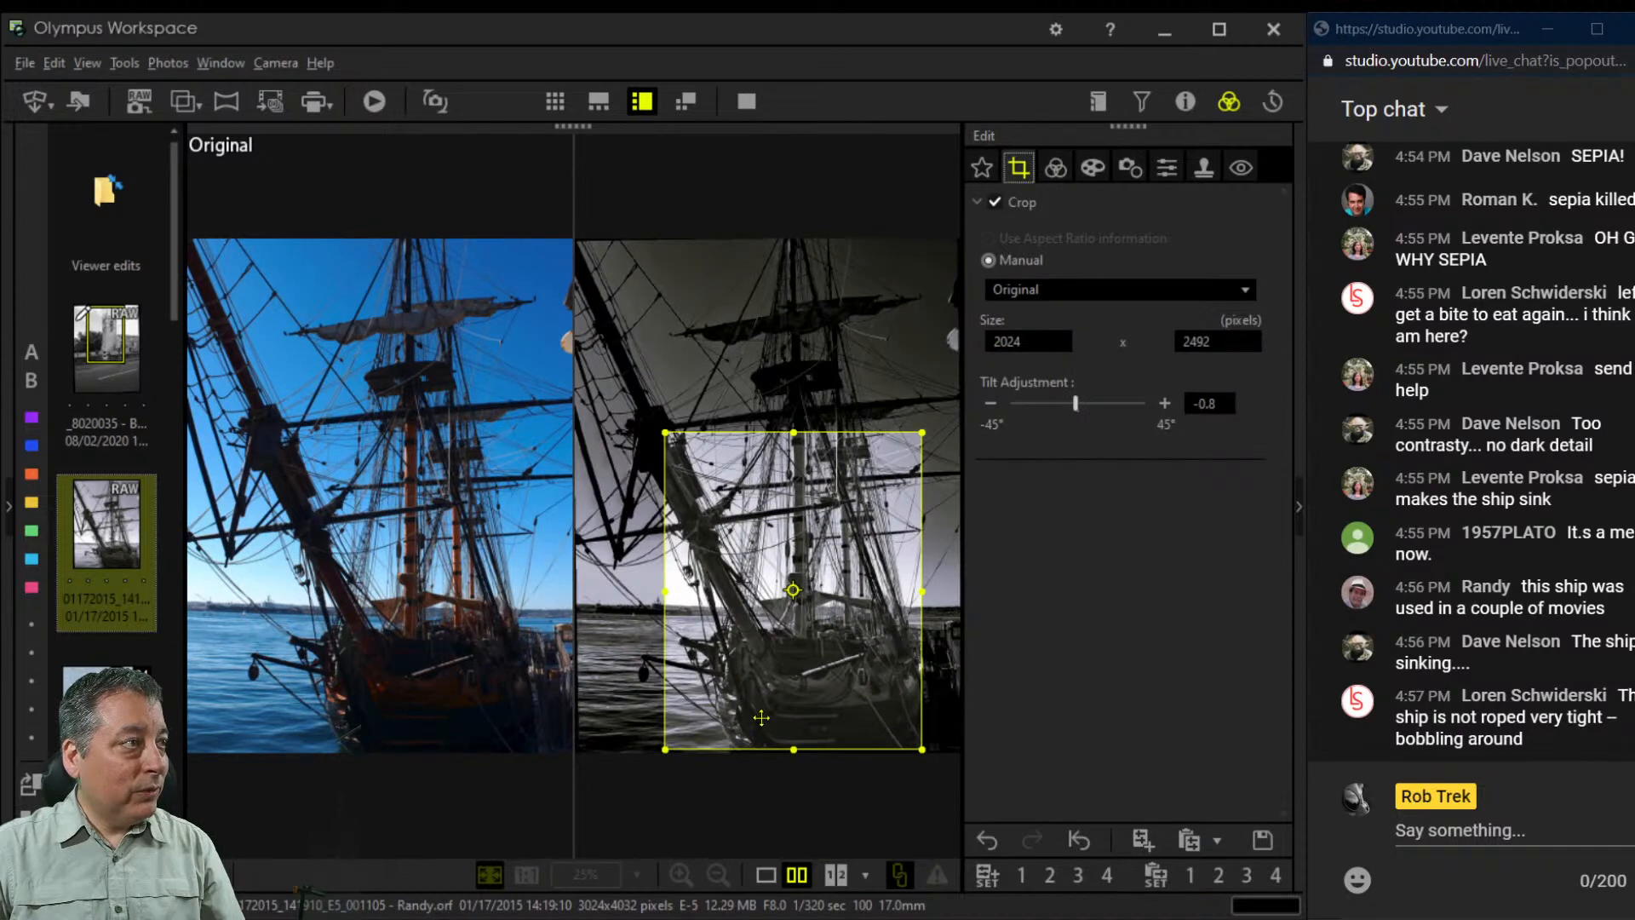
left_click(763, 877)
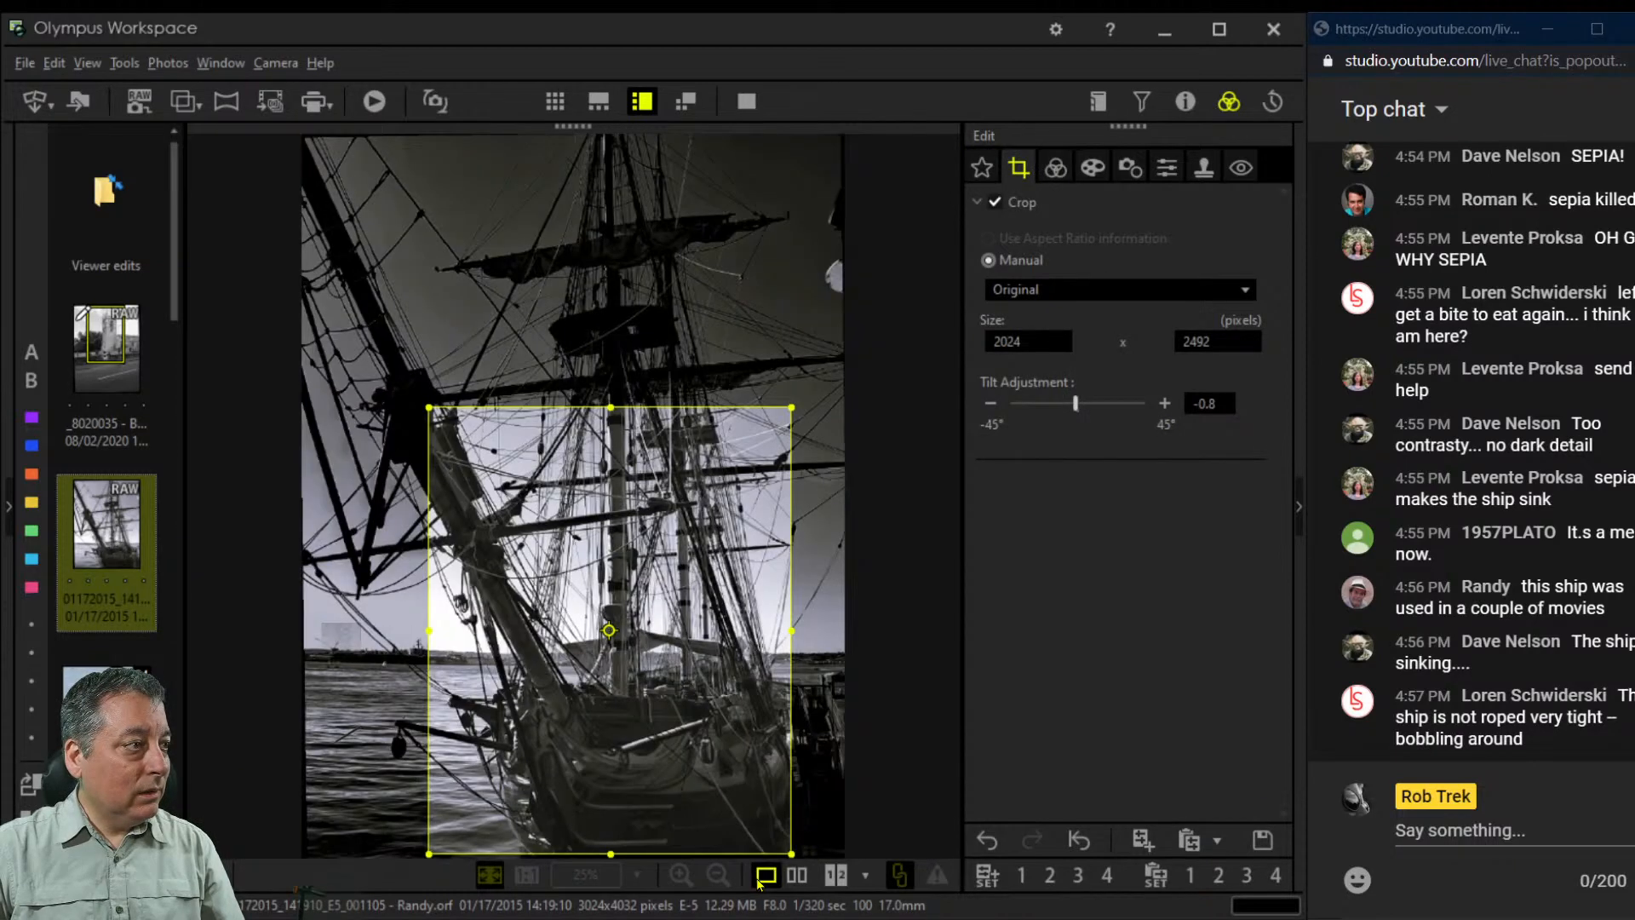
left_click_drag(677, 768, 630, 769)
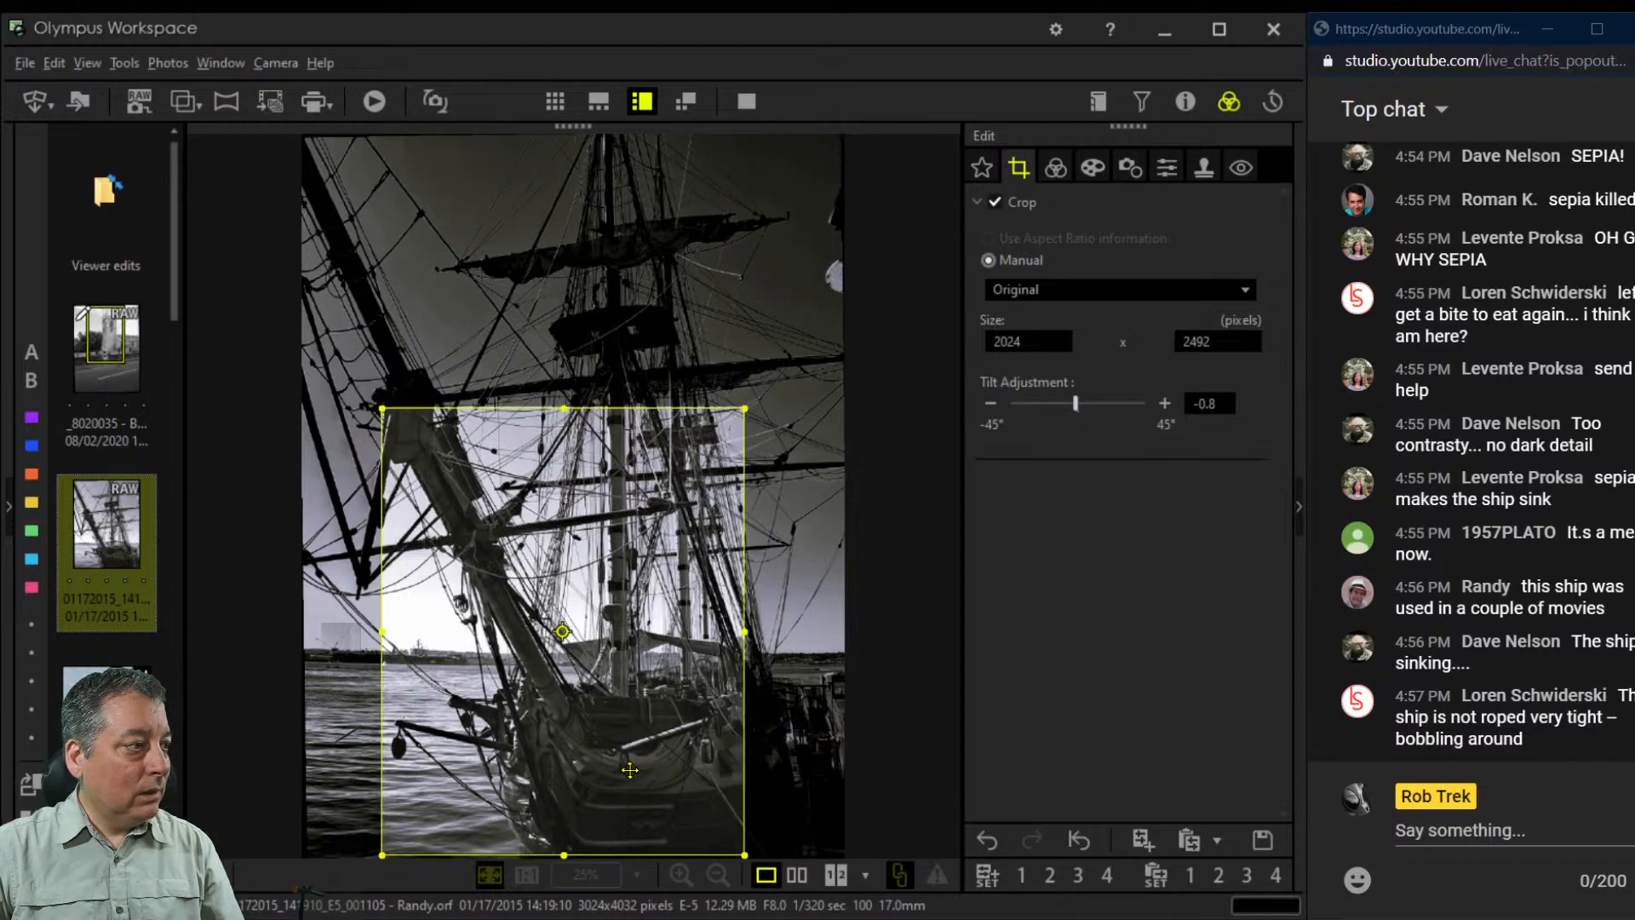
left_click(1061, 174)
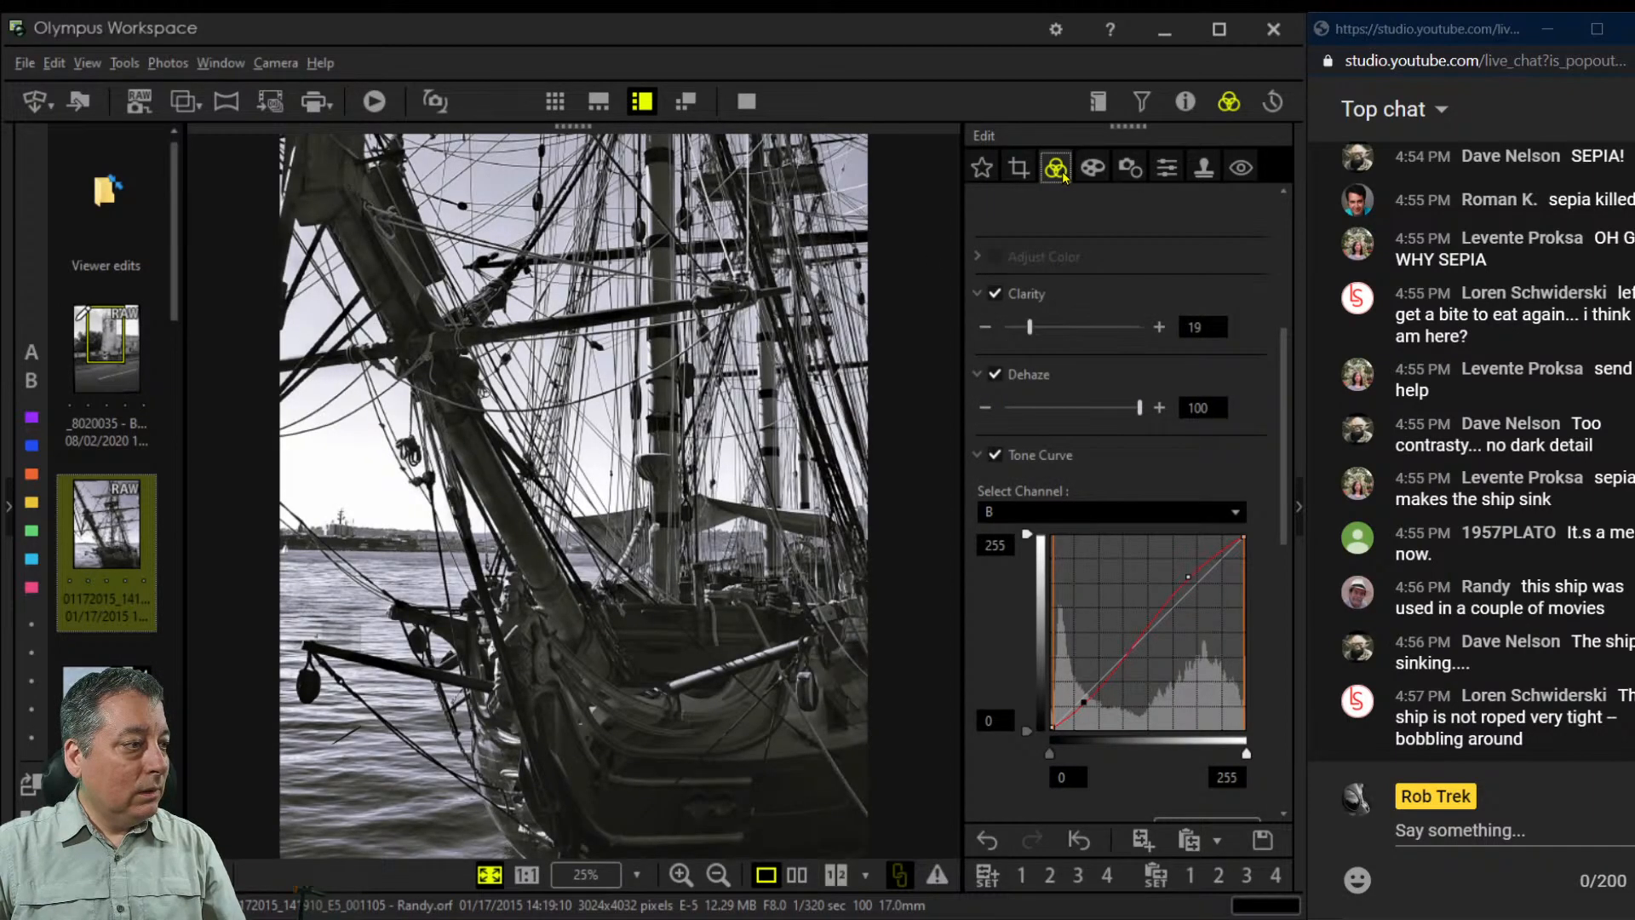
left_click(747, 101)
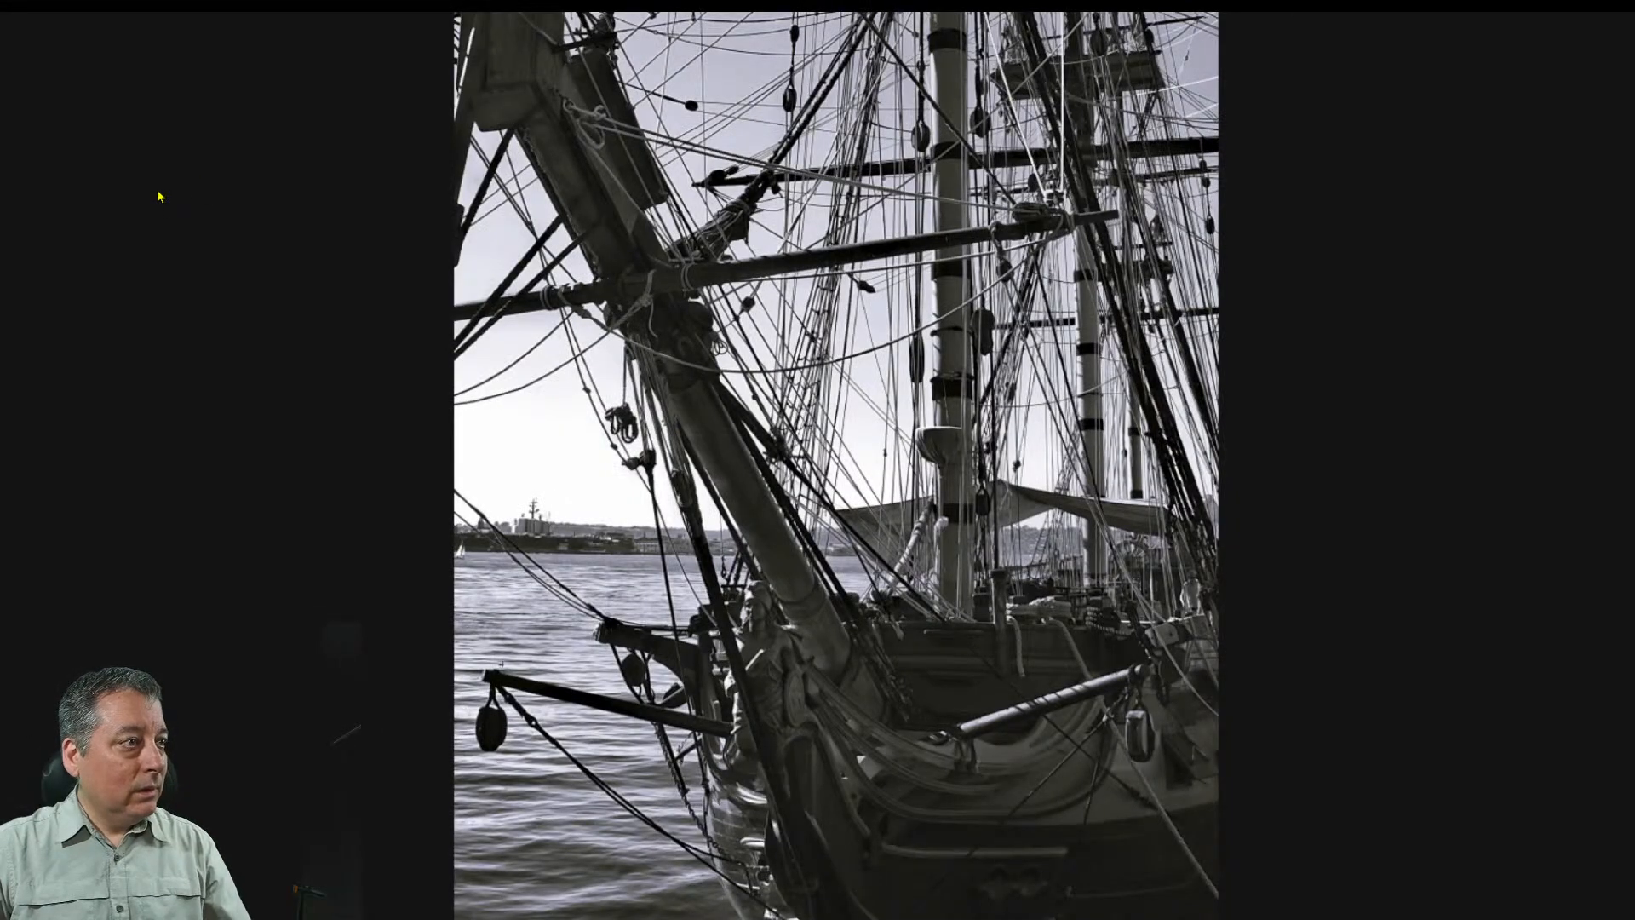
key("Escape")
Switch the tone curve to the RGB channel and move its shadow point farther up along the diagonal
left_click(1098, 511)
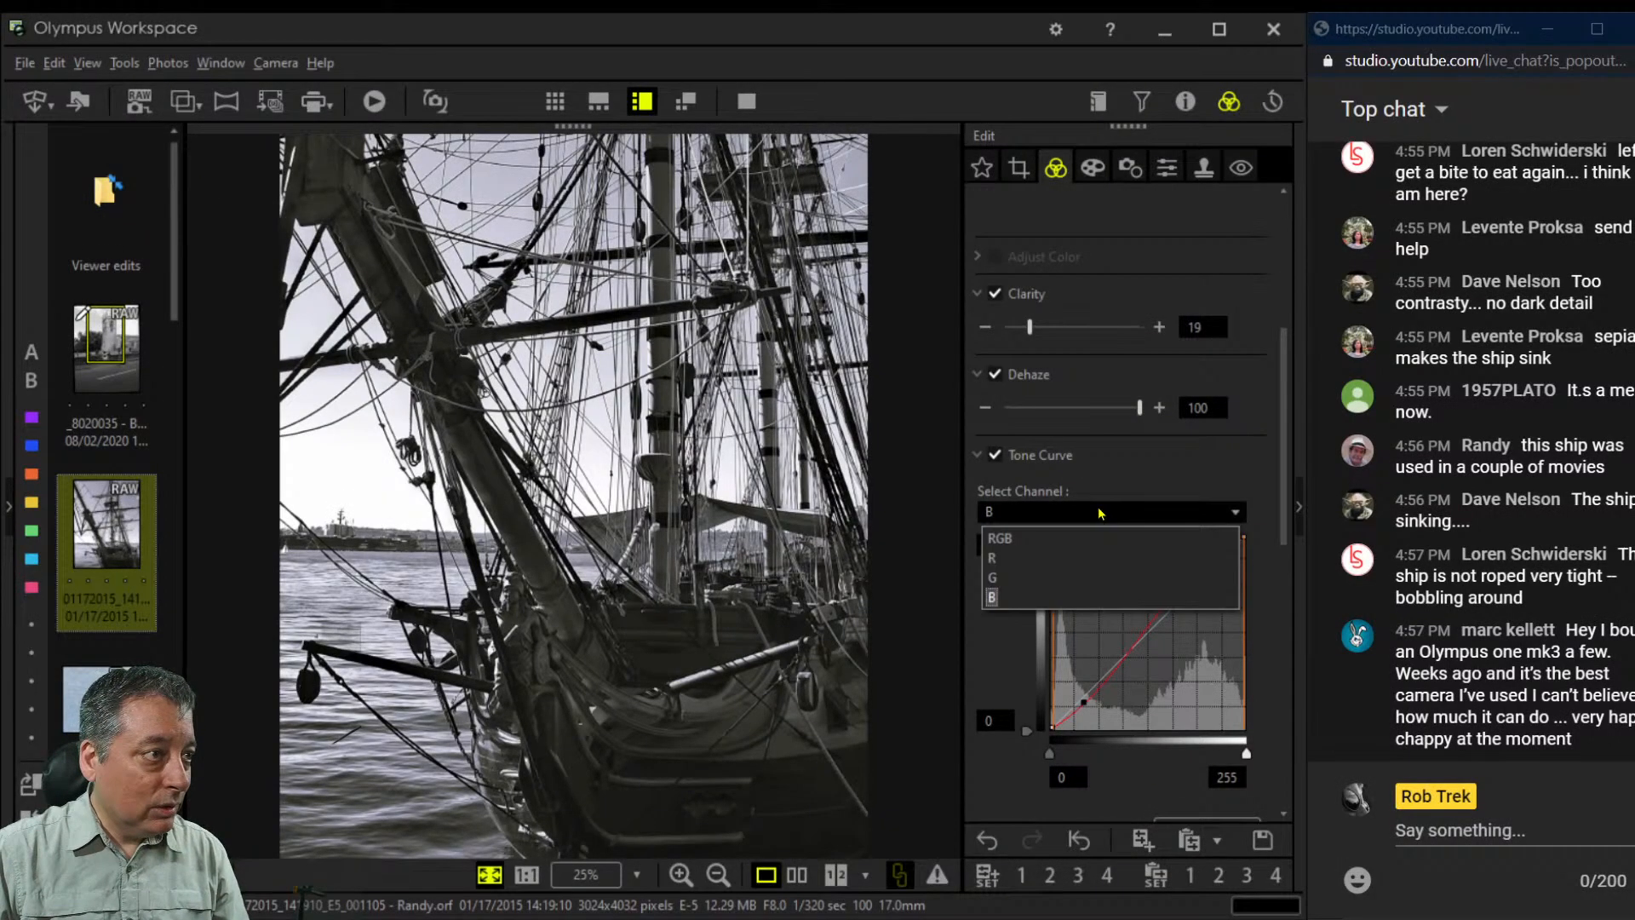
left_click(999, 538)
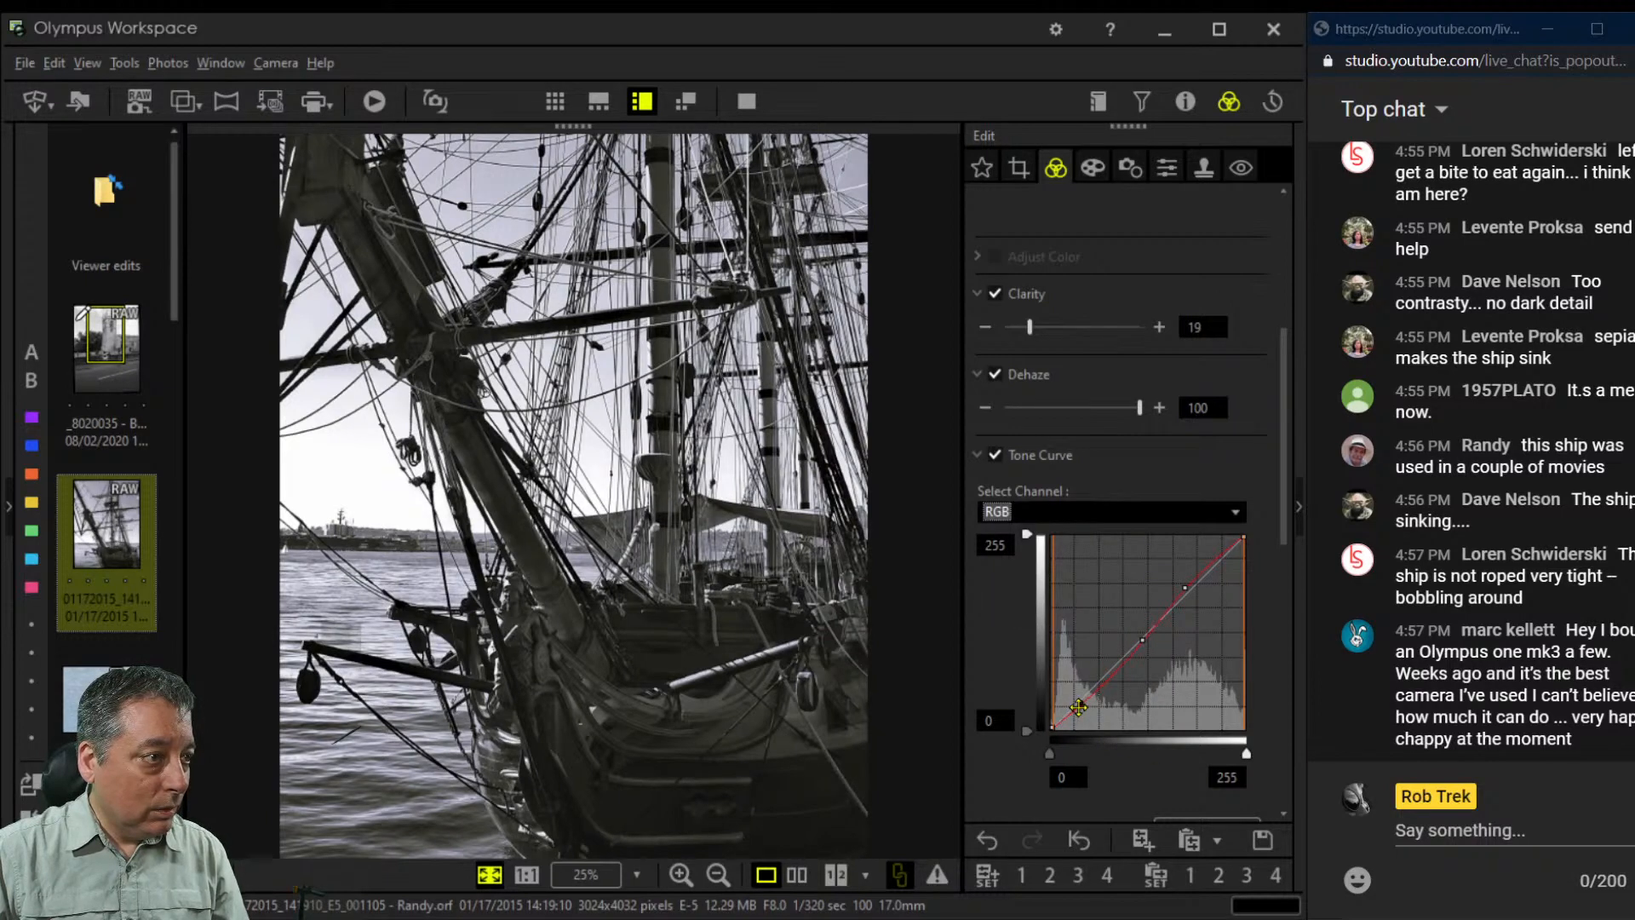
left_click_drag(1078, 707, 1102, 685)
scroll(1099, 762, "down", 3)
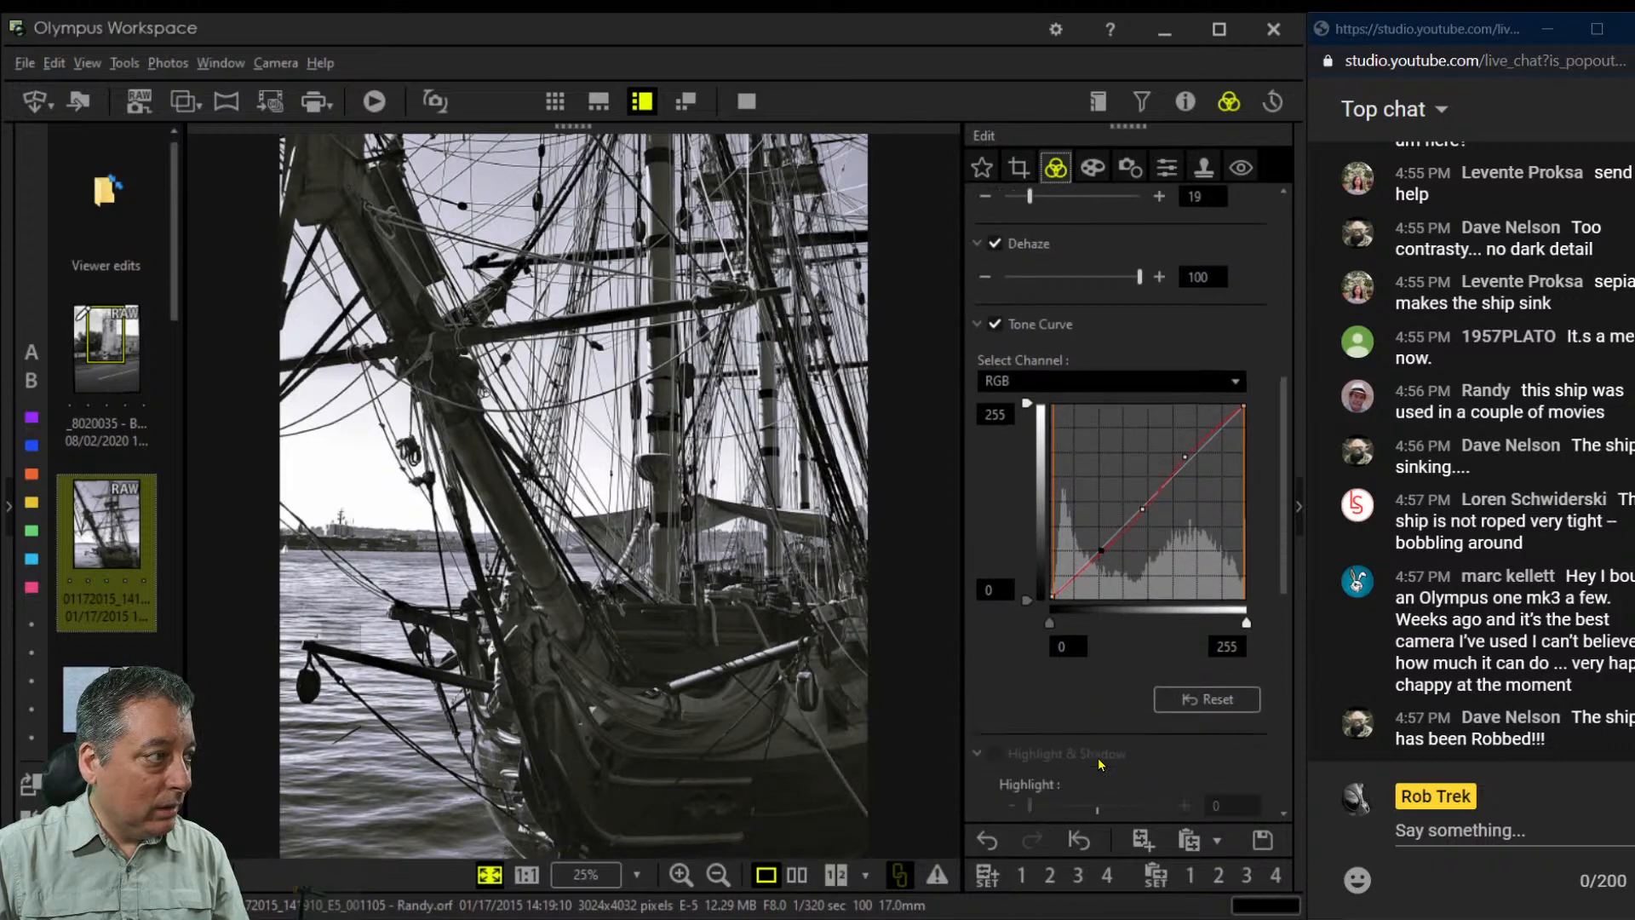
scroll(1098, 763, "down", 12)
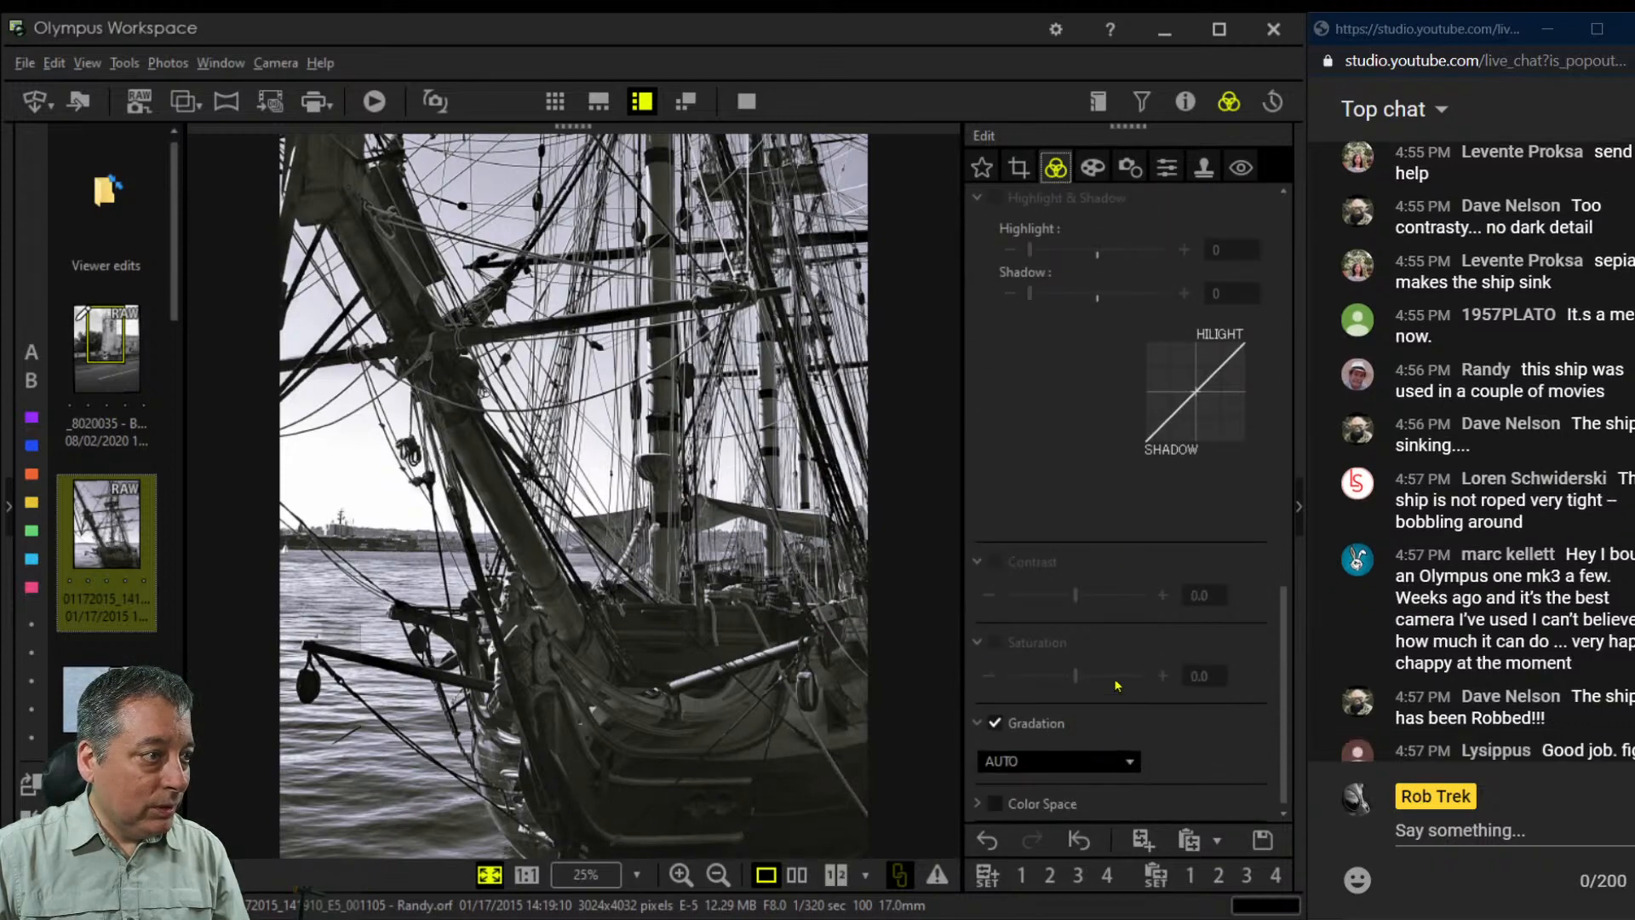
Raise the ship photo's Clarity to 35
scroll(1116, 685, "up", 15)
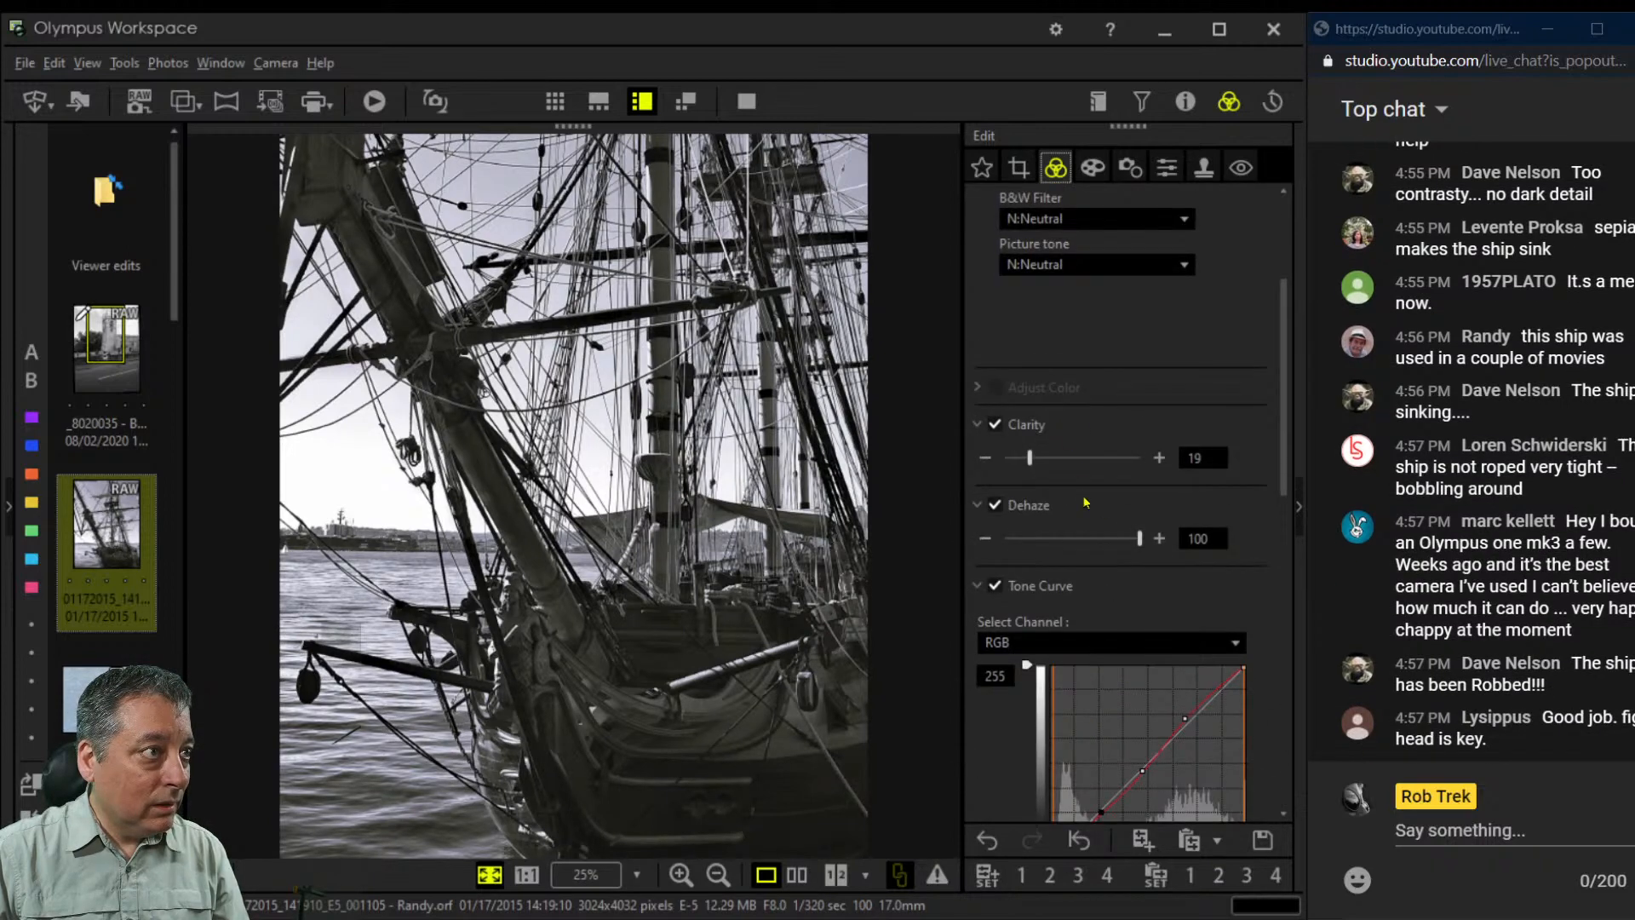
scroll(1084, 502, "down", 15)
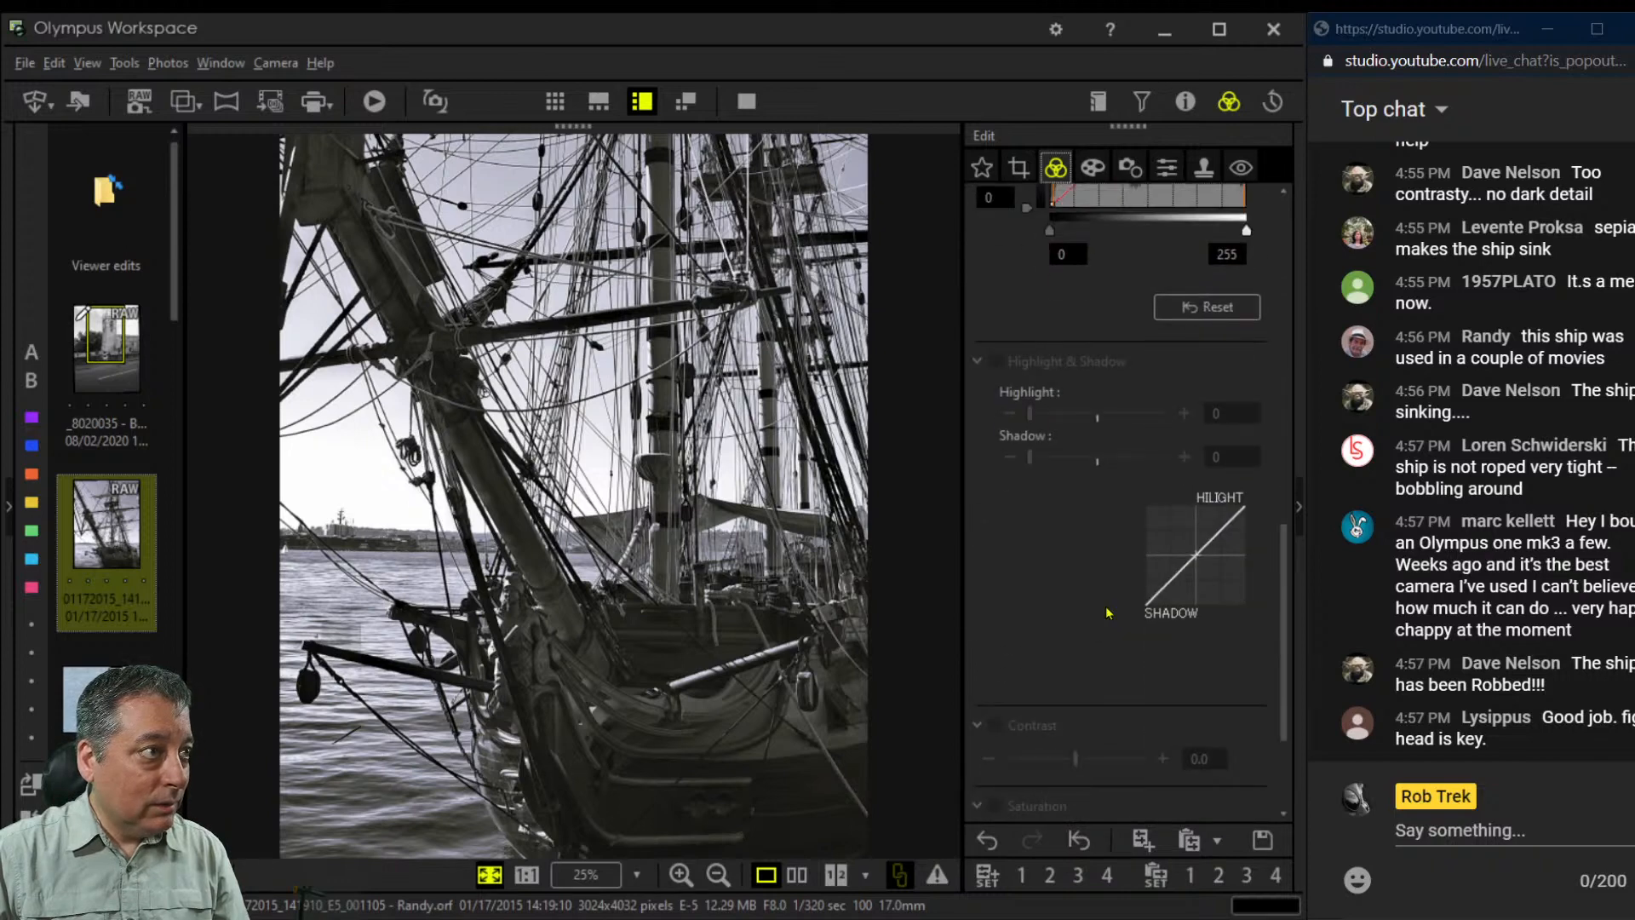
scroll(1106, 611, "down", 2)
scroll(1107, 611, "up", 10)
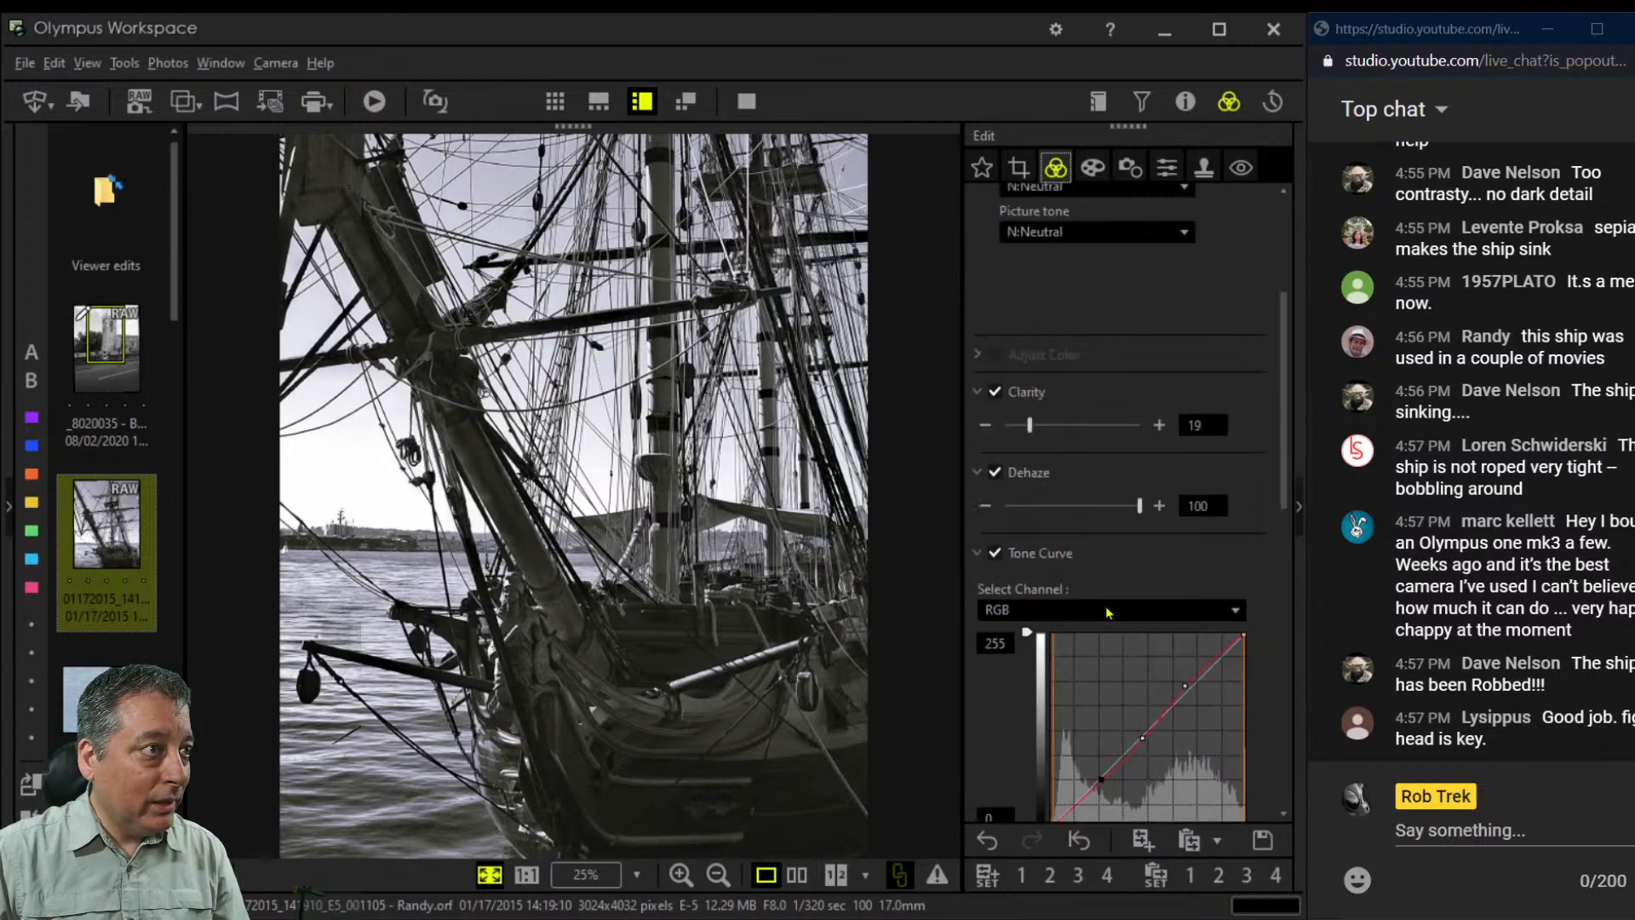
left_click_drag(1030, 426, 1055, 433)
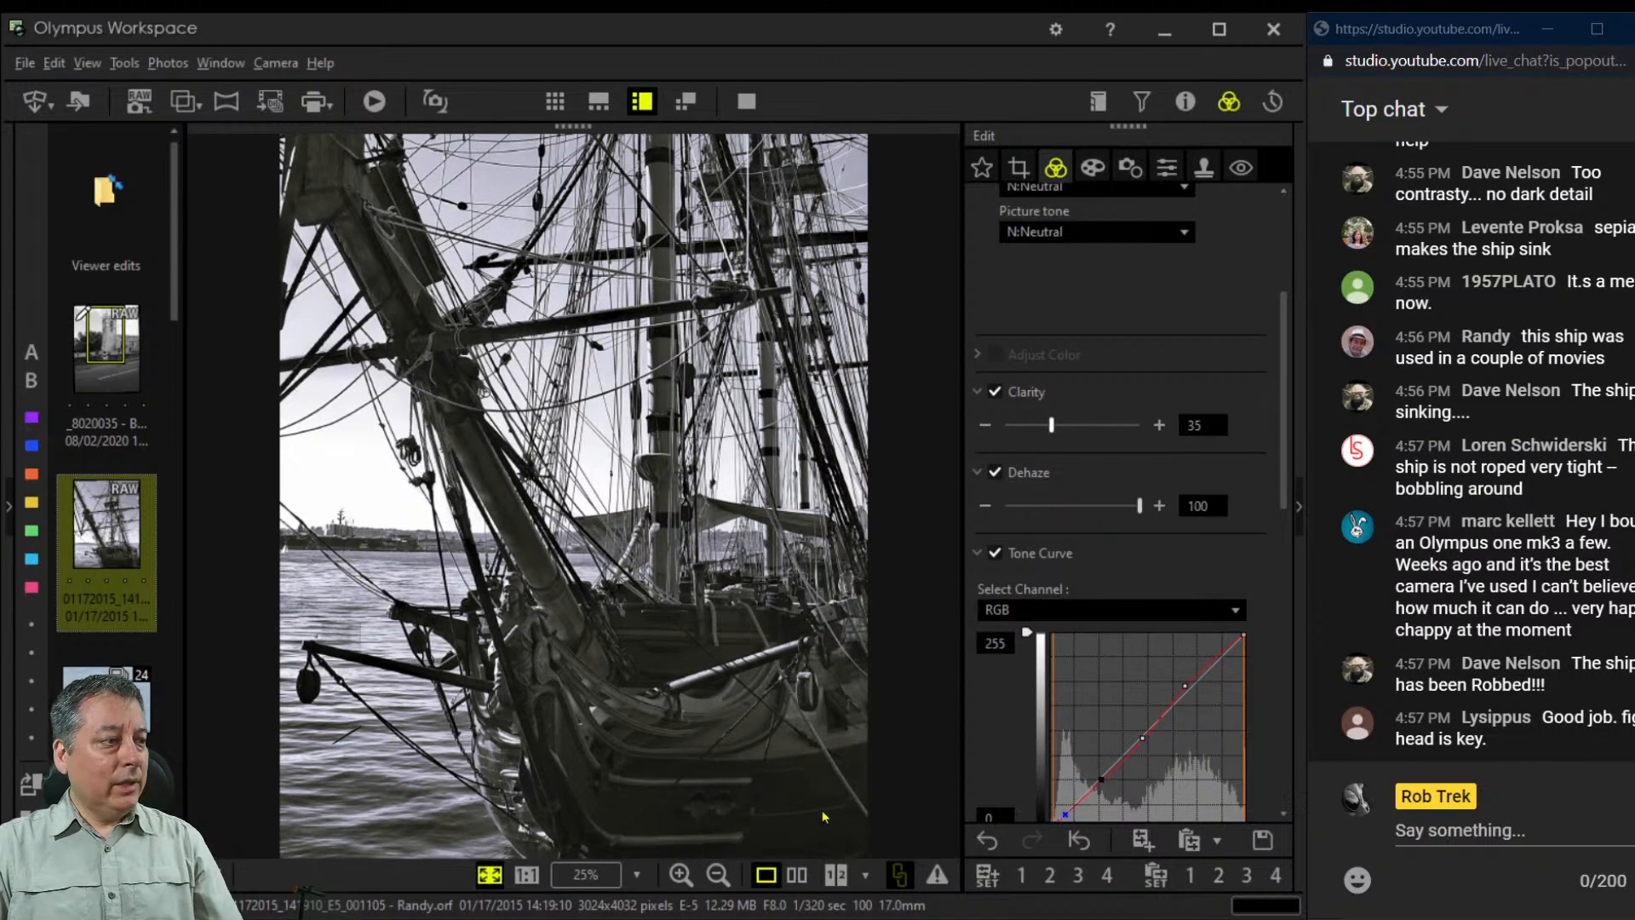
Compare the original and edited ship photos side by side in full screen, and return to the single-image view
left_click(796, 875)
left_click(746, 101)
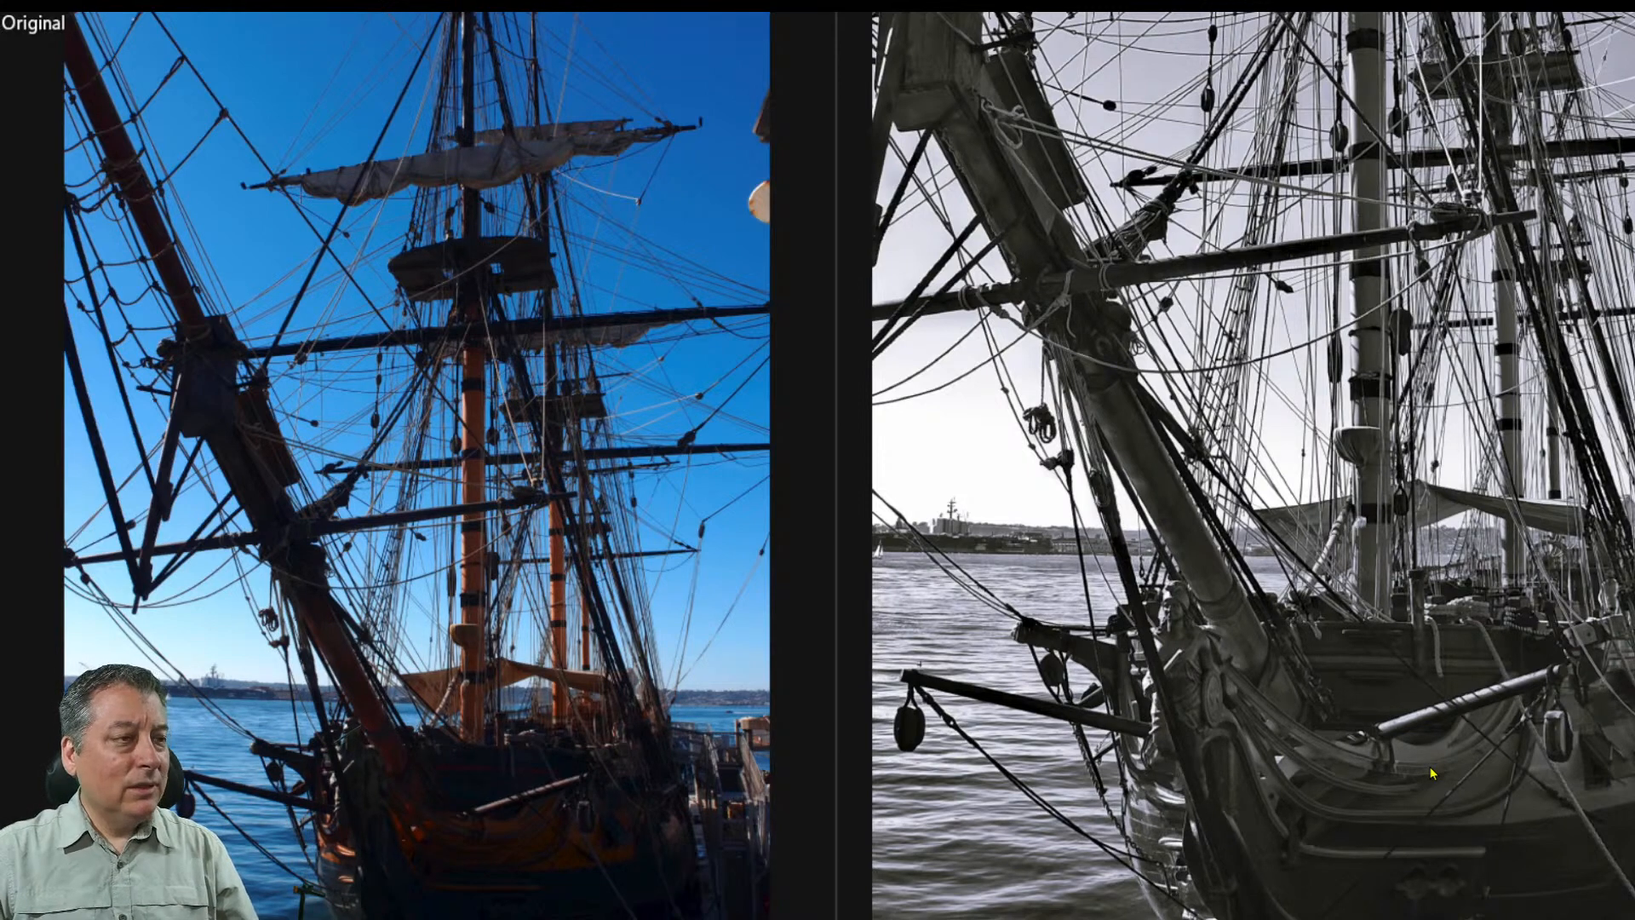
key("Escape")
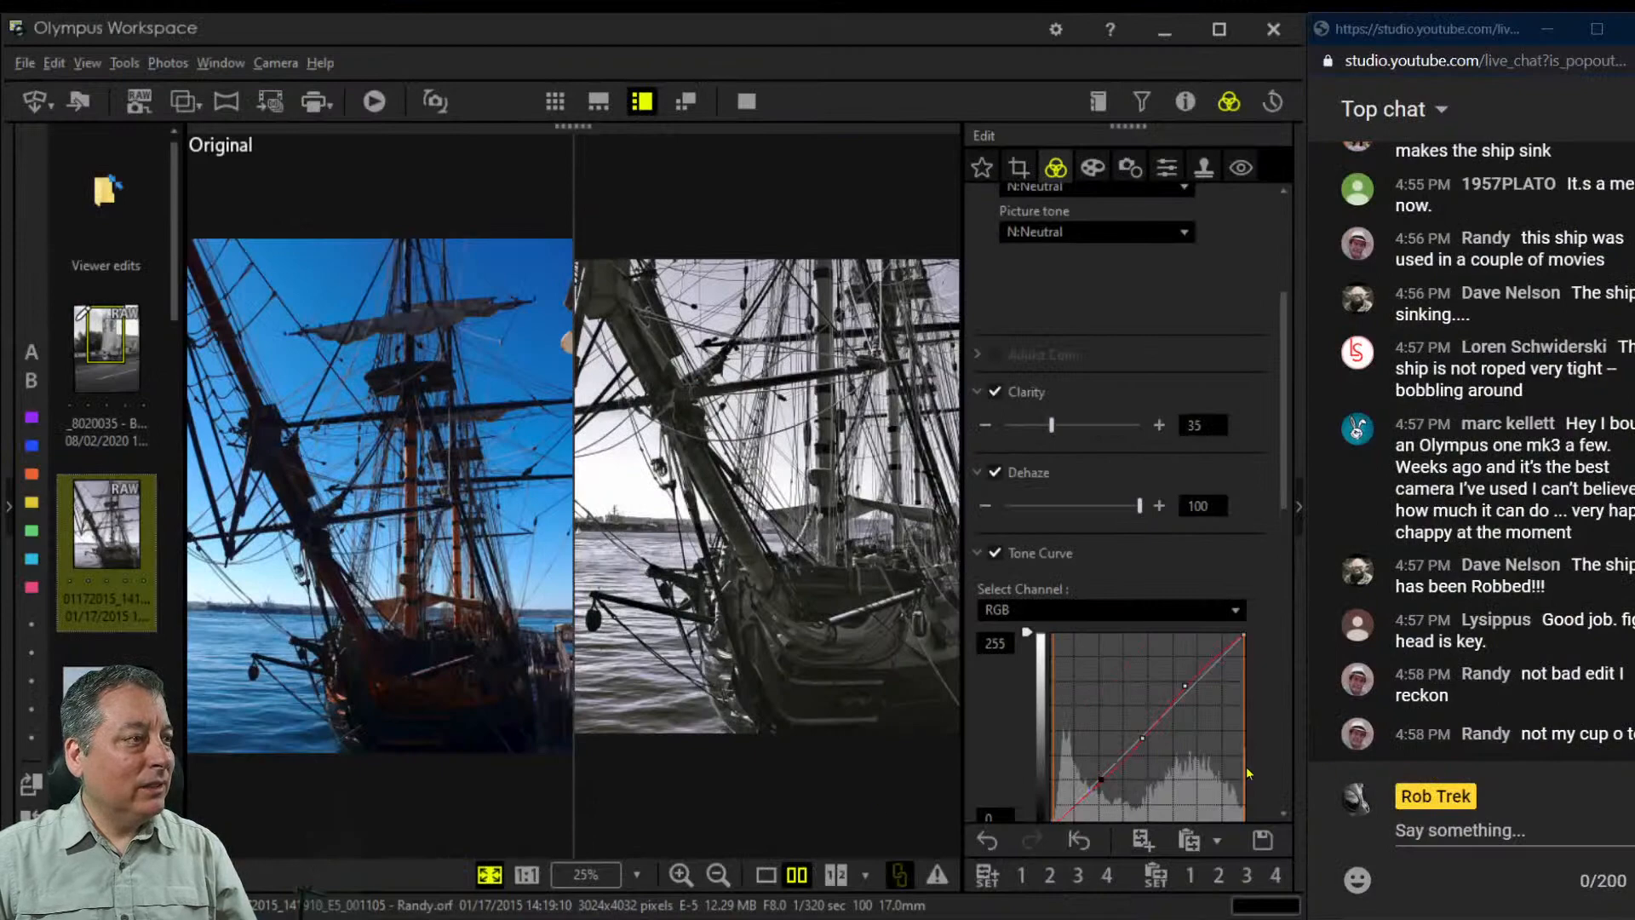
left_click(766, 874)
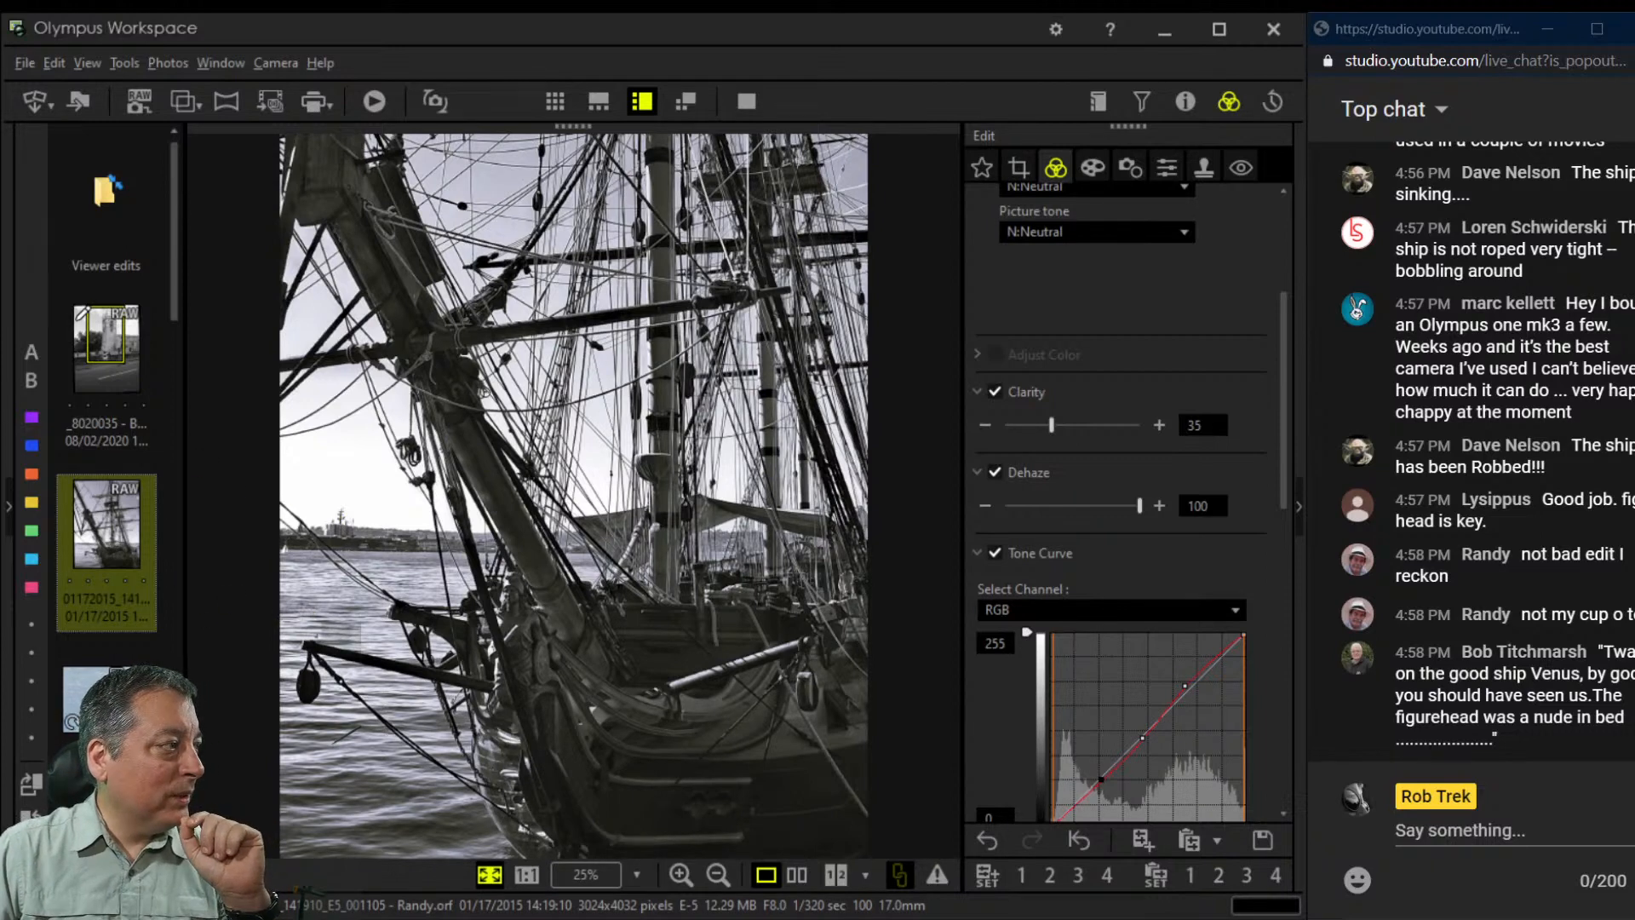
Open the seal photo, check its head at 1:1, and show the photo properties in a narrow pane beside the image
key("Right")
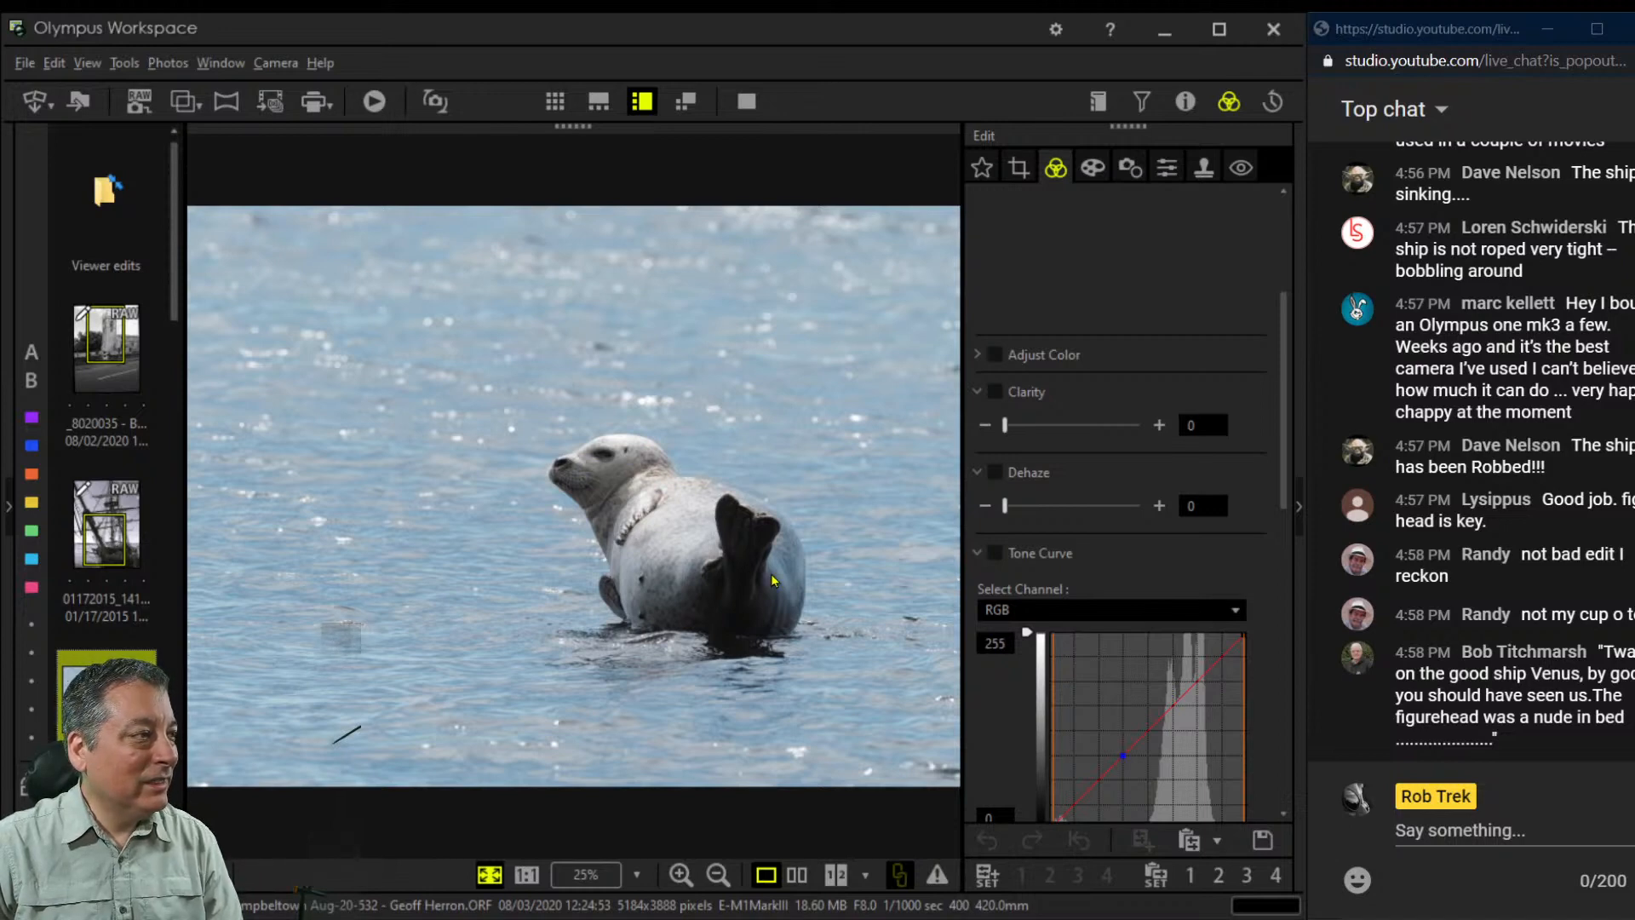
left_click(617, 457)
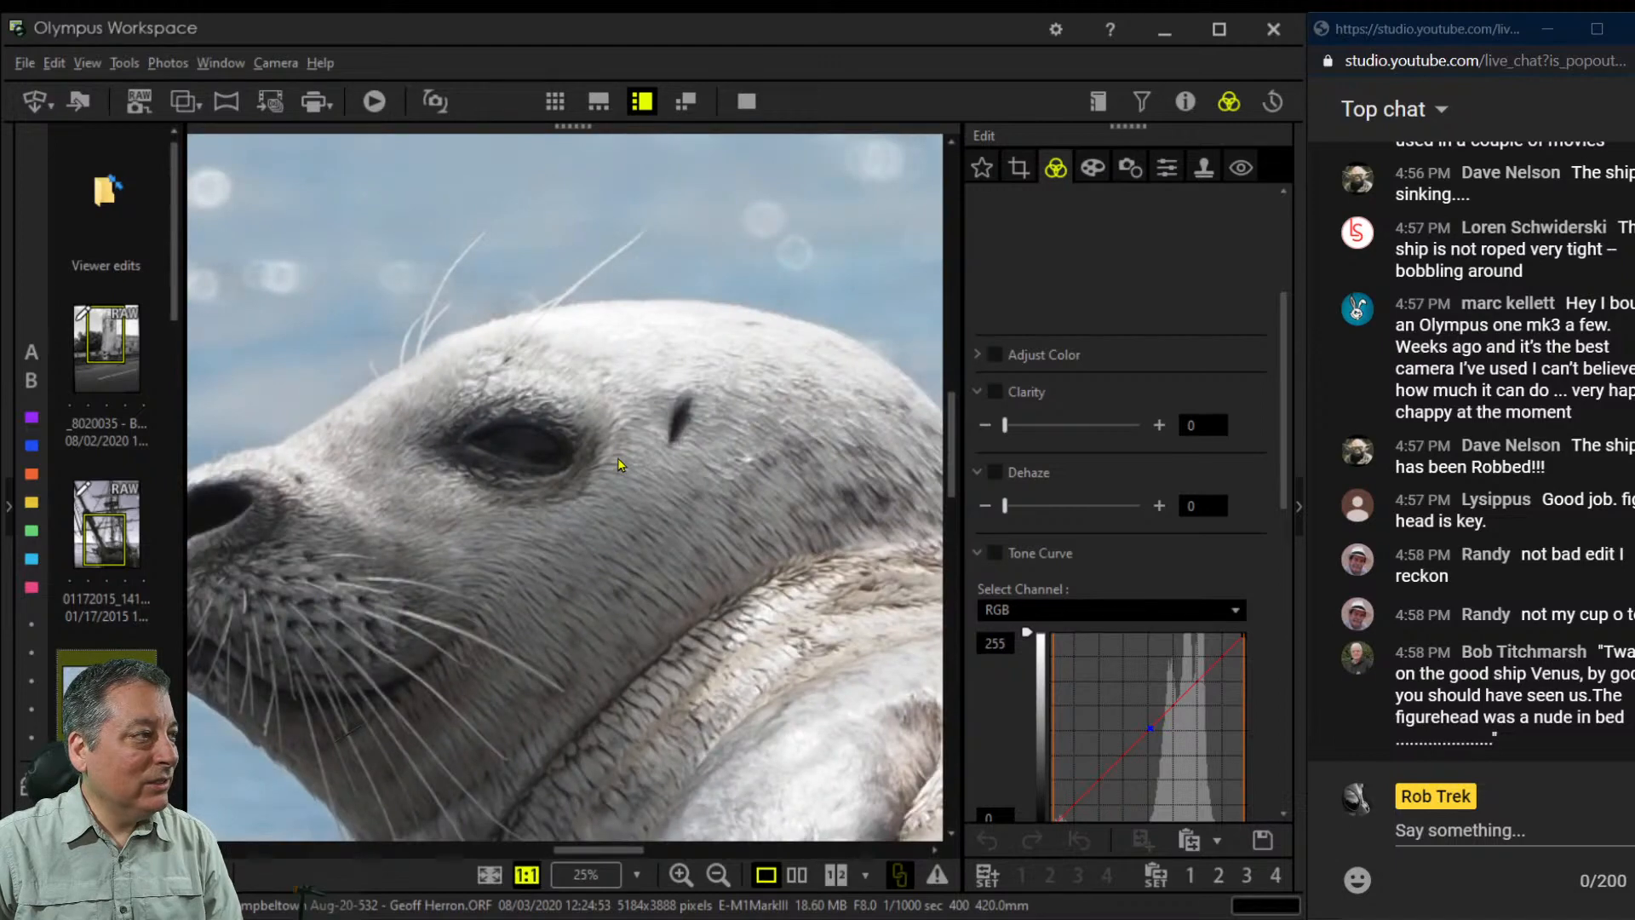
left_click(1185, 101)
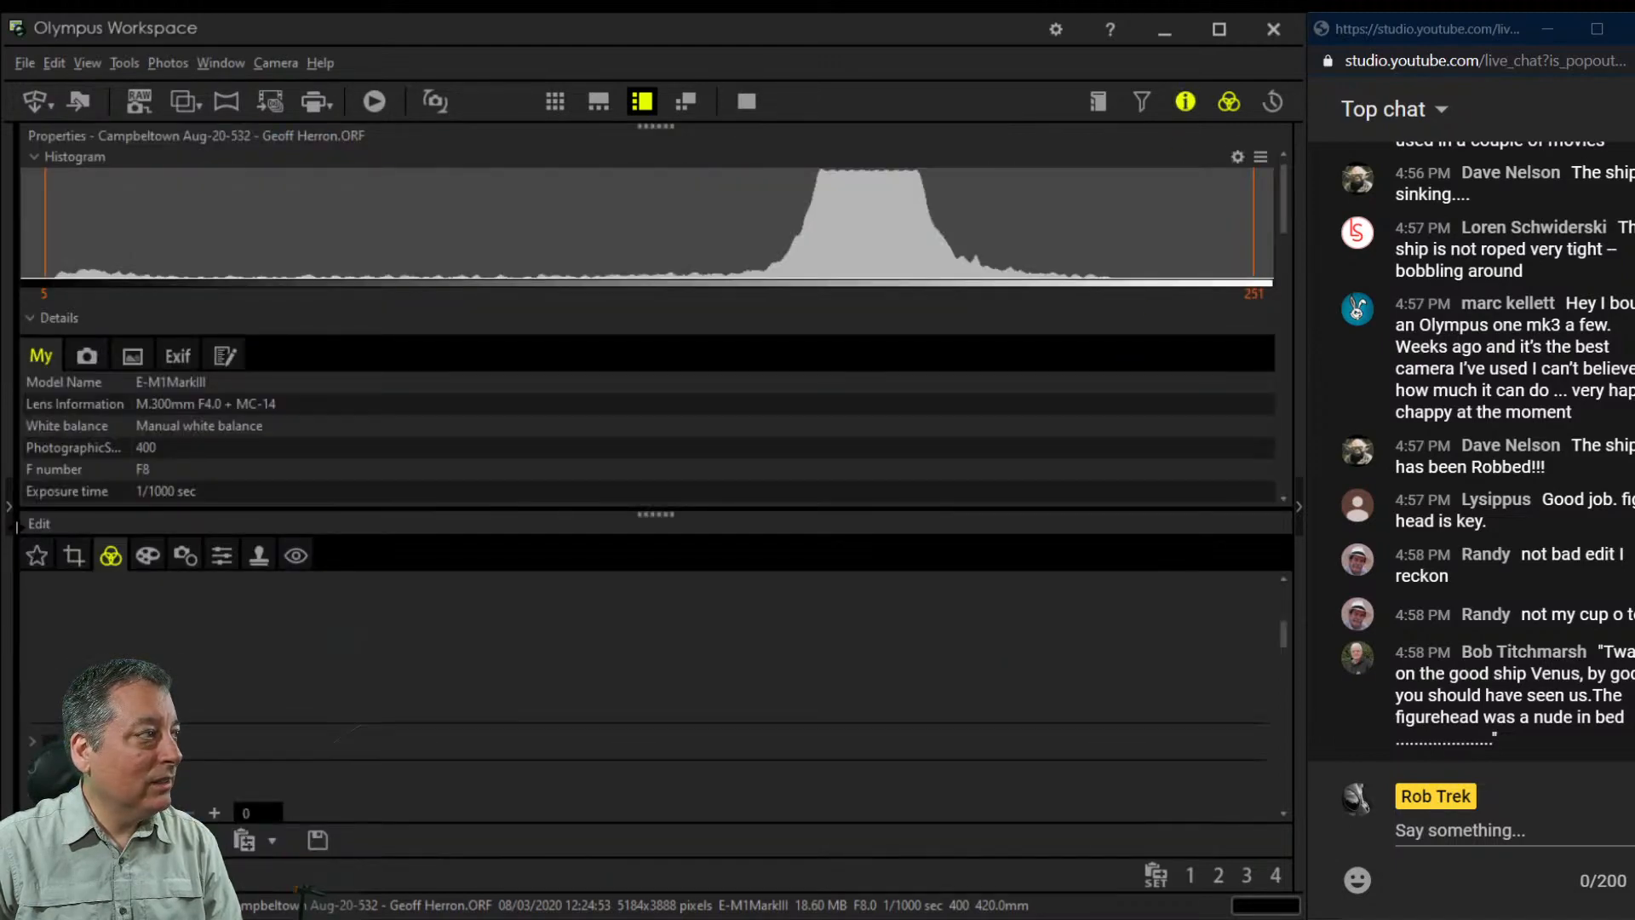
left_click_drag(17, 526, 962, 528)
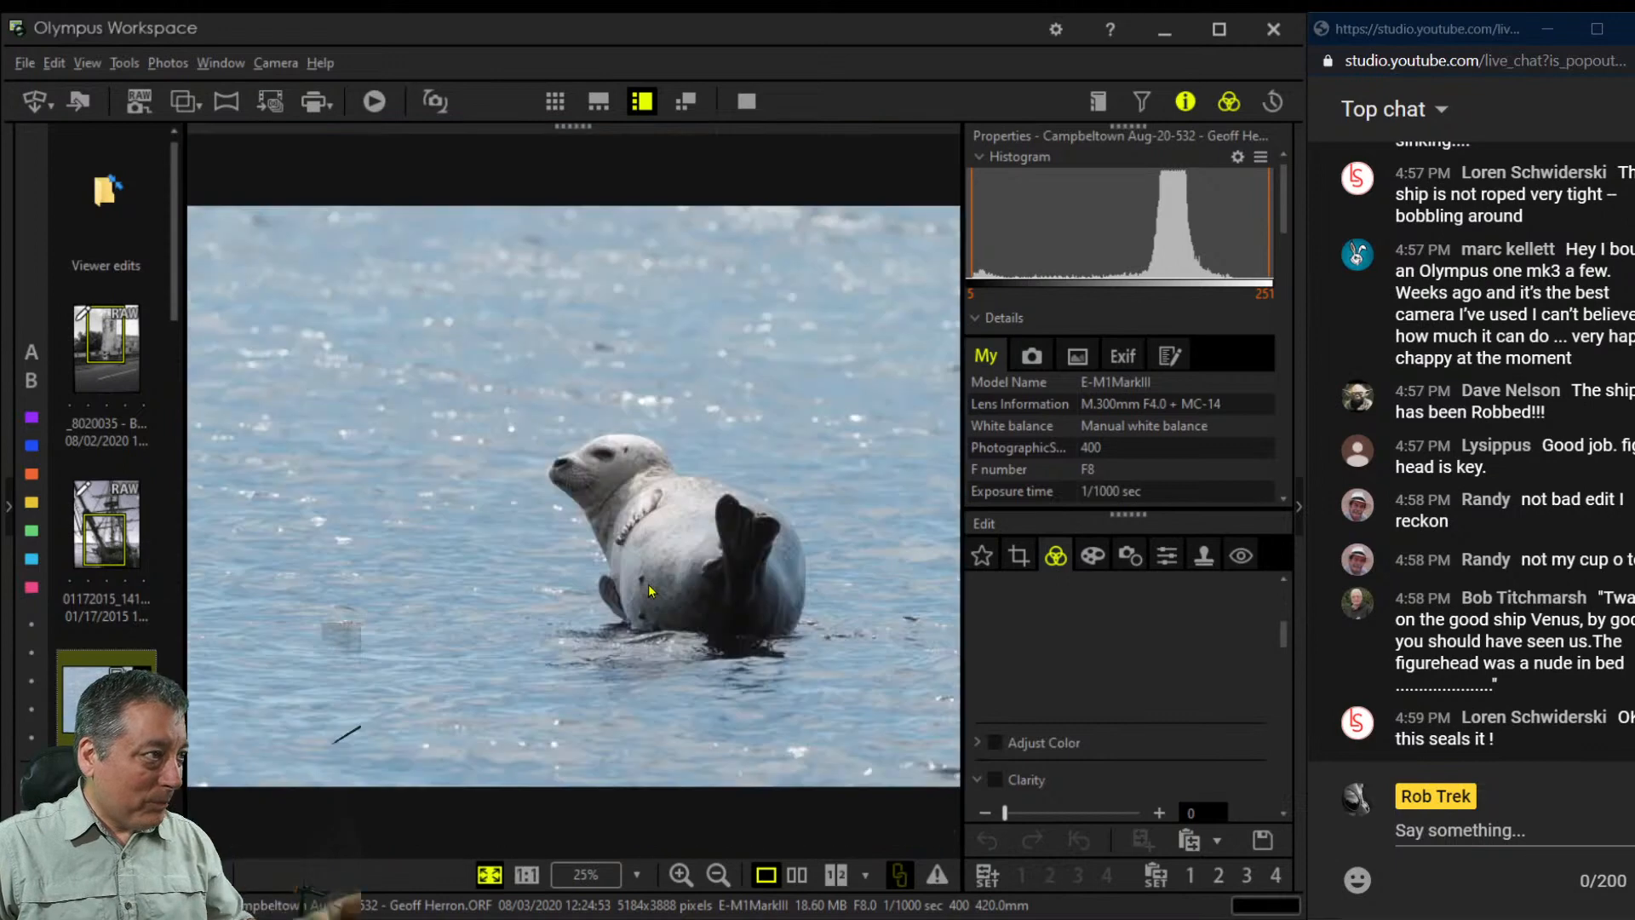
Examine the seal's belly, hind flippers and face at 1:1 magnification, and return to the whole photo
left_click(651, 590)
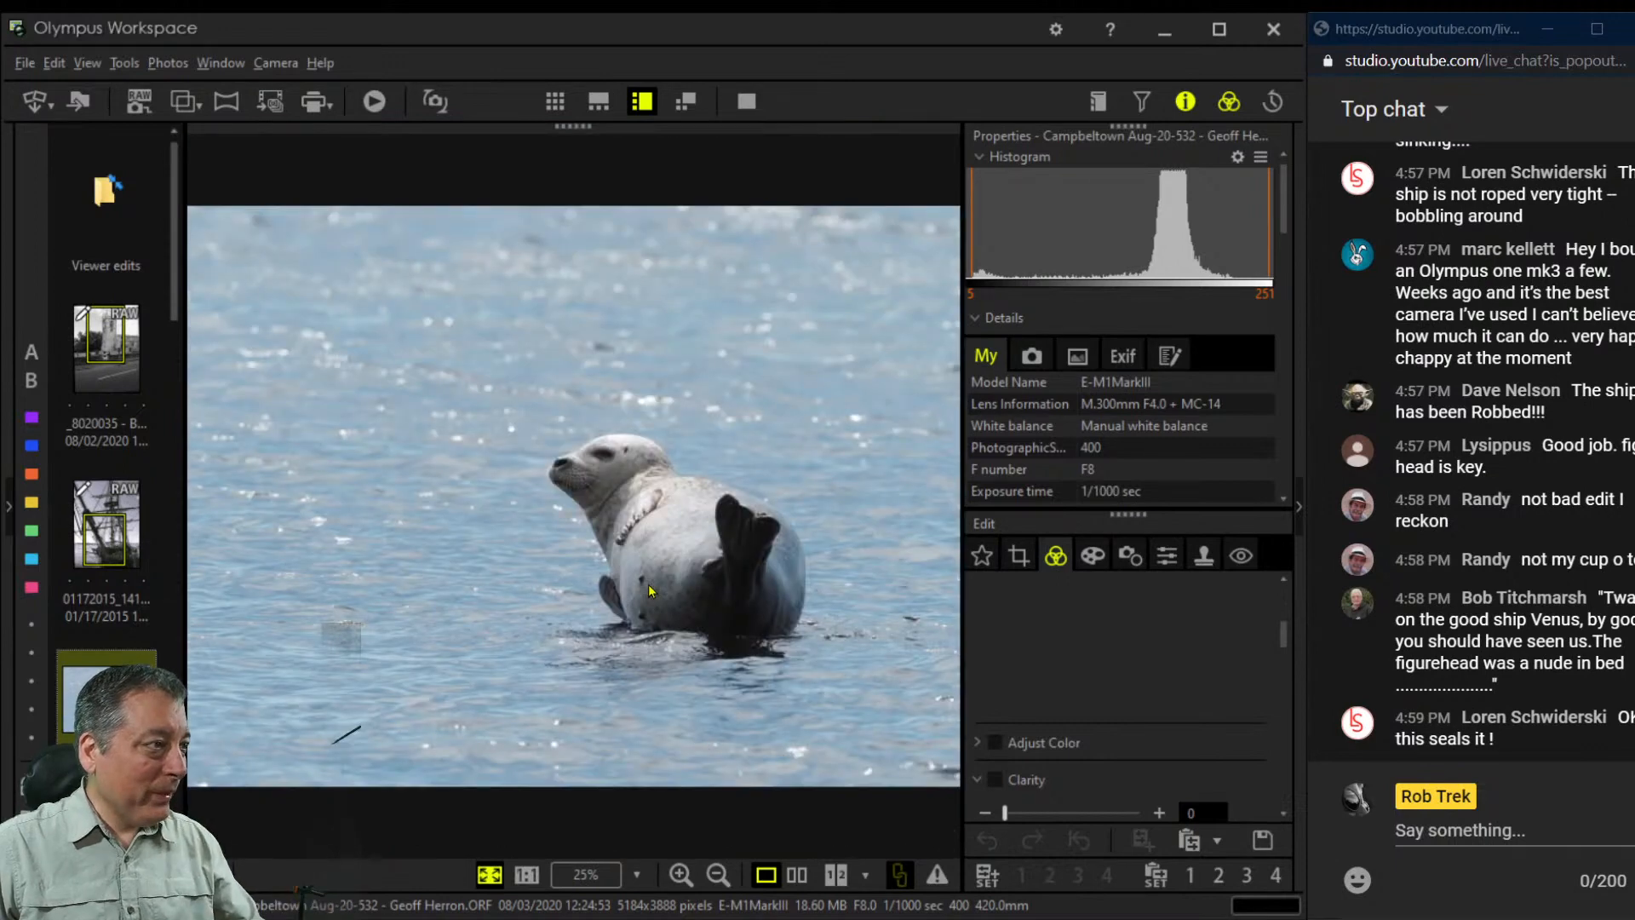
left_click(706, 575)
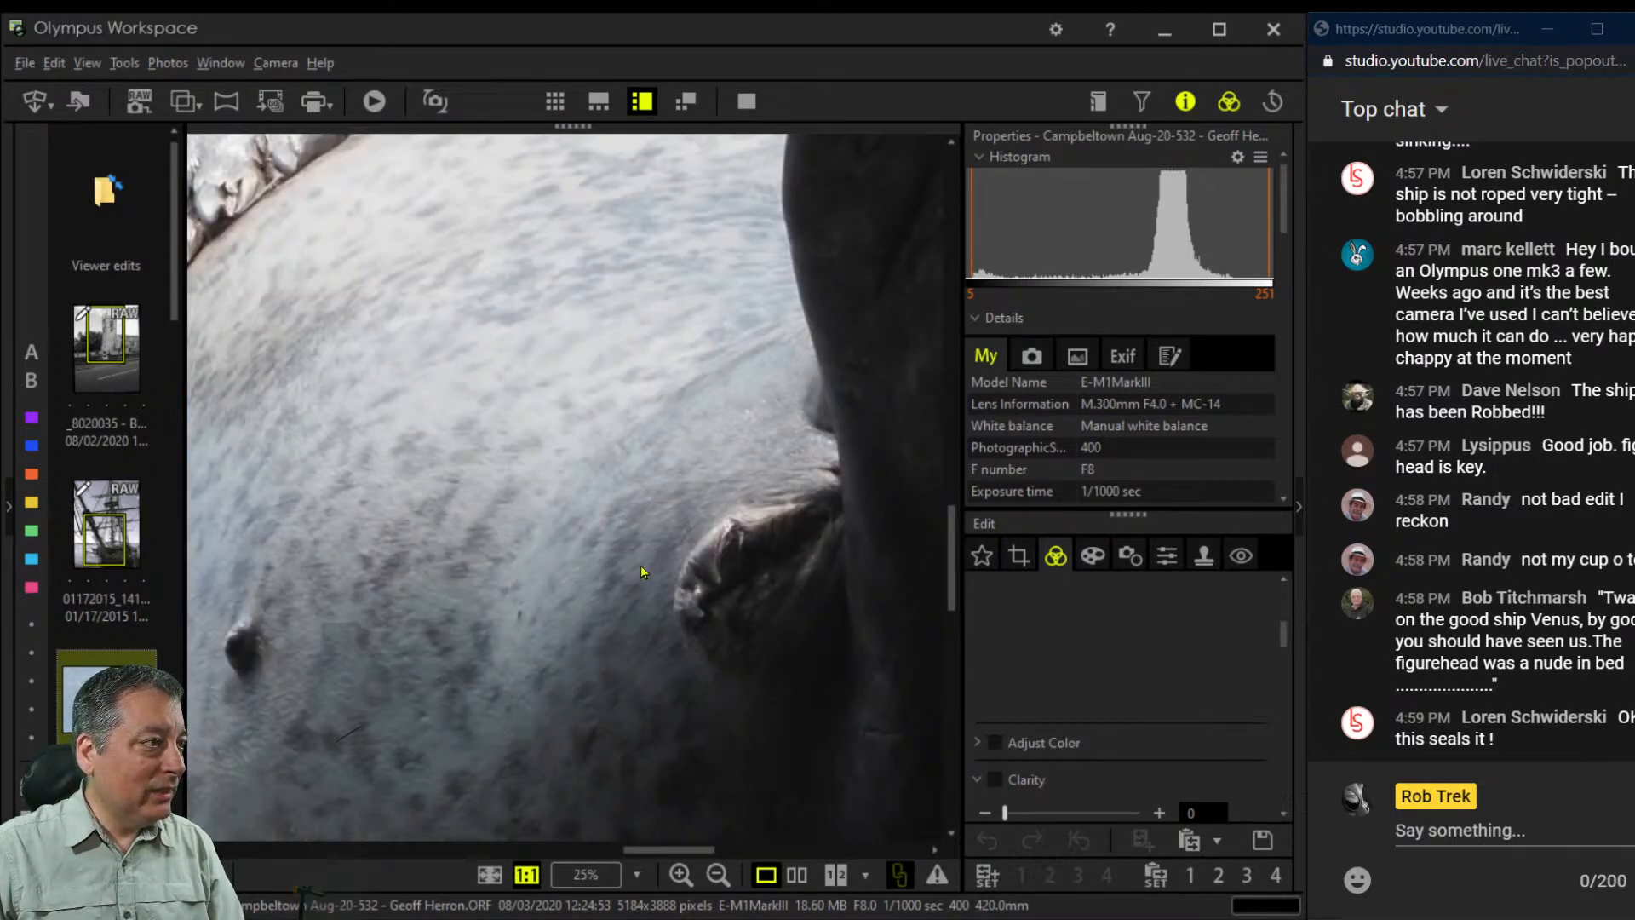
left_click_drag(549, 502, 682, 621)
left_click(682, 621)
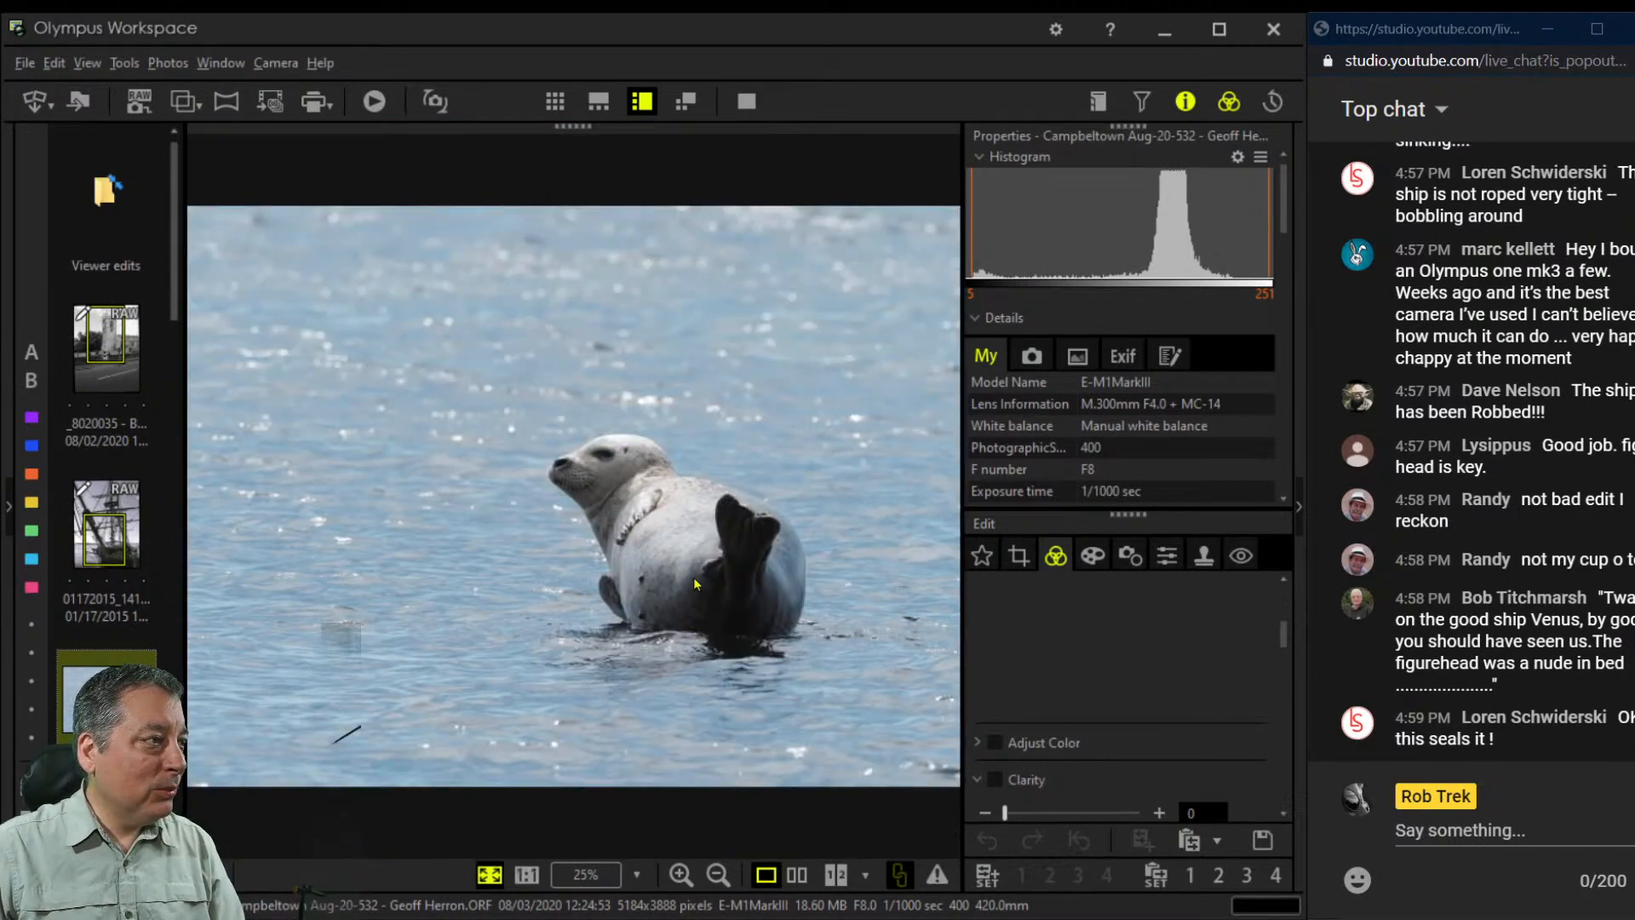
left_click(743, 549)
left_click_drag(740, 547, 648, 532)
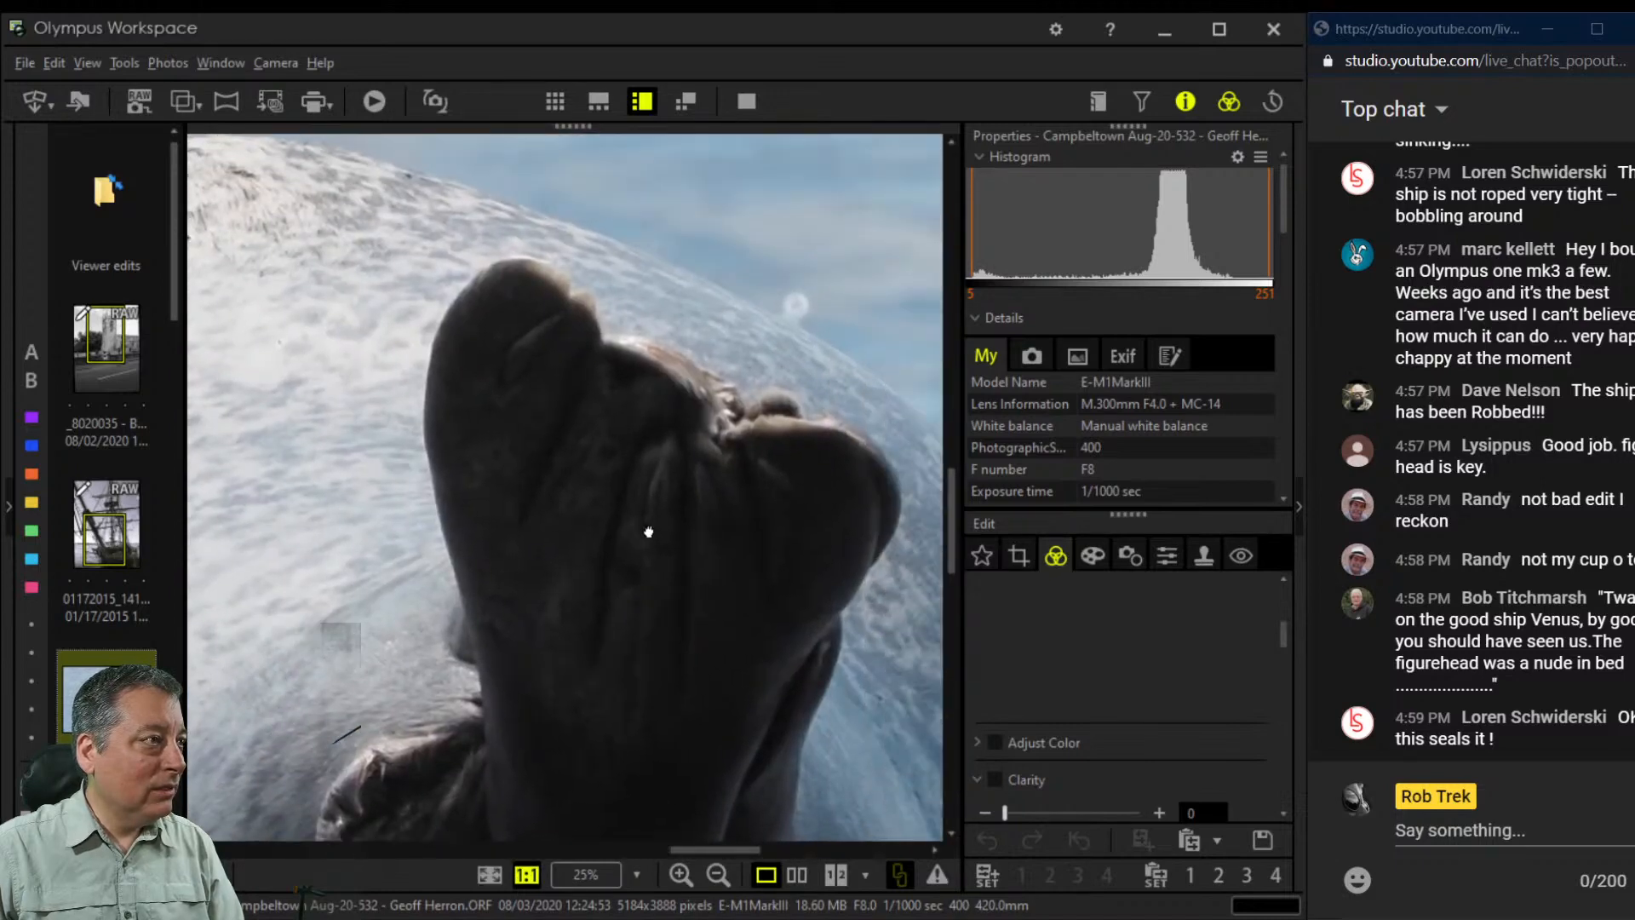
left_click(648, 532)
left_click(584, 478)
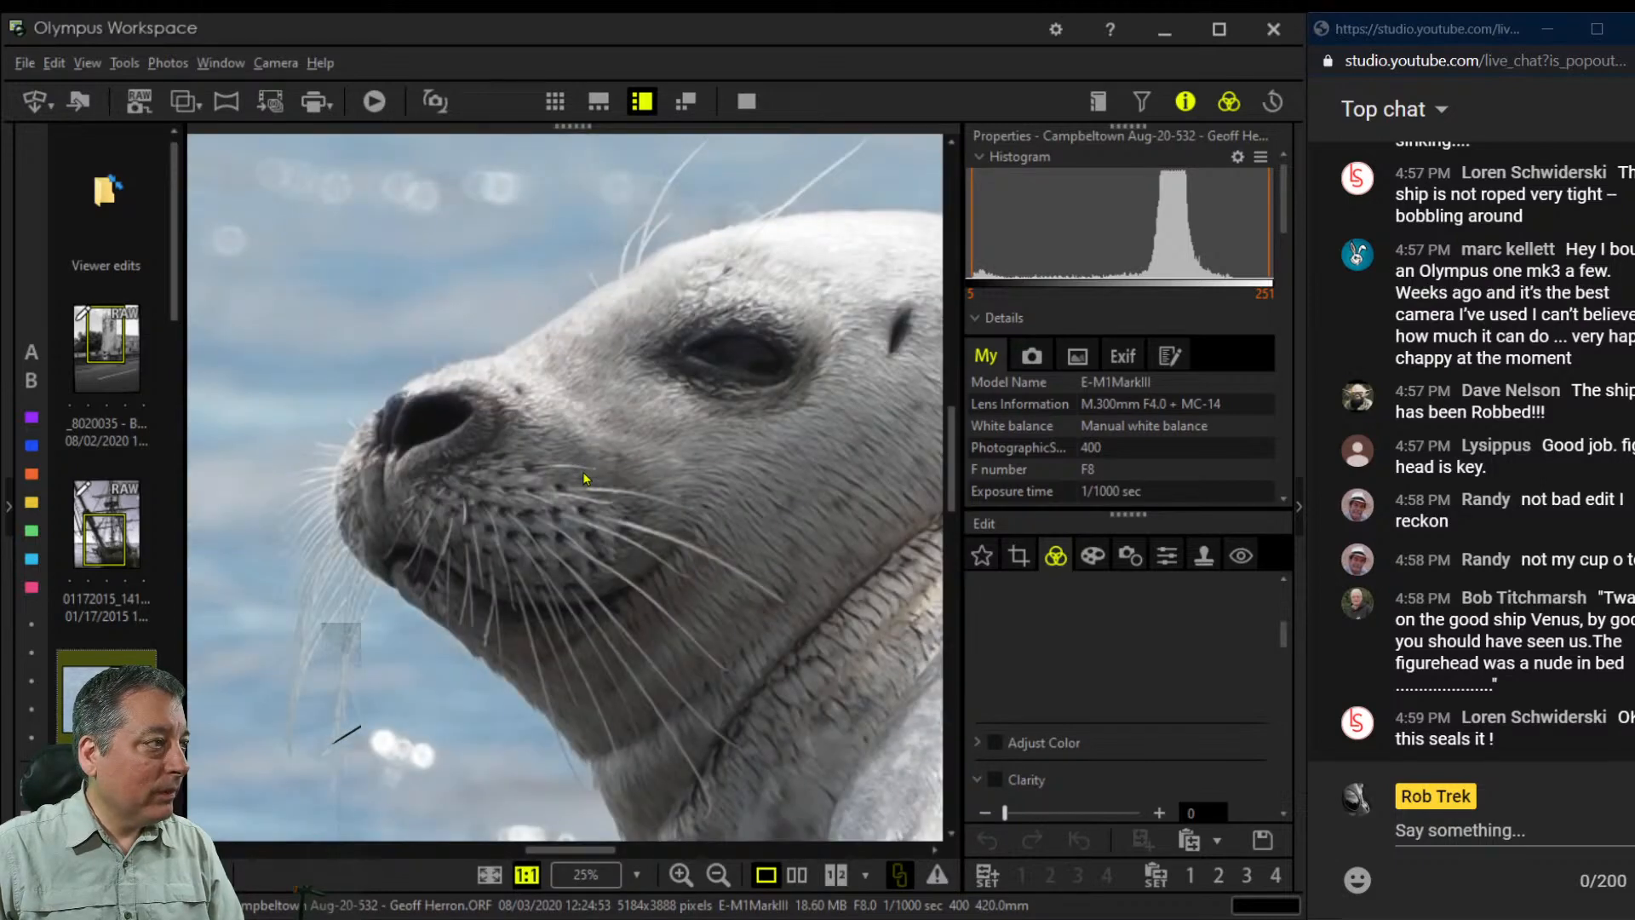
left_click(584, 478)
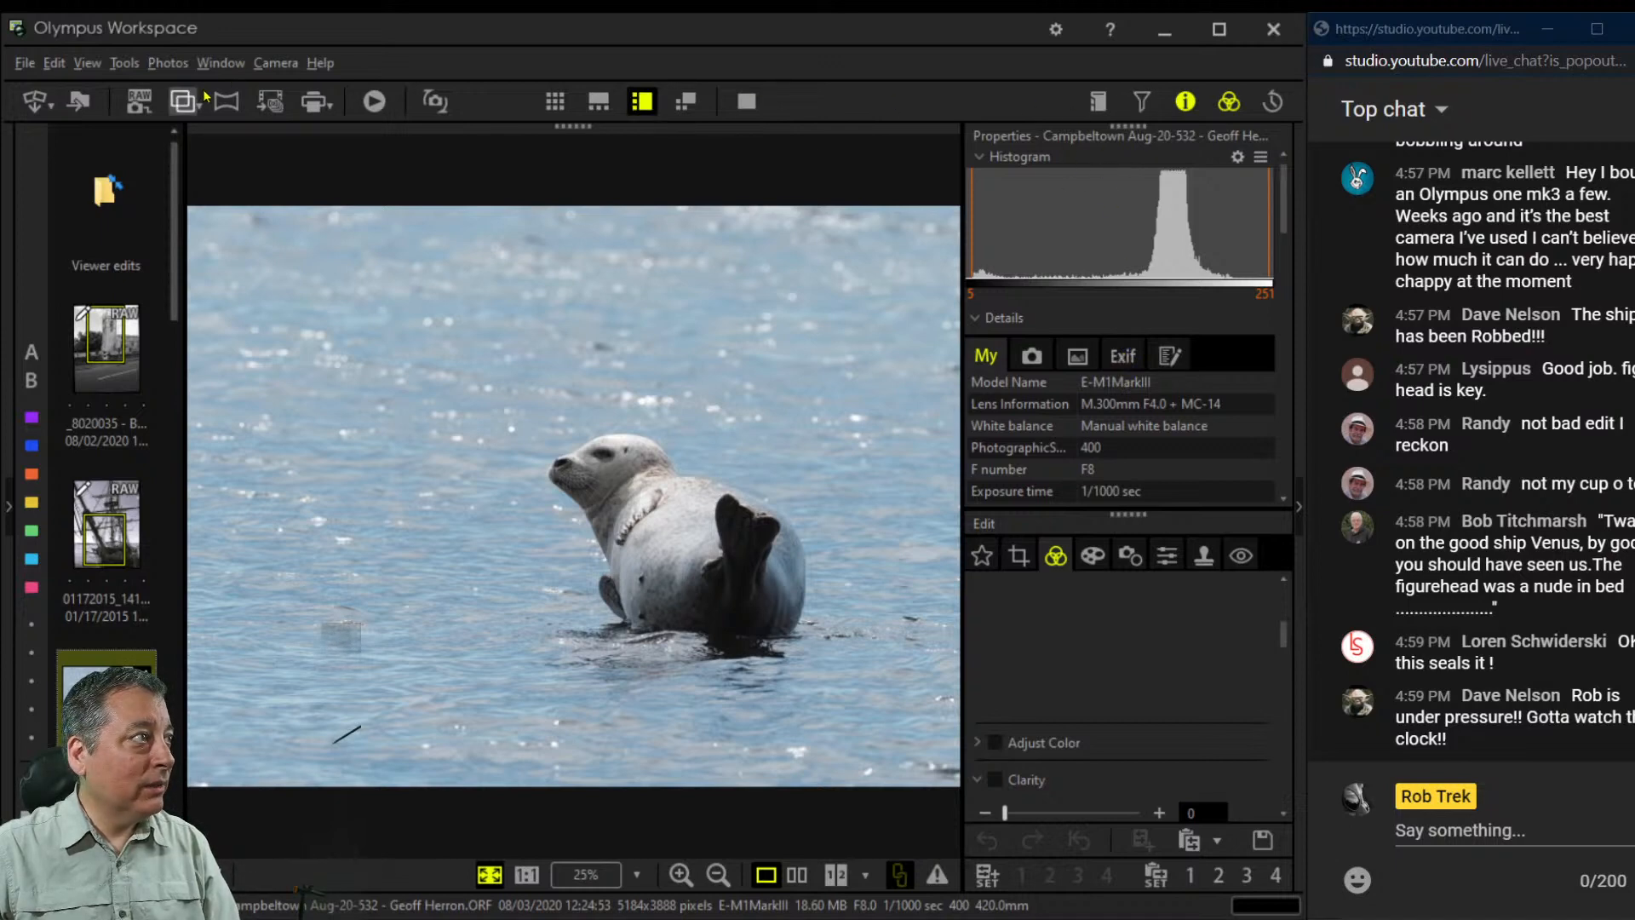
Hide the photo properties and apply a 1:1 (6:6) crop to the seal photo
left_click(1186, 102)
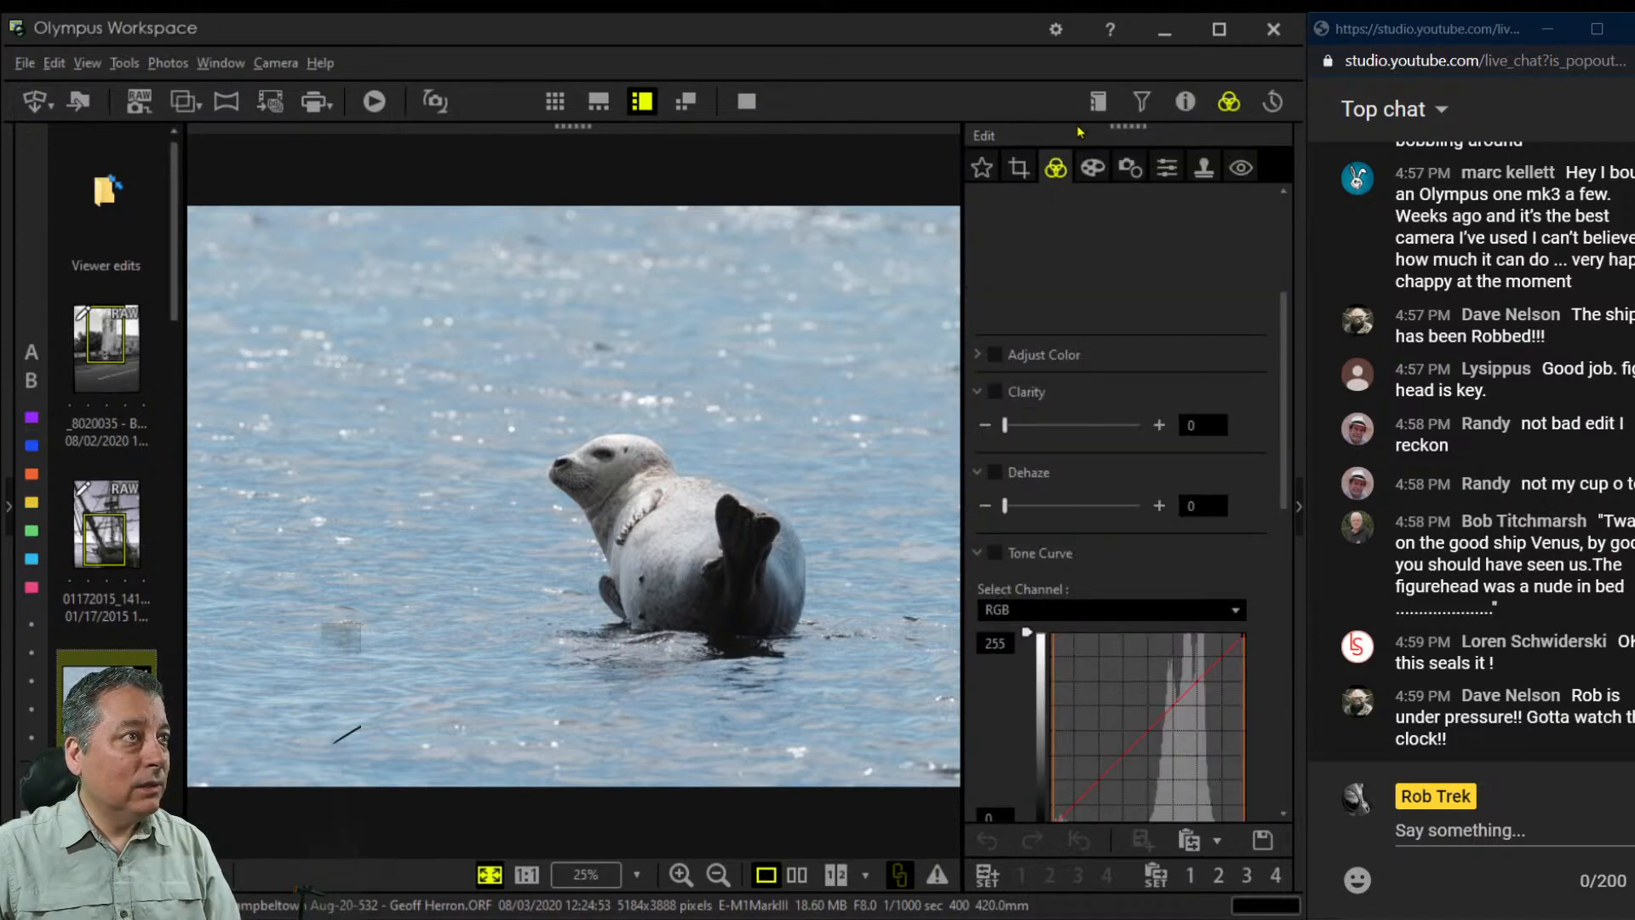
left_click(1019, 168)
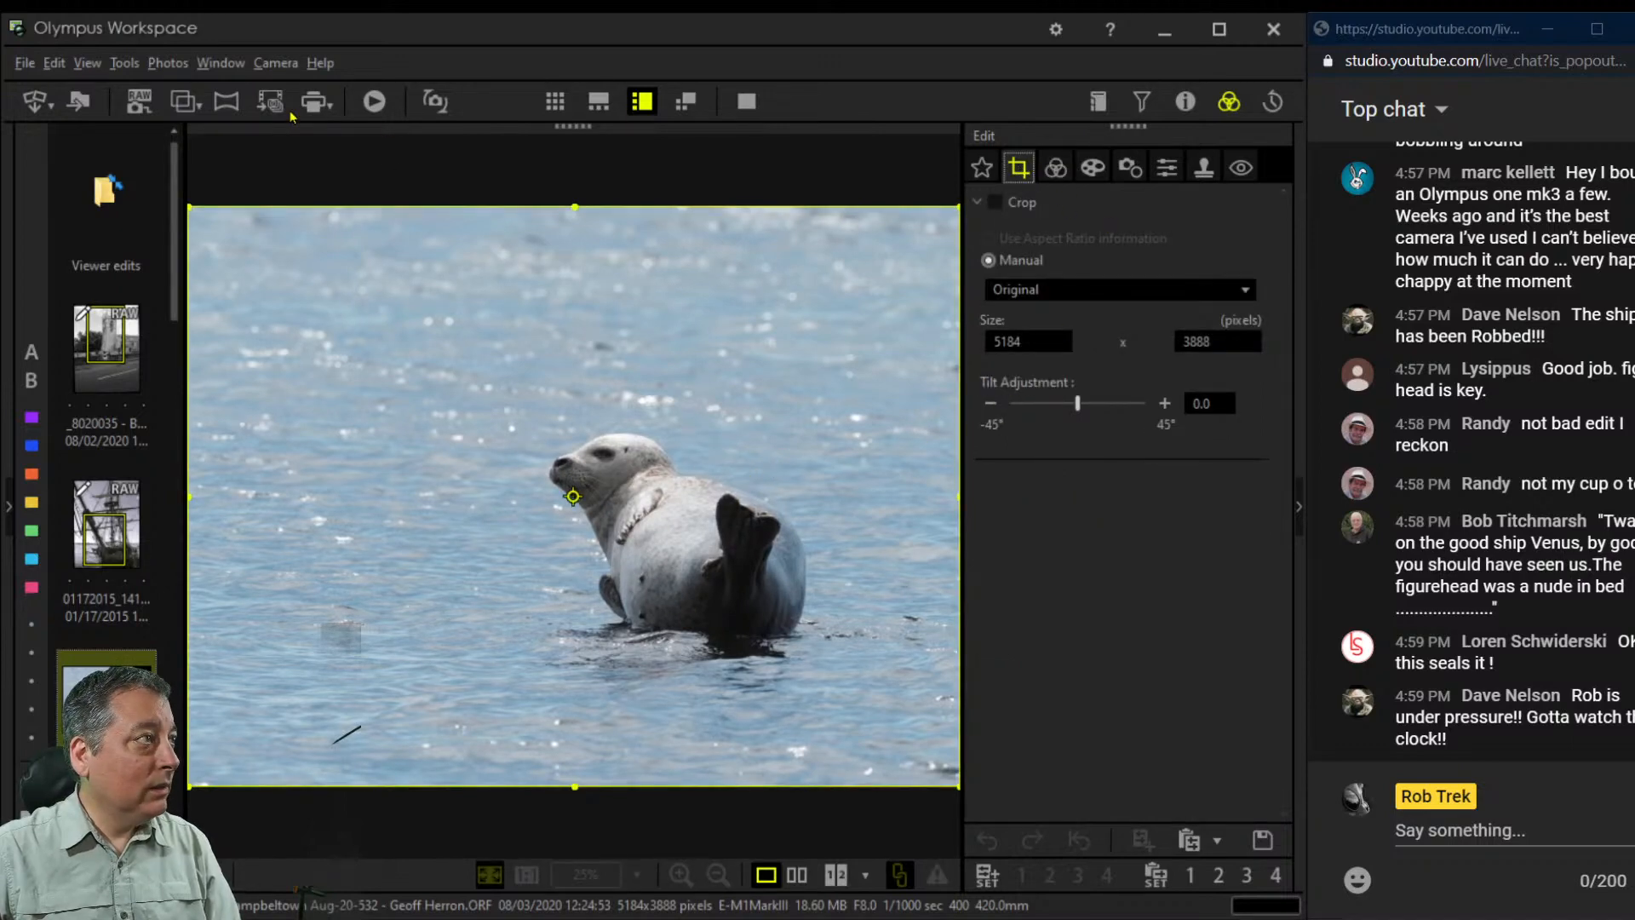
left_click(1070, 295)
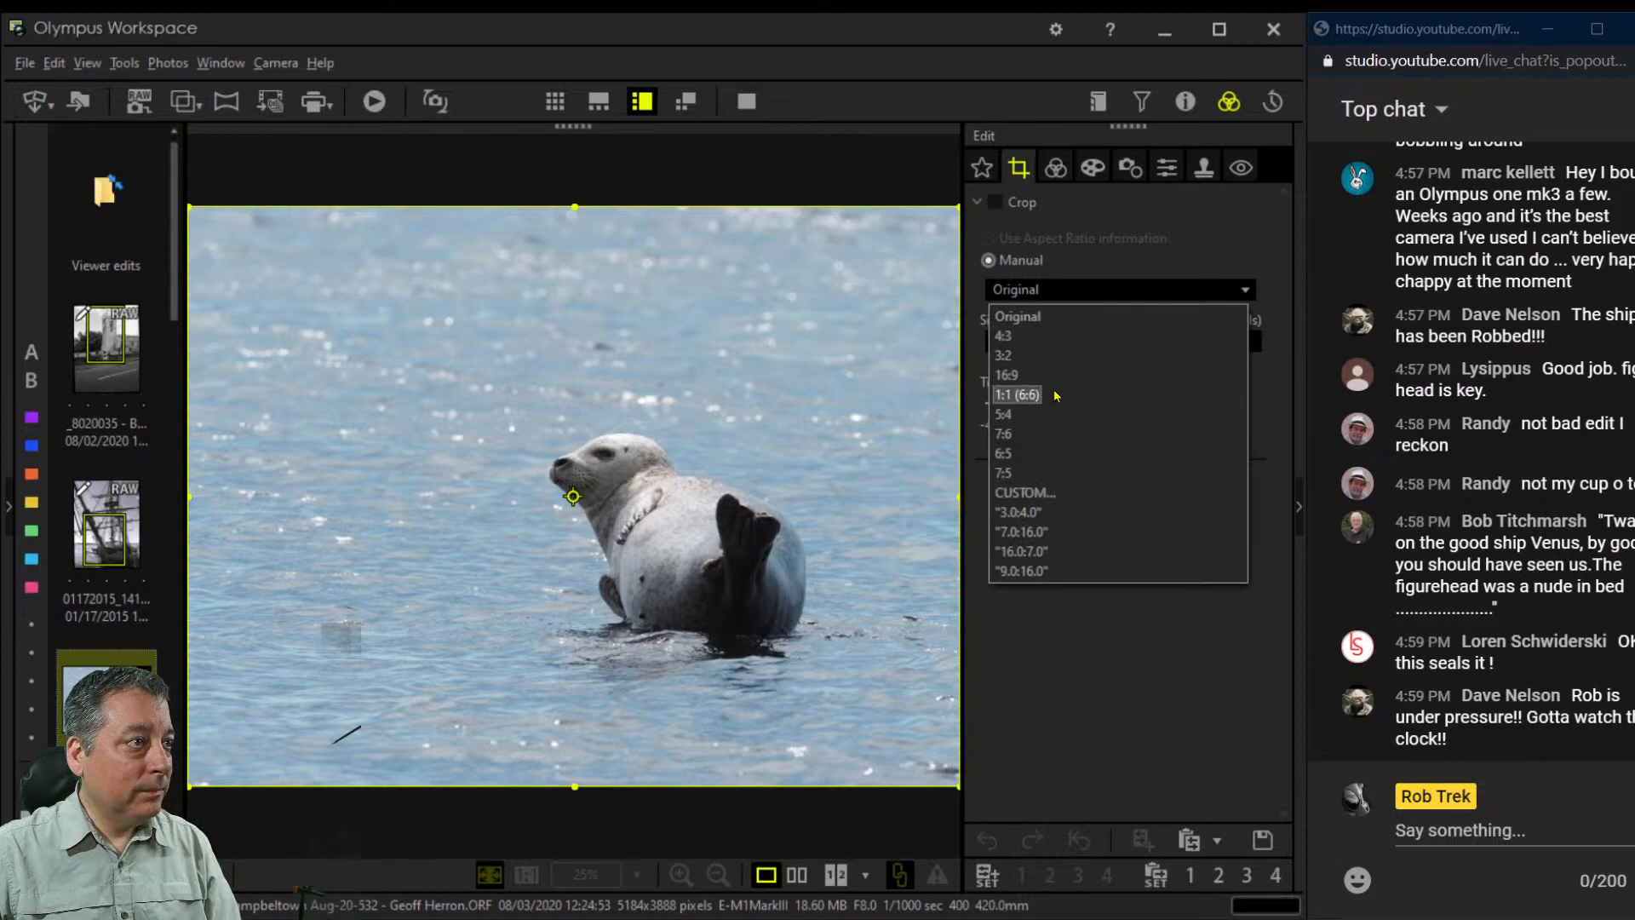
left_click(1055, 395)
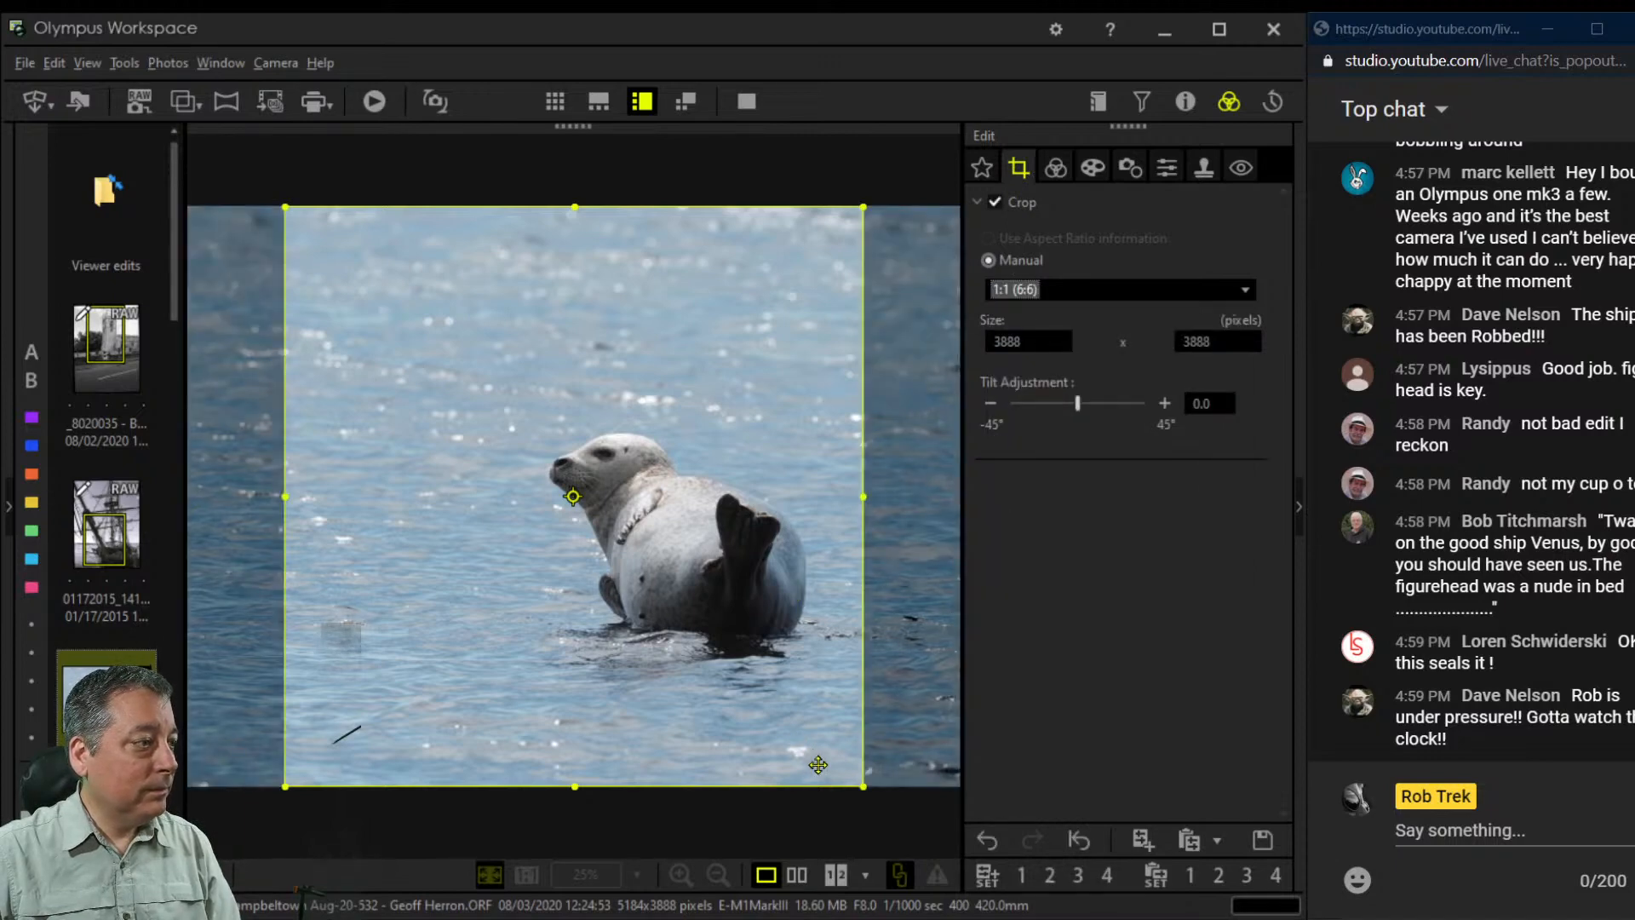
Shrink and reposition the square crop frame to 1321 x 1321 pixels around the seal's head and front flipper
left_click_drag(852, 783, 644, 567)
left_click_drag(507, 391, 534, 415)
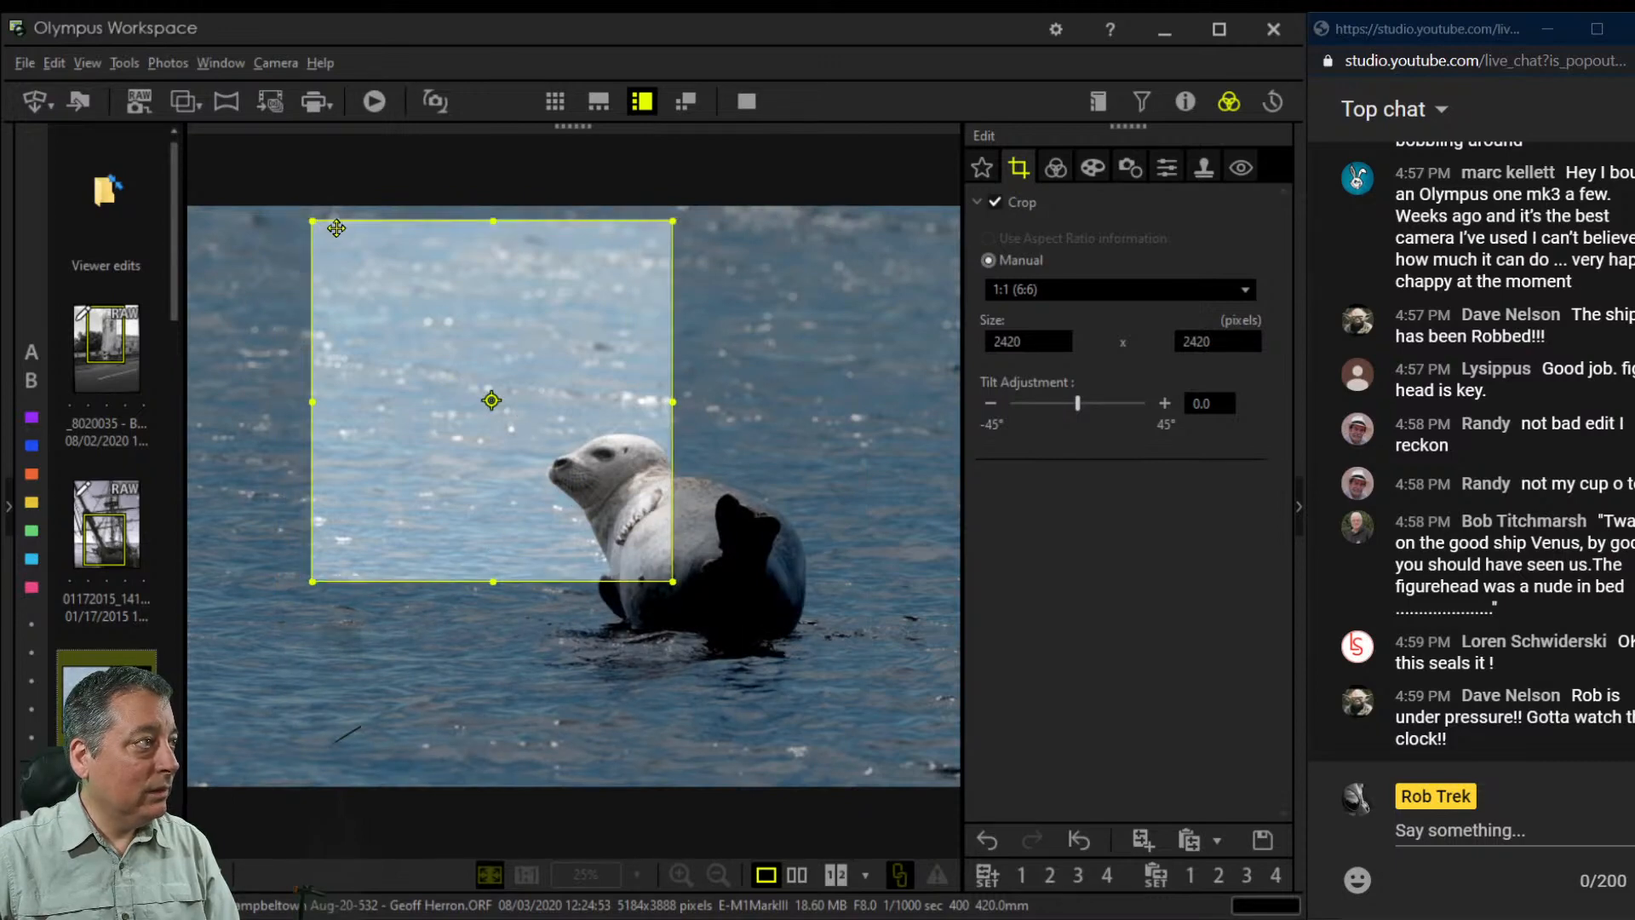
left_click_drag(319, 229, 464, 376)
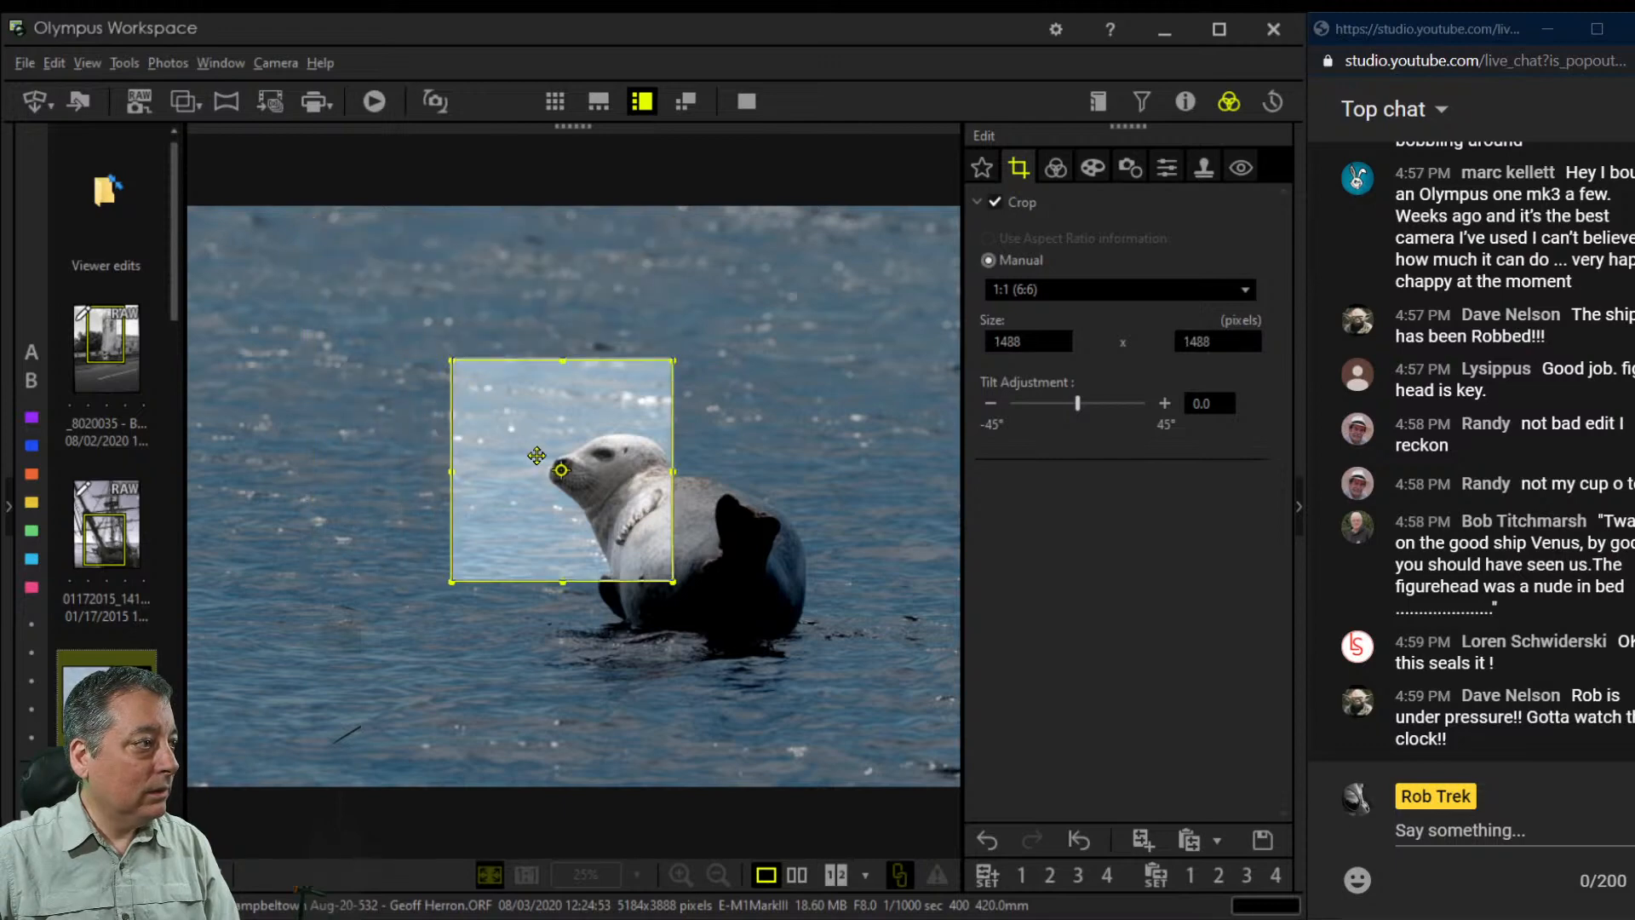
left_click_drag(536, 456, 538, 444)
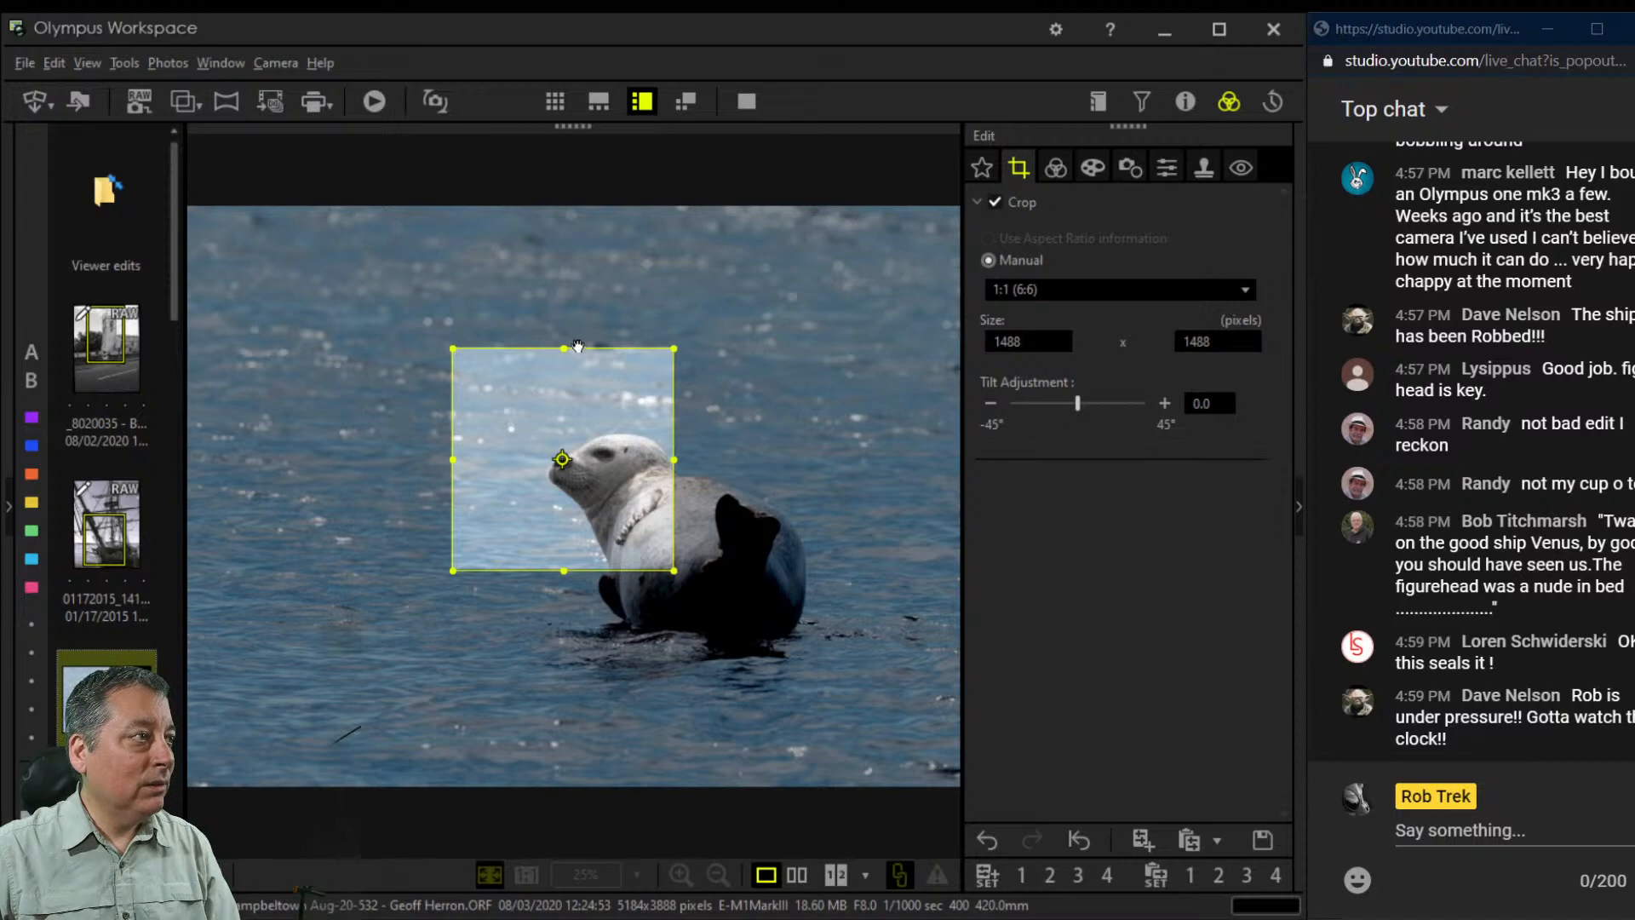
left_click_drag(452, 349, 524, 407)
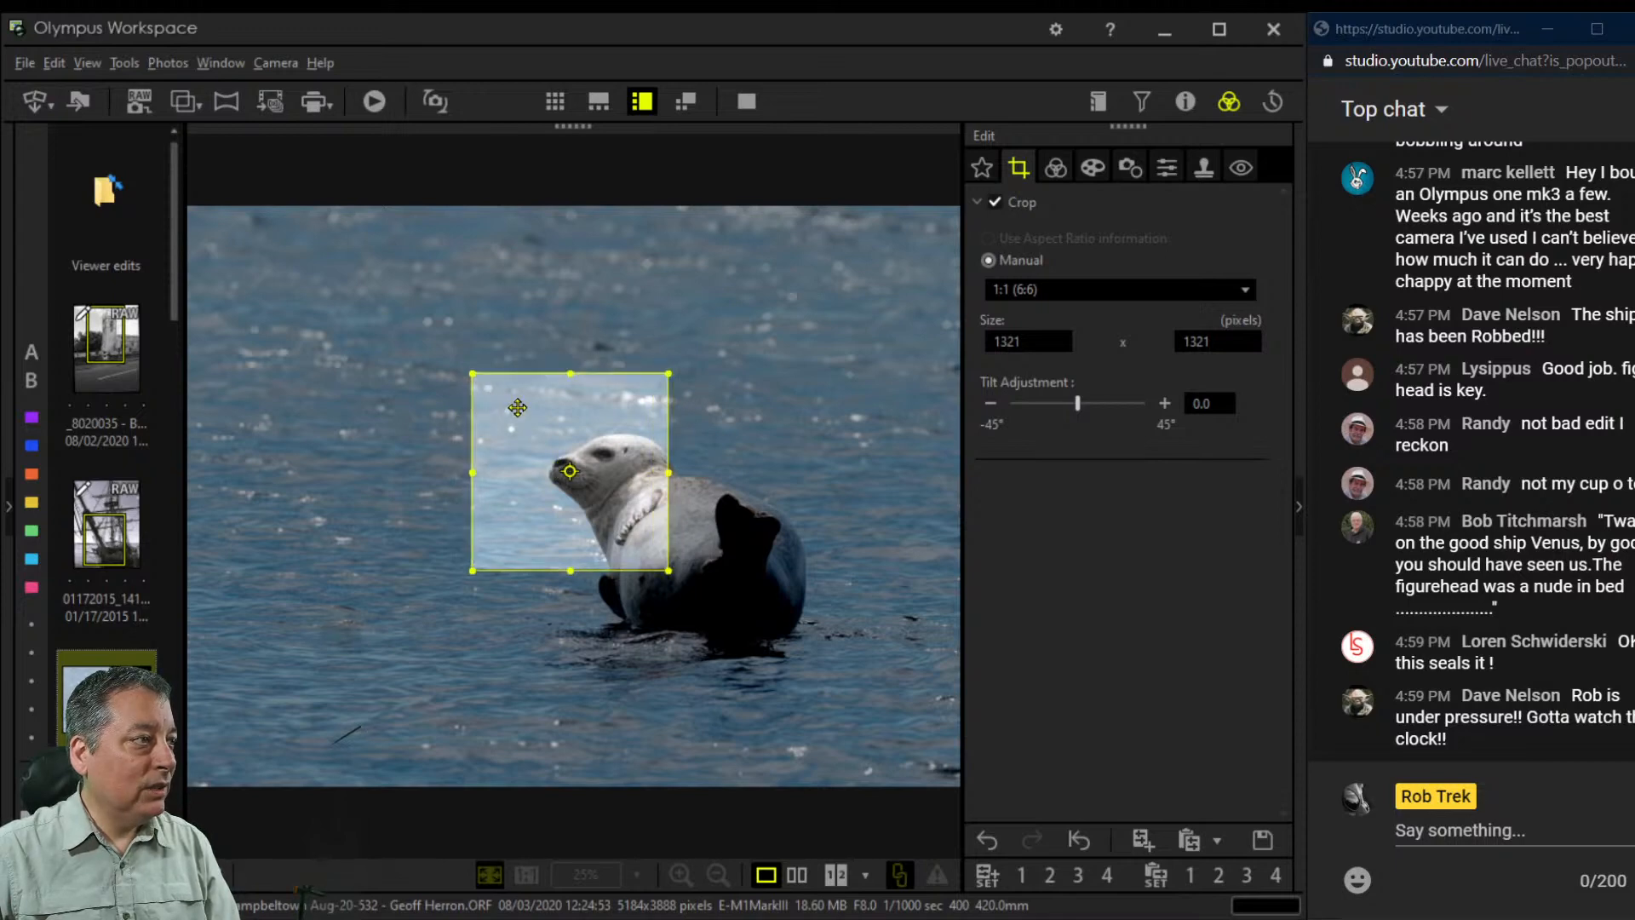
Shift the crop frame right and slightly down to take in more of the seal's body, checking the cropped view
left_click(1055, 167)
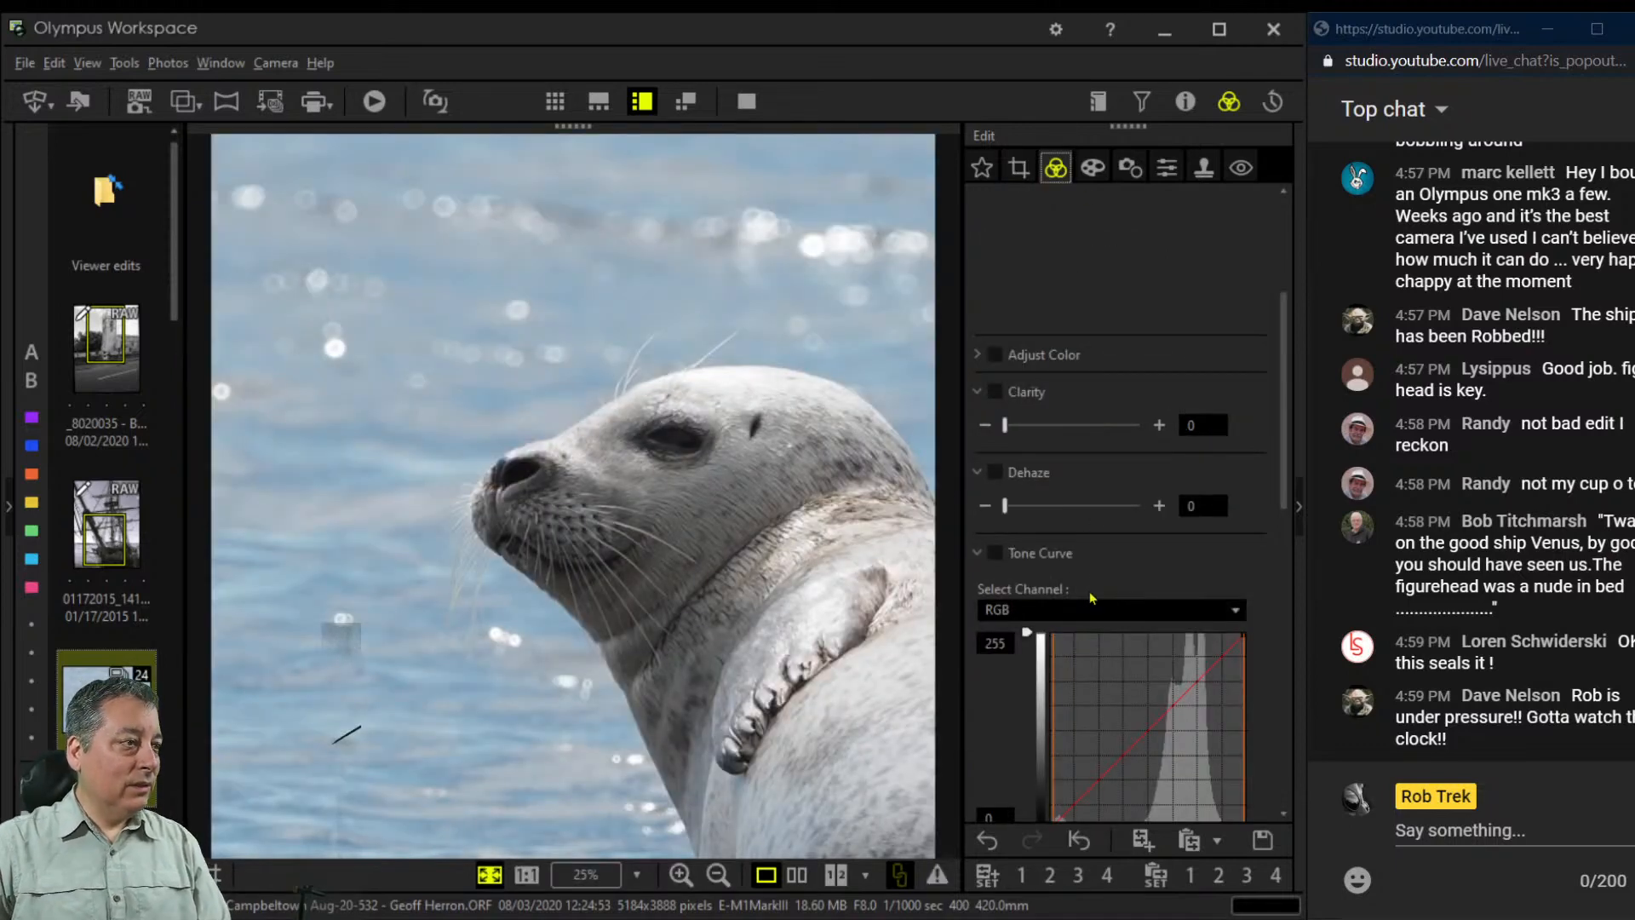
left_click(1019, 167)
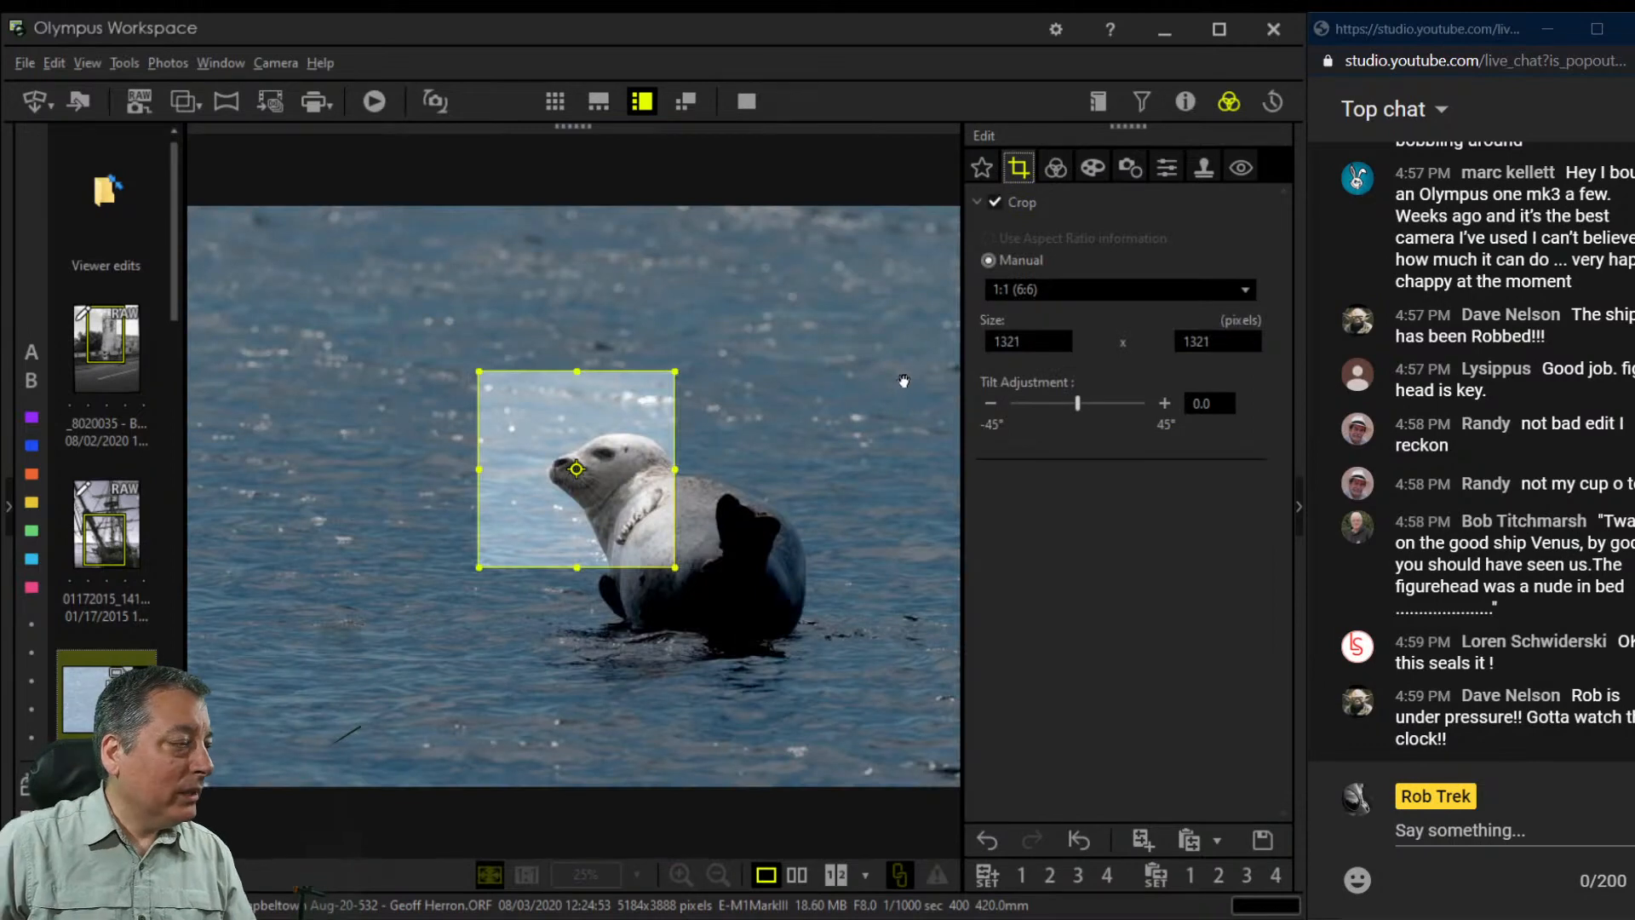
left_click_drag(636, 436, 650, 428)
left_click(1055, 168)
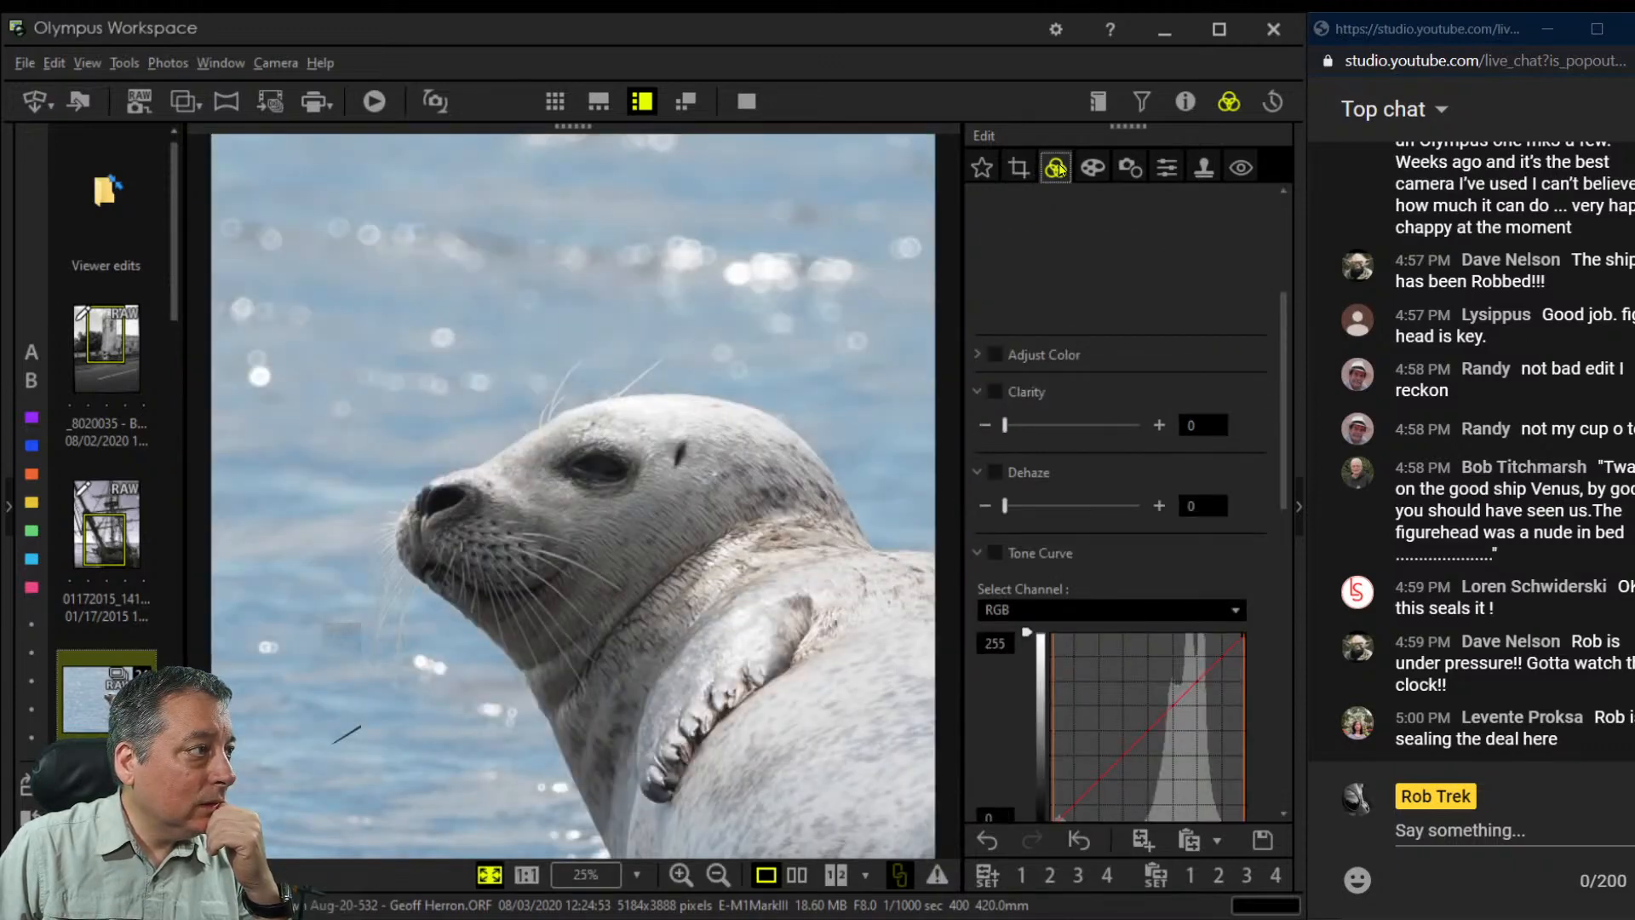
left_click(1019, 167)
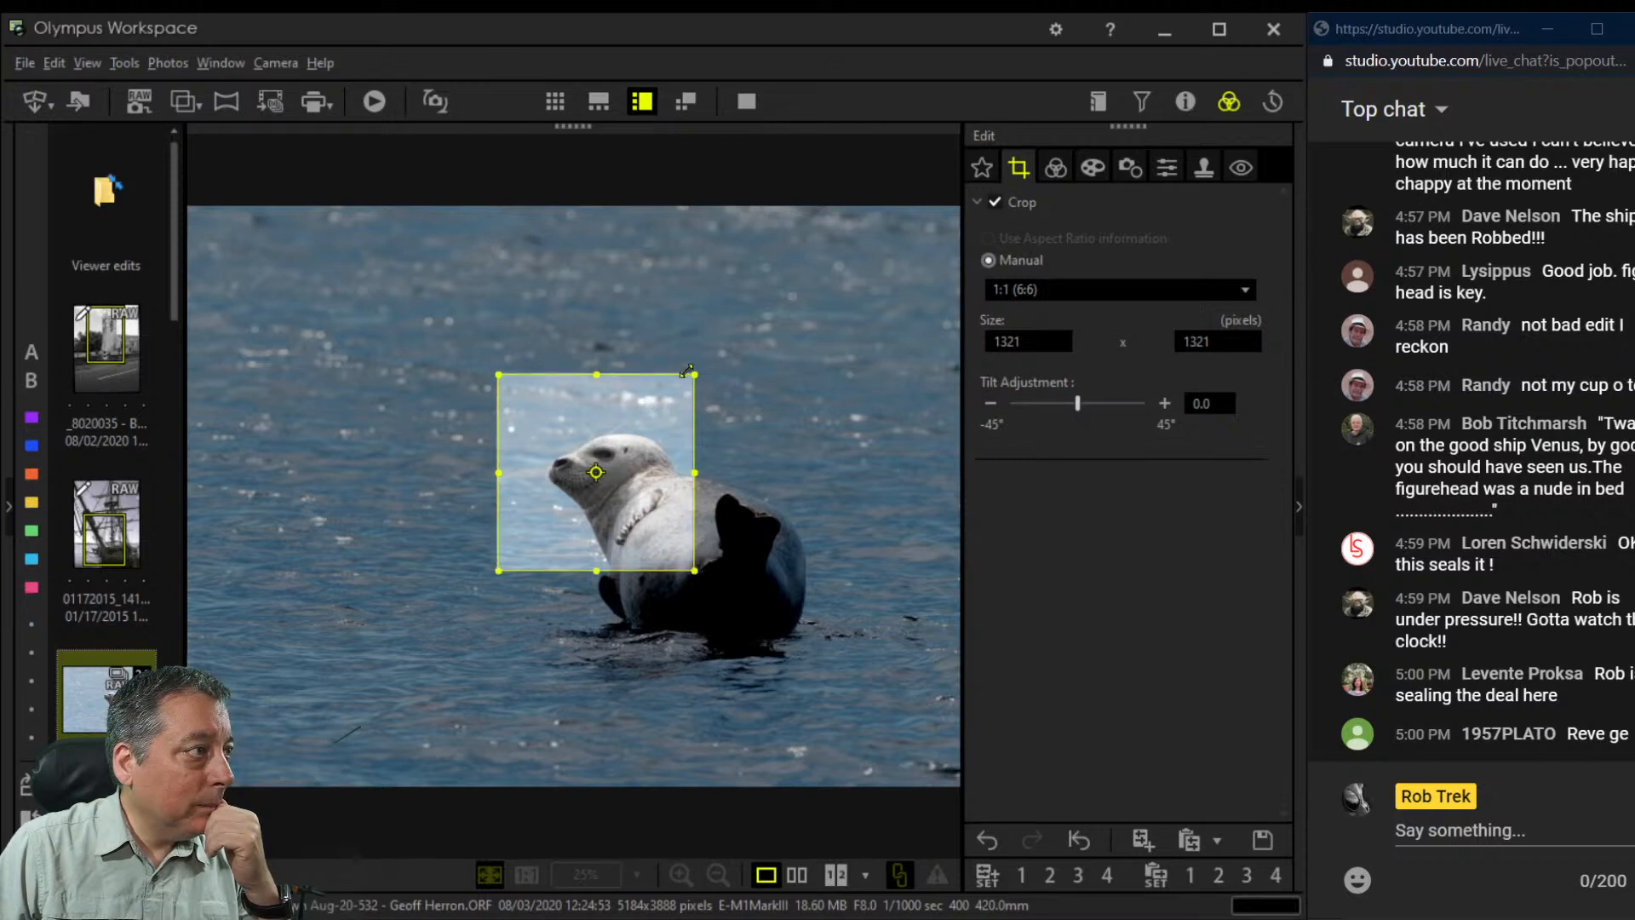
left_click(1056, 168)
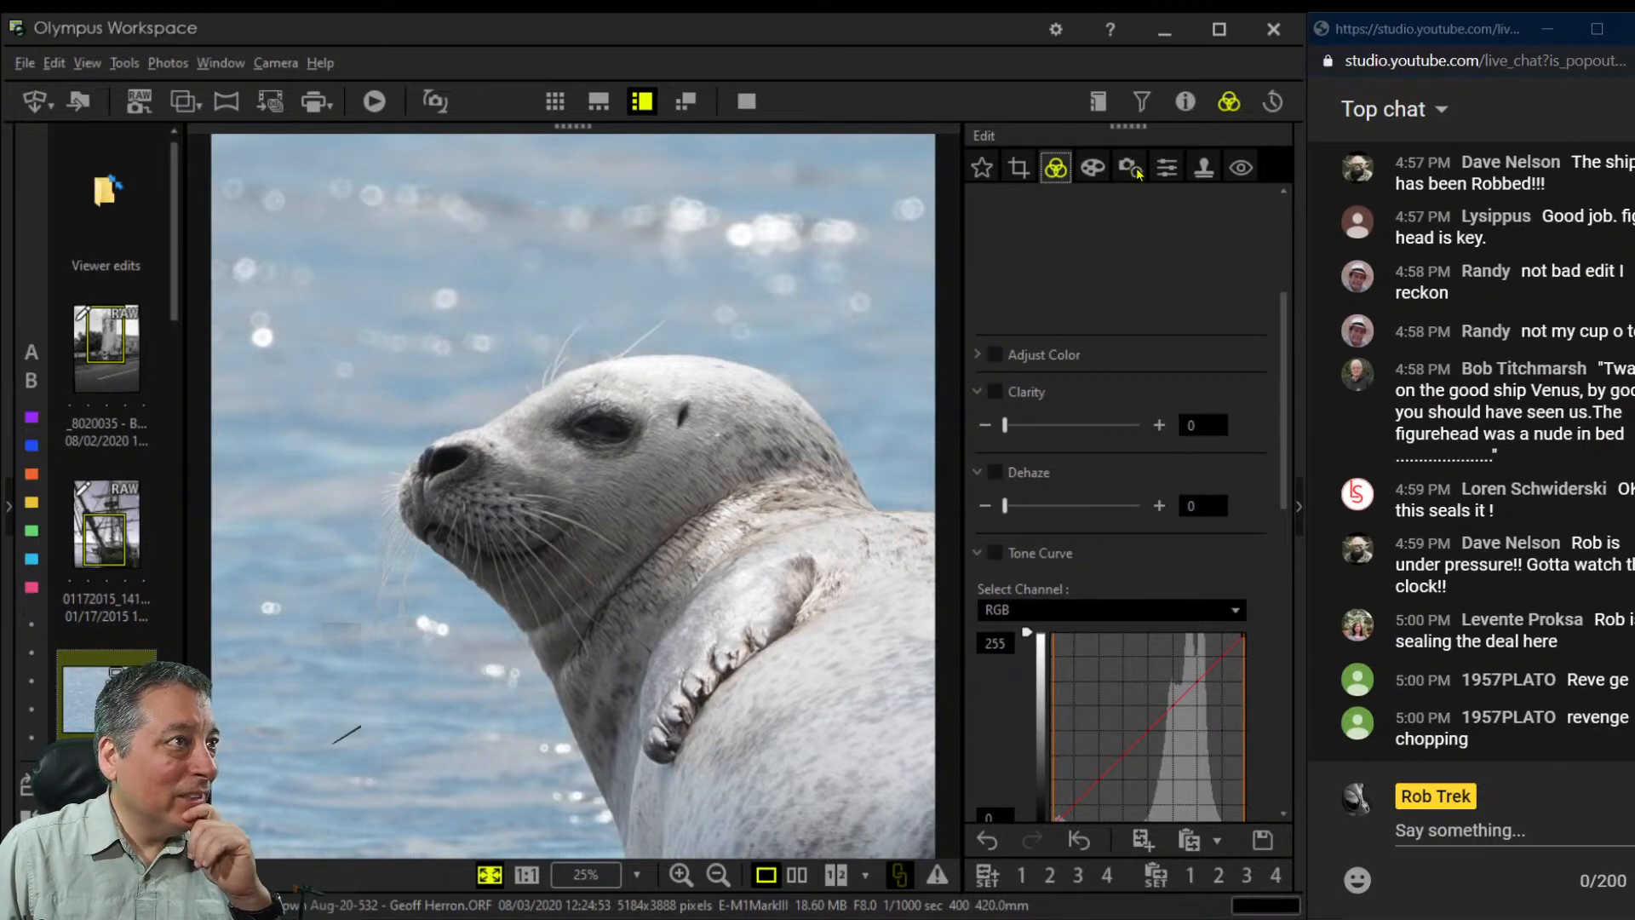
Look through the sharpness and lens correction settings, and apply the Pop Art II art filter to the seal photo
left_click(1164, 167)
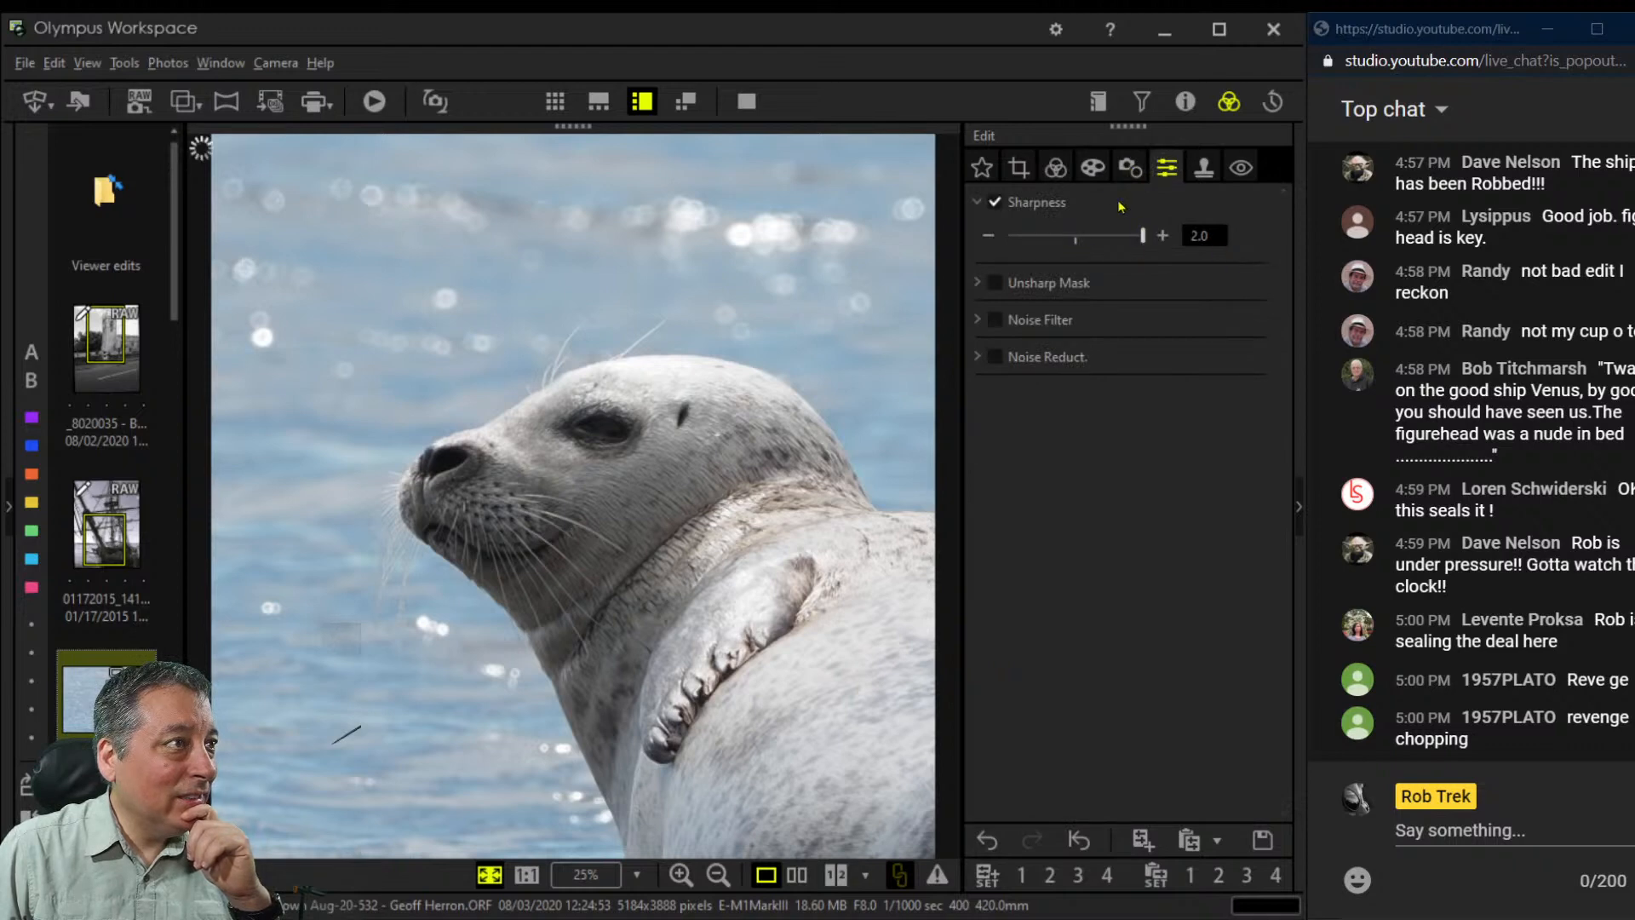
left_click(1130, 168)
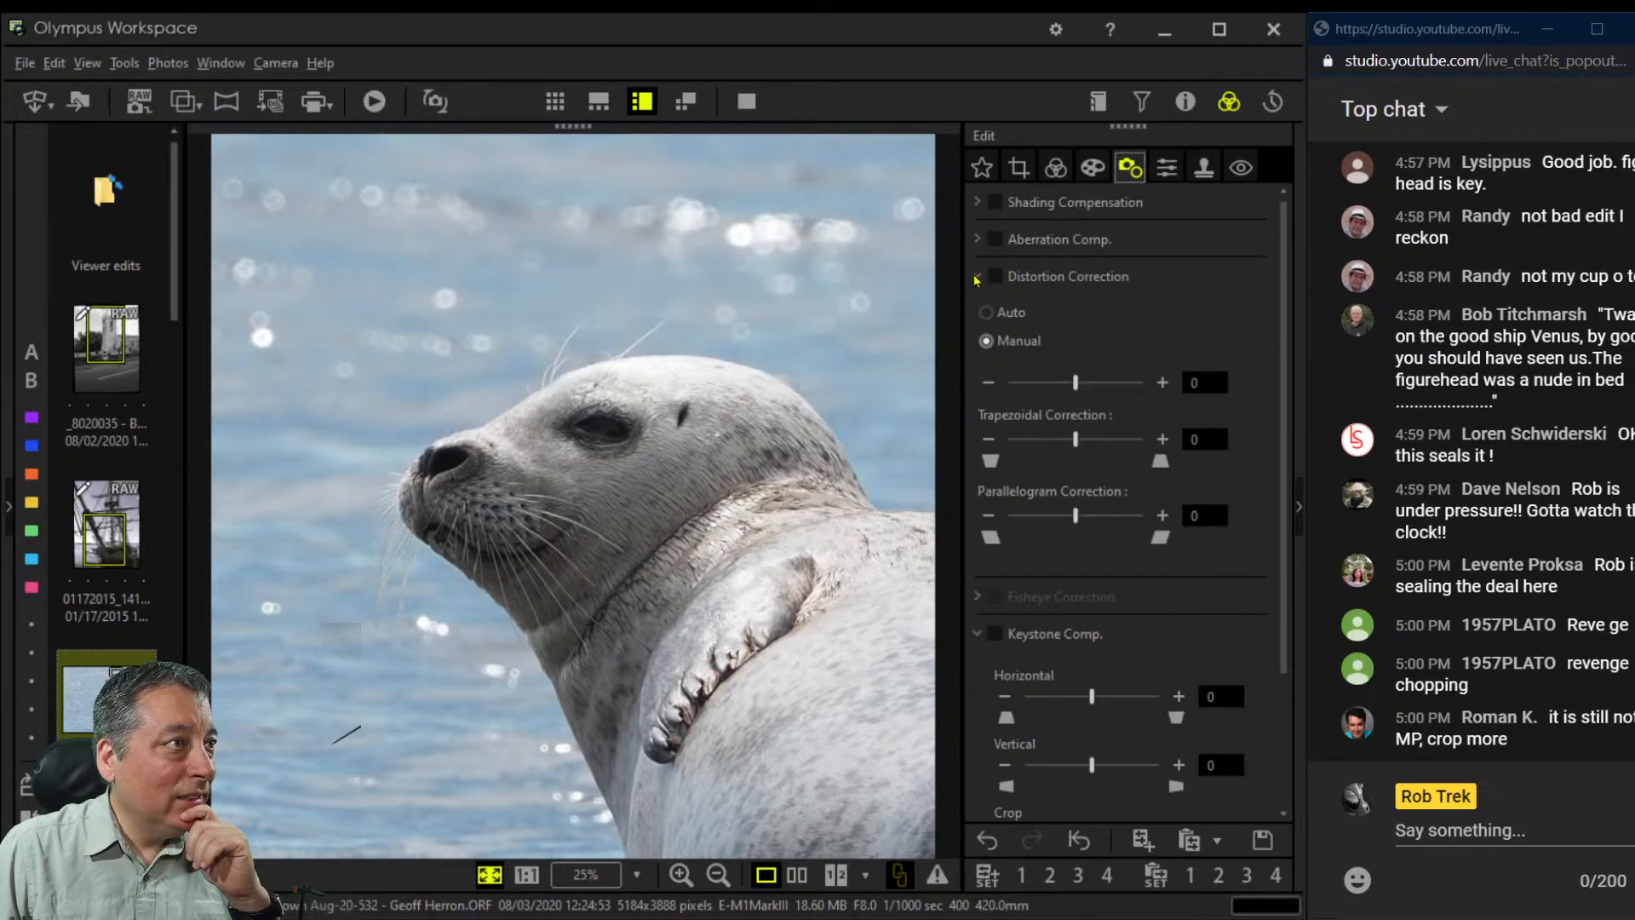
left_click(1090, 170)
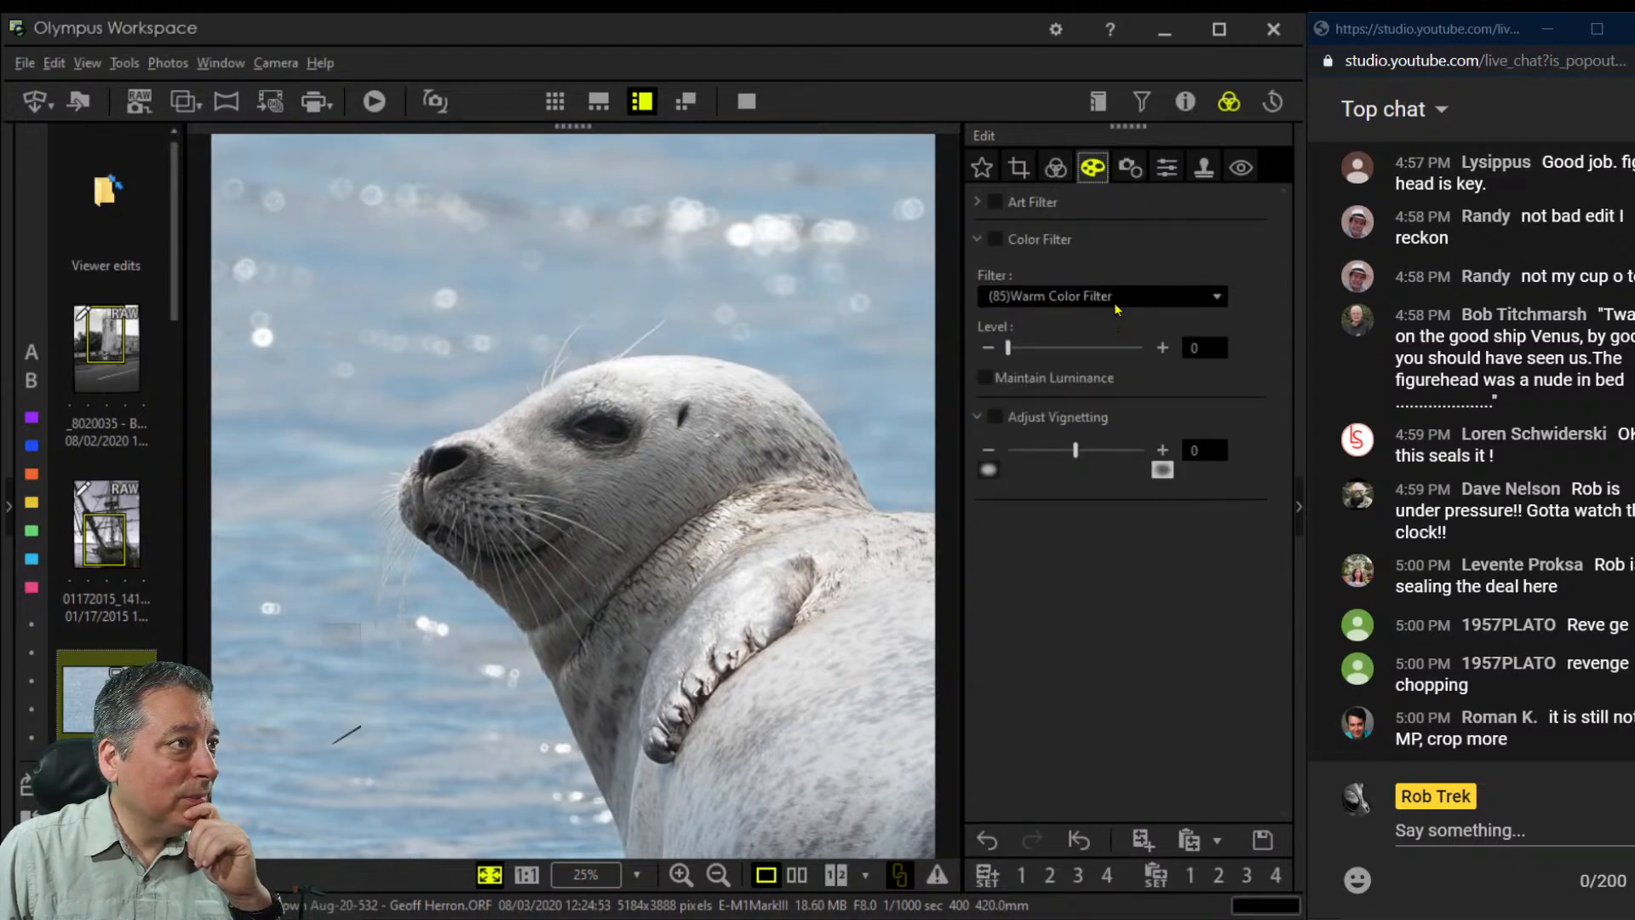
left_click(979, 202)
left_click(1024, 235)
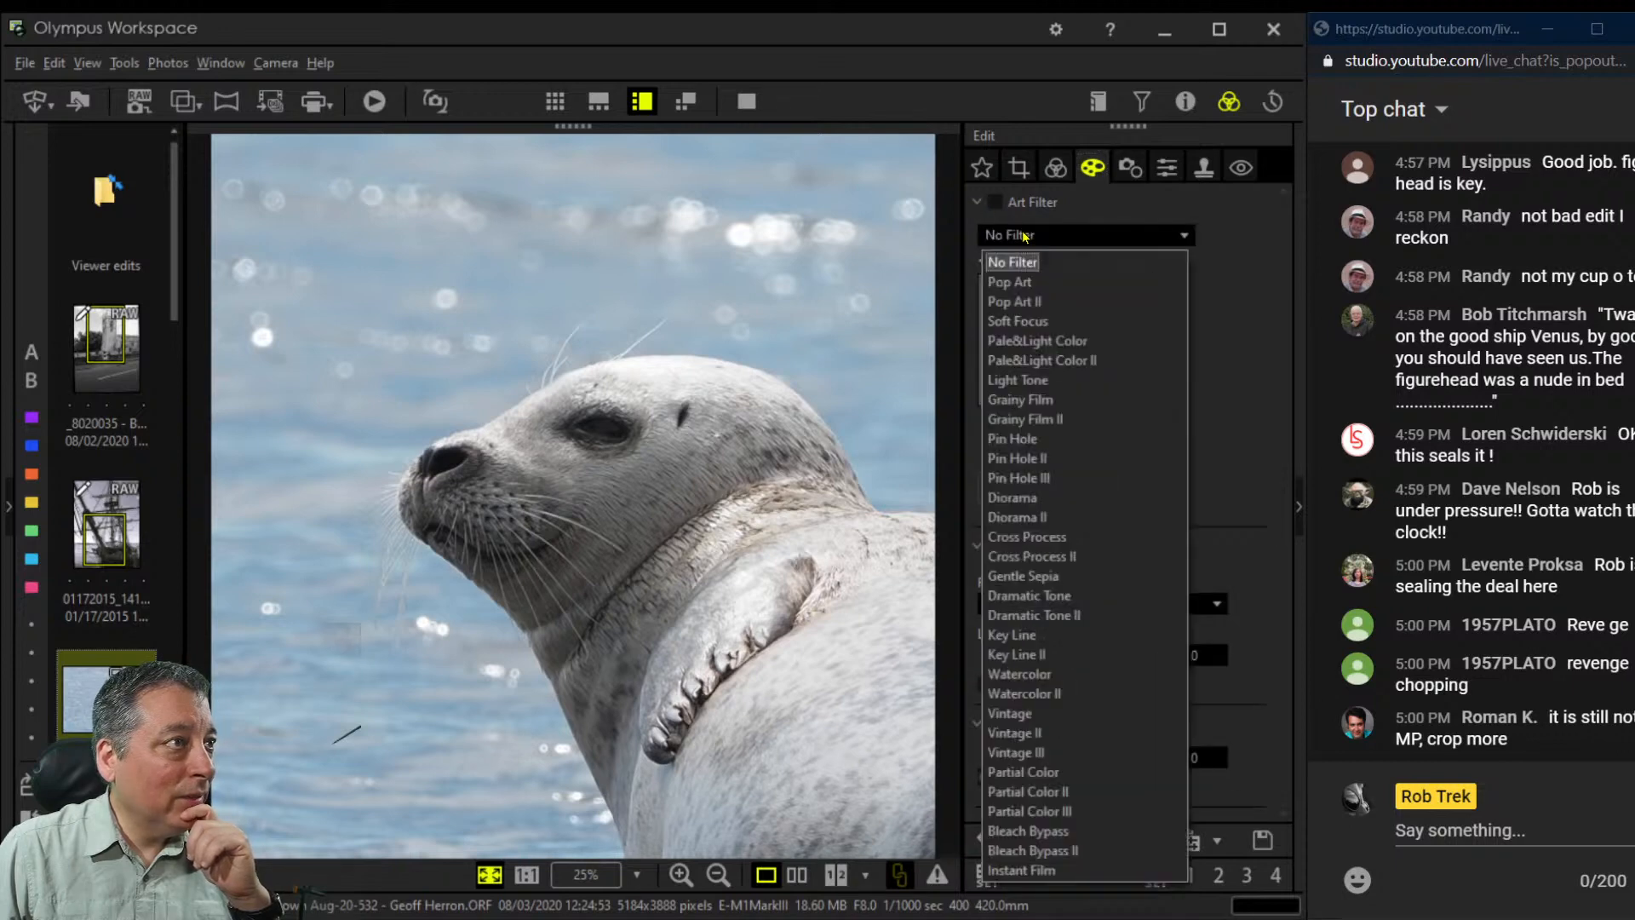
left_click(1035, 301)
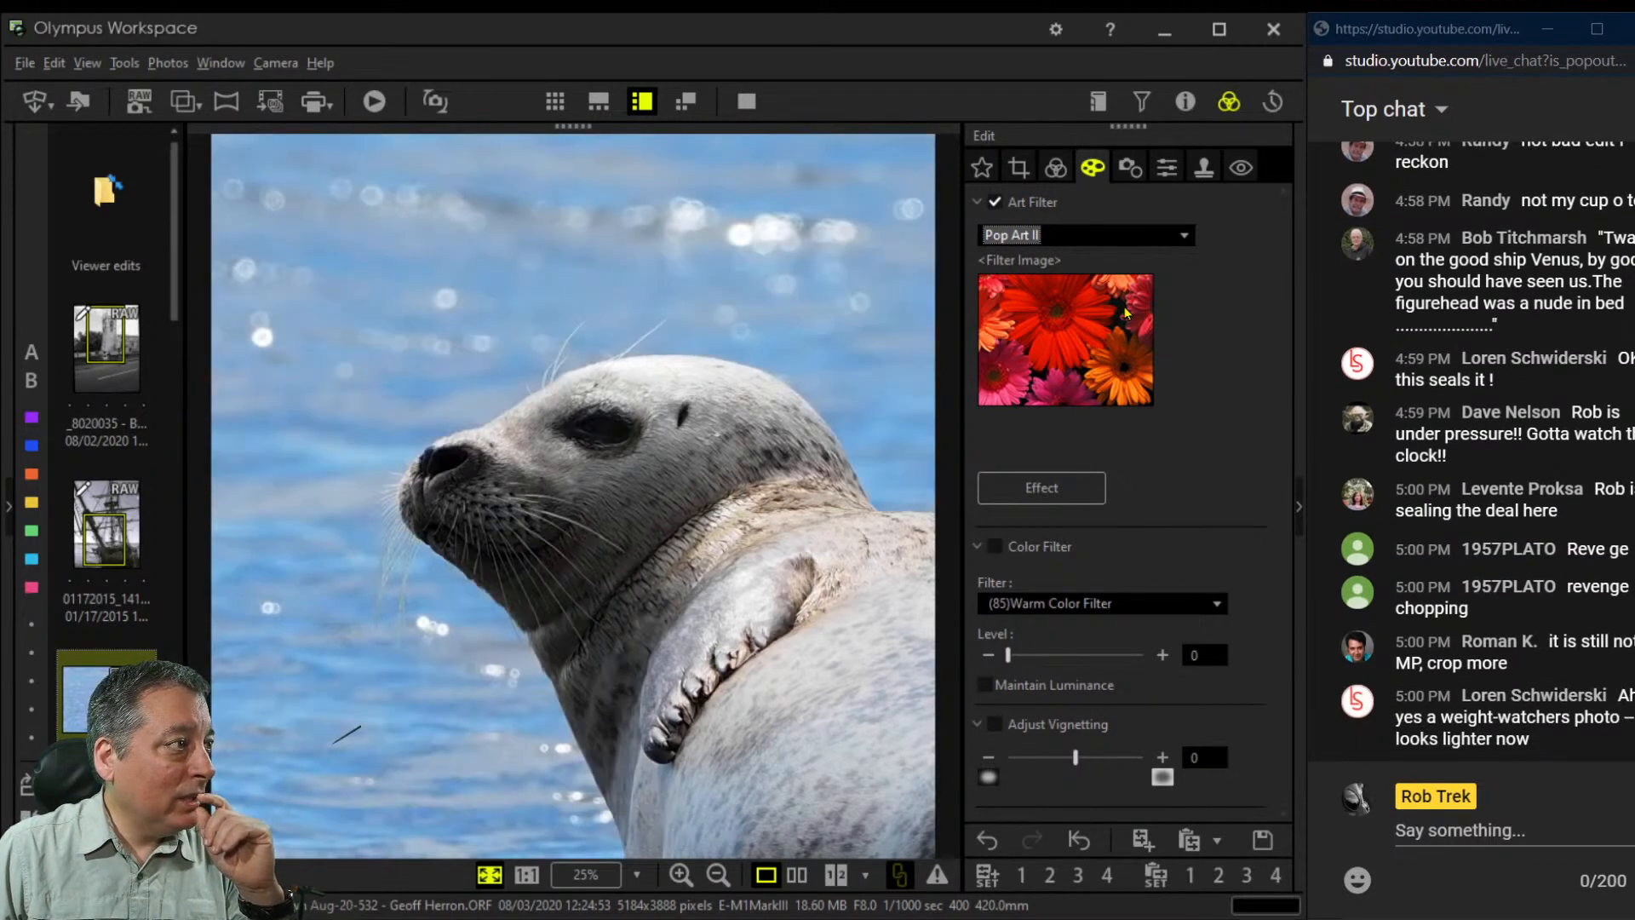
Apply Dehaze at 15 to the seal photo in the color and tone settings
left_click(1059, 166)
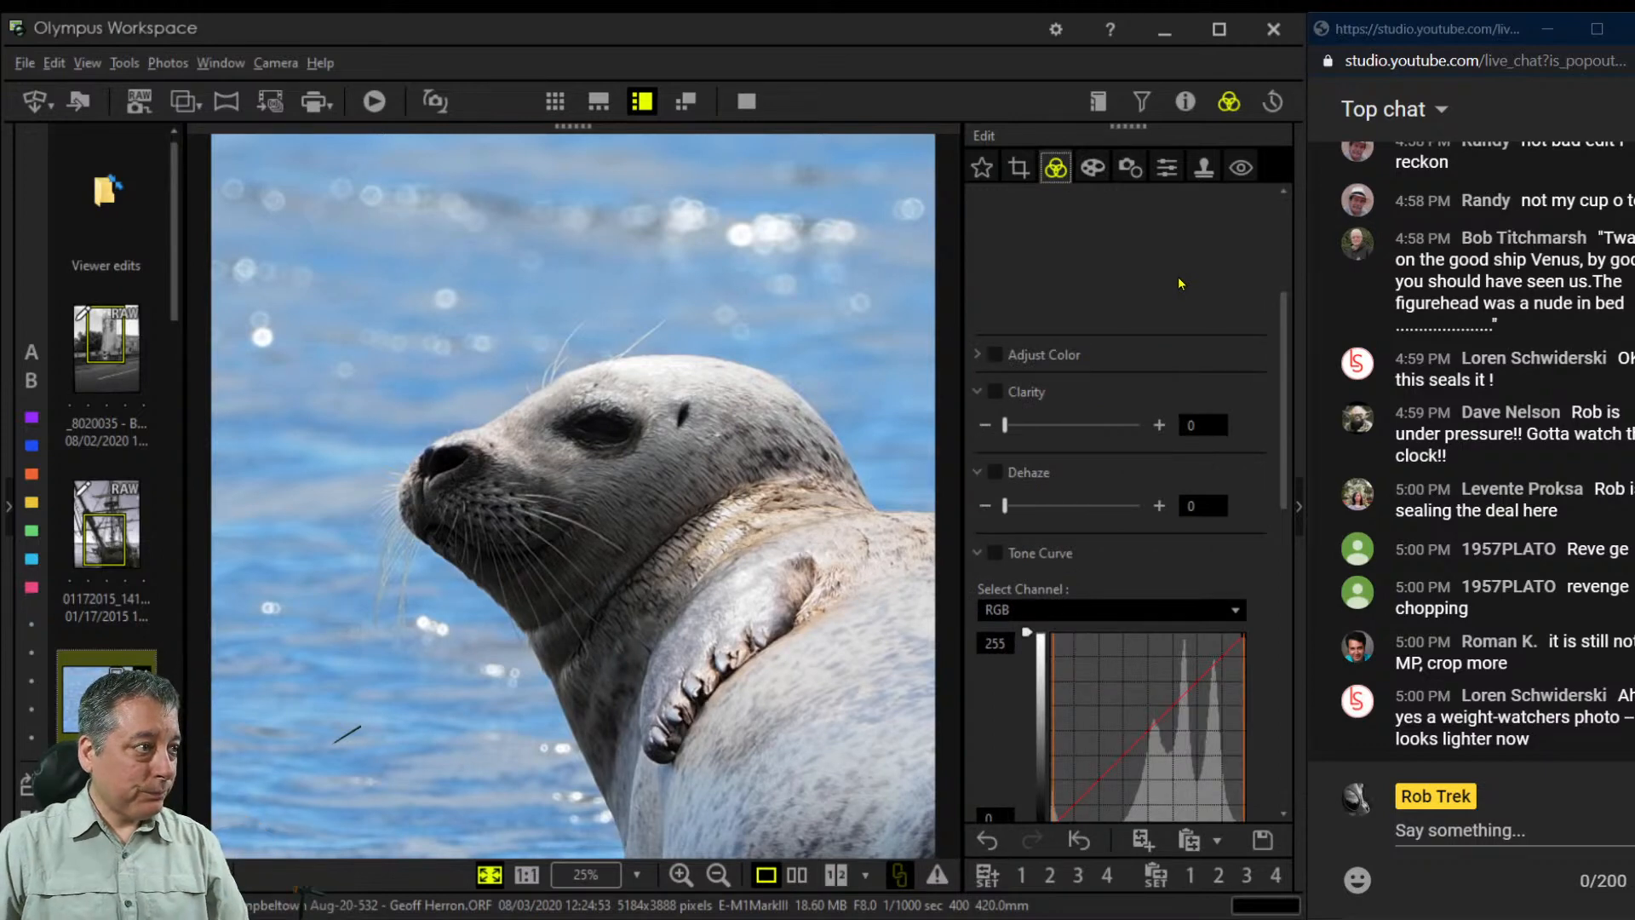
scroll(1132, 379, "up", 2)
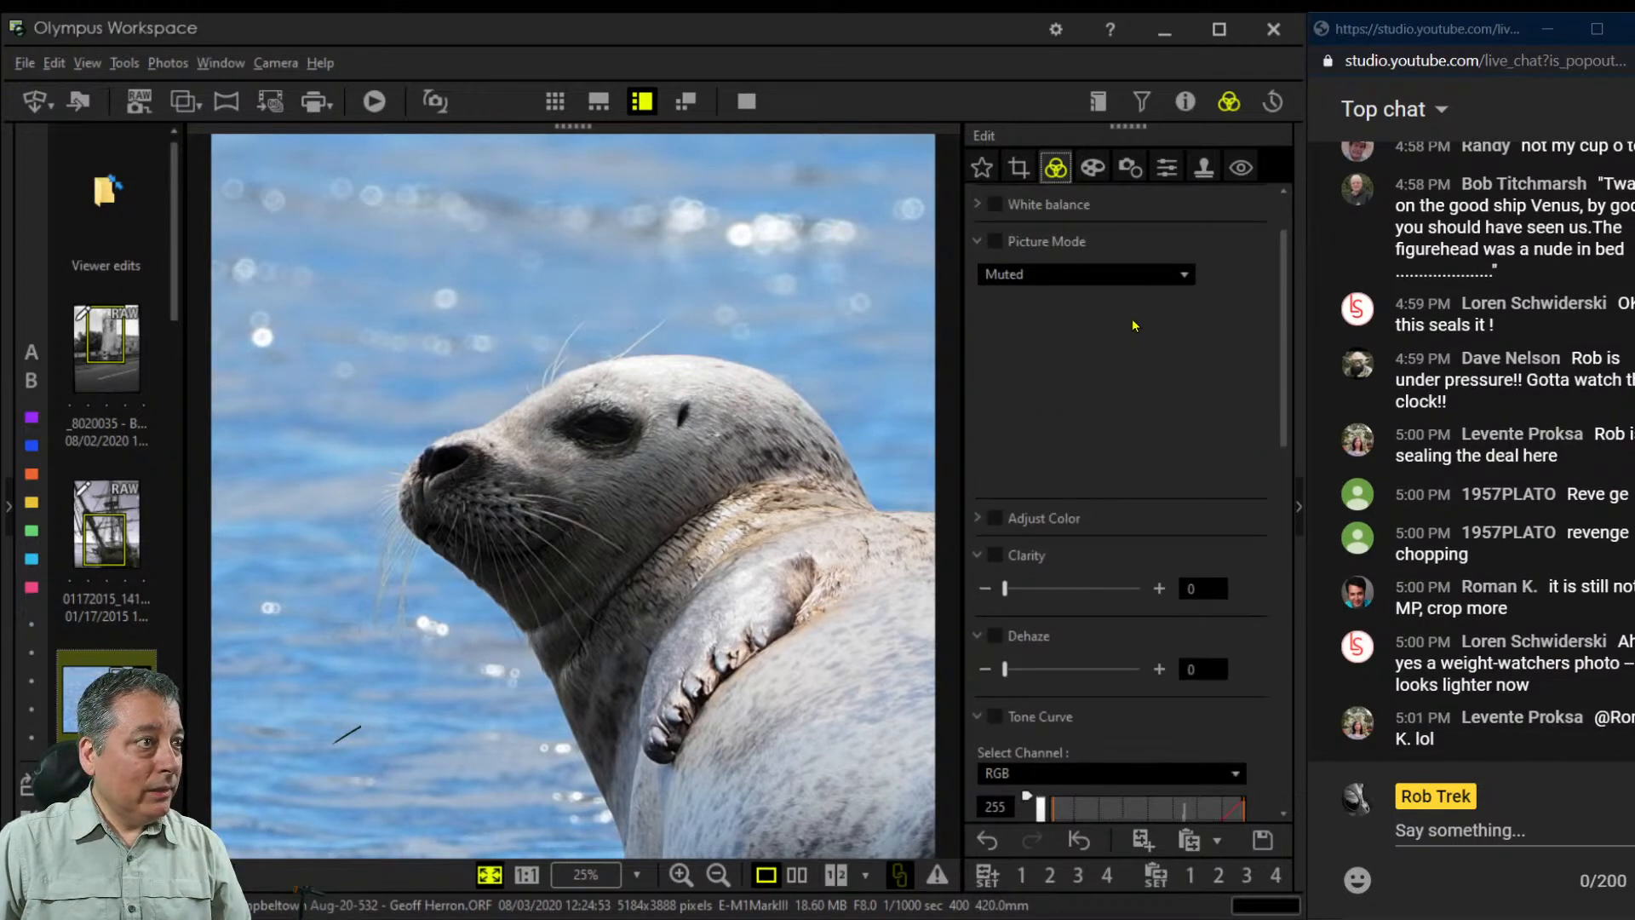
left_click(1026, 669)
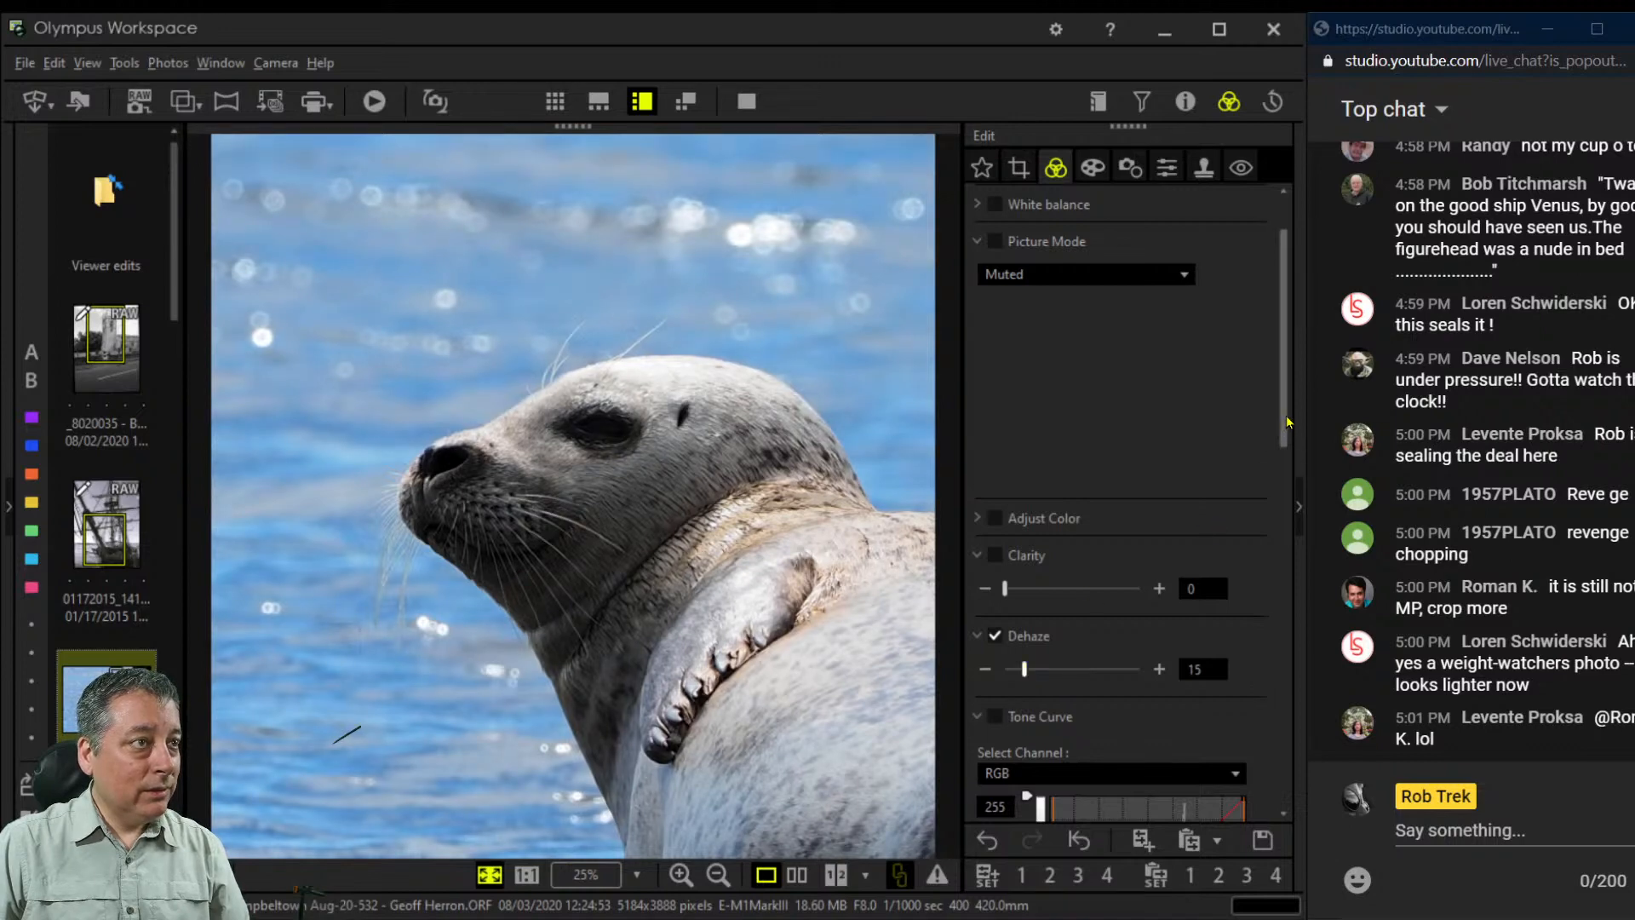
Try the Natural picture mode on the seal photo and switch it back to Muted
left_click(1065, 281)
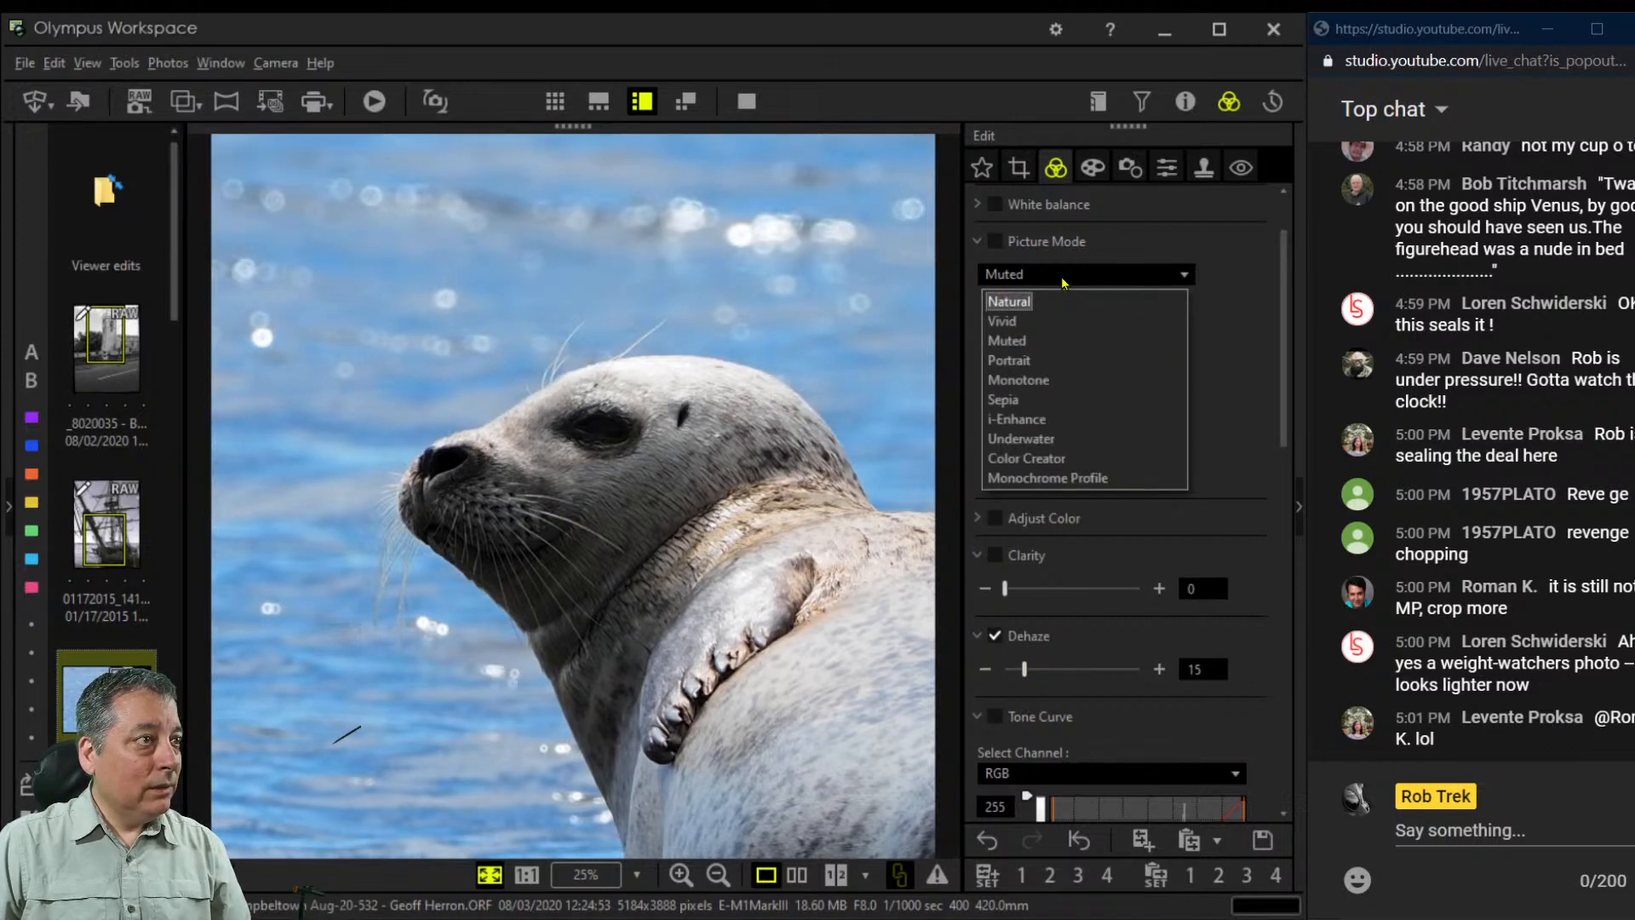
left_click(1062, 274)
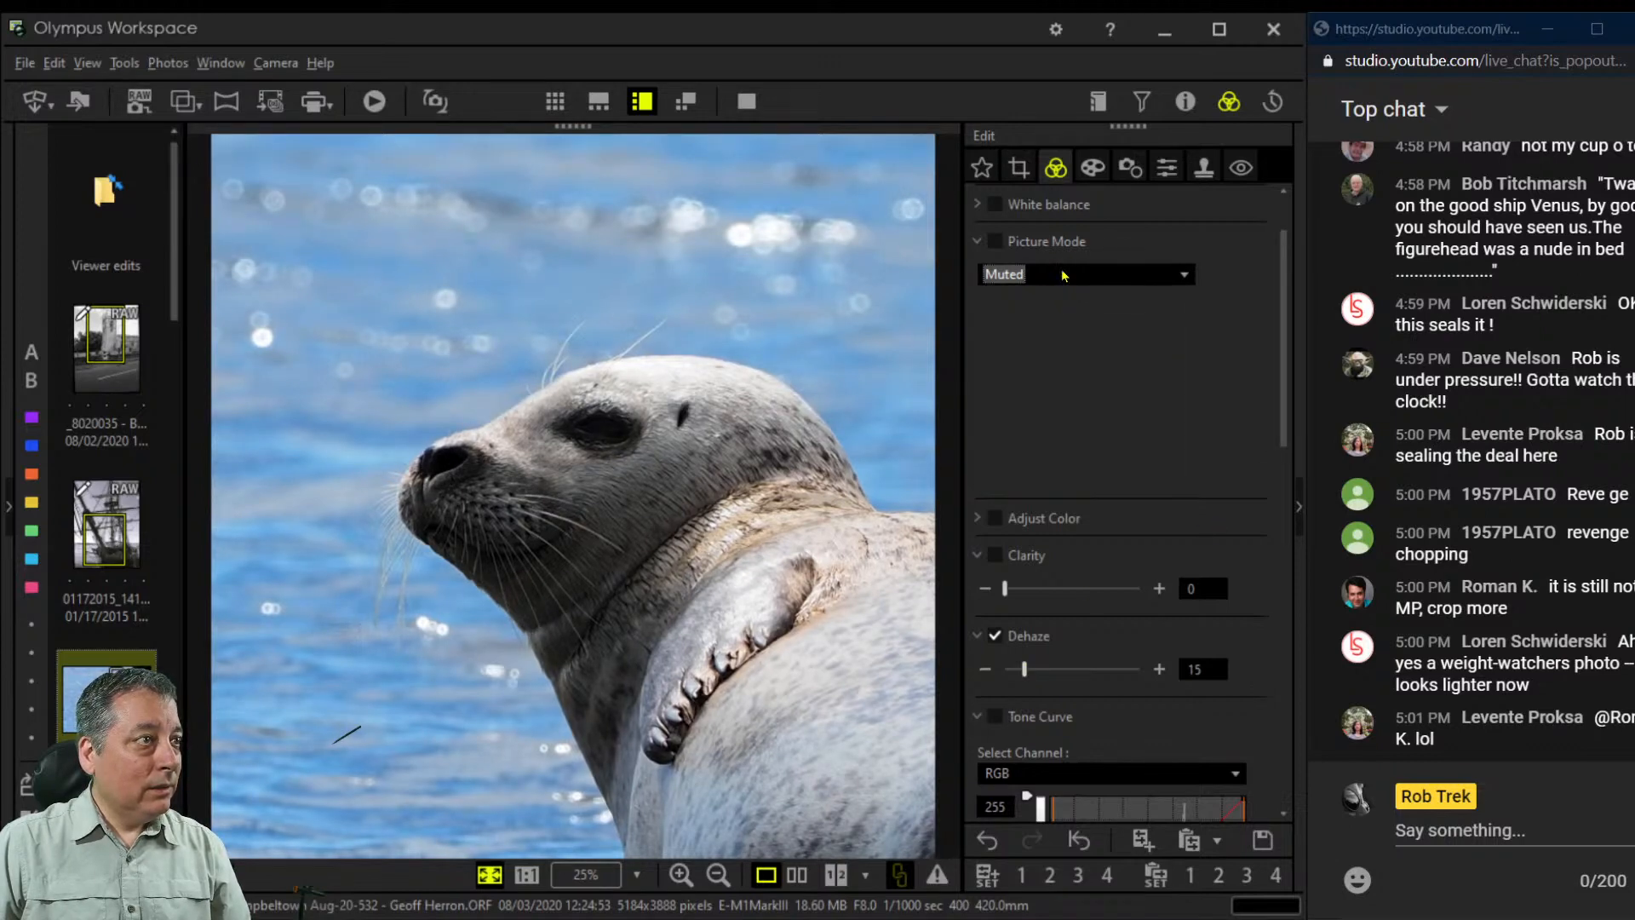
left_click(1161, 275)
left_click(1142, 303)
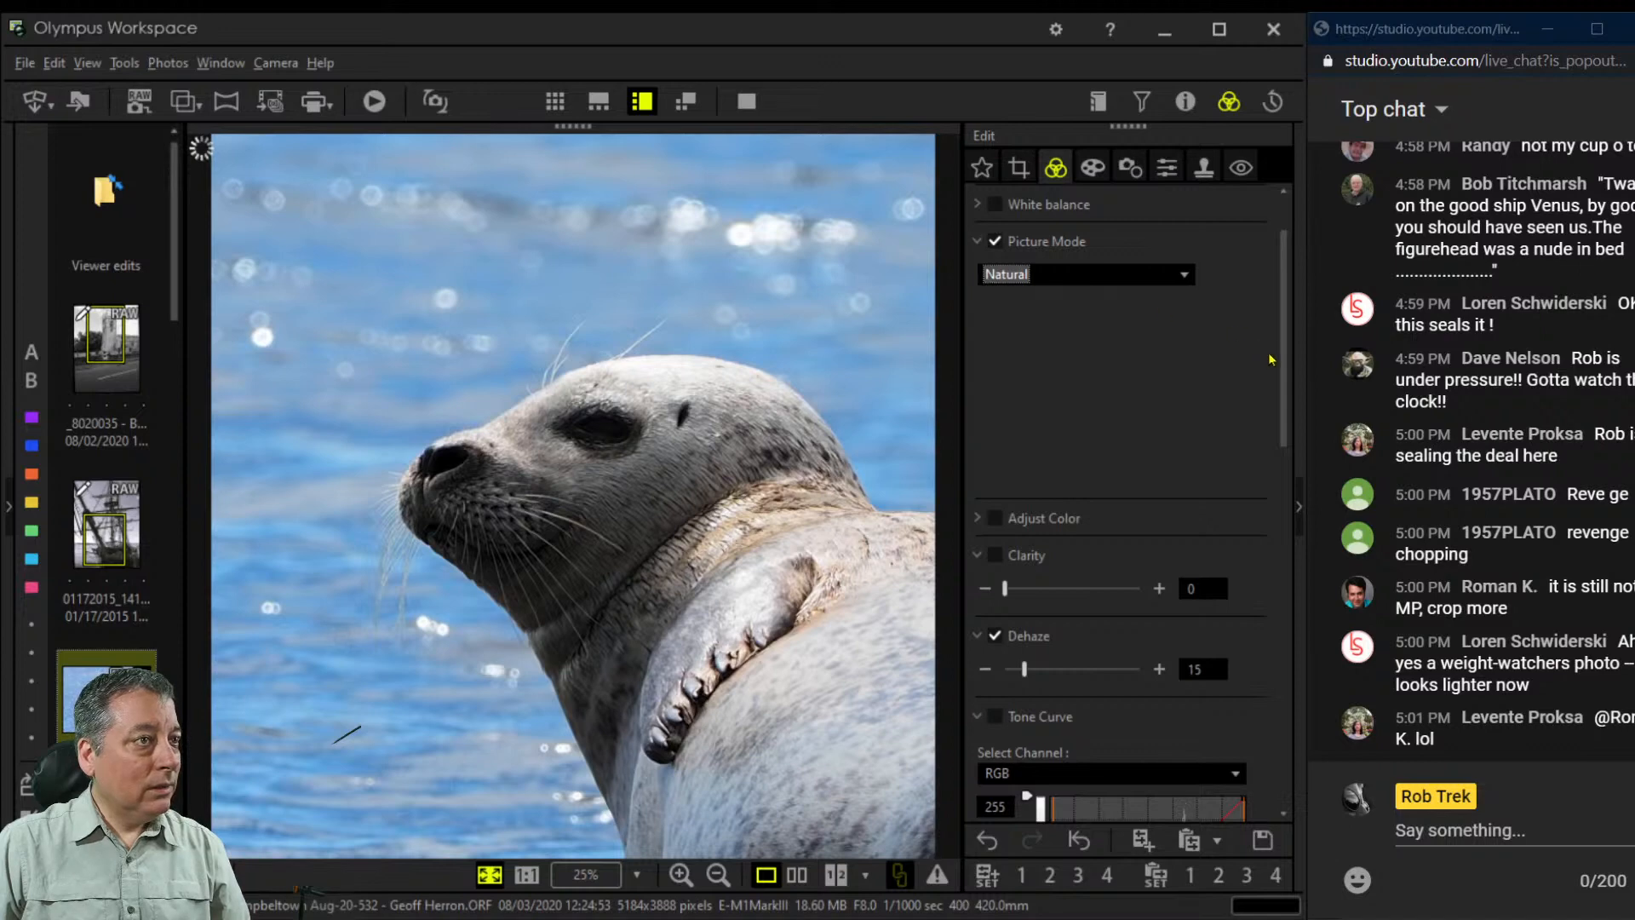
scroll(1286, 294, "up", 2)
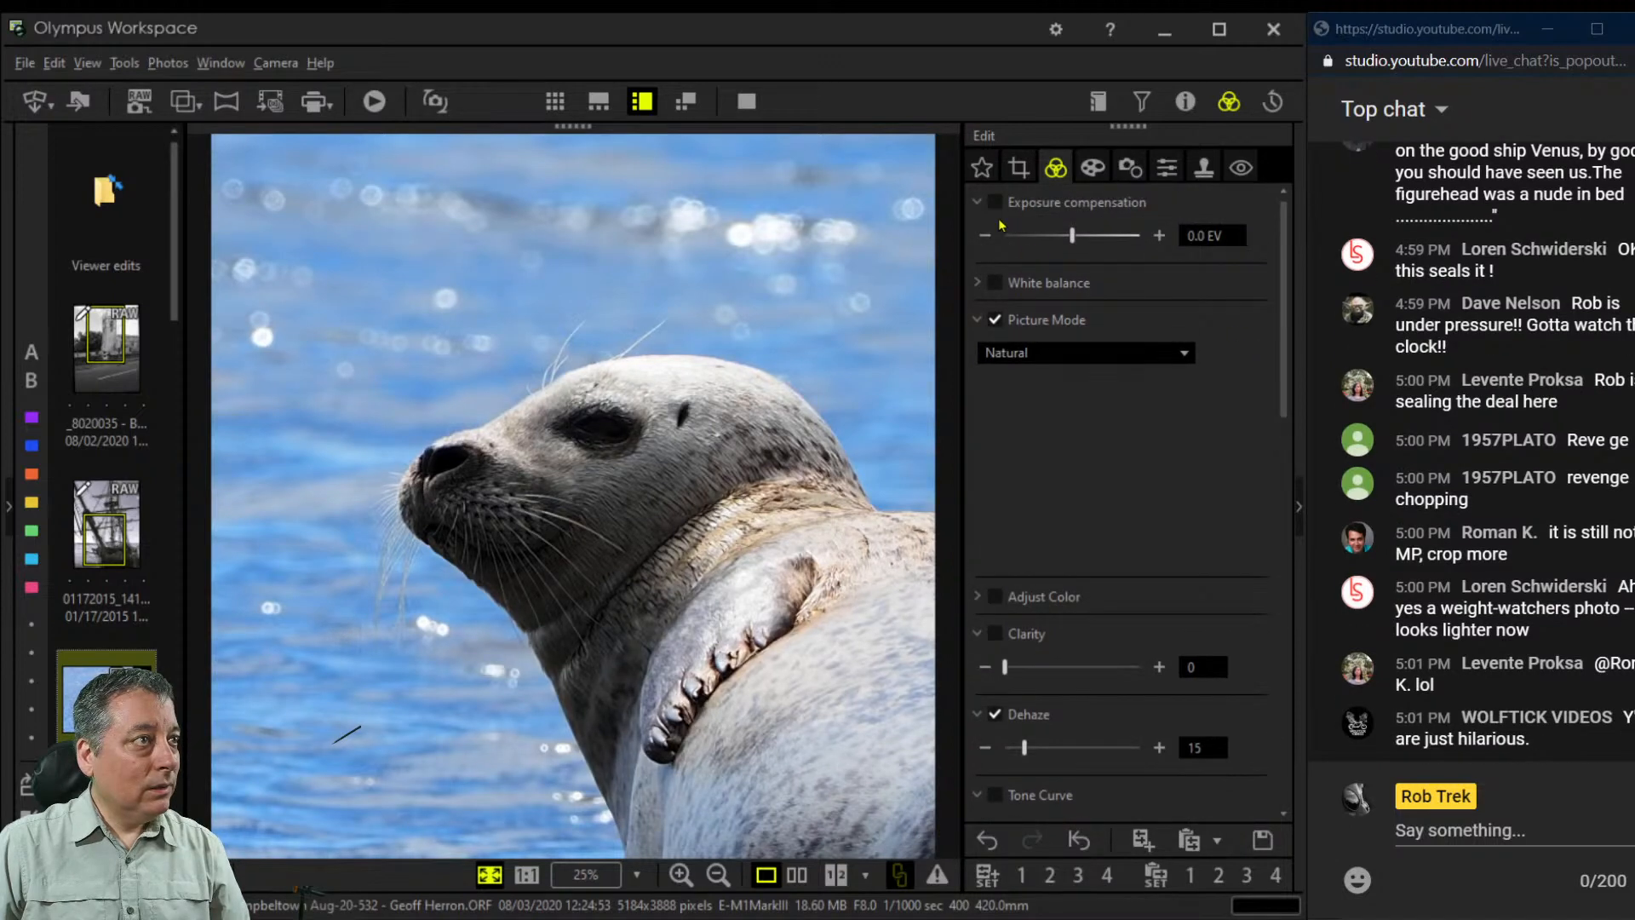
left_click(1084, 350)
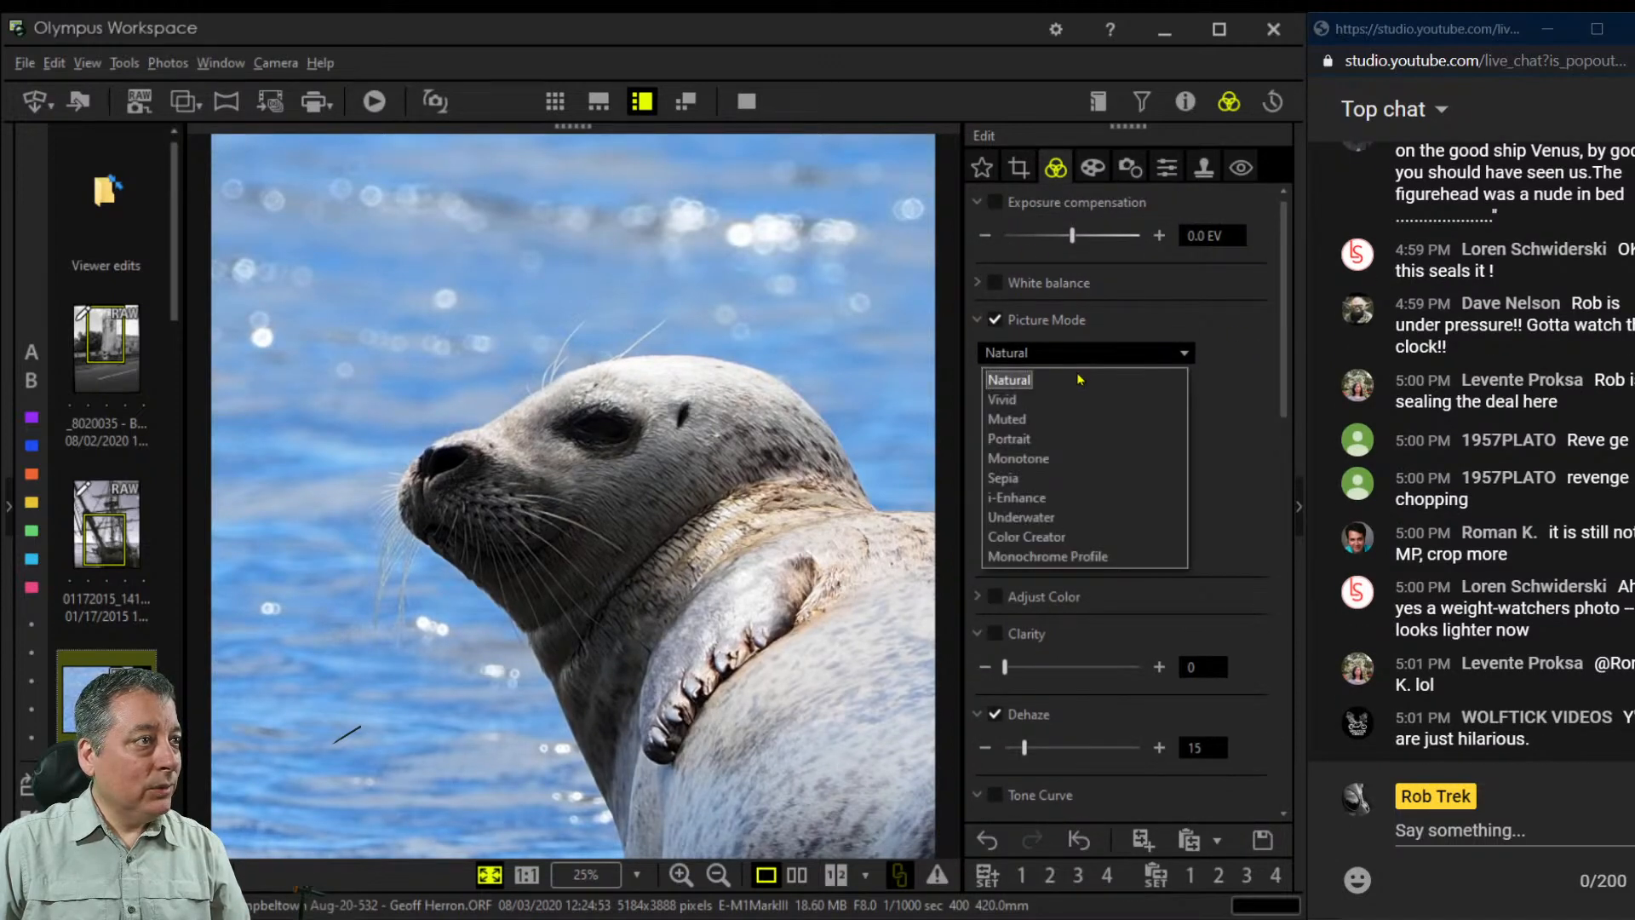
left_click(1075, 422)
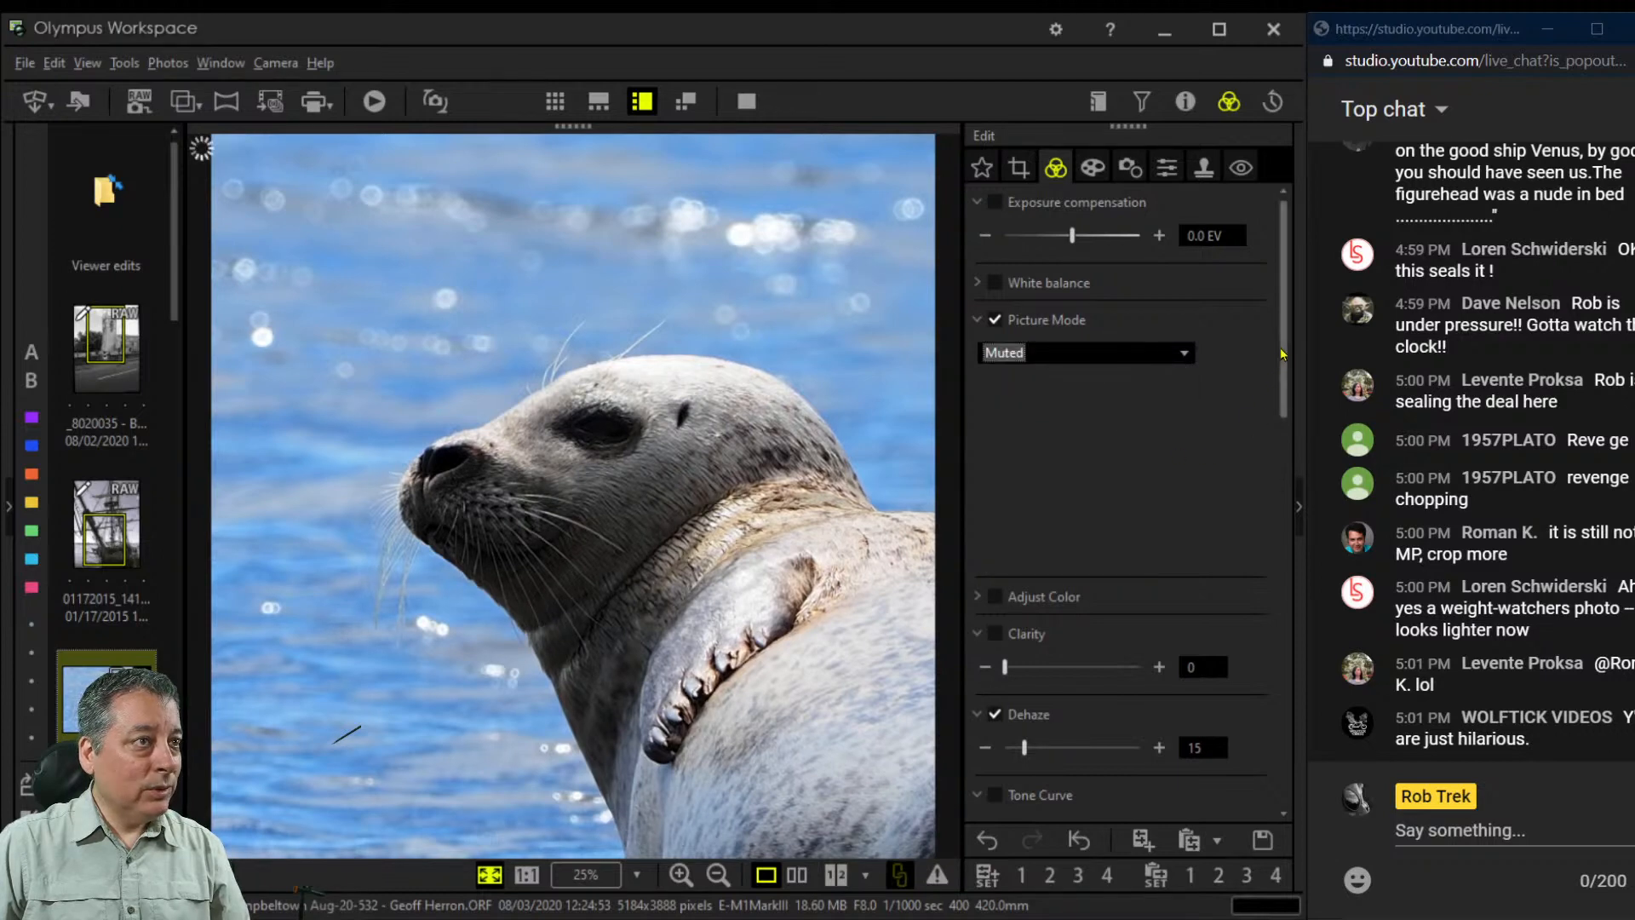
Set the seal photo's gradation to AUTO
scroll(1276, 407, "down", 2)
left_click_drag(1276, 407, 1285, 744)
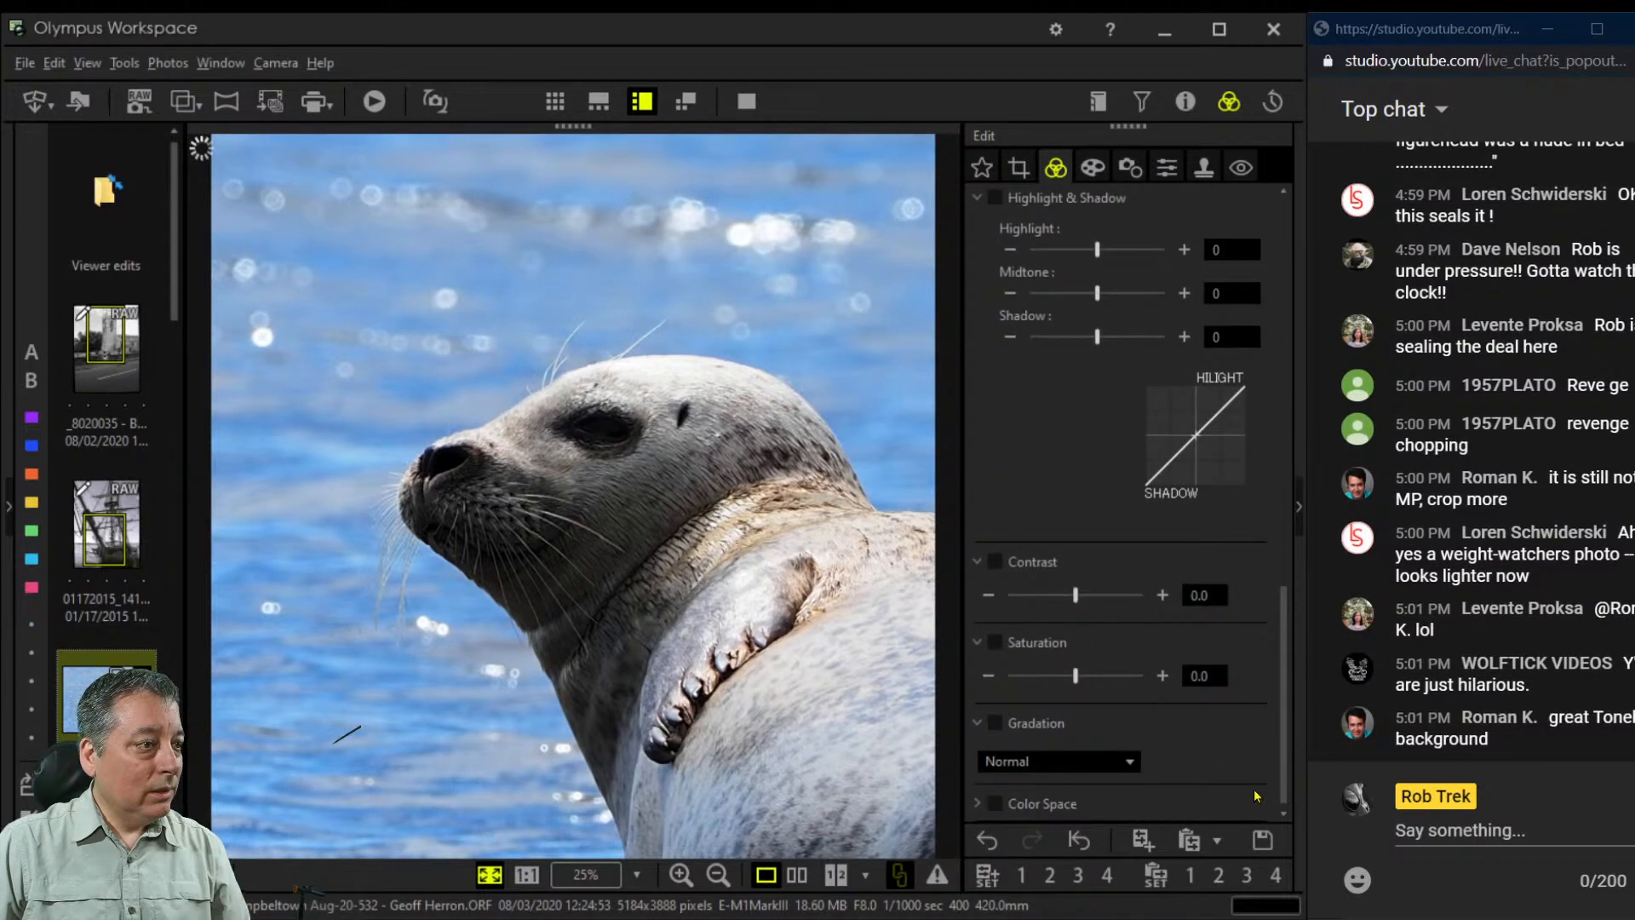
left_click(1049, 763)
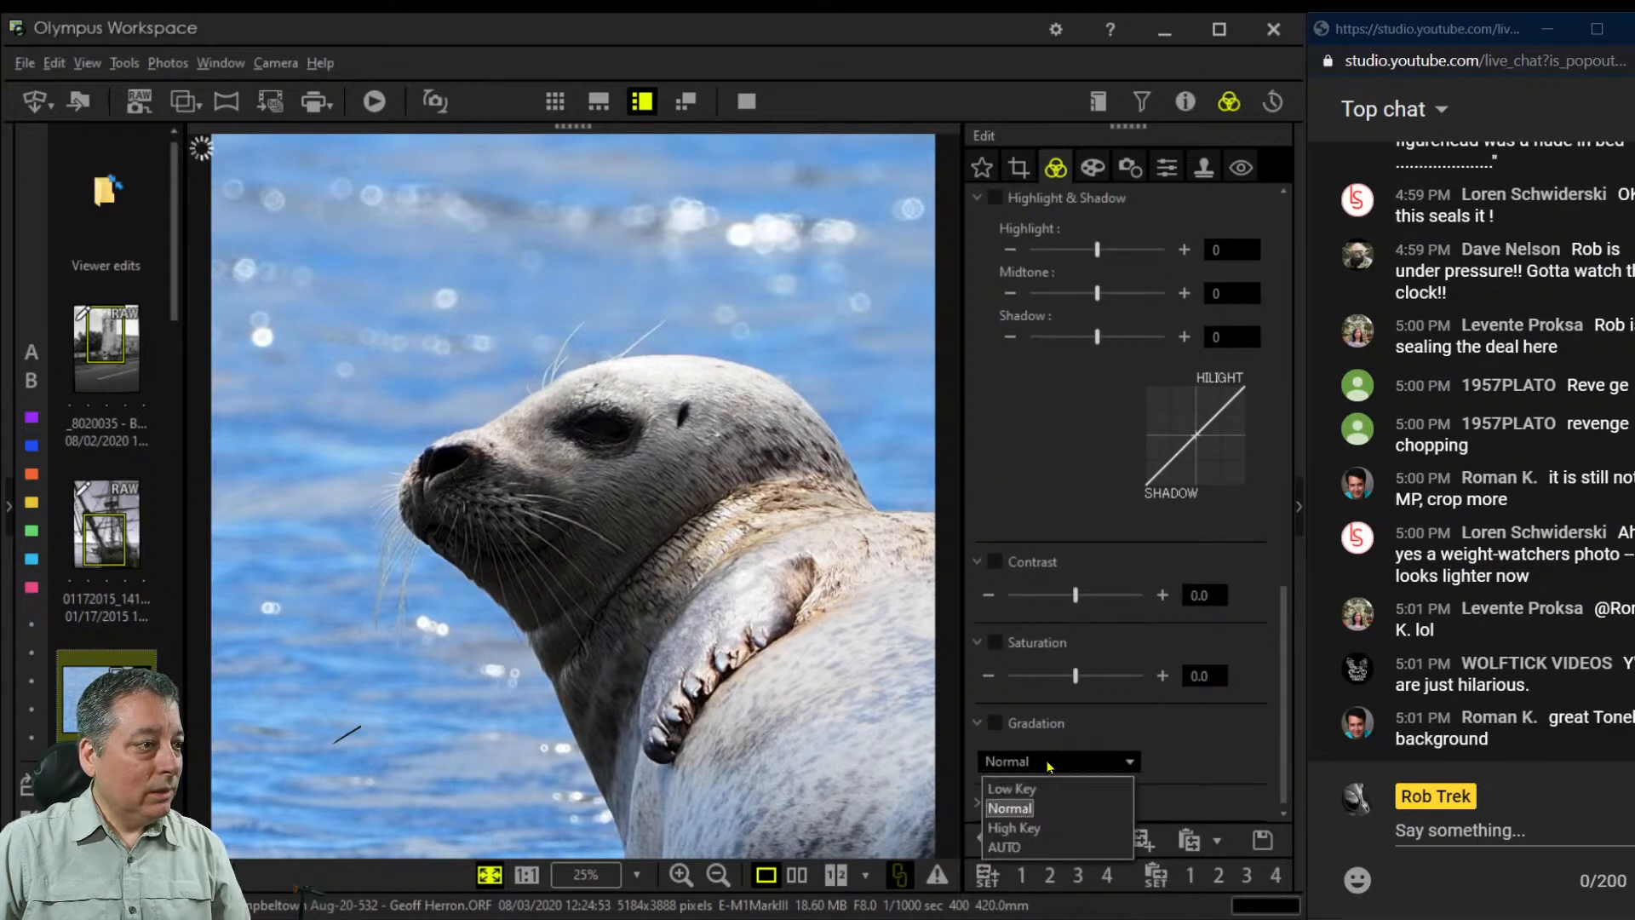
left_click(1039, 845)
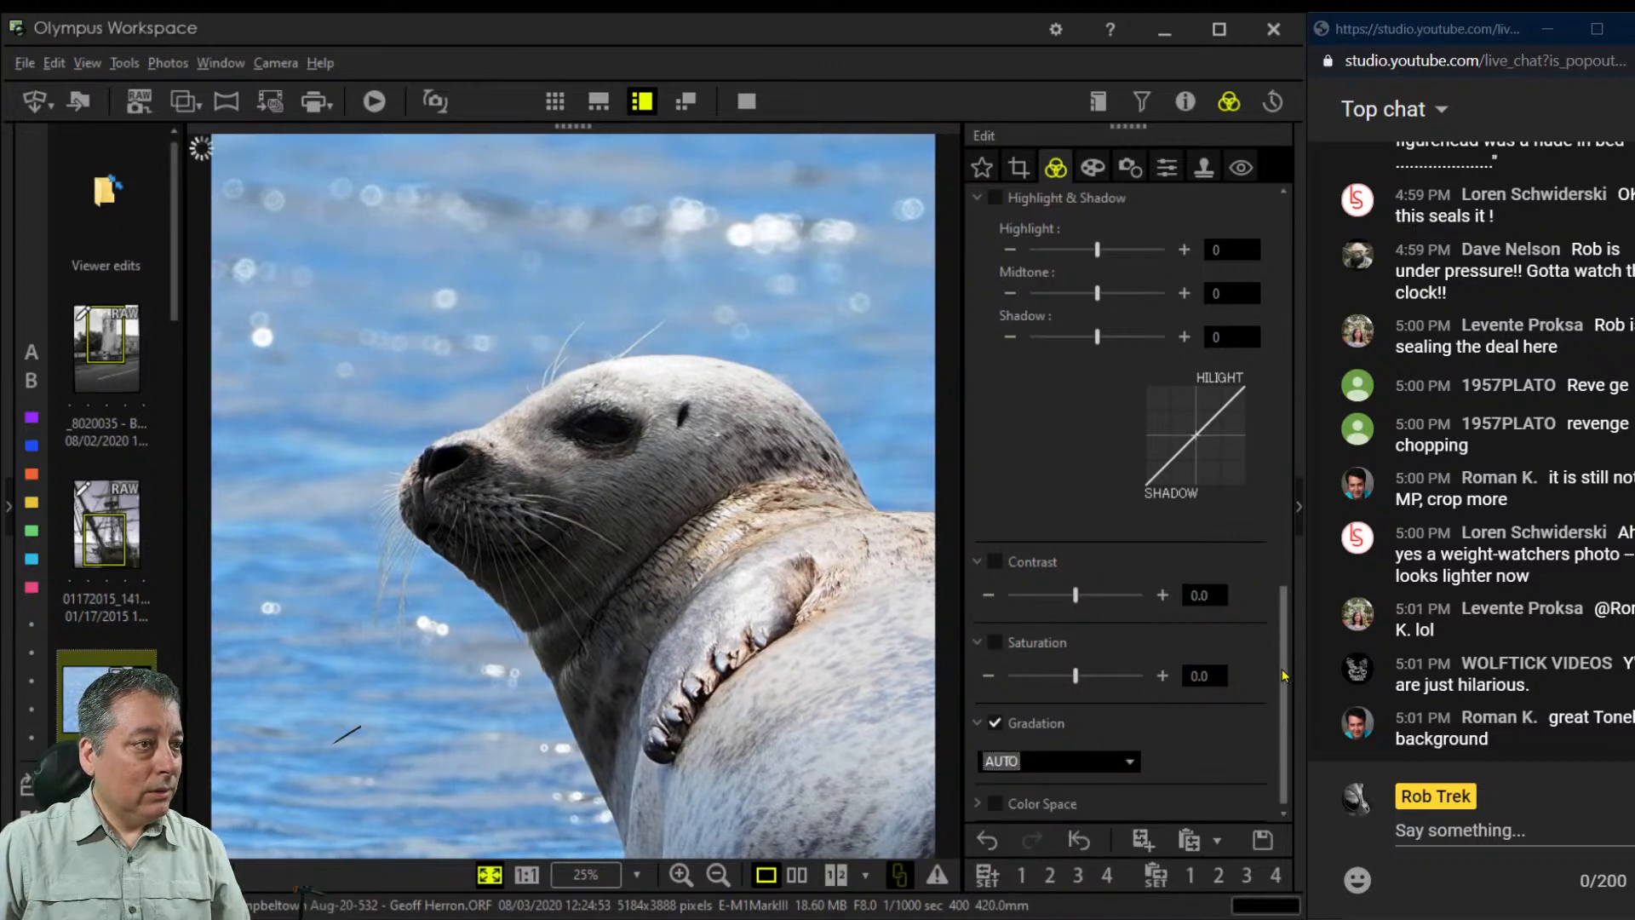
Add a midtone point to the seal photo's RGB tone curve and fine-tune the curve's shadow end
left_click_drag(1284, 675, 1289, 504)
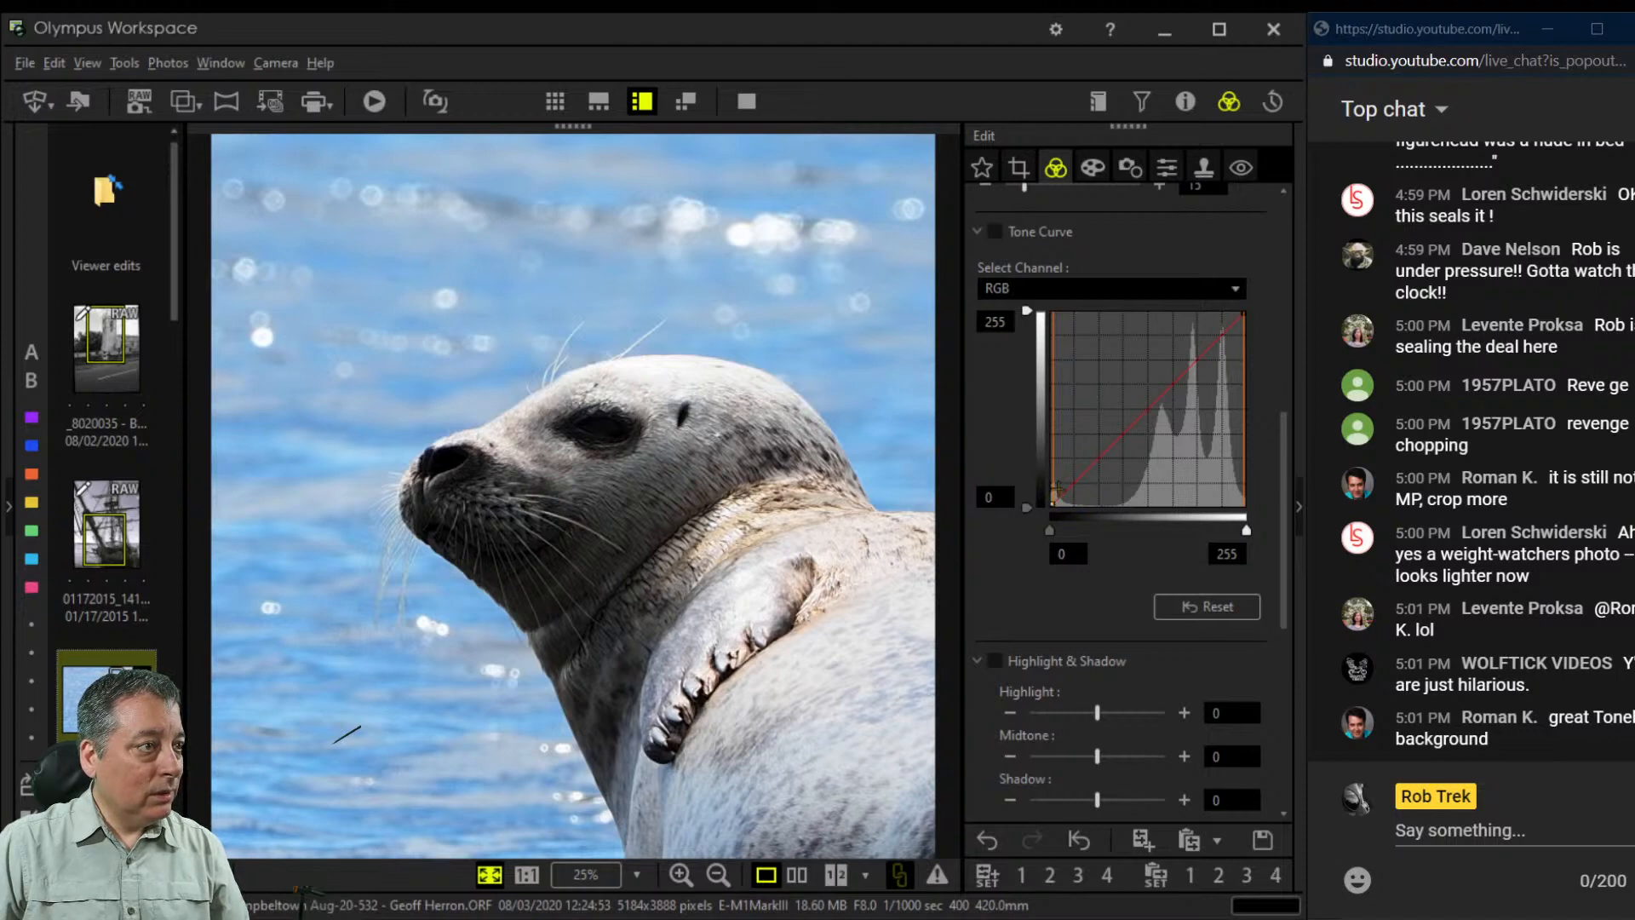
left_click_drag(1056, 490, 1063, 487)
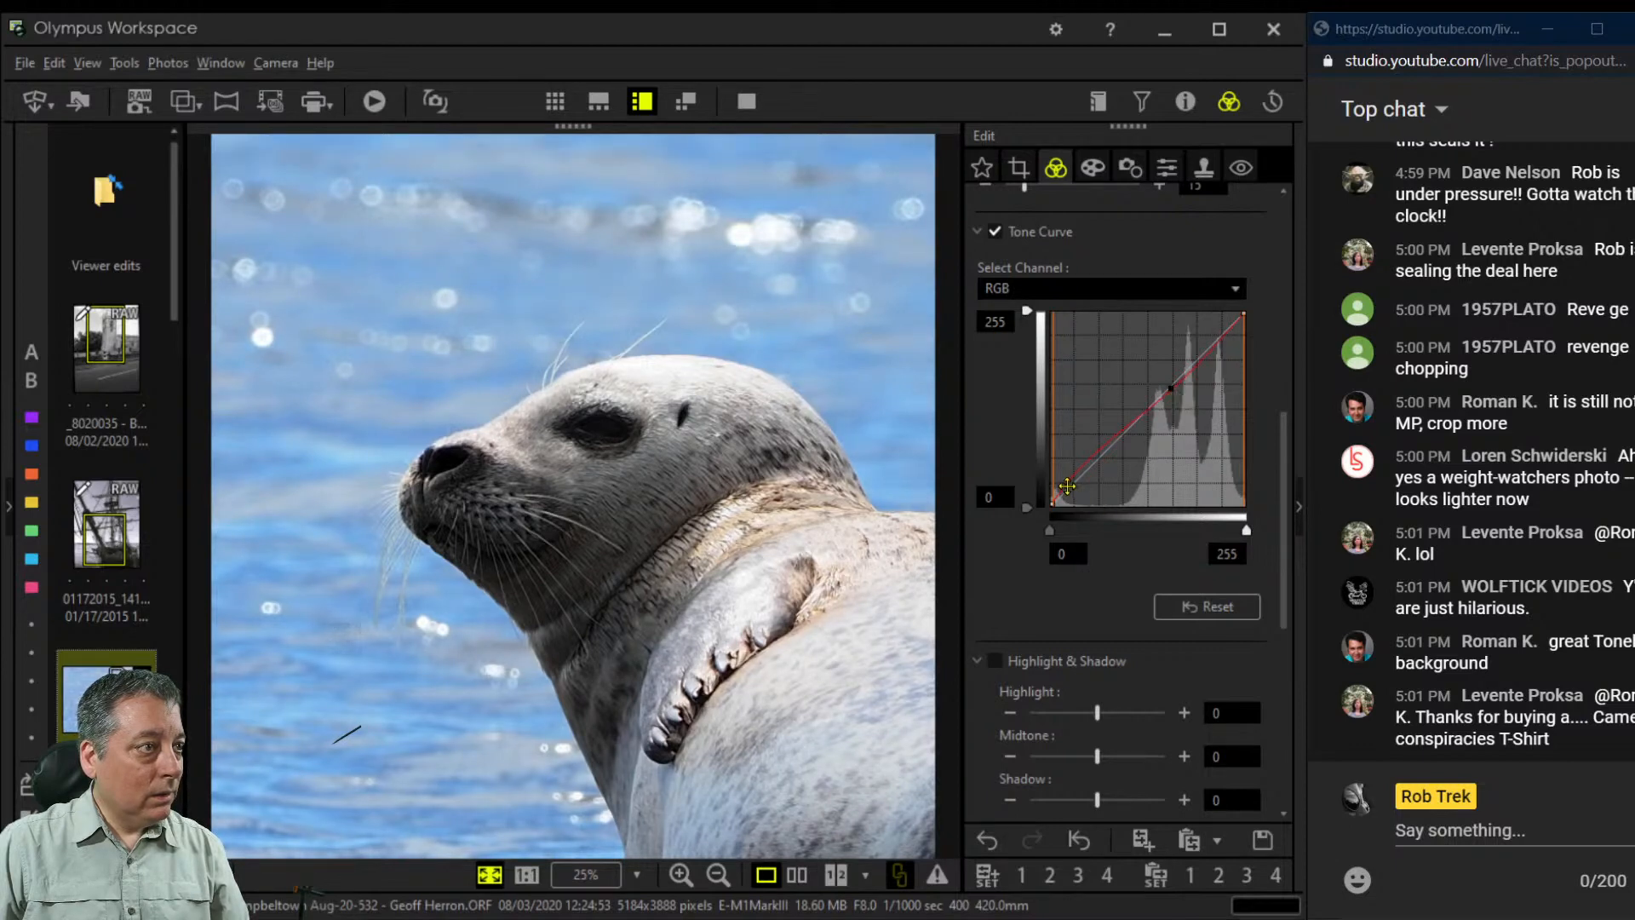
left_click_drag(1064, 485, 1062, 486)
scroll(1013, 458, "up", 5)
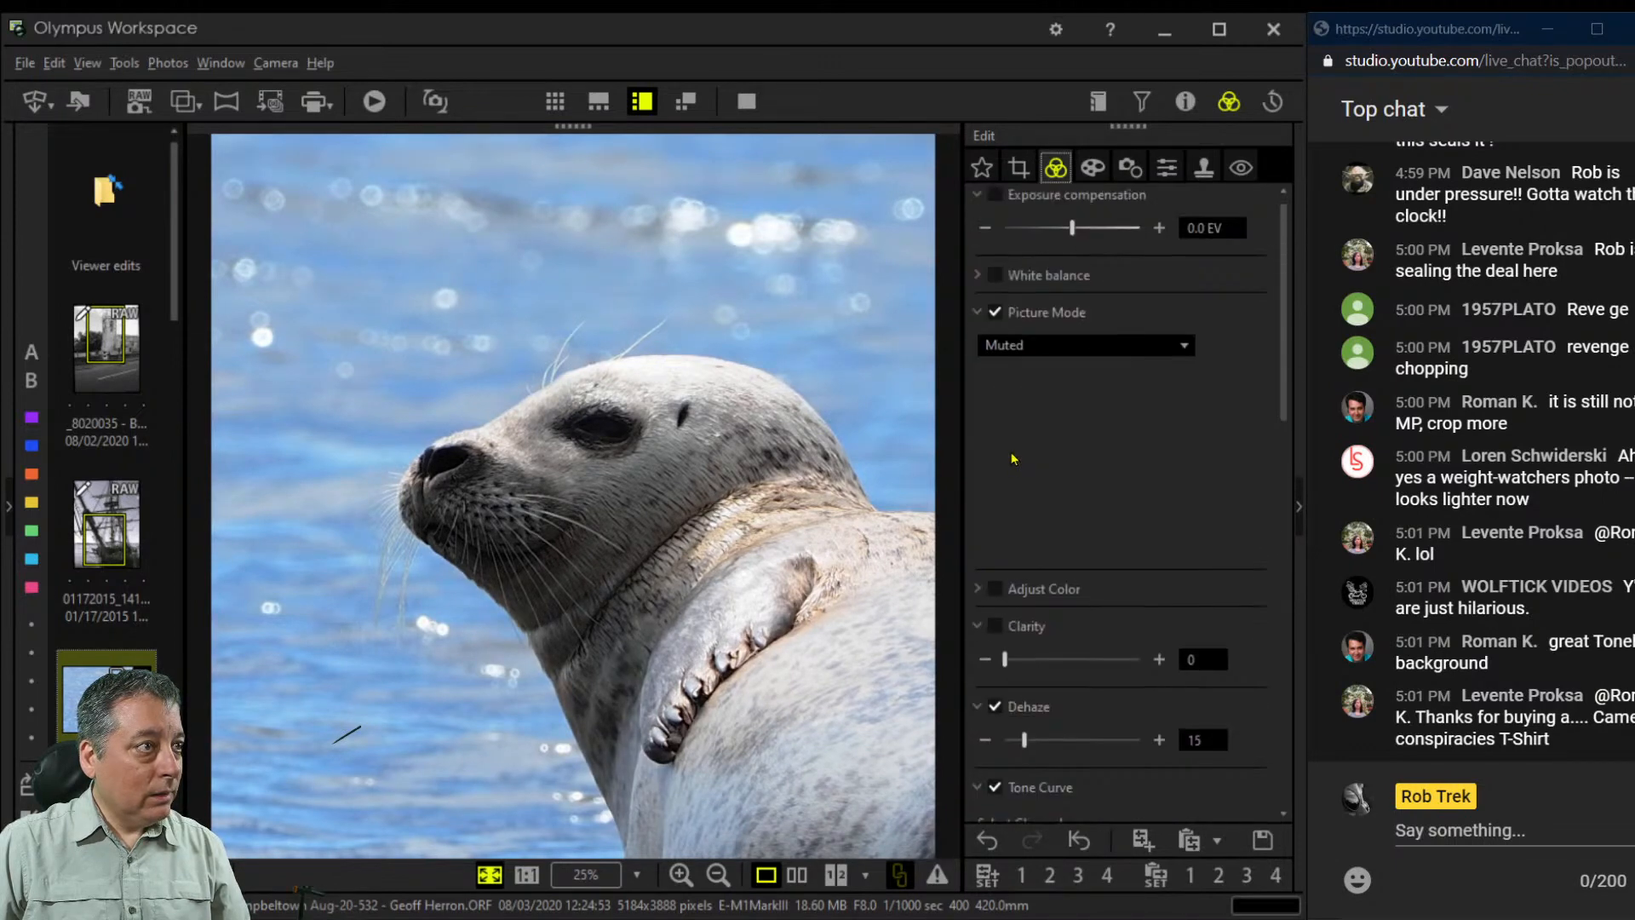
left_click(977, 589)
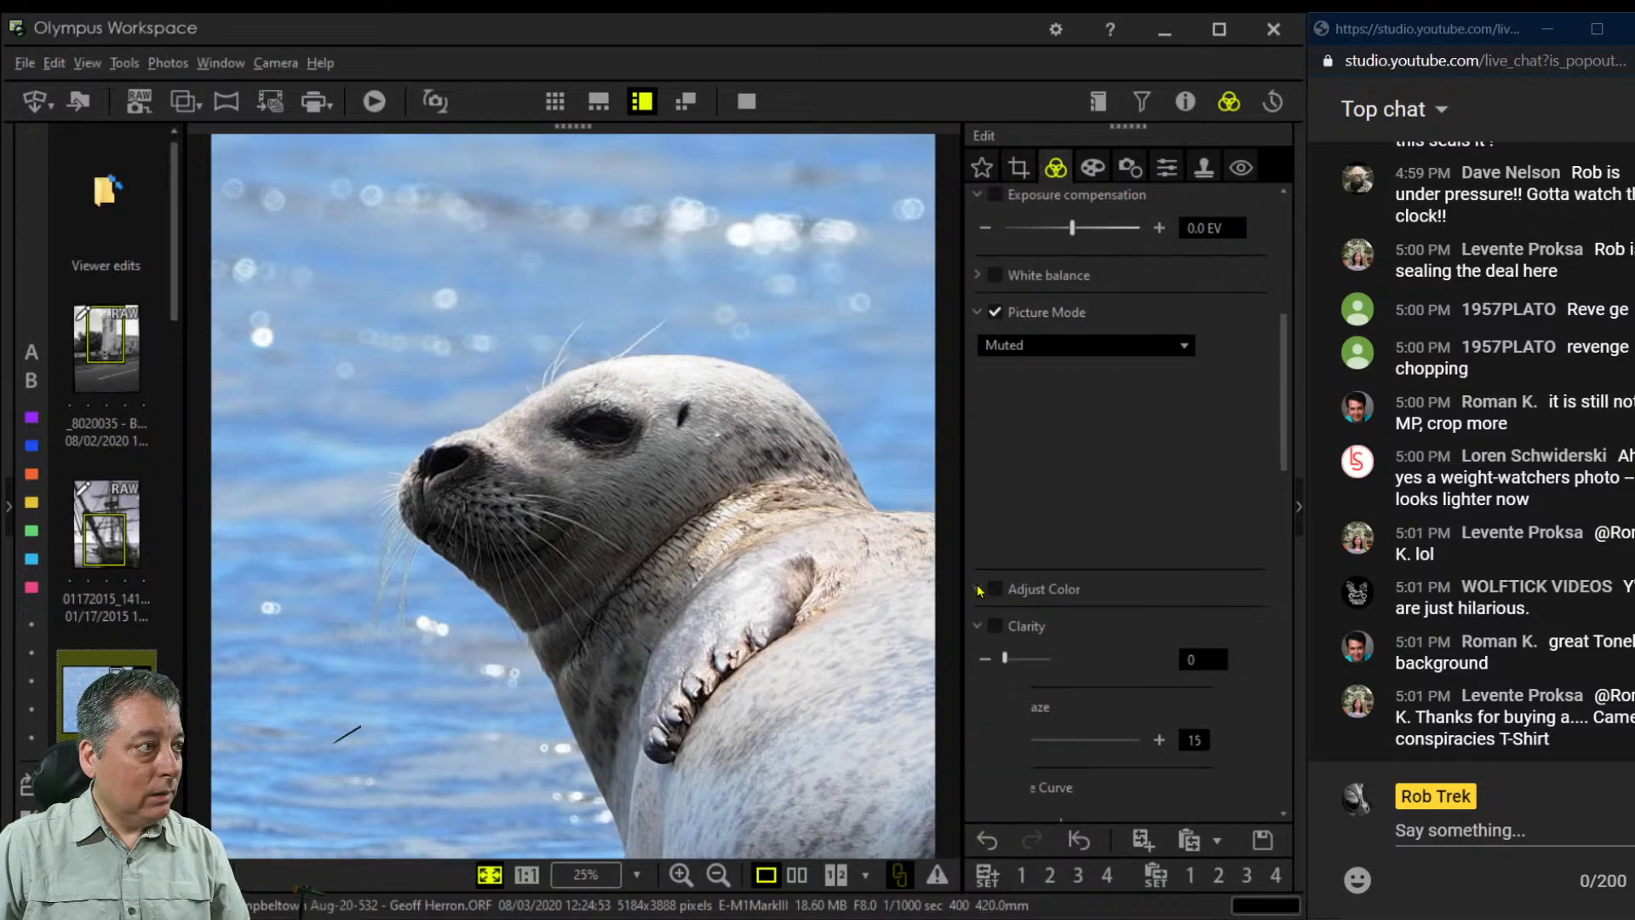
left_click_drag(1100, 485, 1125, 485)
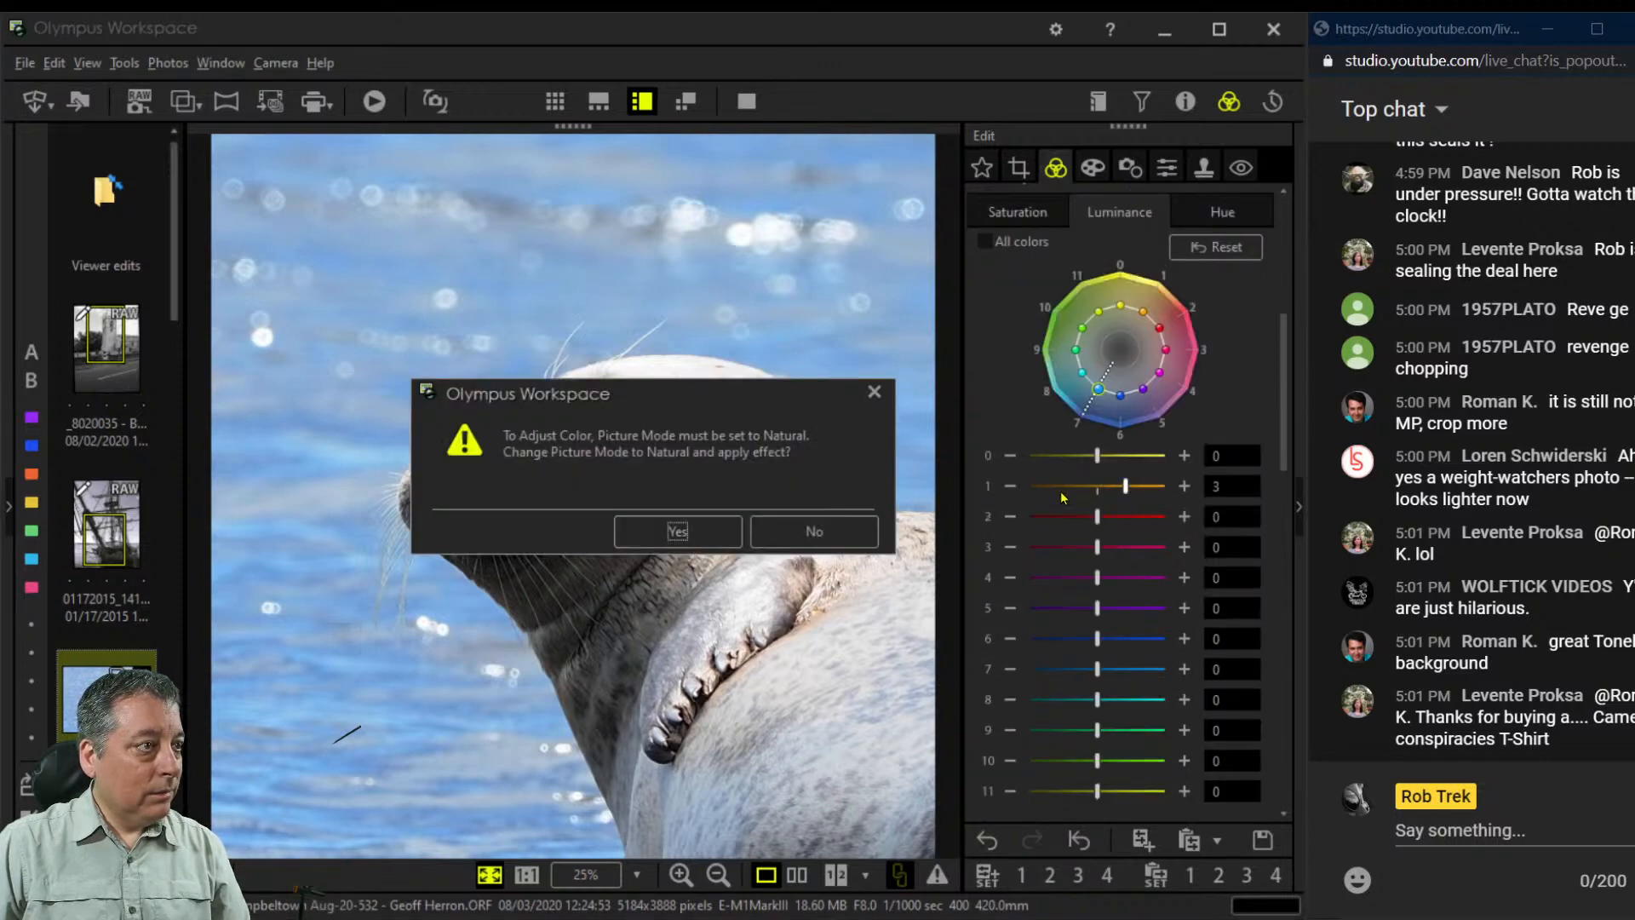
left_click(783, 528)
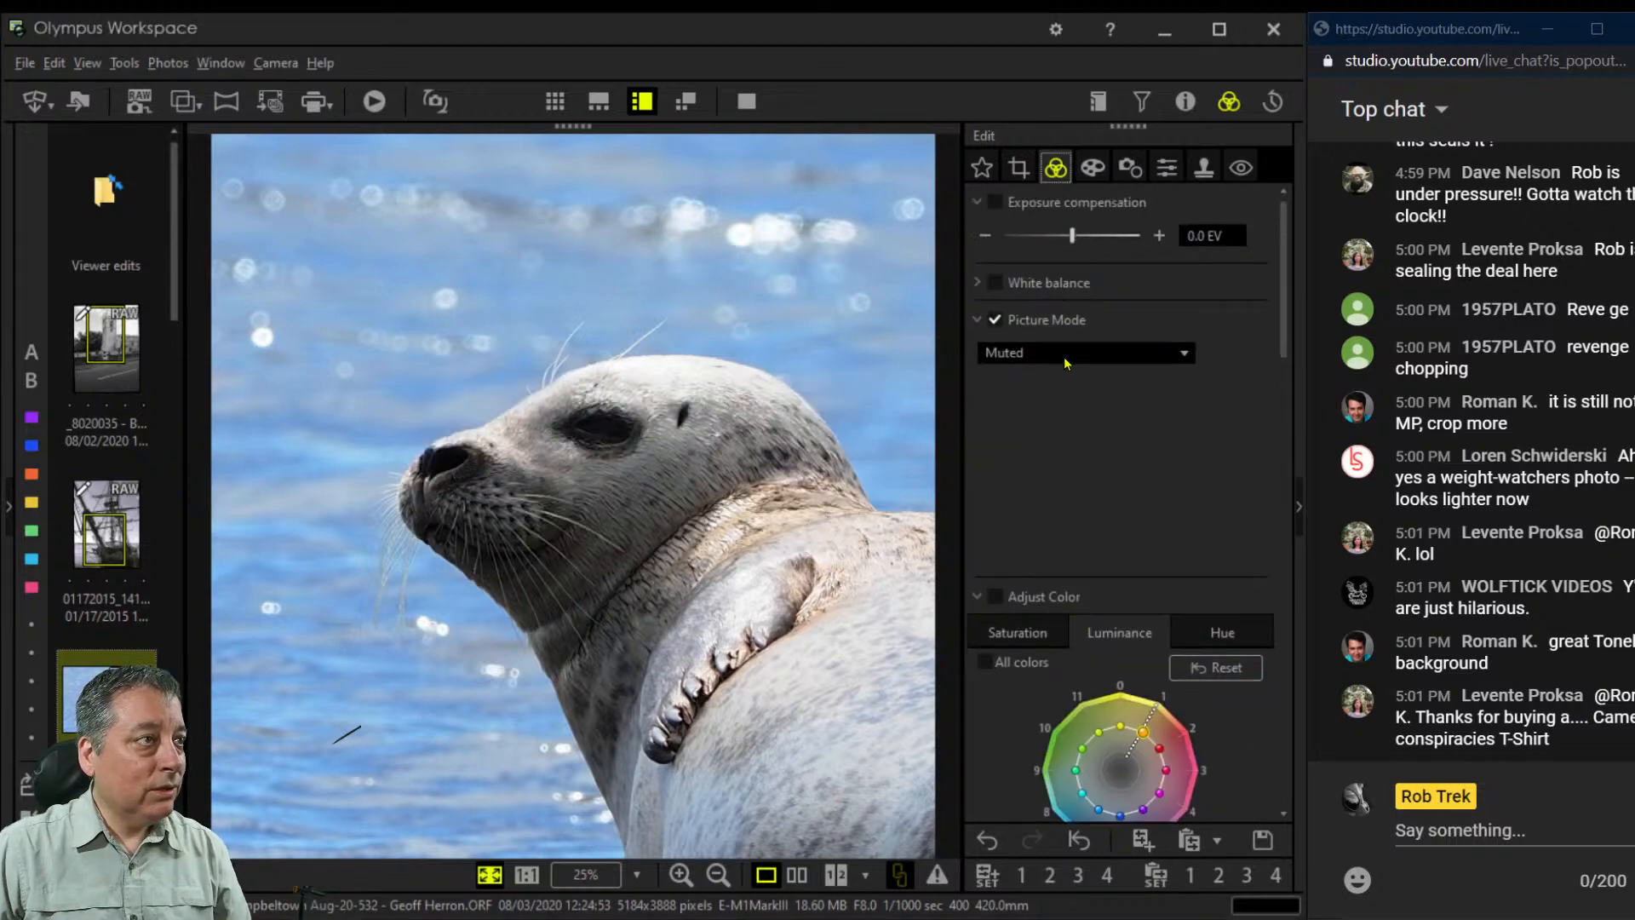
Warm the seal photo with a custom white balance of 6096 K, trying a tint of 1 before returning it to 0
left_click(977, 283)
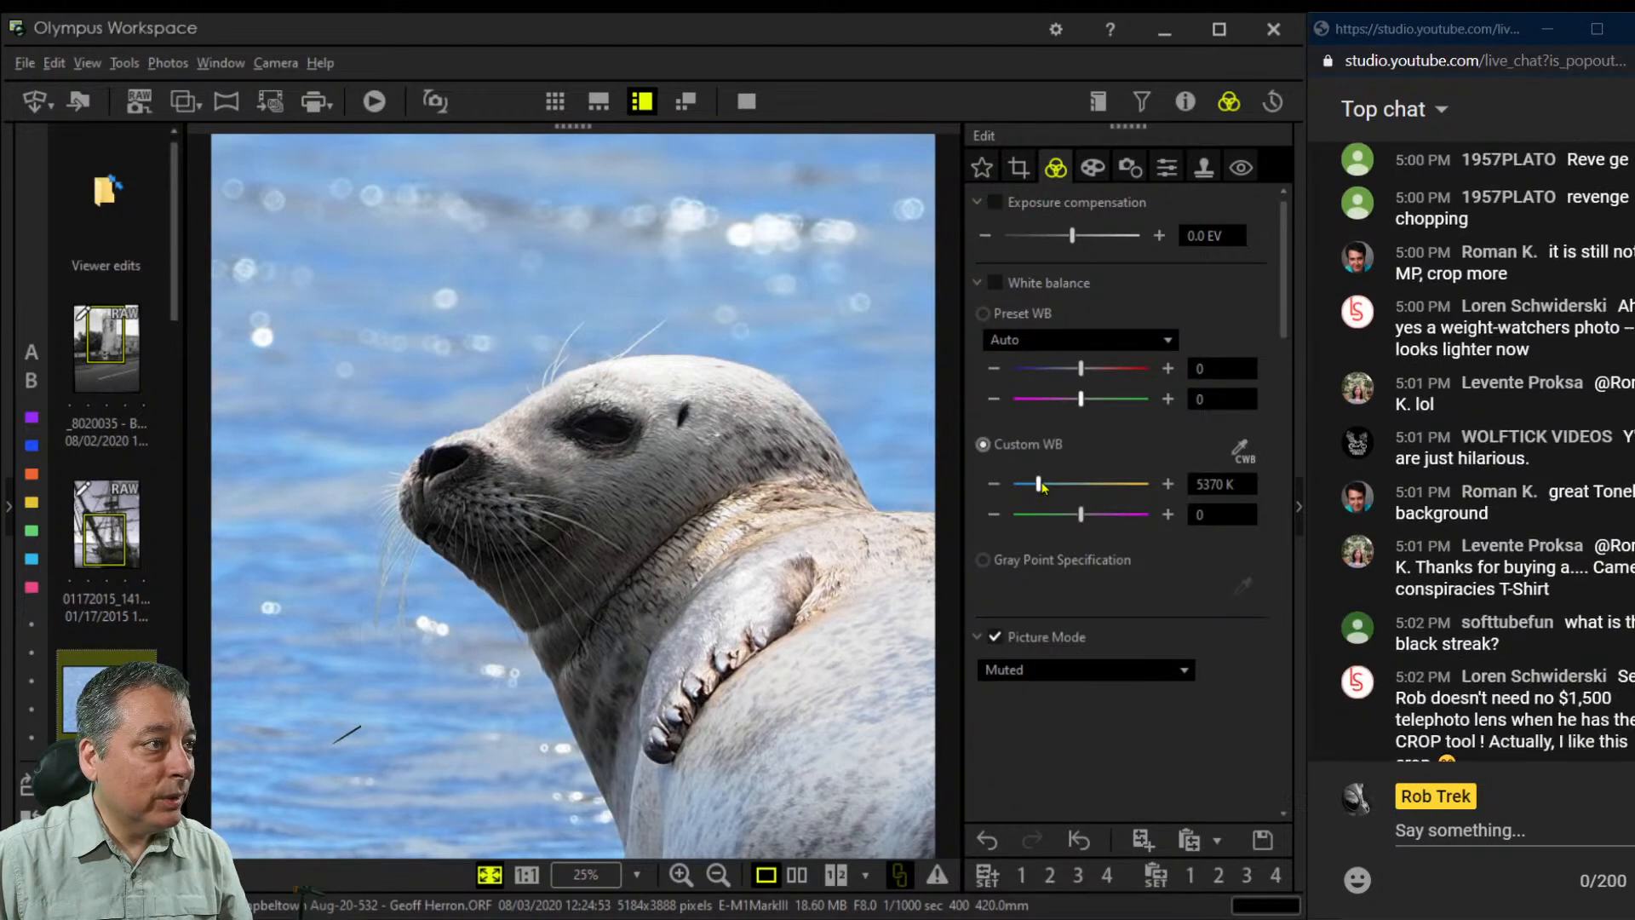
left_click_drag(1039, 486, 1044, 488)
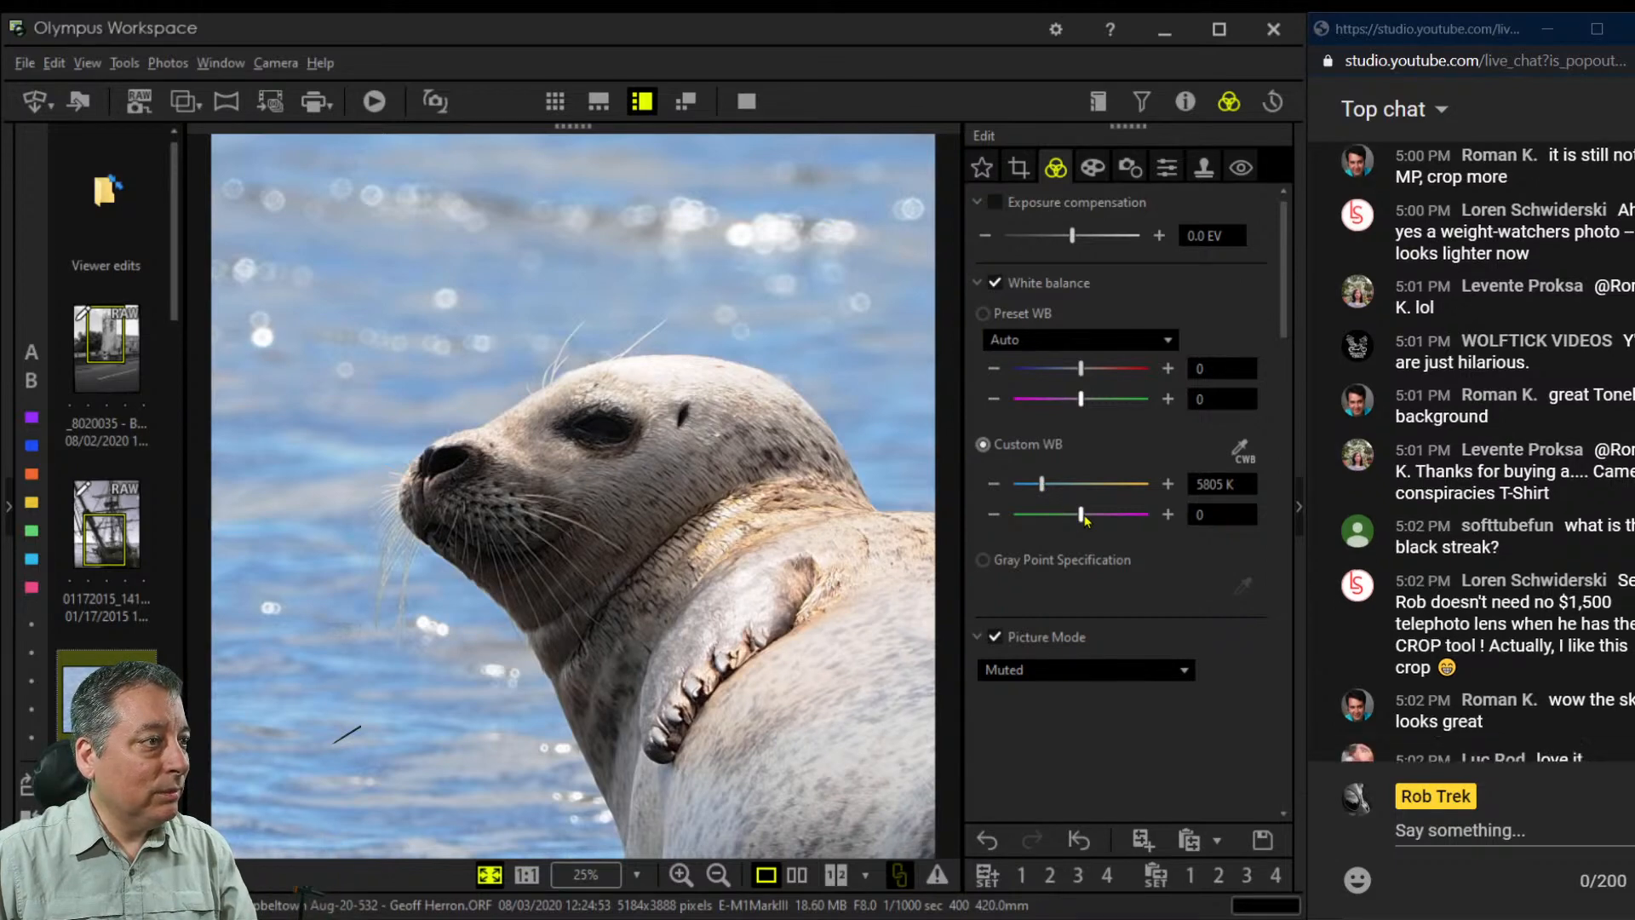
left_click_drag(1082, 519, 1092, 523)
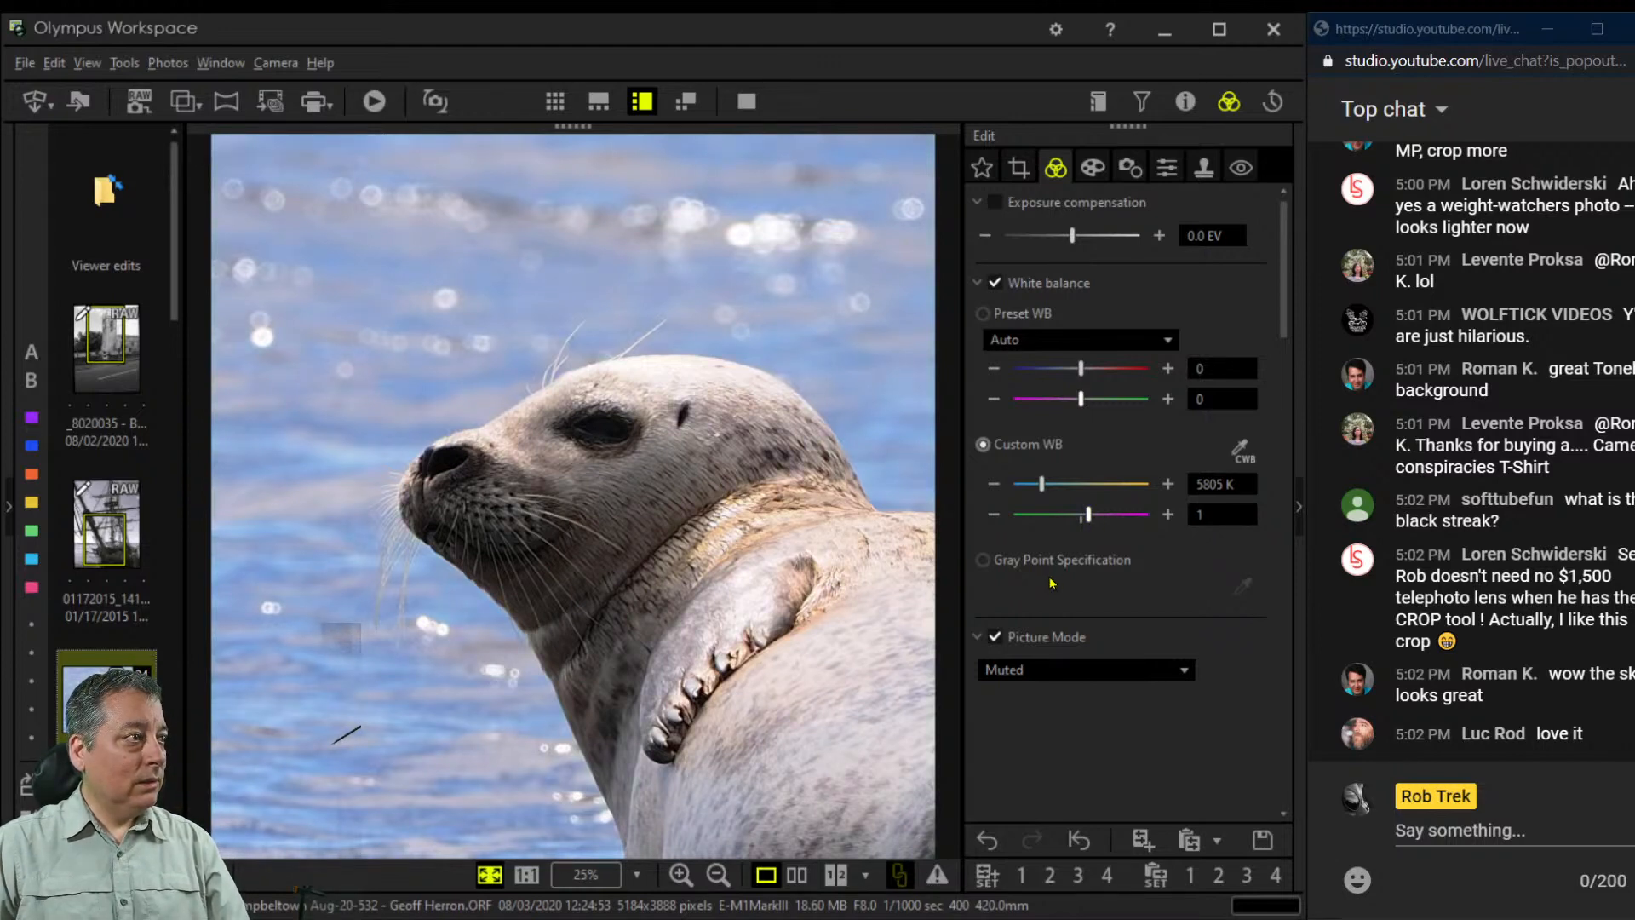
left_click_drag(1091, 523, 1043, 490)
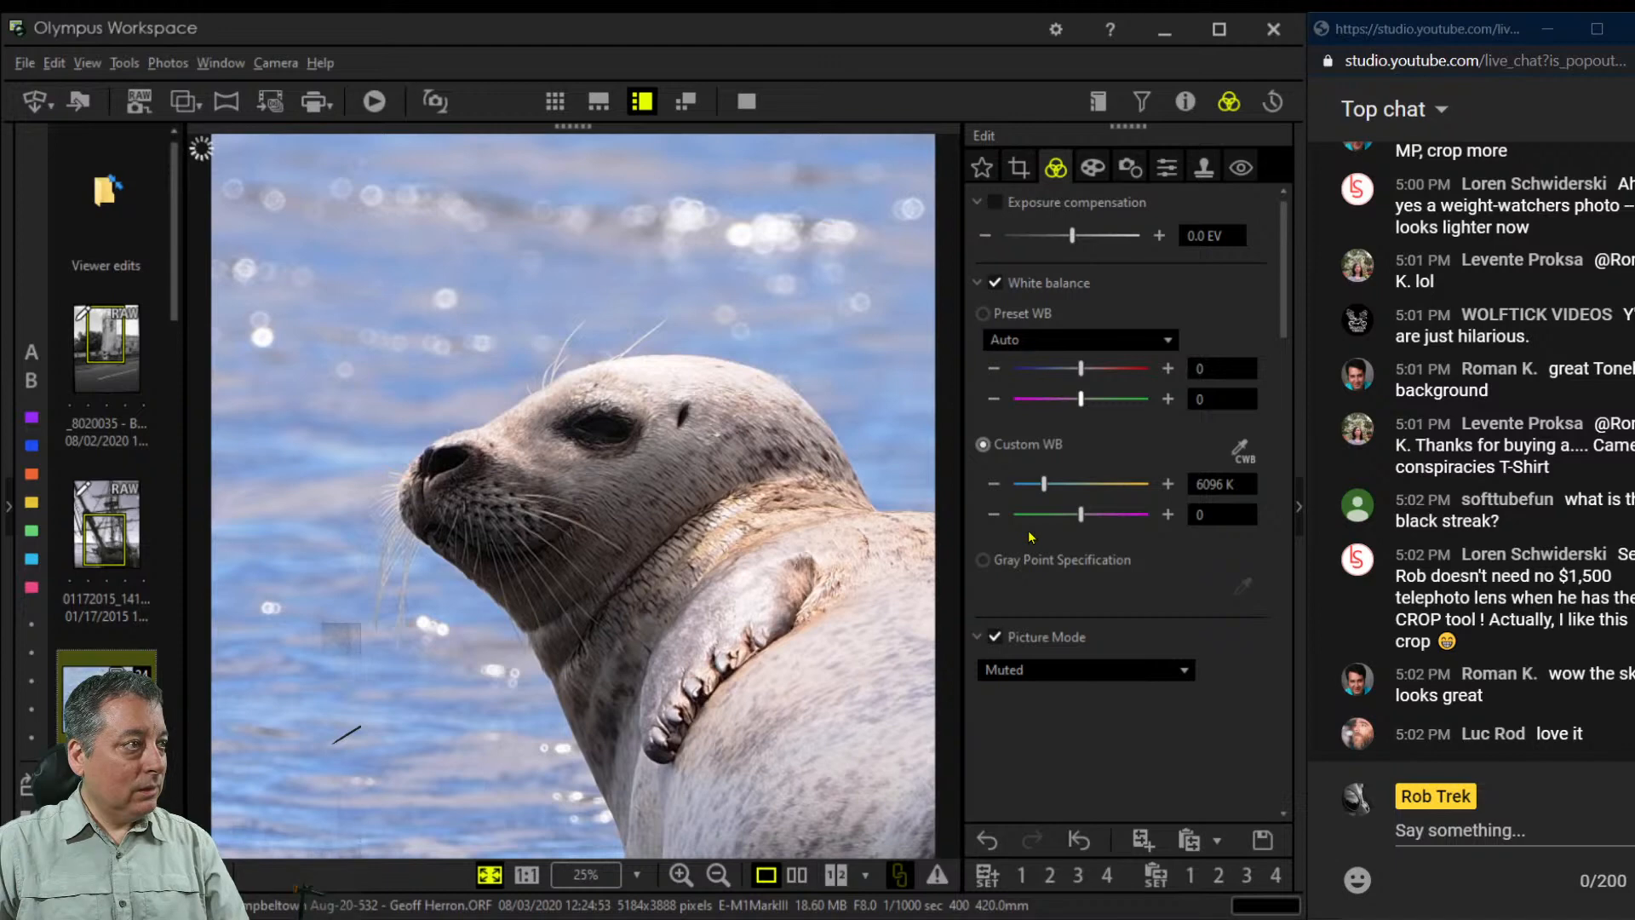
Set the seal photo's Clarity to 13 and Dehaze to 21
scroll(1168, 682, "down", 12)
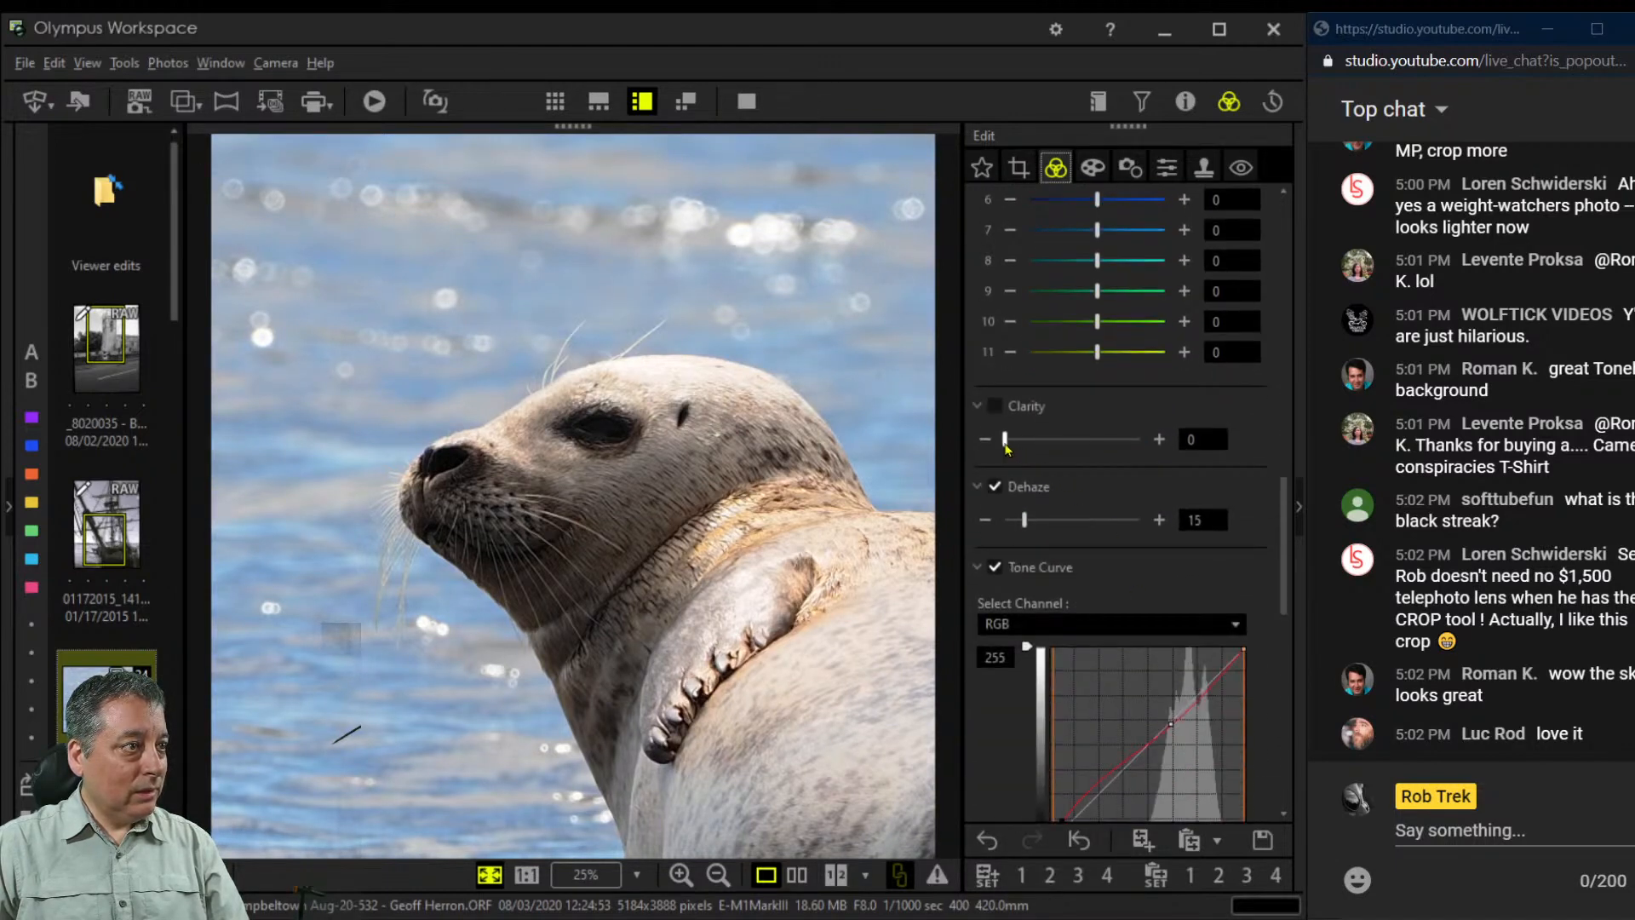
left_click_drag(1005, 445, 1022, 443)
left_click_drag(1025, 521, 1032, 525)
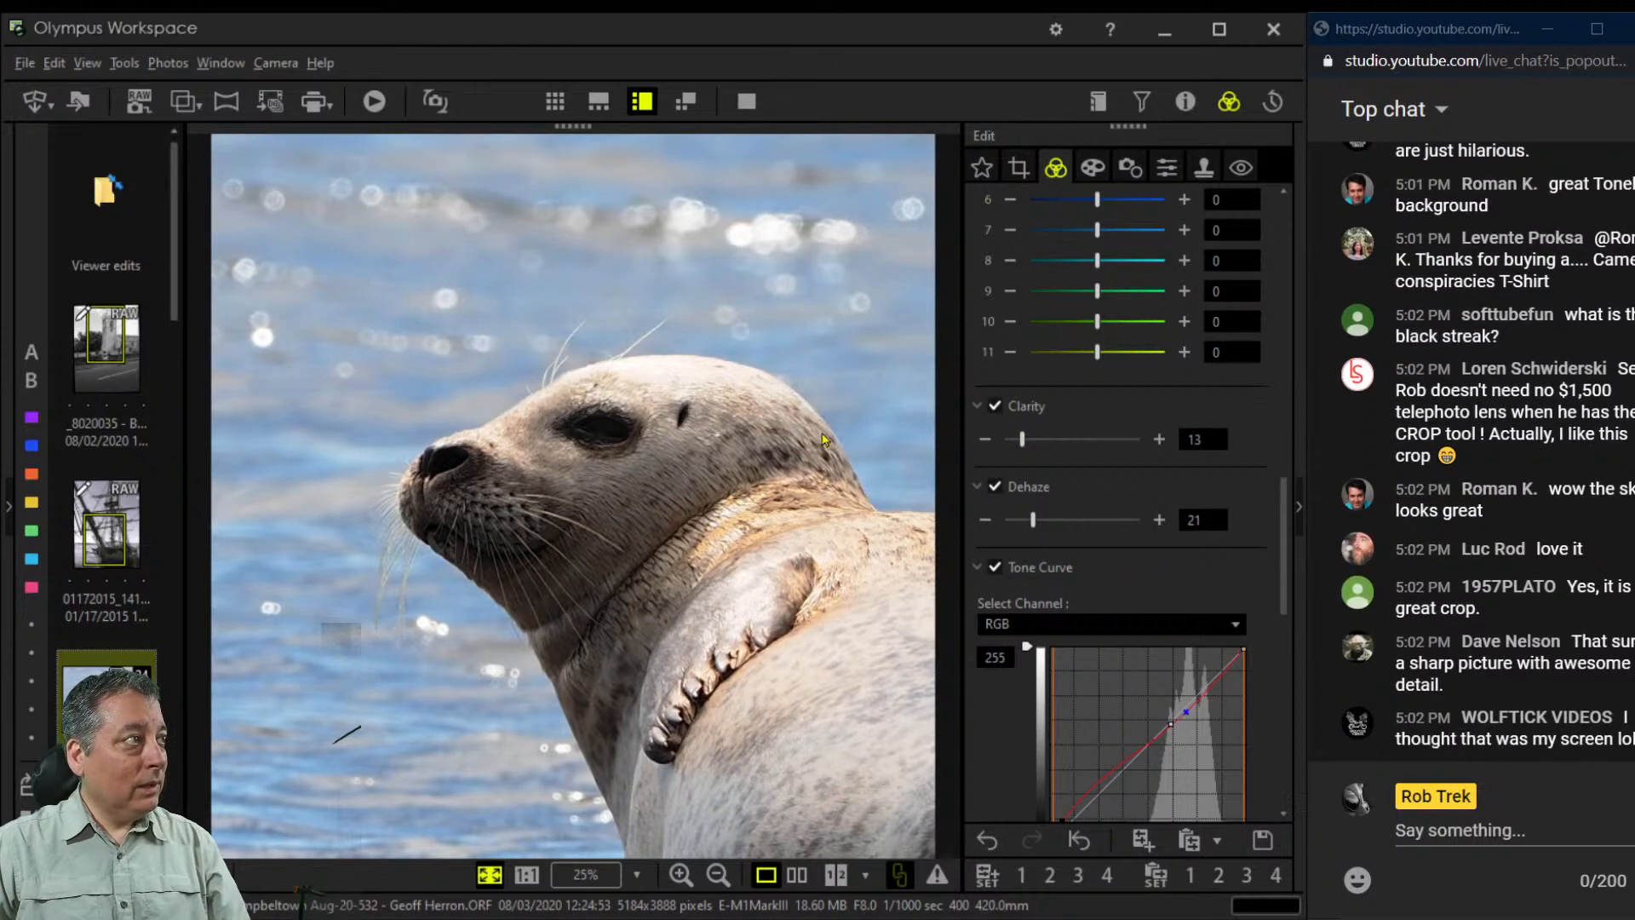
Compare the edited seal photo side by side with the original in full screen
left_click(796, 874)
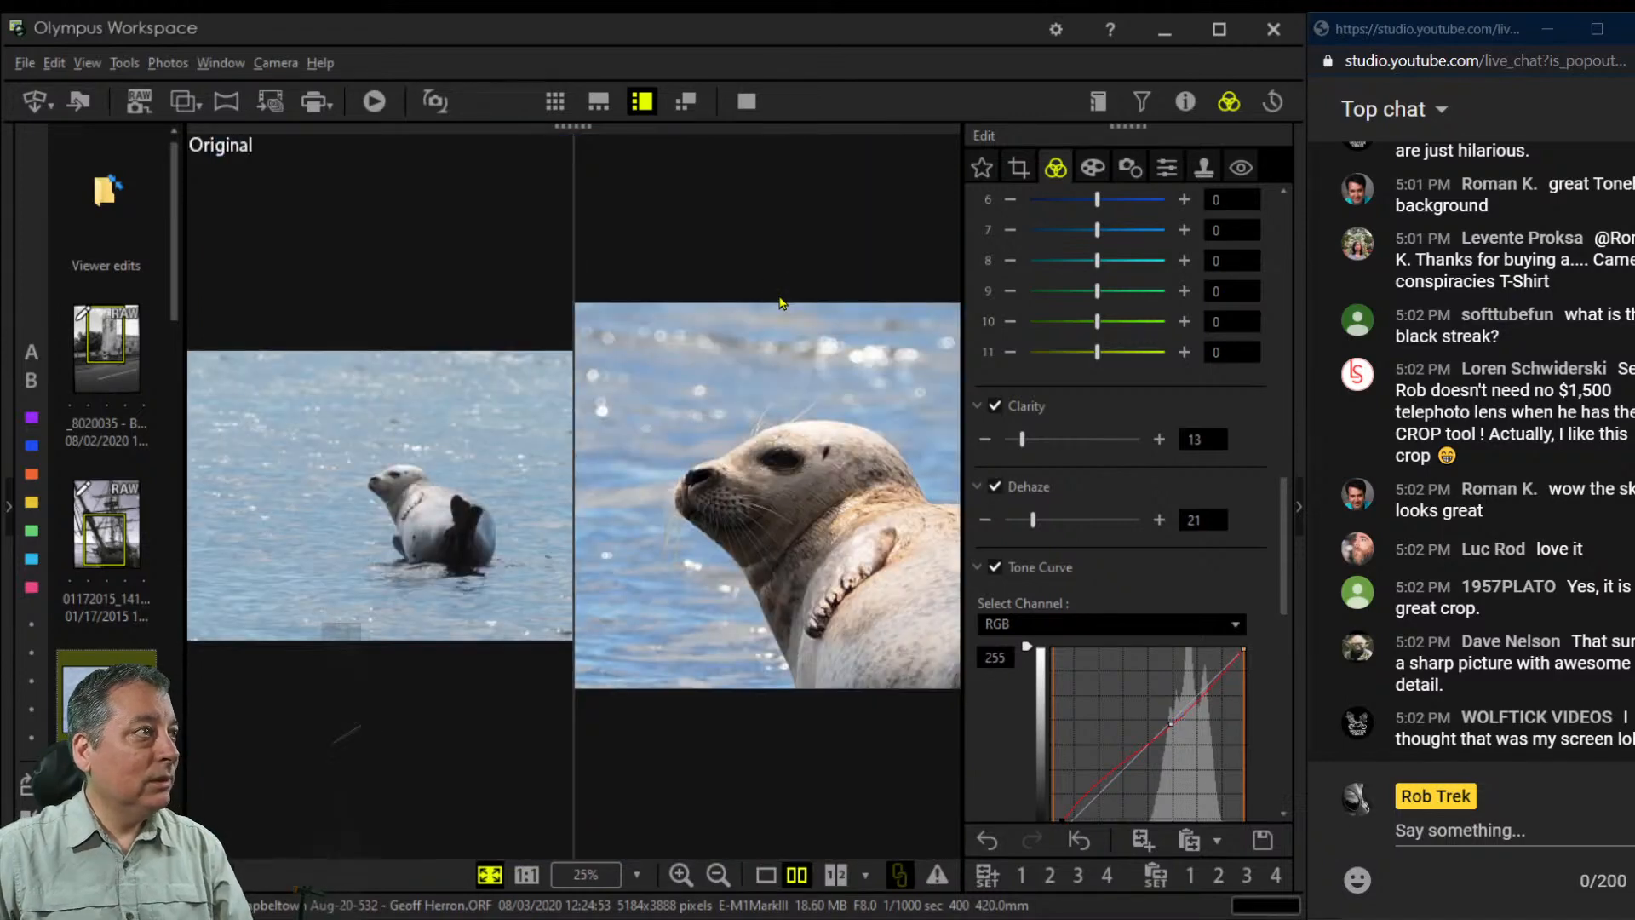
left_click(746, 101)
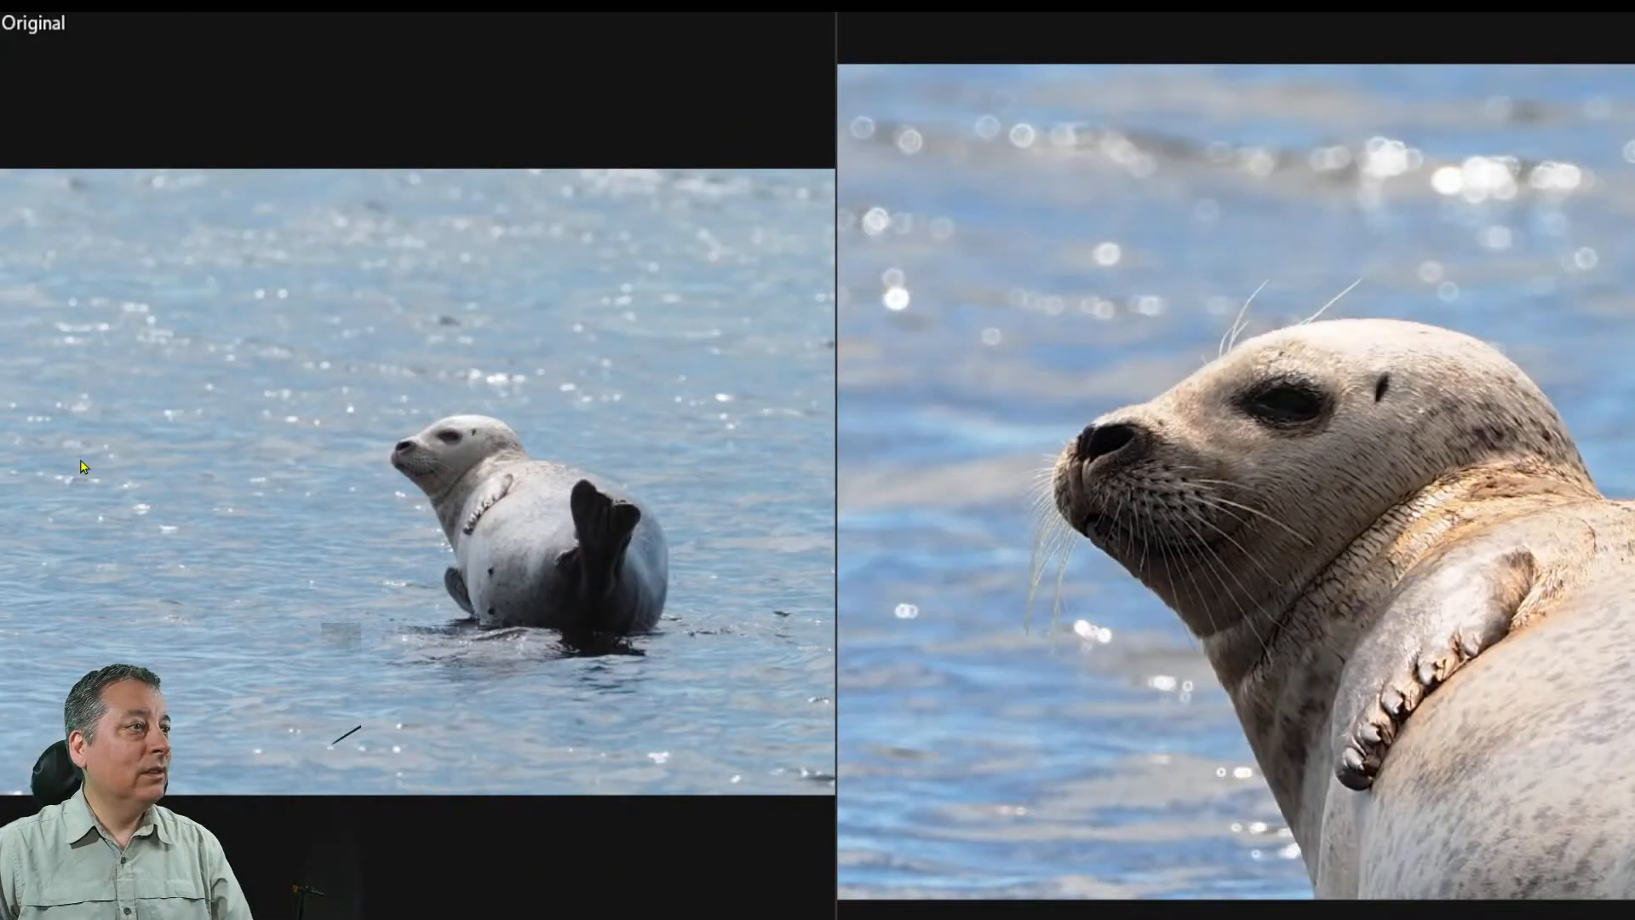
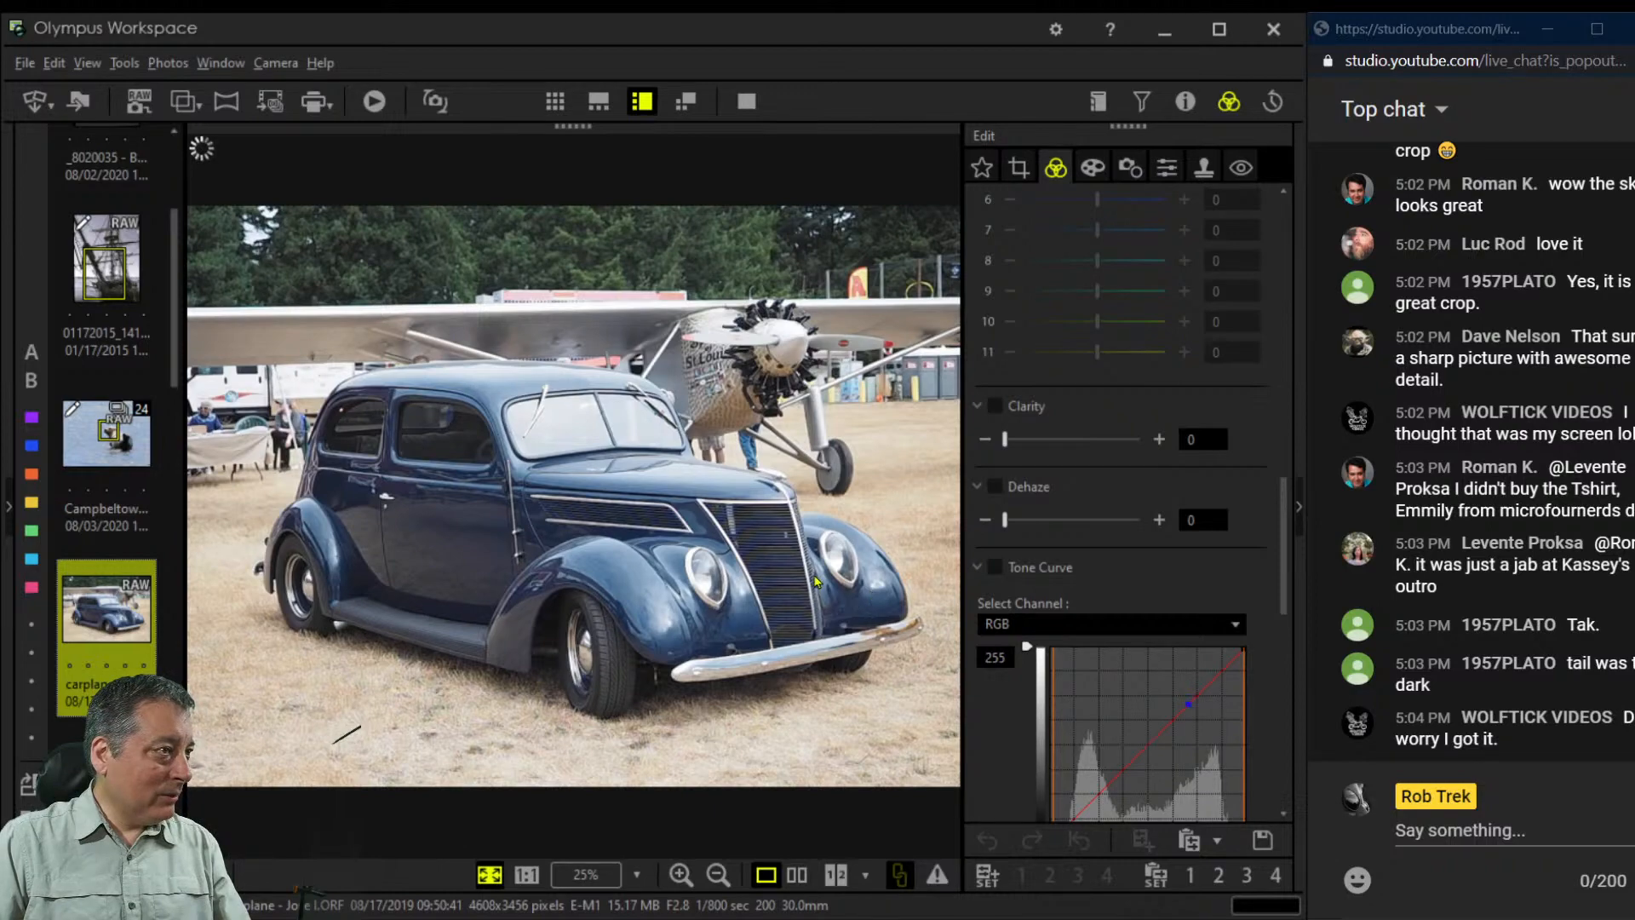
Examine the airplane's nose and the blue car's headlight at 1:1 magnification in the car and plane photo
left_click(751, 358)
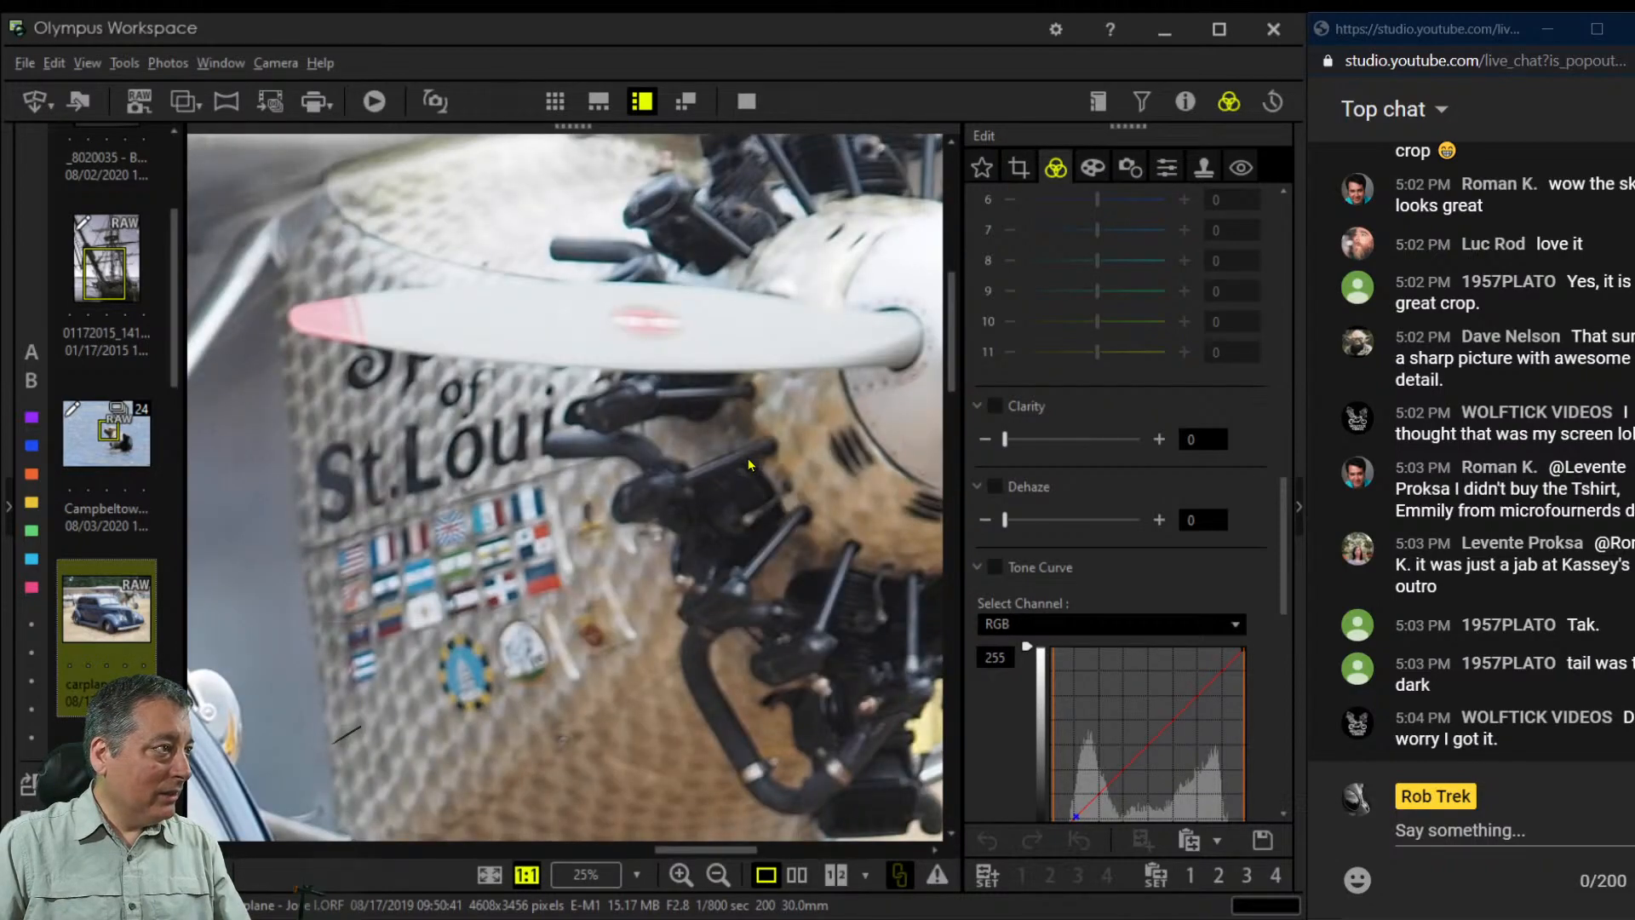
left_click(676, 530)
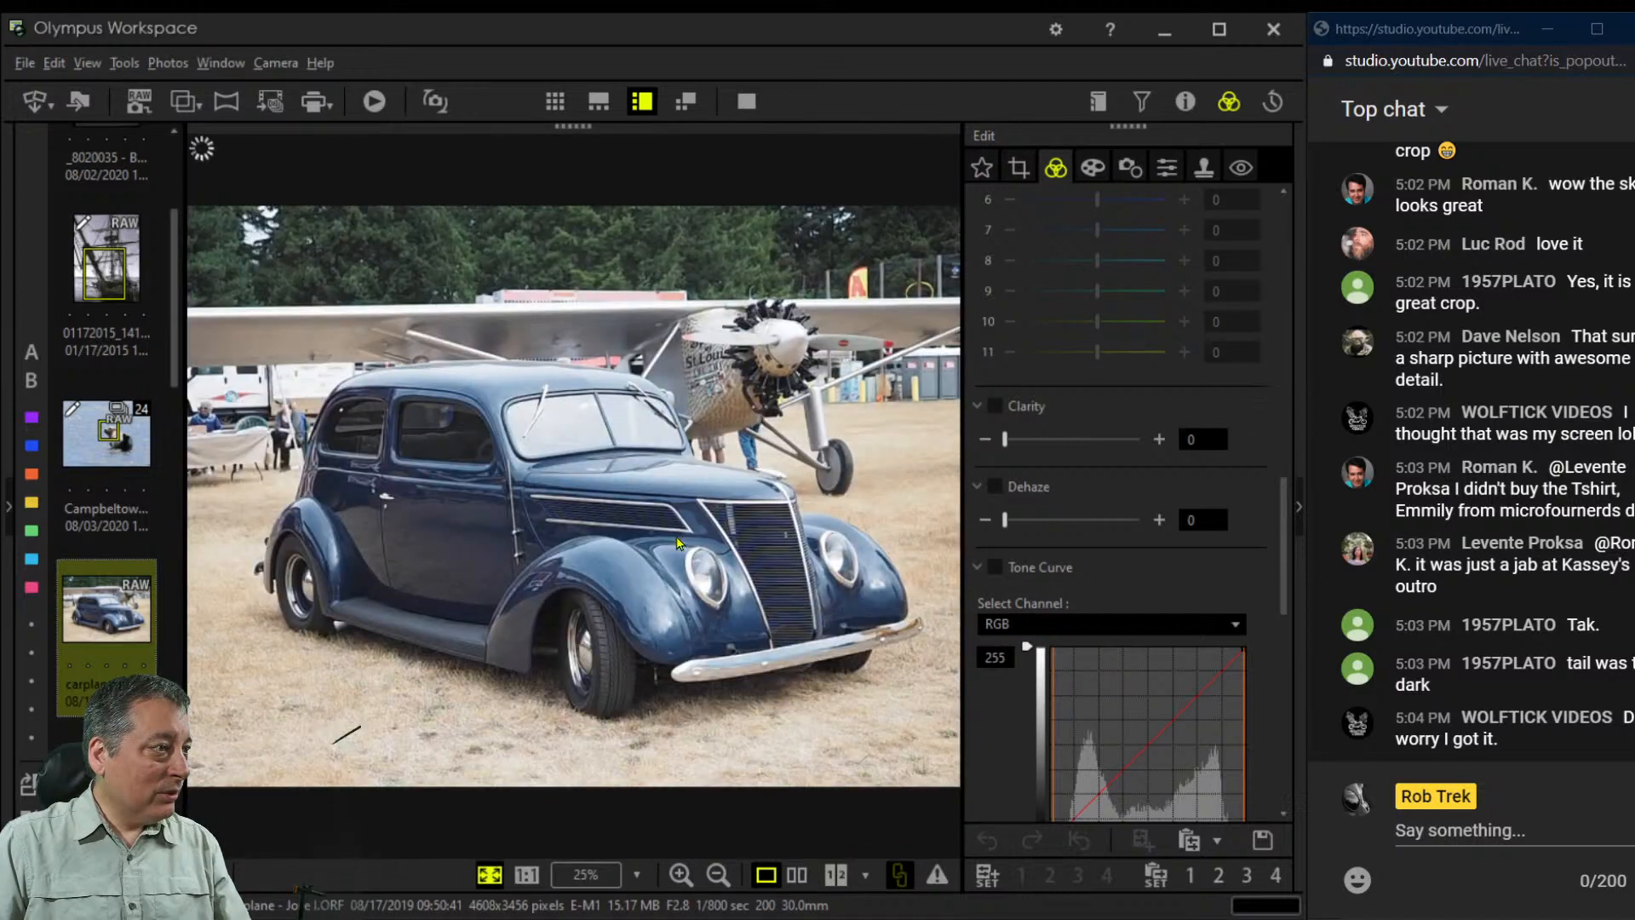
left_click(696, 591)
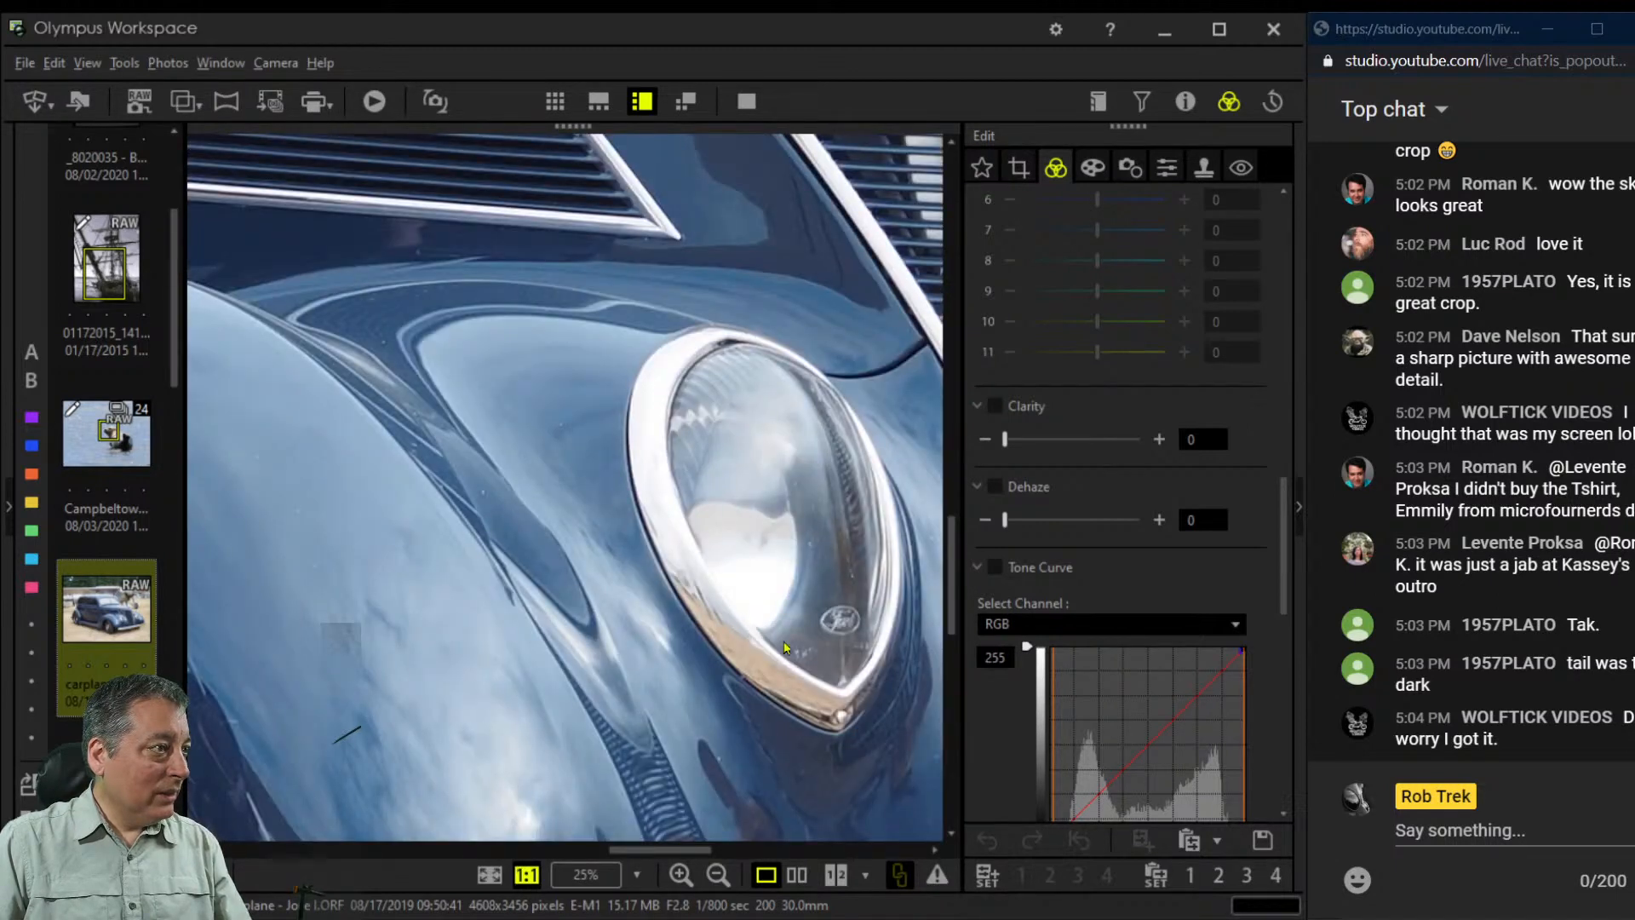
left_click_drag(785, 647, 695, 604)
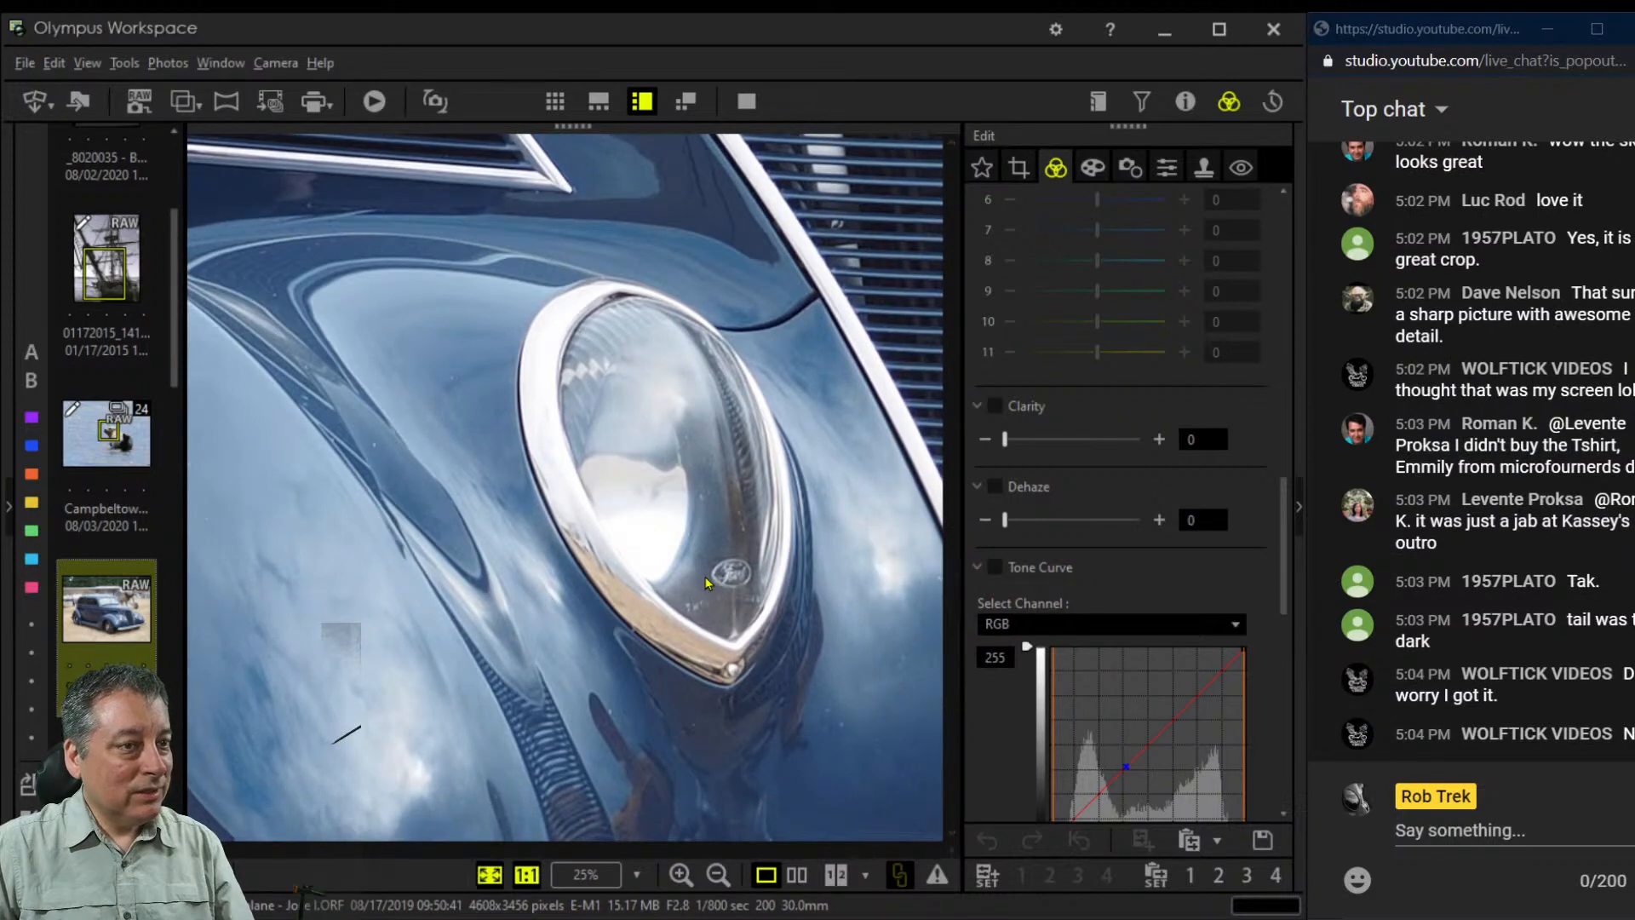
Zoom out to the whole photo and apply a 1:1 (6:6) crop placed over its right side, covering the car's front and airplane
left_click(705, 583)
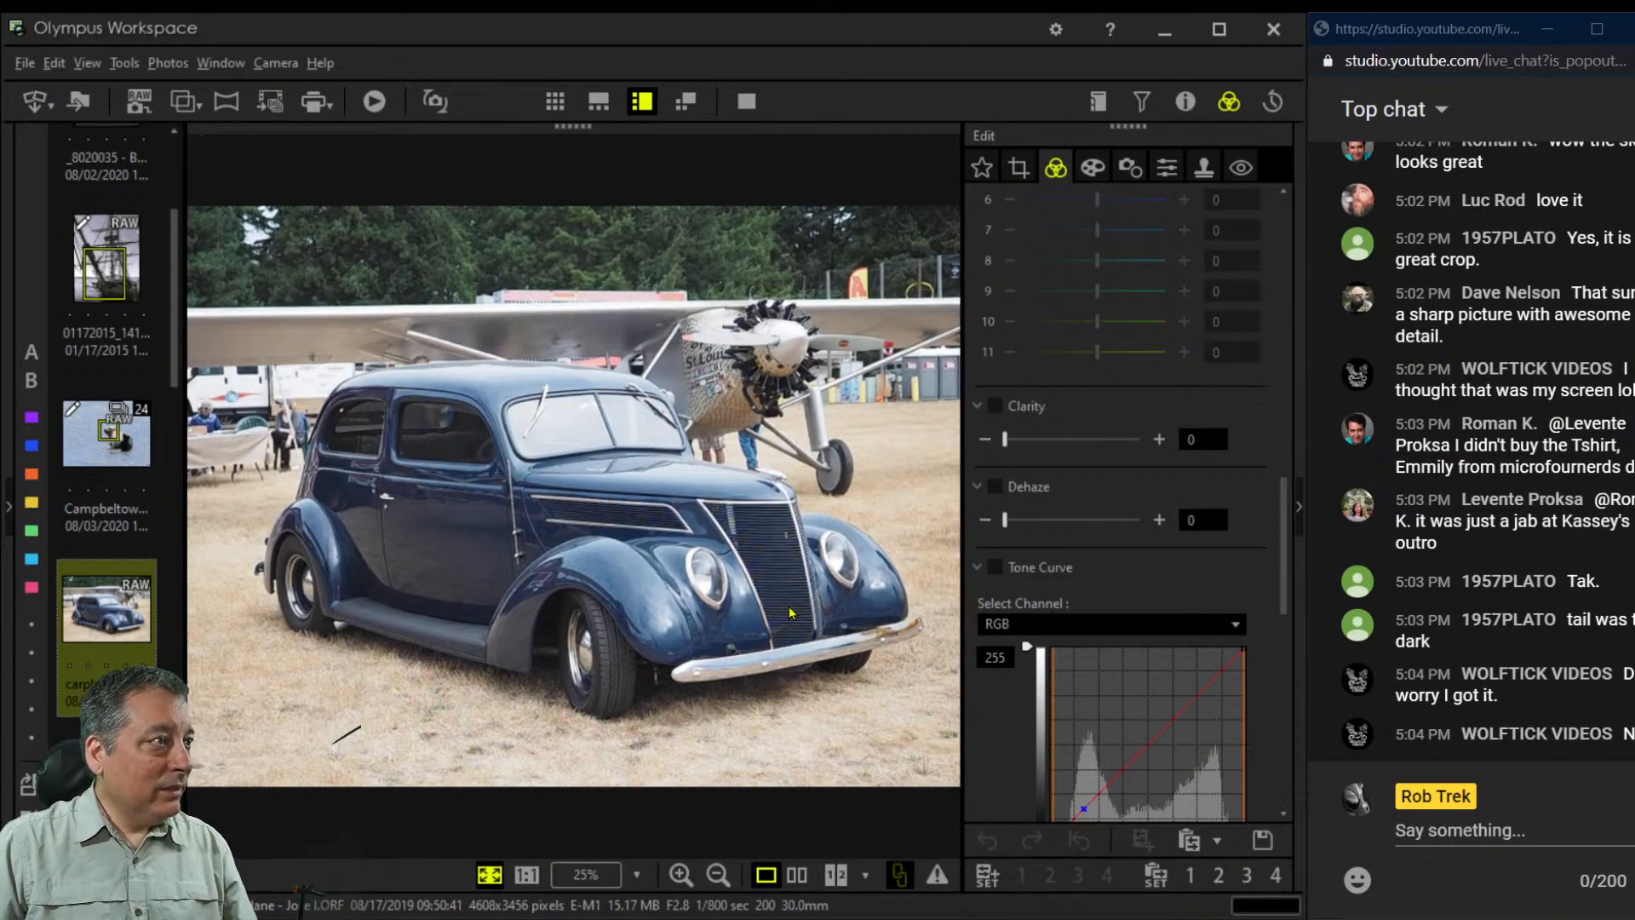
left_click(1020, 166)
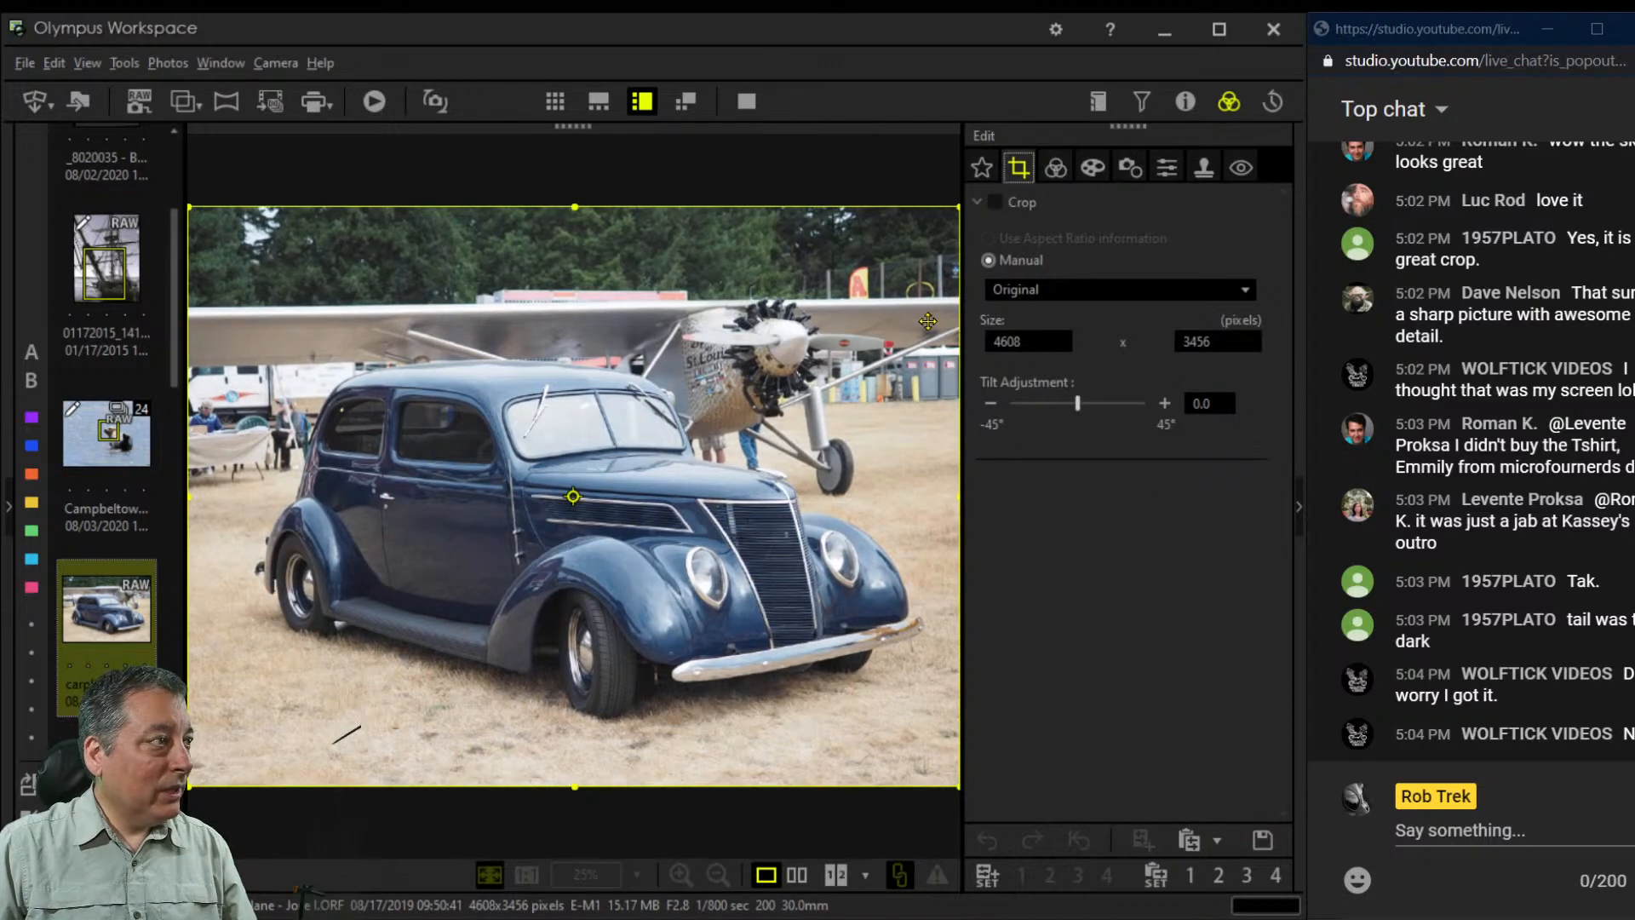
left_click(1056, 291)
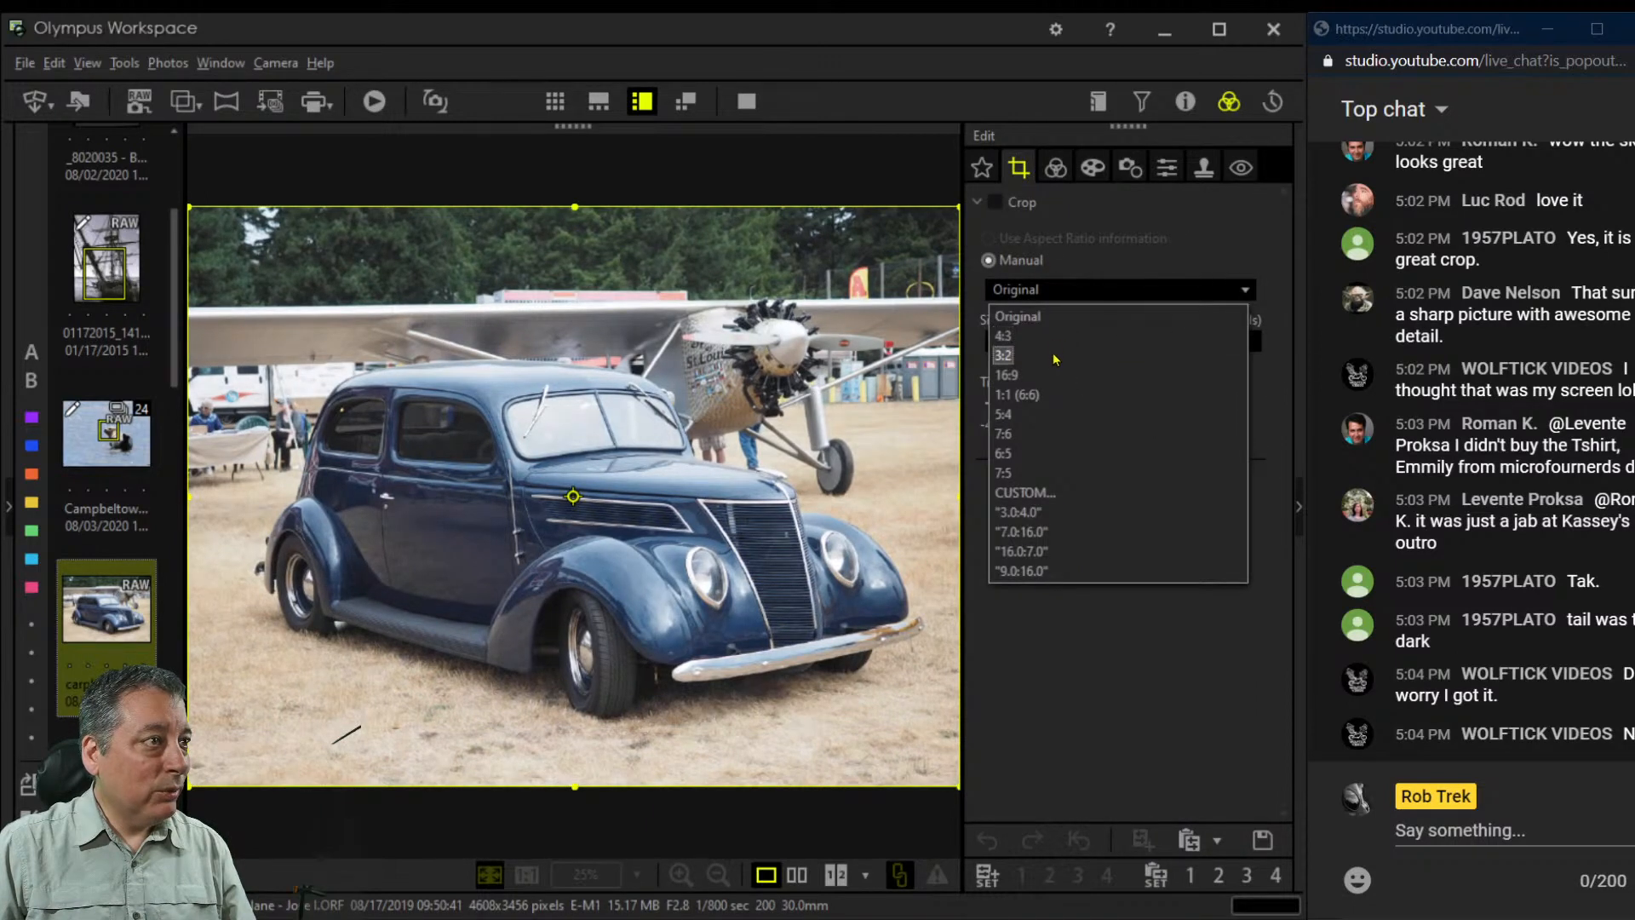
left_click(1047, 405)
left_click_drag(685, 513, 839, 517)
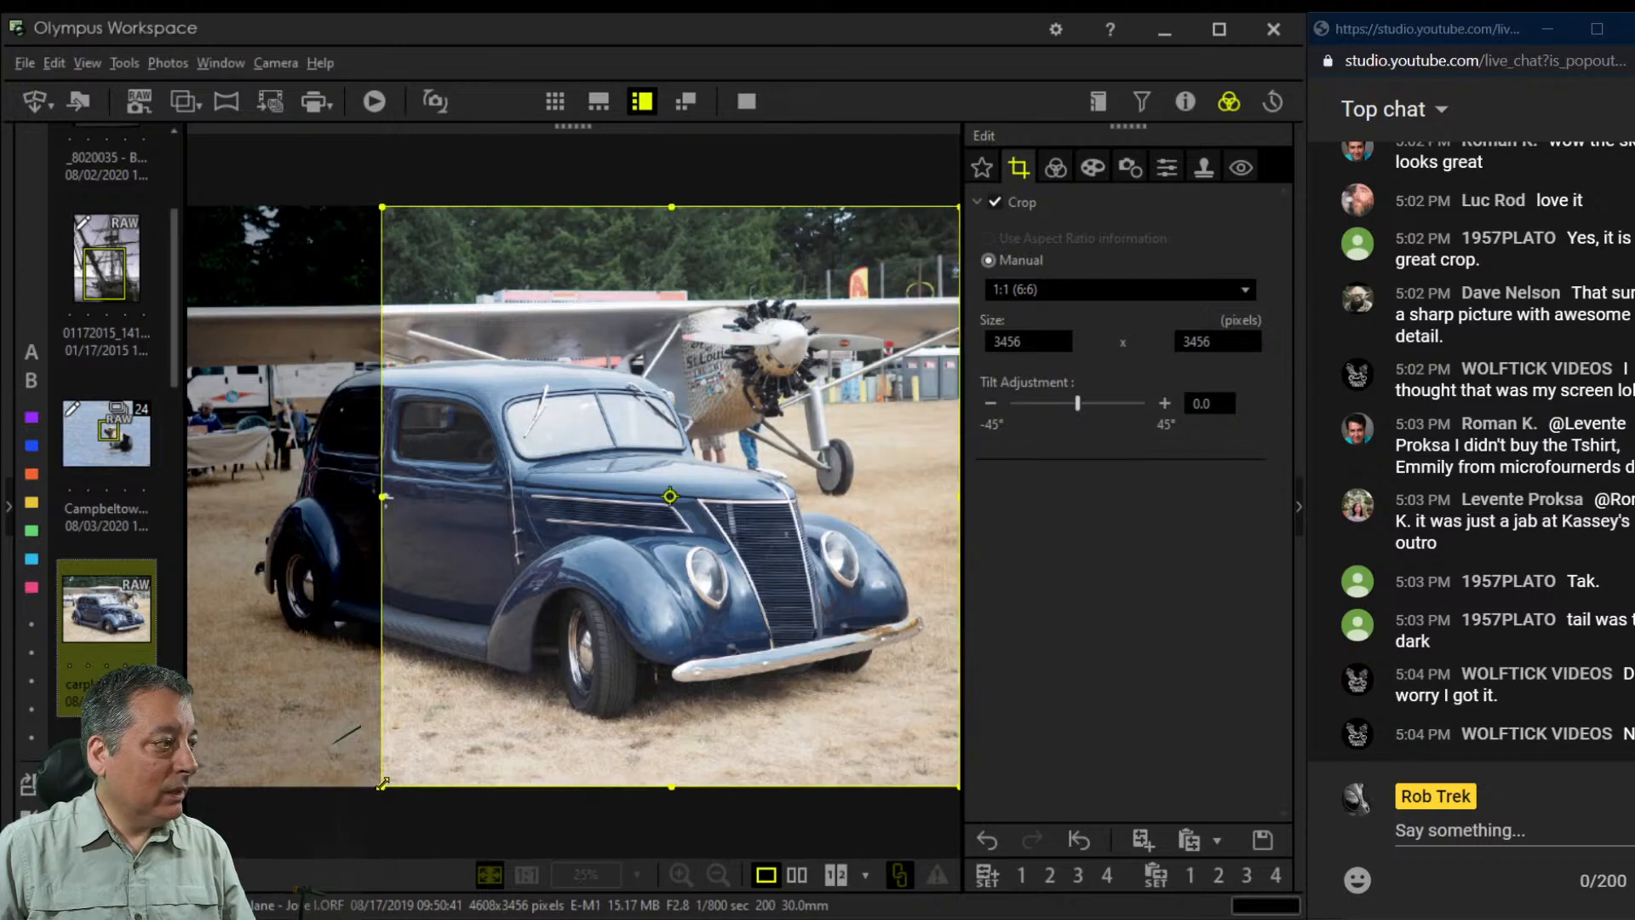
Shrink the square crop to about 3096 × 3096 pixels, lower it slightly over the car and airplane, and preview the result
left_click_drag(383, 782, 472, 723)
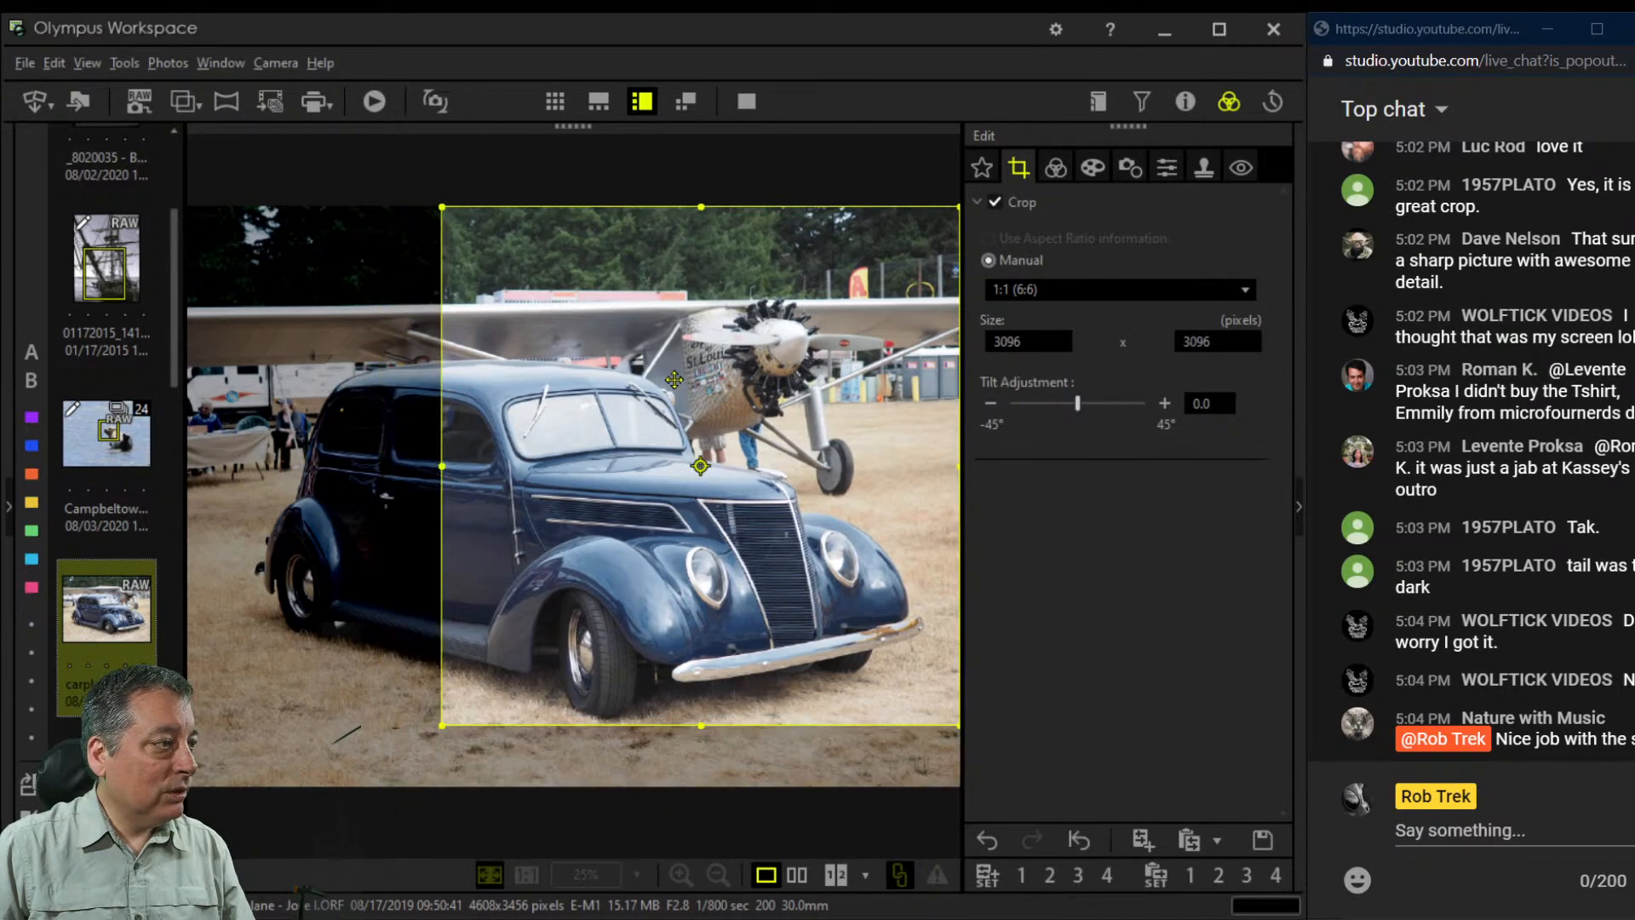
left_click_drag(674, 381, 681, 411)
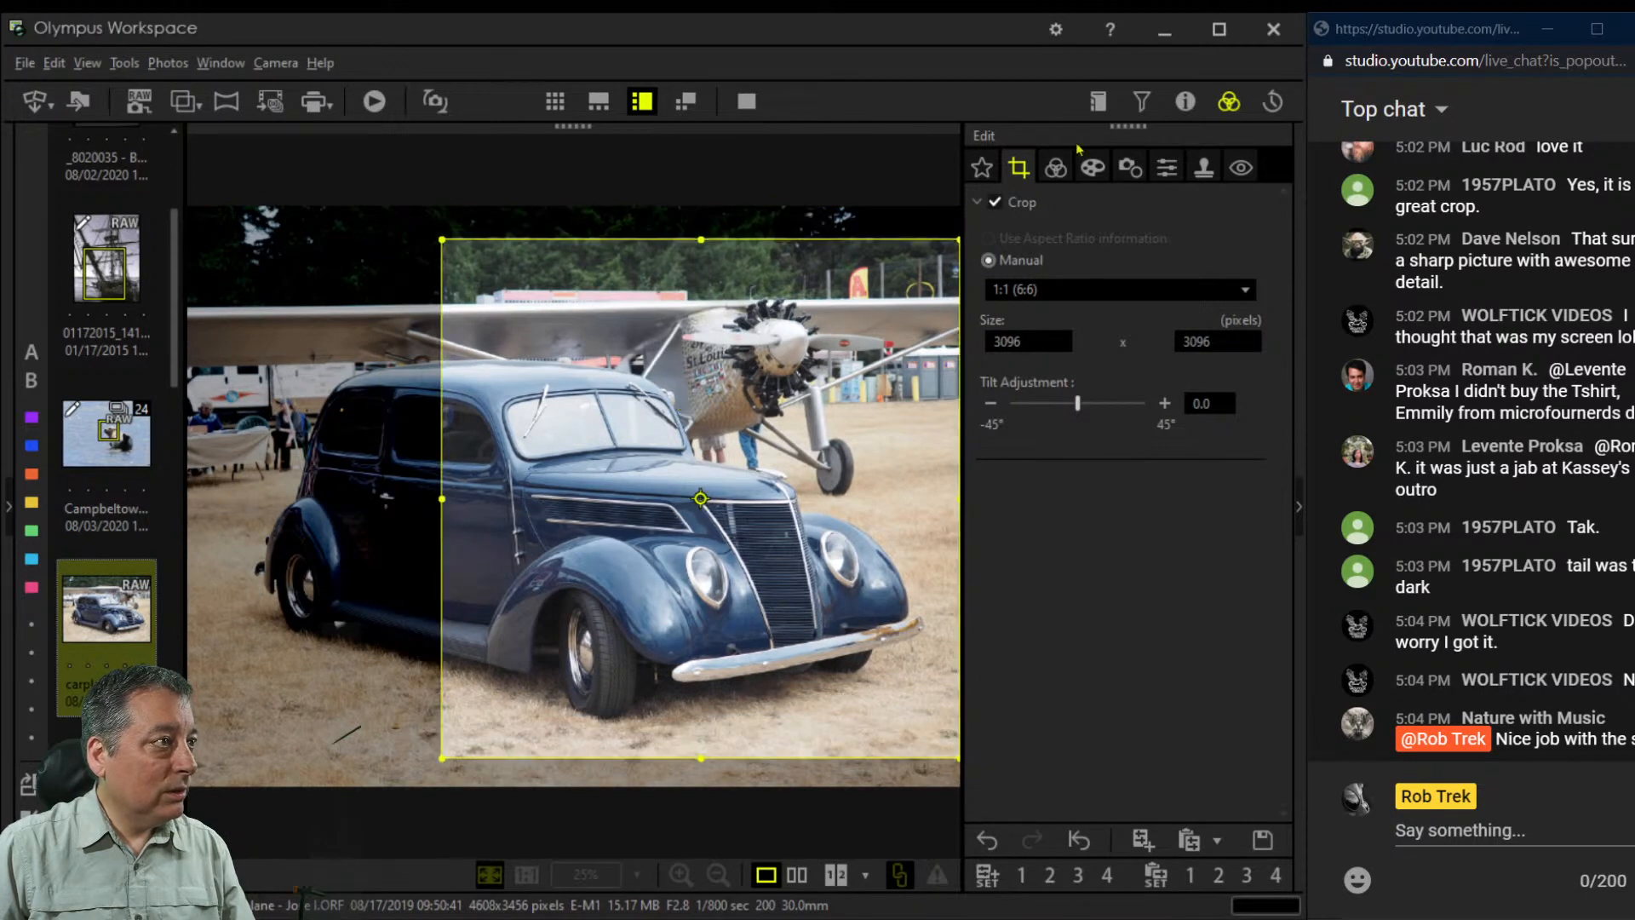
left_click(1054, 173)
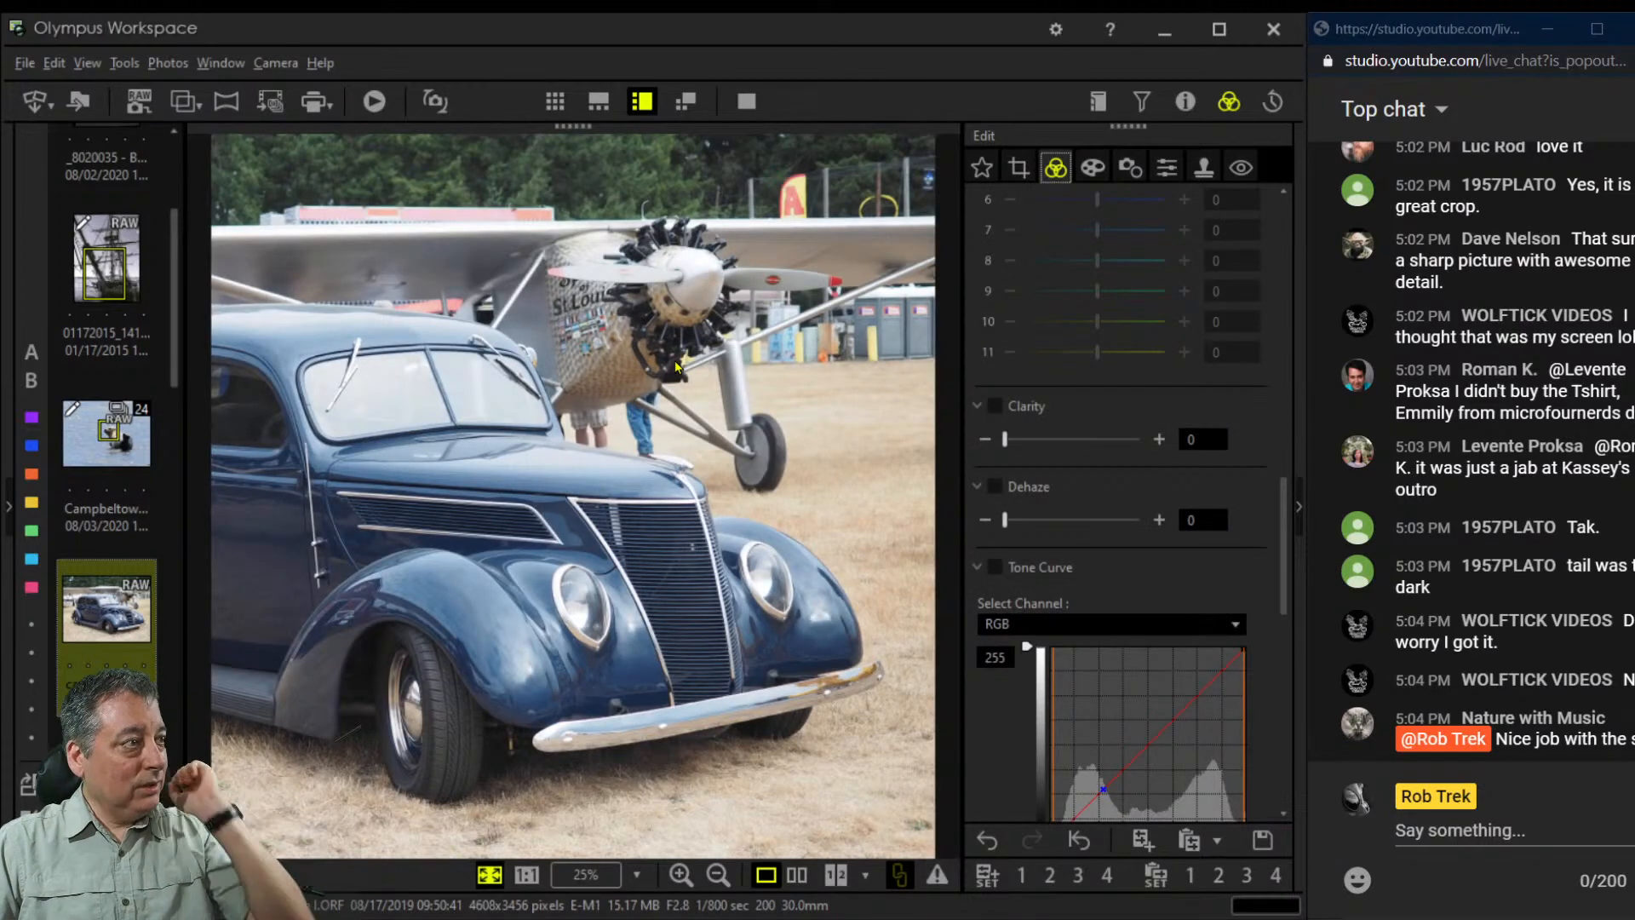
Tighten the square crop to about 2291 × 2291 pixels around the car's hood and the airplane's engine, and preview it
left_click(1016, 171)
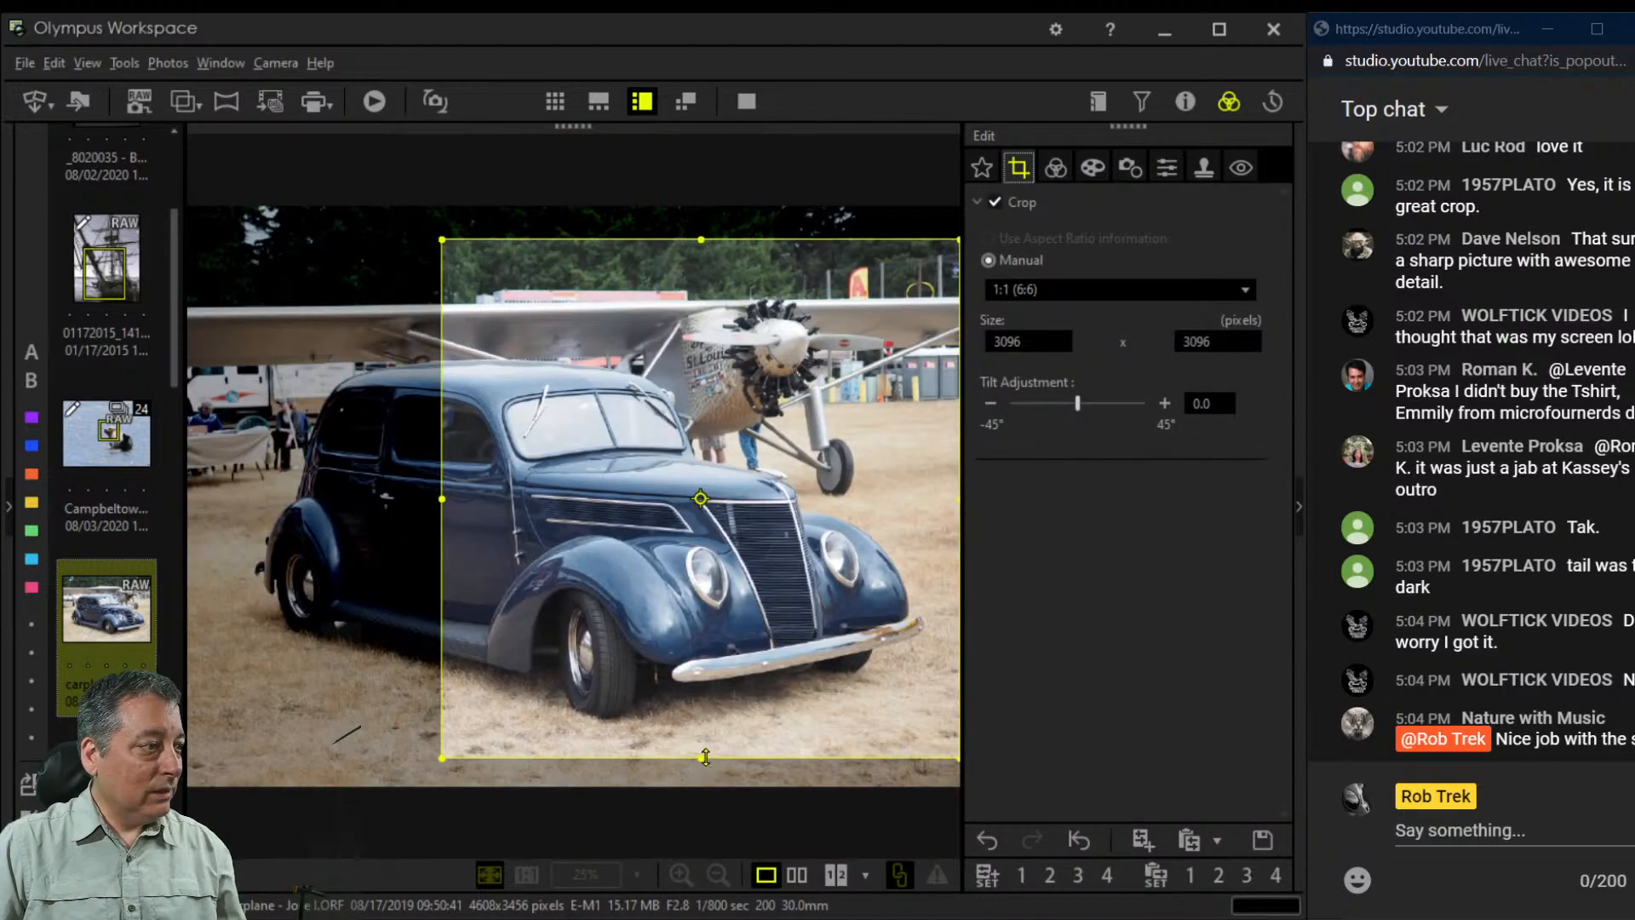
left_click_drag(705, 756, 778, 623)
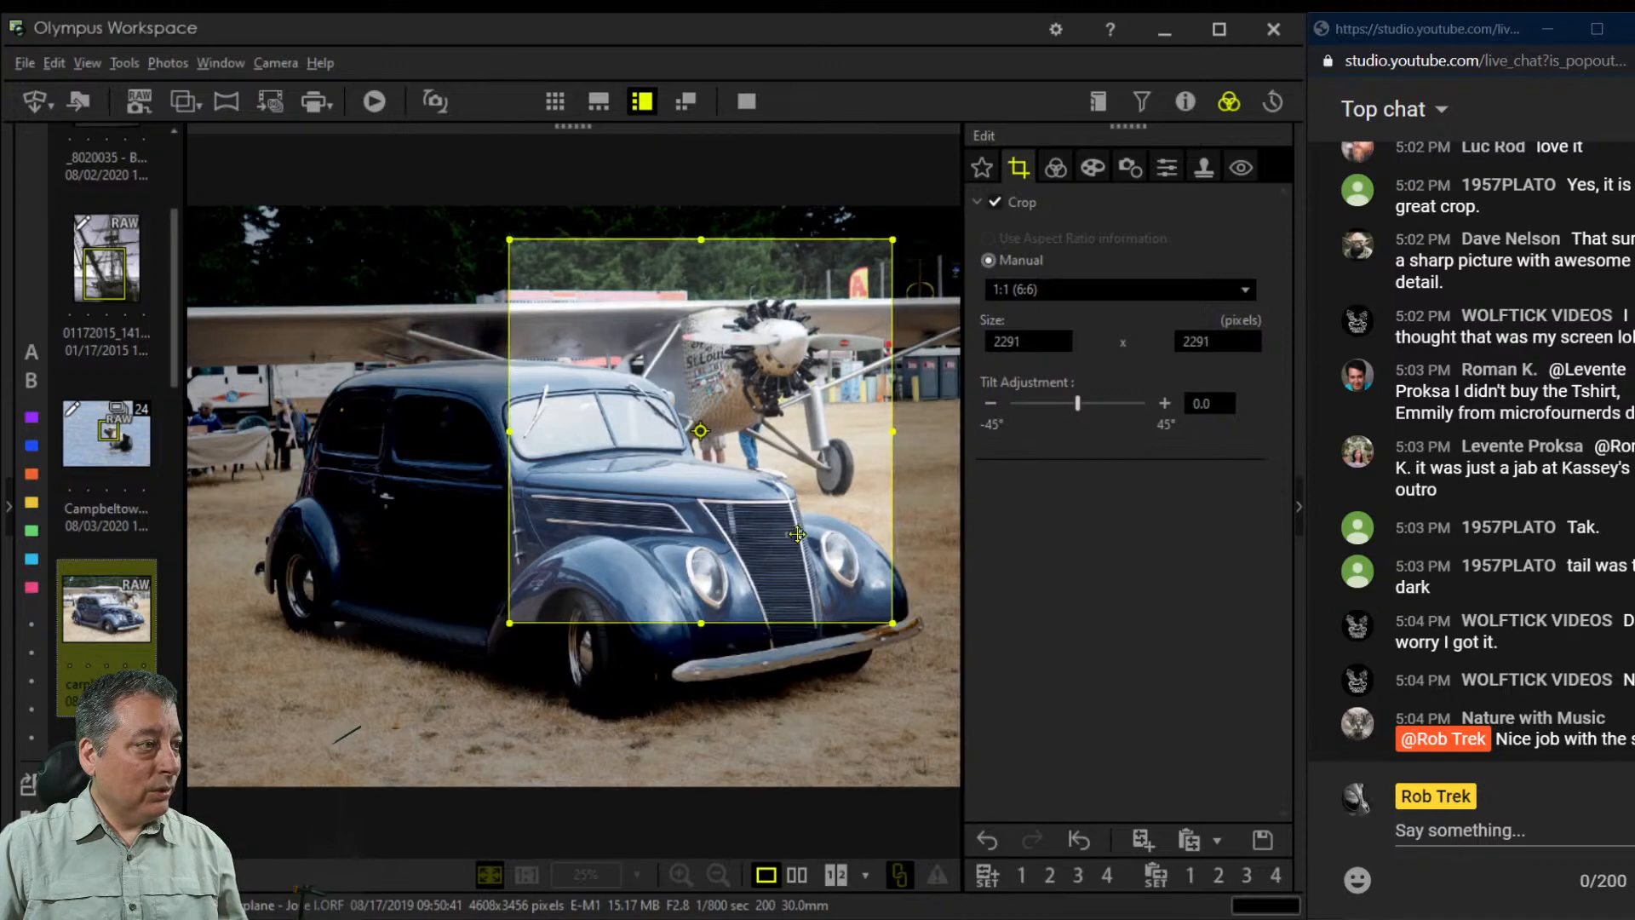
left_click(1057, 169)
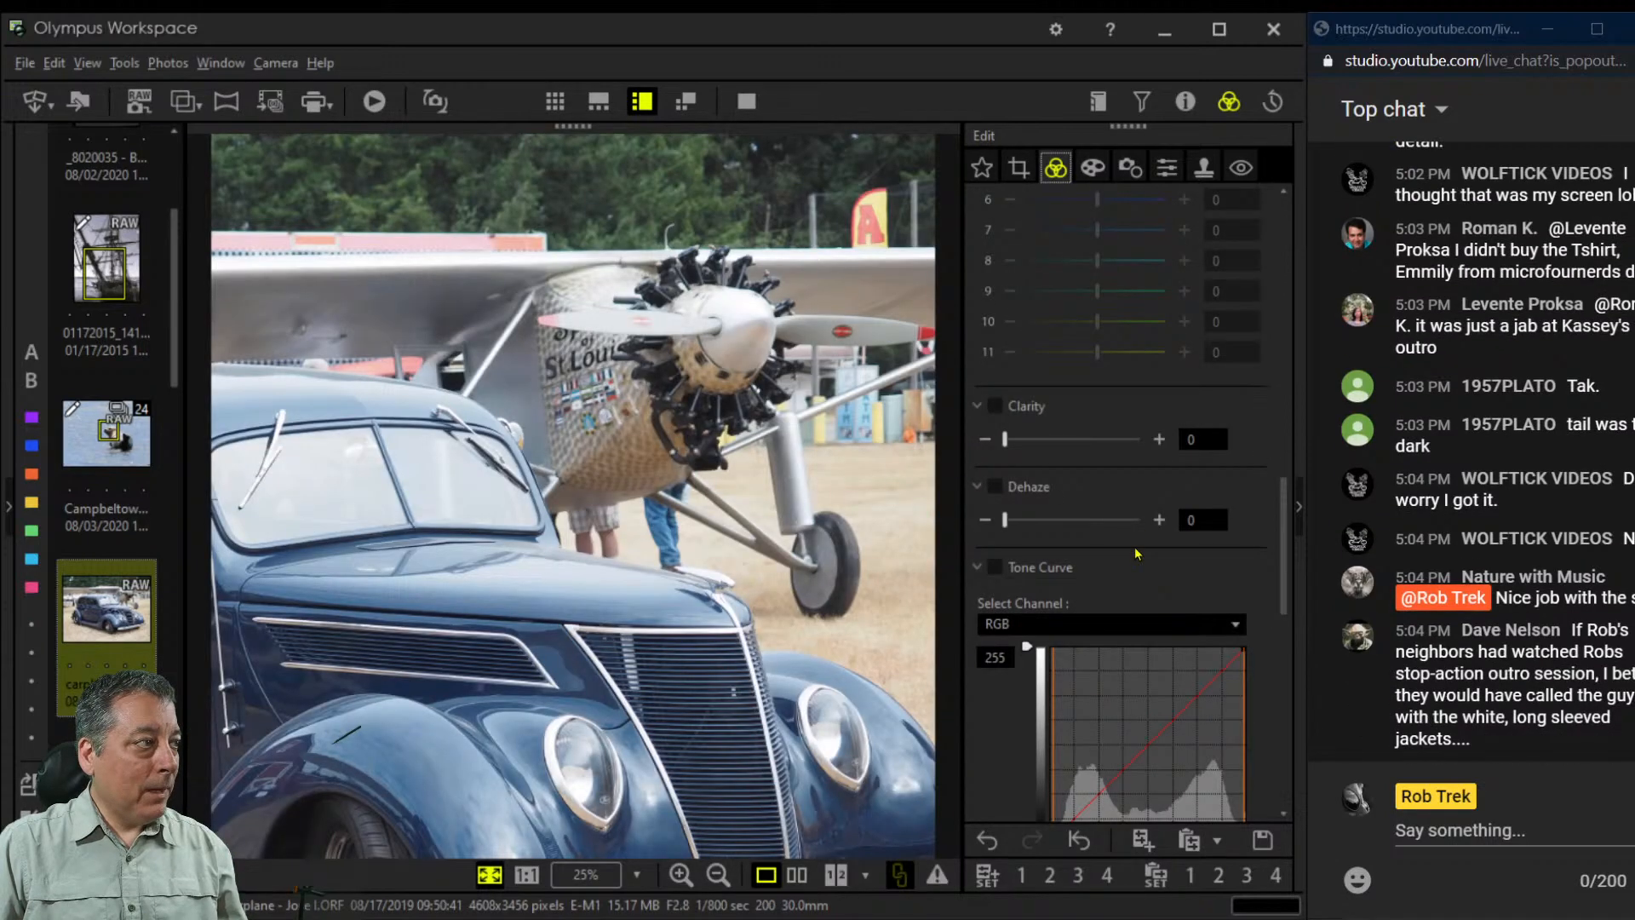
Enlarge the square crop to about 2601 × 2601 pixels, shift it toward the photo's right edge, and preview the framing
left_click(1020, 169)
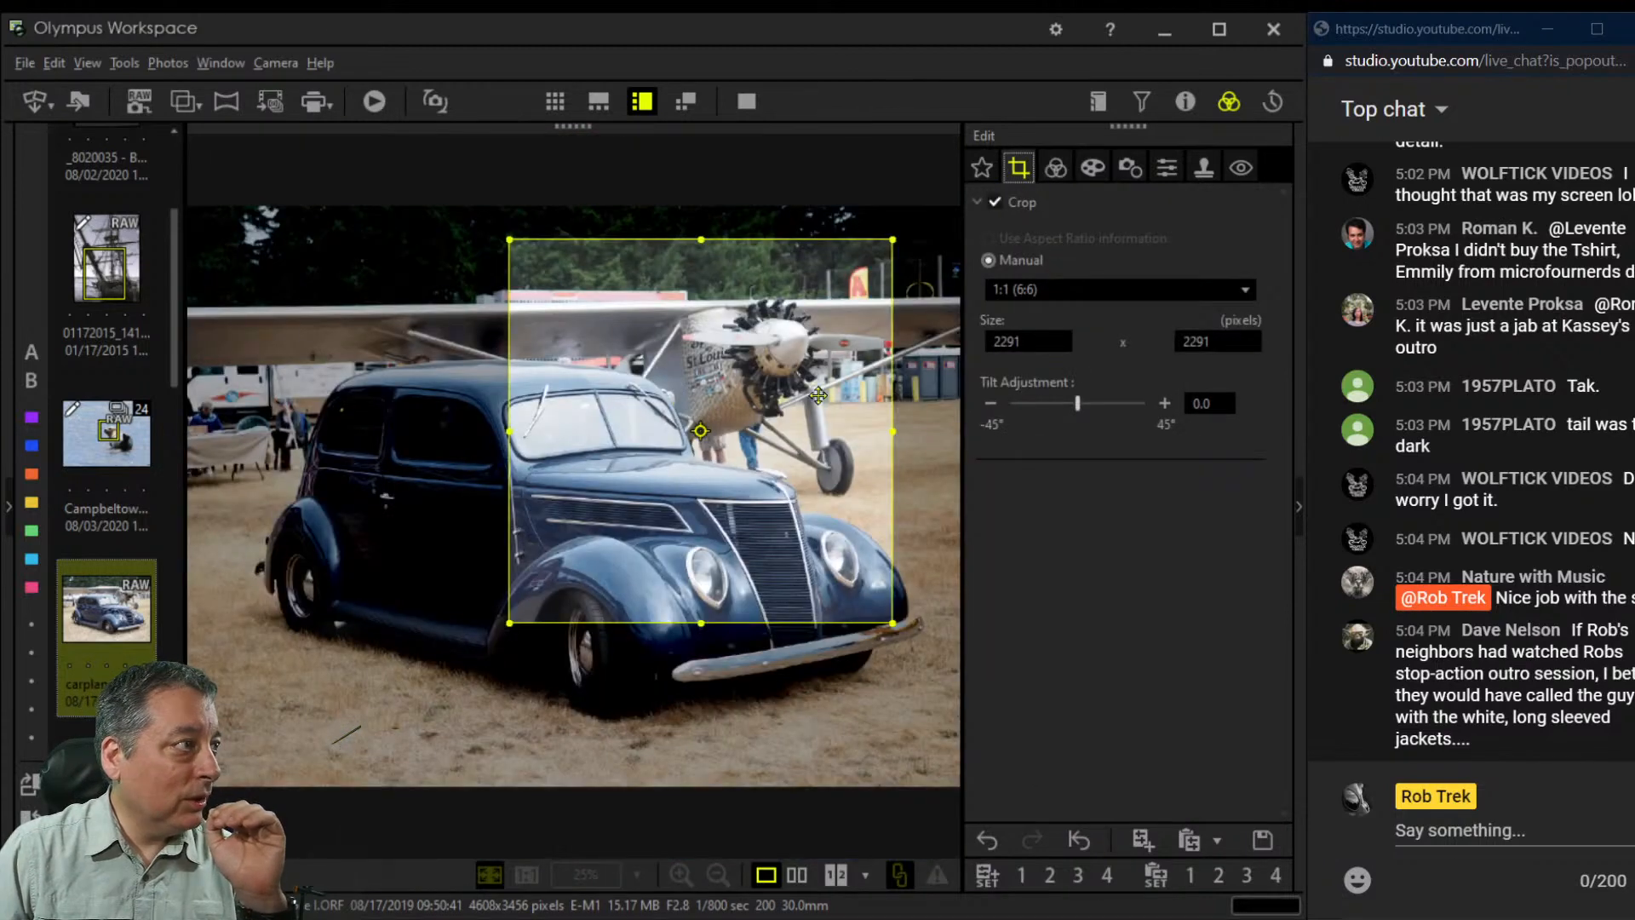
left_click_drag(510, 622, 500, 631)
left_click_drag(666, 605, 709, 615)
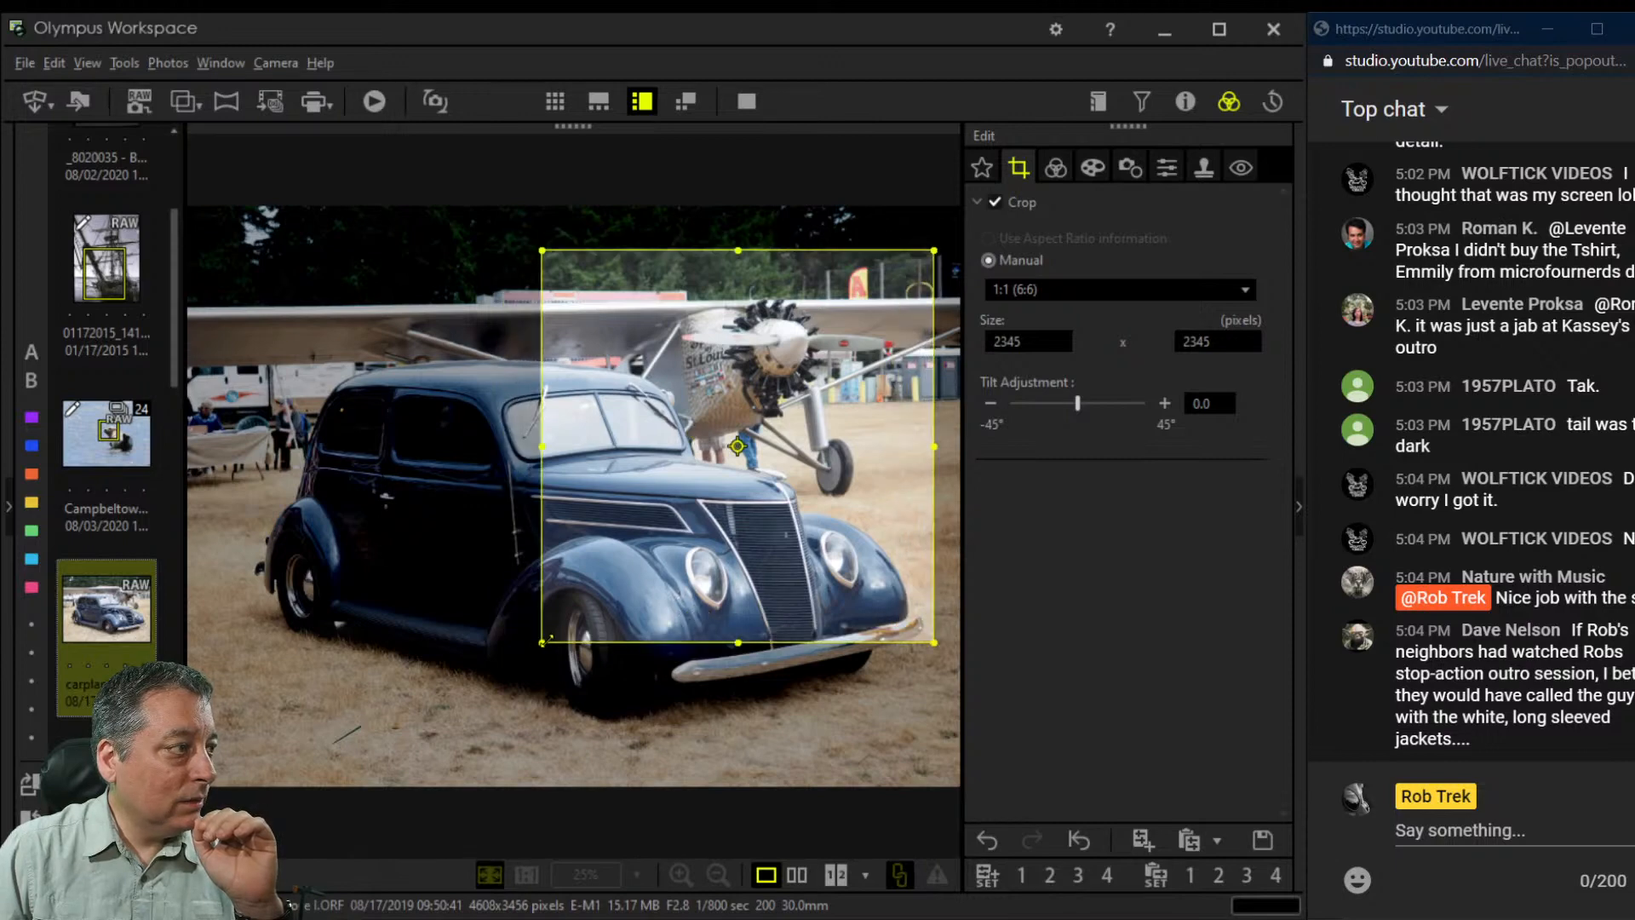
left_click_drag(550, 638, 504, 681)
left_click_drag(639, 605, 643, 572)
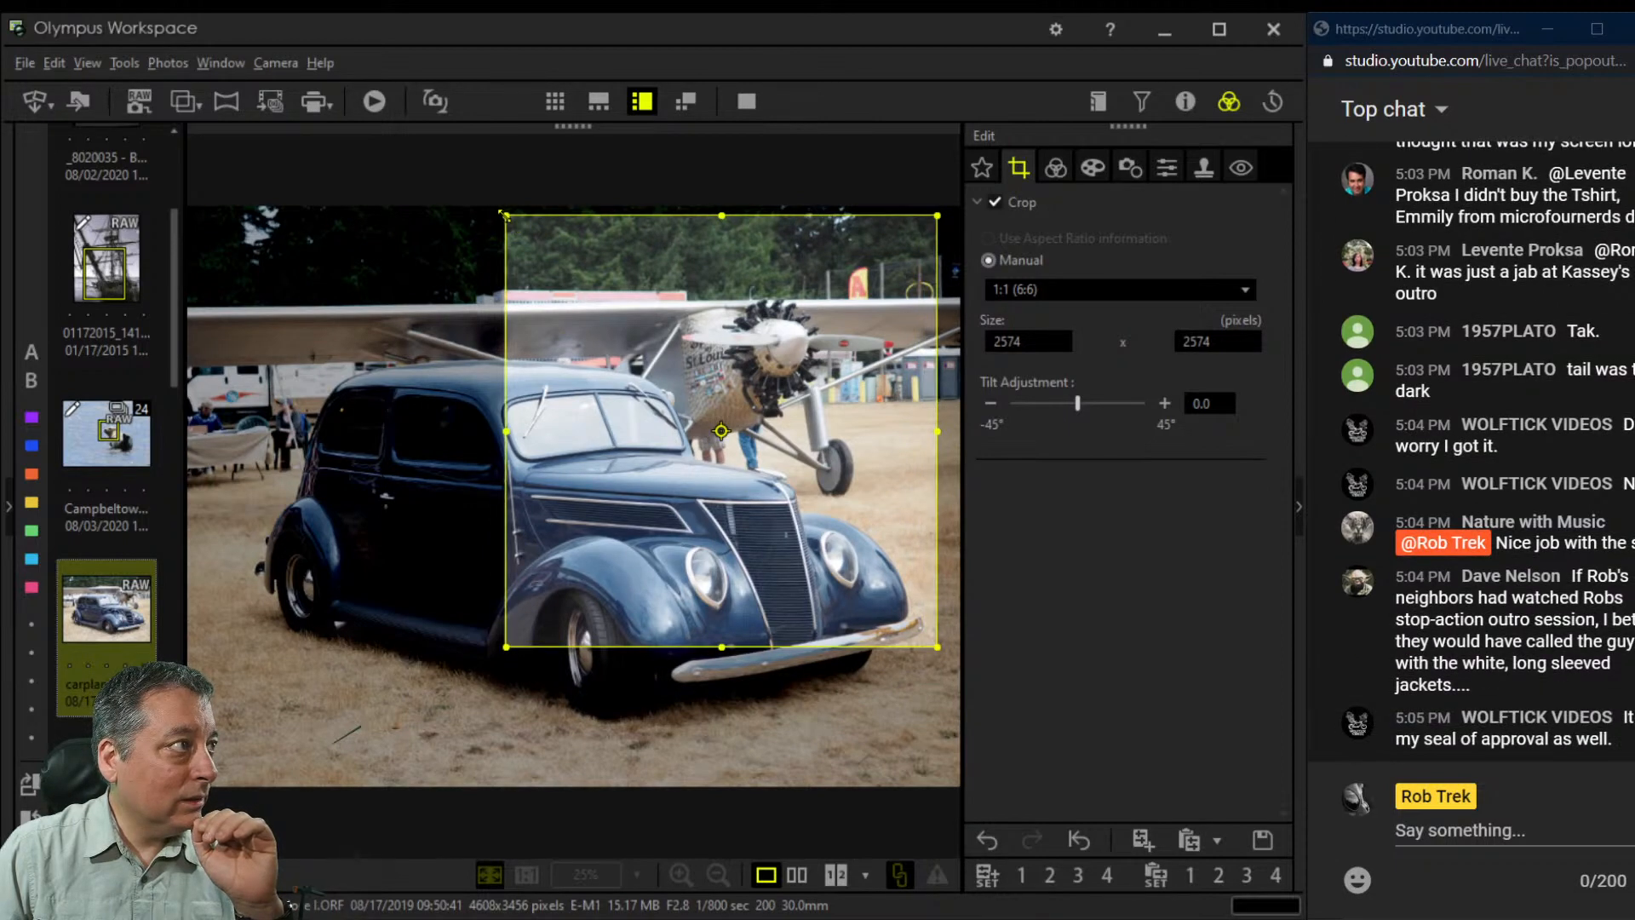
left_click_drag(503, 213, 498, 208)
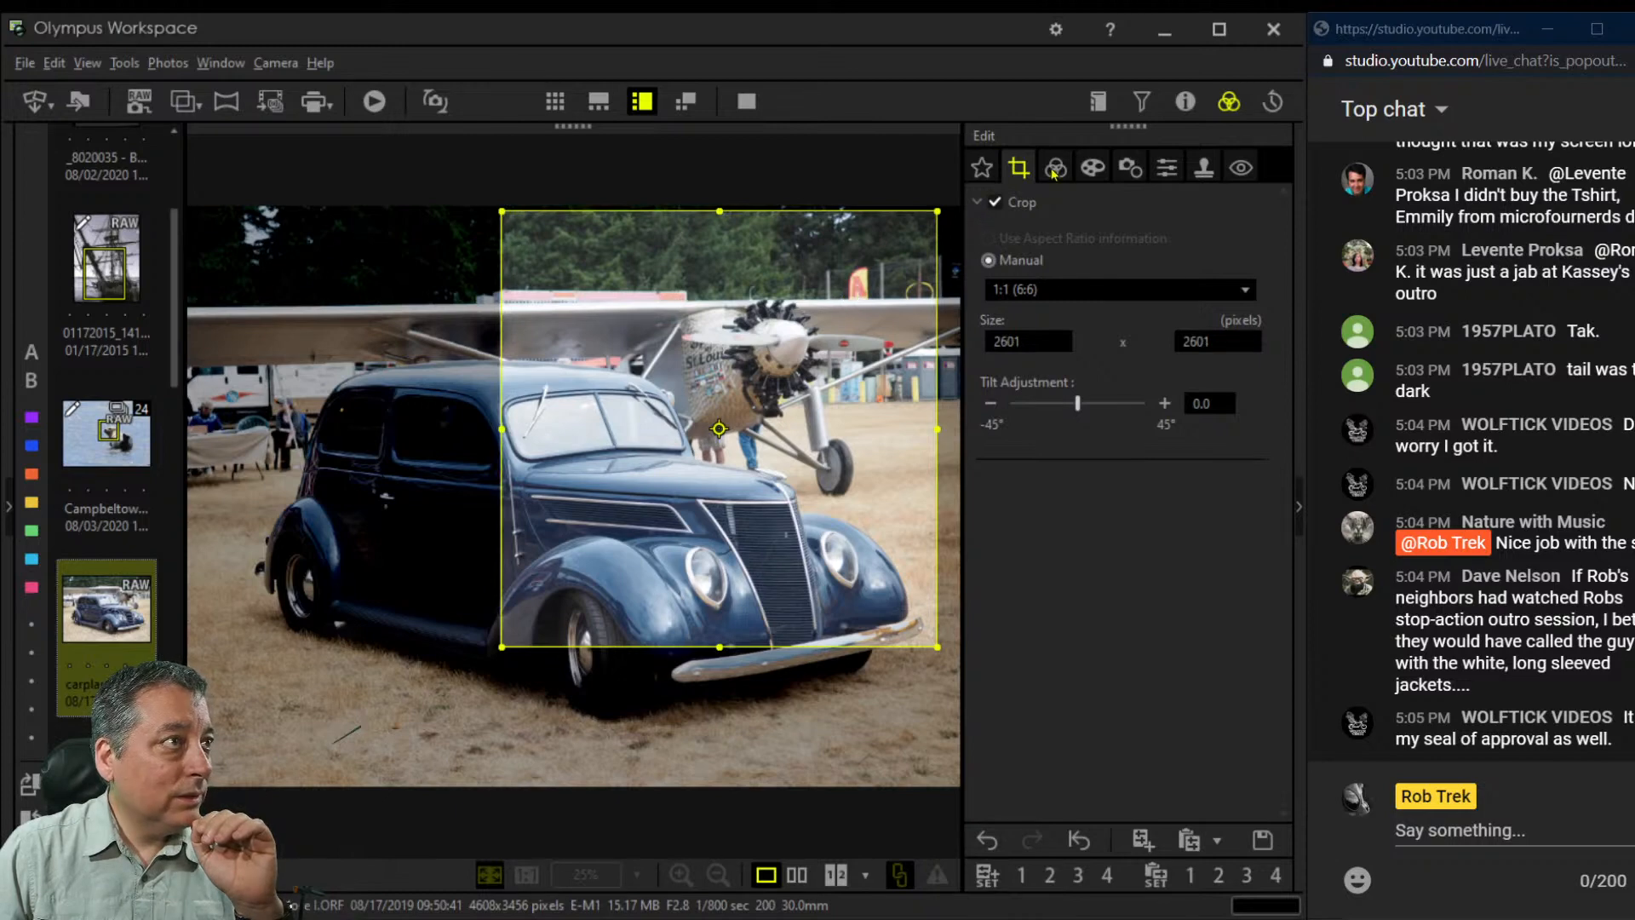
left_click(1054, 170)
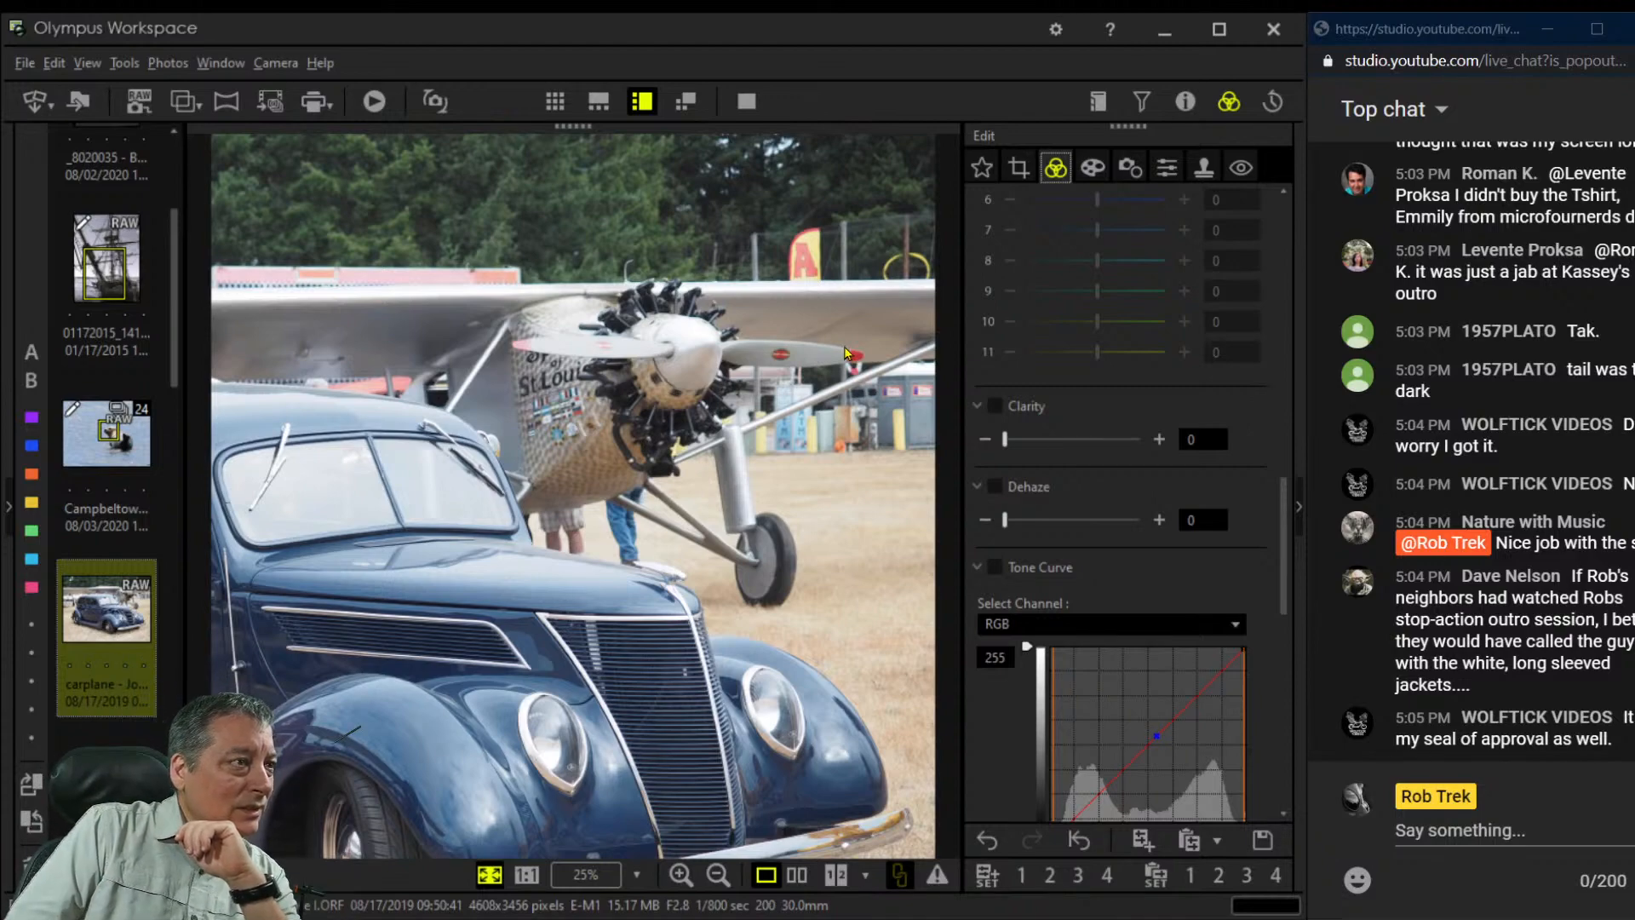
Straighten the photo with a tilt adjustment of 0.8 and preview the cropped image
left_click(1020, 166)
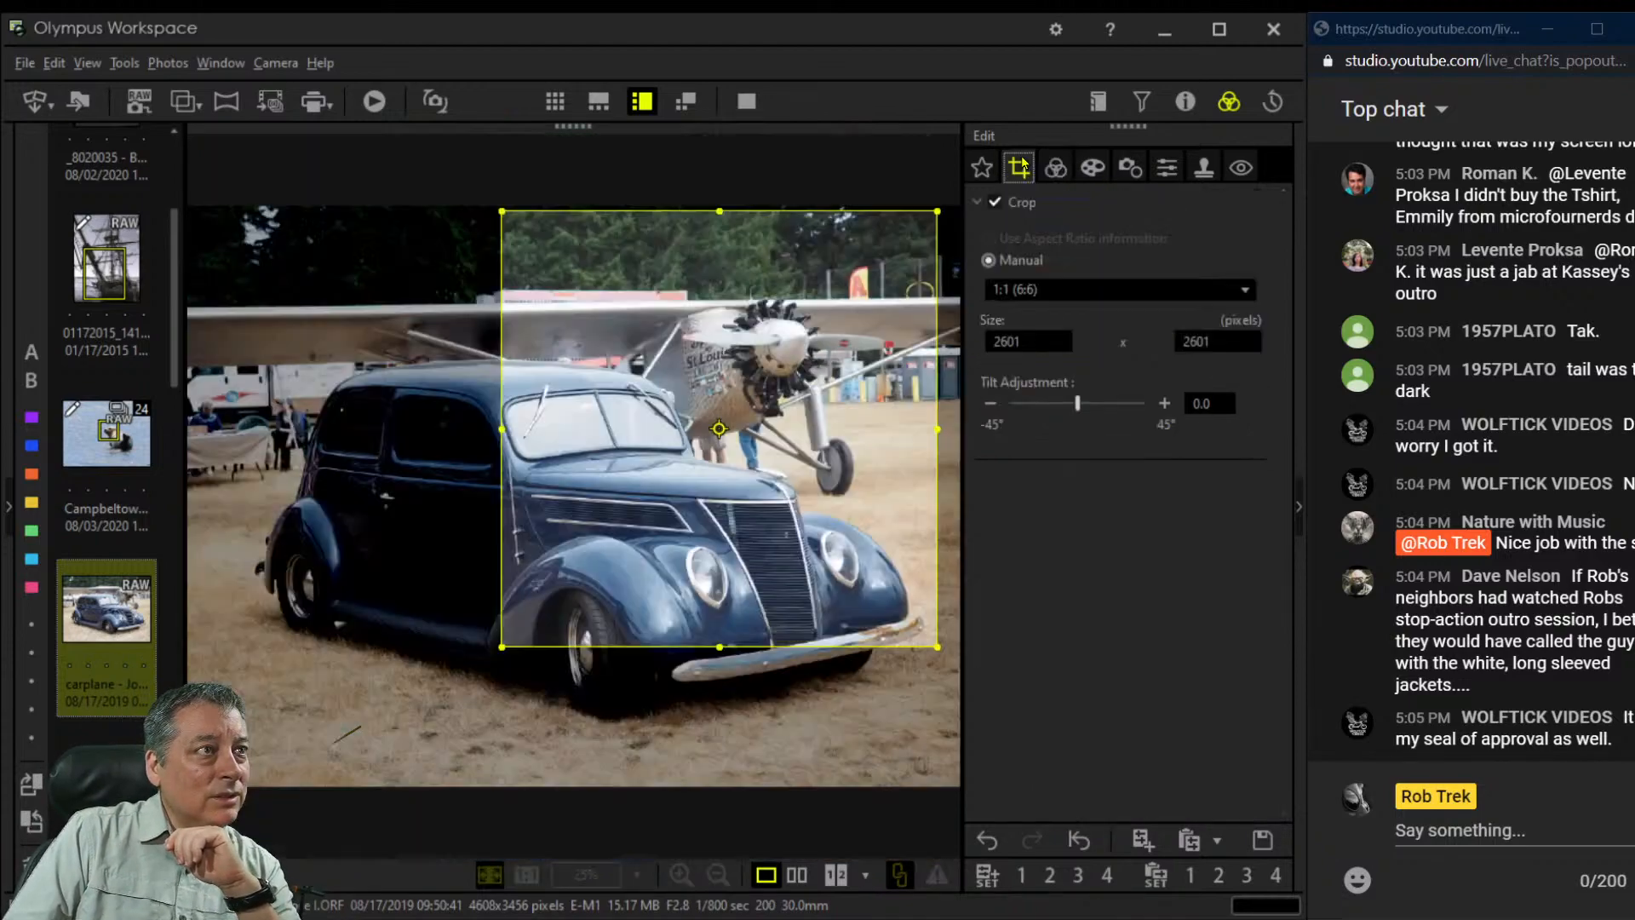
left_click(1164, 402)
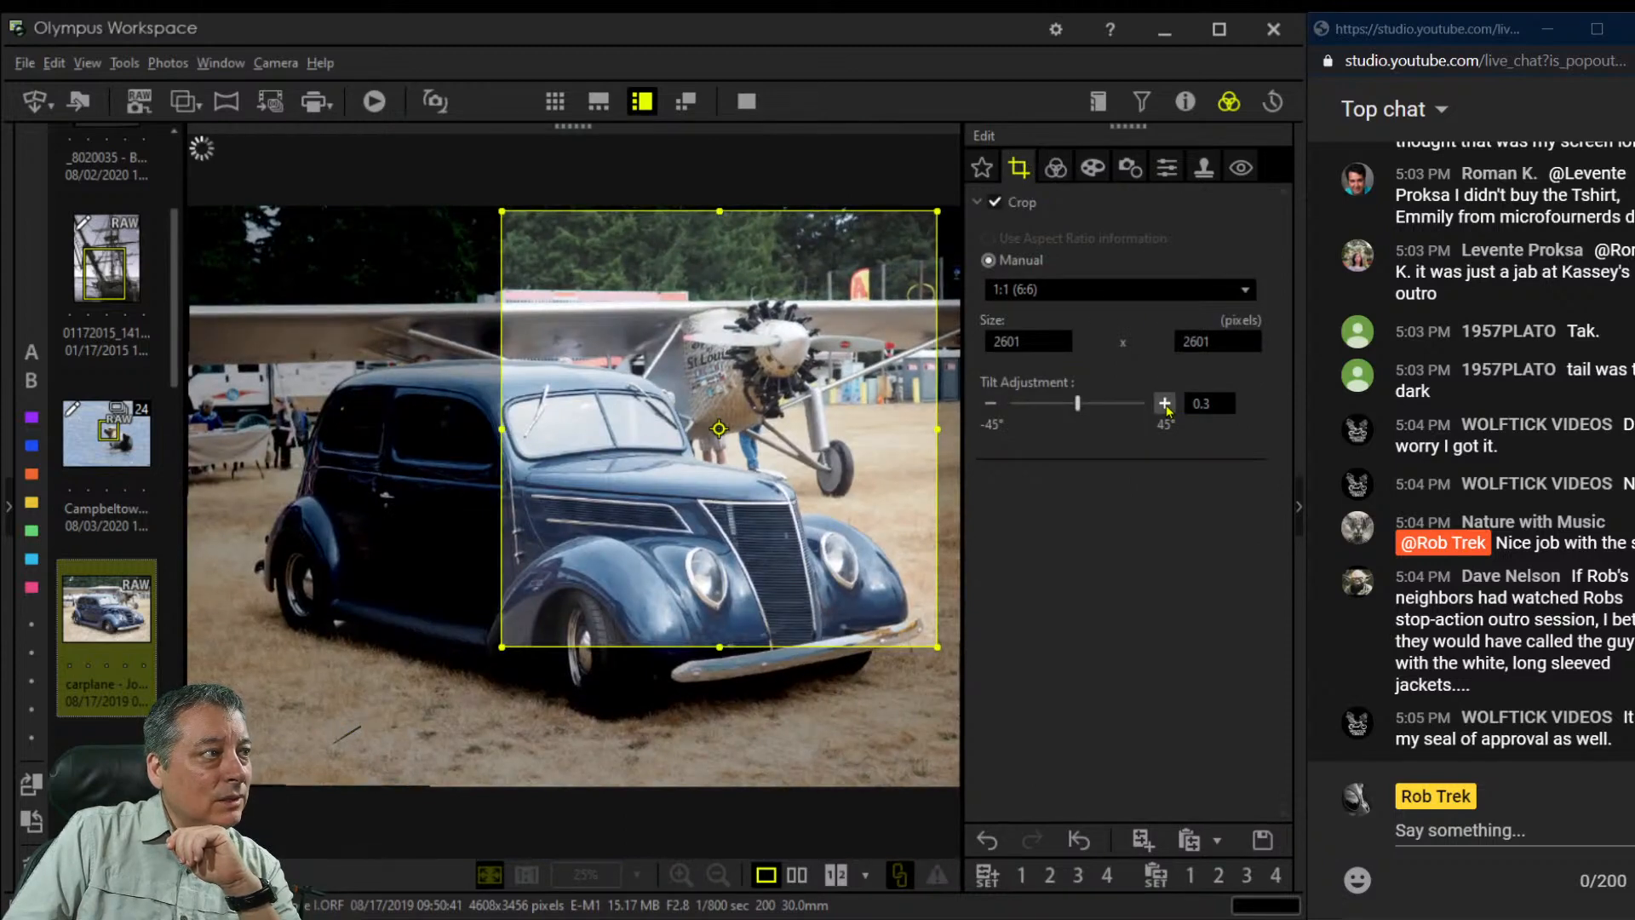
left_click(1164, 403)
left_click(1164, 403)
left_click(1164, 403)
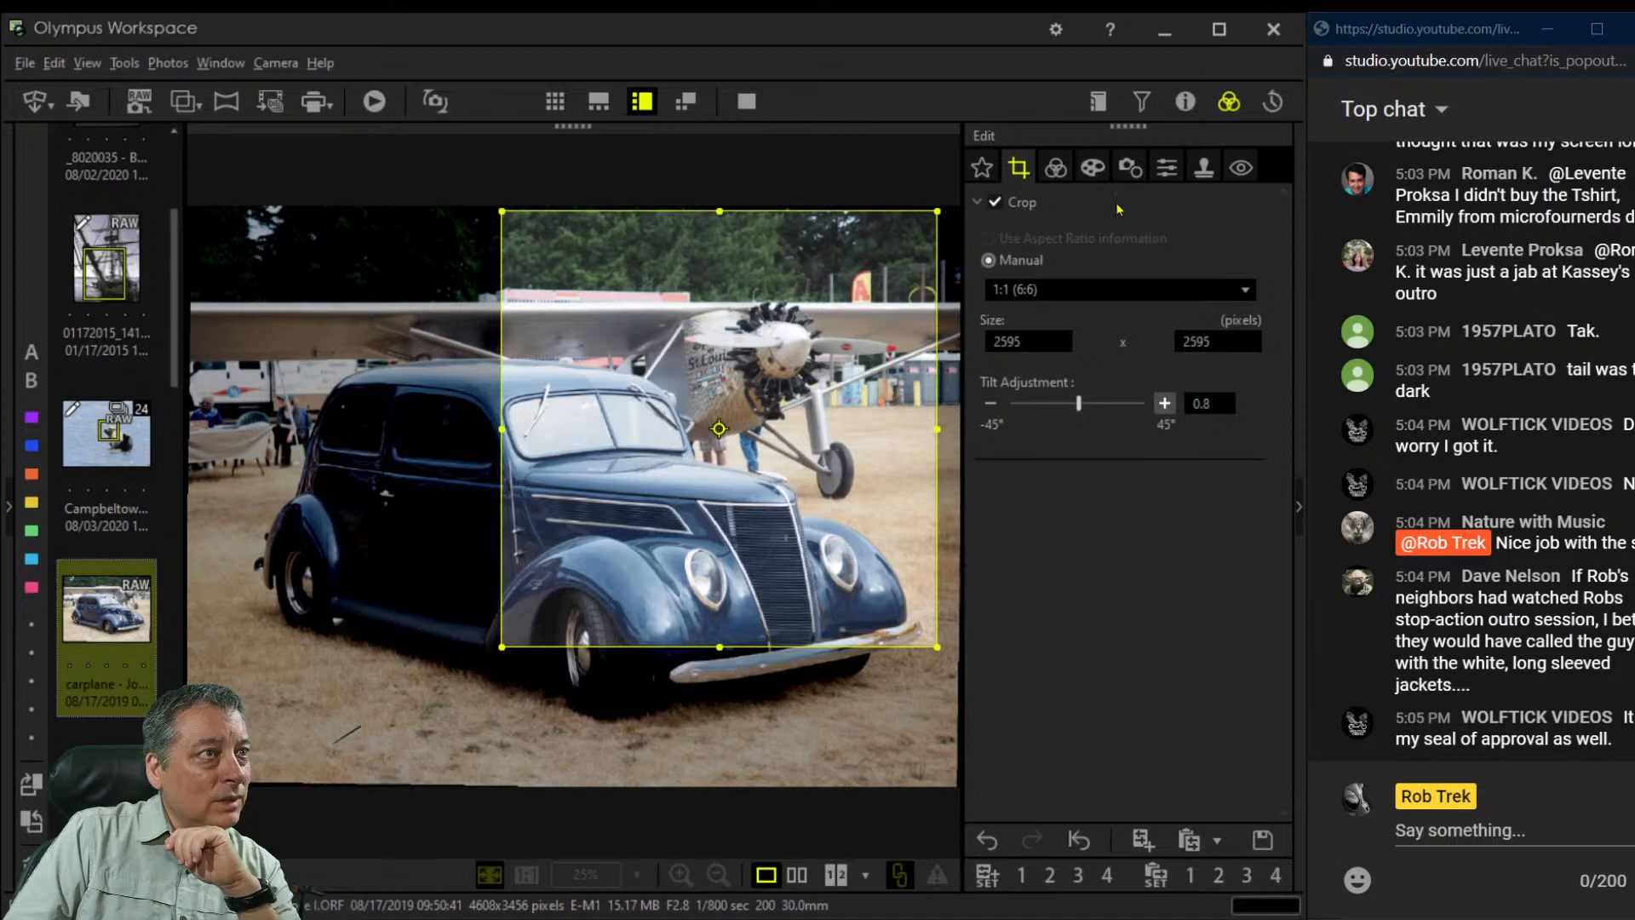
left_click(1054, 178)
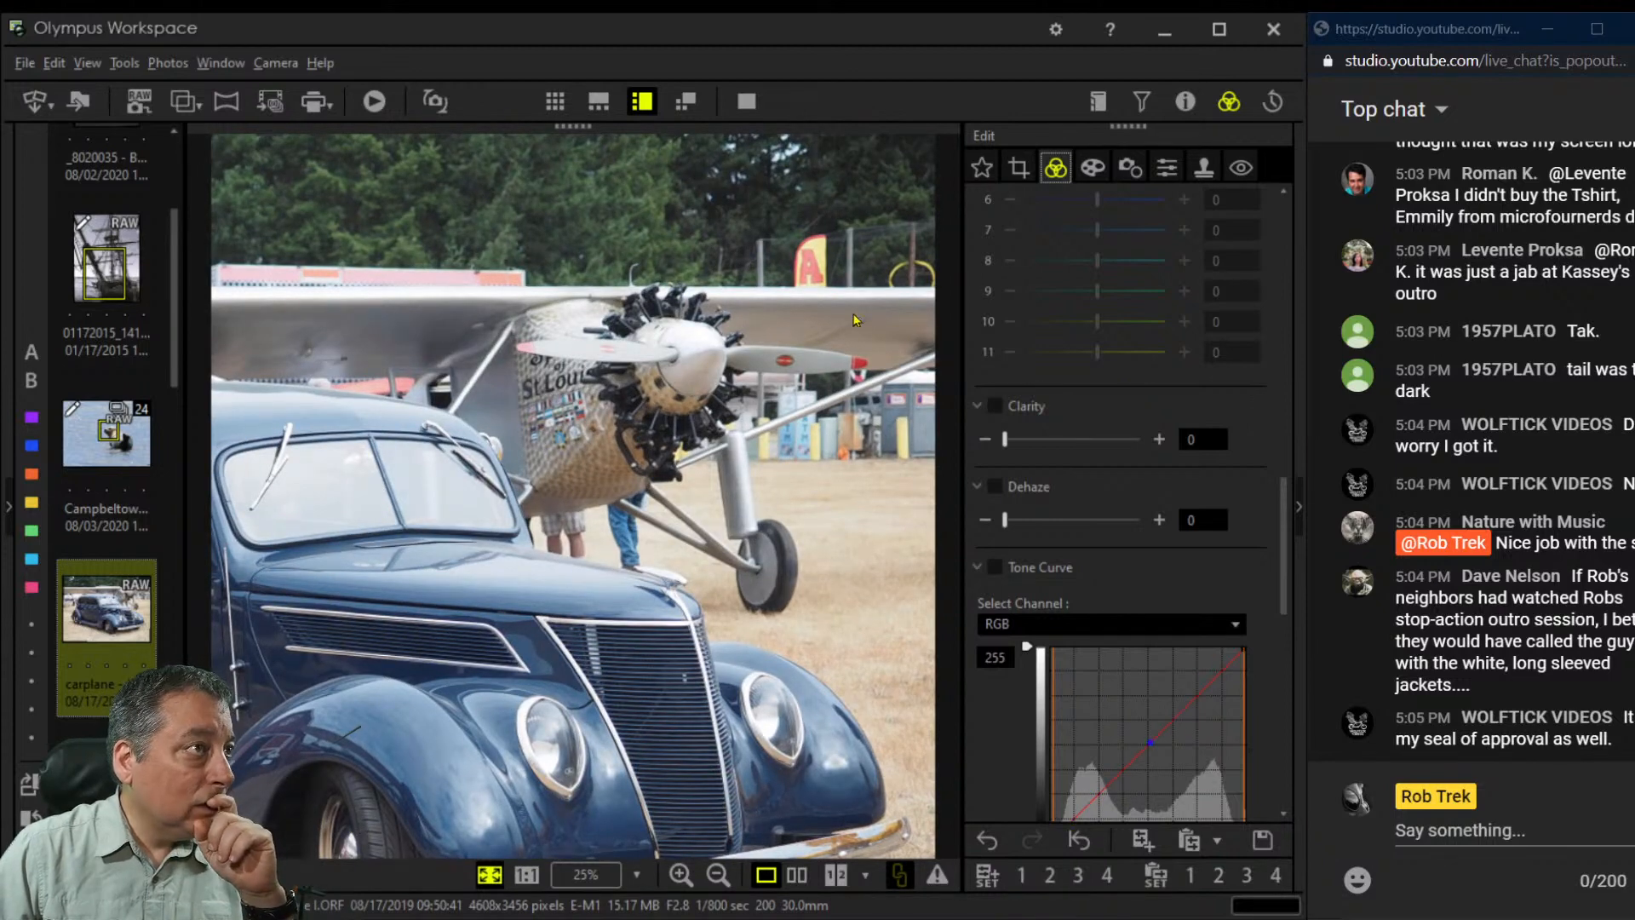
Extend the crop's lower-left corner to about 2655 × 2655 pixels to include more of the front wheel, and preview it
left_click(1013, 171)
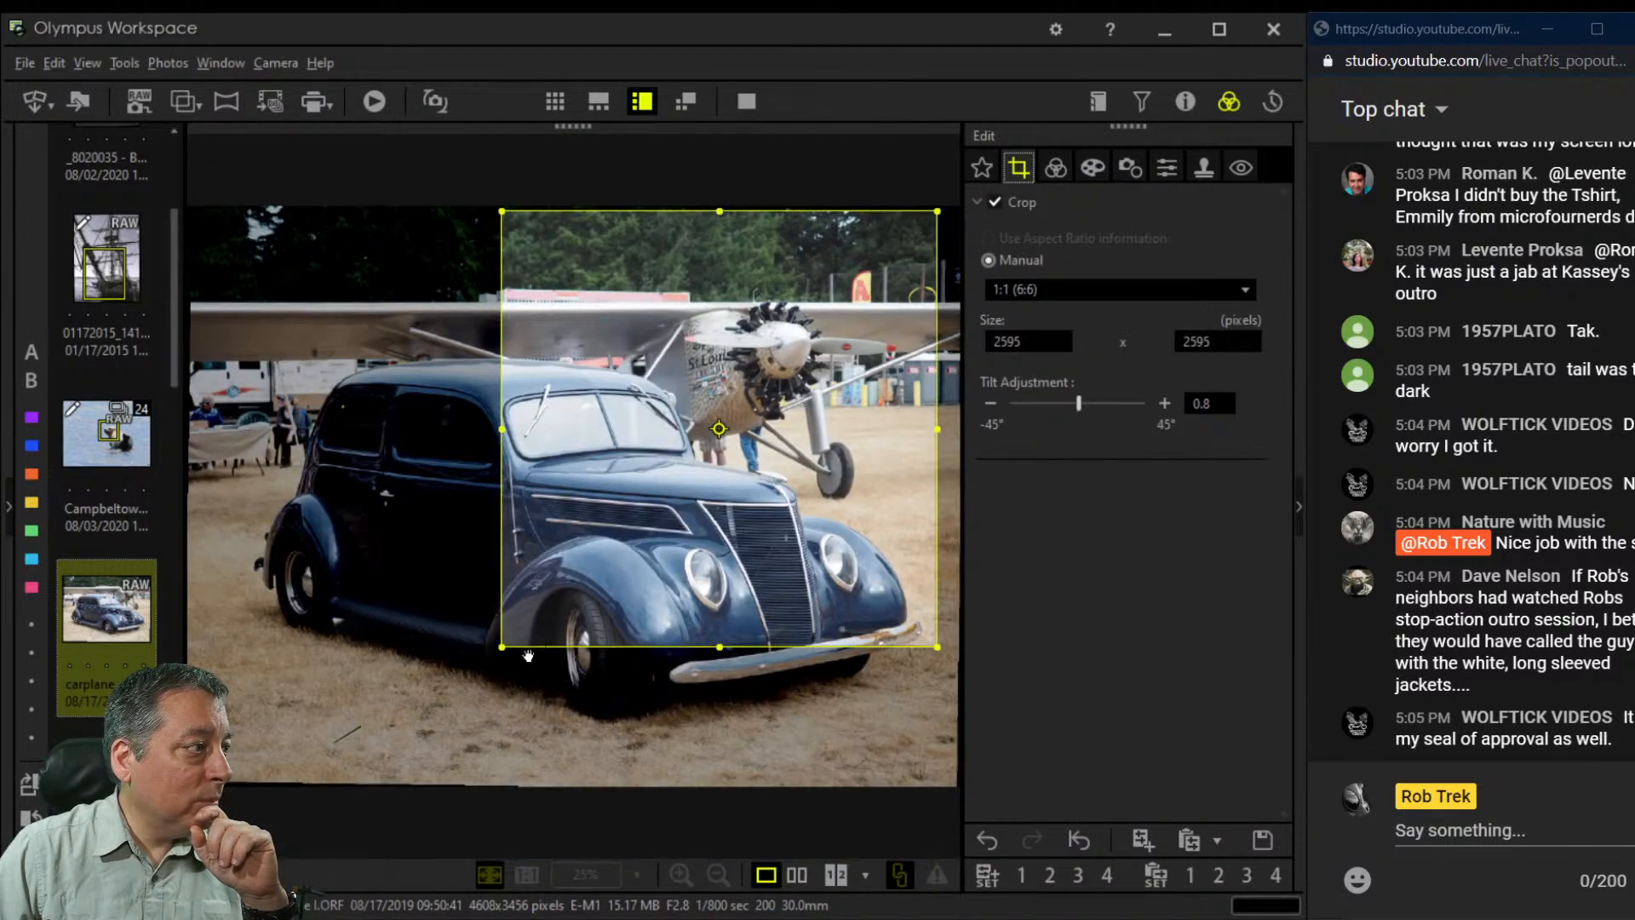
left_click_drag(502, 647, 493, 656)
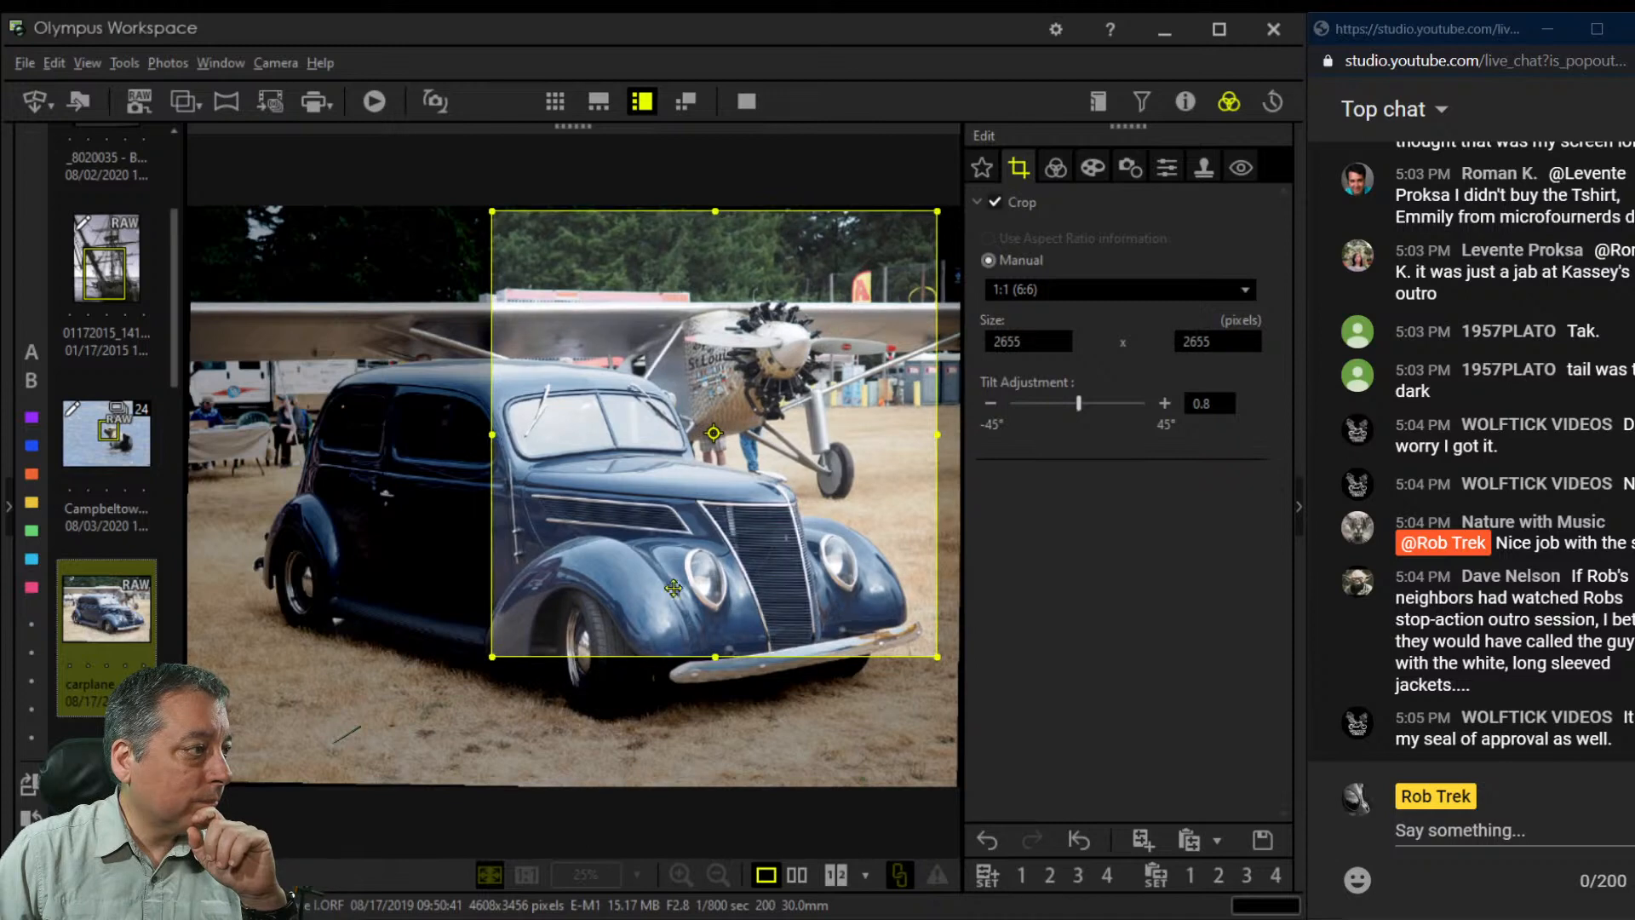
left_click(1054, 169)
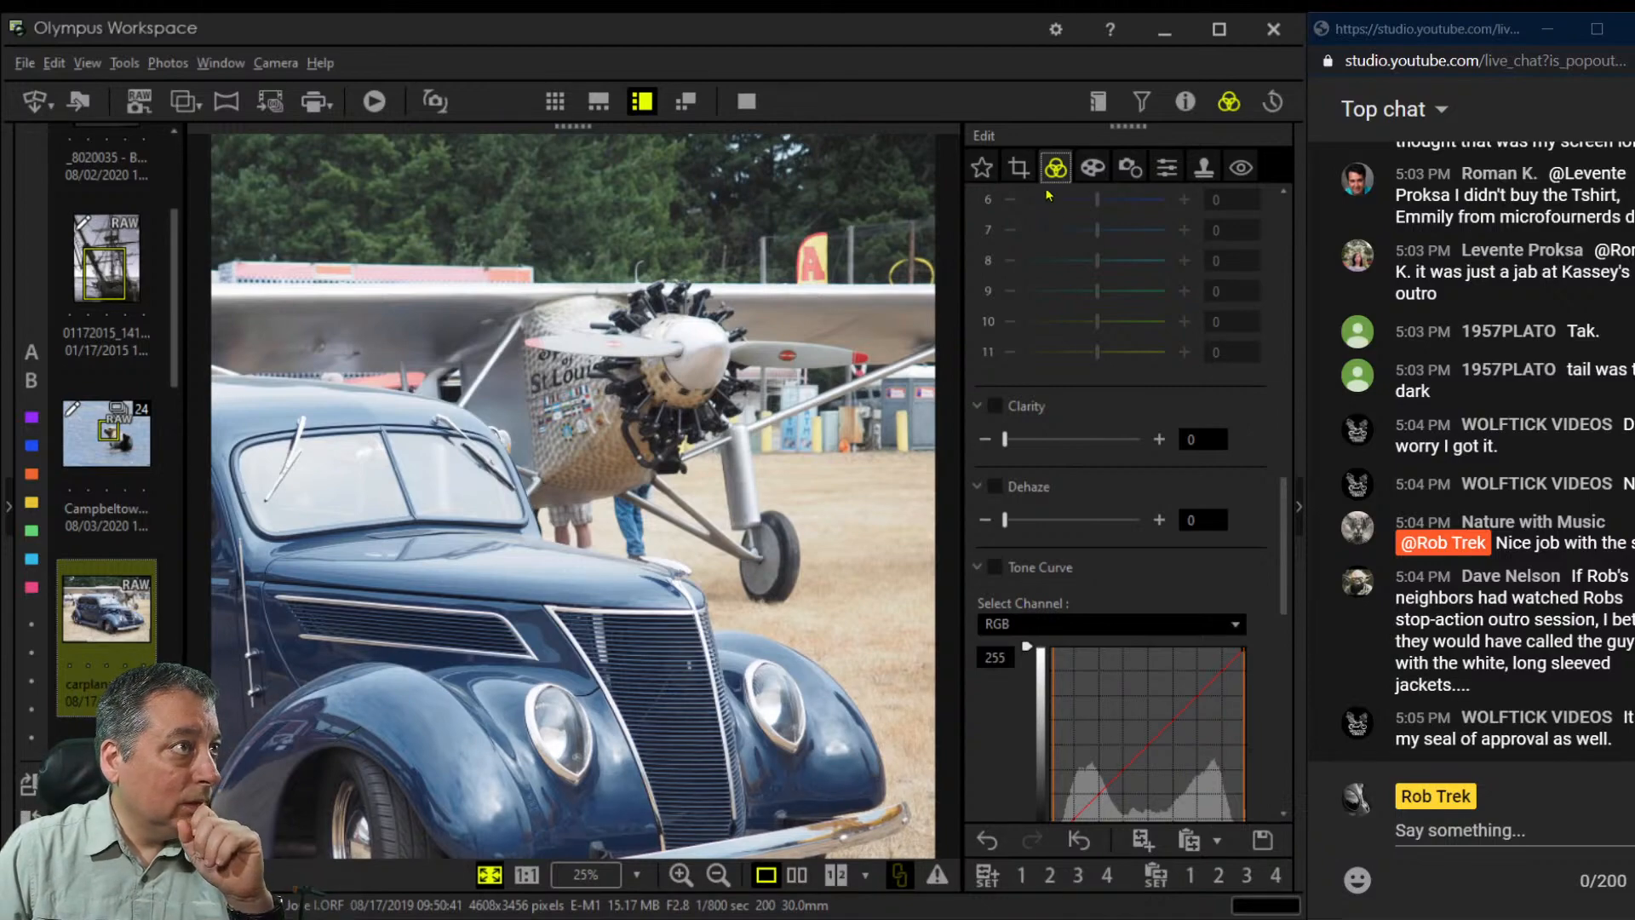
Reduce the square crop to about 2583 × 2583 pixels and preview the framing
left_click(1018, 168)
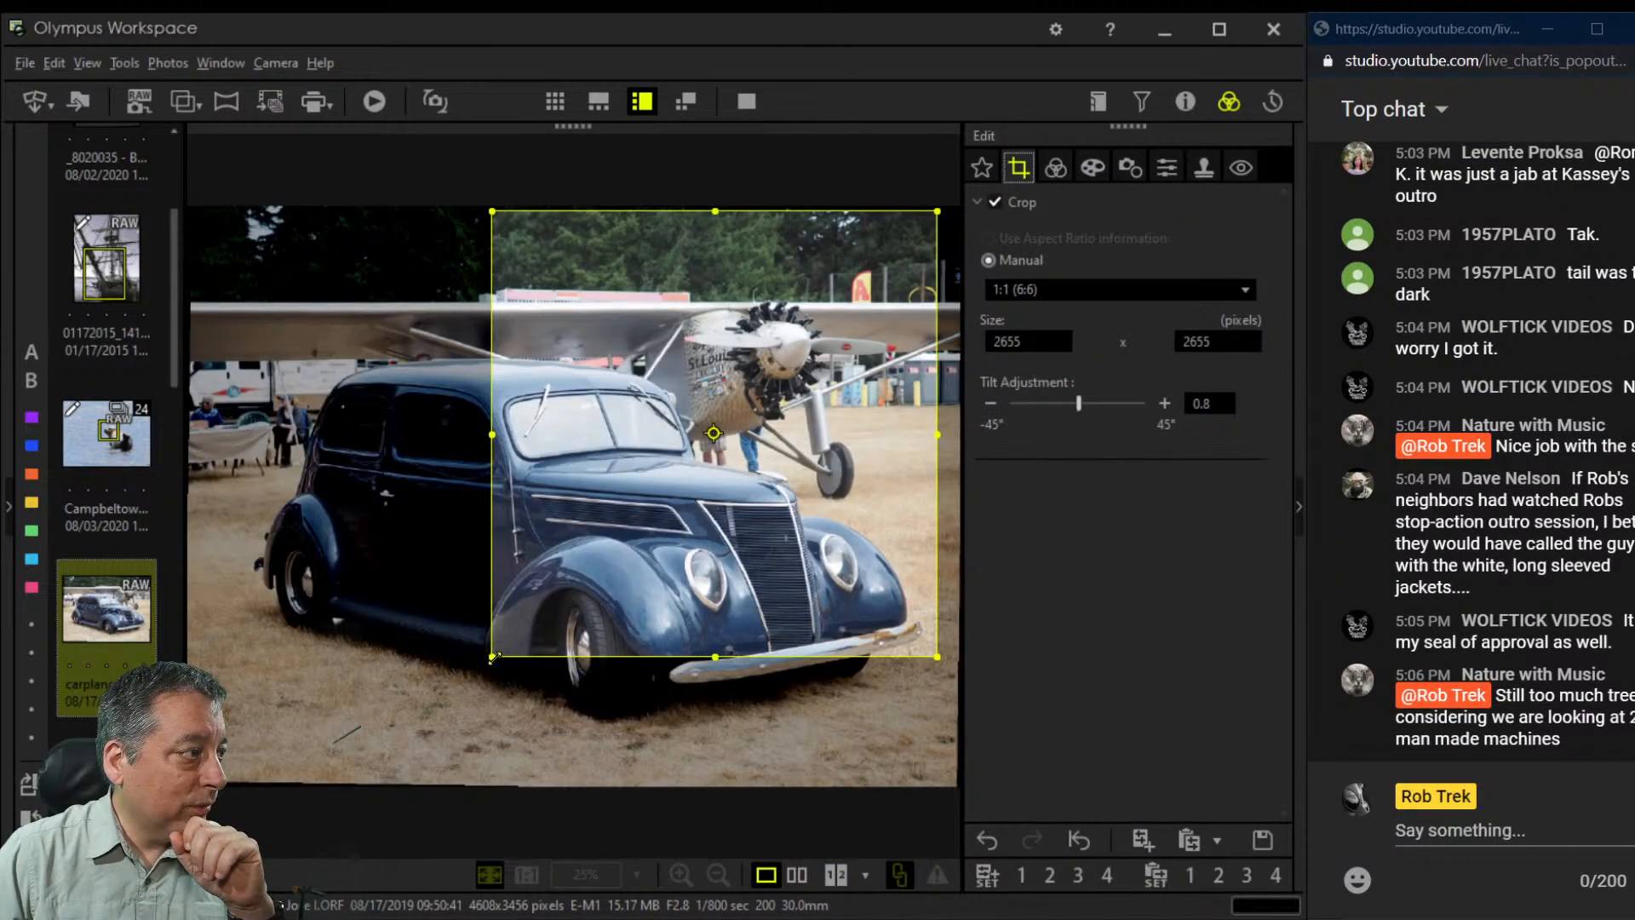
left_click_drag(514, 652, 522, 645)
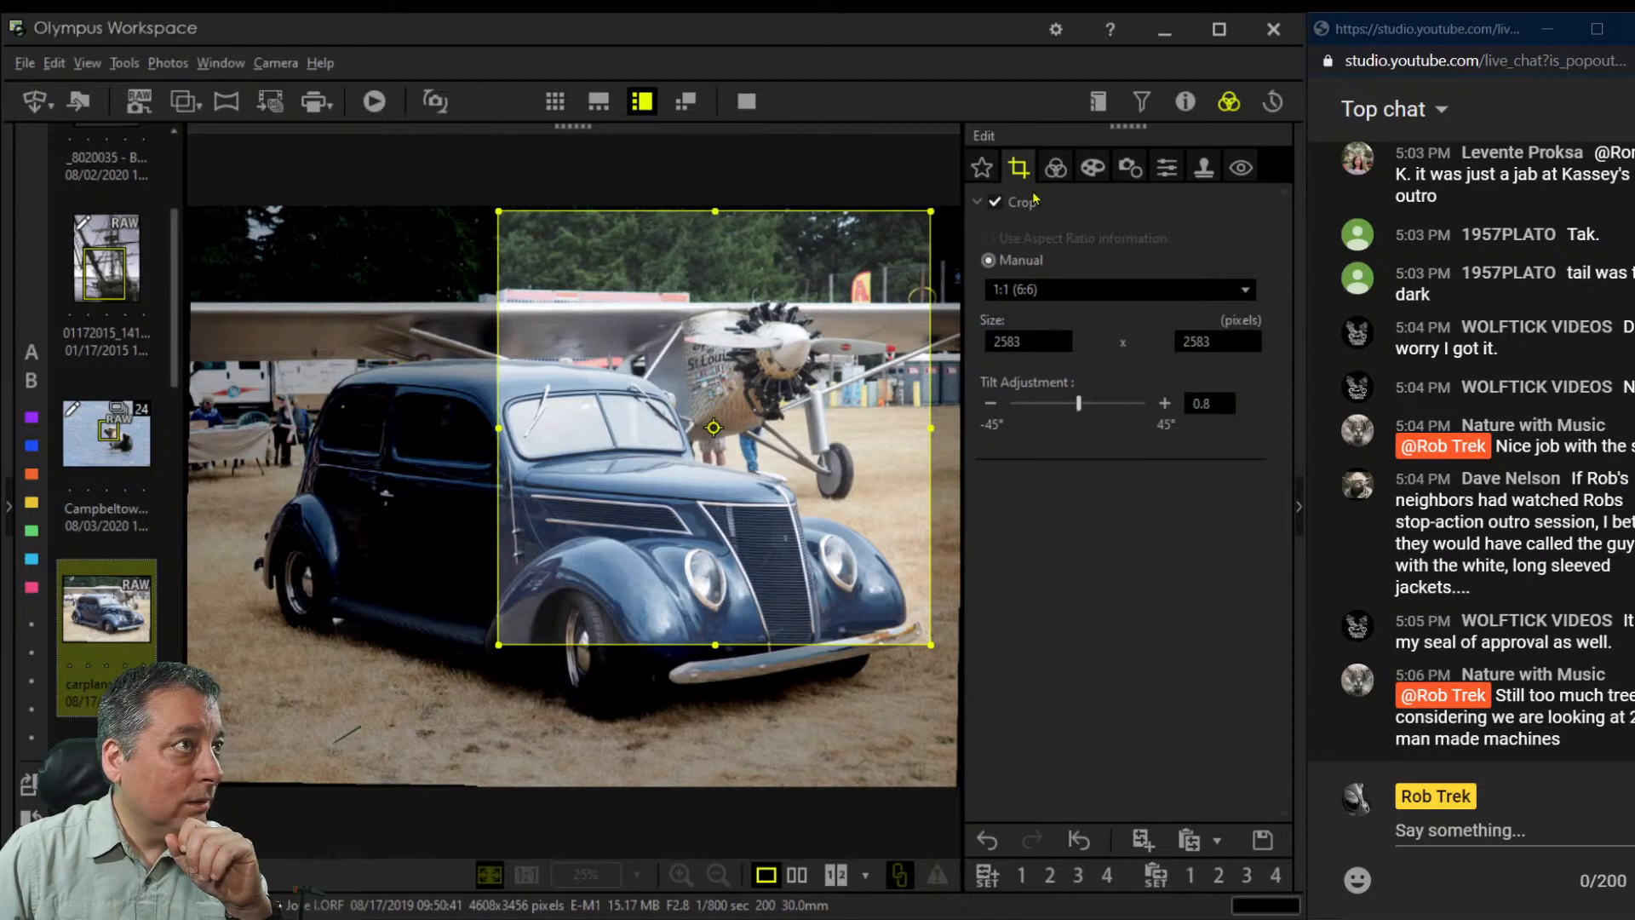
left_click(1054, 168)
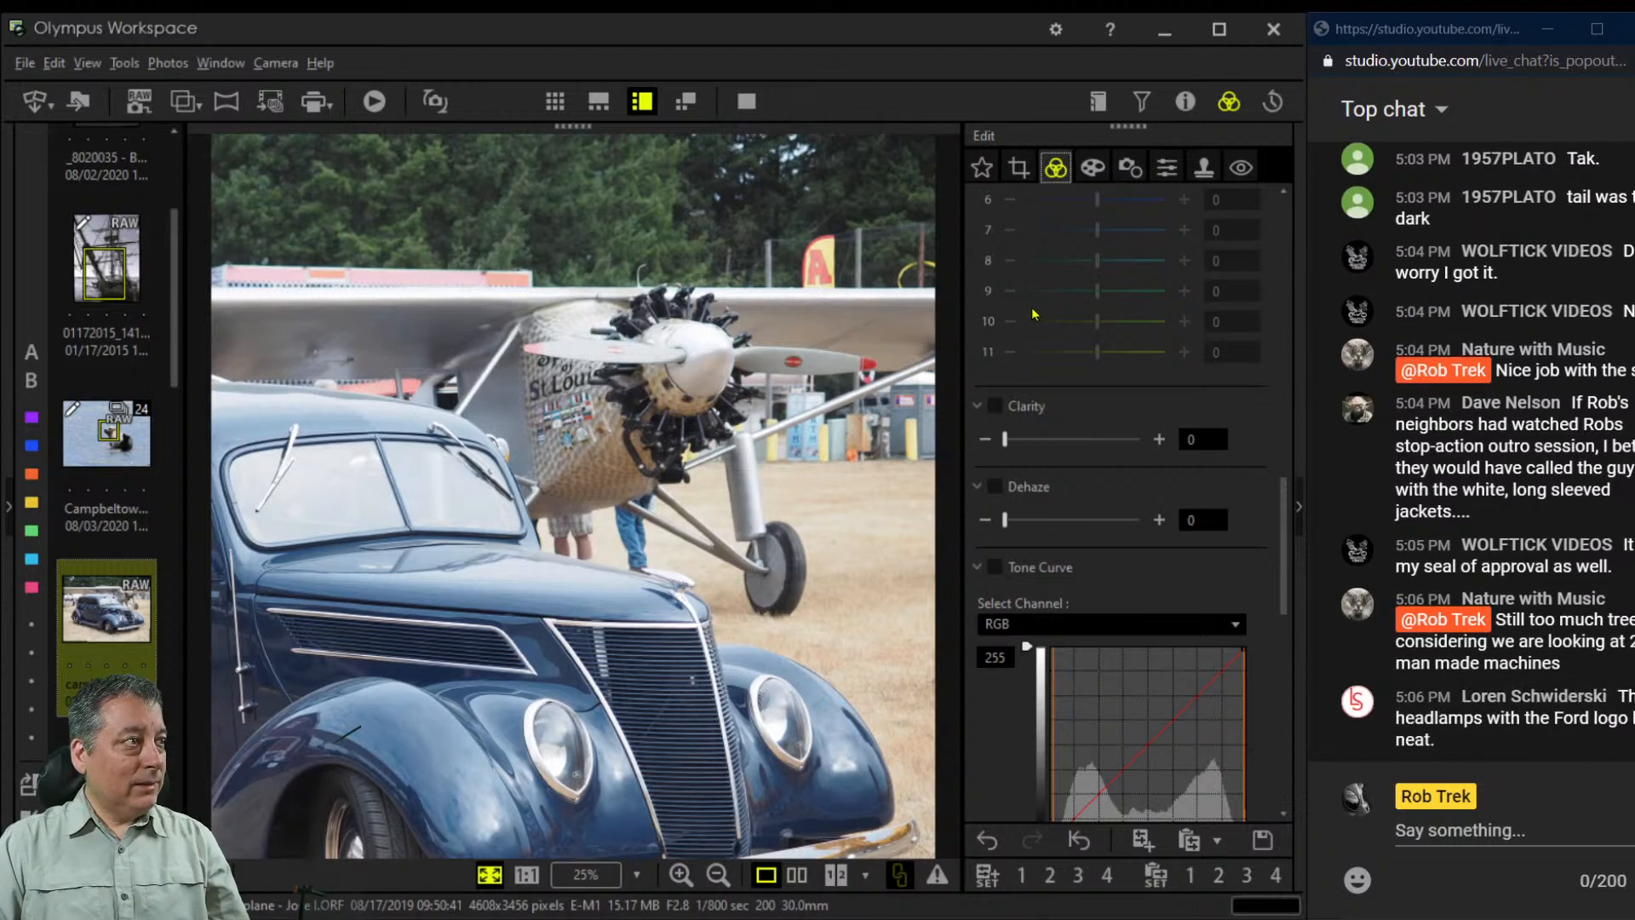
Move the square crop down to include the whole front bumper and less of the trees, and preview it
left_click(1018, 168)
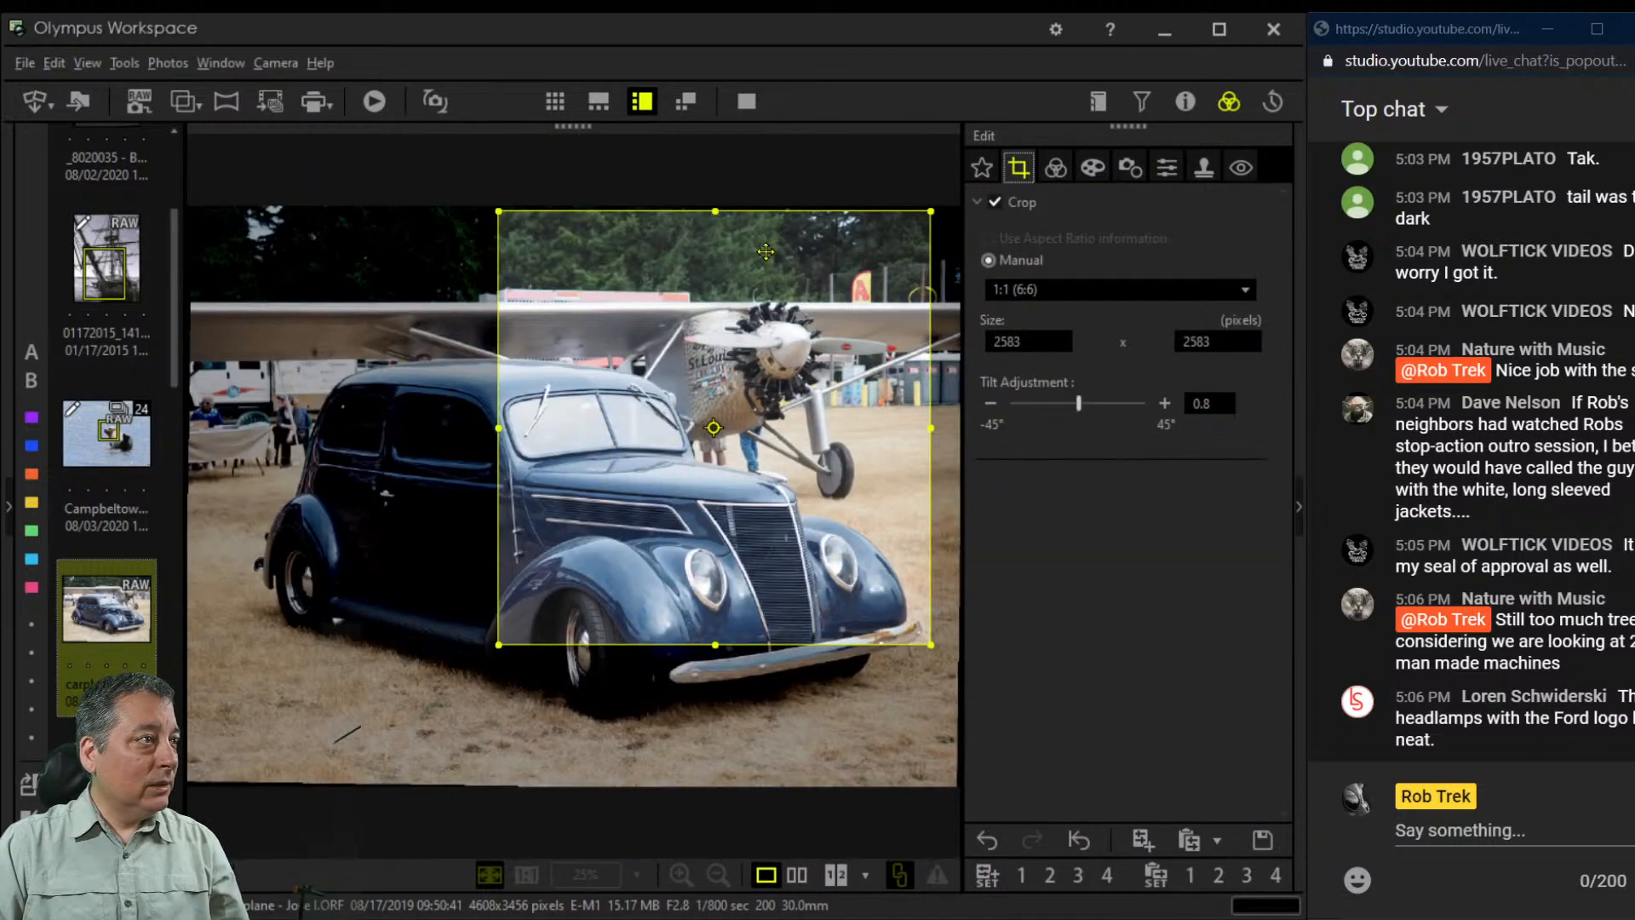
left_click_drag(765, 246, 761, 302)
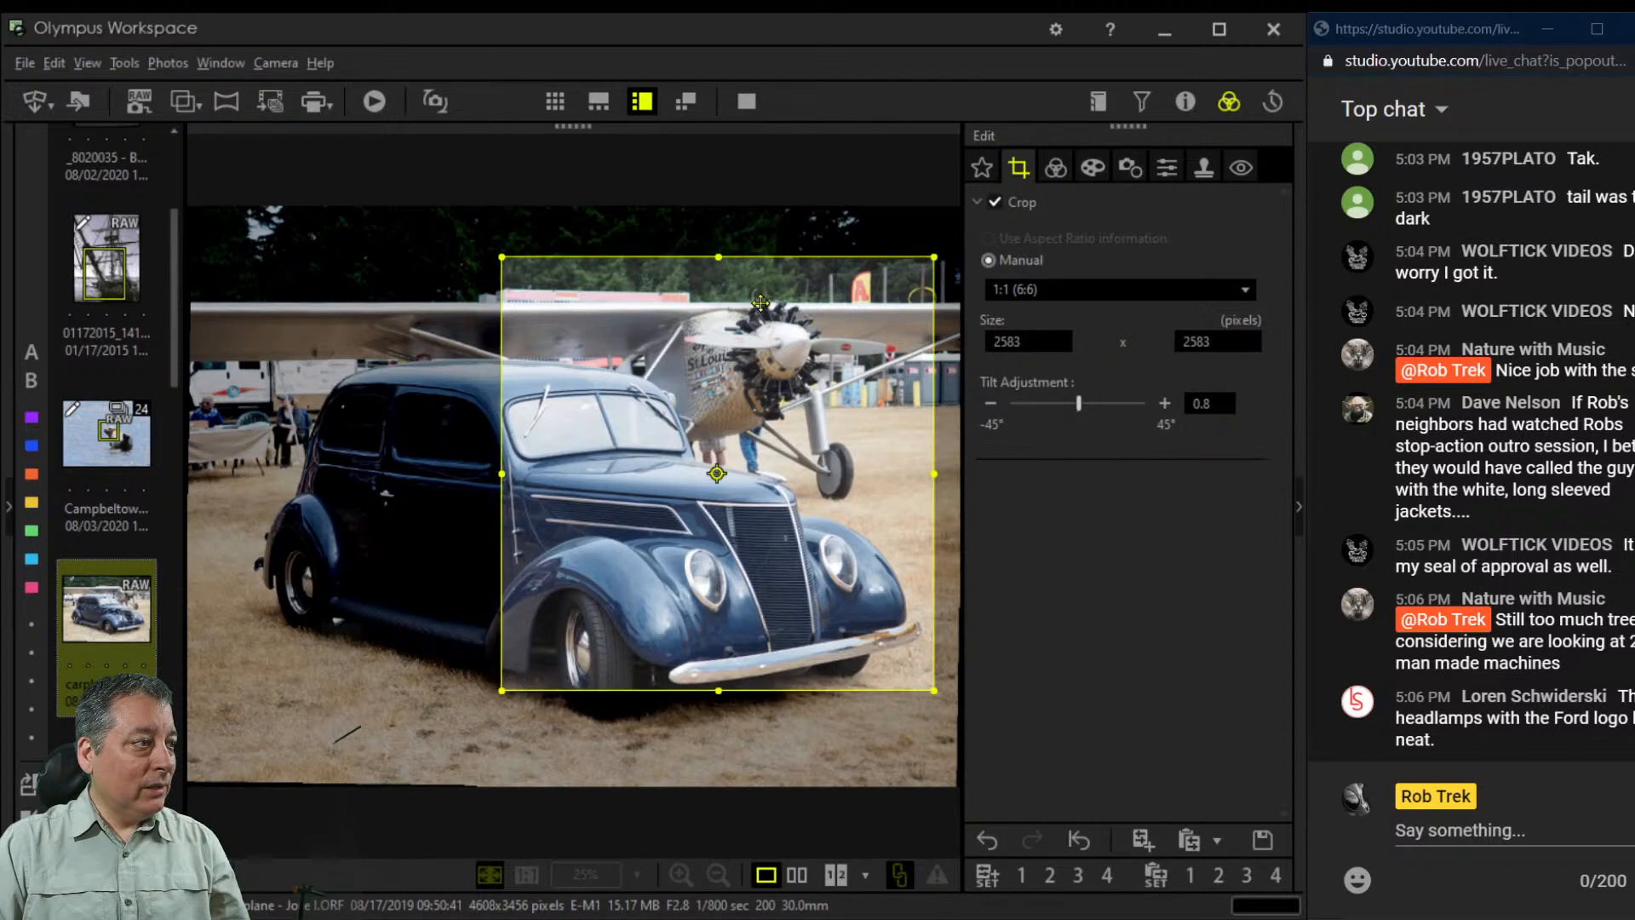
left_click(1054, 168)
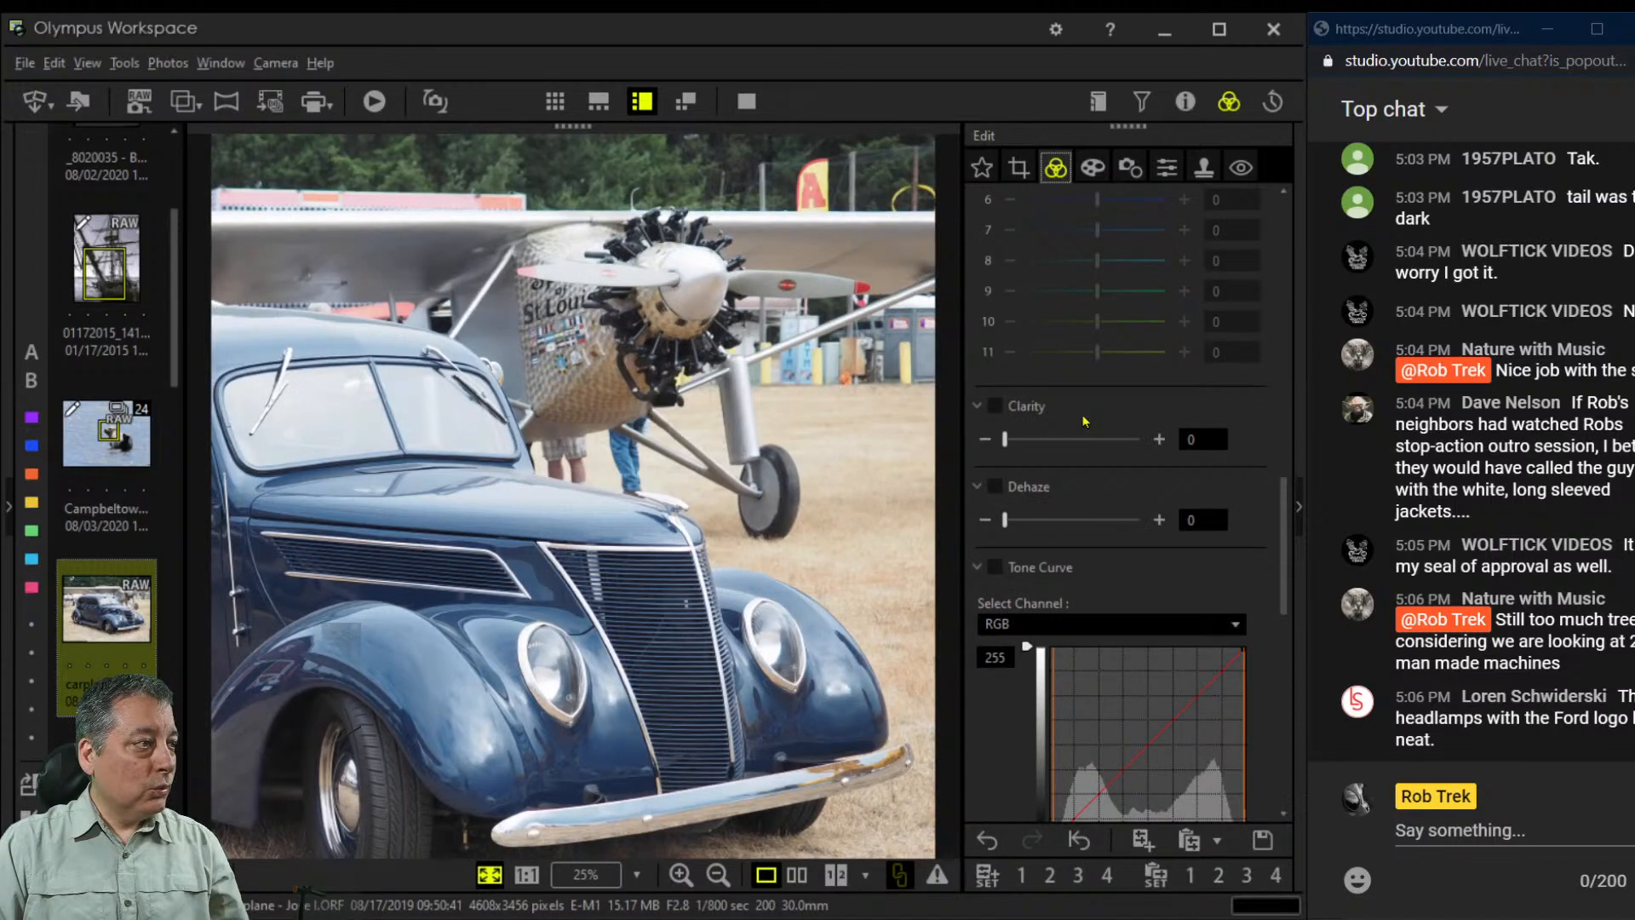
Move the crop back up, lower its top edge to trim the trees to about 2349 × 2349 pixels, and preview it
left_click(1018, 168)
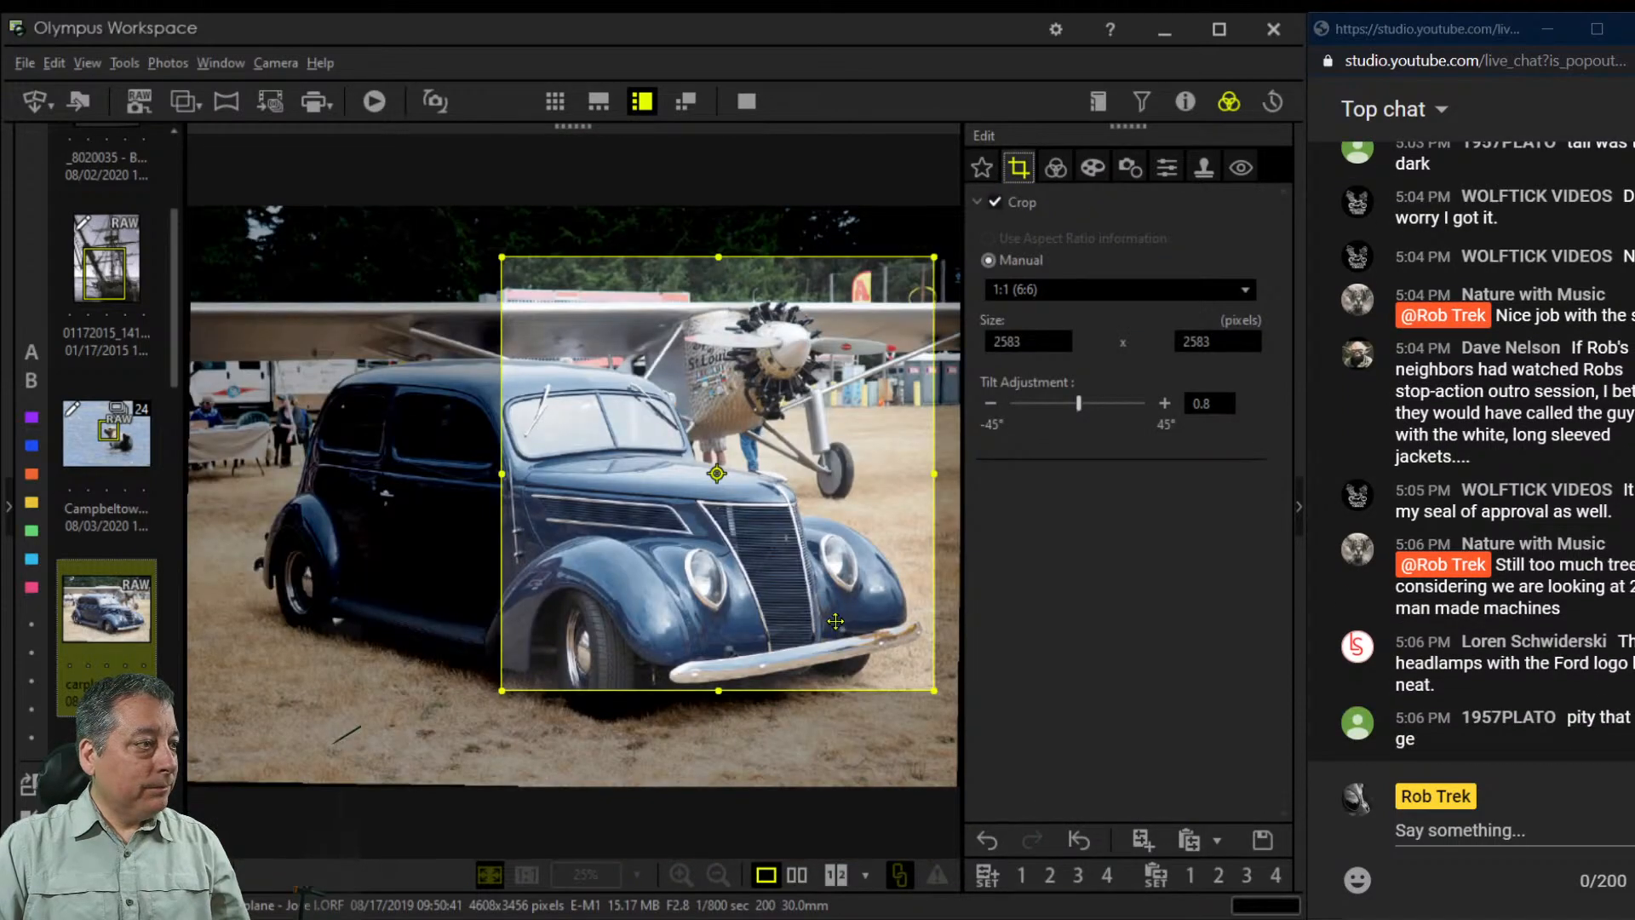
left_click_drag(763, 609, 763, 578)
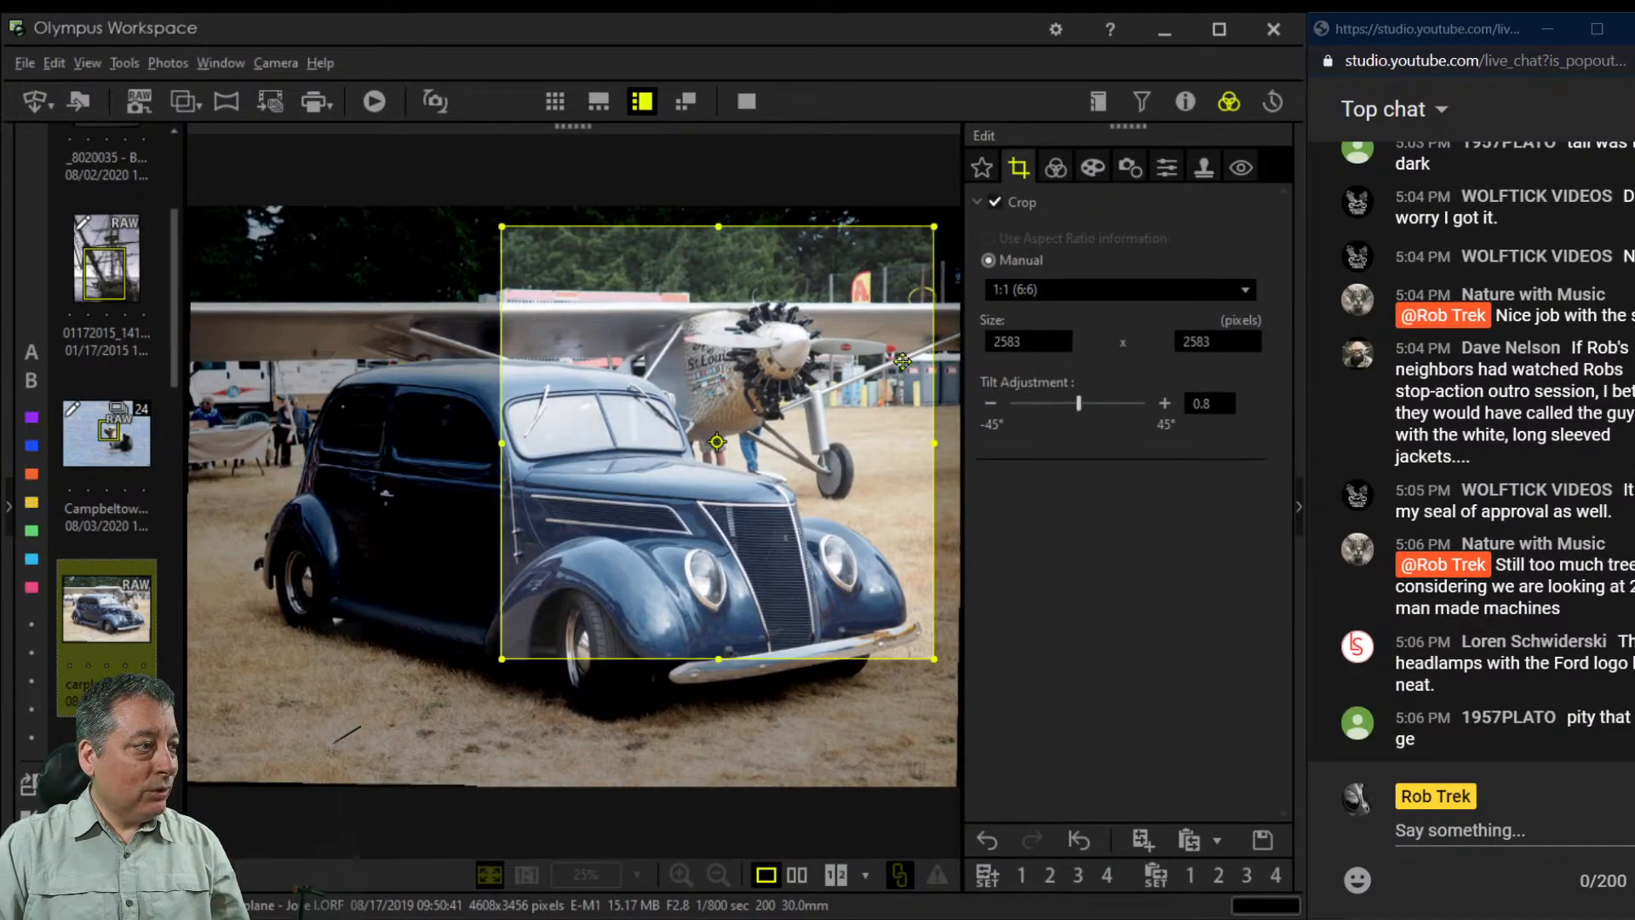
left_click_drag(723, 238, 723, 263)
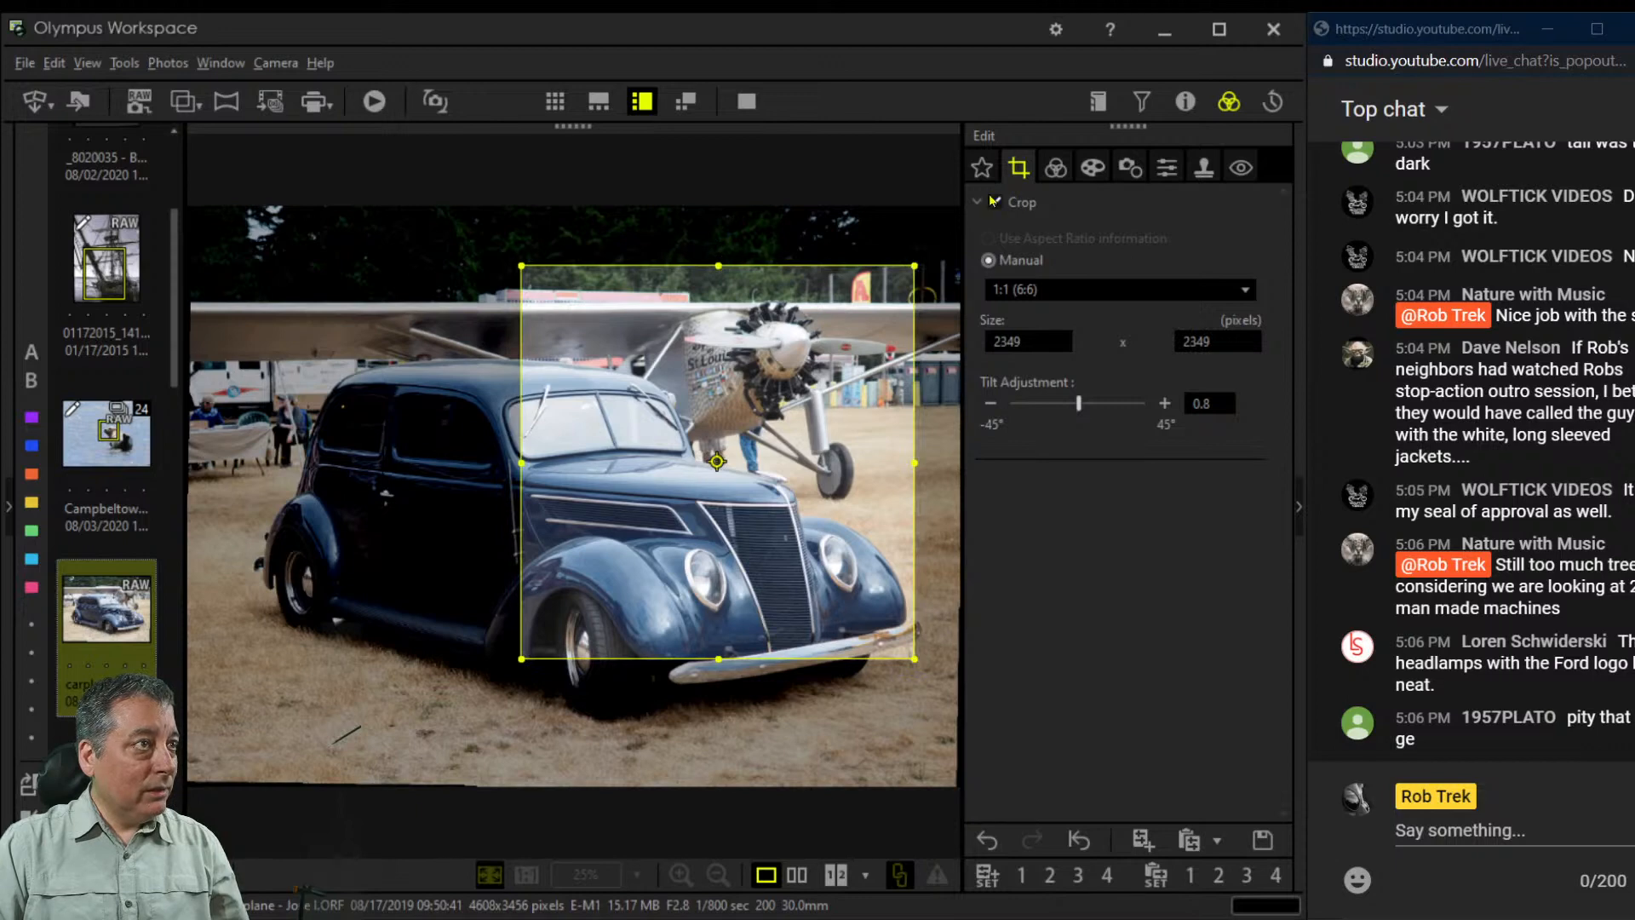
left_click(1055, 167)
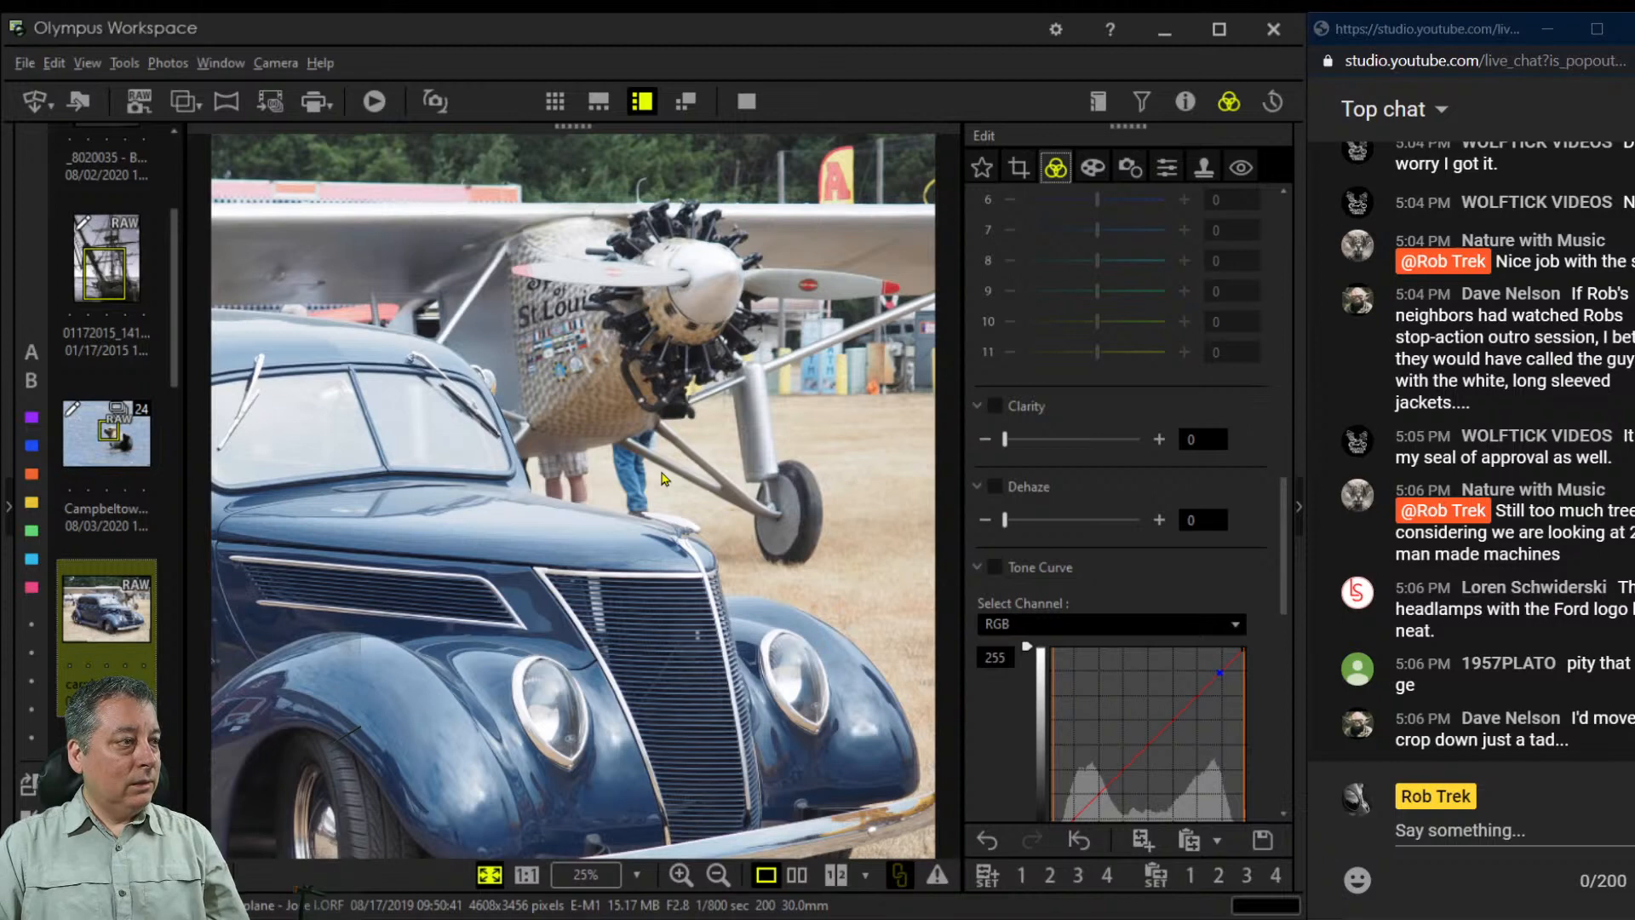
Trim the square crop to about 2313 × 2313 pixels, shift it left toward the car's windshield, and preview the result
left_click(1018, 170)
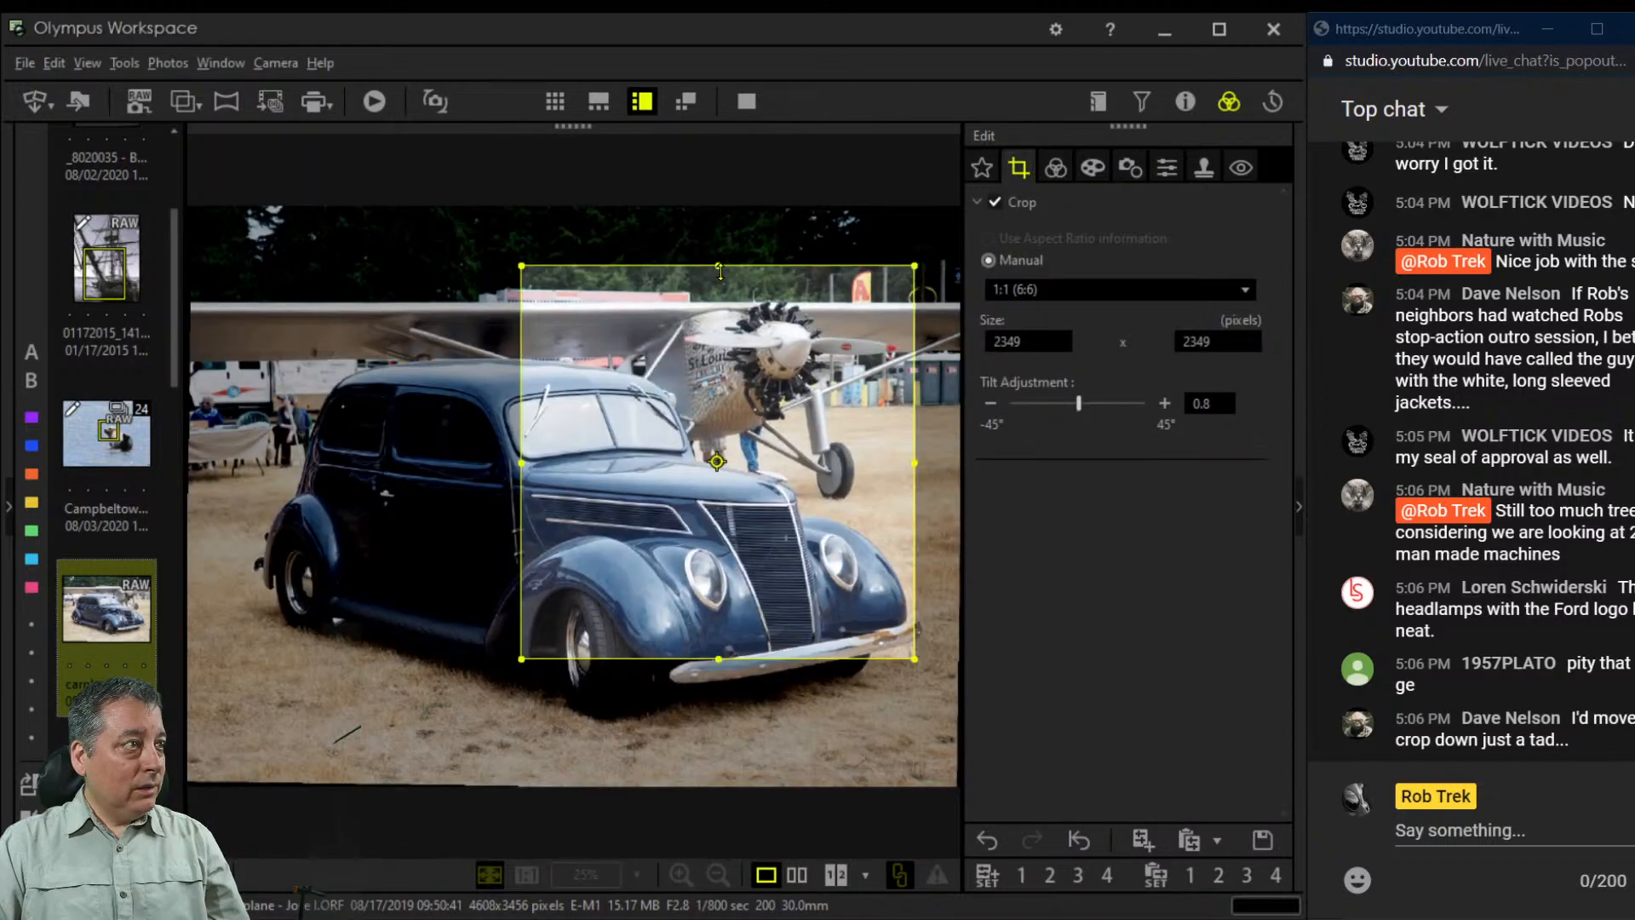
left_click_drag(718, 267, 719, 273)
left_click_drag(783, 362, 772, 386)
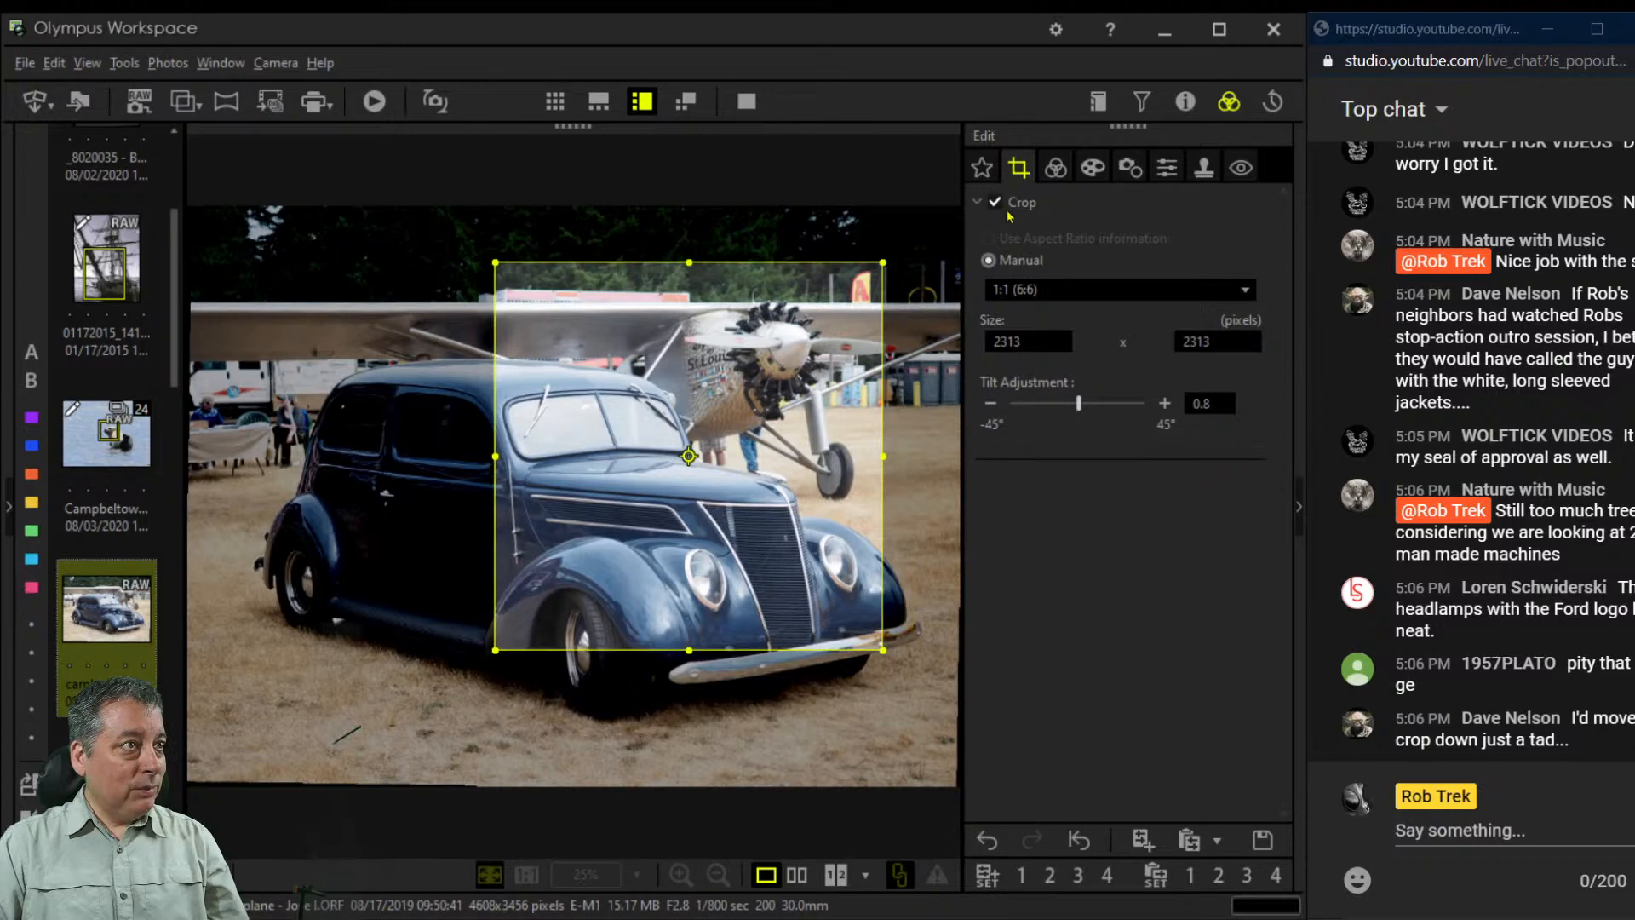
left_click(1055, 168)
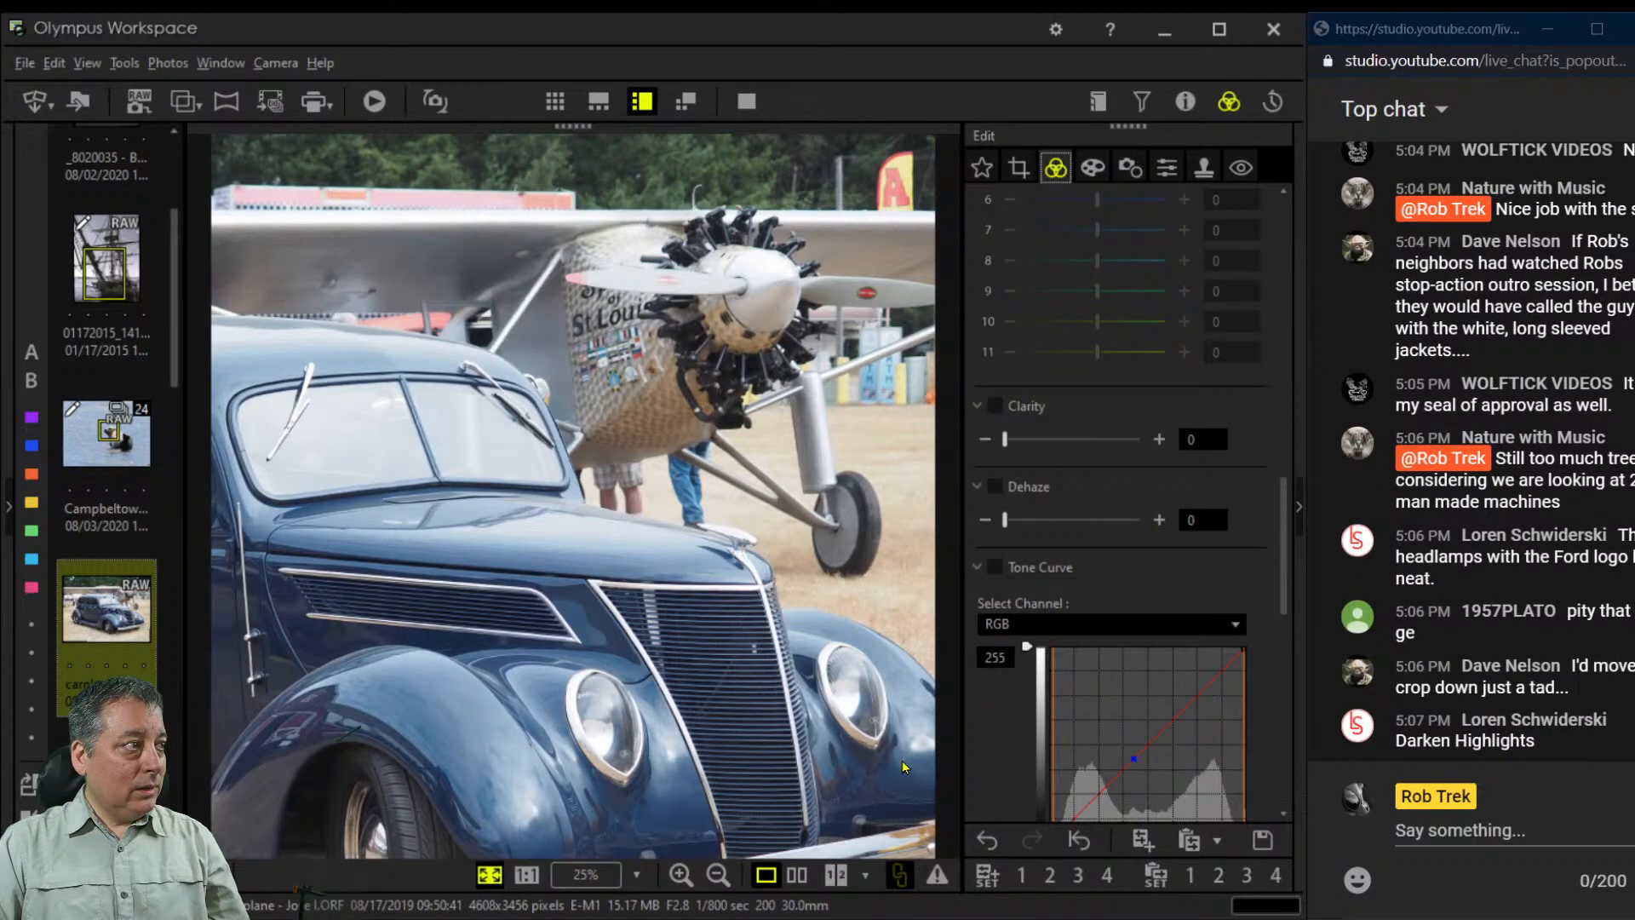
Raise the square crop's lower edge to about 2219 × 2219 pixels, shift it slightly left, and preview the framing
left_click(1024, 171)
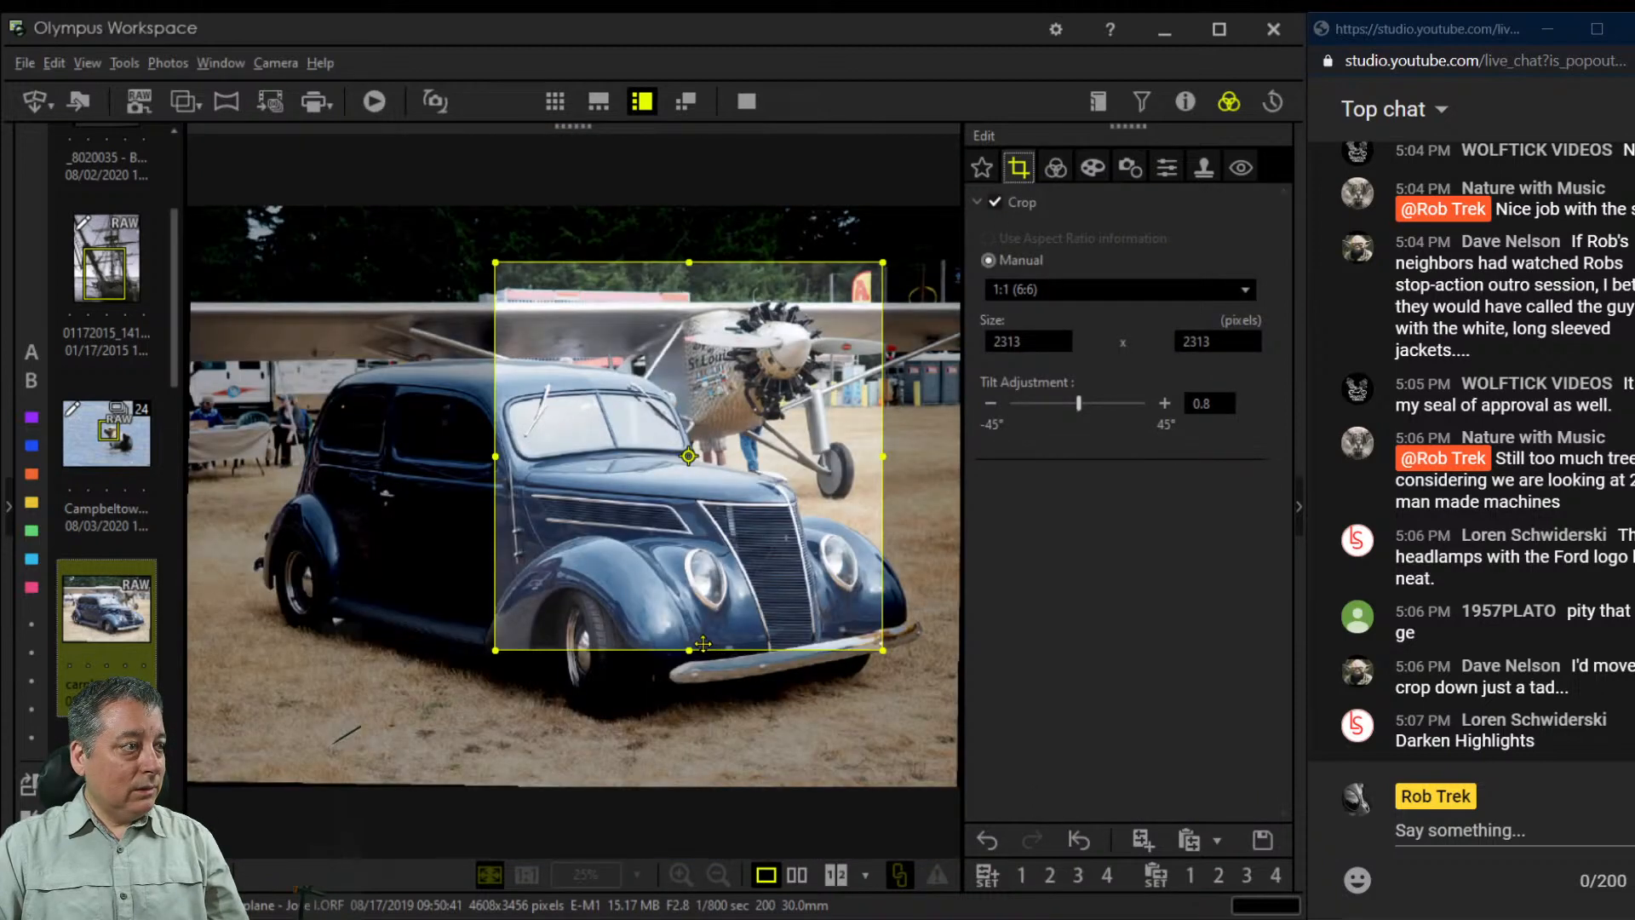
left_click_drag(691, 650, 690, 634)
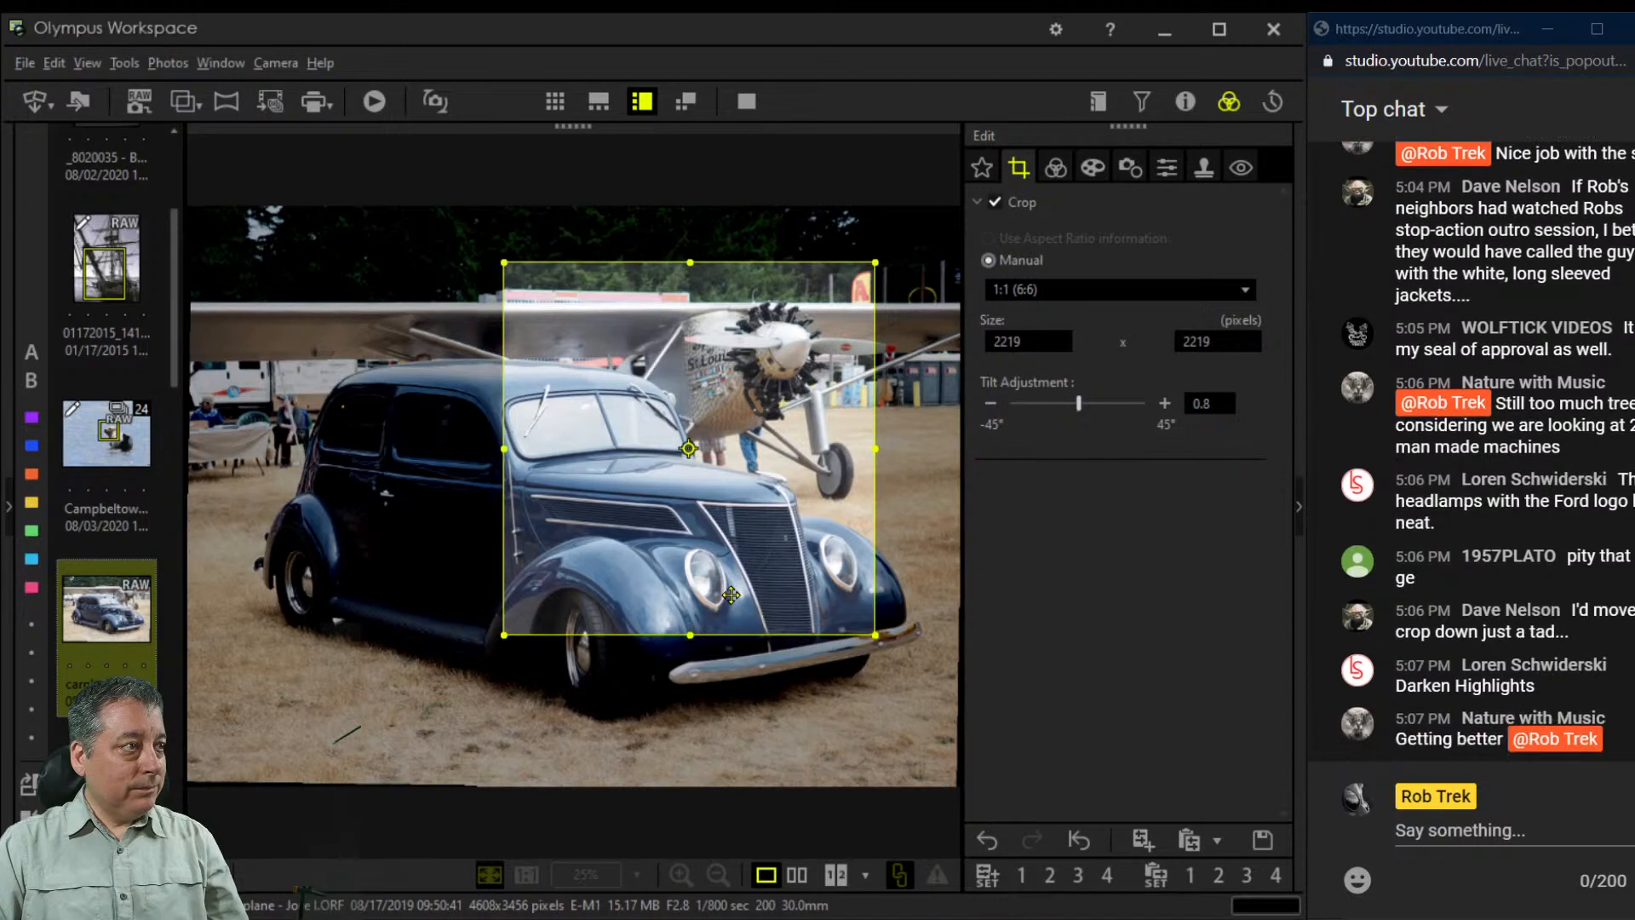
left_click_drag(731, 595, 724, 594)
left_click(1063, 171)
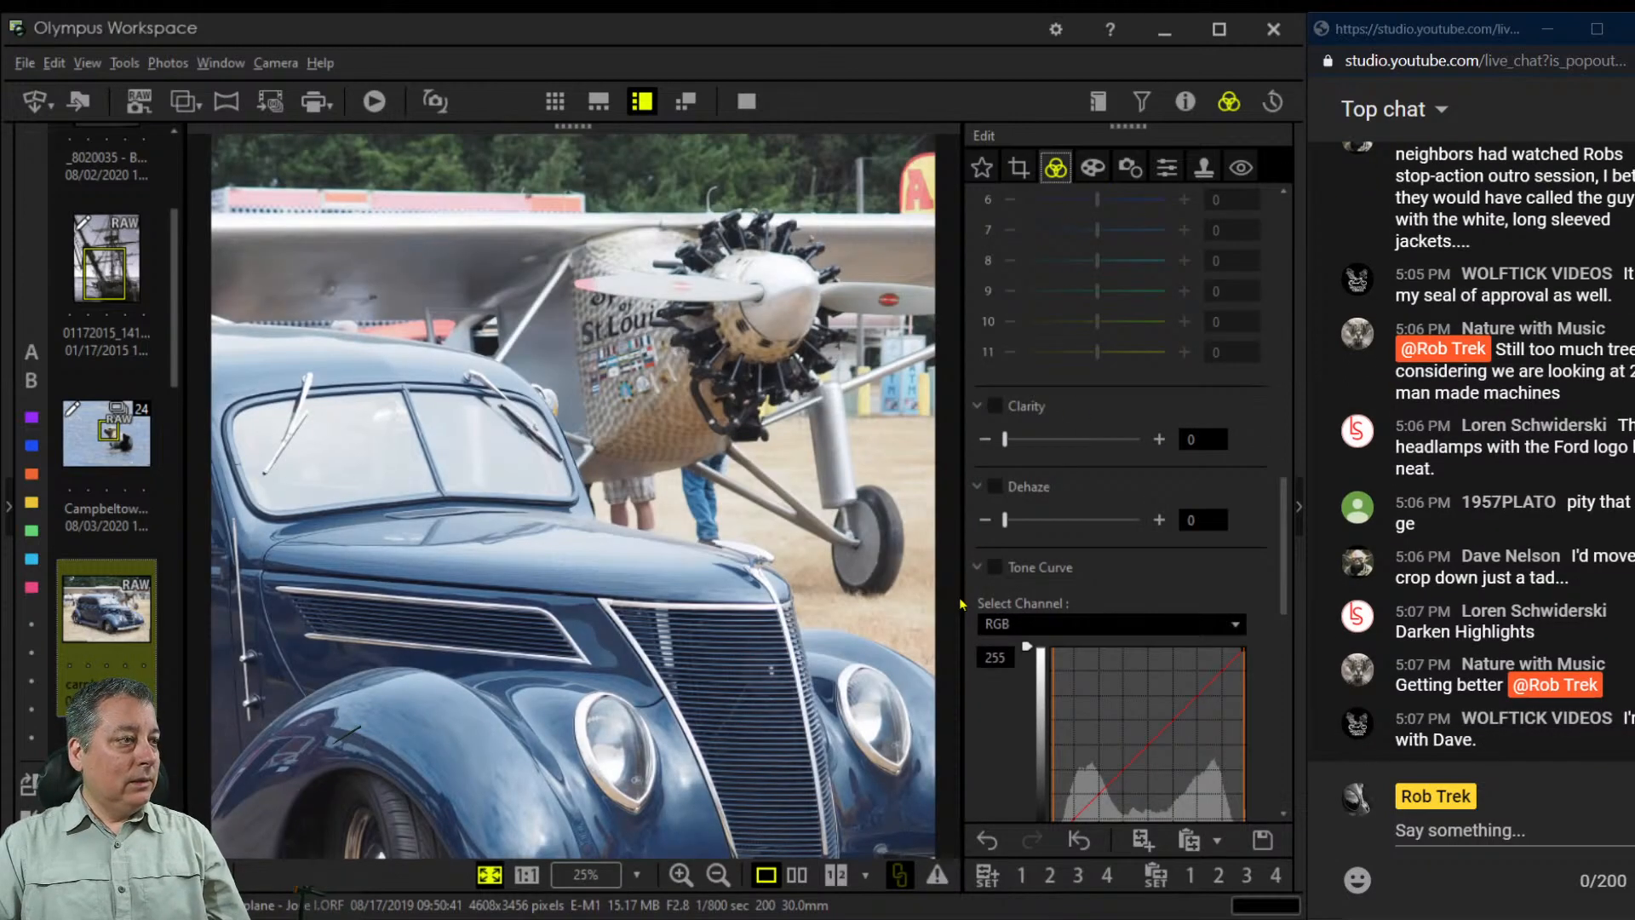
Enlarge the square crop up and to the right to about 2345 × 2345 pixels, and preview it
left_click(1032, 172)
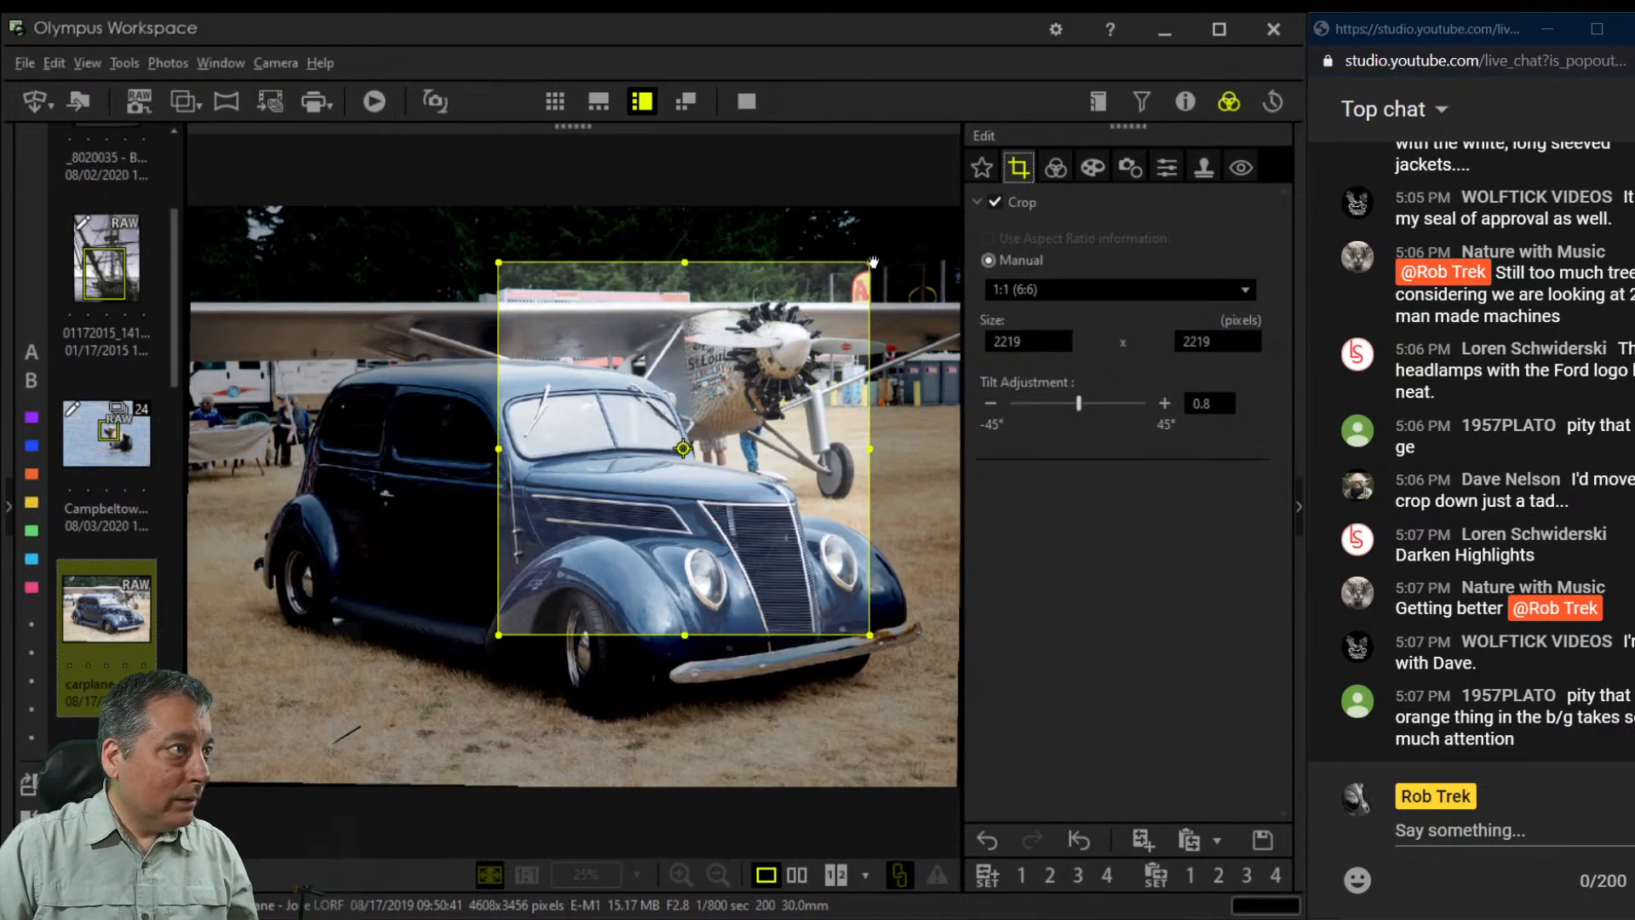
left_click_drag(870, 264, 891, 248)
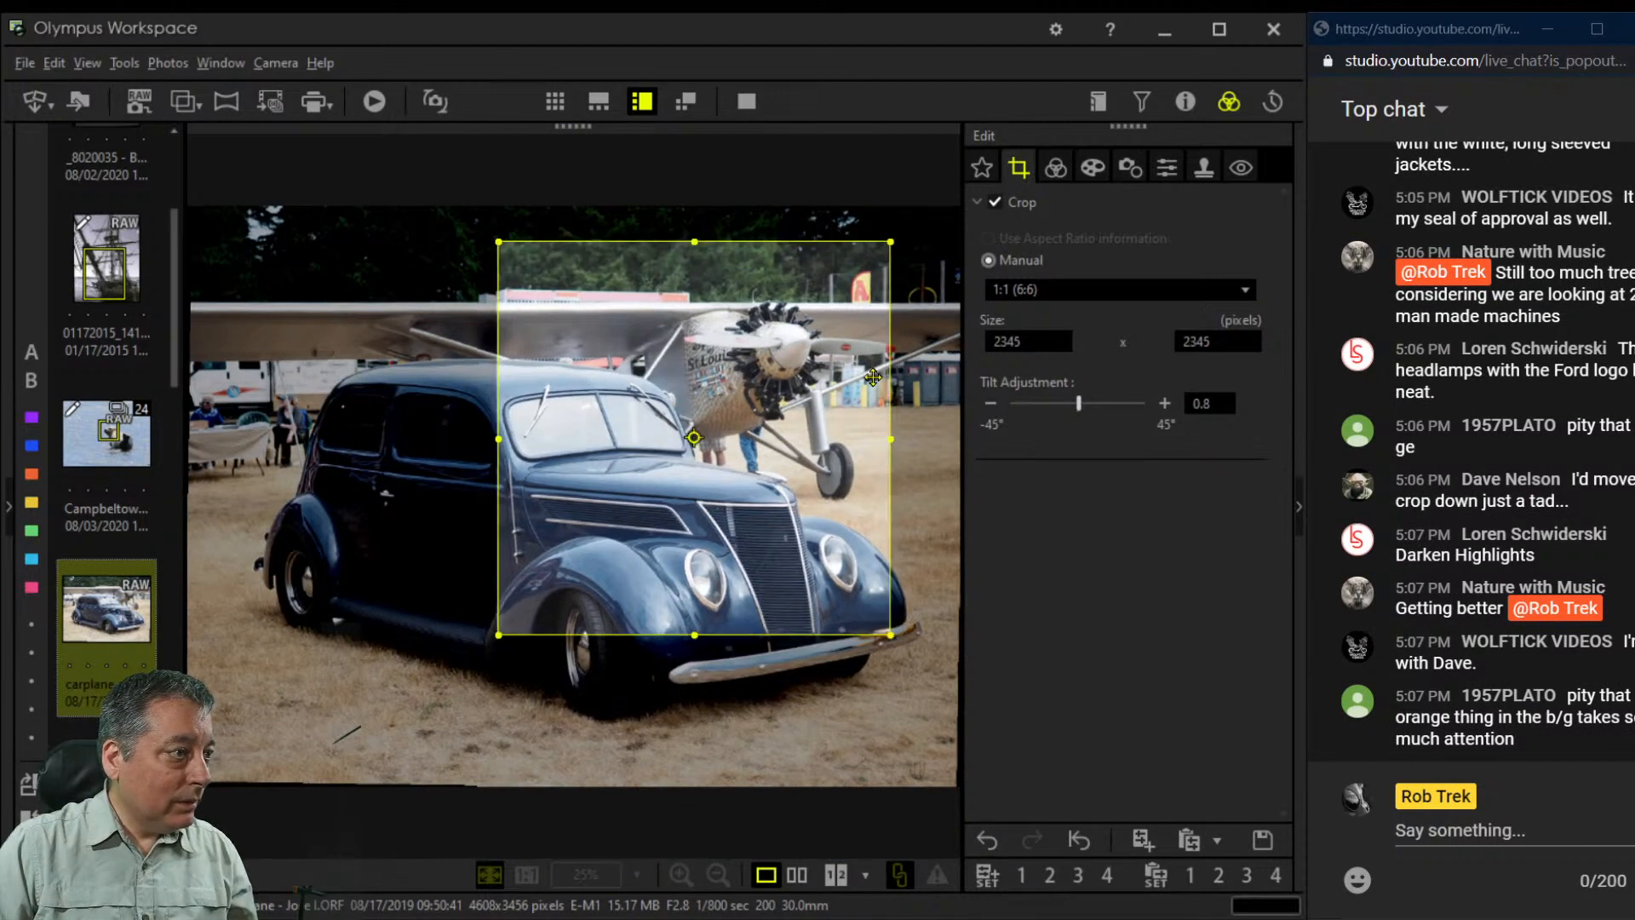
left_click(1057, 169)
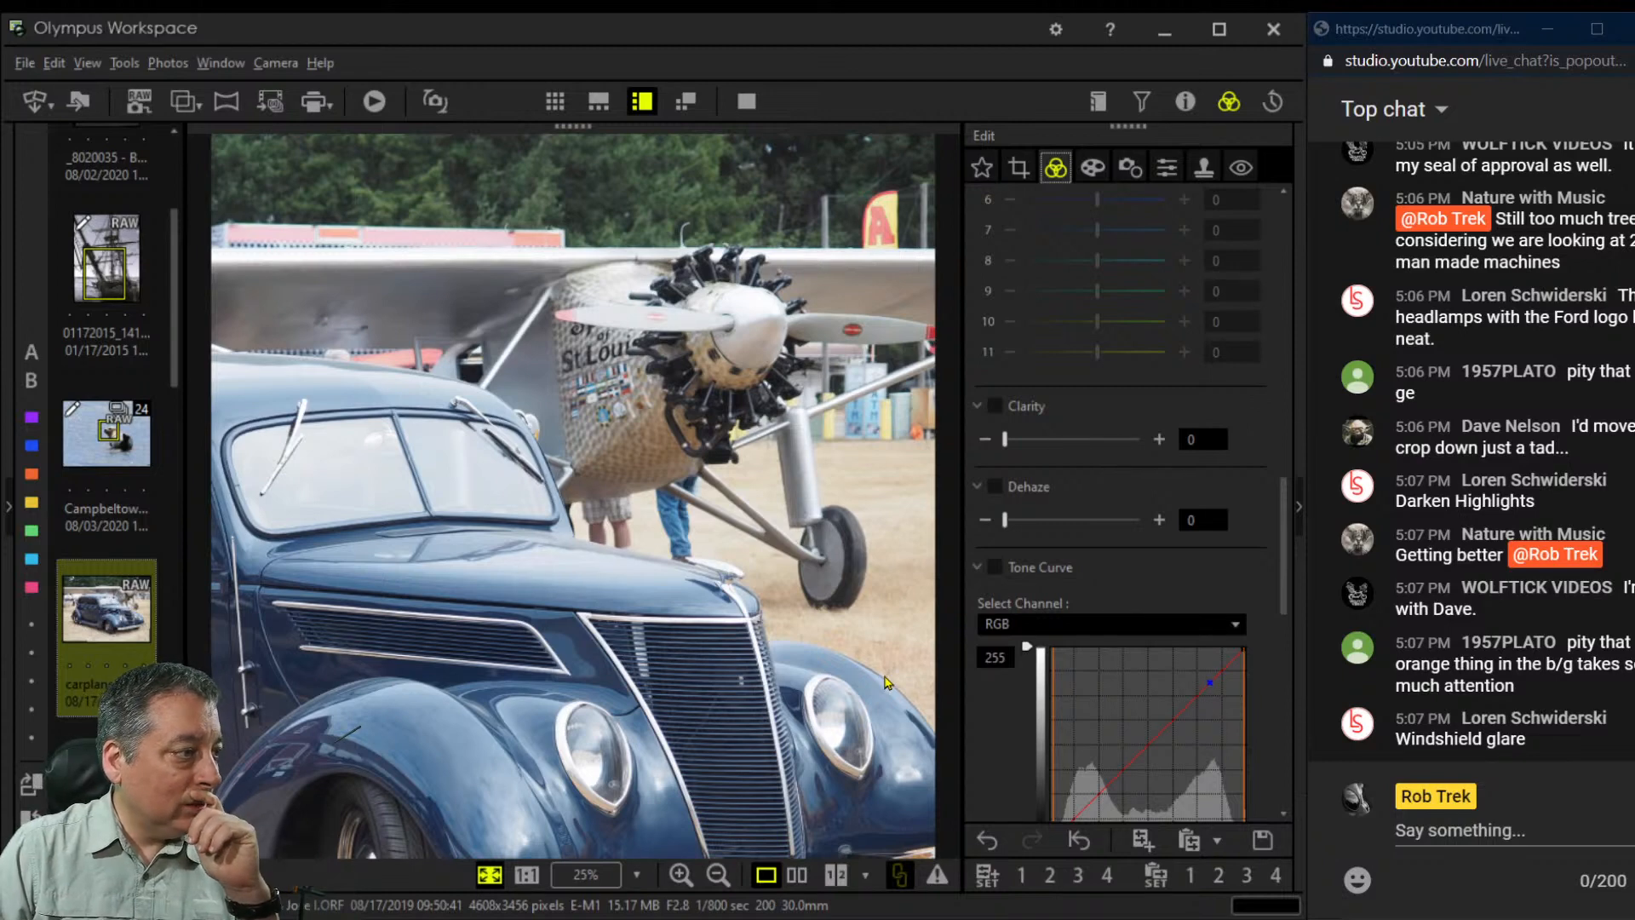
Extend the crop's lower-left corner outward to about 2417 × 2417 pixels and preview the result
left_click(1015, 173)
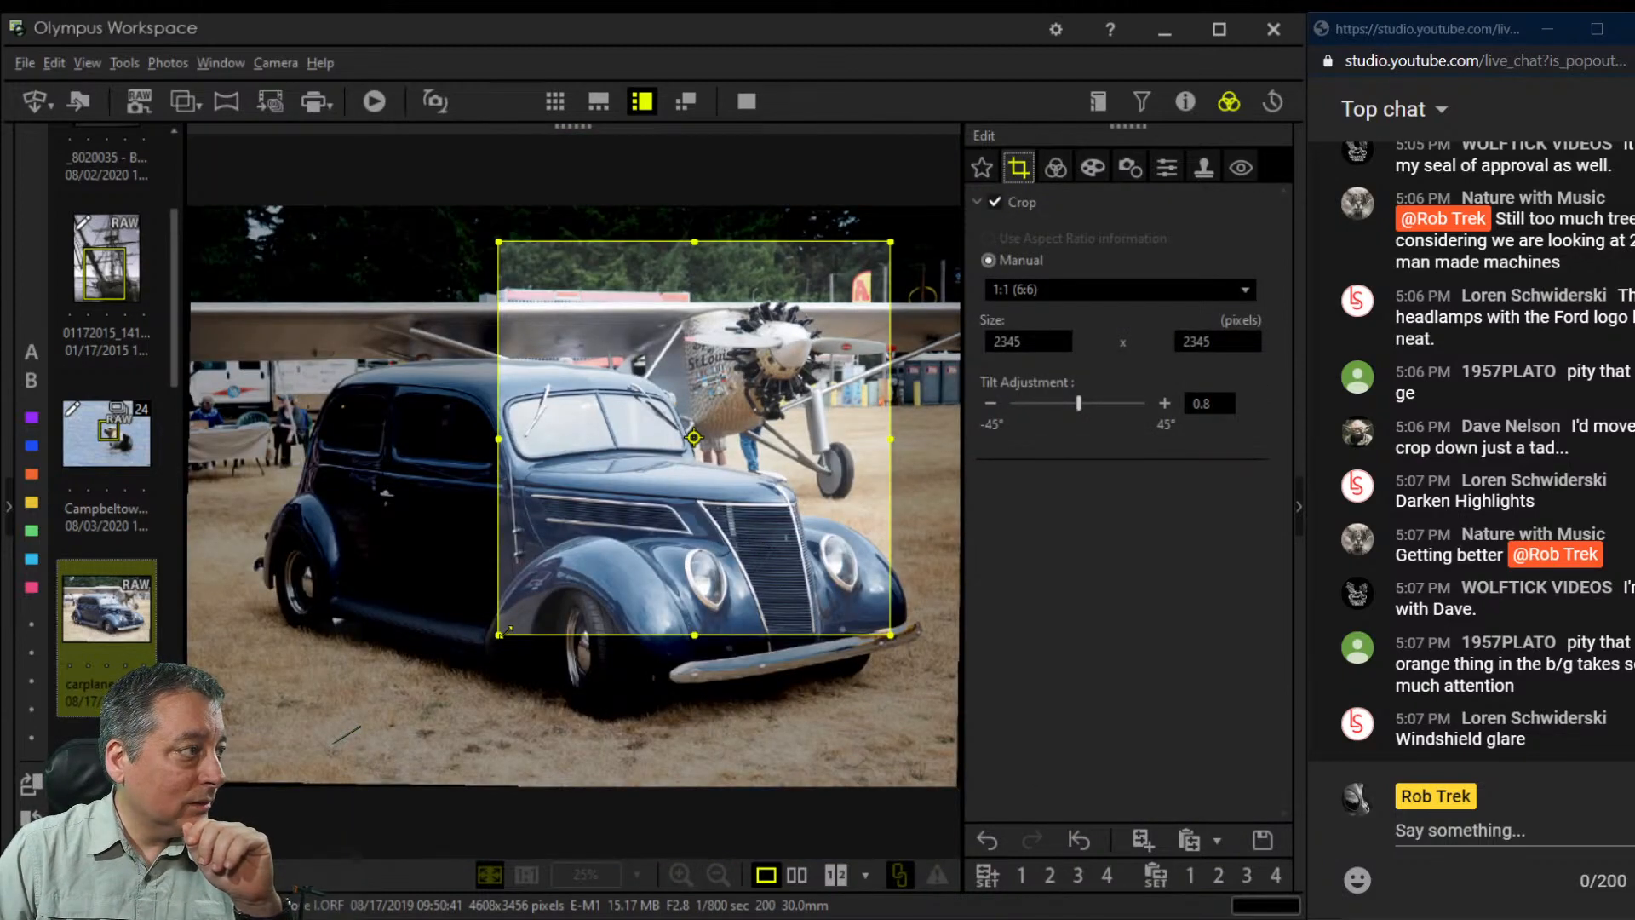
left_click_drag(504, 631, 492, 643)
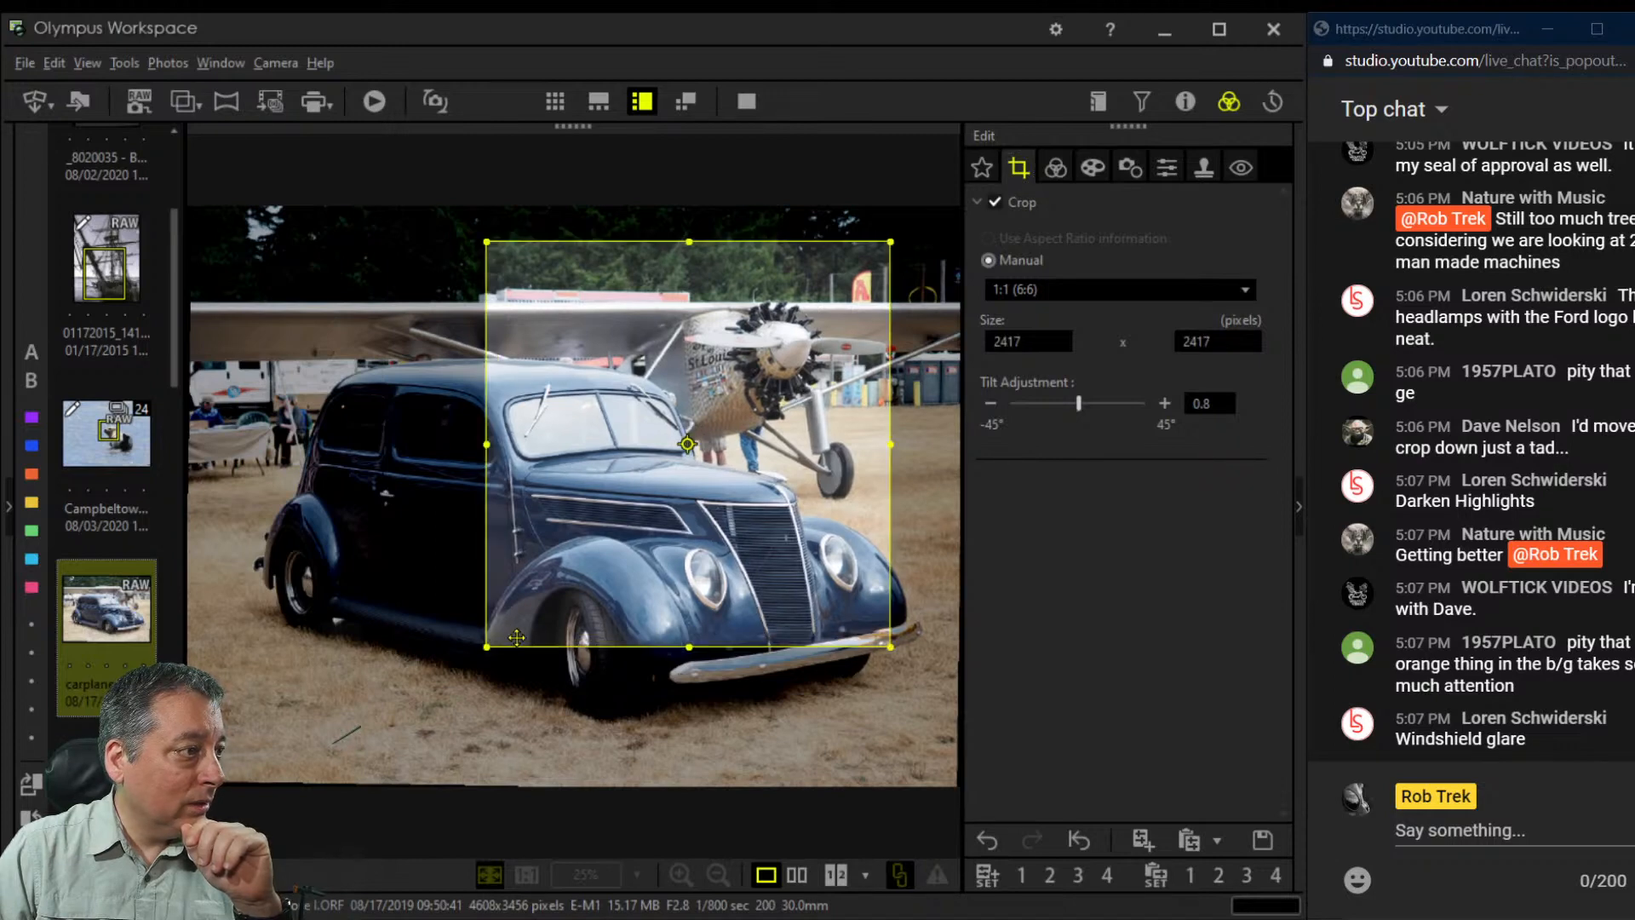
left_click(1056, 170)
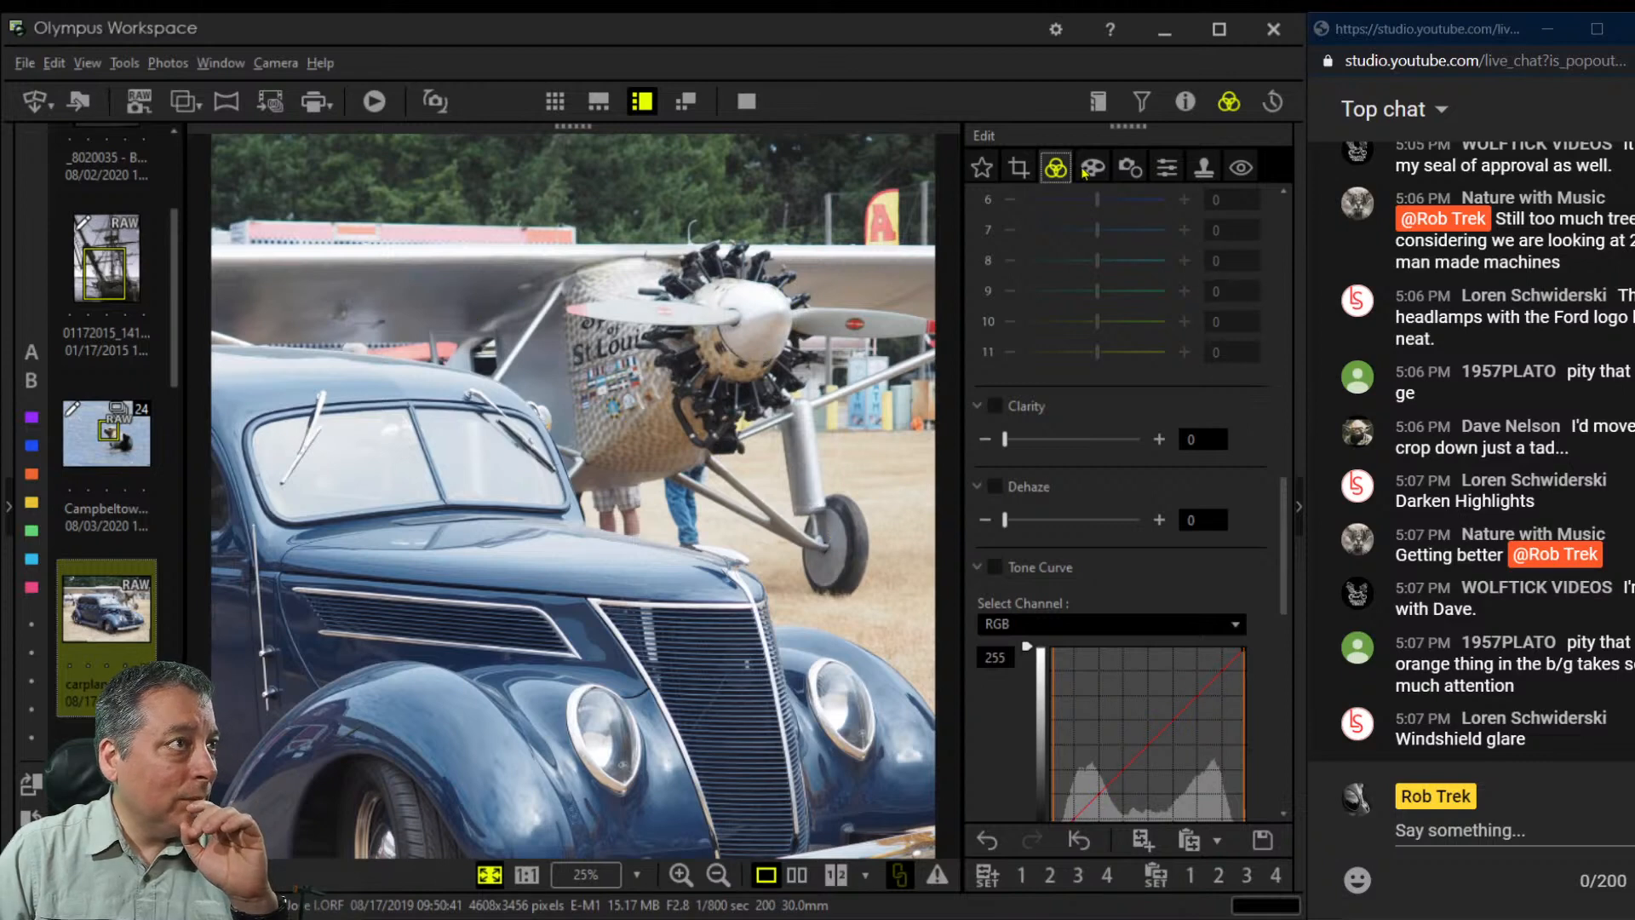
Try the Pop Art II art filter on the photo and replace it with Dramatic Tone
left_click(1091, 168)
left_click(1124, 234)
left_click(1107, 306)
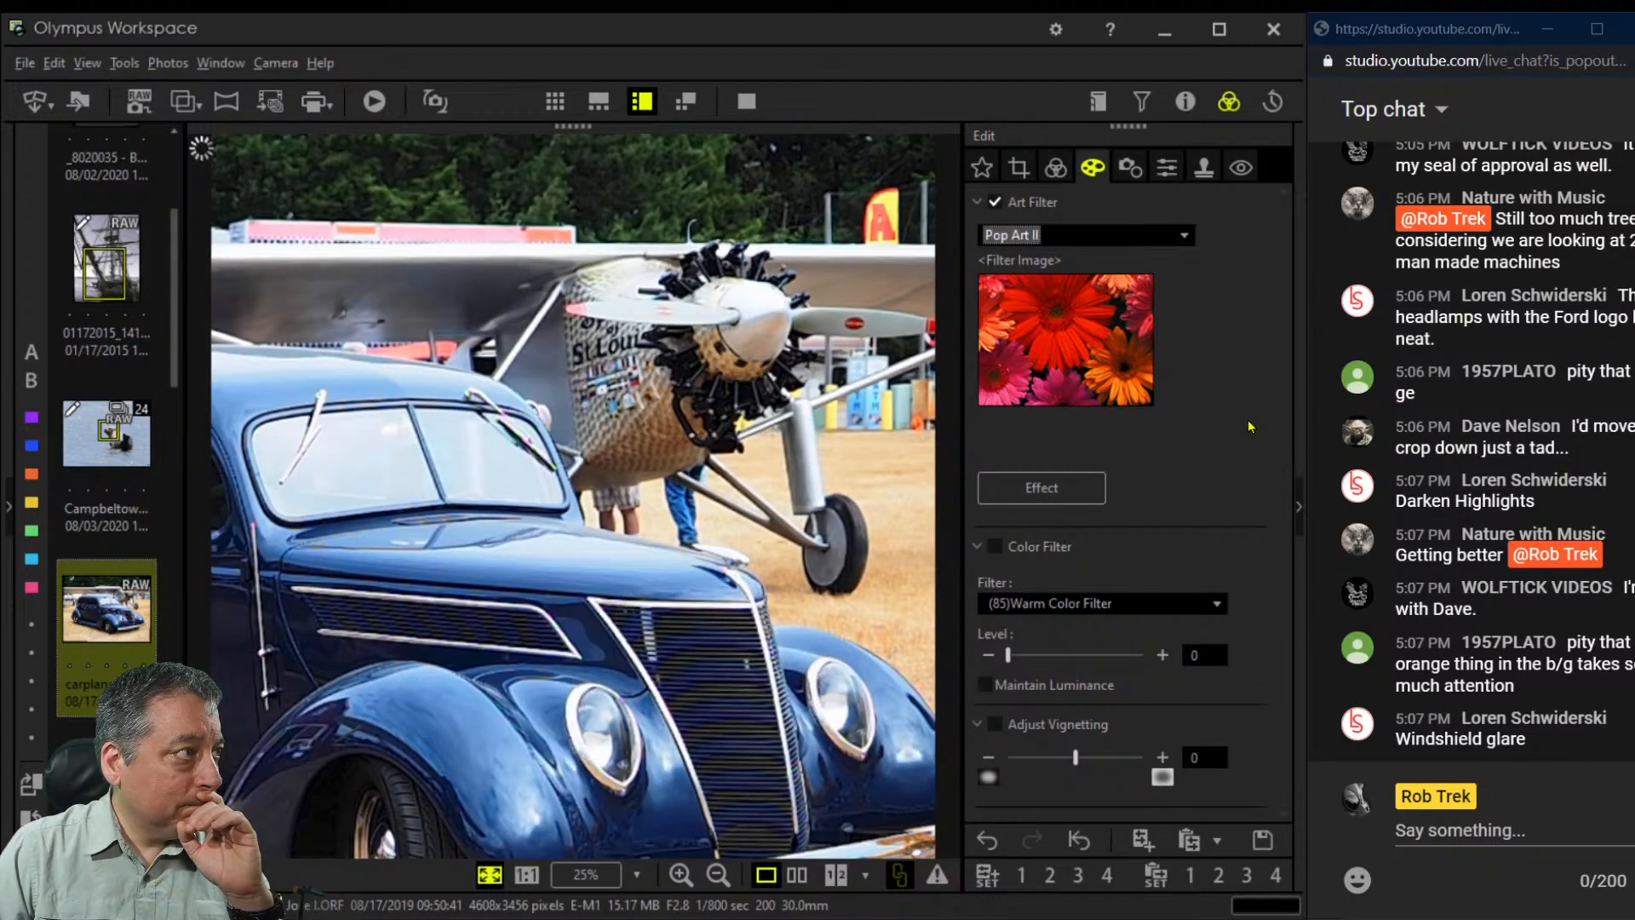
left_click(1143, 242)
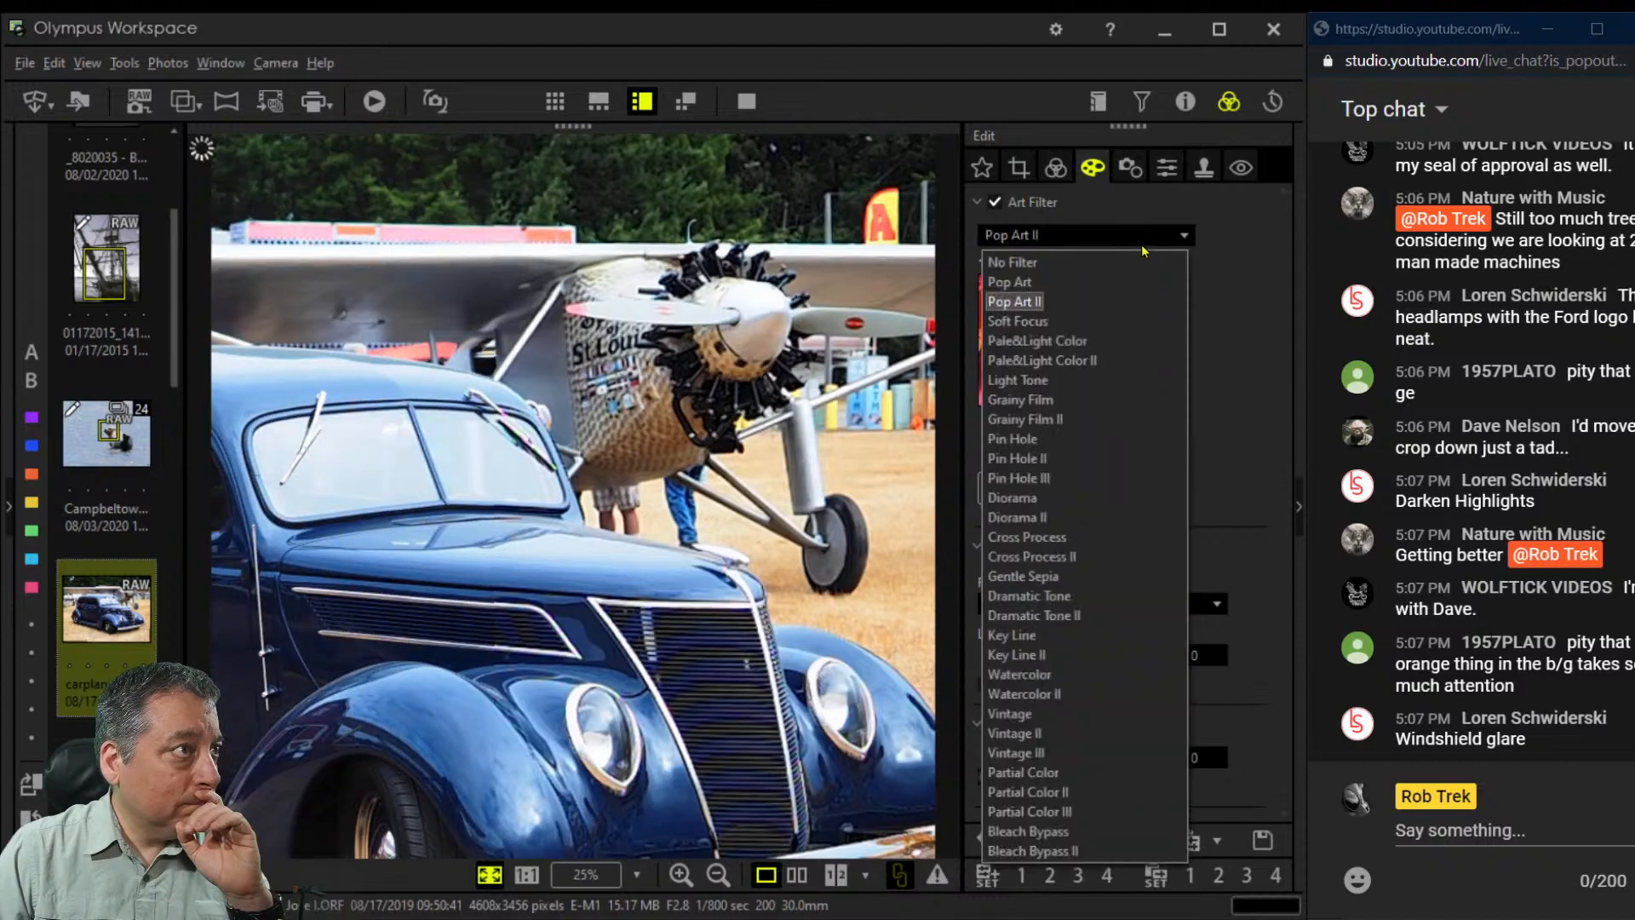
left_click(1087, 595)
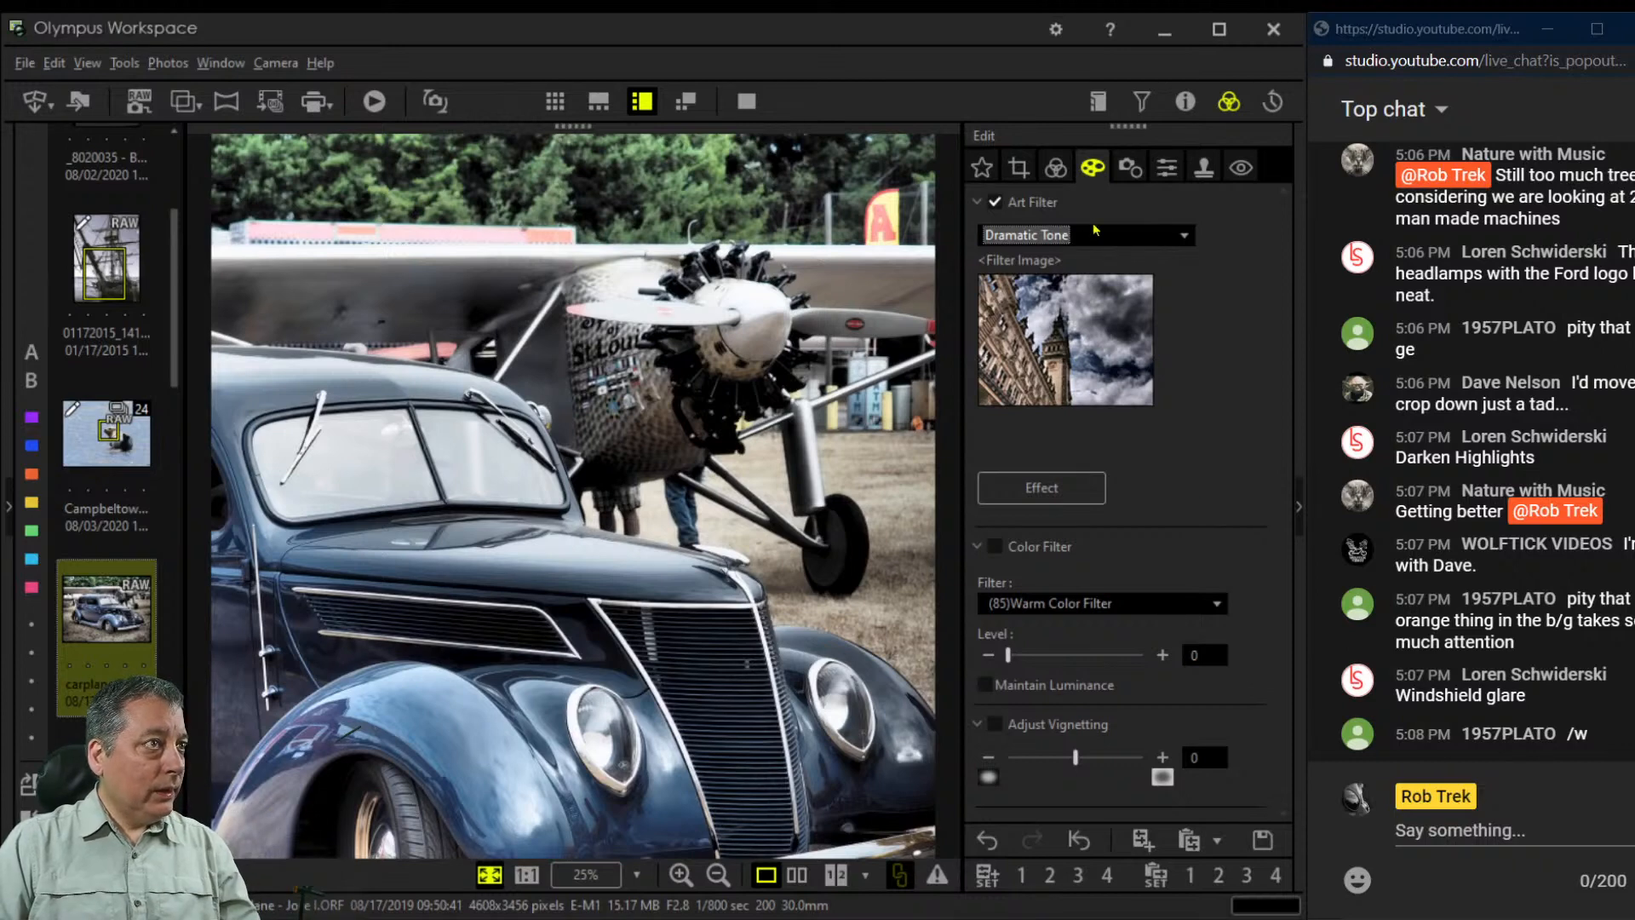
Set Dehaze to 45 and Clarity to 24
scroll(1183, 510, "up", 5)
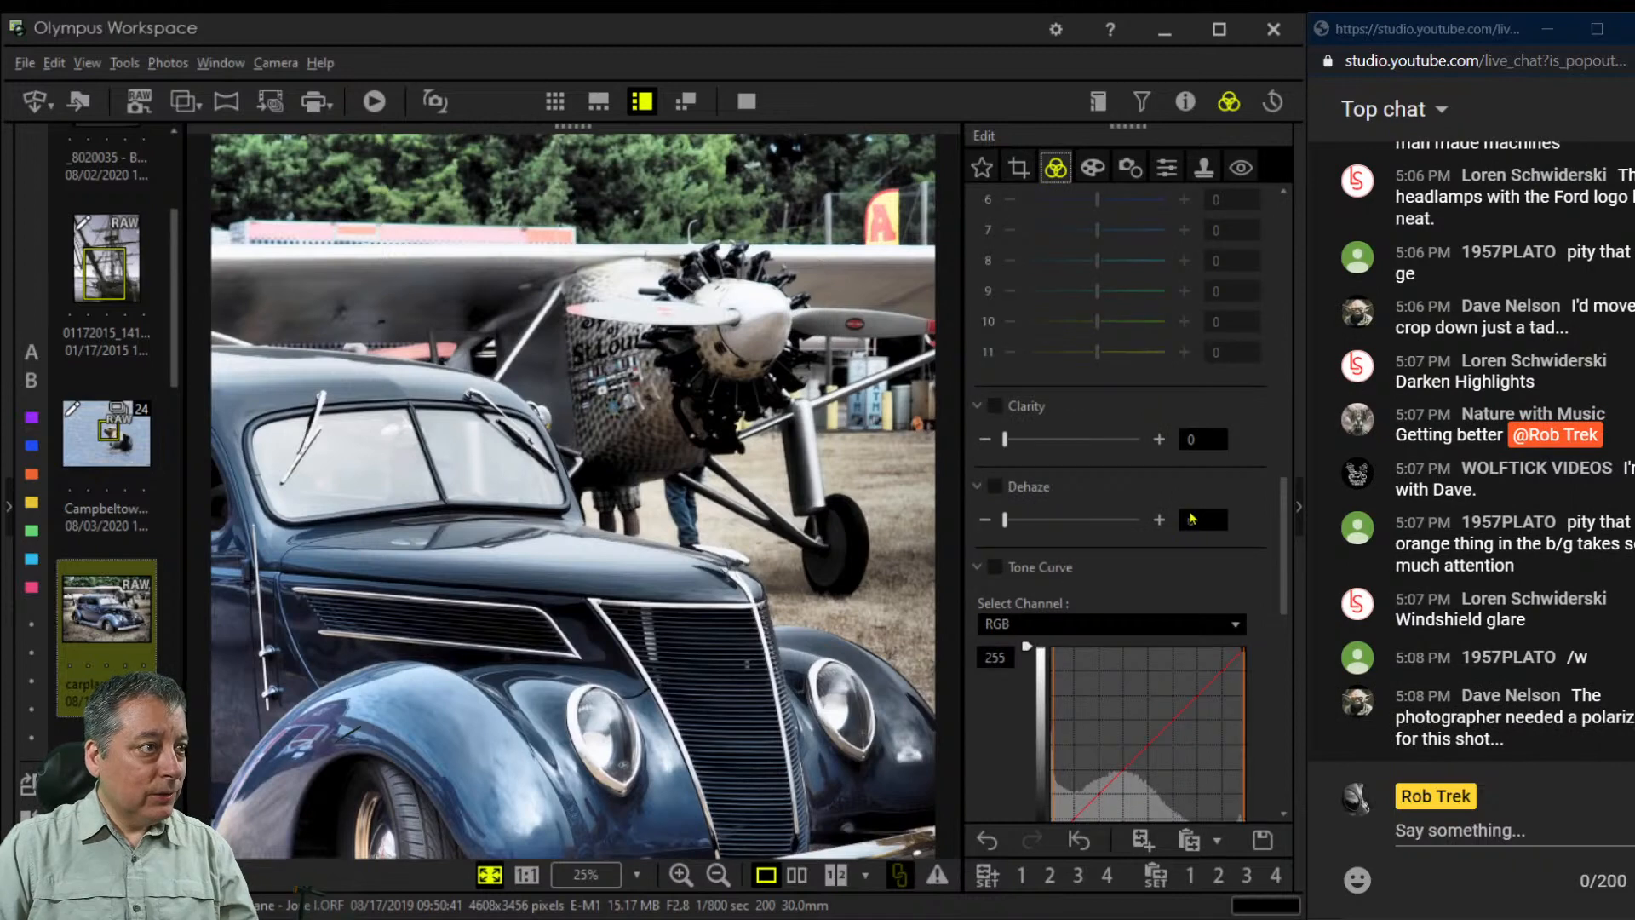
left_click_drag(1014, 528, 1070, 530)
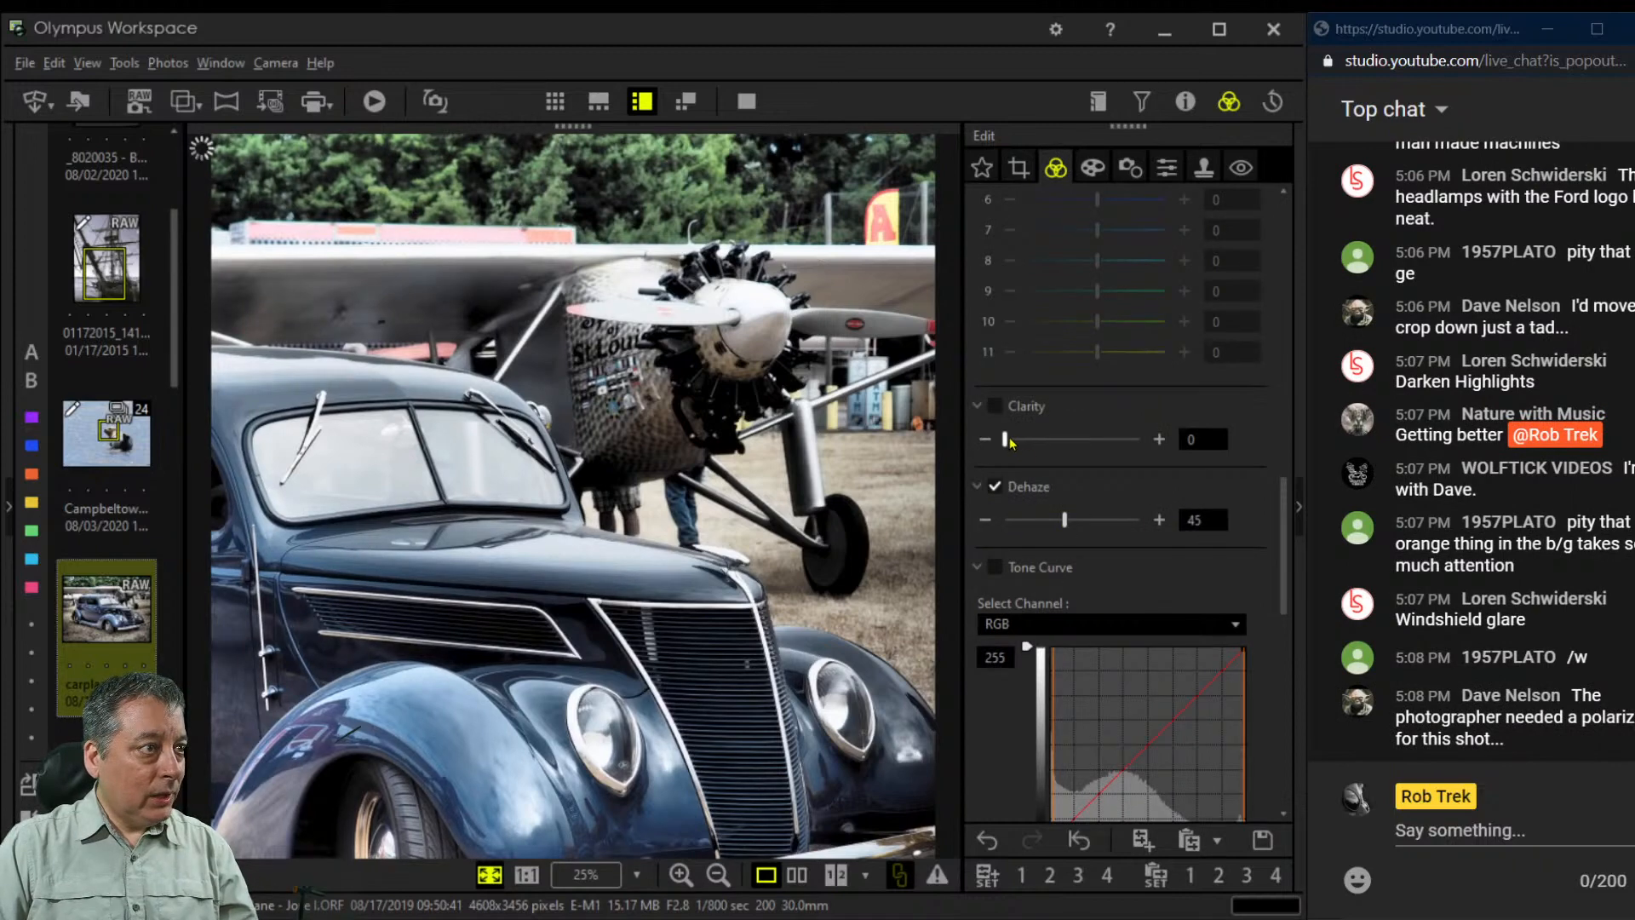
left_click_drag(1005, 440, 1040, 442)
scroll(1285, 562, "down", 5)
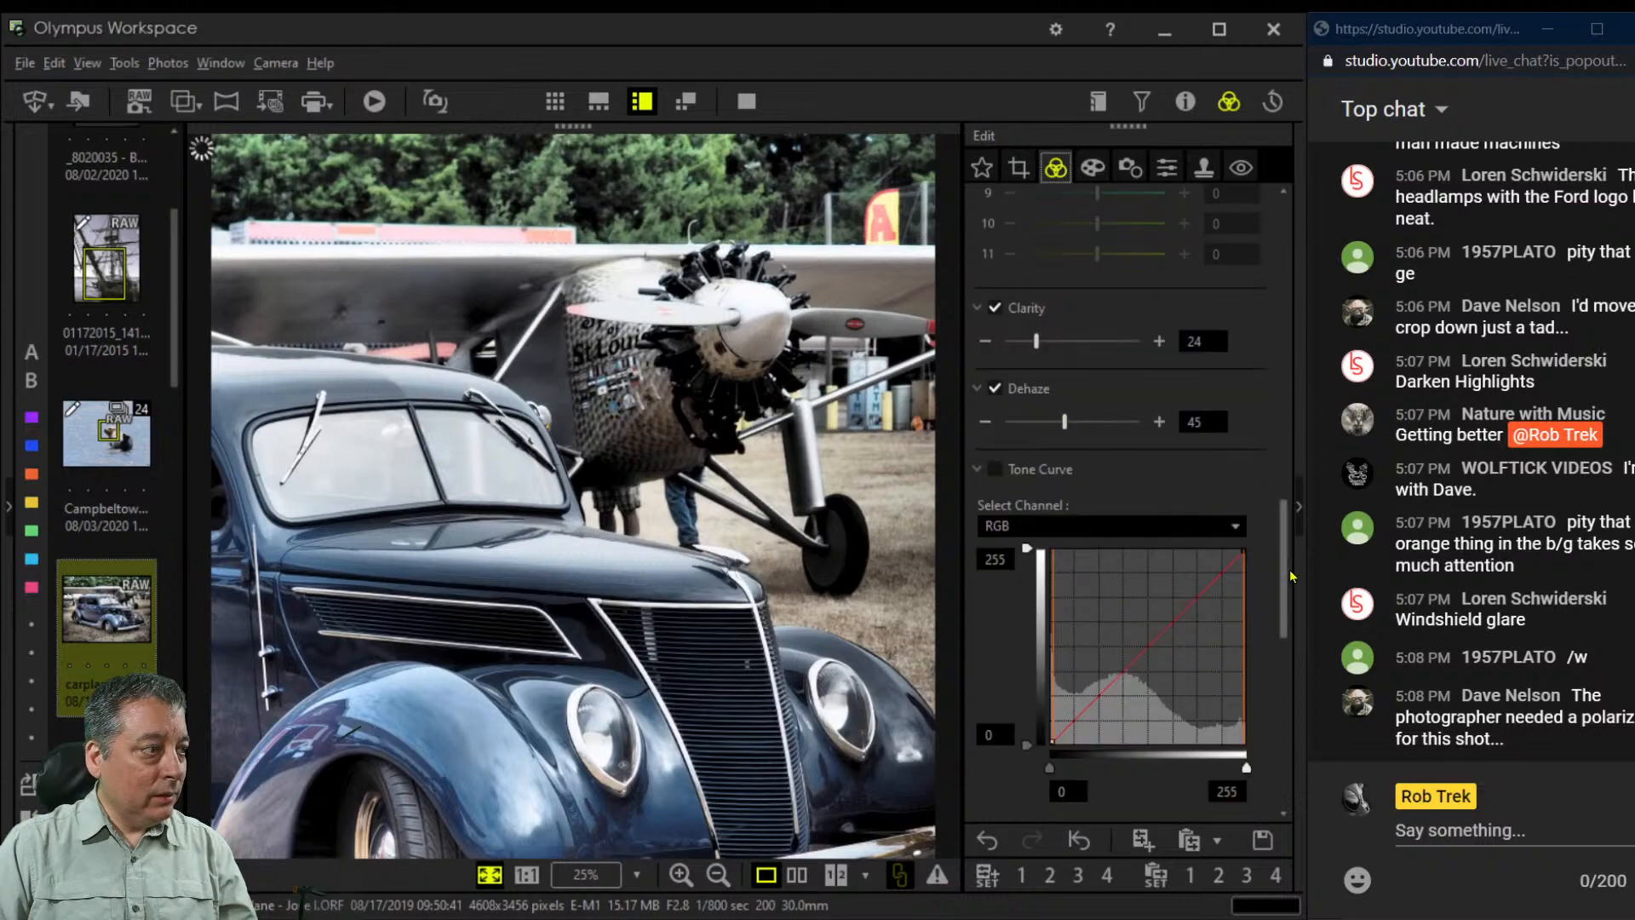
Collapse the Adjust Color section and check the photo's histogram and shooting details
scroll(1289, 573, "up", 8)
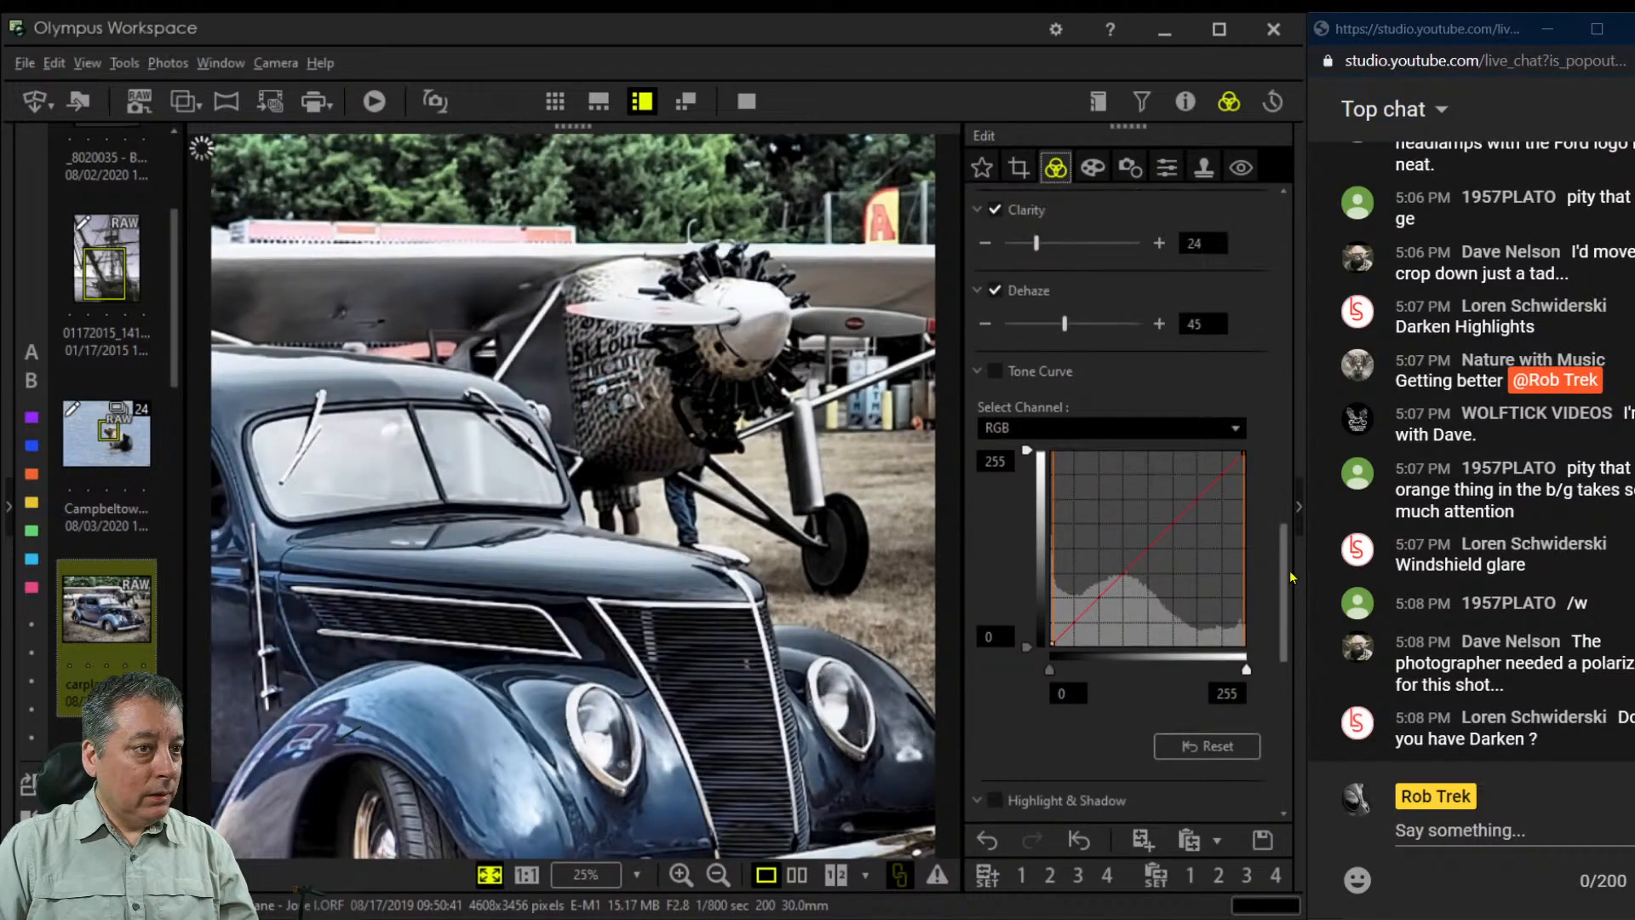
scroll(1289, 569, "up", 4)
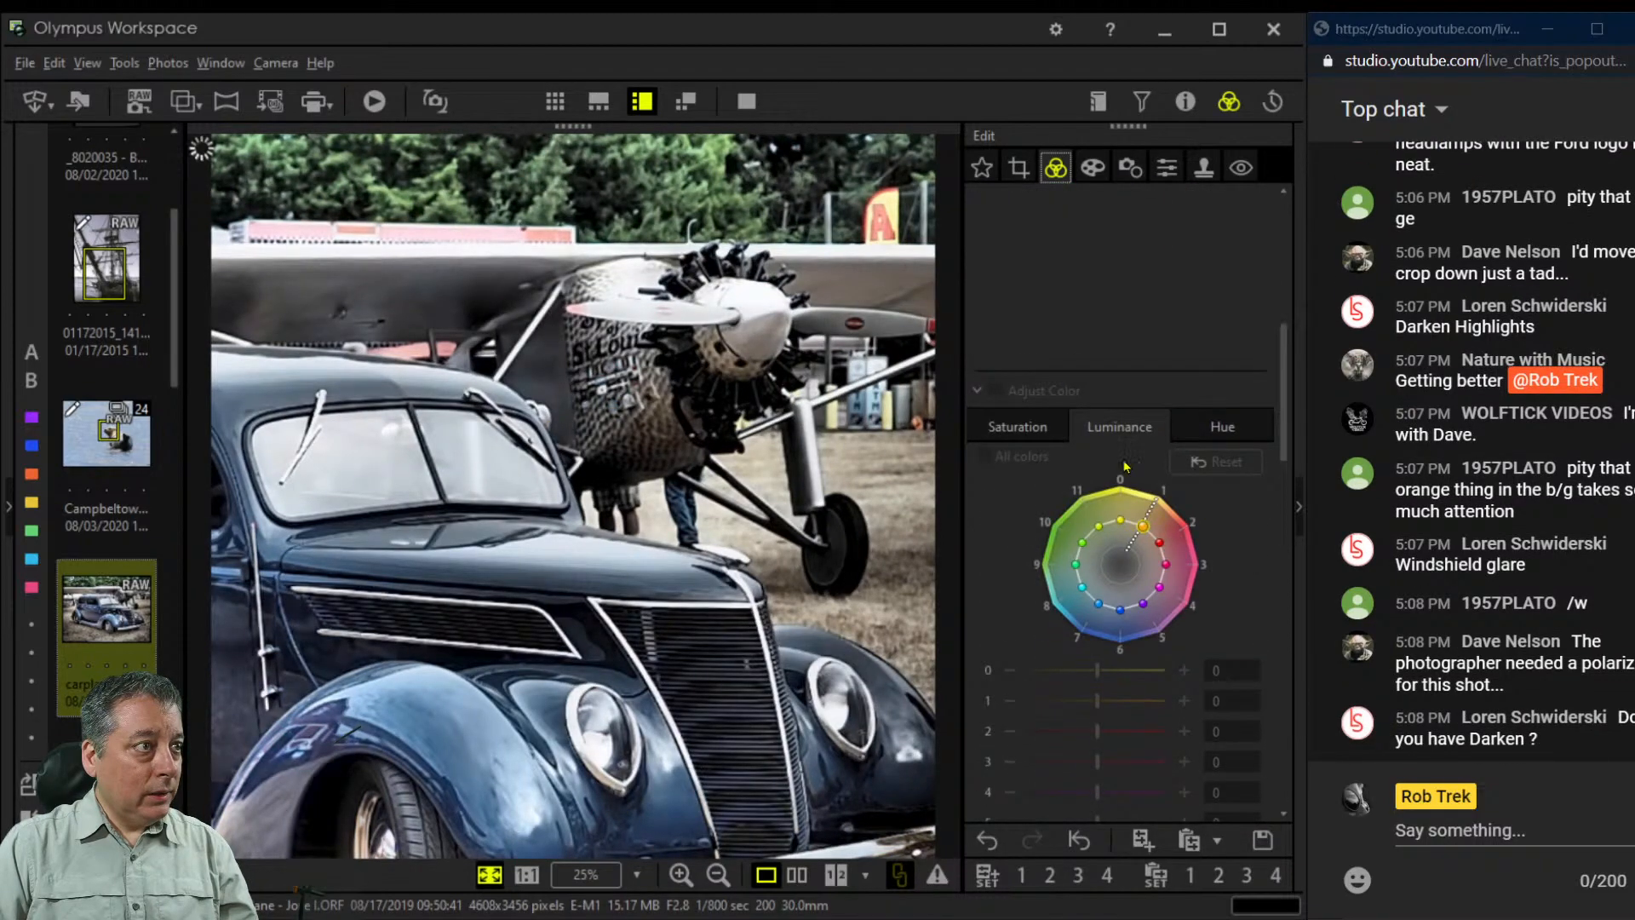
left_click(976, 390)
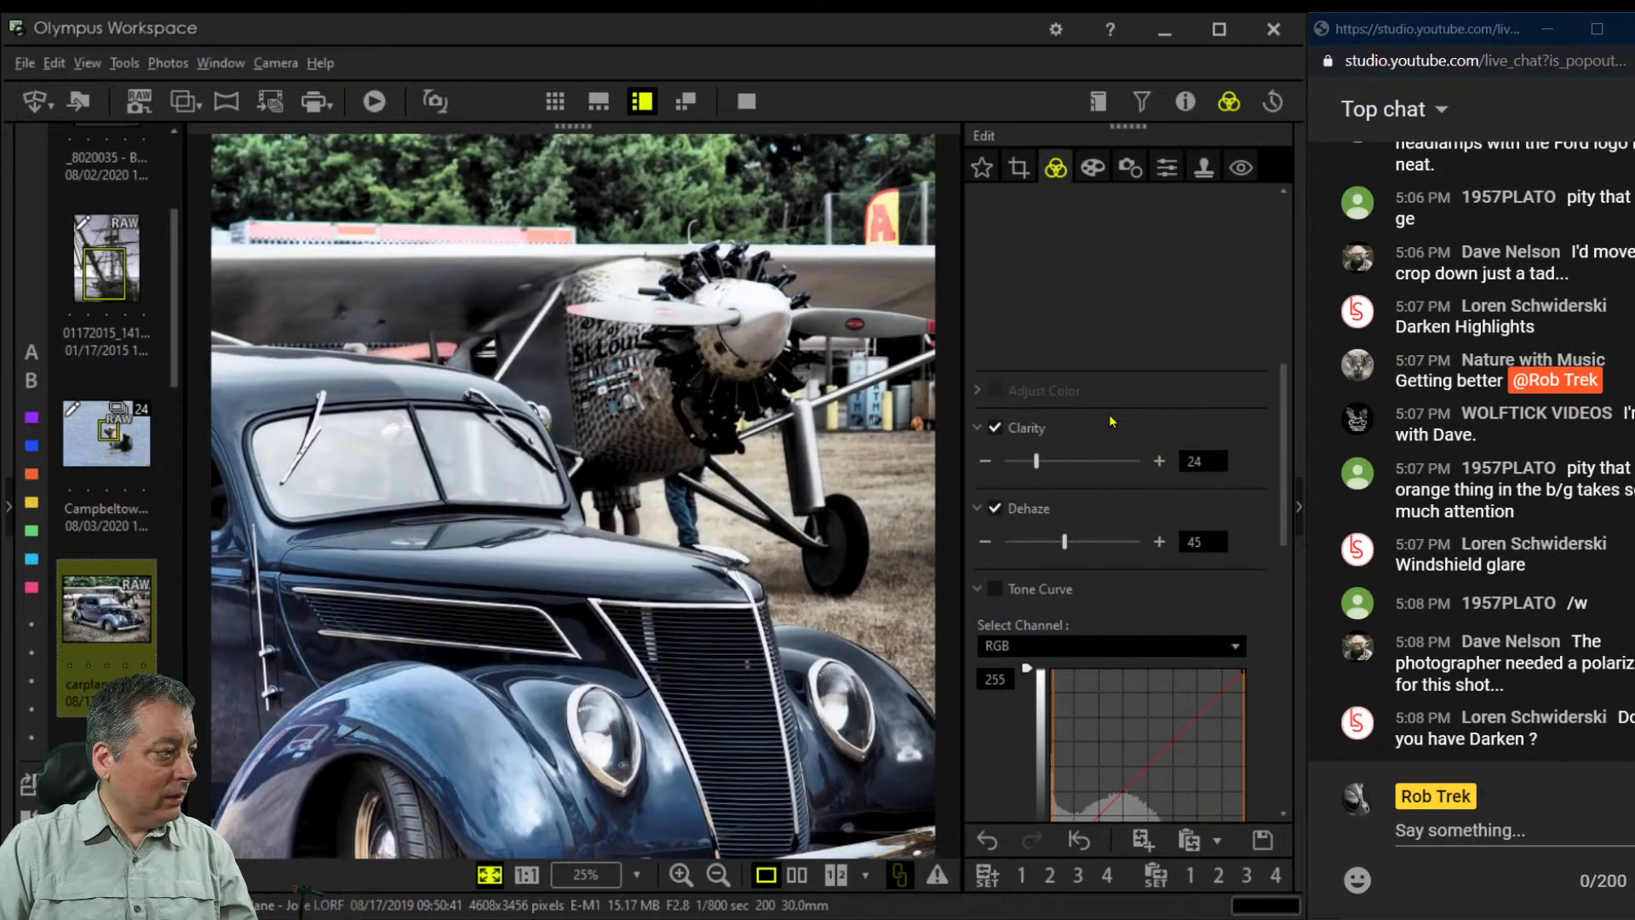
scroll(1107, 434, "up", 5)
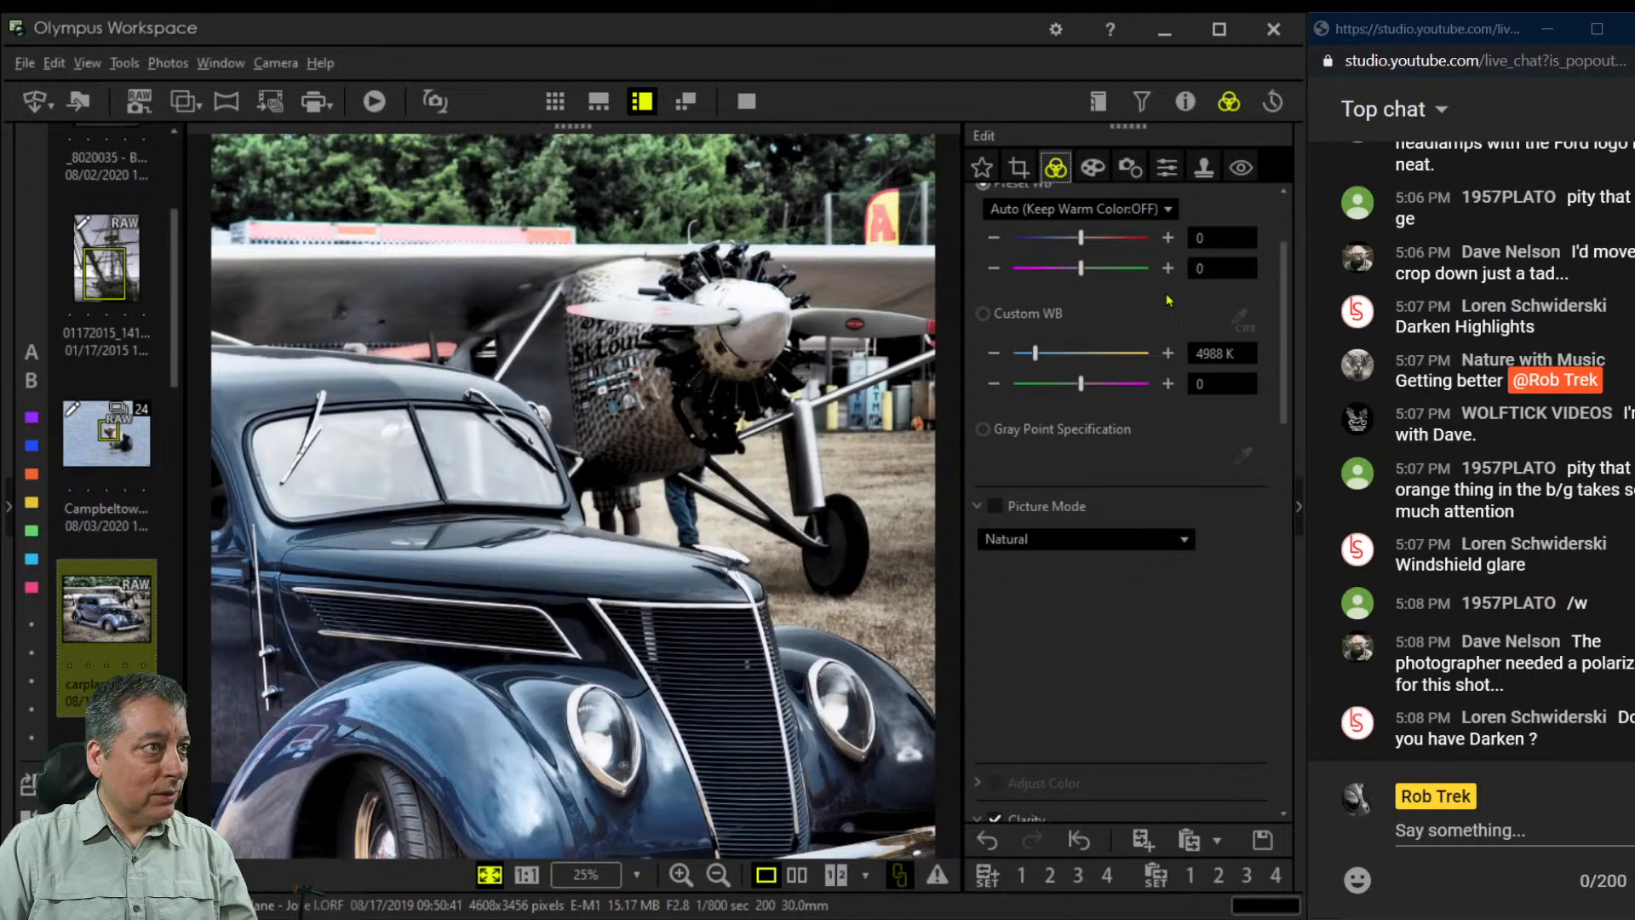
left_click(1184, 102)
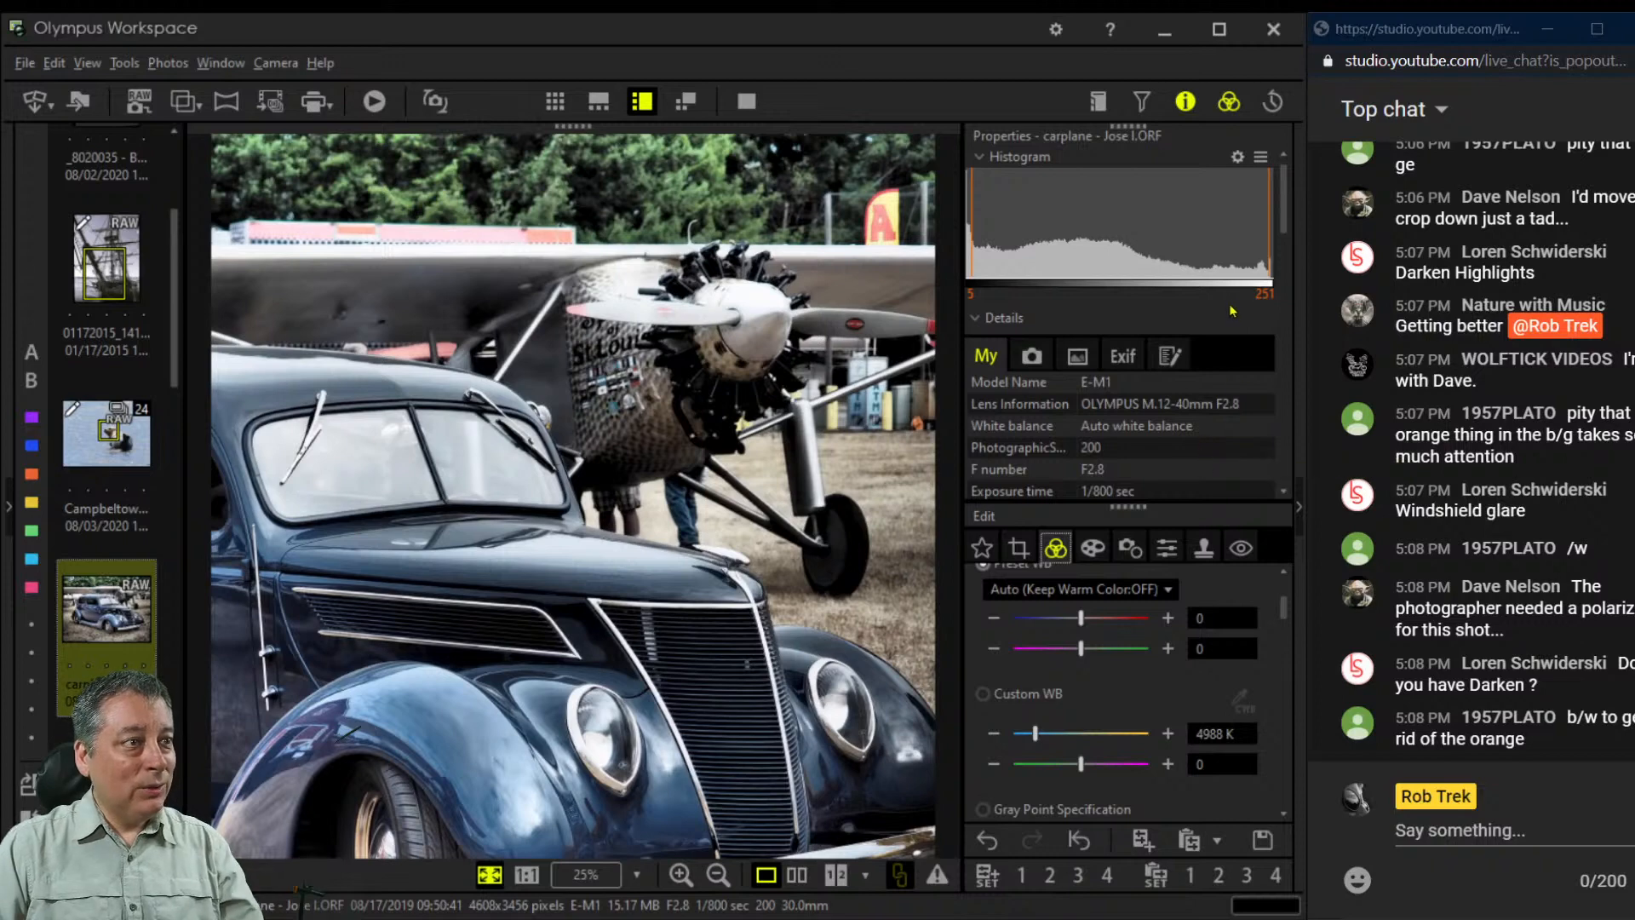
left_click(1185, 101)
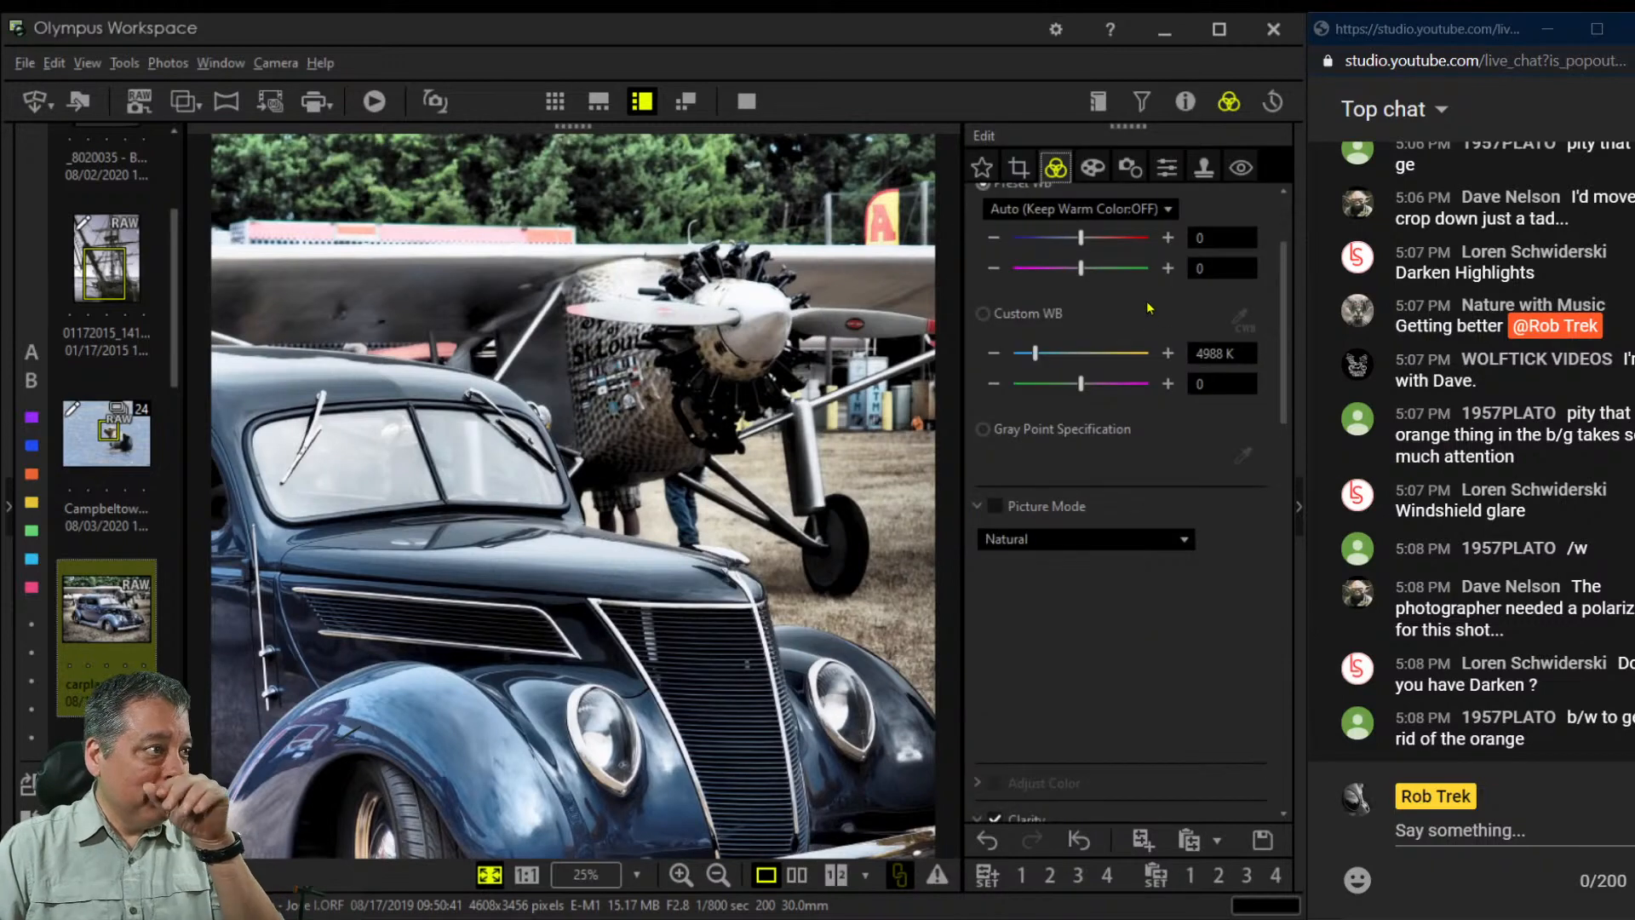
Apply a custom white balance with a temperature of 3827 K and a green-magenta tint of -1
scroll(1151, 586, "up", 3)
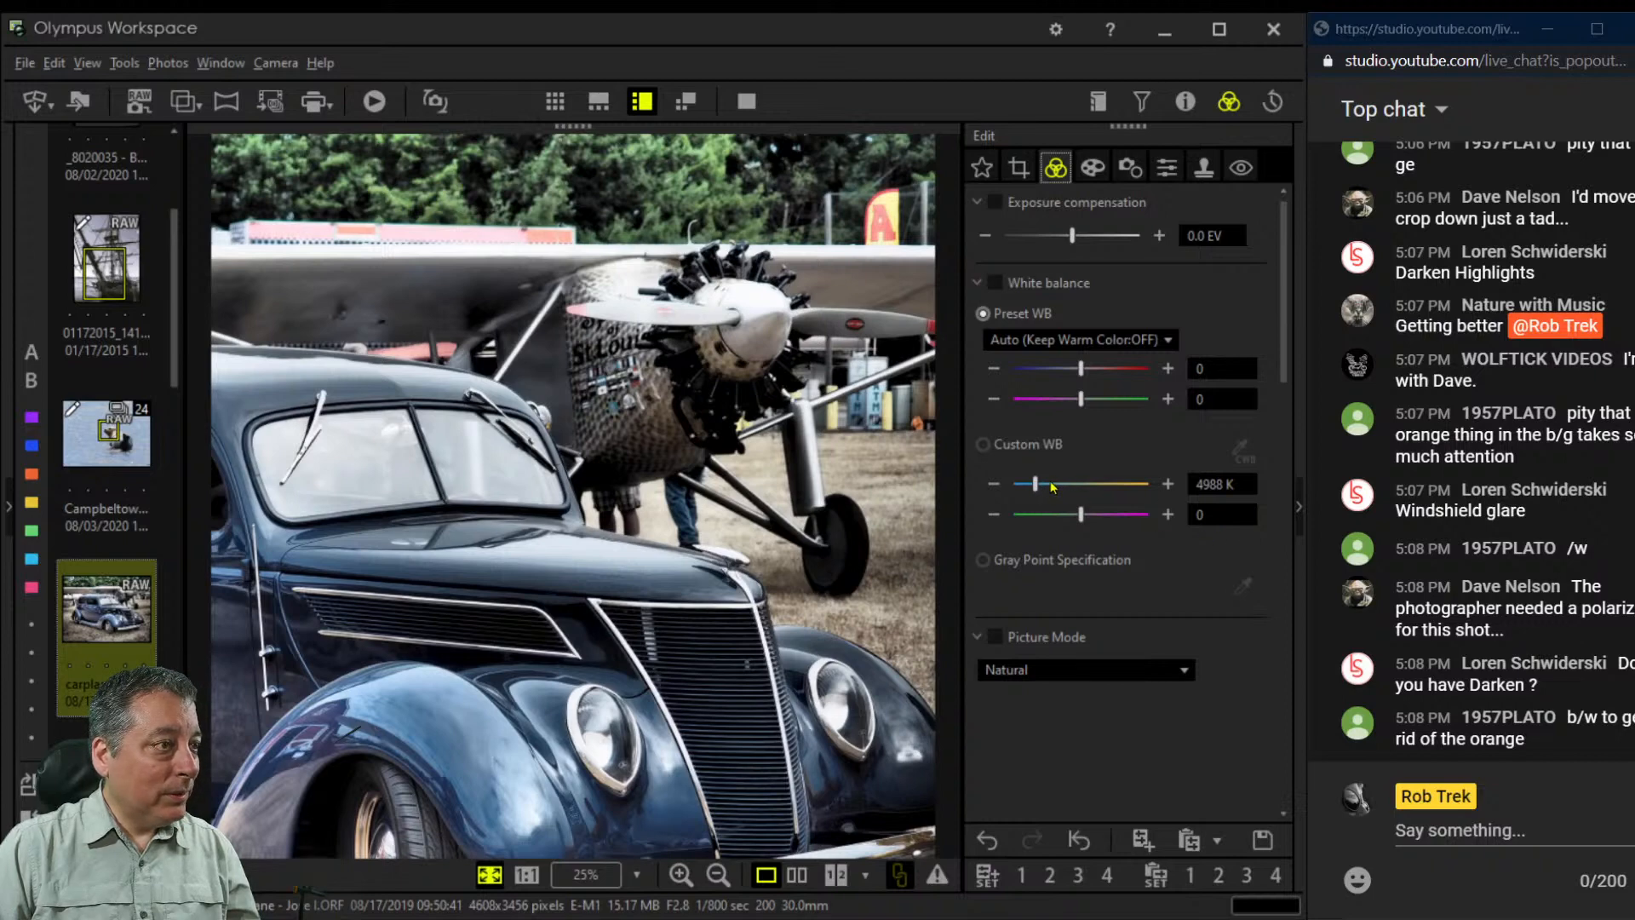
left_click_drag(1035, 487, 1031, 490)
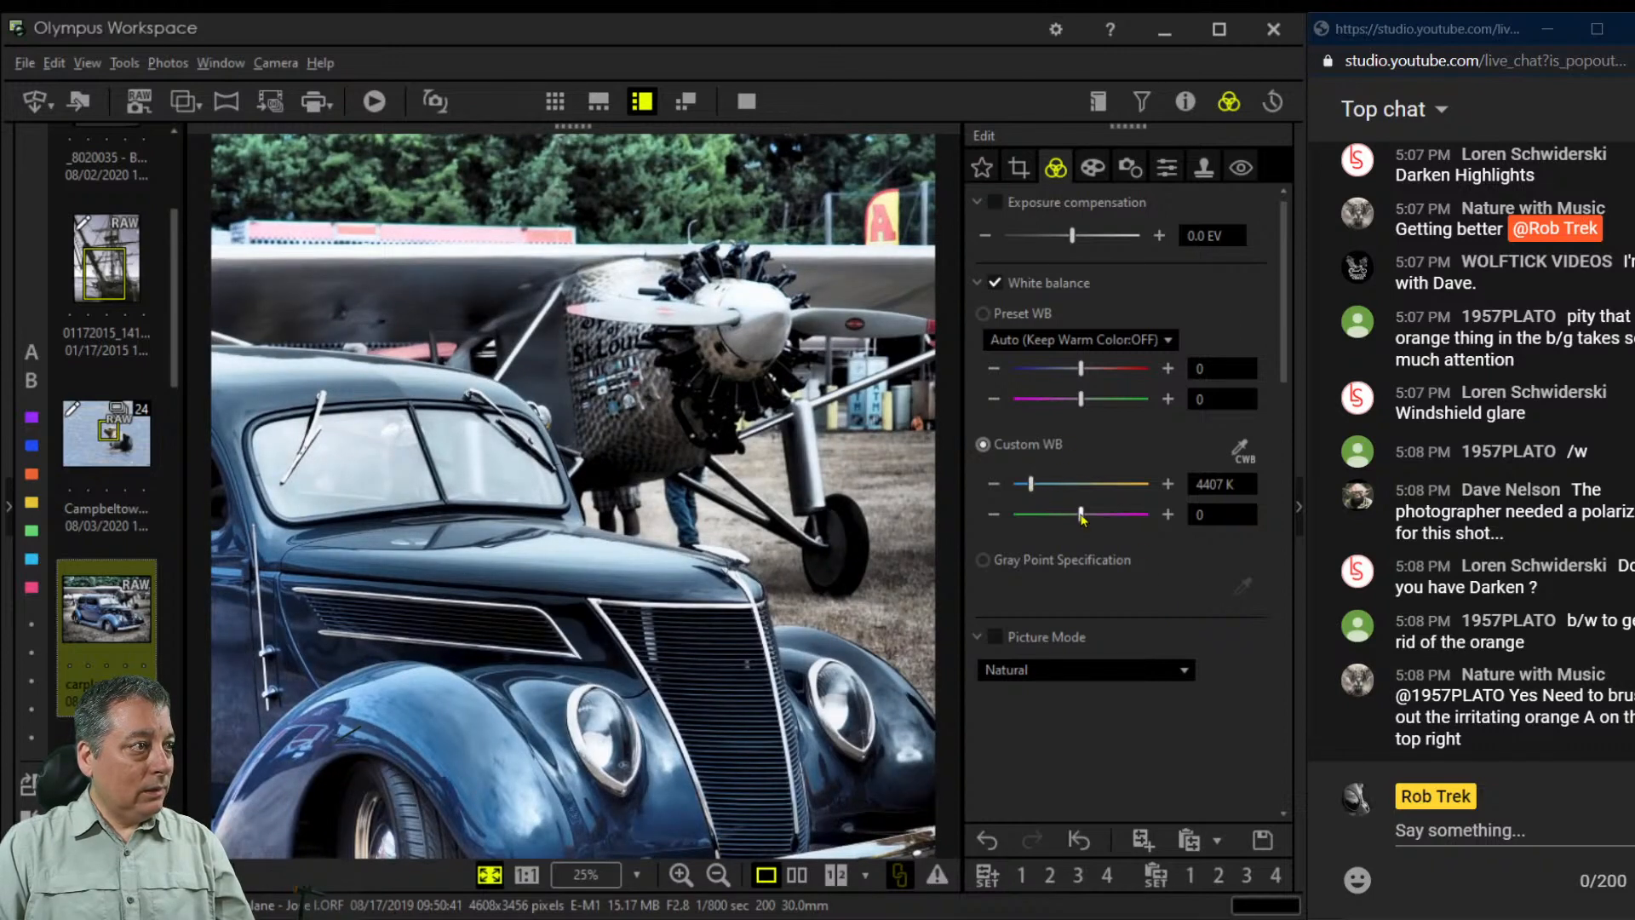
left_click_drag(1081, 516, 1074, 516)
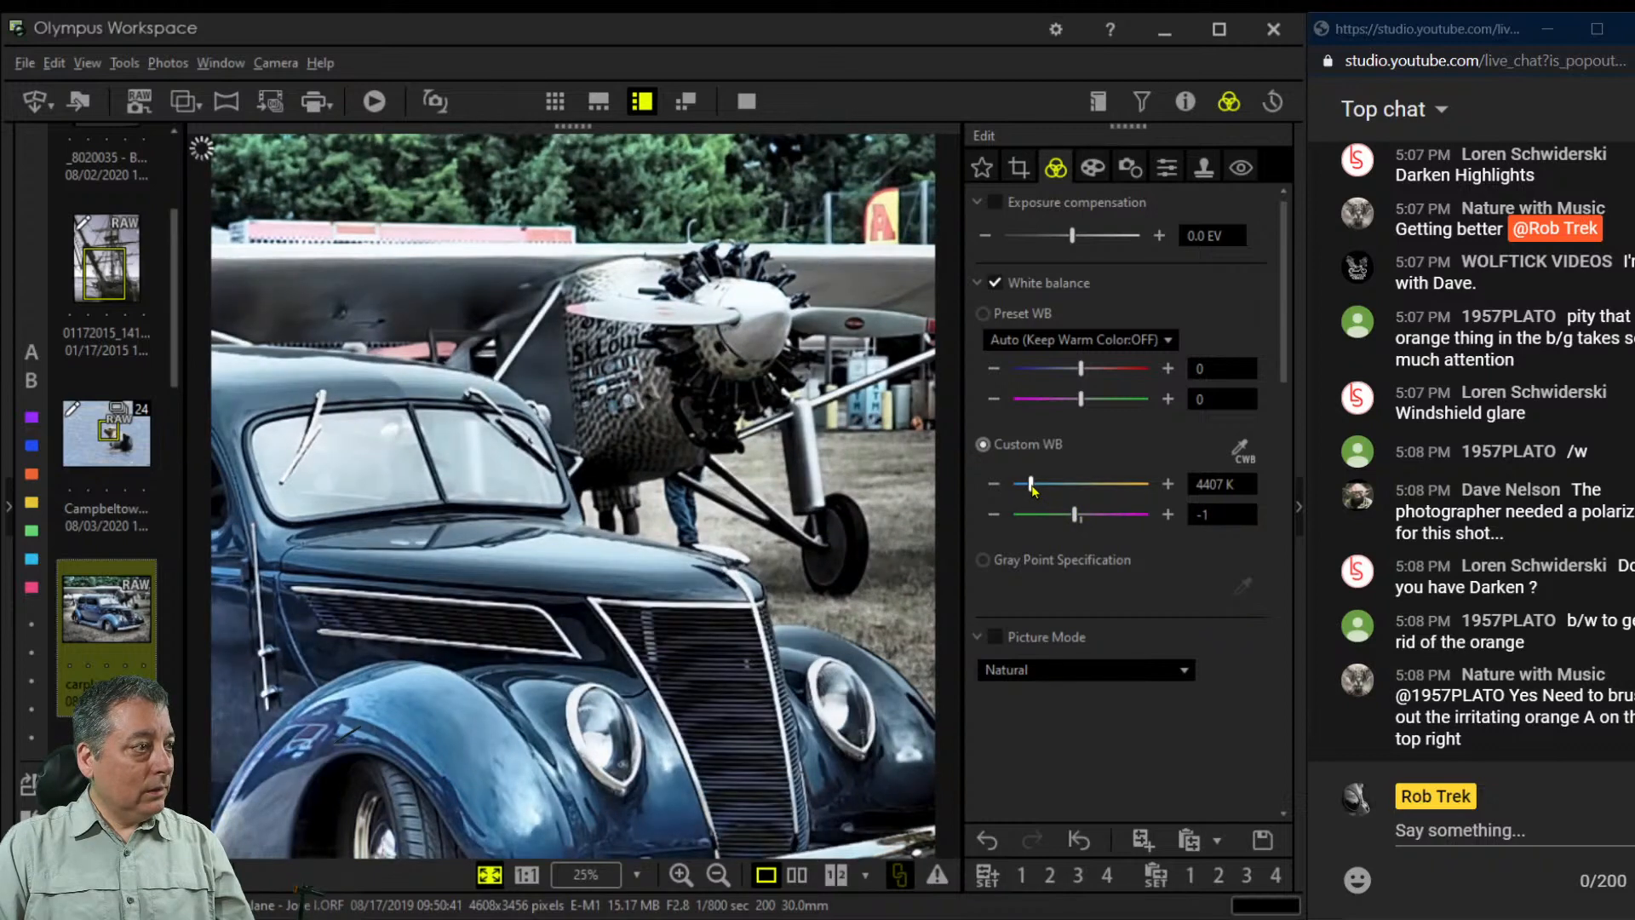
left_click_drag(1031, 485, 1027, 485)
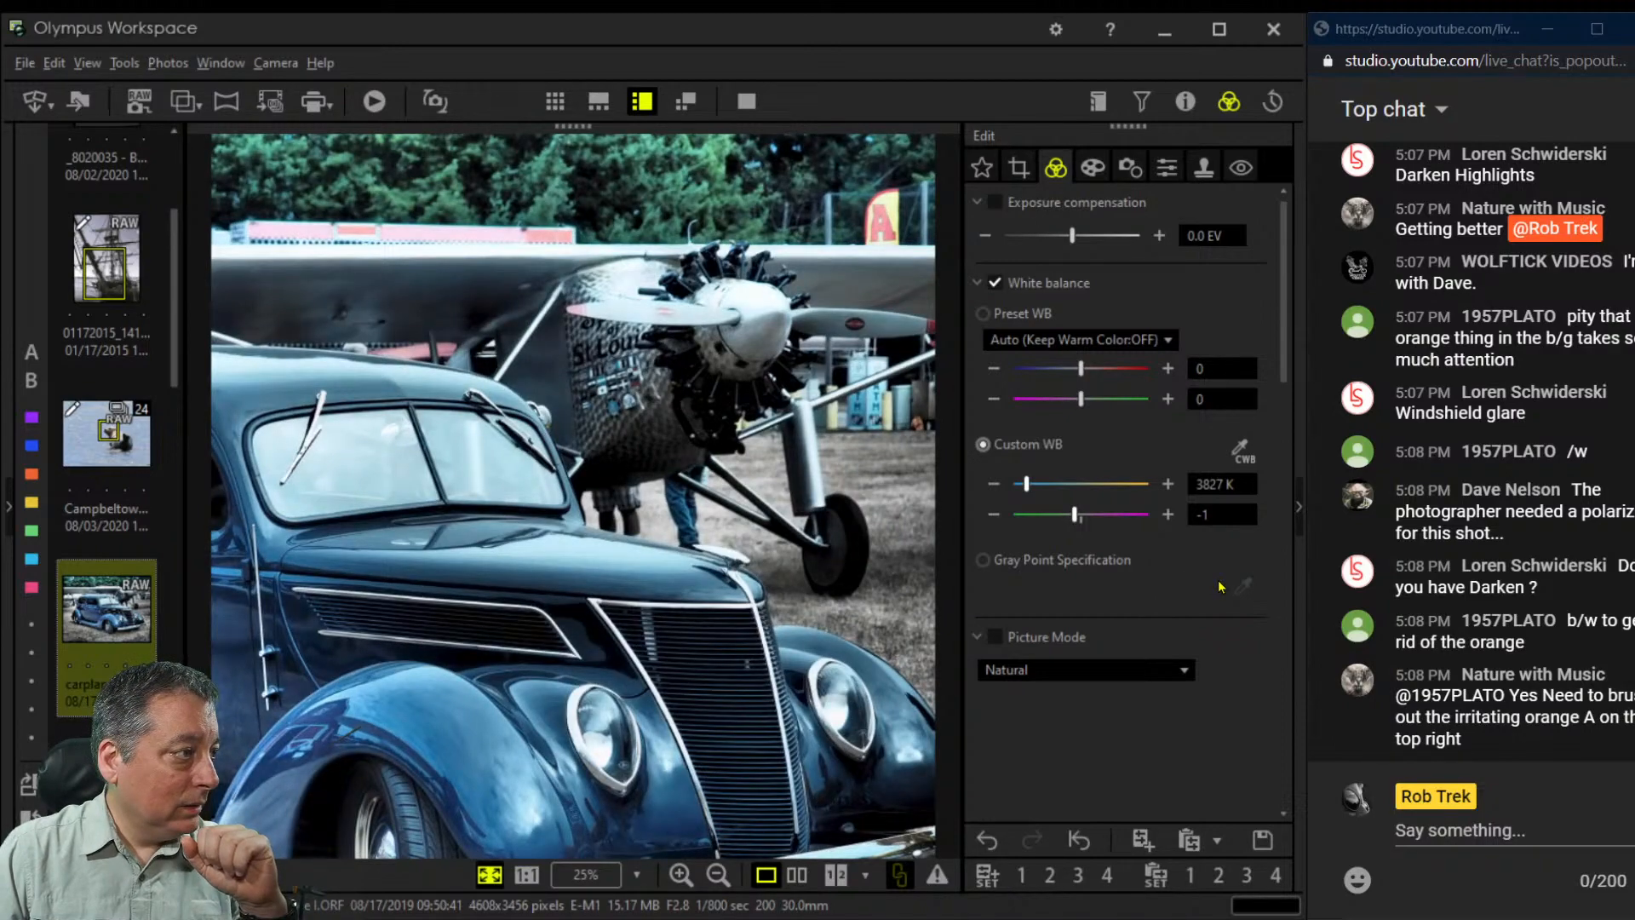
Increase Dehaze to 74 and Clarity to 28
scroll(1219, 585, "down", 10)
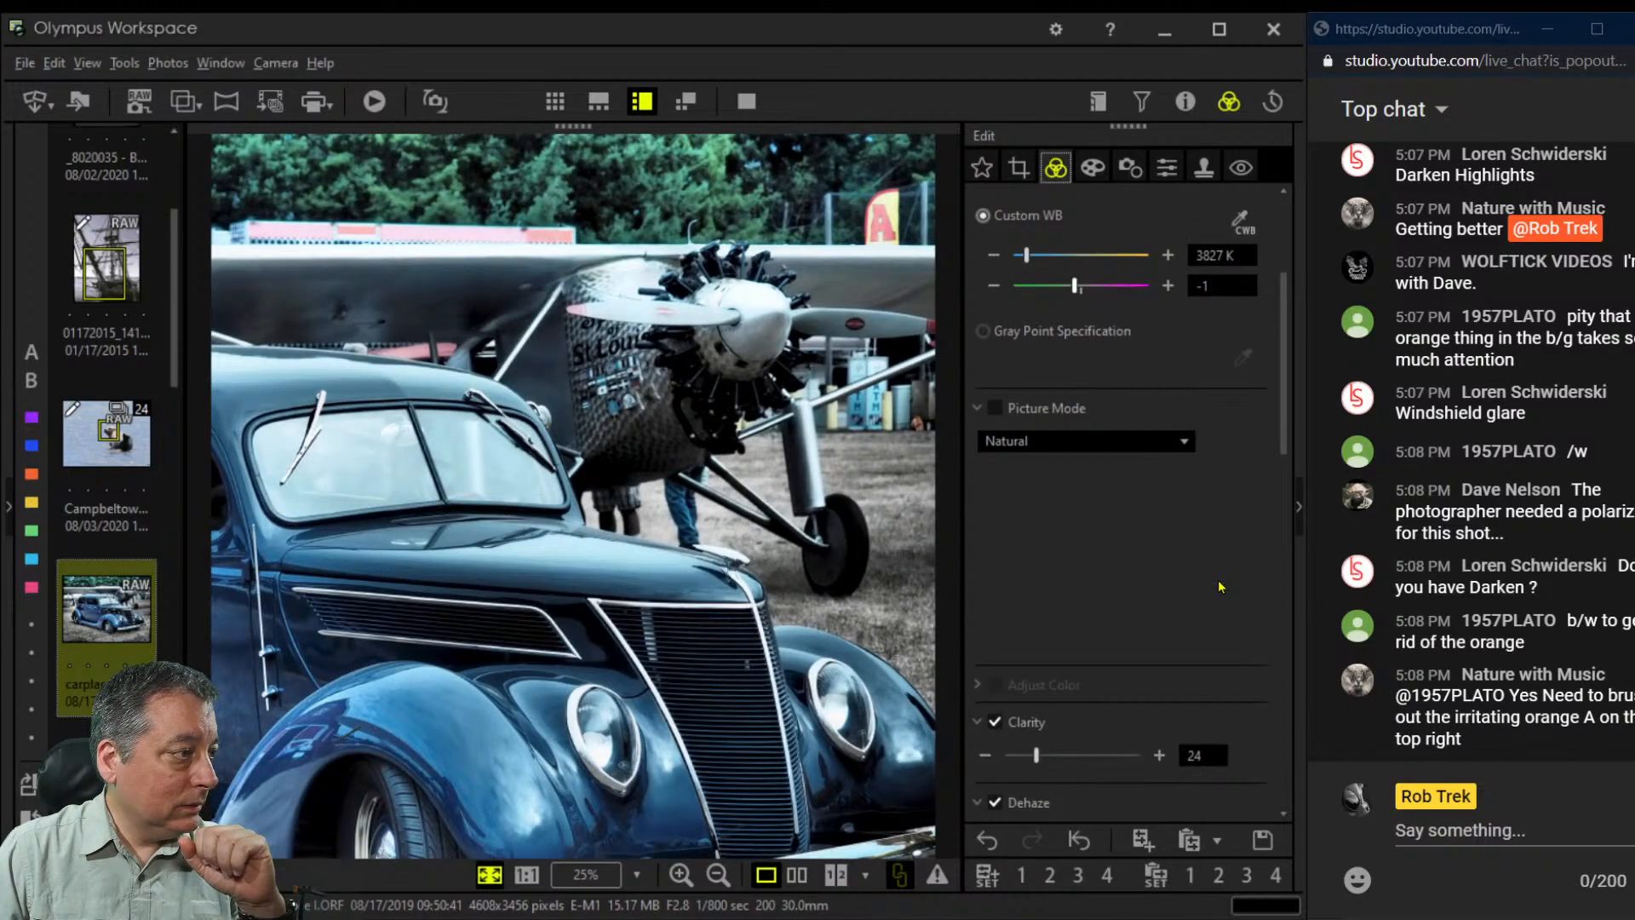
scroll(1219, 580, "down", 1)
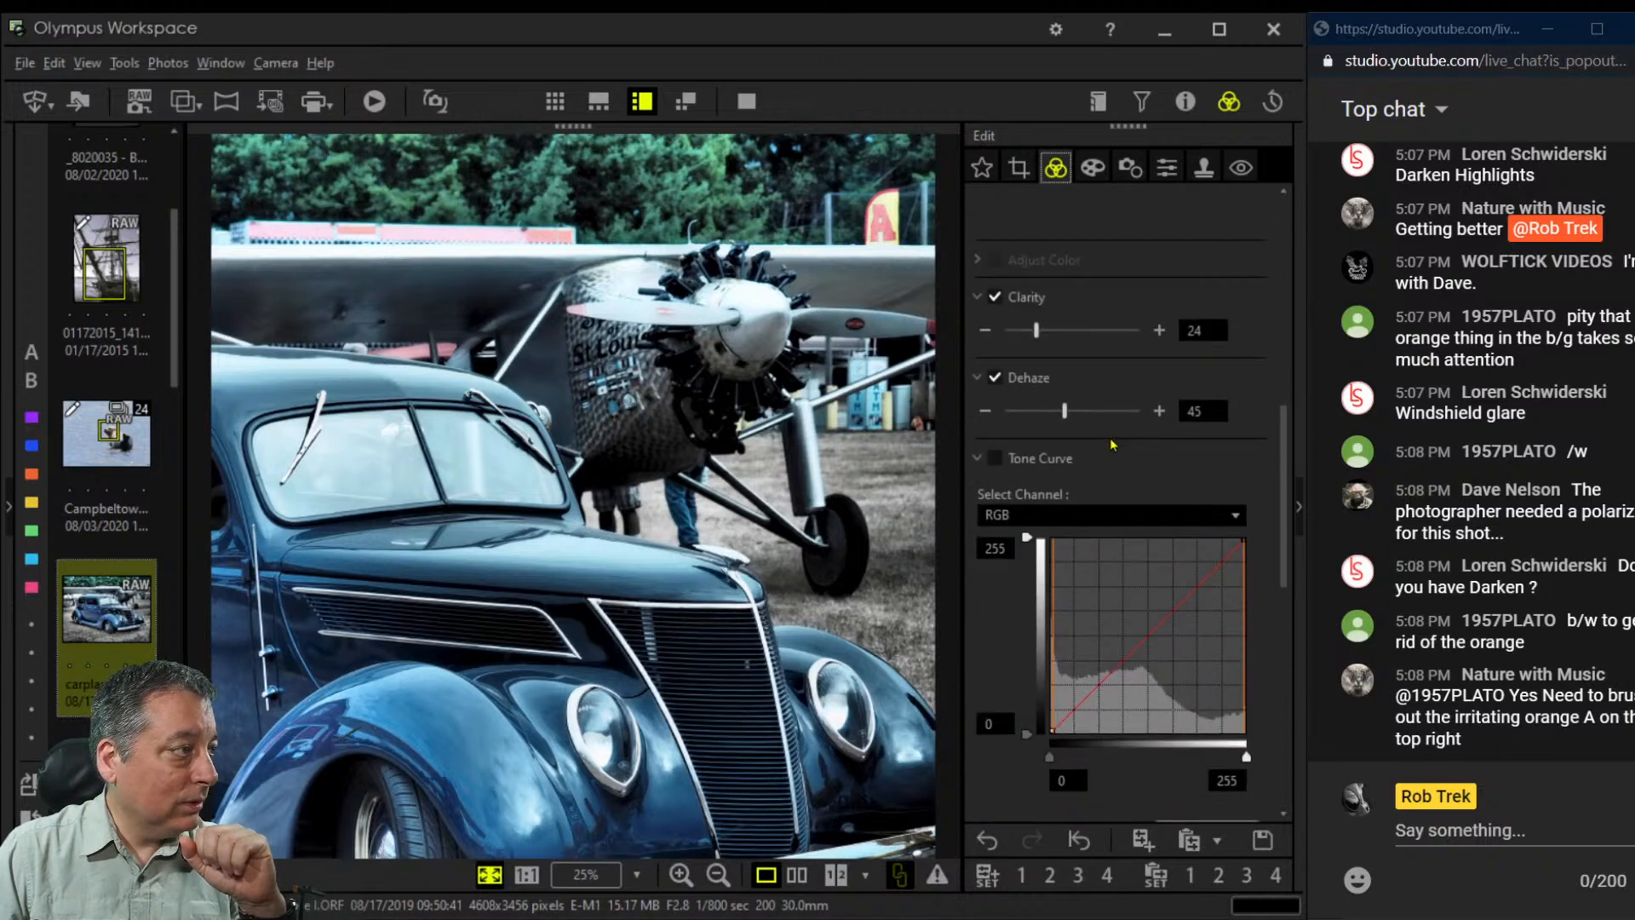
left_click_drag(1064, 410, 1103, 411)
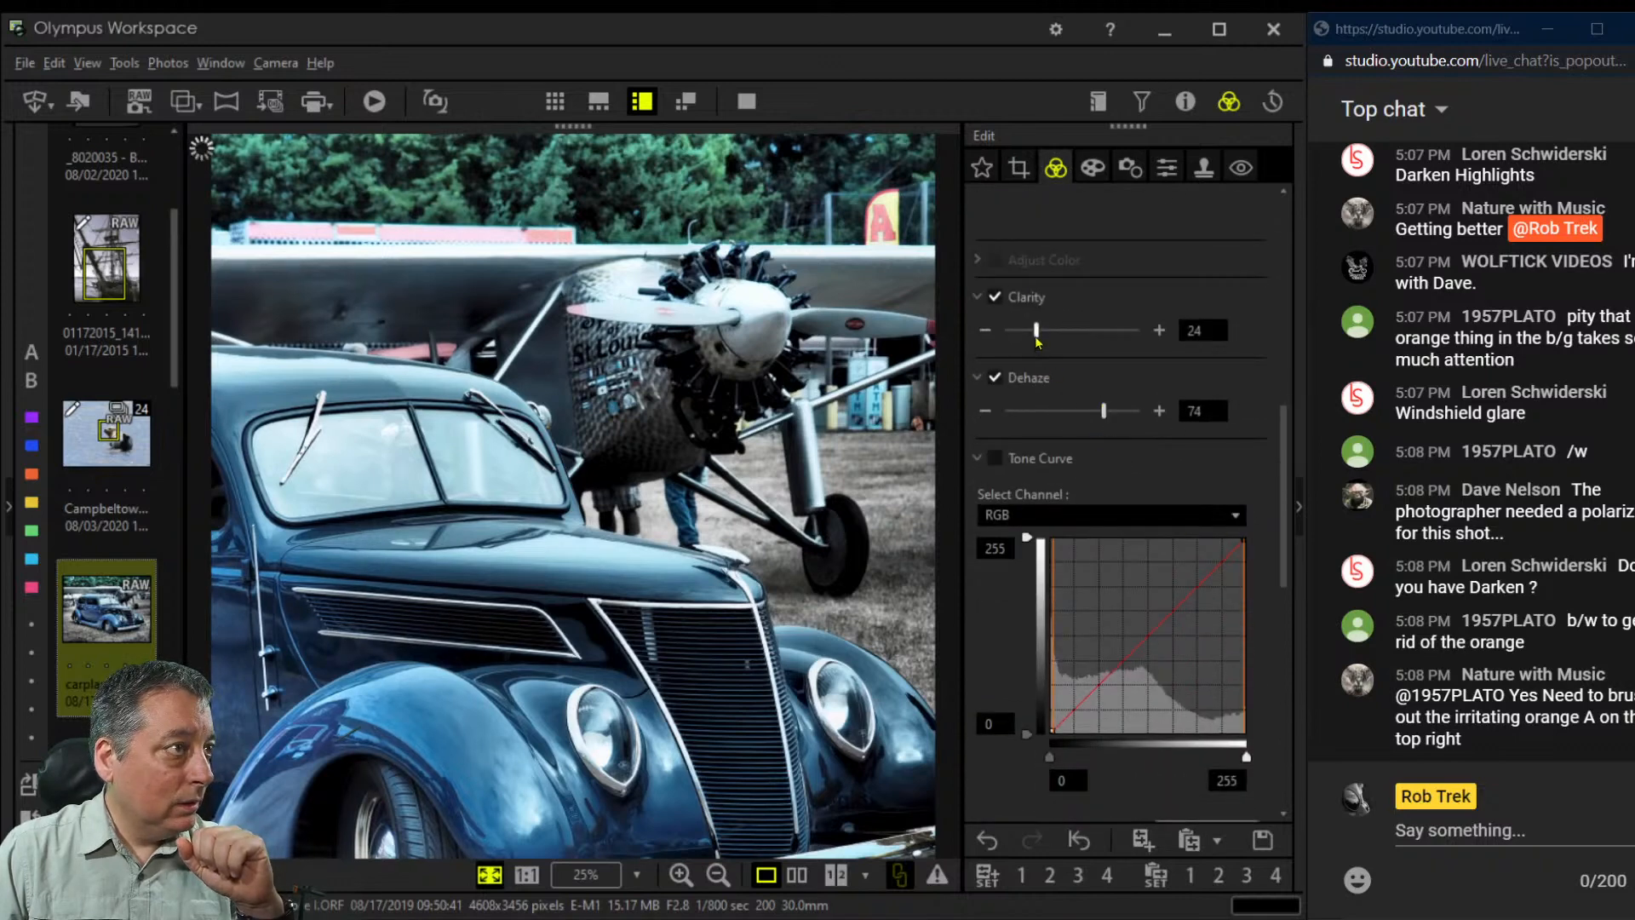
left_click_drag(1036, 330, 1041, 332)
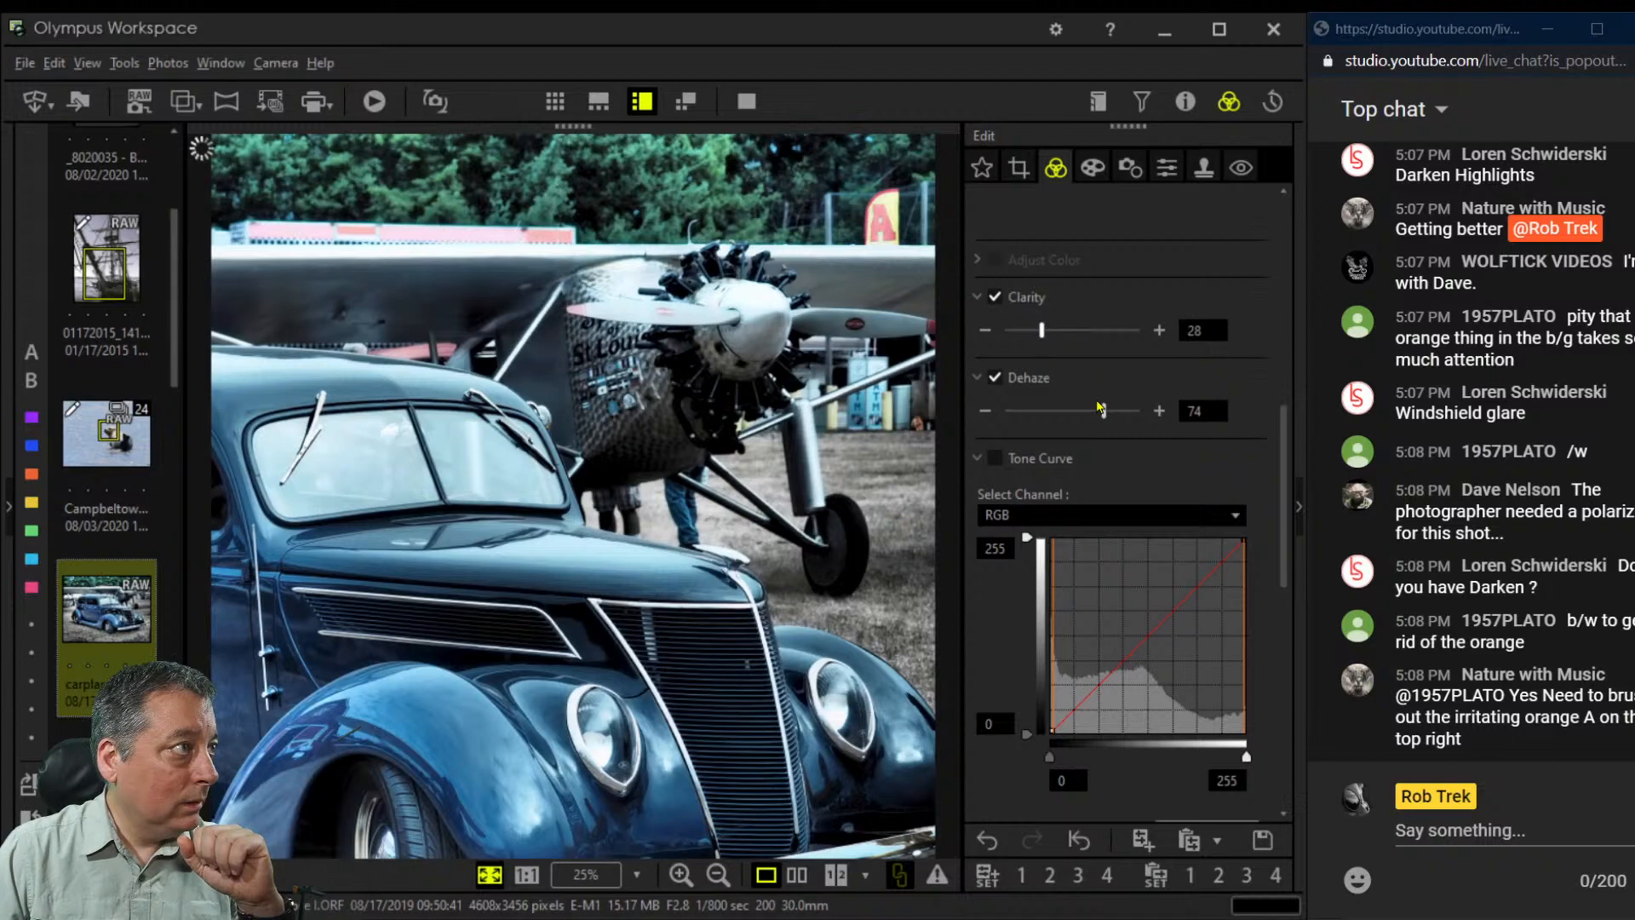
Shift the custom white balance tint slightly further toward green and set the saturation to 1.0
scroll(1204, 393, "up", 8)
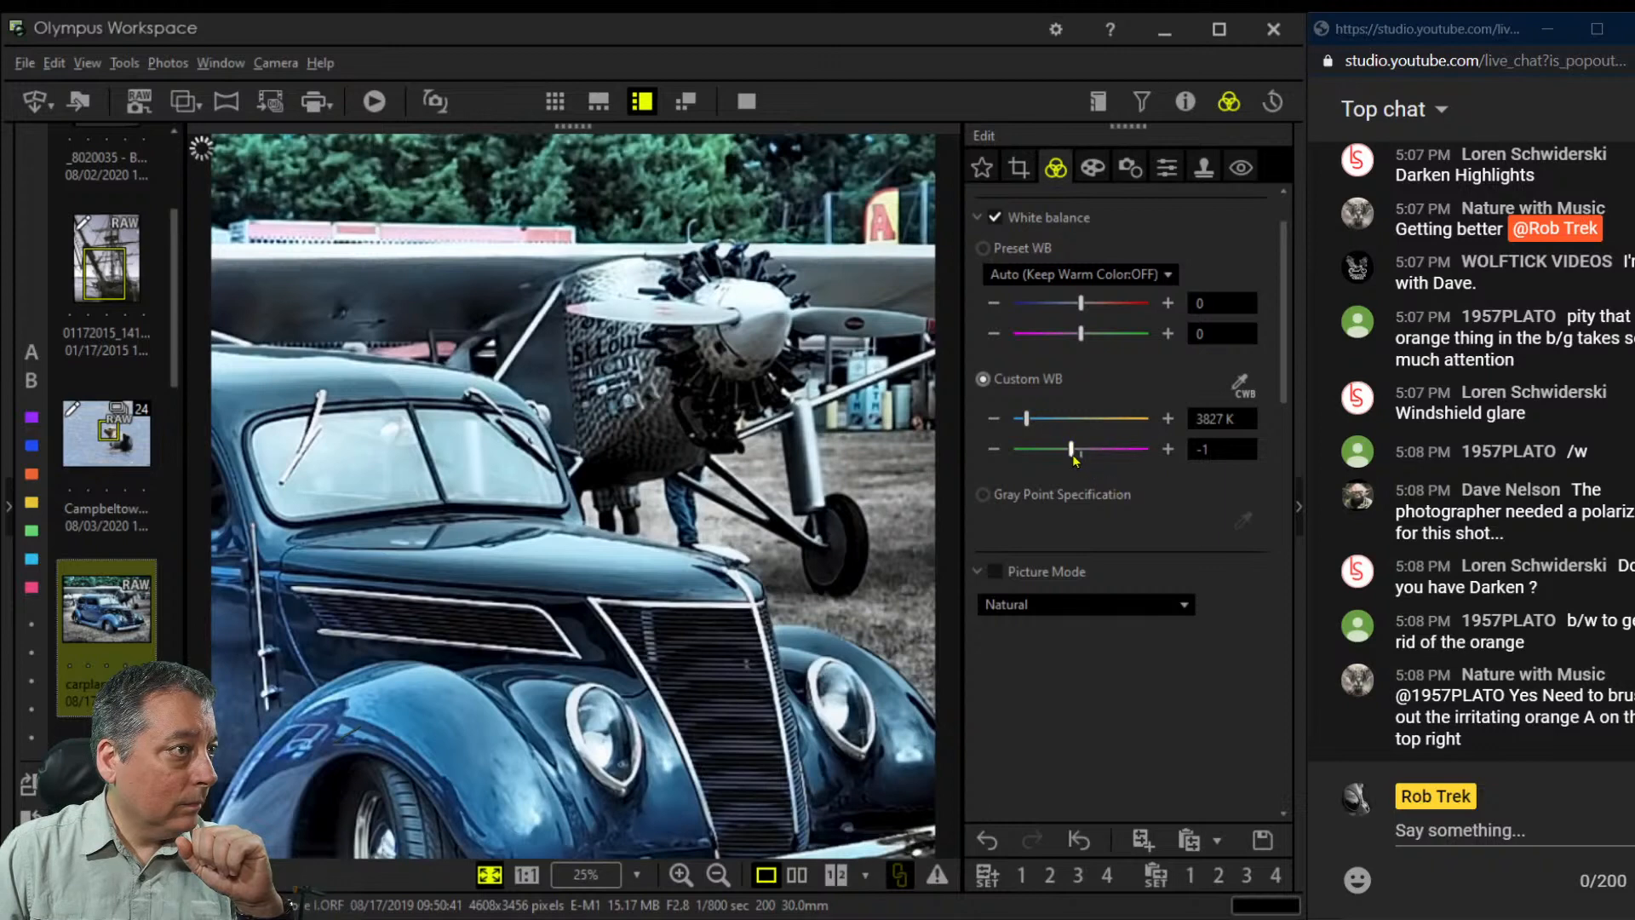
left_click_drag(1073, 456, 1070, 455)
scroll(1230, 564, "down", 8)
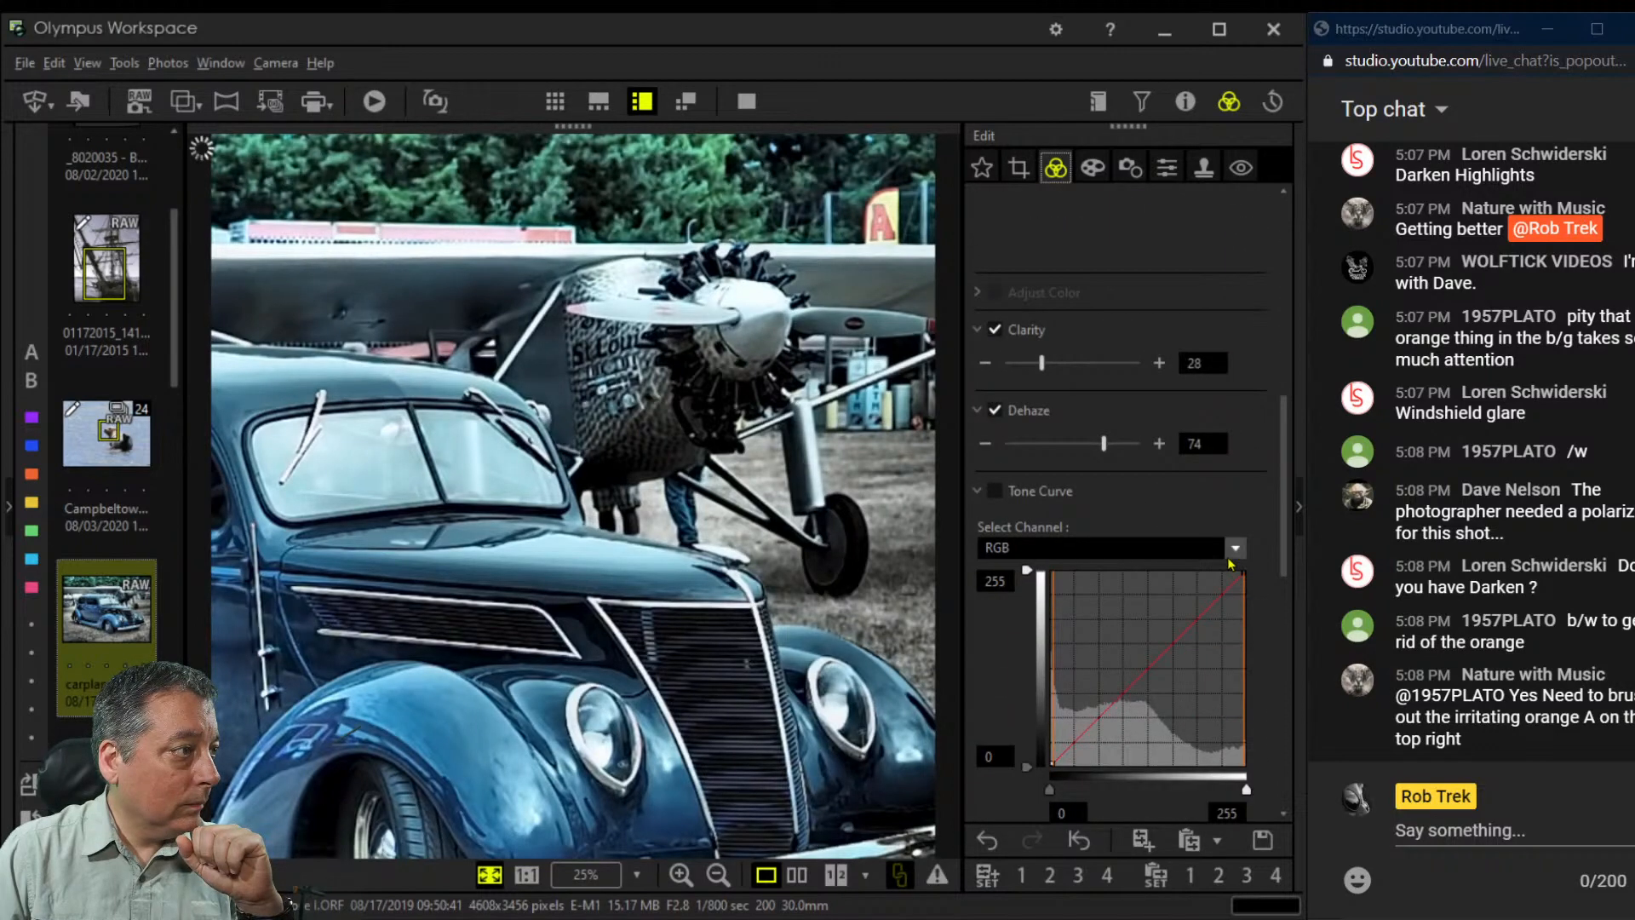
scroll(1229, 563, "down", 3)
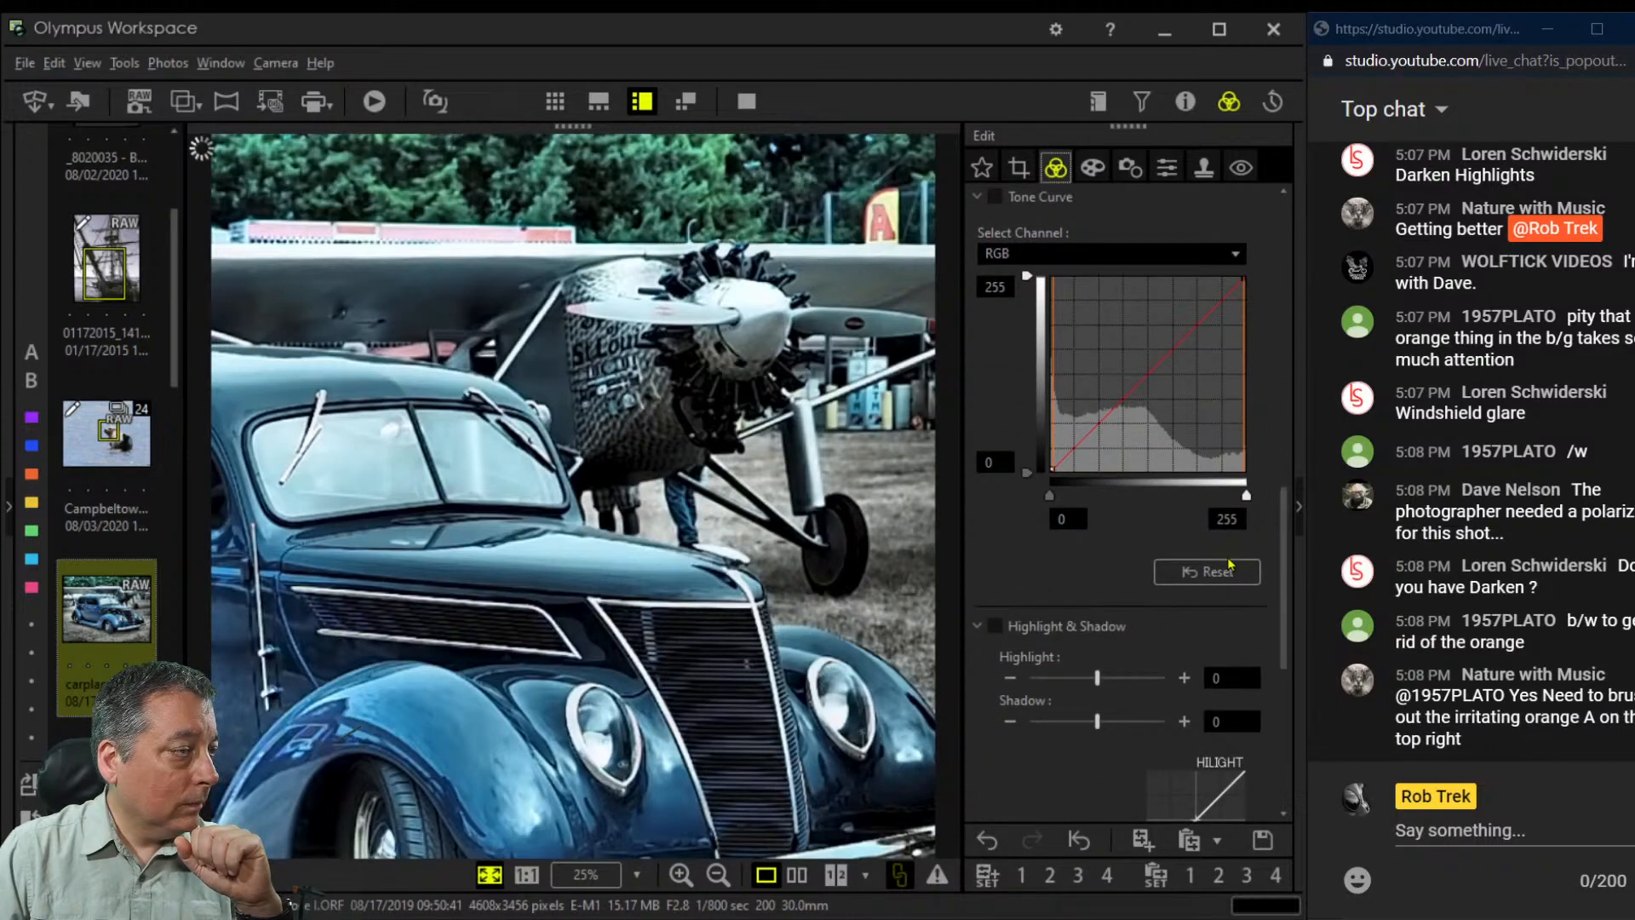
scroll(1229, 564, "down", 5)
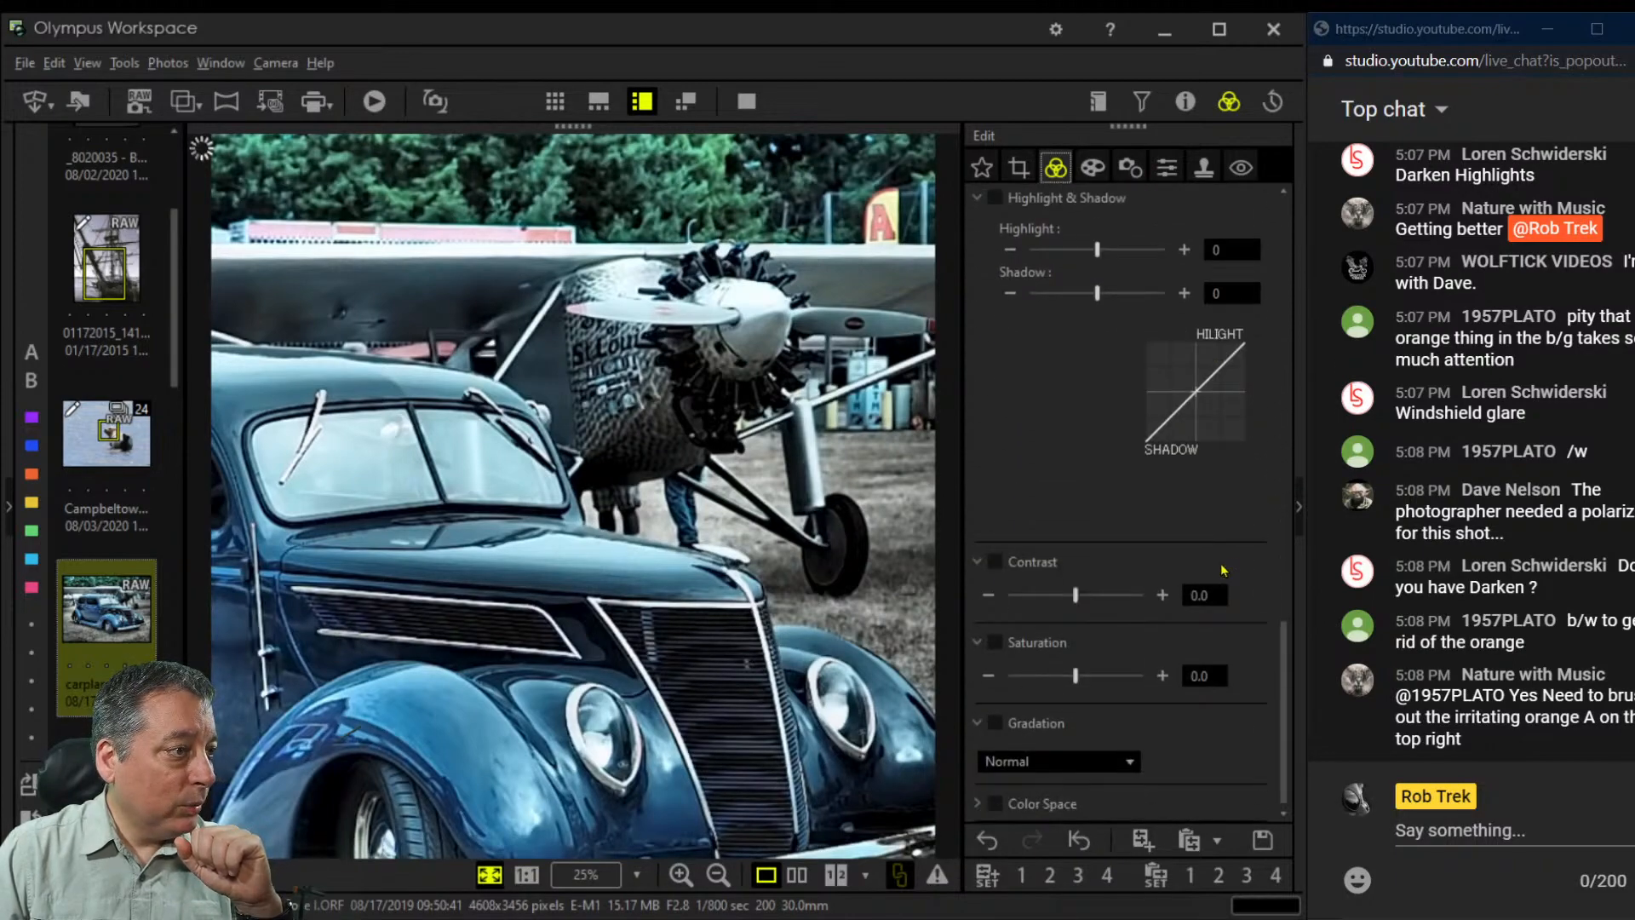
left_click_drag(1081, 684, 1112, 684)
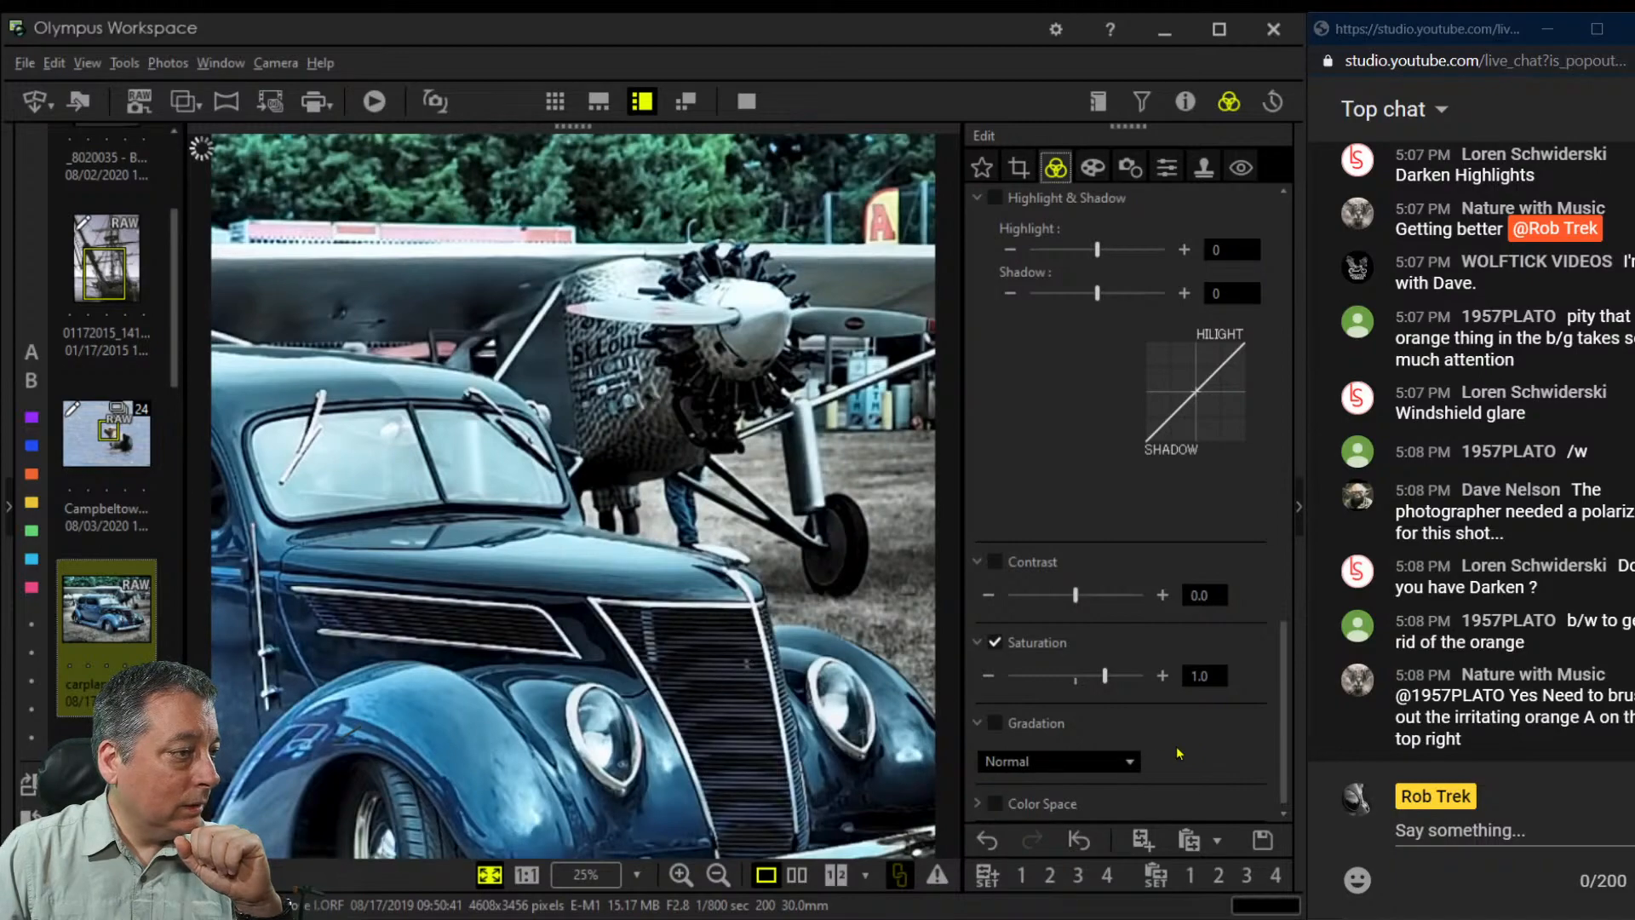
Set the gradation to Low Key and shape the RGB tone curve with slightly lowered shadows and raised highlights
left_click(1112, 760)
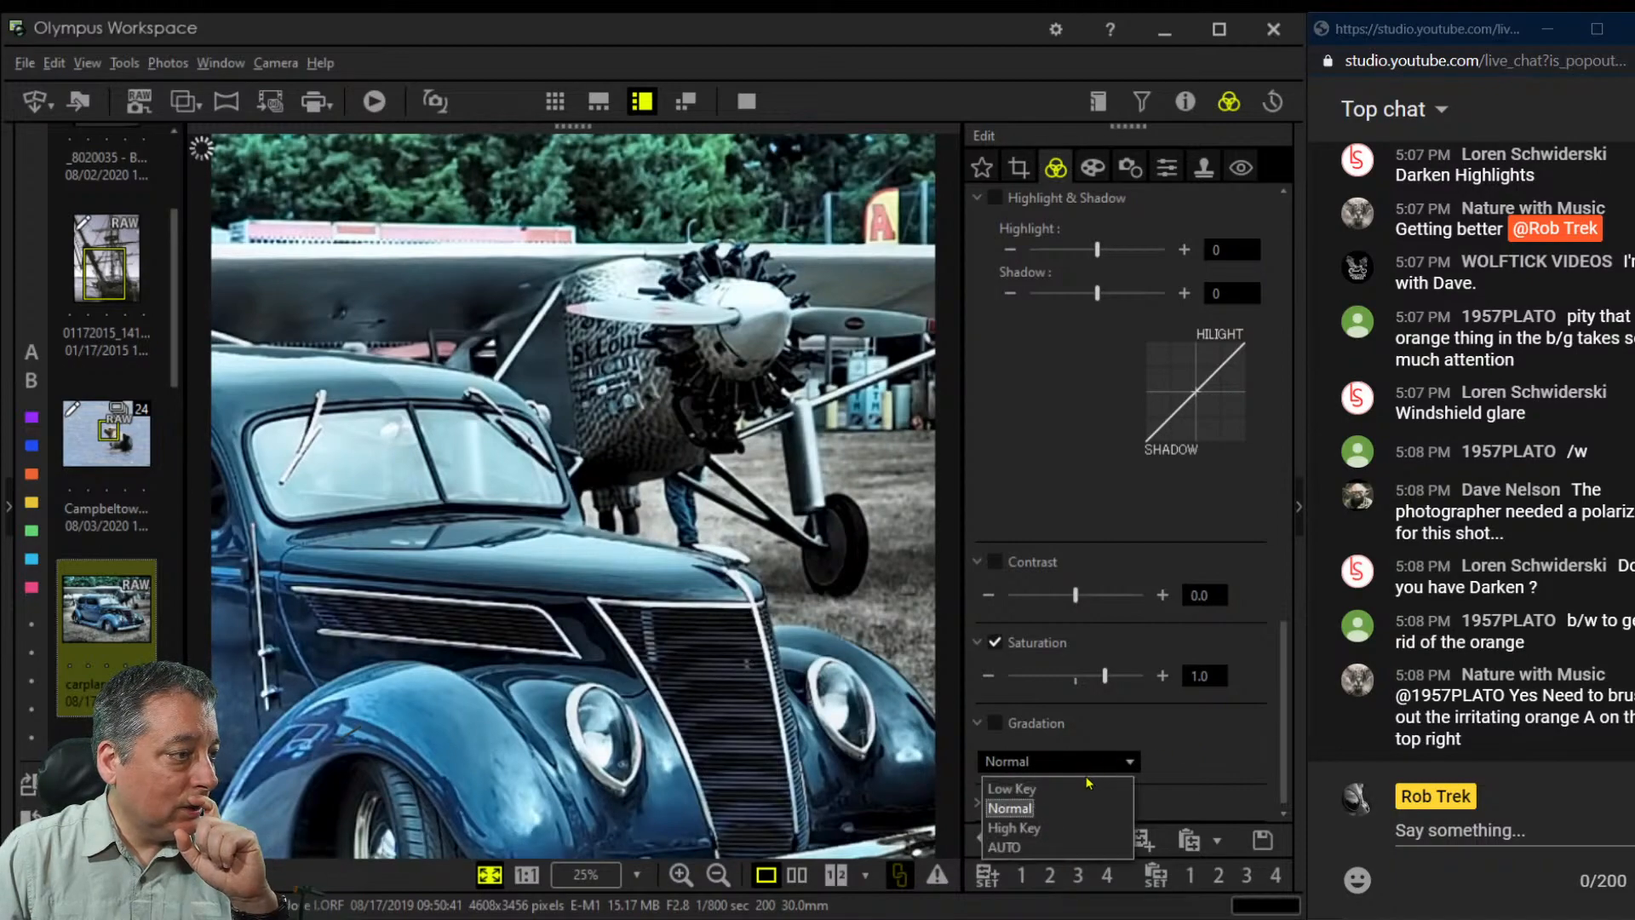
left_click(1085, 792)
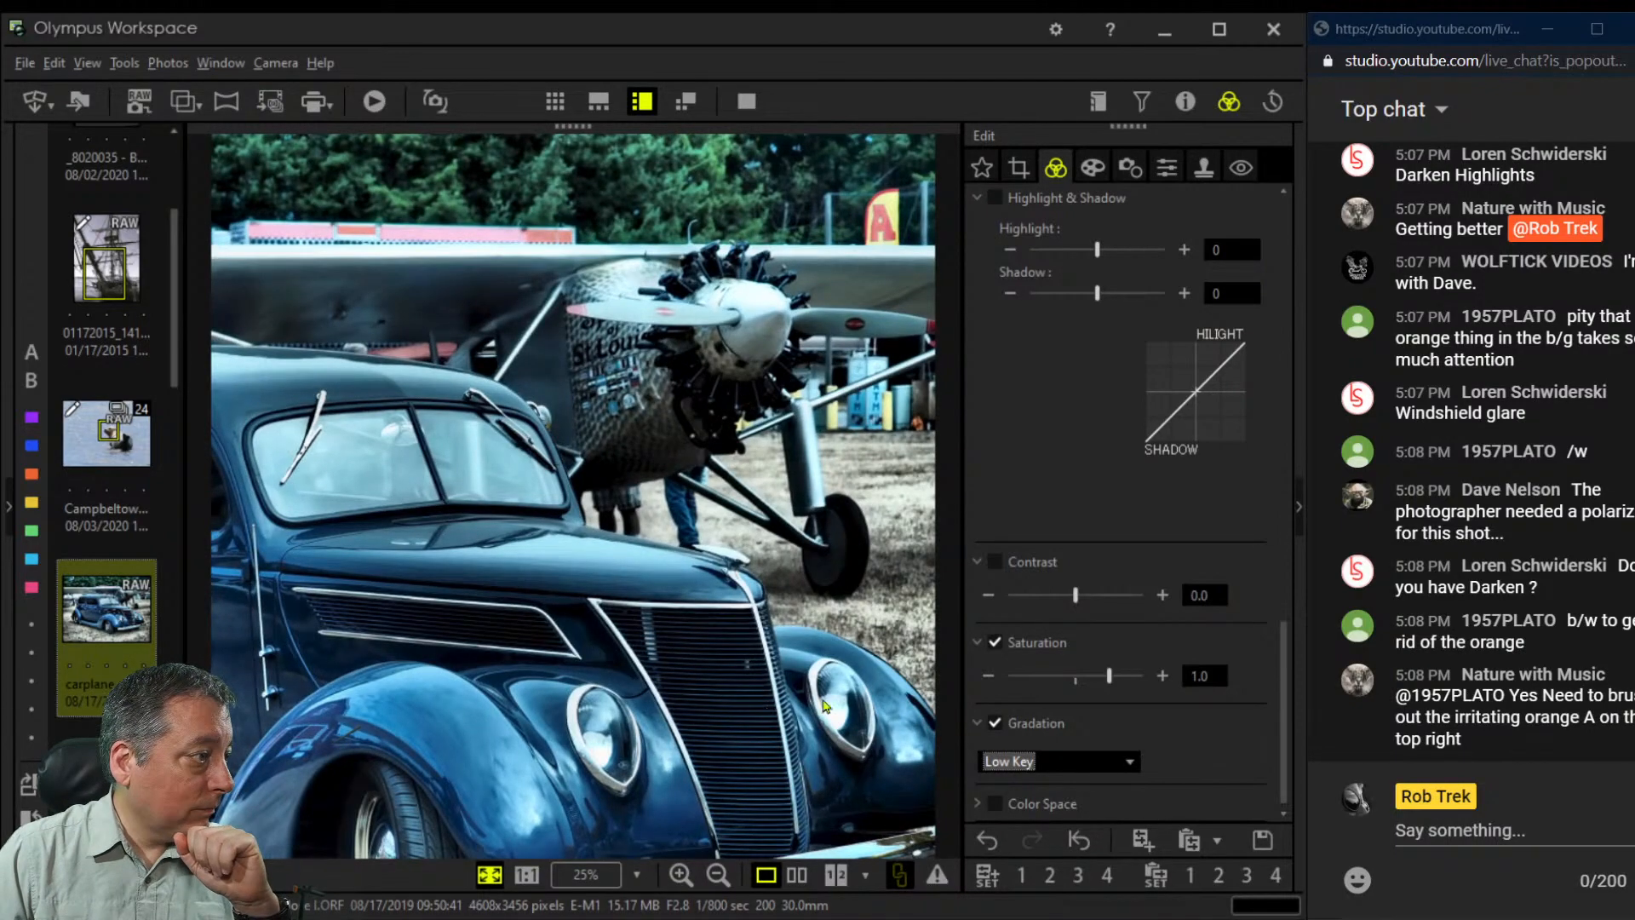
scroll(1166, 556, "up", 5)
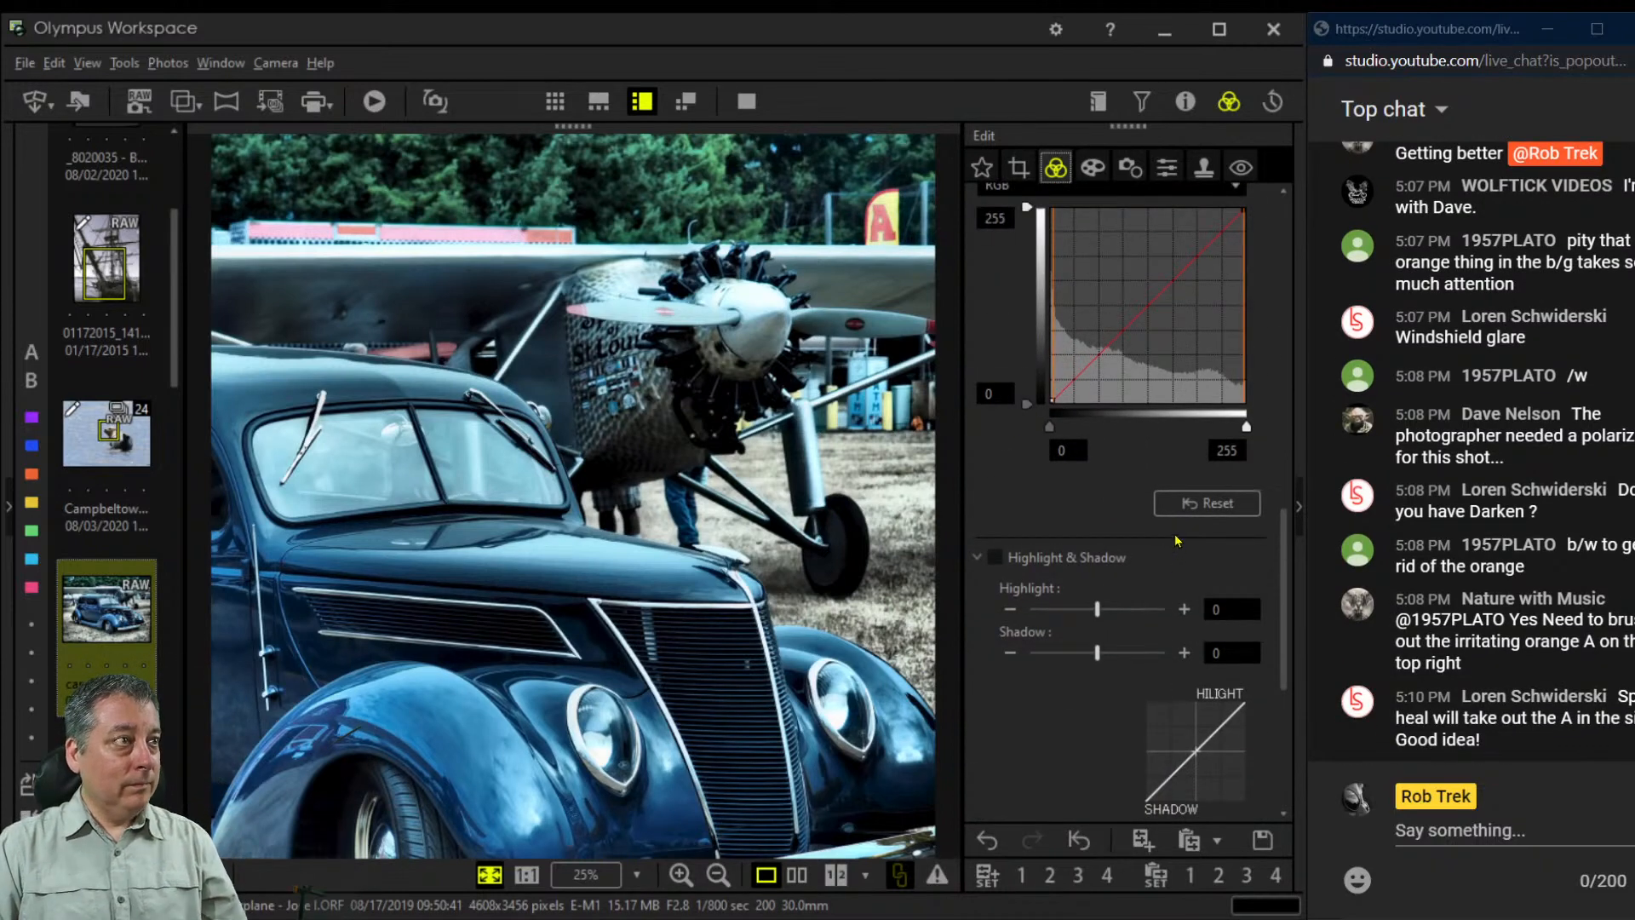
scroll(1176, 540, "up", 1)
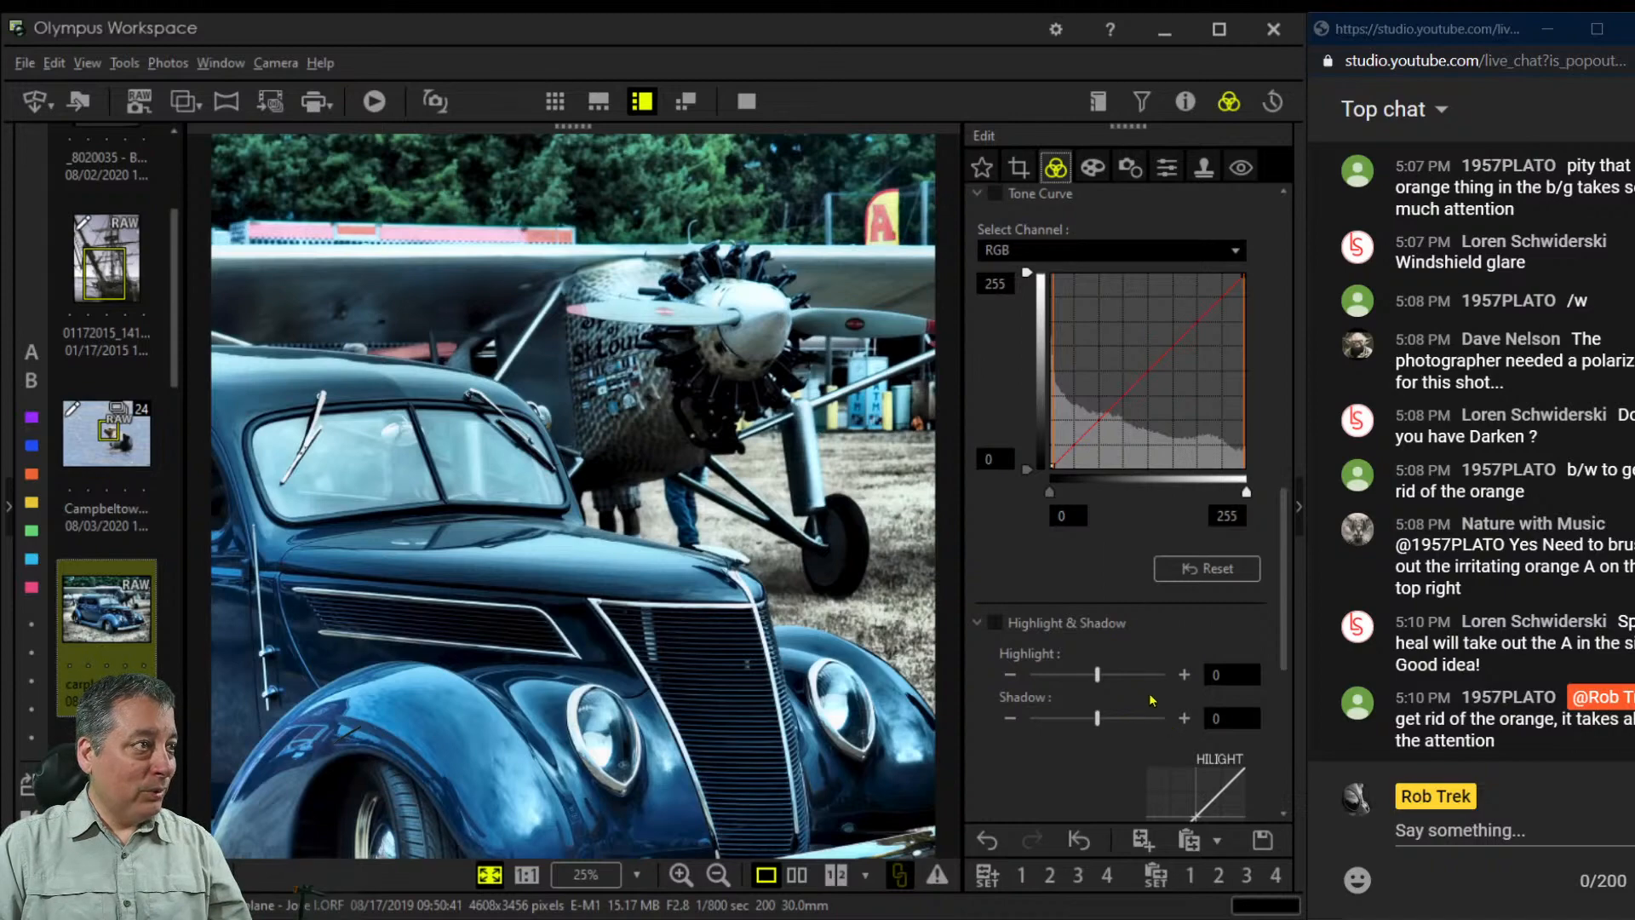
scroll(1109, 585, "up", 1)
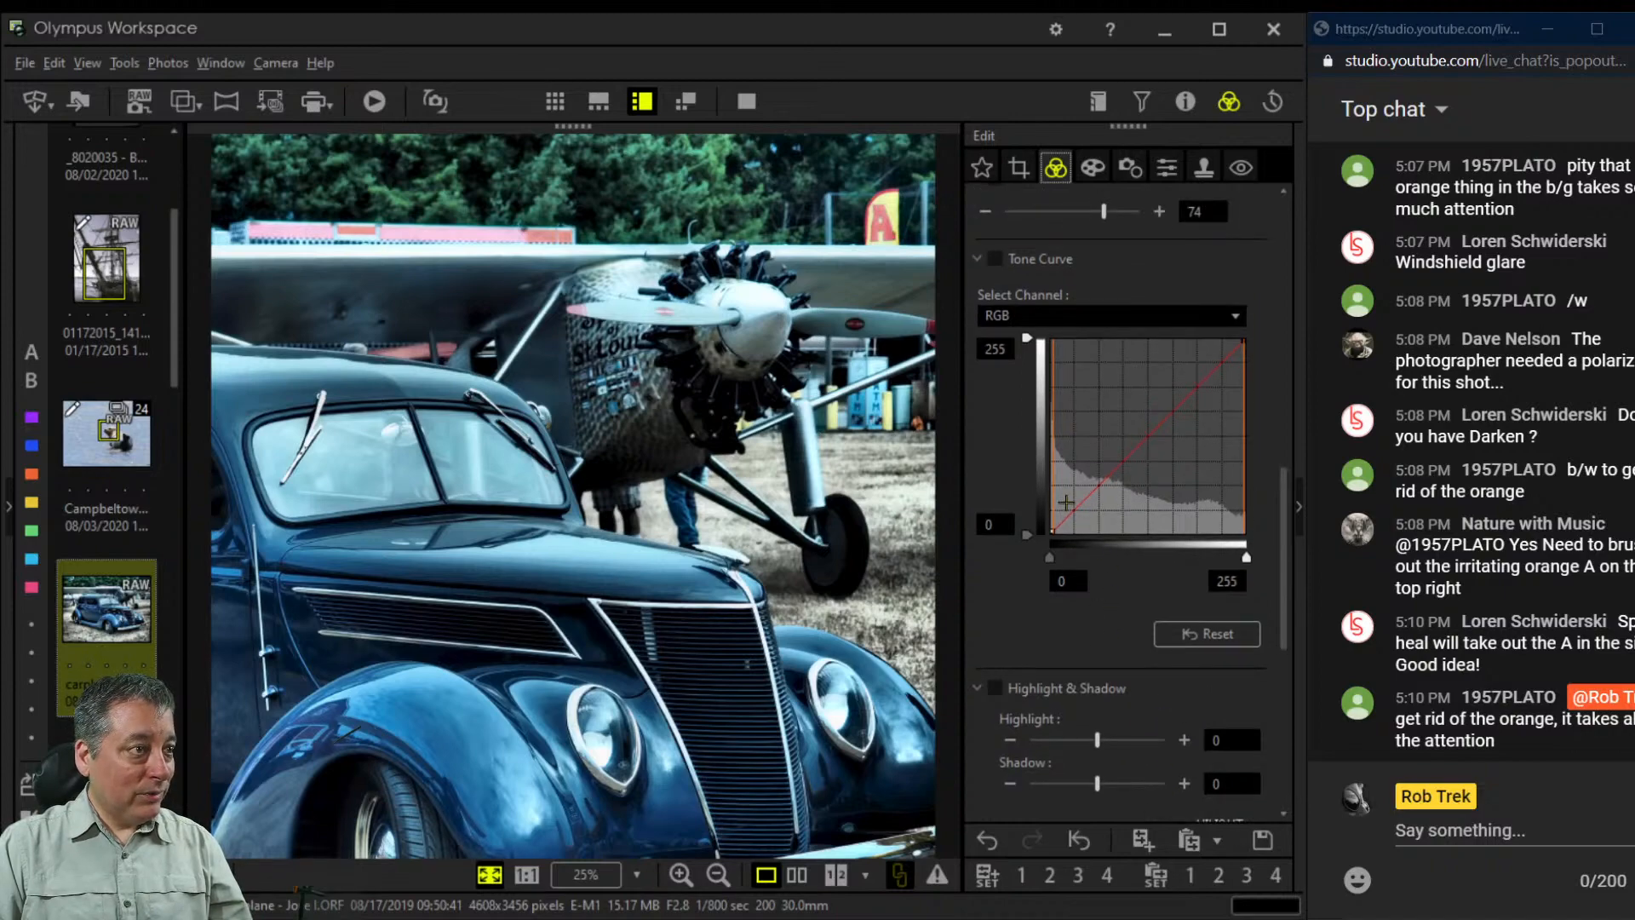
left_click_drag(1069, 514, 1070, 518)
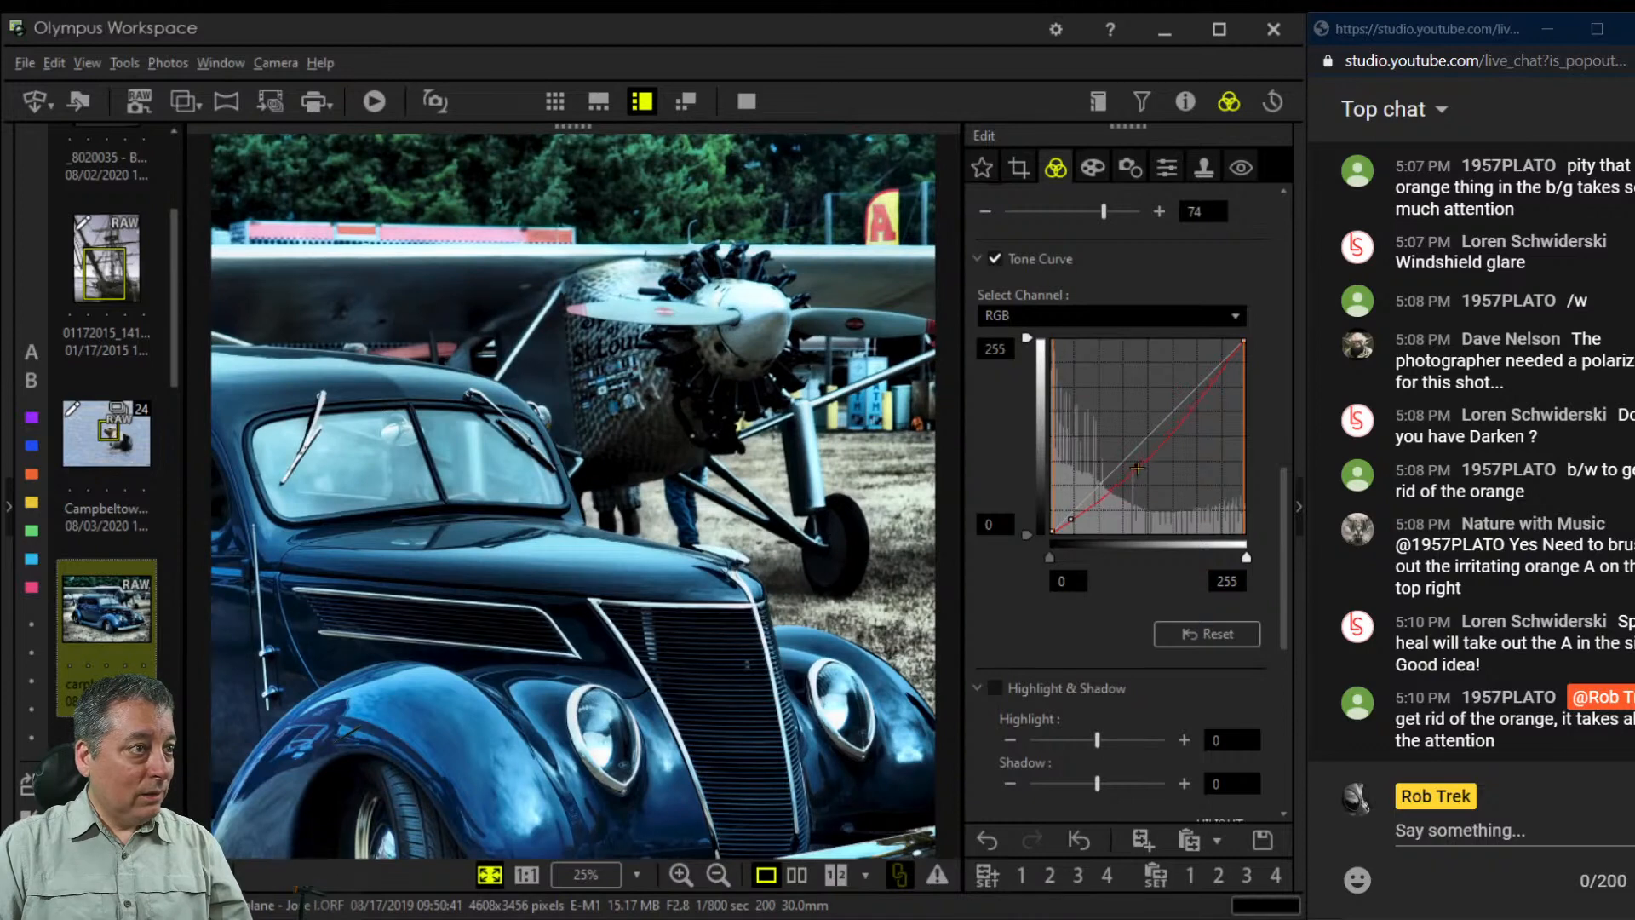
left_click_drag(1137, 470, 1136, 454)
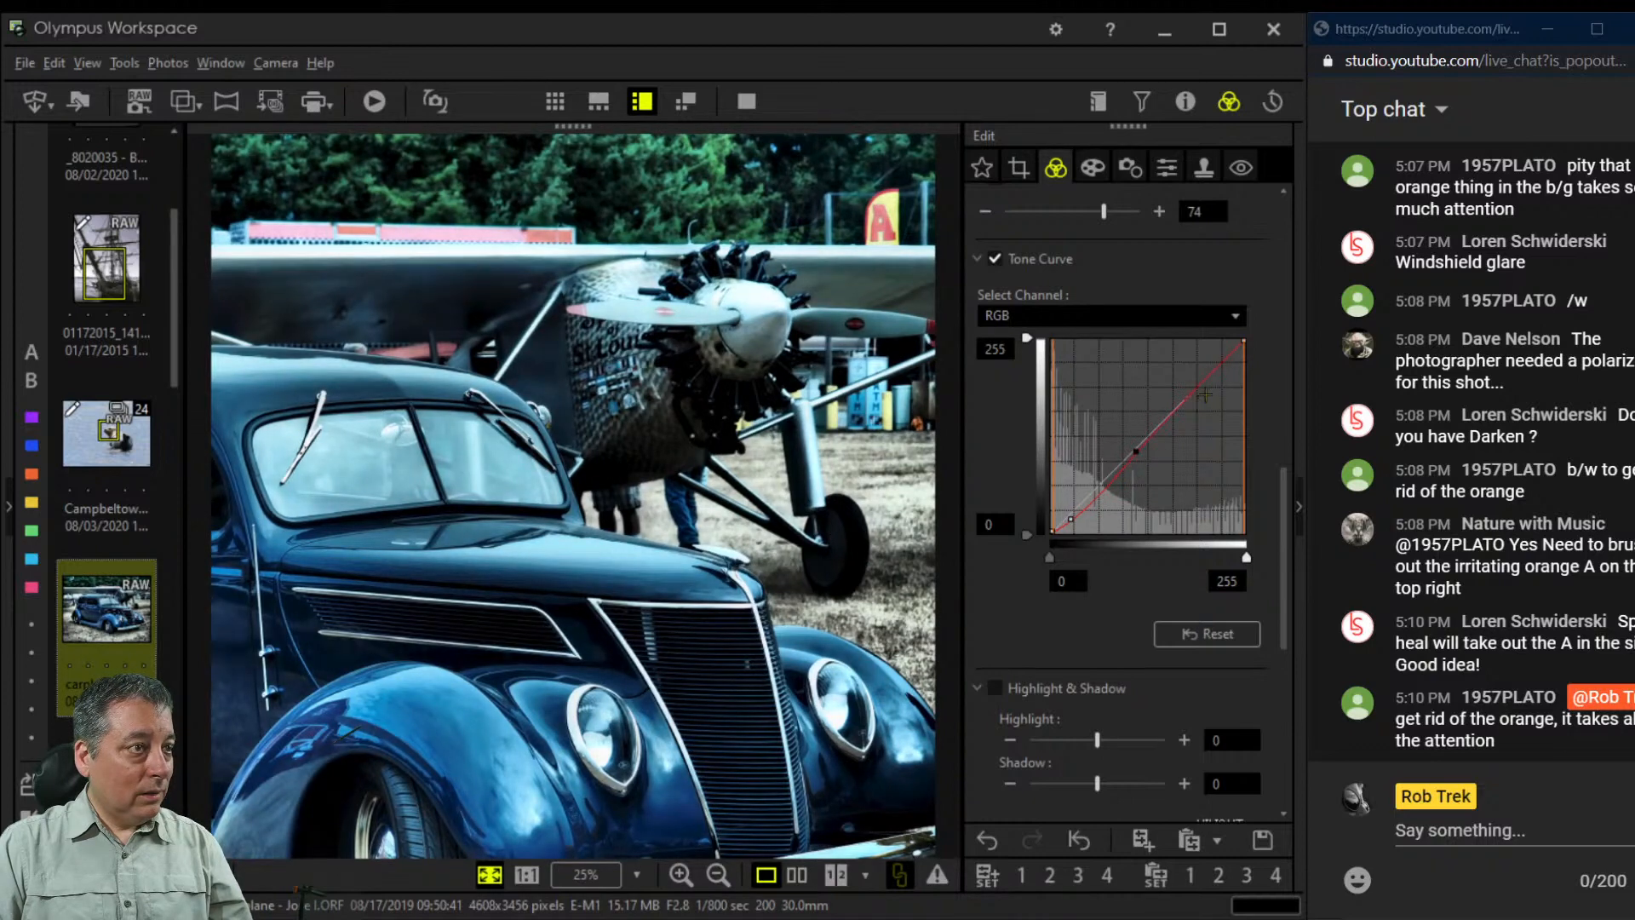
left_click_drag(1200, 385, 1188, 381)
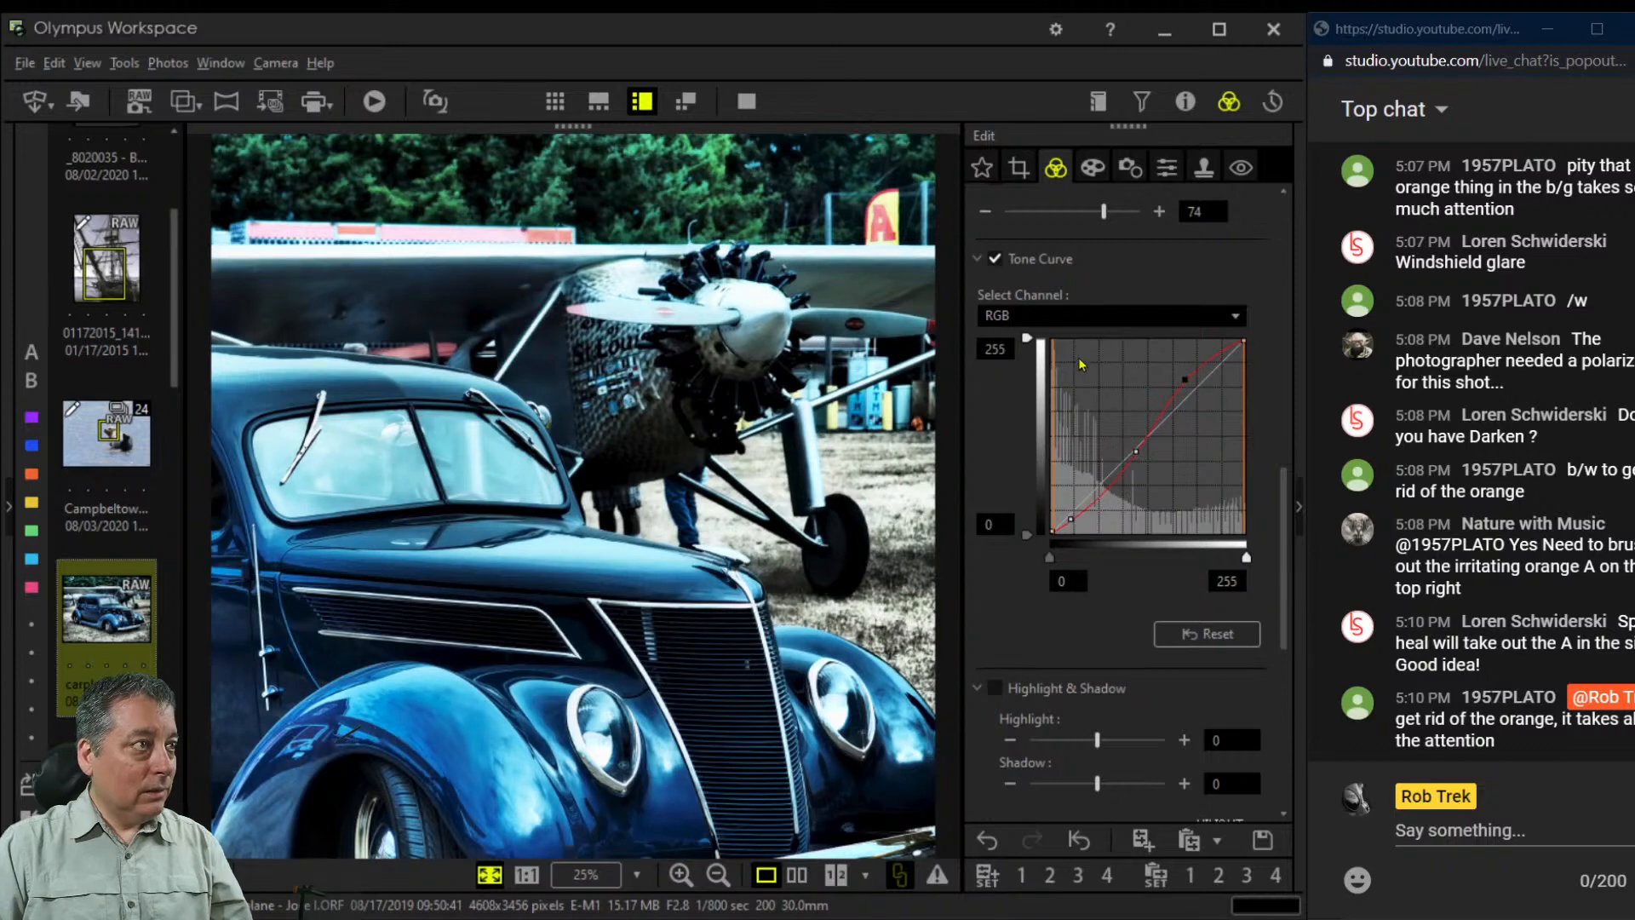
Clone the trees over the orange A banner behind the airplane with stamp size 250 and blur 34, and check the result
left_click(1204, 168)
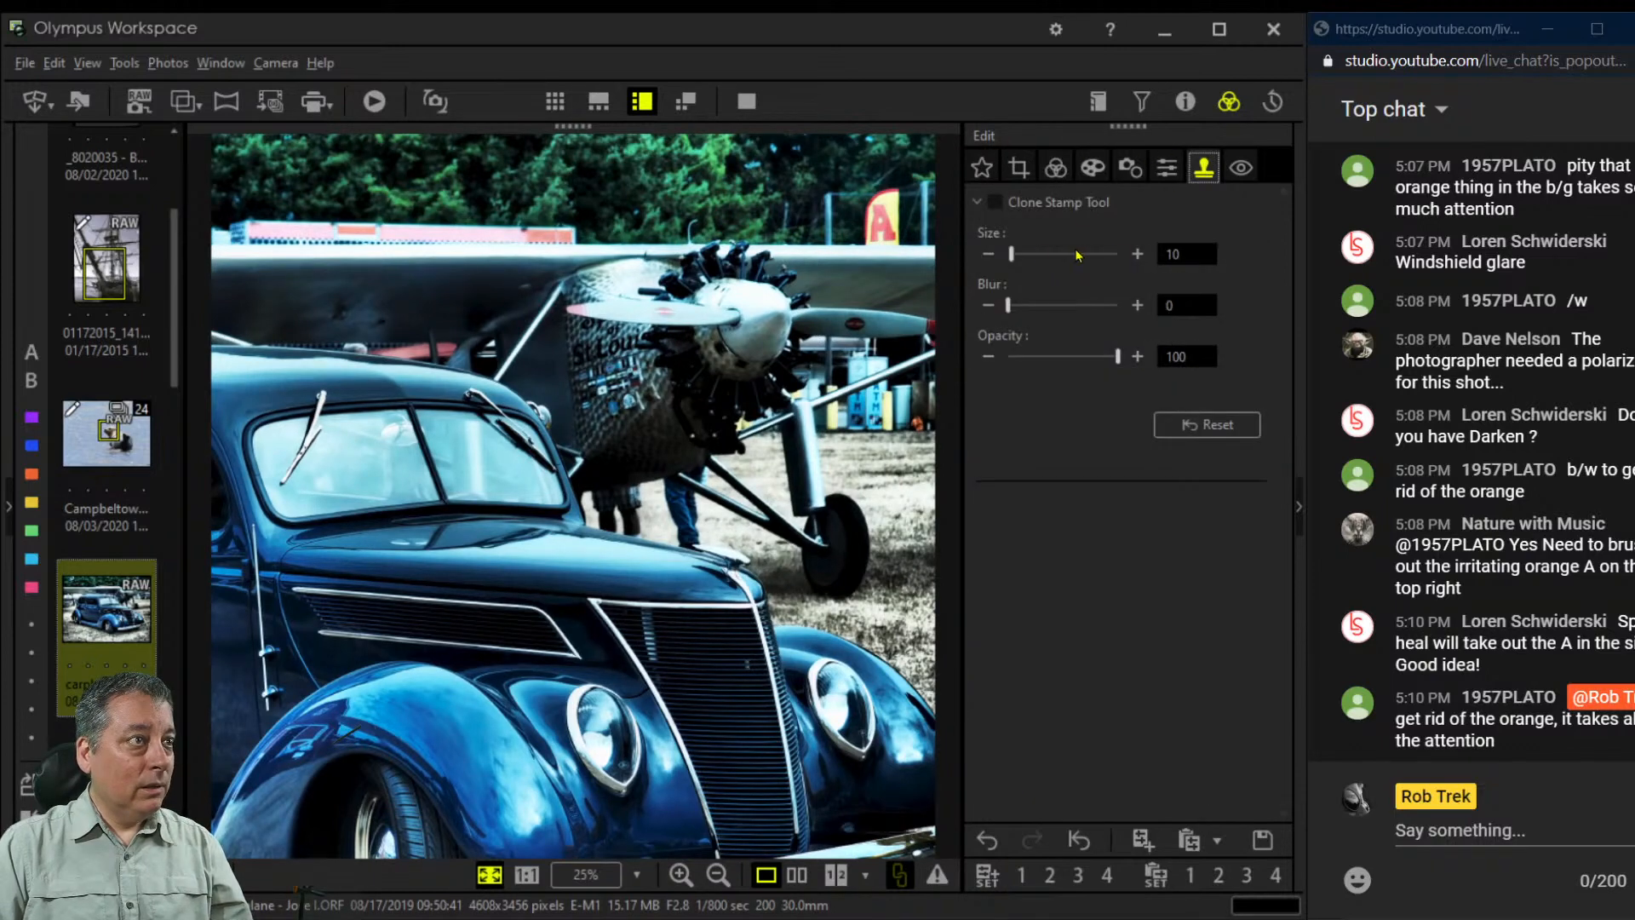
left_click_drag(1011, 253, 1128, 264)
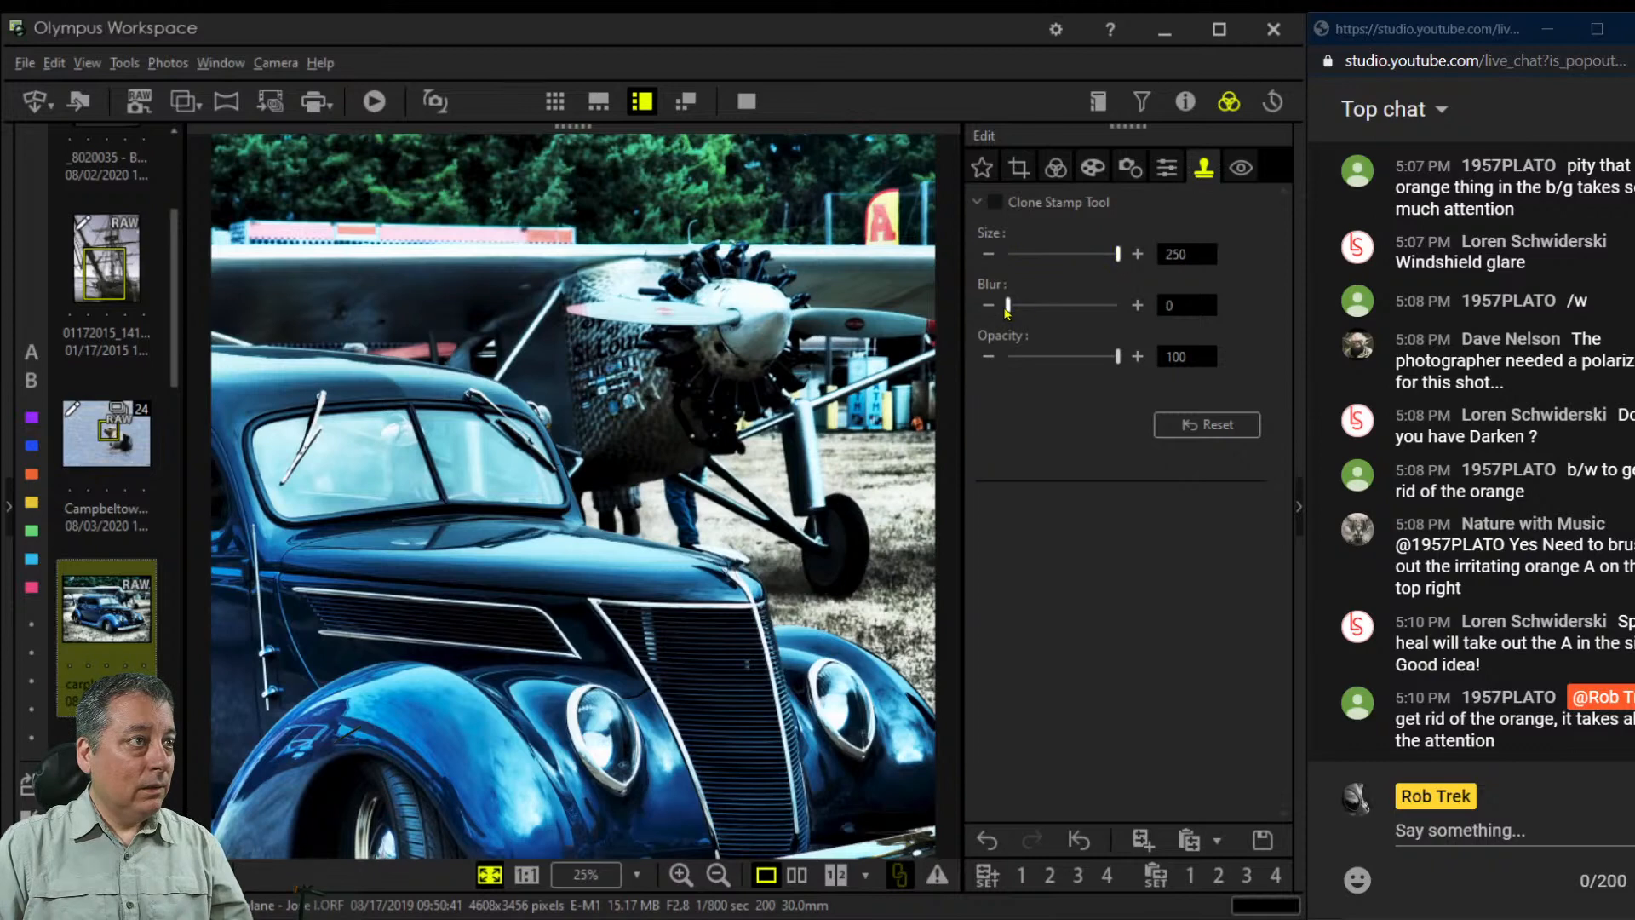
left_click_drag(1008, 306, 1044, 313)
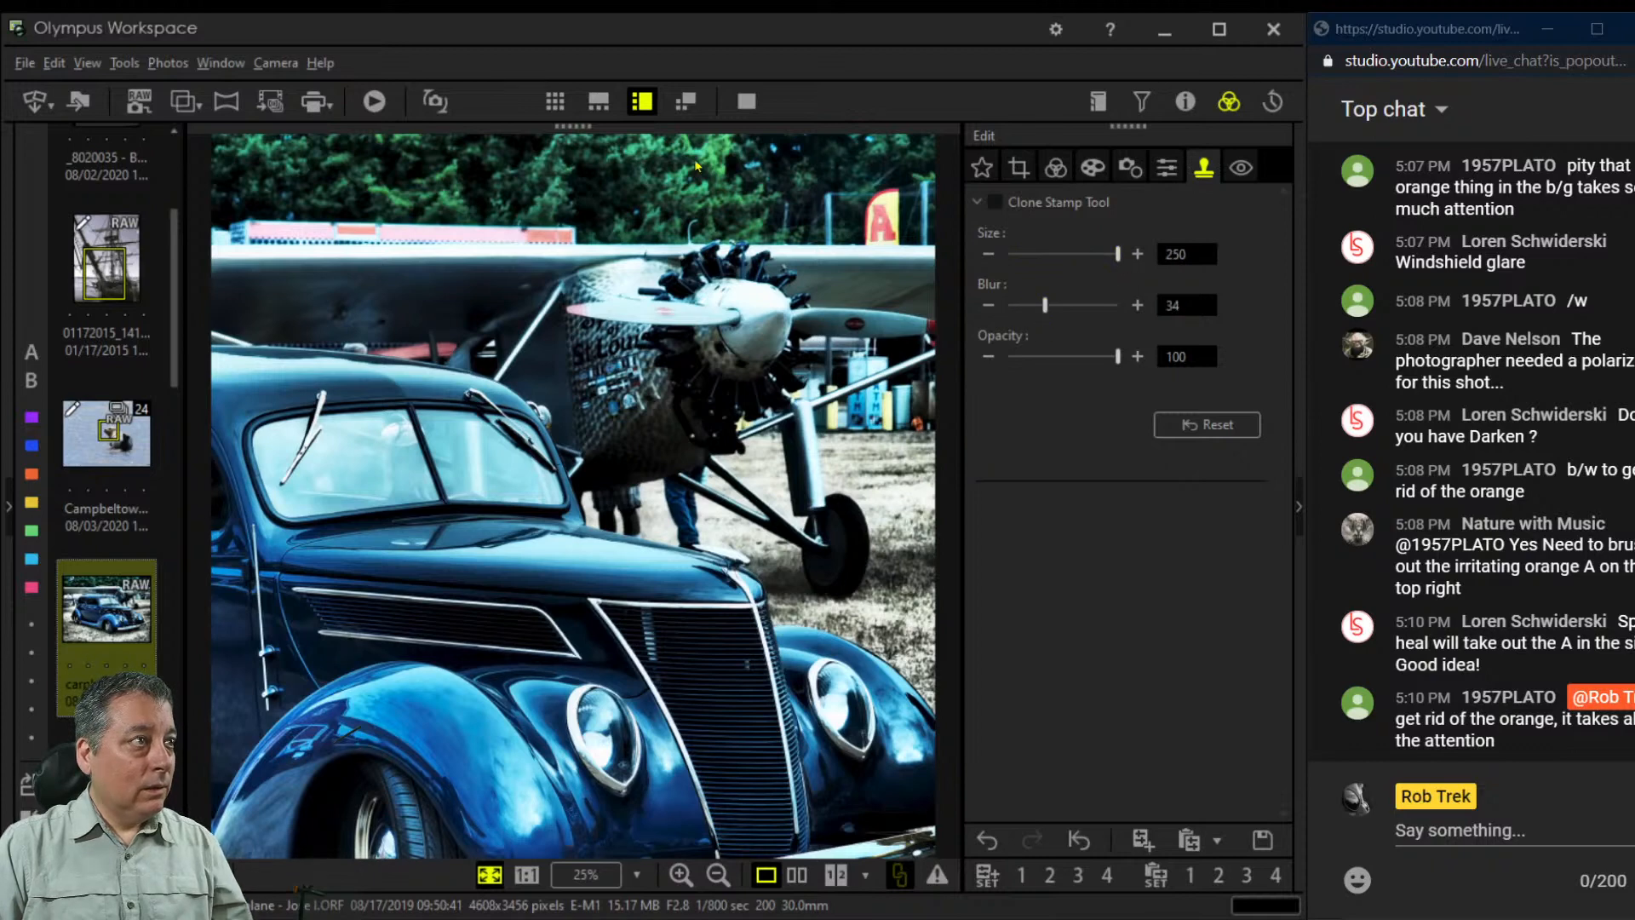
left_click(616, 174)
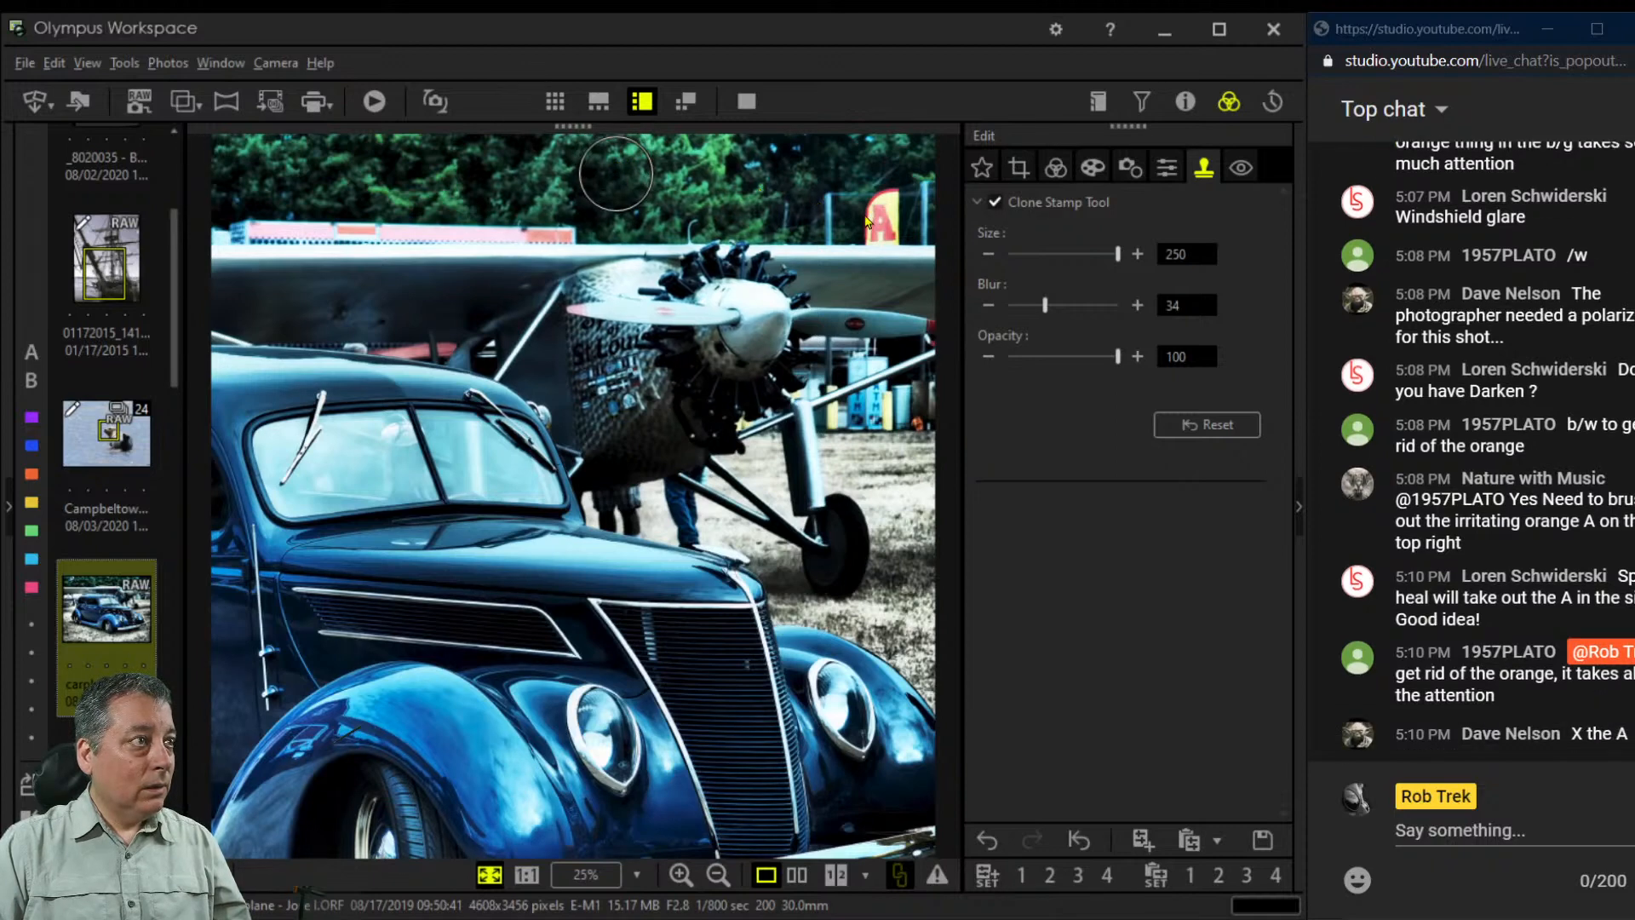
left_click_drag(866, 221, 887, 223)
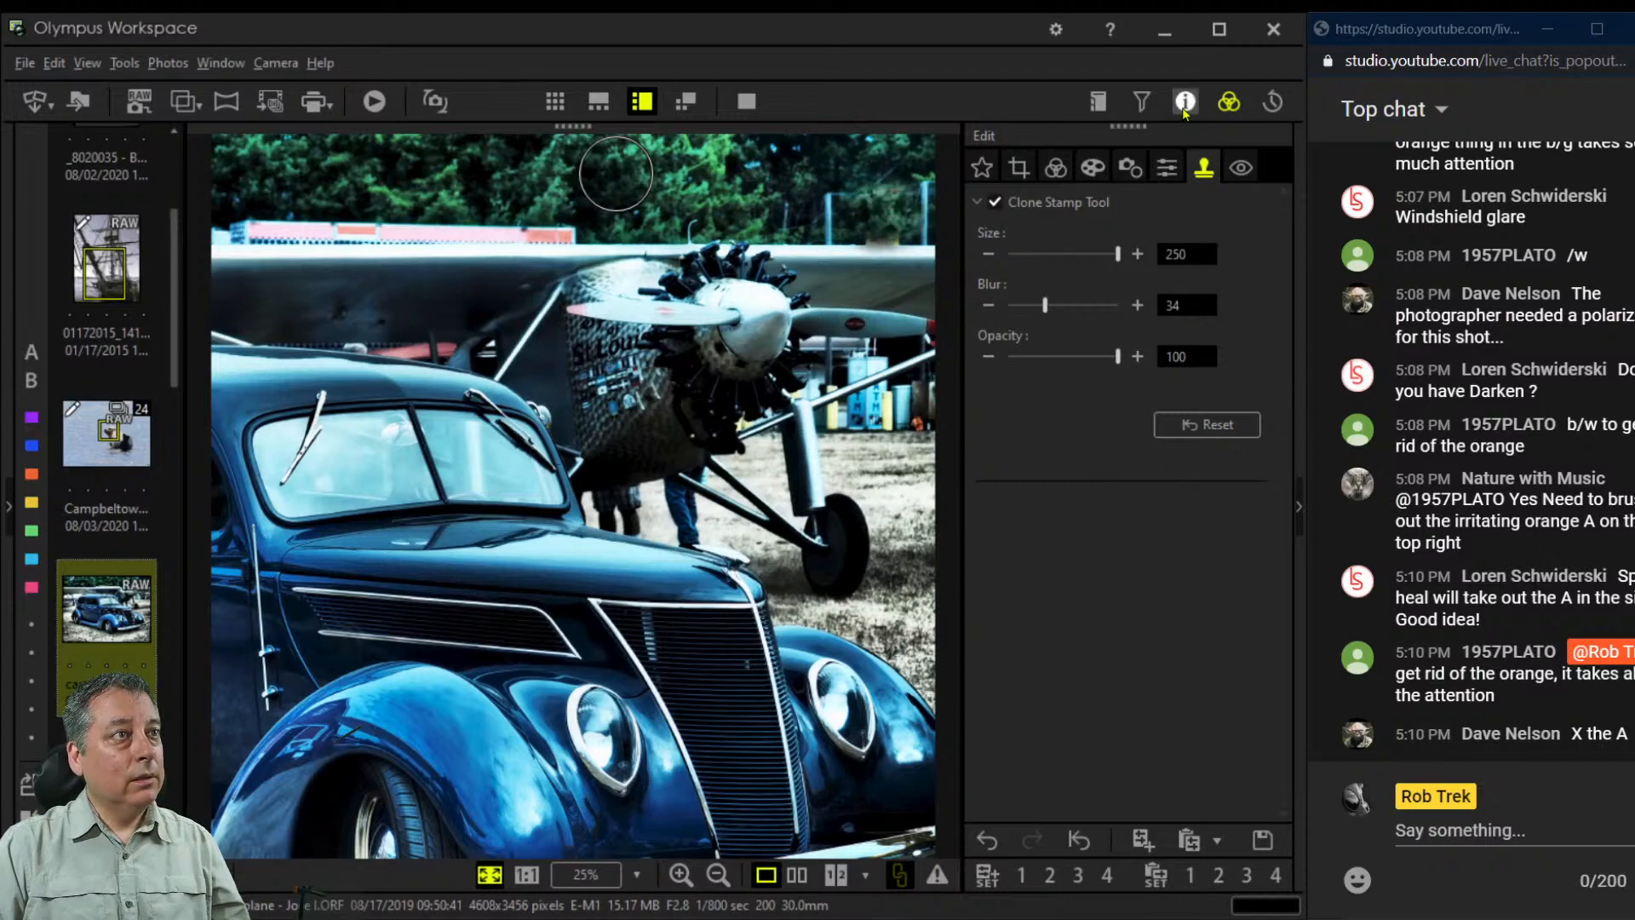
left_click(1232, 102)
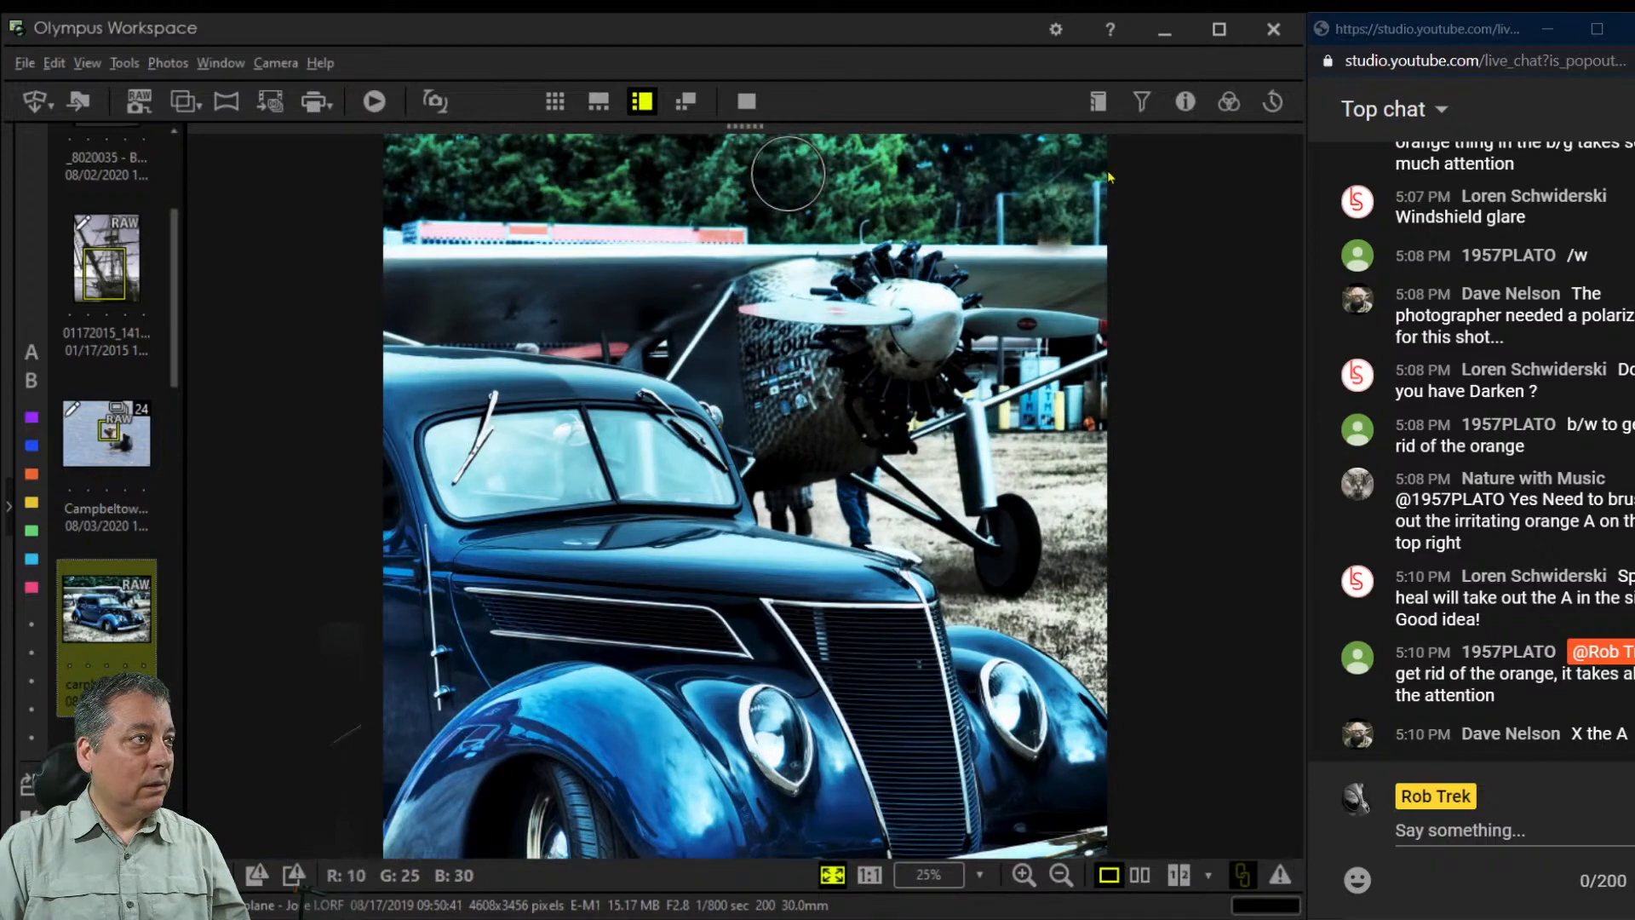
left_click(1229, 102)
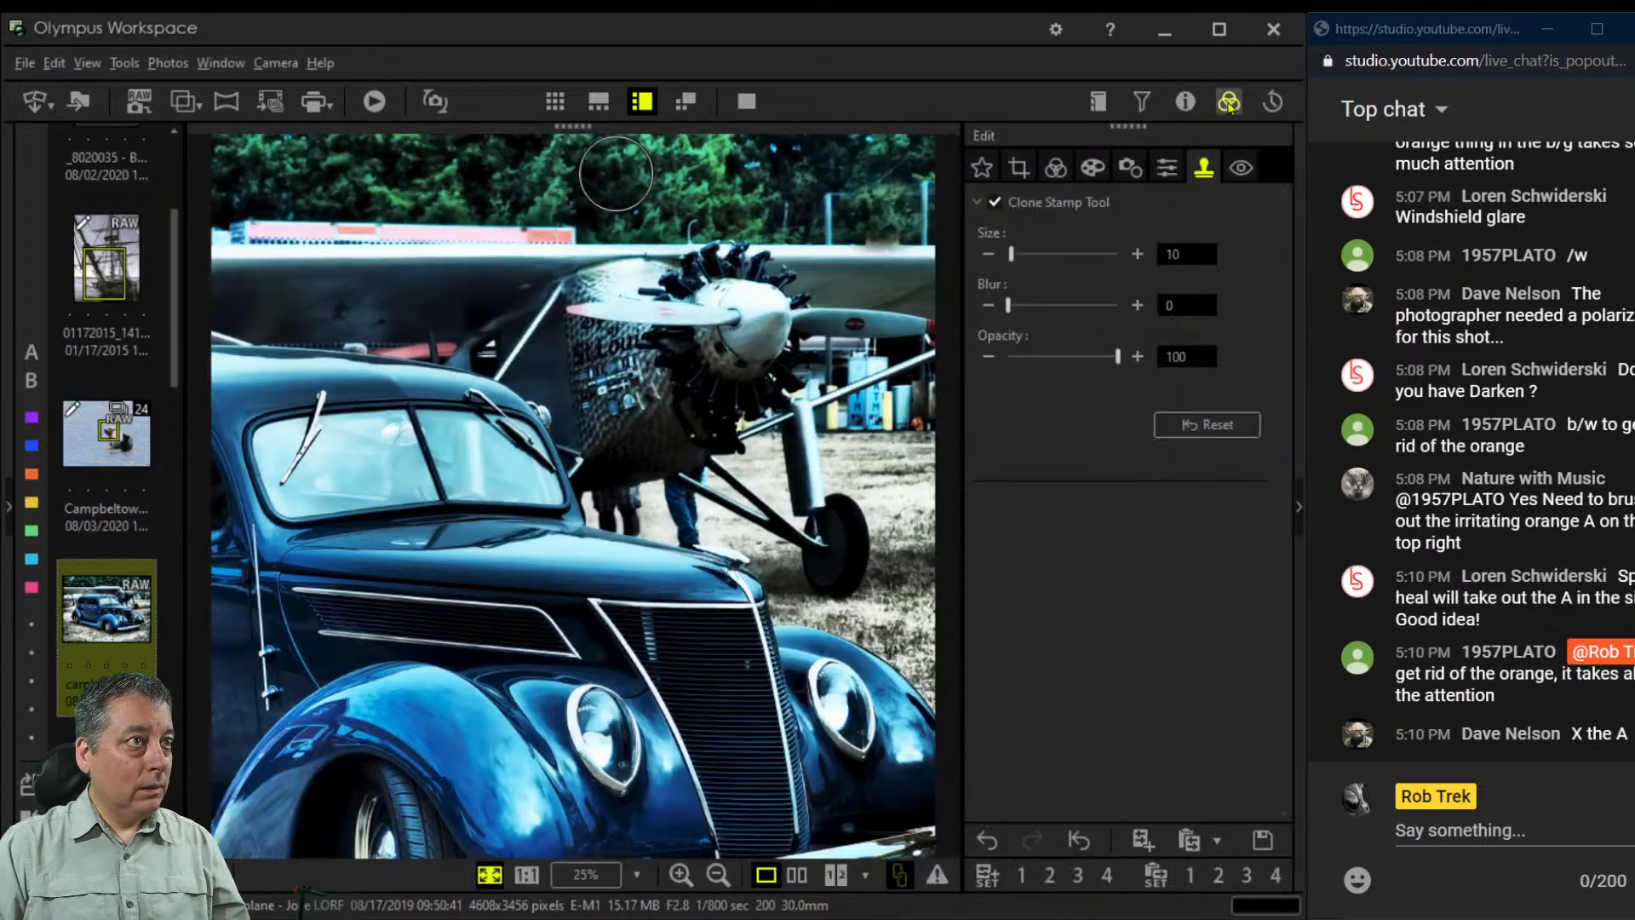
Reshape the RGB tone curve by adding a raised lower-midtone point, lowering the midpoint, and fine-tuning the shadow and highlight points
left_click(1088, 170)
left_click(1059, 170)
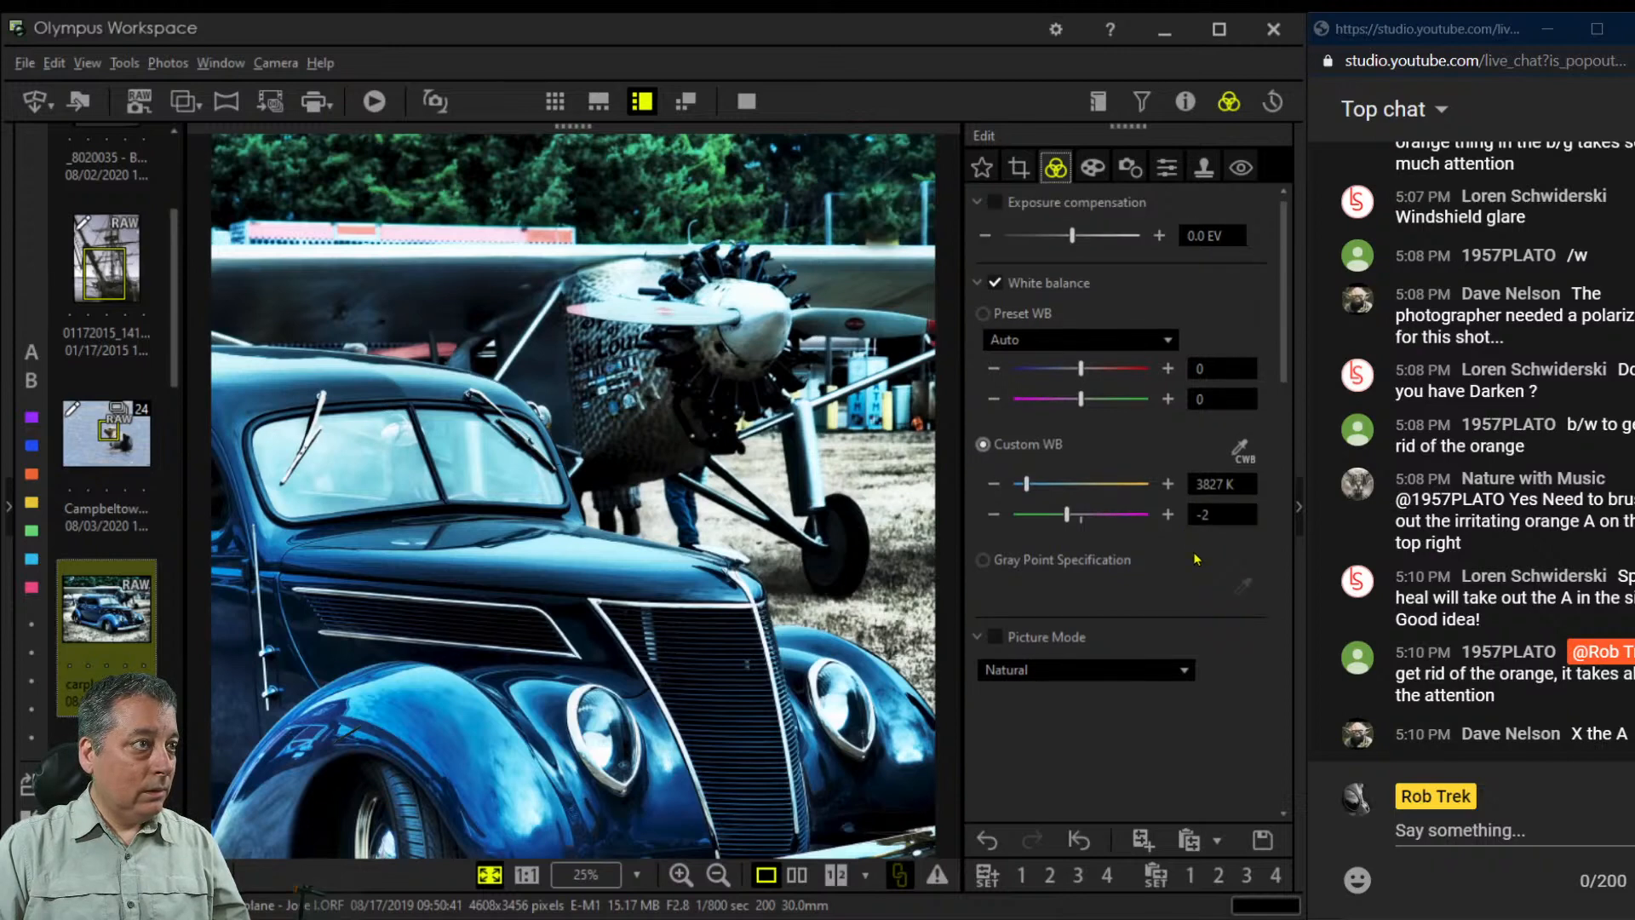
scroll(1190, 551, "down", 10)
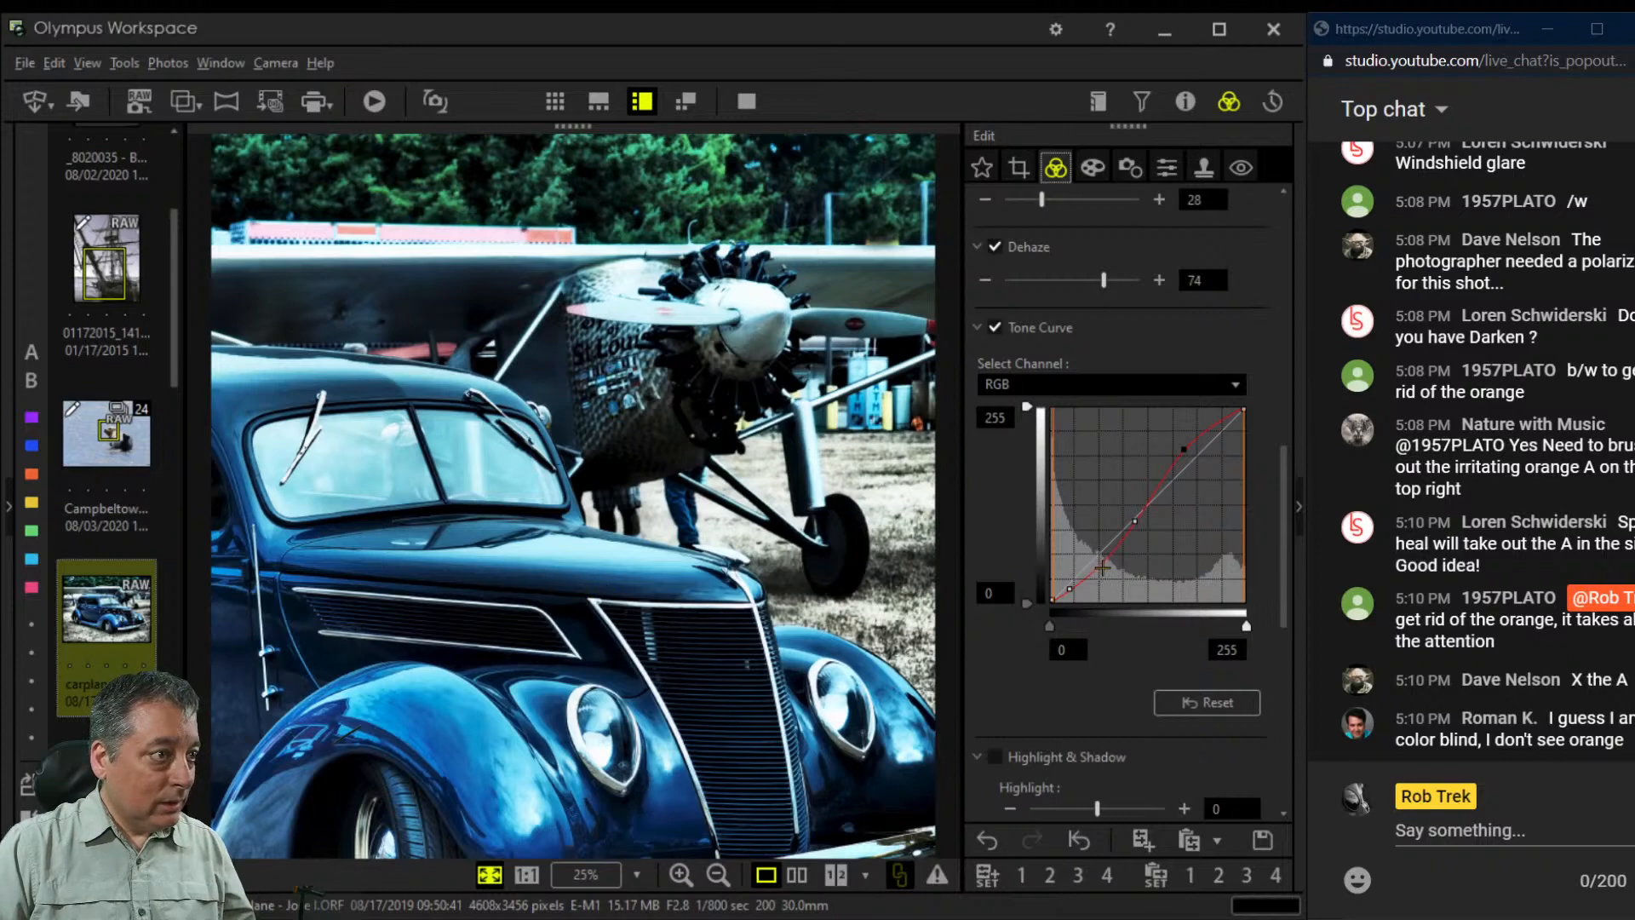
left_click_drag(1097, 559, 1078, 590)
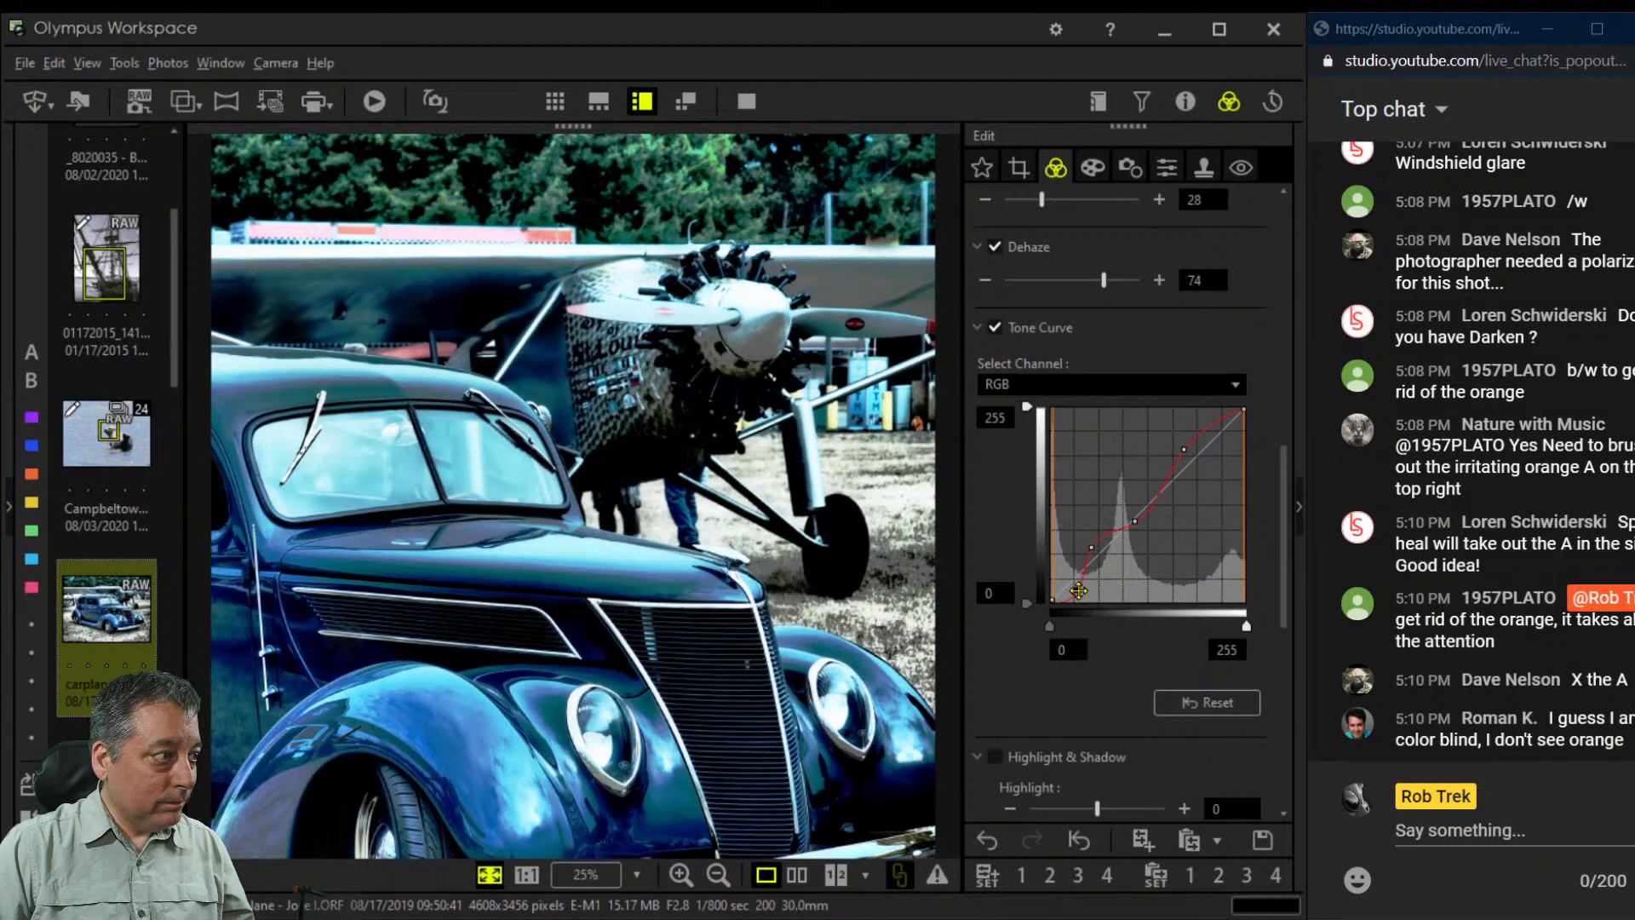
left_click_drag(1135, 521, 1142, 529)
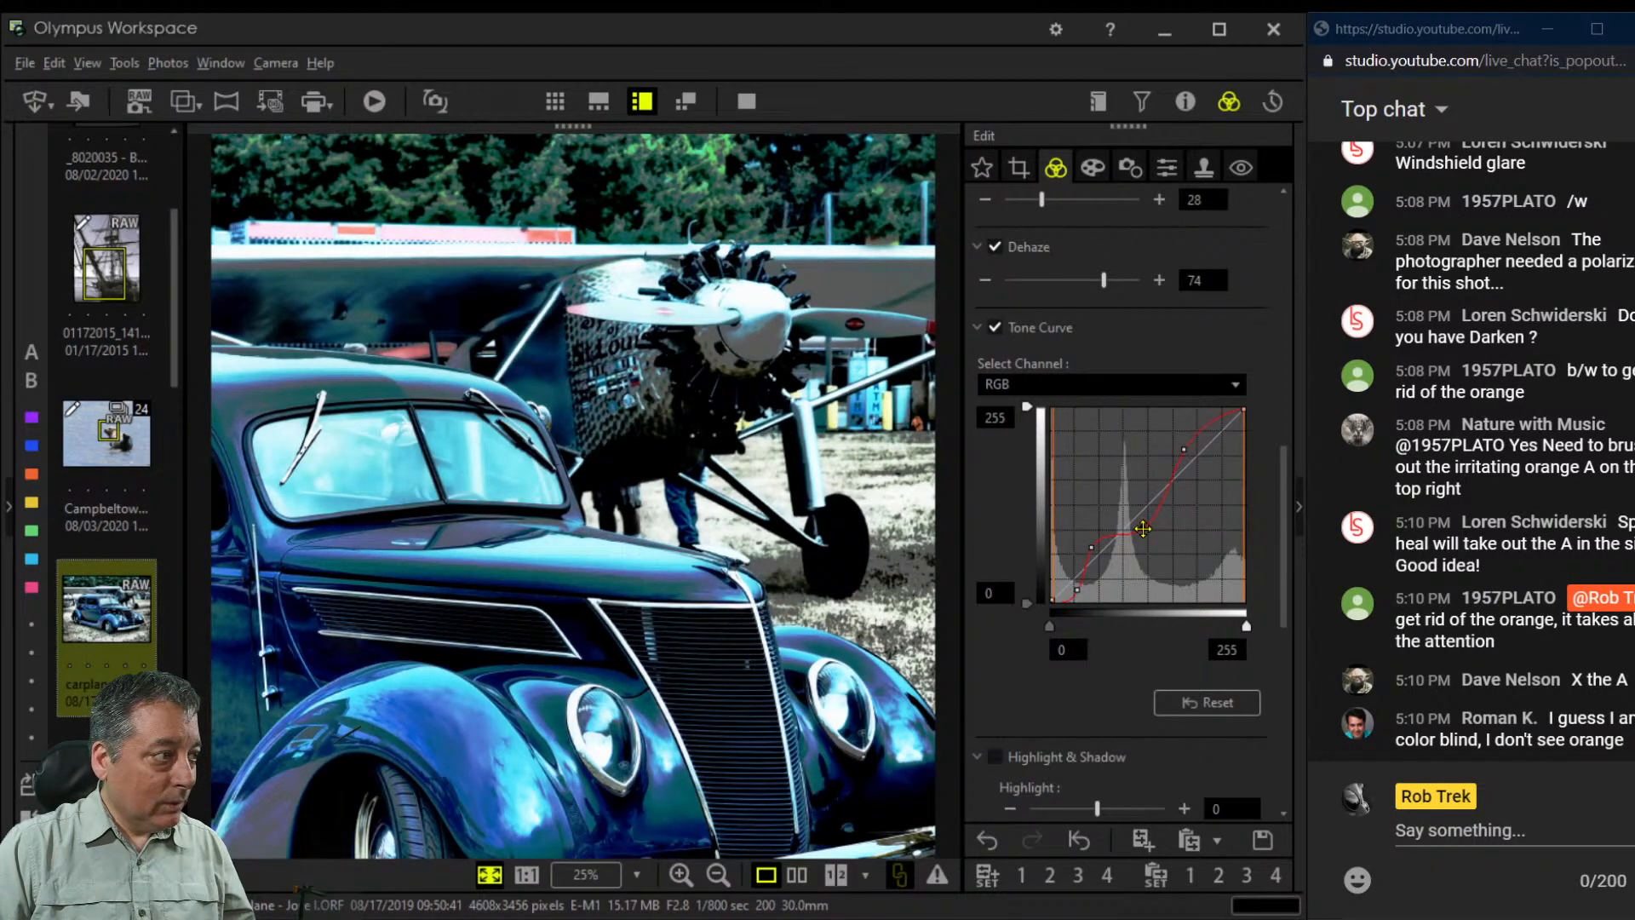
left_click_drag(1183, 448, 1180, 439)
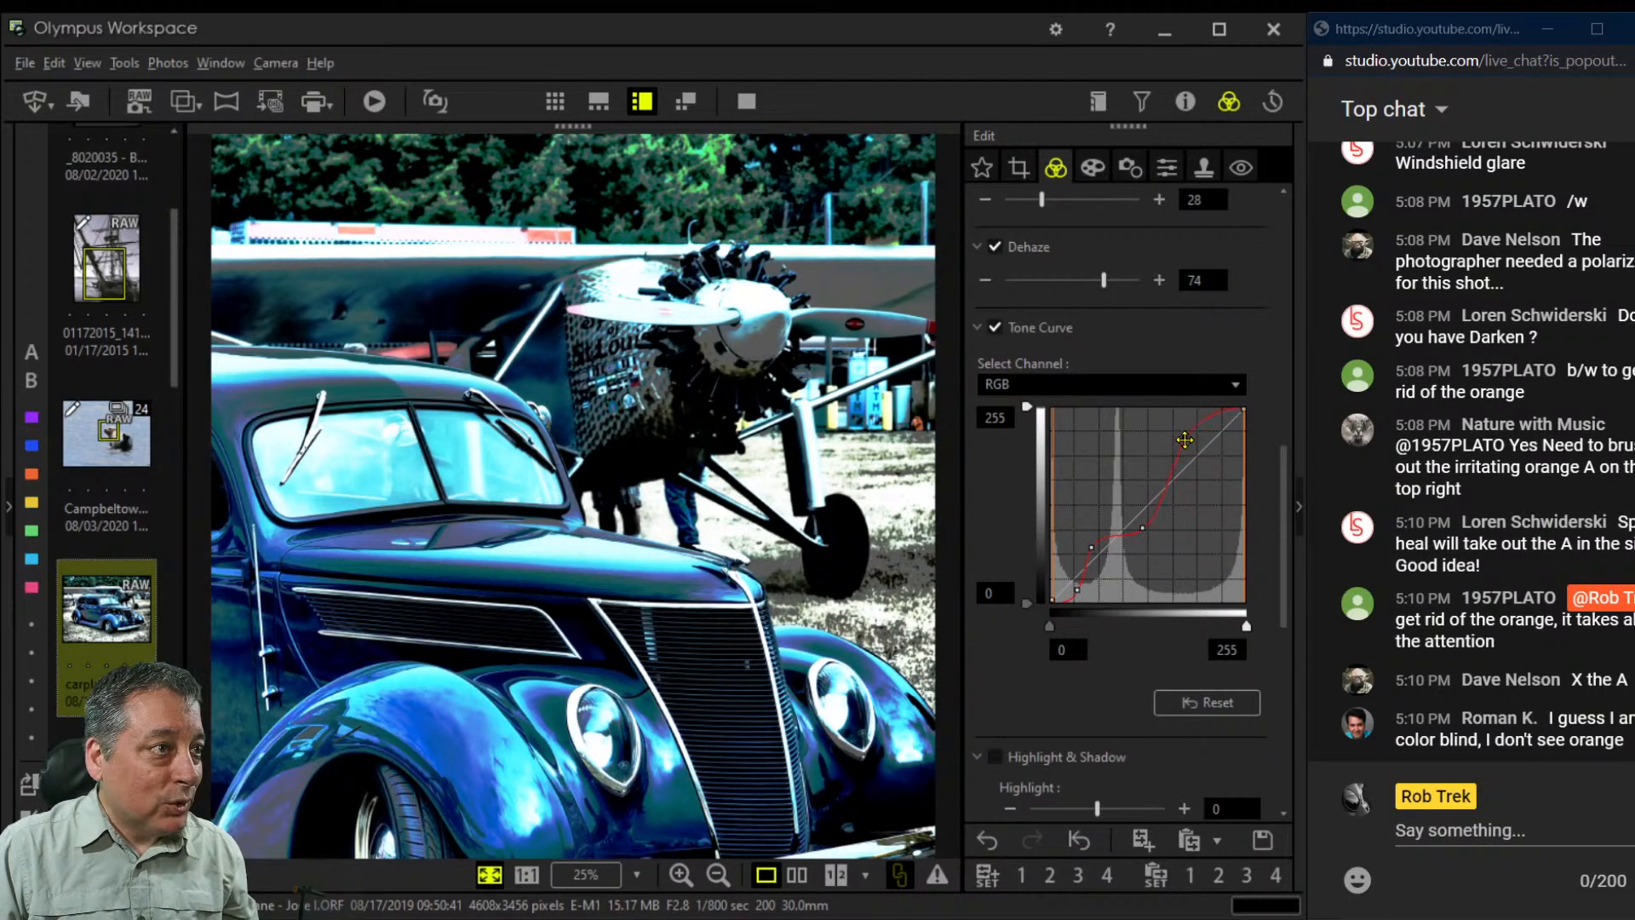
left_click_drag(1184, 439, 1189, 448)
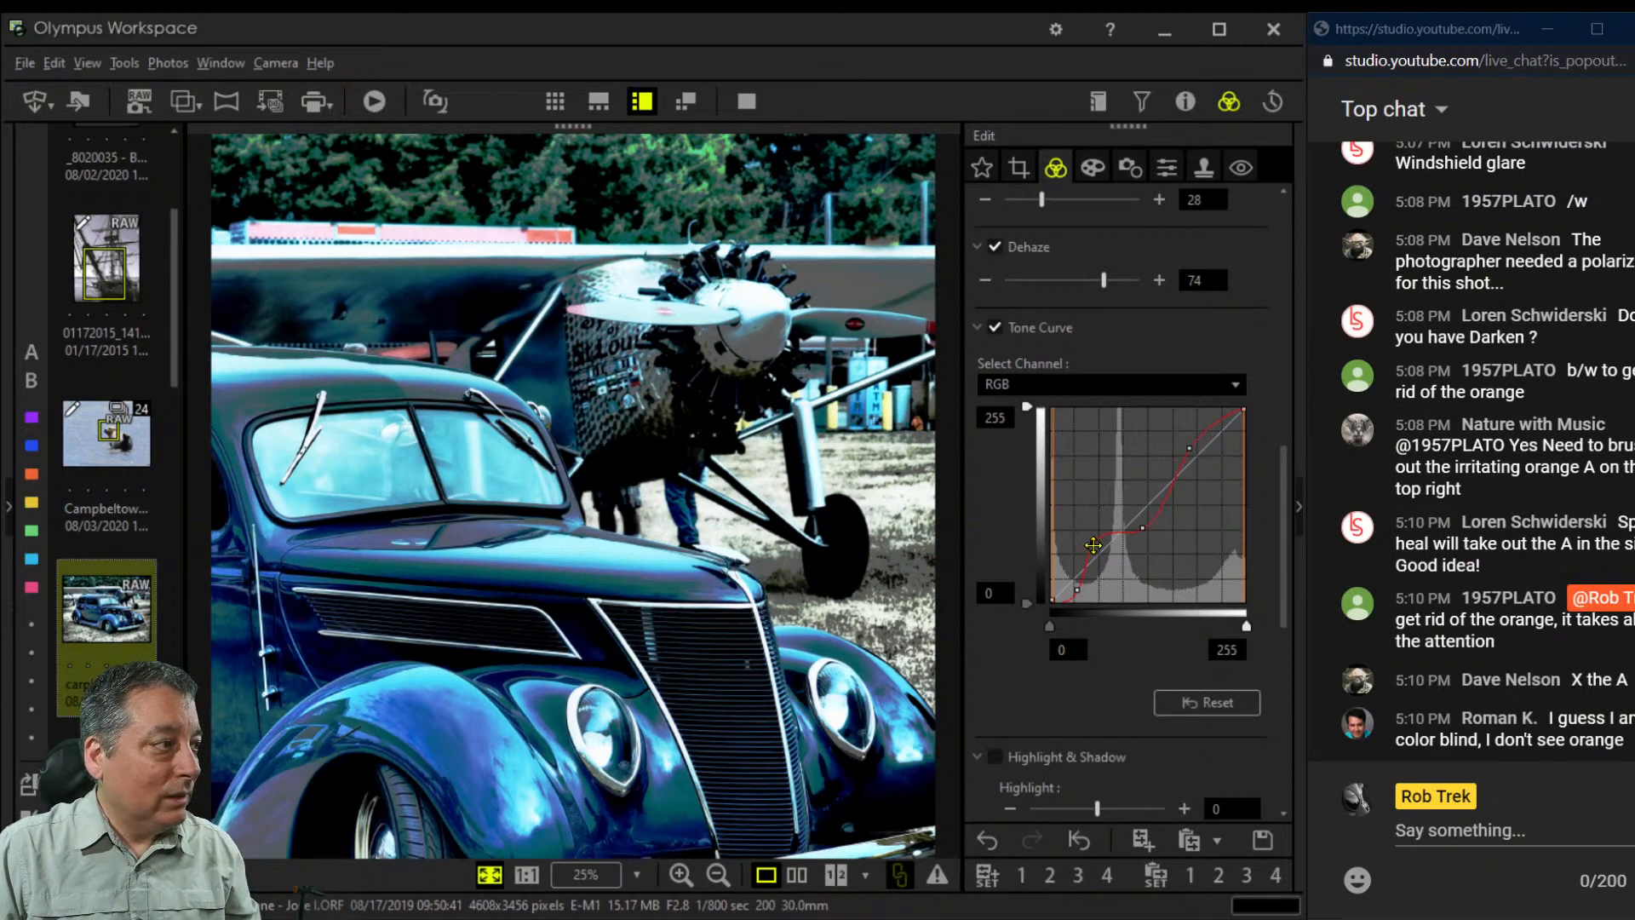
left_click_drag(1093, 545, 1096, 552)
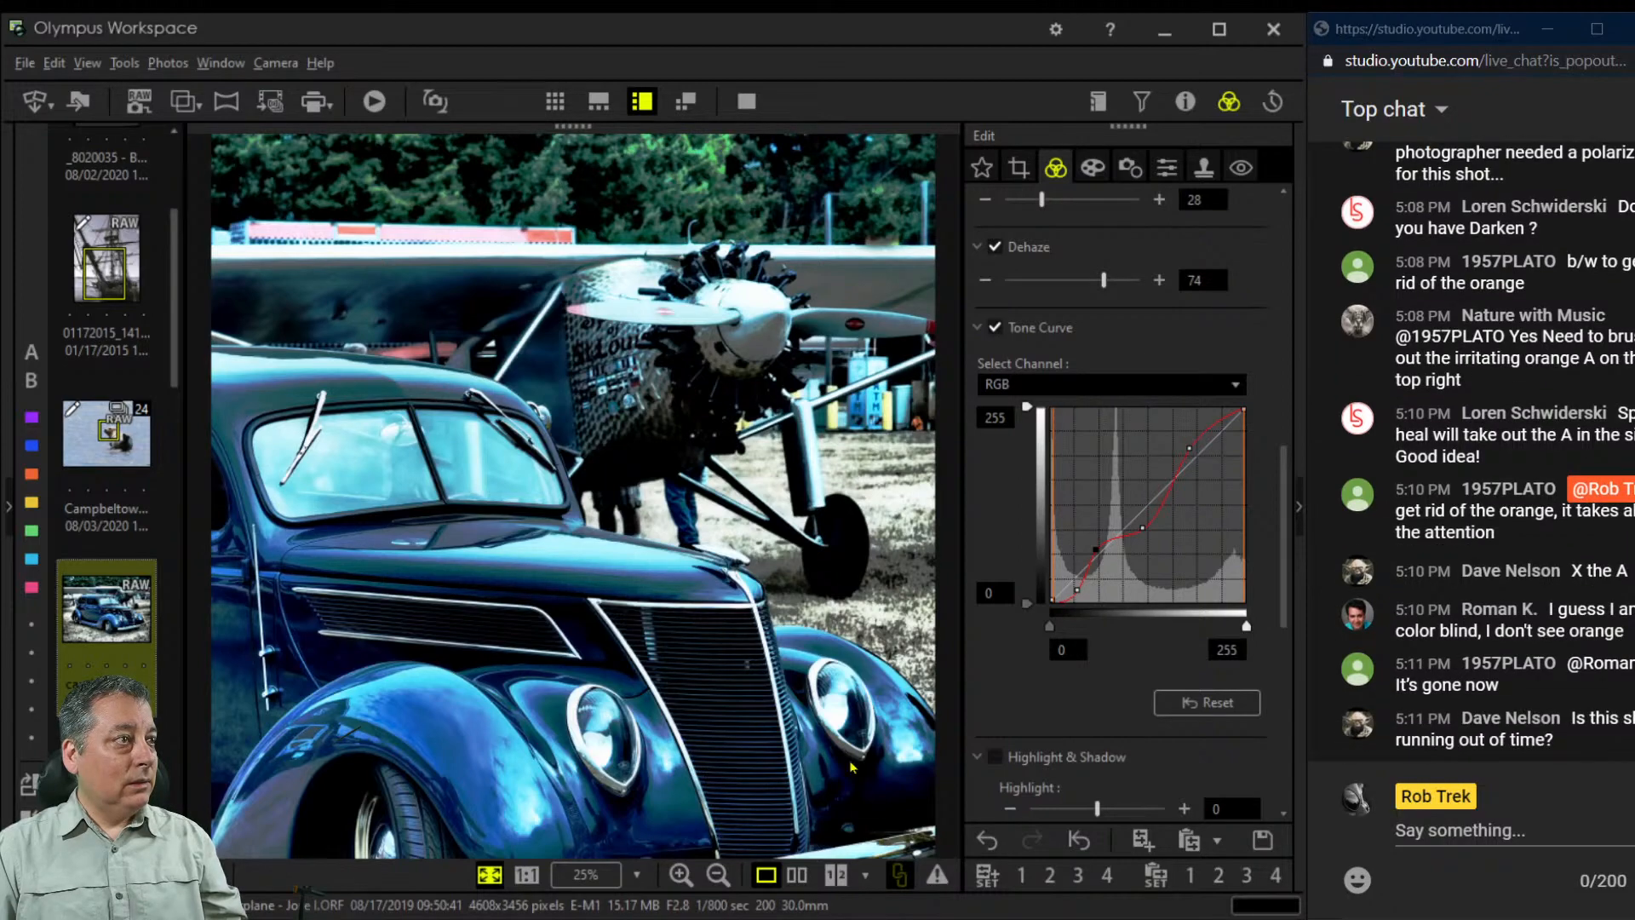
Compare the edited car and airplane photo with its original in full screen
left_click(803, 875)
left_click(749, 102)
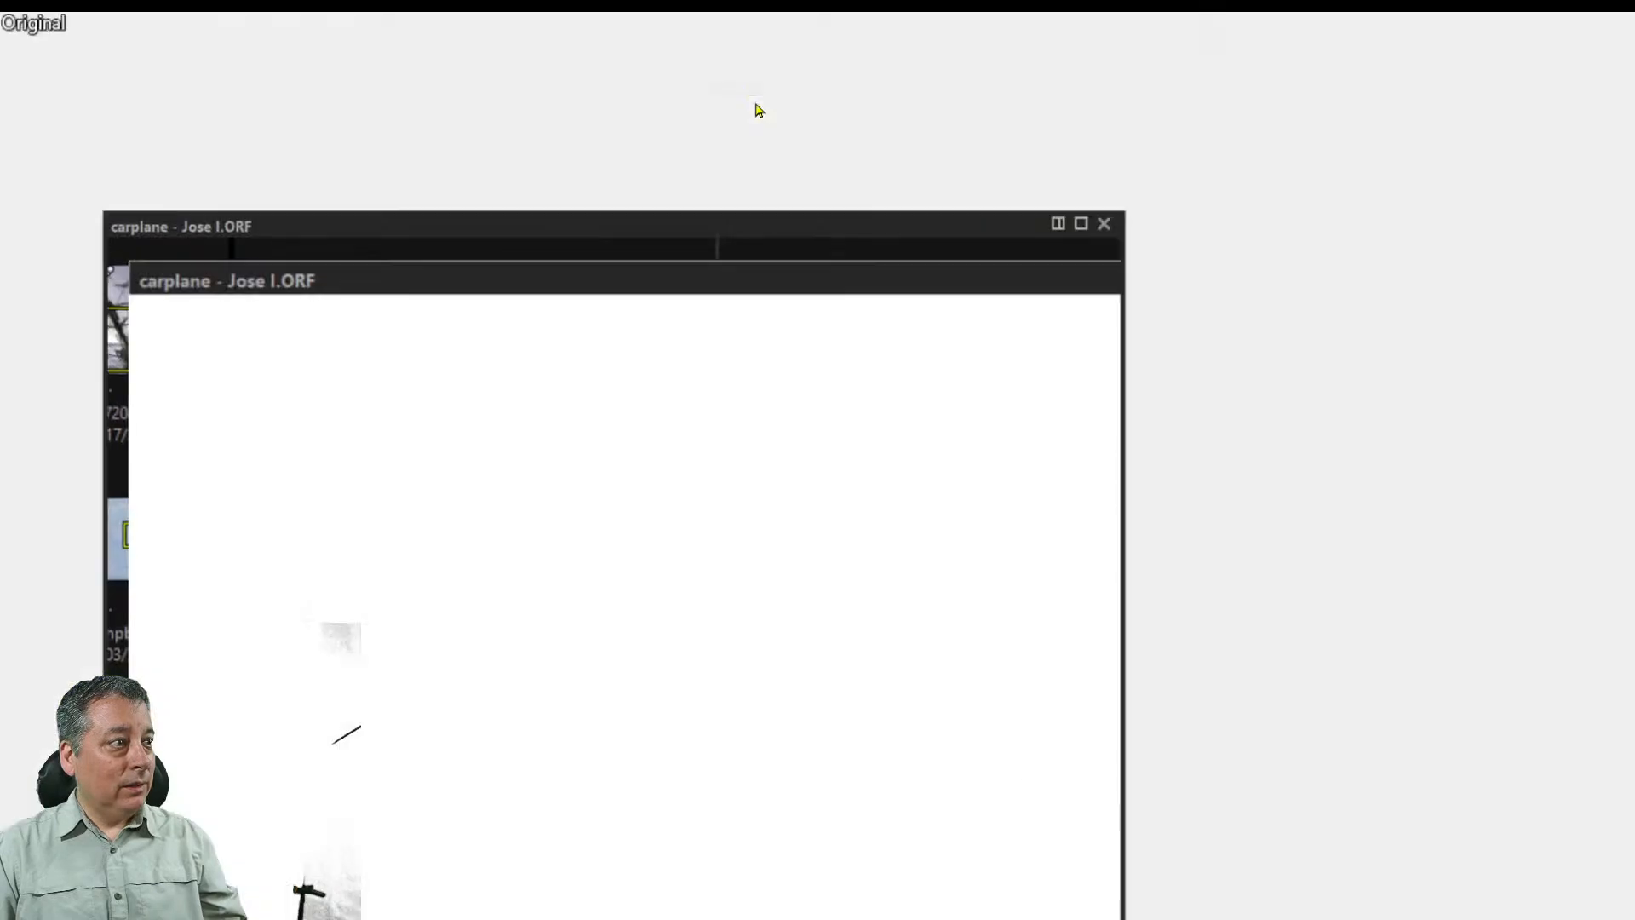
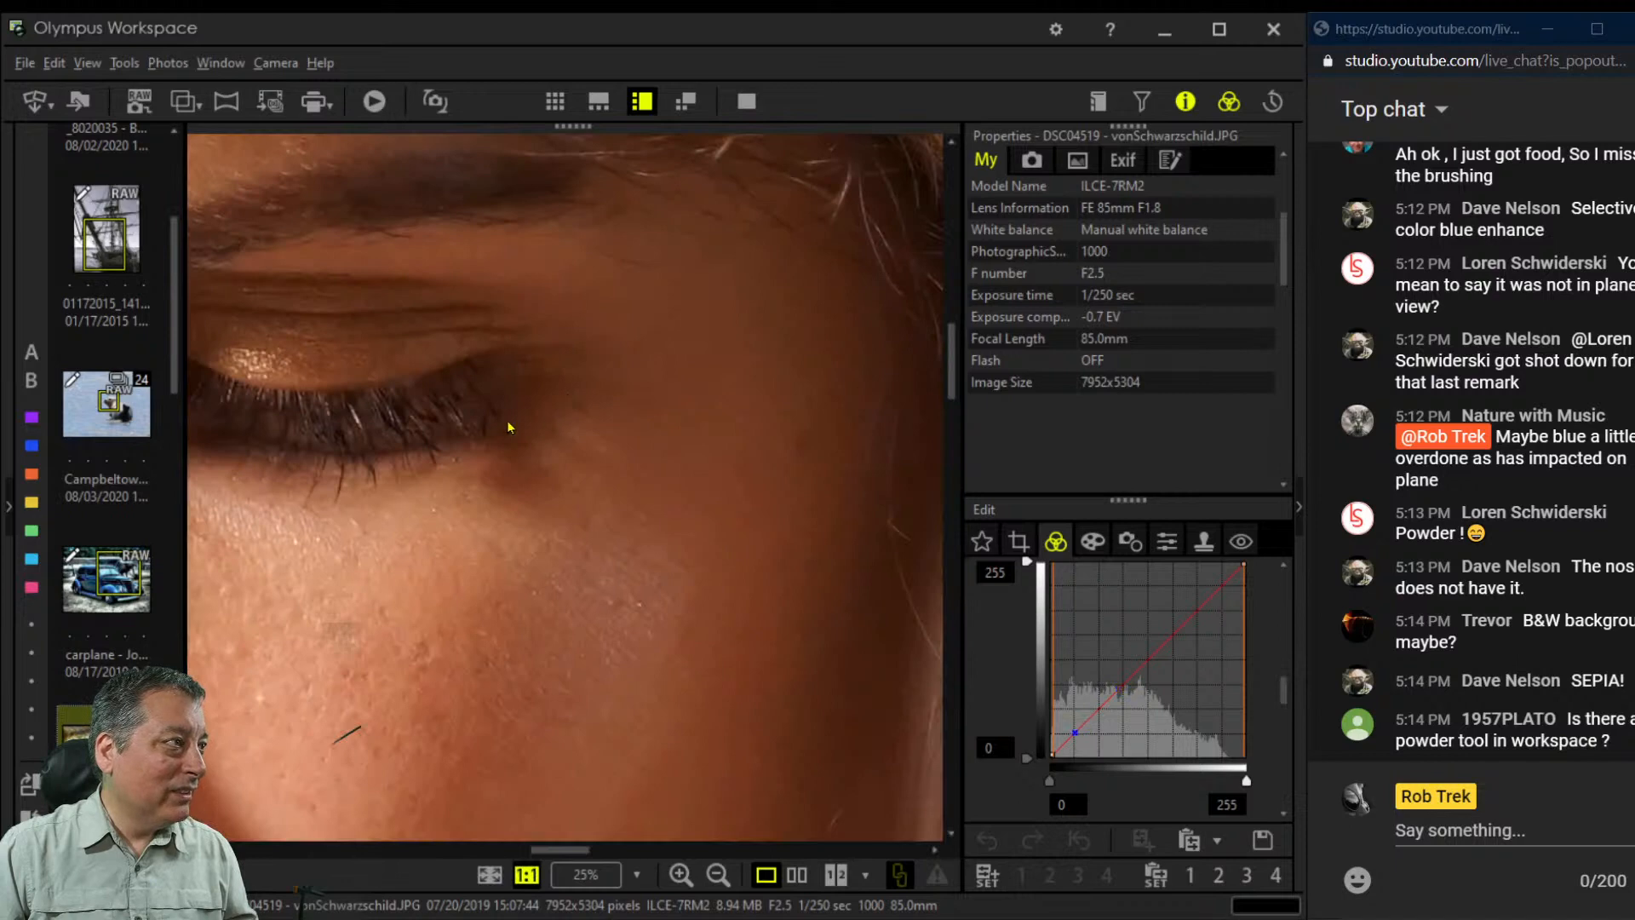
Inspect the skin detail around the eye in the portrait at full size, return to the whole picture and hide its properties
left_click_drag(508, 427, 750, 467)
left_click(618, 488)
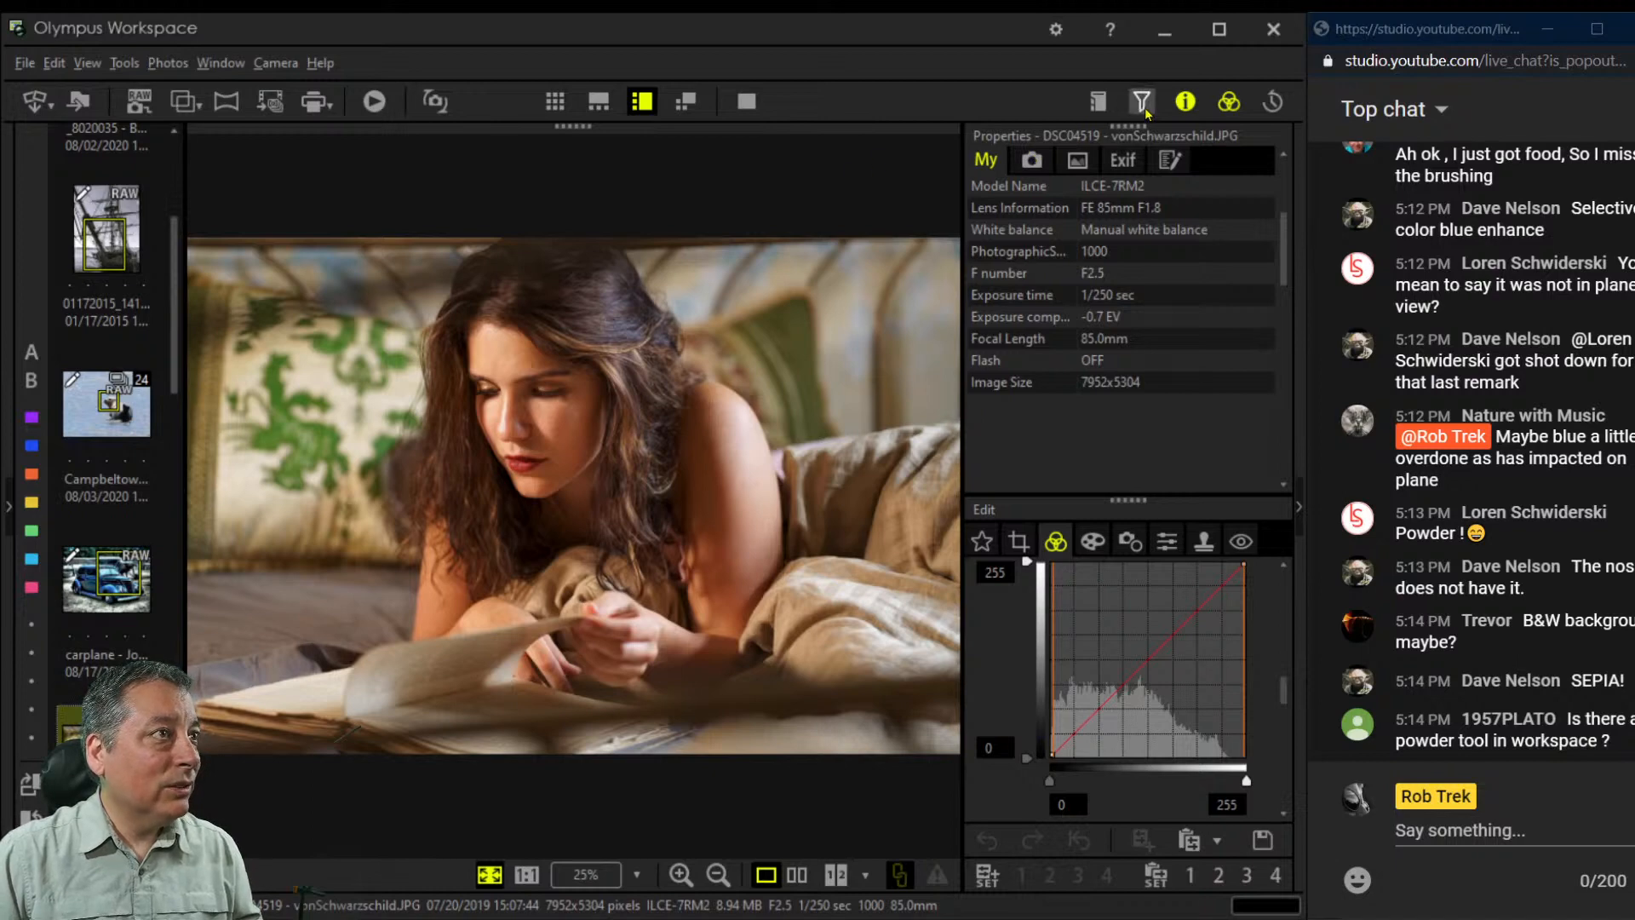
left_click(1185, 101)
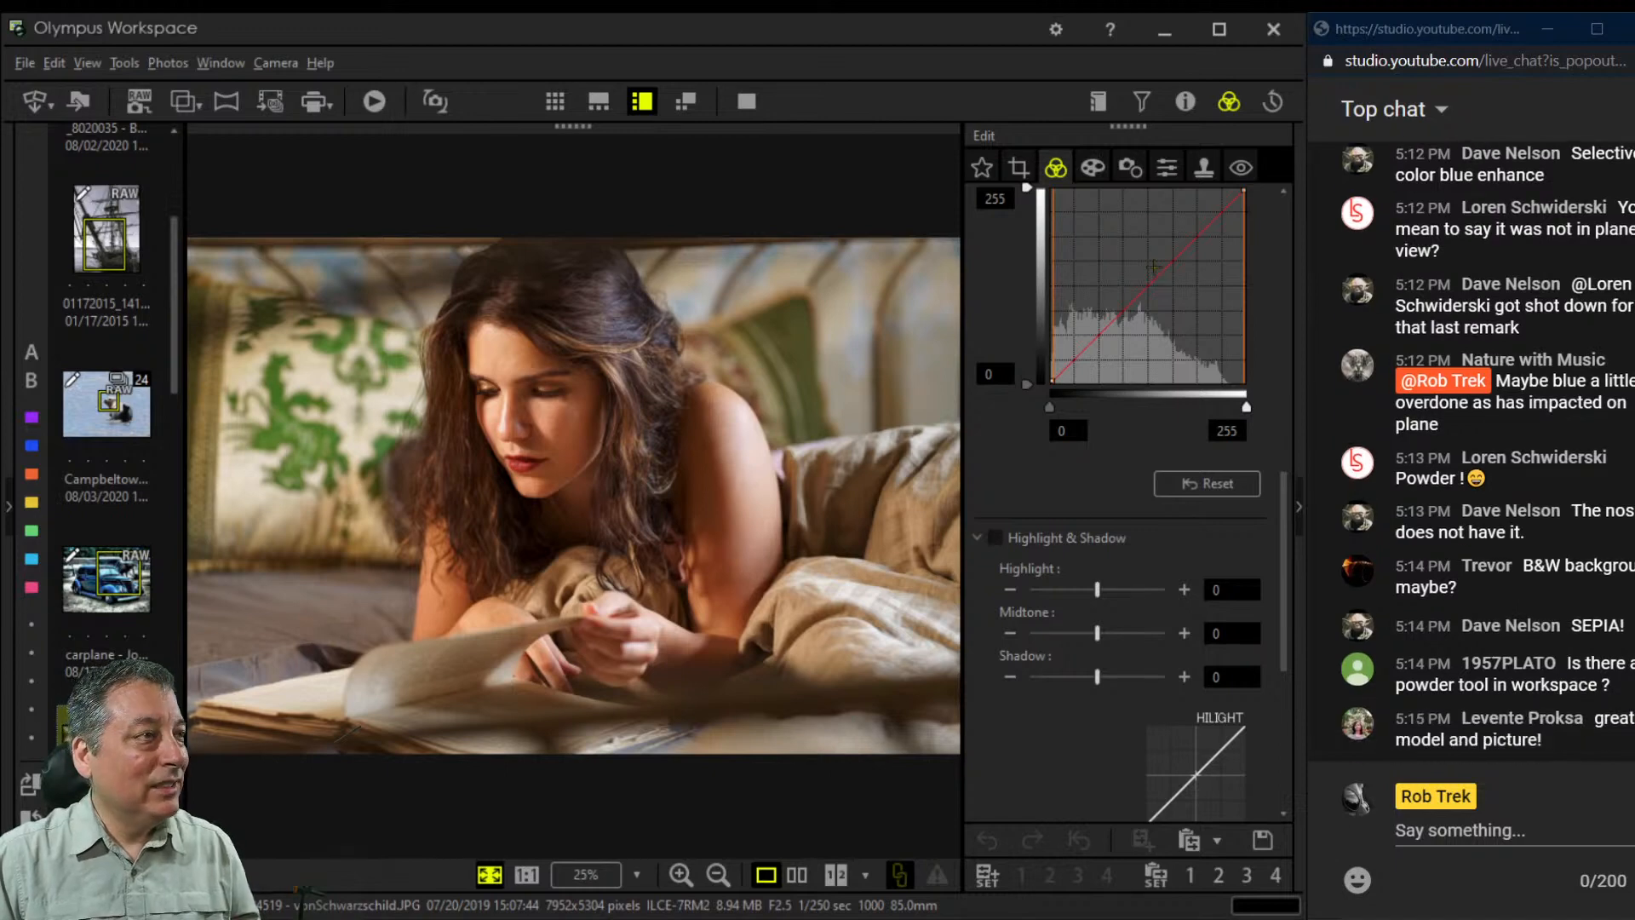
Try a square 1:1 crop of about 3168 x 3168 pixels around the open book and the woman's arm
left_click(1020, 170)
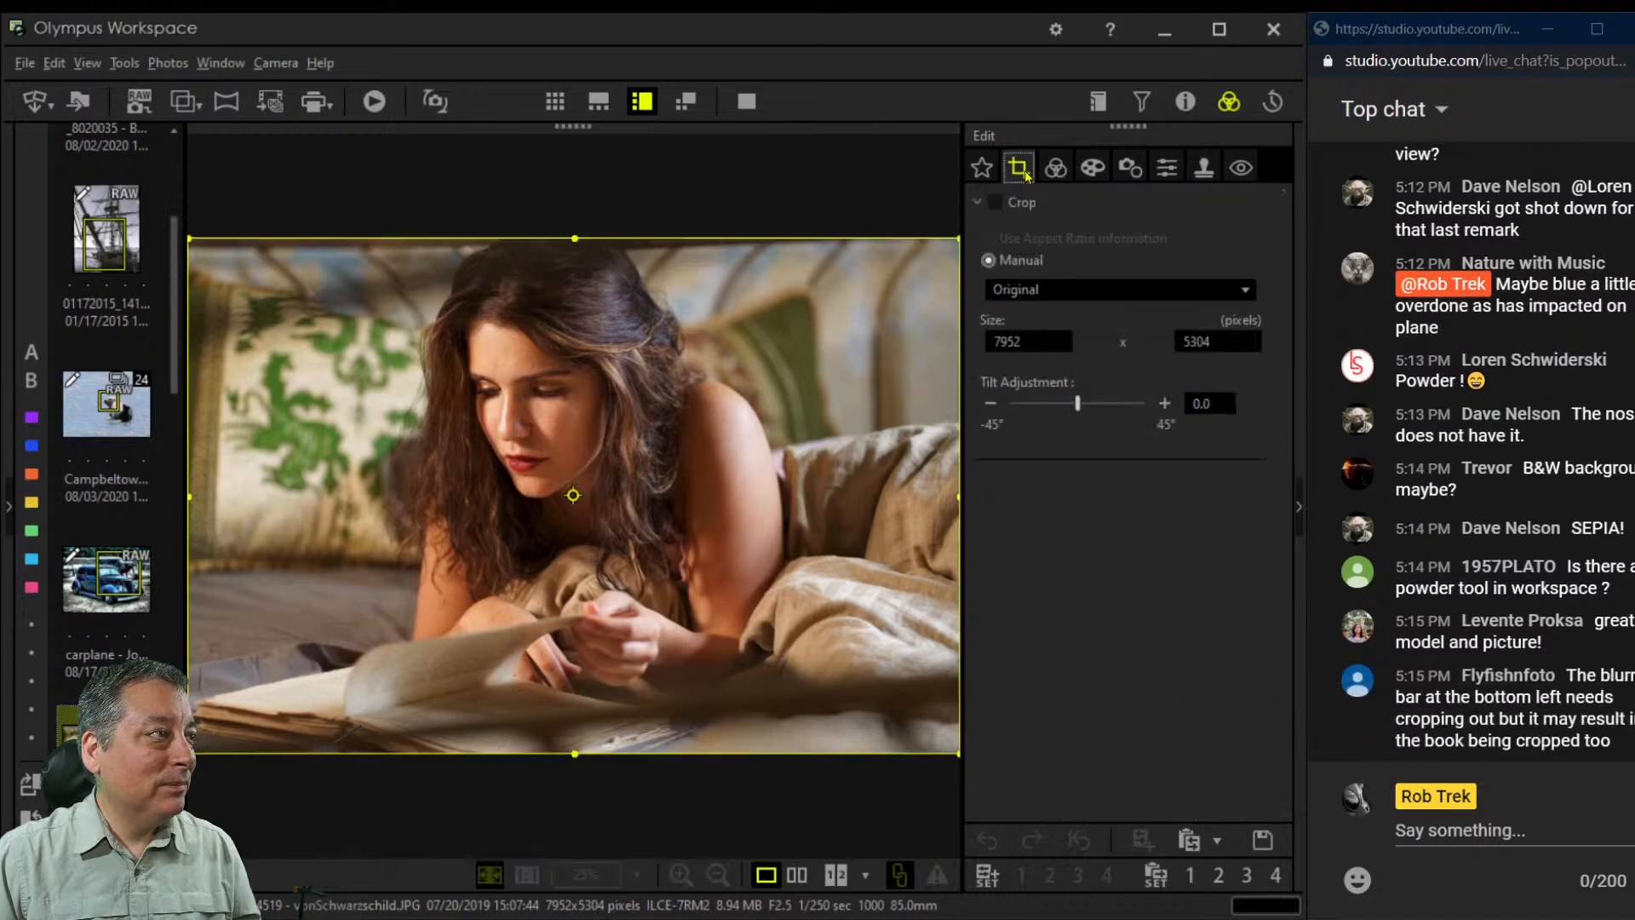
left_click(1107, 291)
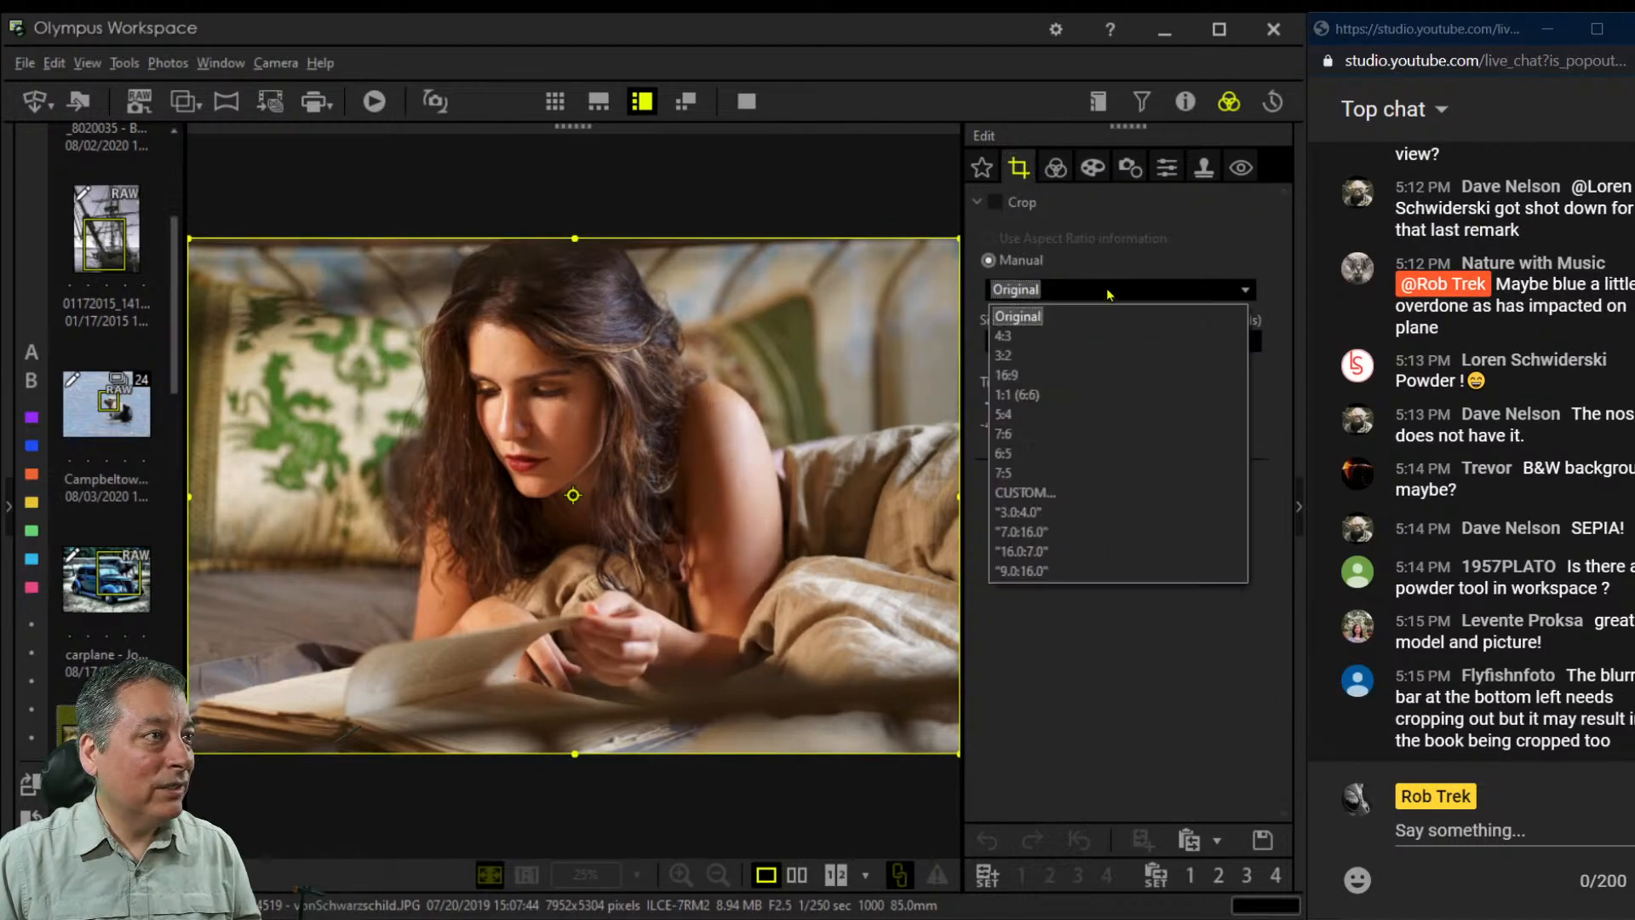
left_click(1070, 401)
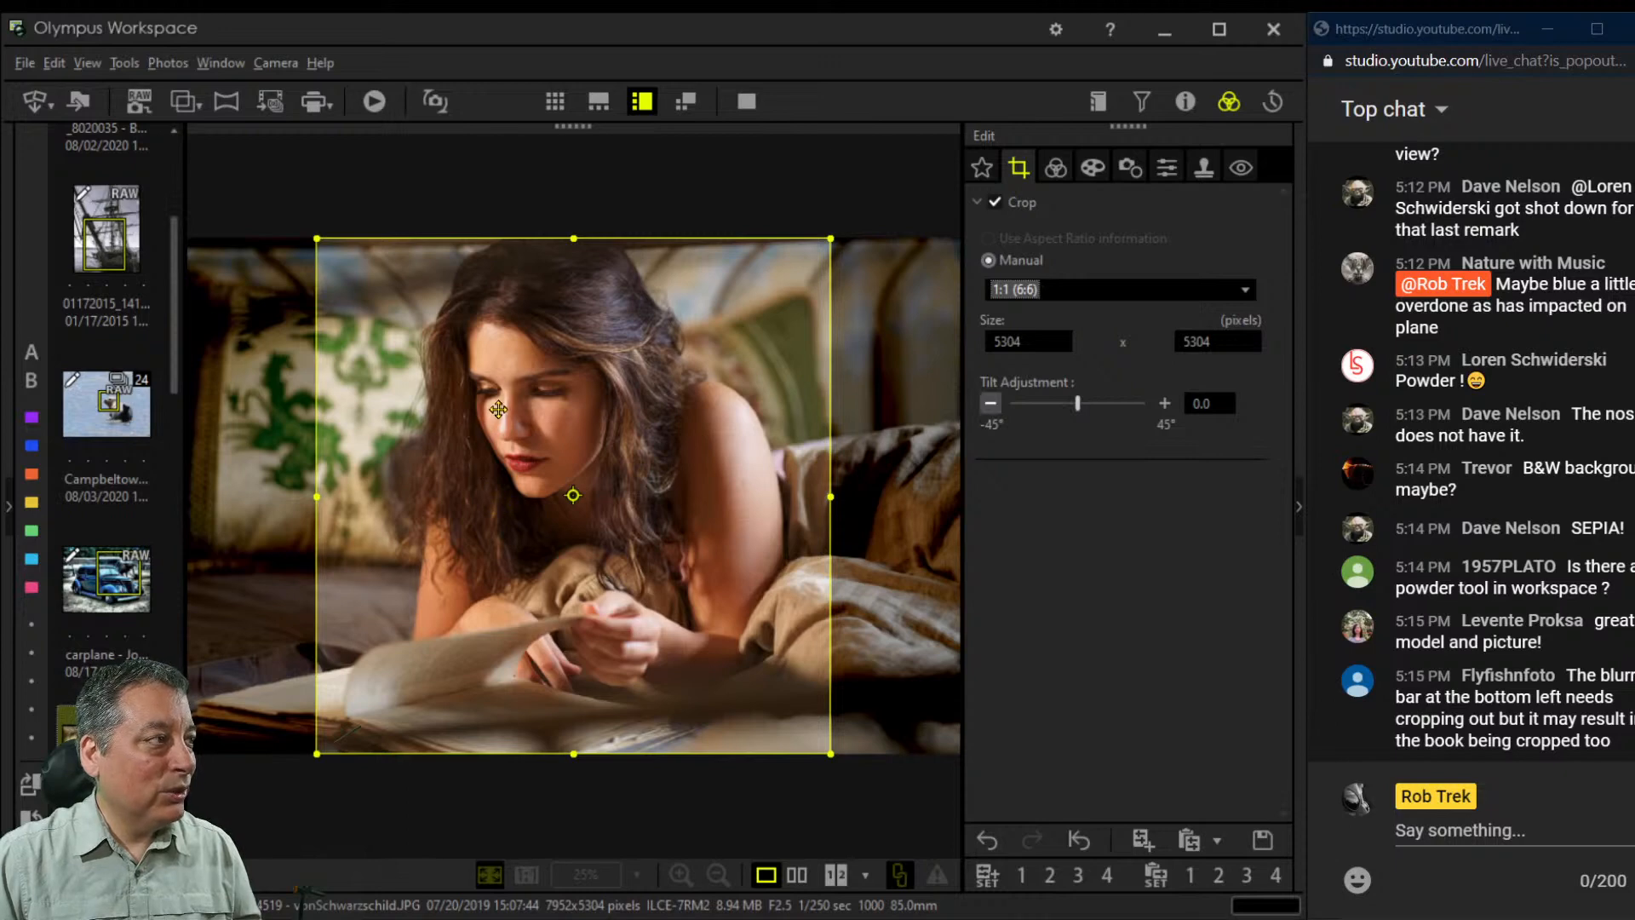
left_click(825, 243)
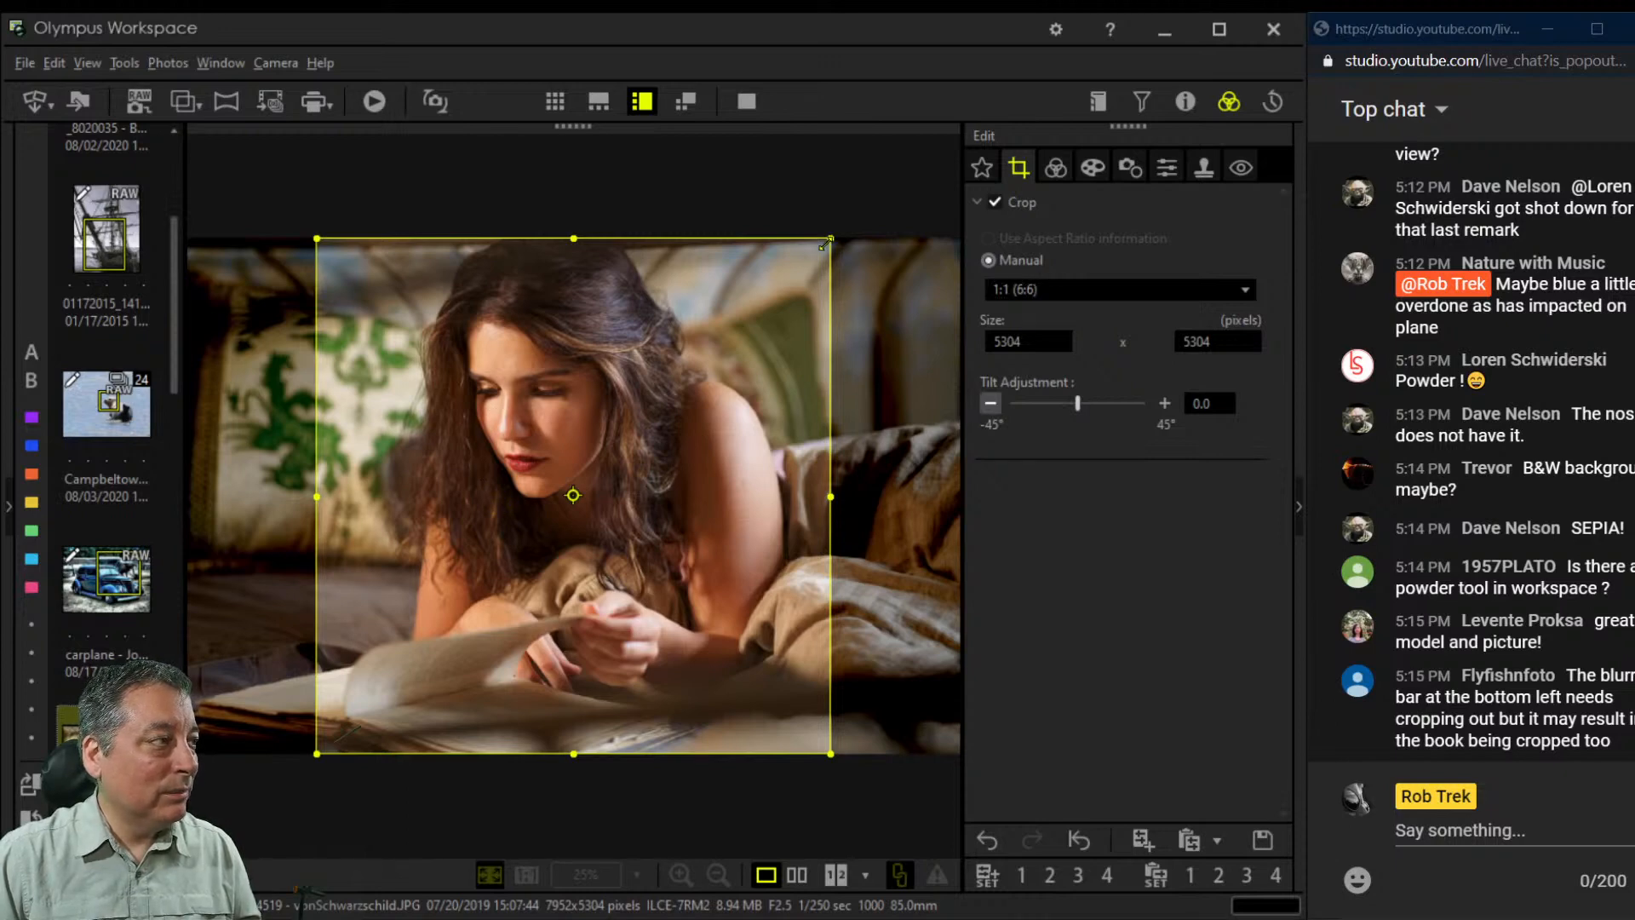
left_click_drag(825, 243, 623, 523)
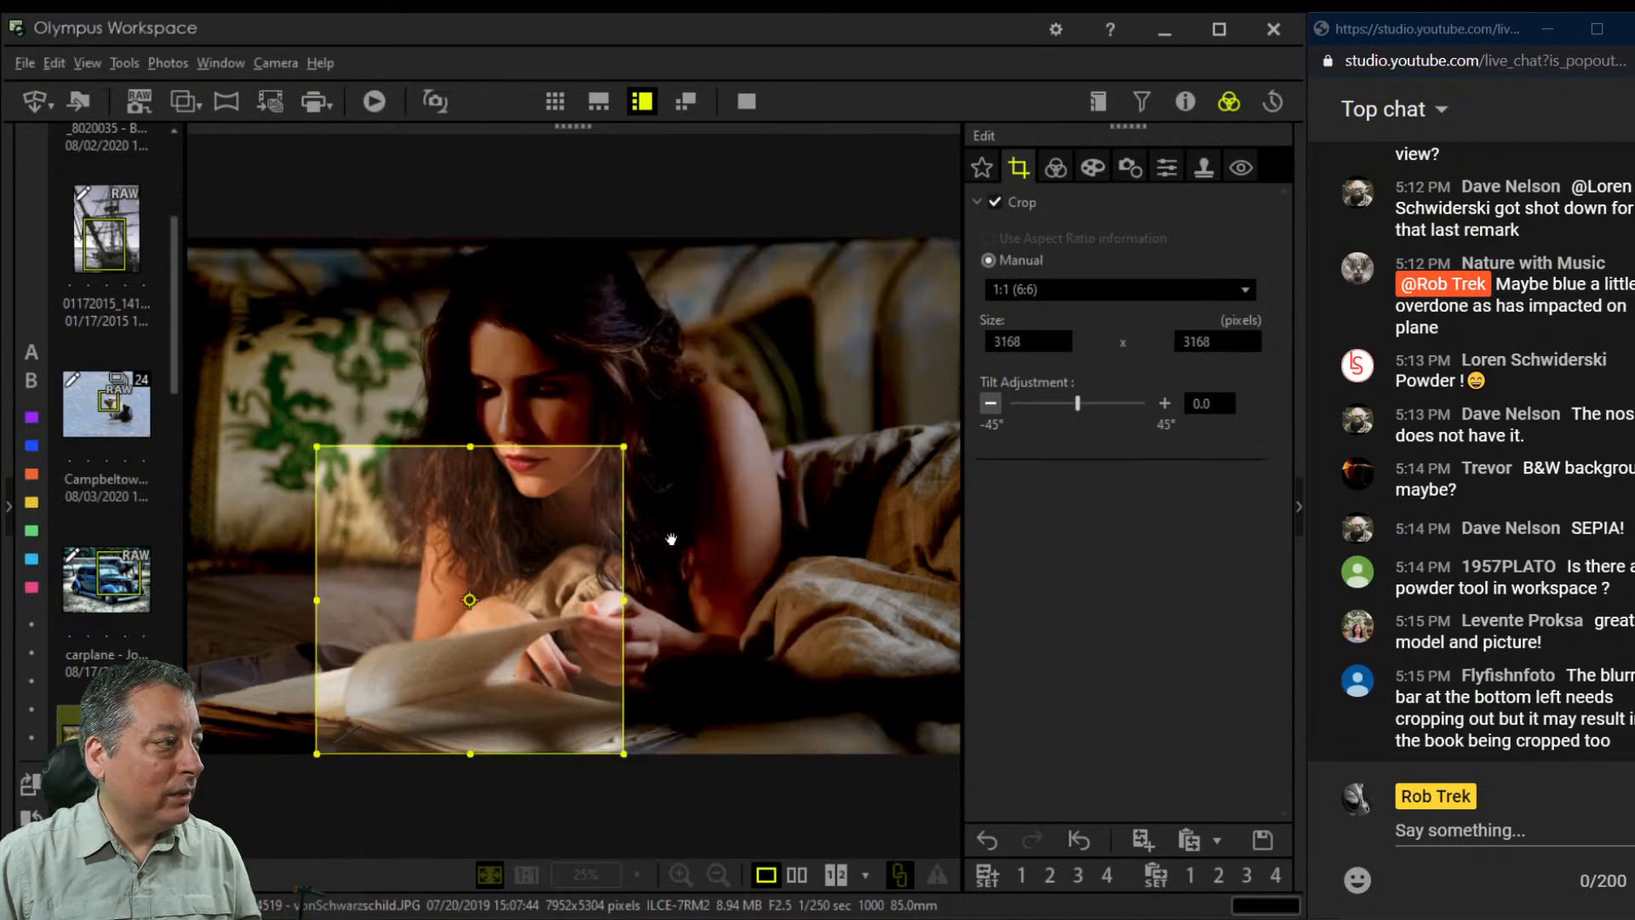
Crop the portrait at 16:9 to about 5591 x 3145 pixels, framing the open book, hands and lower face
left_click(1065, 289)
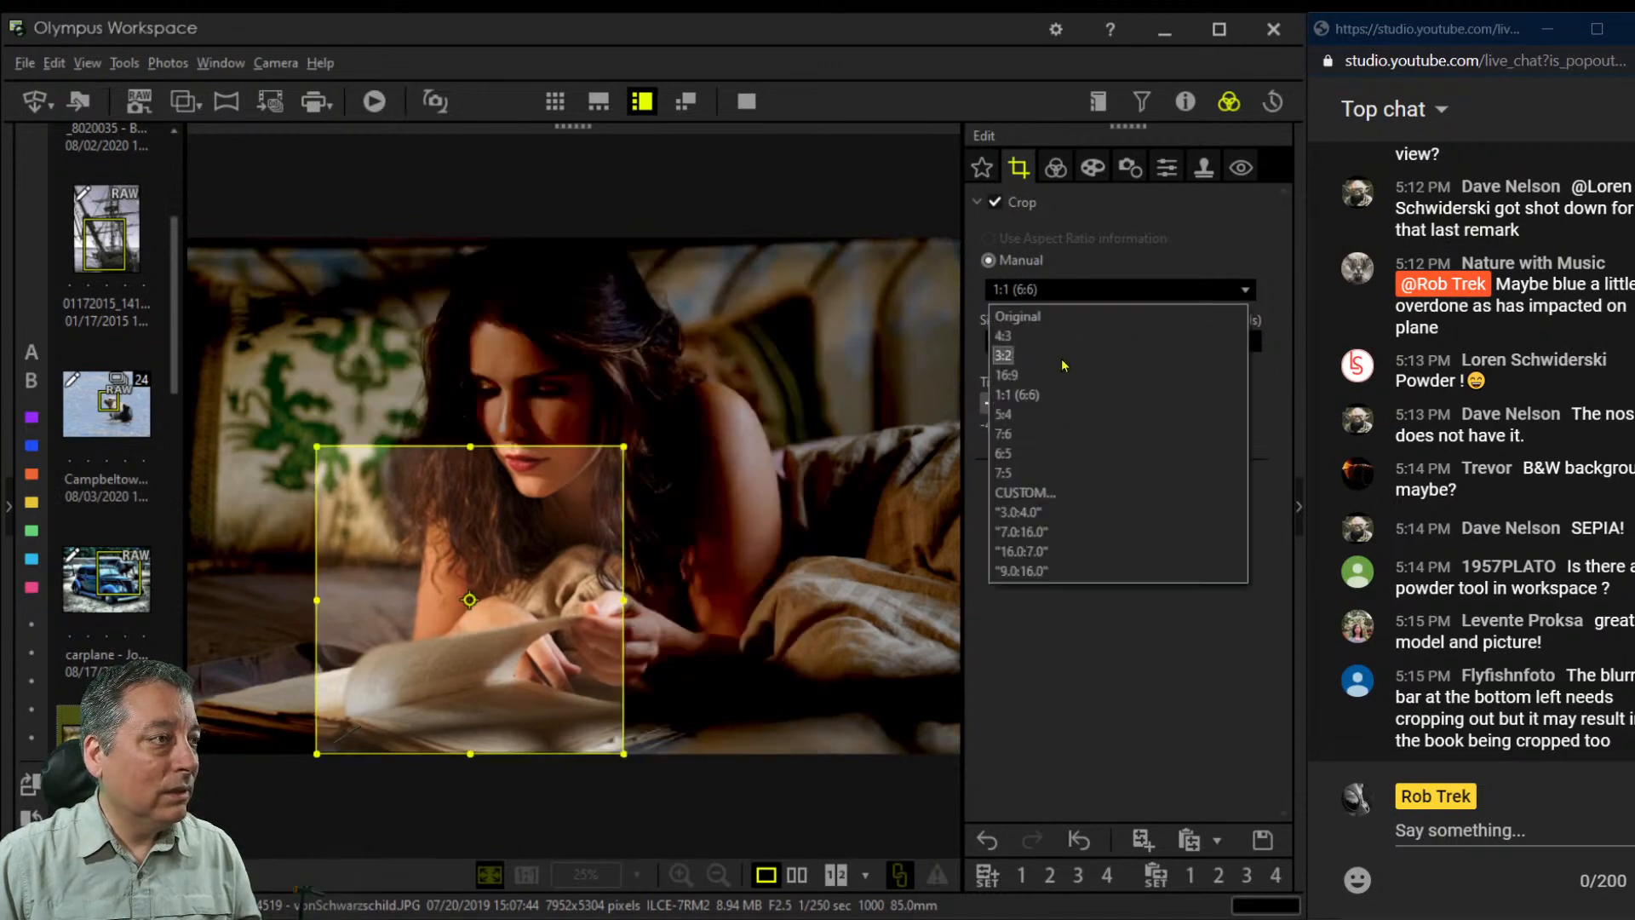
left_click(1061, 376)
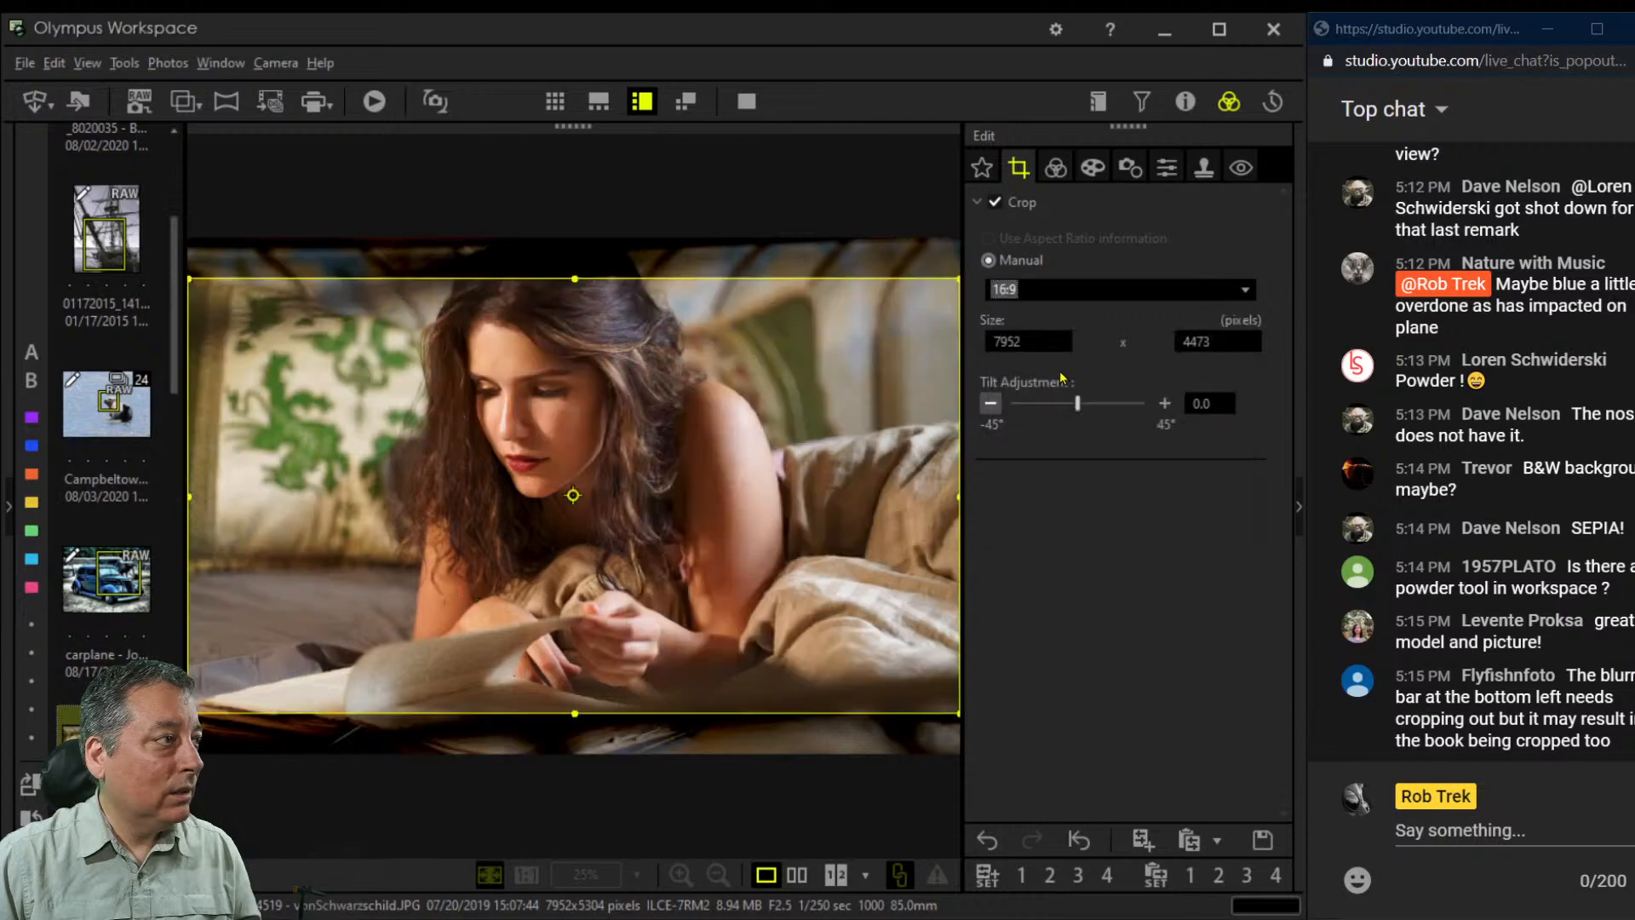
left_click_drag(954, 280, 727, 511)
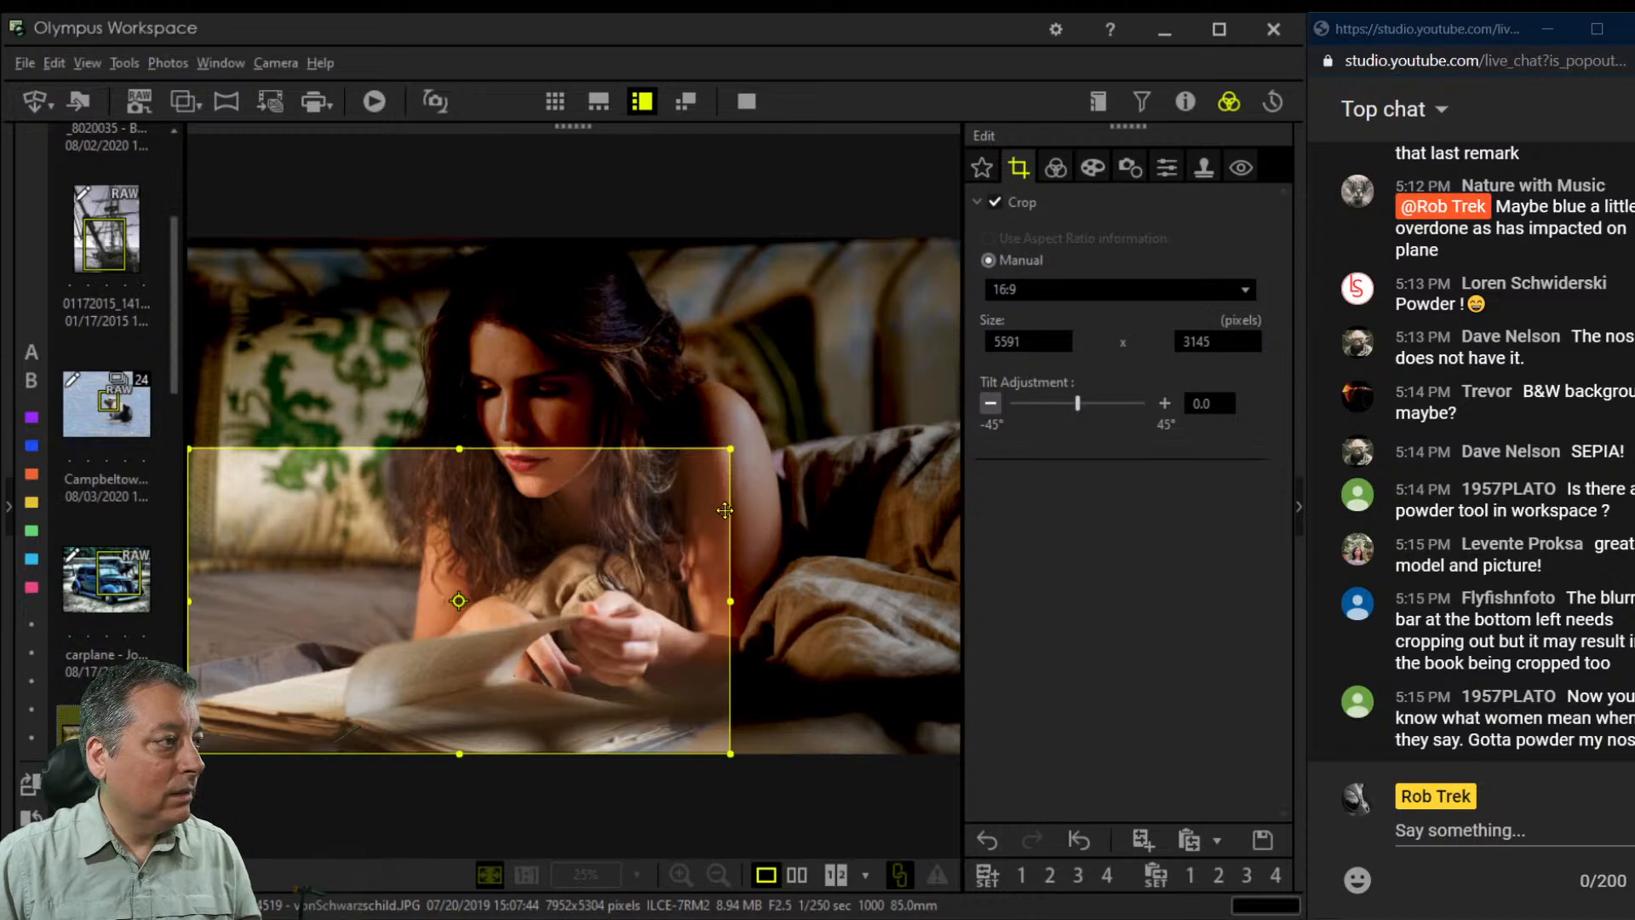
left_click(1055, 168)
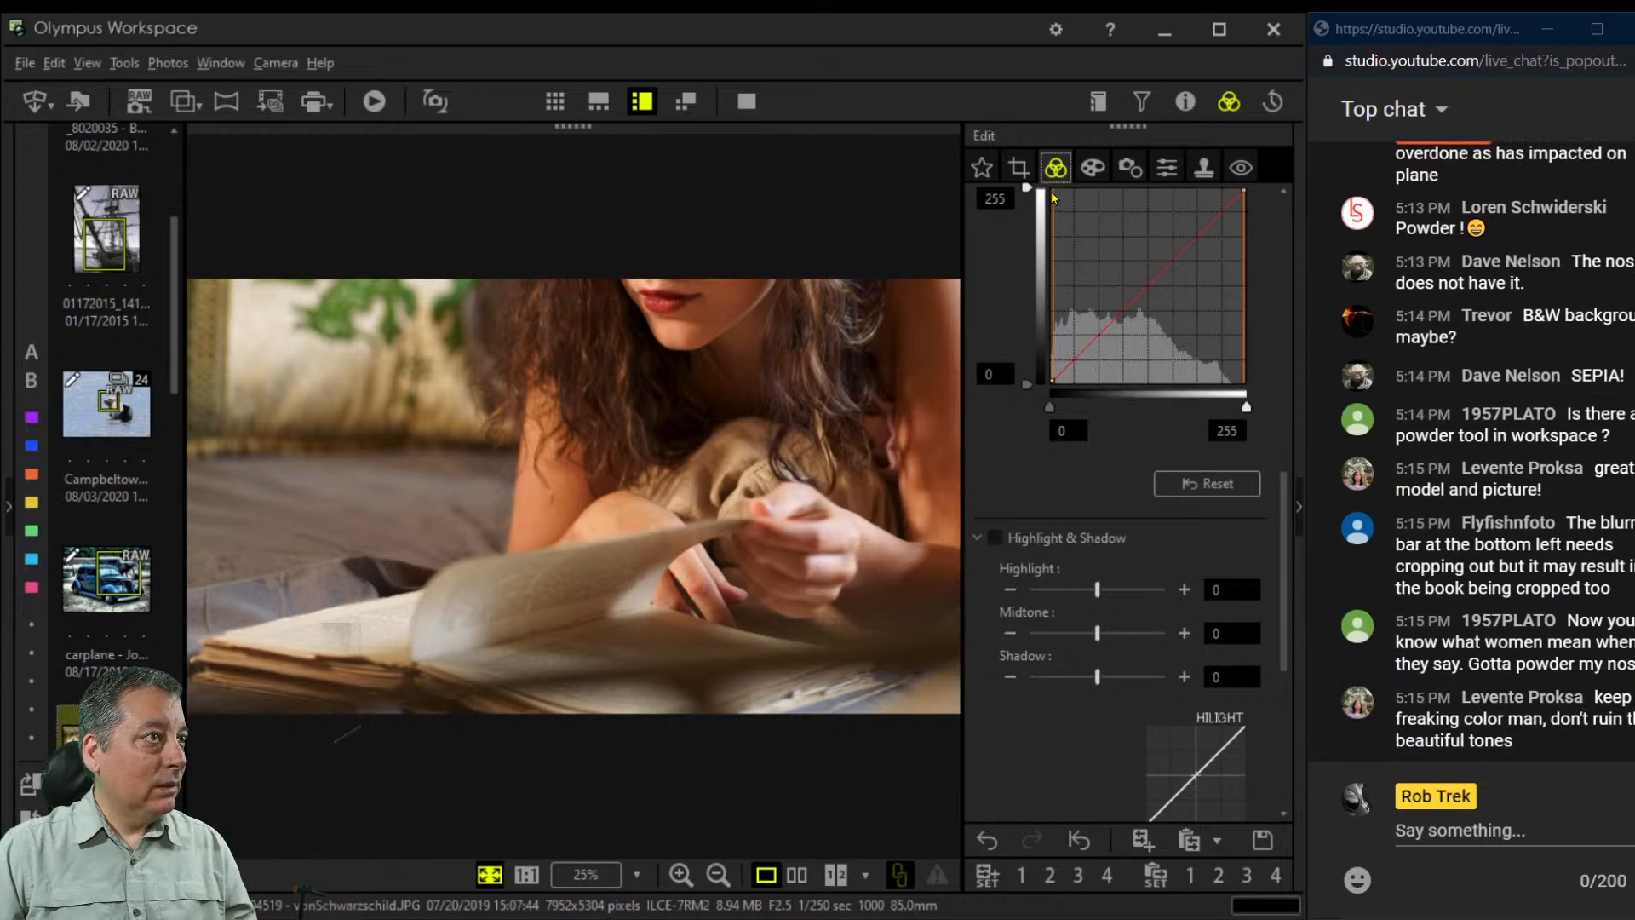
Enlarge the portrait's 16:9 crop slightly to about 5715 x 3215 pixels, keeping the book, hands and lower face framed
left_click(1023, 167)
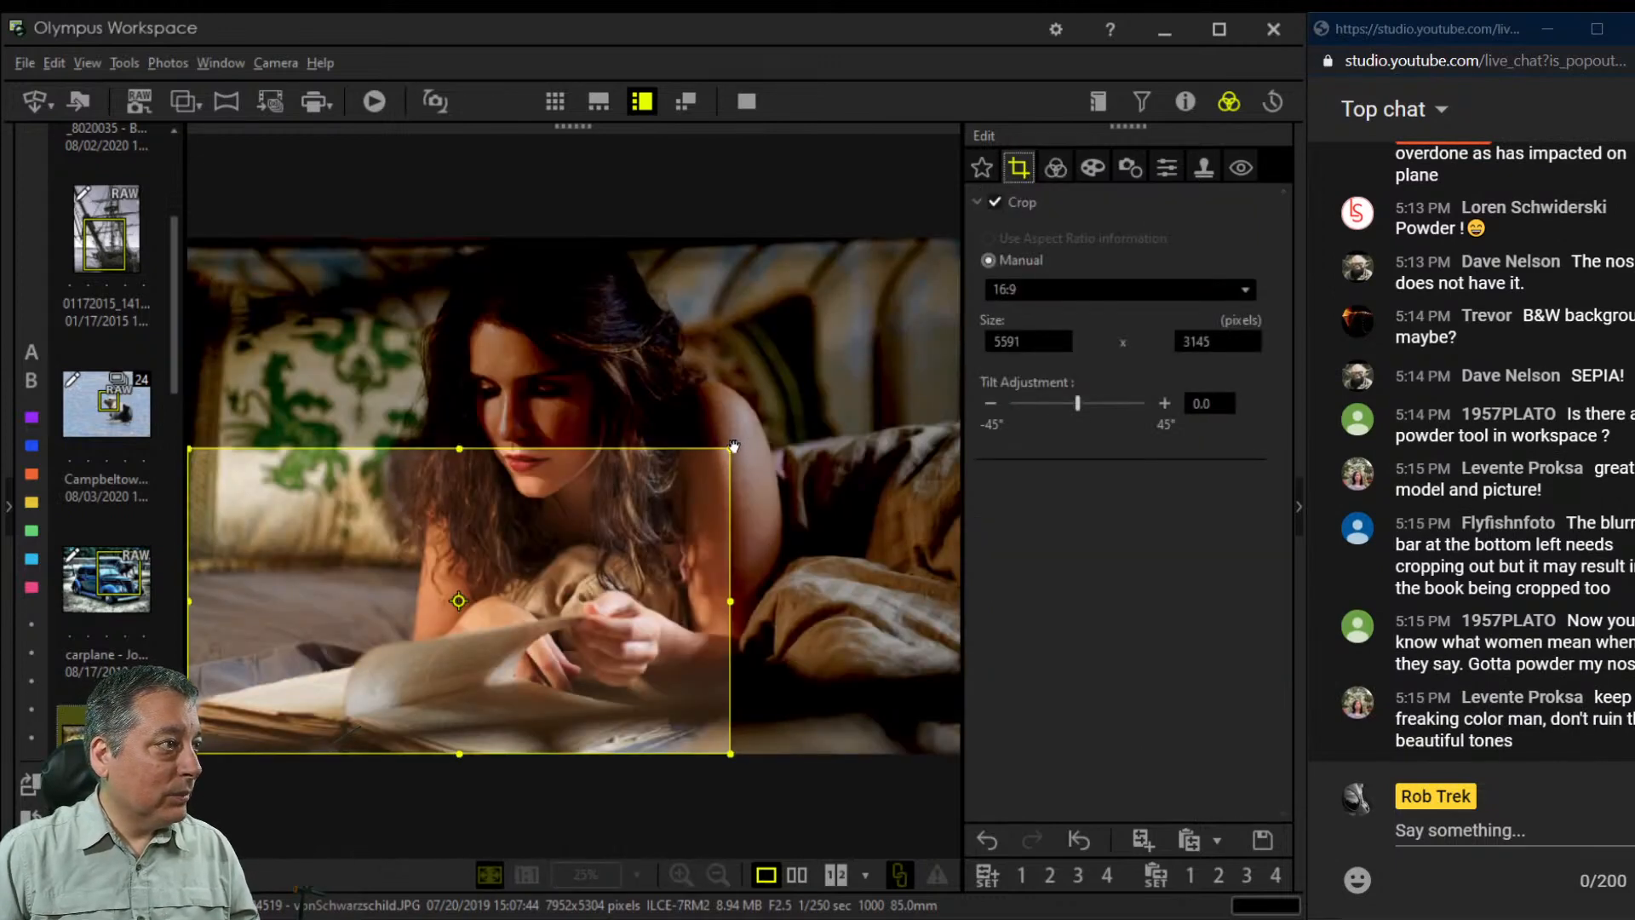
left_click_drag(732, 447, 736, 444)
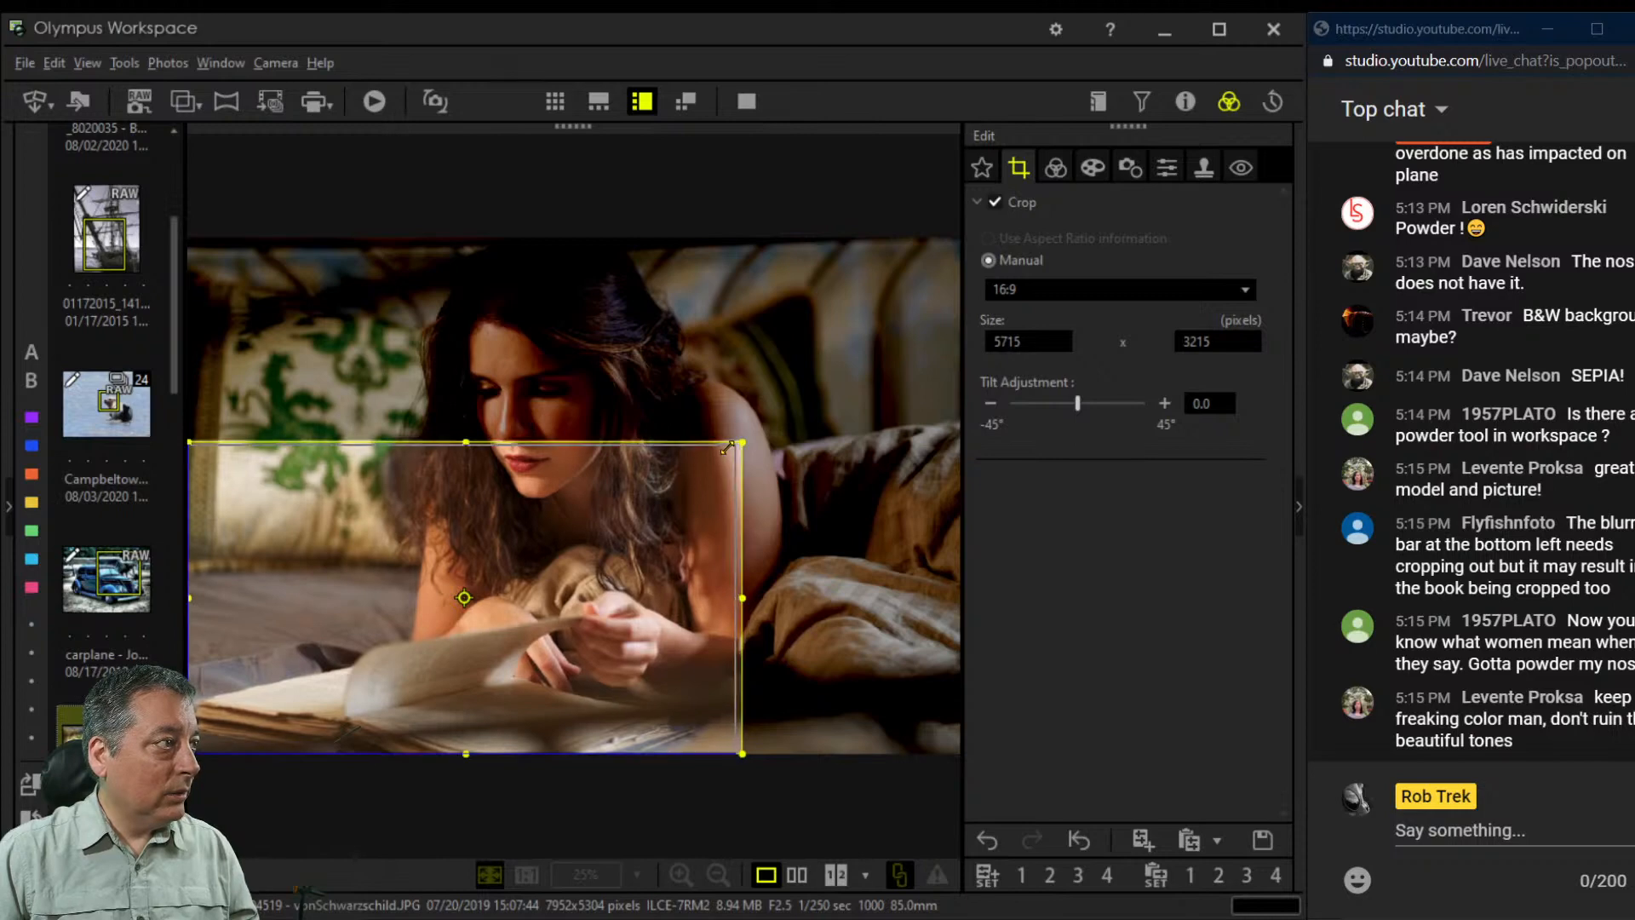
left_click(1055, 168)
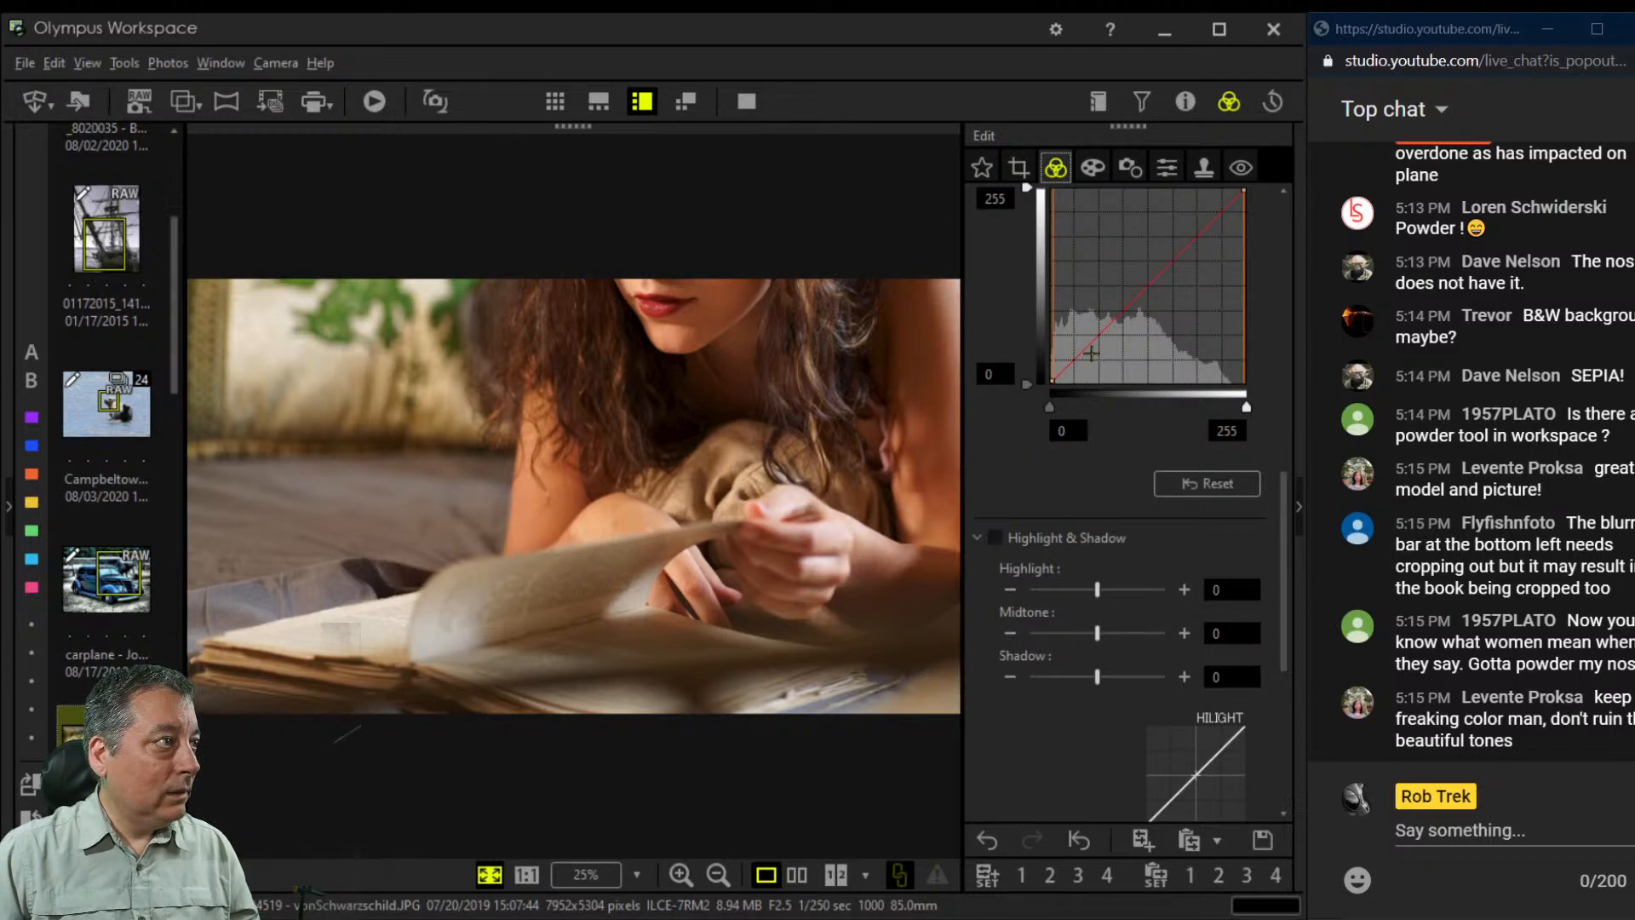
Add shadow, midtone and highlight points to the RGB tone curve, adjusting the shadow point slightly
left_click_drag(1081, 358, 1078, 356)
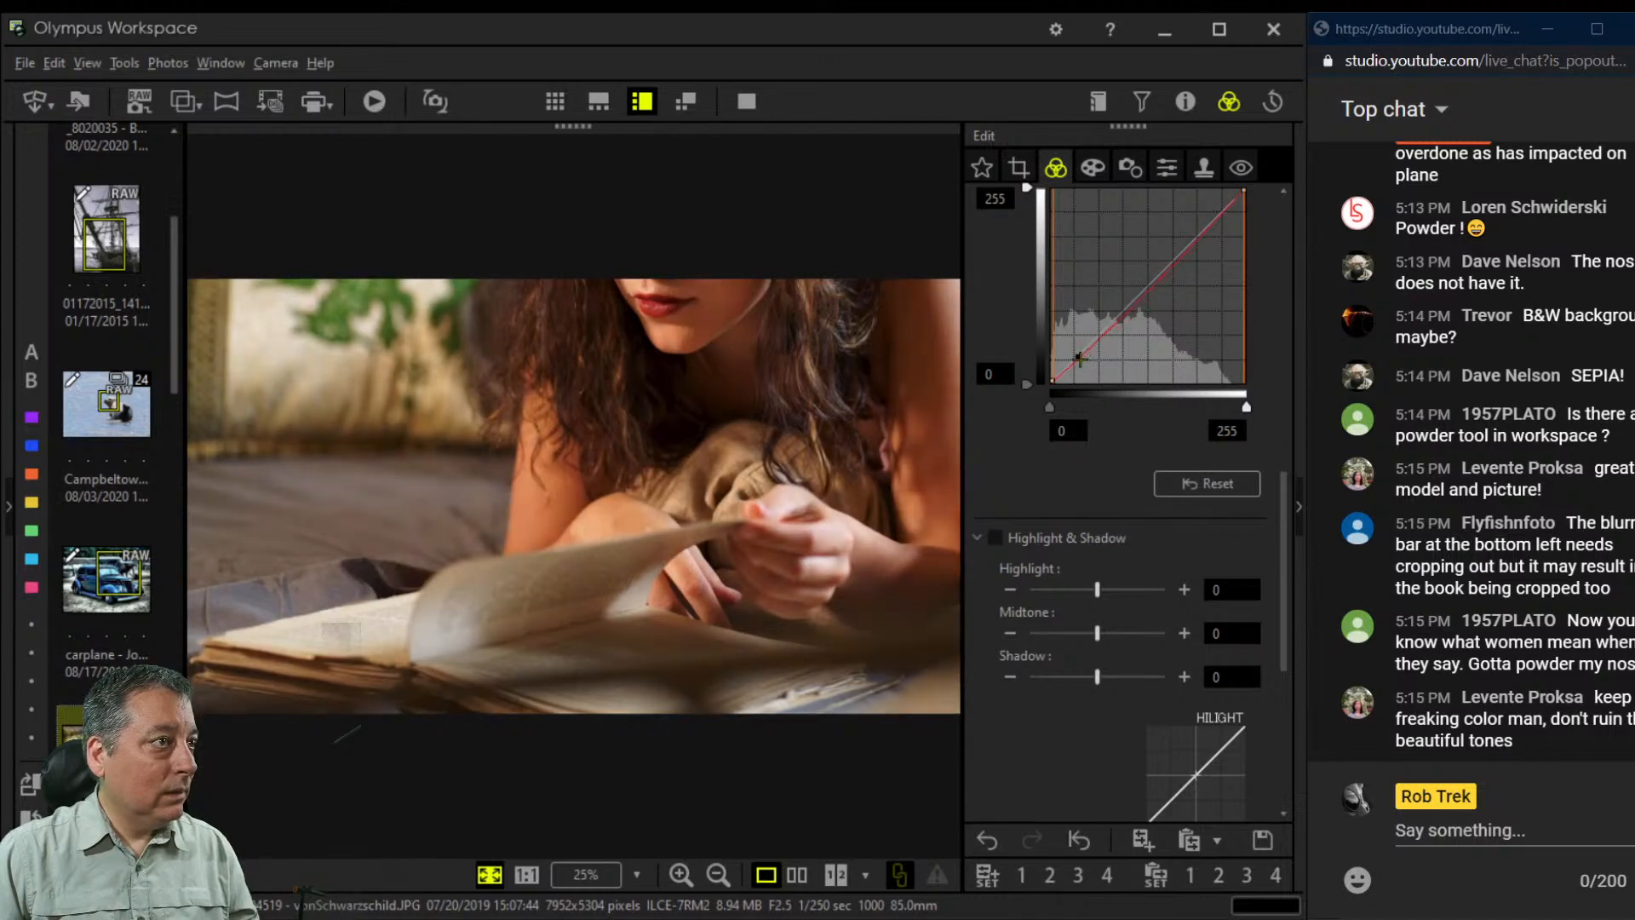
left_click(1148, 283)
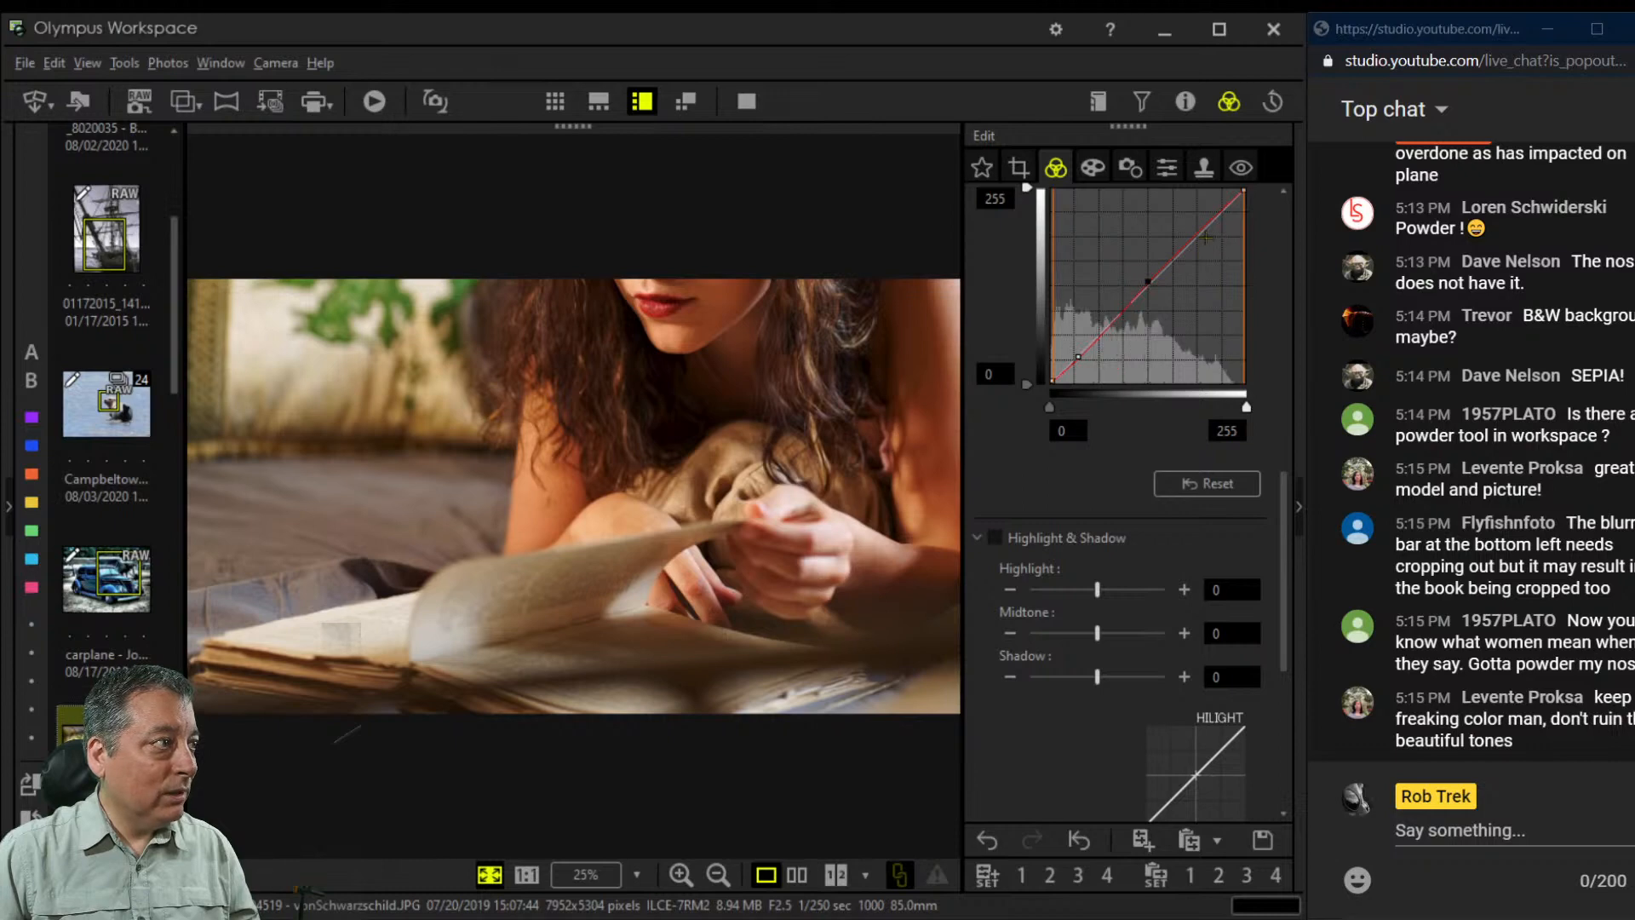
left_click(1204, 234)
Set the portrait's Dehaze to 5 and Clarity to 4
scroll(1014, 319, "up", 2)
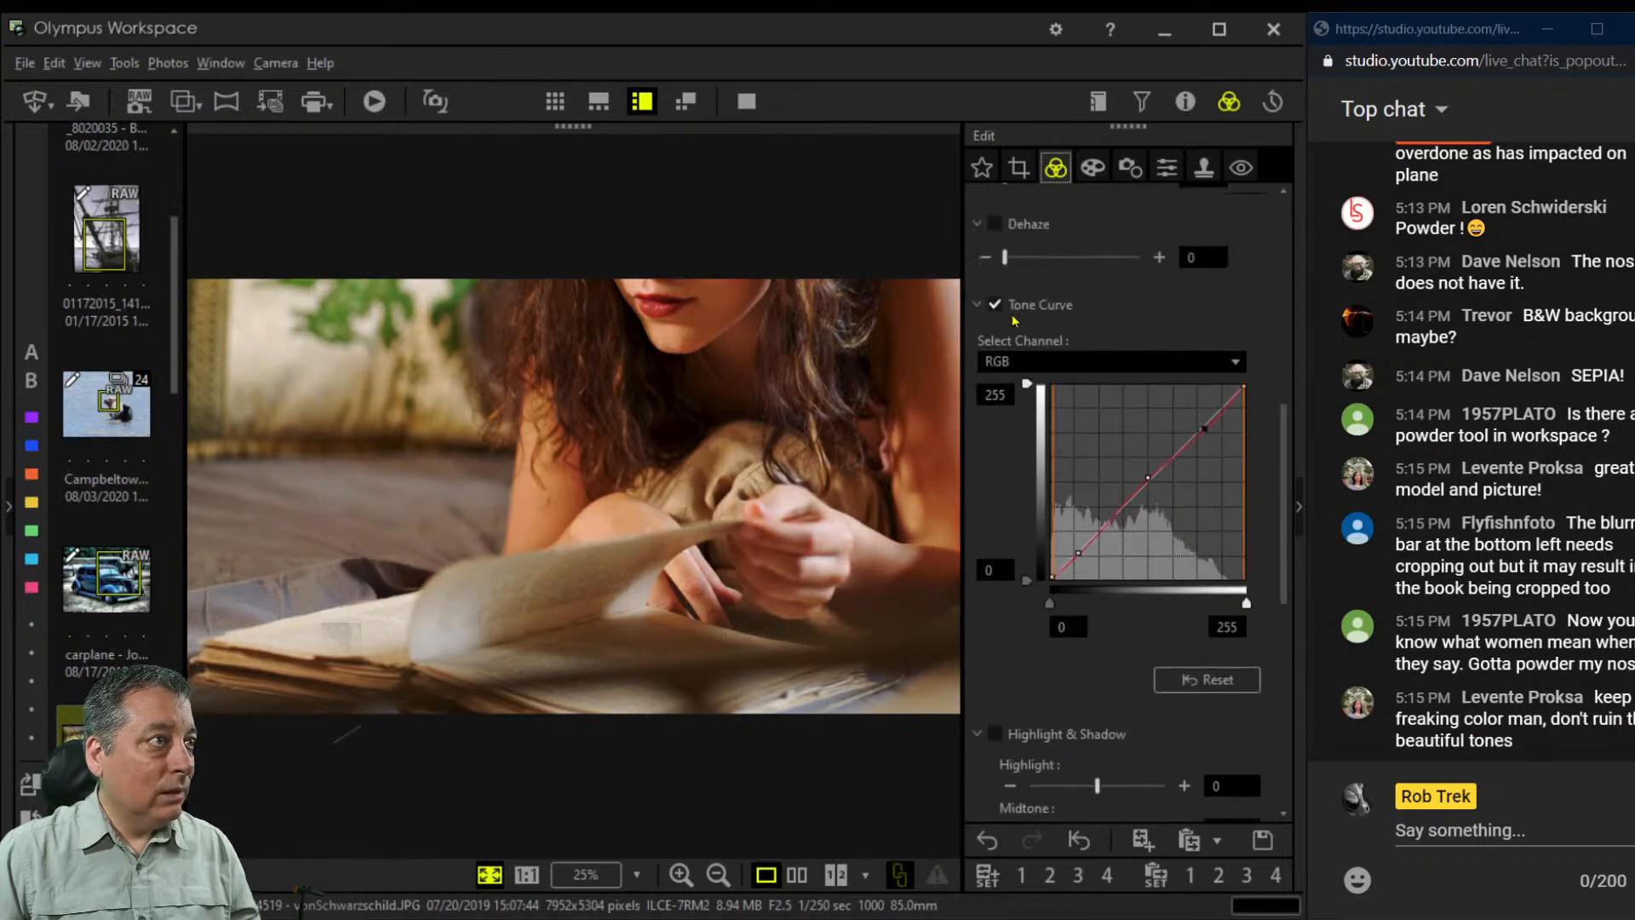
scroll(1014, 319, "up", 2)
left_click_drag(1008, 454, 1015, 453)
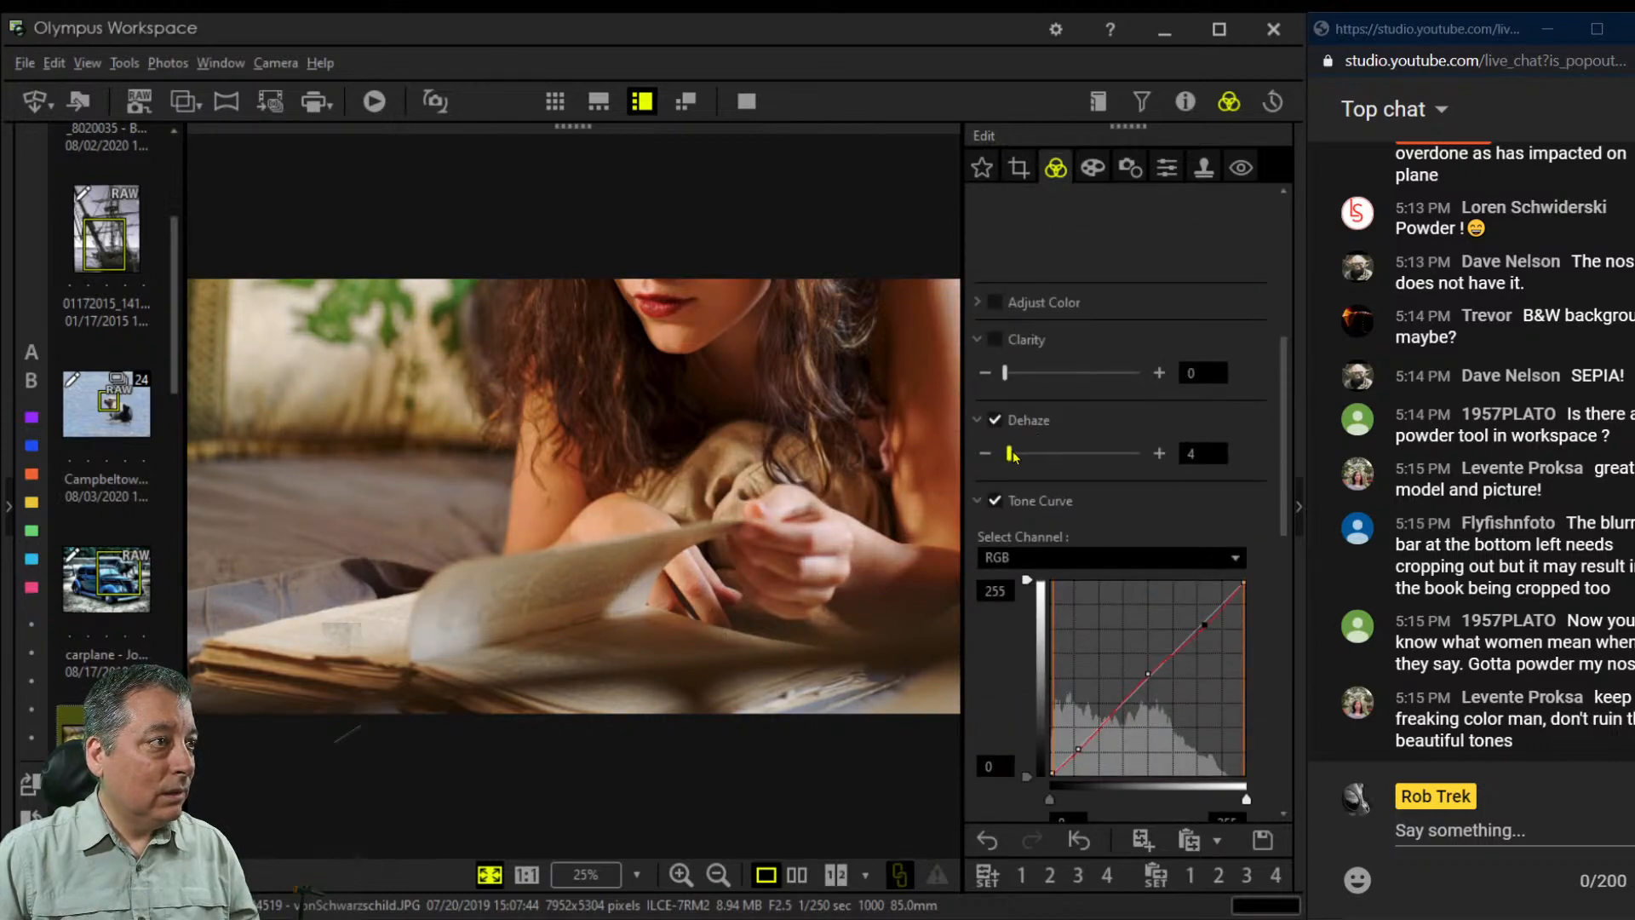
left_click_drag(1005, 373, 1011, 376)
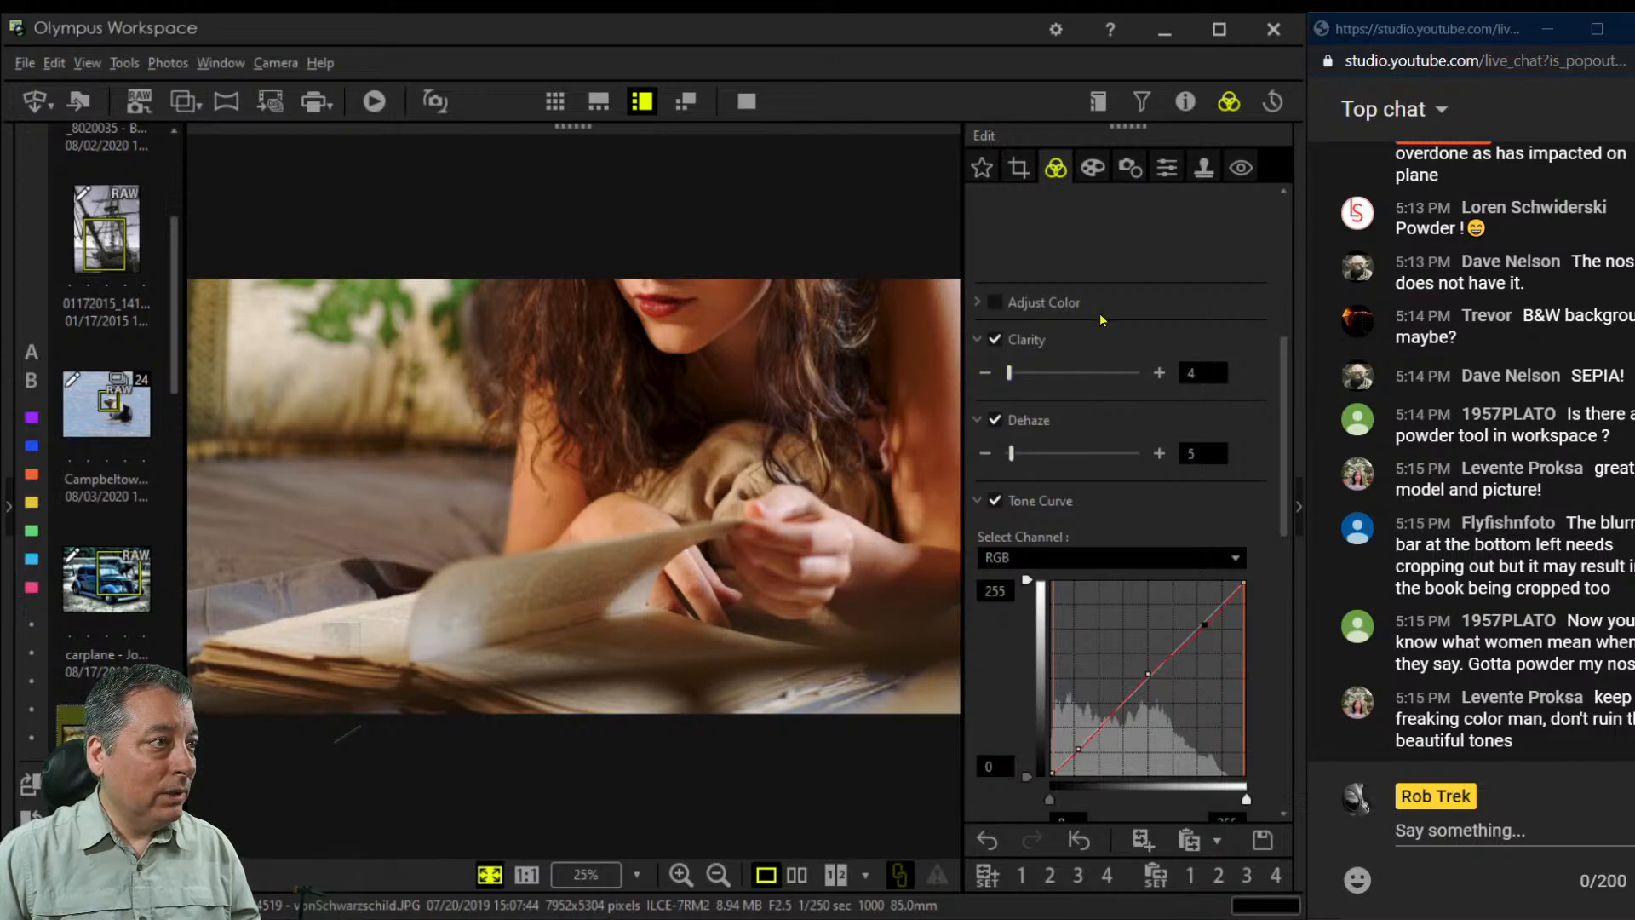
Apply the Partial Color II art filter to the portrait with retained colour 4 on the colour ring
scroll(1073, 417, "up", 4)
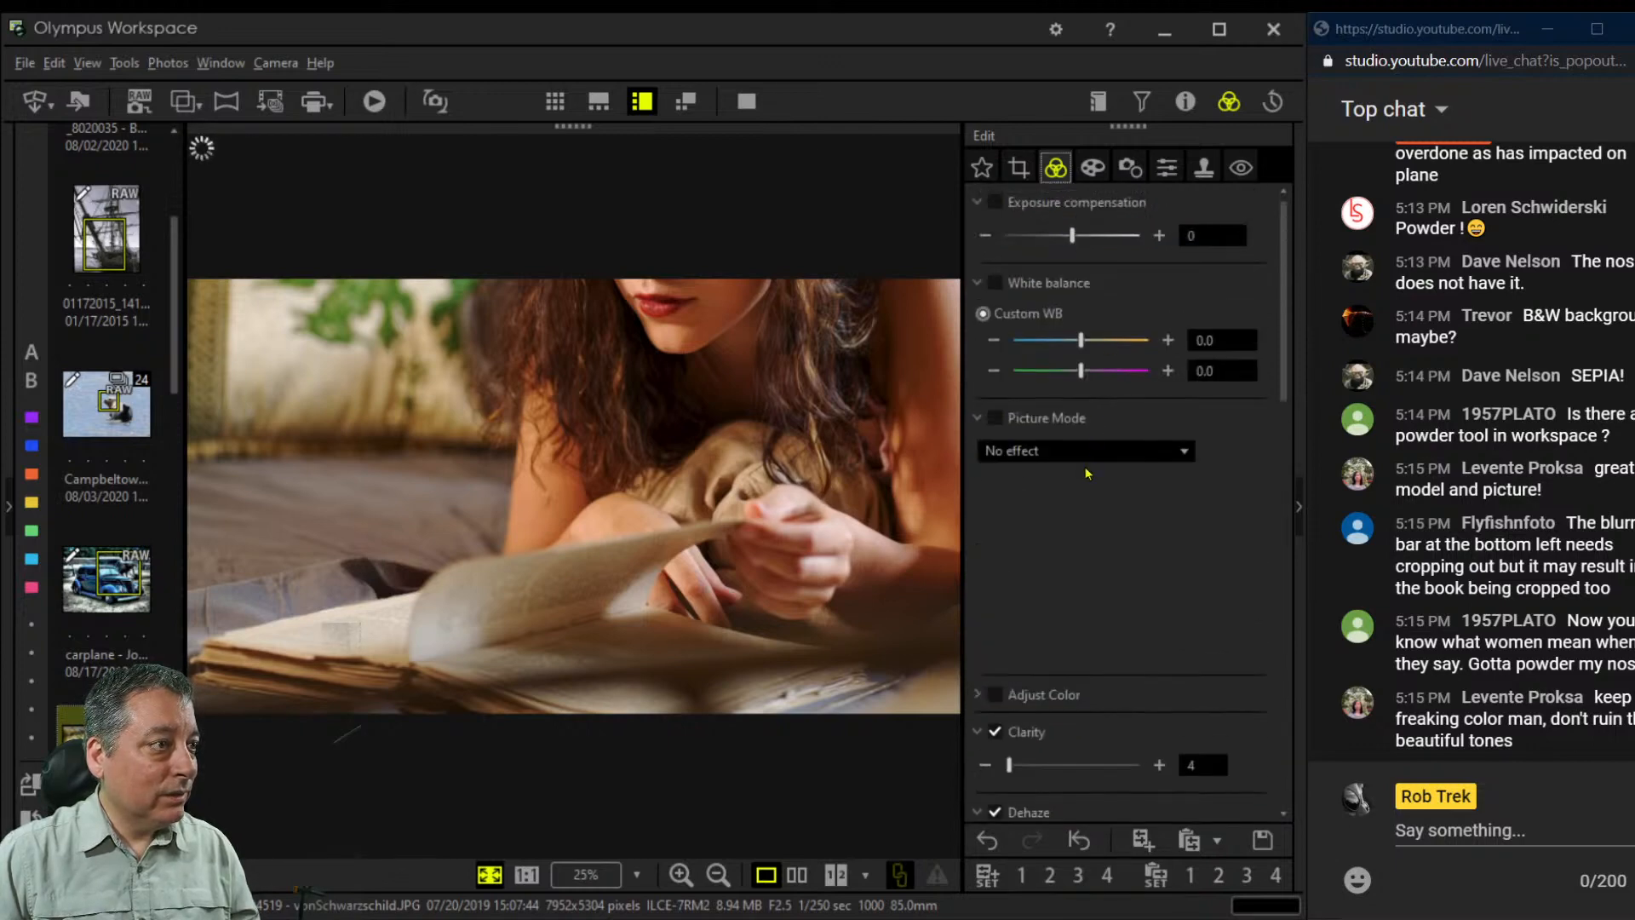
left_click(1091, 452)
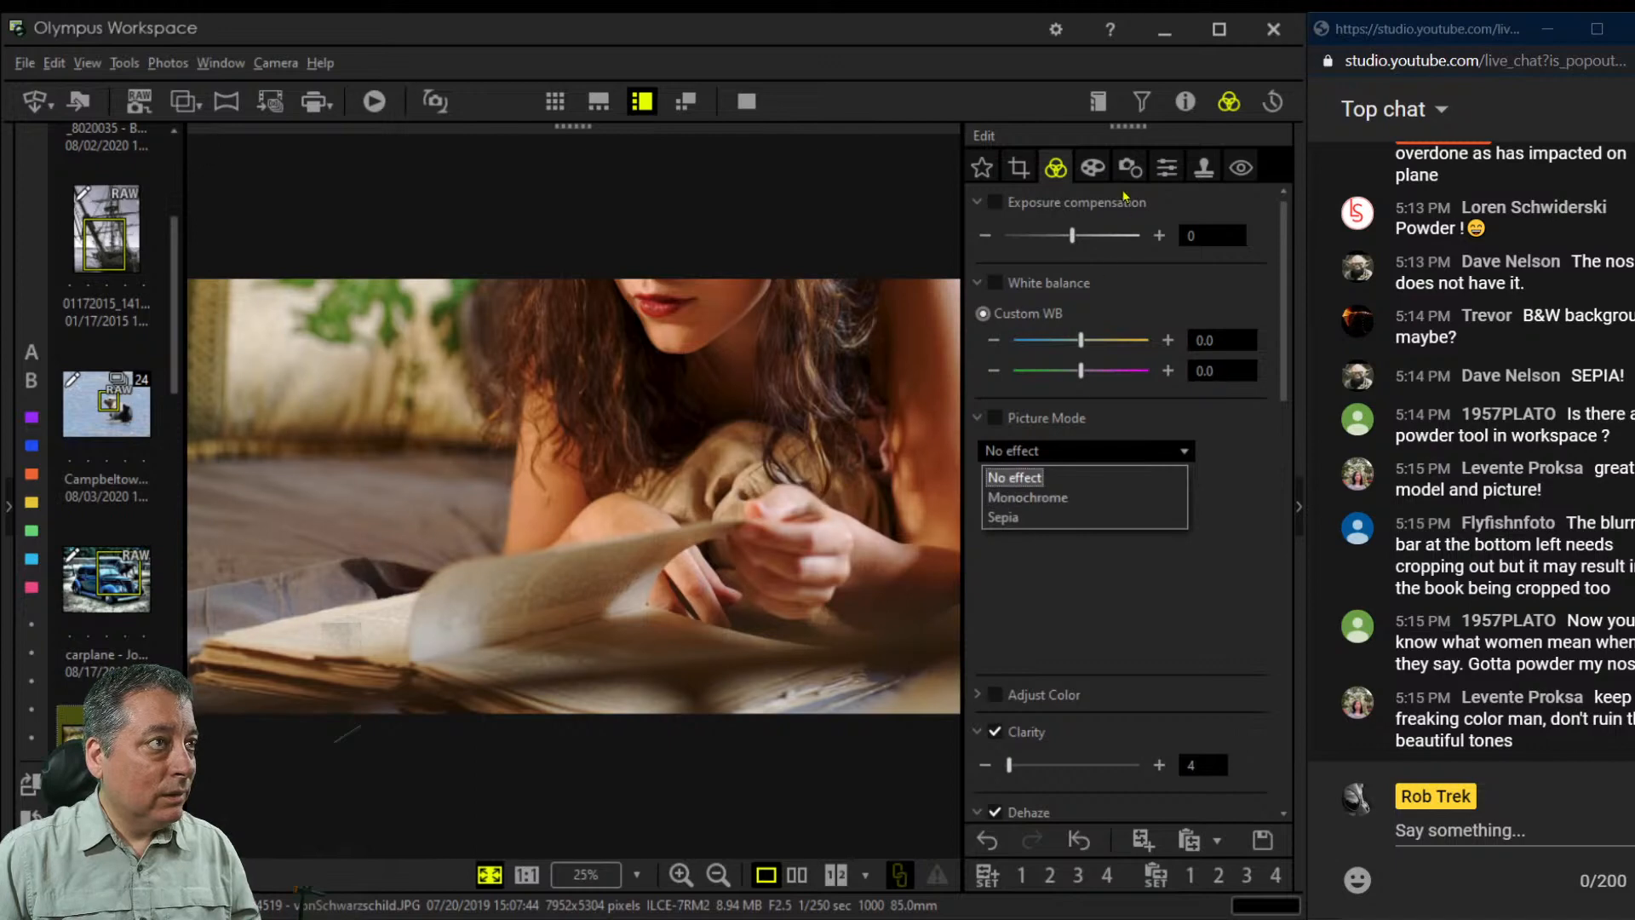
left_click(1092, 167)
left_click(1086, 235)
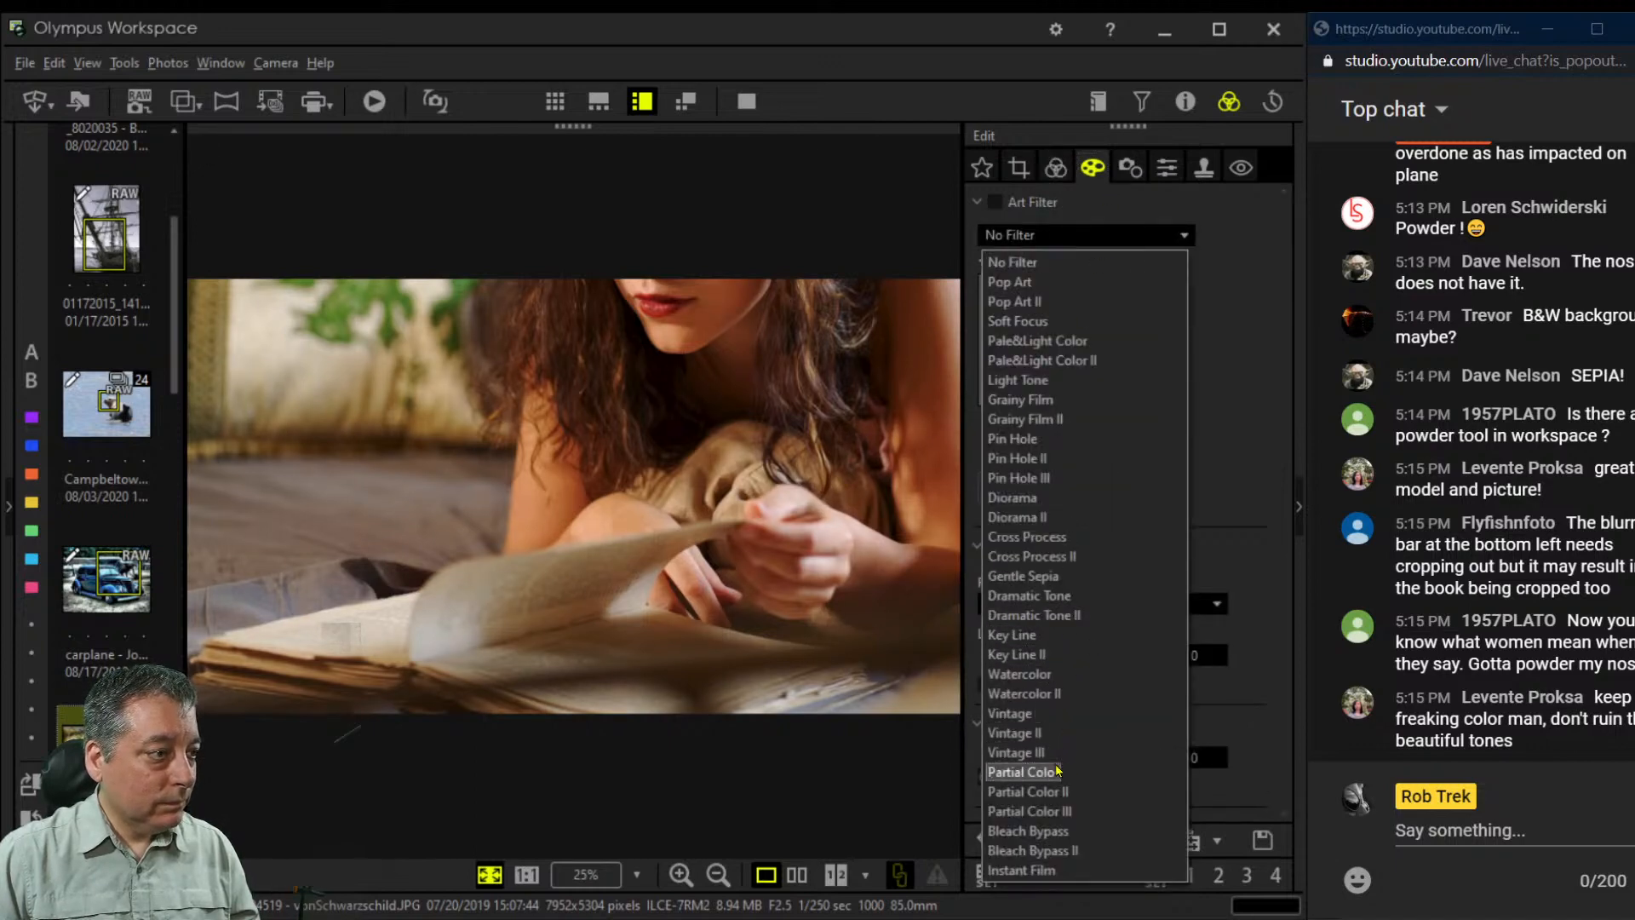
left_click(1027, 791)
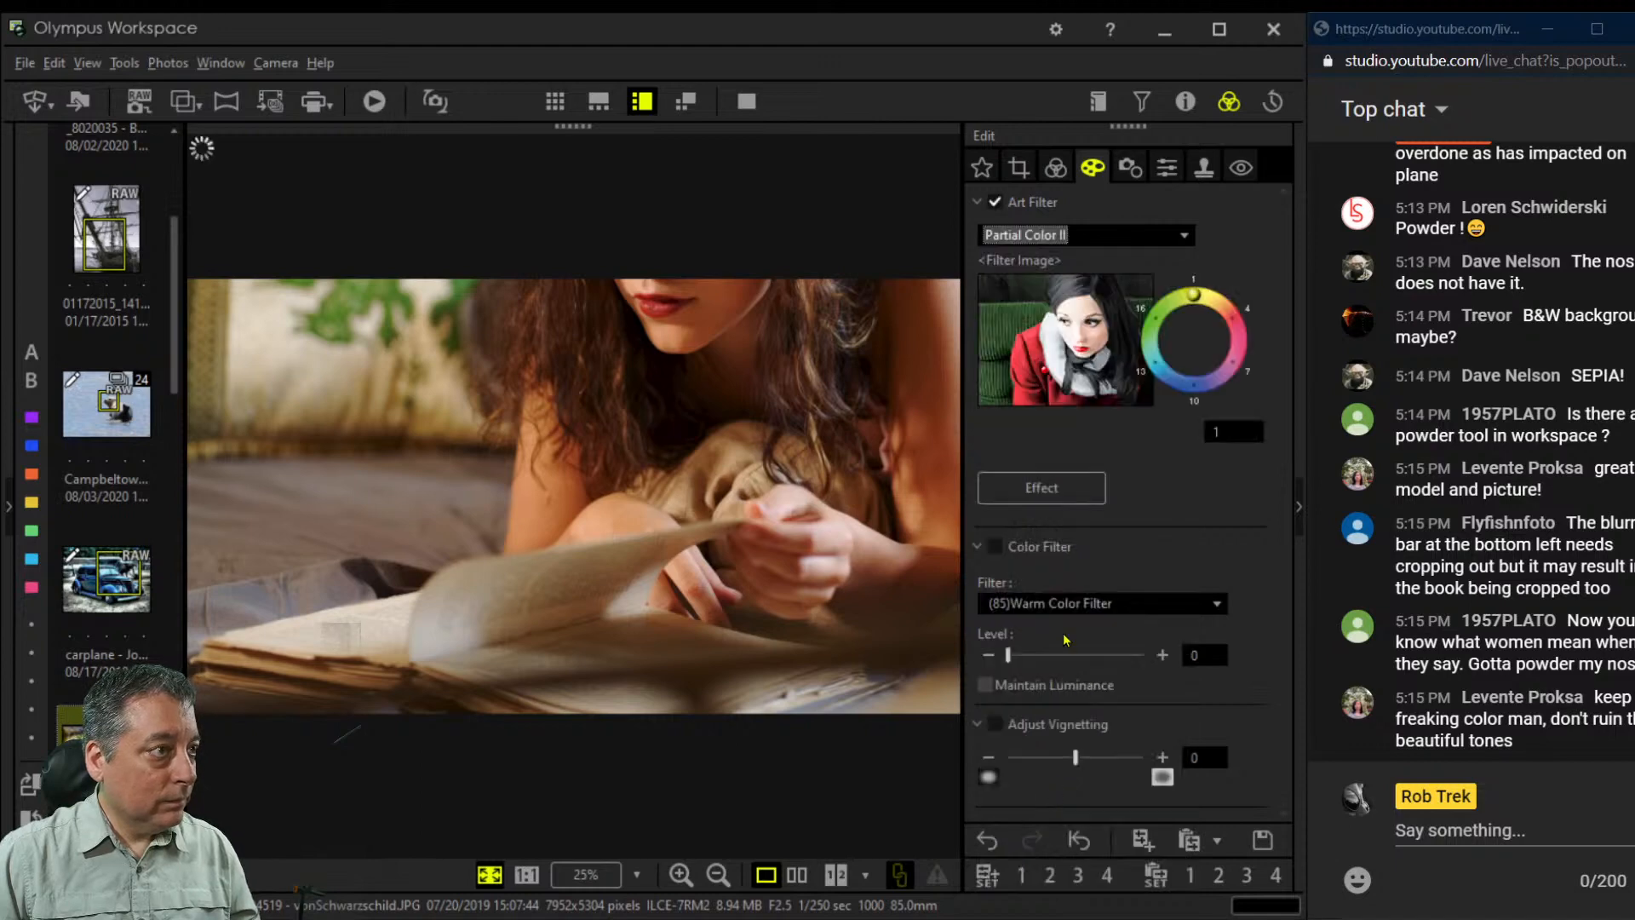
left_click_drag(1202, 305, 1230, 323)
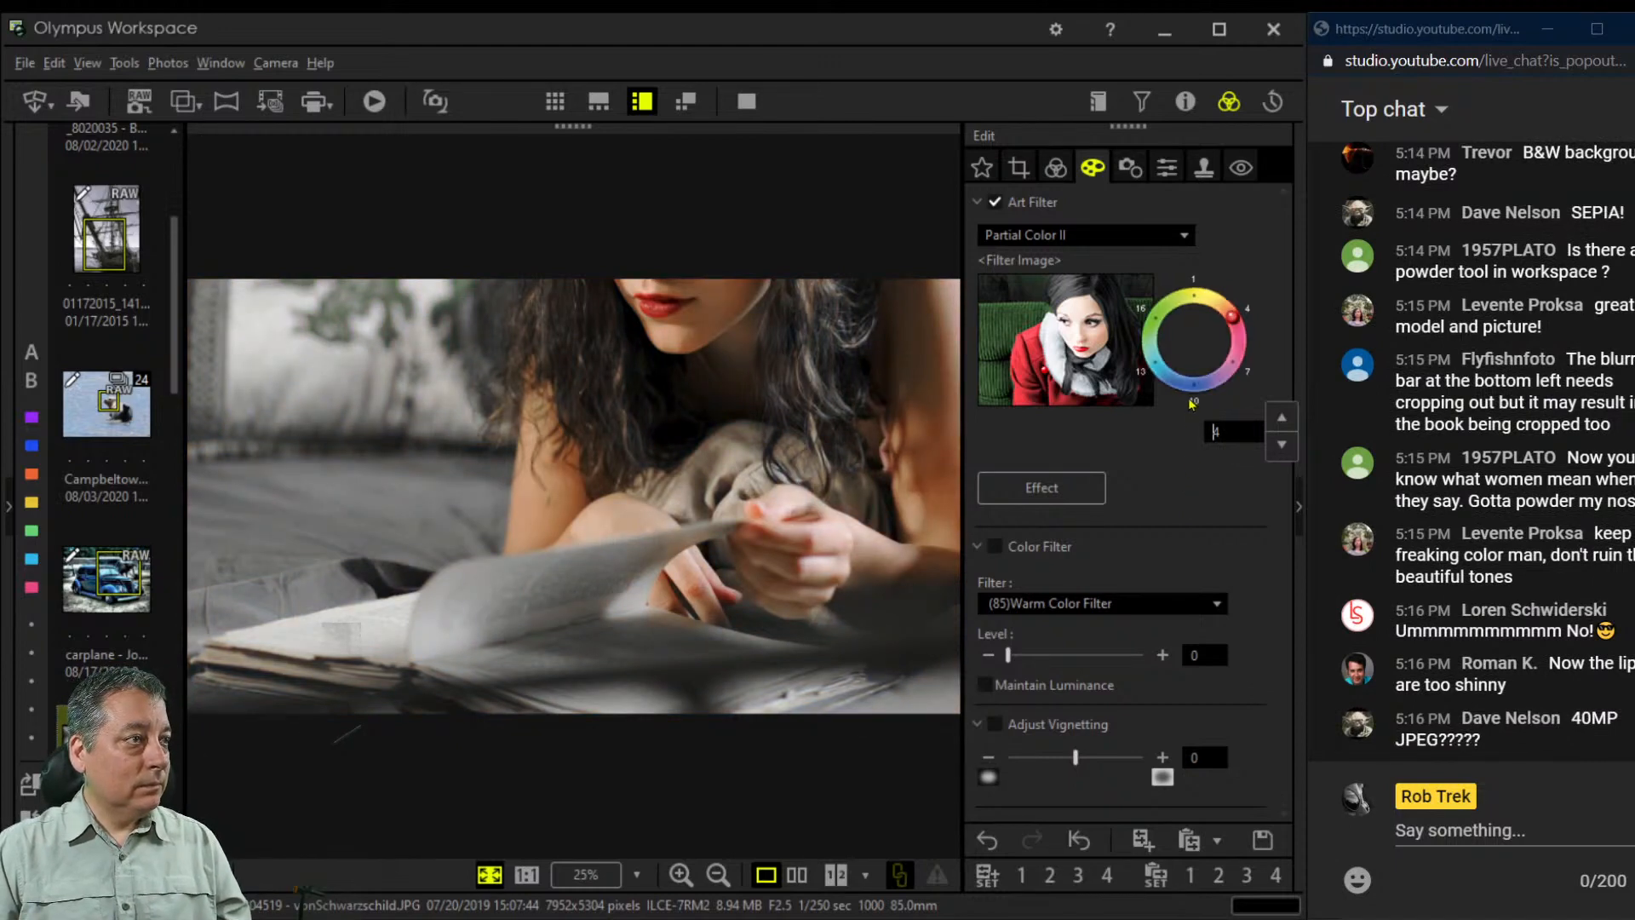
Try the Partial Color III art filter on the portrait and replace it with Partial Color
left_click(1139, 235)
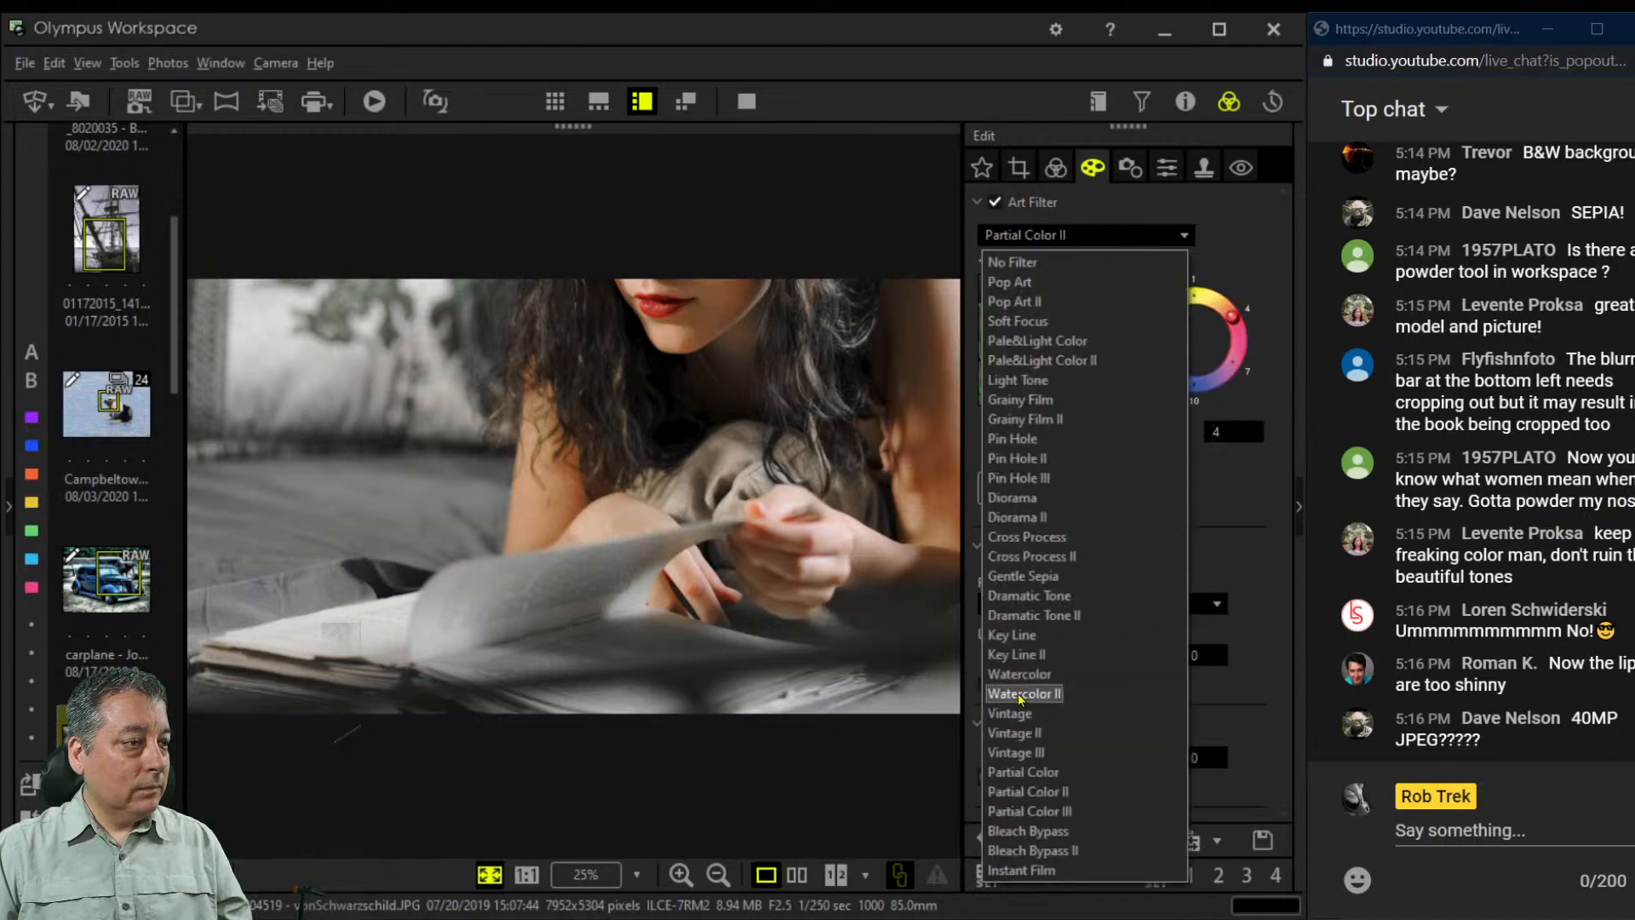
left_click(1045, 814)
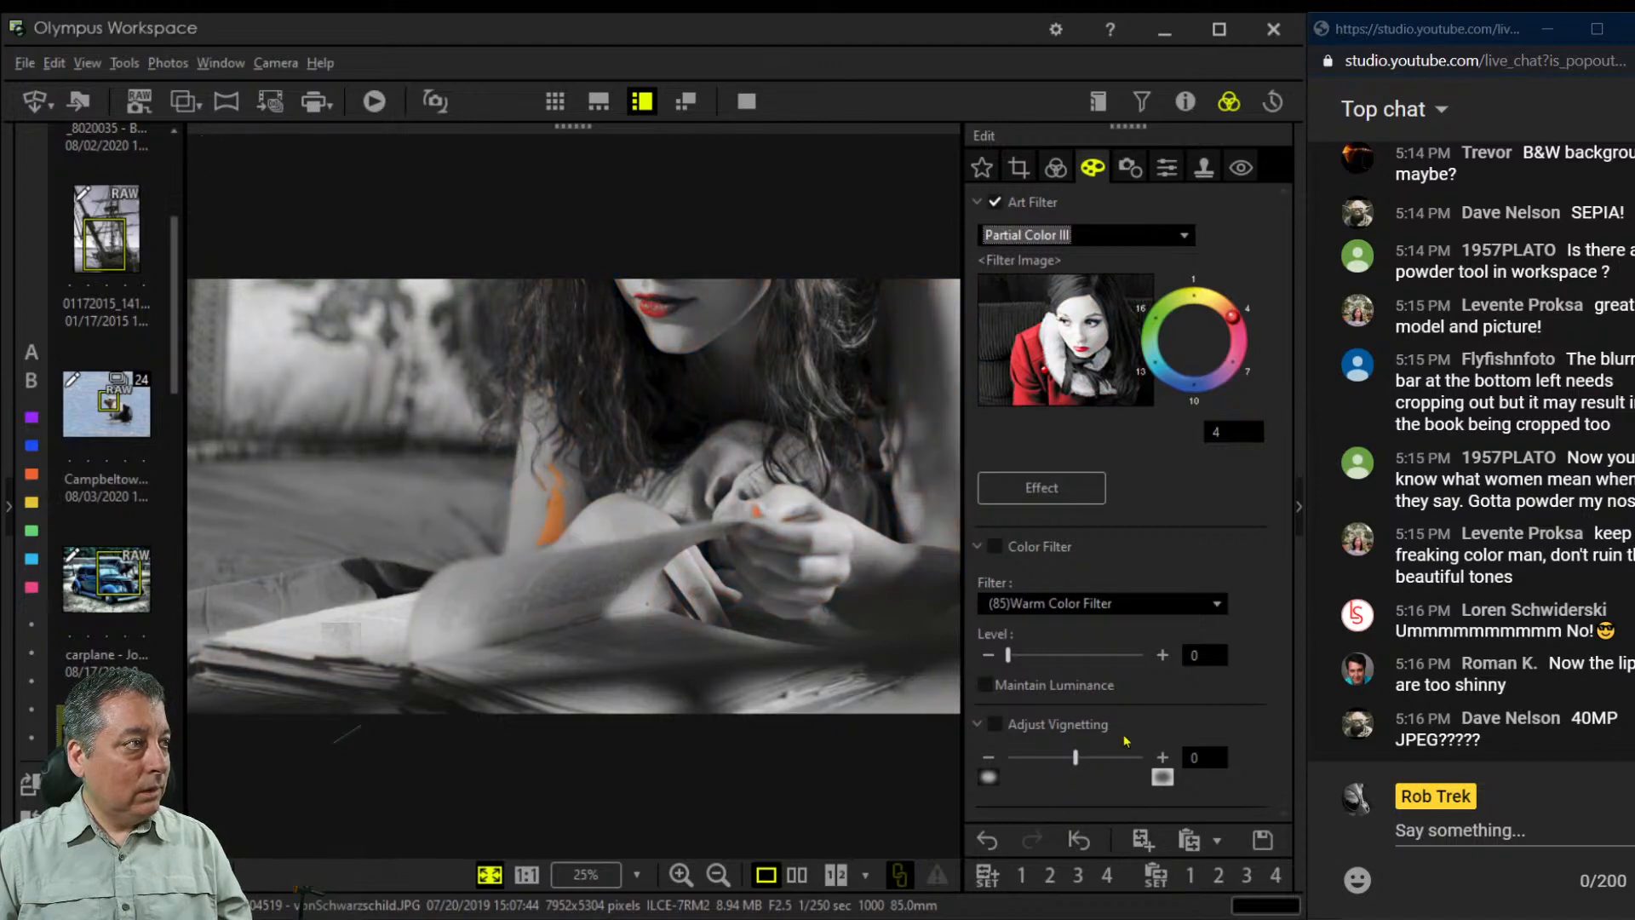
left_click(1124, 235)
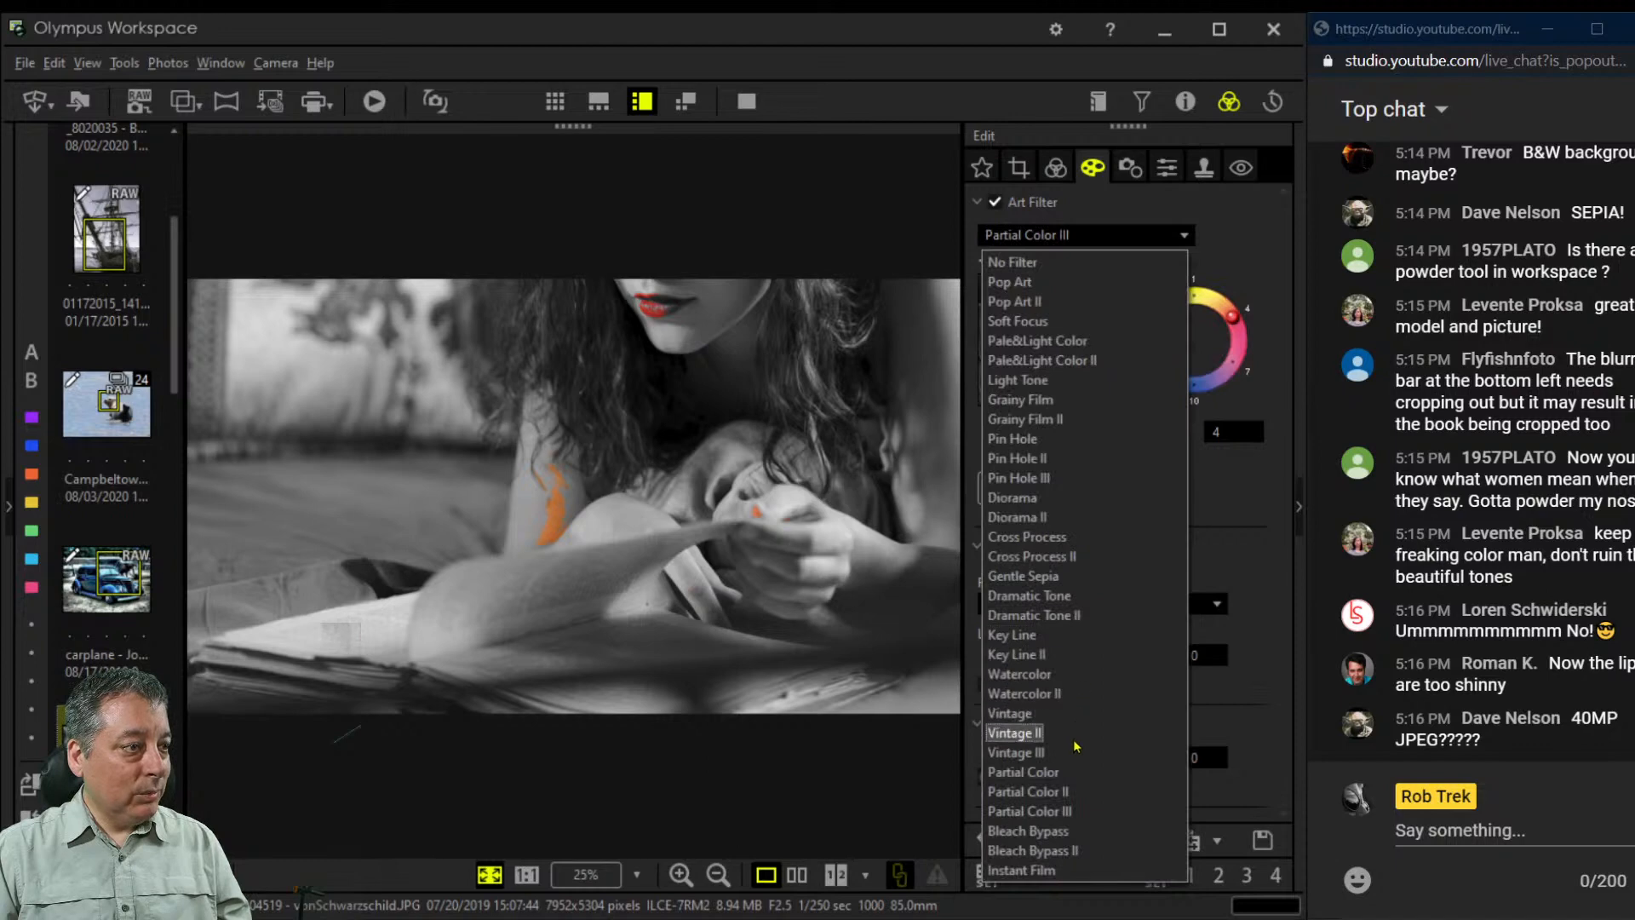
left_click(1048, 771)
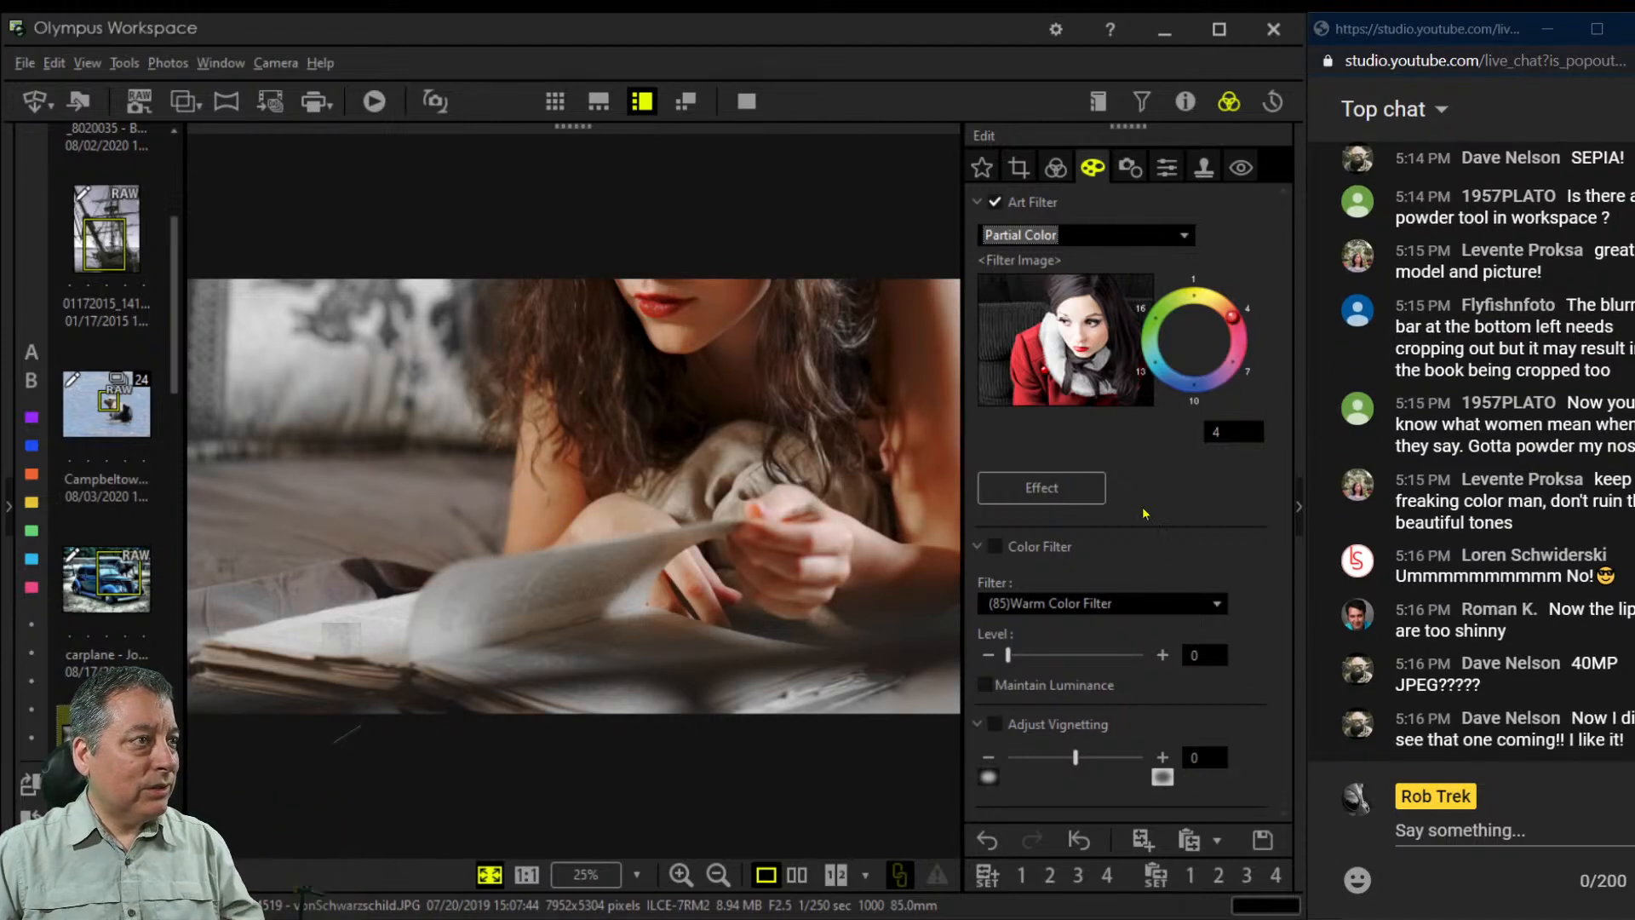
Raise the portrait's overall saturation slightly
left_click(1054, 167)
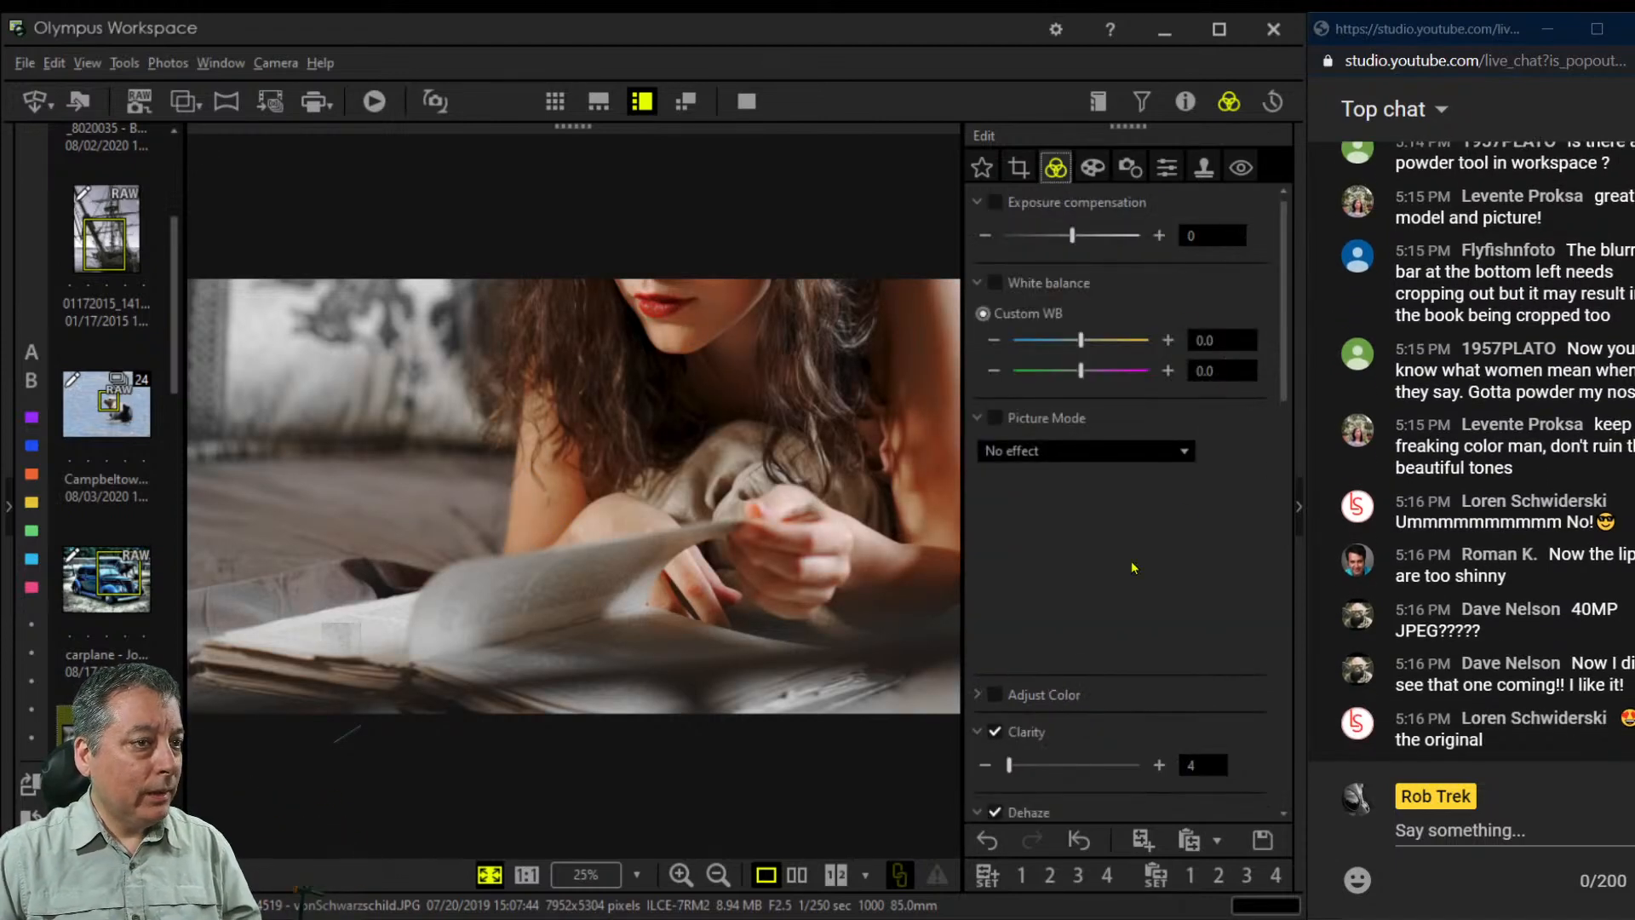
scroll(1132, 566, "down", 5)
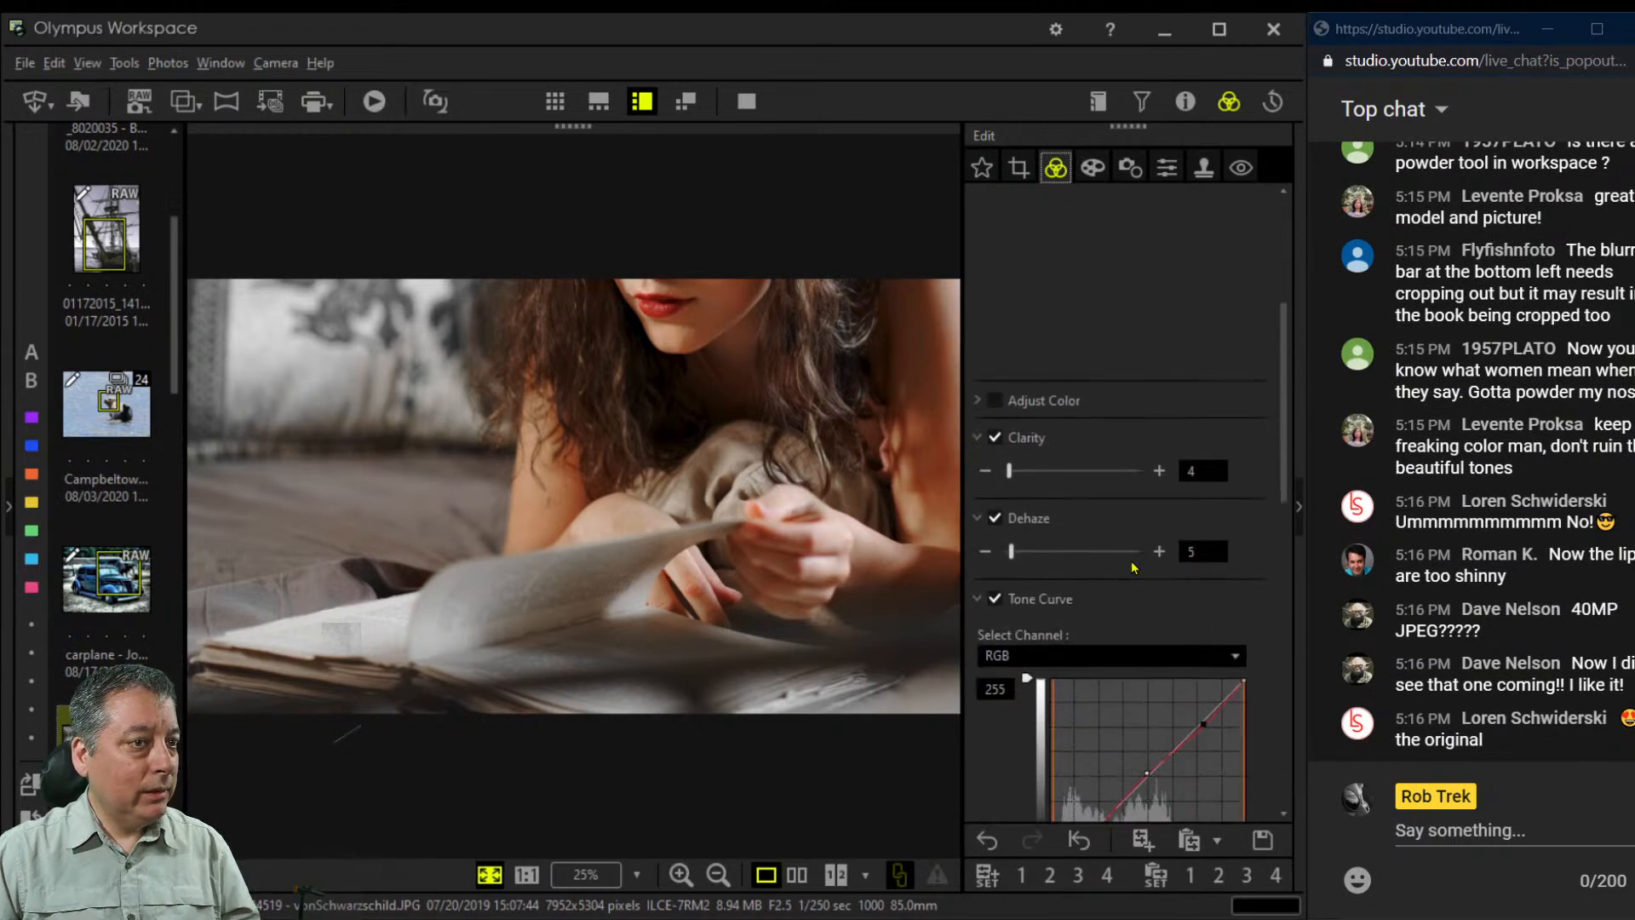
scroll(1144, 609, "down", 2)
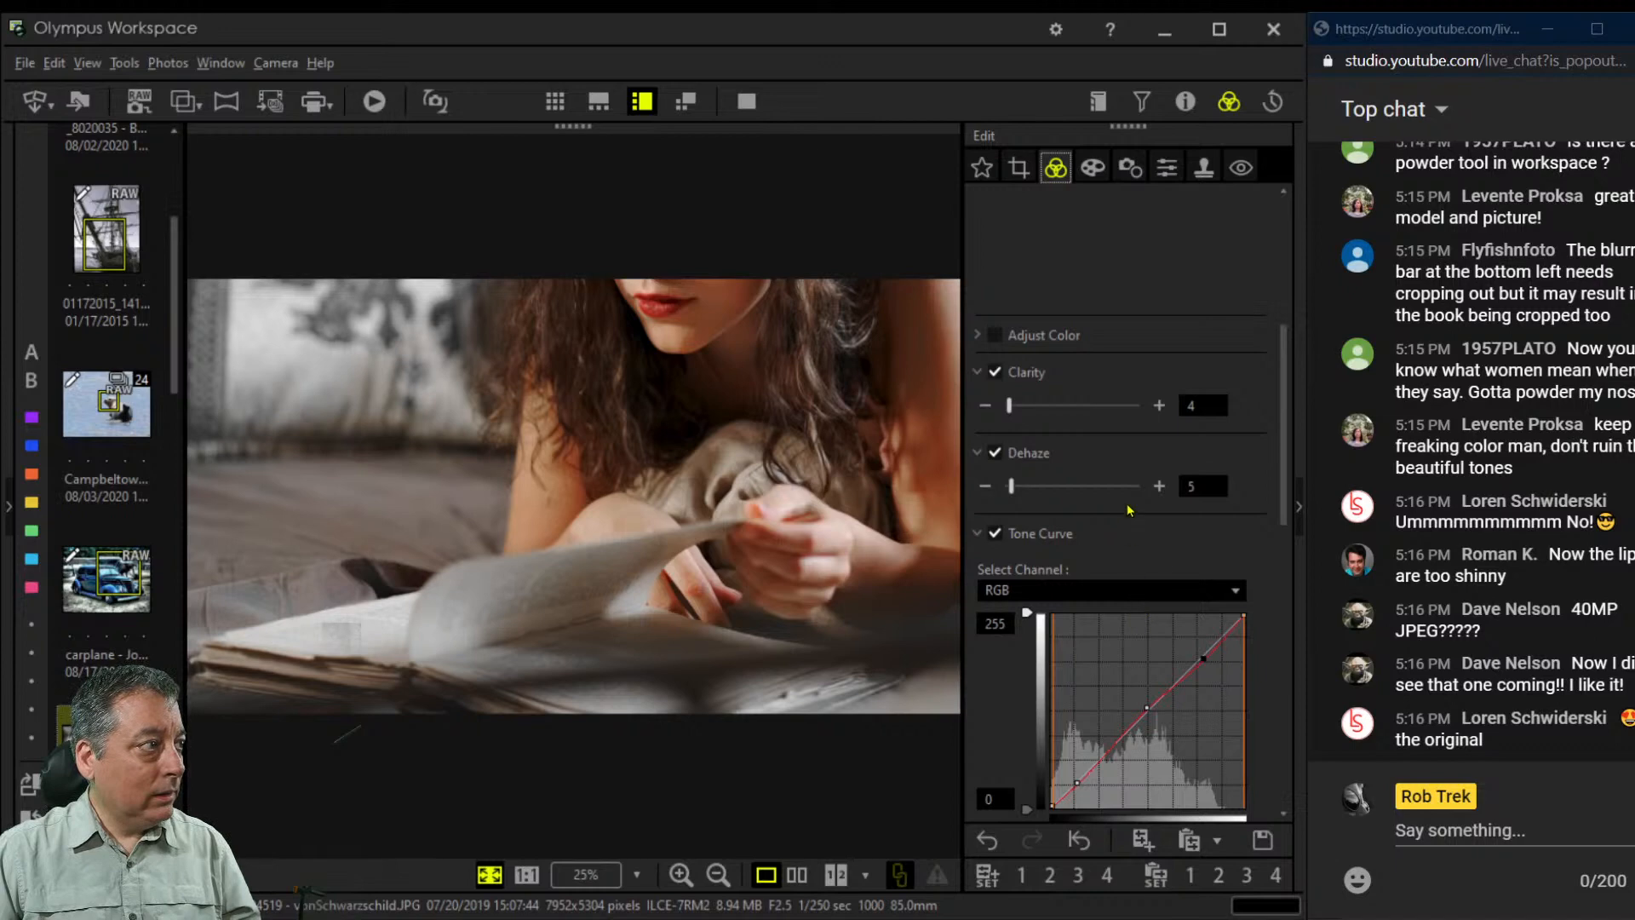
scroll(1126, 509, "down", 10)
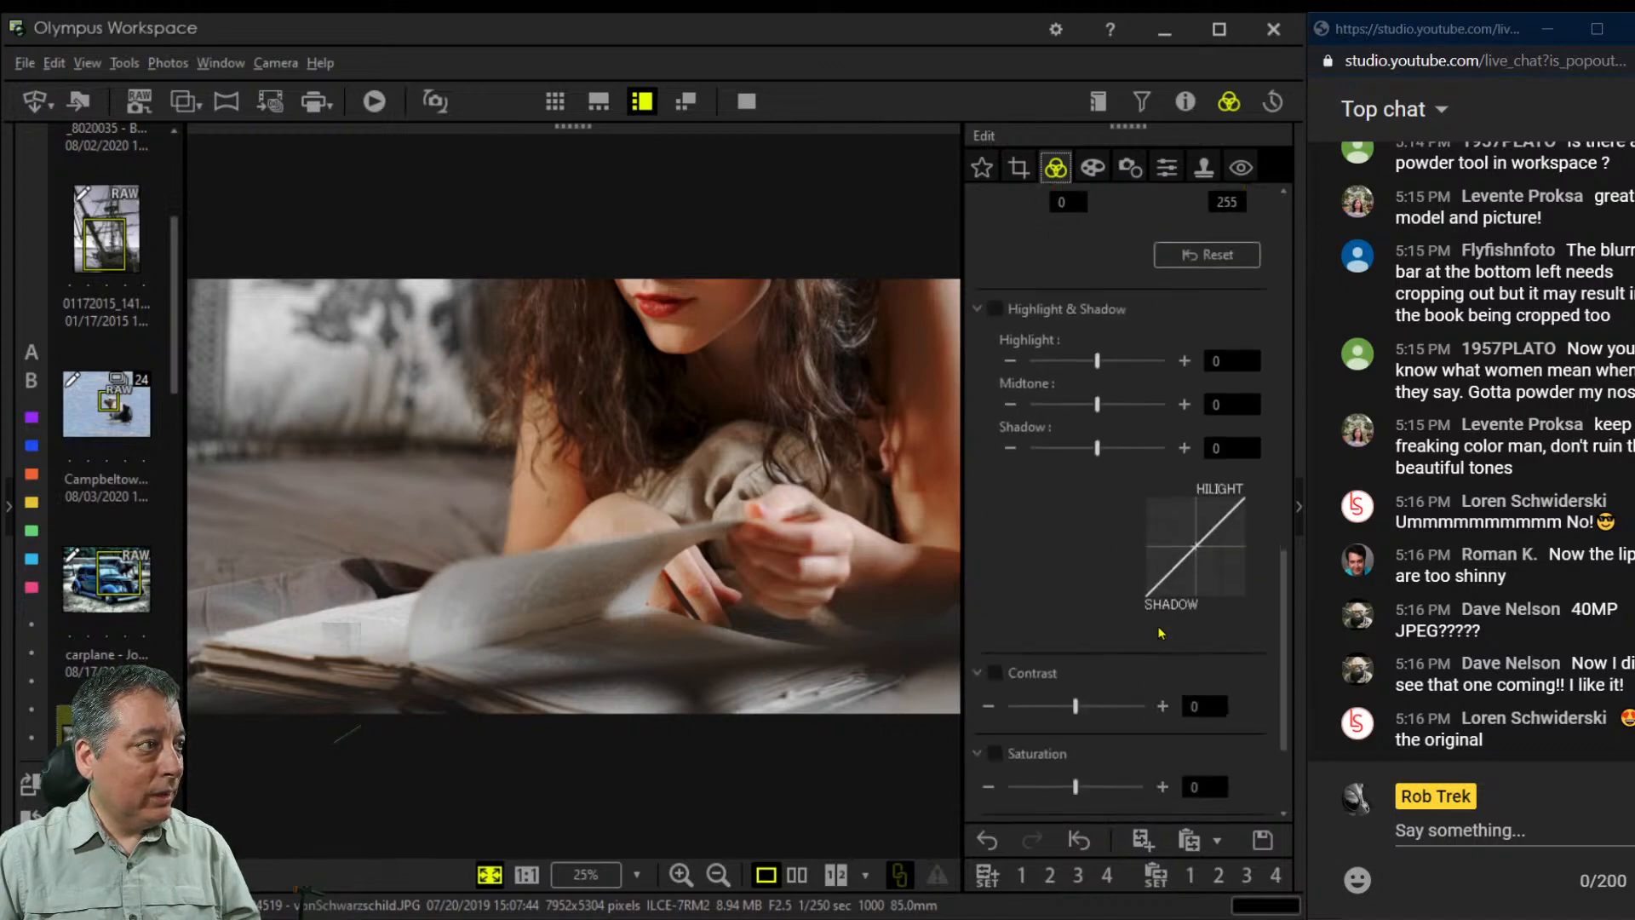
scroll(1159, 633, "down", 3)
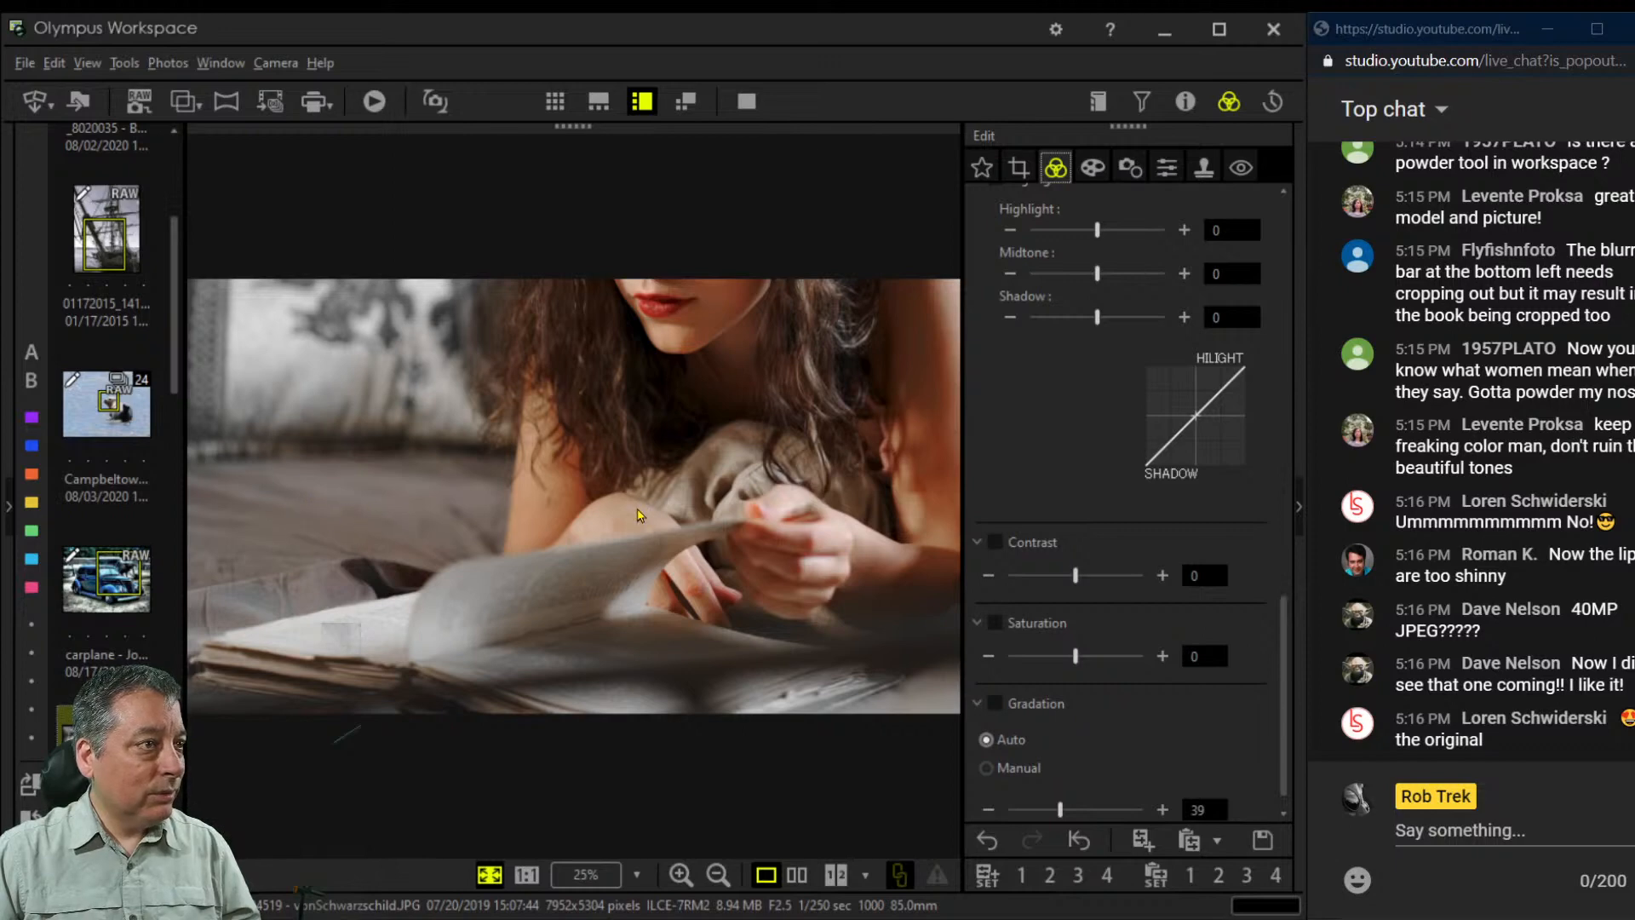
scroll(1083, 709, "down", 1)
left_click_drag(1080, 639, 1083, 638)
scroll(1054, 475, "up", 2)
Collapse the Picture Mode settings and expand Adjust Color to show its individual colour controls
scroll(1054, 475, "up", 20)
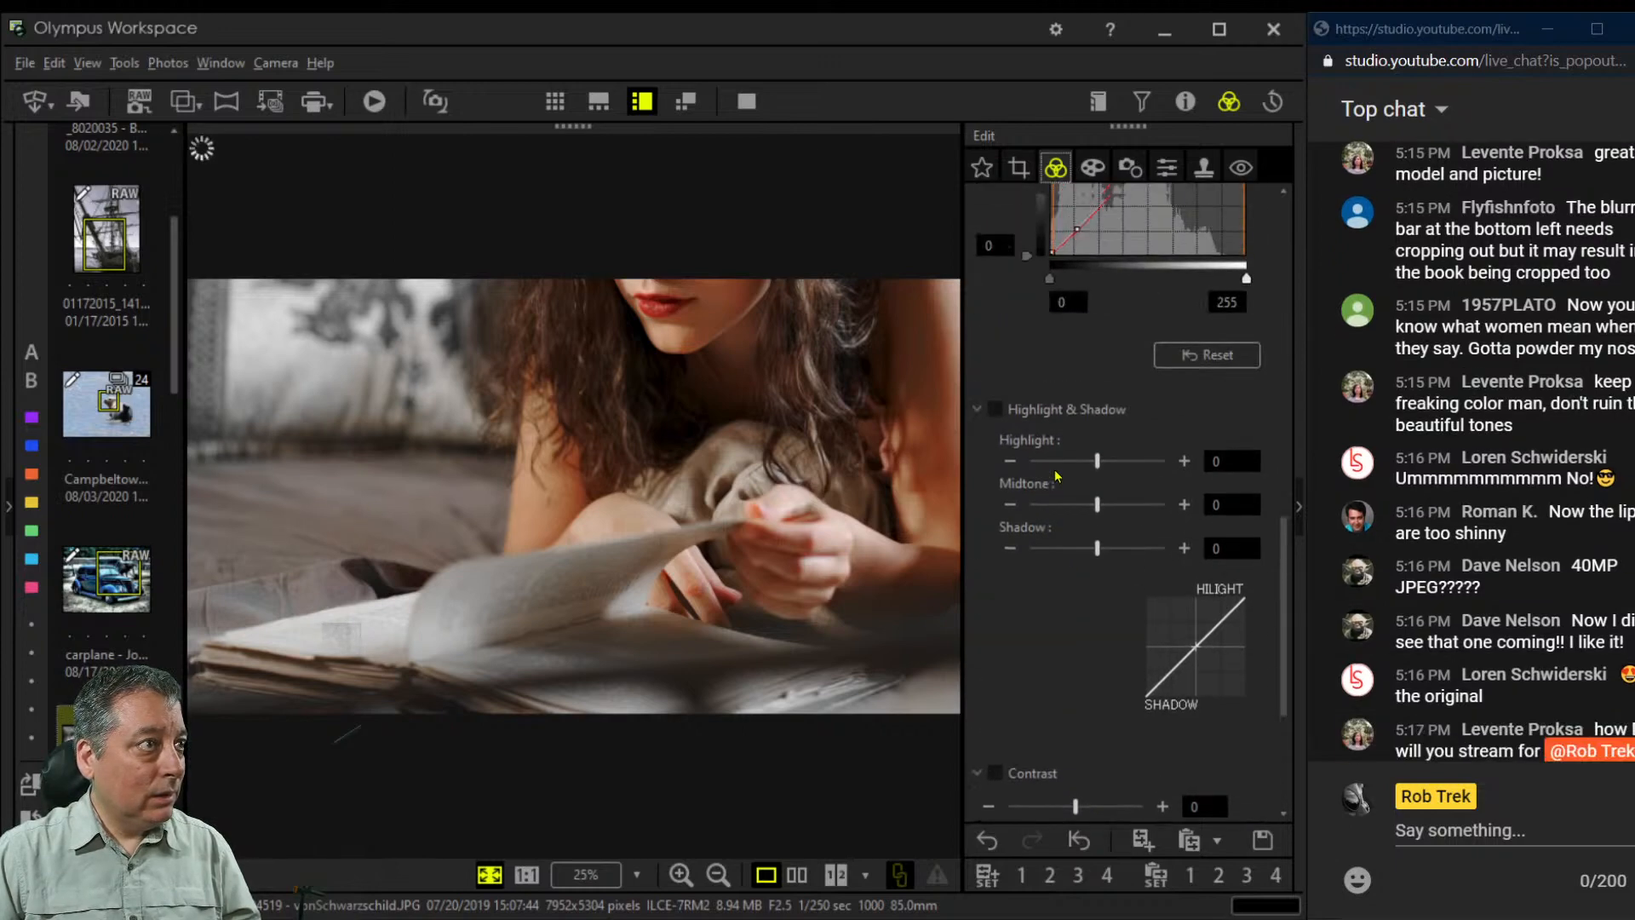
scroll(1055, 475, "up", 8)
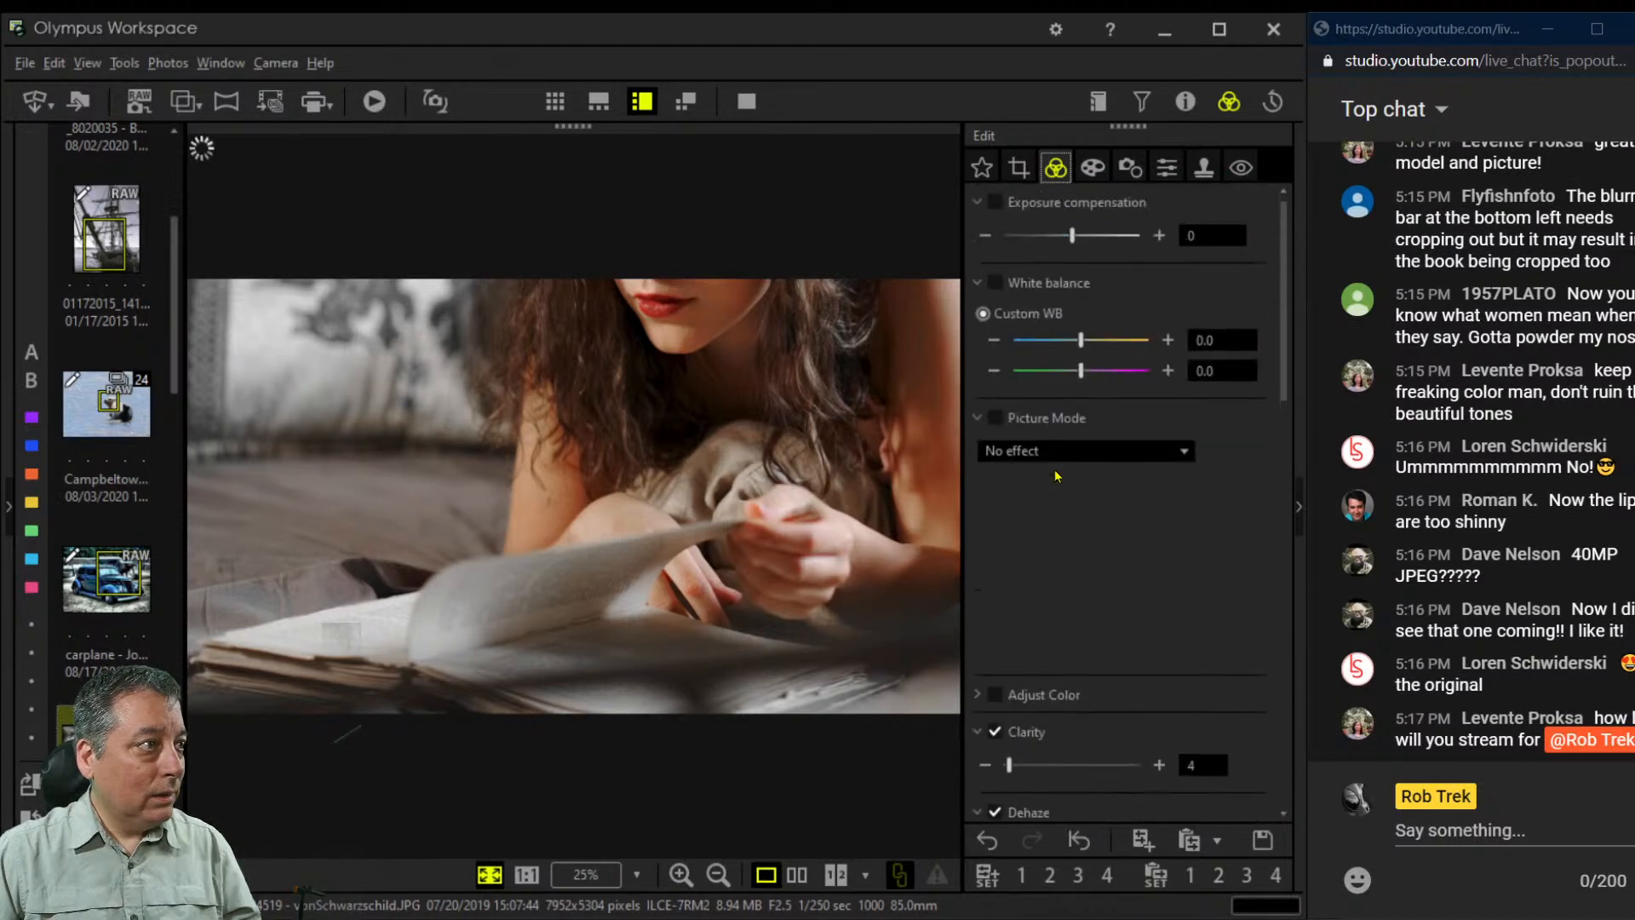
left_click(977, 418)
left_click(979, 456)
scroll(1081, 552, "down", 4)
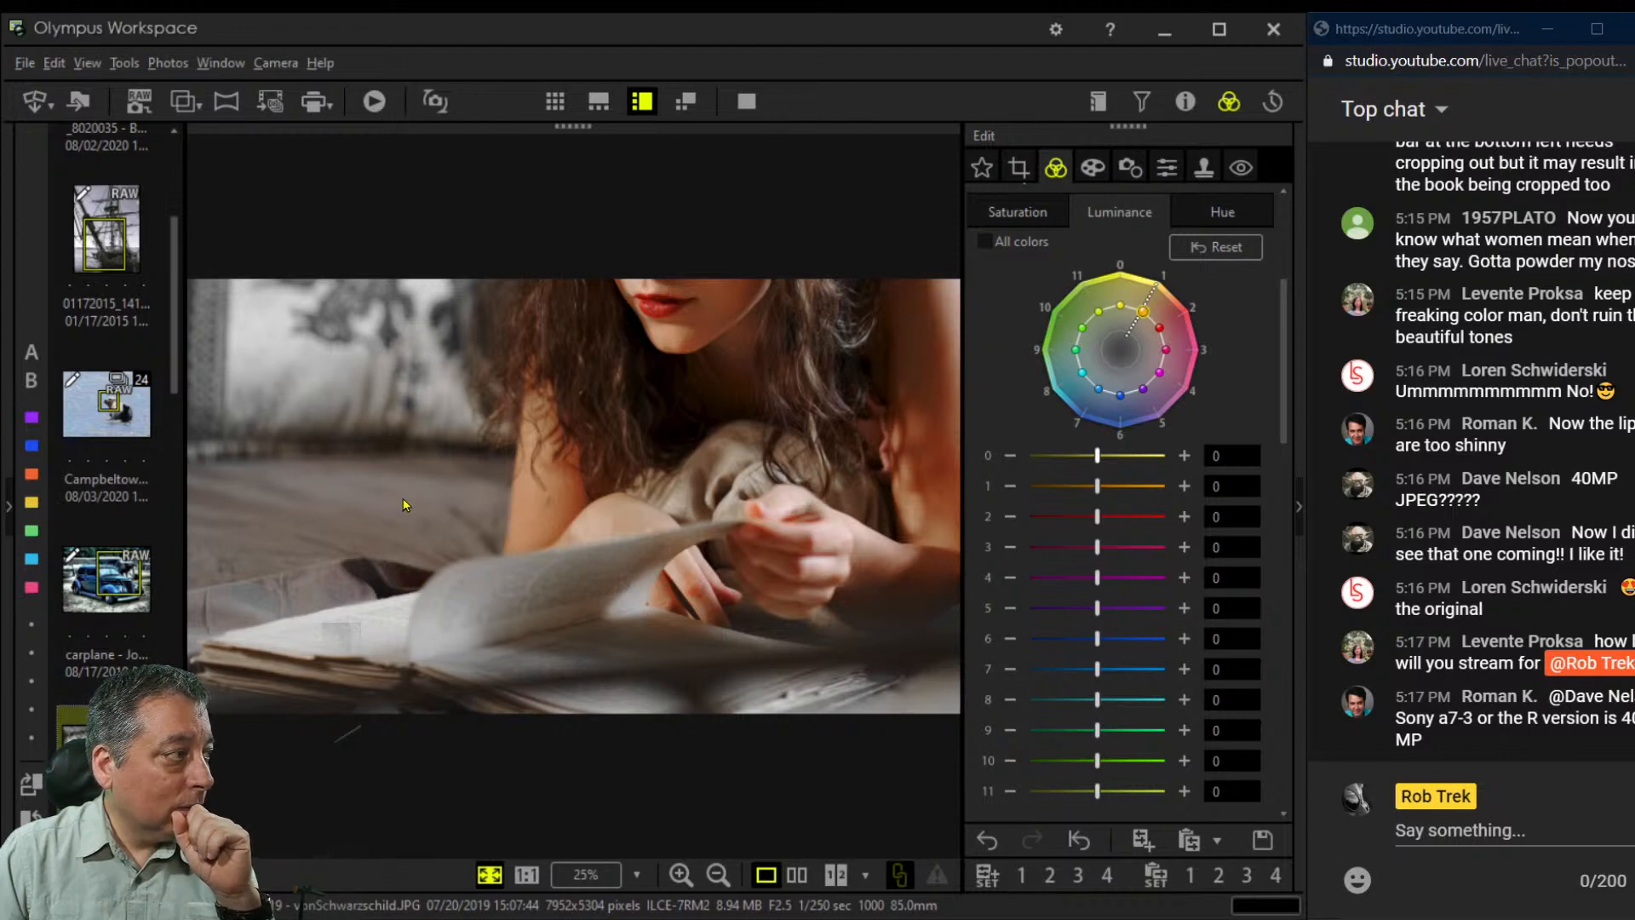
Compare the cropped portrait side by side with its original and return to the single view
left_click(796, 874)
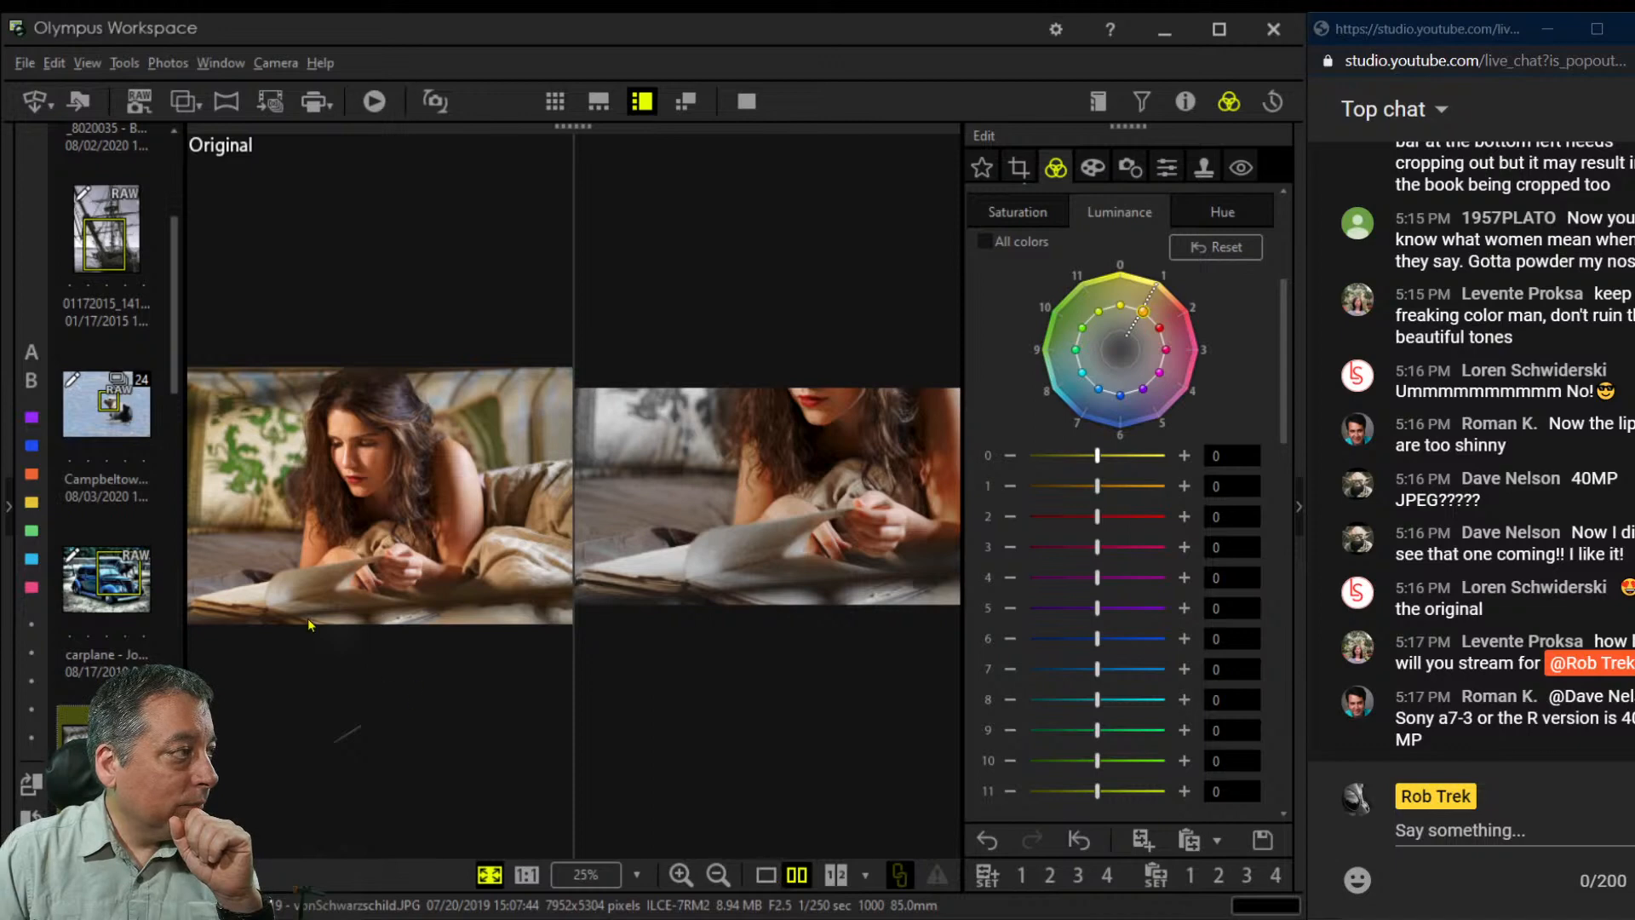
left_click(252, 569)
left_click_drag(397, 684, 446, 428)
left_click(447, 429)
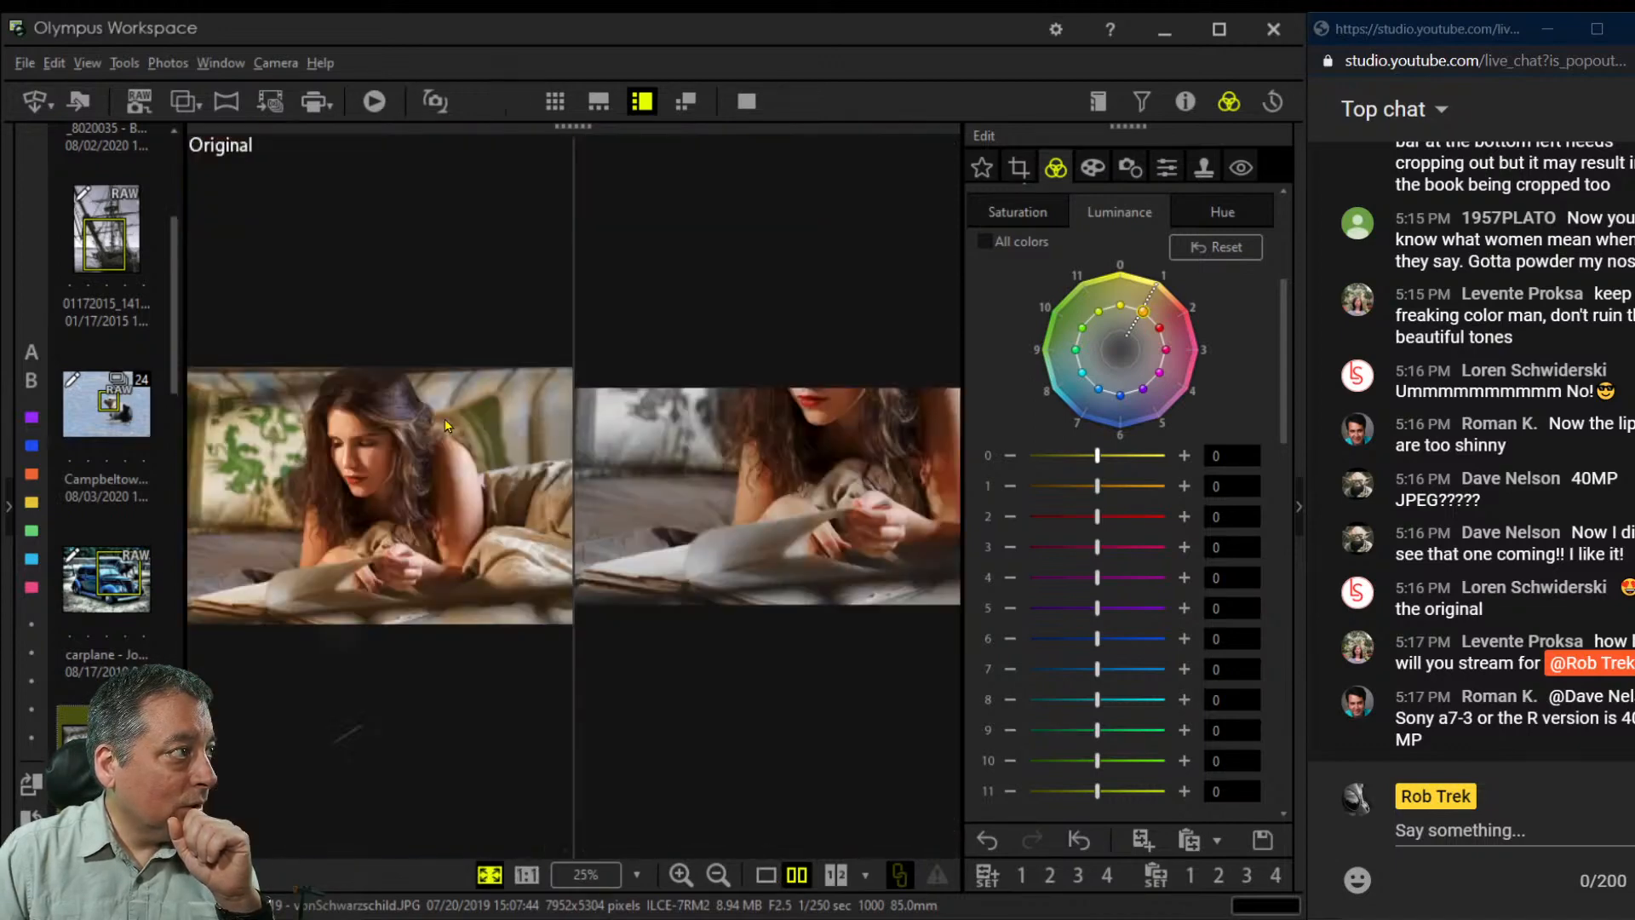
left_click(765, 874)
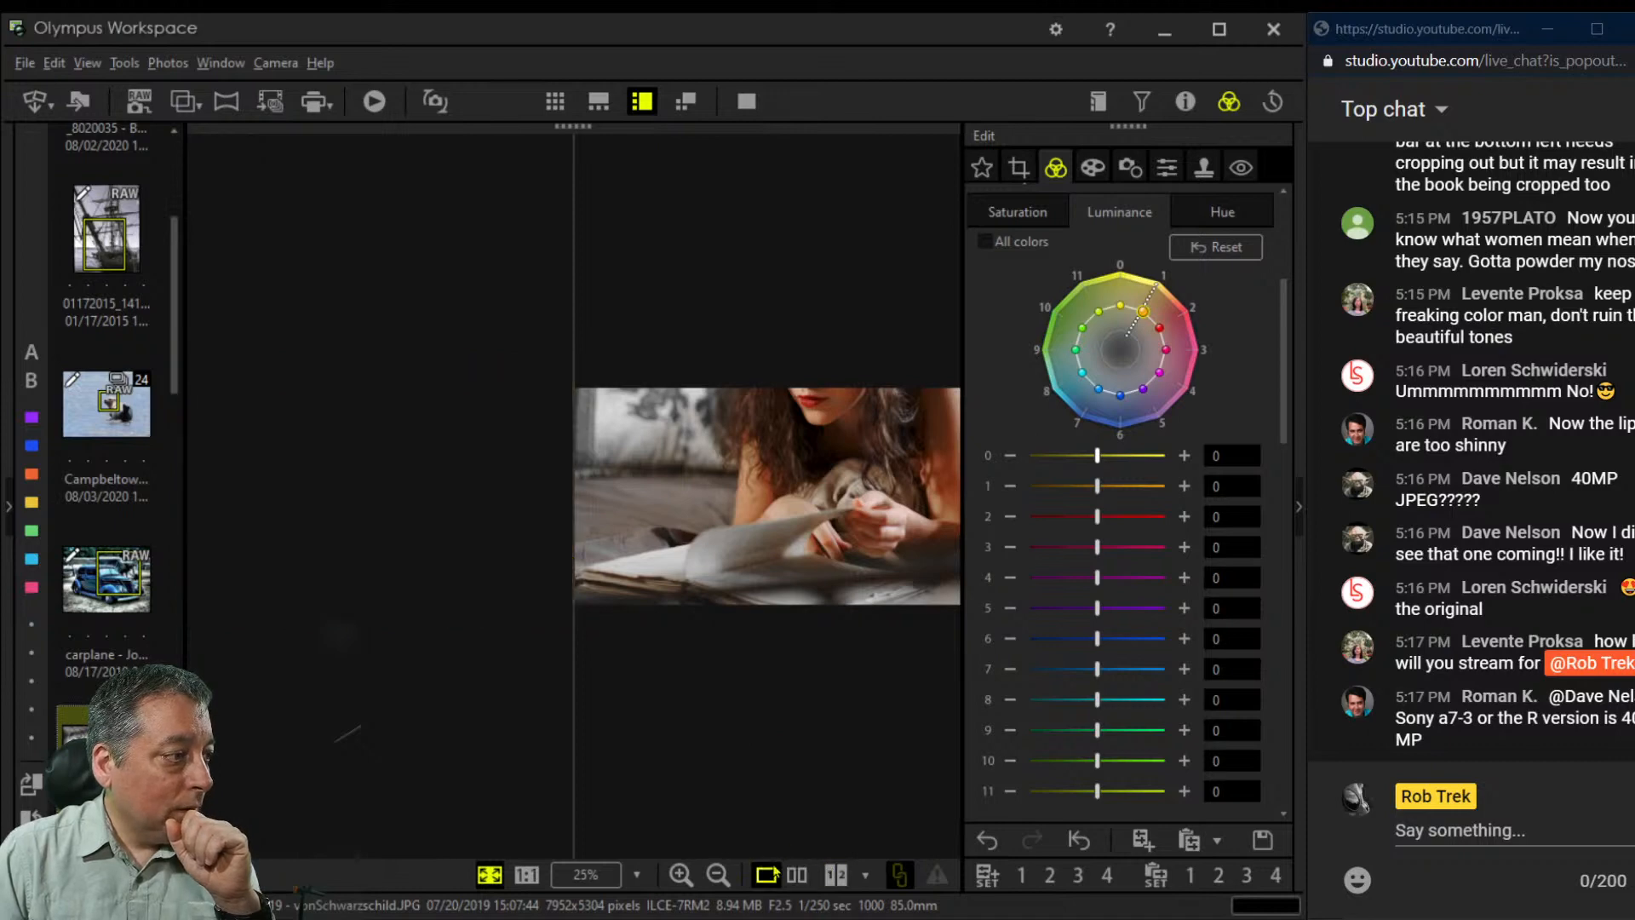
Set the saturation of colour 10 to 7 in Adjust Color and the vignetting to -12
left_click(1029, 220)
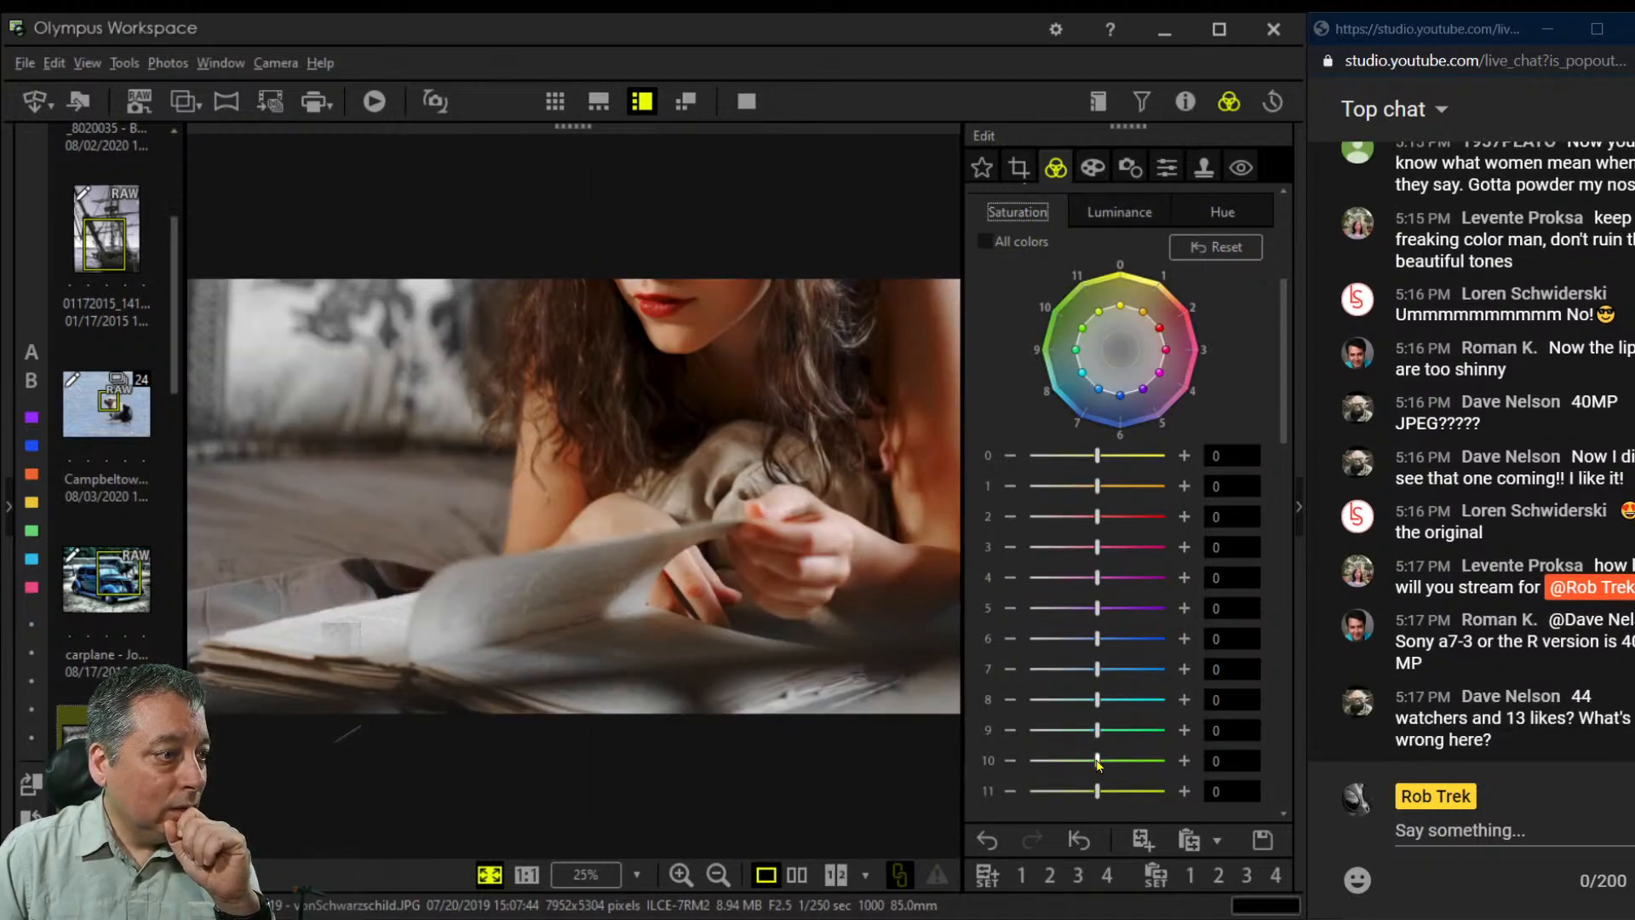
left_click_drag(1097, 760, 1165, 766)
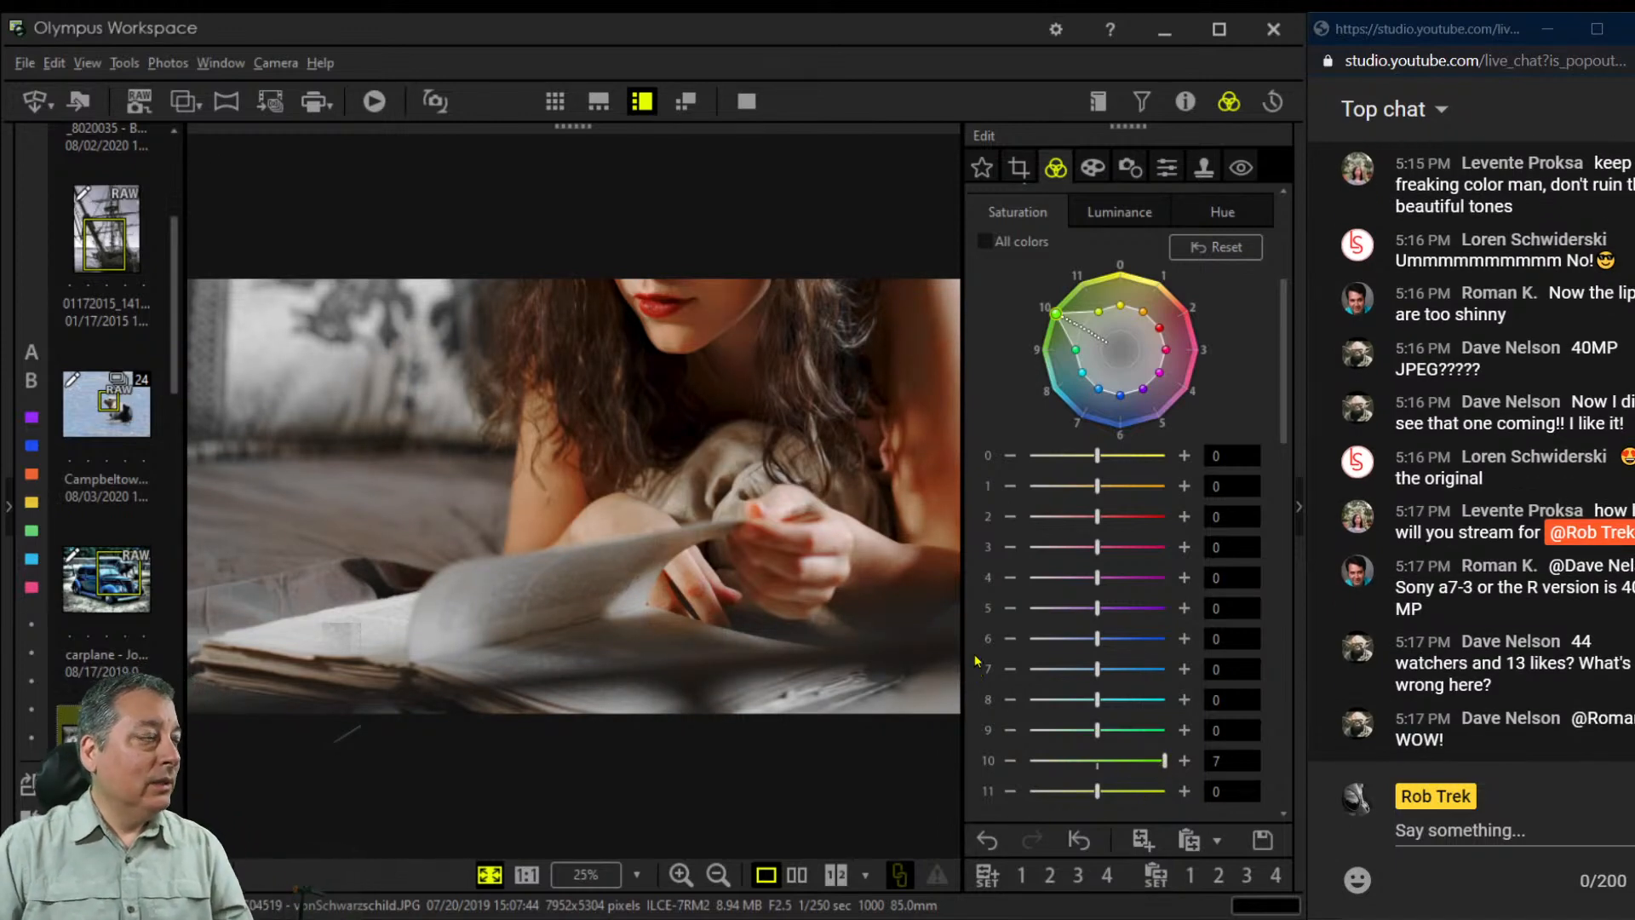
left_click(1092, 167)
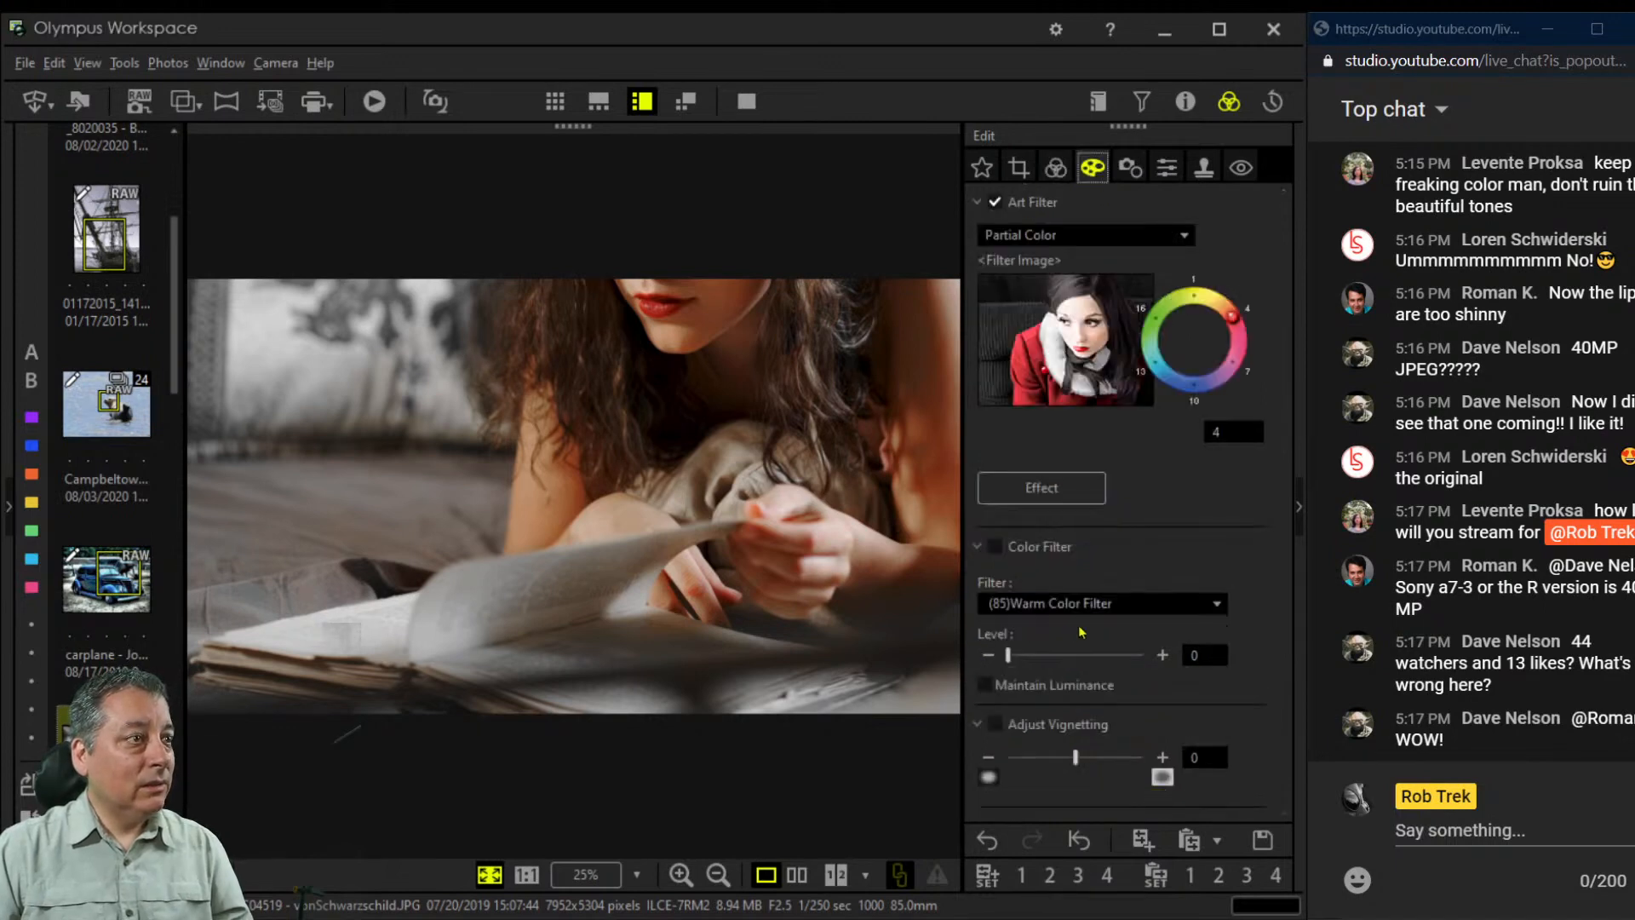
left_click_drag(1076, 757, 1048, 760)
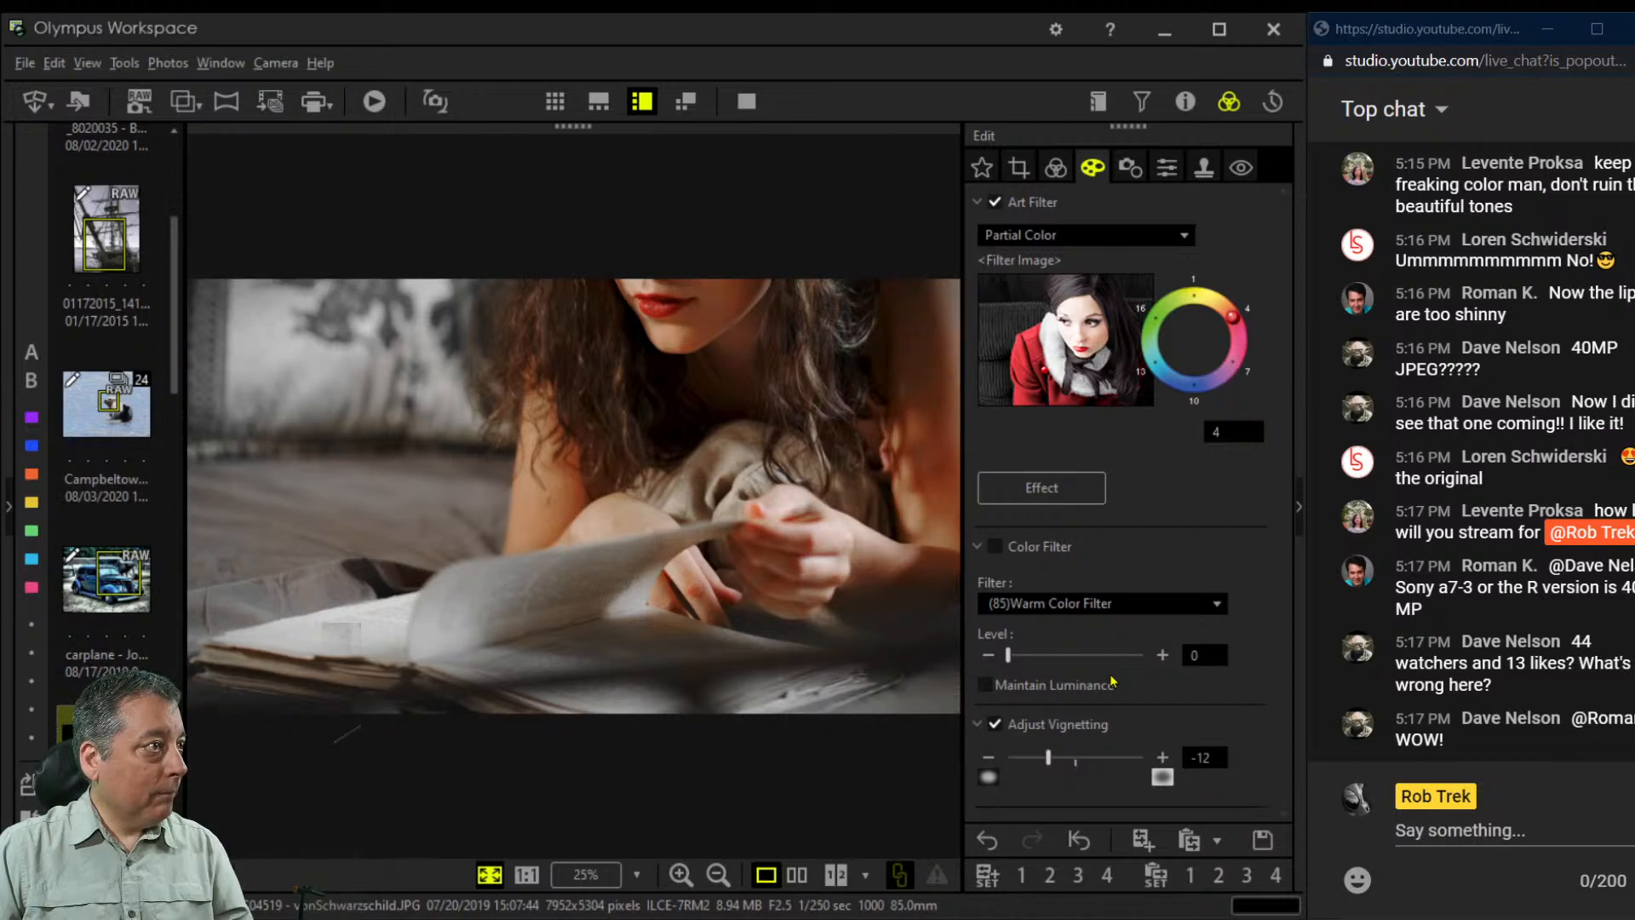
Compare the finished portrait with its original side by side in full screen
left_click(797, 874)
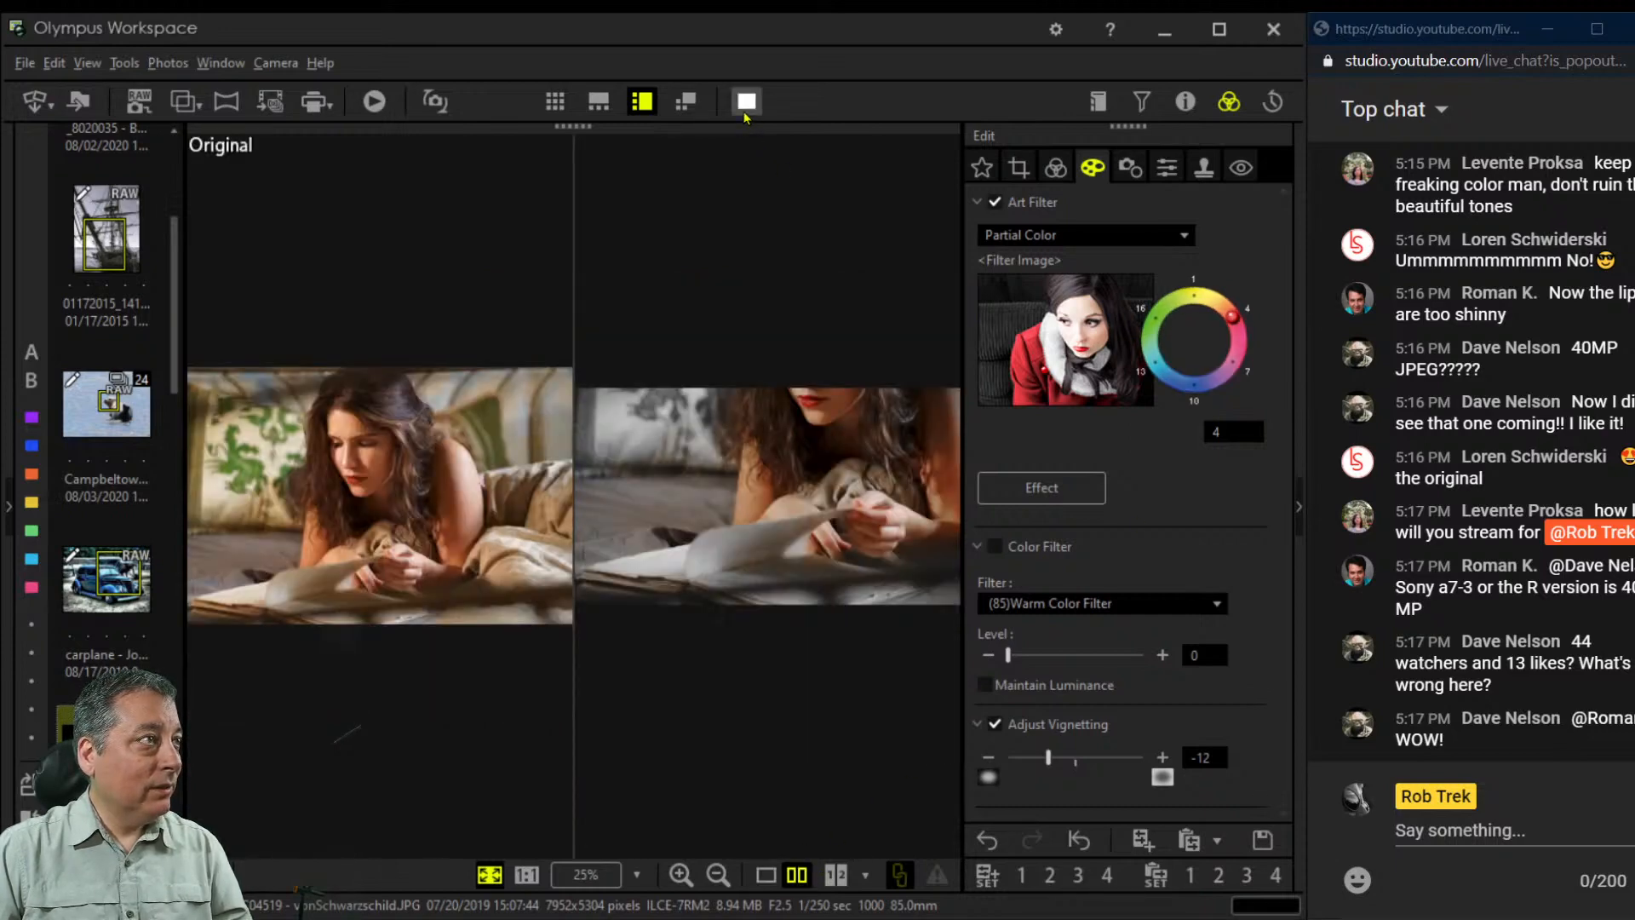
left_click(746, 110)
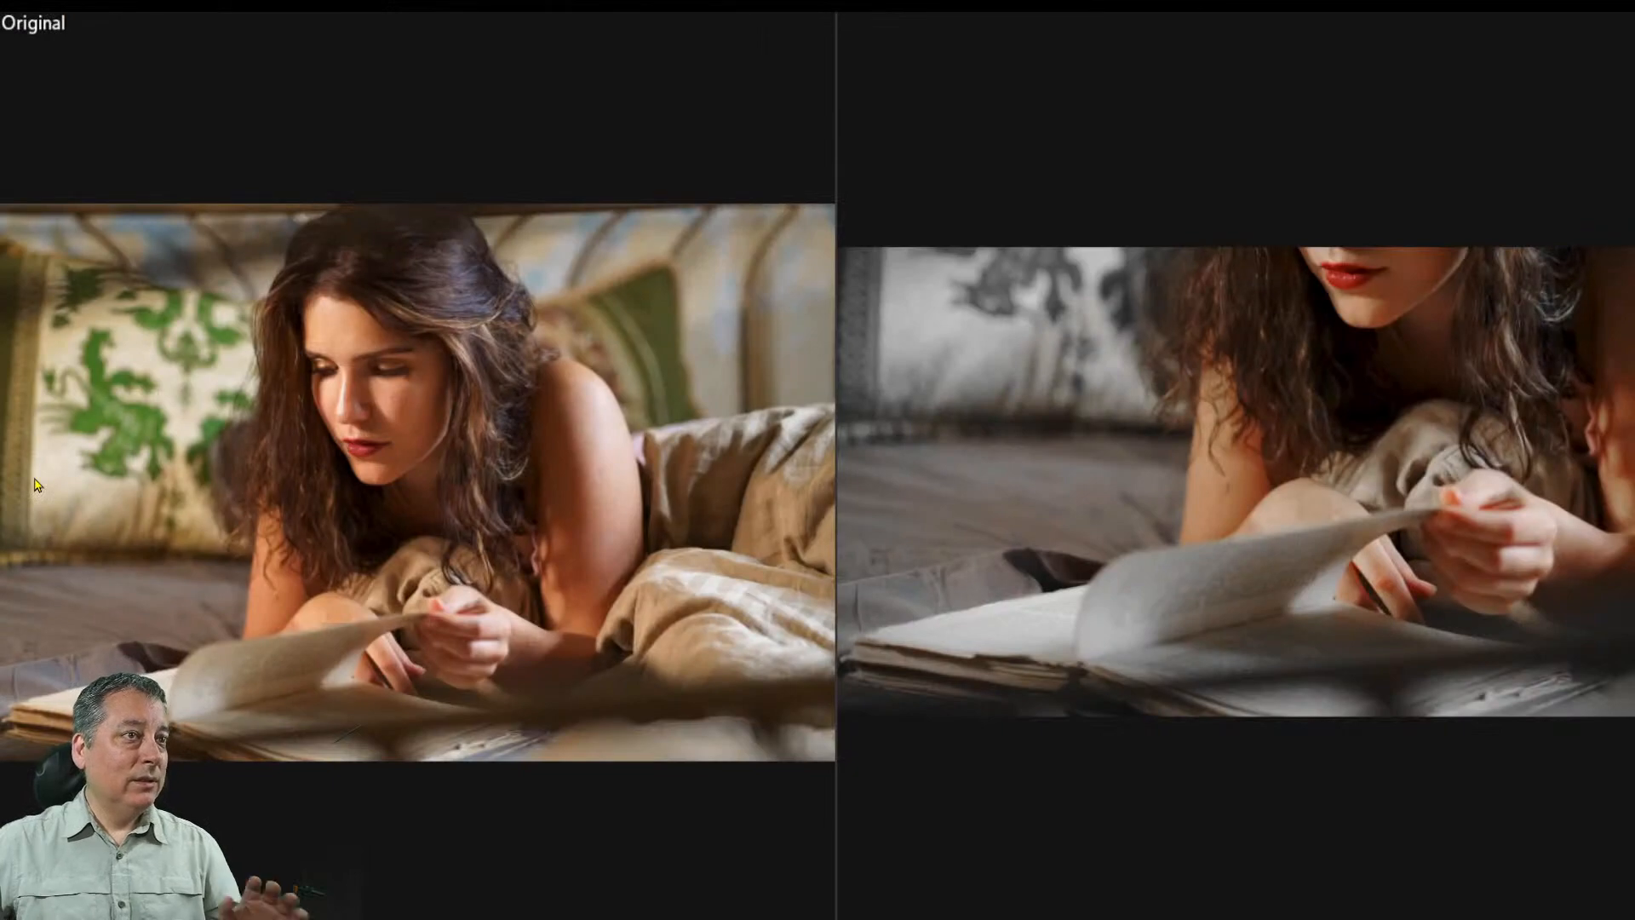
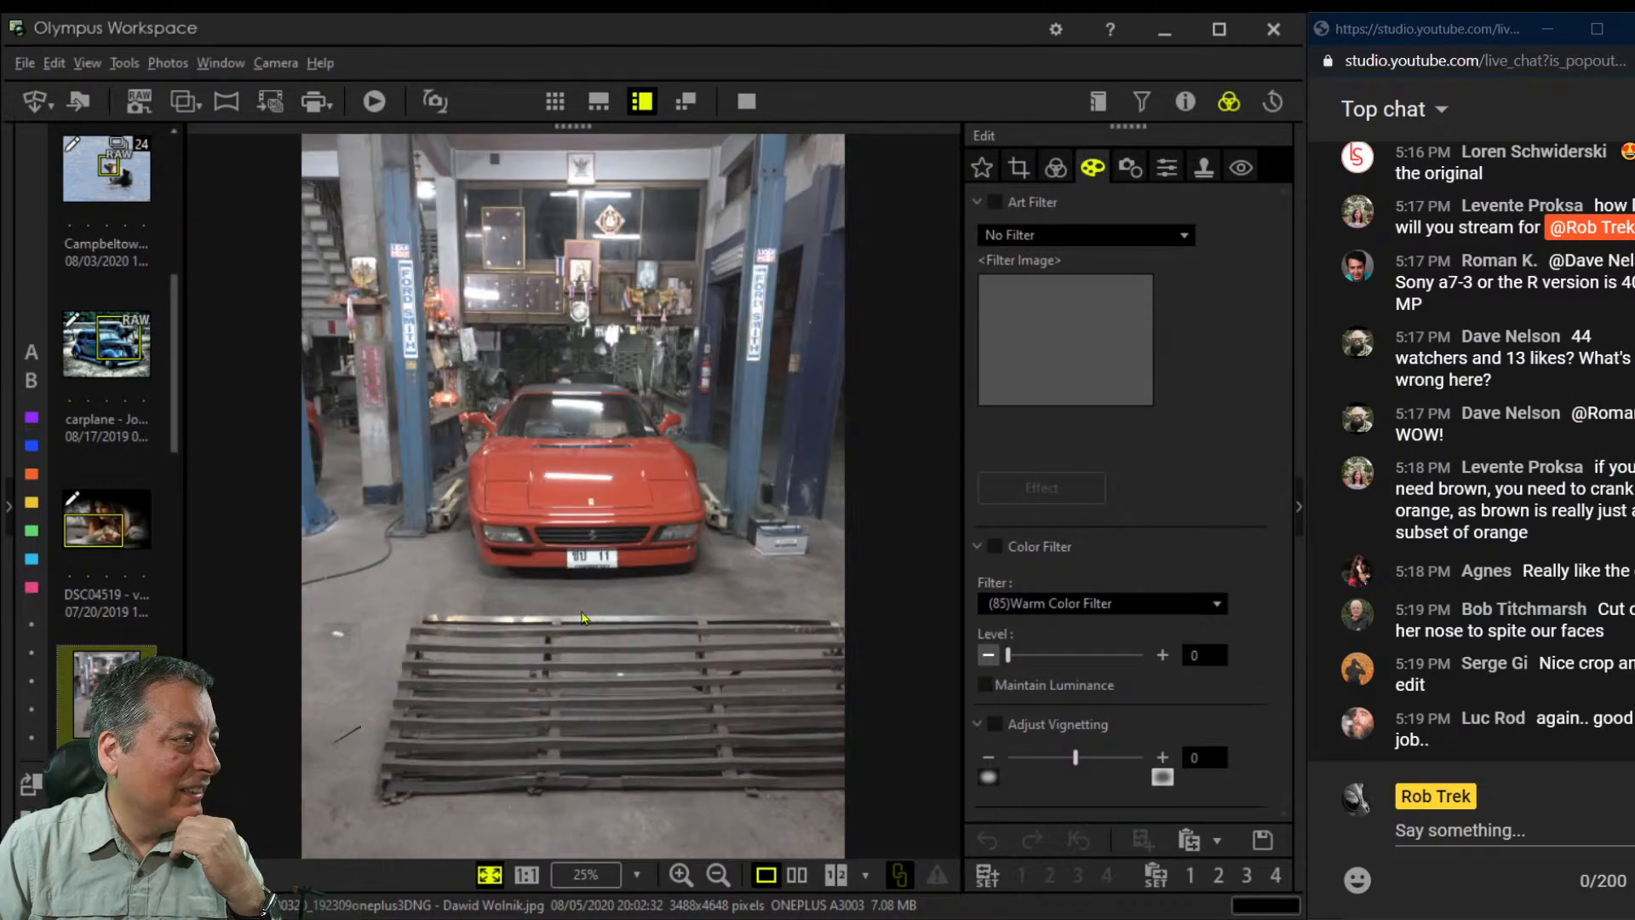
Check the camera model and image size in the garage photo's properties and hide them again
left_click(555, 411)
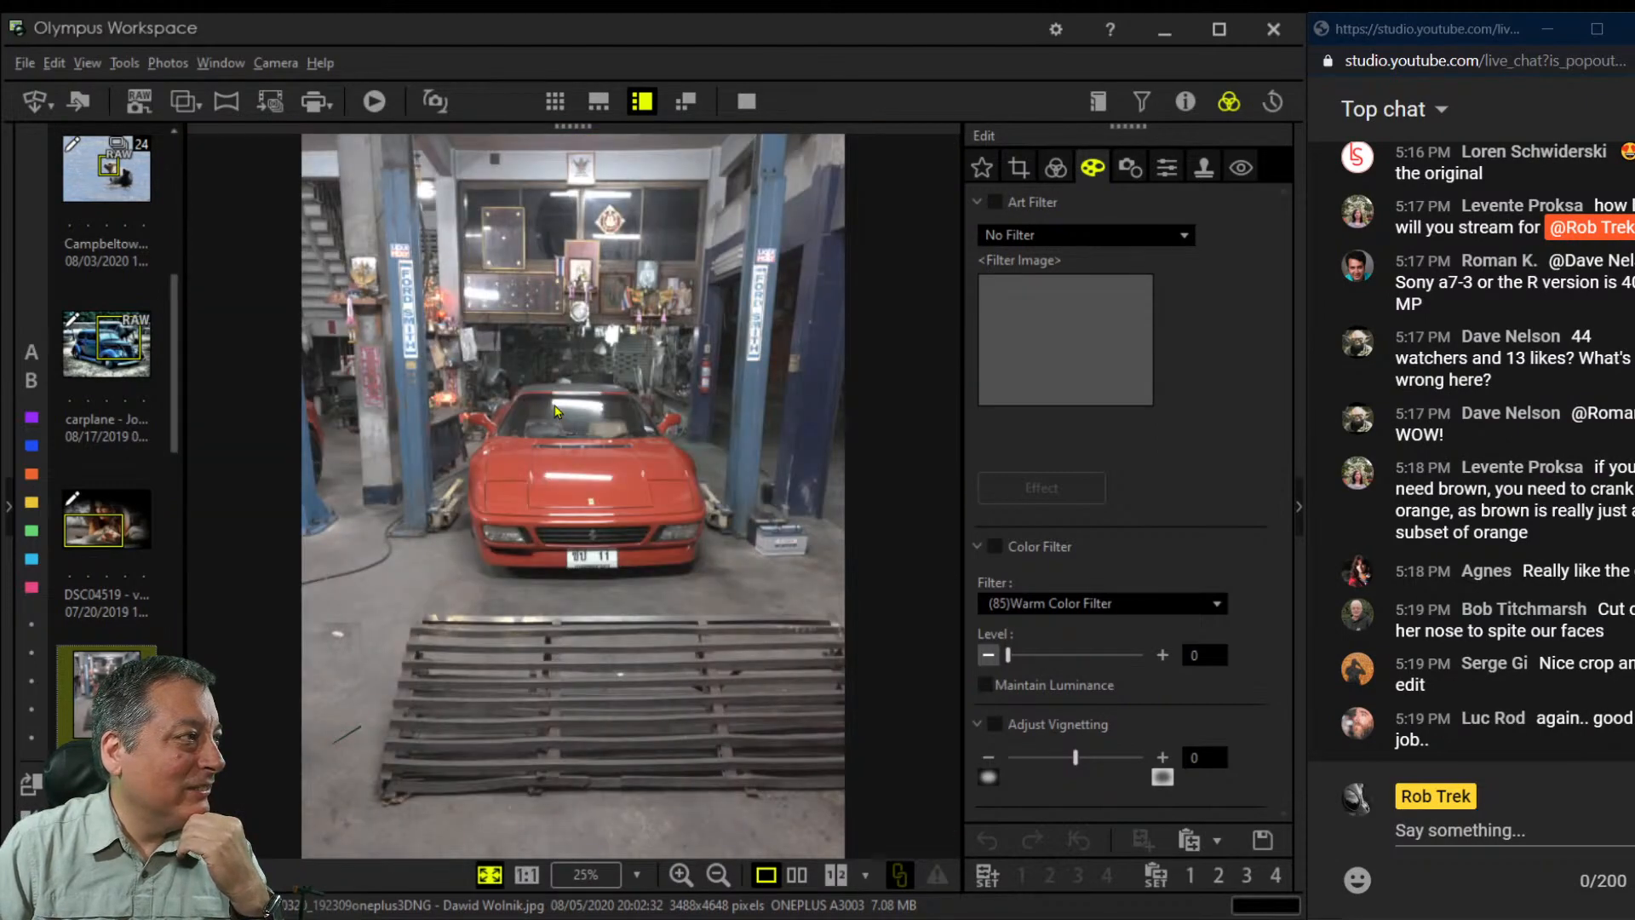
left_click(1183, 103)
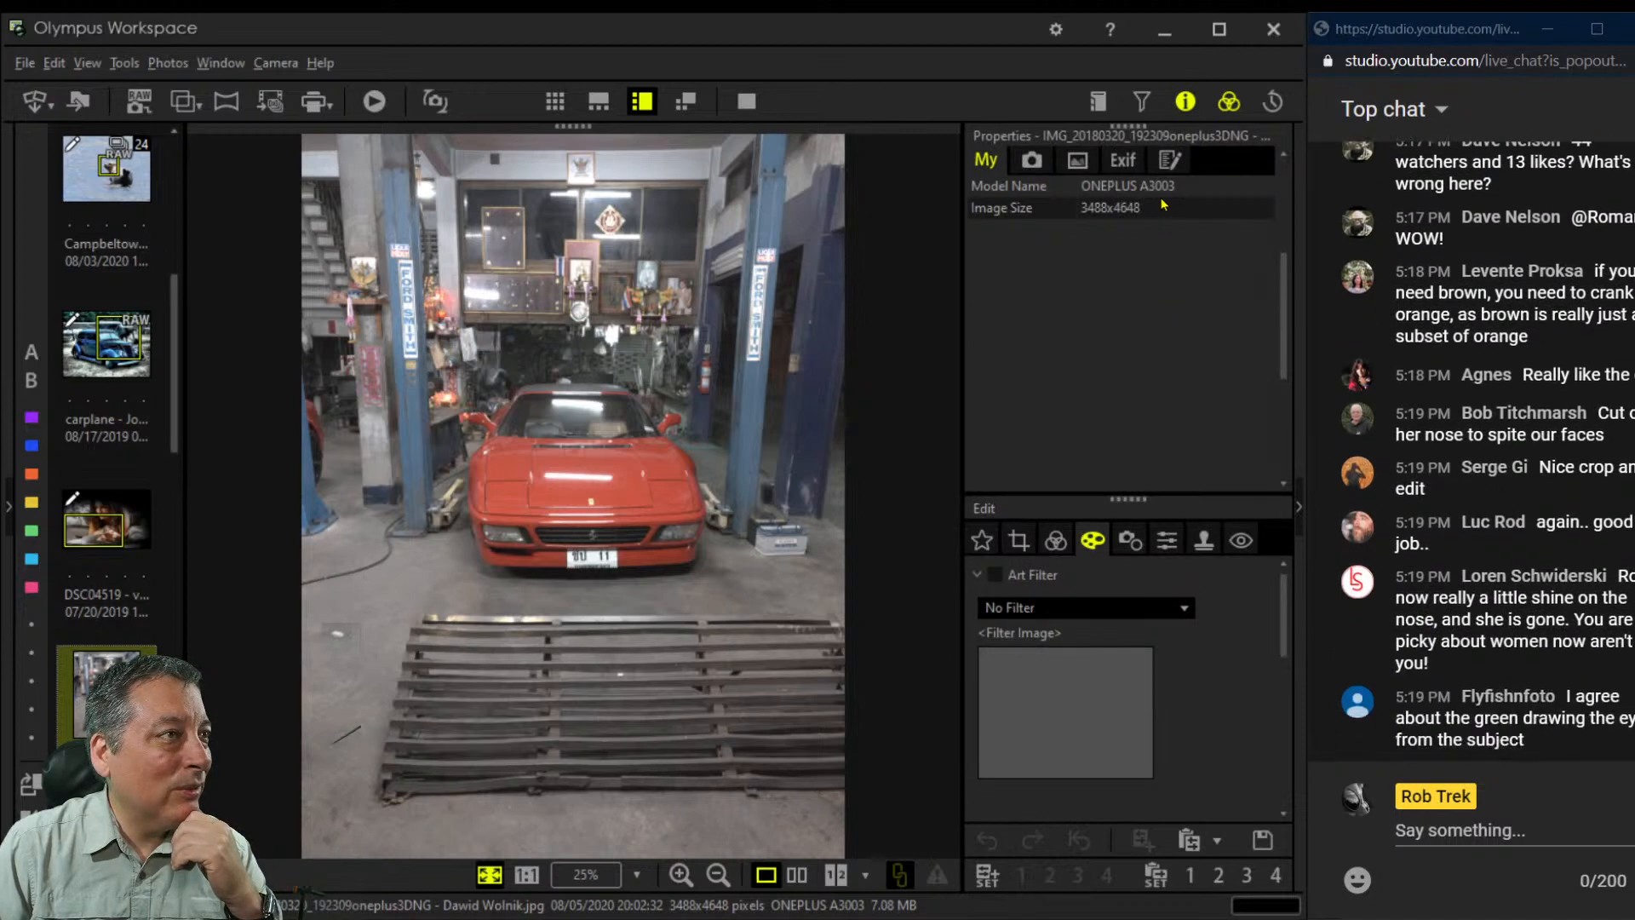
left_click(1183, 103)
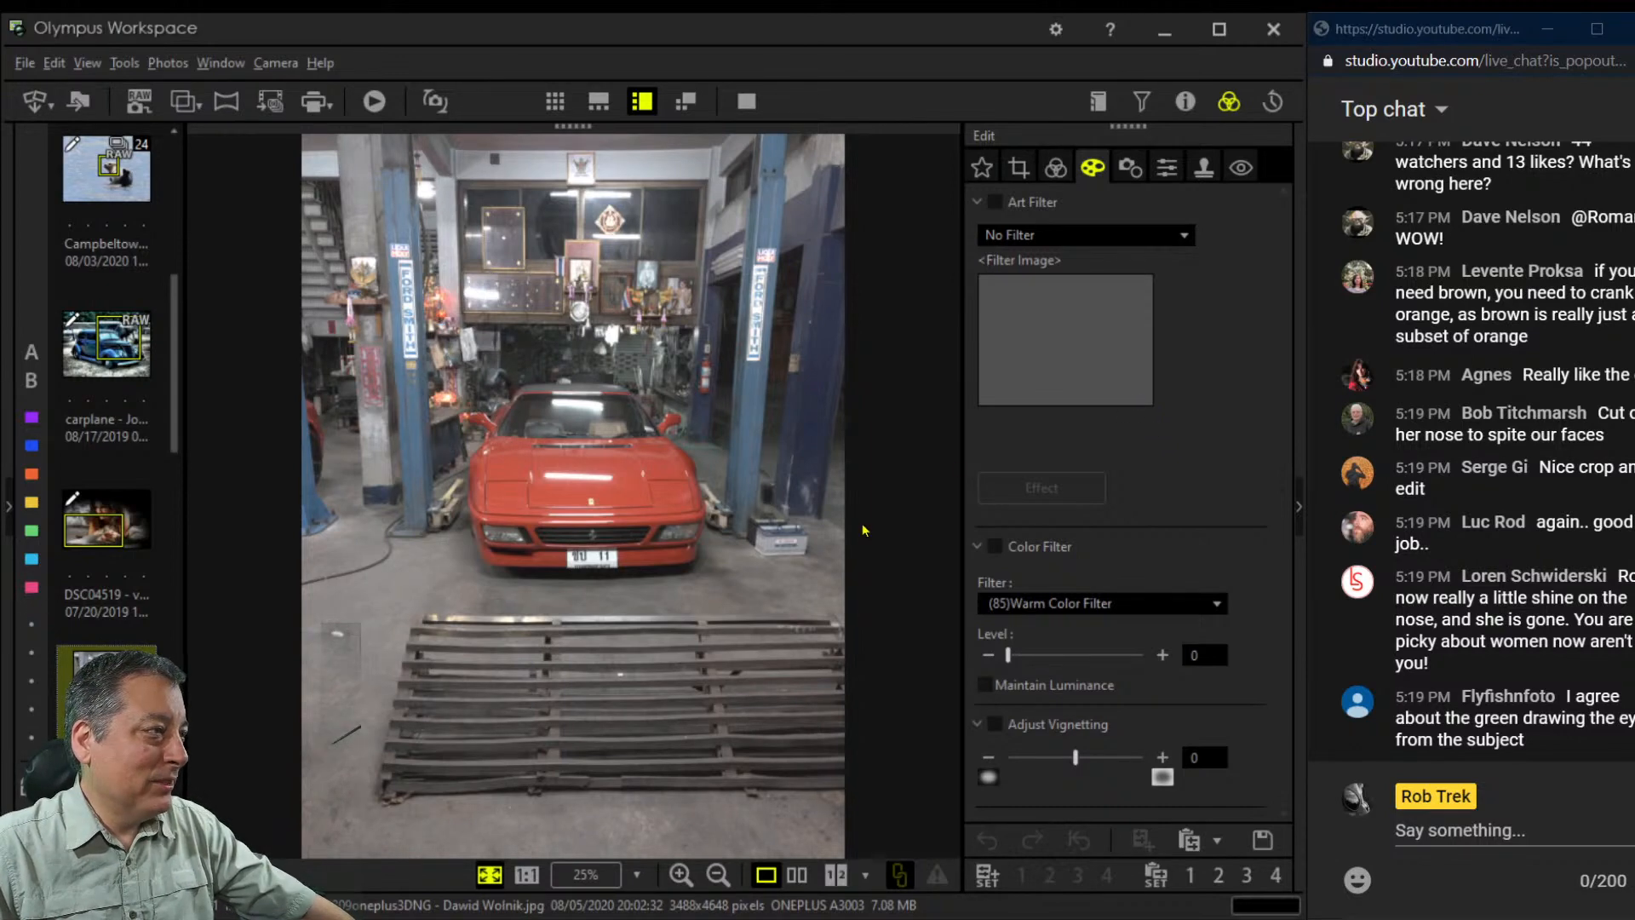
Examine the garage photo at full size around the framed portraits, the shrine shelves and the FORD SMITH lift post
left_click(1087, 246)
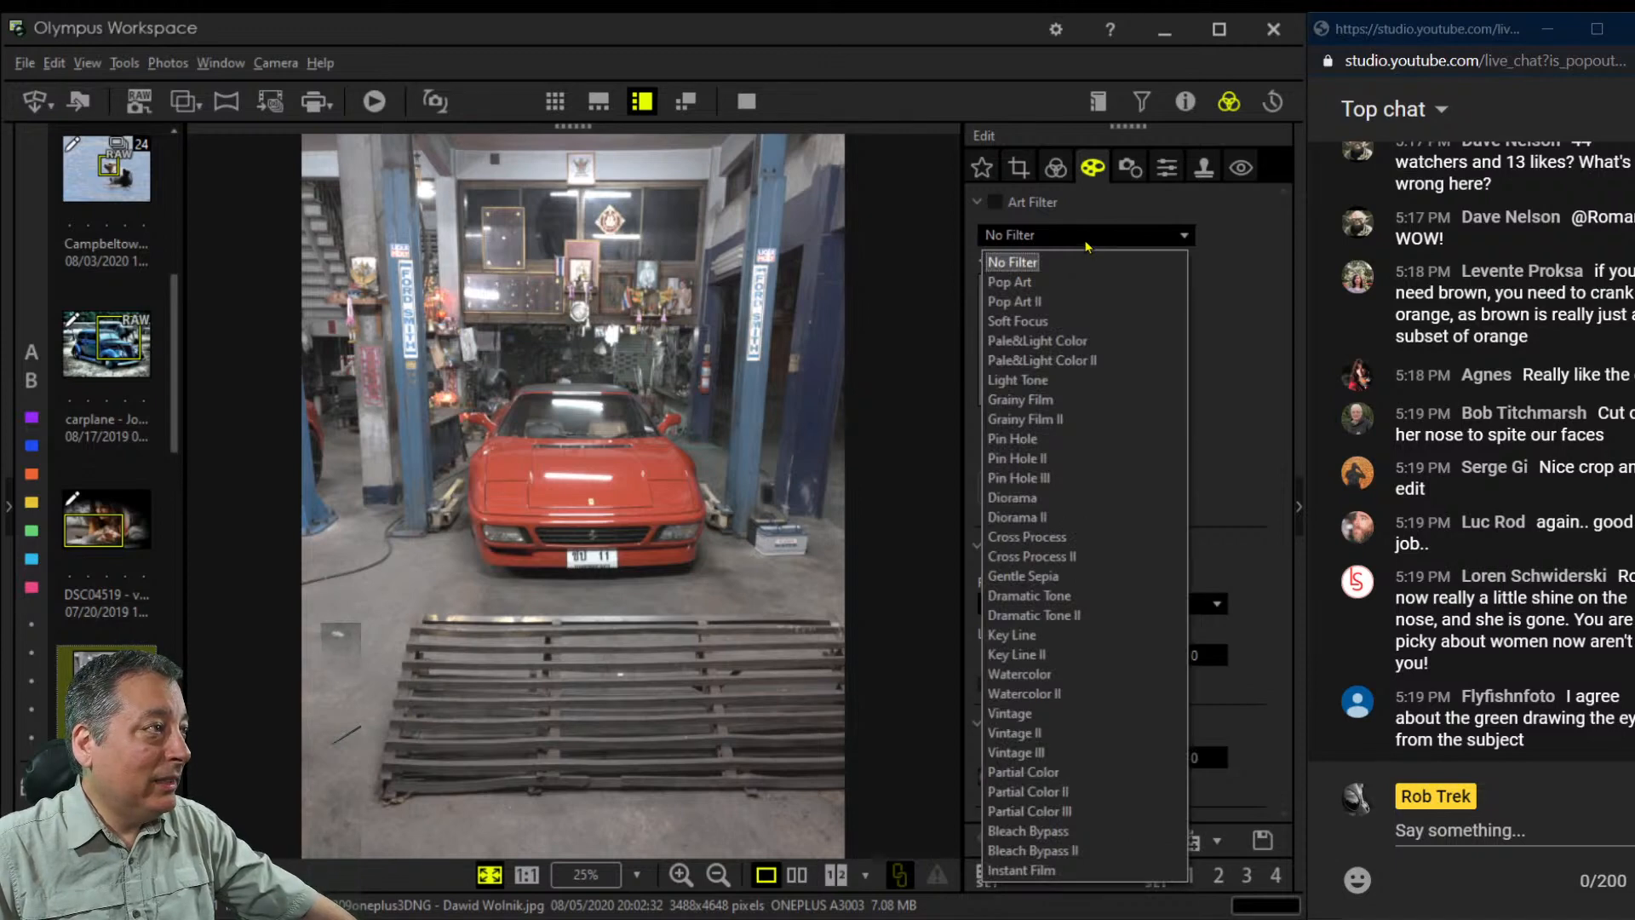
left_click(591, 314)
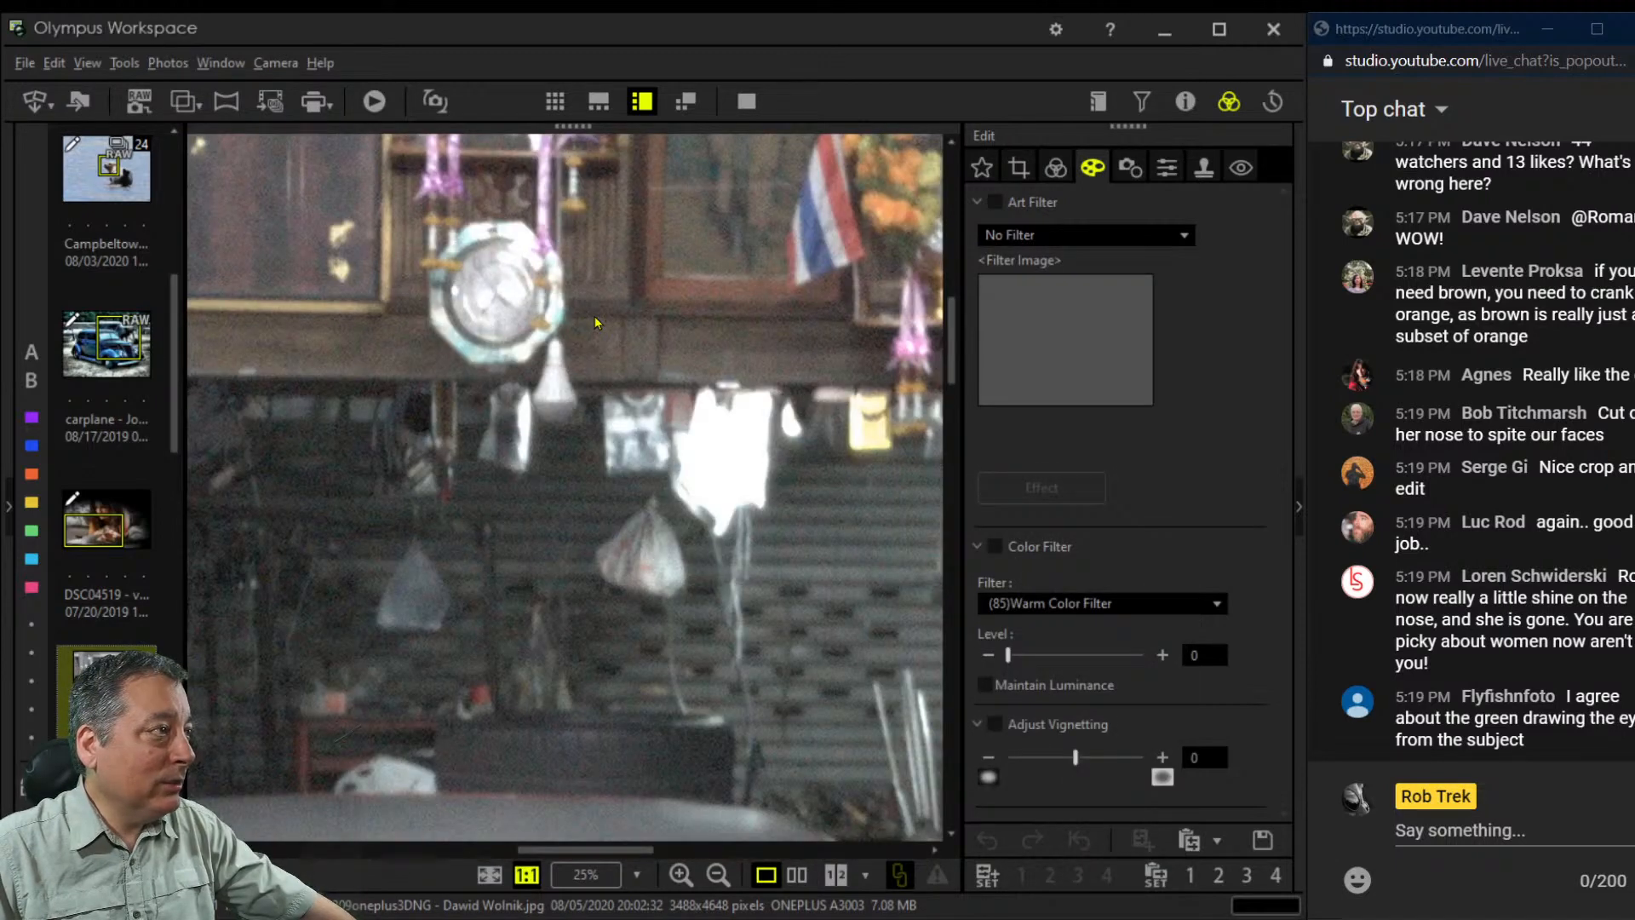
left_click_drag(767, 398, 409, 632)
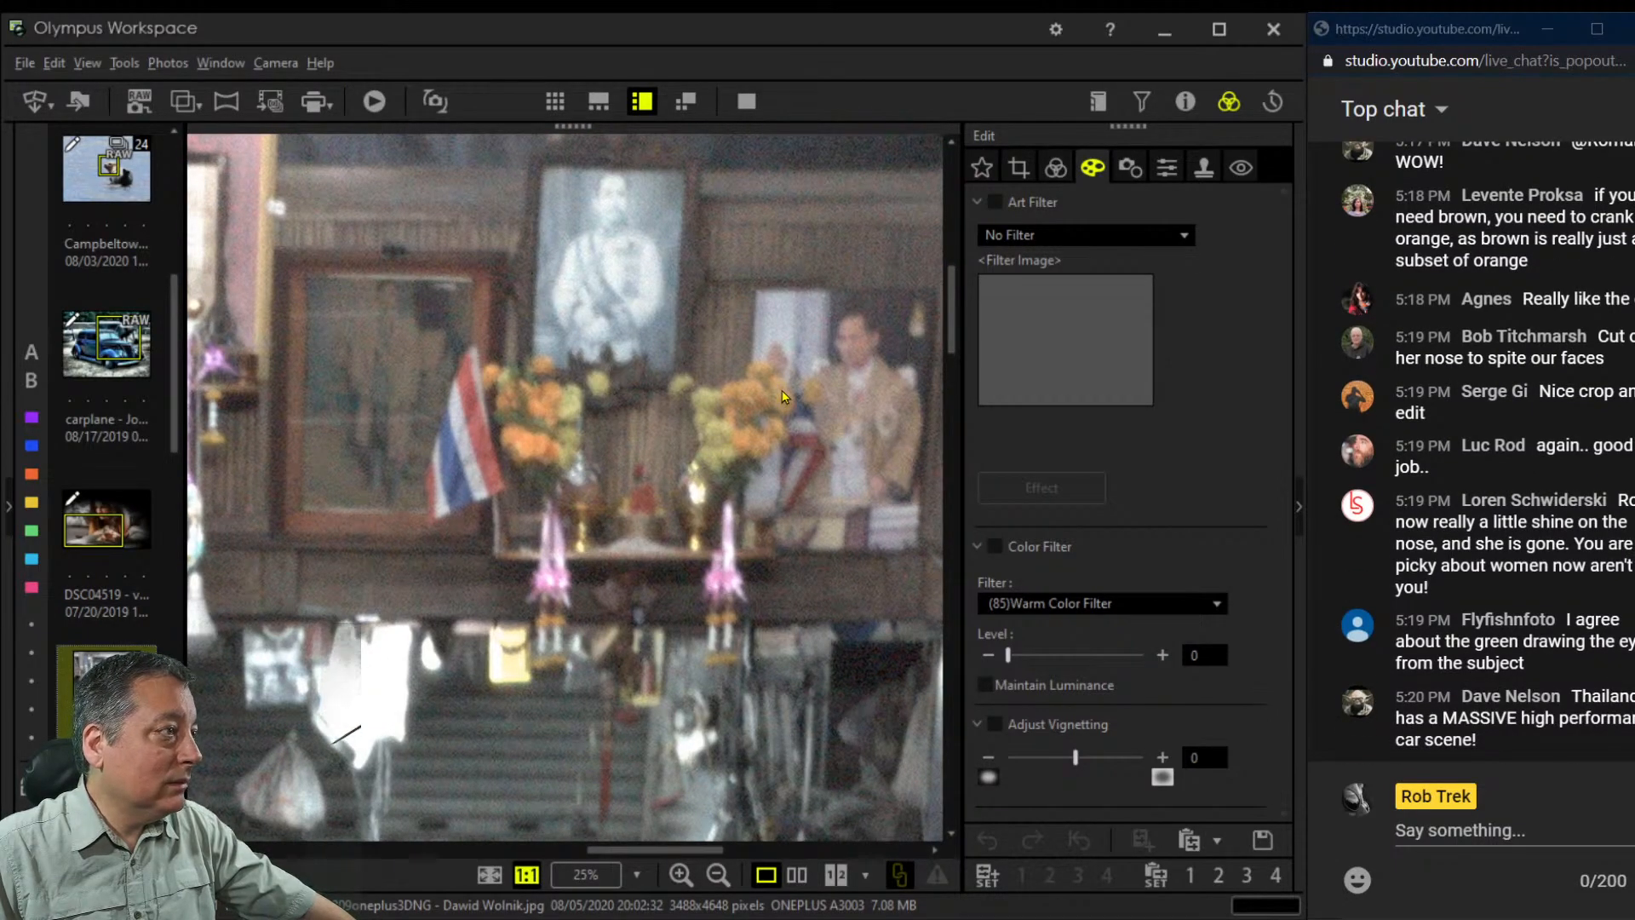
left_click(795, 479)
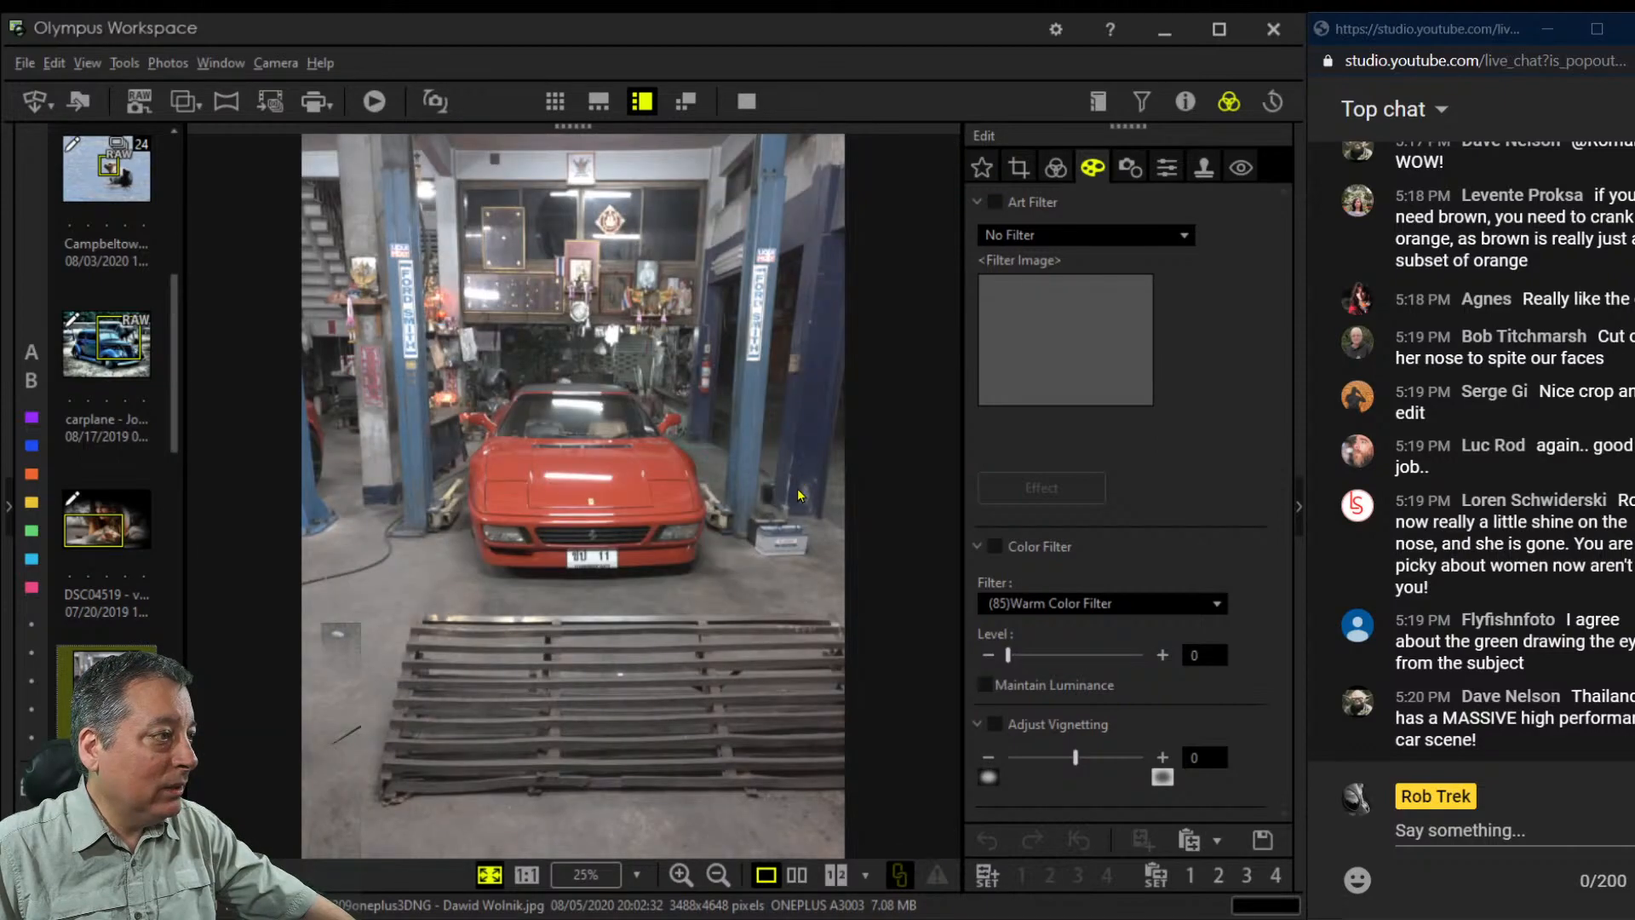
left_click(468, 341)
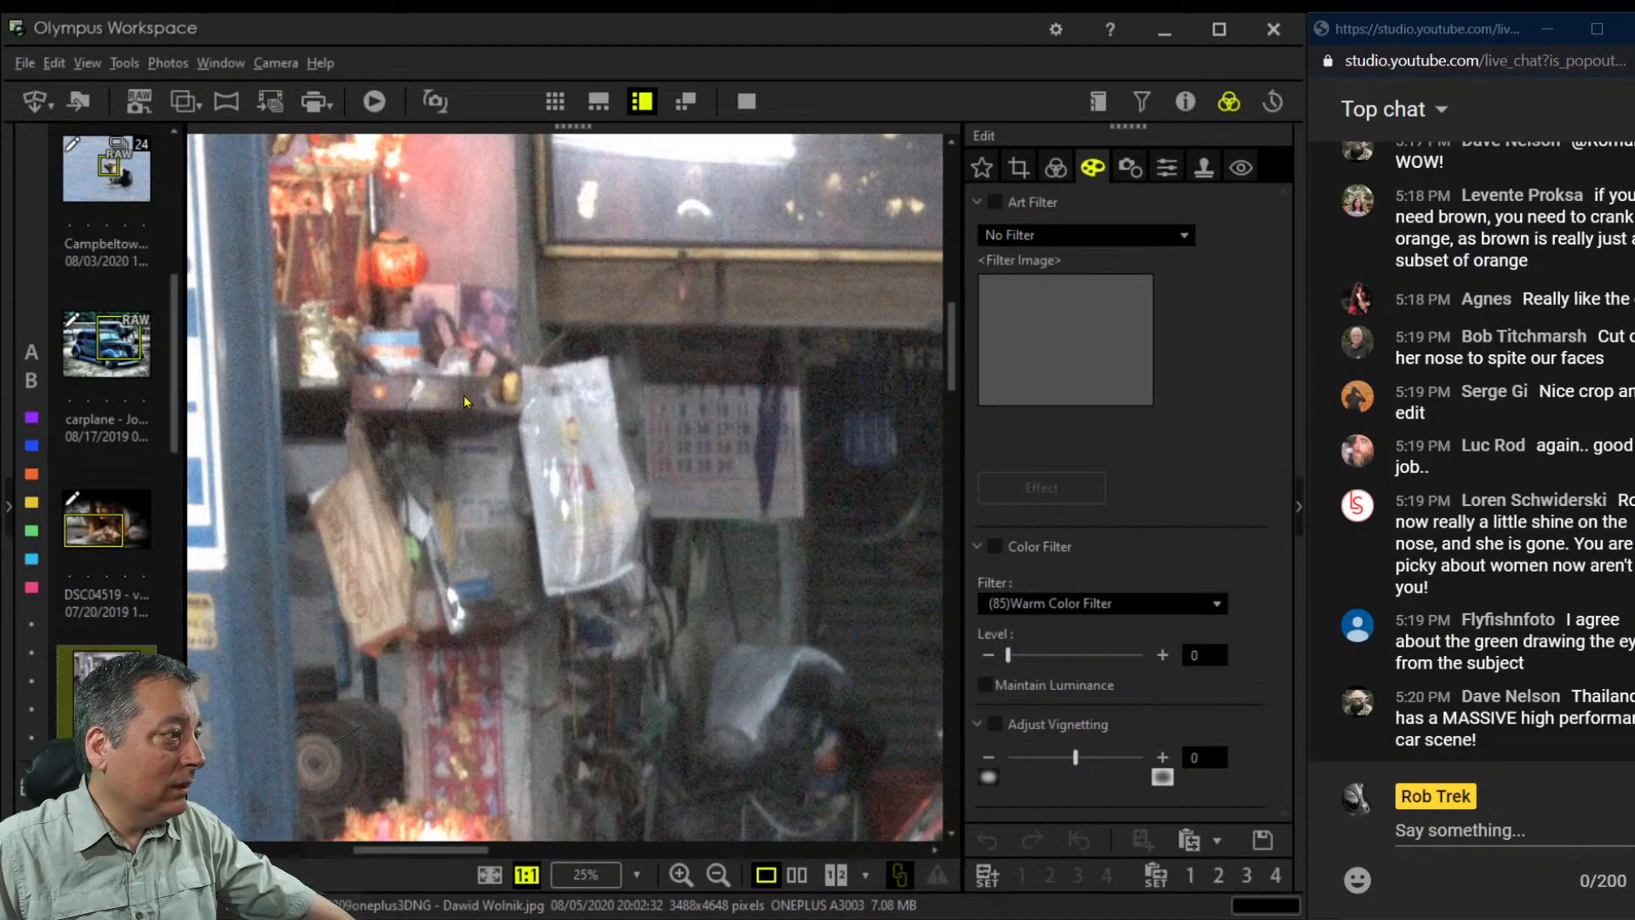
left_click_drag(466, 400, 607, 535)
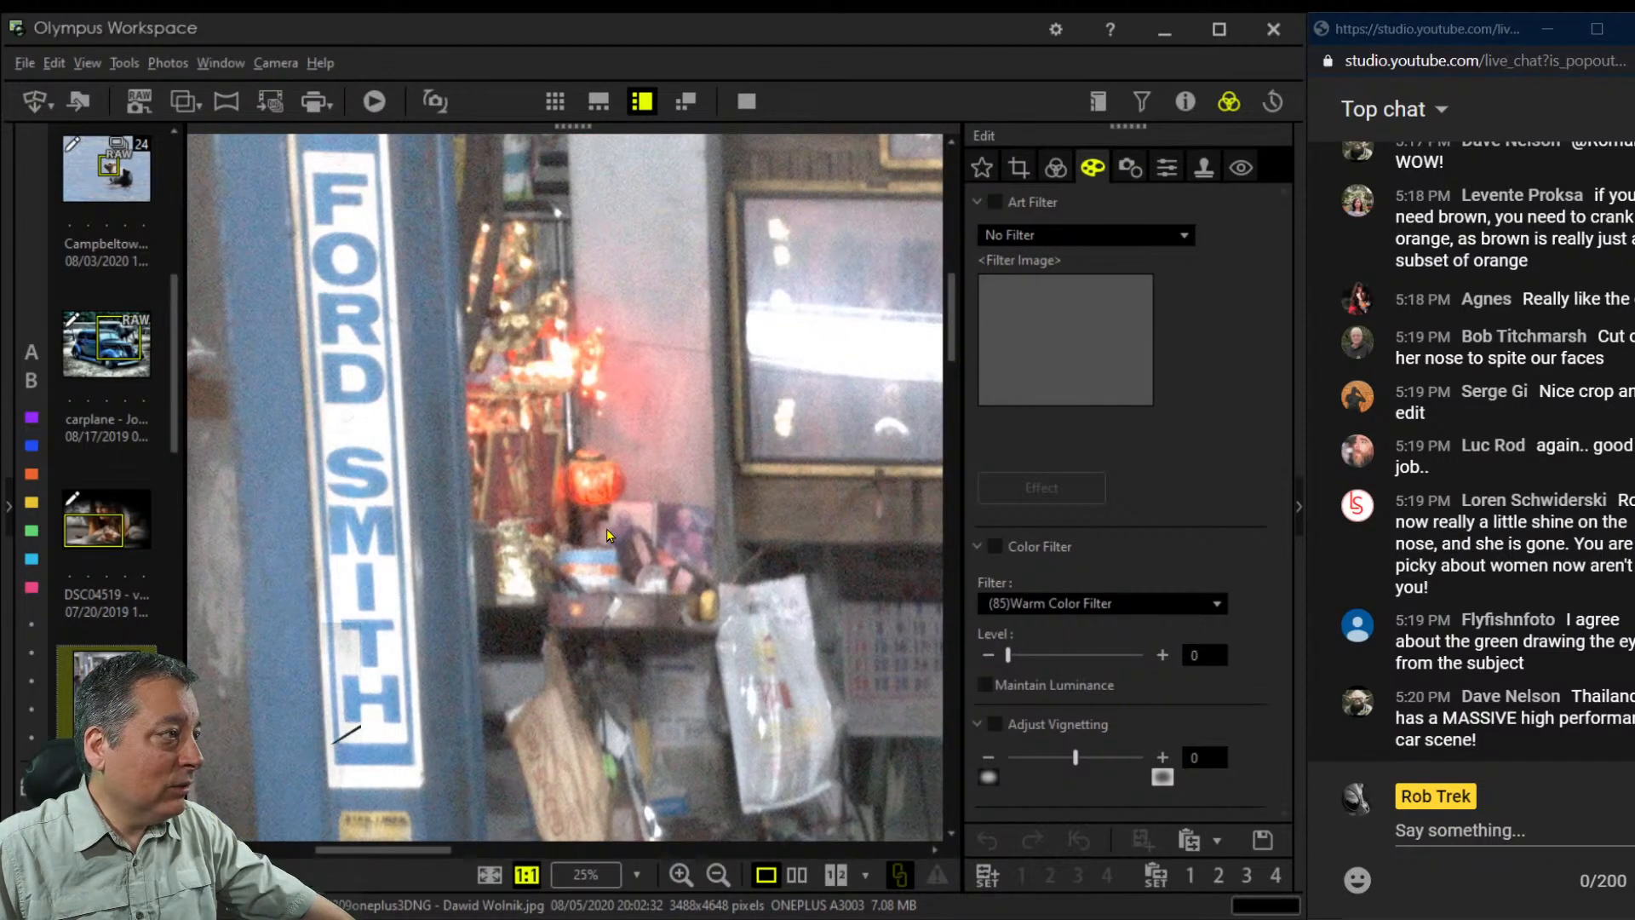
left_click(607, 533)
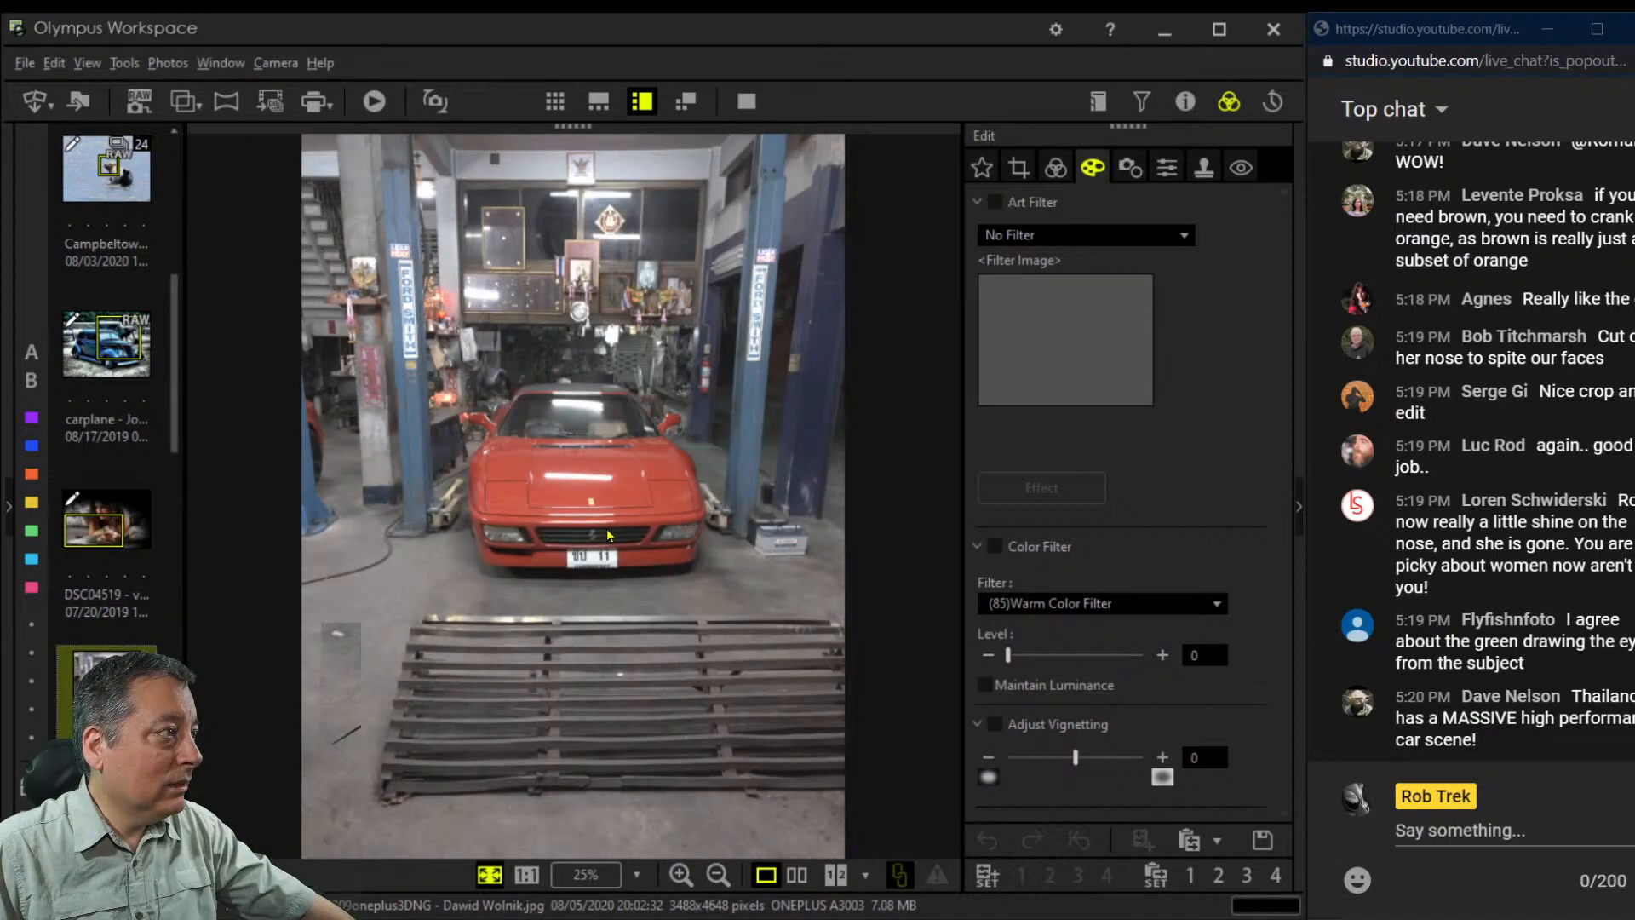
left_click(456, 390)
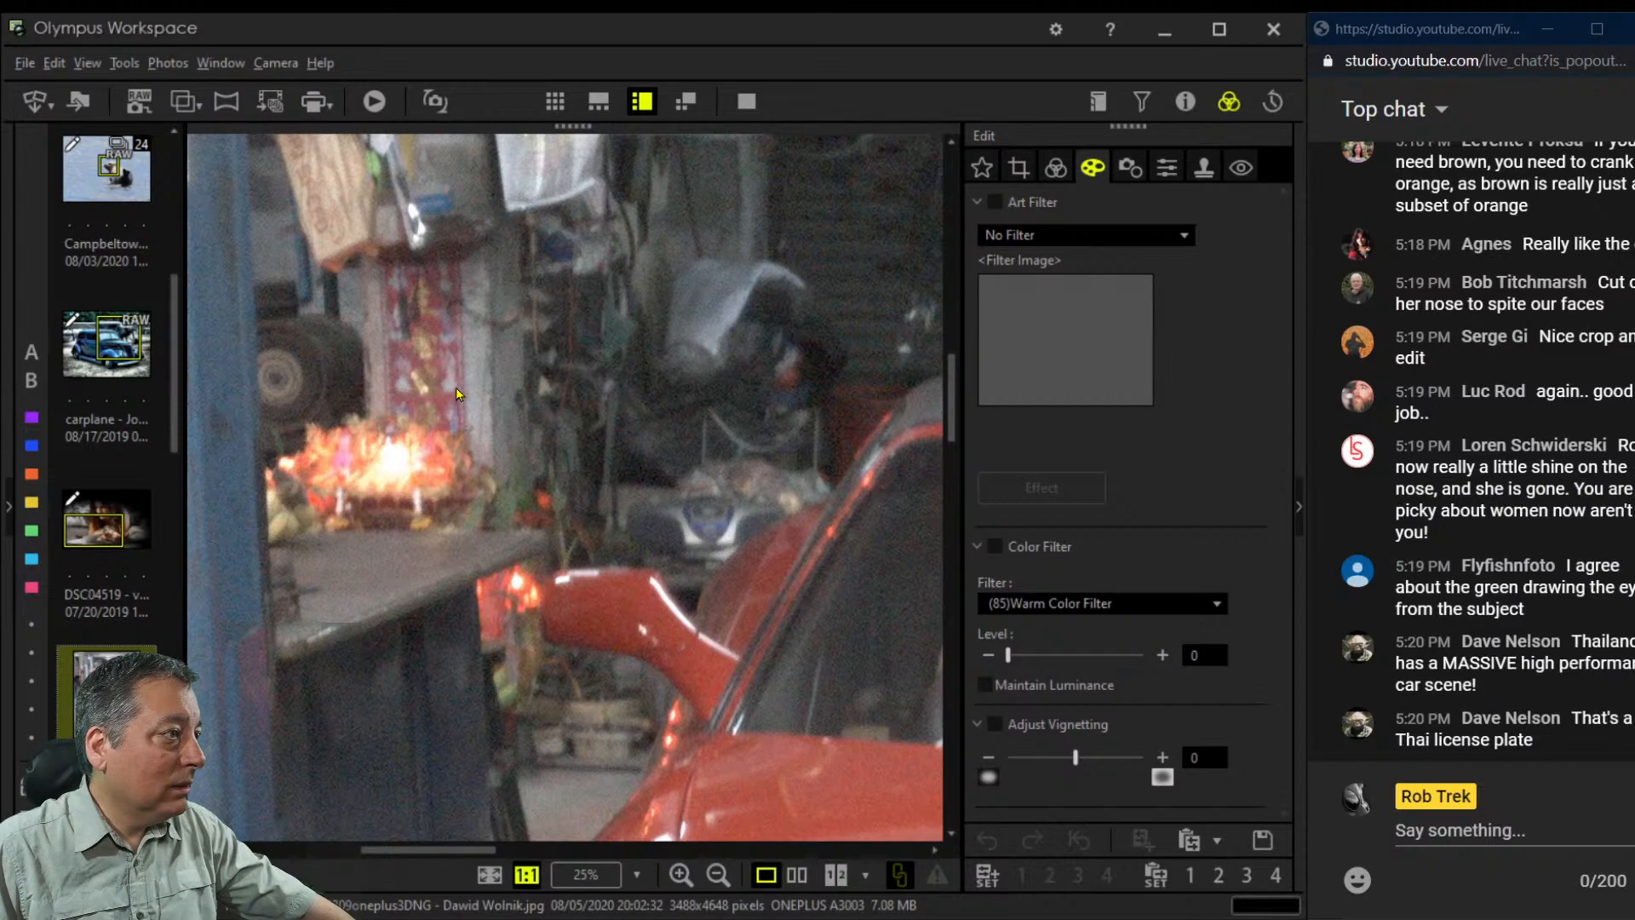
left_click(449, 371)
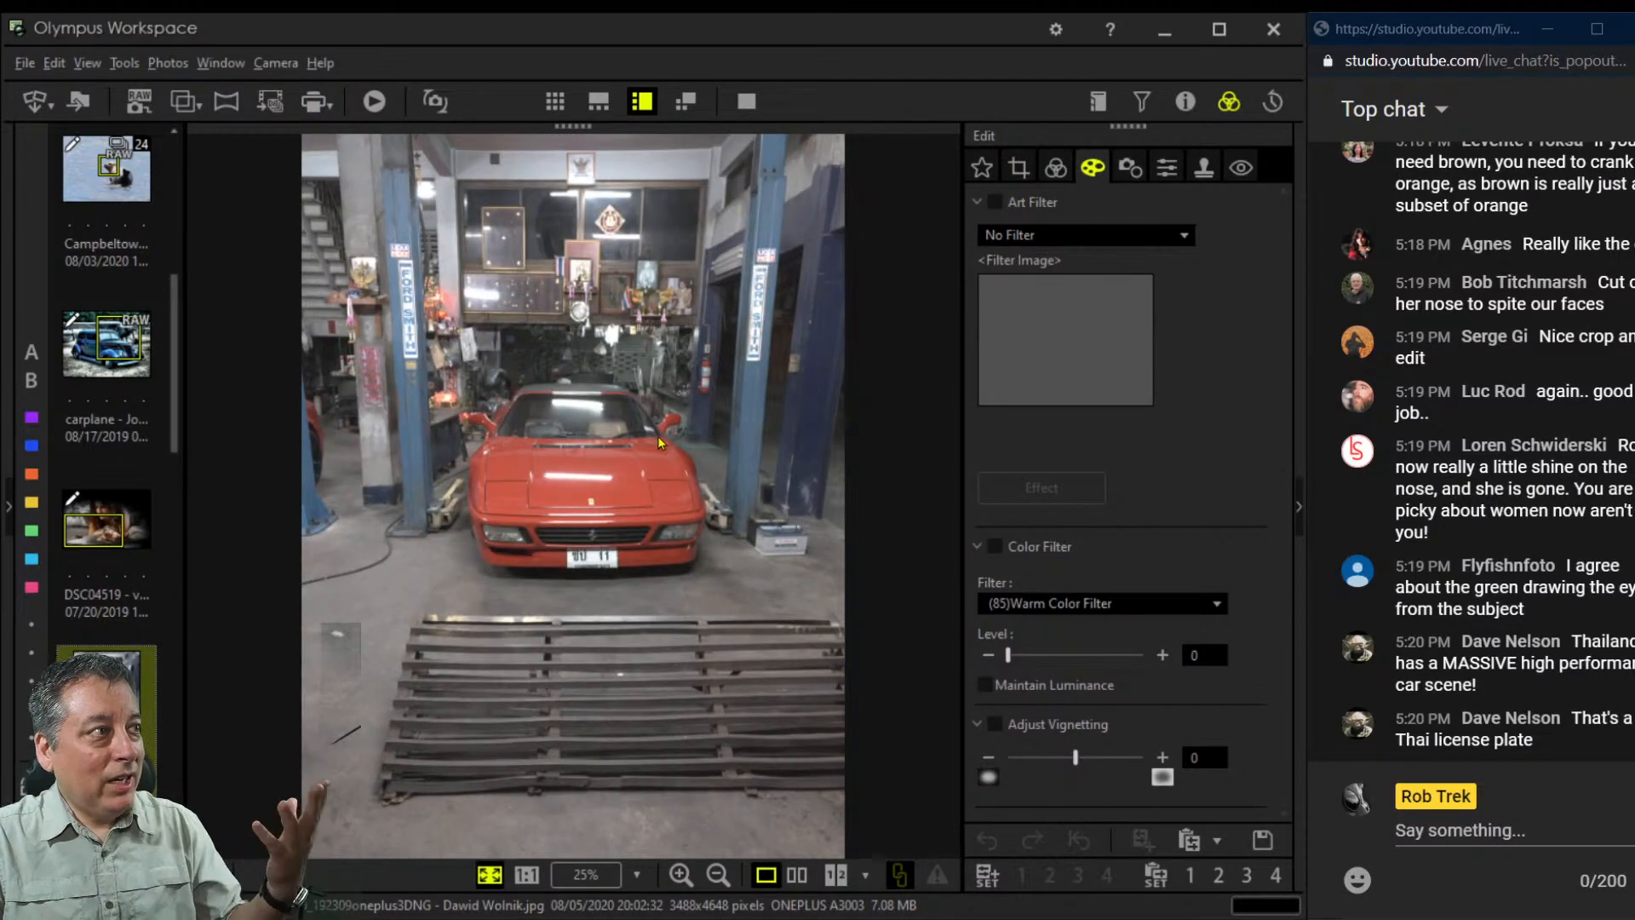
Inspect the back-wall cabinet, the fire extinguisher and the golden figure's shelf at 1:1, then return to the whole photo
left_click(624, 247)
left_click_drag(642, 515, 727, 278)
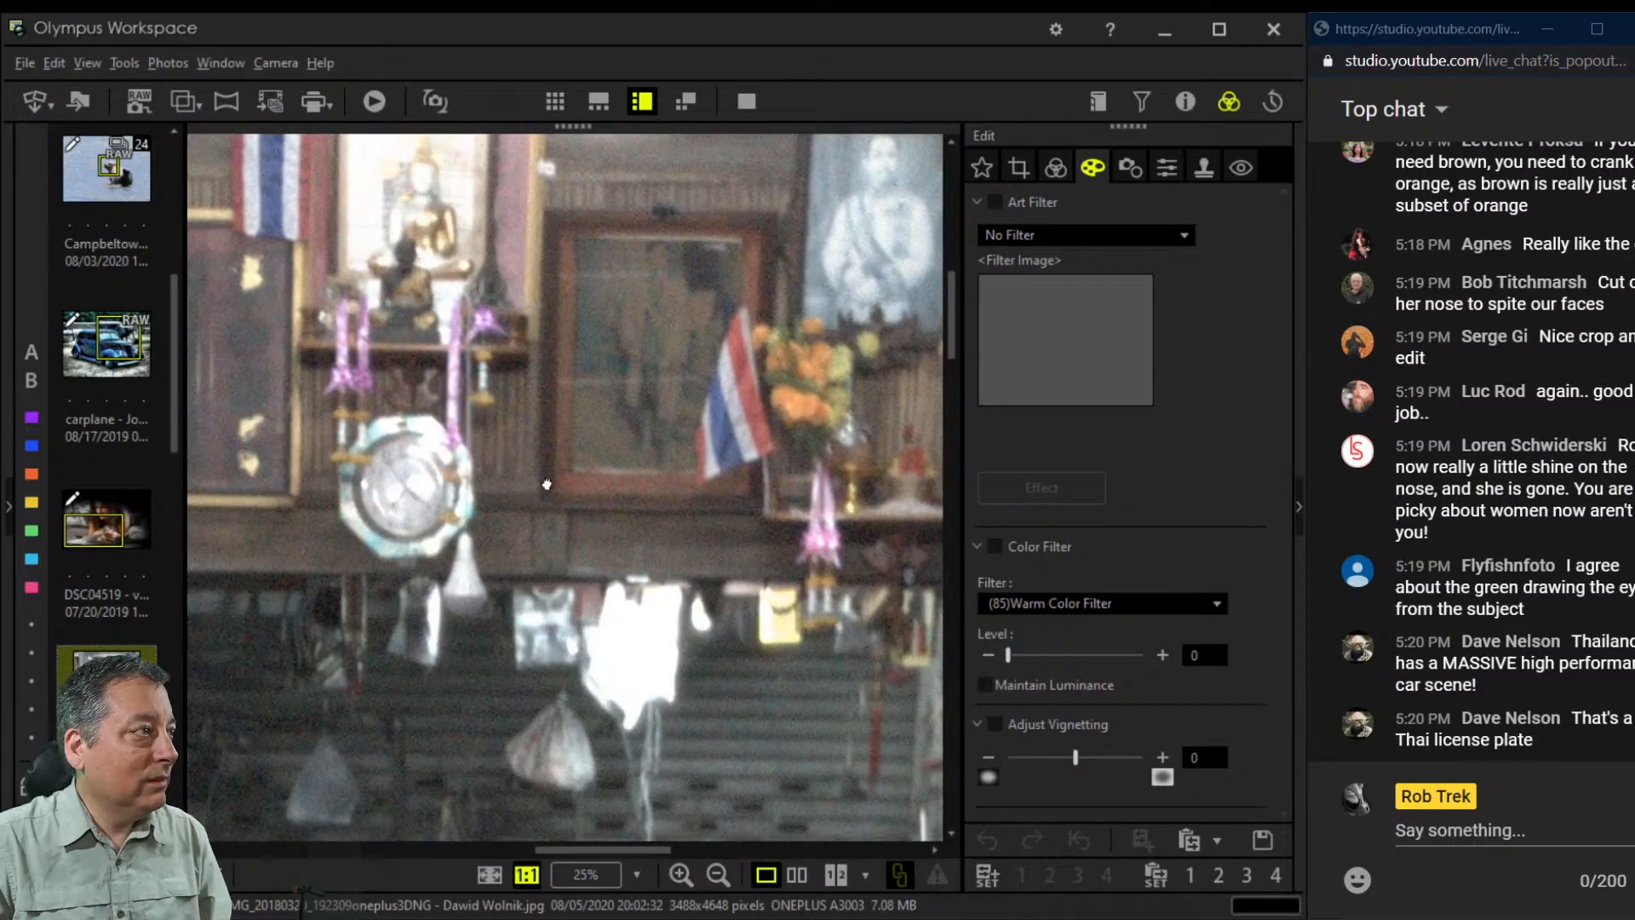
left_click_drag(547, 484, 842, 448)
left_click_drag(510, 605, 577, 746)
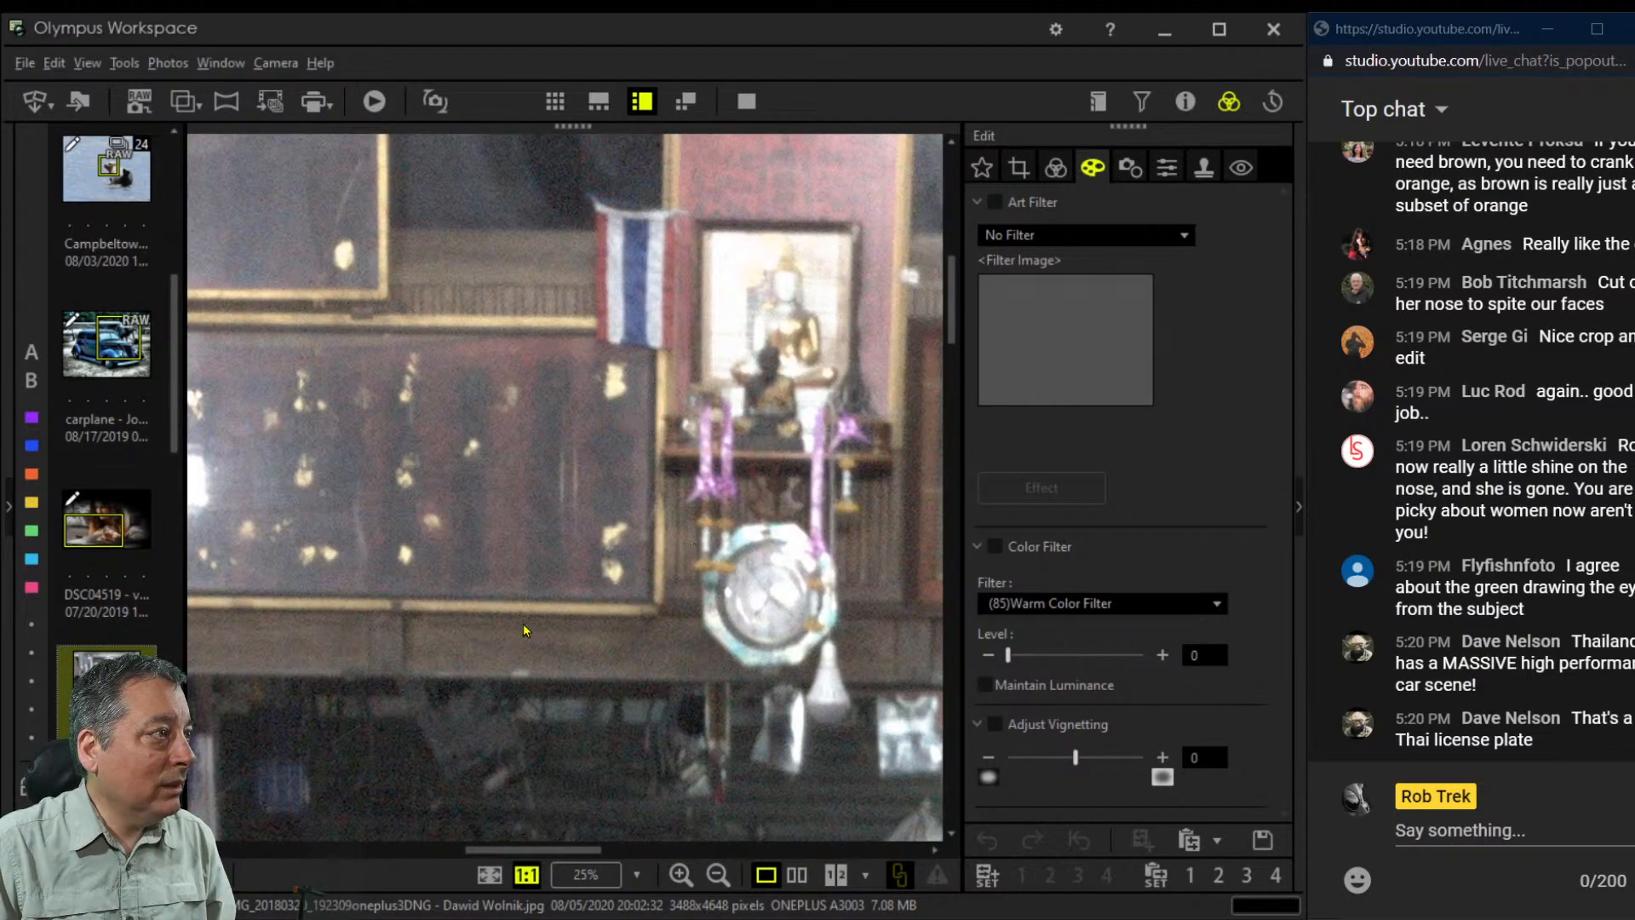
left_click(502, 599)
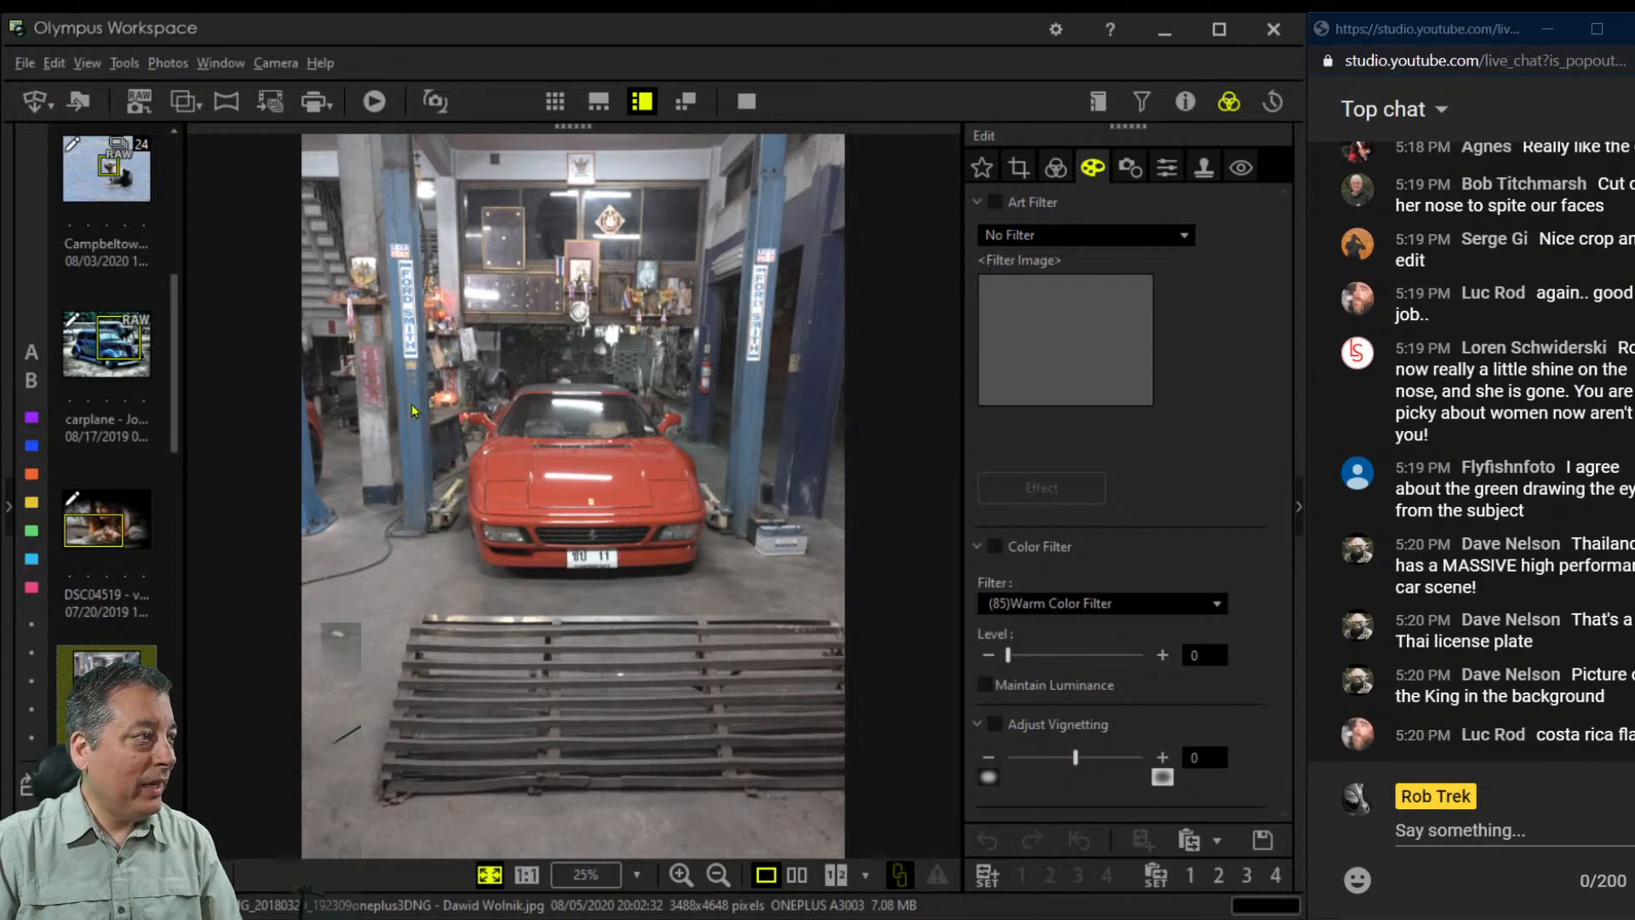
left_click(694, 386)
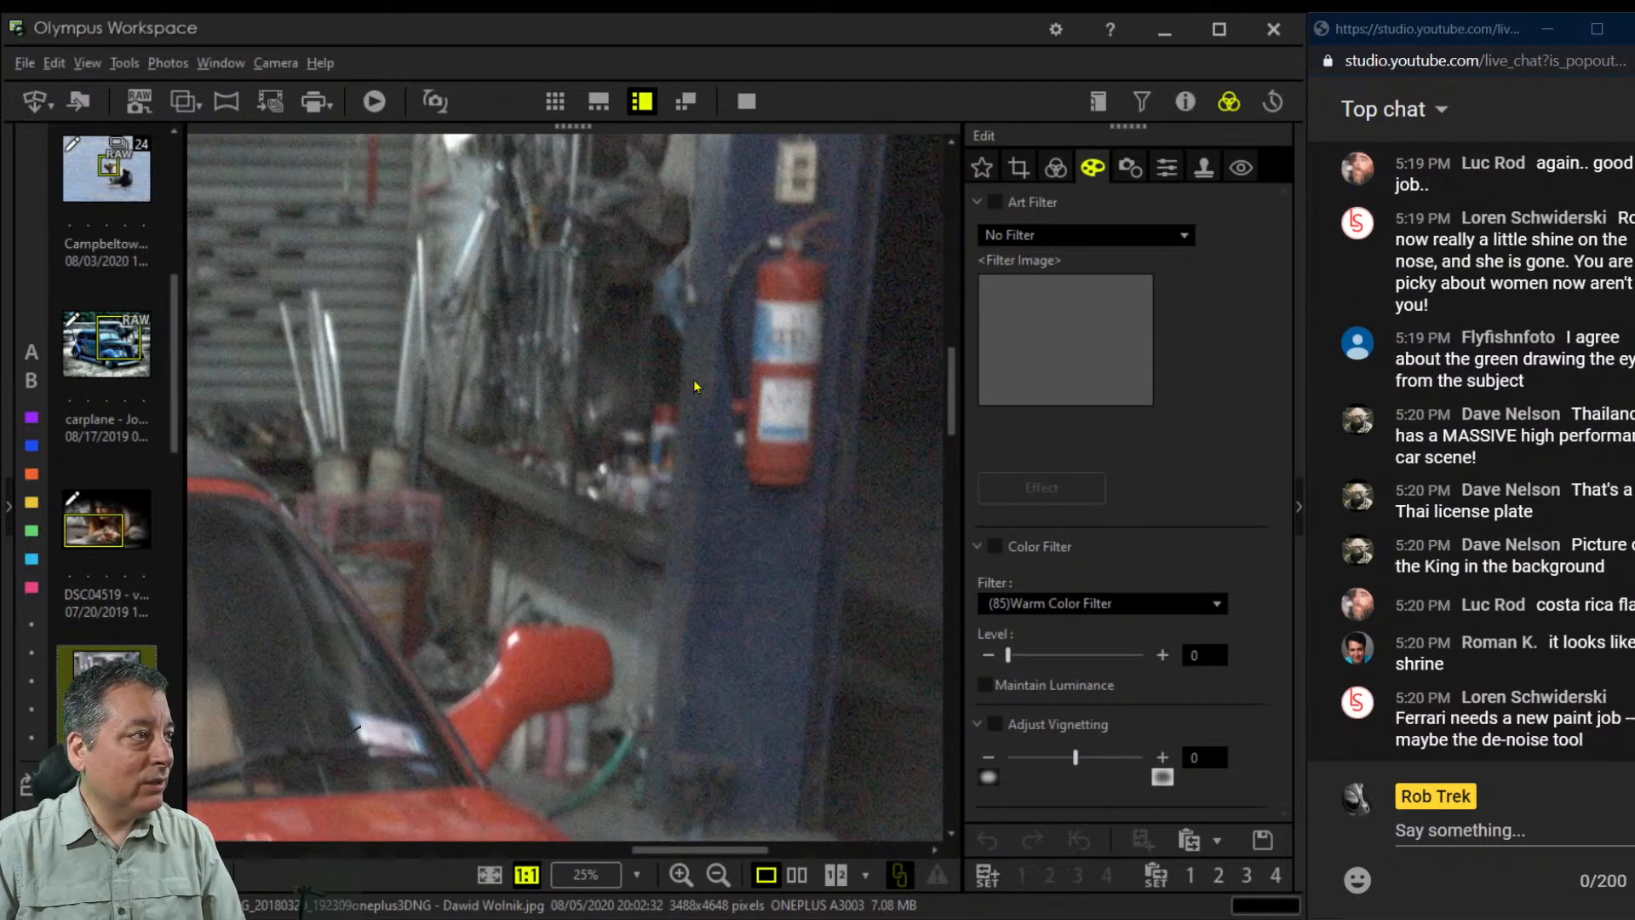
left_click(694, 386)
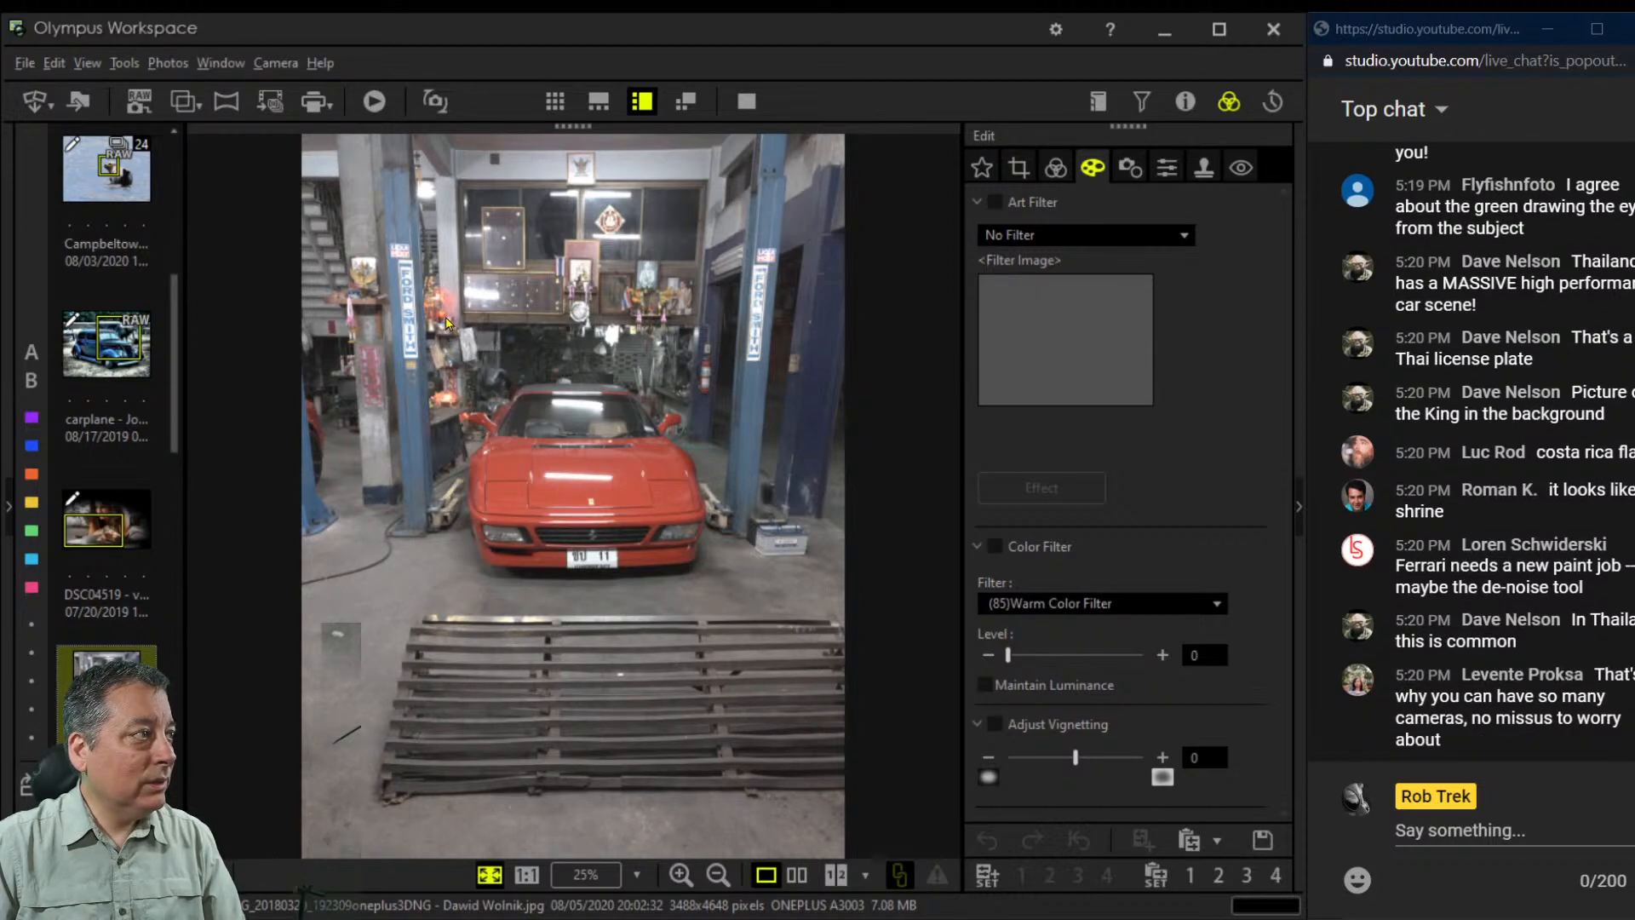
left_click(366, 290)
left_click_drag(394, 335, 491, 403)
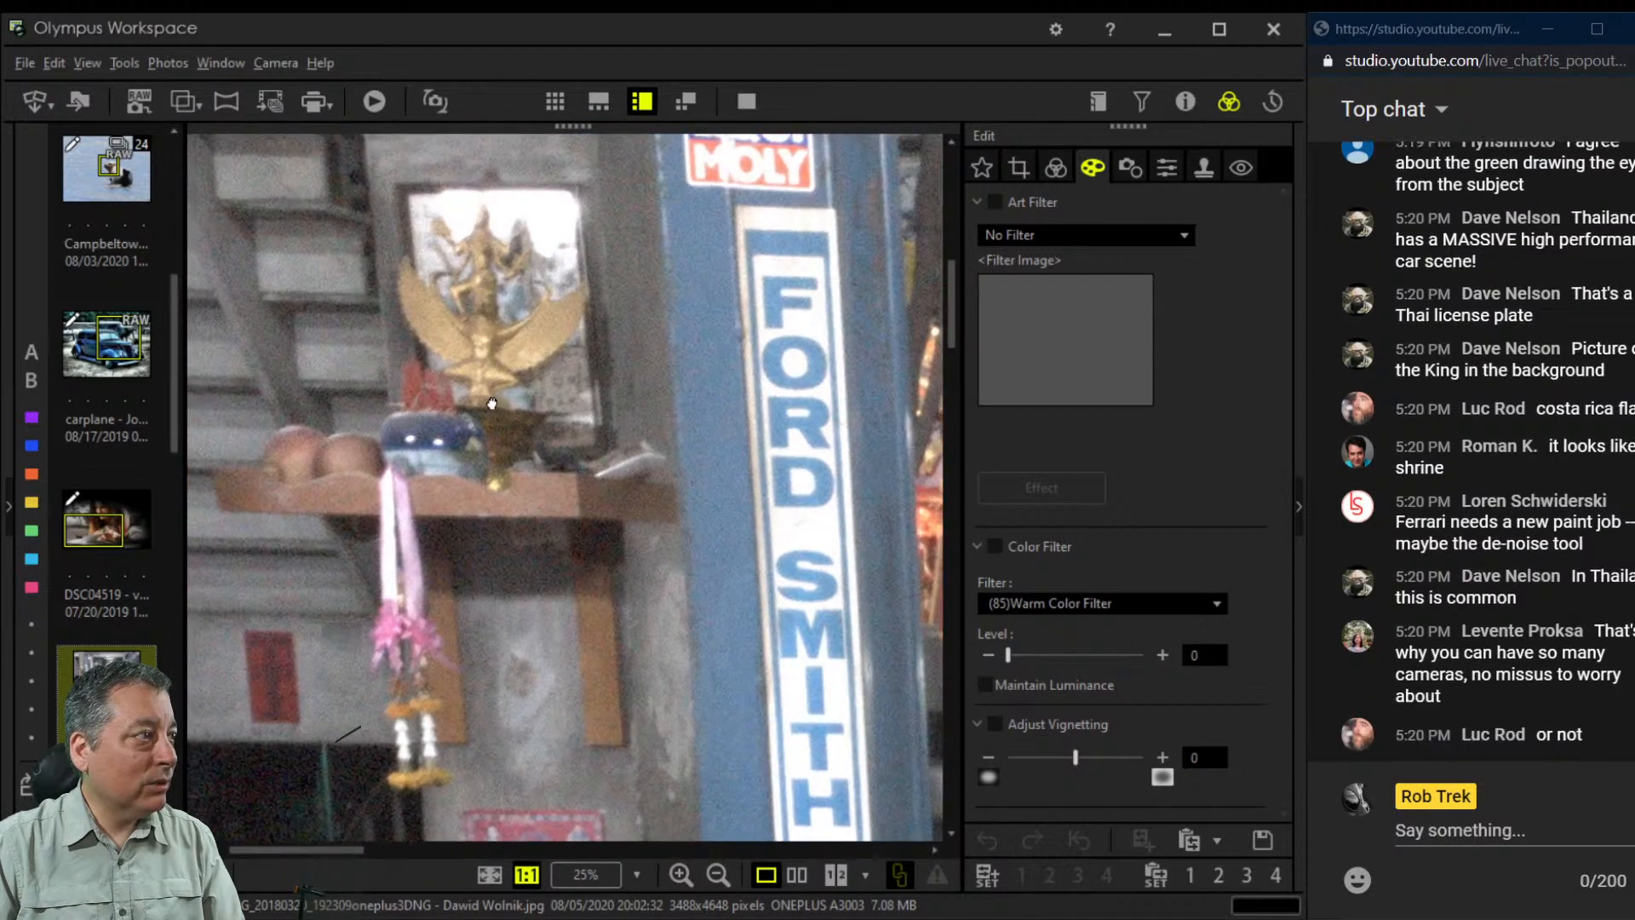
left_click(528, 447)
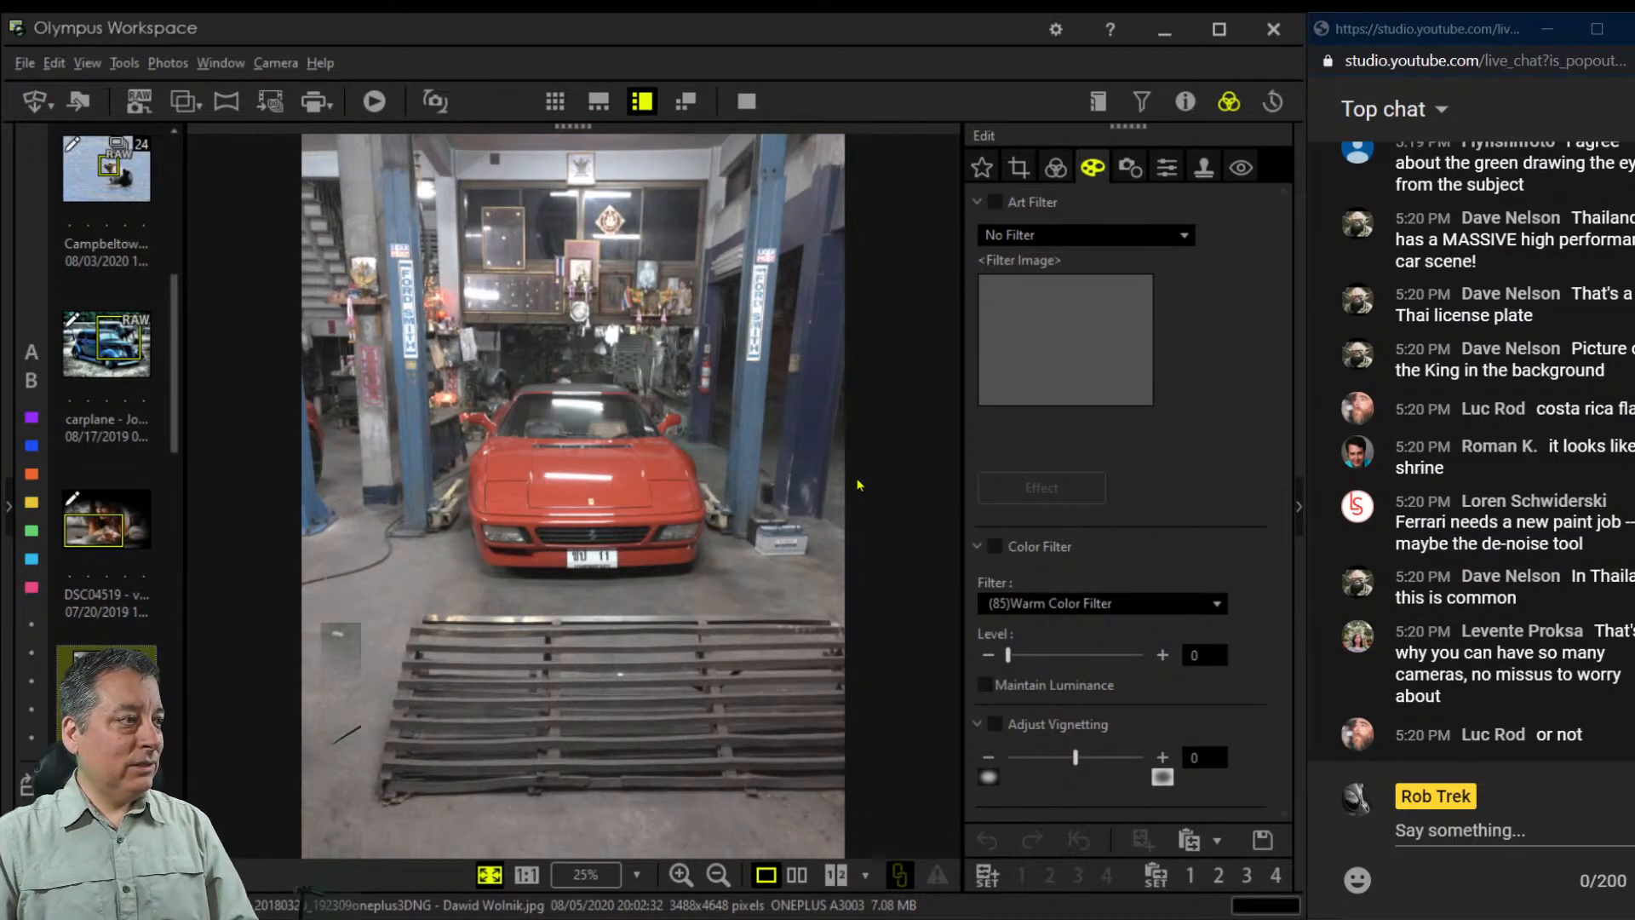
Collapse Keystone Comp. and set the Trapezoidal Correction under Distortion Correction to 50
left_click(1130, 166)
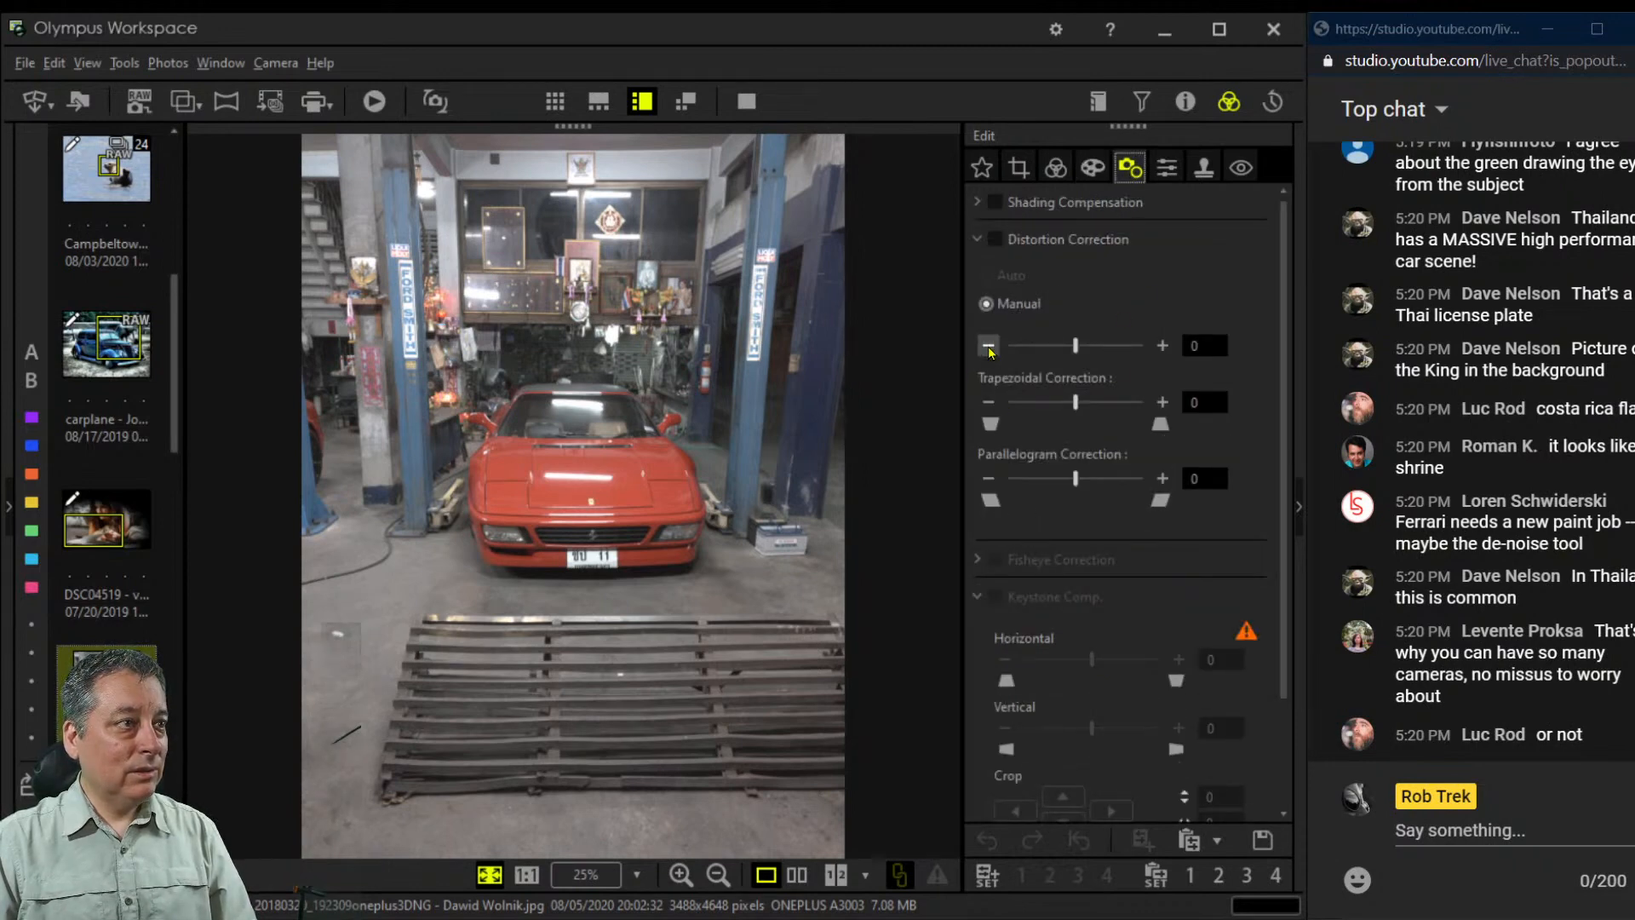
left_click(984, 599)
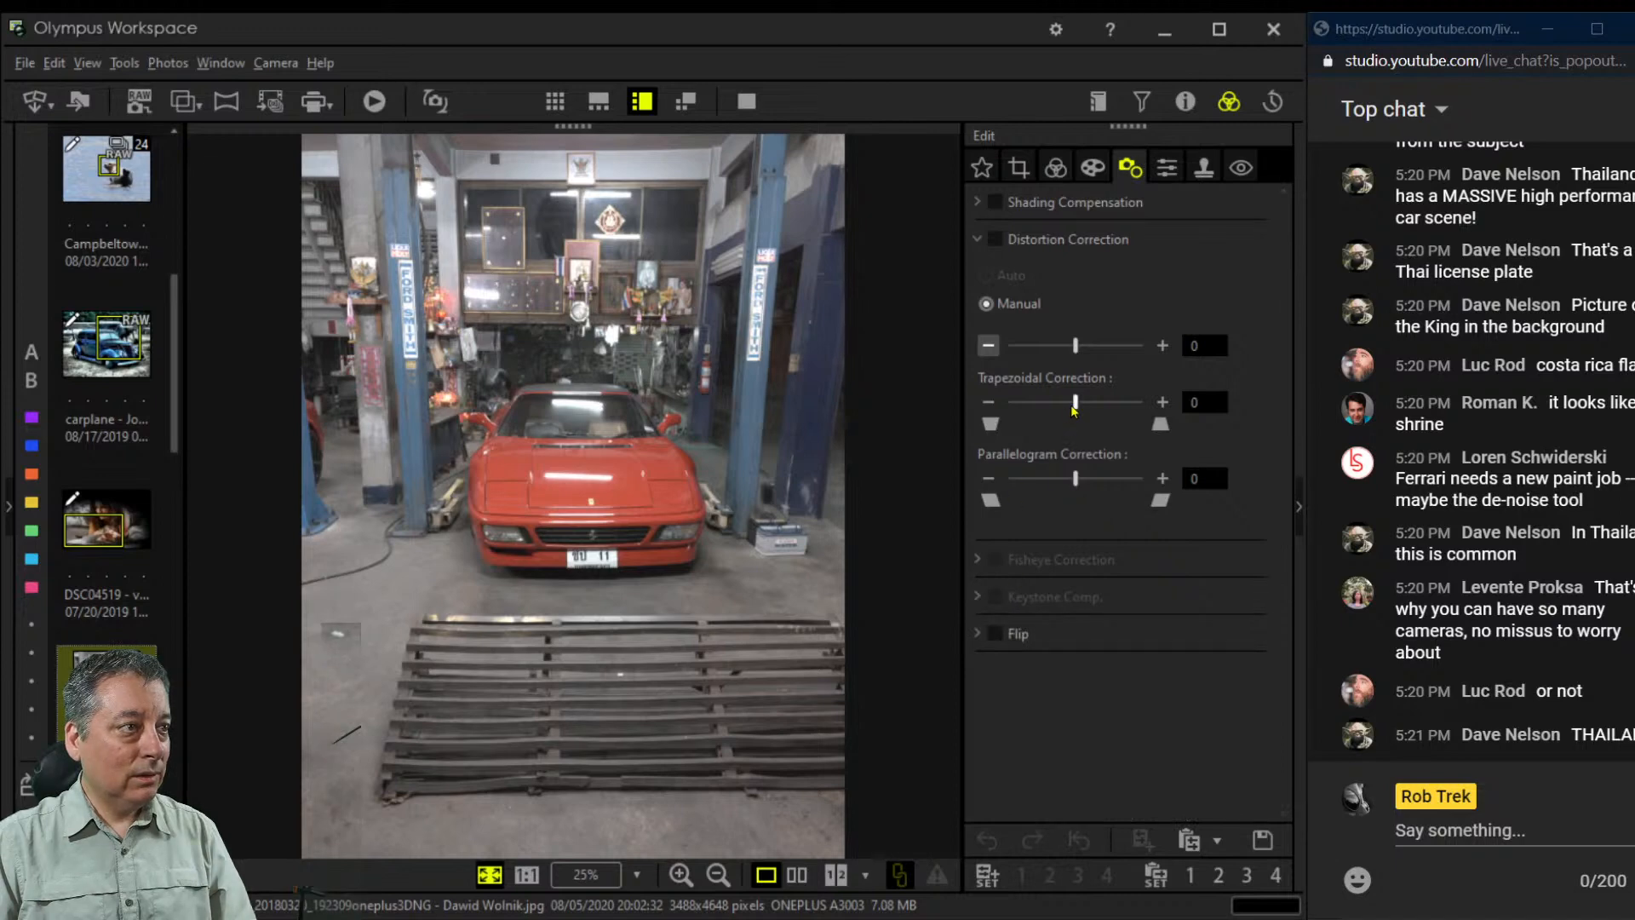
left_click_drag(1075, 407, 1090, 408)
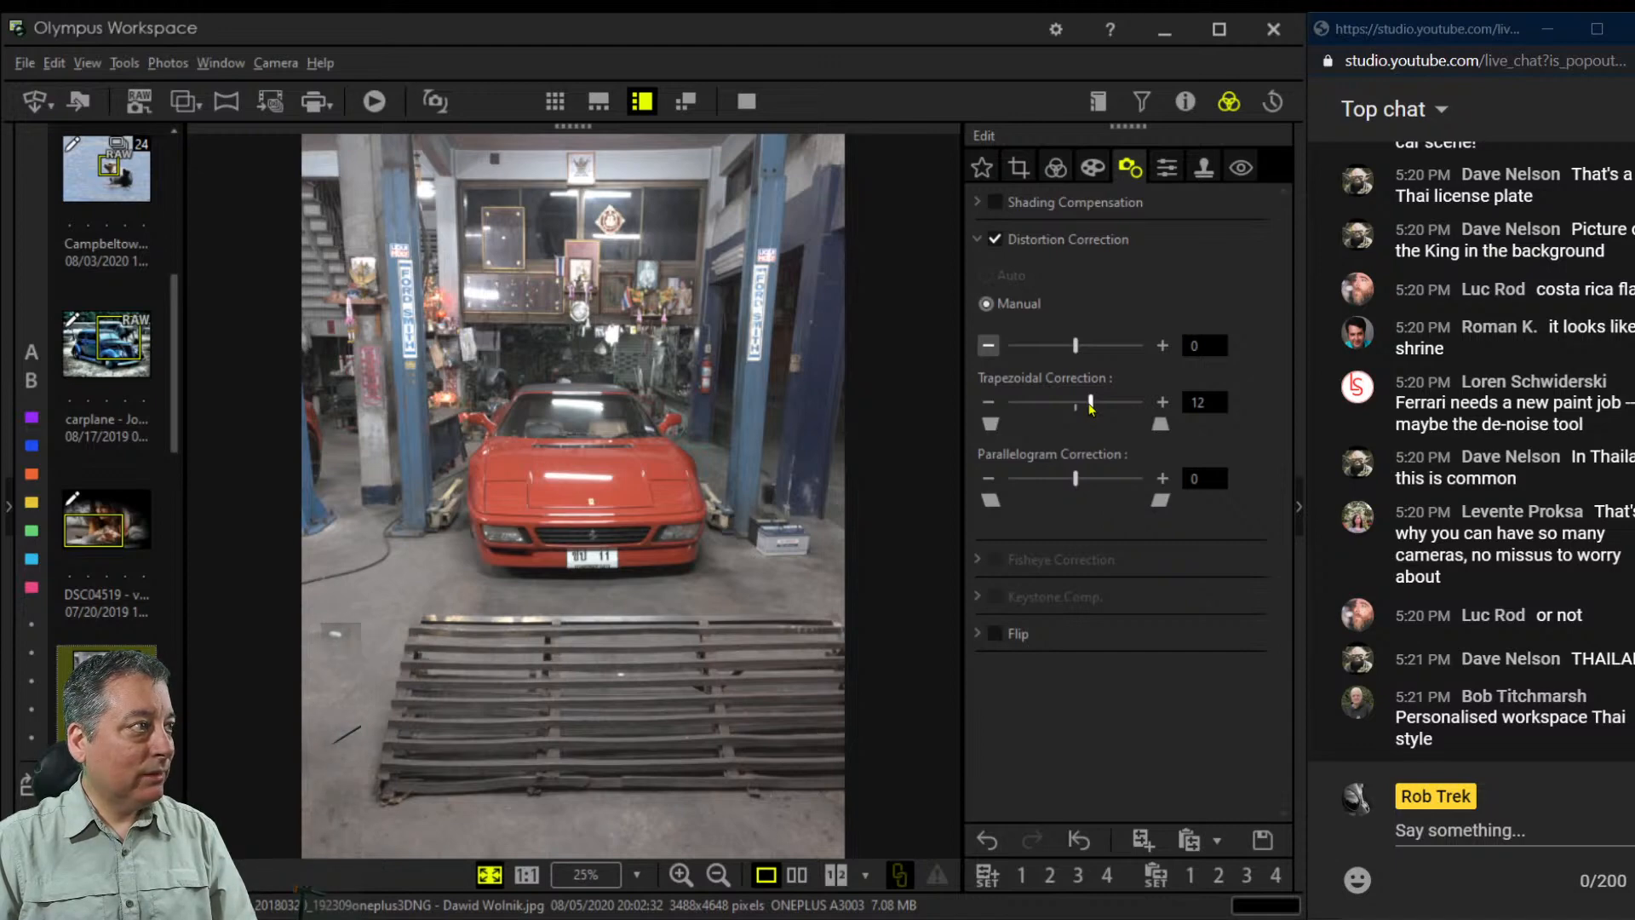
left_click_drag(1091, 408, 1139, 407)
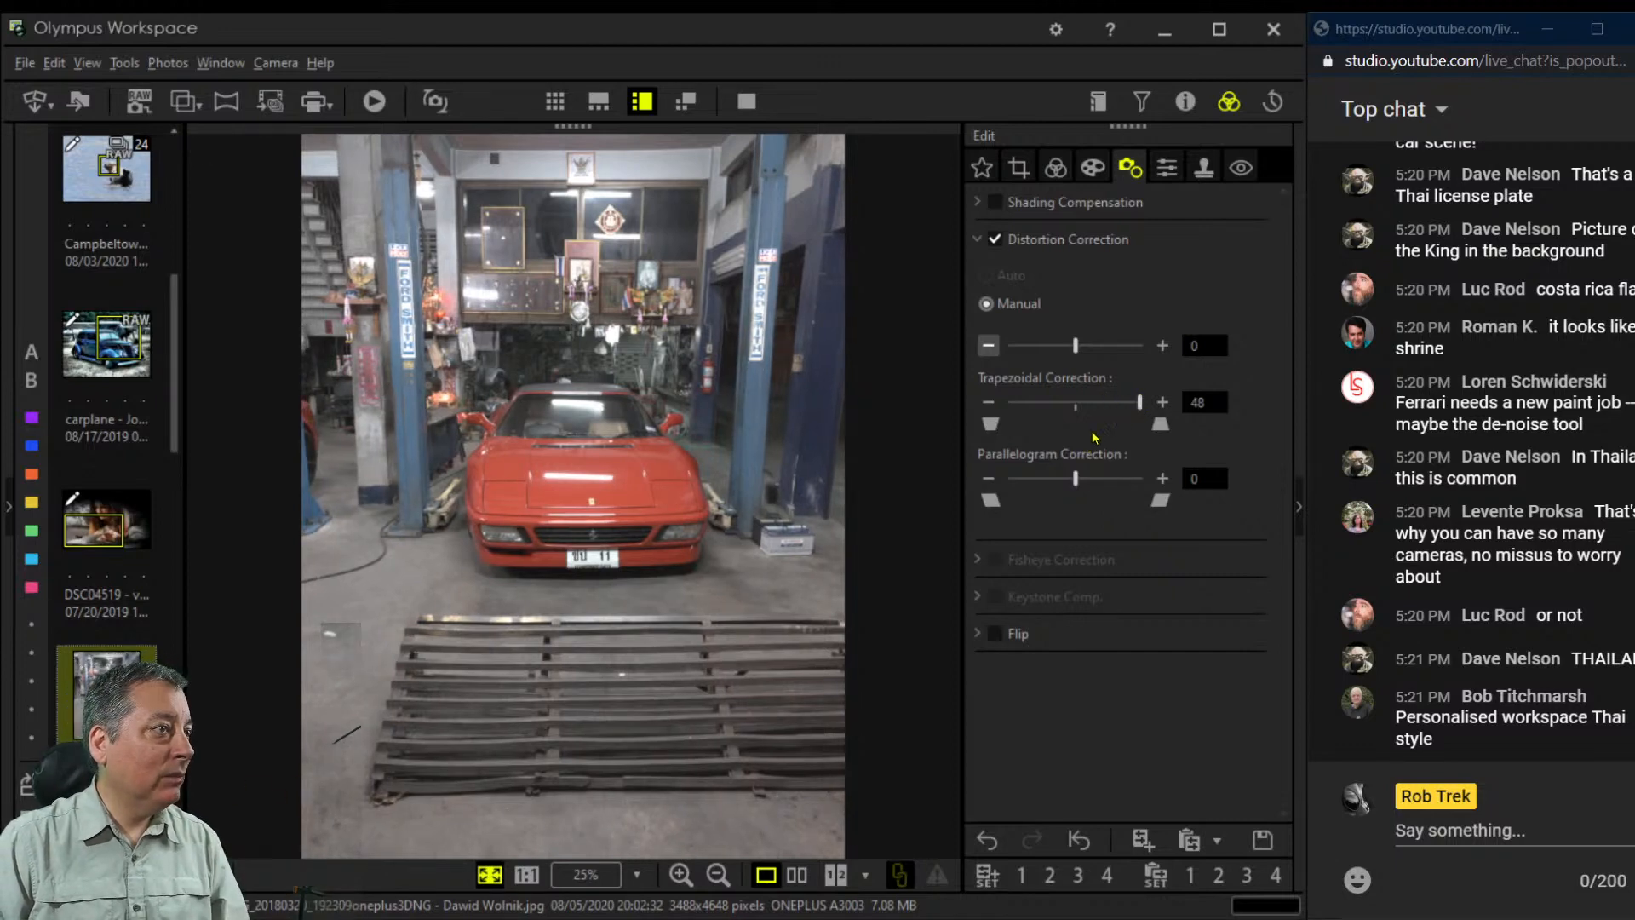
left_click_drag(1139, 404, 1142, 404)
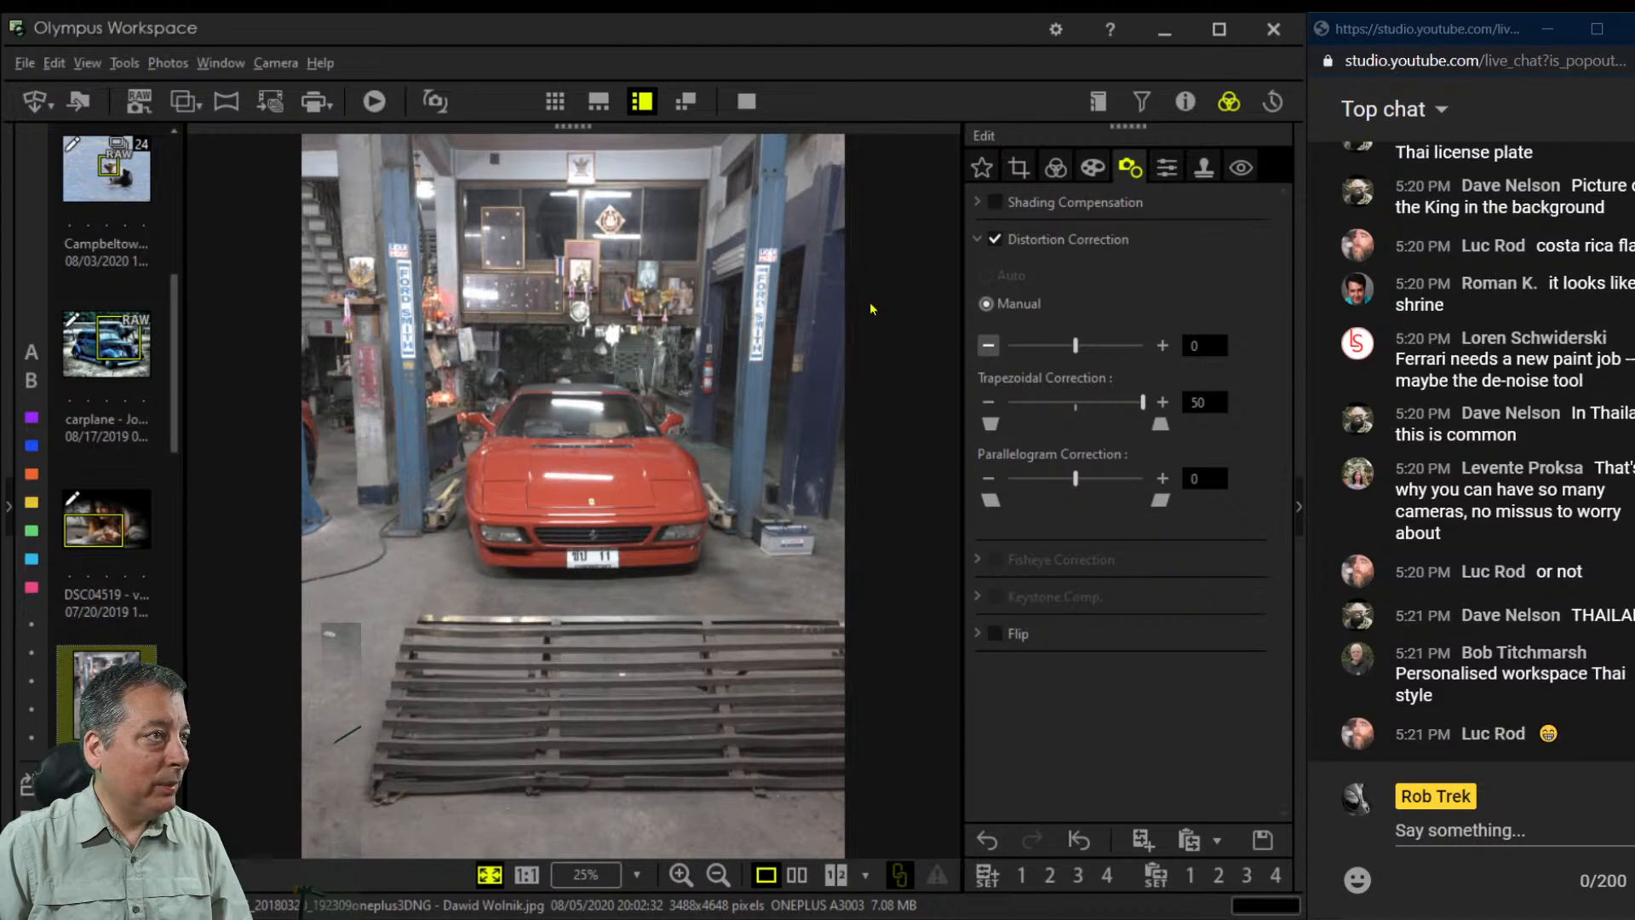
Apply the Pop Art II art filter to the garage photo
left_click(1093, 167)
left_click(1081, 236)
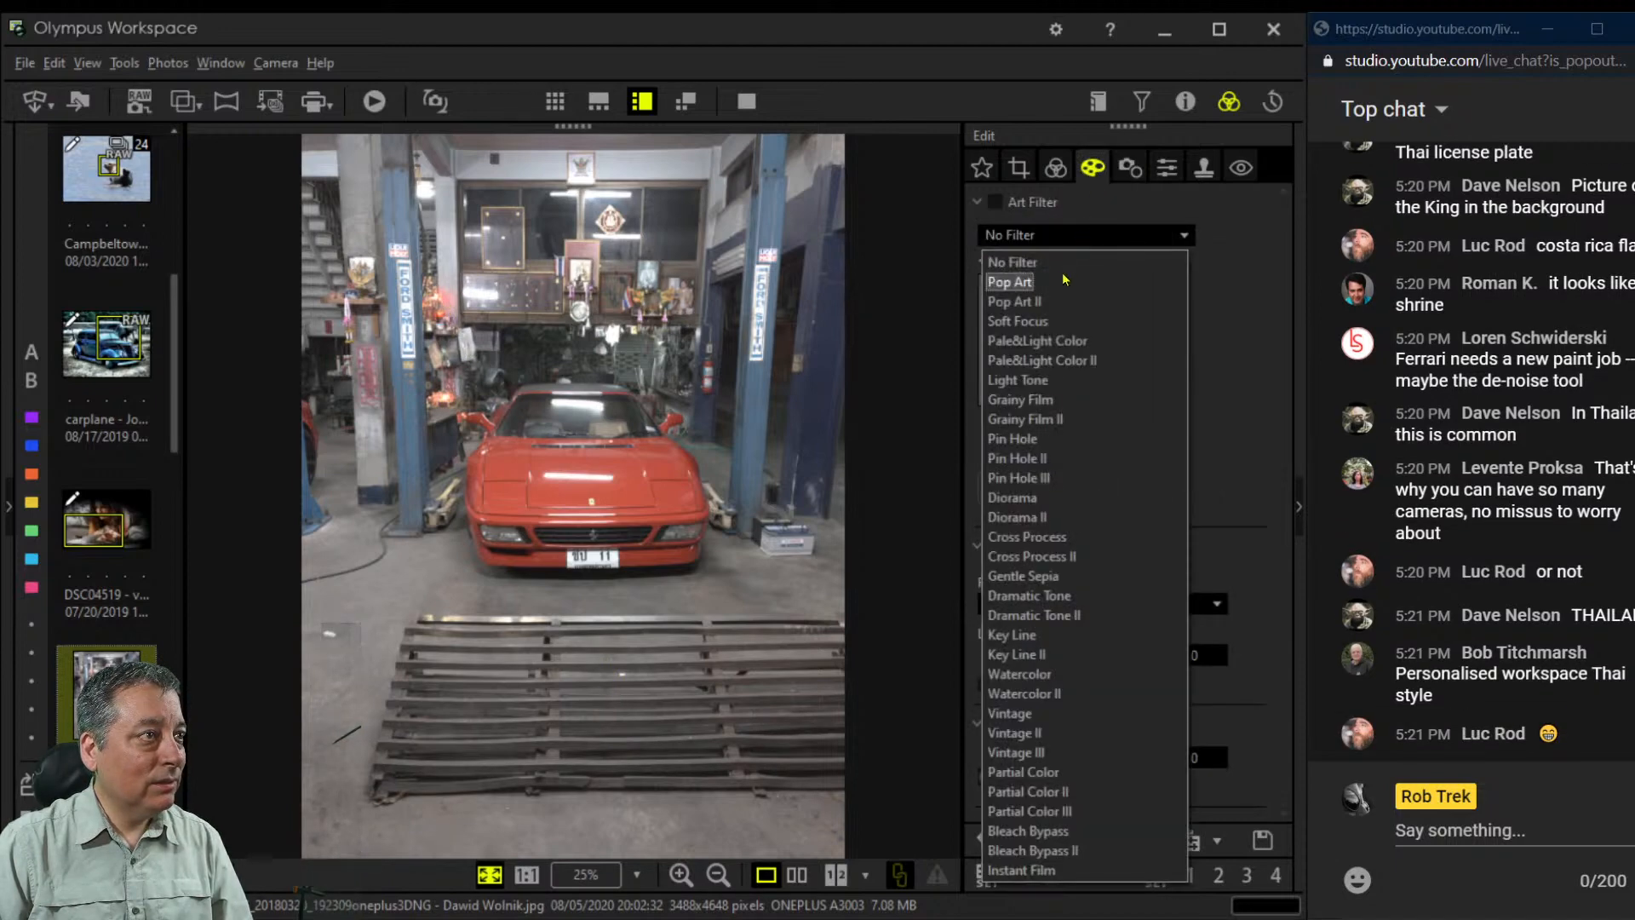
left_click(1060, 301)
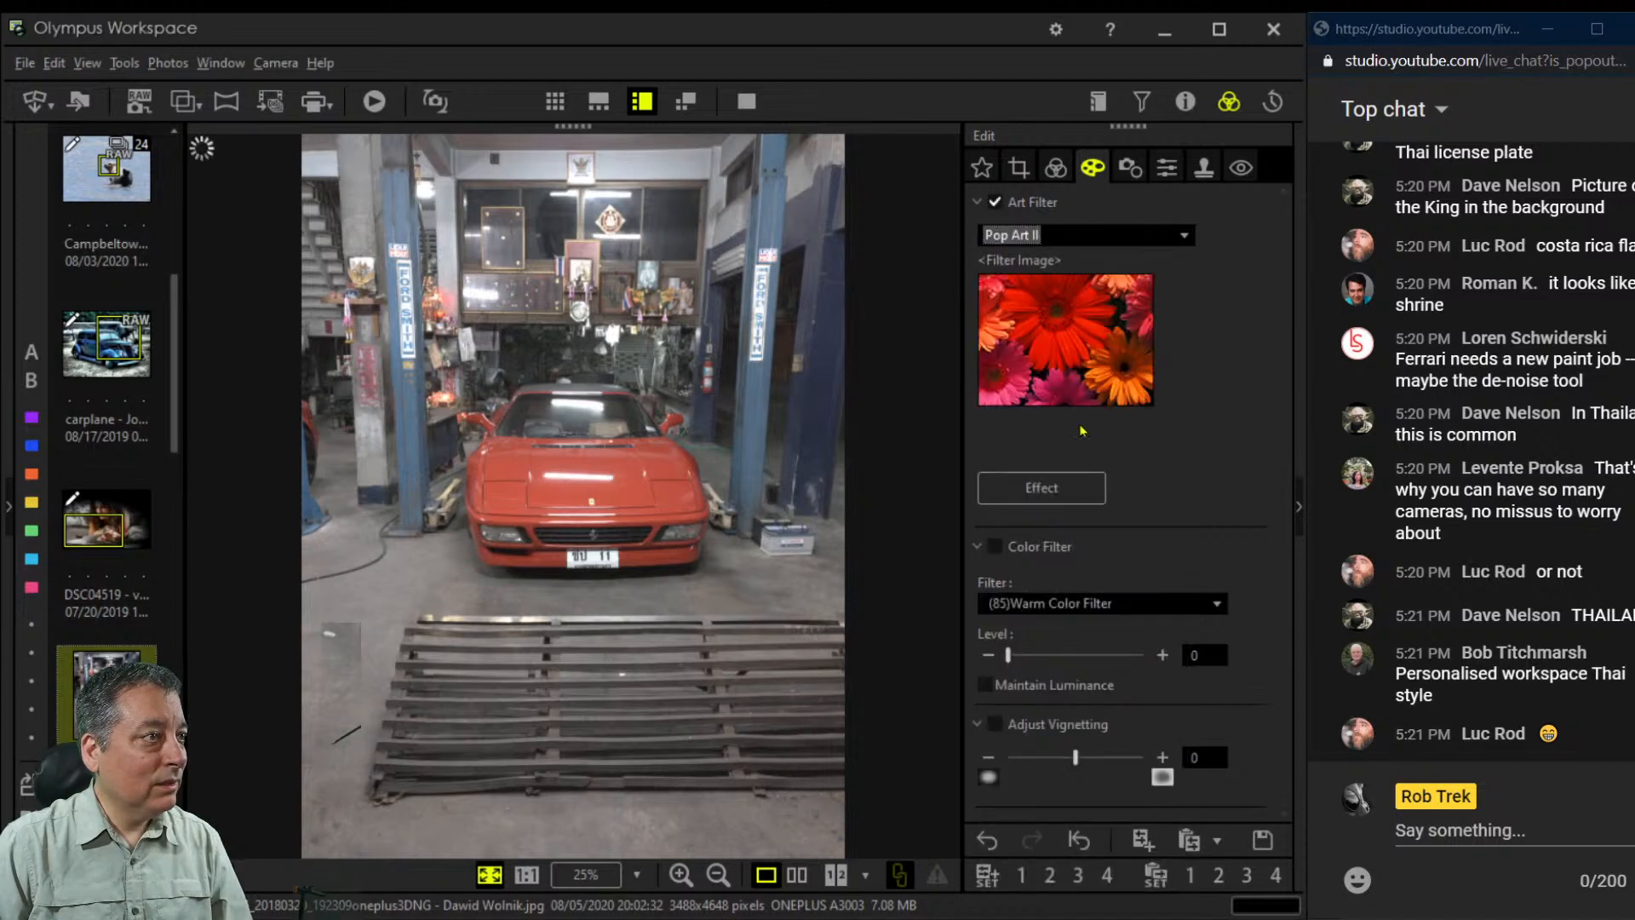
left_click(1056, 168)
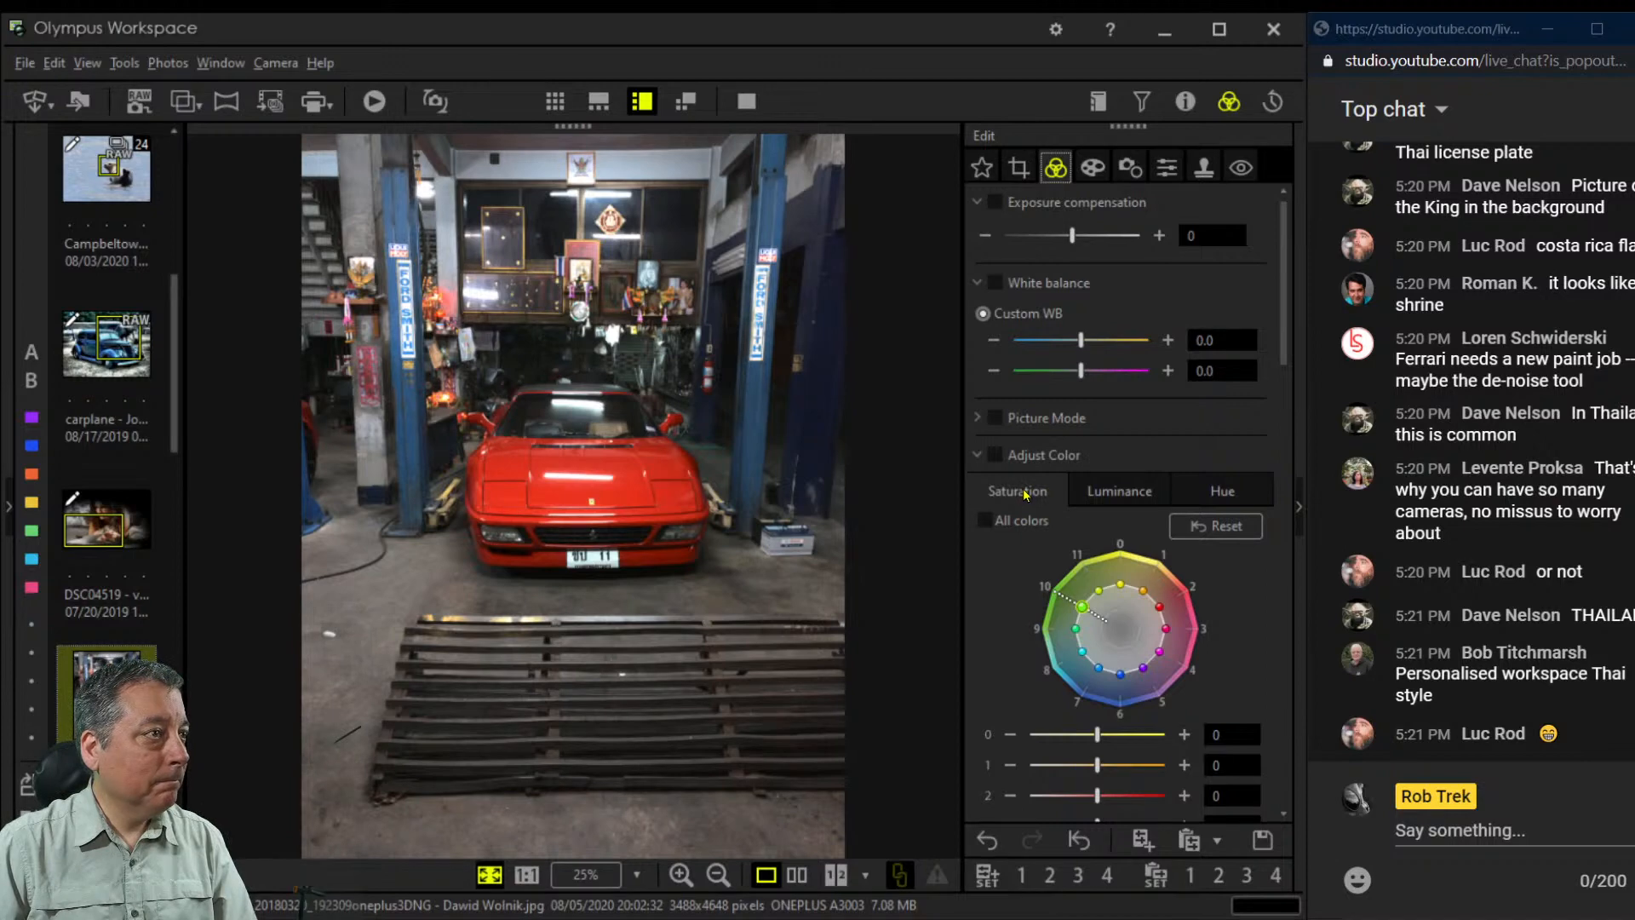
Crop the photo to a 1:1 square of 3488 x 3488 pixels aligned with the image's upper edge, cutting off the lower floor
left_click(1018, 167)
left_click(1040, 287)
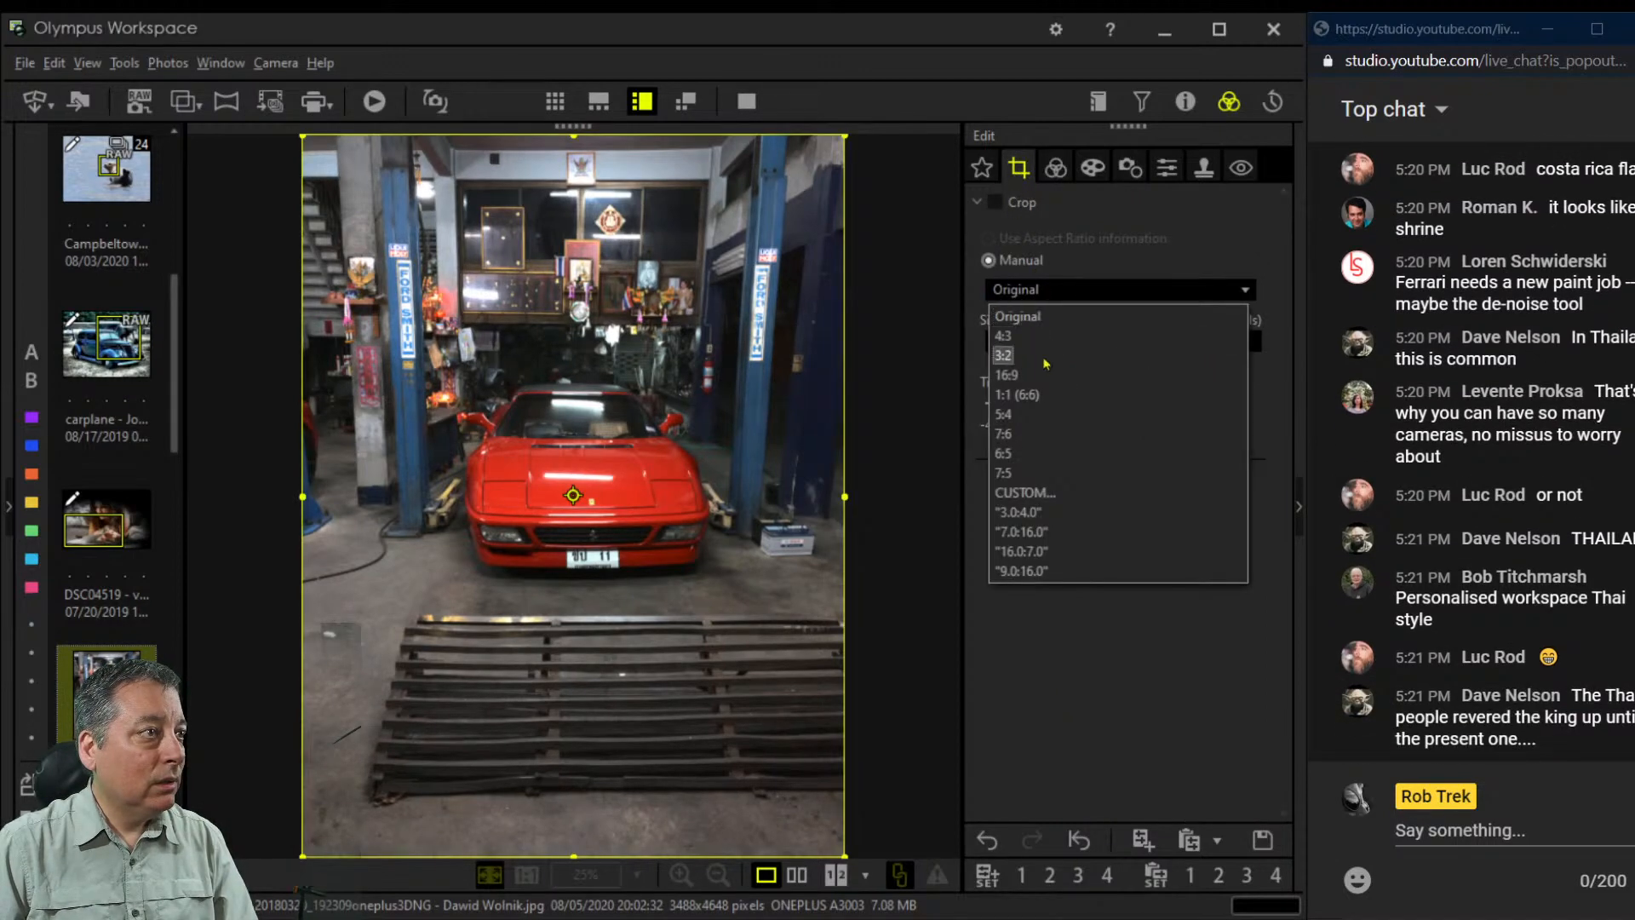
left_click(1018, 355)
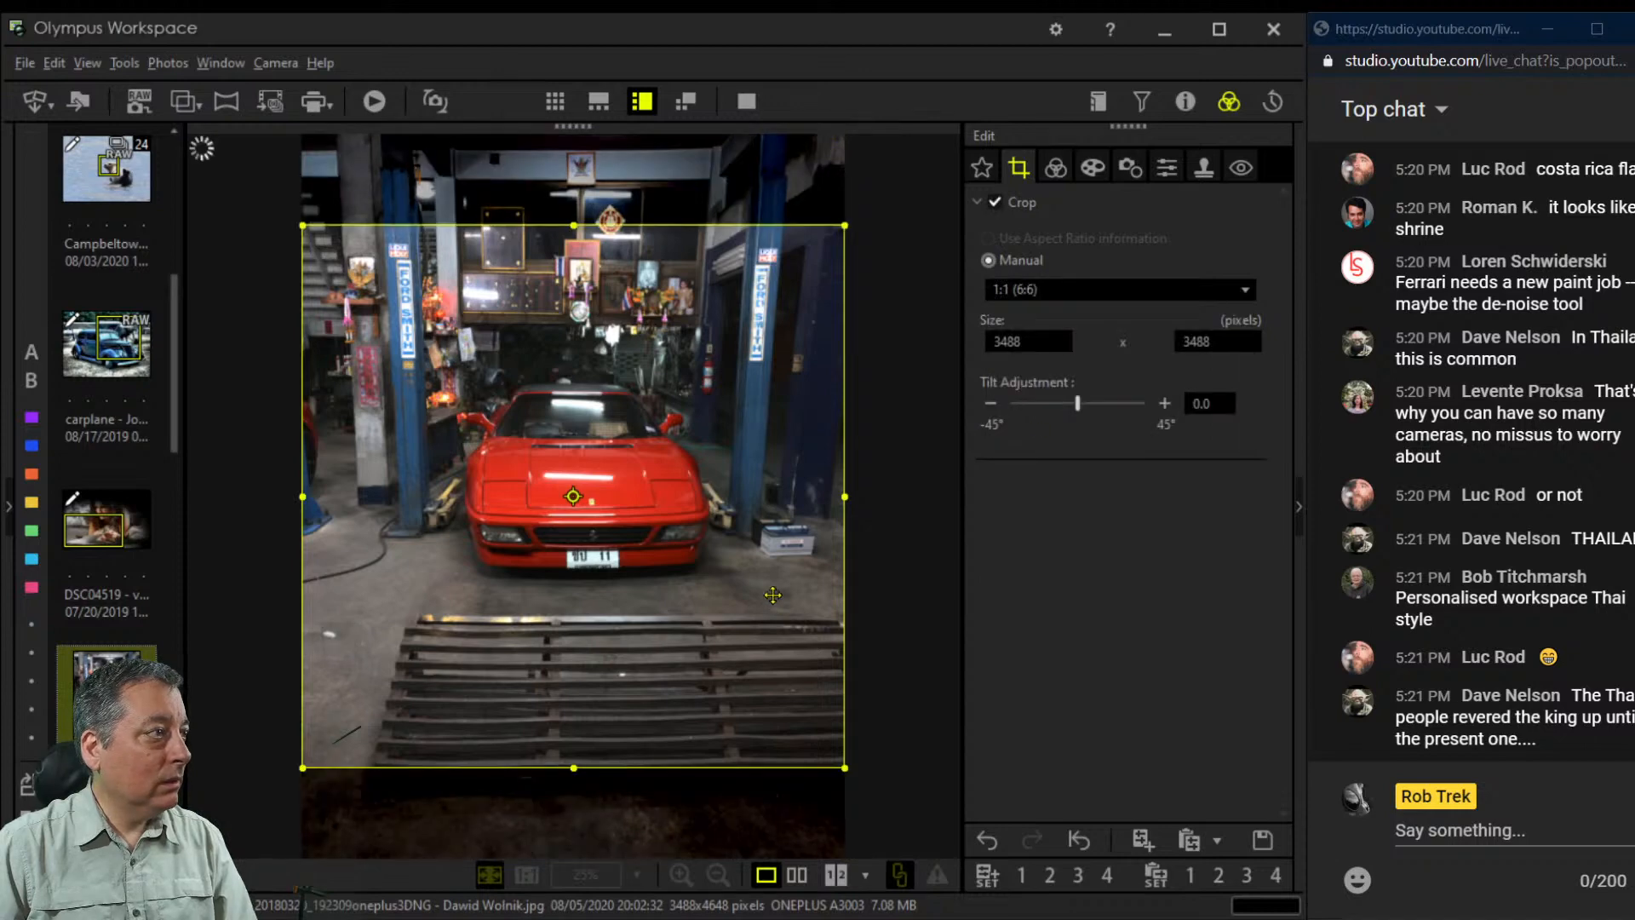
left_click_drag(804, 611, 798, 412)
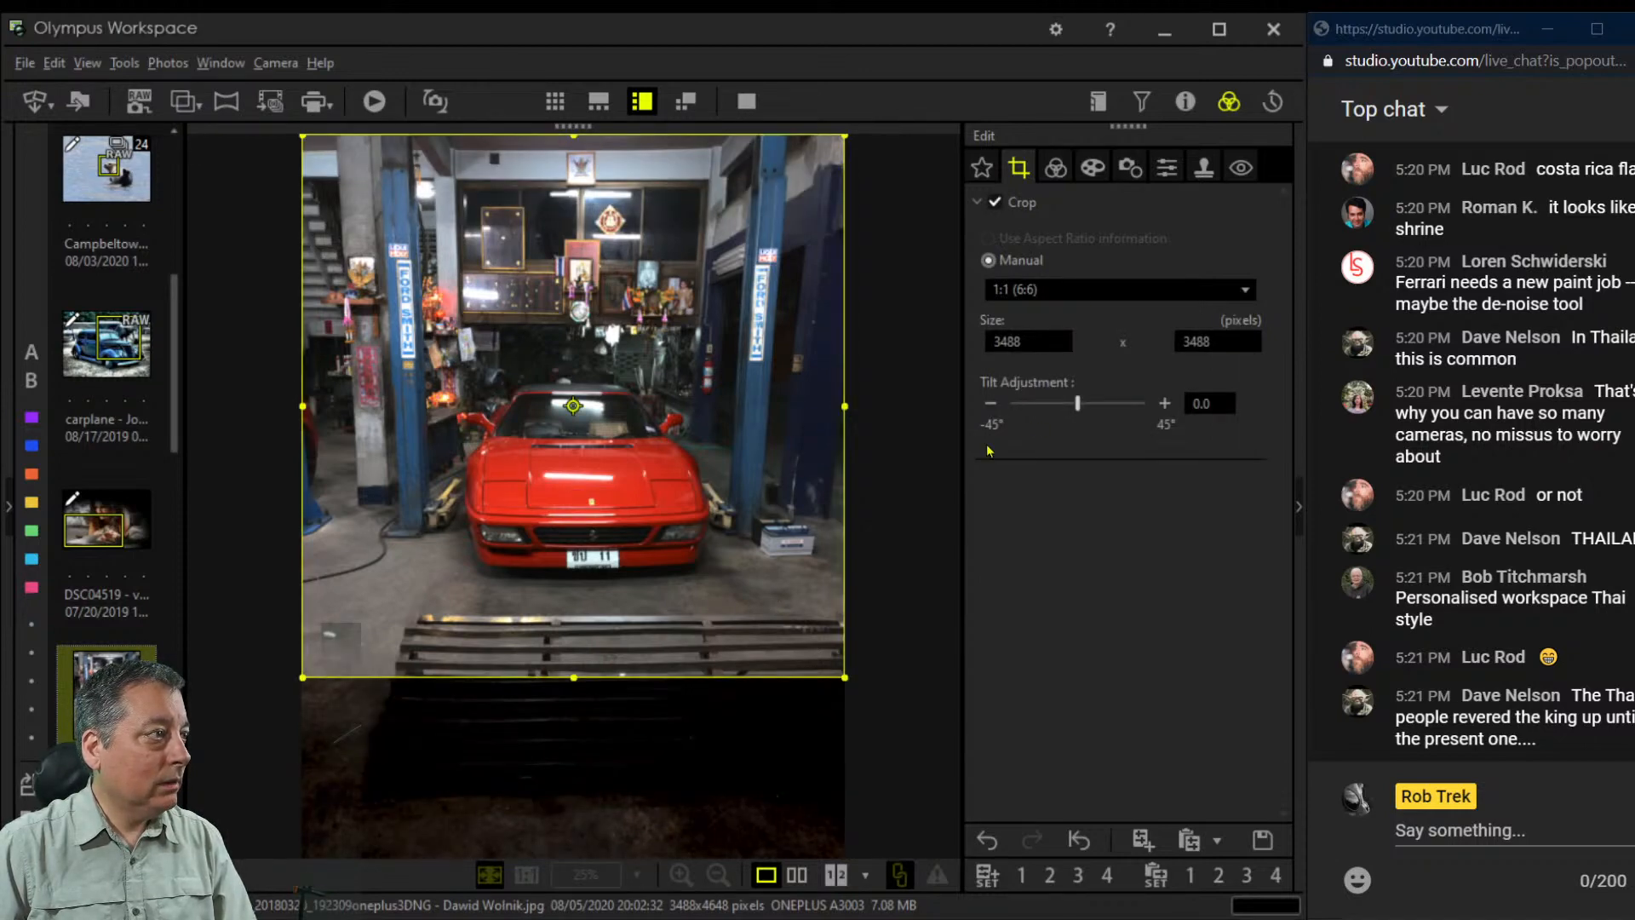
Expand Keystone Comp. for the cropped photo, read the information behind its warning and dismiss it
left_click(1125, 173)
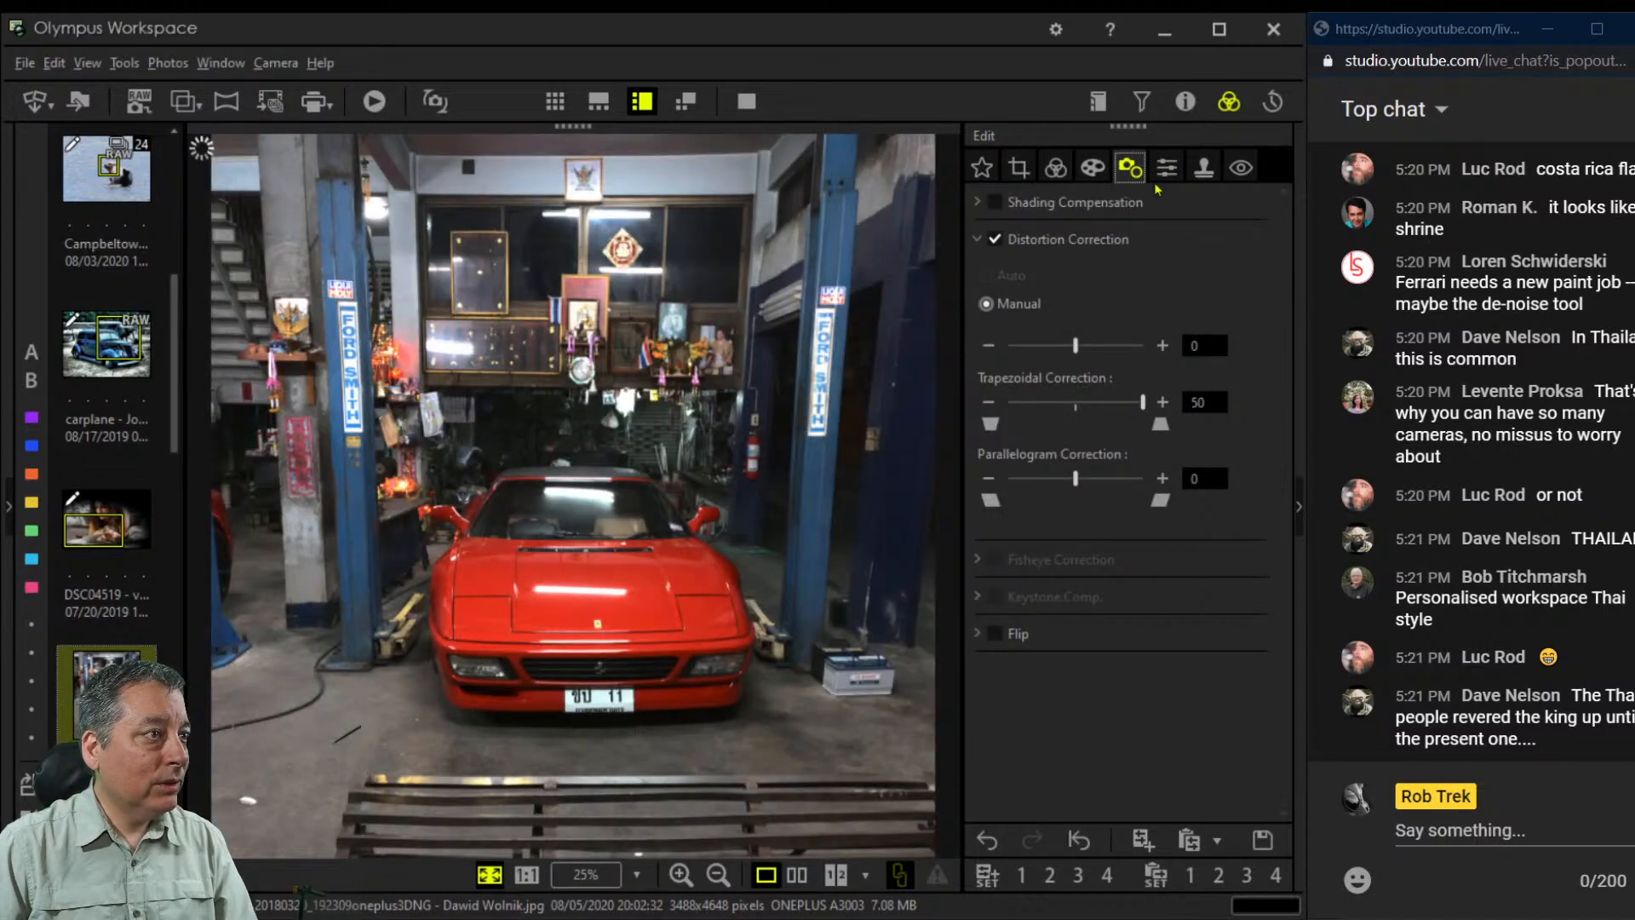
left_click(976, 598)
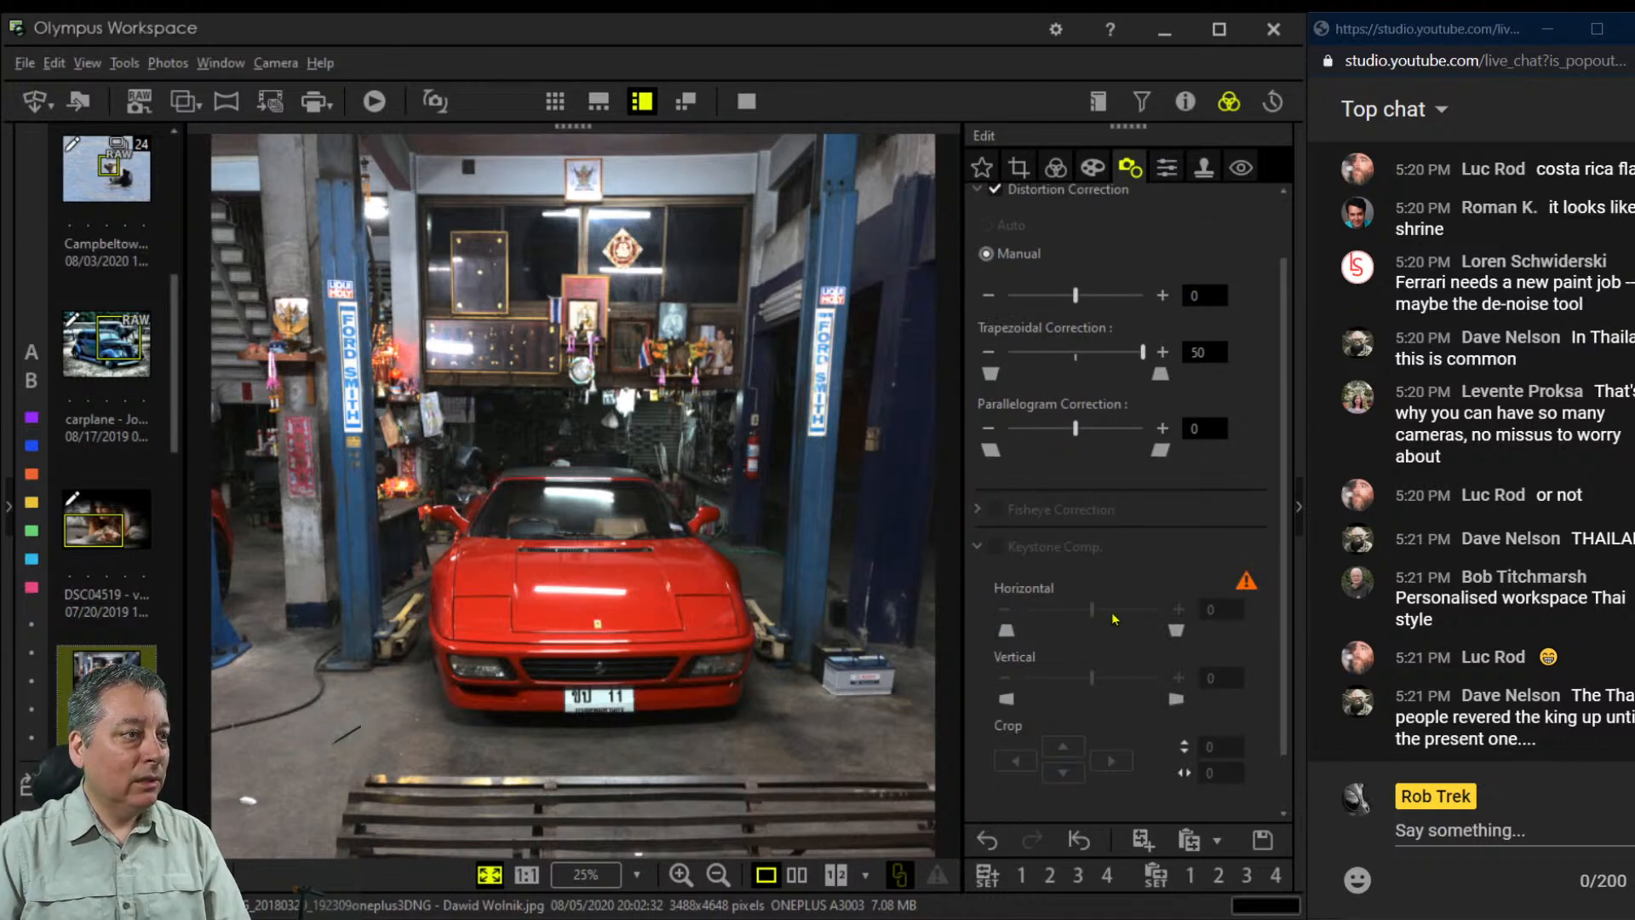
left_click(1243, 584)
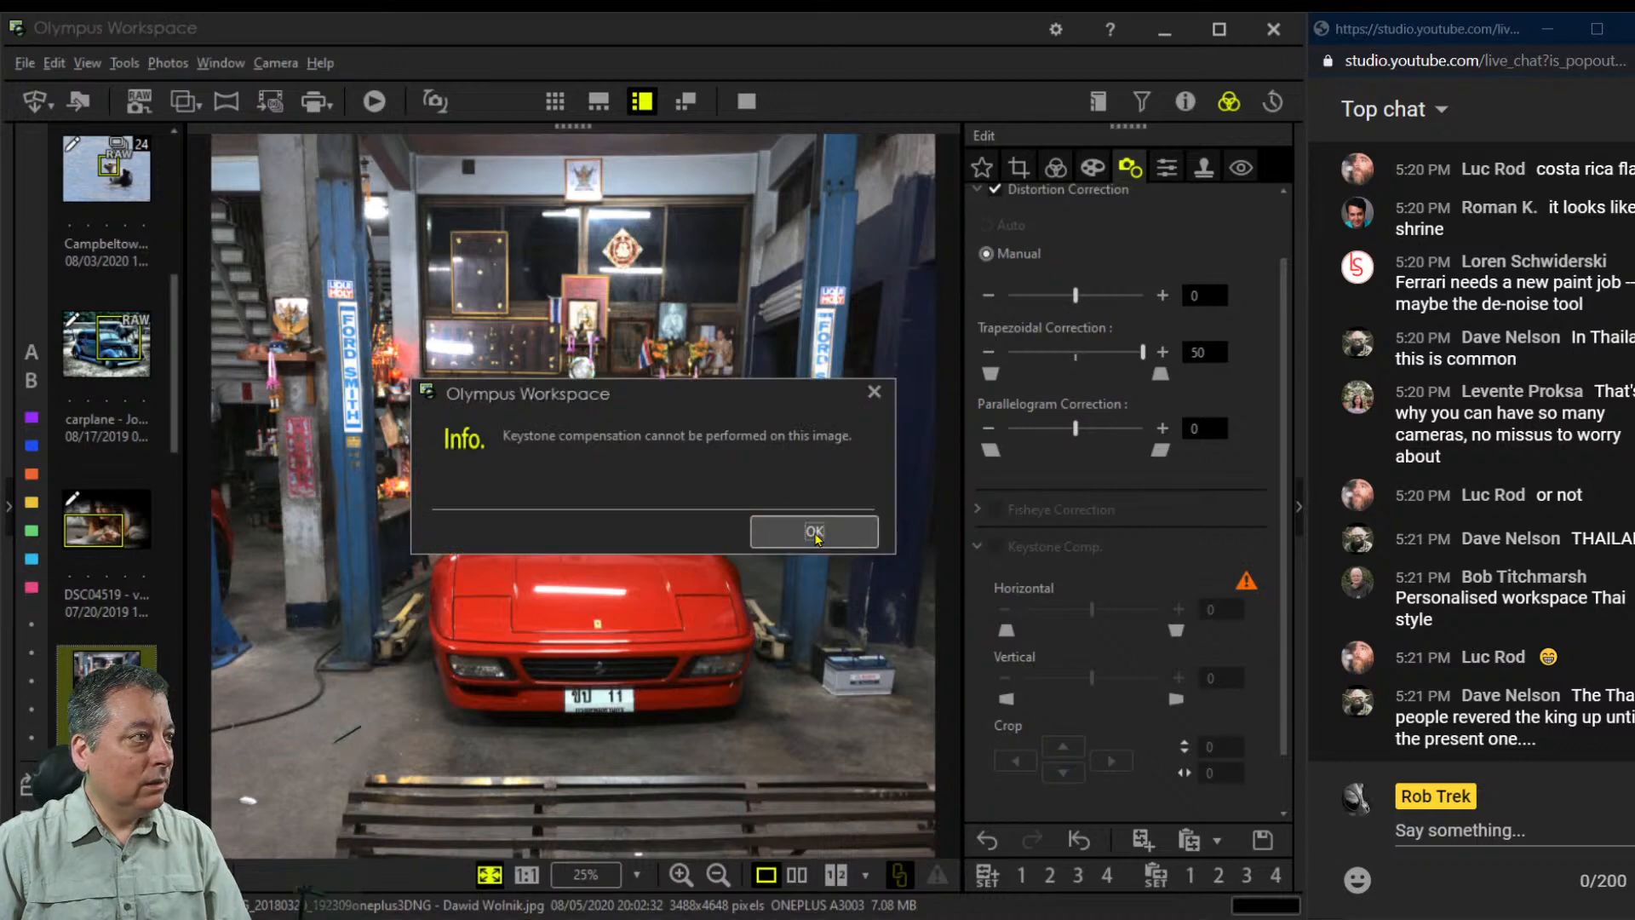
left_click(815, 532)
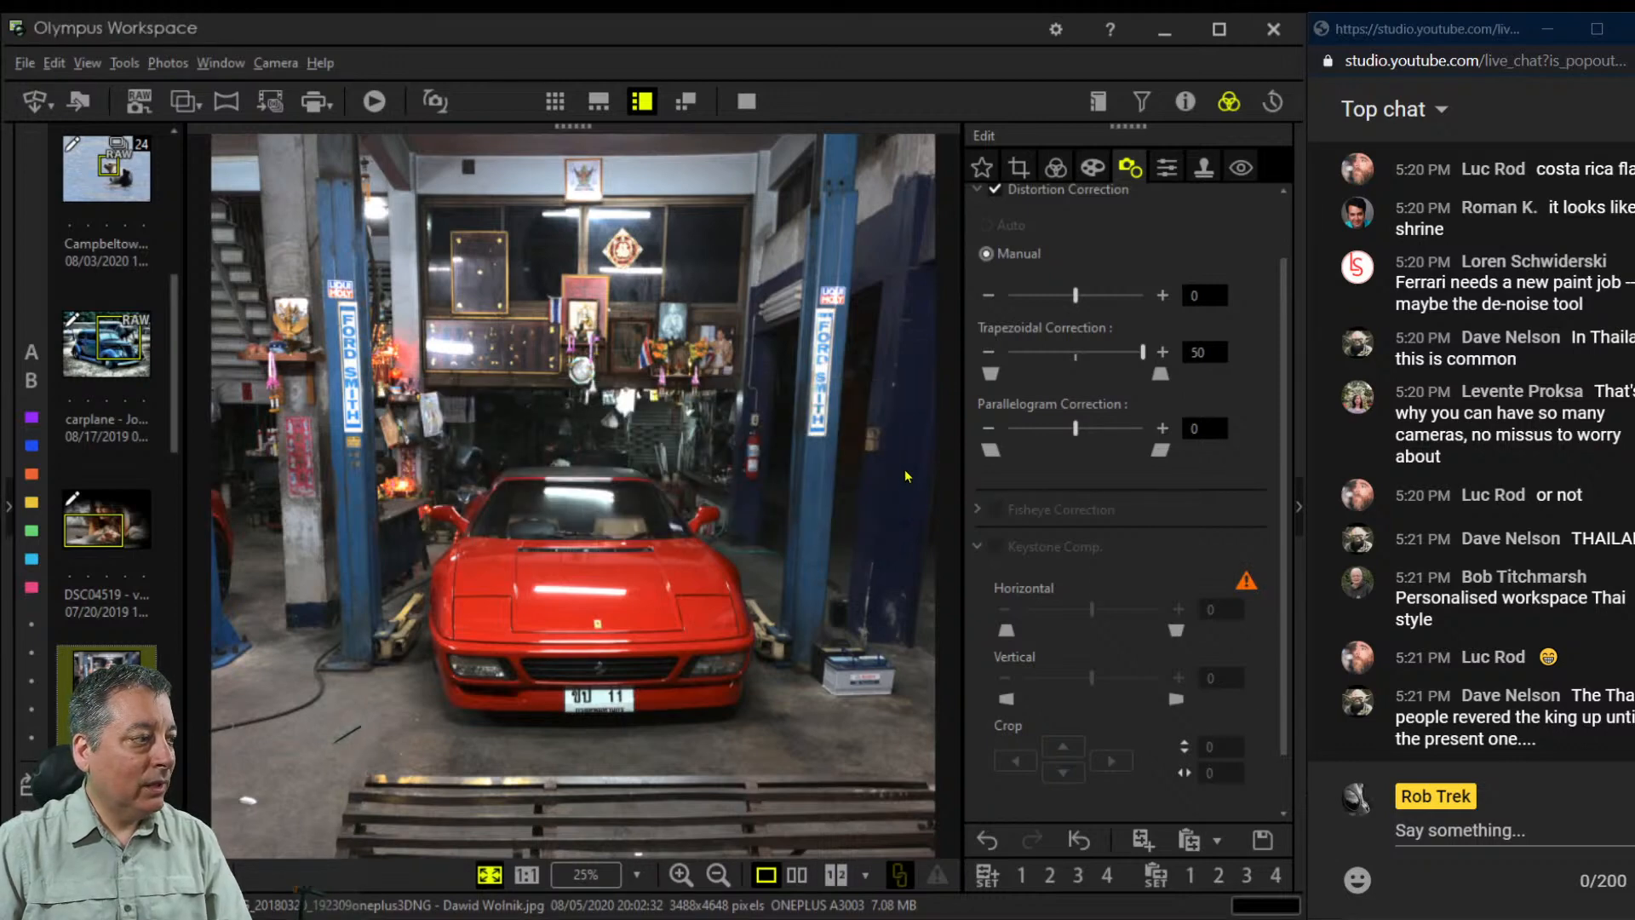
Show the alignment guides over the garage photo, try a crop tilt of 0.5 and lower the upper horizontal guide slightly
left_click(1064, 170)
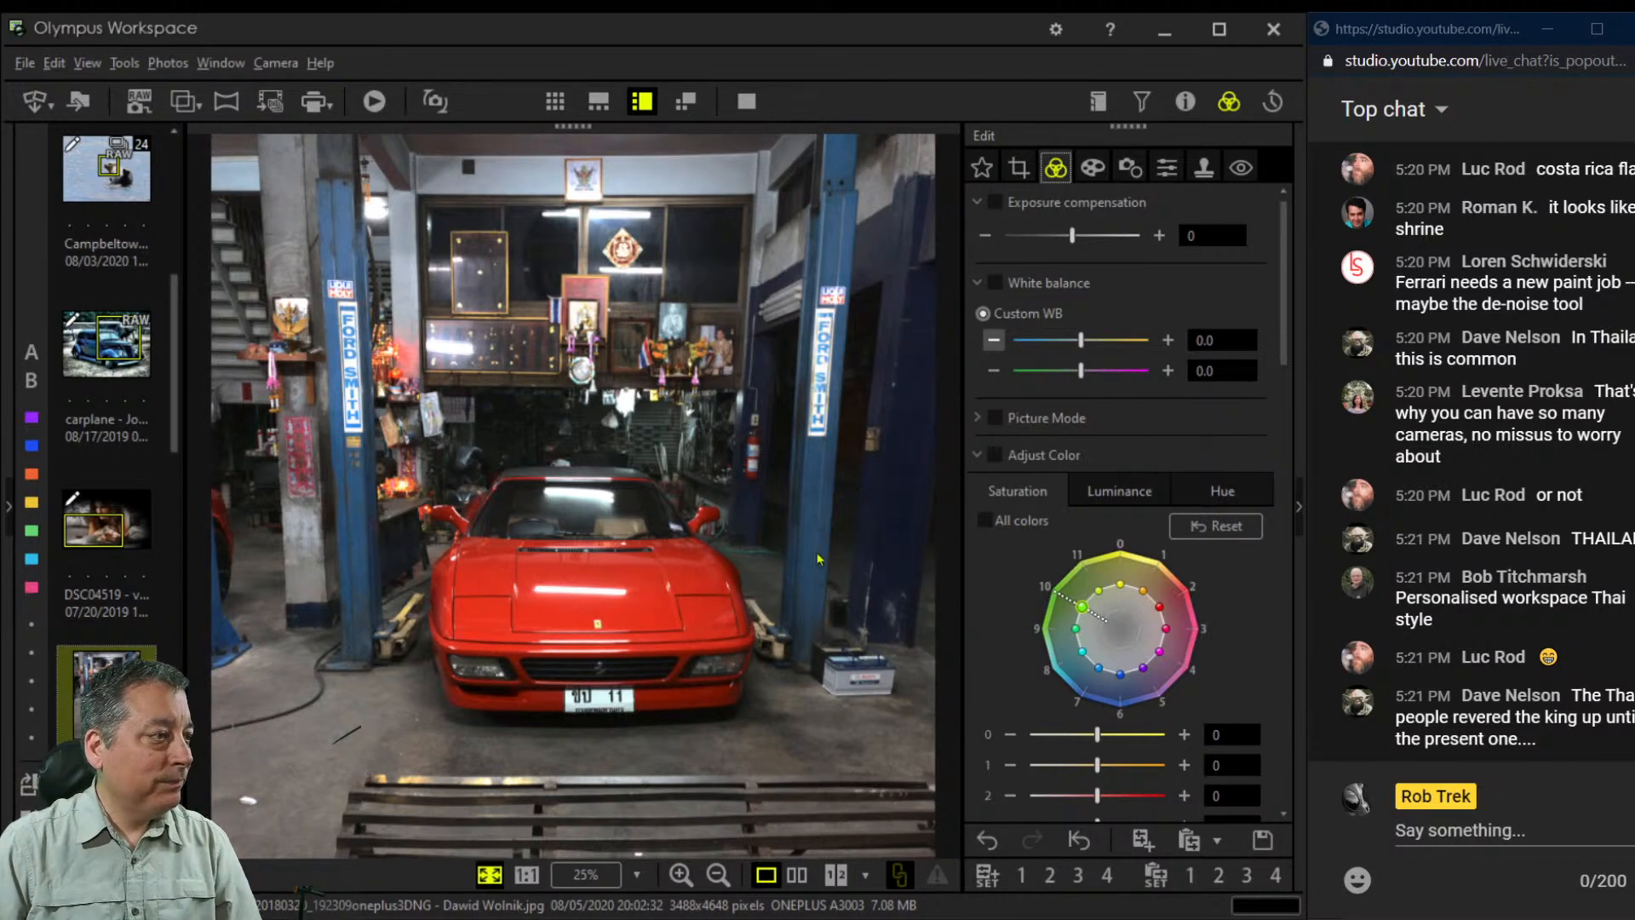
left_click(209, 874)
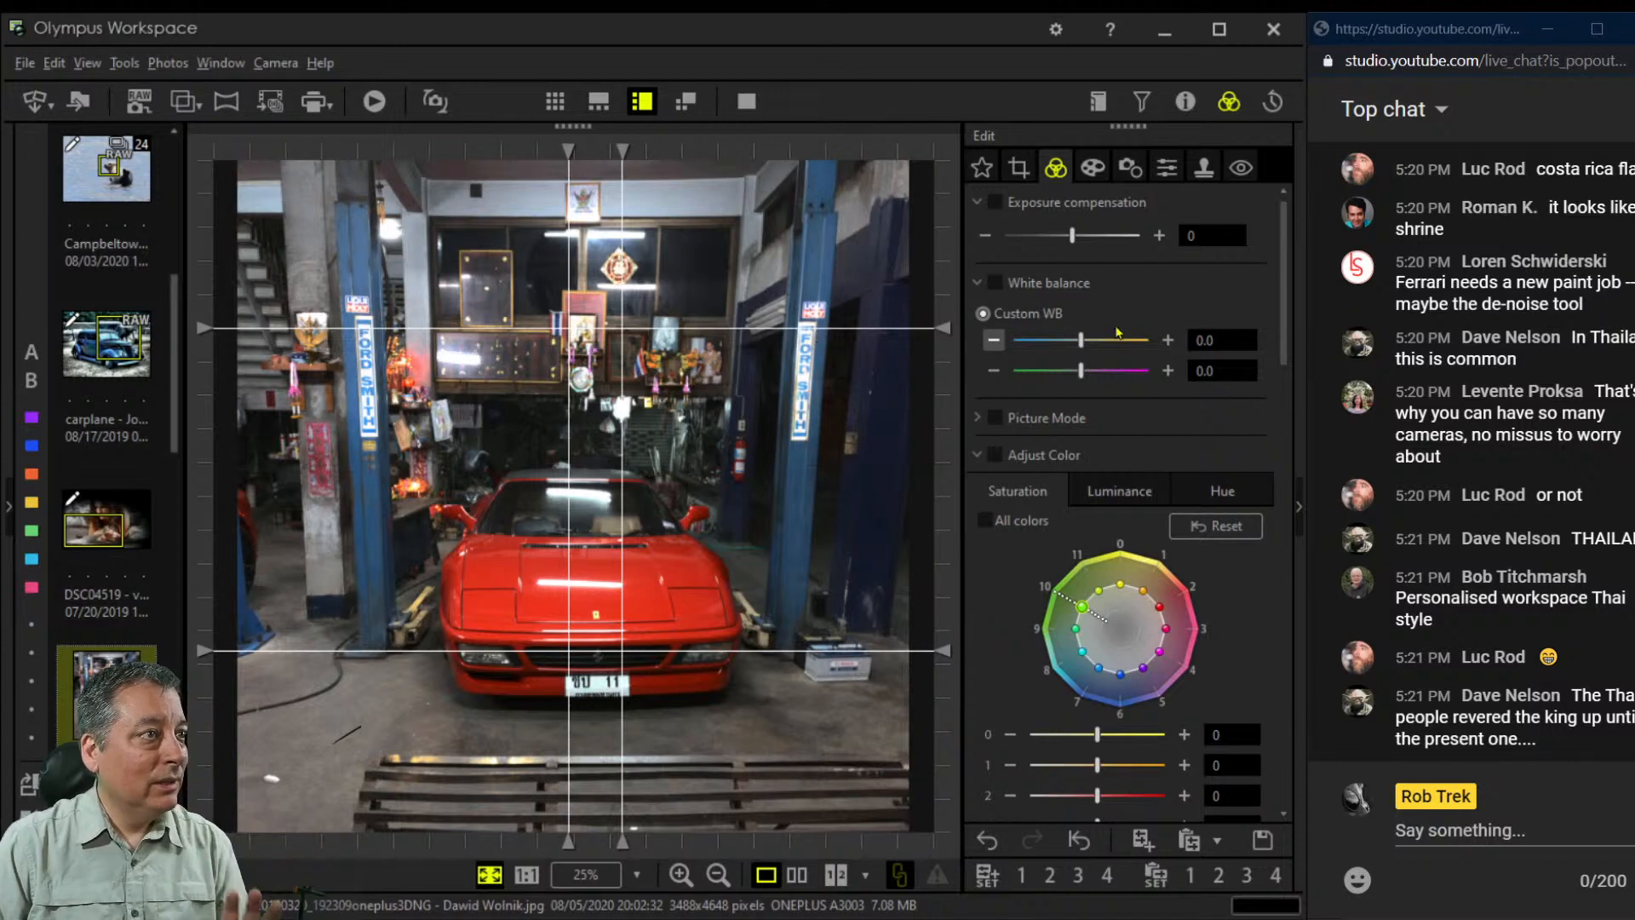
left_click(1018, 167)
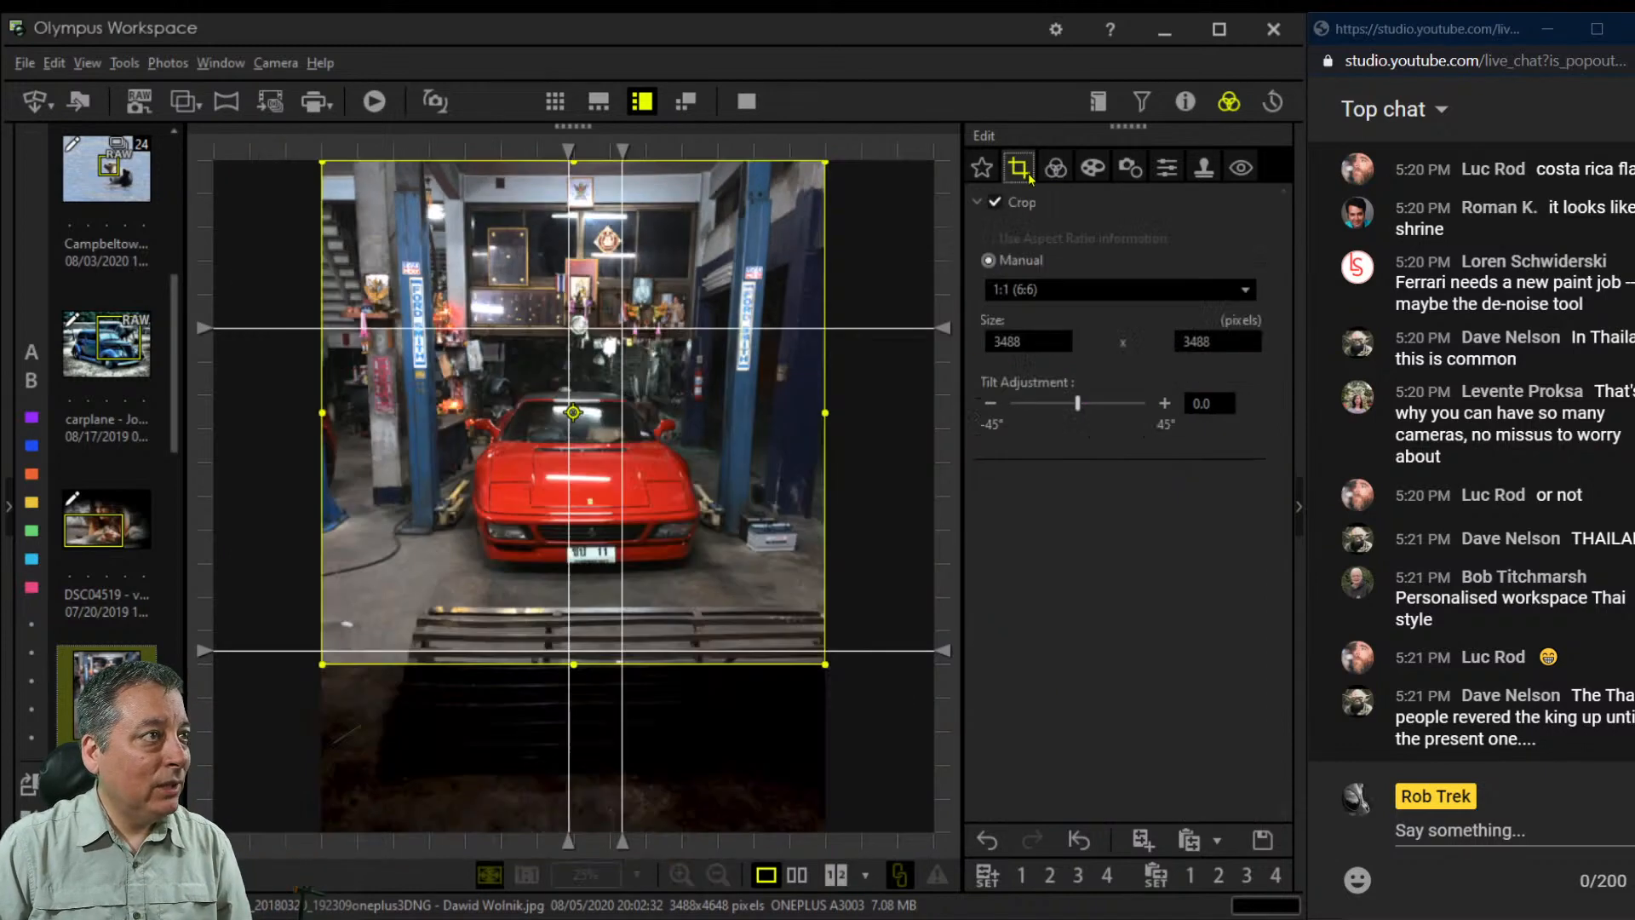
left_click(1077, 405)
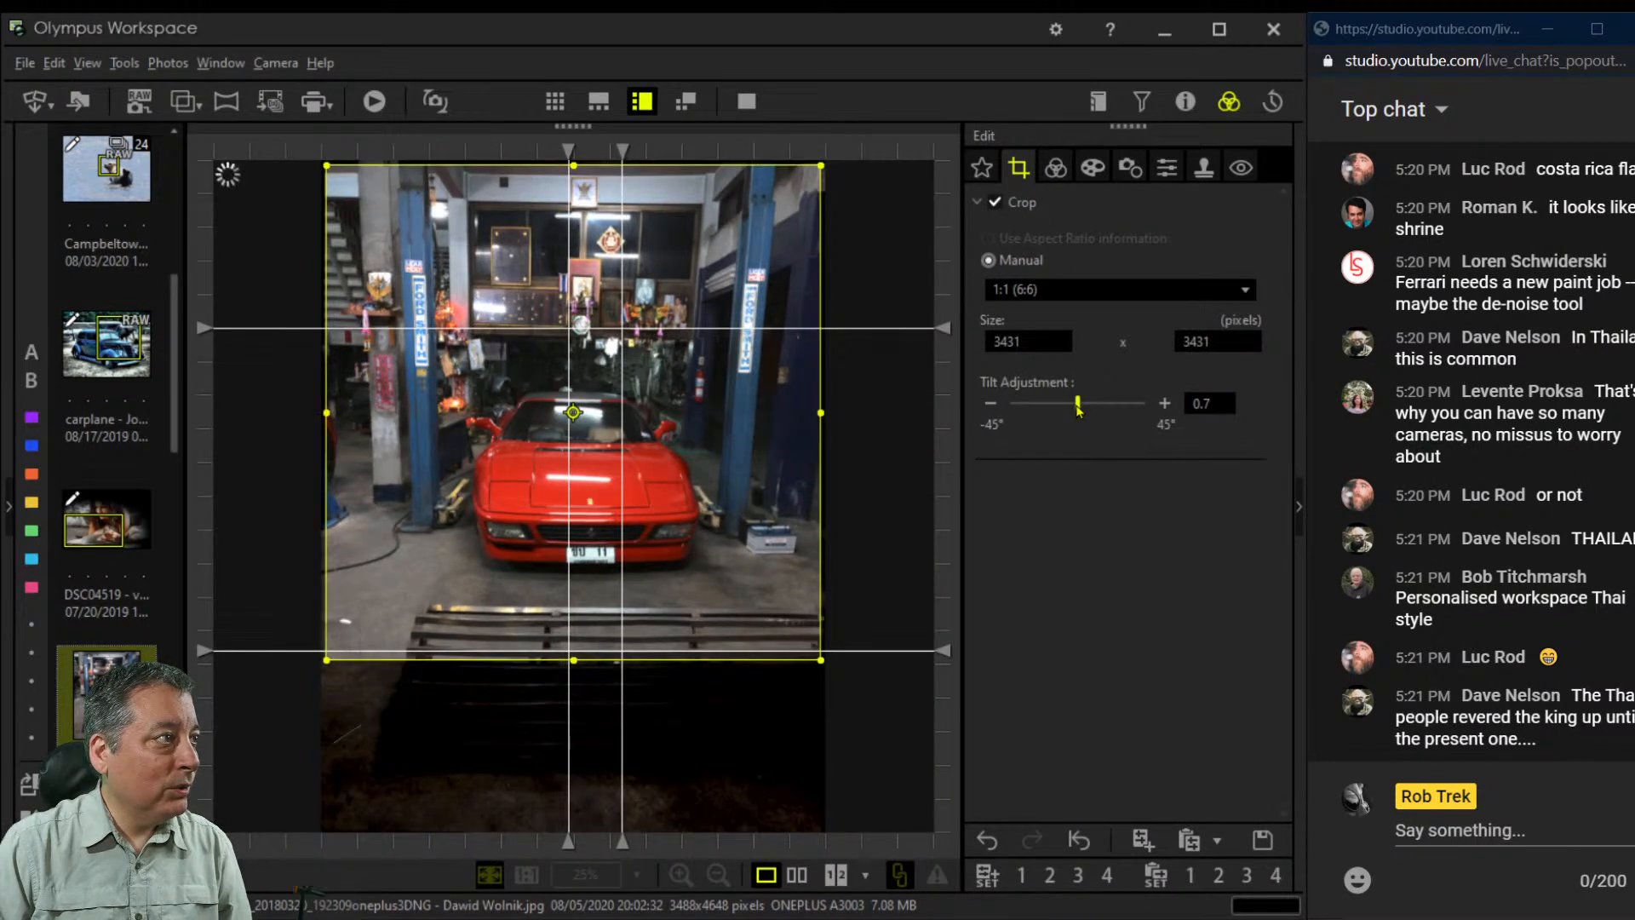
left_click(1160, 405)
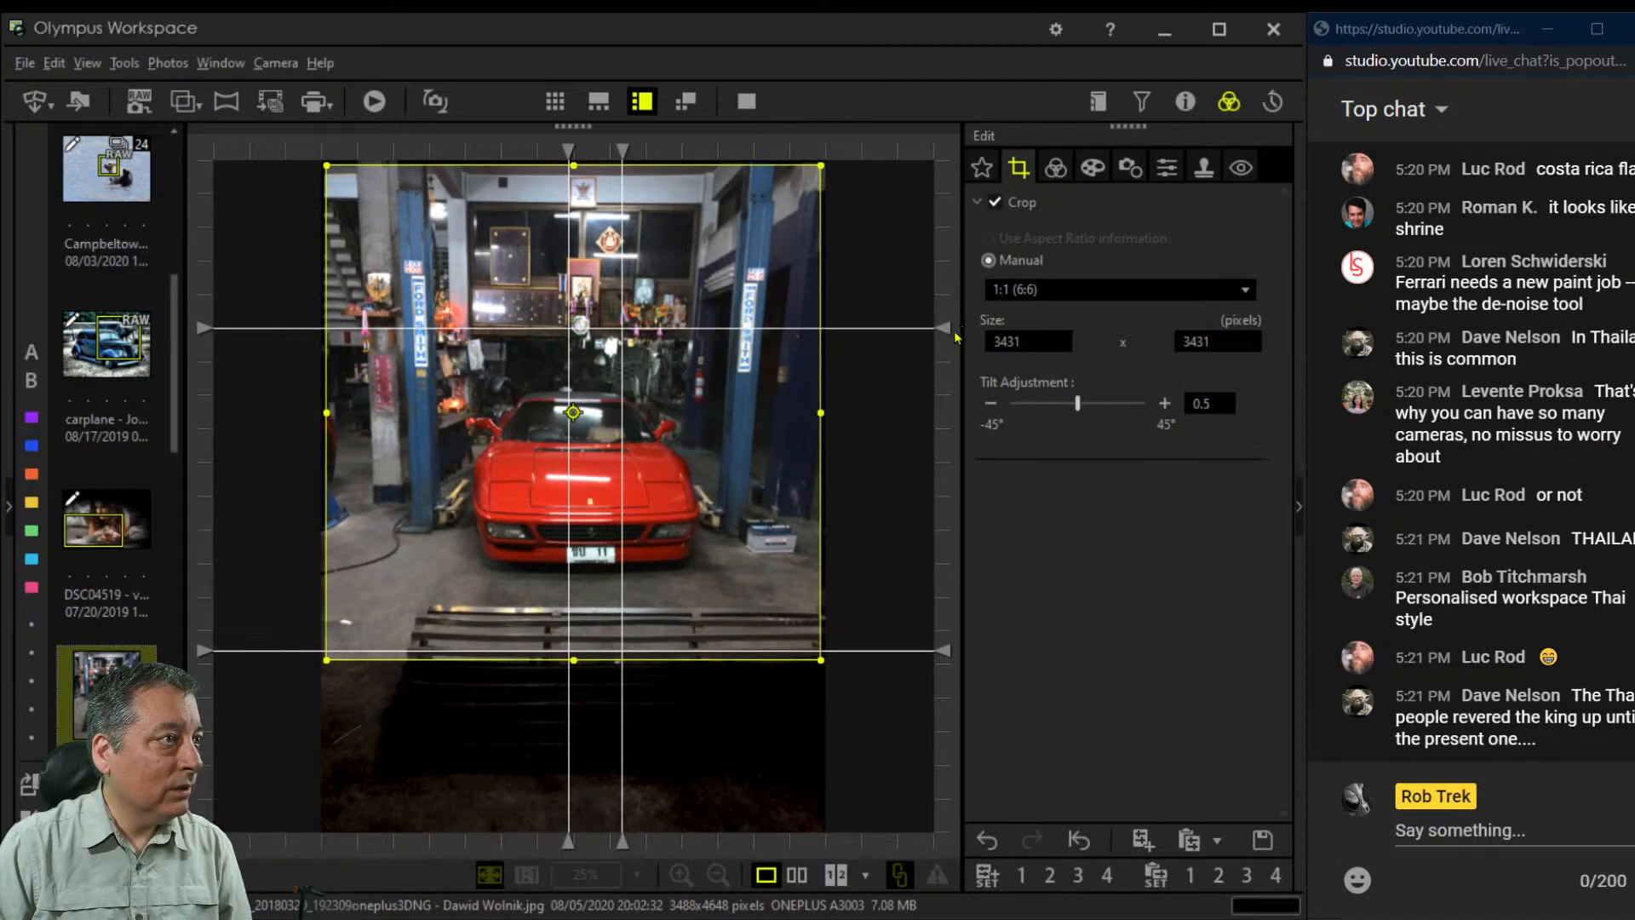
left_click_drag(956, 333, 957, 349)
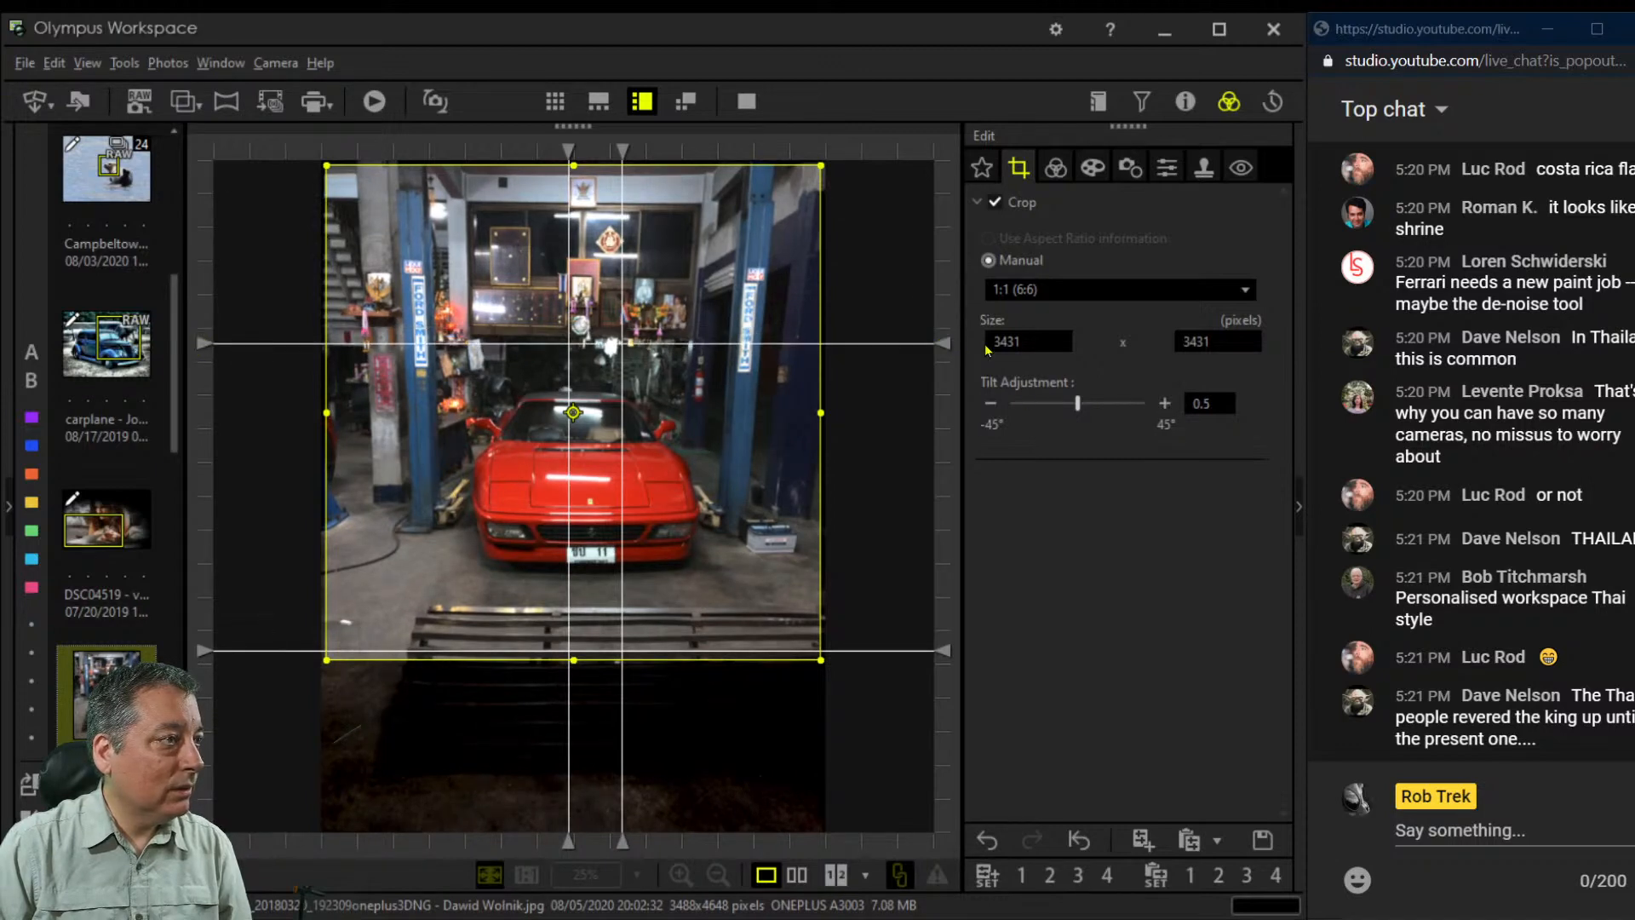
Set the crop's Tilt Adjustment to -0.4 to level the garage photo against the guides
left_click(994, 407)
left_click(994, 407)
left_click(995, 407)
left_click(995, 406)
left_click(995, 406)
left_click(995, 406)
left_click(994, 406)
left_click(995, 407)
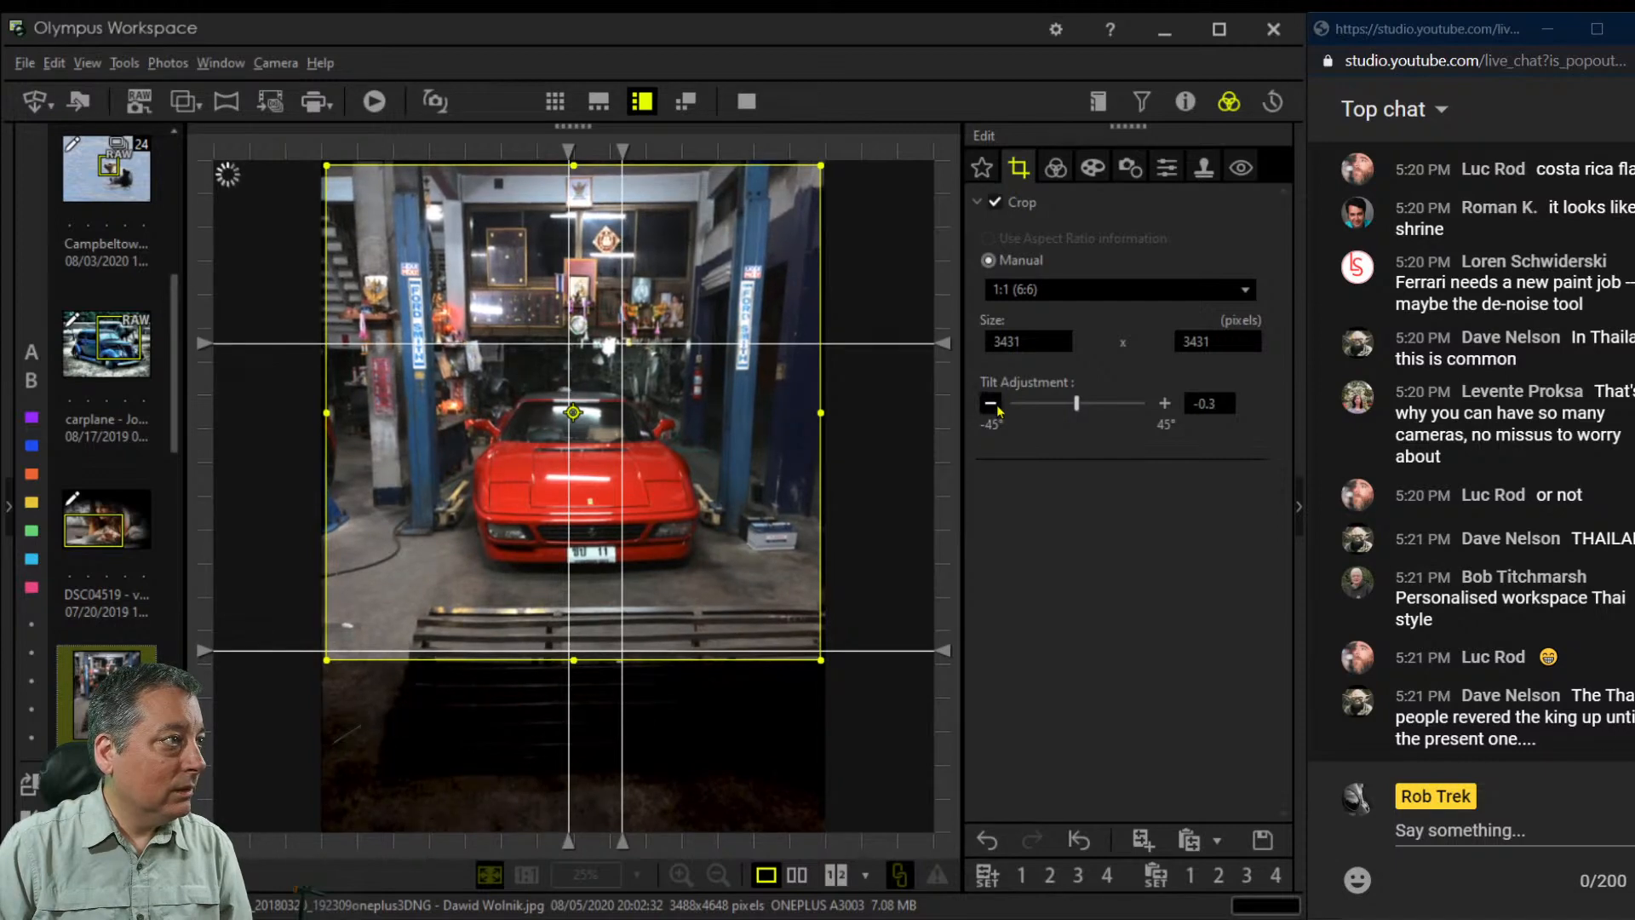
left_click(995, 406)
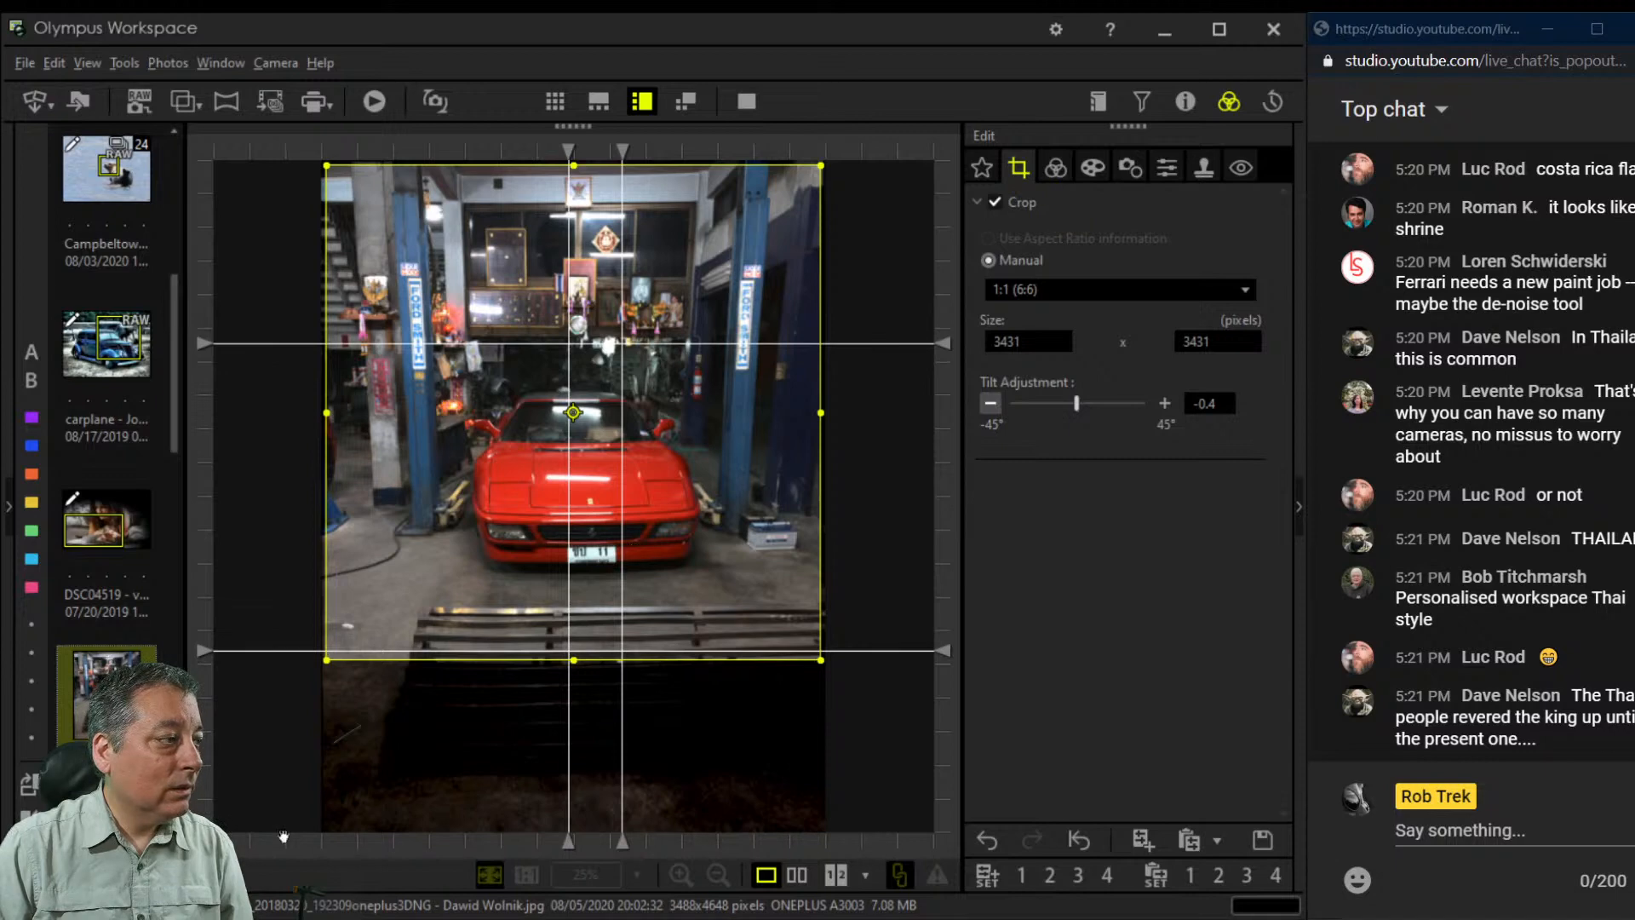
Tighten the 1:1 crop to 2539 x 2539 pixels around the car and the two blue pillars
left_click_drag(574, 672, 575, 584)
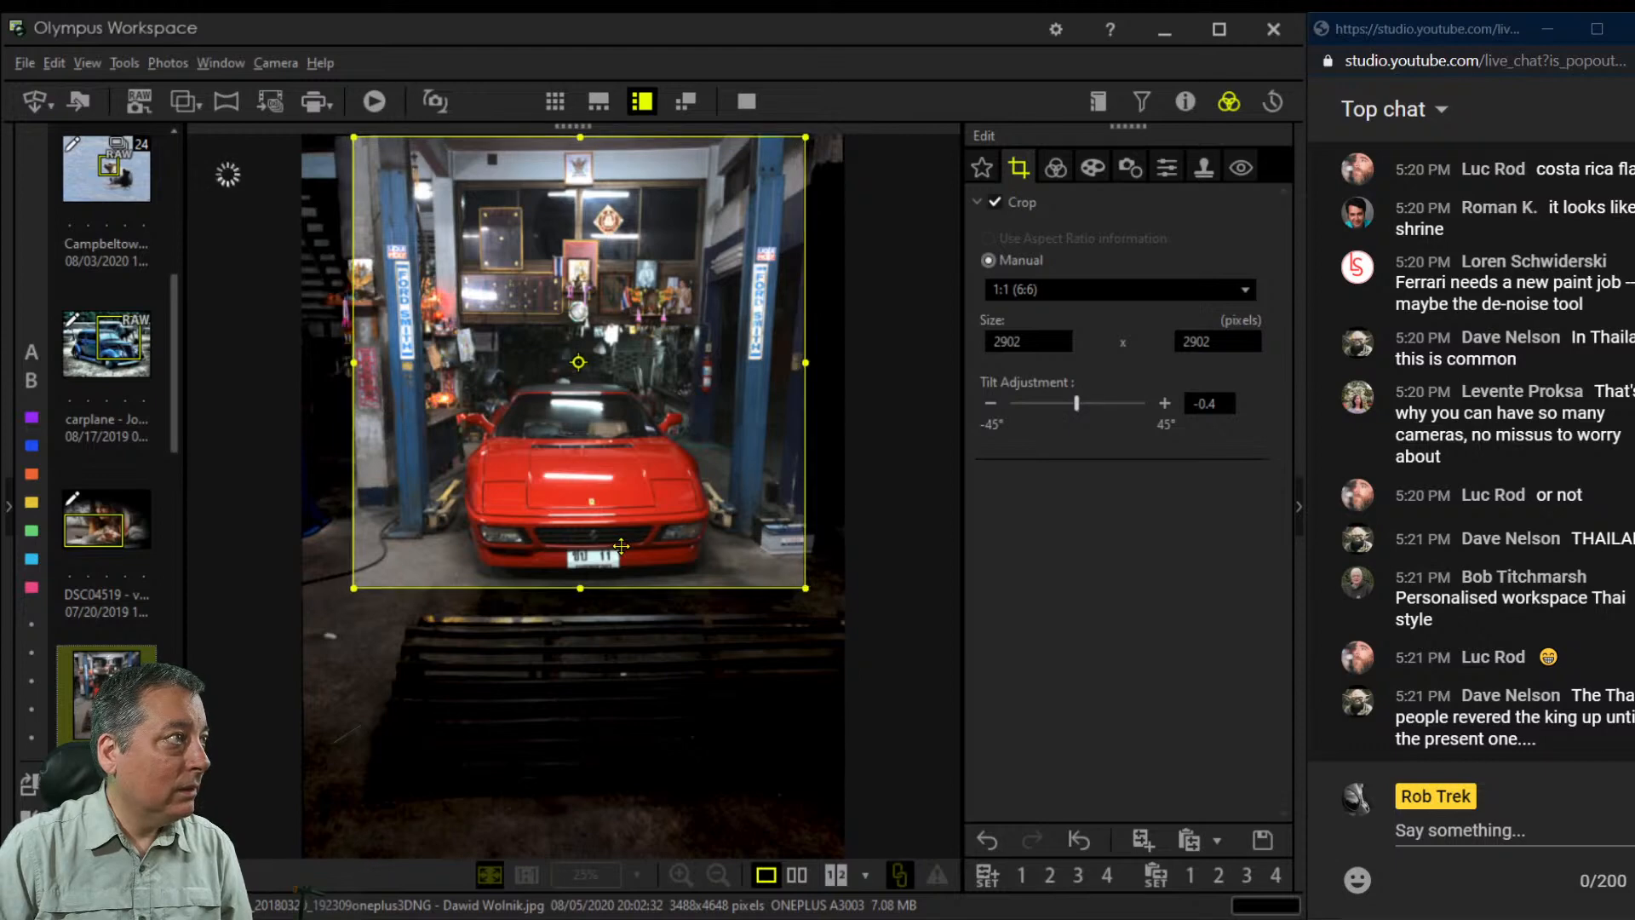
left_click_drag(583, 140, 577, 196)
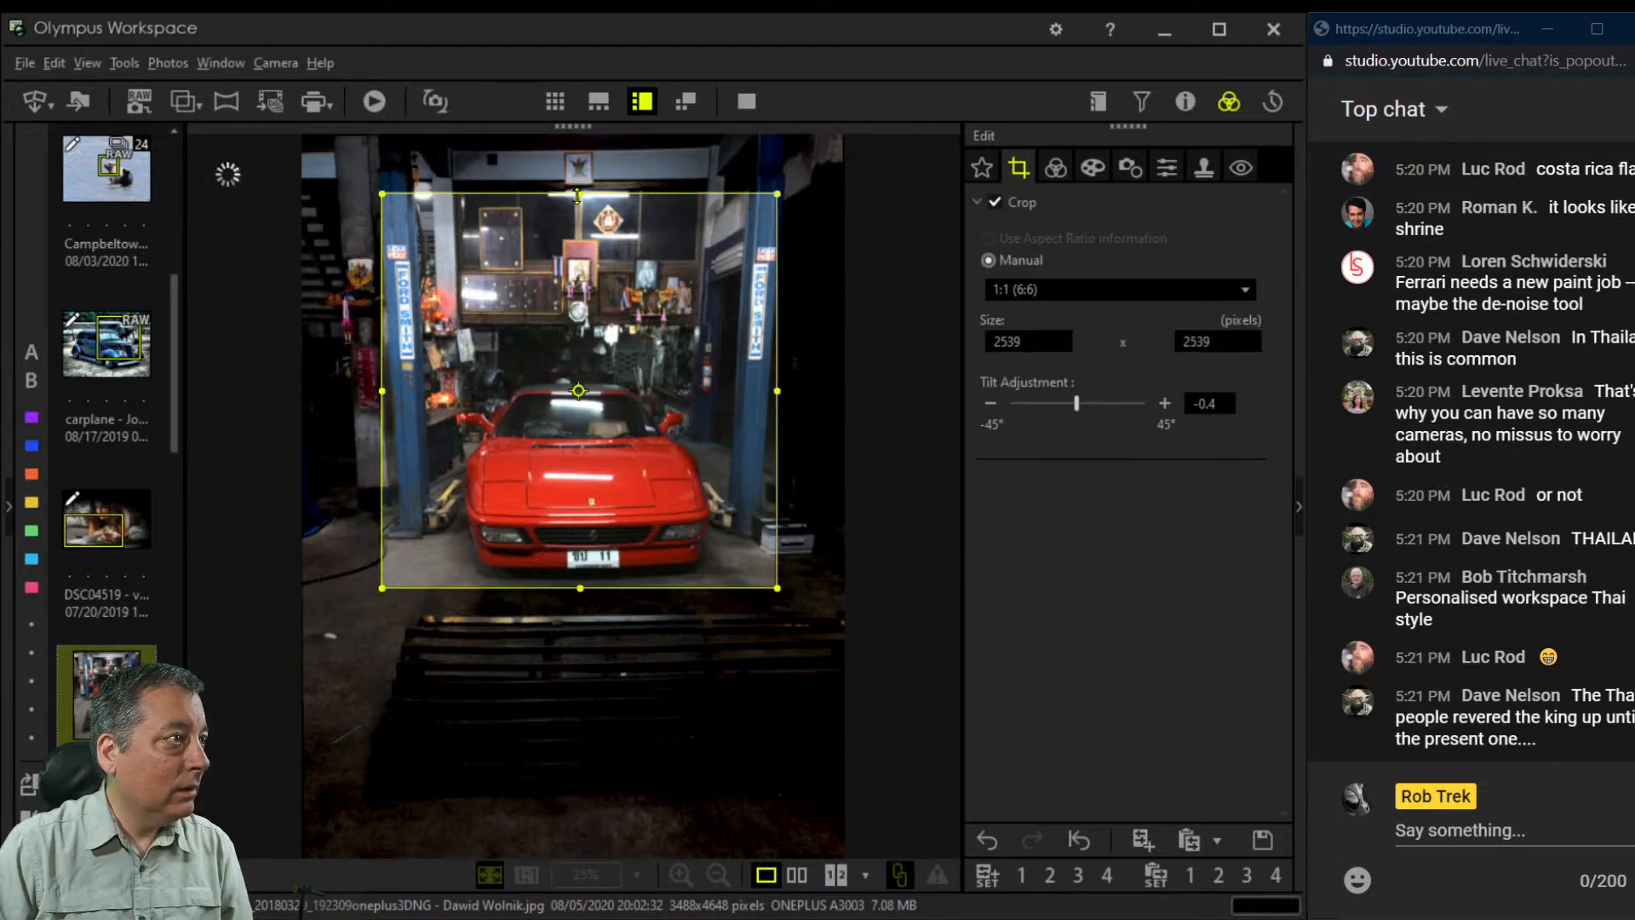
left_click_drag(588, 284, 592, 289)
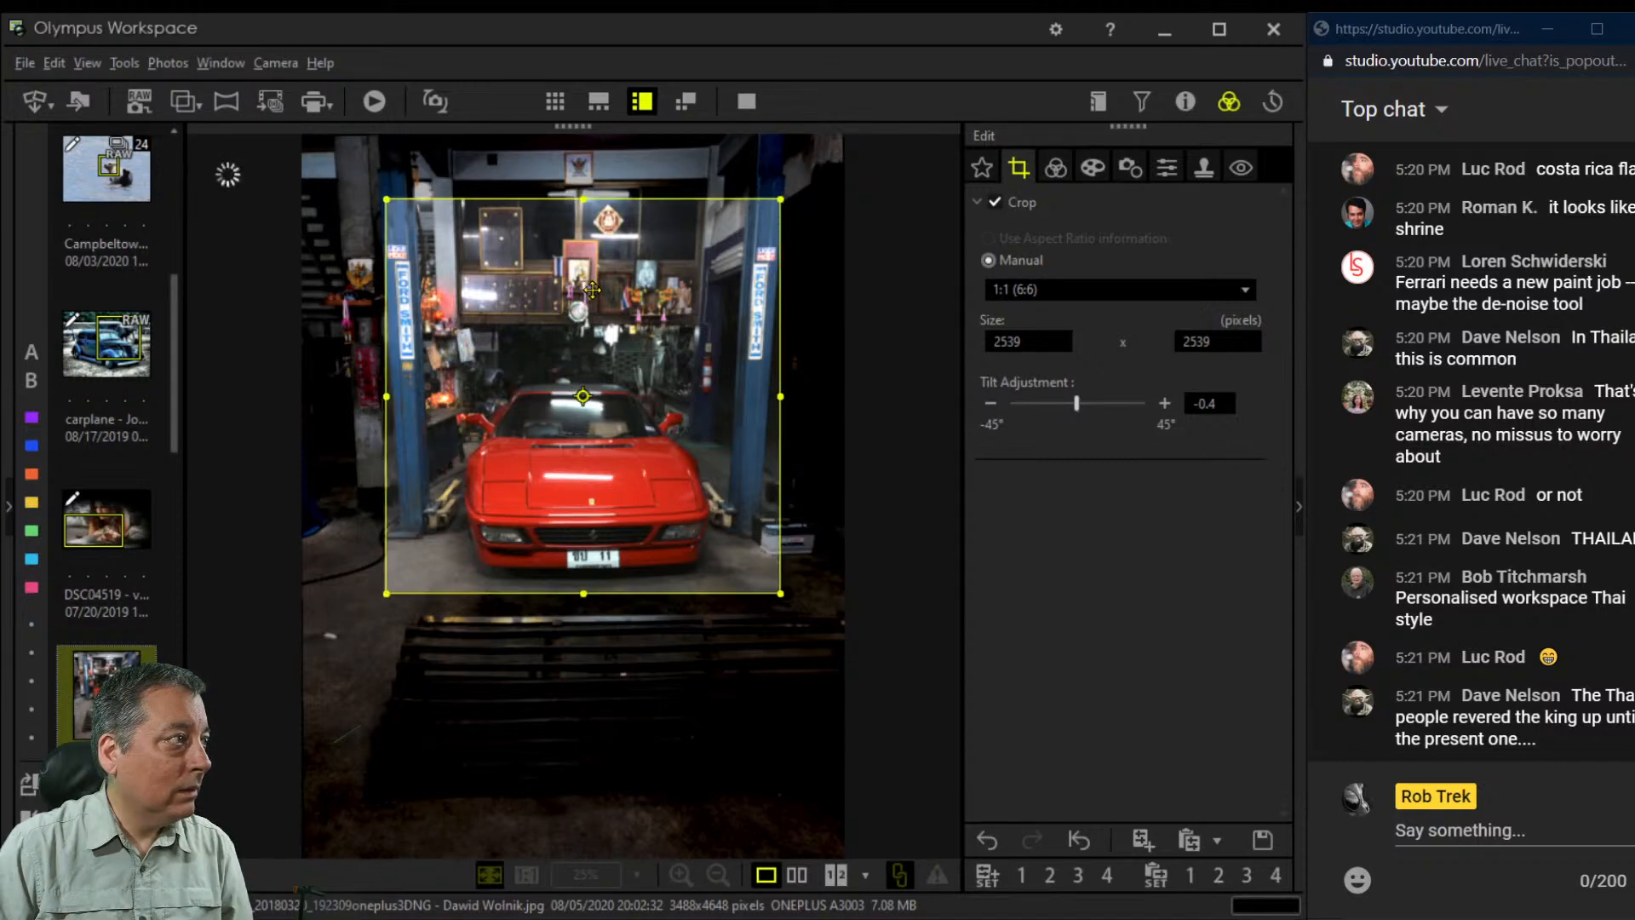
Leave cropping and set the photo's Sharpness to 7
left_click(1053, 178)
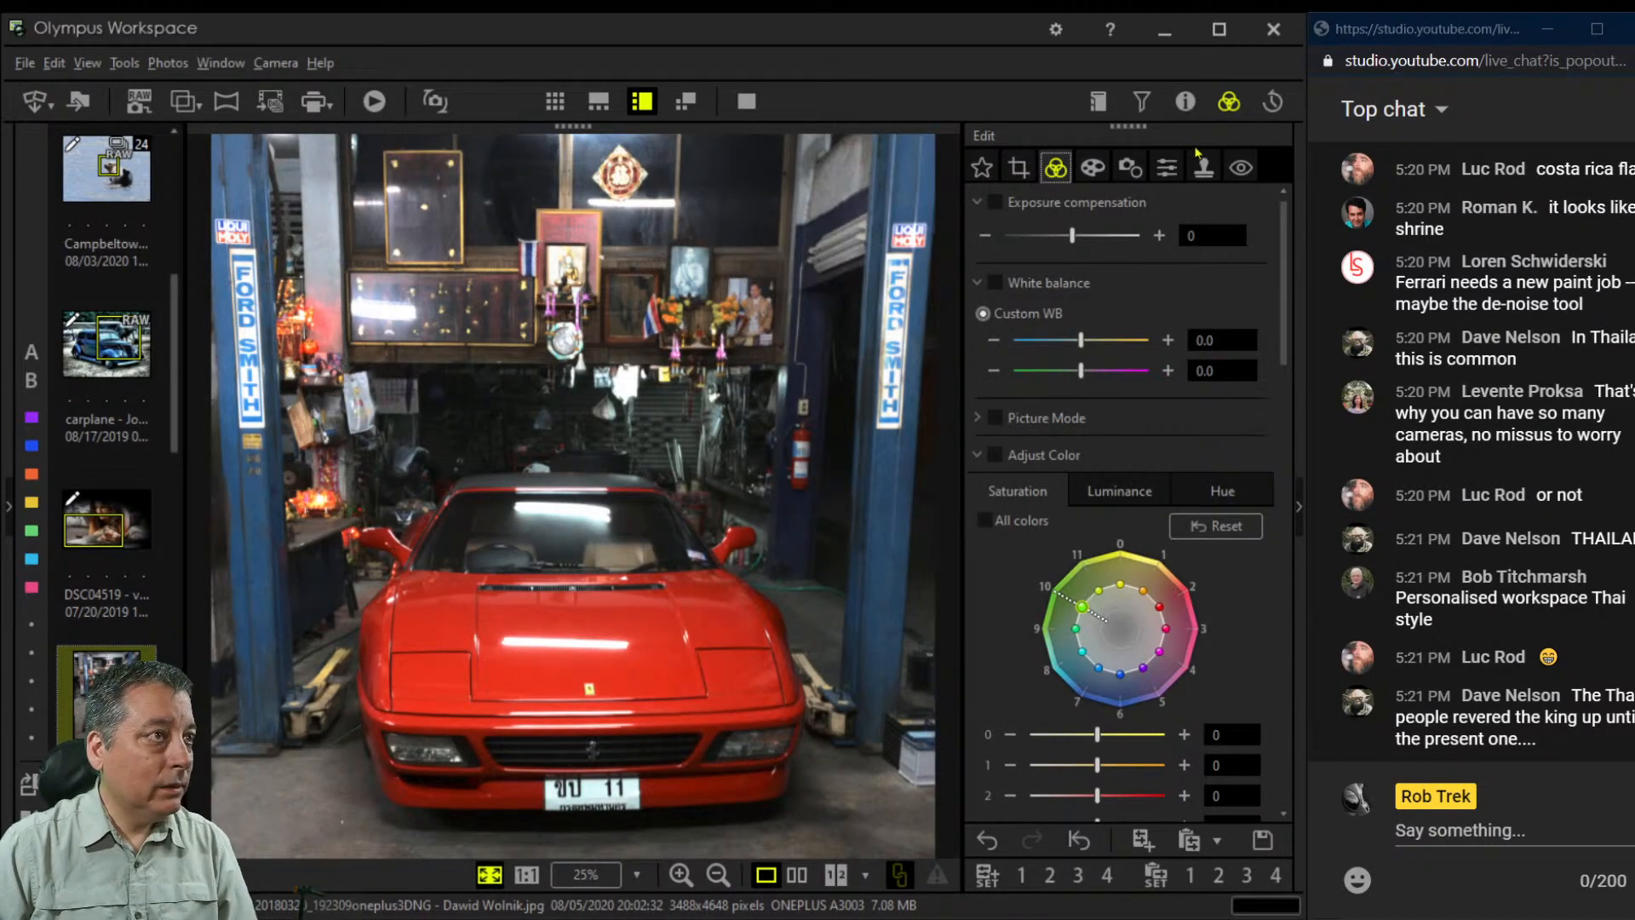
left_click(1165, 168)
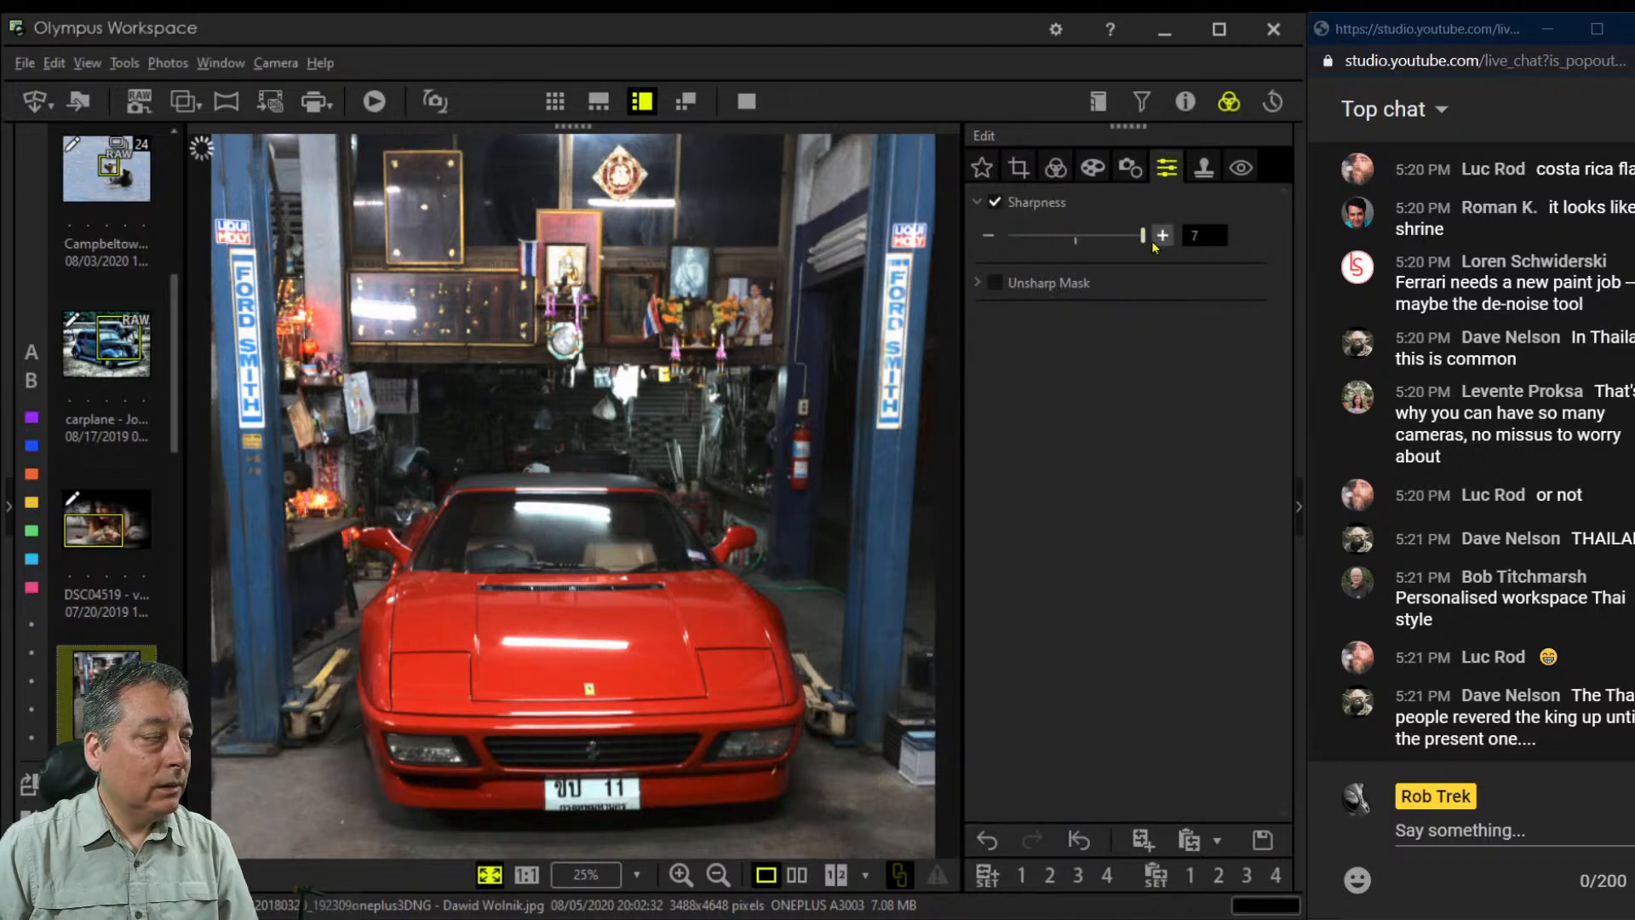
Set Clarity to 37 and Dehaze to 80 for the garage photo
left_click(1055, 171)
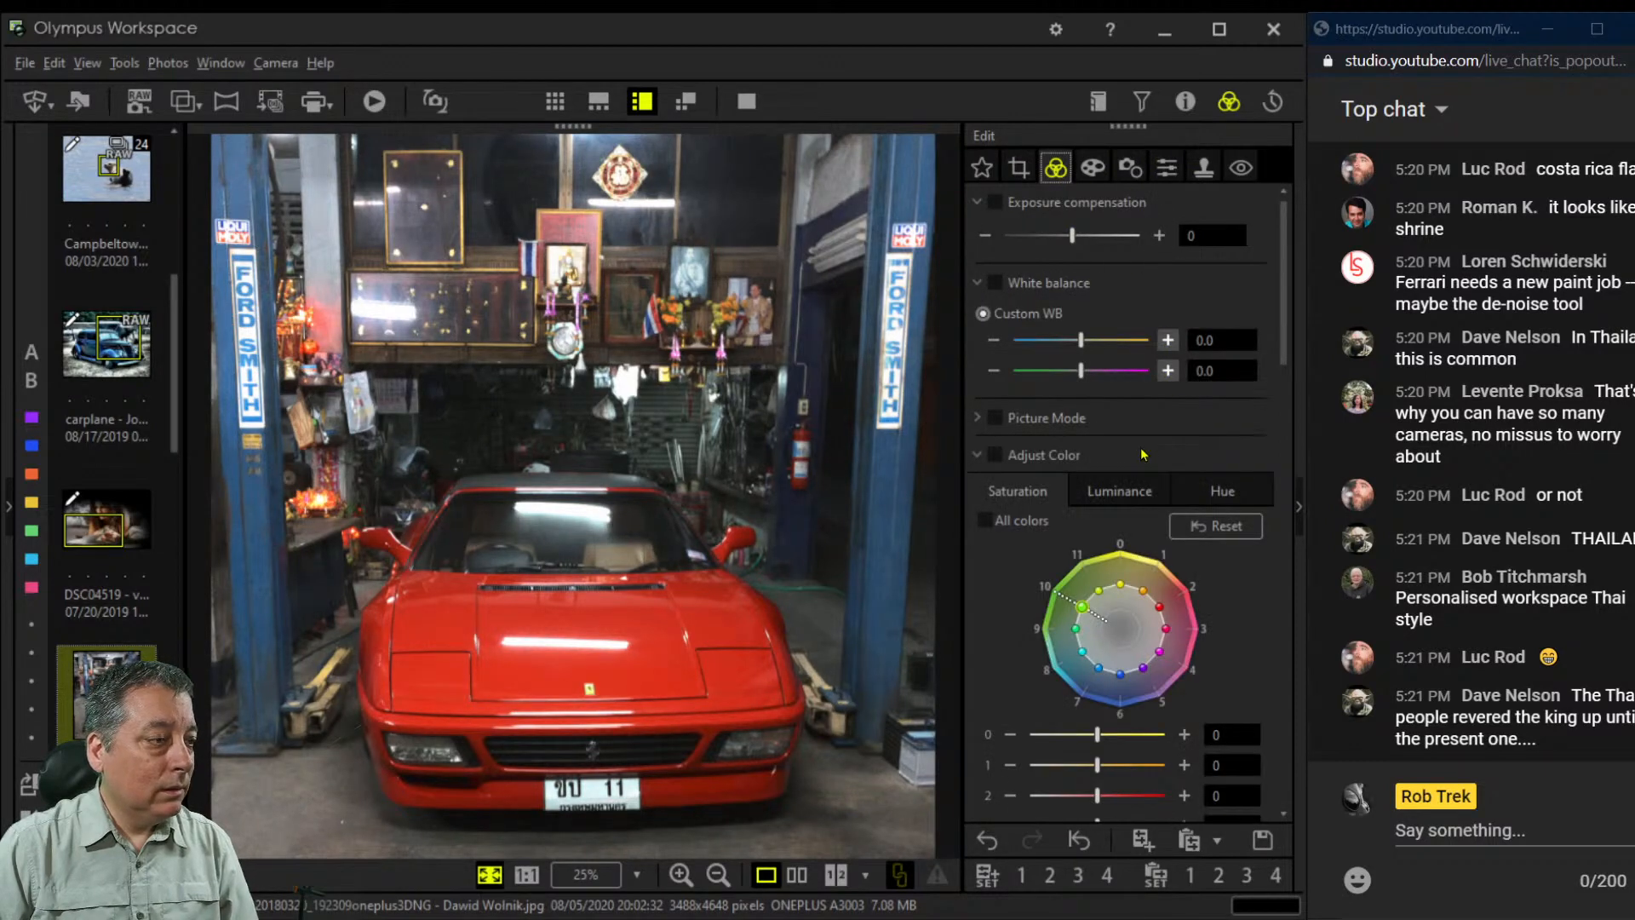
scroll(1002, 594, "down", 9)
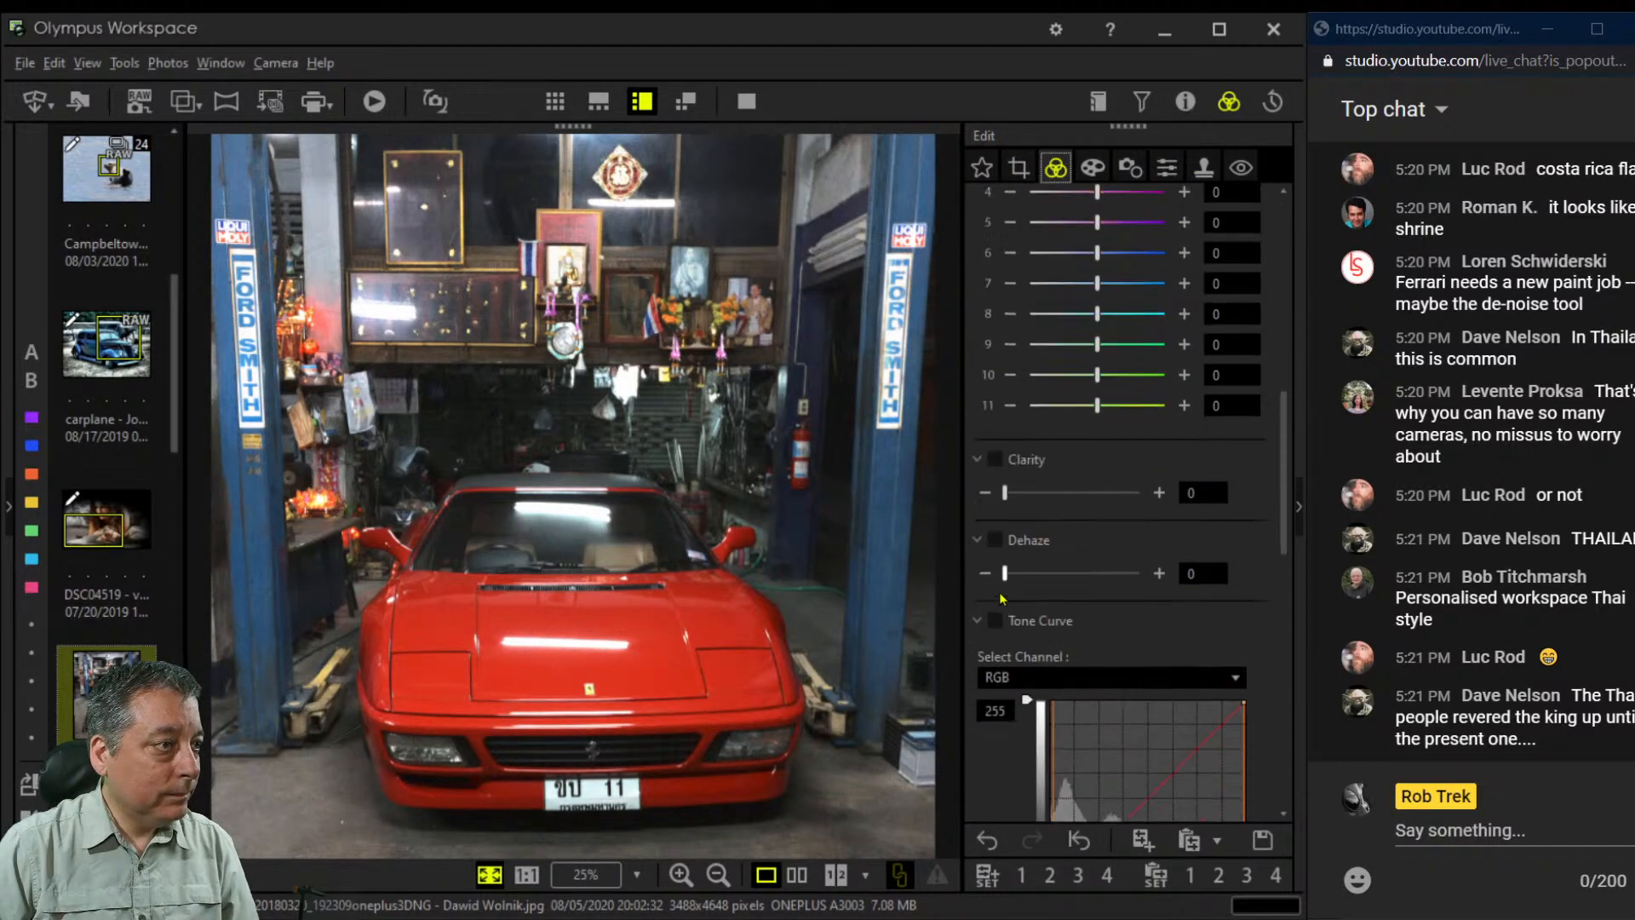
left_click_drag(1004, 485, 1081, 486)
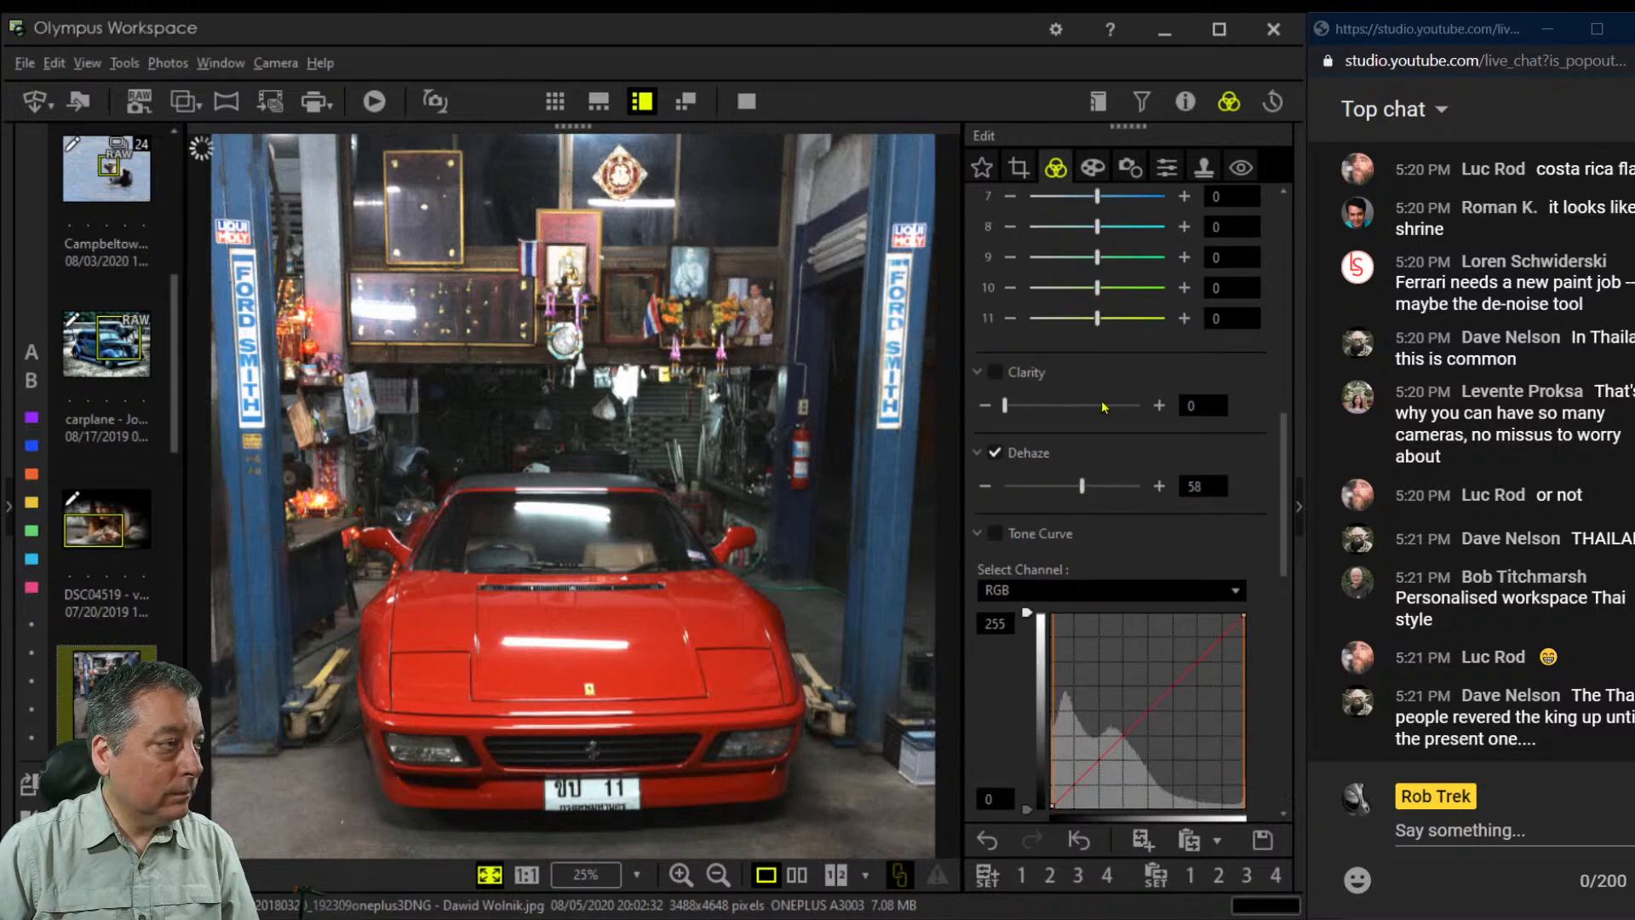
scroll(1107, 341, "up", 4)
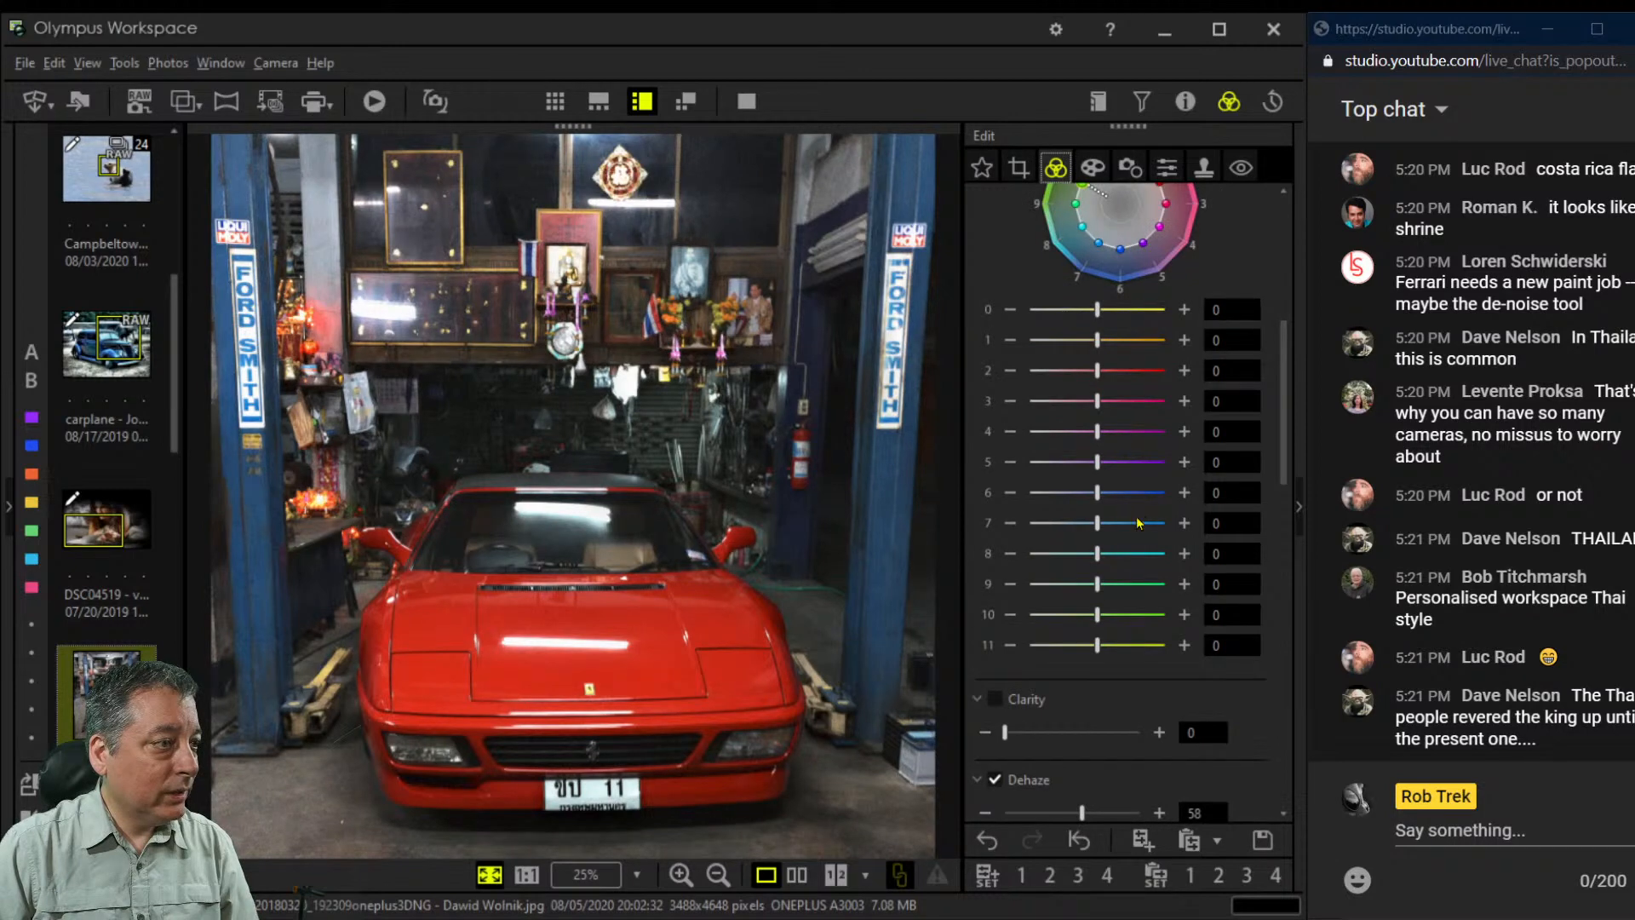
scroll(1124, 545, "down", 2)
left_click_drag(1015, 576, 1063, 579)
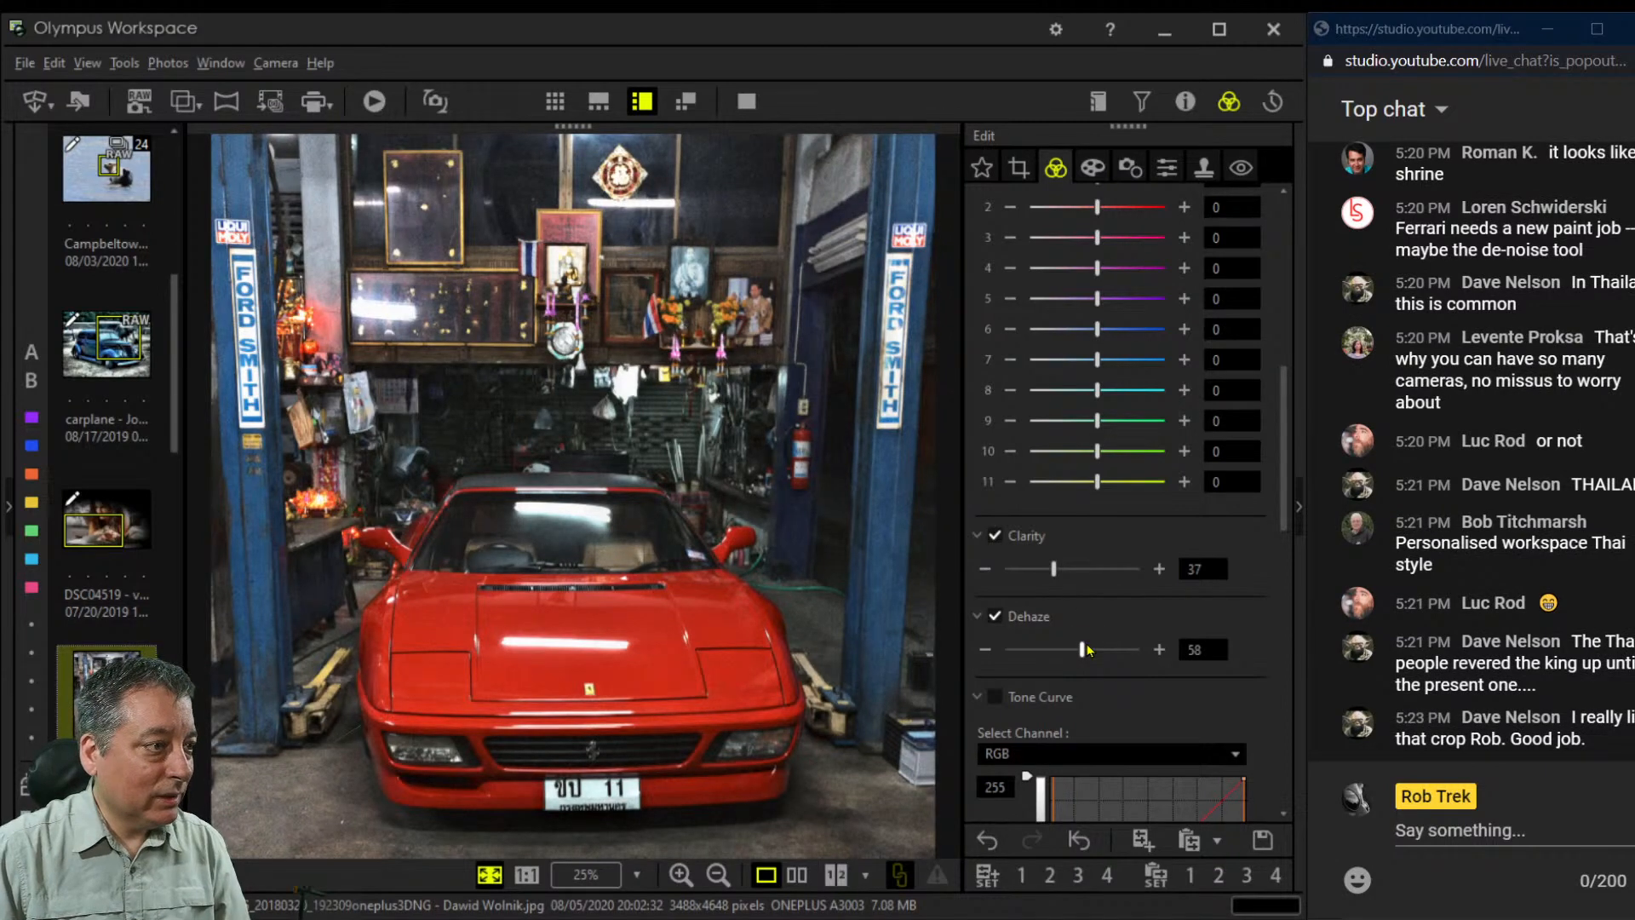
left_click_drag(1084, 651, 1112, 650)
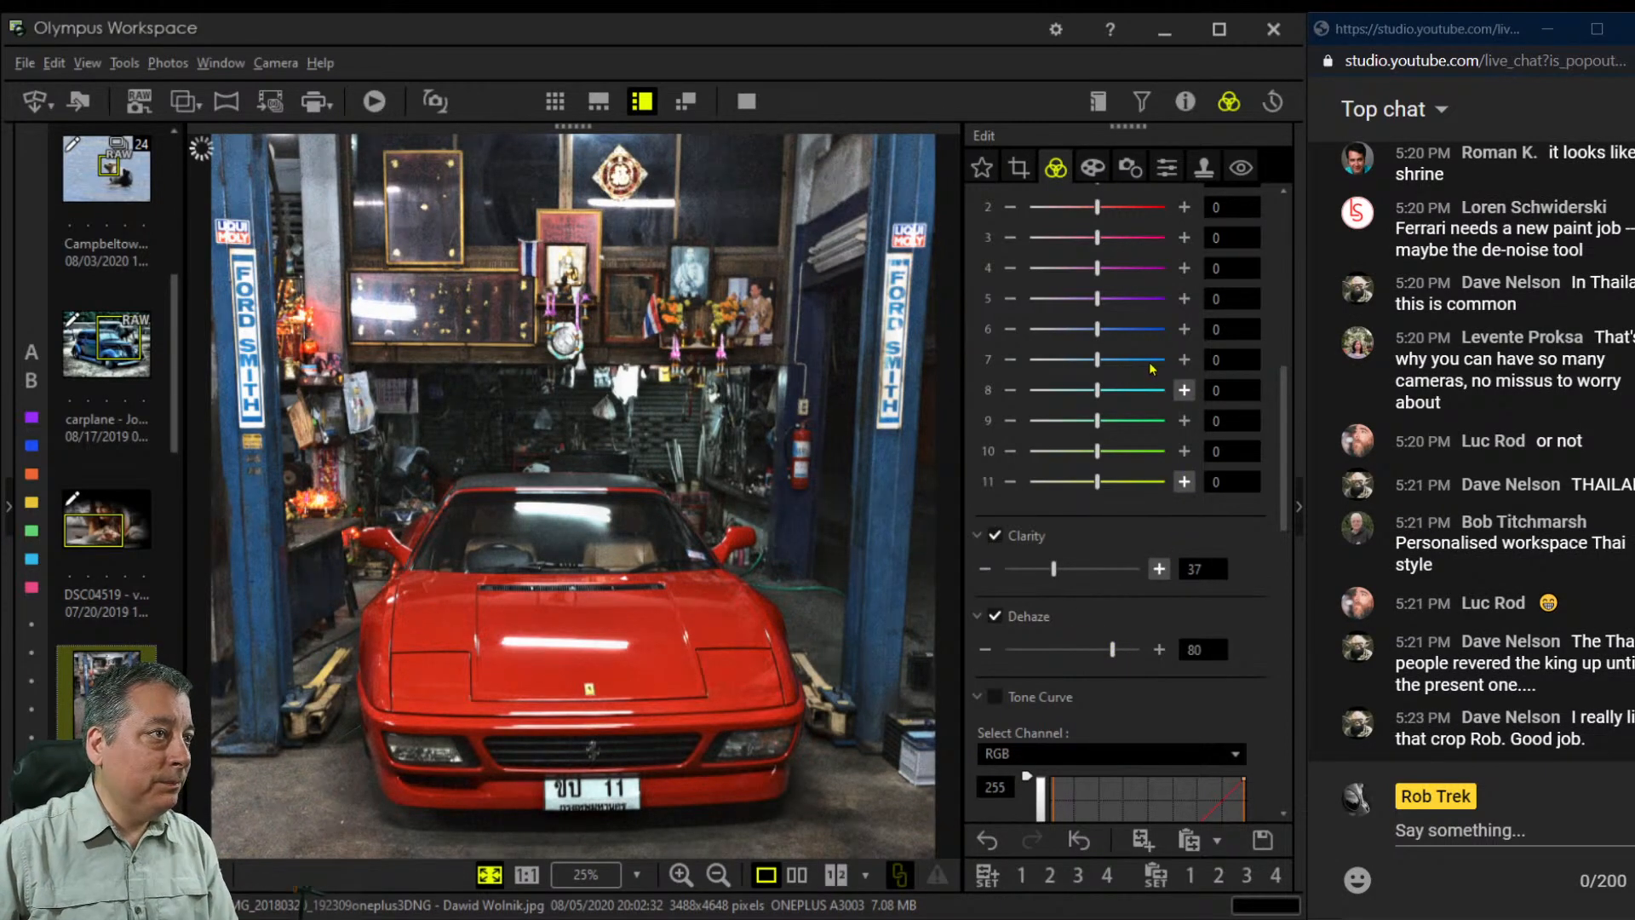
In Adjust Color, raise the saturation of blue (color 6) to 5 and of red (color 2) to 1
scroll(1182, 481, "up", 1)
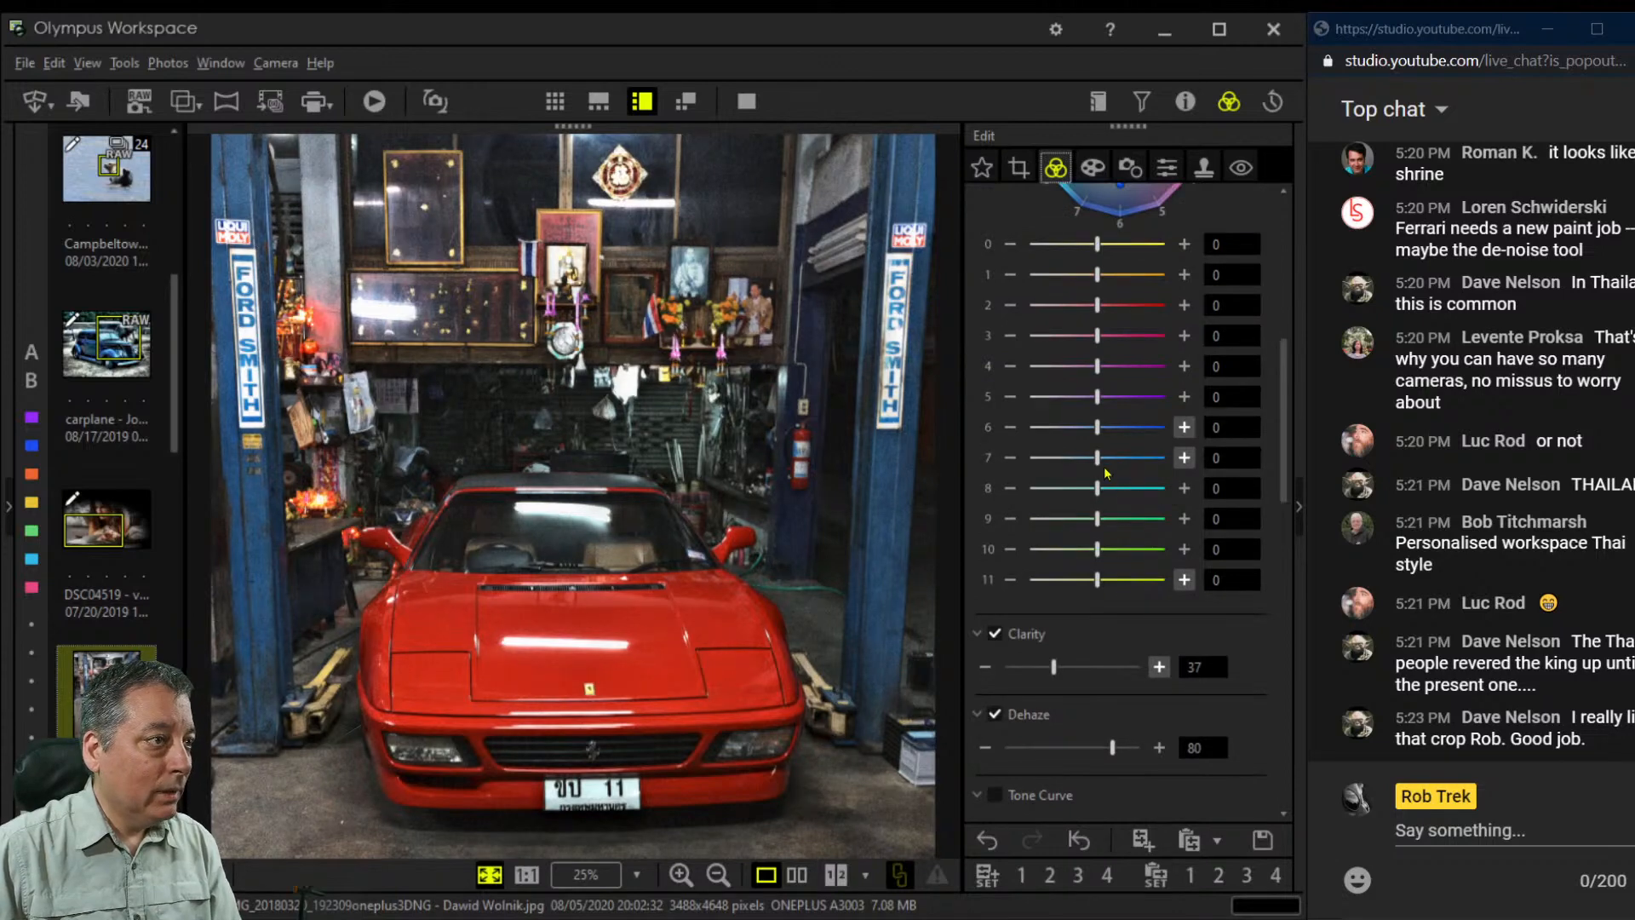
left_click_drag(1098, 434, 1146, 434)
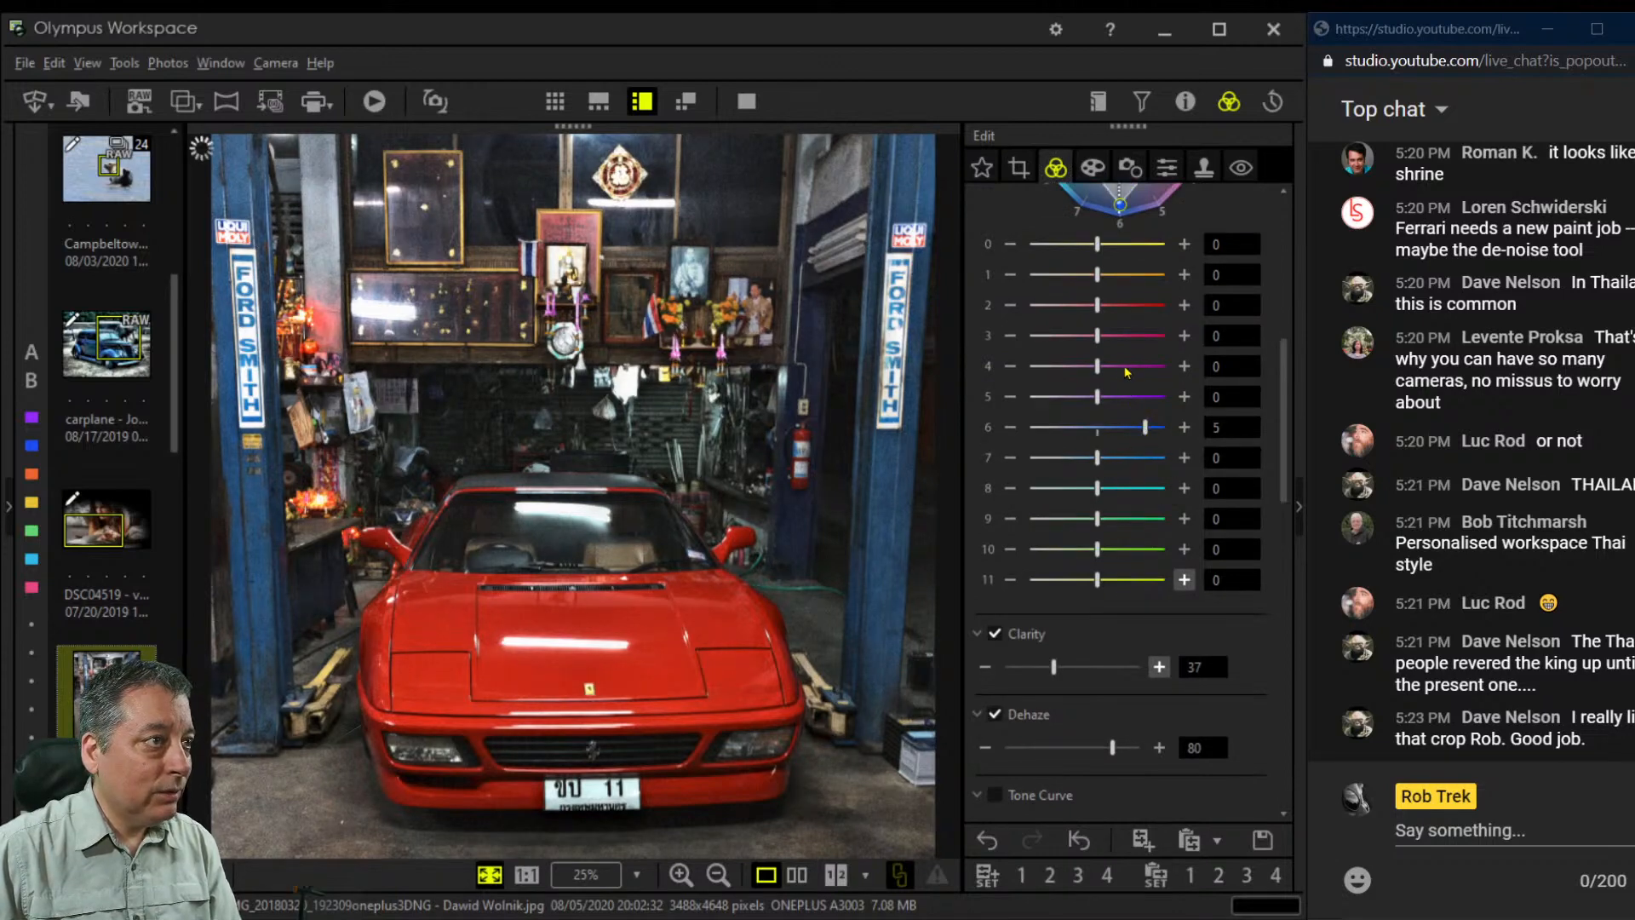
left_click_drag(1098, 306, 1113, 307)
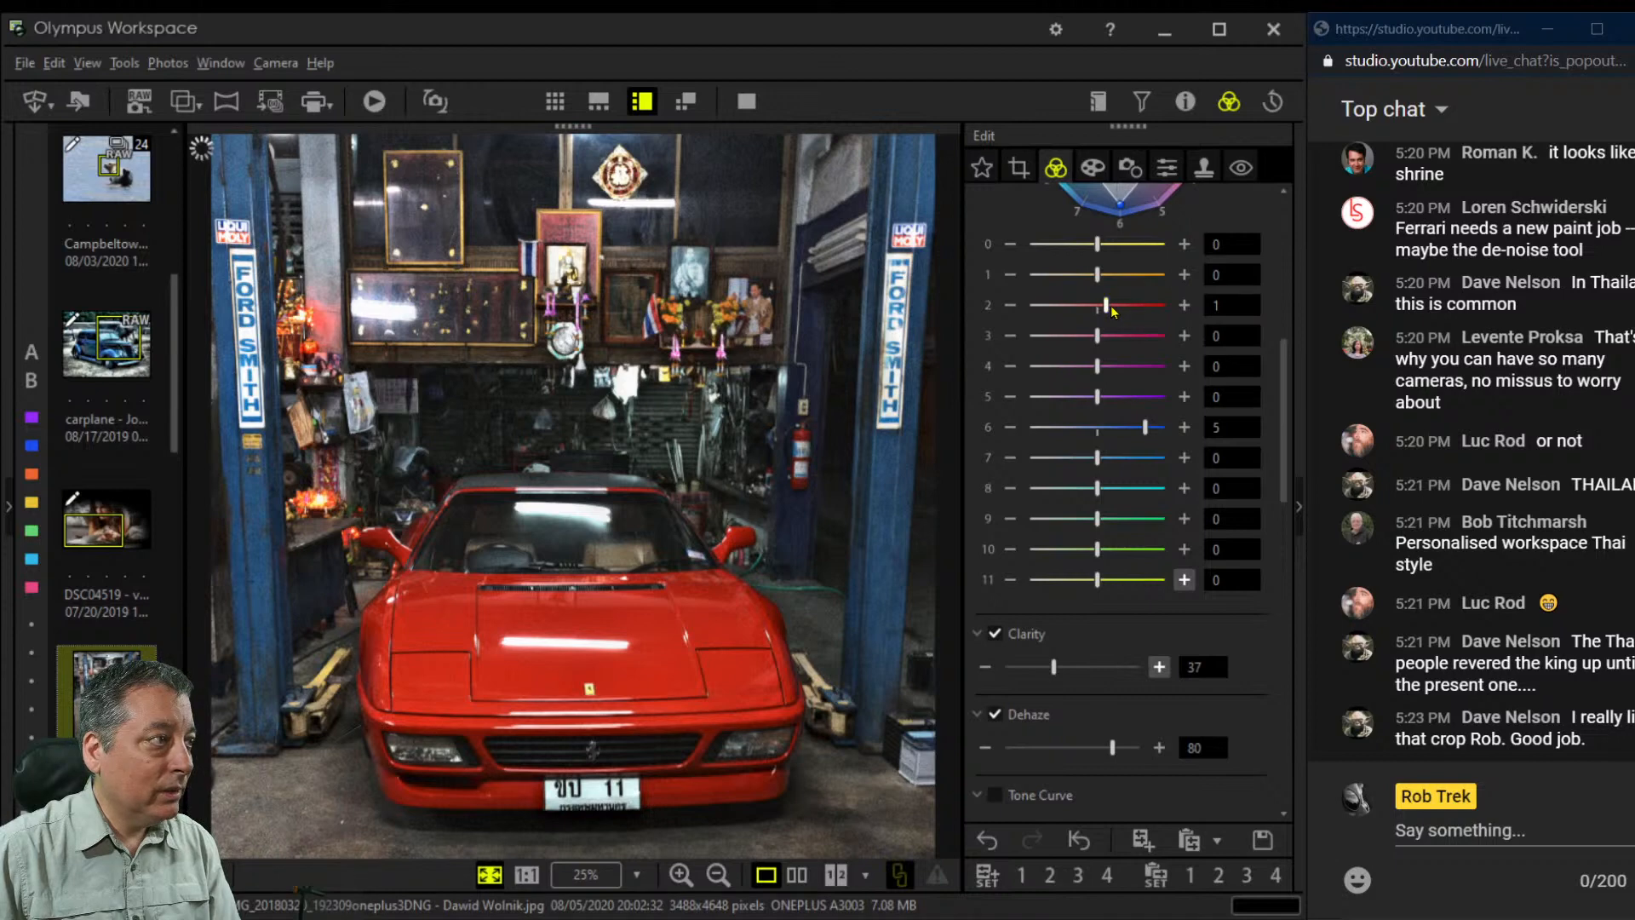
In Adjust Color, raise the luminance of red (color 2) to 2
scroll(1112, 312, "up", 5)
left_click(1127, 364)
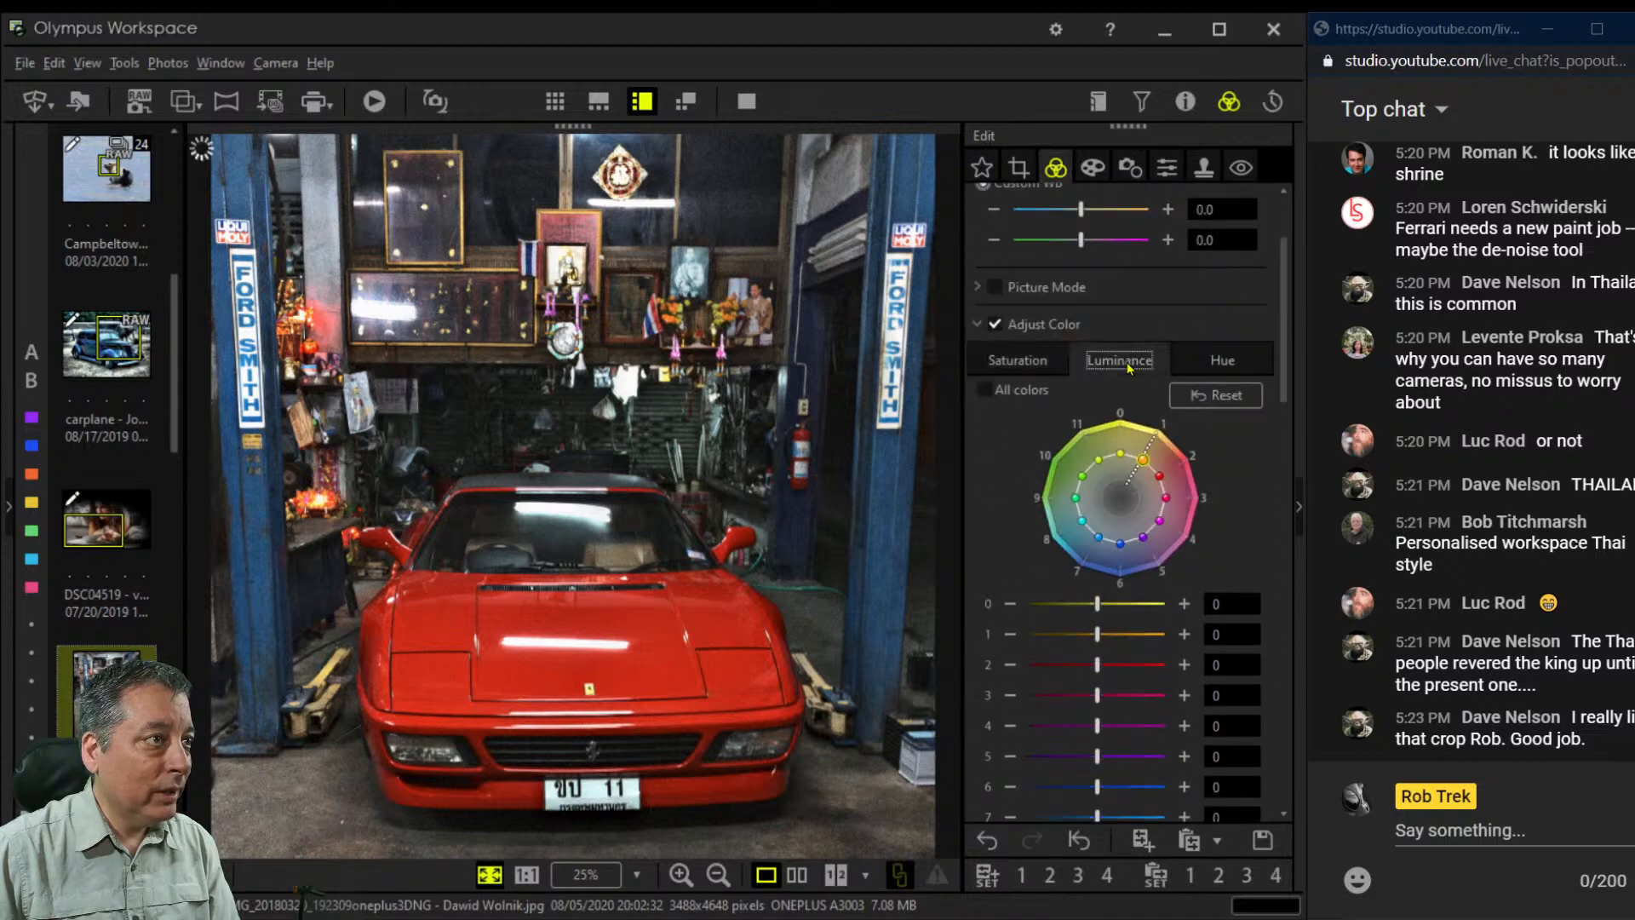
left_click_drag(1098, 666, 1116, 666)
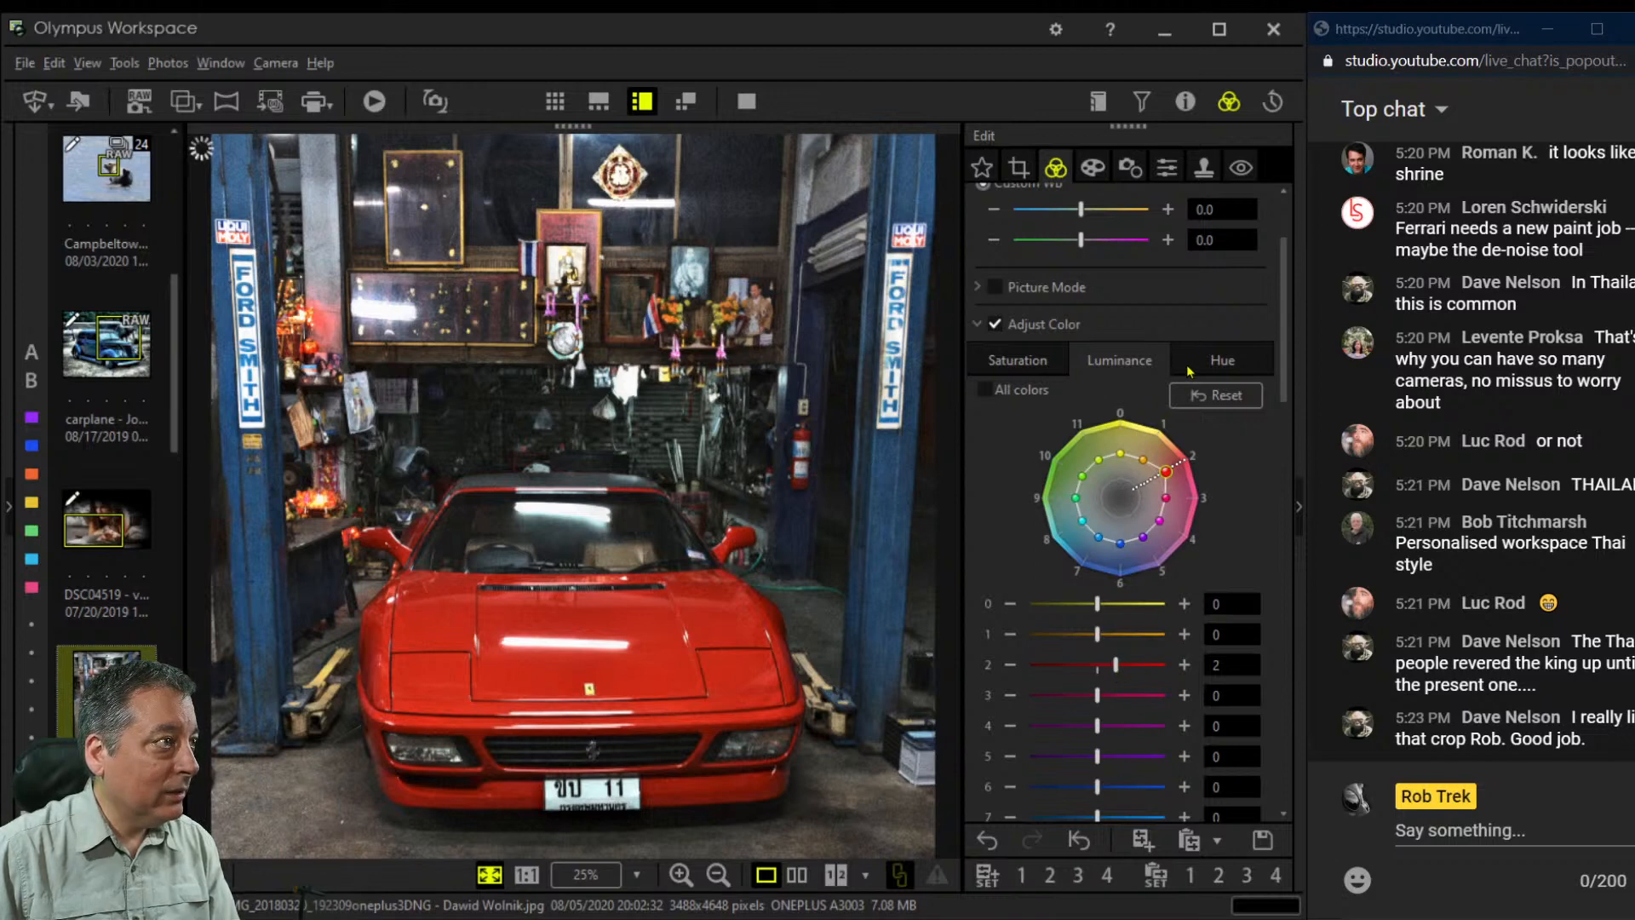
Bend the RGB tone curve upward to brighten the midtones, with an anchor point holding the deep shadows near the original line
scroll(983, 559, "down", 3)
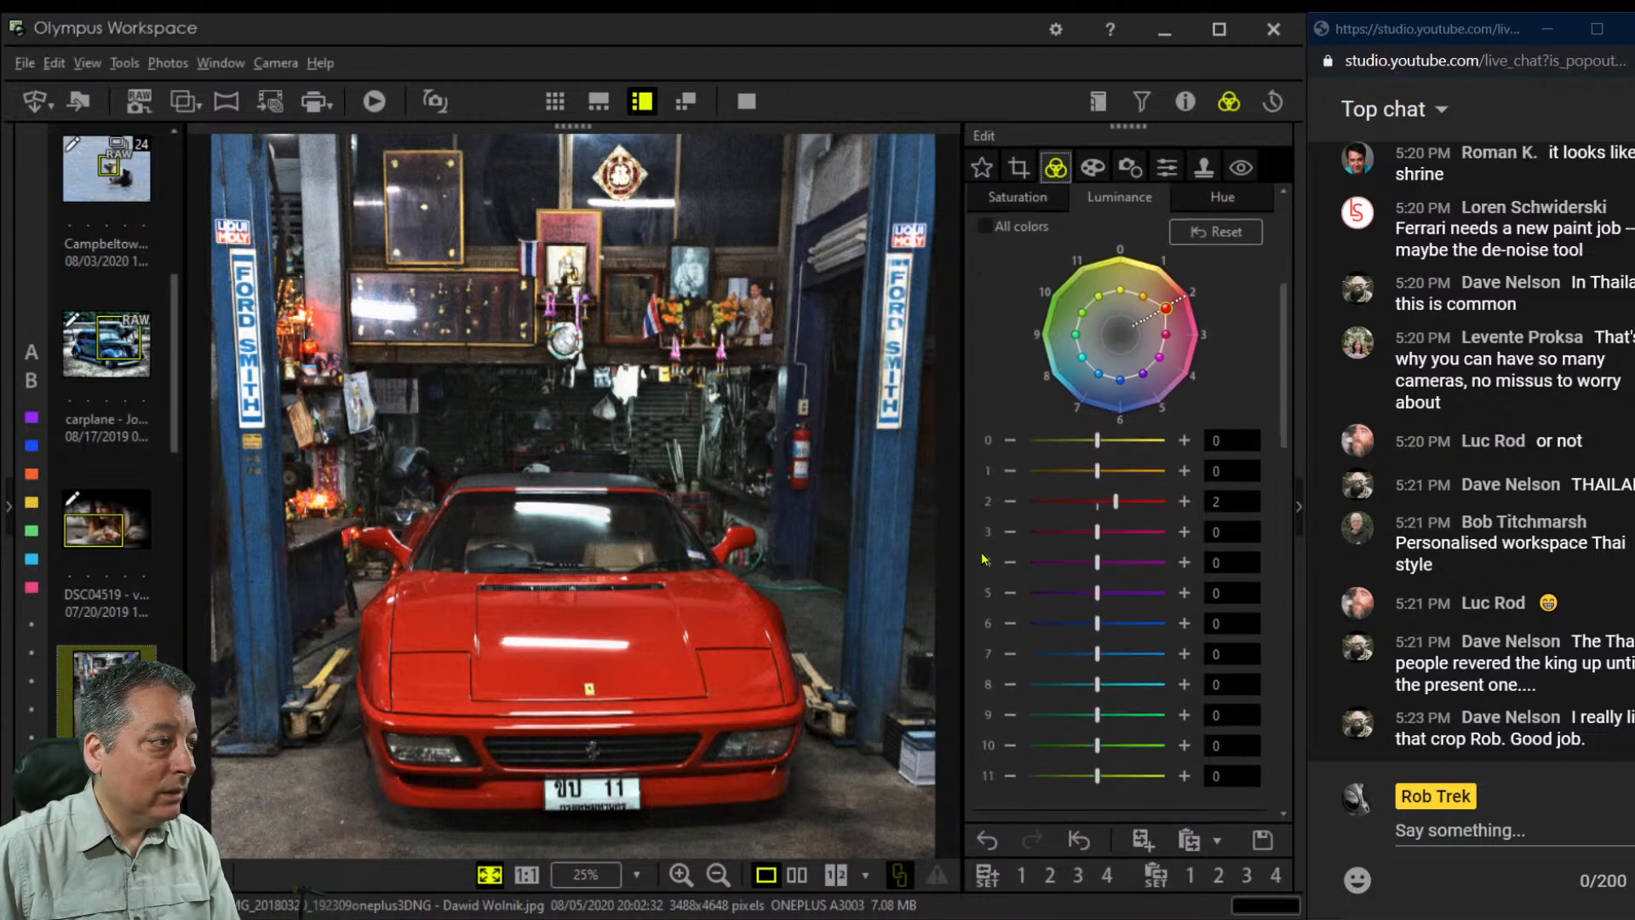
scroll(983, 559, "down", 10)
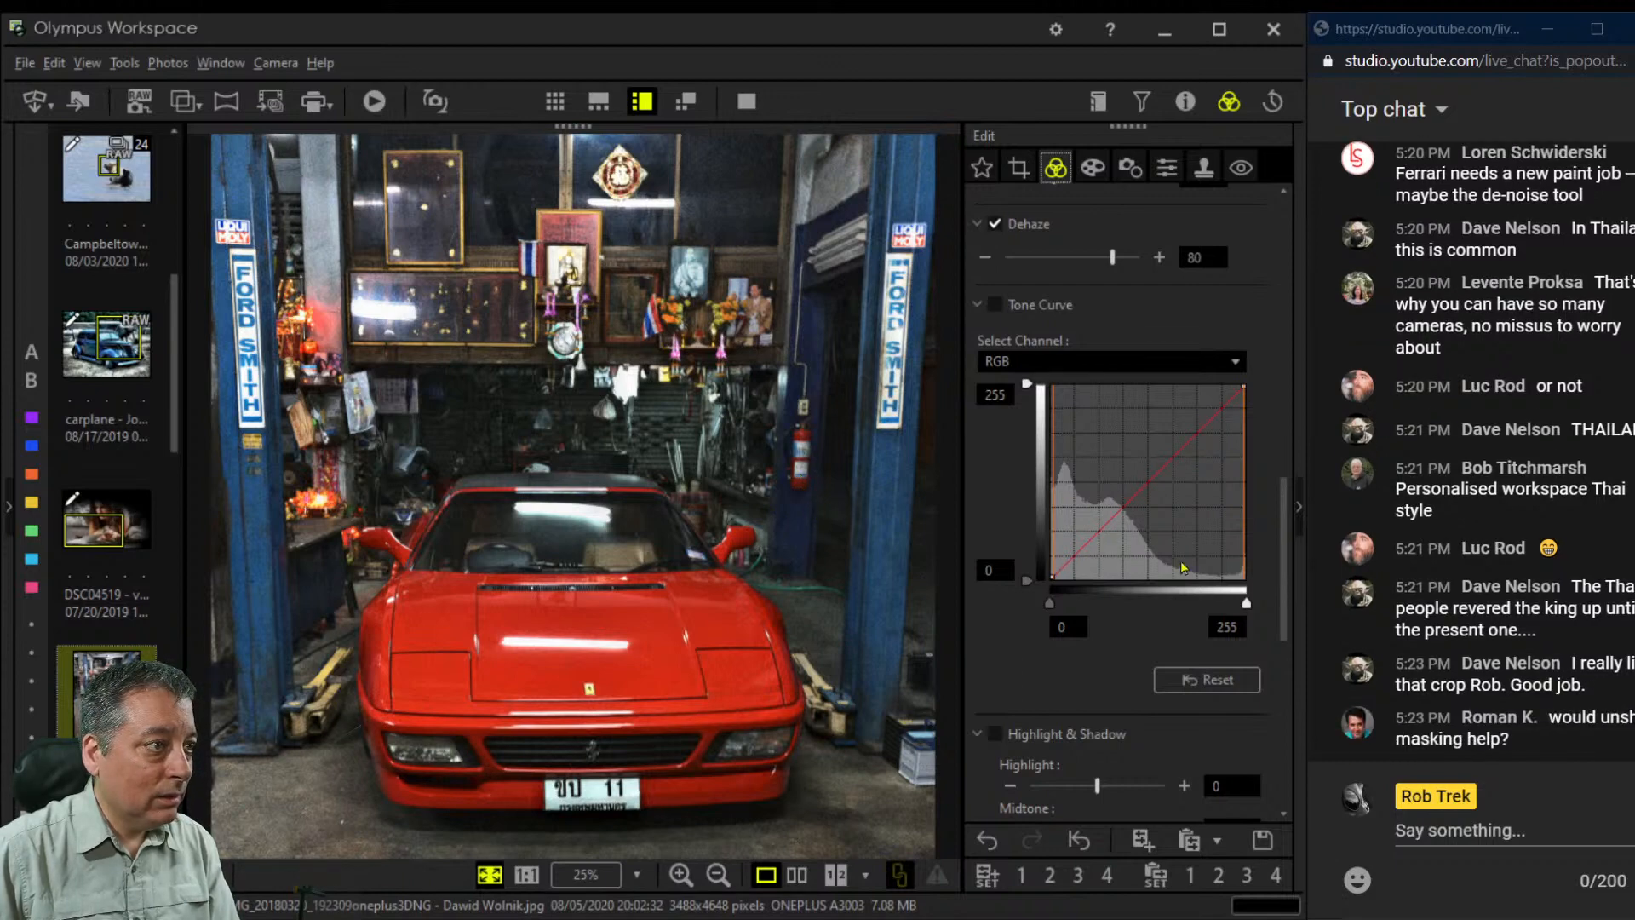
left_click(1070, 554)
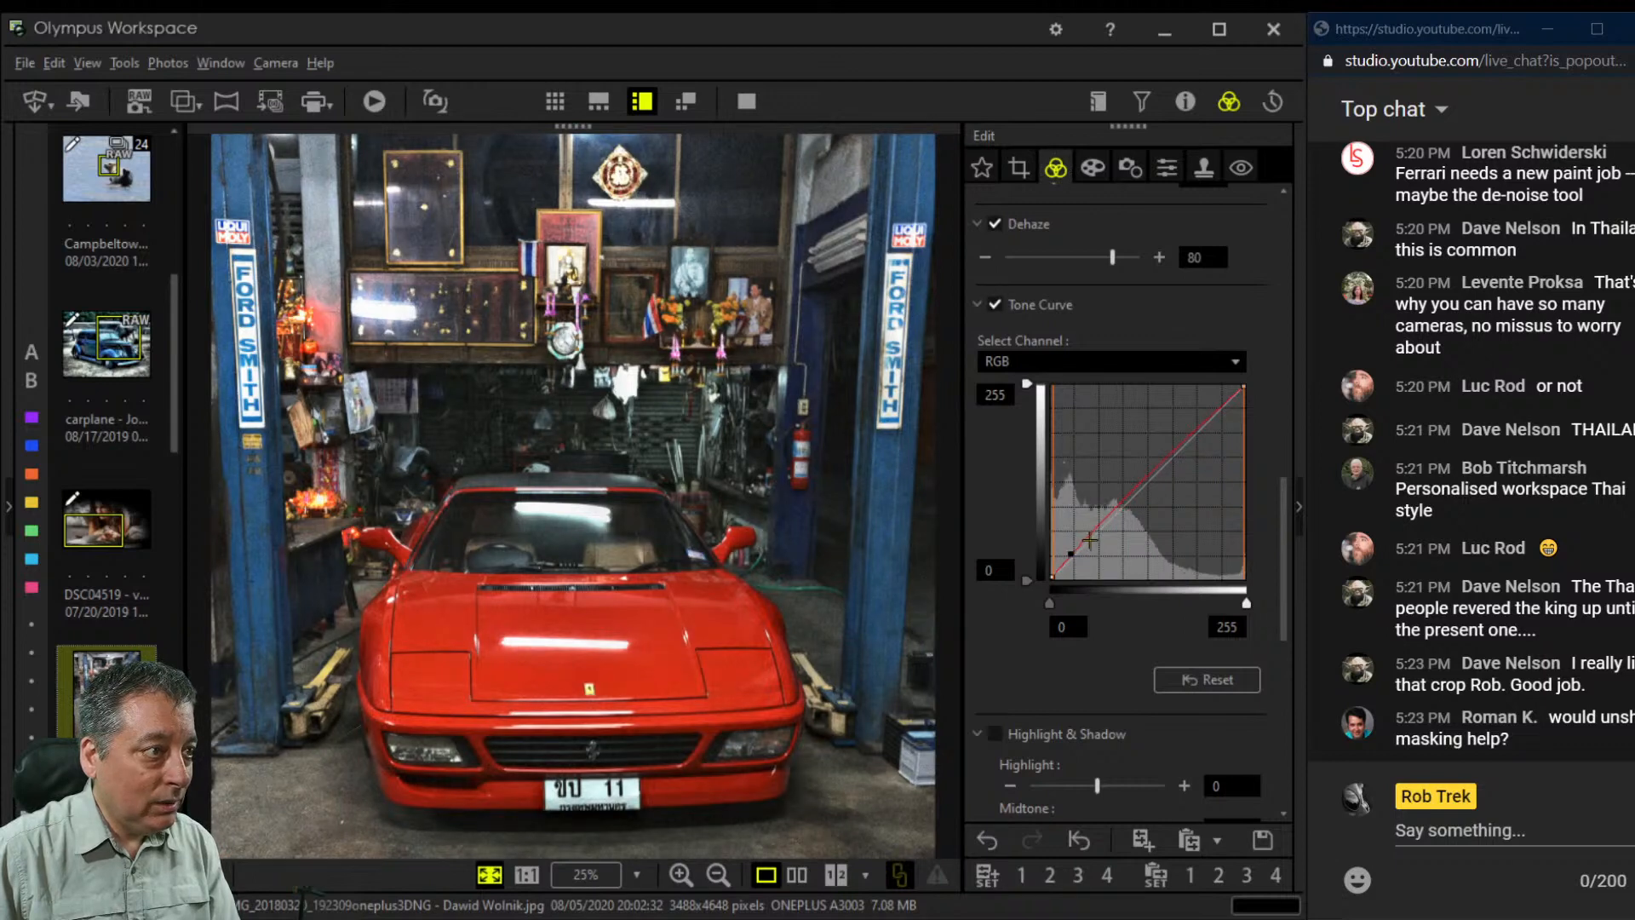
left_click_drag(1089, 536, 1072, 560)
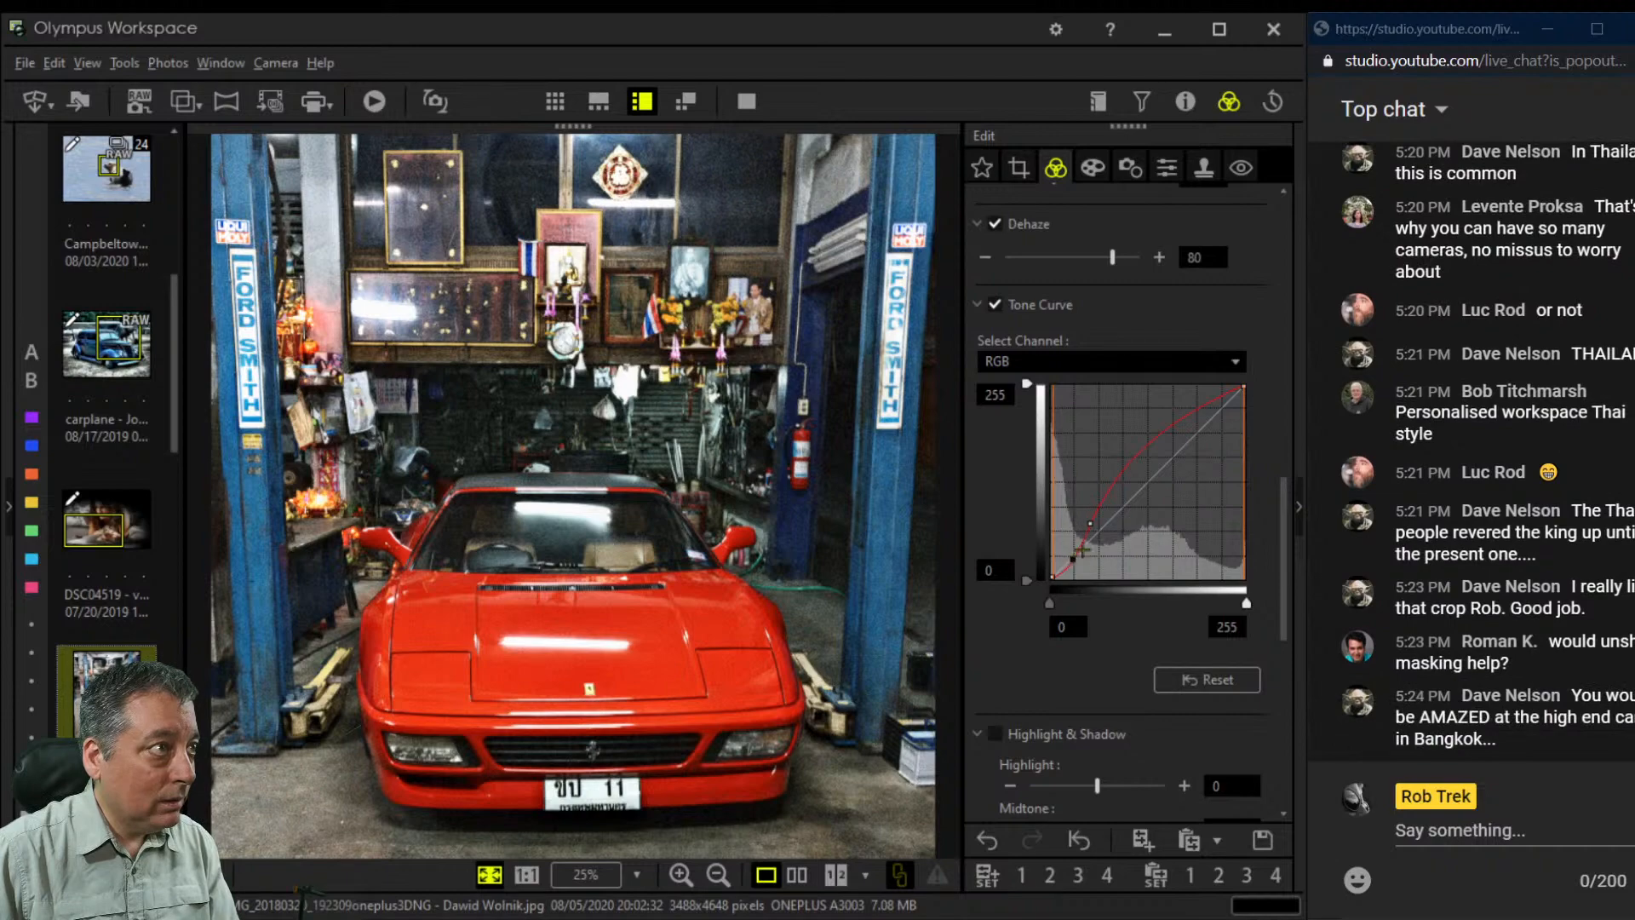
left_click(1163, 170)
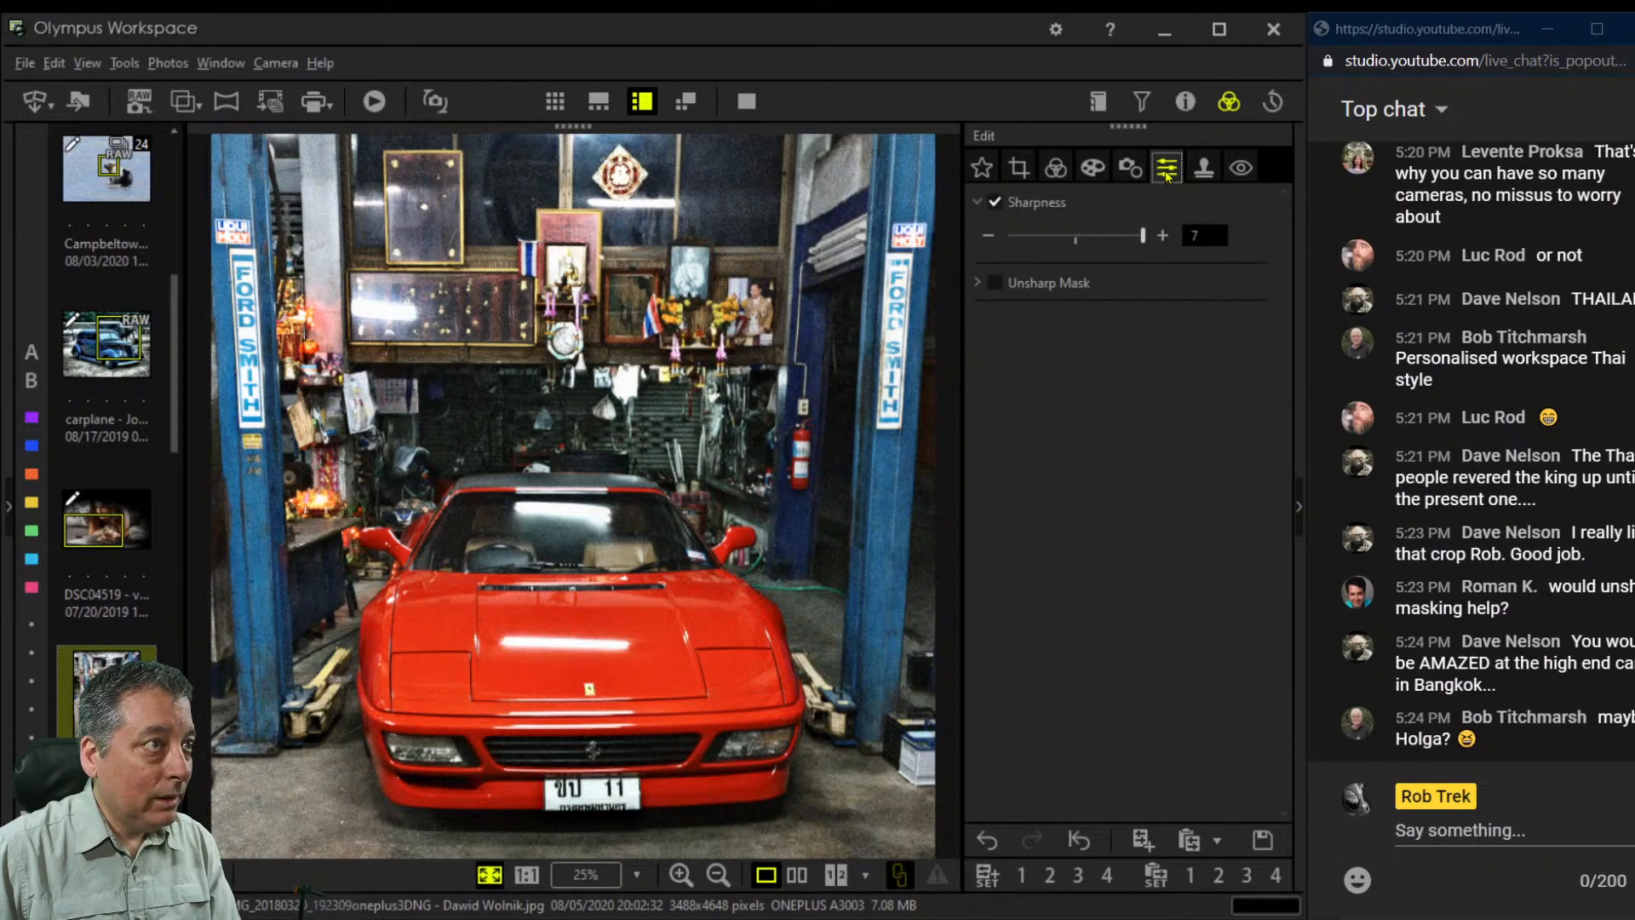
left_click(1203, 169)
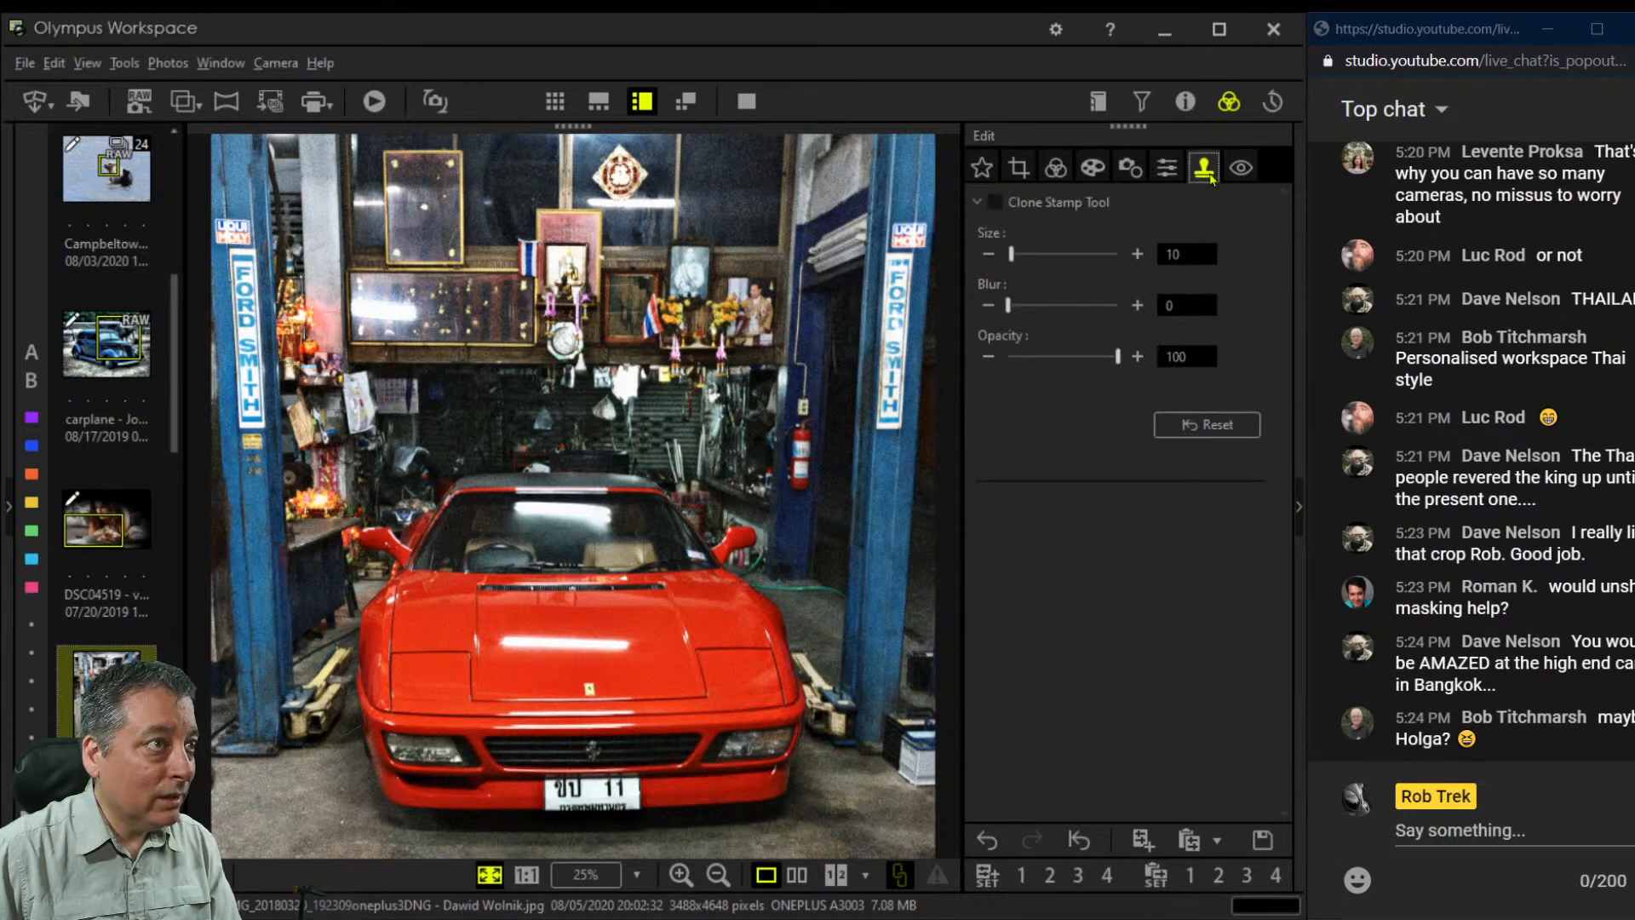
left_click(1240, 169)
left_click(1131, 168)
Try the Instant Film art filter on the garage photo, and replace it with Pop Art
left_click(1091, 169)
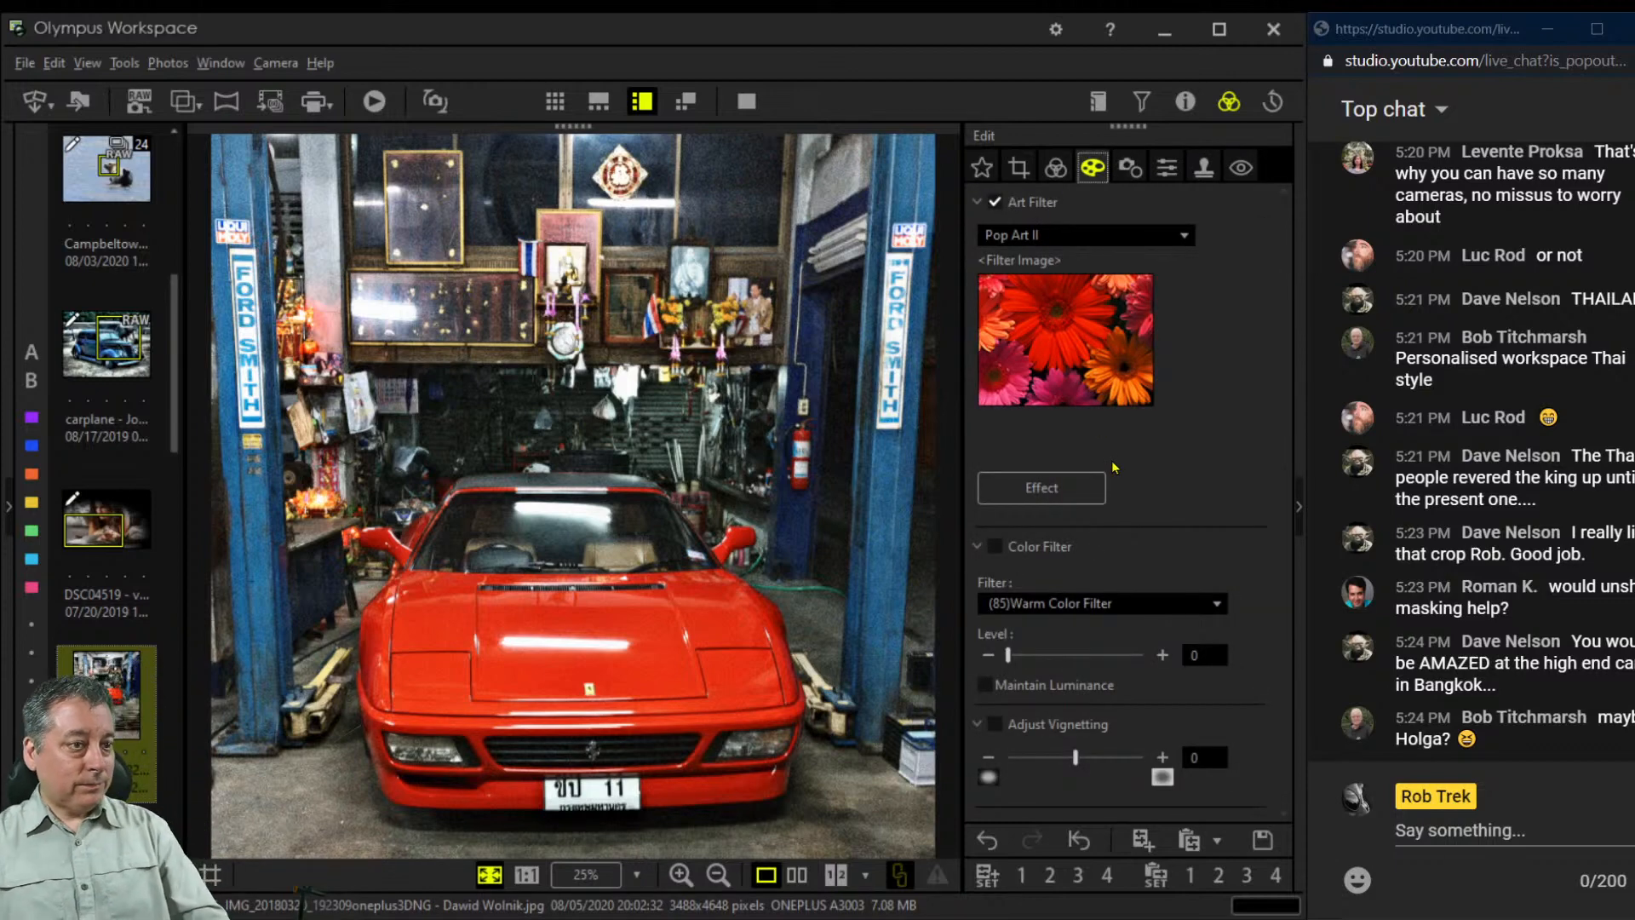
left_click(1120, 239)
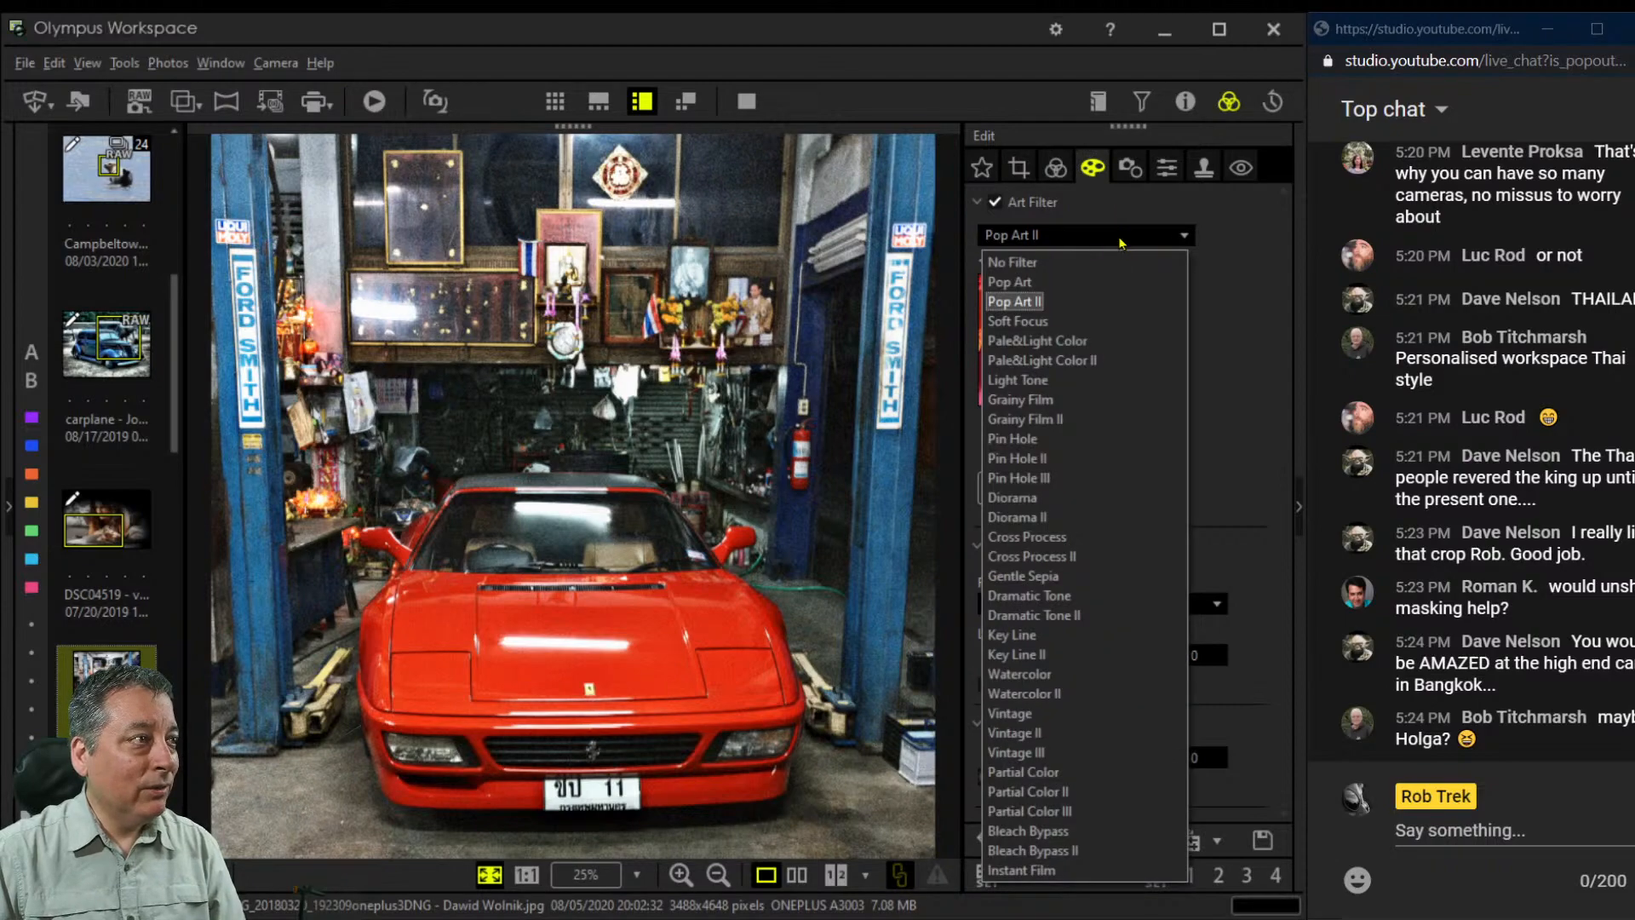
left_click(1067, 870)
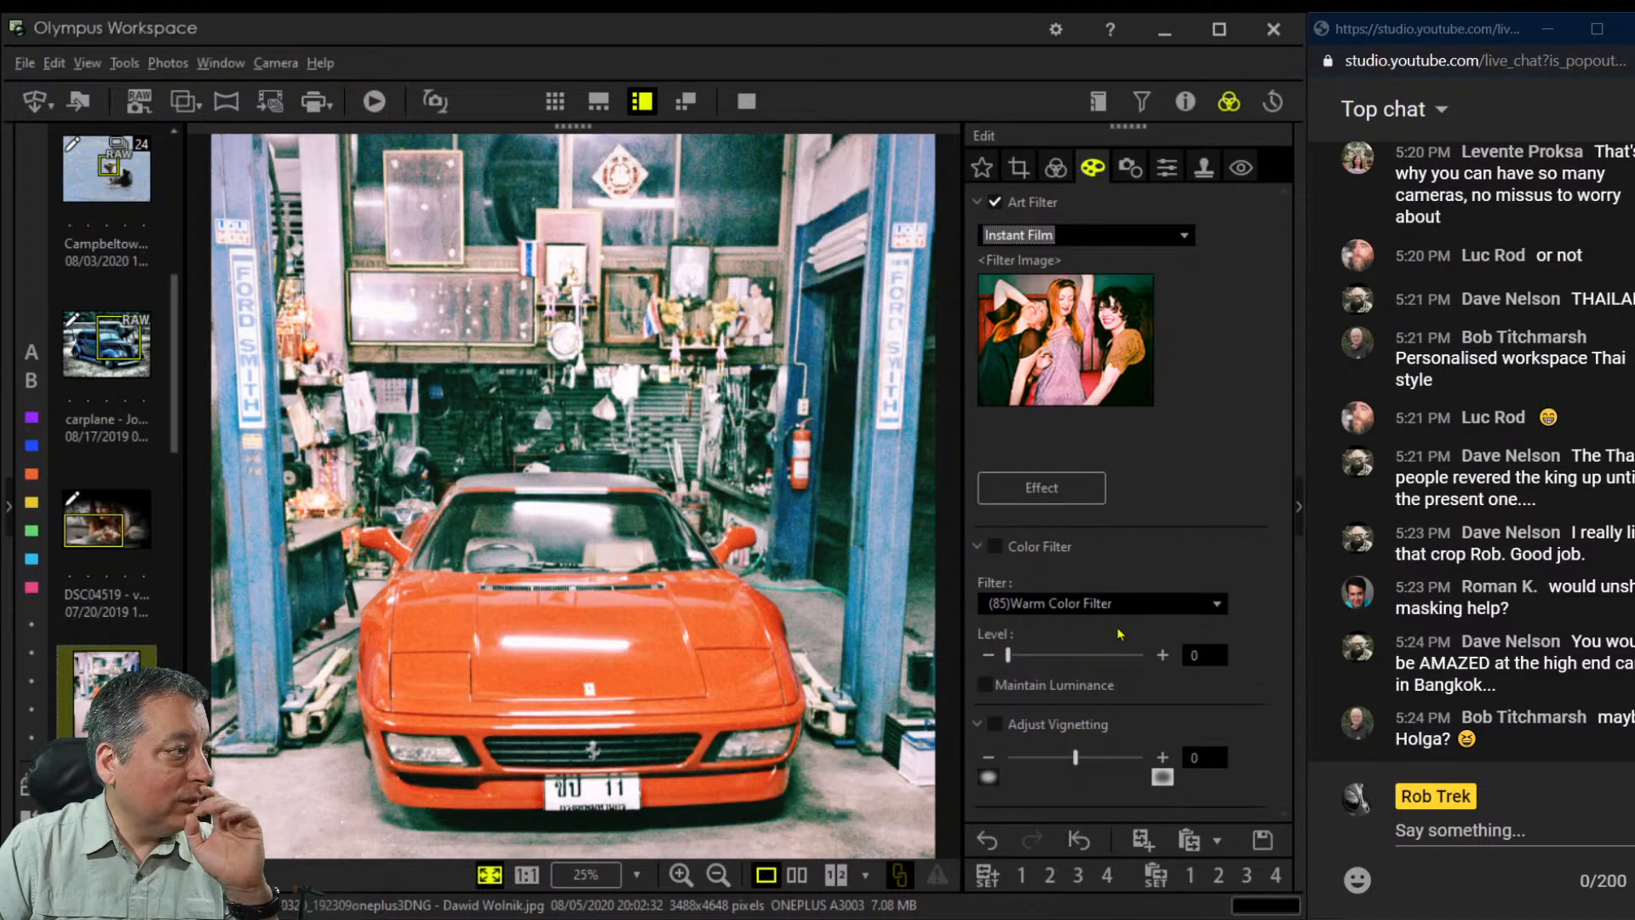
left_click(1110, 231)
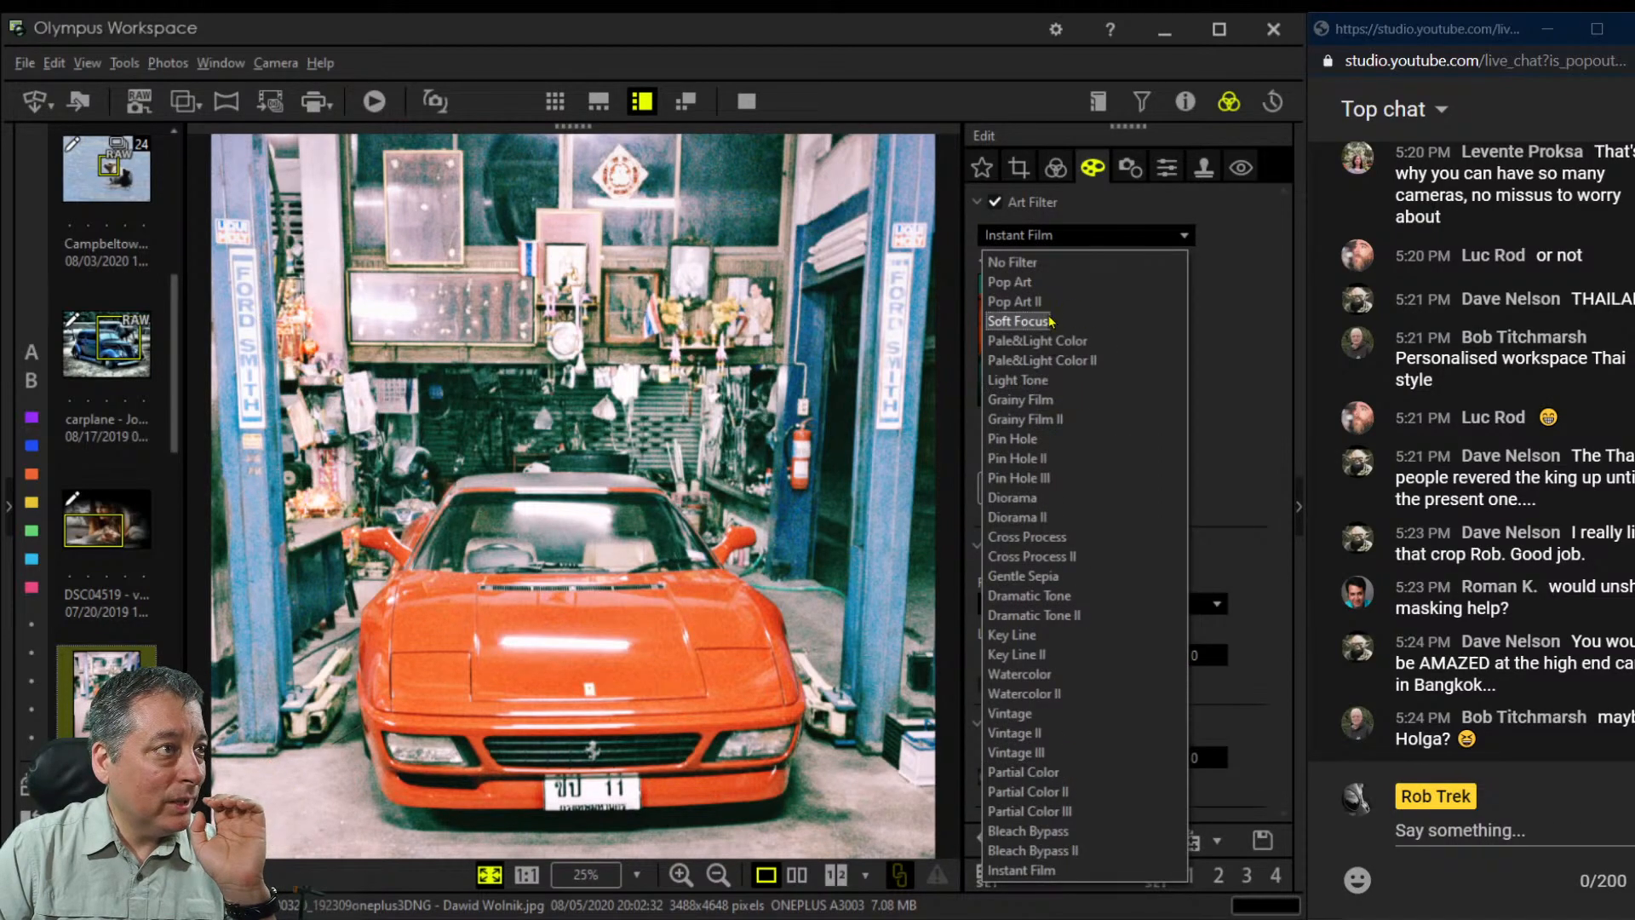
left_click(1030, 282)
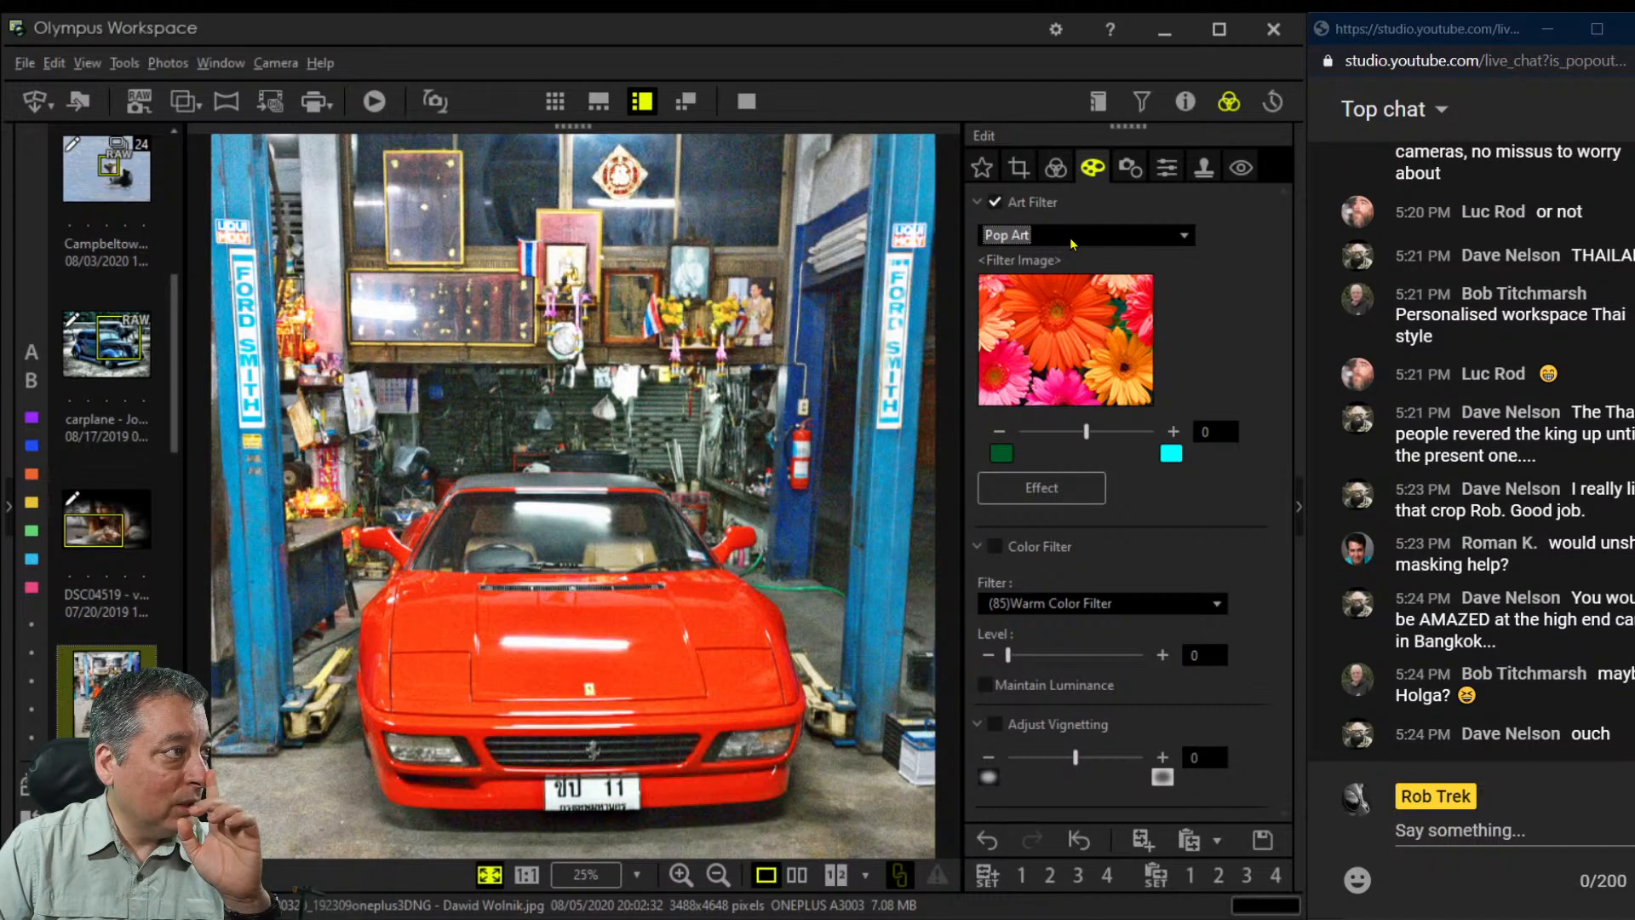
Switch the art filter to Pop Art II and warm the custom white balance to 0.6 on the blue-yellow axis
left_click(1073, 238)
left_click(1055, 293)
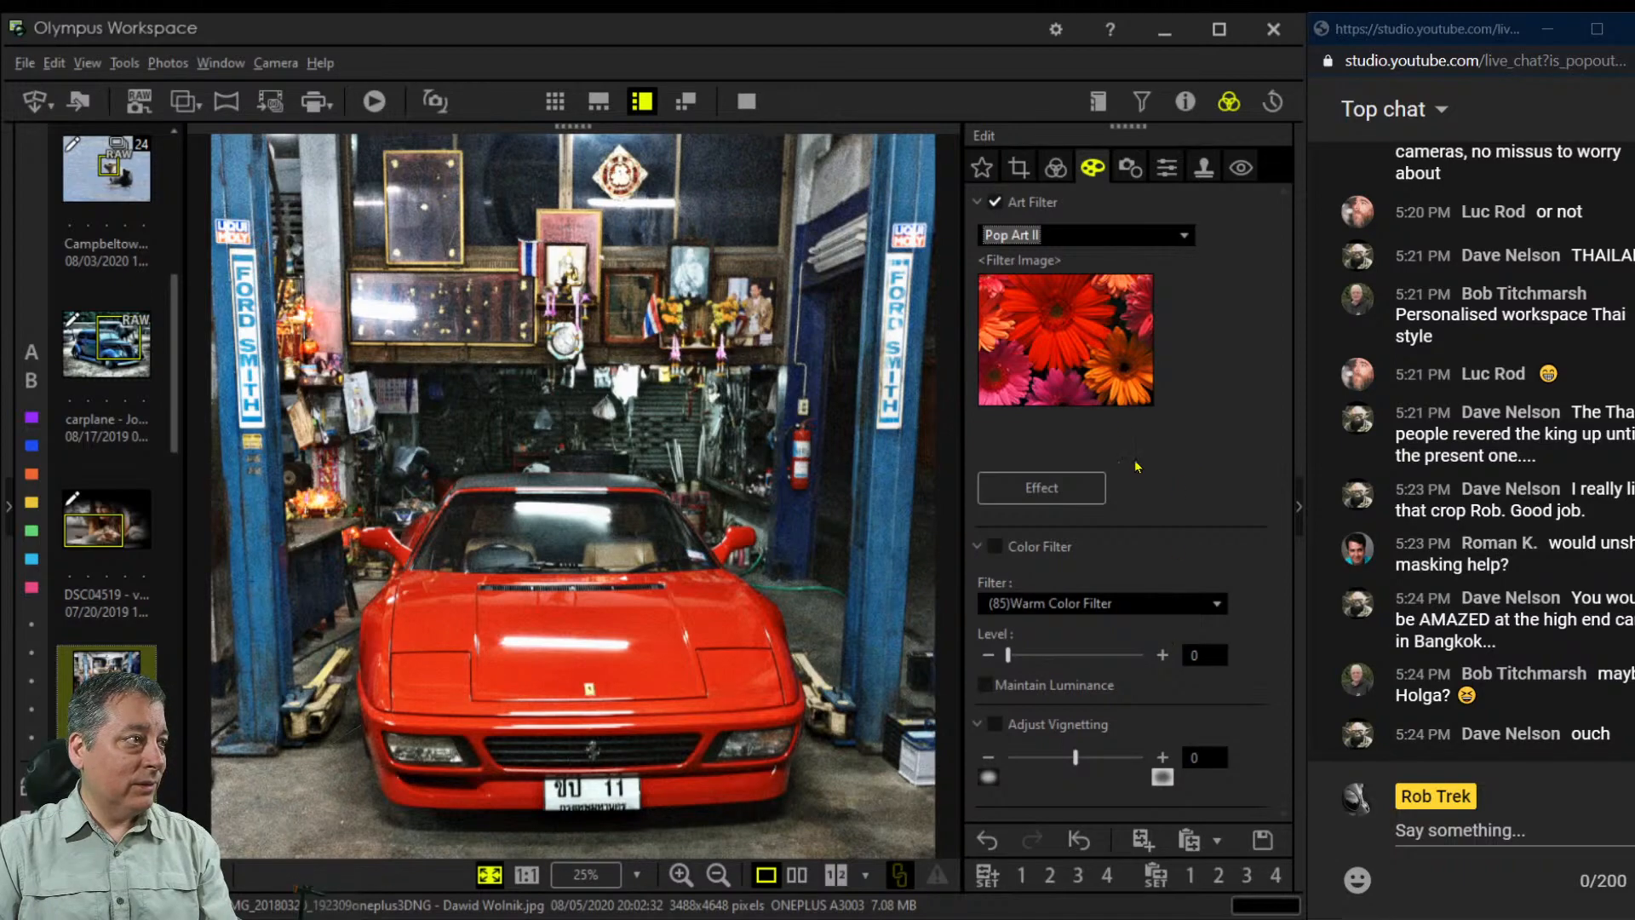
left_click(1055, 167)
scroll(1107, 335, "up", 5)
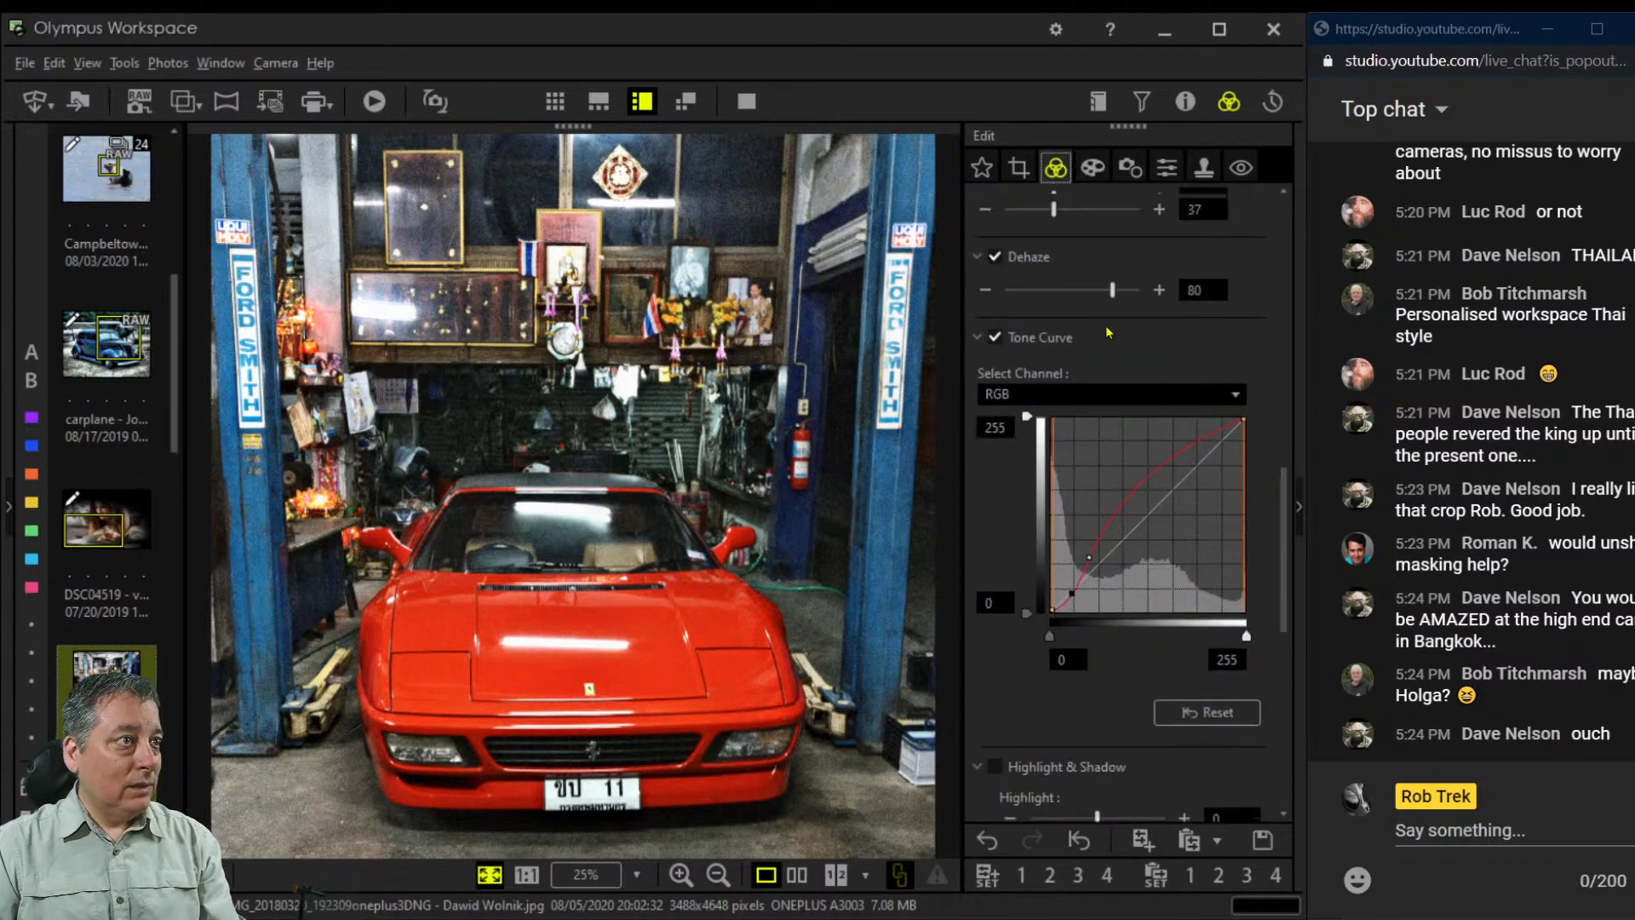
scroll(1105, 334, "up", 6)
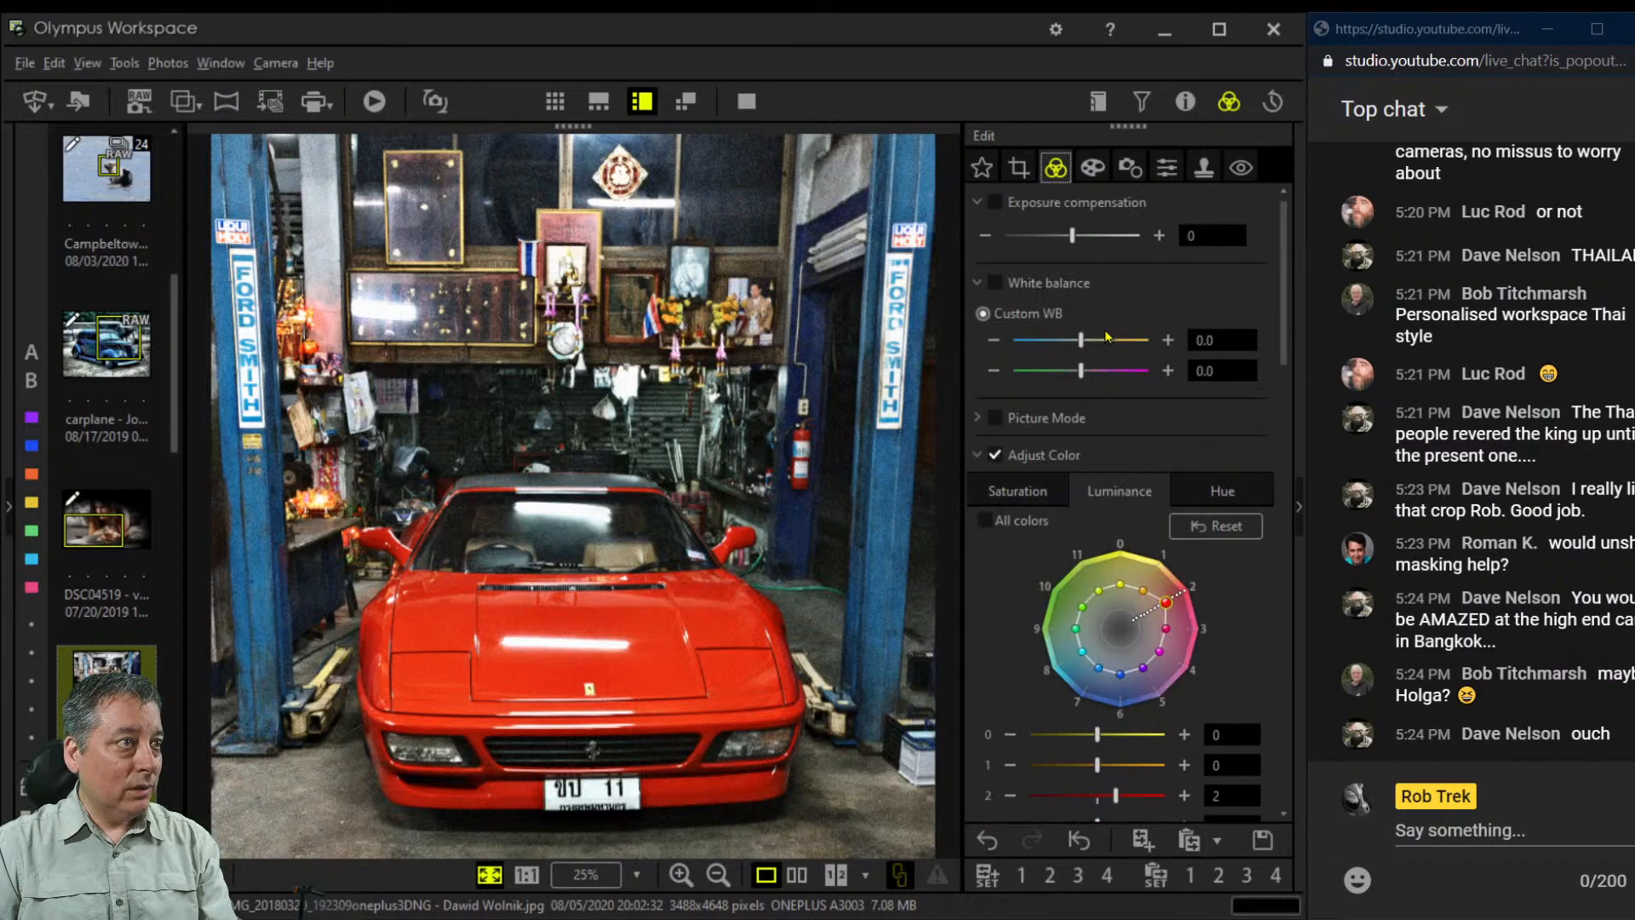
left_click_drag(1089, 343, 1093, 348)
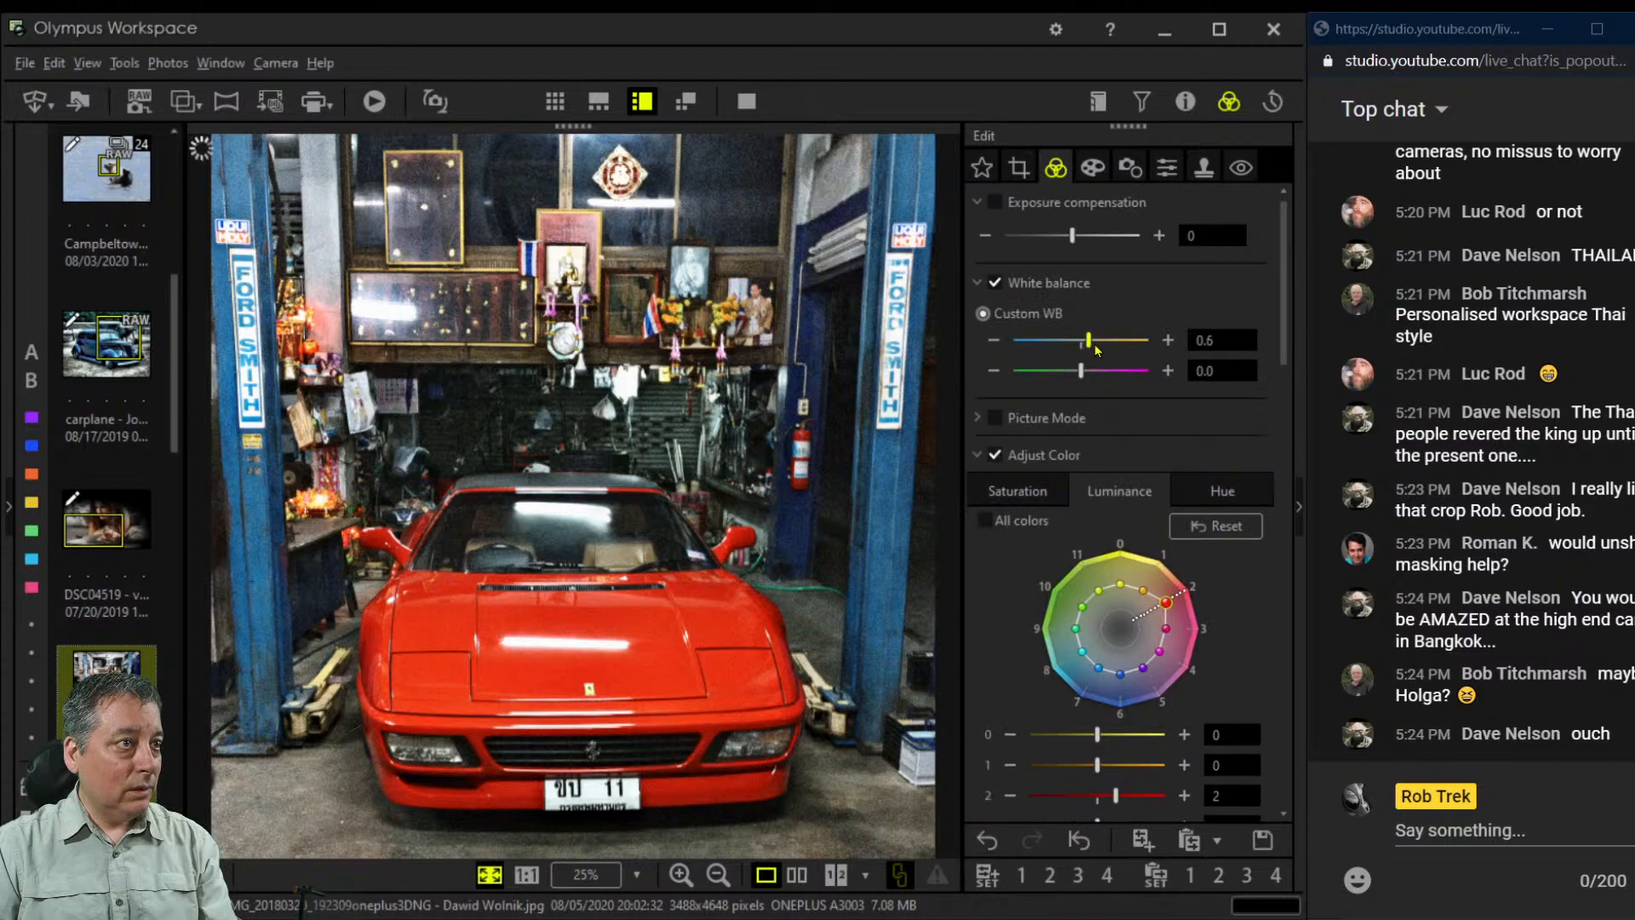
scroll(1213, 660, "down", 2)
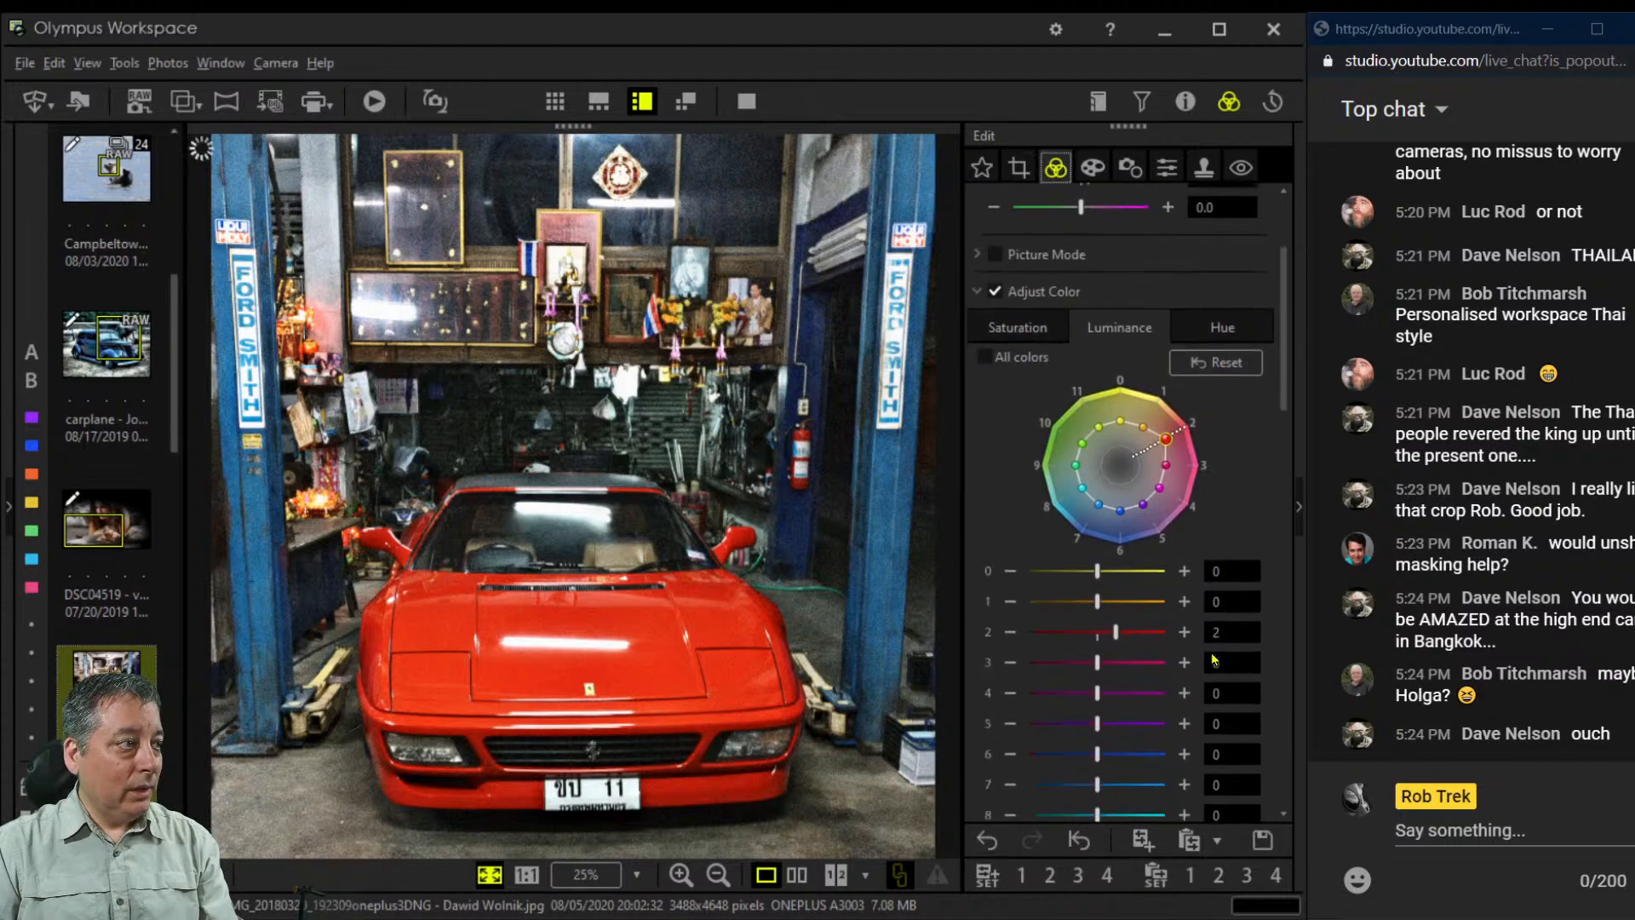
Enlarge the square crop around the Ferrari slightly to 2562 x 2562 pixels, extending it below the car
left_click(1028, 170)
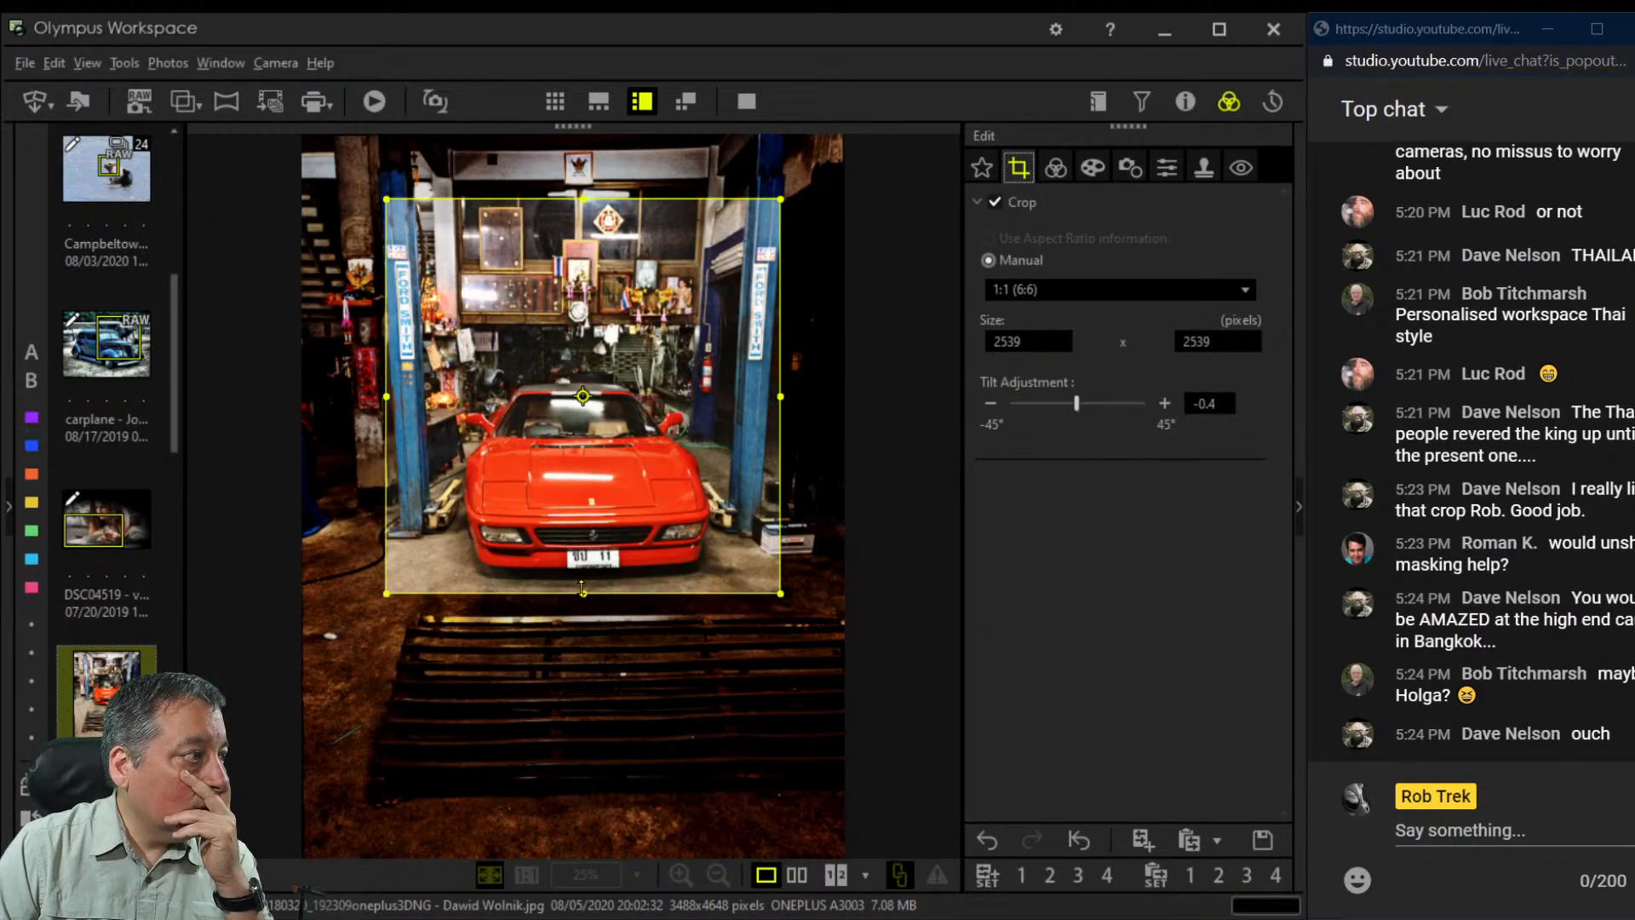
left_click_drag(581, 591, 582, 596)
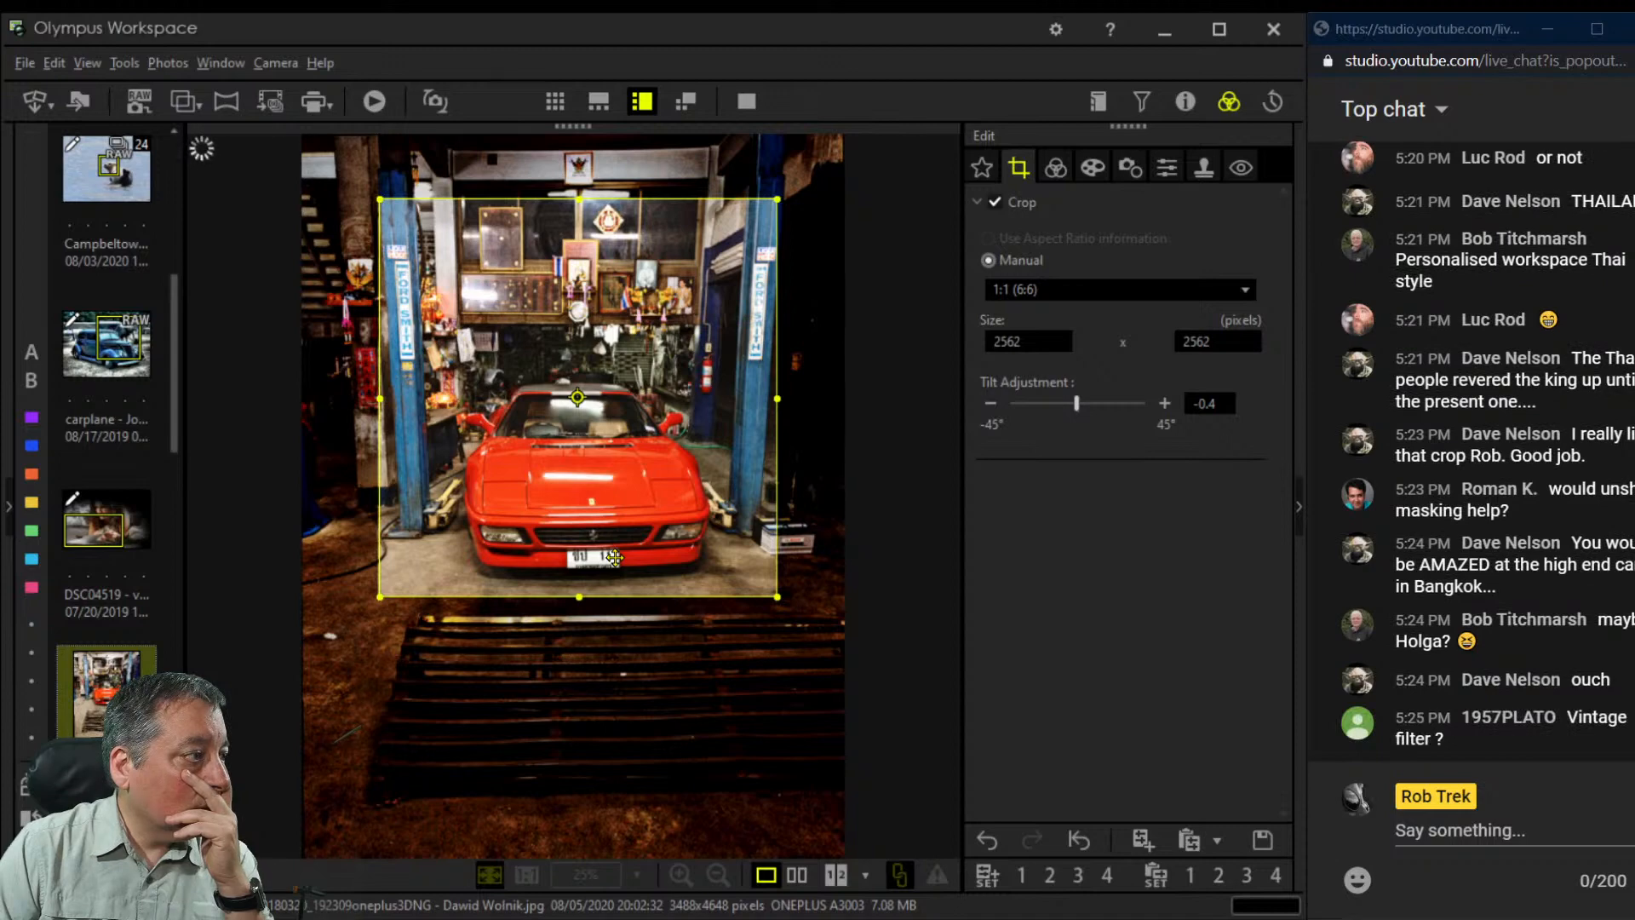
left_click(1054, 167)
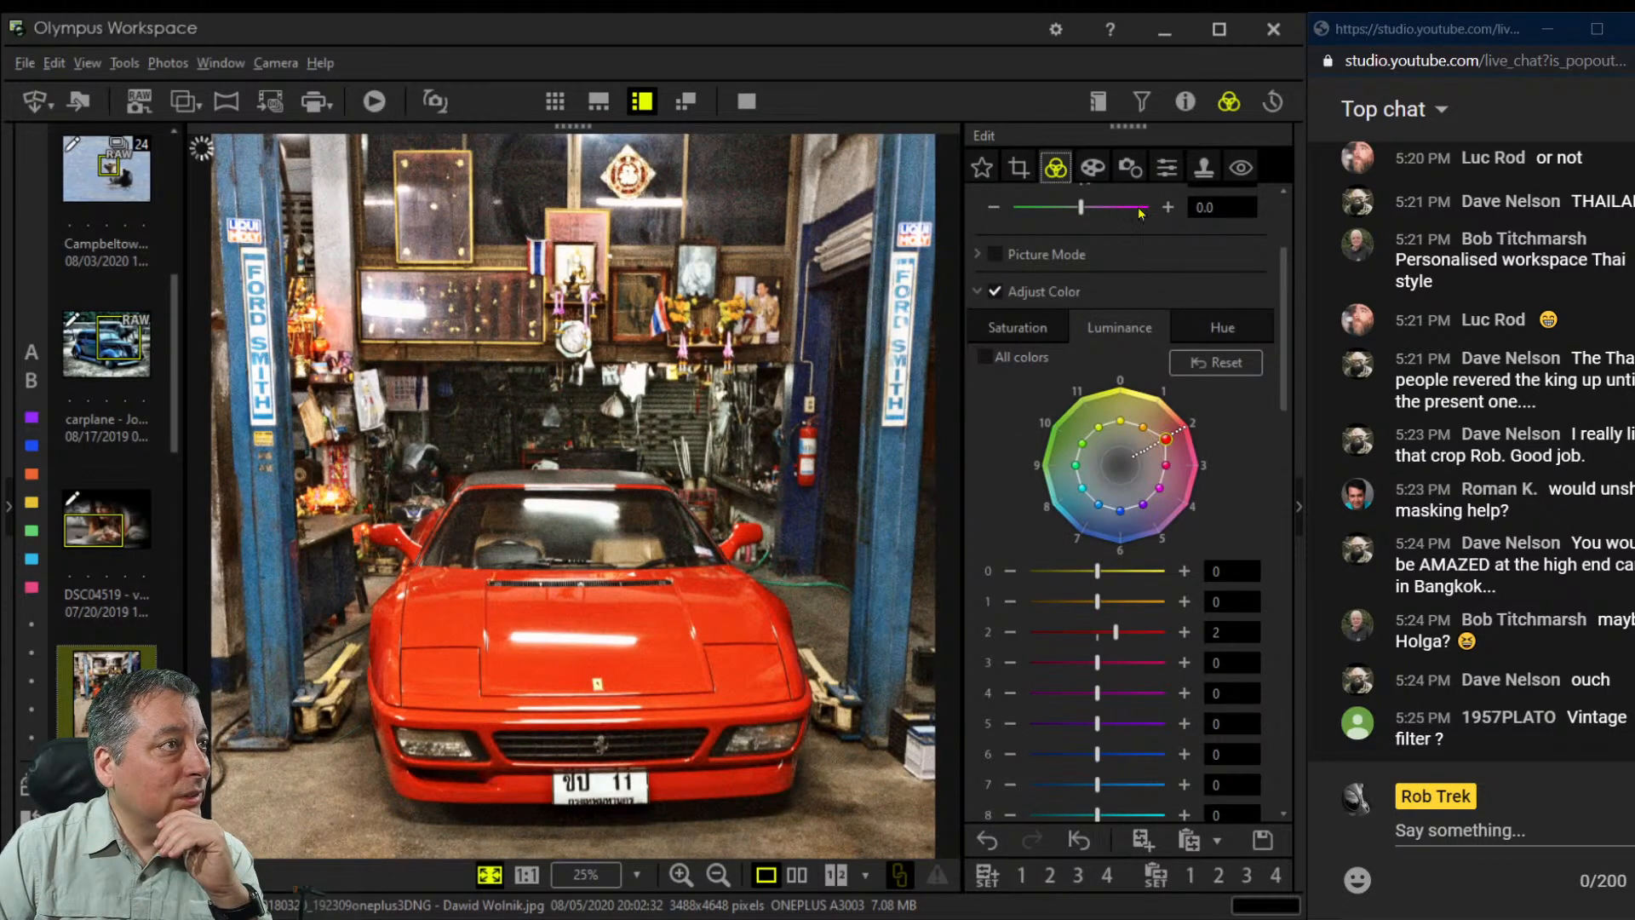
Try the Vintage art filter on the garage photo with exposure compensation lowered to -49
left_click(1093, 168)
left_click(1117, 236)
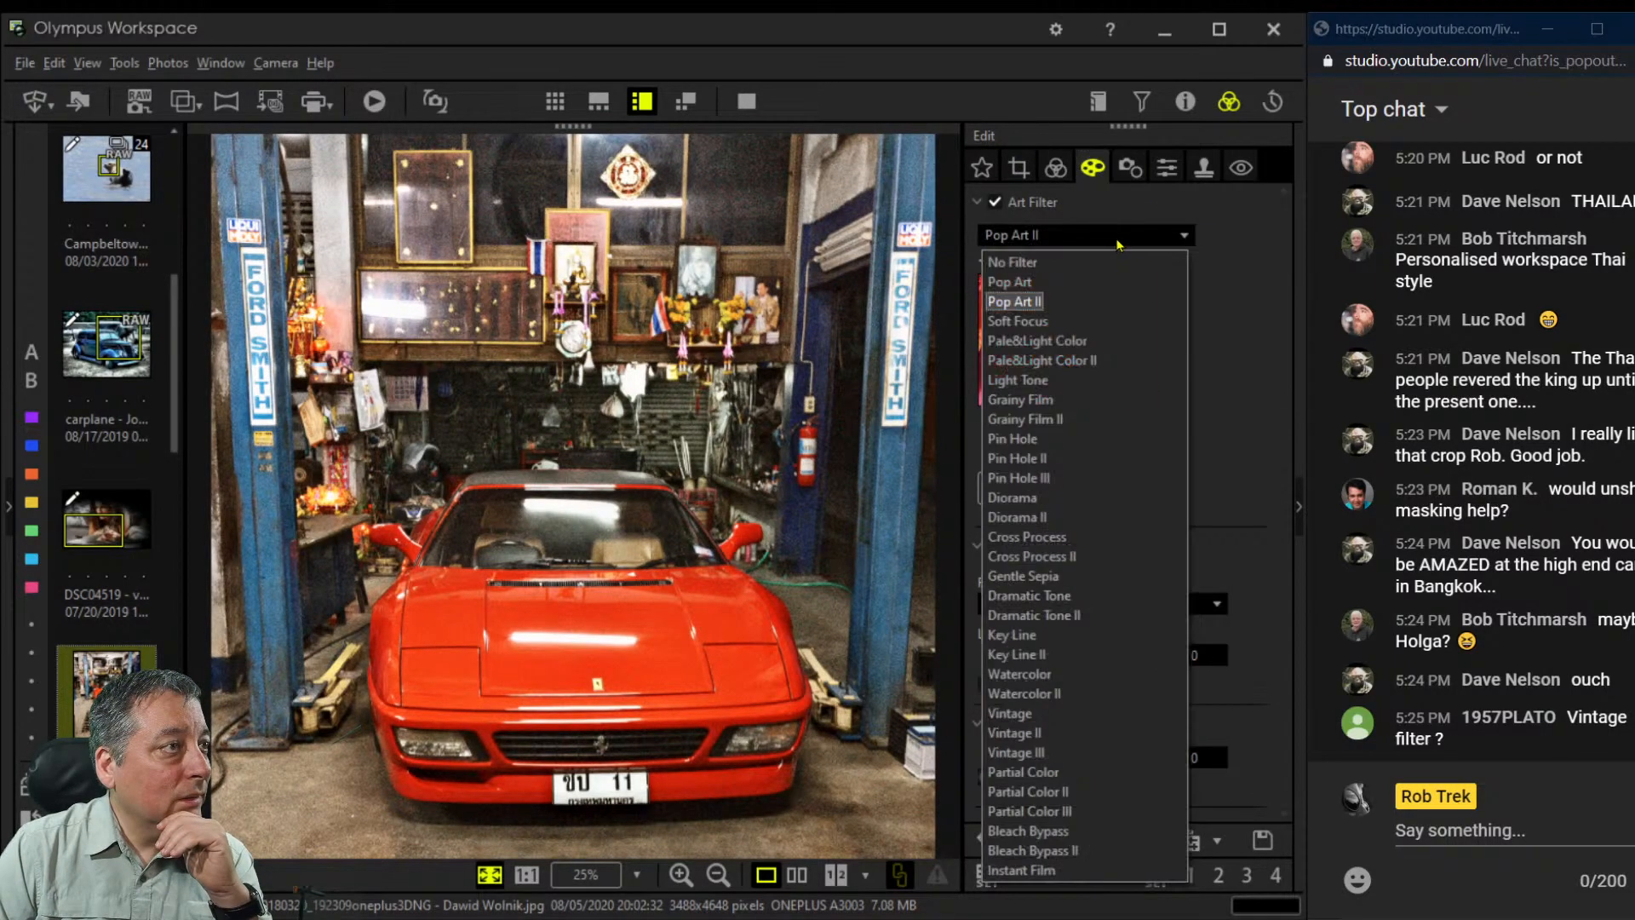
left_click(1104, 716)
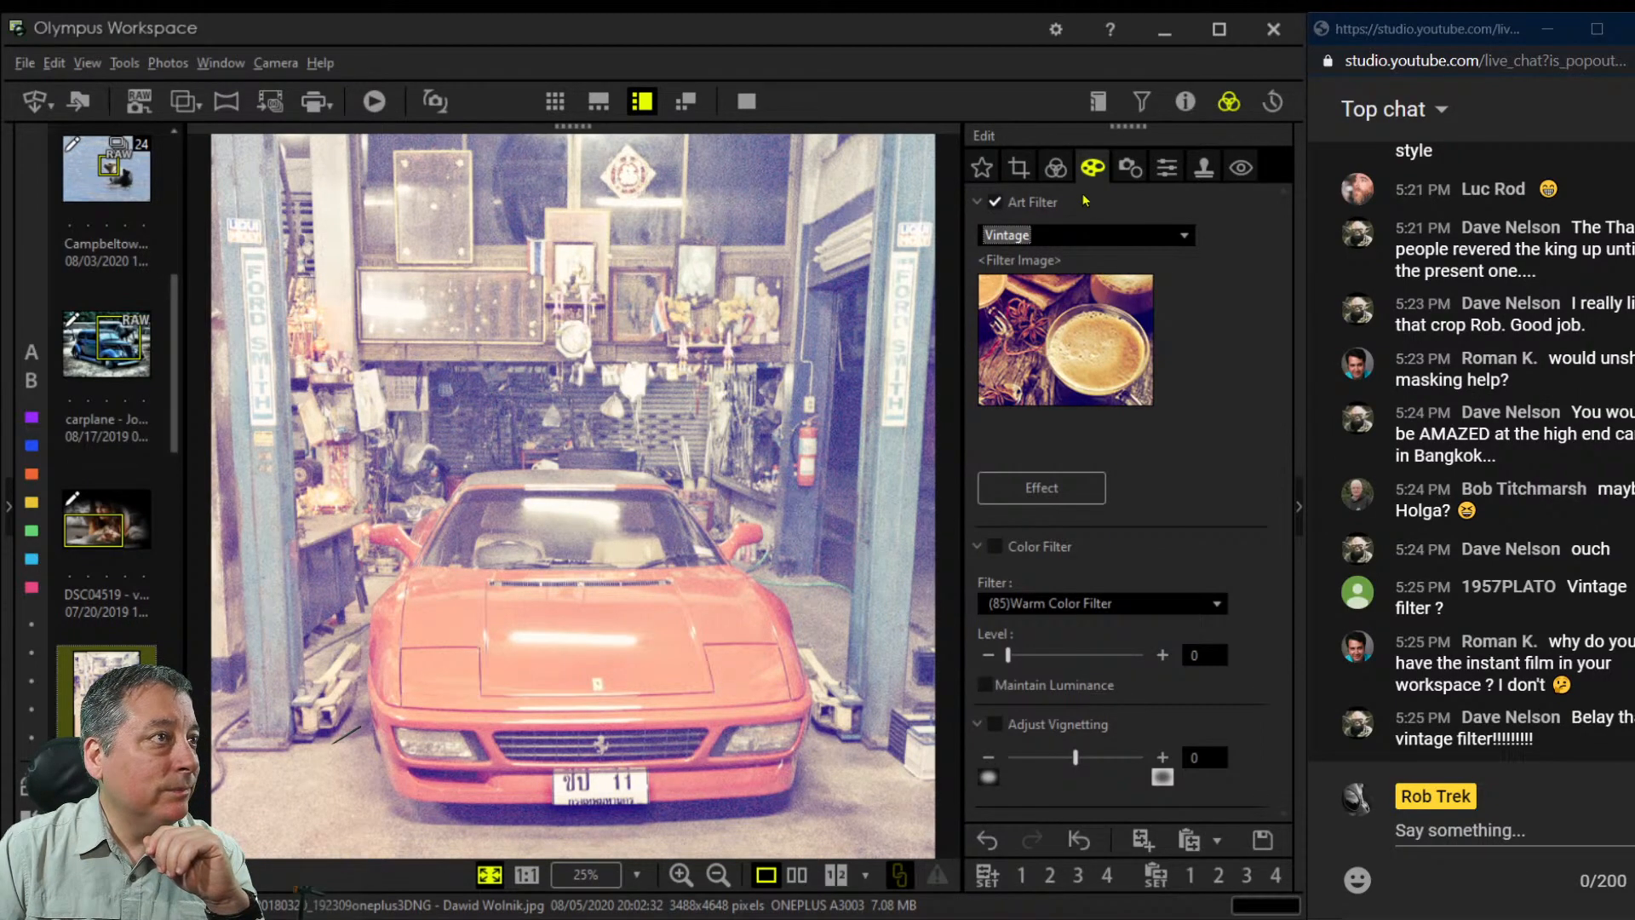
left_click(1056, 169)
scroll(1099, 307, "up", 2)
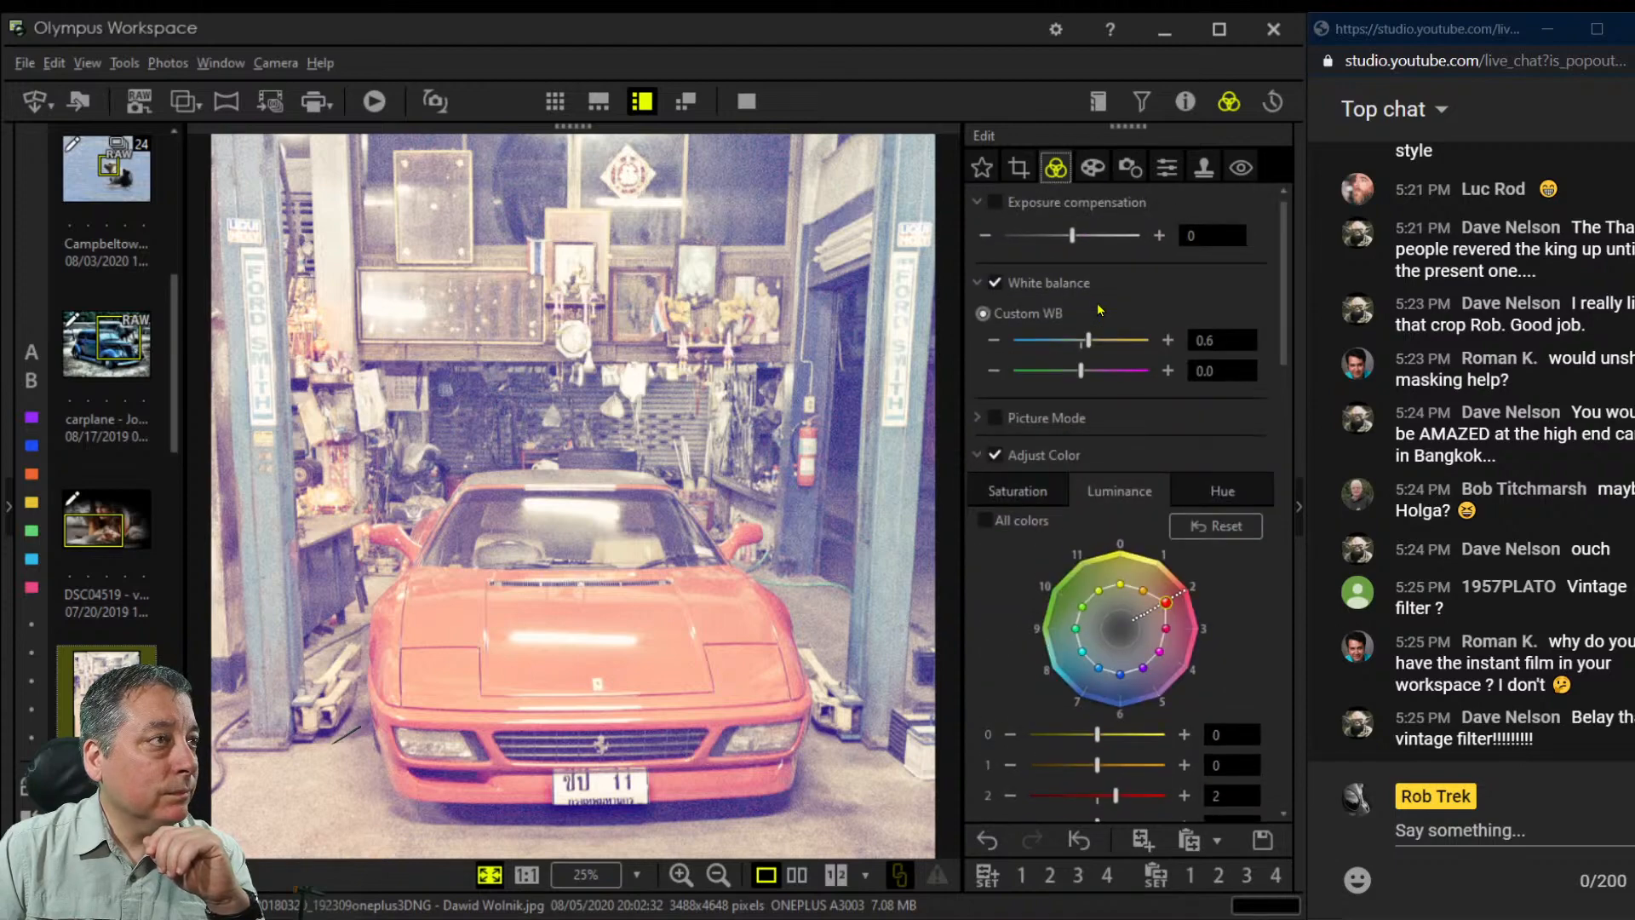
left_click_drag(1072, 235, 1058, 236)
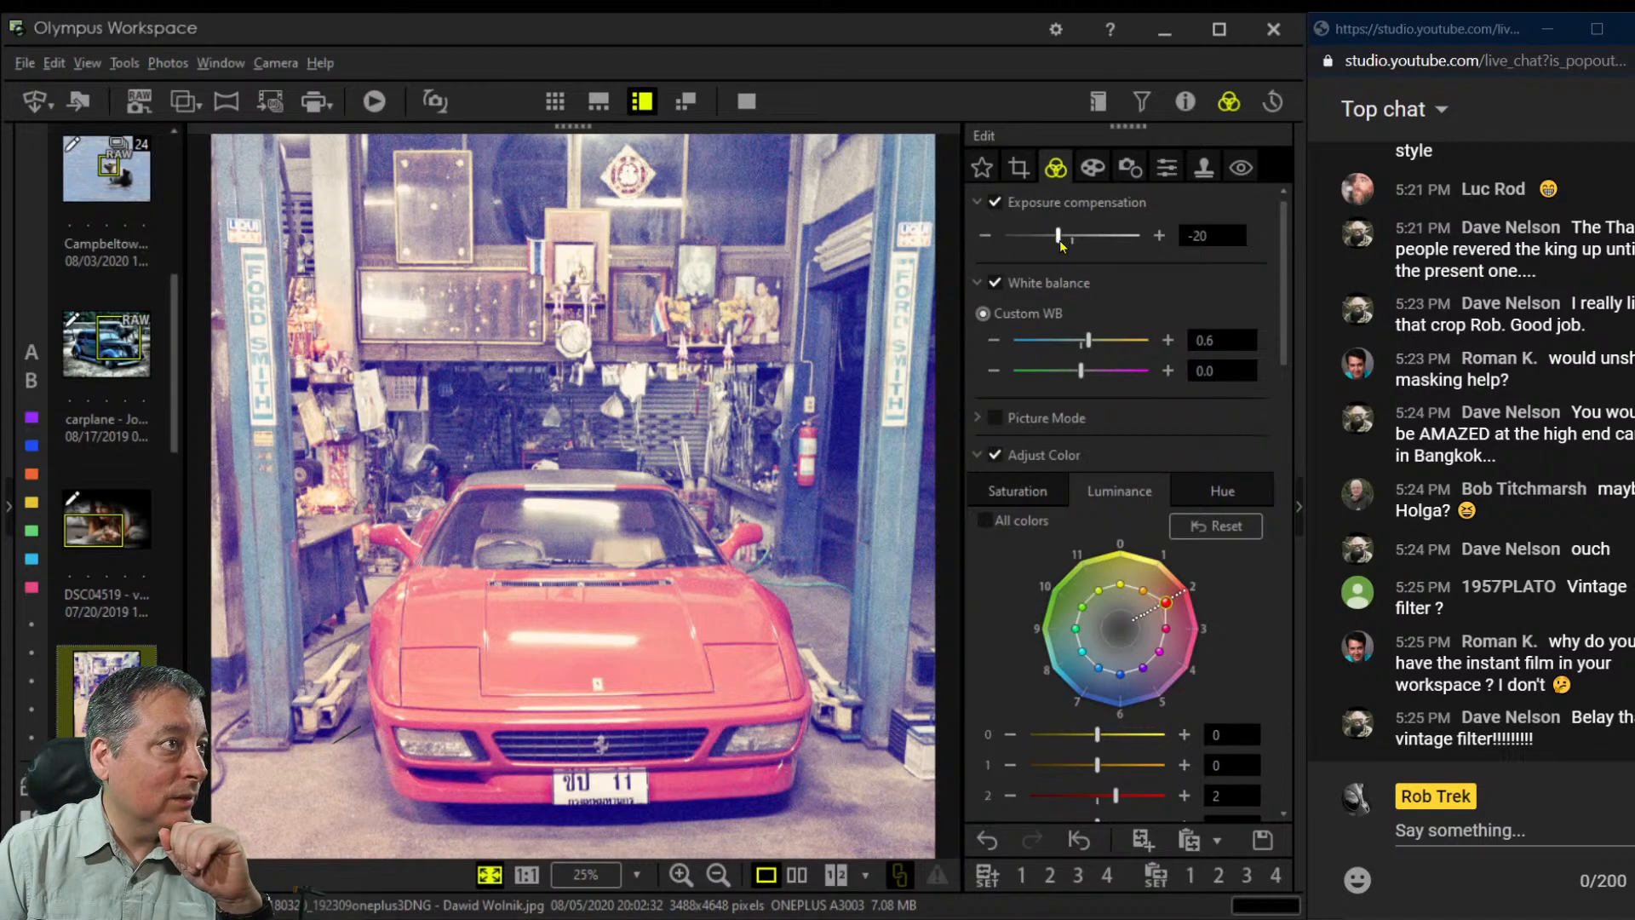
left_click_drag(1060, 244, 1040, 245)
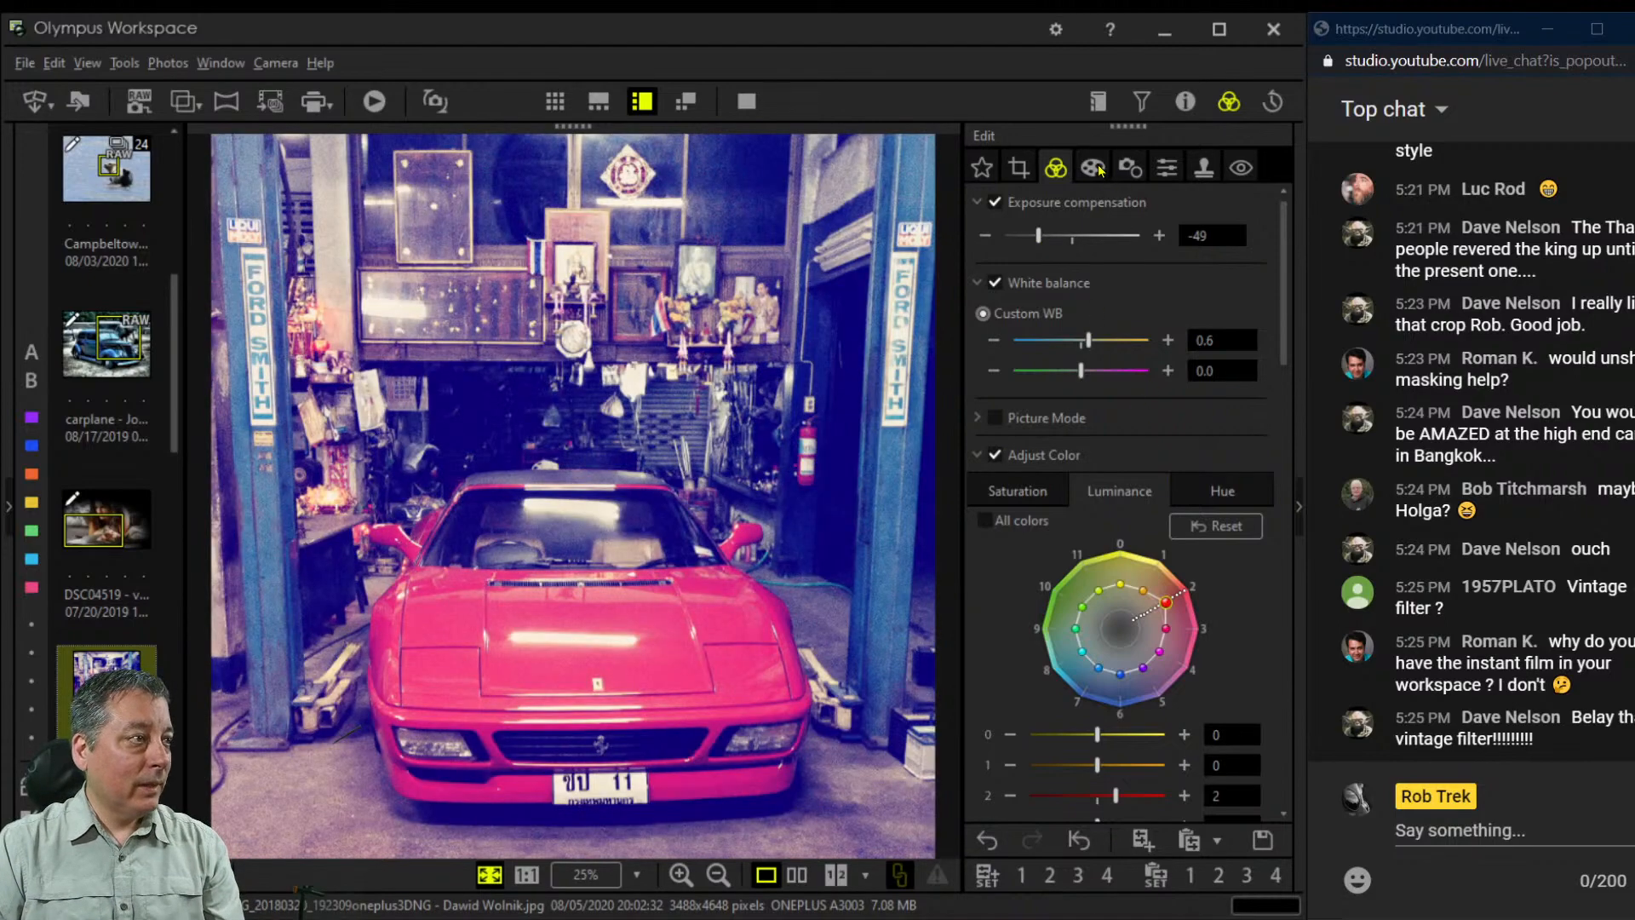
Try the Vintage II art filter, and replace it with Vintage III
left_click(1093, 168)
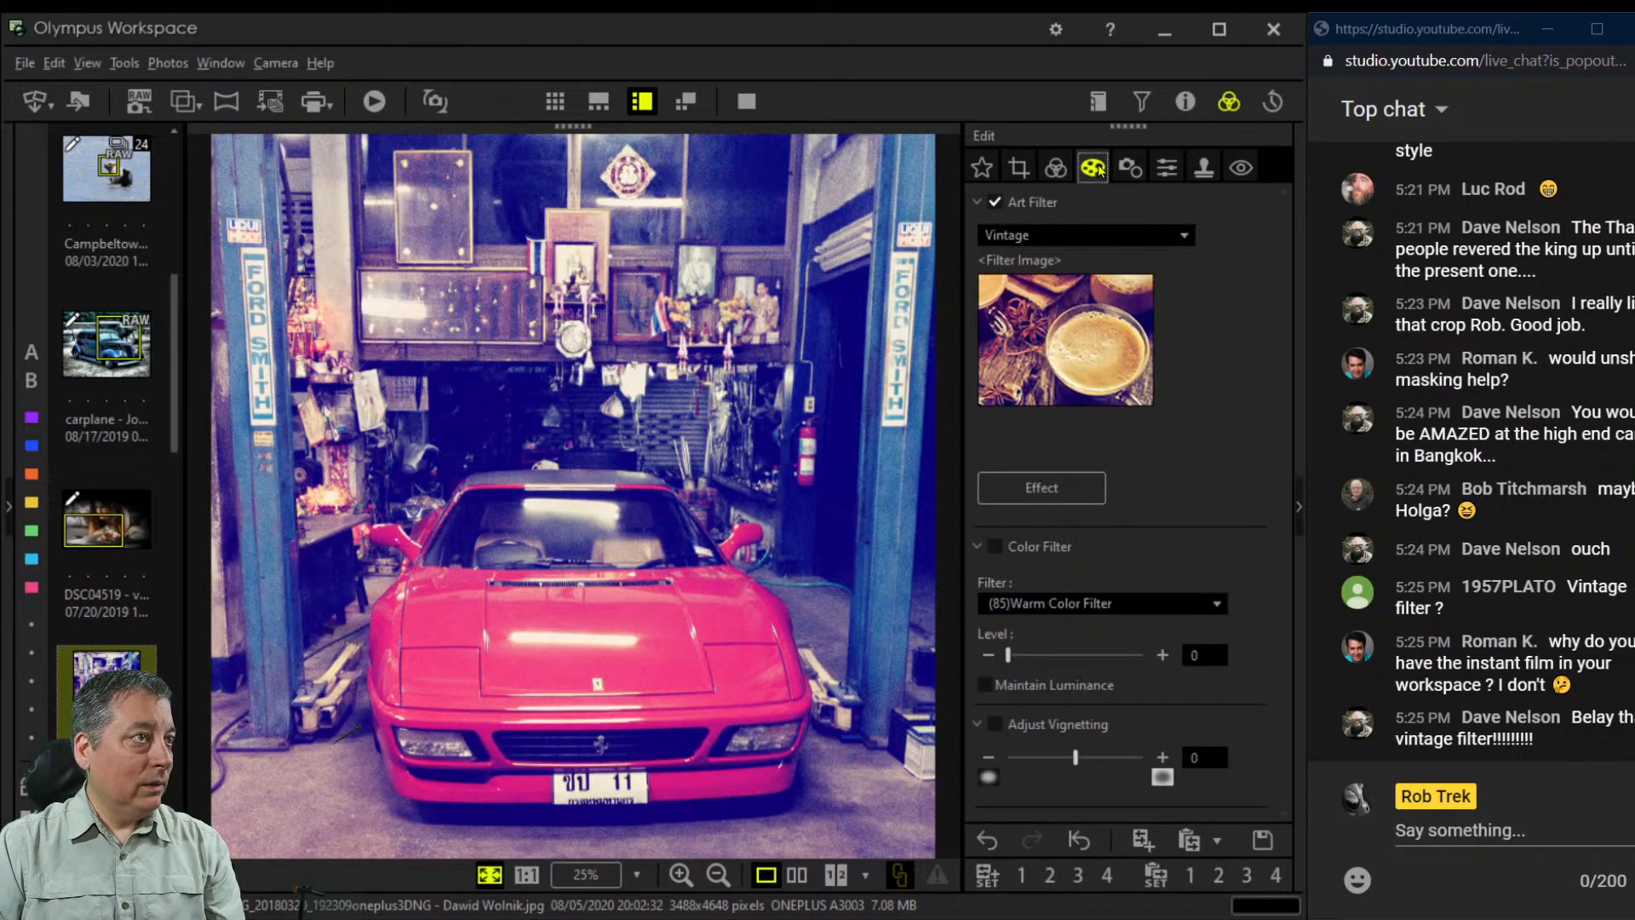
left_click(1111, 237)
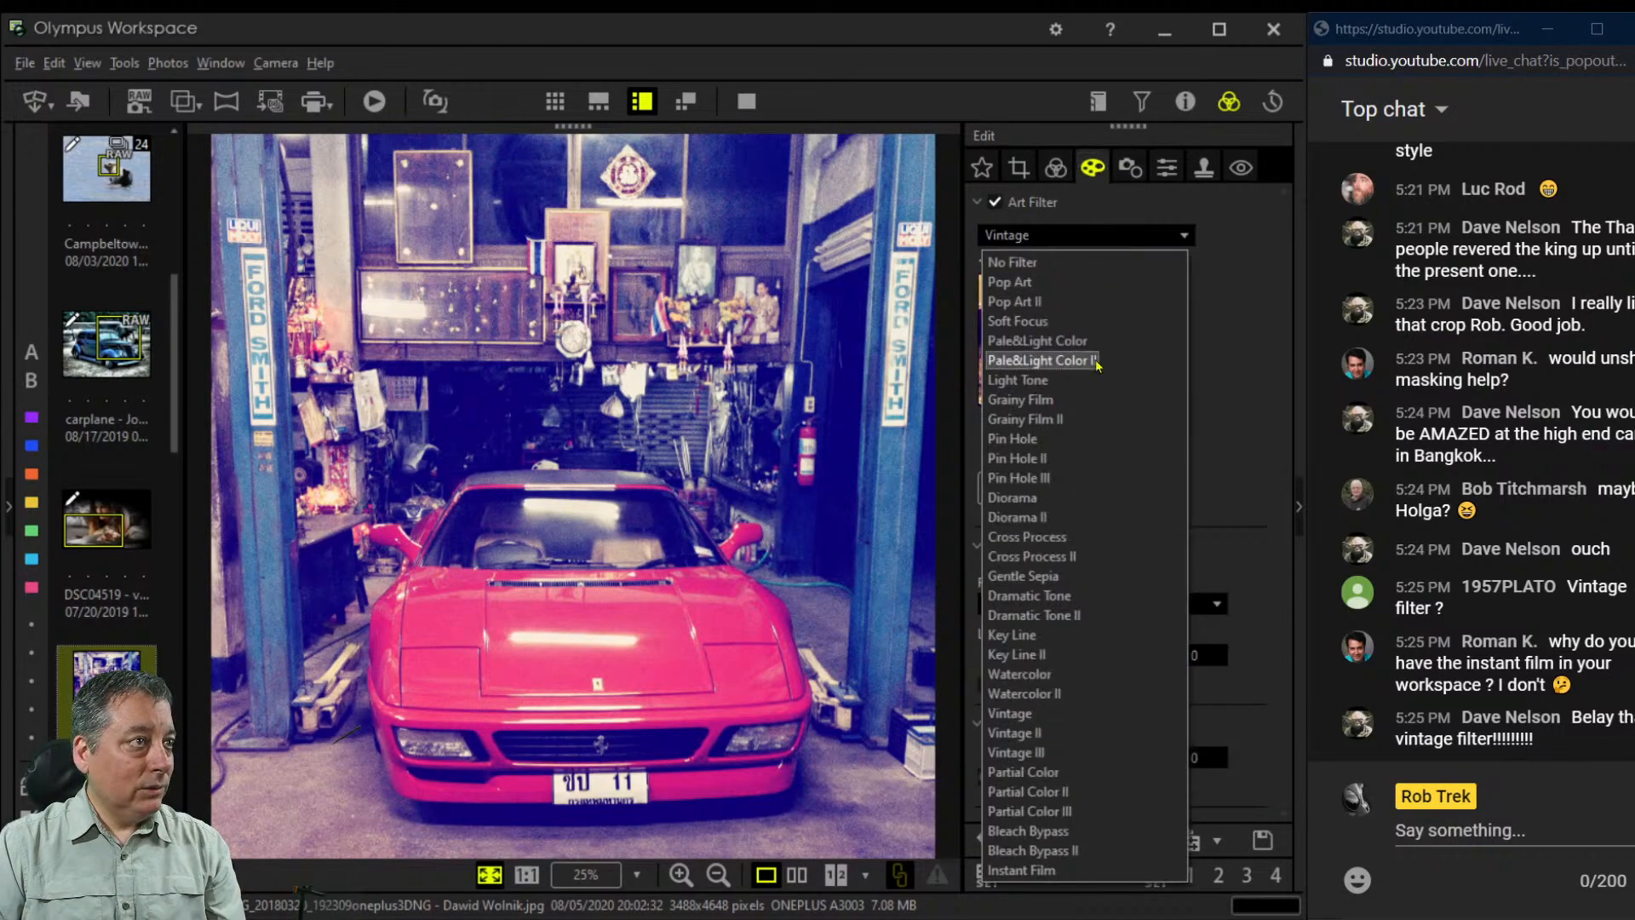
left_click(1077, 731)
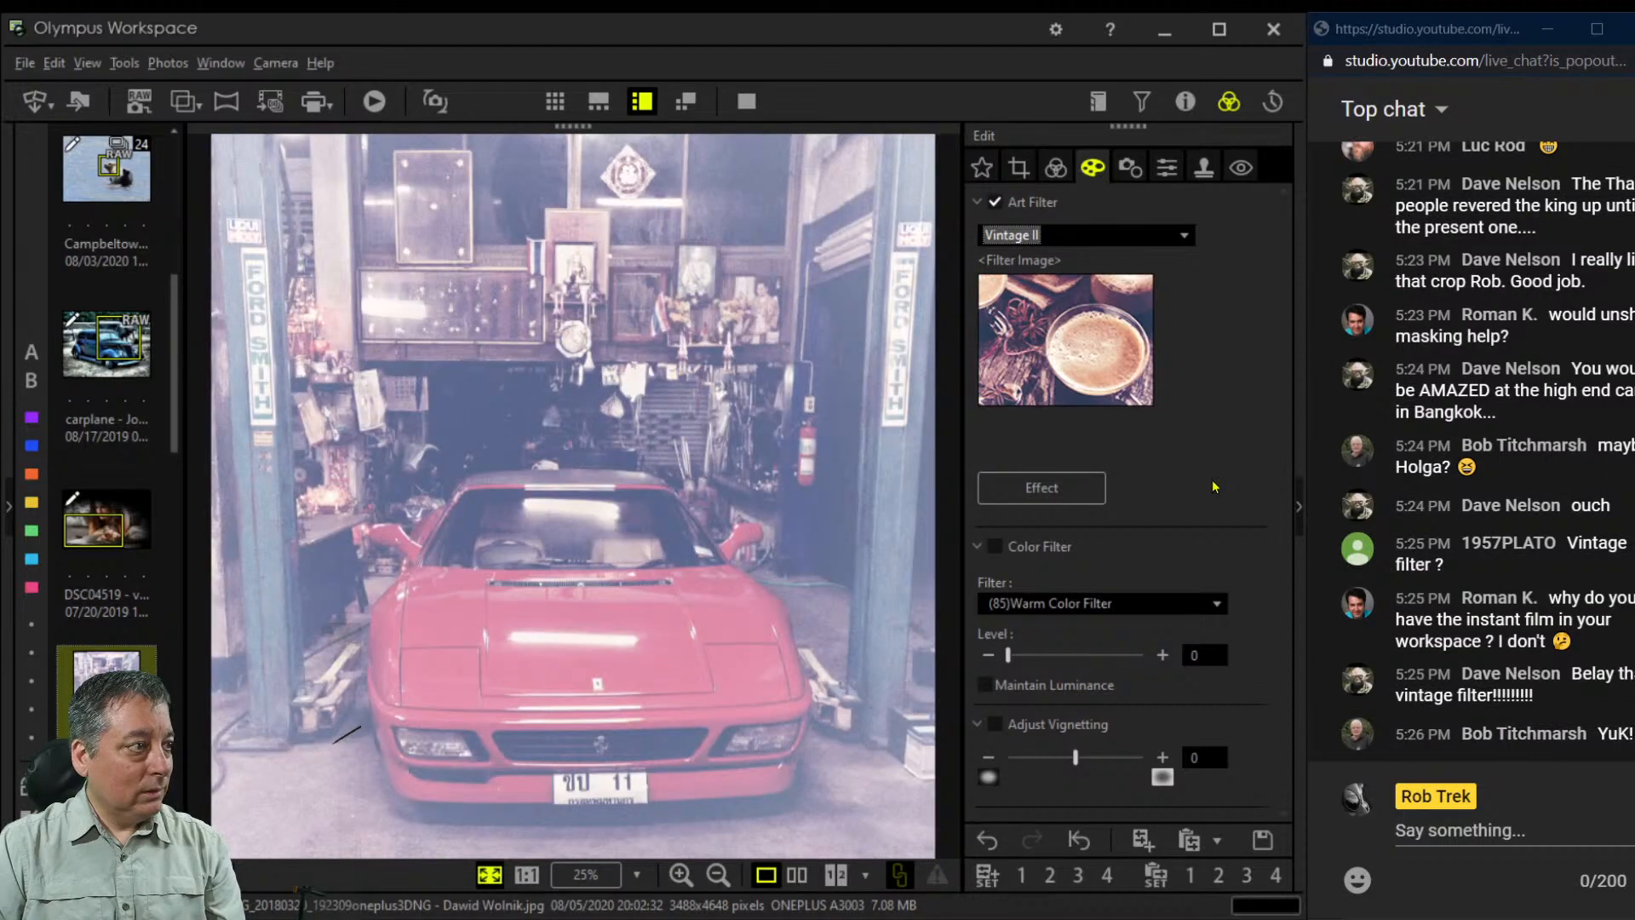
left_click(1141, 246)
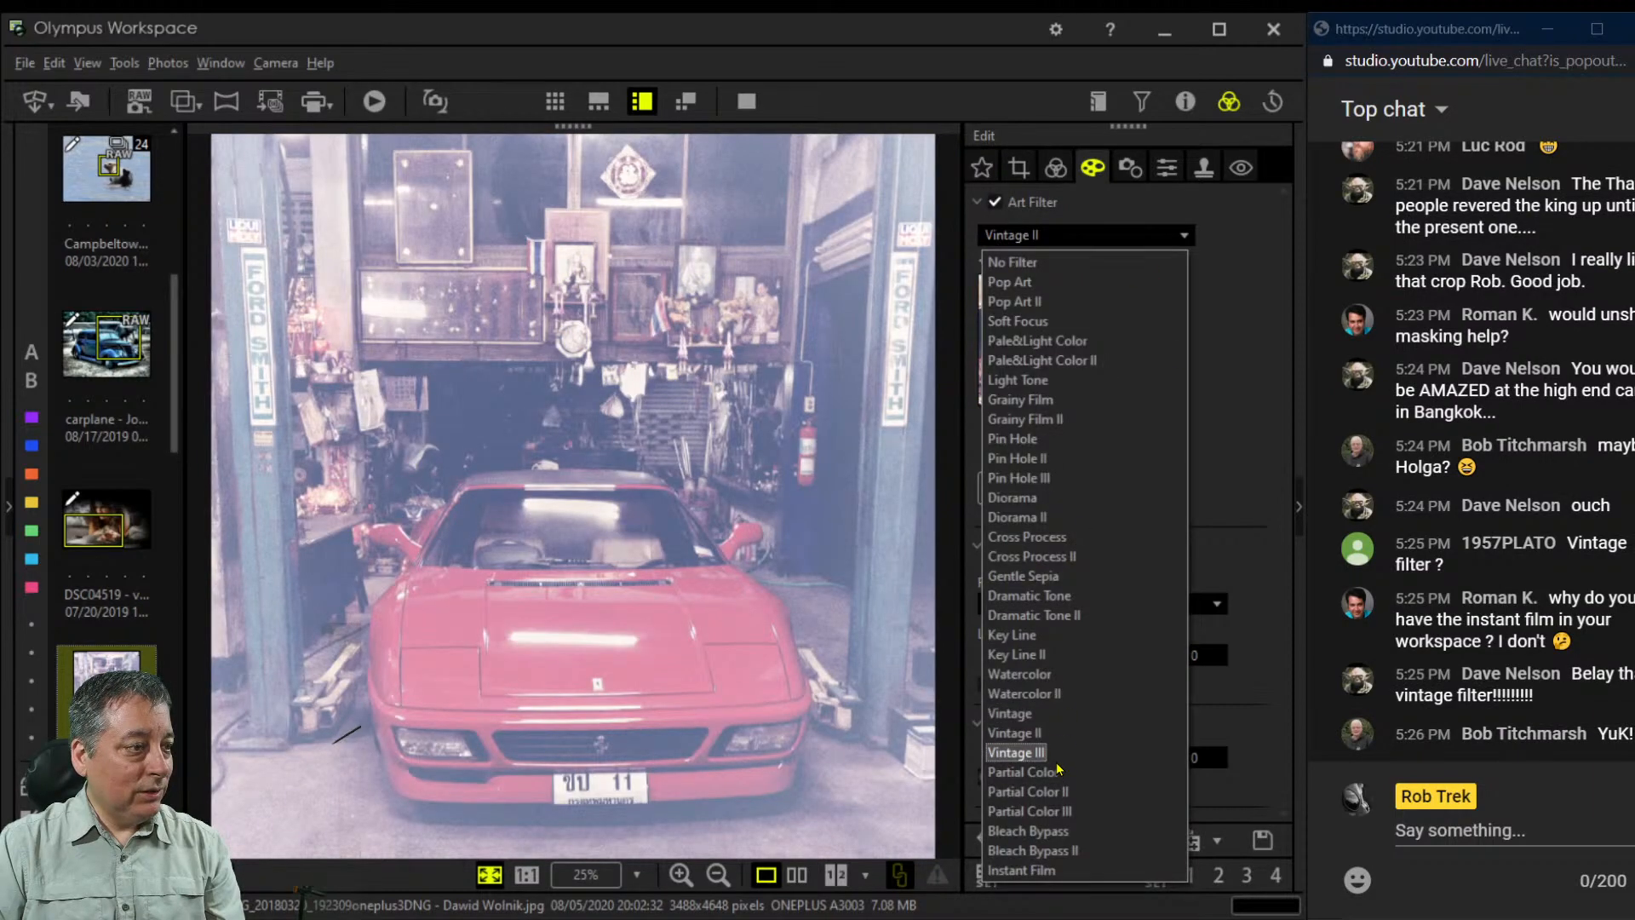
left_click(1098, 753)
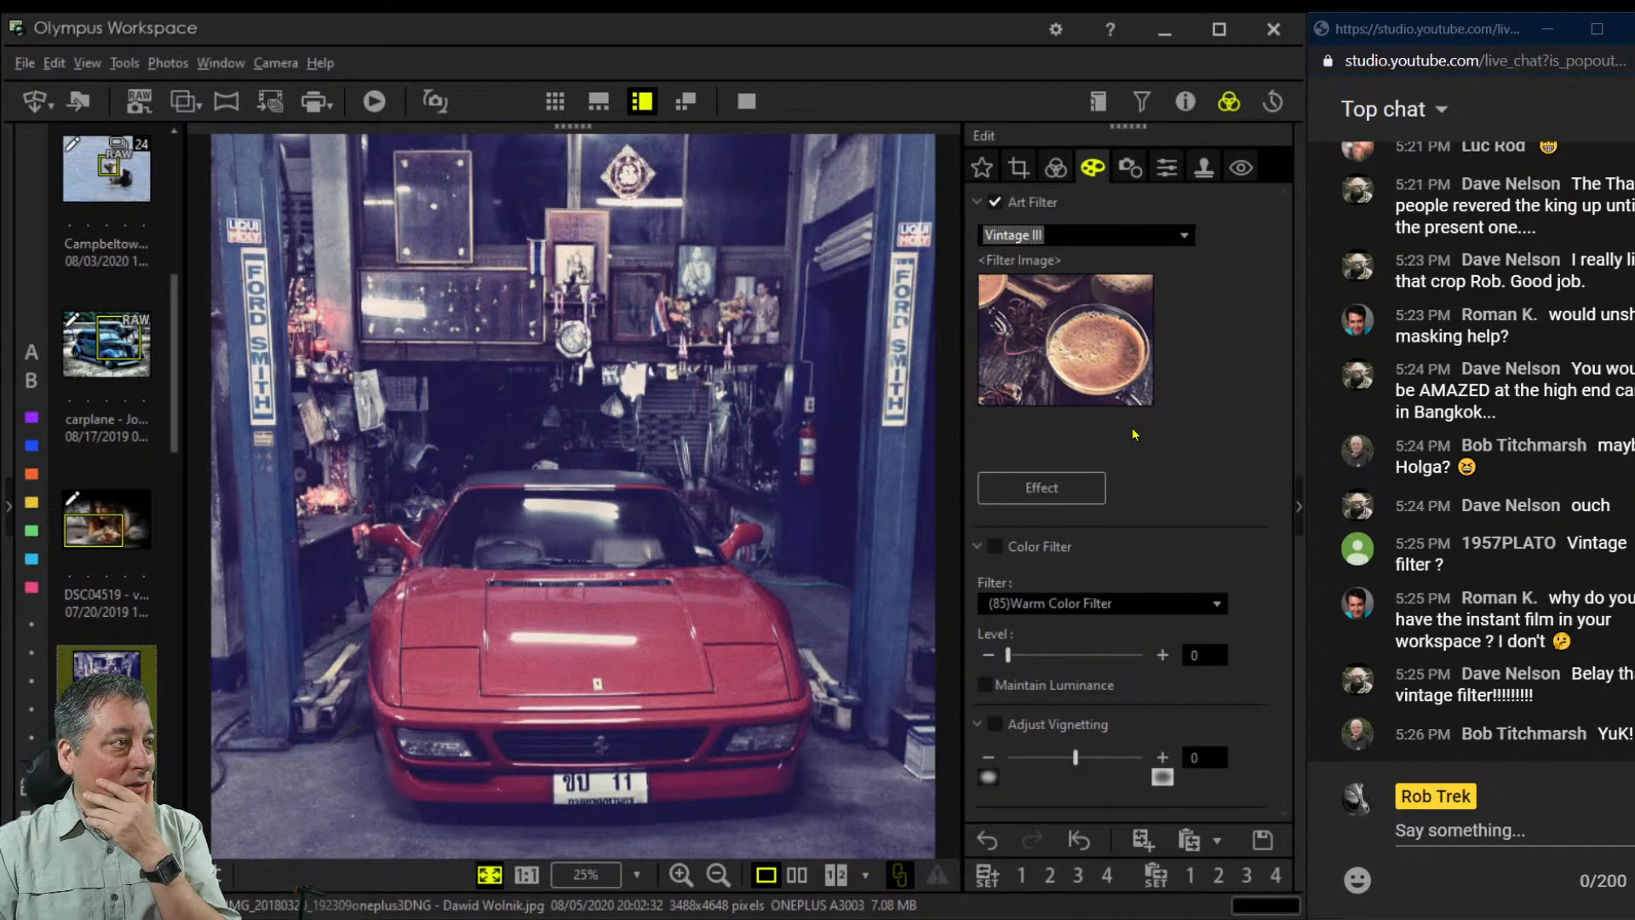
Return the art filter to Pop Art II and set exposure compensation to -16
left_click(1122, 242)
left_click(1099, 308)
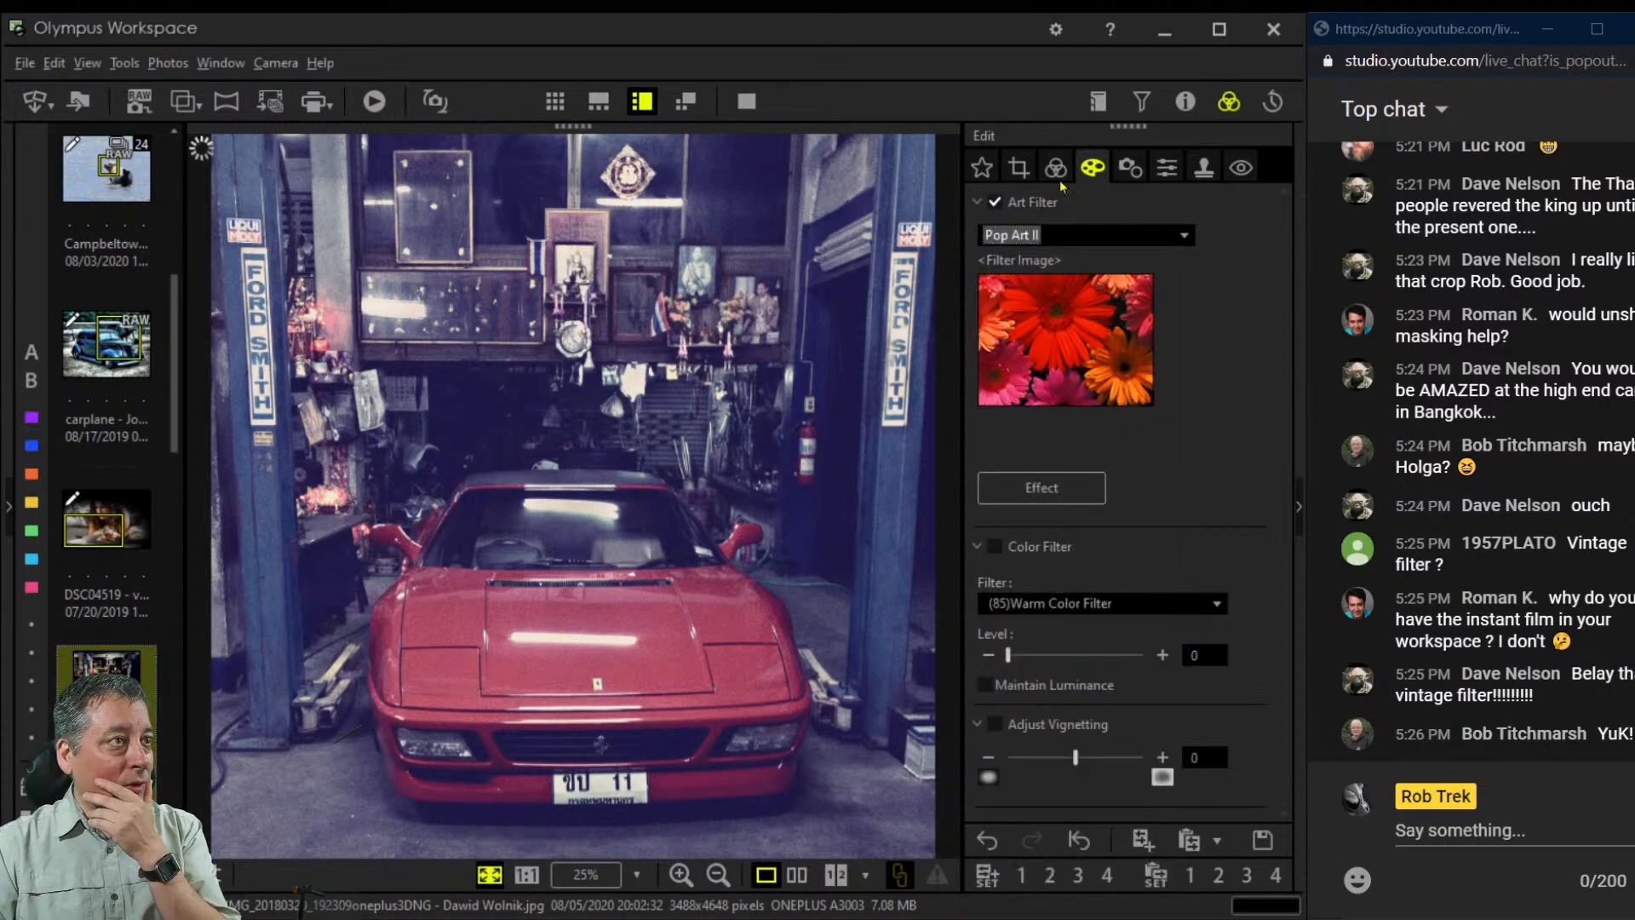
left_click(1055, 167)
left_click_drag(1052, 246, 1069, 246)
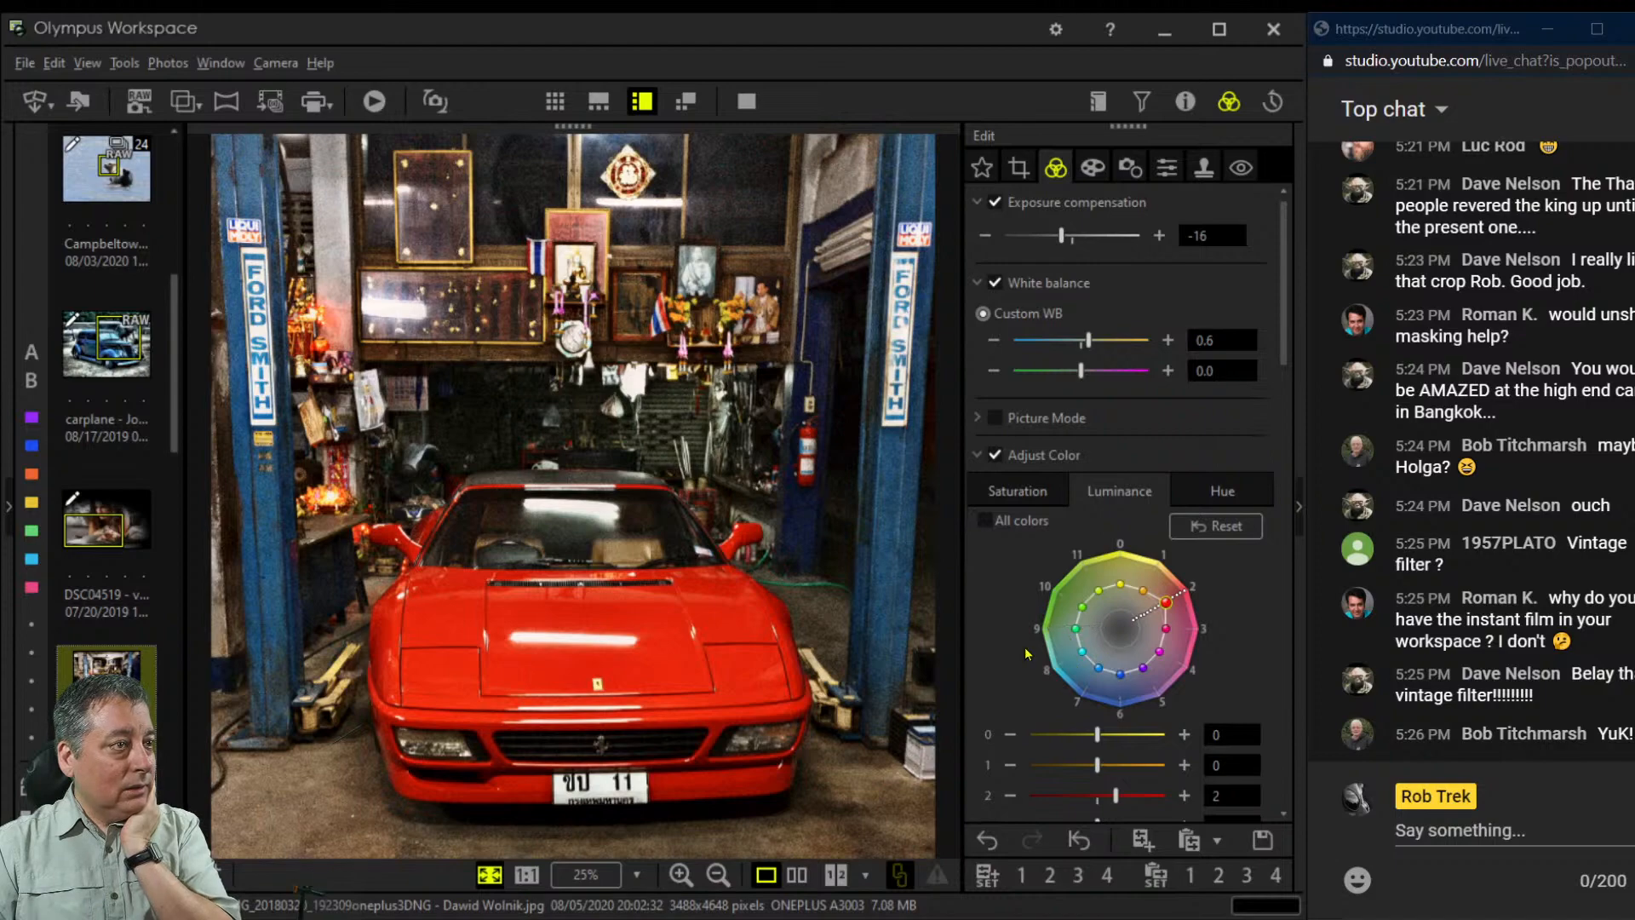
Raise the upper anchor point of the RGB tone curve slightly to brighten the midtones
scroll(1020, 645, "down", 5)
scroll(1021, 644, "down", 3)
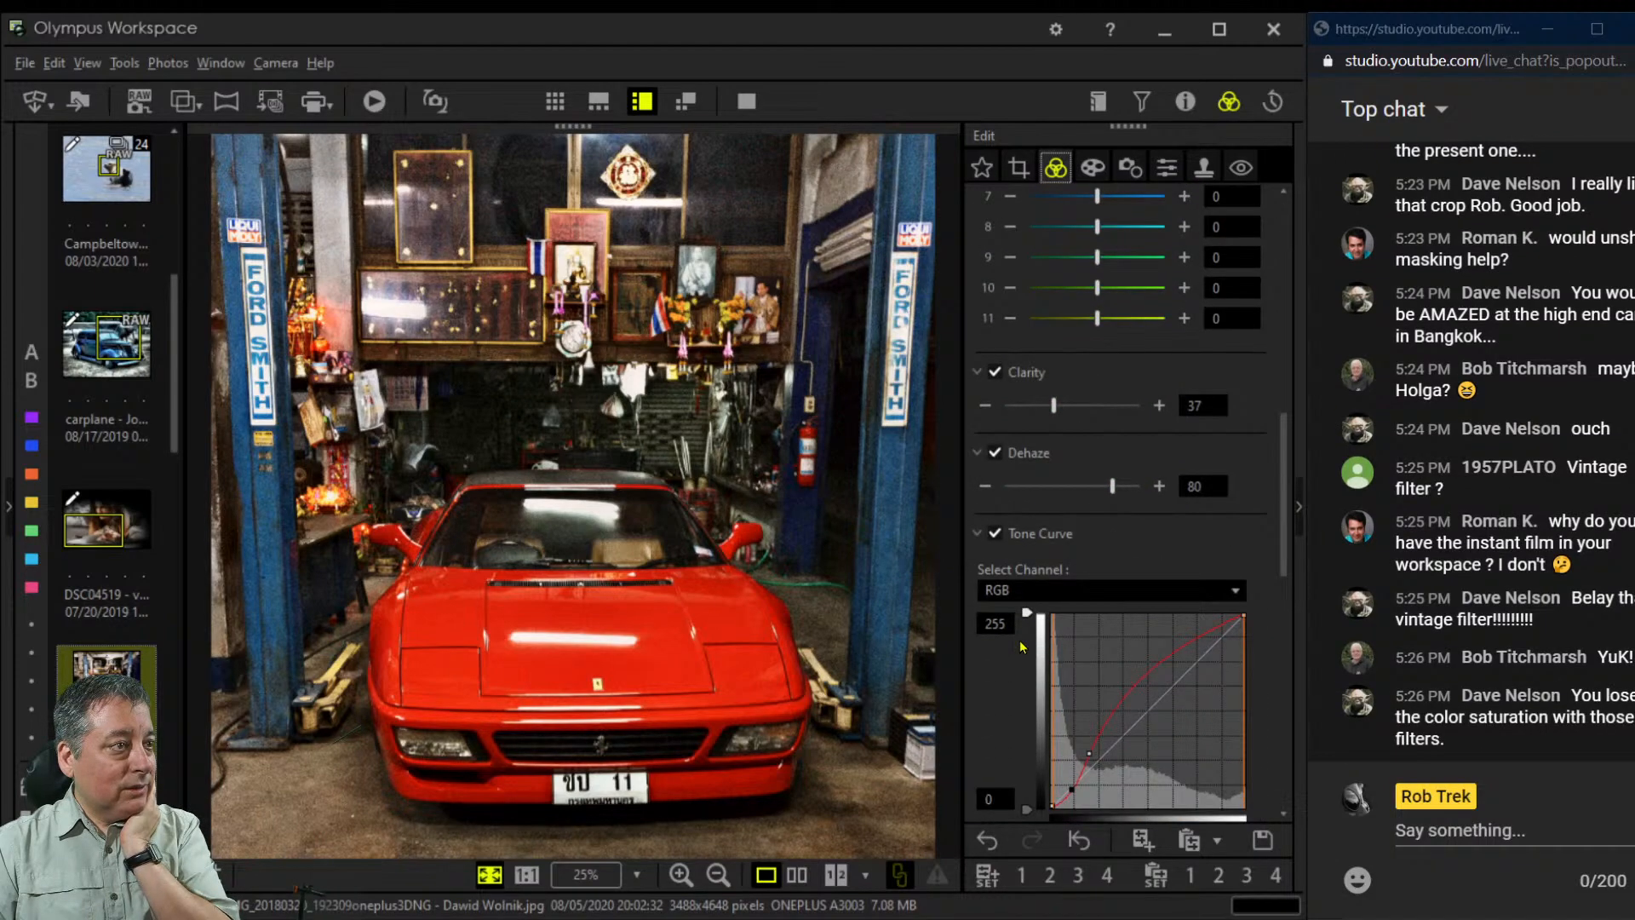
scroll(1021, 645, "down", 1)
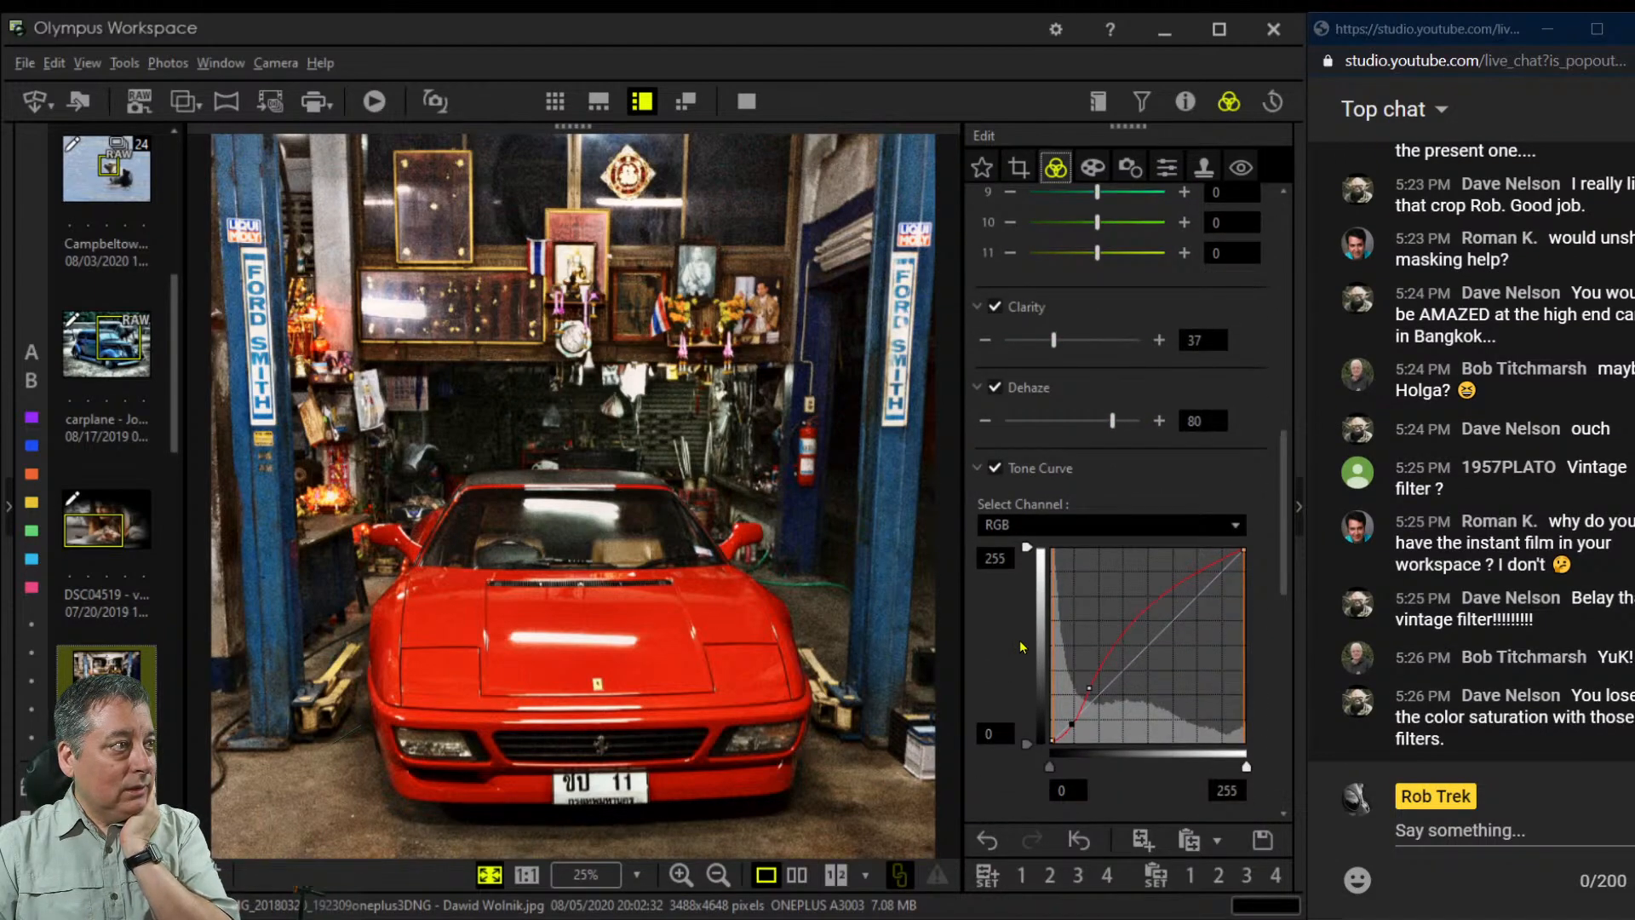
left_click_drag(1089, 687, 1090, 681)
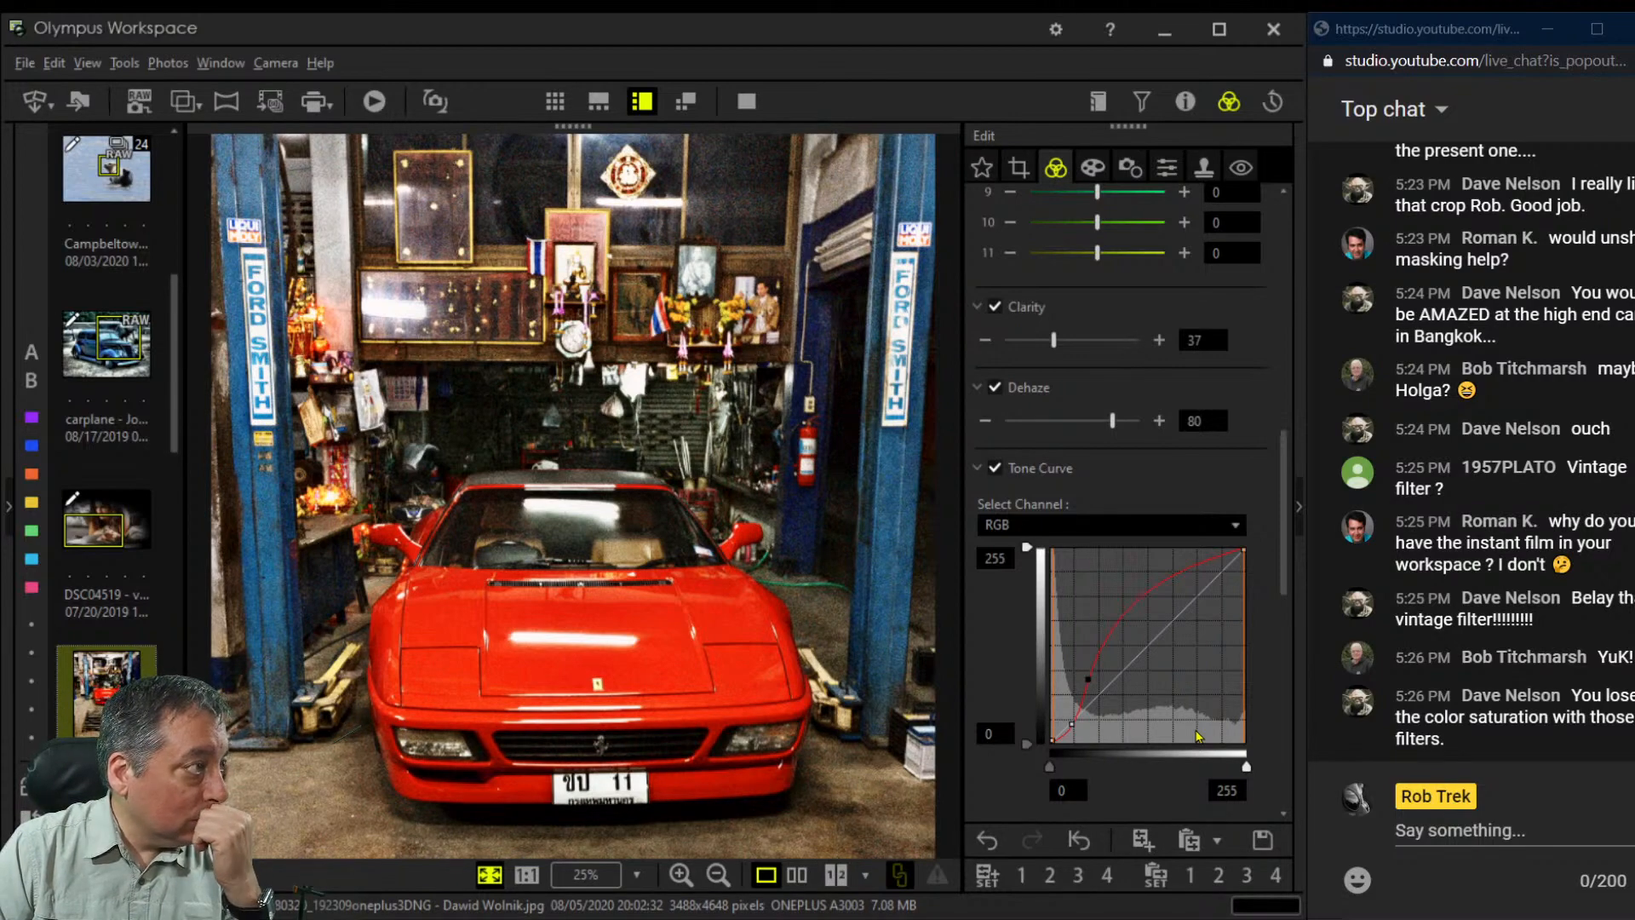
Try the left-and-right blur effect with the Pop Art II filter, and undo it
left_click(1092, 168)
left_click(1041, 487)
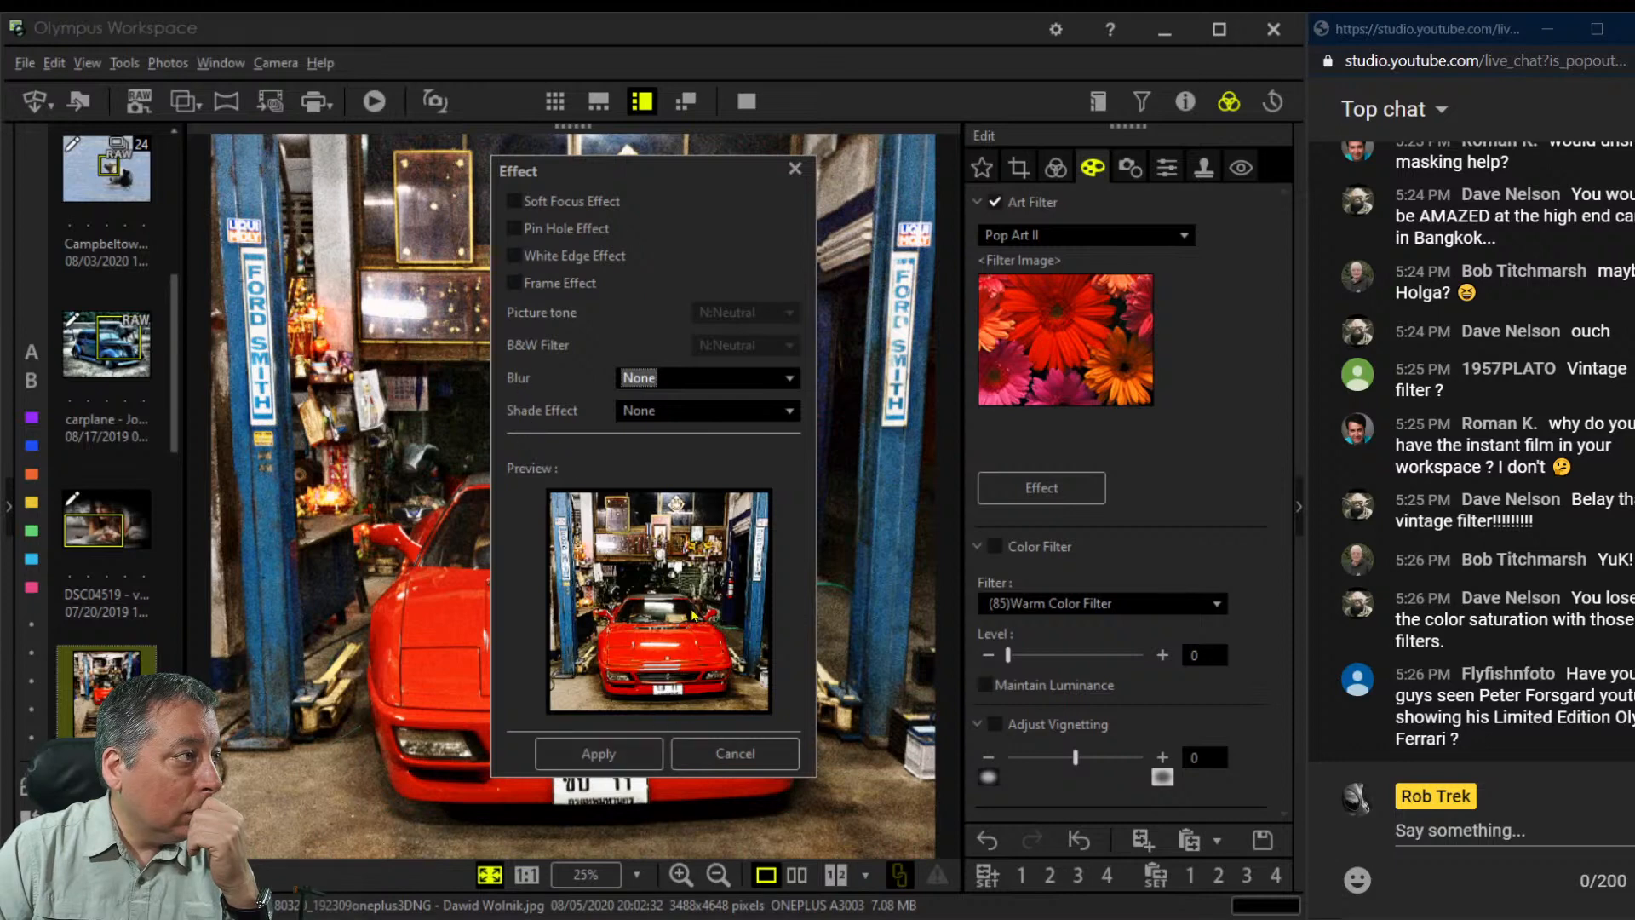
left_click(700, 382)
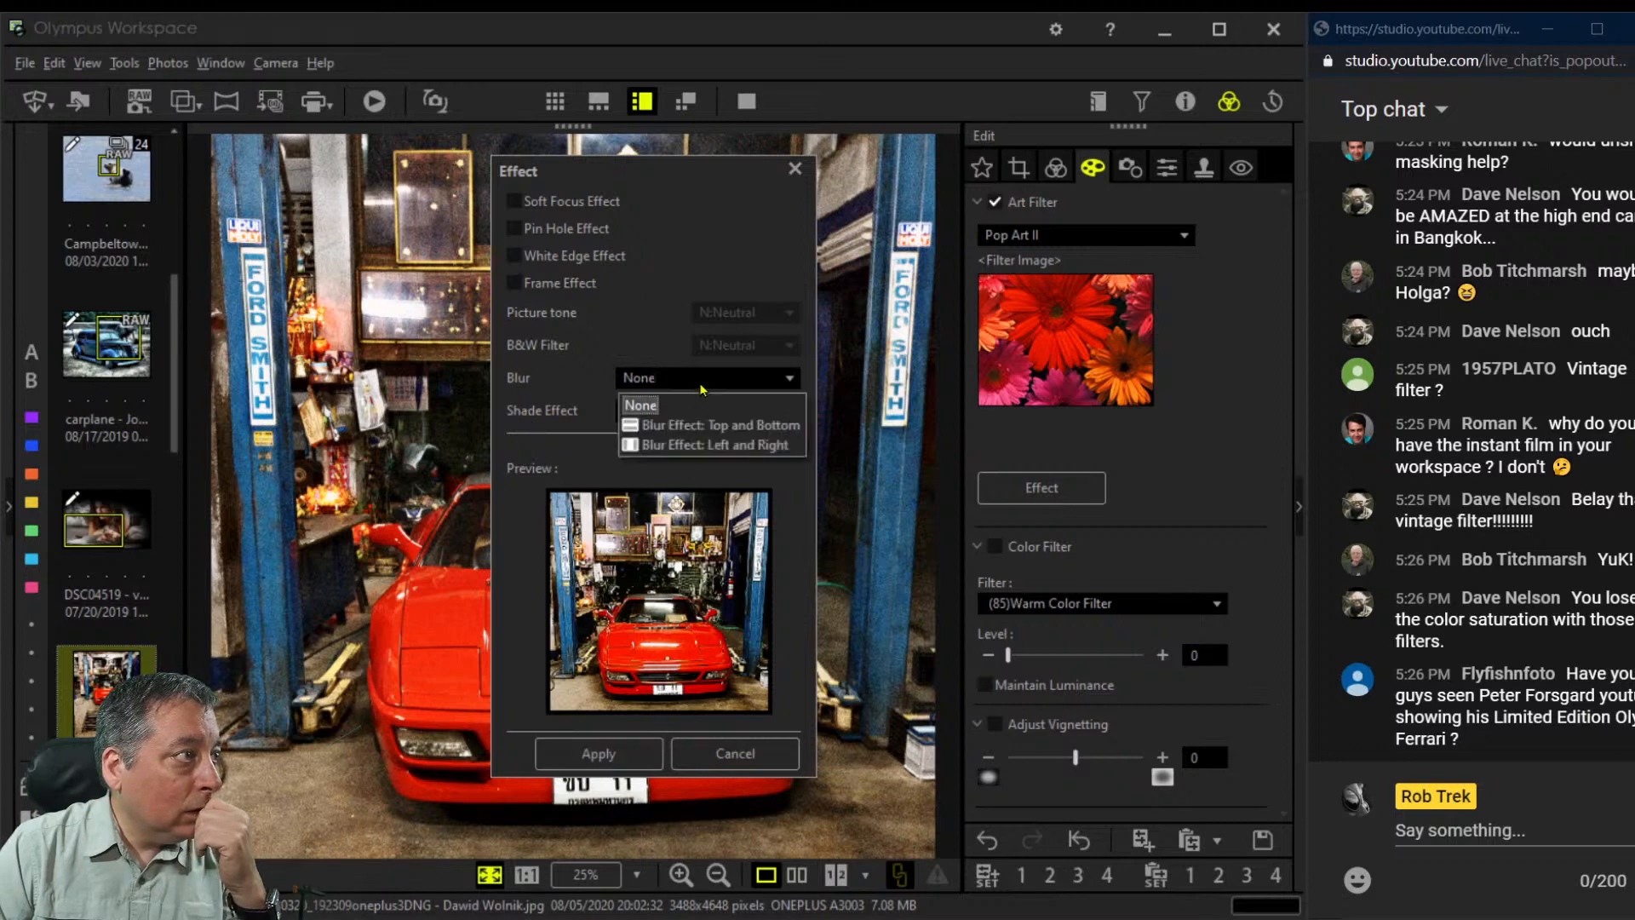
left_click(695, 444)
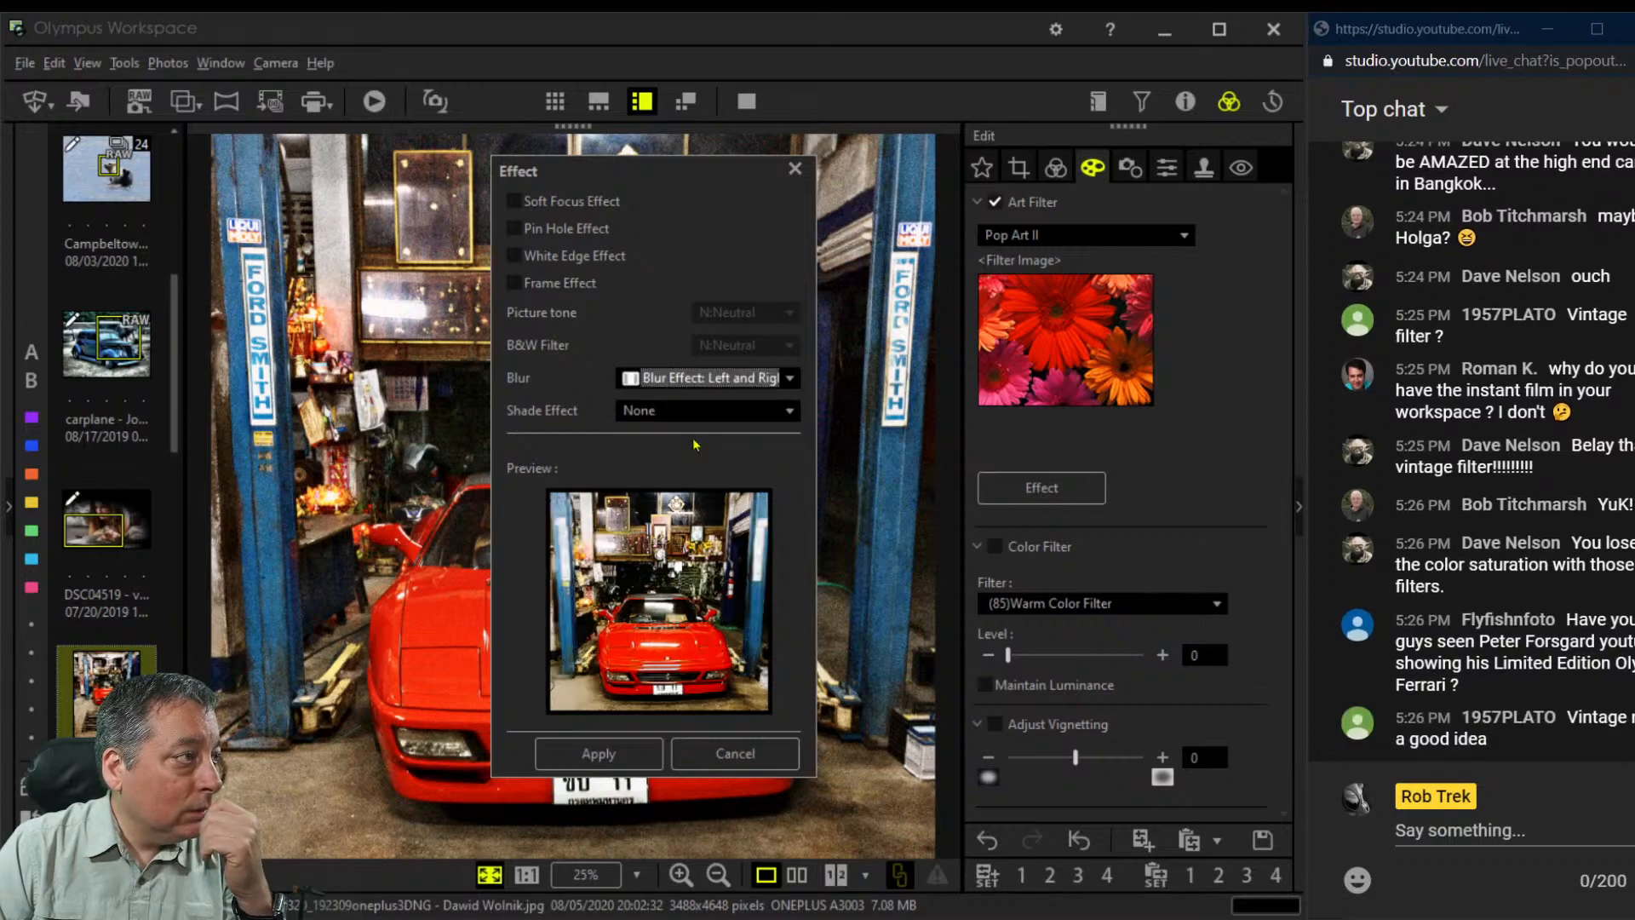
left_click(644, 765)
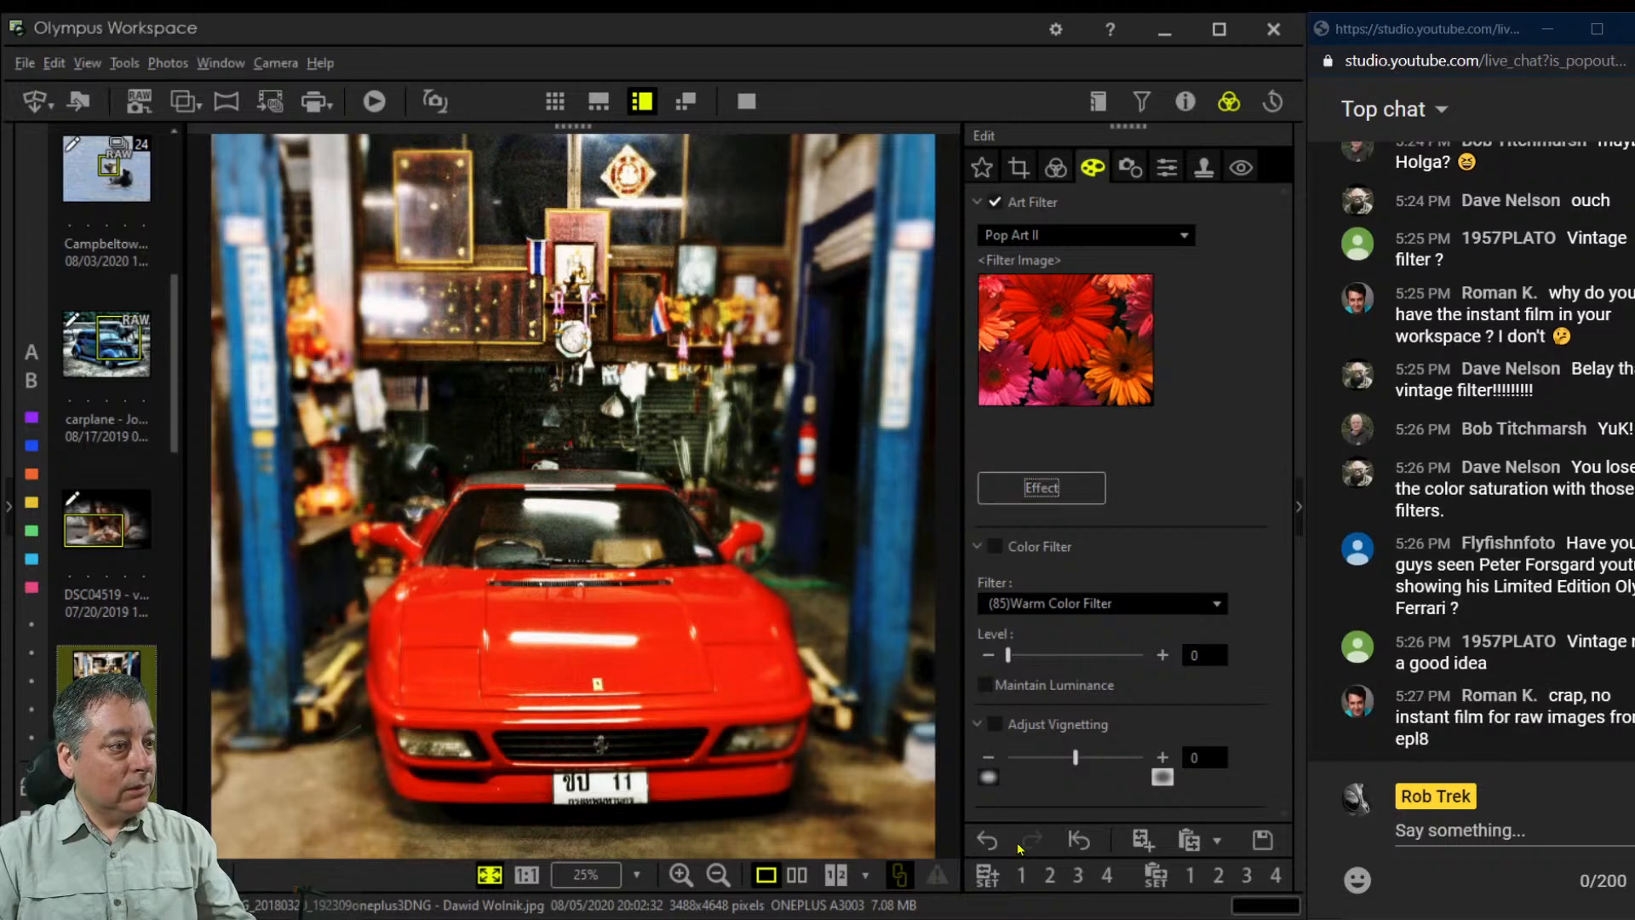
left_click(987, 839)
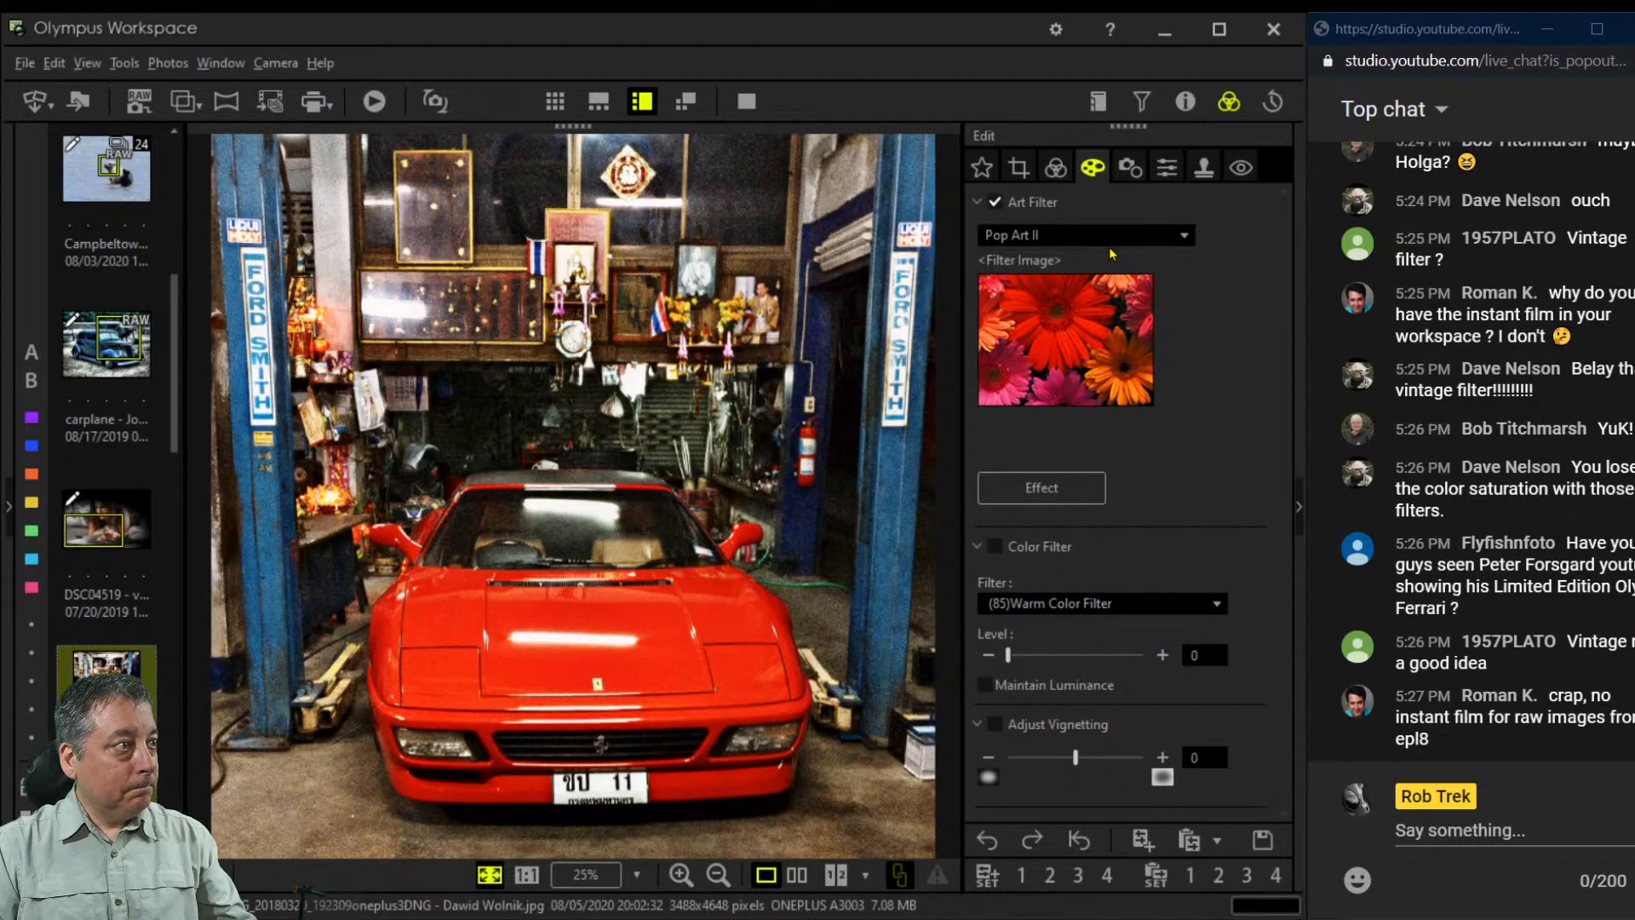
Darken the photo's edges with vignetting at -14, and compare the edit with the original side by side in full screen
left_click_drag(1076, 757, 1057, 760)
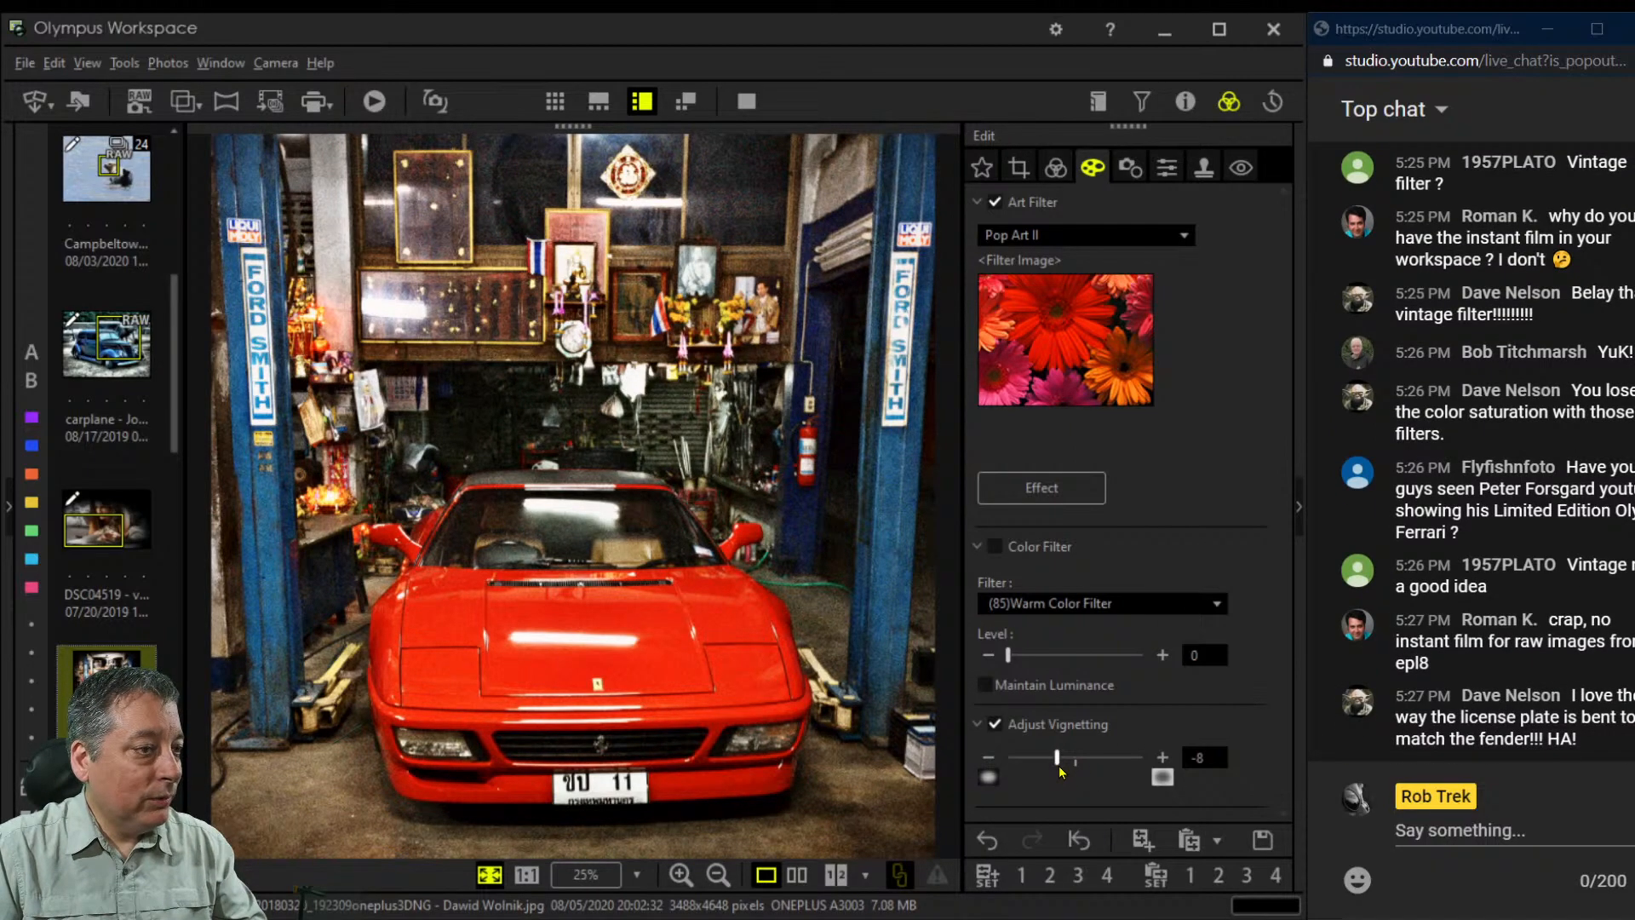
left_click_drag(1059, 767, 1049, 766)
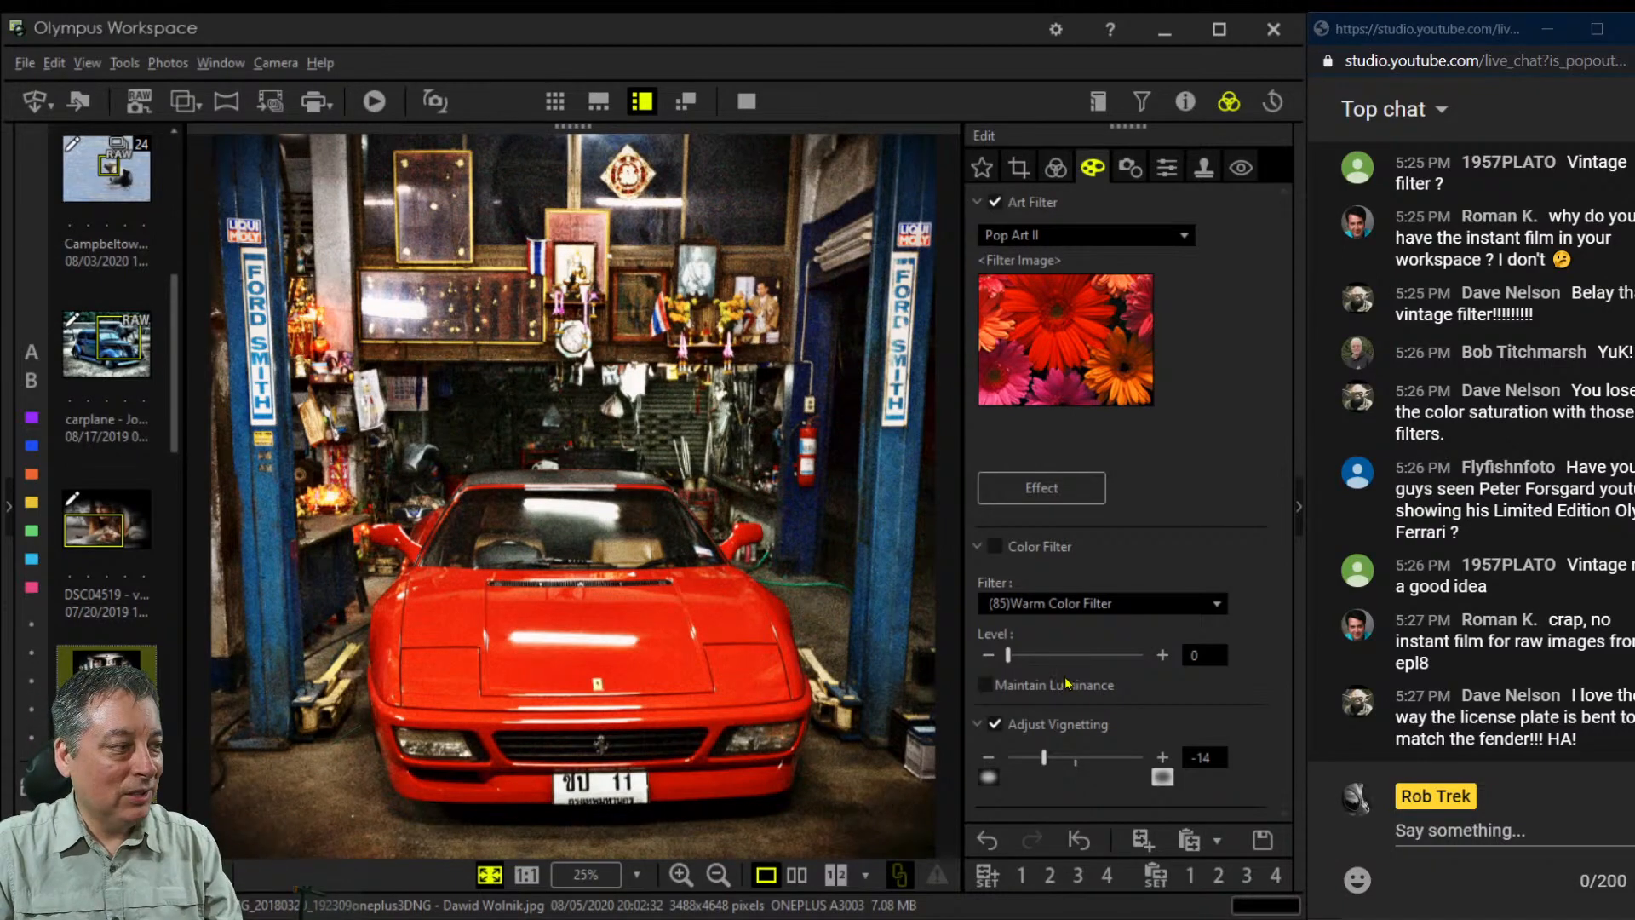
left_click(797, 874)
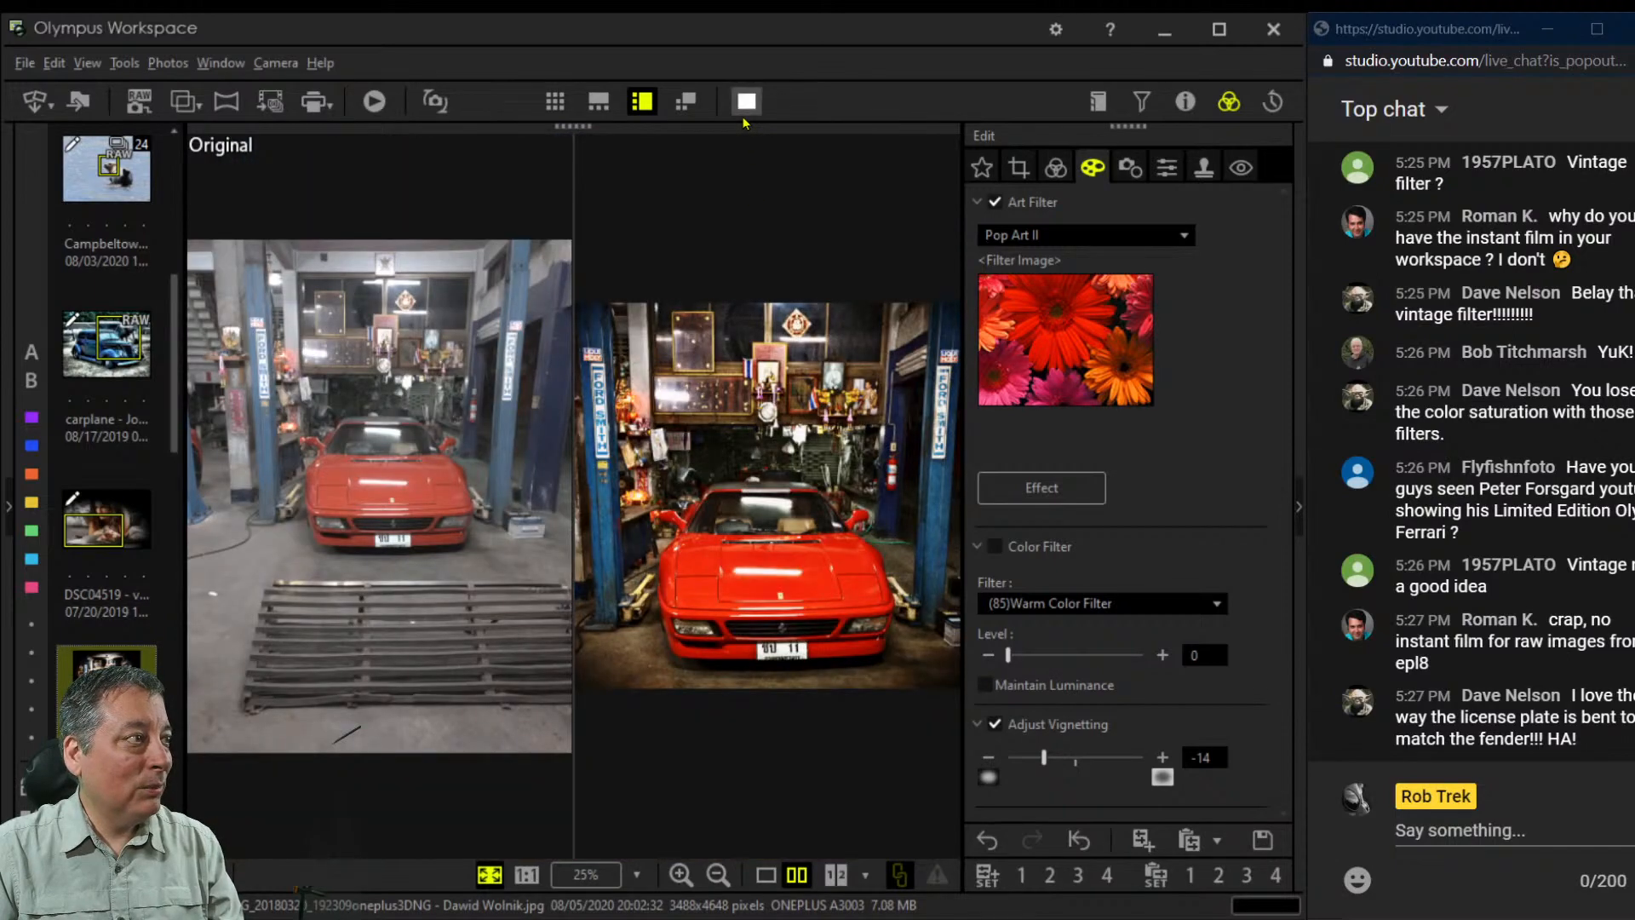
left_click(746, 104)
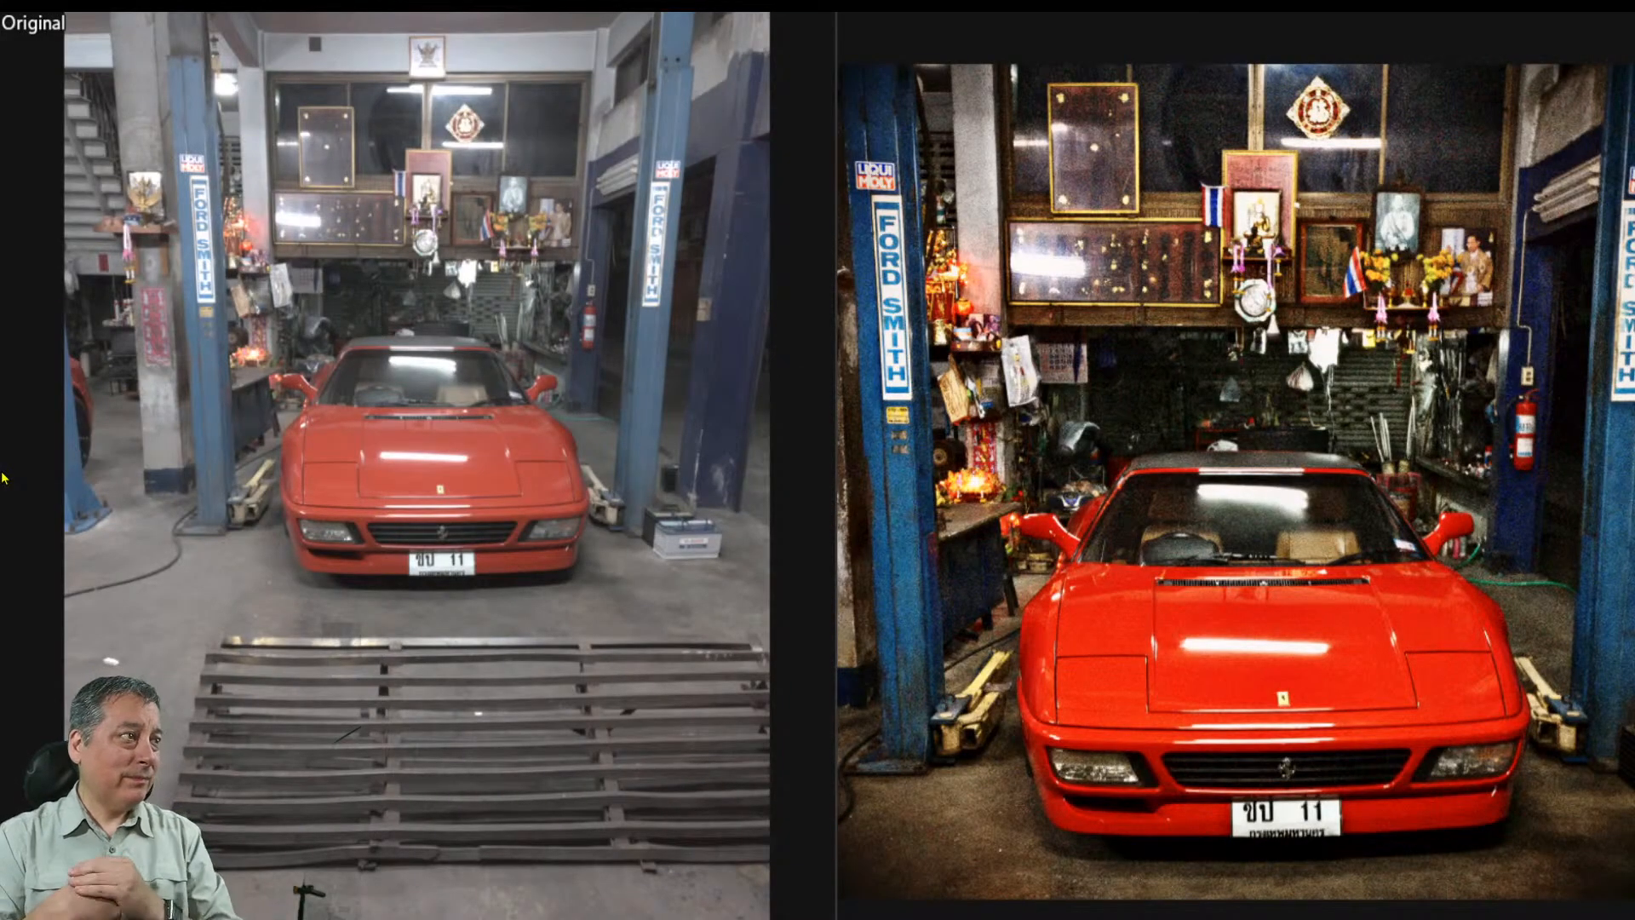
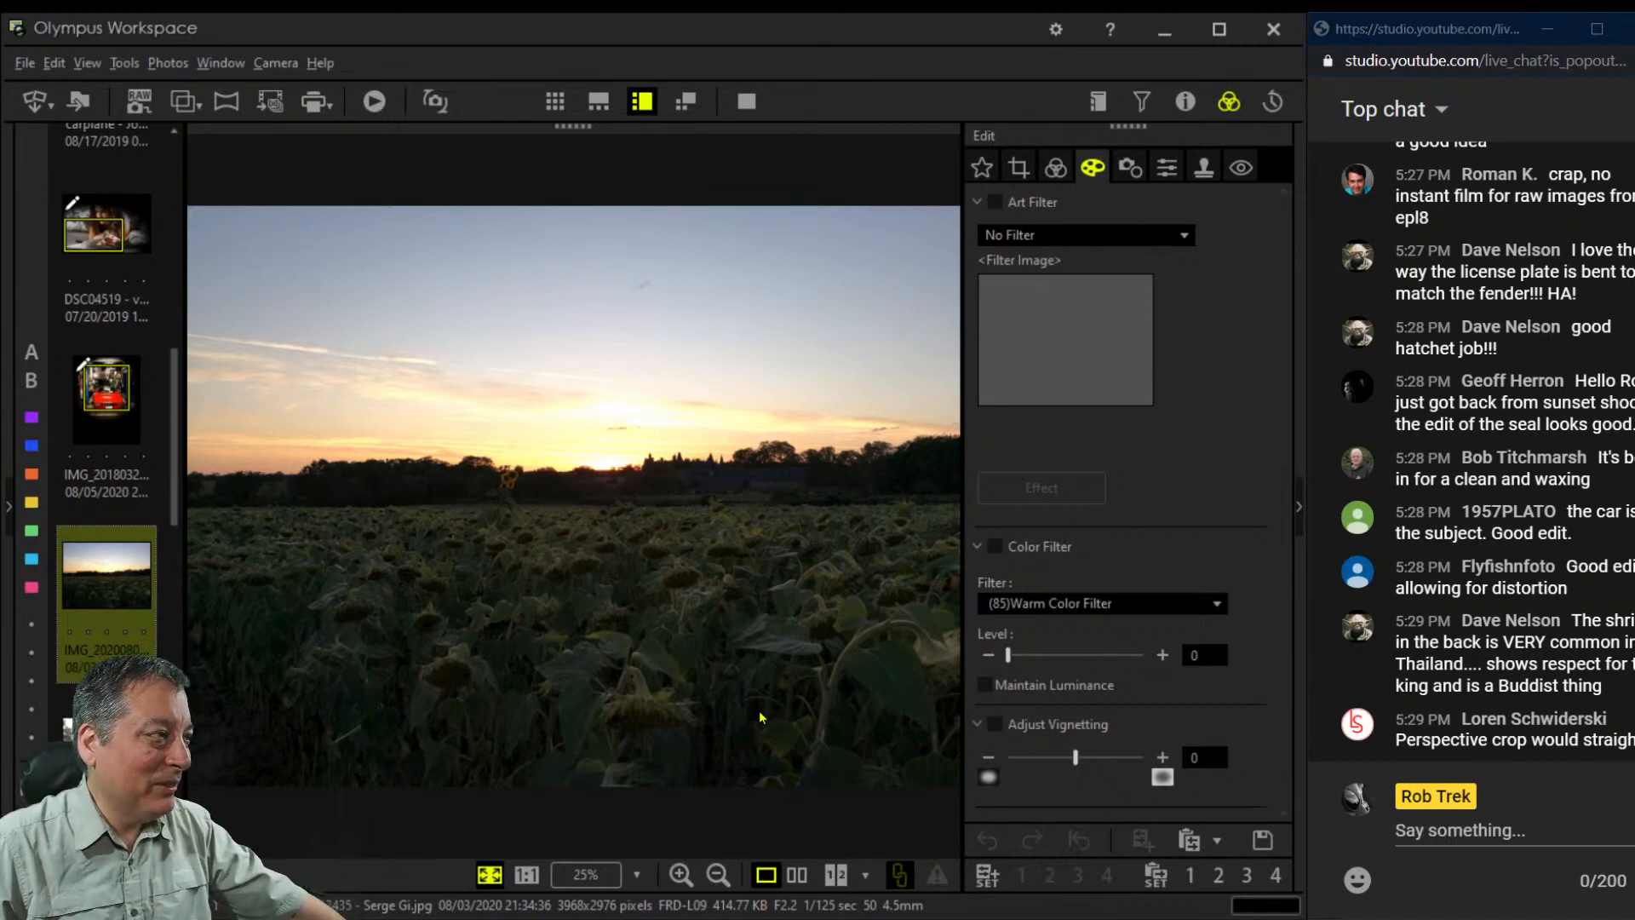
Inspect the standing sunflowers in the sunset field photo at 1:1 magnification, and return to the fitted view
left_click(525, 494)
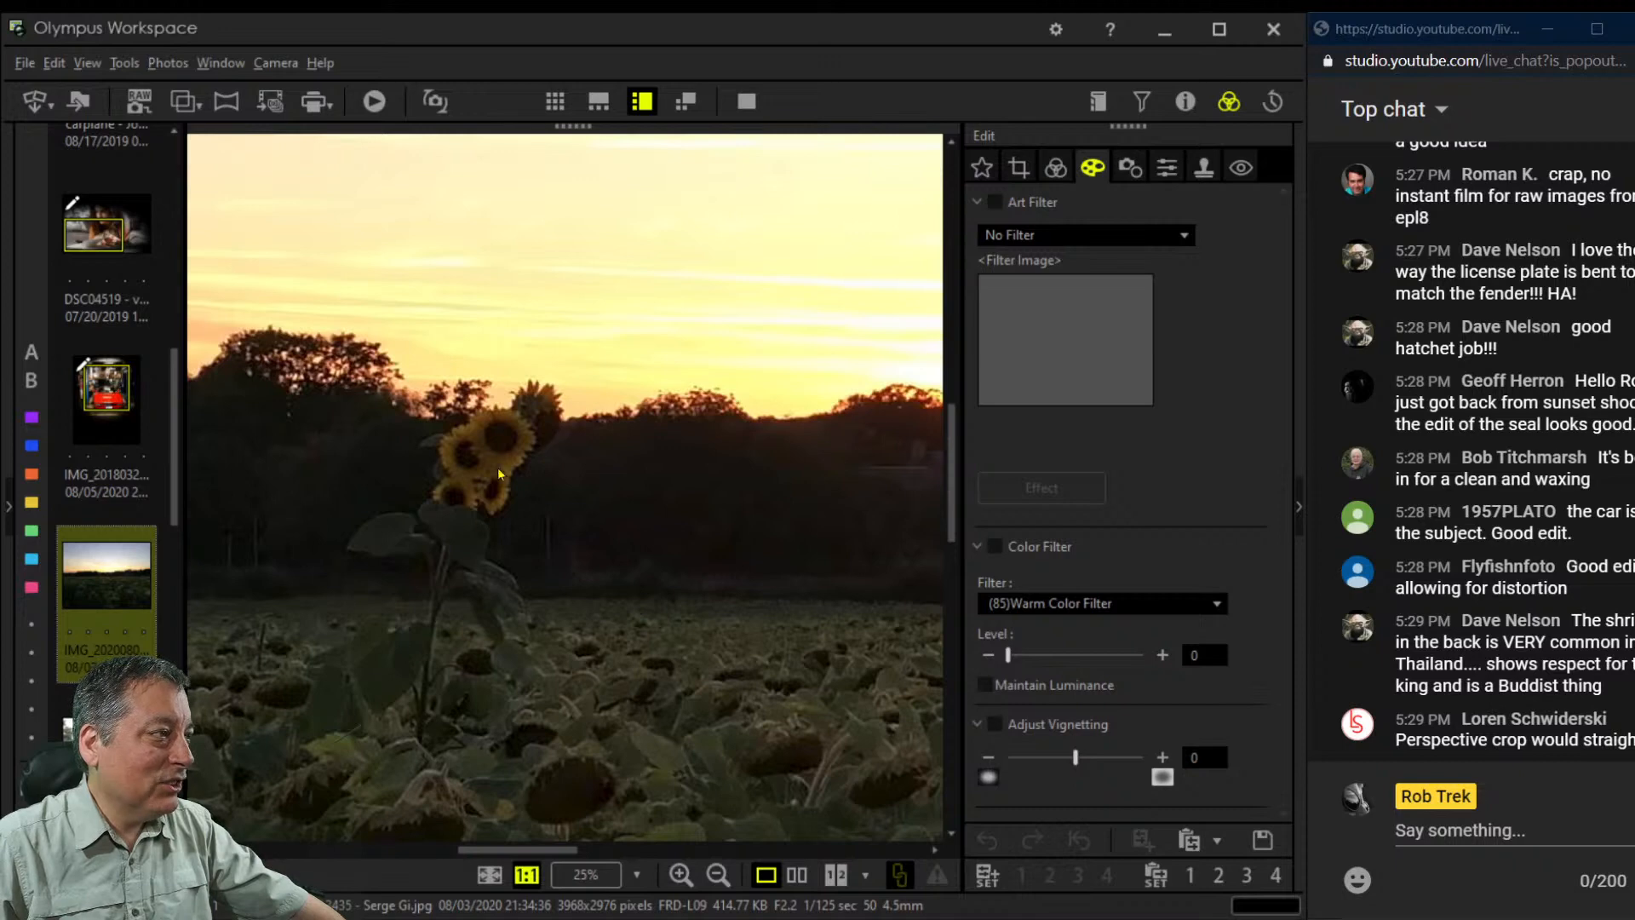
left_click(495, 491)
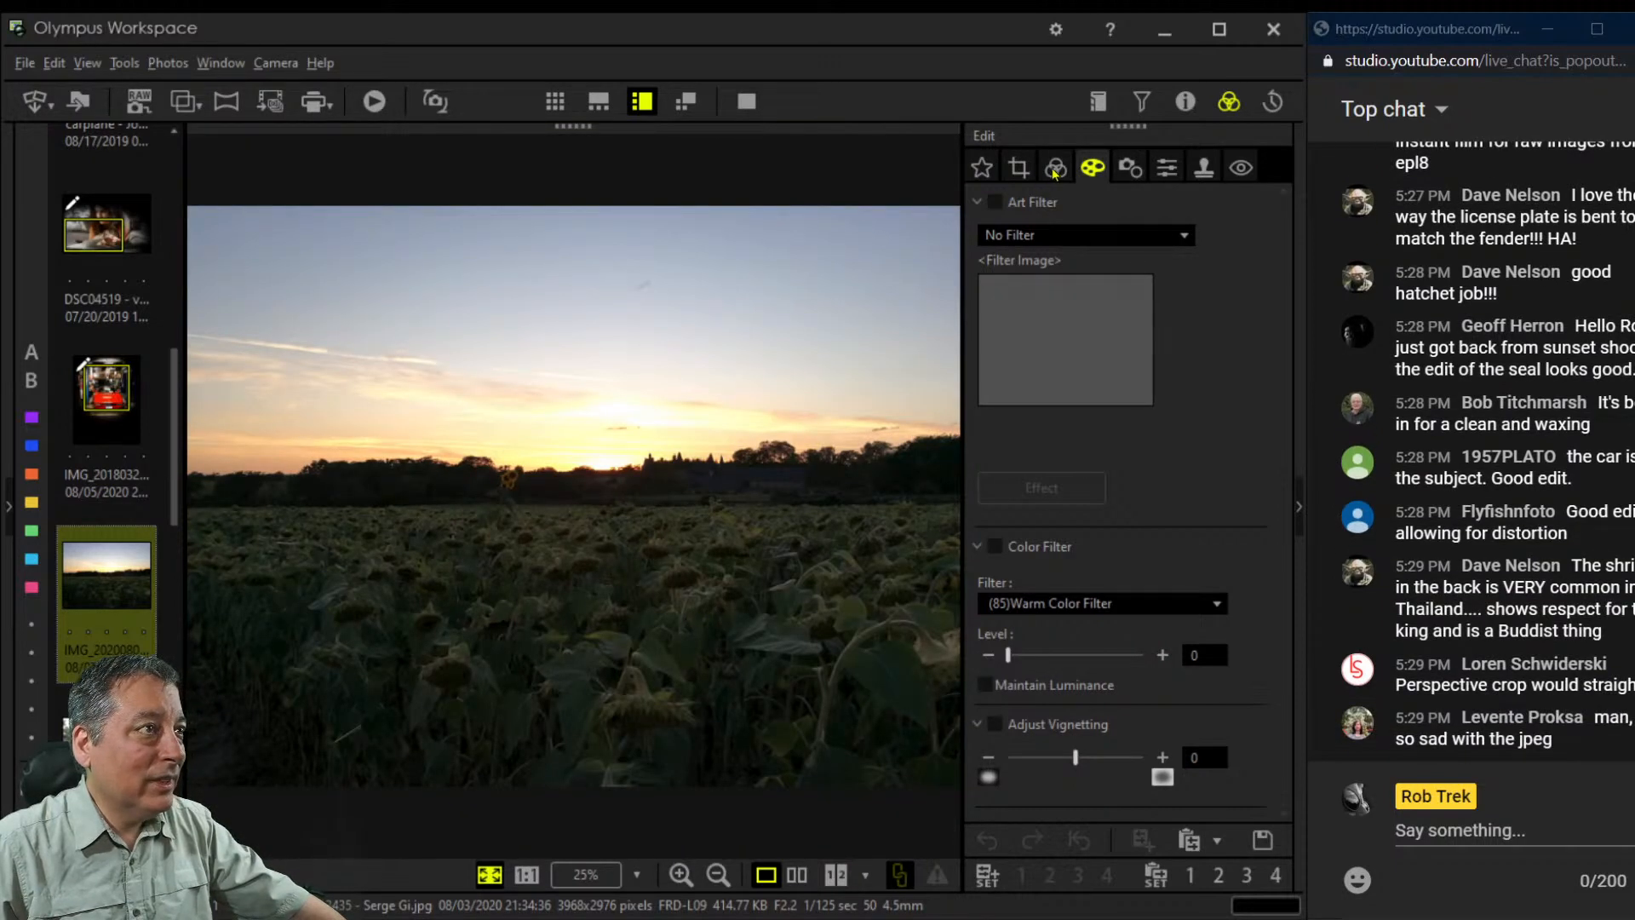
Crop the sunset field photo to a 1:1 square of 926 x 926 pixels around the standing sunflowers, and preview it
left_click(1018, 169)
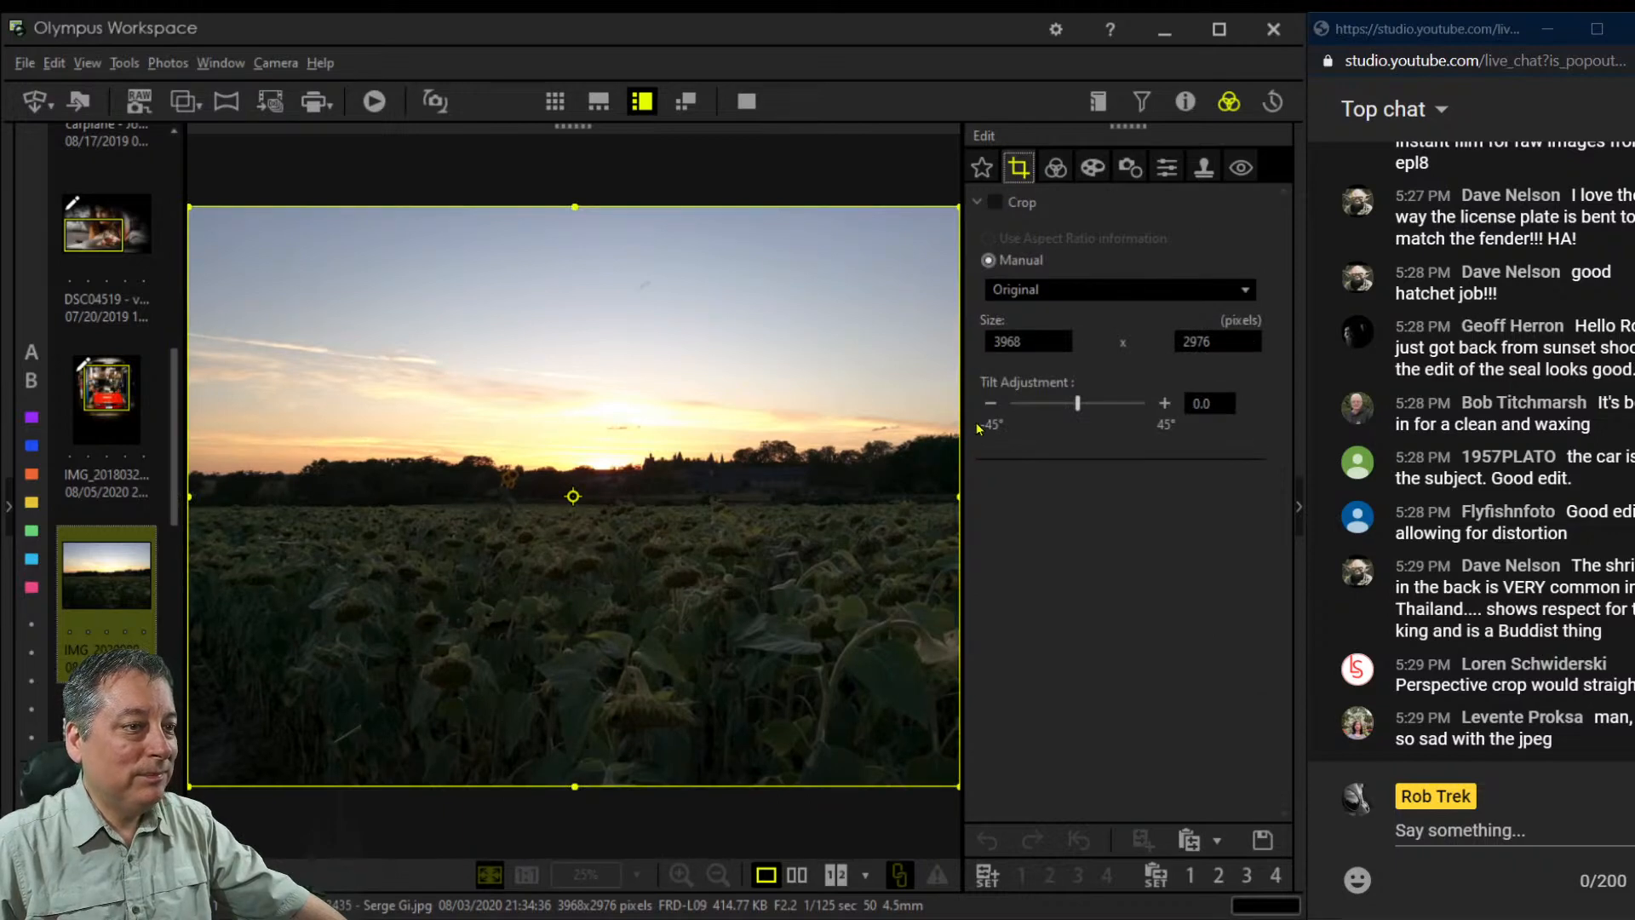
left_click(1107, 290)
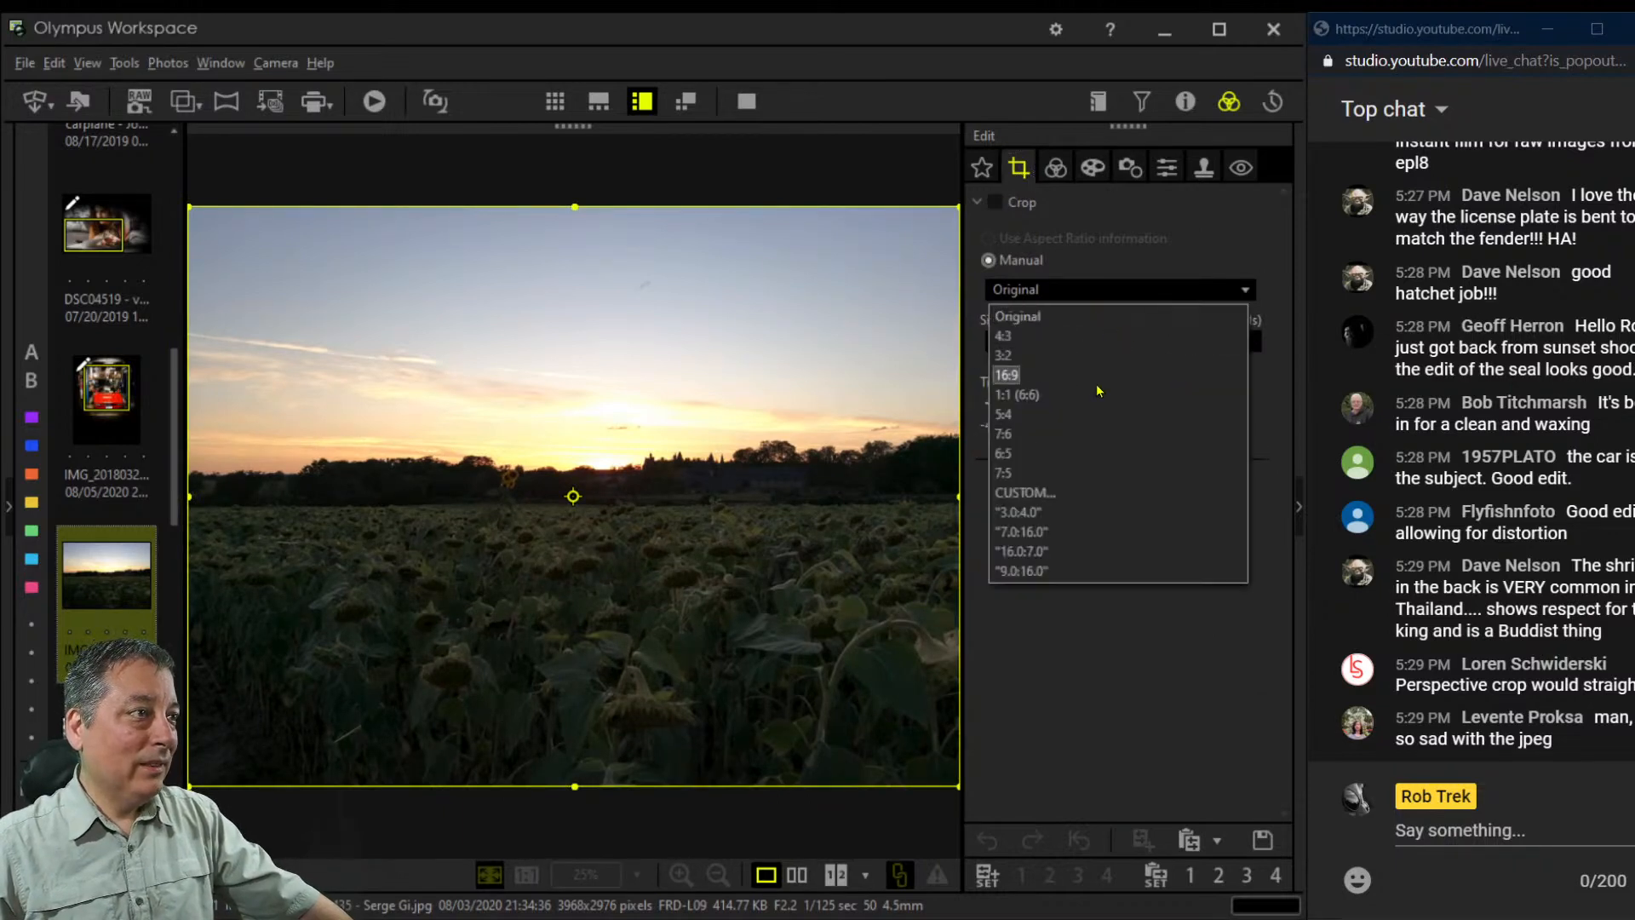
left_click(1087, 396)
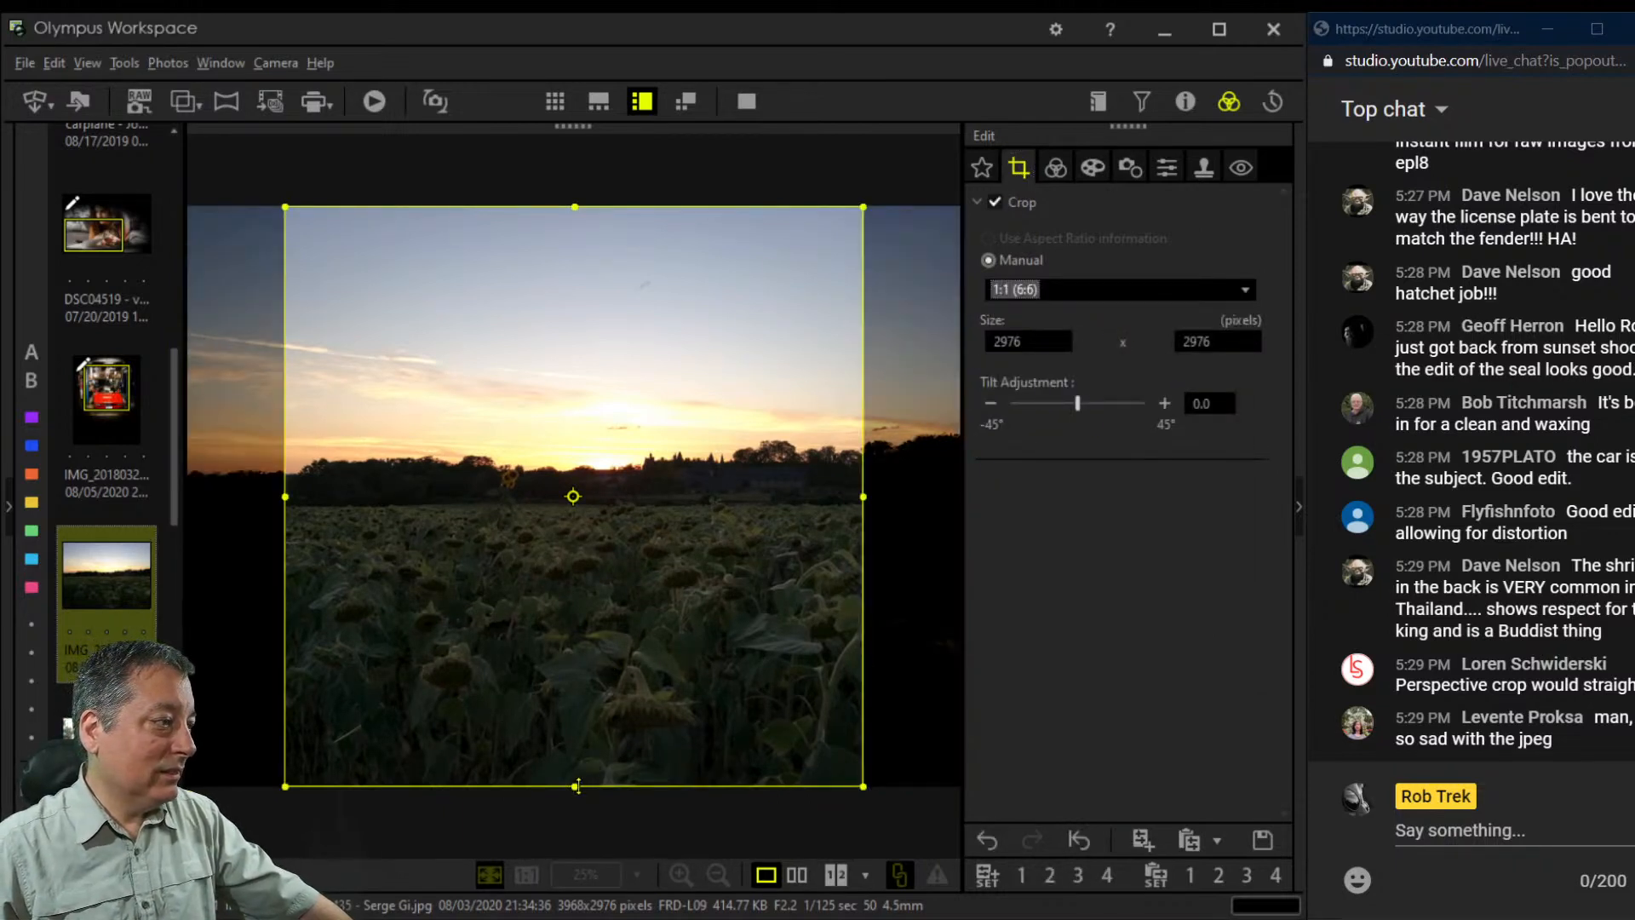
left_click_drag(584, 772, 583, 551)
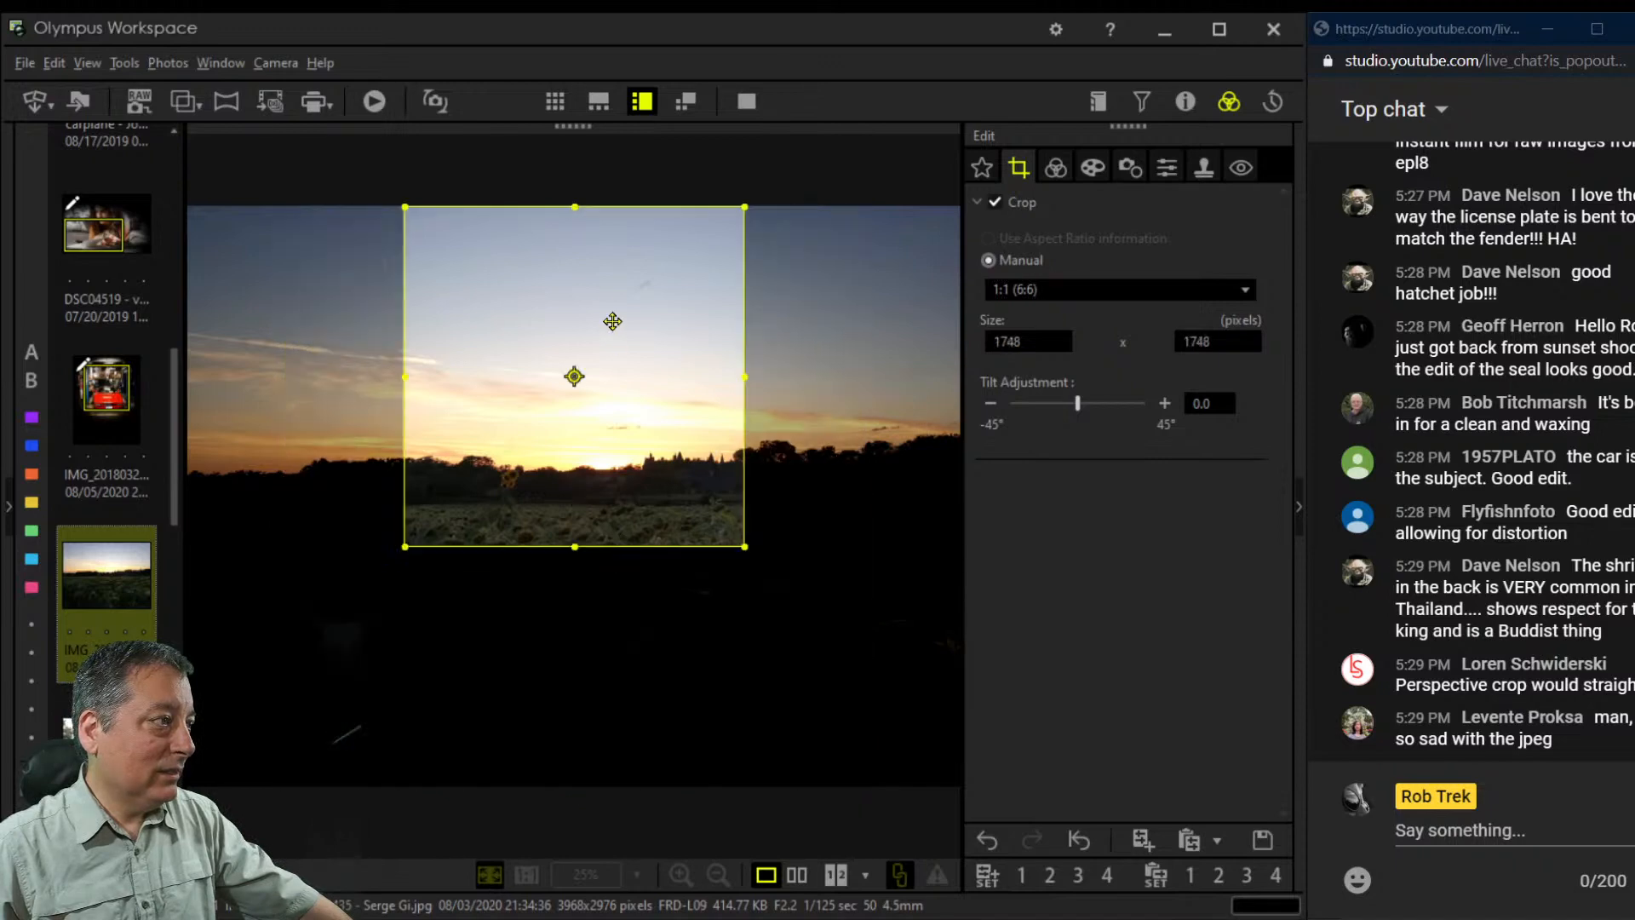
left_click_drag(575, 207, 565, 367)
left_click_drag(585, 486, 551, 505)
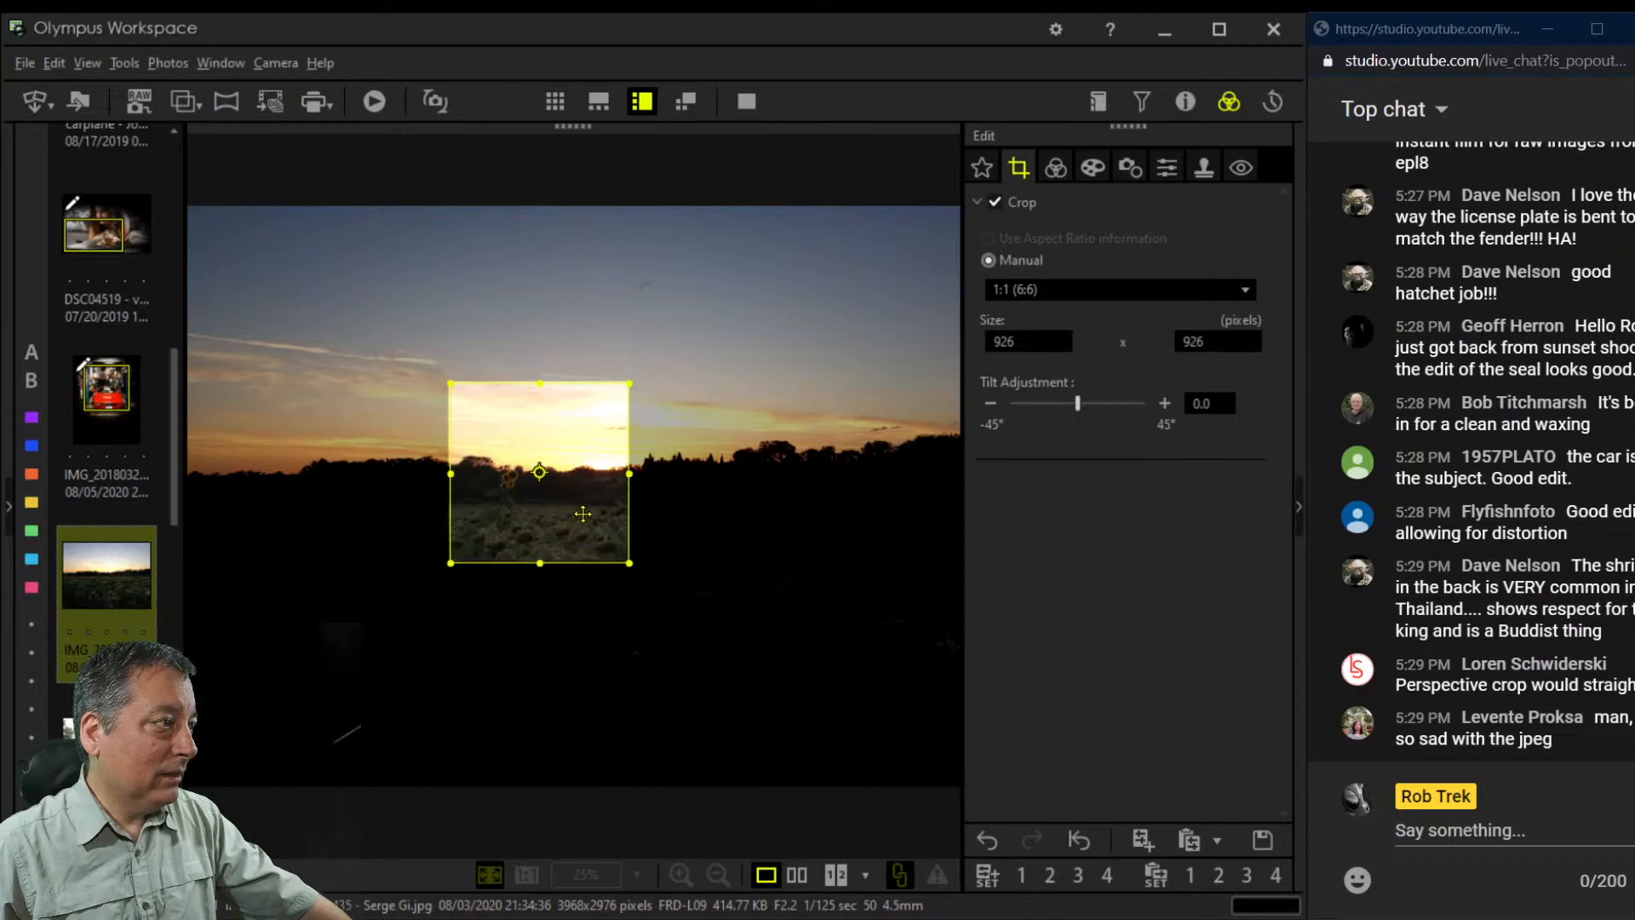
left_click(1056, 168)
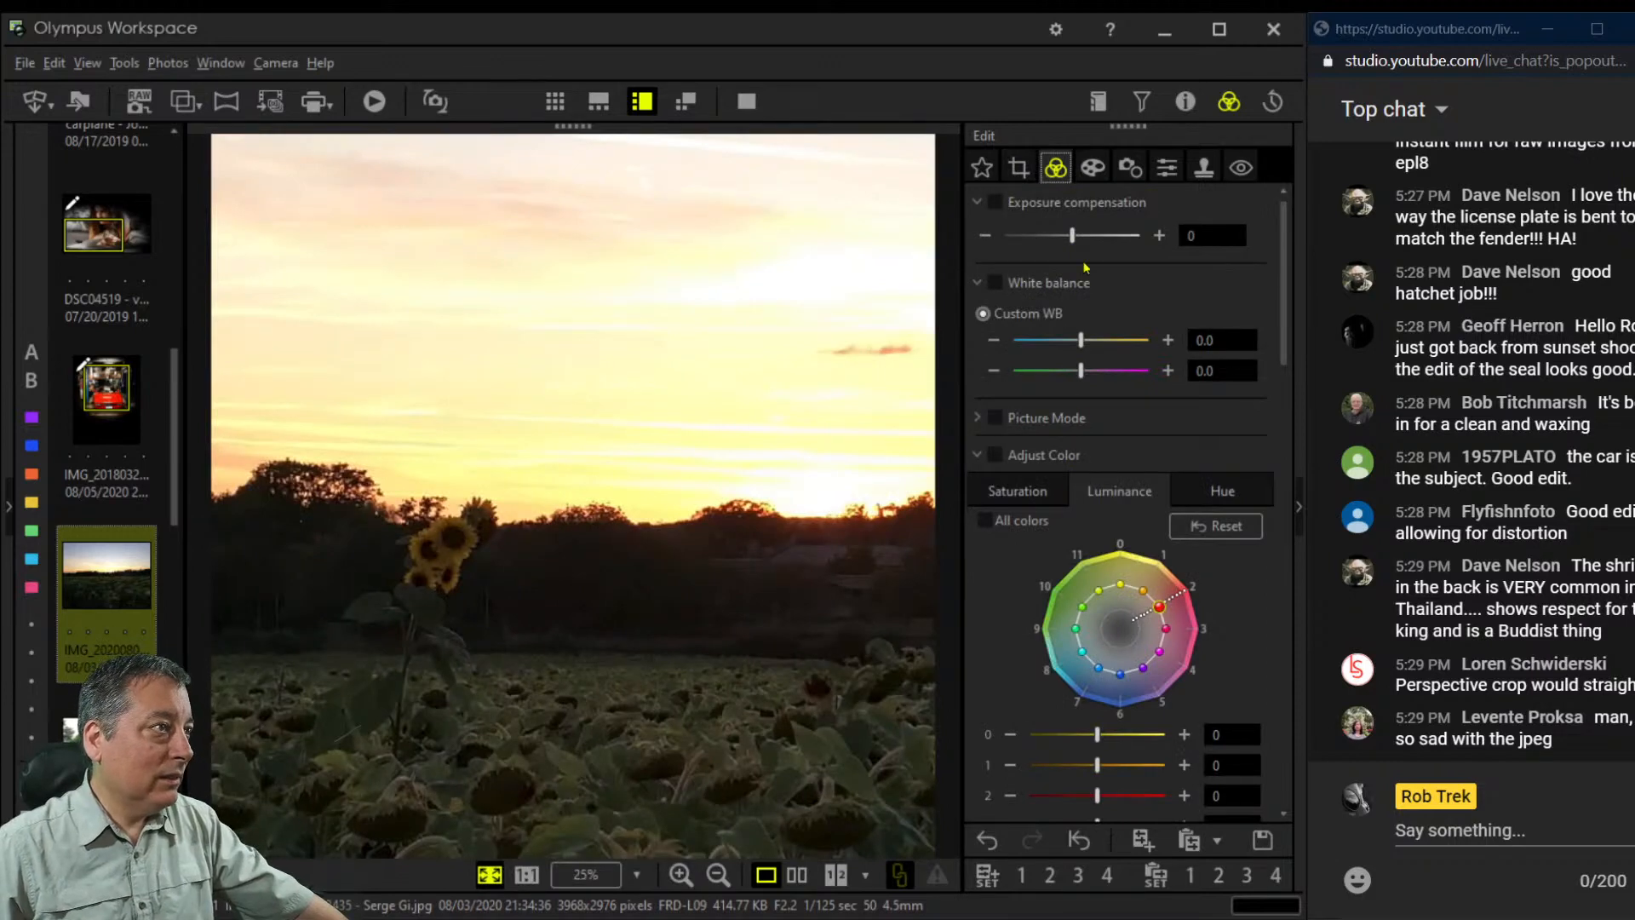
Tighten the square crop to 721 x 721 pixels, reposition it around the standing sunflowers, and preview the framing
left_click(1026, 168)
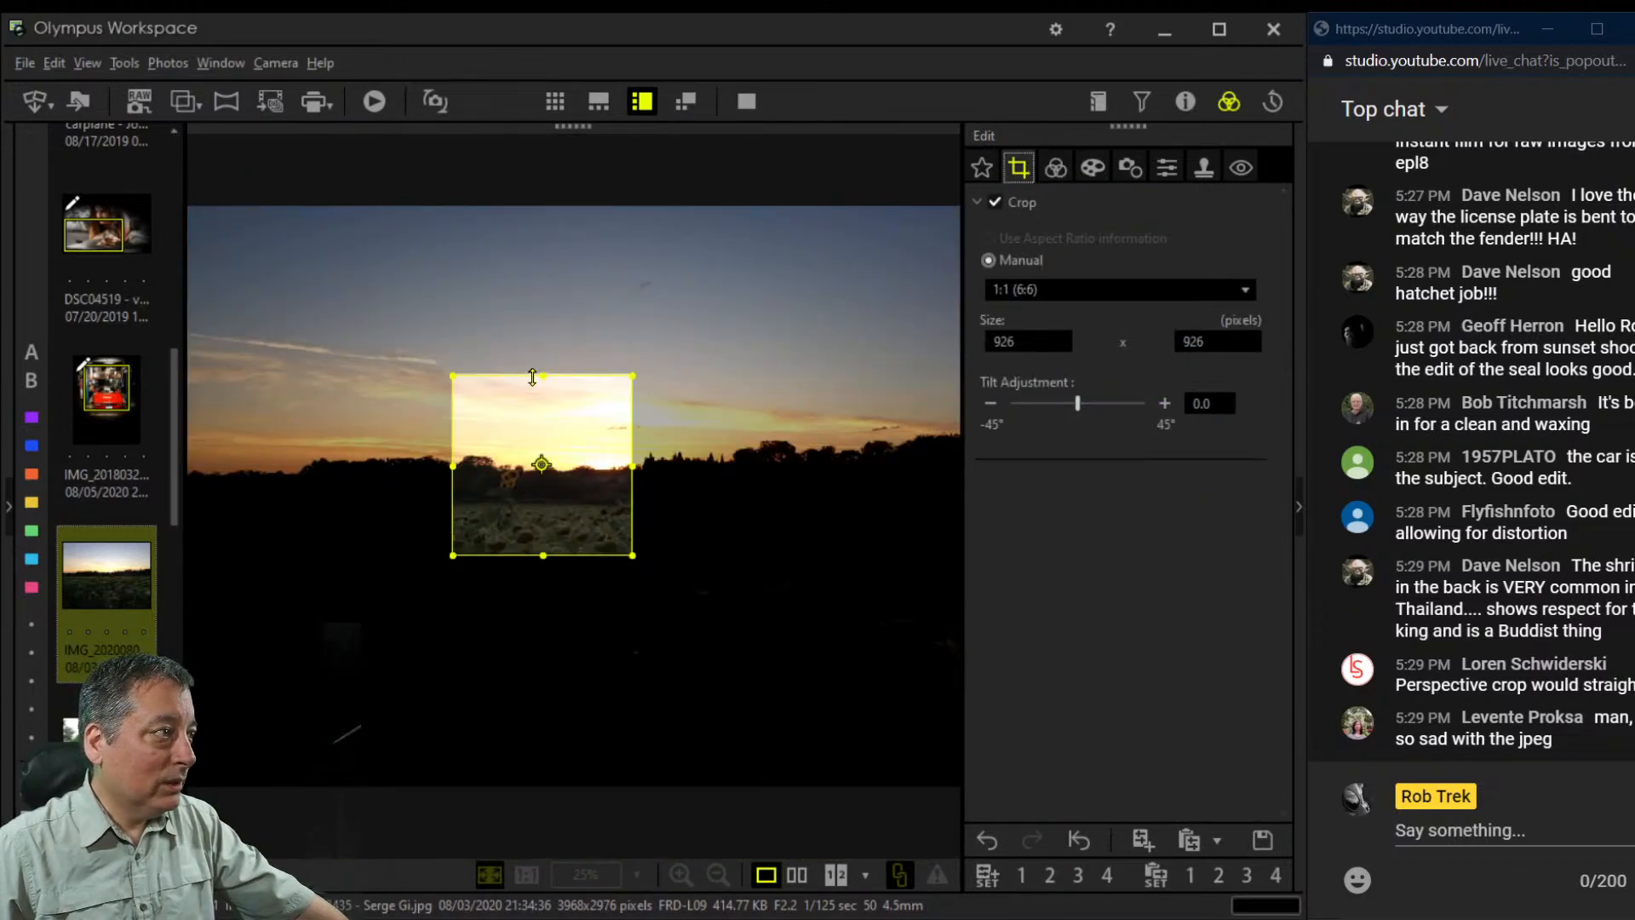
left_click_drag(539, 404, 543, 414)
left_click_drag(552, 518, 548, 505)
left_click(1055, 168)
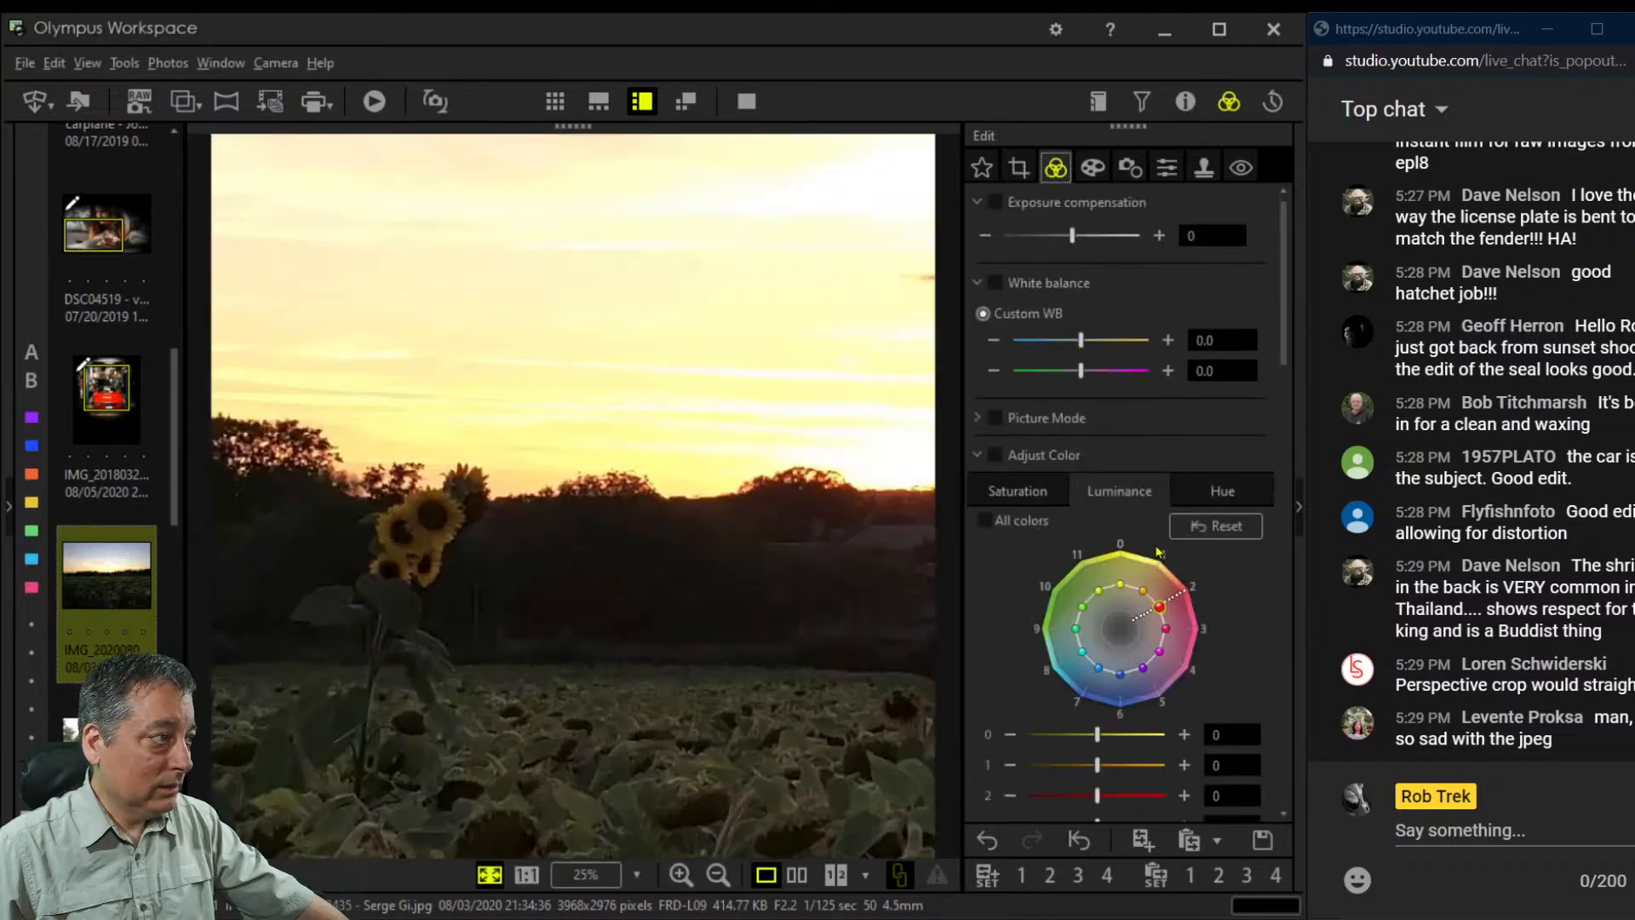
left_click(1019, 168)
left_click_drag(586, 507, 582, 505)
left_click(1055, 168)
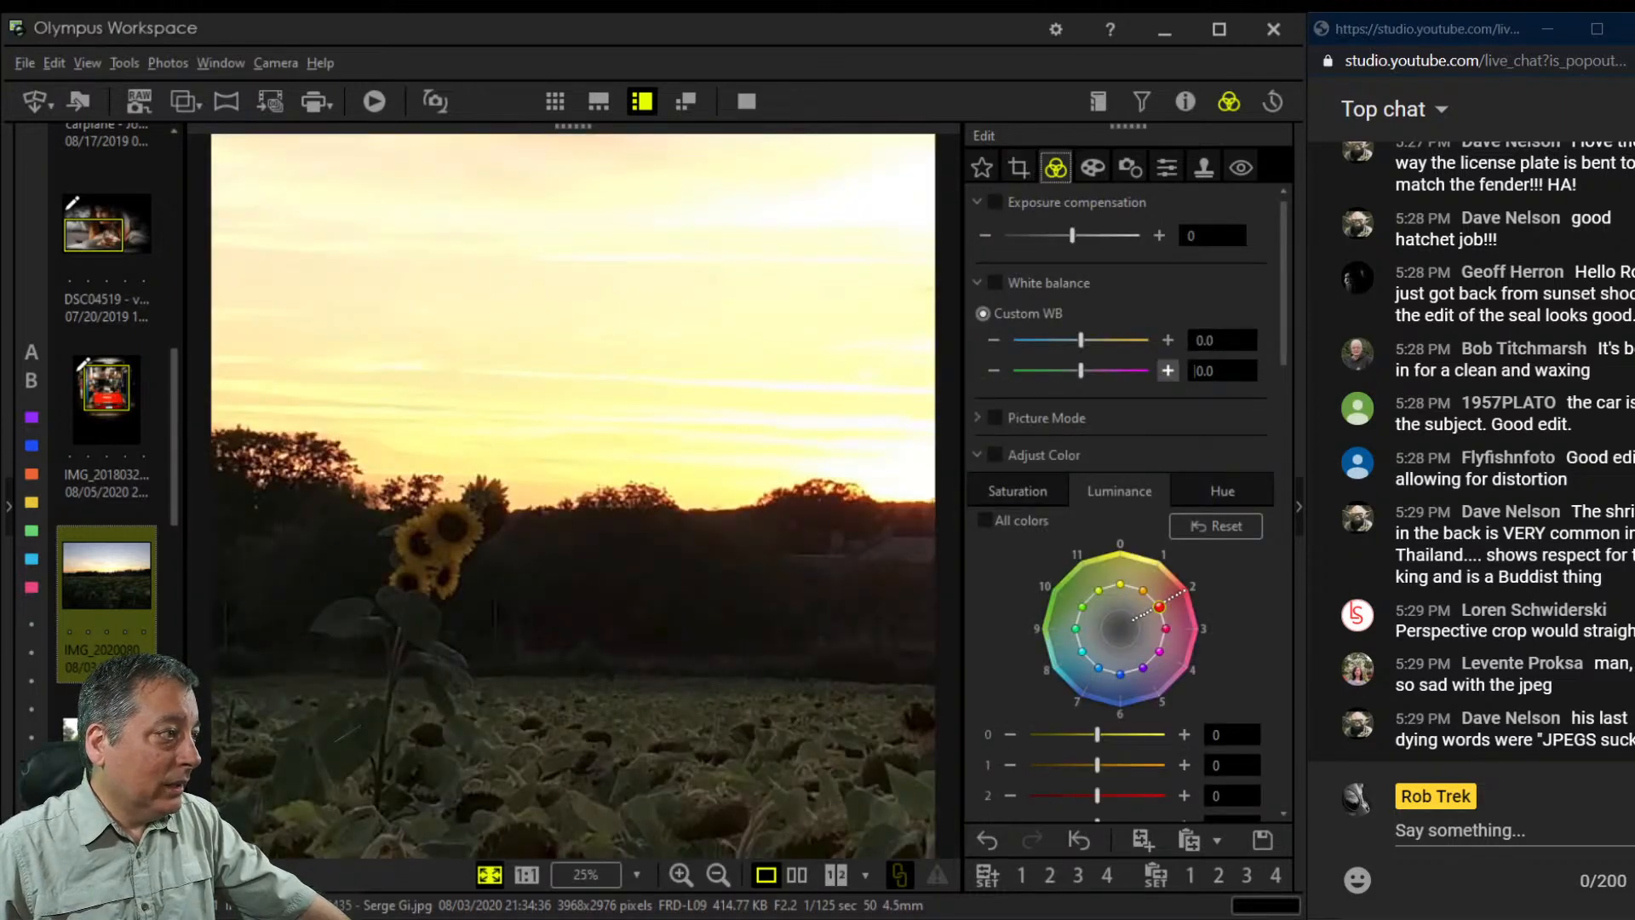
Shift the square crop lower and slightly left to take in more of the sunflower field, and preview it
left_click(1019, 169)
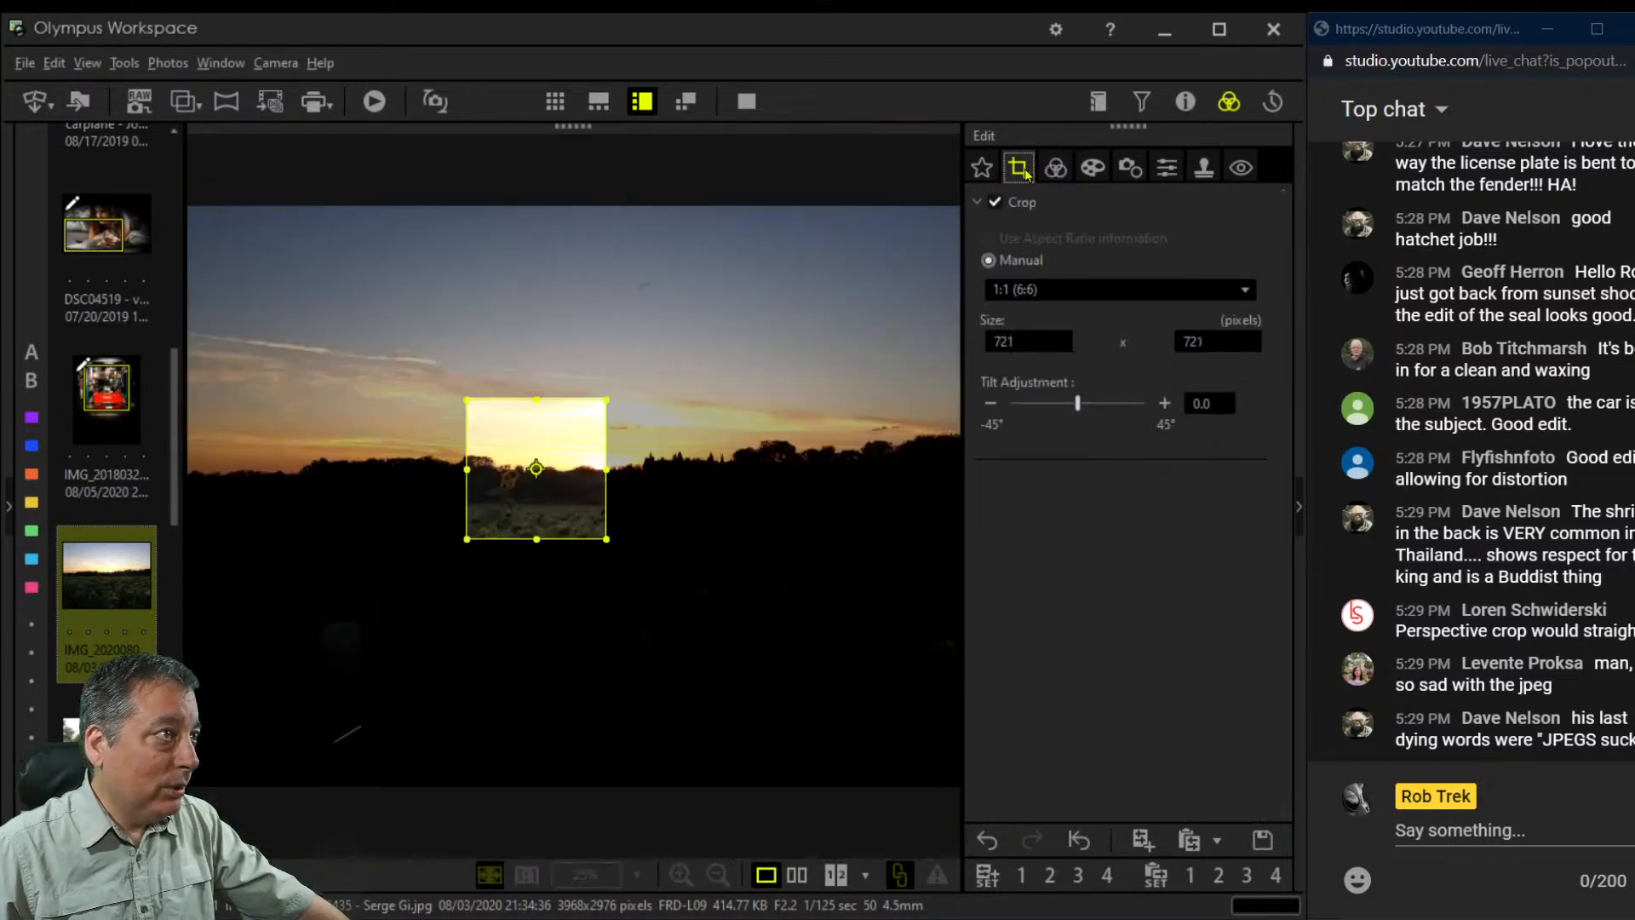
left_click_drag(573, 442, 573, 476)
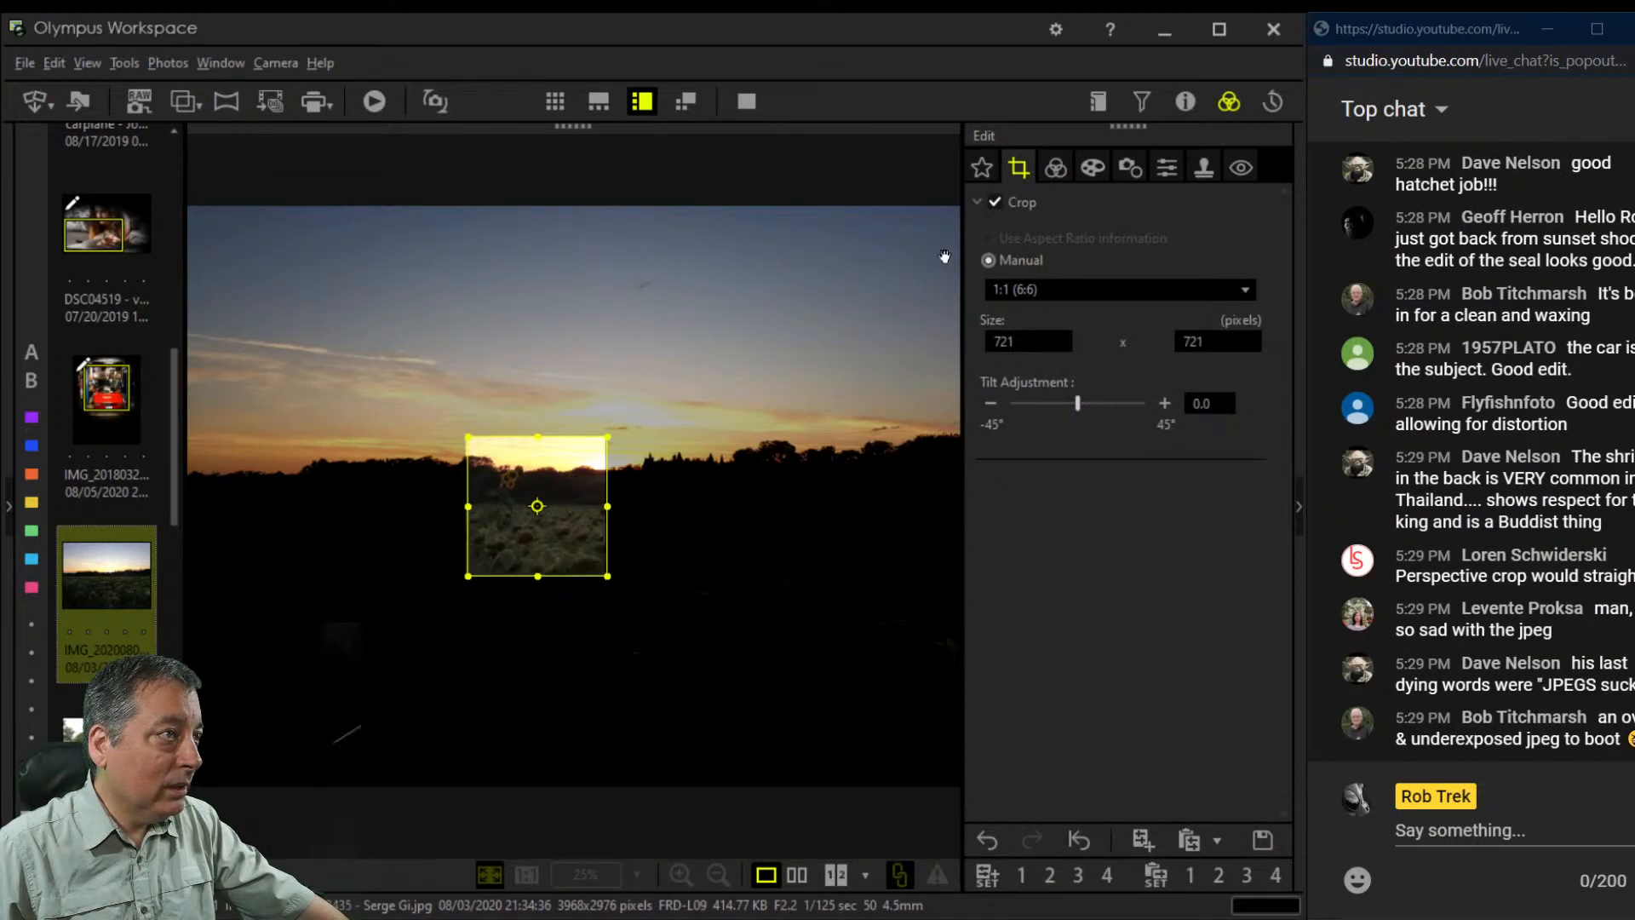
left_click(1054, 169)
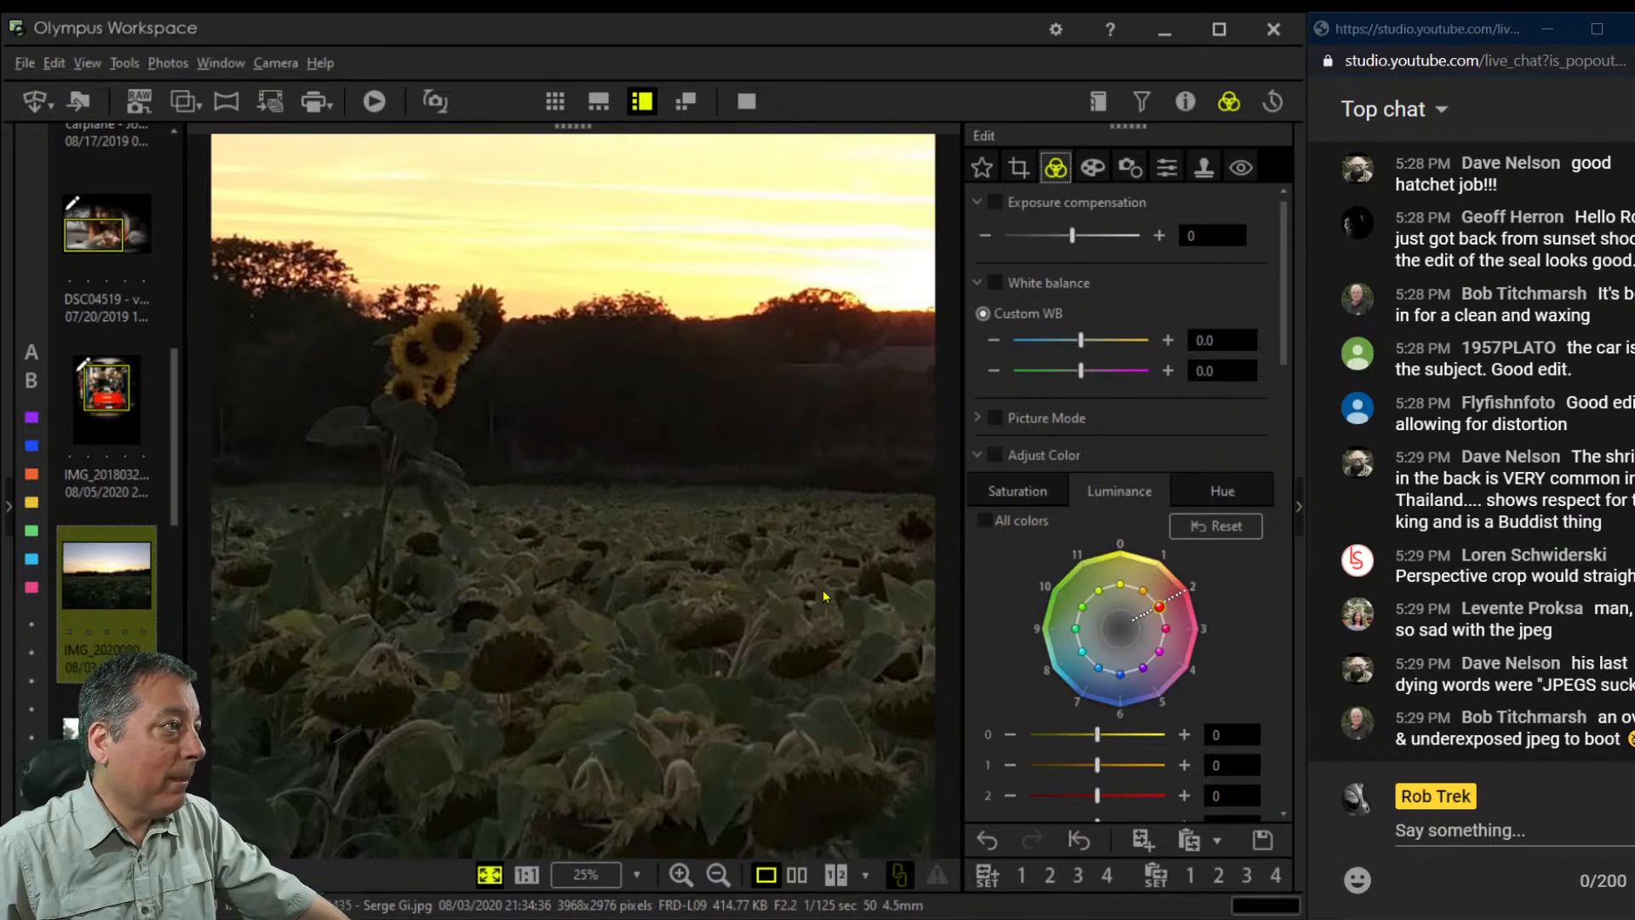
left_click(1018, 167)
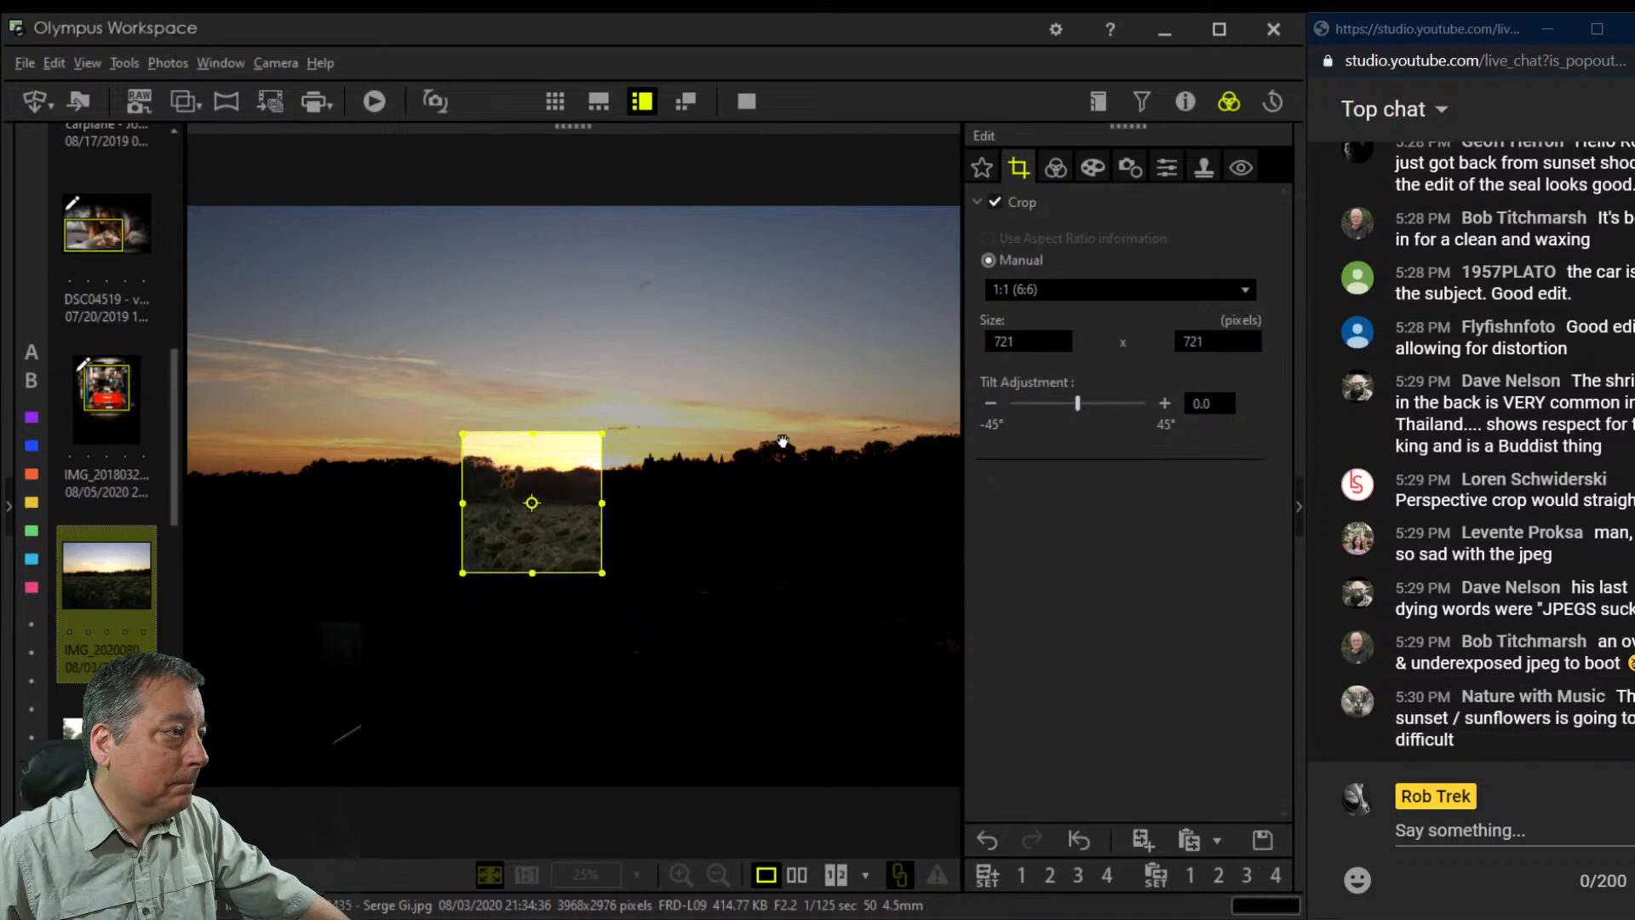
left_click(1055, 168)
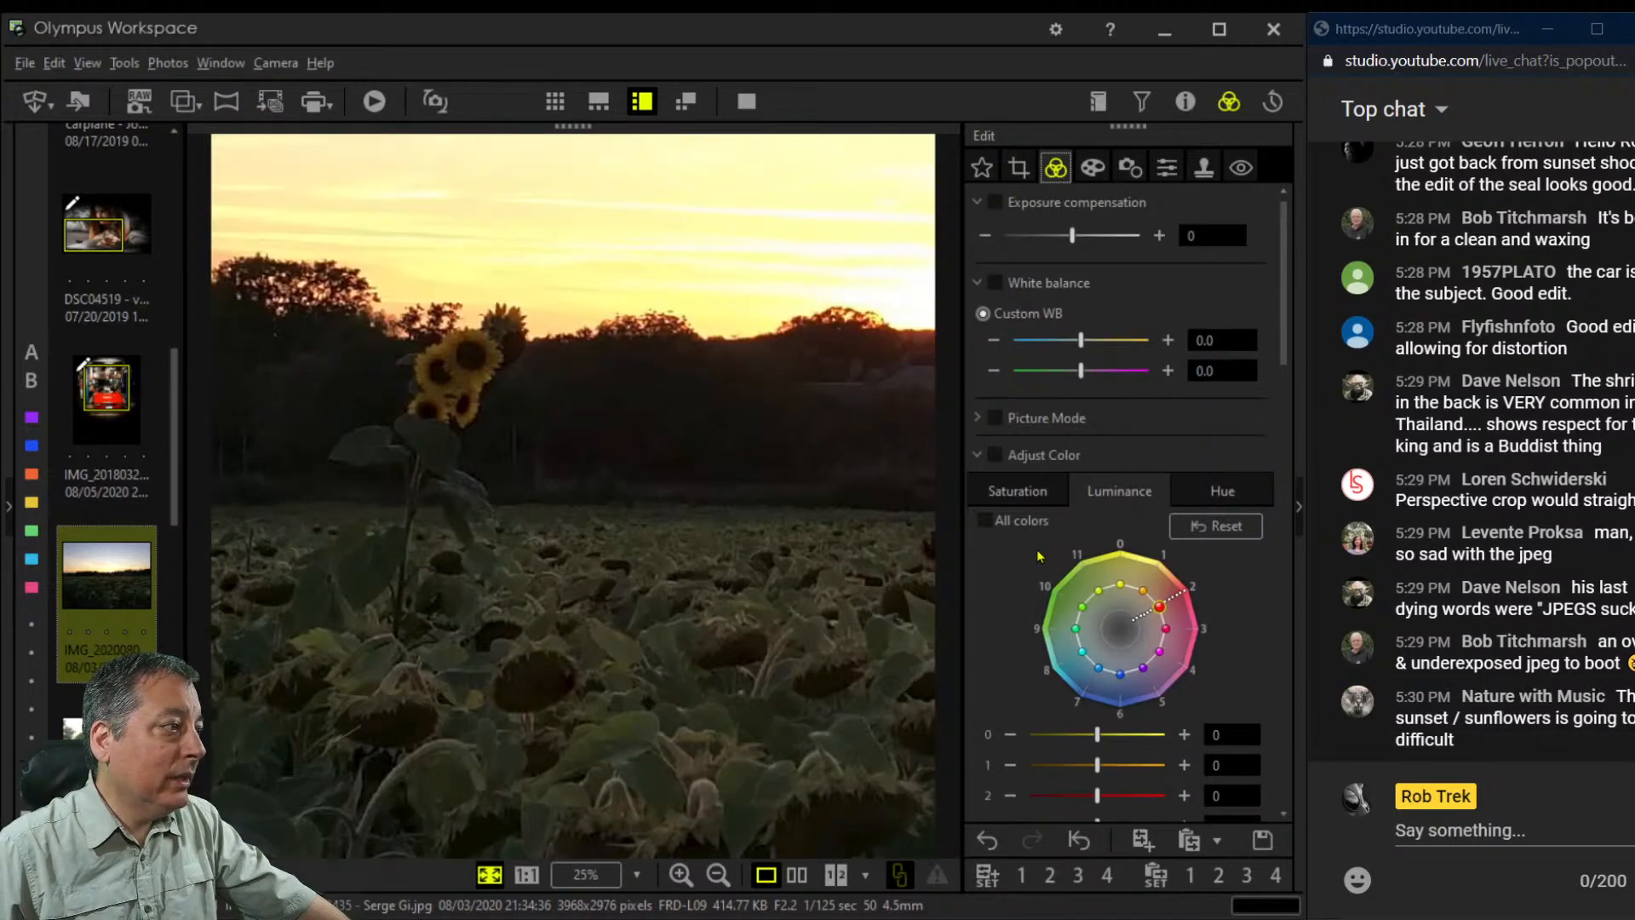
Try exposure compensation at -100 on the cropped photo, and bring it back to around neutral
left_click(1093, 168)
left_click(1164, 240)
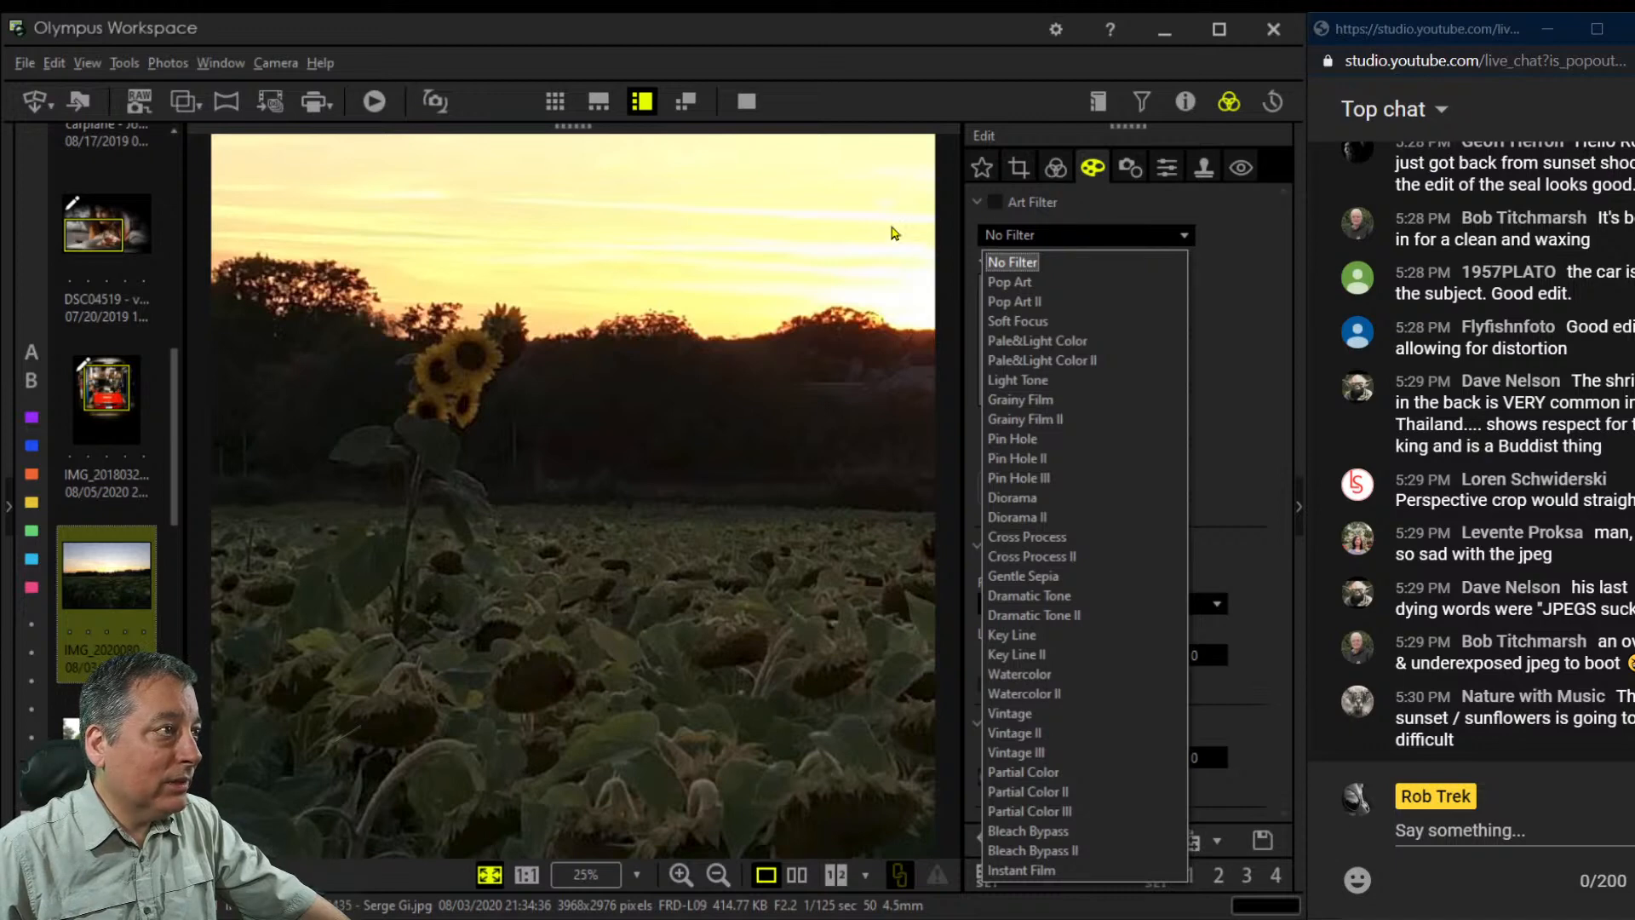
left_click(1056, 169)
left_click_drag(1073, 239, 1005, 243)
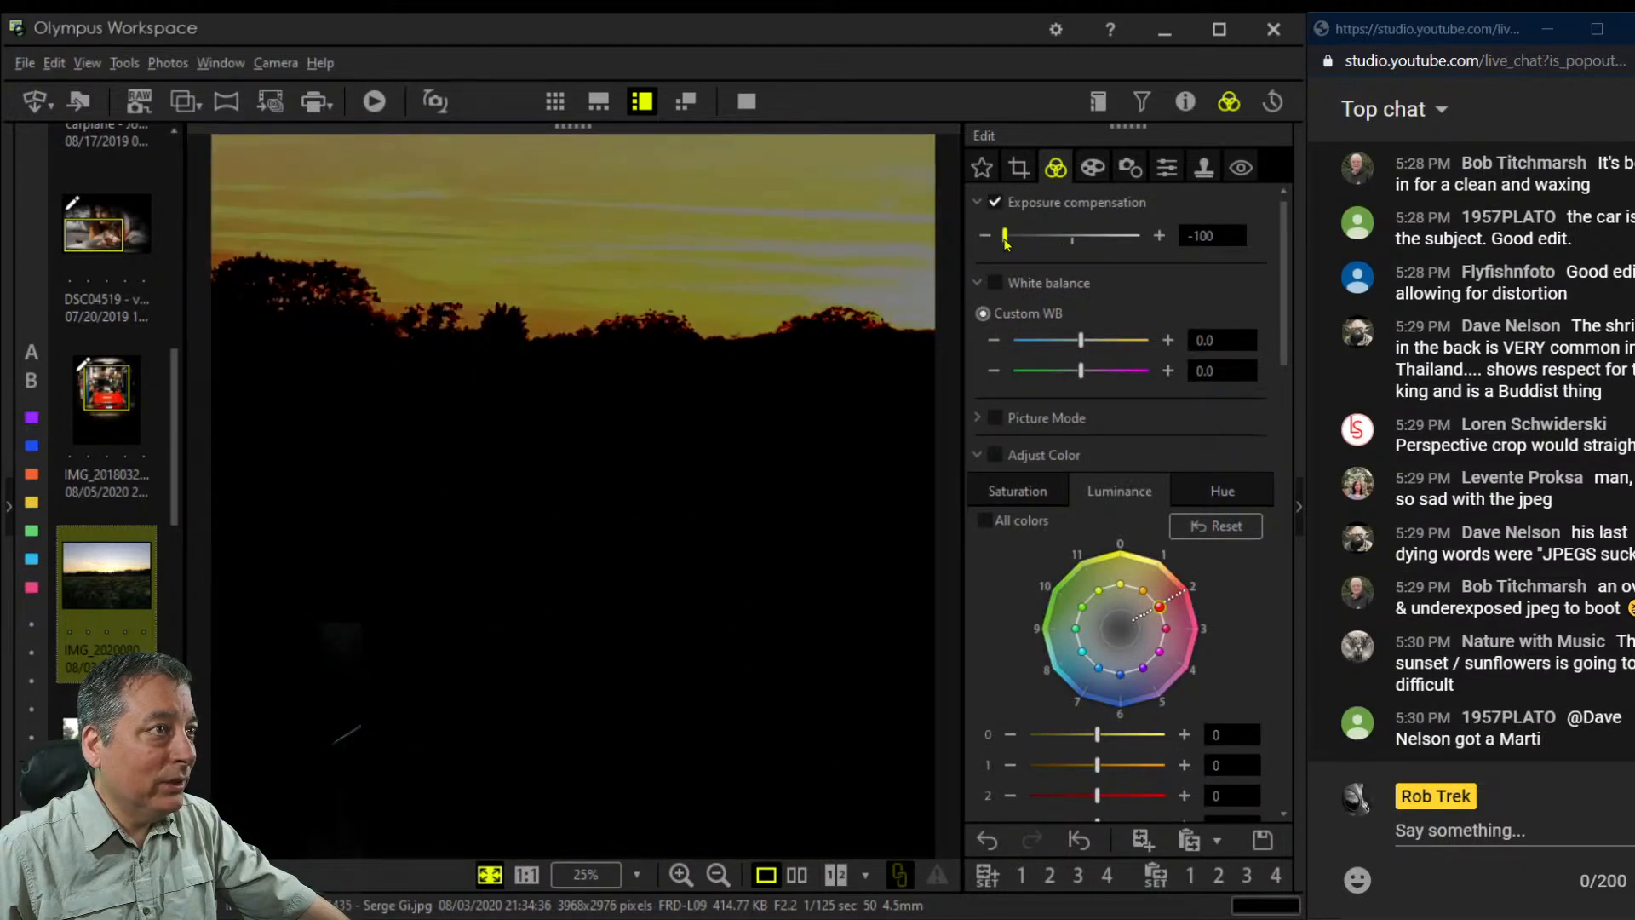
left_click_drag(1007, 244, 1077, 247)
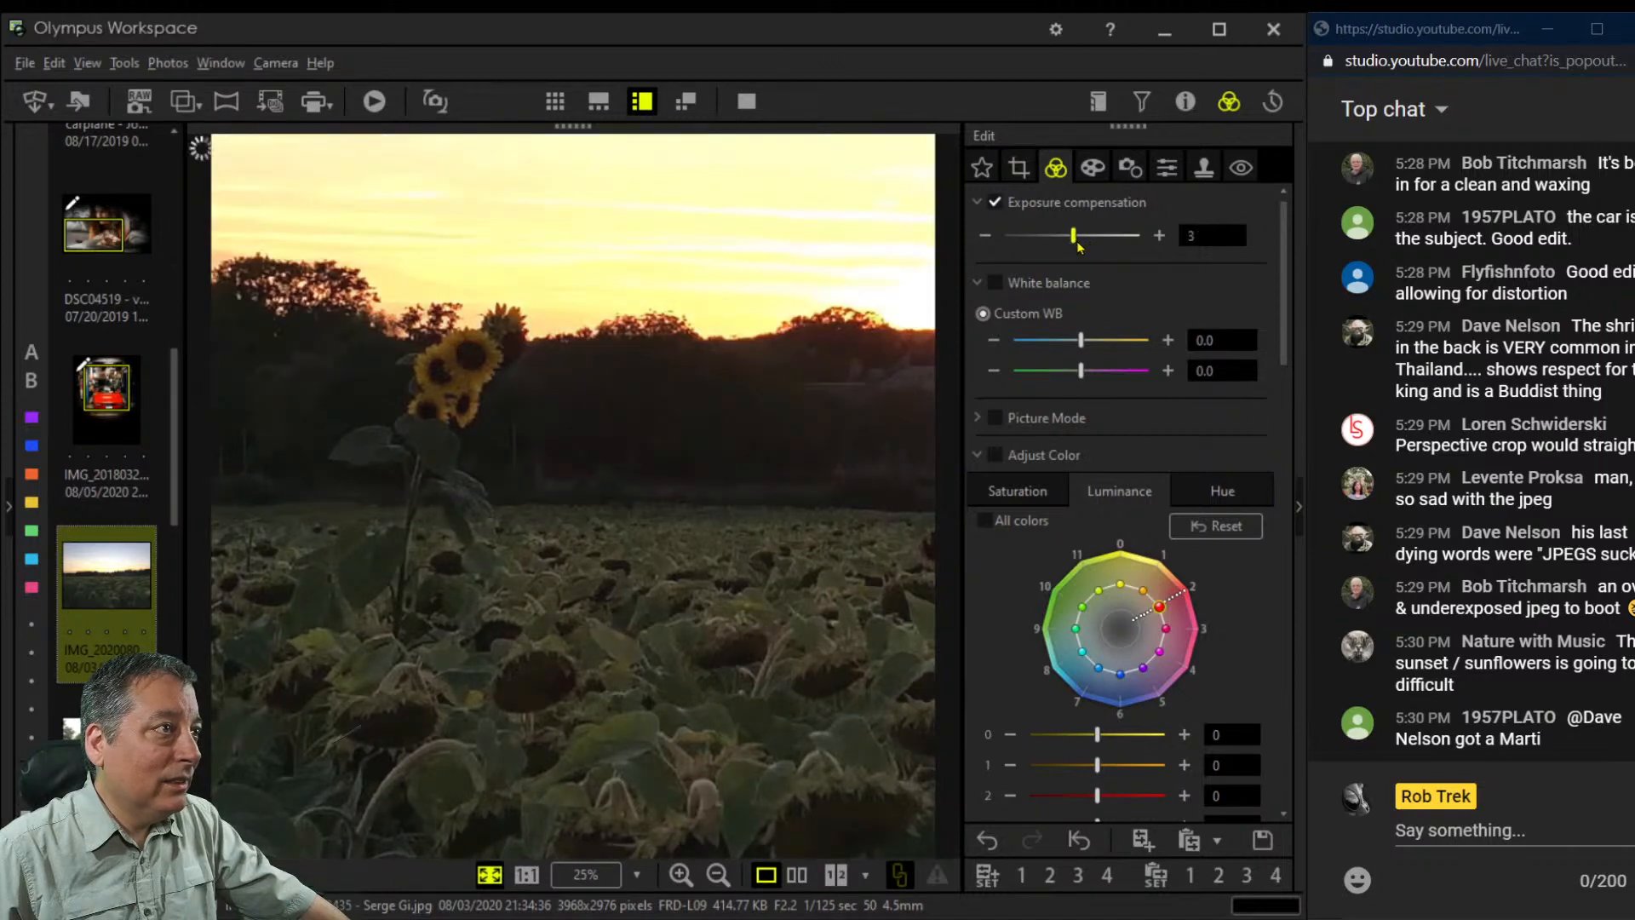
Enable manual gradation at 28 to lift the dark field, and raise the saturation to slightly above 53
left_click_drag(1283, 281, 1333, 725)
left_click(987, 748)
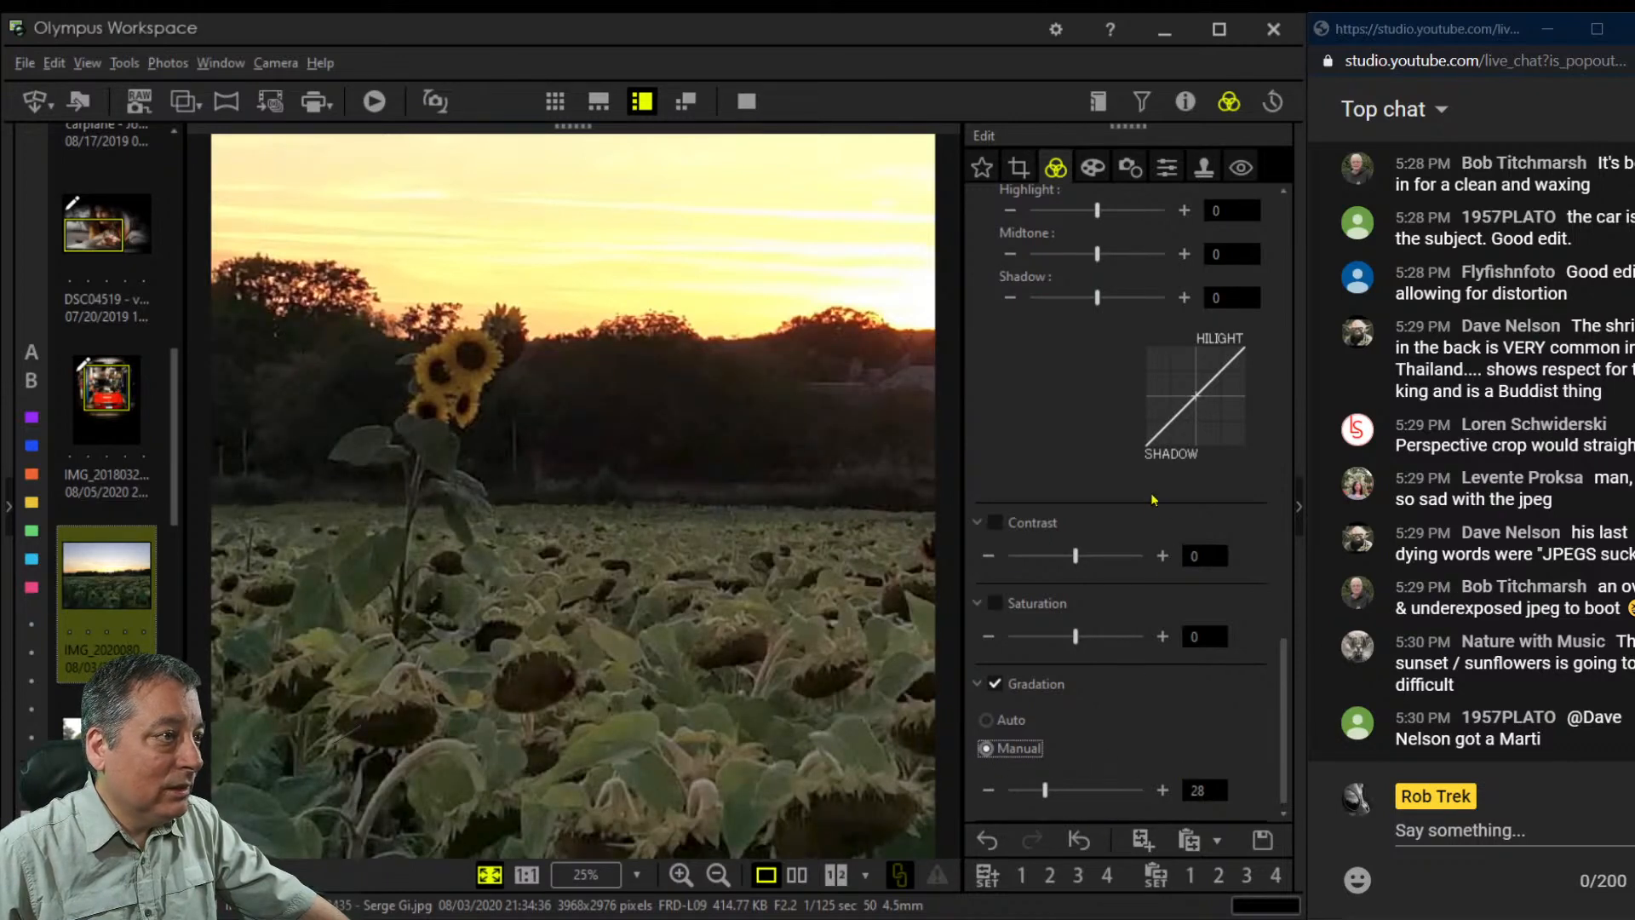
left_click_drag(1077, 636, 1109, 636)
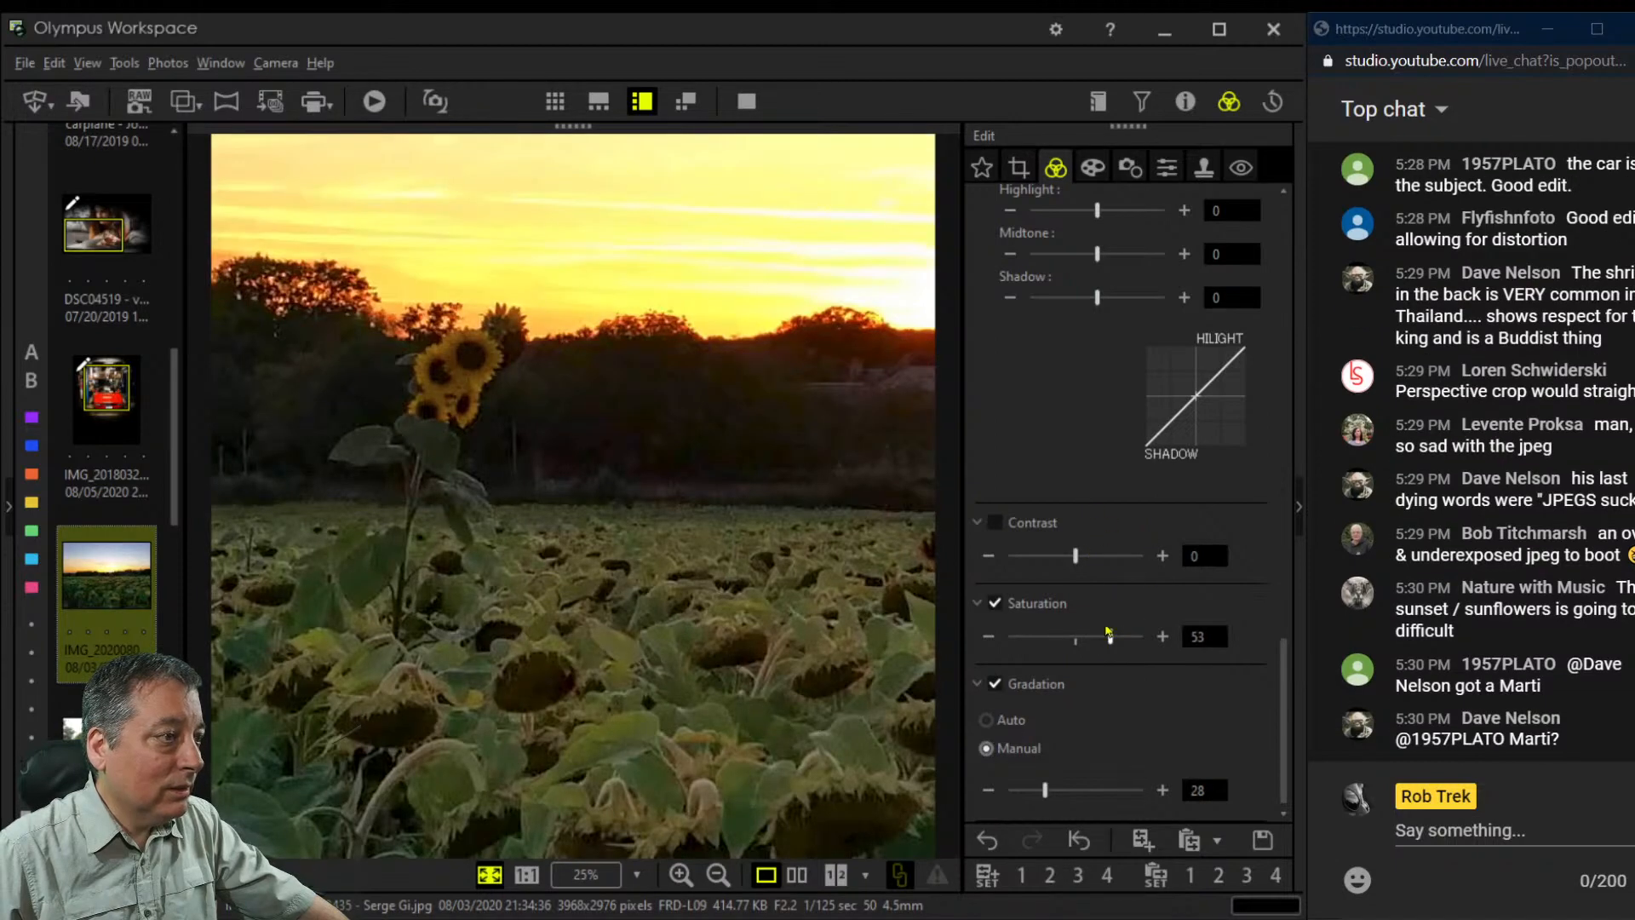
left_click_drag(1109, 637, 1116, 637)
Set dehaze to 70 and clarity to 20 for the sunflower photo
scroll(1066, 466, "up", 2)
scroll(1066, 466, "up", 10)
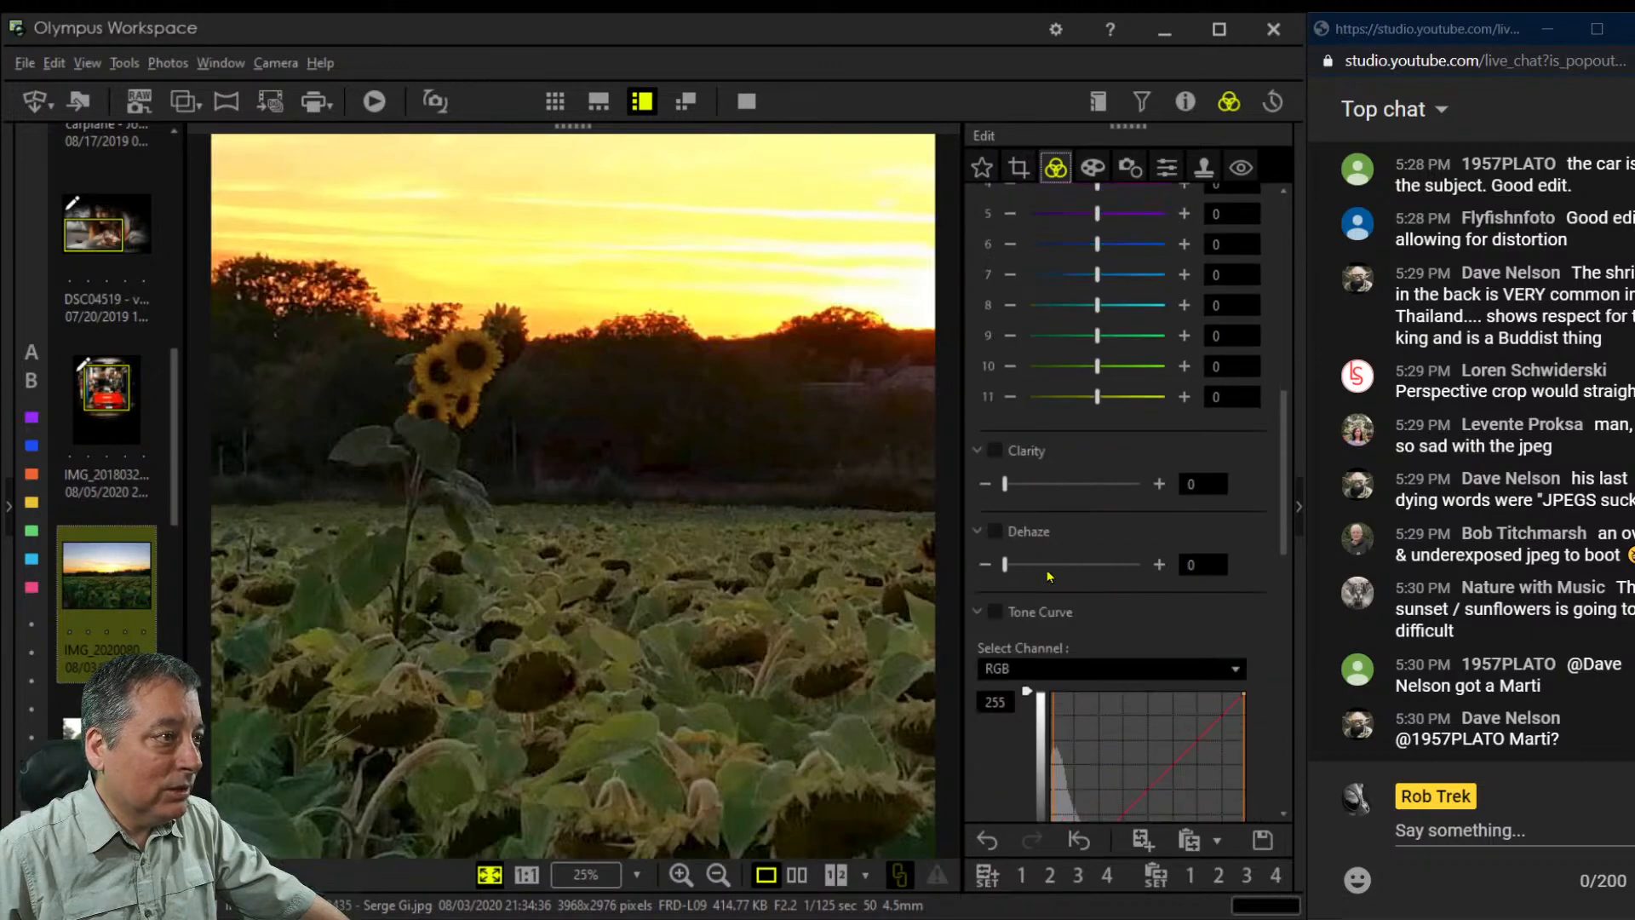
left_click_drag(1007, 567, 1102, 579)
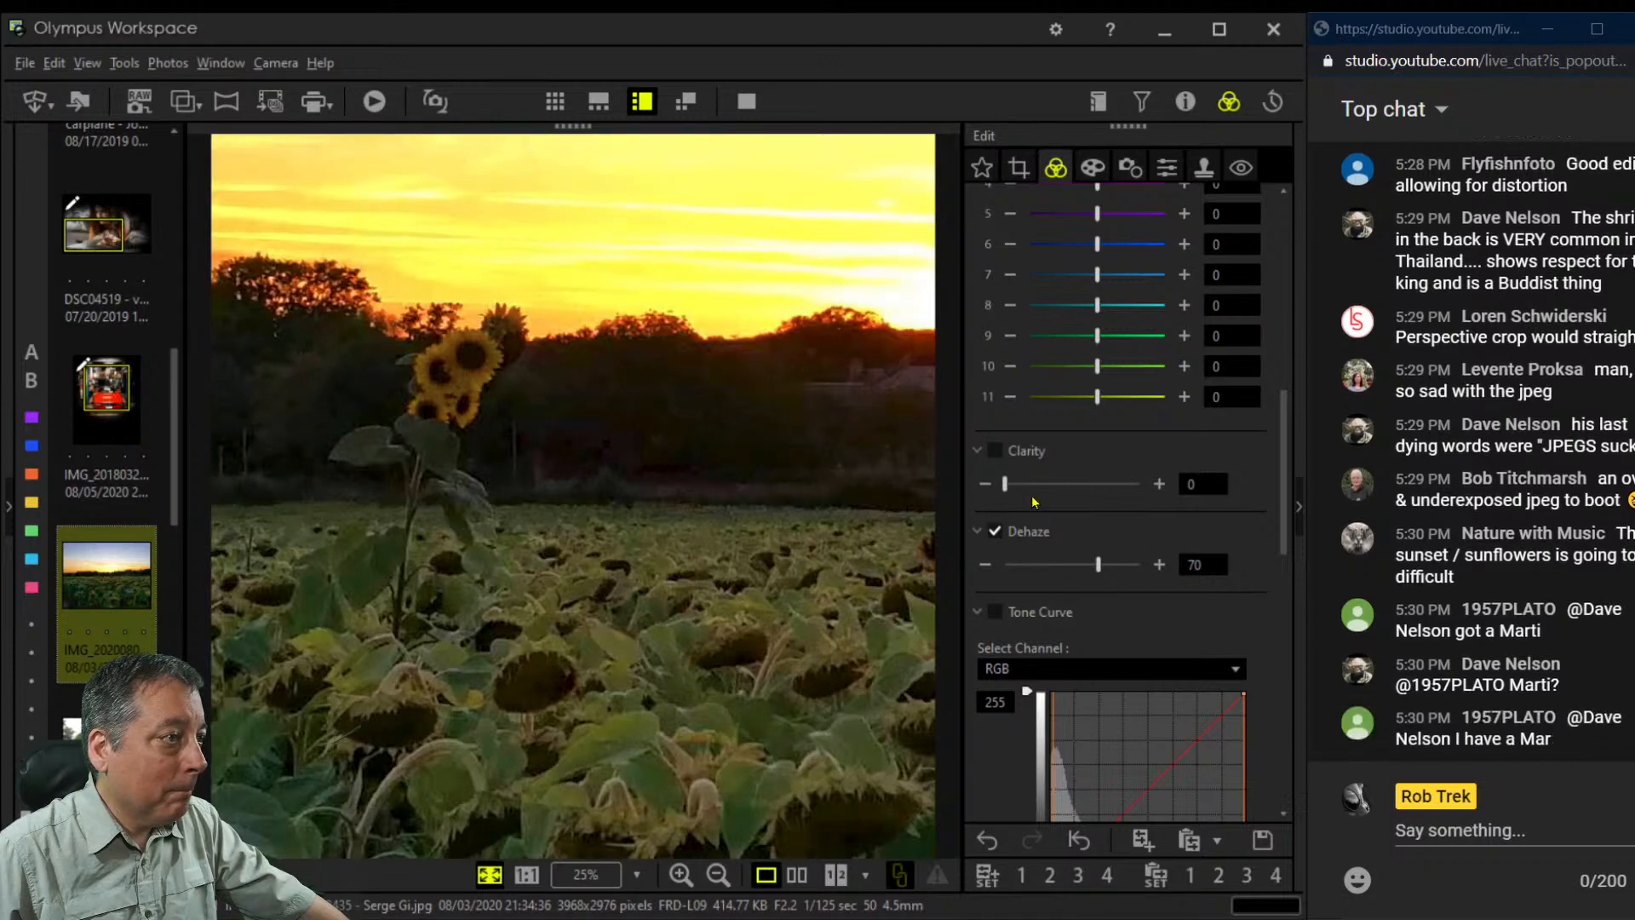
left_click_drag(1011, 488, 1036, 489)
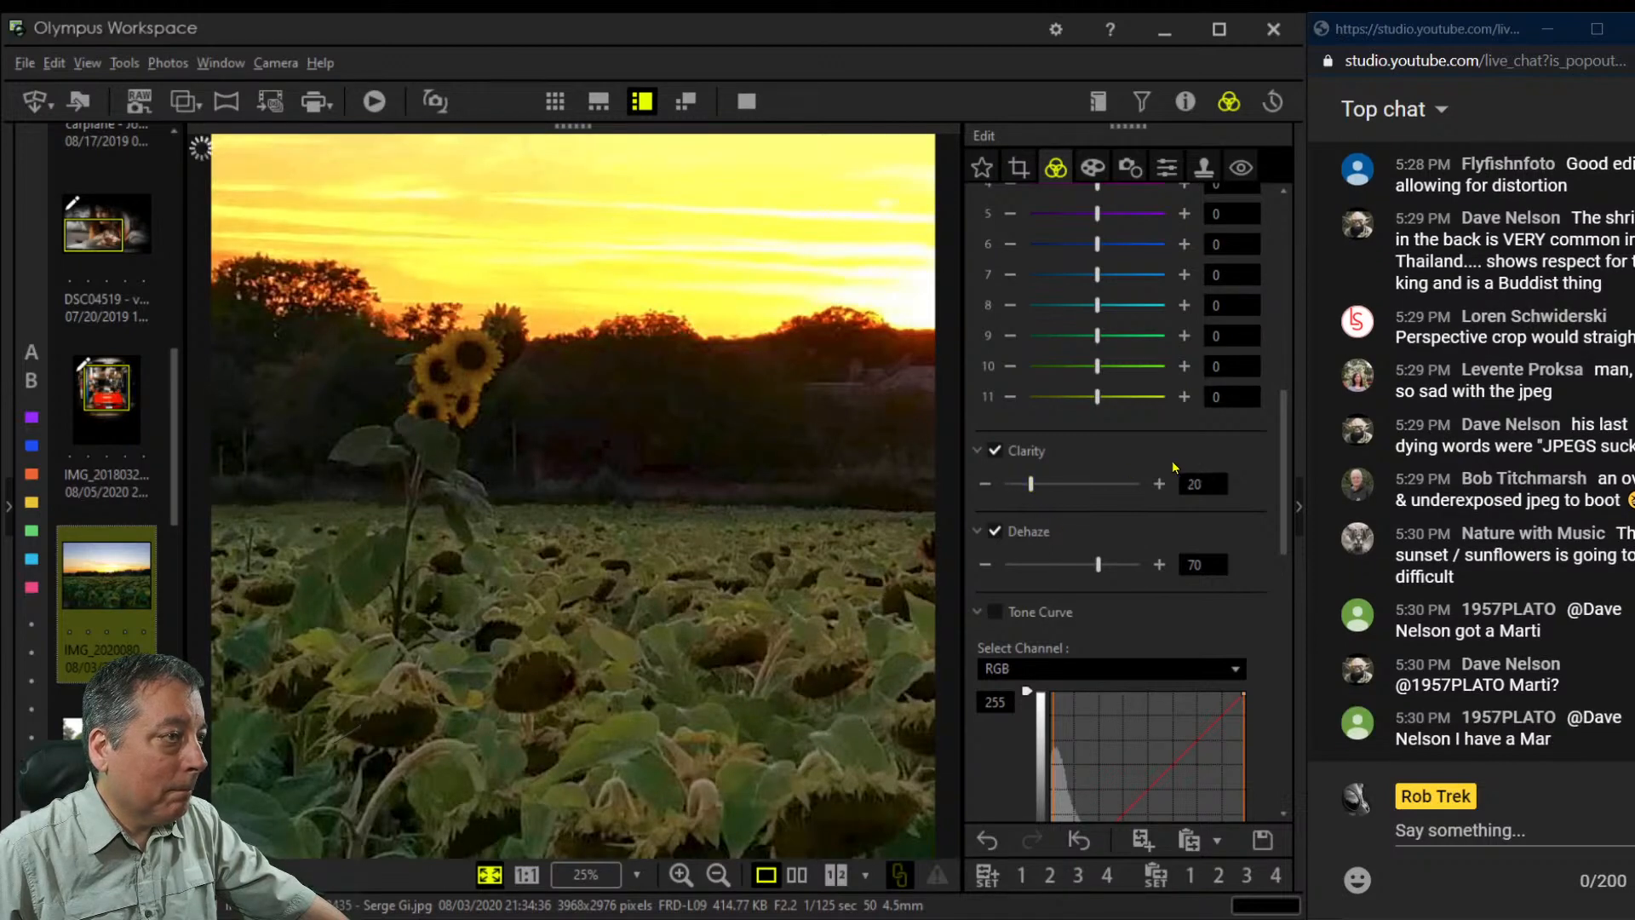
Sharpen the sunflower photo, trying a strong amount first and then reducing the sharpness to 3
left_click(1167, 171)
left_click_drag(1075, 237, 1146, 239)
left_click(1093, 167)
left_click(1054, 167)
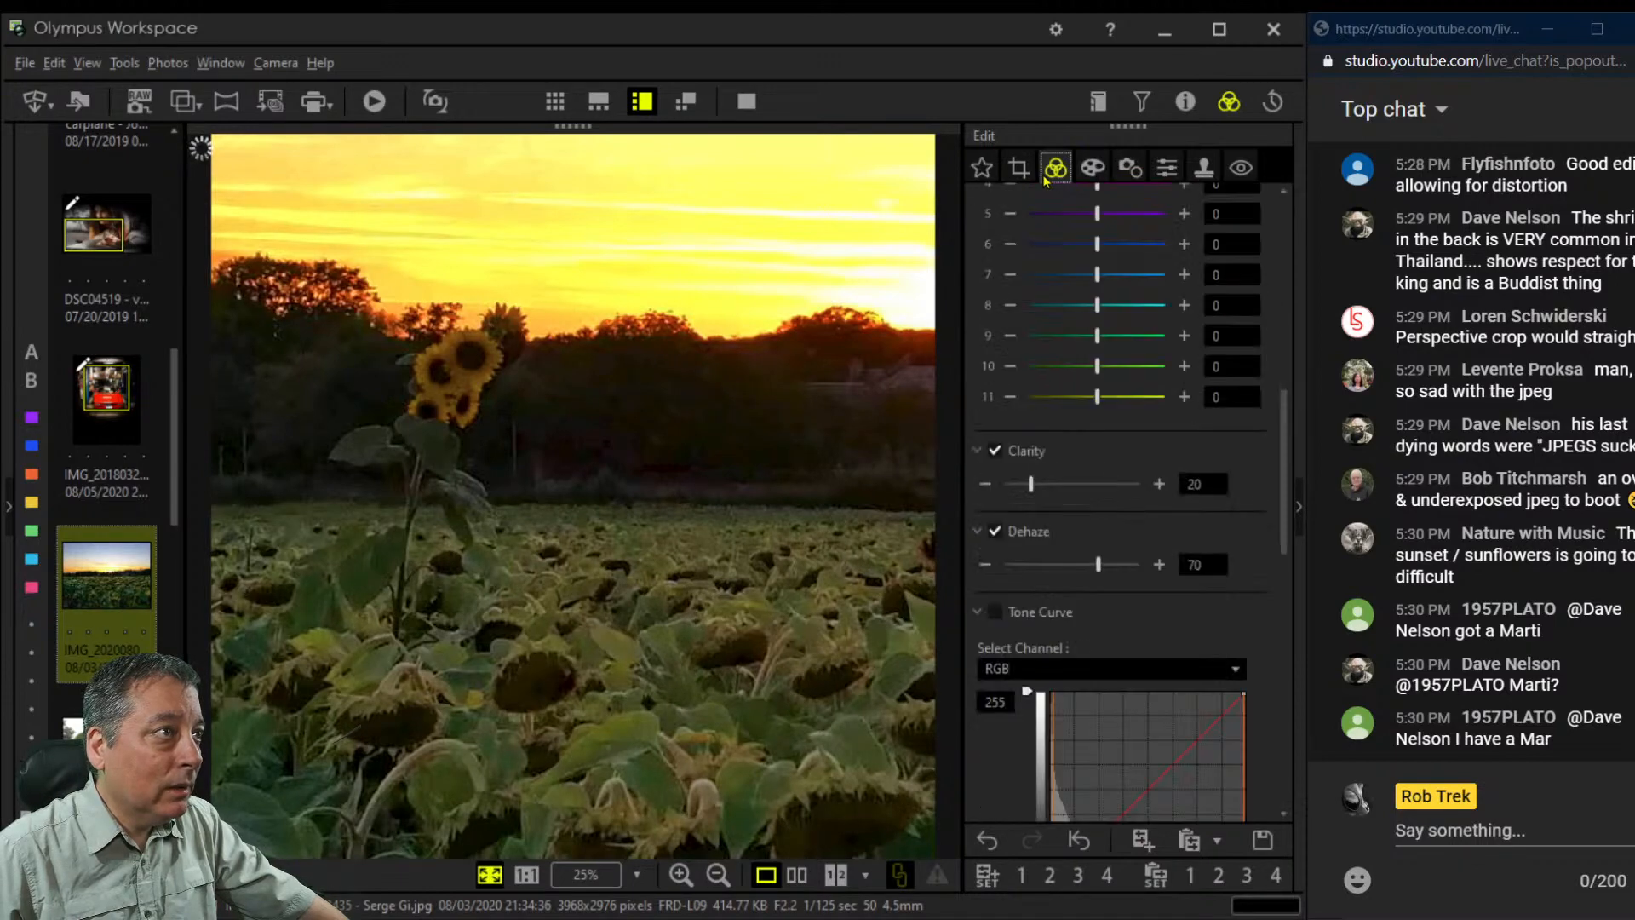
scroll(1263, 565, "up", 2)
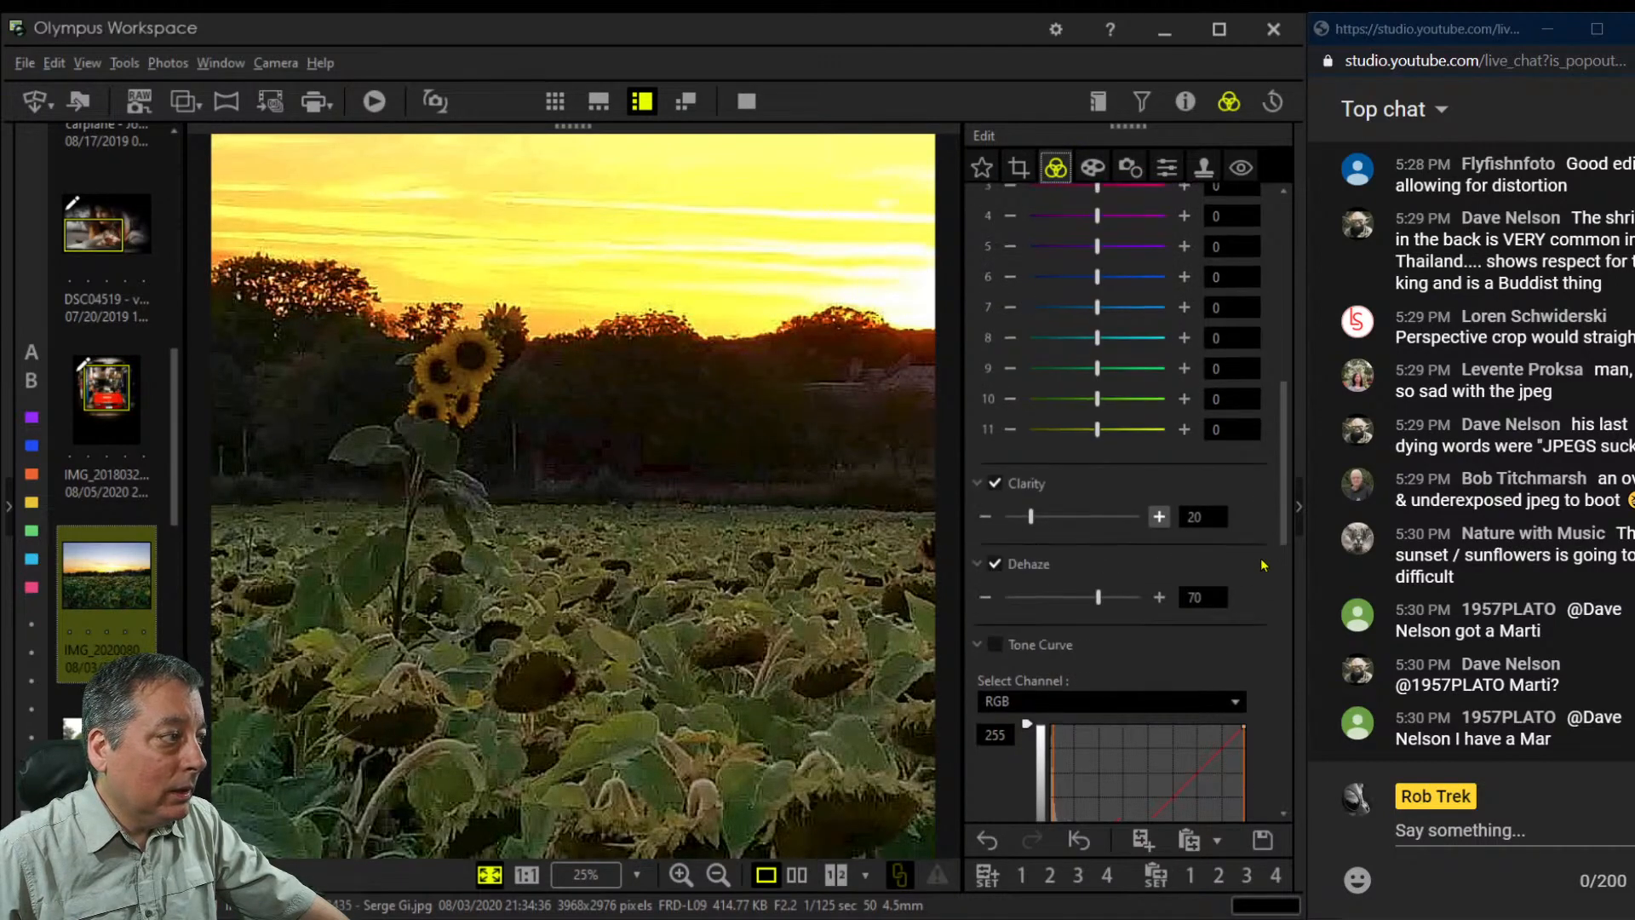
left_click(1130, 166)
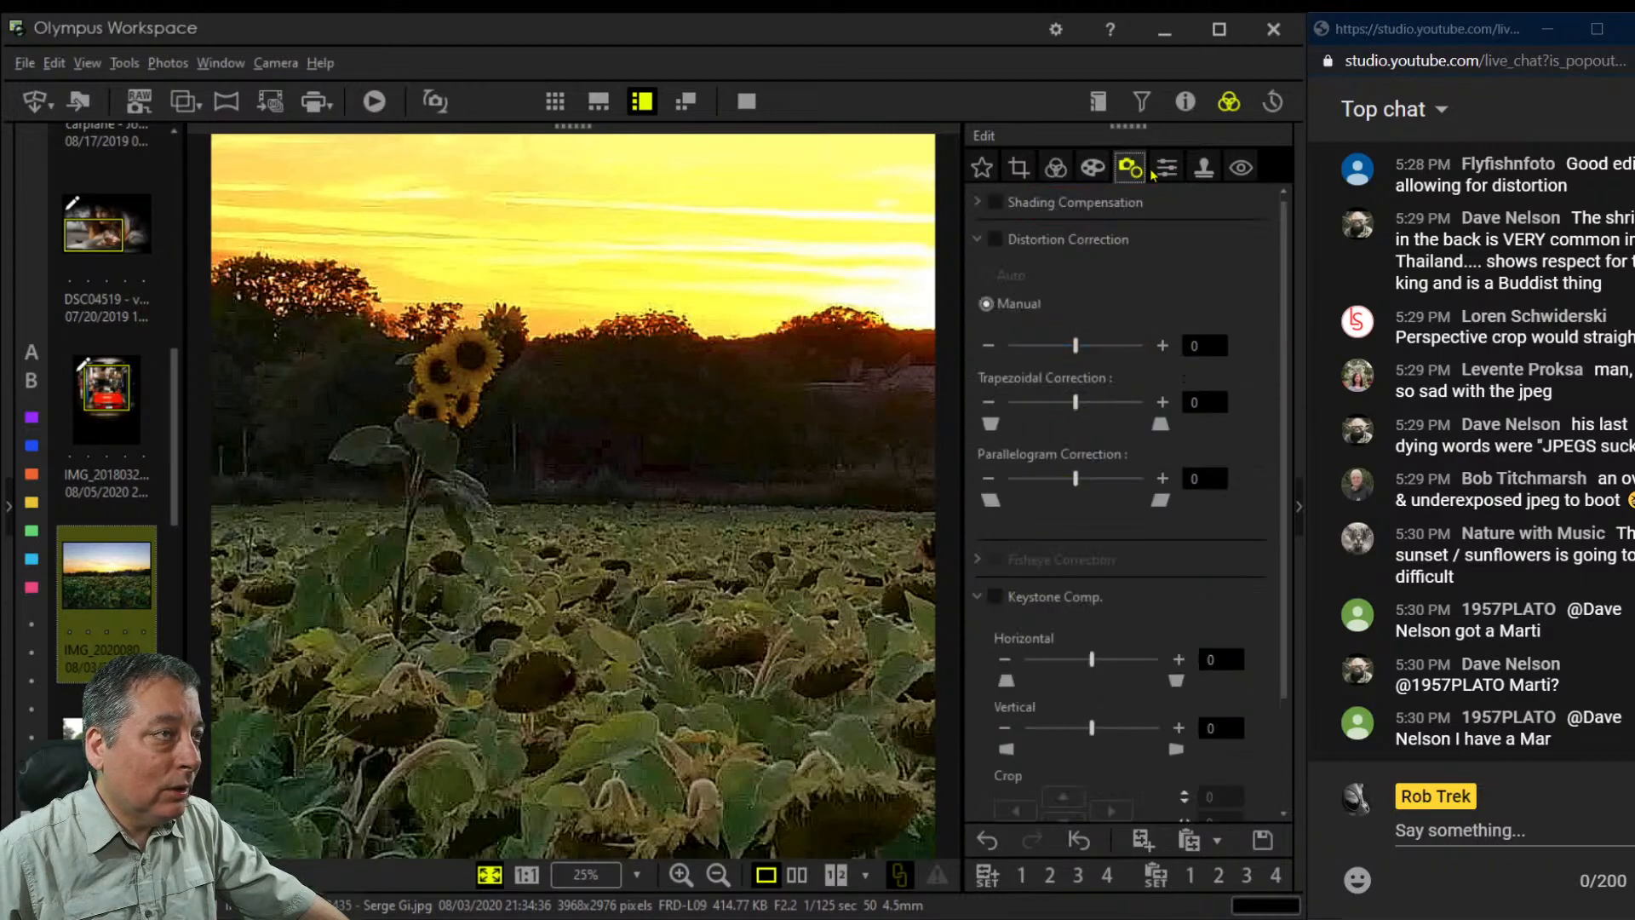
left_click(1166, 169)
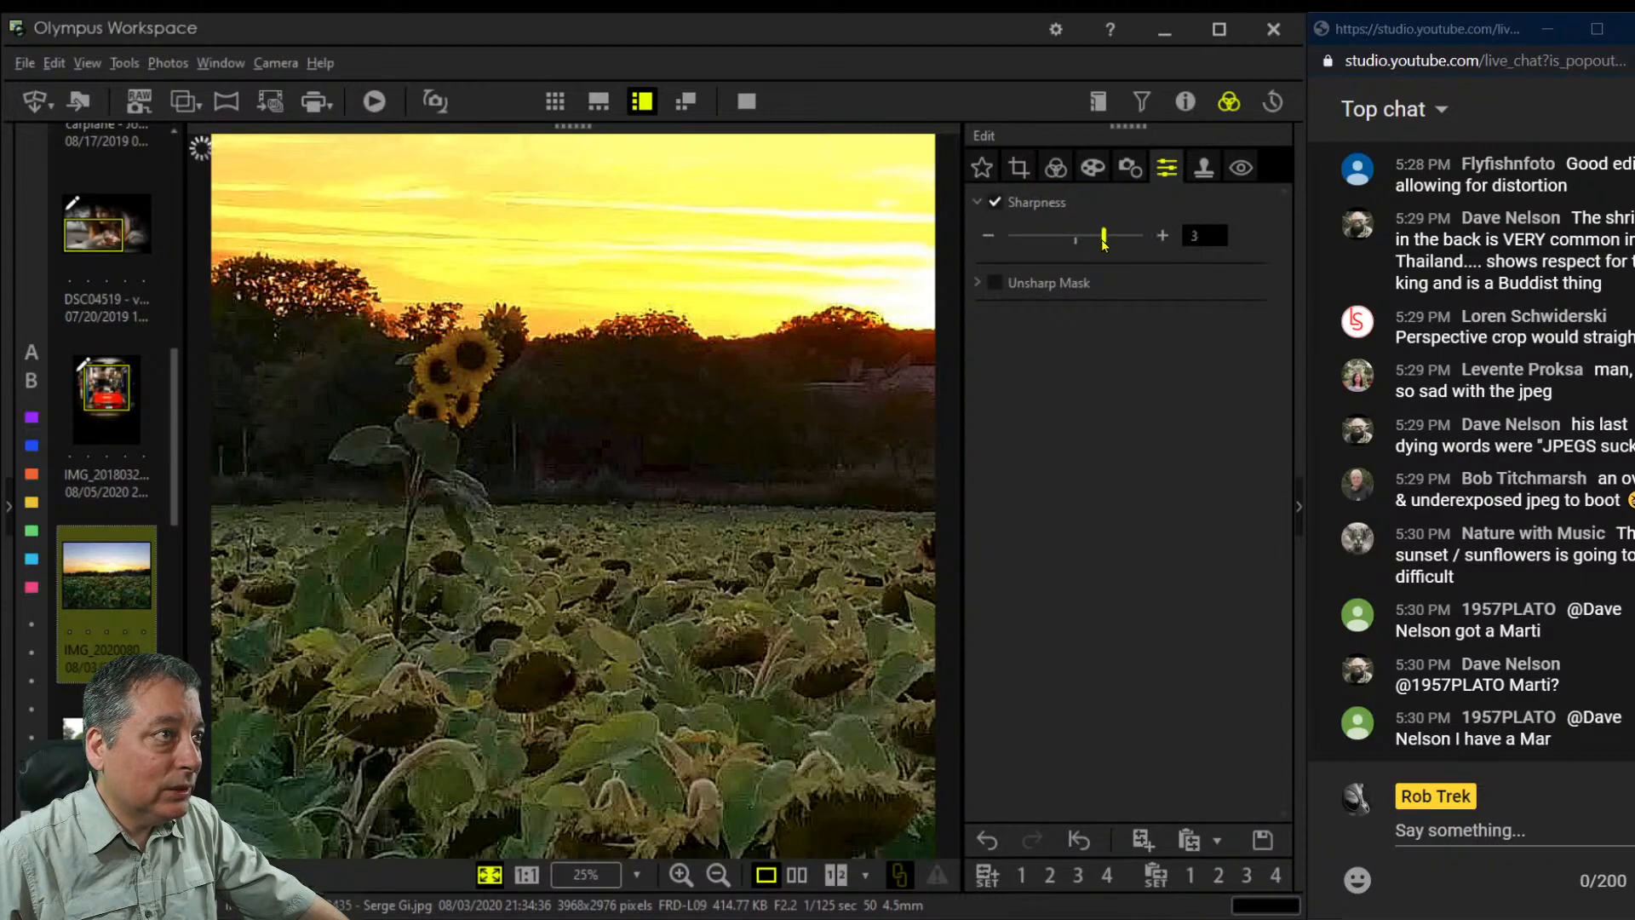
Convert the photo to black and white with the Monochrome picture mode, and reopen the picture mode choices
left_click(1055, 169)
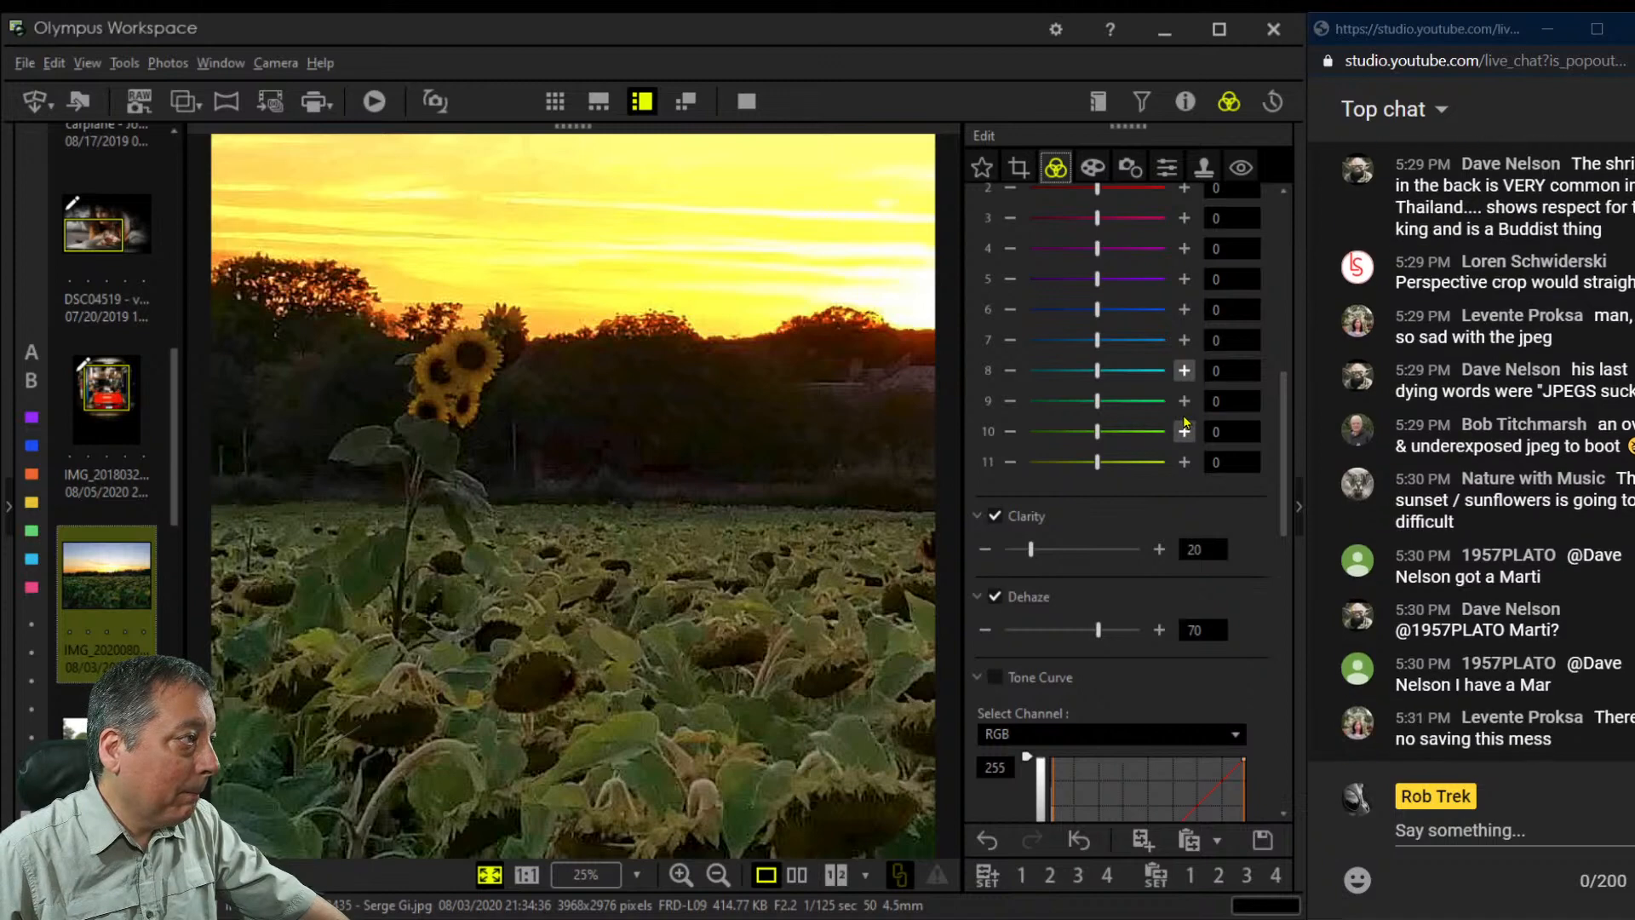
scroll(1192, 434, "up", 6)
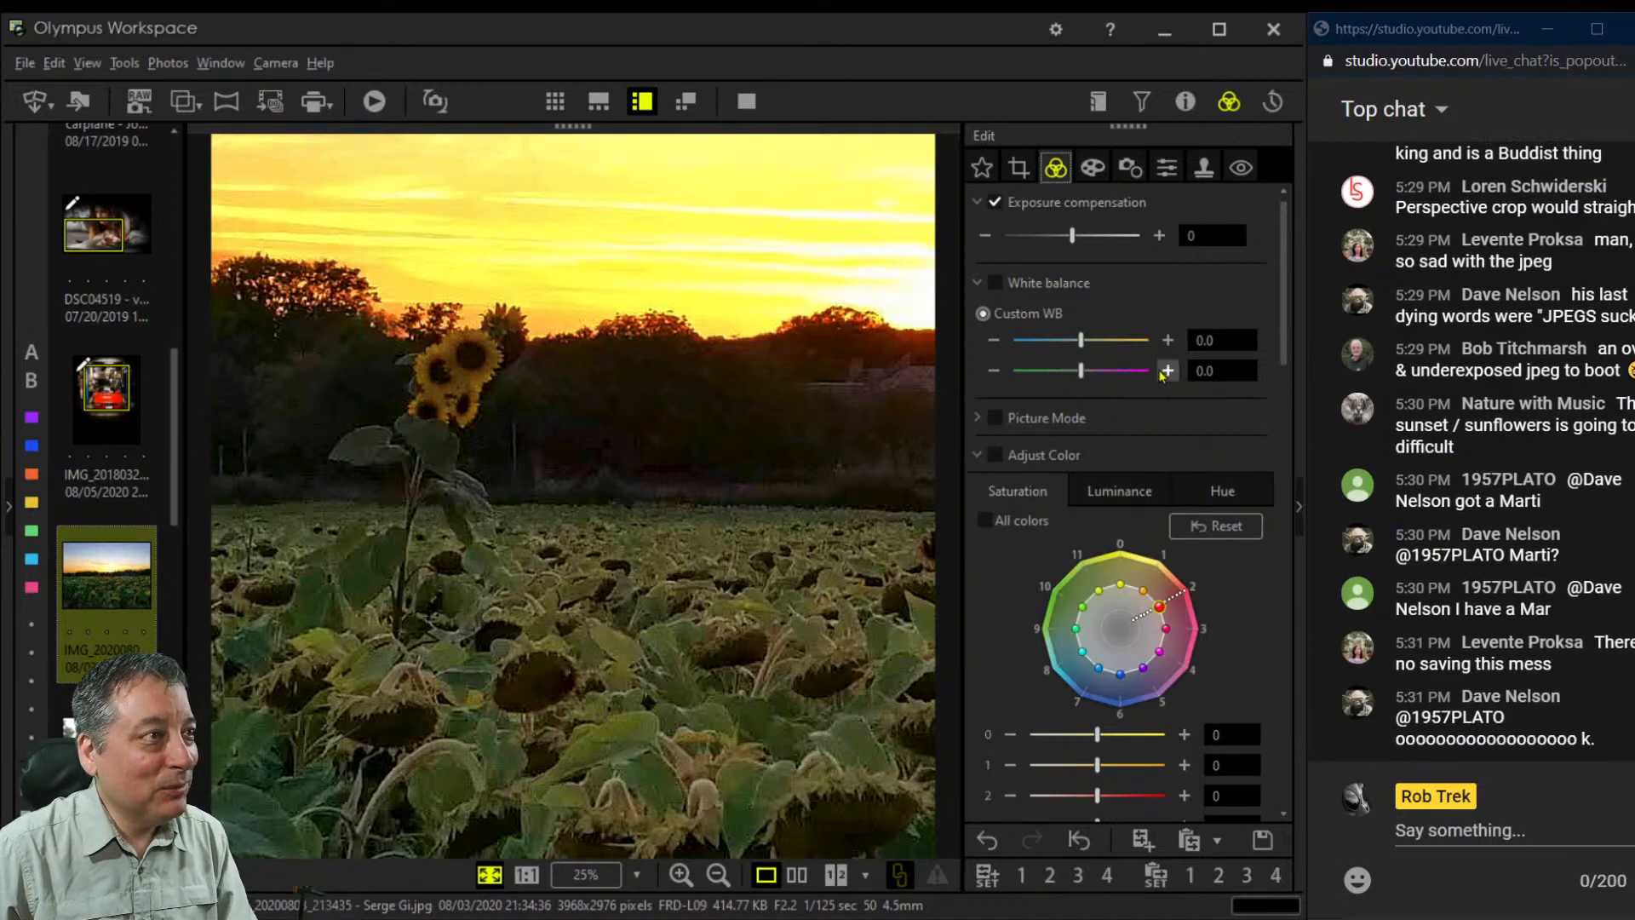
left_click(980, 458)
left_click(981, 420)
left_click(1040, 460)
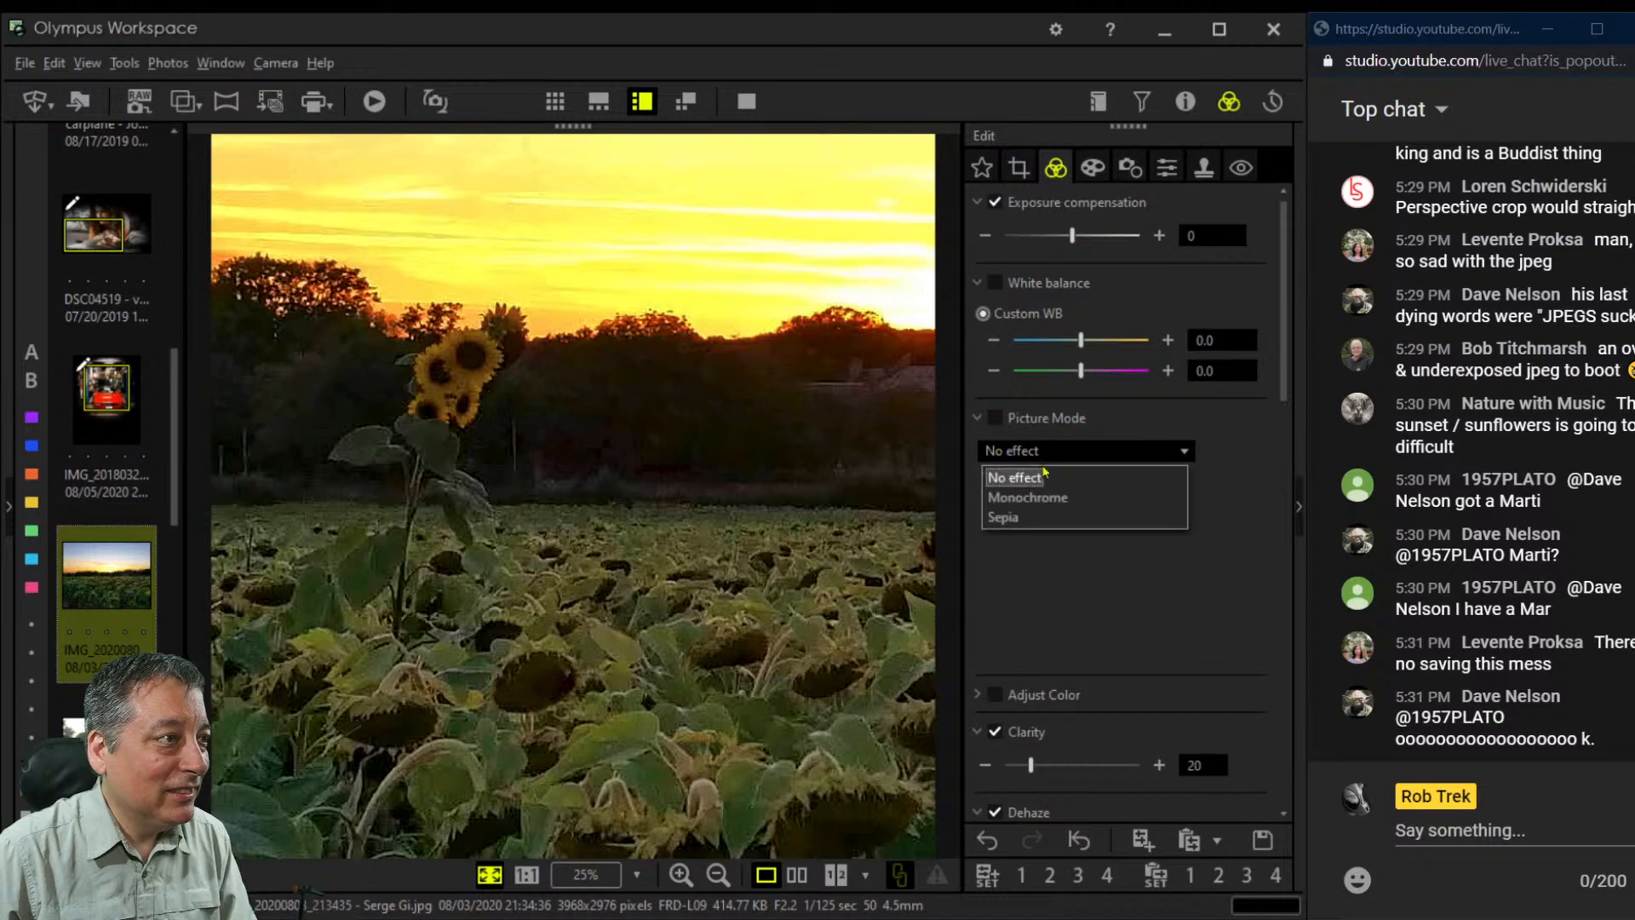
left_click(1044, 492)
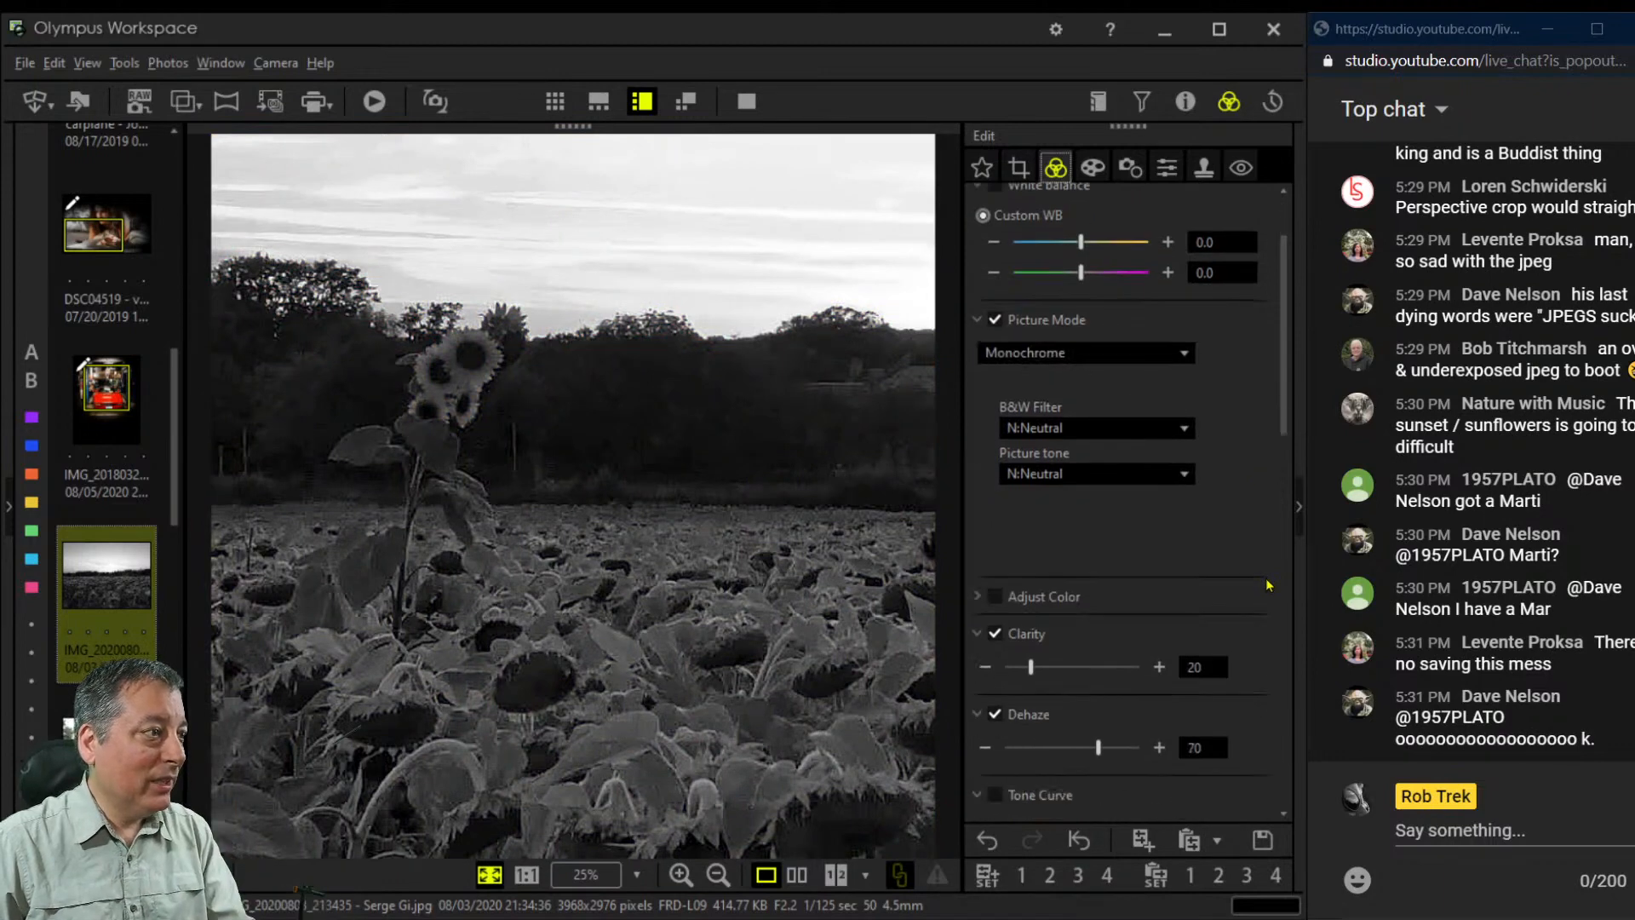
scroll(1235, 554, "down", 1)
left_click(1123, 421)
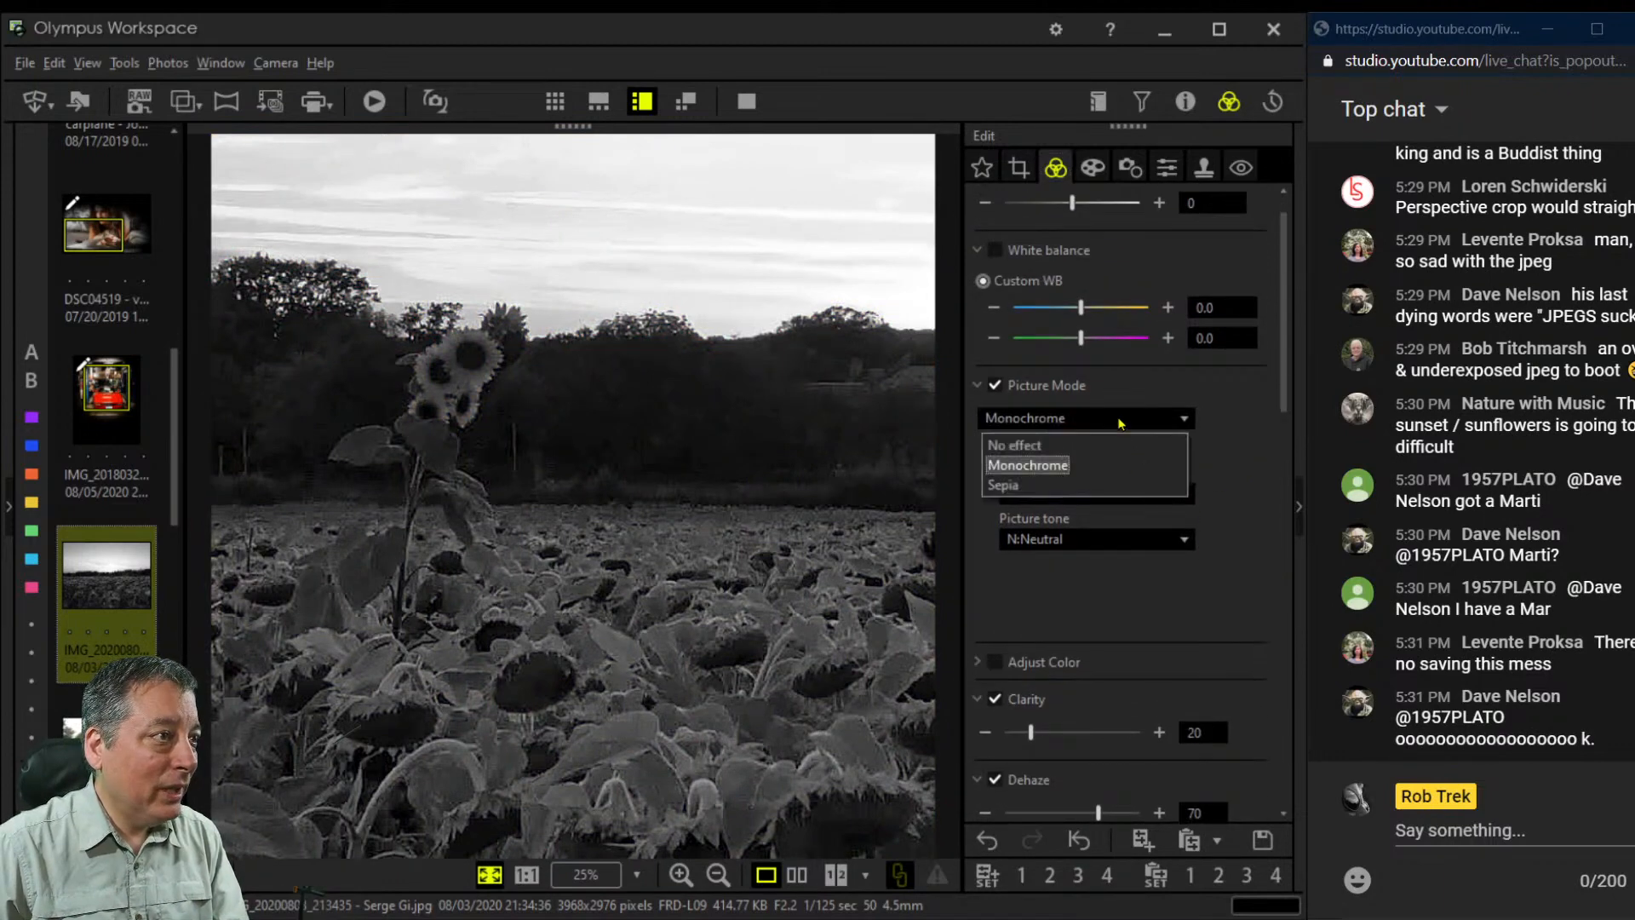
Try the sunflower photo with picture mode No effect, and switch it back to Monochrome
left_click(1112, 444)
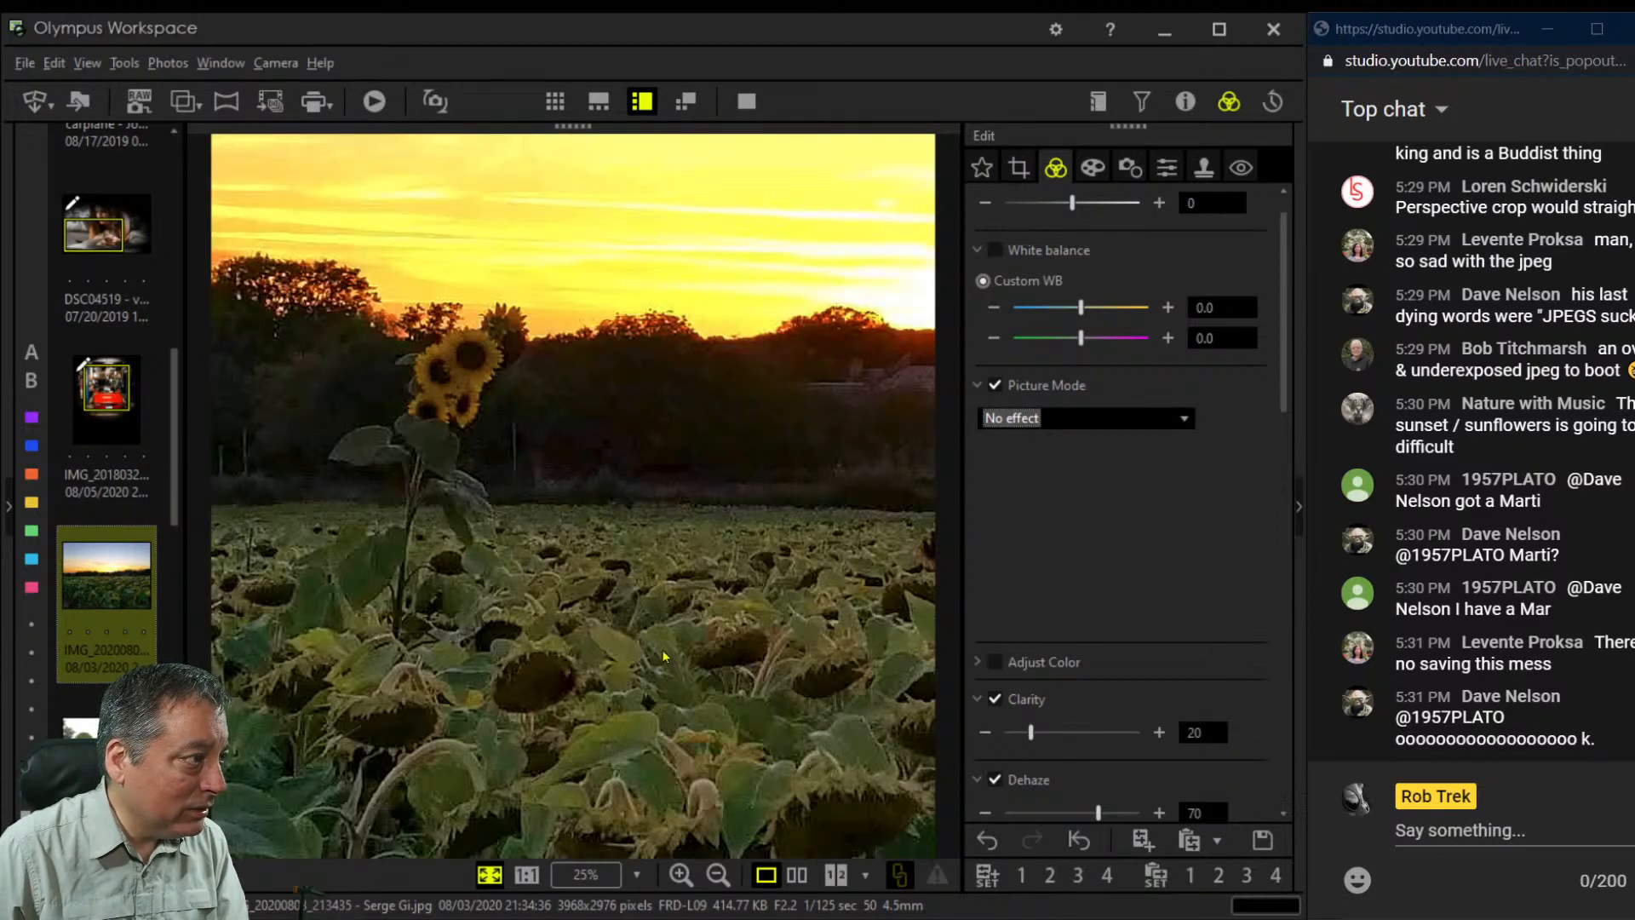
left_click(1016, 419)
left_click(1048, 461)
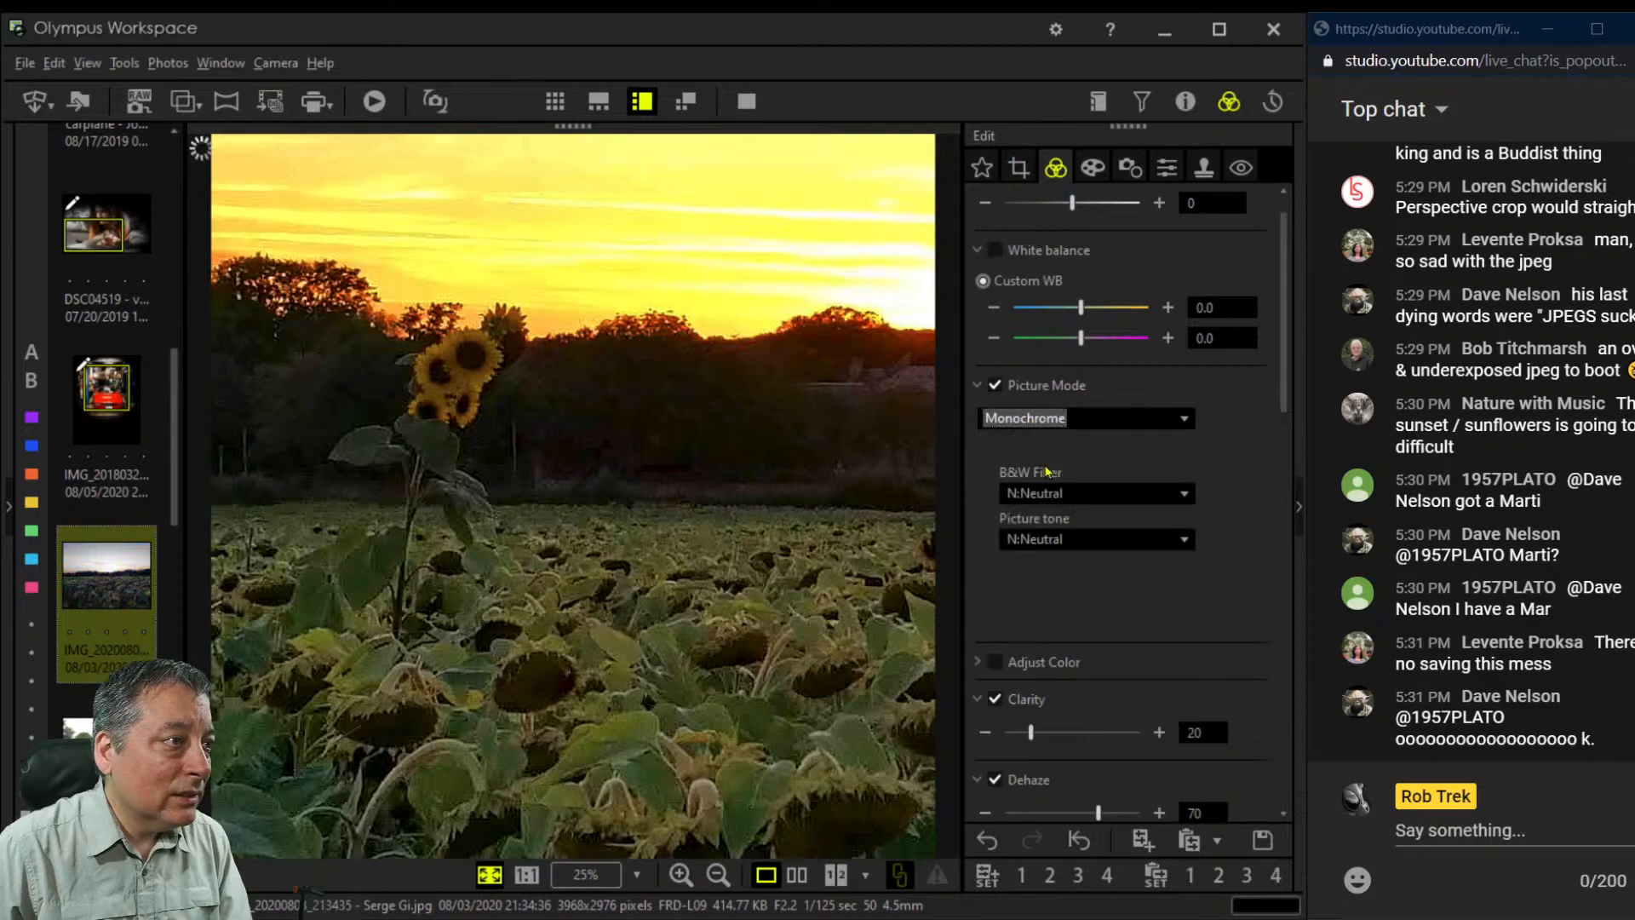
Try the Orange, Yellow and Red B&W filters on the monochrome sunflower photo
left_click(1076, 542)
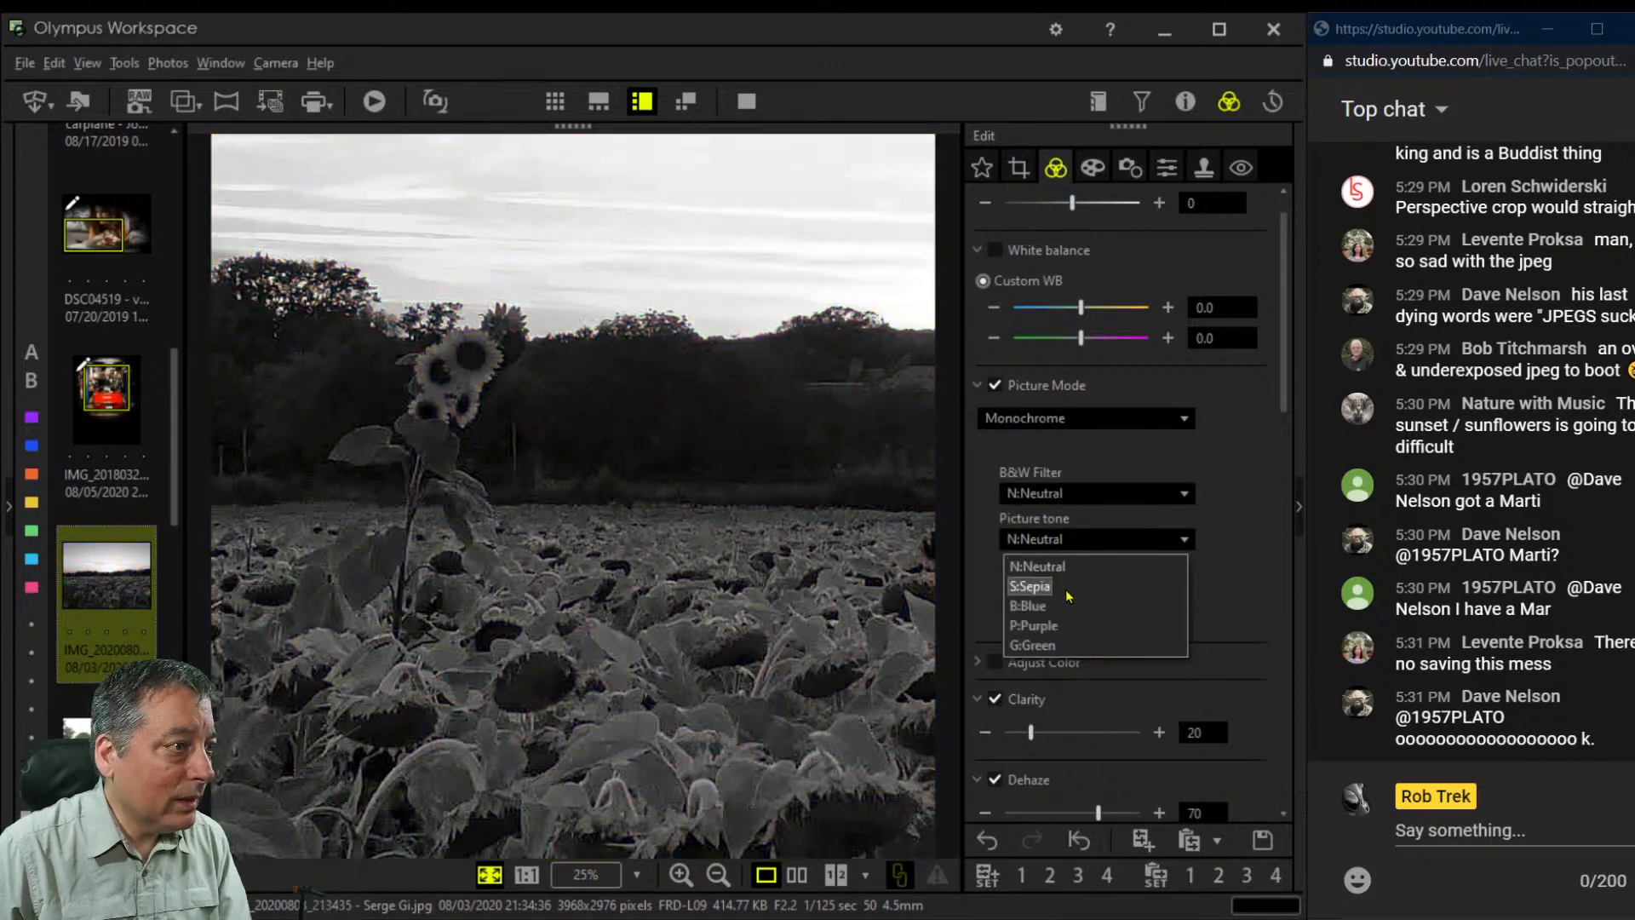
left_click(1081, 498)
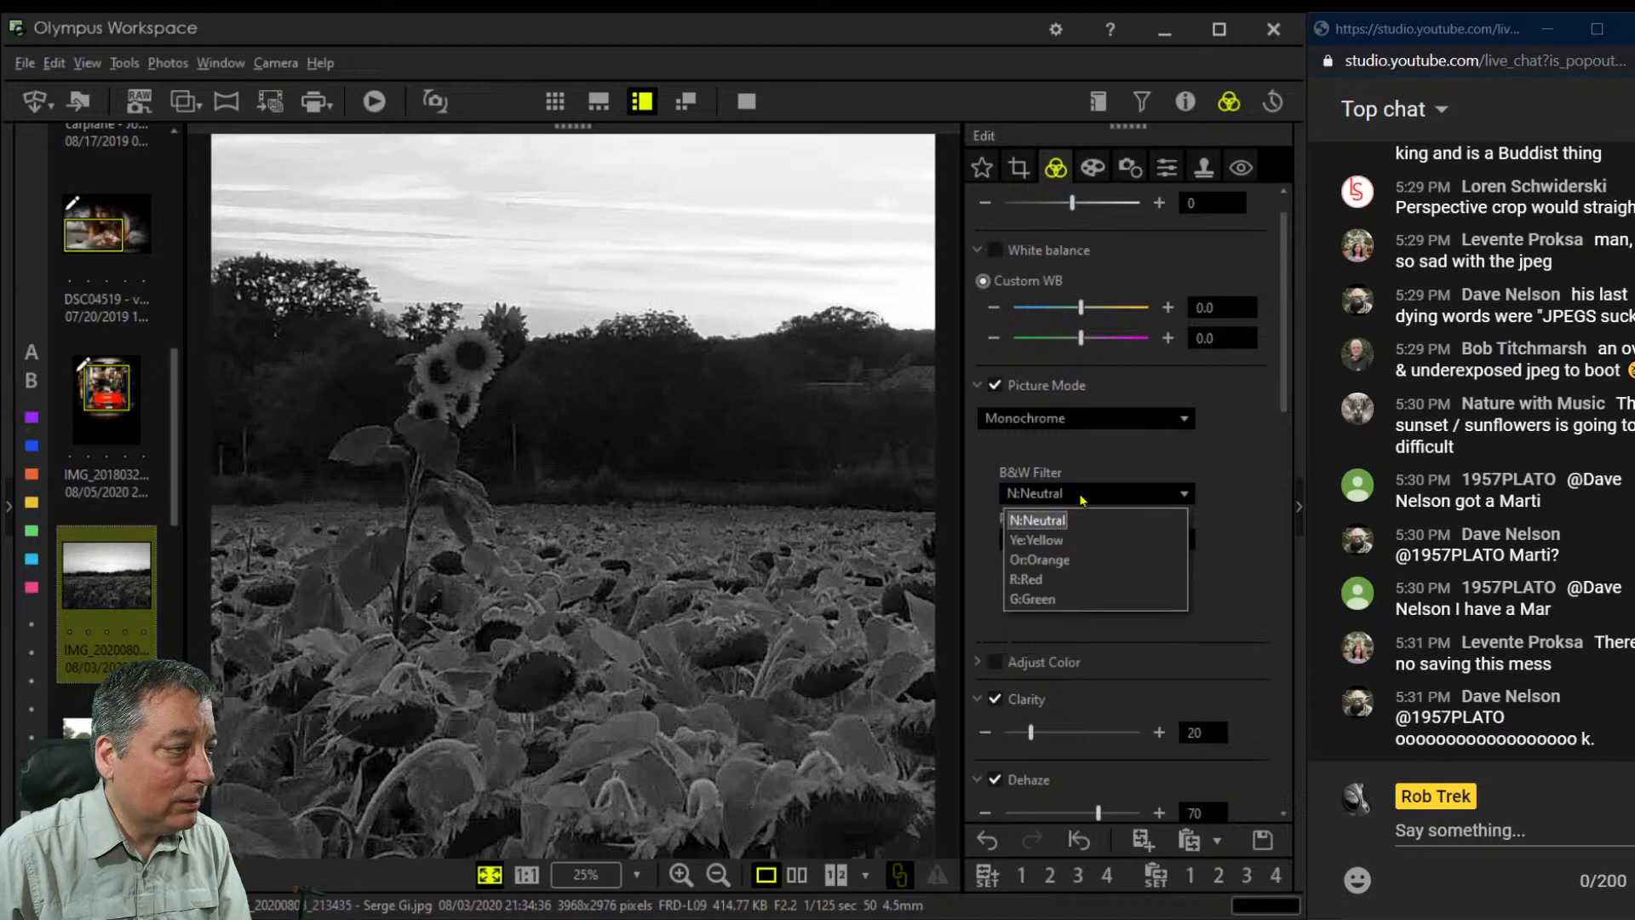
left_click(1064, 560)
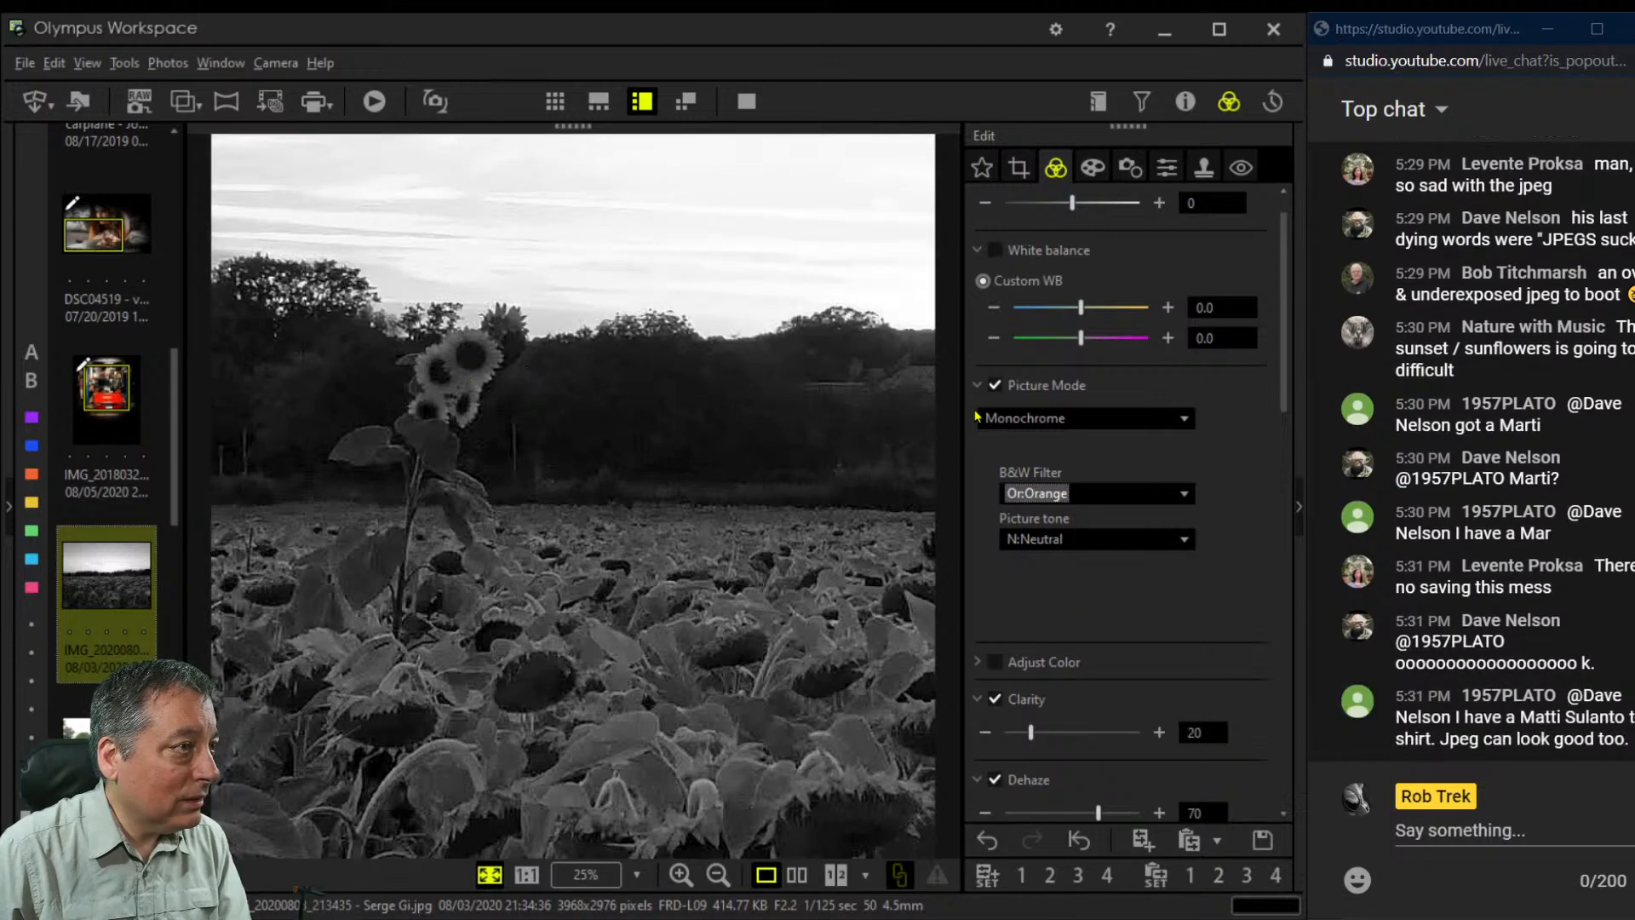
left_click(1122, 493)
left_click(1097, 540)
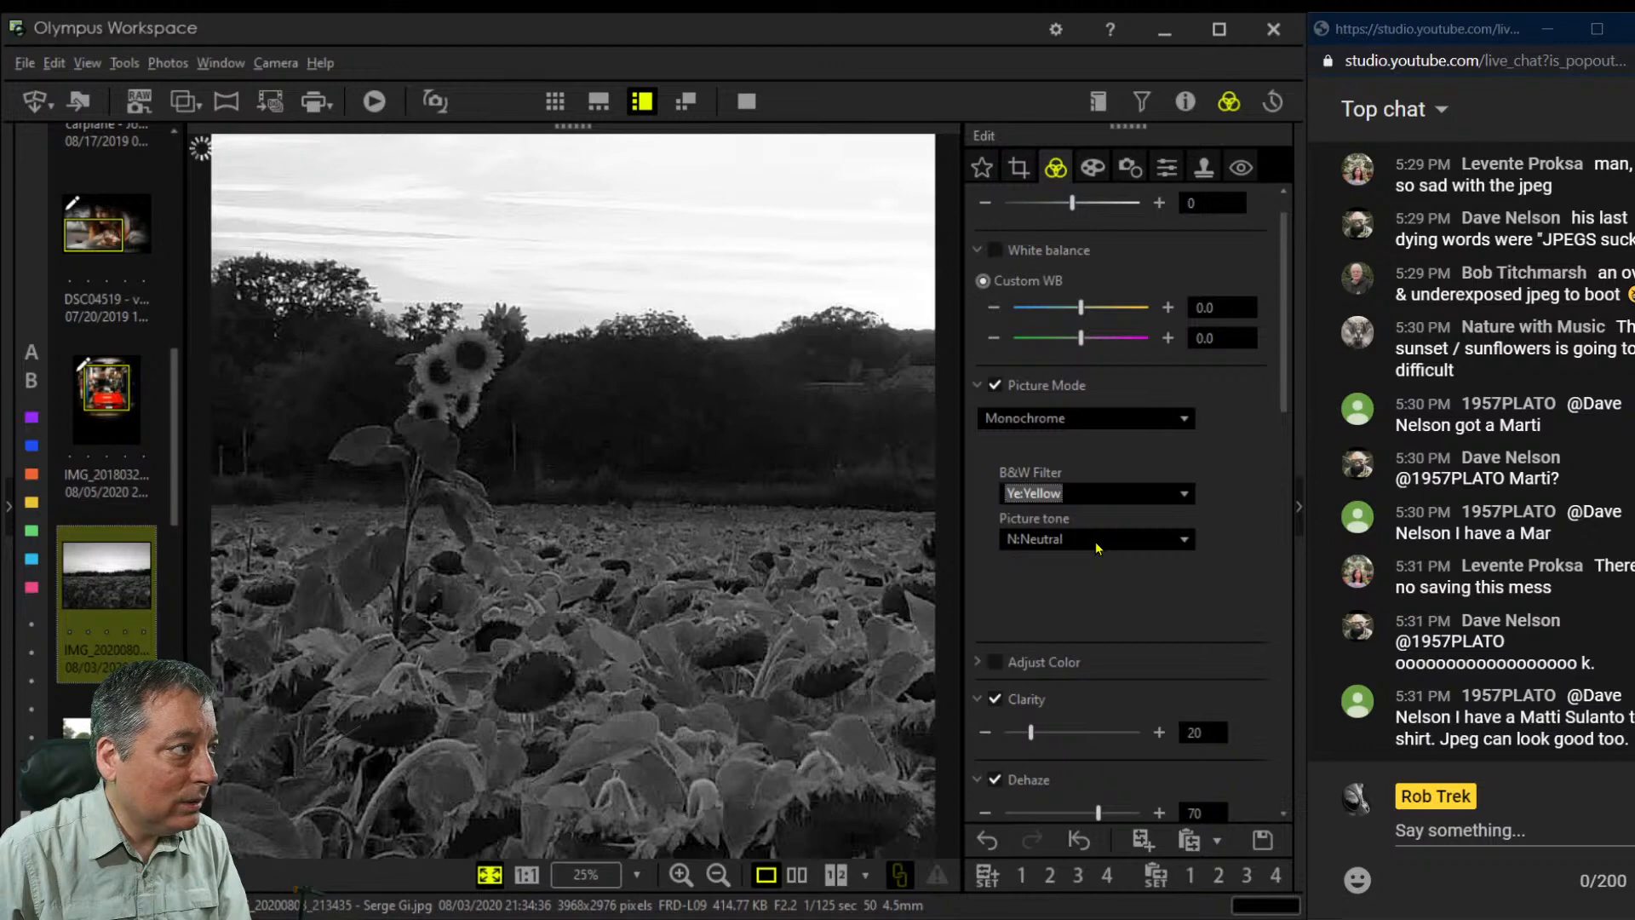
left_click(1097, 493)
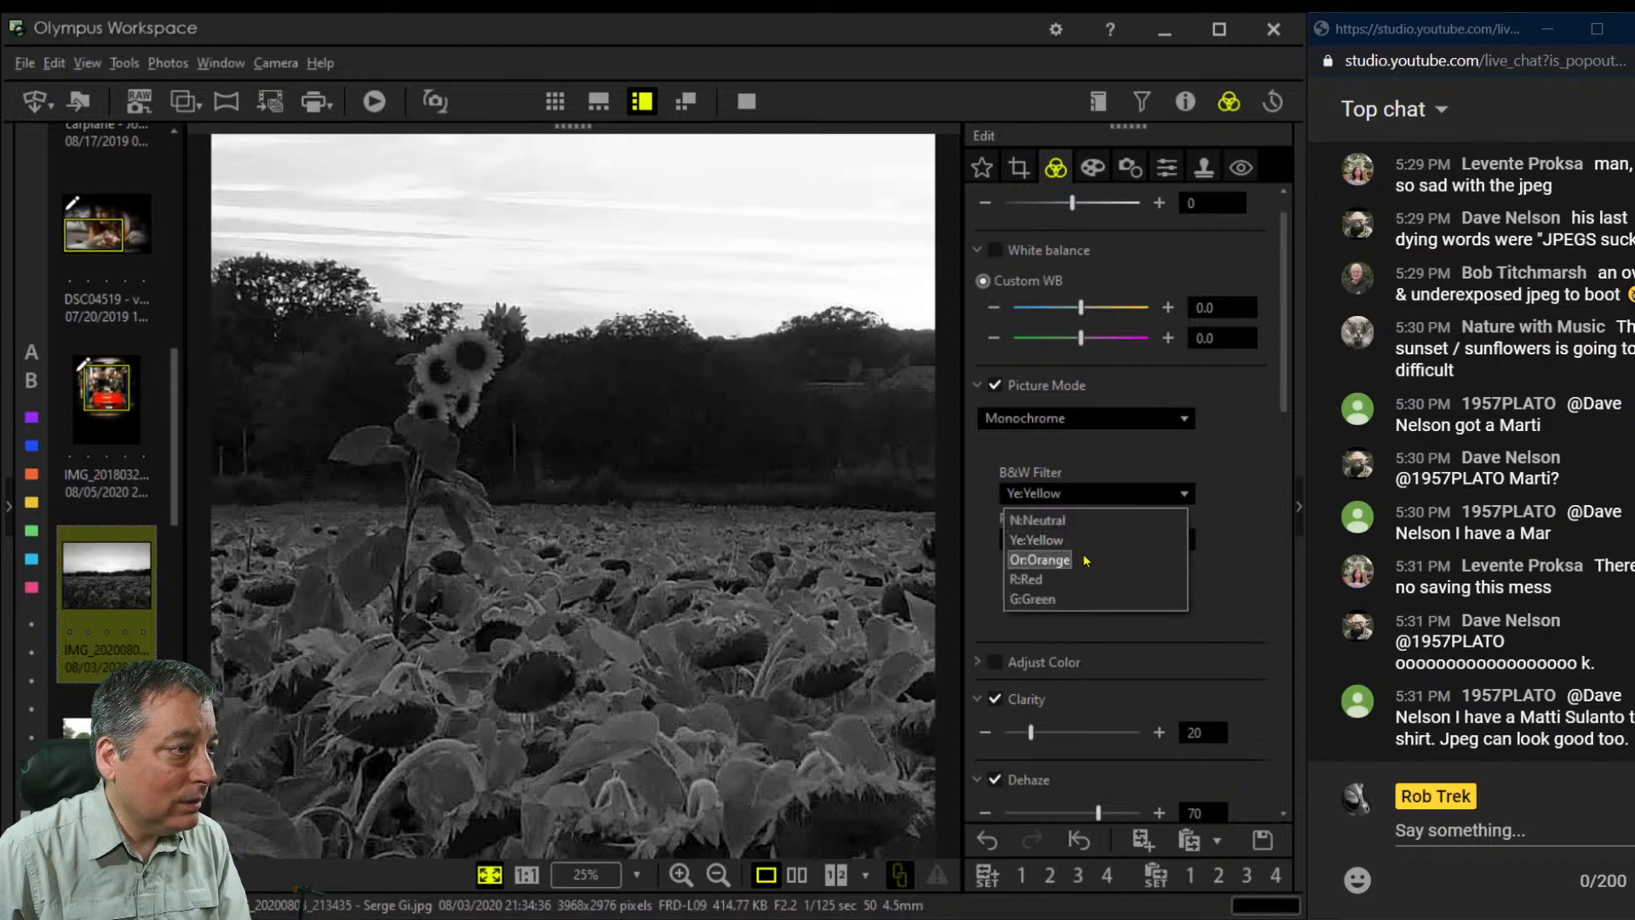
left_click(1080, 580)
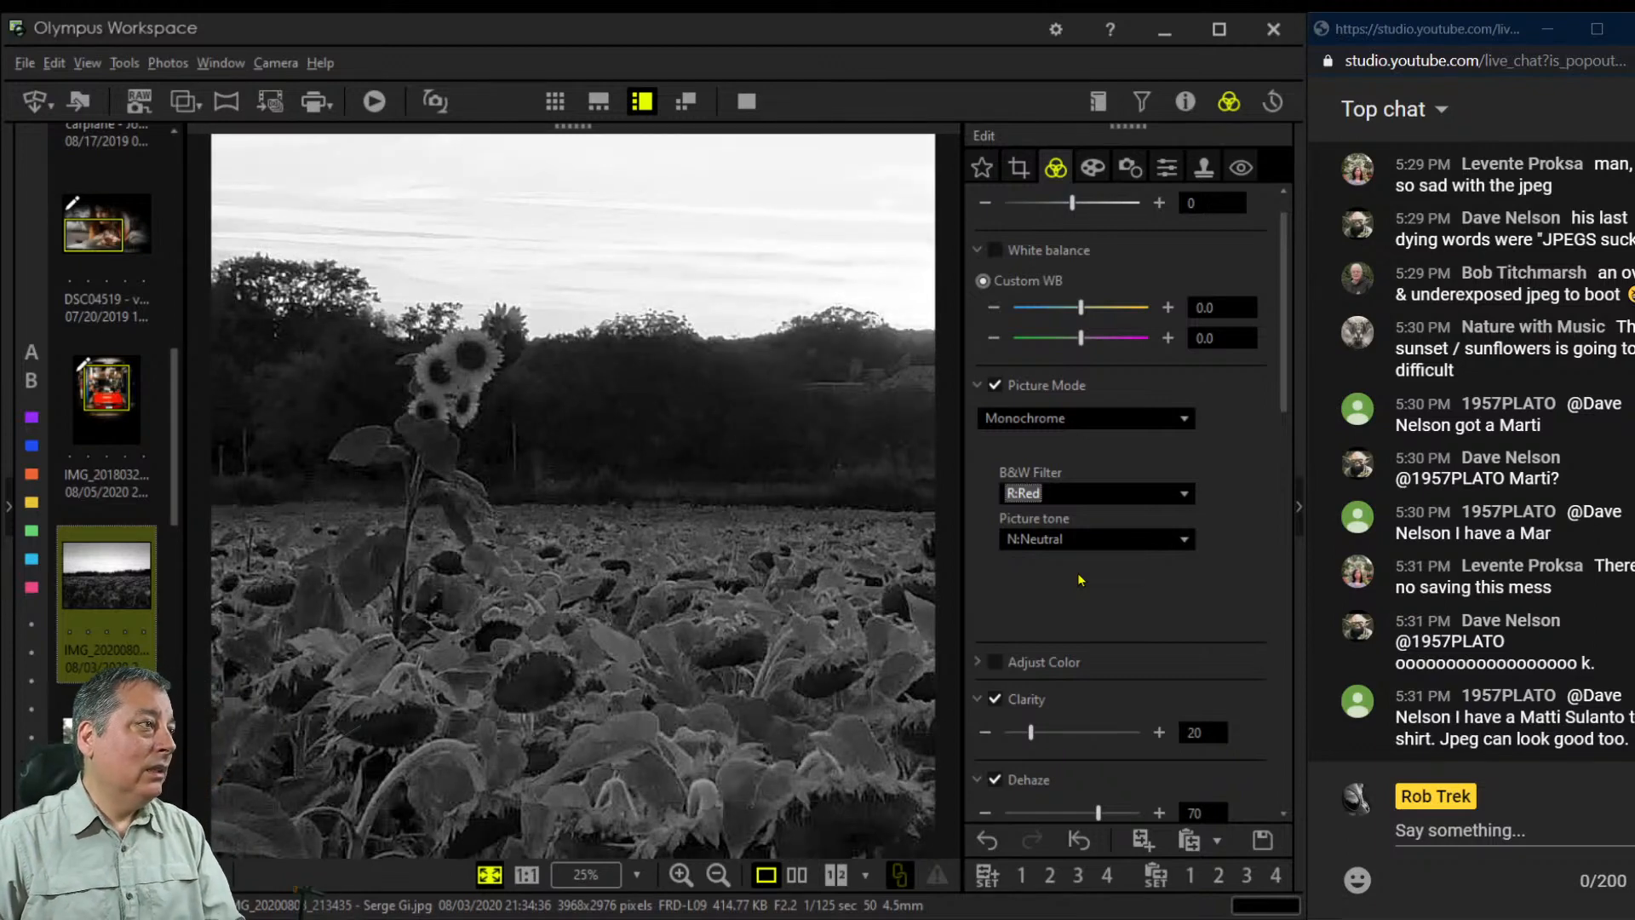
Return the sunflower photo to color by setting the picture mode to No effect
left_click(1085, 423)
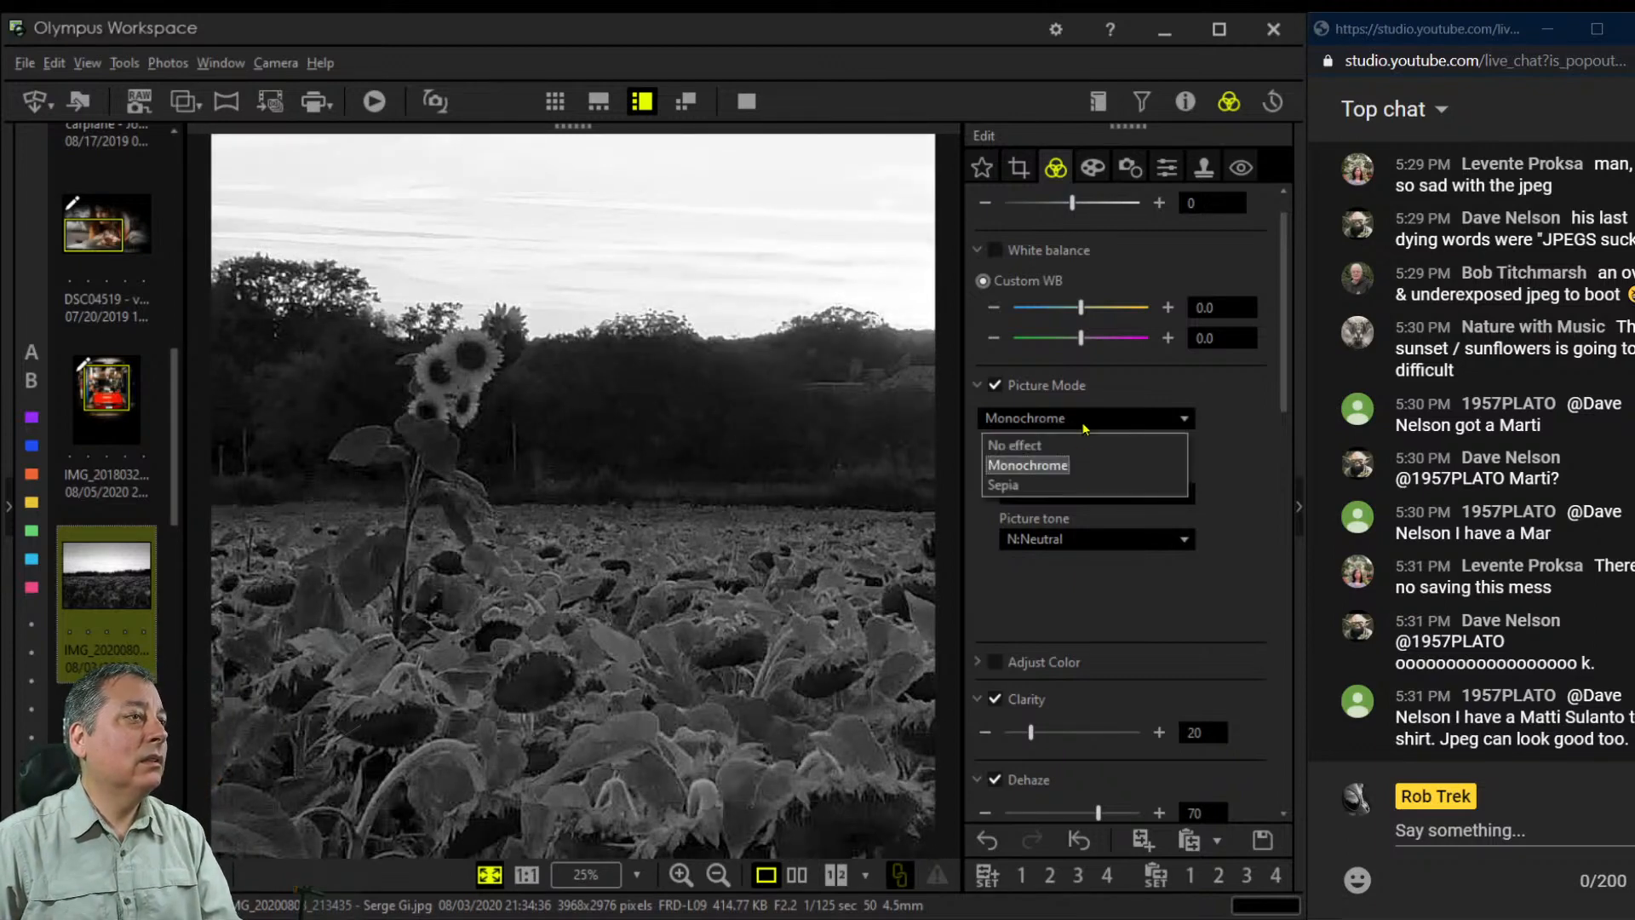
left_click(1074, 445)
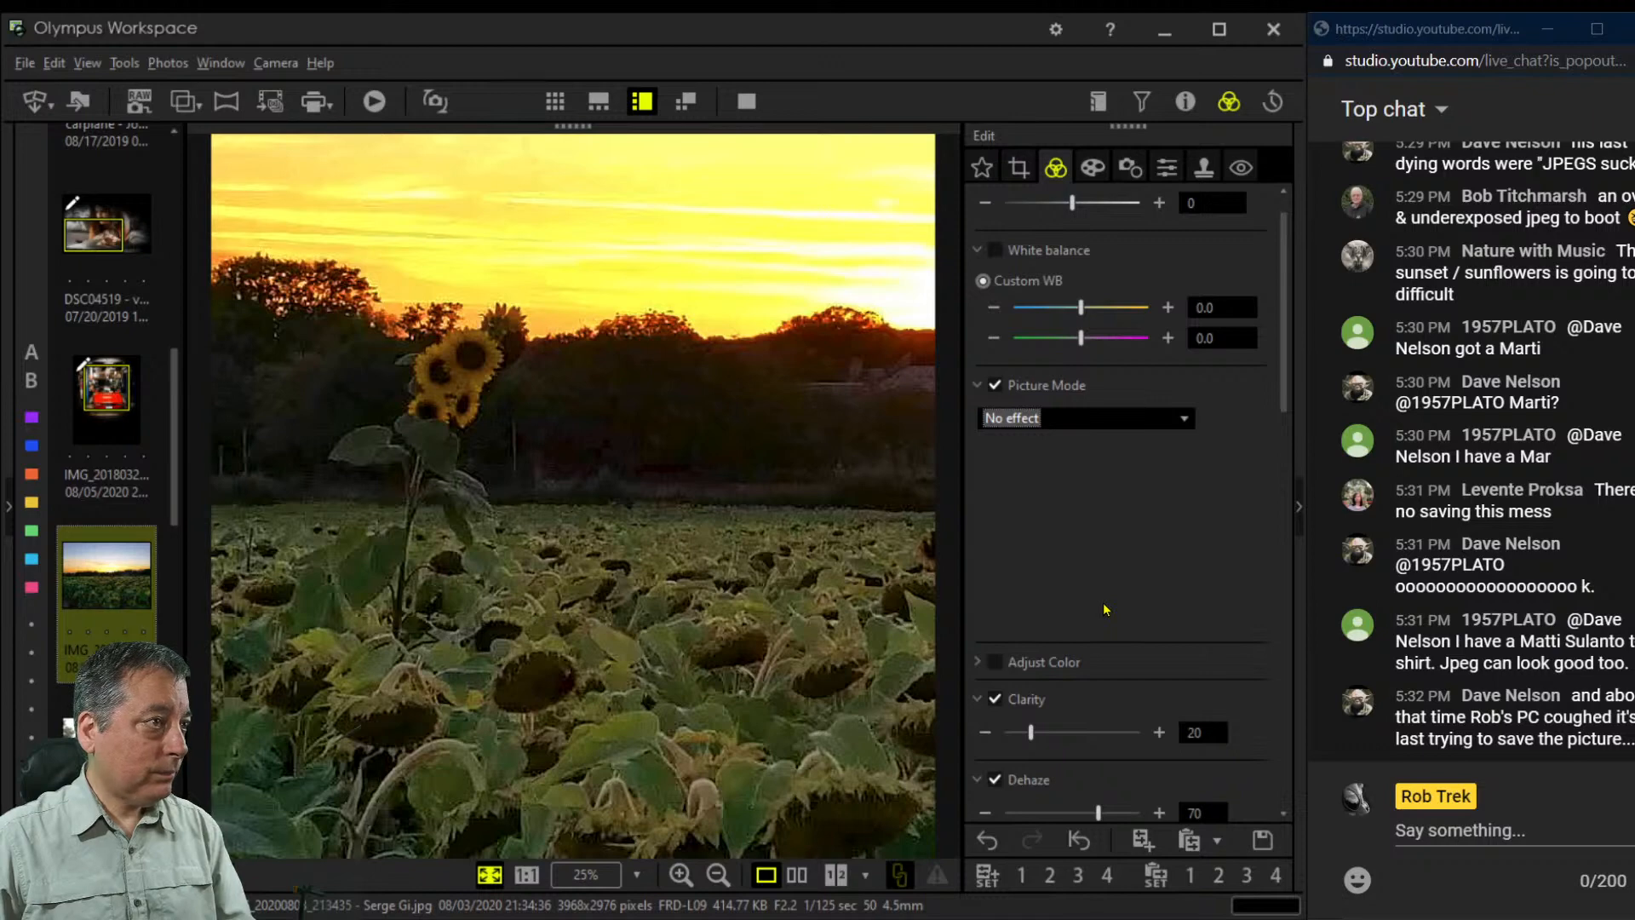
Shape the RGB tone curve with an anchor point in the highlights, slightly lifted shadows and a point near black
scroll(1101, 601, "down", 6)
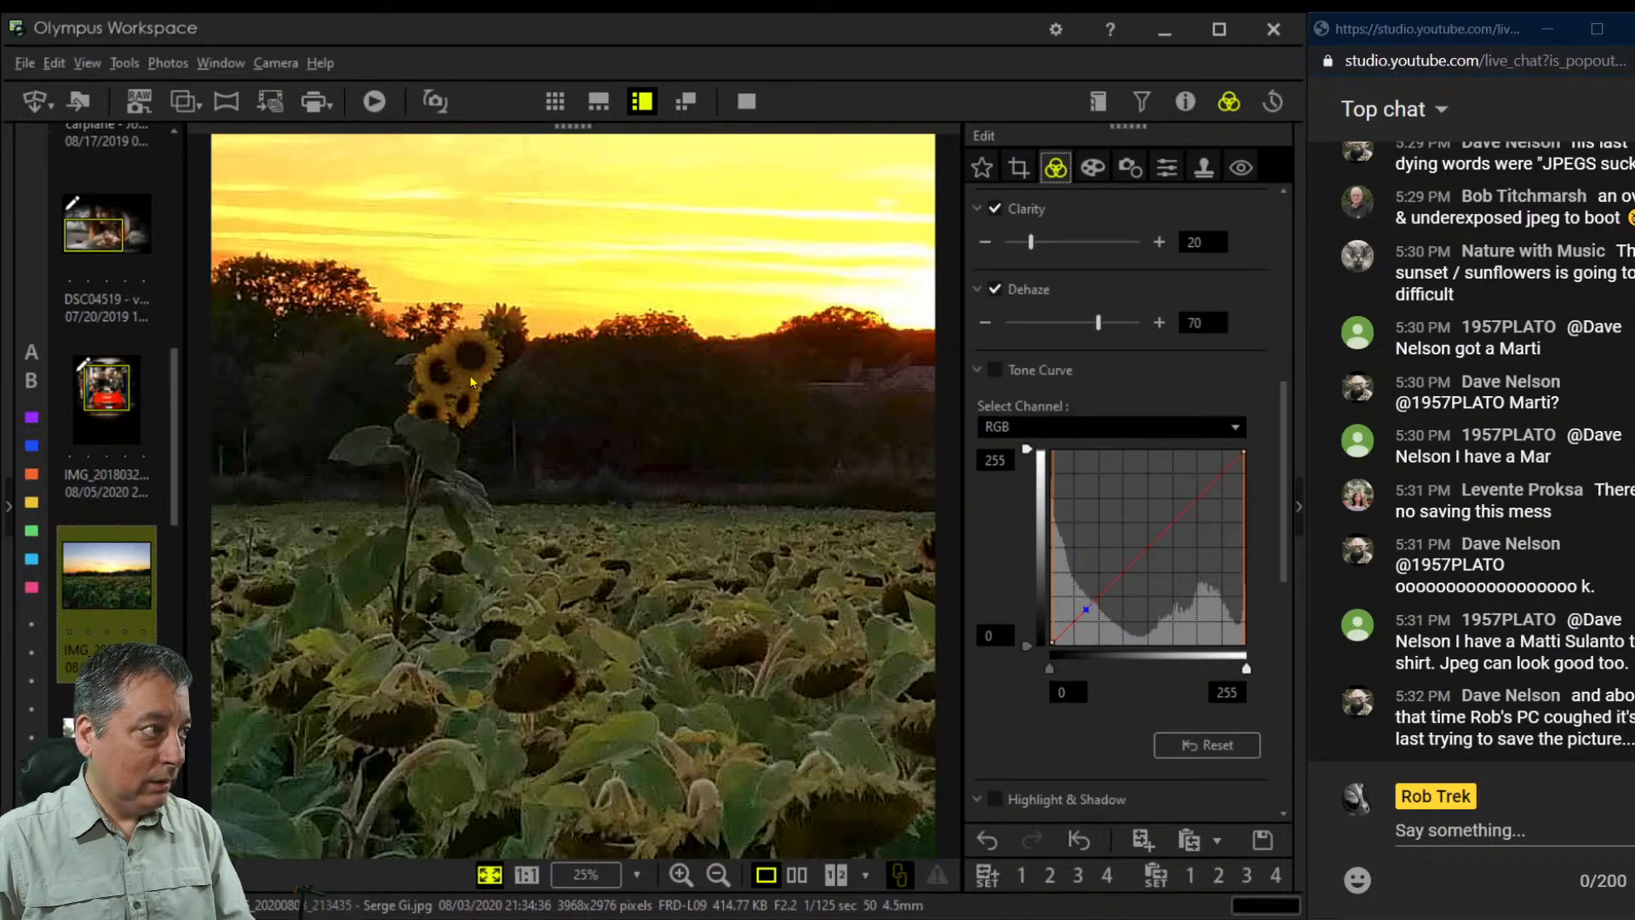
left_click(1195, 502)
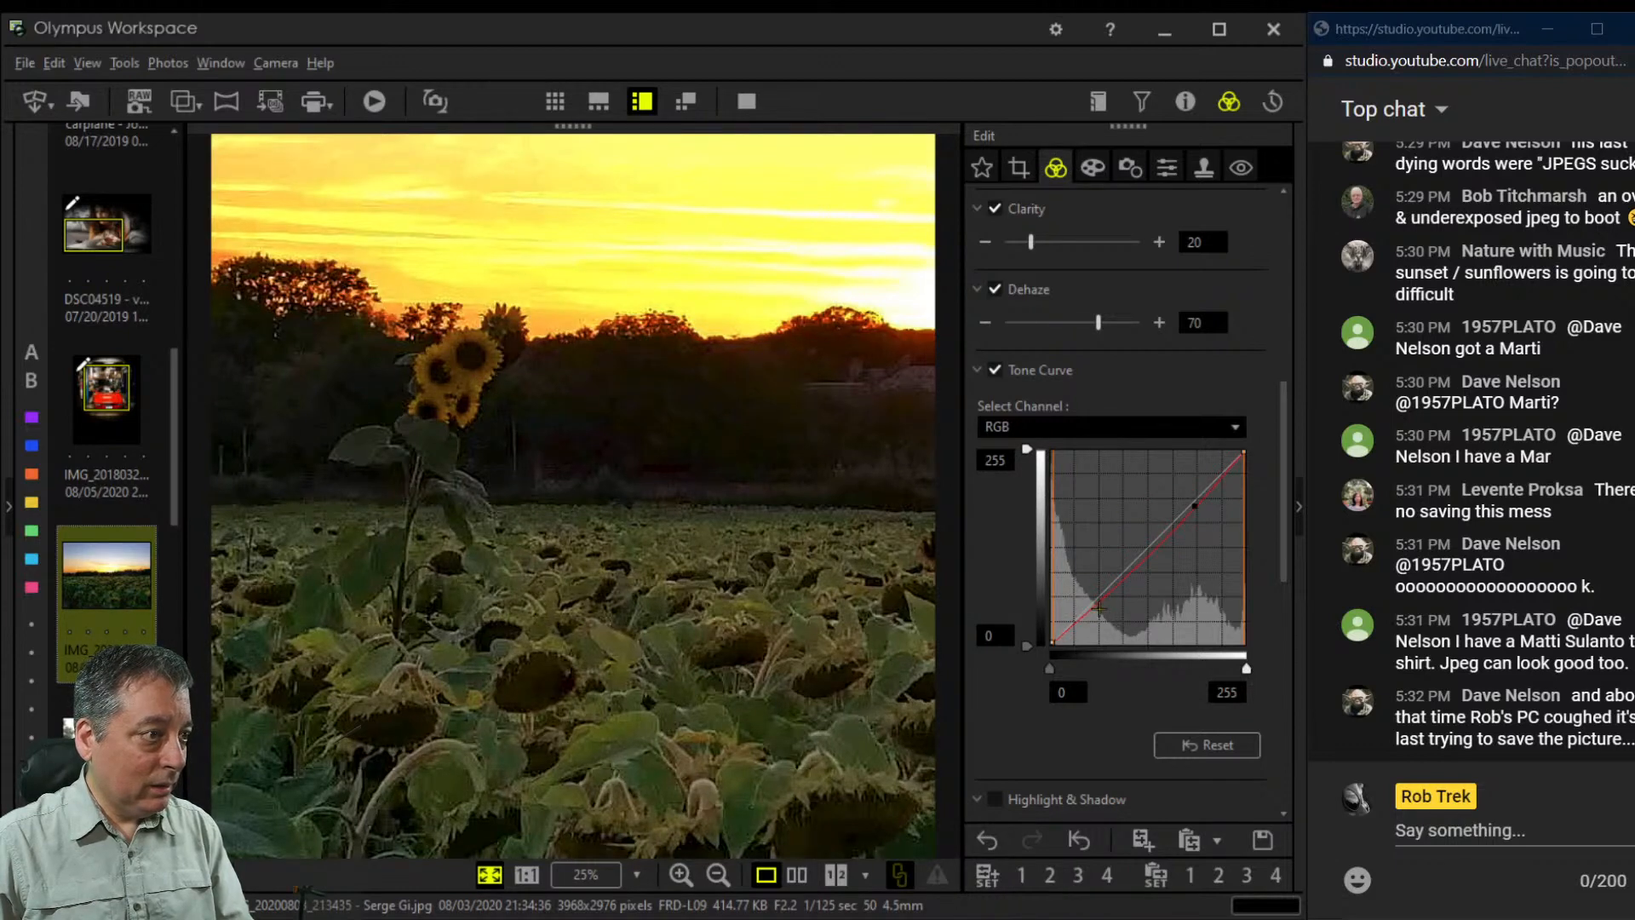
left_click_drag(1096, 596, 1063, 633)
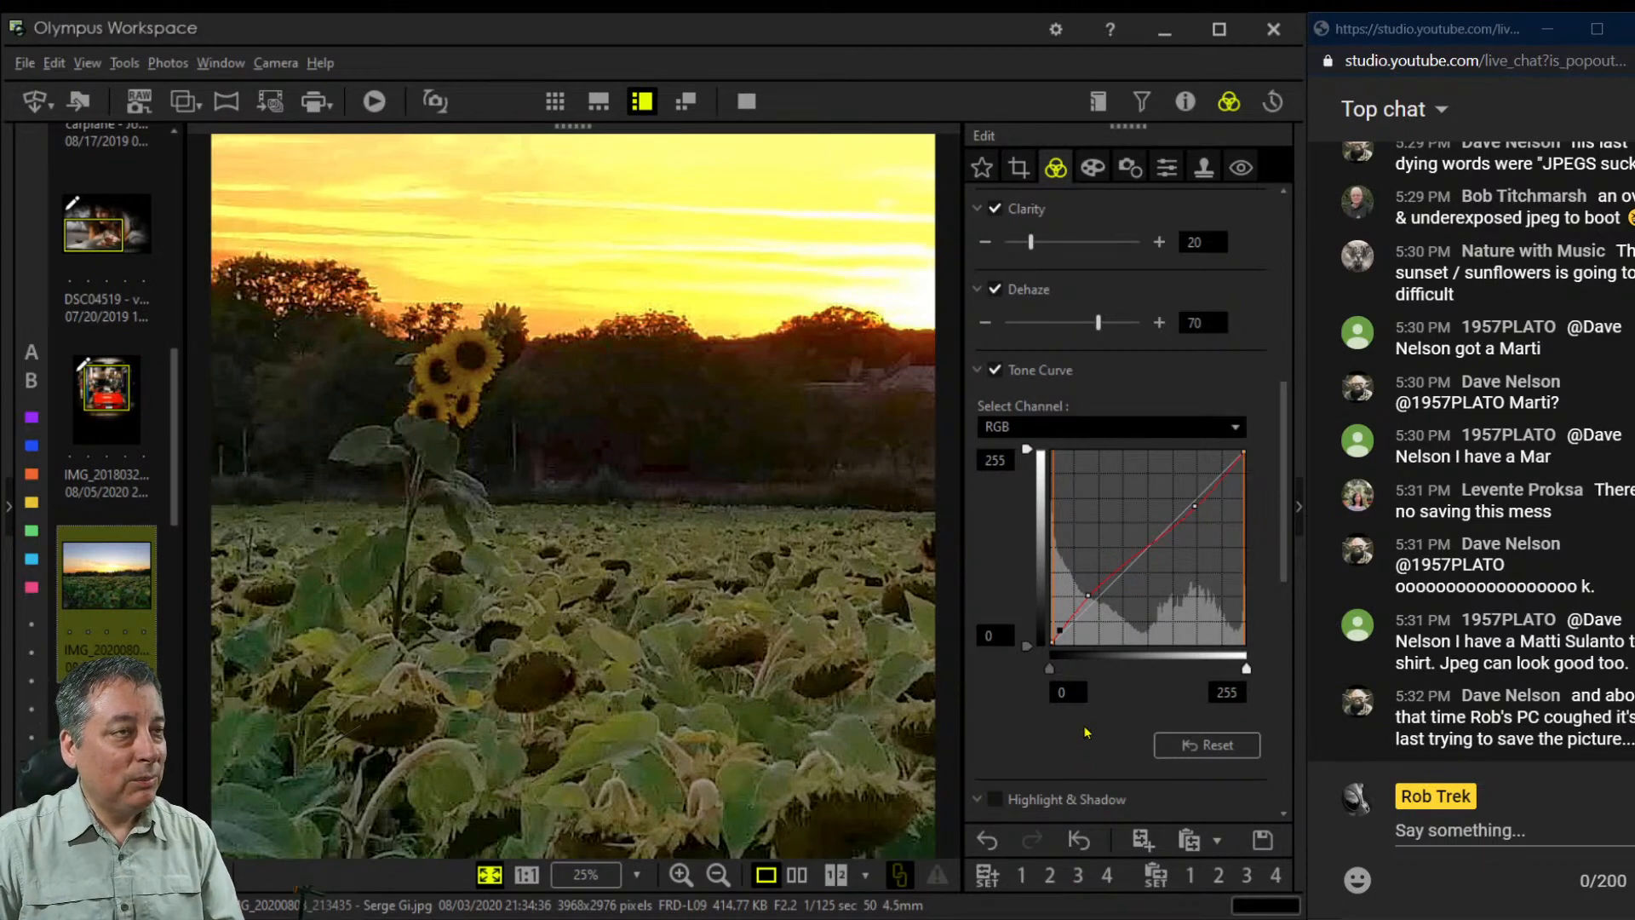
Compare the original and edited sunflower photo side by side in full screen, and return to editing
left_click(746, 100)
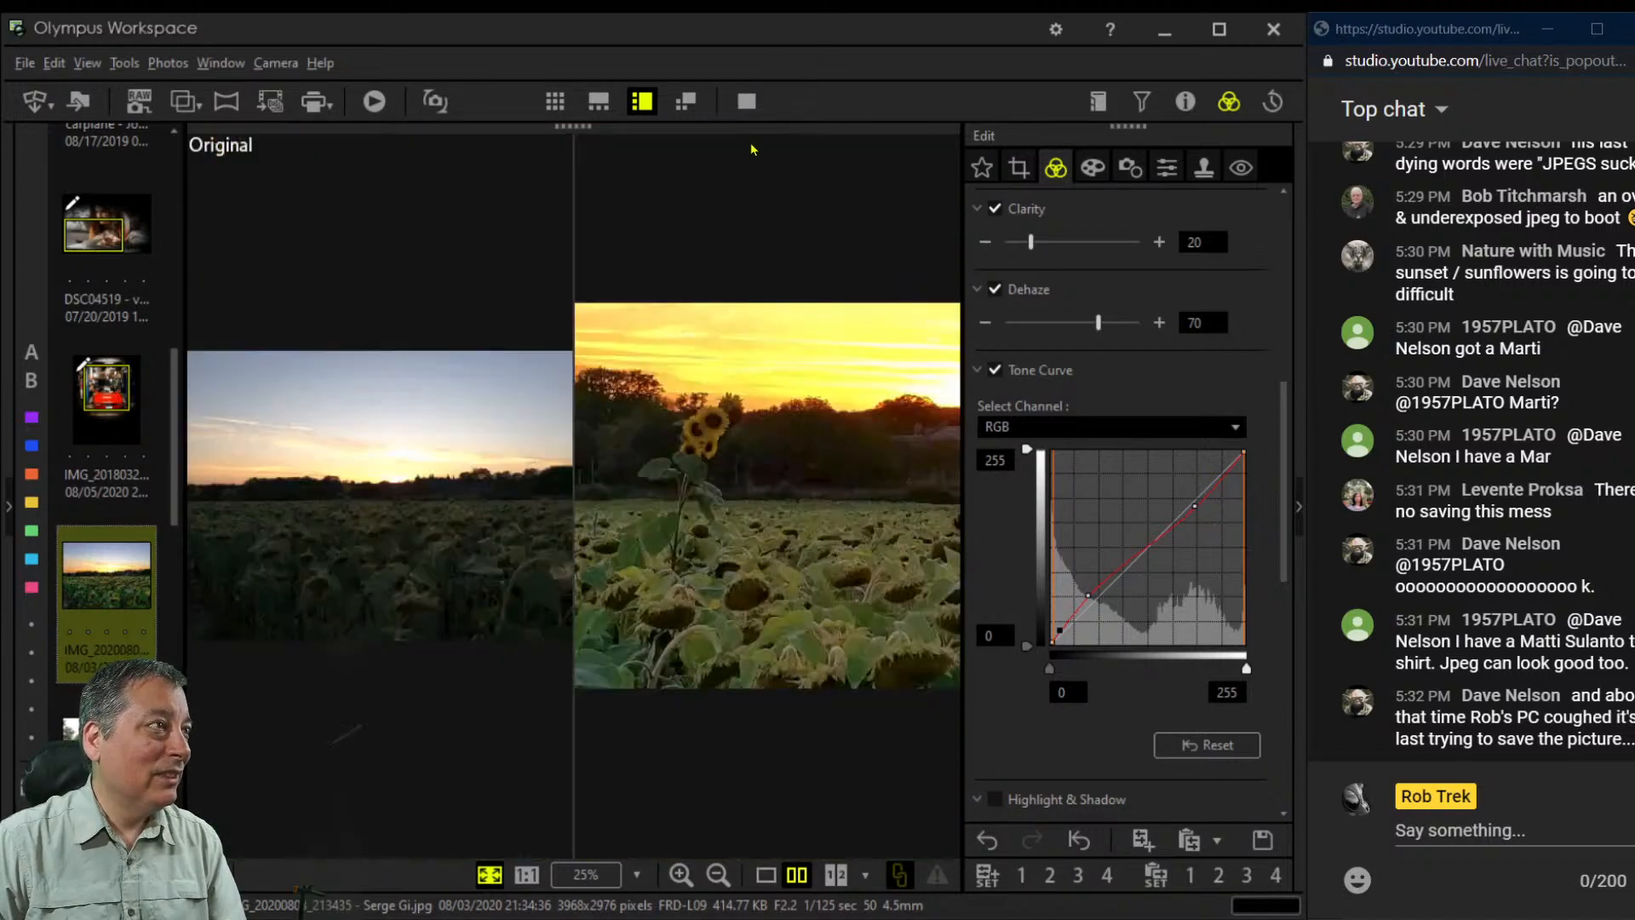
left_click(749, 106)
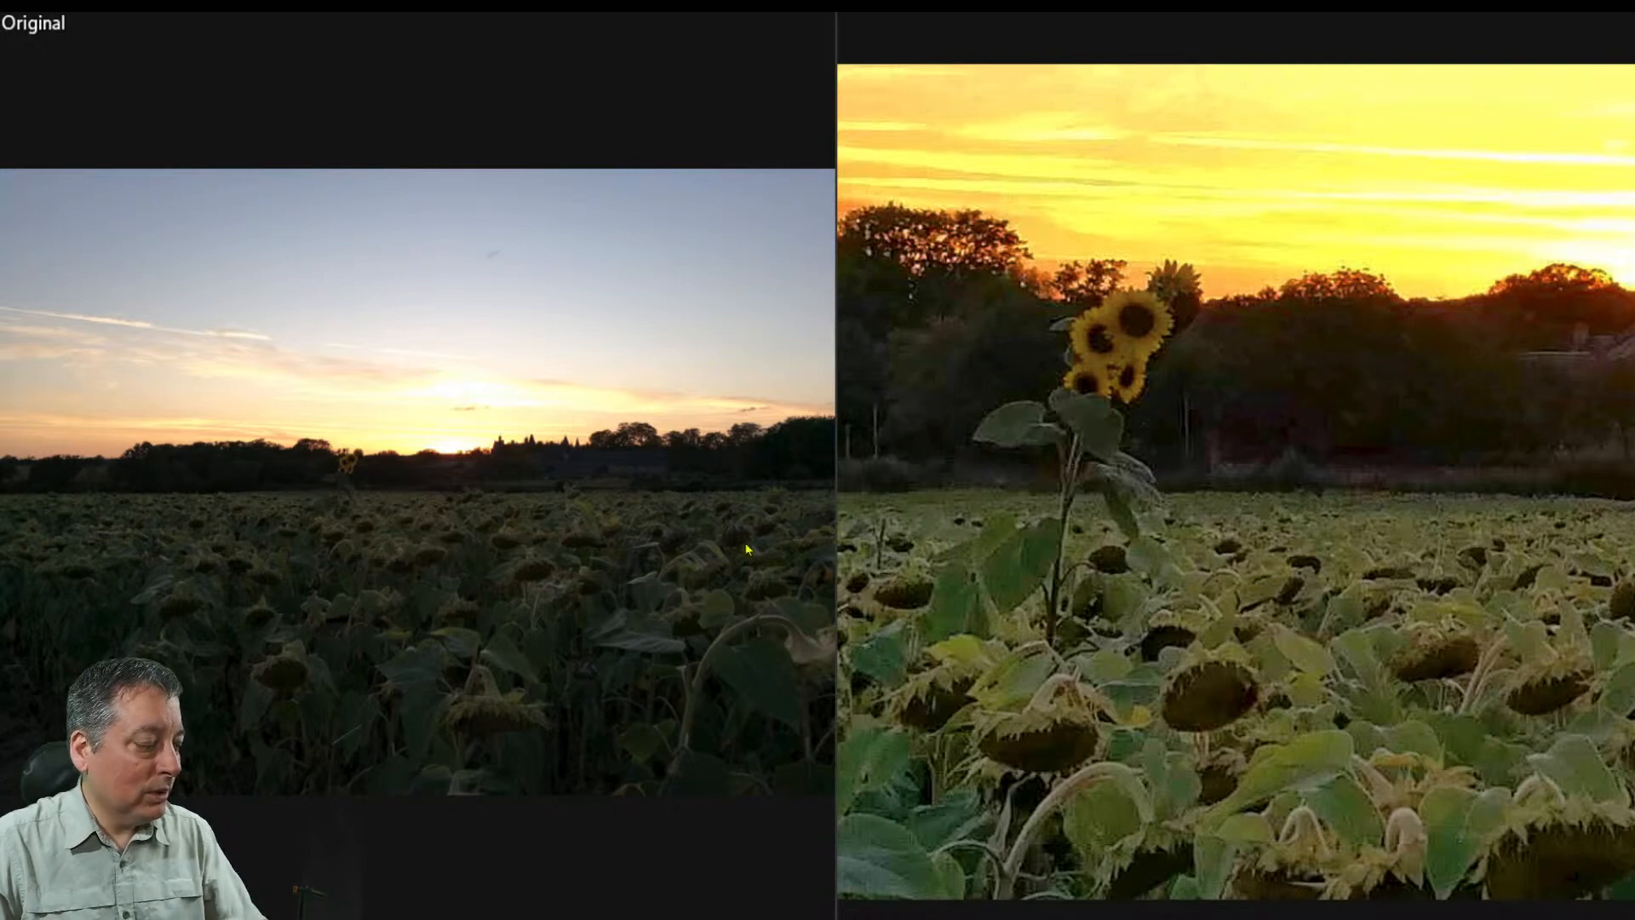
key("Escape")
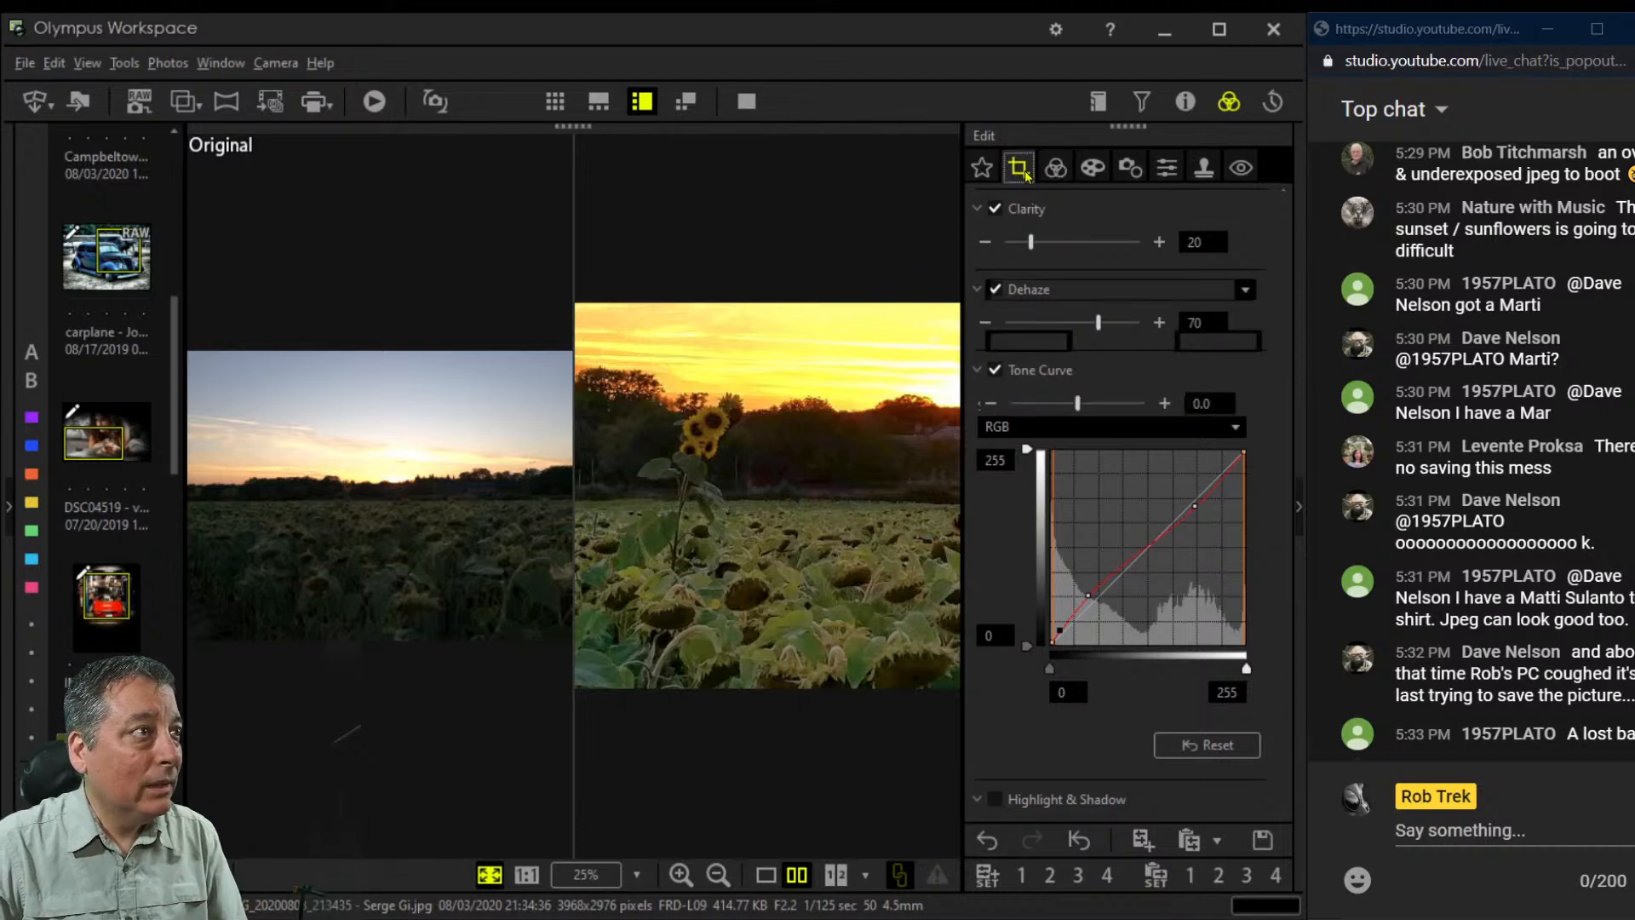
Change the sunflower photo's crop to the custom 9.0:16.0 aspect ratio at full image height and apply it
left_click(1019, 169)
left_click(1030, 290)
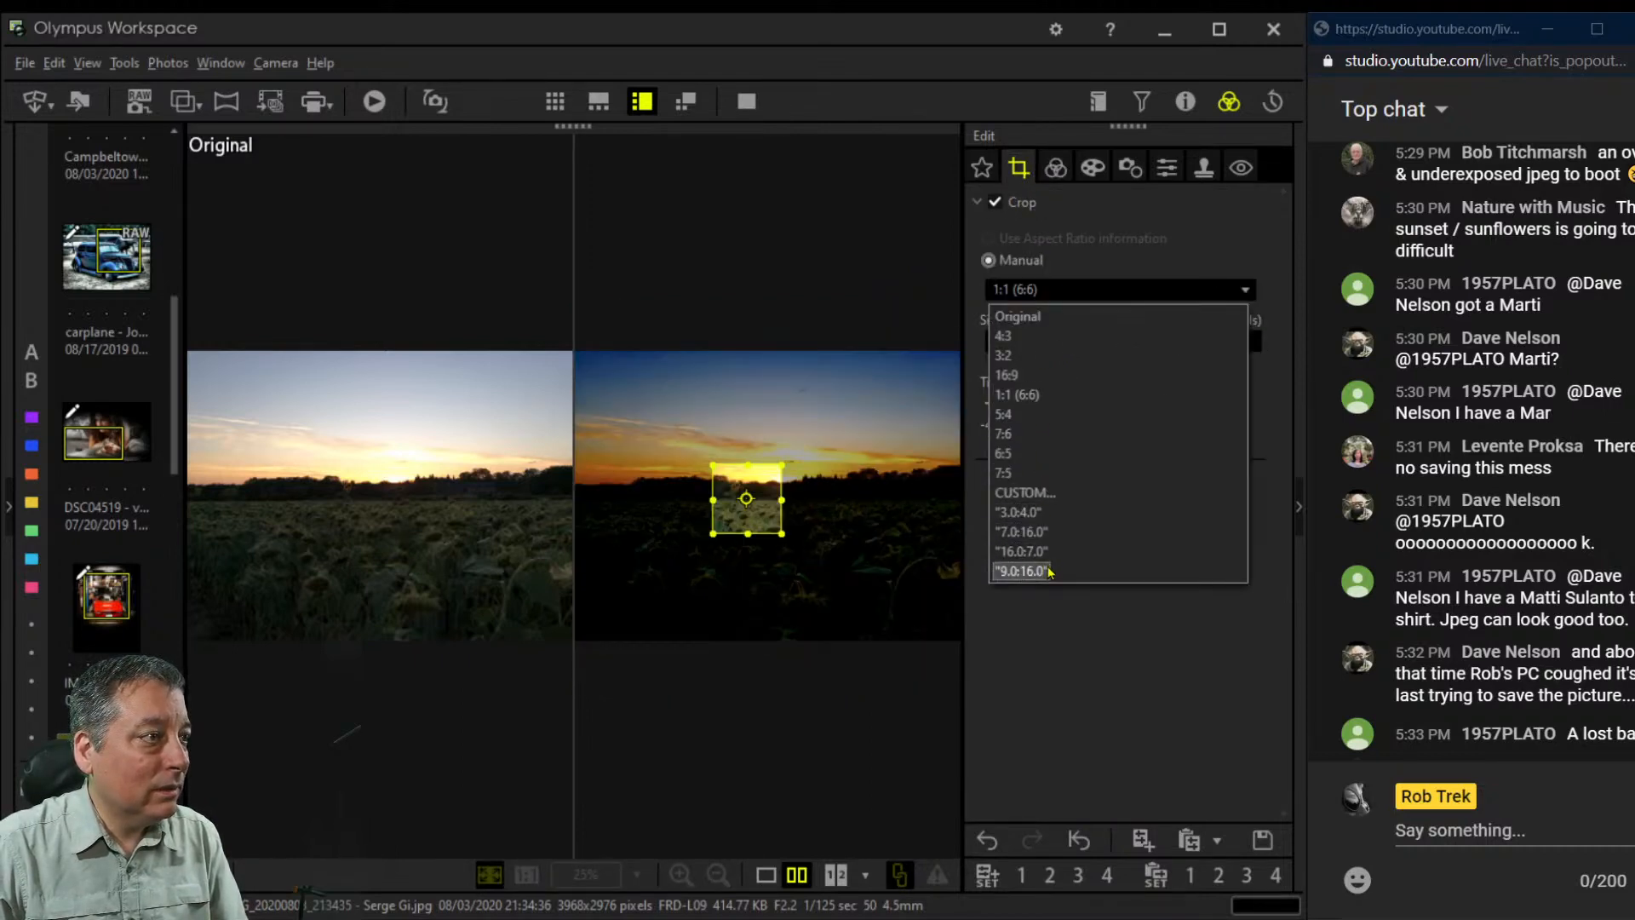
left_click(1022, 570)
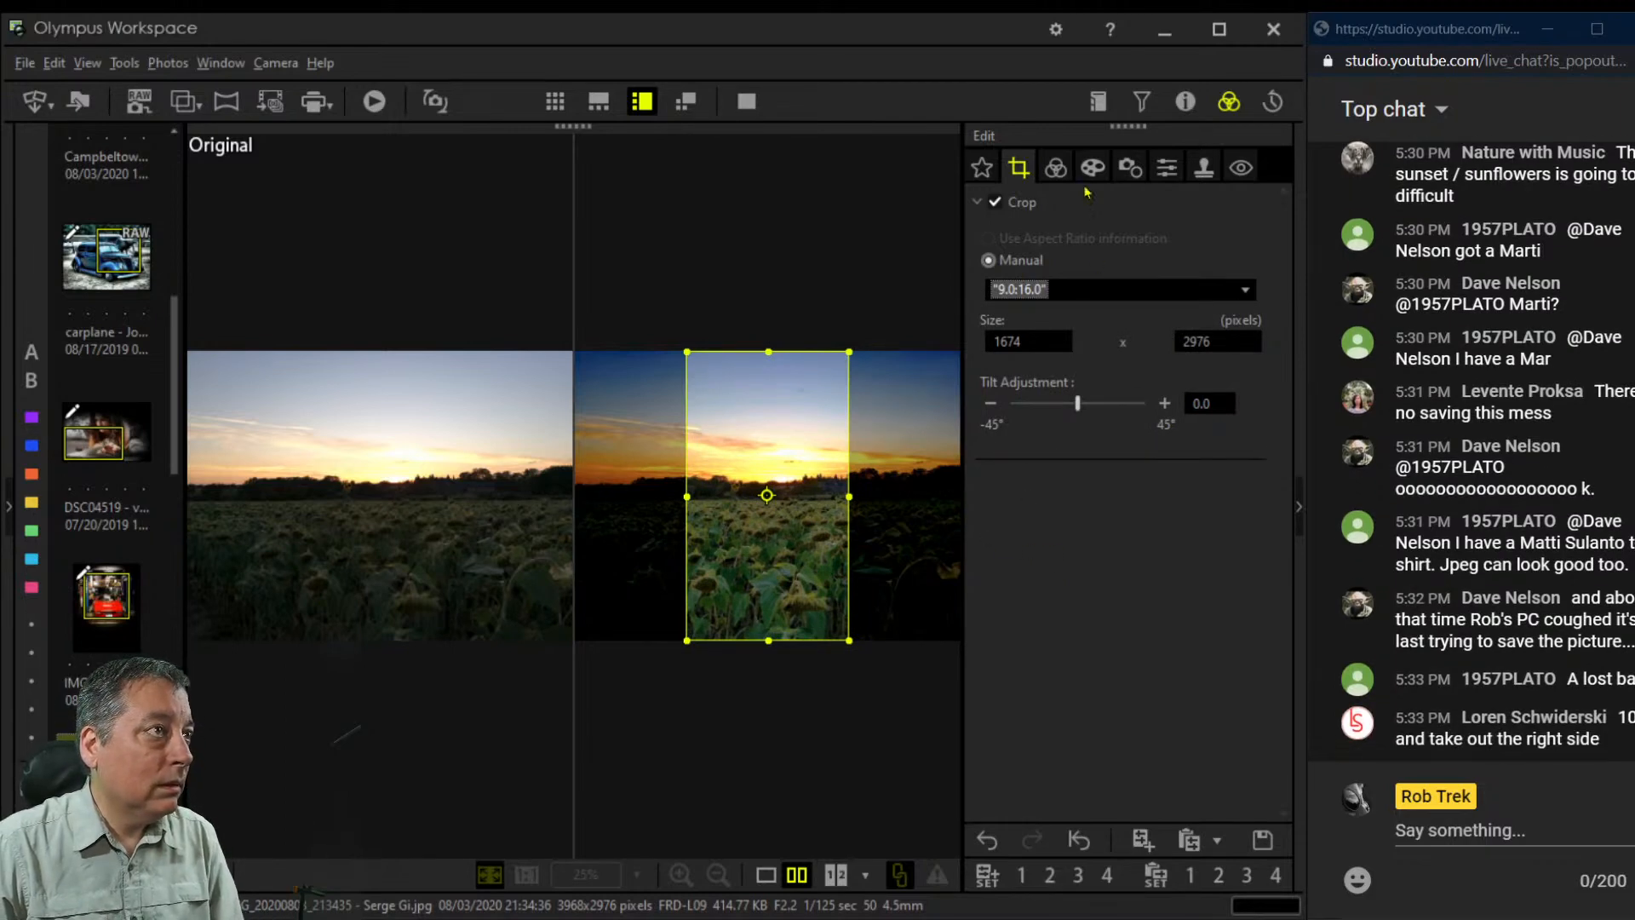
left_click(1055, 167)
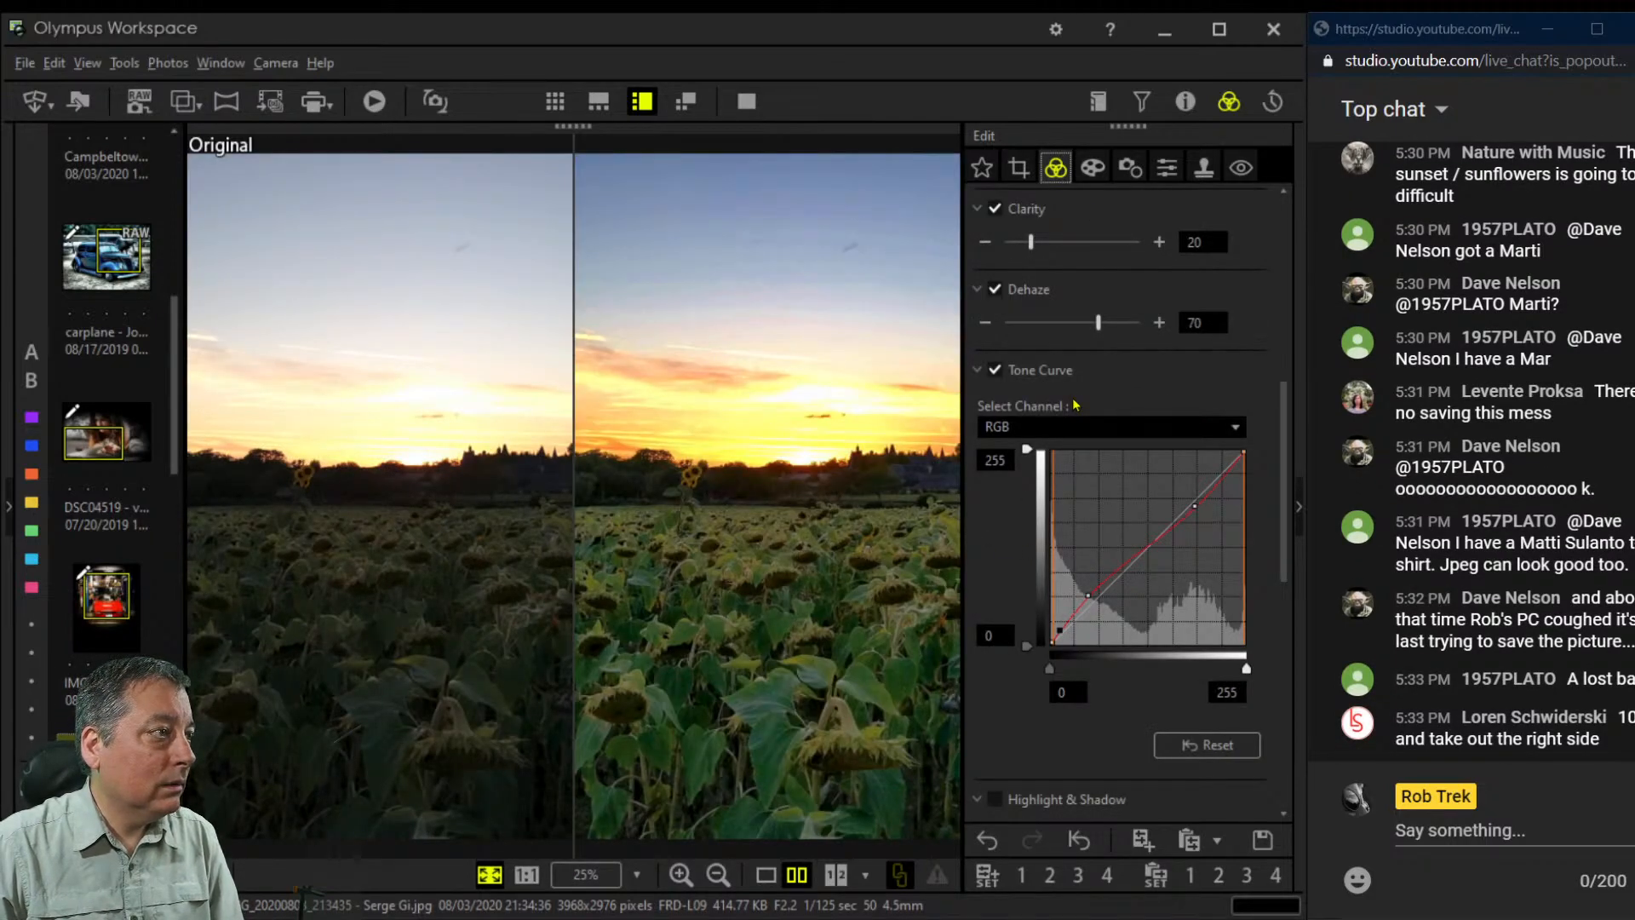
Check the vertically cropped sunset against its original in full screen, and return to the editing view
left_click(1093, 167)
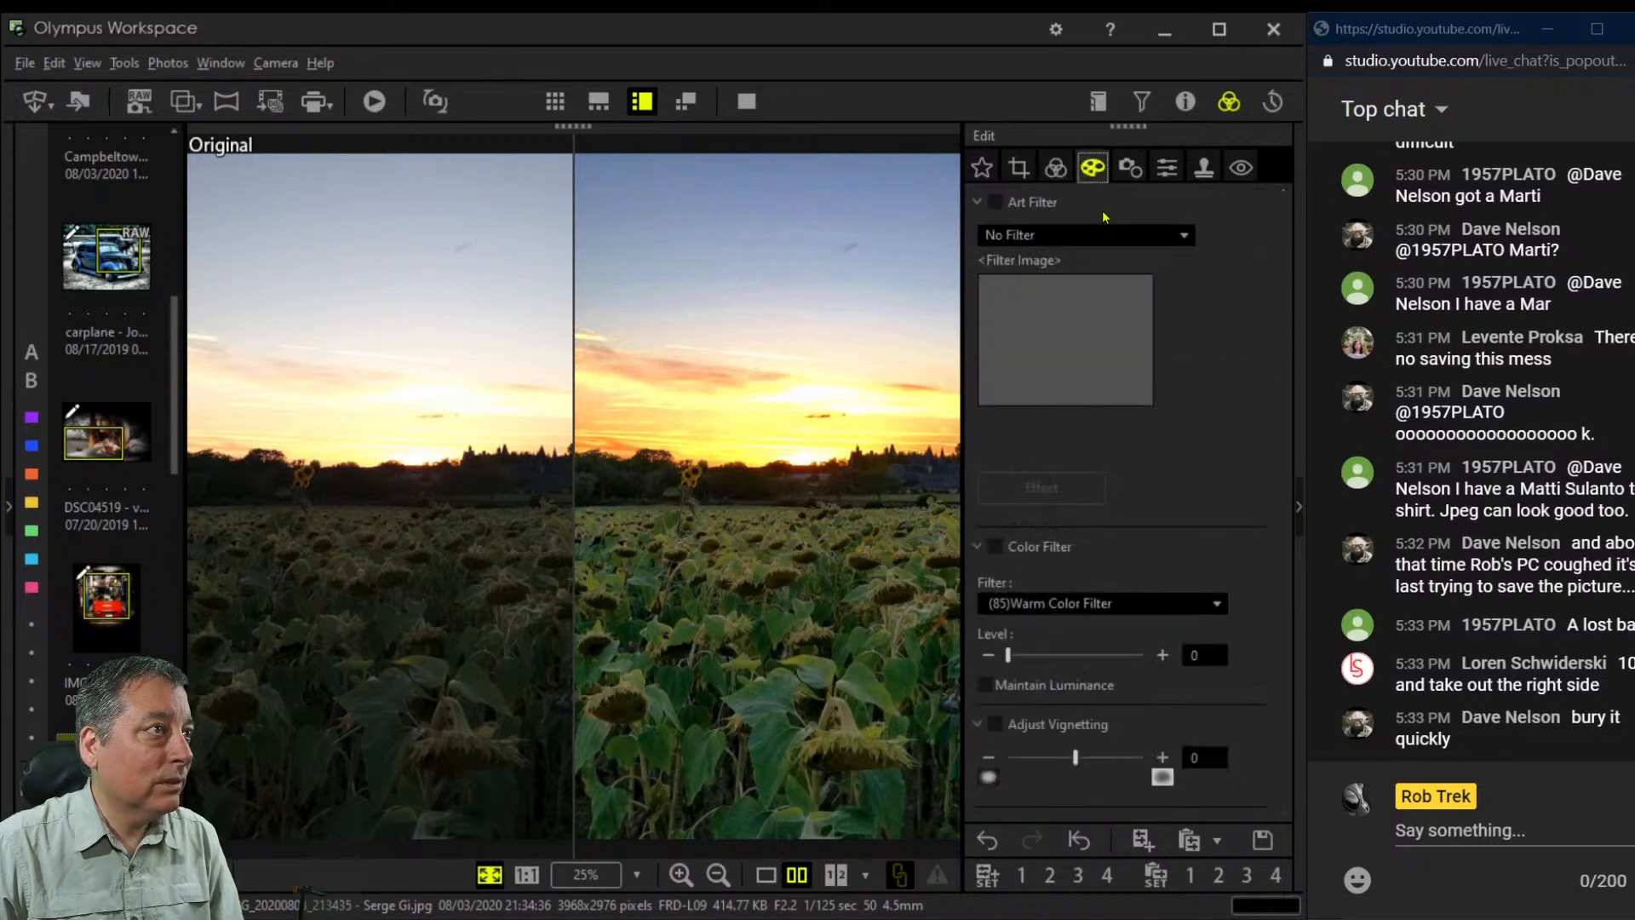
left_click(1055, 167)
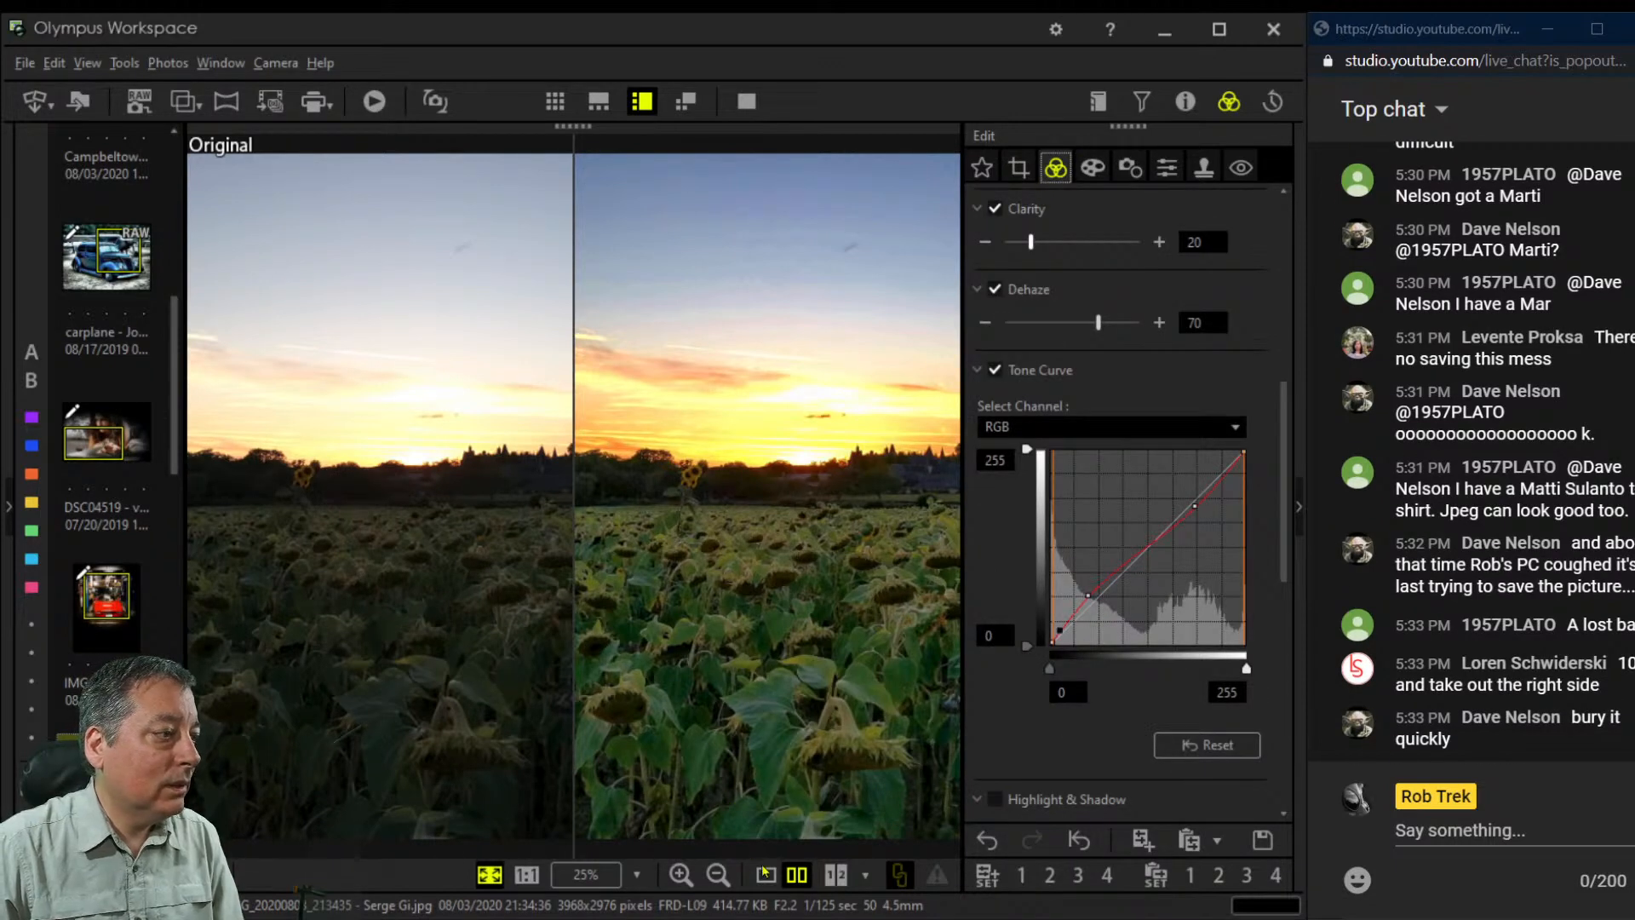
left_click(746, 100)
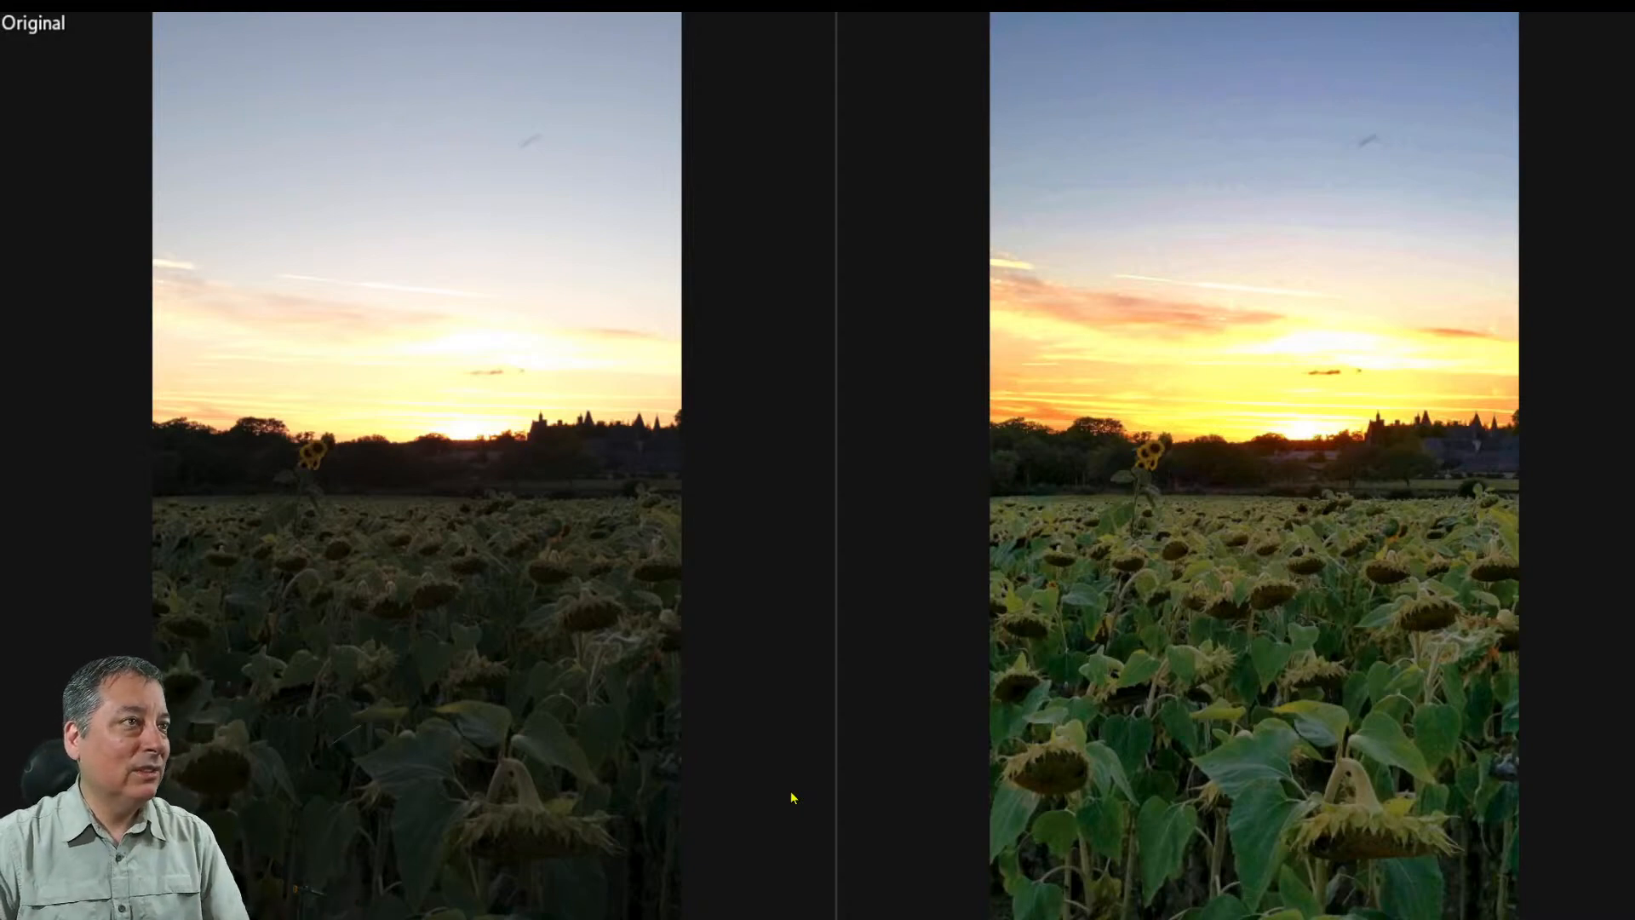
key("Escape")
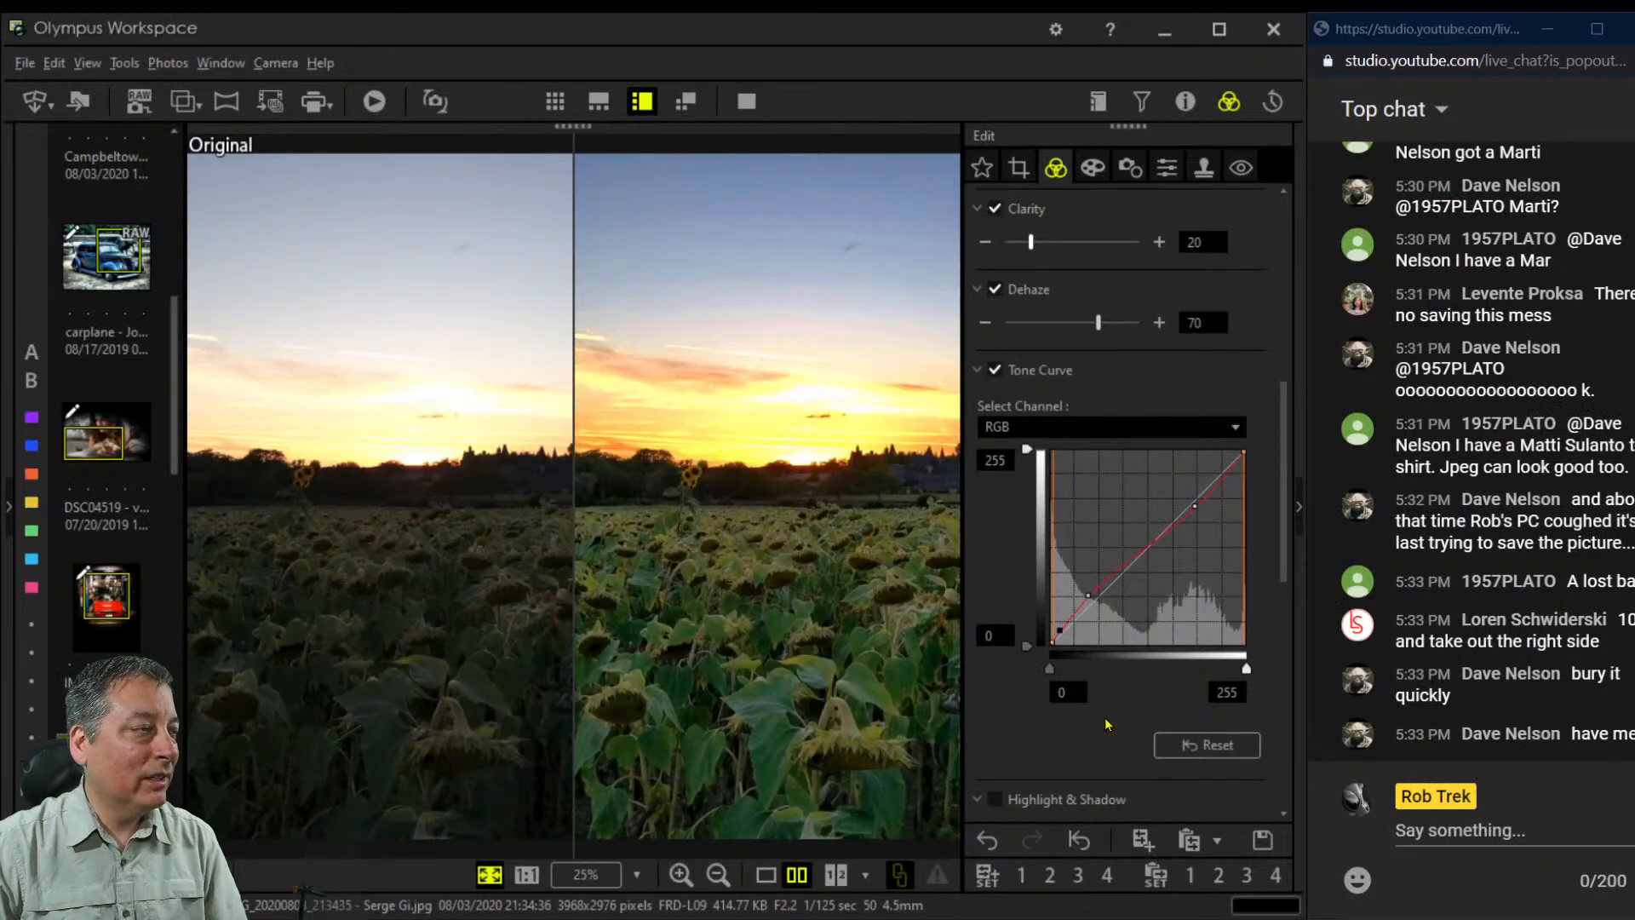
Open the Ivy House RAW photo for editing and show it as a single image without the original
scroll(1106, 724, "down", 6)
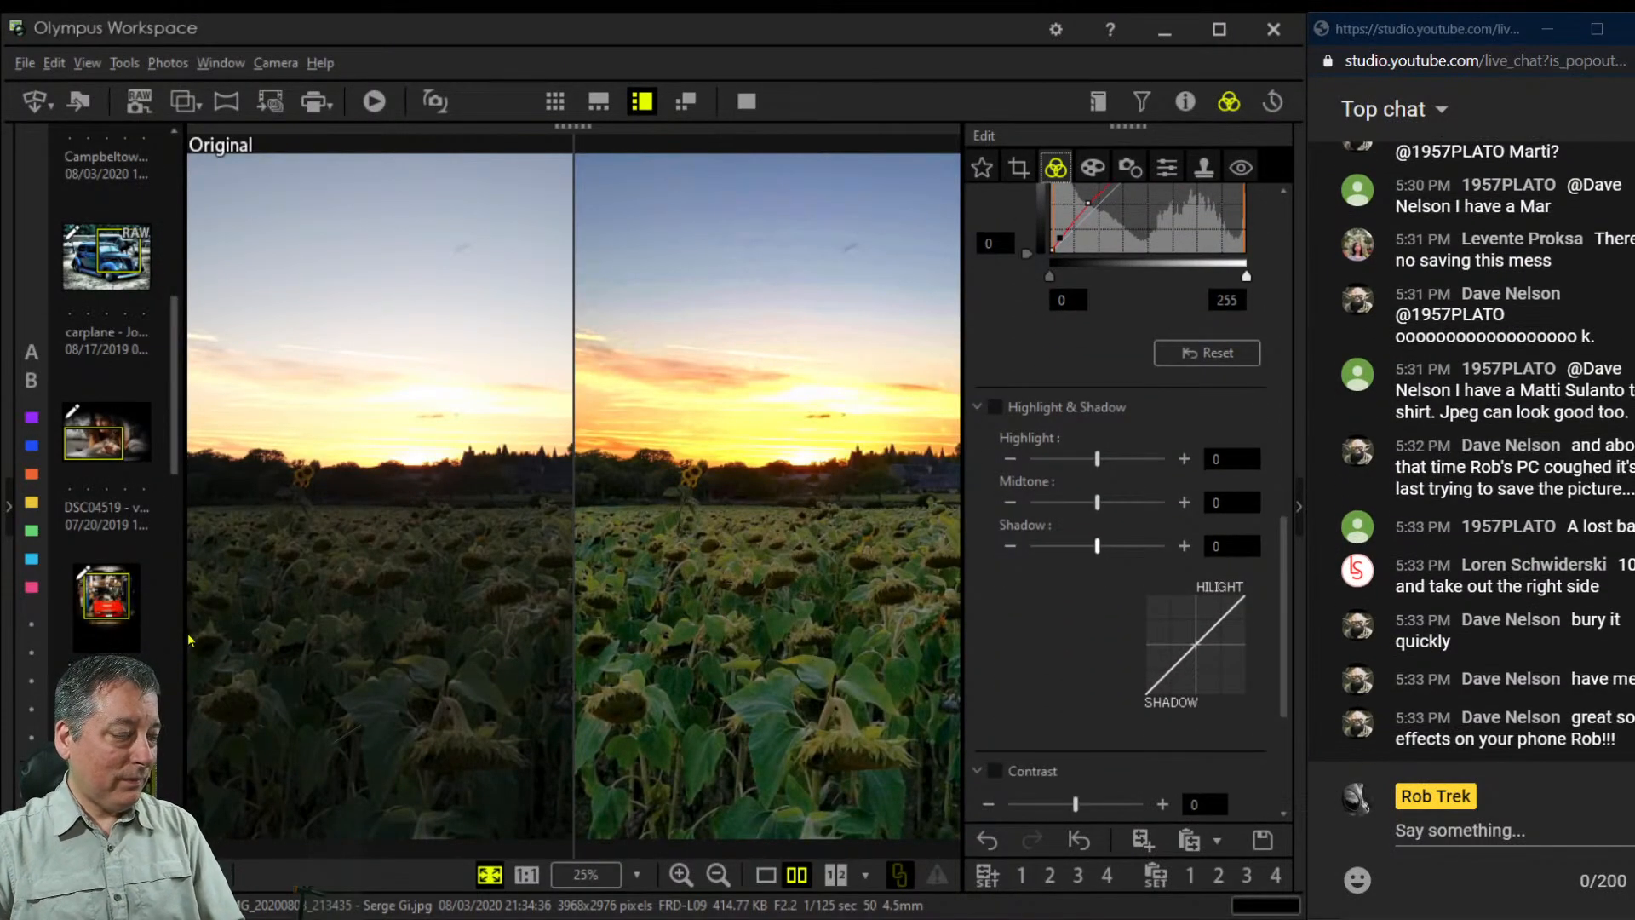
scroll(106, 425, "down", 4)
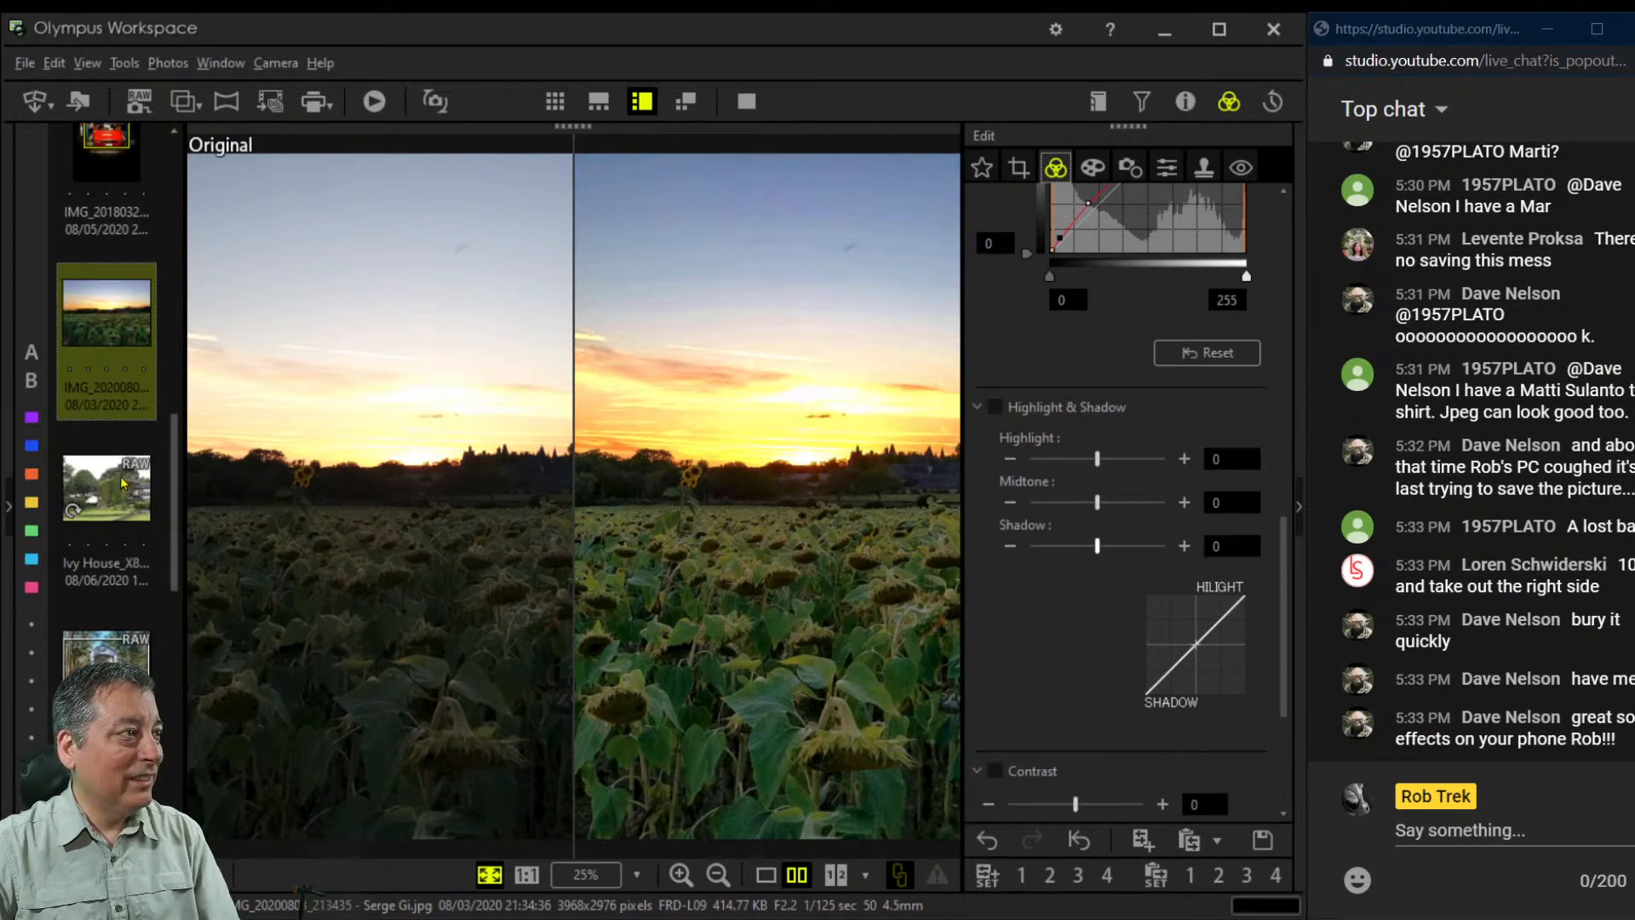
left_click(120, 477)
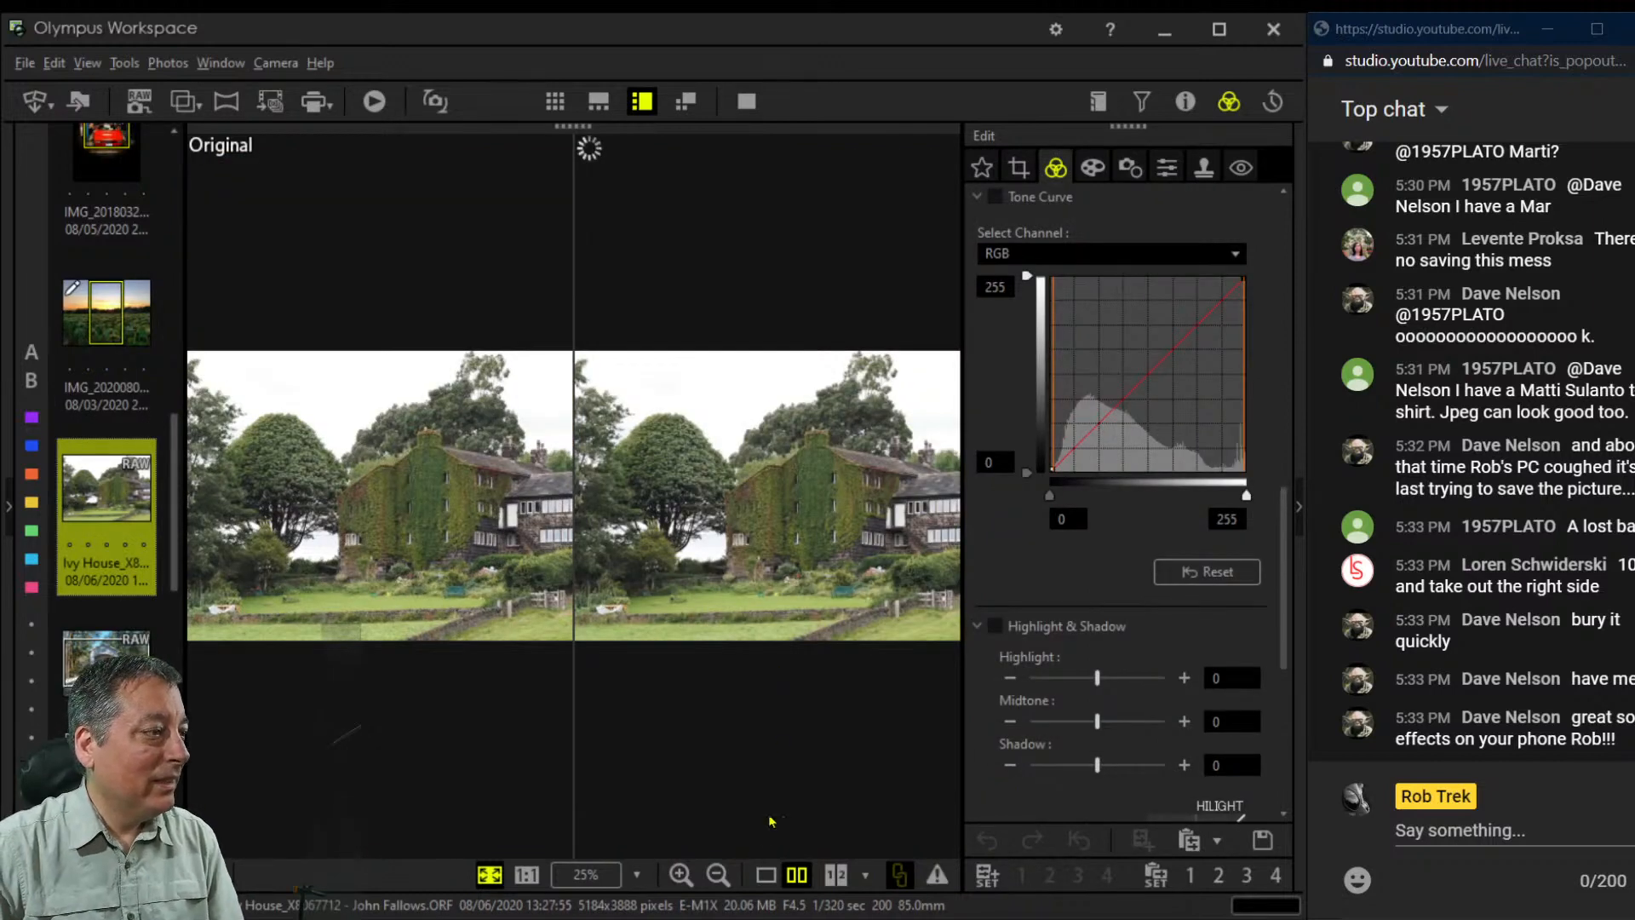
left_click(766, 874)
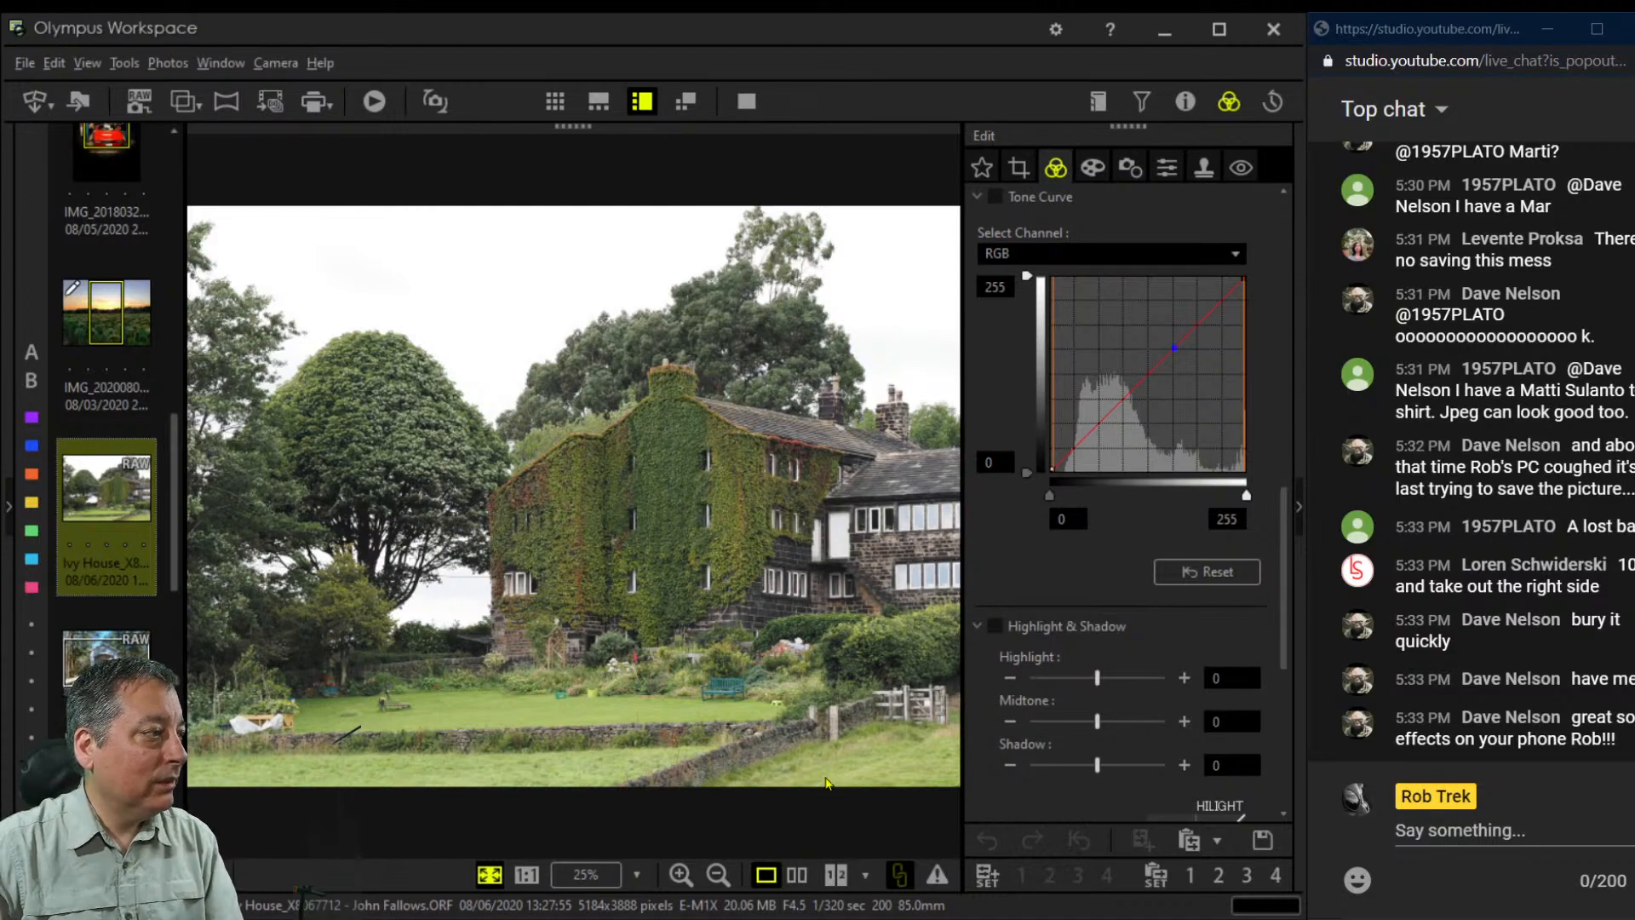
Examine the Ivy House photo at 1:1 around the garden bench, lawn, lower ivy wall and large tree
left_click(390, 697)
left_click_drag(440, 746, 585, 666)
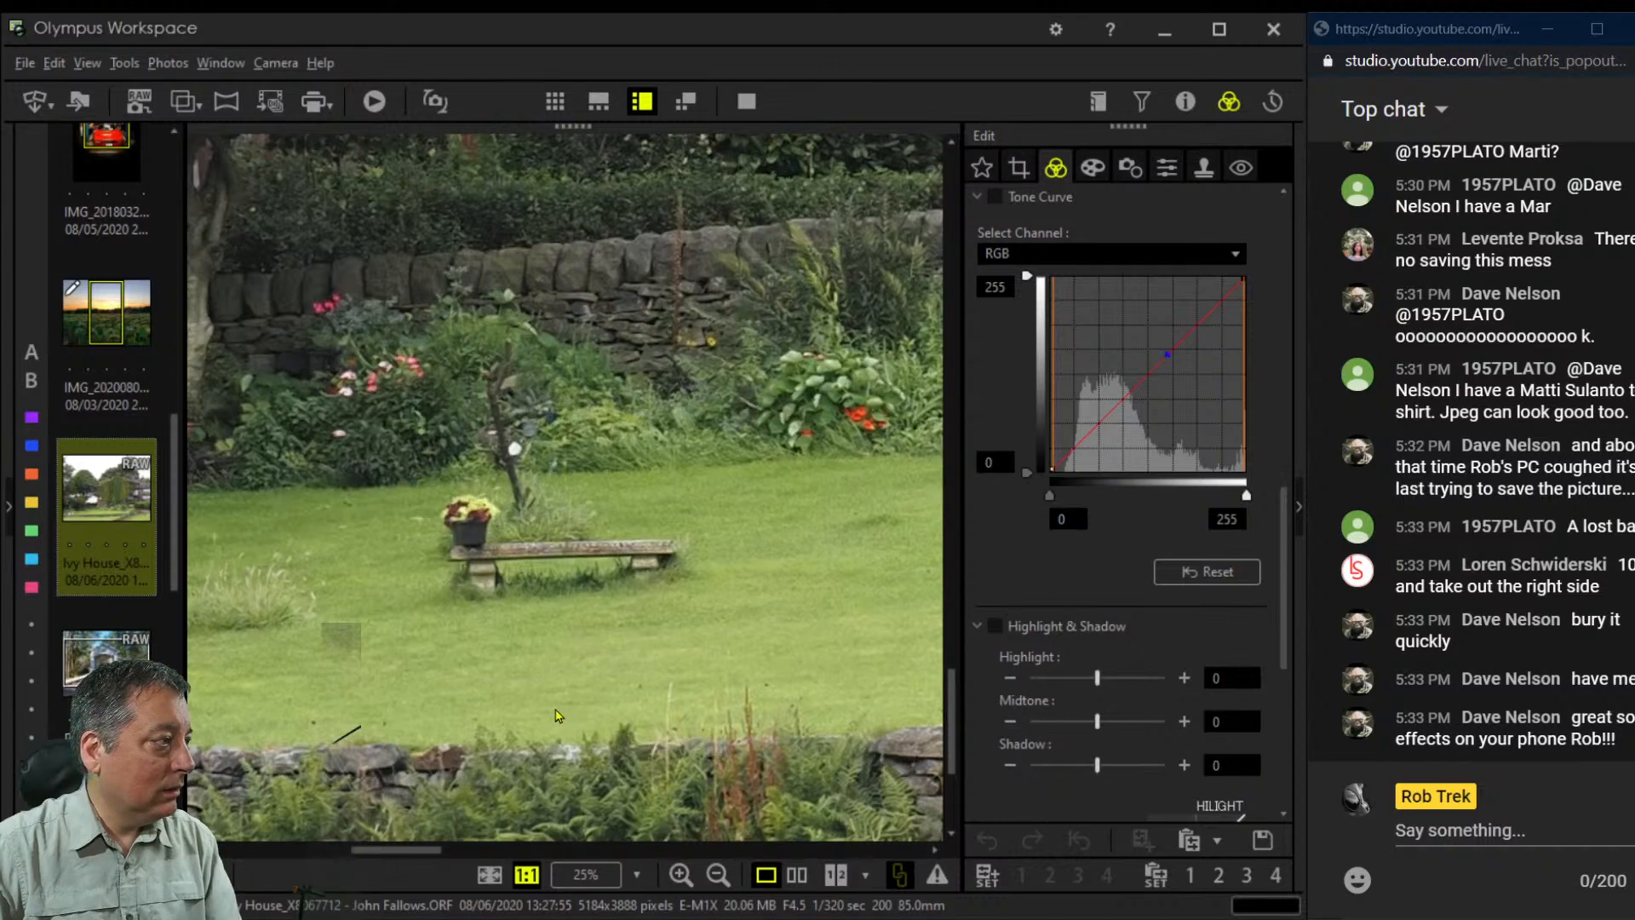
mouse_move(175, 561)
left_mouse_down()
mouse_move(181, 826)
mouse_move(192, 552)
left_mouse_up()
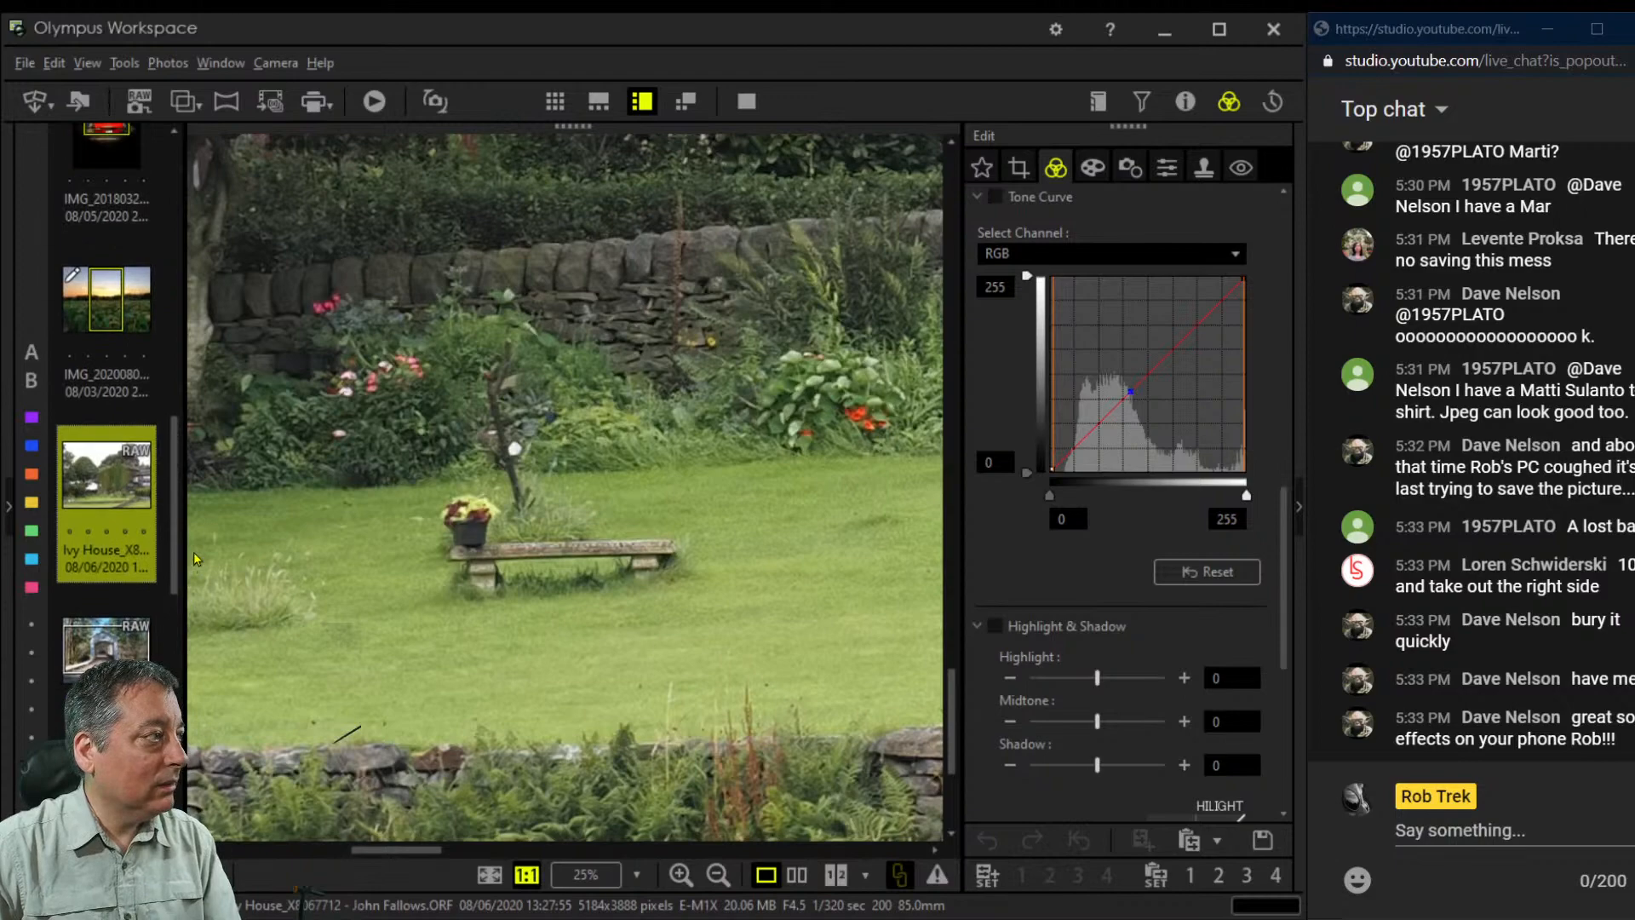
left_click(729, 669)
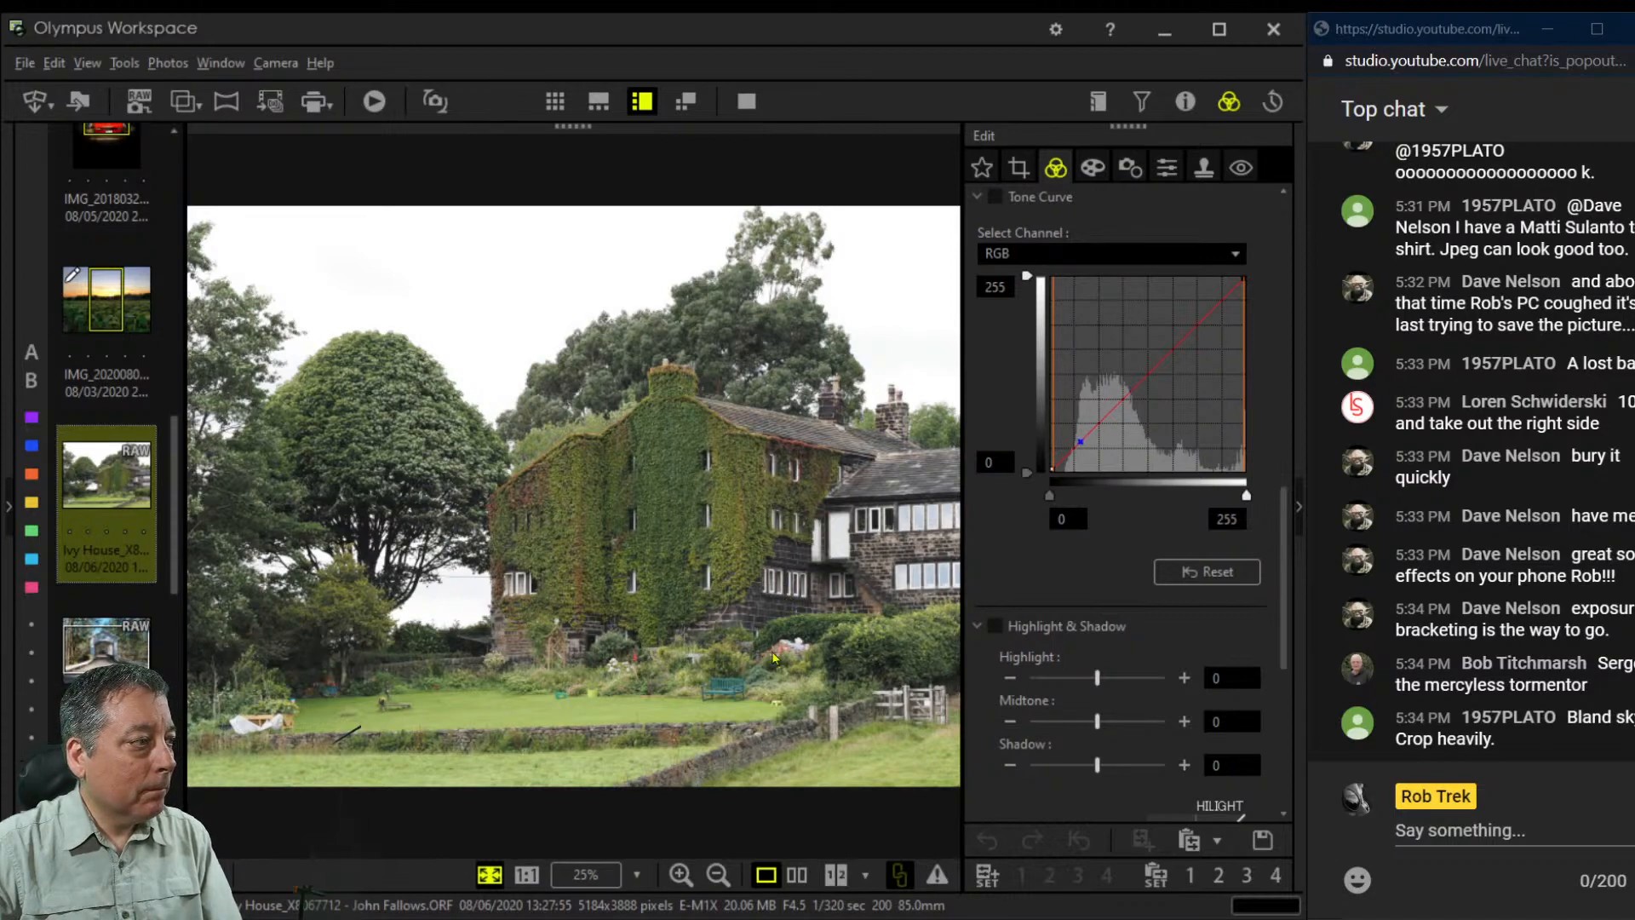
double_click(728, 676)
left_click_drag(739, 667, 736, 565)
double_click(742, 616)
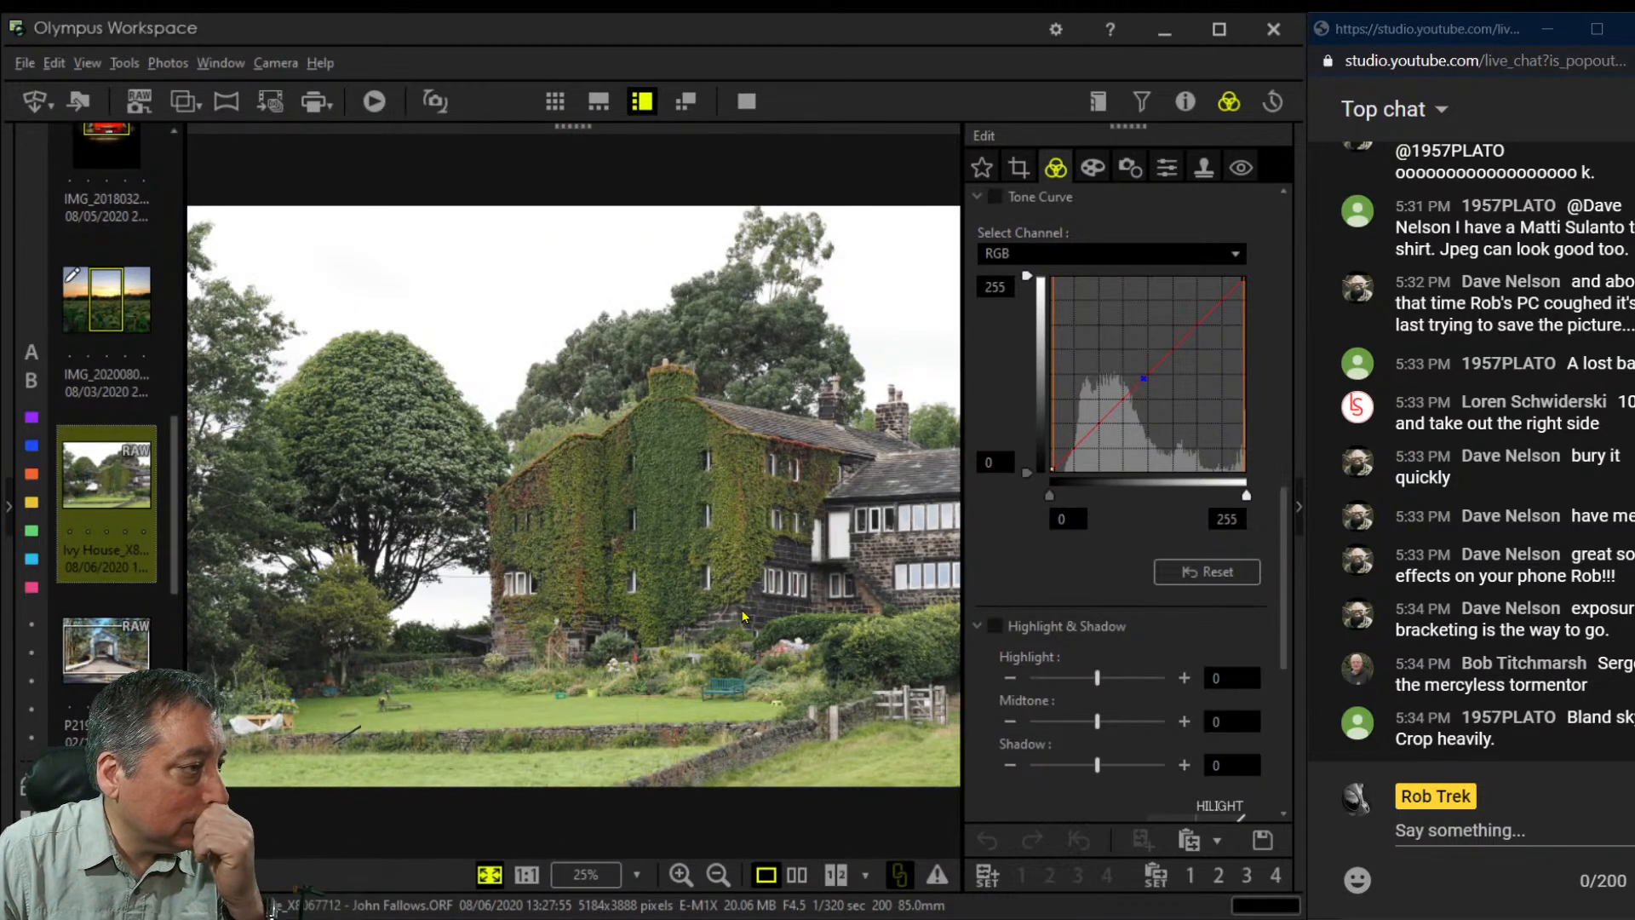
double_click(630, 655)
left_click_drag(634, 707, 678, 654)
double_click(678, 654)
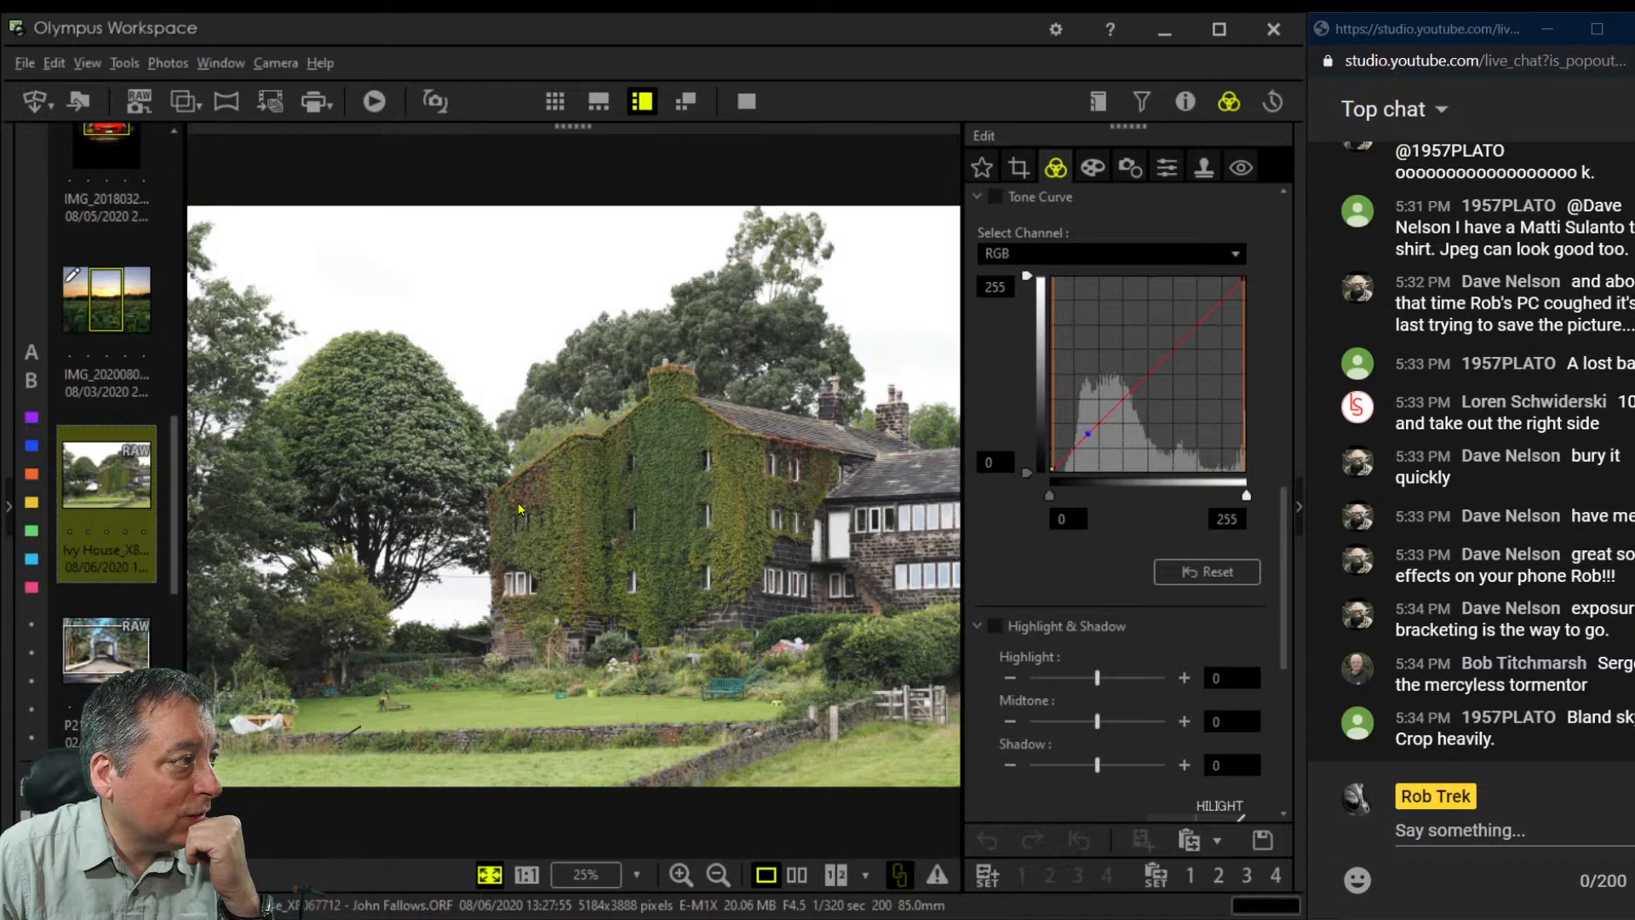
double_click(419, 483)
double_click(419, 483)
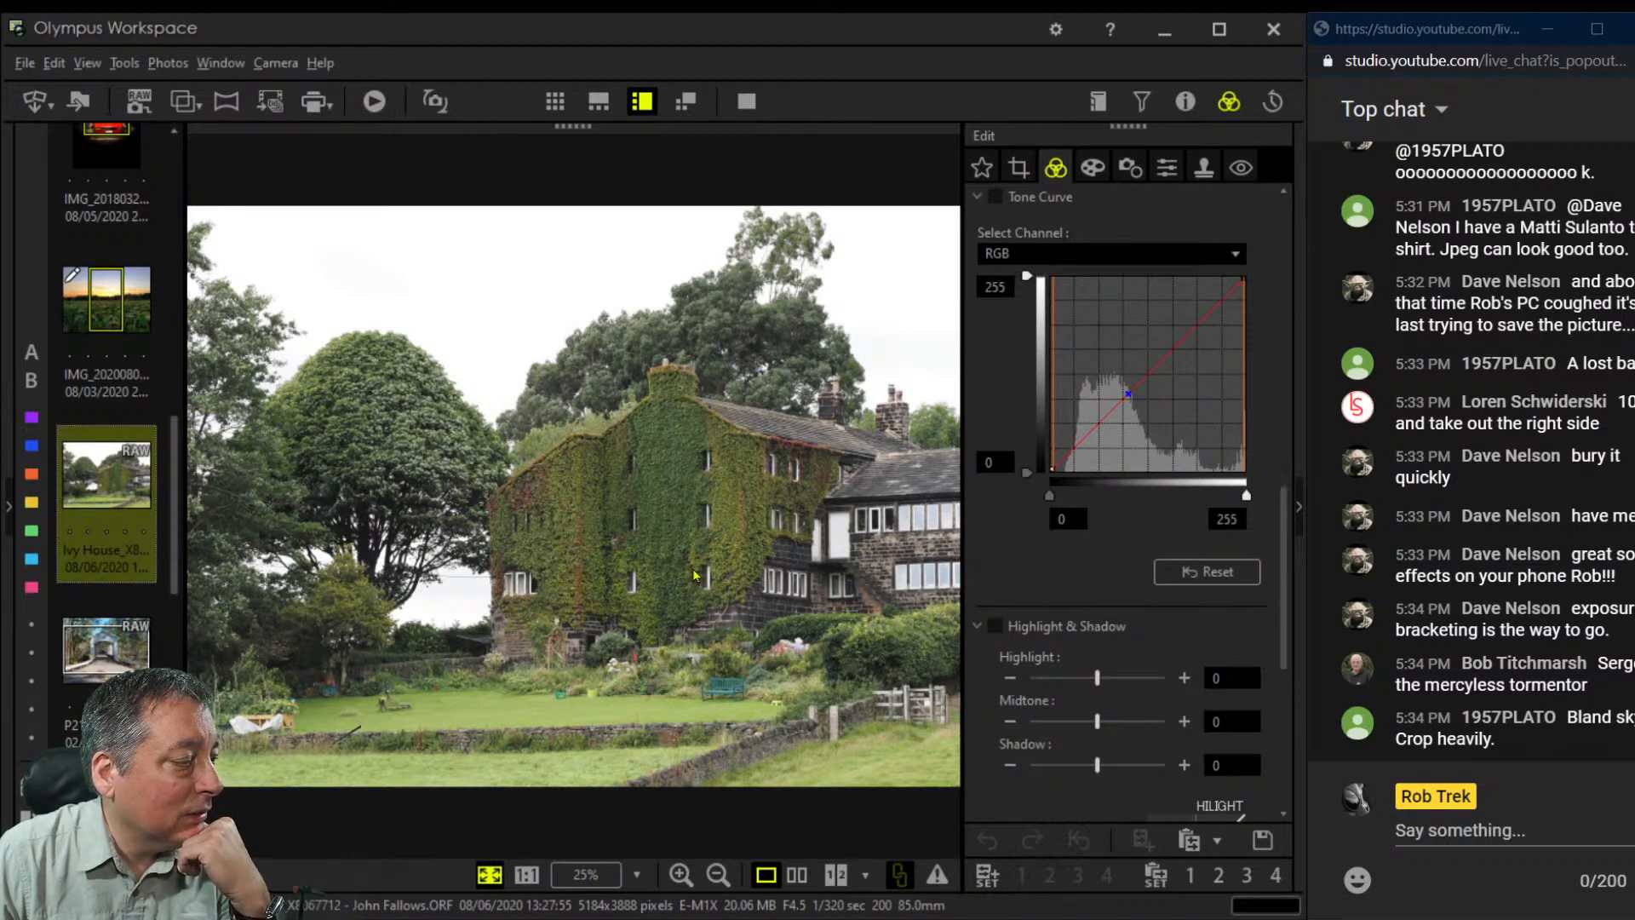
Crop the Ivy House photo at its original aspect ratio to about 3331 x 2552 pixels around the house, and view the result
left_click(1019, 170)
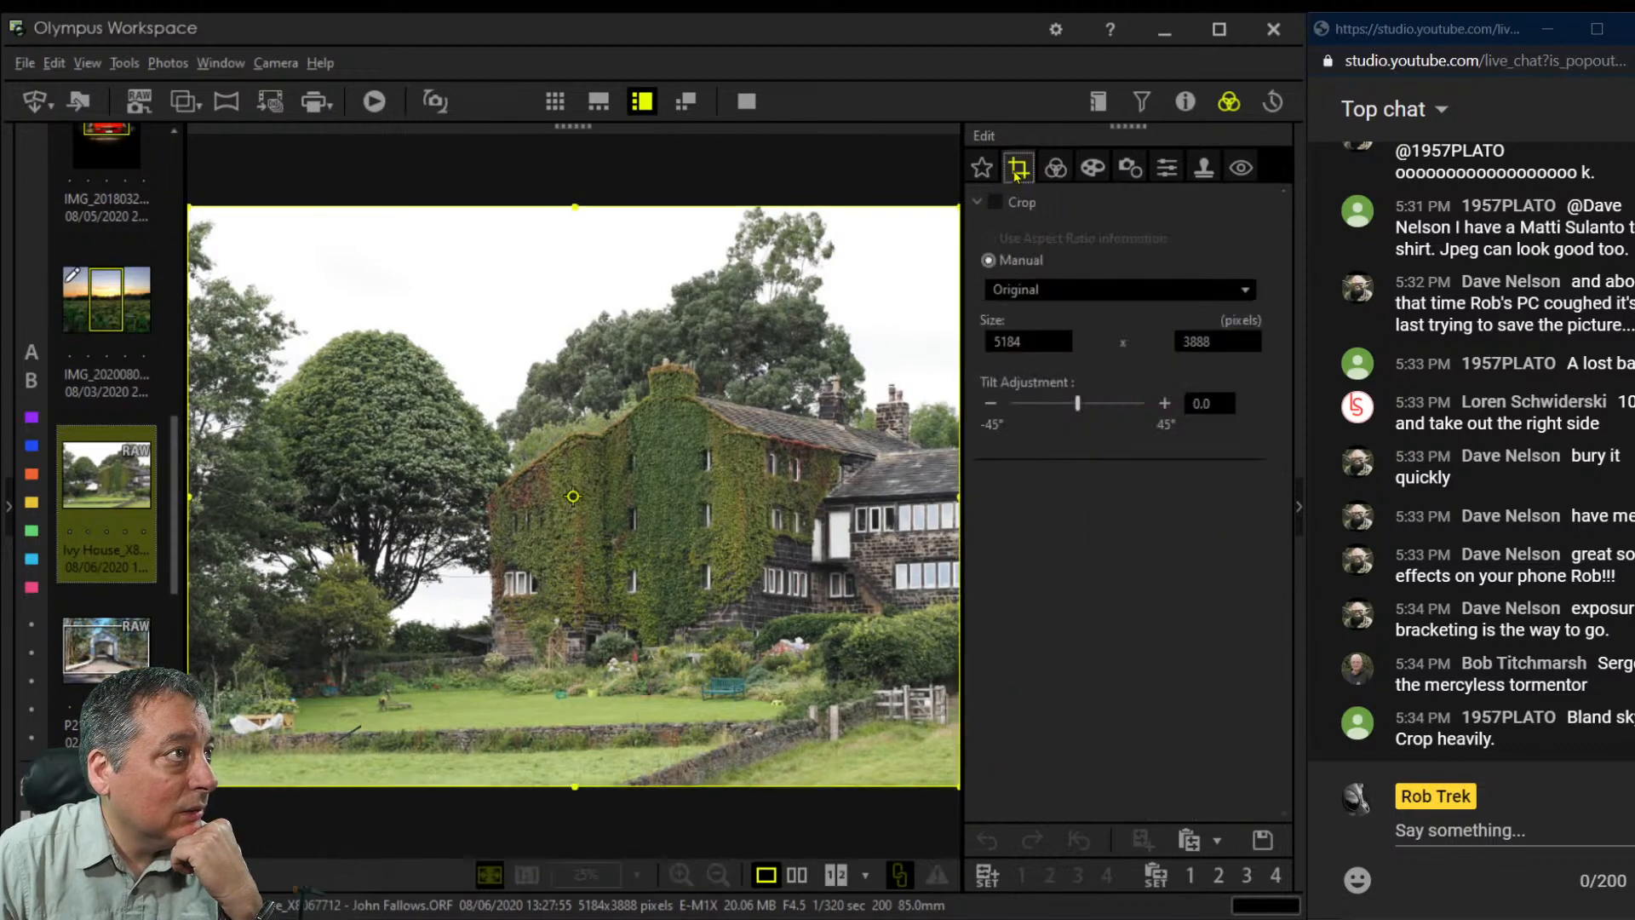
left_click(1054, 289)
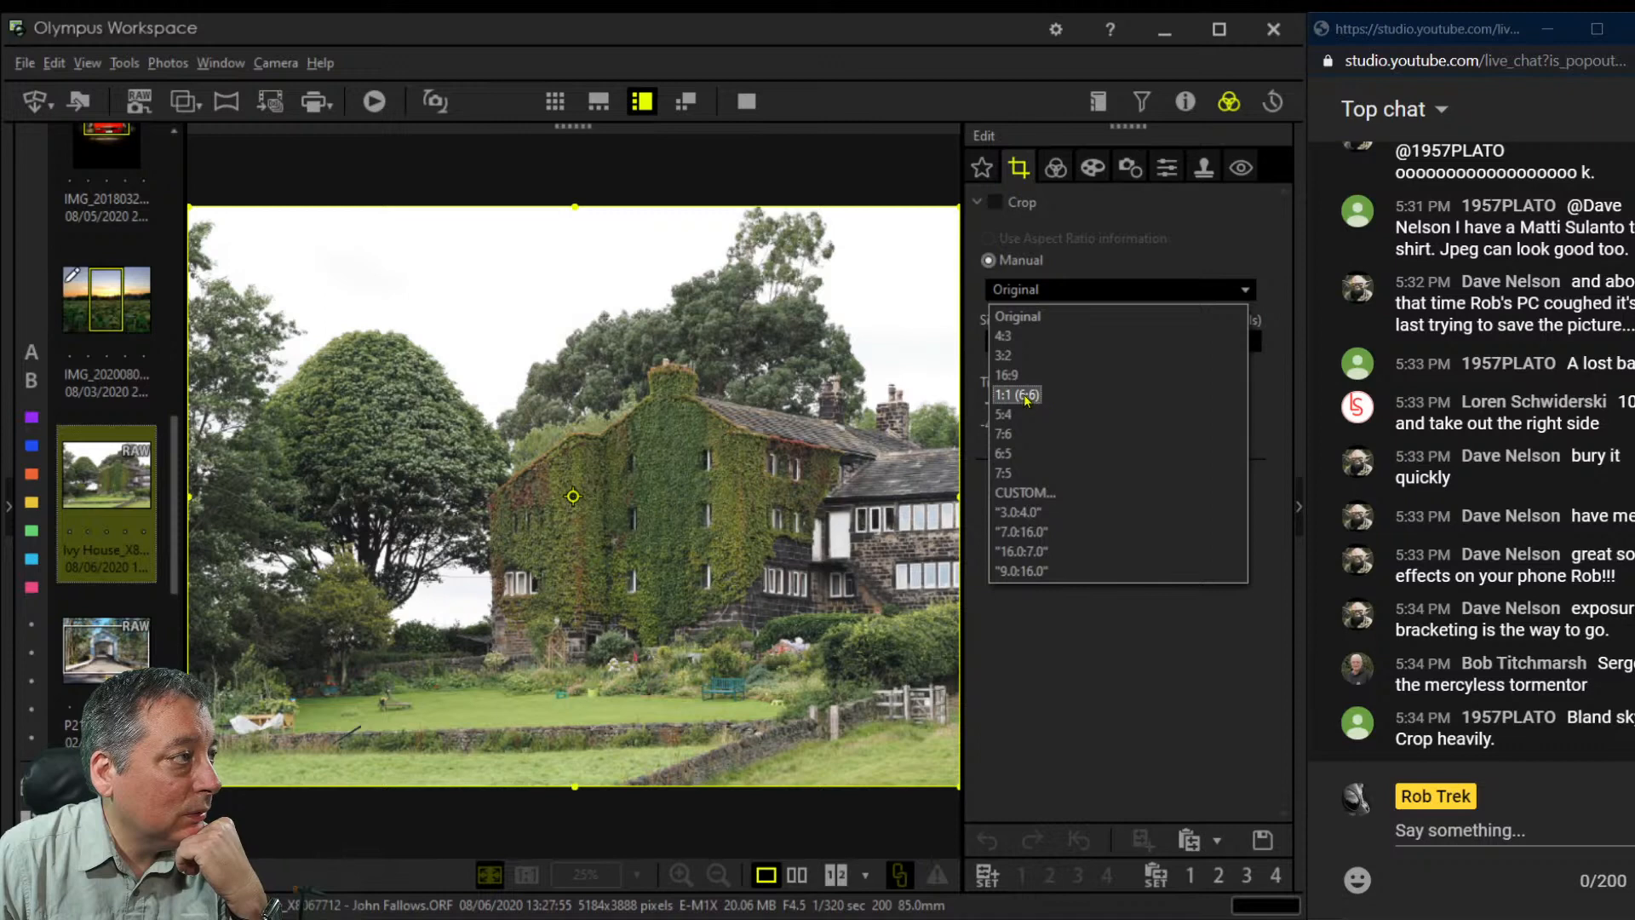
left_click(916, 328)
left_click_drag(959, 207, 683, 404)
left_click_drag(520, 525, 687, 406)
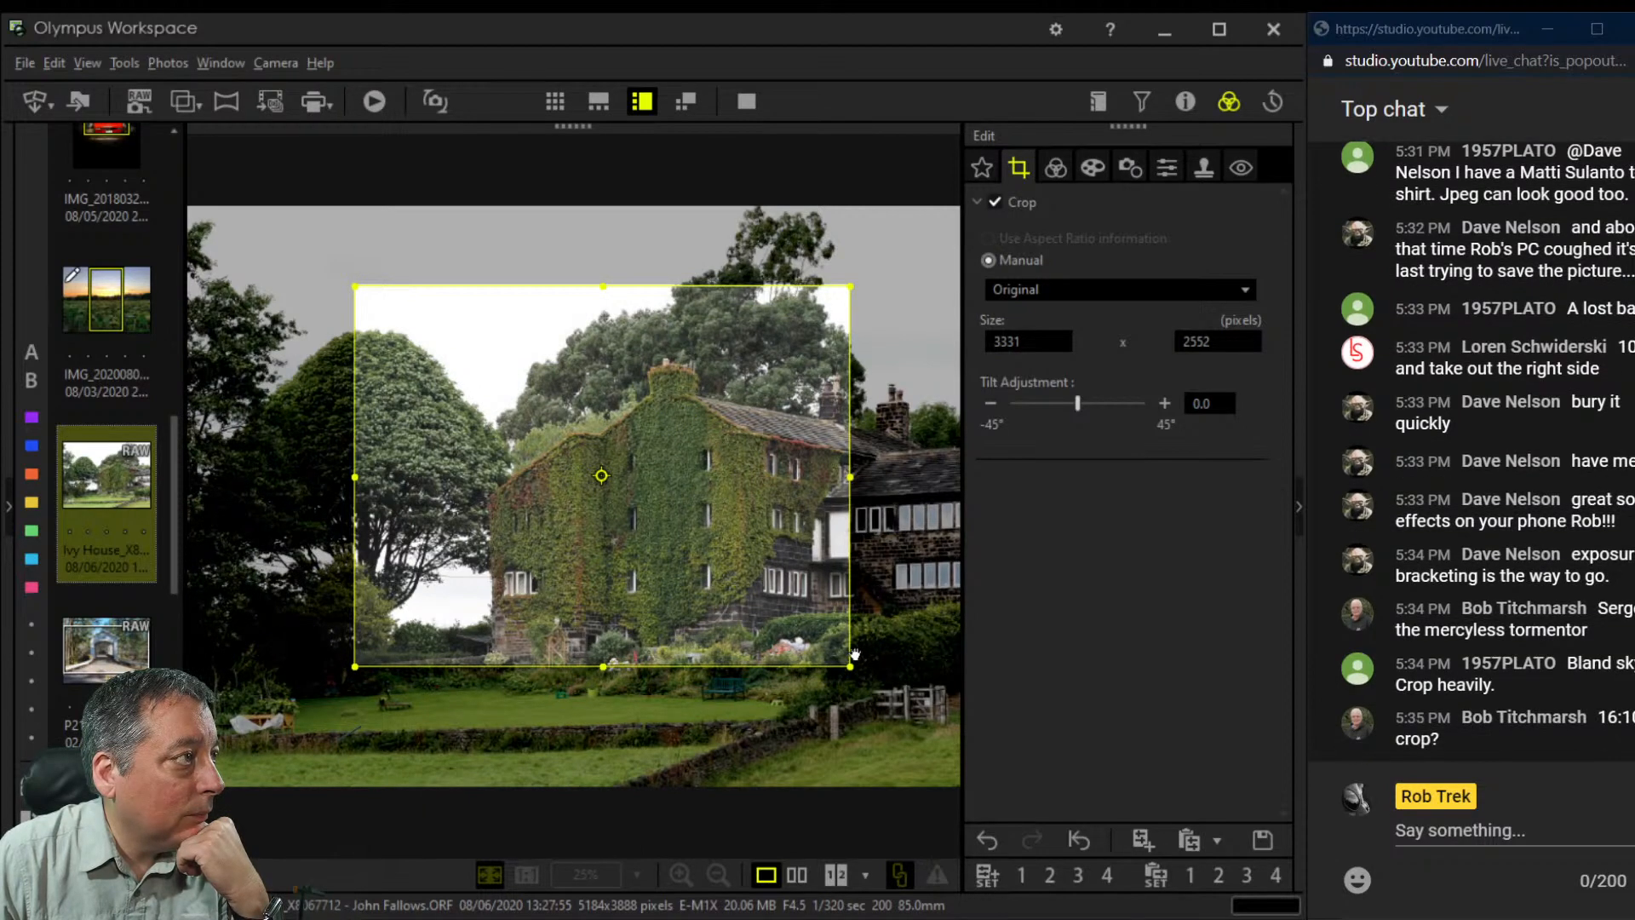
left_click(1055, 167)
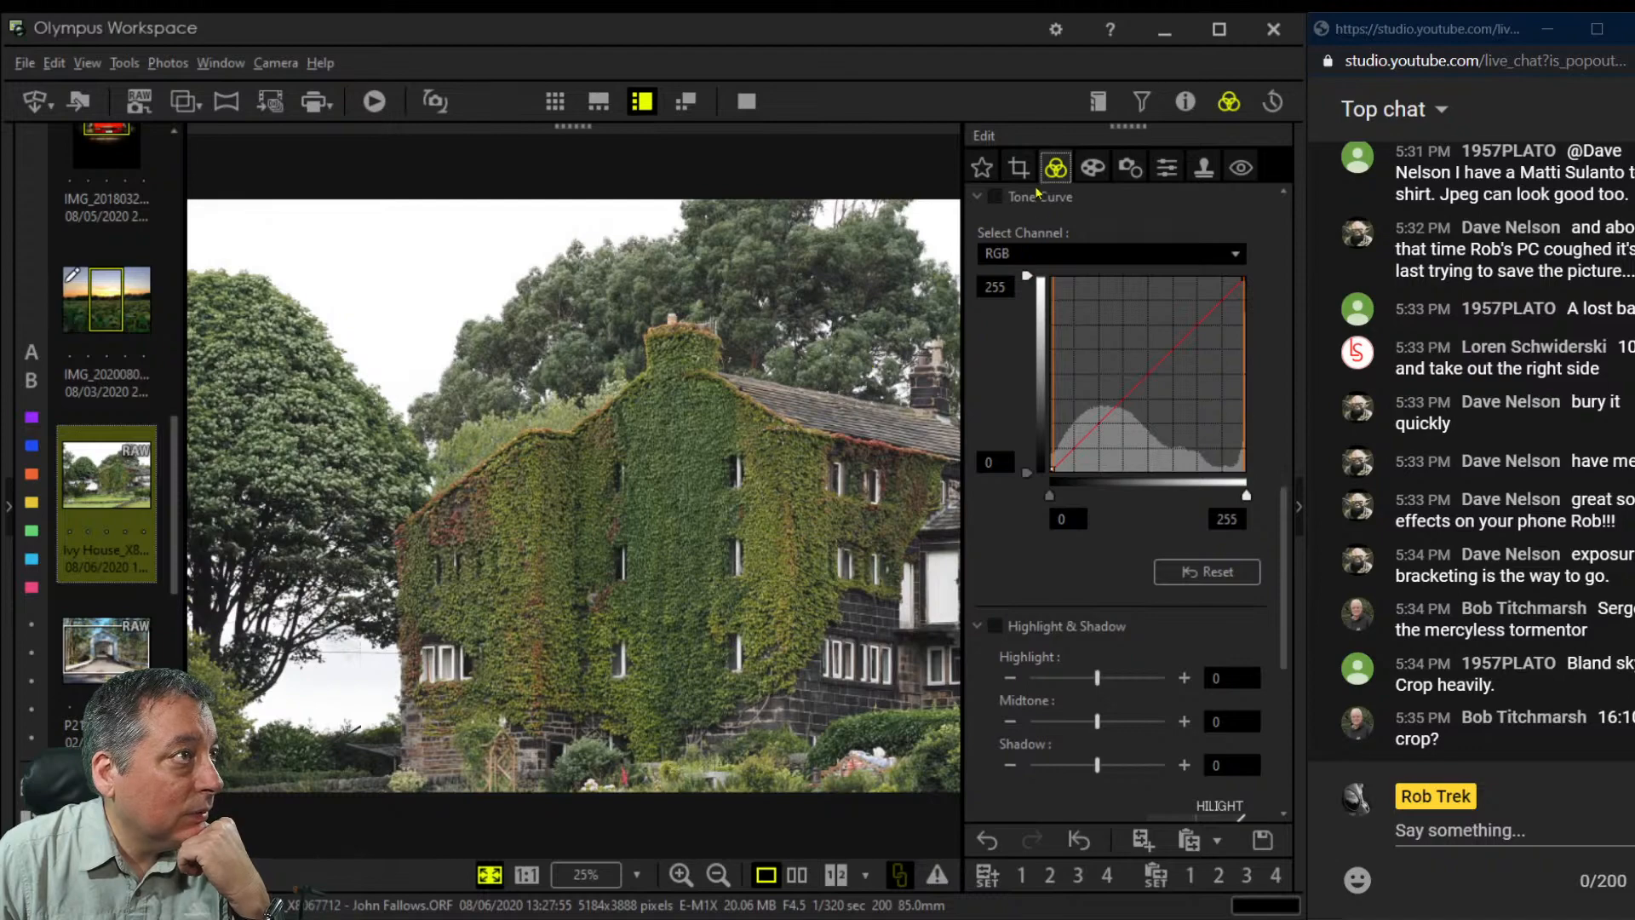
Switch the Ivy House crop to the 1:1 (6:6) aspect ratio, leaving out any custom ratio
left_click(1020, 168)
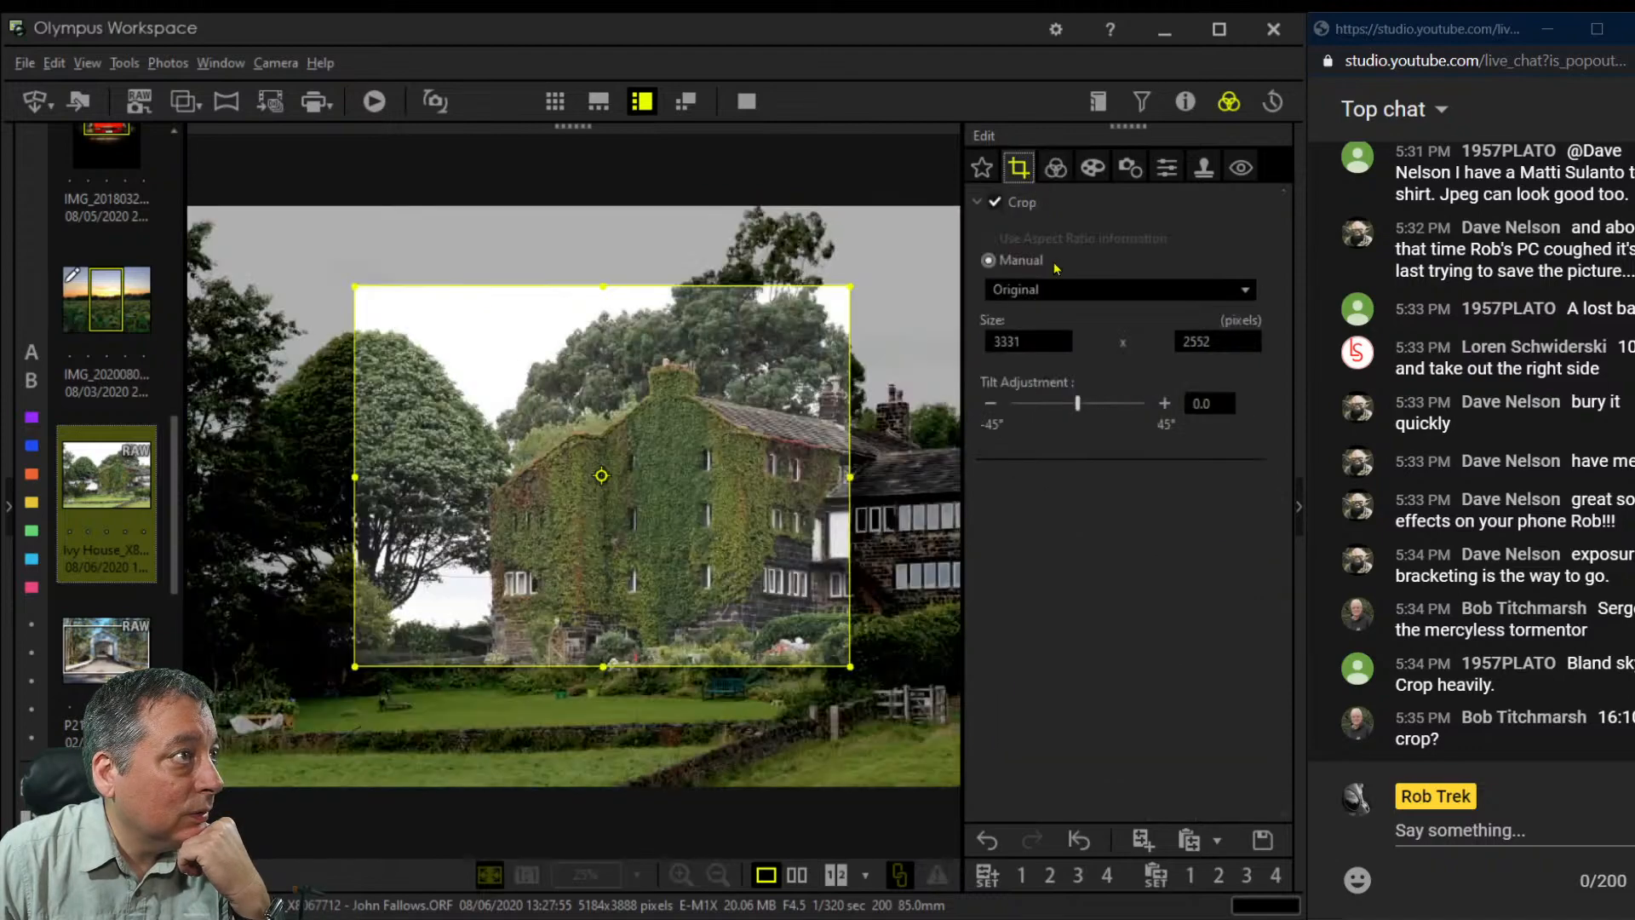
left_click(1065, 290)
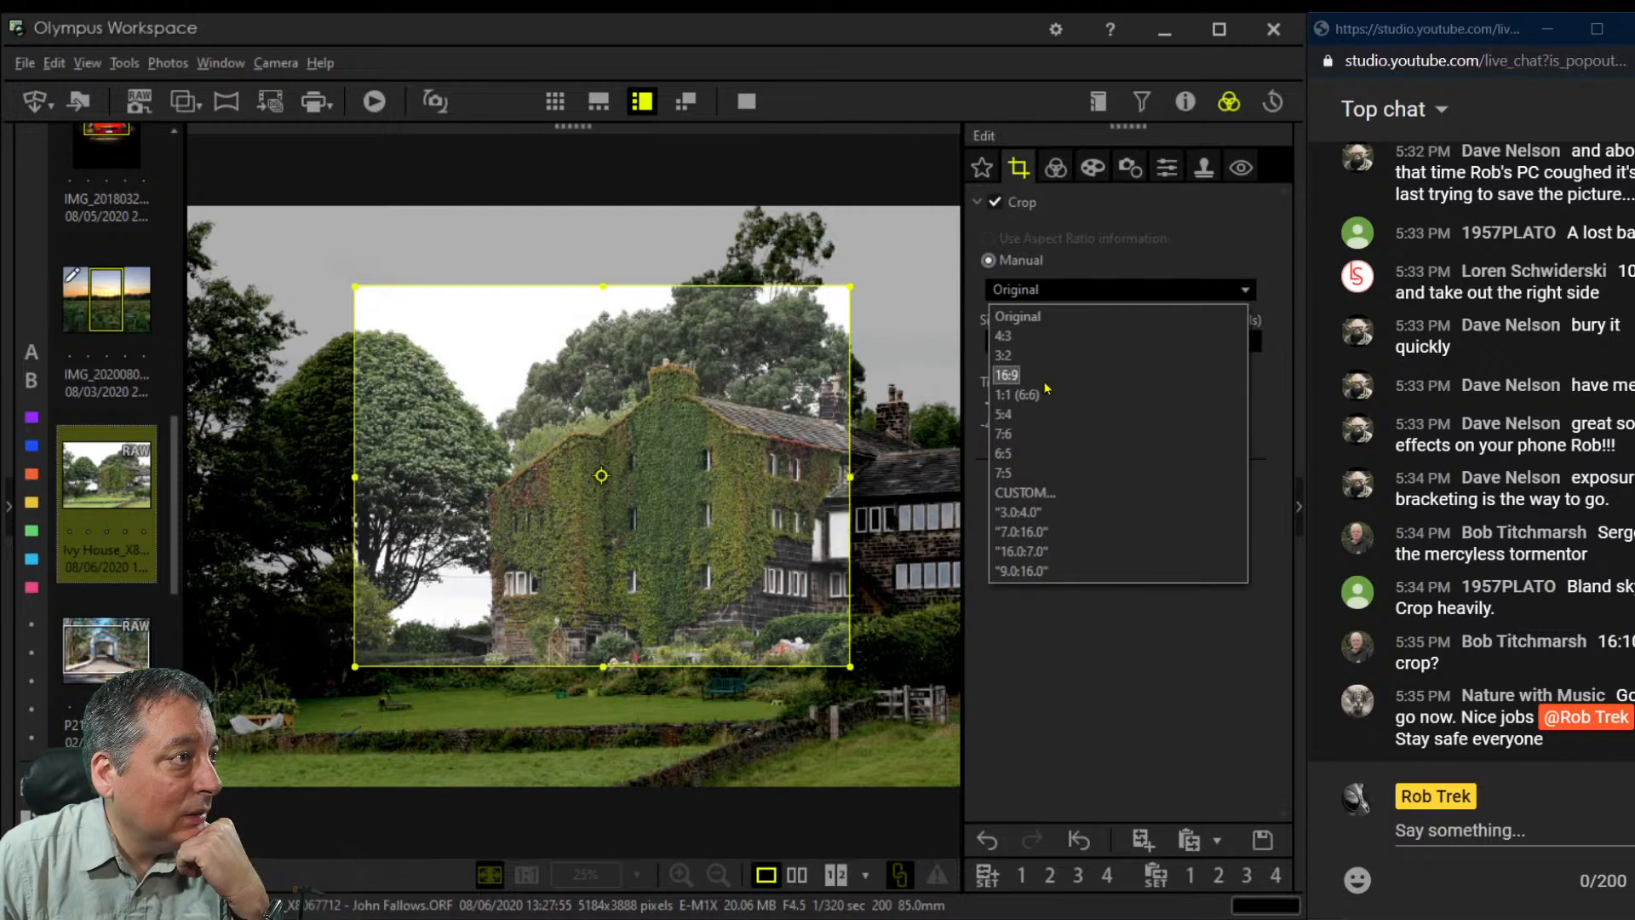
left_click(1030, 492)
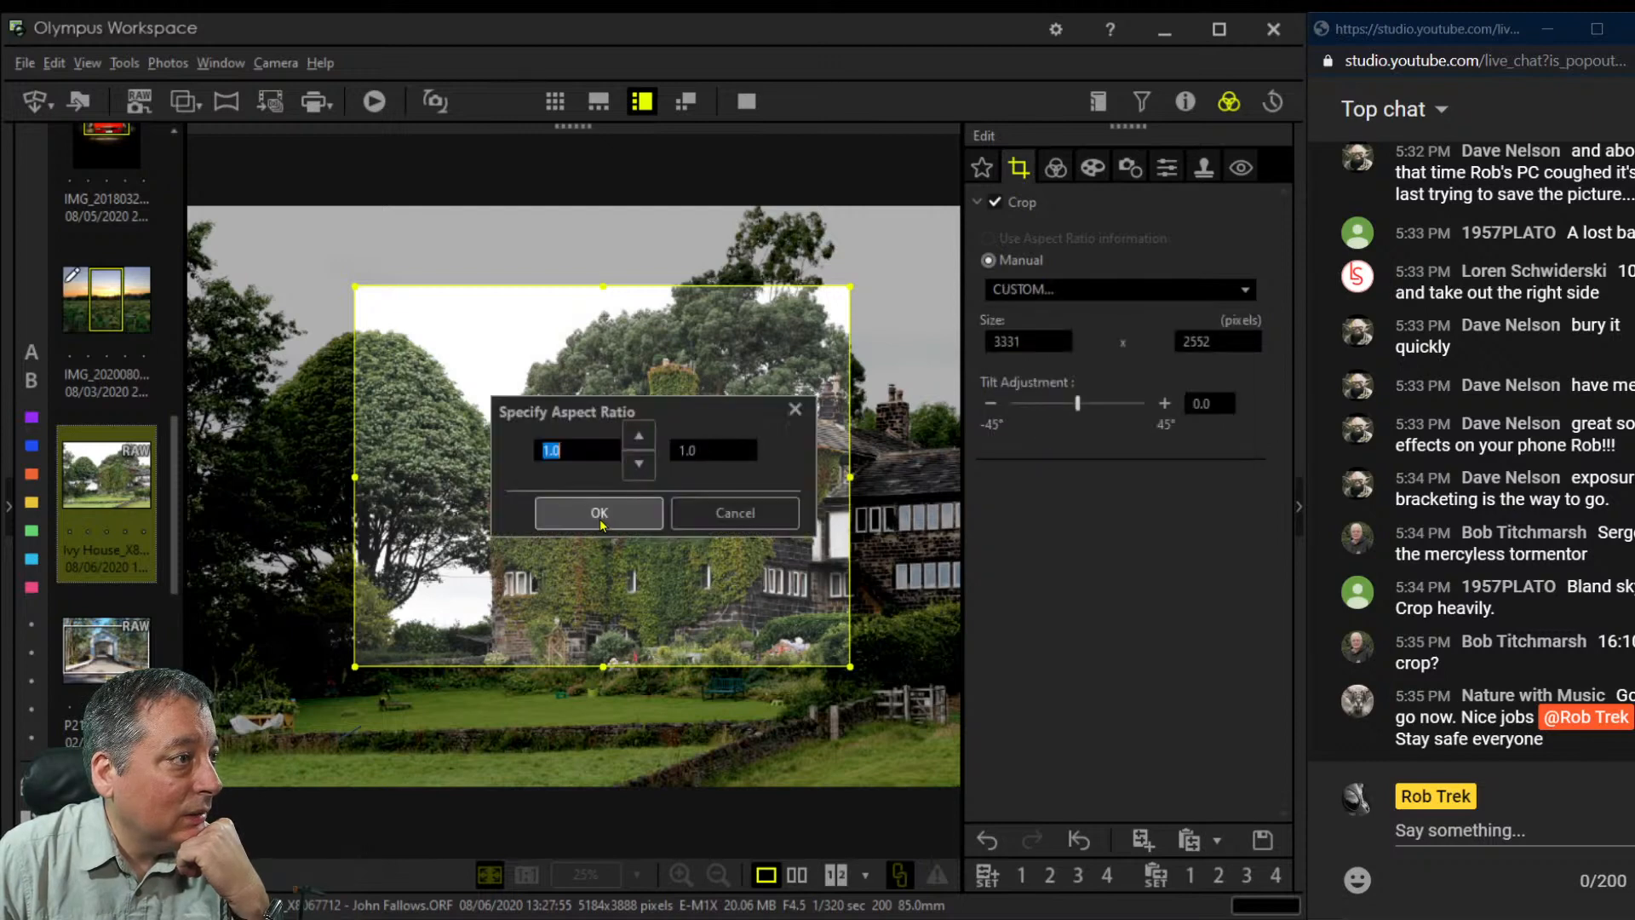
left_click(721, 525)
left_click(1042, 292)
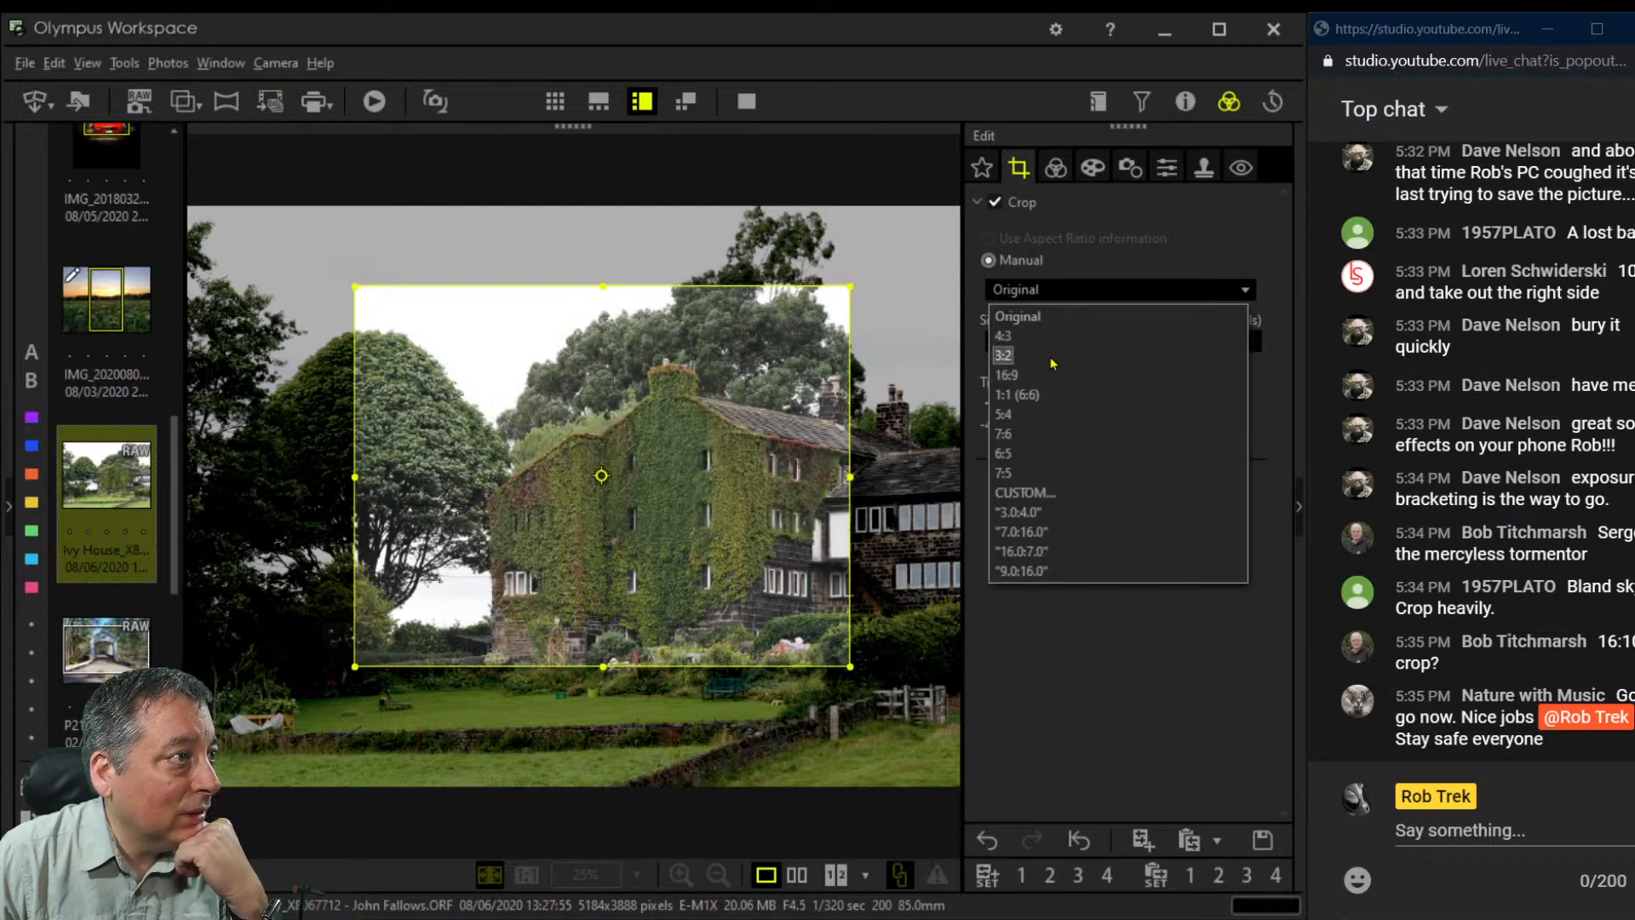
left_click(1021, 395)
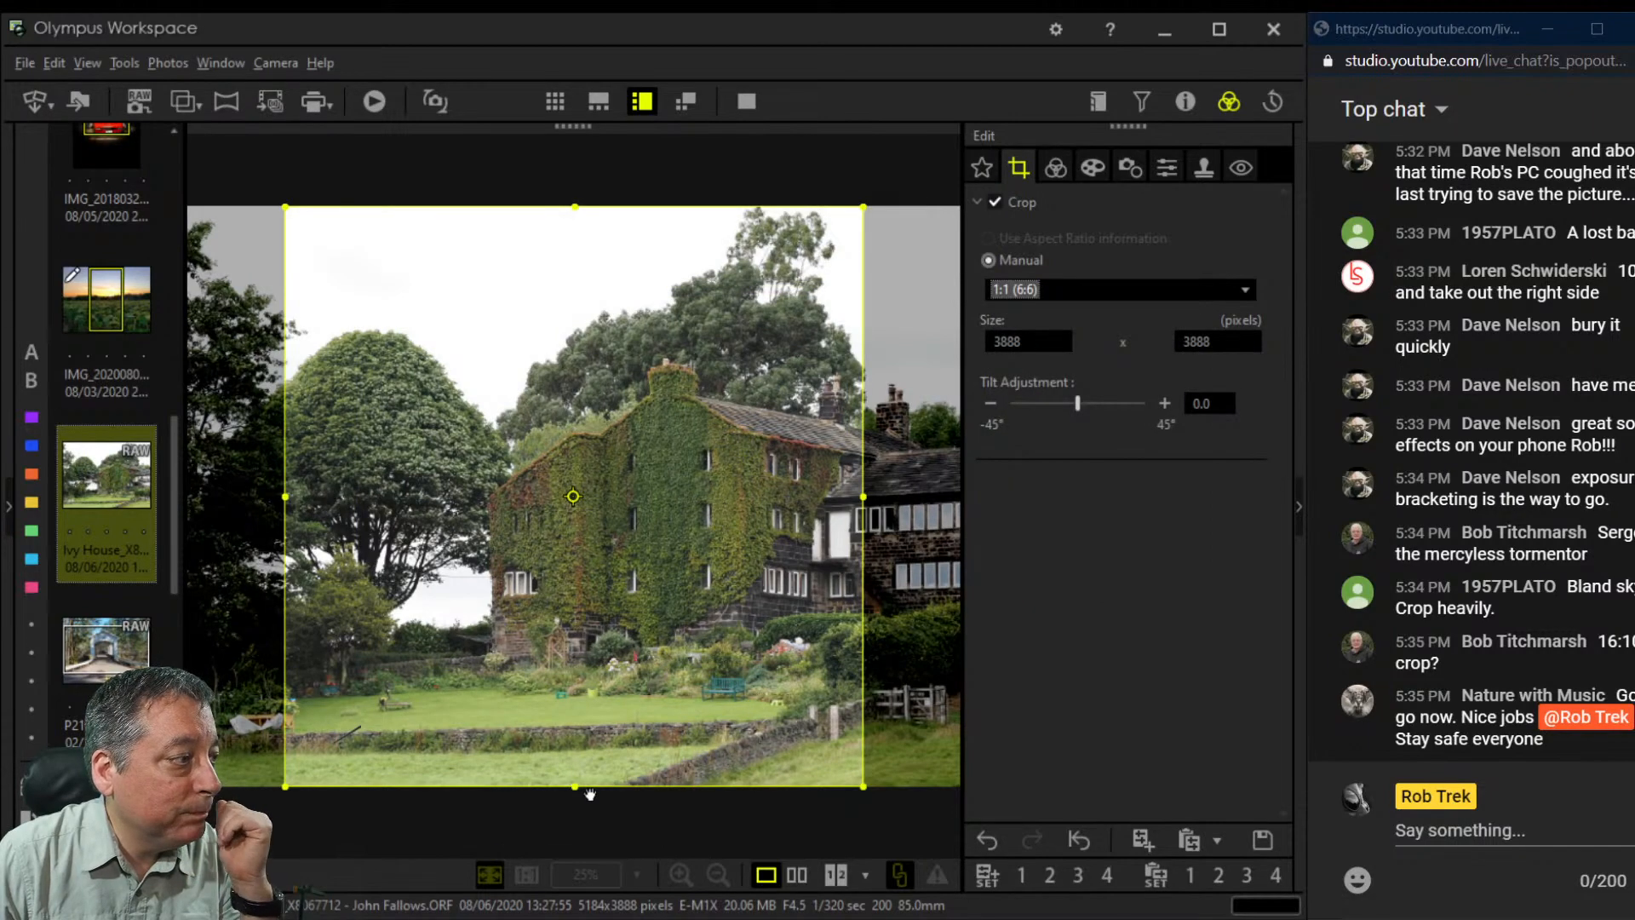
Shrink the square crop to about 2379 pixels per side and position it over the ivy-covered part of the house
left_click_drag(576, 786, 576, 560)
left_click_drag(556, 475, 527, 516)
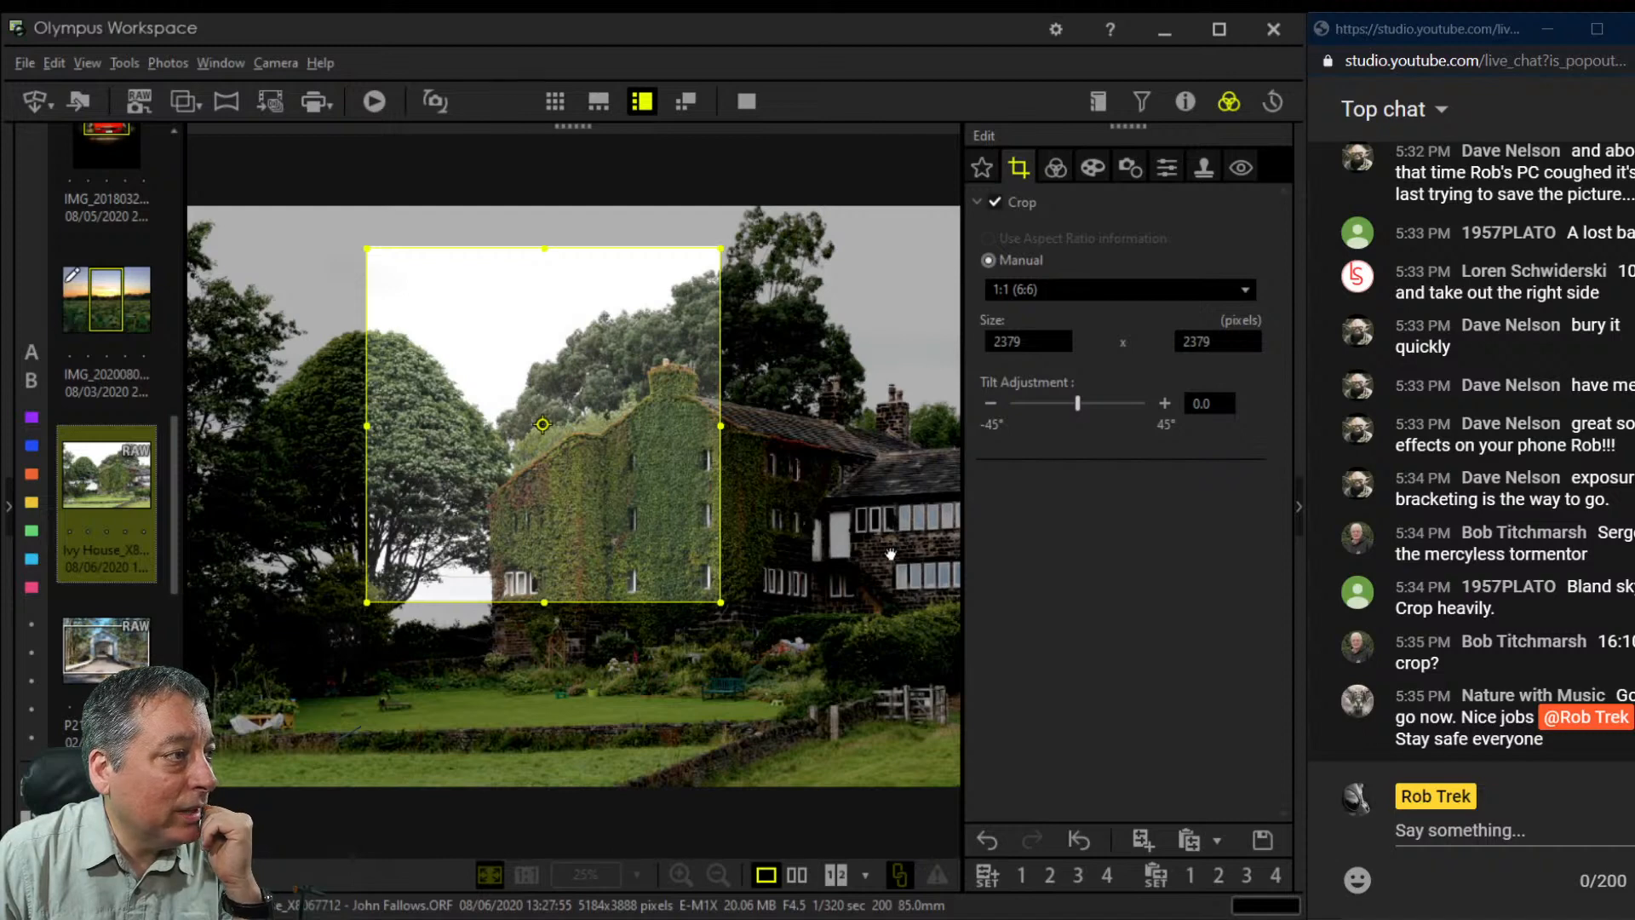
left_click_drag(618, 493, 687, 600)
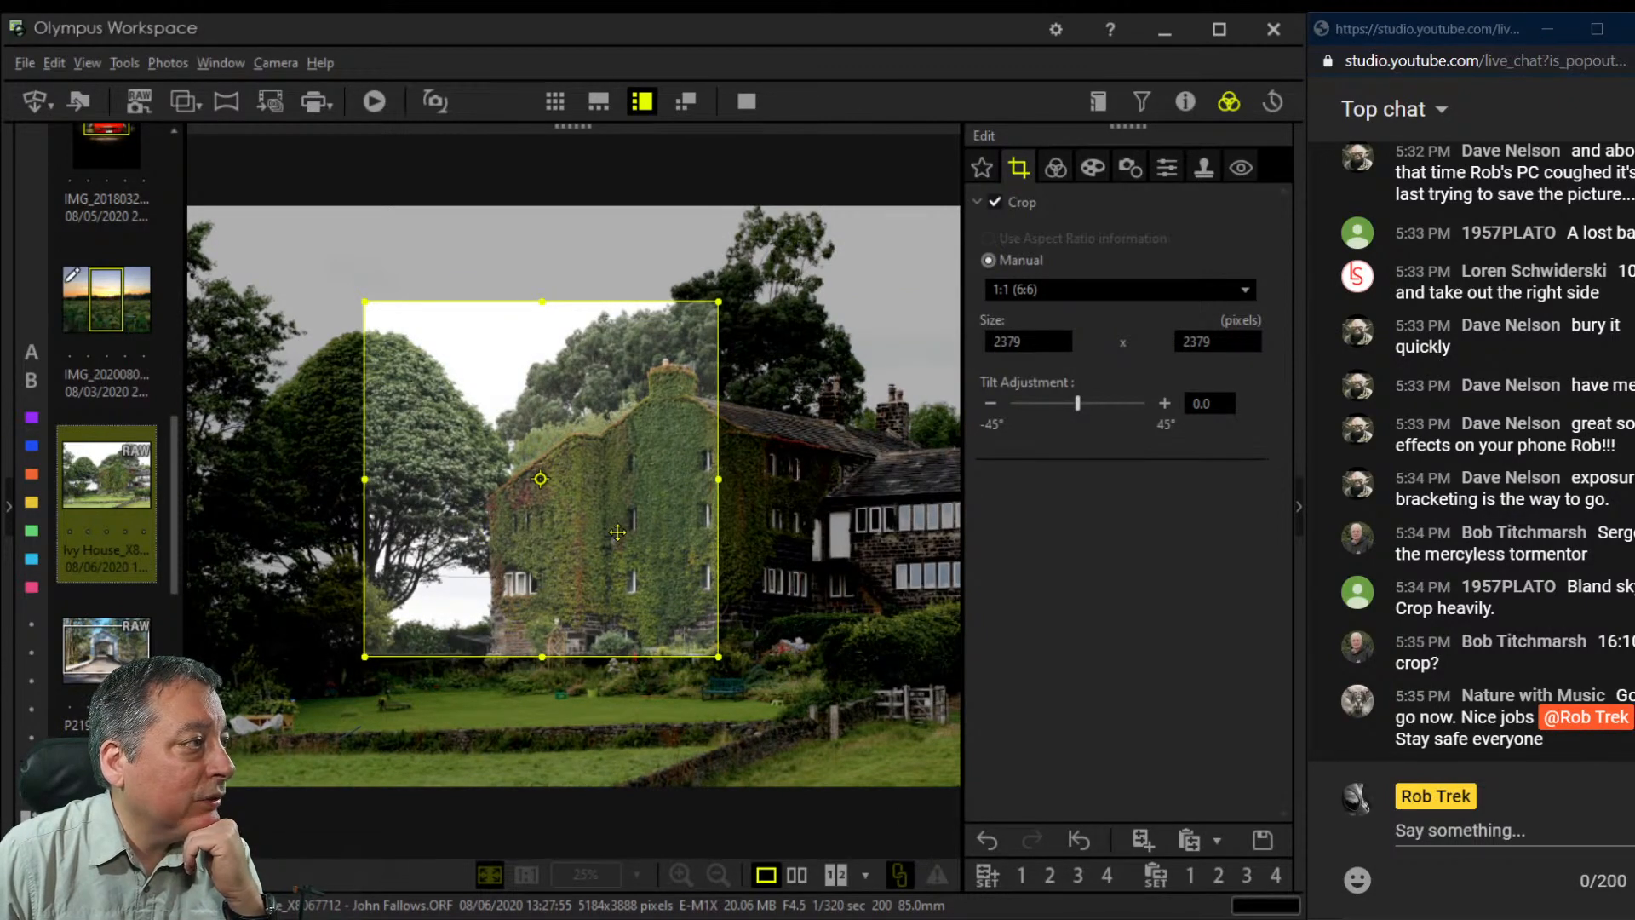
left_click_drag(657, 534, 684, 534)
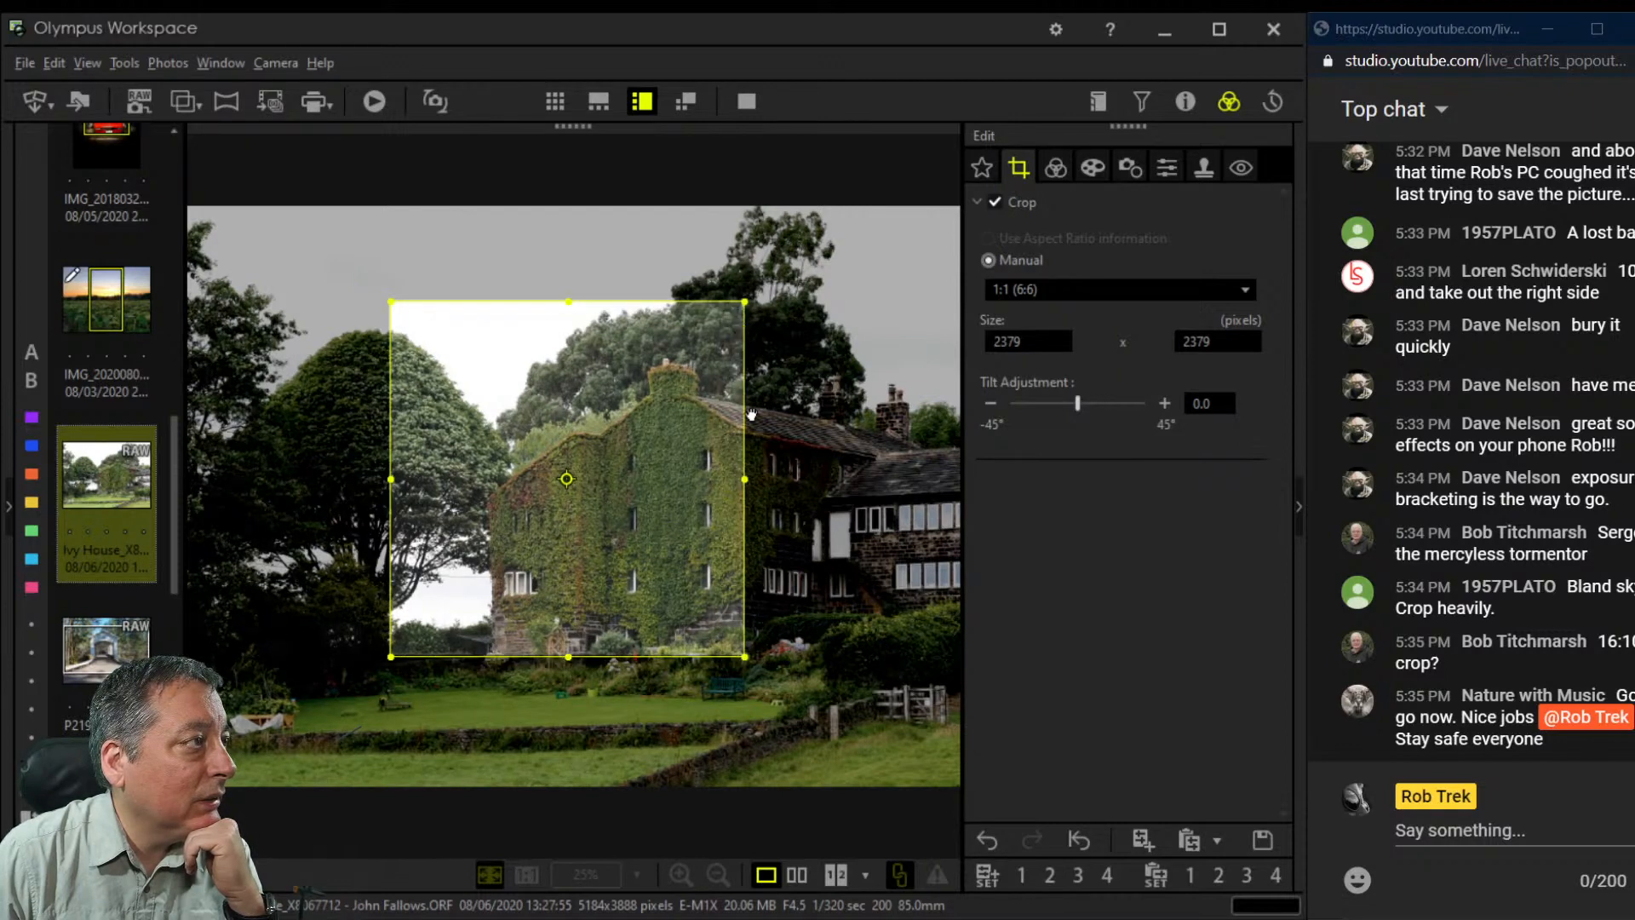
left_click_drag(698, 478, 775, 487)
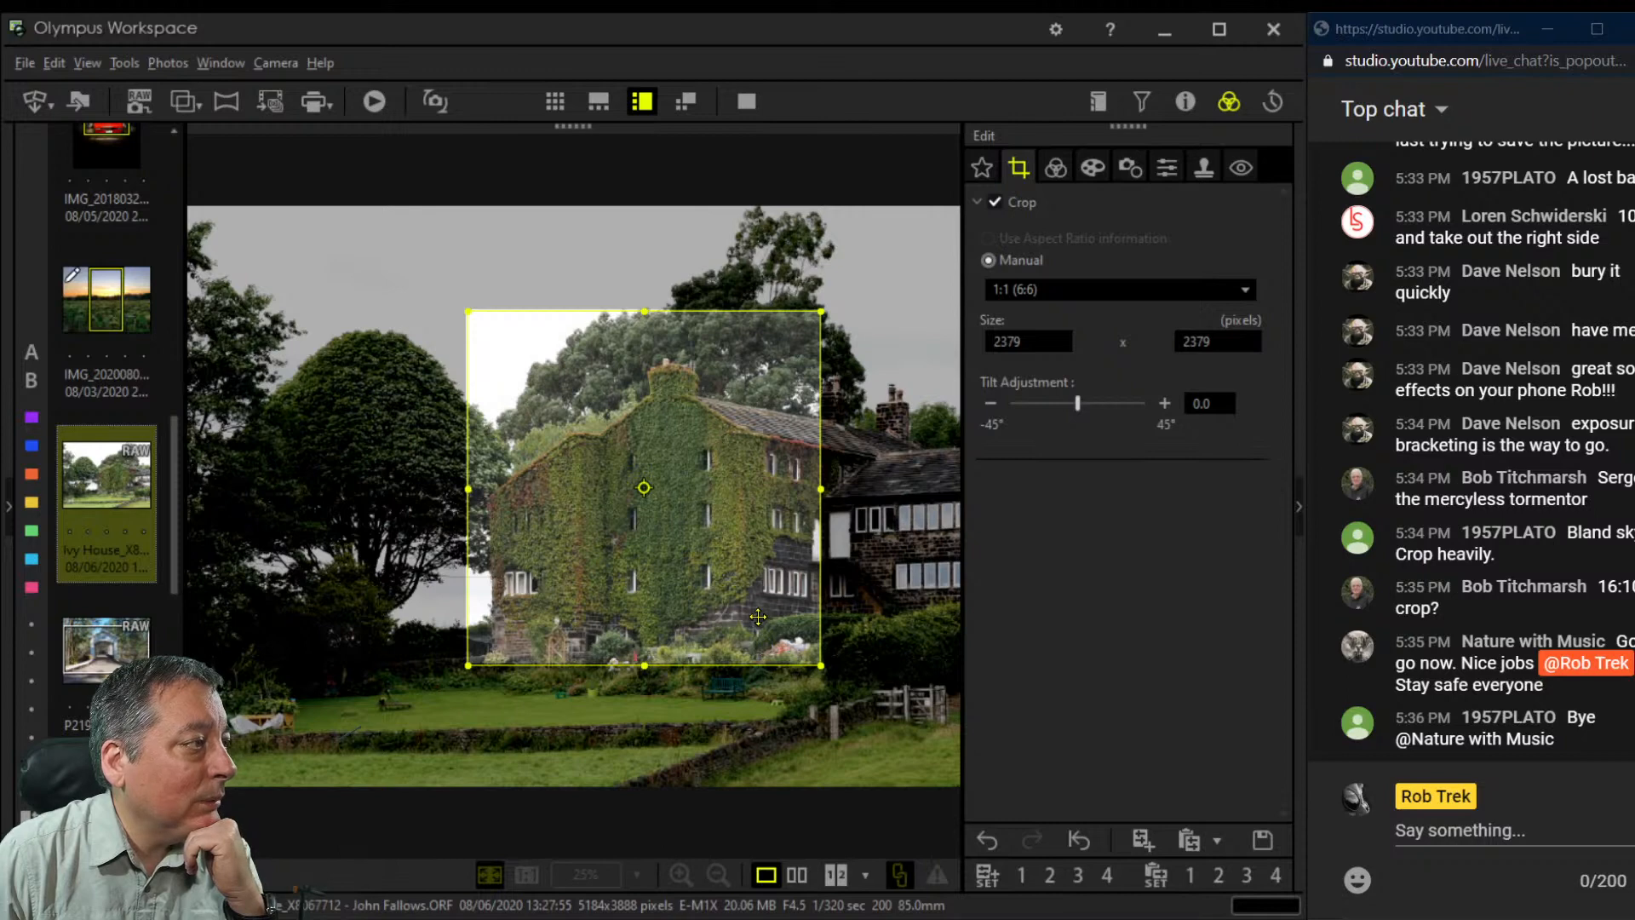
Enlarge the square crop to about 3093 pixels to include the big tree and some lawn, and view the cropped photo
left_click_drag(468, 492, 358, 481)
left_click_drag(533, 487, 523, 482)
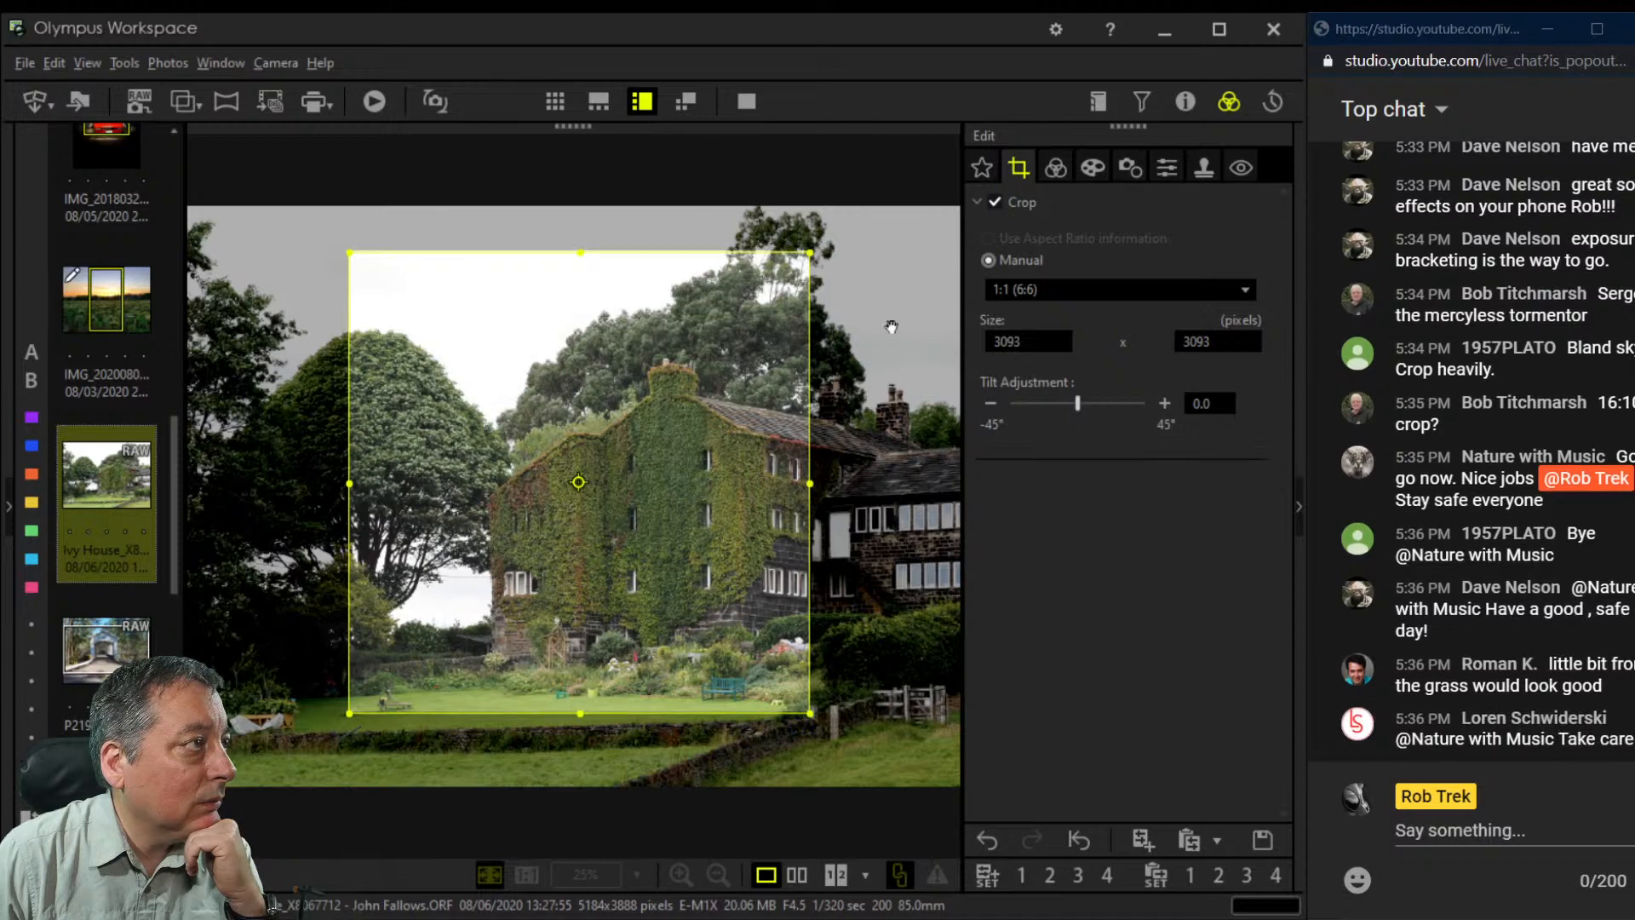
left_click(1055, 168)
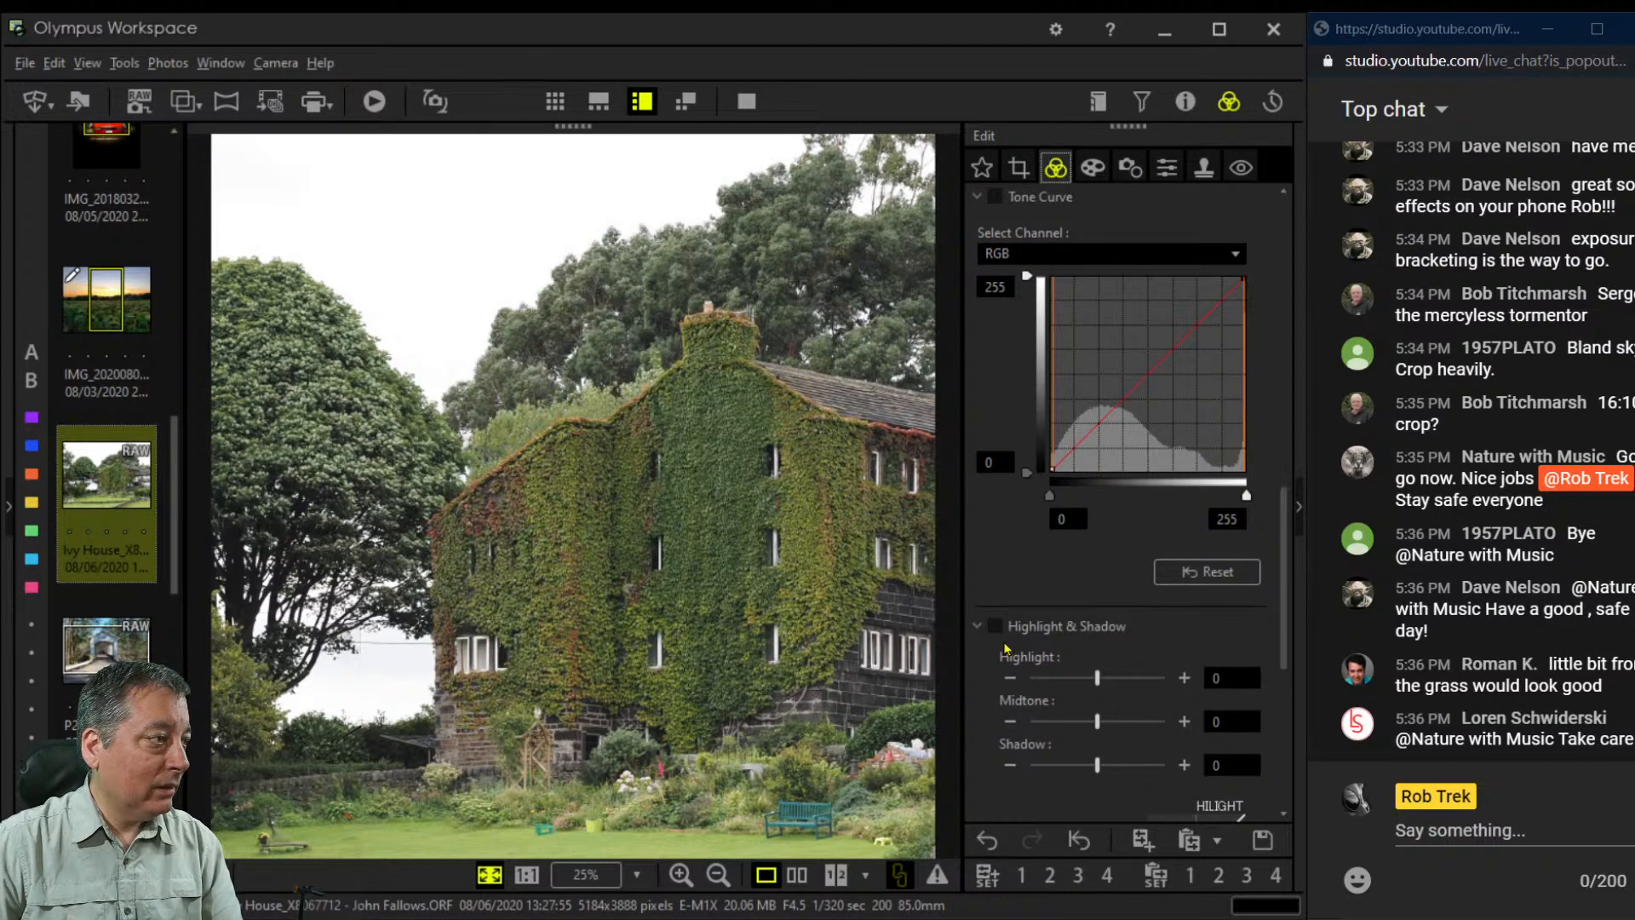
Extend the square crop to about 3291 pixels, shift it to include the whole big tree and garden wall, and view the result
left_click(1019, 167)
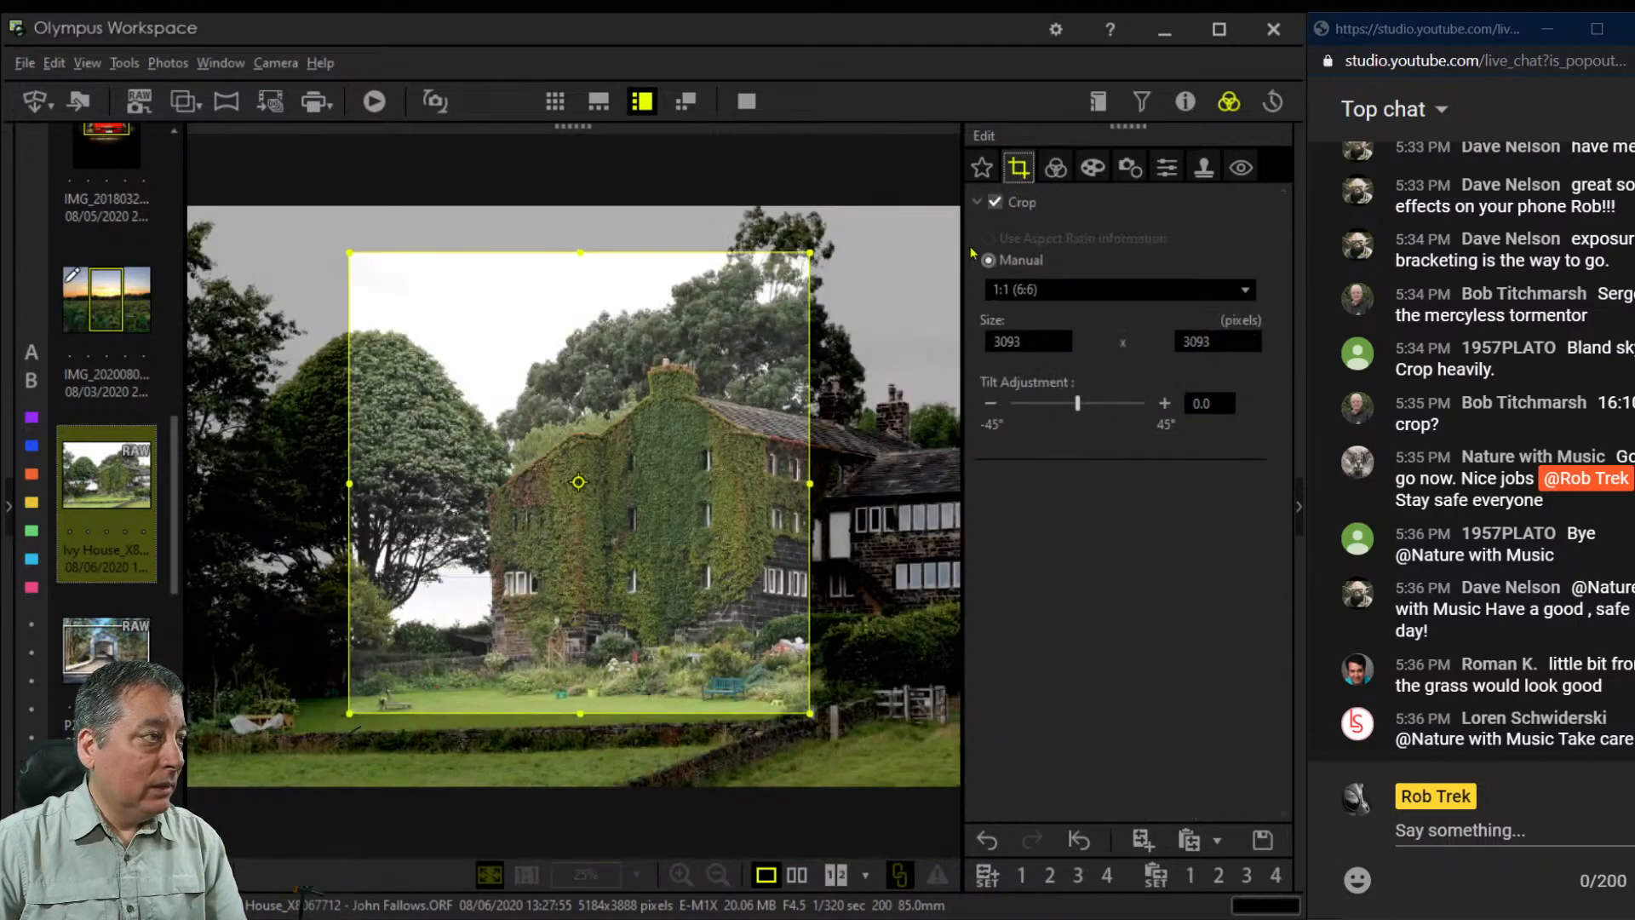
left_click_drag(351, 709, 319, 743)
left_click_drag(487, 667, 469, 674)
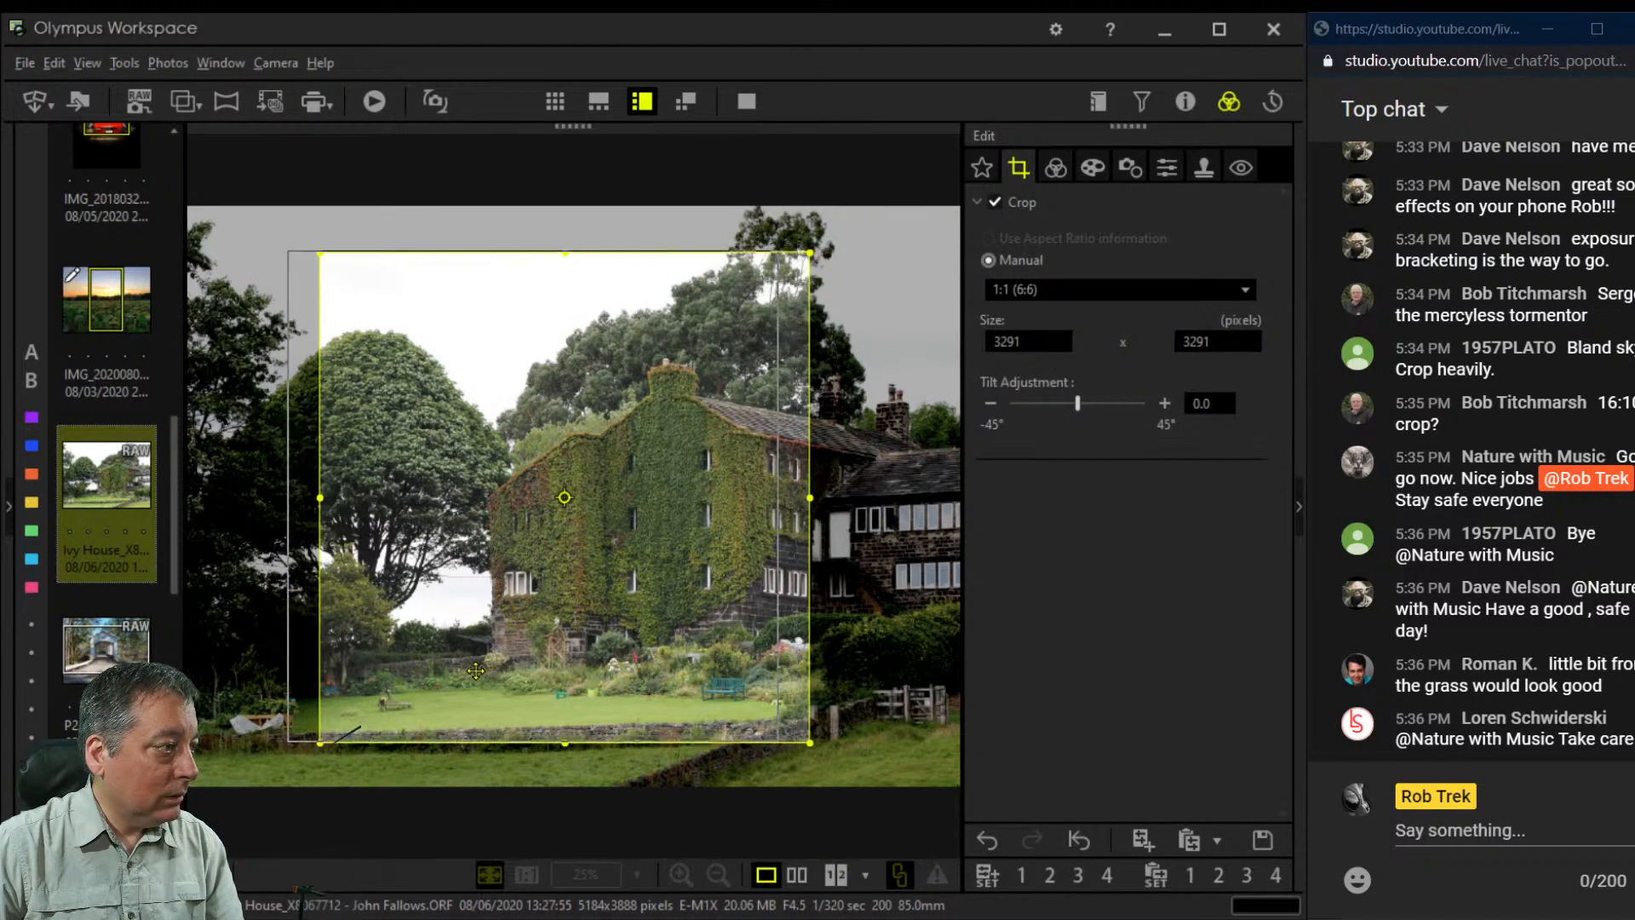
left_click_drag(721, 566, 736, 566)
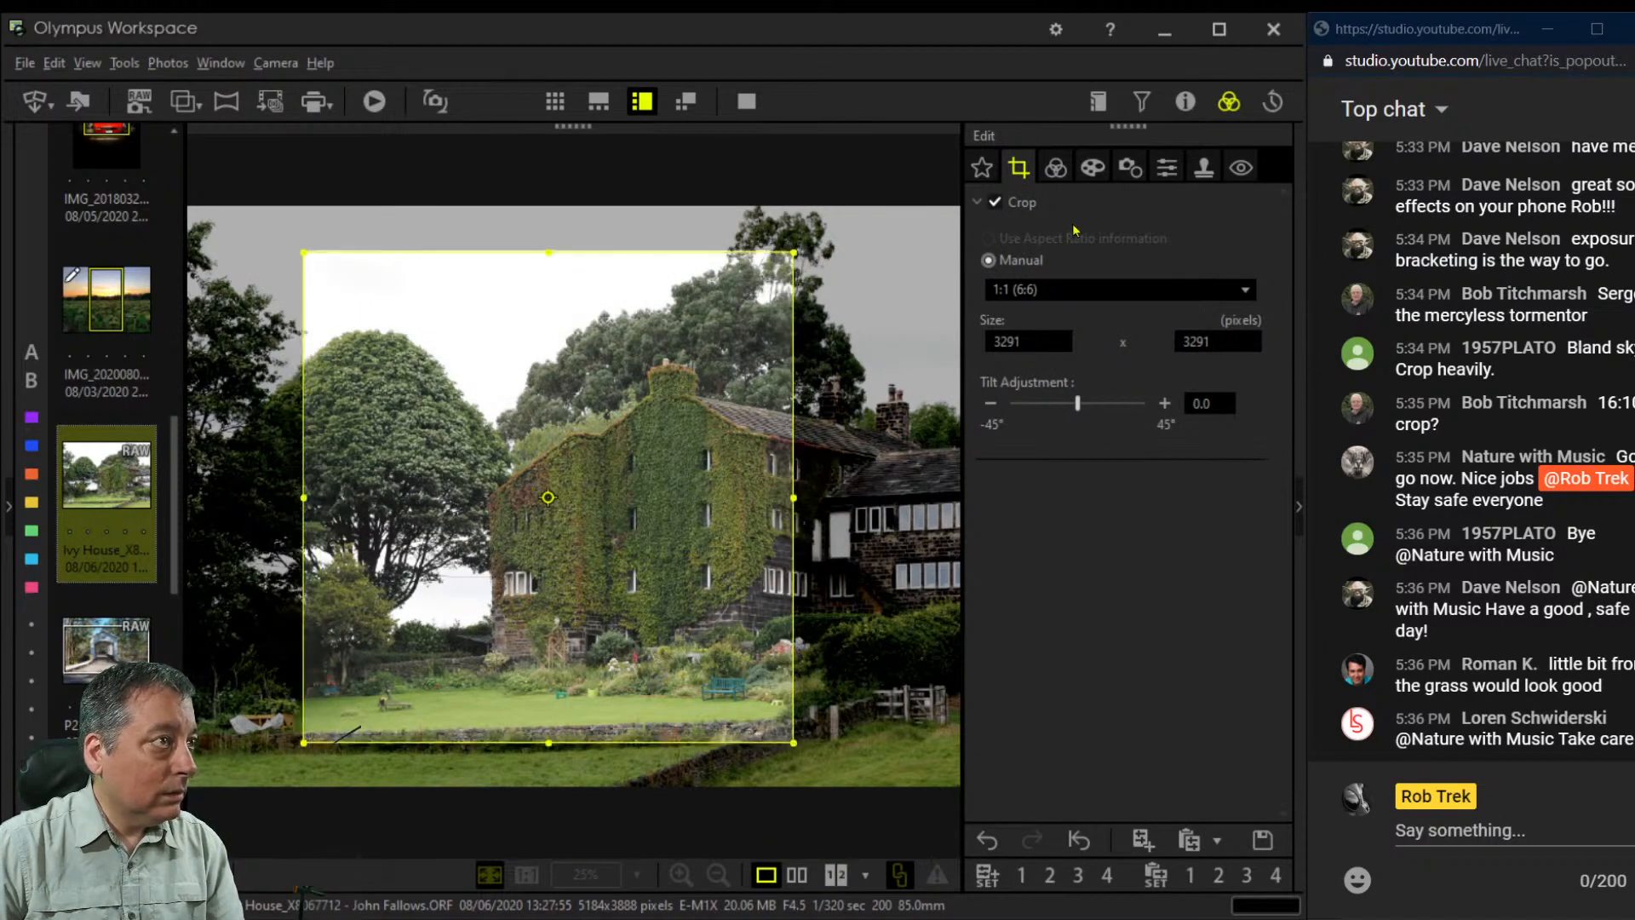
left_click(1056, 173)
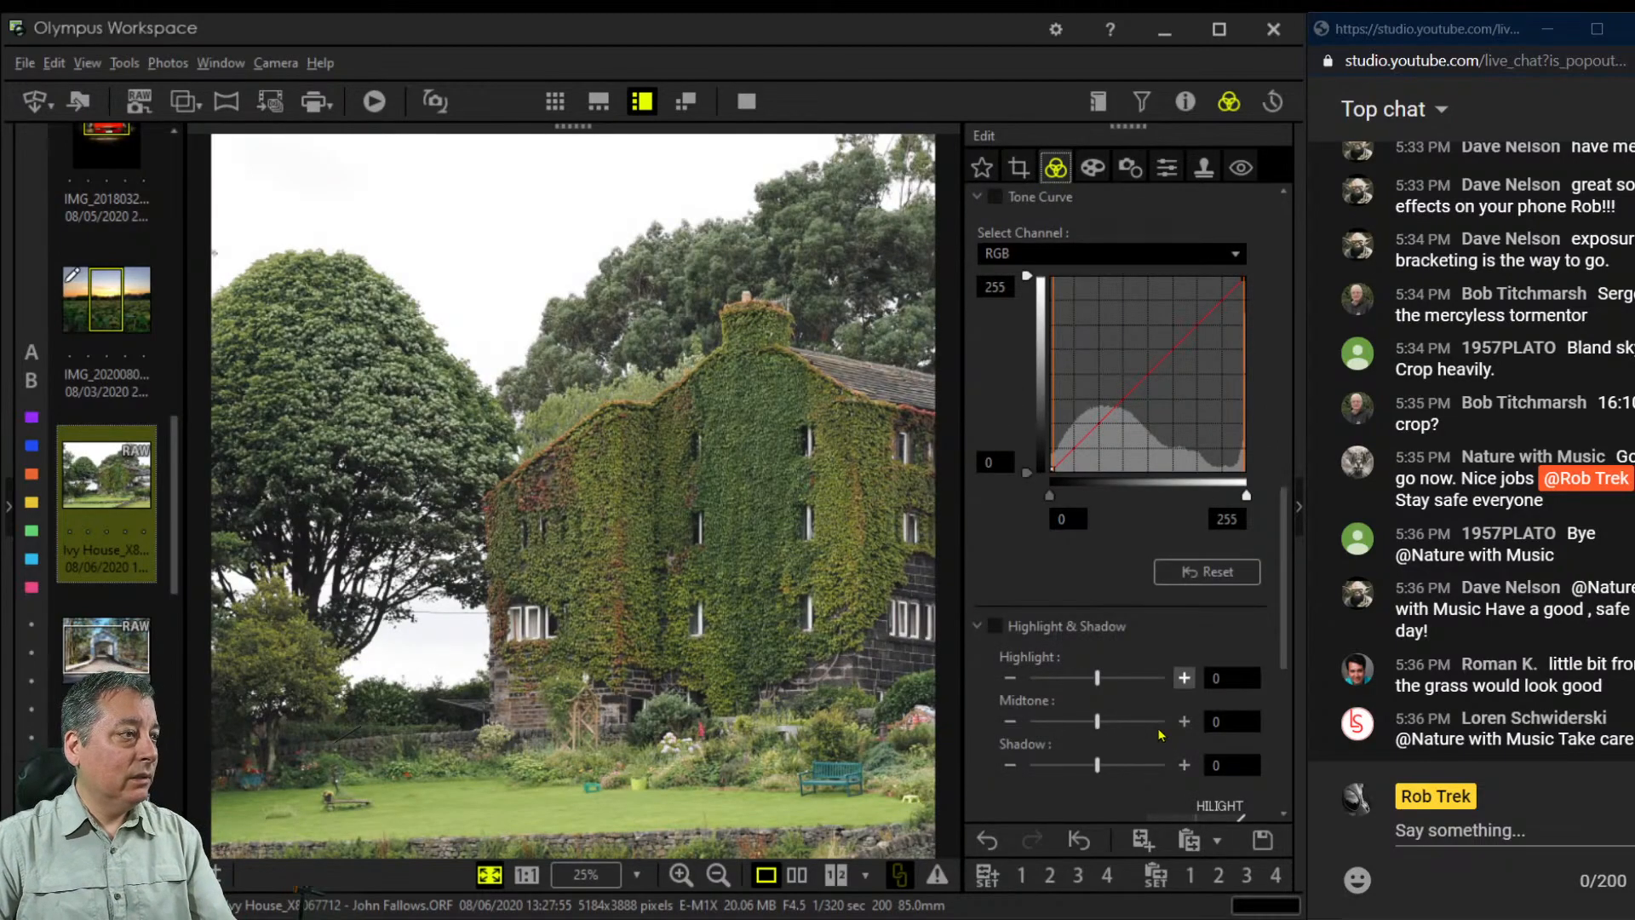
Tighten the square crop to about 2891 pixels, reposition it with less sky and the lawn up to the low stone wall, and view it
left_click(1019, 168)
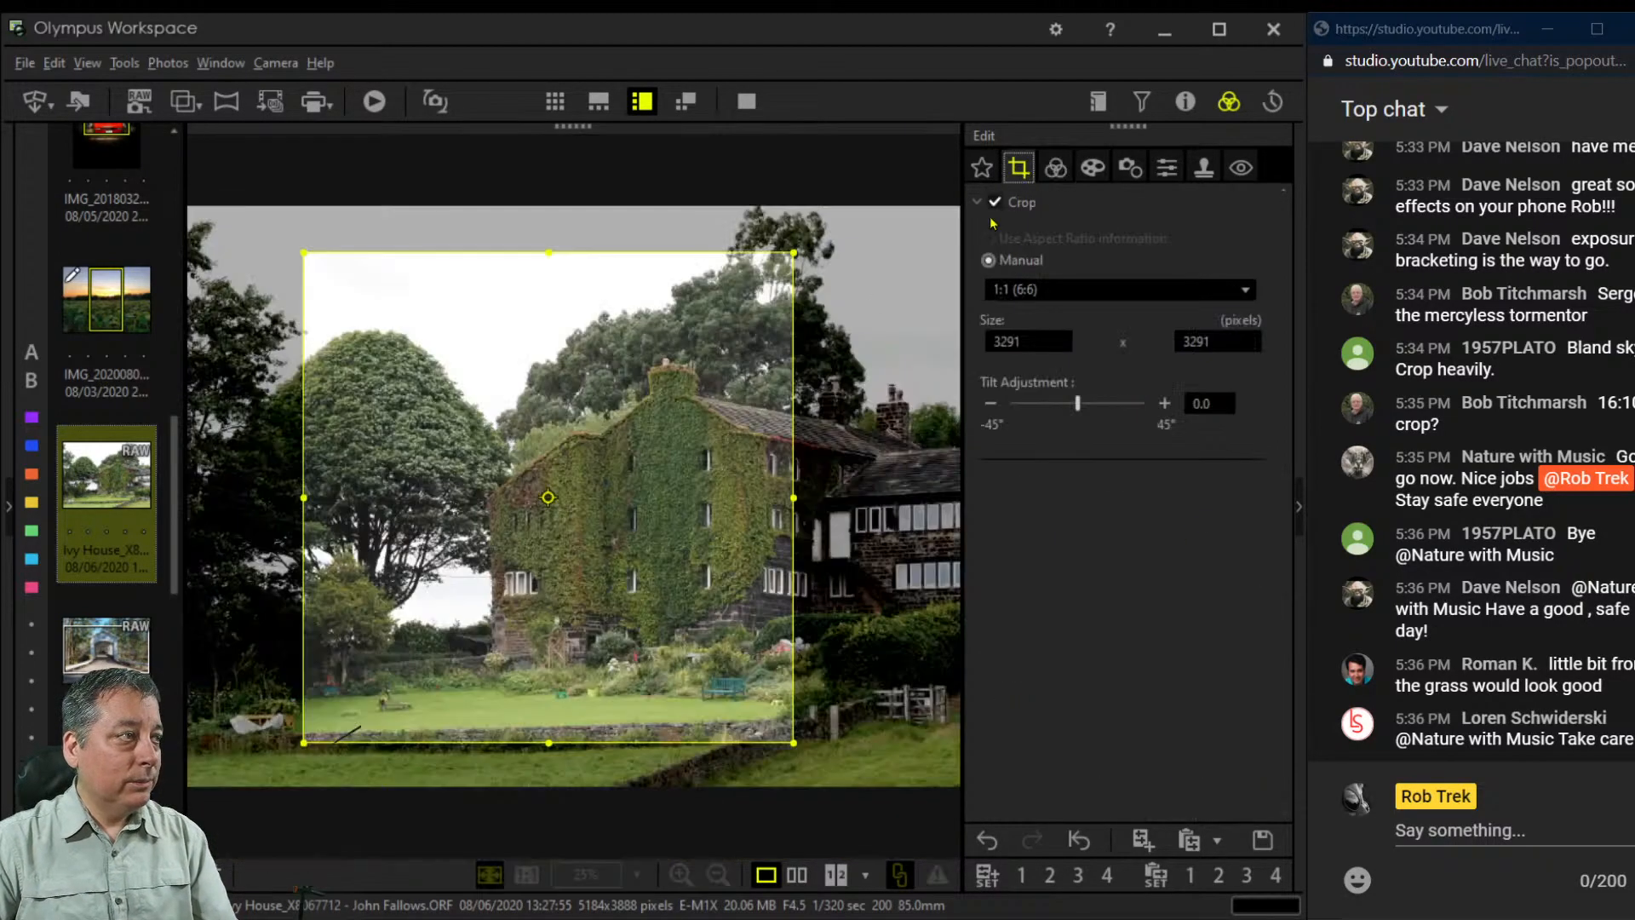
left_click_drag(304, 497, 368, 497)
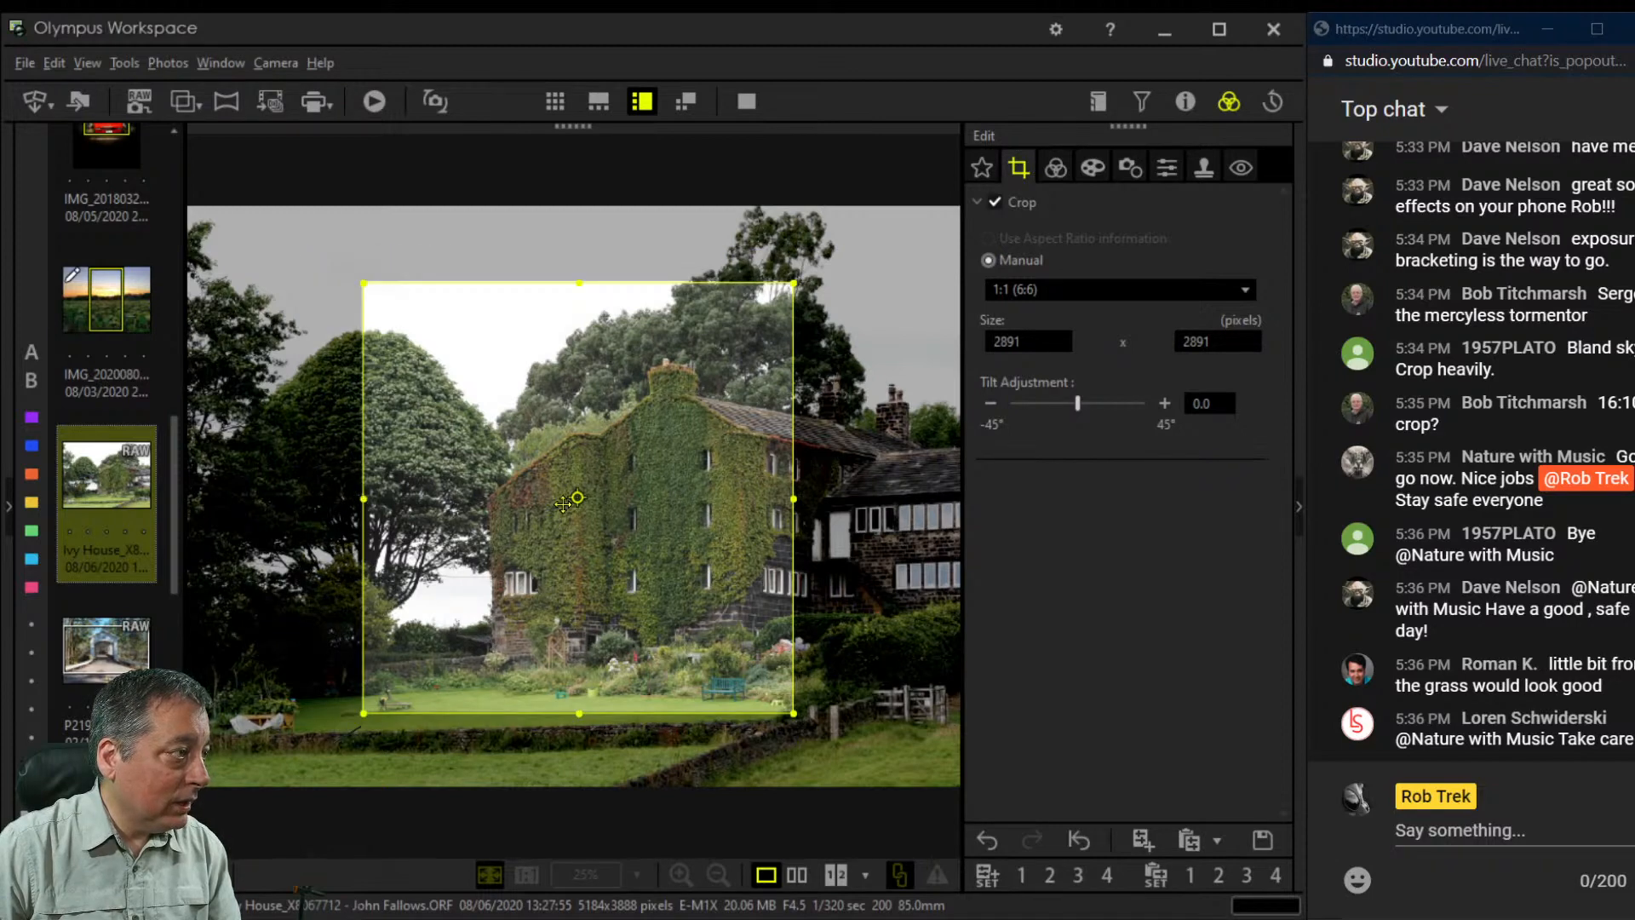
left_click_drag(685, 562, 667, 606)
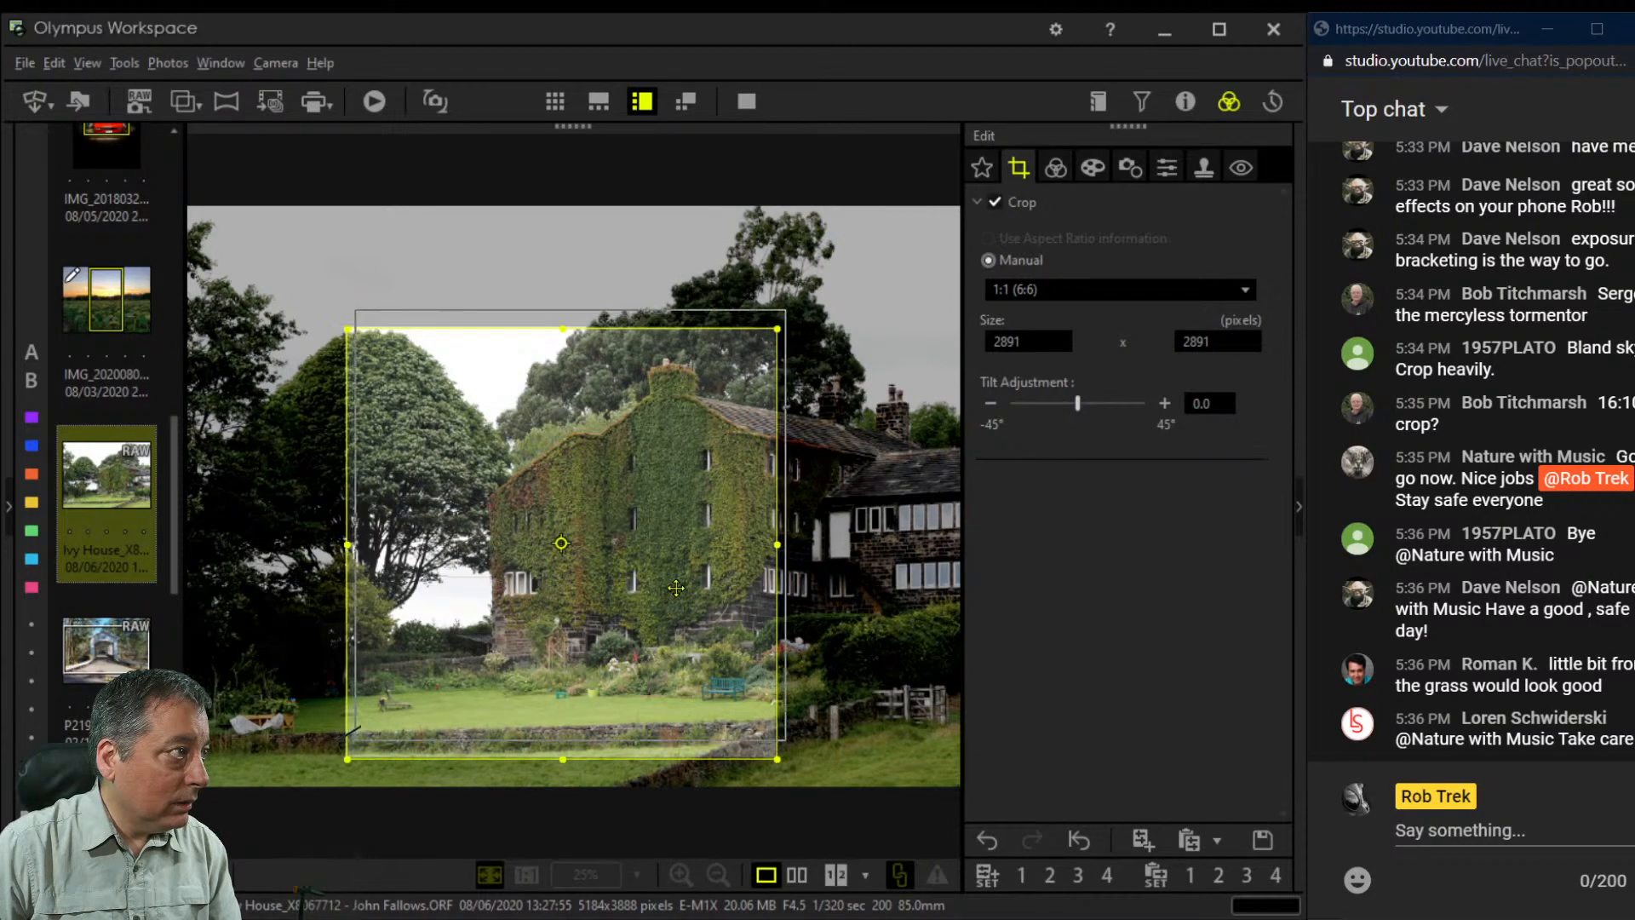
left_click(1064, 167)
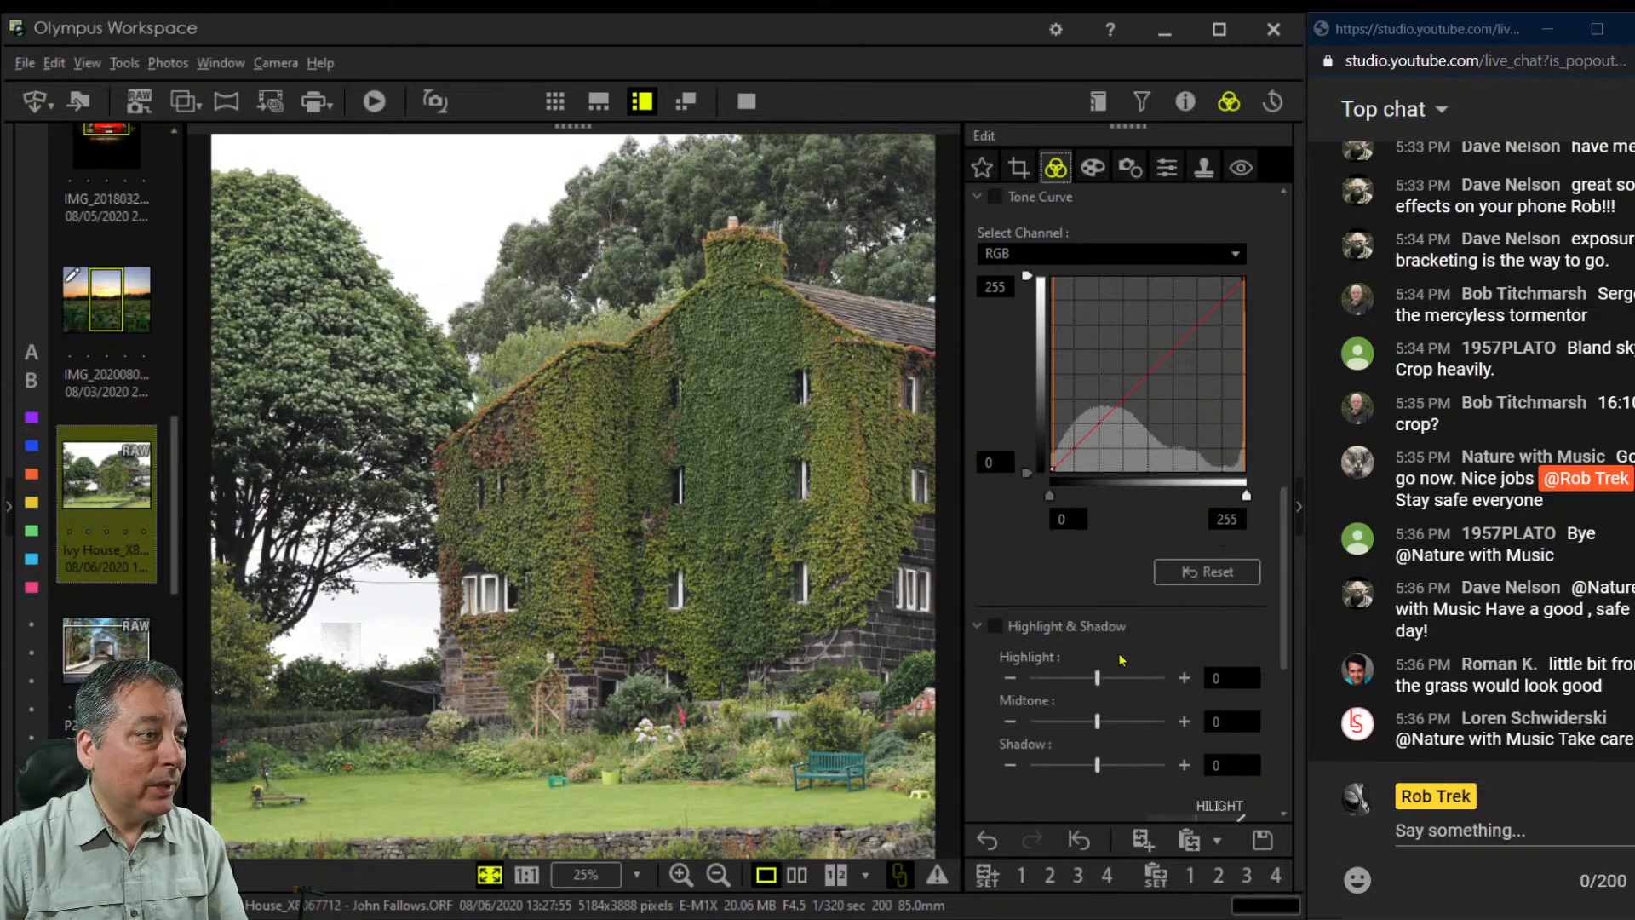
Try the Pop Art II art filter on the cropped photo, and set it back to No Filter
left_click(1096, 167)
left_click(1097, 232)
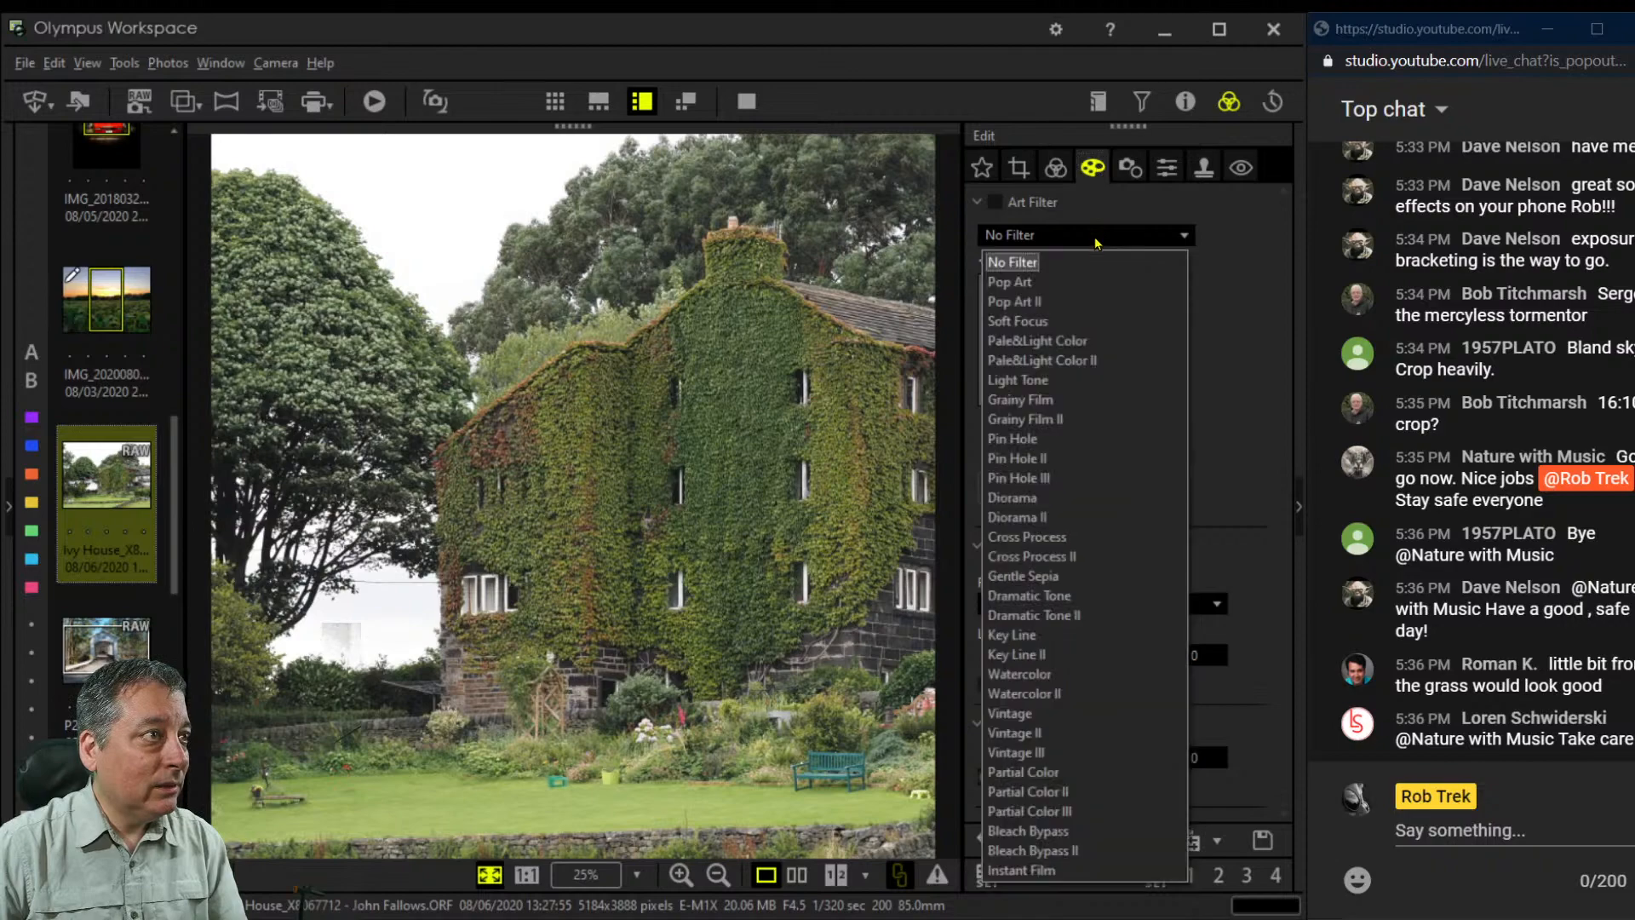
left_click(1085, 299)
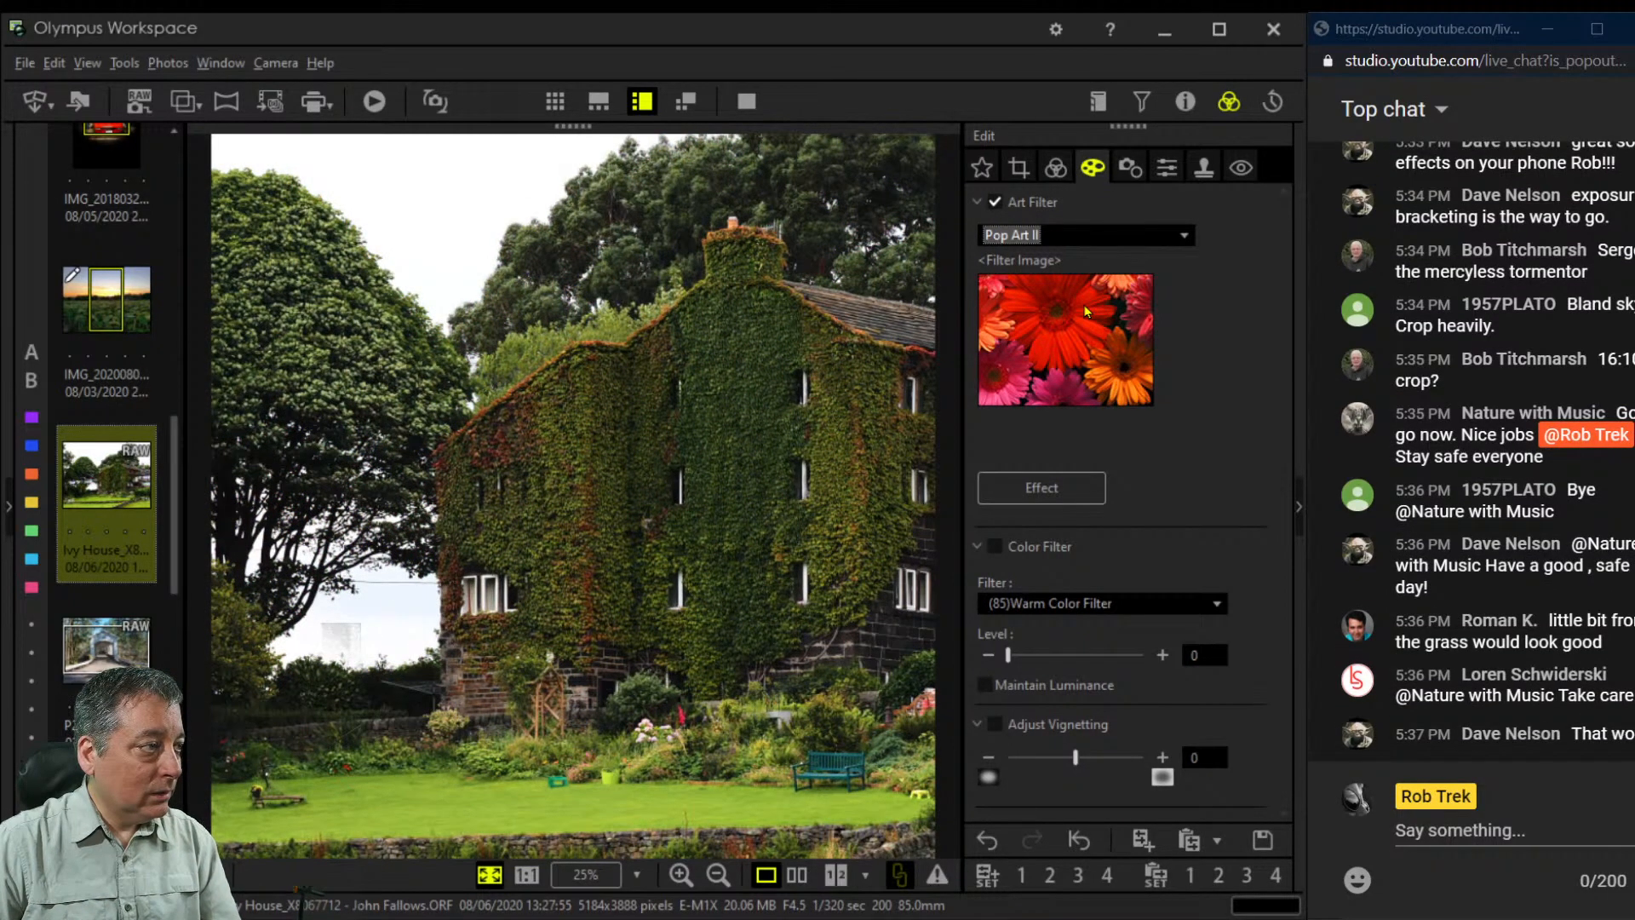
left_click(1086, 246)
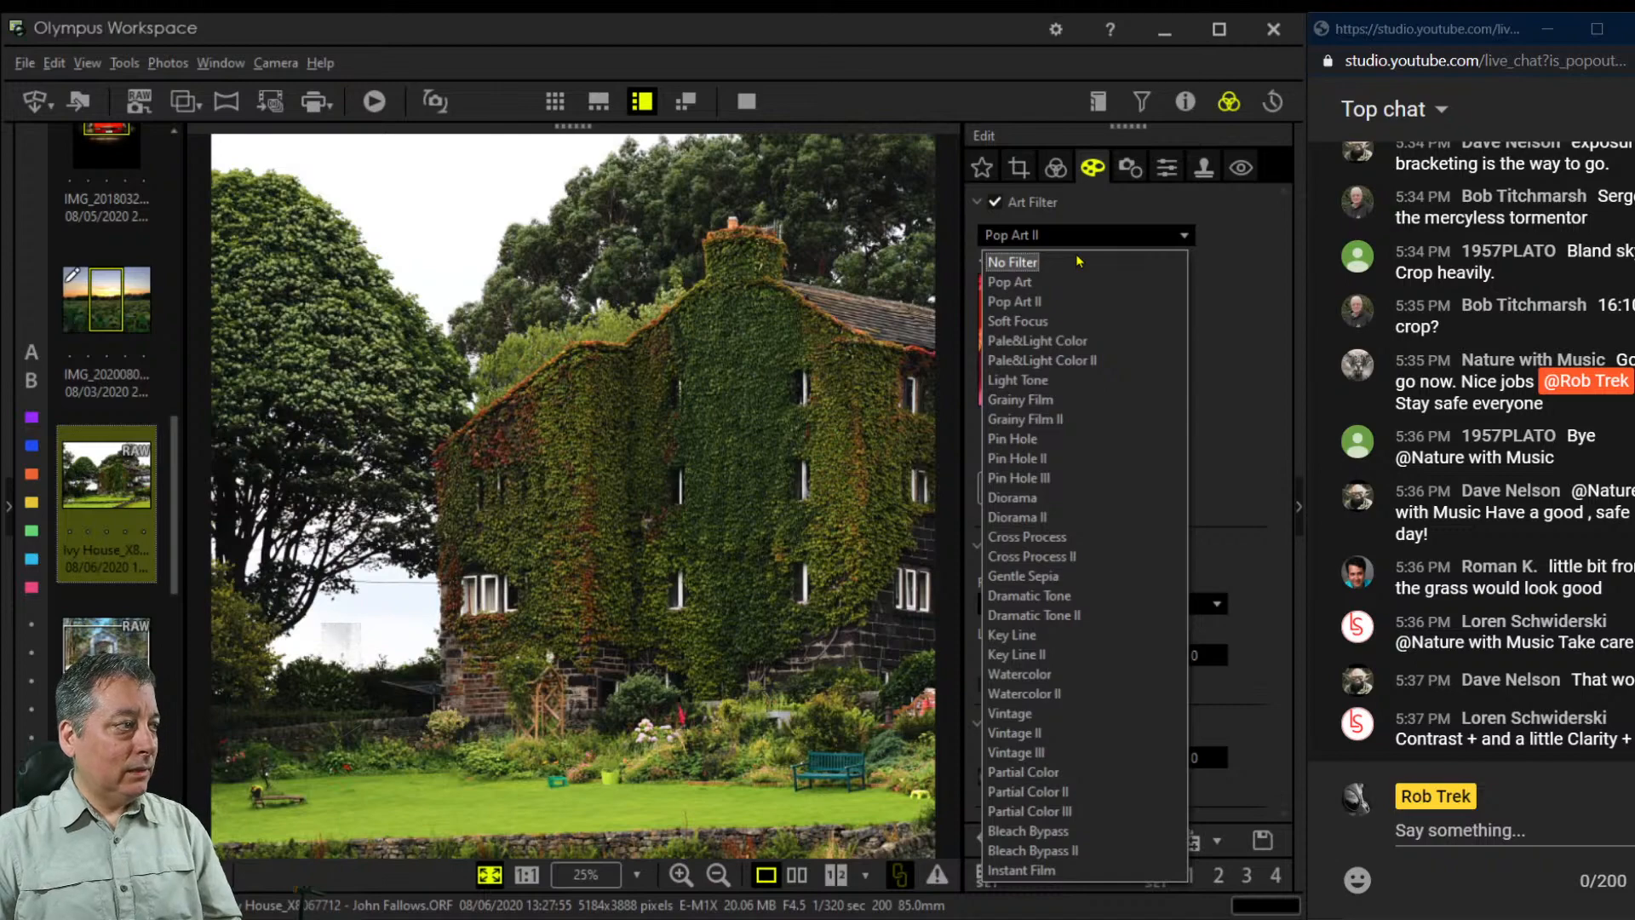
left_click(1077, 261)
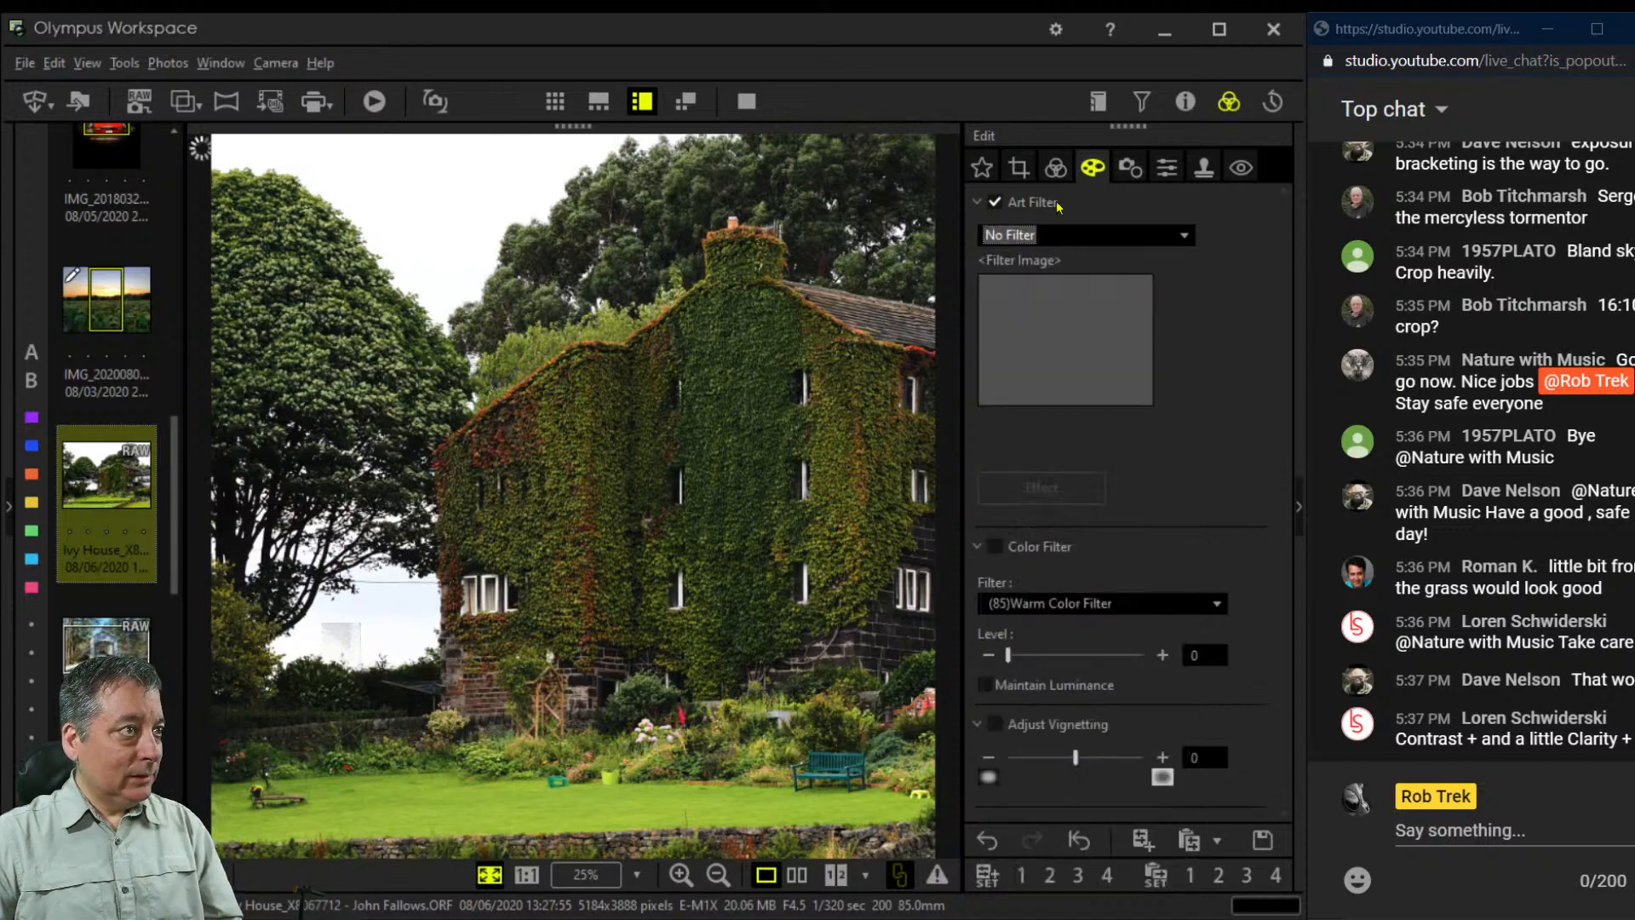
Set the picture mode to Monotone and check the ivy and lower stonework at 1:1 before returning to the fitted view
left_click(1055, 167)
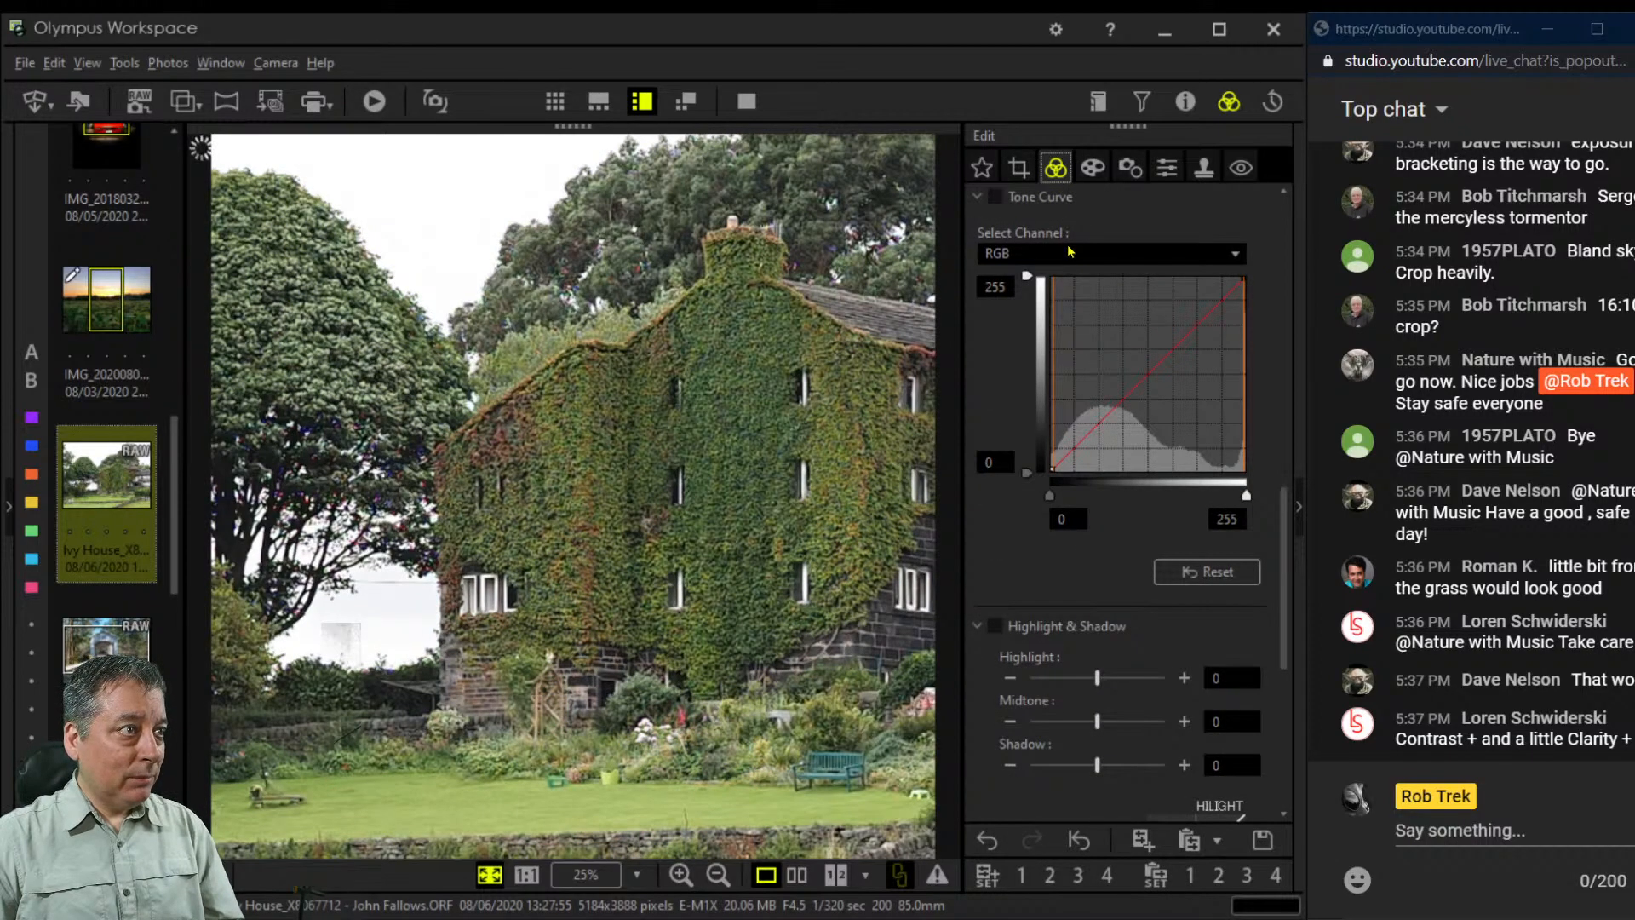
scroll(1070, 251, "up", 10)
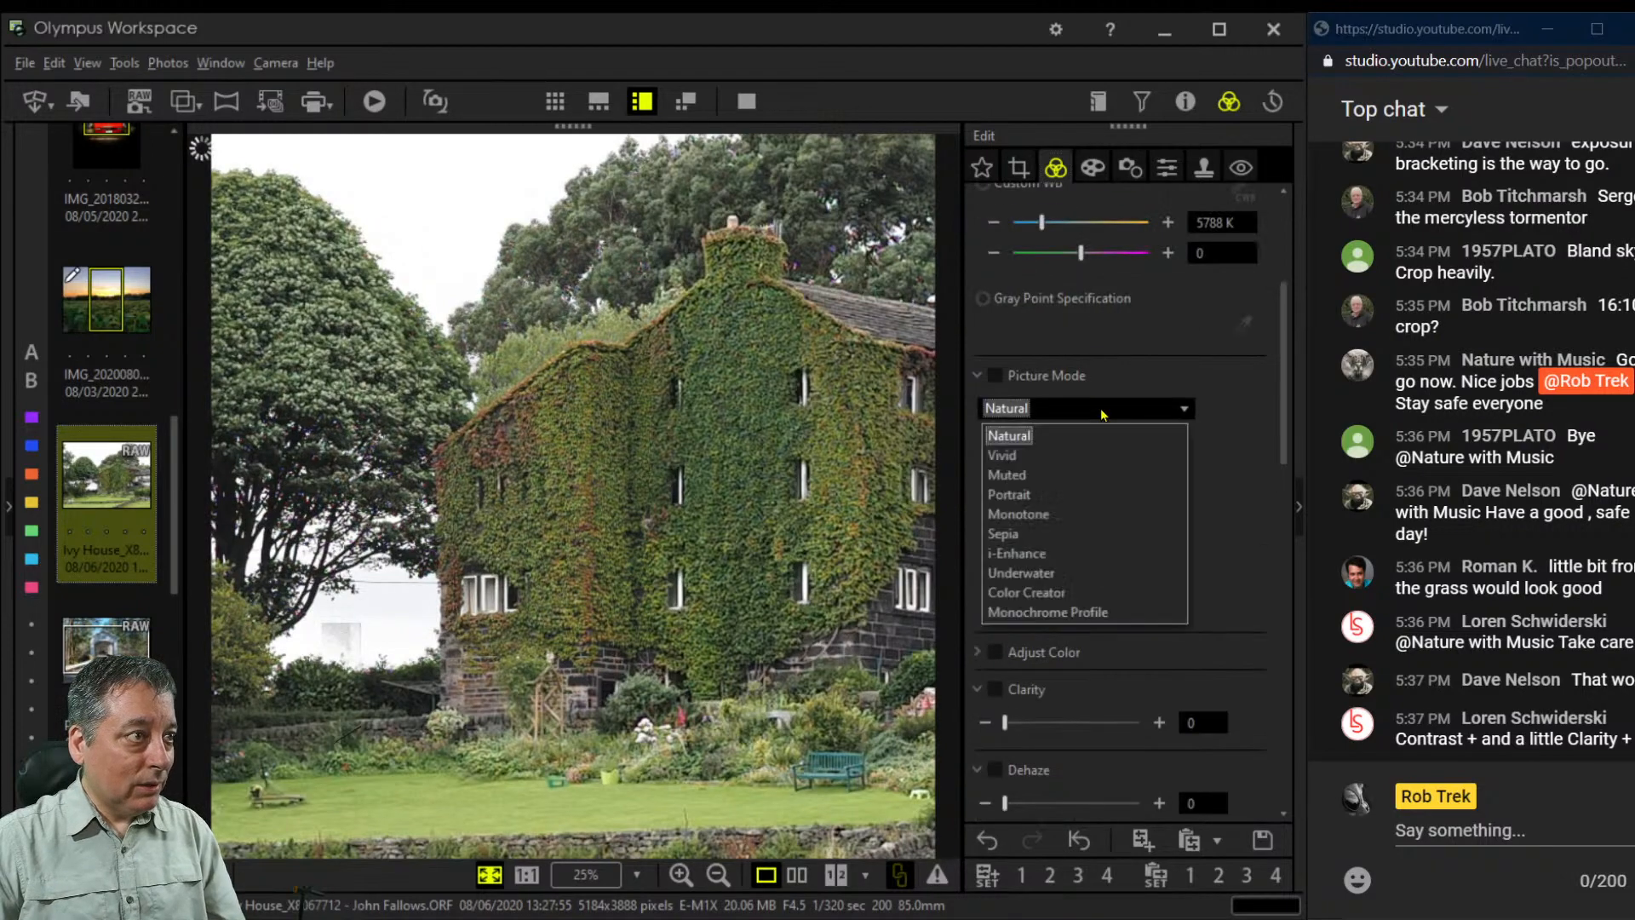
left_click(1101, 415)
left_click(1082, 513)
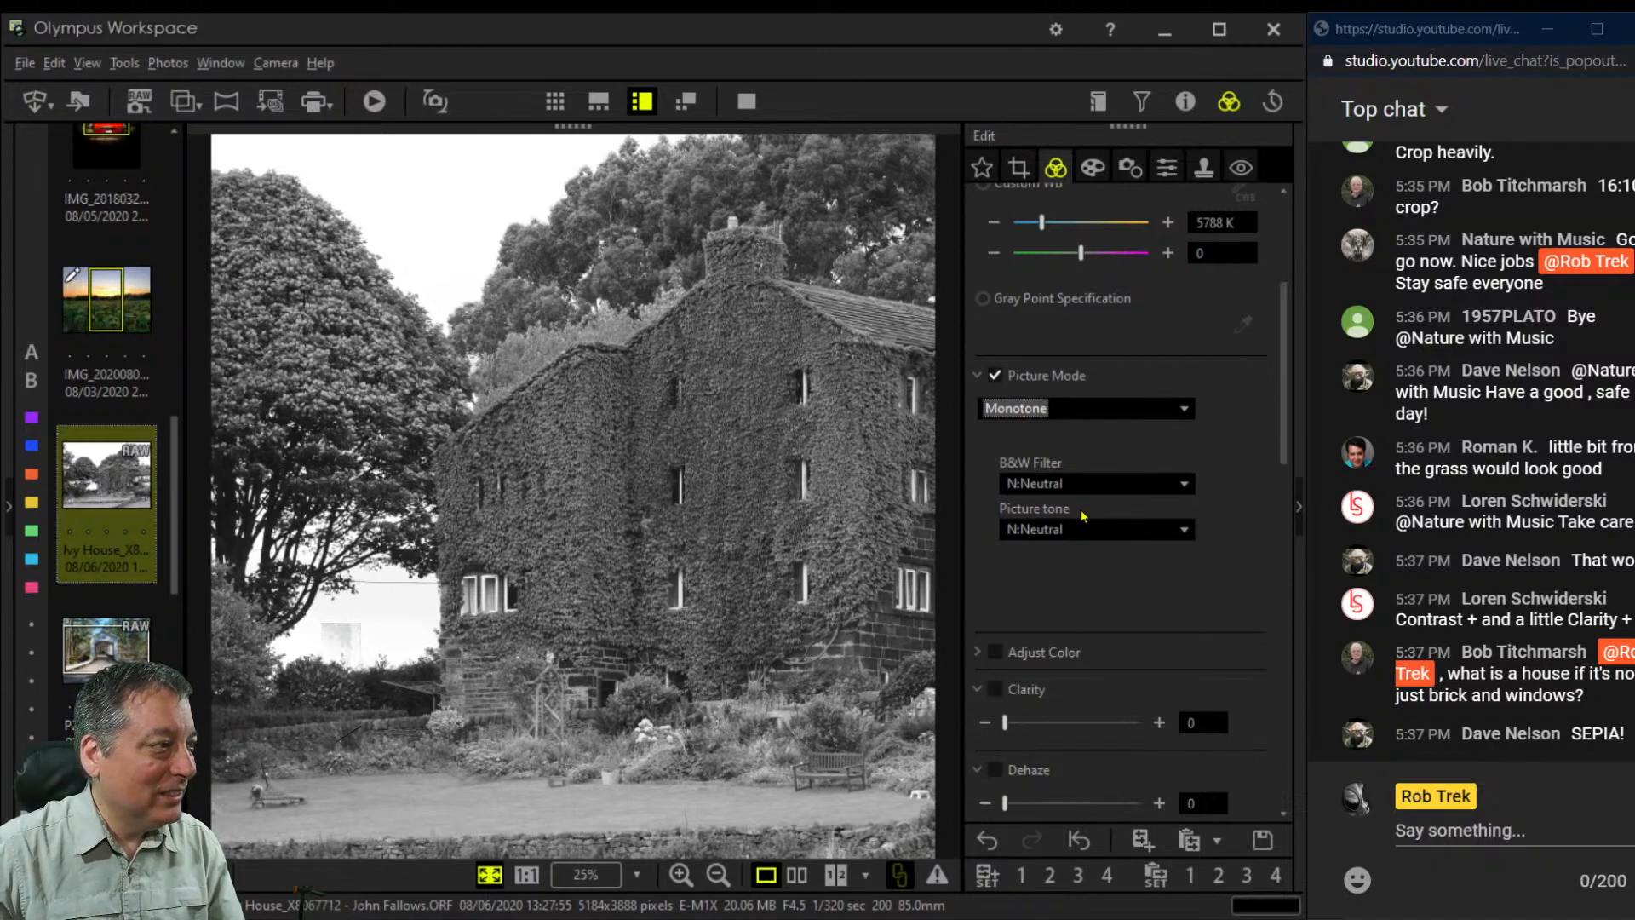
left_click(885, 653)
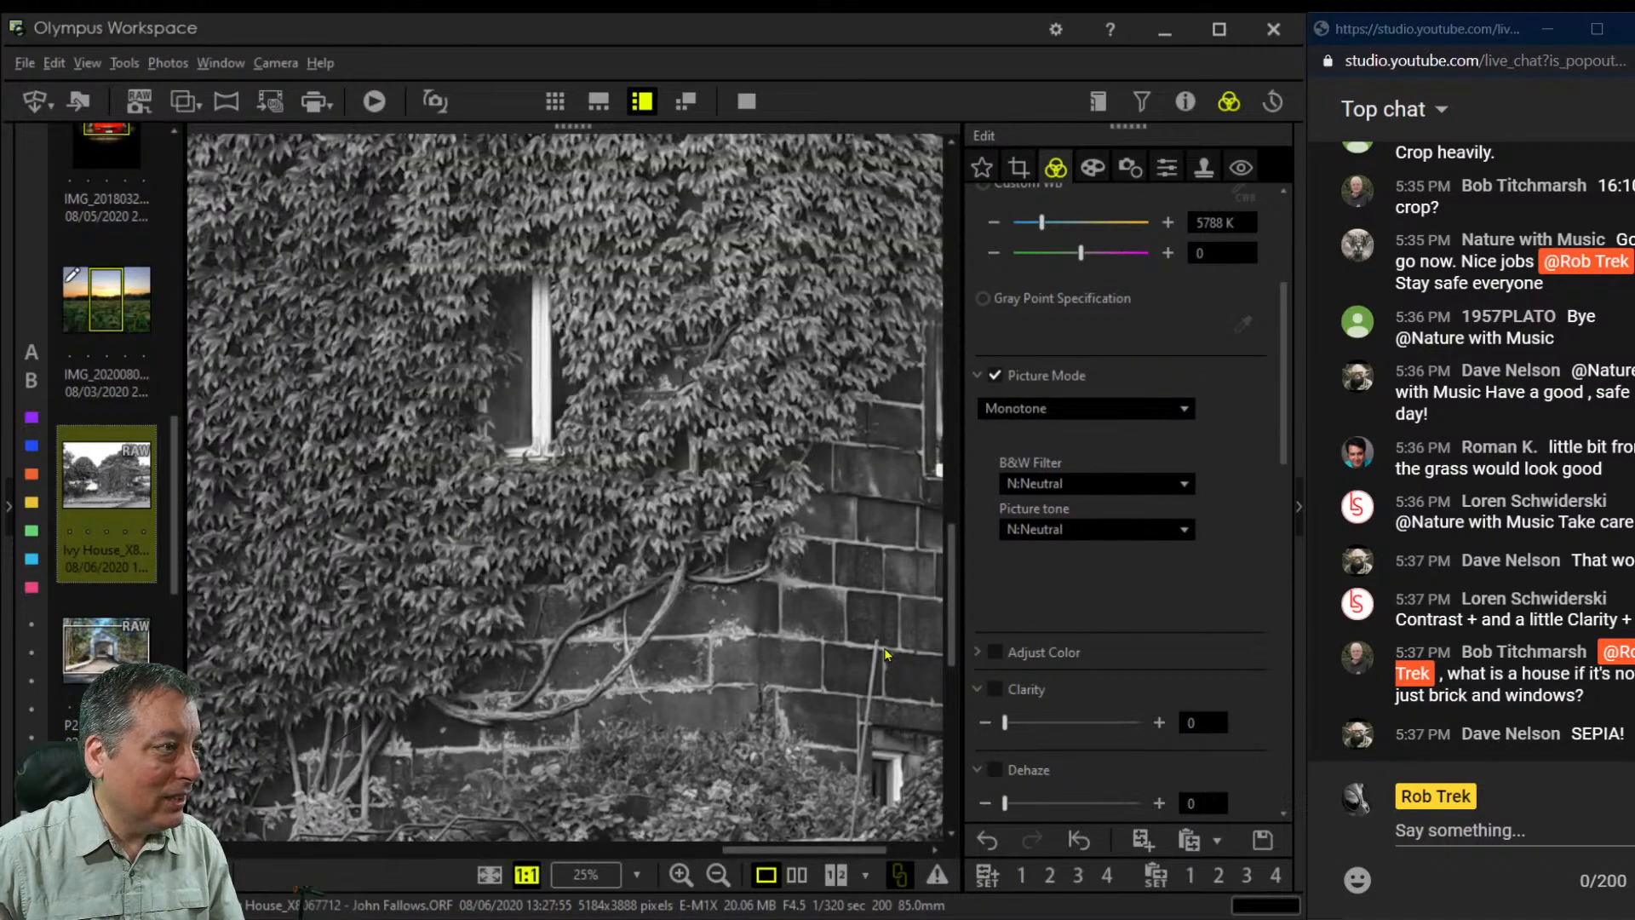
left_click(886, 654)
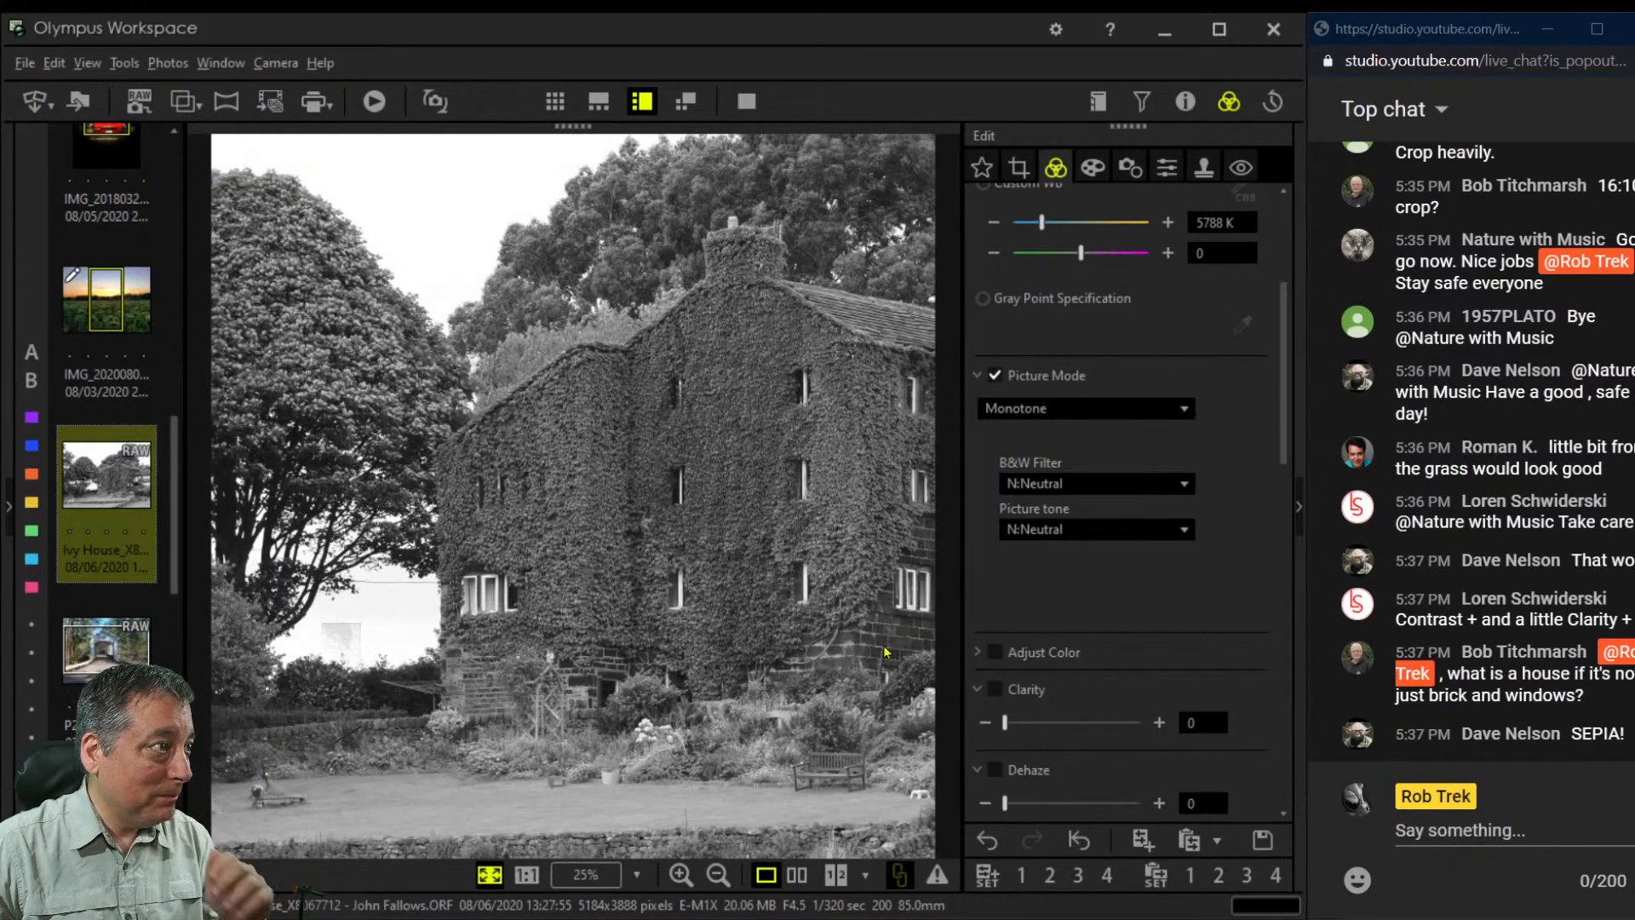
Set Dehaze to 100 and Clarity to 15 for the monotone photo
scroll(1124, 587, "down", 2)
left_click_drag(1038, 608, 1142, 611)
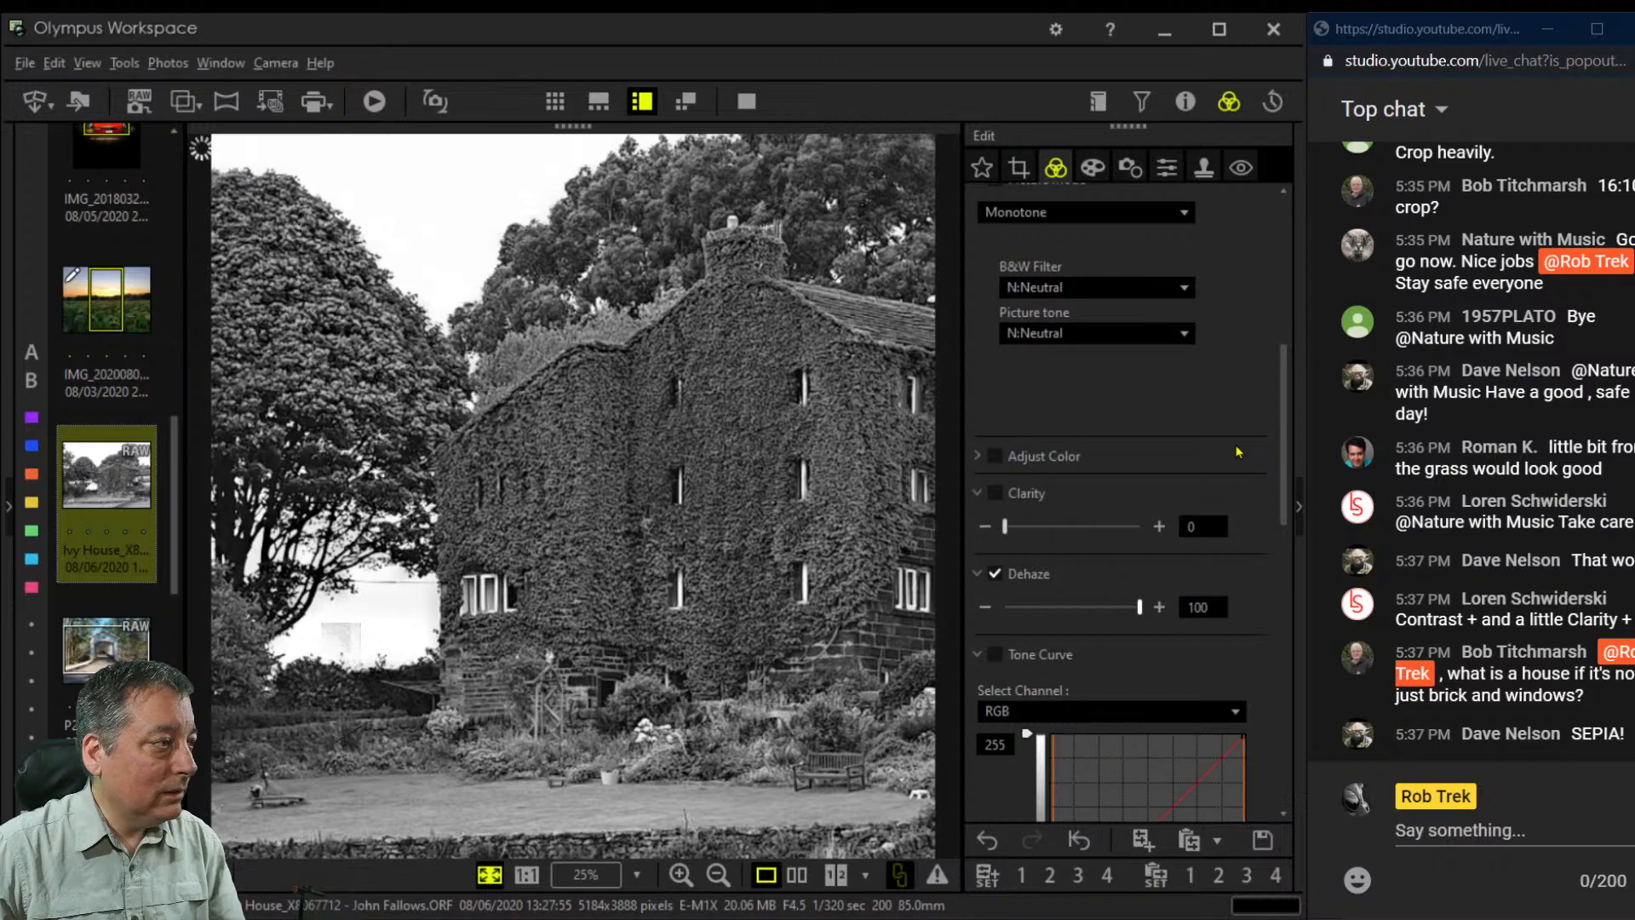
left_click_drag(1020, 529, 1025, 528)
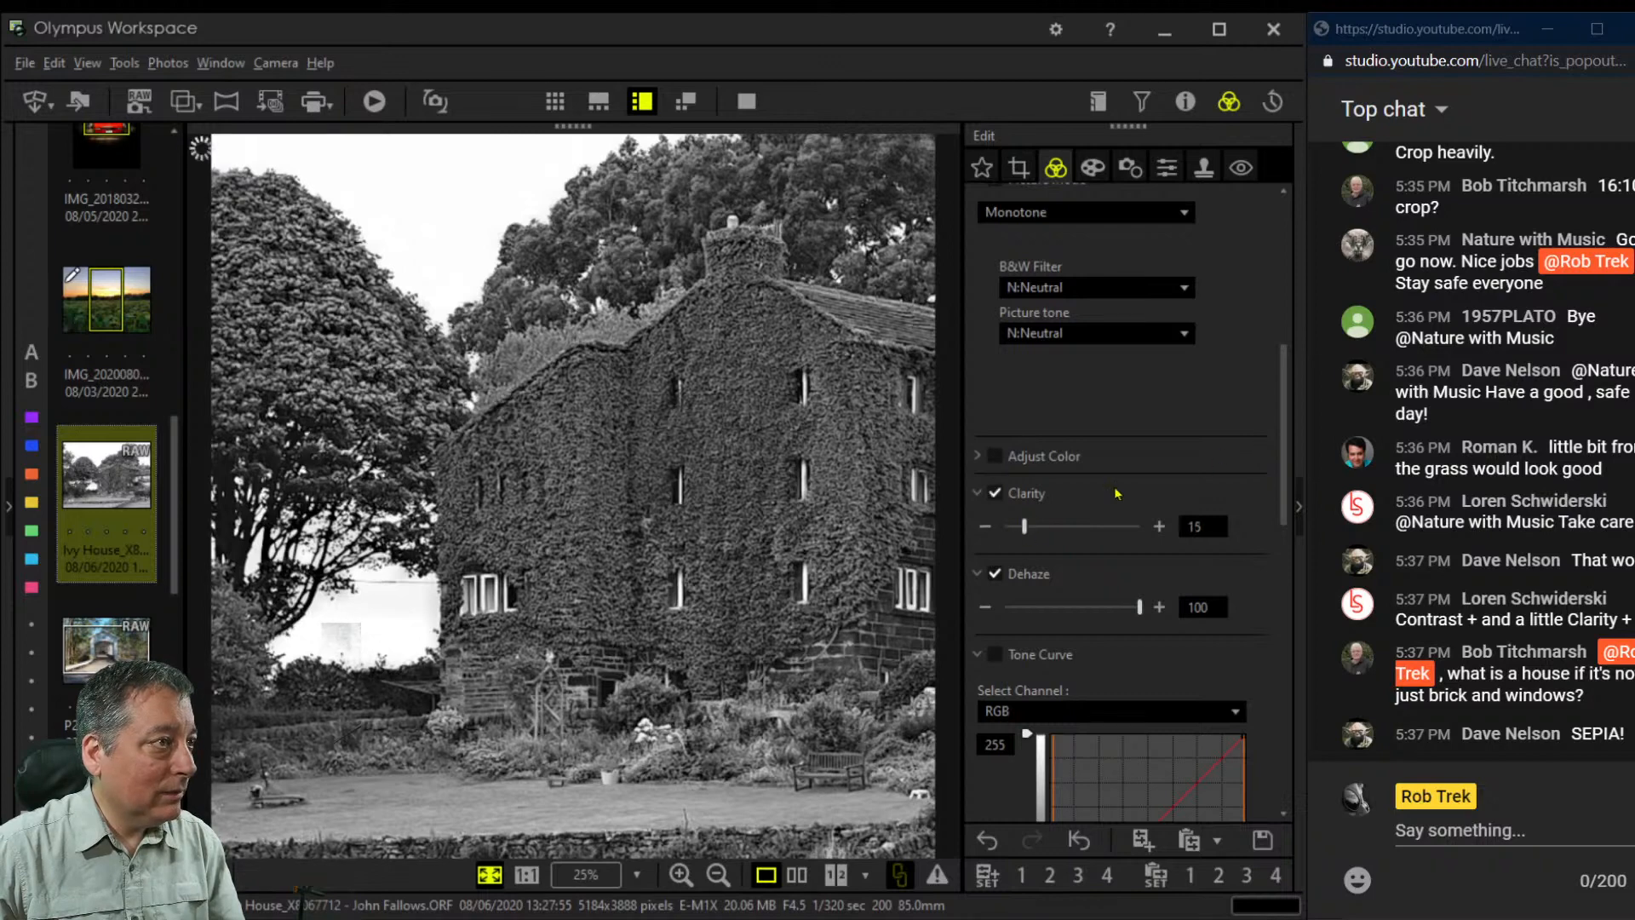
Try an S-shaped RGB tone curve with darker shadows and brighter highlights on the monotone photo, and reset the curve
scroll(1277, 613, "down", 3)
scroll(1277, 613, "down", 1)
left_click_drag(1081, 704, 1075, 717)
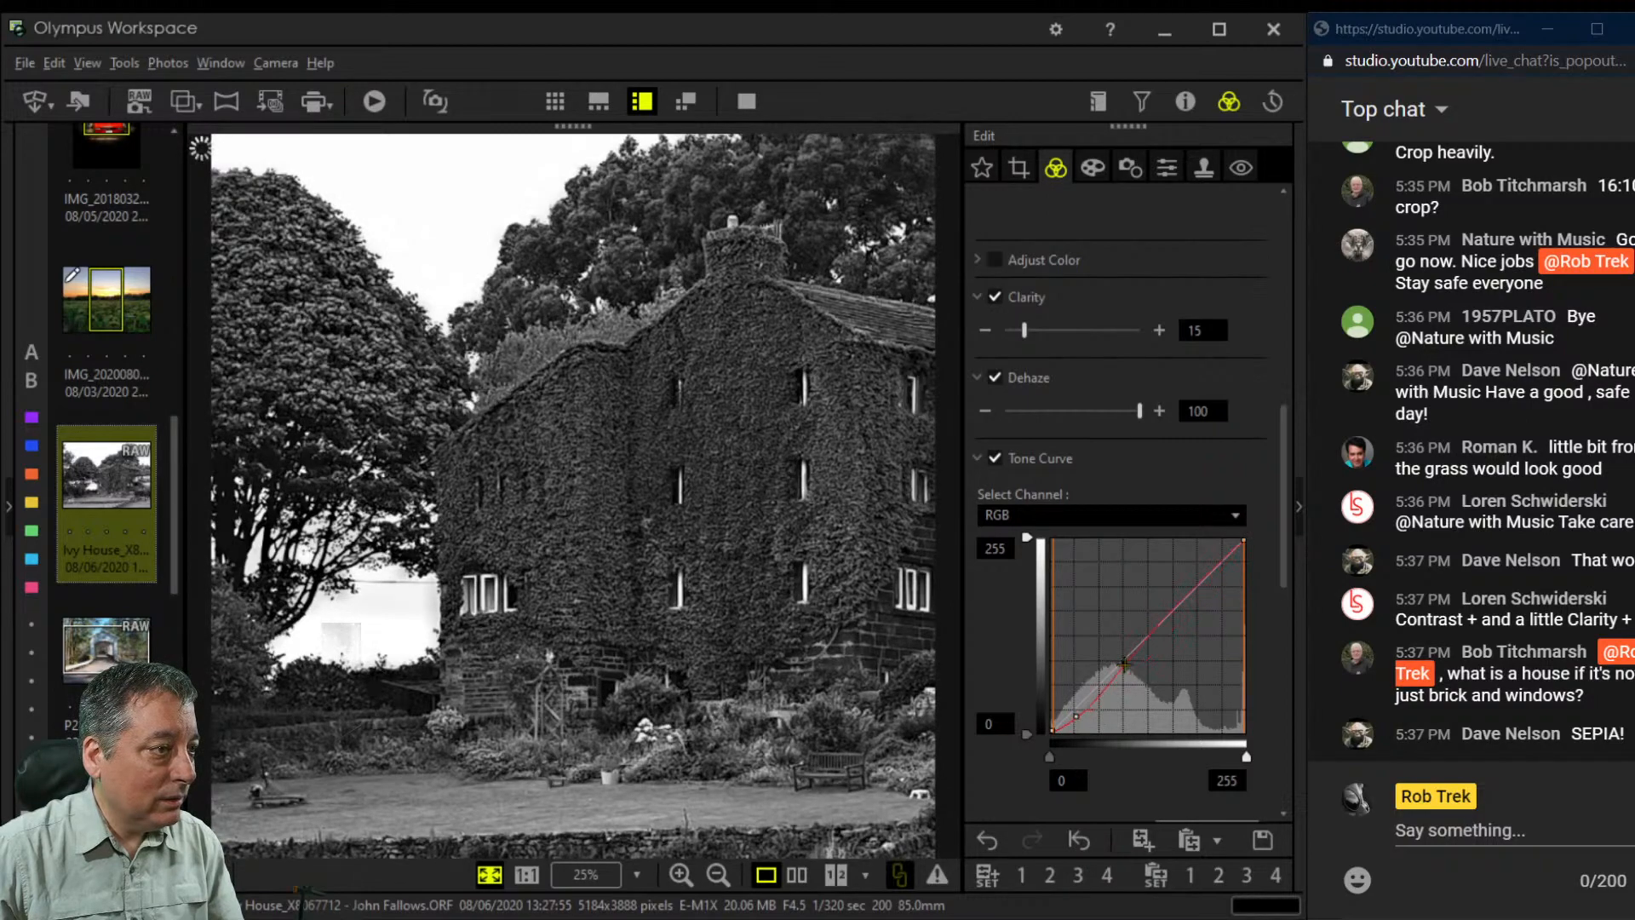
left_click_drag(1122, 668, 1124, 661)
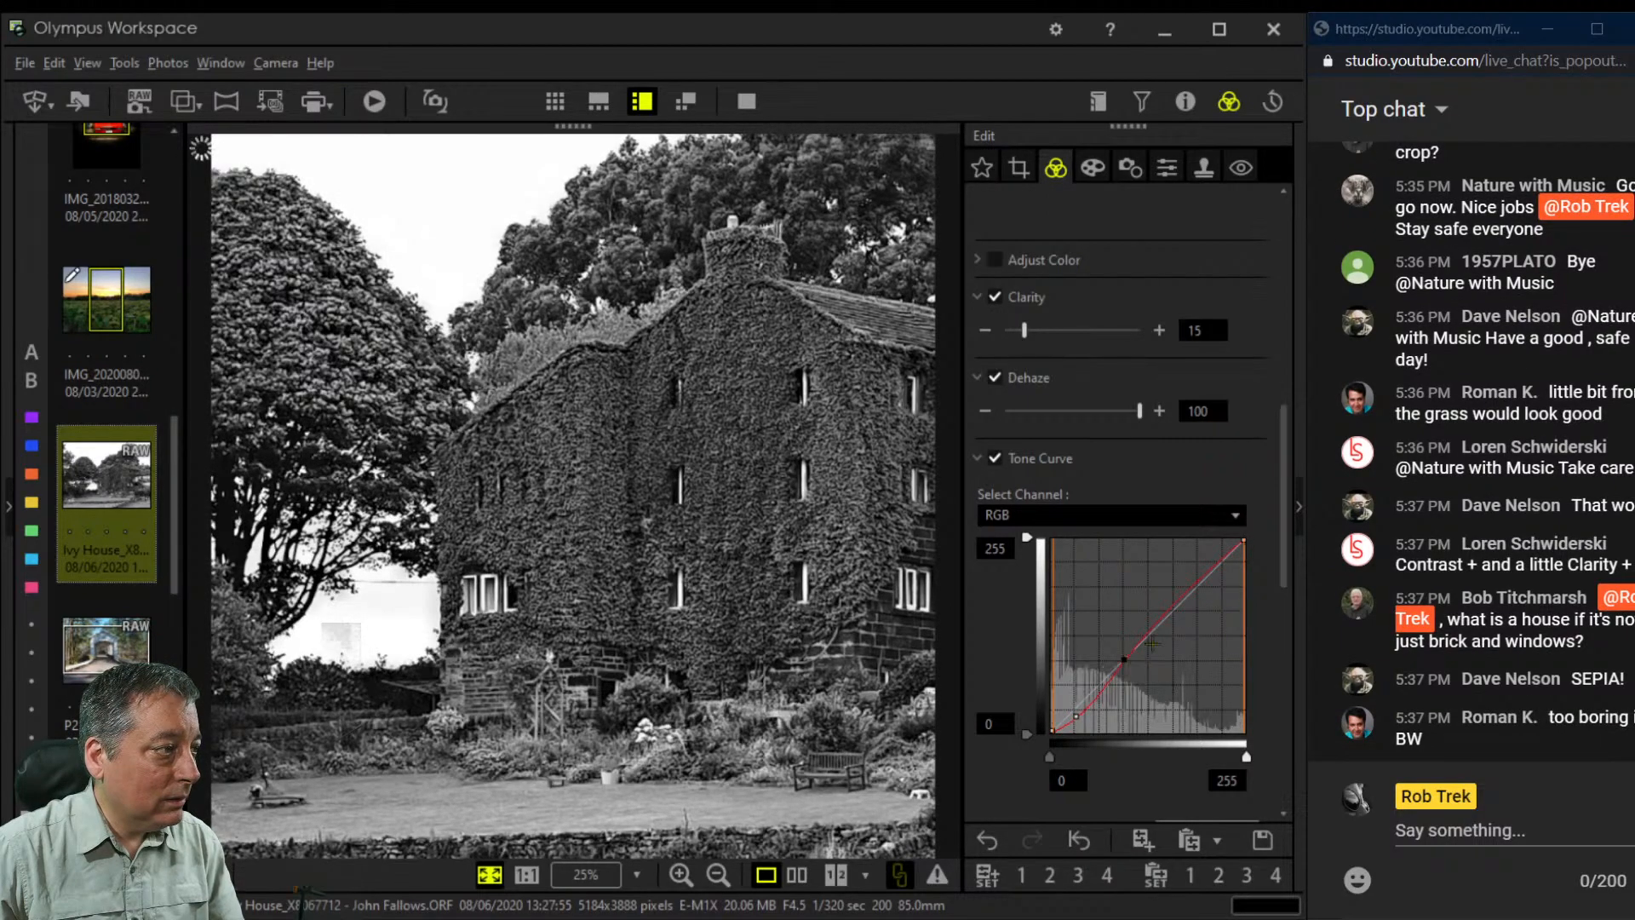
left_click(1203, 579)
left_click_drag(1202, 580, 1202, 564)
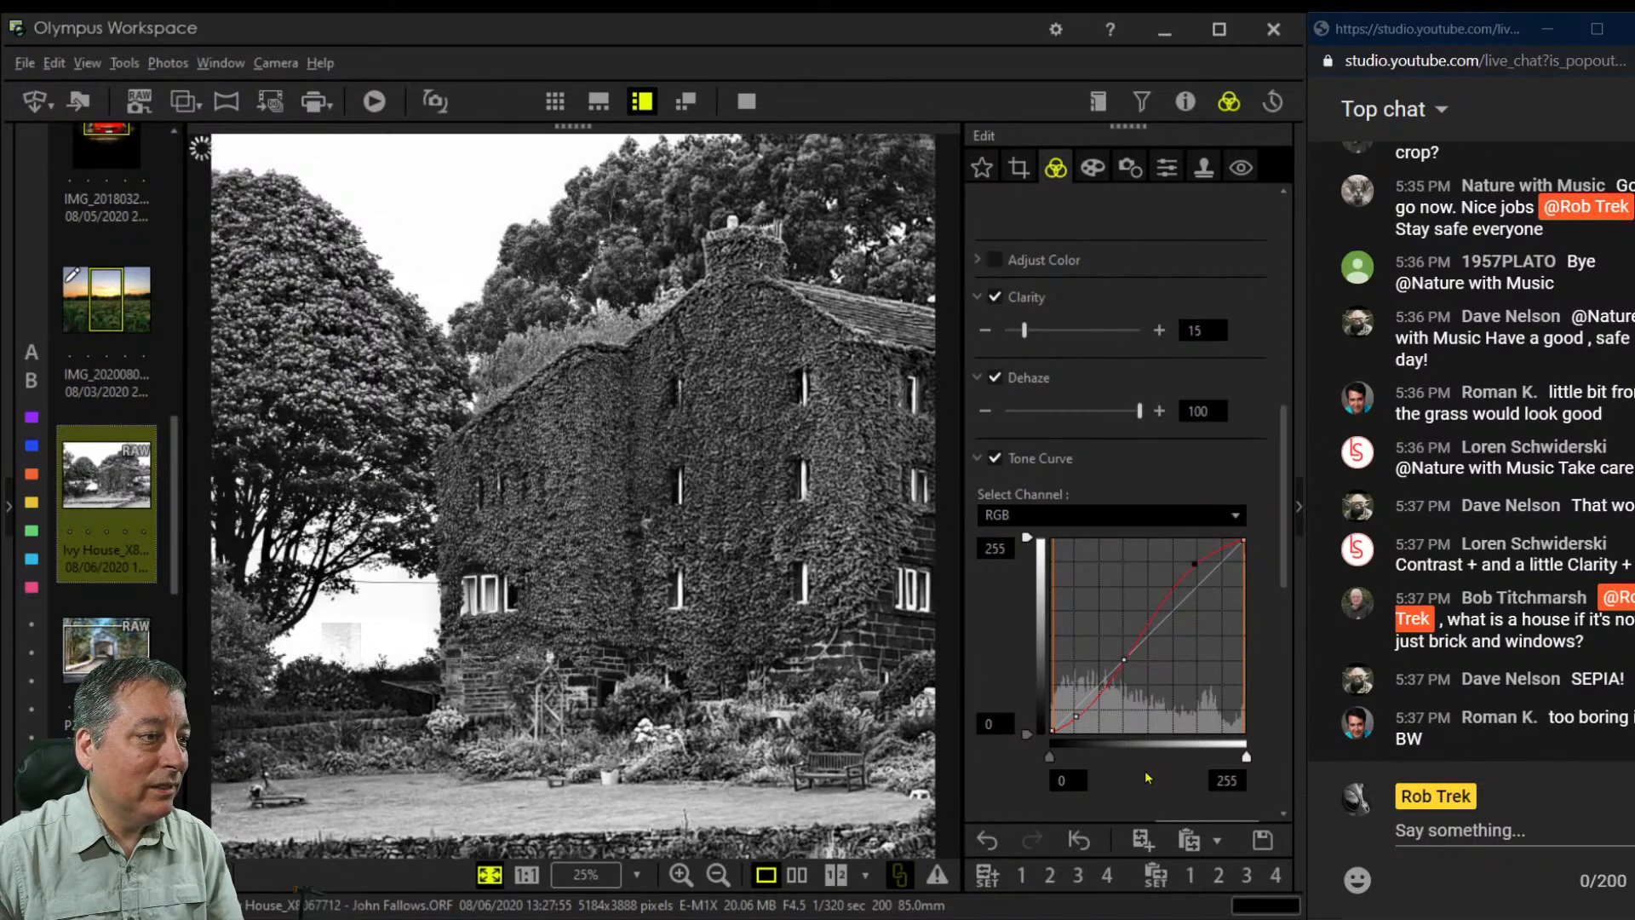
scroll(1182, 786, "down", 1)
left_click(1193, 767)
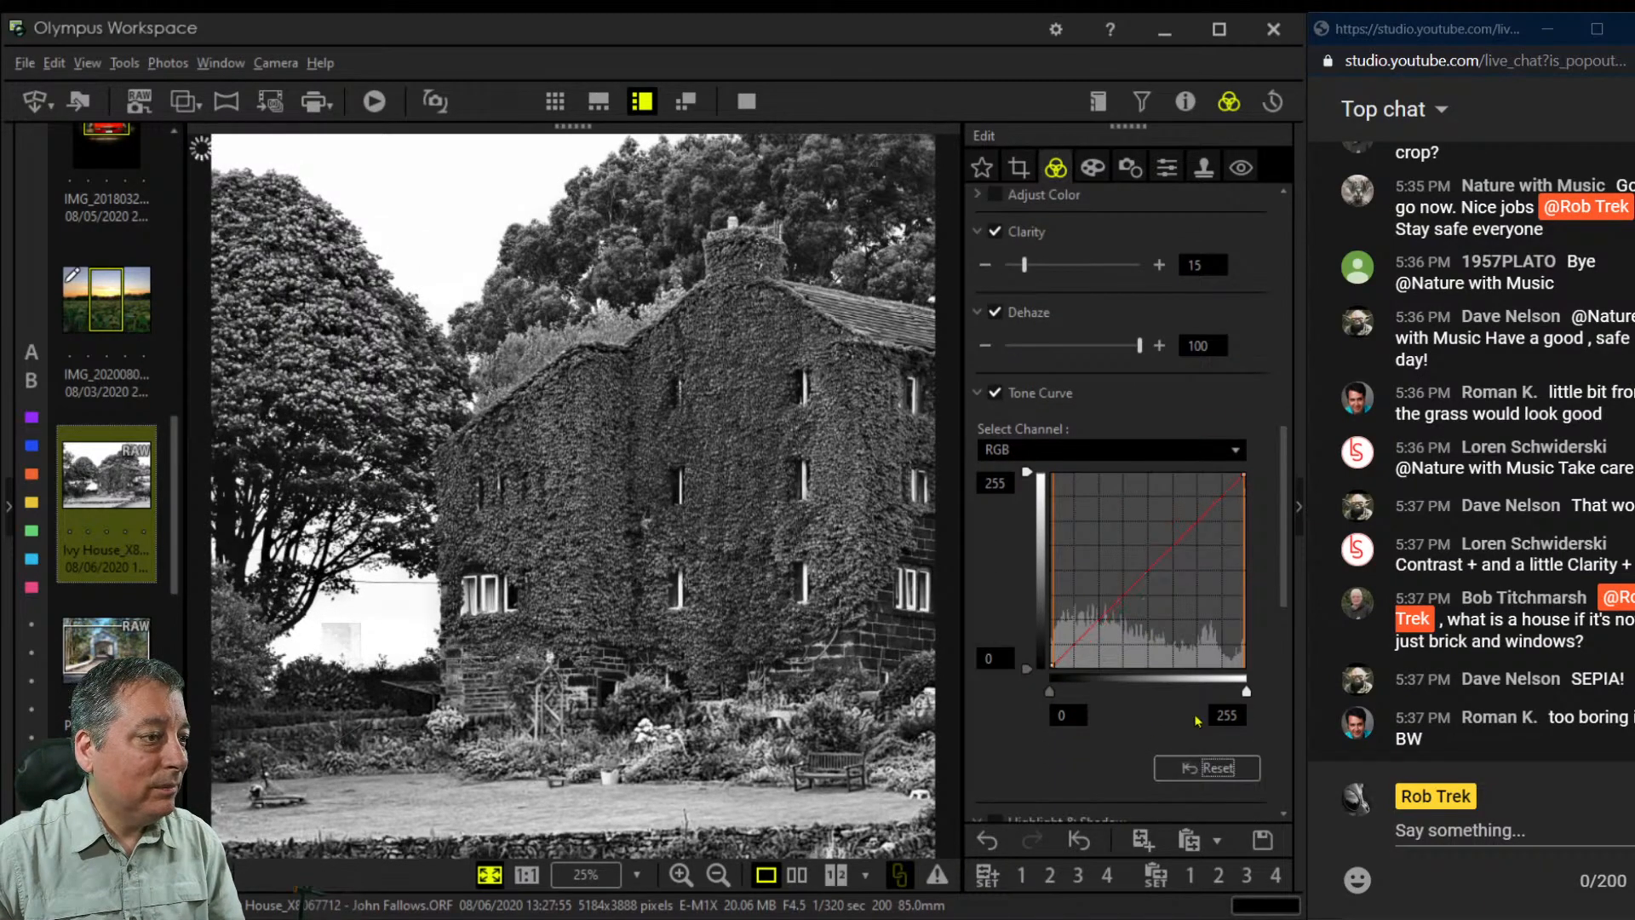
Try the Gentle Sepia art filter on the Ivy House photo
left_click(1093, 168)
left_click(1118, 232)
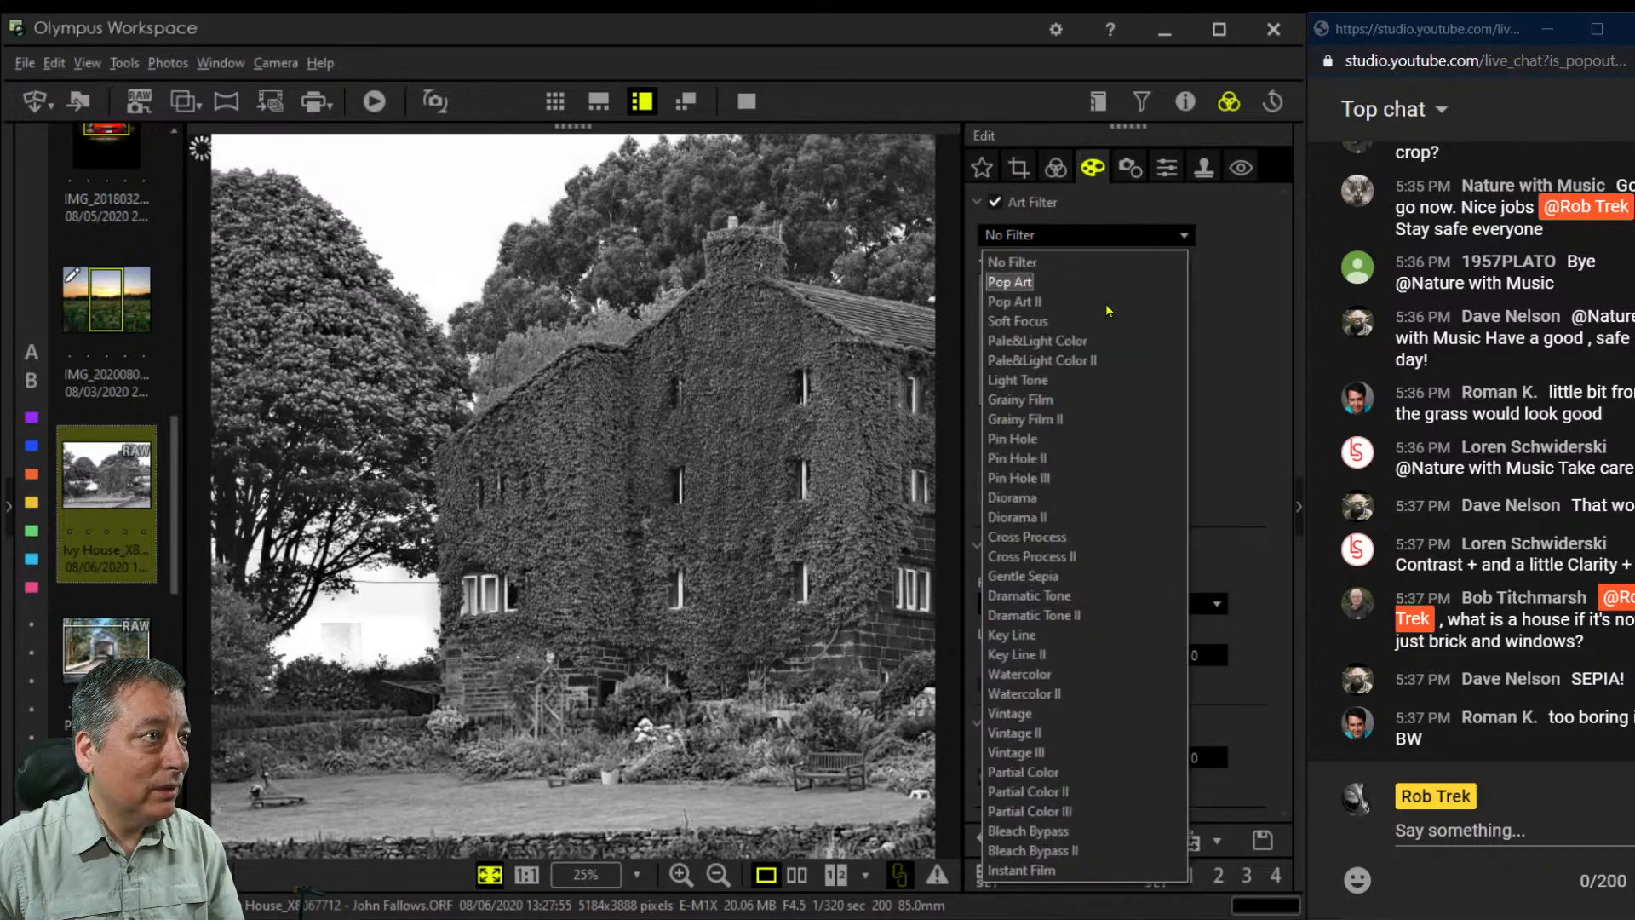
left_click(1084, 576)
left_click(691, 530)
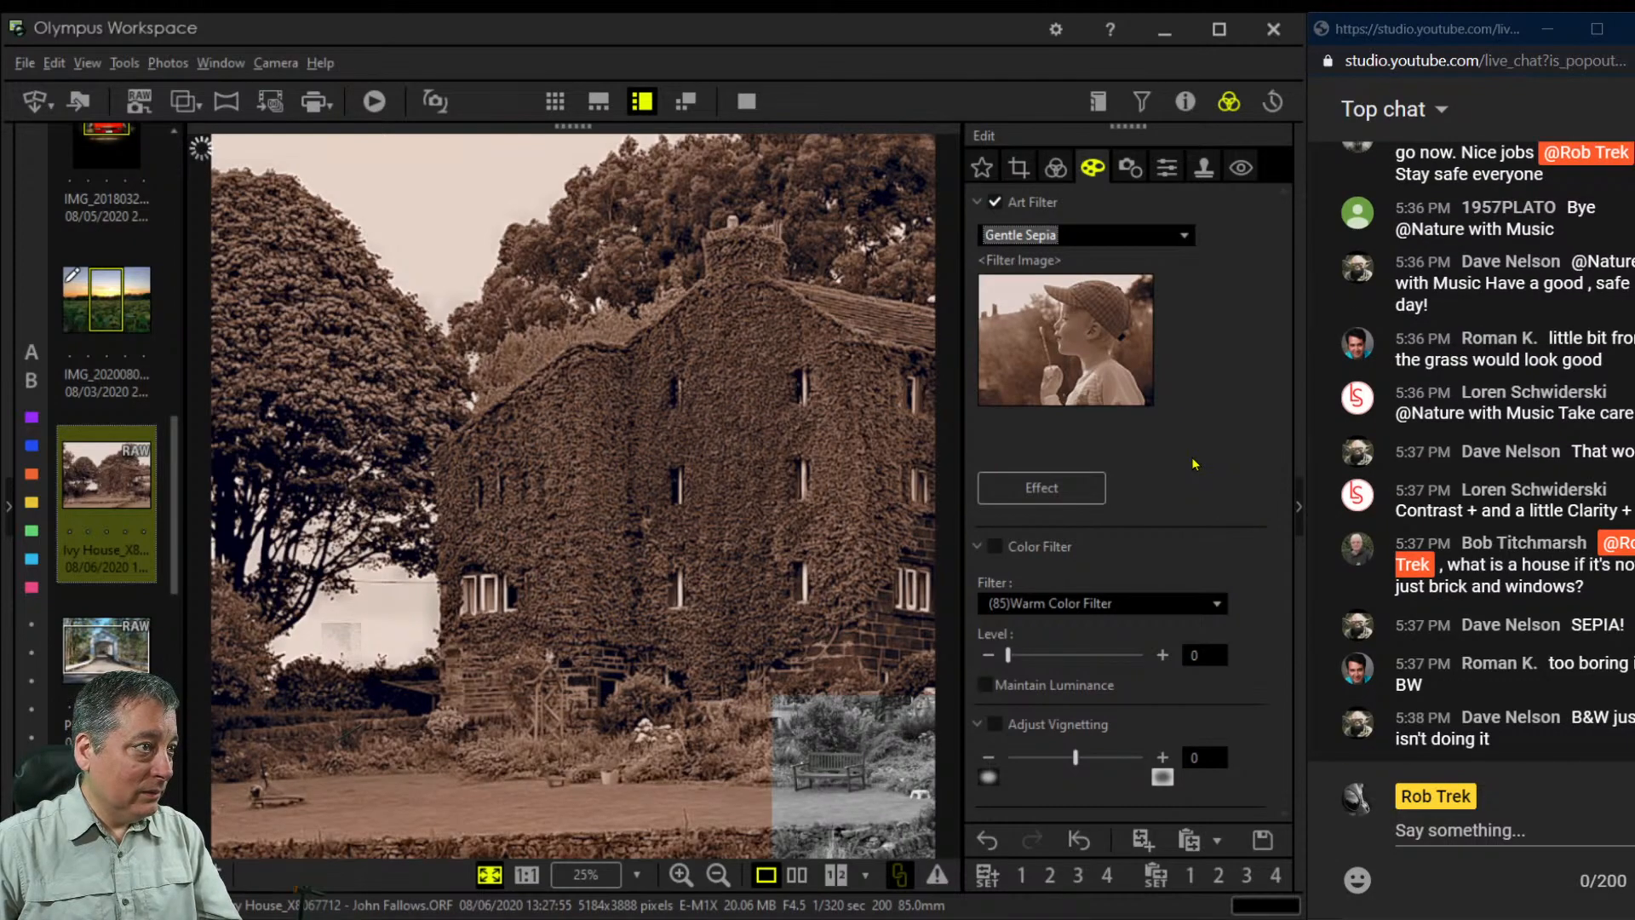
Change the art filter to Pop Art II and check the photo's white balance and picture mode settings
left_click(1038, 235)
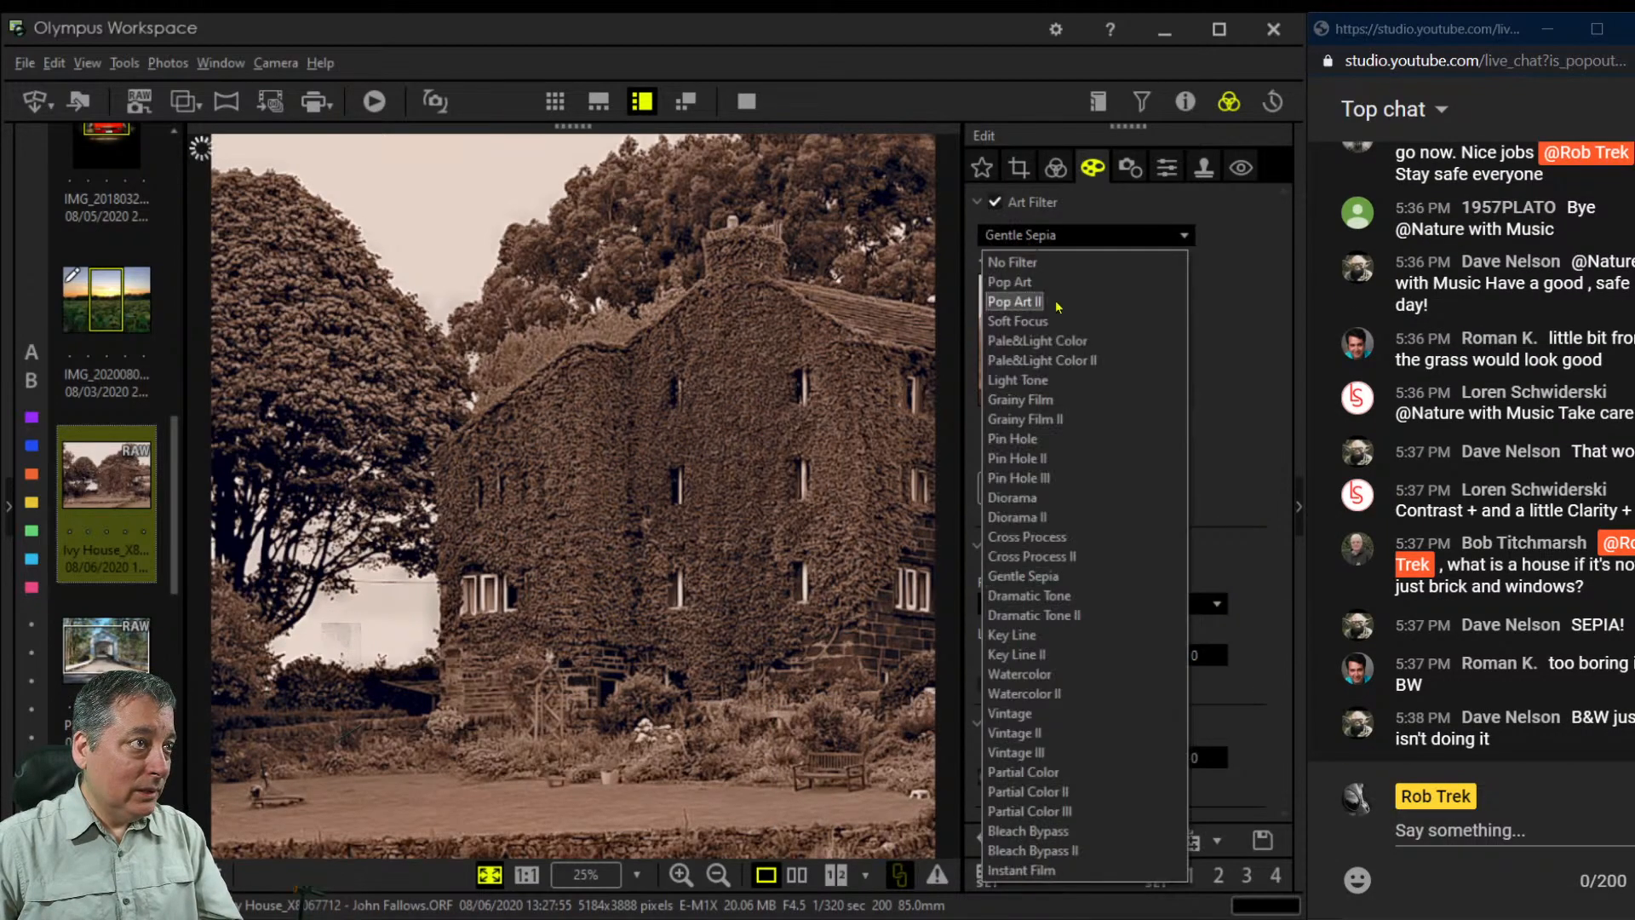
left_click(1056, 302)
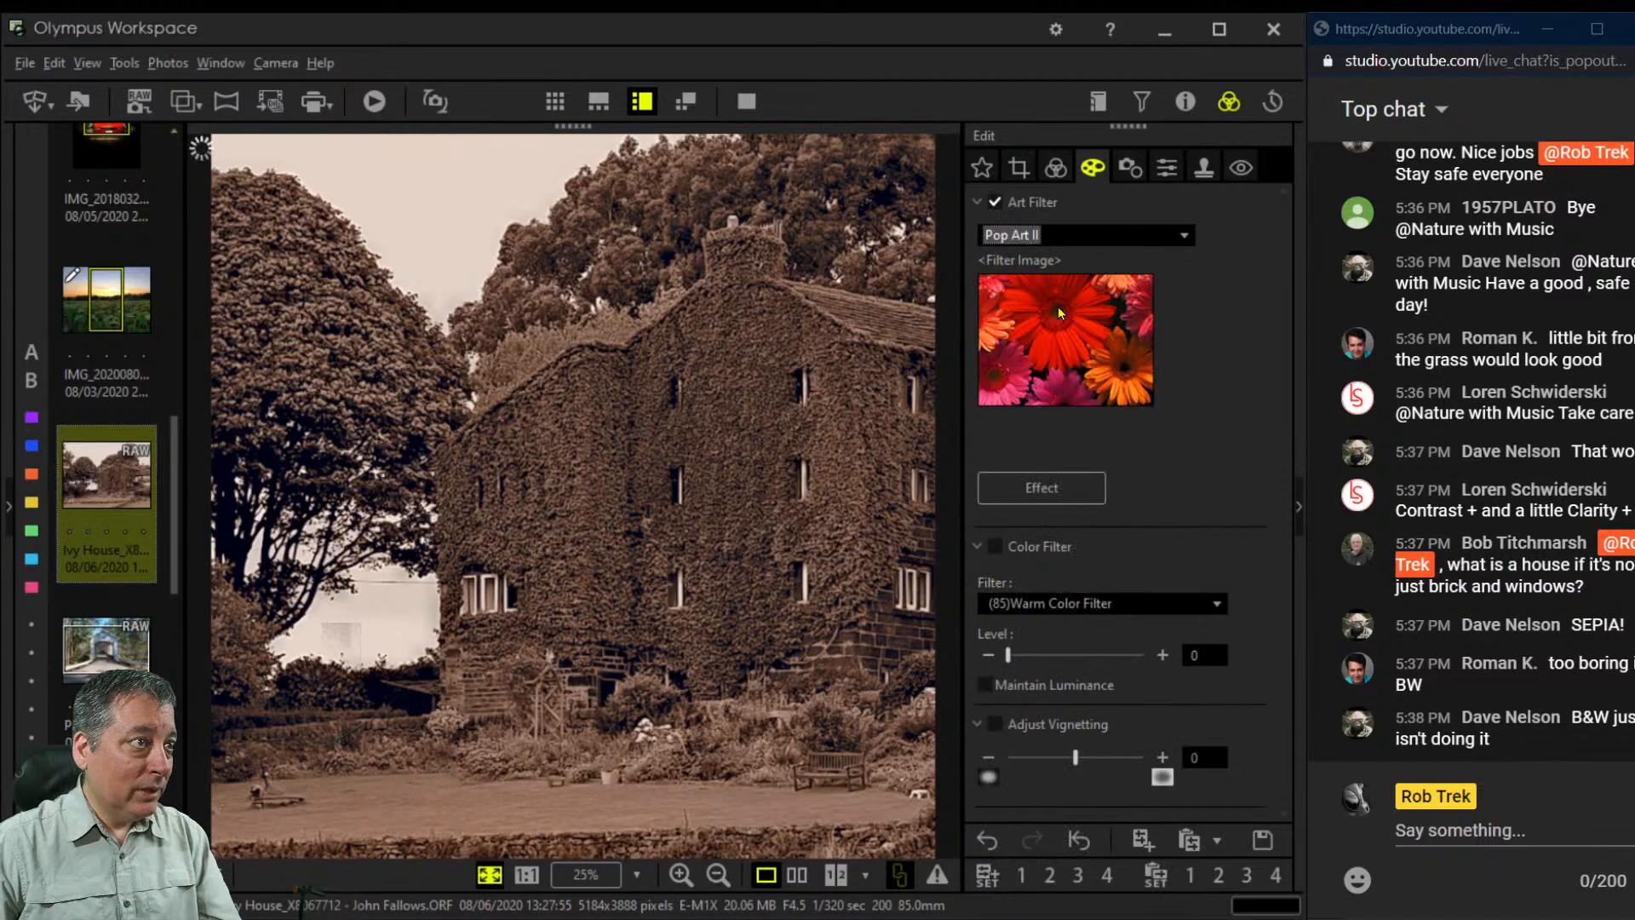
left_click(1055, 167)
scroll(1284, 462, "up", 2)
scroll(1283, 463, "up", 8)
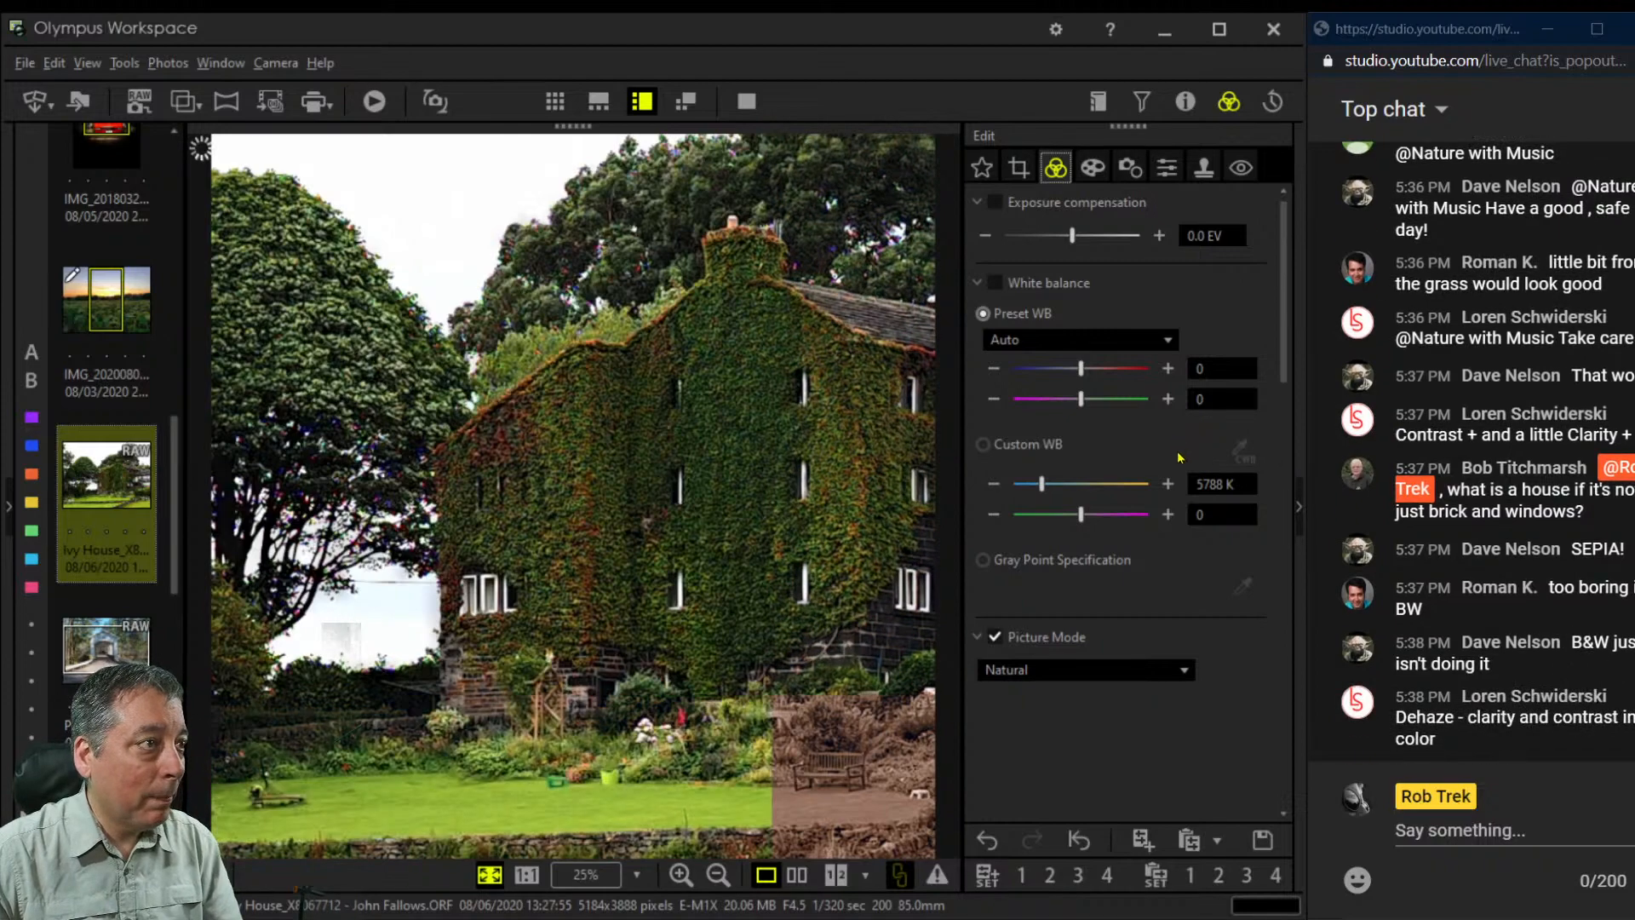
In Adjust Color, raise the saturation of red (2) to 5 and orange (1) to 4, leaving colour 3 at 0
scroll(1242, 592, "down", 8)
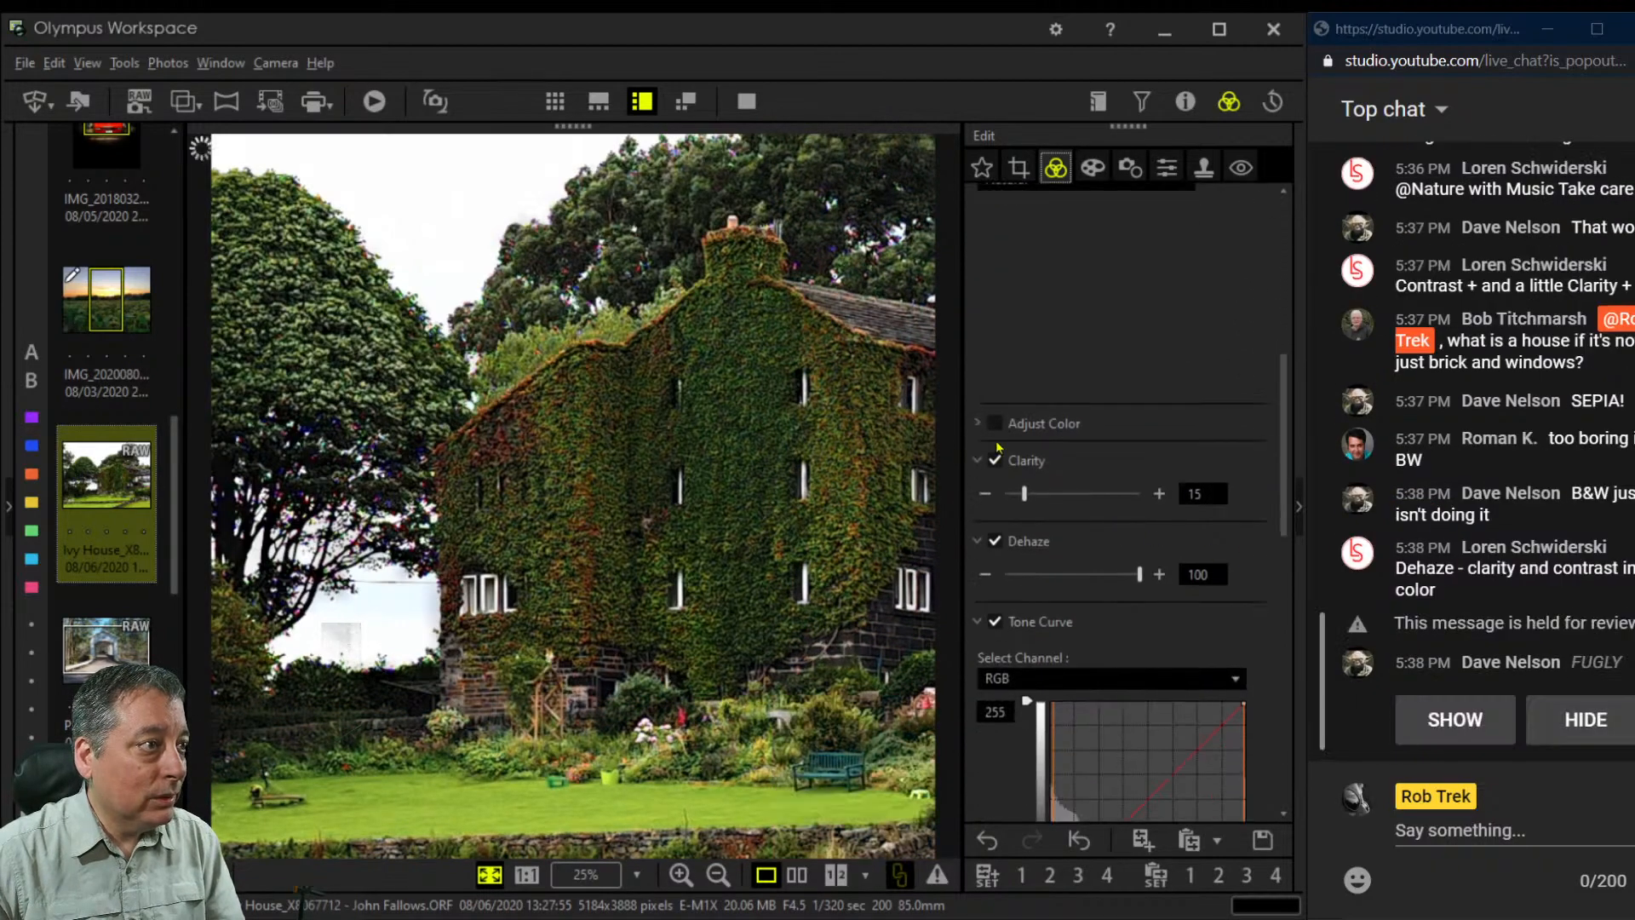
left_click(979, 424)
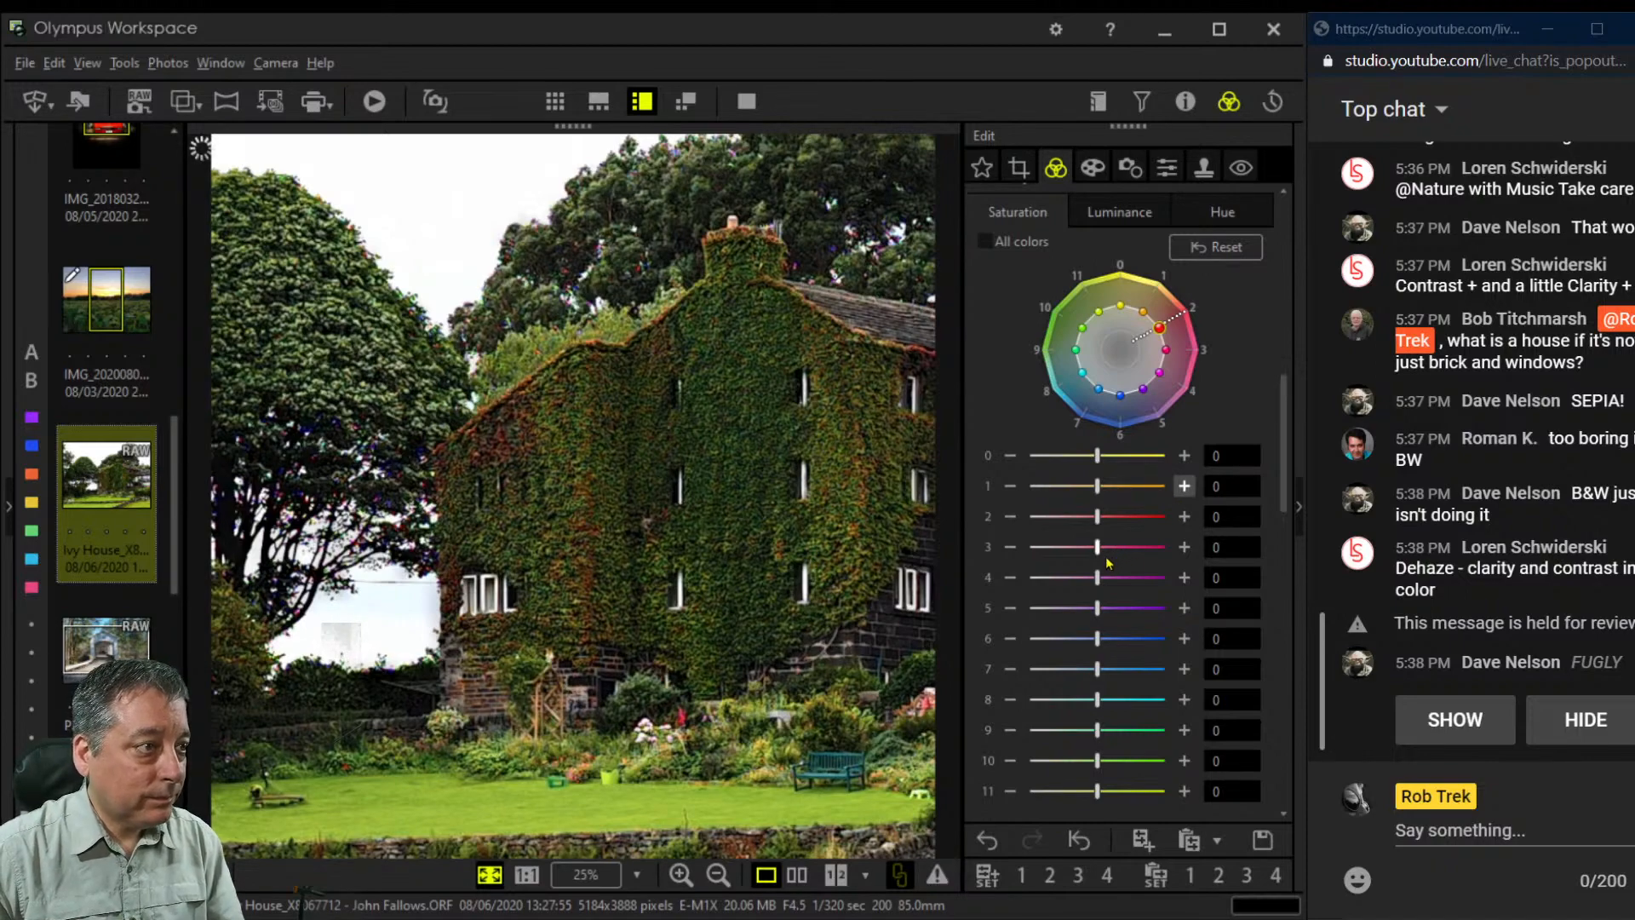
left_click_drag(1097, 517, 1146, 518)
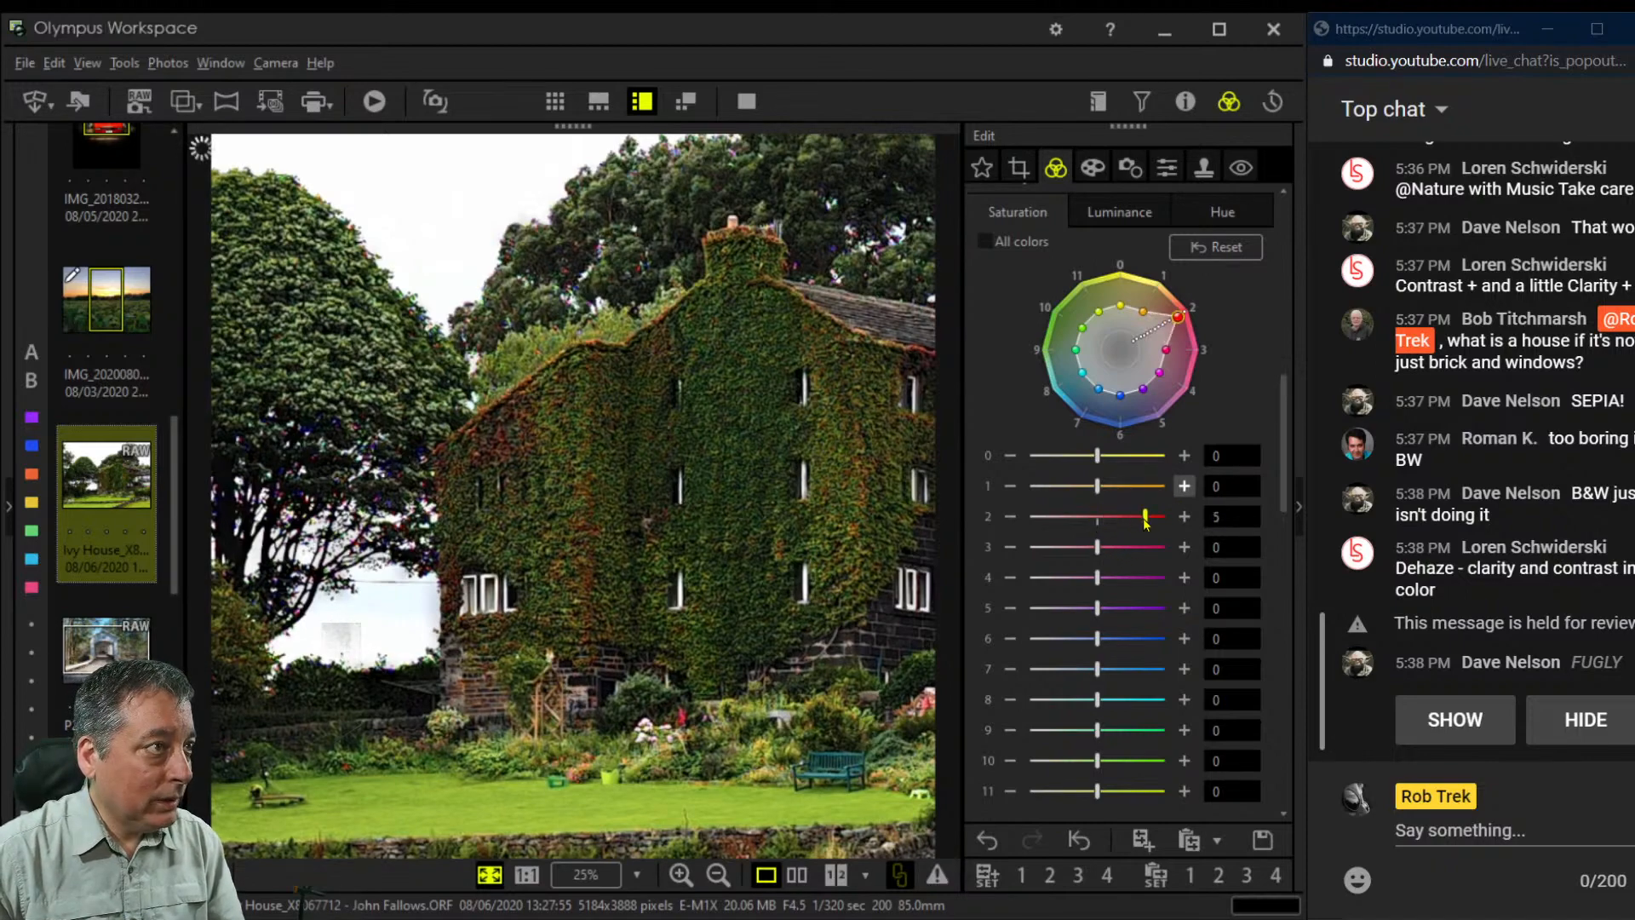
left_click(1119, 224)
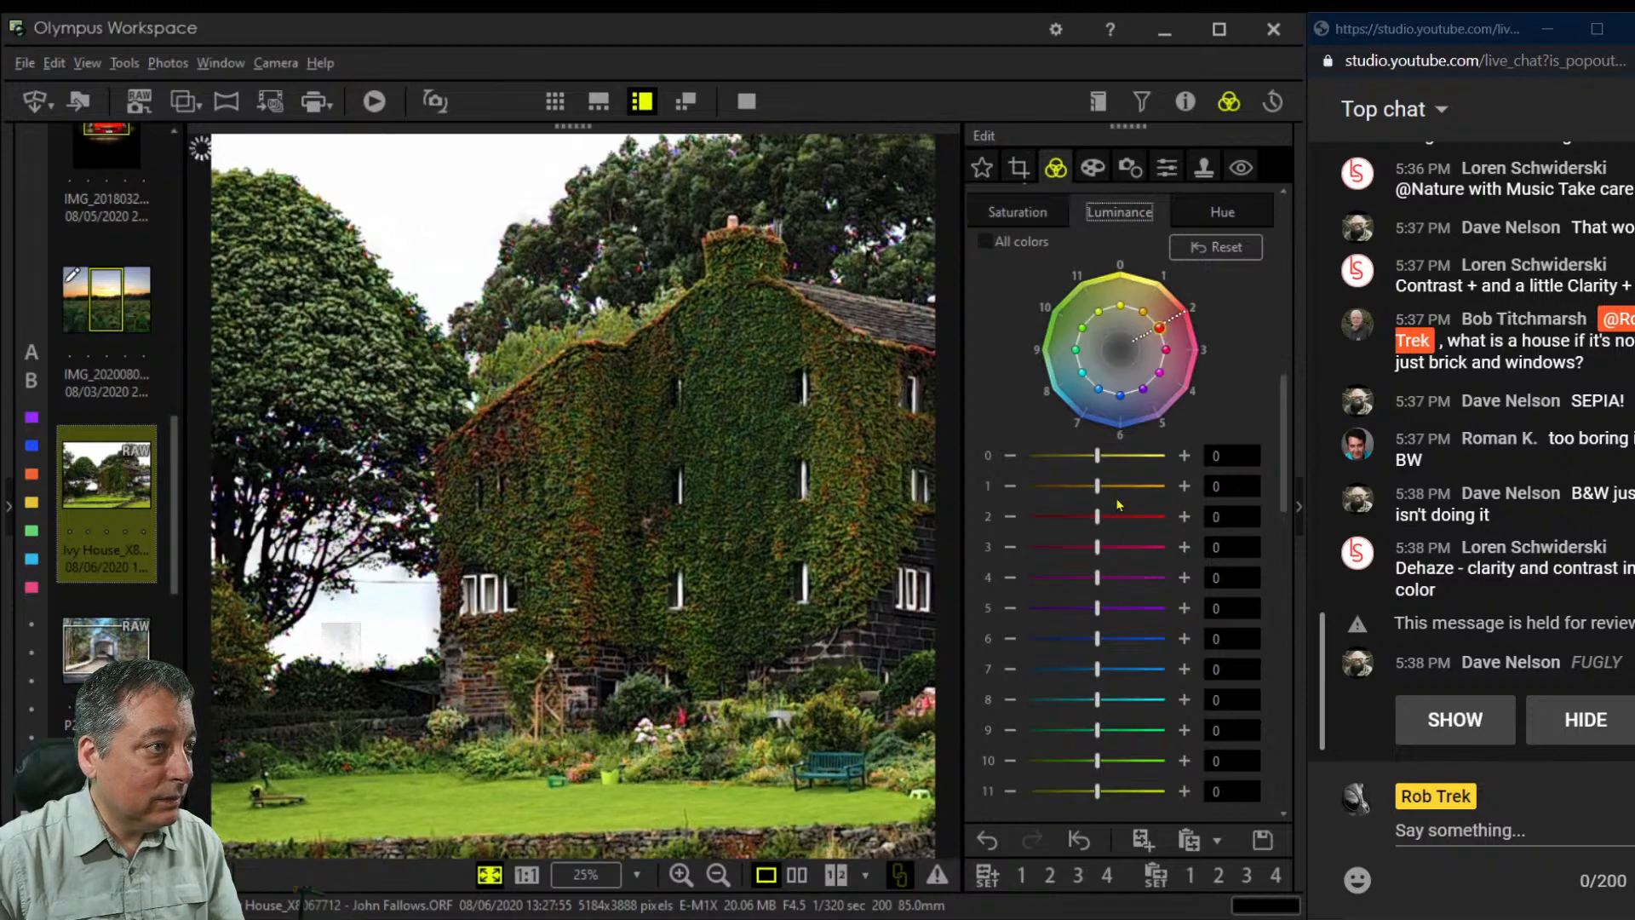
left_click_drag(1097, 516, 1137, 490)
left_click(1056, 217)
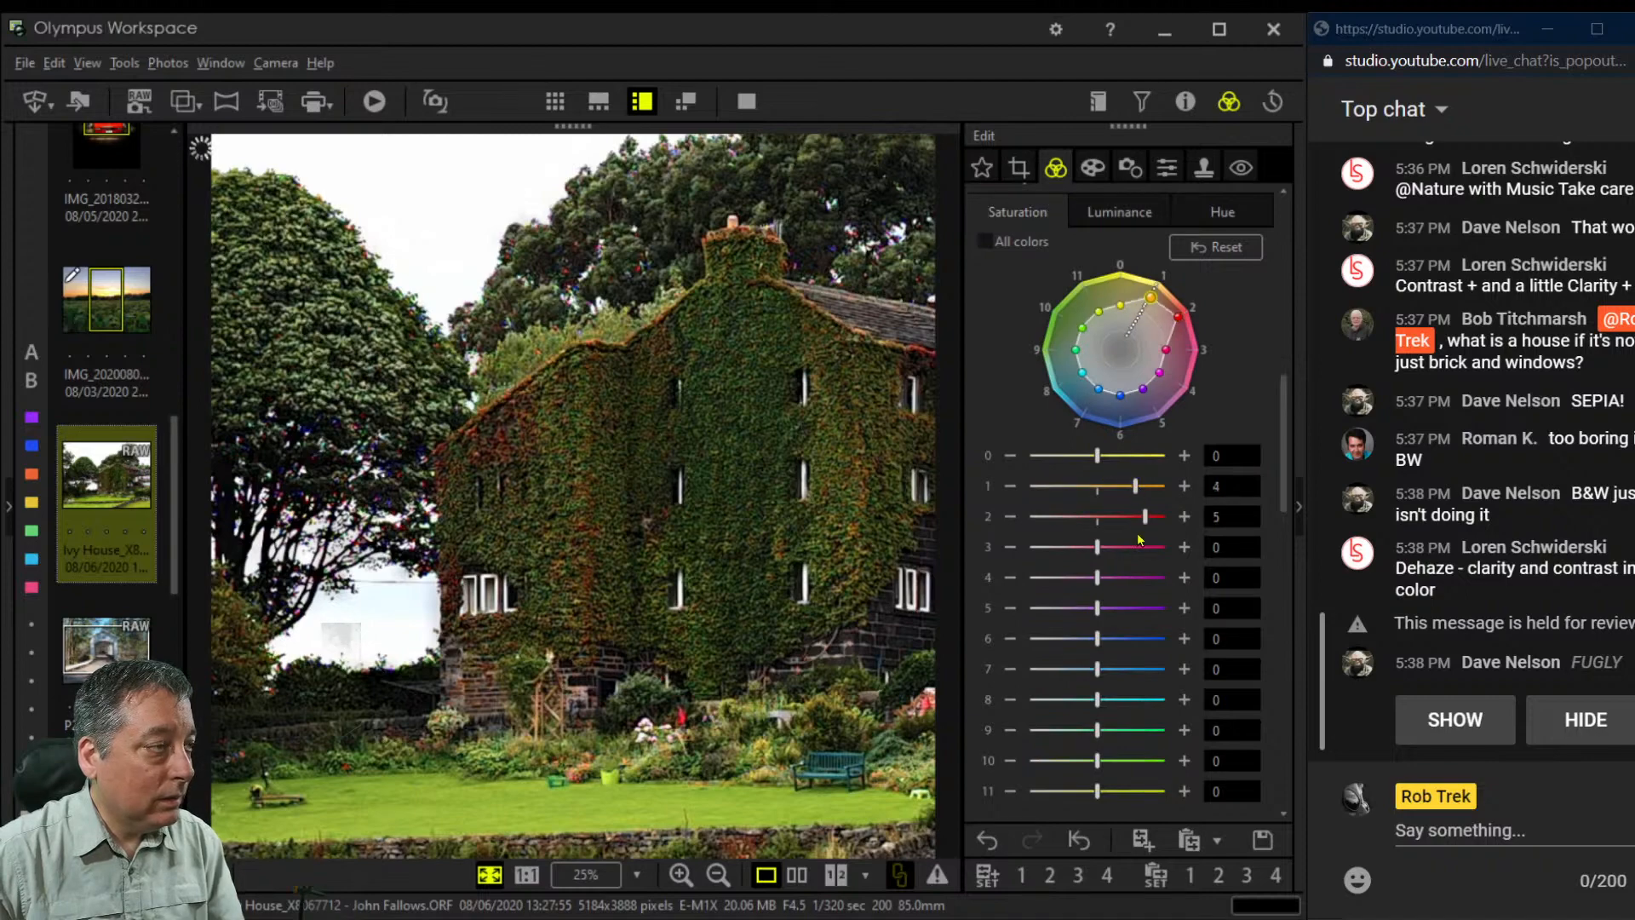
left_click_drag(1097, 547, 1099, 555)
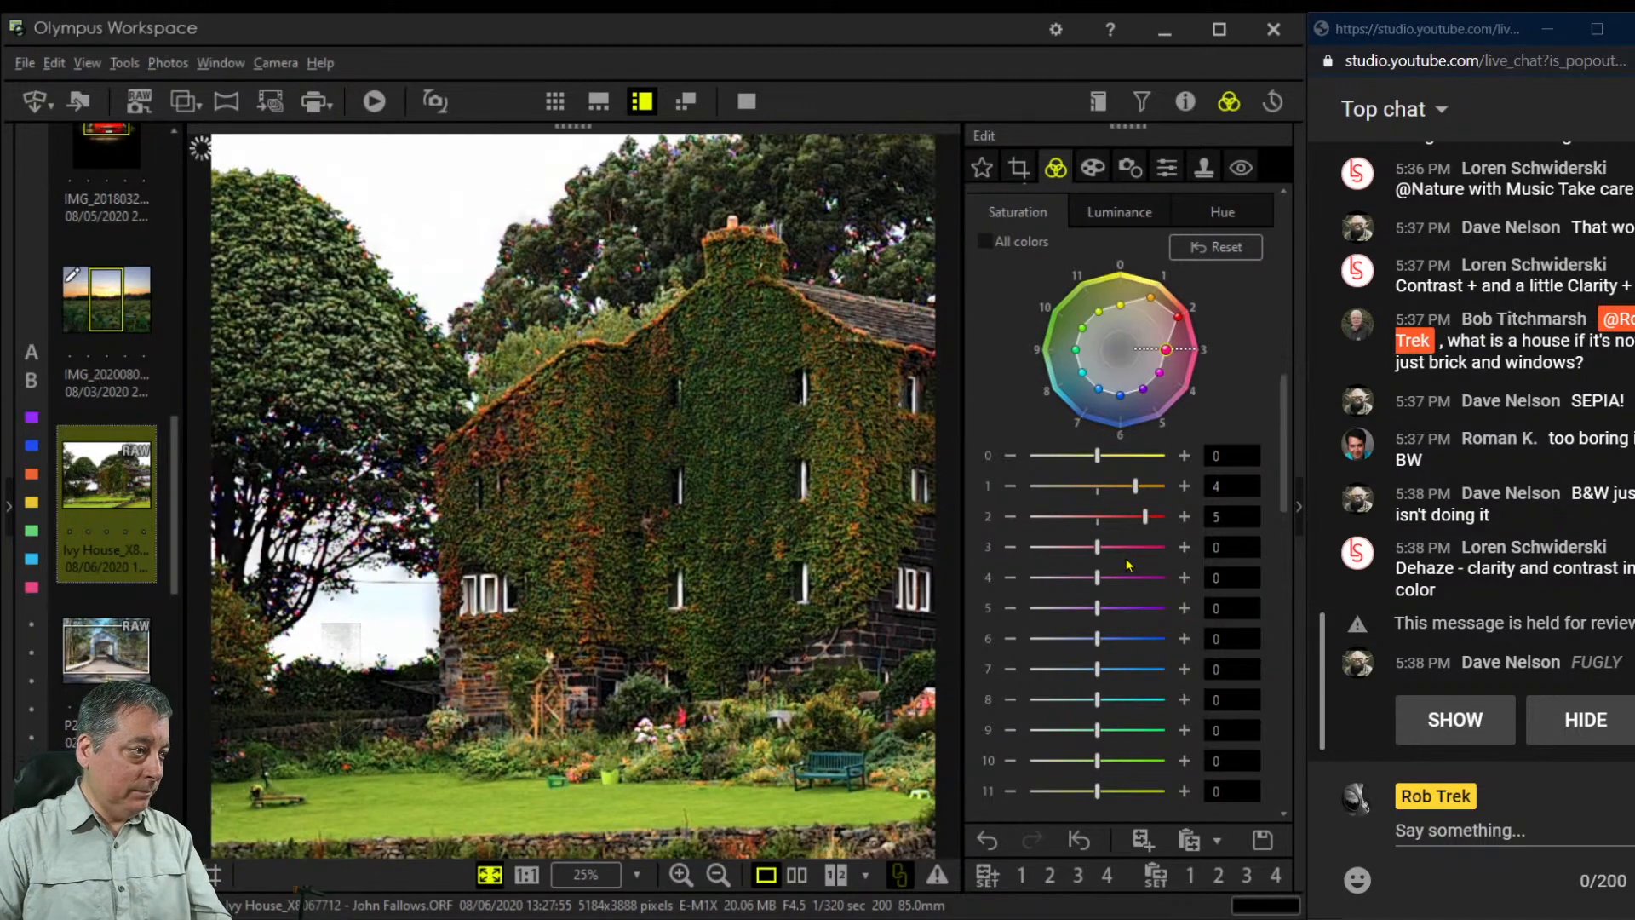
Straighten the photo with a tilt adjustment of 0.5, judging it against vertical guide lines placed over the house, and view the result
left_click(1167, 167)
left_click(1135, 169)
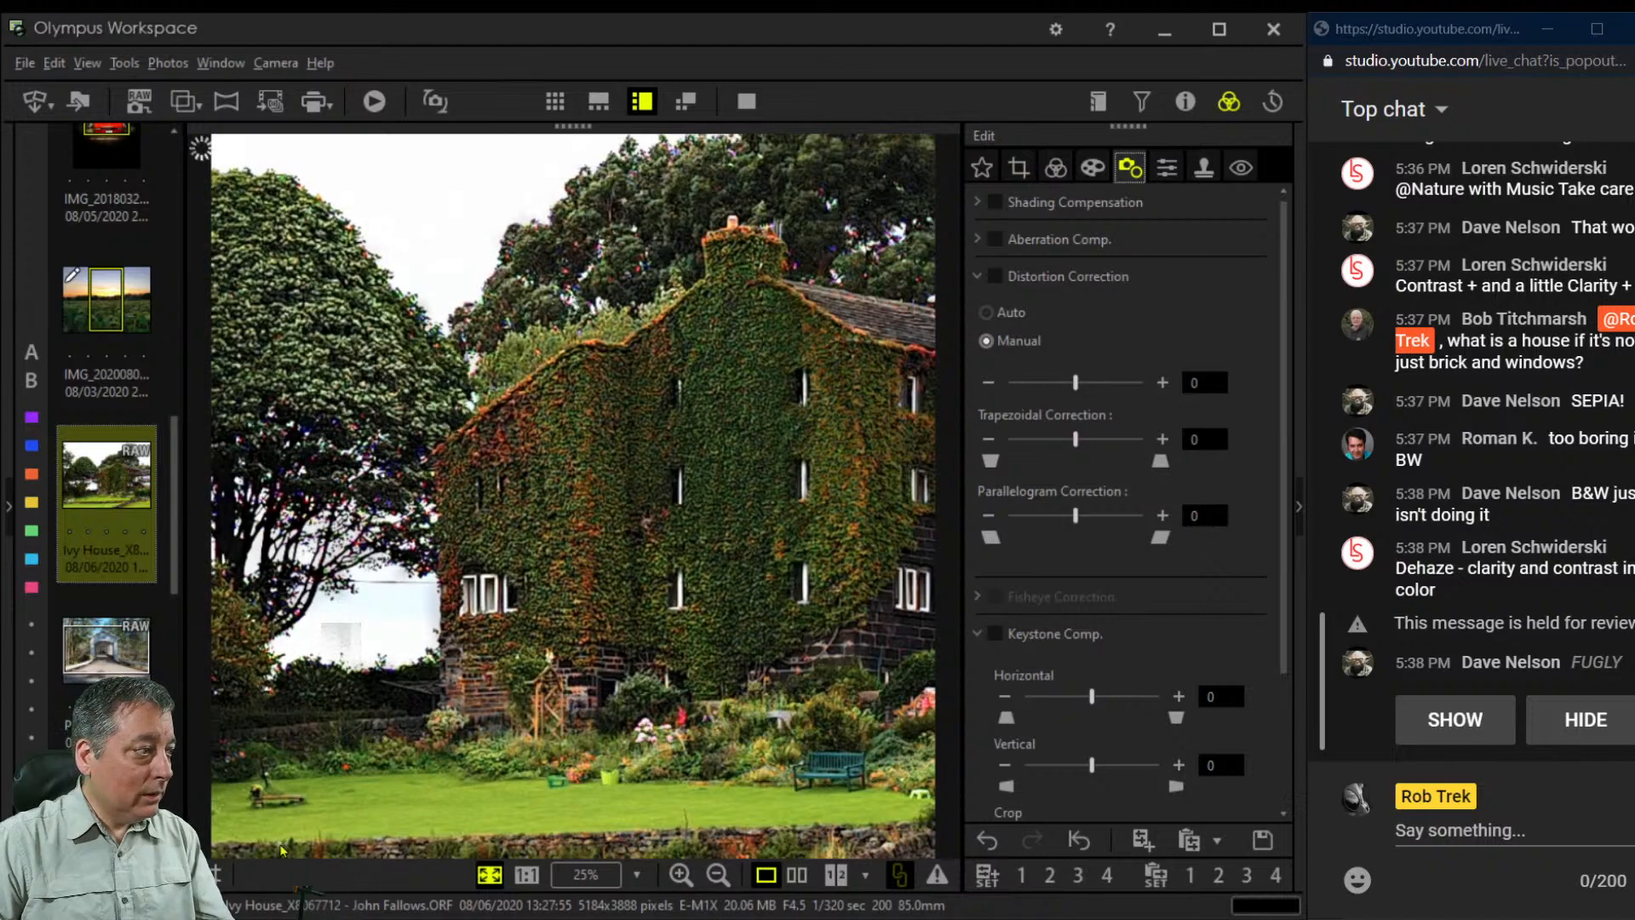
left_click_drag(620, 153, 850, 162)
left_click_drag(575, 163, 619, 168)
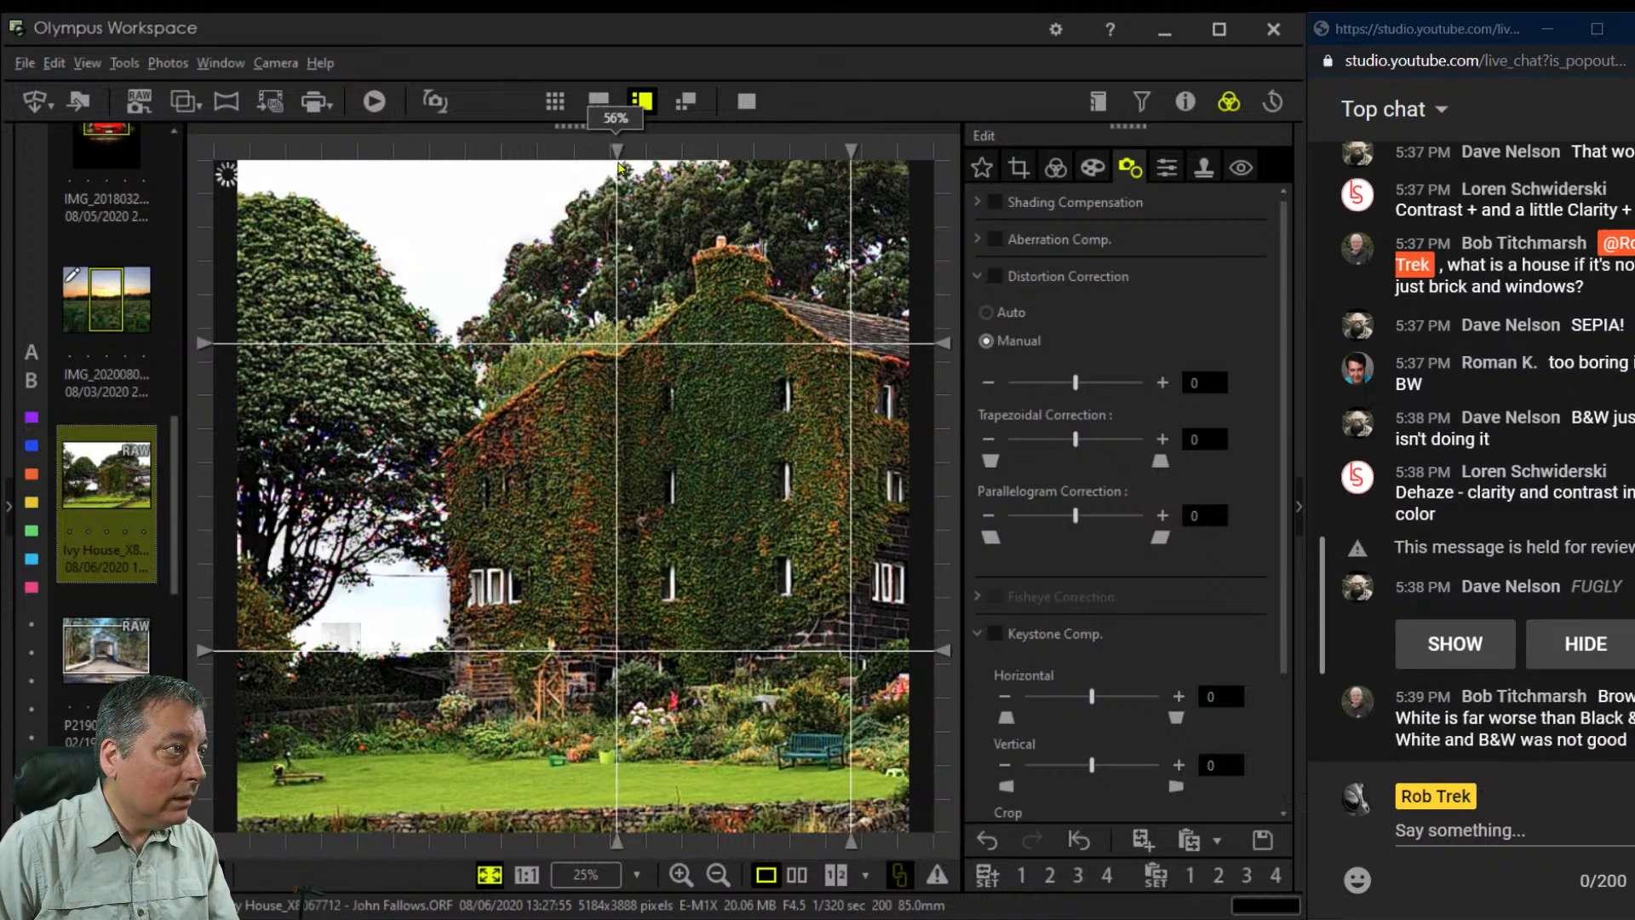
left_click(1021, 169)
left_click(1164, 402)
left_click(1163, 403)
left_click(1164, 403)
left_click(1164, 402)
left_click(1164, 403)
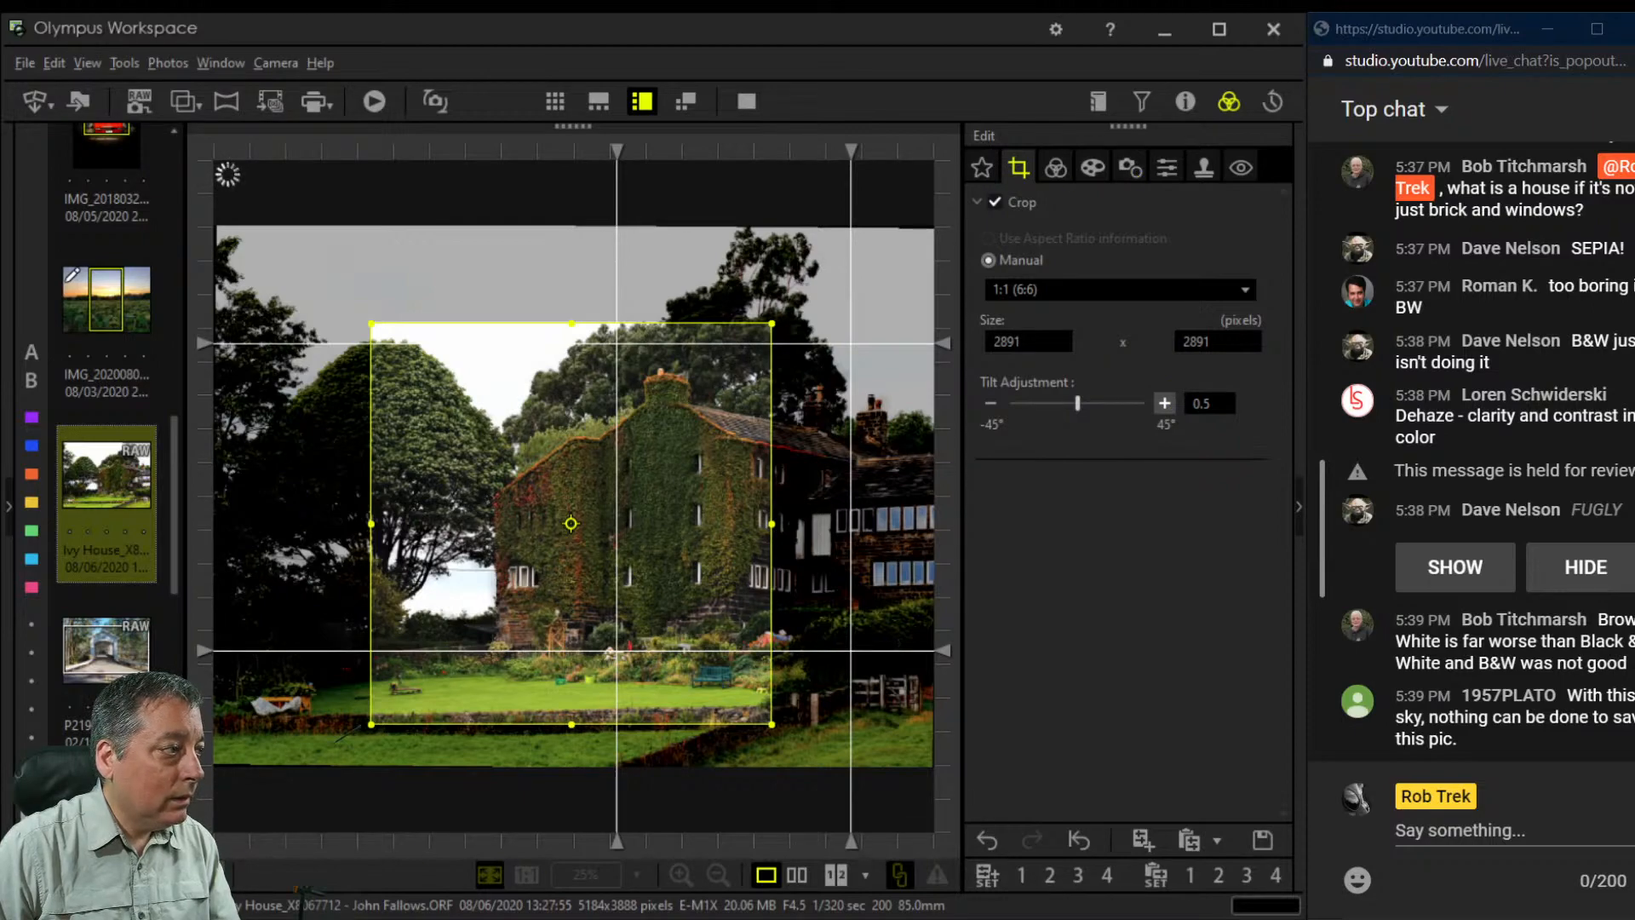
left_click(1055, 167)
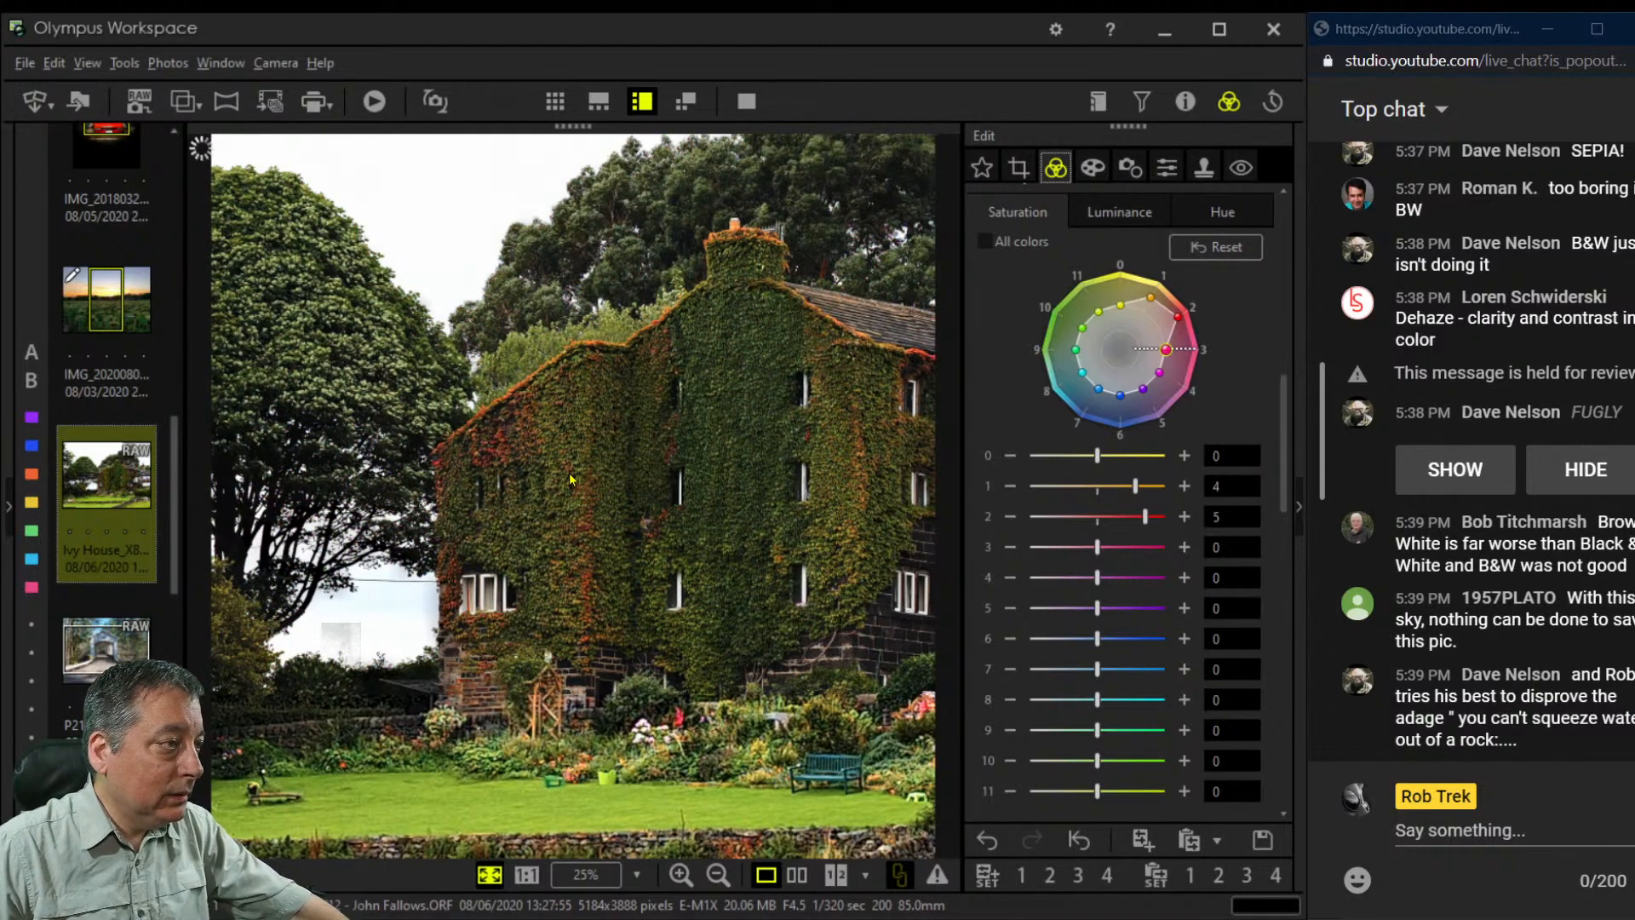
Try a 16.0:7.0 crop of the house, view it, and reduce the frame to about 5078 x 2222 pixels
left_click(1021, 166)
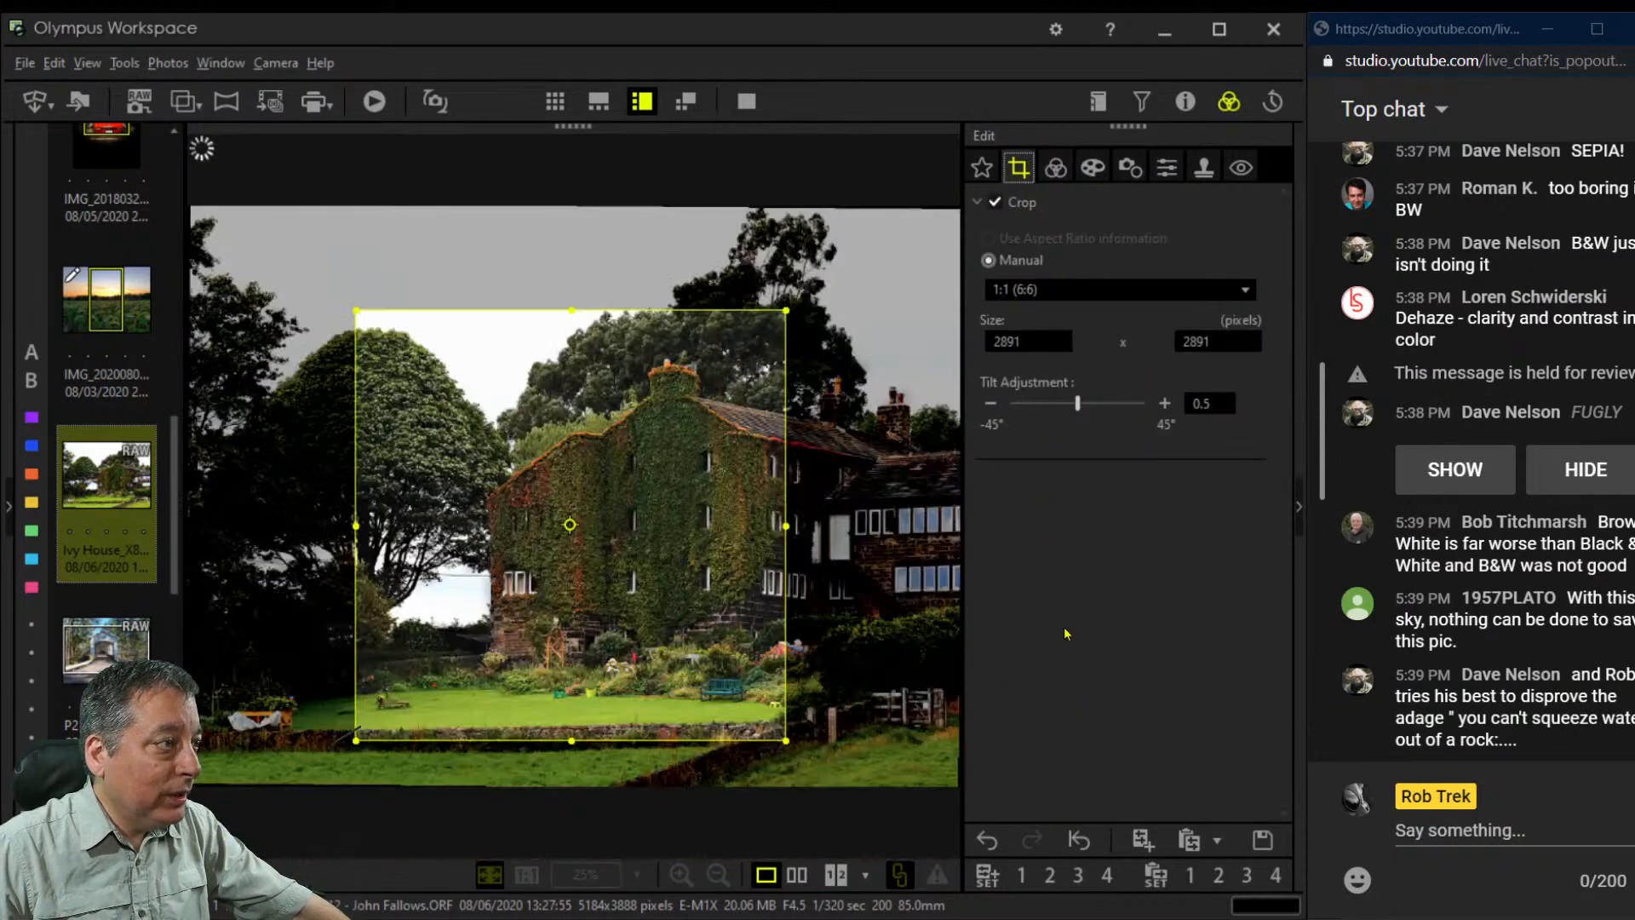
left_click(1086, 298)
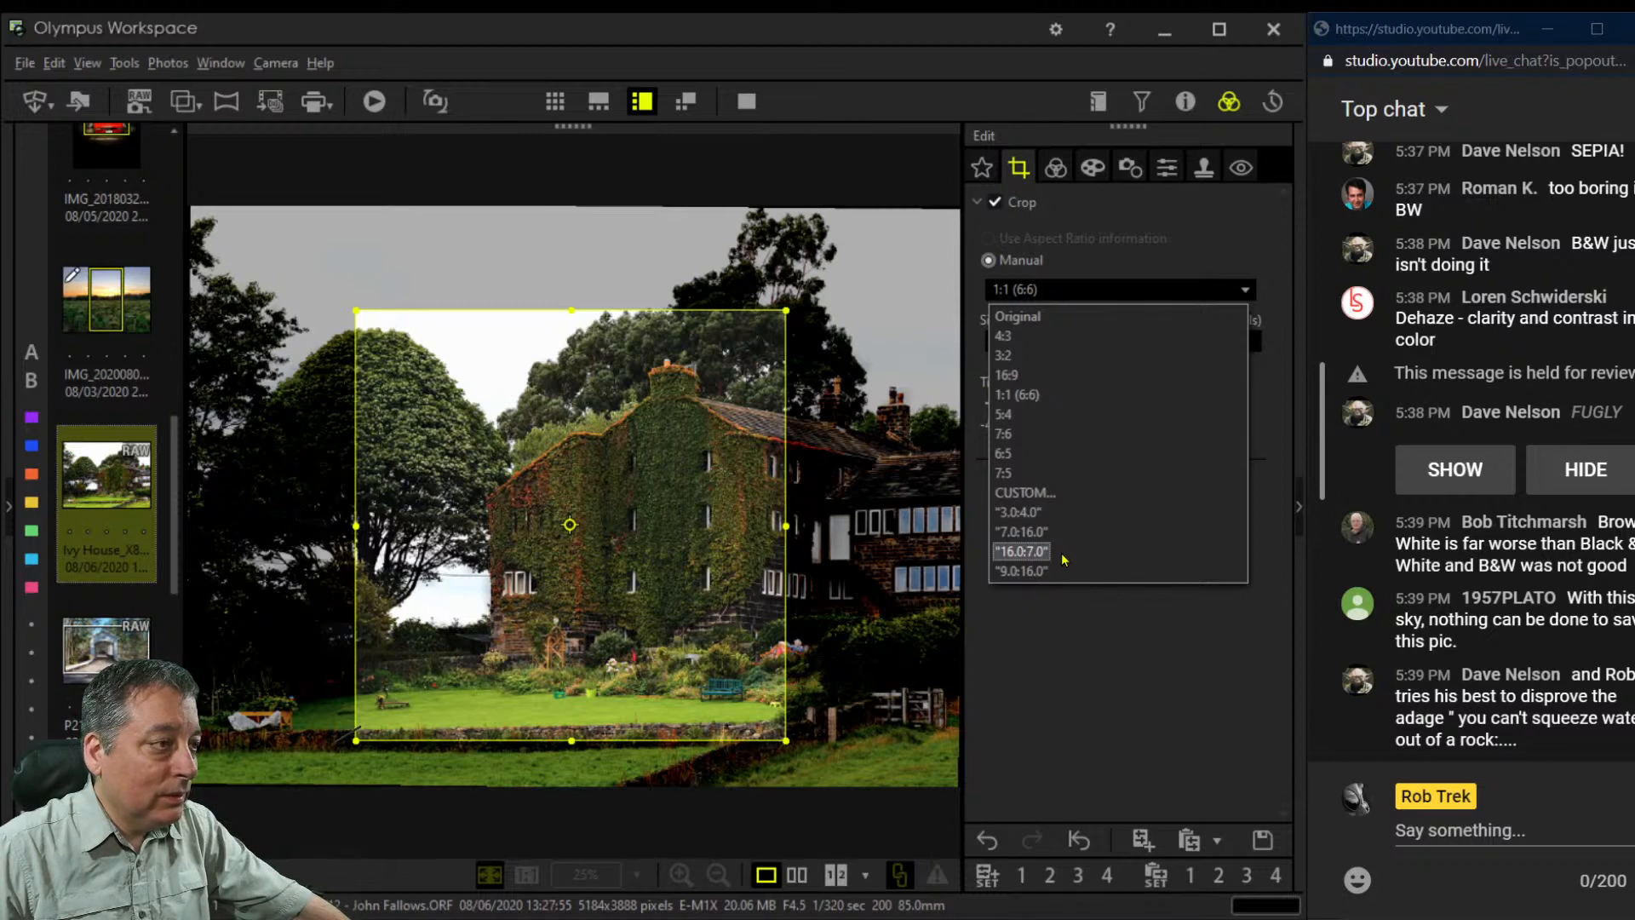
left_click(1022, 551)
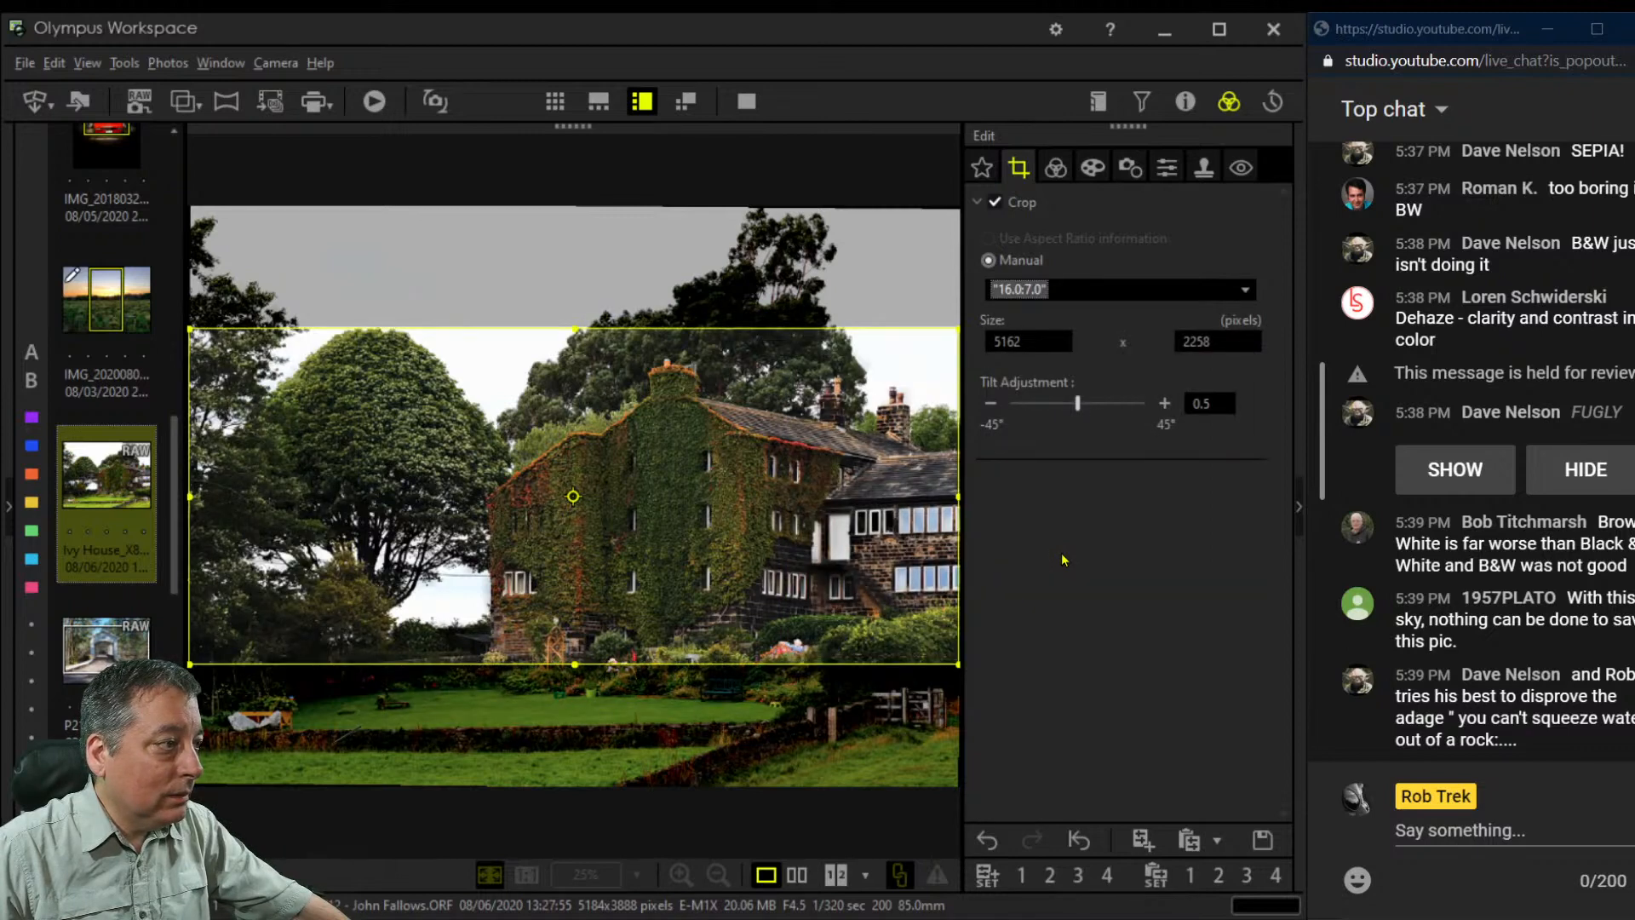
left_click(1055, 167)
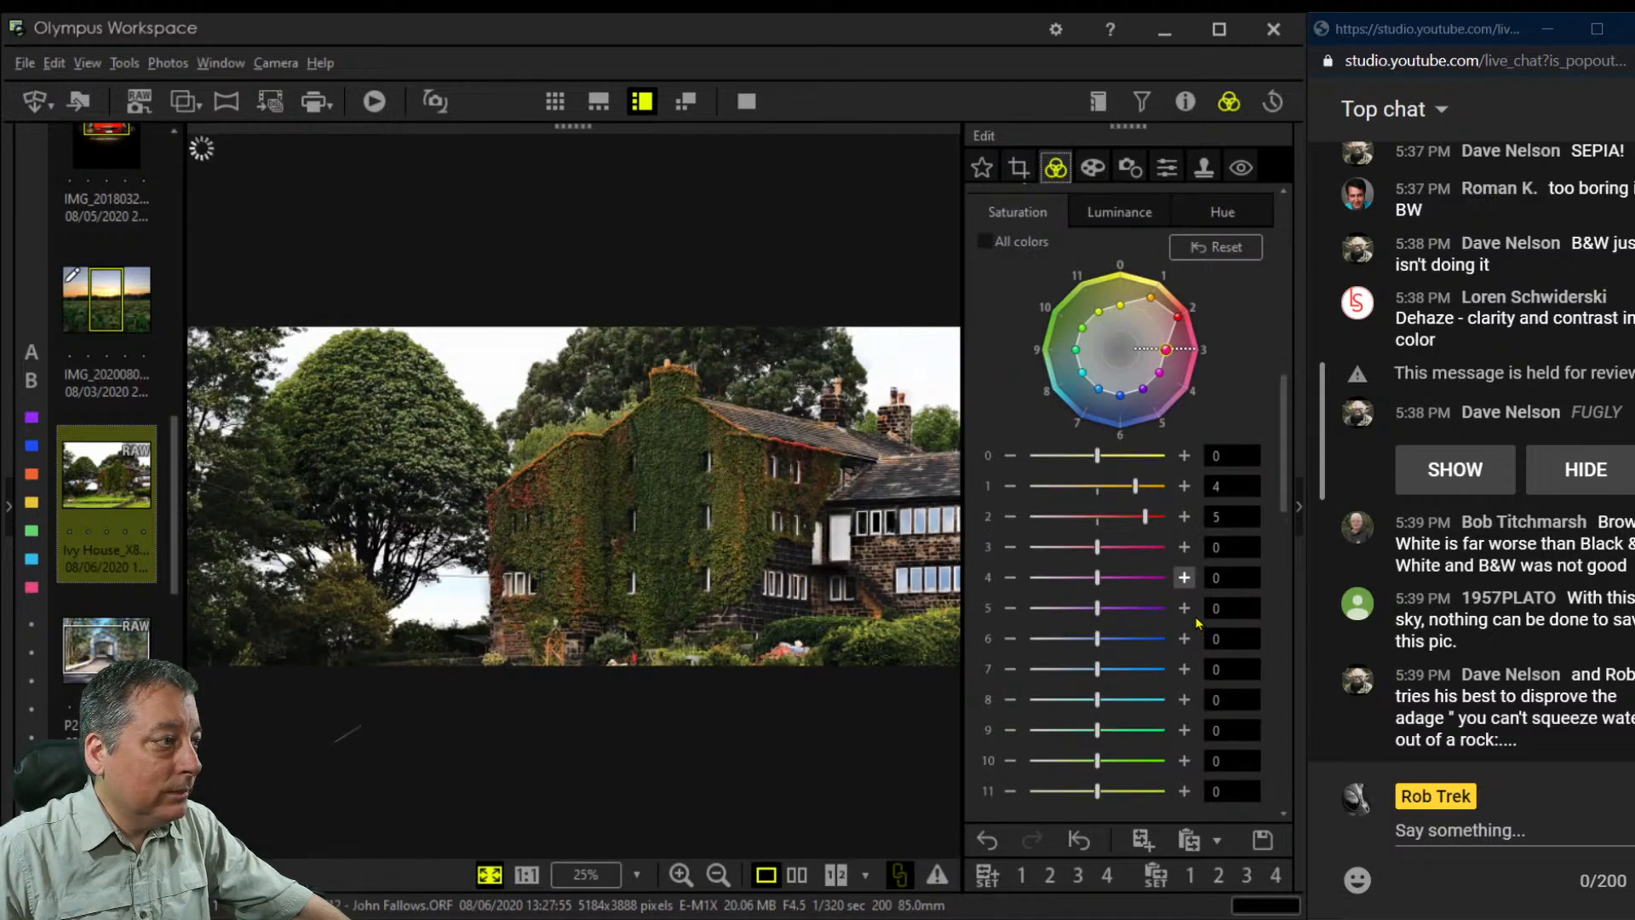
left_click(1022, 170)
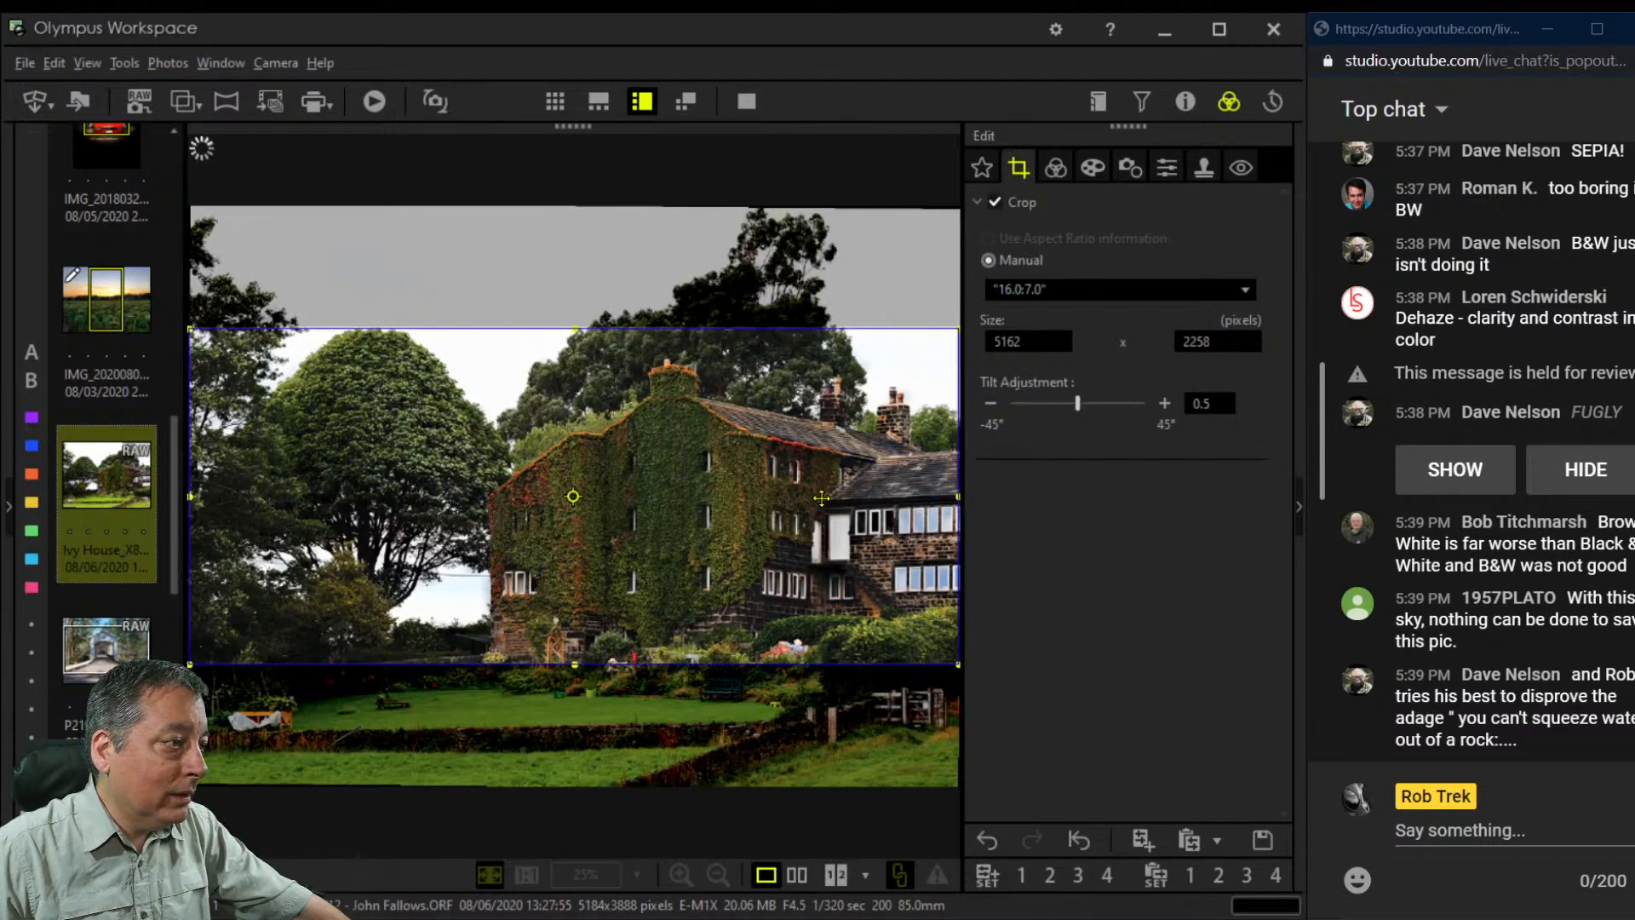
left_click_drag(819, 521, 819, 522)
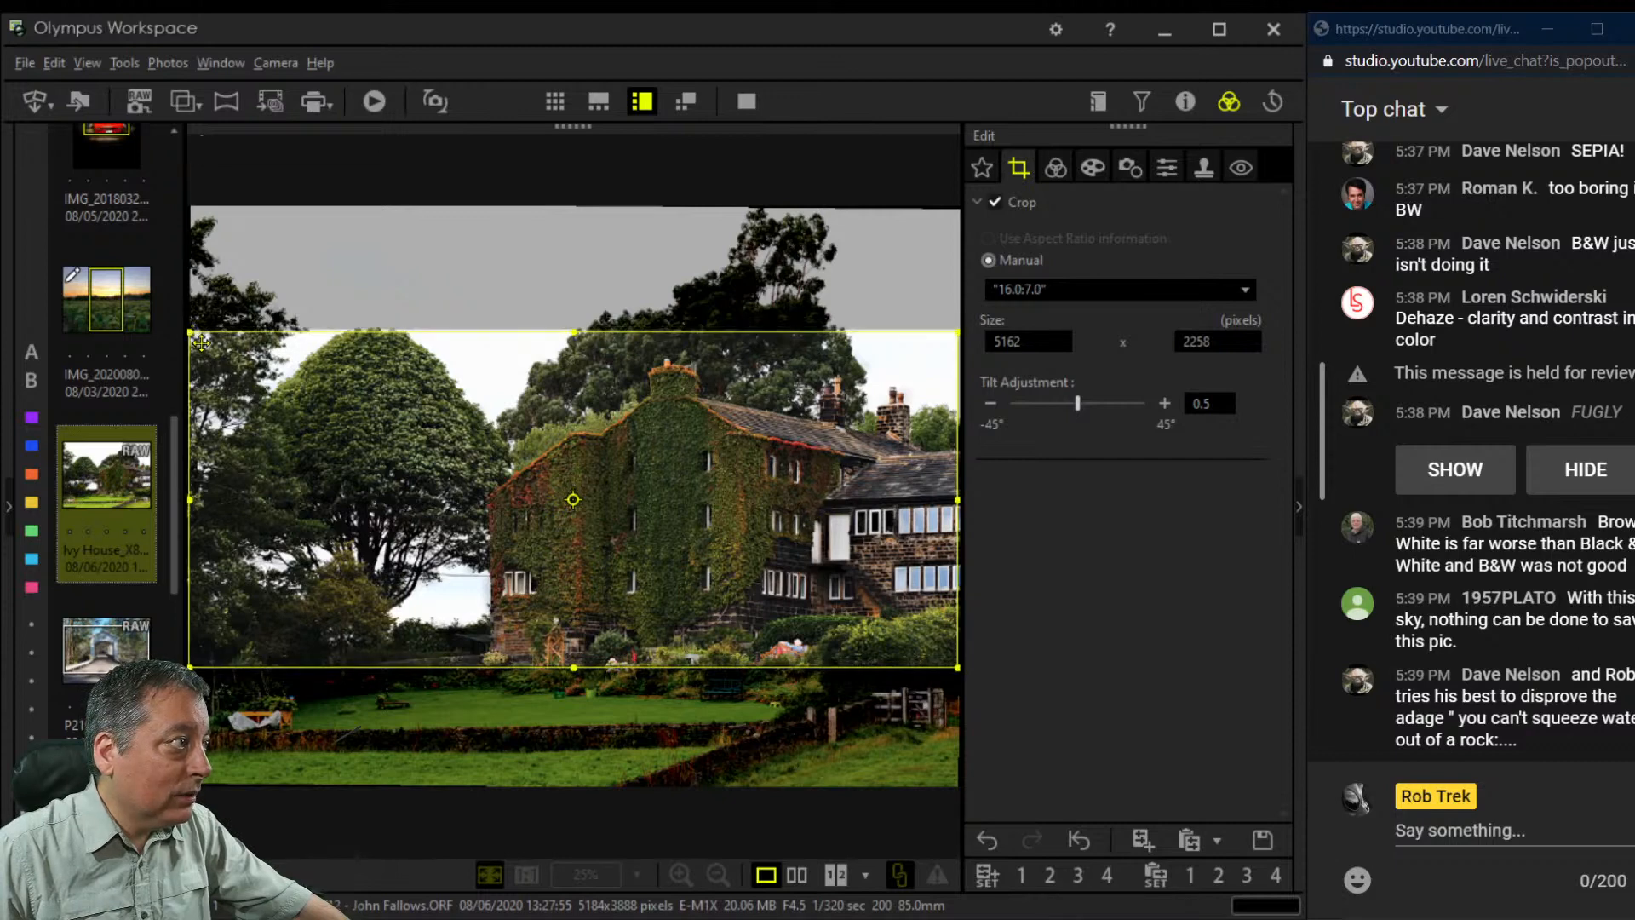
left_click_drag(194, 336, 201, 327)
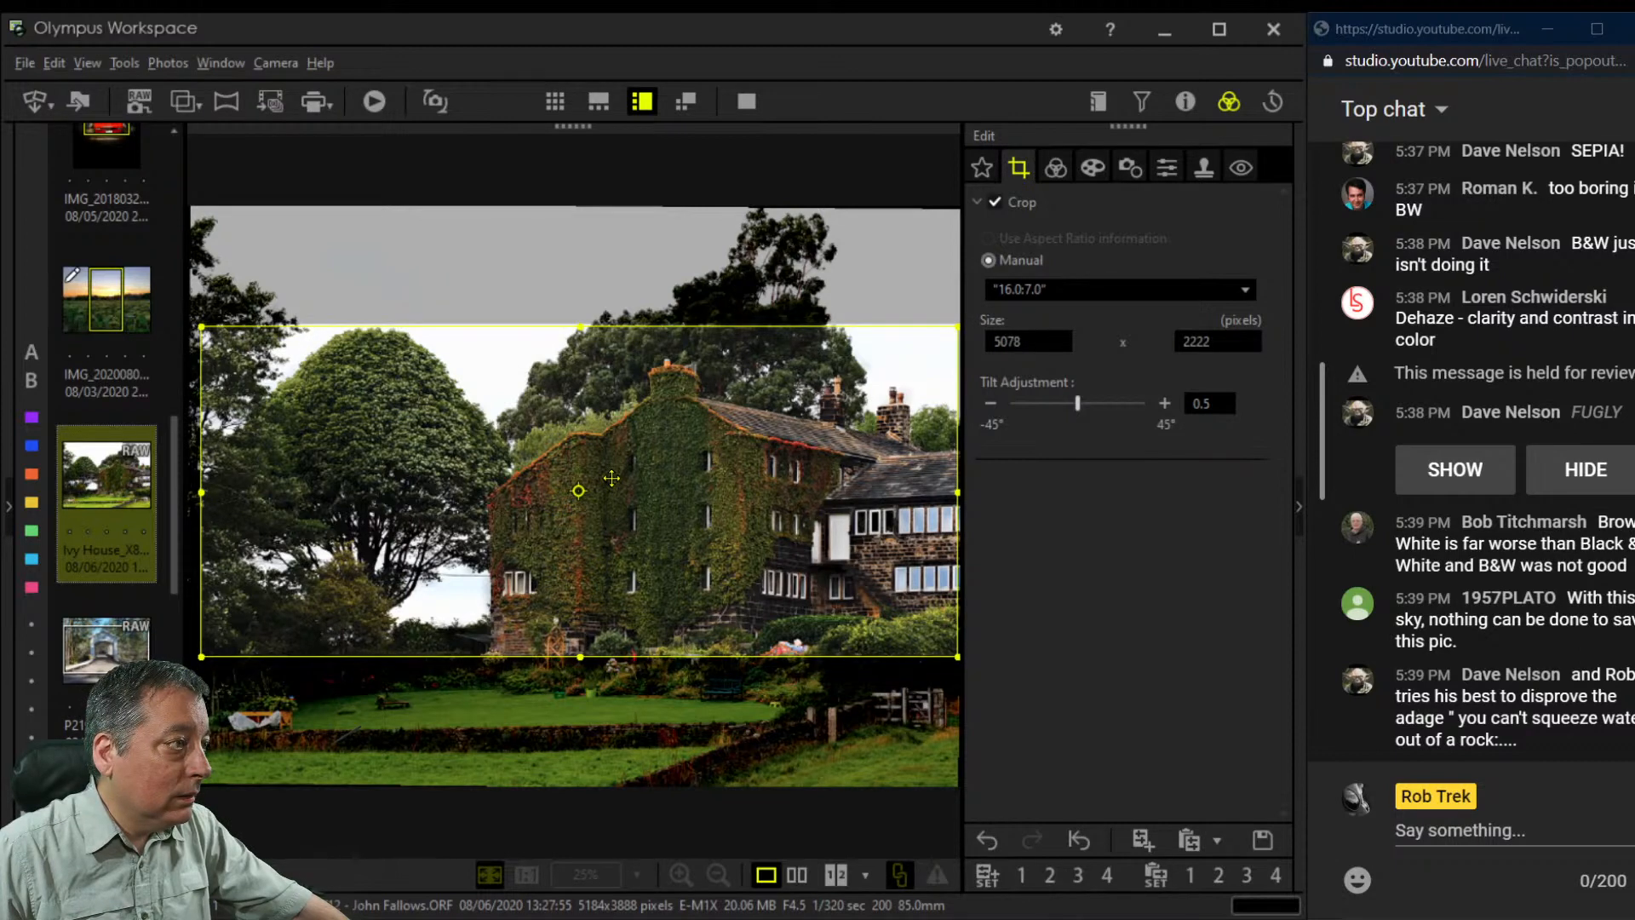
Crop to a custom 16:10 aspect ratio, shrink the frame to about 4754 x 2972 pixels with less sky, and view it
left_click(1226, 290)
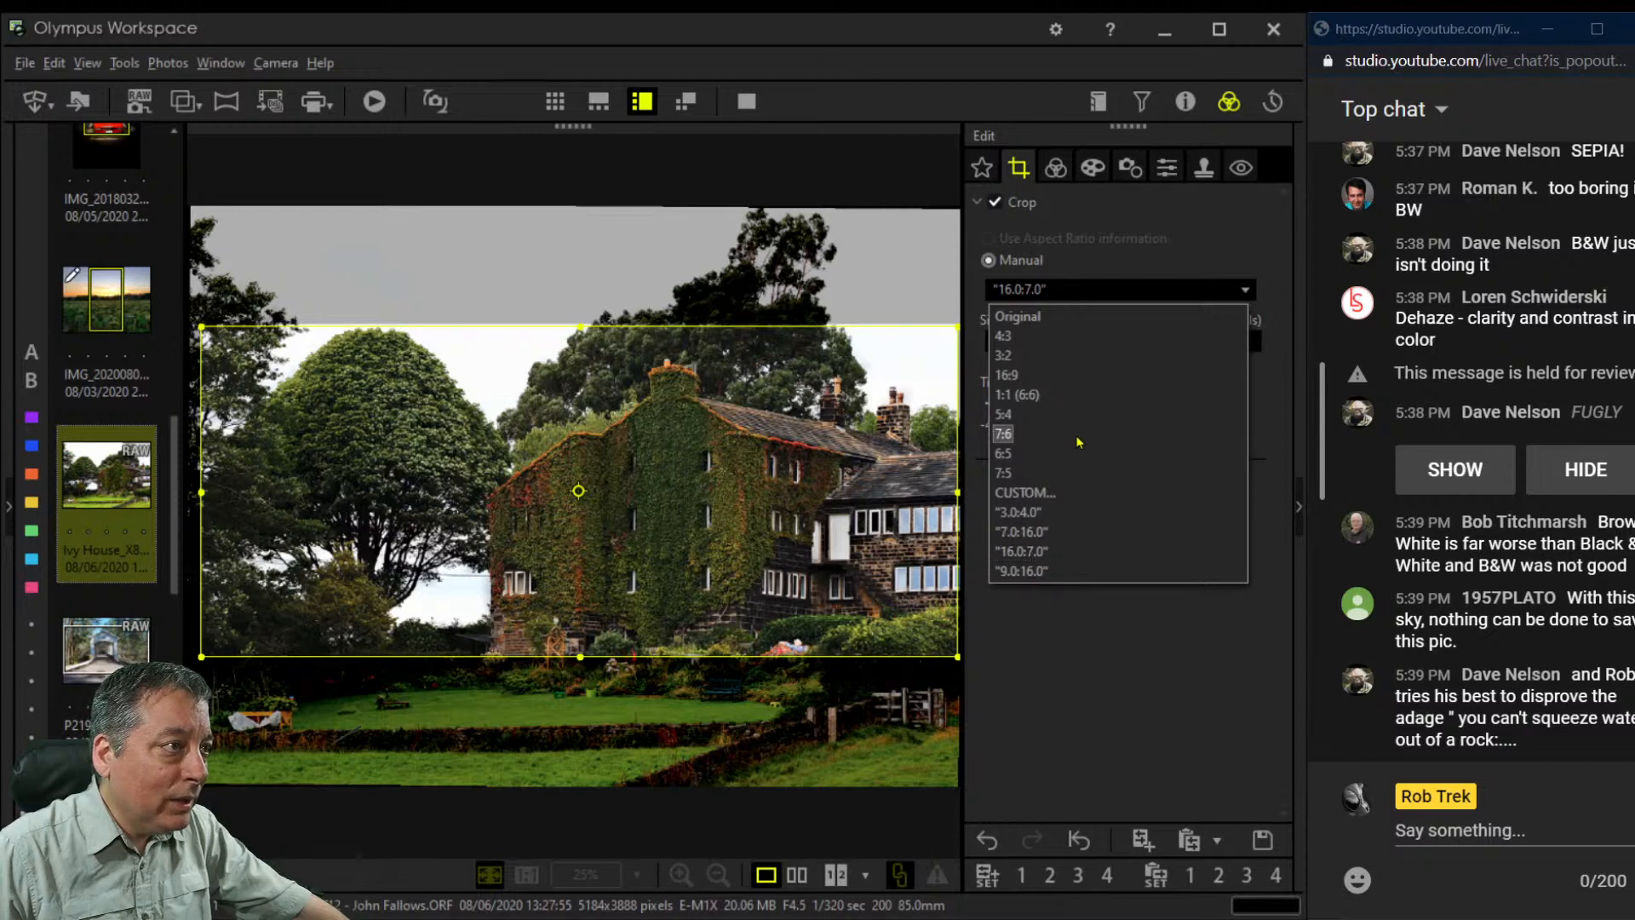
left_click(1060, 492)
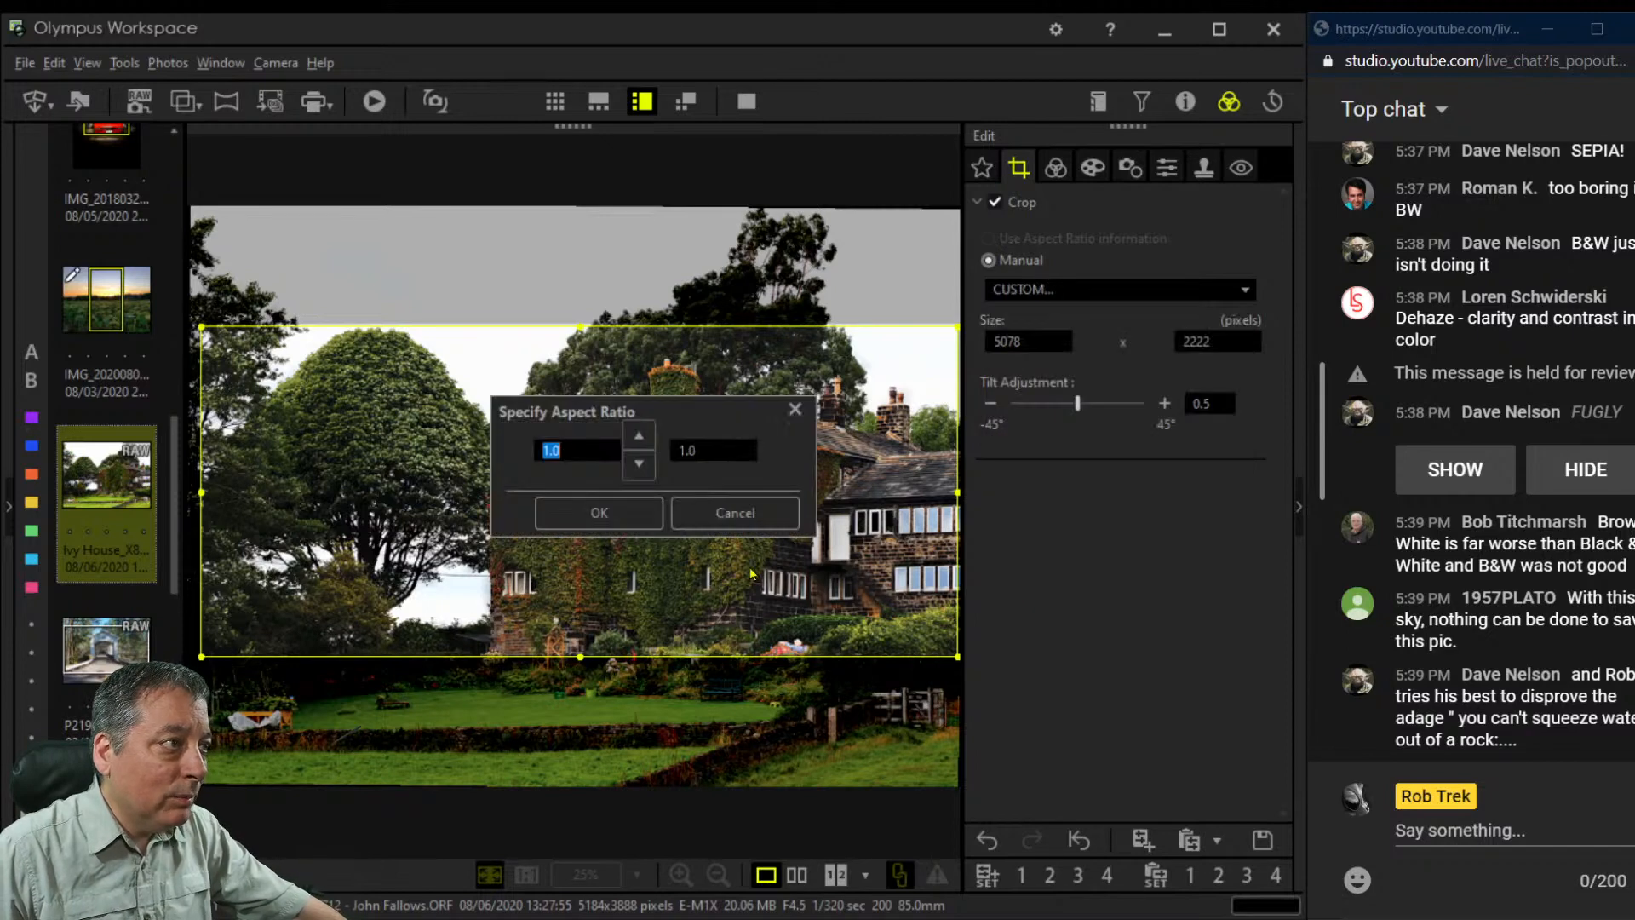
type("16")
key("Tab")
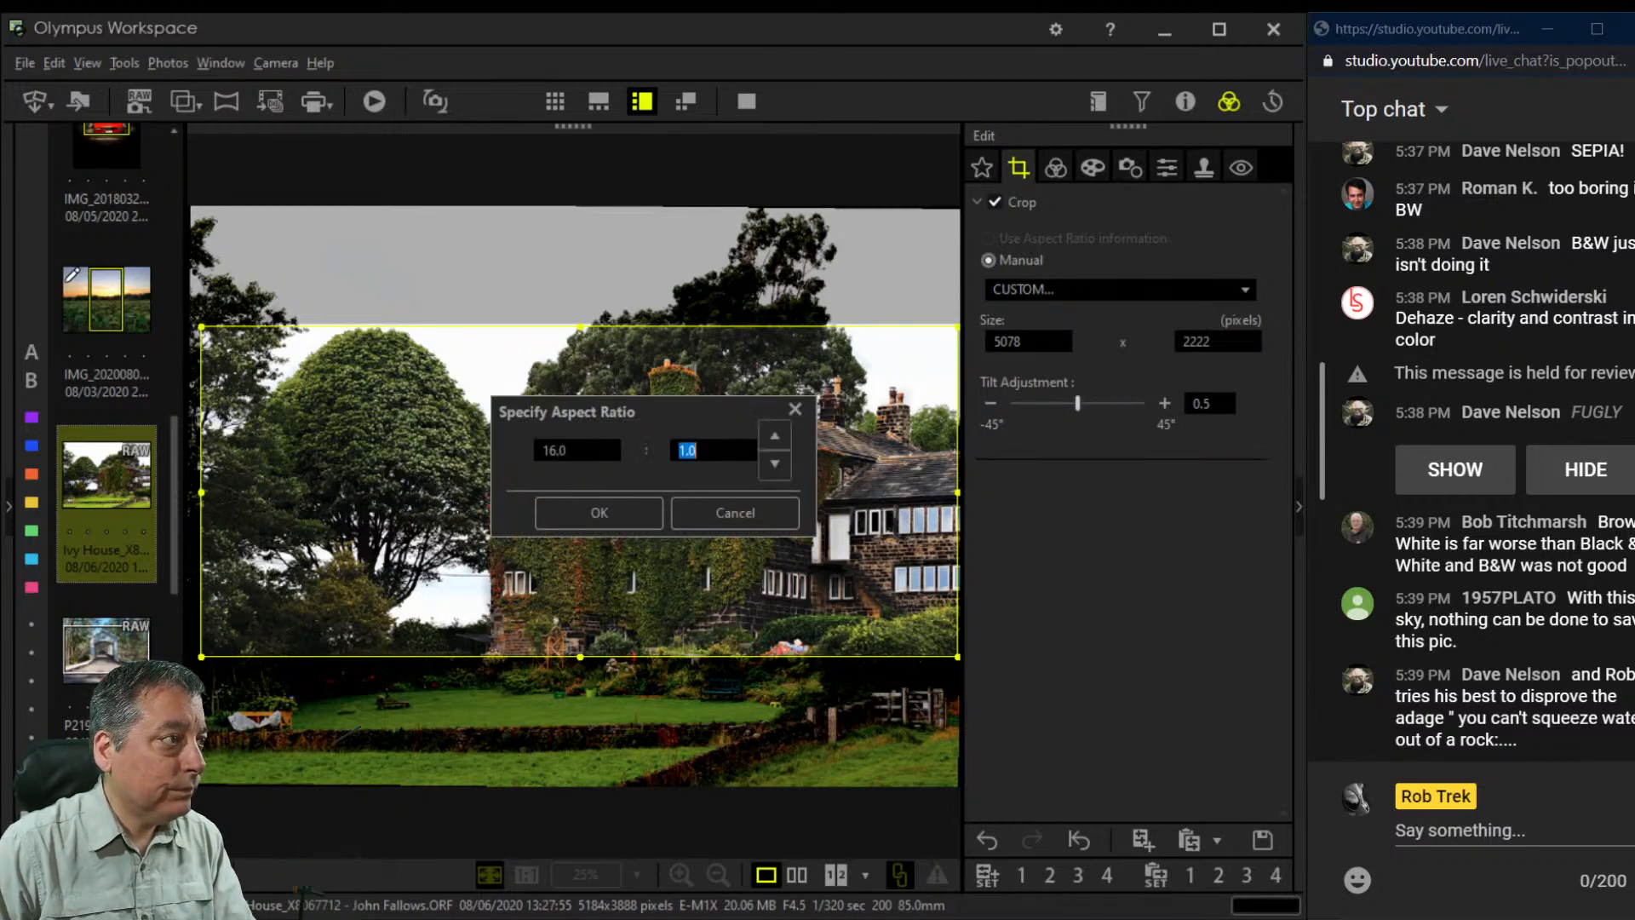
type("10")
key("Return")
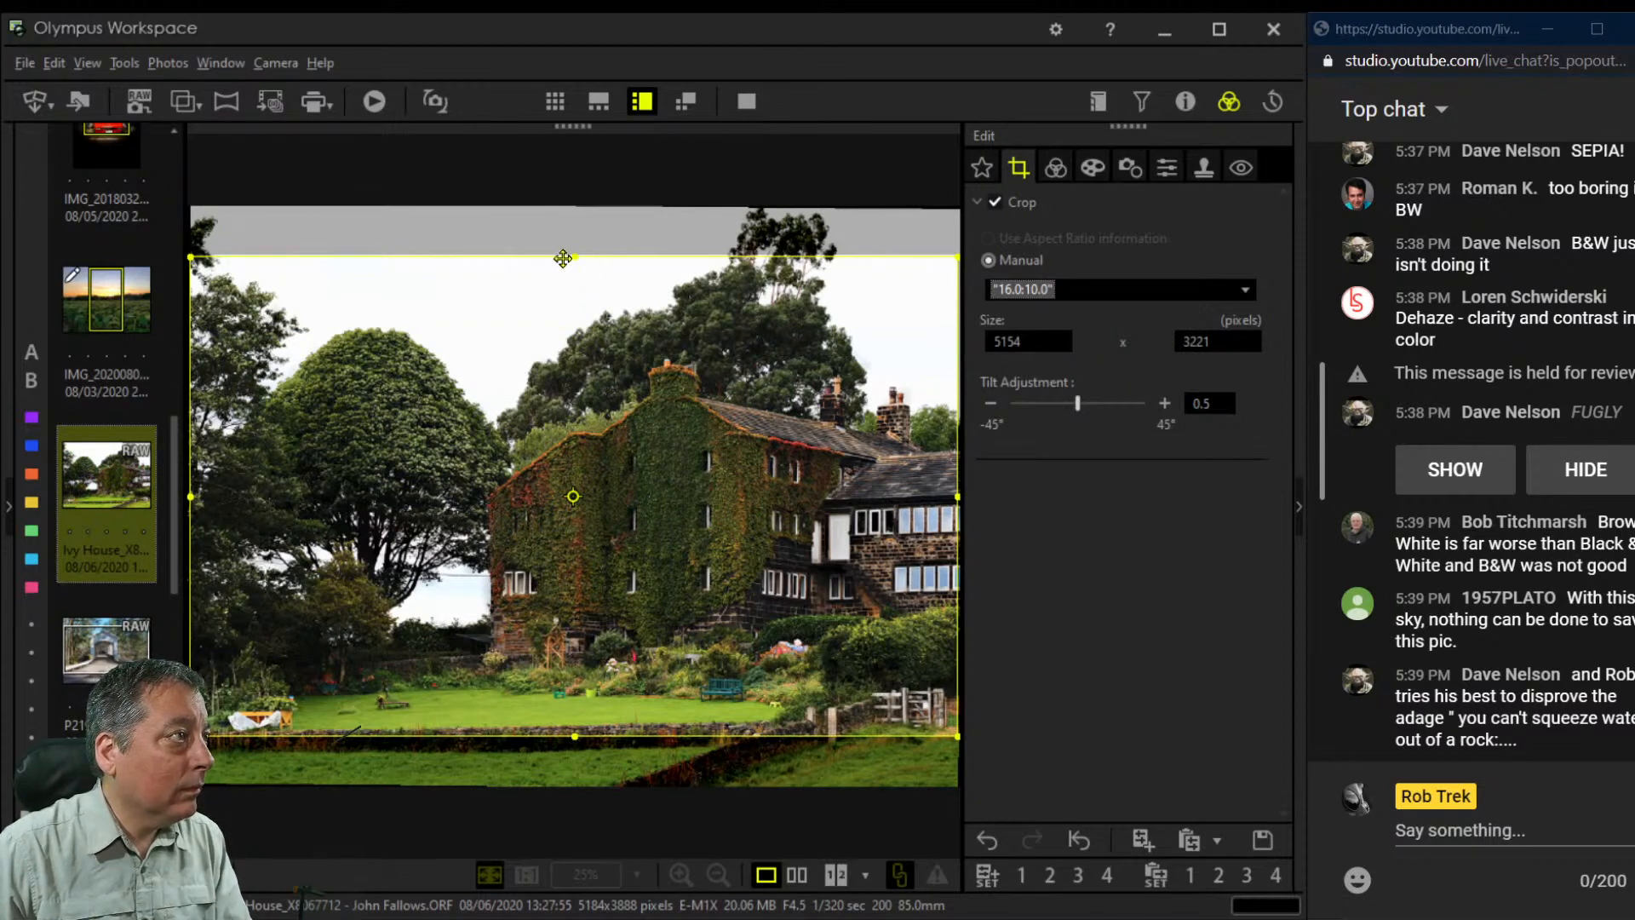
left_click_drag(575, 256, 576, 319)
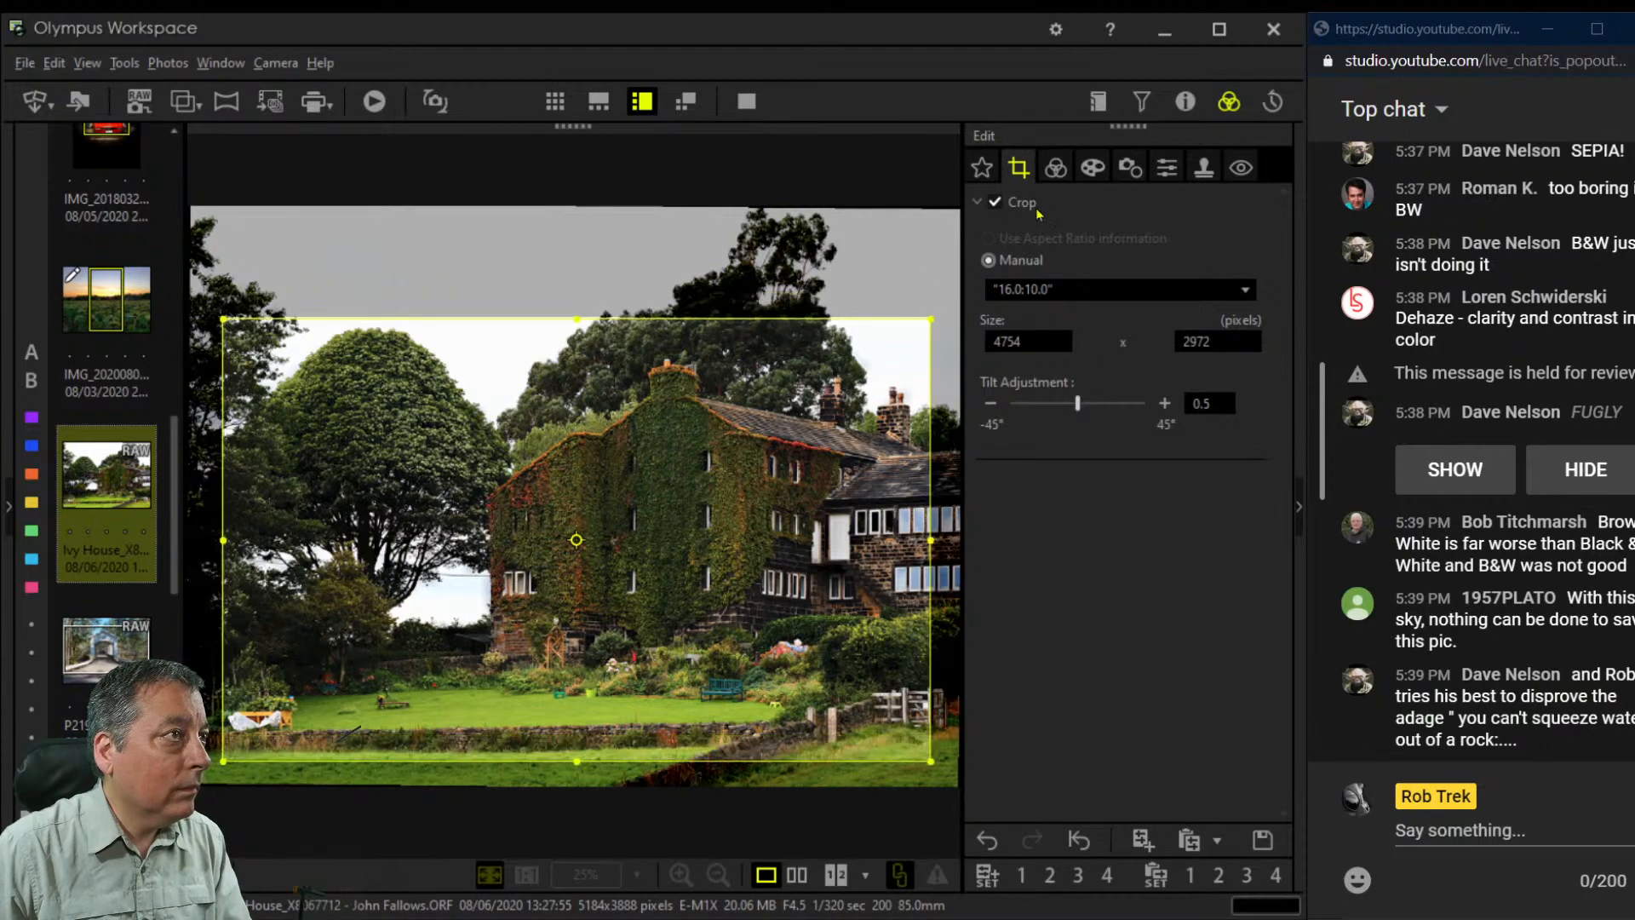
left_click(1055, 168)
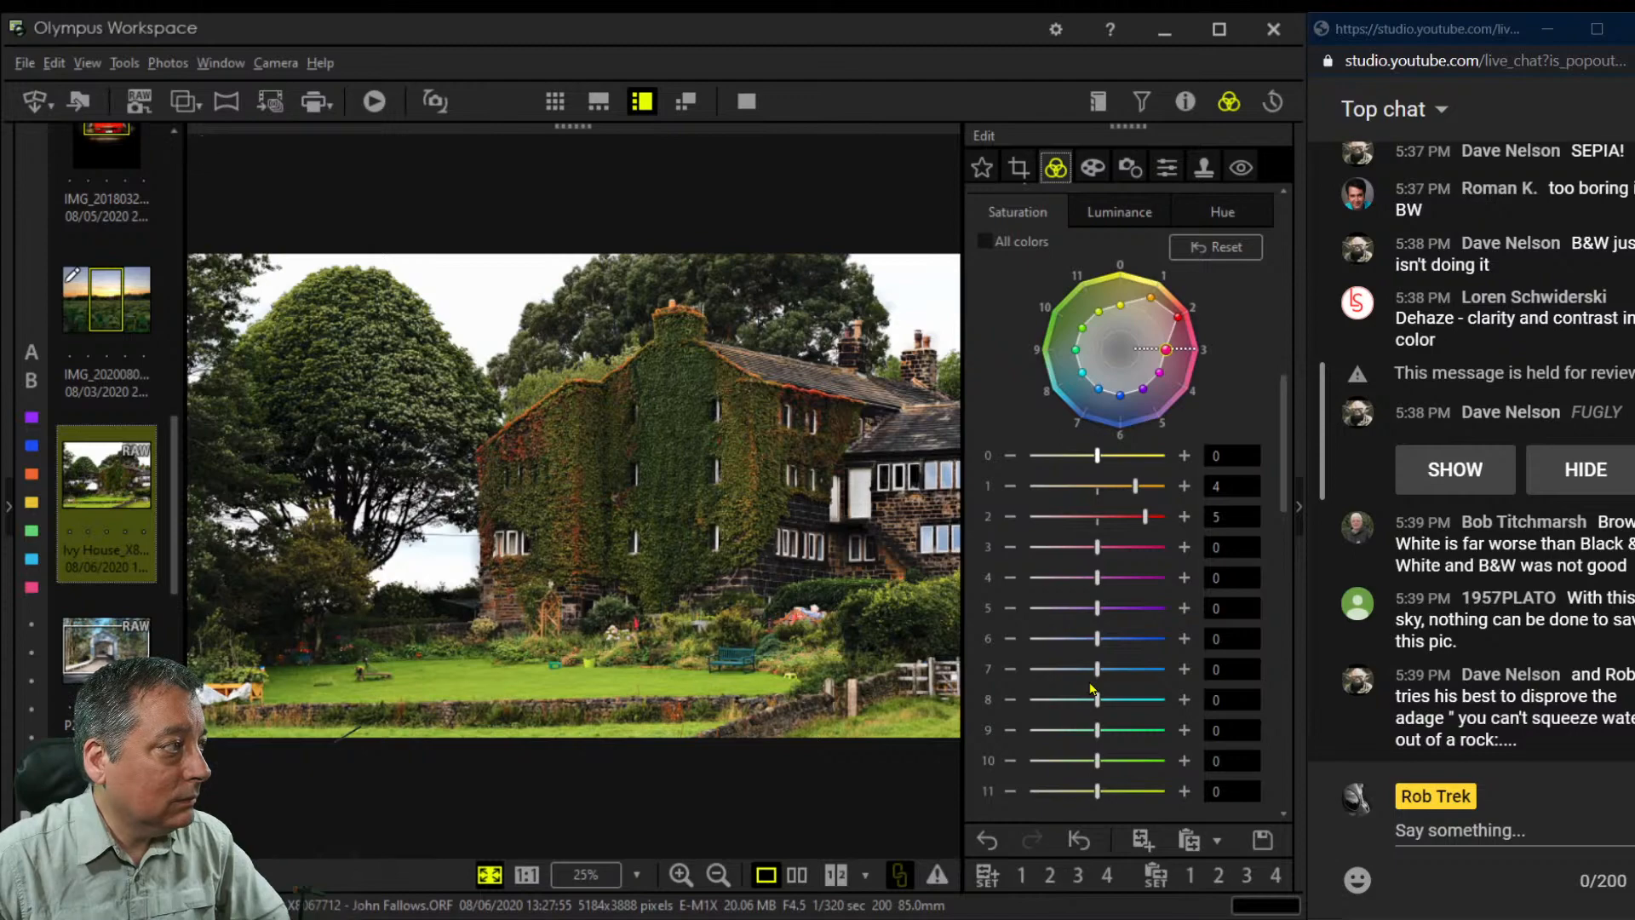
Compare the original and edited photo side by side in full screen, and return to the editing window
left_click(797, 874)
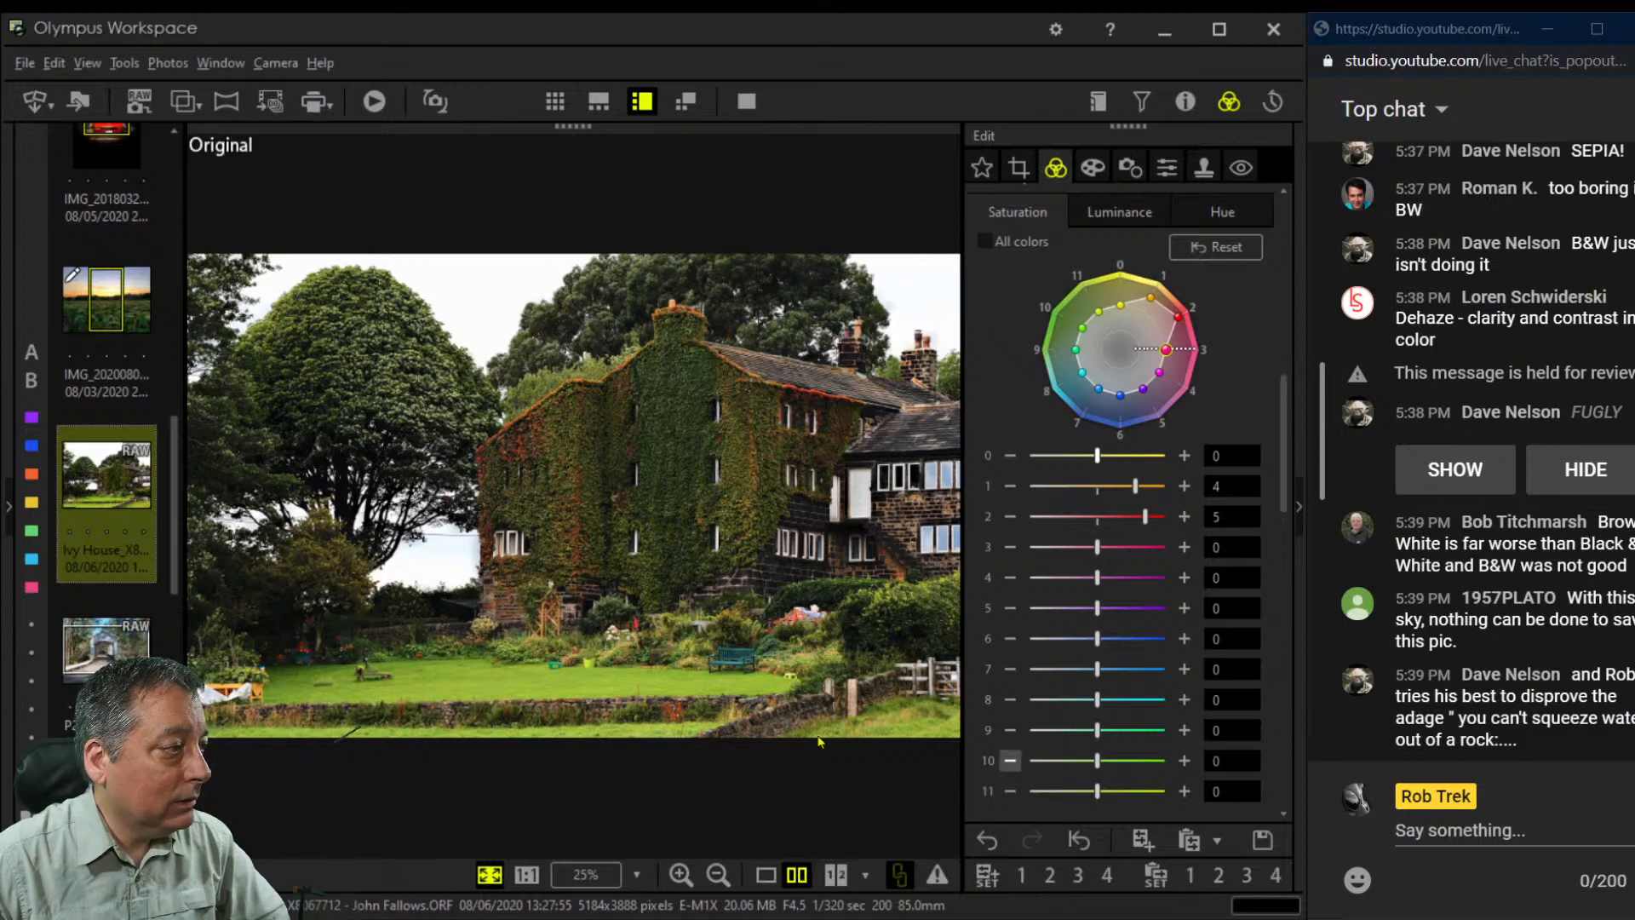
left_click(746, 101)
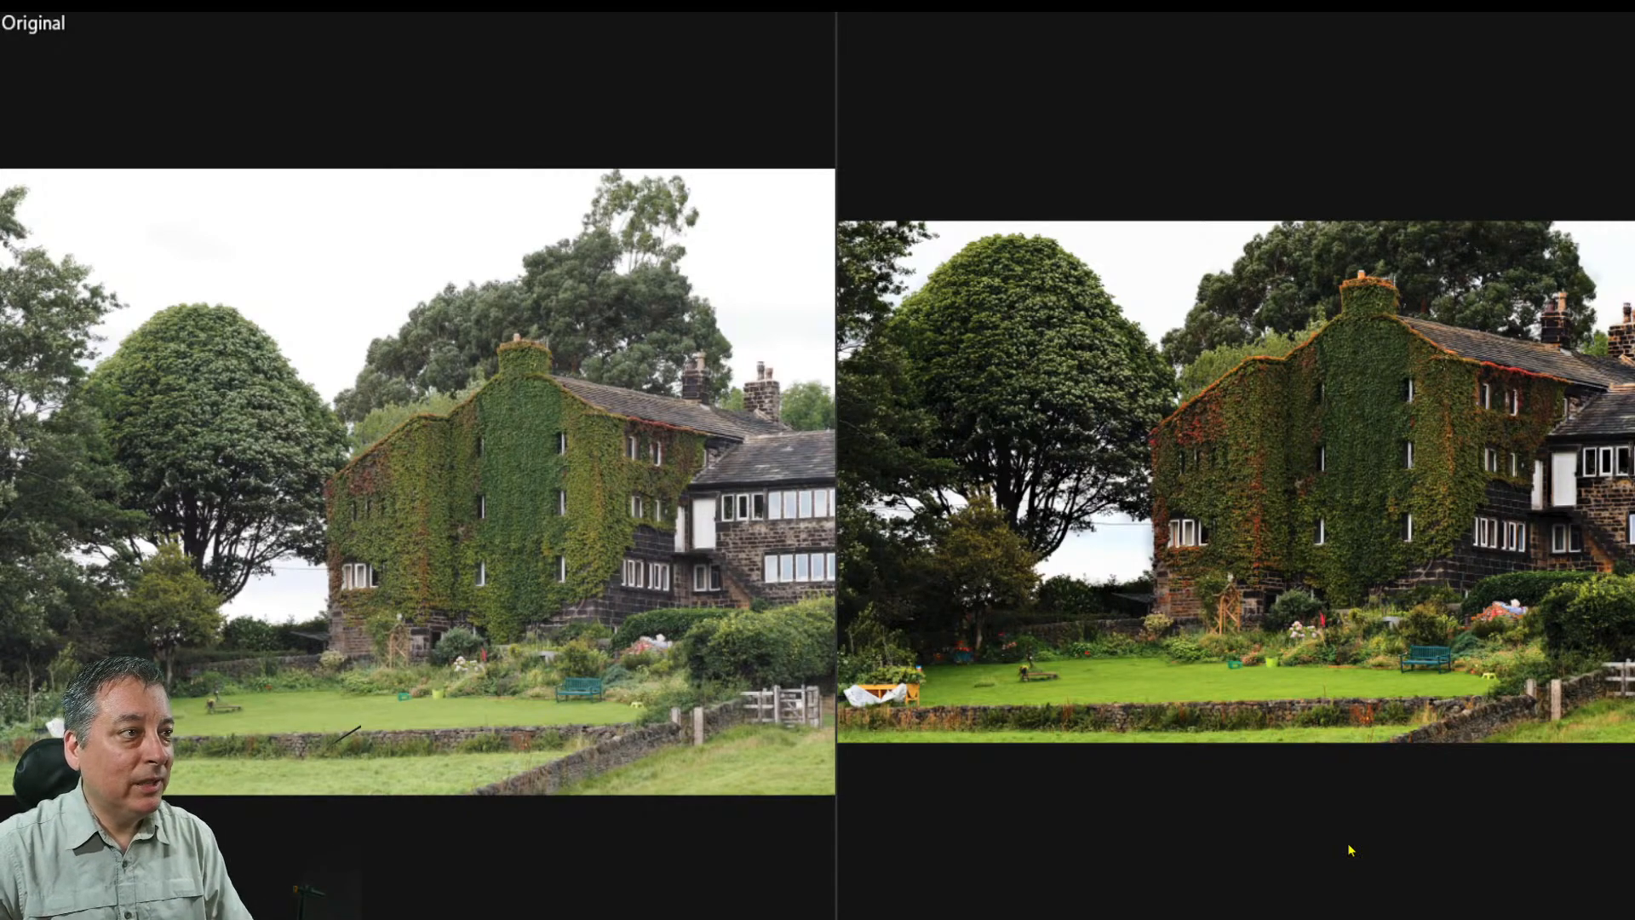
key("Escape")
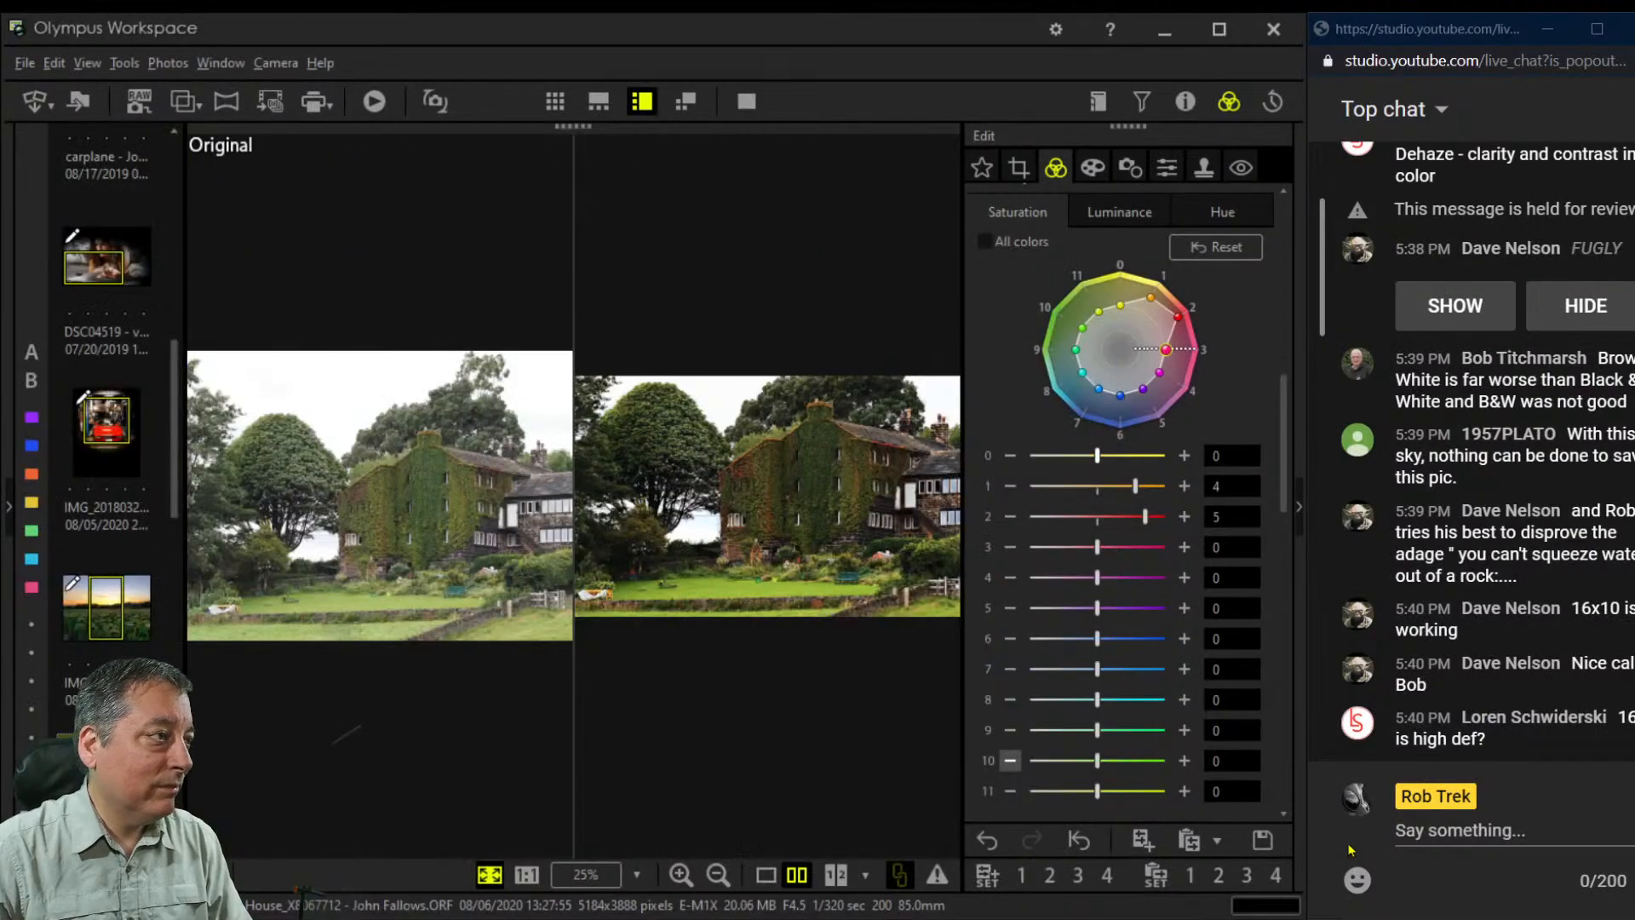
Leave the side-by-side comparison and open the RAW photo of the white covered bridge, P2190164
left_click(766, 874)
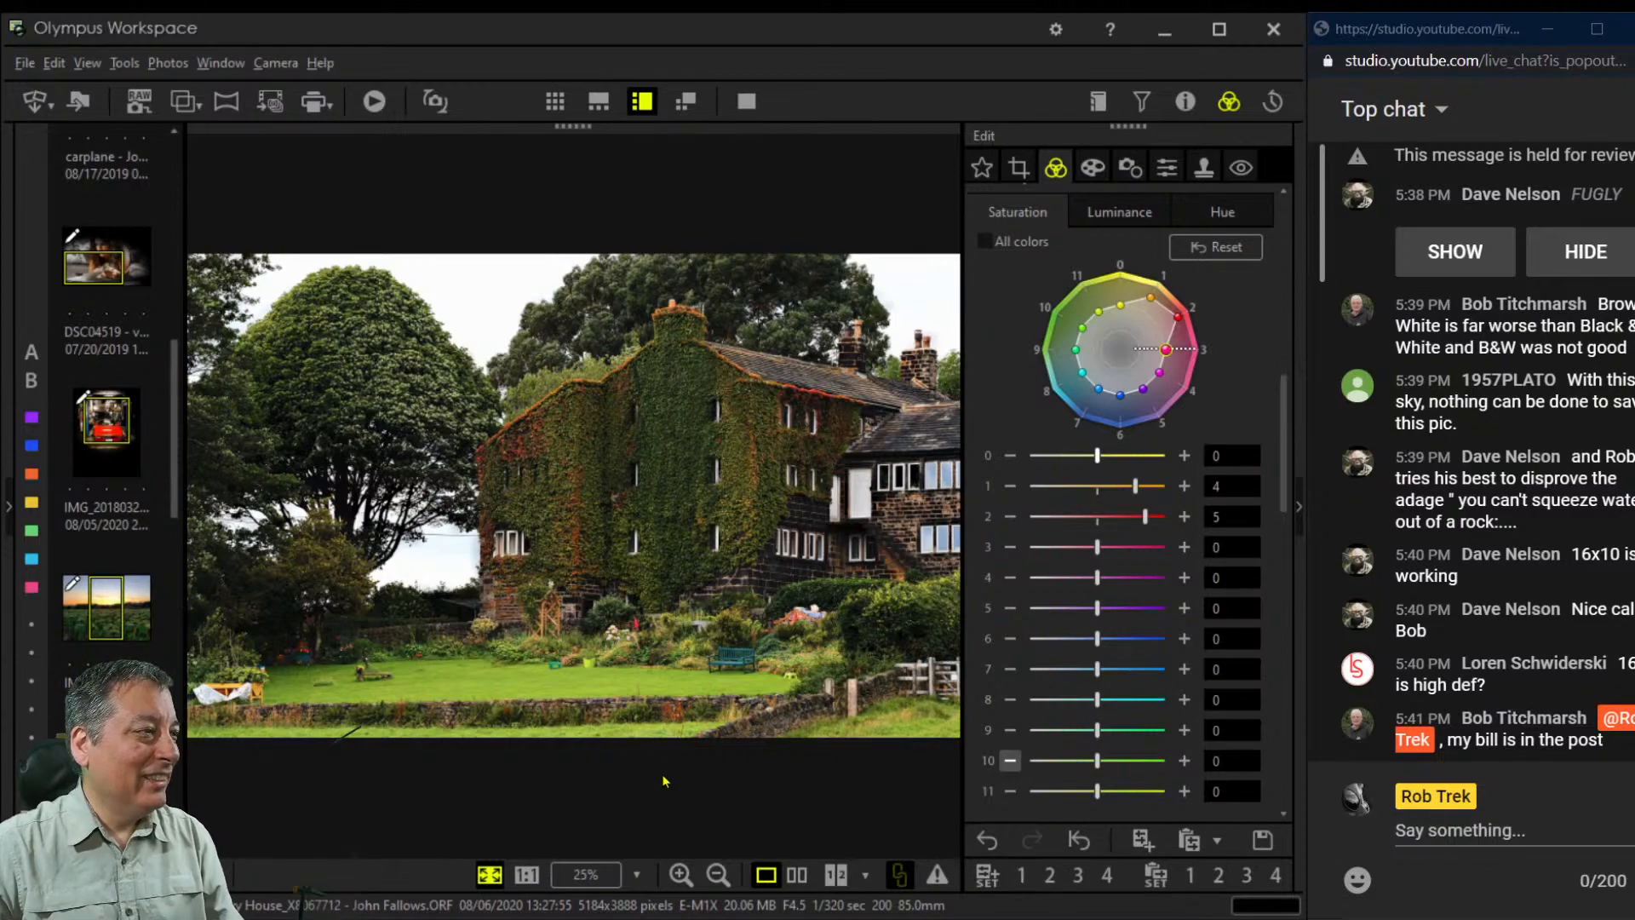
scroll(106, 383, "down", 3)
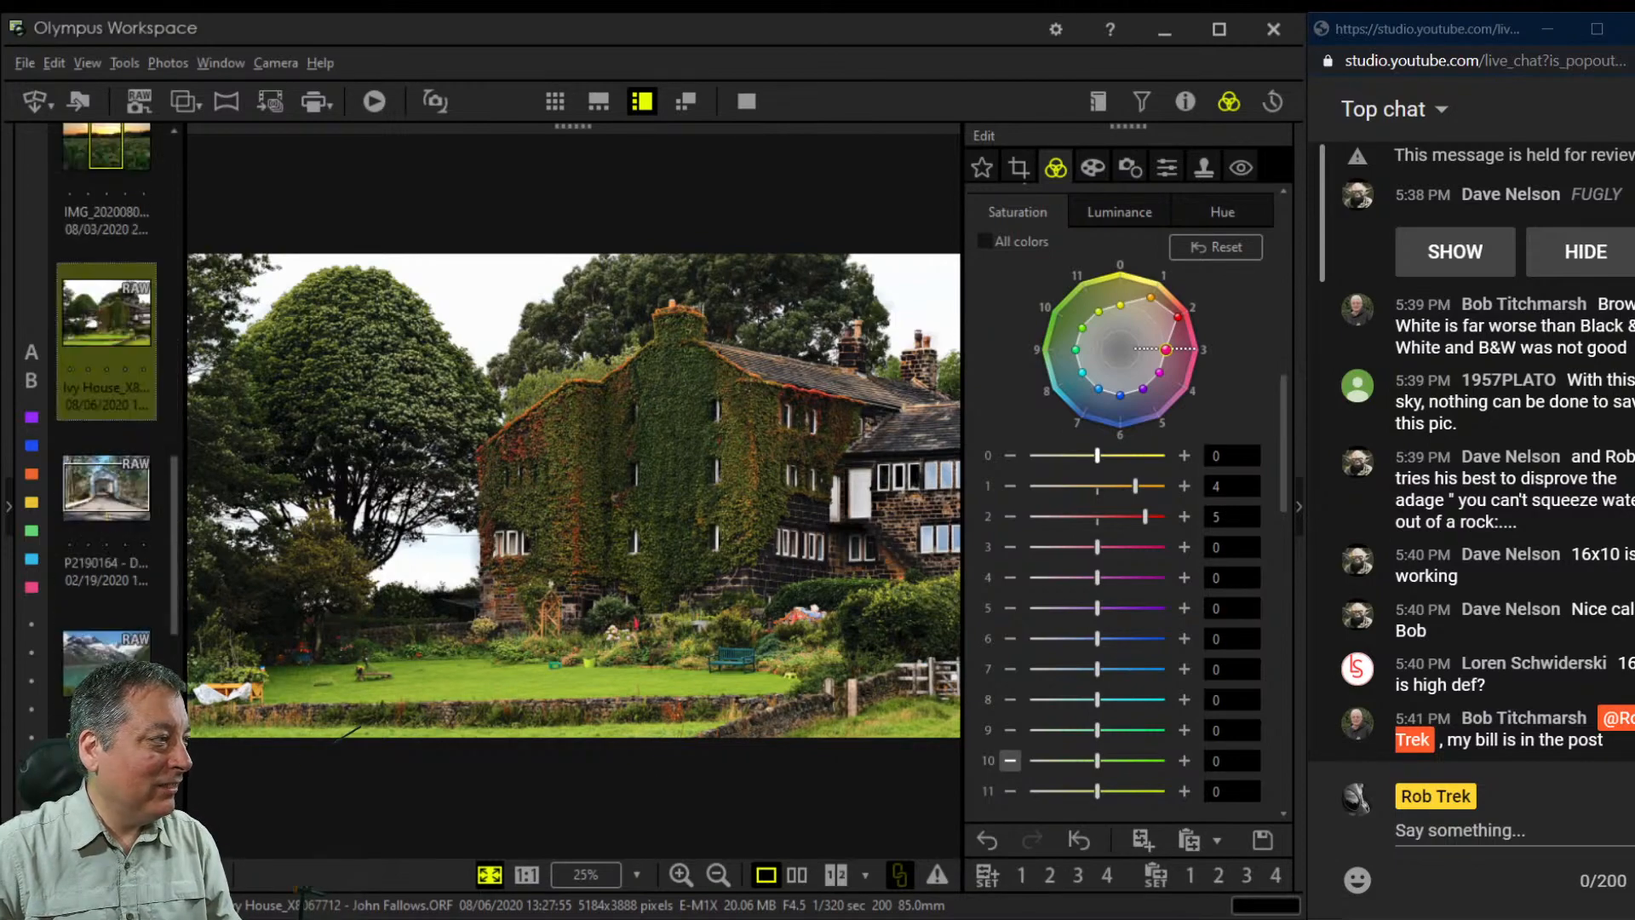
left_click(107, 489)
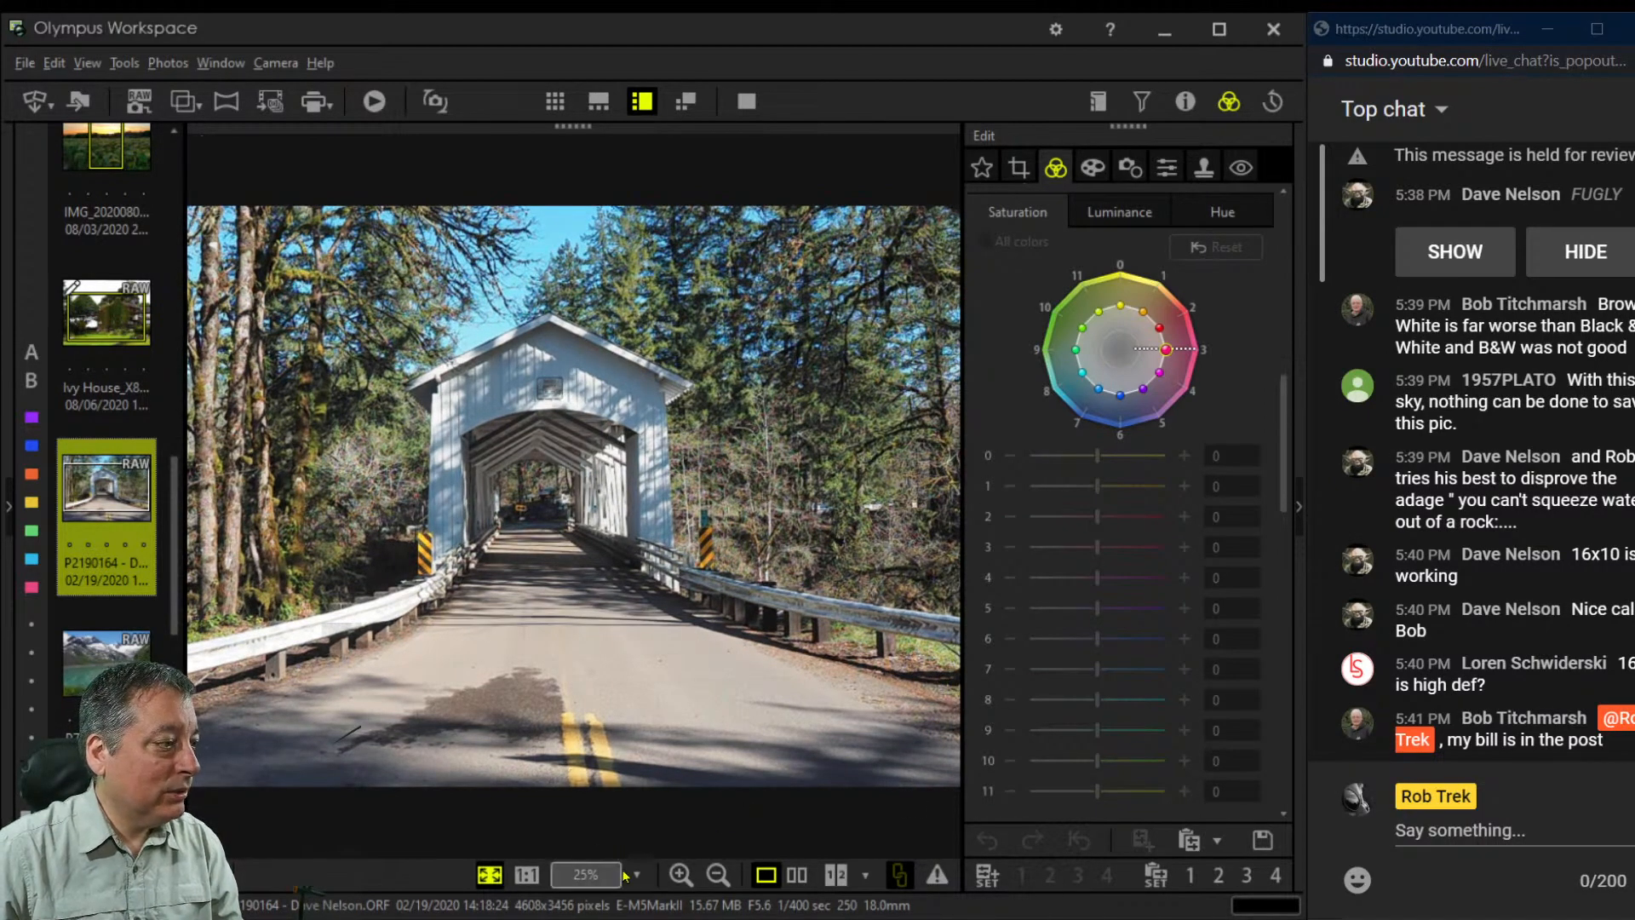
Enable a manual crop with a tilt adjustment of 1.0, judging it against vertical guide lines placed along the bridge entrance
key("ctrl+g")
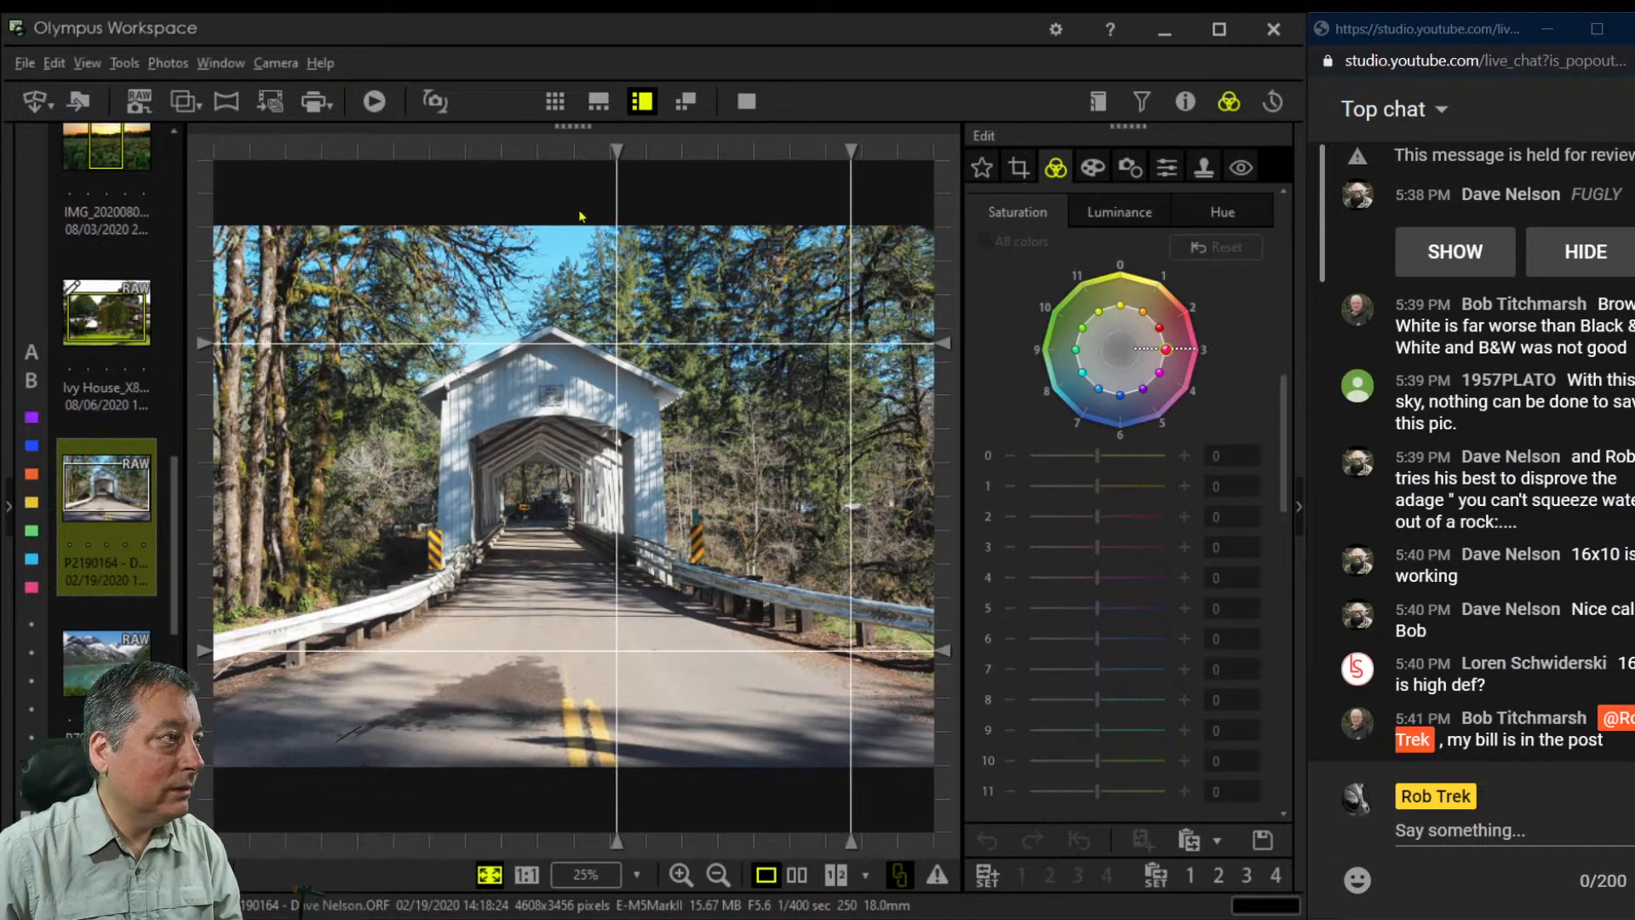
left_click_drag(618, 152, 478, 174)
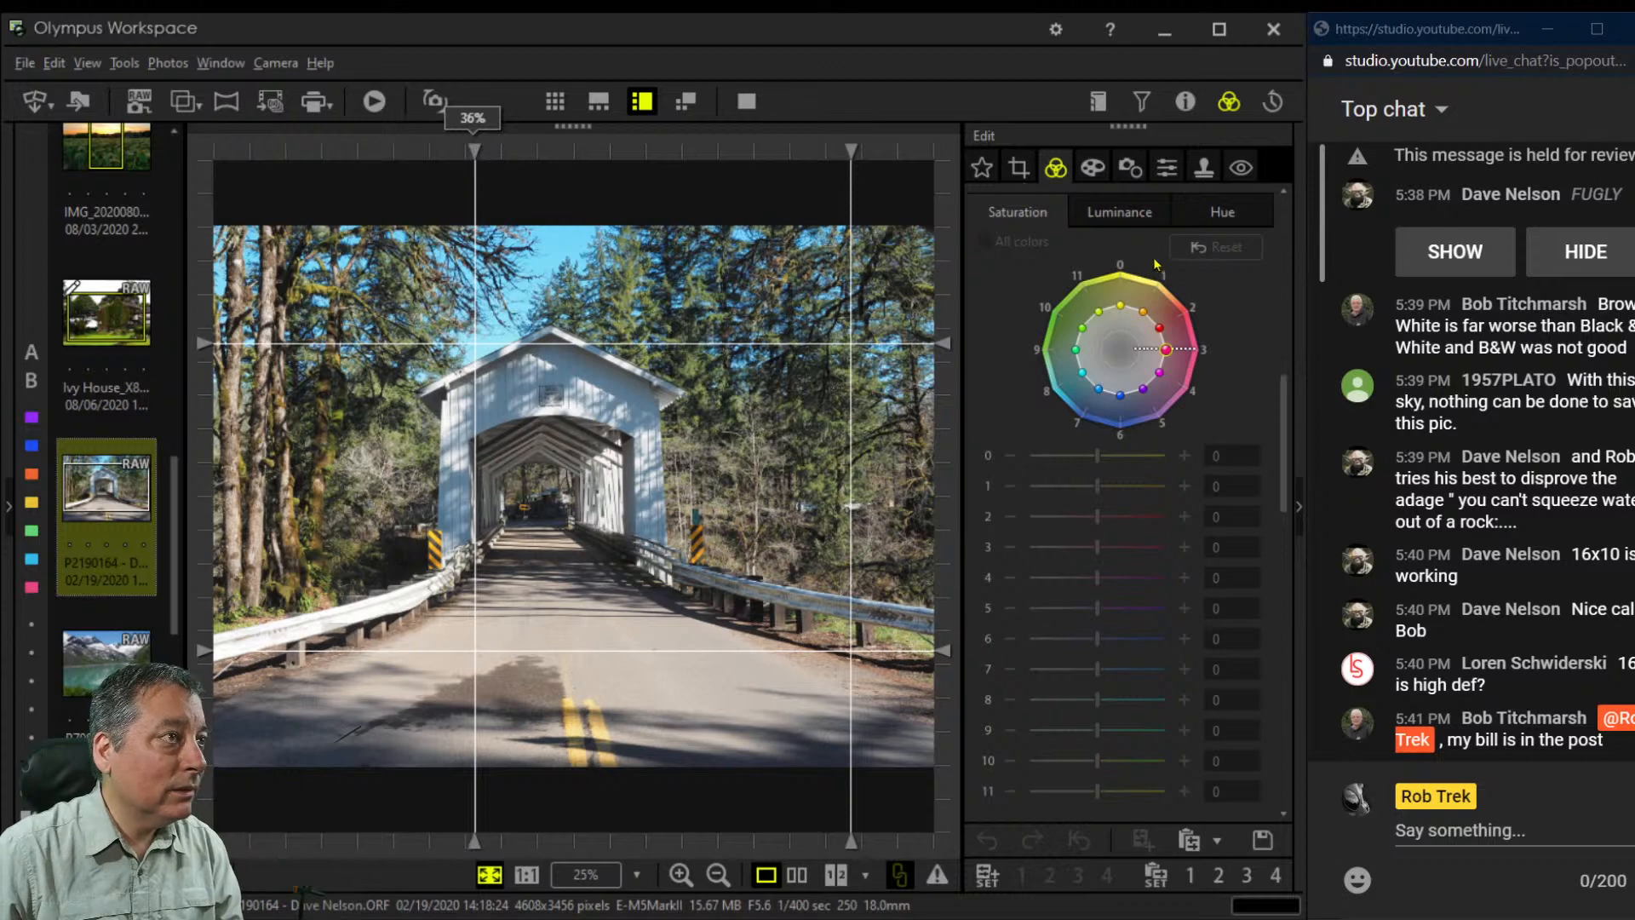
left_click(1019, 168)
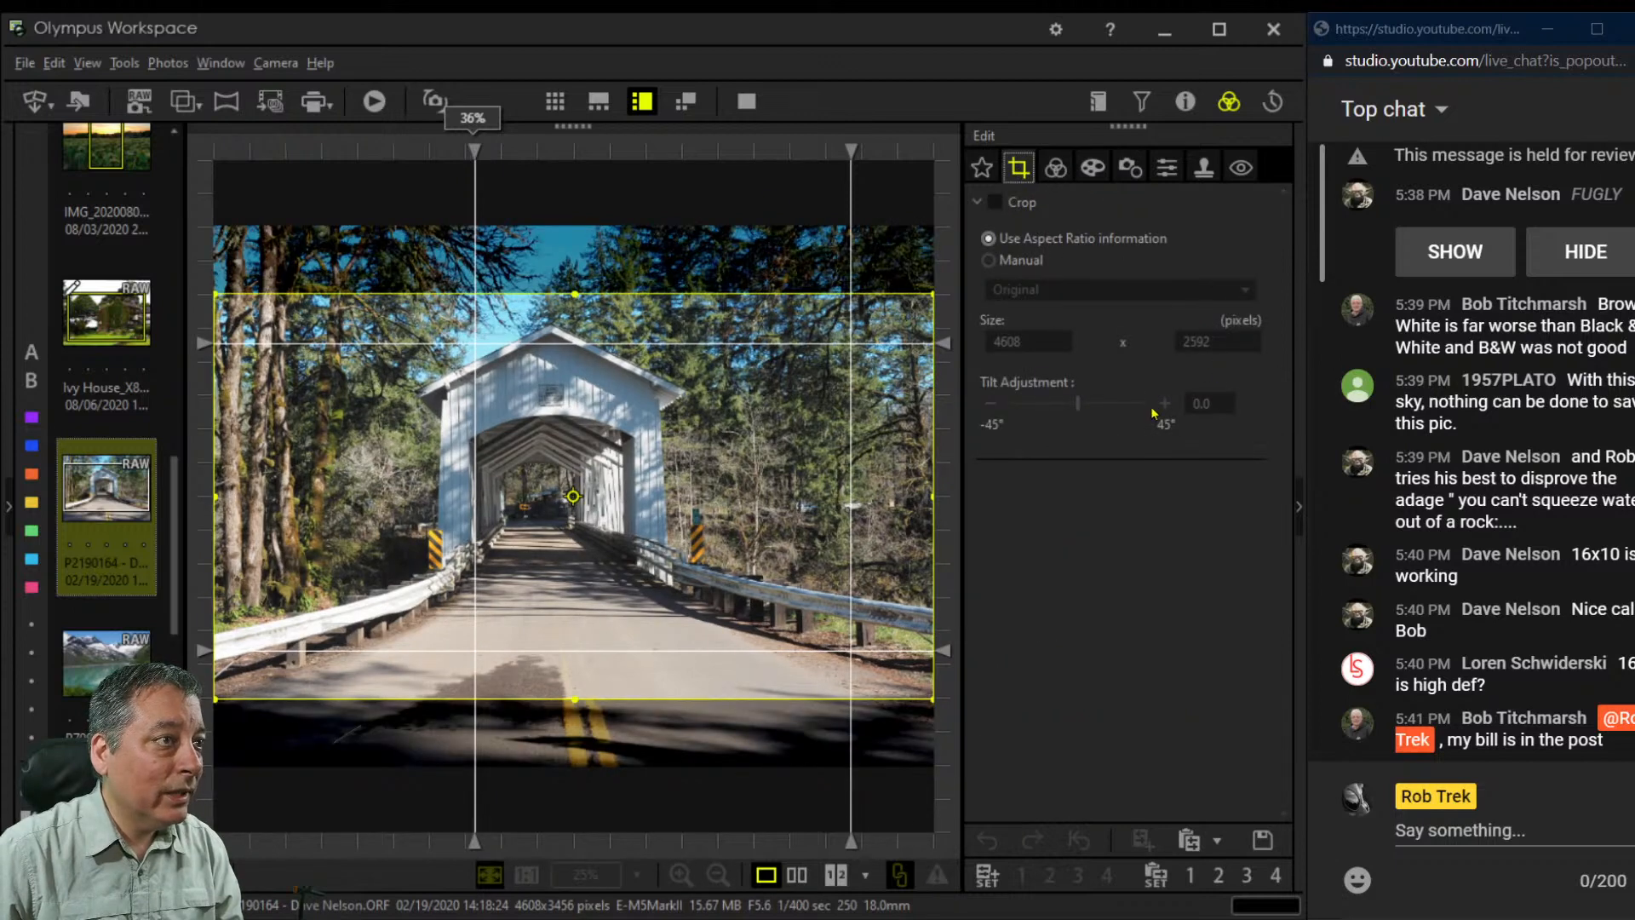
left_click(988, 259)
left_click(1164, 403)
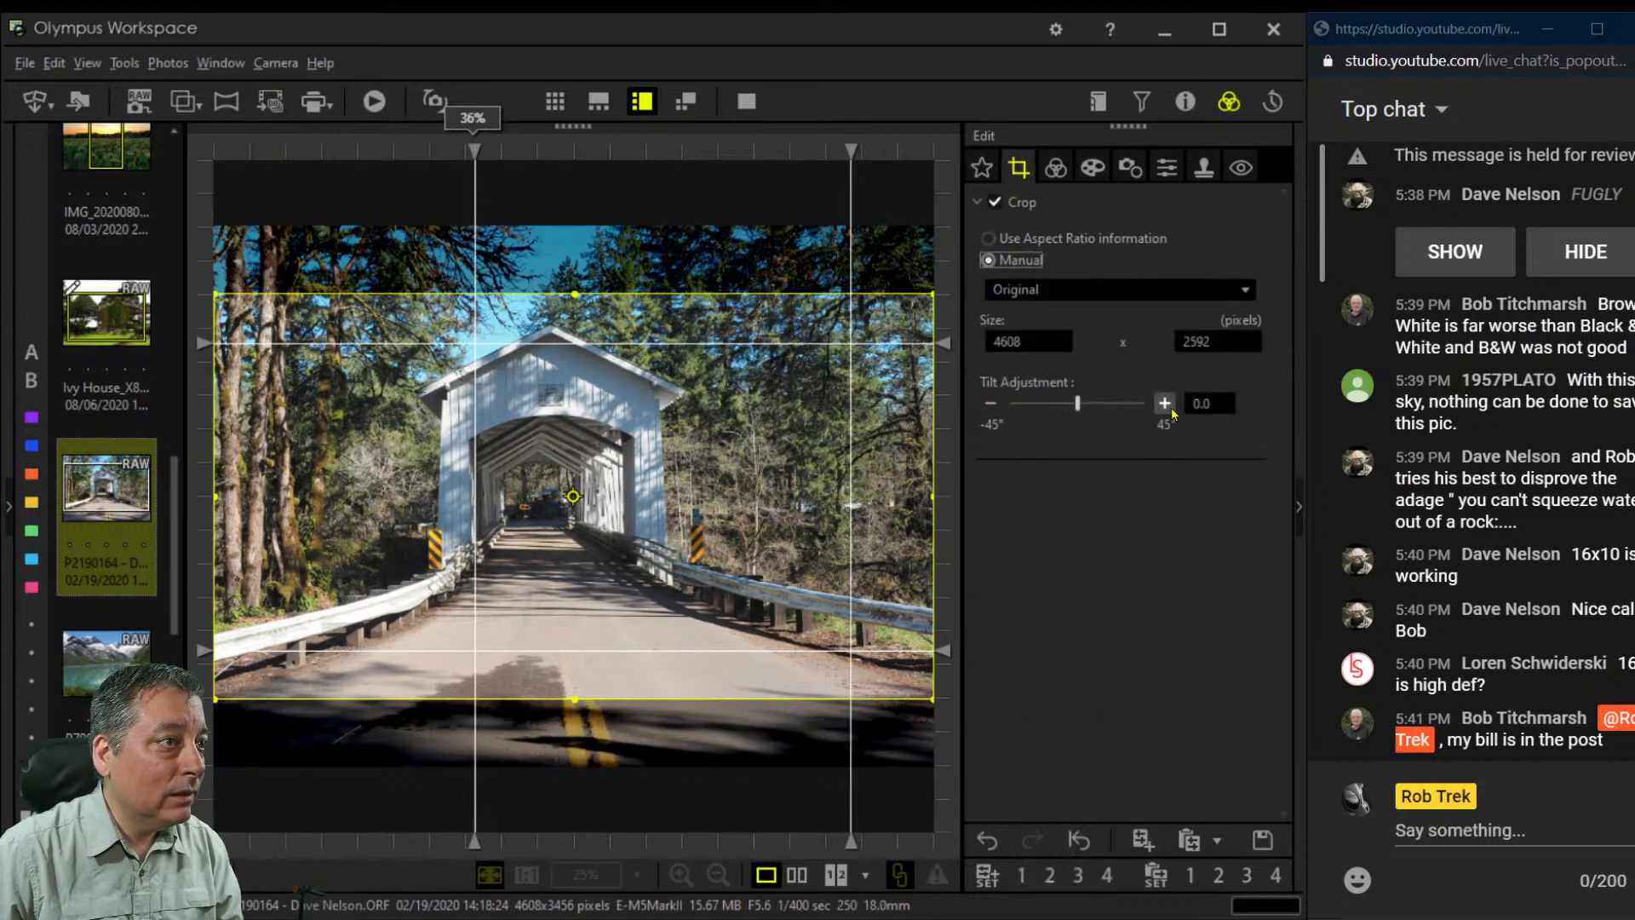
left_click(1171, 410)
left_click(1170, 410)
left_click(1170, 411)
left_click(1170, 410)
left_click(1171, 410)
left_click(1171, 411)
left_click(1171, 410)
left_click(1170, 411)
left_click(1171, 410)
left_click_drag(850, 153, 632, 174)
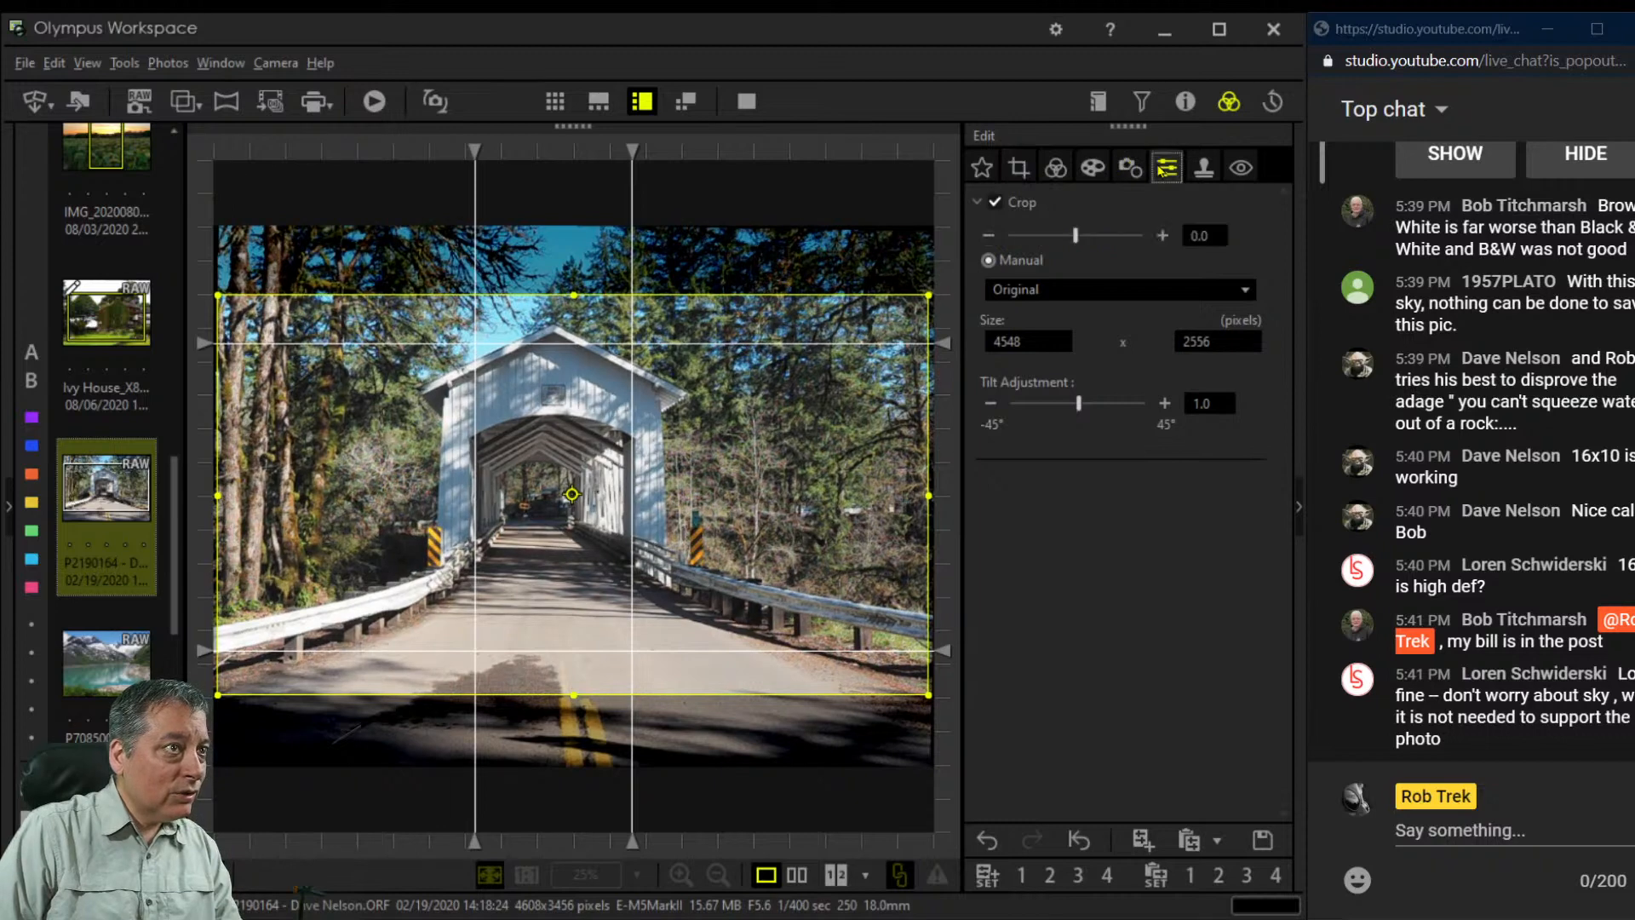
Enable automatic distortion correction and set the horizontal keystone compensation to -9 to straighten the bridge's uprights
left_click(1128, 167)
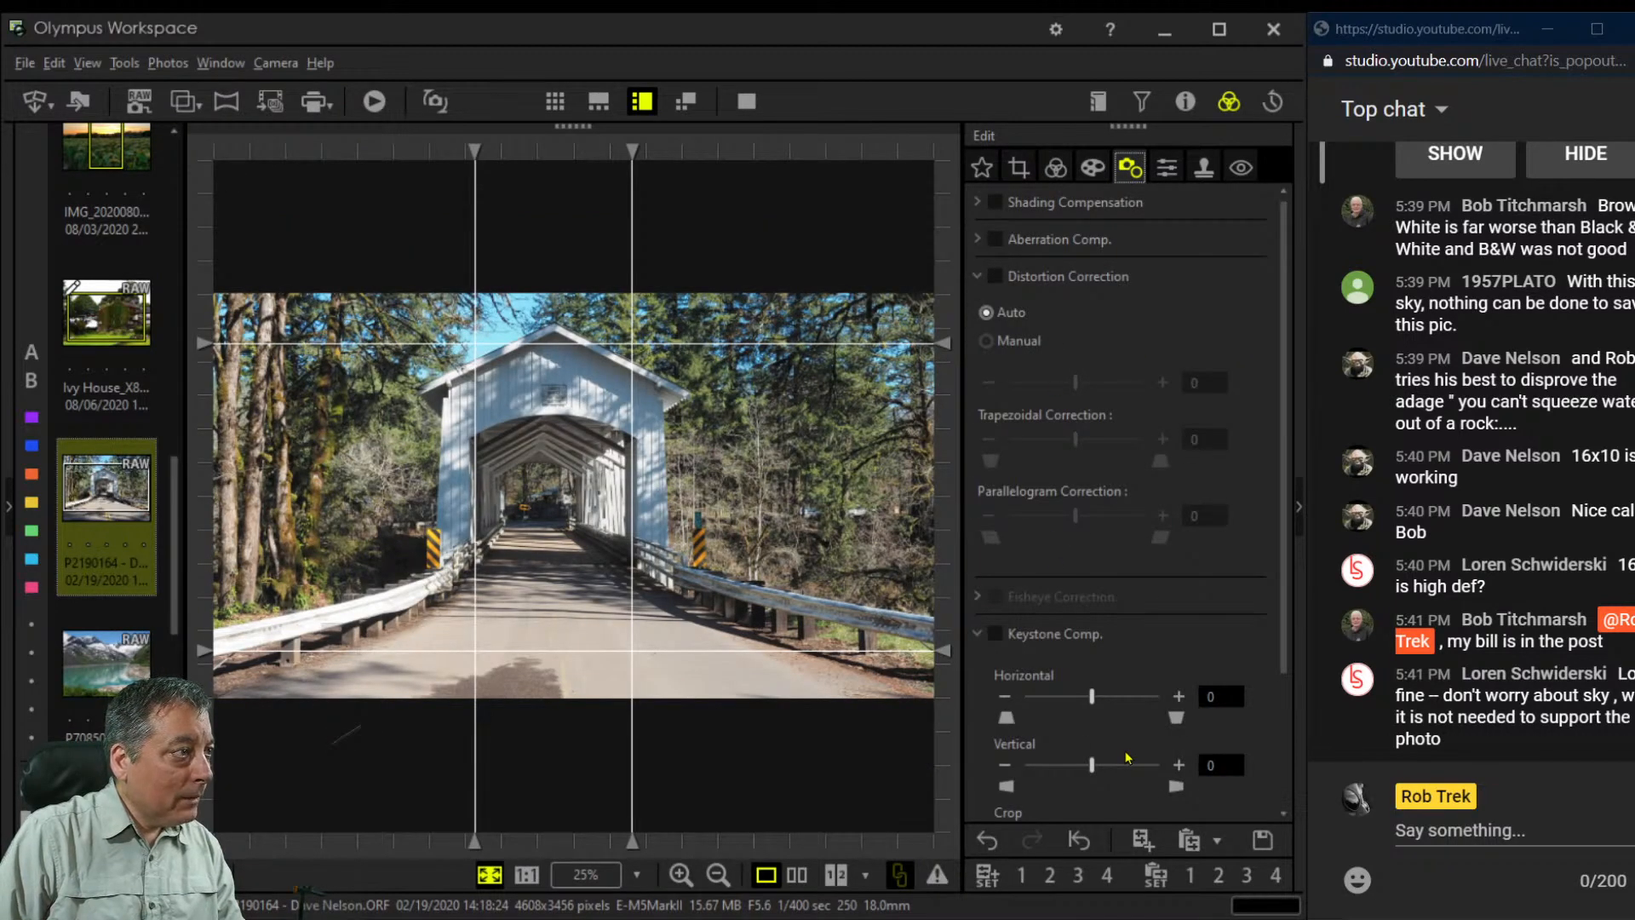
left_click(1005, 697)
left_click(1005, 696)
left_click(1005, 697)
left_click(1004, 696)
left_click(1004, 696)
left_click(1005, 696)
left_click(1004, 696)
left_click(1005, 696)
left_click(1005, 697)
left_click(1005, 696)
left_click(1004, 697)
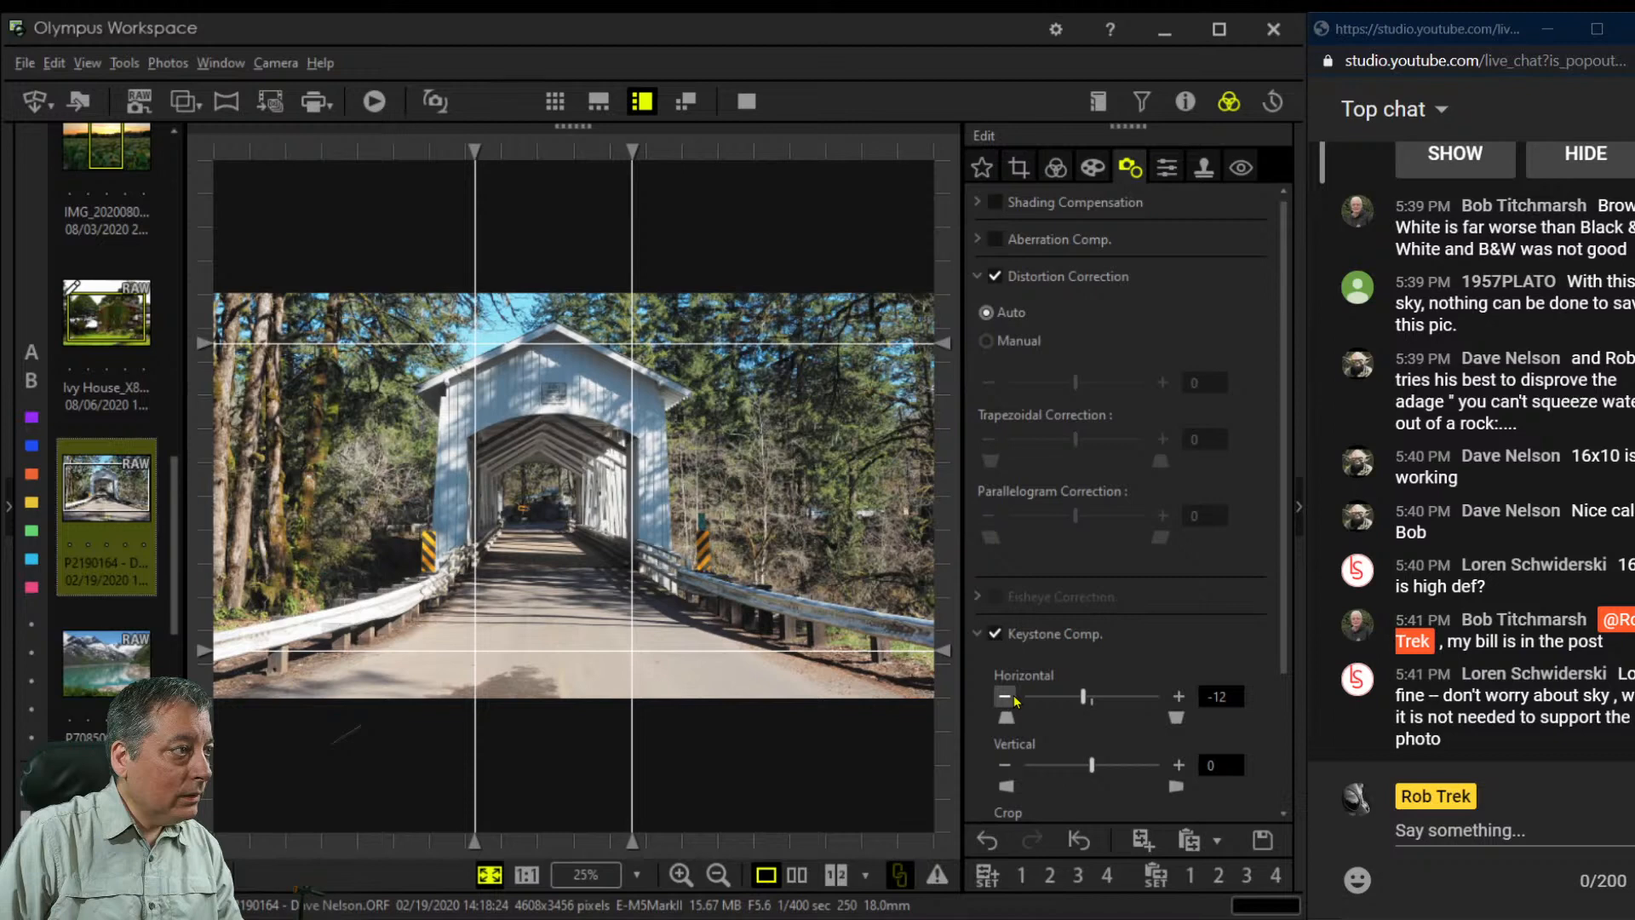
left_click(1178, 696)
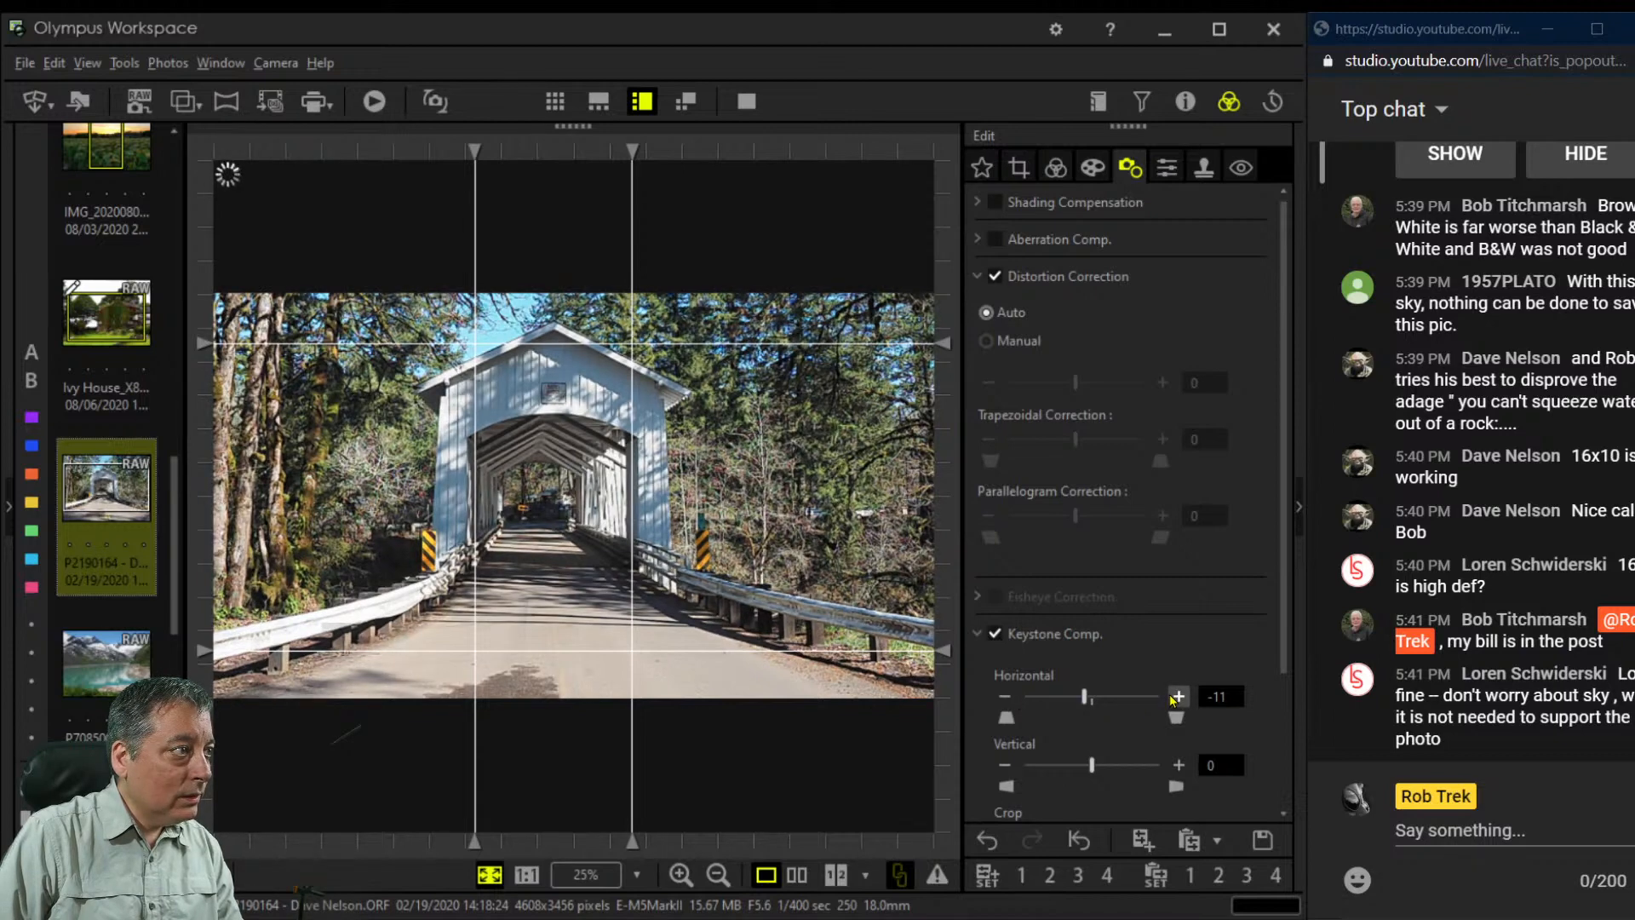
double_click(1177, 696)
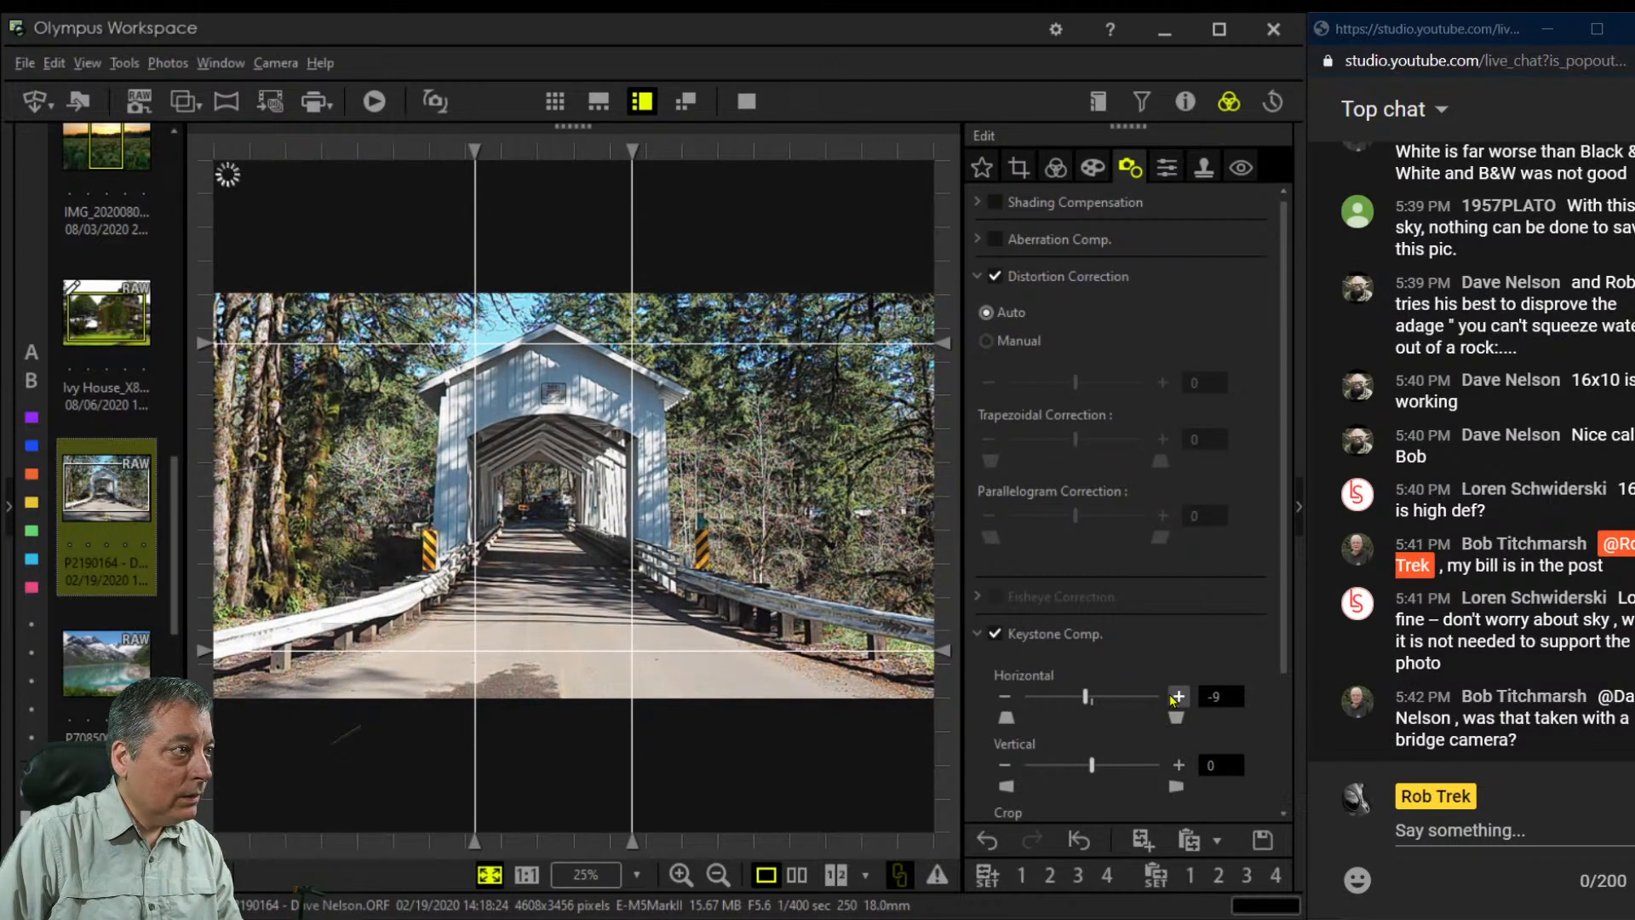
Check the bridge without guide lines and set the vertical keystone compensation to -8
left_click(1055, 168)
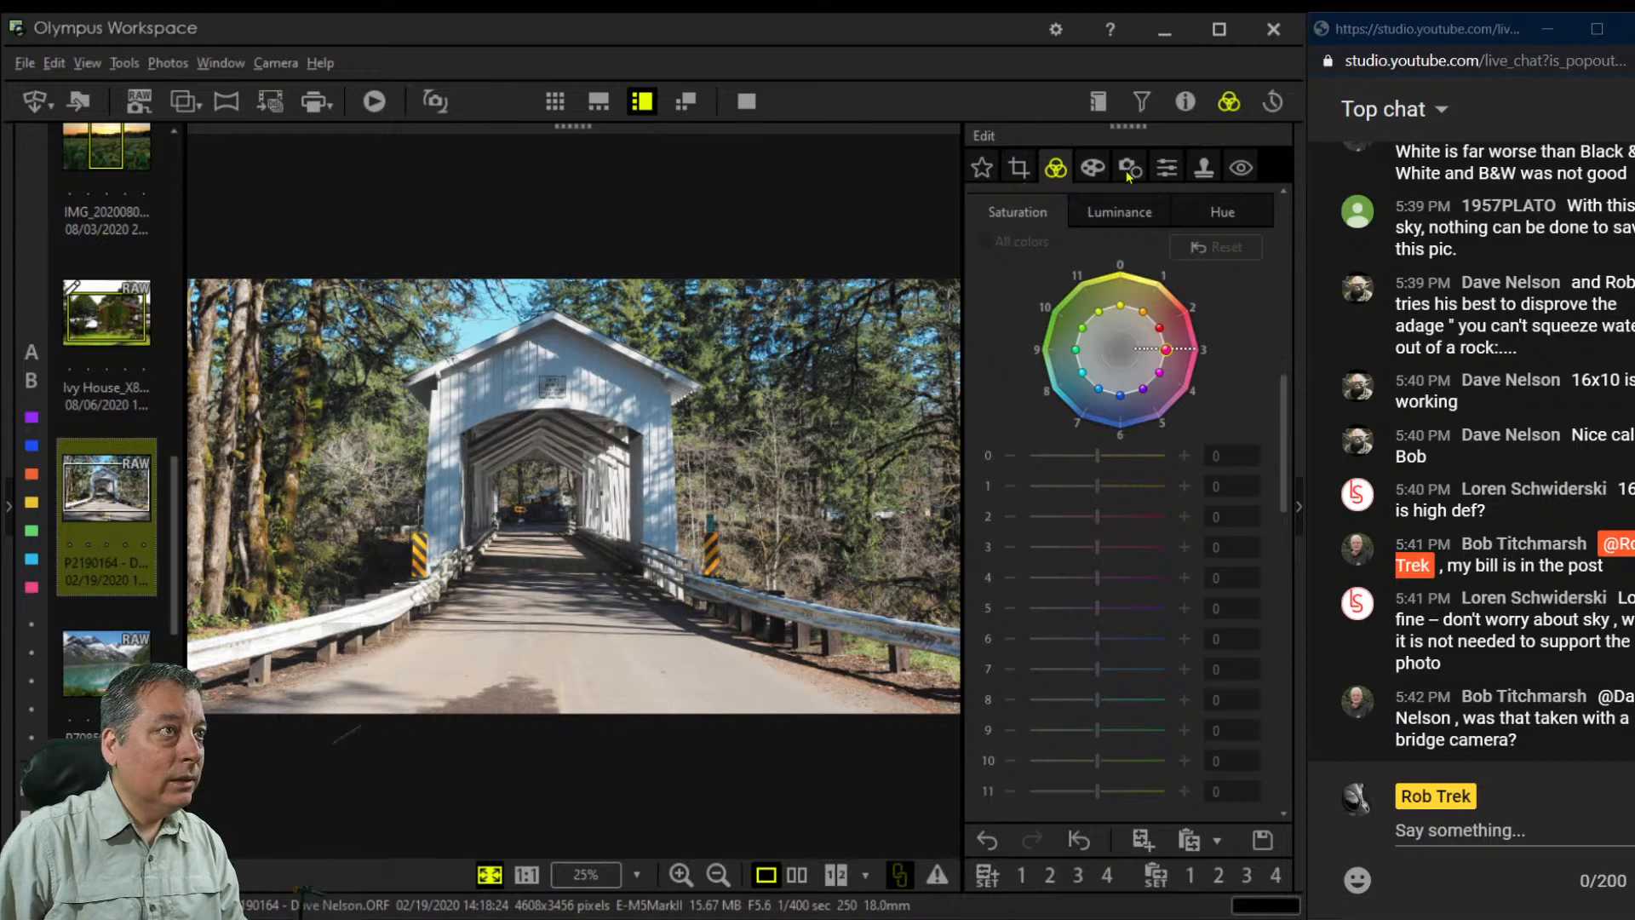
left_click(1166, 167)
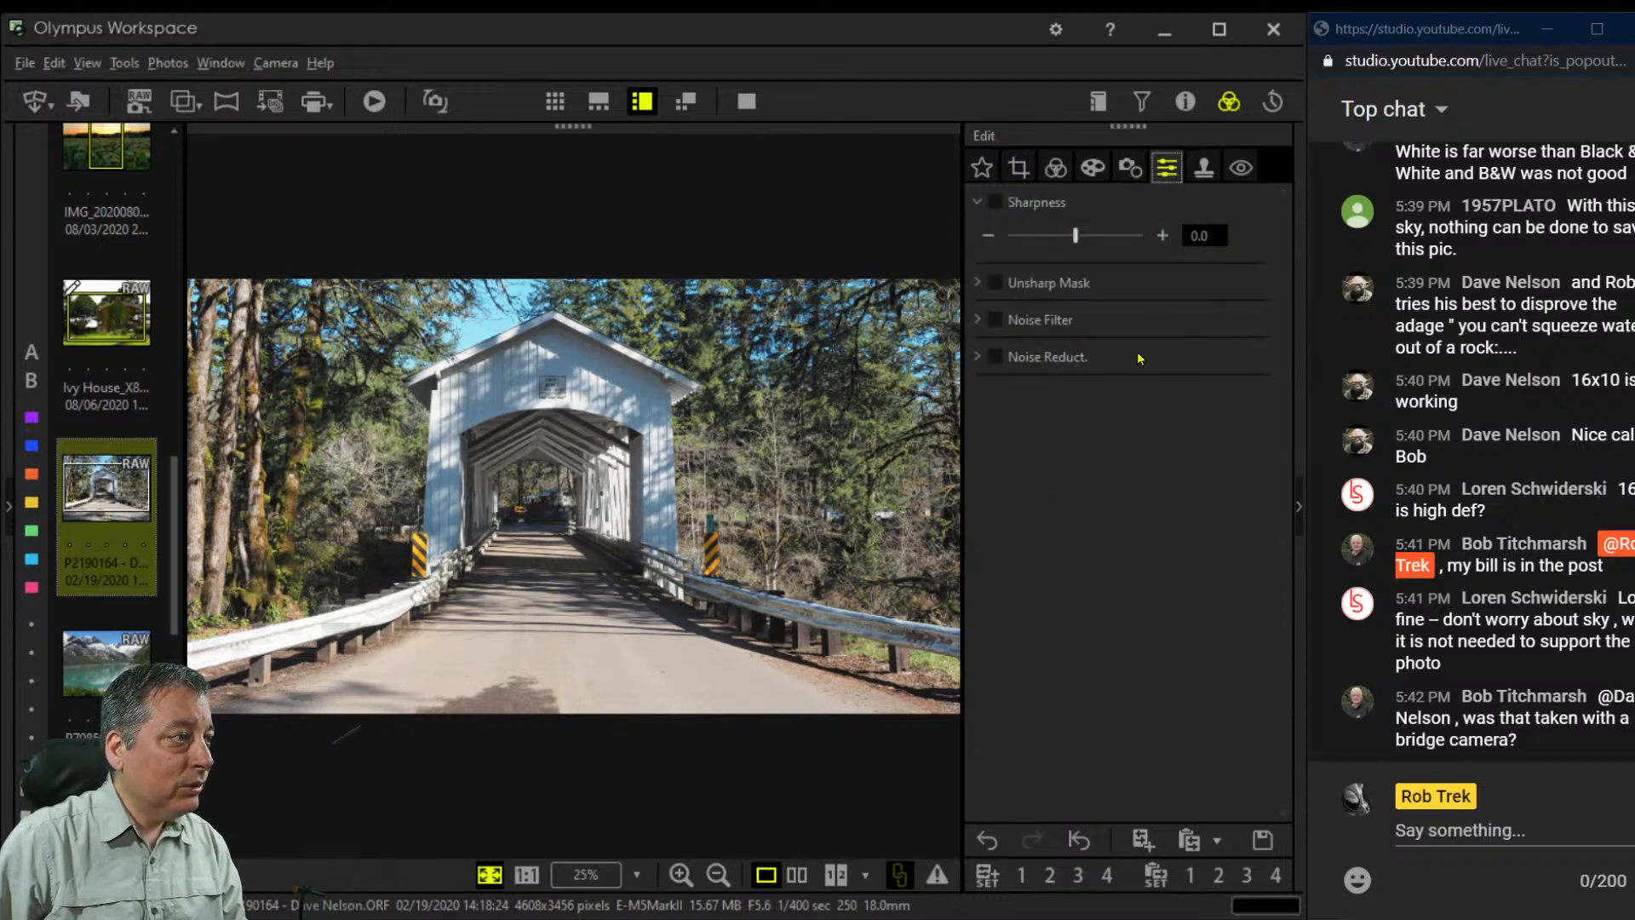
left_click(1128, 168)
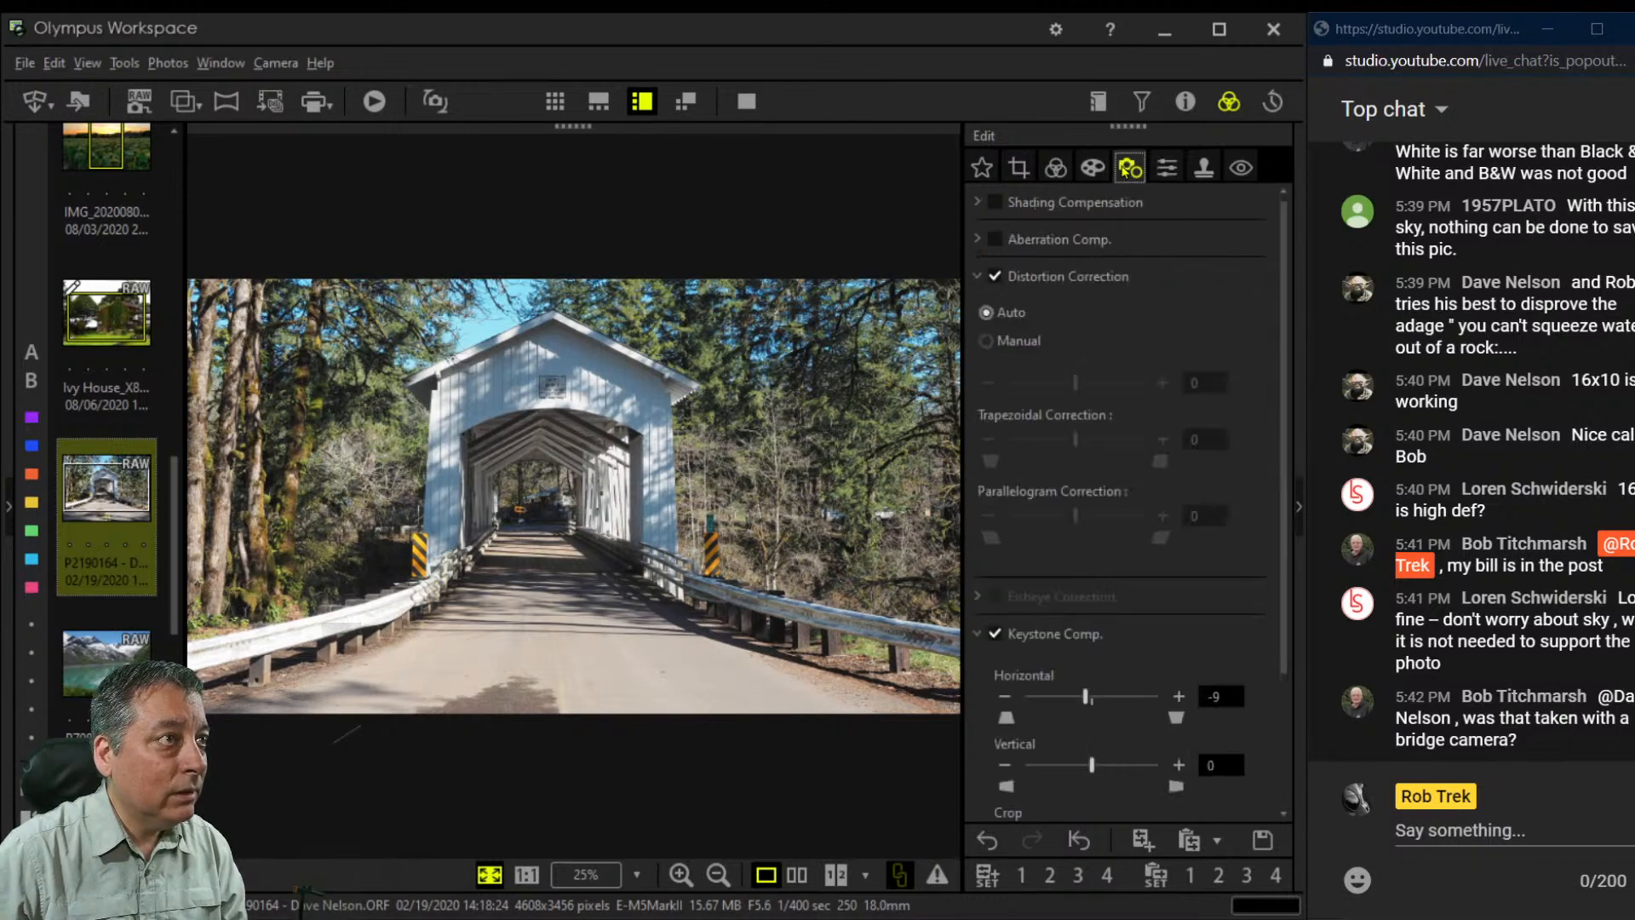
scroll(1219, 706, "down", 1)
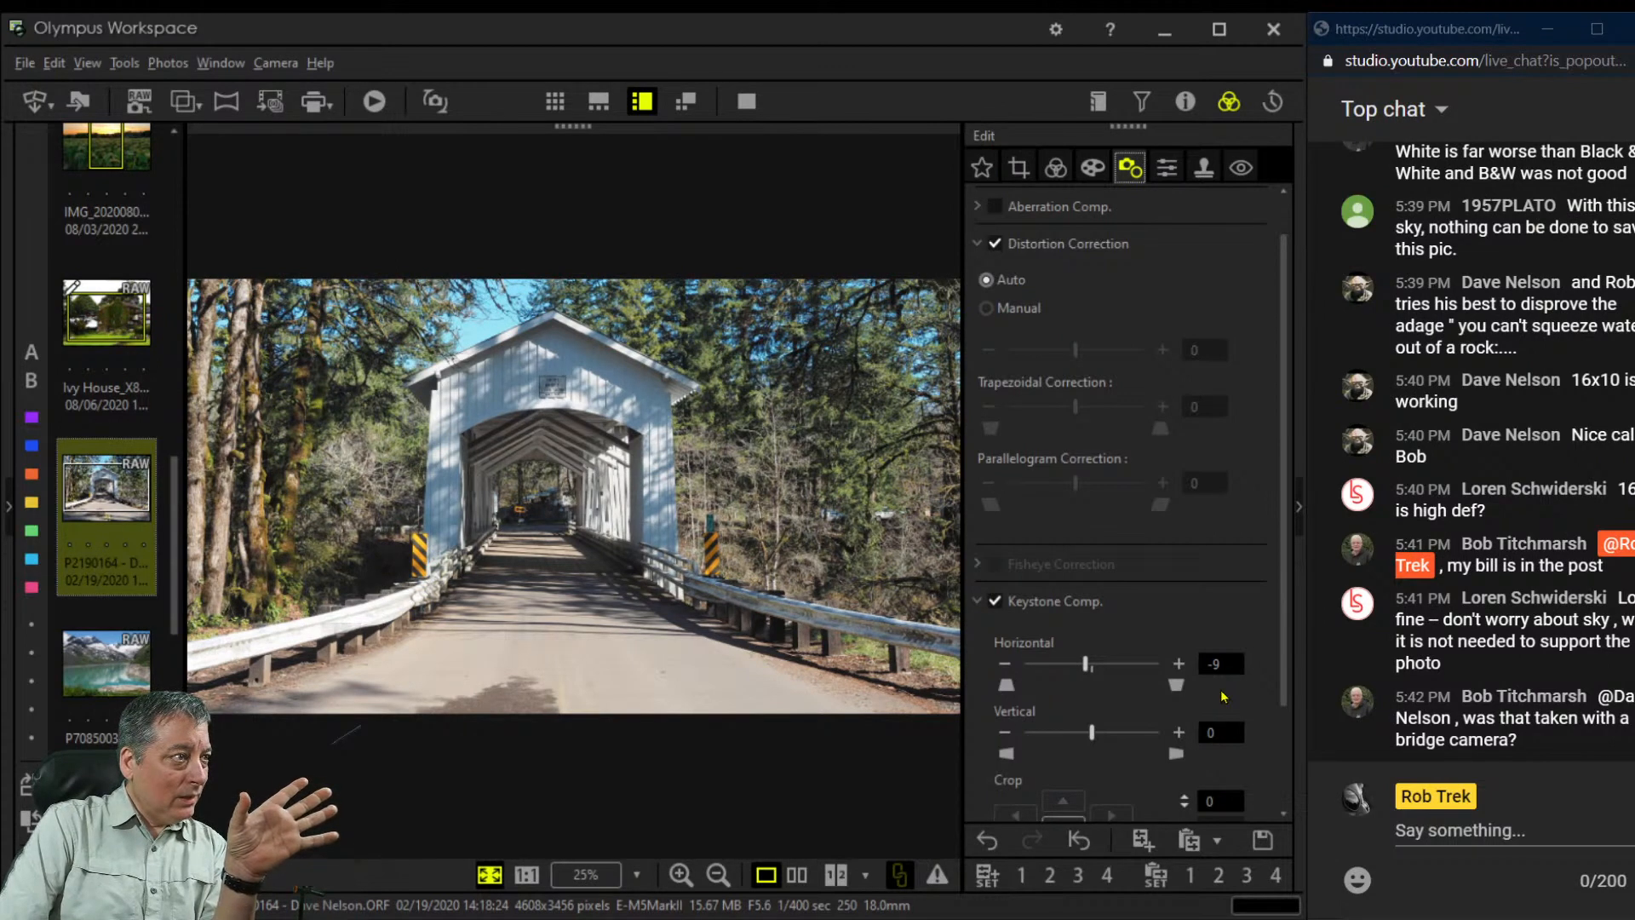
left_click(1004, 730)
left_click(1003, 731)
left_click(1004, 731)
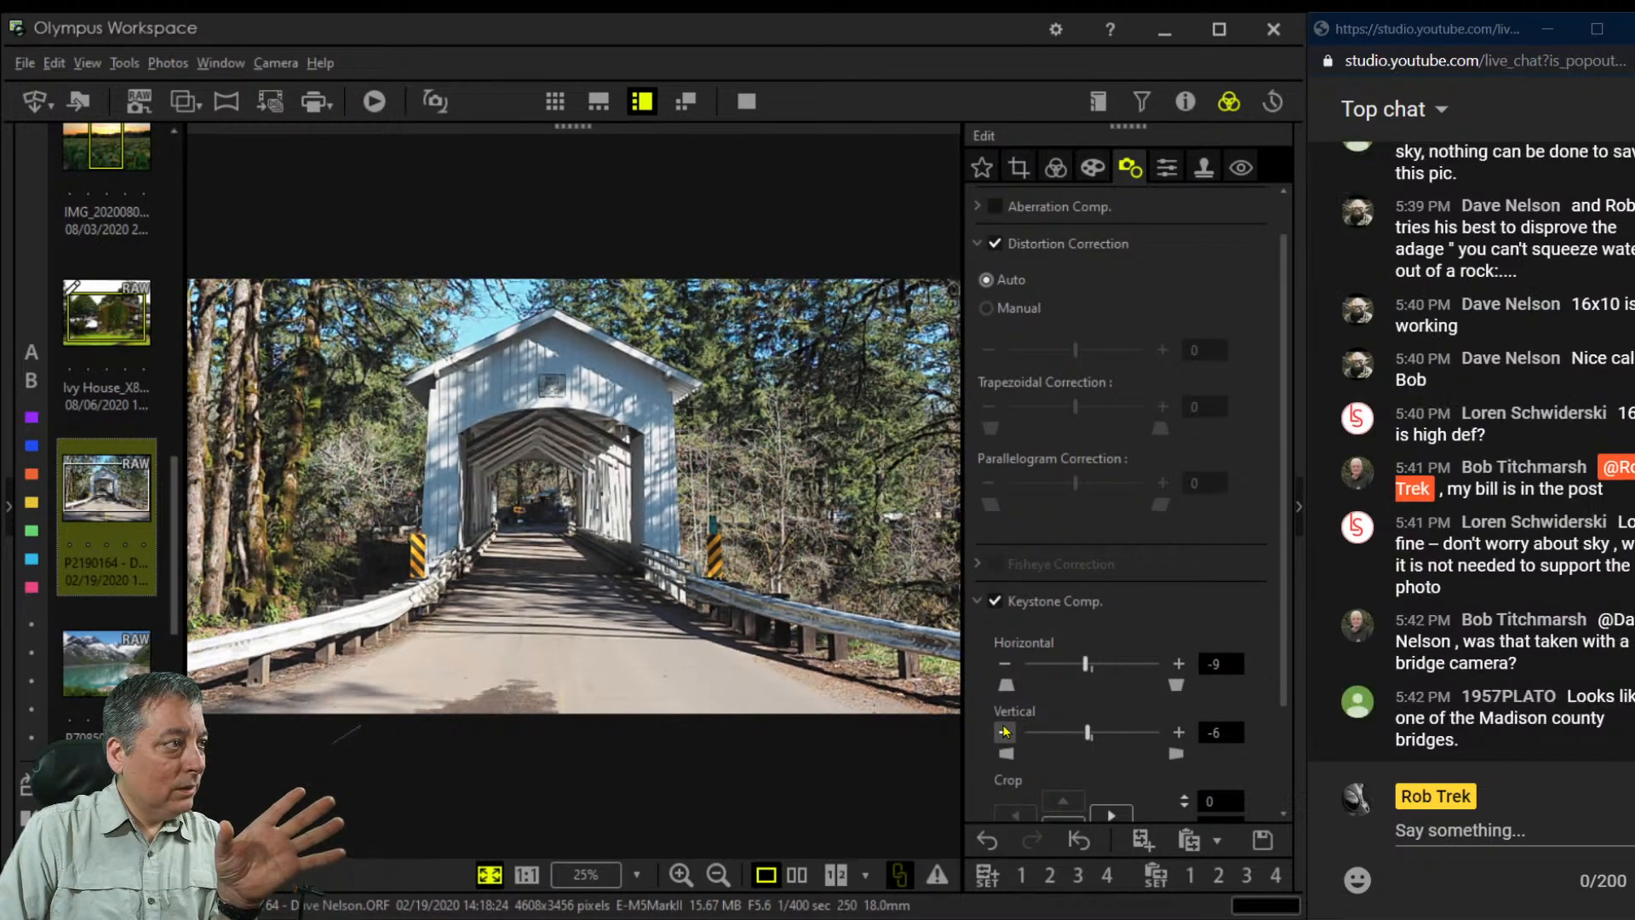
left_click(1004, 730)
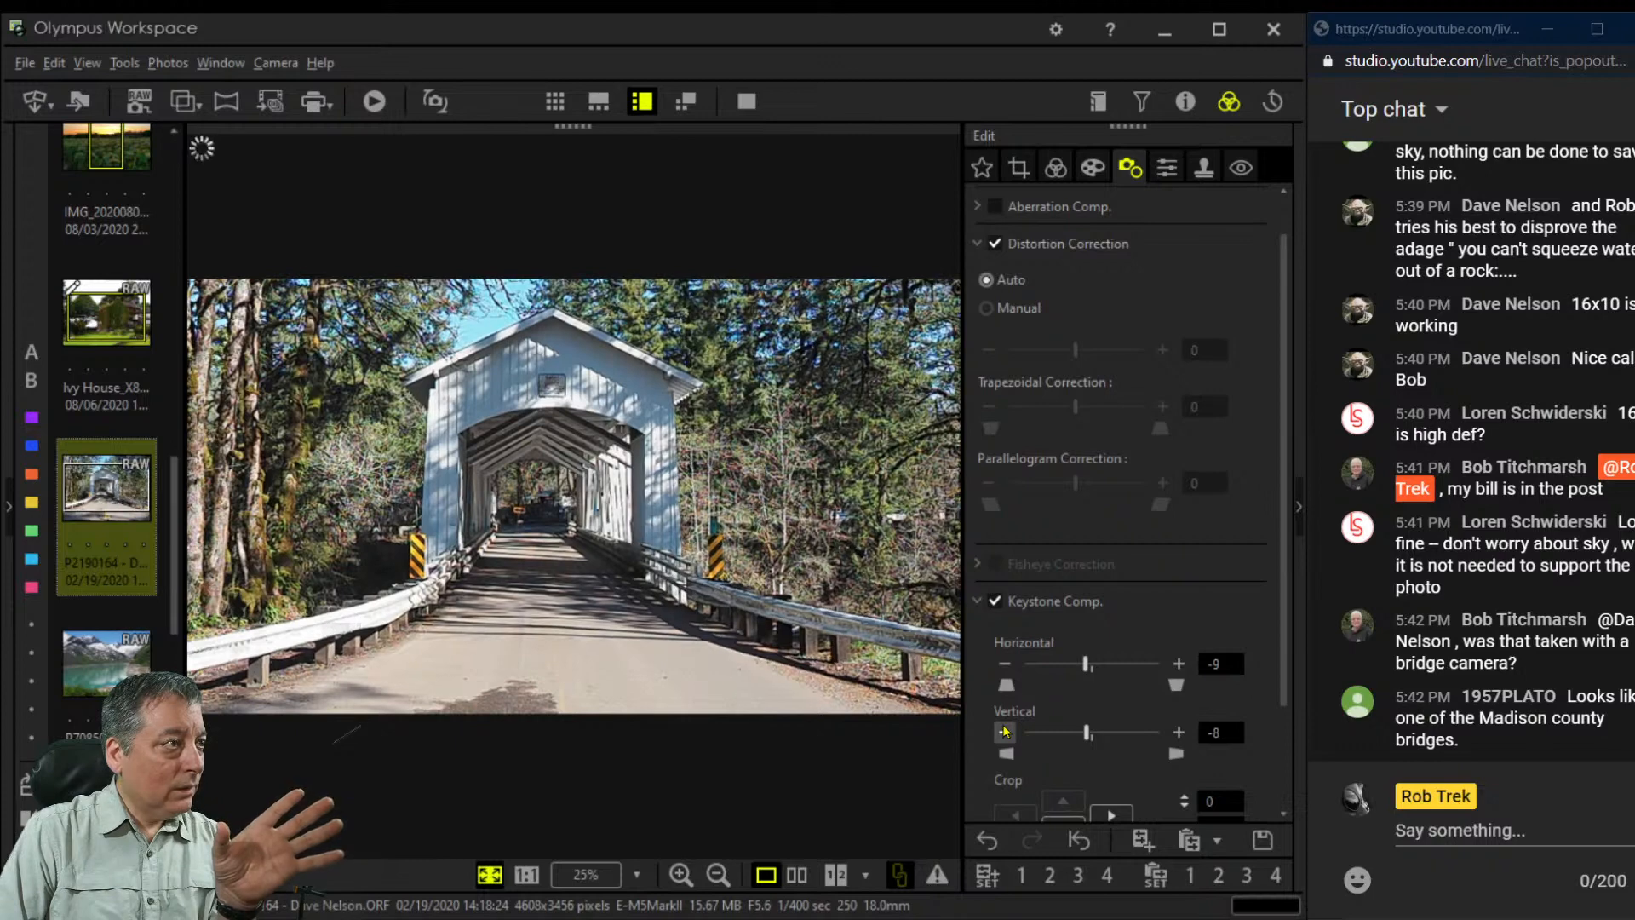
Try a 1:1 (6:6) crop, reduced to 2700 x 2700 pixels and centred on the bridge
left_click(1018, 168)
left_click(1107, 289)
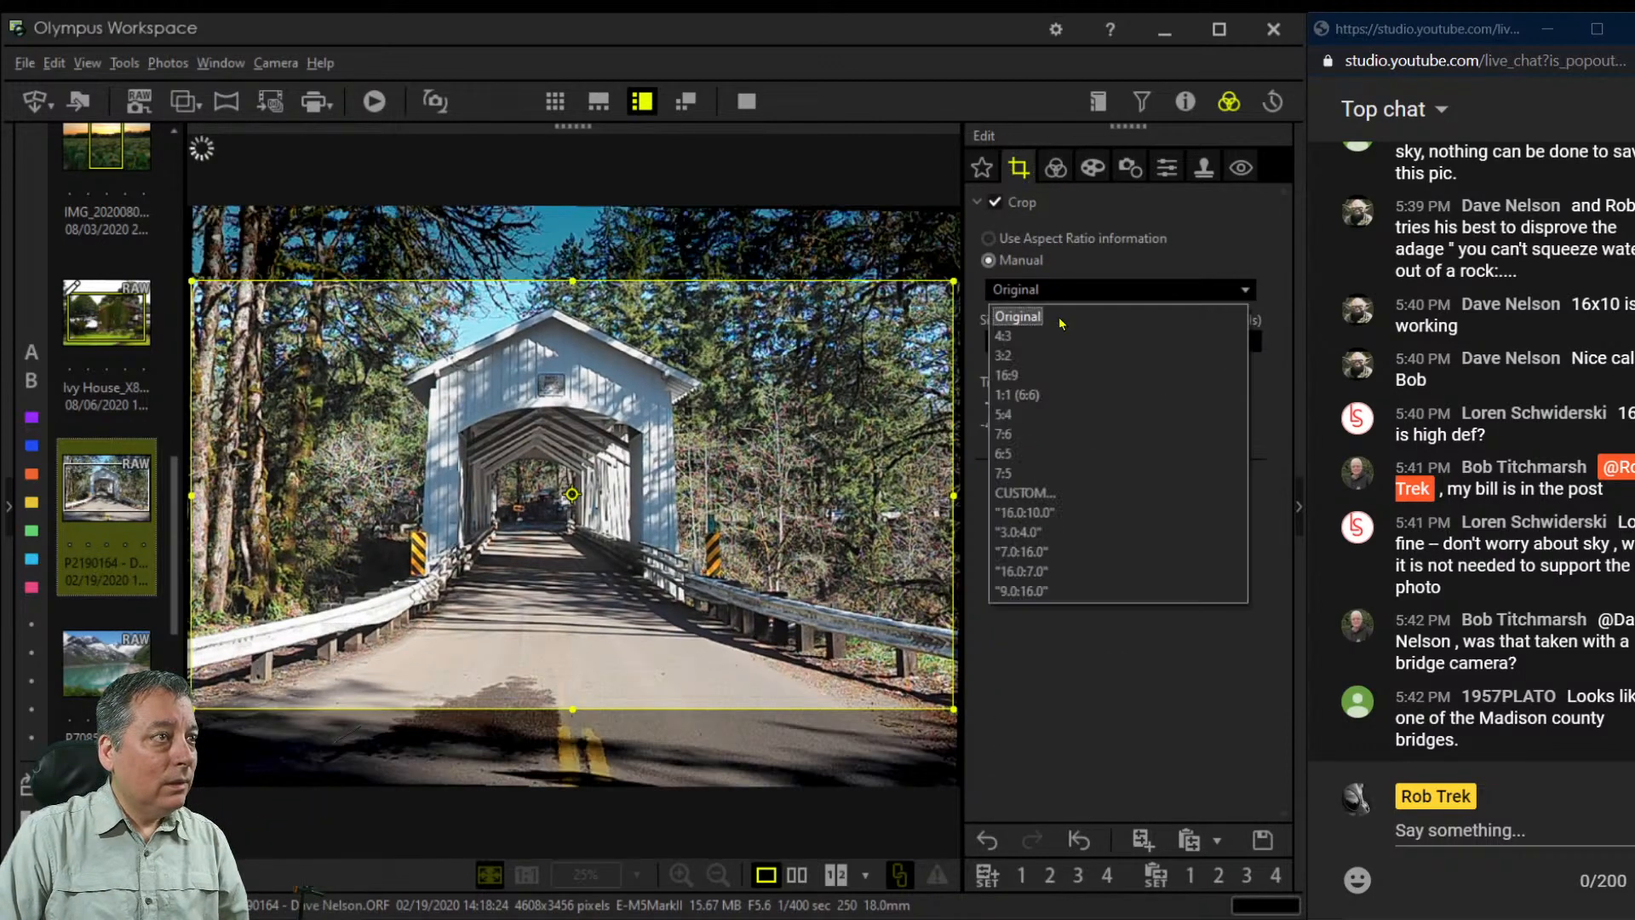
left_click(1059, 395)
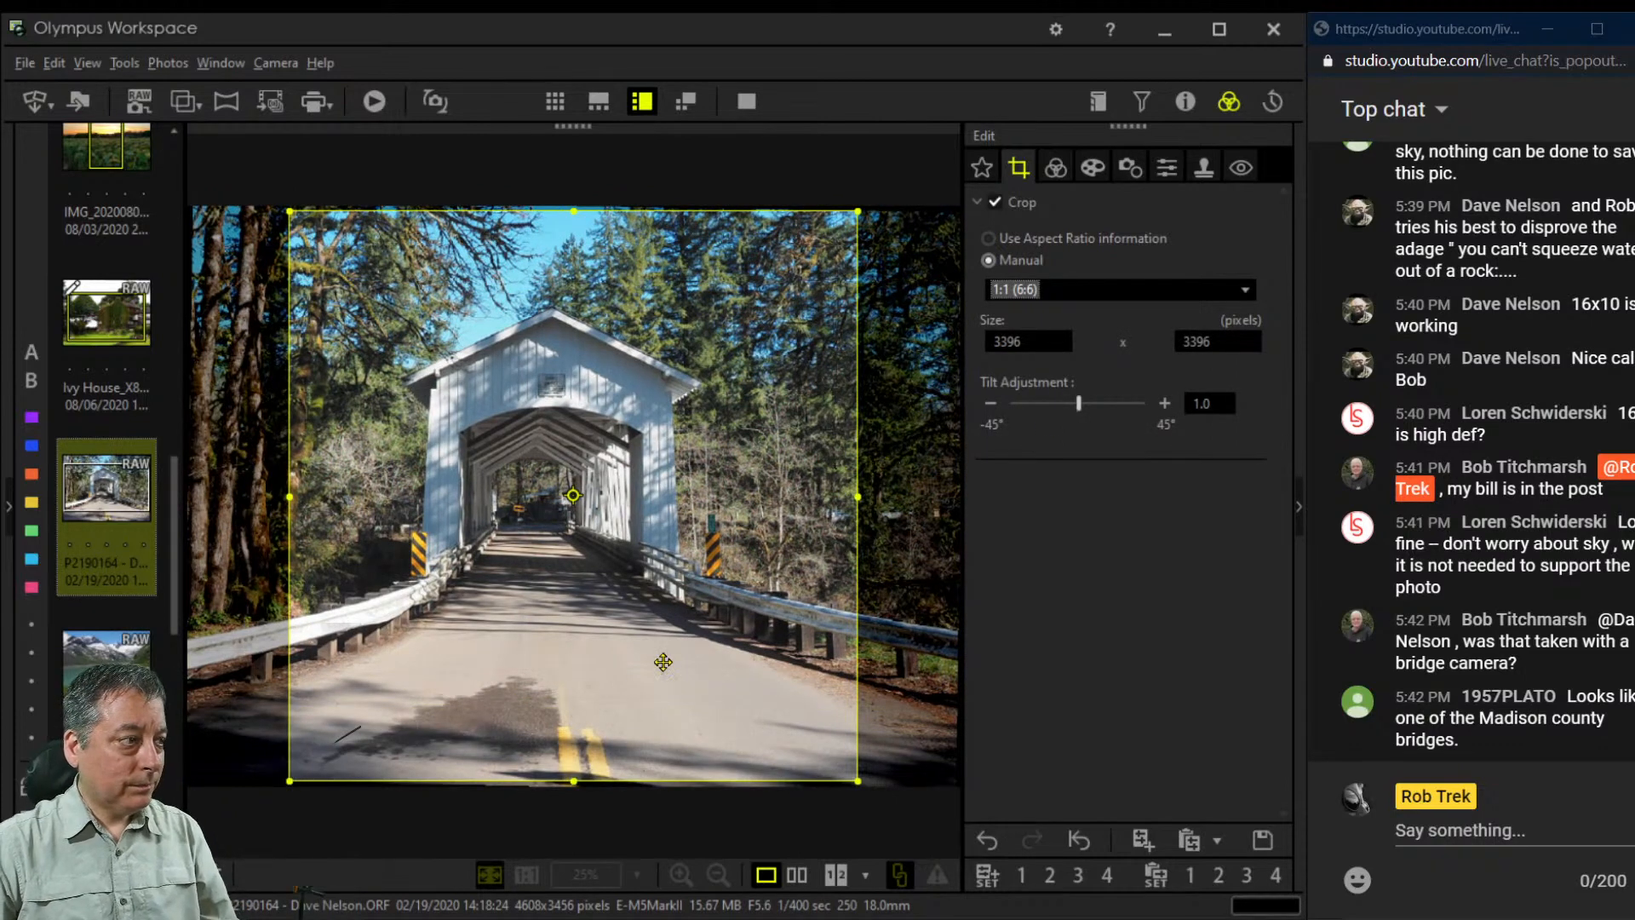
left_click_drag(573, 771, 601, 687)
left_click_drag(569, 209, 573, 328)
left_click_drag(580, 495, 573, 422)
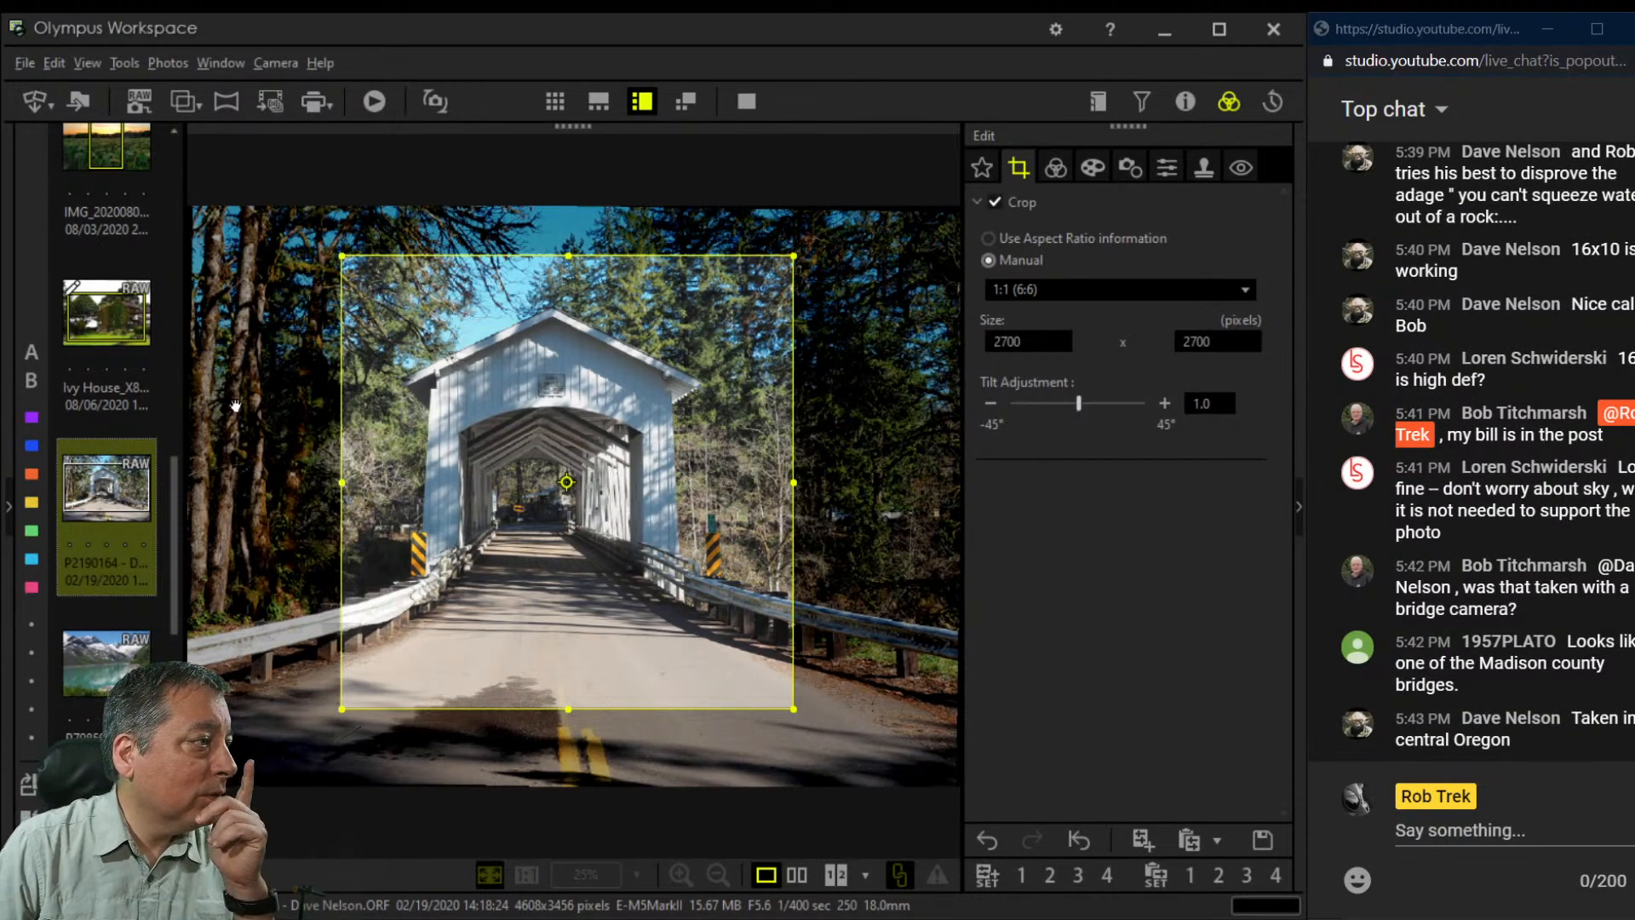
Try a tilt adjustment of 0.7 and return it to 1.0
left_click_drag(236, 405, 236, 408)
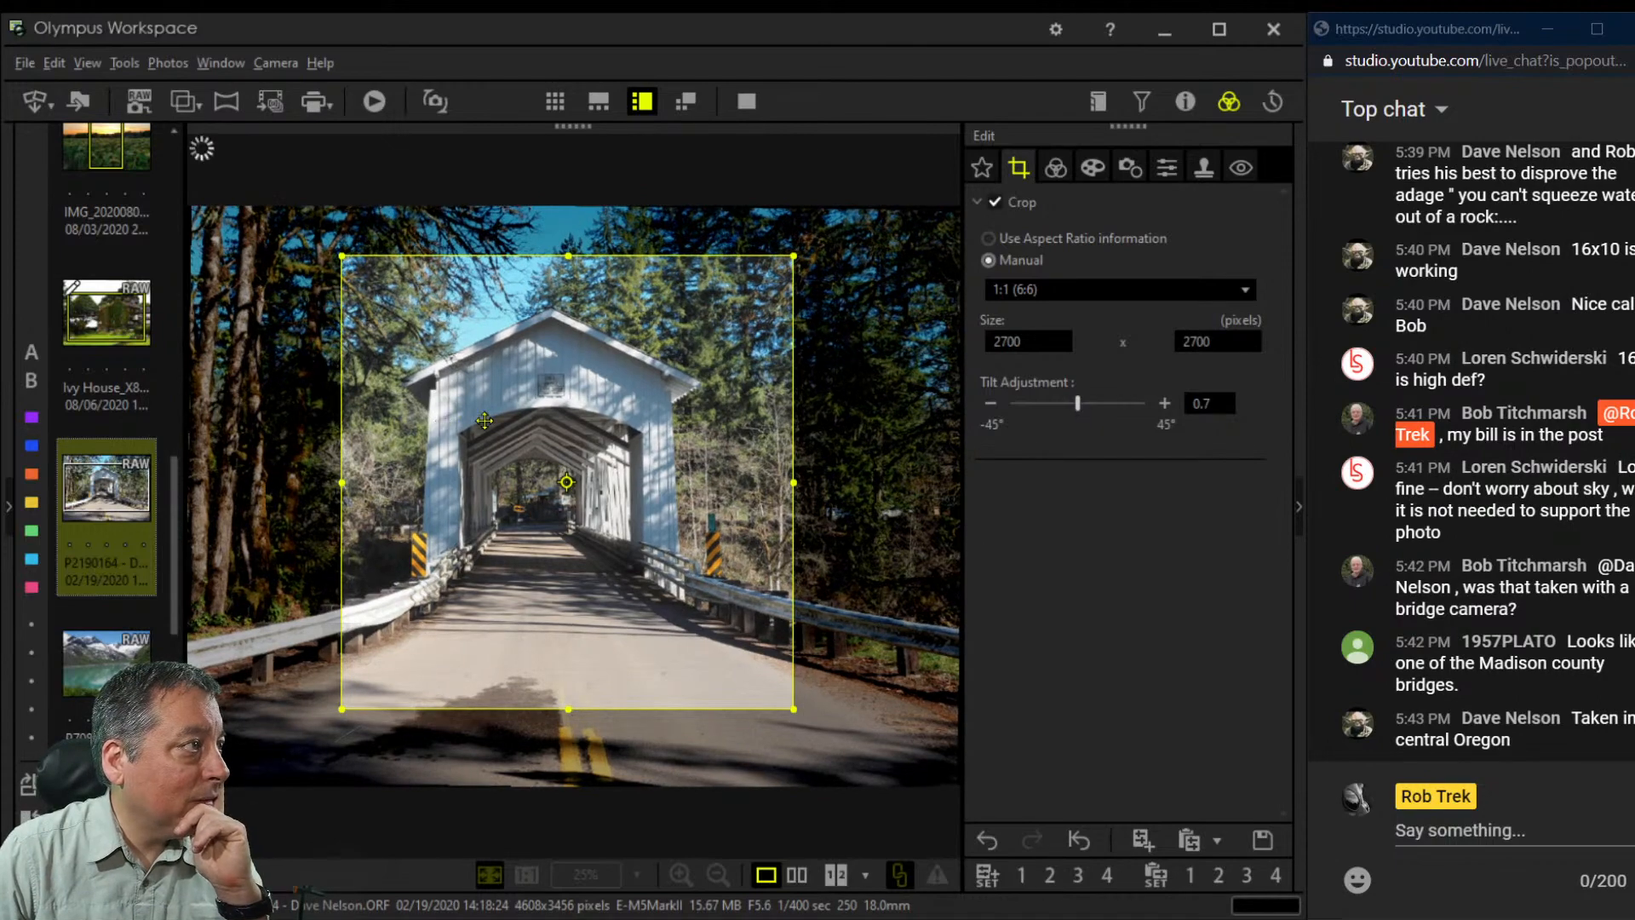
left_click(1164, 405)
left_click(1163, 405)
left_click(1164, 405)
Try the square crop frame in several sideways positions, put it back around the bridge, and view the result
left_click_drag(619, 452, 470, 445)
left_click_drag(555, 502, 856, 467)
left_click_drag(684, 411, 528, 454)
left_click(1055, 167)
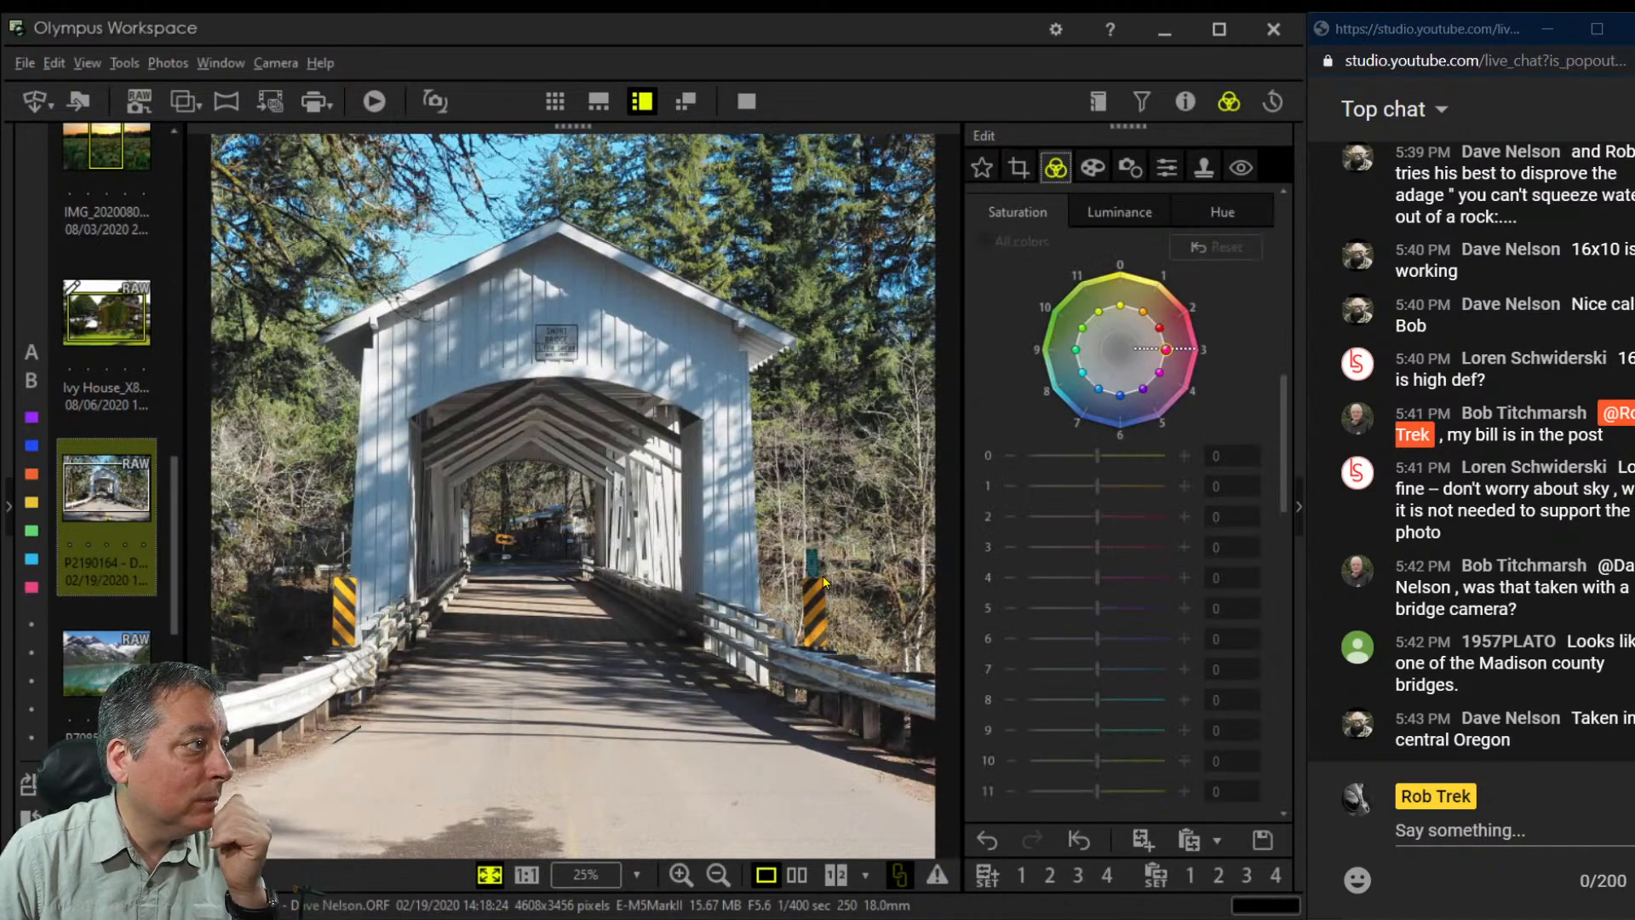
Move the square crop frame to the photo's left edge to take in the tree trunks, and view the result
left_click(1018, 169)
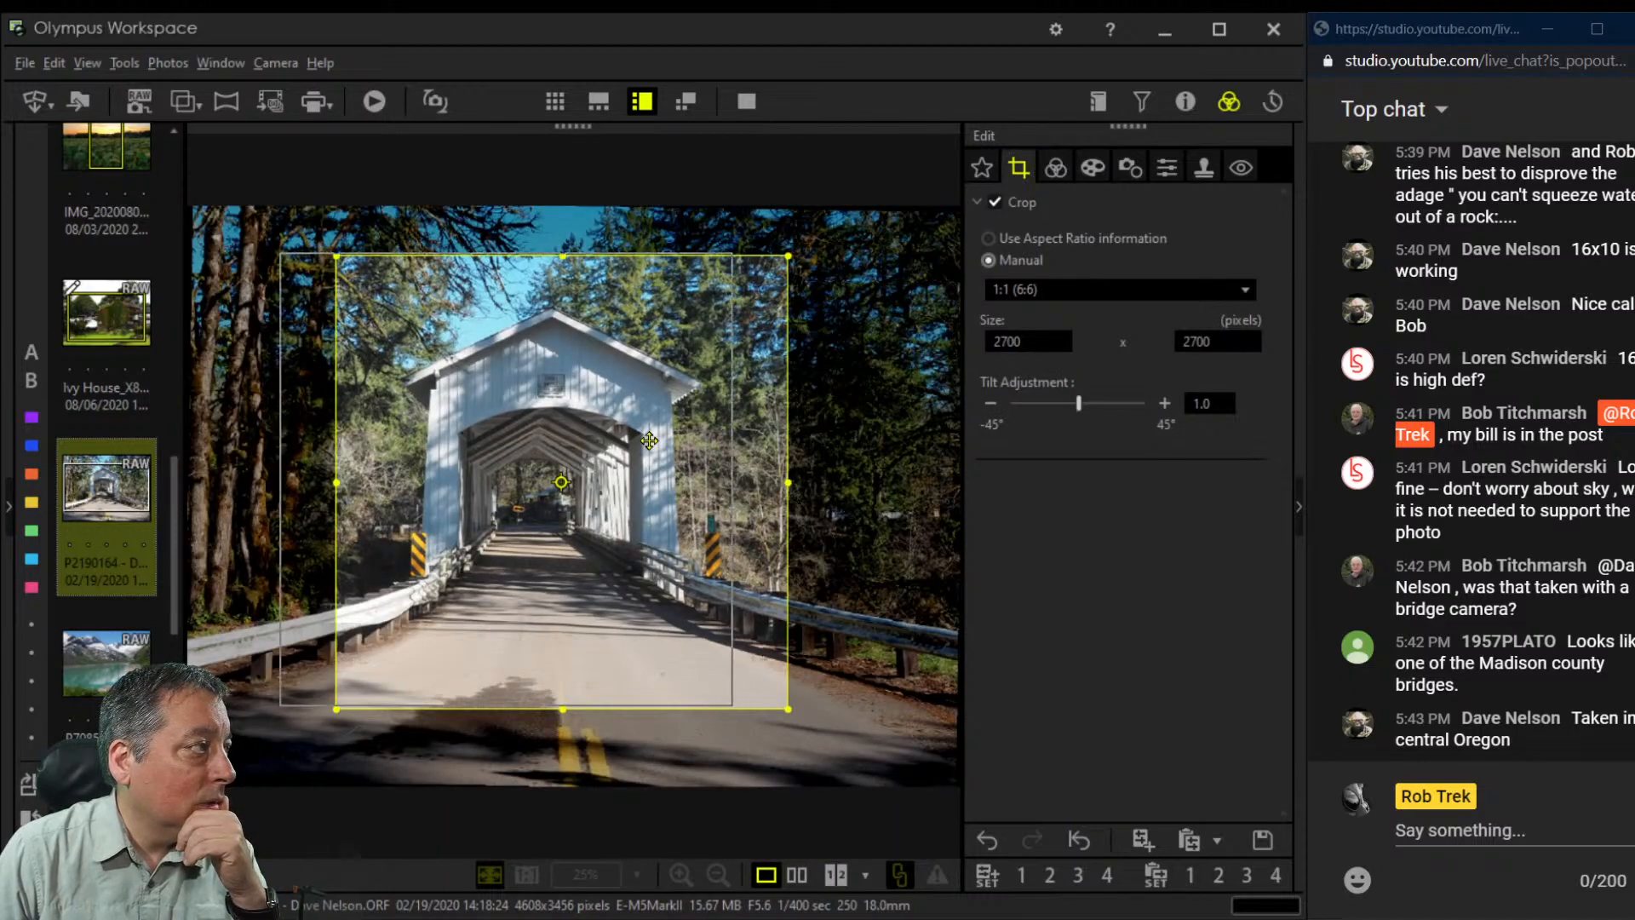
left_click_drag(651, 440, 562, 433)
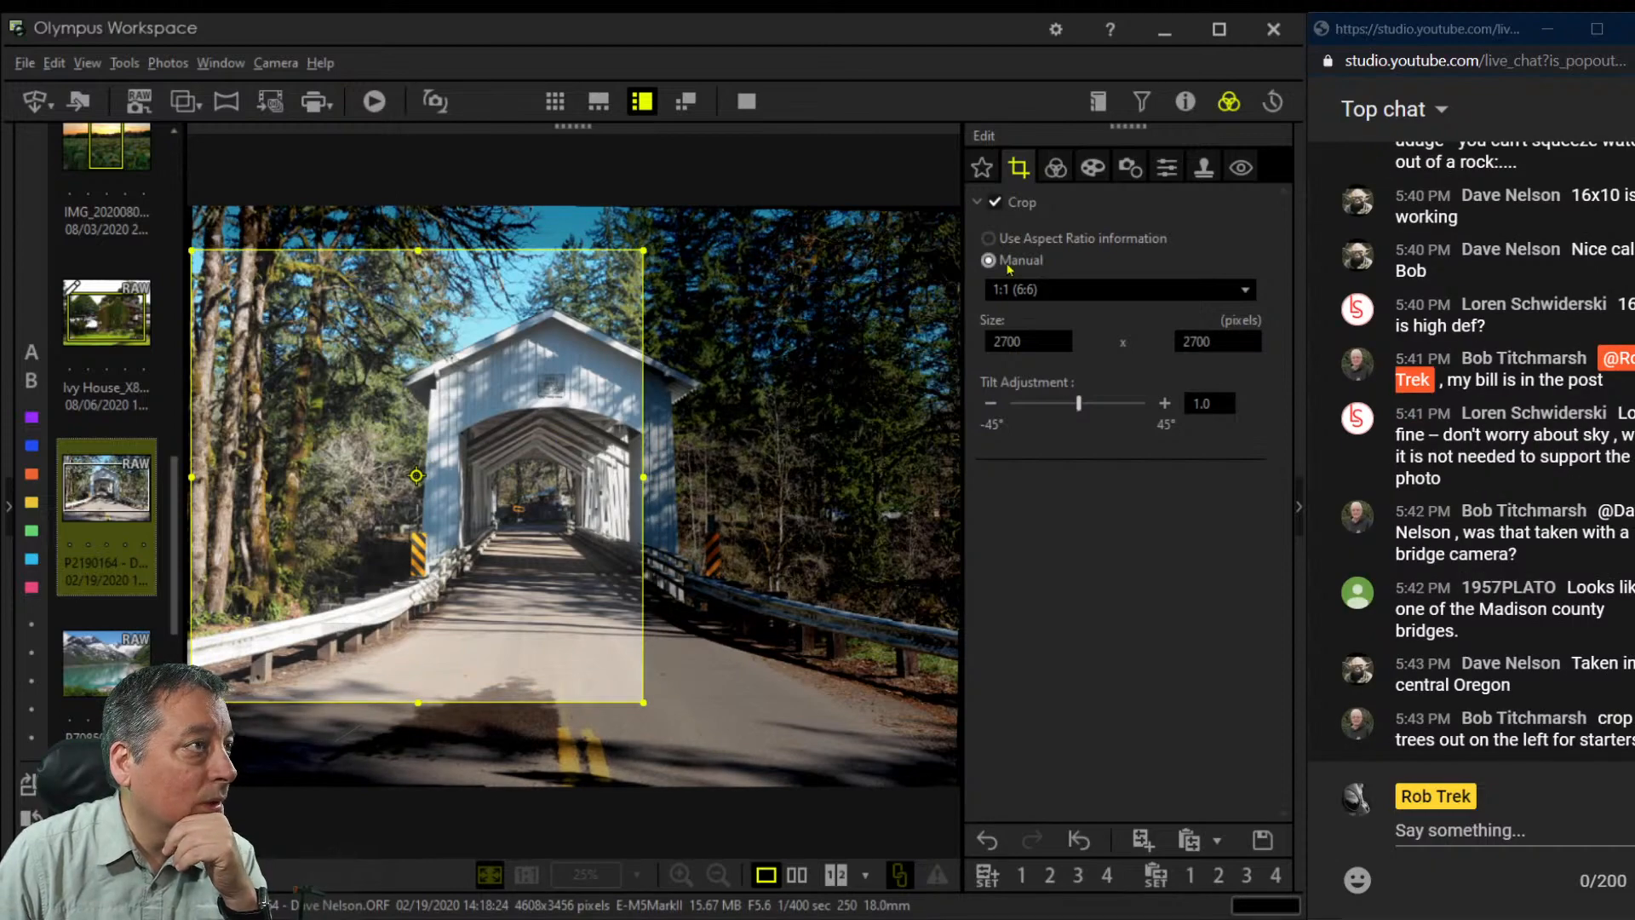
left_click(1061, 168)
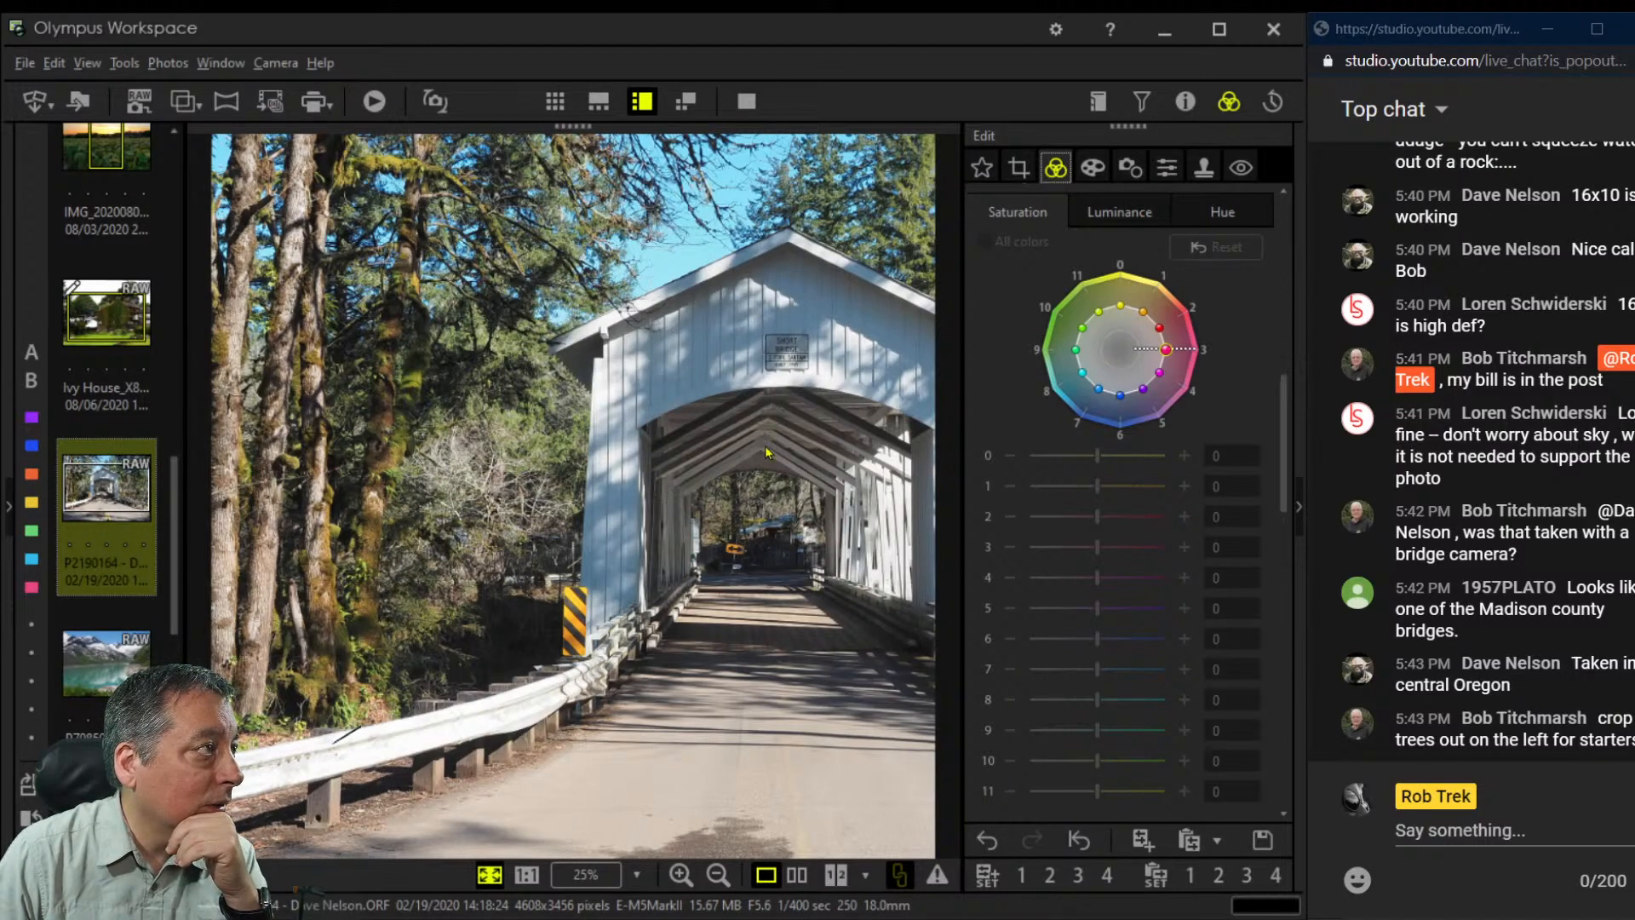
Crop to the 3.0:4.0 ratio at about 2138 x 2849 pixels, with the left-hand trees and half the bridge in the frame
left_click(1022, 168)
left_click(1080, 292)
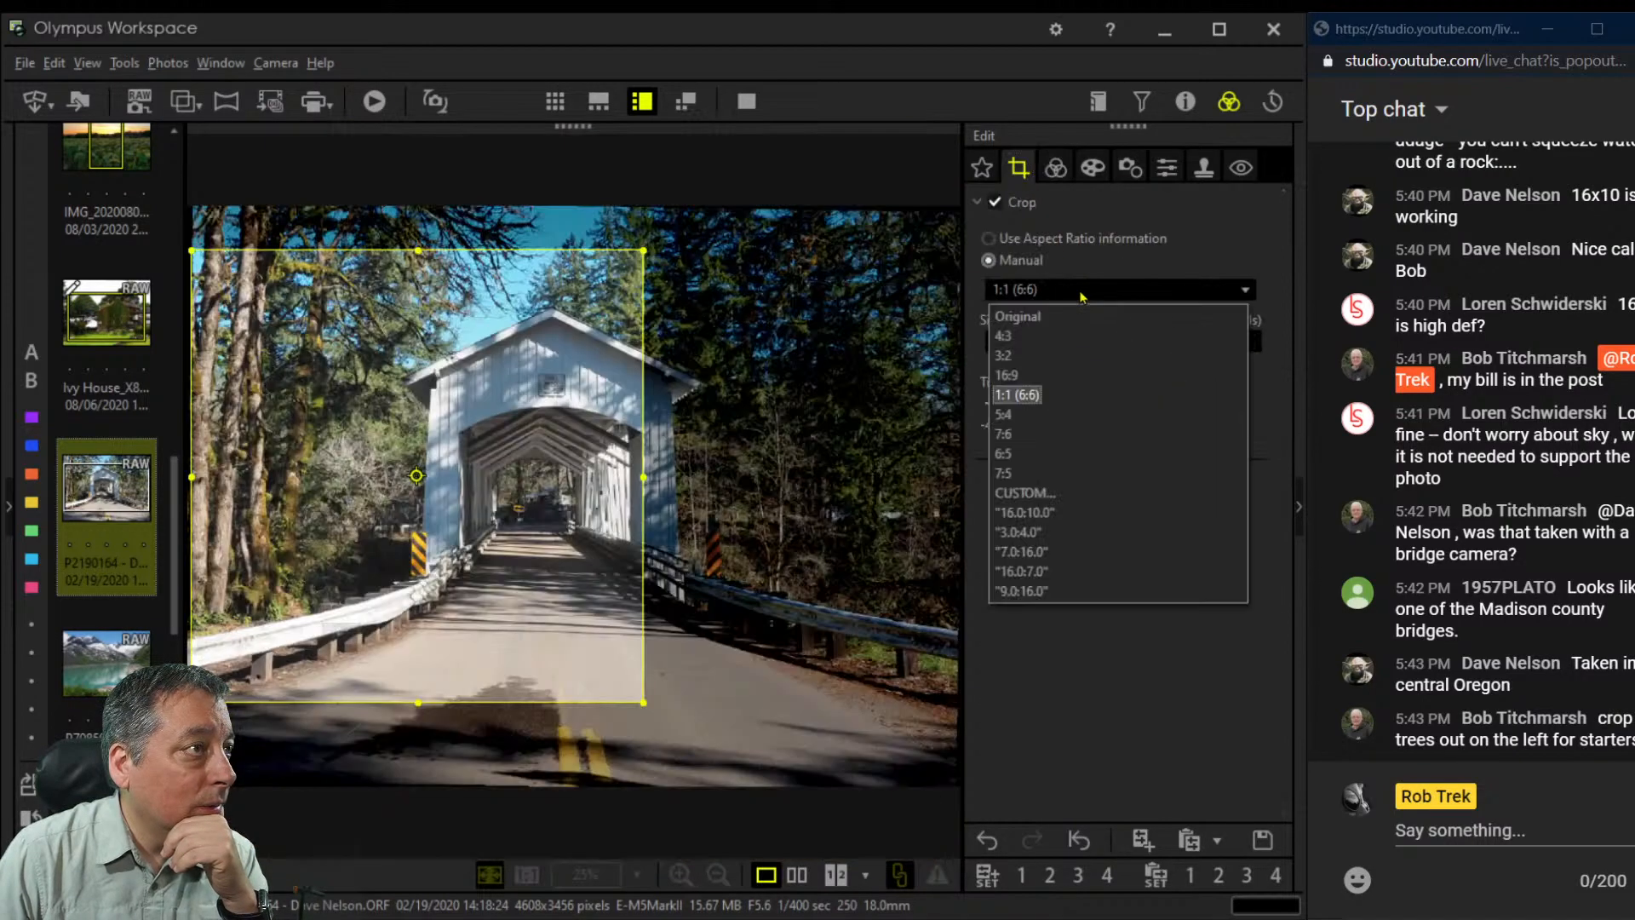
left_click(1057, 531)
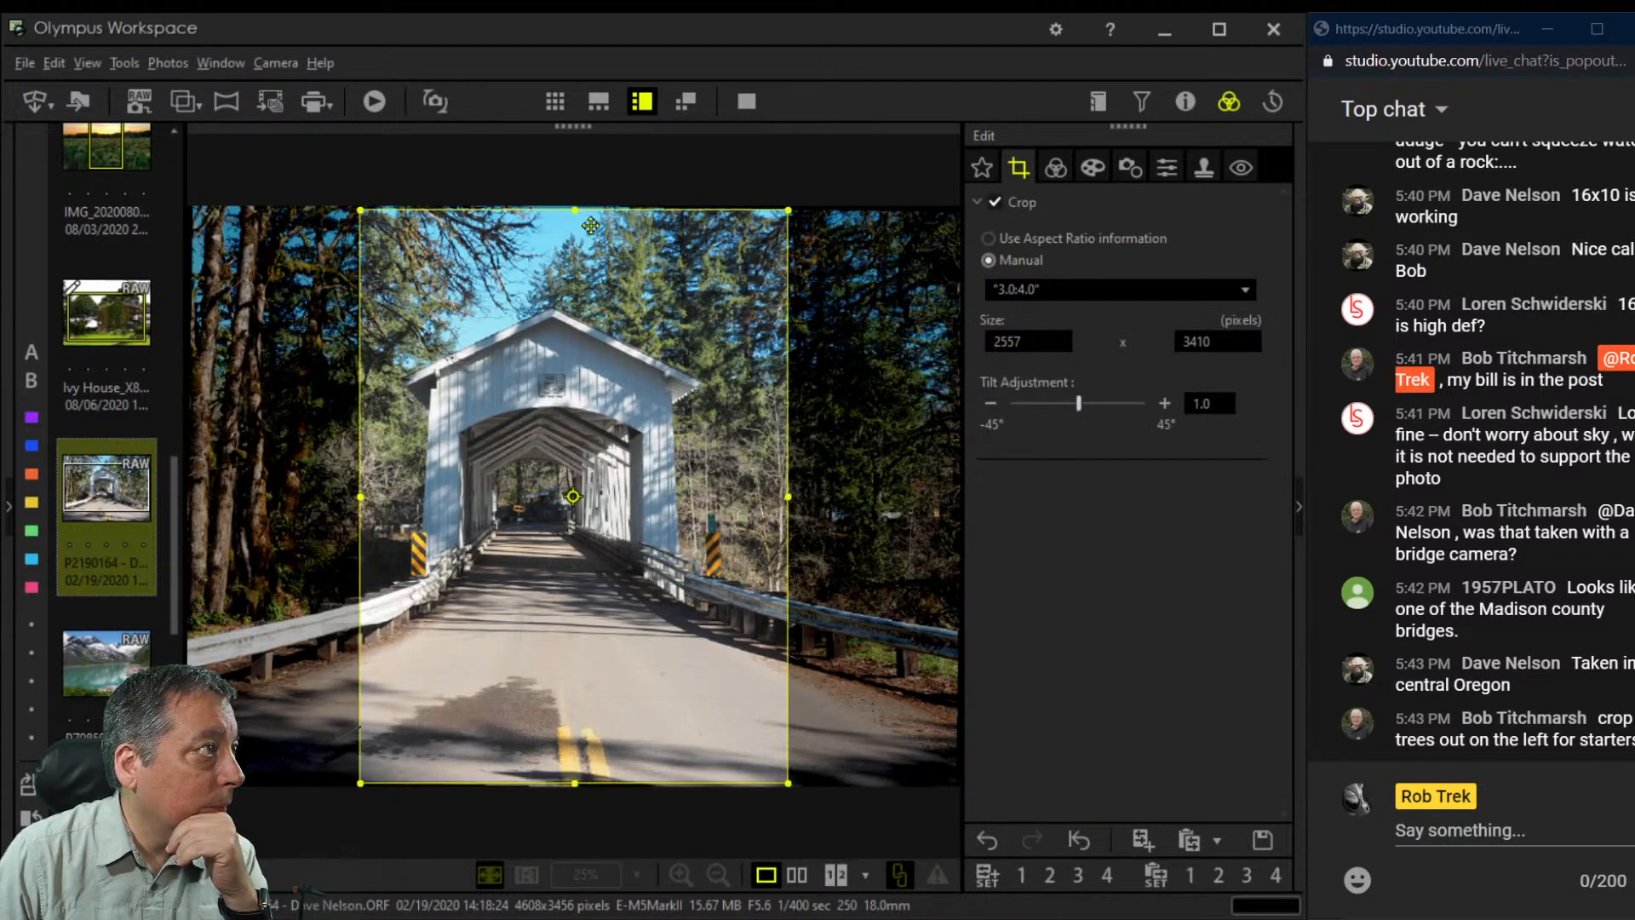
left_click_drag(575, 210, 576, 227)
left_click_drag(554, 348, 388, 328)
left_click_drag(411, 749, 401, 677)
left_click_drag(422, 620, 393, 616)
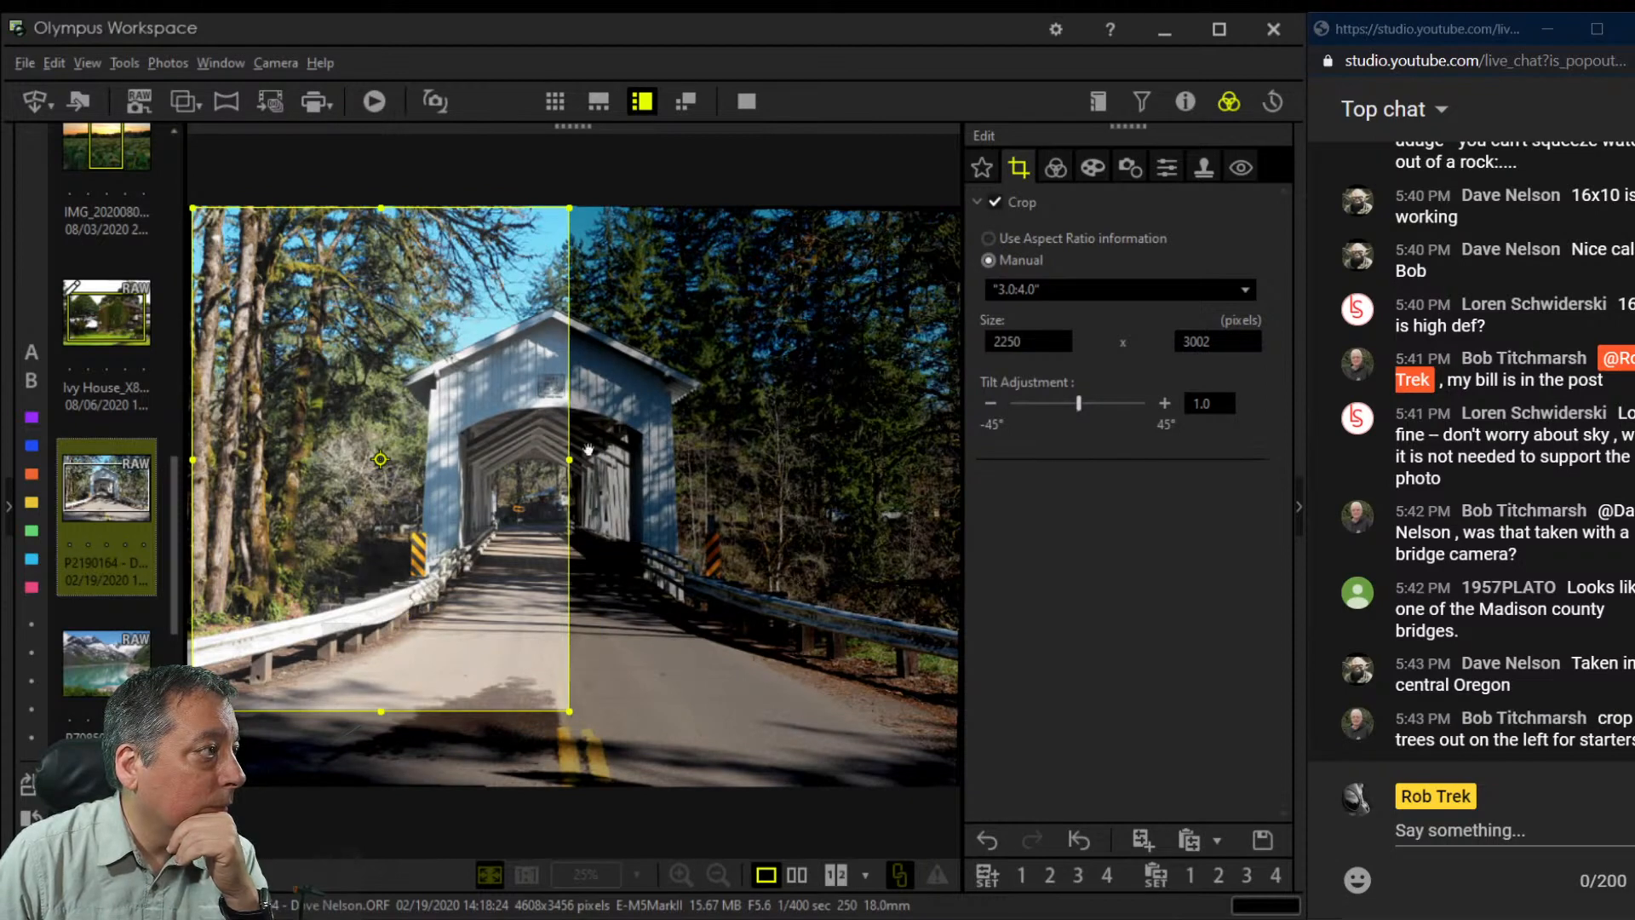
left_click_drag(559, 702, 528, 679)
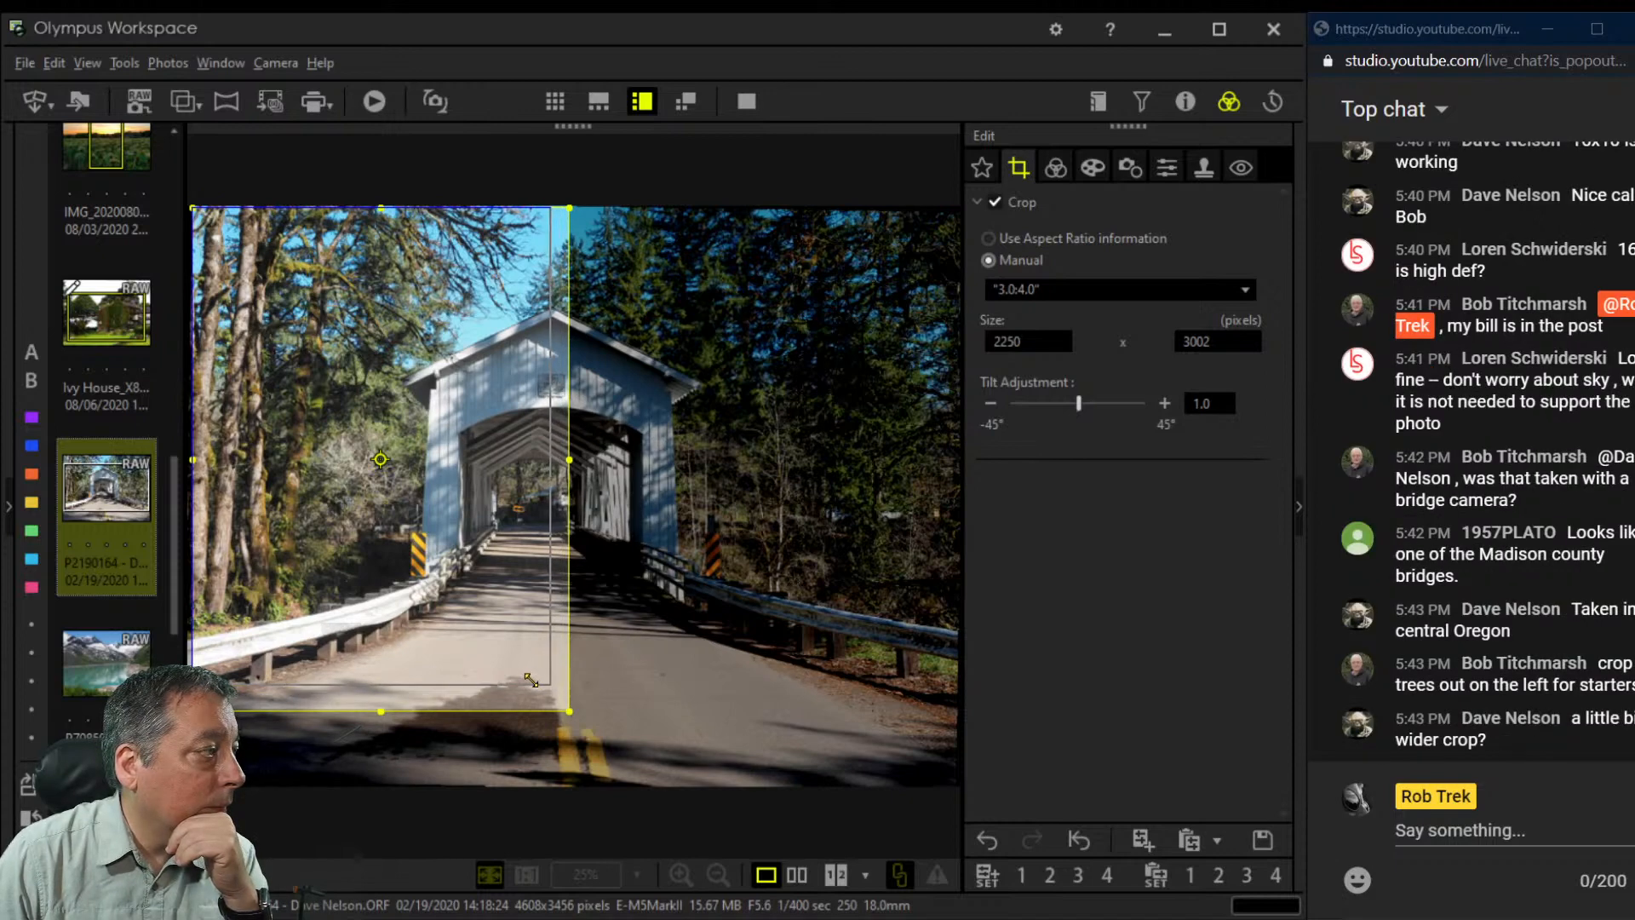
left_click_drag(466, 615, 462, 625)
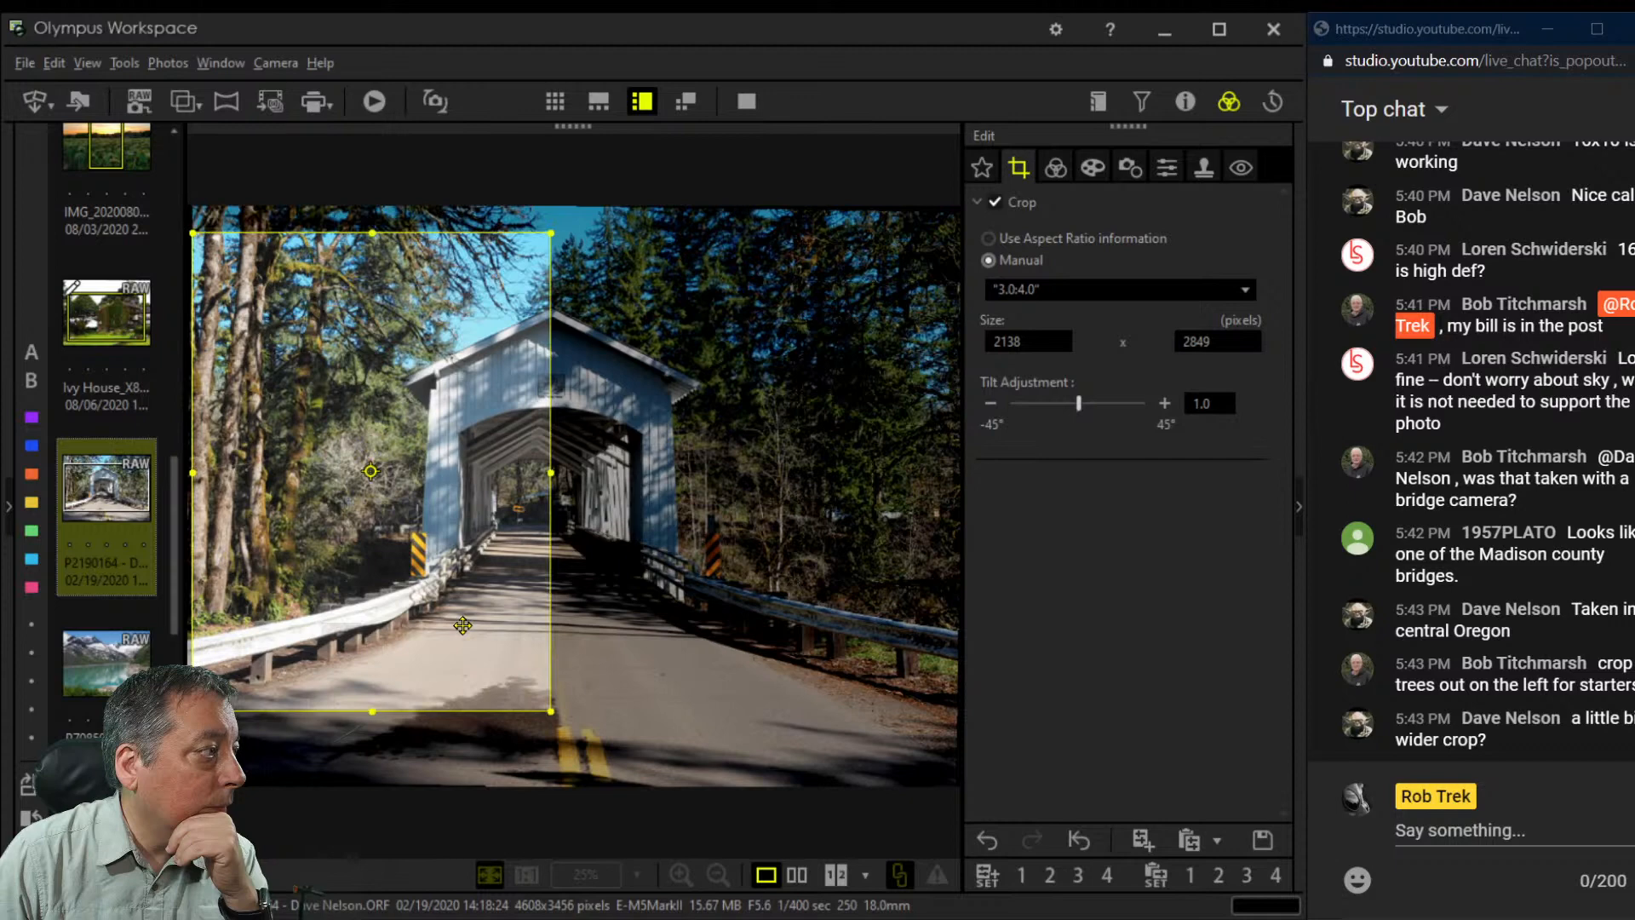
View the portrait crop and widen its frame to about 2331 x 3110 pixels, taking in more of the bridge
left_click(1056, 168)
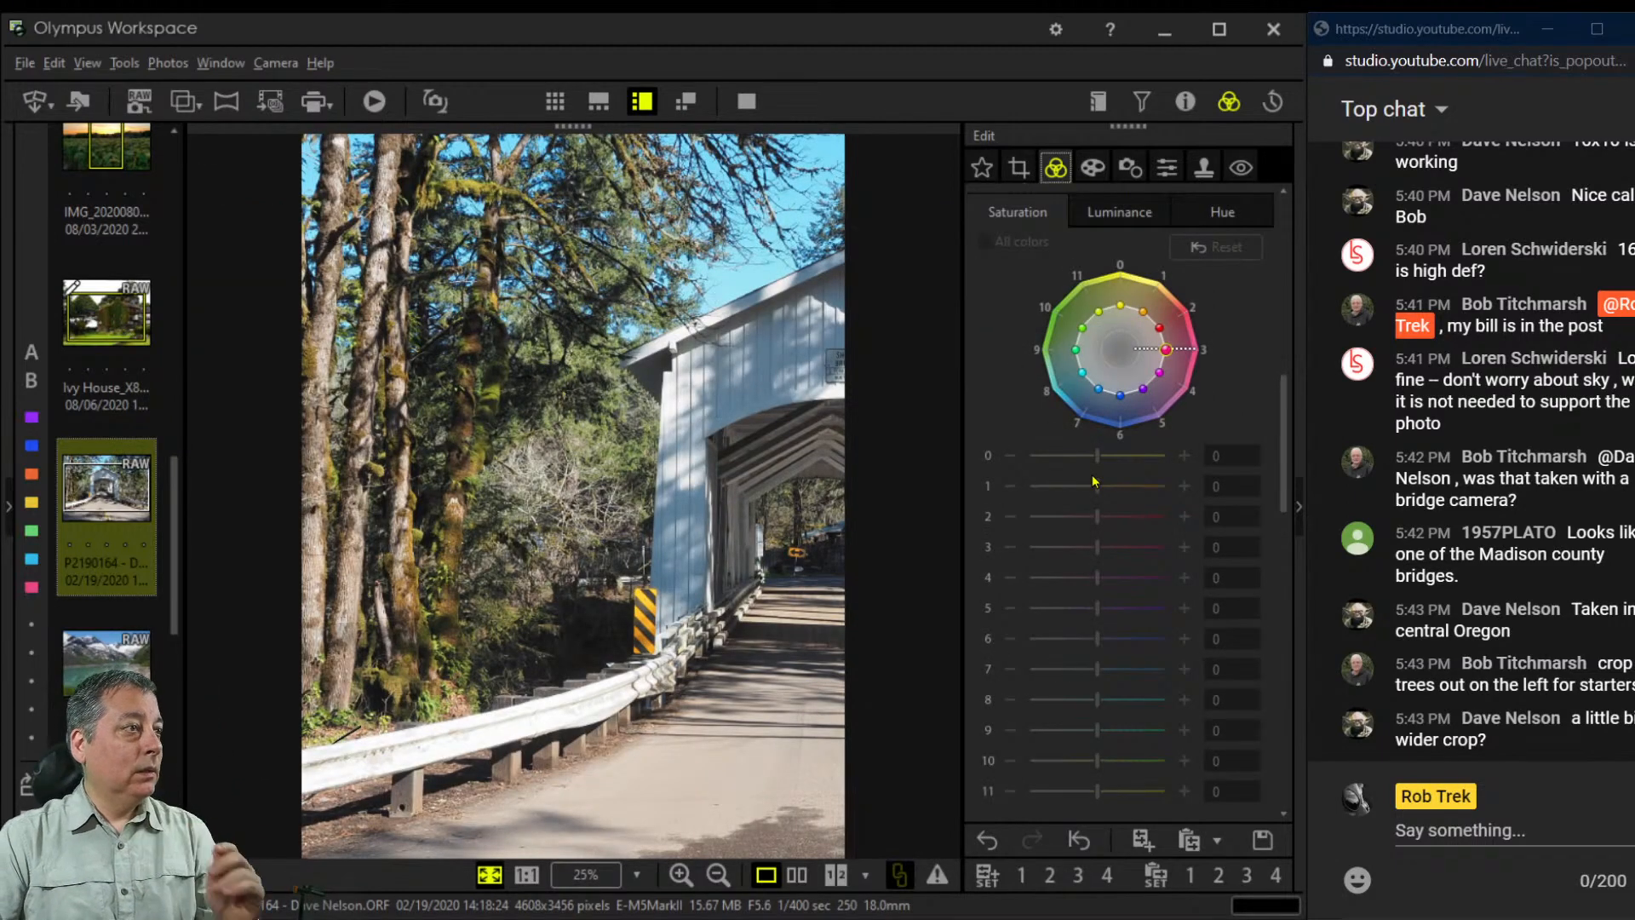
left_click(1018, 168)
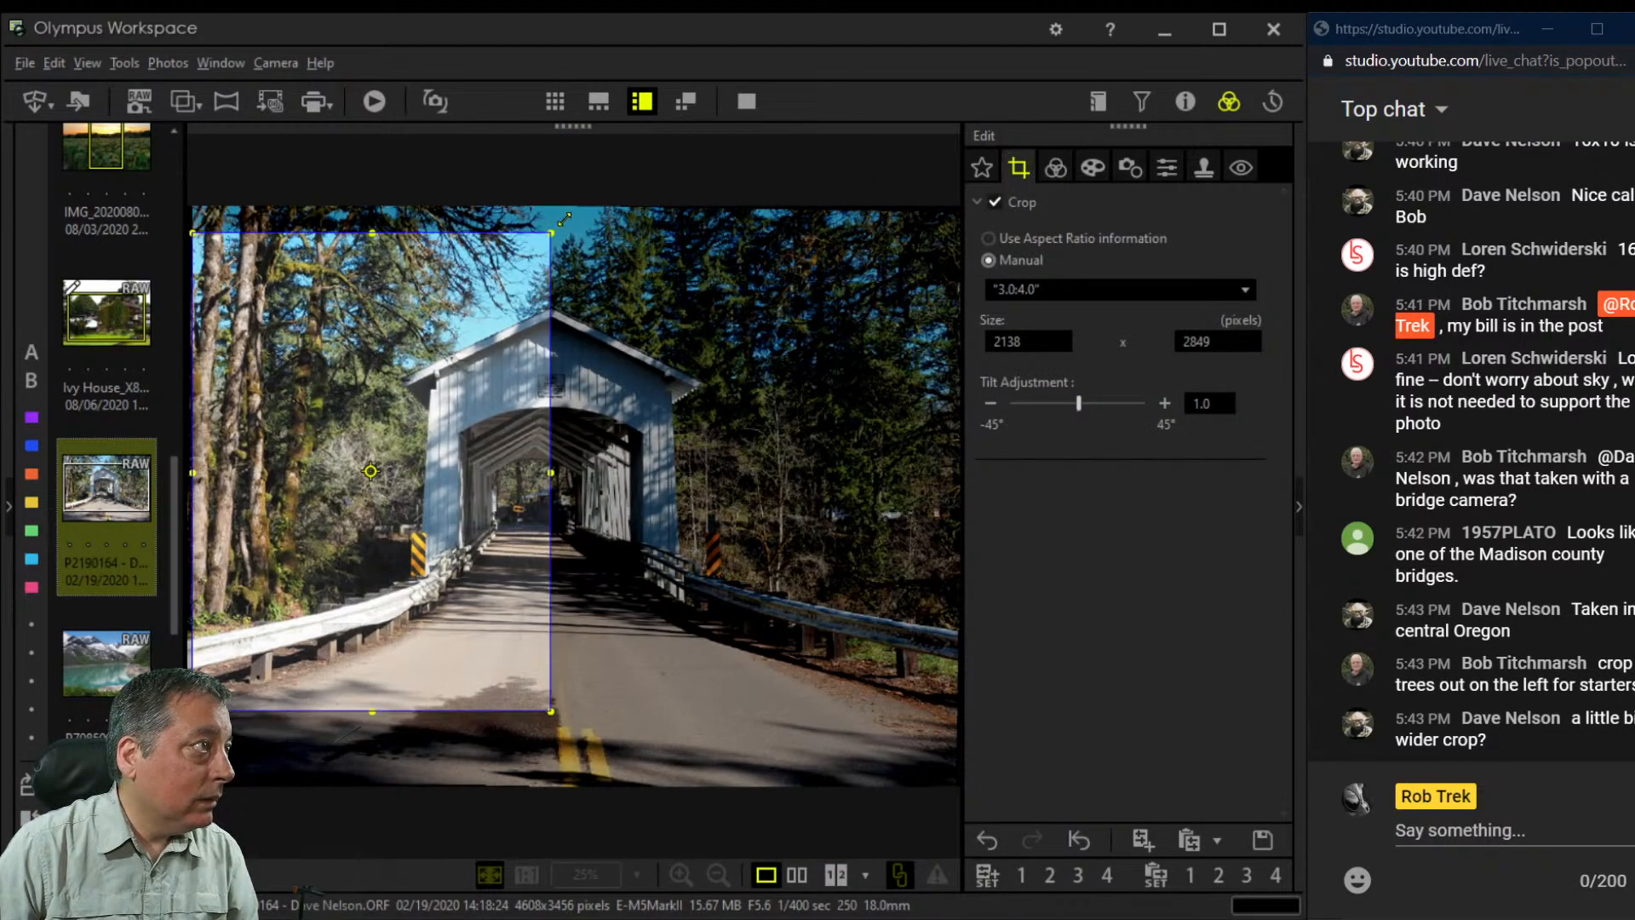
left_click_drag(558, 724, 593, 771)
left_click_drag(502, 554, 503, 529)
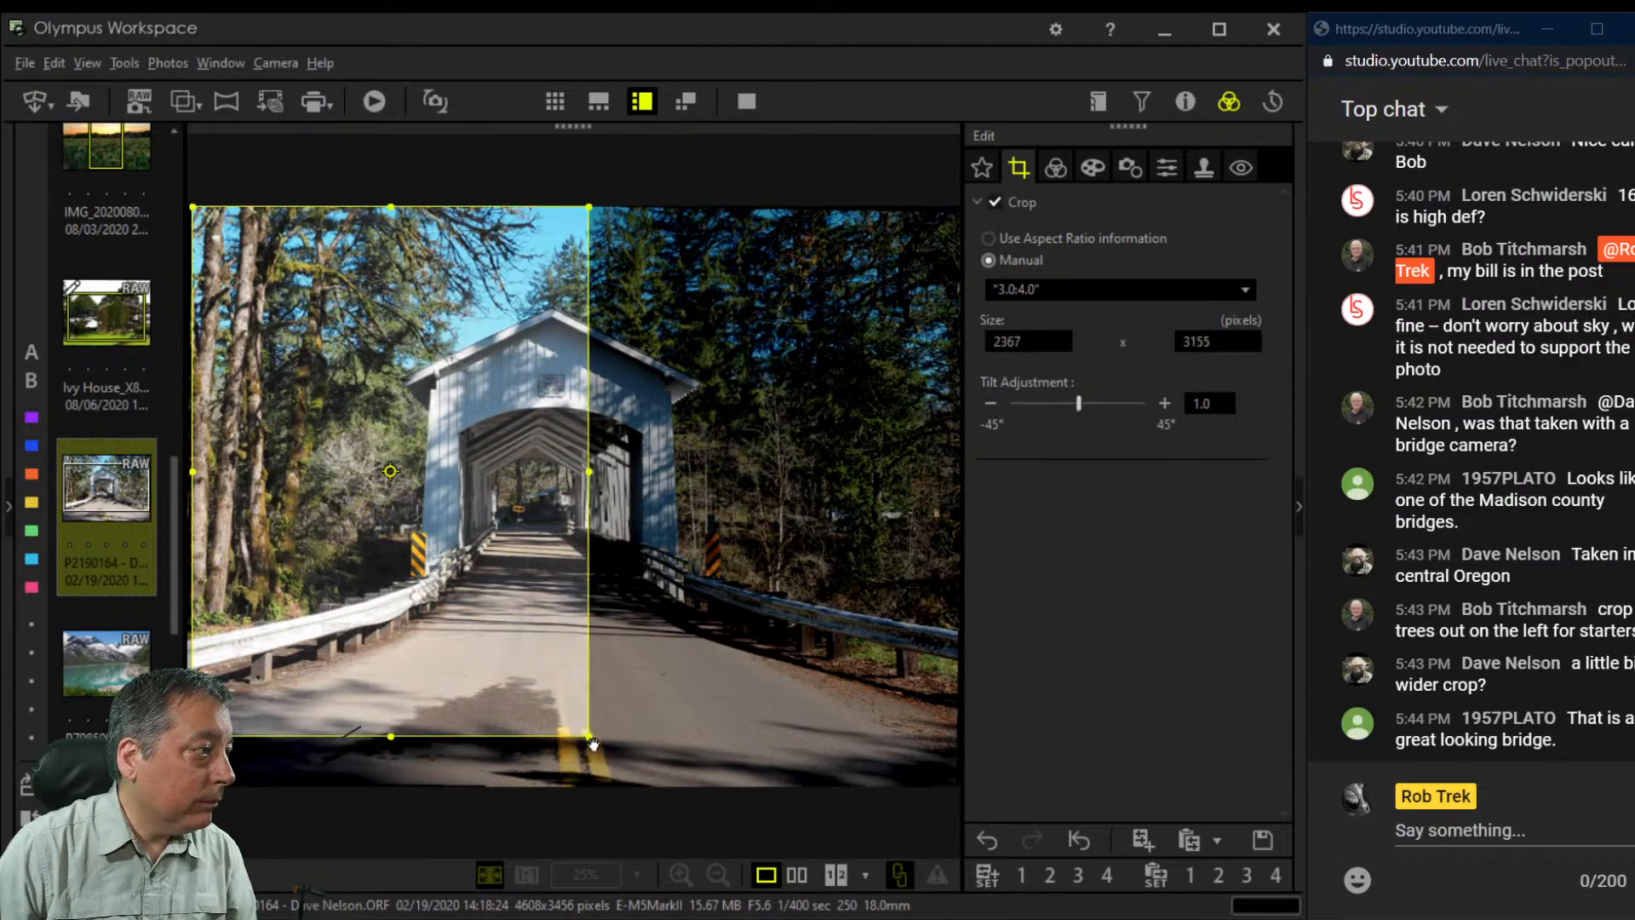
left_click_drag(579, 725, 573, 717)
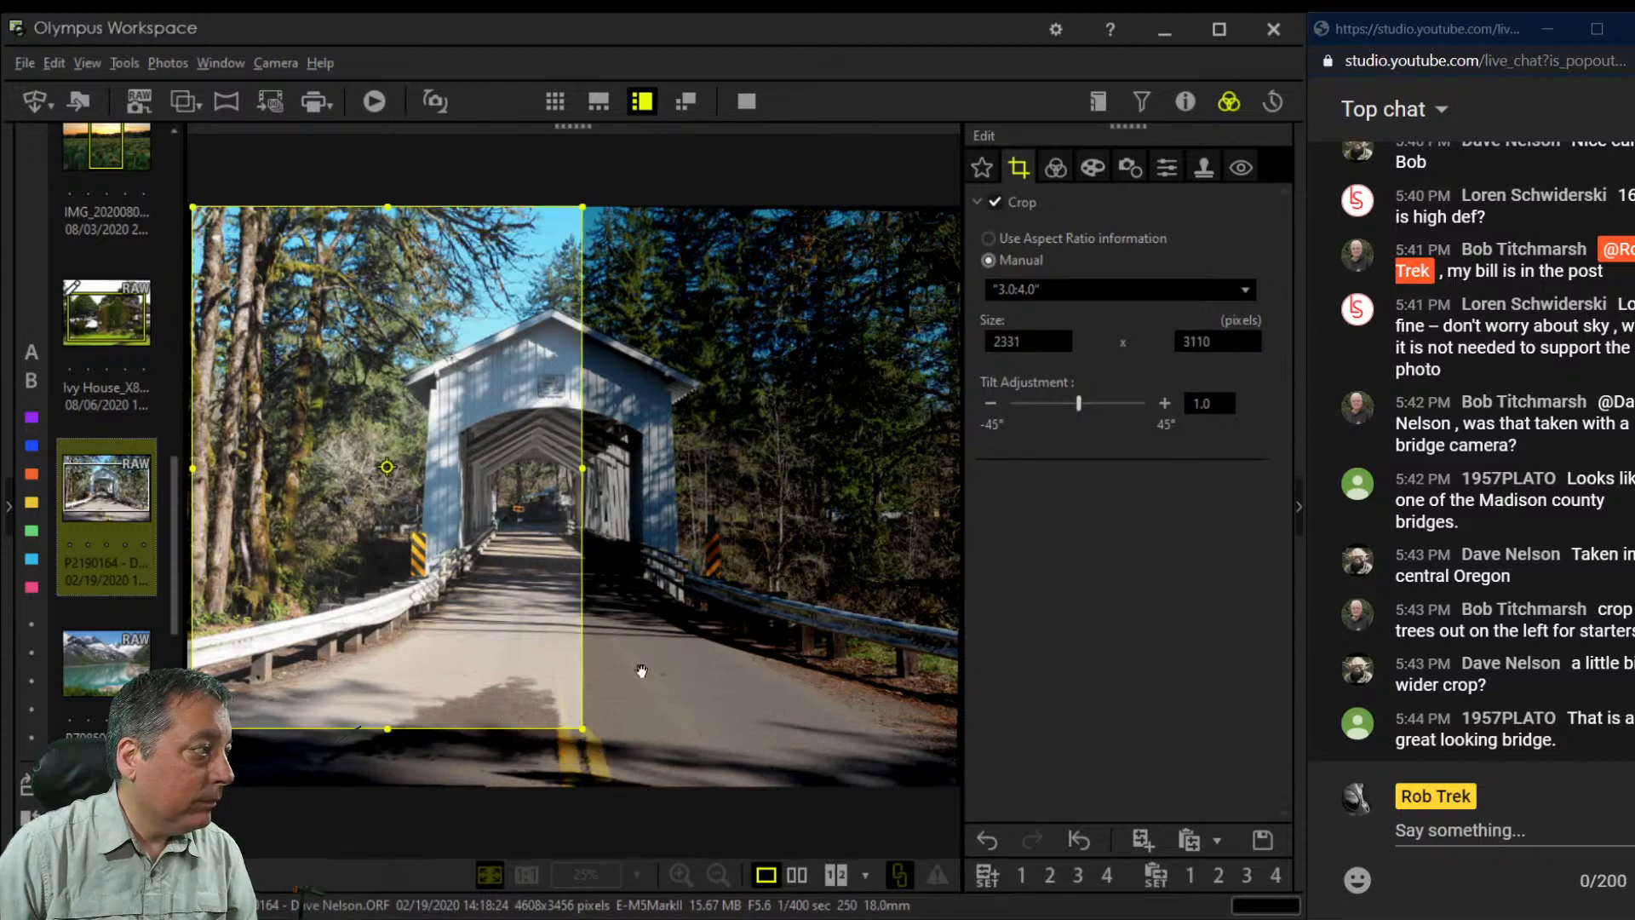
View the portrait crop of the bridge and examine the sign above its entrance at full size
left_click(1055, 167)
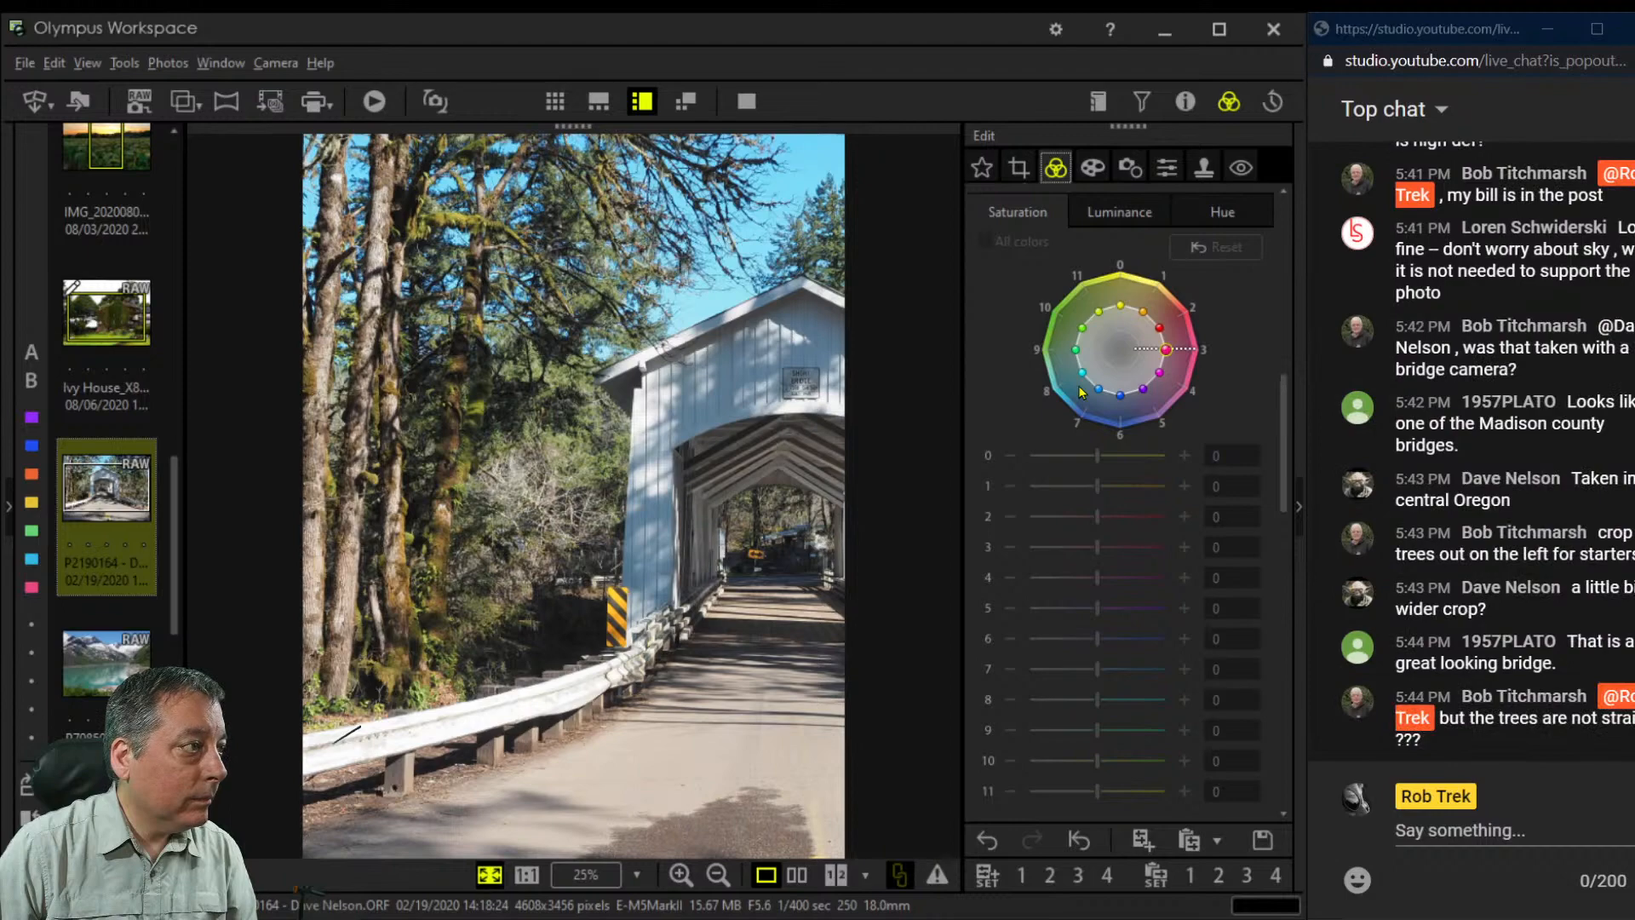
double_click(804, 377)
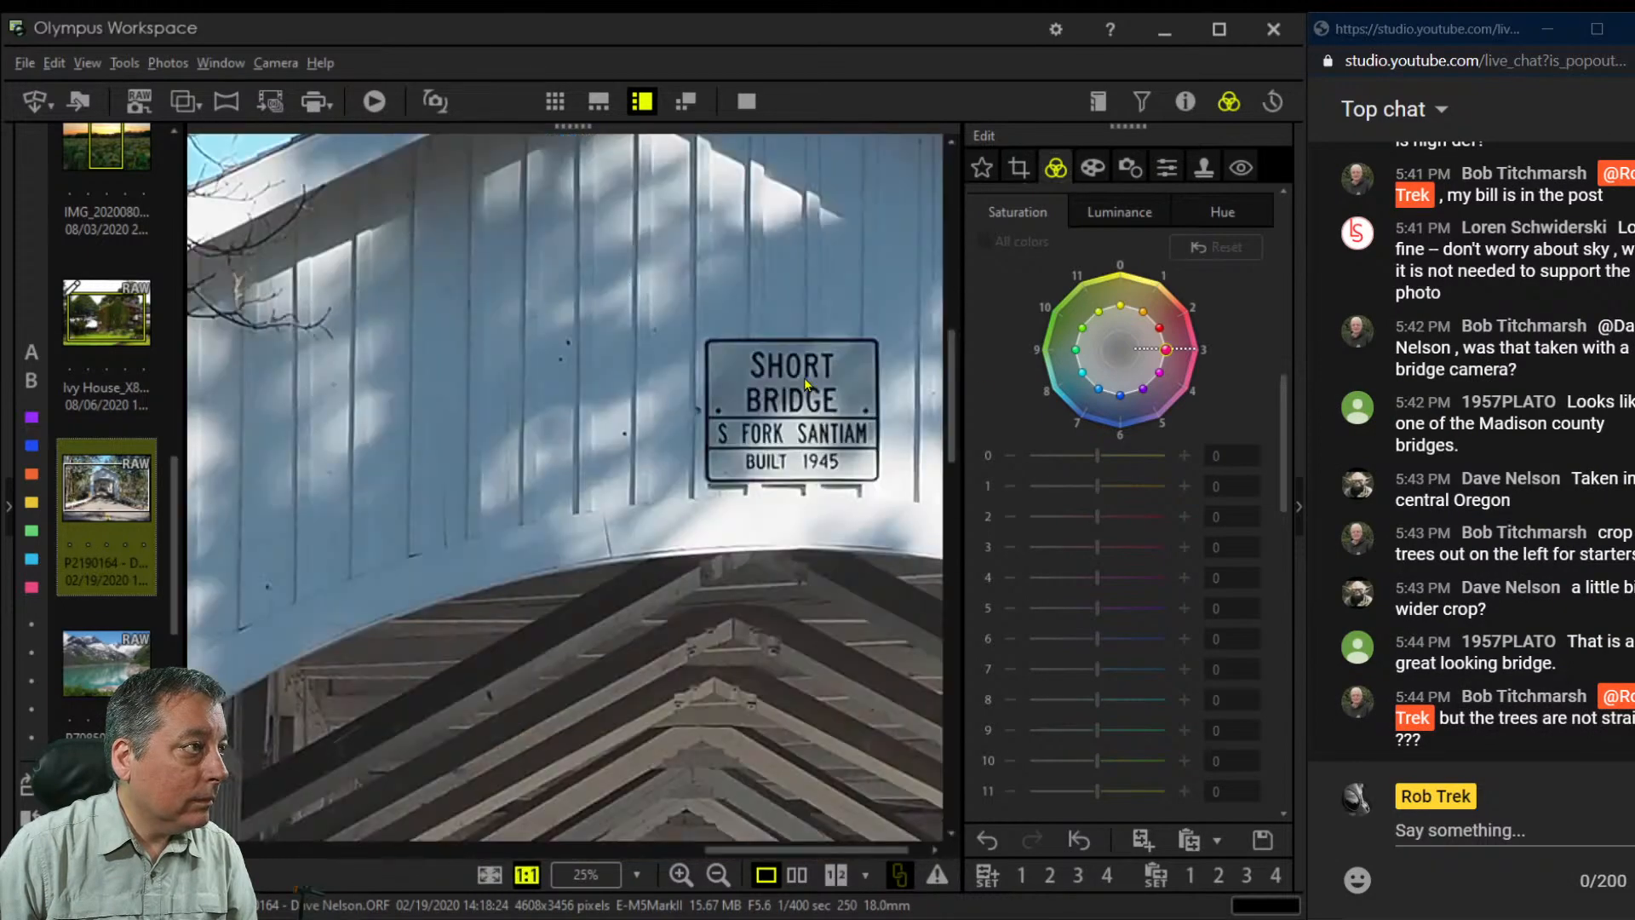
double_click(804, 379)
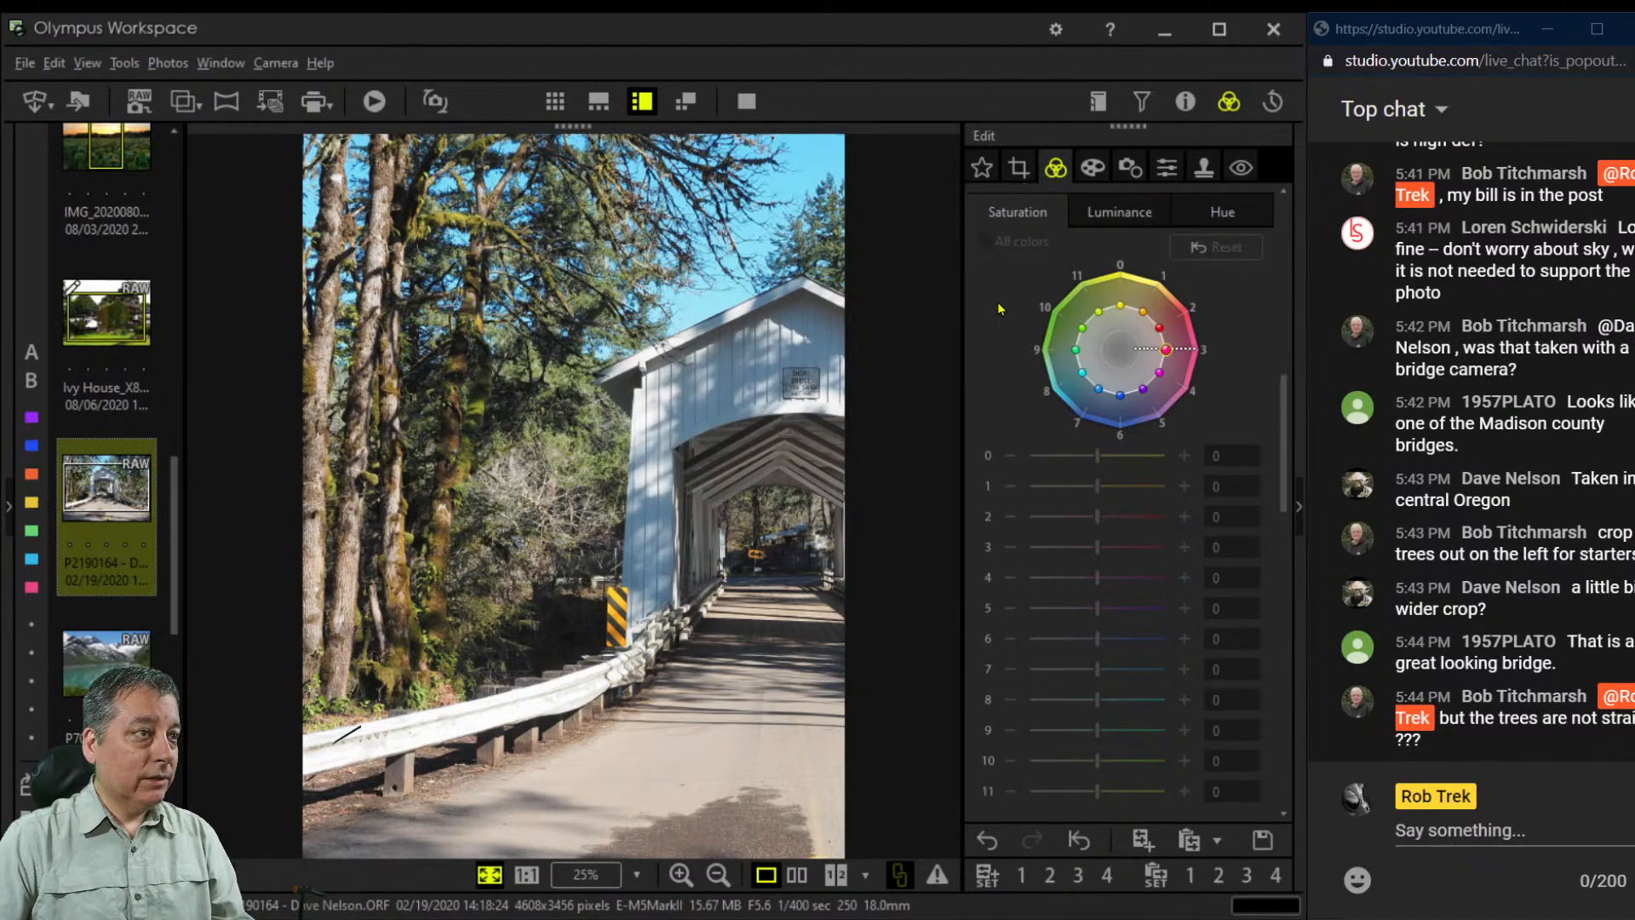
Warm the photo with a custom white balance of 5723 K and set exposure compensation to -0.1 EV
scroll(1044, 344, "up", 10)
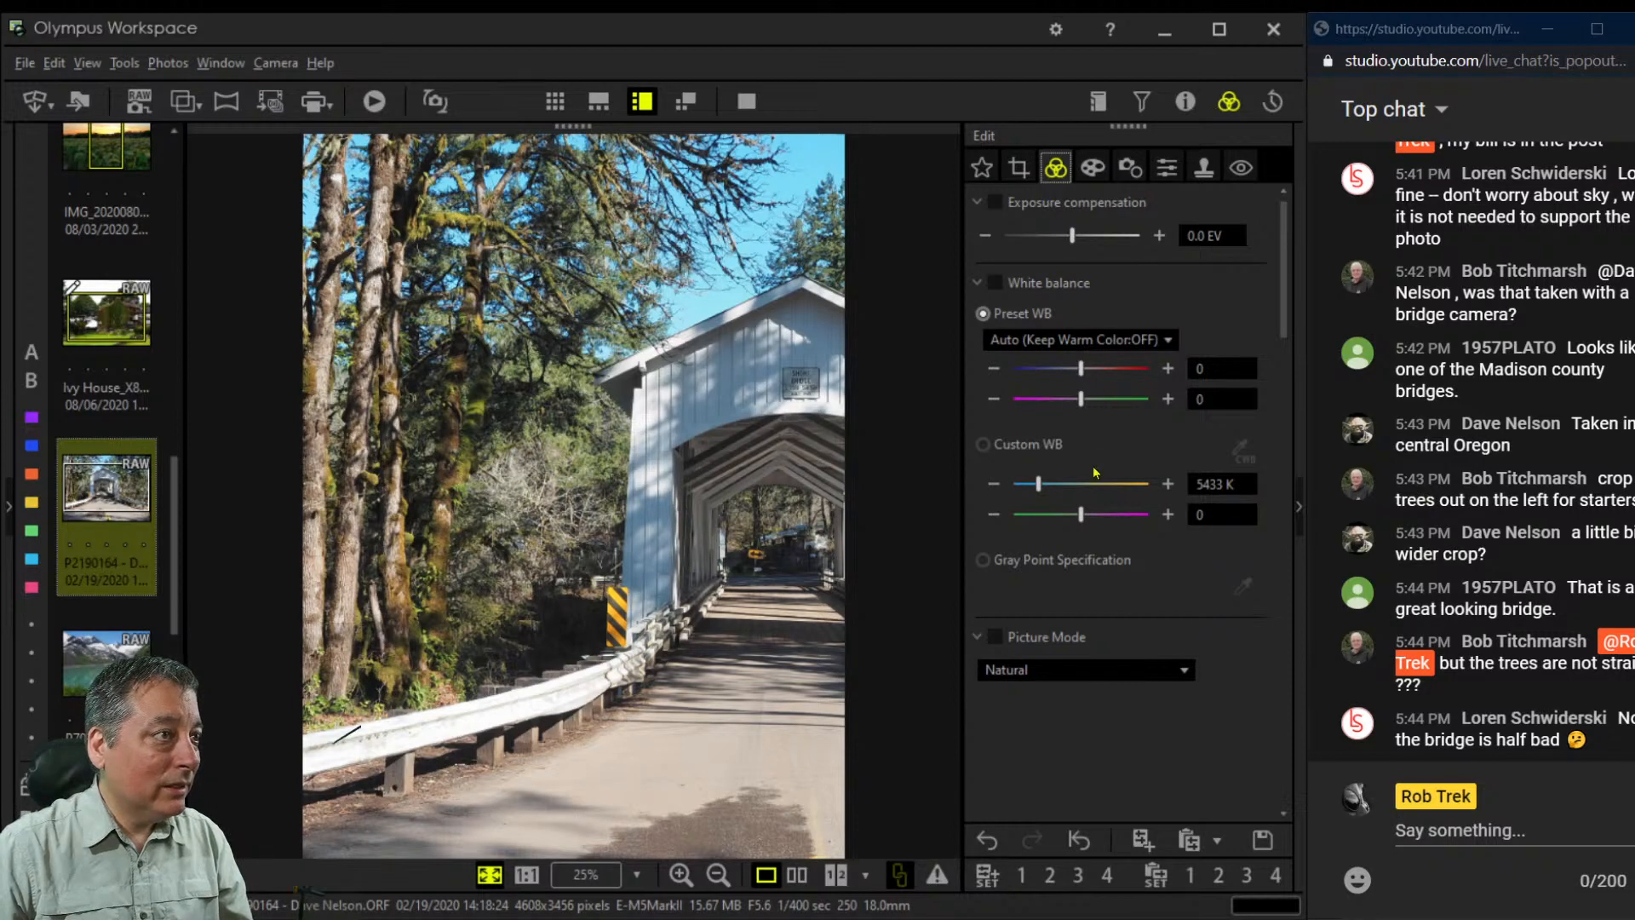
left_click_drag(1044, 487, 1047, 487)
scroll(1110, 586, "down", 2)
scroll(1113, 592, "down", 4)
scroll(1113, 592, "down", 4)
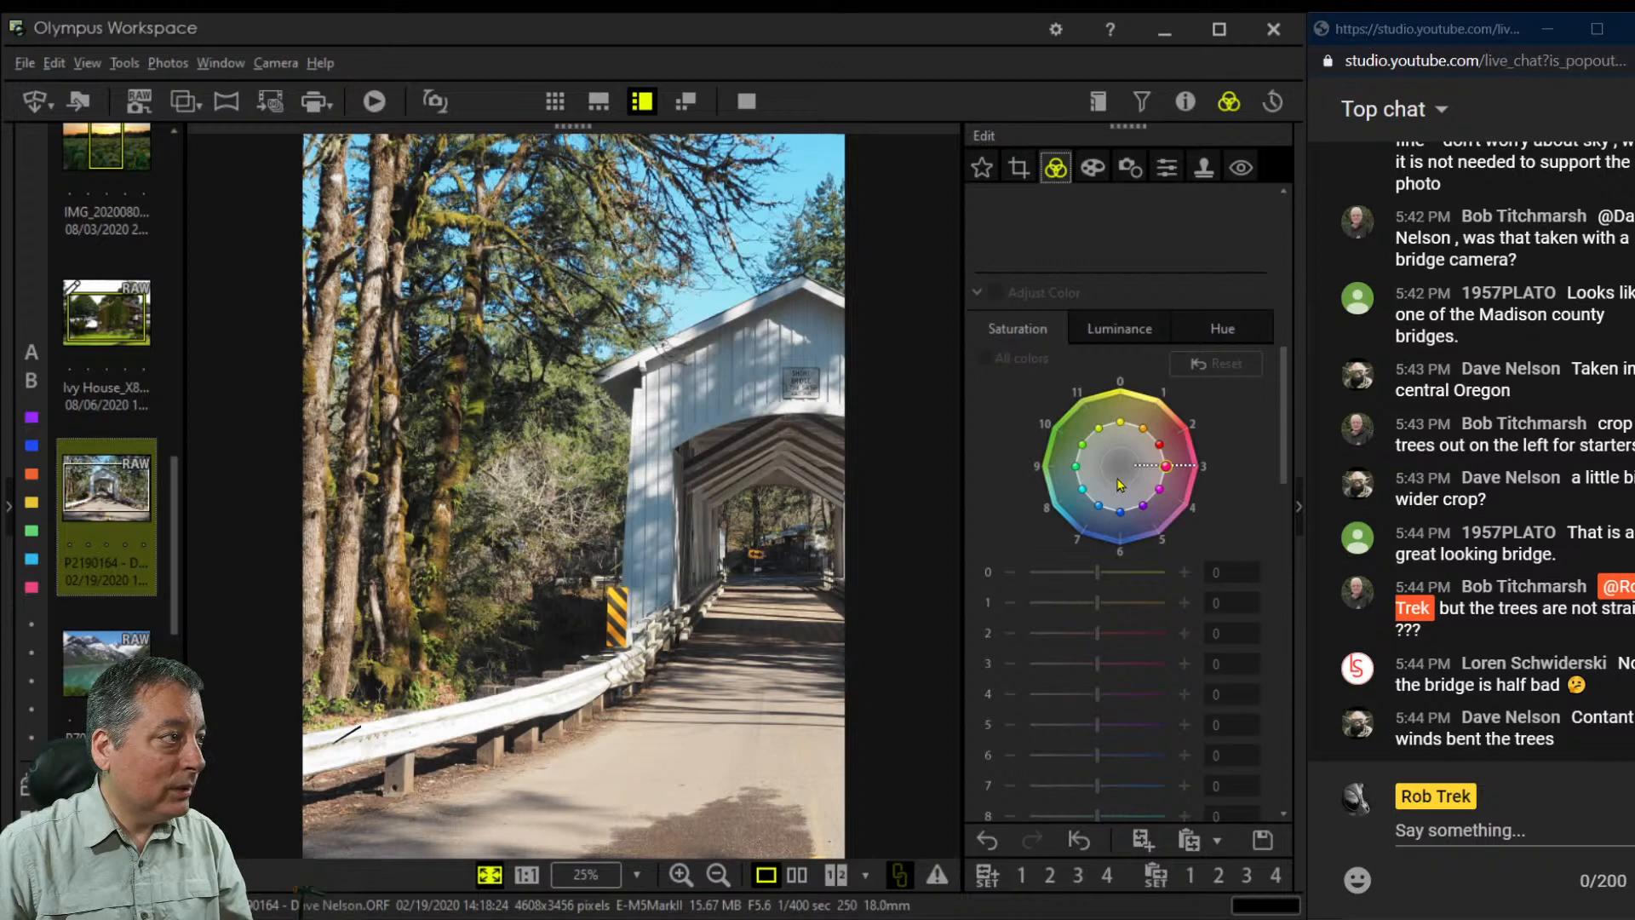
Apply the Soft Focus art filter and check its additional effect options without adding any
left_click(1096, 168)
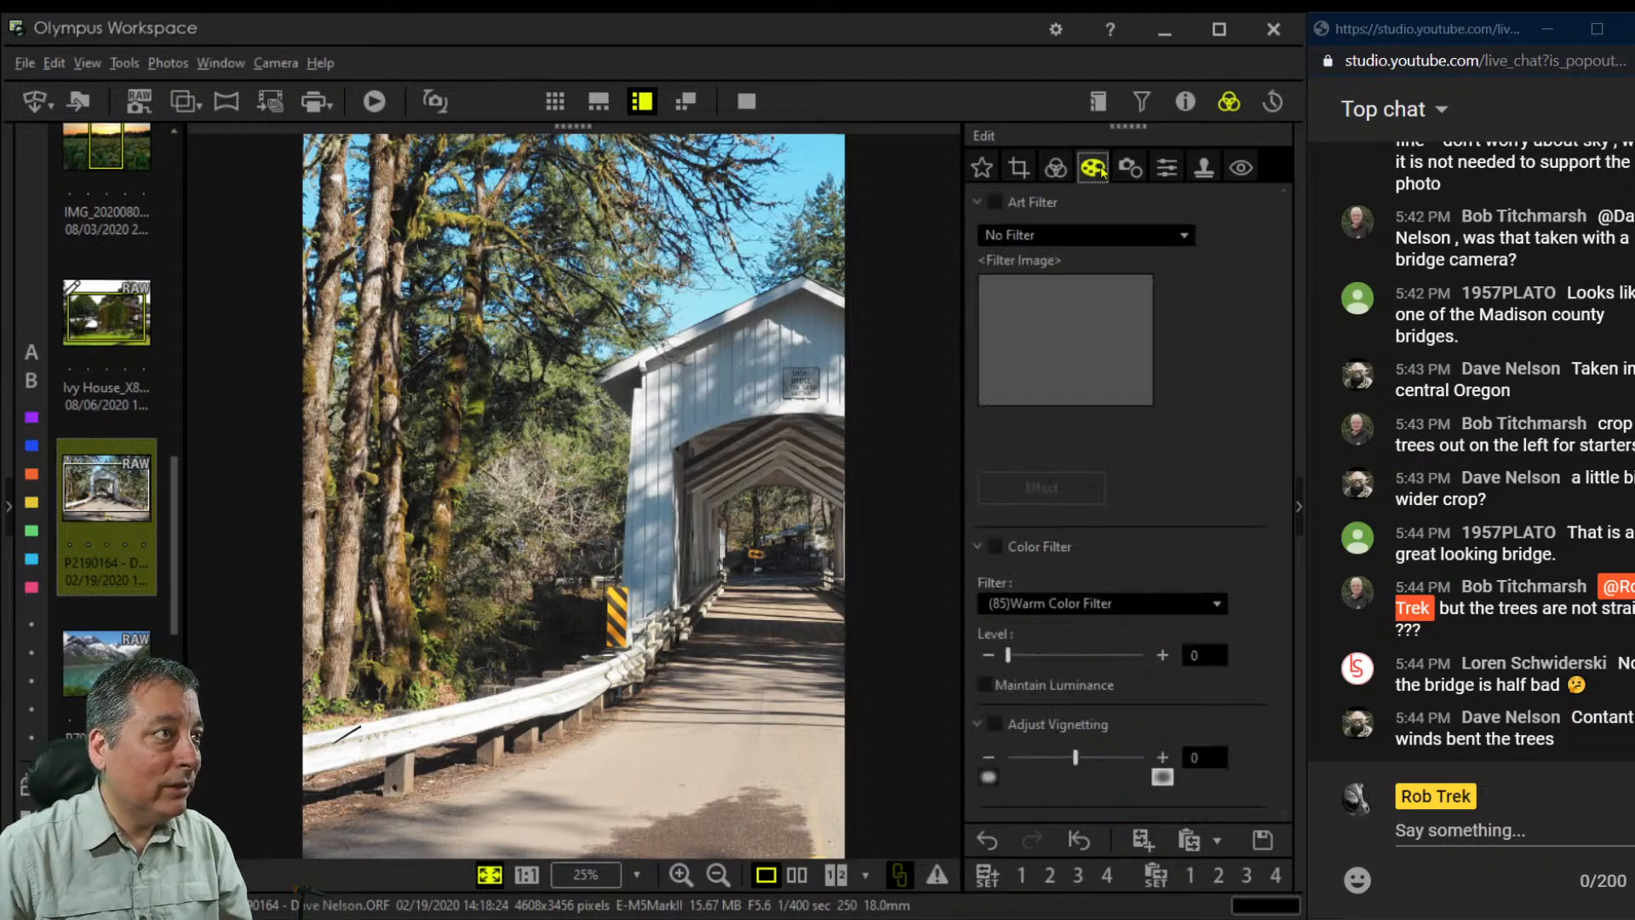
left_click(1090, 235)
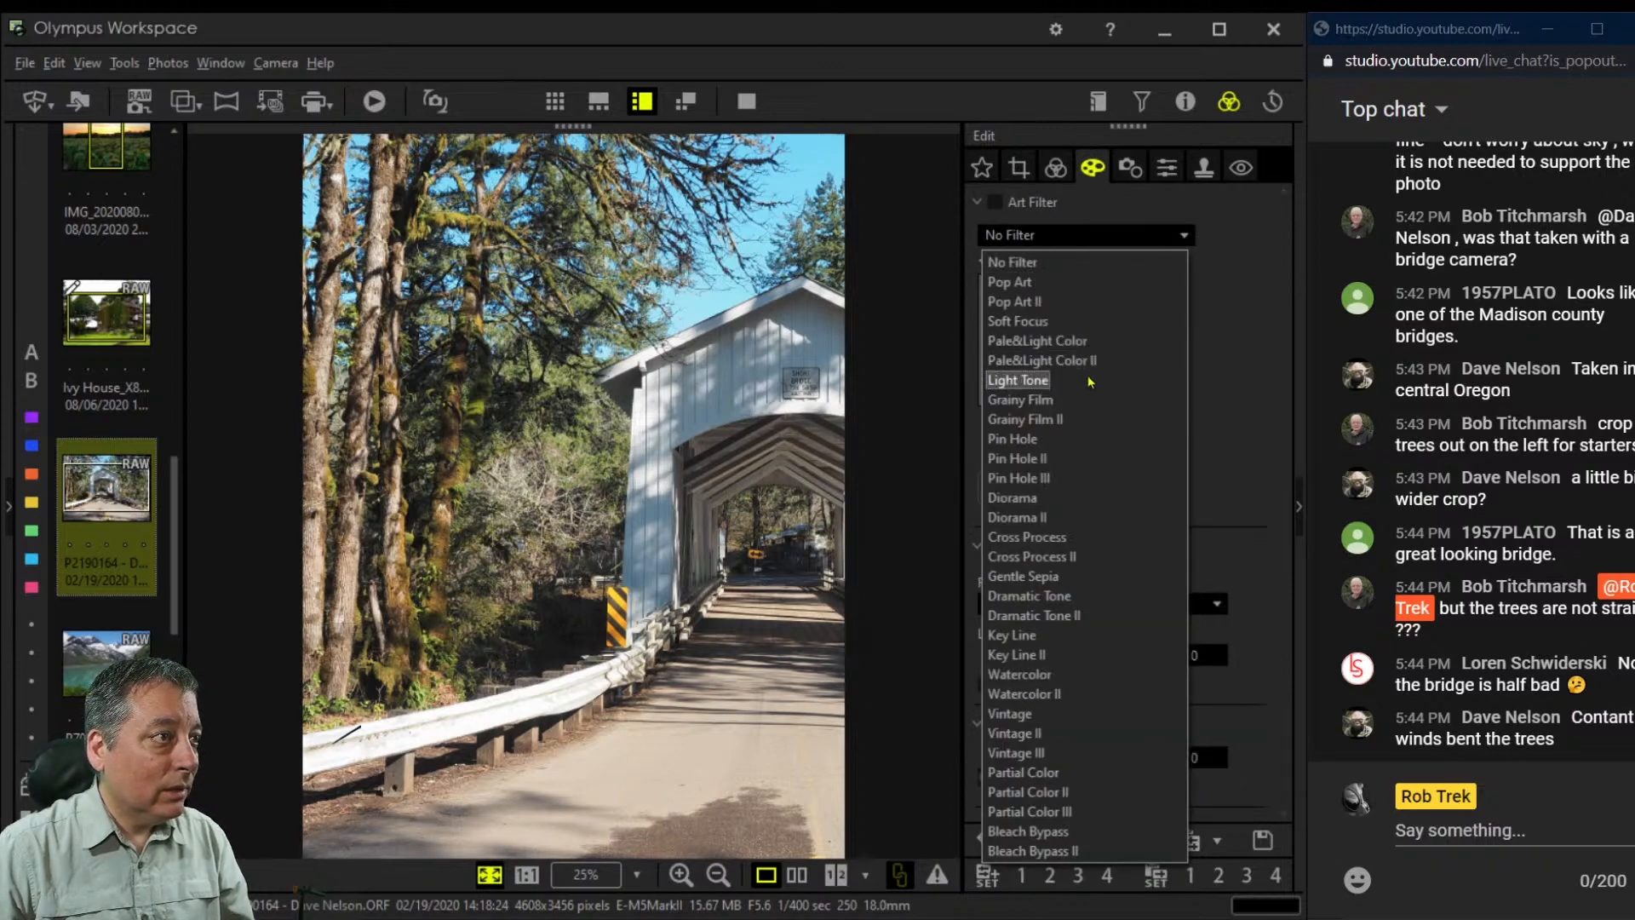
left_click(1086, 327)
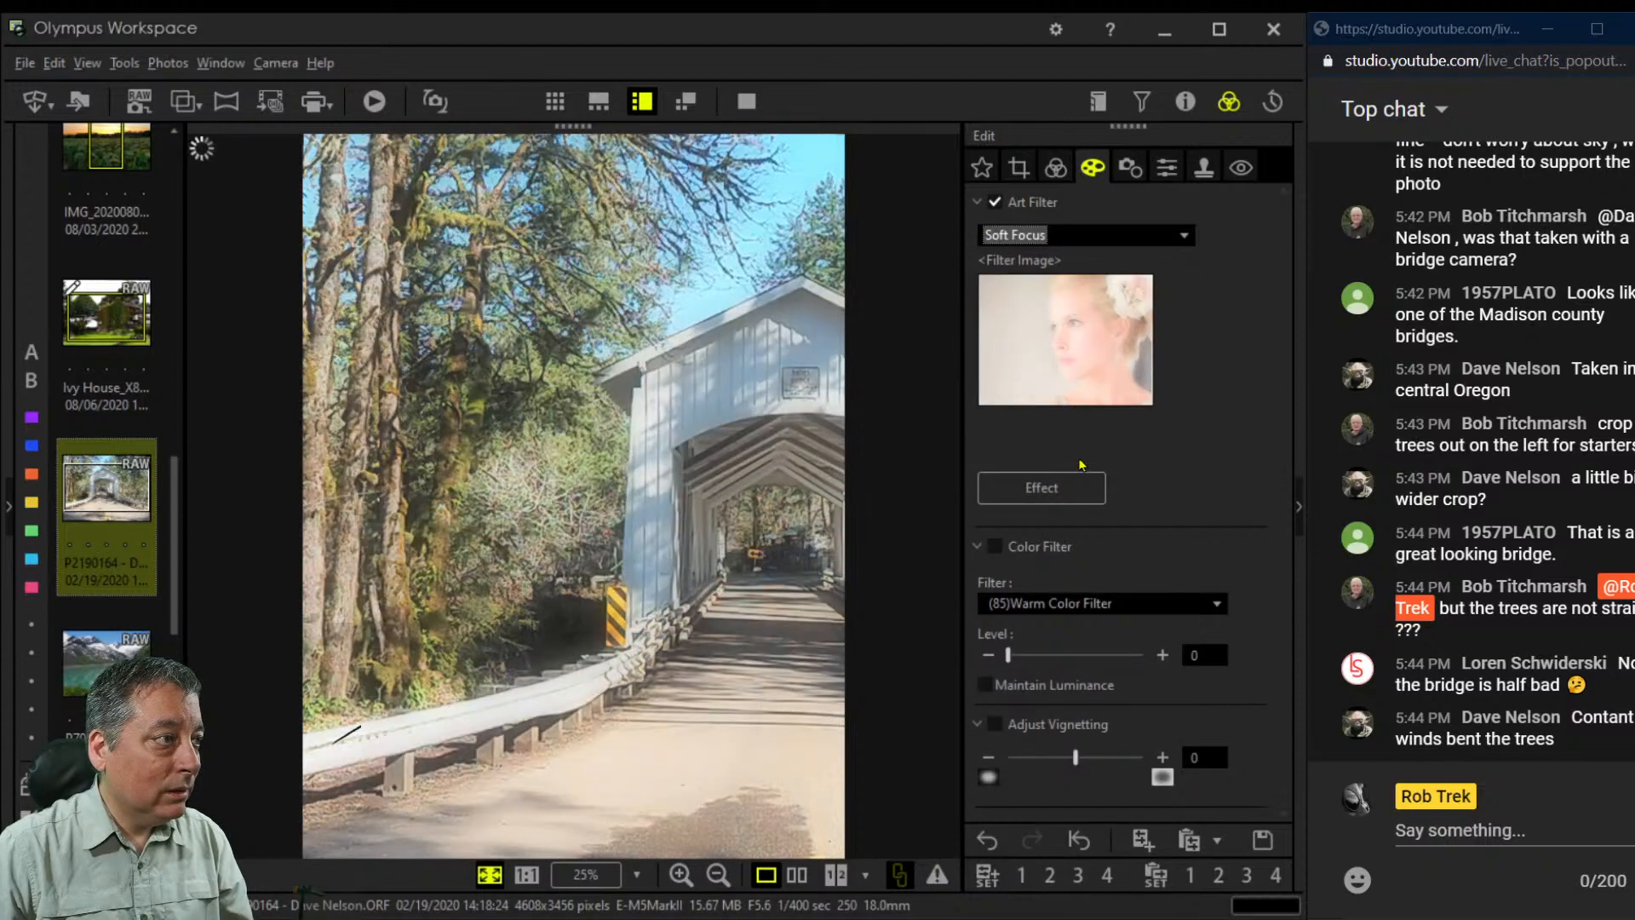
left_click(1064, 485)
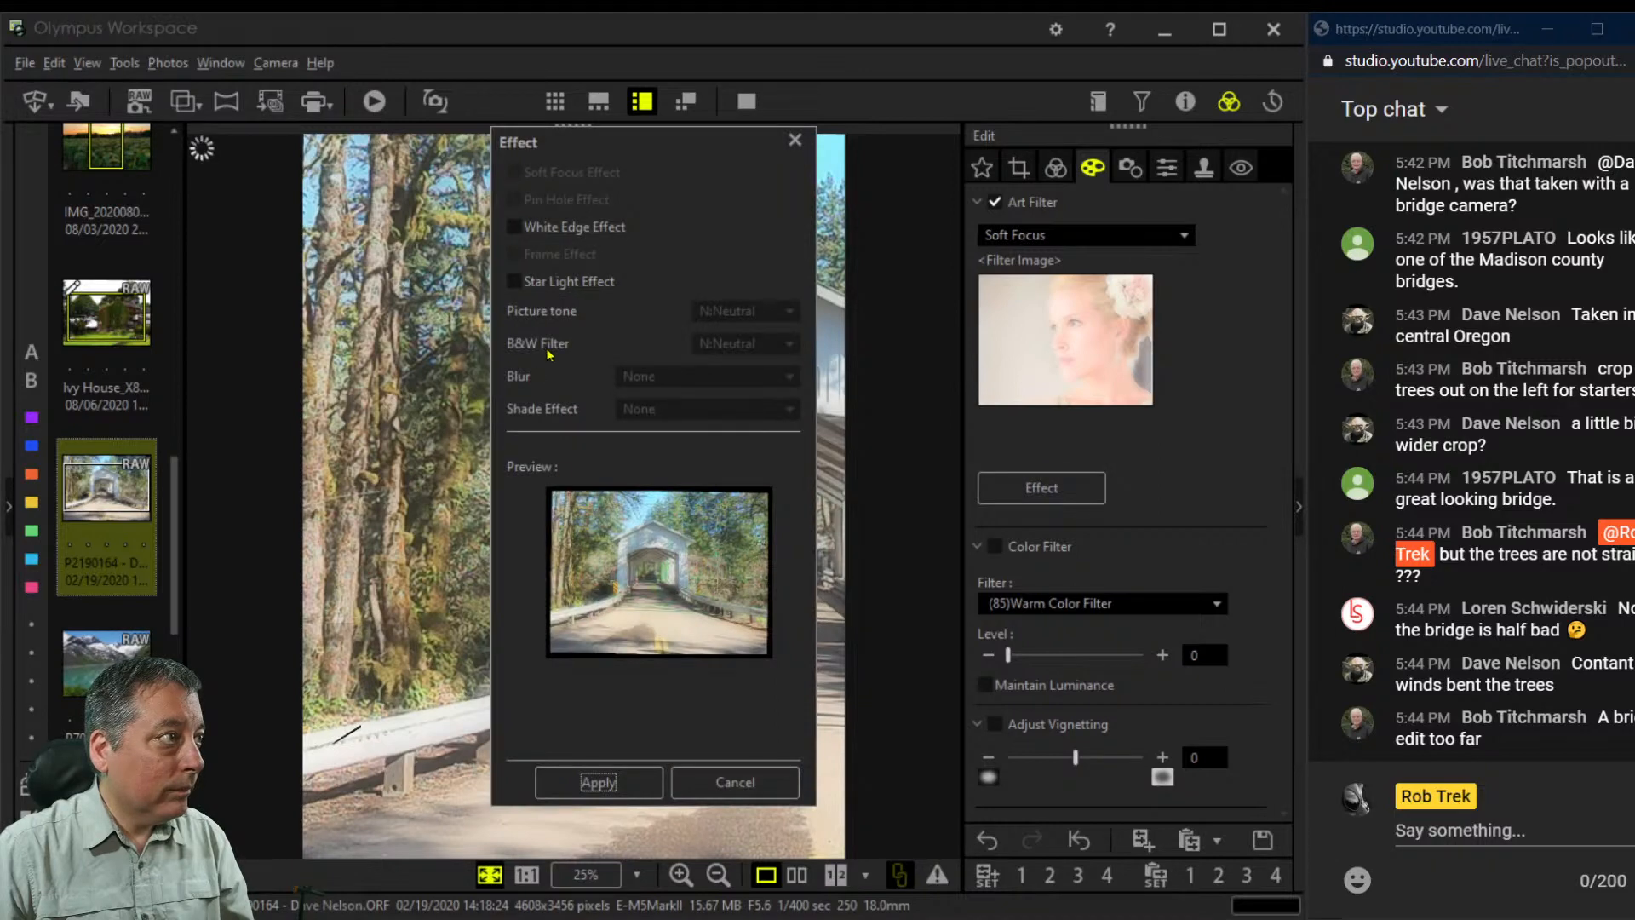
left_click(684, 782)
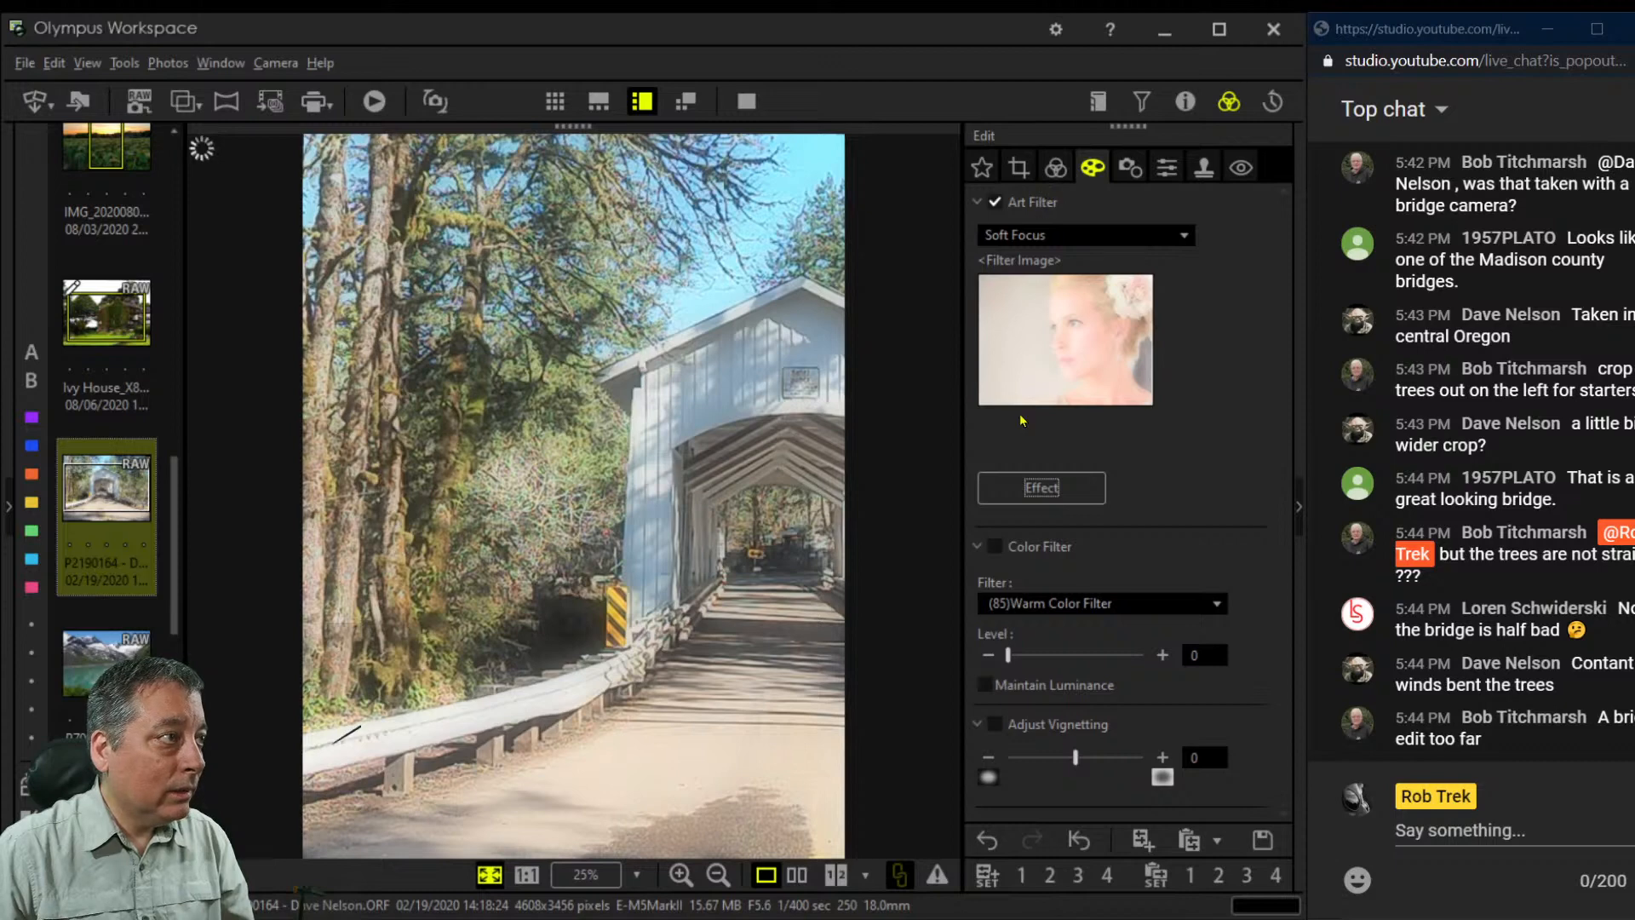
Add contrast with the RGB tone curve by pulling the shadows strongly down and the midtones below the diagonal
left_click(1055, 170)
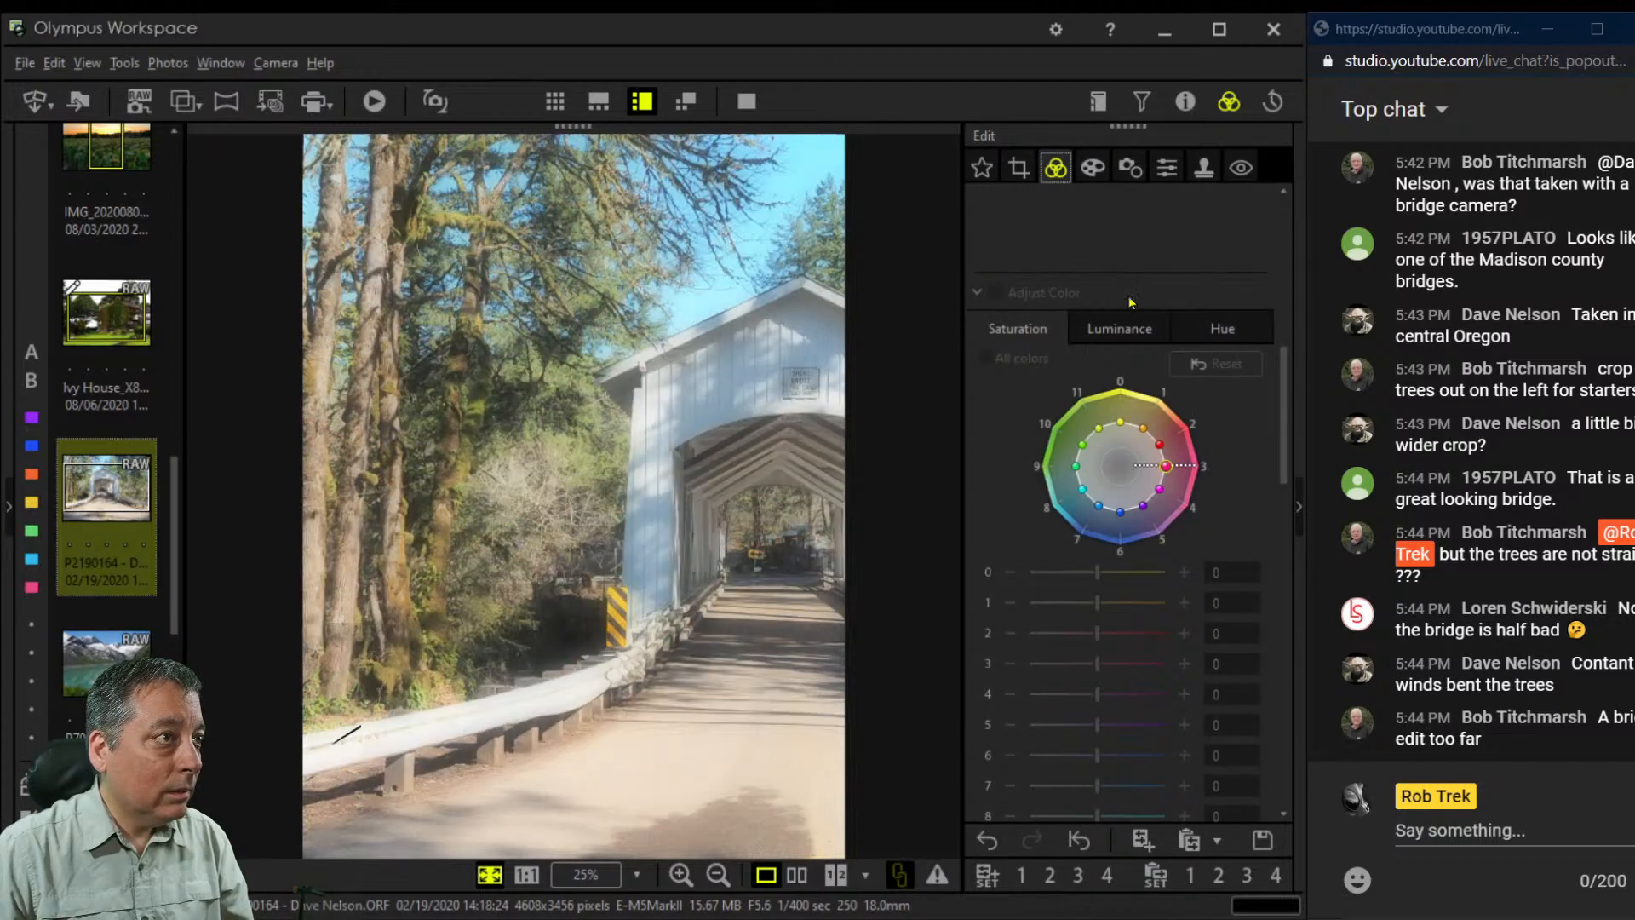
scroll(1130, 306, "up", 6)
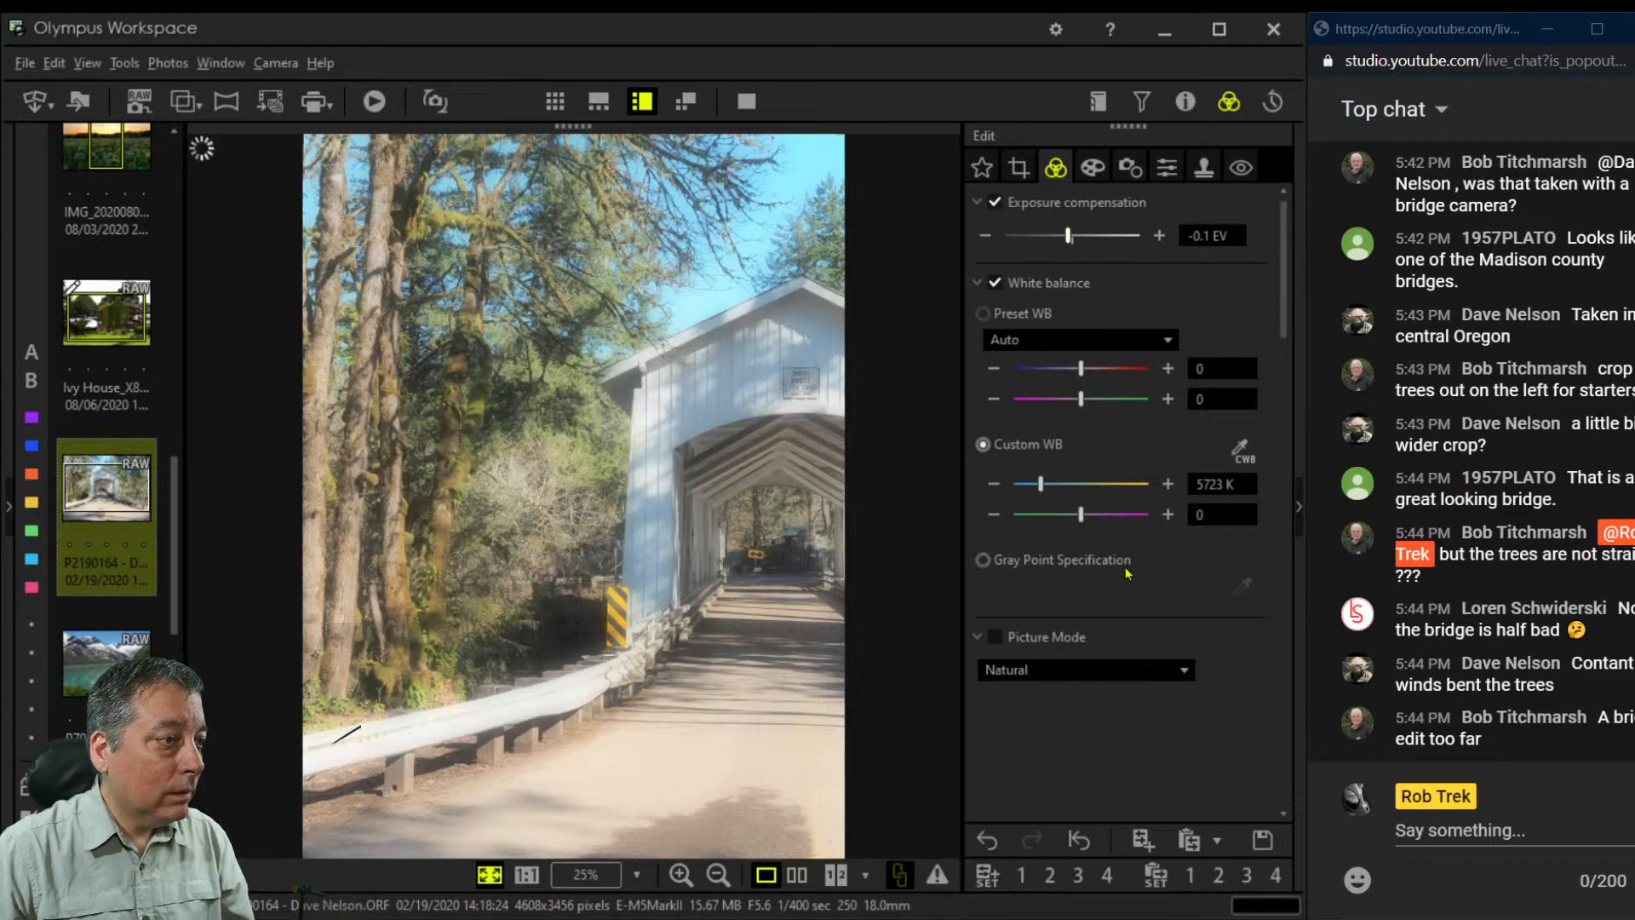
scroll(1124, 511, "down", 6)
scroll(1098, 442, "up", 2)
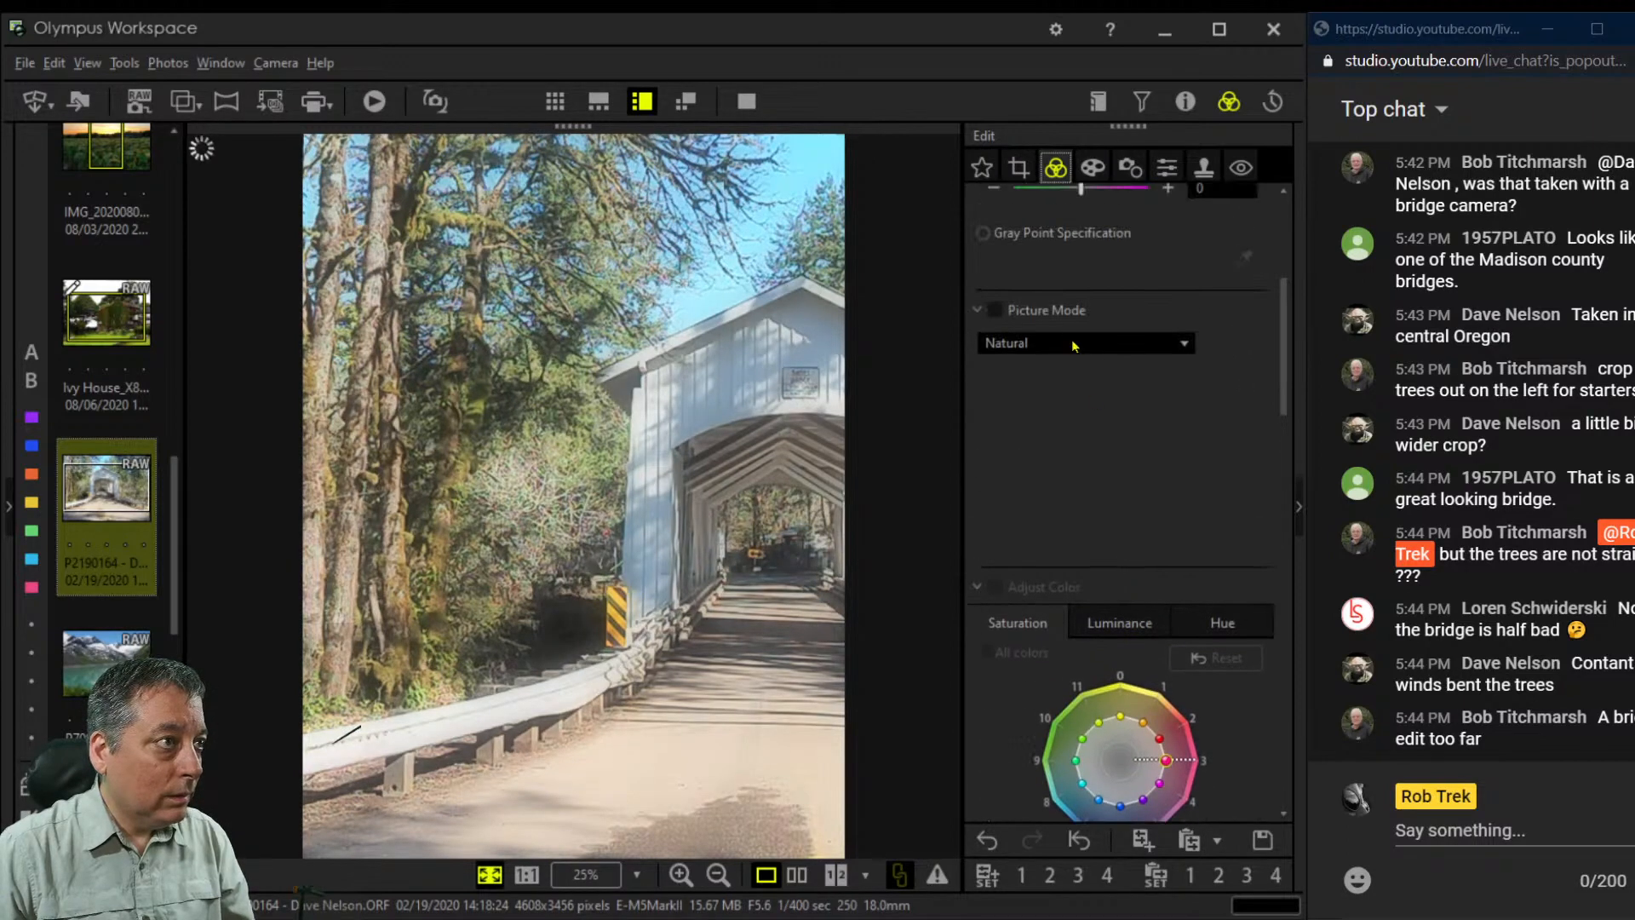
scroll(1090, 426, "down", 1)
scroll(1093, 475, "down", 10)
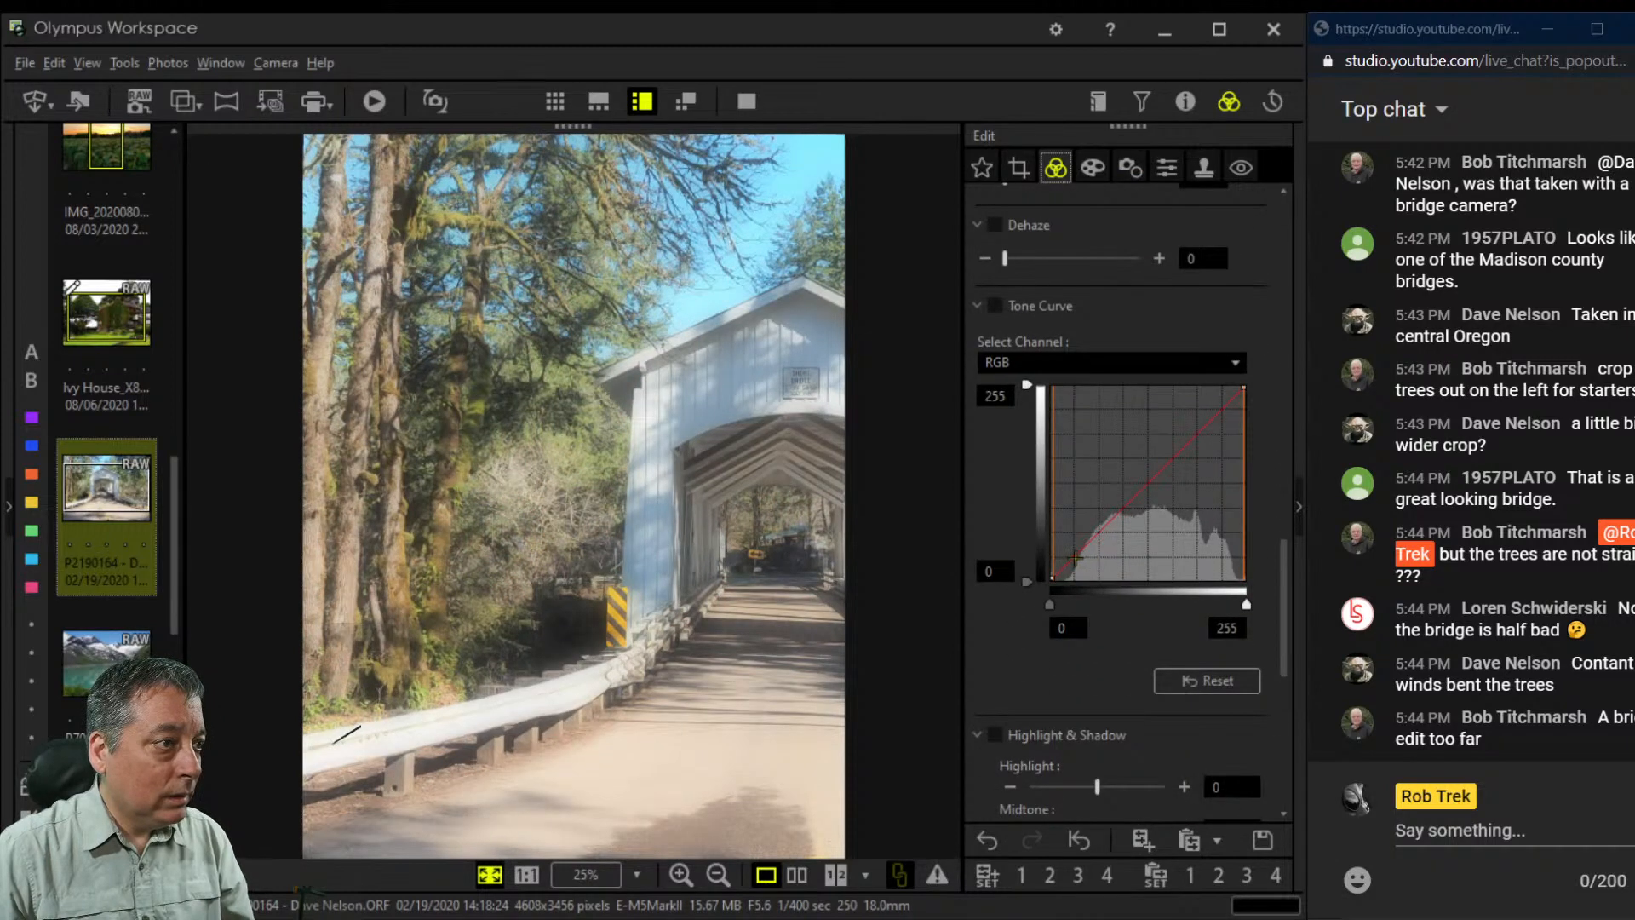
left_click_drag(1070, 562, 1075, 578)
left_click_drag(1182, 509, 1169, 500)
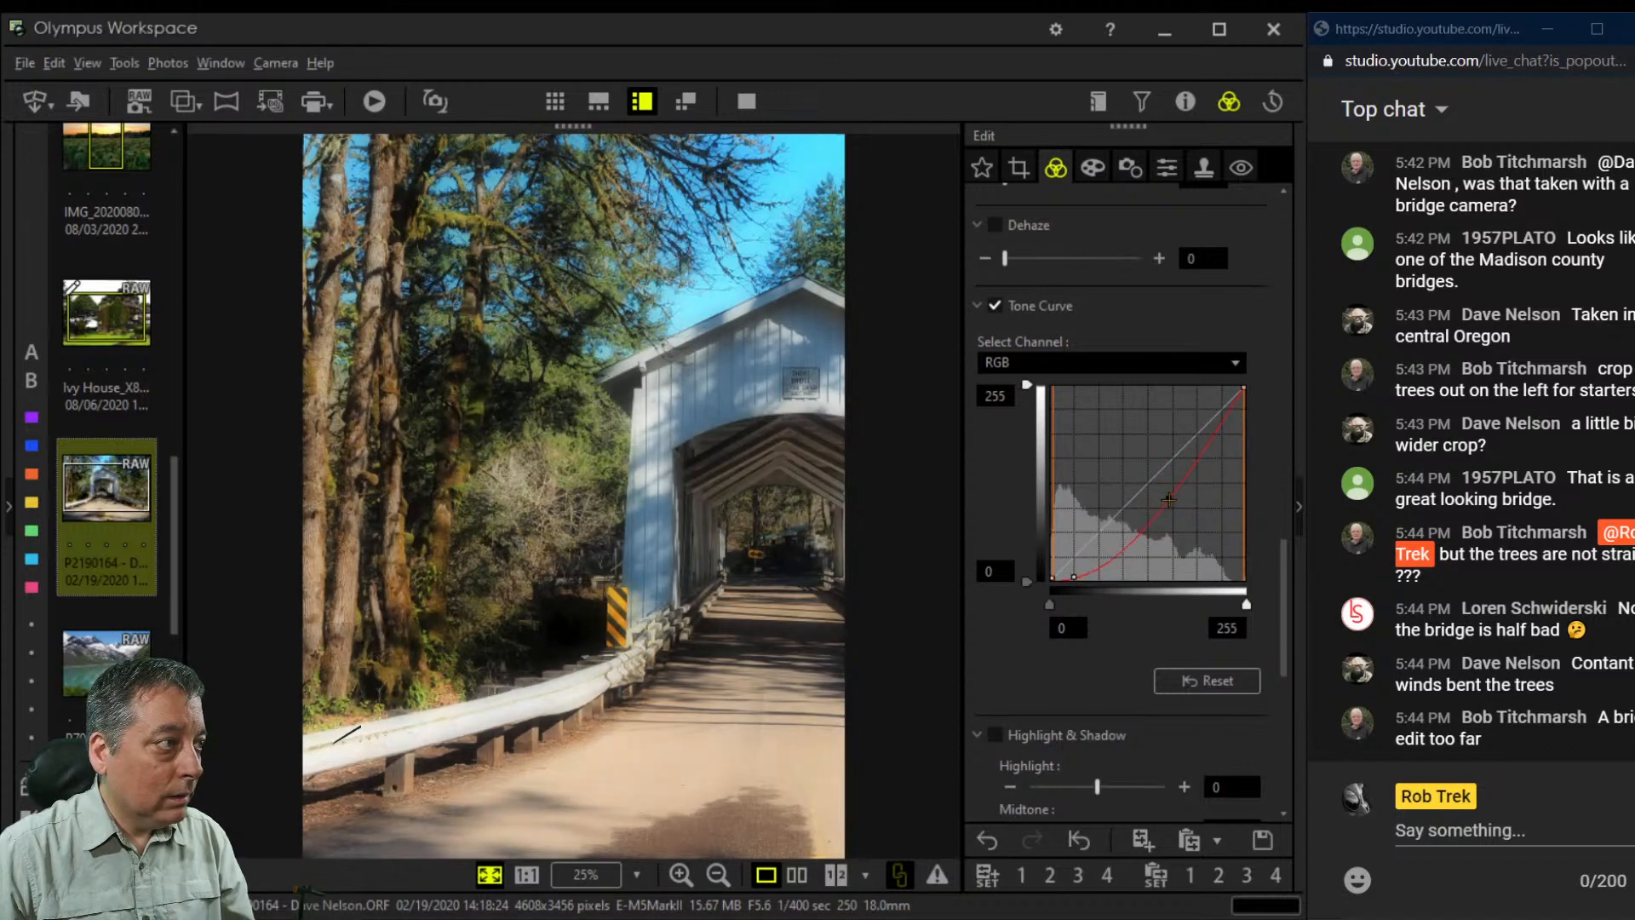
left_click_drag(1074, 578, 1096, 574)
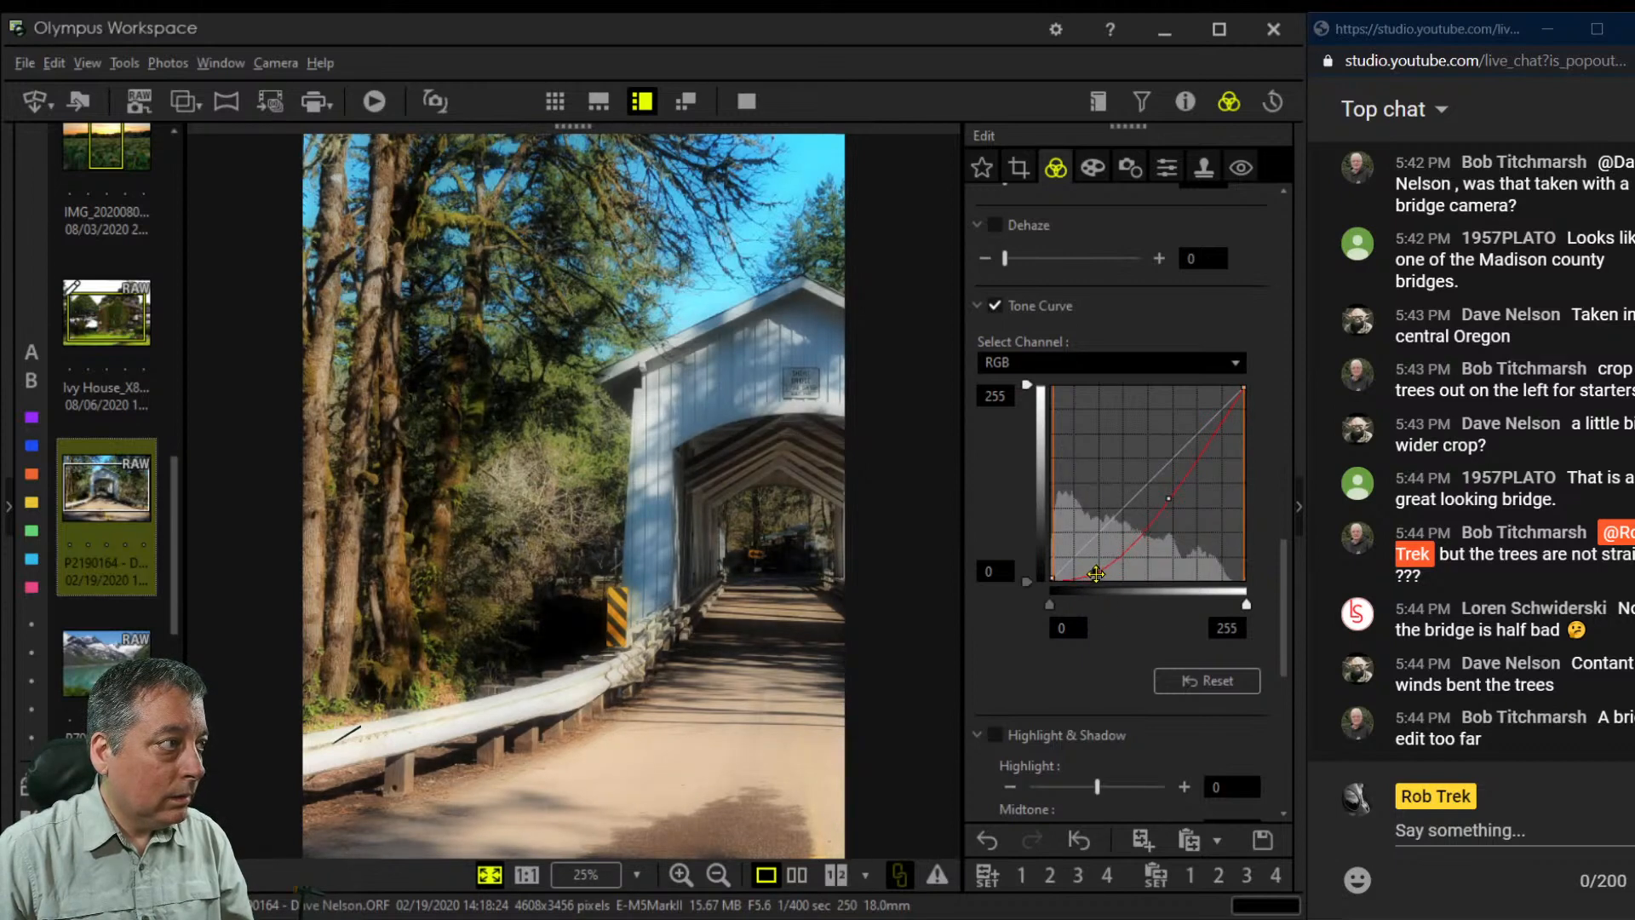
Darken the photo's corners with moderate vignetting and slightly raise the midtone point of the RGB tone curve
left_click(1130, 167)
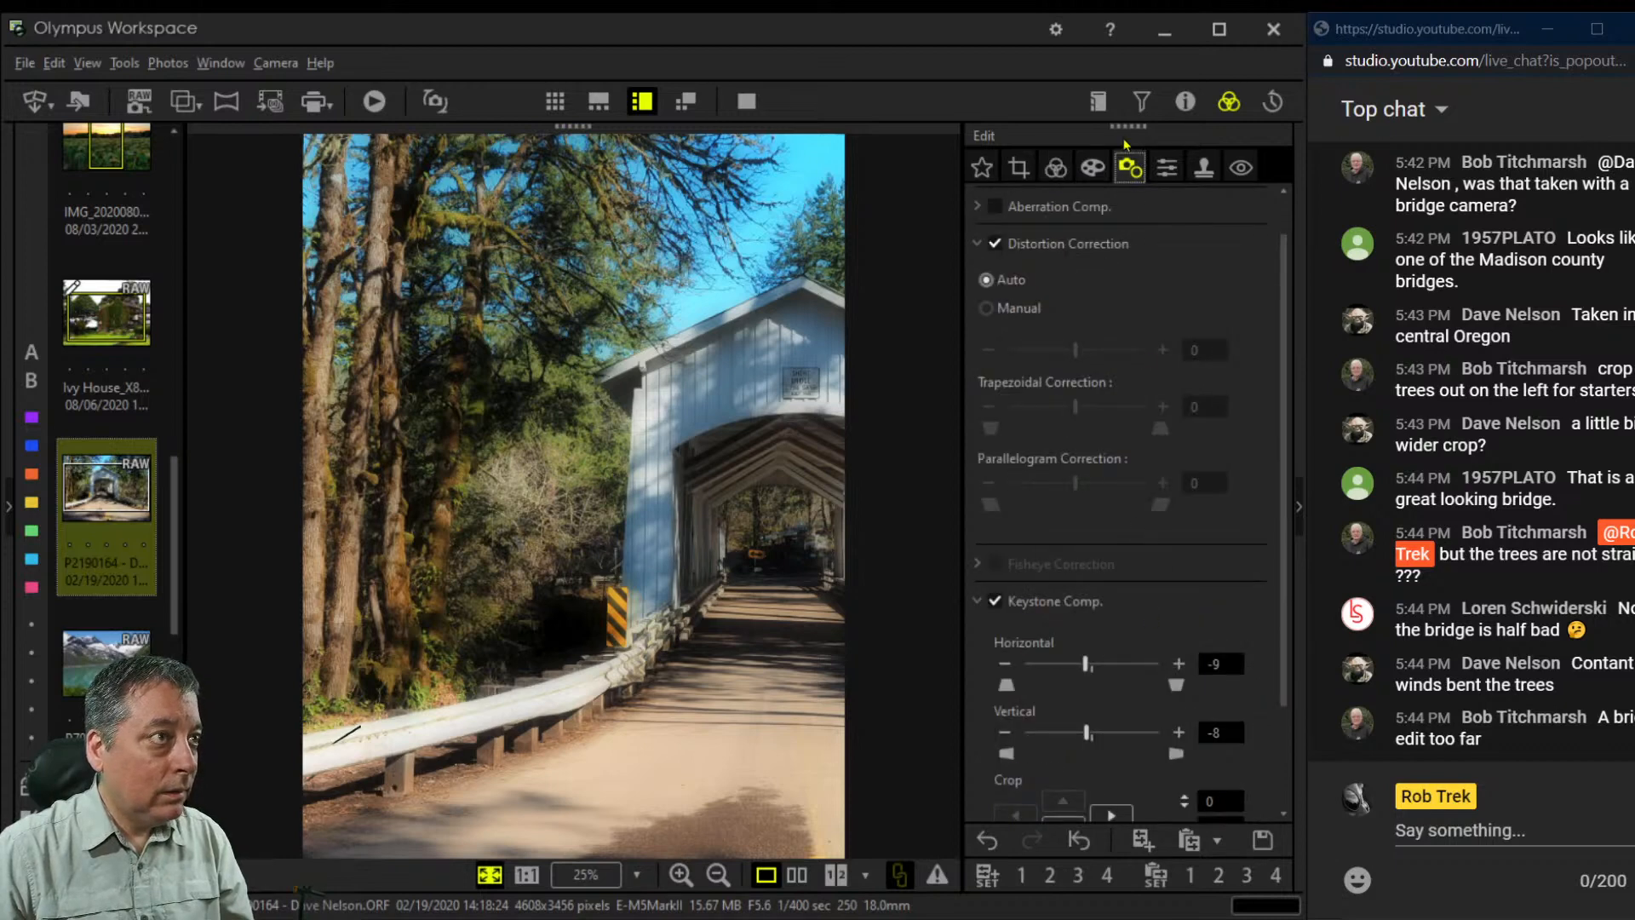
left_click(1094, 168)
left_click_drag(1075, 757, 1051, 760)
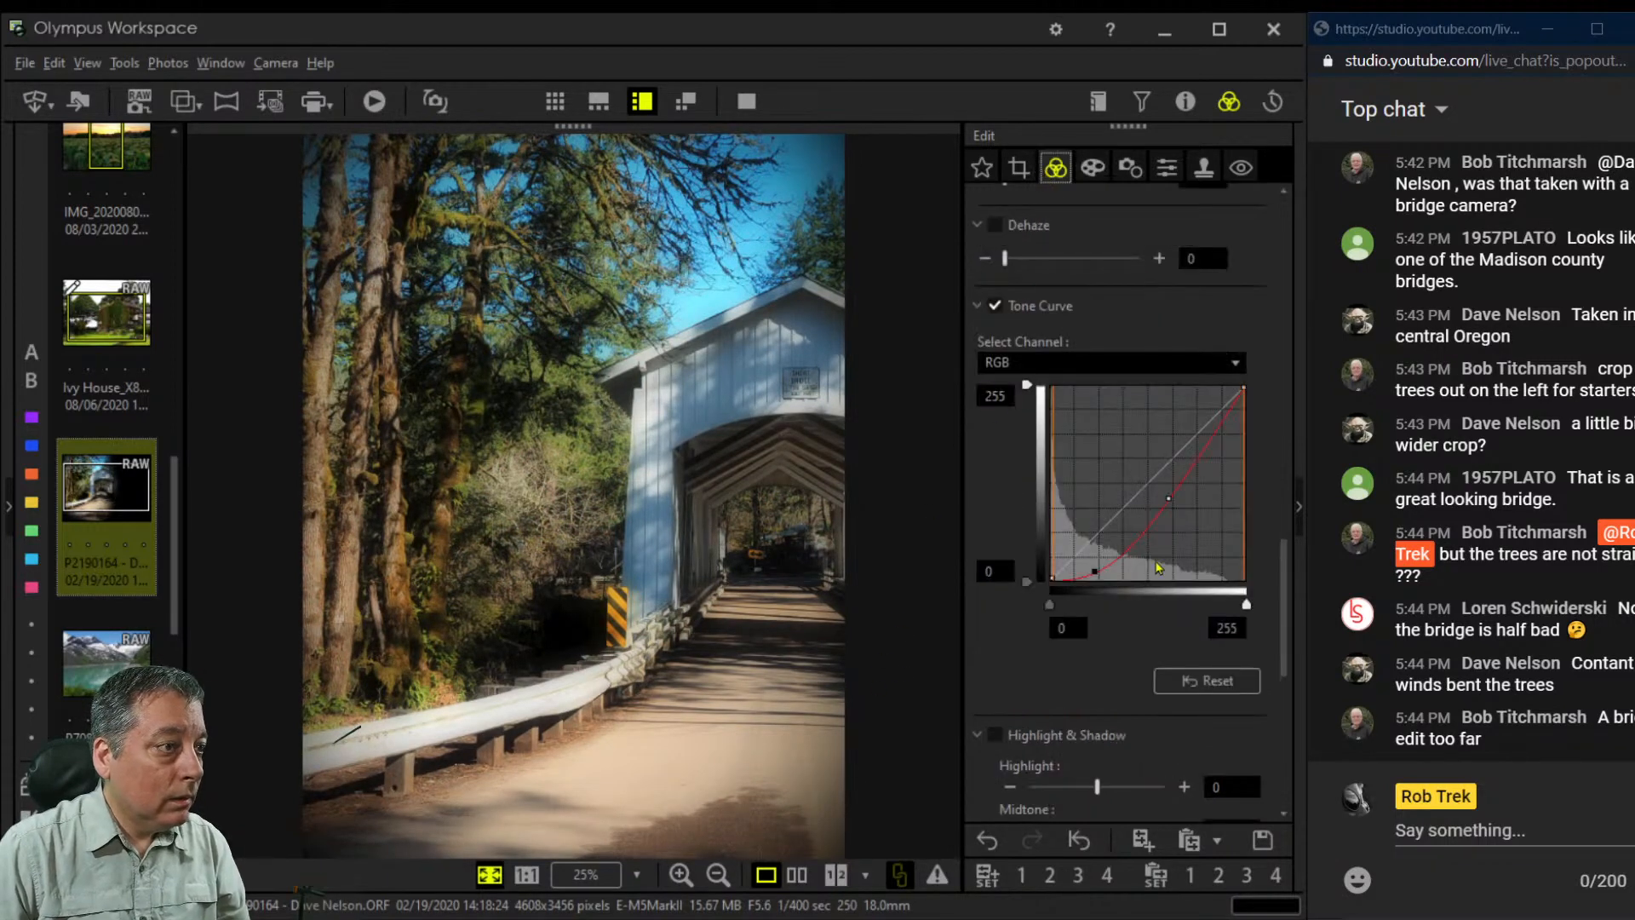
left_click_drag(1168, 498, 1160, 486)
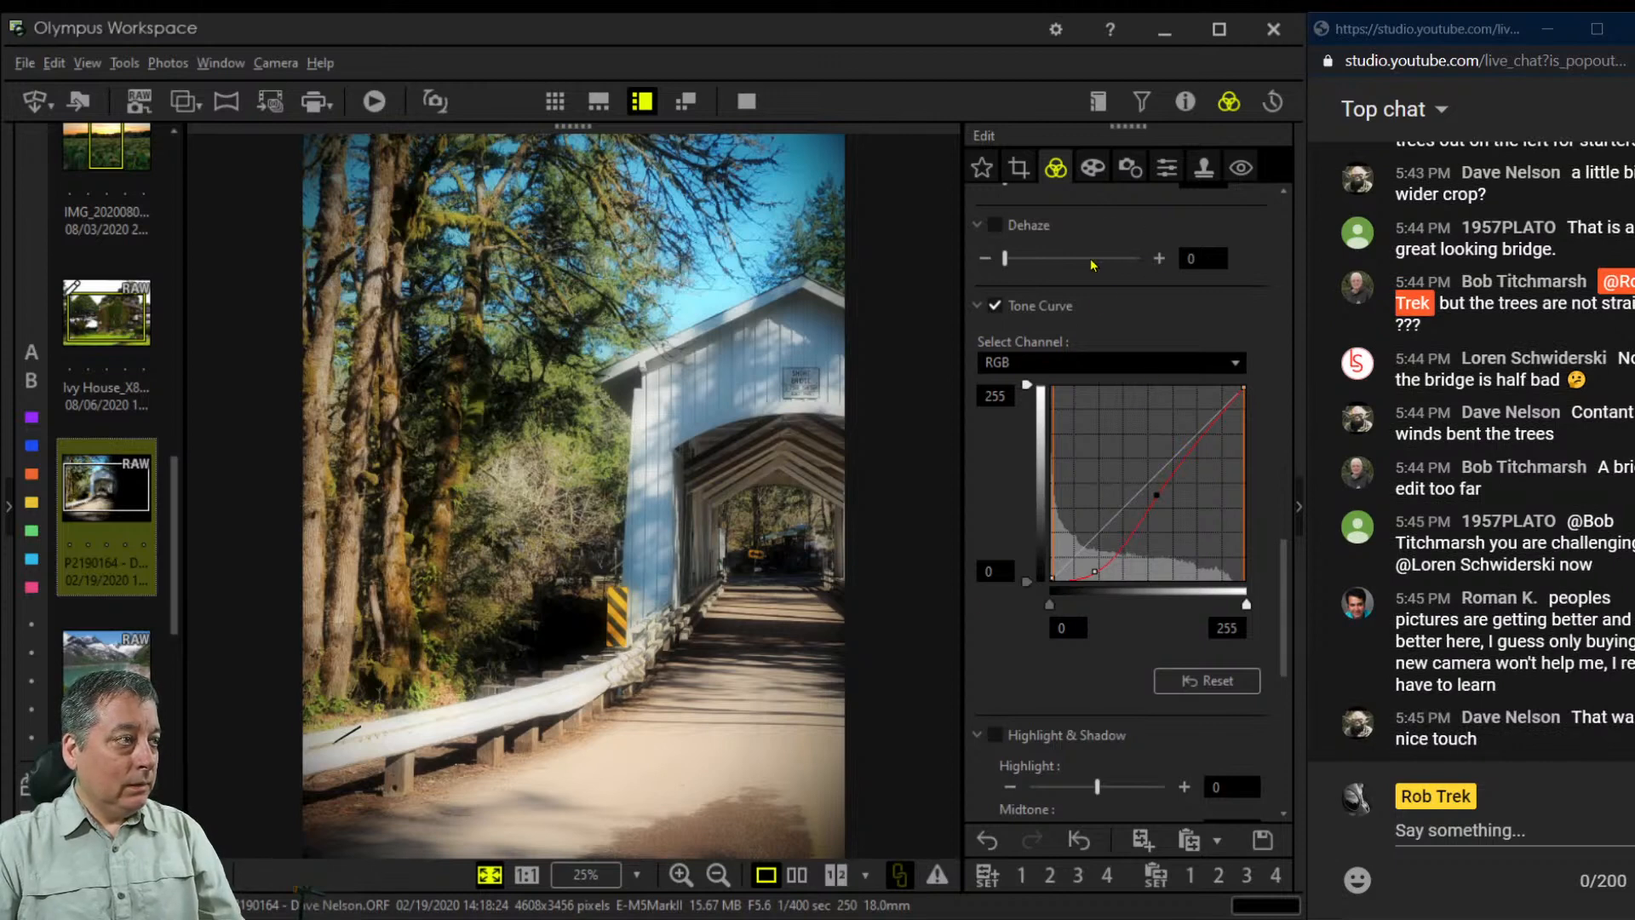
Set the photo's picture mode to Vivid
scroll(1081, 340, "up", 10)
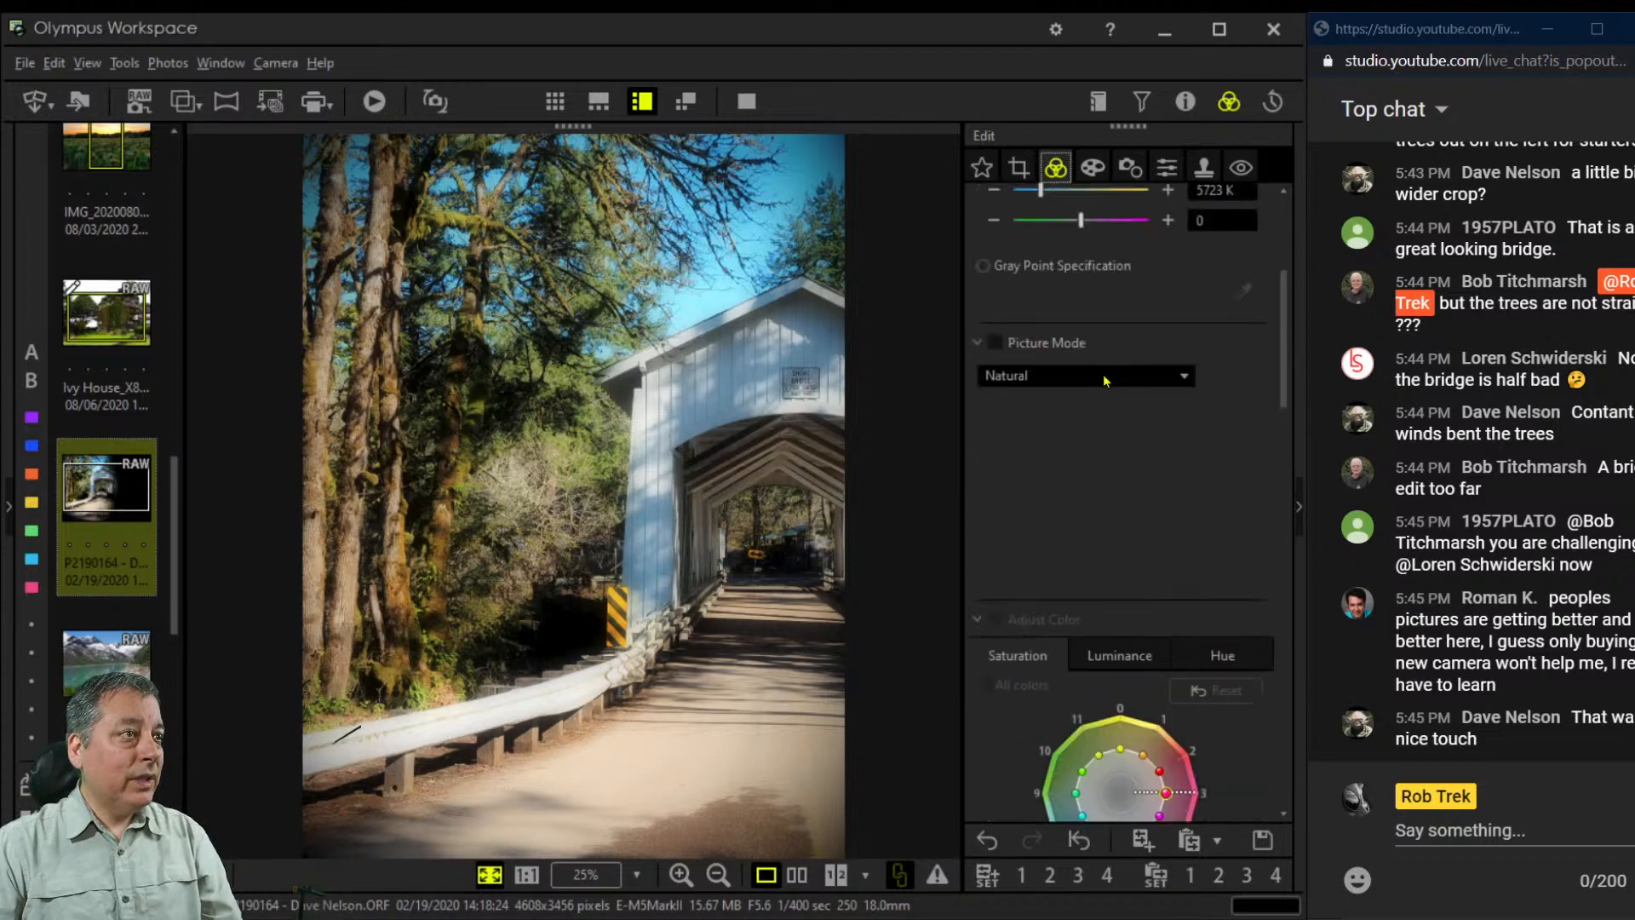
left_click(1104, 380)
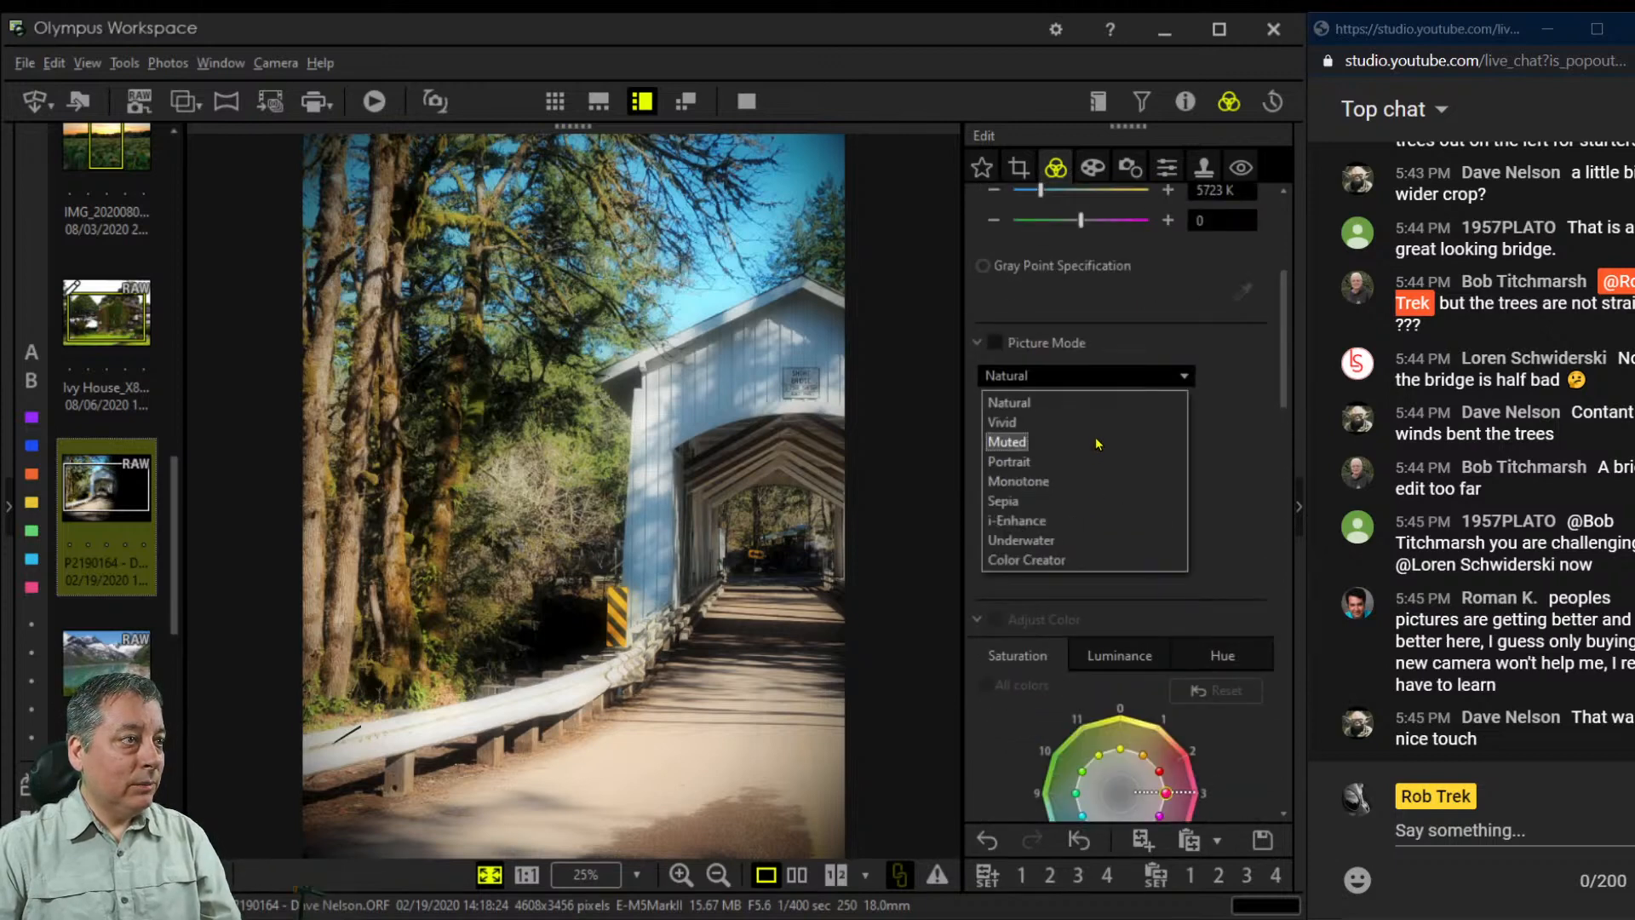
left_click(1095, 425)
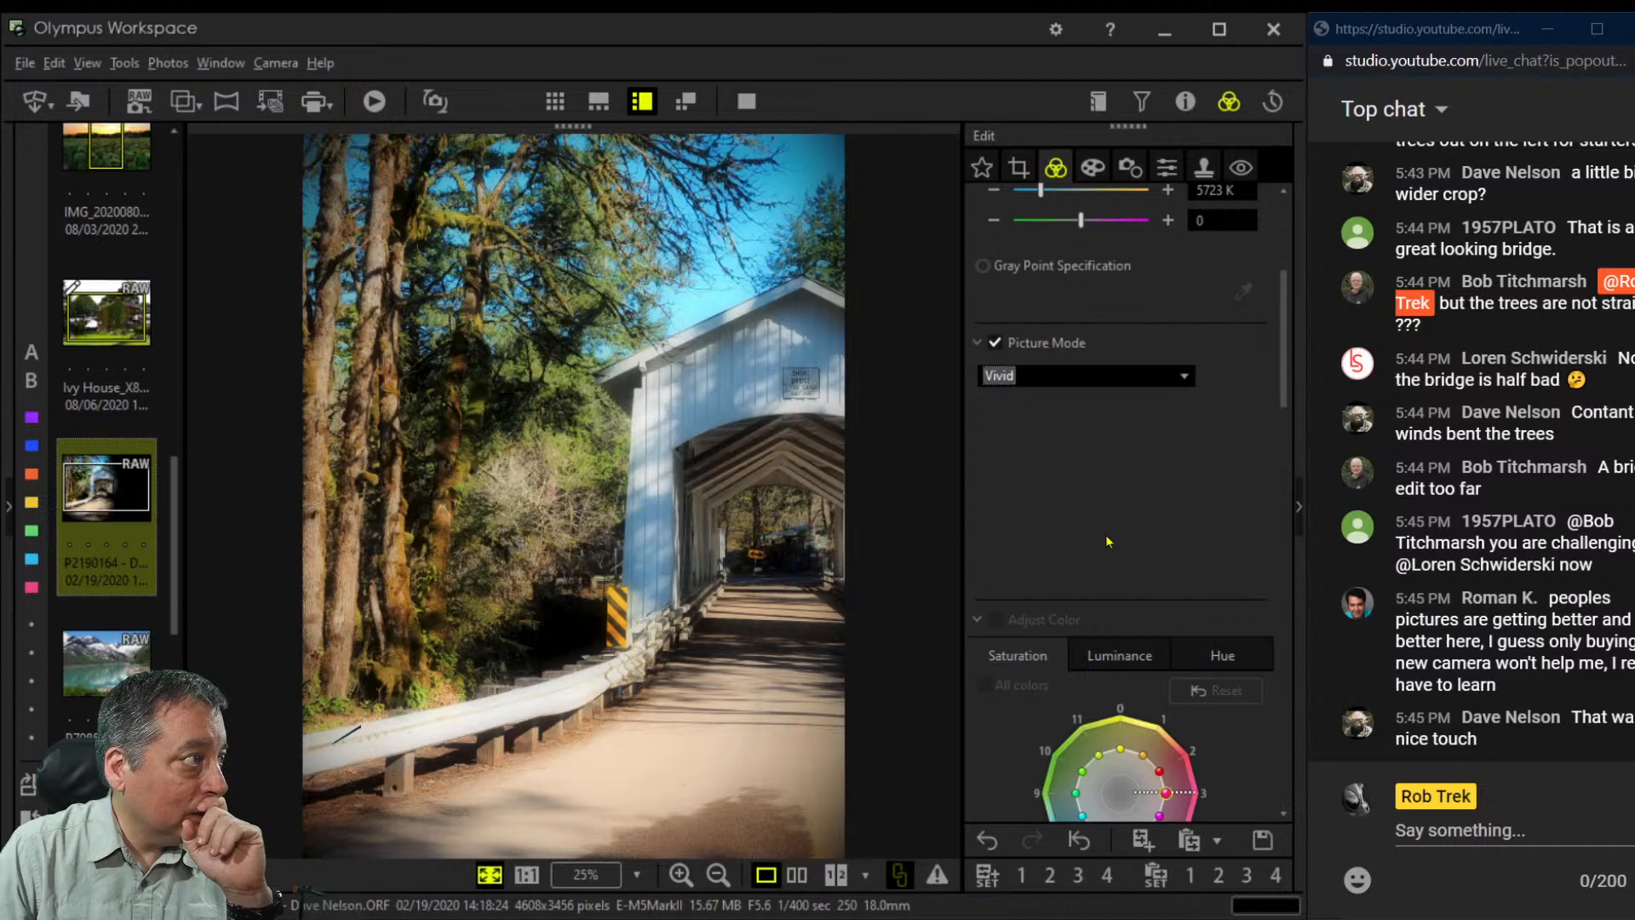
Anchor the midpoint of the red channel's tone curve and raise its shadows slightly to warm the dark areas
scroll(1103, 533, "down", 3)
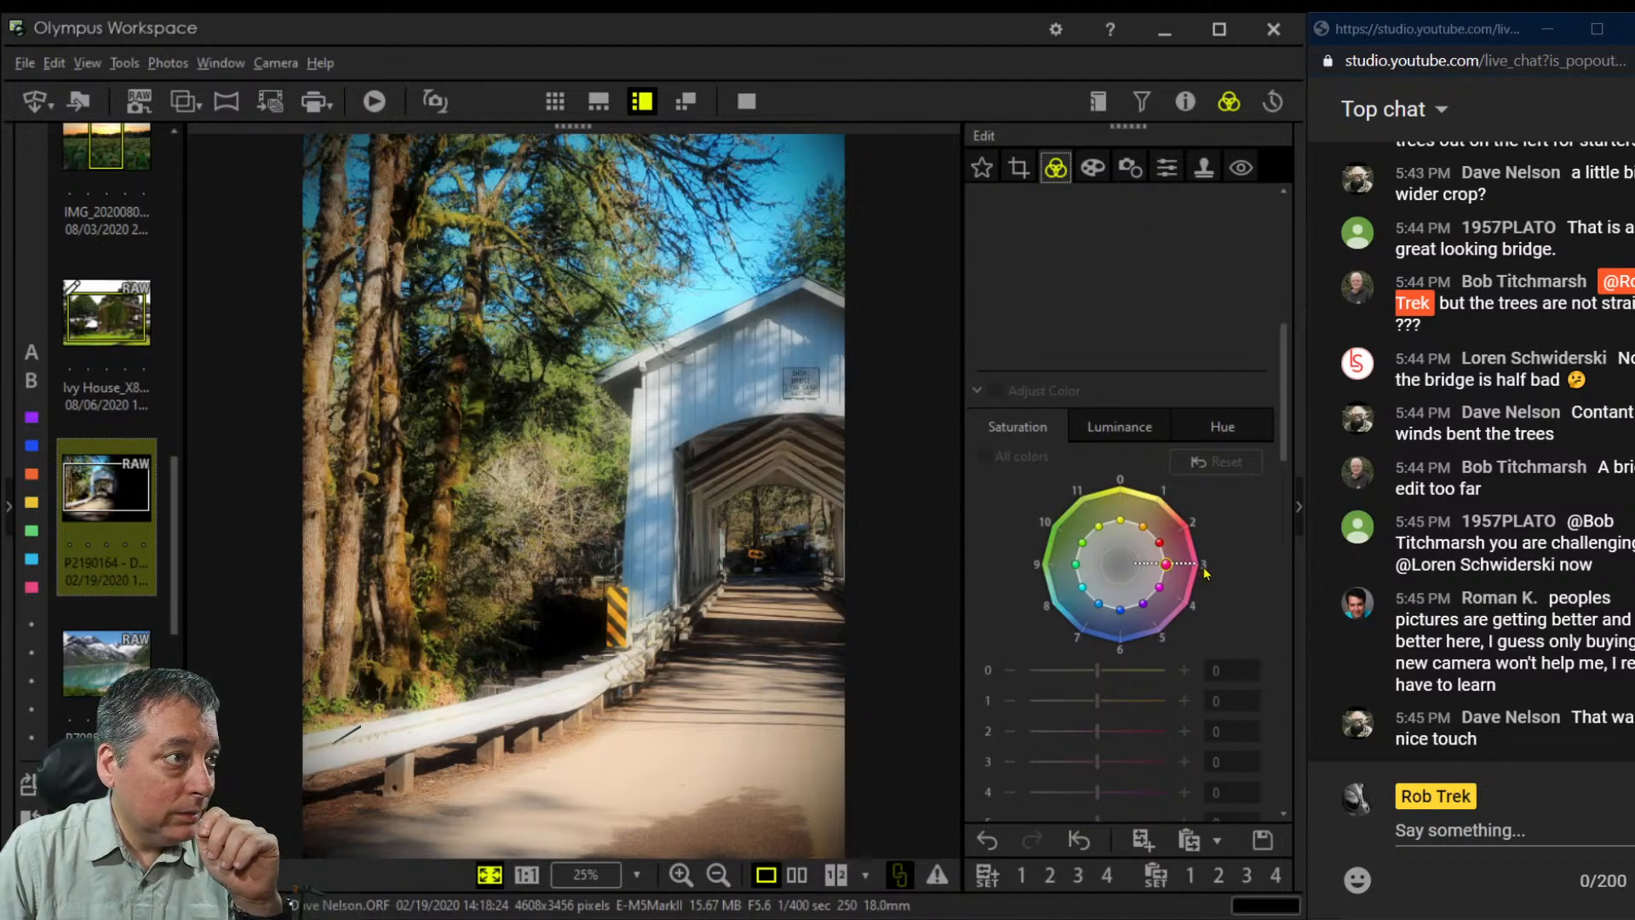
left_click(977, 390)
scroll(1152, 581, "down", 2)
scroll(1152, 582, "down", 5)
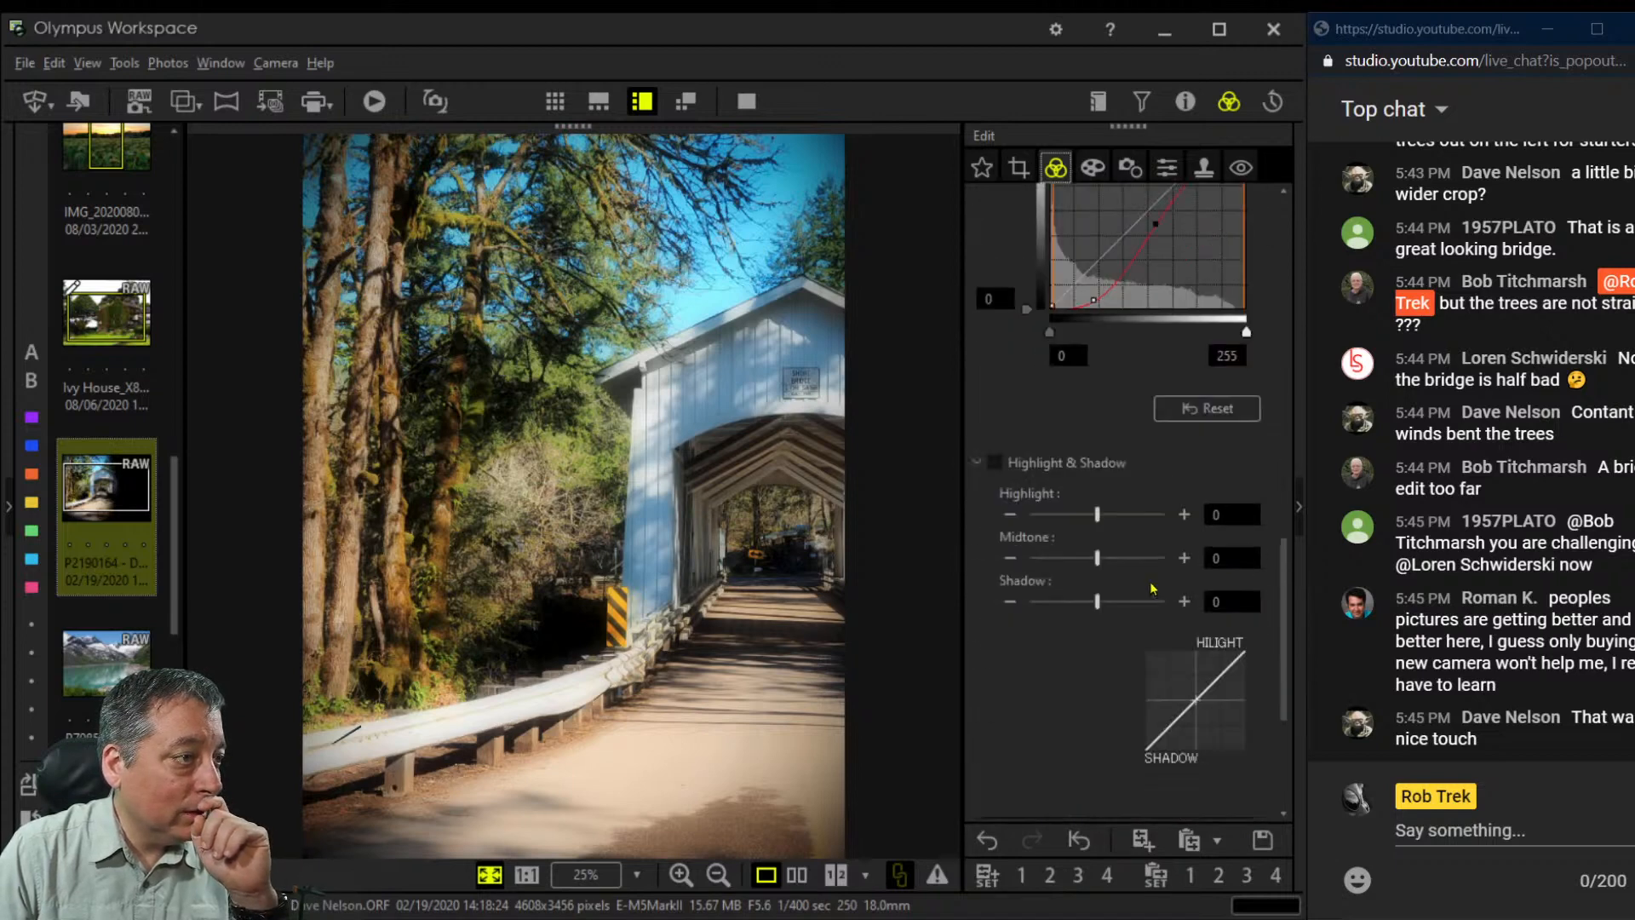
scroll(1152, 587, "up", 4)
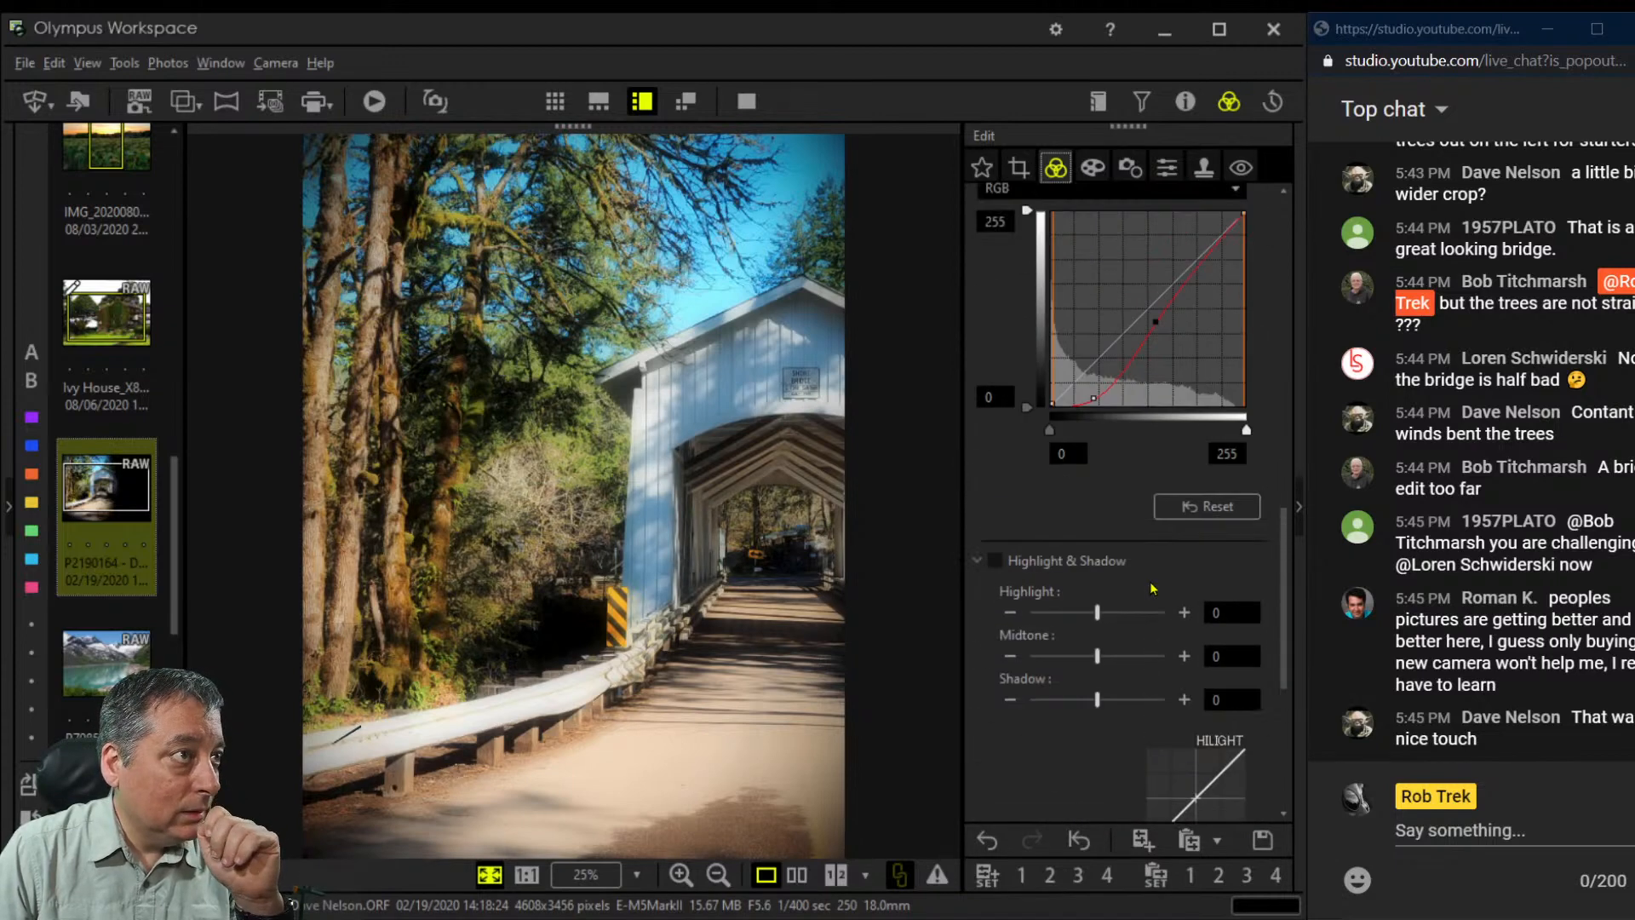
left_click(1133, 356)
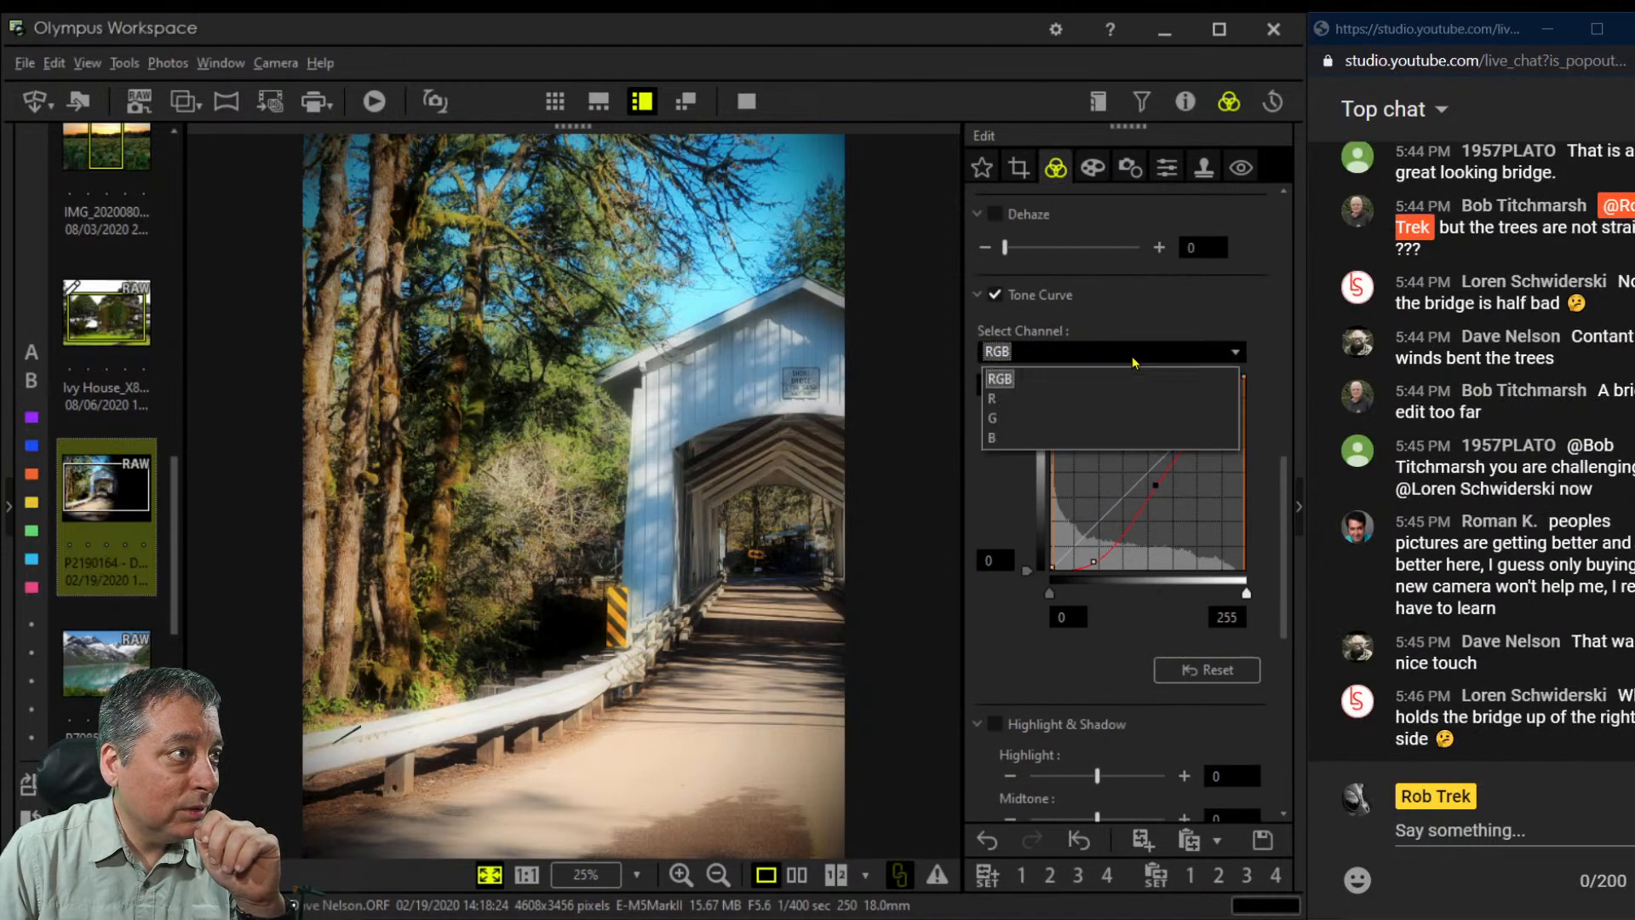
left_click(1115, 407)
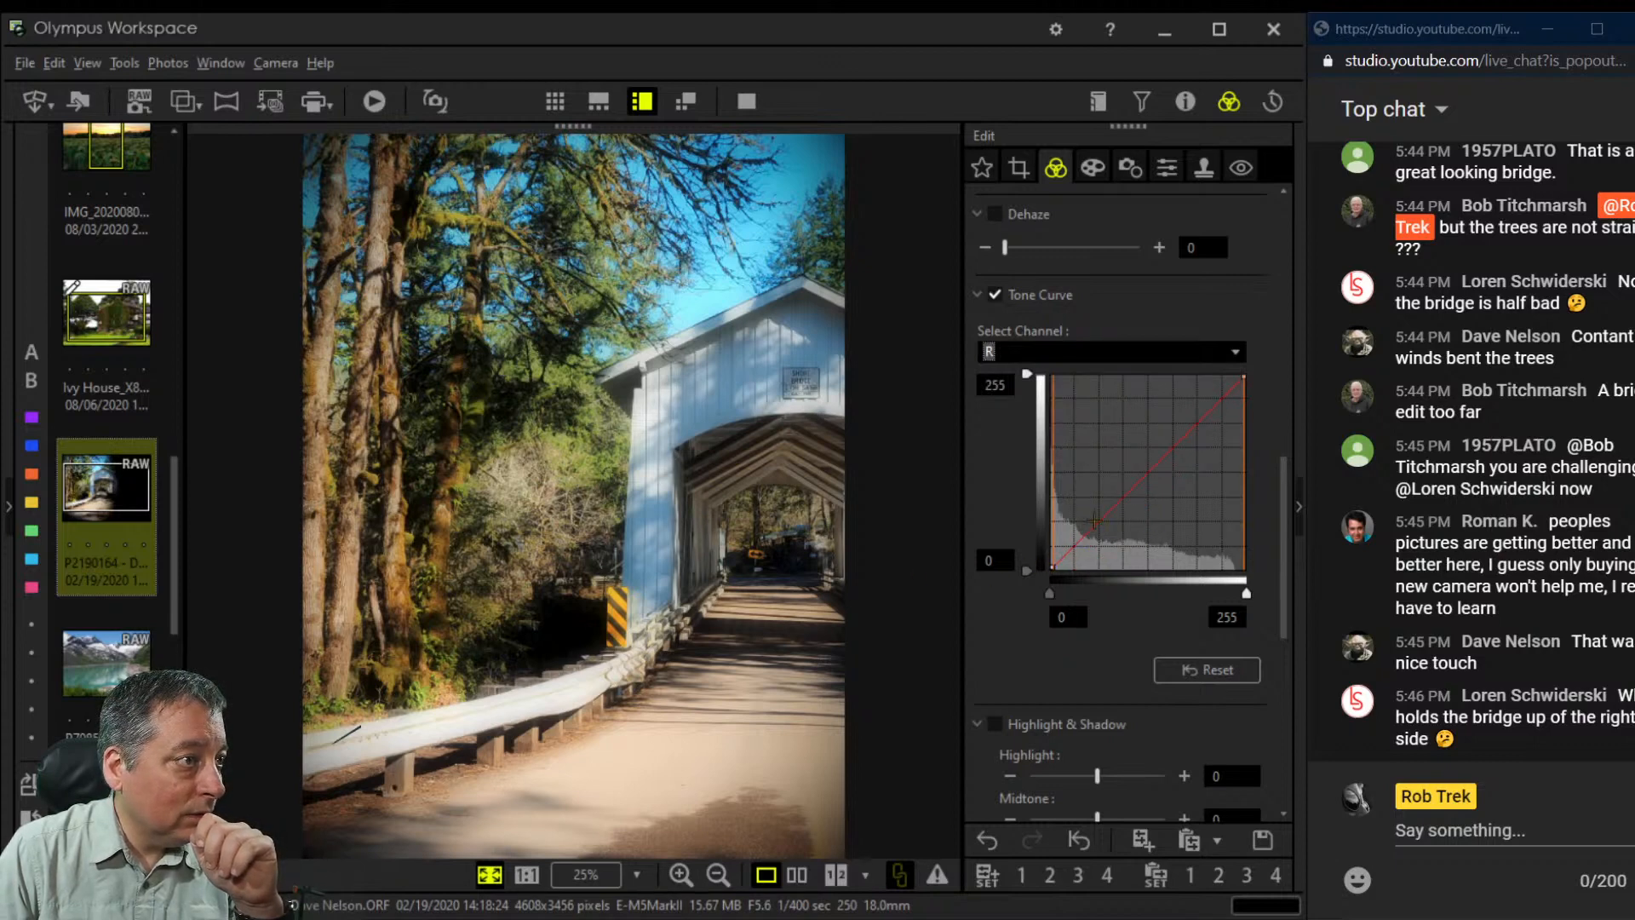
left_click(1145, 470)
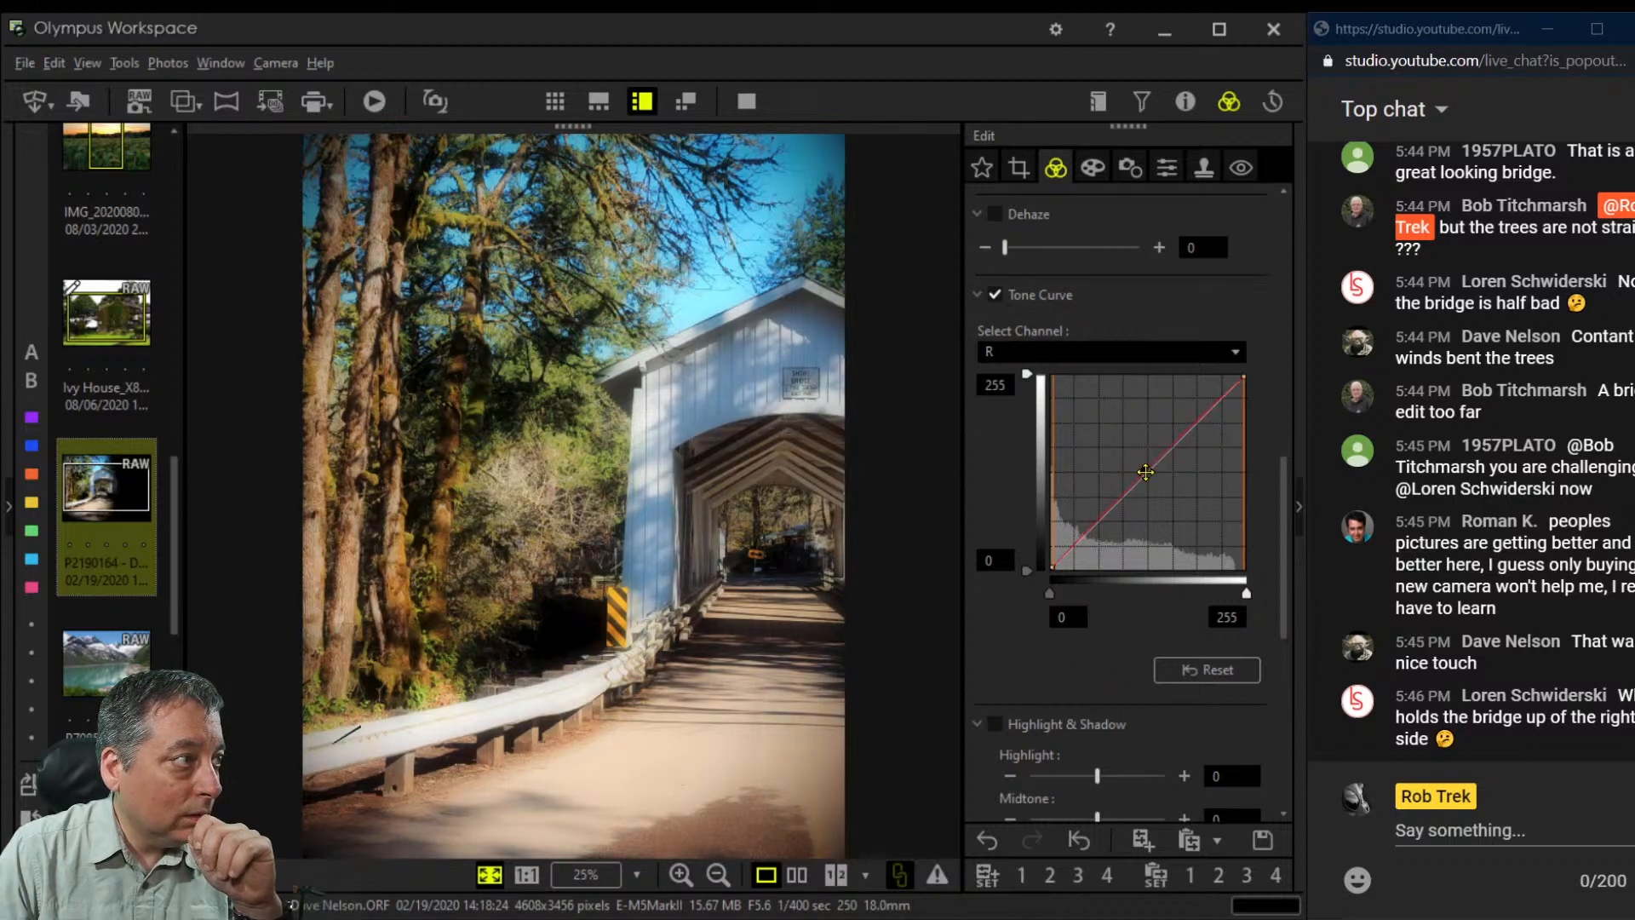
left_click(1078, 533)
left_click_drag(1079, 533, 1076, 529)
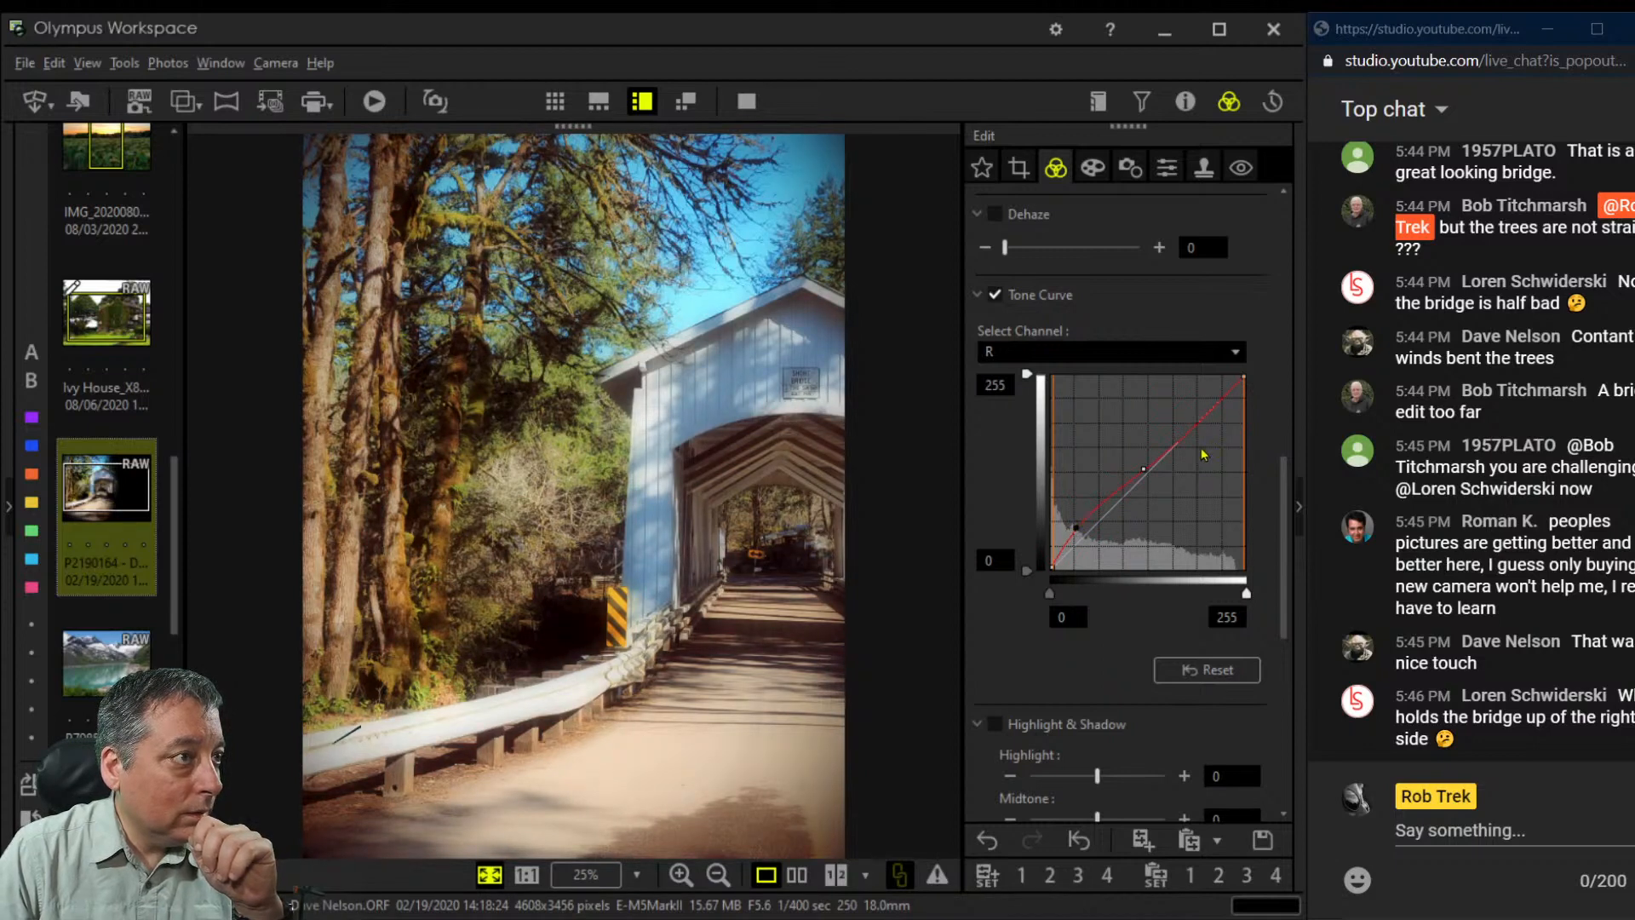
Anchor the blue channel's curve midpoint, lower its highlights and shadows slightly, and compare the edit side by side with the original
left_click(1189, 359)
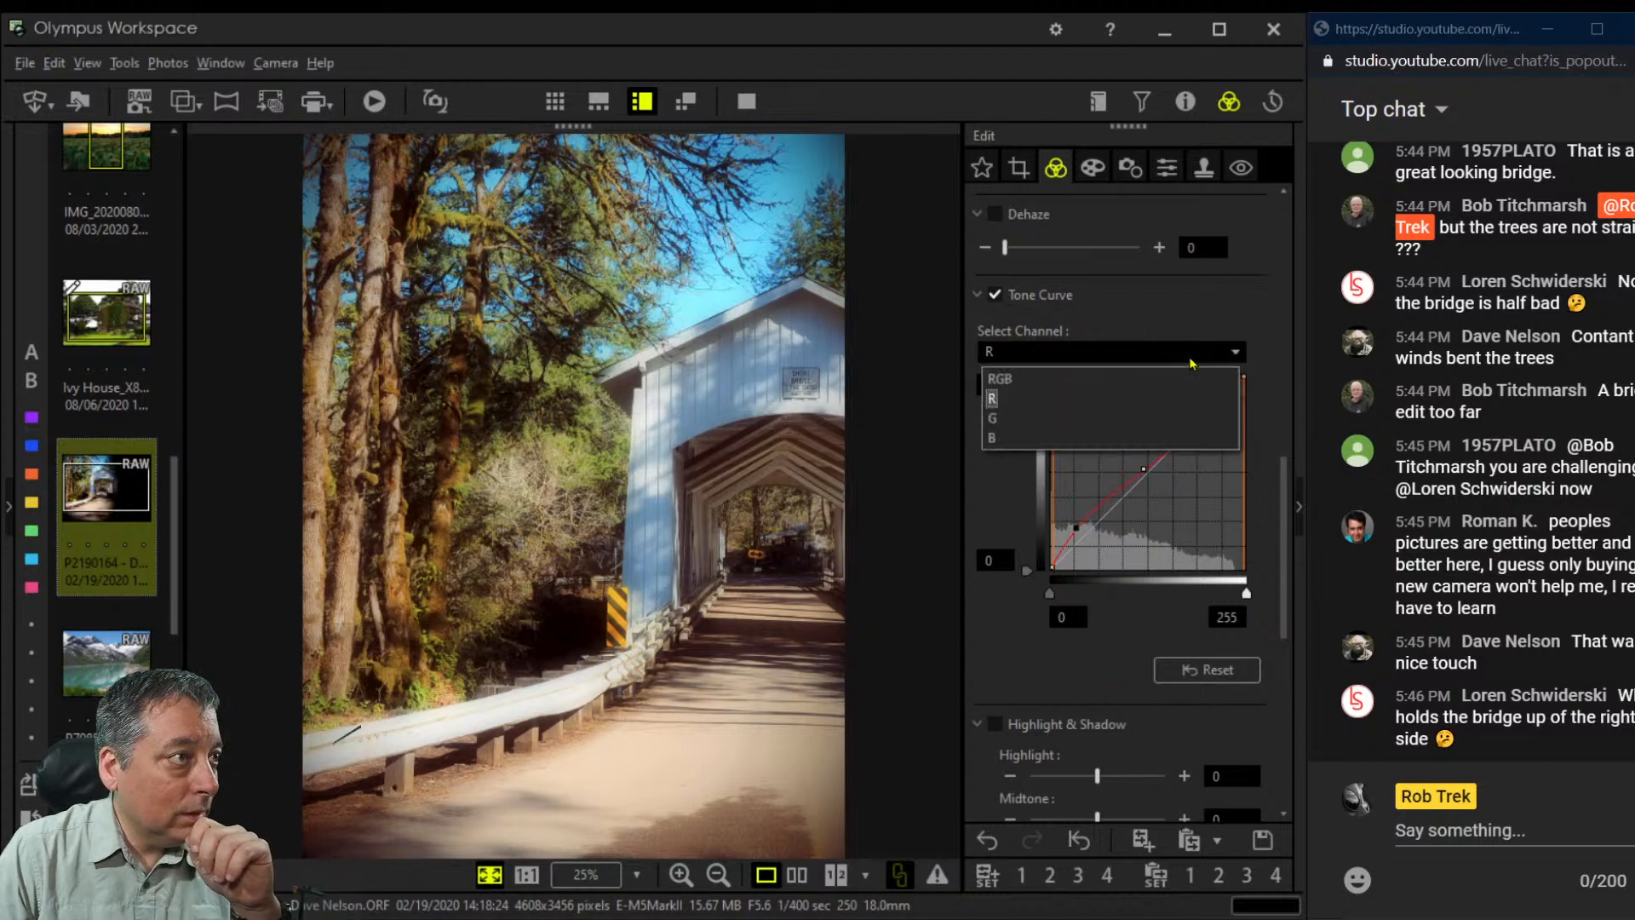
left_click(1133, 437)
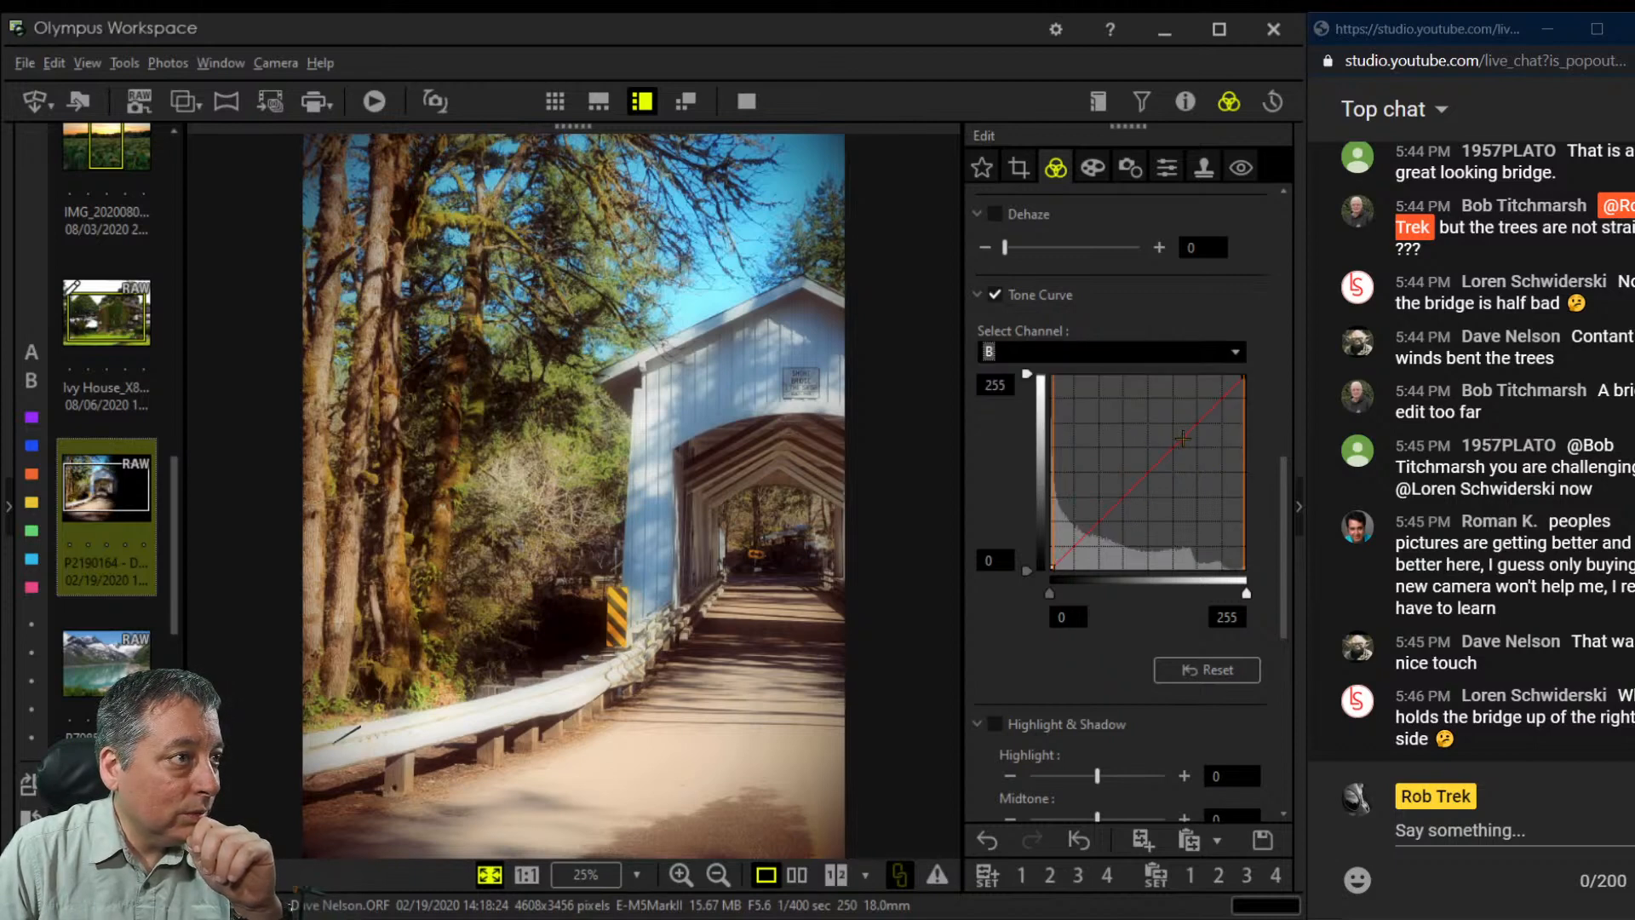
left_click(1145, 474)
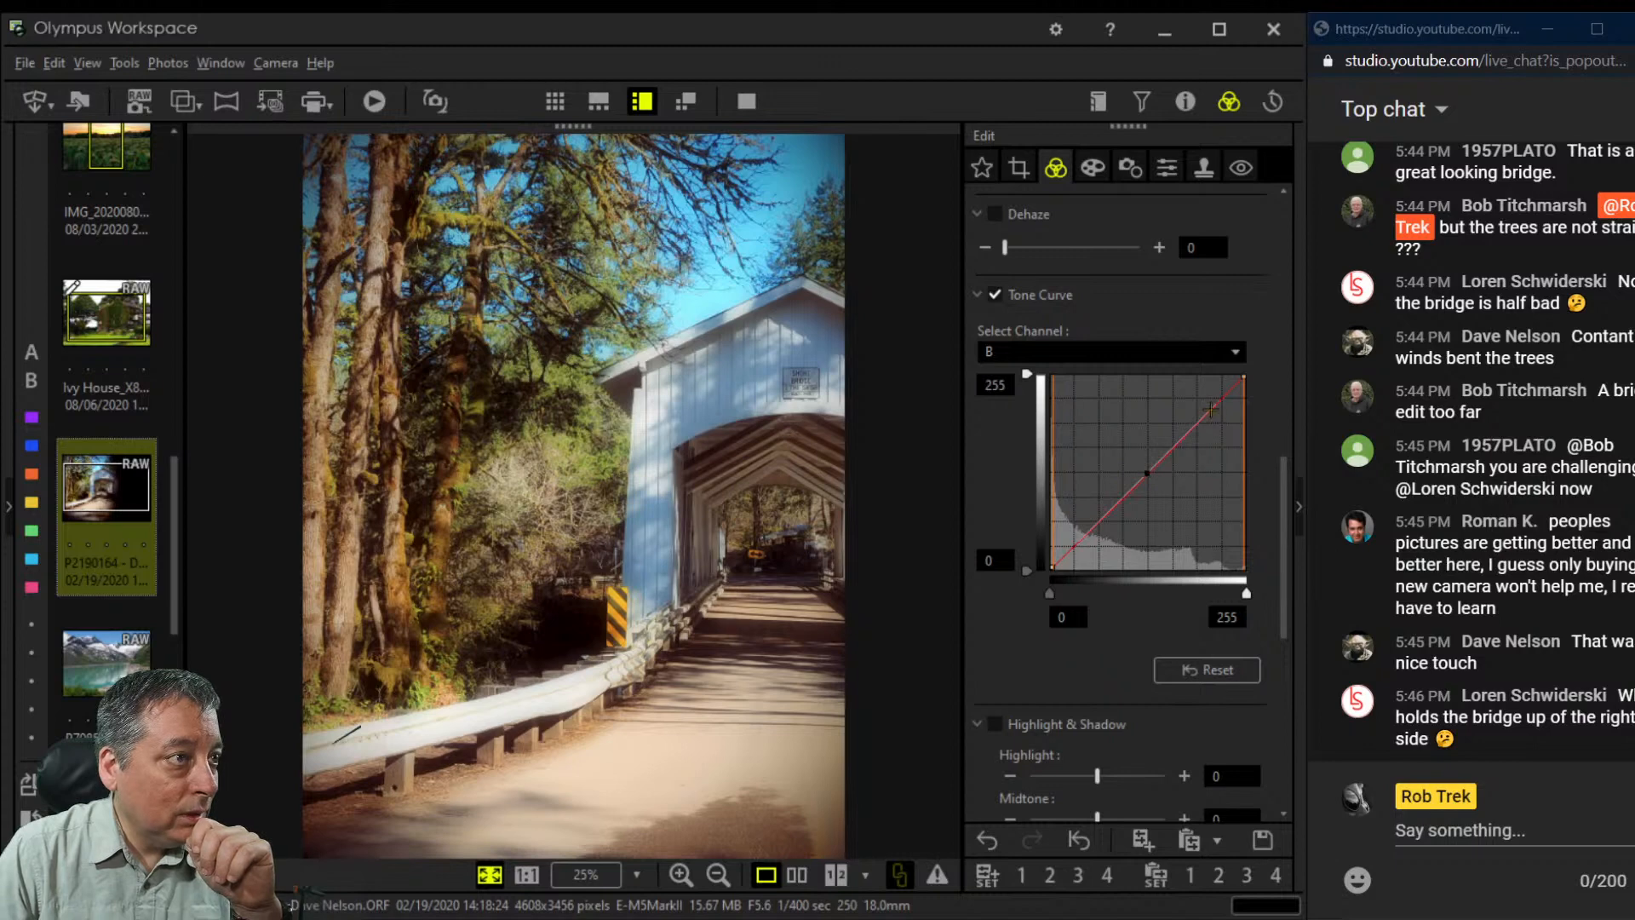
mouse_move(1210, 410)
left_mouse_down()
mouse_move(1216, 428)
mouse_move(1217, 414)
left_mouse_up()
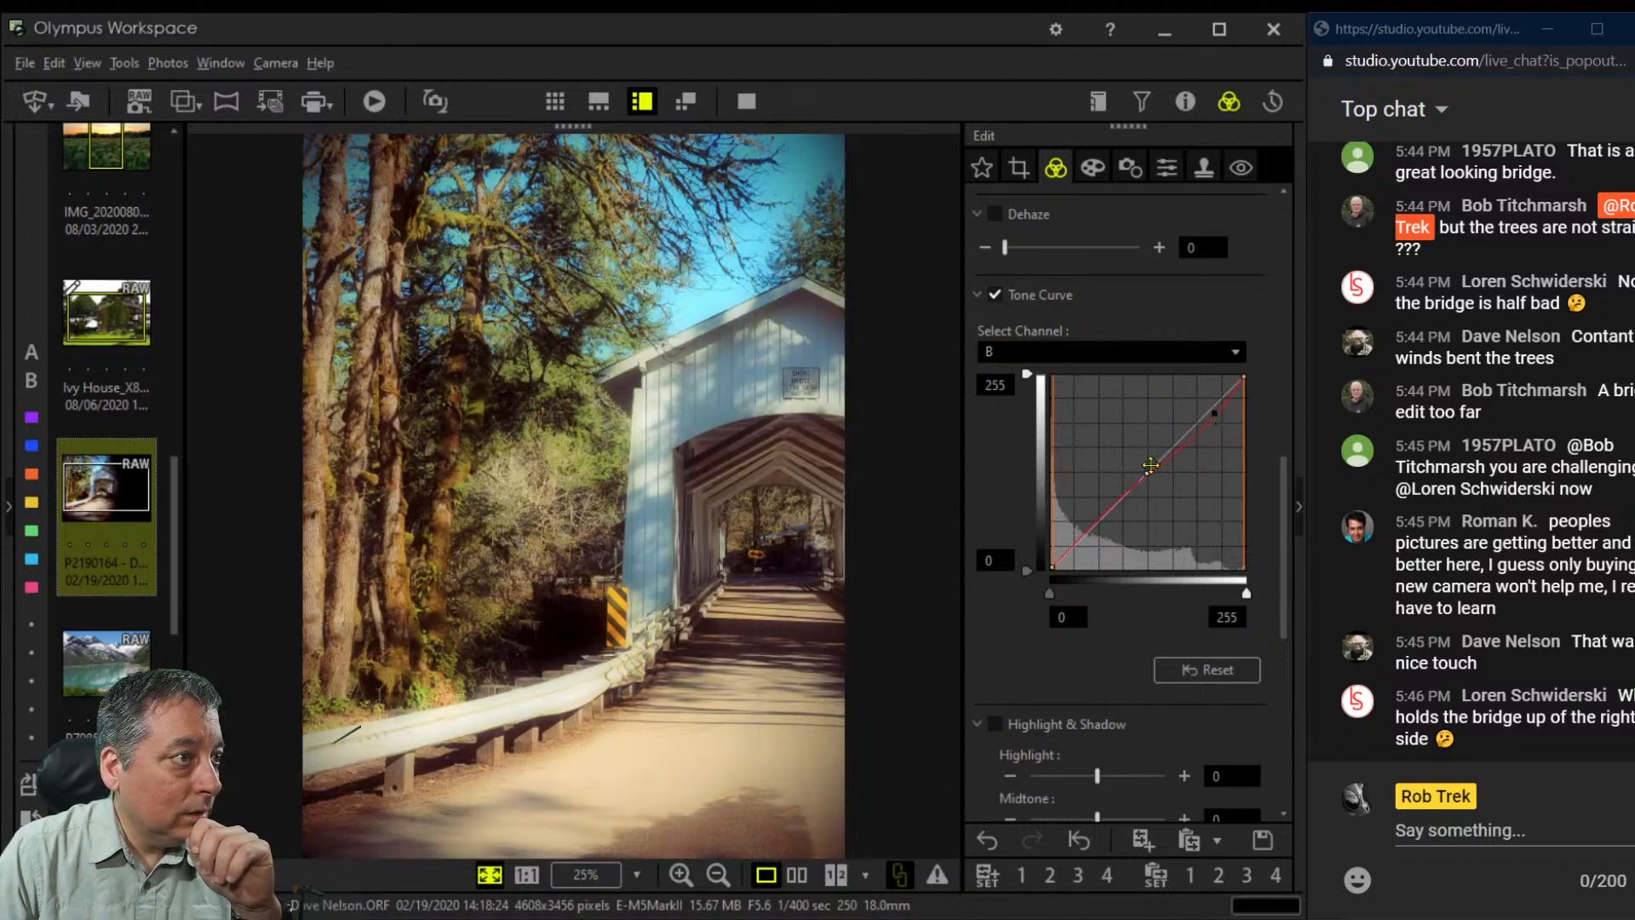
left_click_drag(1087, 530, 1069, 557)
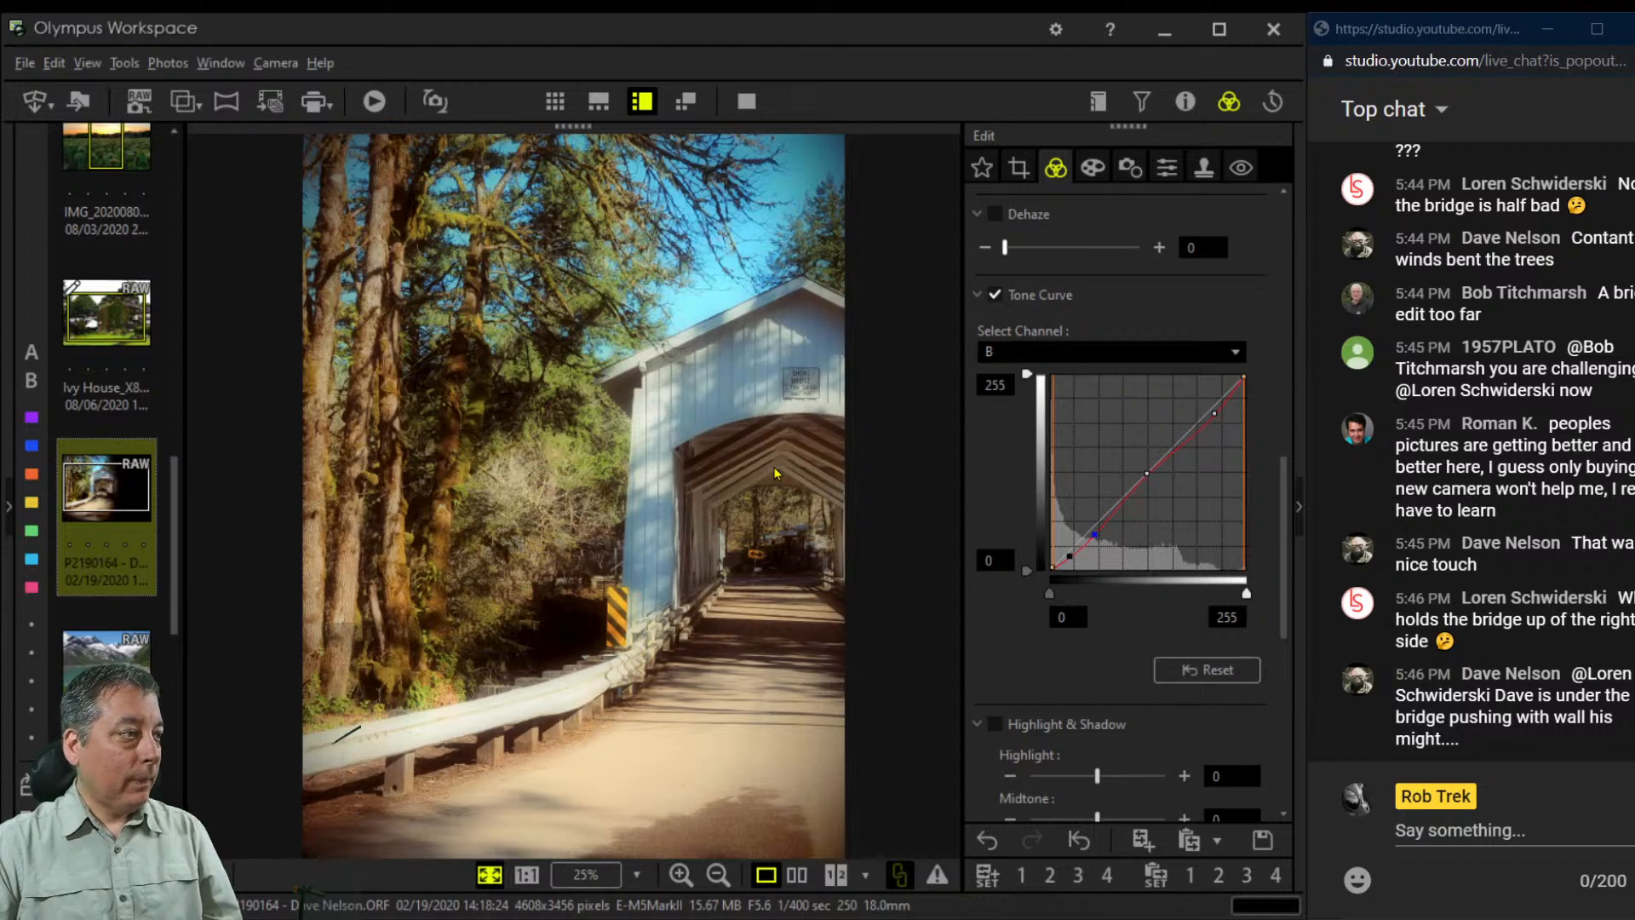
left_click(799, 877)
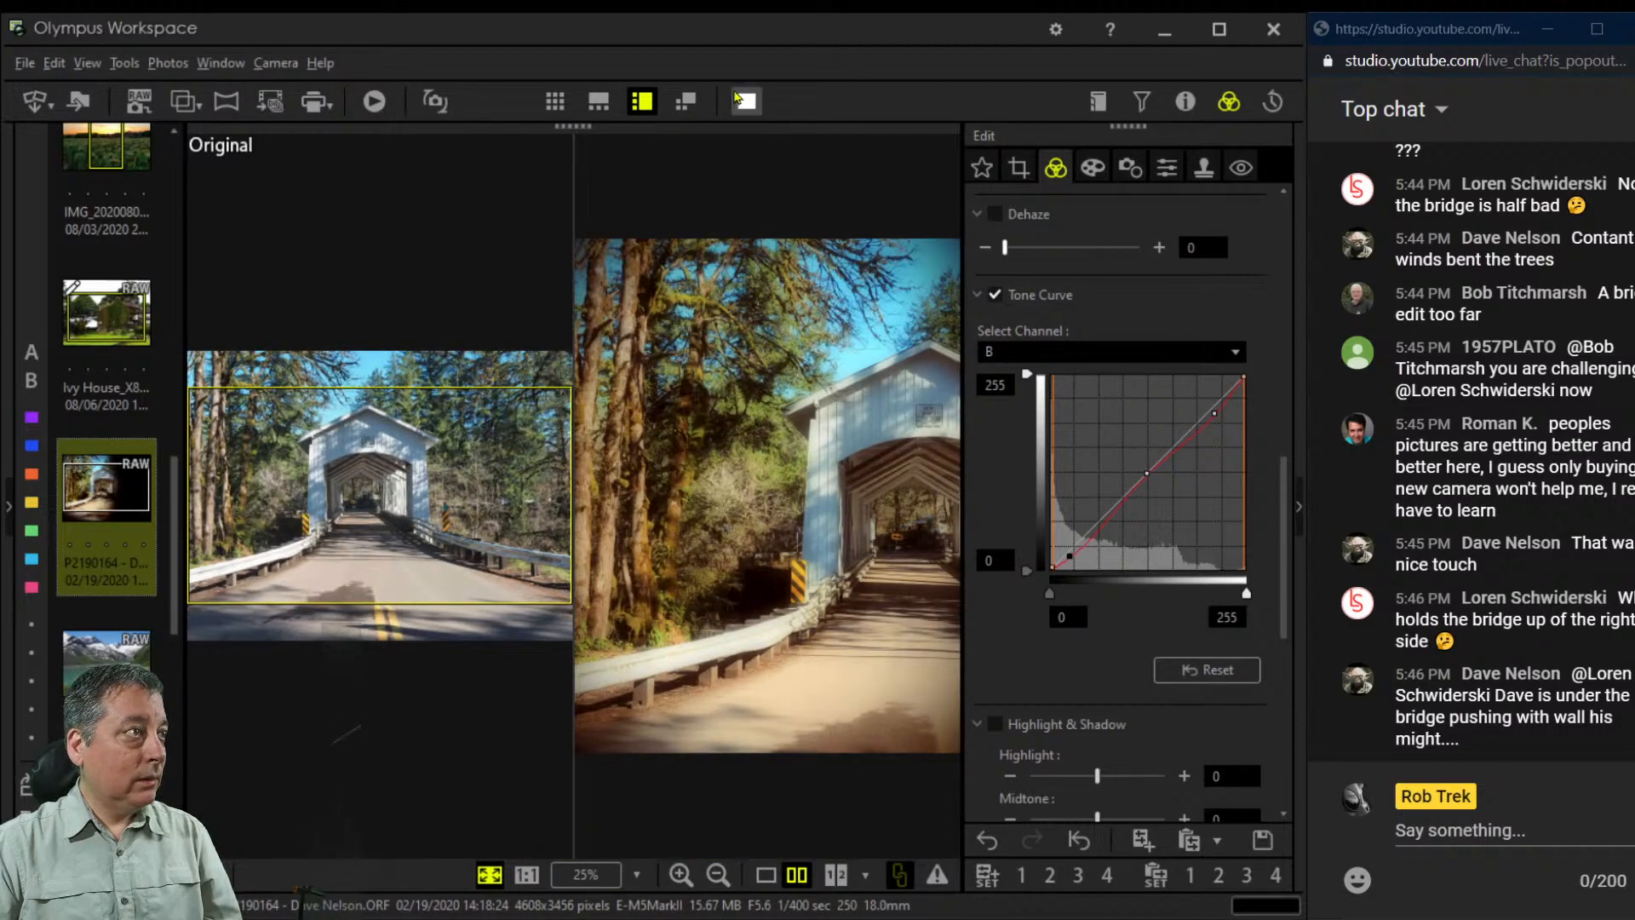
View the covered bridge comparison full screen, return to the single-image view, and open the mountain lake RAW photo
left_click(747, 100)
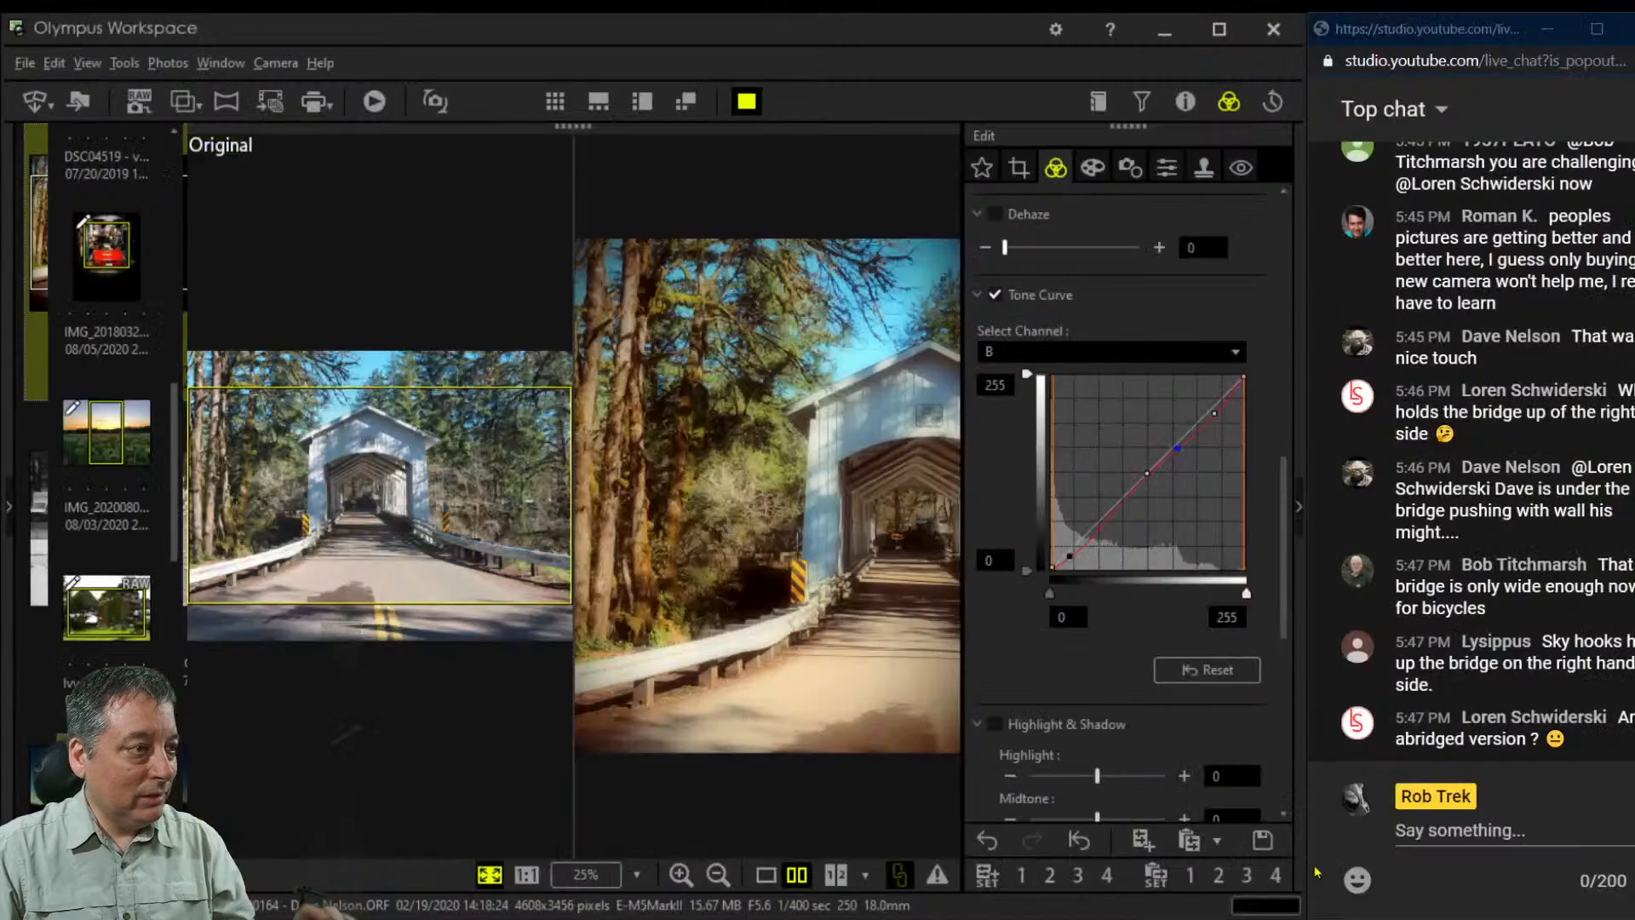
left_click(773, 875)
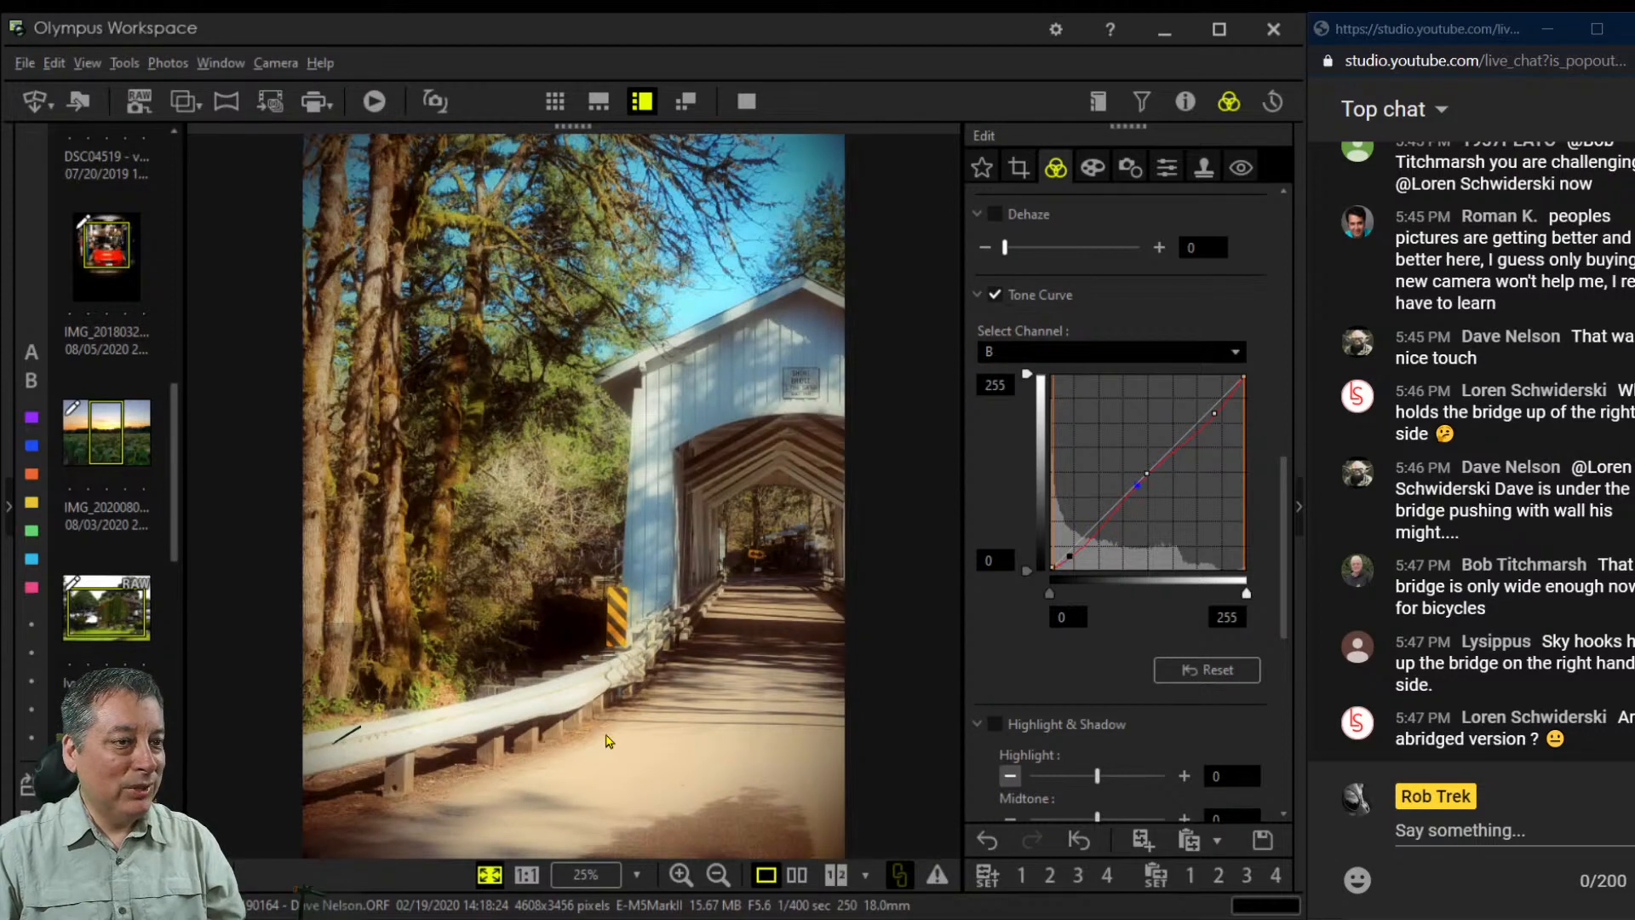
scroll(136, 749, "down", 3)
scroll(111, 511, "down", 3)
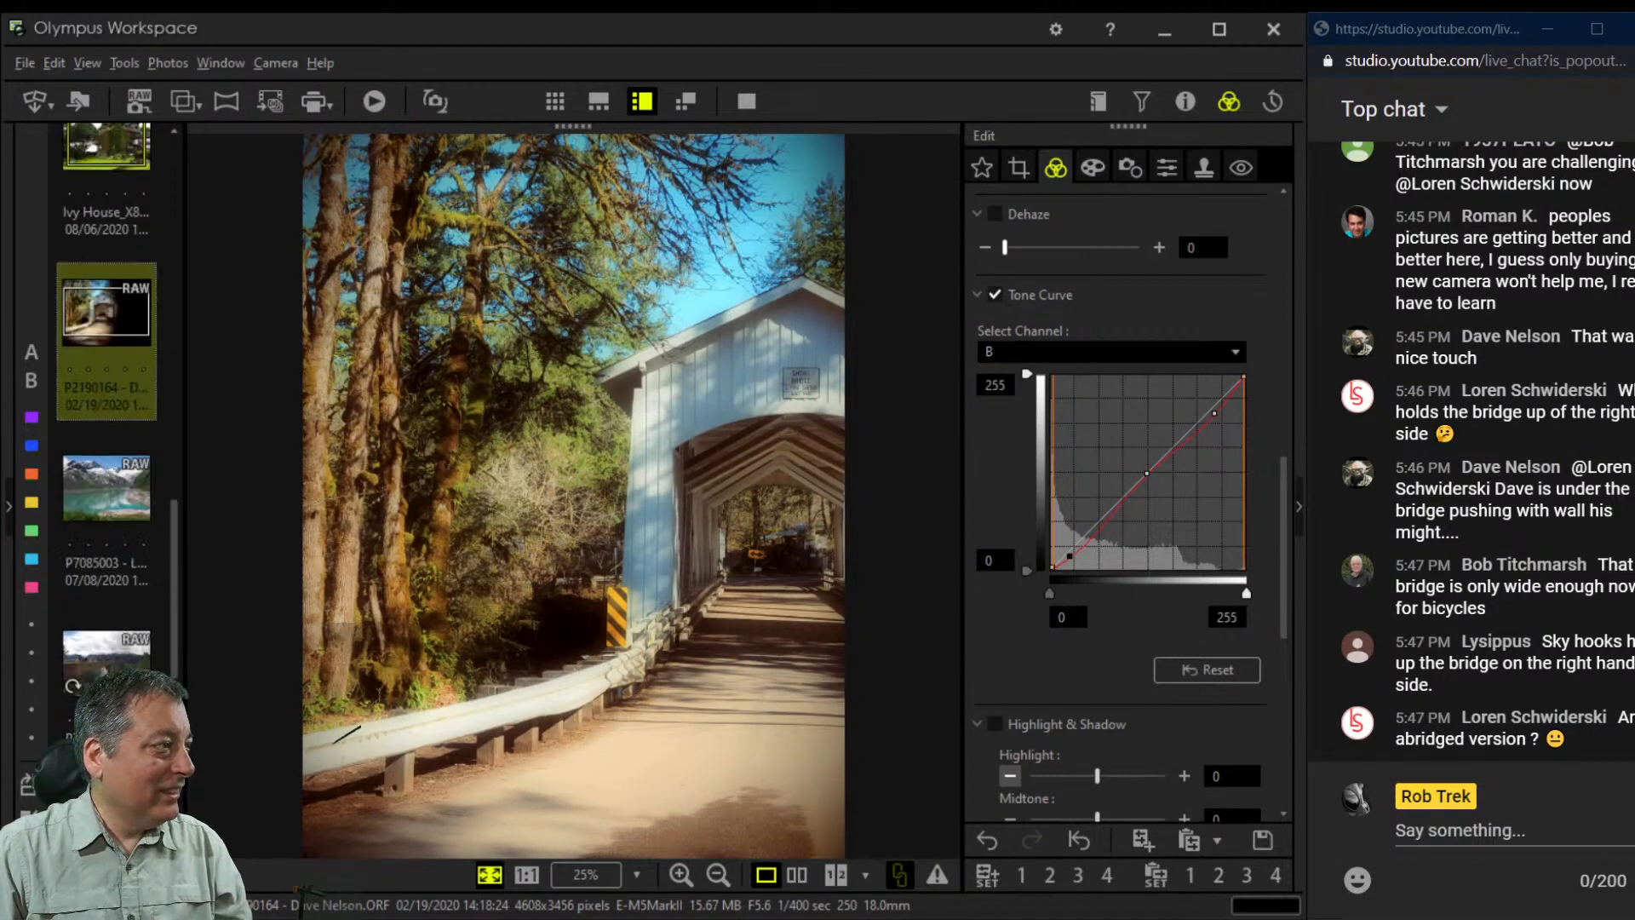
left_click(110, 509)
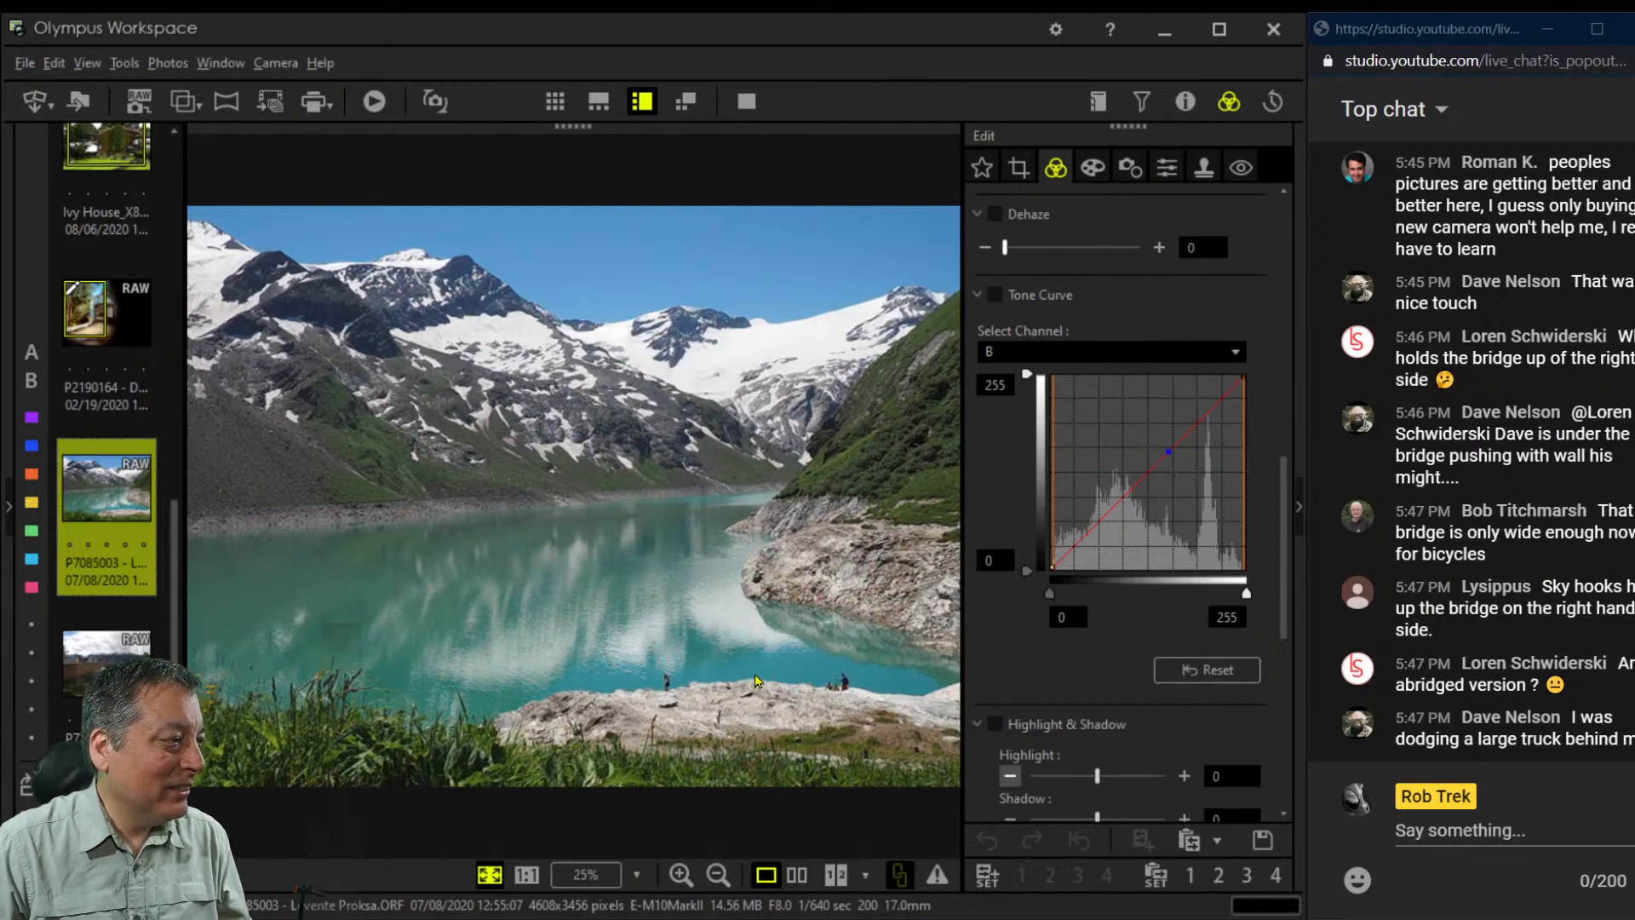
Examine the people on the rocky lakeshore at full magnification, checking along the rock, and return to the whole image
left_click(849, 698)
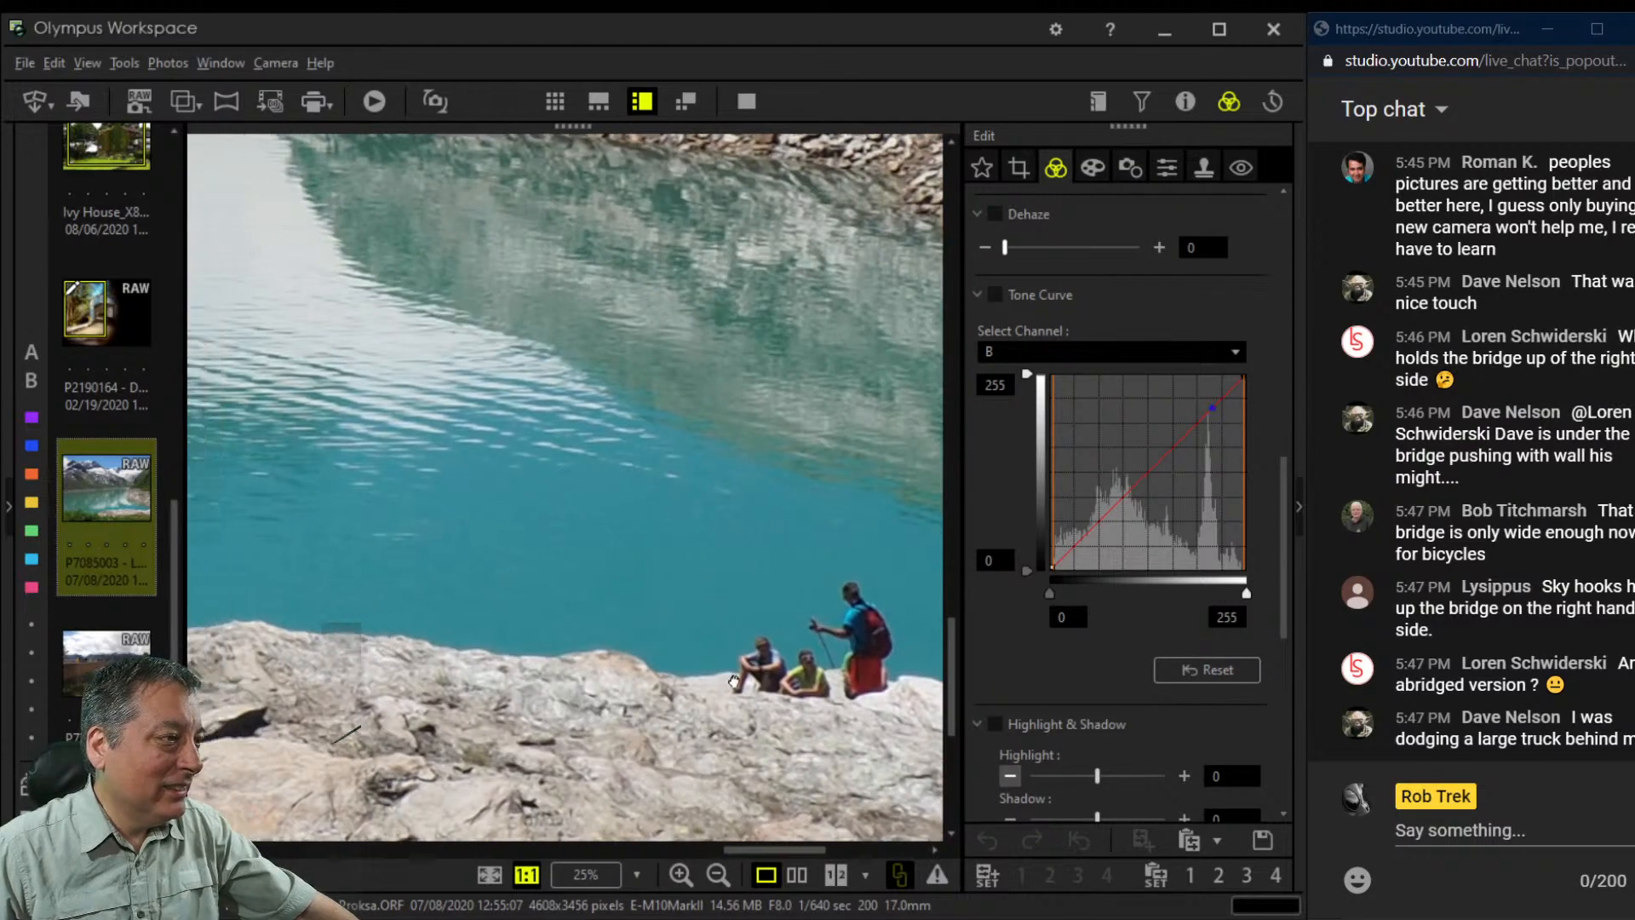
left_click_drag(644, 695, 809, 691)
left_click_drag(596, 686, 806, 687)
left_click_drag(552, 671, 885, 686)
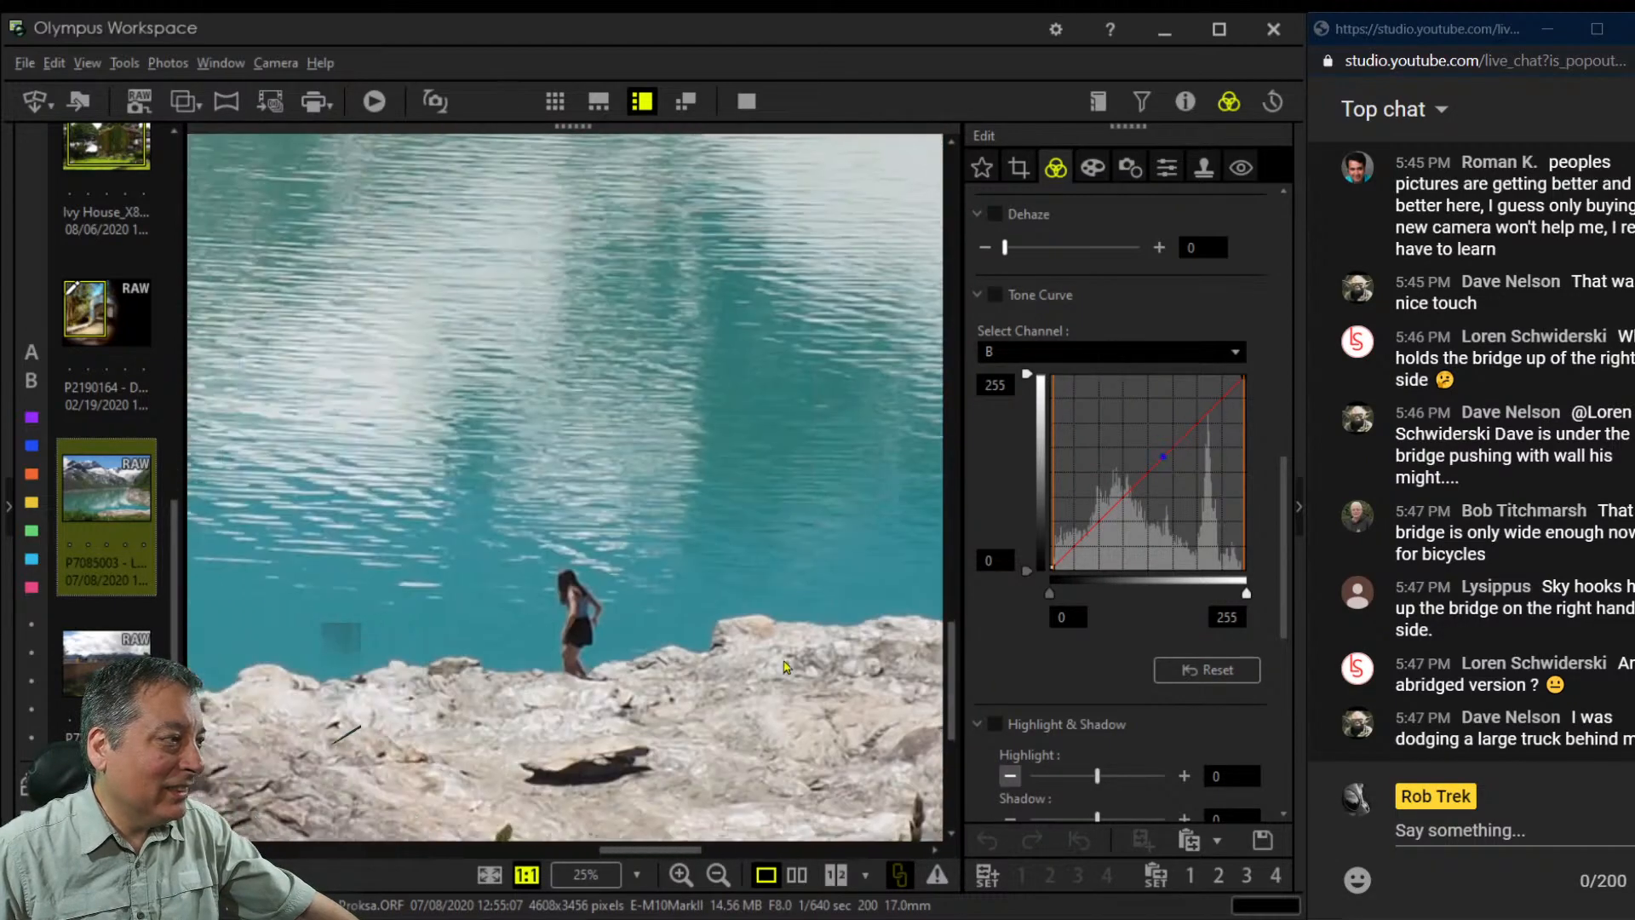
left_click_drag(596, 694, 633, 699)
left_click(633, 699)
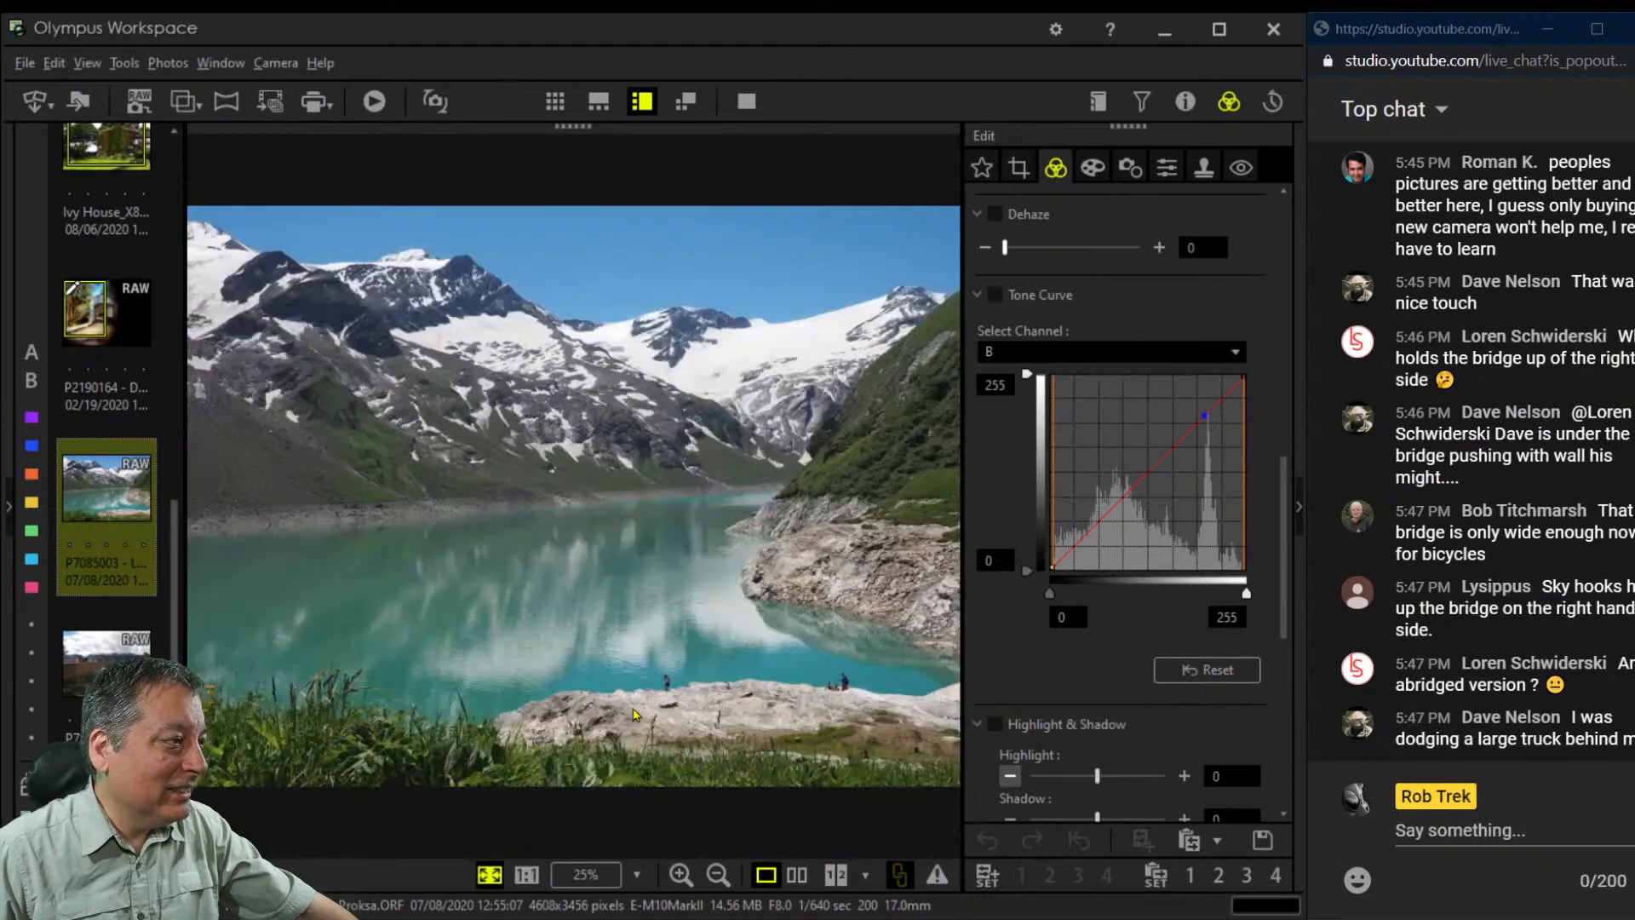
left_click(635, 700)
left_click(725, 703)
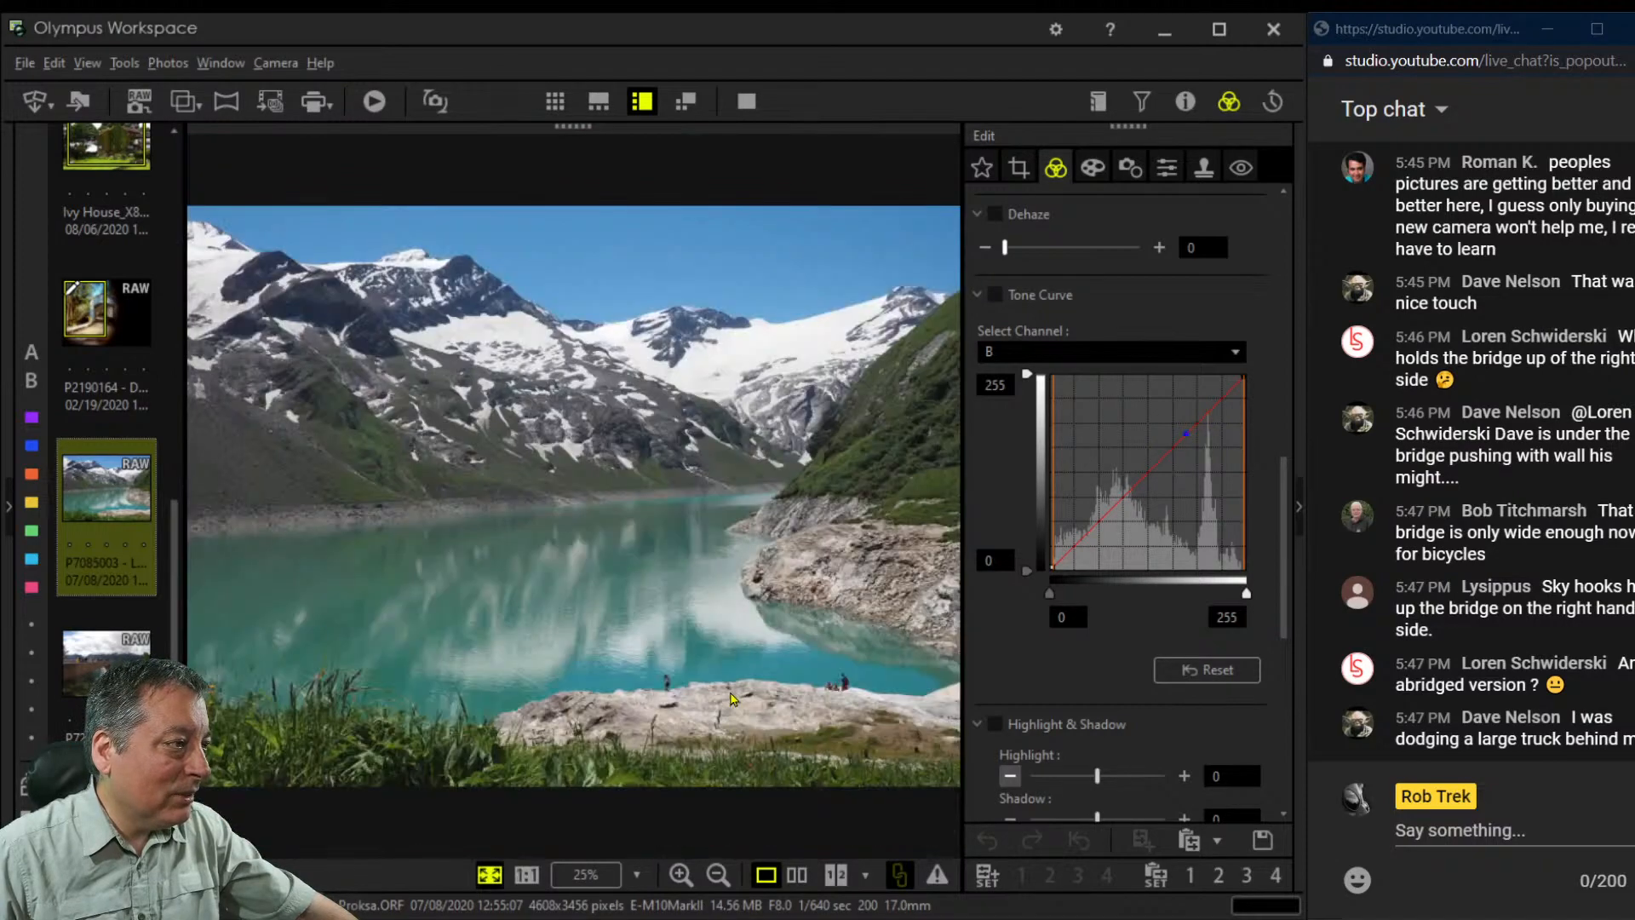
left_click(724, 704)
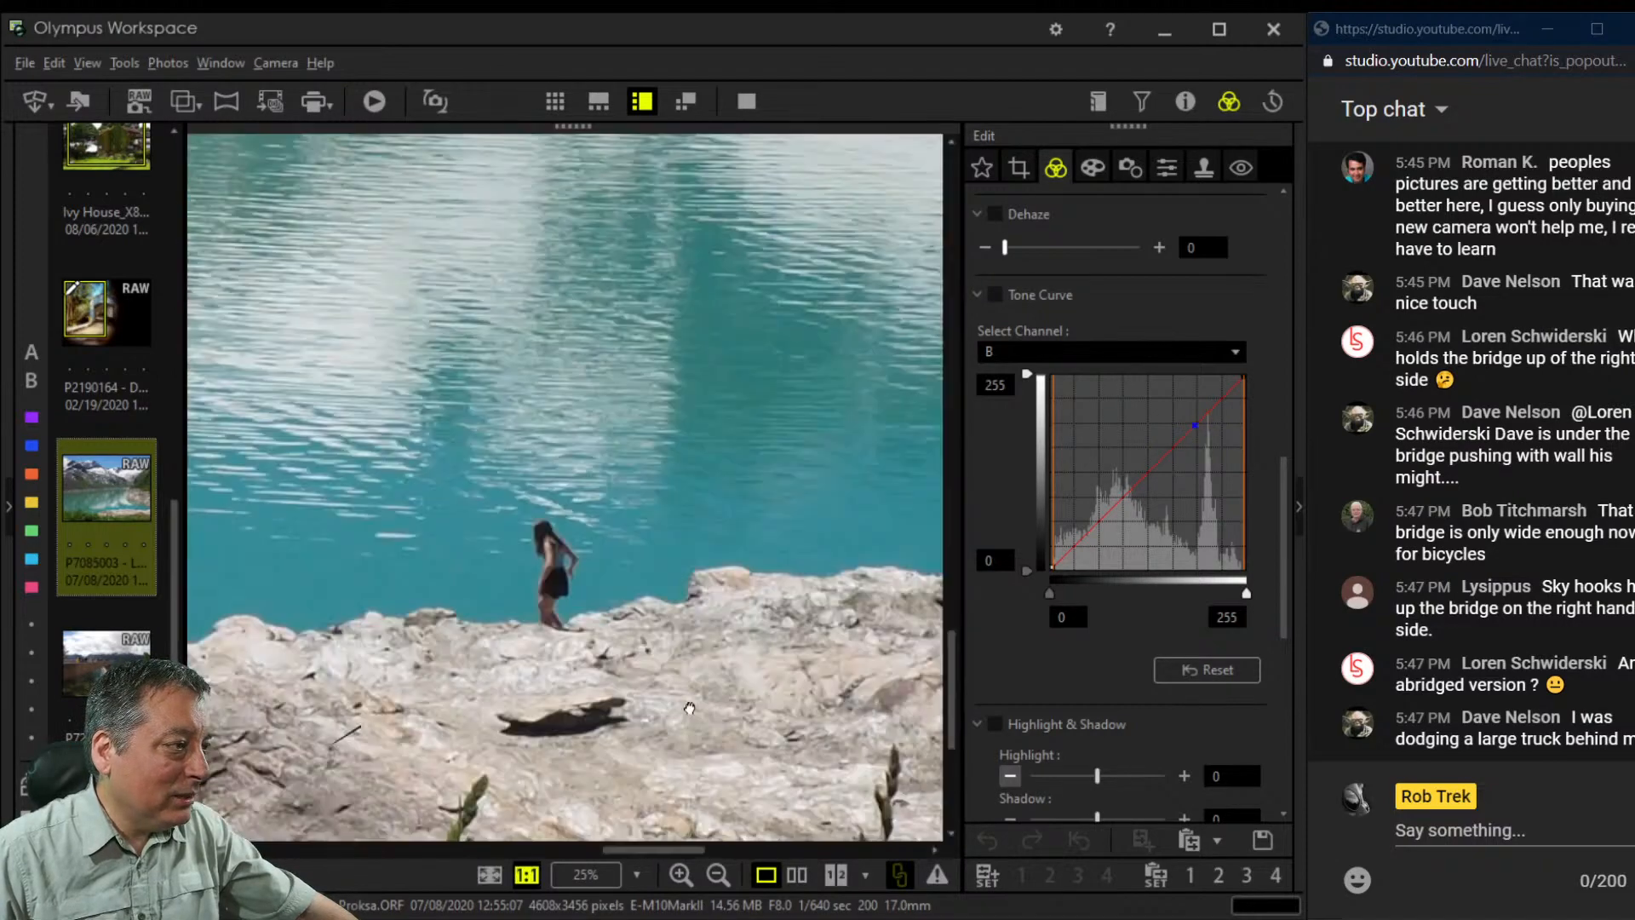
left_click(586, 722)
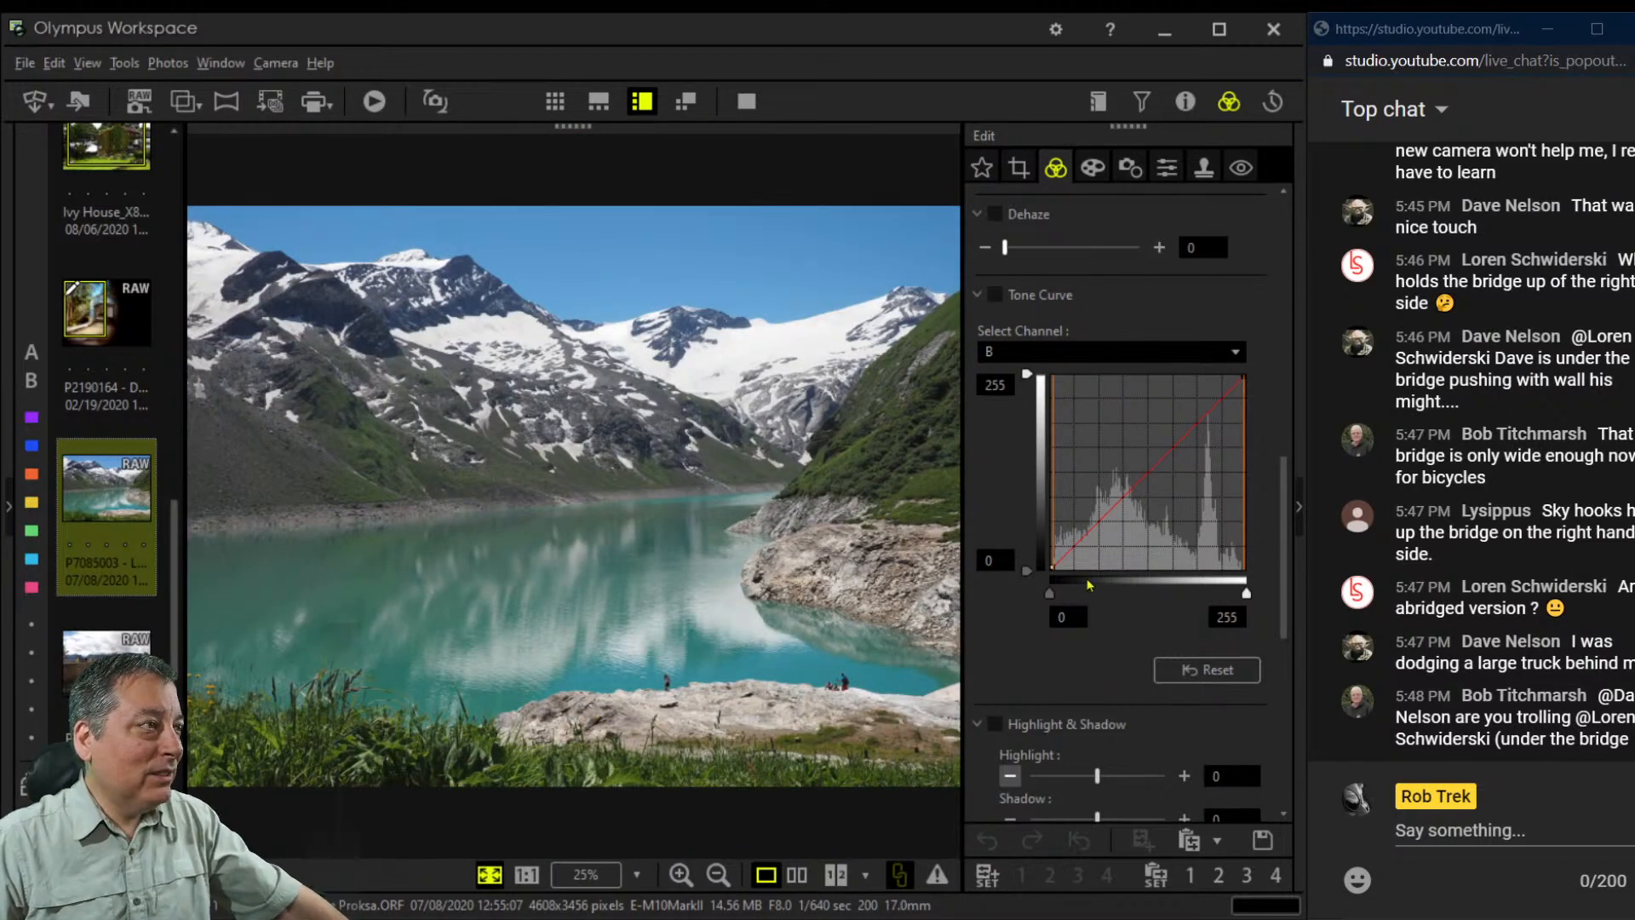
Set the lake photo's Dehaze to 62 and its custom white balance temperature to 5867 K
left_click_drag(1004, 247, 1065, 247)
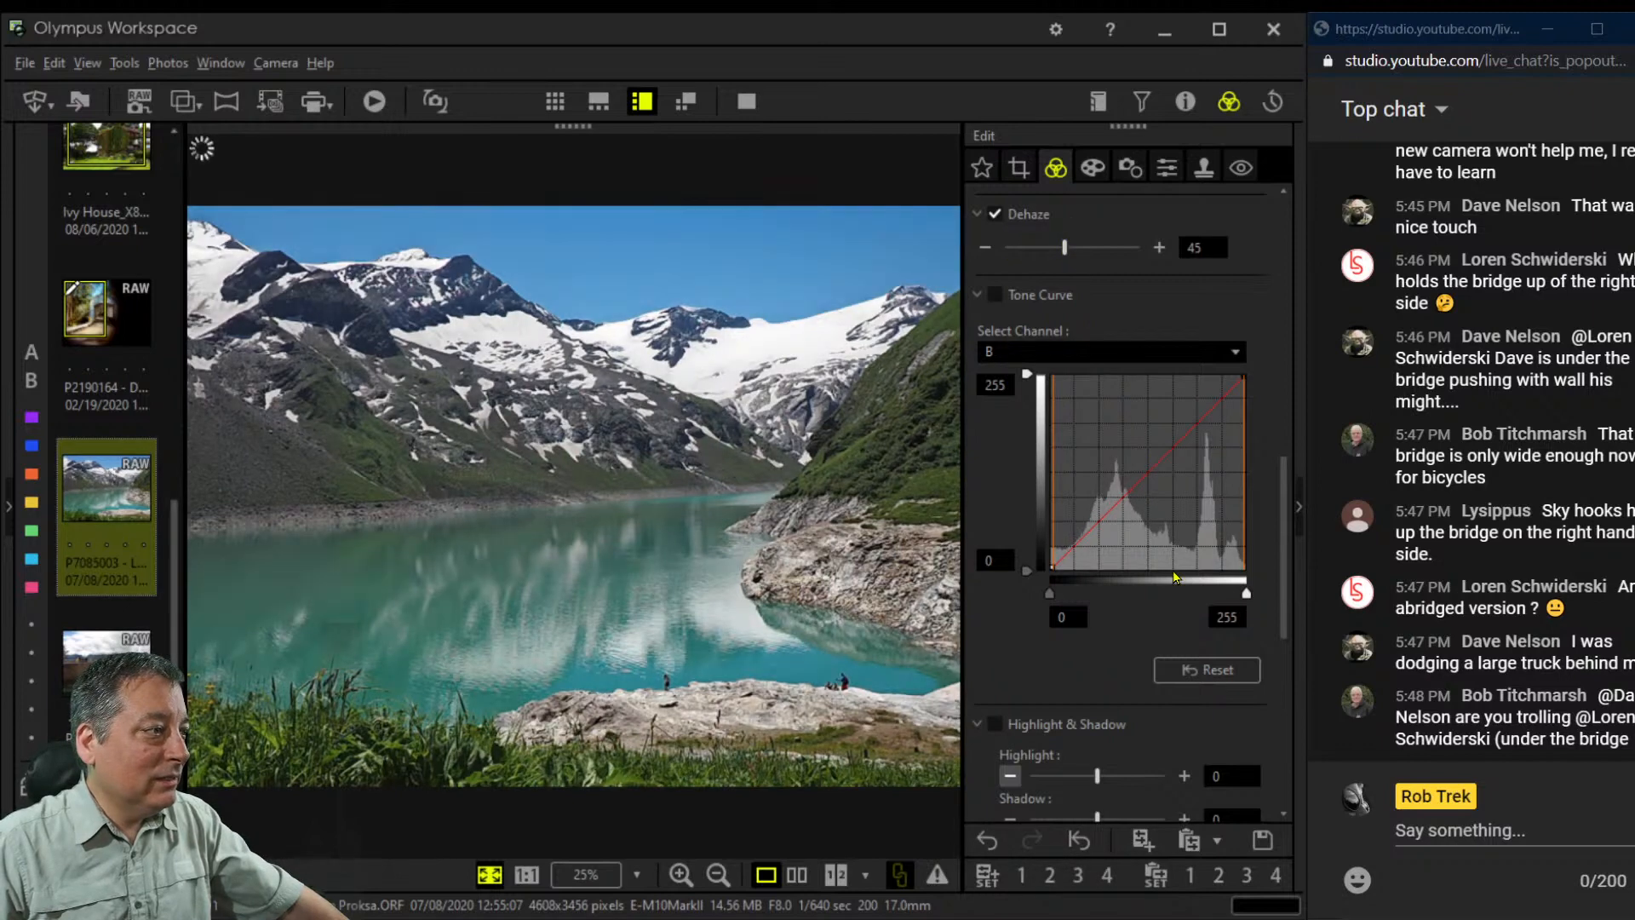
left_click_drag(1065, 248, 1089, 248)
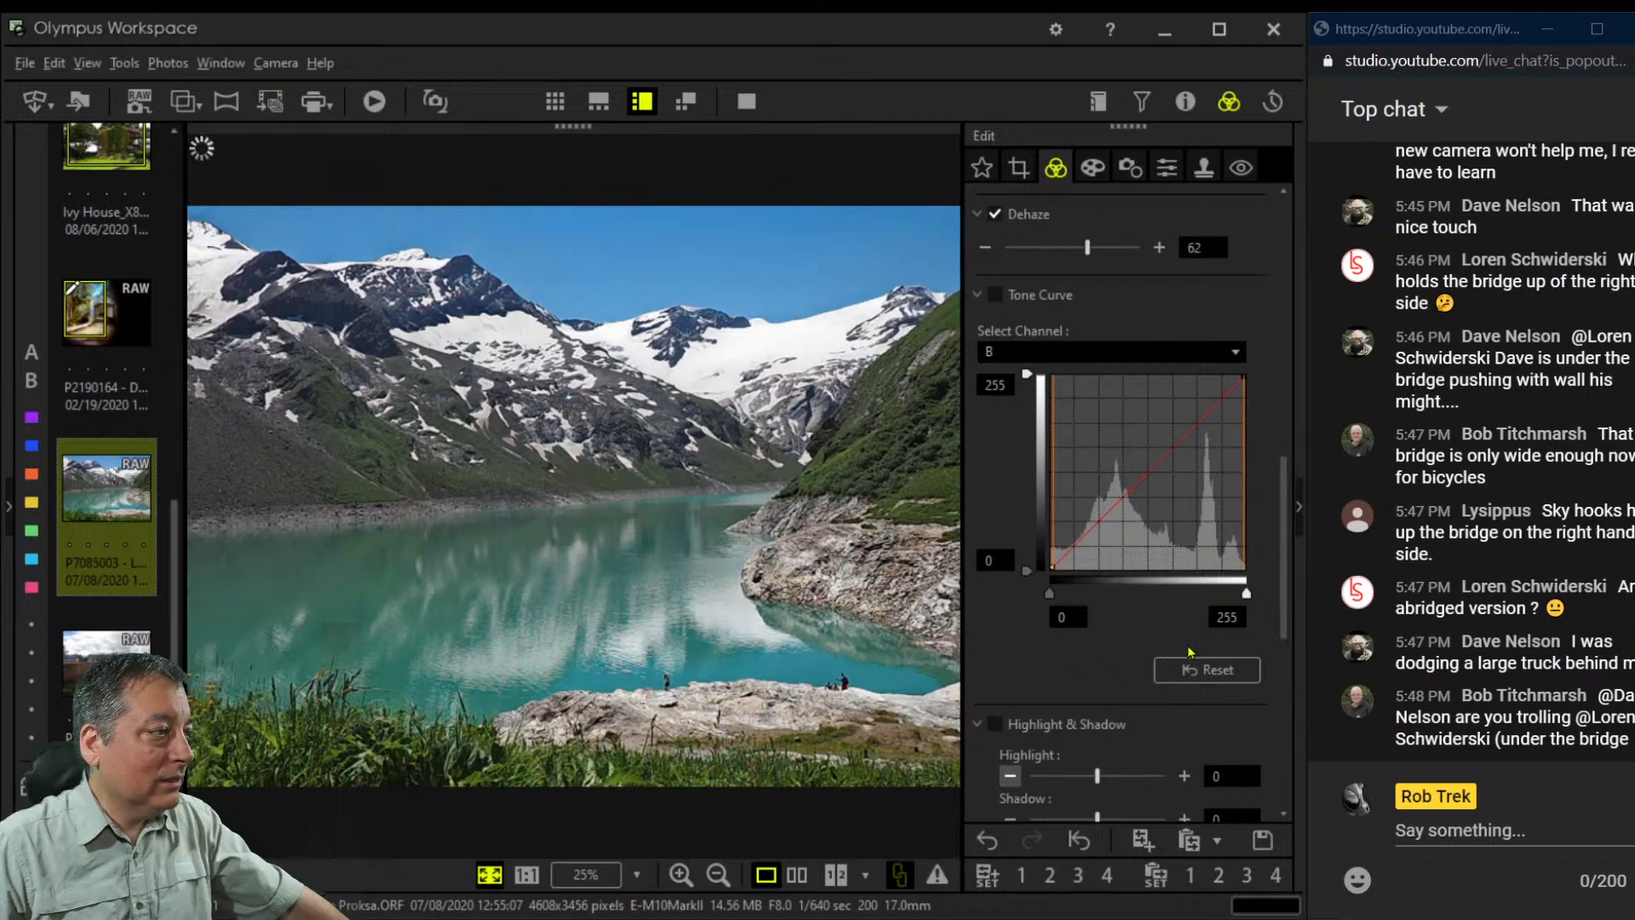
scroll(1187, 654, "down", 3)
scroll(1182, 653, "up", 8)
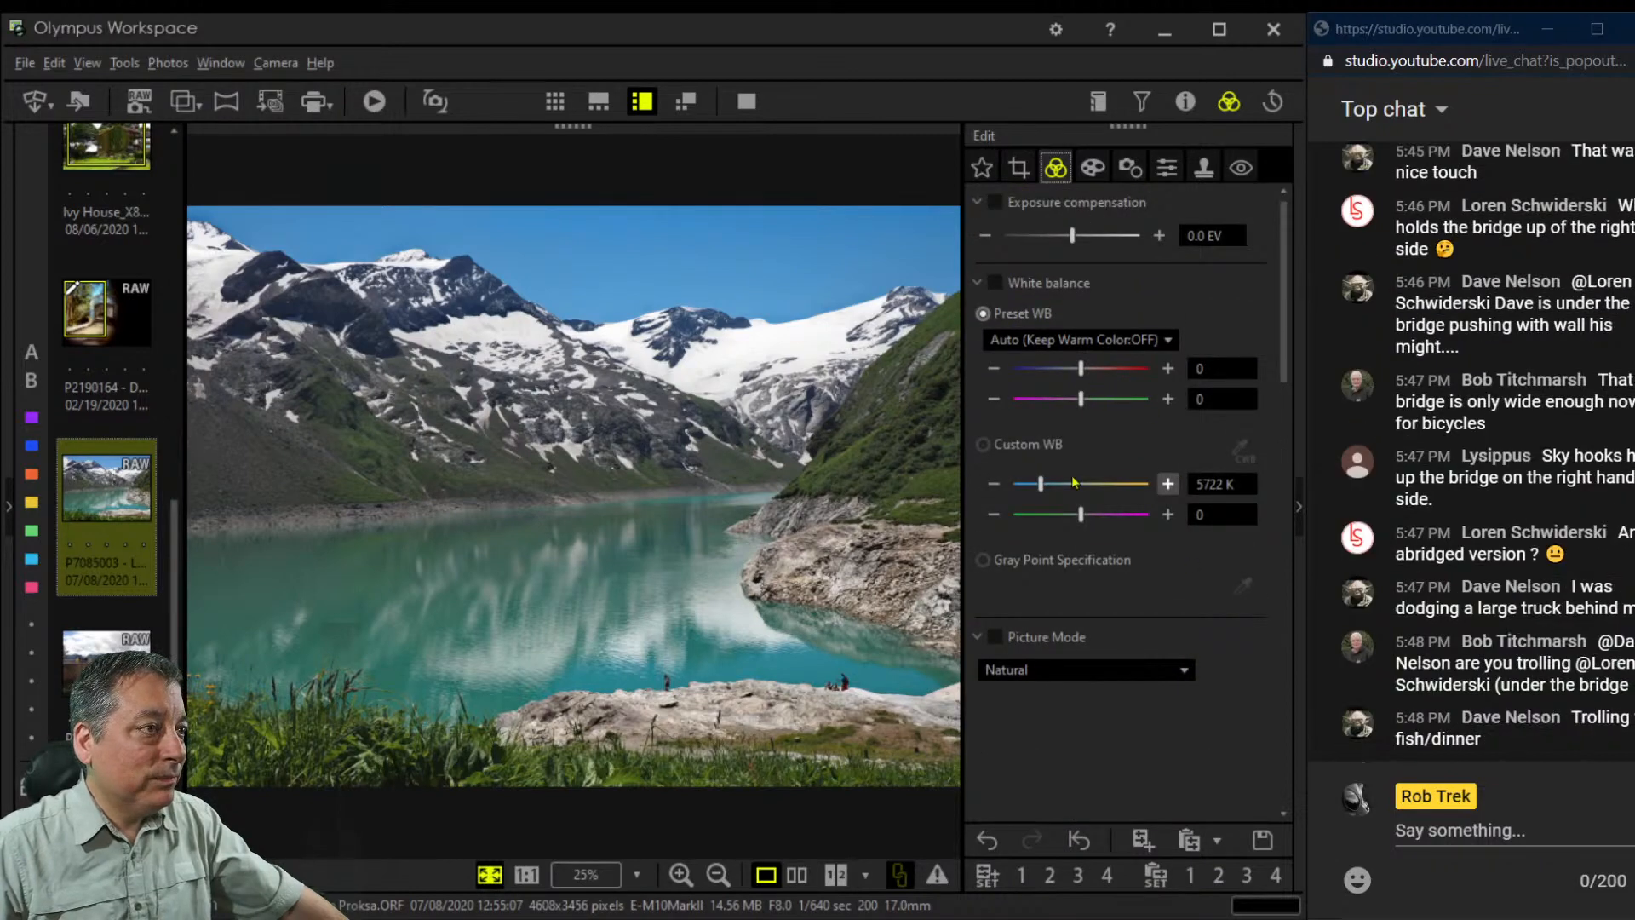
left_click_drag(1042, 484, 1046, 483)
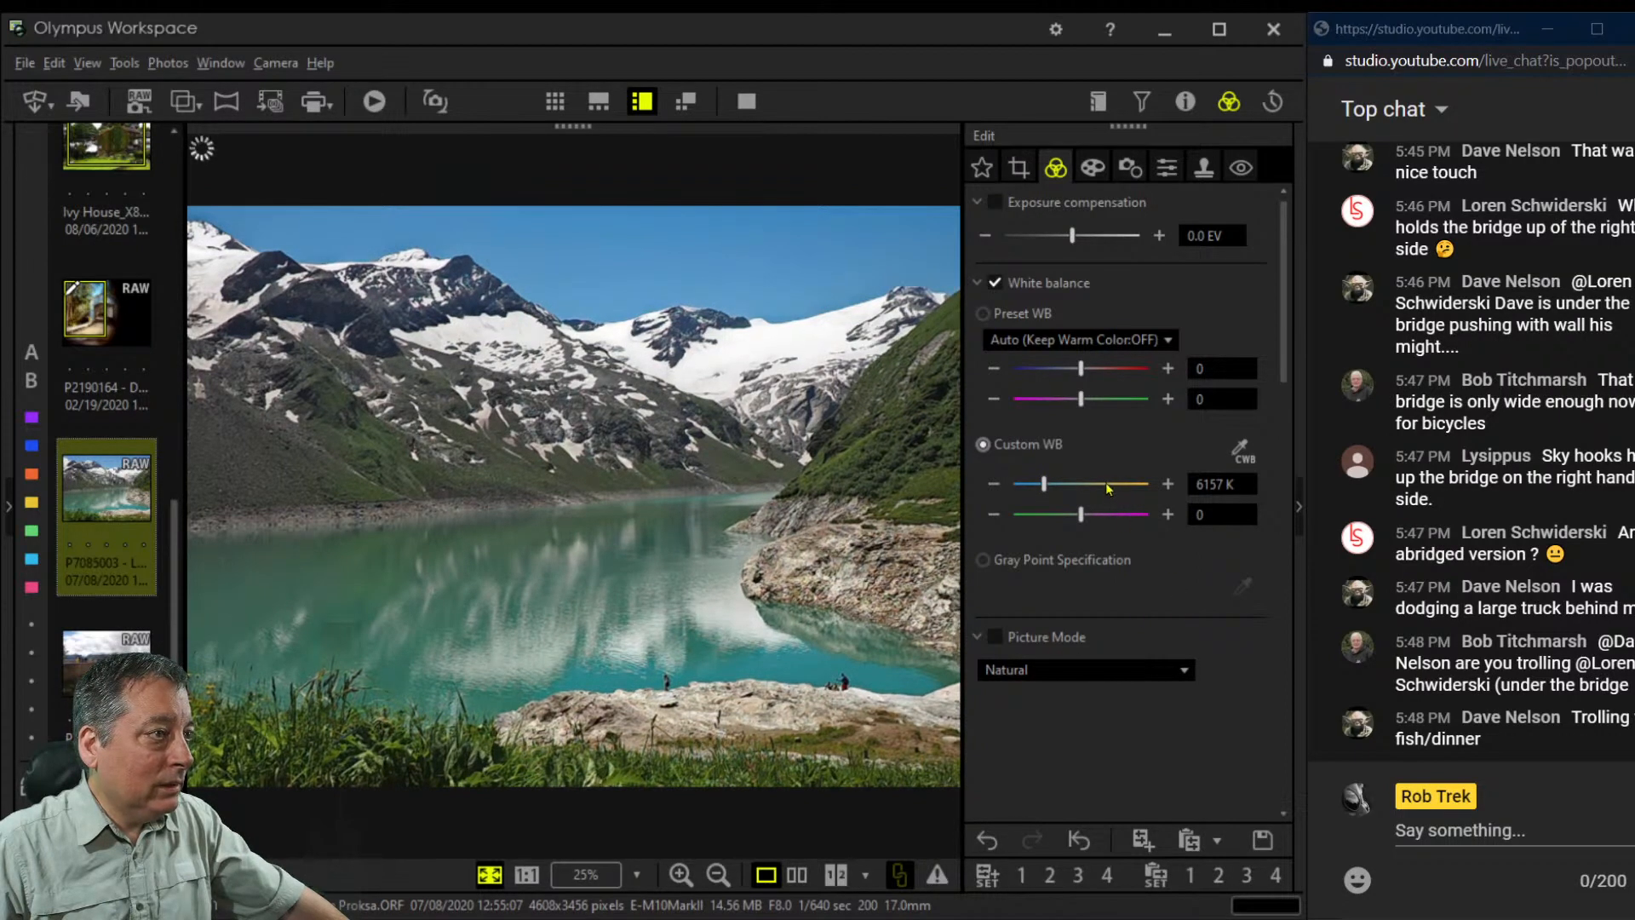
left_click_drag(1047, 492, 1044, 493)
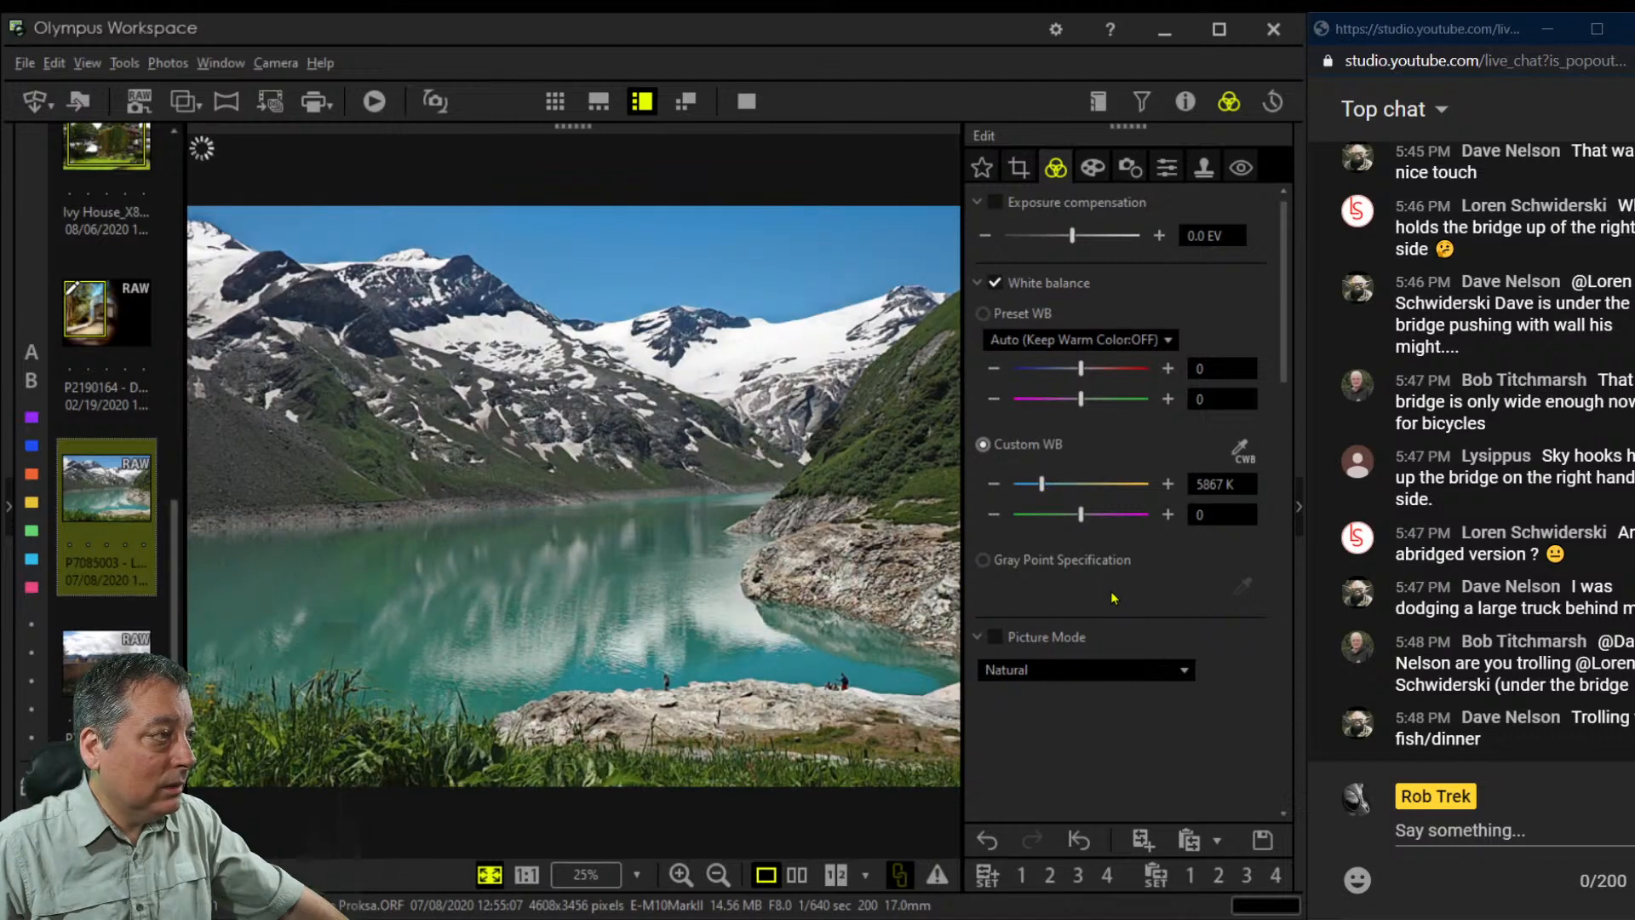
Shape the RGB tone curve into an S by lowering the shadows and raising the midtones and highlights, leaving the blue curve reset
scroll(1112, 597, "down", 1)
scroll(1112, 598, "down", 7)
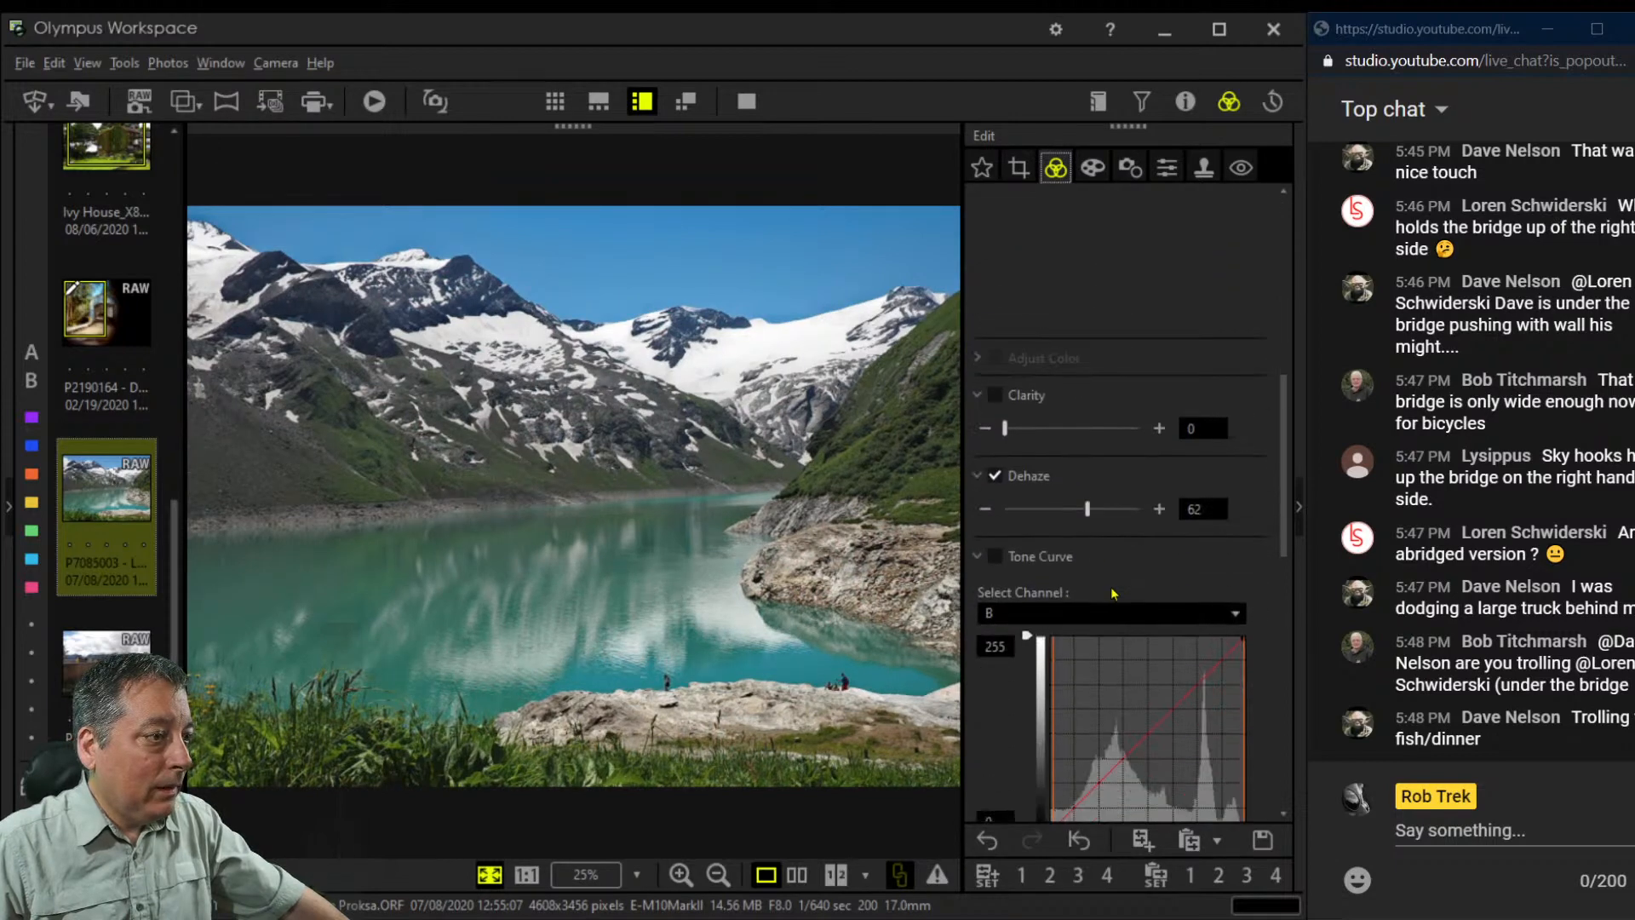
scroll(1112, 593, "down", 6)
left_click_drag(1064, 424, 1066, 428)
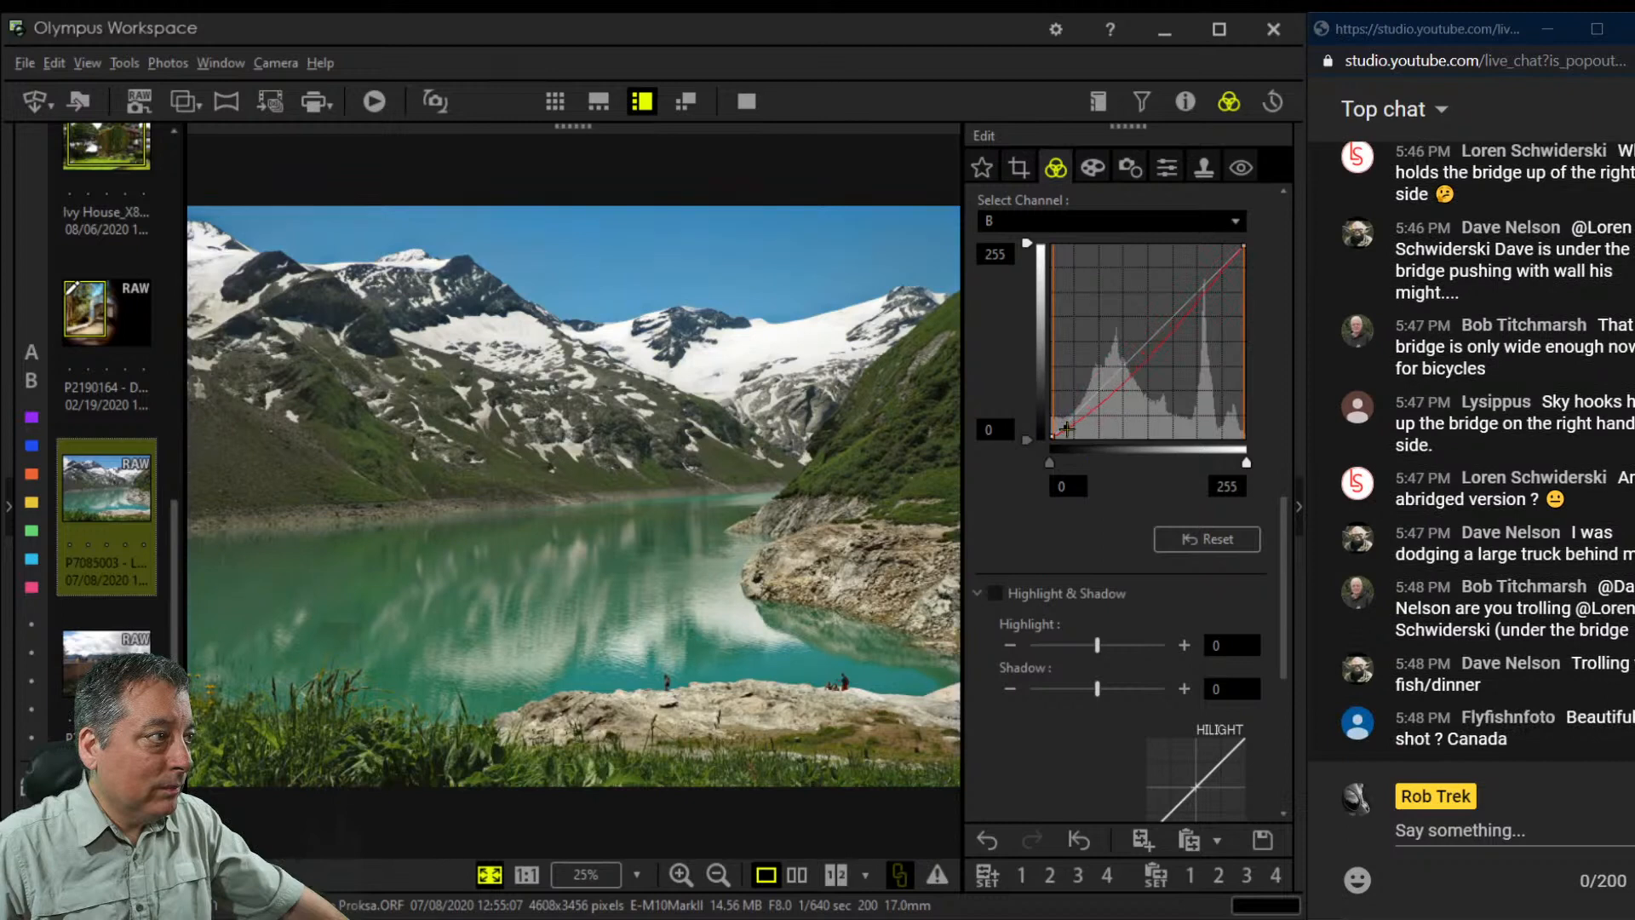
left_click(1206, 538)
left_click(1145, 221)
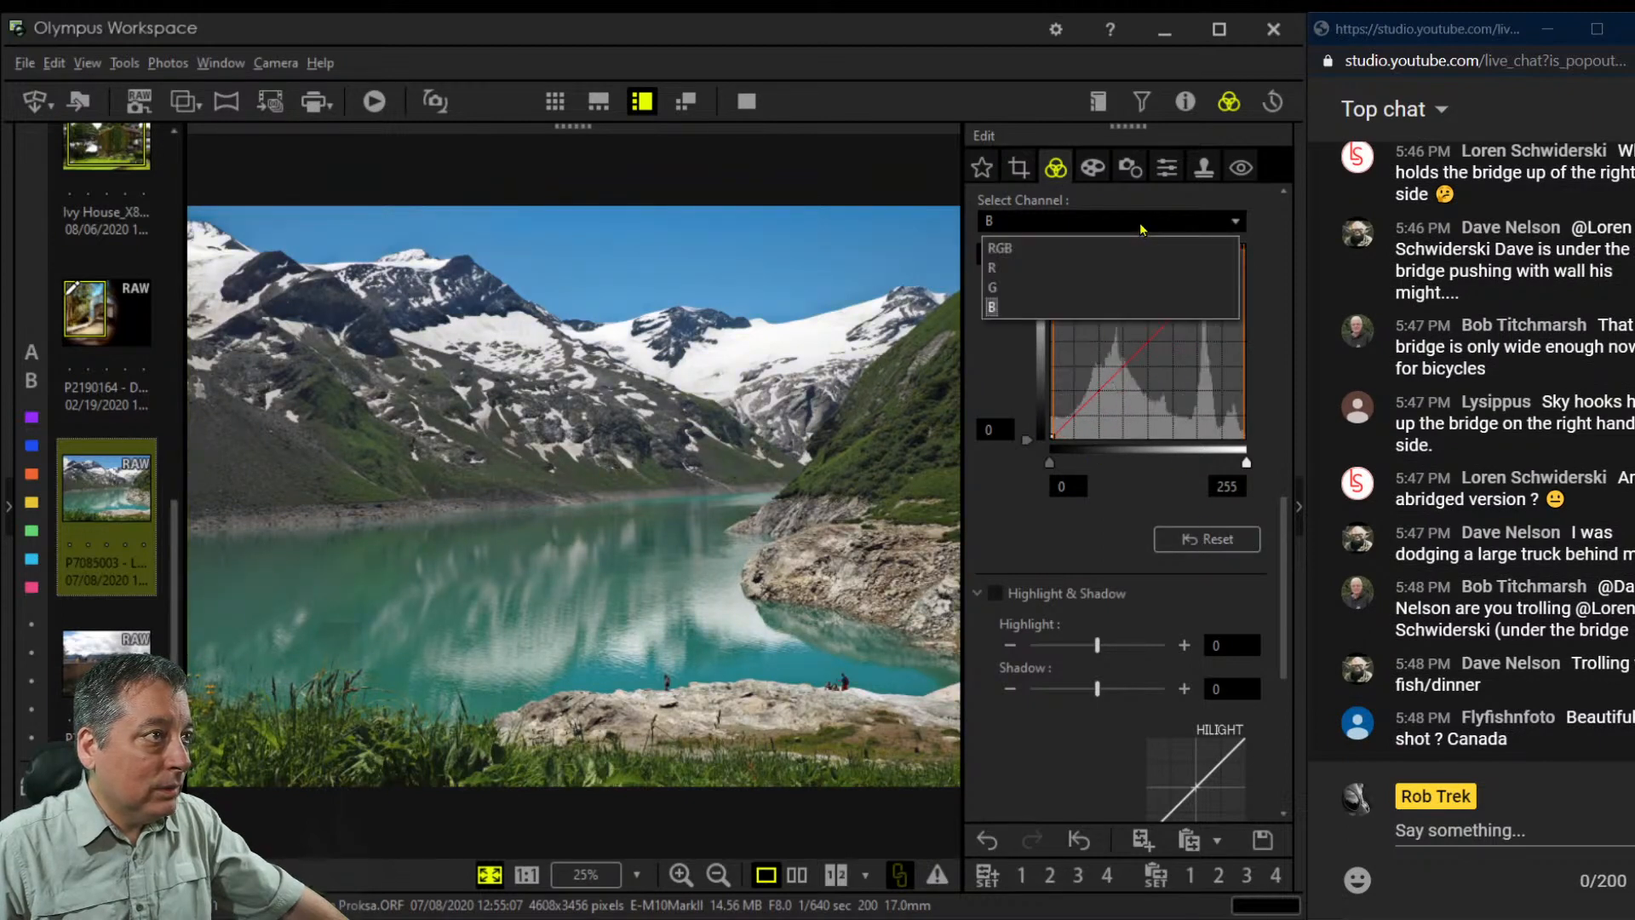
left_click(1134, 248)
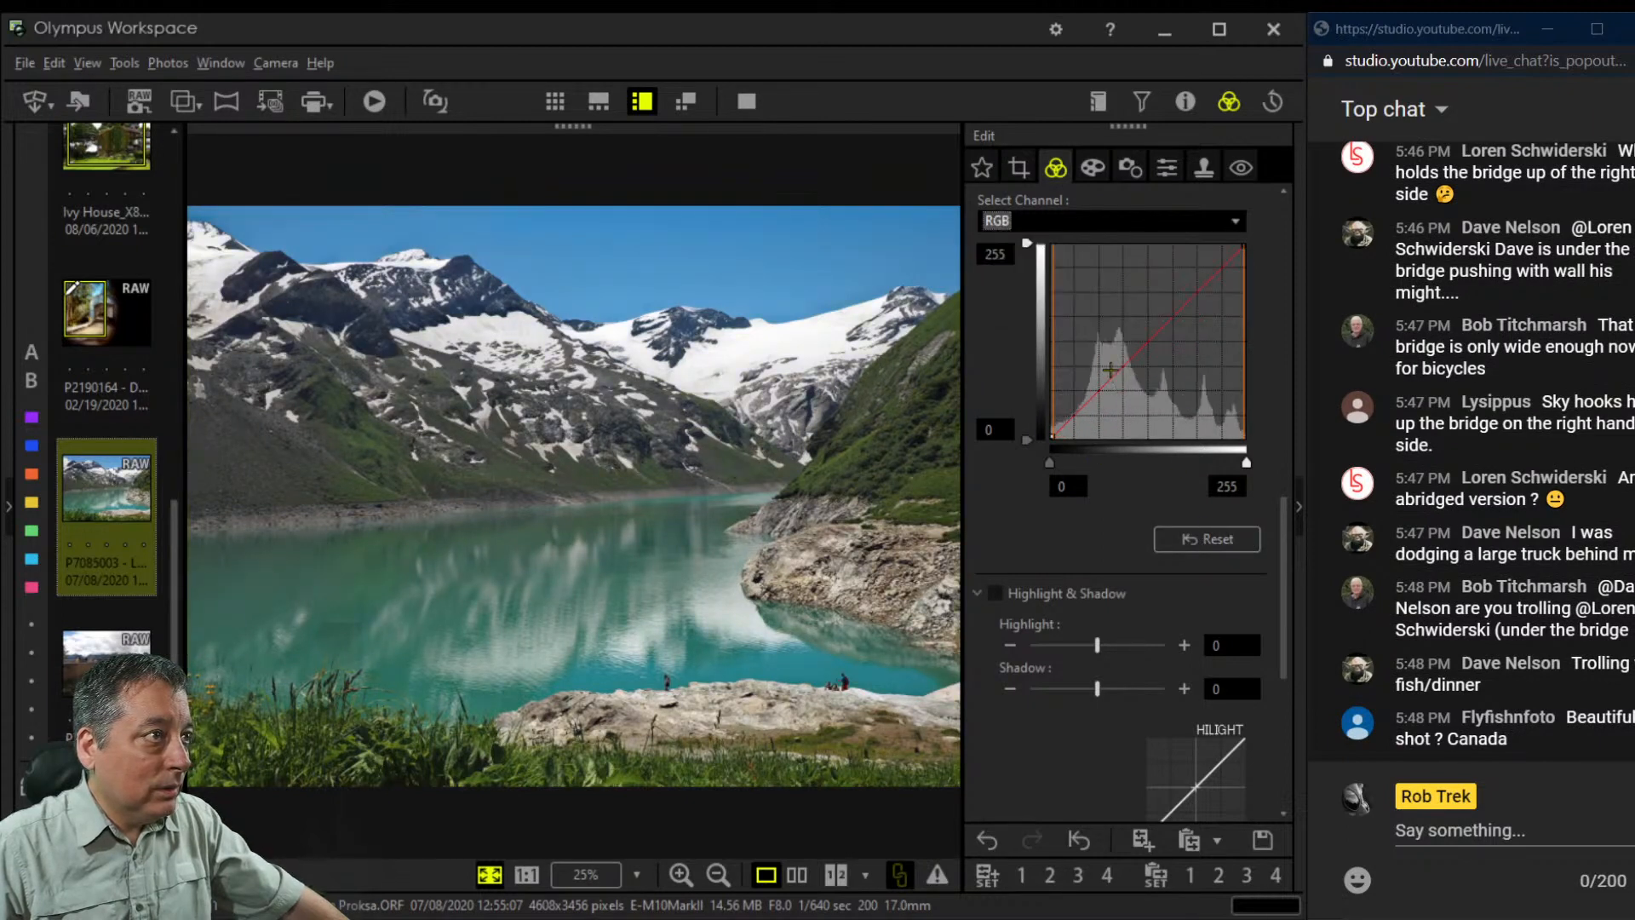
left_click(1072, 424)
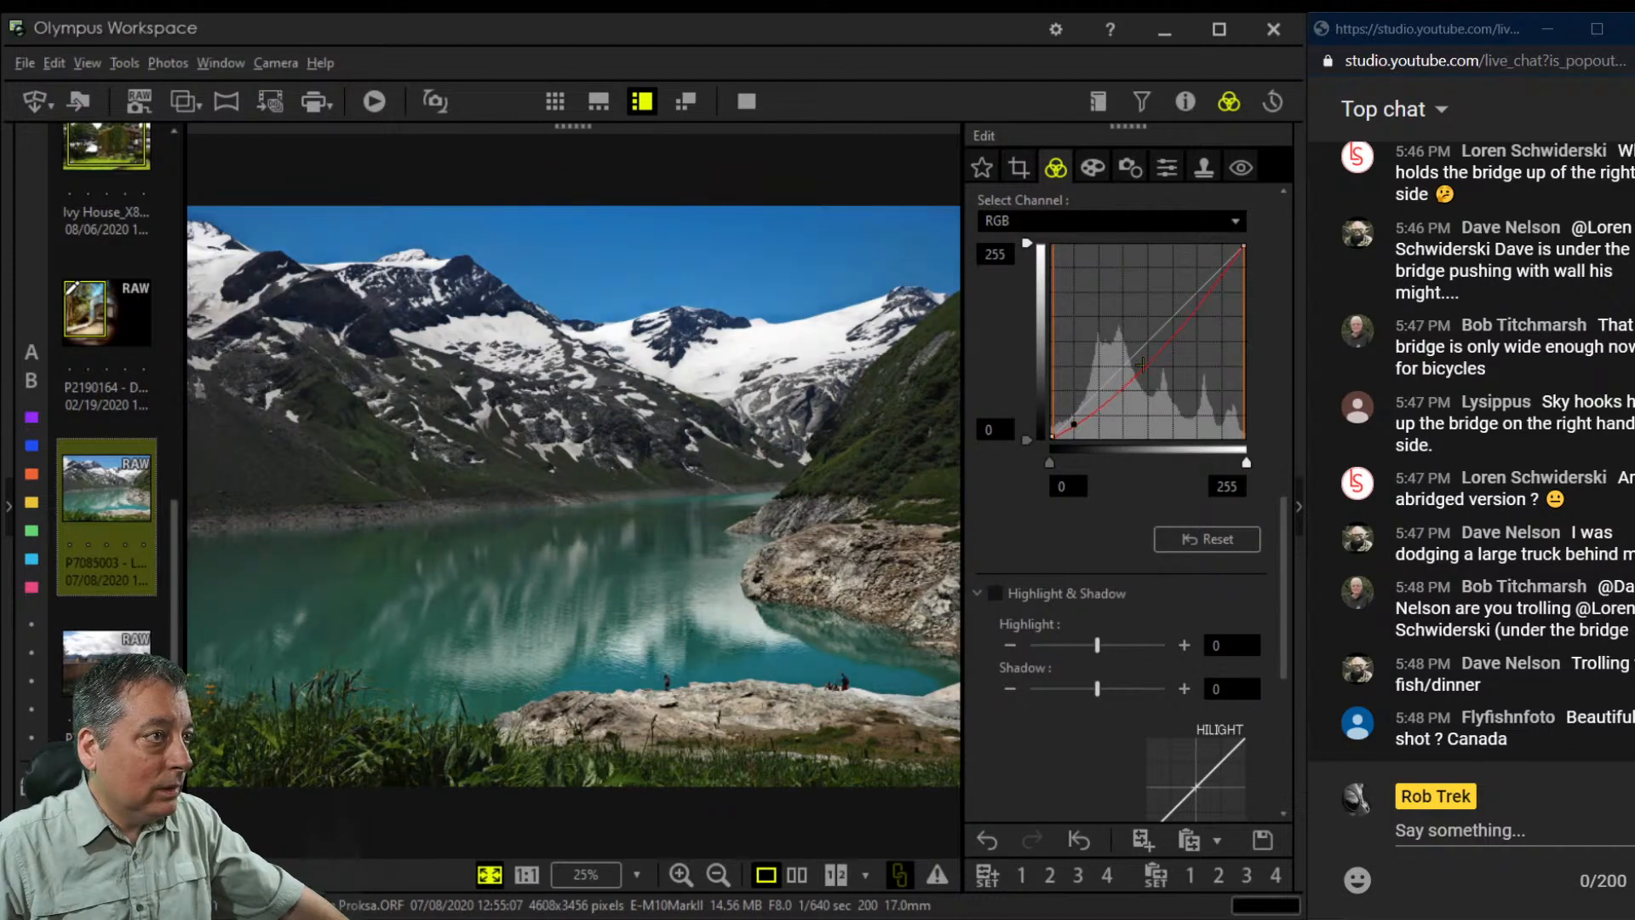
left_click_drag(1139, 365, 1145, 349)
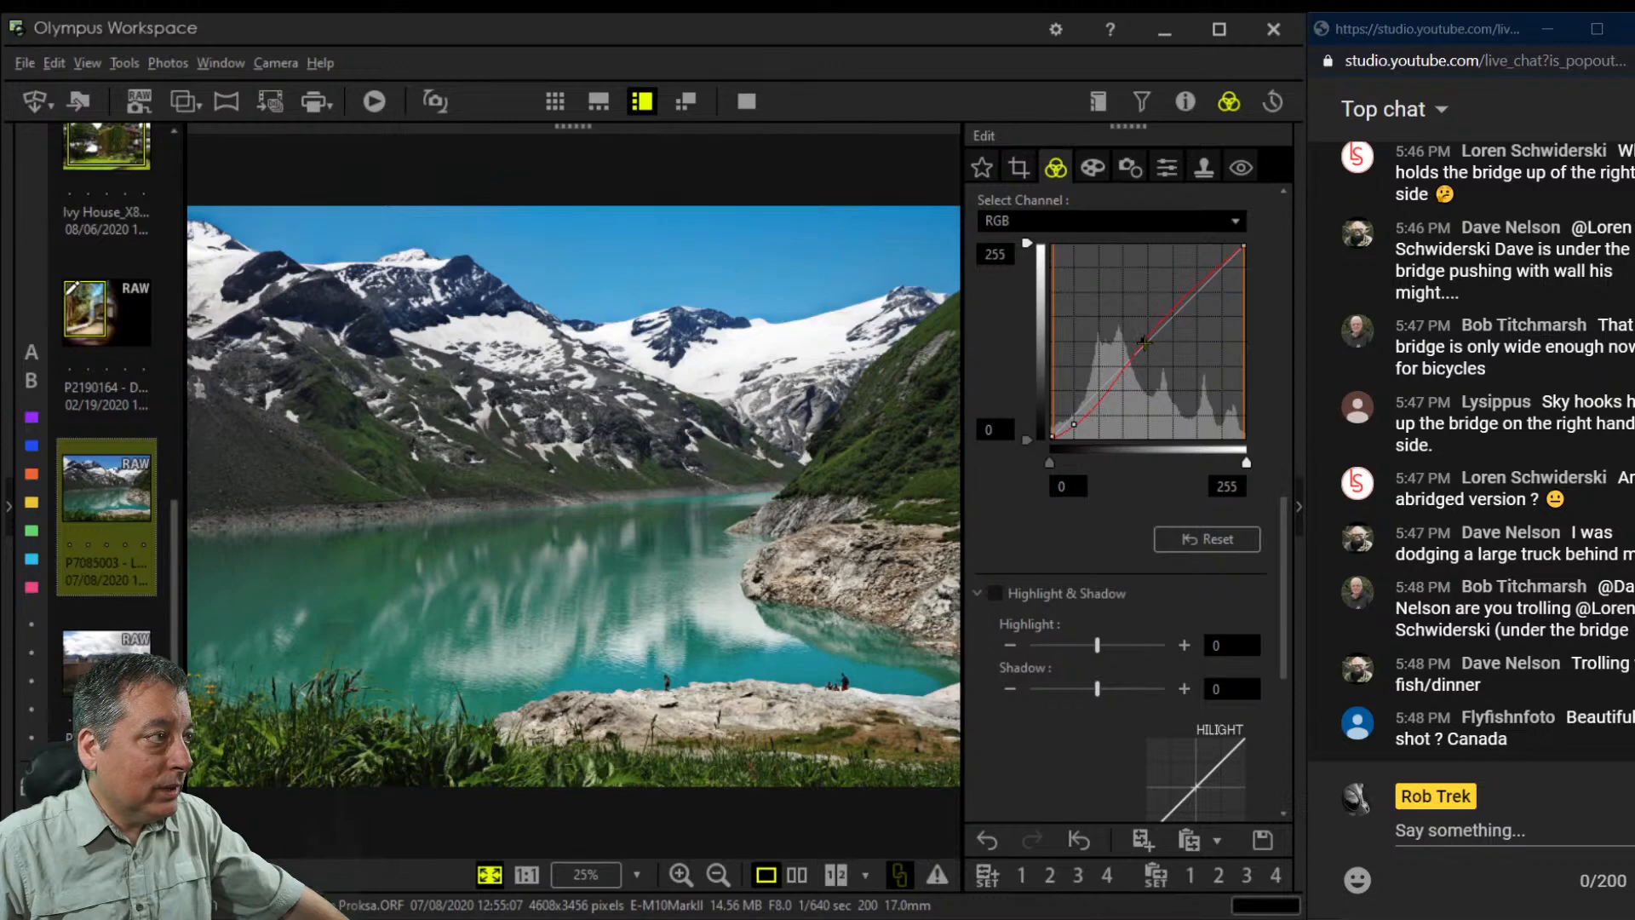
left_click_drag(1073, 423, 1073, 429)
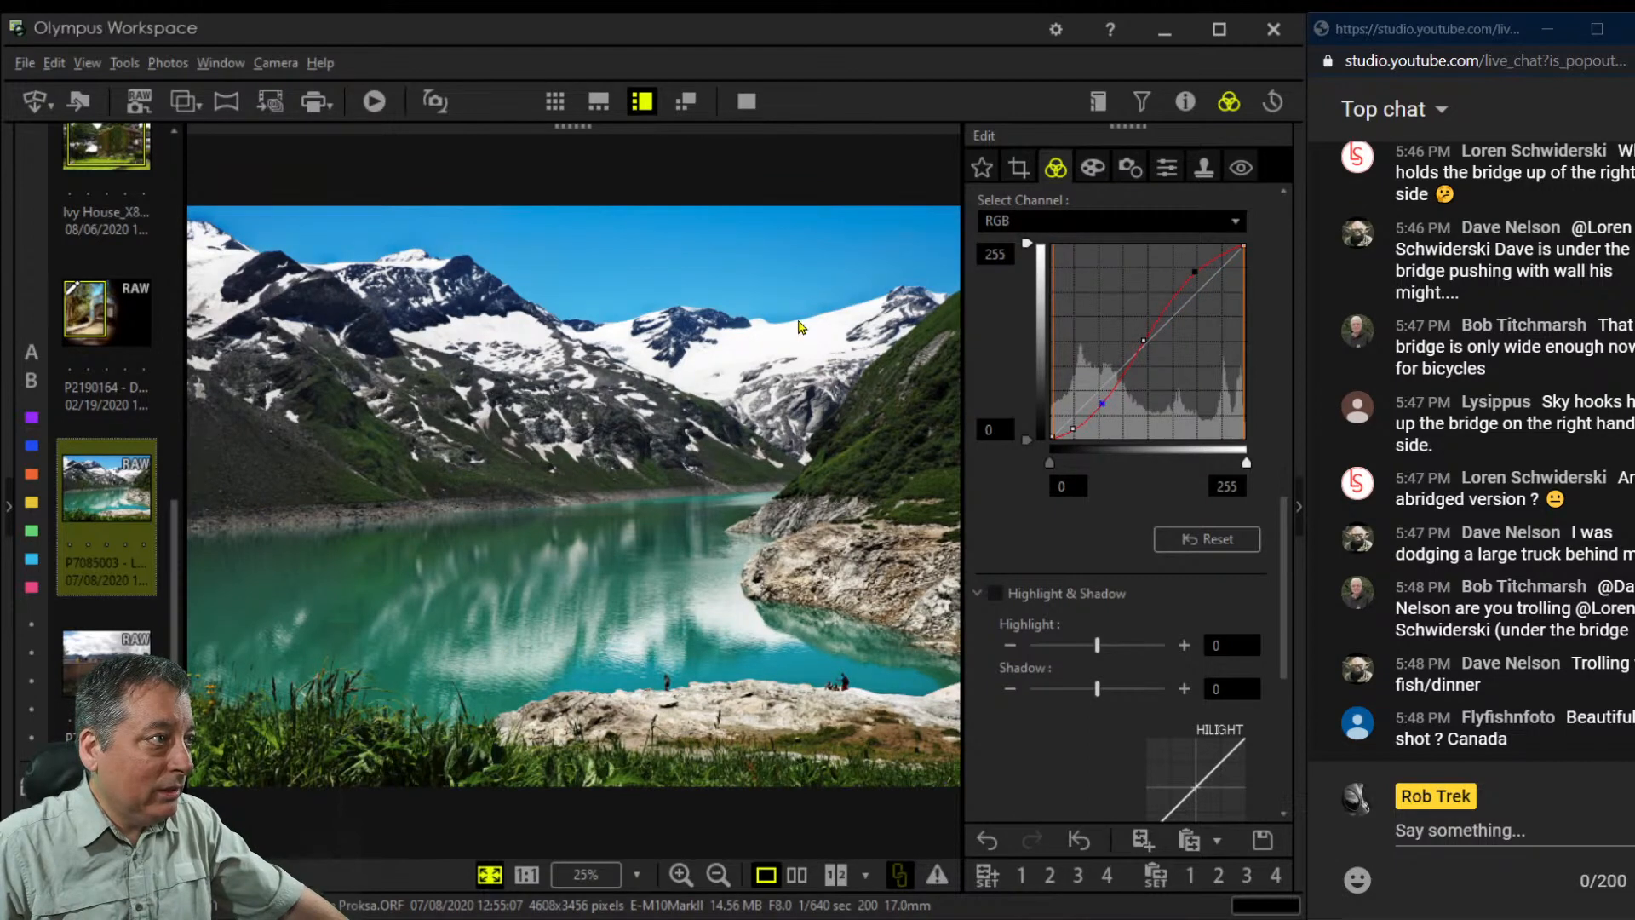
left_click_drag(1198, 269, 1200, 271)
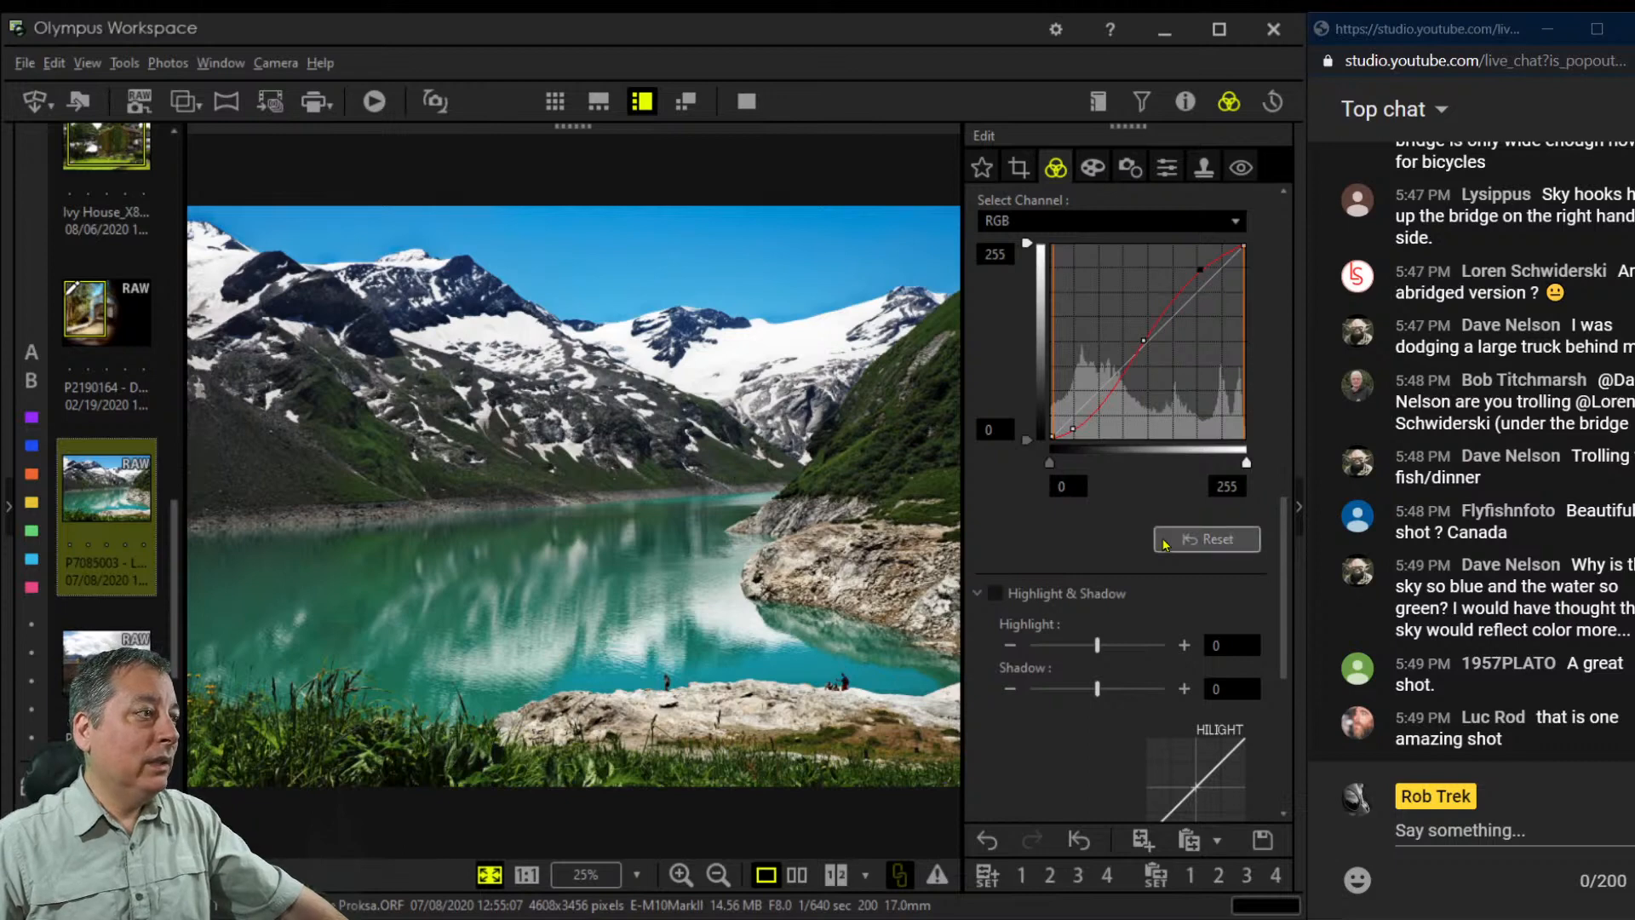
Shift the custom white balance tint toward magenta by setting it to 2
scroll(1162, 532, "up", 10)
scroll(1164, 545, "up", 5)
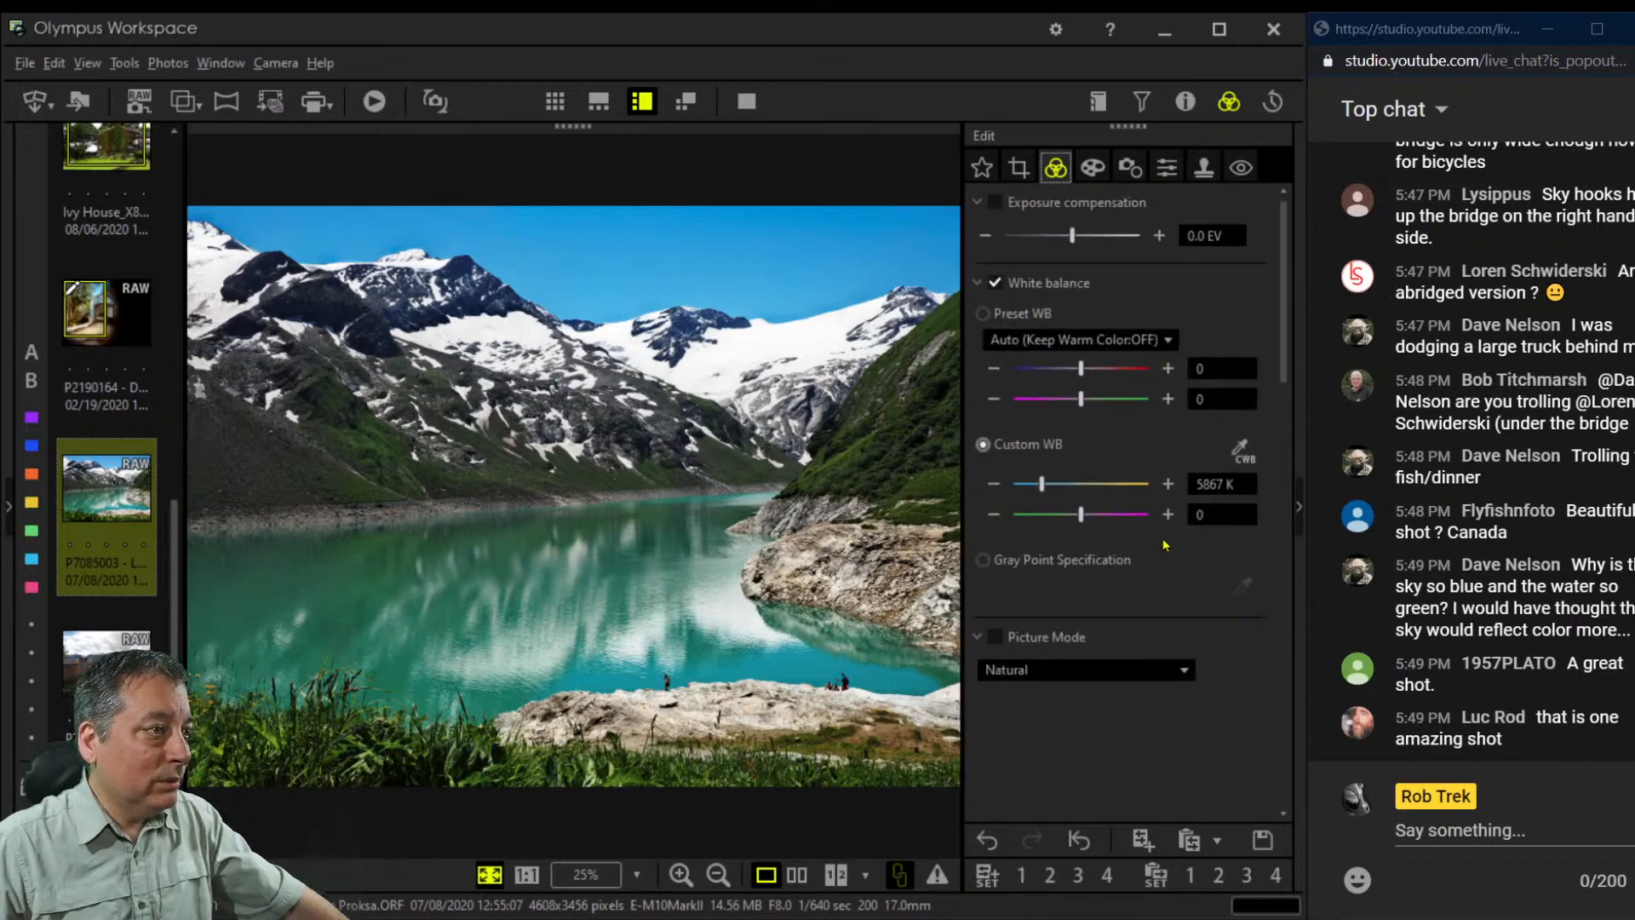
left_click(1165, 521)
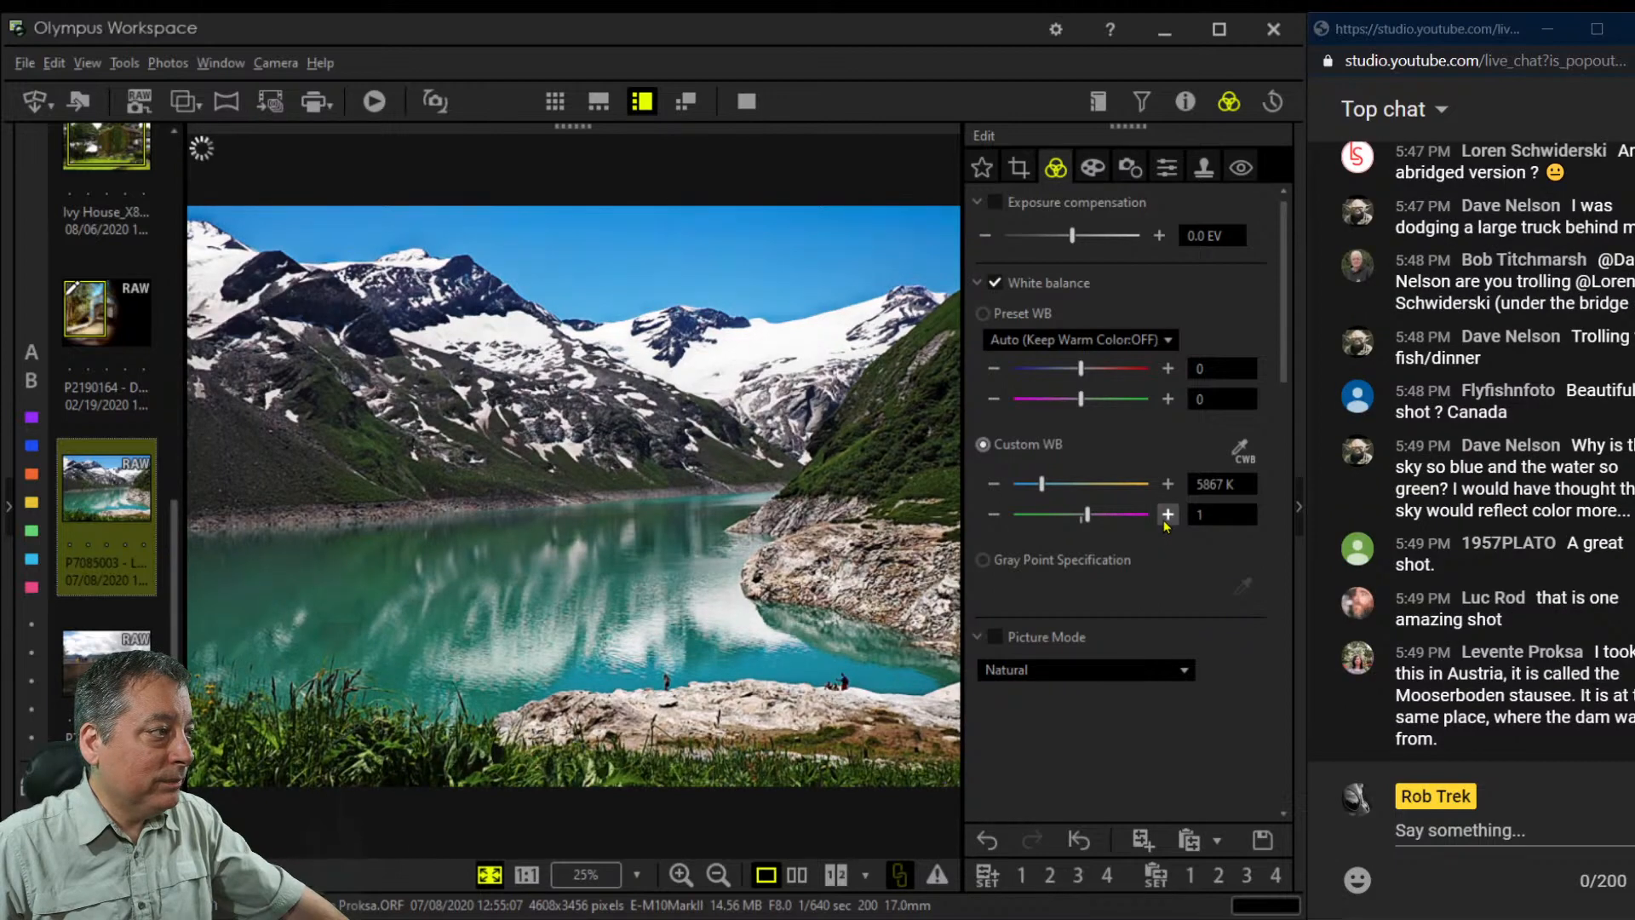
left_click(1166, 521)
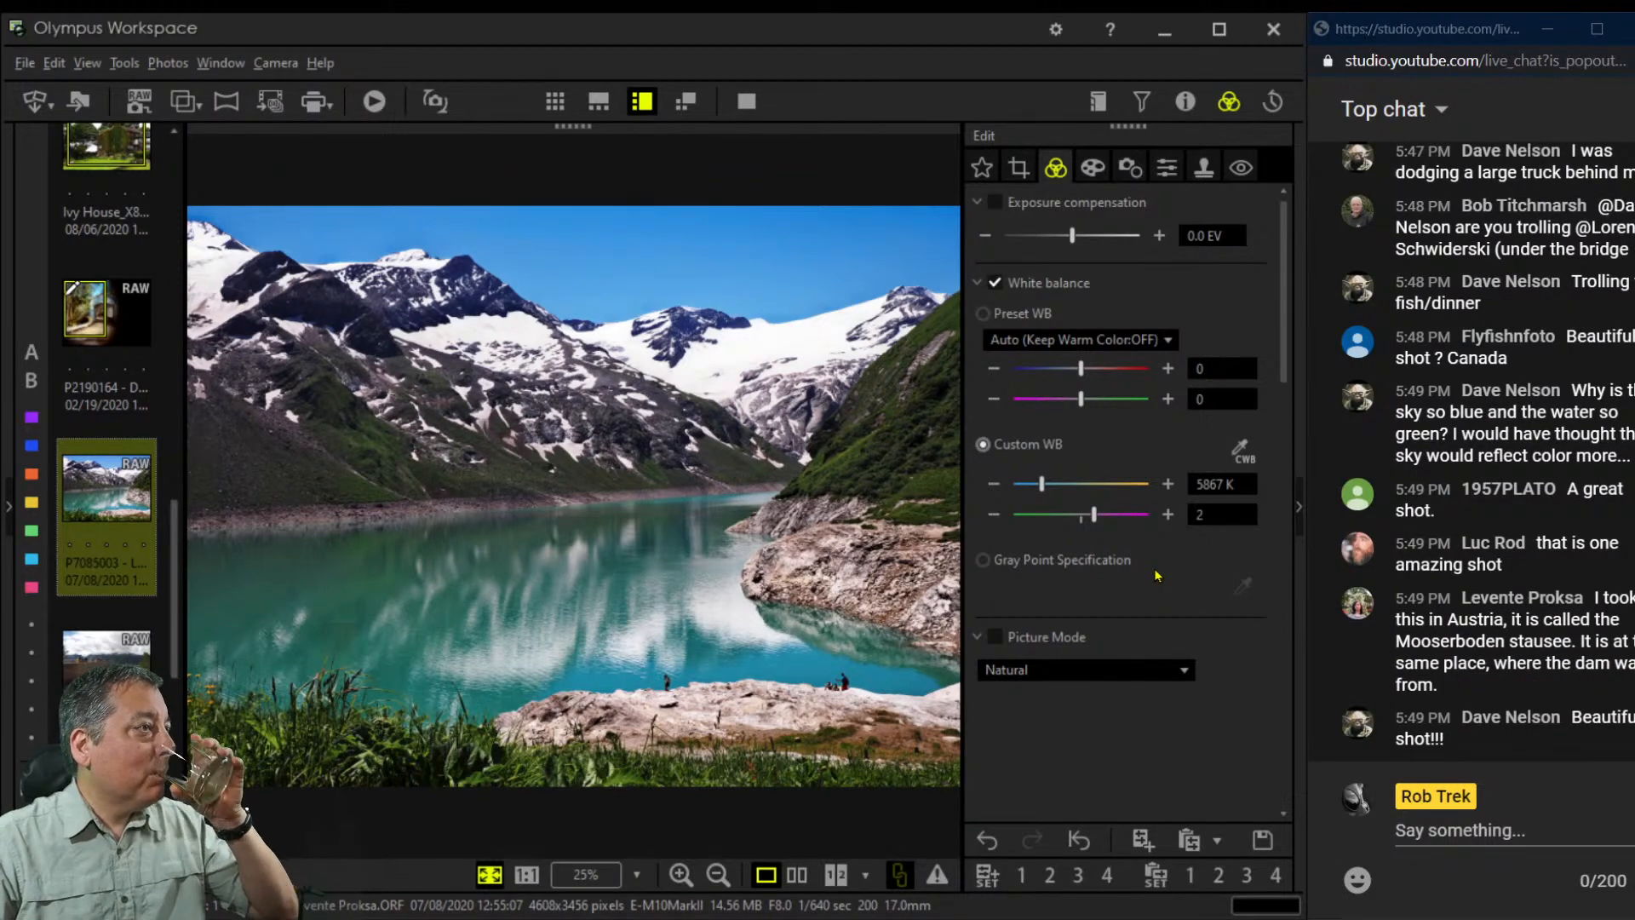
Compare the lake edit side by side with the original full screen, and view the edited photo alone full screen
left_click(797, 874)
left_click(749, 103)
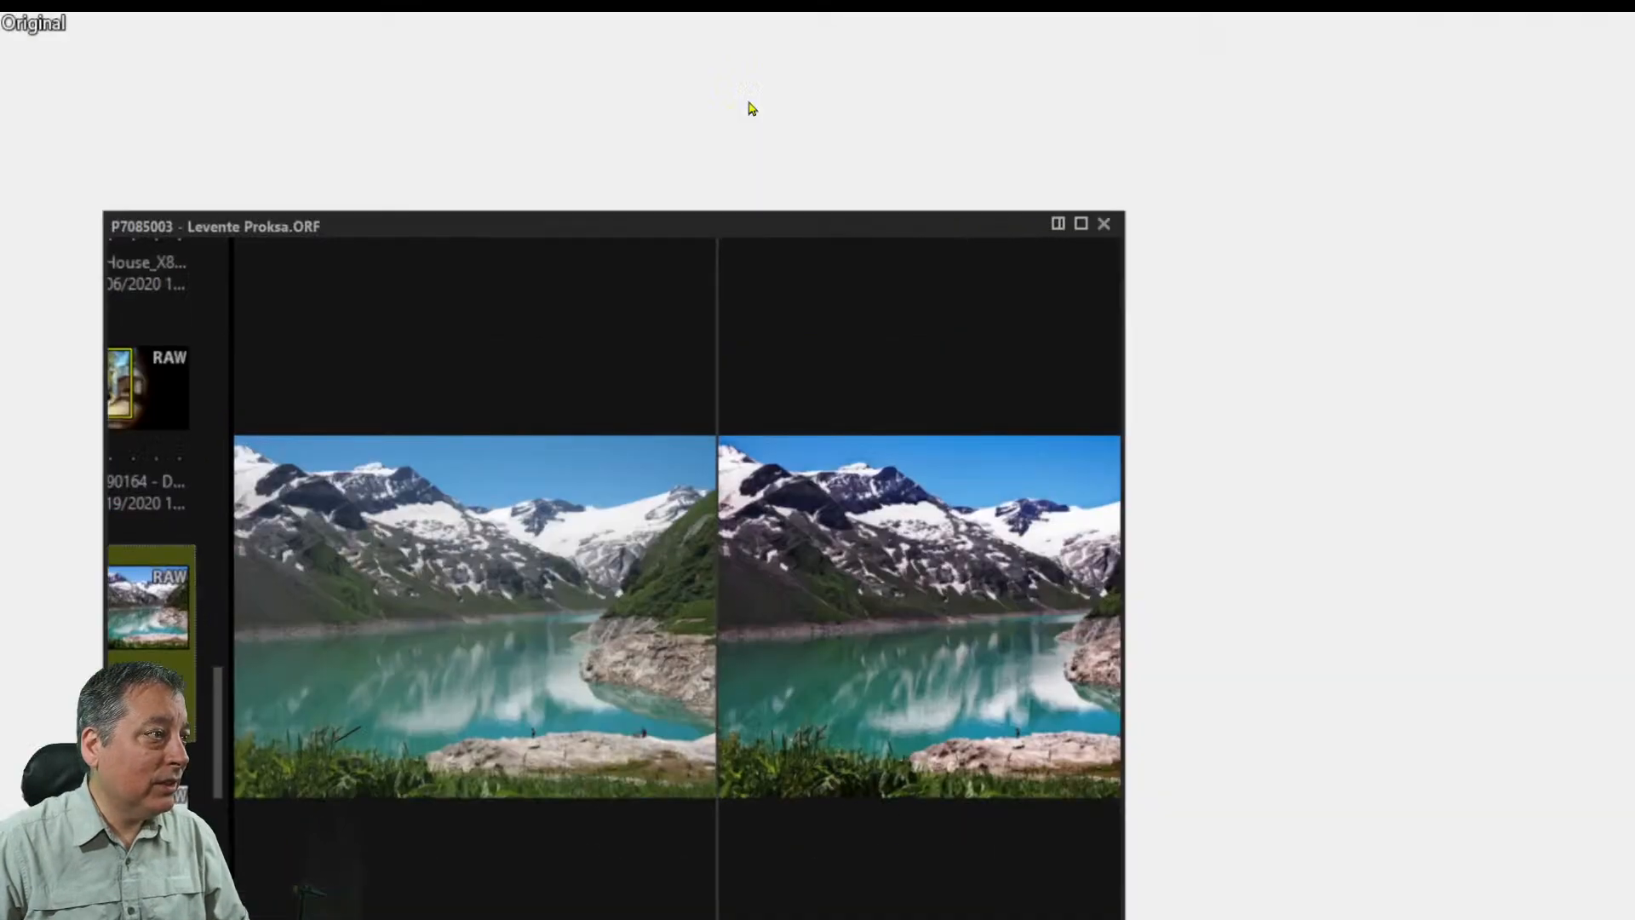
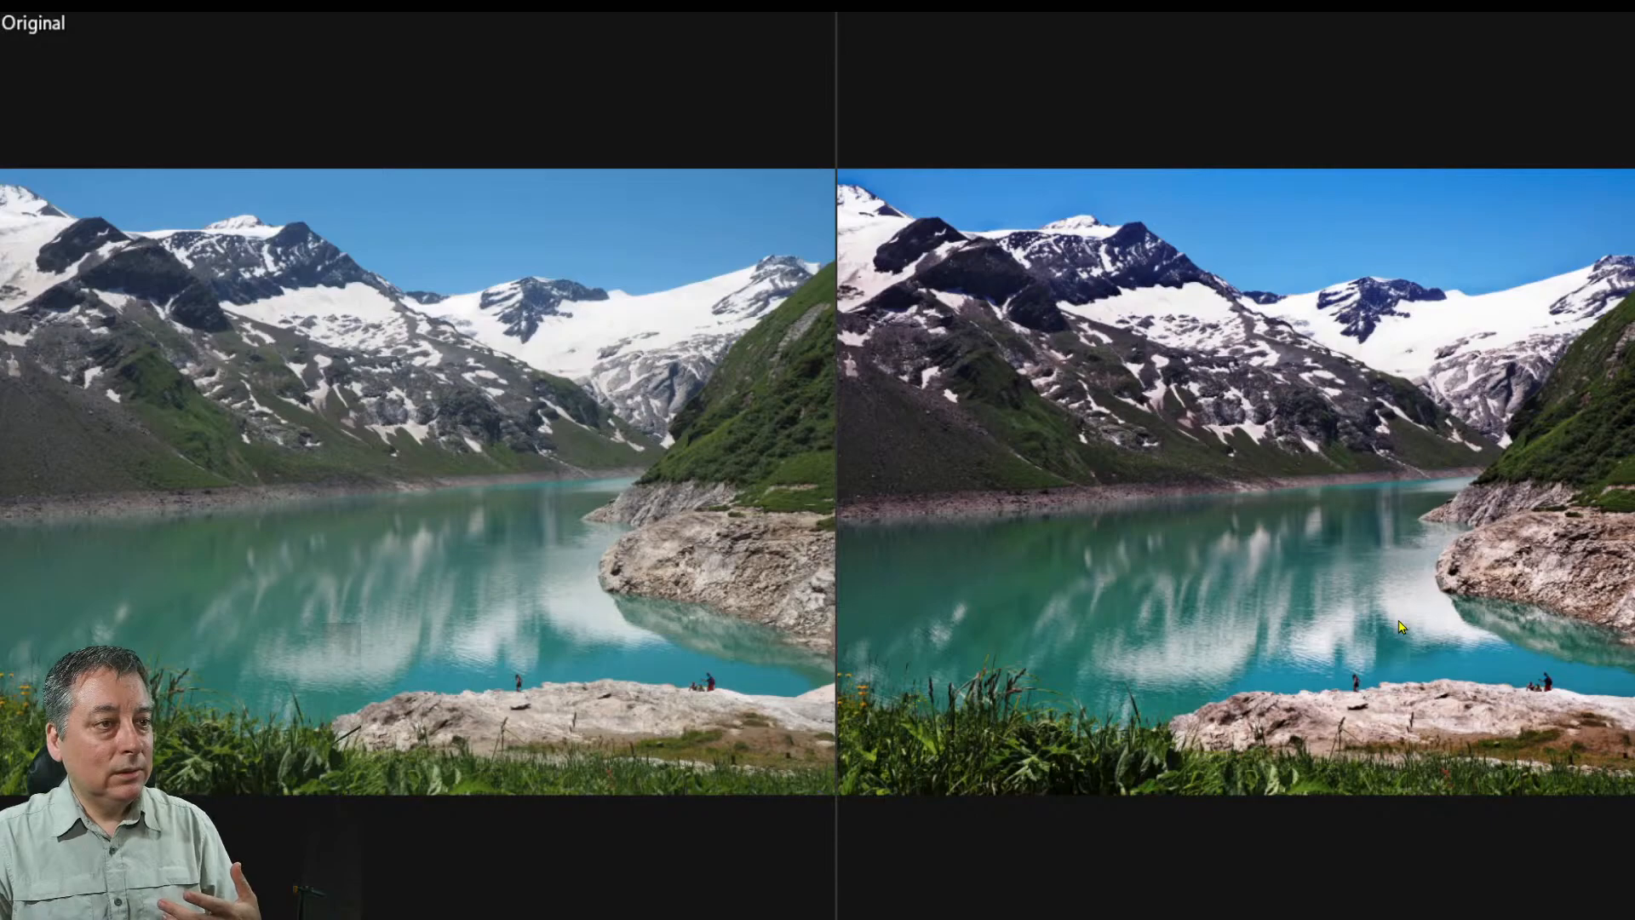
key("Escape")
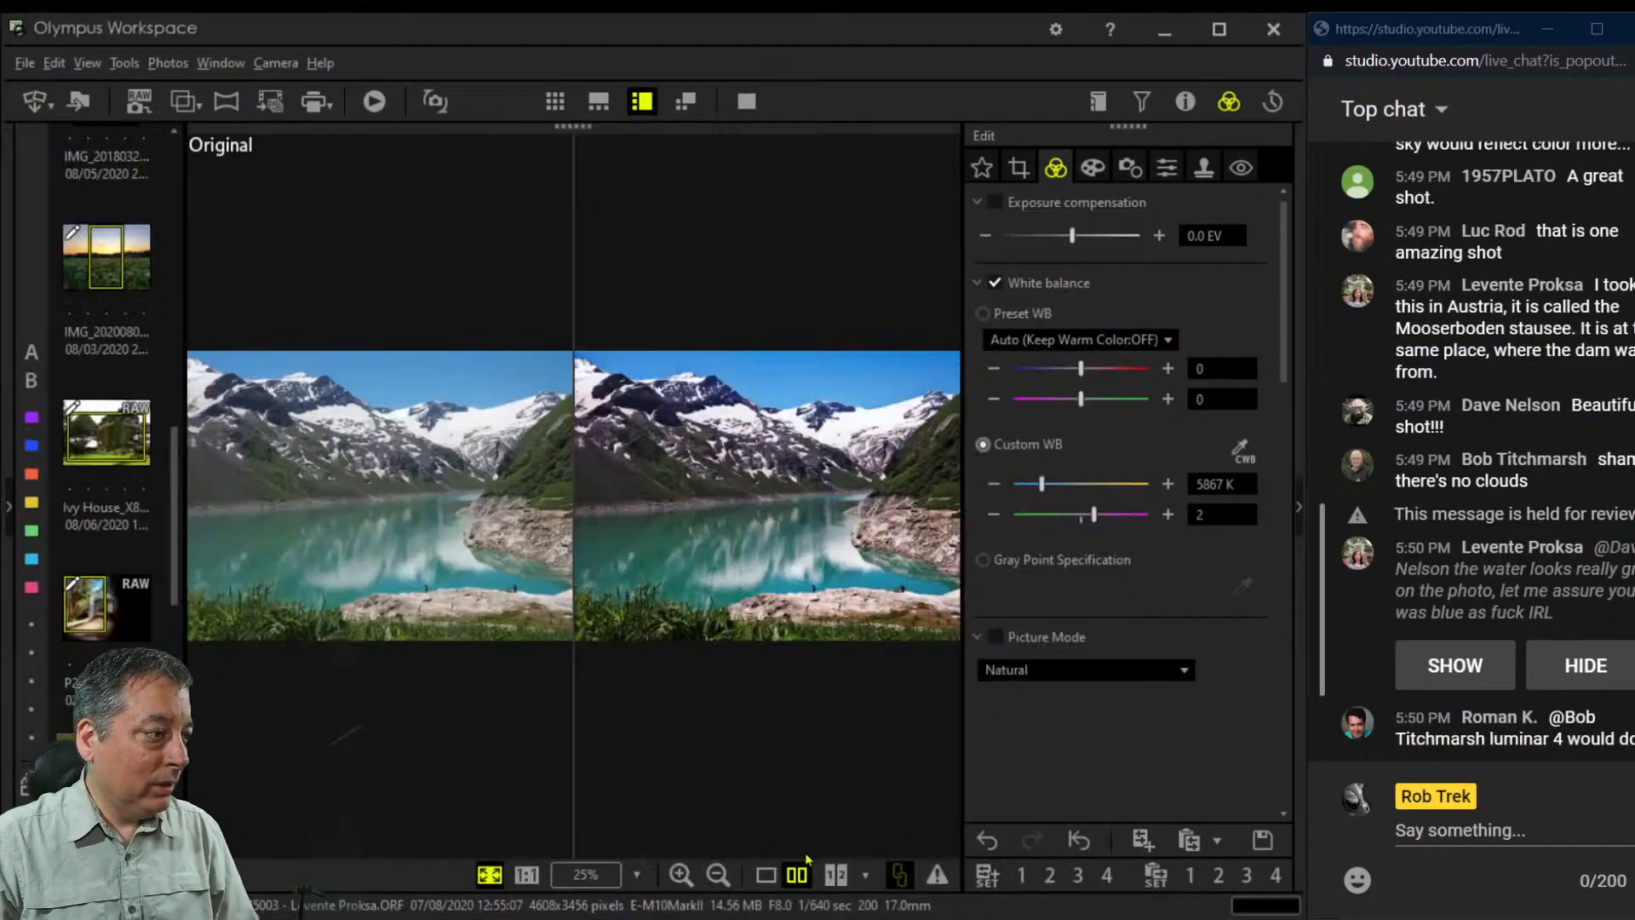
left_click(766, 875)
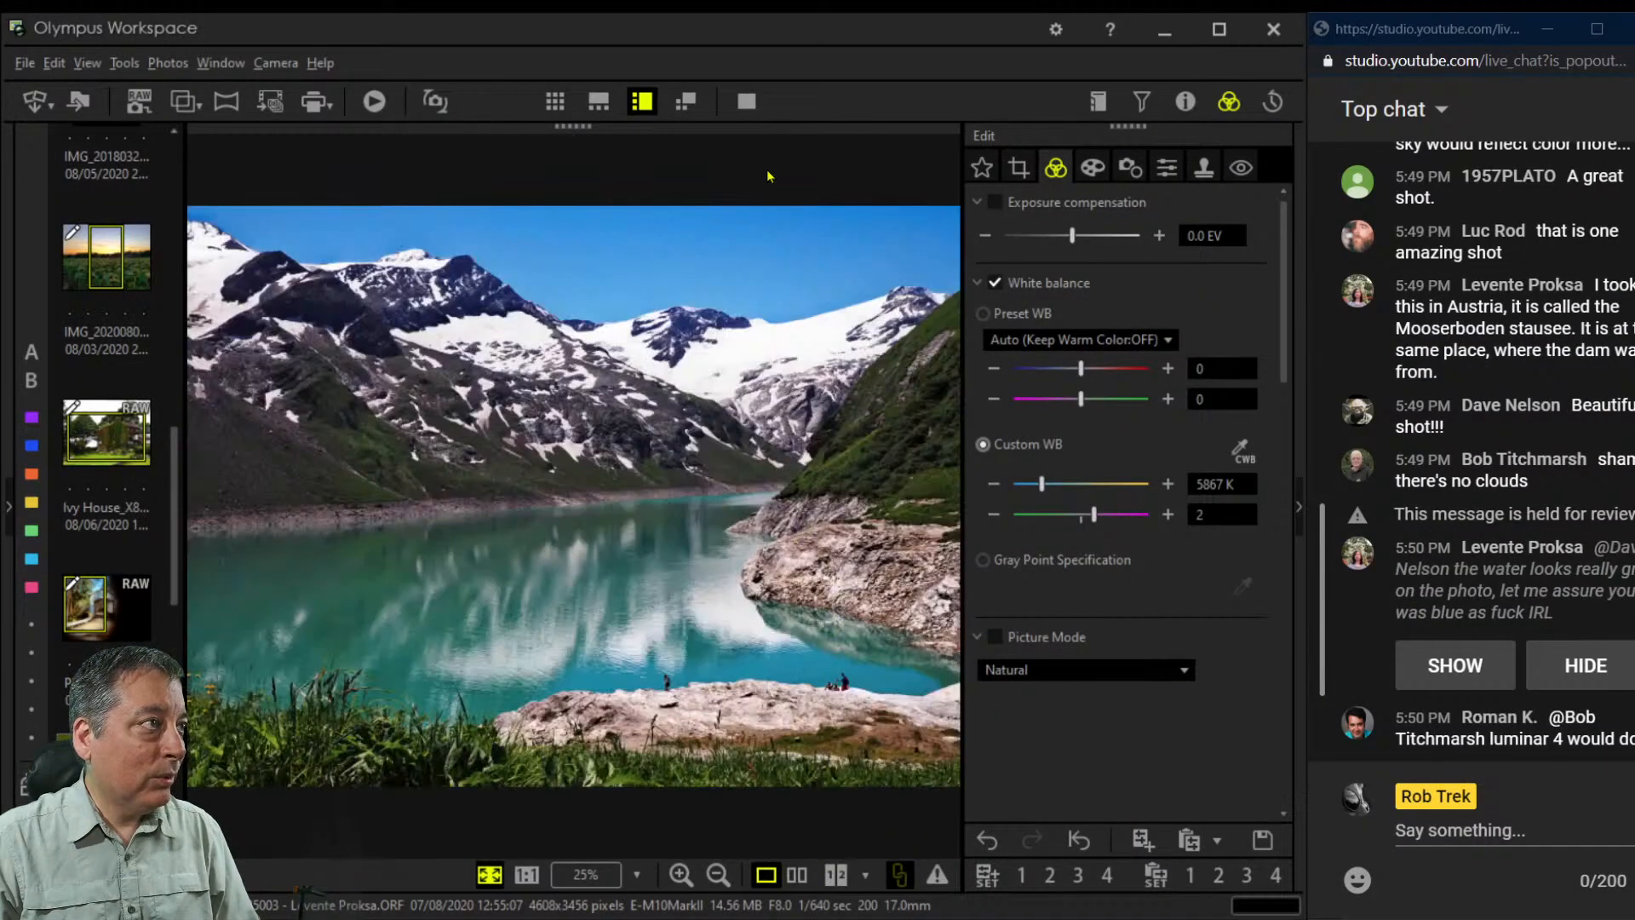
left_click(746, 101)
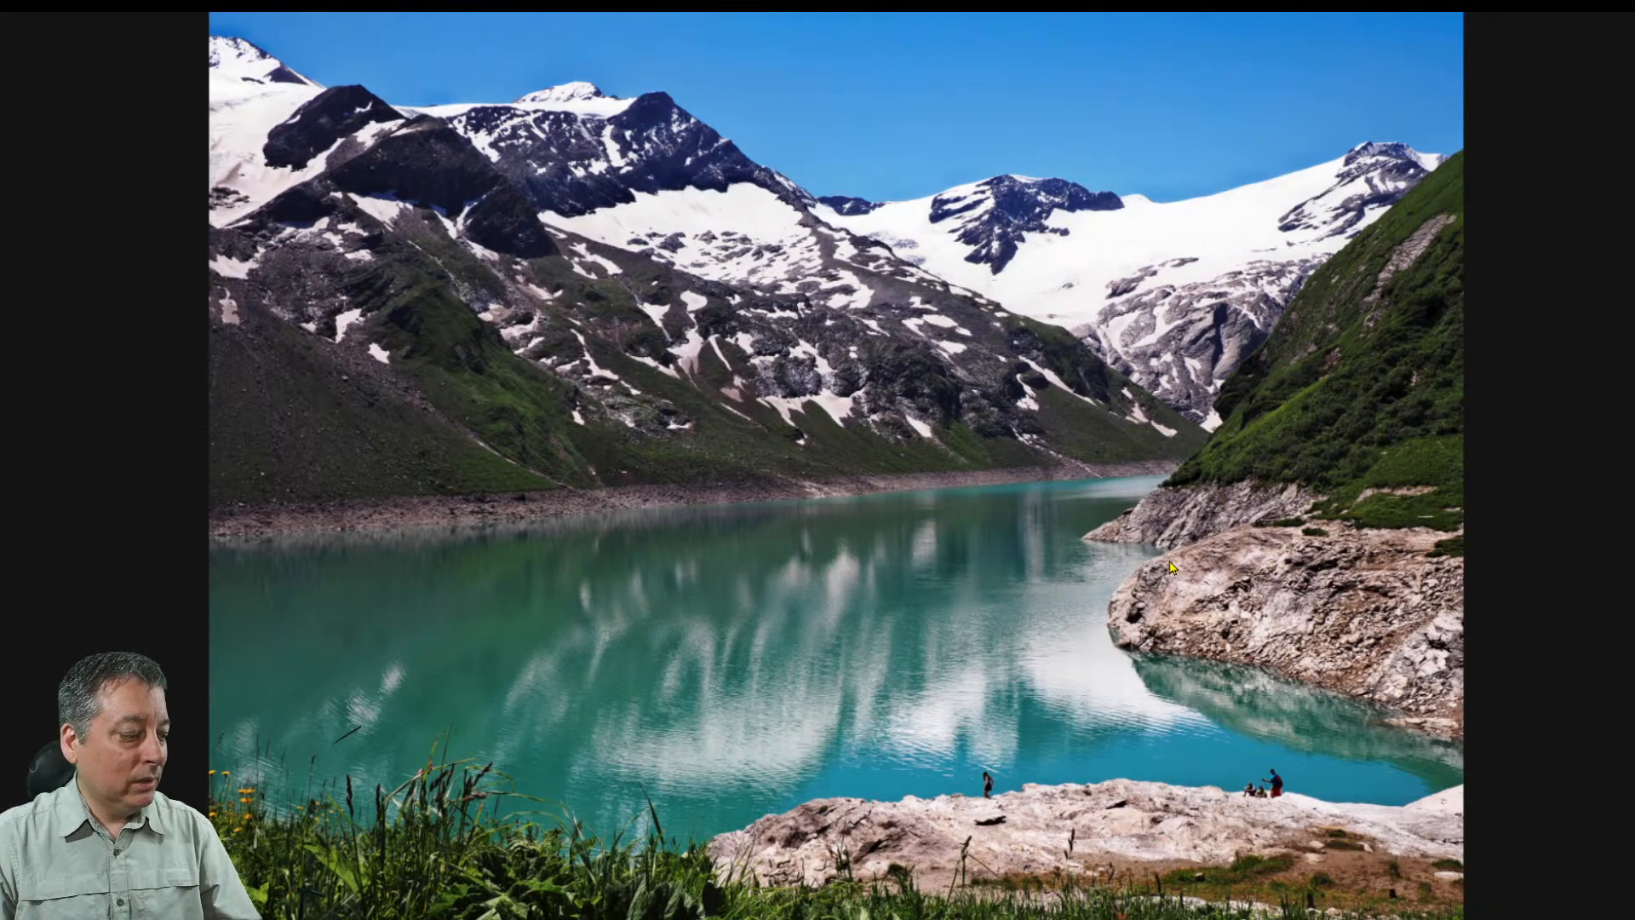
key("Escape")
Crop the lake photo to the 16.0:7.0 aspect ratio at 4608 x 2016 pixels, framing the mountains and far shoreline
left_click(1017, 170)
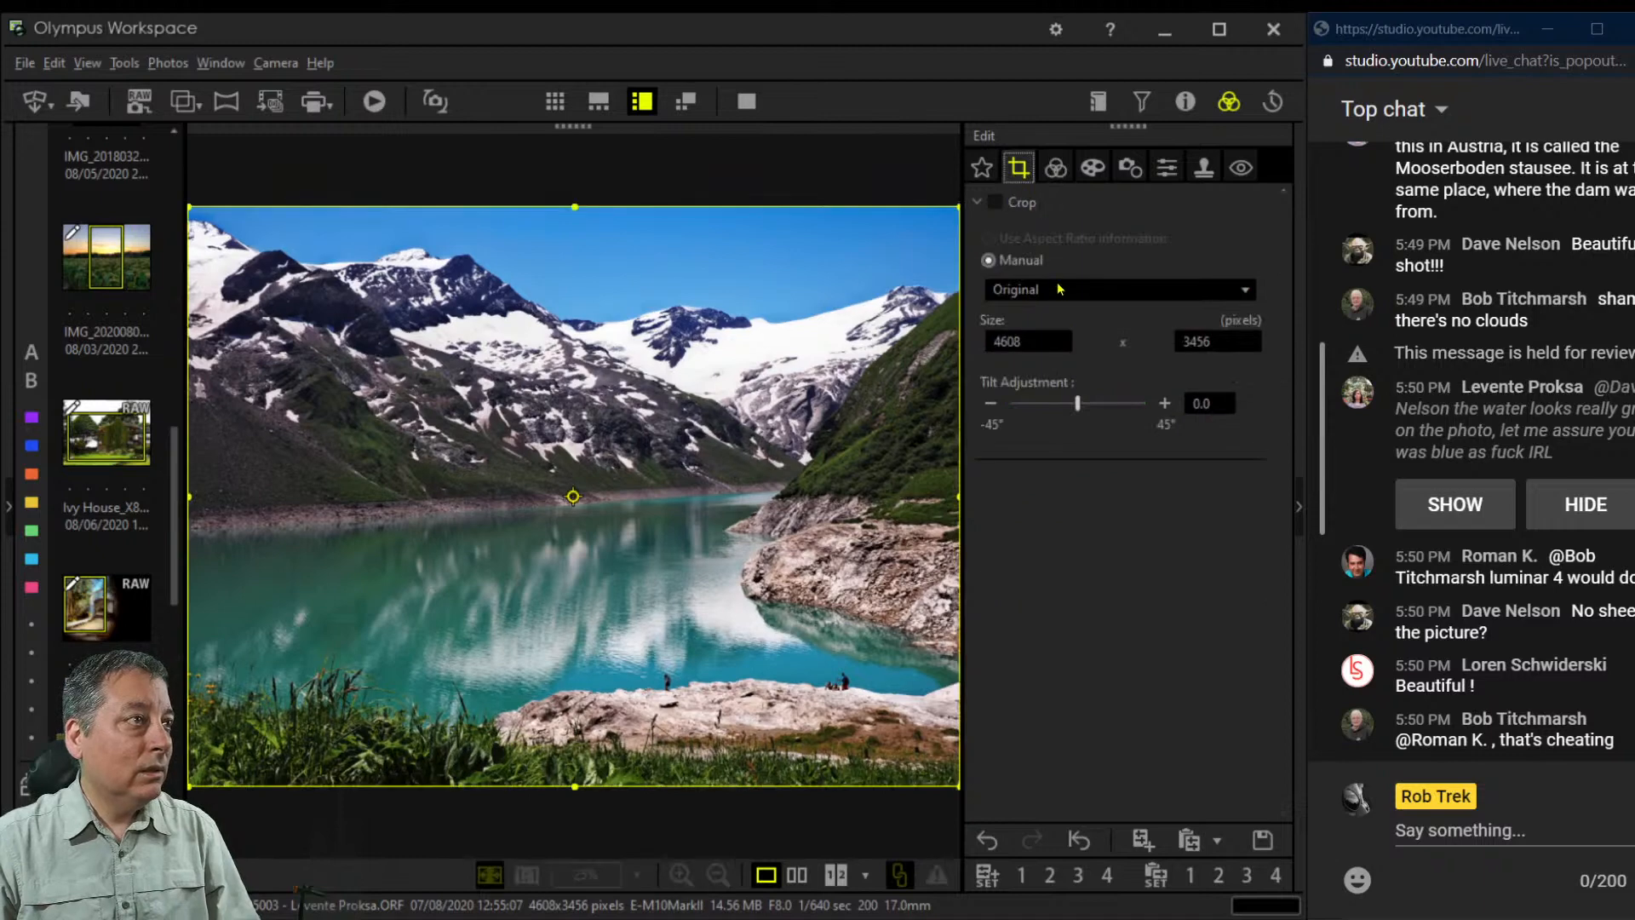
left_click(1115, 290)
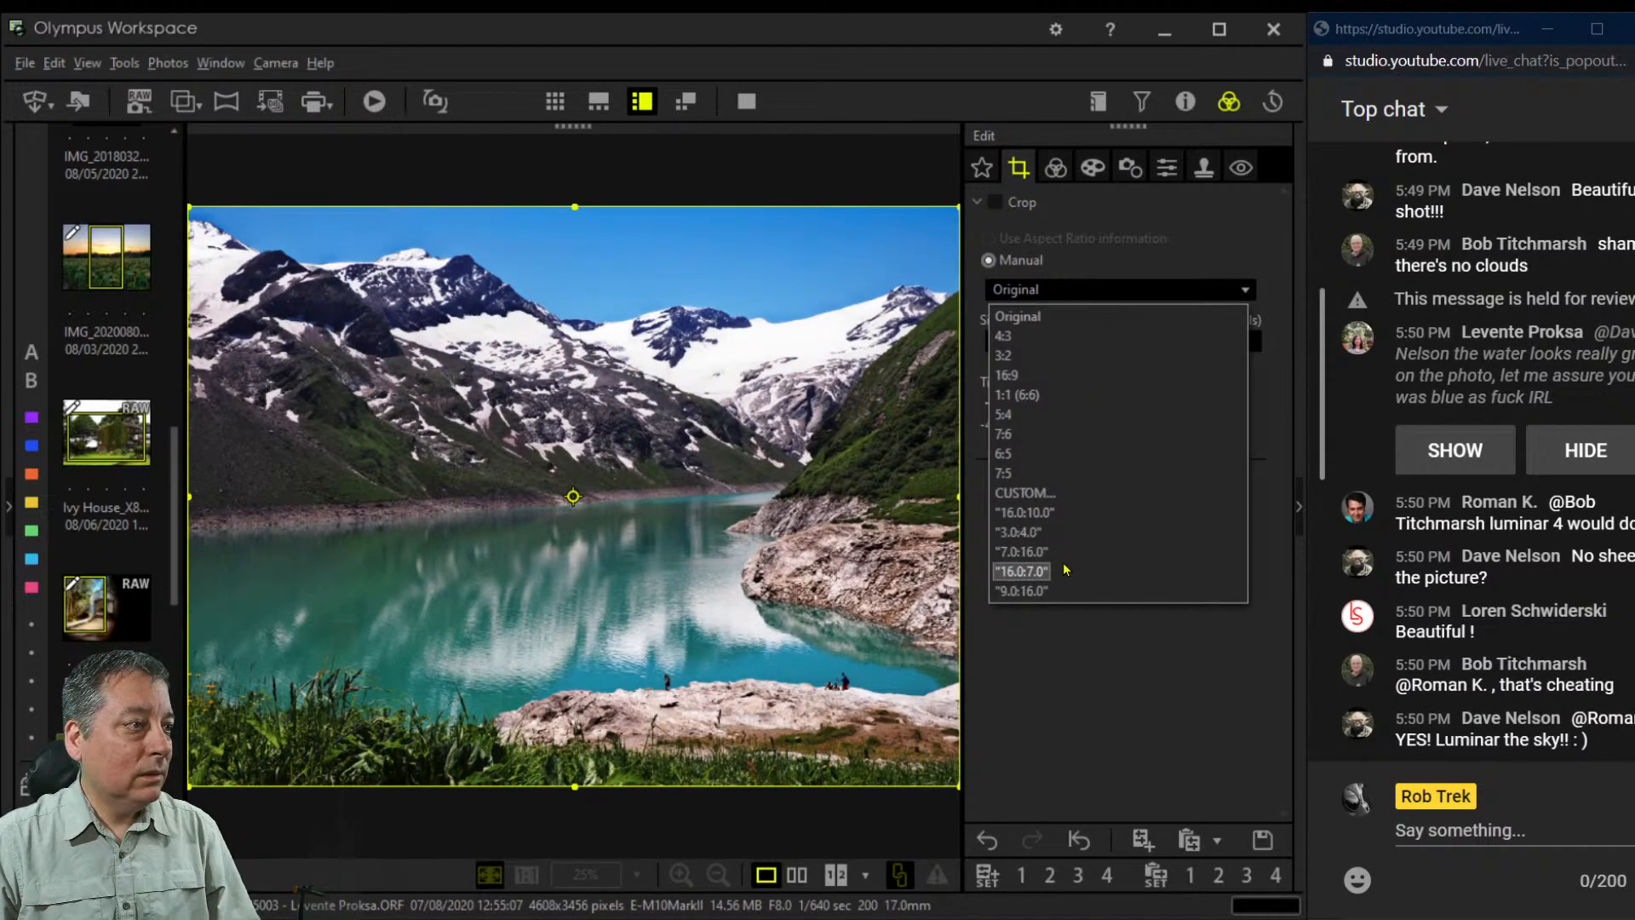
left_click(1064, 569)
left_click_drag(798, 417, 811, 436)
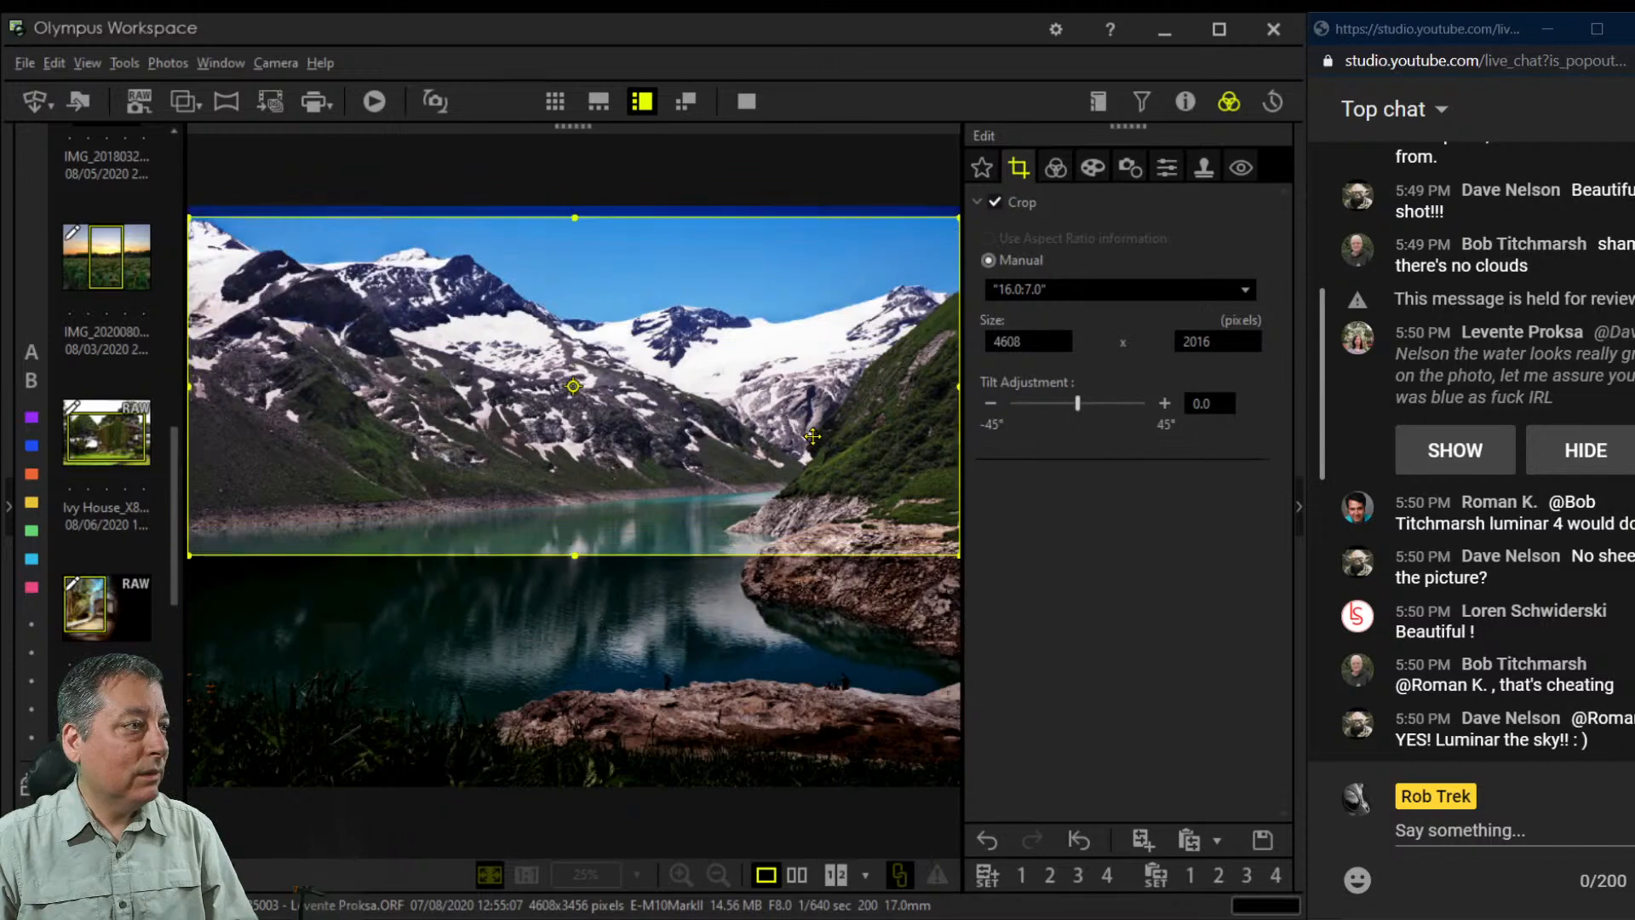
left_click(1056, 170)
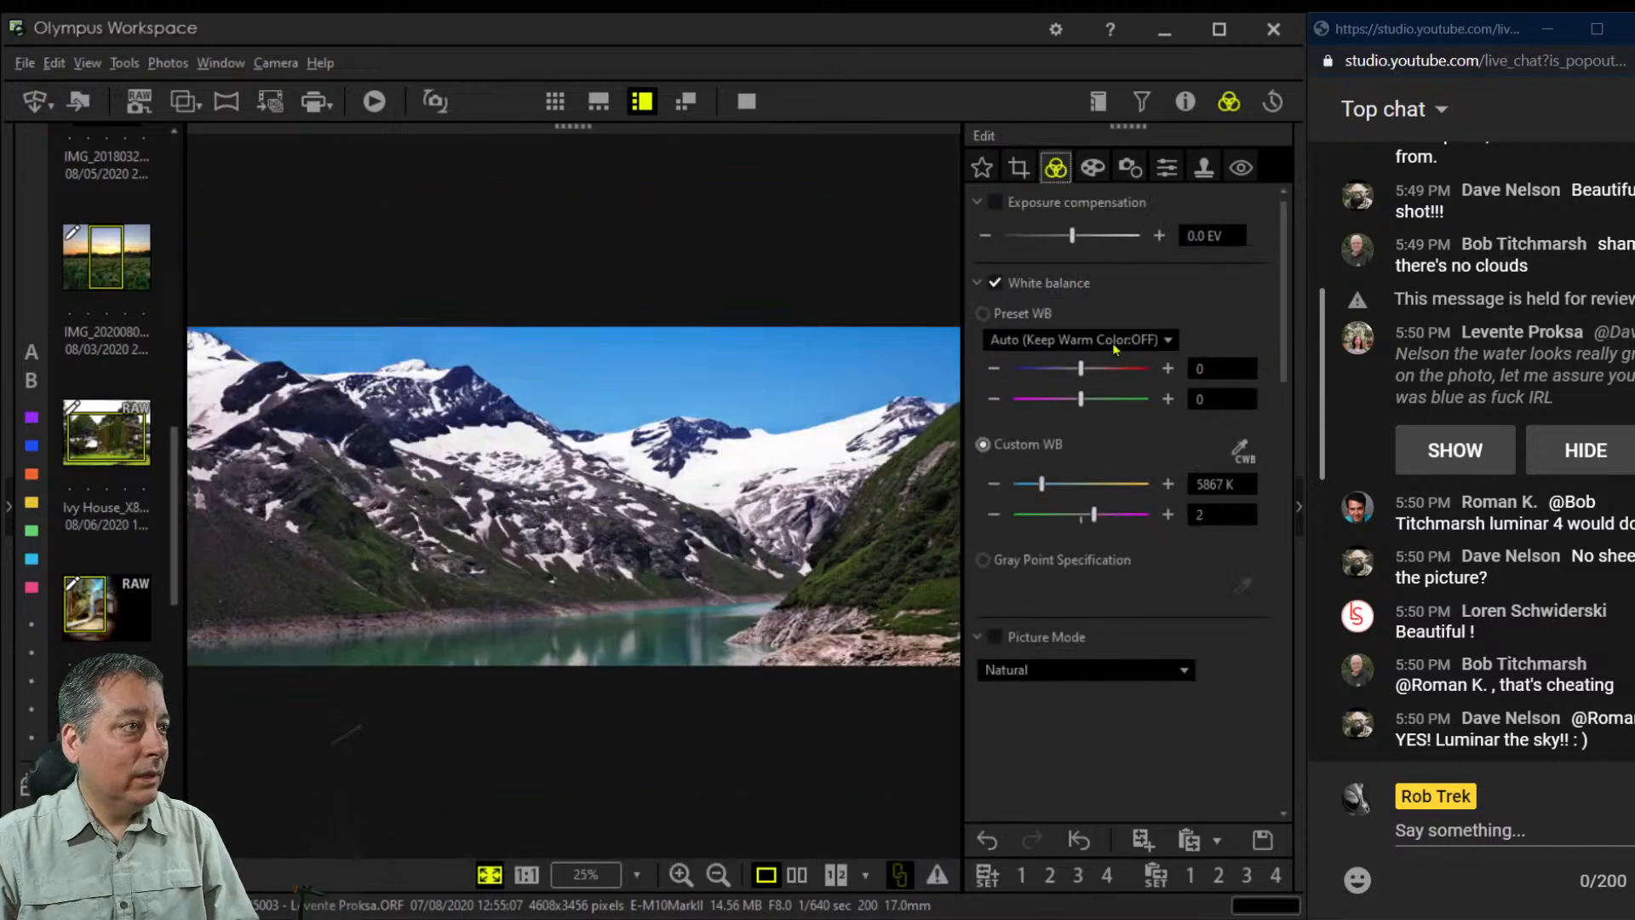
Convert the lake photo to black and white with the Monotone picture mode and the R:Red B&W filter
left_click(1097, 669)
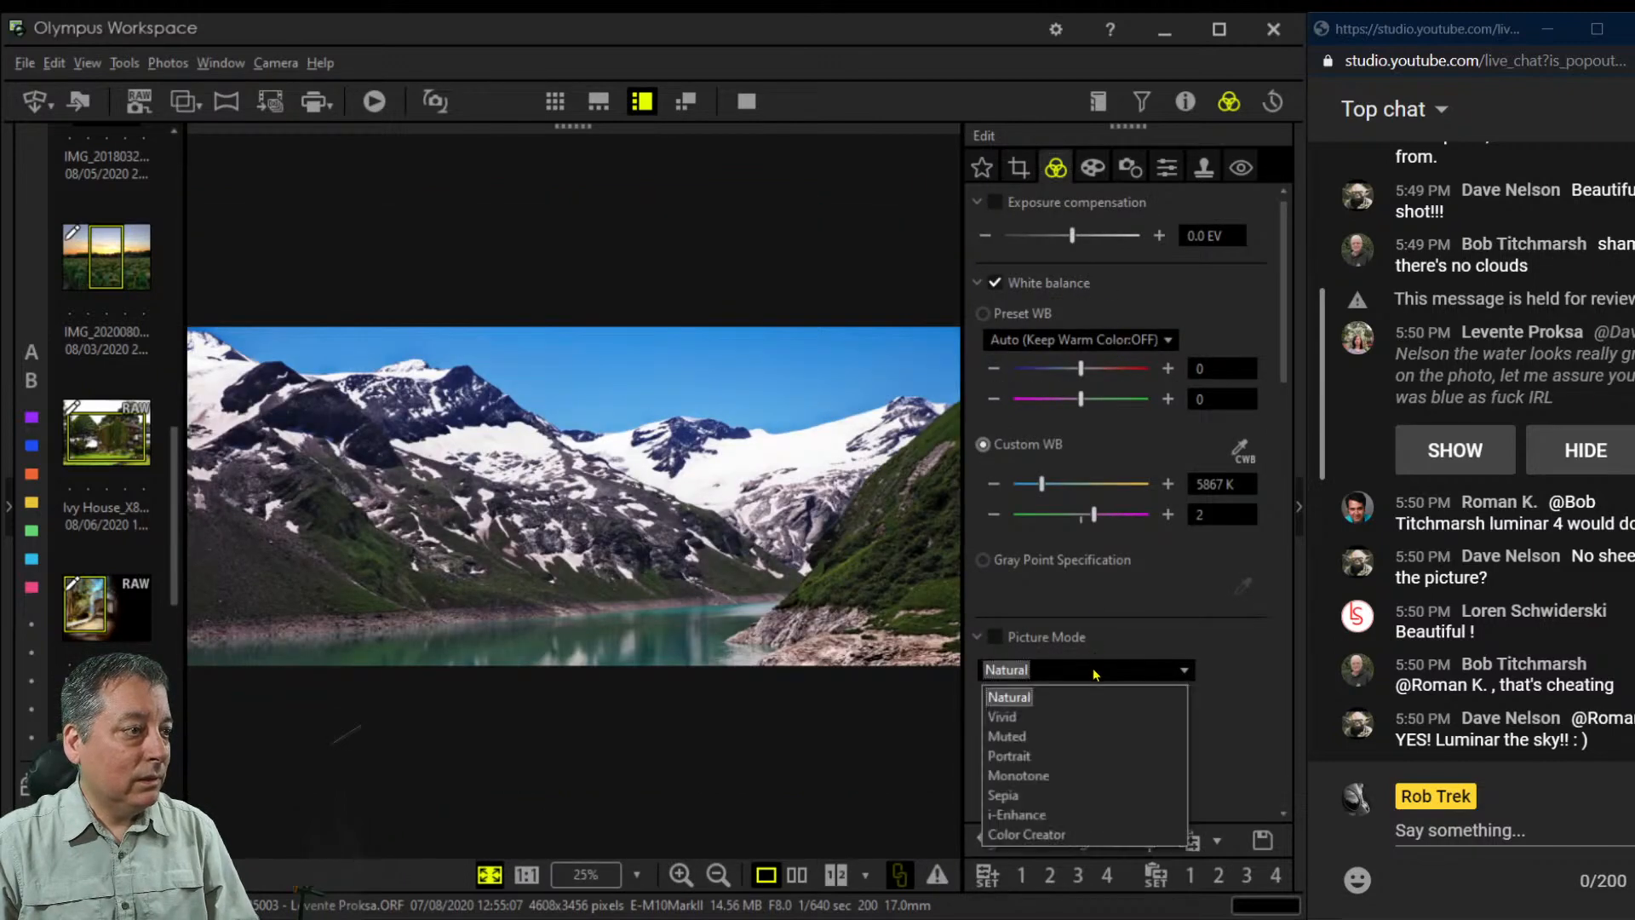
left_click(1085, 743)
left_click(1078, 675)
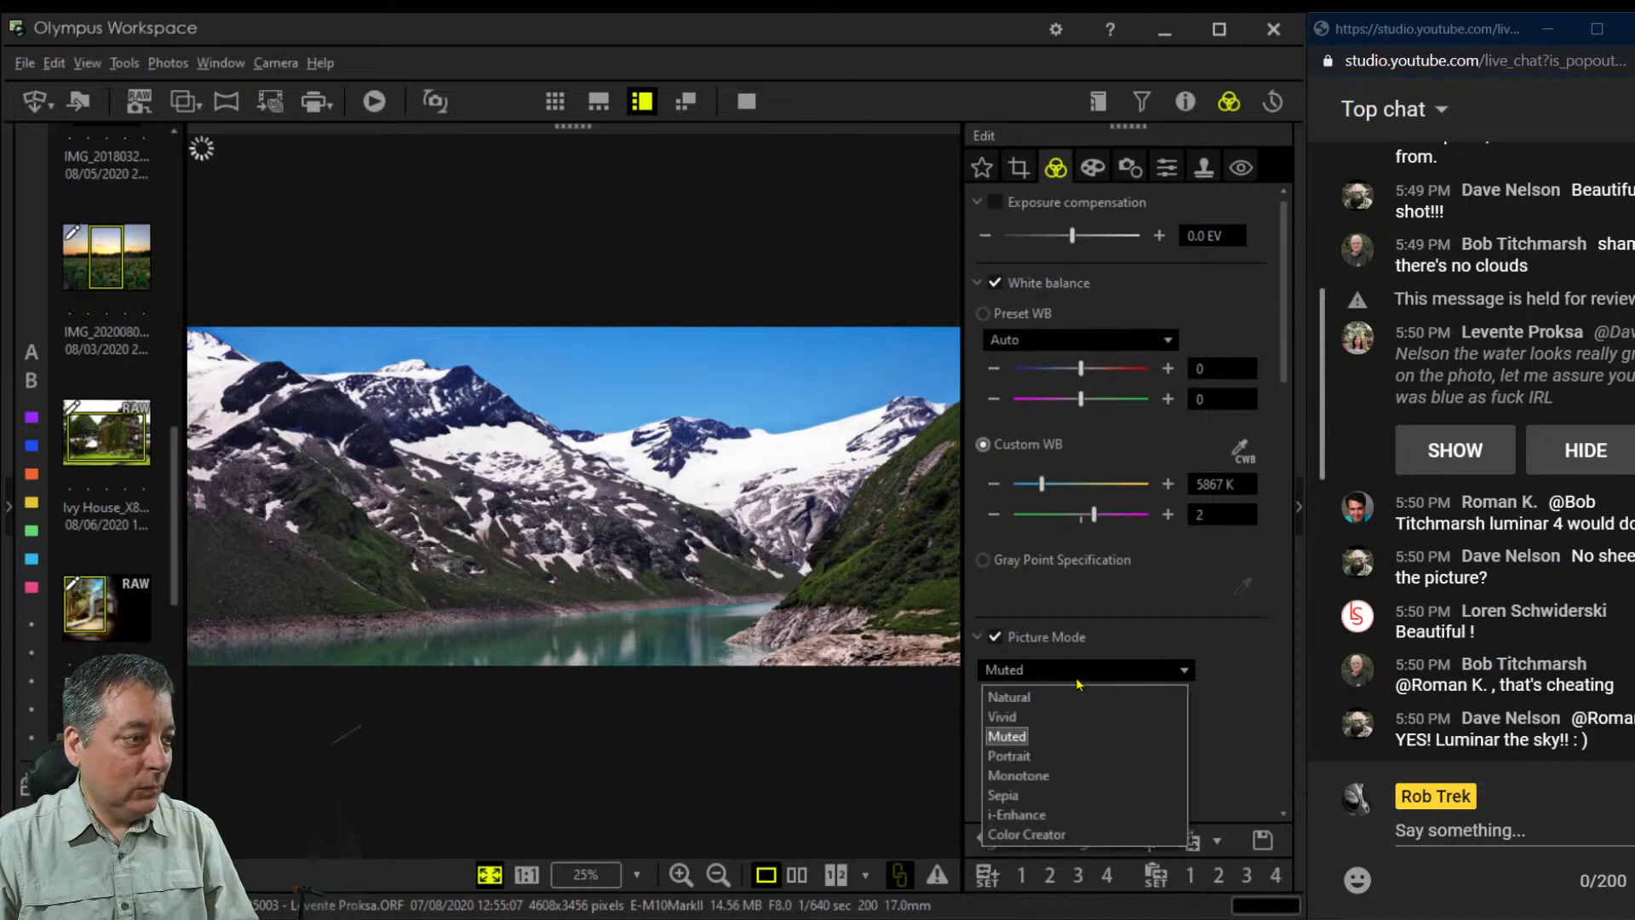
left_click(1039, 775)
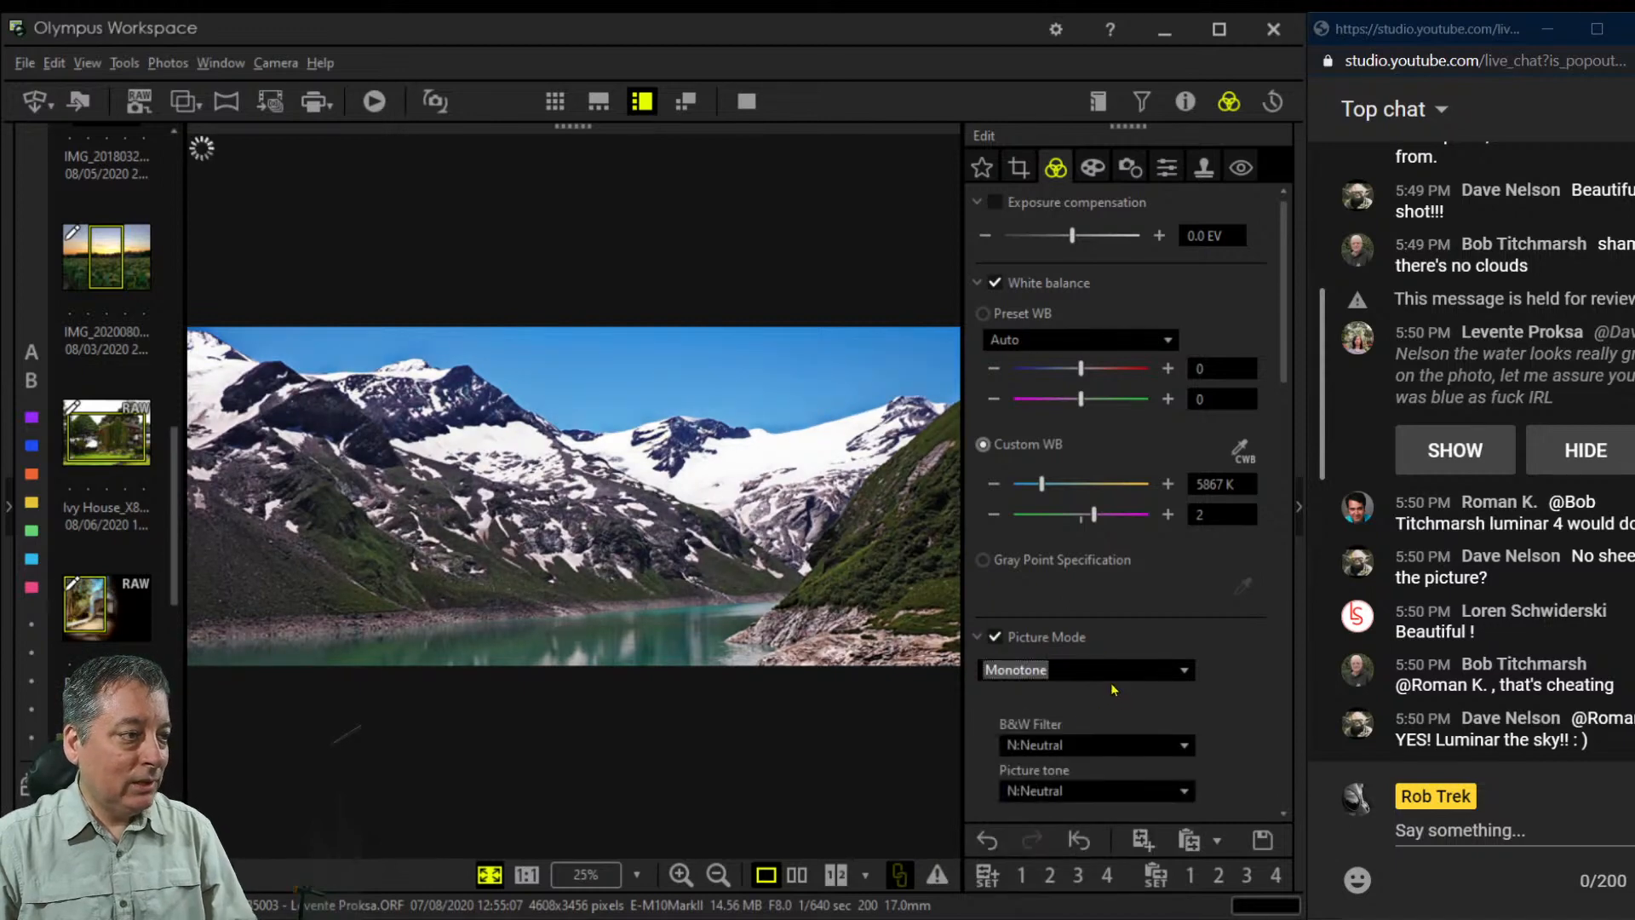
scroll(1165, 656, "down", 2)
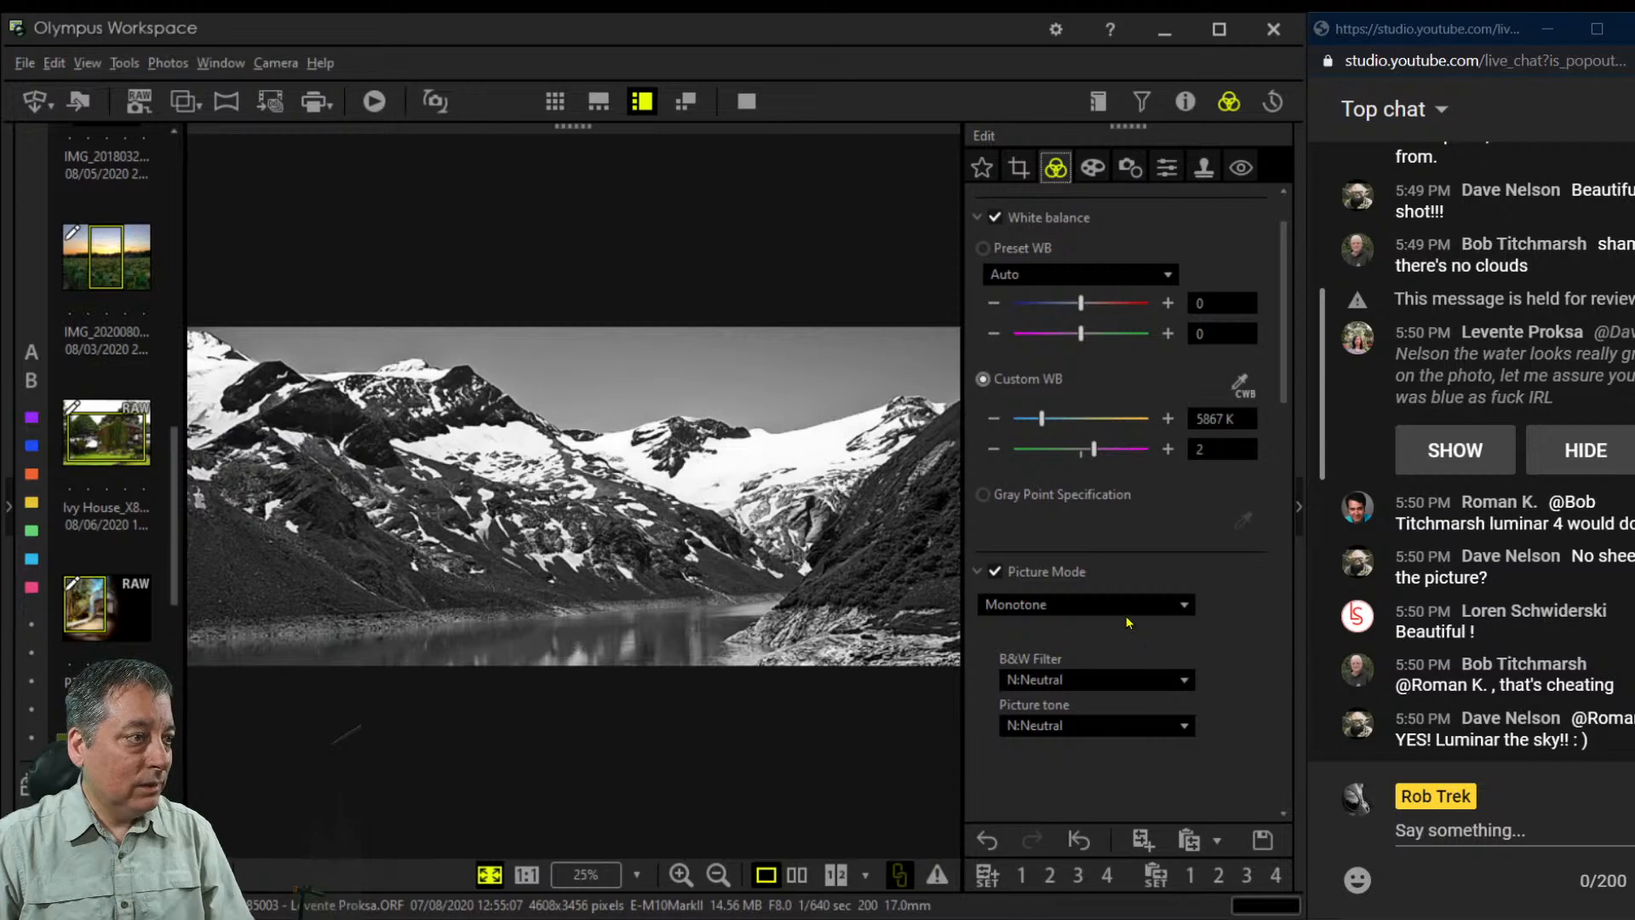
left_click(1111, 679)
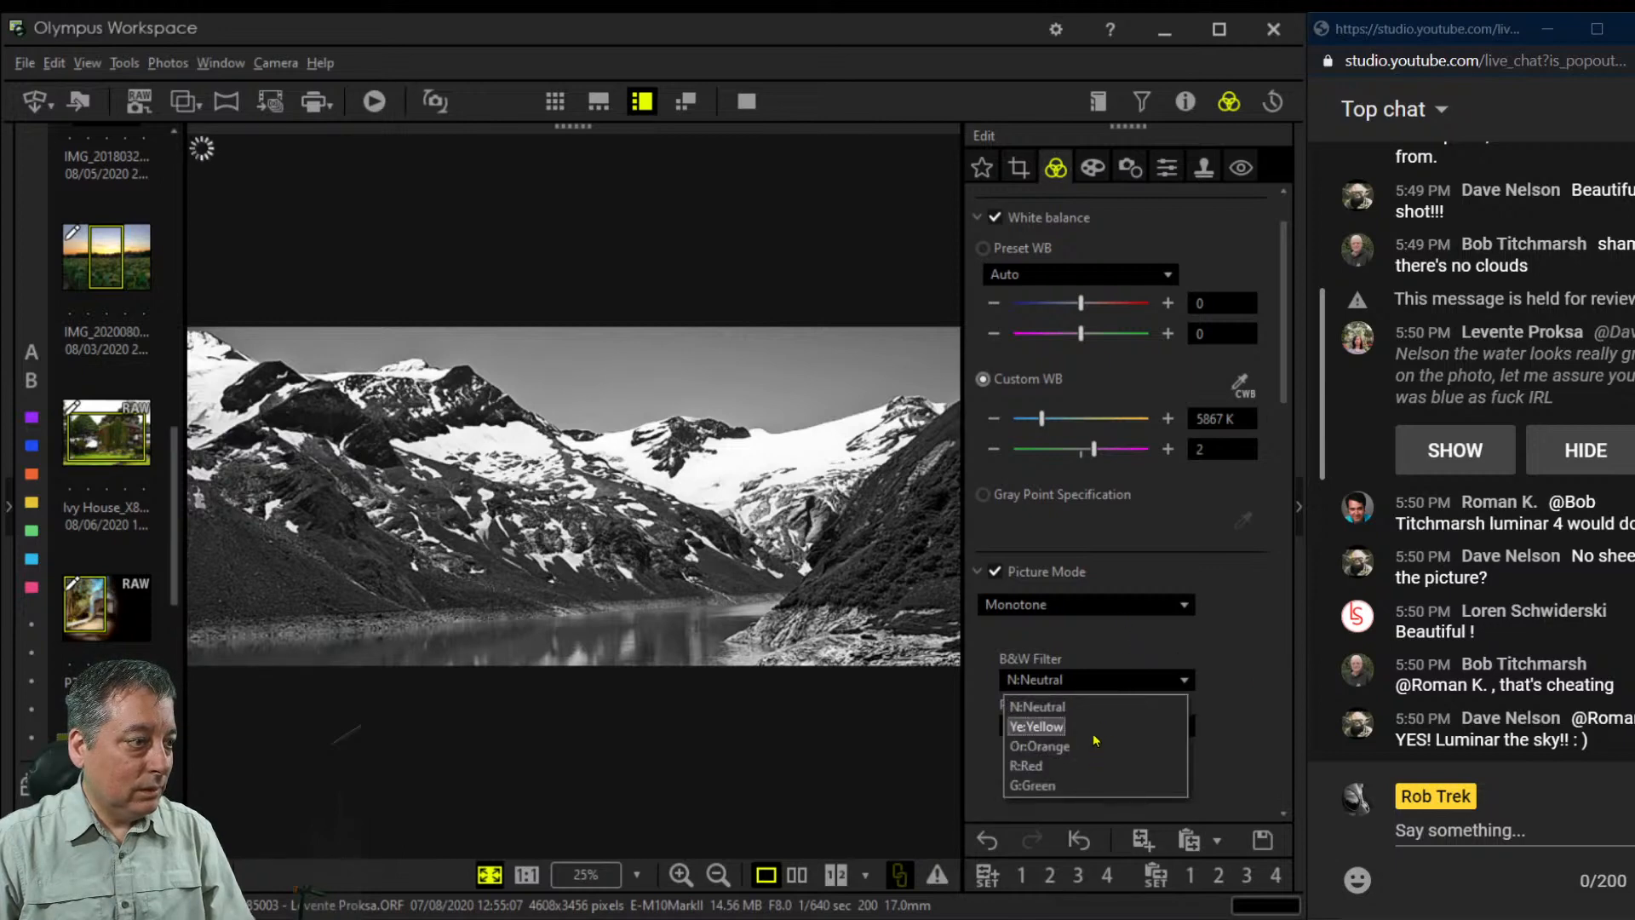
left_click(1090, 766)
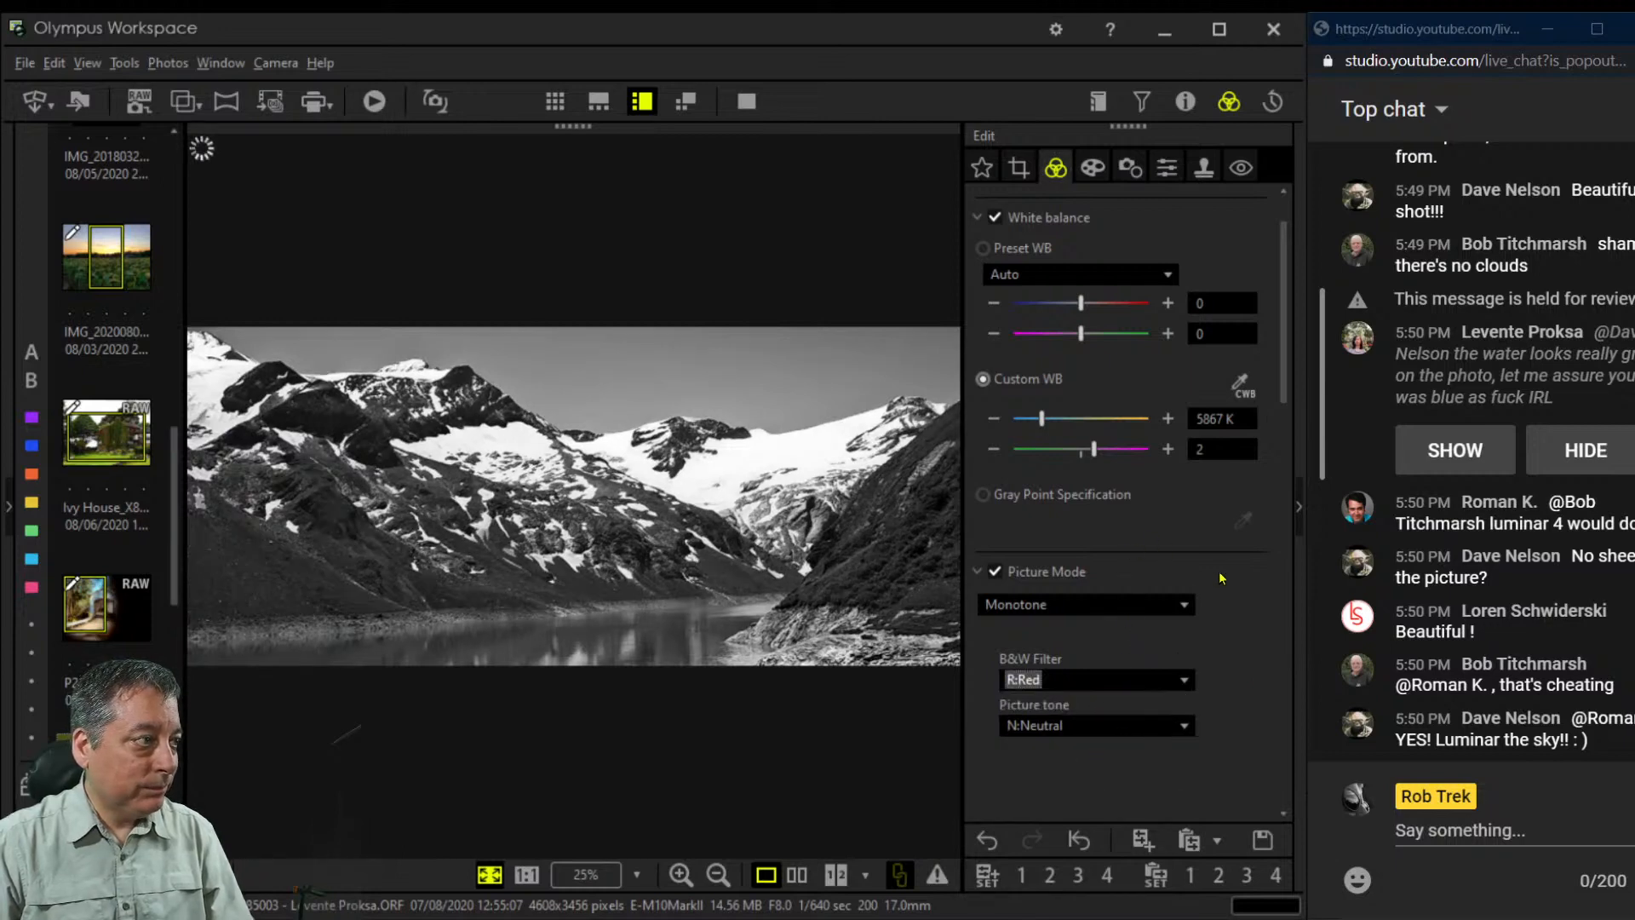
Reset the lake photo's RGB tone curve
scroll(1226, 566, "down", 4)
scroll(1231, 562, "down", 5)
left_click(1206, 767)
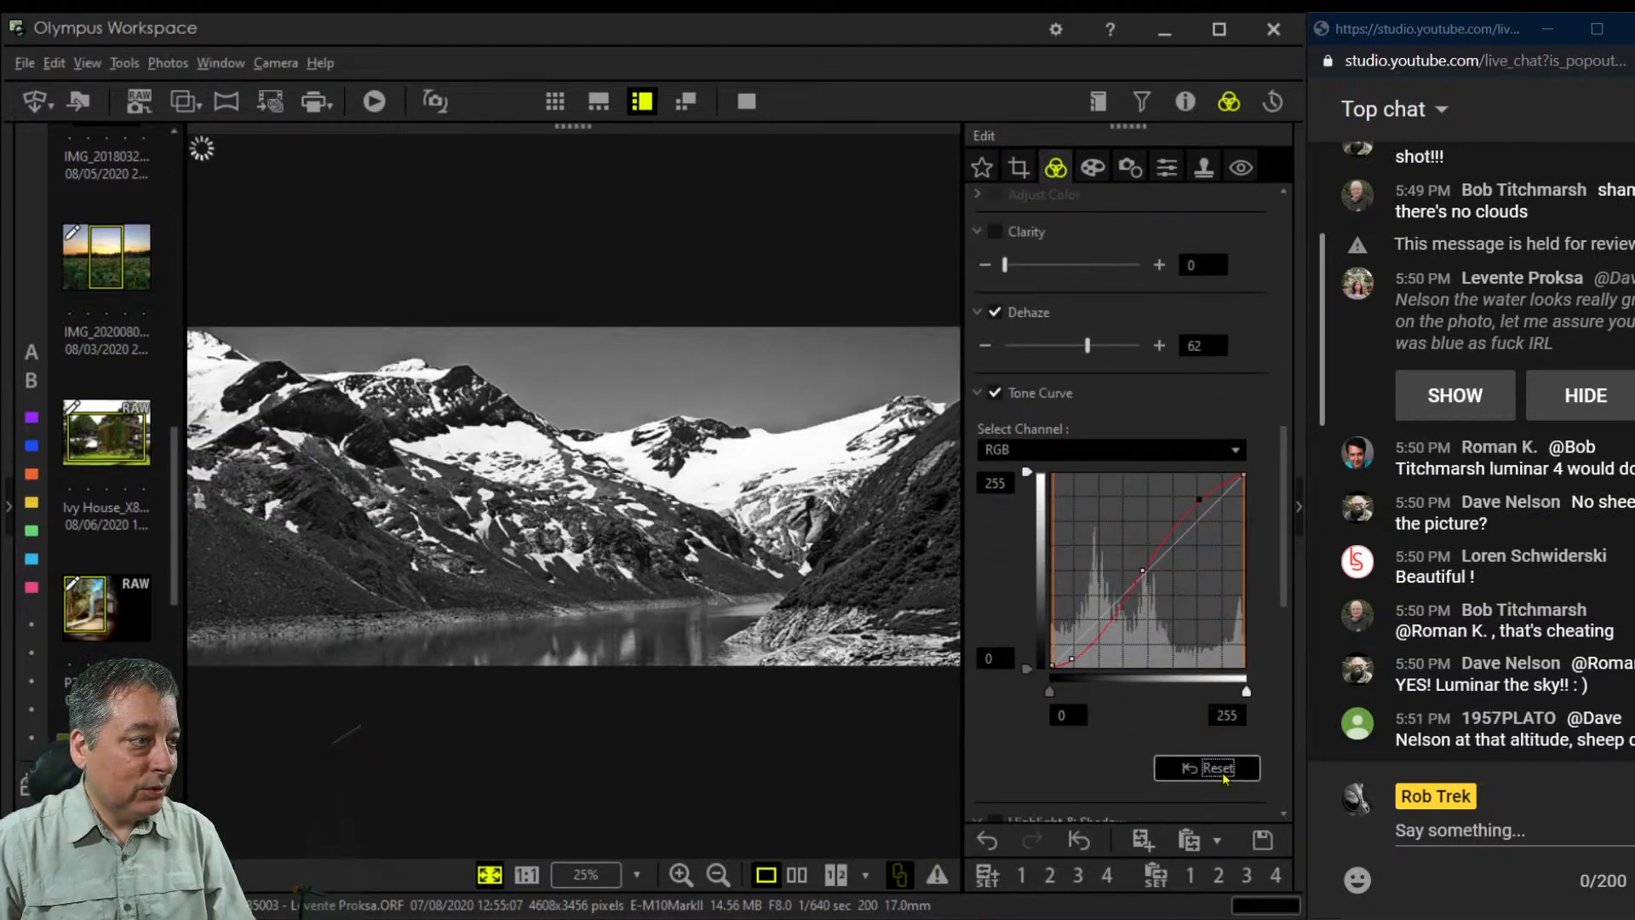
Lower the contrast to -0.6 and set the gradation to Low Key
scroll(1275, 596, "down", 2)
scroll(1275, 596, "down", 3)
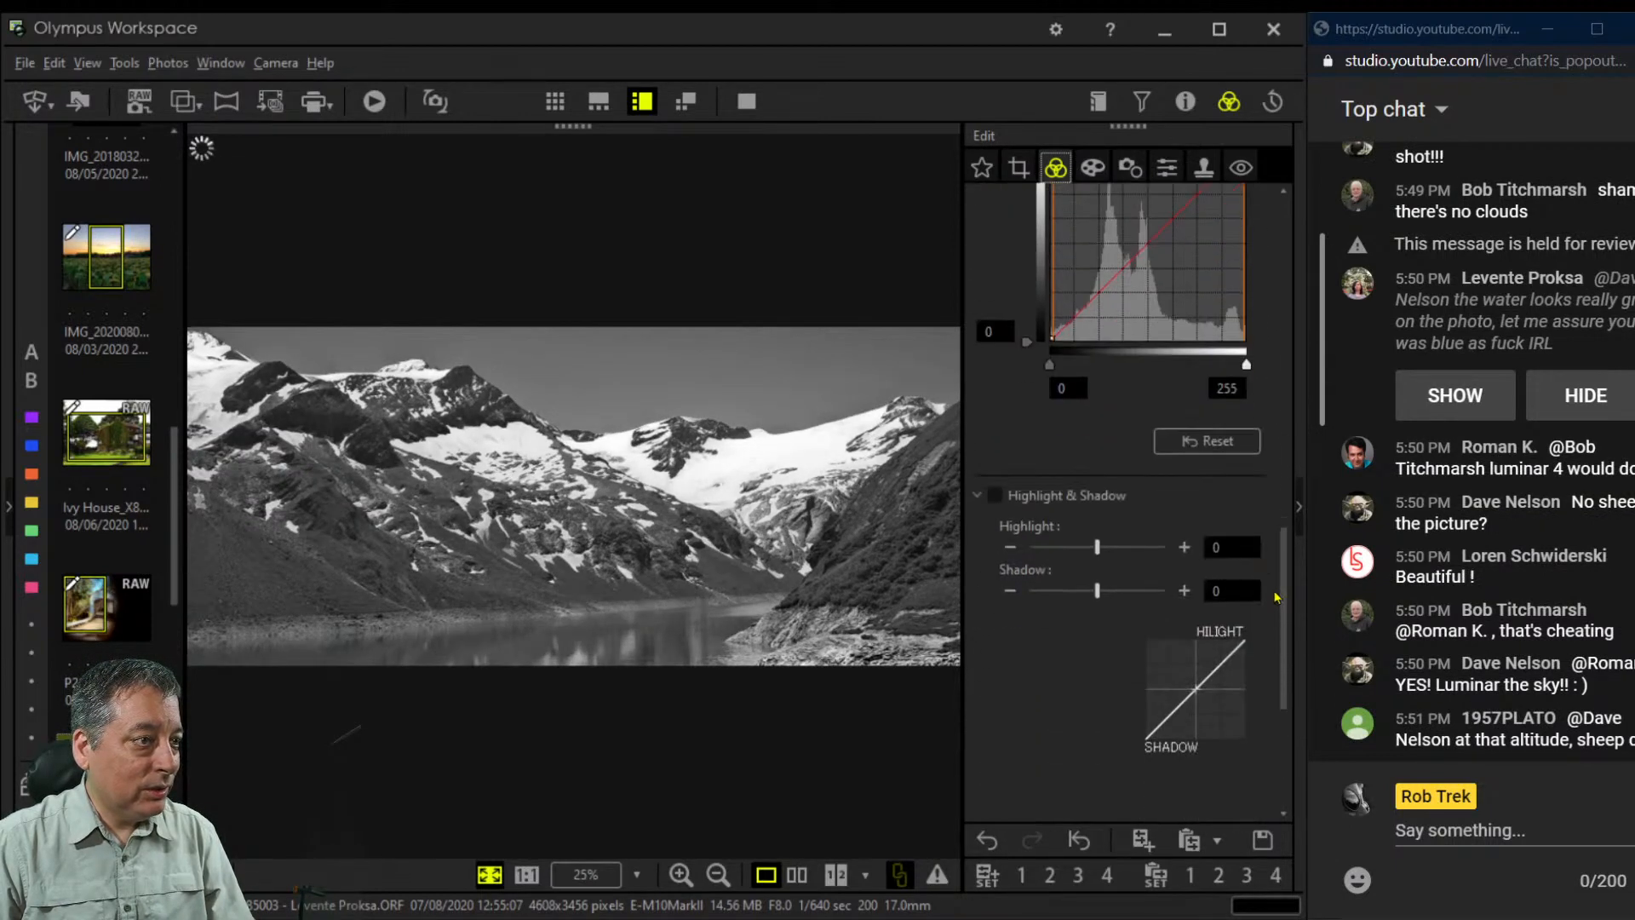
scroll(1145, 656, "down", 4)
mouse_move(1076, 594)
left_mouse_down()
mouse_move(1093, 600)
mouse_move(1065, 601)
left_mouse_up()
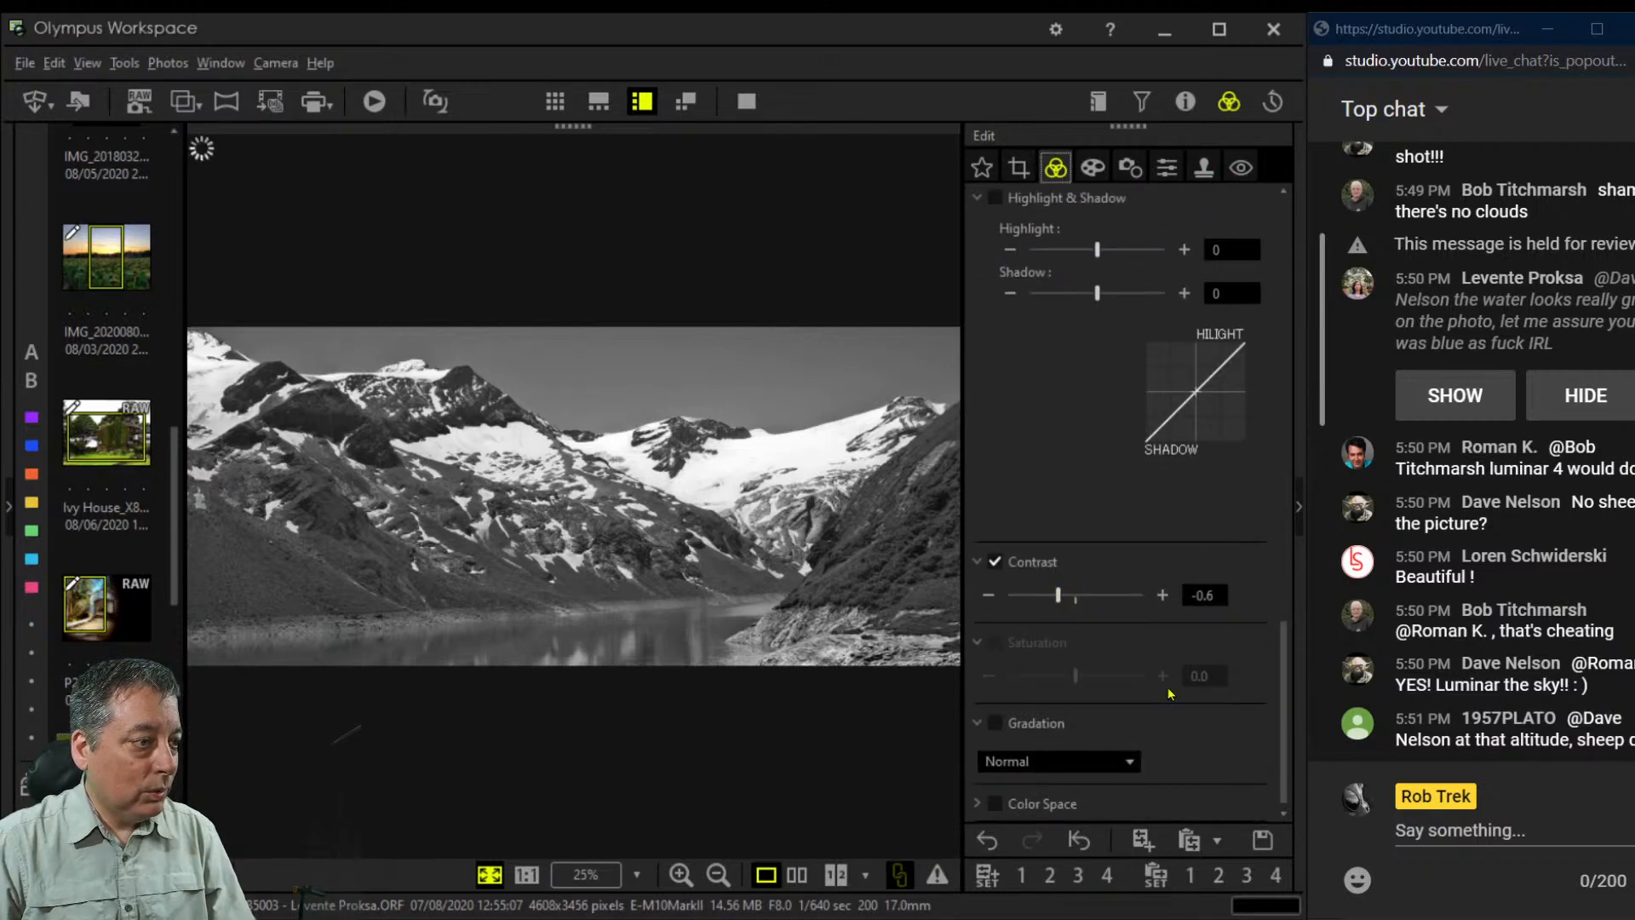
left_click(1130, 761)
left_click(1090, 785)
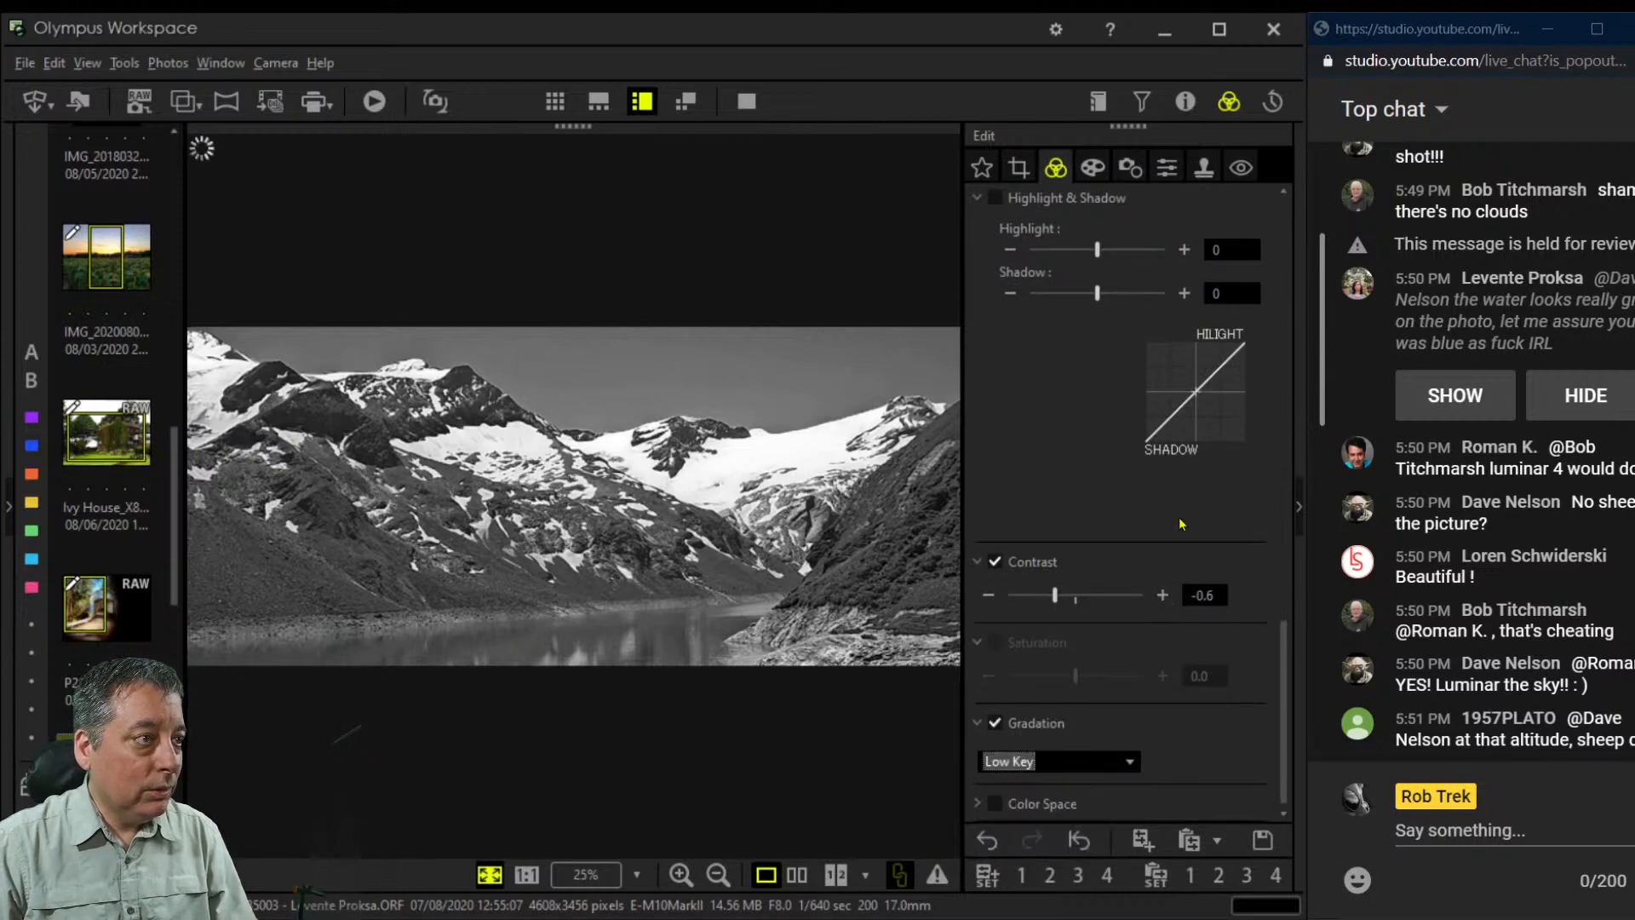
Raise Dehaze to 100 and set the exposure compensation to -0.4 EV
scroll(1154, 560, "up", 8)
scroll(1154, 561, "up", 1)
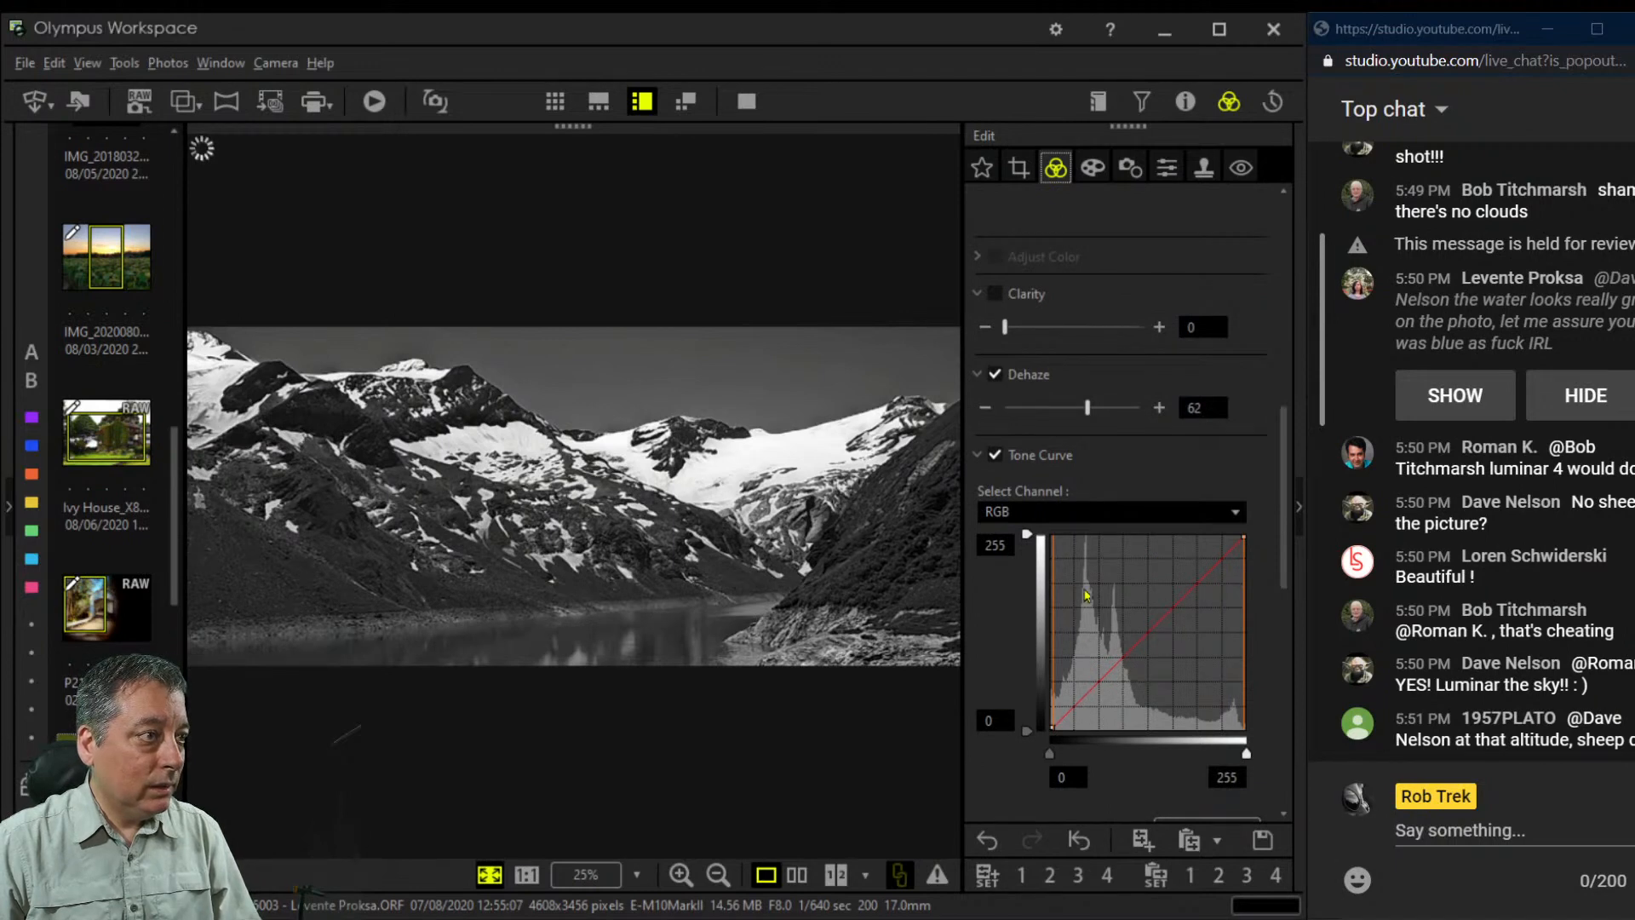
left_click_drag(1088, 408, 1146, 420)
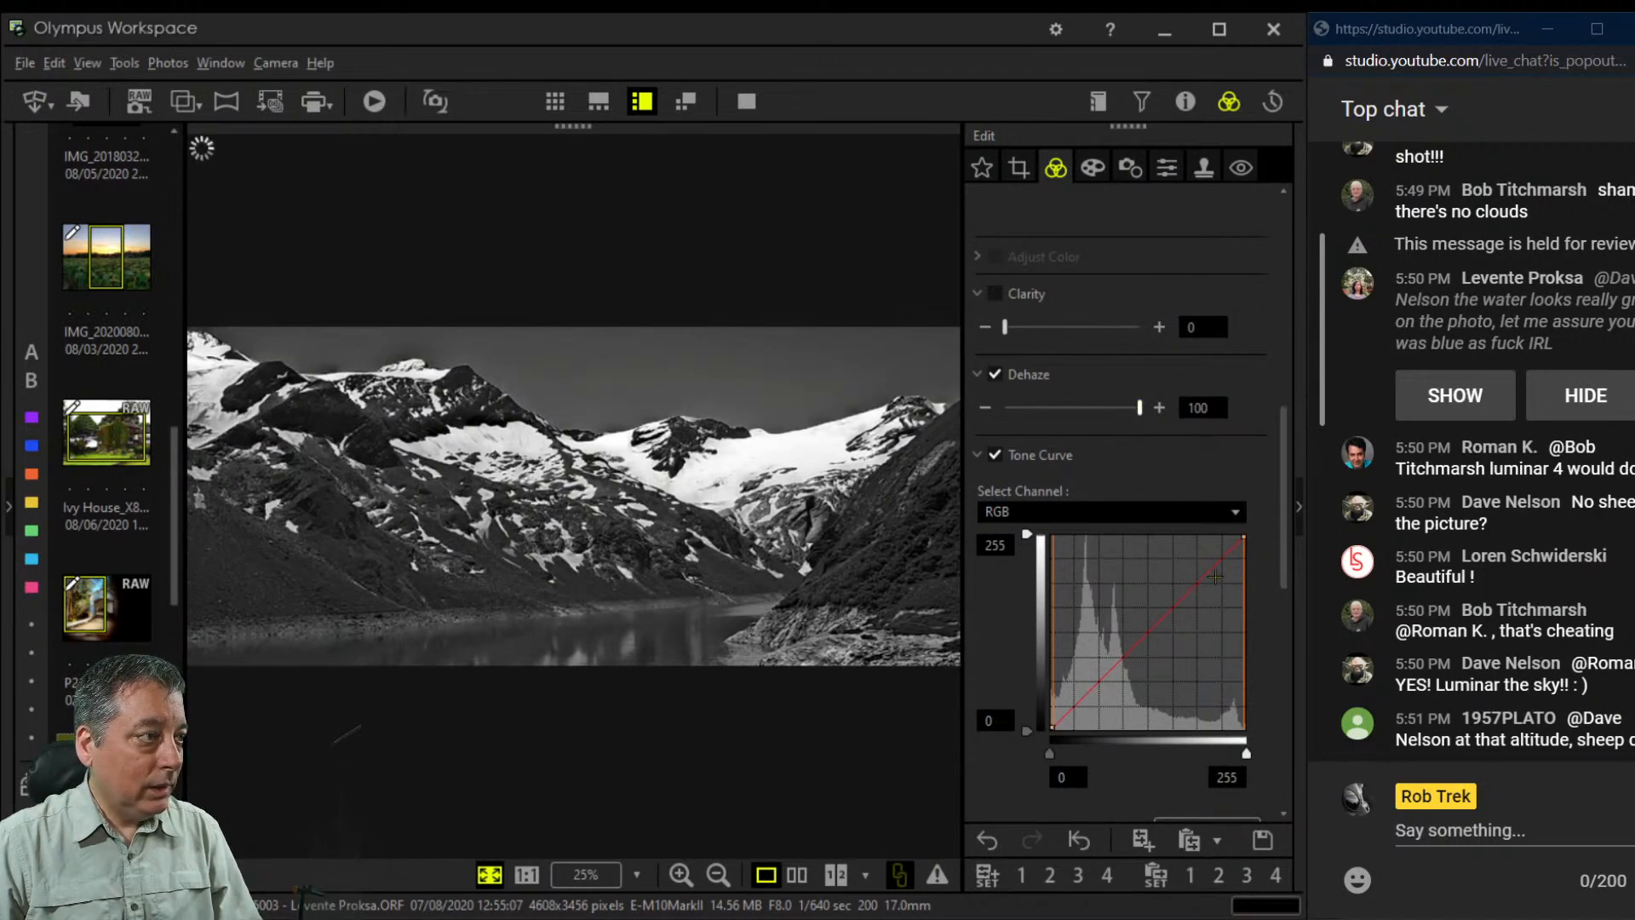
scroll(1201, 432, "up", 10)
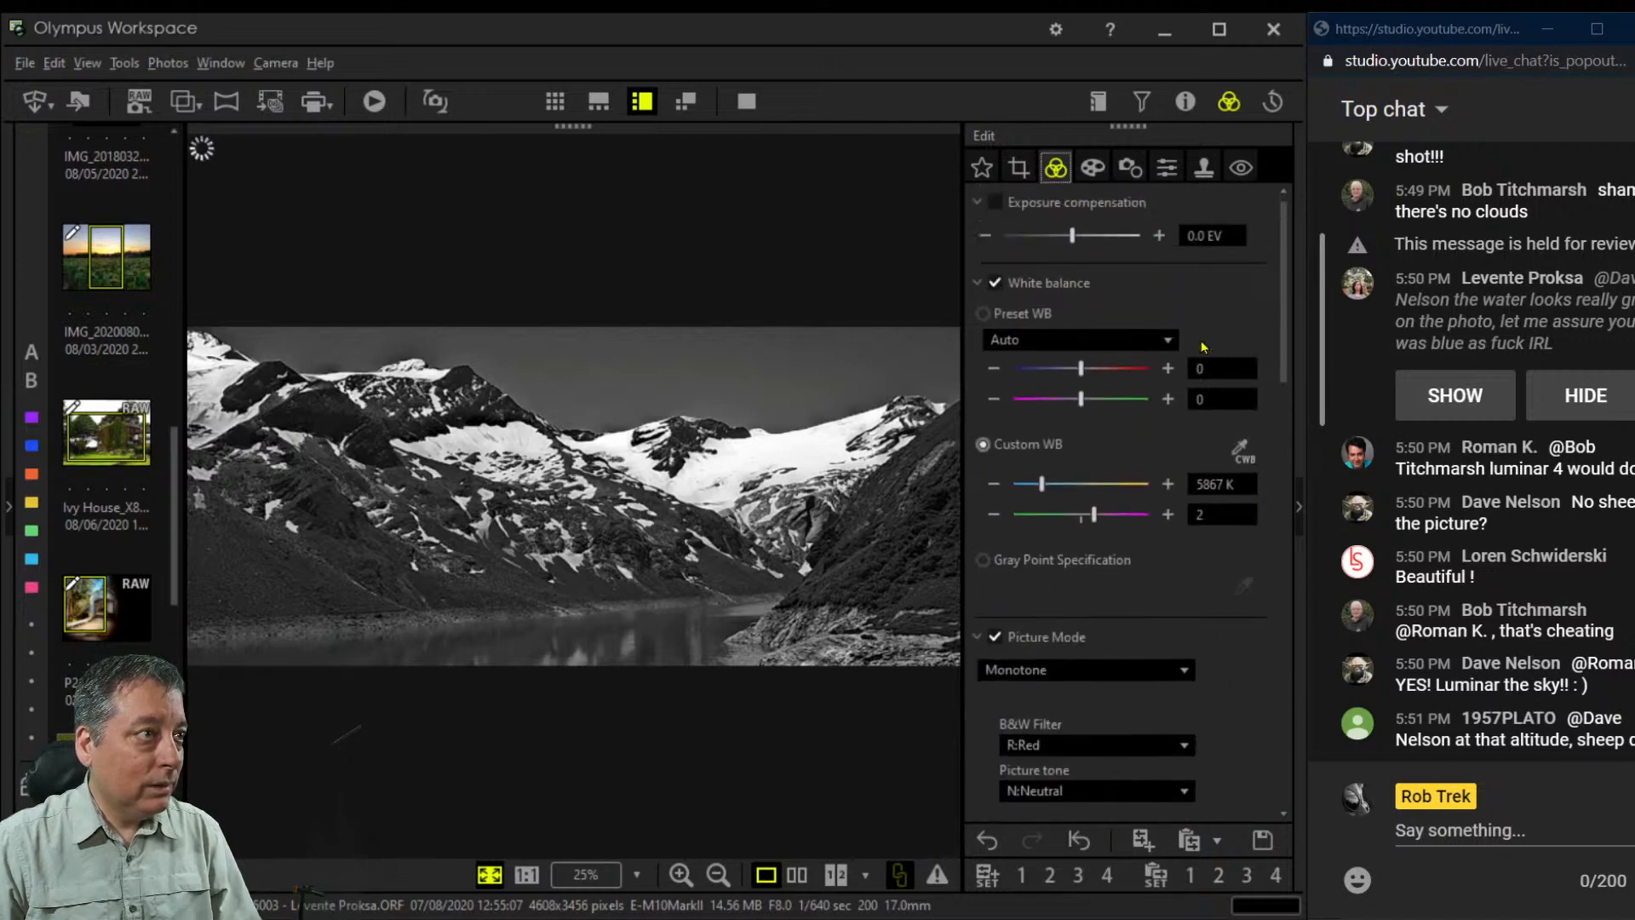
left_click_drag(1070, 248, 1055, 246)
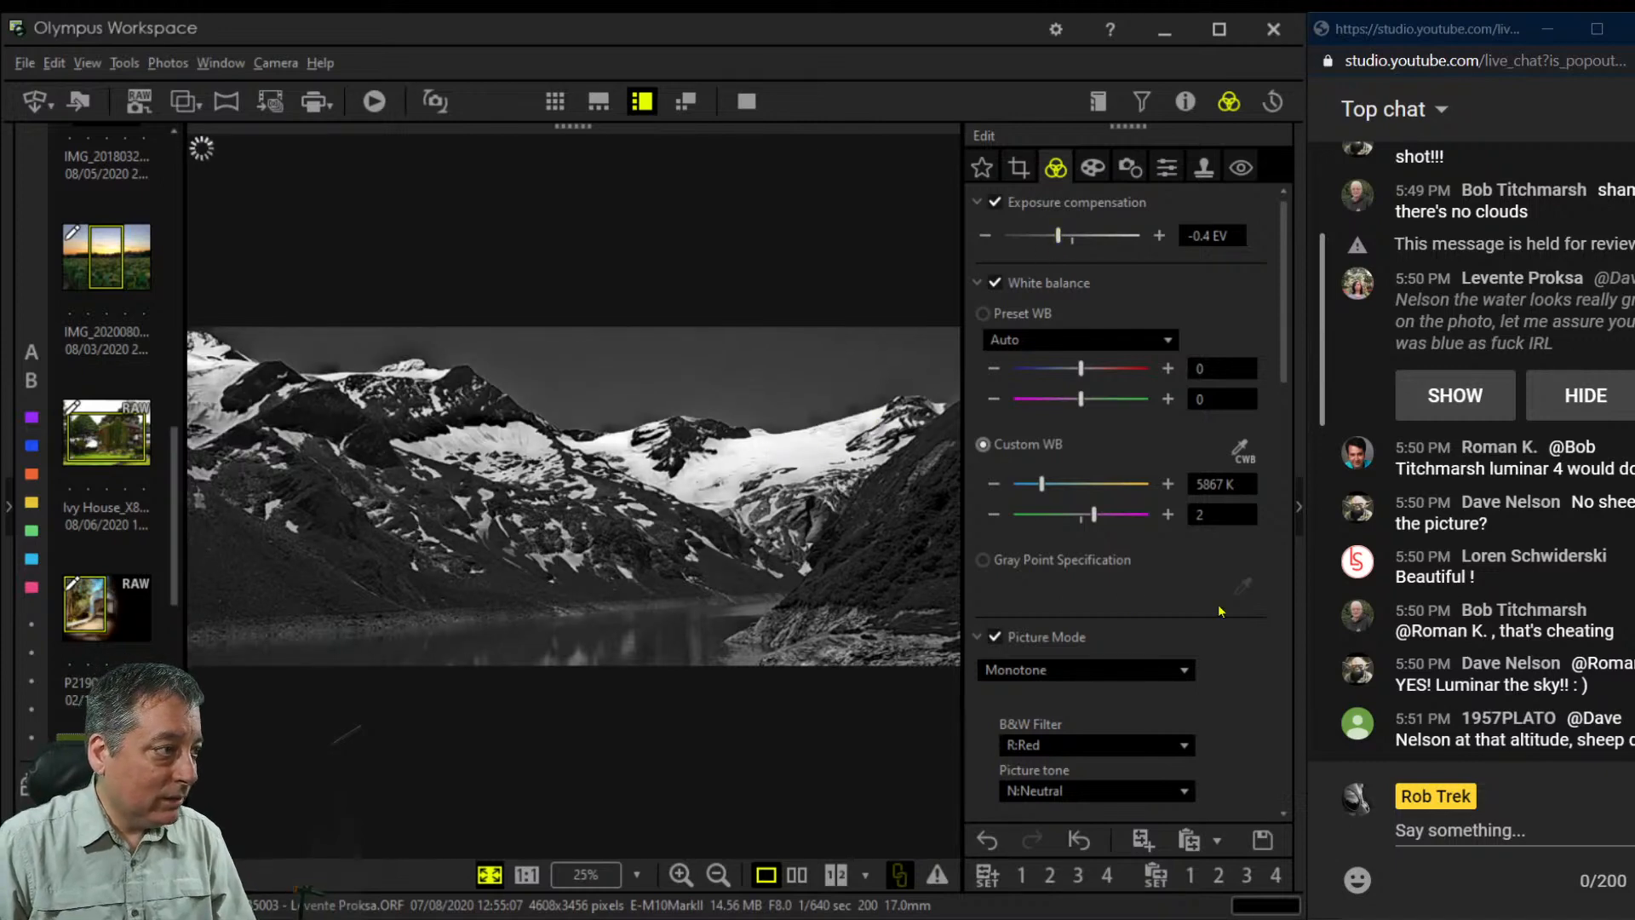
Reshape the RGB tone curve by slightly lifting the shadows and midtones with added curve points, and check the photo full screen
scroll(1211, 610, "down", 10)
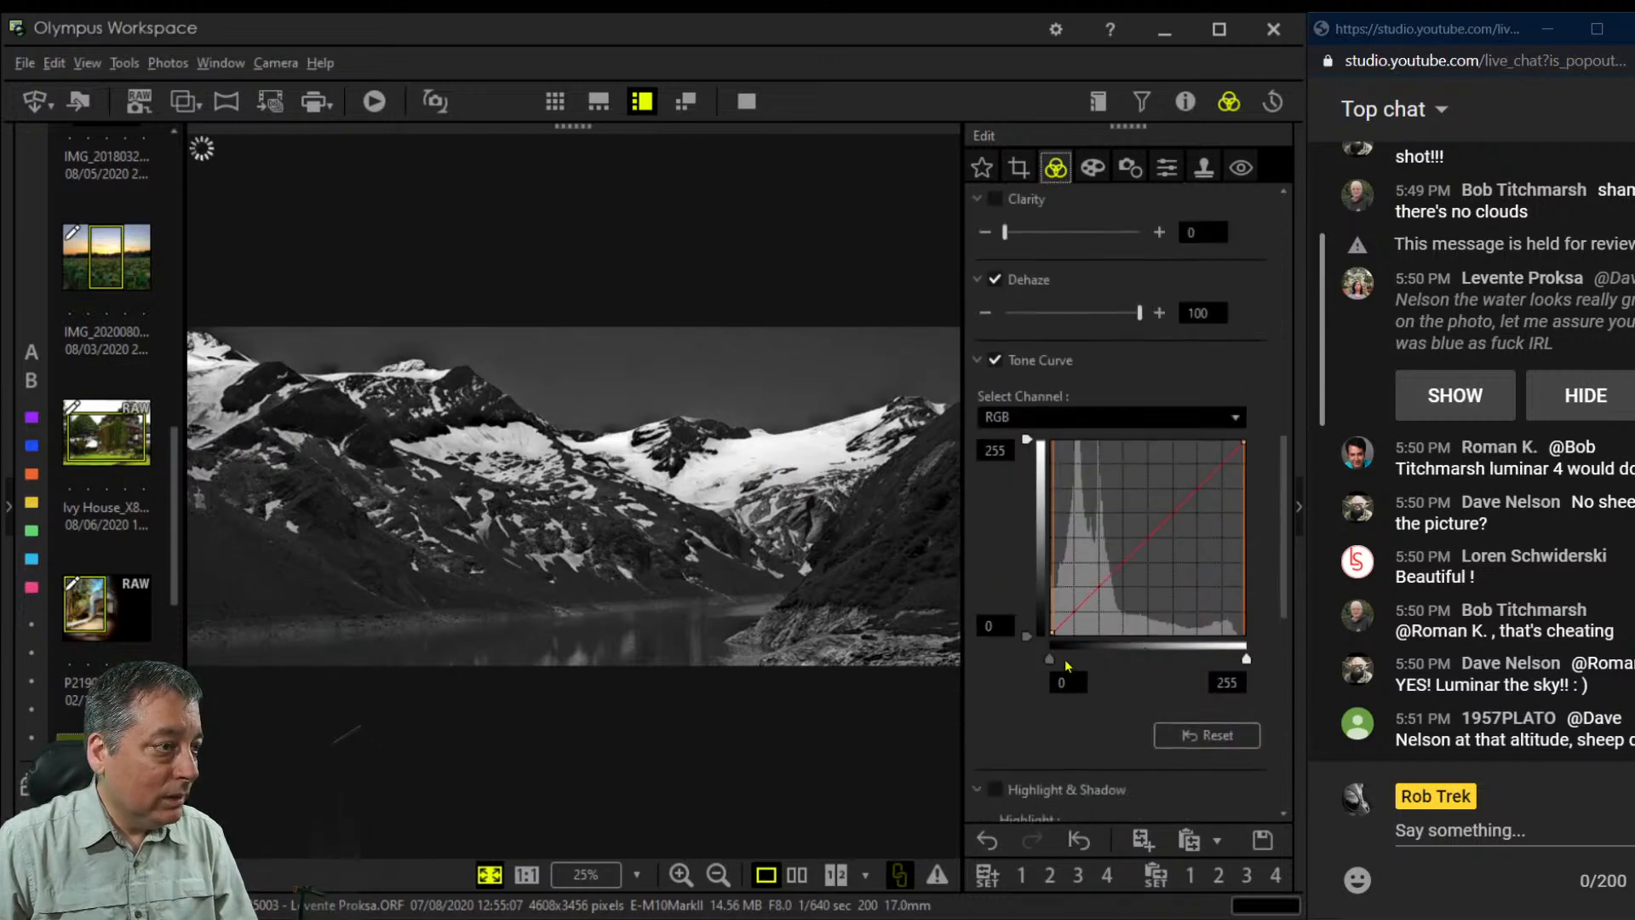
left_click_drag(1067, 618, 1065, 611)
left_click(1182, 494)
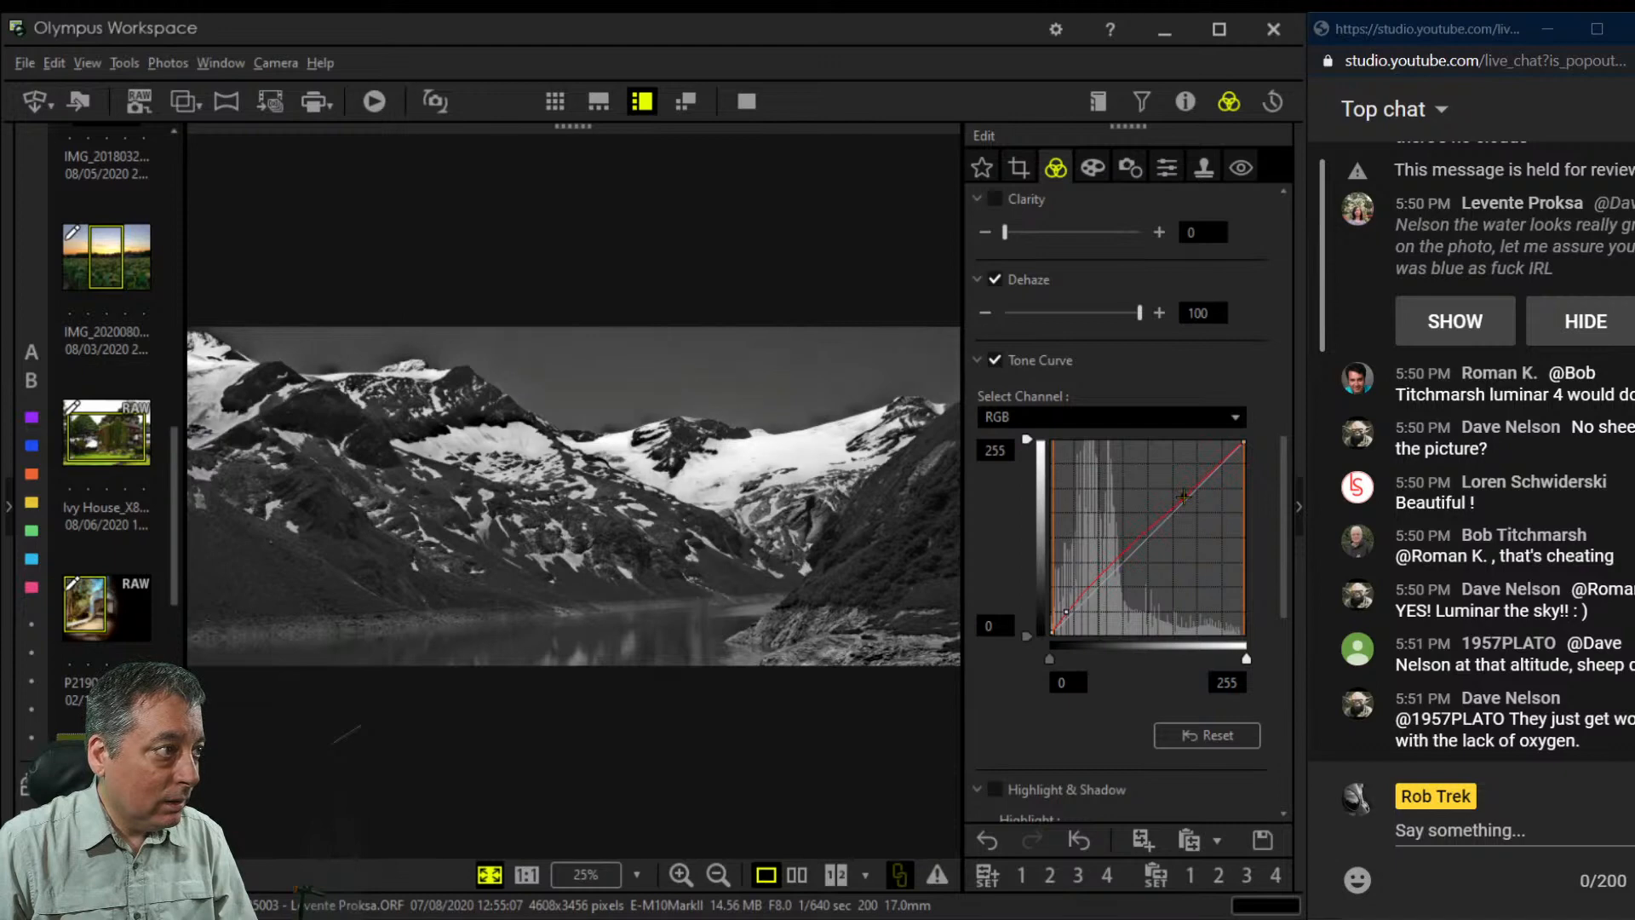
left_click(1104, 571)
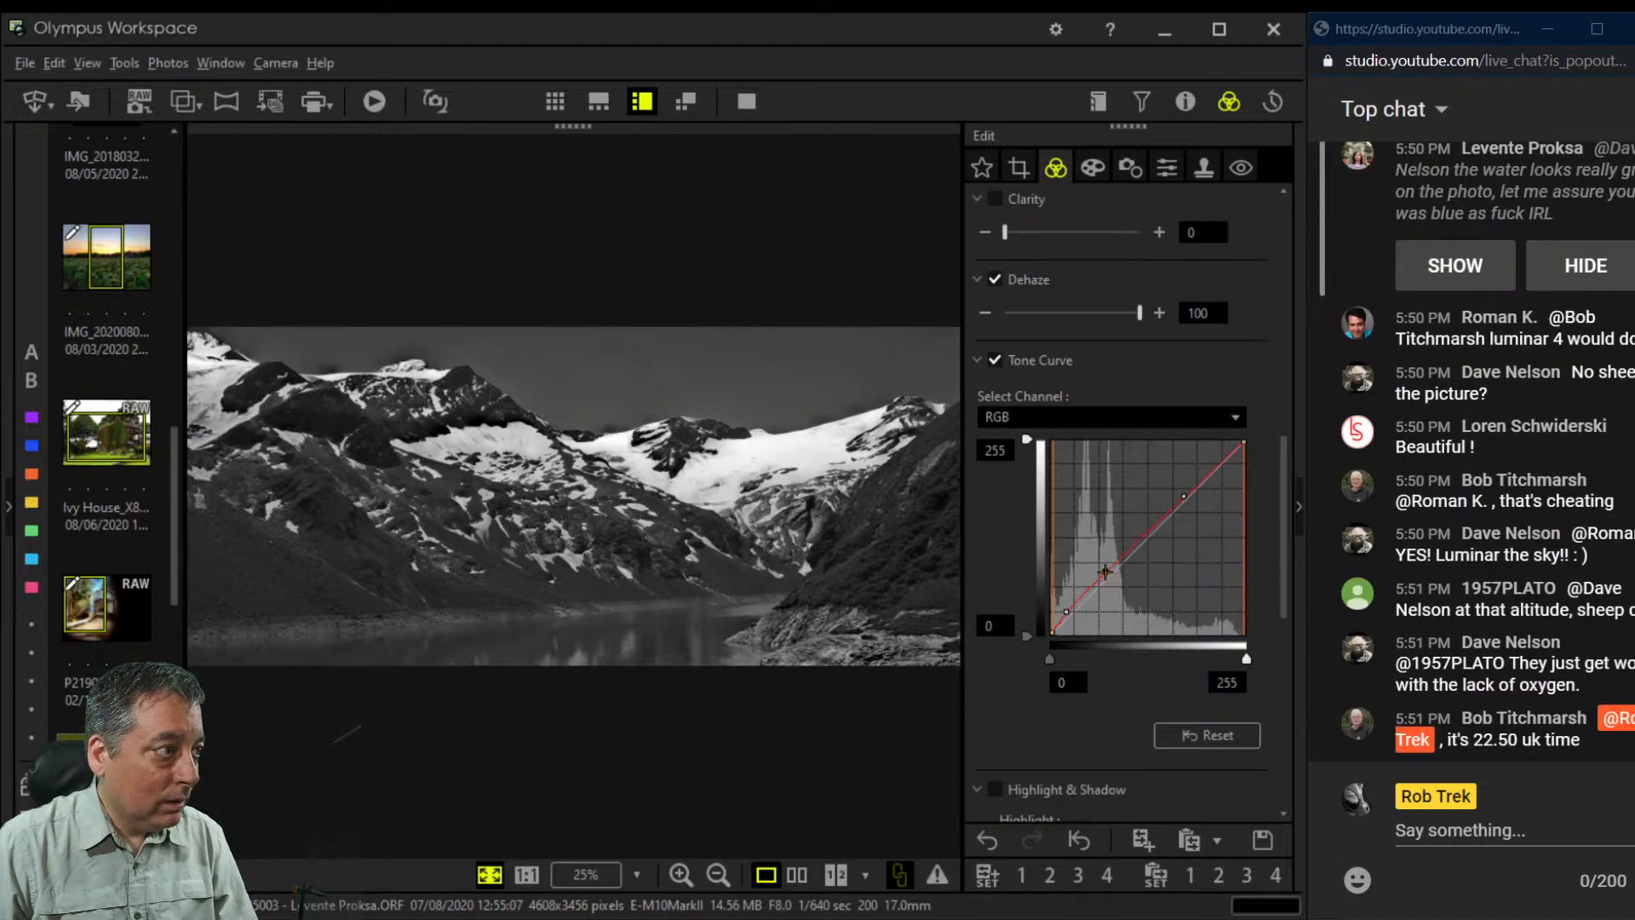
left_click_drag(1052, 628, 1051, 638)
left_click(1060, 625)
left_click_drag(1060, 625, 1060, 620)
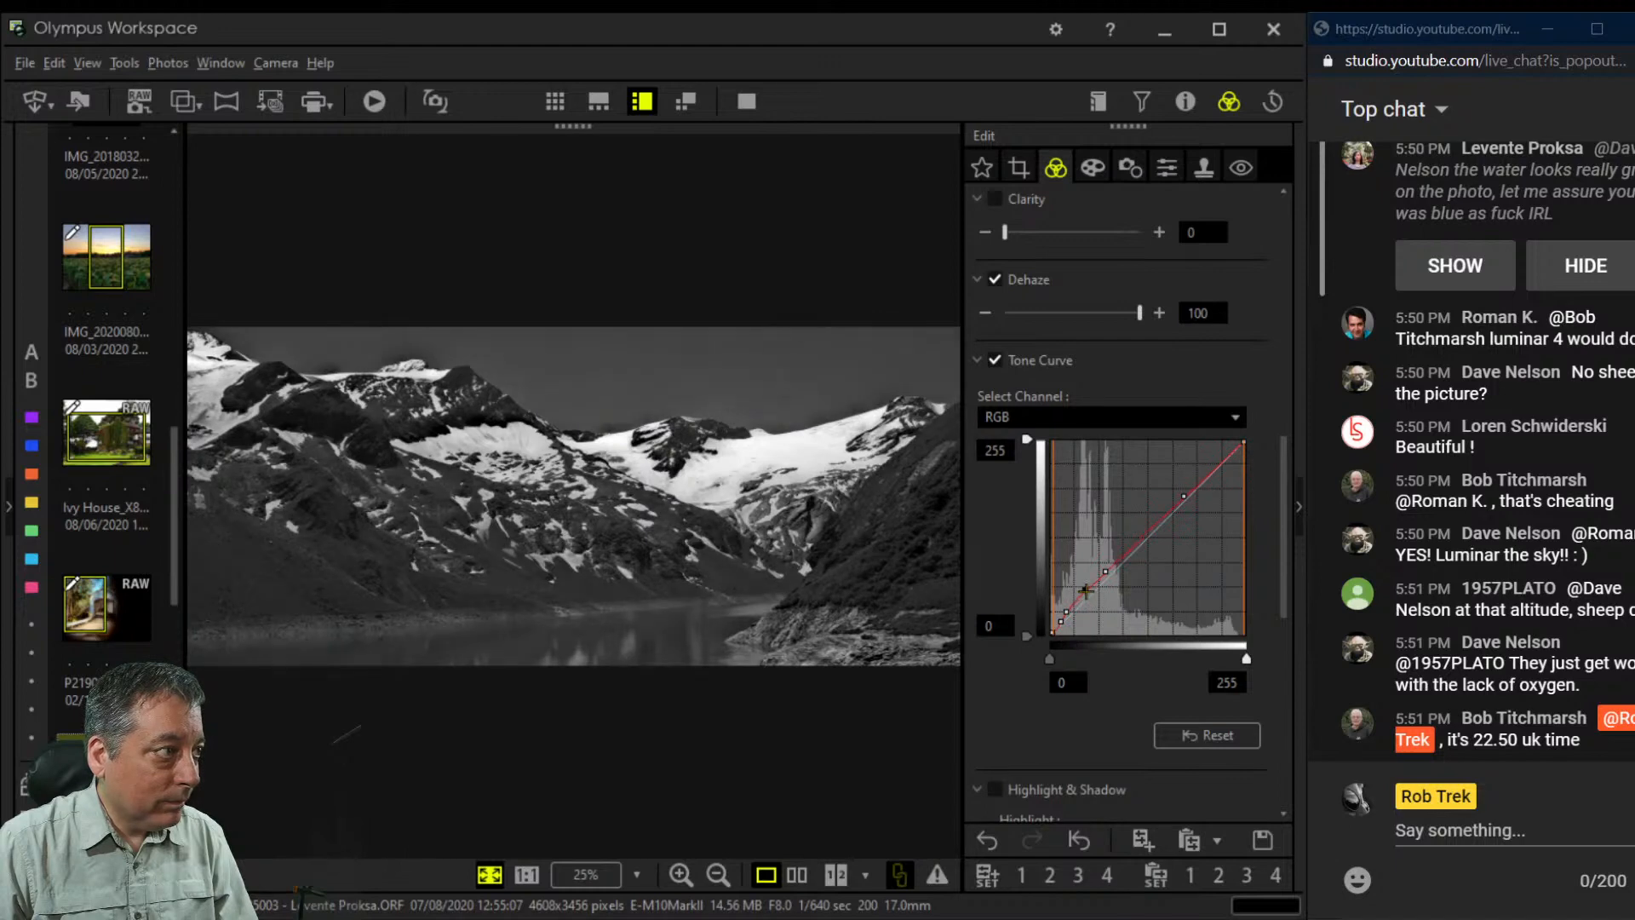
left_click_drag(1138, 539, 1137, 532)
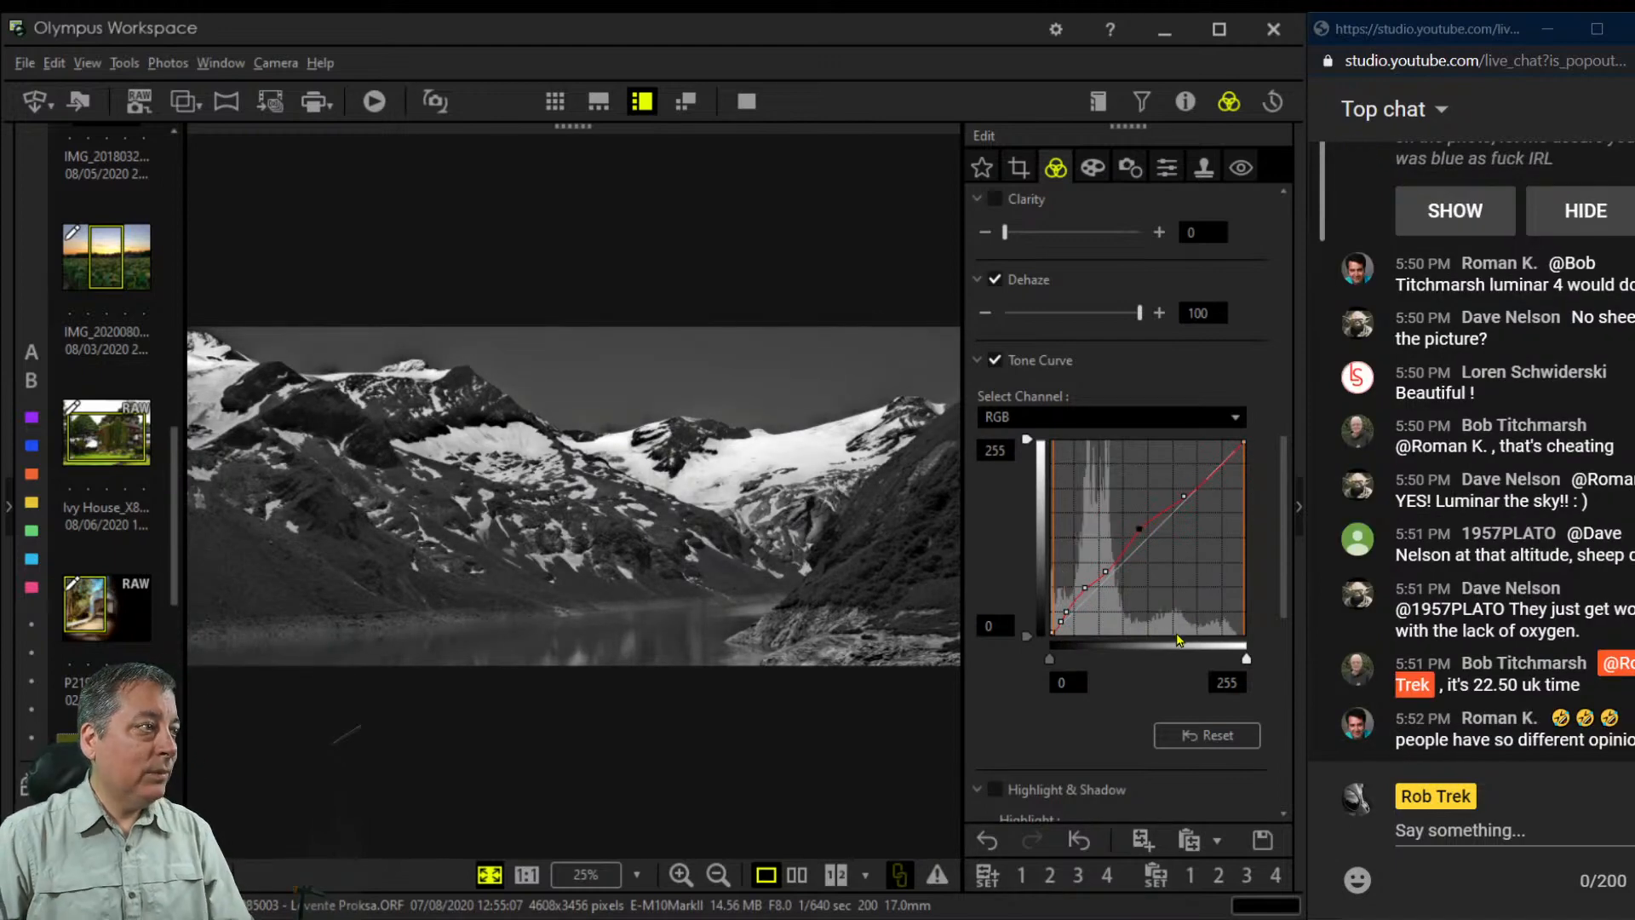
left_click(749, 120)
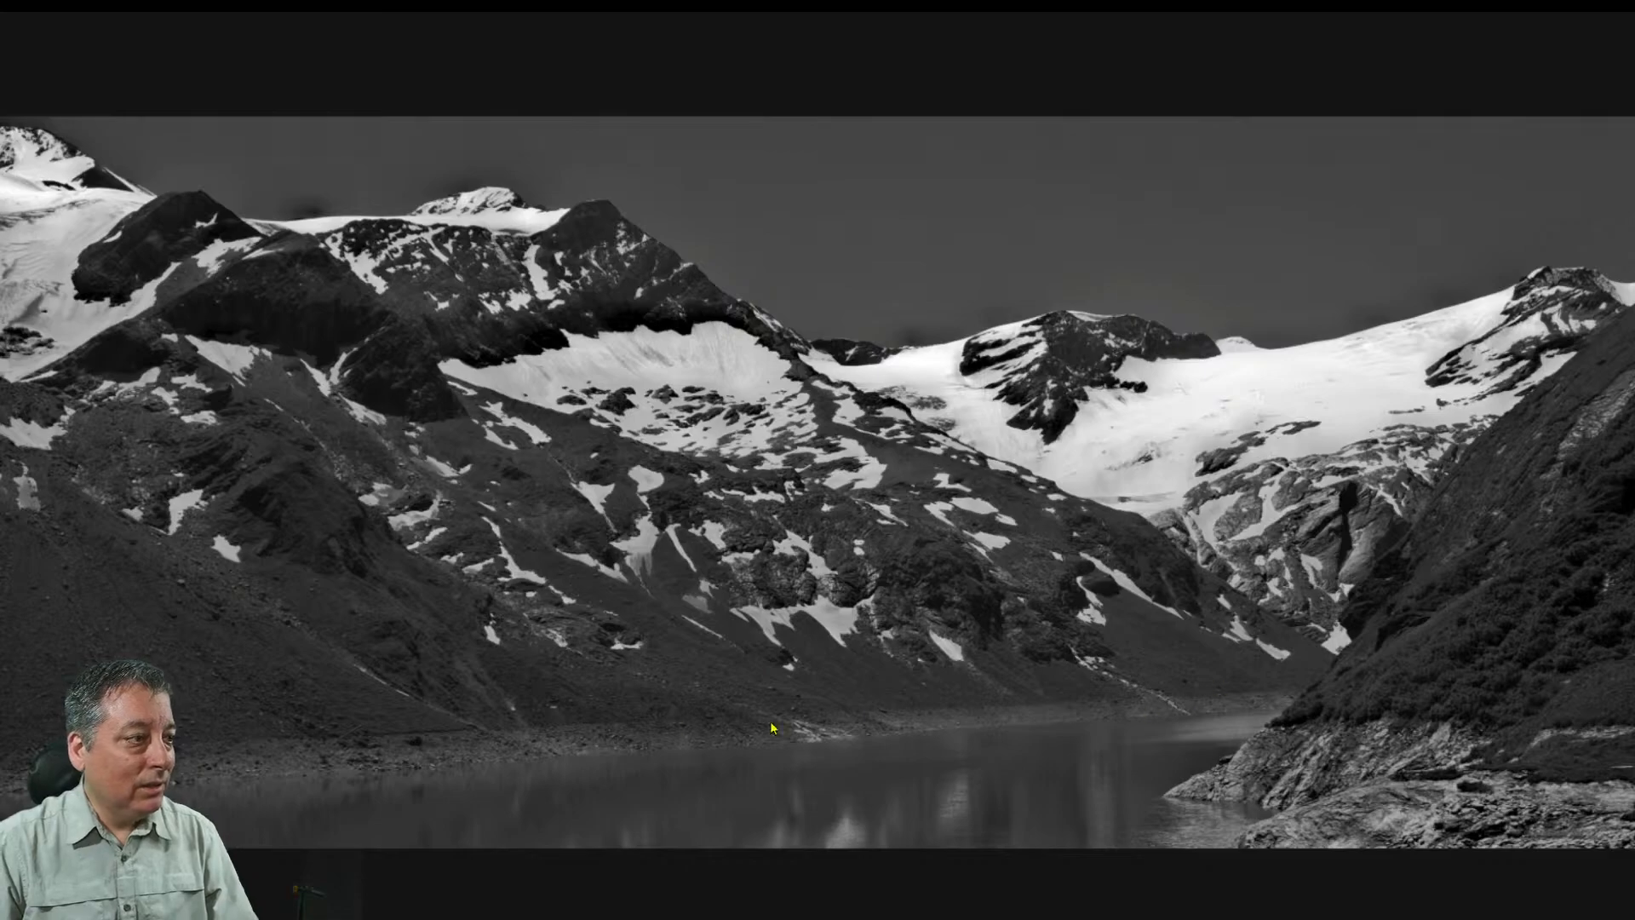
key("Escape")
Set the lake photo's contrast to 0.4 and its sharpness to 2.0
scroll(1040, 723, "down", 5)
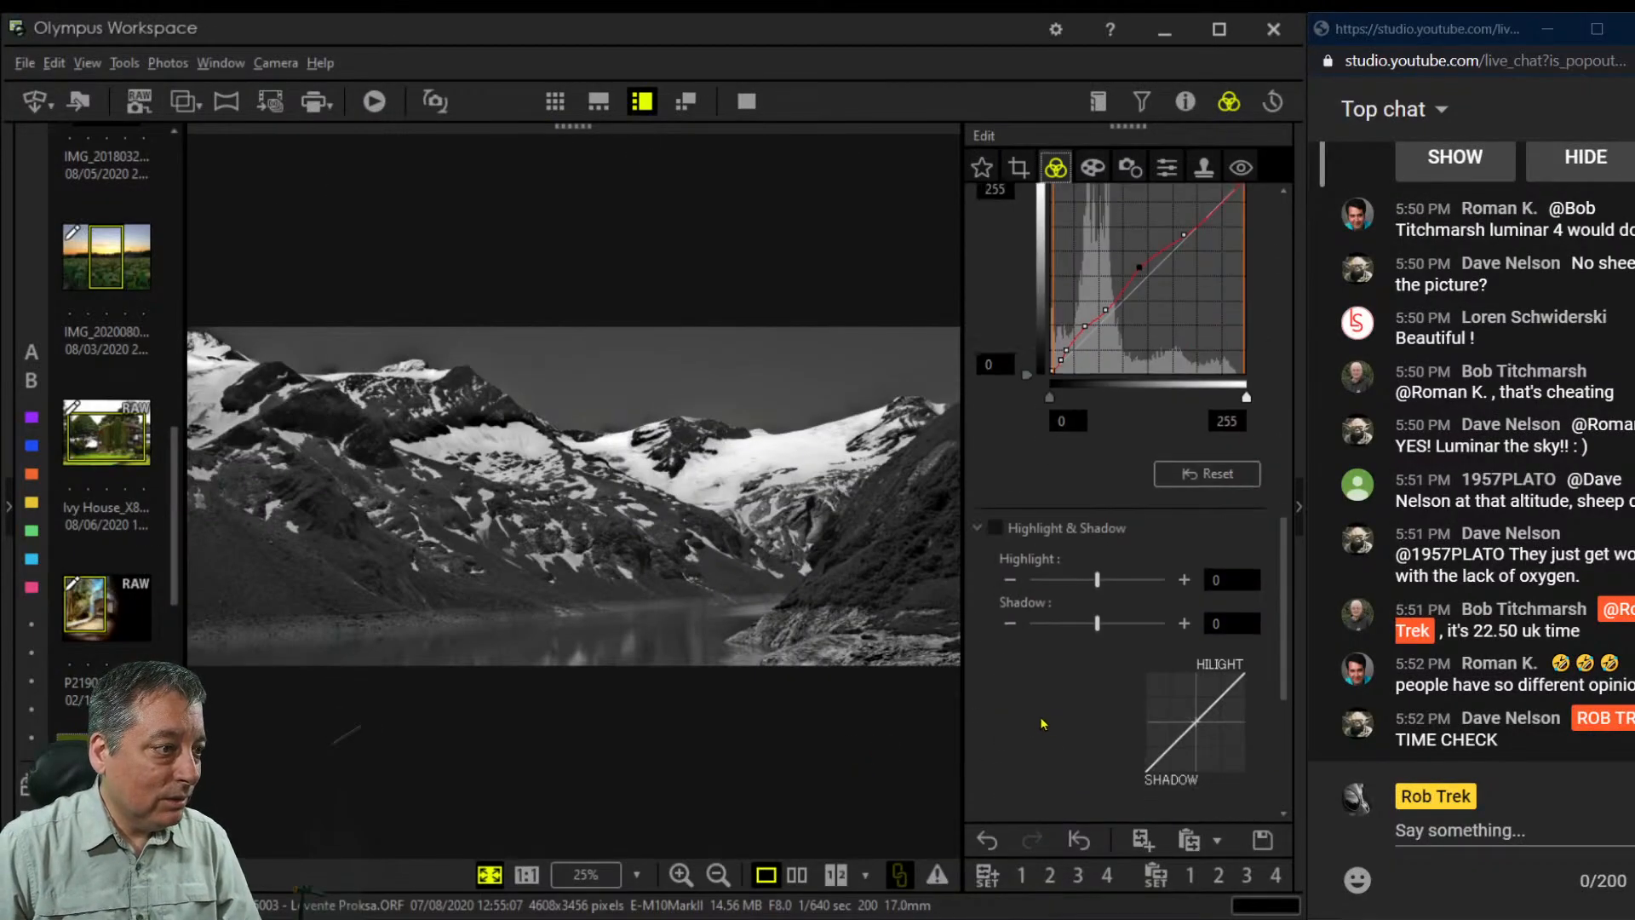
scroll(1046, 723, "down", 2)
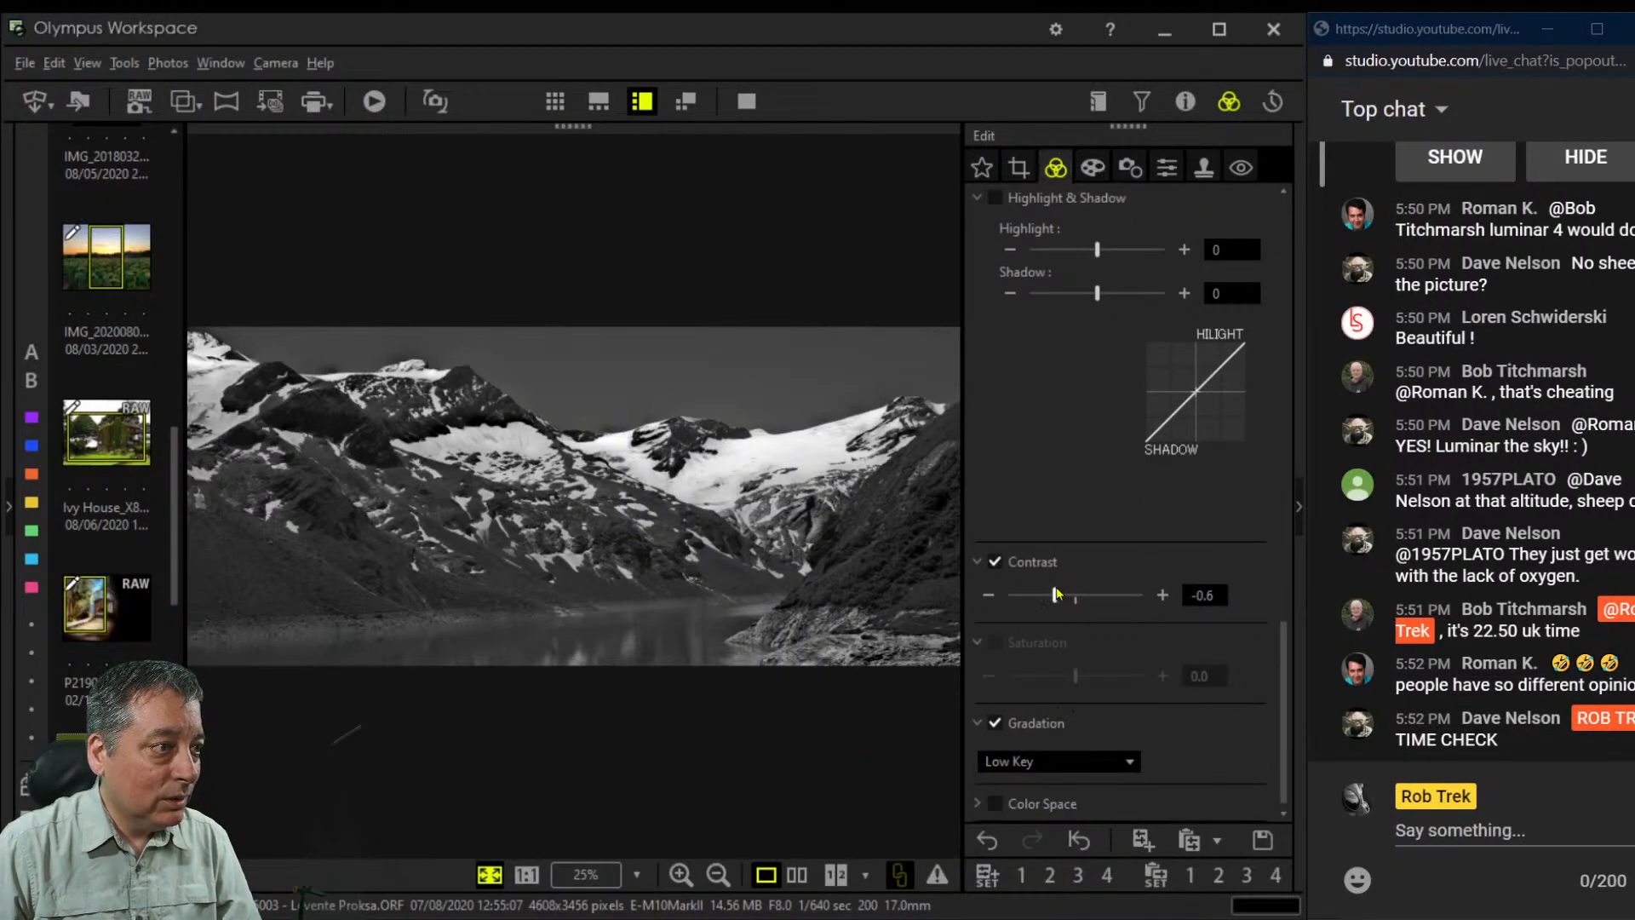
left_click_drag(1061, 600, 1091, 601)
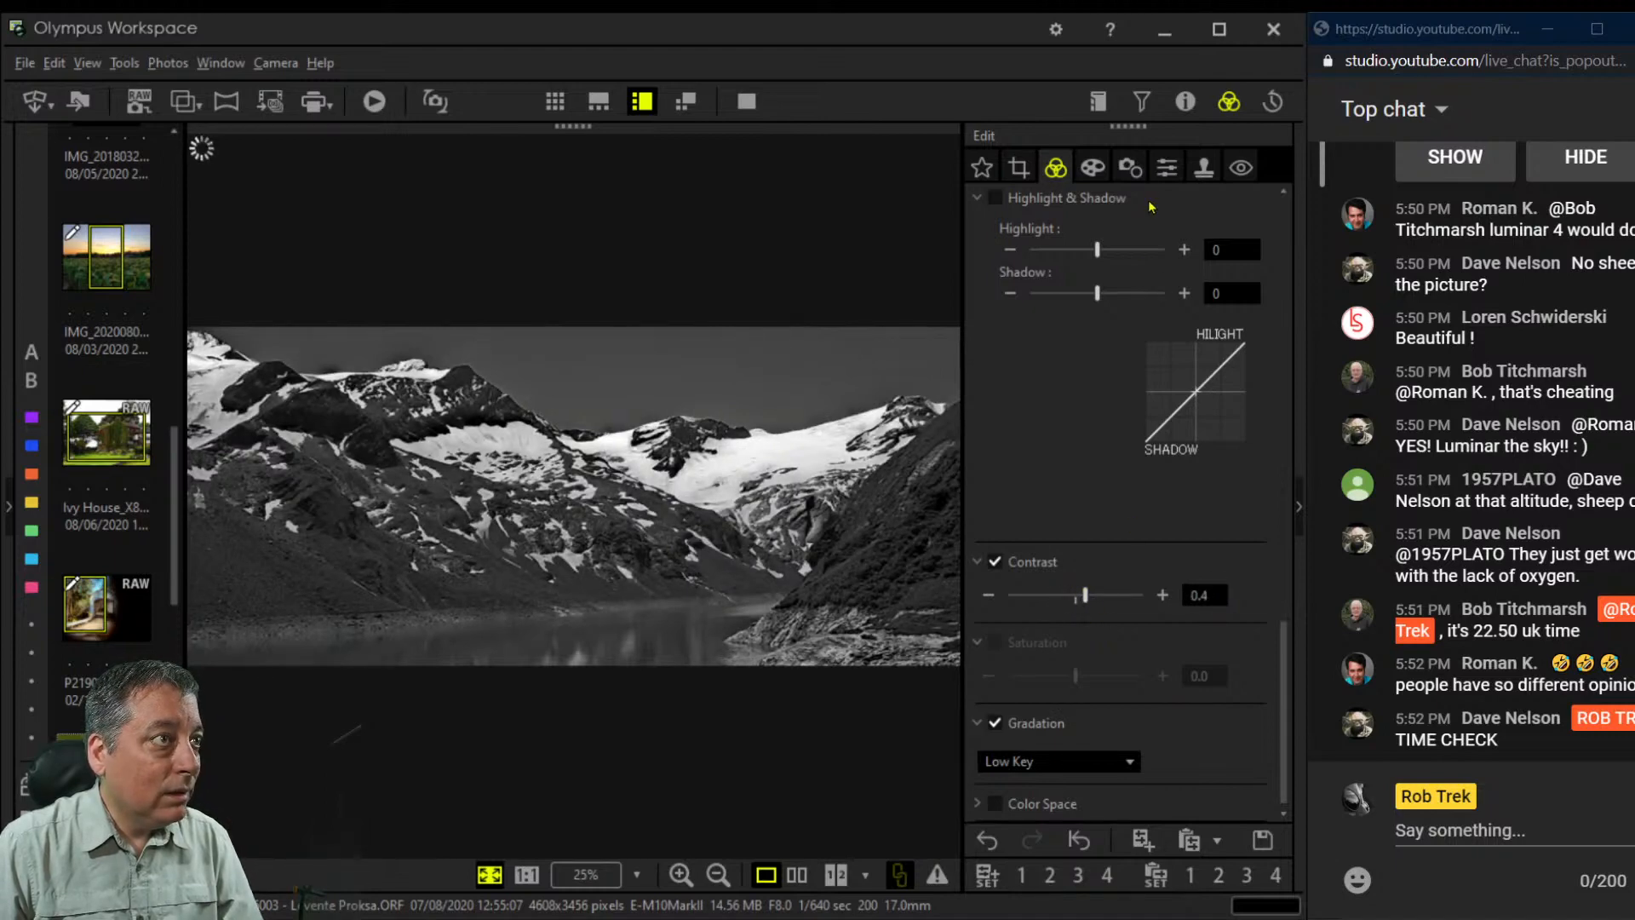
left_click(1167, 167)
left_click_drag(1077, 236, 1164, 244)
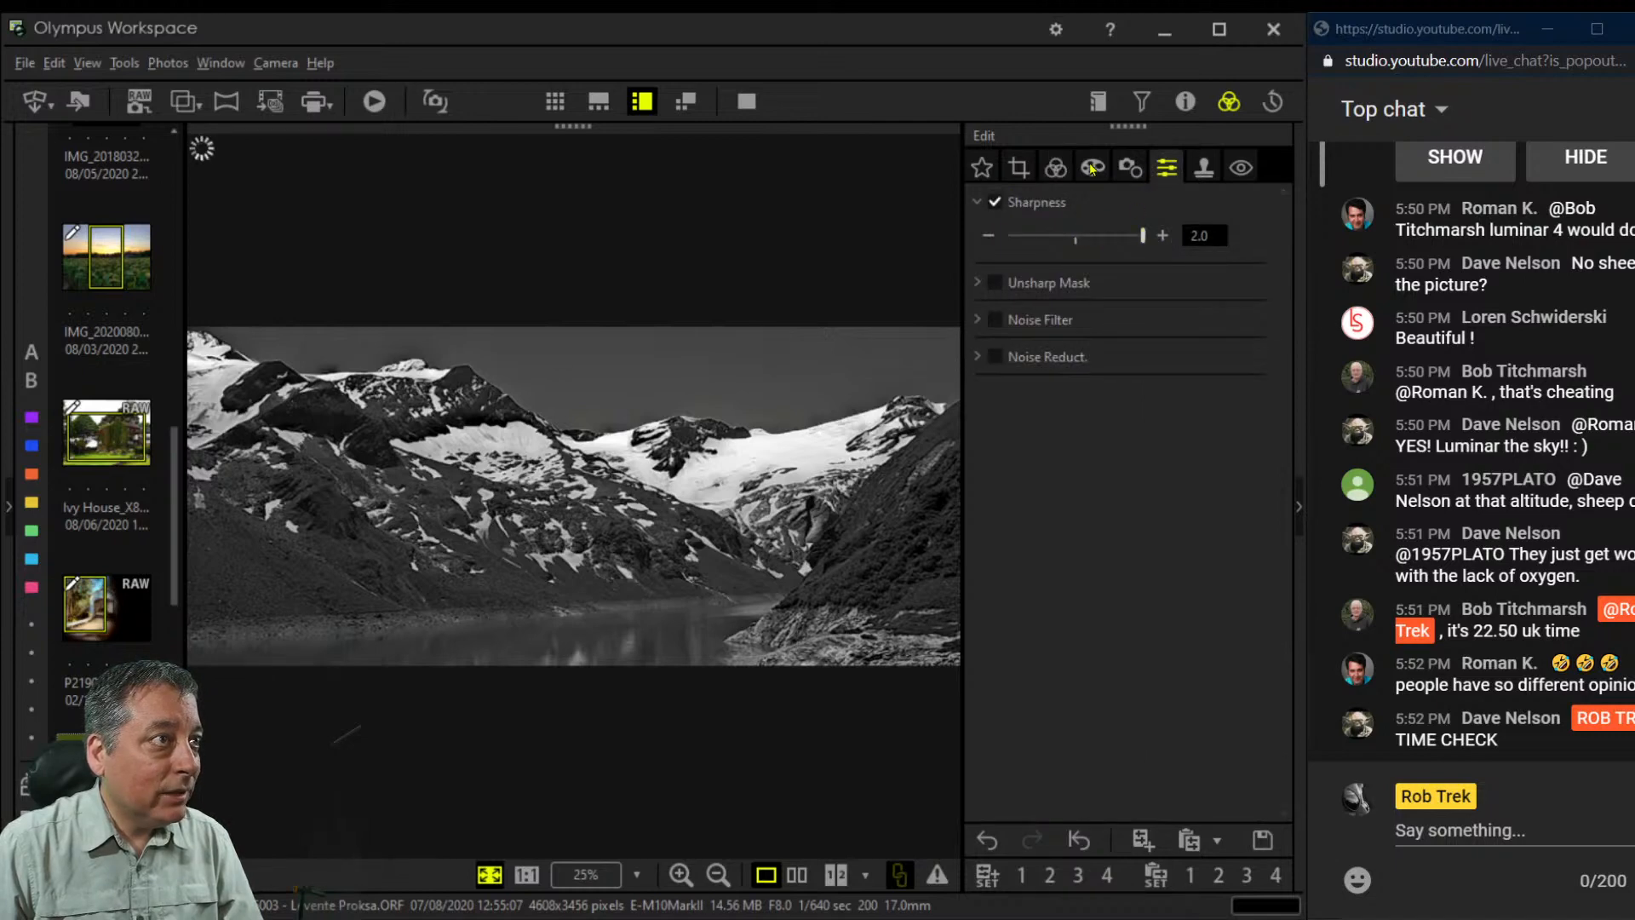
left_click(1056, 168)
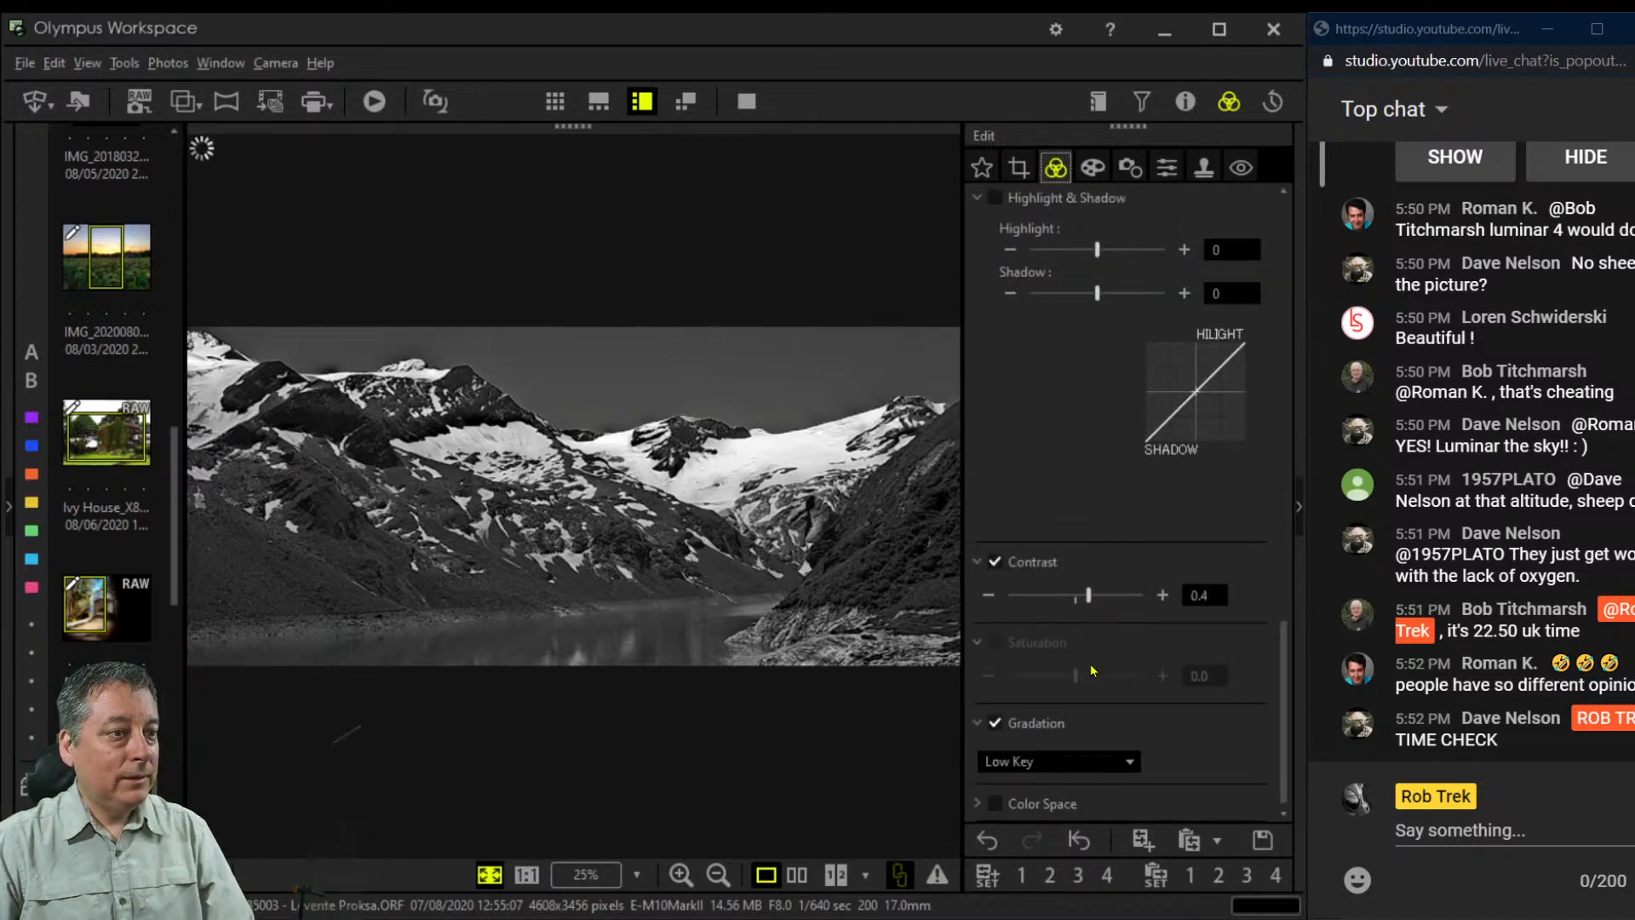
Browse the remaining submitted photos and open P7200425, the RAW shot of people on the wooden viewing platform
scroll(120, 498, "down", 5)
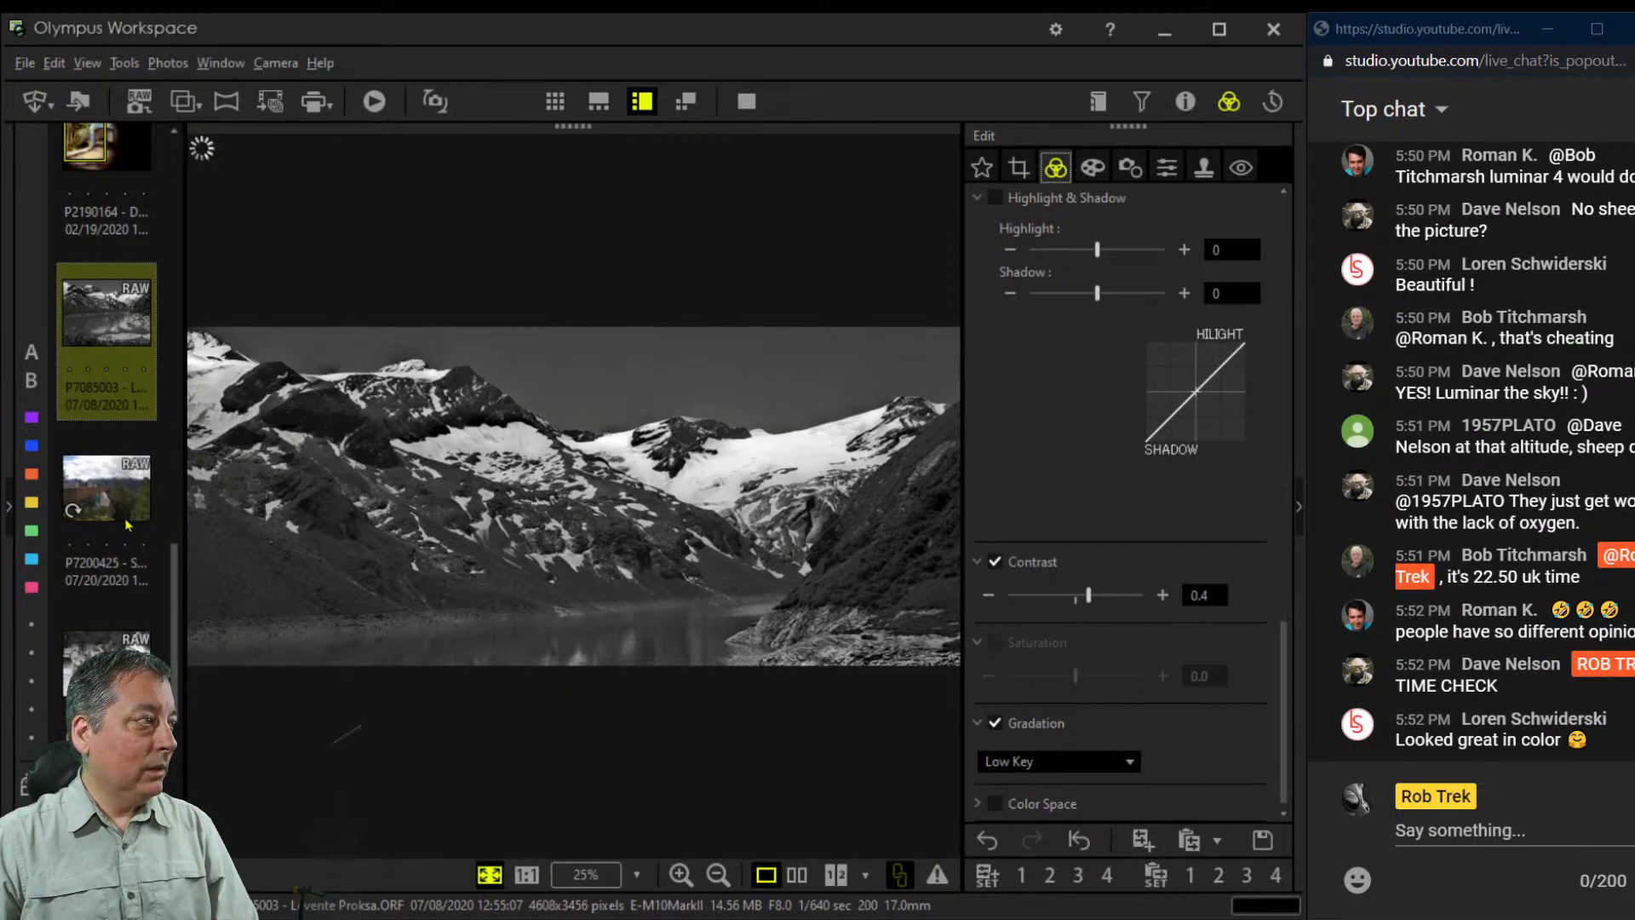
scroll(120, 498, "down", 3)
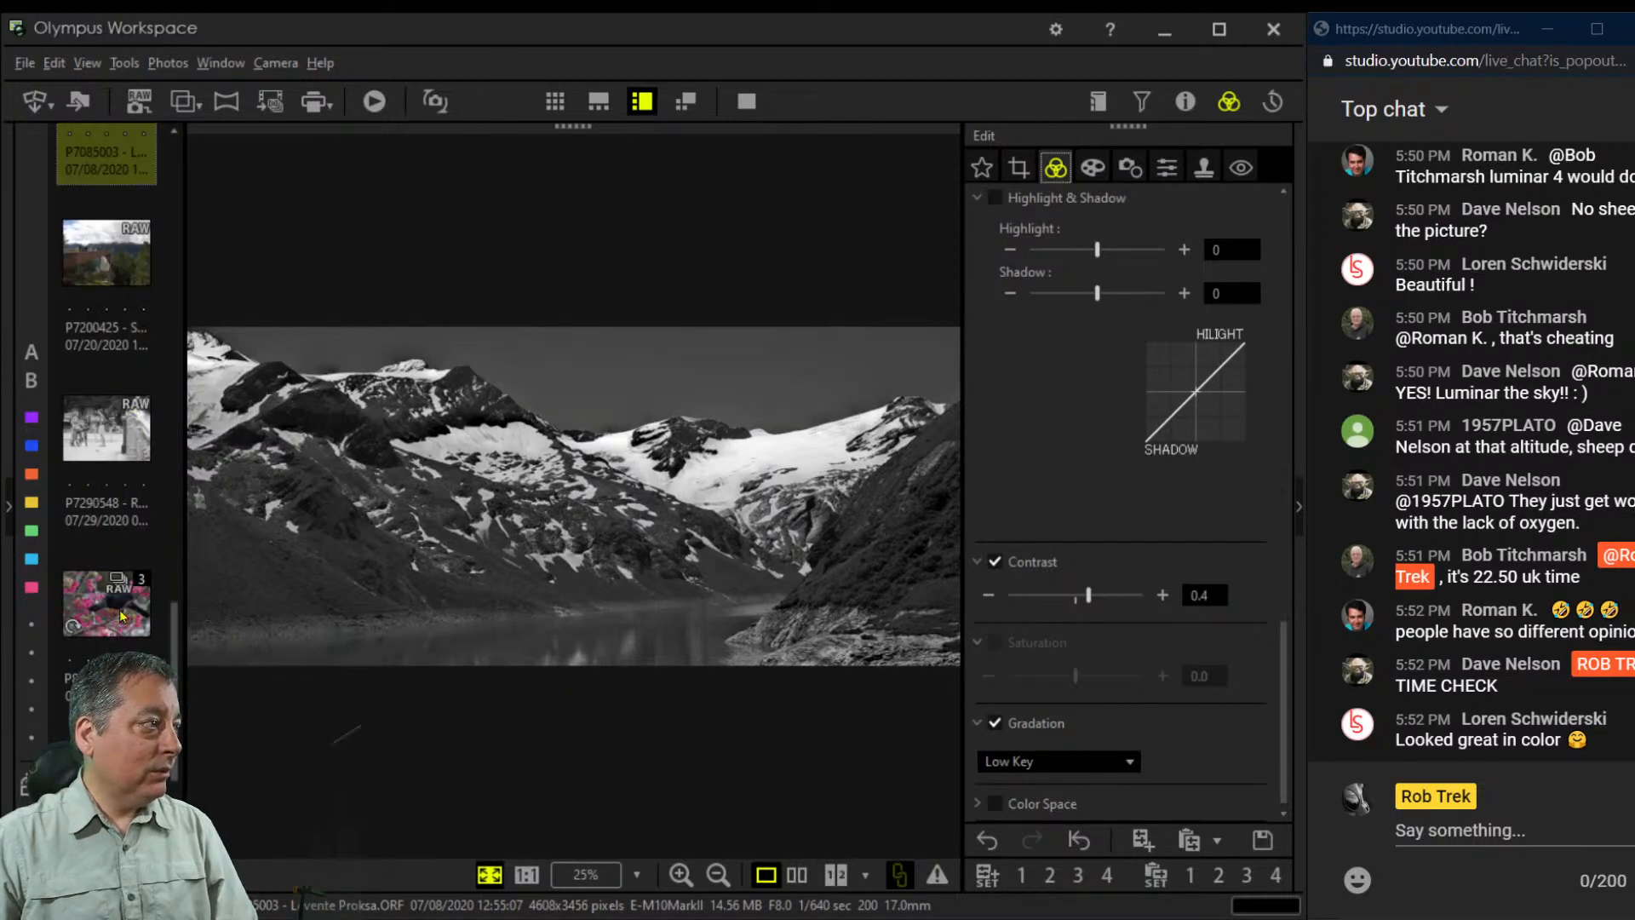
scroll(106, 383, "down", 3)
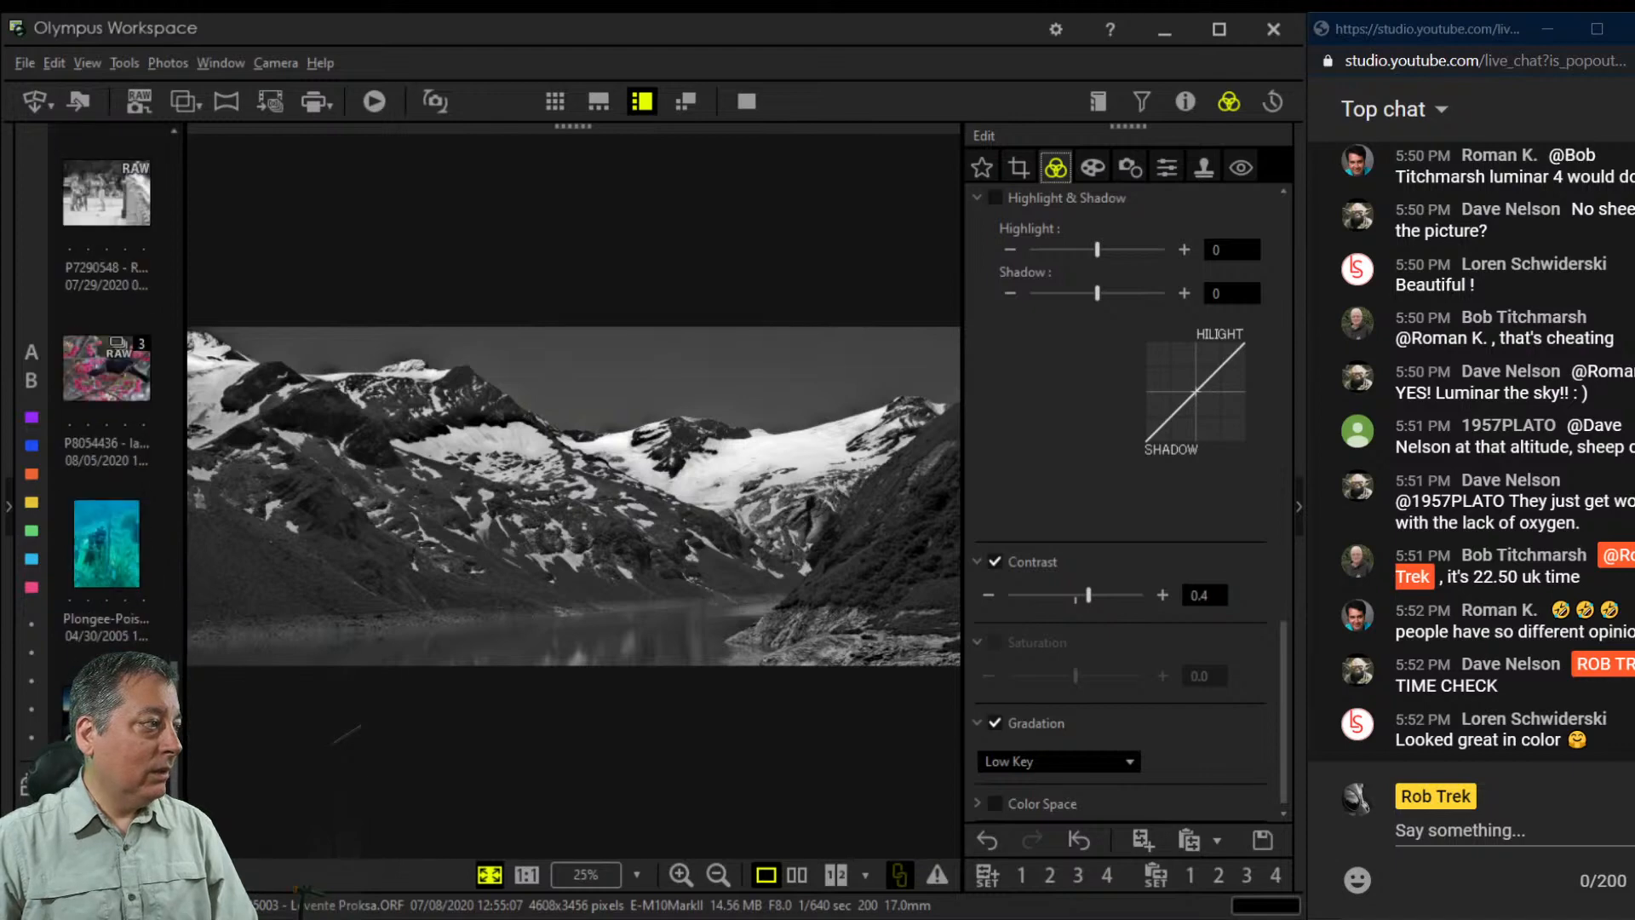
scroll(106, 545, "down", 2)
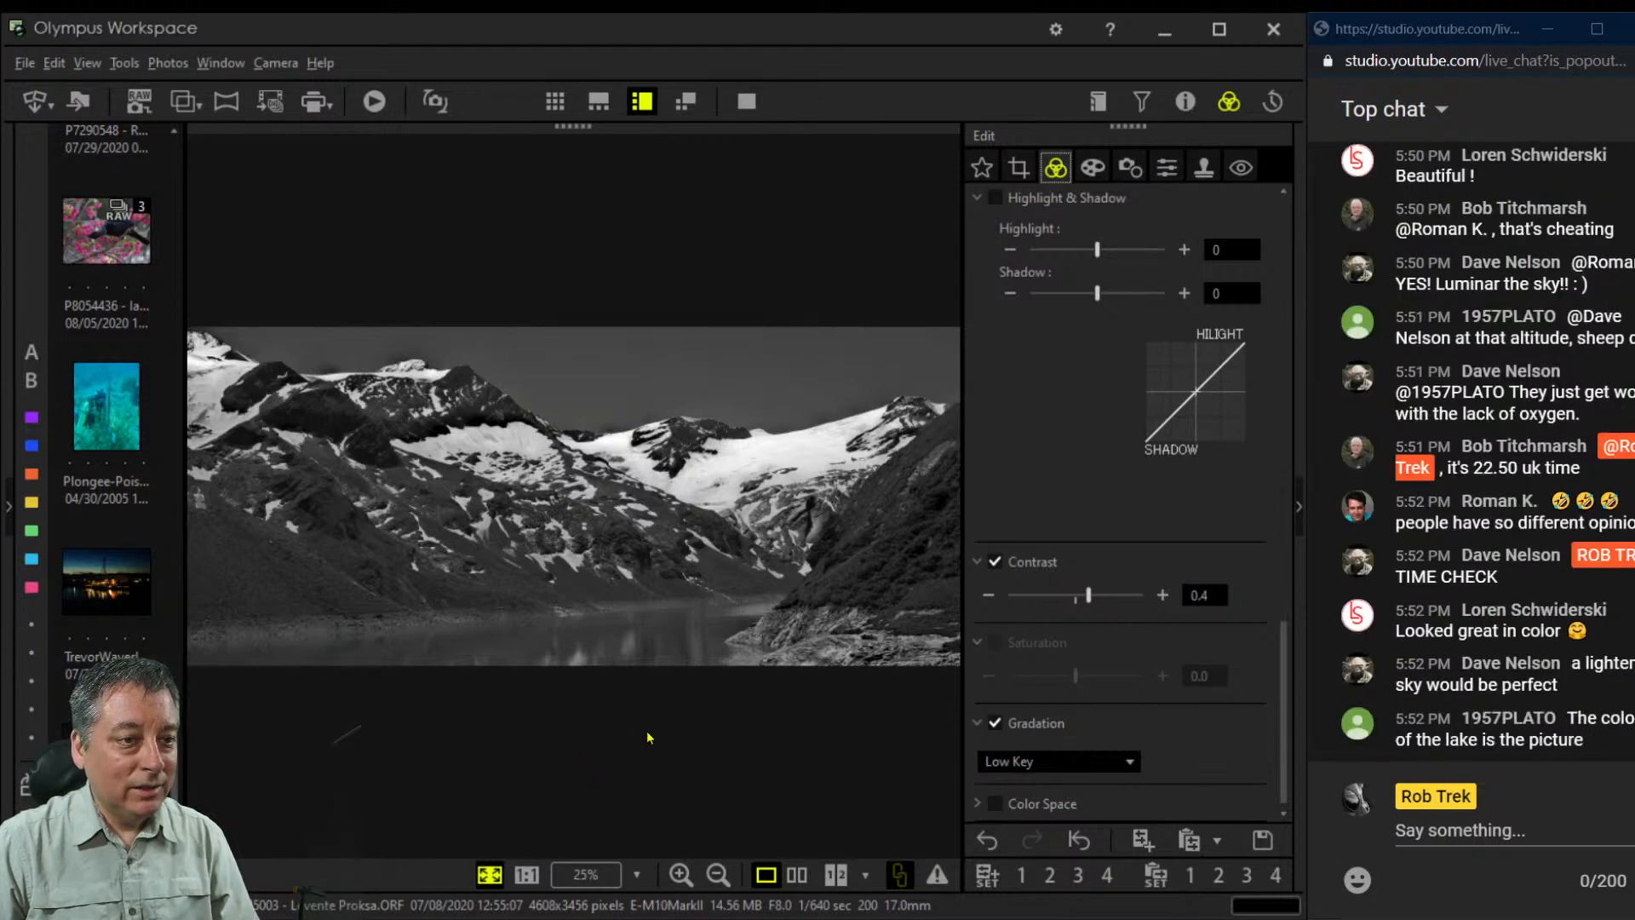
scroll(159, 622, "up", 3)
scroll(159, 622, "up", 6)
left_click(121, 588)
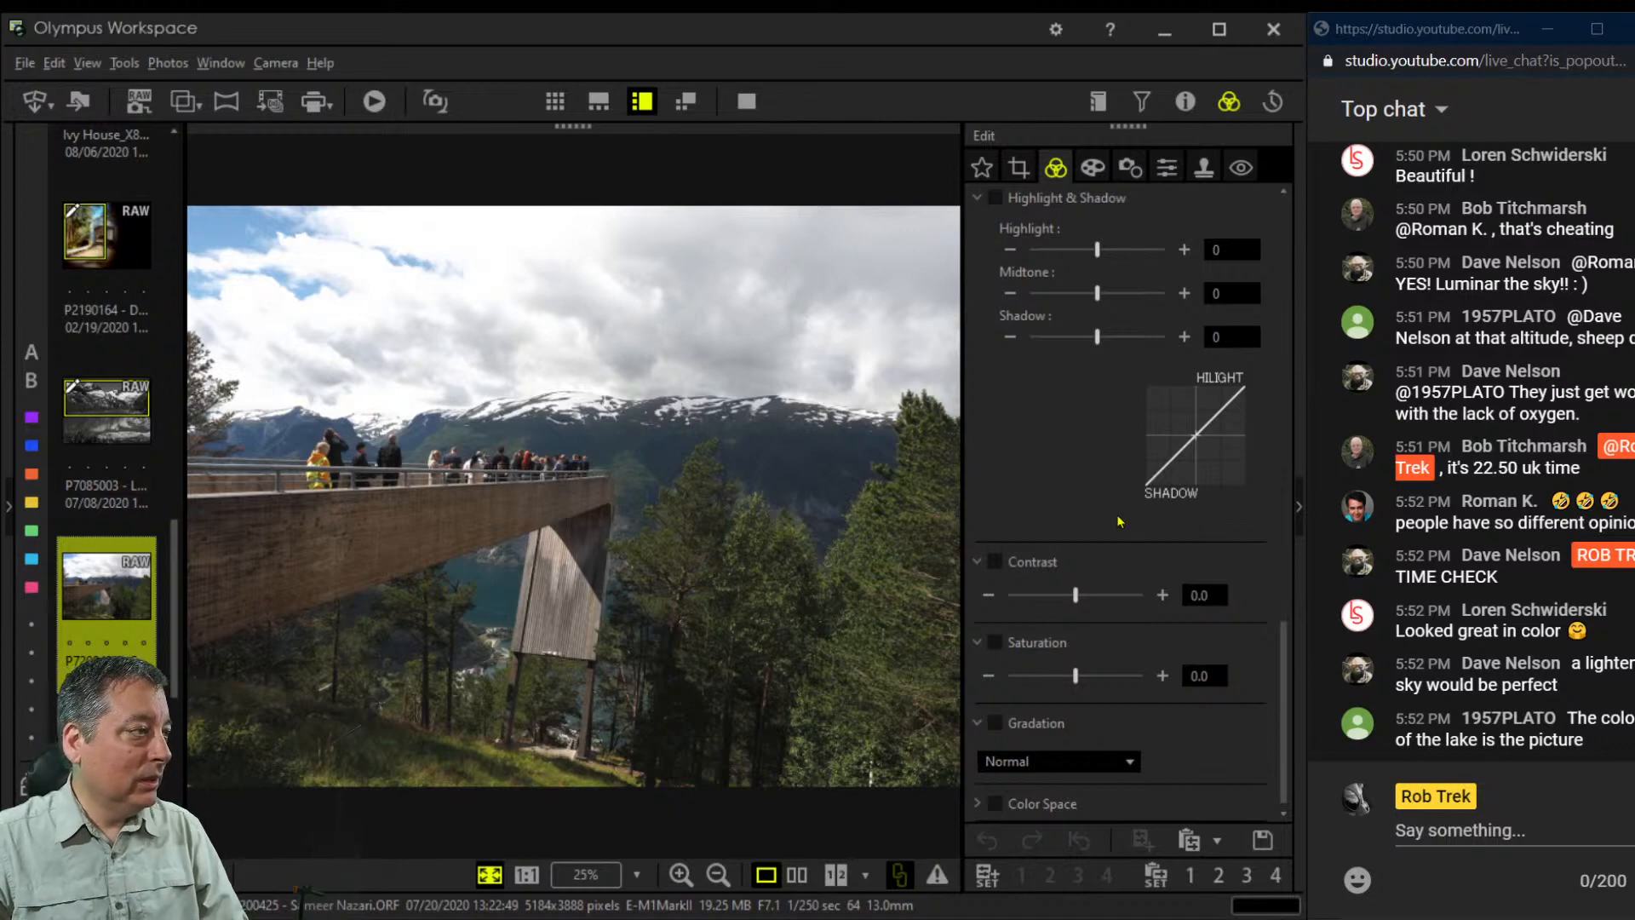
Inspect the platform's end and the scenery below it at 1:1, returning to the fitted view
left_click(612, 510)
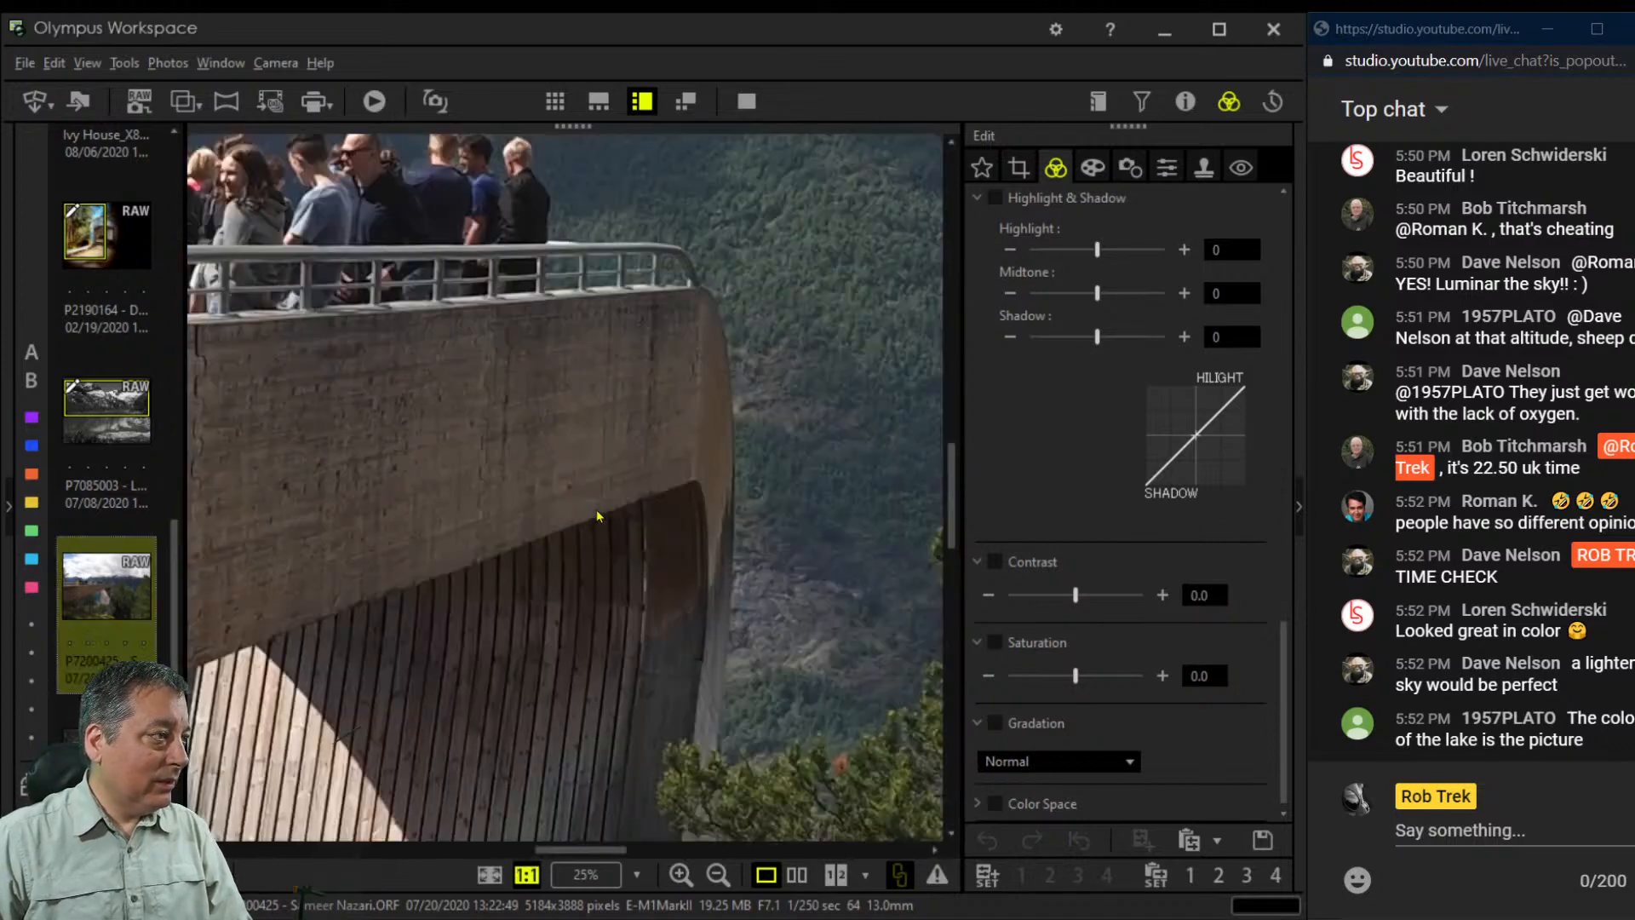
scroll(595, 509, "down", 5)
left_click_drag(649, 561, 758, 360)
left_click_drag(708, 605, 747, 402)
left_click_drag(716, 545, 719, 349)
left_click(712, 416)
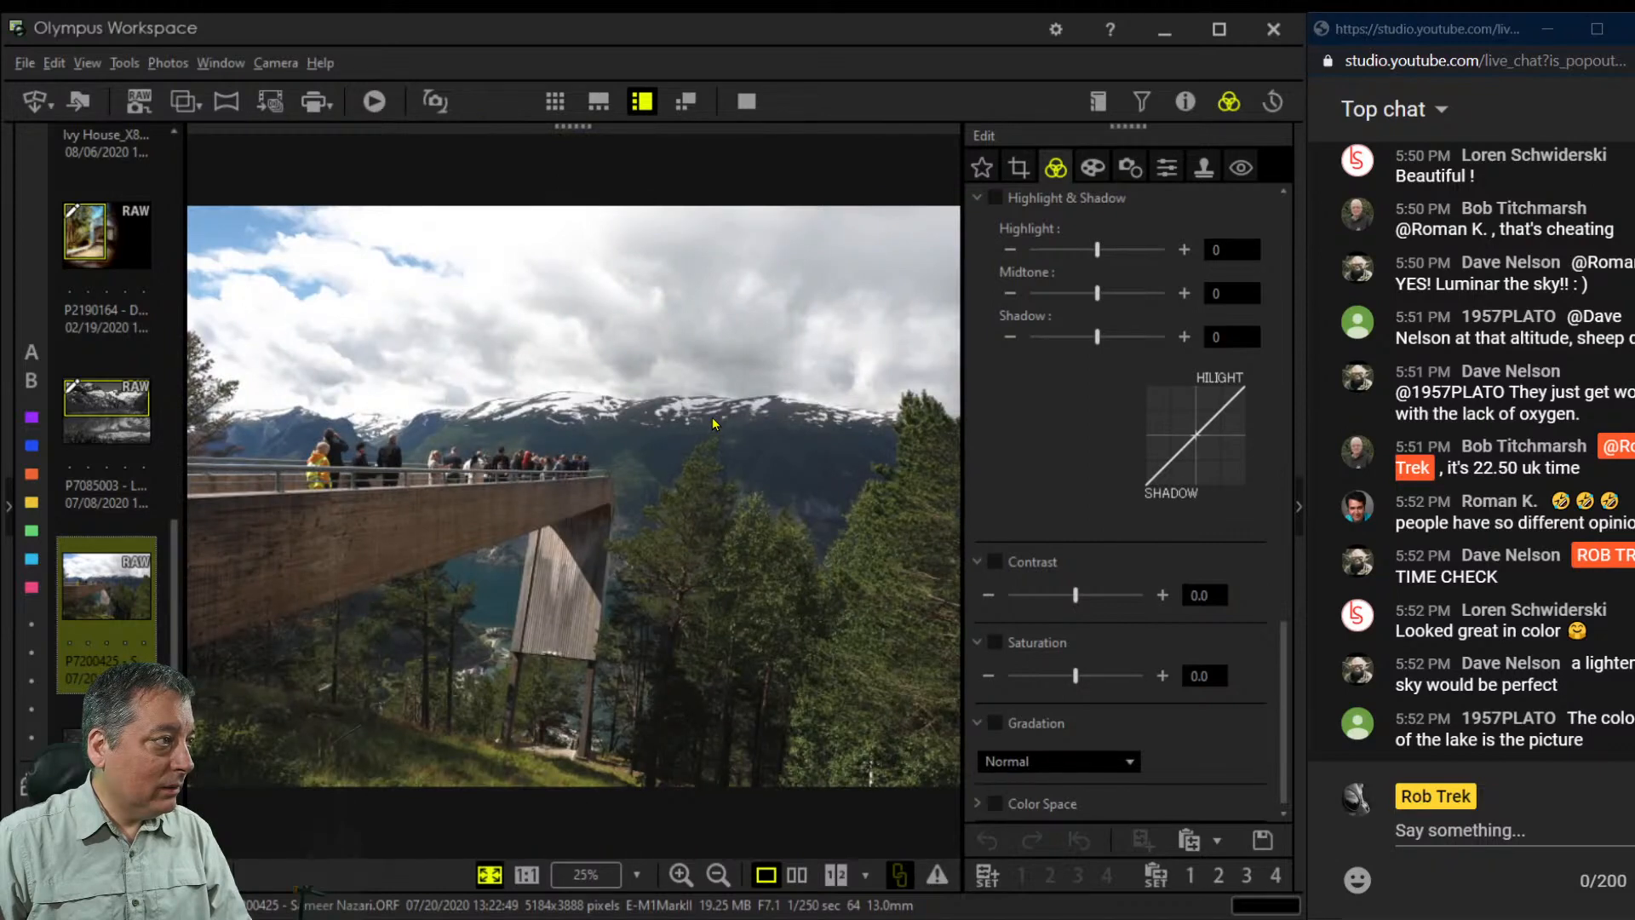
Straighten the platform photo with a tilt of -1.5°, using a grid line moved level with the platform's end as reference
key("ctrl+g")
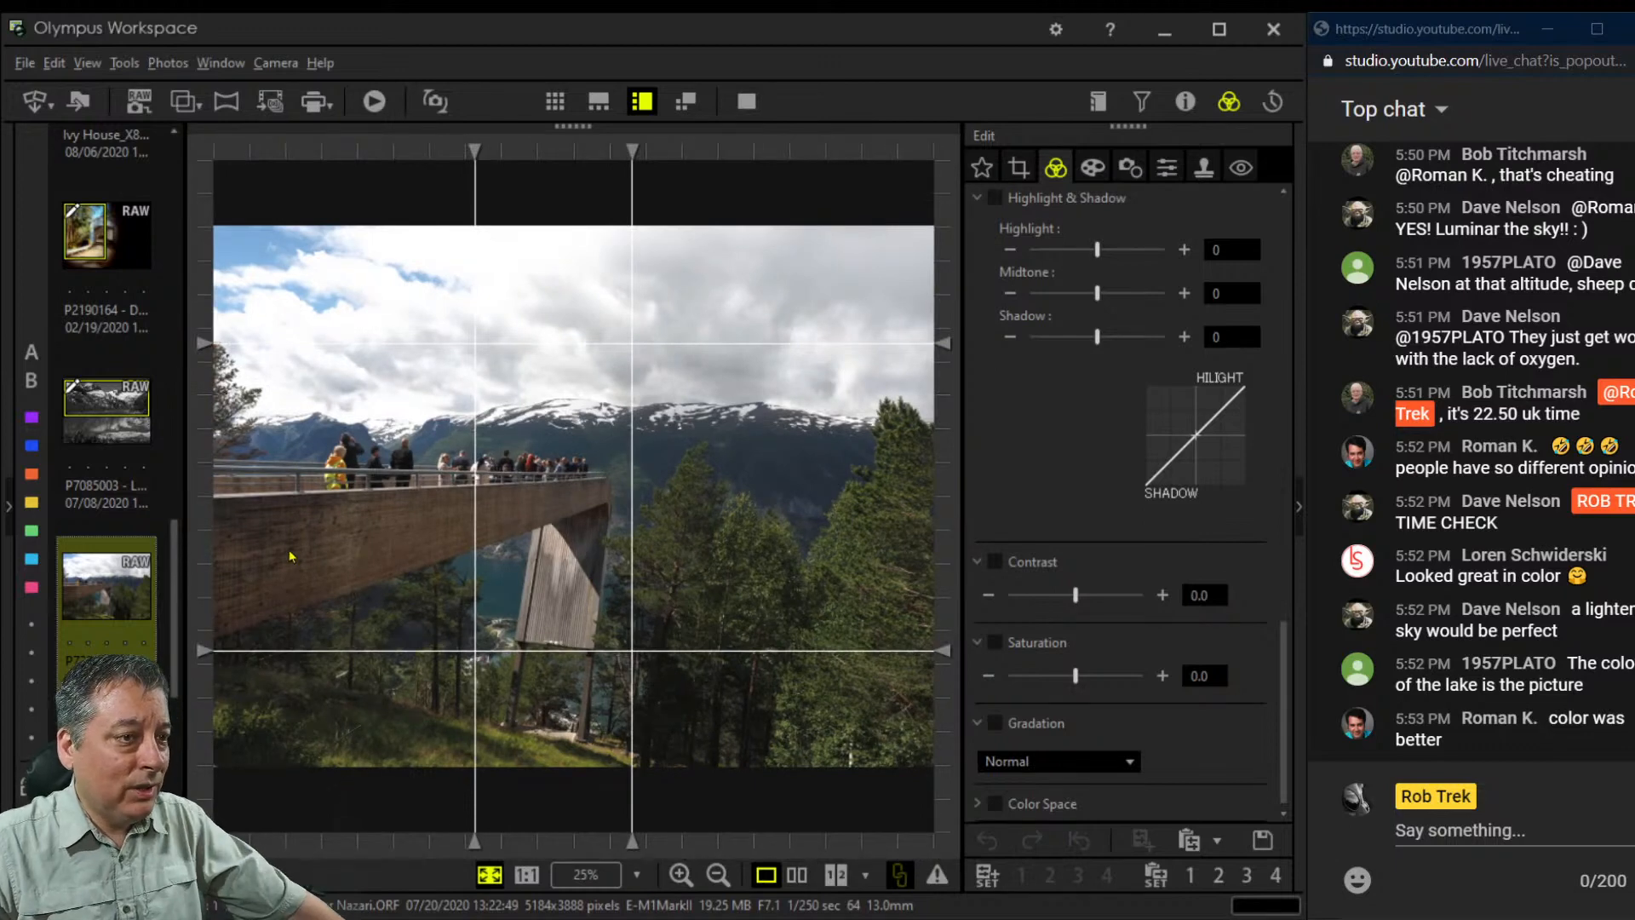
left_click_drag(205, 345, 191, 474)
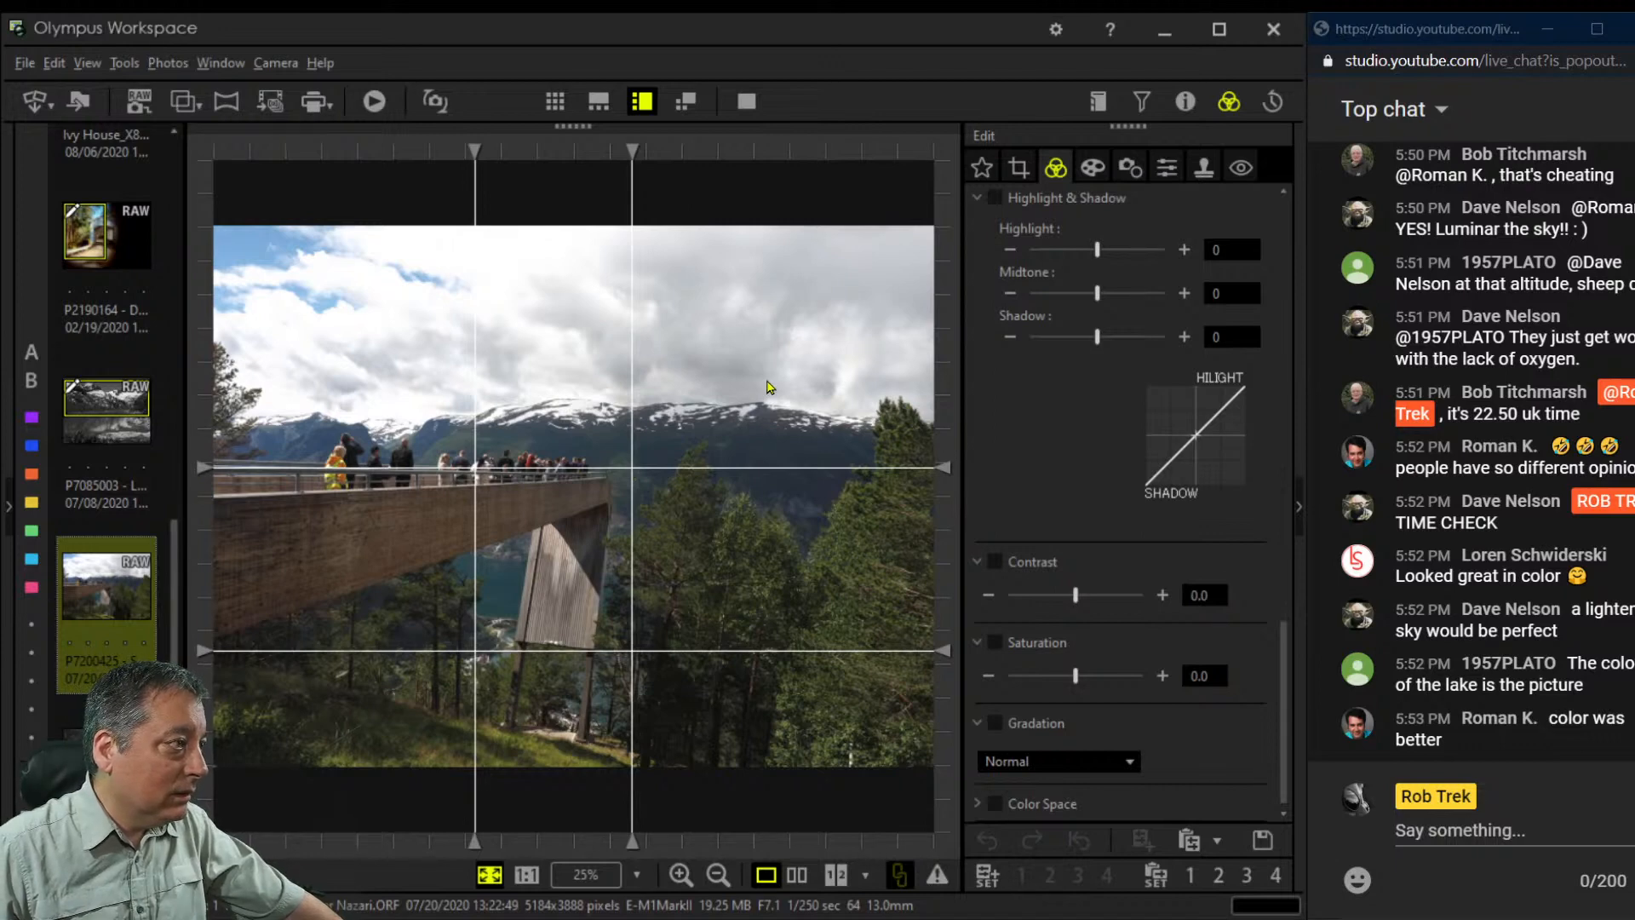
left_click(1019, 168)
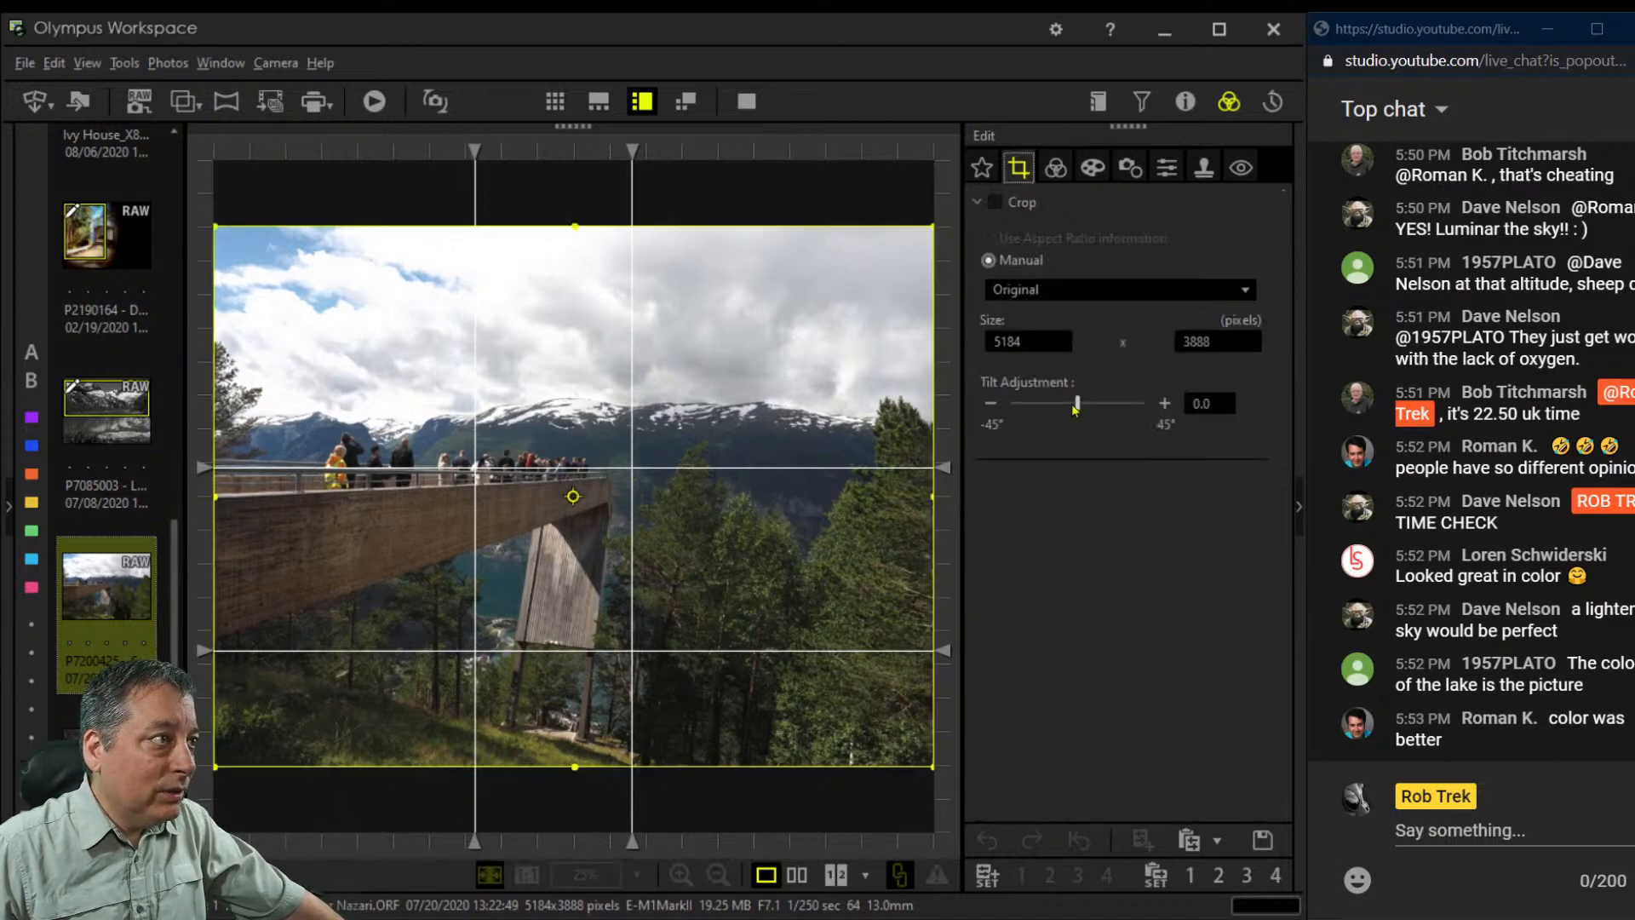
left_click(990, 403)
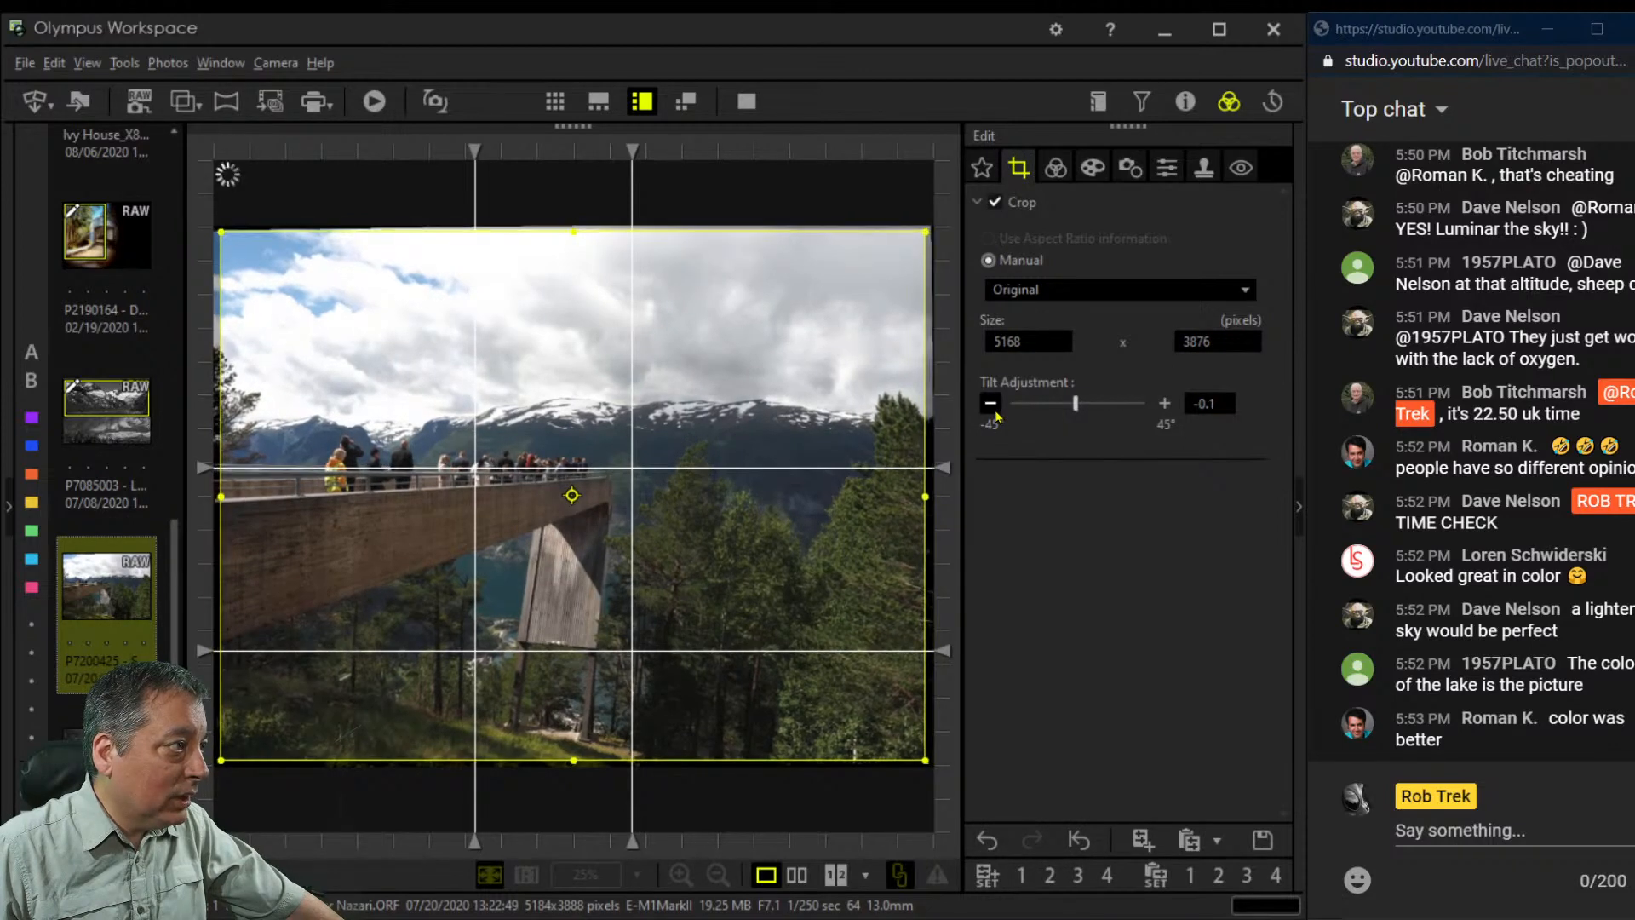
left_click(996, 412)
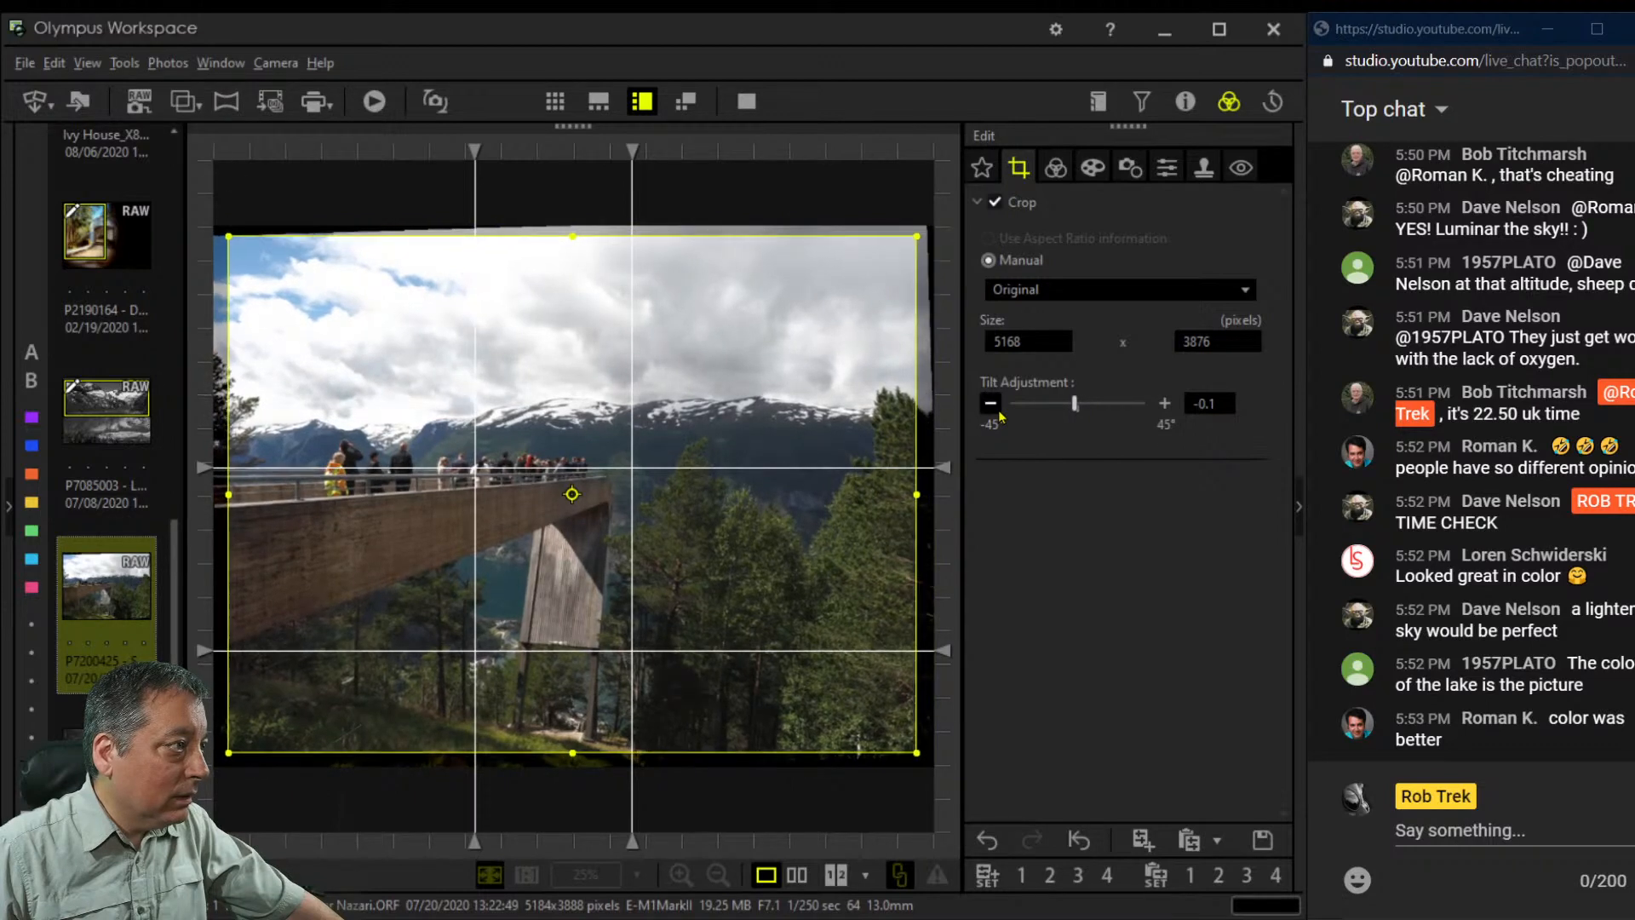
left_click(991, 404)
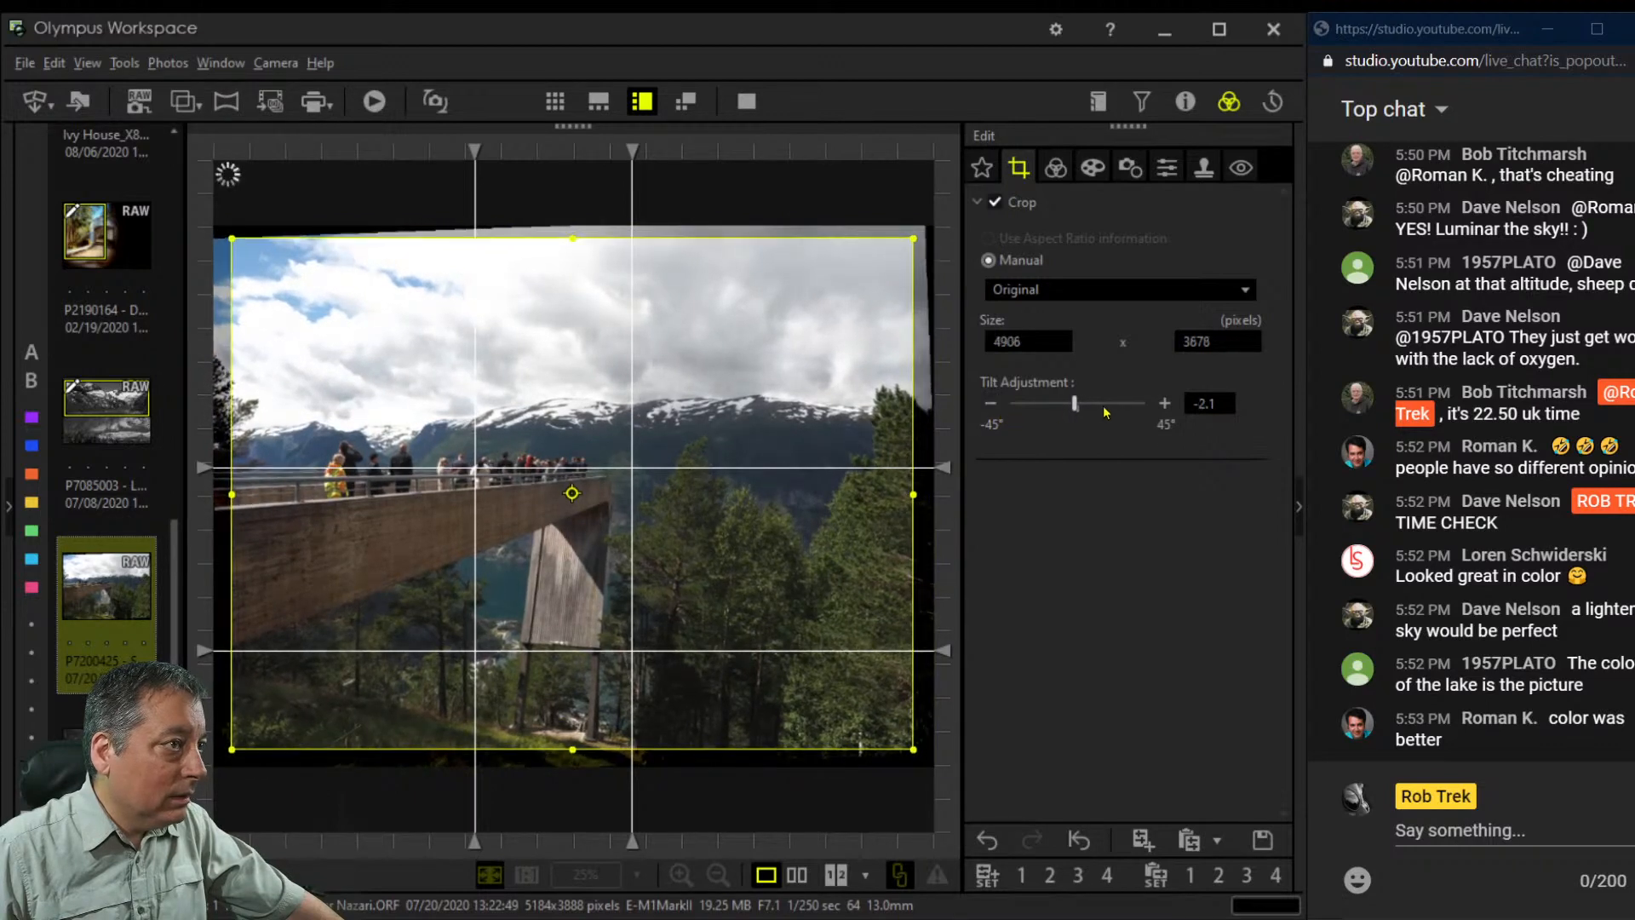
left_click(1164, 403)
left_click(1165, 404)
left_click(1164, 404)
left_click(1165, 403)
left_click(1165, 403)
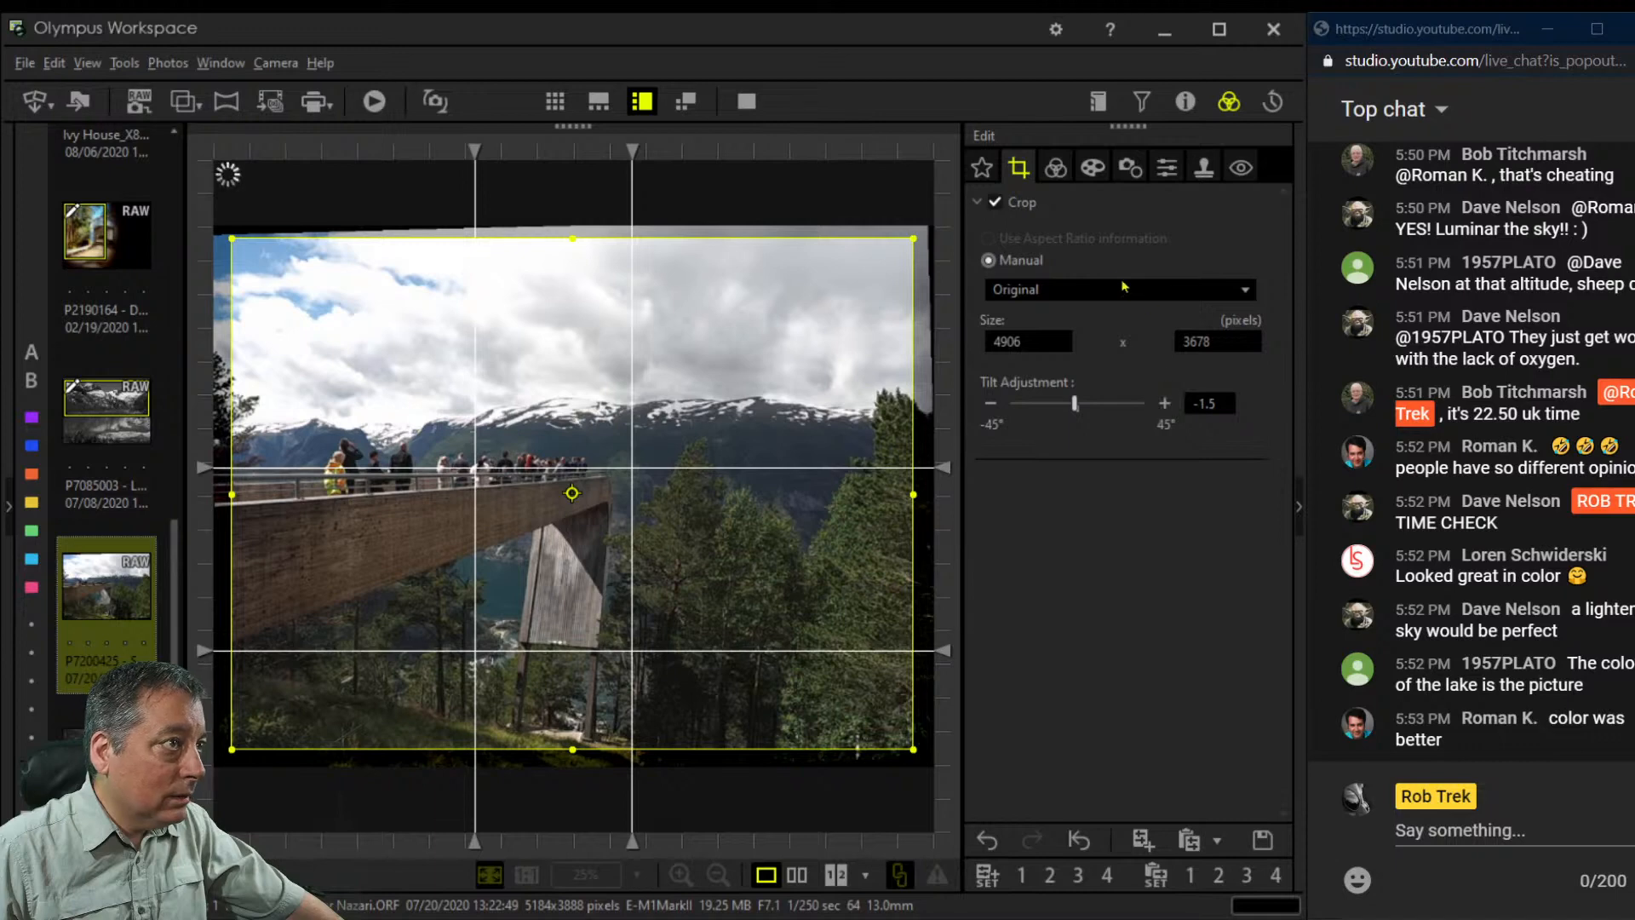
left_click(1056, 168)
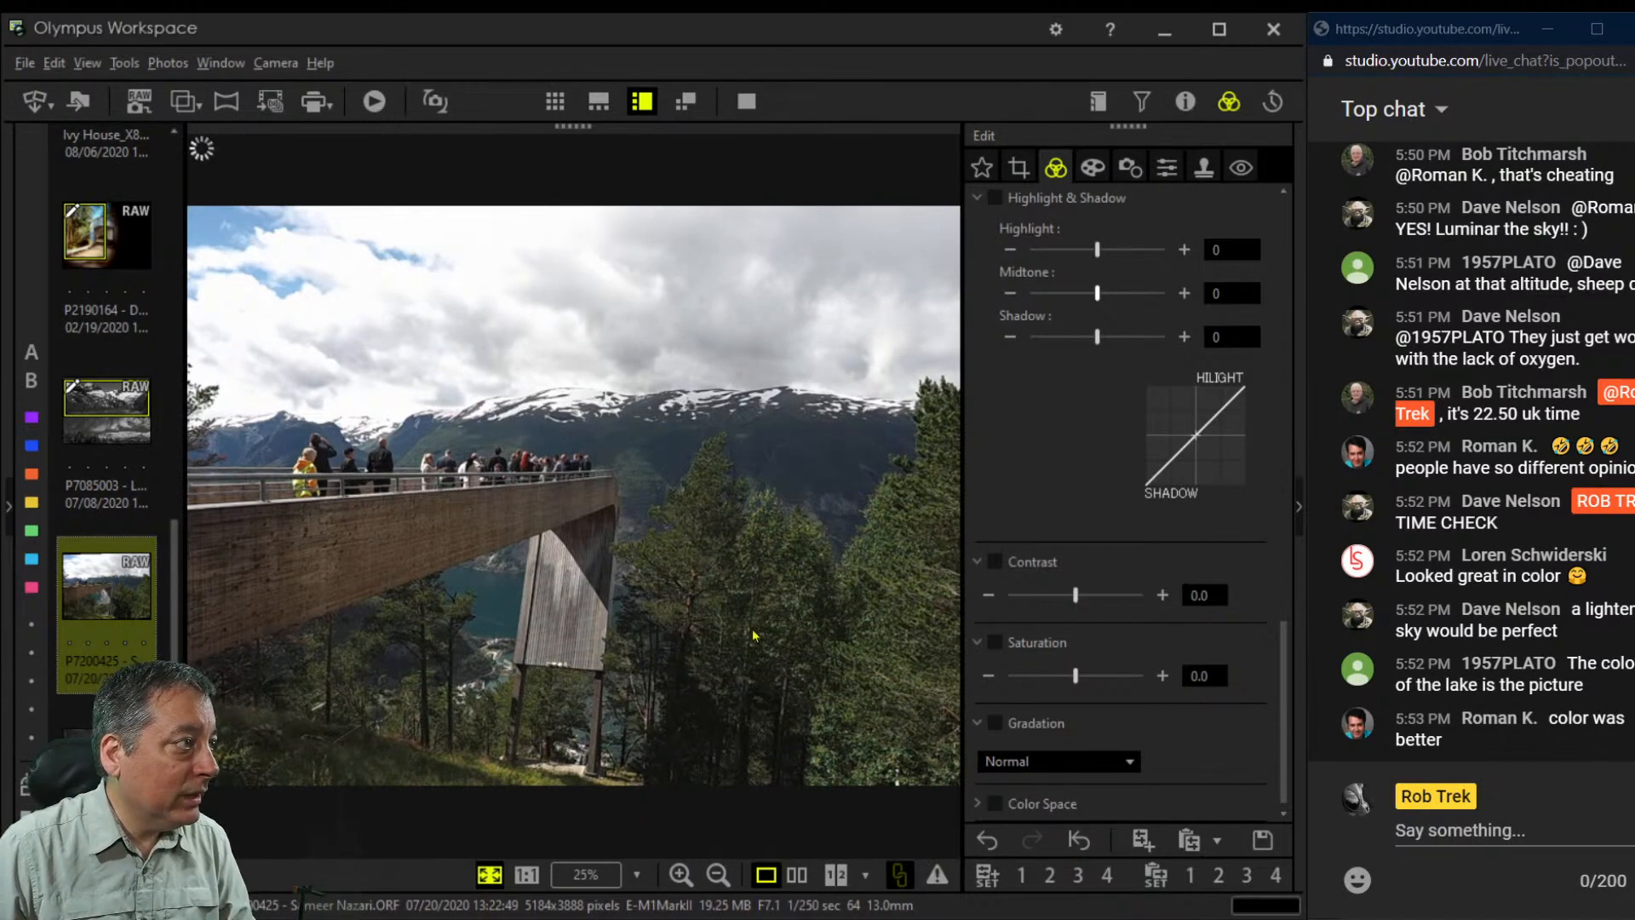
Crop the platform photo to the custom 16.0:7.0 panoramic ratio and check the result full screen
left_click(1026, 169)
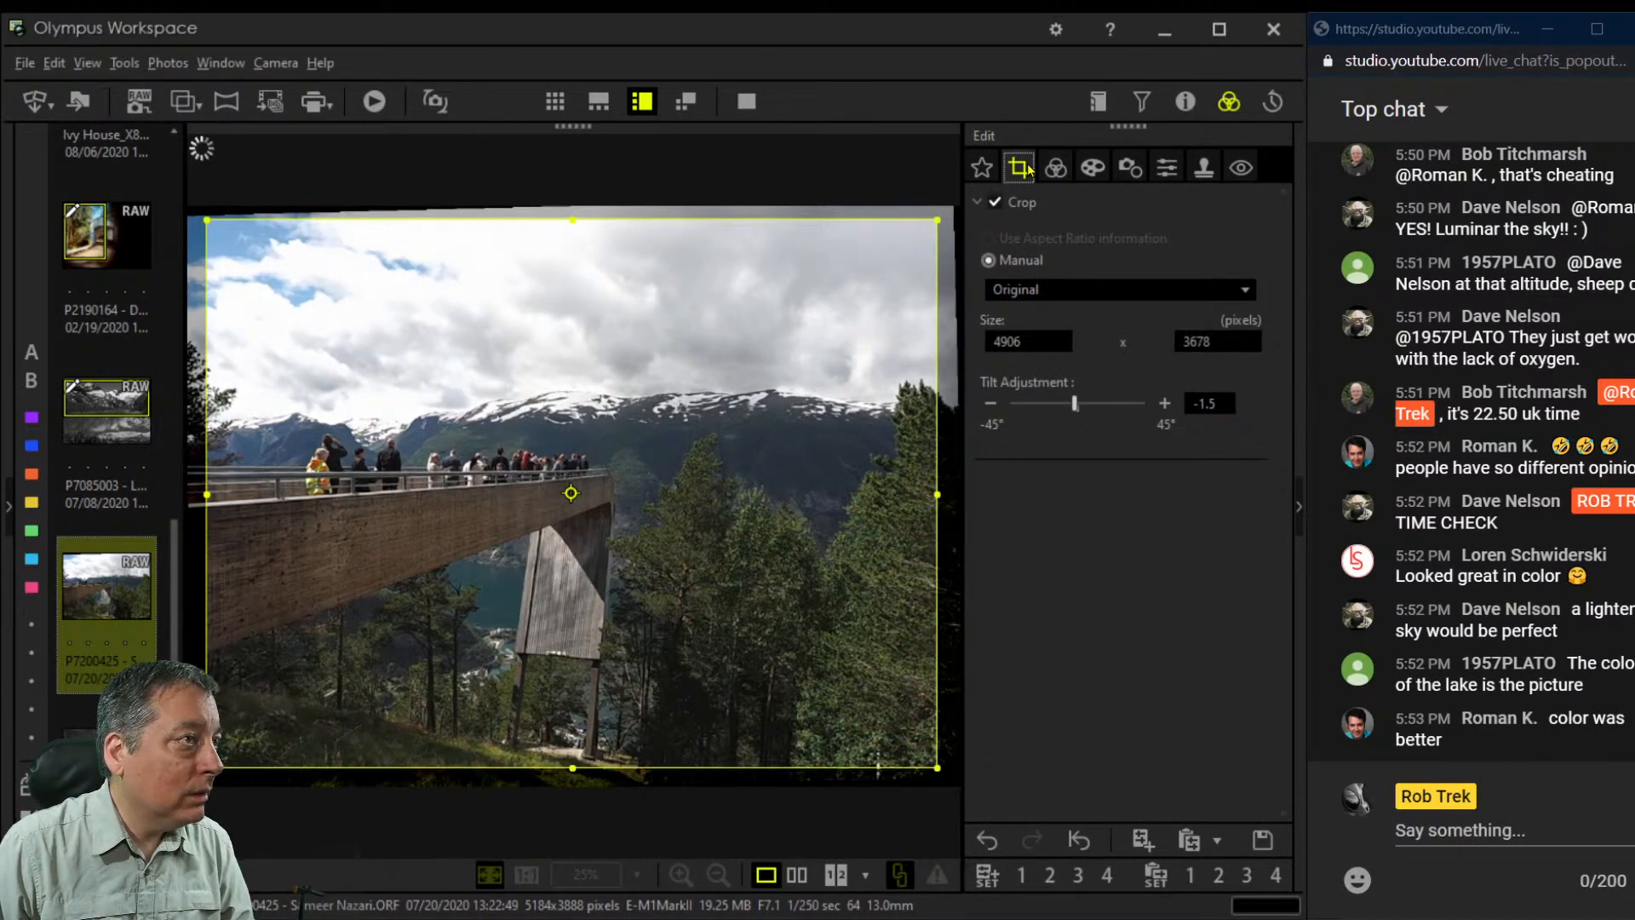
left_click(1075, 290)
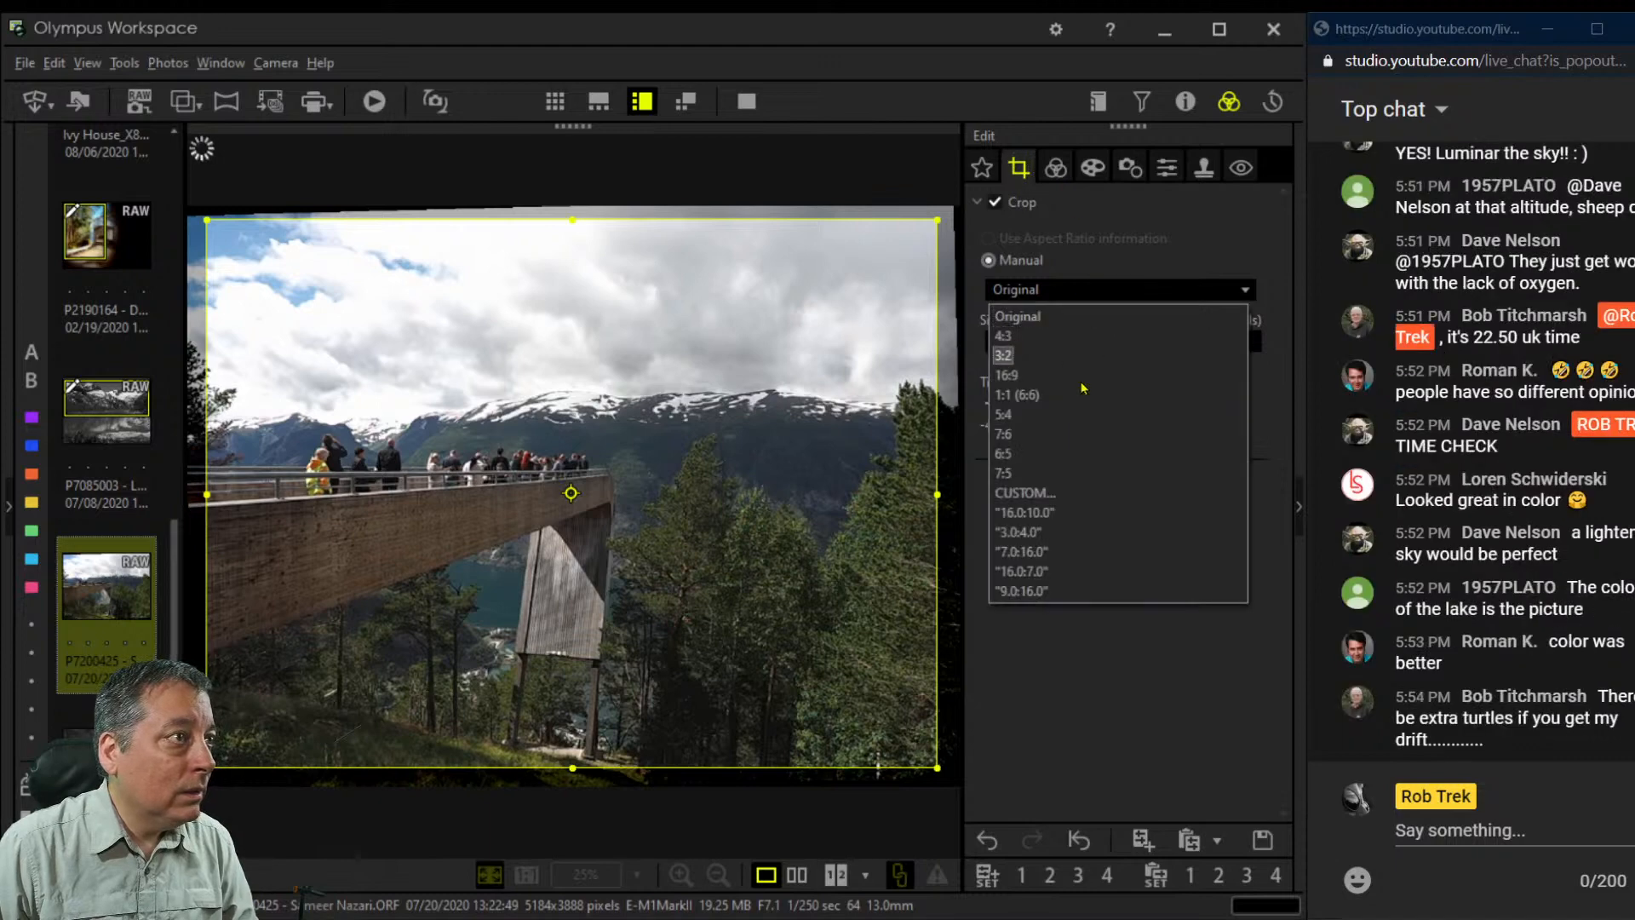
left_click(1079, 570)
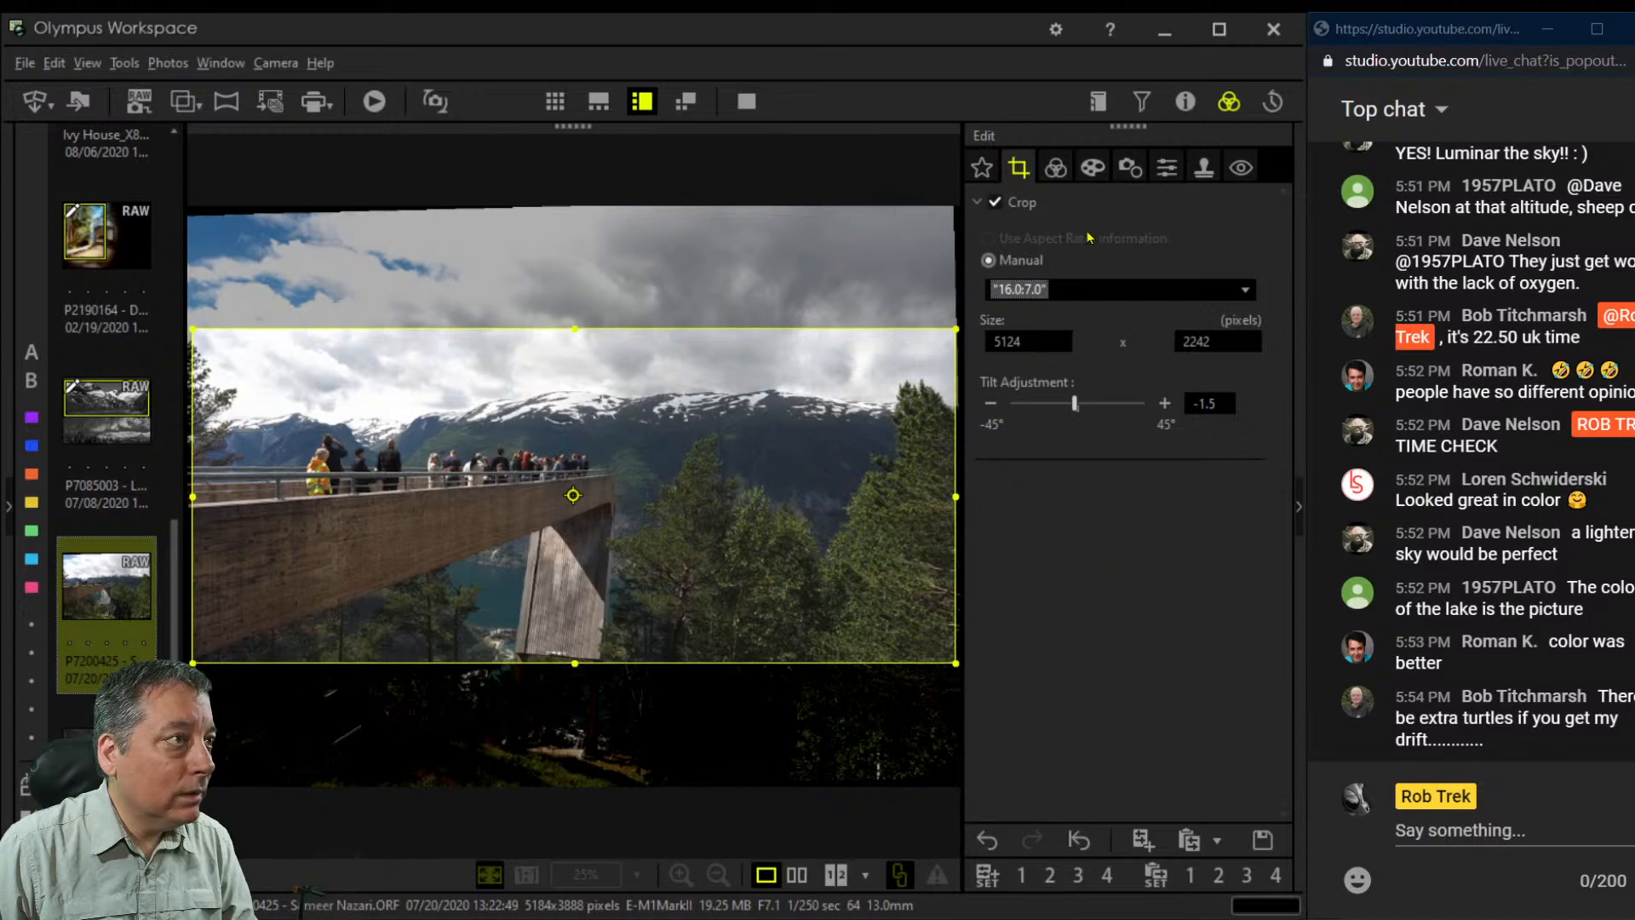
left_click(1052, 152)
left_click(1054, 168)
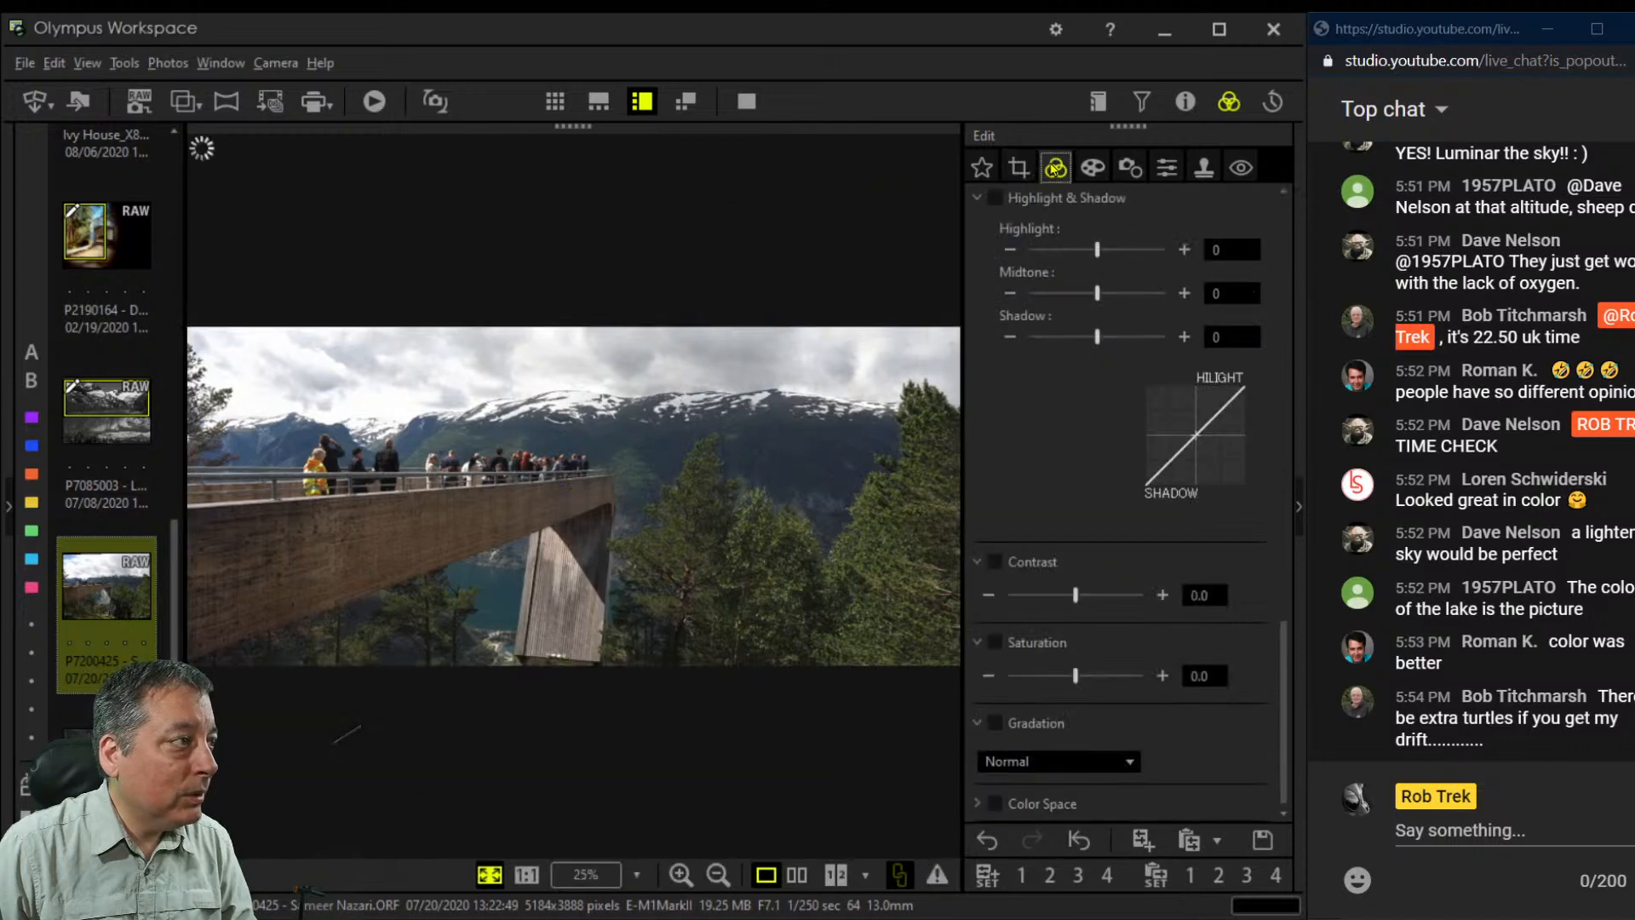
left_click(1092, 167)
left_click(747, 100)
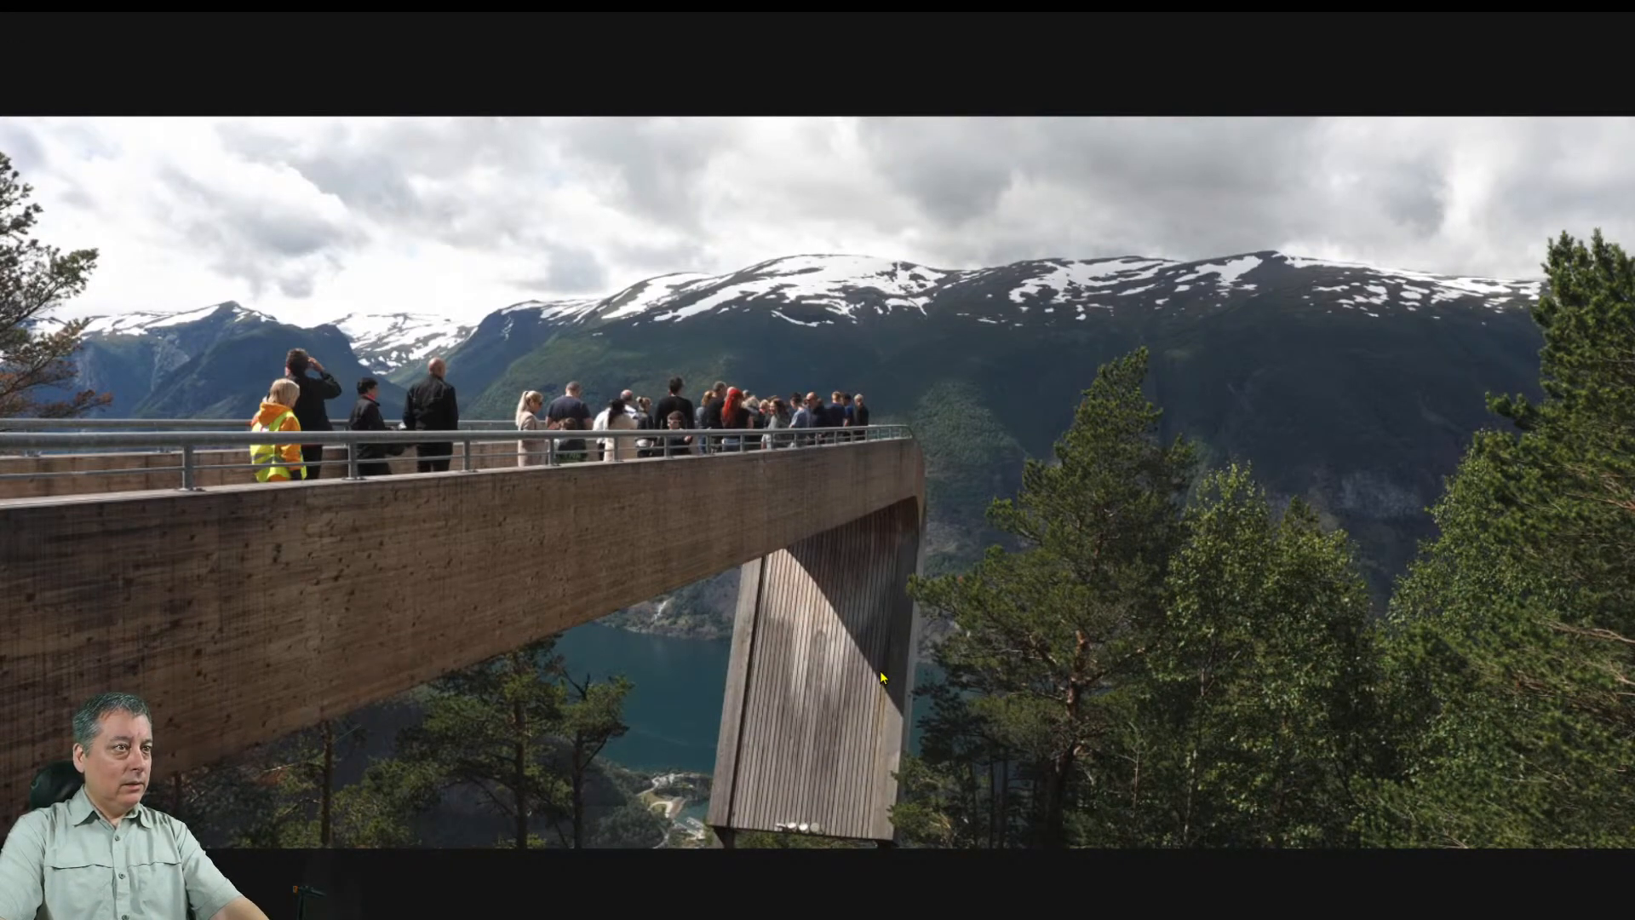
key("Escape")
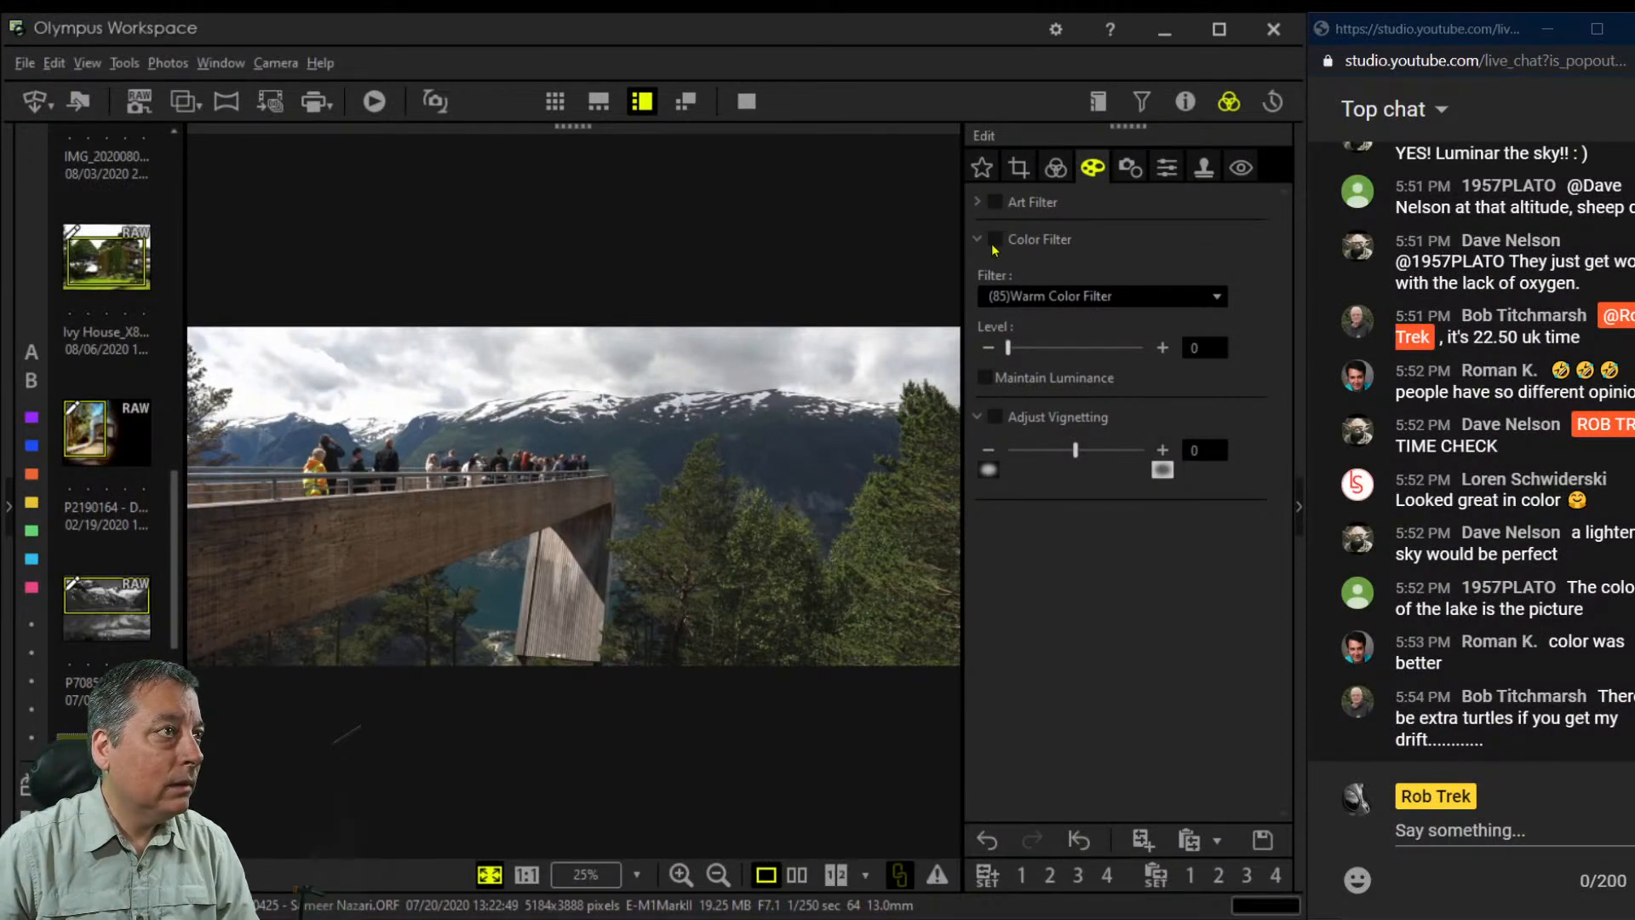
Tighten the 16.0:7.0 crop from the platform's near end to 4501 x 1969 pixels, keeping the group of people in frame
left_click(1022, 174)
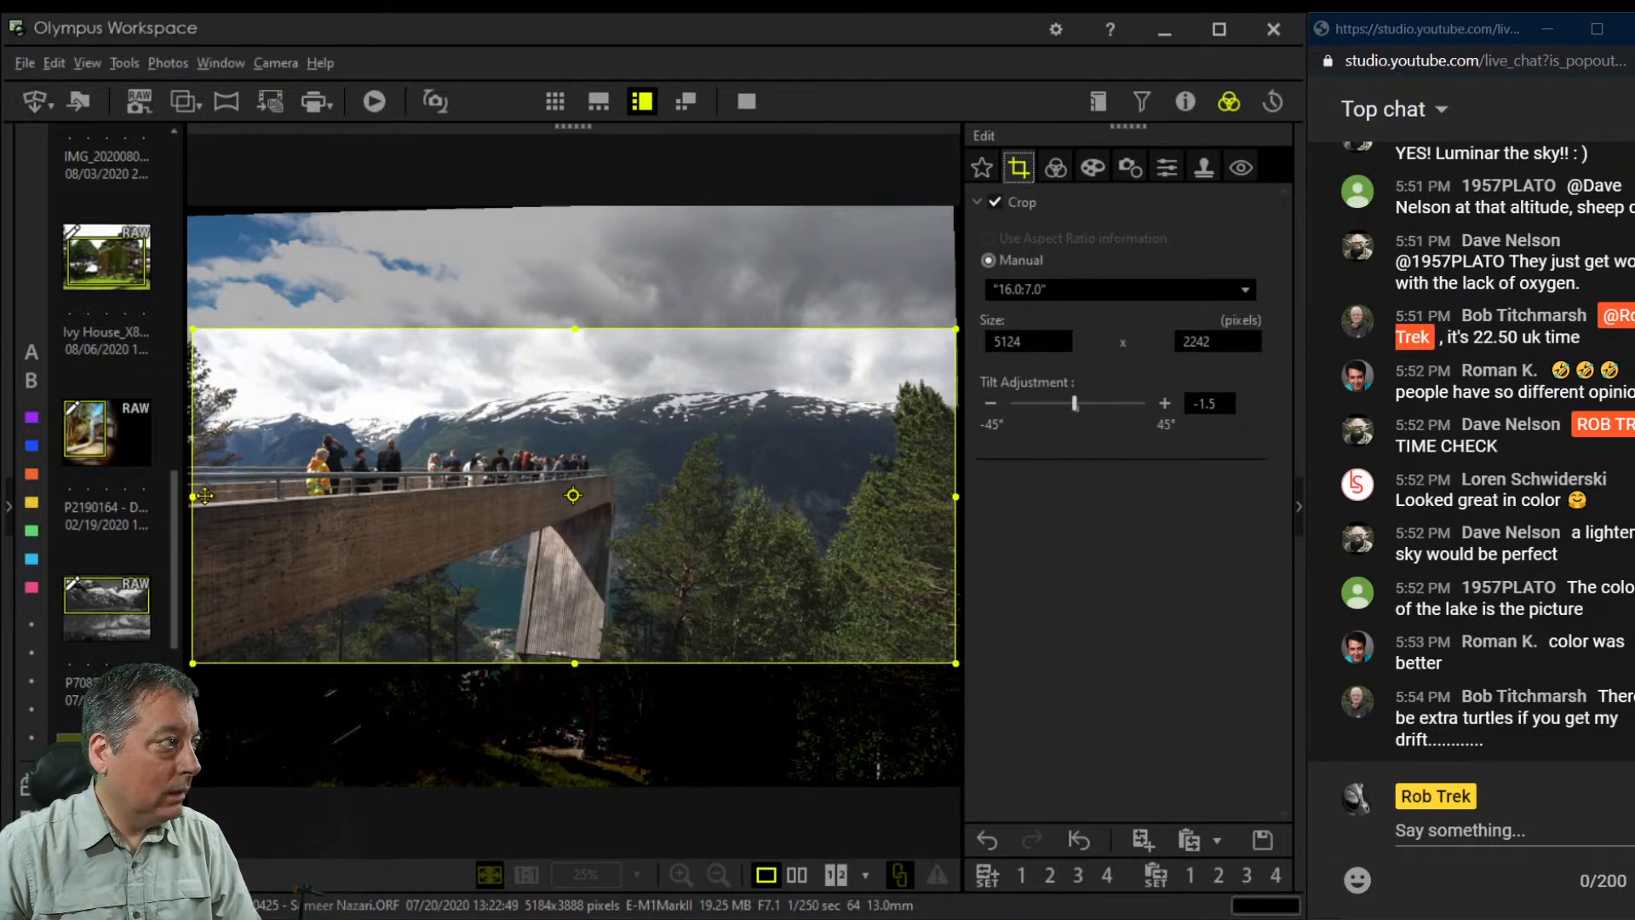
left_click_drag(198, 496, 274, 489)
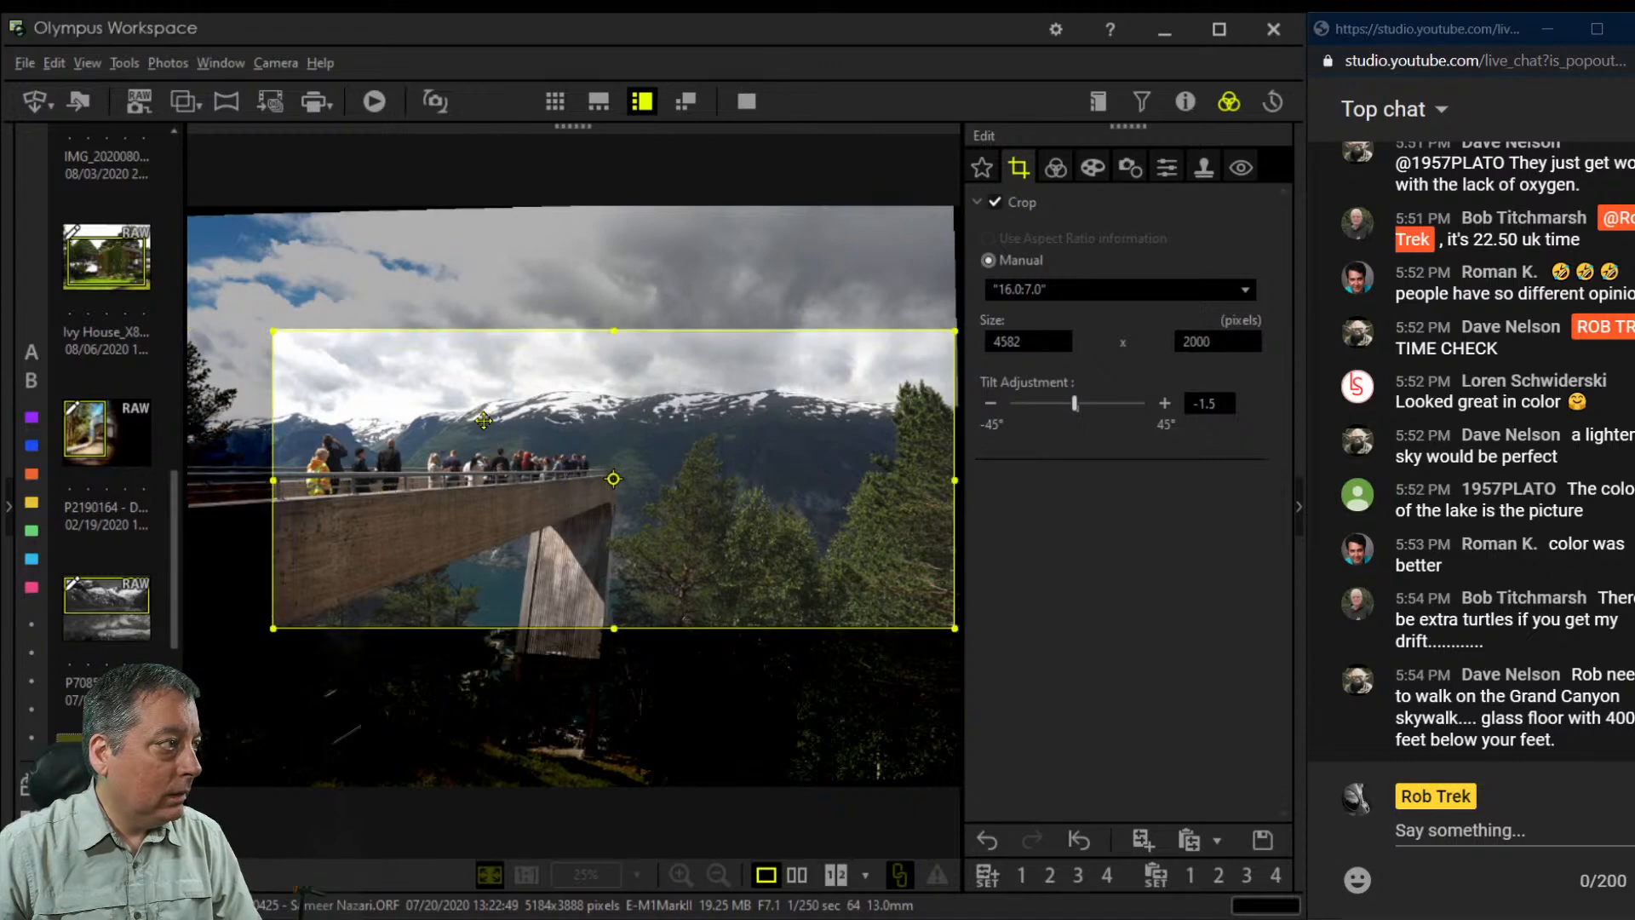
left_click(1054, 169)
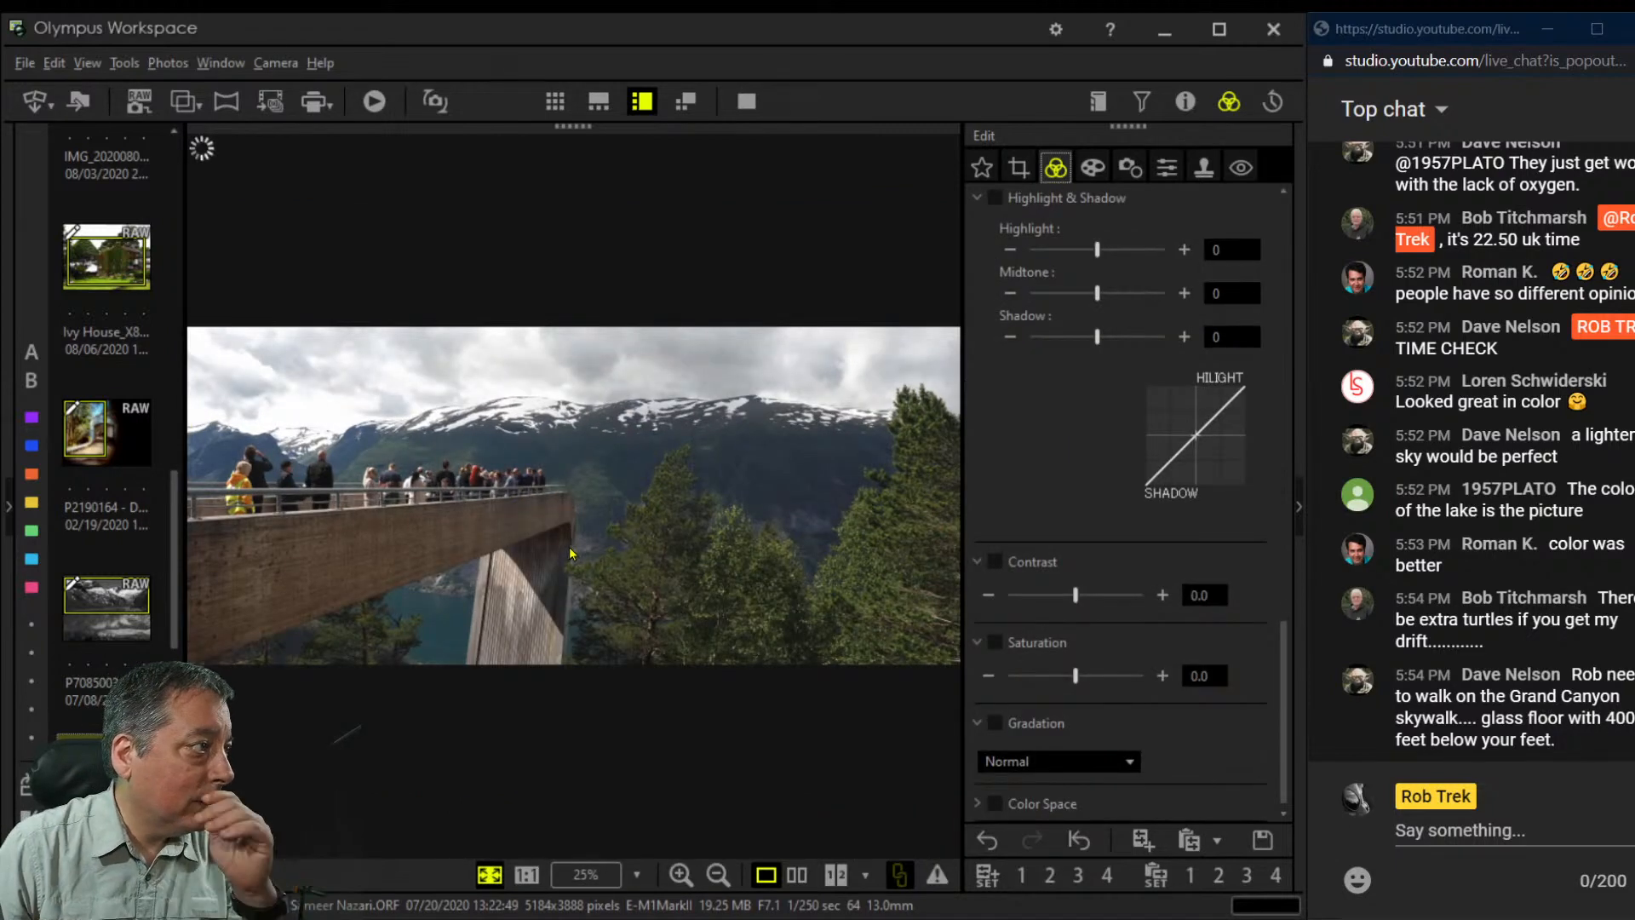
left_click(1019, 168)
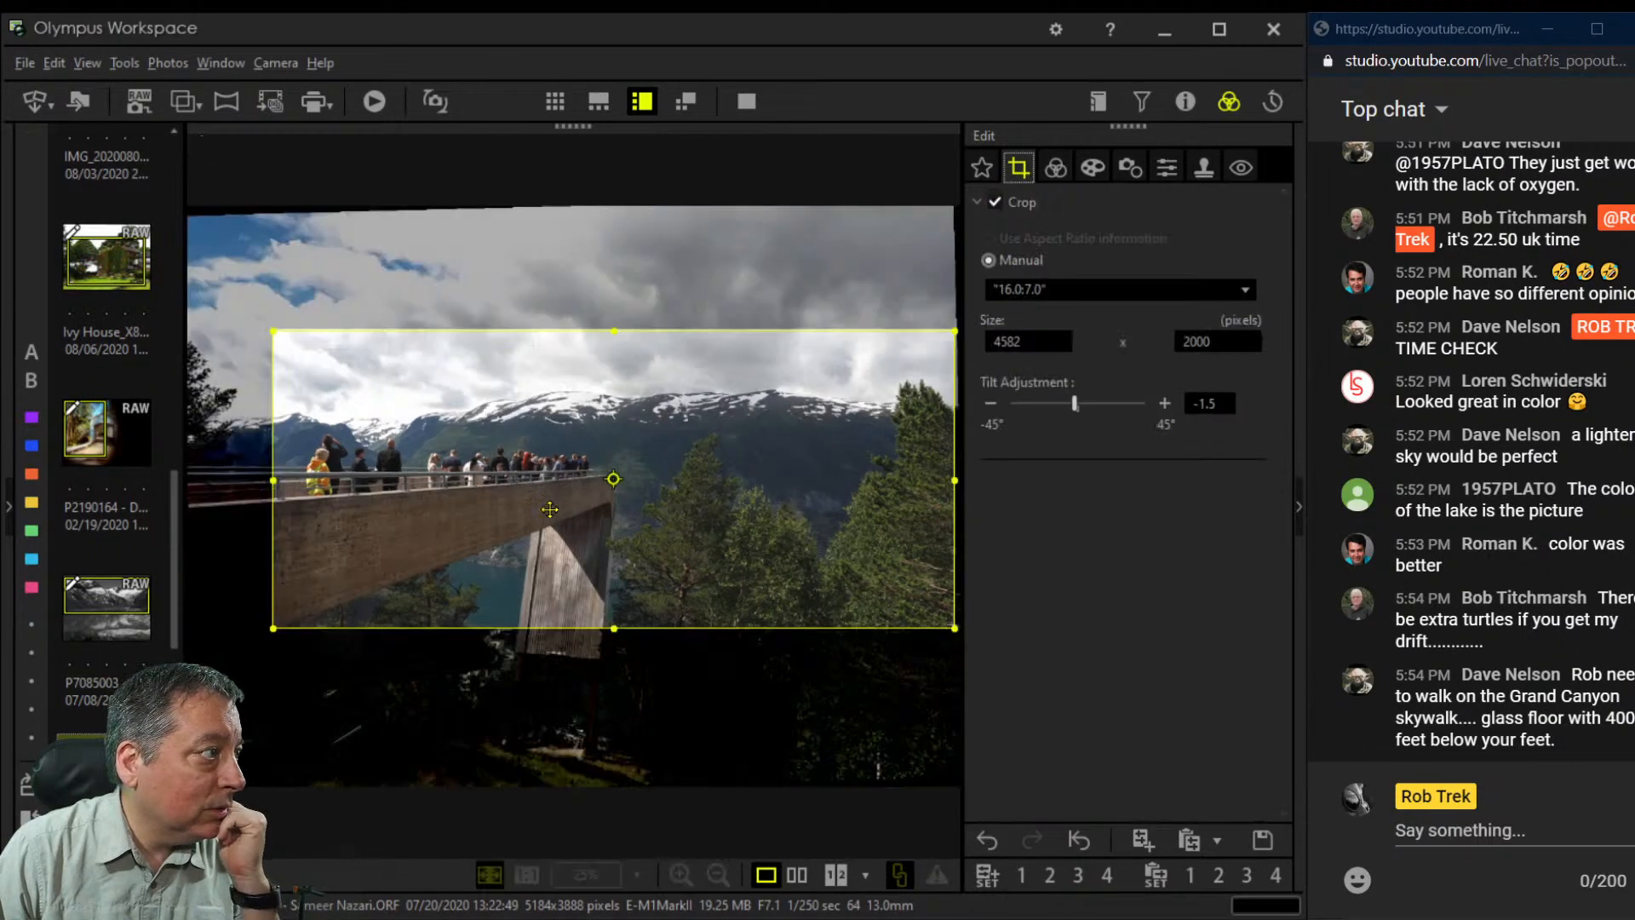
left_click_drag(278, 480, 292, 479)
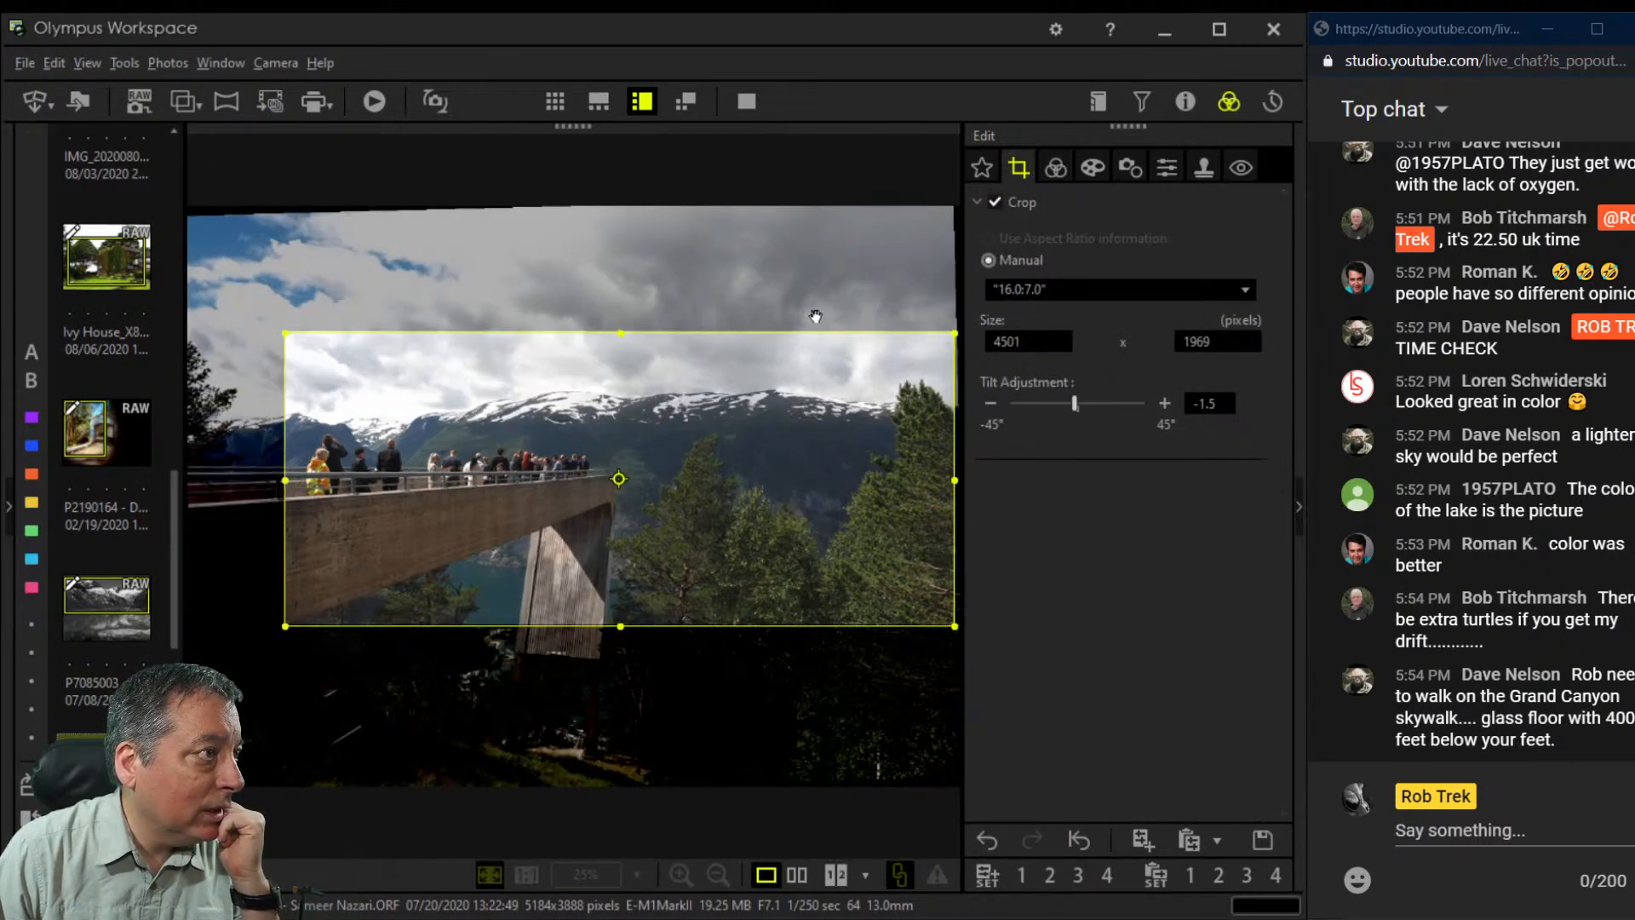
left_click(1055, 168)
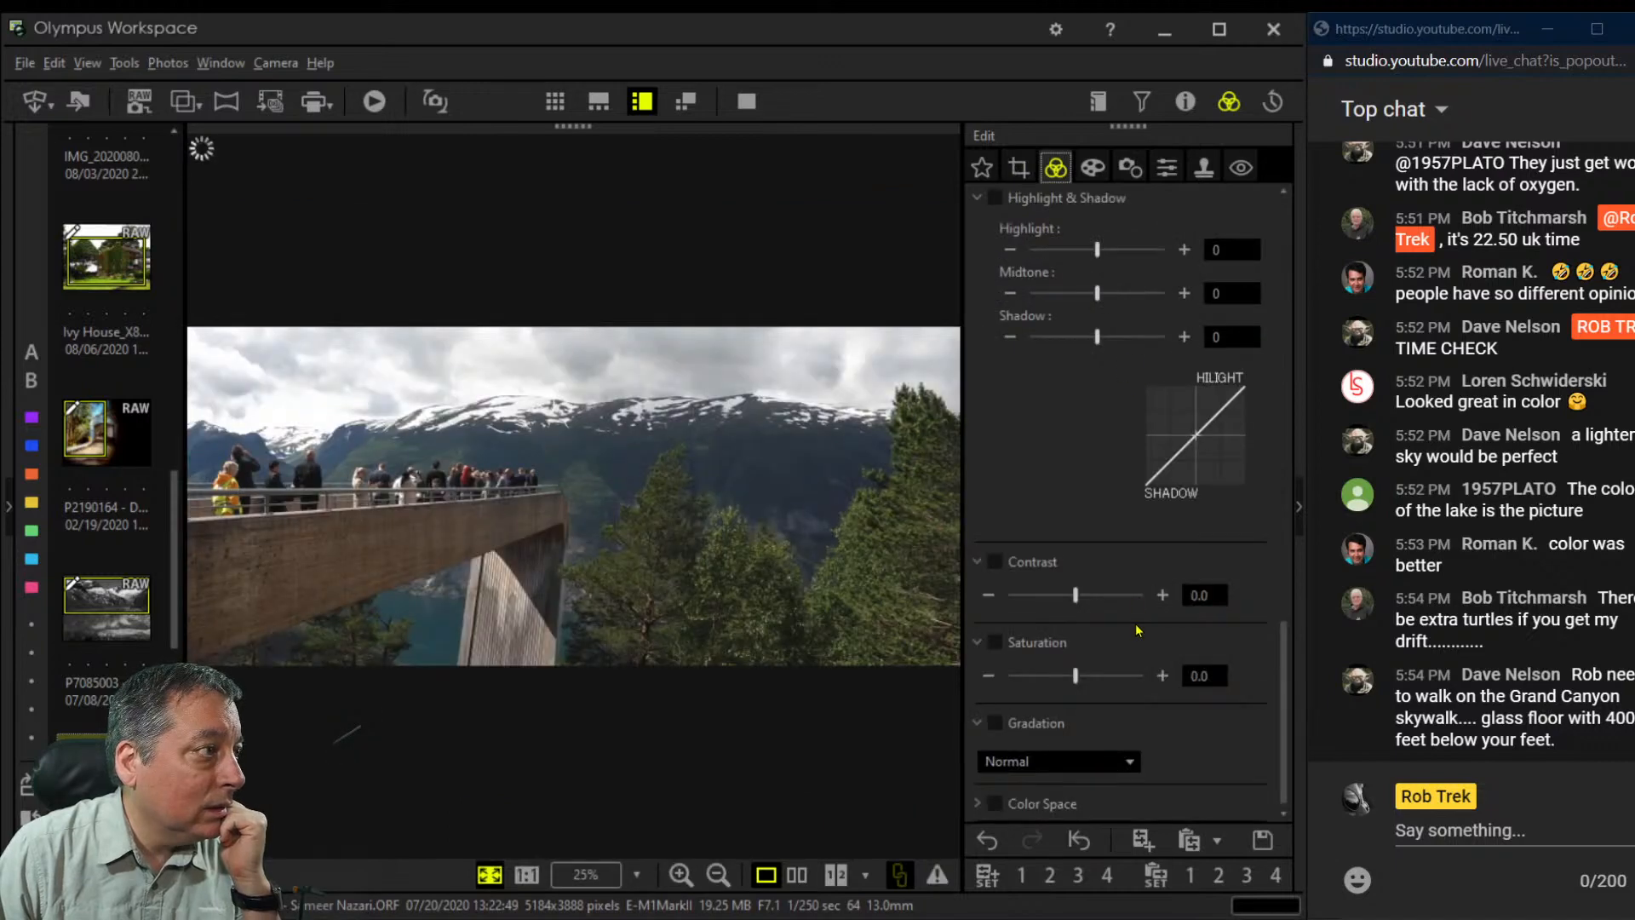
Apply the Pop Art II art filter to the platform photo
left_click(1094, 169)
left_click(1110, 298)
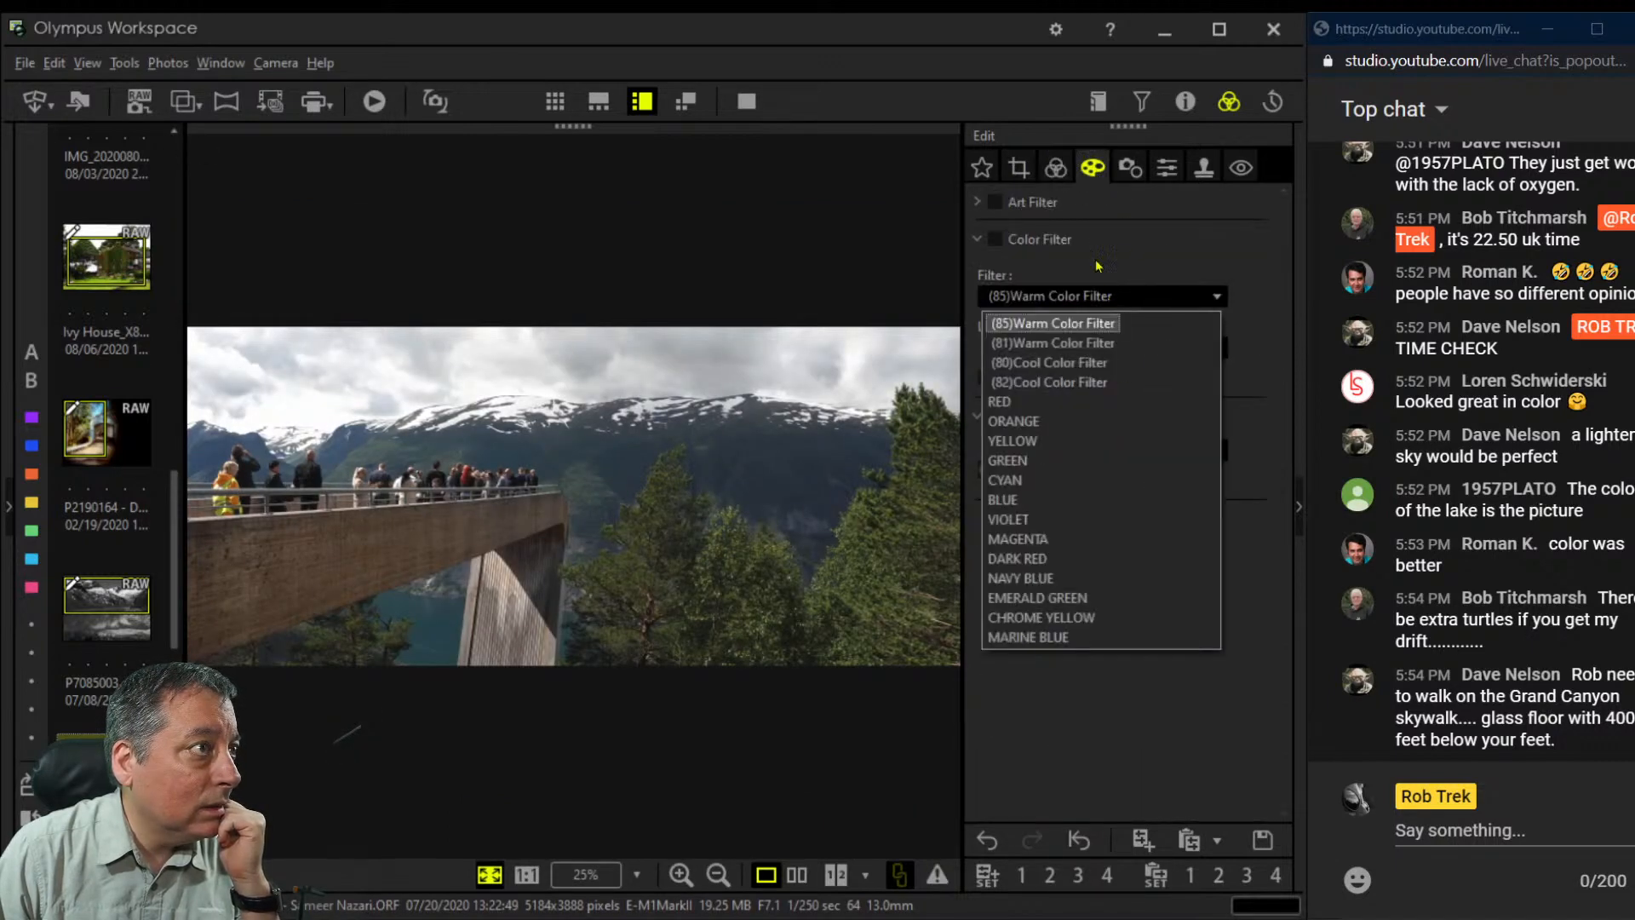
left_click(986, 202)
left_click(1050, 238)
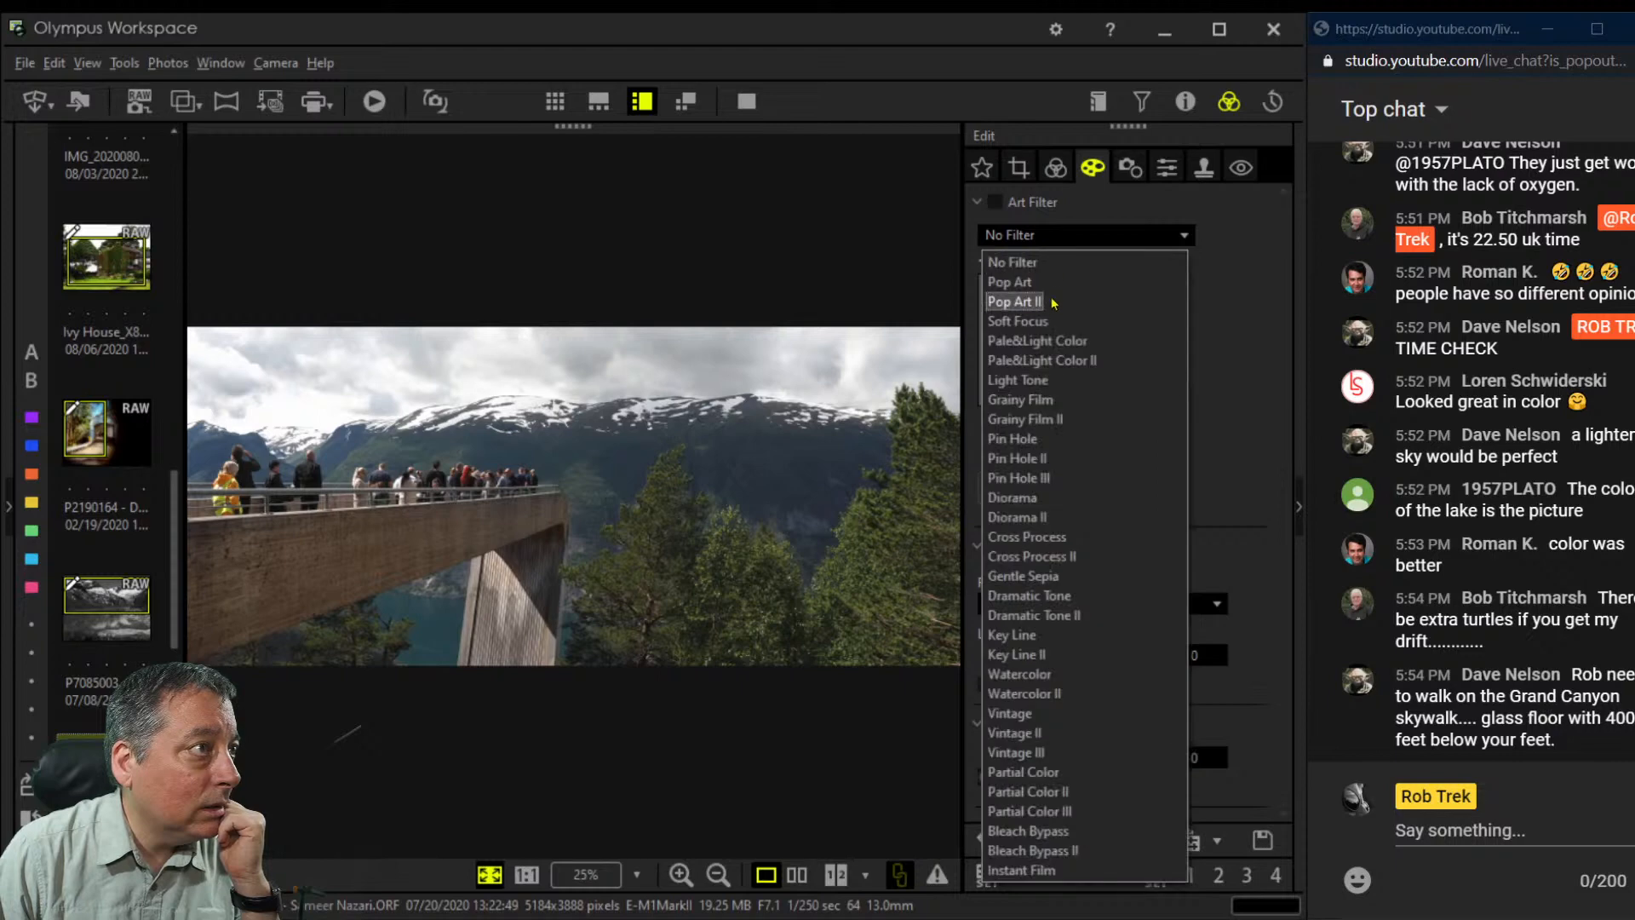
left_click(1015, 302)
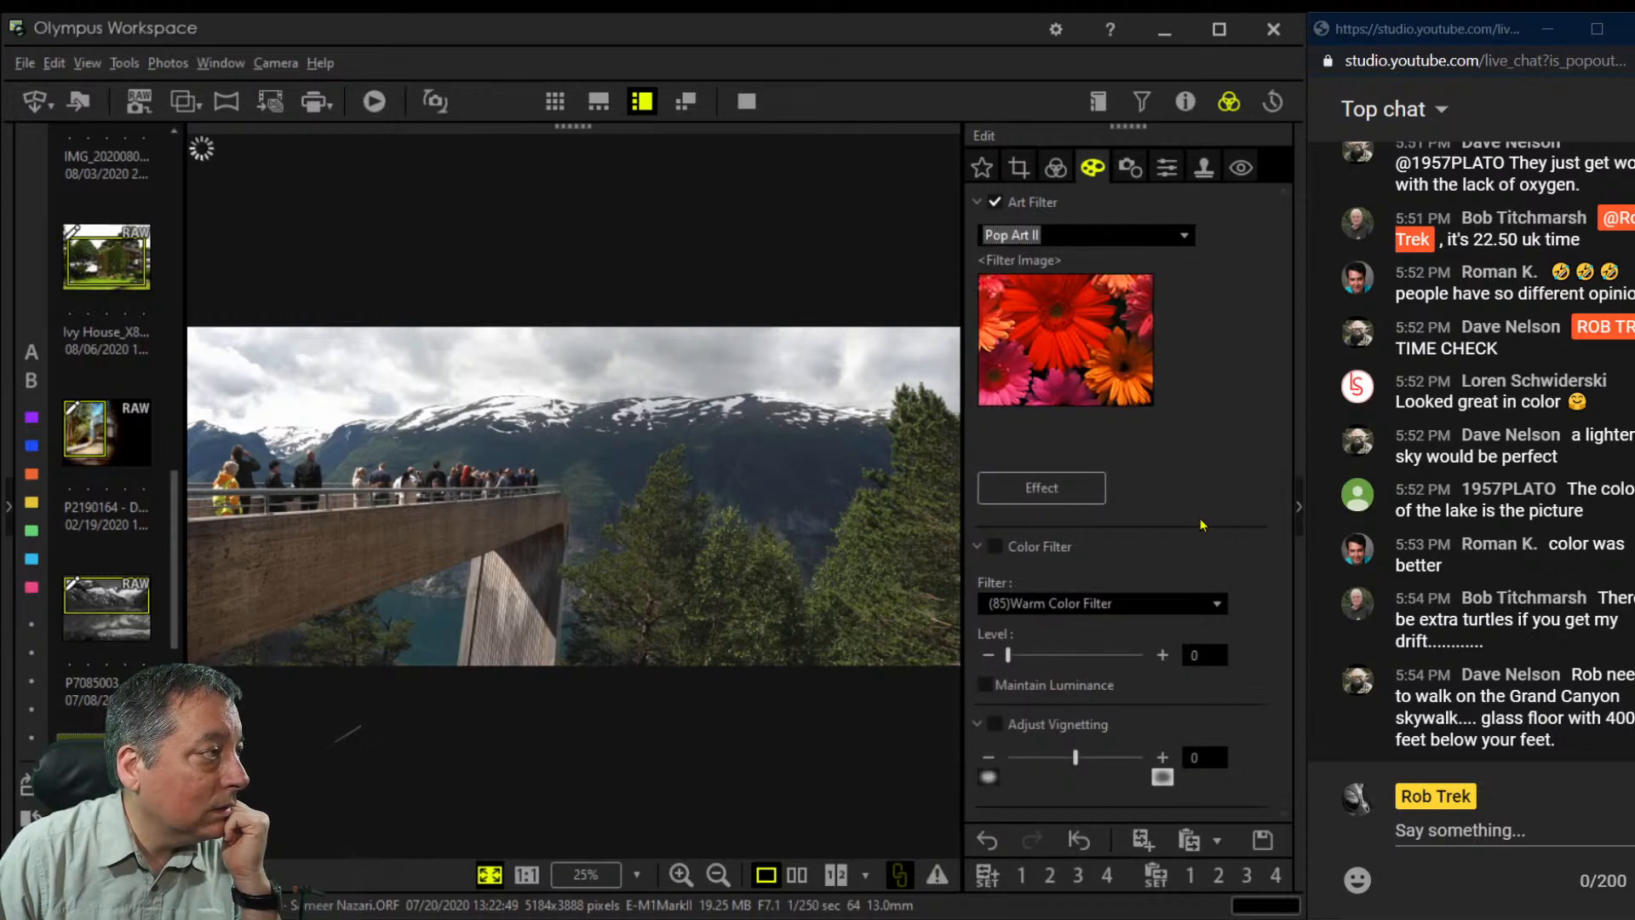
Raise the exposure compensation to 0.6 EV and check the central treetop at 1:1
left_click(1068, 174)
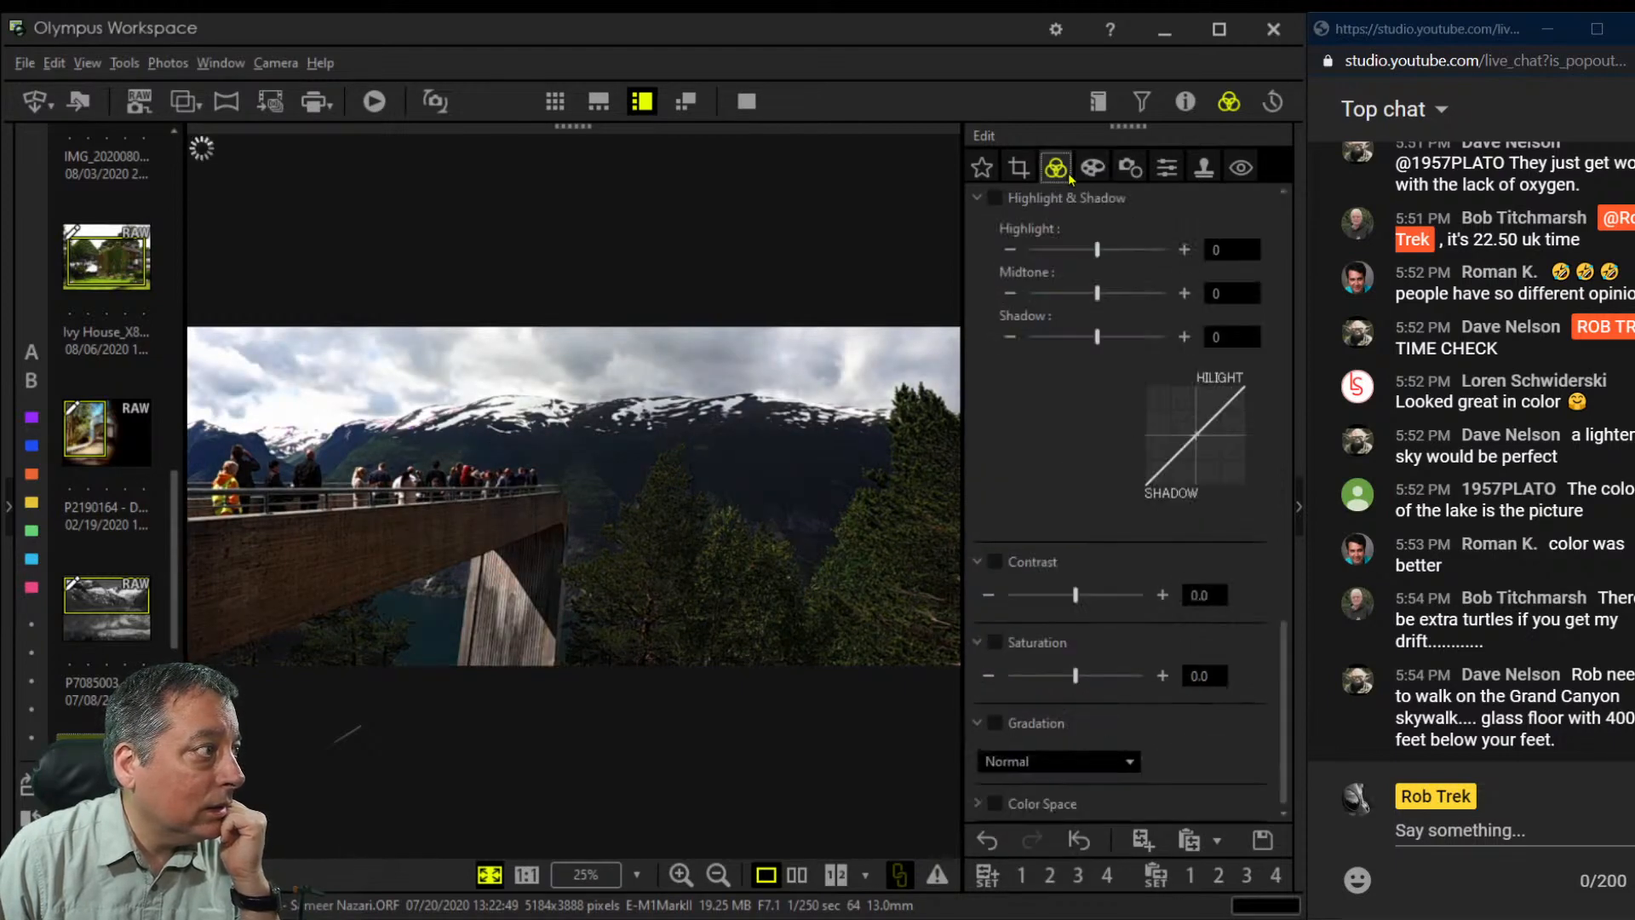
scroll(1123, 262, "up", 10)
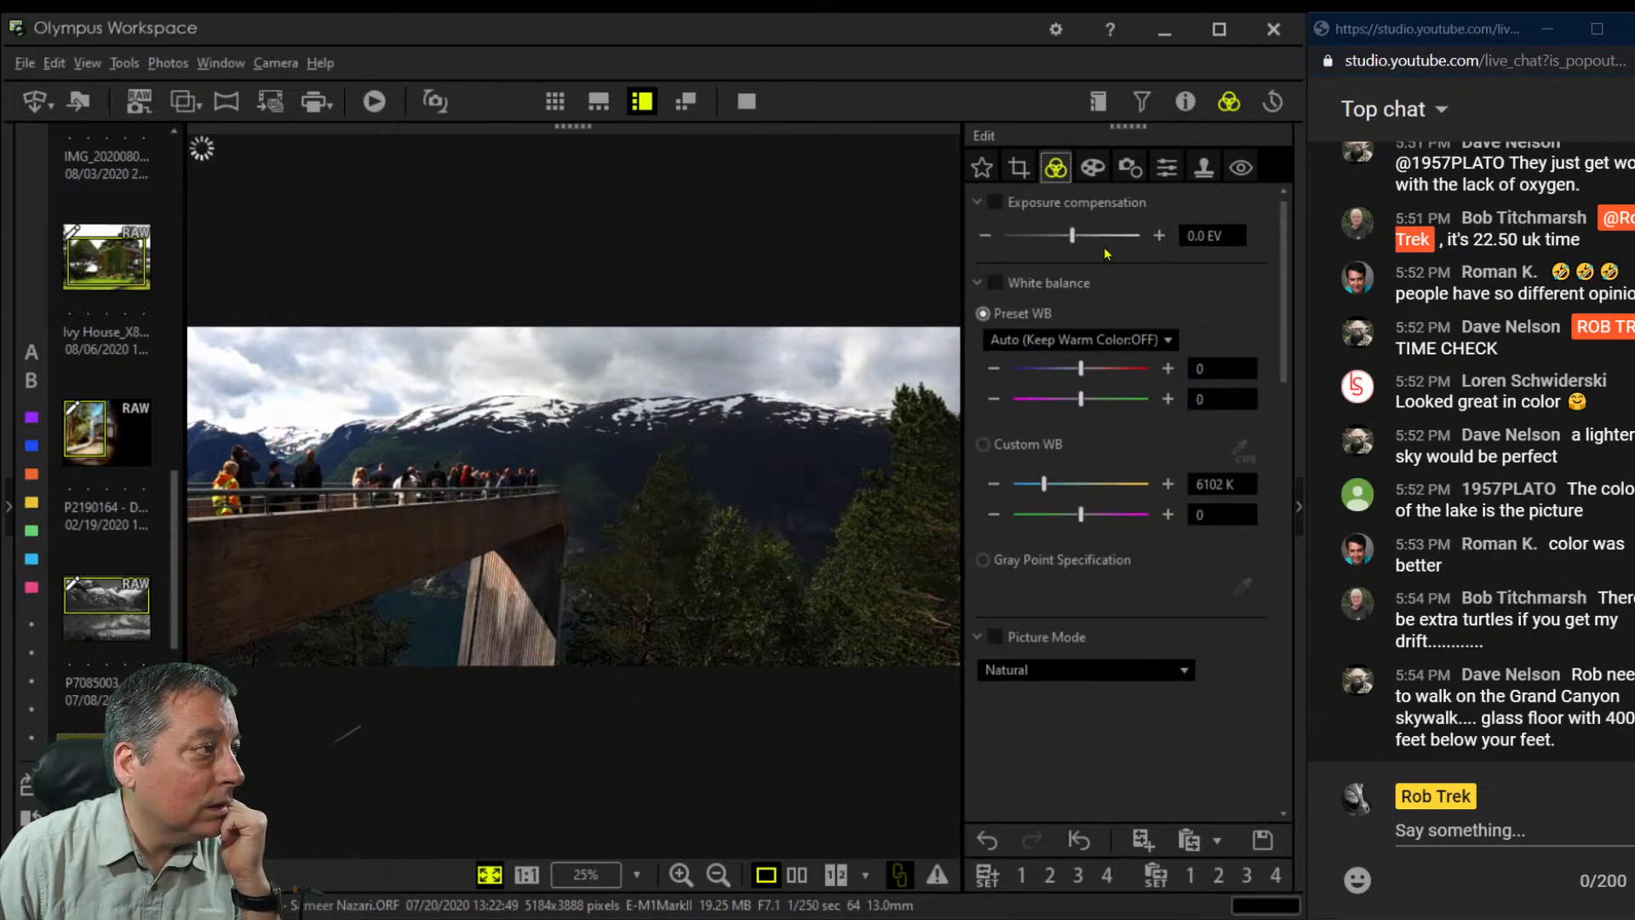
left_click_drag(1079, 246, 1091, 245)
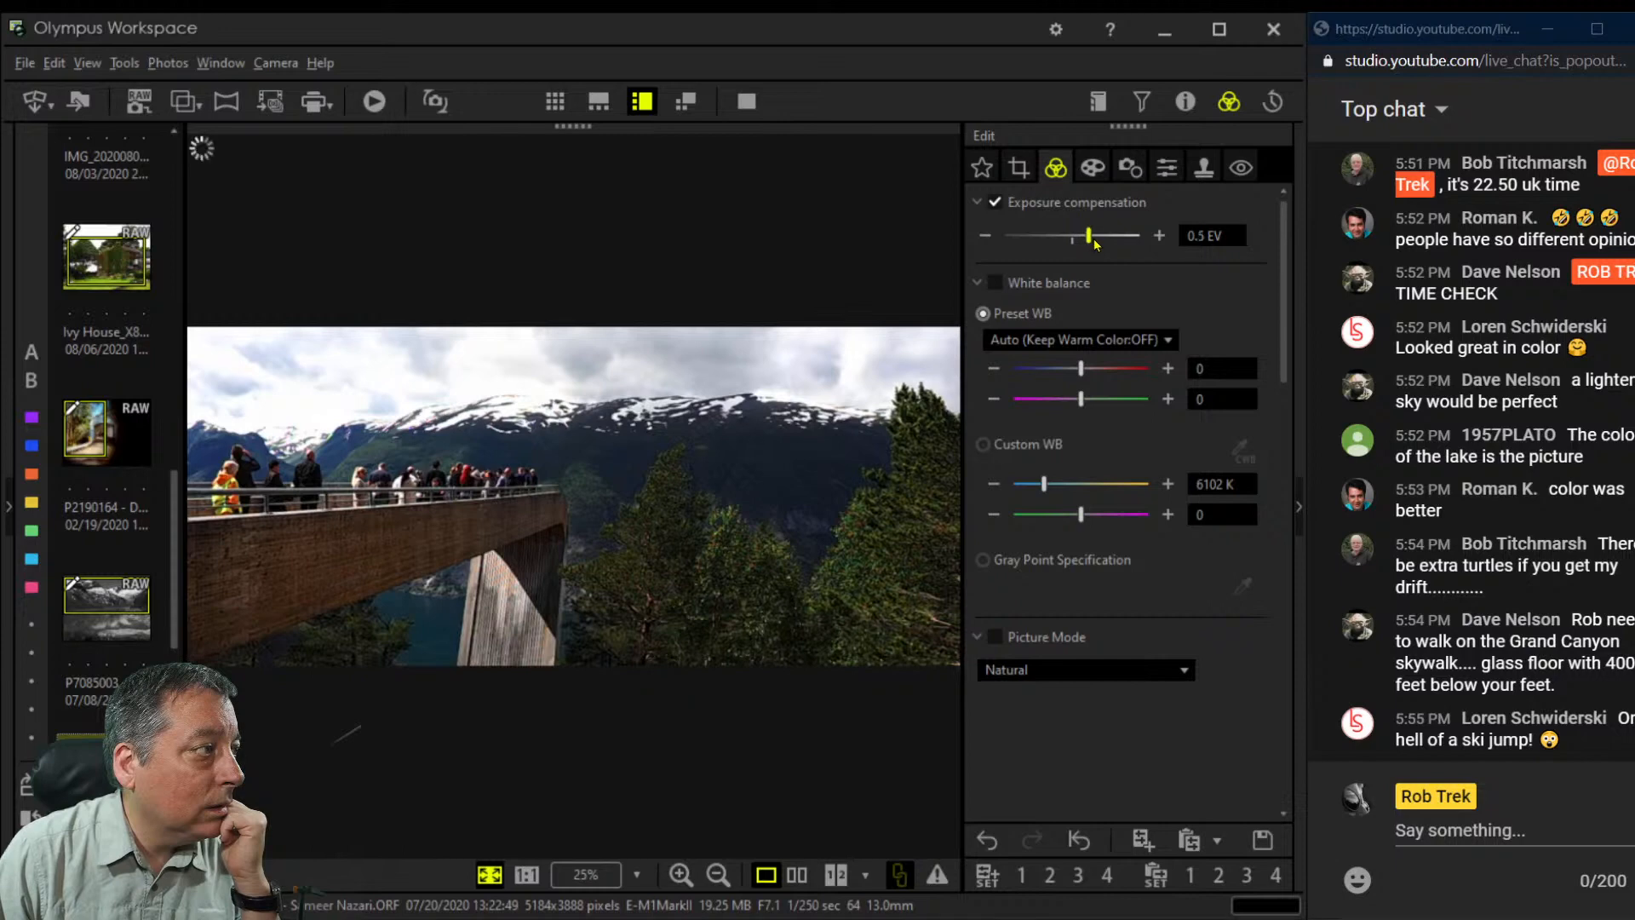
left_click_drag(1096, 245, 1099, 247)
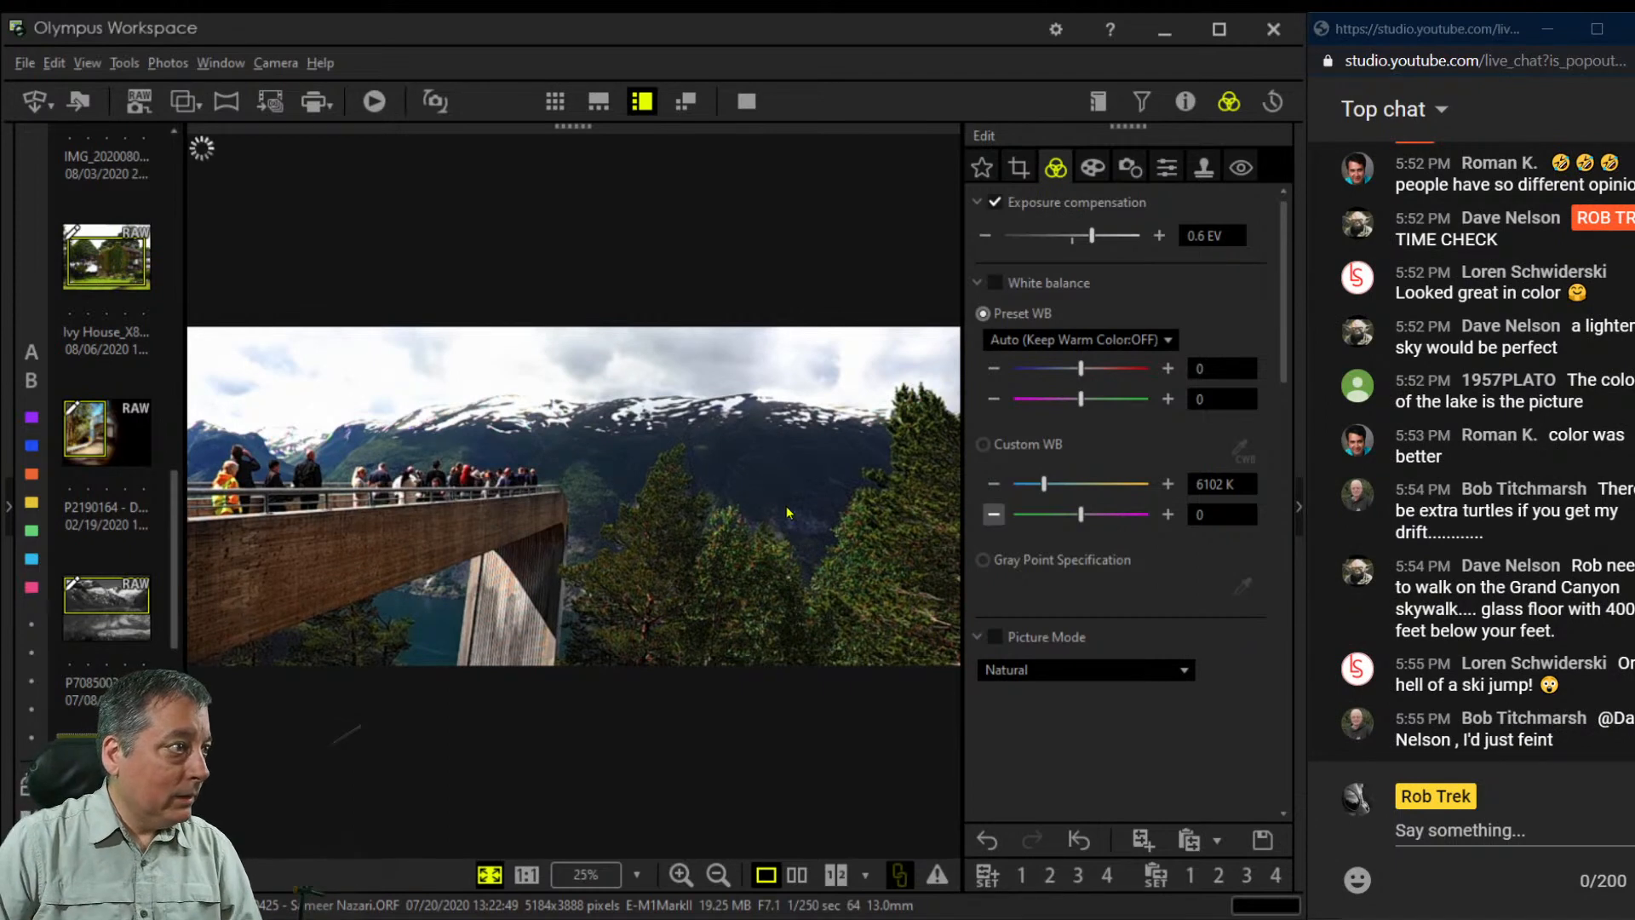
left_click(682, 463)
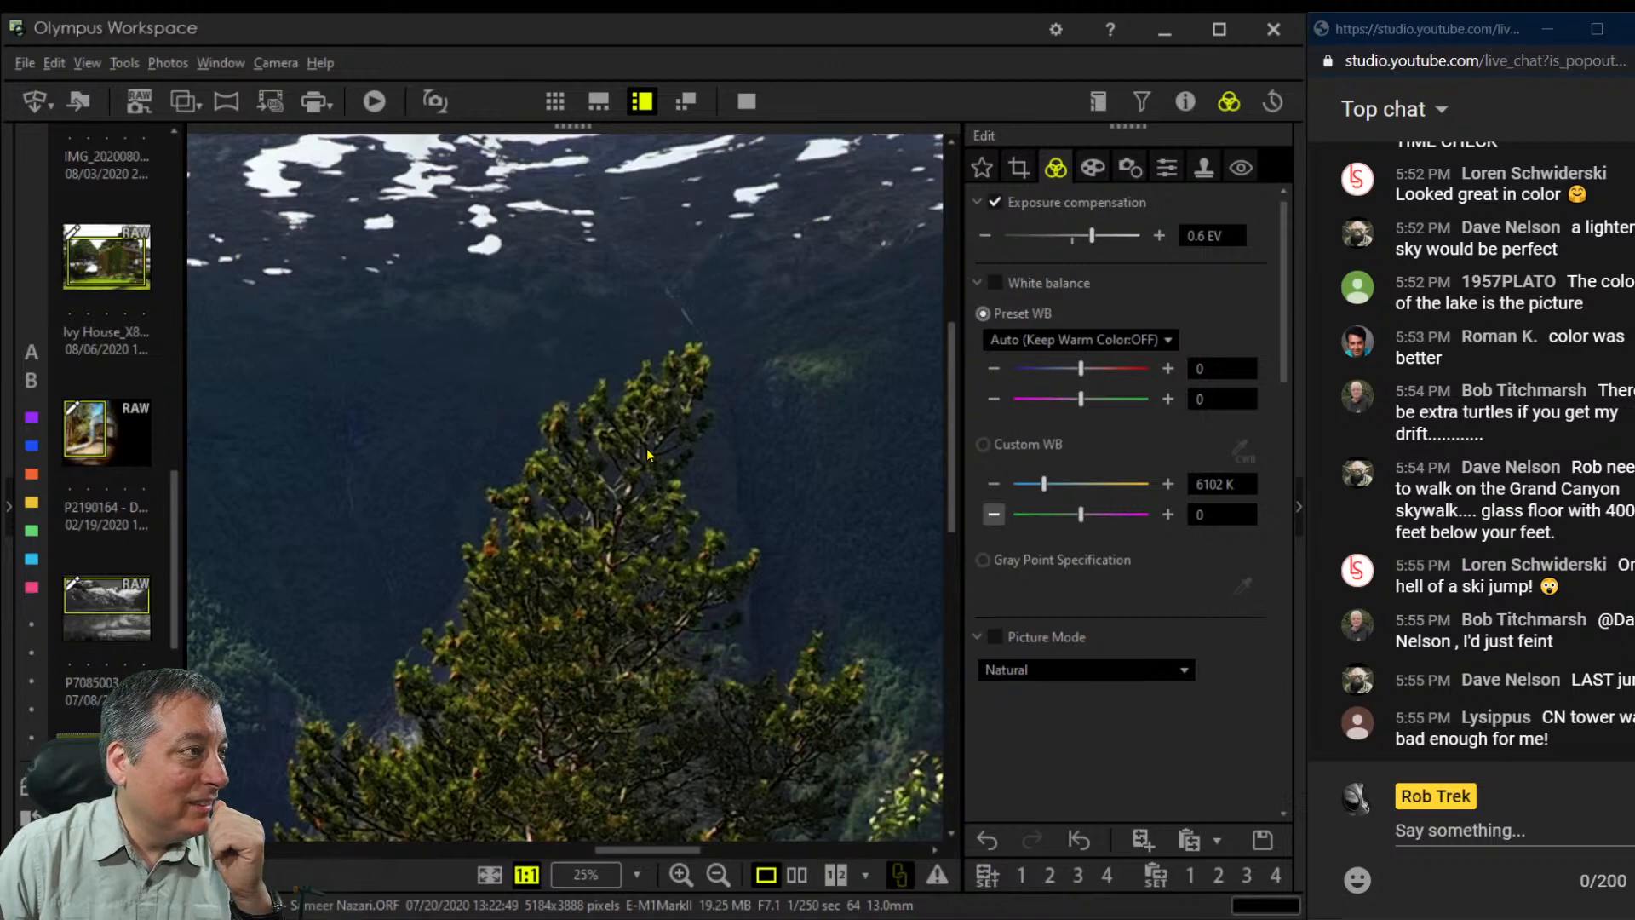
left_click(646, 448)
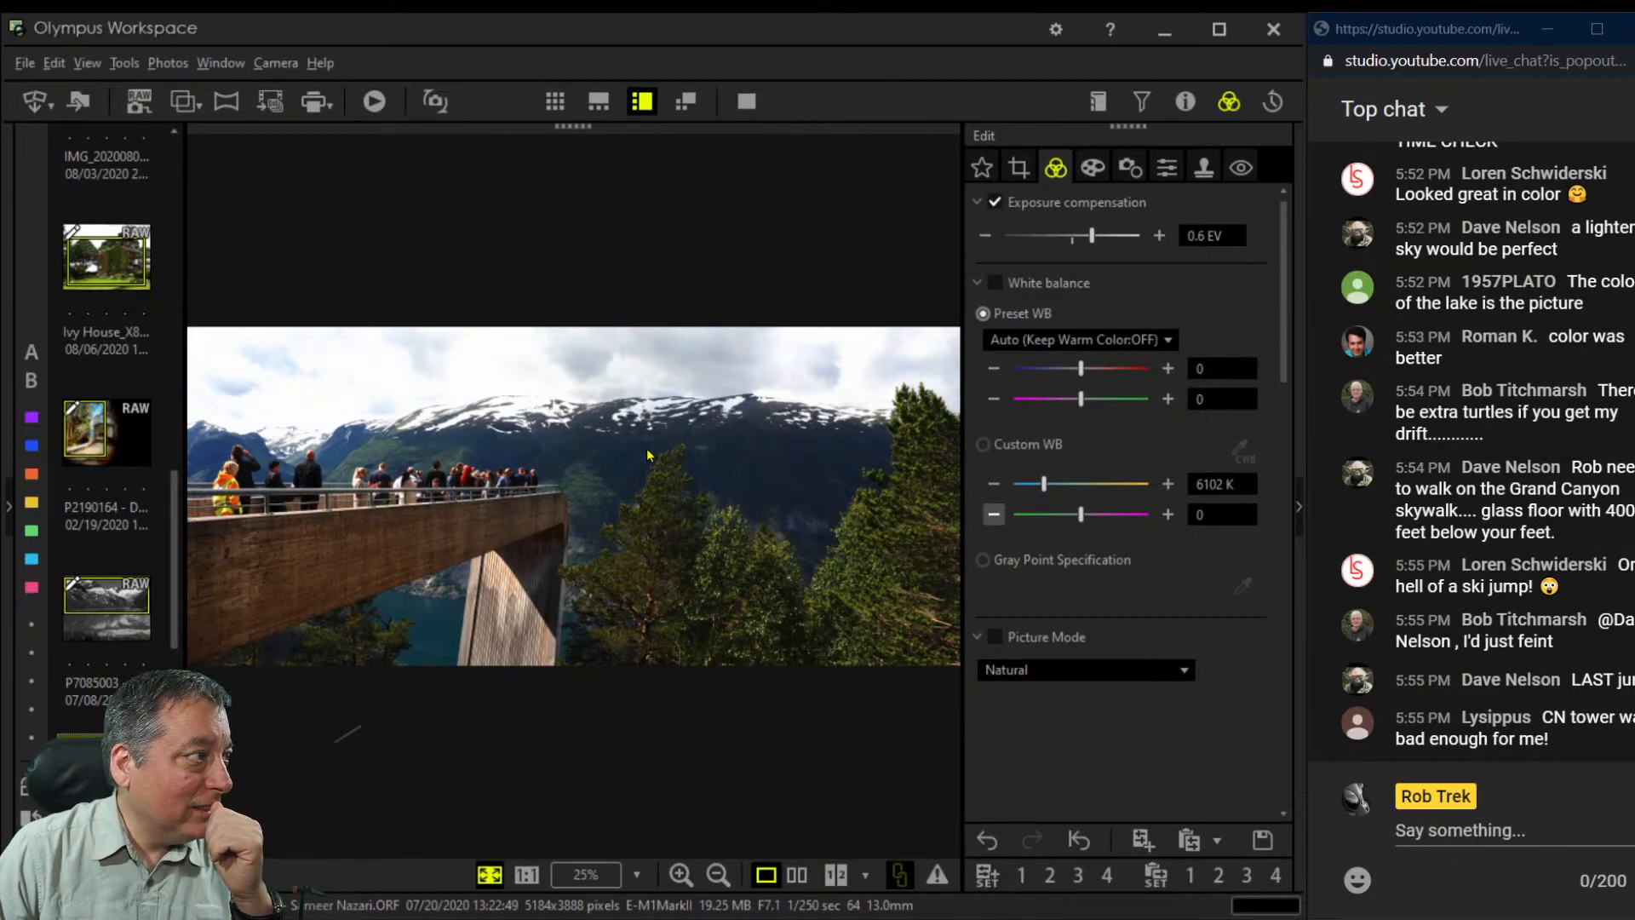
Set the platform photo's dehaze to 8
scroll(1141, 660, "down", 5)
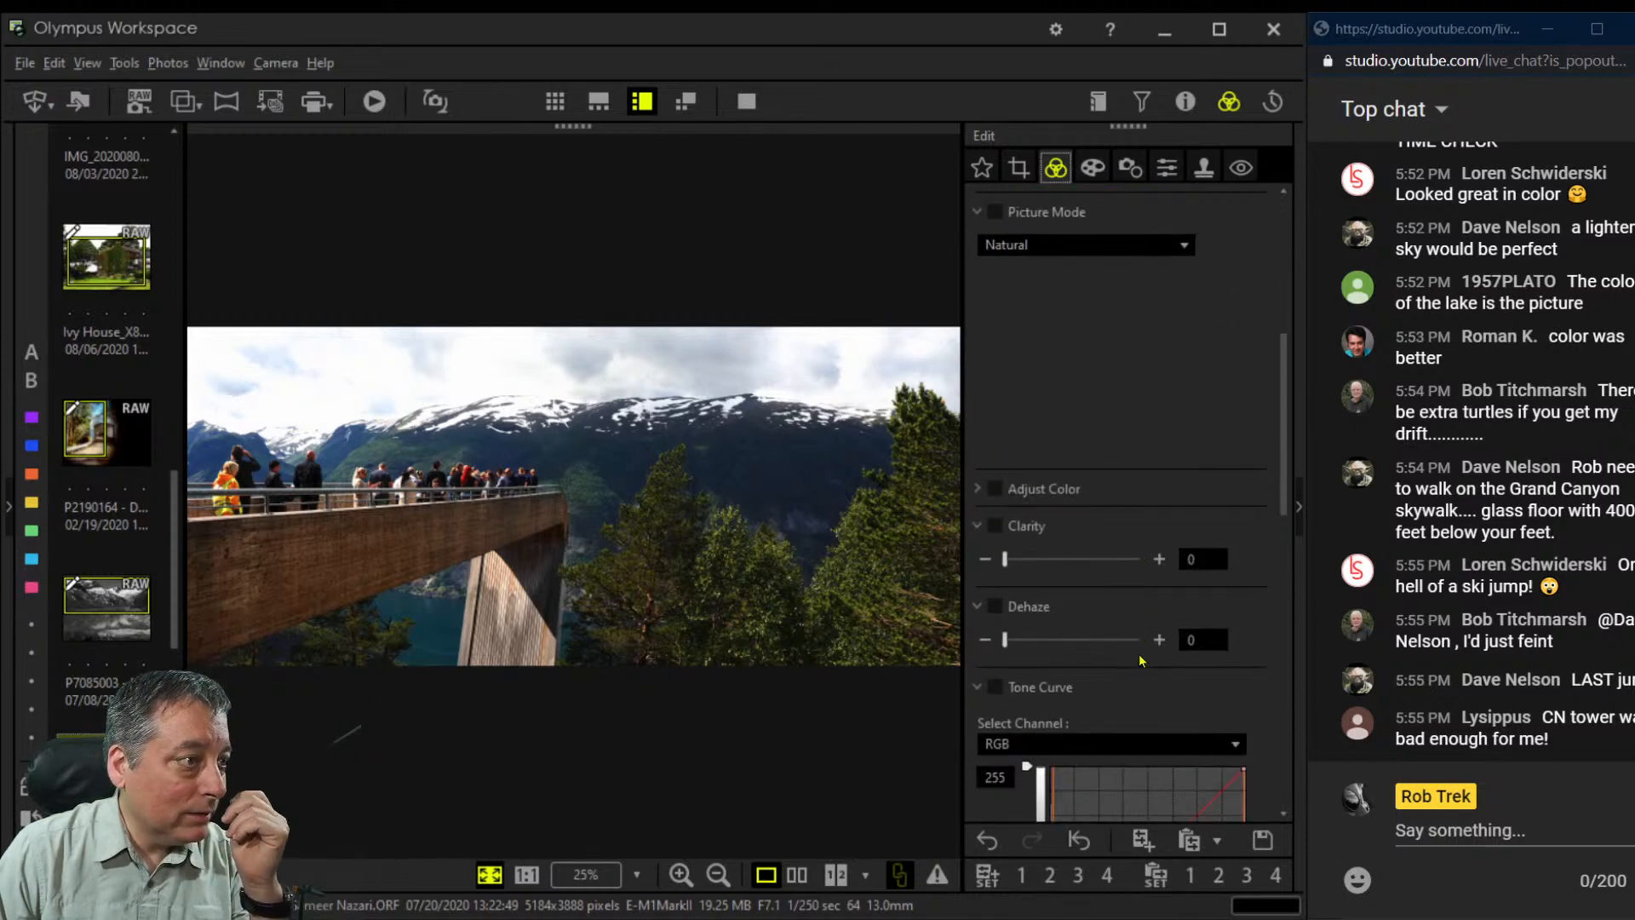
scroll(1140, 656, "down", 2)
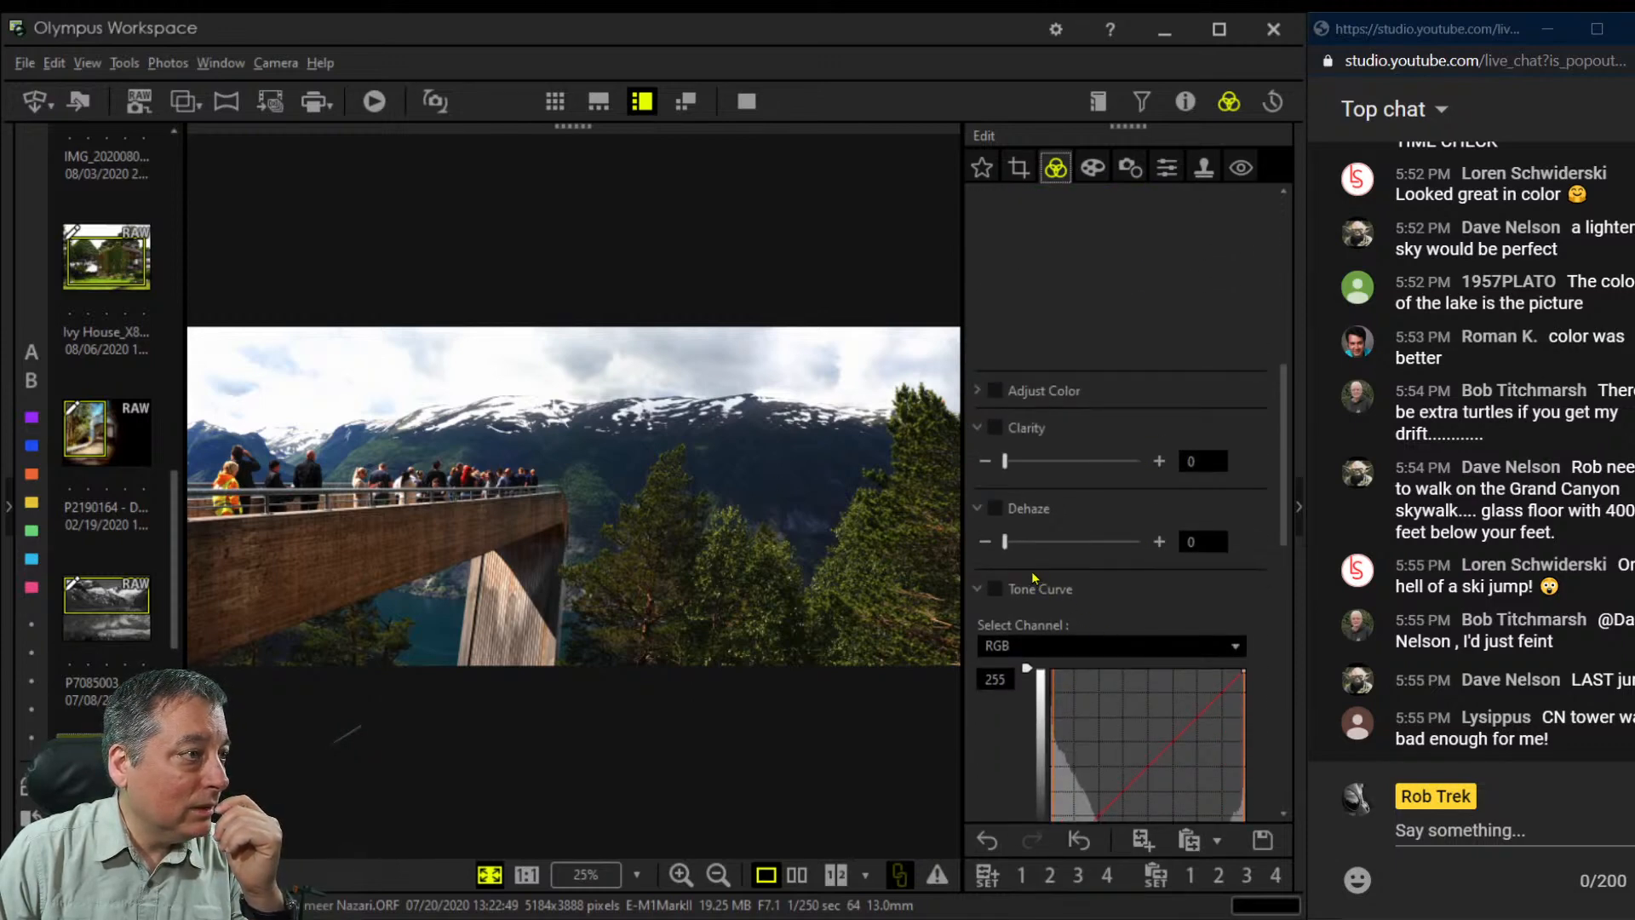
left_click_drag(1010, 550, 1021, 551)
Lower the highlights to -4 and compare the edited photo with the original side by side in full screen
scroll(1064, 596, "down", 3)
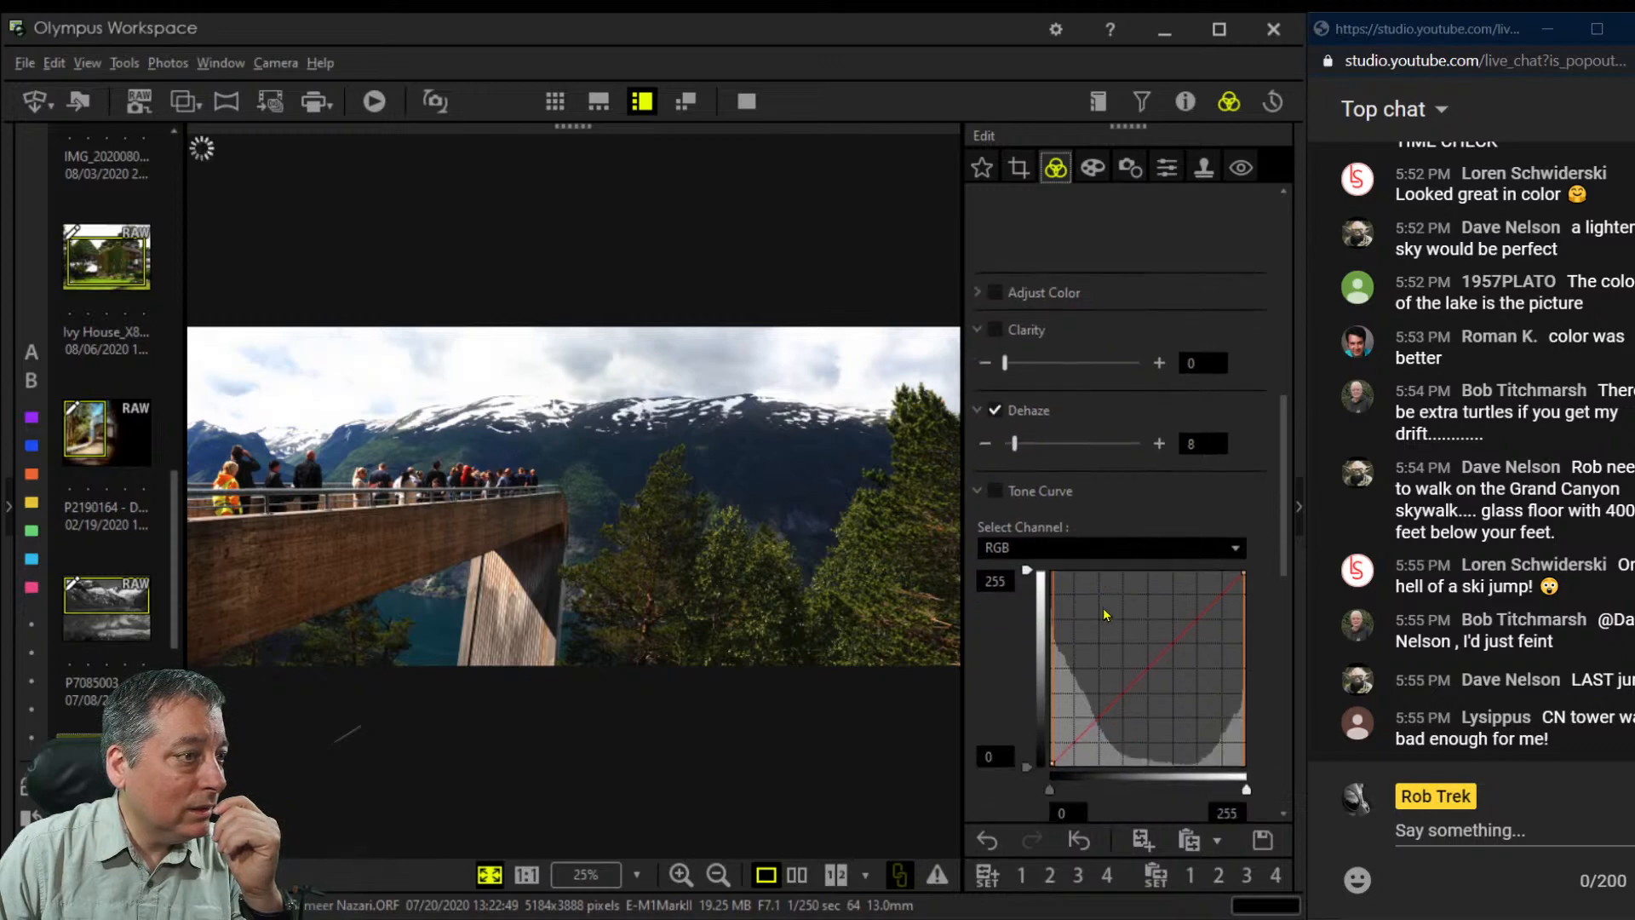
scroll(1105, 615, "down", 2)
left_click(1010, 579)
left_click(1009, 579)
left_click(1010, 579)
left_click(1010, 579)
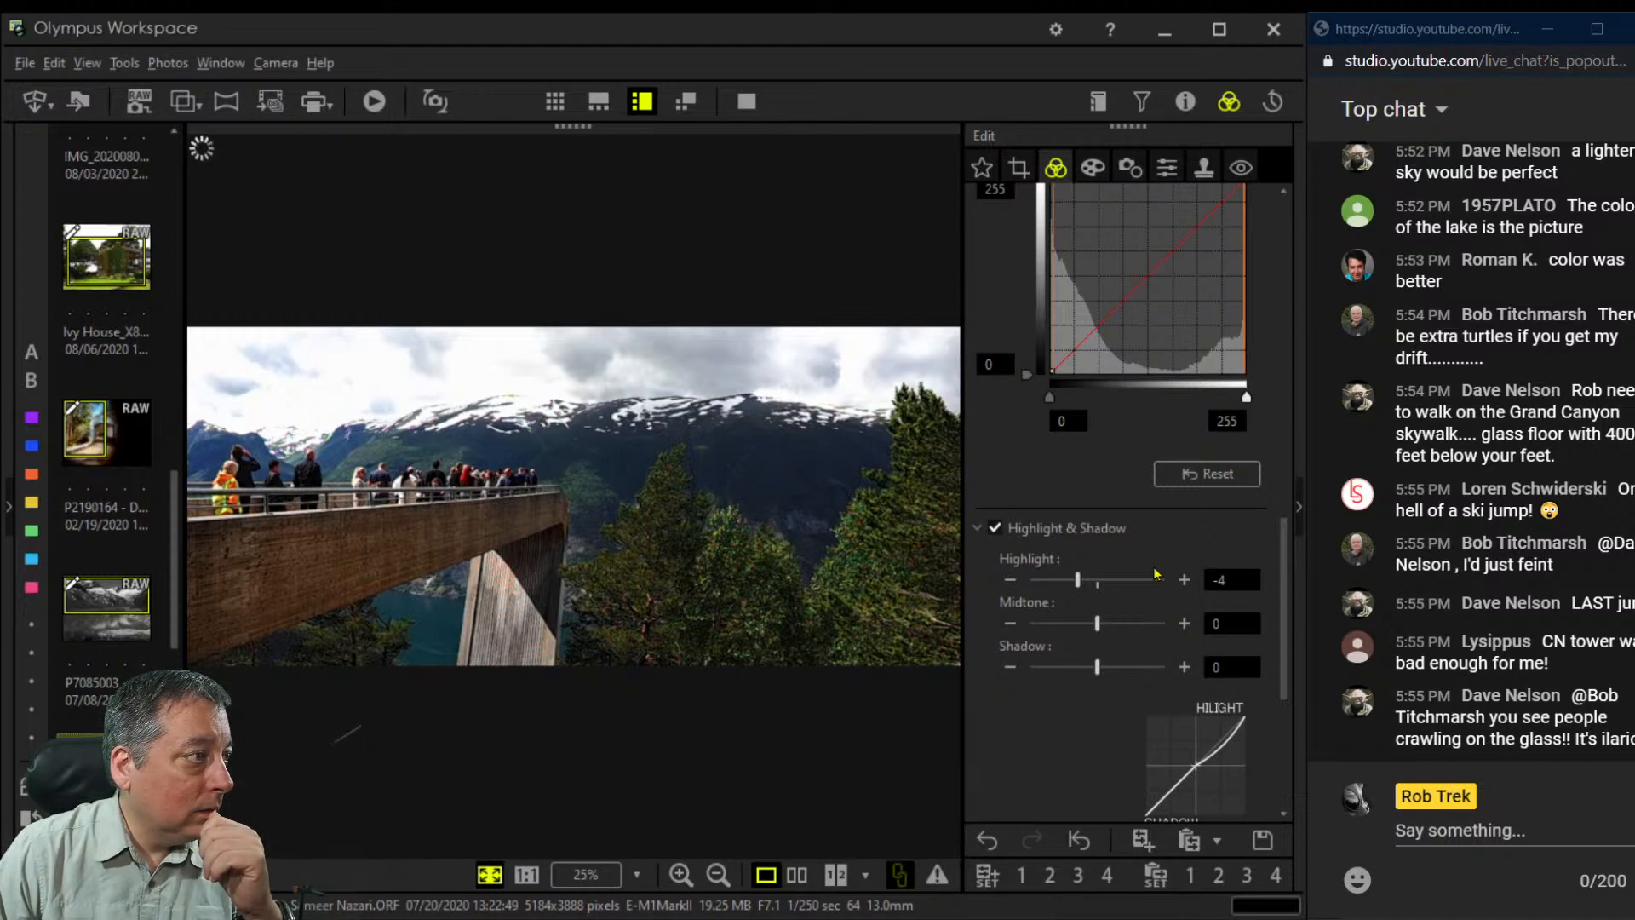
left_click(800, 879)
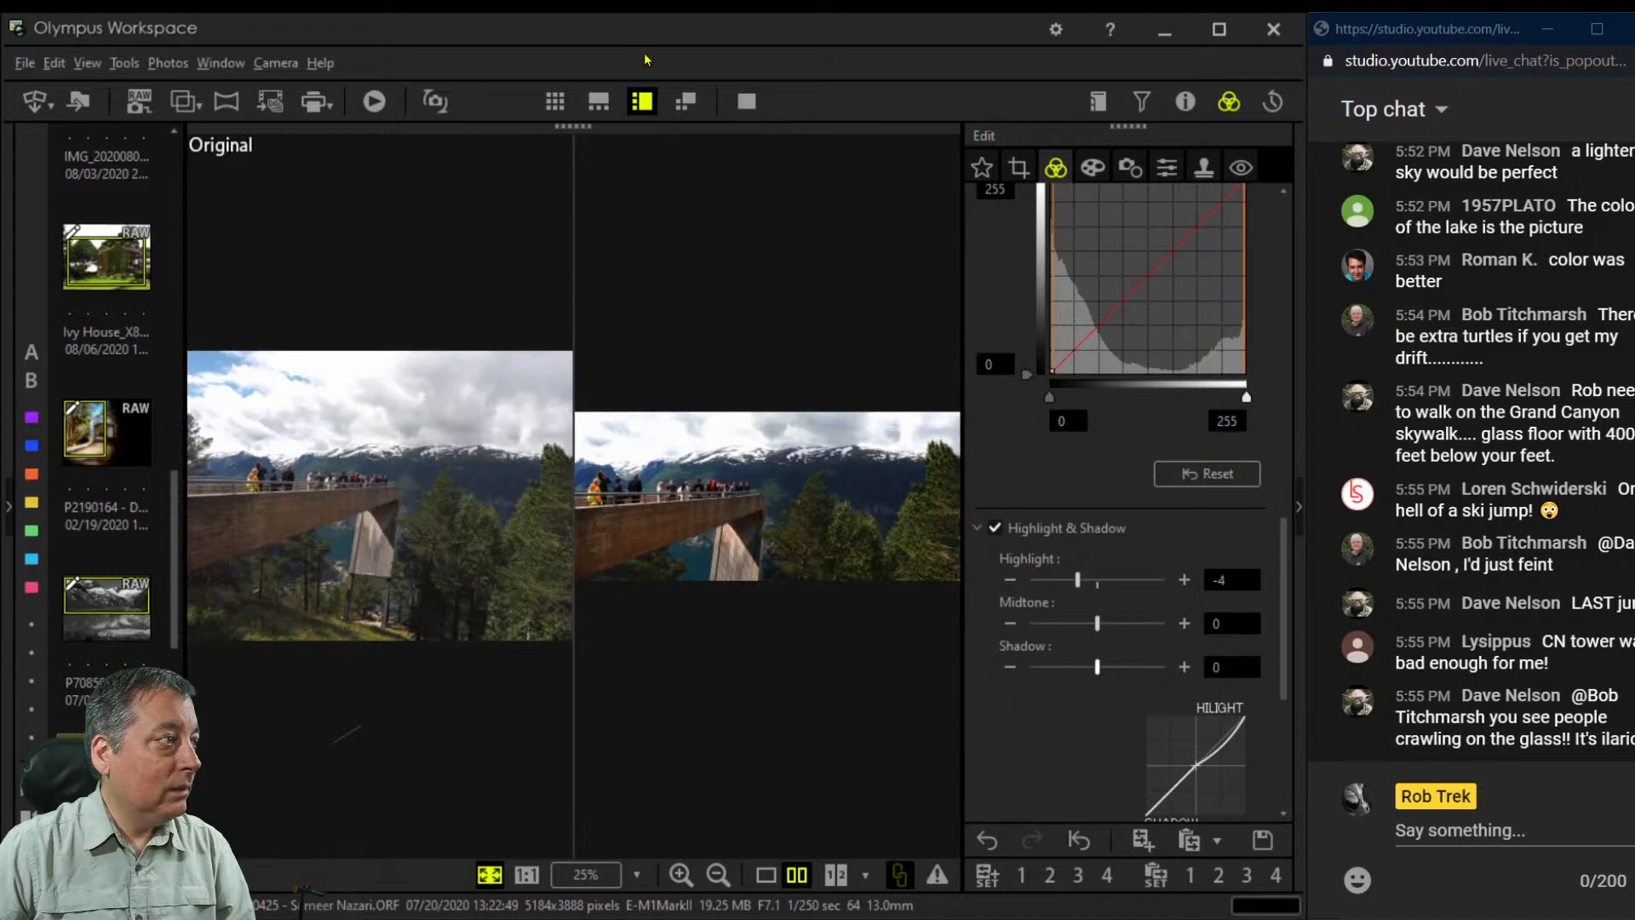
left_click(746, 99)
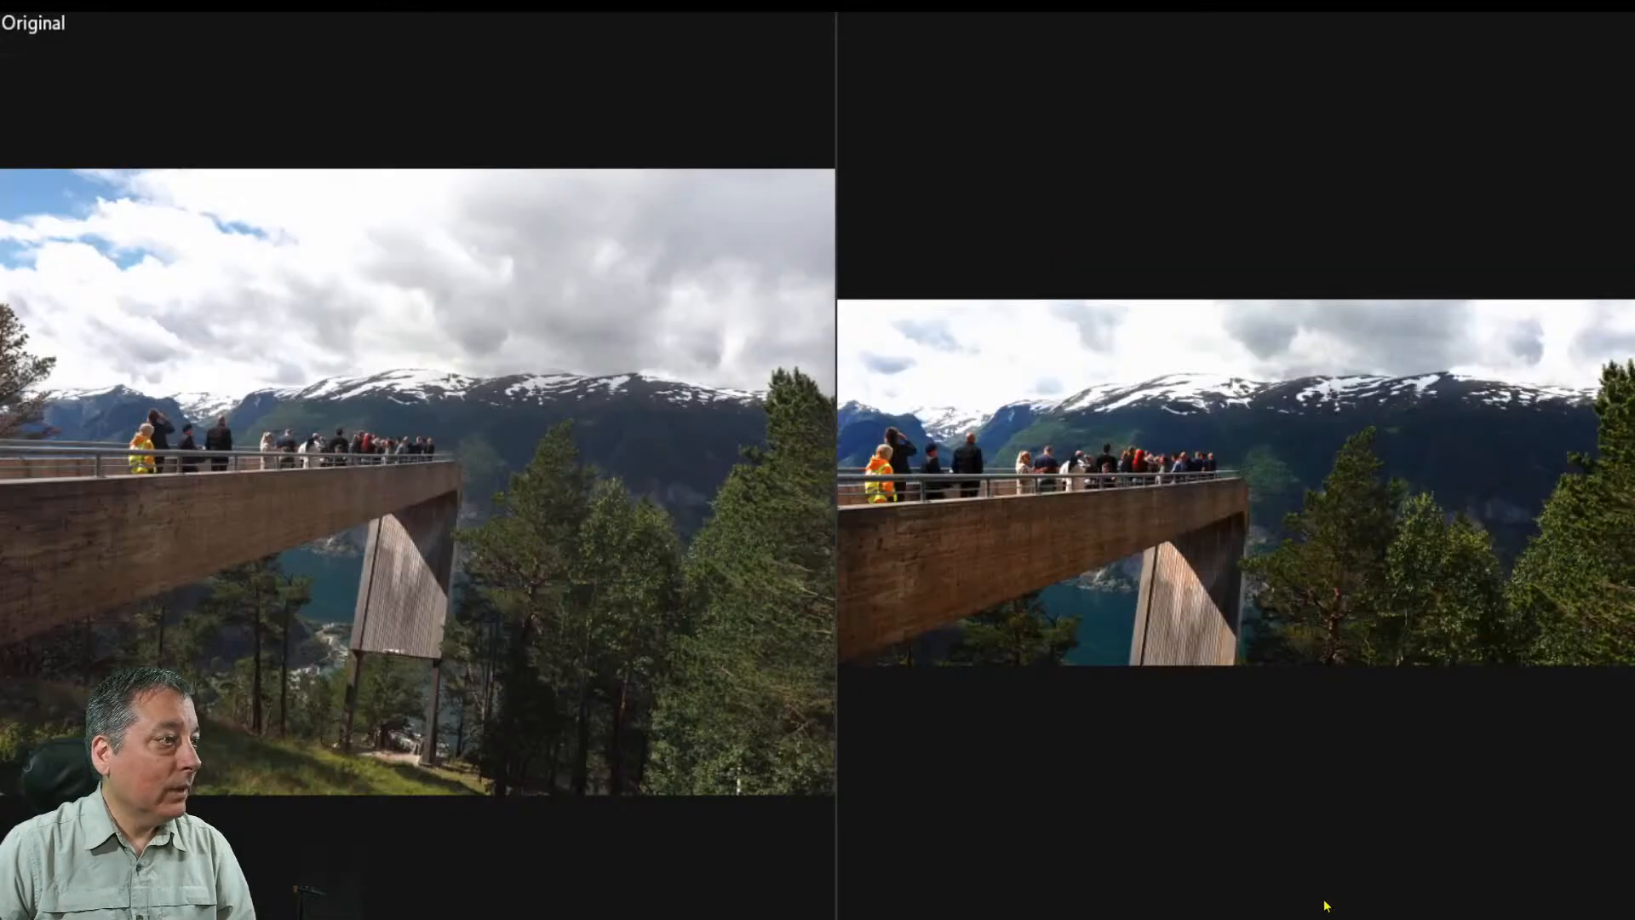